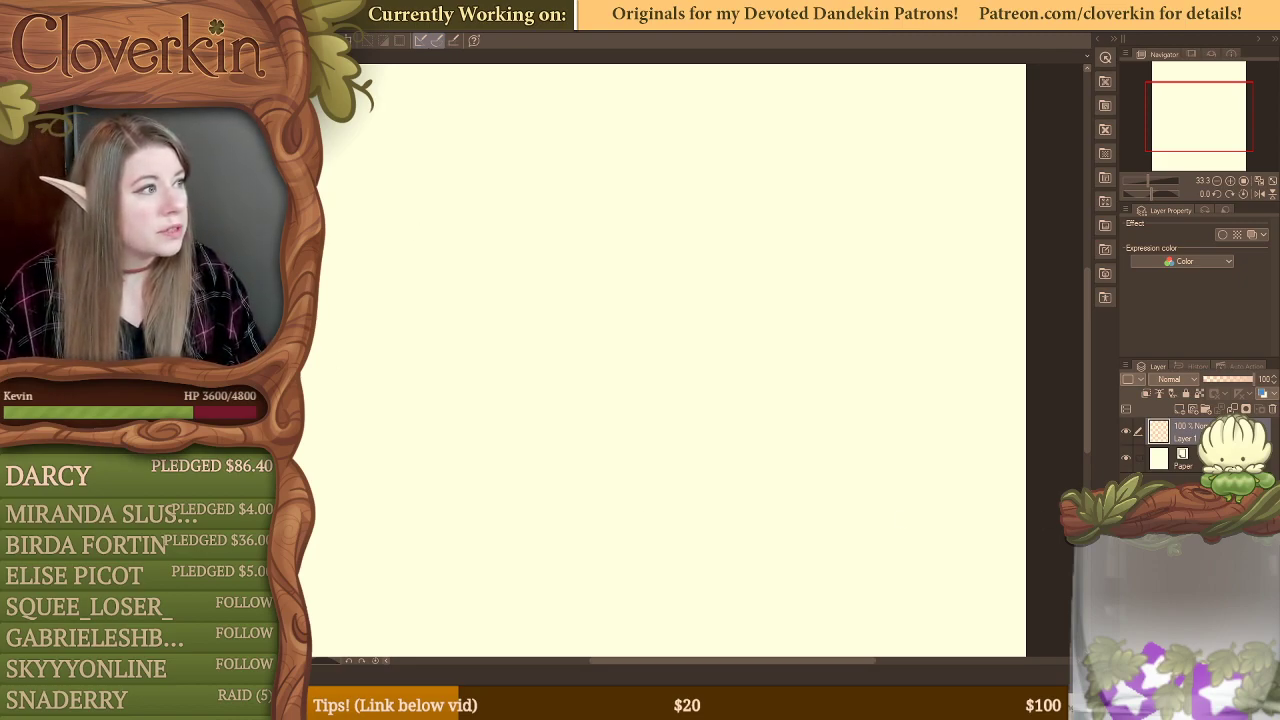
Step: Undock the Sub Tool, Tool Property, Brush Size, Color Wheel and Color Set palettes into floating windows over the canvas
{"action": "left_click_drag", "start_coordinate": [110, 54], "coordinate": [575, 167]}
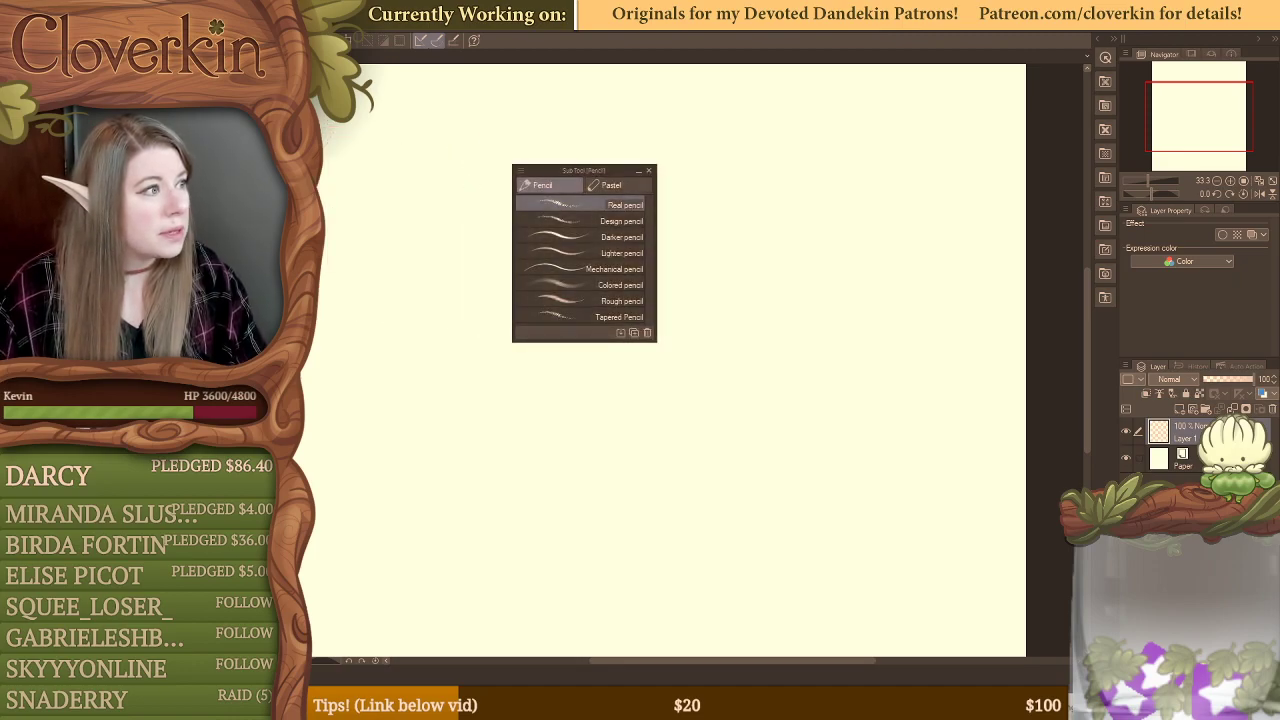
{"action": "mouse_move", "coordinate": [110, 60]}
{"action": "left_mouse_down"}
{"action": "mouse_move", "coordinate": [446, 266]}
{"action": "mouse_move", "coordinate": [380, 284]}
{"action": "left_mouse_up"}
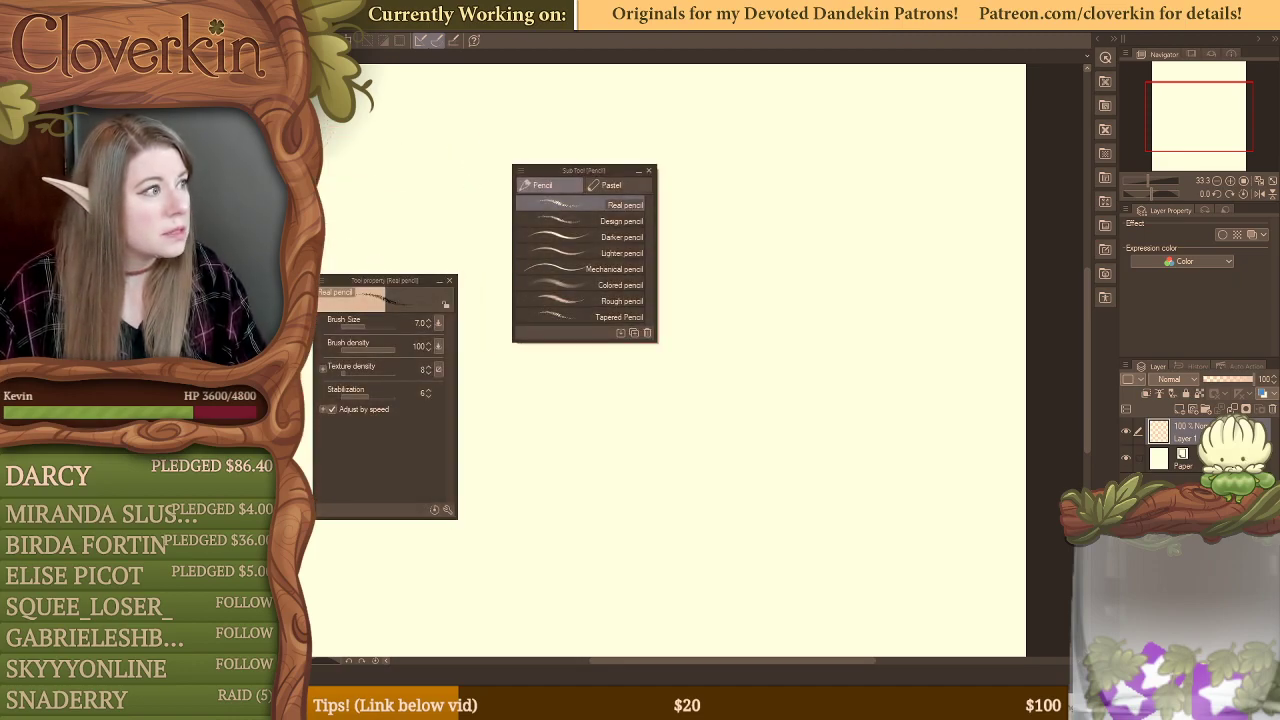
{"action": "mouse_move", "coordinate": [110, 60]}
{"action": "left_mouse_down"}
{"action": "mouse_move", "coordinate": [651, 318]}
{"action": "mouse_move", "coordinate": [790, 102]}
{"action": "left_mouse_up"}
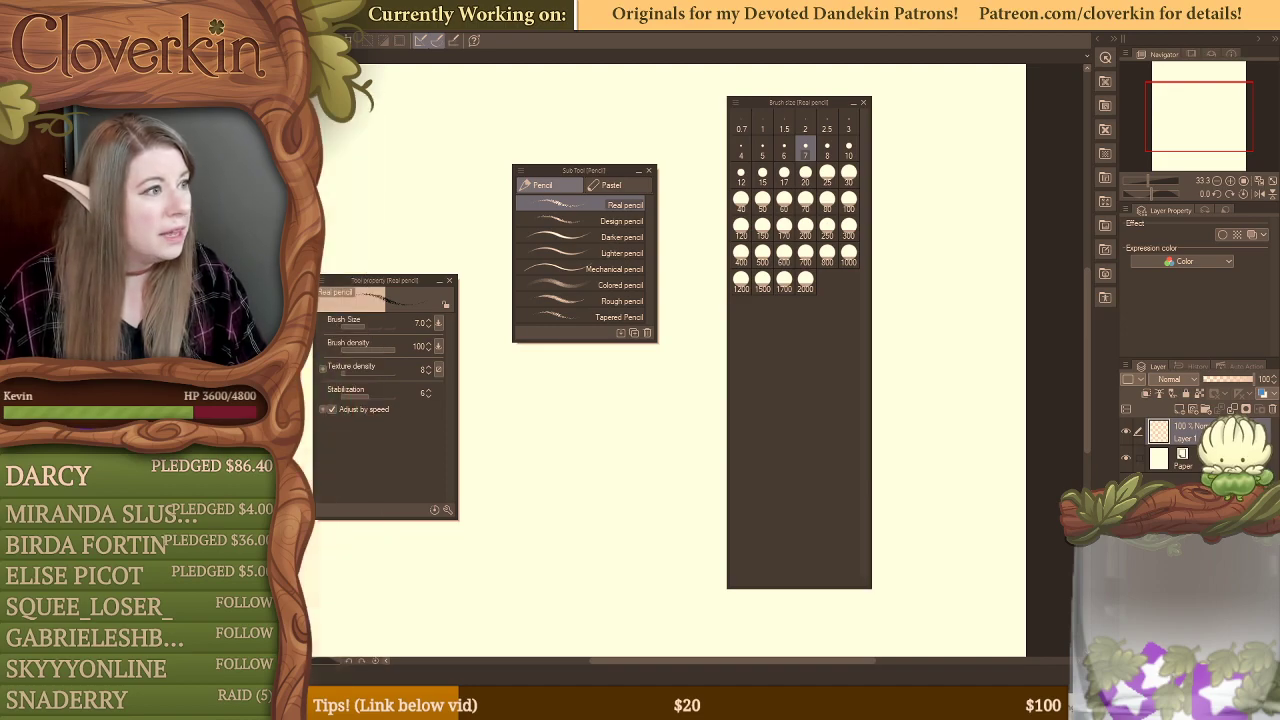
{"action": "left_click_drag", "start_coordinate": [110, 60], "coordinate": [407, 104]}
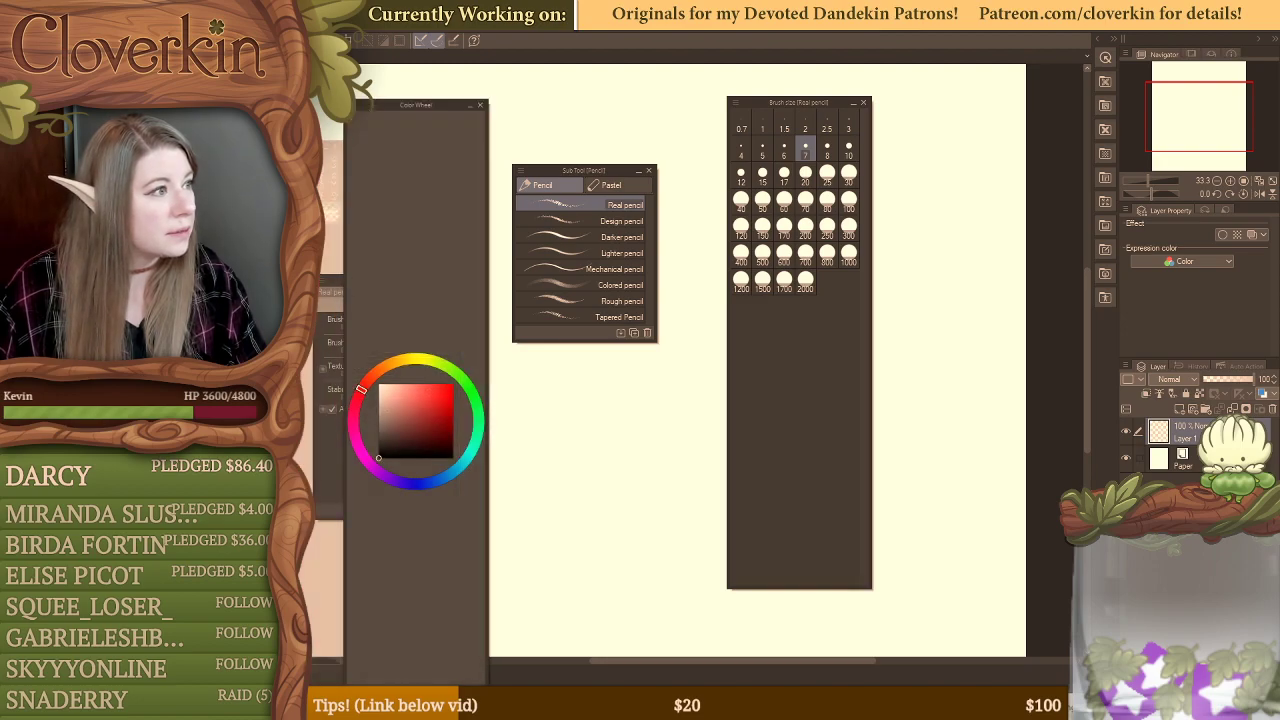
{"action": "left_click_drag", "start_coordinate": [333, 225], "coordinate": [590, 415]}
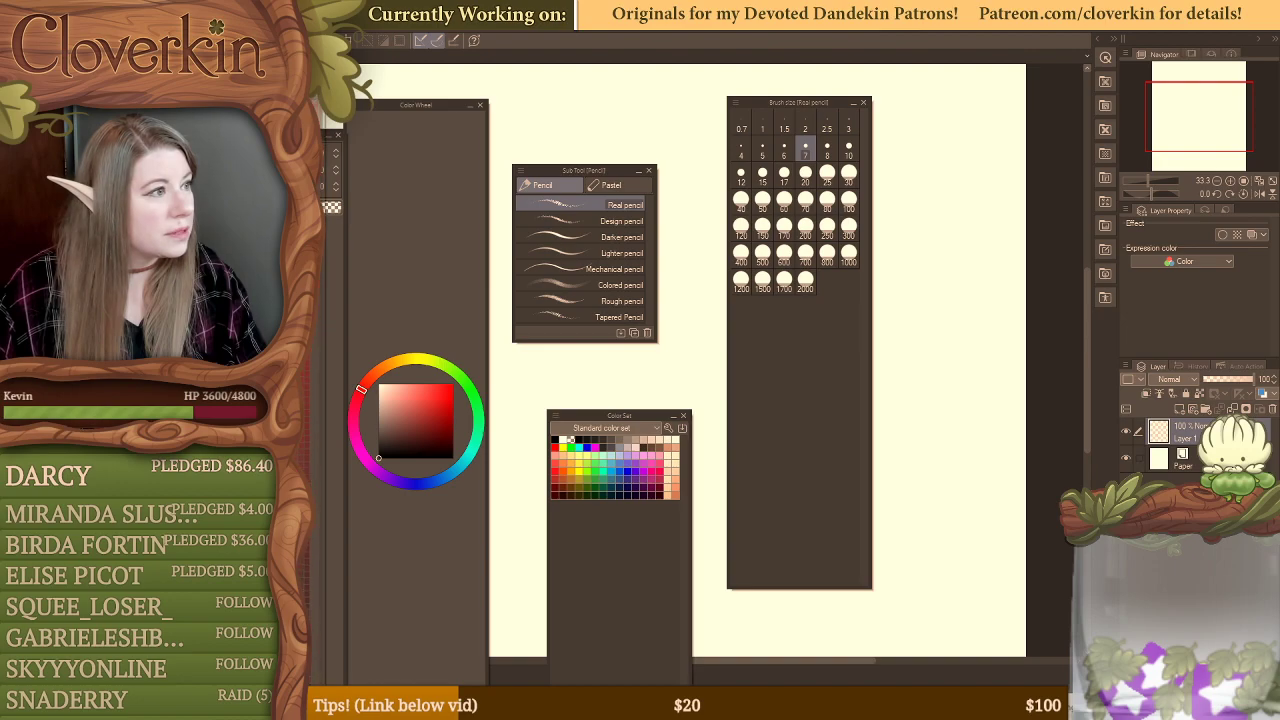
{"action": "mouse_move", "coordinate": [318, 112]}
{"action": "left_mouse_down"}
{"action": "mouse_move", "coordinate": [345, 106]}
{"action": "mouse_move", "coordinate": [305, 104]}
{"action": "left_mouse_up"}
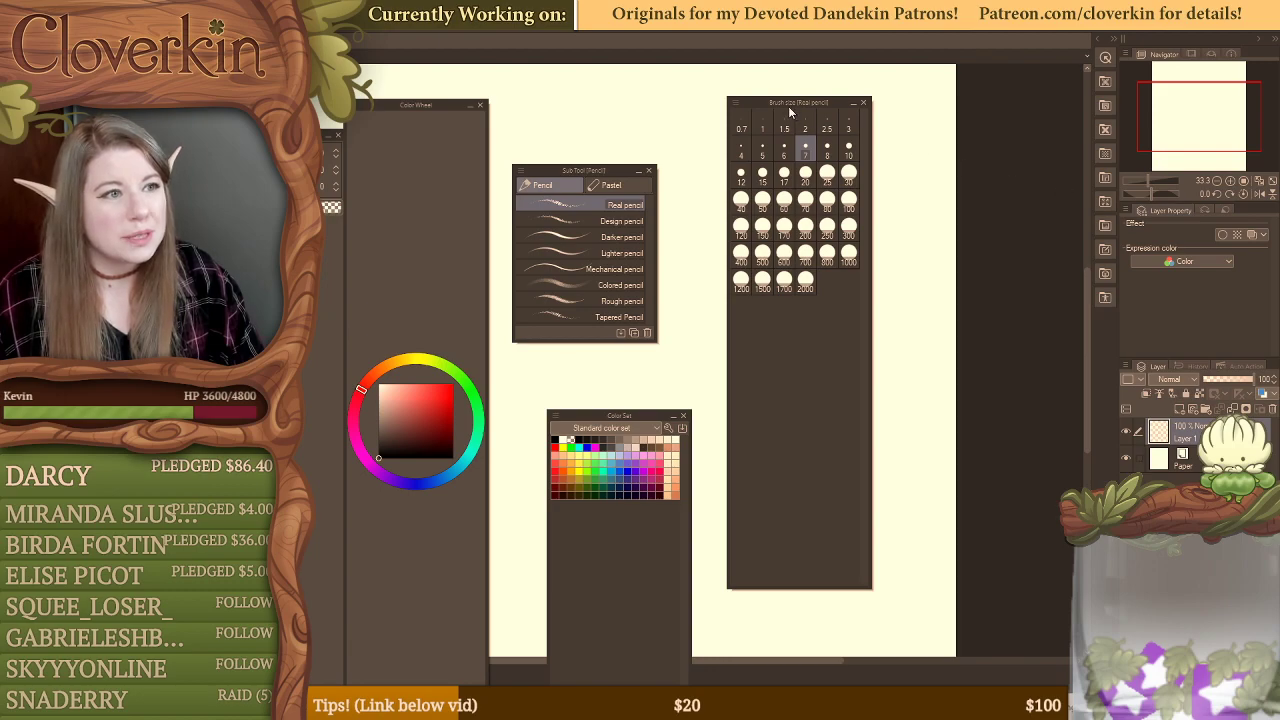
Step: Dock the Brush Size and Color Set palettes into the Layer Property palette group and close the floating Sub Tool palette
{"action": "mouse_move", "coordinate": [786, 103]}
{"action": "left_mouse_down"}
{"action": "mouse_move", "coordinate": [1231, 56]}
{"action": "mouse_move", "coordinate": [1183, 151]}
{"action": "mouse_move", "coordinate": [1184, 222]}
{"action": "mouse_move", "coordinate": [1229, 84]}
{"action": "left_mouse_up"}
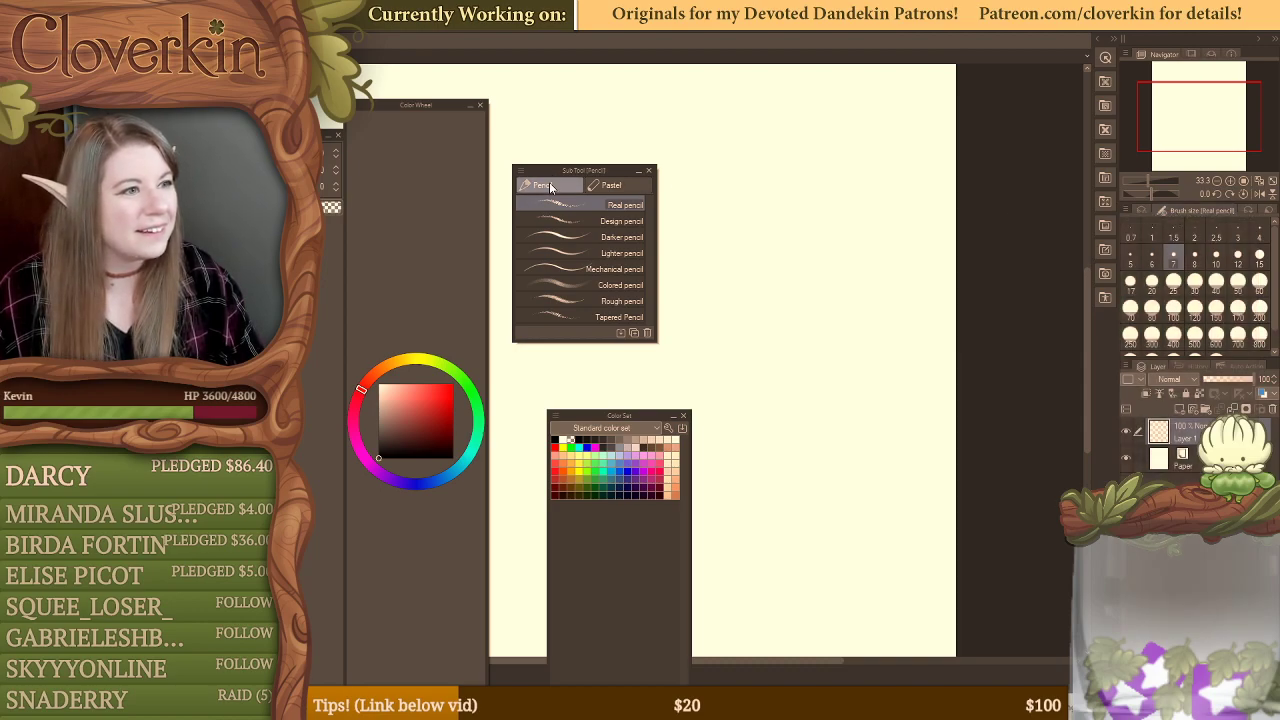
{"action": "left_click_drag", "start_coordinate": [1188, 212], "coordinate": [1250, 211]}
{"action": "left_click_drag", "start_coordinate": [615, 176], "coordinate": [796, 188]}
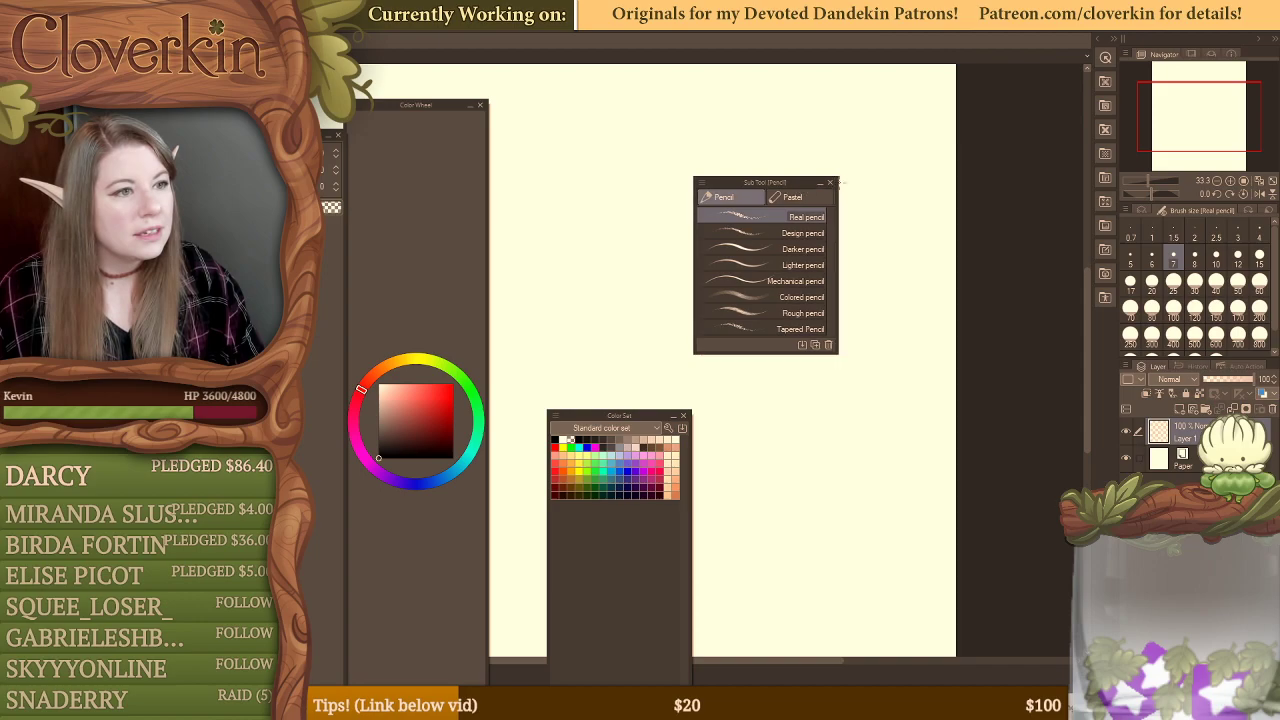
{"action": "left_click", "coordinate": [831, 186]}
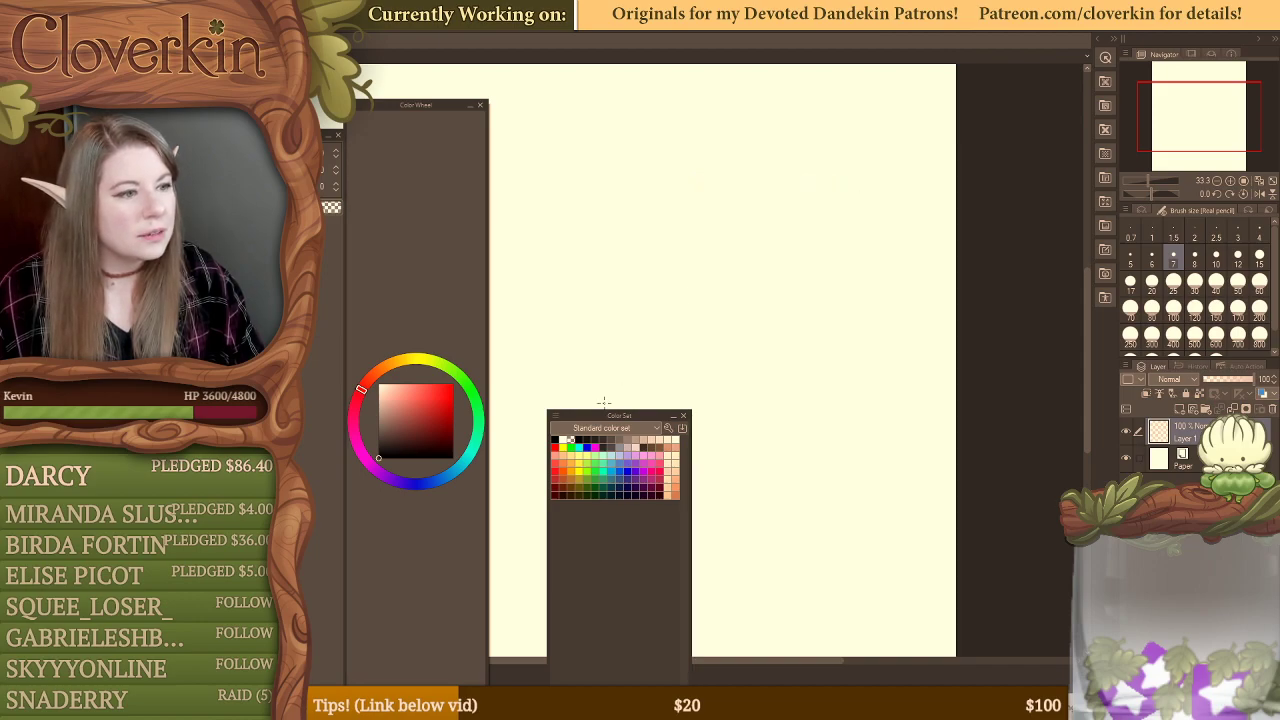
{"action": "left_click_drag", "start_coordinate": [614, 408], "coordinate": [1152, 240]}
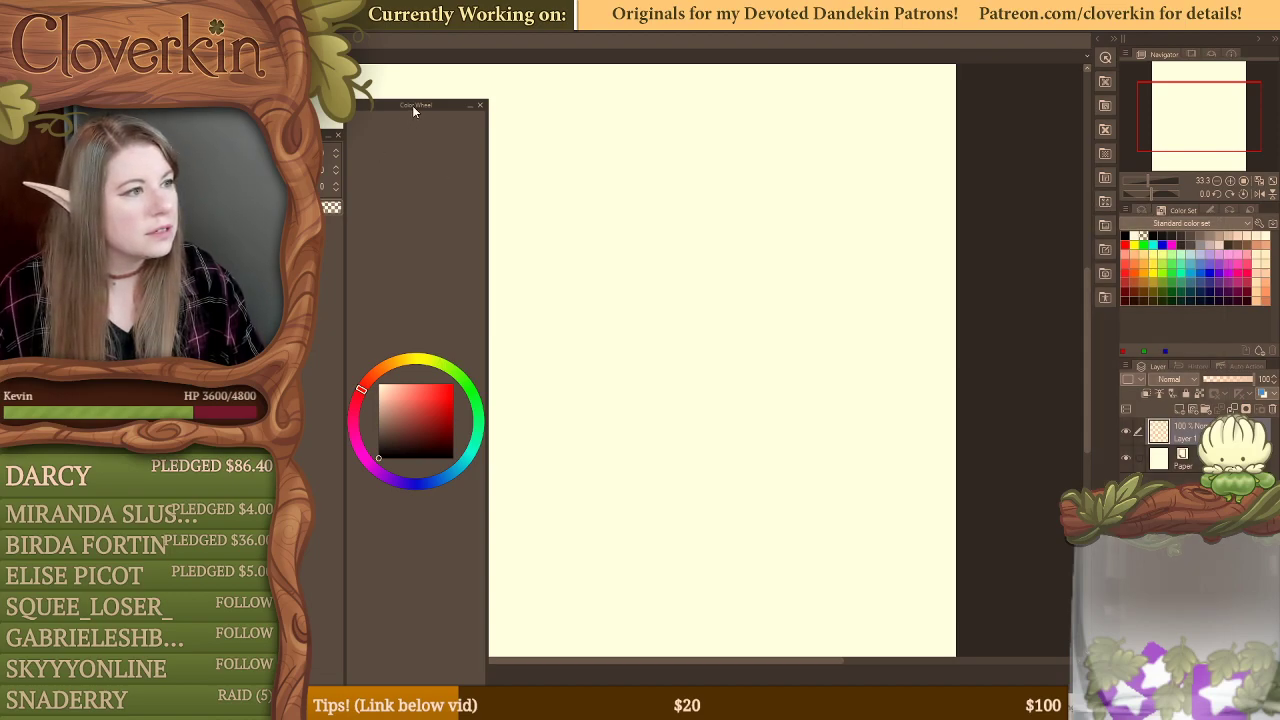
Step: Close the floating Color Wheel palette and the small floating palette partly hidden behind it
{"action": "left_click_drag", "start_coordinate": [412, 106], "coordinate": [455, 106]}
{"action": "left_click", "coordinate": [522, 103]}
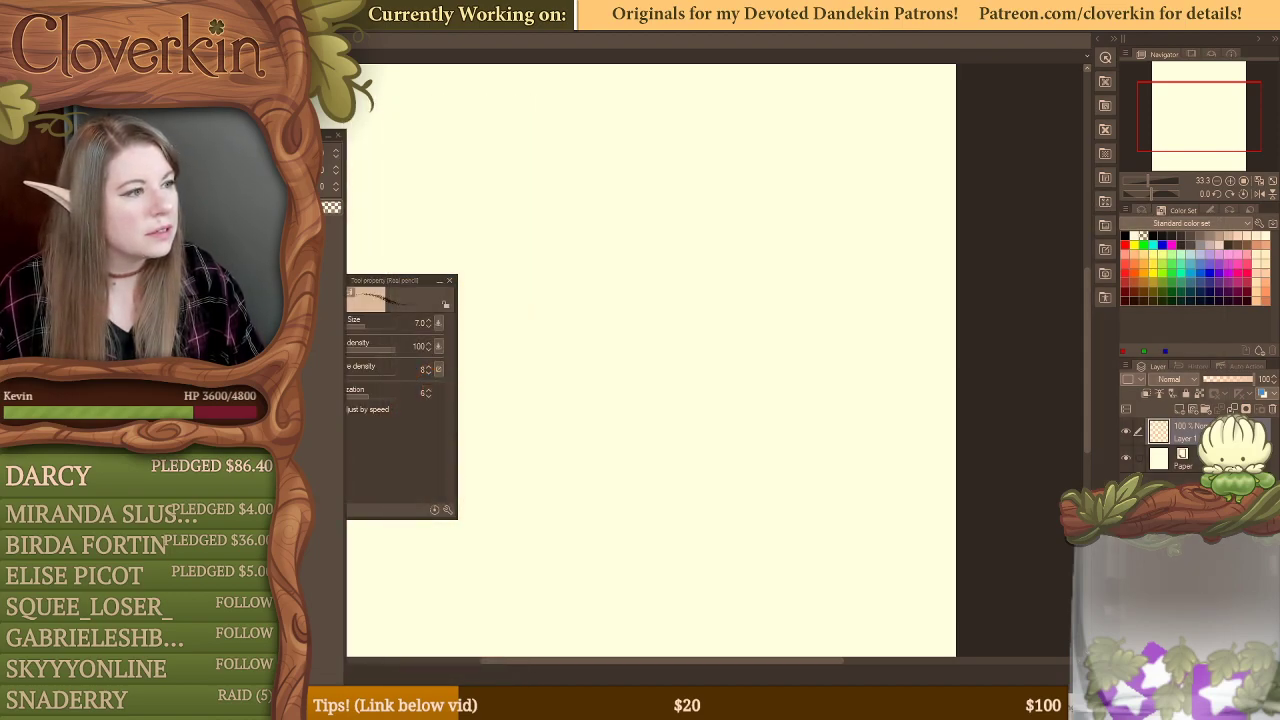
{"action": "left_click", "coordinate": [338, 137]}
Step: Dock the Tool Property palette with the Color Set palette and move the Layer Property palette into the Layer palette group
{"action": "mouse_move", "coordinate": [385, 281]}
{"action": "left_mouse_down"}
{"action": "mouse_move", "coordinate": [1170, 240]}
{"action": "mouse_move", "coordinate": [1128, 211]}
{"action": "left_mouse_up"}
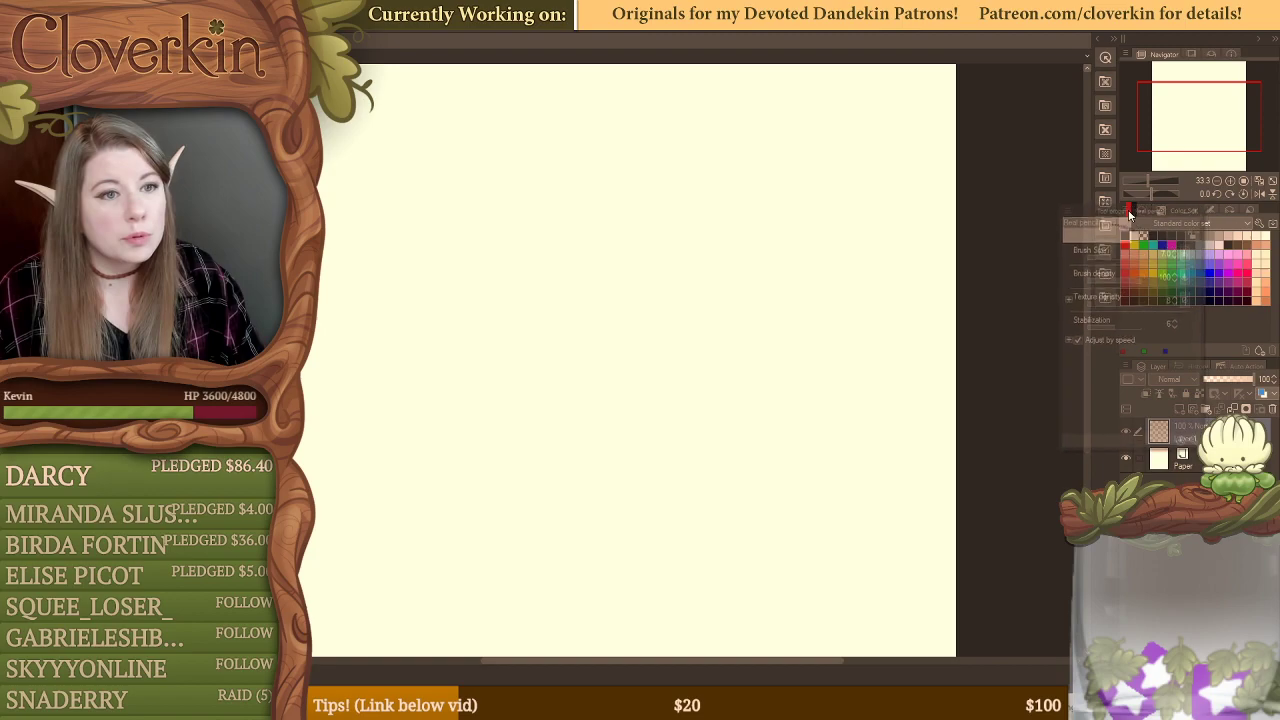
{"action": "left_click", "coordinate": [1186, 210]}
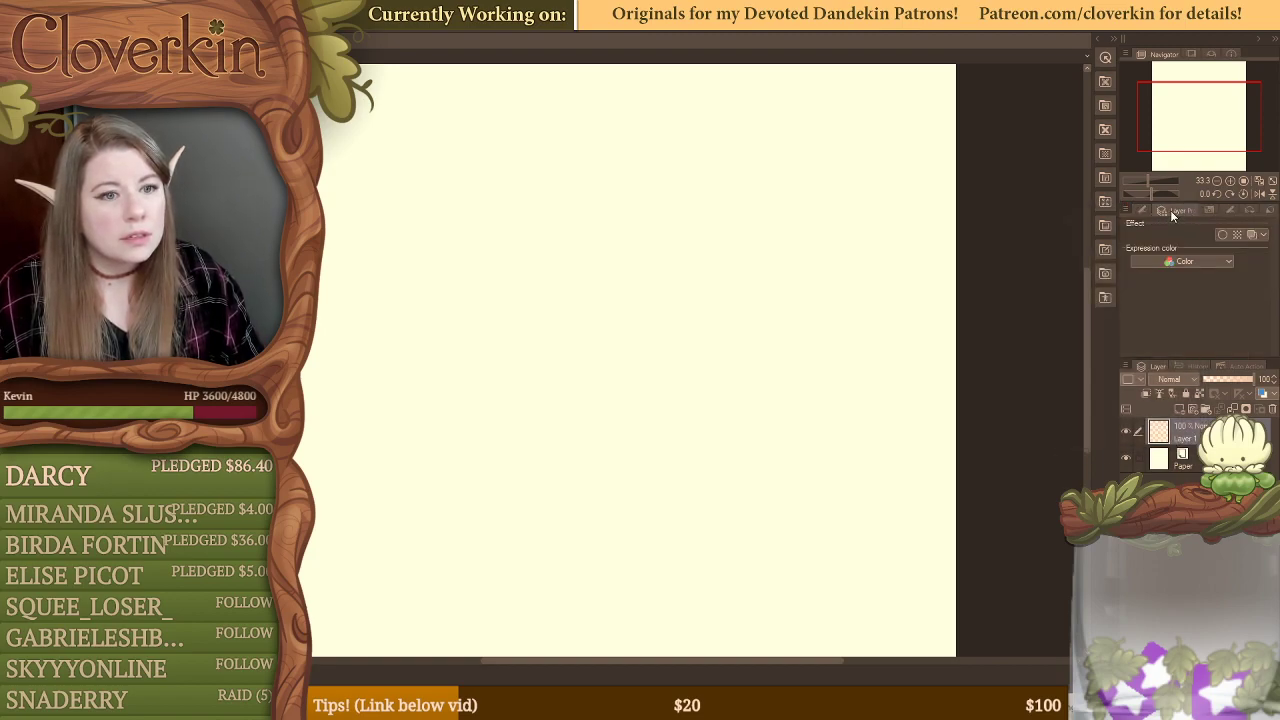
{"action": "mouse_move", "coordinate": [1172, 216]}
{"action": "left_mouse_down"}
{"action": "mouse_move", "coordinate": [1192, 372]}
{"action": "mouse_move", "coordinate": [1172, 364]}
{"action": "left_mouse_up"}
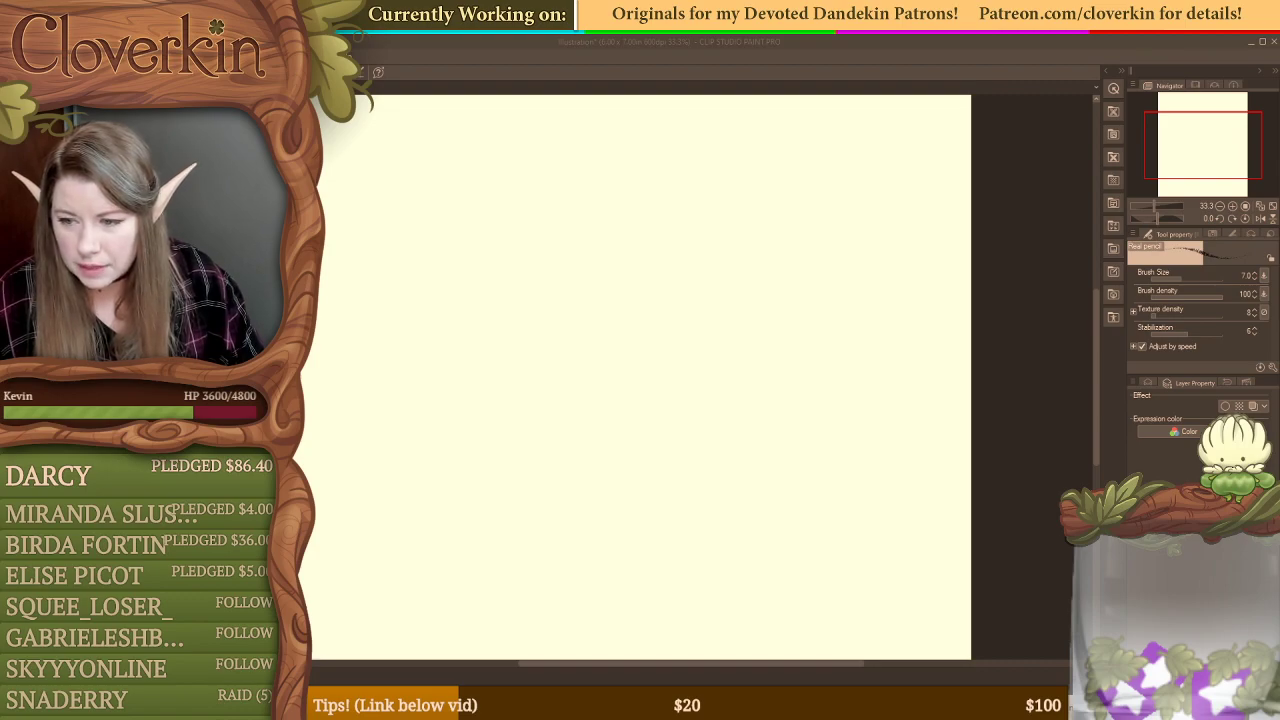
{"action": "key", "text": "ctrl+o"}
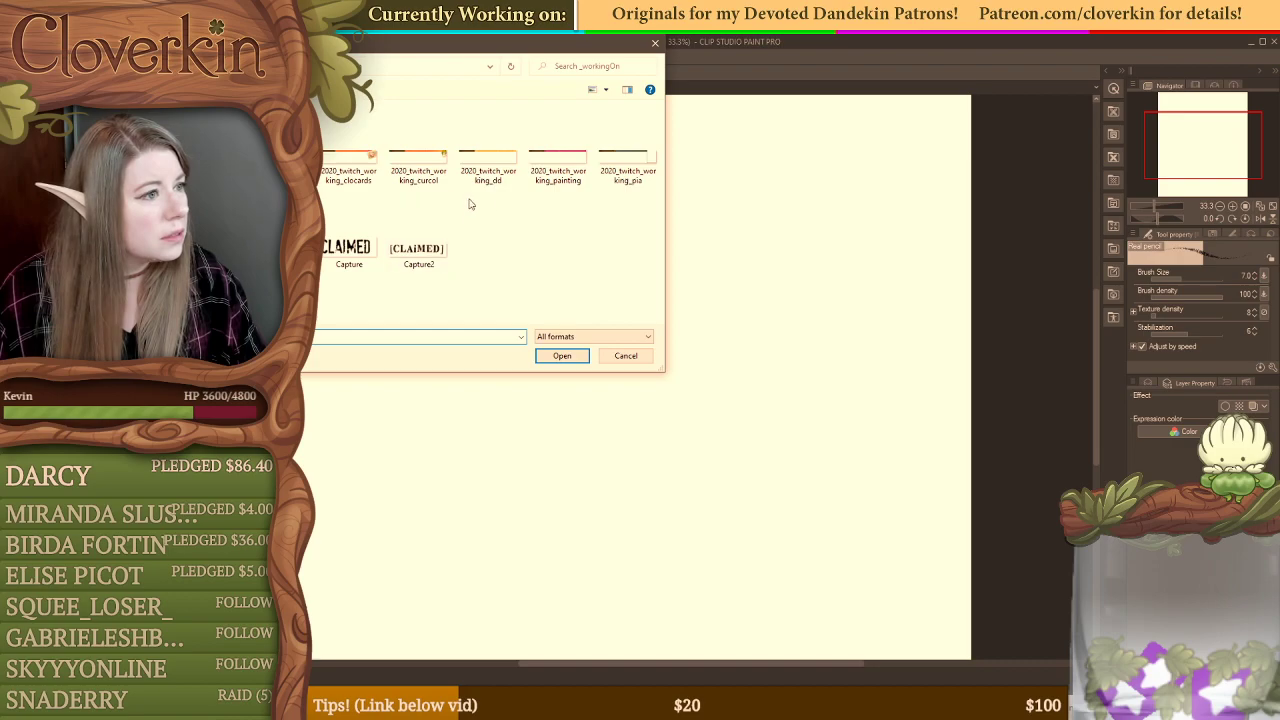
{"action": "left_click", "coordinate": [632, 359]}
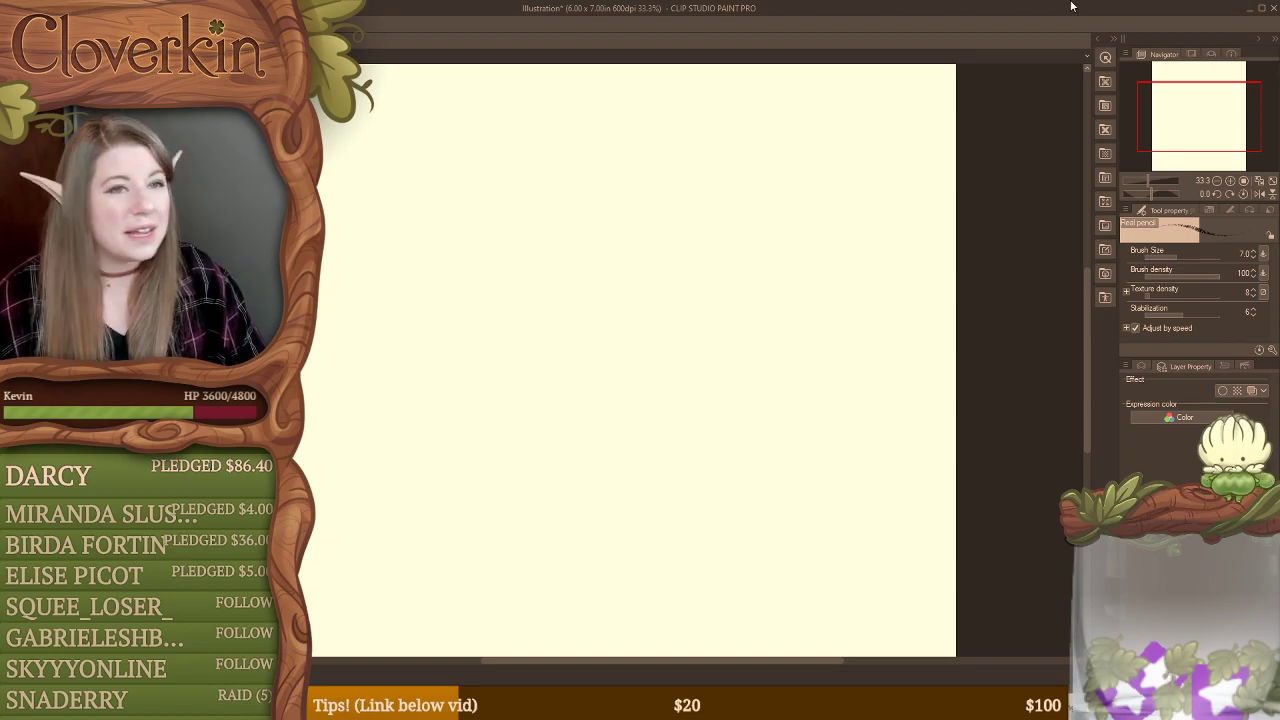
Step: Restore the maximized window, resize it to fill the free area beside the overlay, and zoom the canvas out to 25%
{"action": "left_click", "coordinate": [1261, 8]}
{"action": "mouse_move", "coordinate": [898, 147]}
{"action": "left_mouse_down"}
{"action": "mouse_move", "coordinate": [1105, 24]}
{"action": "mouse_move", "coordinate": [1200, 1]}
{"action": "left_mouse_up"}
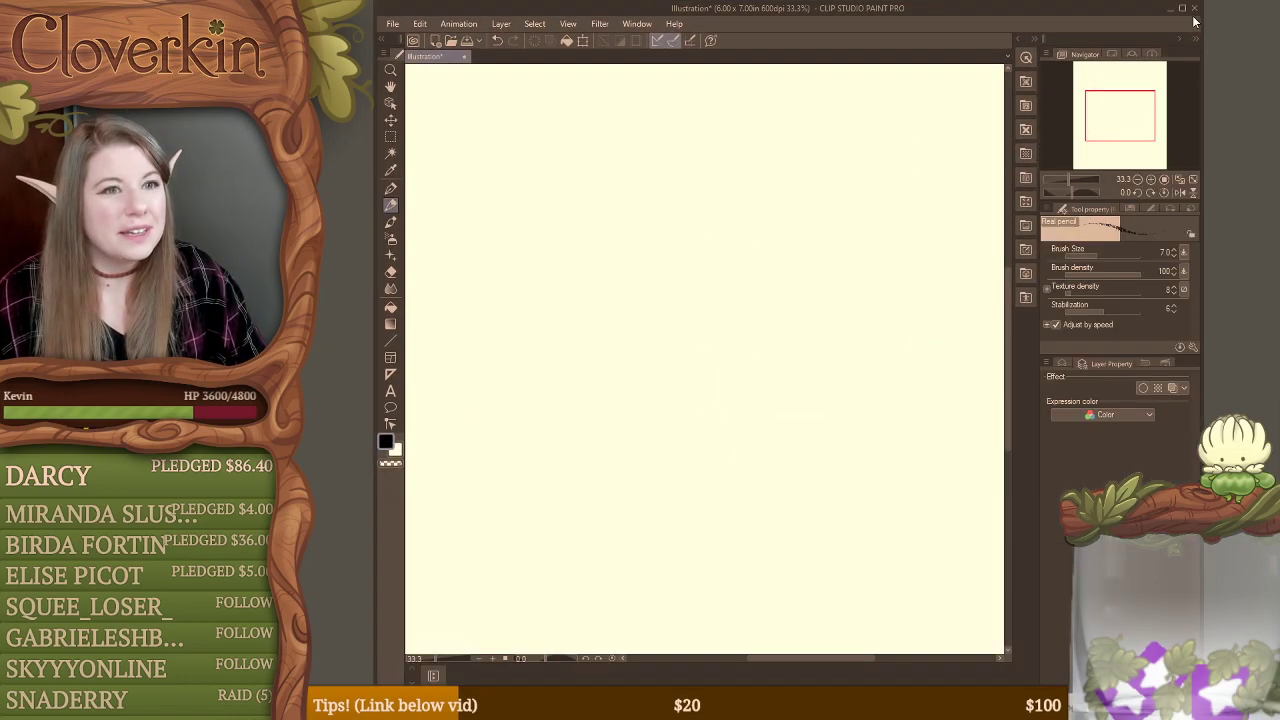
{"action": "left_click_drag", "start_coordinate": [1201, 75], "coordinate": [1276, 66]}
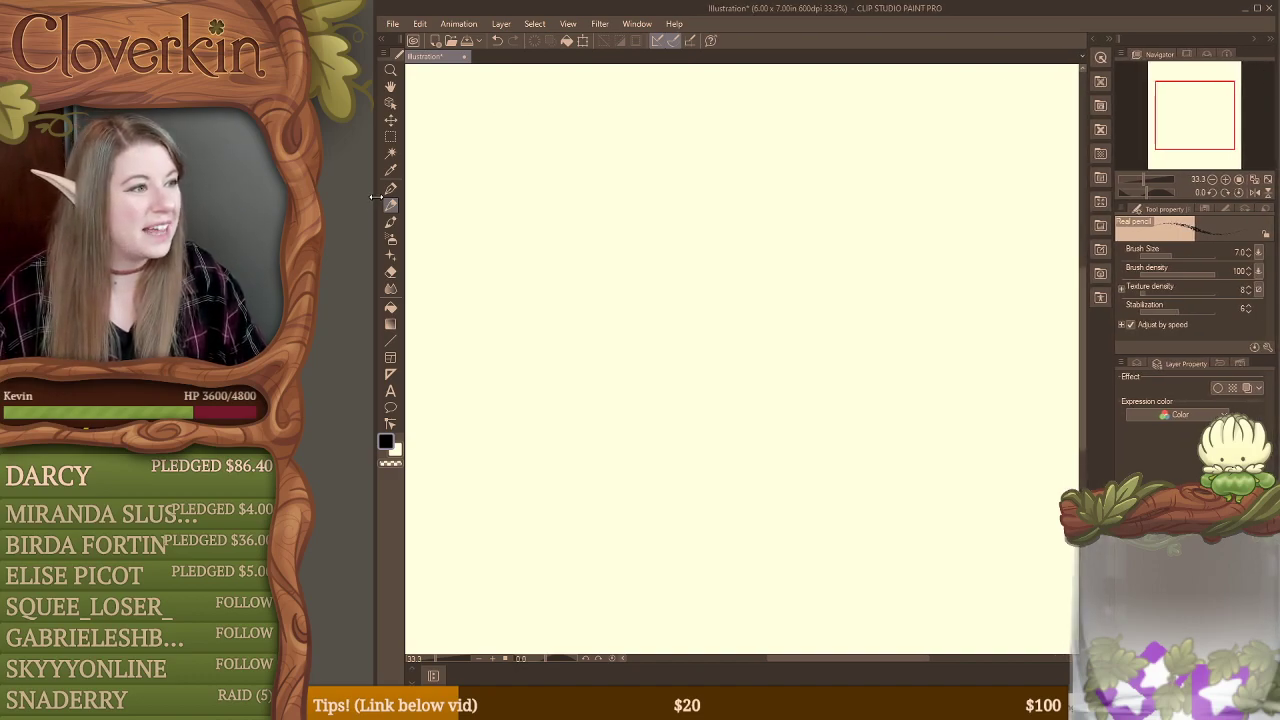
{"action": "mouse_move", "coordinate": [376, 200]}
{"action": "left_mouse_down"}
{"action": "mouse_move", "coordinate": [306, 186]}
{"action": "mouse_move", "coordinate": [323, 177]}
{"action": "left_mouse_up"}
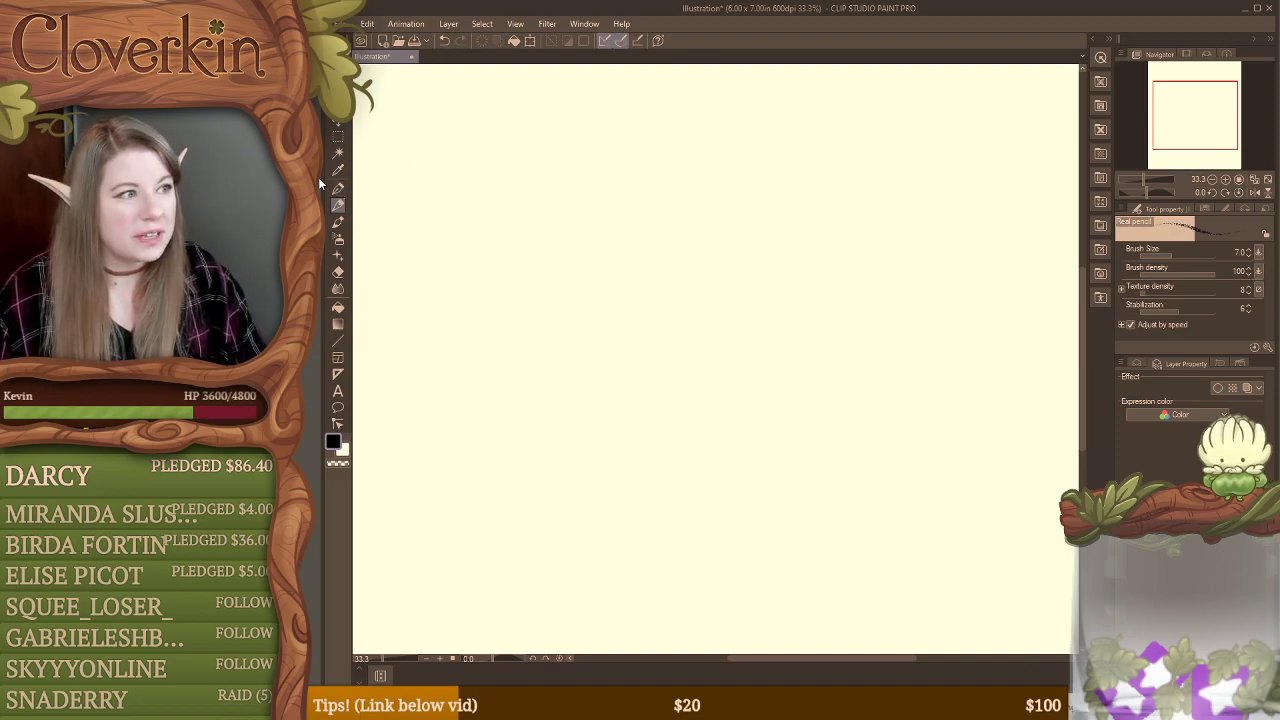
{"action": "mouse_move", "coordinate": [325, 171]}
{"action": "left_mouse_down"}
{"action": "mouse_move", "coordinate": [361, 171]}
{"action": "mouse_move", "coordinate": [307, 171]}
{"action": "left_mouse_up"}
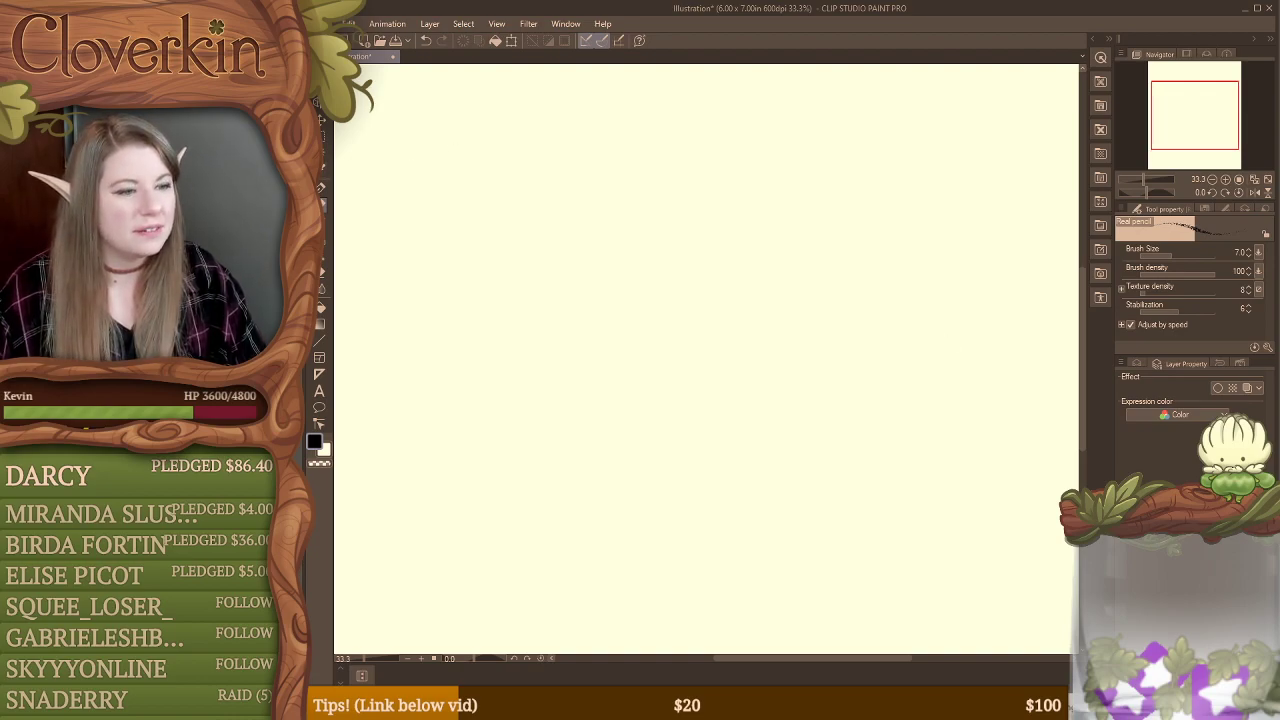
{"action": "left_click", "coordinate": [1210, 180]}
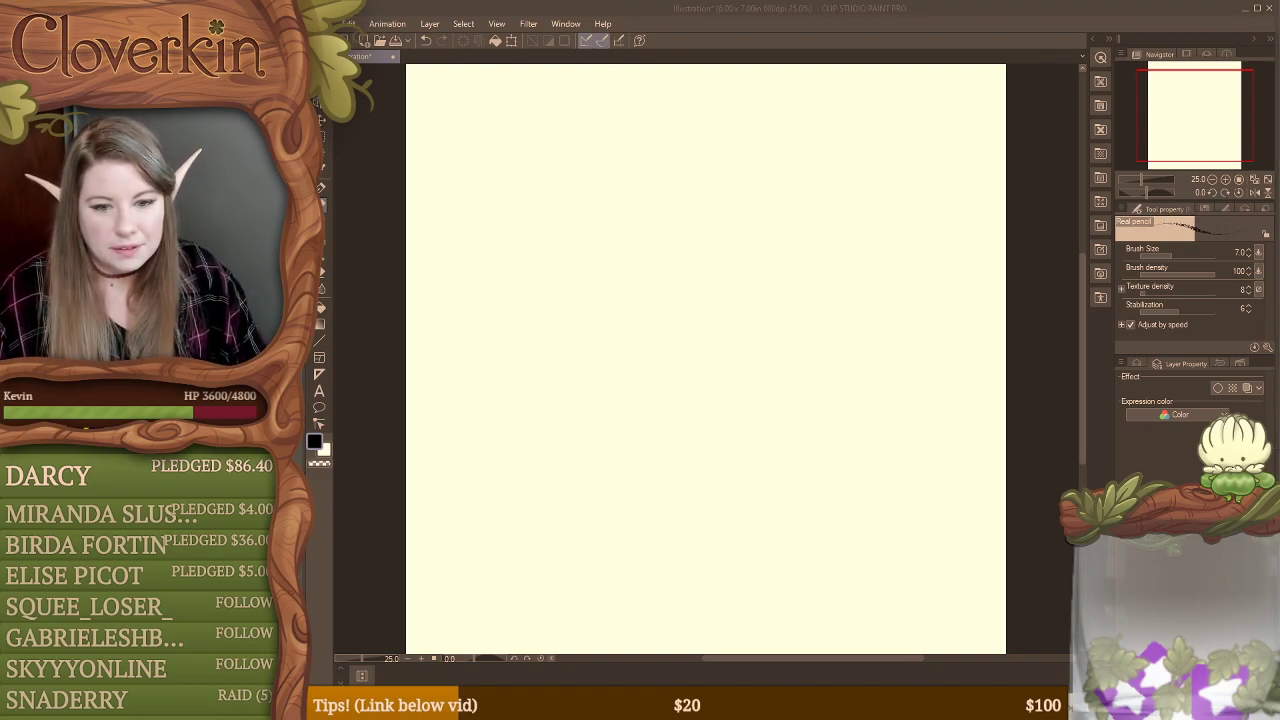
{"action": "left_click", "coordinate": [1275, 338]}
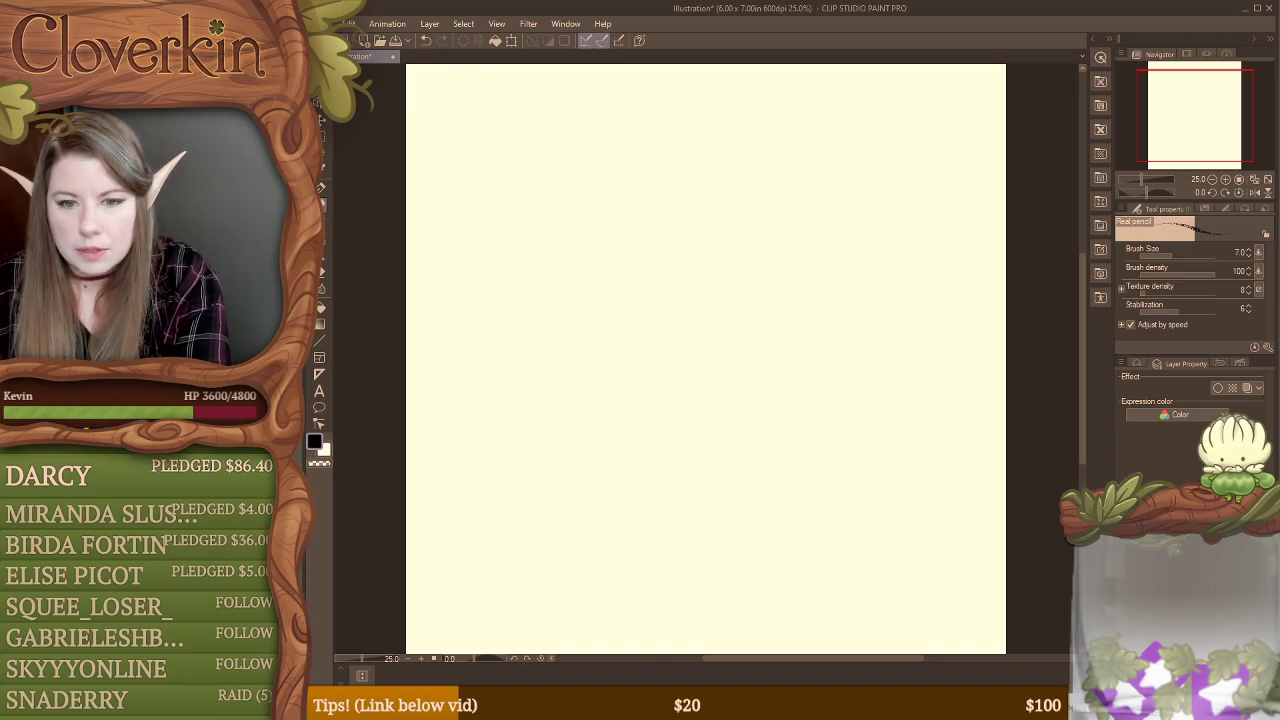
Step: Switch to the browser, run a Google Images search for "isometric grid", and filter the results to Large size
{"action": "left_click_drag", "start_coordinate": [1279, 75], "coordinate": [793, 56]}
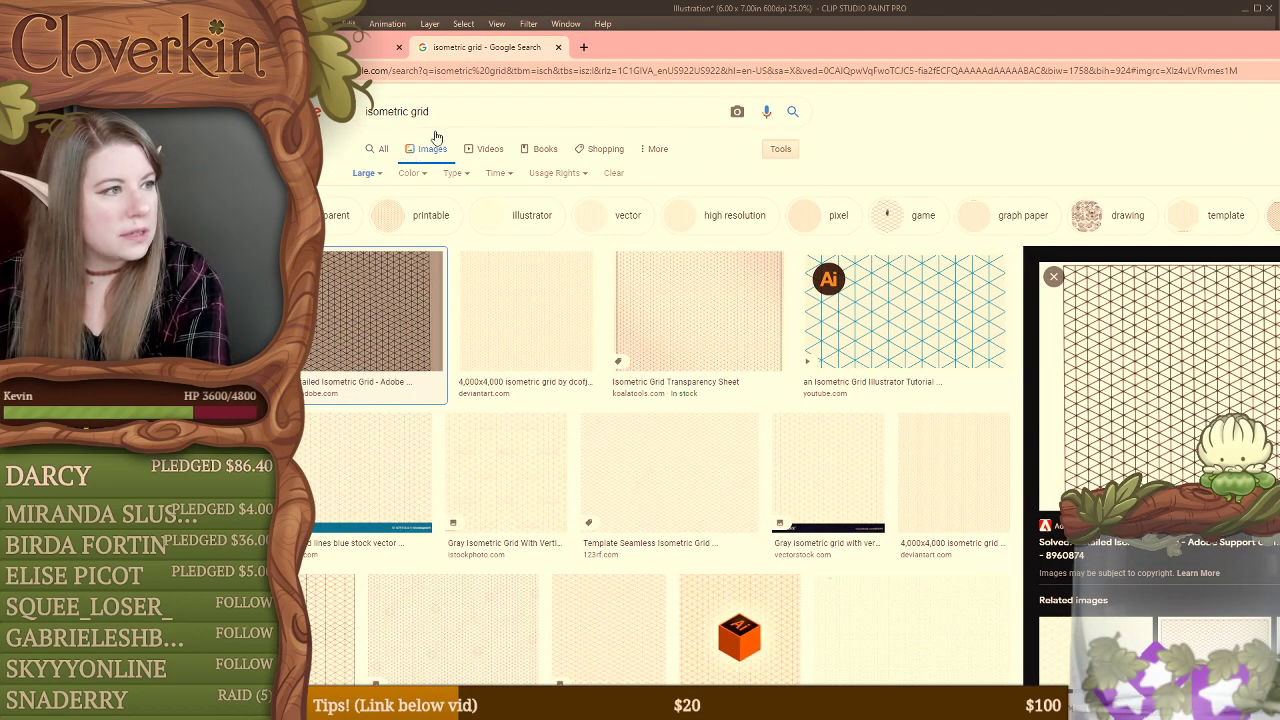
{"action": "left_click", "coordinate": [799, 114]}
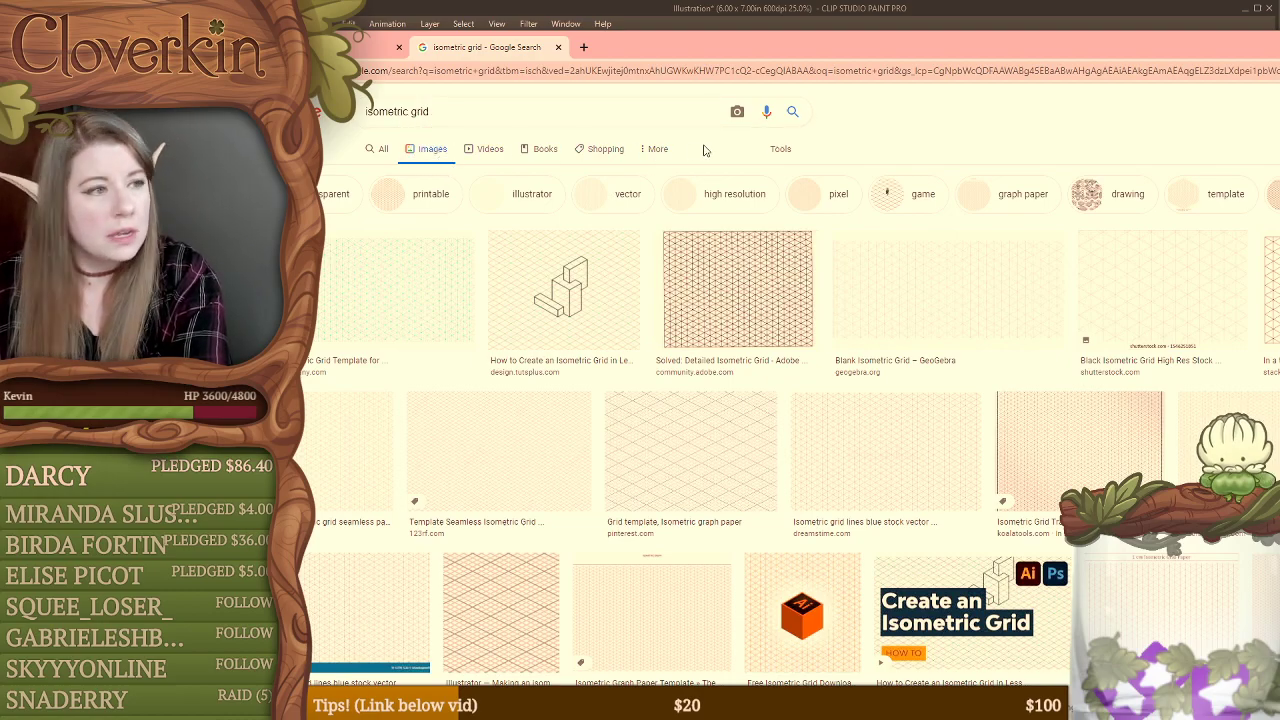
{"action": "left_click", "coordinate": [777, 148]}
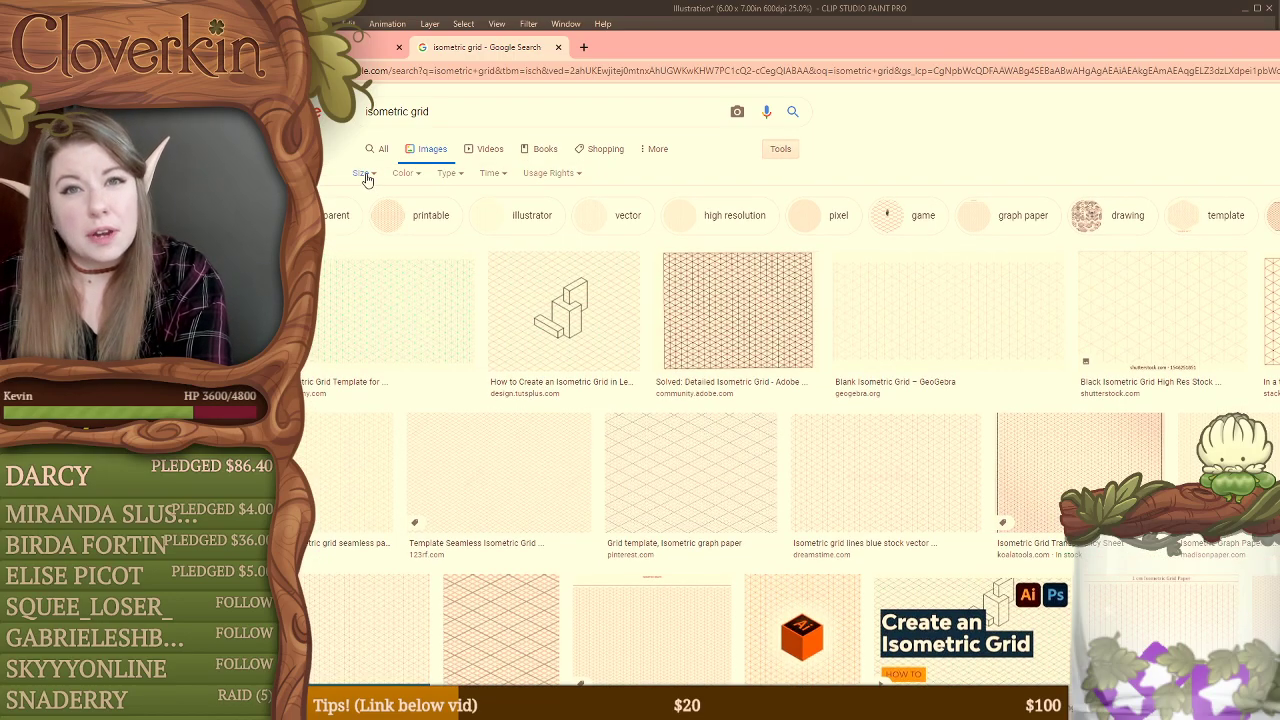
{"action": "left_click", "coordinate": [362, 176]}
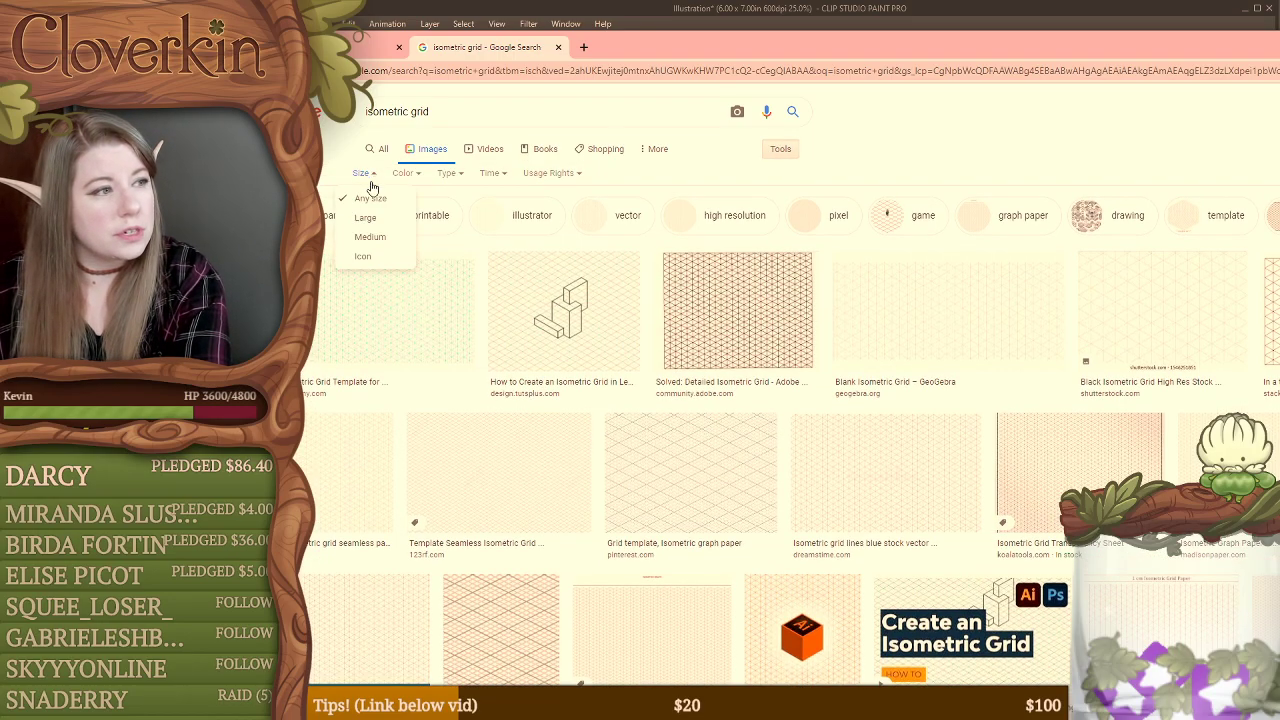
{"action": "left_click", "coordinate": [370, 216]}
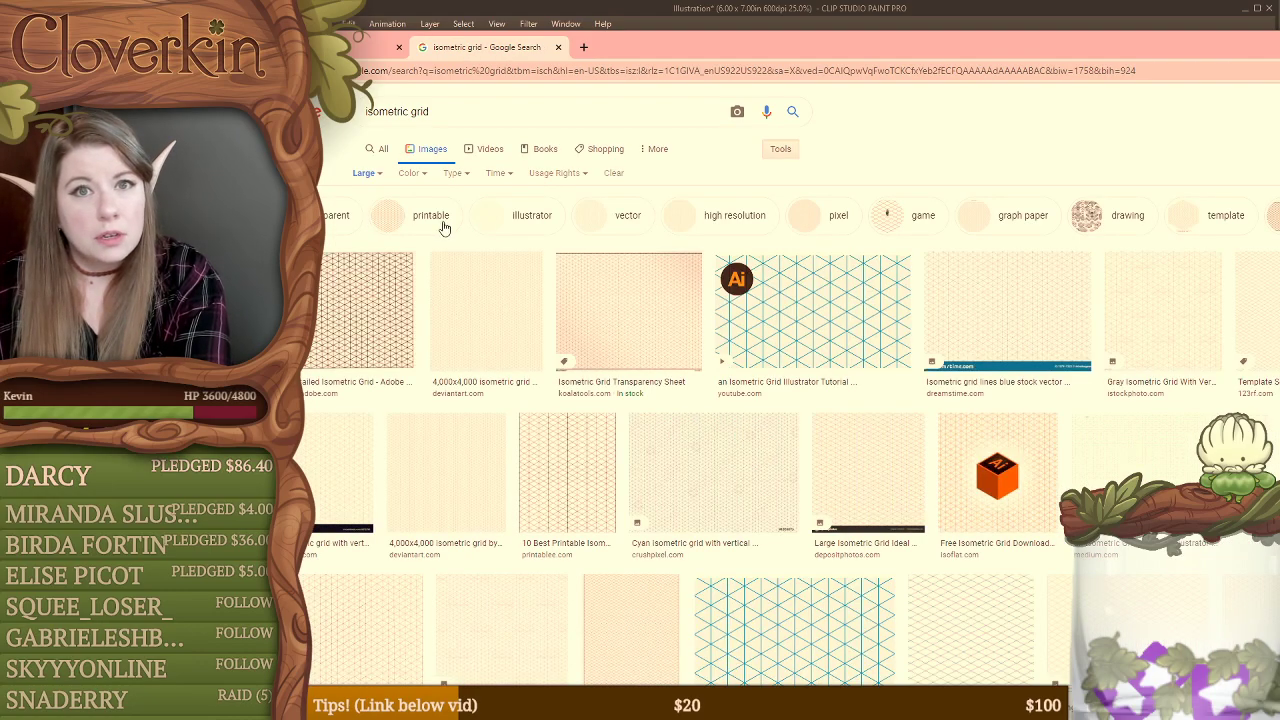
Step: Preview and compare several isometric grid images from the results, including the Adobe Support Community and 4,000x4,000 DeviantArt grids
{"action": "left_click", "coordinate": [647, 326]}
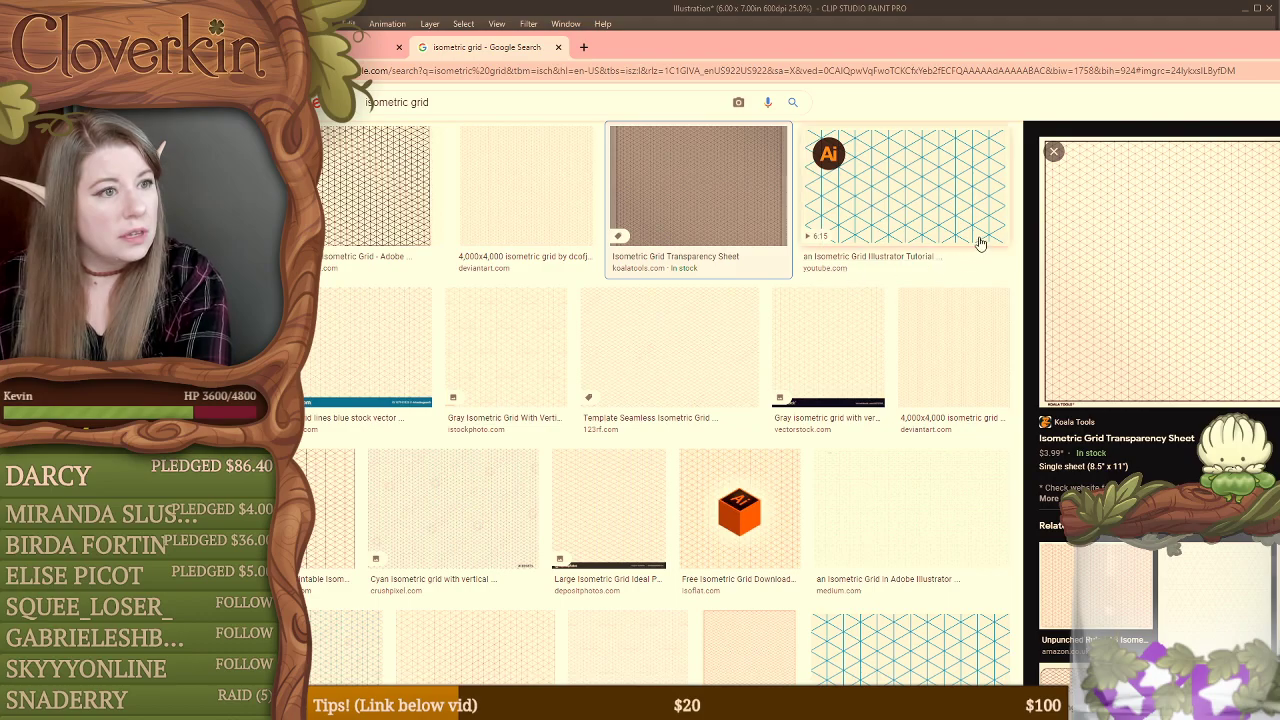
{"action": "left_click", "coordinate": [915, 337]}
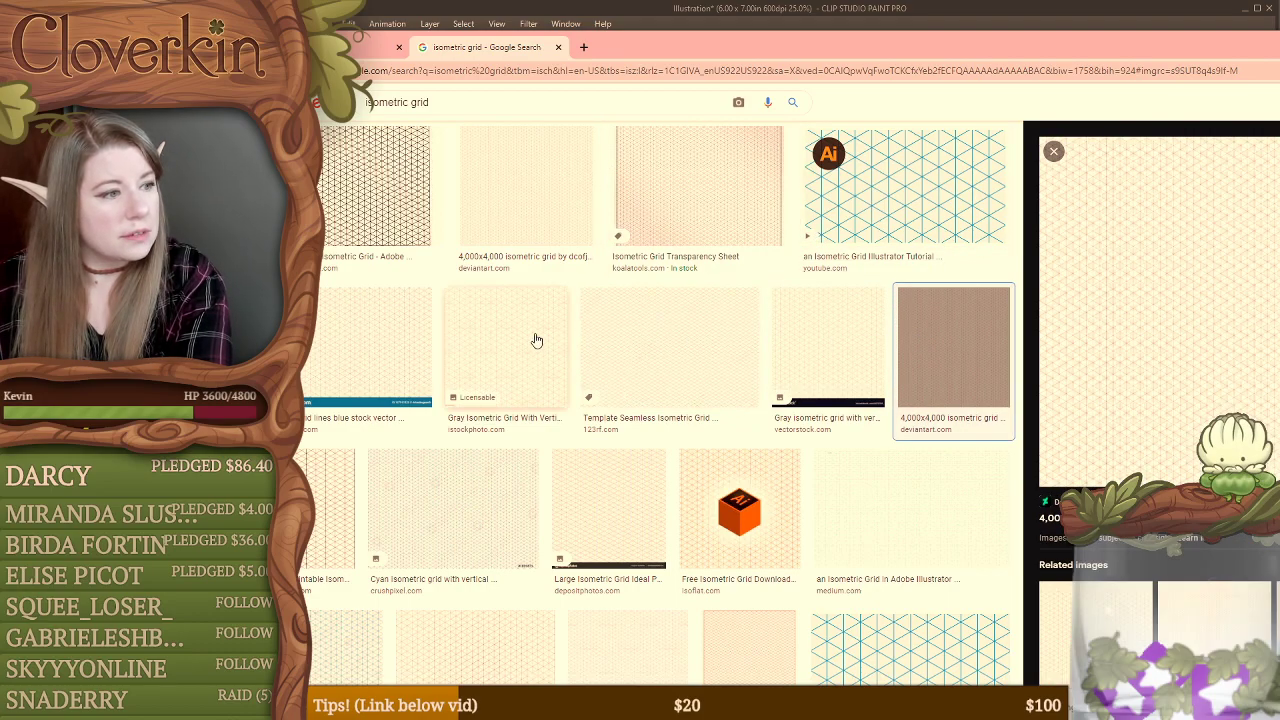
{"action": "left_click", "coordinate": [592, 338]}
{"action": "left_click", "coordinate": [530, 336]}
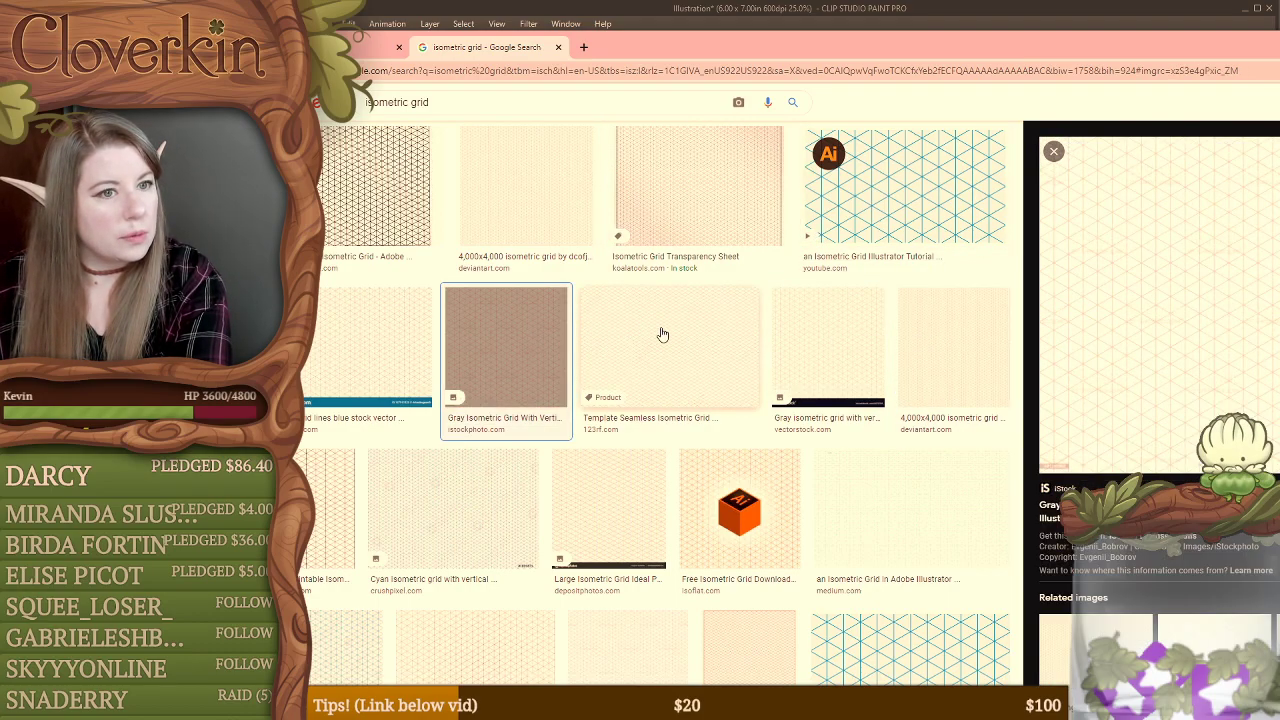
{"action": "left_click", "coordinate": [662, 335]}
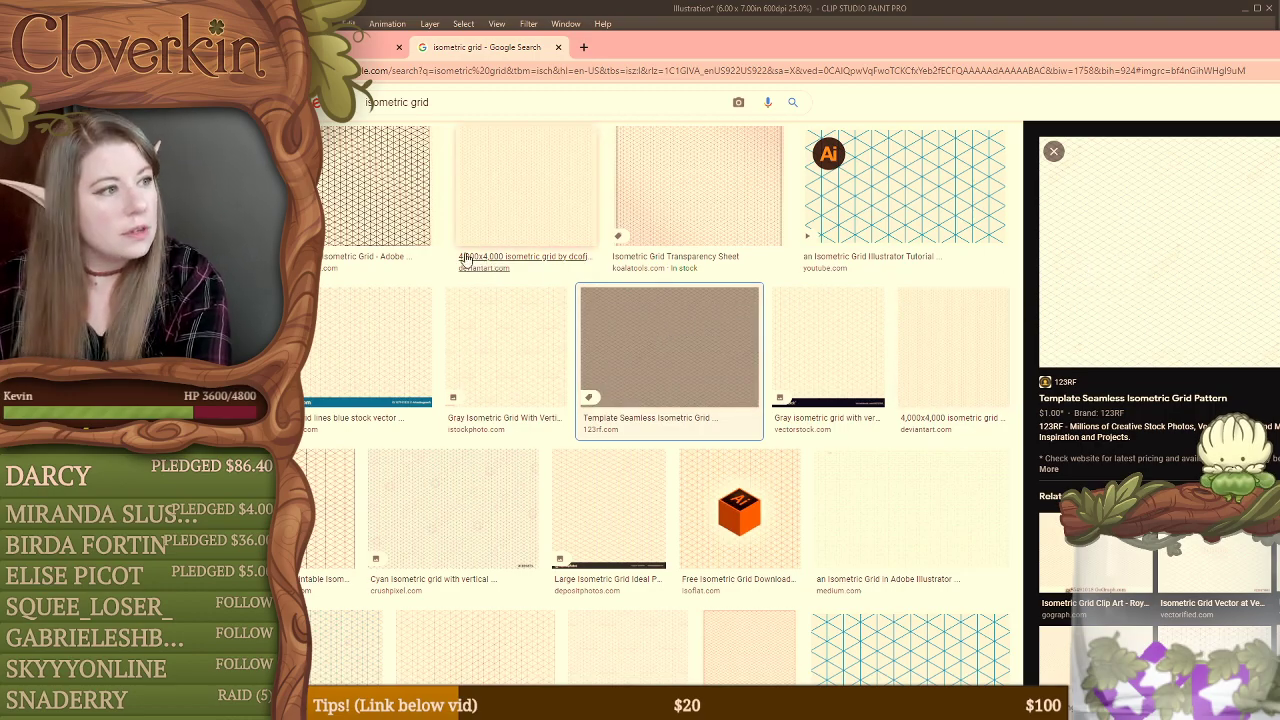
{"action": "left_click", "coordinate": [402, 222]}
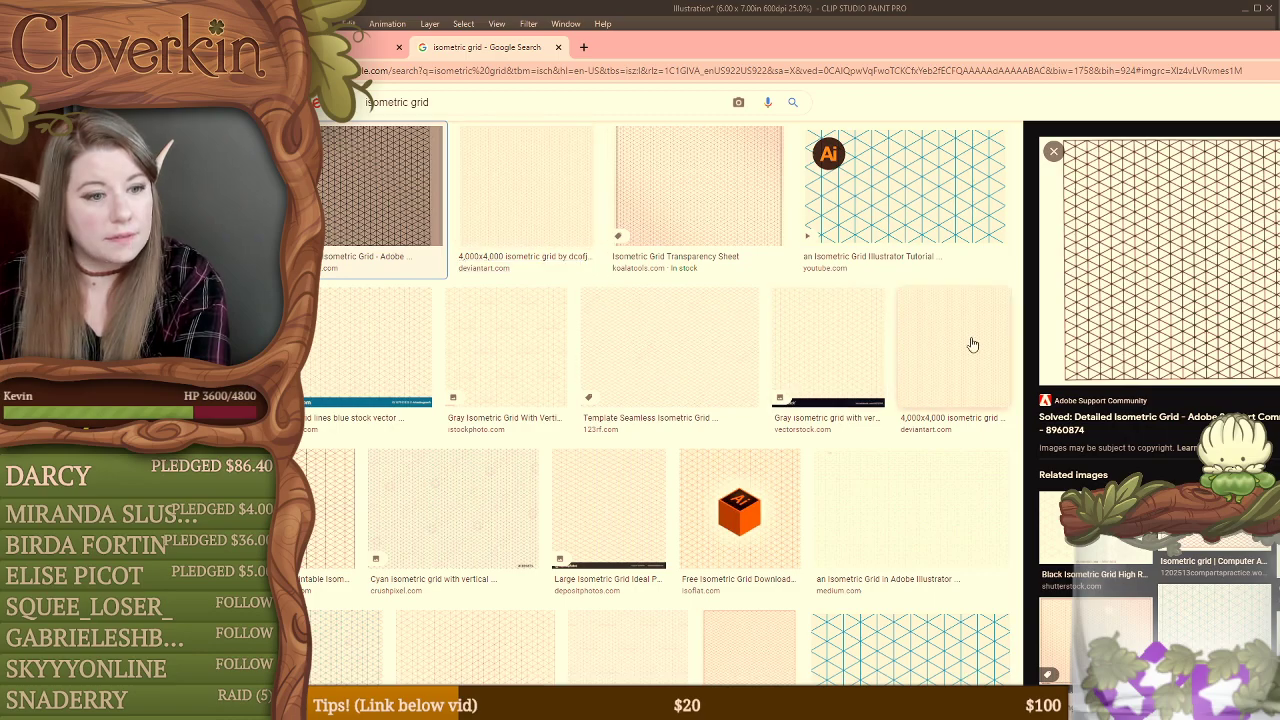
{"action": "left_click", "coordinate": [921, 368]}
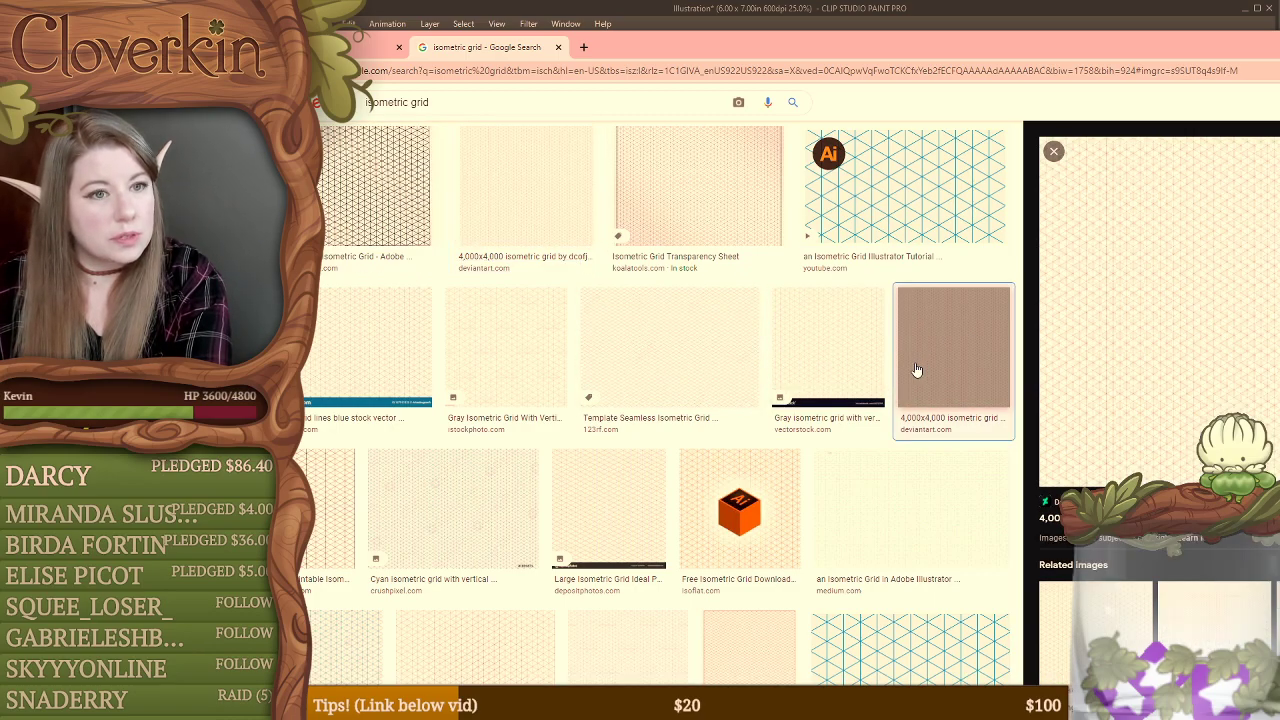
{"action": "left_click", "coordinate": [378, 228]}
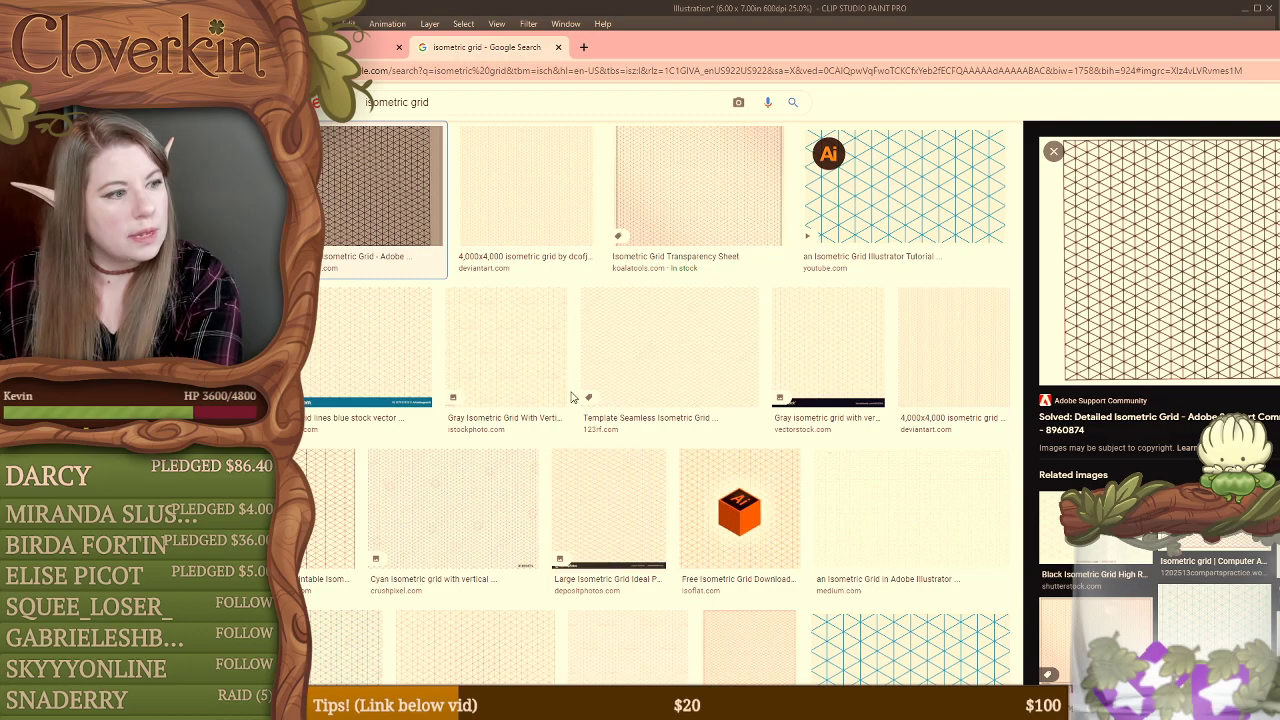
{"action": "scroll", "coordinate": [600, 430], "scroll_direction": "down", "scroll_amount": 2}
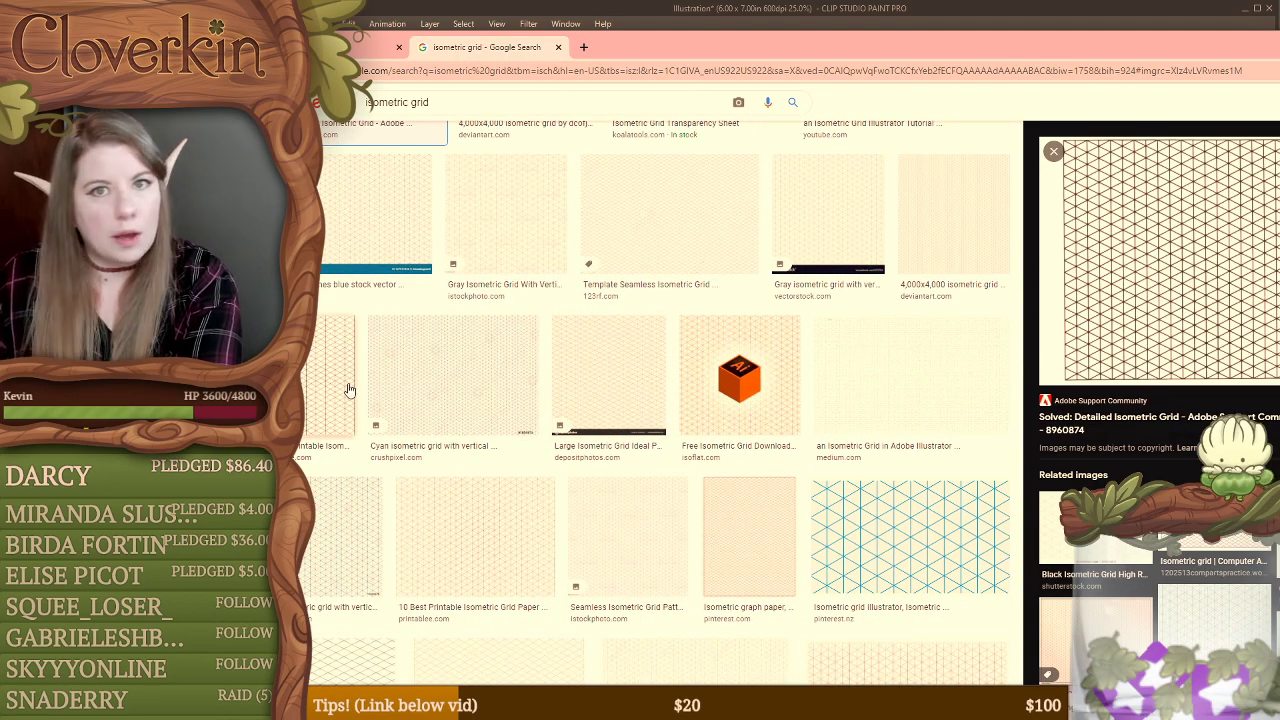
Step: Preview and compare more isometric grids from the image results, including the Printablee, 123RF and DeviantArt ones
{"action": "scroll", "coordinate": [595, 524], "scroll_direction": "down", "scroll_amount": 2}
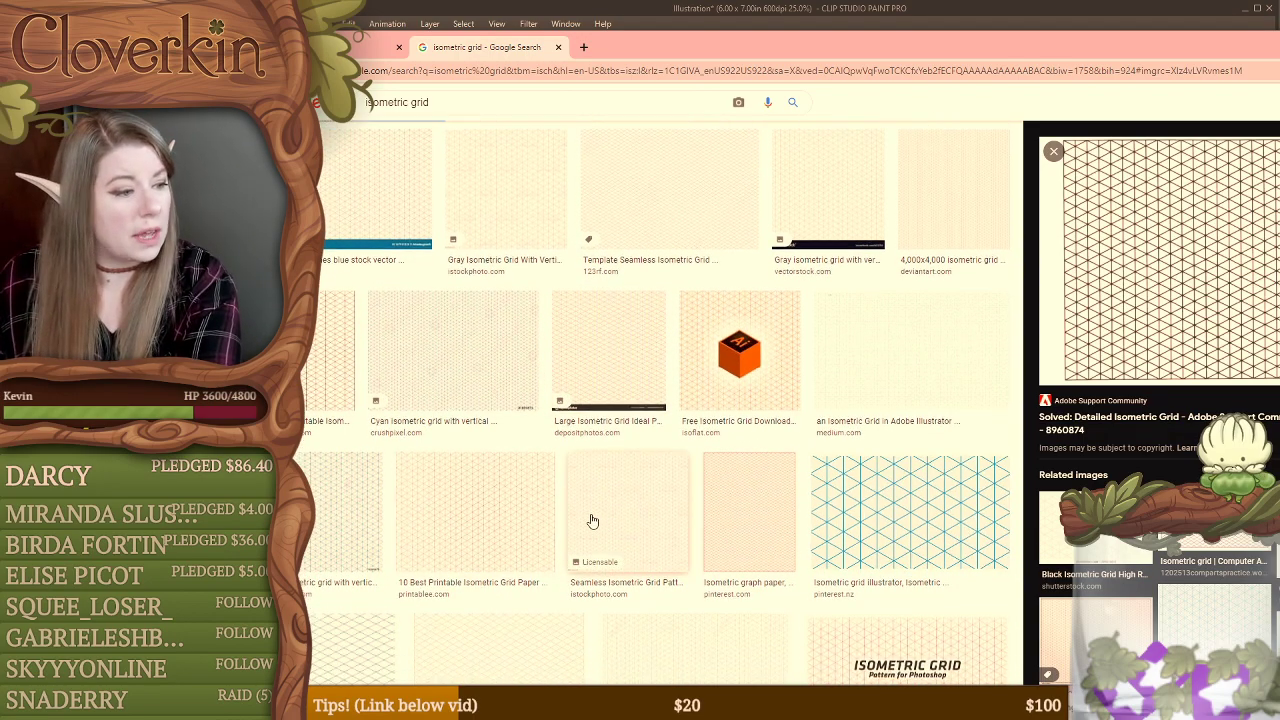
{"action": "left_click", "coordinate": [430, 415]}
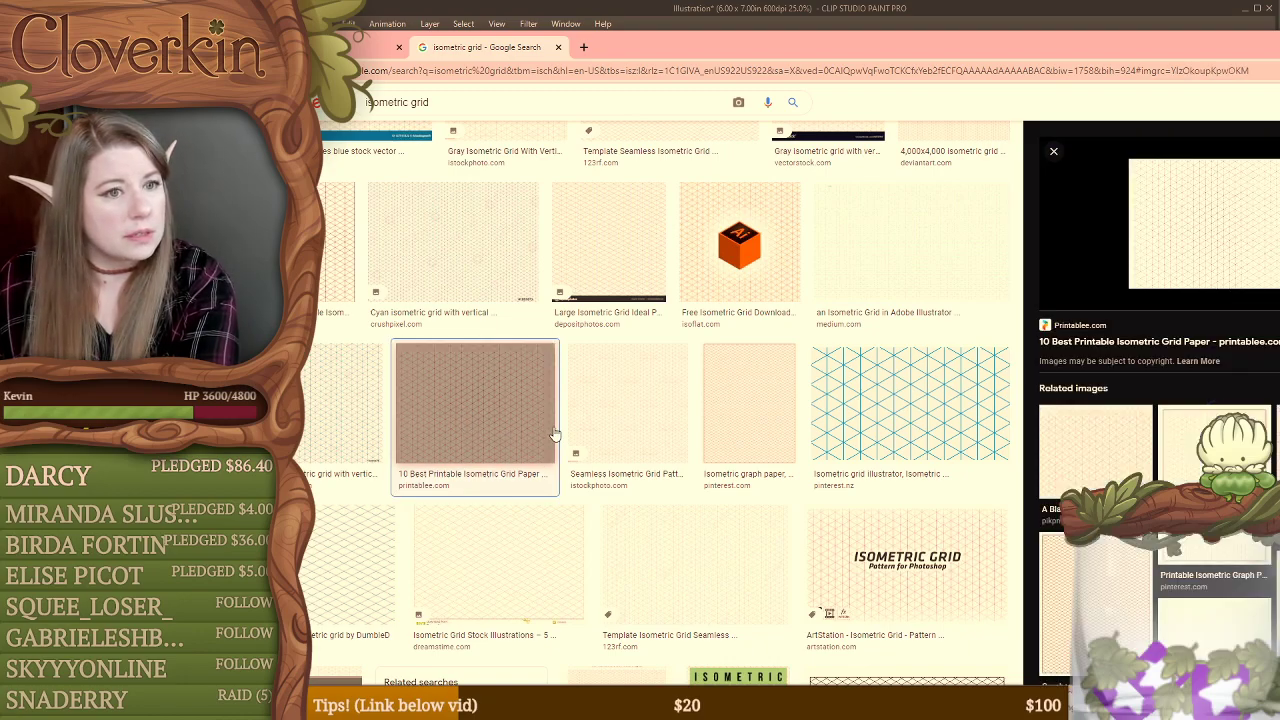
{"action": "scroll", "coordinate": [700, 378], "scroll_direction": "down", "scroll_amount": 2}
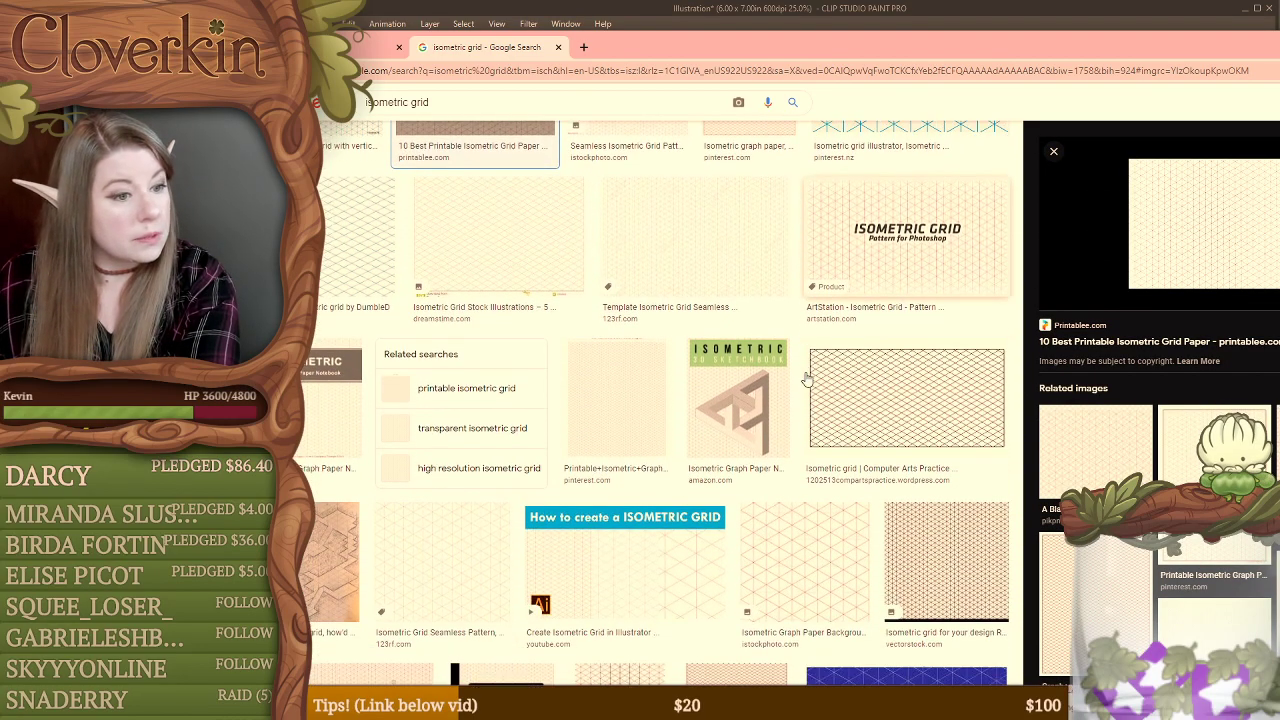
{"action": "scroll", "coordinate": [809, 380], "scroll_direction": "down", "scroll_amount": 3}
{"action": "scroll", "coordinate": [905, 355], "scroll_direction": "down", "scroll_amount": 3}
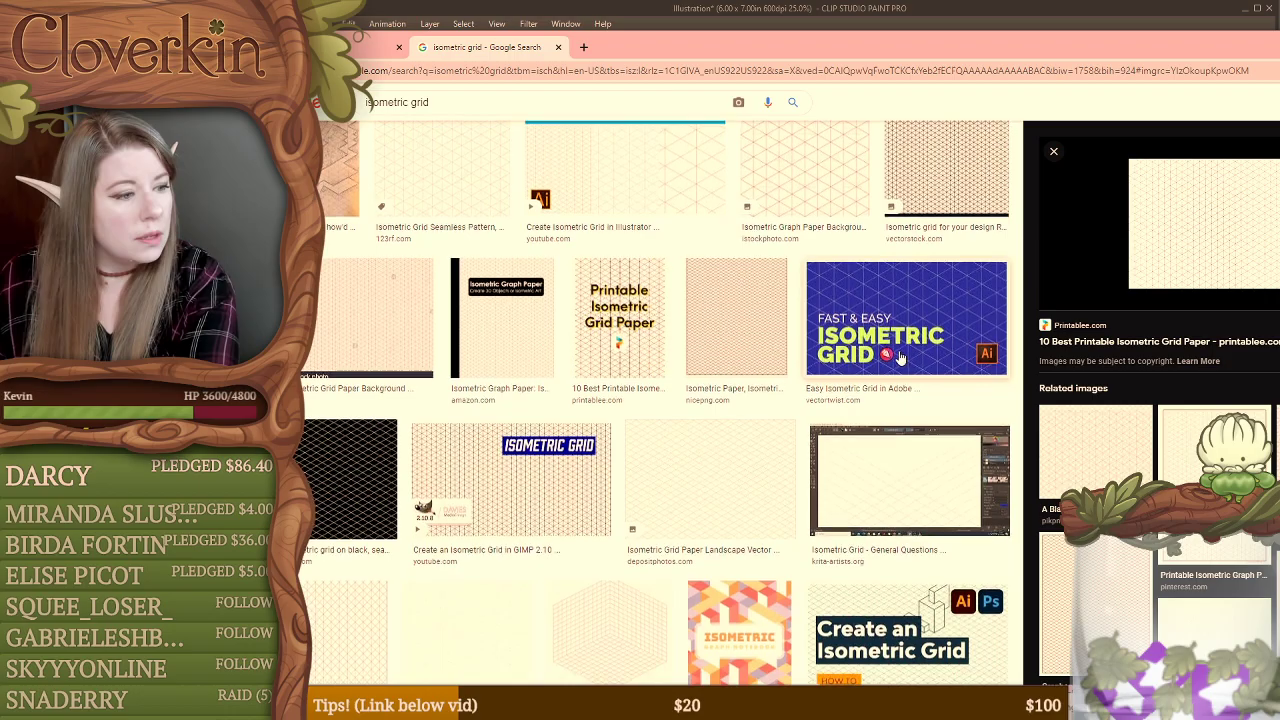
{"action": "scroll", "coordinate": [898, 357], "scroll_direction": "up", "scroll_amount": 5}
{"action": "left_click", "coordinate": [683, 343]}
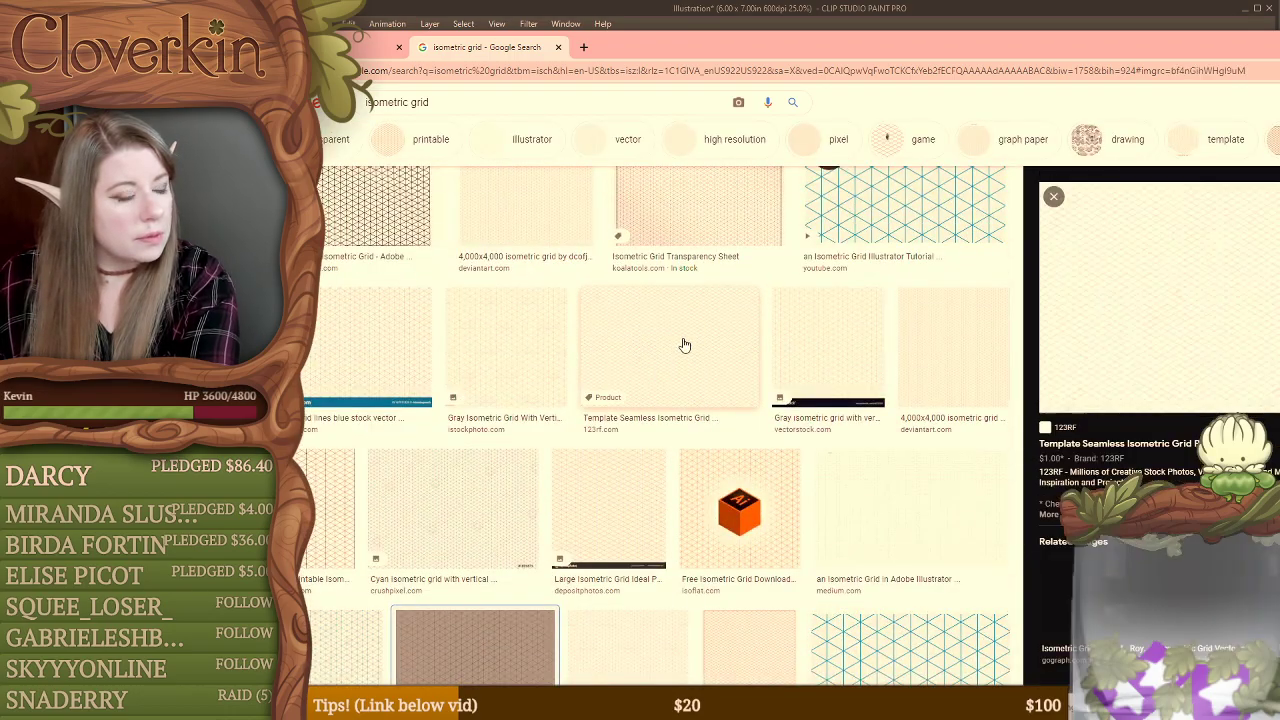
{"action": "left_click", "coordinate": [950, 343]}
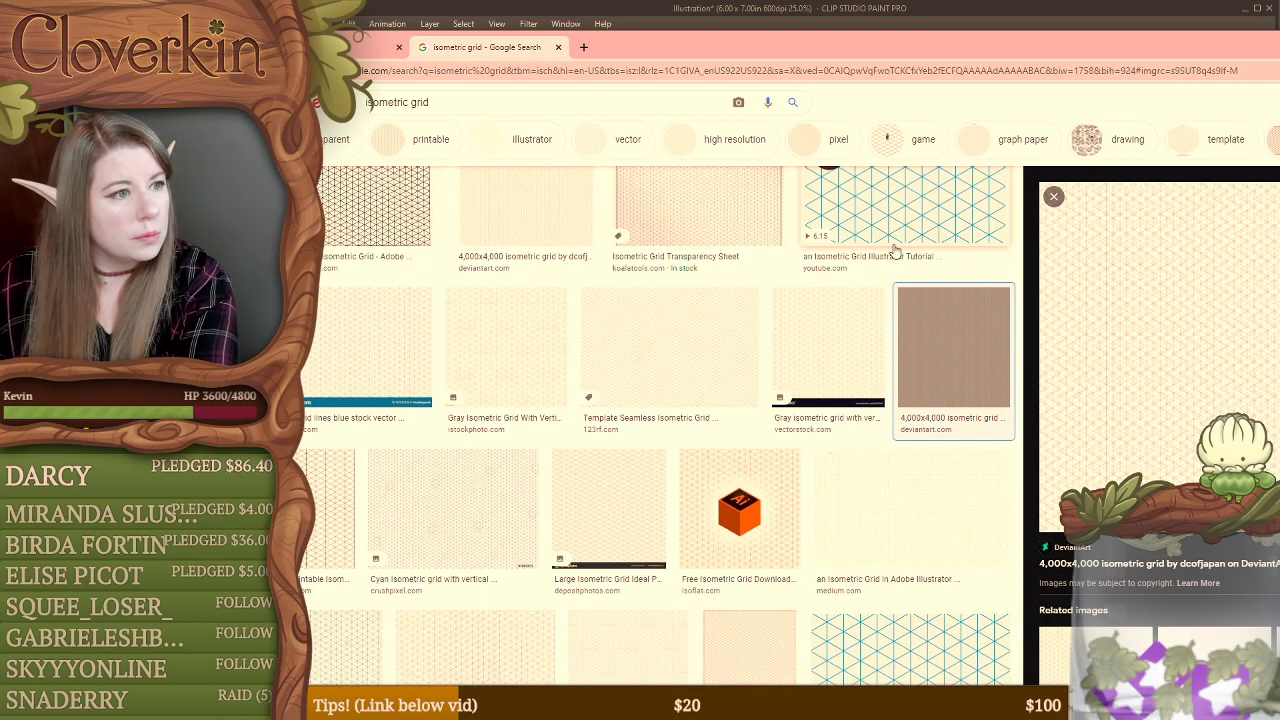
{"action": "scroll", "coordinate": [722, 286], "scroll_direction": "up", "scroll_amount": 2}
Step: Open the Koala Tools Isometric Grid Transparency Sheet image in its own tab and copy the image
{"action": "left_click", "coordinate": [668, 276]}
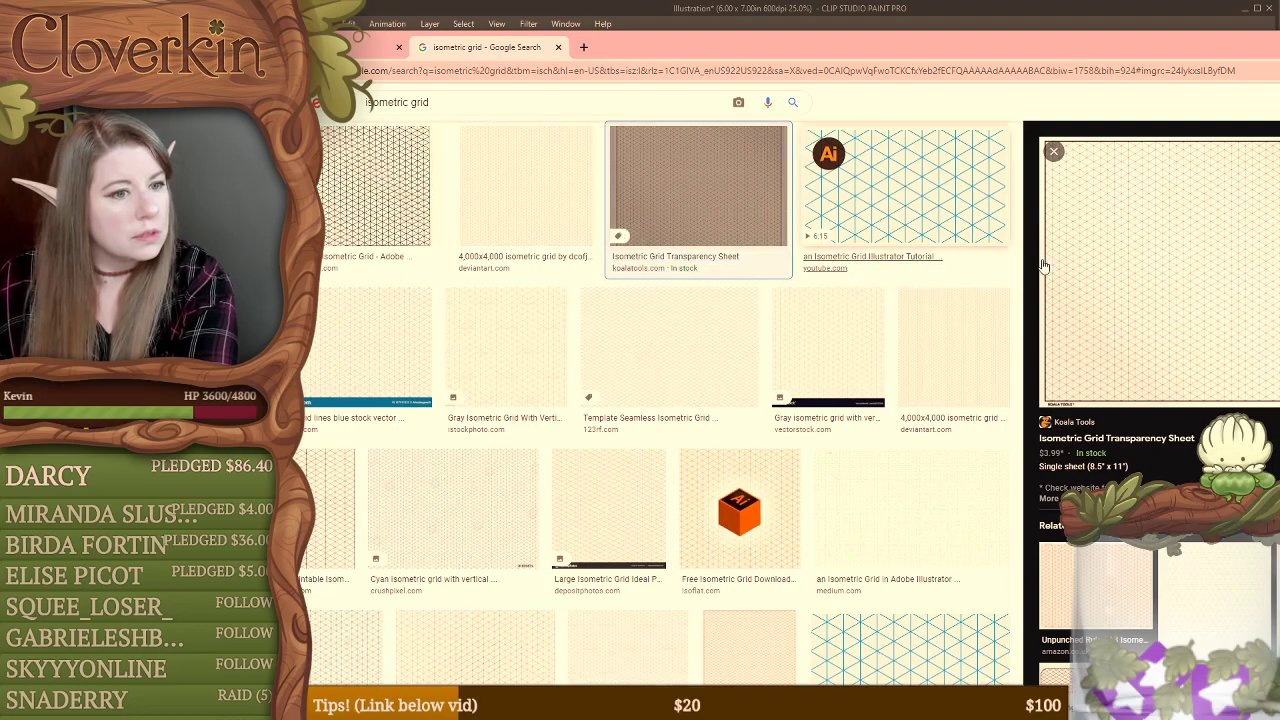
{"action": "right_click", "coordinate": [1159, 262]}
{"action": "left_click", "coordinate": [1150, 385]}
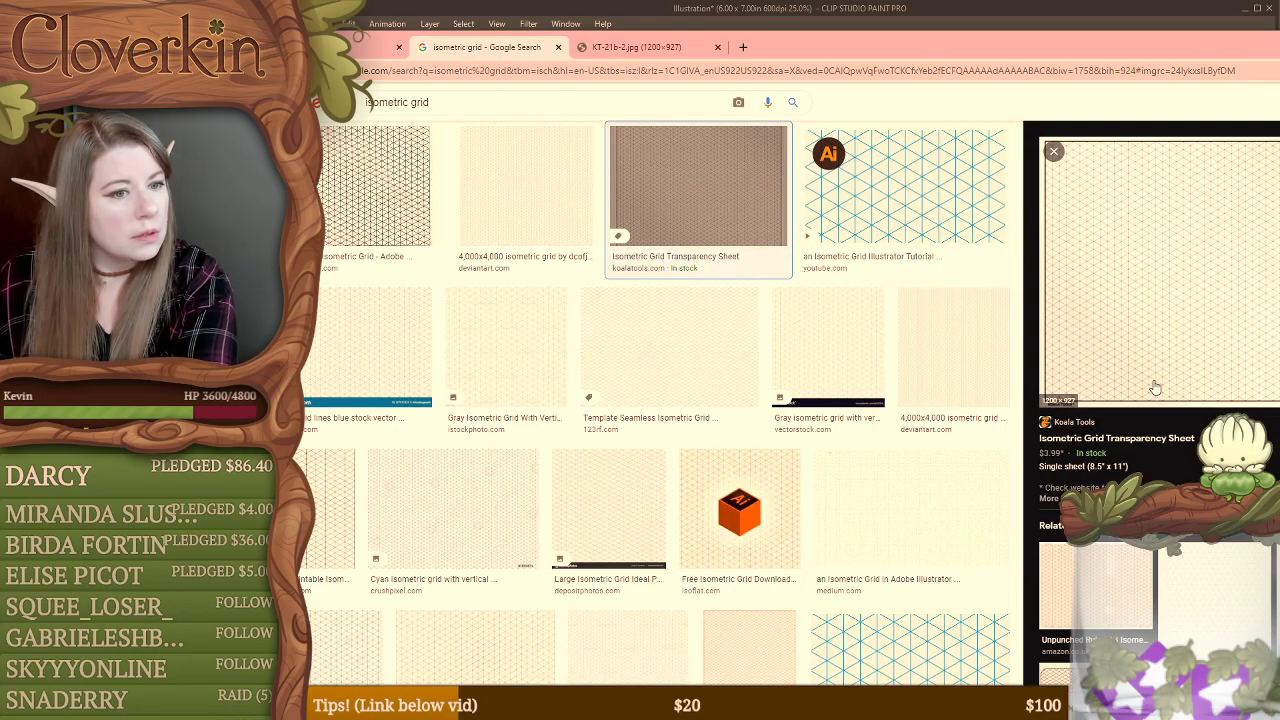
{"action": "left_click", "coordinate": [636, 47]}
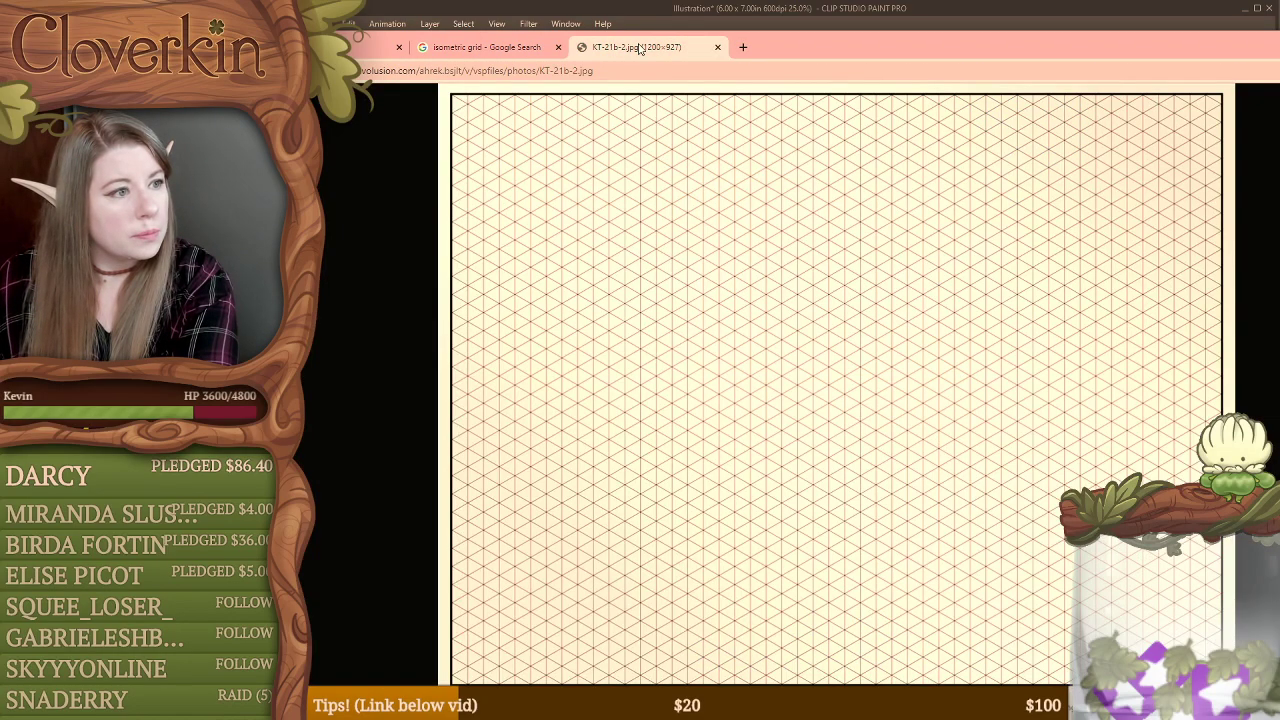
{"action": "right_click", "coordinate": [692, 225]}
{"action": "left_click", "coordinate": [741, 266]}
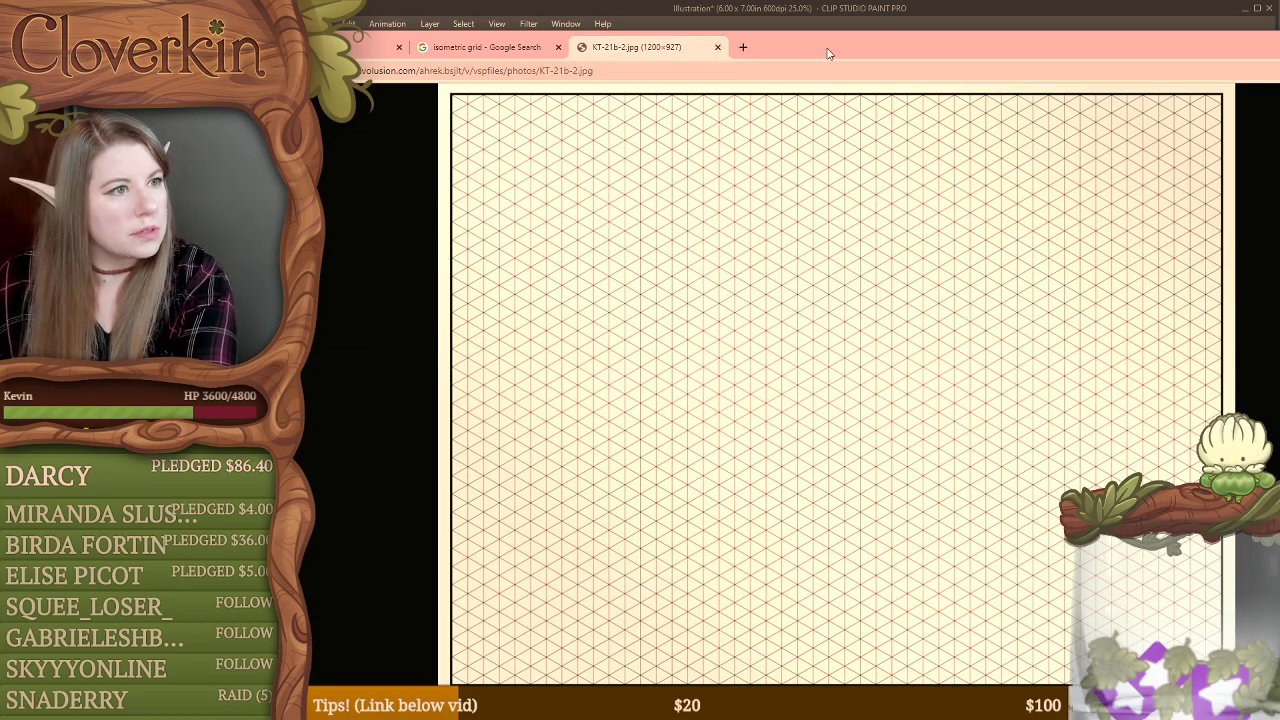
Step: Shift the browser window aside, switch to Clip Studio Paint, paste the copied grid into the illustration, and undo the paste
{"action": "left_click_drag", "start_coordinate": [828, 49], "coordinate": [636, 178]}
{"action": "left_click", "coordinate": [699, 28]}
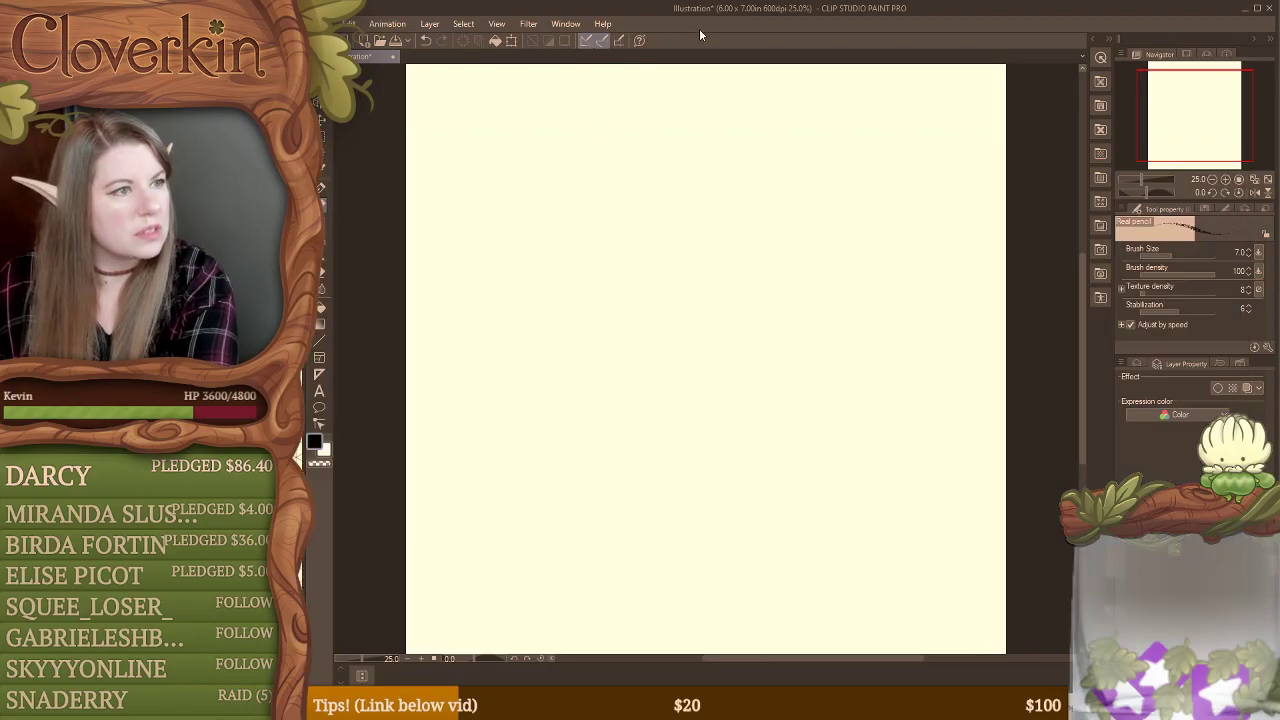
{"action": "left_click", "coordinate": [348, 23]}
{"action": "left_click", "coordinate": [392, 126]}
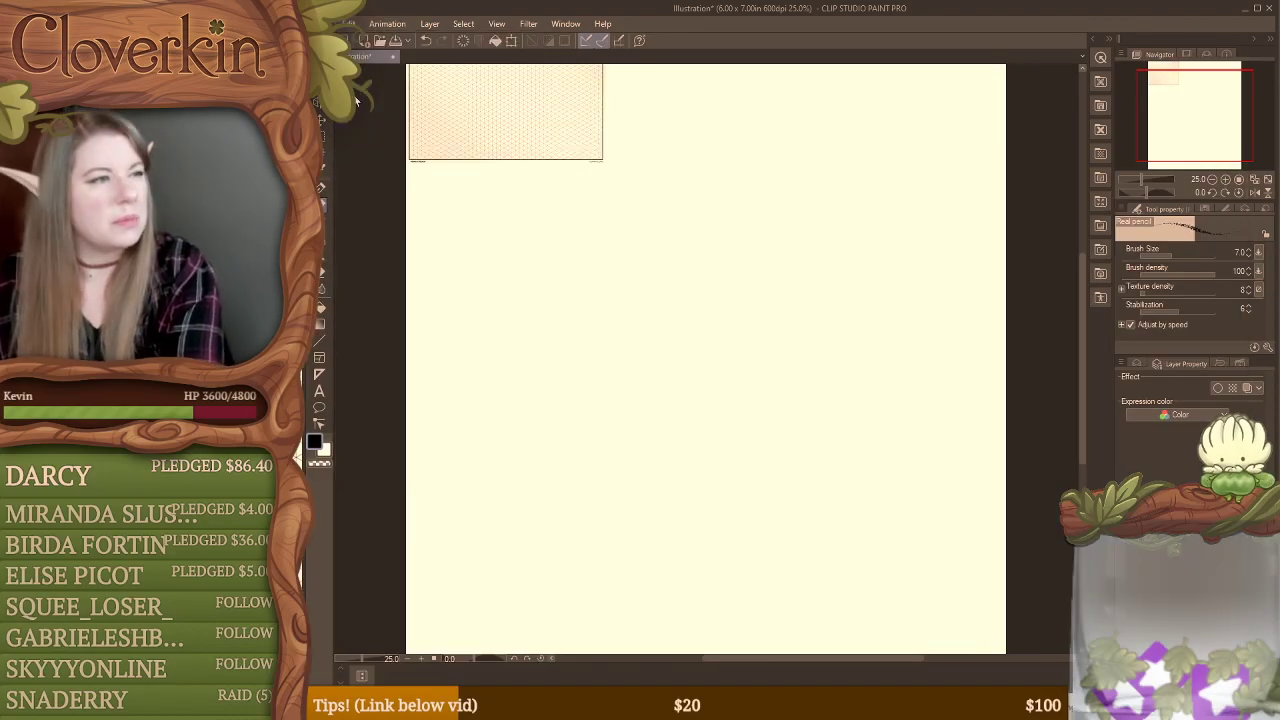
{"action": "key", "text": "ctrl+z"}
Step: Switch back to the browser's image results and compare alternative isometric grids, including the iStock, 123RF, DeviantArt, Depositphotos, Medium, Pinterest and Printablee ones
{"action": "key", "text": "alt+Tab"}
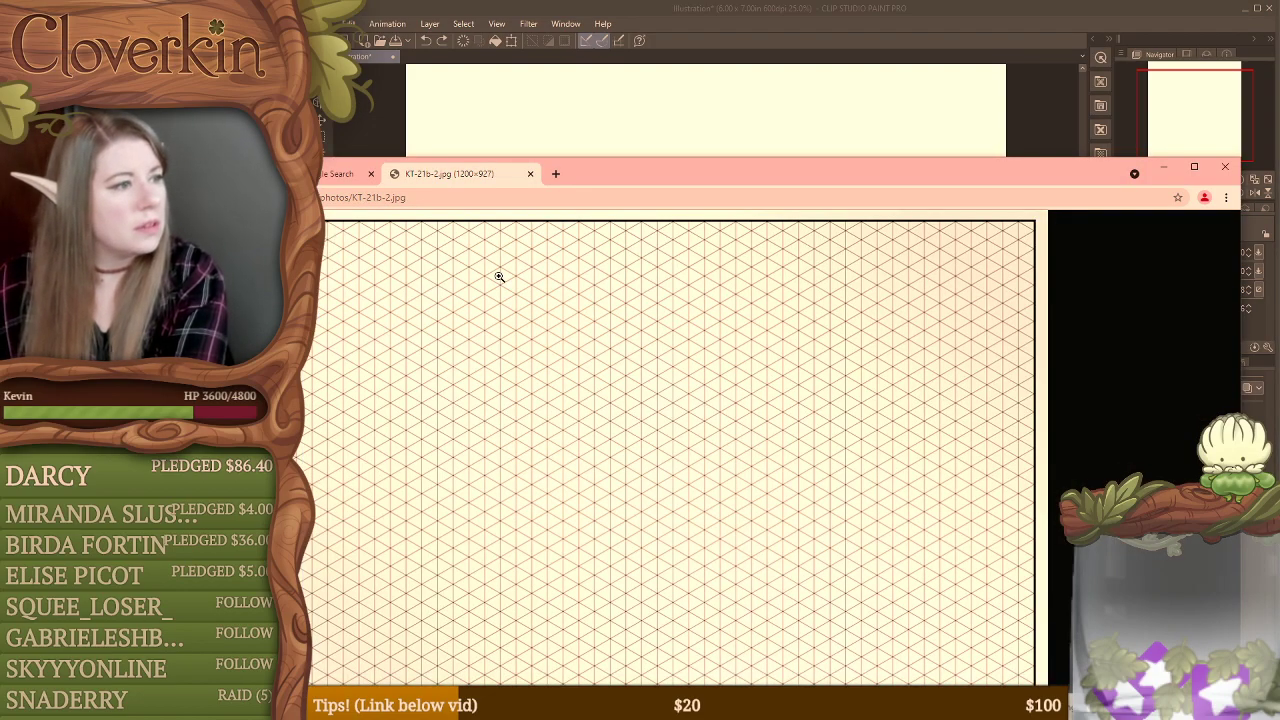
{"action": "left_click", "coordinate": [340, 173]}
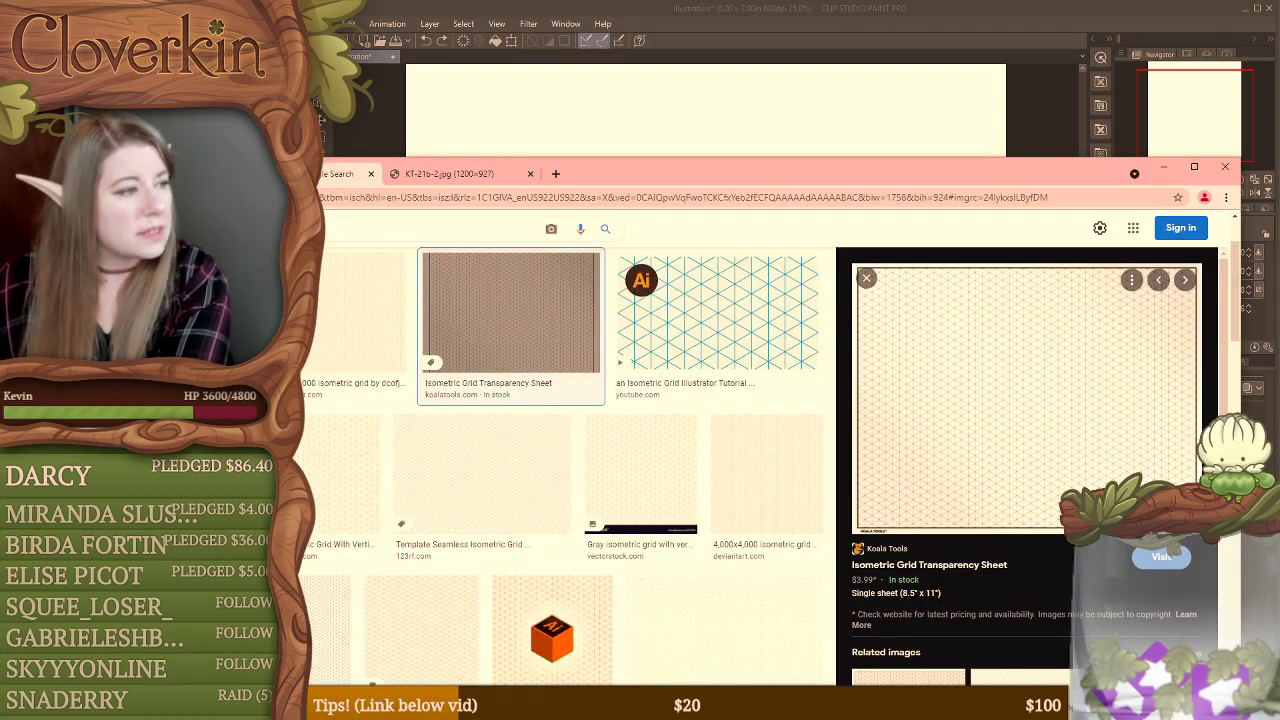
{"action": "left_click", "coordinate": [329, 463]}
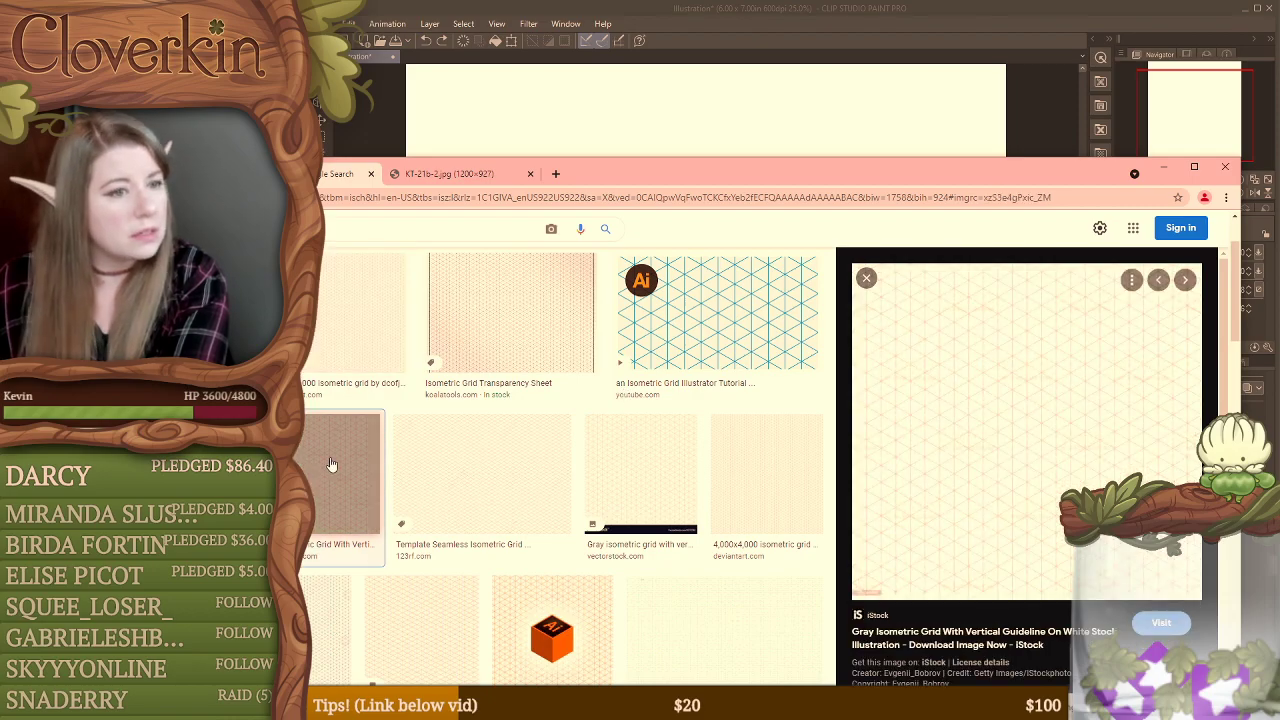
{"action": "left_click", "coordinate": [468, 435]}
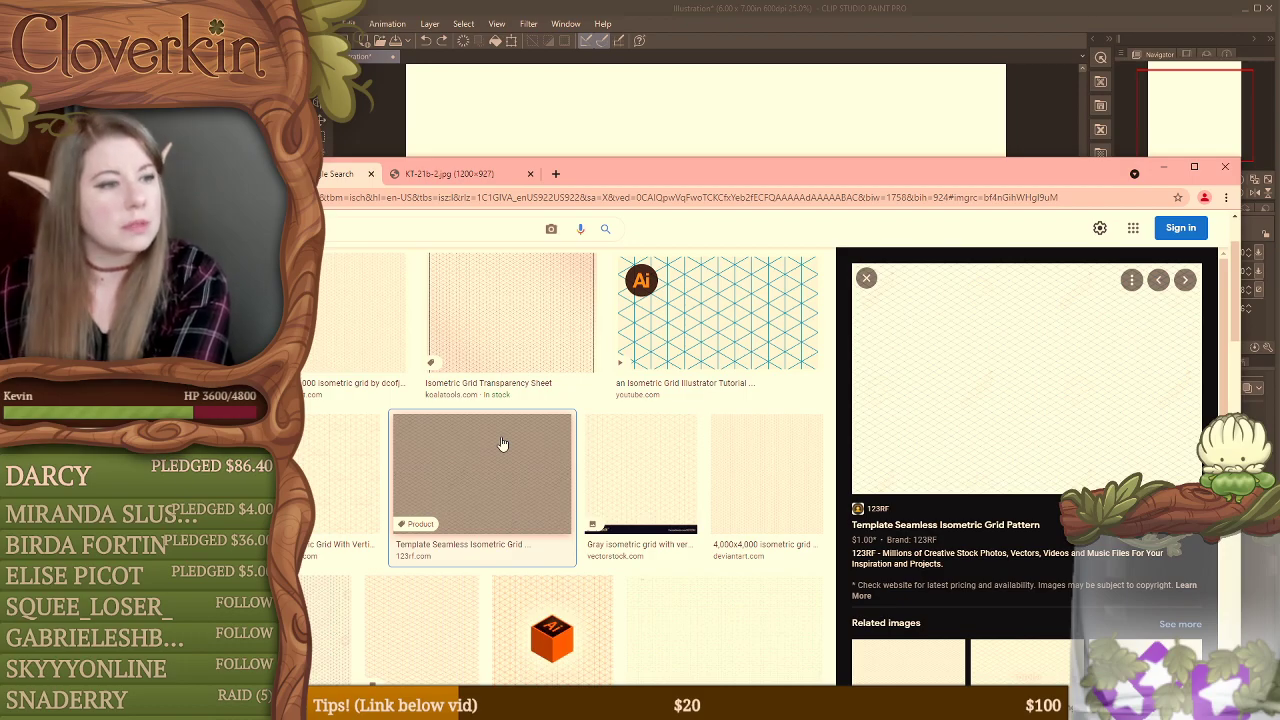
{"action": "left_click", "coordinate": [751, 458]}
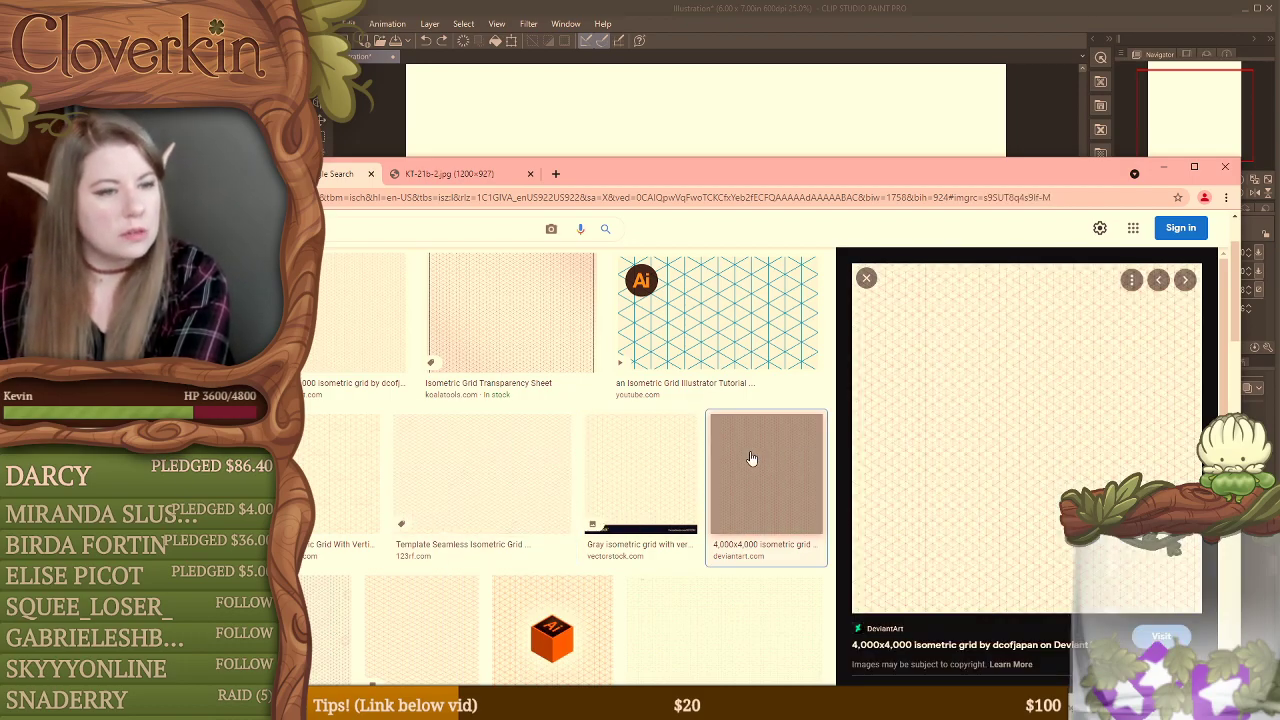
{"action": "scroll", "coordinate": [440, 523], "scroll_direction": "down", "scroll_amount": 2}
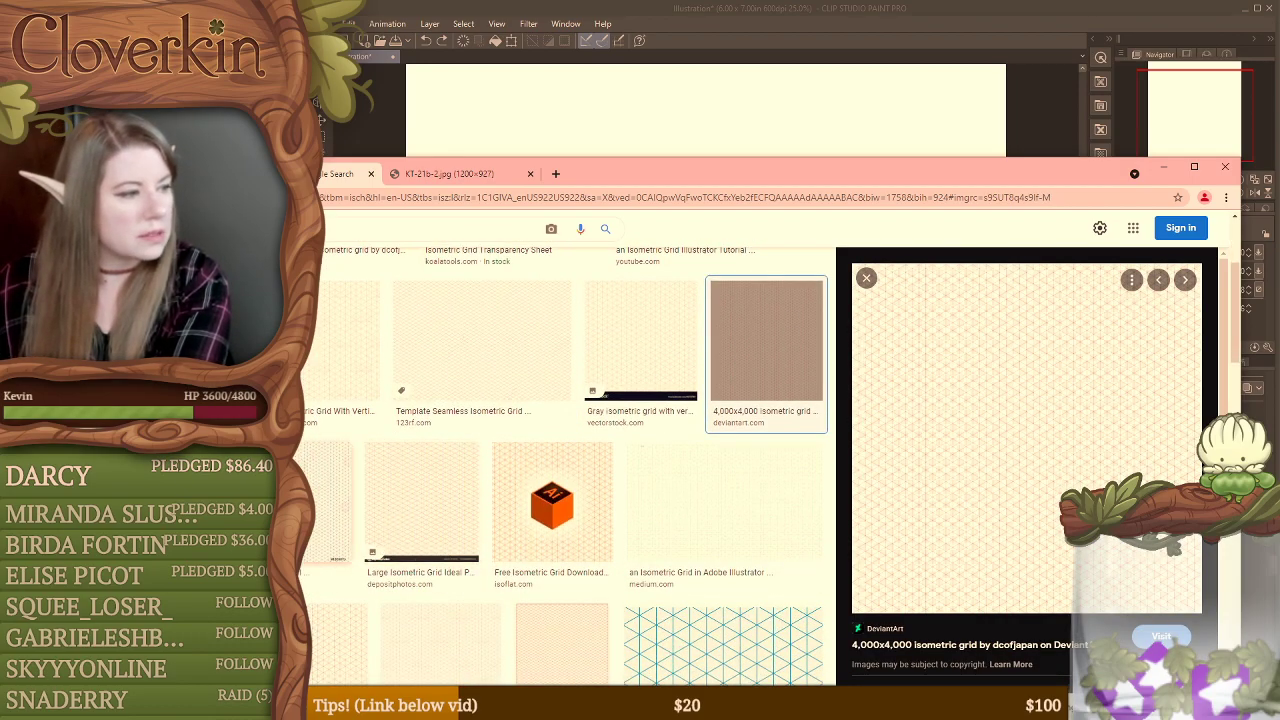
{"action": "left_click", "coordinate": [295, 500]}
{"action": "left_click", "coordinate": [434, 474]}
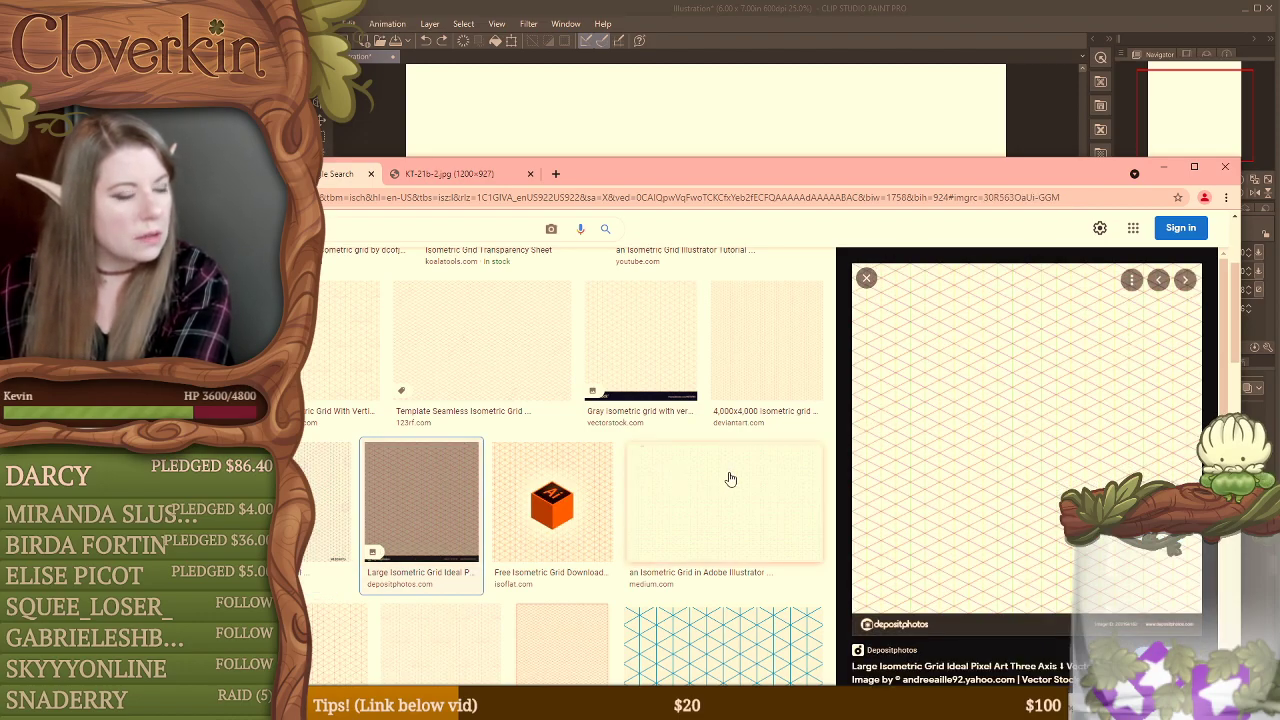
{"action": "scroll", "coordinate": [716, 470], "scroll_direction": "down", "scroll_amount": 2}
{"action": "left_click", "coordinate": [724, 377]}
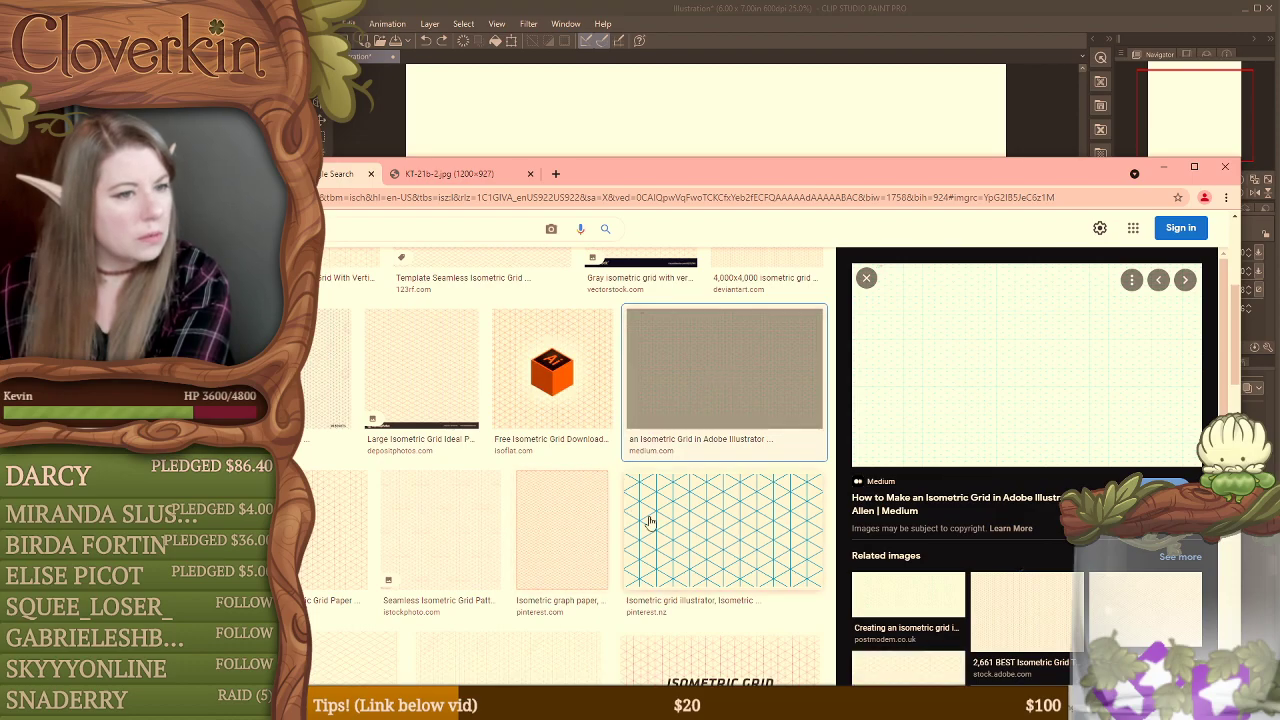
{"action": "left_click", "coordinate": [703, 543]}
{"action": "left_click", "coordinate": [527, 543]}
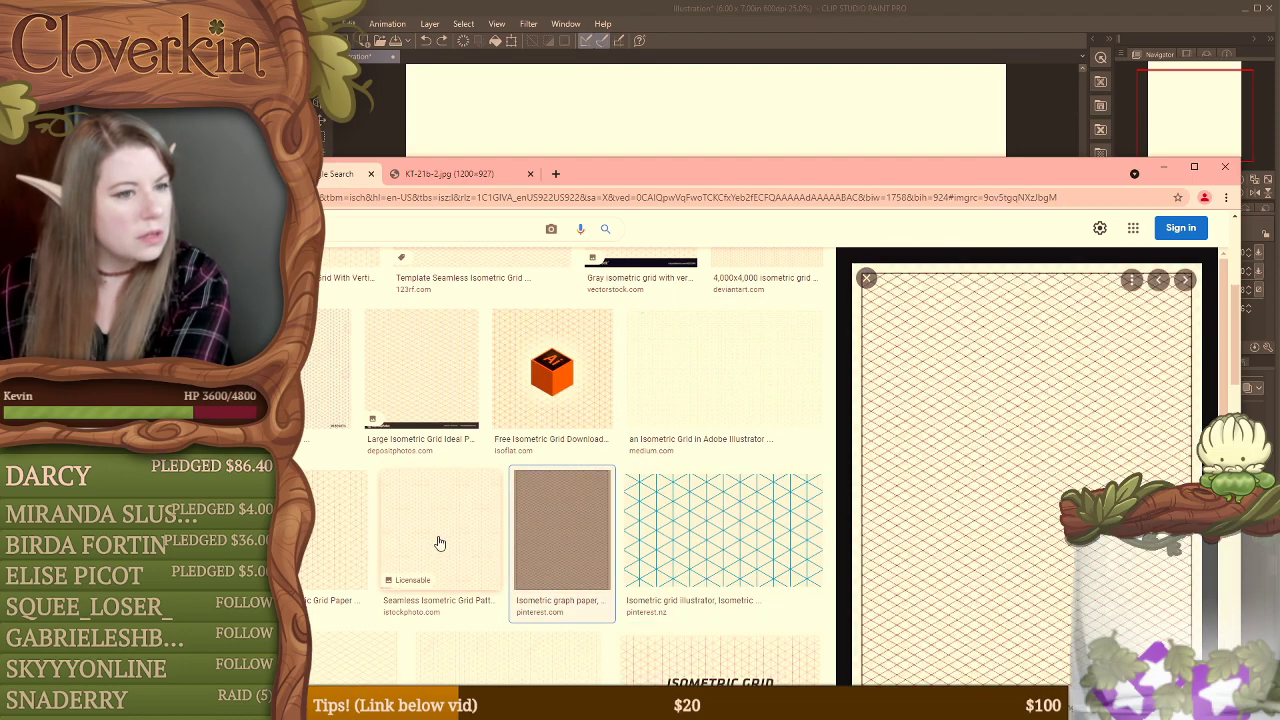
{"action": "left_click", "coordinate": [430, 546]}
{"action": "left_click", "coordinate": [338, 530]}
{"action": "scroll", "coordinate": [560, 450], "scroll_direction": "up", "scroll_amount": 3}
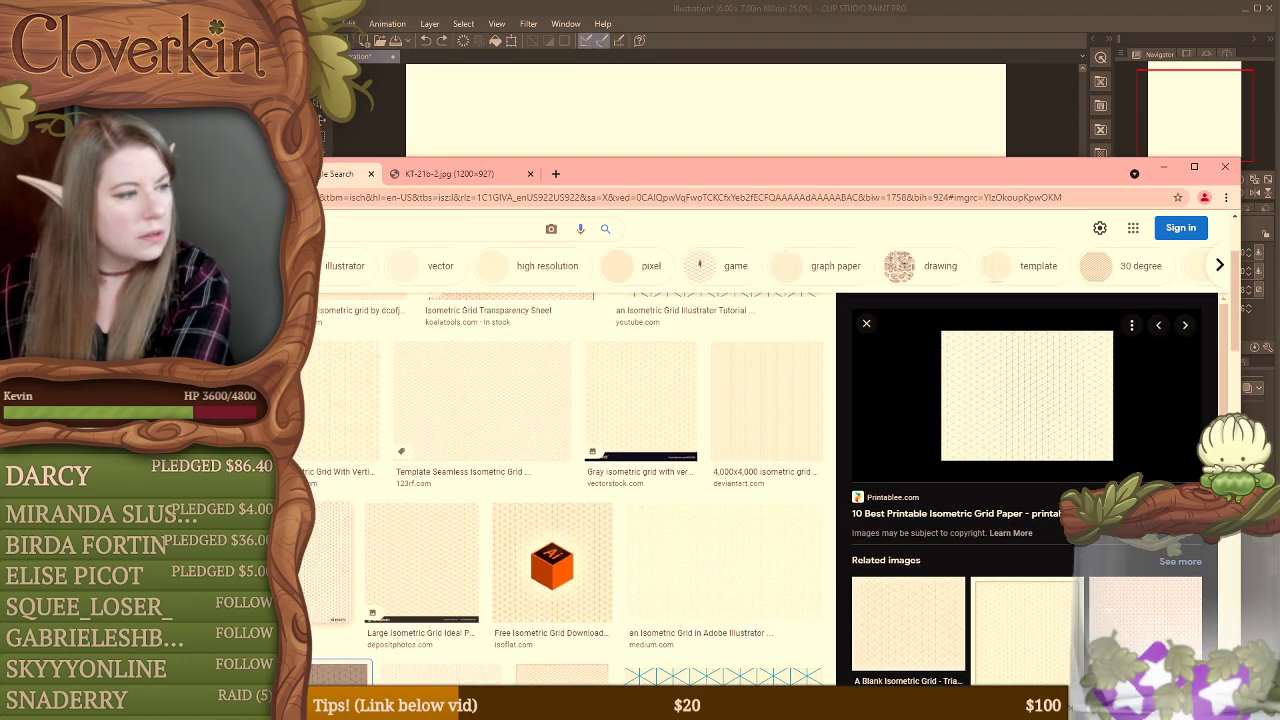
Step: Switch to Clip Studio Paint, paste the copied Koala Tools grid, and proportionally enlarge and position it to cover the whole canvas
{"action": "left_click", "coordinate": [767, 70]}
{"action": "key", "text": "ctrl+v"}
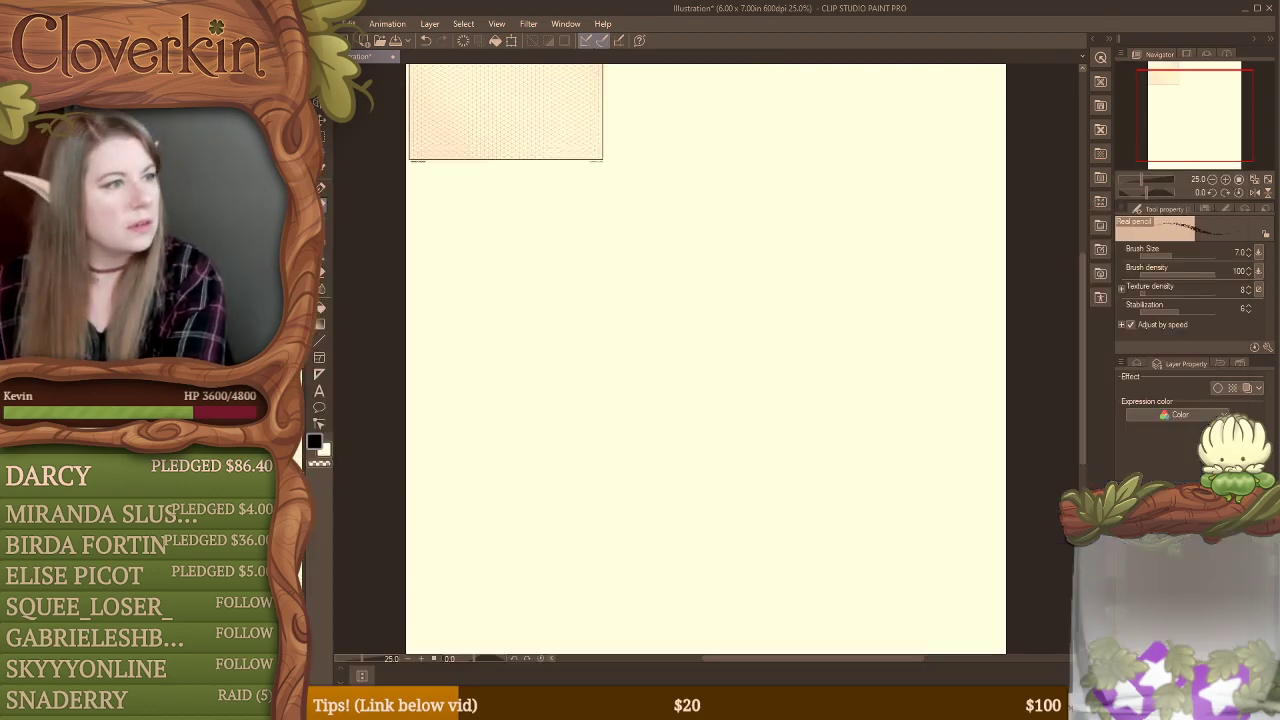
{"action": "key", "text": "ctrl+t"}
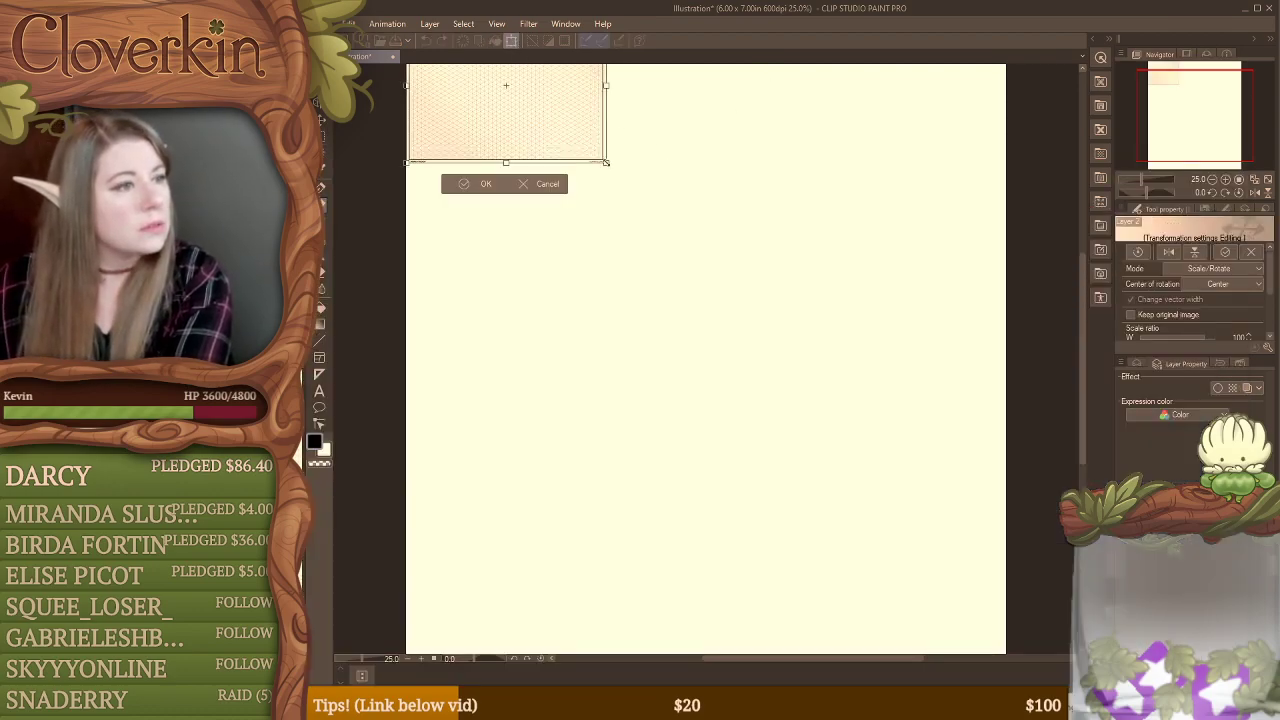
{"action": "left_click_drag", "start_coordinate": [606, 162], "coordinate": [957, 528]}
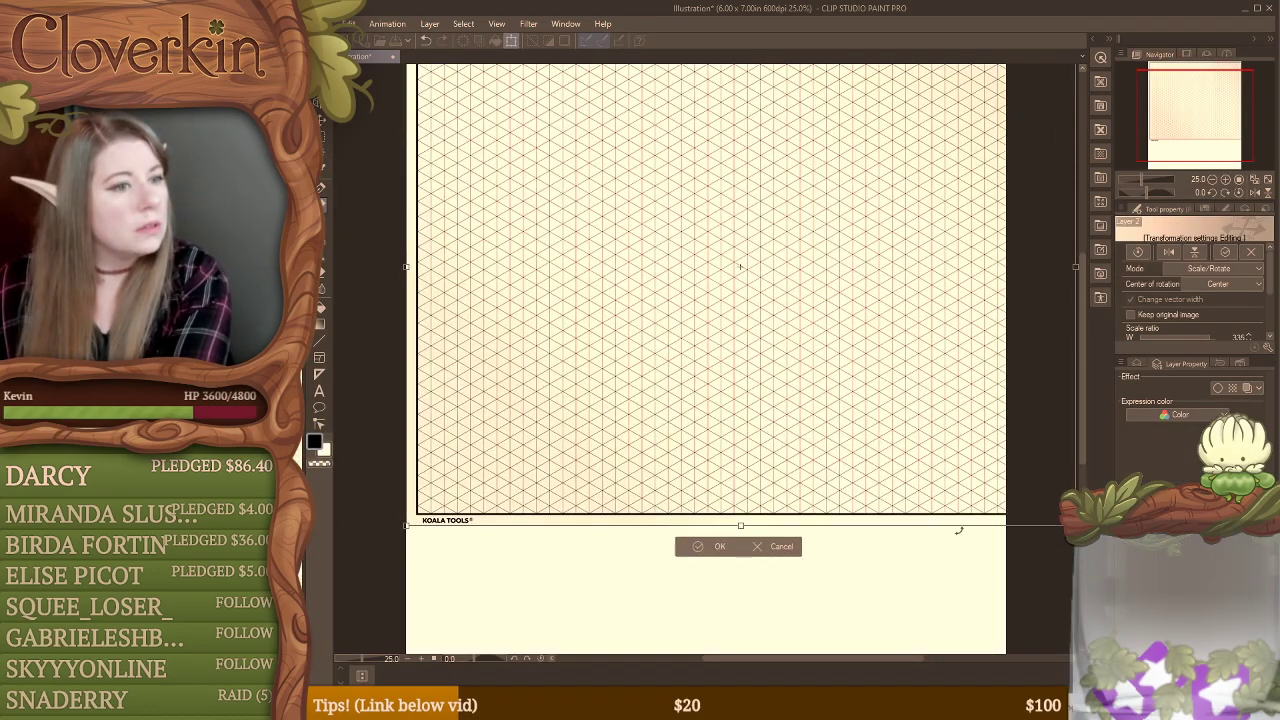
{"action": "left_click", "coordinate": [1214, 180]}
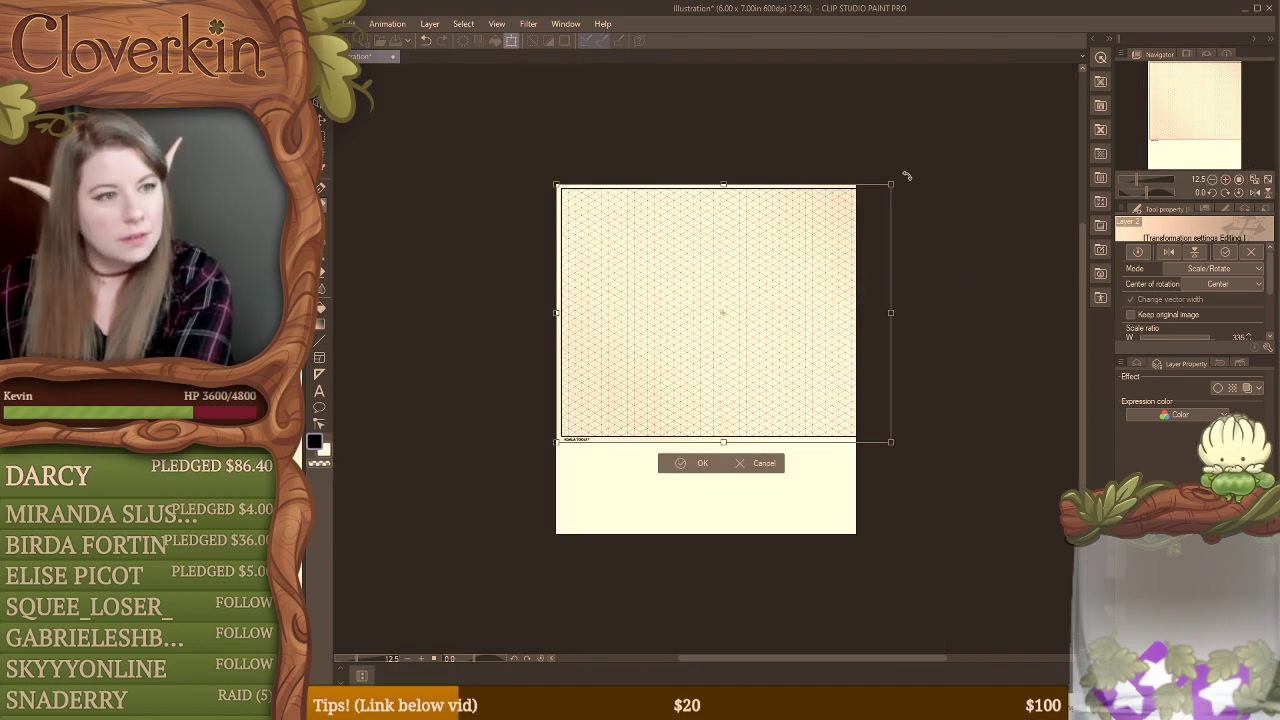
{"action": "left_click_drag", "start_coordinate": [889, 186], "coordinate": [960, 136]}
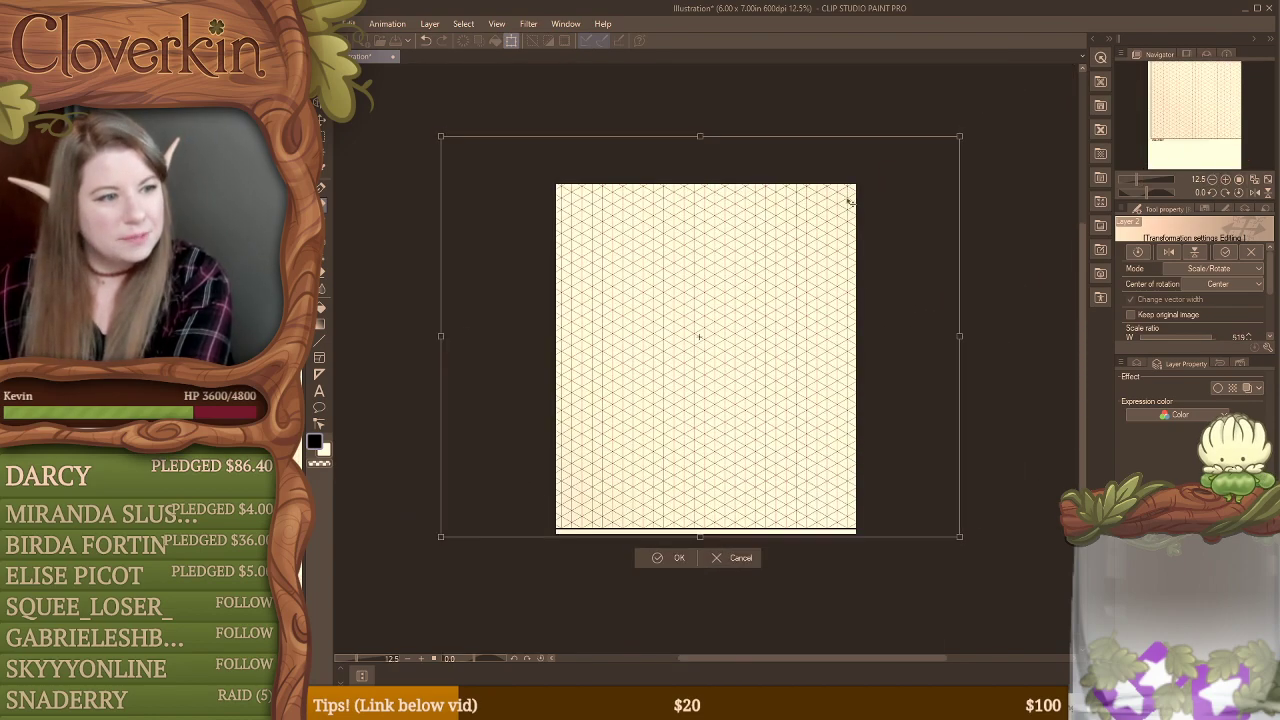
{"action": "left_click_drag", "start_coordinate": [858, 203], "coordinate": [852, 224]}
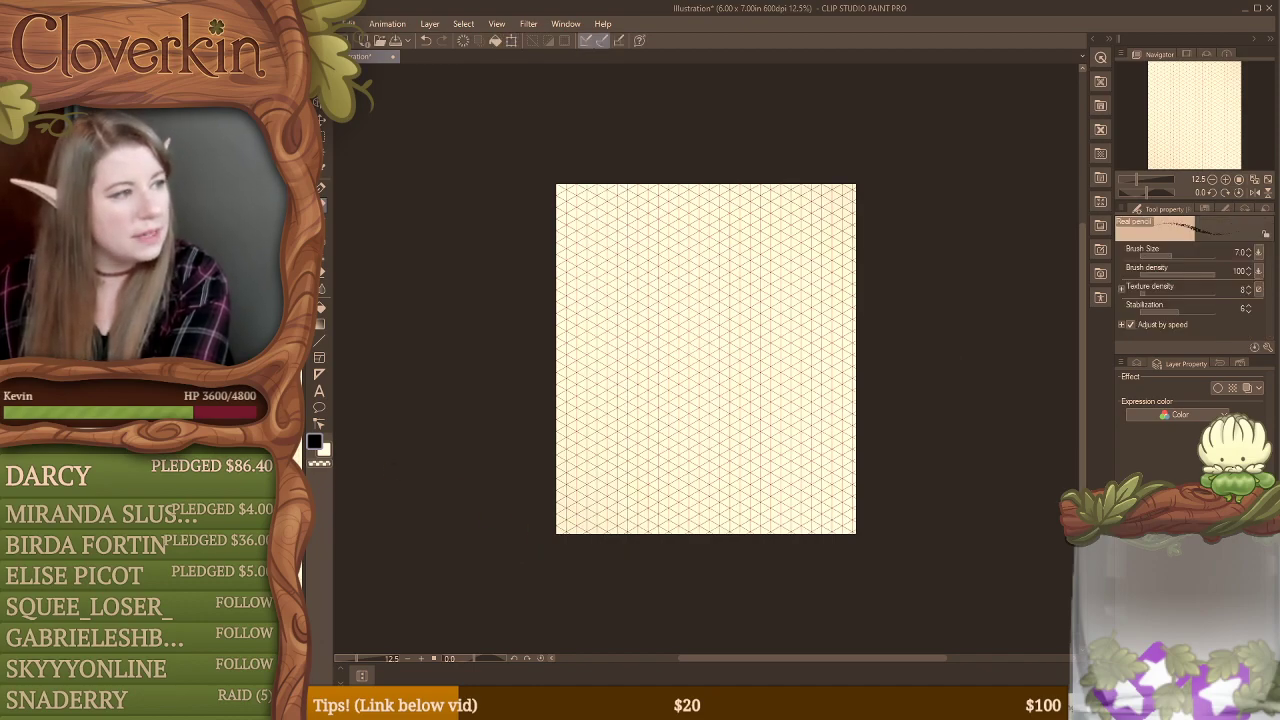
Step: Switch to the browser, close the image search and grid image tabs, and minimize the window to return to Clip Studio Paint
{"action": "key", "text": "alt+Tab"}
{"action": "left_click", "coordinate": [369, 177]}
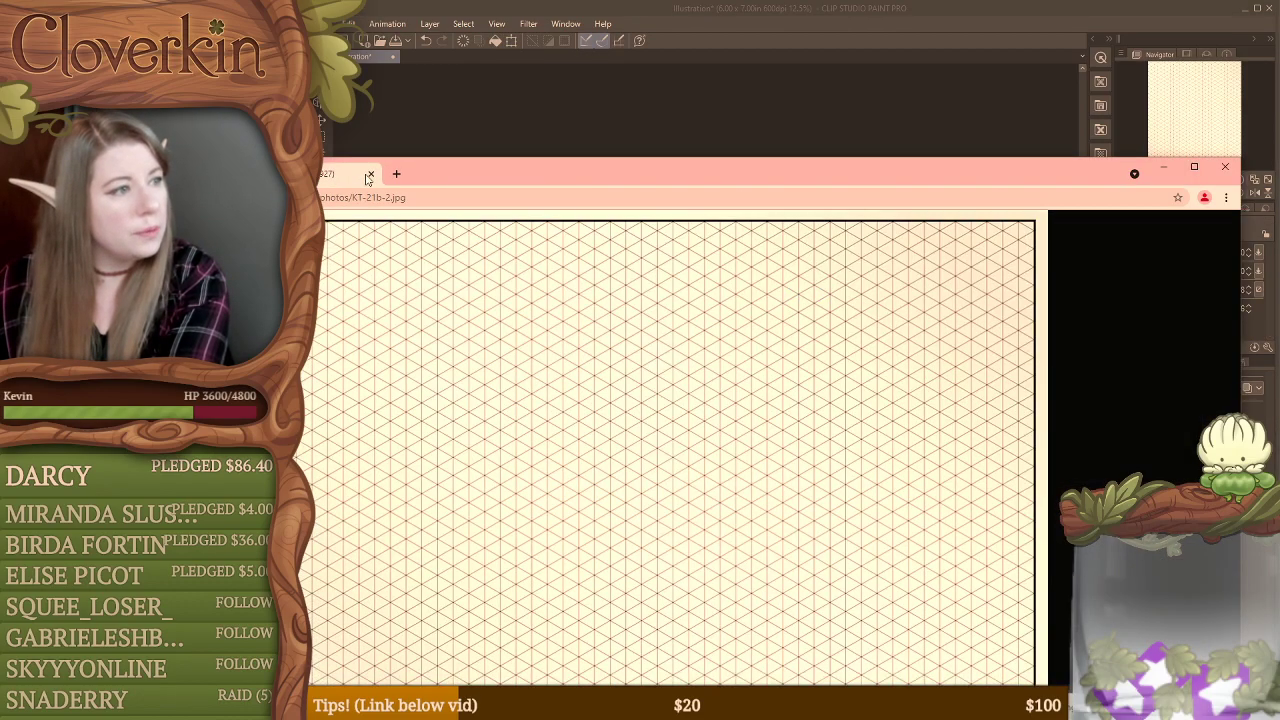
{"action": "left_click", "coordinate": [369, 177]}
{"action": "left_click_drag", "start_coordinate": [414, 180], "coordinate": [400, 30]}
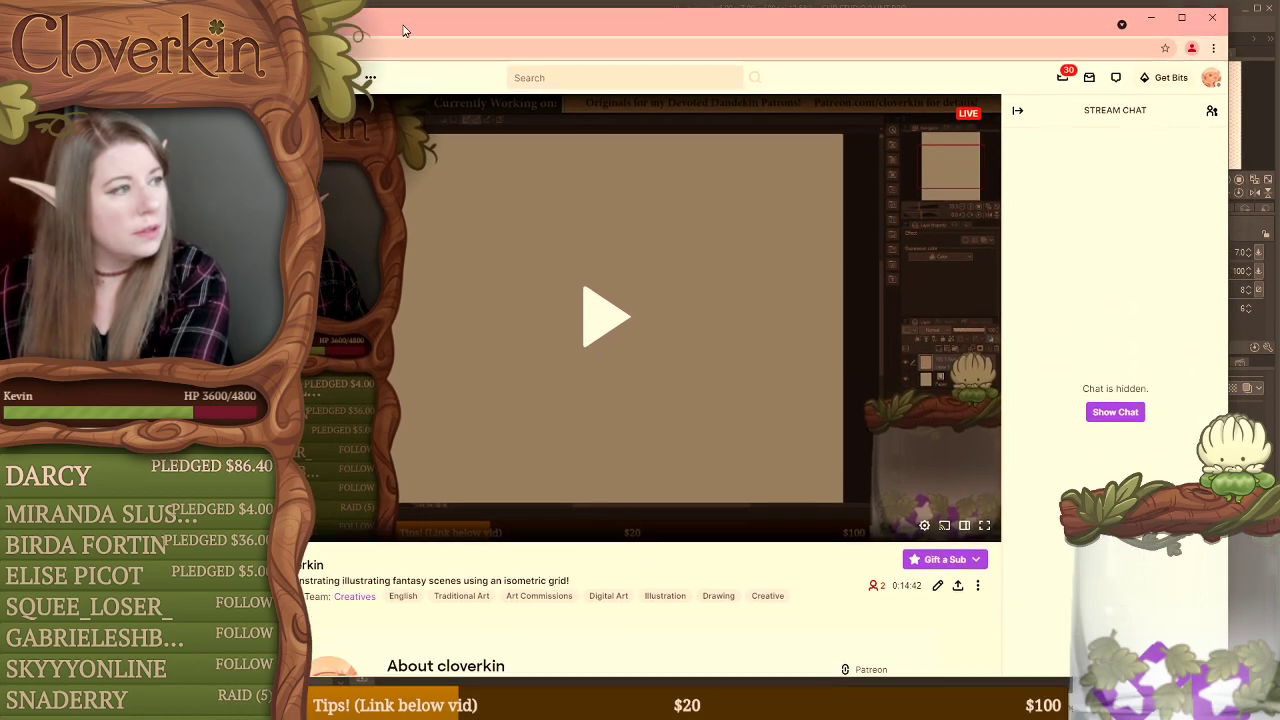
{"action": "left_click", "coordinate": [1152, 18]}
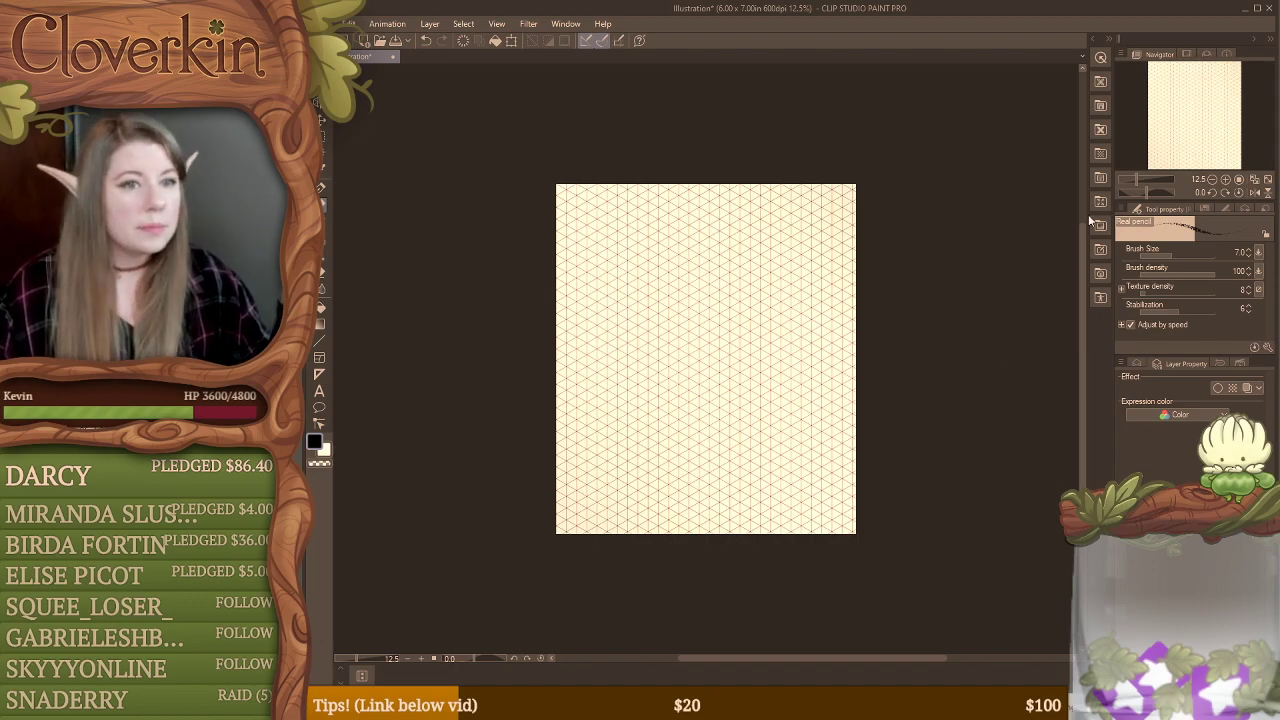
Step: Move the grid layer below Layer 1 and lower the grid layer's opacity to 49%
{"action": "left_click", "coordinate": [1225, 180]}
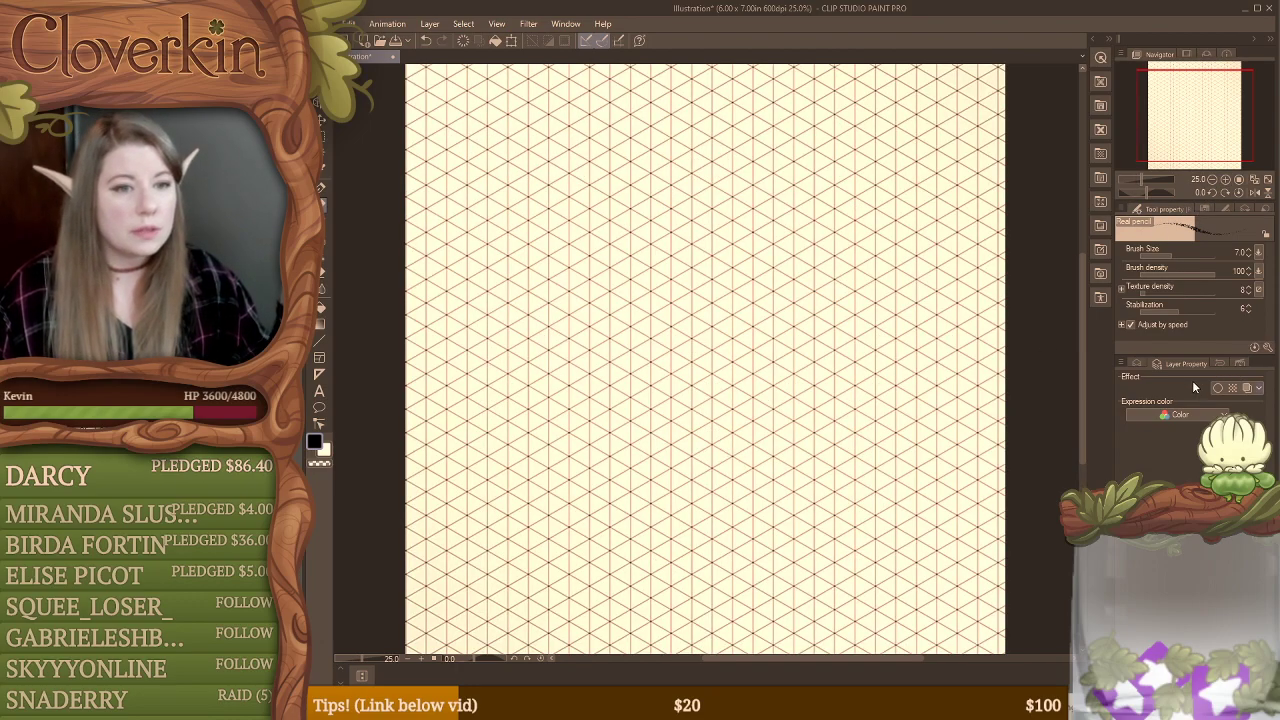
{"action": "left_click", "coordinate": [1136, 362]}
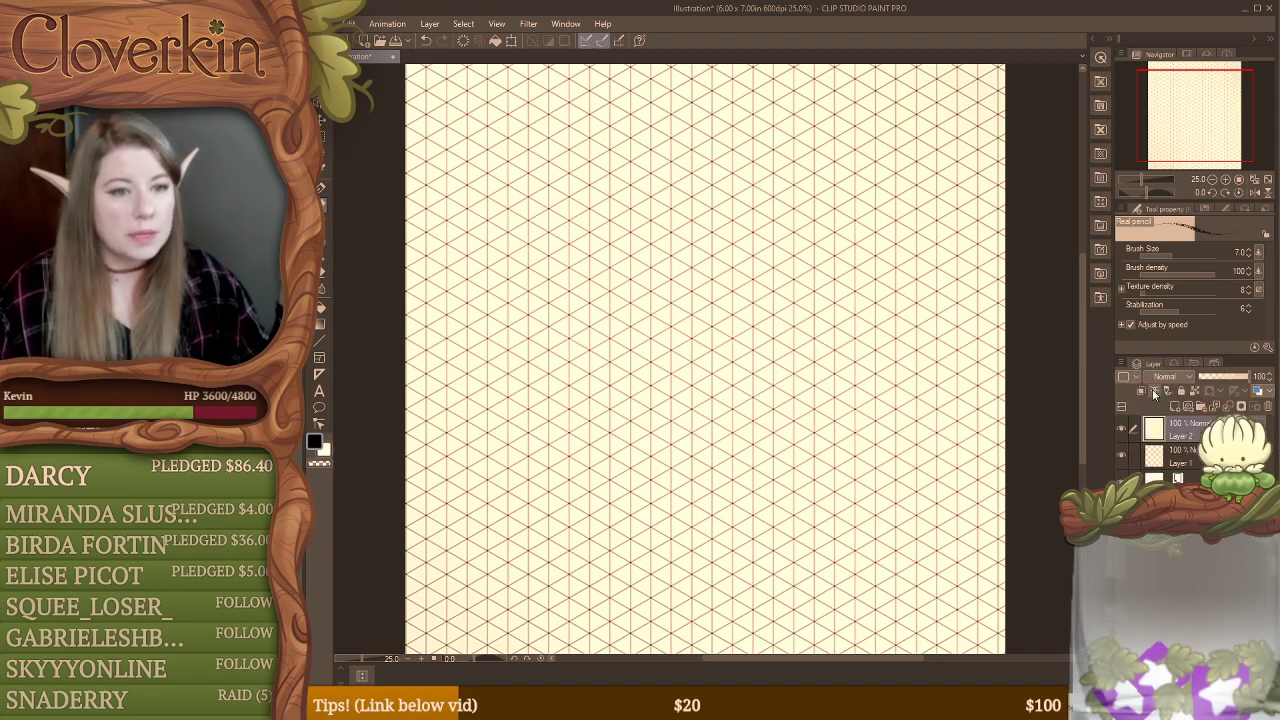
{"action": "left_click_drag", "start_coordinate": [1146, 443], "coordinate": [1150, 468]}
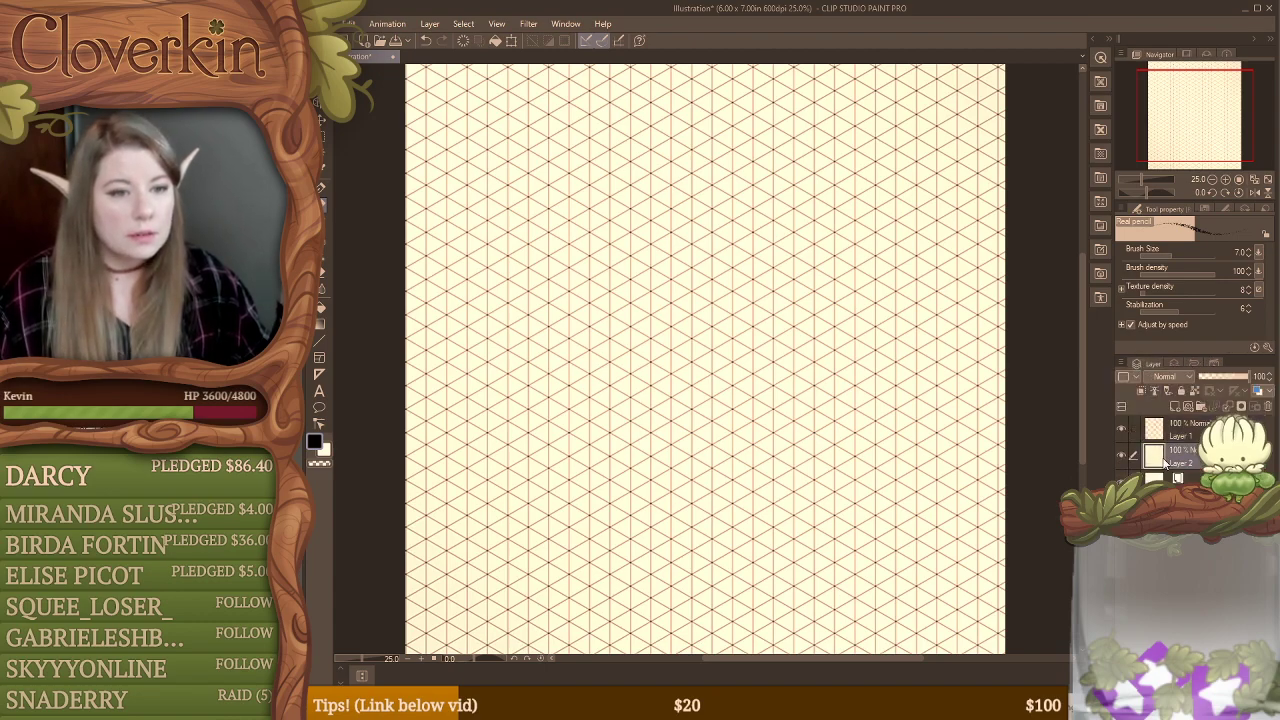
{"action": "left_click", "coordinate": [1214, 375]}
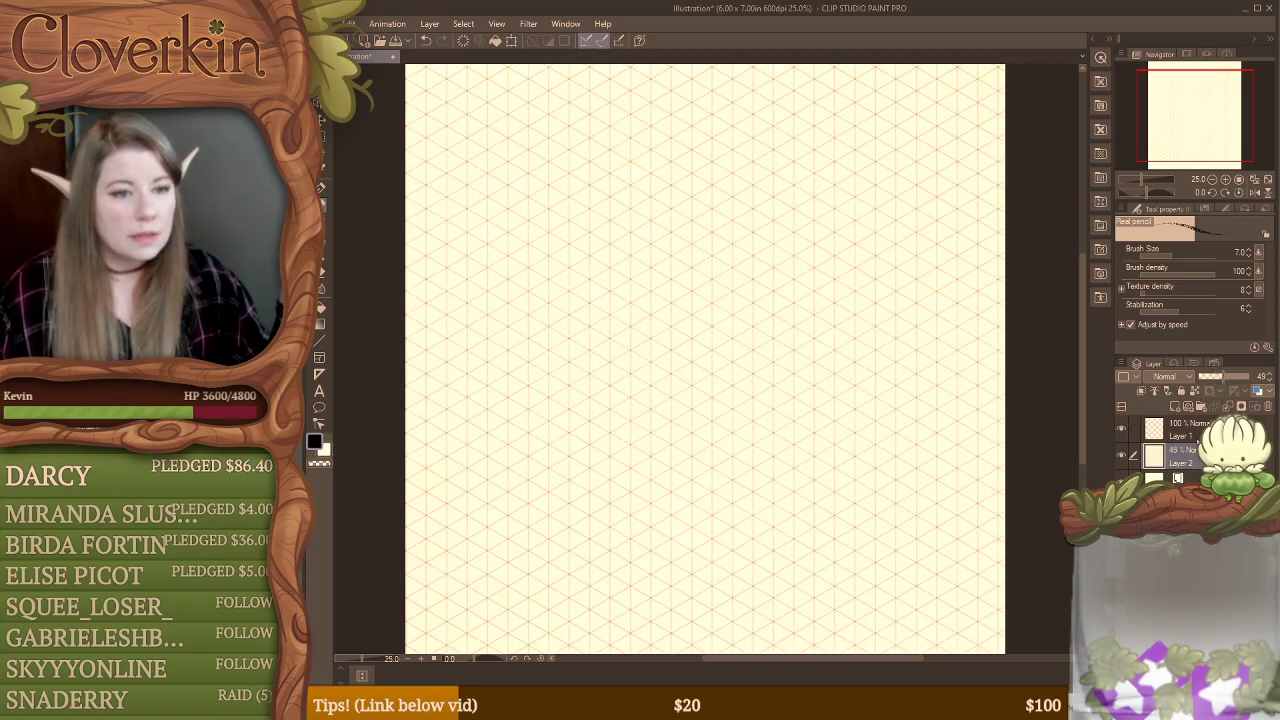
Step: Lock the grid on Layer 2 and make Layer 1 the active drawing layer
{"action": "left_click", "coordinate": [1175, 431]}
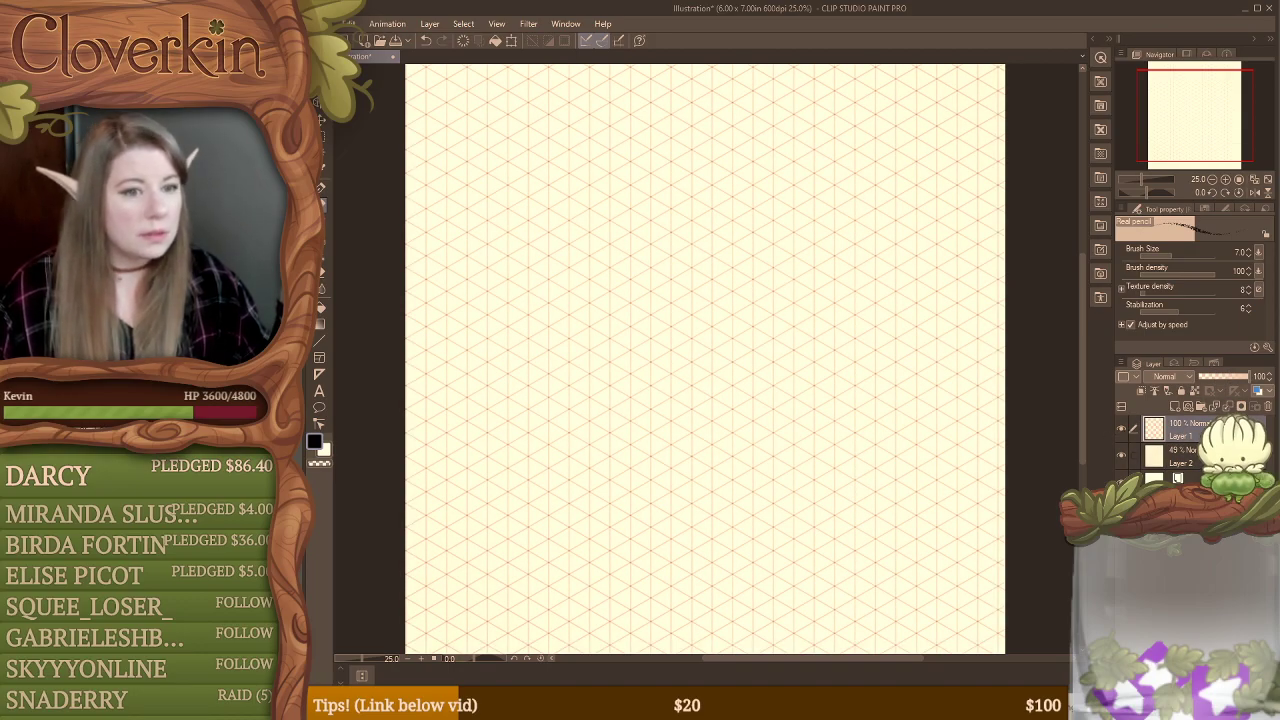
{"action": "left_click", "coordinate": [1181, 457]}
{"action": "left_click", "coordinate": [1181, 391]}
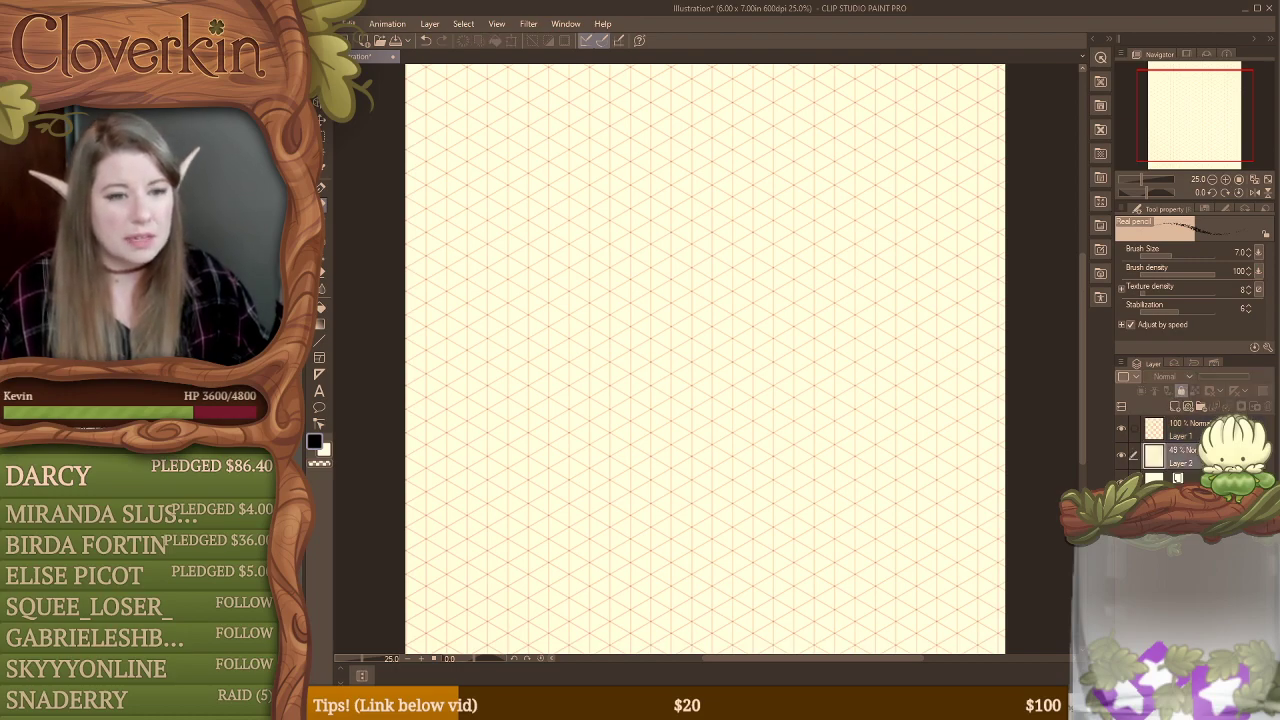
{"action": "left_click", "coordinate": [1175, 431]}
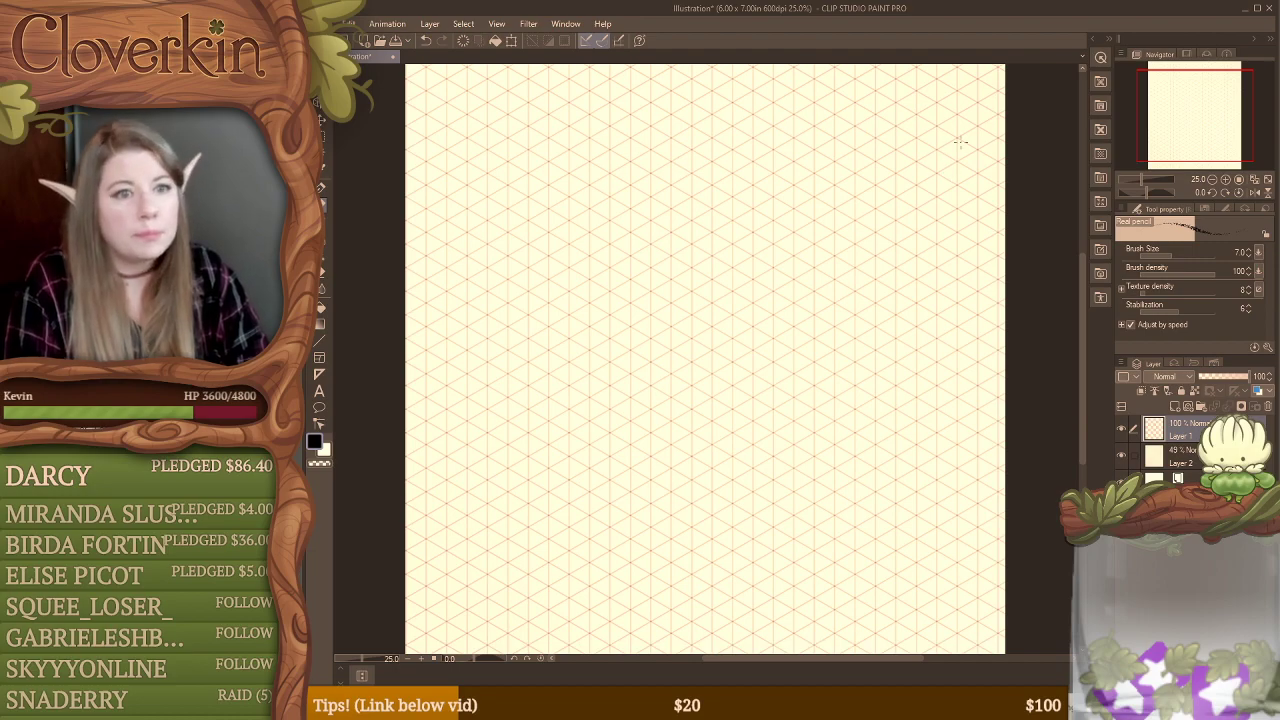
Step: Try the Real pencil at brush sizes 11.4 and 17.6 with short test strokes, undoing each one
{"action": "left_click", "coordinate": [1176, 250]}
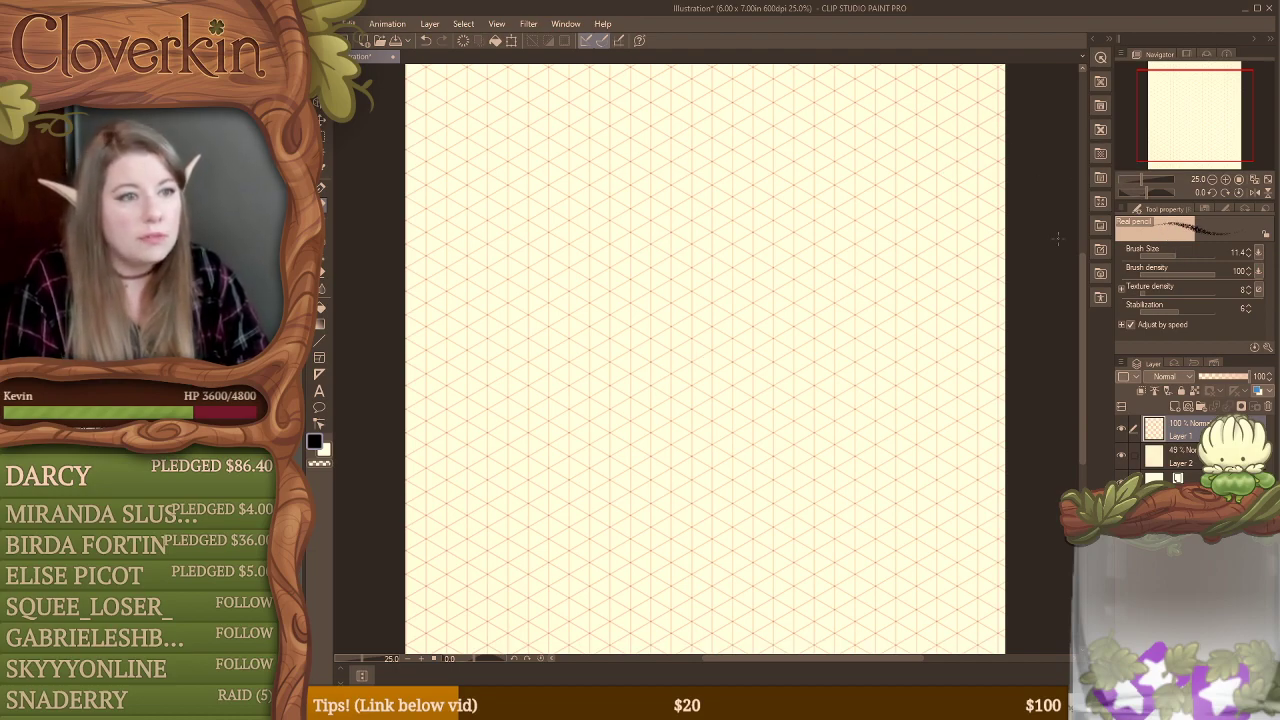
{"action": "mouse_move", "coordinate": [884, 303]}
{"action": "left_mouse_down"}
{"action": "mouse_move", "coordinate": [886, 258]}
{"action": "mouse_move", "coordinate": [889, 306]}
{"action": "left_mouse_up"}
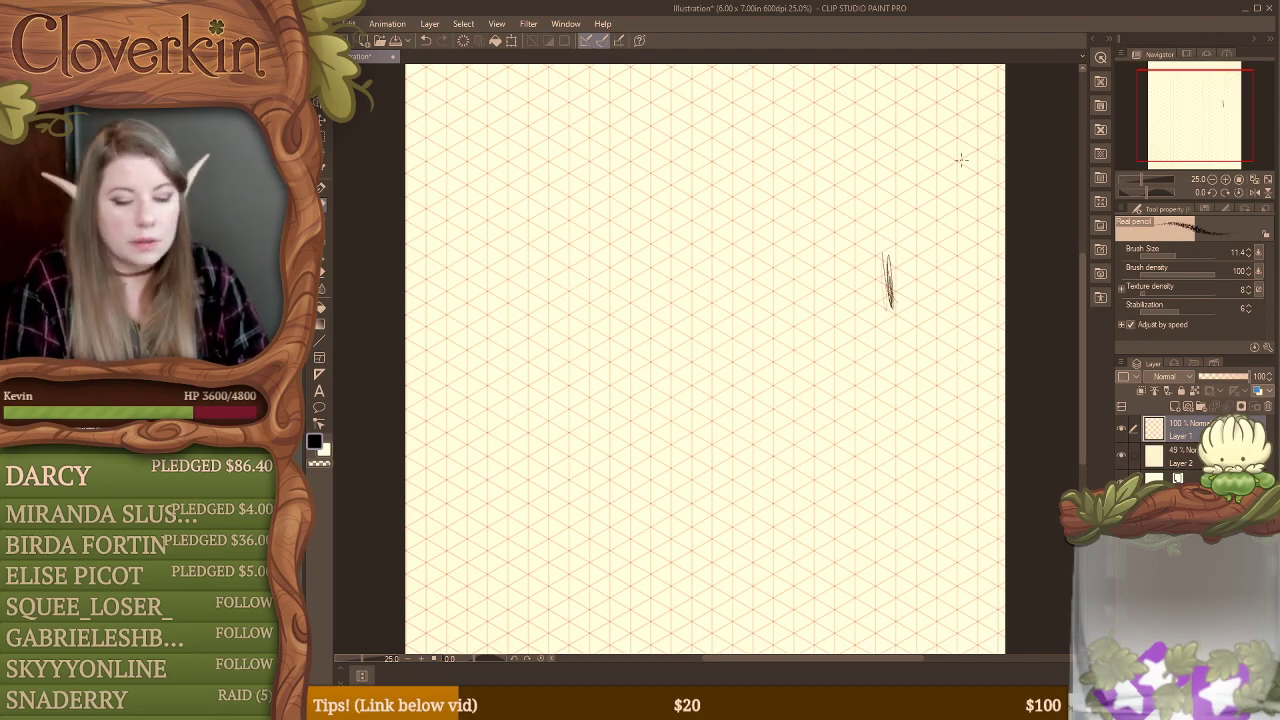
{"action": "key", "text": "ctrl+z"}
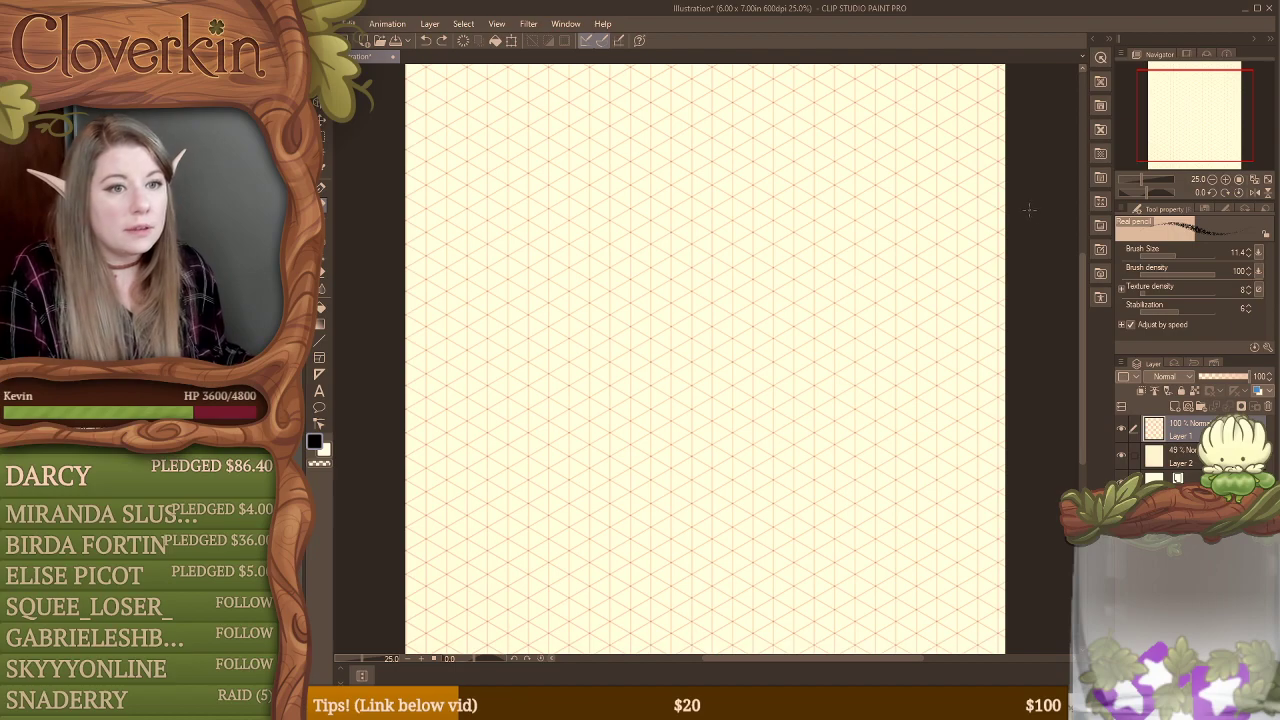
{"action": "left_click", "coordinate": [1179, 254]}
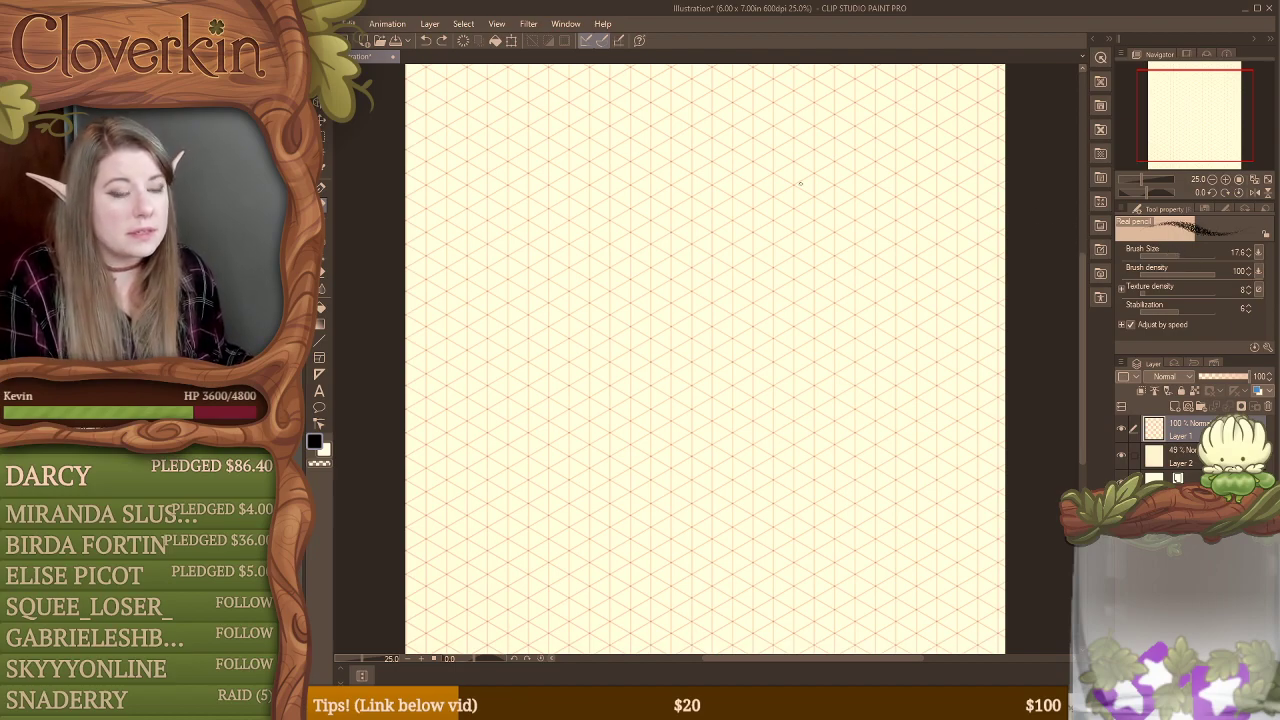
{"action": "mouse_move", "coordinate": [773, 242]}
{"action": "left_mouse_down"}
{"action": "mouse_move", "coordinate": [771, 308]}
{"action": "mouse_move", "coordinate": [771, 262]}
{"action": "mouse_move", "coordinate": [712, 300]}
{"action": "mouse_move", "coordinate": [738, 322]}
{"action": "left_mouse_up"}
{"action": "key", "text": "ctrl+z"}
Step: Set the Real pencil's brush size to 157.5, checking it with a test scribble that is undone
{"action": "left_click", "coordinate": [1191, 254]}
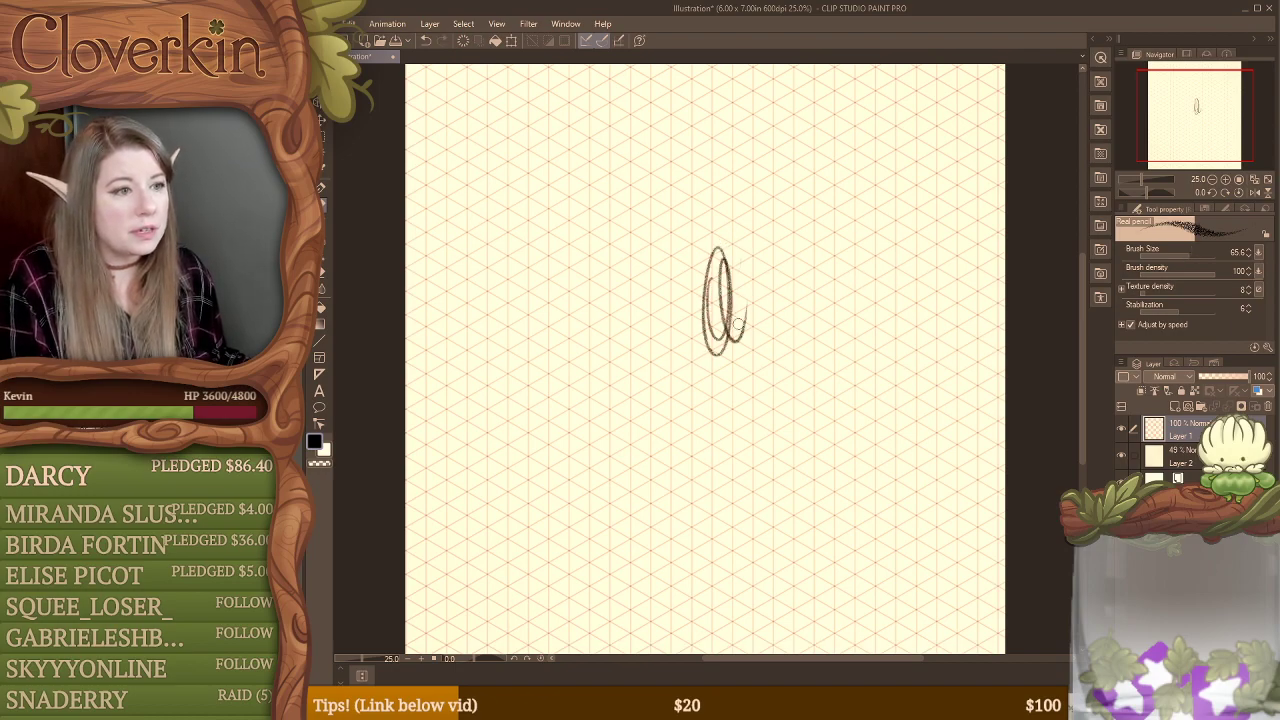
{"action": "key", "text": "ctrl+z"}
{"action": "left_click", "coordinate": [1191, 250]}
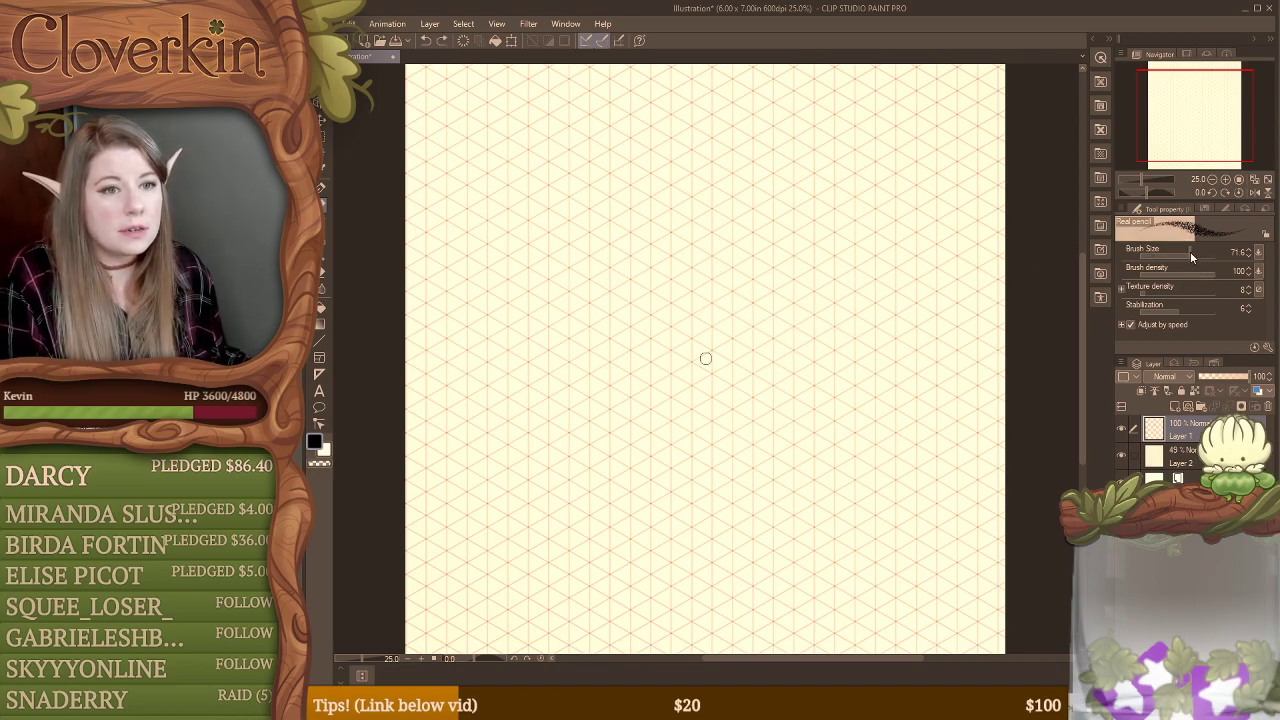
{"action": "left_click", "coordinate": [1190, 252]}
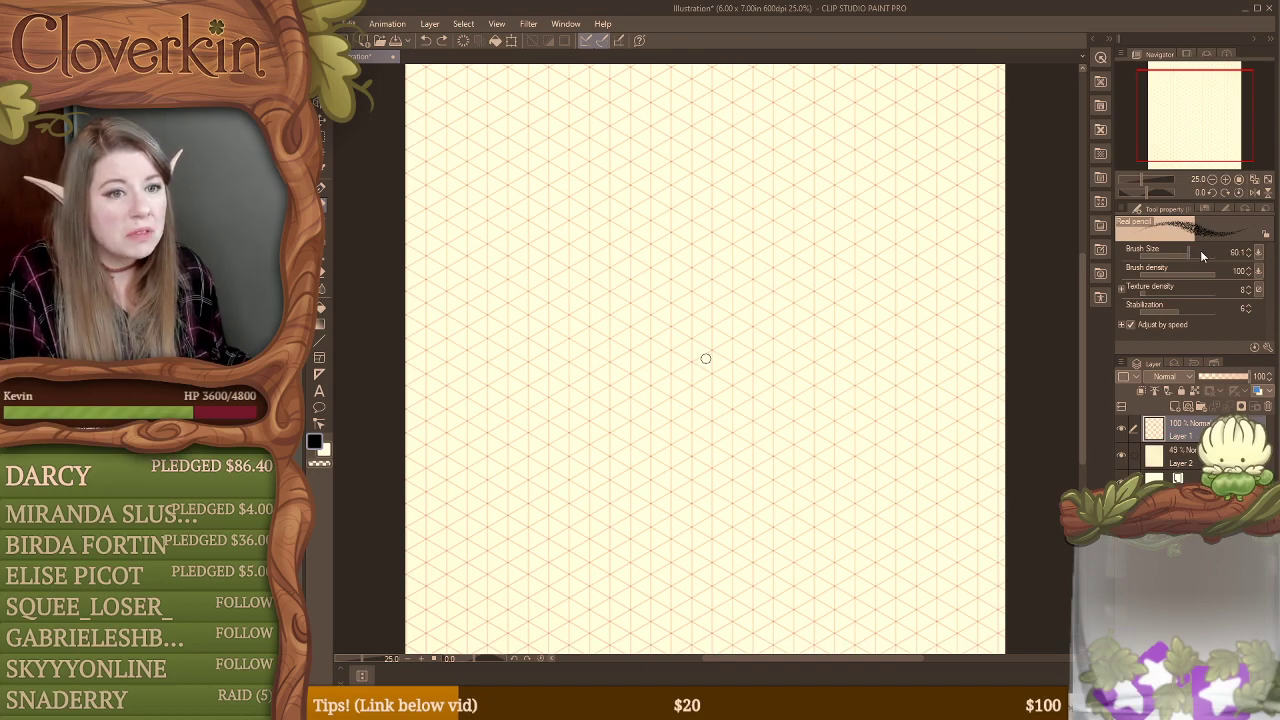
{"action": "left_click", "coordinate": [1192, 251]}
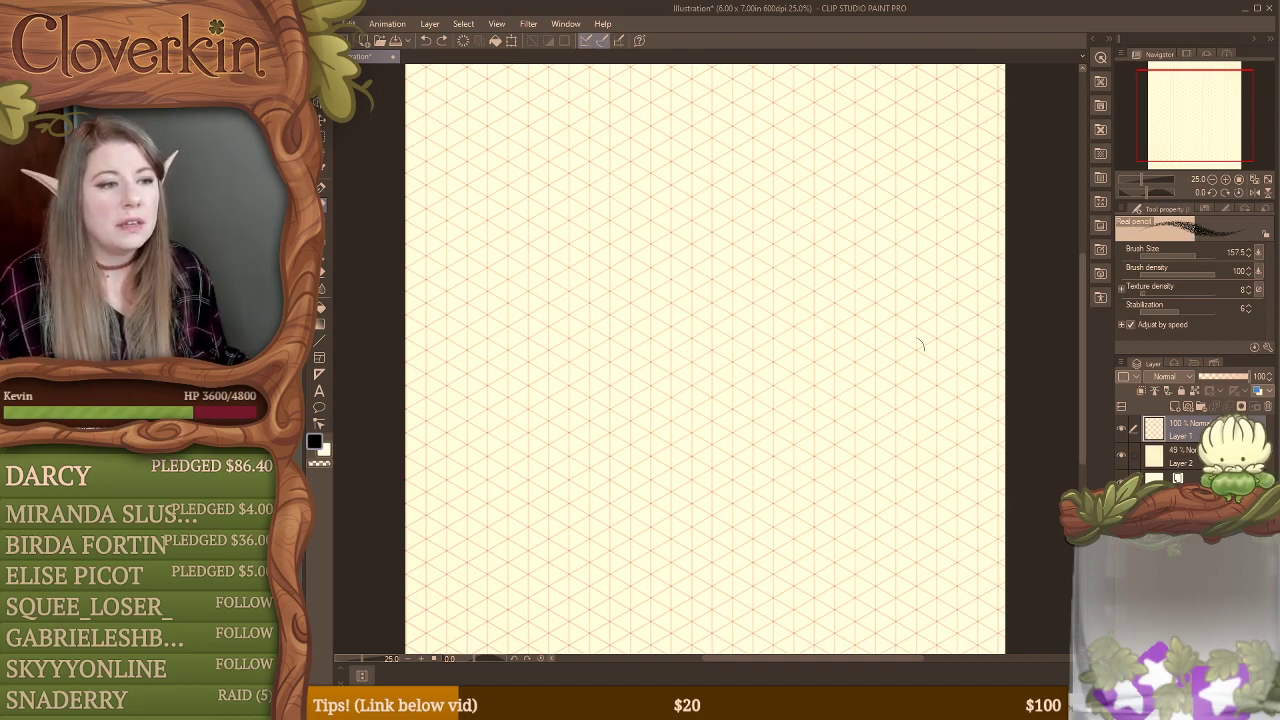
{"action": "scroll", "coordinate": [607, 178], "scroll_direction": "down", "scroll_amount": 1}
{"action": "mouse_move", "coordinate": [648, 210]}
{"action": "left_mouse_down"}
{"action": "mouse_move", "coordinate": [647, 241]}
{"action": "mouse_move", "coordinate": [666, 238]}
{"action": "mouse_move", "coordinate": [698, 303]}
{"action": "left_mouse_up"}
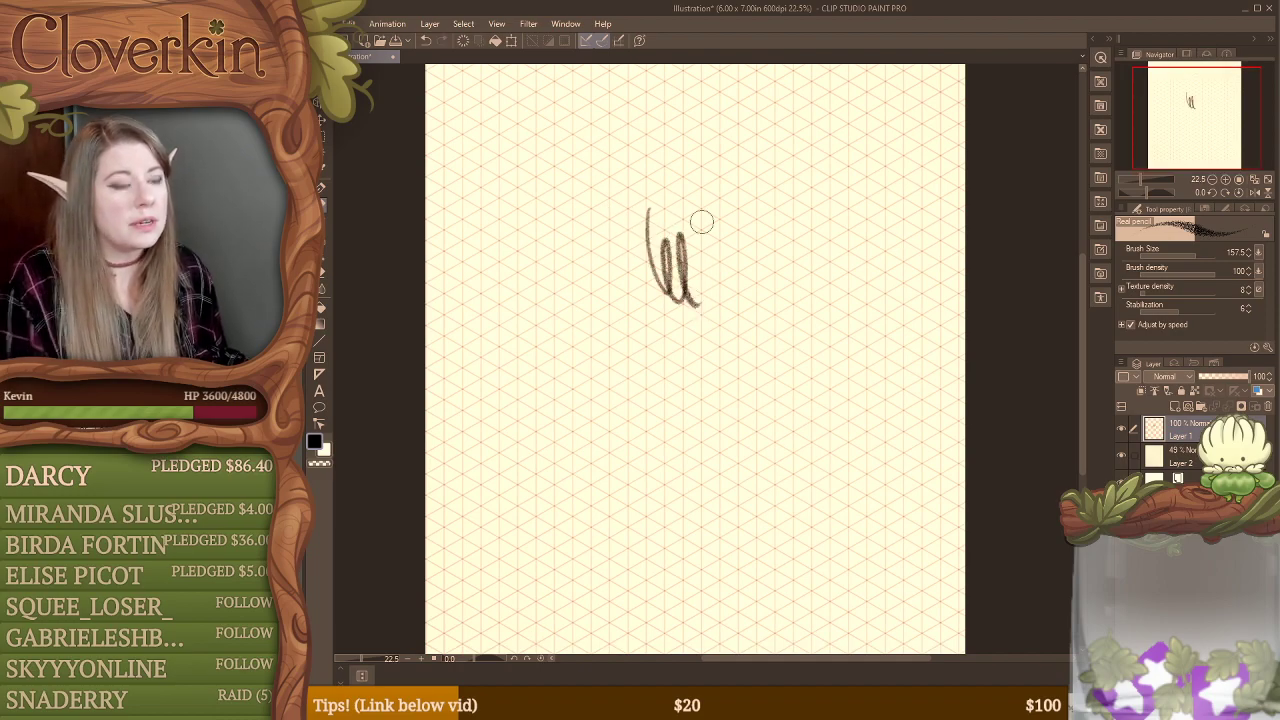
{"action": "key", "text": "ctrl+z"}
{"action": "left_click", "coordinate": [1227, 180]}
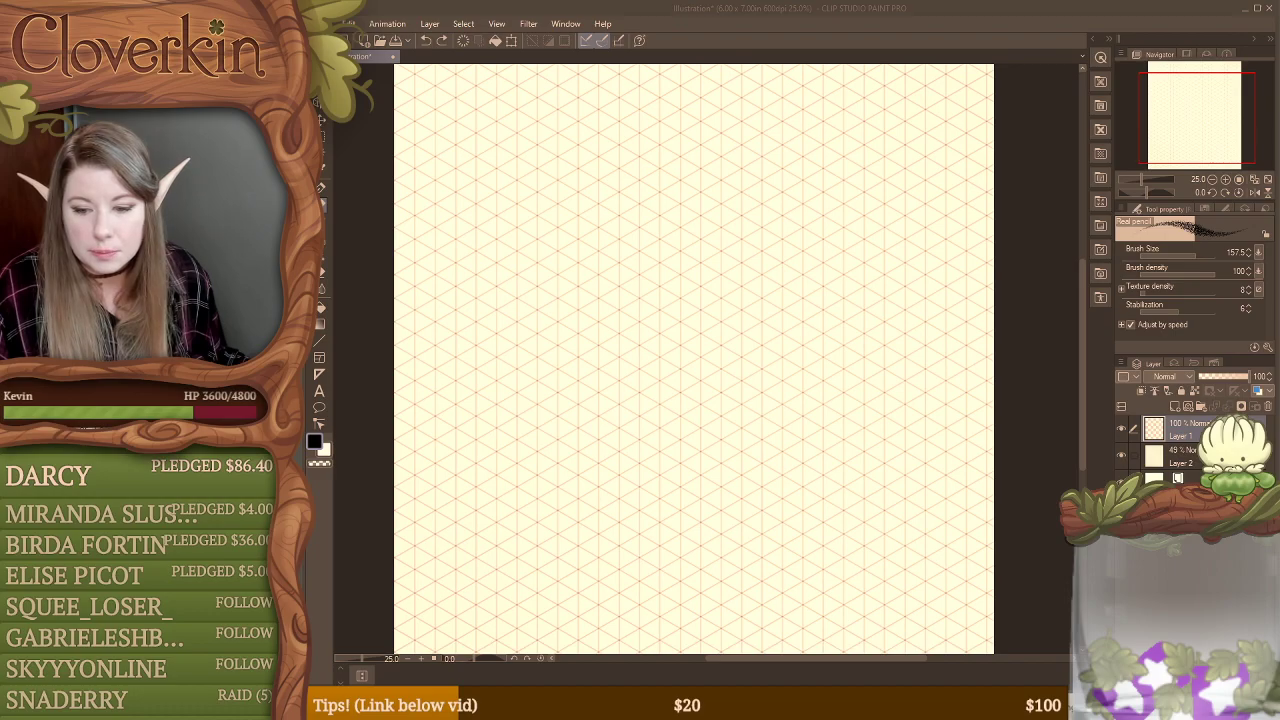
Step: Switch to the browser's live stream page and move its window off the drawing area
{"action": "key", "text": "alt+Tab"}
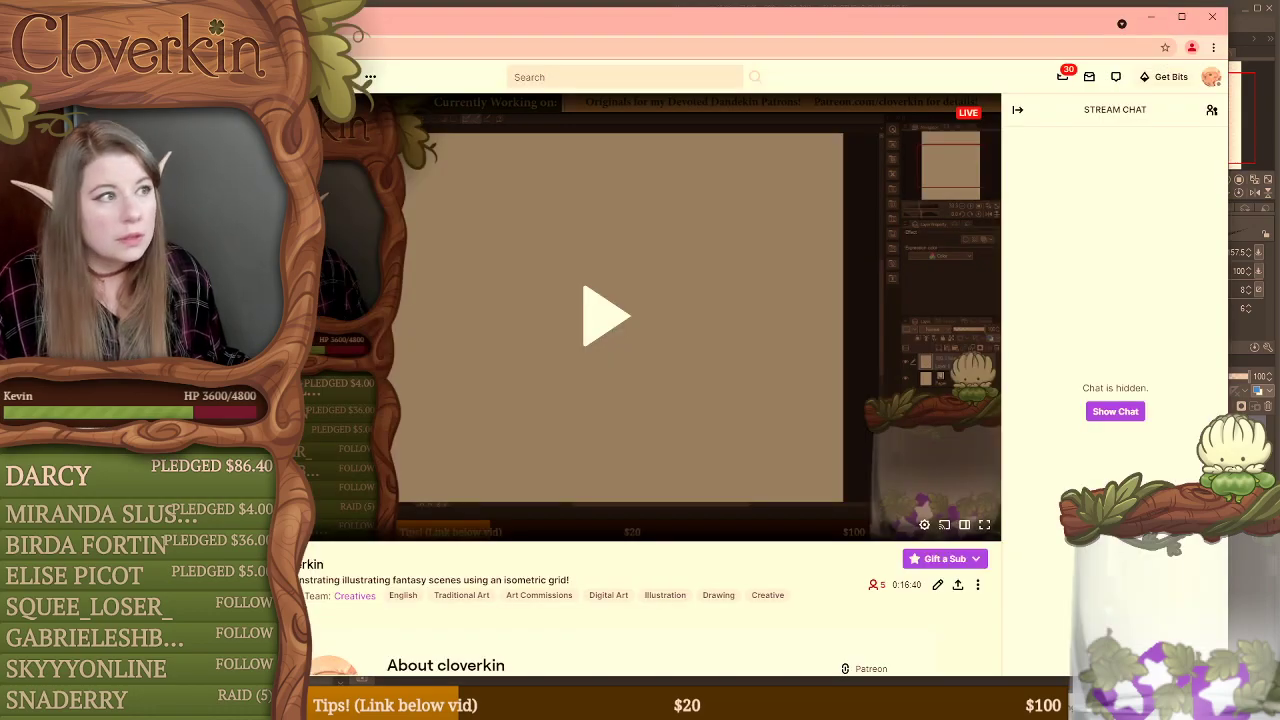
{"action": "left_click_drag", "start_coordinate": [275, 25], "coordinate": [1279, 25]}
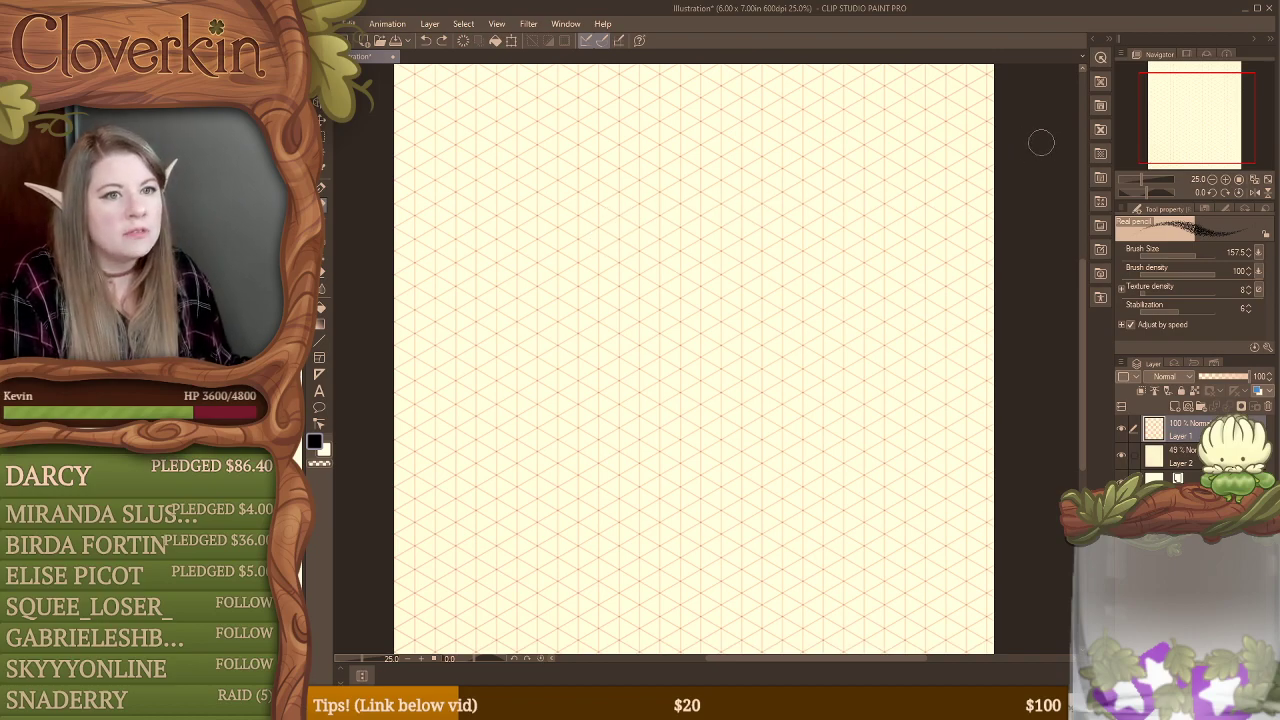
Step: Lower Layer 1's opacity to 43% and sketch a rough isometric box along the grid lines, shifted toward the canvas's upper-left area
{"action": "left_click", "coordinate": [1221, 376]}
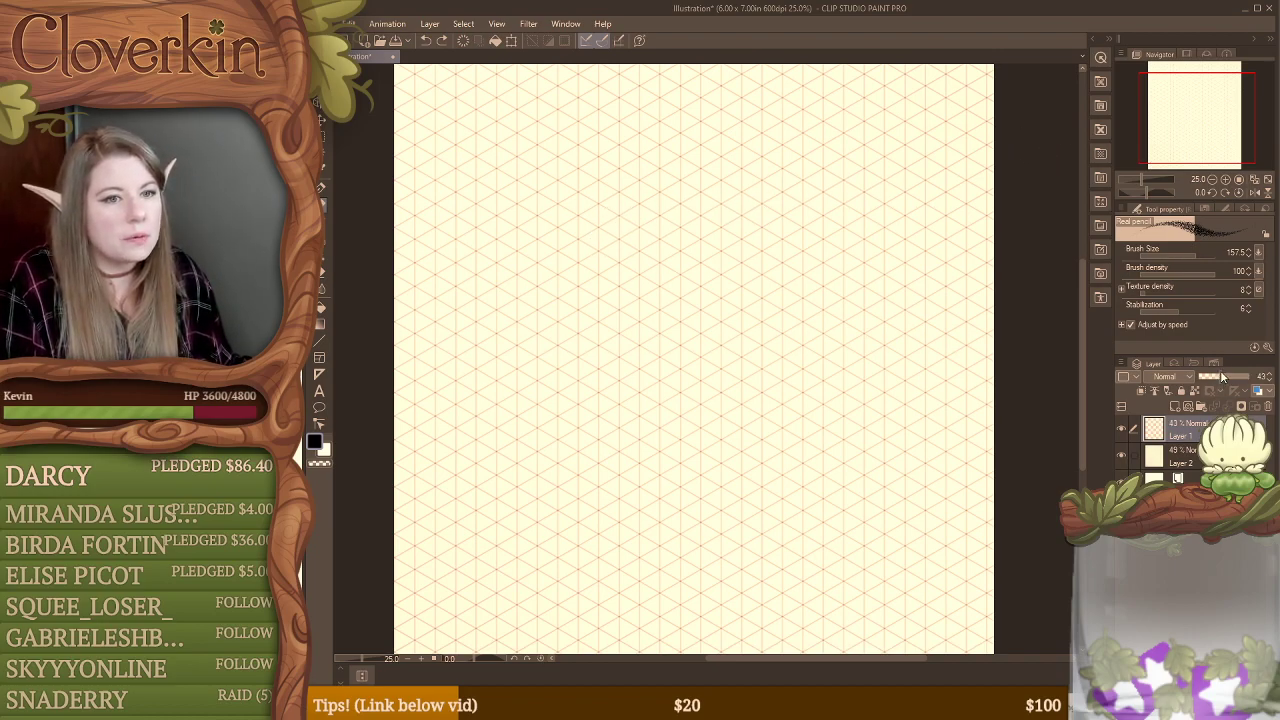
{"action": "mouse_move", "coordinate": [582, 238]}
{"action": "left_mouse_down"}
{"action": "mouse_move", "coordinate": [597, 323]}
{"action": "mouse_move", "coordinate": [551, 240]}
{"action": "mouse_move", "coordinate": [645, 203]}
{"action": "mouse_move", "coordinate": [634, 189]}
{"action": "mouse_move", "coordinate": [560, 217]}
{"action": "mouse_move", "coordinate": [797, 243]}
{"action": "left_mouse_up"}
{"action": "mouse_move", "coordinate": [686, 318]}
{"action": "left_mouse_down"}
{"action": "mouse_move", "coordinate": [791, 258]}
{"action": "mouse_move", "coordinate": [662, 298]}
{"action": "left_mouse_up"}
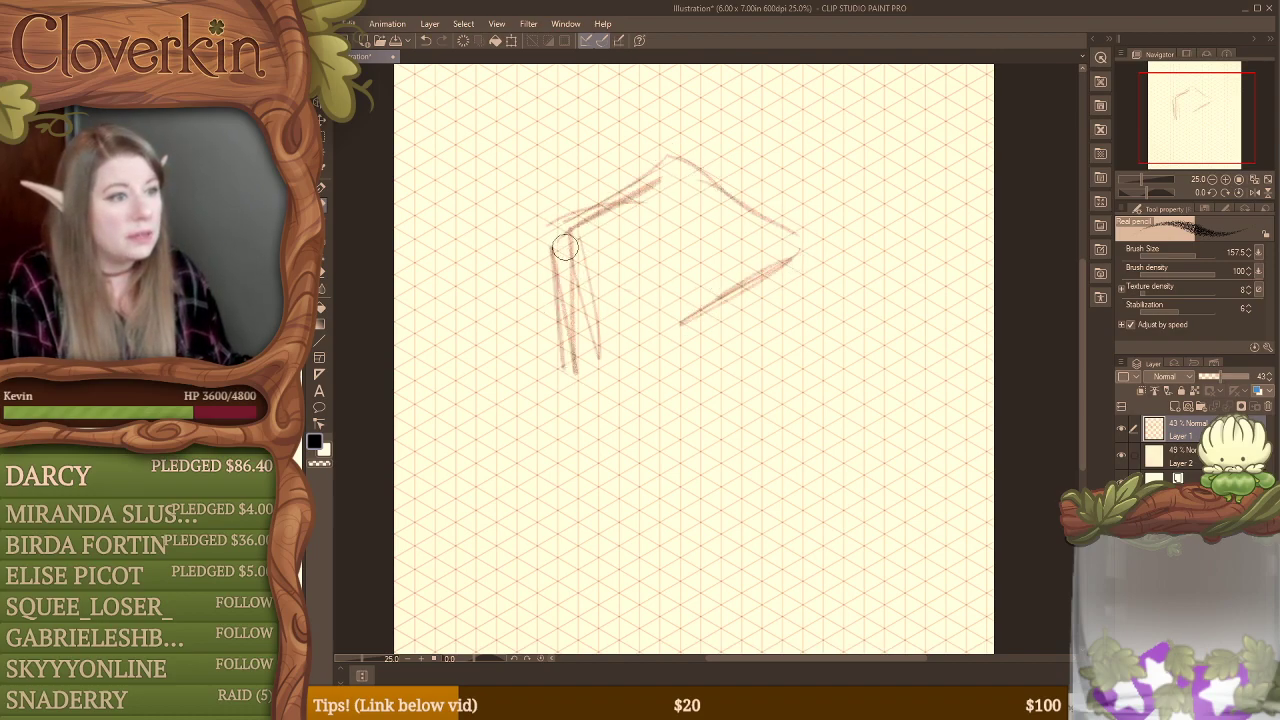
{"action": "left_click_drag", "start_coordinate": [566, 248], "coordinate": [706, 334]}
{"action": "mouse_move", "coordinate": [528, 243]}
{"action": "left_mouse_down"}
{"action": "mouse_move", "coordinate": [546, 364]}
{"action": "mouse_move", "coordinate": [663, 427]}
{"action": "mouse_move", "coordinate": [682, 398]}
{"action": "mouse_move", "coordinate": [676, 414]}
{"action": "mouse_move", "coordinate": [790, 362]}
{"action": "left_mouse_up"}
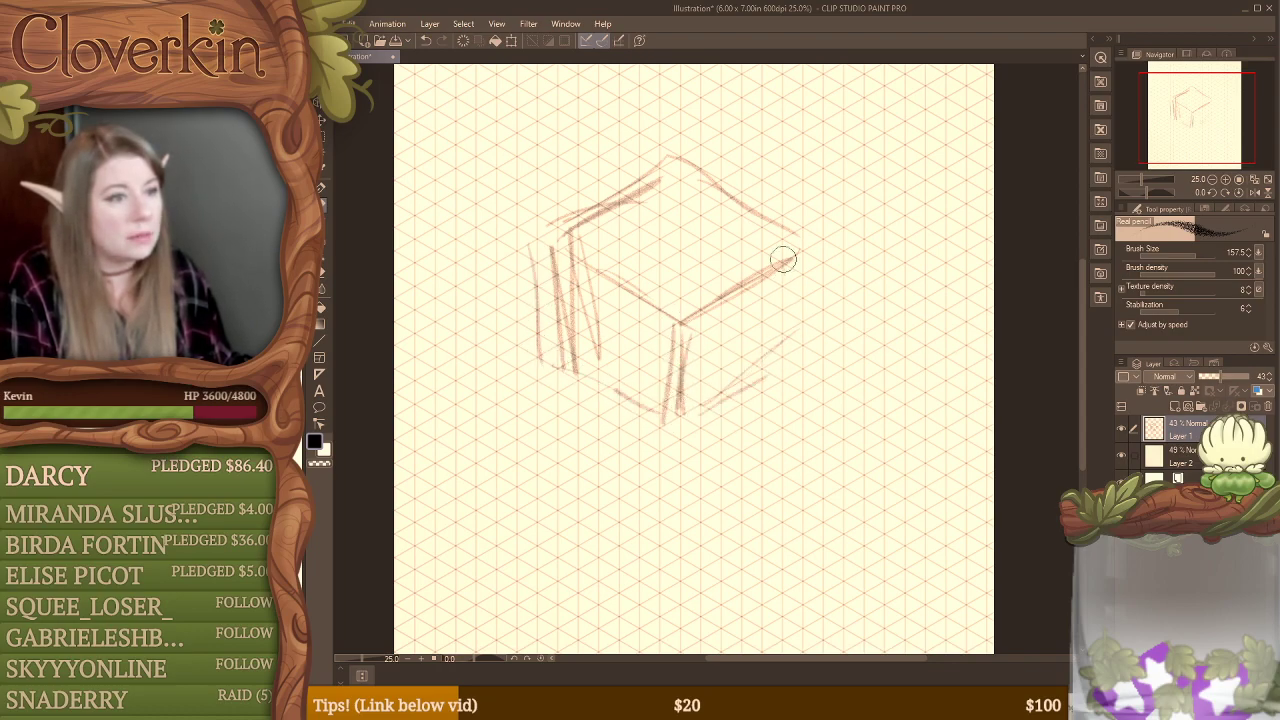
{"action": "mouse_move", "coordinate": [798, 250]}
{"action": "left_mouse_down"}
{"action": "mouse_move", "coordinate": [810, 280]}
{"action": "mouse_move", "coordinate": [802, 367]}
{"action": "mouse_move", "coordinate": [812, 352]}
{"action": "mouse_move", "coordinate": [752, 388]}
{"action": "left_mouse_up"}
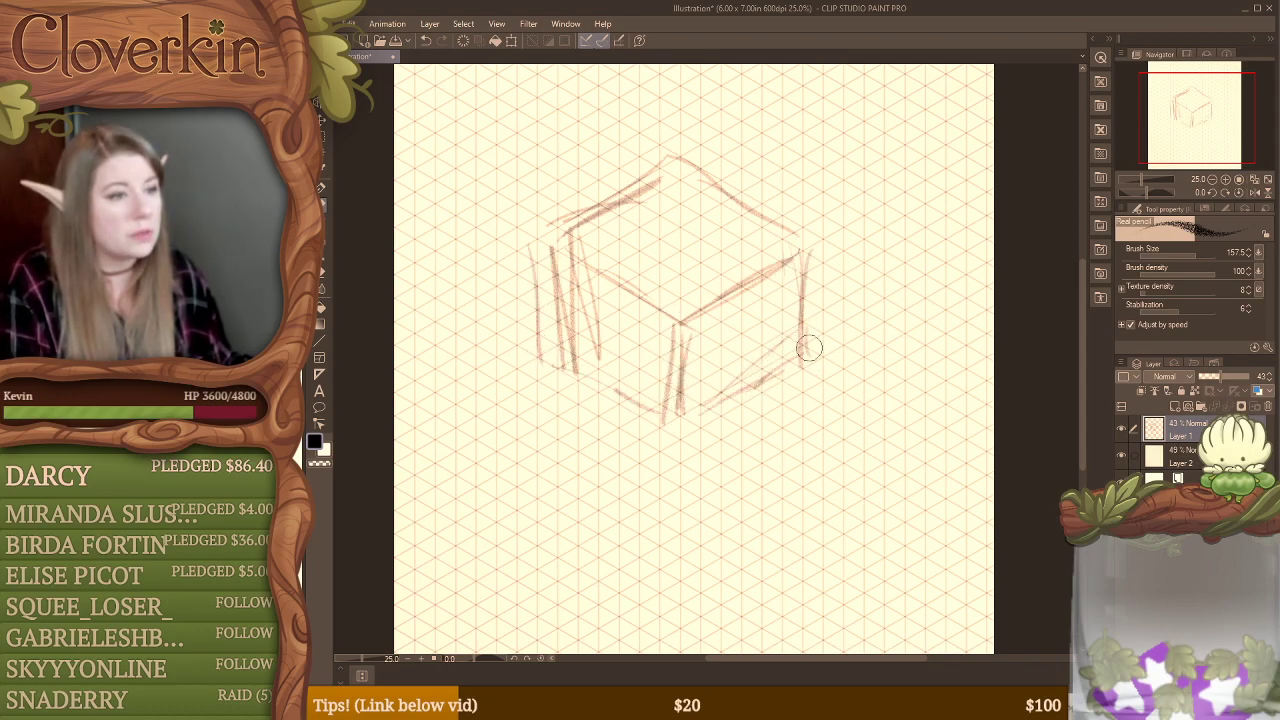
{"action": "mouse_move", "coordinate": [769, 279]}
{"action": "left_mouse_down"}
{"action": "mouse_move", "coordinate": [731, 294]}
{"action": "mouse_move", "coordinate": [691, 257]}
{"action": "mouse_move", "coordinate": [698, 238]}
{"action": "left_mouse_up"}
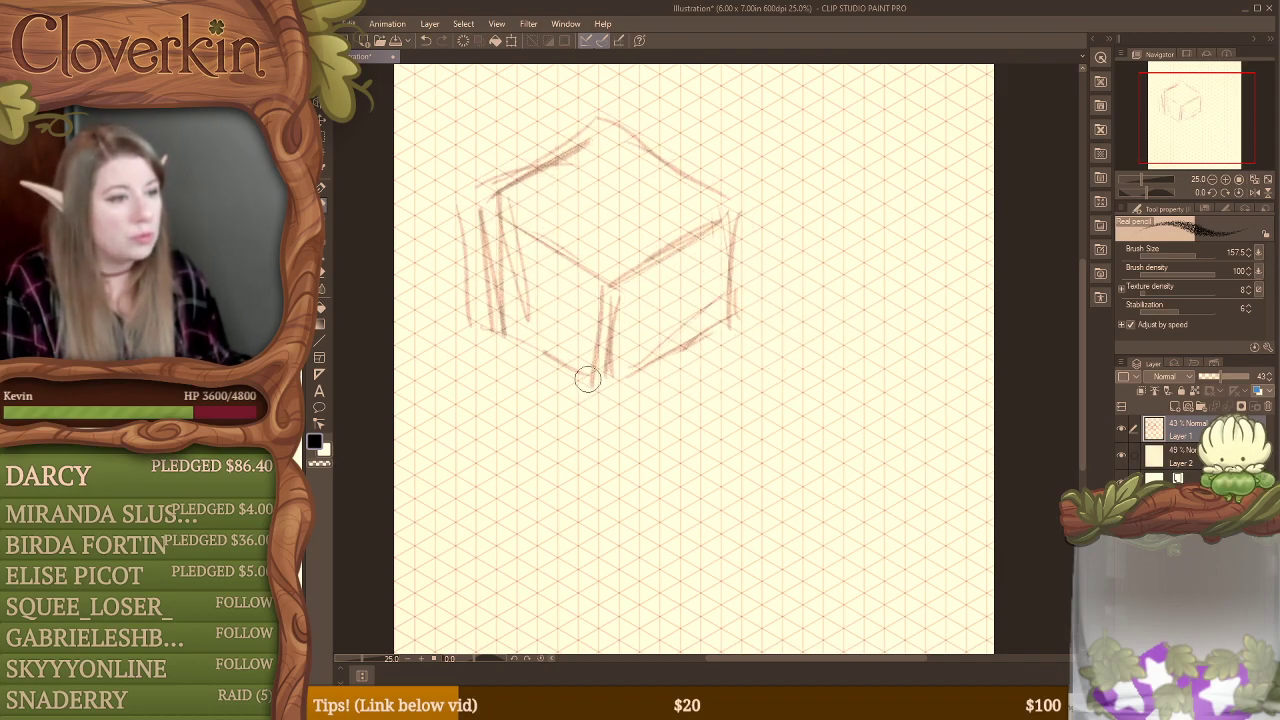
Step: Sketch two long parallel diagonal lines below the box and a small isometric block against the box's lower-right side
{"action": "left_click_drag", "start_coordinate": [594, 380], "coordinate": [643, 416]}
{"action": "left_click_drag", "start_coordinate": [515, 557], "coordinate": [992, 283]}
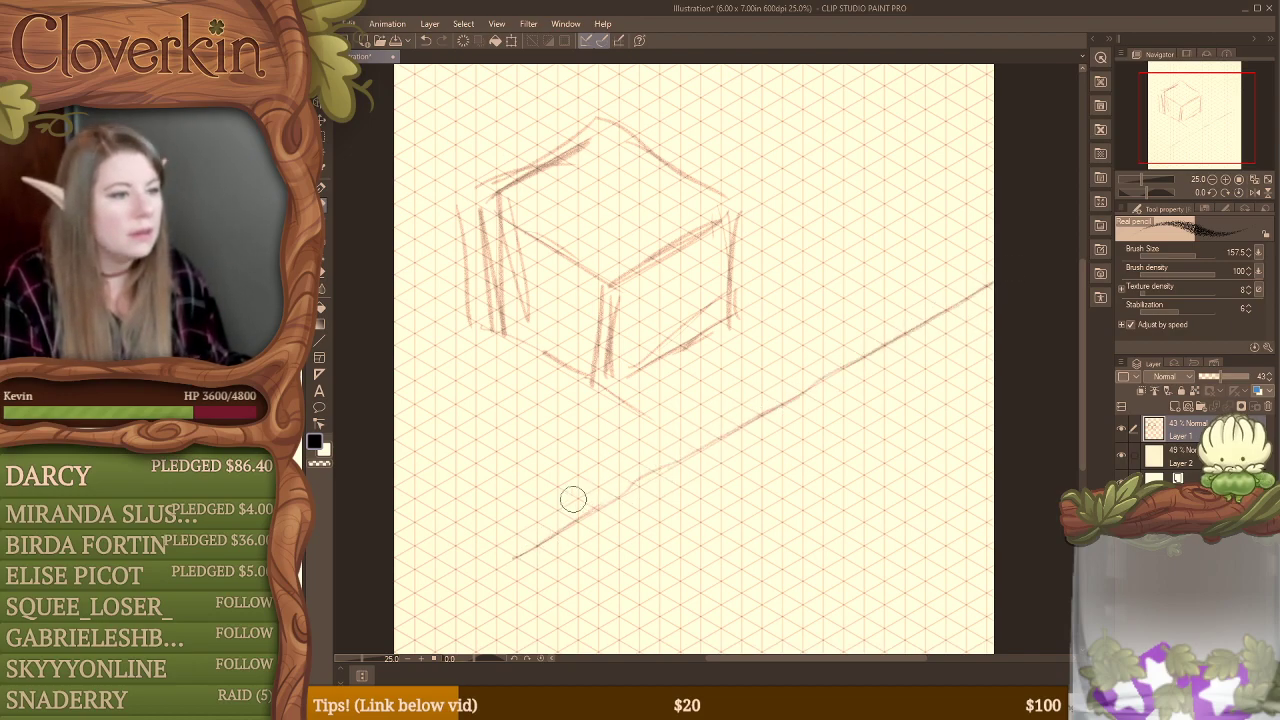
{"action": "mouse_move", "coordinate": [459, 525]}
{"action": "left_mouse_down"}
{"action": "mouse_move", "coordinate": [571, 451]}
{"action": "mouse_move", "coordinate": [988, 232]}
{"action": "left_mouse_up"}
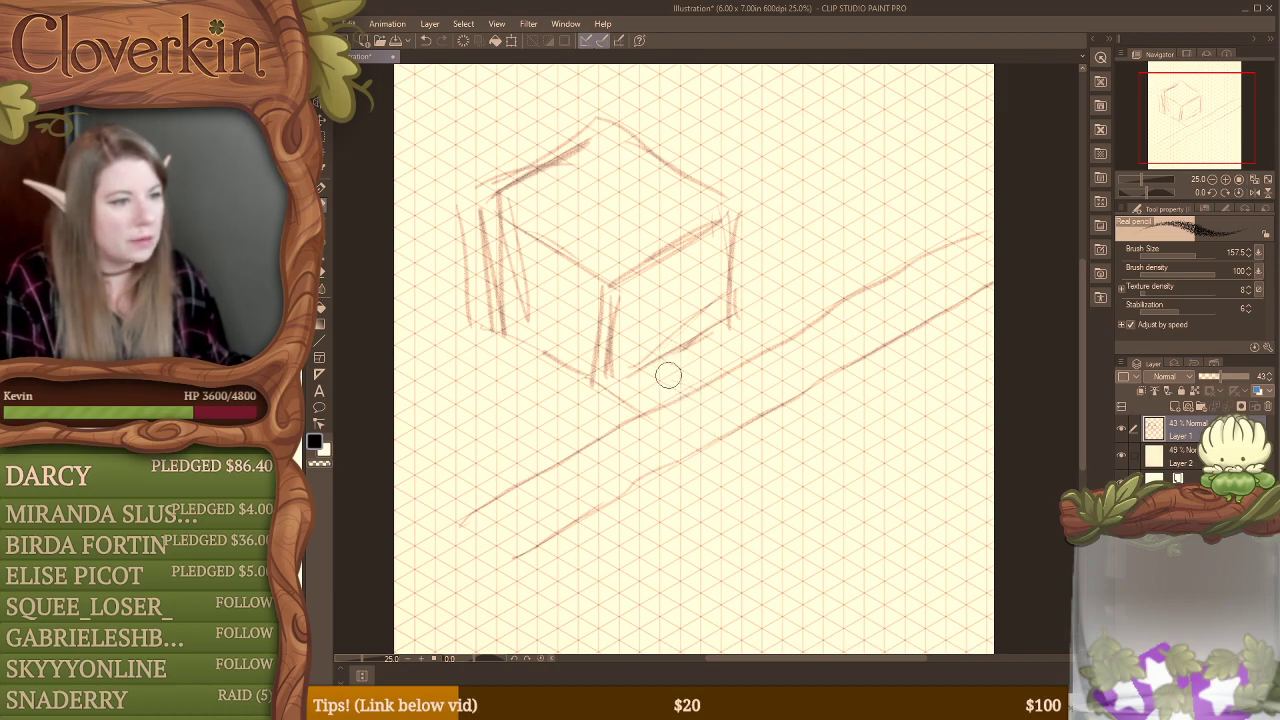
{"action": "left_click_drag", "start_coordinate": [686, 395], "coordinate": [681, 460]}
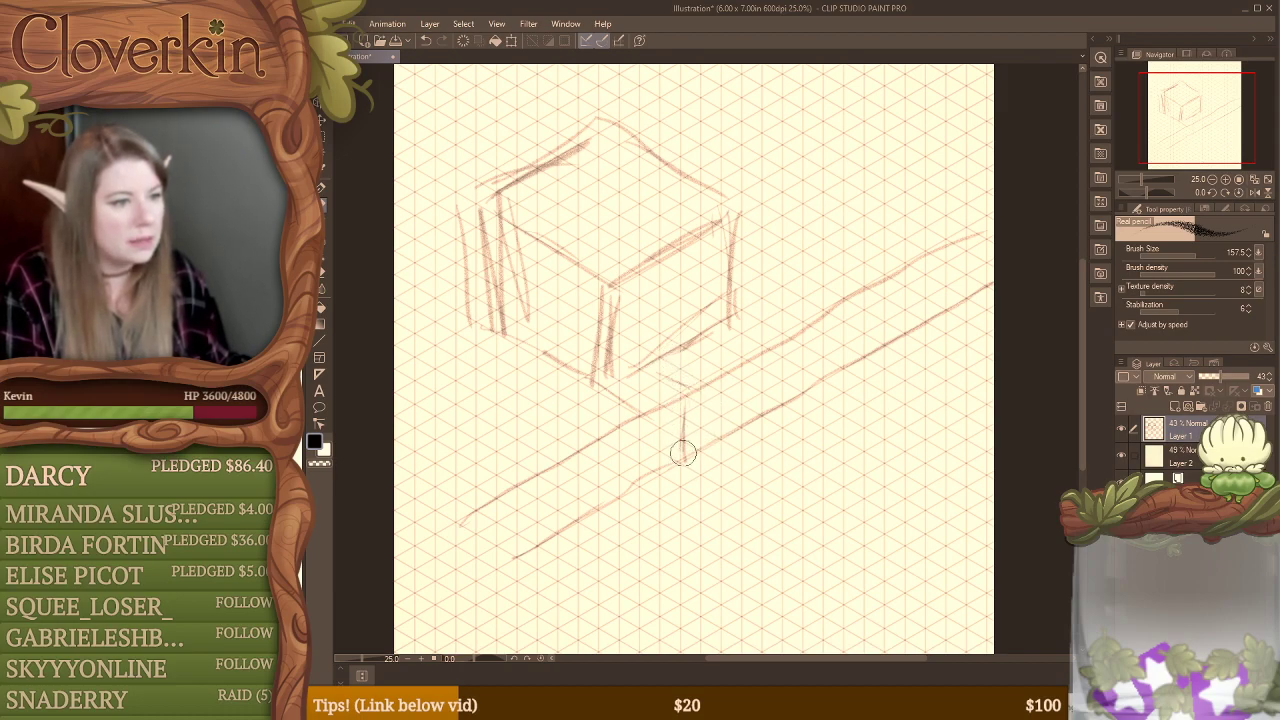
{"action": "left_click_drag", "start_coordinate": [650, 369], "coordinate": [687, 390]}
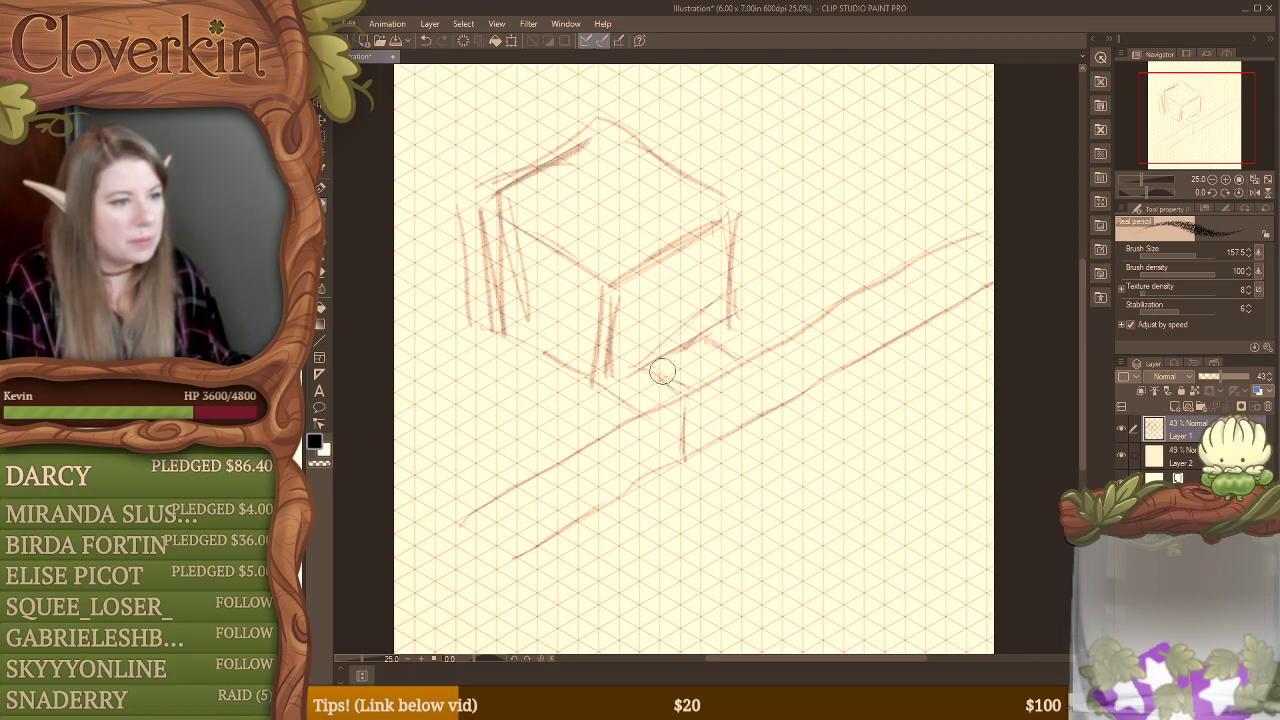
{"action": "mouse_move", "coordinate": [703, 340]}
{"action": "left_mouse_down"}
{"action": "mouse_move", "coordinate": [739, 360]}
{"action": "mouse_move", "coordinate": [741, 423]}
{"action": "left_mouse_up"}
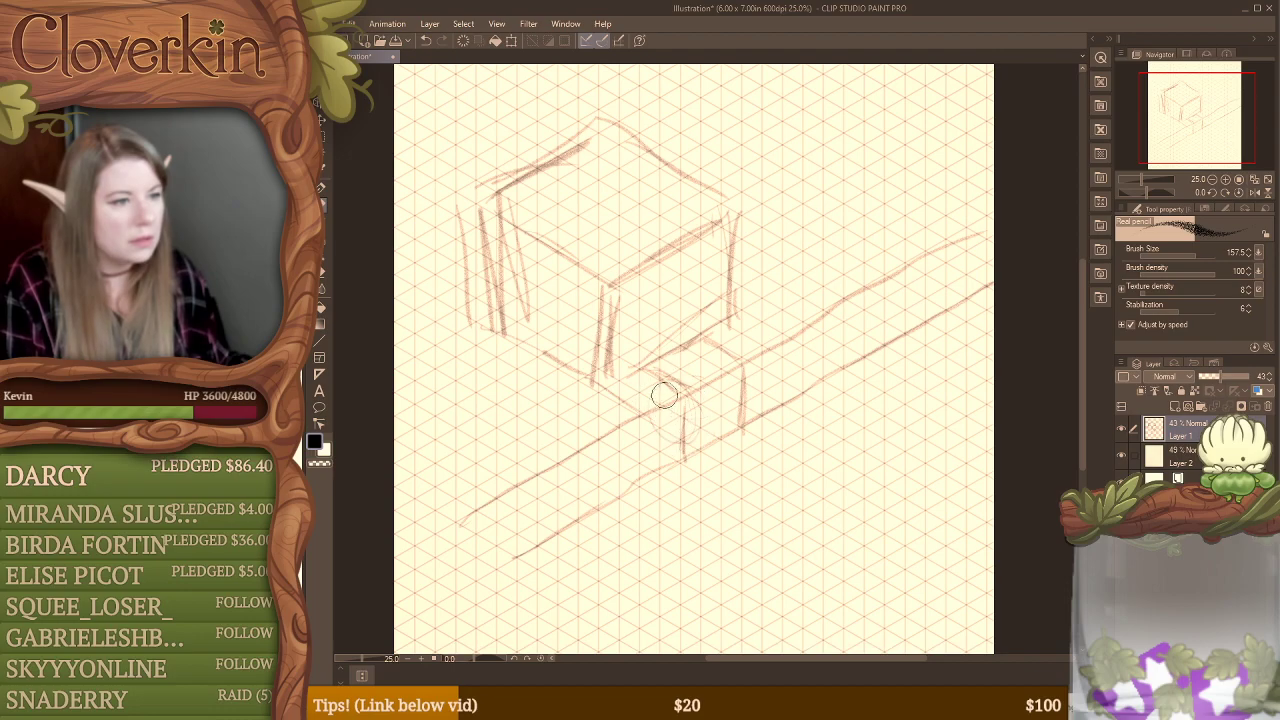
Step: Sketch a log-like cylinder with an oval end, extending from the small block toward the canvas's right edge
{"action": "left_click_drag", "start_coordinate": [668, 391], "coordinate": [855, 354]}
{"action": "mouse_move", "coordinate": [742, 369]}
{"action": "left_mouse_down"}
{"action": "mouse_move", "coordinate": [908, 332]}
{"action": "mouse_move", "coordinate": [914, 385]}
{"action": "left_mouse_up"}
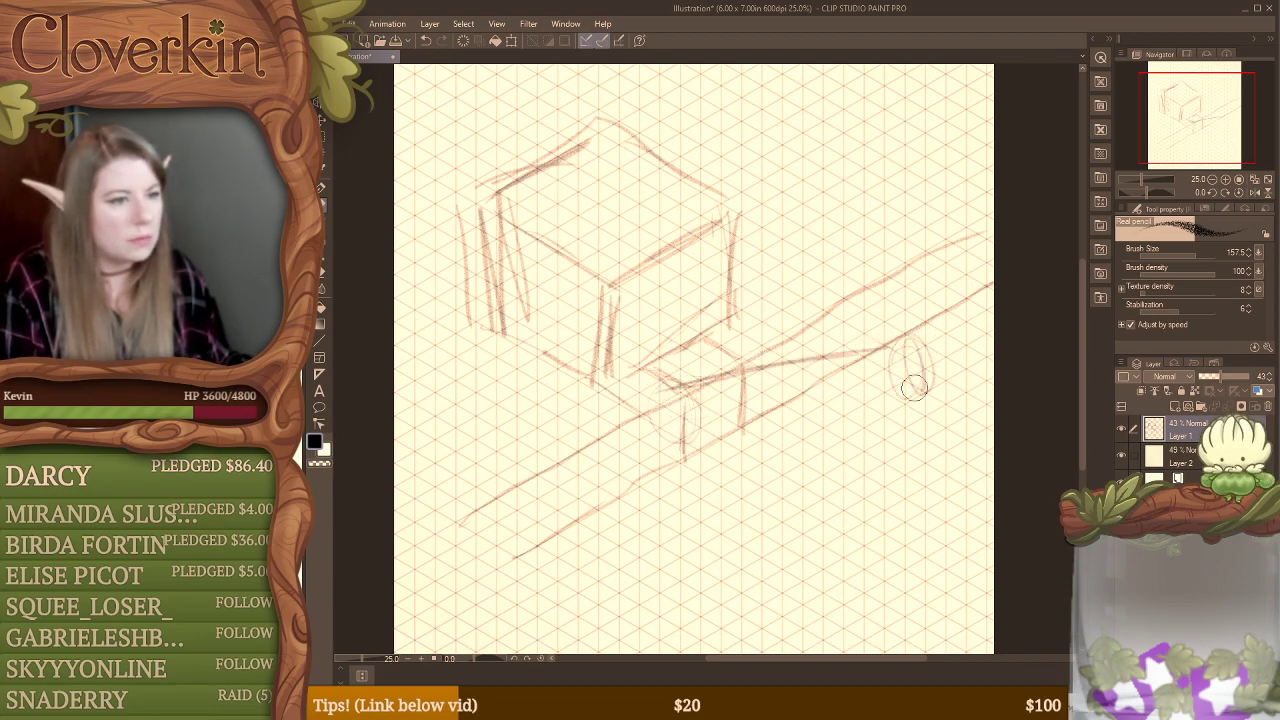
{"action": "left_click_drag", "start_coordinate": [699, 417], "coordinate": [928, 398]}
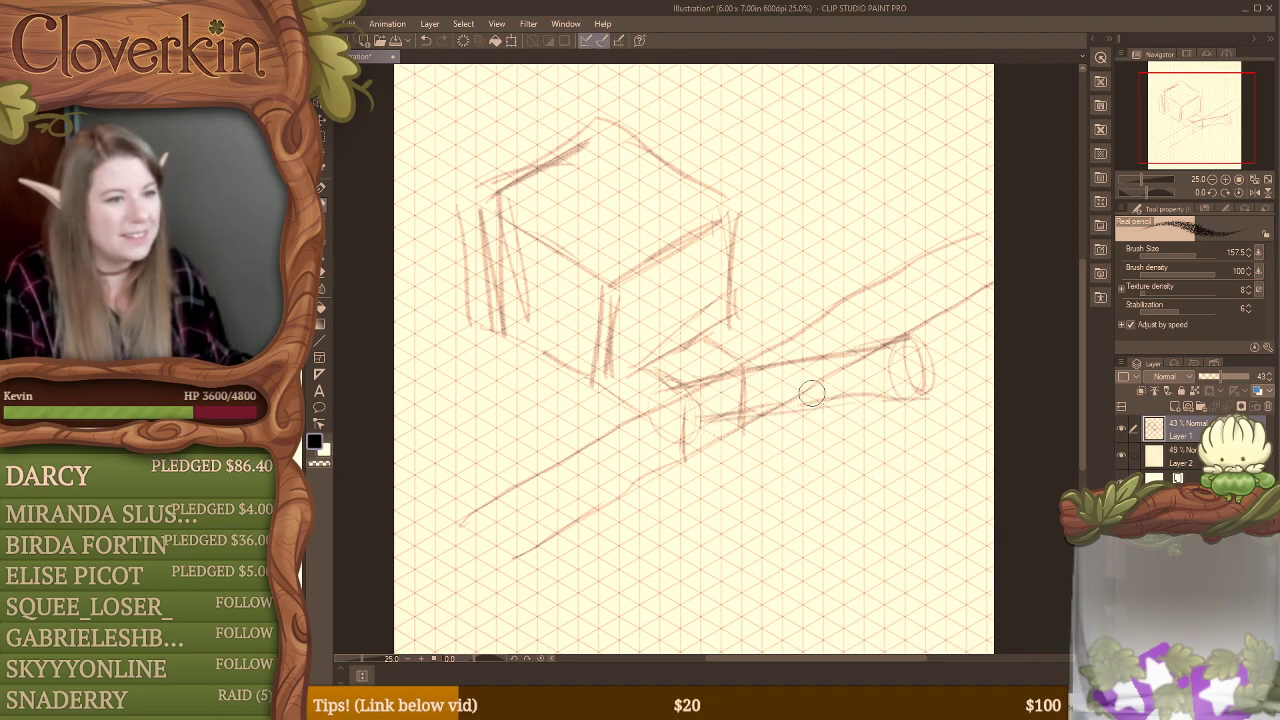
Step: Sketch a short curved branch growing from the underside of the log, undoing the first straight attempt
{"action": "left_click_drag", "start_coordinate": [811, 392], "coordinate": [928, 434]}
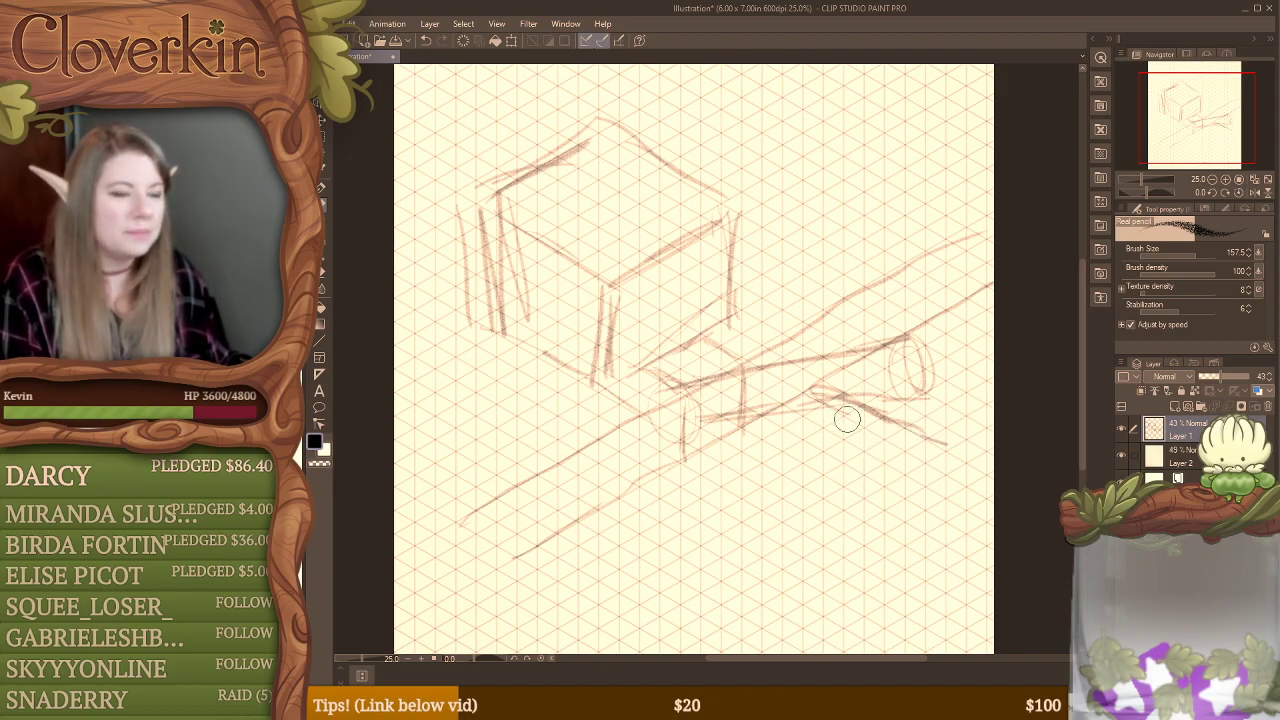
{"action": "key", "text": "ctrl+z"}
{"action": "key", "text": "ctrl+z"}
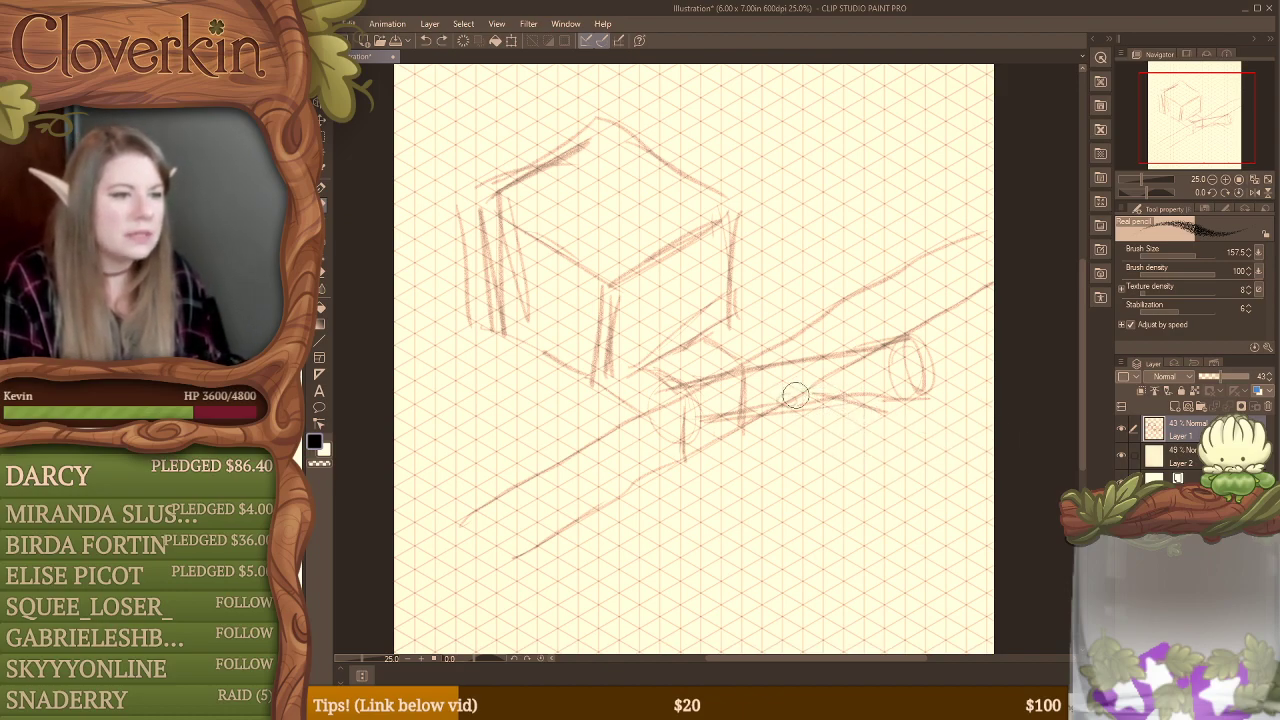
{"action": "mouse_move", "coordinate": [811, 390]}
{"action": "left_mouse_down"}
{"action": "mouse_move", "coordinate": [777, 411]}
{"action": "mouse_move", "coordinate": [872, 451]}
{"action": "left_mouse_up"}
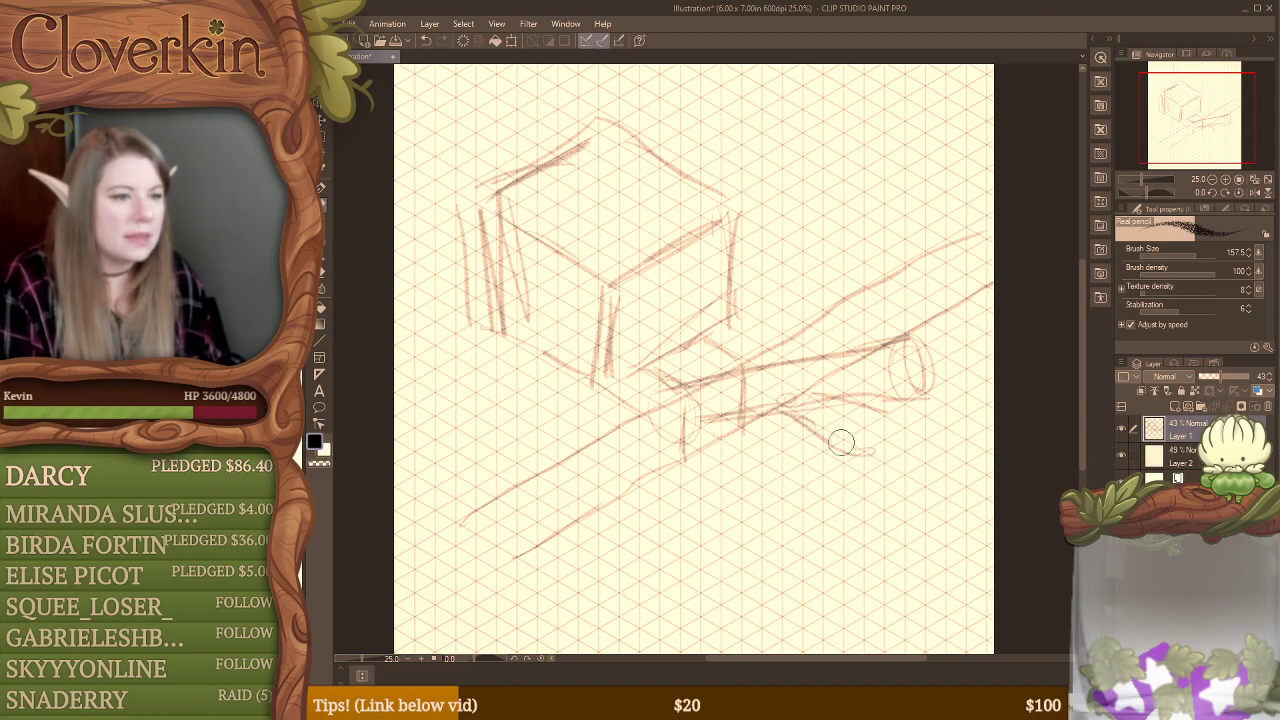
{"action": "mouse_move", "coordinate": [795, 395]}
{"action": "left_mouse_down"}
{"action": "mouse_move", "coordinate": [825, 431]}
{"action": "mouse_move", "coordinate": [834, 422]}
{"action": "mouse_move", "coordinate": [877, 443]}
{"action": "mouse_move", "coordinate": [866, 455]}
{"action": "left_mouse_up"}
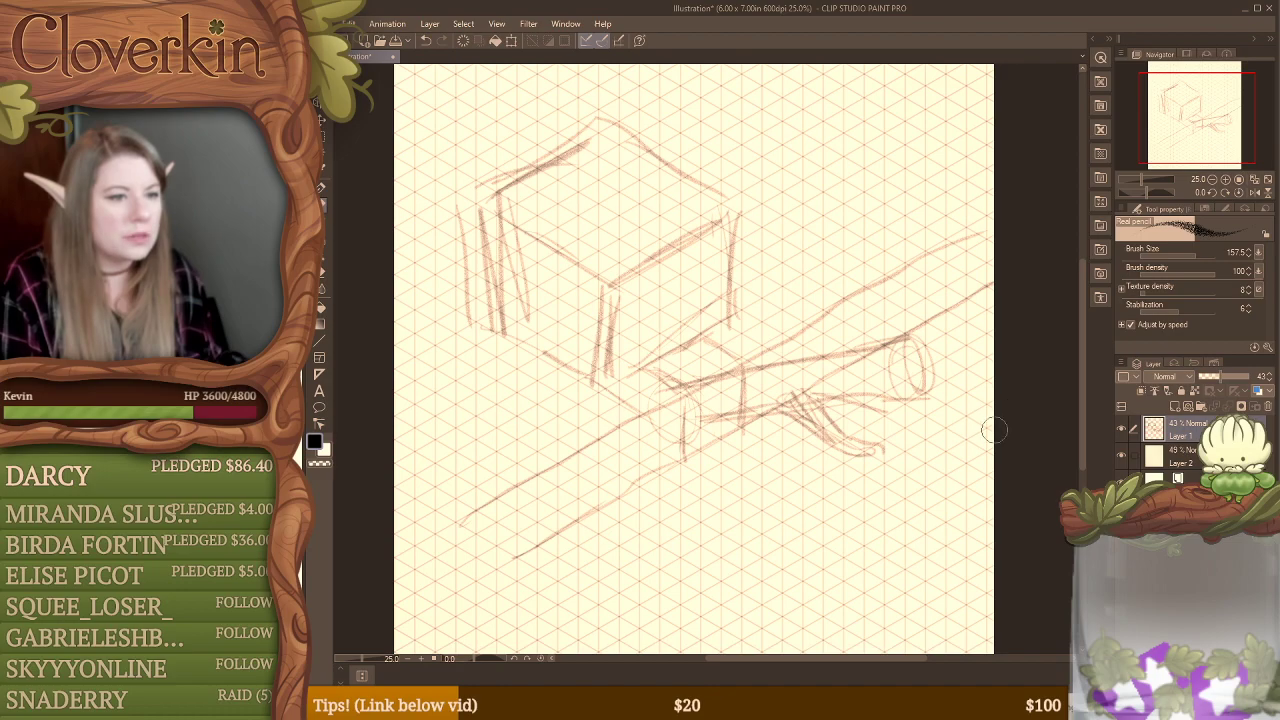
Step: Sketch a long diagonal line along the grid across the canvas's lower-right corner, undoing the misplaced attempts
{"action": "left_click_drag", "start_coordinate": [990, 427], "coordinate": [948, 450]}
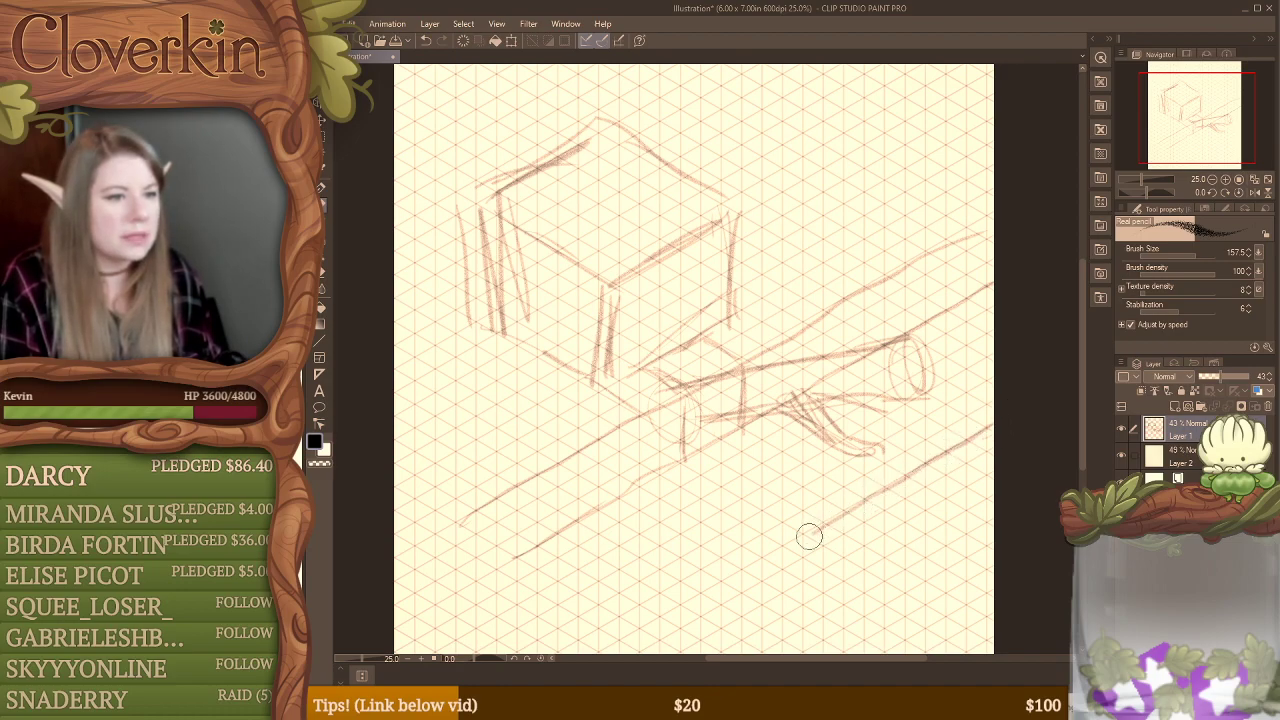
{"action": "key", "text": "ctrl+z"}
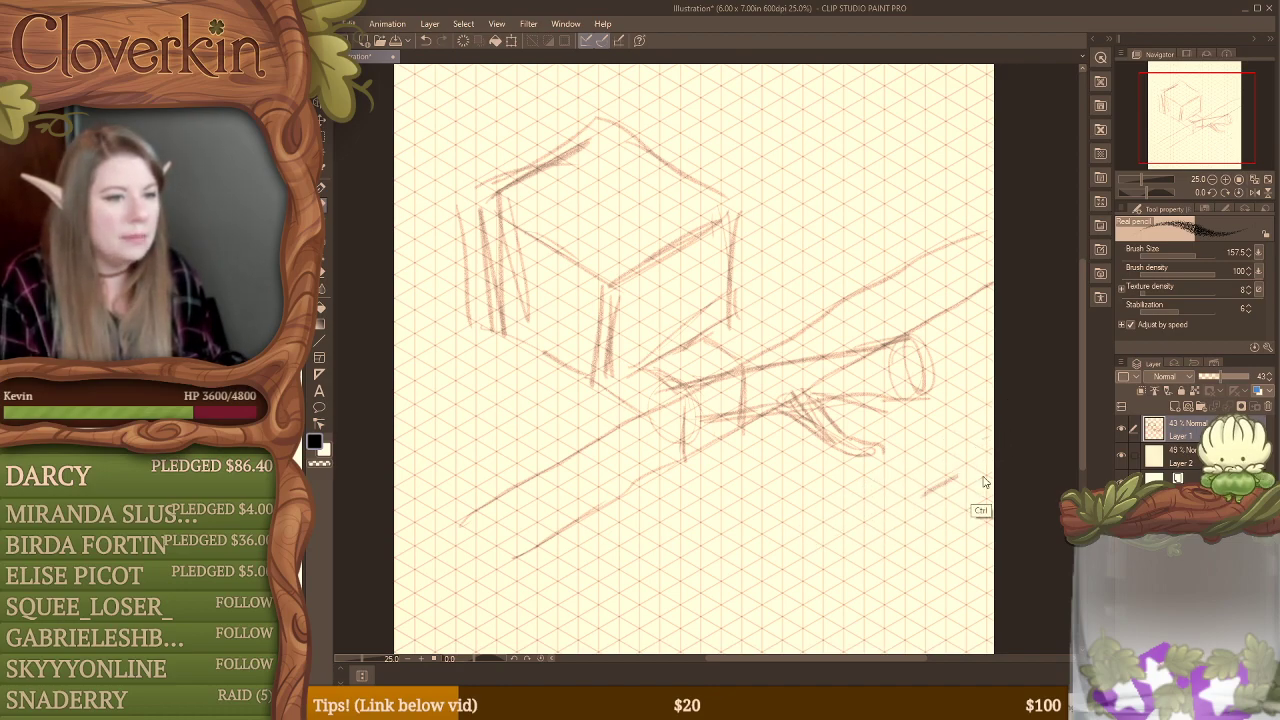
{"action": "mouse_move", "coordinate": [995, 475]}
{"action": "left_mouse_down"}
{"action": "mouse_move", "coordinate": [763, 616]}
{"action": "mouse_move", "coordinate": [678, 648]}
{"action": "mouse_move", "coordinate": [996, 467]}
{"action": "left_mouse_up"}
{"action": "key", "text": "ctrl+z"}
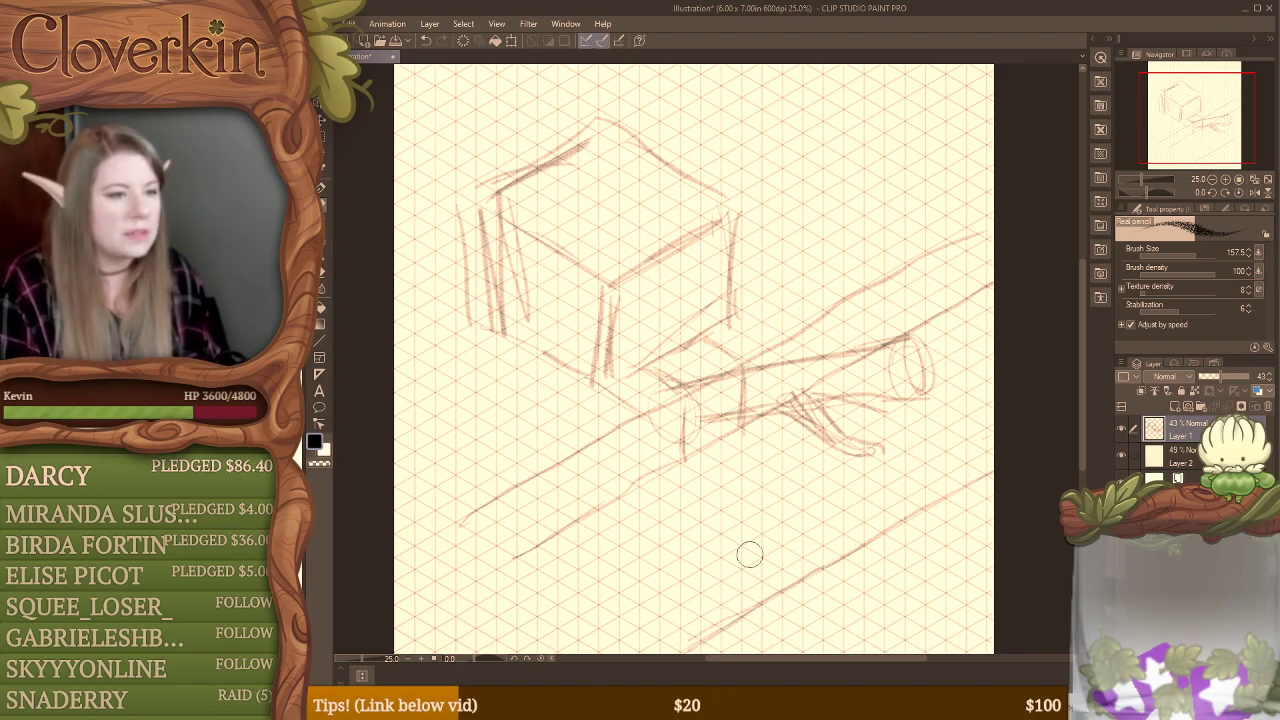
Step: Erase the small block's straight vertical edges where it meets the log, enlarging the eraser to 110.9
{"action": "key", "text": "e"}
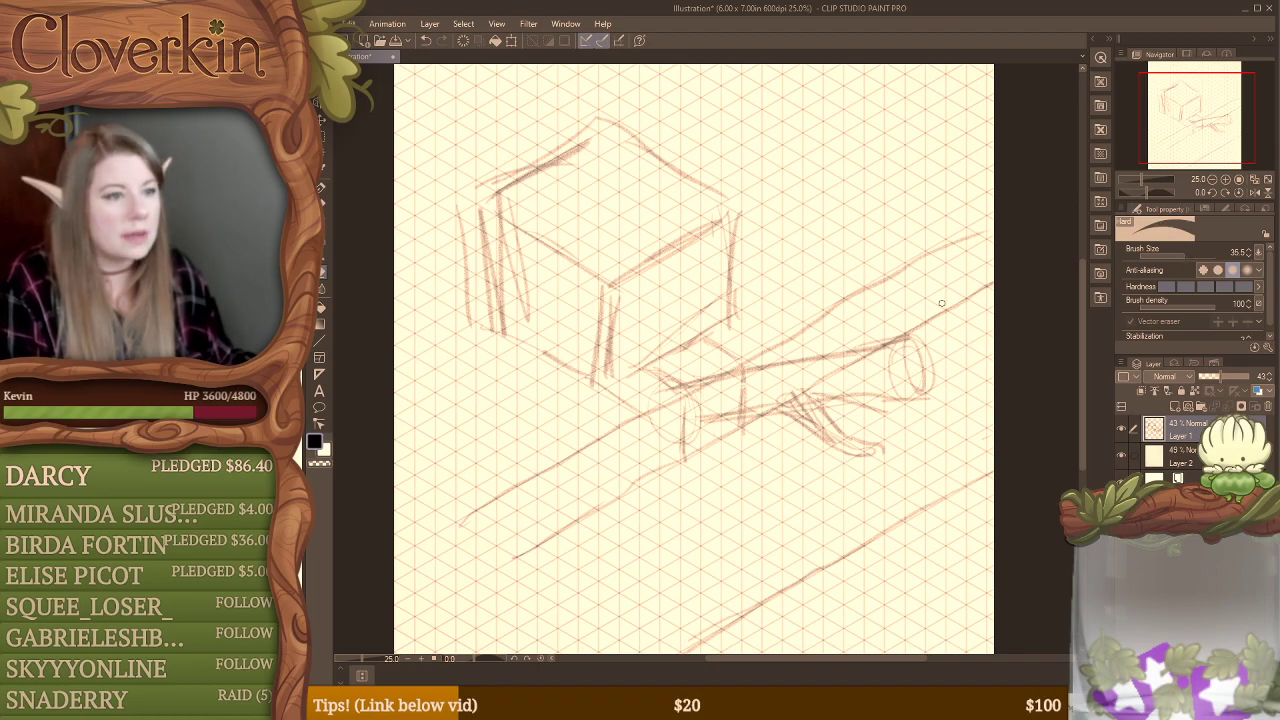
{"action": "key", "text": "super+a"}
{"action": "left_click", "coordinate": [750, 379]}
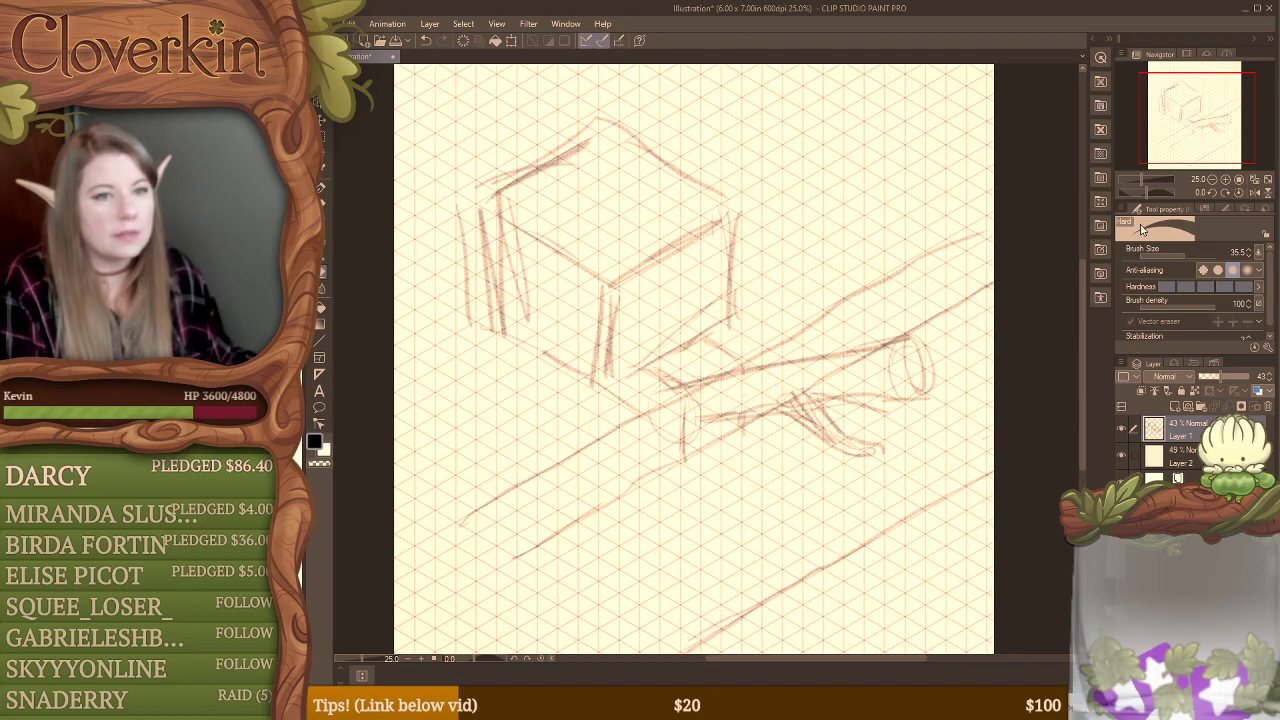
{"action": "left_click_drag", "start_coordinate": [1187, 254], "coordinate": [1193, 251]}
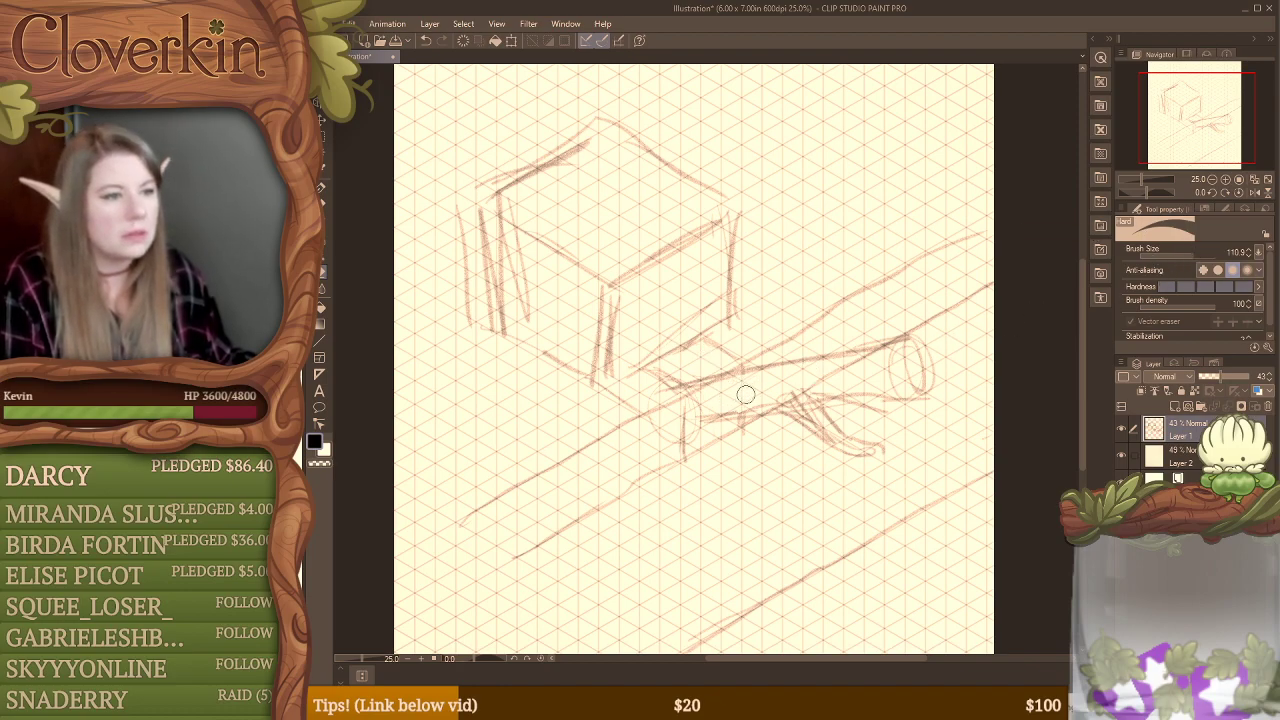
Step: Redraw the small block as a rounded collar around the log's base, with curved bands at its front and back ends
{"action": "key", "text": "b"}
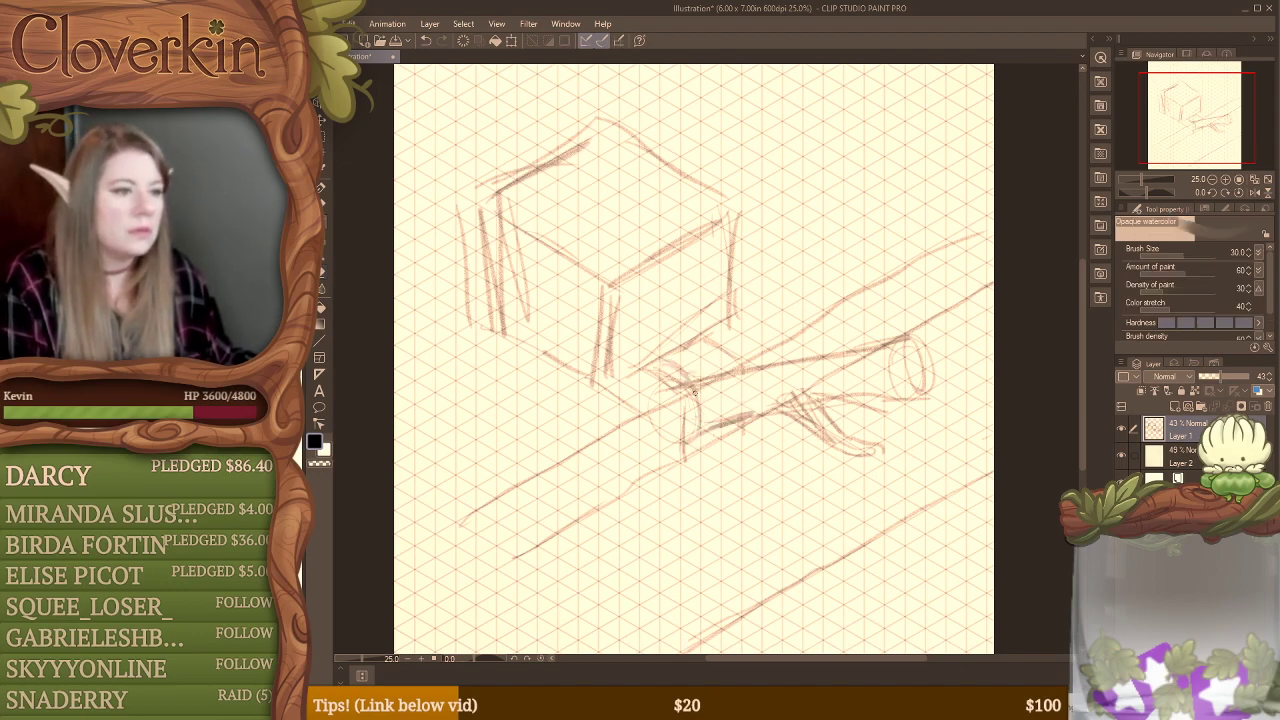
{"action": "left_click_drag", "start_coordinate": [650, 372], "coordinate": [683, 450]}
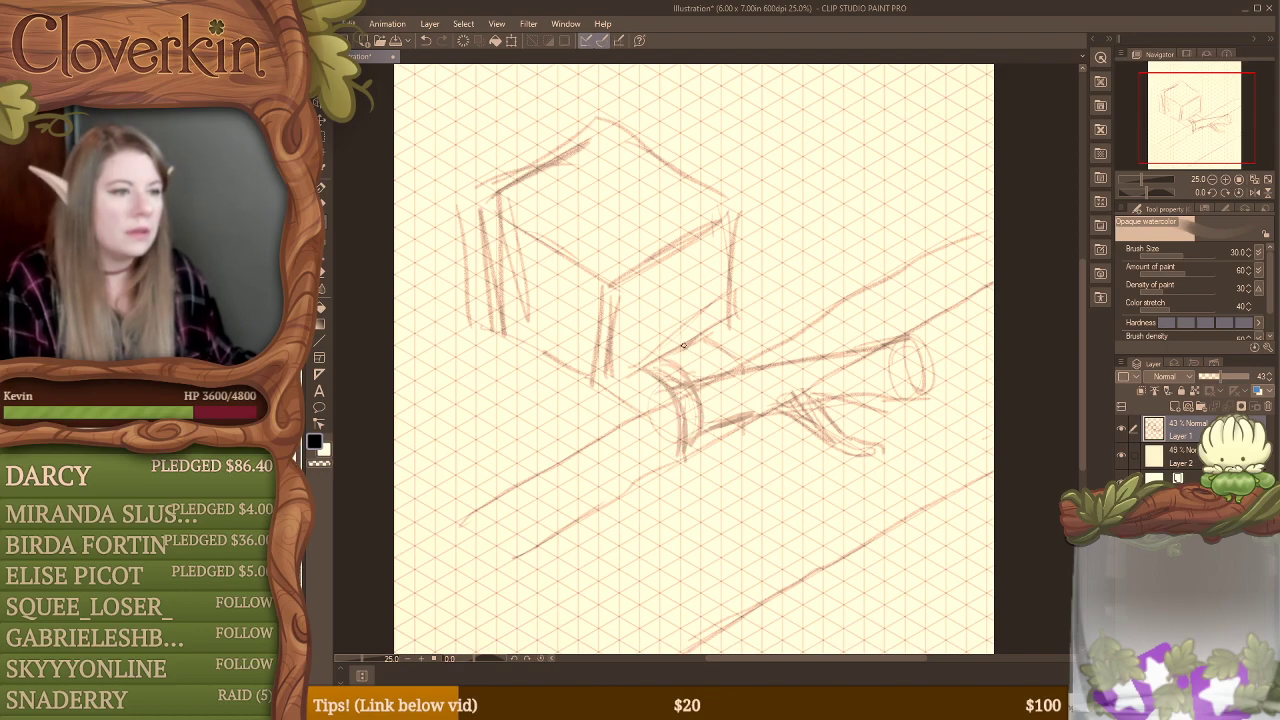
{"action": "left_click_drag", "start_coordinate": [693, 345], "coordinate": [721, 376]}
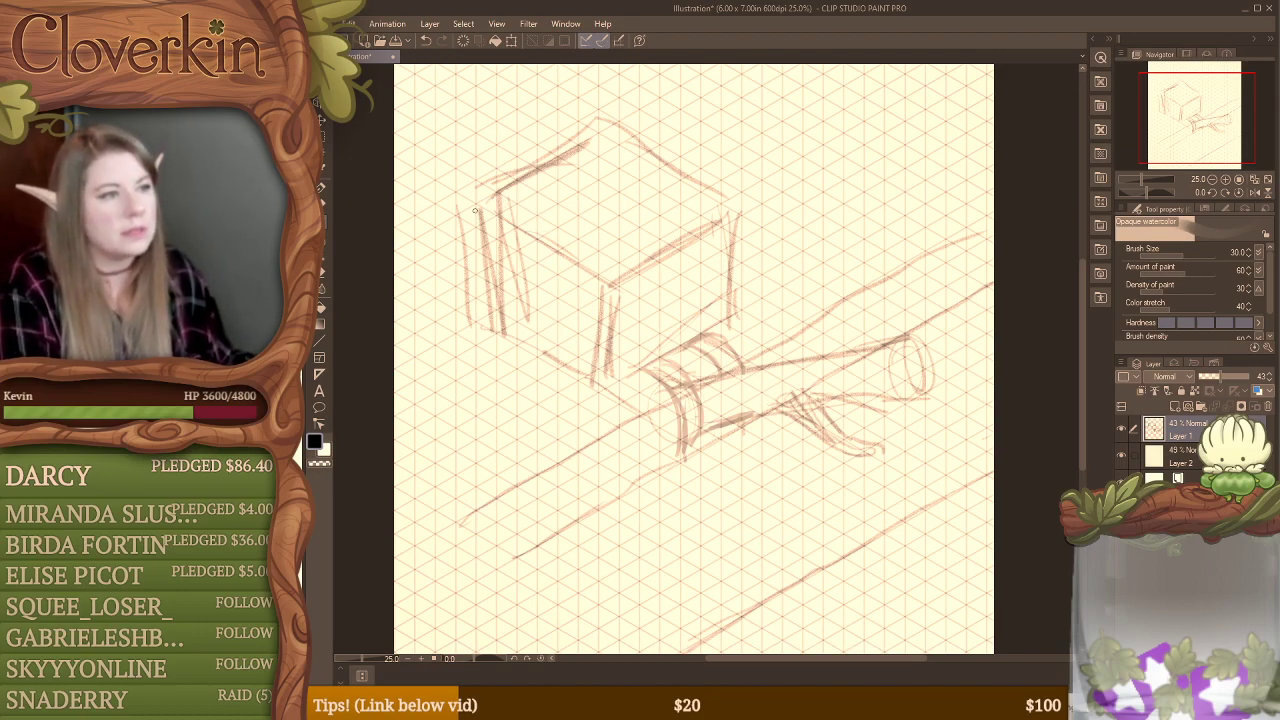
Step: Try to round the large box's top with an arch over its left face and a curved roof stroke
{"action": "mouse_move", "coordinate": [475, 210]}
{"action": "left_mouse_down"}
{"action": "mouse_move", "coordinate": [575, 194]}
{"action": "mouse_move", "coordinate": [614, 262]}
{"action": "left_mouse_up"}
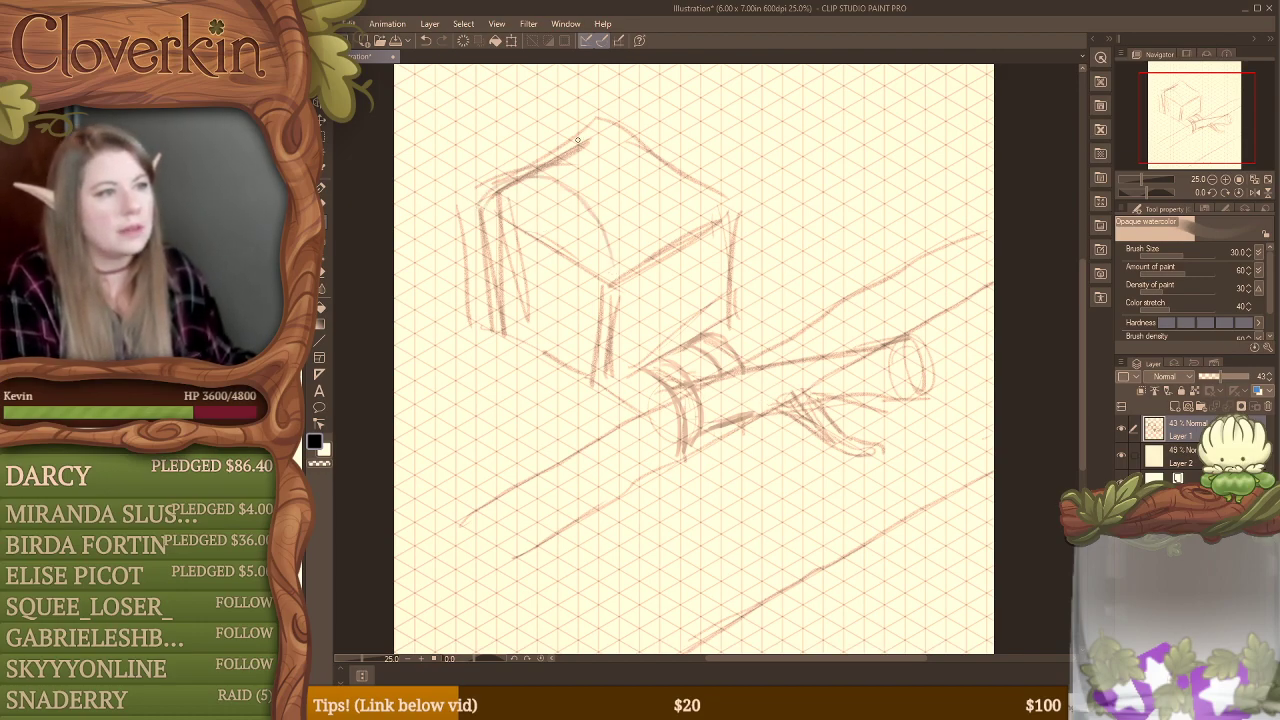
{"action": "left_click_drag", "start_coordinate": [632, 117], "coordinate": [706, 145]}
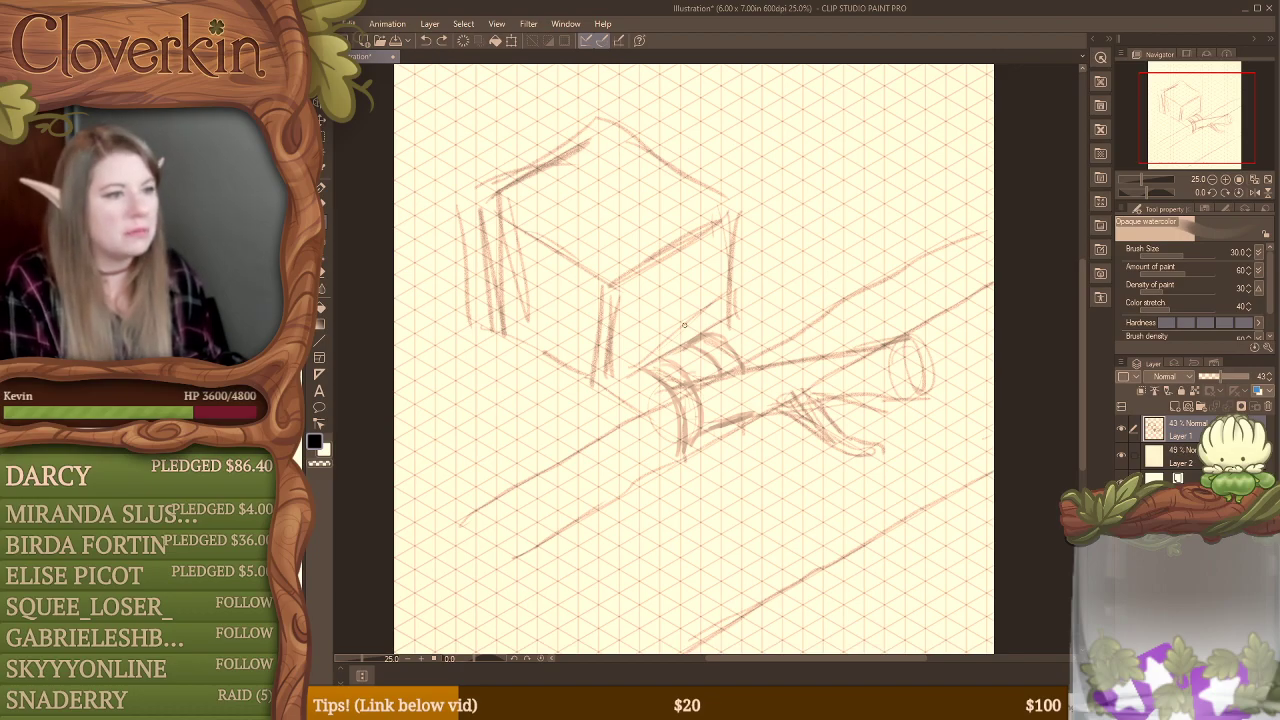
{"action": "left_click_drag", "start_coordinate": [433, 353], "coordinate": [504, 359]}
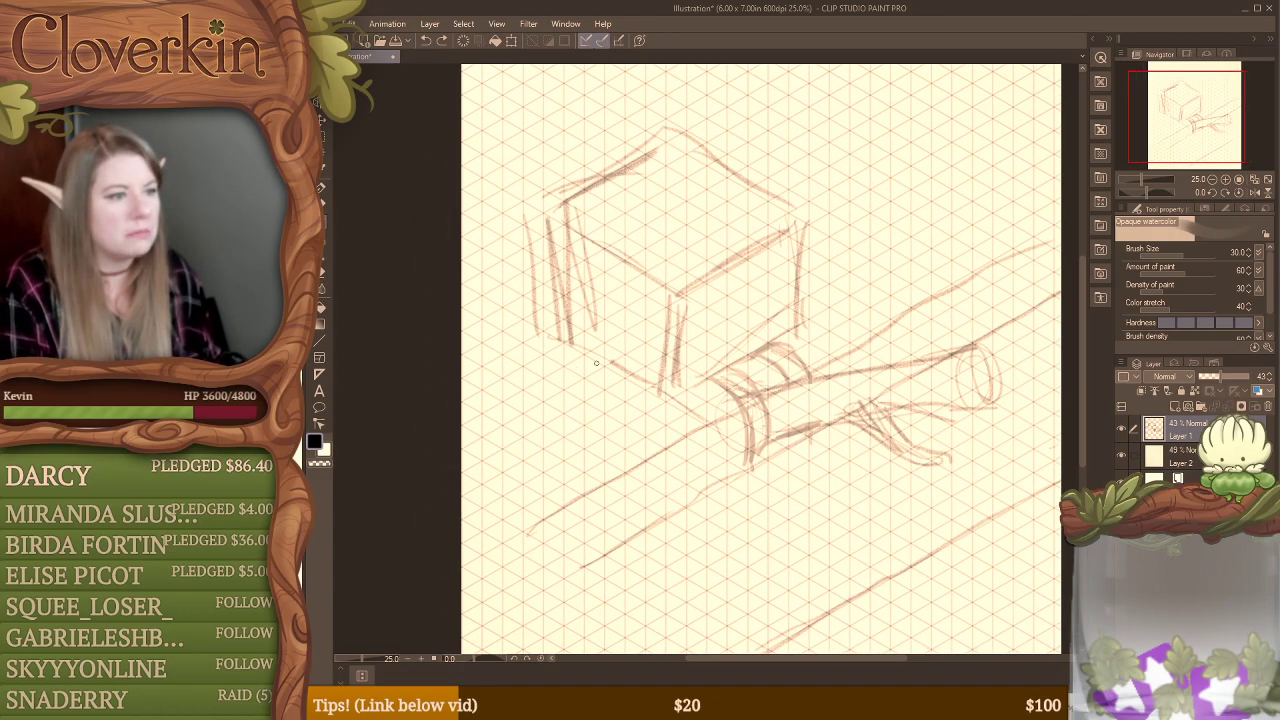
{"action": "scroll", "coordinate": [602, 384], "scroll_direction": "down", "scroll_amount": 1}
{"action": "scroll", "coordinate": [605, 372], "scroll_direction": "up", "scroll_amount": 2}
{"action": "scroll", "coordinate": [607, 365], "scroll_direction": "down", "scroll_amount": 1}
{"action": "scroll", "coordinate": [607, 365], "scroll_direction": "down", "scroll_amount": 1}
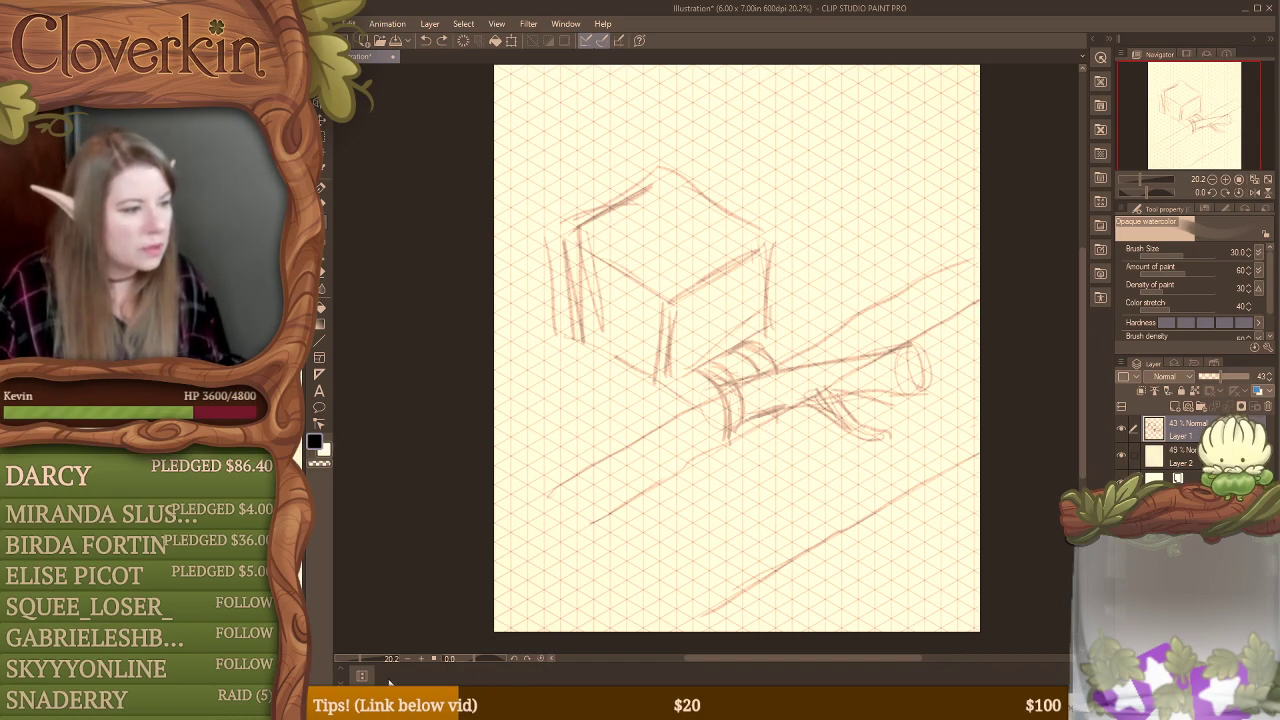
Step: Open the Wacom Tablet Properties and move the window clear of the canvas
{"action": "left_click", "coordinate": [341, 682]}
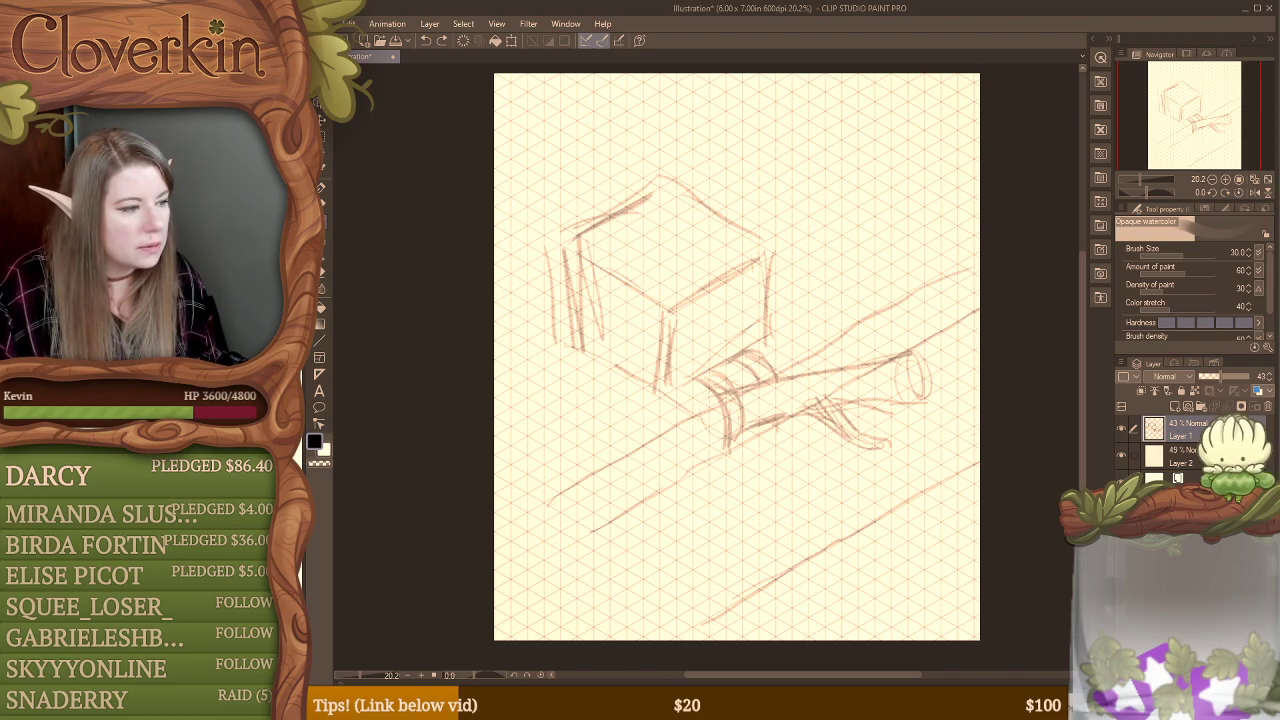
{"action": "key", "text": "super"}
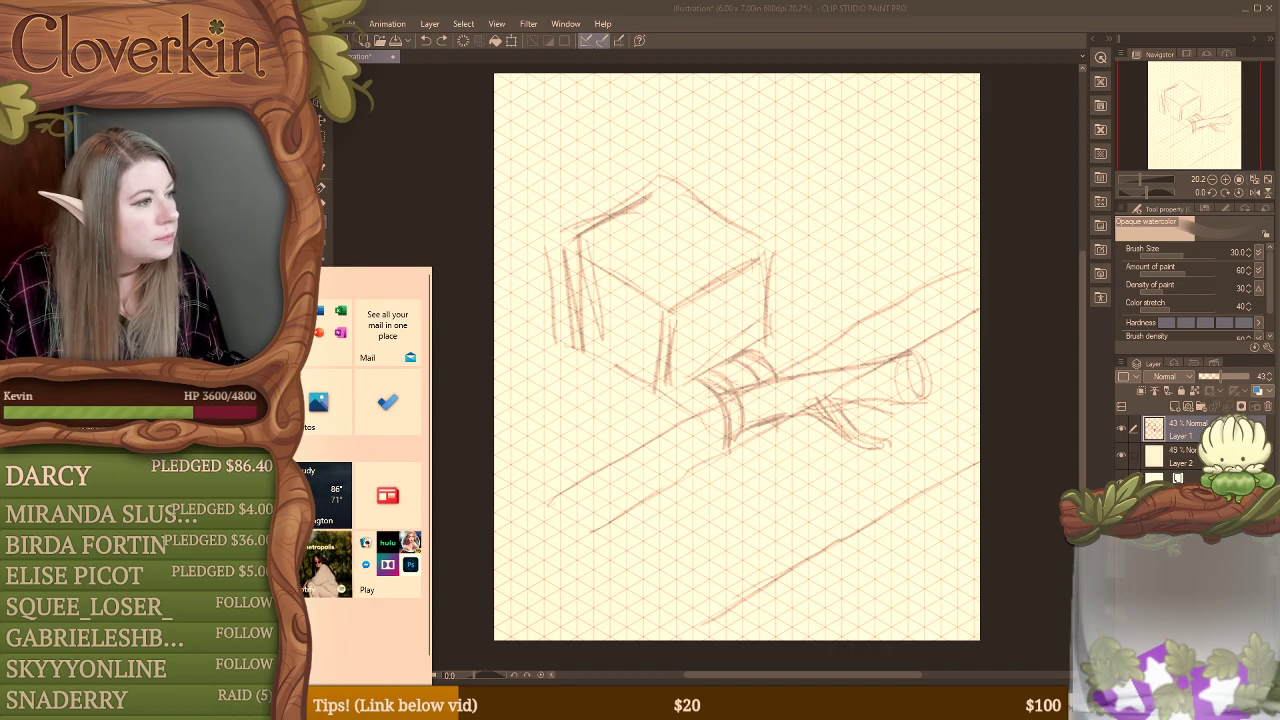
{"action": "left_click", "coordinate": [118, 480]}
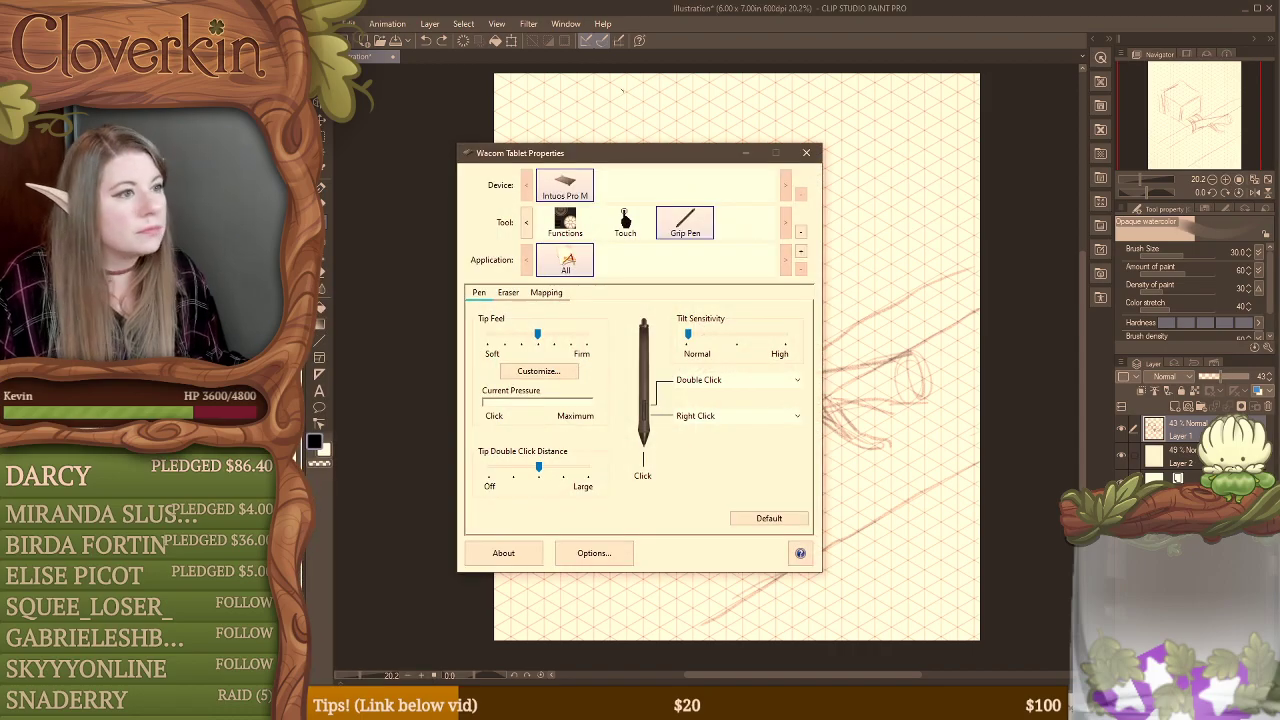
{"action": "left_click_drag", "start_coordinate": [670, 152], "coordinate": [1279, 150]}
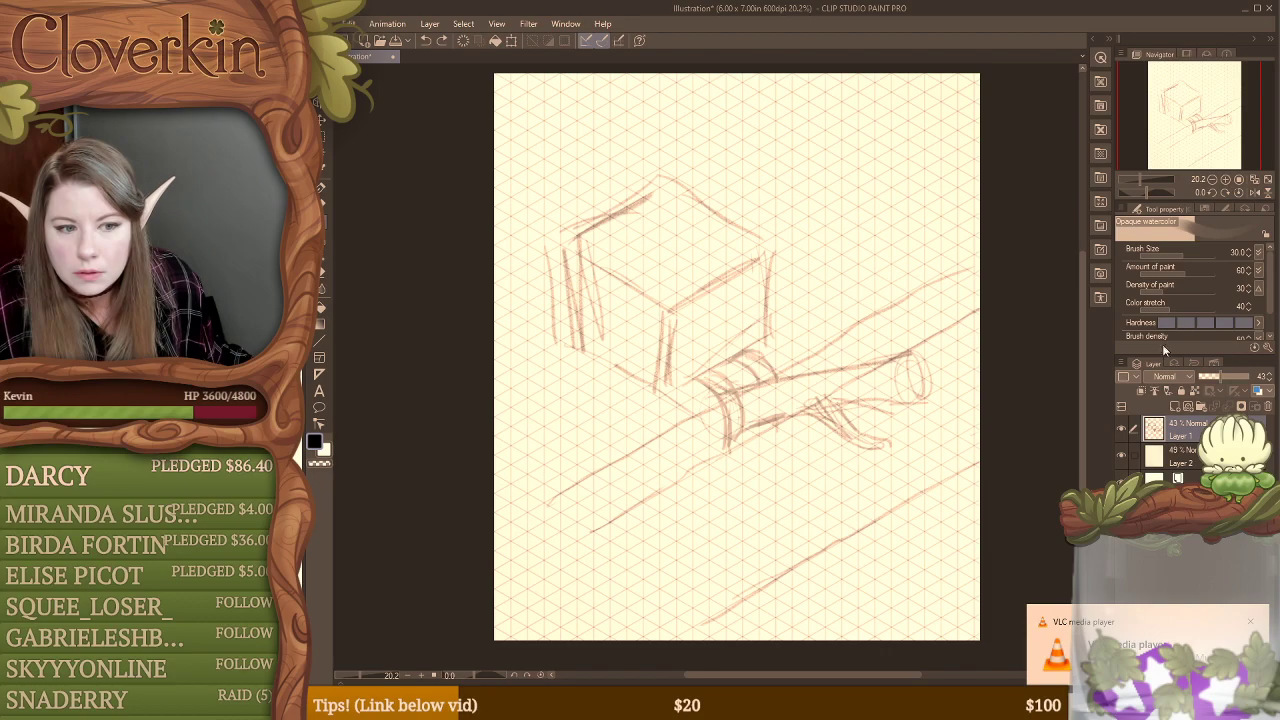
{"action": "left_click", "coordinate": [1250, 623]}
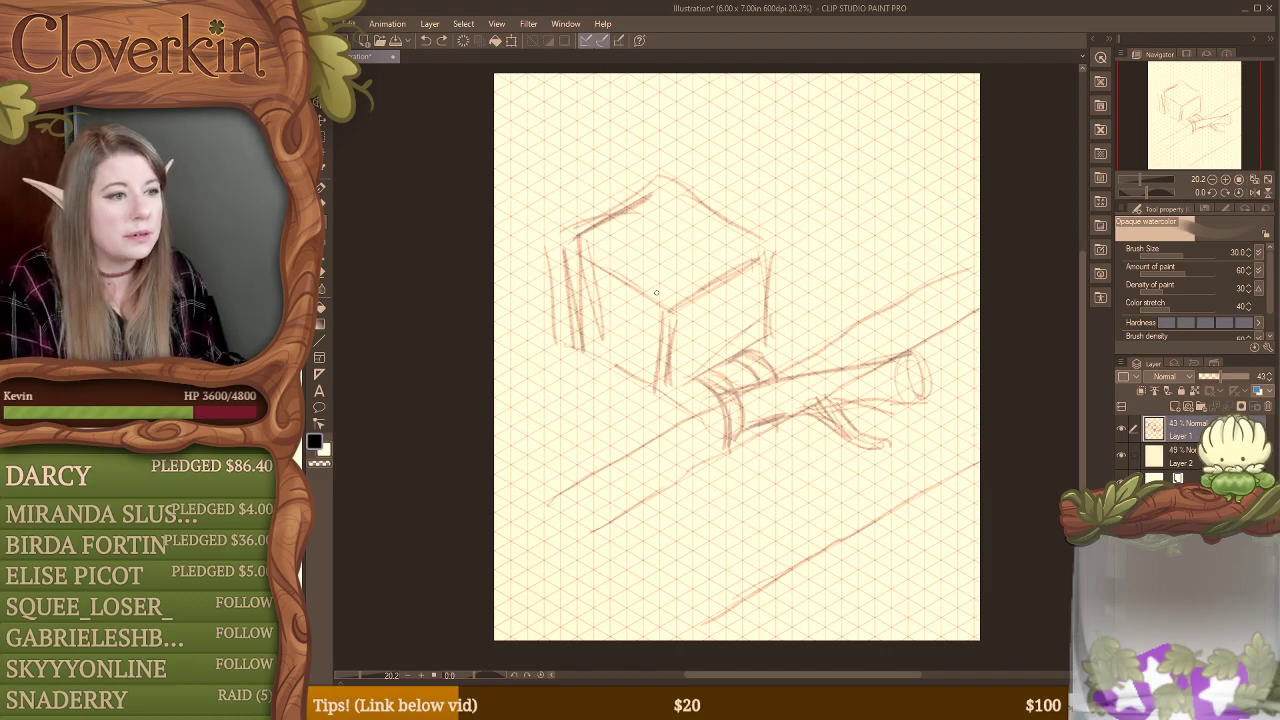
Step: Reinforce the large box's front vertical edge and its upper edges with darker strokes along the grid
{"action": "left_click_drag", "start_coordinate": [666, 304], "coordinate": [701, 279]}
{"action": "mouse_move", "coordinate": [666, 308]}
{"action": "left_mouse_down"}
{"action": "mouse_move", "coordinate": [671, 372]}
{"action": "mouse_move", "coordinate": [666, 300]}
{"action": "mouse_move", "coordinate": [766, 257]}
{"action": "mouse_move", "coordinate": [766, 340]}
{"action": "left_mouse_up"}
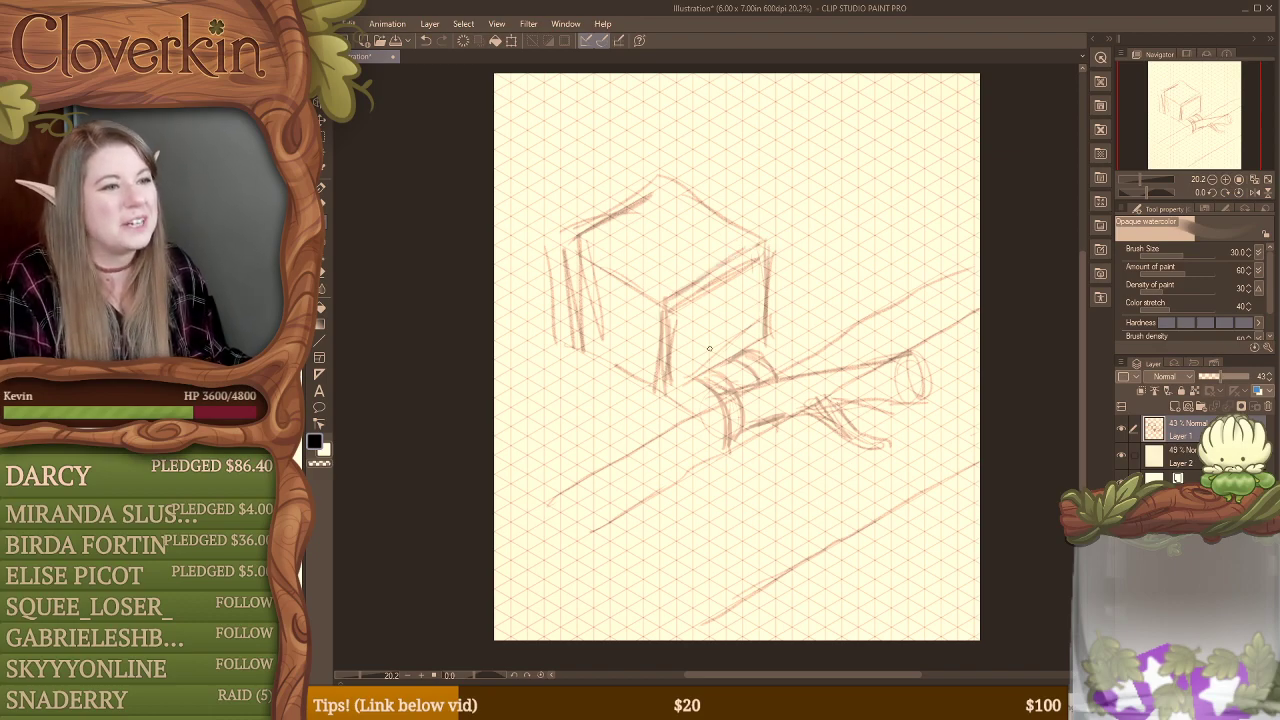
{"action": "left_click_drag", "start_coordinate": [590, 234], "coordinate": [662, 186]}
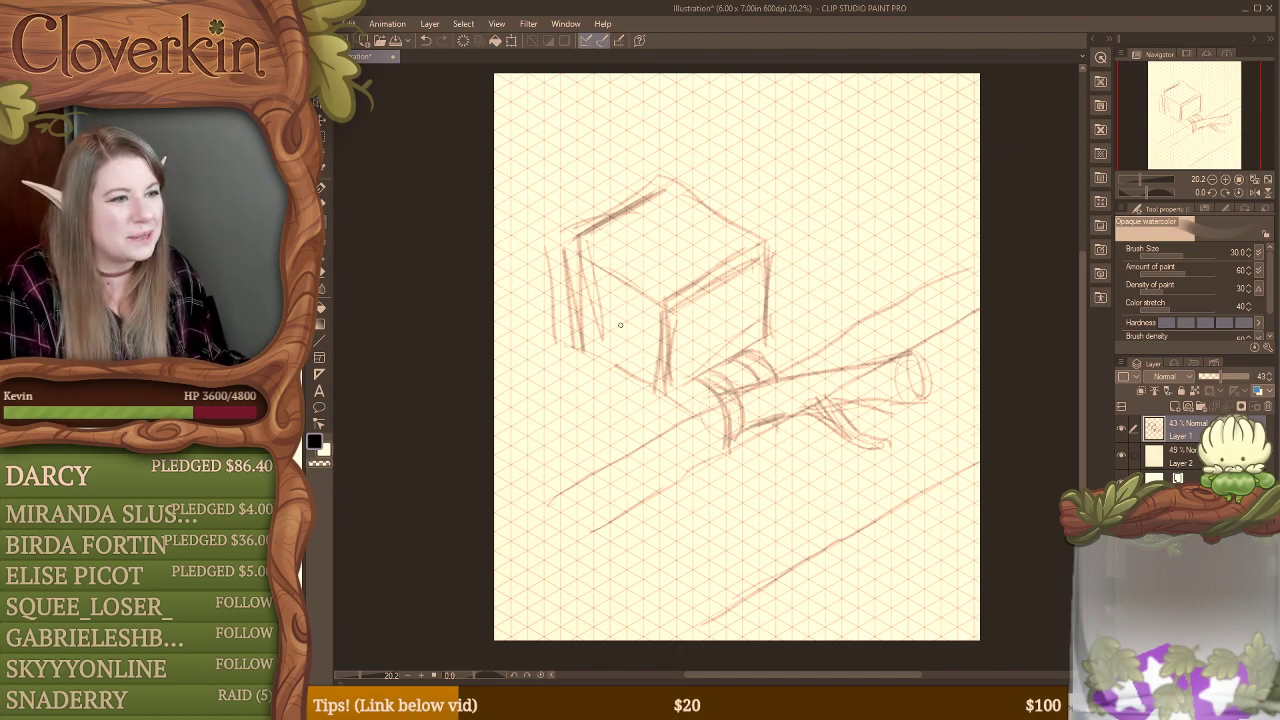
Step: Sketch vertical and diagonal panel lines on the large box's left face and an inset window frame on its right face
{"action": "mouse_move", "coordinate": [645, 303]}
{"action": "left_mouse_down"}
{"action": "mouse_move", "coordinate": [644, 349]}
{"action": "mouse_move", "coordinate": [579, 312]}
{"action": "mouse_move", "coordinate": [636, 348]}
{"action": "left_mouse_up"}
{"action": "left_click_drag", "start_coordinate": [577, 313], "coordinate": [655, 357]}
{"action": "mouse_move", "coordinate": [687, 302]}
{"action": "left_mouse_down"}
{"action": "mouse_move", "coordinate": [690, 354]}
{"action": "mouse_move", "coordinate": [748, 310]}
{"action": "left_mouse_up"}
{"action": "left_click_drag", "start_coordinate": [740, 266], "coordinate": [744, 317]}
{"action": "left_click_drag", "start_coordinate": [748, 259], "coordinate": [749, 317]}
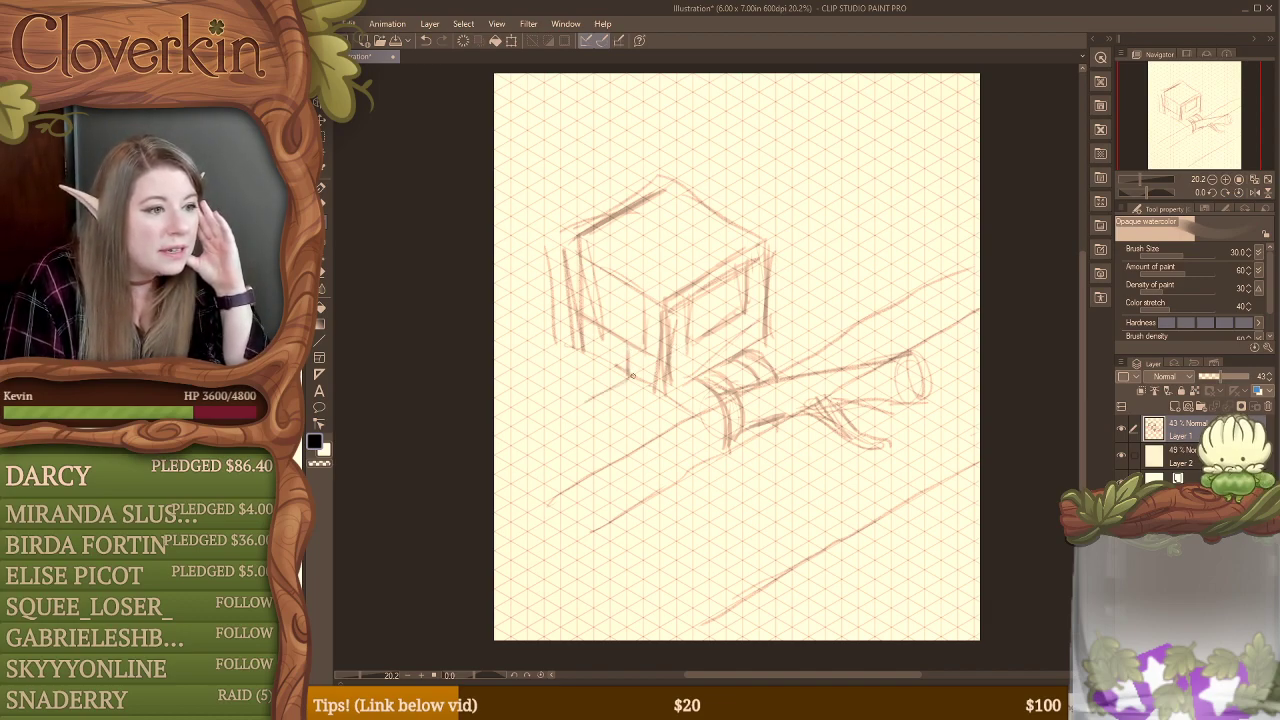
Step: Sketch a small sloped set of steps against the foot of the large box's left face, with cross lines marking the treads
{"action": "left_click_drag", "start_coordinate": [632, 376], "coordinate": [574, 404]}
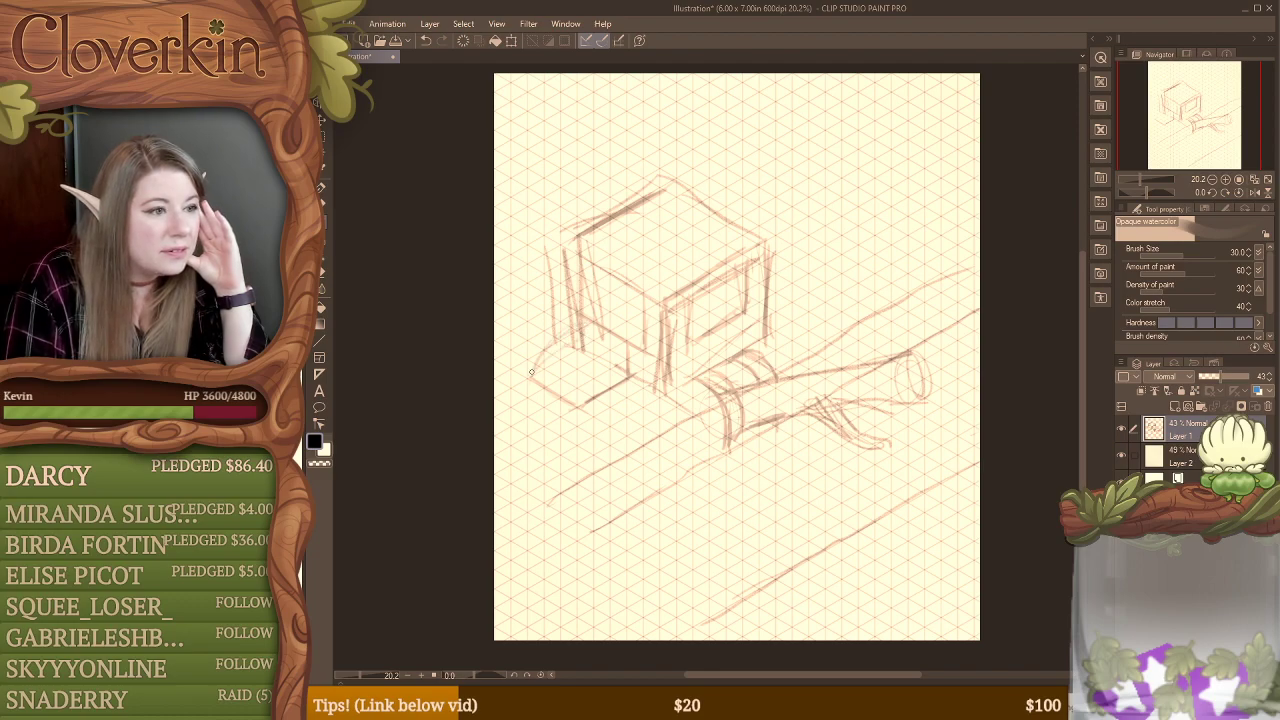
{"action": "left_click_drag", "start_coordinate": [577, 403], "coordinate": [627, 354]}
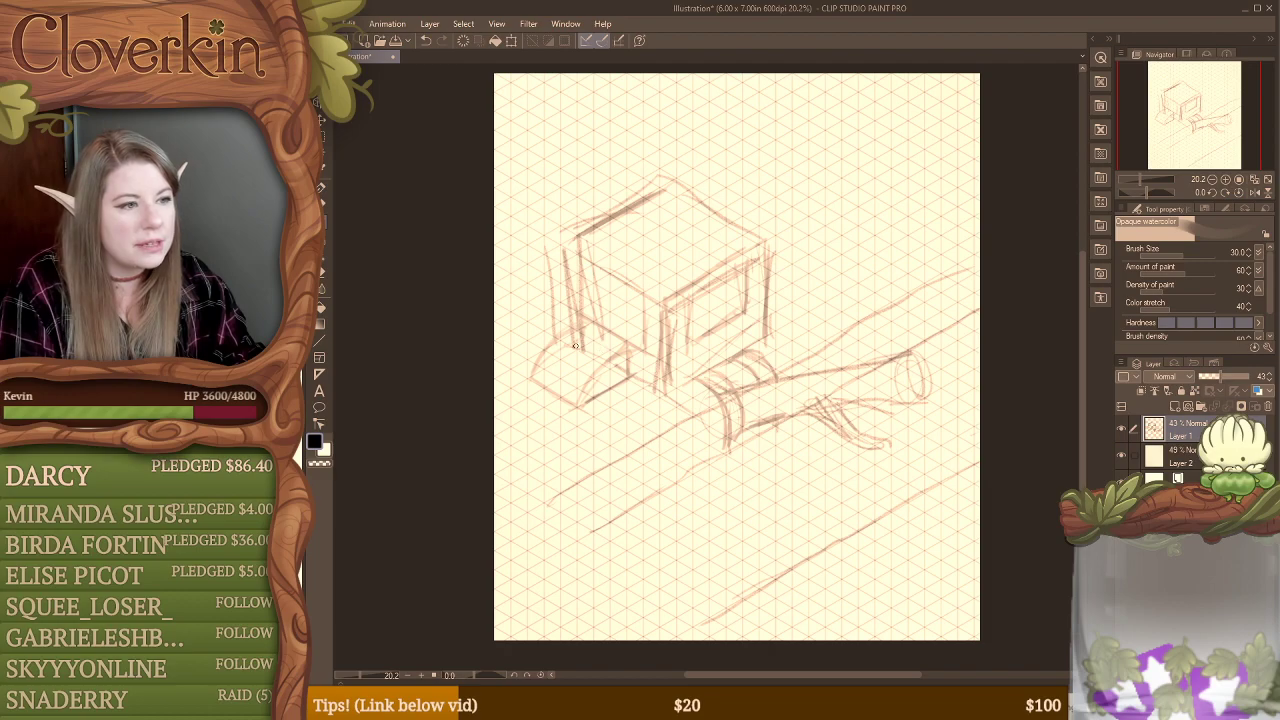
{"action": "left_click_drag", "start_coordinate": [544, 363], "coordinate": [597, 379]}
{"action": "mouse_move", "coordinate": [566, 333]}
{"action": "left_mouse_down"}
{"action": "mouse_move", "coordinate": [607, 355]}
{"action": "mouse_move", "coordinate": [589, 376]}
{"action": "left_mouse_up"}
{"action": "mouse_move", "coordinate": [571, 328]}
{"action": "left_mouse_down"}
{"action": "mouse_move", "coordinate": [590, 320]}
{"action": "mouse_move", "coordinate": [545, 349]}
{"action": "left_mouse_up"}
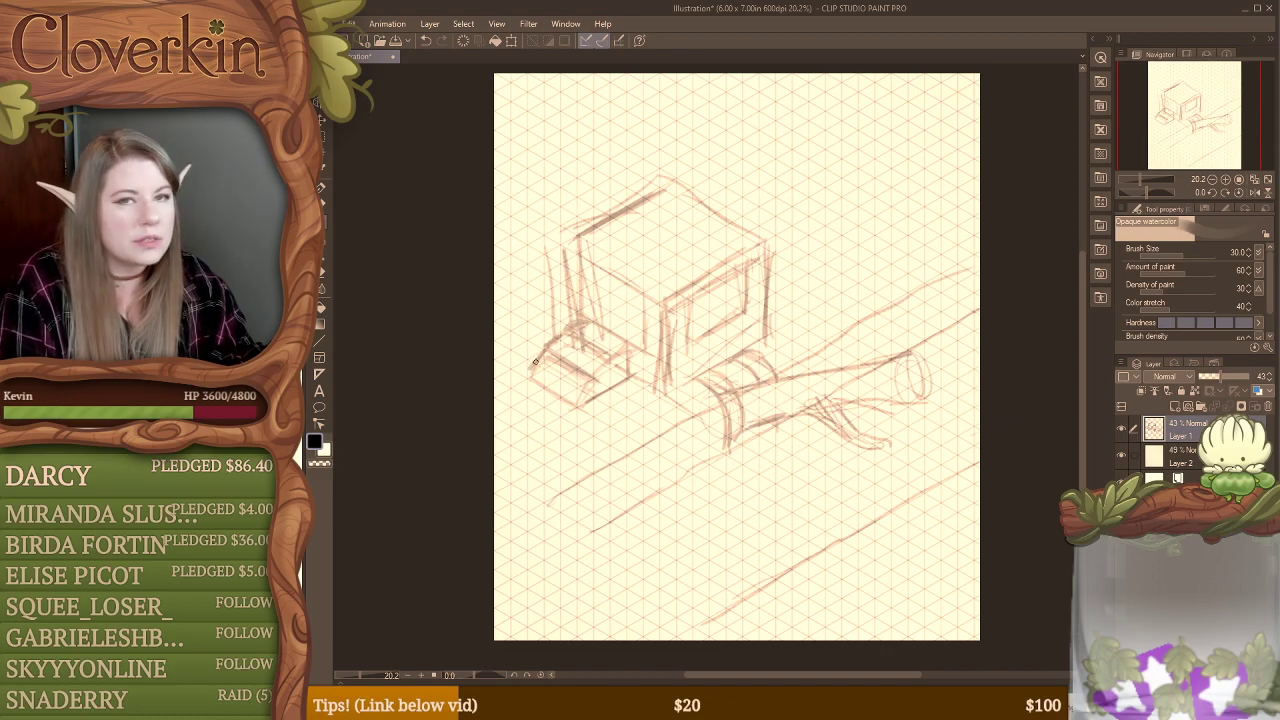
{"action": "left_click_drag", "start_coordinate": [575, 401], "coordinate": [617, 354]}
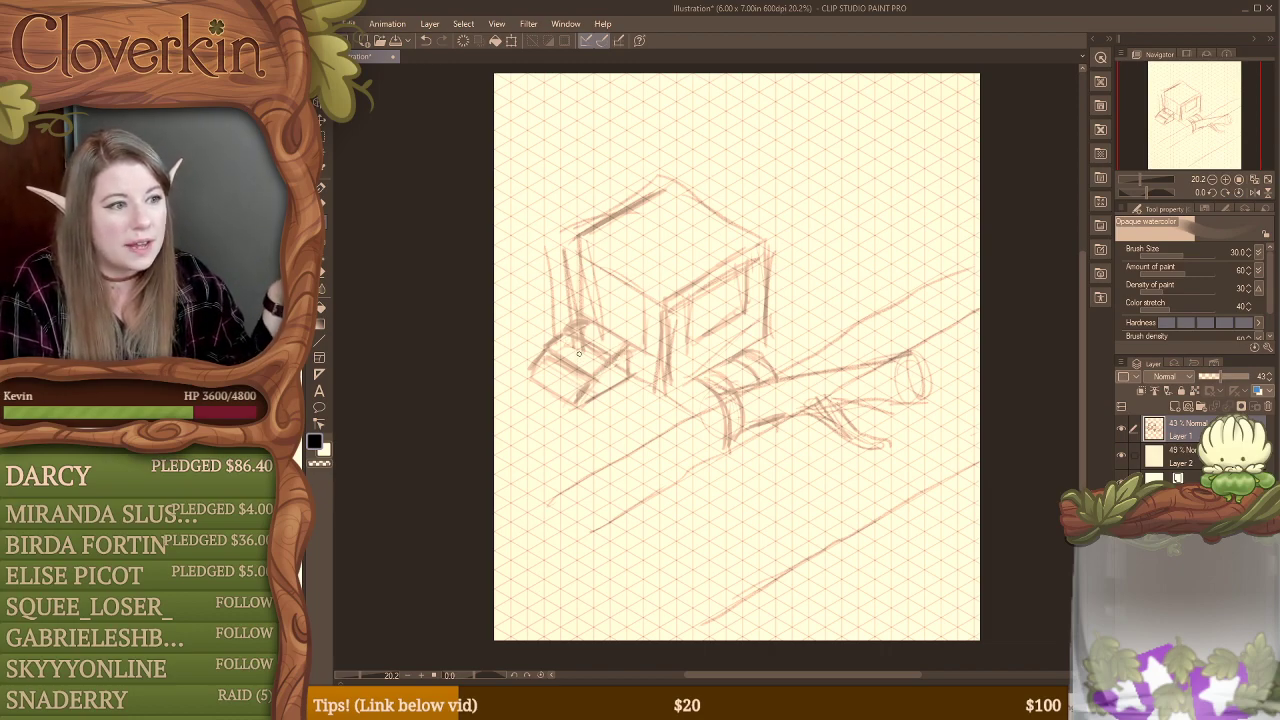
Step: Add short upright posts at the front, outer and rear corners of the small steps
{"action": "left_click_drag", "start_coordinate": [577, 372], "coordinate": [577, 391]}
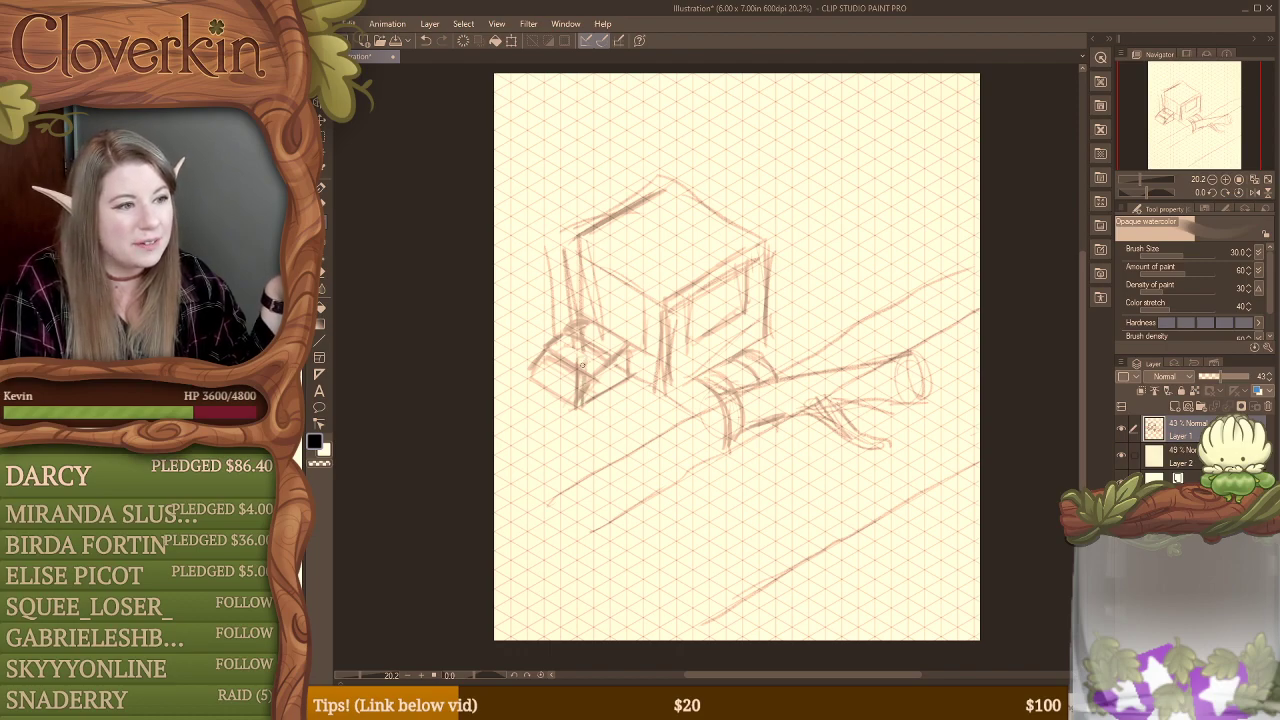
{"action": "mouse_move", "coordinate": [528, 336]}
{"action": "left_mouse_down"}
{"action": "mouse_move", "coordinate": [525, 380]}
{"action": "mouse_move", "coordinate": [535, 370]}
{"action": "left_mouse_up"}
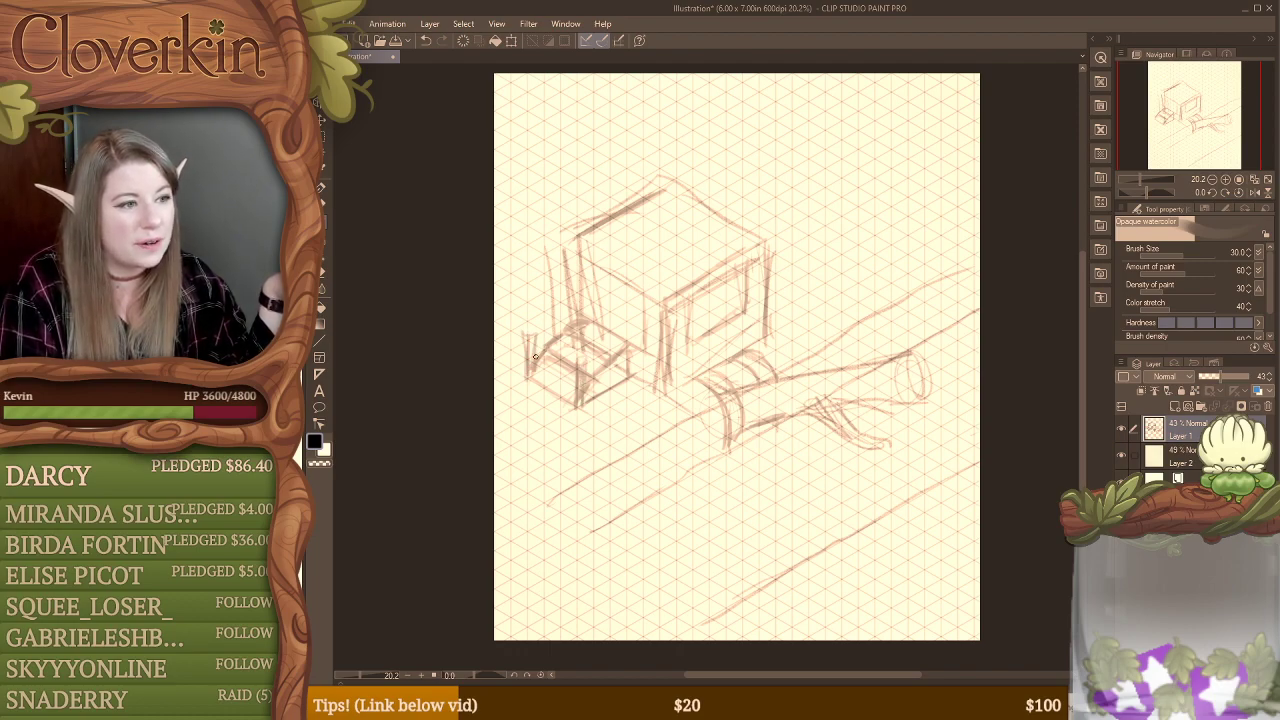
{"action": "left_click_drag", "start_coordinate": [574, 276], "coordinate": [582, 315]}
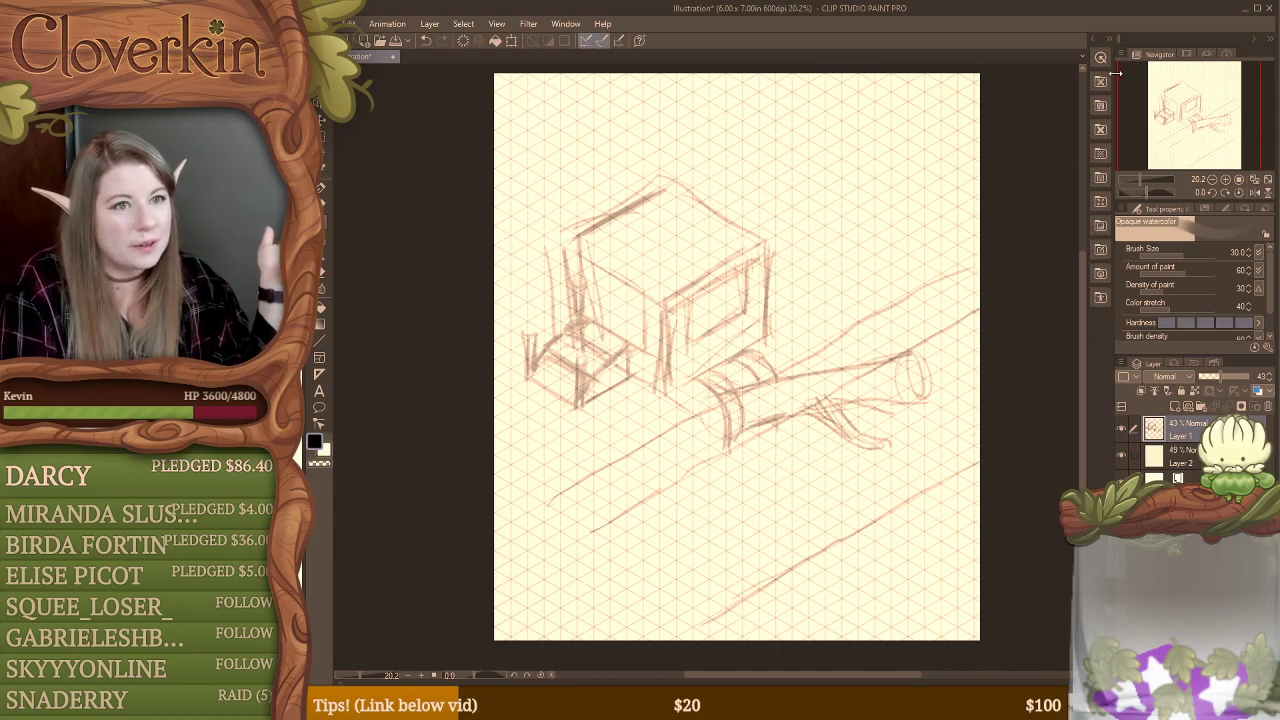
Step: Hide the column of material palettes beside the canvas to widen the drawing area
{"action": "left_click_drag", "start_coordinate": [1107, 48], "coordinate": [1266, 140]}
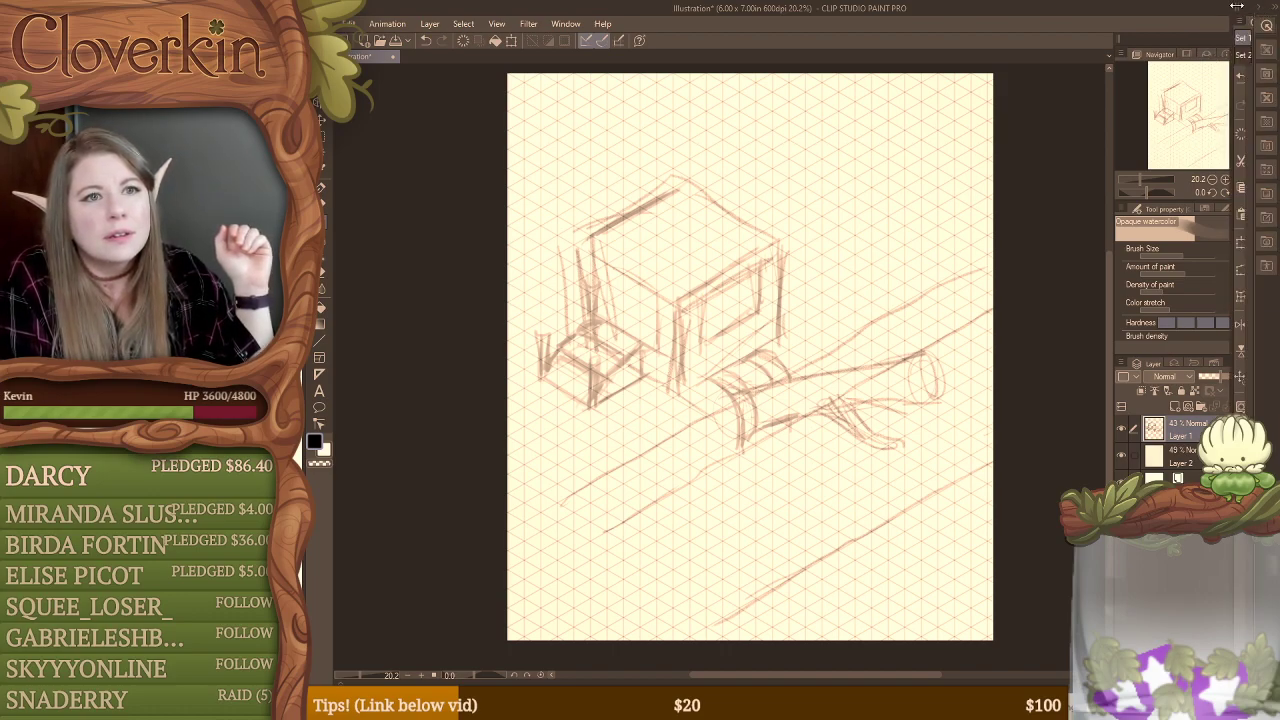
{"action": "left_click", "coordinate": [1266, 24]}
{"action": "left_click_drag", "start_coordinate": [1078, 40], "coordinate": [901, 172]}
{"action": "left_click", "coordinate": [1037, 174]}
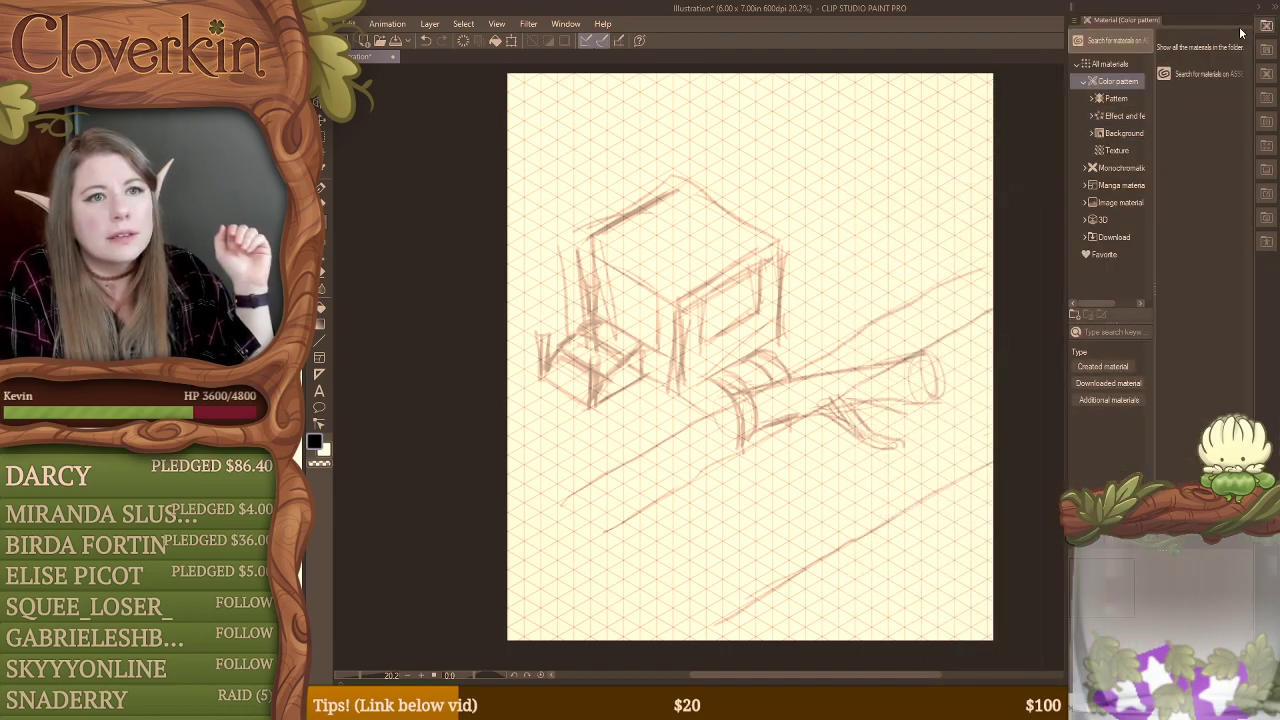
{"action": "left_click", "coordinate": [1275, 8]}
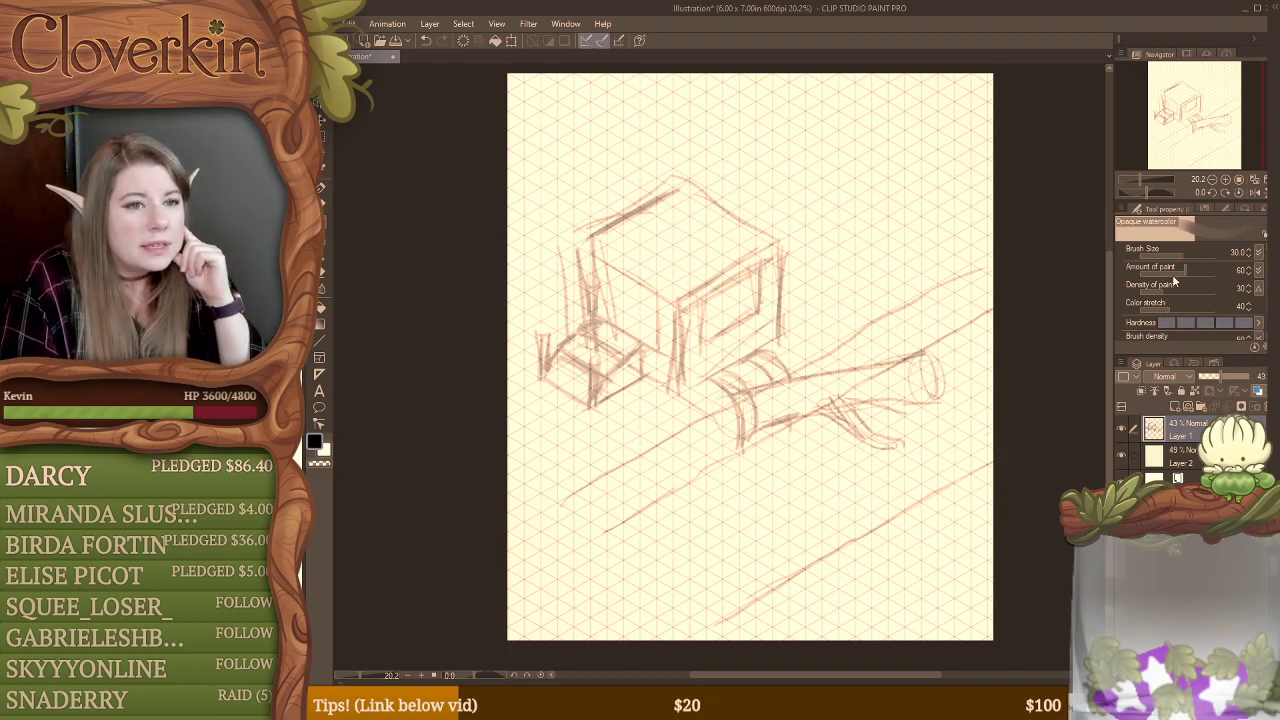
Step: Darken the oval at the log's far end with repeated elliptical strokes
{"action": "left_click_drag", "start_coordinate": [916, 360], "coordinate": [936, 401]}
{"action": "mouse_move", "coordinate": [919, 355]}
{"action": "left_mouse_down"}
{"action": "mouse_move", "coordinate": [936, 353]}
{"action": "mouse_move", "coordinate": [936, 399]}
{"action": "left_mouse_up"}
{"action": "mouse_move", "coordinate": [916, 357]}
{"action": "left_mouse_down"}
{"action": "mouse_move", "coordinate": [914, 396]}
{"action": "mouse_move", "coordinate": [936, 392]}
{"action": "left_mouse_up"}
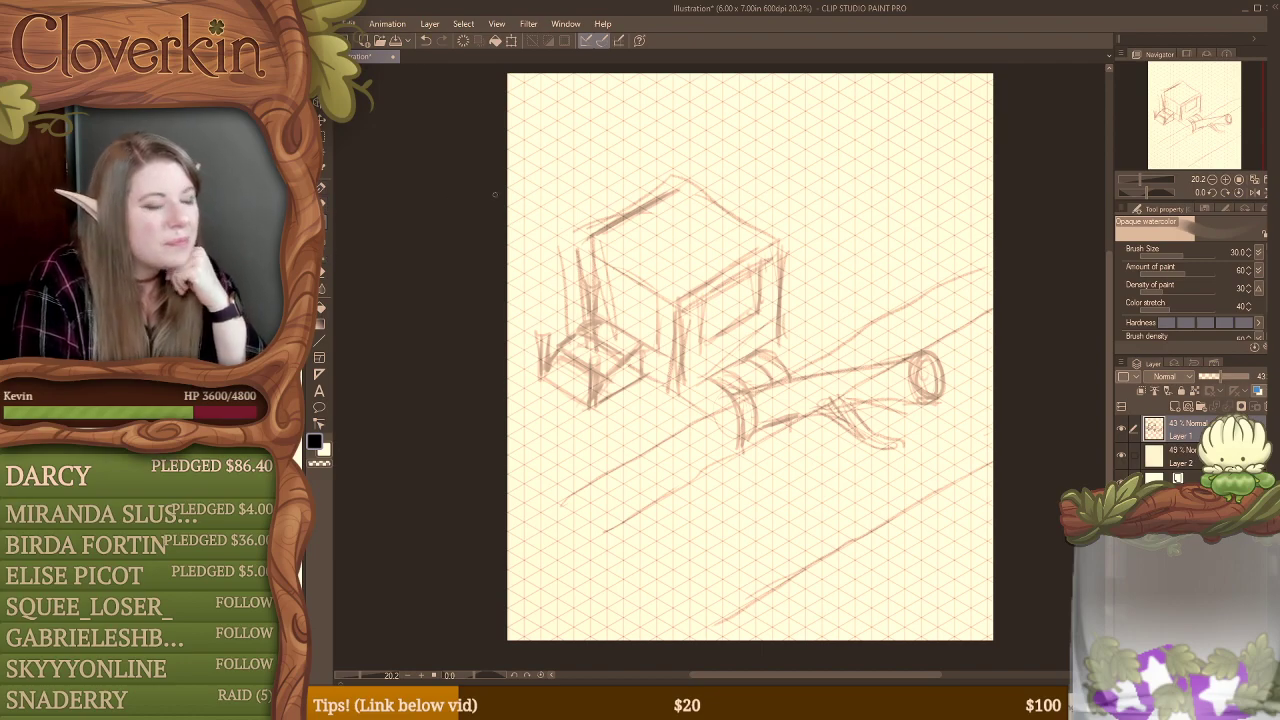
Step: Erase most of the large box's roof edges, upper face lines and window frame, leaving faint traces as a guide
{"action": "key", "text": "e"}
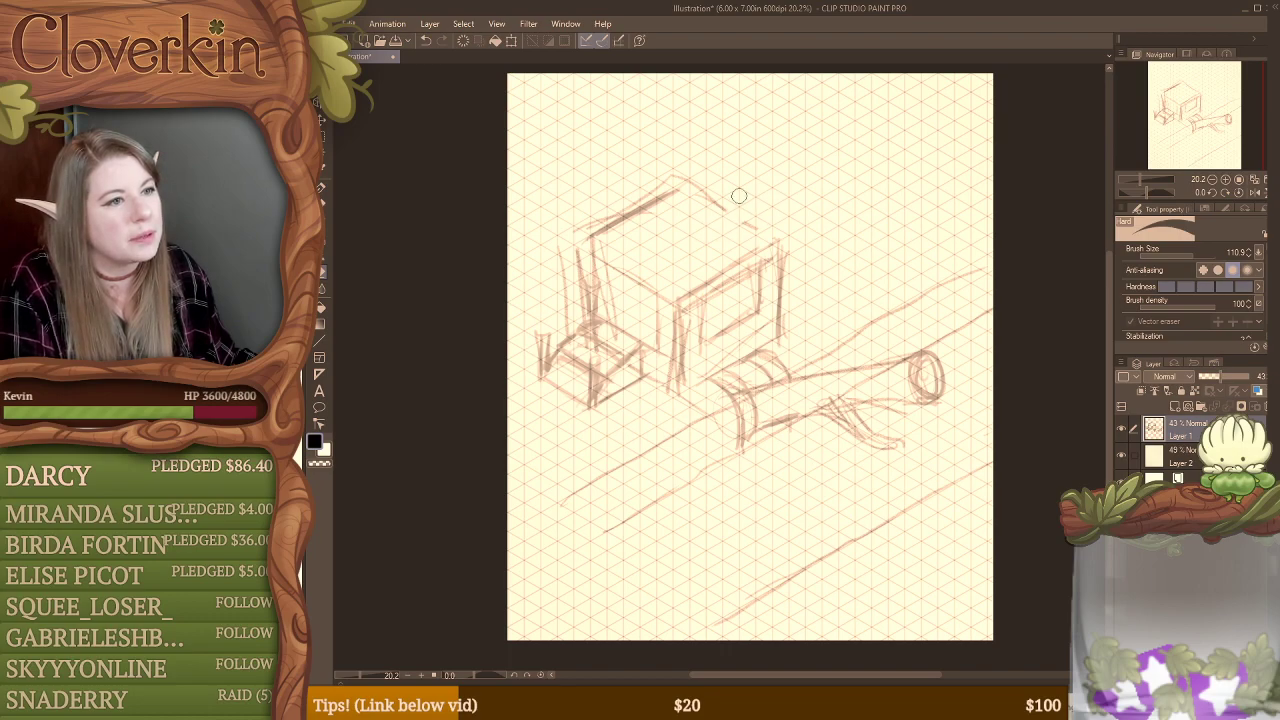
{"action": "mouse_move", "coordinate": [740, 200]}
{"action": "left_mouse_down"}
{"action": "mouse_move", "coordinate": [658, 215]}
{"action": "mouse_move", "coordinate": [658, 202]}
{"action": "mouse_move", "coordinate": [578, 242]}
{"action": "left_mouse_up"}
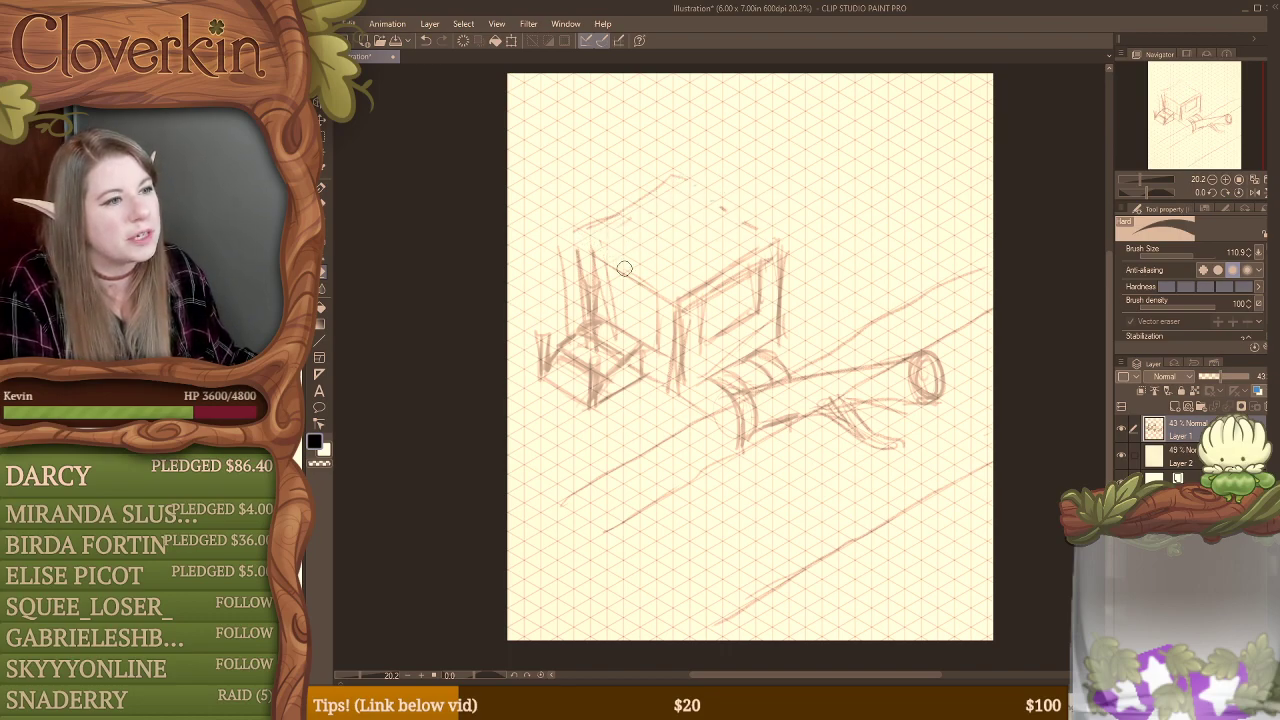
{"action": "mouse_move", "coordinate": [695, 263]}
{"action": "left_mouse_down"}
{"action": "mouse_move", "coordinate": [704, 295]}
{"action": "mouse_move", "coordinate": [719, 295]}
{"action": "mouse_move", "coordinate": [754, 239]}
{"action": "mouse_move", "coordinate": [747, 278]}
{"action": "mouse_move", "coordinate": [773, 258]}
{"action": "mouse_move", "coordinate": [791, 297]}
{"action": "left_mouse_up"}
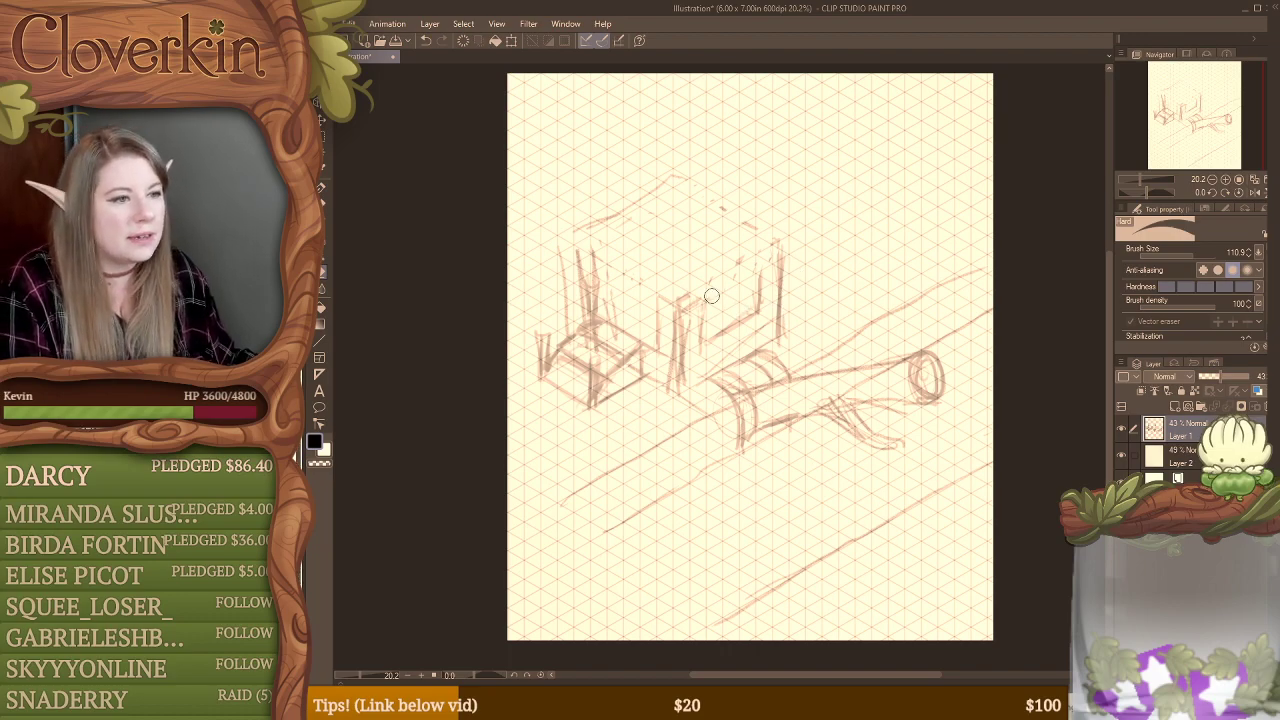
{"action": "mouse_move", "coordinate": [711, 294]}
{"action": "left_mouse_down"}
{"action": "mouse_move", "coordinate": [705, 331]}
{"action": "mouse_move", "coordinate": [717, 337]}
{"action": "mouse_move", "coordinate": [759, 310]}
{"action": "mouse_move", "coordinate": [675, 291]}
{"action": "mouse_move", "coordinate": [673, 334]}
{"action": "mouse_move", "coordinate": [691, 295]}
{"action": "left_mouse_up"}
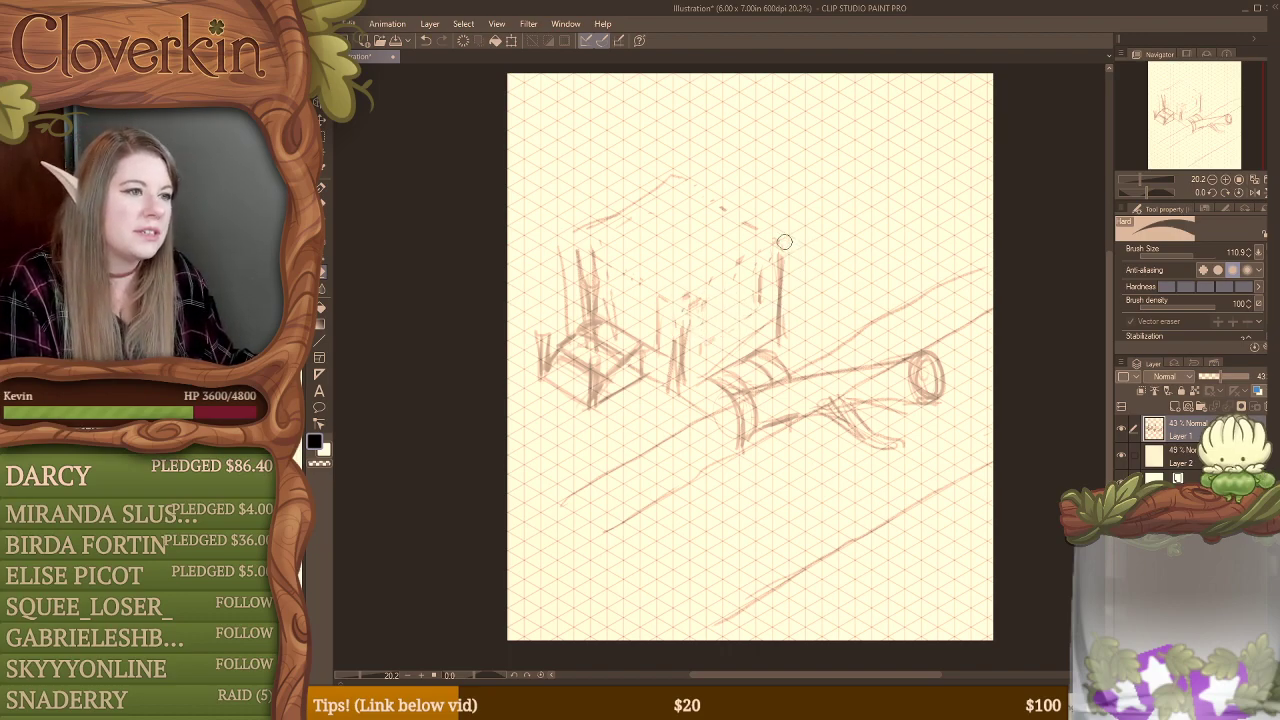
{"action": "left_click_drag", "start_coordinate": [784, 243], "coordinate": [771, 287]}
{"action": "left_click_drag", "start_coordinate": [603, 255], "coordinate": [587, 281]}
Step: Sketch a double-lined arch spanning the left face of the erased box
{"action": "key", "text": "b"}
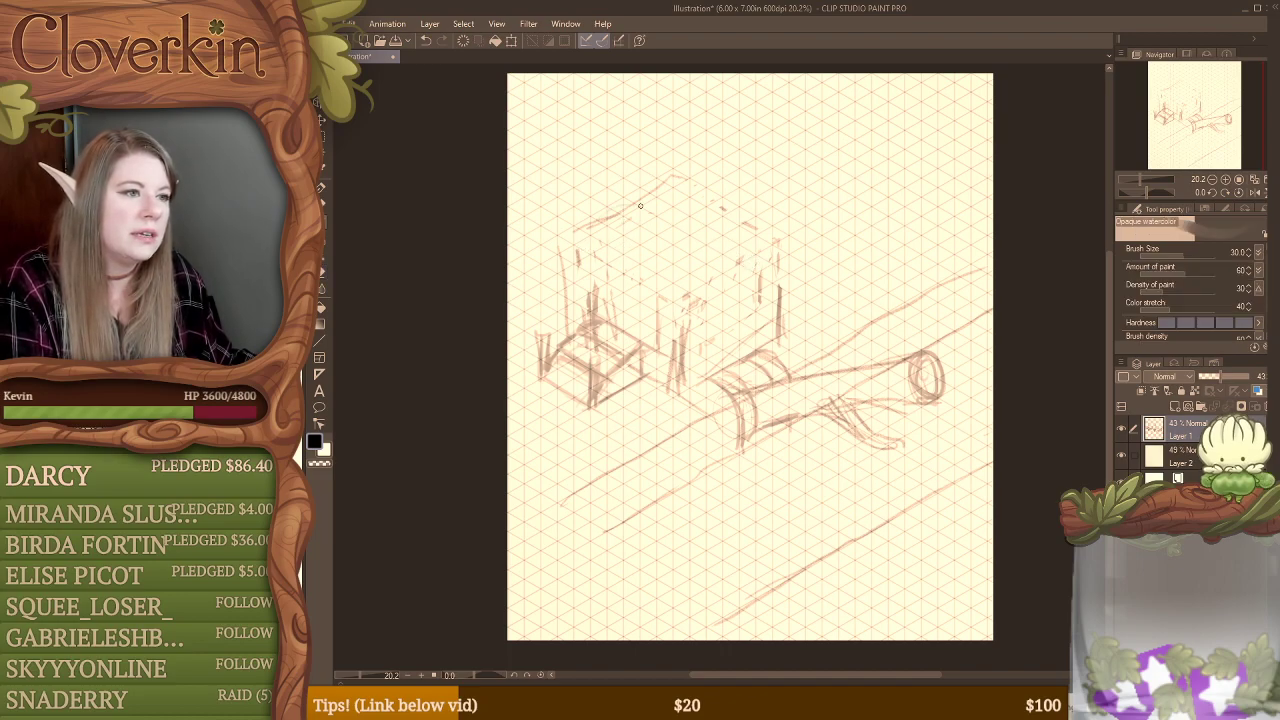
{"action": "left_click_drag", "start_coordinate": [599, 221], "coordinate": [678, 288]}
{"action": "left_click_drag", "start_coordinate": [656, 232], "coordinate": [673, 284]}
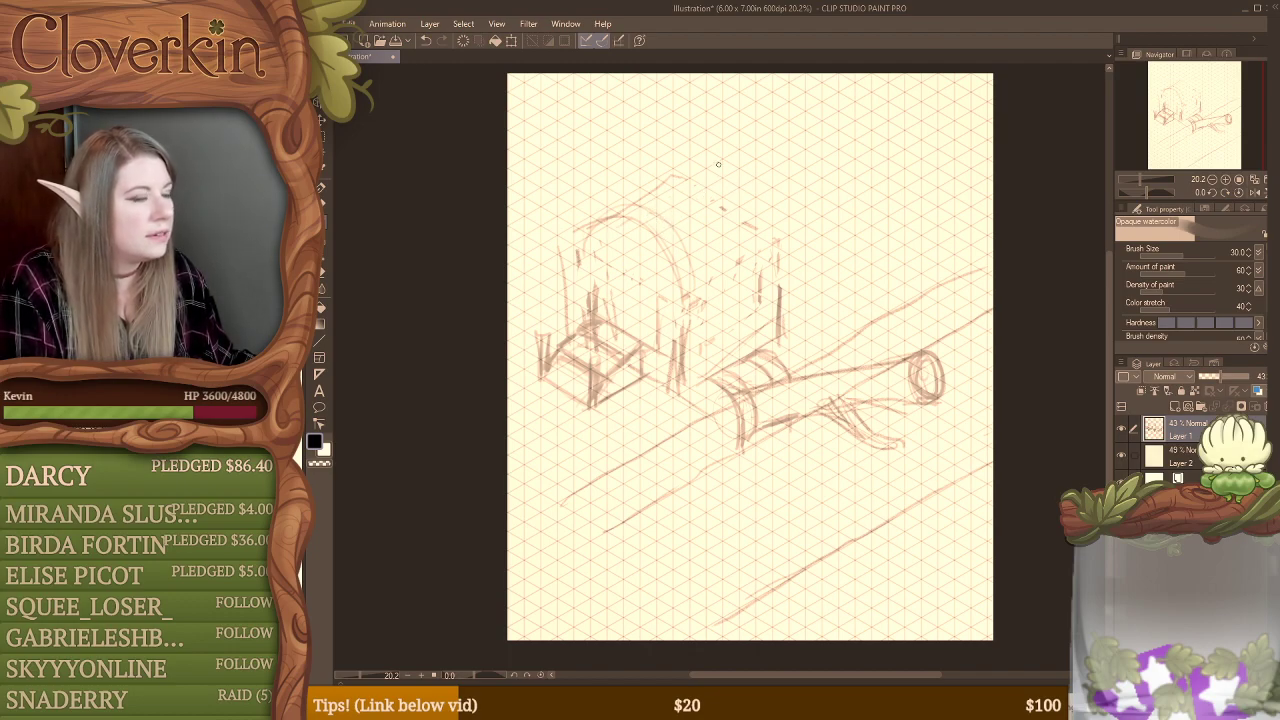
Step: Sketch a curved arch over the far end of the erased box and connect it to the front arch along the roof top
{"action": "mouse_move", "coordinate": [677, 182]}
{"action": "left_mouse_down"}
{"action": "mouse_move", "coordinate": [754, 206]}
{"action": "mouse_move", "coordinate": [724, 179]}
{"action": "mouse_move", "coordinate": [774, 218]}
{"action": "mouse_move", "coordinate": [776, 239]}
{"action": "left_mouse_up"}
{"action": "left_click_drag", "start_coordinate": [760, 196], "coordinate": [779, 235]}
{"action": "mouse_move", "coordinate": [668, 180]}
{"action": "left_mouse_down"}
{"action": "mouse_move", "coordinate": [714, 166]}
{"action": "mouse_move", "coordinate": [744, 180]}
{"action": "left_mouse_up"}
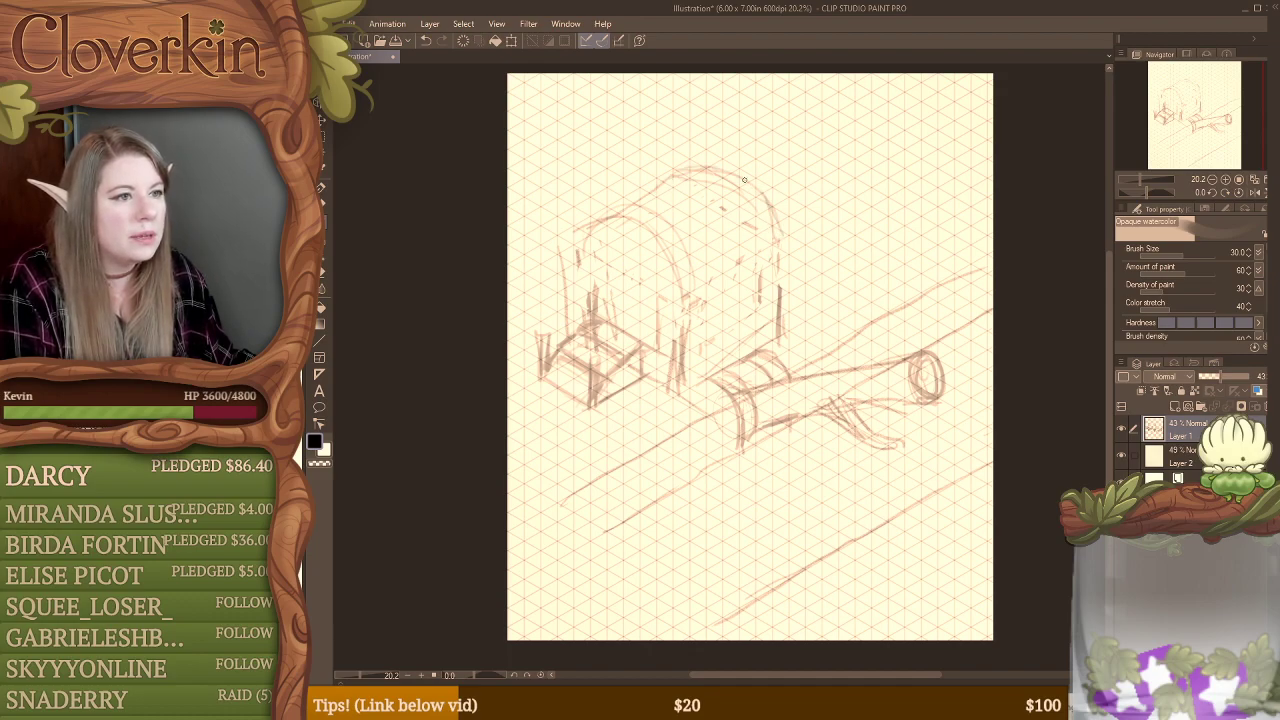
{"action": "left_click_drag", "start_coordinate": [592, 212], "coordinate": [676, 166]}
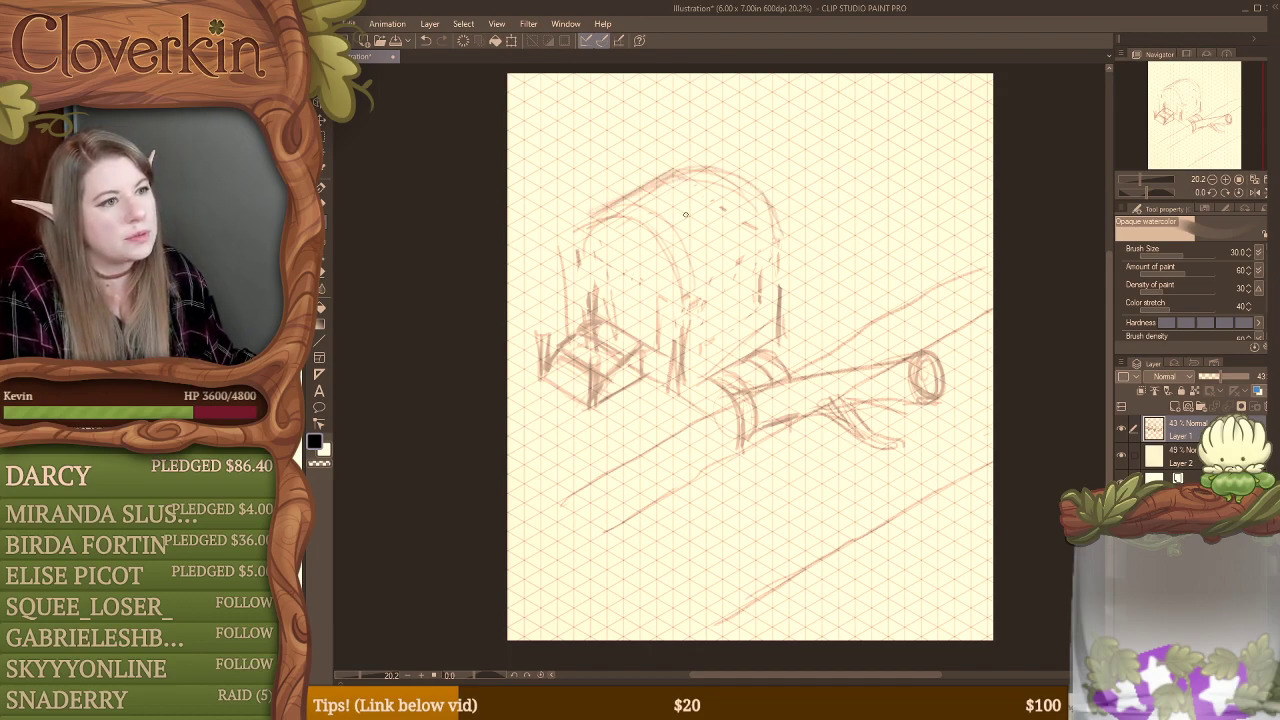
Step: Sketch the lower roof edge along the building's long side and reinforce the front arch
{"action": "left_click_drag", "start_coordinate": [756, 268], "coordinate": [686, 302]}
{"action": "left_click_drag", "start_coordinate": [774, 255], "coordinate": [718, 278]}
{"action": "mouse_move", "coordinate": [586, 232]}
{"action": "left_mouse_down"}
{"action": "mouse_move", "coordinate": [643, 218]}
{"action": "mouse_move", "coordinate": [664, 256]}
{"action": "mouse_move", "coordinate": [585, 224]}
{"action": "mouse_move", "coordinate": [666, 272]}
{"action": "left_mouse_up"}
{"action": "left_click_drag", "start_coordinate": [626, 226], "coordinate": [688, 288]}
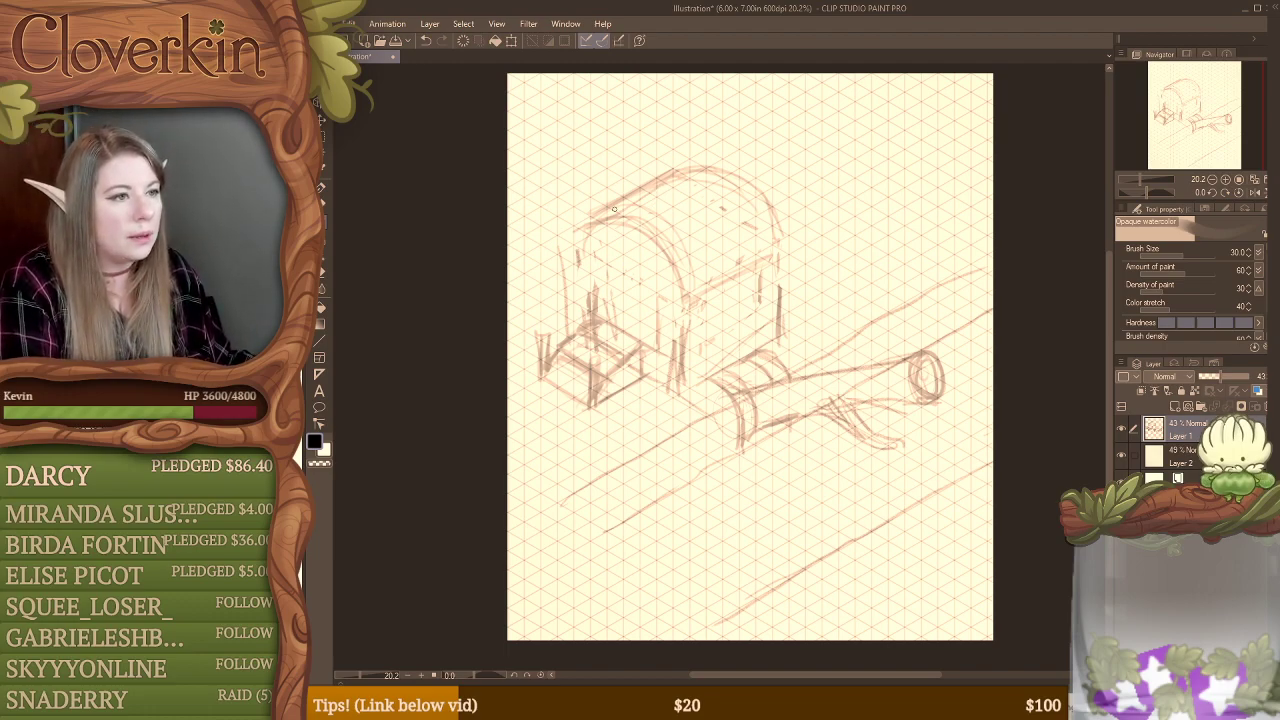
Step: Sketch a rounded, log-like roll with bulging ends lying along the roof ridge, erasing overlapping ridge lines
{"action": "mouse_move", "coordinate": [614, 208]}
{"action": "left_mouse_down"}
{"action": "mouse_move", "coordinate": [653, 215]}
{"action": "mouse_move", "coordinate": [615, 157]}
{"action": "mouse_move", "coordinate": [623, 222]}
{"action": "mouse_move", "coordinate": [650, 186]}
{"action": "mouse_move", "coordinate": [598, 175]}
{"action": "mouse_move", "coordinate": [630, 223]}
{"action": "mouse_move", "coordinate": [681, 170]}
{"action": "mouse_move", "coordinate": [613, 162]}
{"action": "mouse_move", "coordinate": [679, 199]}
{"action": "mouse_move", "coordinate": [617, 169]}
{"action": "mouse_move", "coordinate": [615, 212]}
{"action": "mouse_move", "coordinate": [601, 183]}
{"action": "mouse_move", "coordinate": [617, 218]}
{"action": "mouse_move", "coordinate": [637, 193]}
{"action": "mouse_move", "coordinate": [584, 190]}
{"action": "mouse_move", "coordinate": [612, 158]}
{"action": "mouse_move", "coordinate": [615, 186]}
{"action": "mouse_move", "coordinate": [651, 174]}
{"action": "mouse_move", "coordinate": [647, 210]}
{"action": "mouse_move", "coordinate": [657, 185]}
{"action": "mouse_move", "coordinate": [590, 167]}
{"action": "mouse_move", "coordinate": [615, 188]}
{"action": "mouse_move", "coordinate": [592, 181]}
{"action": "mouse_move", "coordinate": [644, 204]}
{"action": "mouse_move", "coordinate": [649, 185]}
{"action": "mouse_move", "coordinate": [601, 178]}
{"action": "mouse_move", "coordinate": [623, 211]}
{"action": "left_mouse_up"}
{"action": "key", "text": "e"}
{"action": "mouse_move", "coordinate": [662, 168]}
{"action": "left_mouse_down"}
{"action": "mouse_move", "coordinate": [675, 204]}
{"action": "mouse_move", "coordinate": [639, 157]}
{"action": "mouse_move", "coordinate": [670, 207]}
{"action": "mouse_move", "coordinate": [622, 164]}
{"action": "mouse_move", "coordinate": [657, 216]}
{"action": "mouse_move", "coordinate": [641, 168]}
{"action": "mouse_move", "coordinate": [650, 178]}
{"action": "mouse_move", "coordinate": [658, 155]}
{"action": "mouse_move", "coordinate": [628, 159]}
{"action": "mouse_move", "coordinate": [664, 149]}
{"action": "mouse_move", "coordinate": [700, 161]}
{"action": "mouse_move", "coordinate": [683, 155]}
{"action": "mouse_move", "coordinate": [667, 207]}
{"action": "left_mouse_up"}
{"action": "key", "text": "b"}
{"action": "key", "text": "e"}
{"action": "key", "text": "b"}
{"action": "mouse_move", "coordinate": [668, 147]}
{"action": "left_mouse_down"}
{"action": "mouse_move", "coordinate": [722, 136]}
{"action": "mouse_move", "coordinate": [685, 153]}
{"action": "mouse_move", "coordinate": [744, 146]}
{"action": "mouse_move", "coordinate": [722, 155]}
{"action": "mouse_move", "coordinate": [718, 177]}
{"action": "mouse_move", "coordinate": [730, 167]}
{"action": "mouse_move", "coordinate": [673, 145]}
{"action": "mouse_move", "coordinate": [717, 181]}
{"action": "mouse_move", "coordinate": [701, 188]}
{"action": "mouse_move", "coordinate": [739, 178]}
{"action": "left_mouse_up"}
{"action": "mouse_move", "coordinate": [682, 146]}
{"action": "left_mouse_down"}
{"action": "mouse_move", "coordinate": [723, 151]}
{"action": "mouse_move", "coordinate": [709, 126]}
{"action": "mouse_move", "coordinate": [738, 174]}
{"action": "mouse_move", "coordinate": [701, 125]}
{"action": "mouse_move", "coordinate": [699, 139]}
{"action": "mouse_move", "coordinate": [721, 122]}
{"action": "mouse_move", "coordinate": [743, 156]}
{"action": "mouse_move", "coordinate": [749, 142]}
{"action": "mouse_move", "coordinate": [744, 172]}
{"action": "left_mouse_up"}
{"action": "key", "text": "e"}
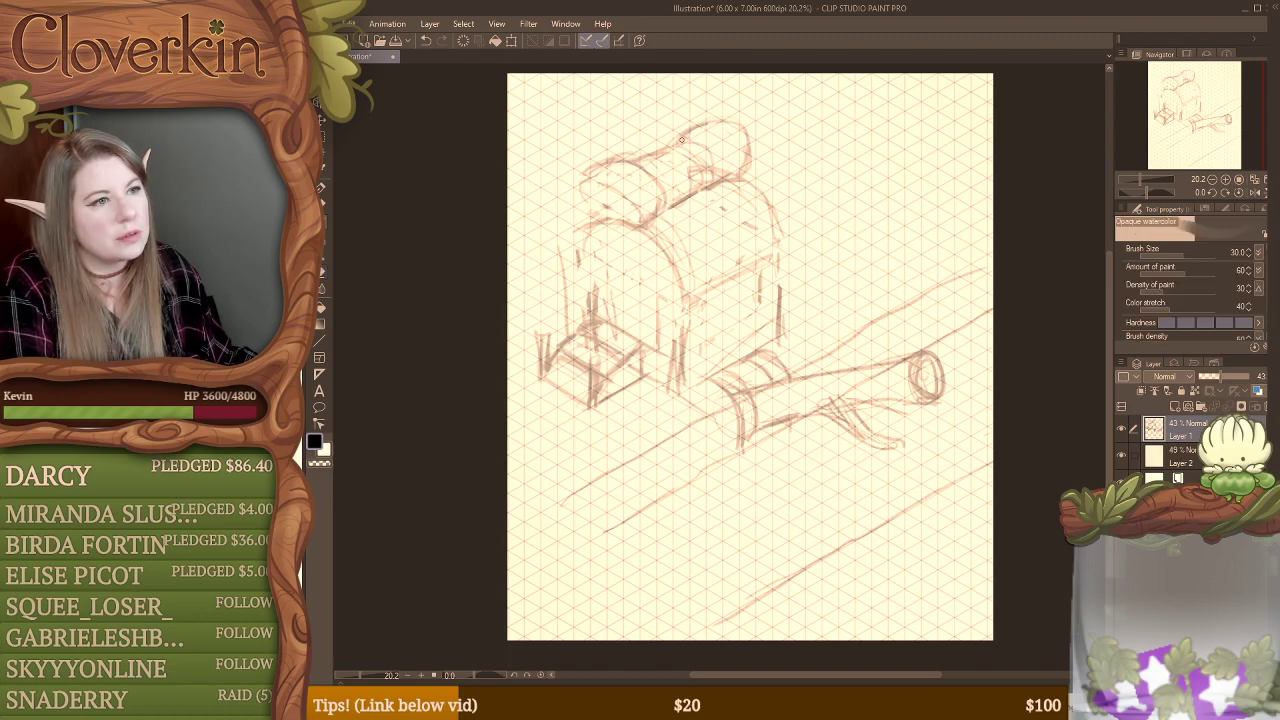
Step: Add curved bands across the middle of the roof-top roll and contour lines on its near end
{"action": "key", "text": "b"}
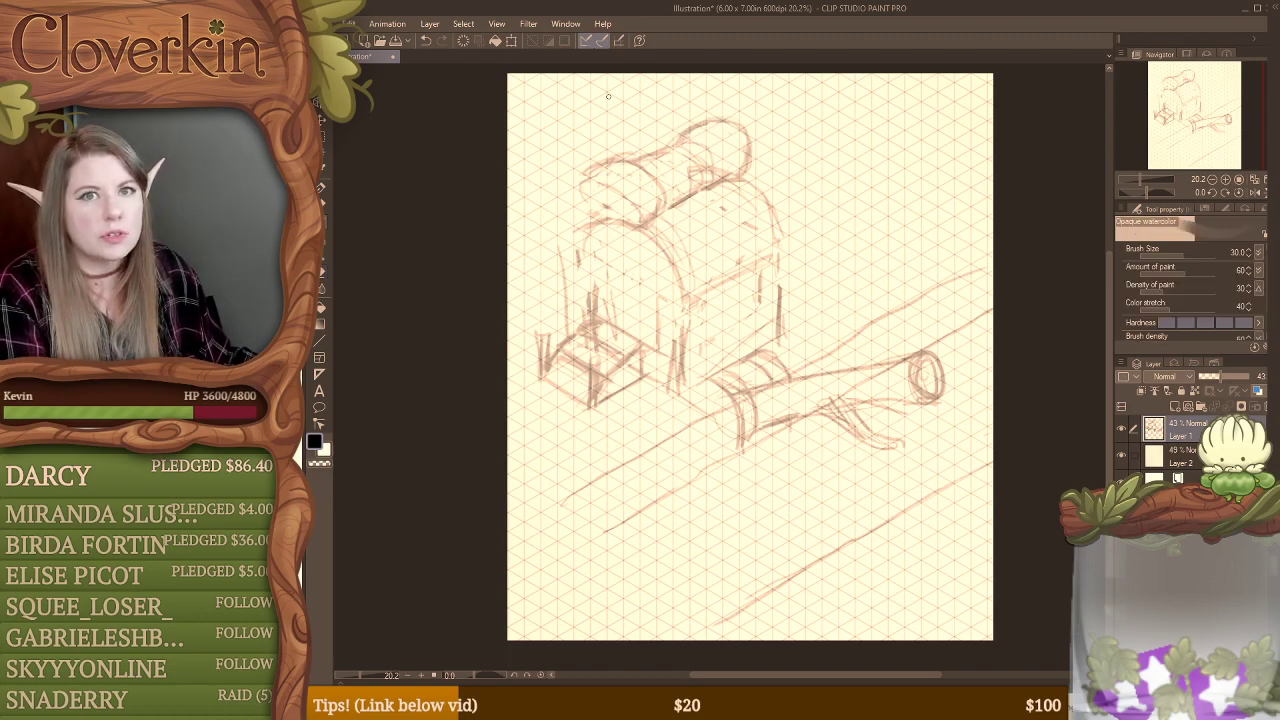
{"action": "key", "text": "e"}
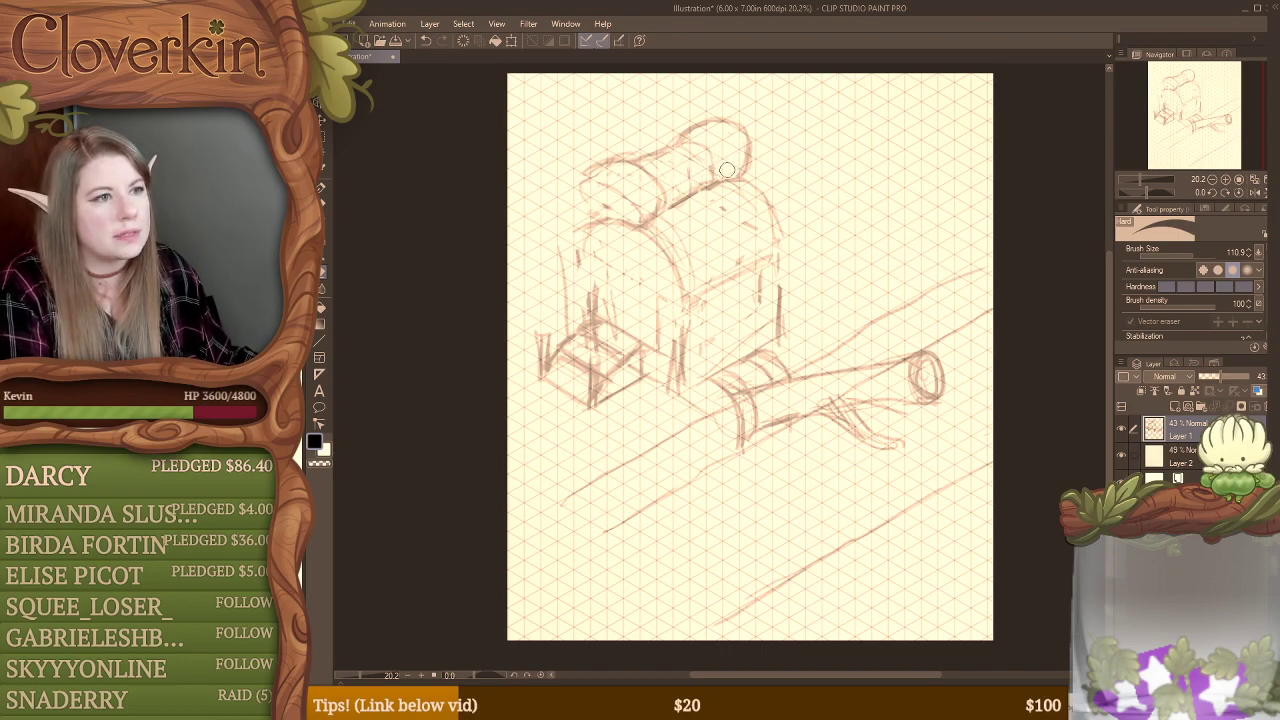
{"action": "key", "text": "b"}
{"action": "mouse_move", "coordinate": [705, 154]}
{"action": "left_mouse_down"}
{"action": "mouse_move", "coordinate": [714, 179]}
{"action": "mouse_move", "coordinate": [690, 192]}
{"action": "left_mouse_up"}
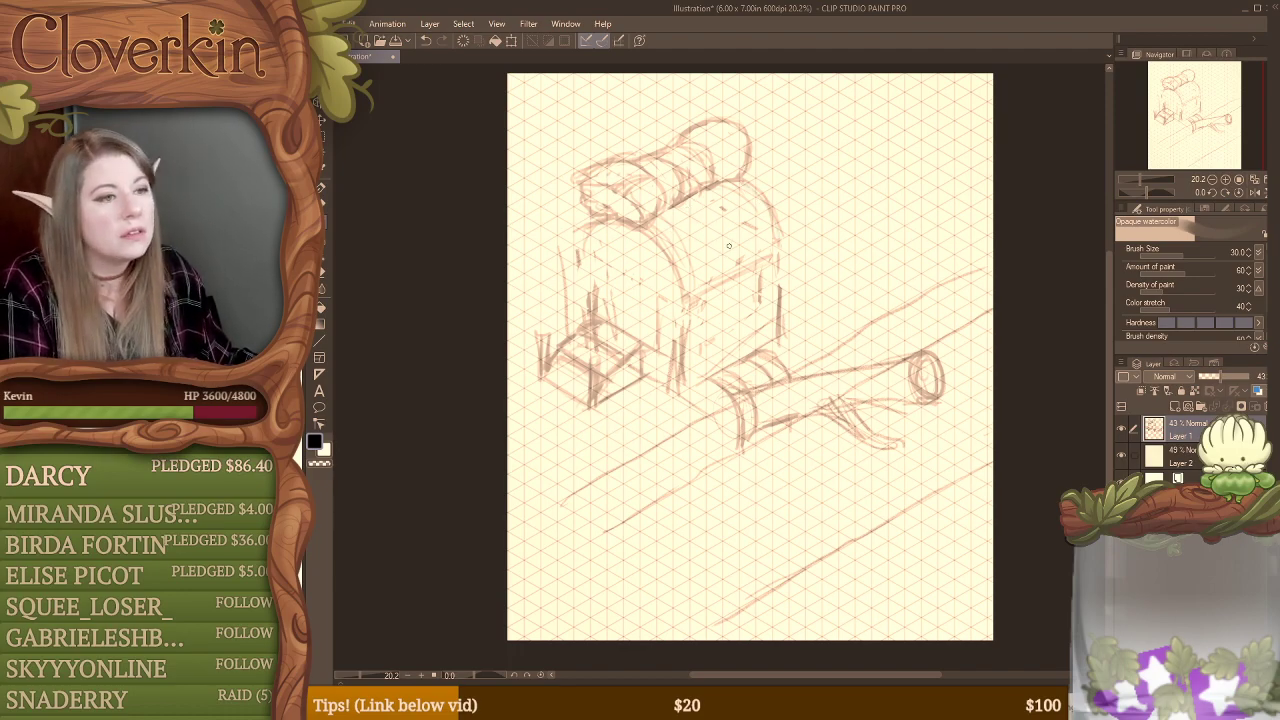
Step: With the Real pencil, sketch a rope from the building's side eave to the log's far end, with a band around the log
{"action": "left_click", "coordinate": [320, 340]}
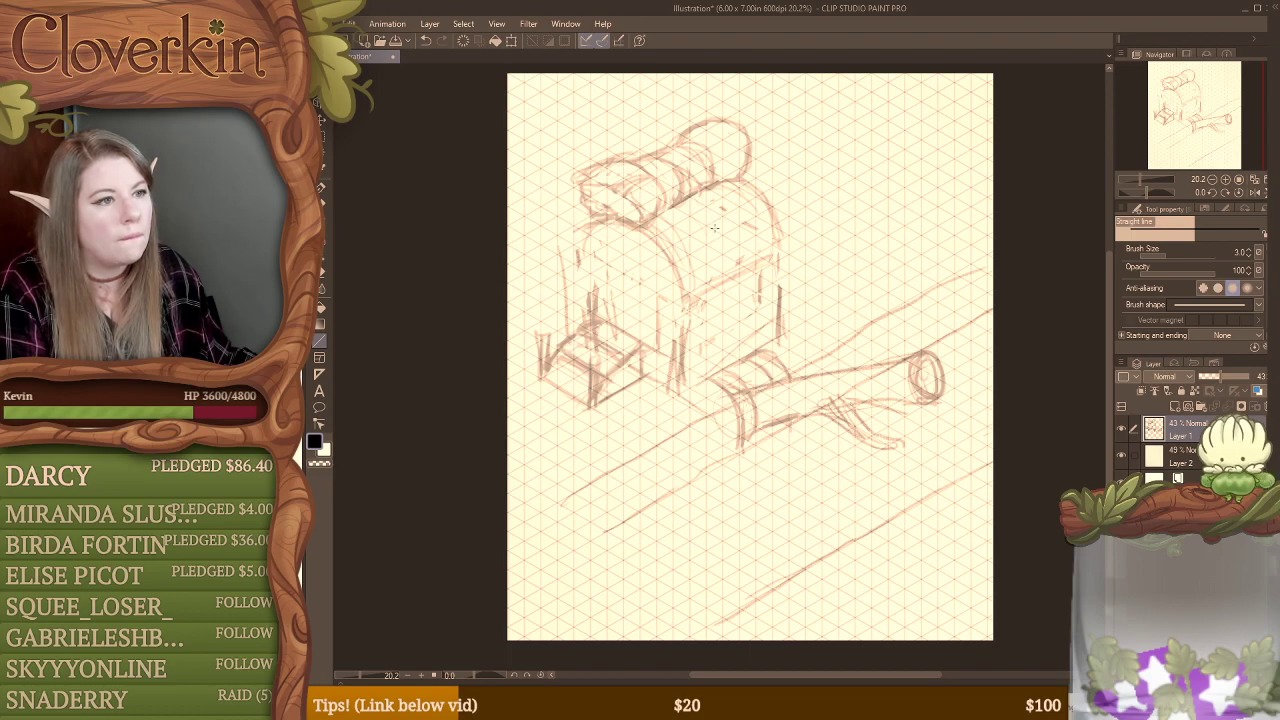
{"action": "key", "text": "b"}
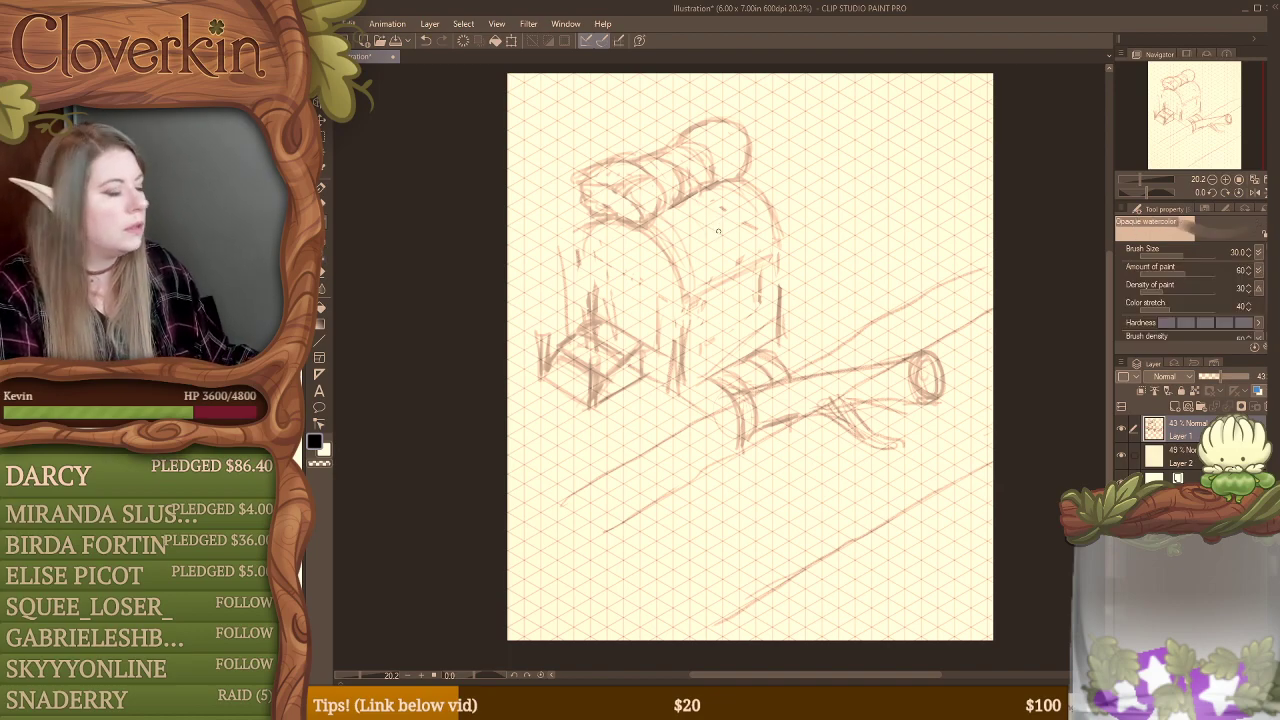
{"action": "key", "text": "p"}
{"action": "key", "text": "p"}
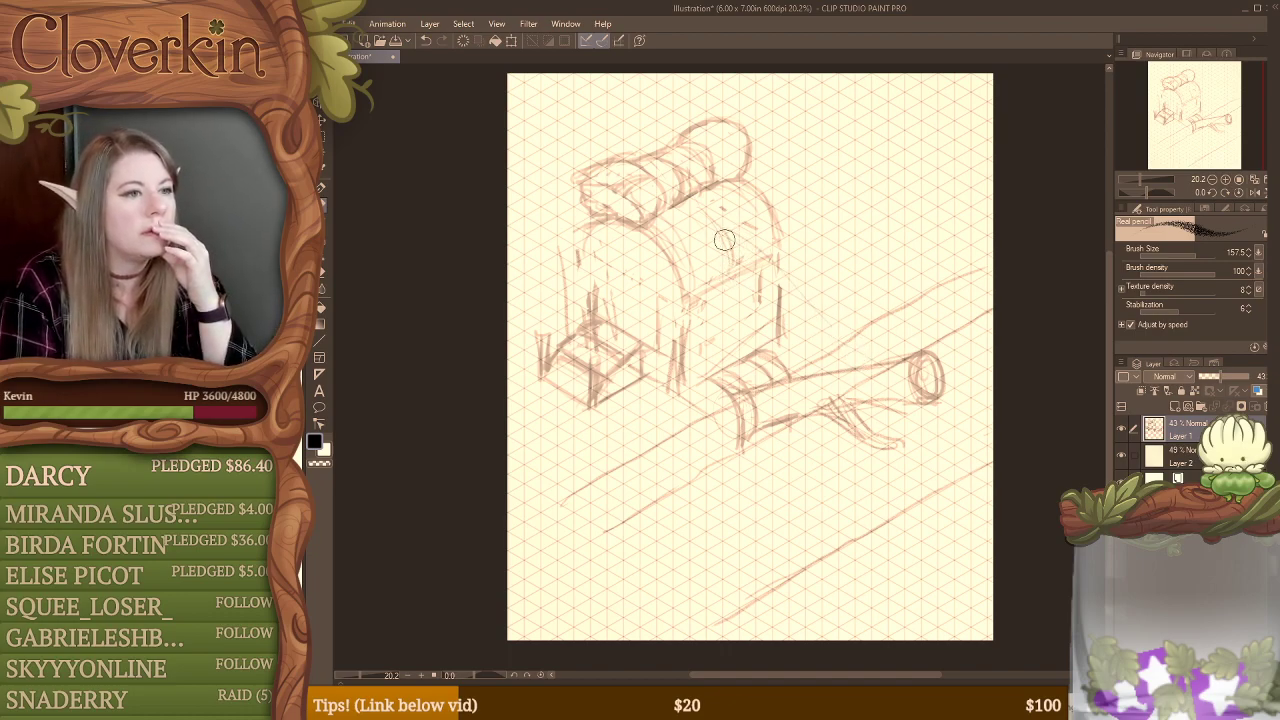
{"action": "mouse_move", "coordinate": [766, 278]}
{"action": "left_mouse_down"}
{"action": "mouse_move", "coordinate": [894, 373]}
{"action": "mouse_move", "coordinate": [818, 308]}
{"action": "mouse_move", "coordinate": [884, 370]}
{"action": "left_mouse_up"}
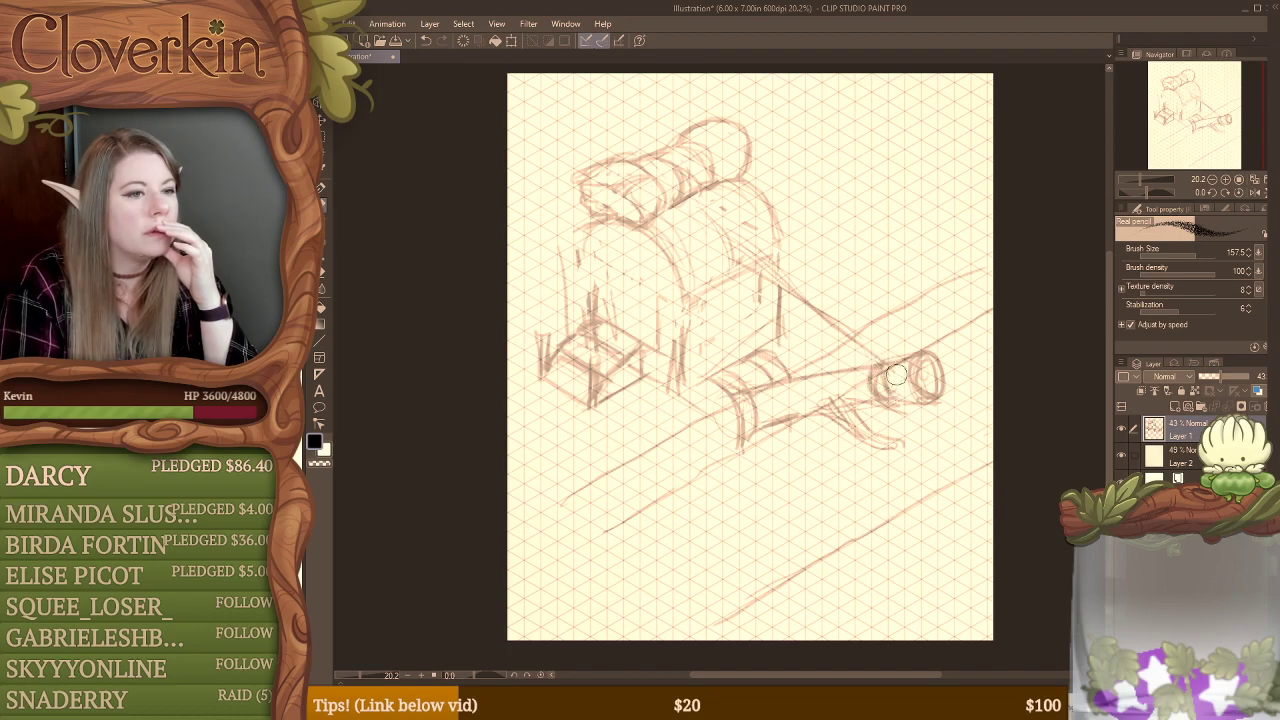
Step: Sketch a pointed rowboat below the log inside a loose oval, with an inner bench and a long stem at its near end
{"action": "mouse_move", "coordinate": [746, 491]}
{"action": "left_mouse_down"}
{"action": "mouse_move", "coordinate": [655, 519]}
{"action": "mouse_move", "coordinate": [790, 545]}
{"action": "mouse_move", "coordinate": [625, 535]}
{"action": "mouse_move", "coordinate": [612, 585]}
{"action": "mouse_move", "coordinate": [632, 545]}
{"action": "mouse_move", "coordinate": [765, 508]}
{"action": "mouse_move", "coordinate": [640, 560]}
{"action": "mouse_move", "coordinate": [700, 502]}
{"action": "mouse_move", "coordinate": [775, 466]}
{"action": "mouse_move", "coordinate": [785, 550]}
{"action": "mouse_move", "coordinate": [765, 485]}
{"action": "mouse_move", "coordinate": [745, 535]}
{"action": "mouse_move", "coordinate": [762, 524]}
{"action": "mouse_move", "coordinate": [668, 560]}
{"action": "mouse_move", "coordinate": [689, 534]}
{"action": "mouse_move", "coordinate": [720, 560]}
{"action": "mouse_move", "coordinate": [690, 516]}
{"action": "mouse_move", "coordinate": [740, 550]}
{"action": "left_mouse_up"}
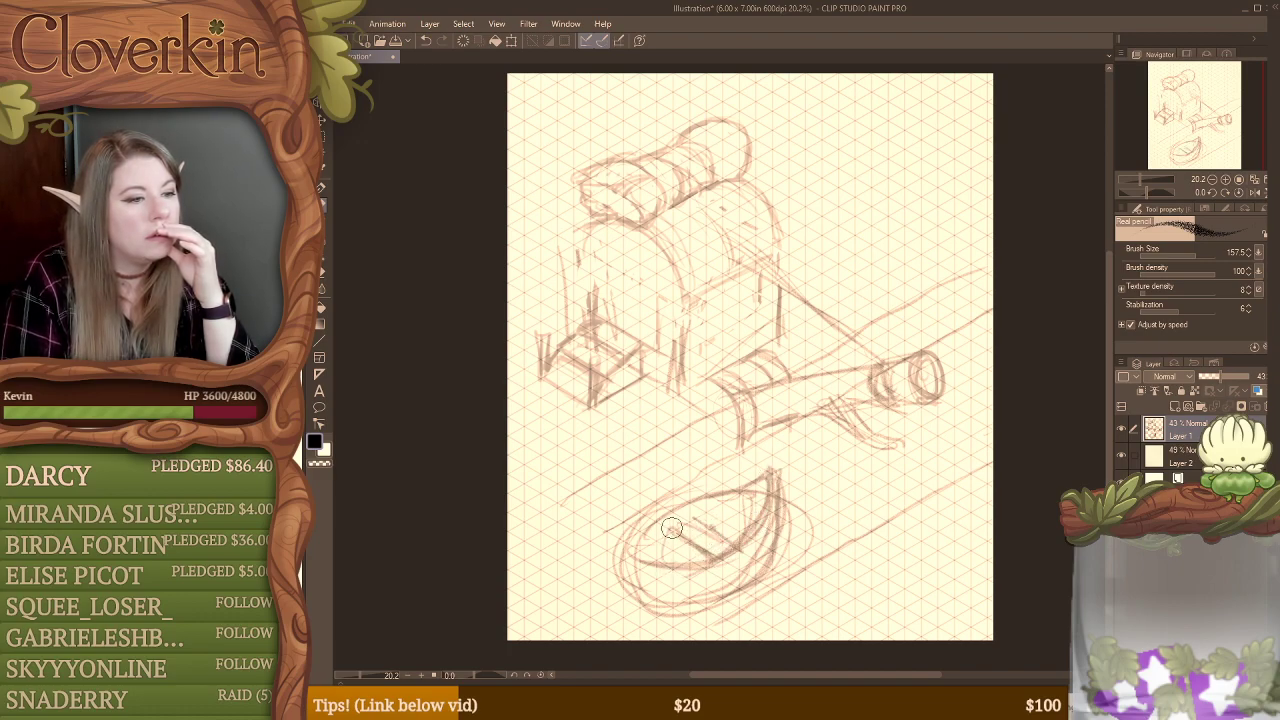
{"action": "mouse_move", "coordinate": [668, 530]}
{"action": "left_mouse_down"}
{"action": "mouse_move", "coordinate": [692, 519]}
{"action": "mouse_move", "coordinate": [647, 533]}
{"action": "mouse_move", "coordinate": [628, 570]}
{"action": "mouse_move", "coordinate": [612, 552]}
{"action": "mouse_move", "coordinate": [573, 568]}
{"action": "mouse_move", "coordinate": [620, 556]}
{"action": "mouse_move", "coordinate": [605, 568]}
{"action": "mouse_move", "coordinate": [631, 582]}
{"action": "left_mouse_up"}
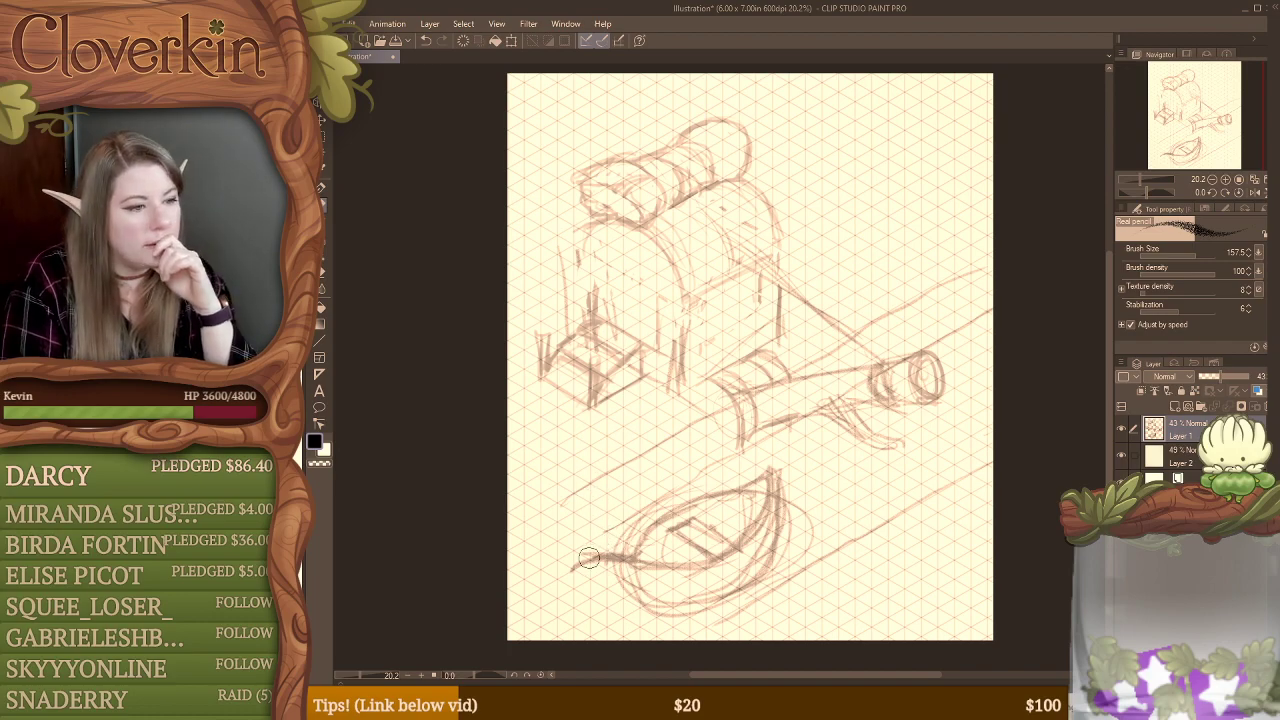
{"action": "mouse_move", "coordinate": [588, 557]}
{"action": "left_mouse_down"}
{"action": "mouse_move", "coordinate": [570, 566]}
{"action": "mouse_move", "coordinate": [628, 565]}
{"action": "left_mouse_up"}
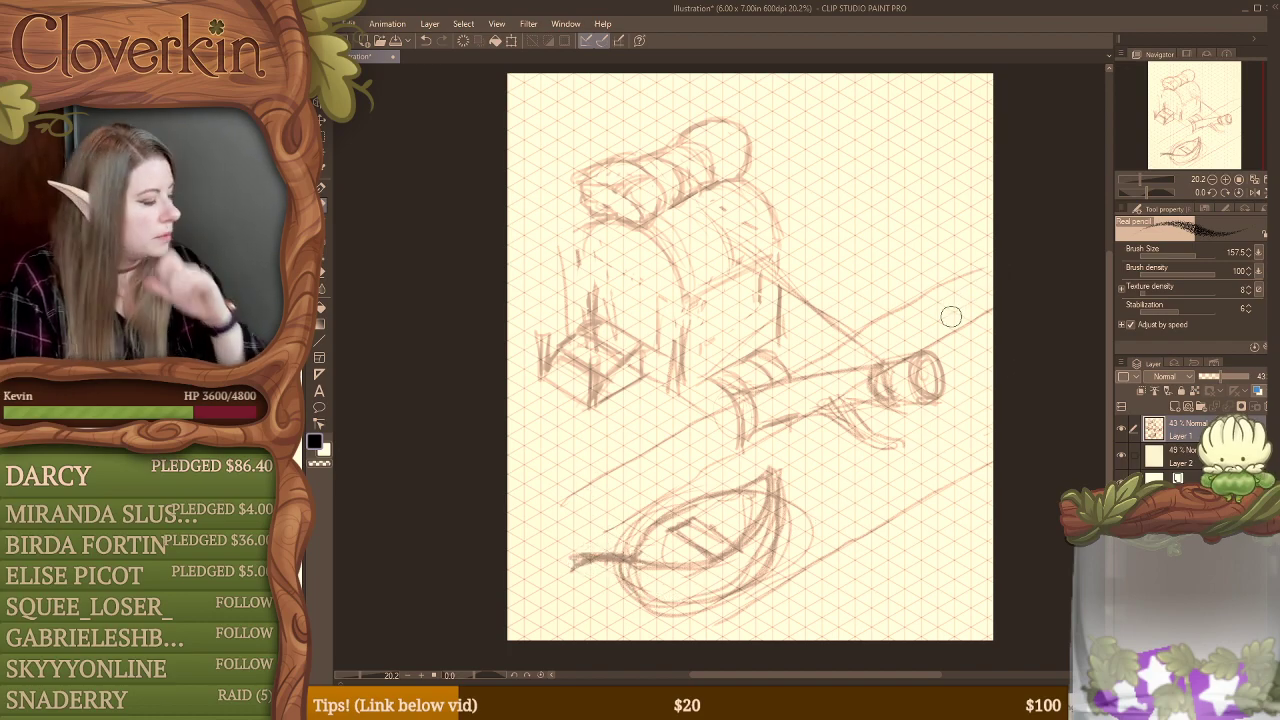
Step: Erase the loose oval guide lines around the outside of the rowboat
{"action": "key", "text": "e"}
{"action": "mouse_move", "coordinate": [632, 535]}
{"action": "left_mouse_down"}
{"action": "mouse_move", "coordinate": [622, 541]}
{"action": "mouse_move", "coordinate": [636, 522]}
{"action": "left_mouse_up"}
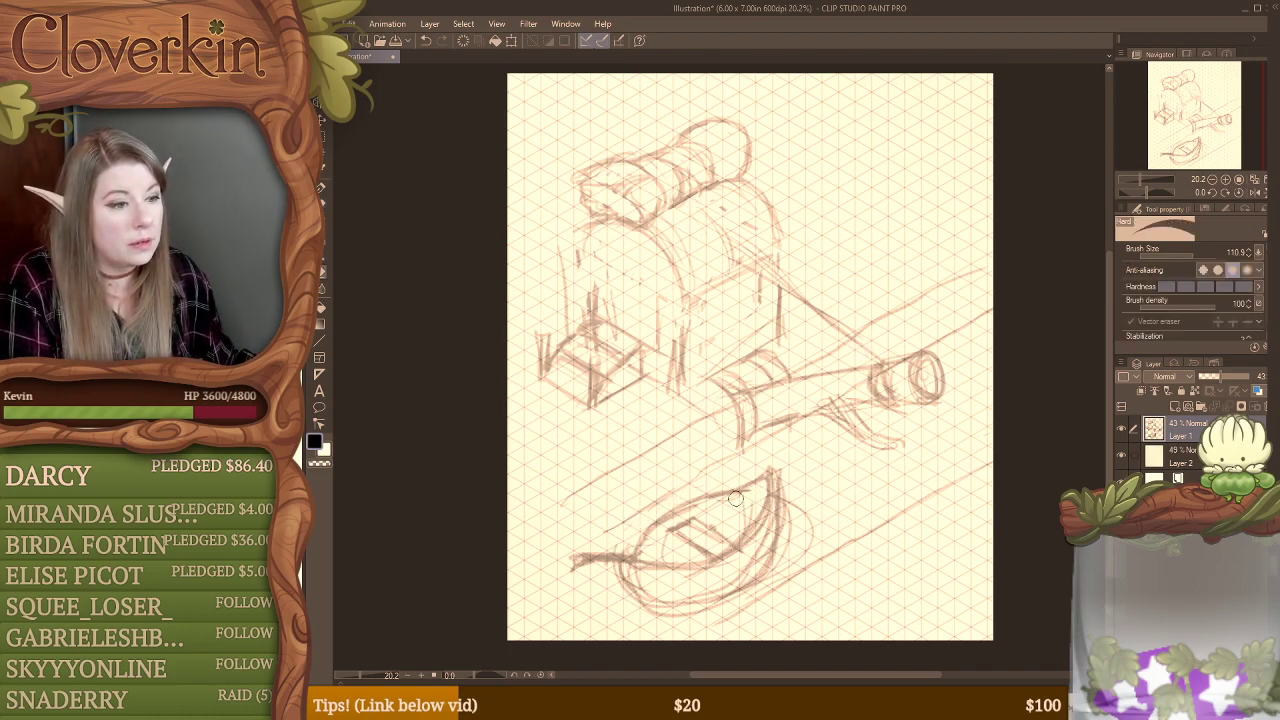
{"action": "mouse_move", "coordinate": [775, 487]}
{"action": "left_mouse_down"}
{"action": "mouse_move", "coordinate": [753, 551]}
{"action": "mouse_move", "coordinate": [787, 483]}
{"action": "mouse_move", "coordinate": [785, 551]}
{"action": "left_mouse_up"}
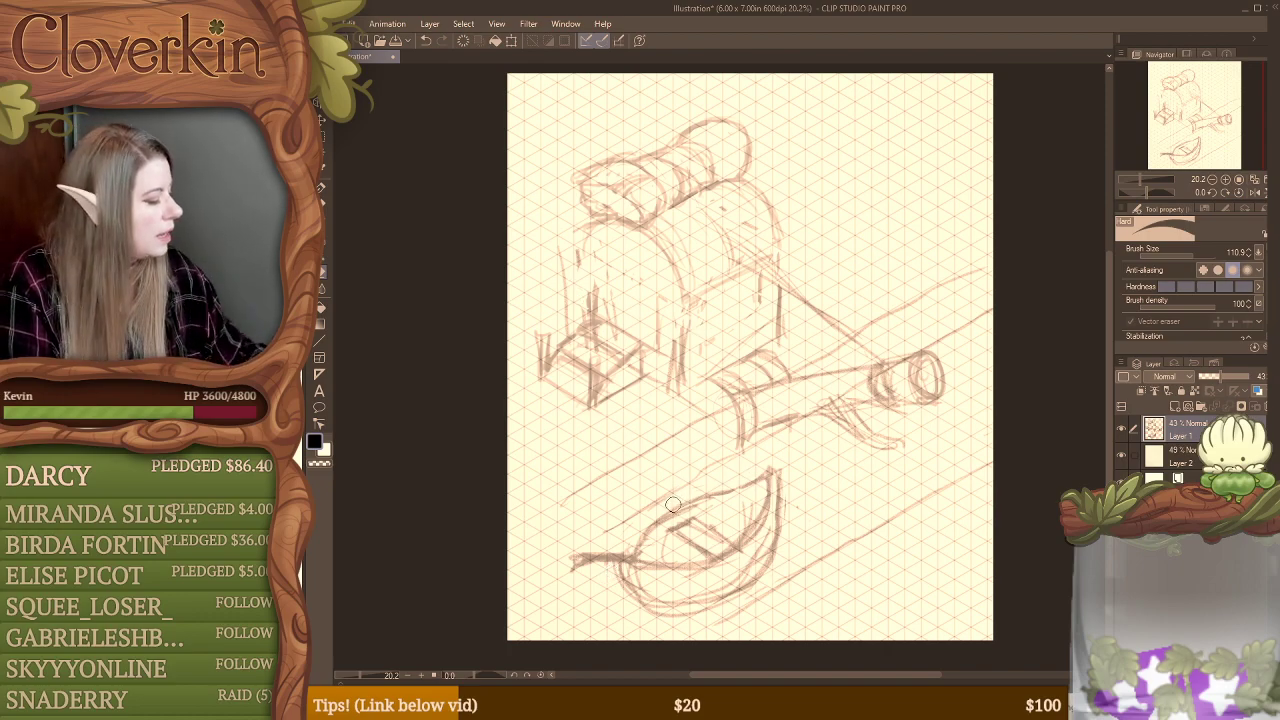
Step: Darken the rowboat's upper rim with the Real pencil and erase the stray lines along the hull's underside and inside edge
{"action": "key", "text": "p"}
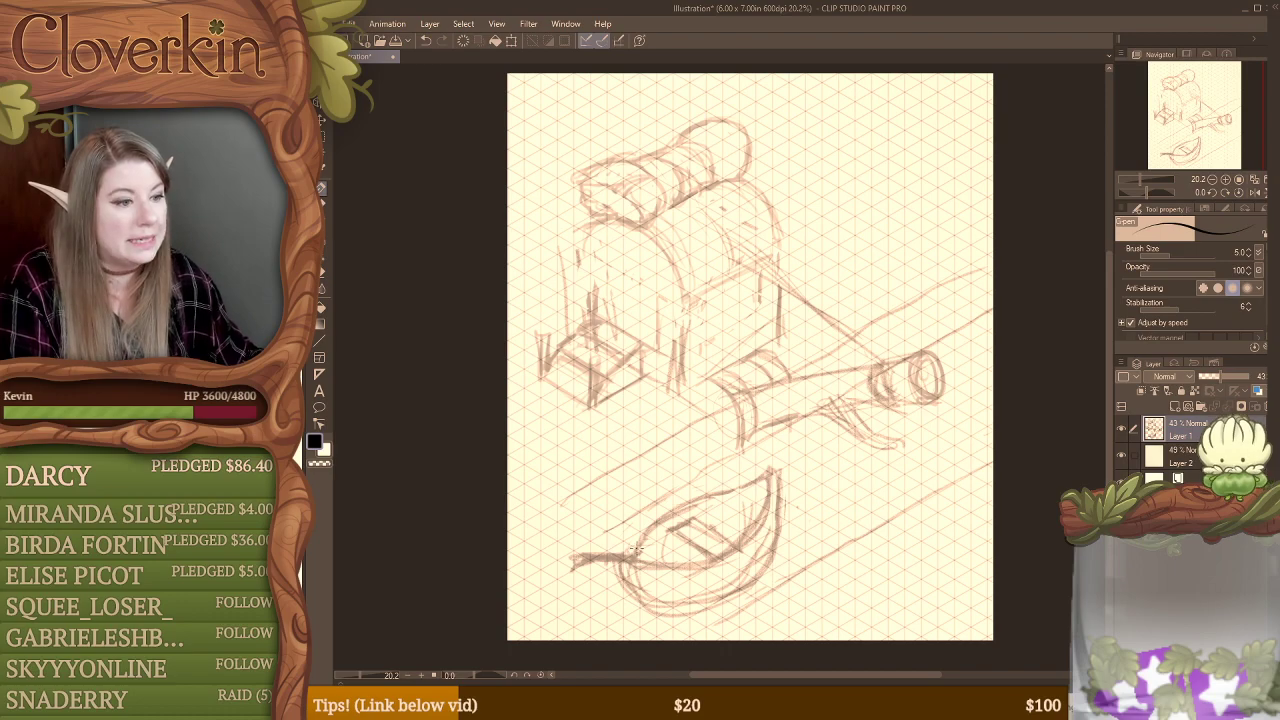
{"action": "key", "text": "b"}
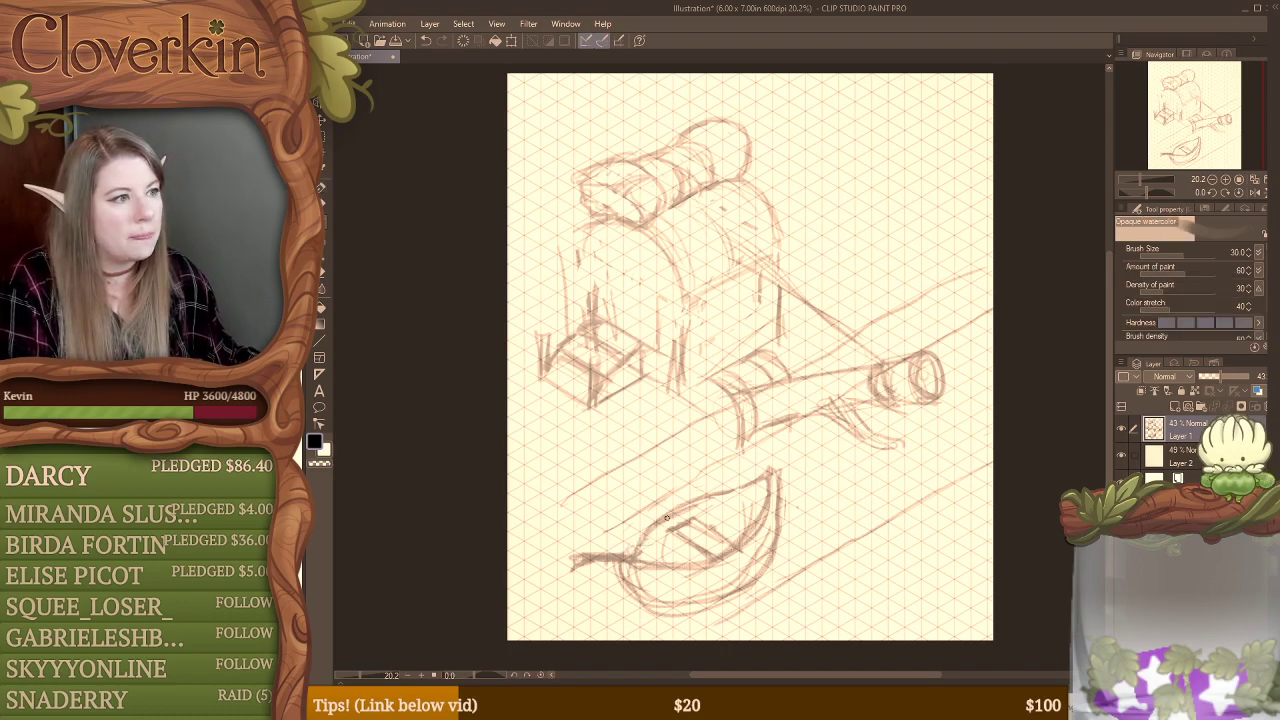
{"action": "left_click", "coordinate": [323, 205]}
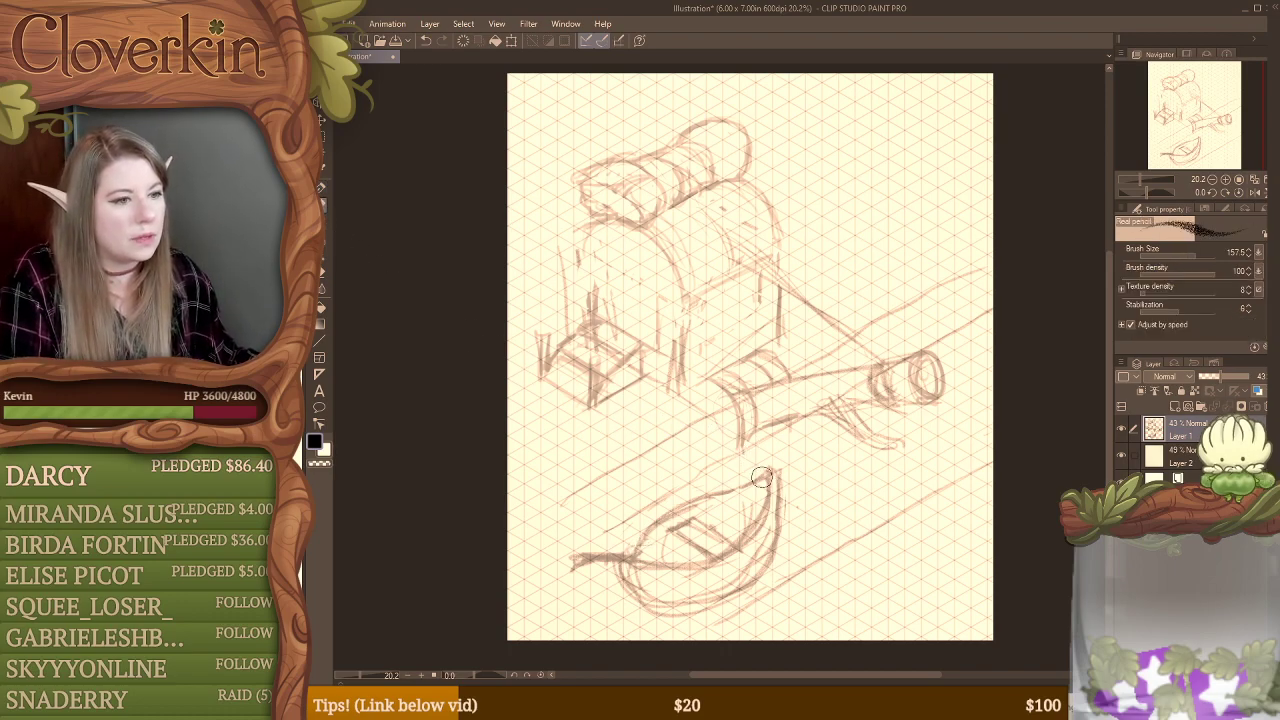
{"action": "mouse_move", "coordinate": [757, 480]}
{"action": "left_mouse_down"}
{"action": "mouse_move", "coordinate": [643, 532]}
{"action": "mouse_move", "coordinate": [626, 550]}
{"action": "mouse_move", "coordinate": [643, 554]}
{"action": "mouse_move", "coordinate": [659, 523]}
{"action": "mouse_move", "coordinate": [614, 547]}
{"action": "mouse_move", "coordinate": [709, 569]}
{"action": "mouse_move", "coordinate": [776, 494]}
{"action": "left_mouse_up"}
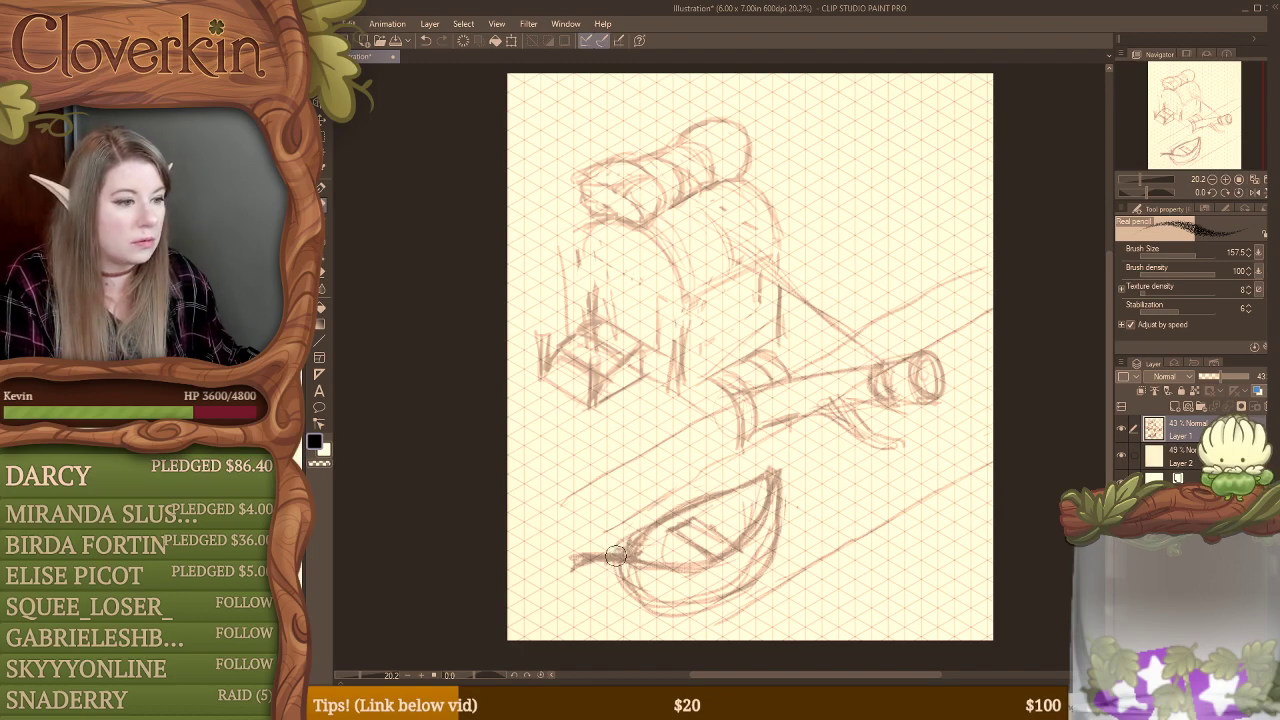
{"action": "key", "text": "e"}
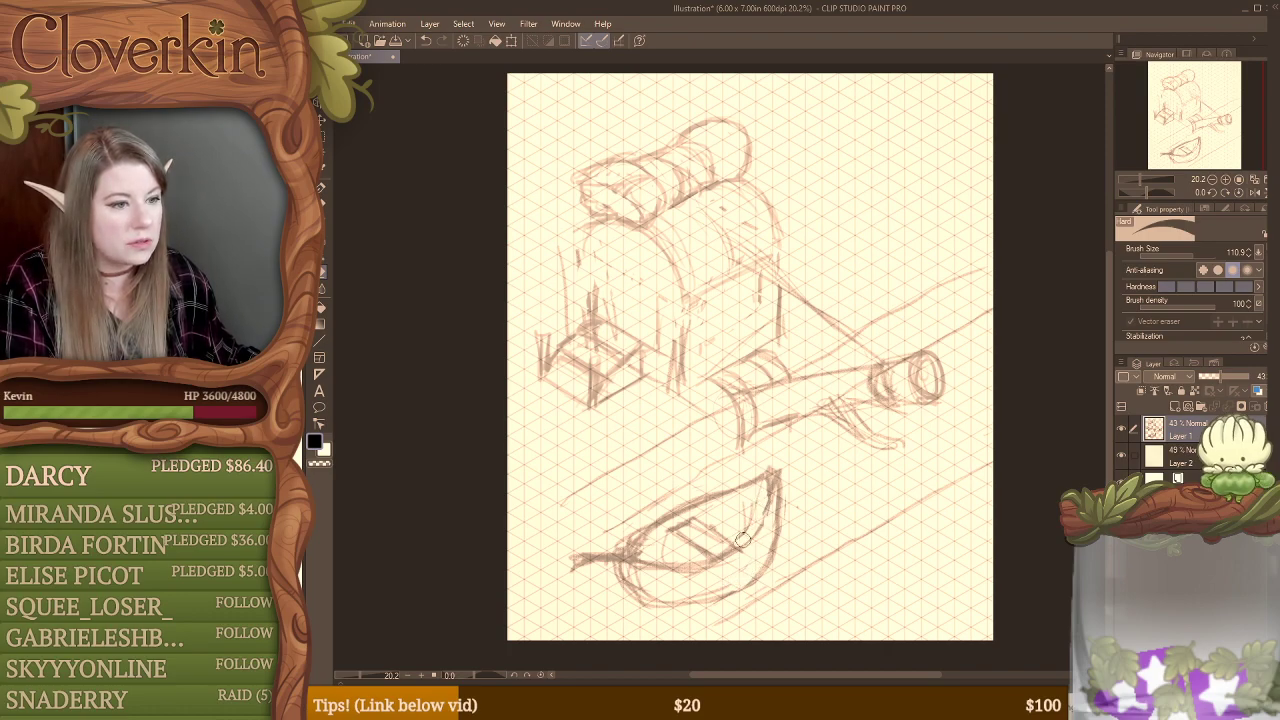
{"action": "left_click_drag", "start_coordinate": [739, 587], "coordinate": [648, 606]}
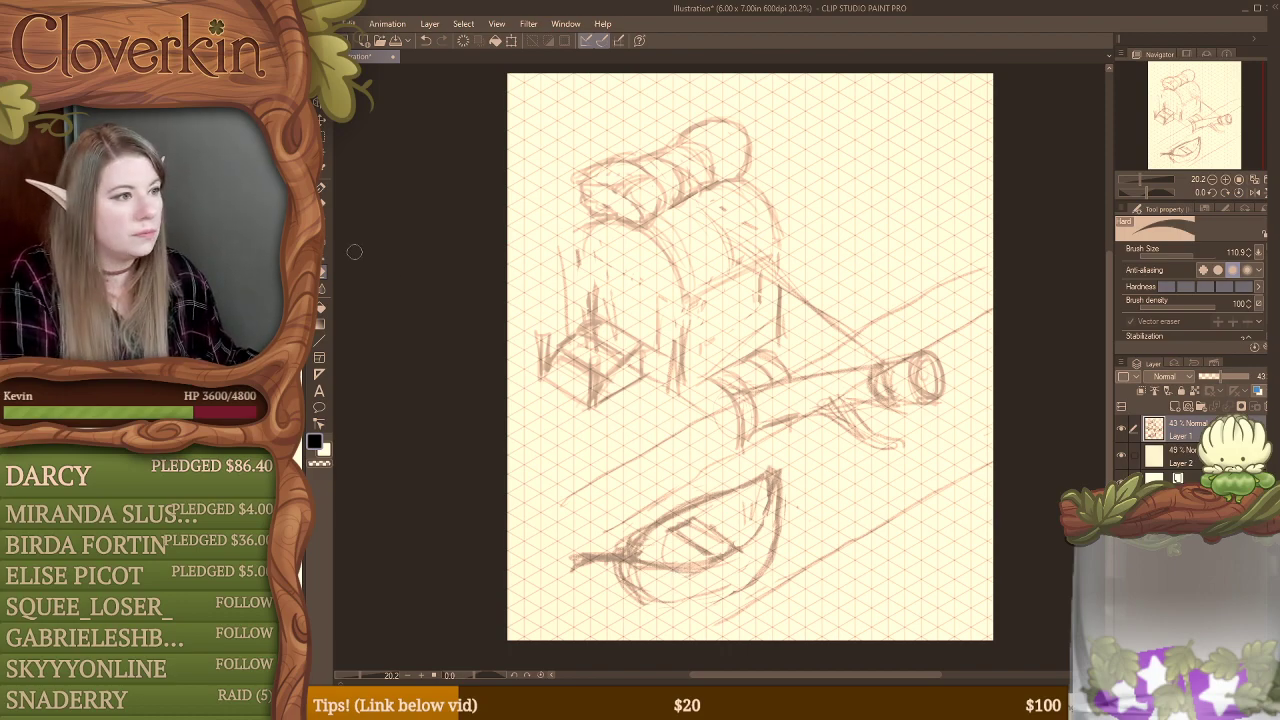
Step: Try to sketch a seated rower with a round head in the boat, holding an oar across it
{"action": "left_click", "coordinate": [322, 205]}
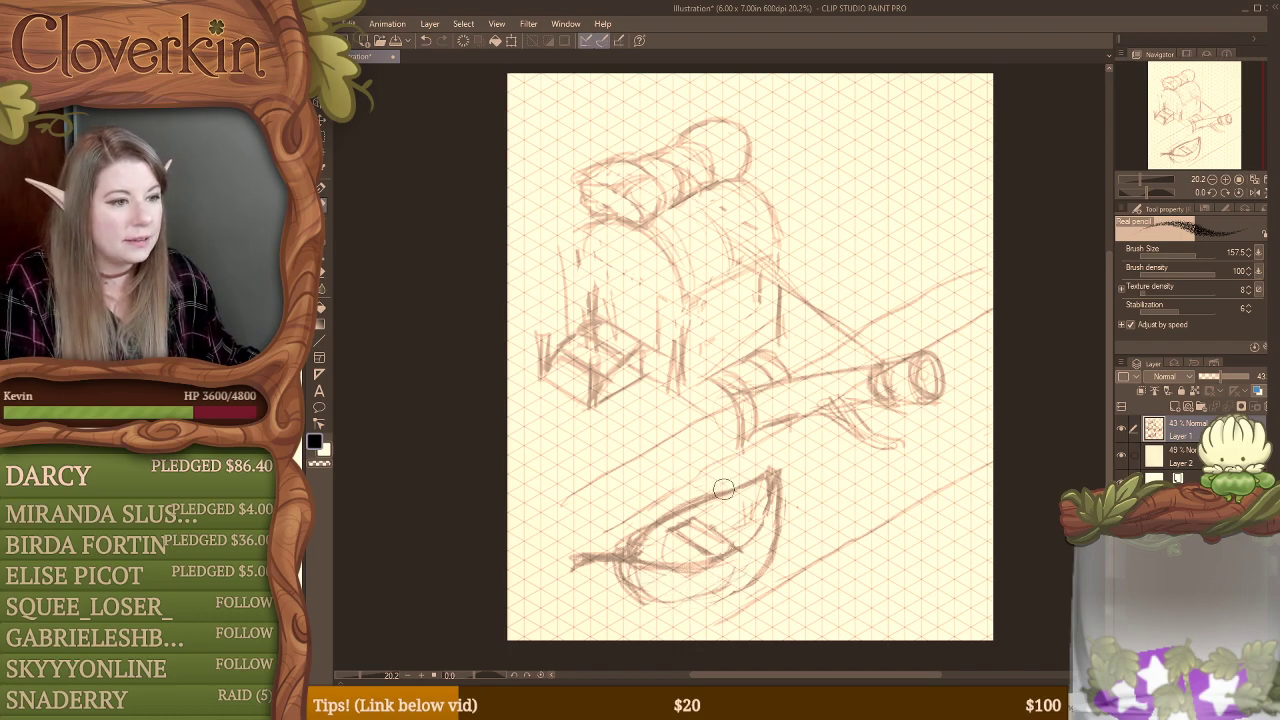
{"action": "mouse_move", "coordinate": [727, 507]}
{"action": "left_mouse_down"}
{"action": "mouse_move", "coordinate": [739, 472]}
{"action": "mouse_move", "coordinate": [698, 477]}
{"action": "mouse_move", "coordinate": [726, 502]}
{"action": "mouse_move", "coordinate": [705, 507]}
{"action": "mouse_move", "coordinate": [712, 539]}
{"action": "mouse_move", "coordinate": [727, 543]}
{"action": "mouse_move", "coordinate": [741, 509]}
{"action": "mouse_move", "coordinate": [718, 532]}
{"action": "mouse_move", "coordinate": [700, 505]}
{"action": "mouse_move", "coordinate": [700, 522]}
{"action": "mouse_move", "coordinate": [744, 517]}
{"action": "left_mouse_up"}
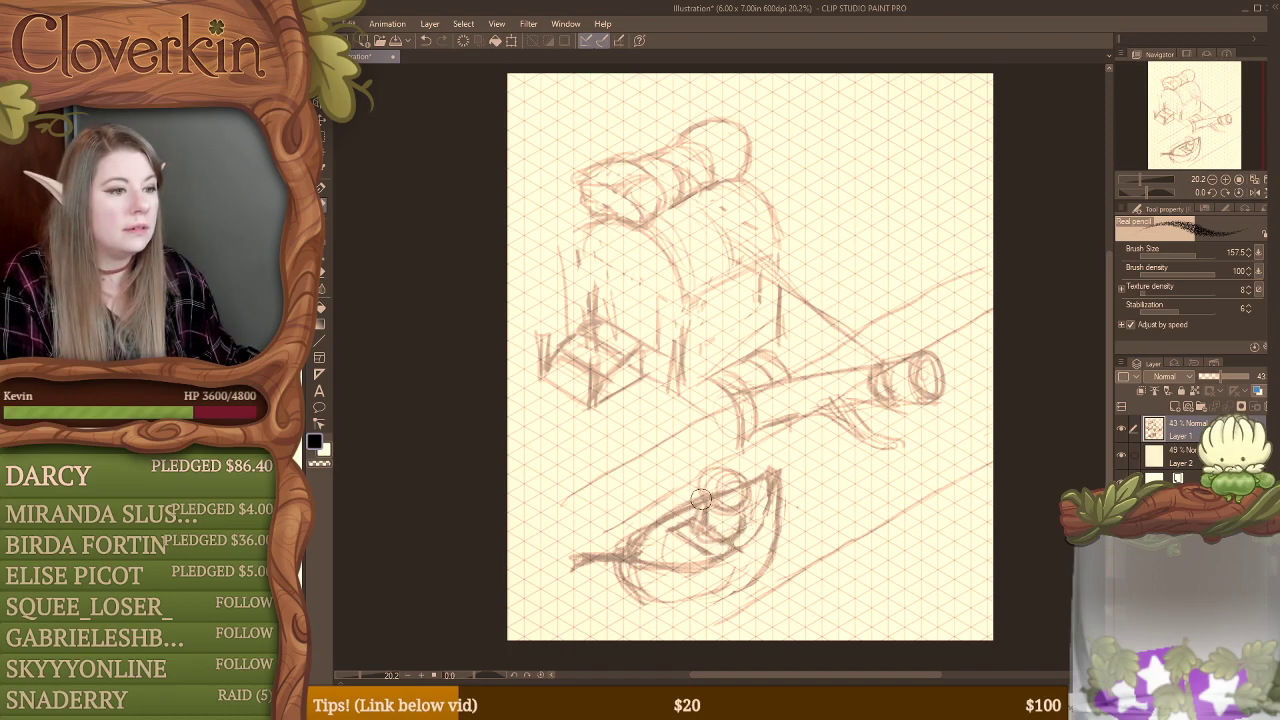
{"action": "mouse_move", "coordinate": [688, 482]}
{"action": "left_mouse_down"}
{"action": "mouse_move", "coordinate": [698, 508]}
{"action": "mouse_move", "coordinate": [800, 550]}
{"action": "mouse_move", "coordinate": [789, 541]}
{"action": "left_mouse_up"}
Step: Erase the long bank line beside the boat and shape the oar's rounded blade and upper end
{"action": "key", "text": "e"}
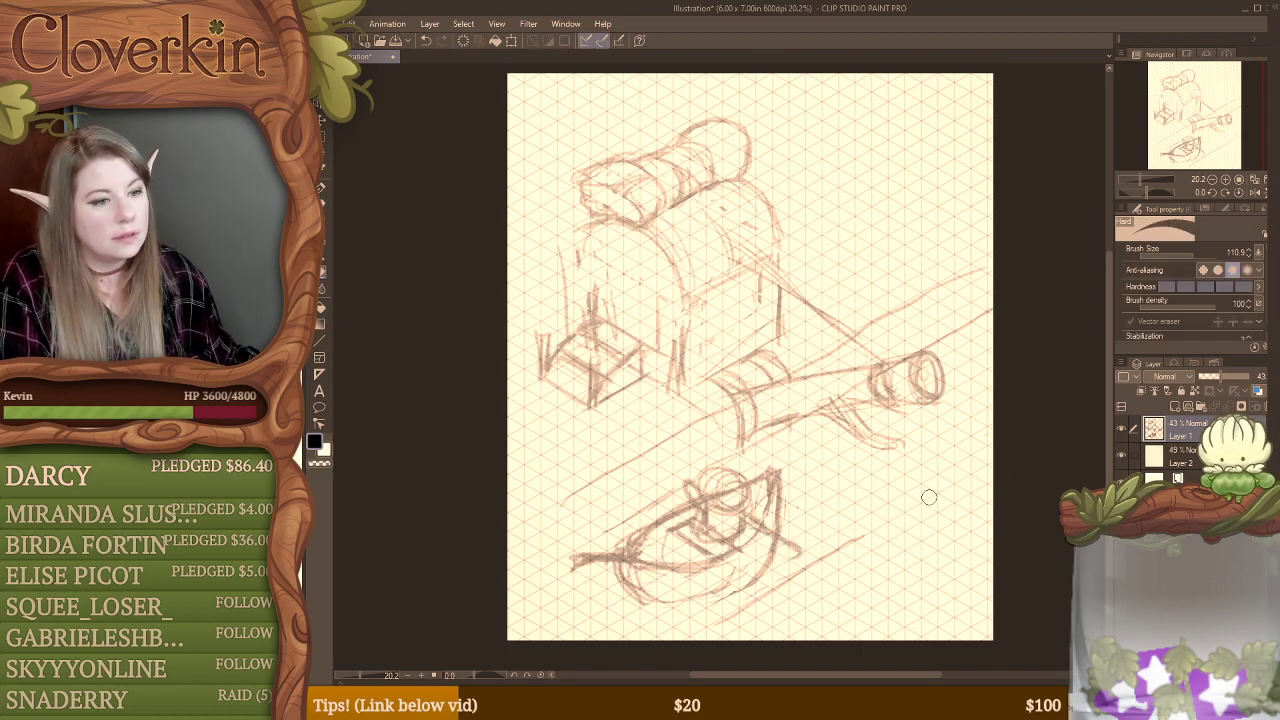
{"action": "key", "text": "p"}
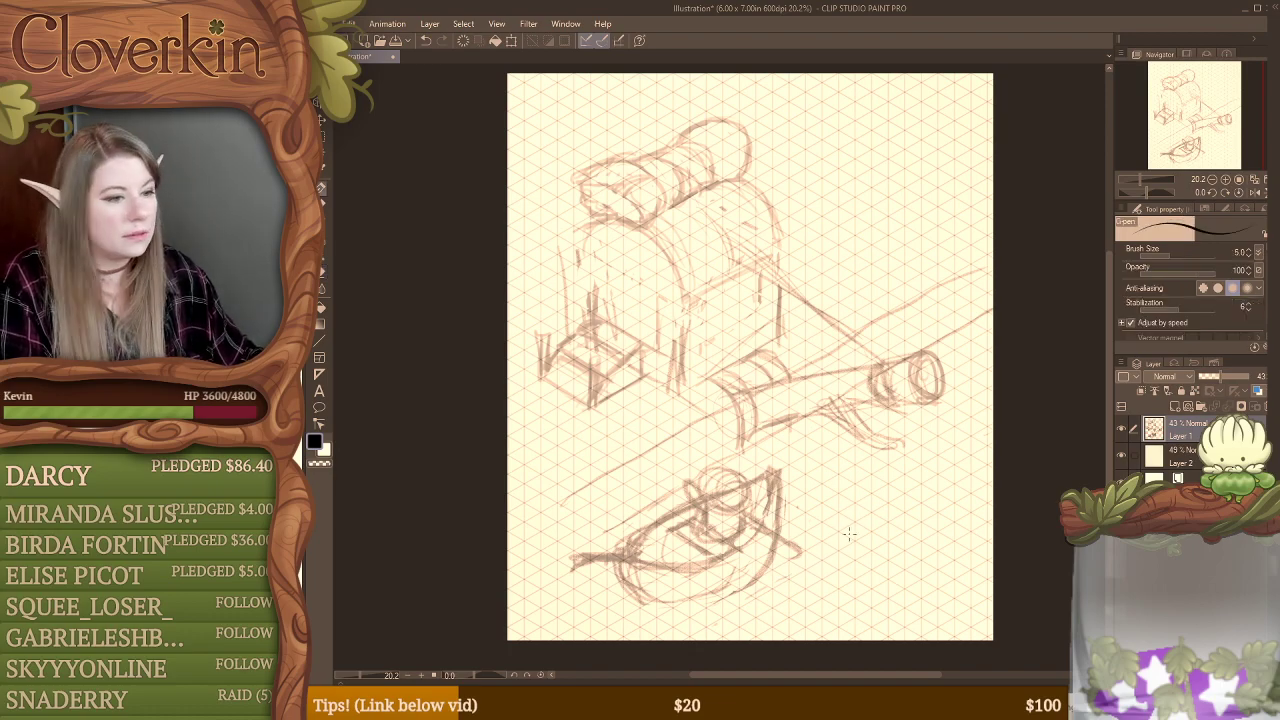
{"action": "key", "text": "p"}
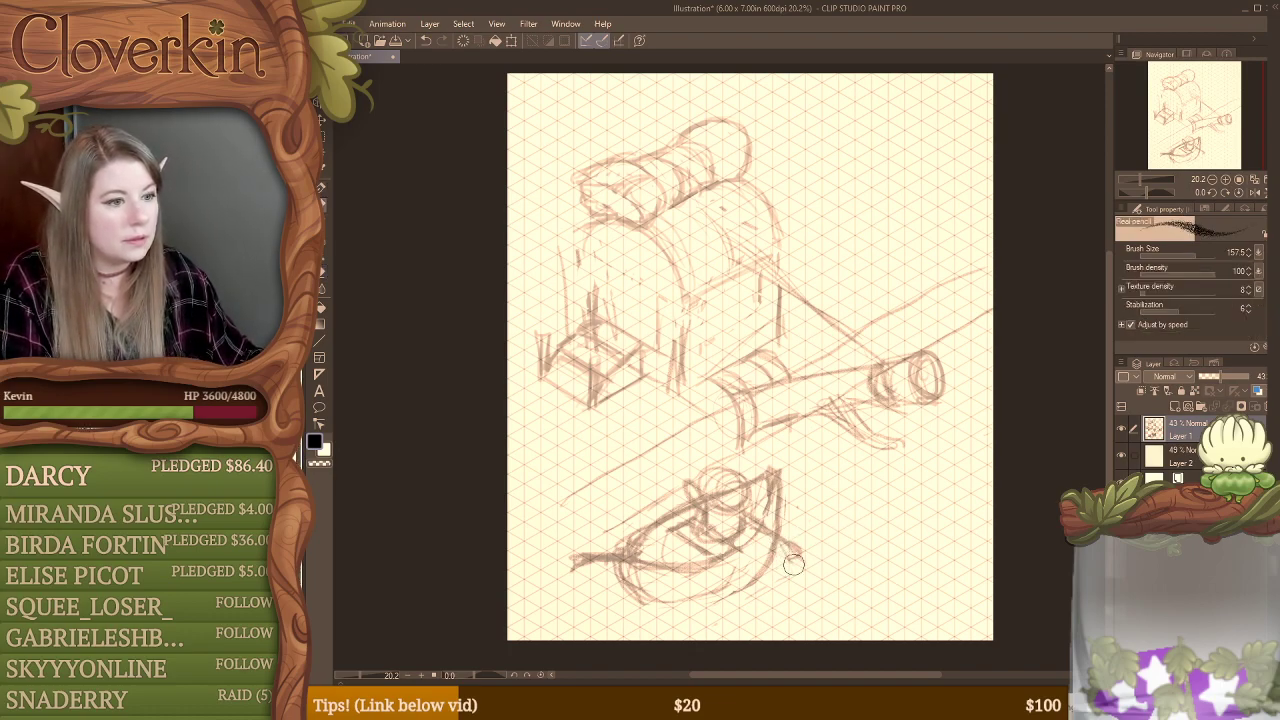
{"action": "mouse_move", "coordinate": [831, 566]}
{"action": "left_mouse_down"}
{"action": "mouse_move", "coordinate": [804, 581]}
{"action": "mouse_move", "coordinate": [768, 543]}
{"action": "mouse_move", "coordinate": [822, 579]}
{"action": "mouse_move", "coordinate": [780, 547]}
{"action": "left_mouse_up"}
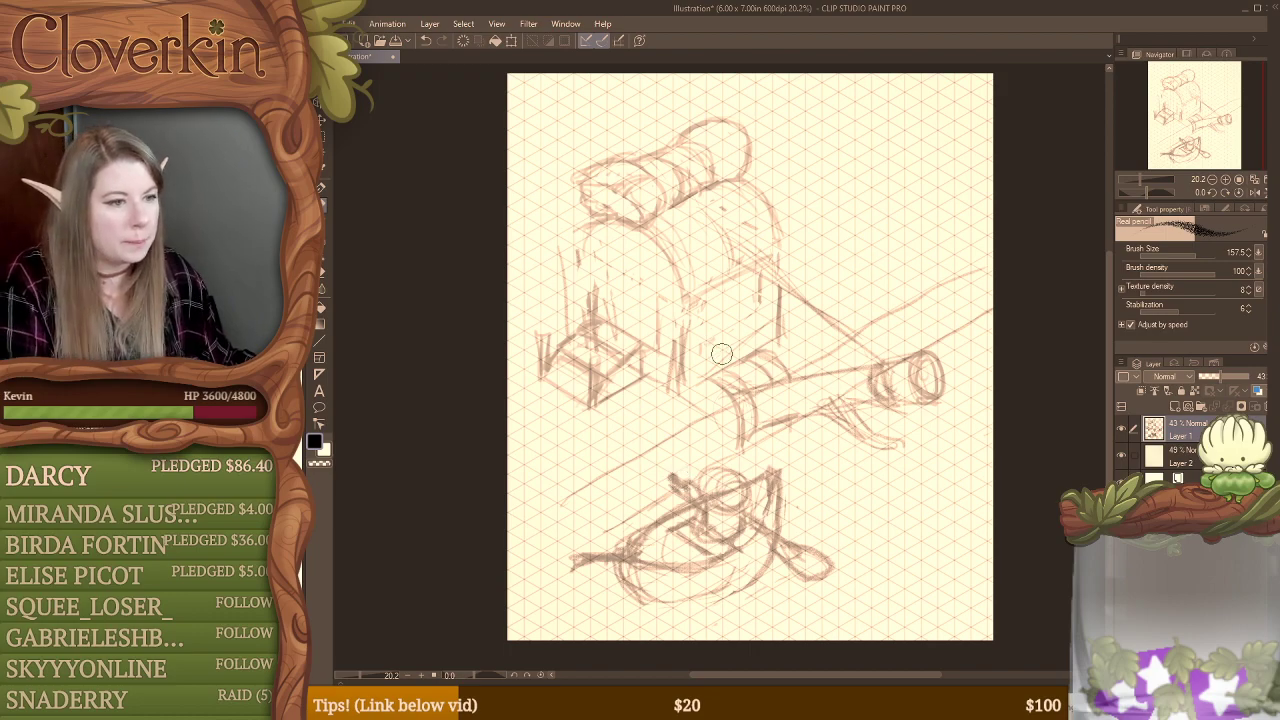
Step: Erase the construction lines inside the rower's silhouette and redraw the lower body edge against the boat
{"action": "key", "text": "e"}
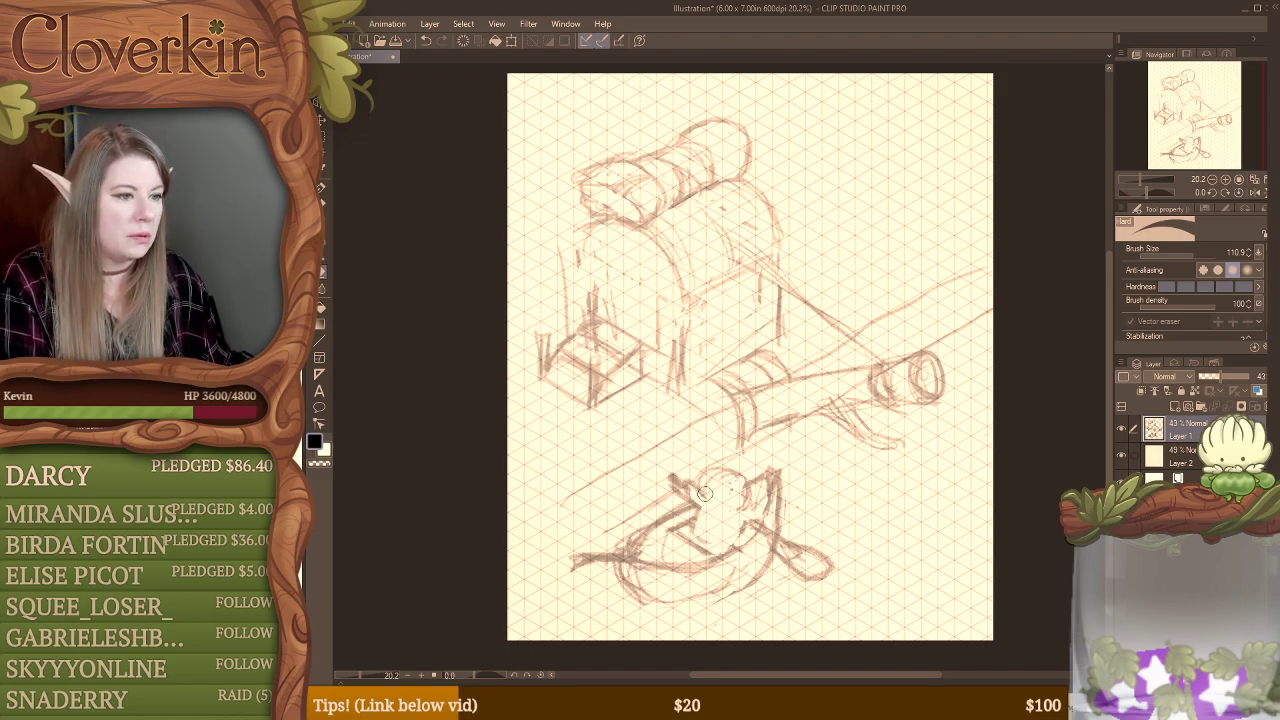
{"action": "key", "text": "b"}
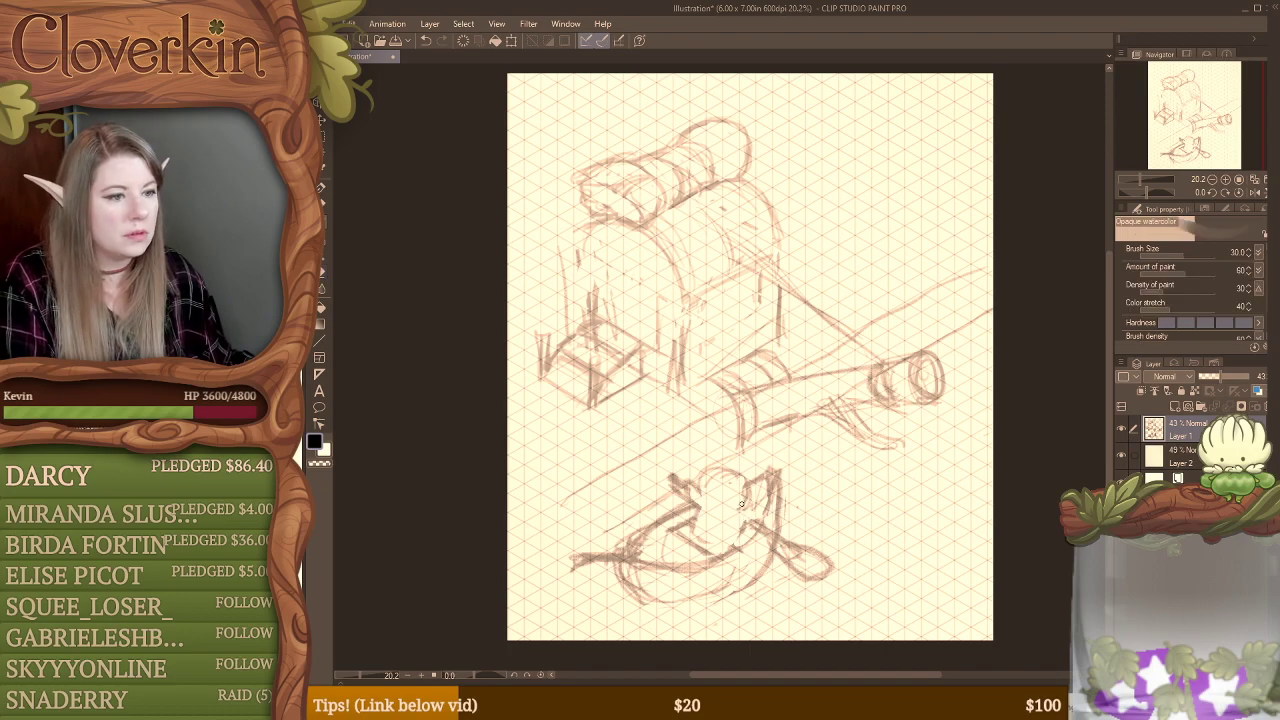
{"action": "key", "text": "p"}
{"action": "key", "text": "p"}
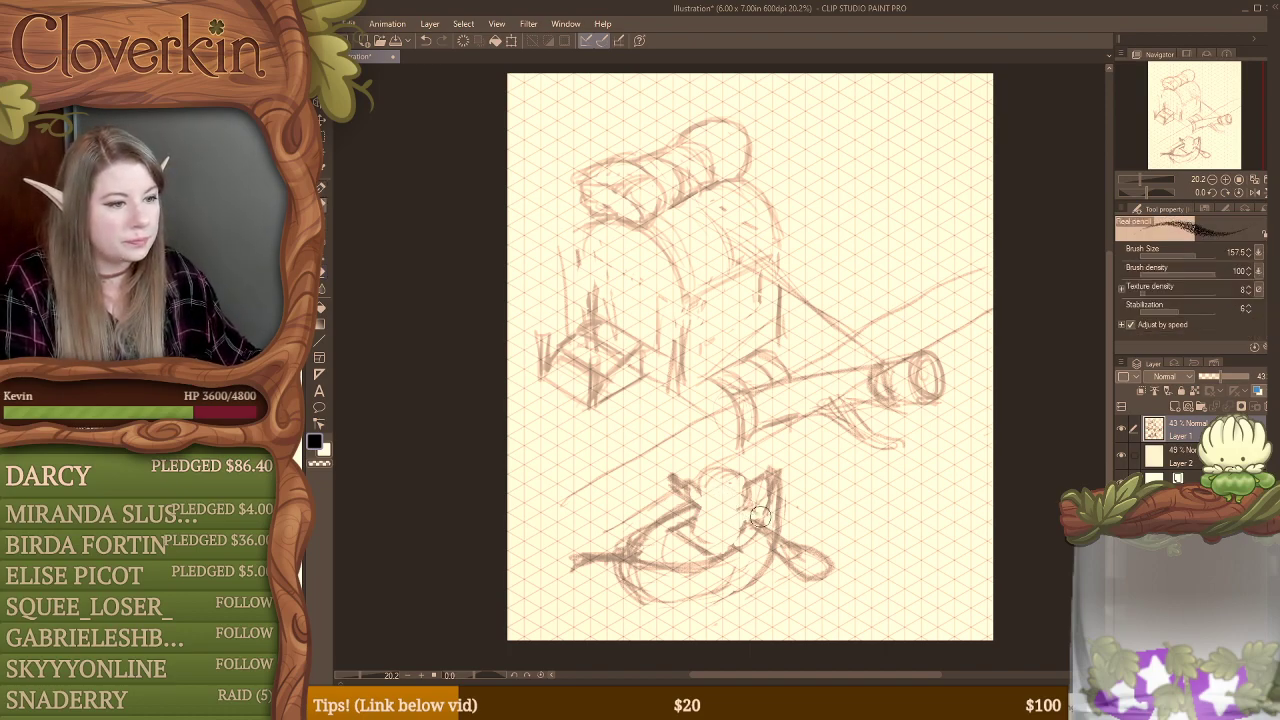
{"action": "left_click_drag", "start_coordinate": [746, 516], "coordinate": [743, 547]}
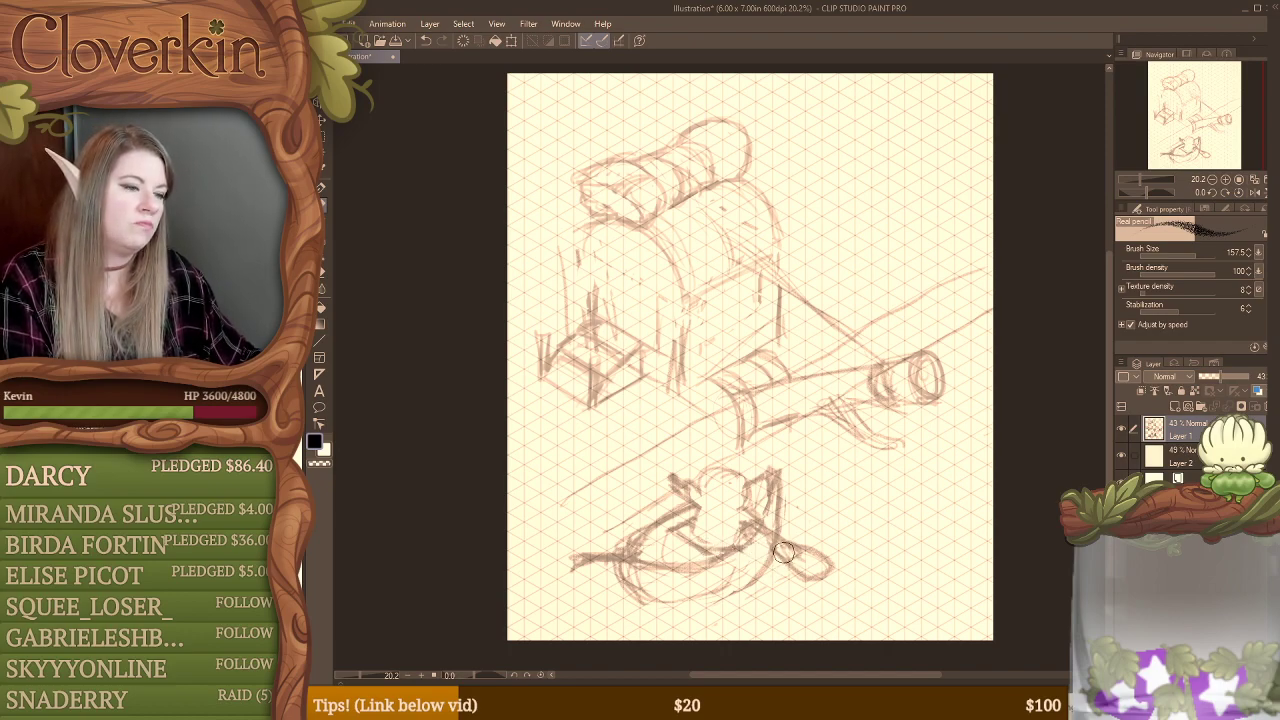
Step: Undo the oar, the bank line erasure and the rower's detailed strokes in the boat
{"action": "key", "text": "ctrl+z"}
{"action": "key", "text": "ctrl+z"}
{"action": "key", "text": "ctrl+z"}
{"action": "key", "text": "ctrl+z"}
{"action": "key", "text": "ctrl+z"}
{"action": "key", "text": "ctrl+z"}
{"action": "key", "text": "ctrl+z"}
{"action": "key", "text": "ctrl+z"}
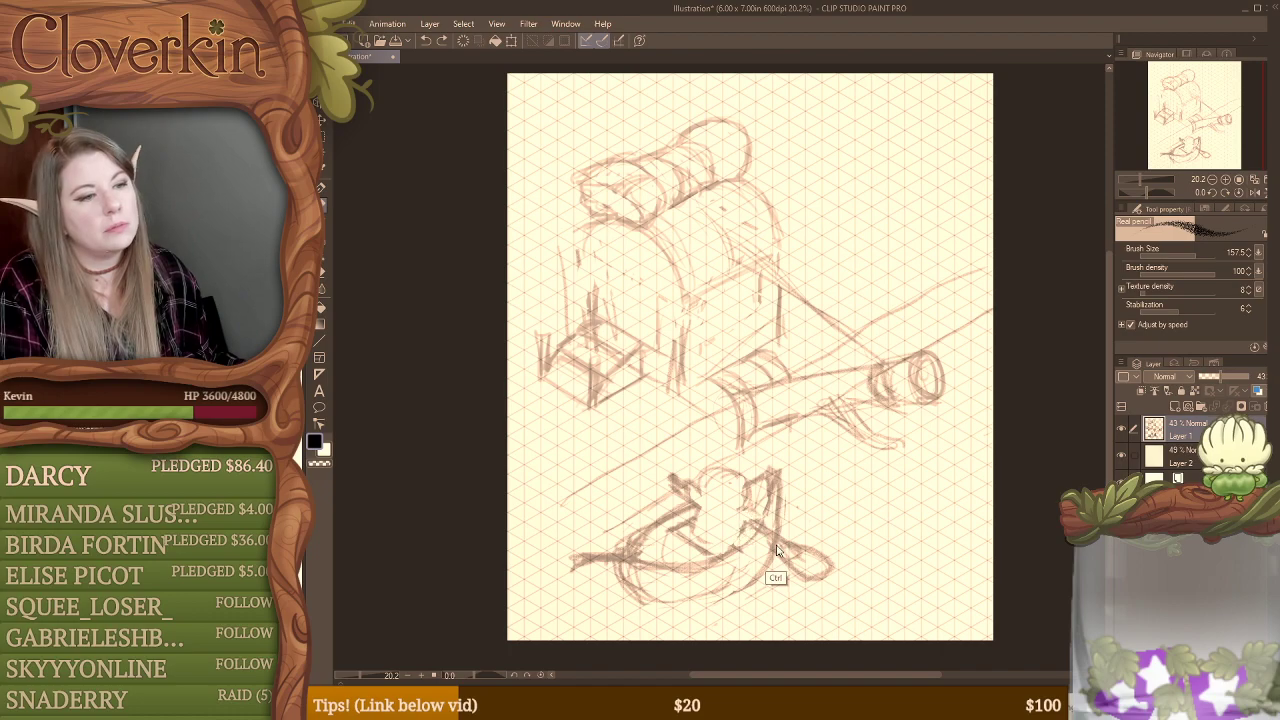
{"action": "key", "text": "ctrl+y"}
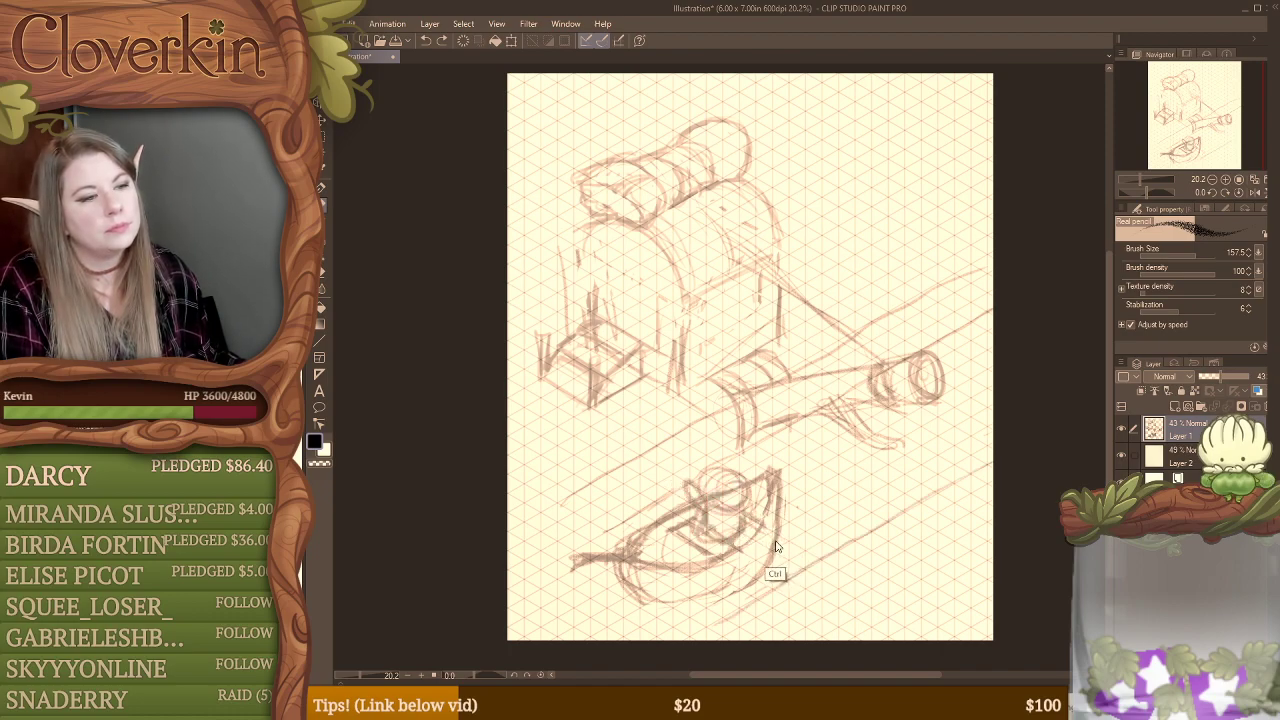
{"action": "key", "text": "ctrl+y"}
{"action": "key", "text": "ctrl+y"}
{"action": "key", "text": "ctrl+y"}
{"action": "key", "text": "ctrl+y"}
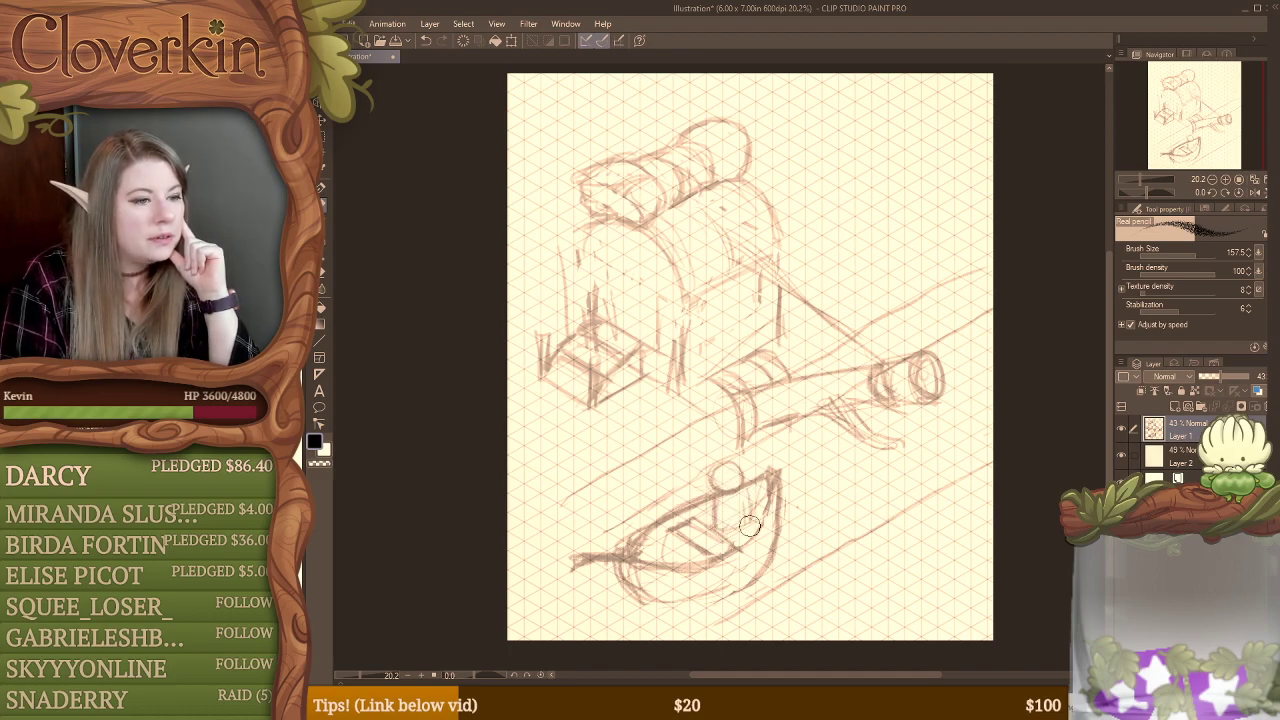
Step: Try a seated figure with tall tufts on its round head at the boat's raised end, clearing the lines inside its silhouette
{"action": "key", "text": "ctrl+z"}
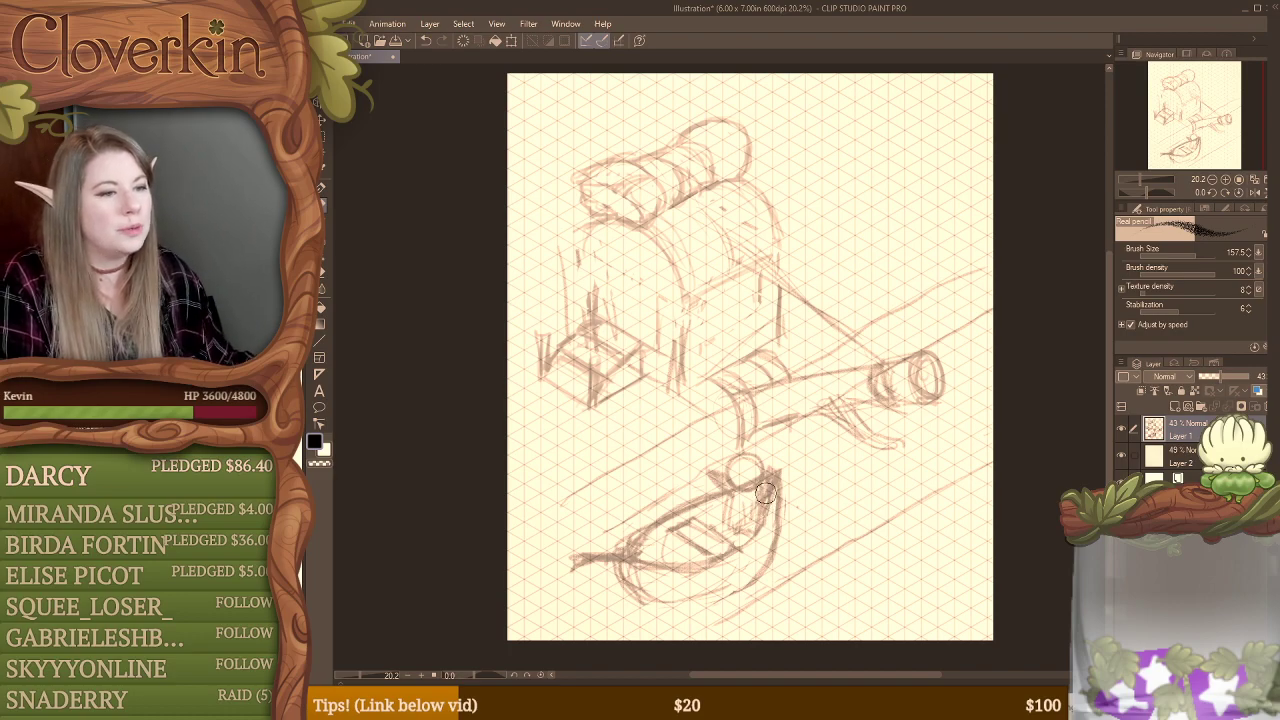
{"action": "key", "text": "e"}
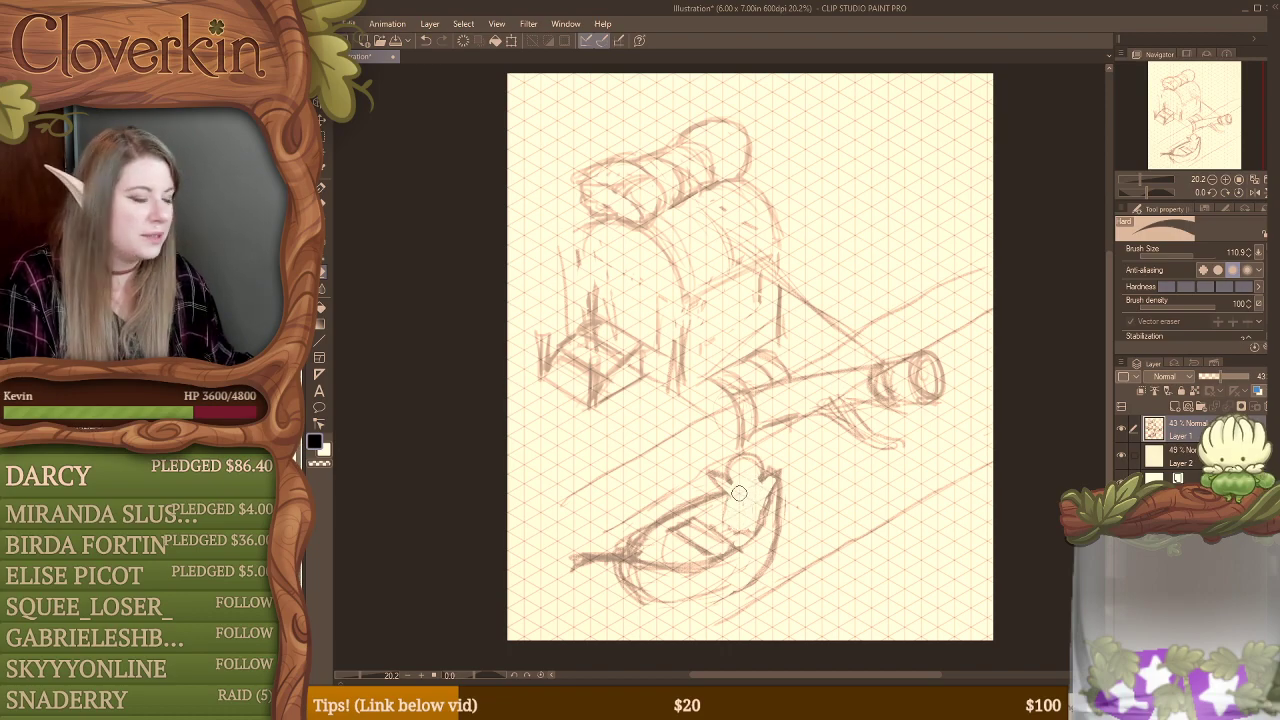
{"action": "key", "text": "p"}
{"action": "key", "text": "p"}
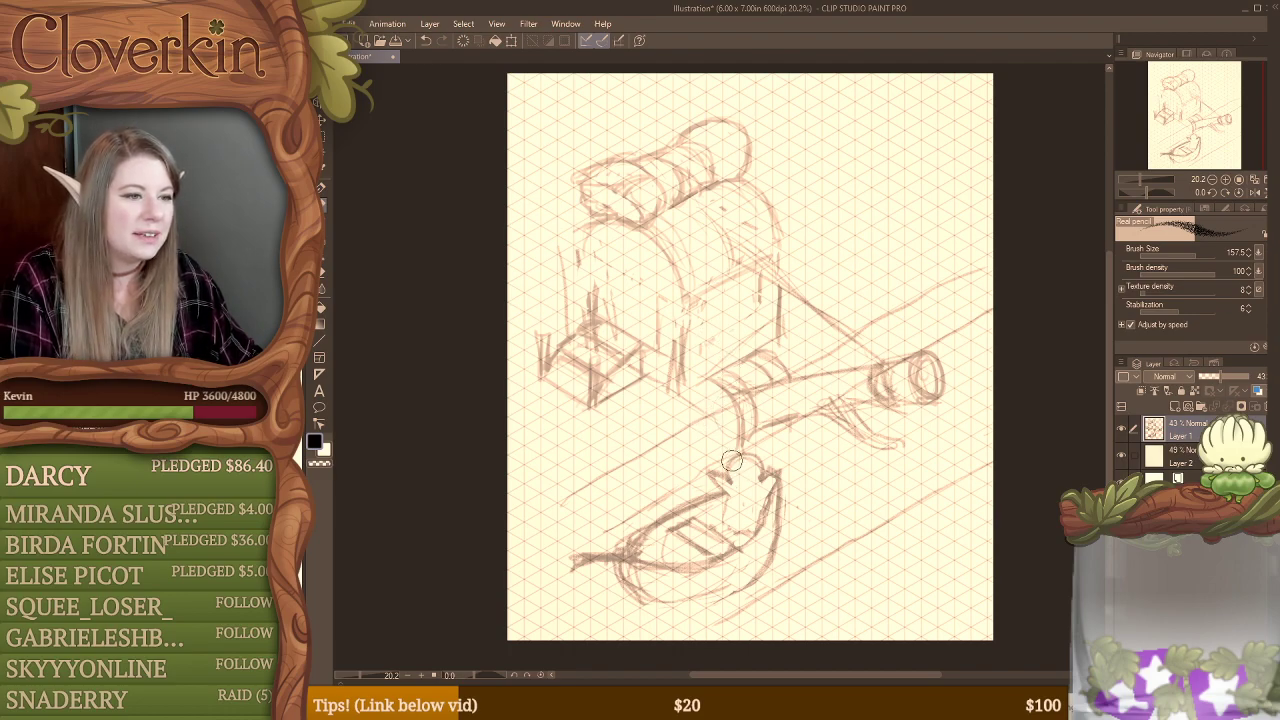
{"action": "mouse_move", "coordinate": [706, 440]}
{"action": "left_mouse_down"}
{"action": "mouse_move", "coordinate": [732, 461]}
{"action": "mouse_move", "coordinate": [713, 434]}
{"action": "mouse_move", "coordinate": [743, 457]}
{"action": "mouse_move", "coordinate": [730, 433]}
{"action": "mouse_move", "coordinate": [747, 459]}
{"action": "mouse_move", "coordinate": [736, 429]}
{"action": "mouse_move", "coordinate": [743, 461]}
{"action": "left_mouse_up"}
{"action": "key", "text": "e"}
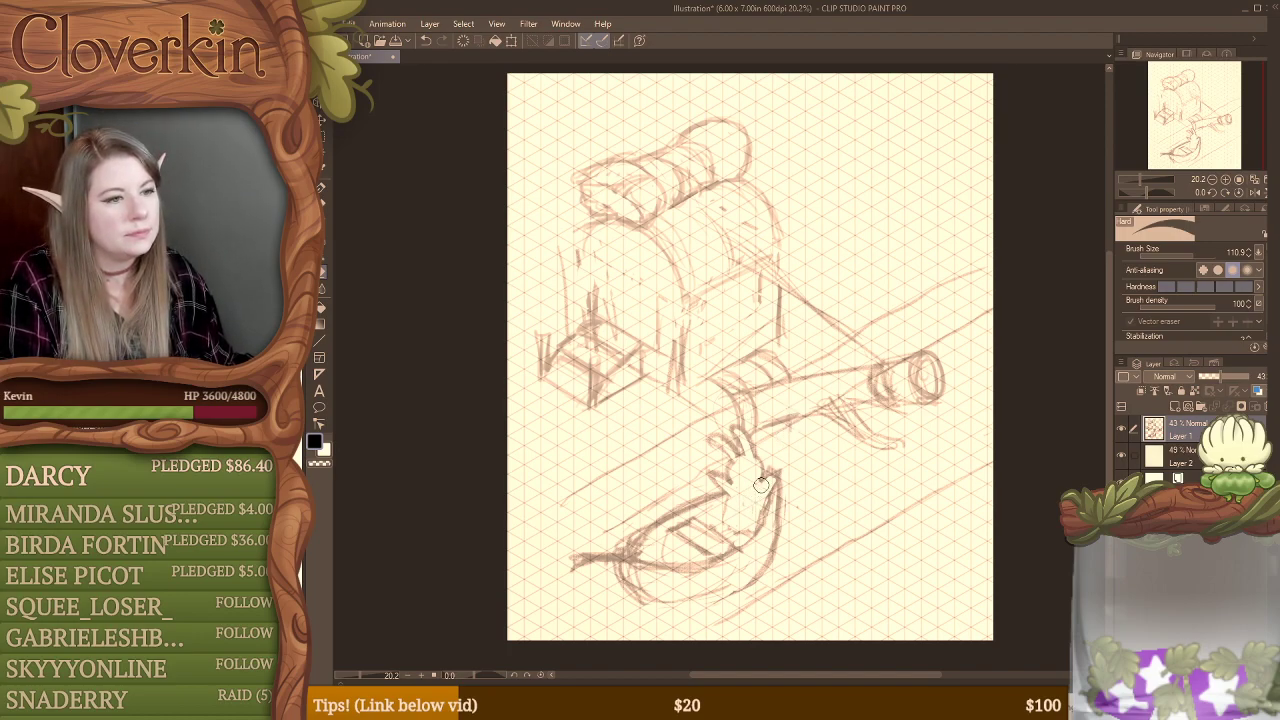
Step: Sketch a round shape framed by vertical posts and a slanted sill on the building's side wall
{"action": "key", "text": "b"}
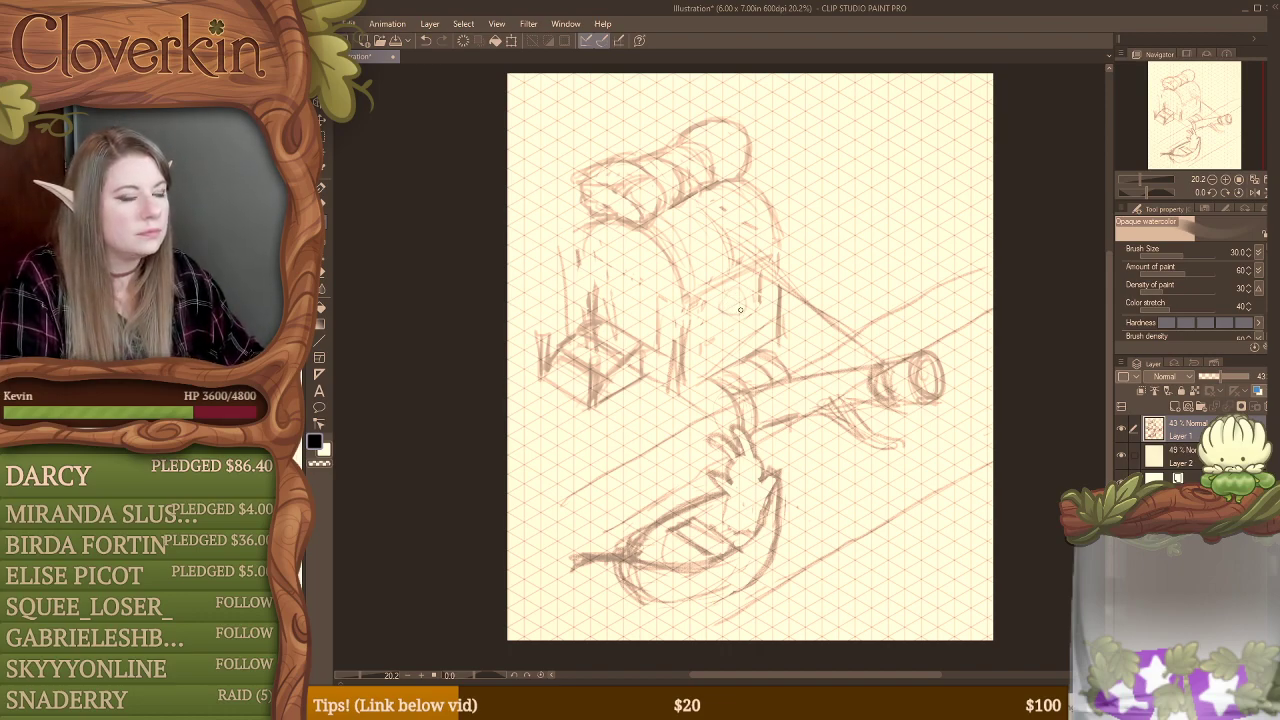
{"action": "mouse_move", "coordinate": [736, 321]}
{"action": "left_mouse_down"}
{"action": "mouse_move", "coordinate": [711, 301]}
{"action": "mouse_move", "coordinate": [745, 310]}
{"action": "mouse_move", "coordinate": [718, 353]}
{"action": "left_mouse_up"}
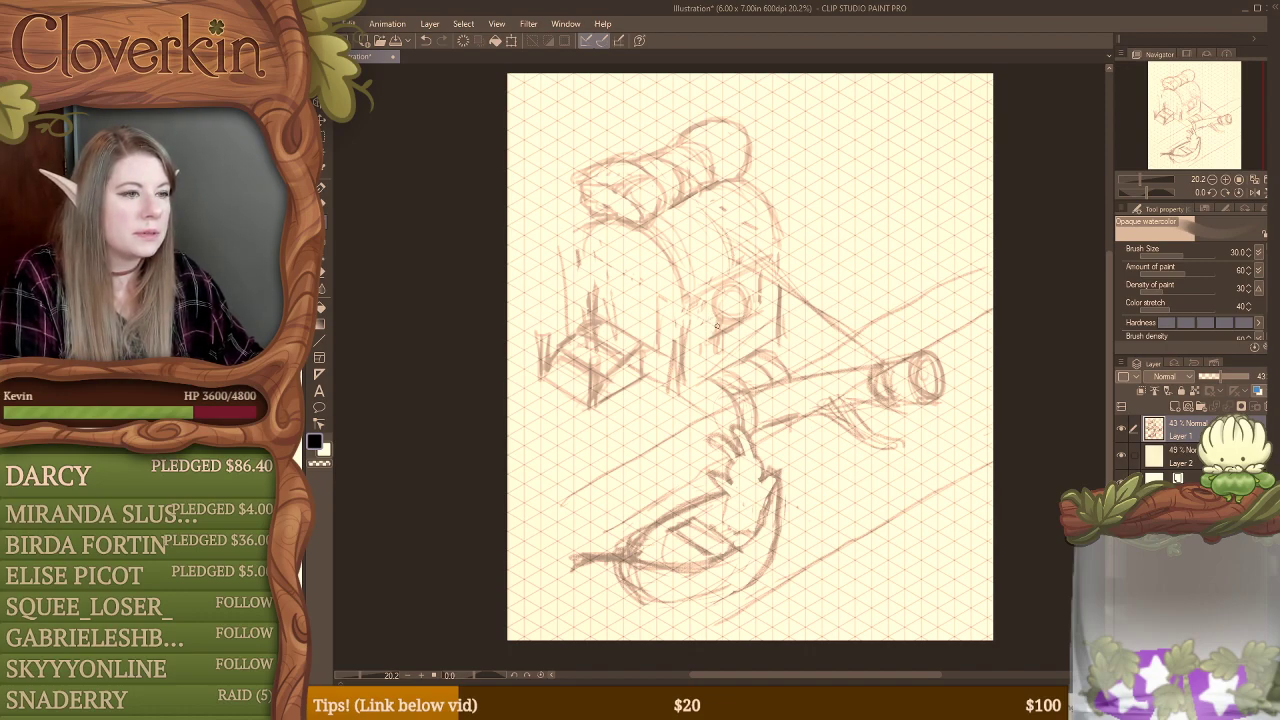
{"action": "left_click_drag", "start_coordinate": [756, 283], "coordinate": [758, 345]}
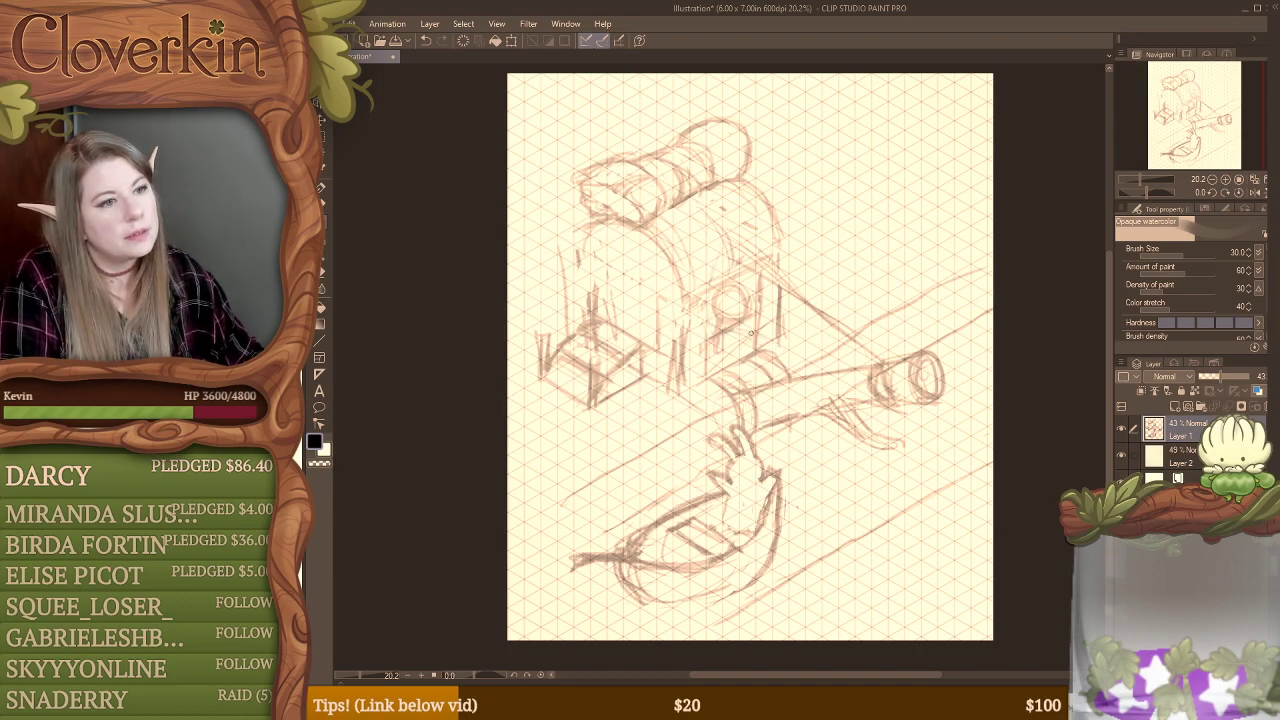
Step: Extend the diagonal line up to the roof and detail the roof with a fringed side eave and a thick front rim
{"action": "left_click_drag", "start_coordinate": [720, 228], "coordinate": [798, 296]}
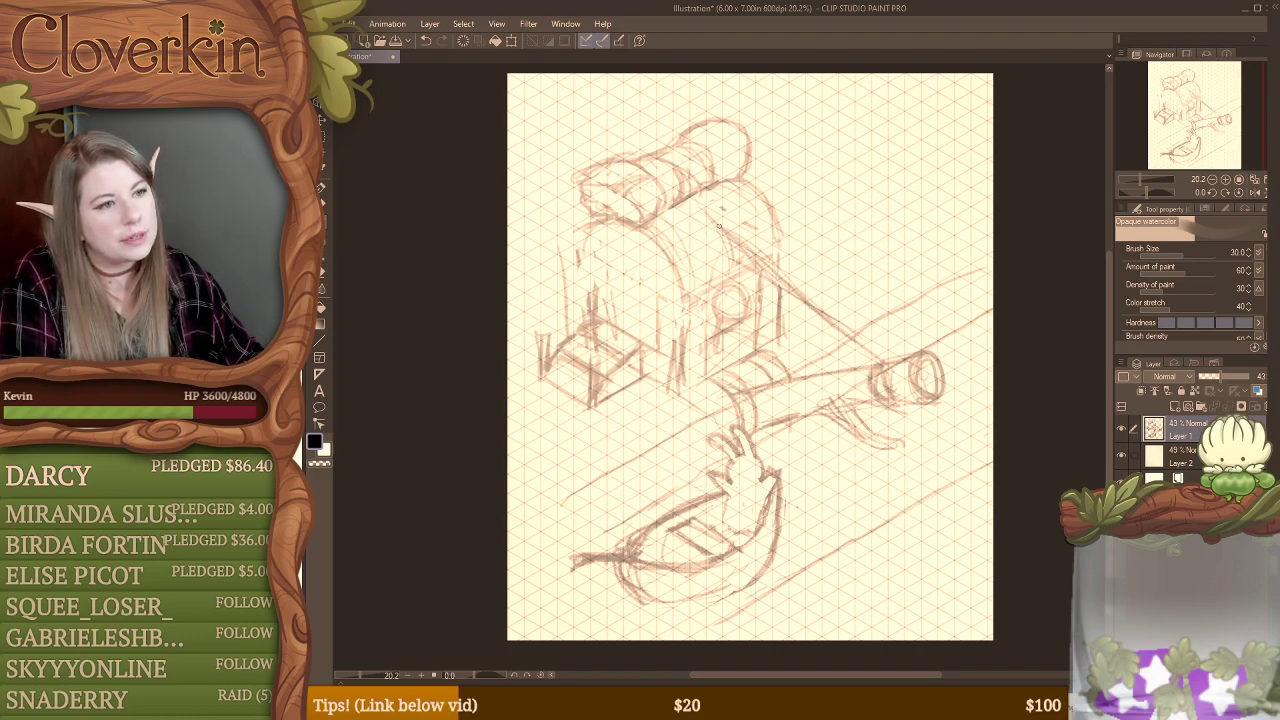
{"action": "mouse_move", "coordinate": [706, 218]}
{"action": "left_mouse_down"}
{"action": "mouse_move", "coordinate": [734, 279]}
{"action": "mouse_move", "coordinate": [673, 266]}
{"action": "mouse_move", "coordinate": [678, 275]}
{"action": "mouse_move", "coordinate": [684, 227]}
{"action": "mouse_move", "coordinate": [656, 232]}
{"action": "mouse_move", "coordinate": [681, 280]}
{"action": "mouse_move", "coordinate": [644, 231]}
{"action": "mouse_move", "coordinate": [680, 298]}
{"action": "mouse_move", "coordinate": [685, 268]}
{"action": "mouse_move", "coordinate": [695, 304]}
{"action": "mouse_move", "coordinate": [730, 280]}
{"action": "left_mouse_up"}
{"action": "mouse_move", "coordinate": [739, 183]}
{"action": "left_mouse_down"}
{"action": "mouse_move", "coordinate": [782, 236]}
{"action": "mouse_move", "coordinate": [762, 248]}
{"action": "left_mouse_up"}
{"action": "mouse_move", "coordinate": [596, 216]}
{"action": "left_mouse_down"}
{"action": "mouse_move", "coordinate": [568, 254]}
{"action": "mouse_move", "coordinate": [578, 247]}
{"action": "left_mouse_up"}
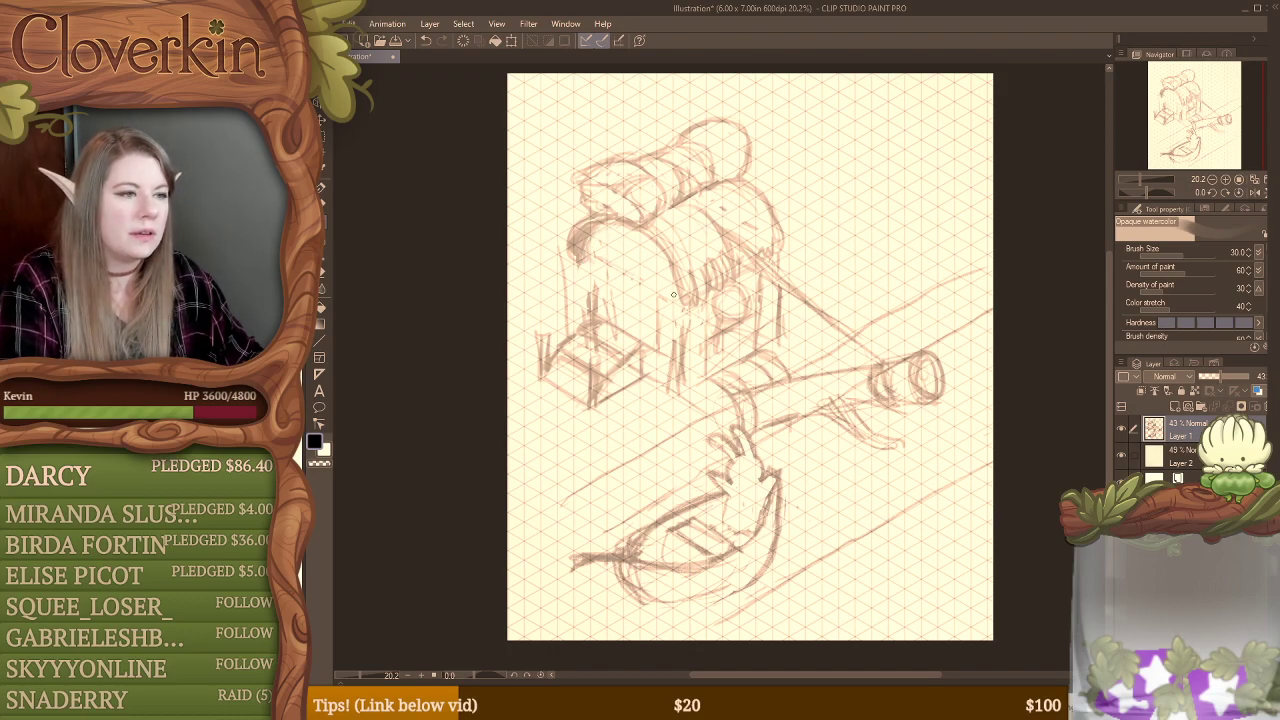
{"action": "left_click_drag", "start_coordinate": [582, 262], "coordinate": [676, 301]}
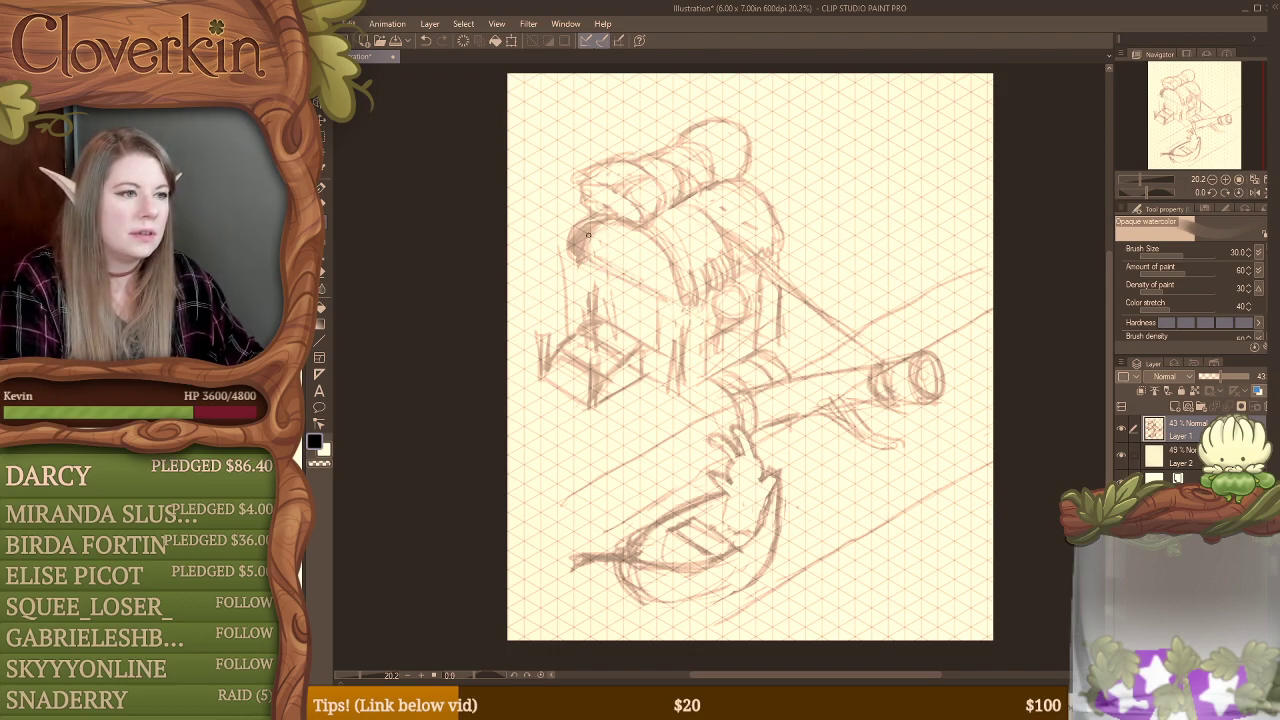
{"action": "left_click_drag", "start_coordinate": [588, 235], "coordinate": [668, 258]}
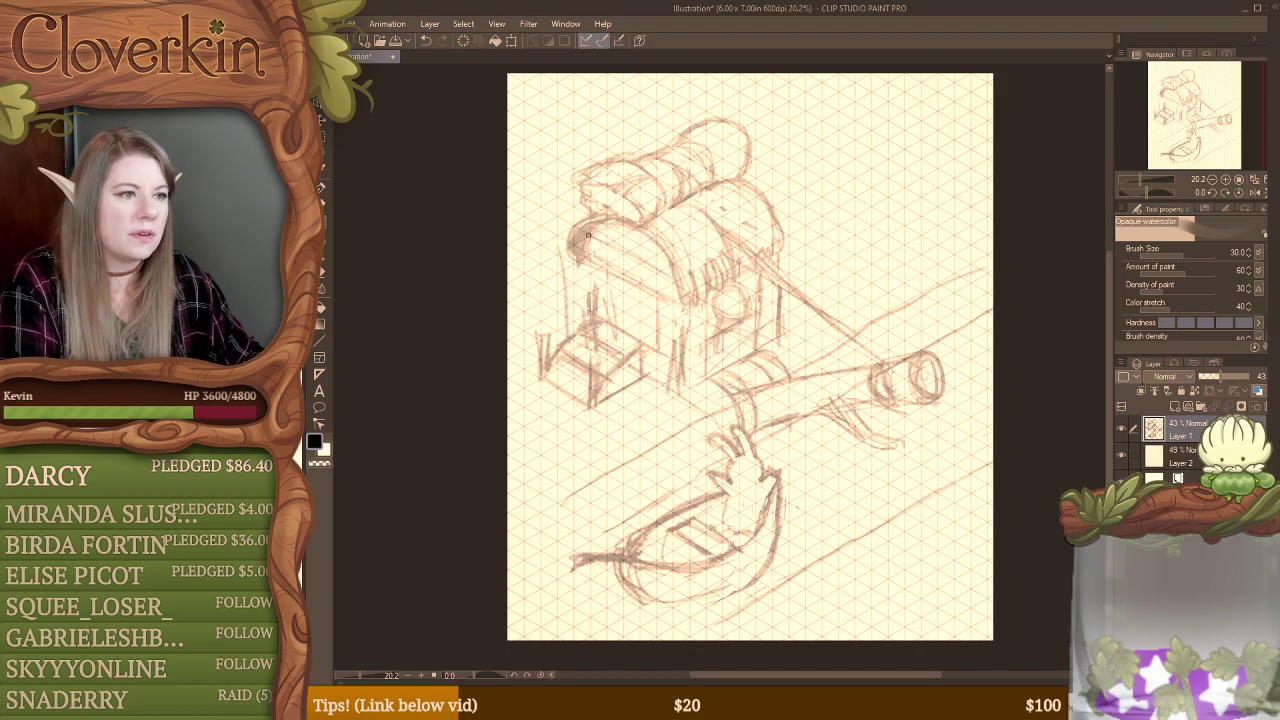
{"action": "left_click_drag", "start_coordinate": [588, 235], "coordinate": [672, 276]}
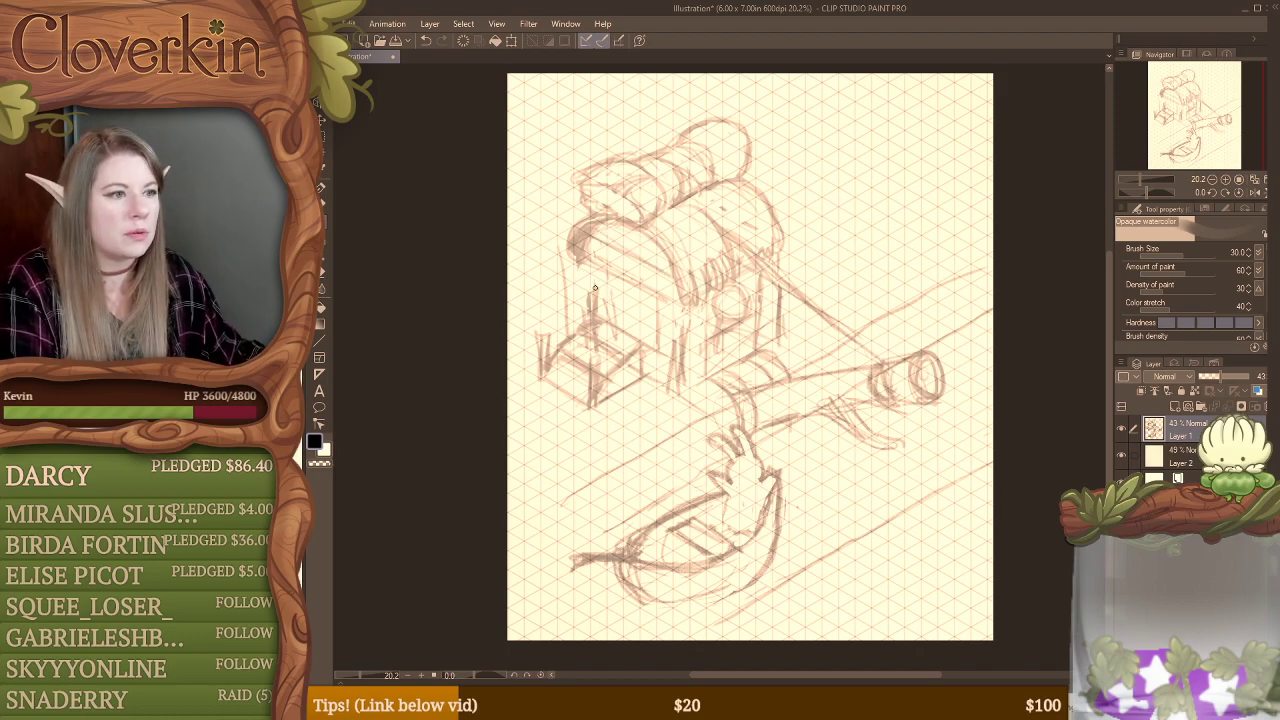
Step: Erase the upright strokes over the box in front of the building and redraw its lid and side edges
{"action": "key", "text": "e"}
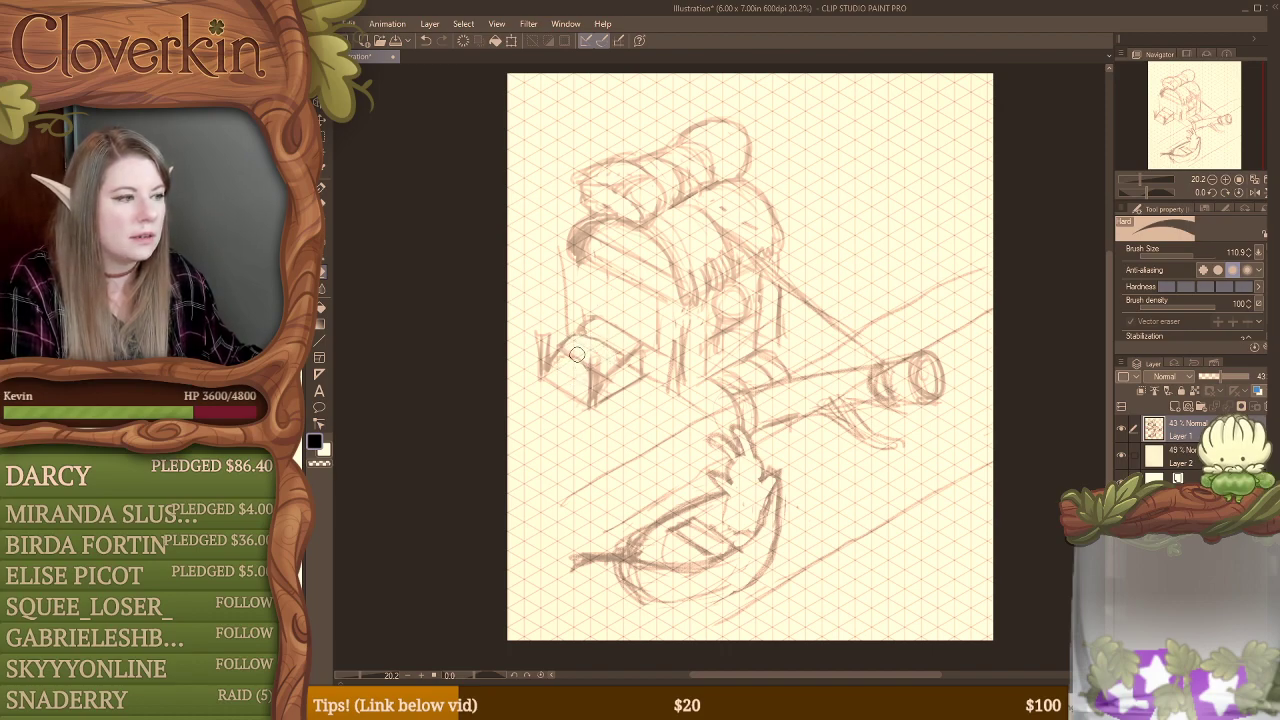
{"action": "key", "text": "b"}
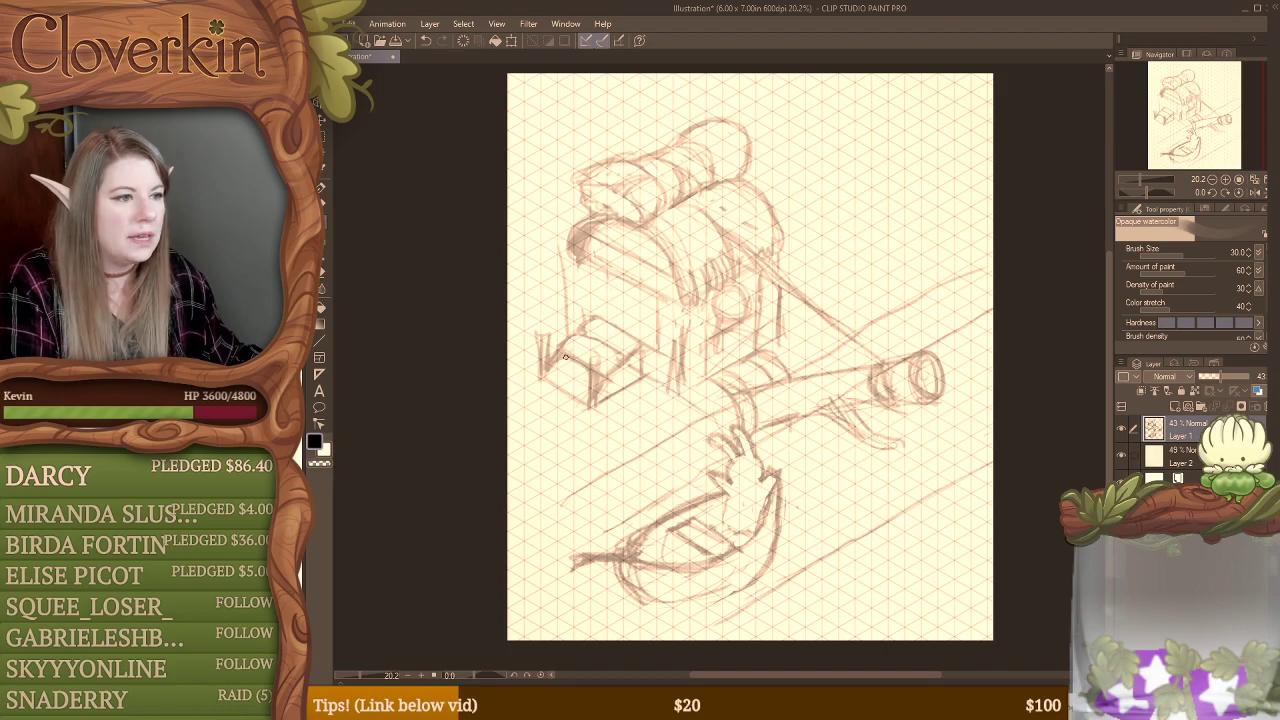
{"action": "mouse_move", "coordinate": [584, 364]}
{"action": "left_mouse_down"}
{"action": "mouse_move", "coordinate": [578, 396]}
{"action": "mouse_move", "coordinate": [595, 403]}
{"action": "mouse_move", "coordinate": [625, 361]}
{"action": "mouse_move", "coordinate": [597, 389]}
{"action": "left_mouse_up"}
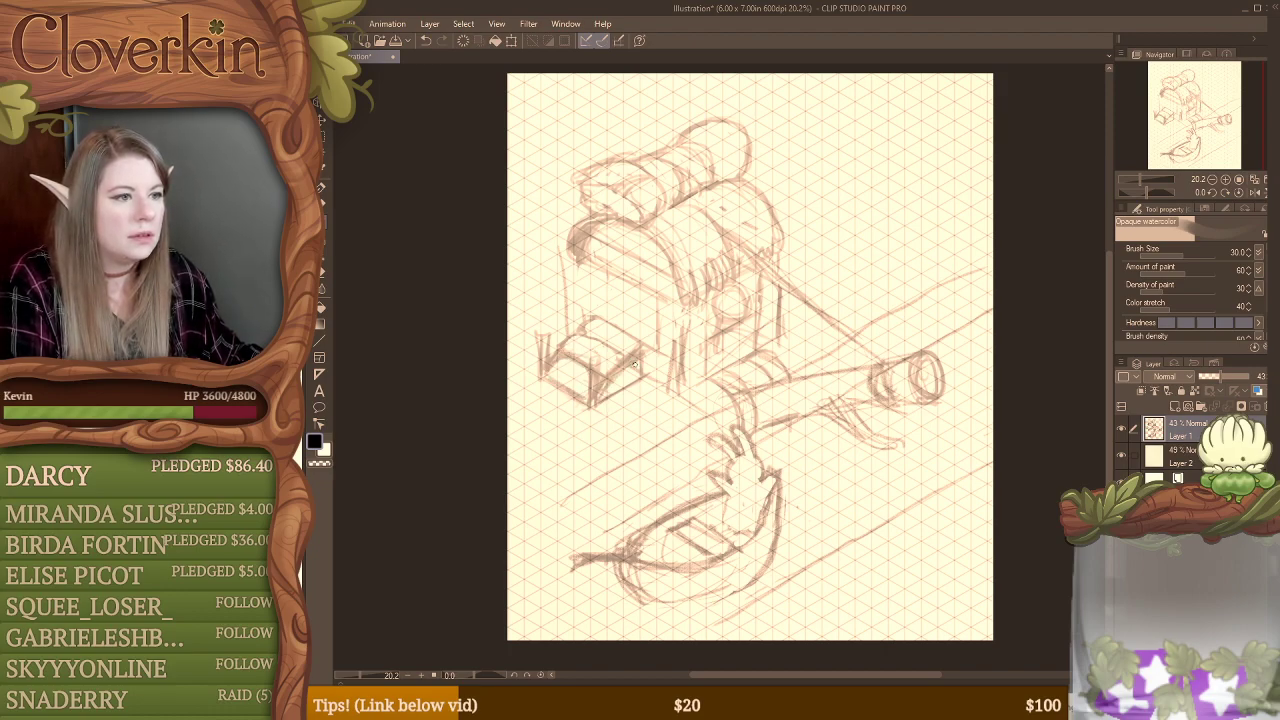
{"action": "key", "text": "e"}
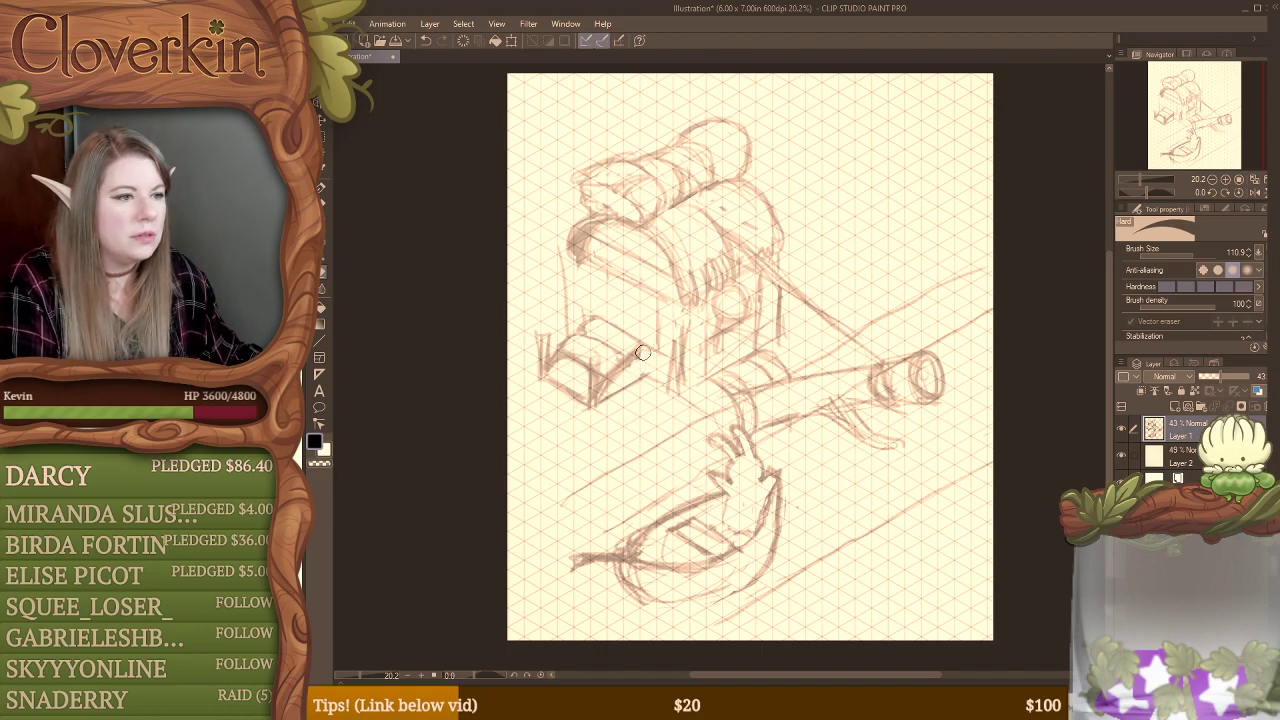
{"action": "key", "text": "b"}
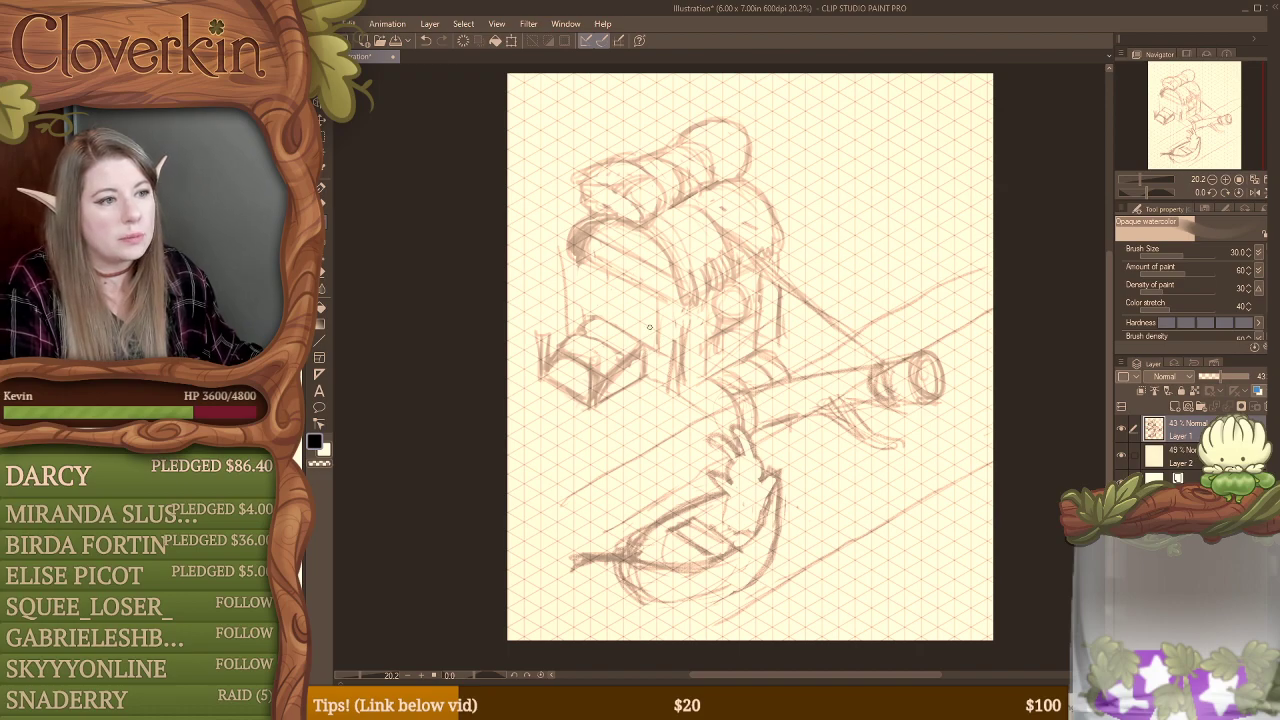
Step: Clean up the building's front corner lines and sketch leafy bushes between the box and the log's near end
{"action": "key", "text": "e"}
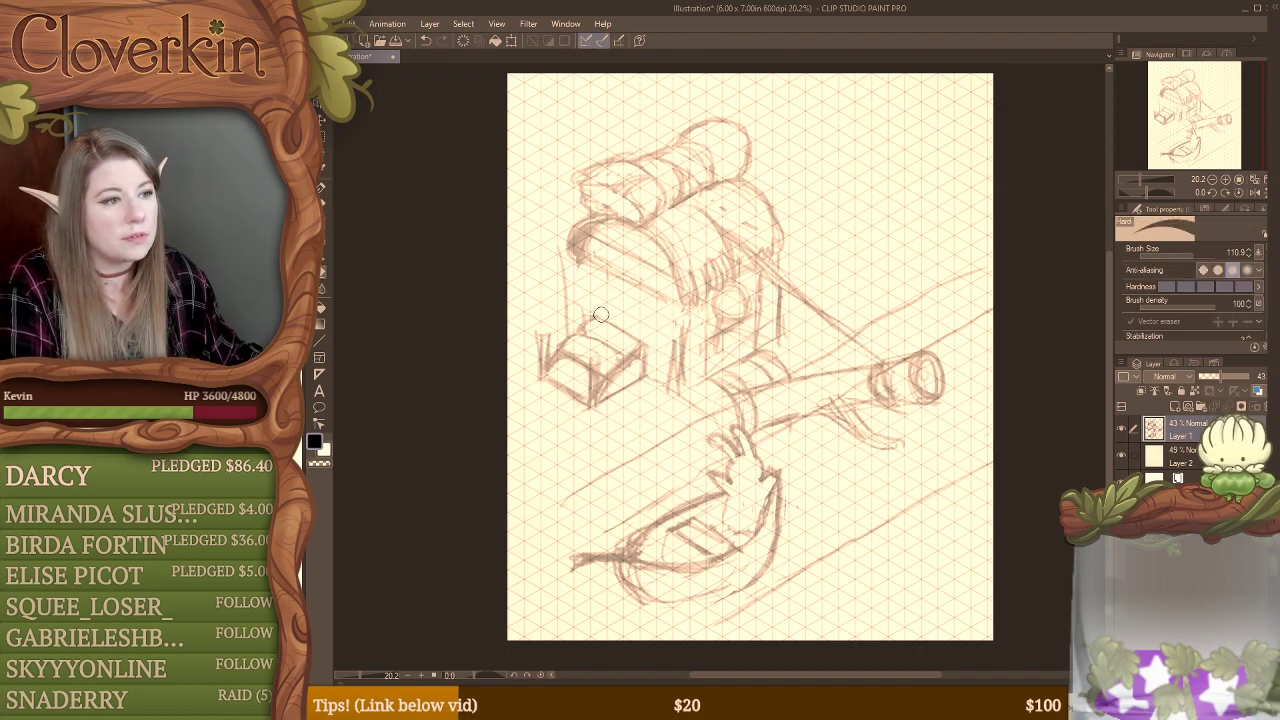
{"action": "mouse_move", "coordinate": [669, 345]}
{"action": "left_mouse_down"}
{"action": "mouse_move", "coordinate": [674, 320]}
{"action": "mouse_move", "coordinate": [682, 352]}
{"action": "mouse_move", "coordinate": [687, 314]}
{"action": "left_mouse_up"}
{"action": "key", "text": "b"}
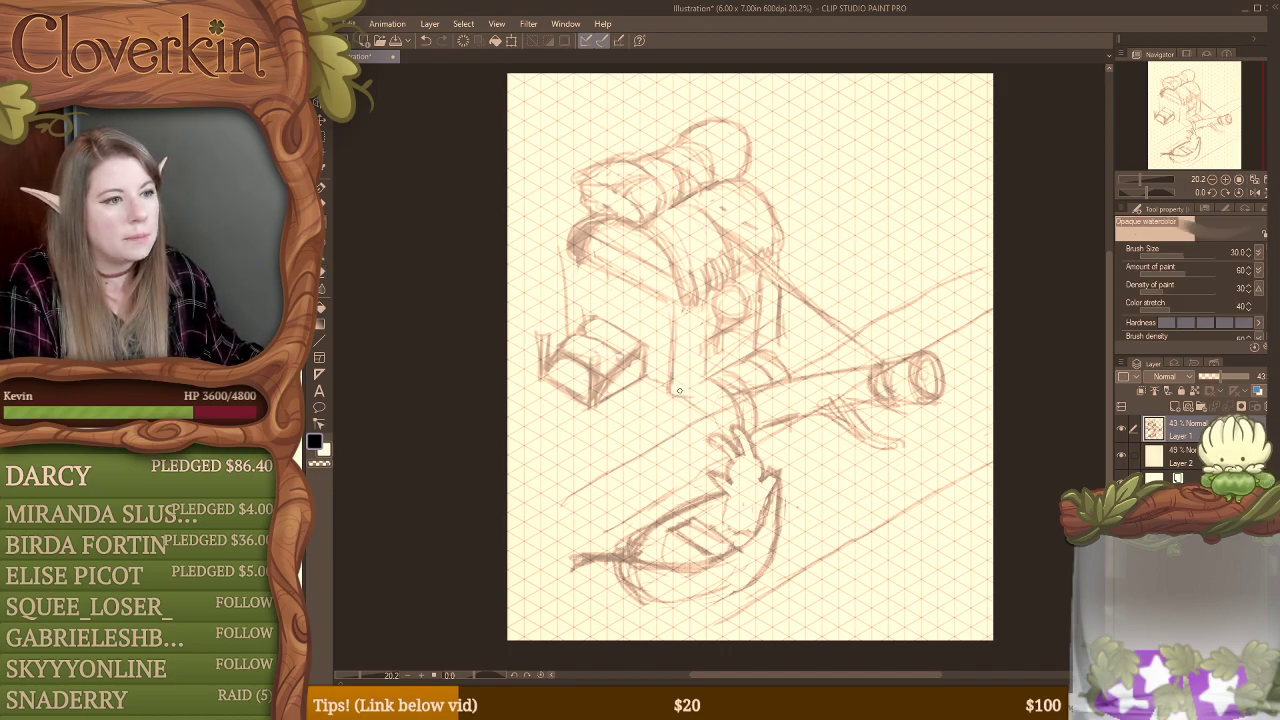
{"action": "mouse_move", "coordinate": [670, 396]}
{"action": "left_mouse_down"}
{"action": "mouse_move", "coordinate": [632, 376]}
{"action": "mouse_move", "coordinate": [644, 343]}
{"action": "mouse_move", "coordinate": [669, 365]}
{"action": "mouse_move", "coordinate": [667, 401]}
{"action": "mouse_move", "coordinate": [622, 360]}
{"action": "mouse_move", "coordinate": [605, 398]}
{"action": "mouse_move", "coordinate": [673, 404]}
{"action": "mouse_move", "coordinate": [674, 389]}
{"action": "mouse_move", "coordinate": [631, 390]}
{"action": "mouse_move", "coordinate": [646, 354]}
{"action": "mouse_move", "coordinate": [672, 395]}
{"action": "mouse_move", "coordinate": [675, 381]}
{"action": "mouse_move", "coordinate": [651, 401]}
{"action": "mouse_move", "coordinate": [646, 379]}
{"action": "mouse_move", "coordinate": [613, 393]}
{"action": "mouse_move", "coordinate": [614, 367]}
{"action": "mouse_move", "coordinate": [633, 374]}
{"action": "mouse_move", "coordinate": [635, 352]}
{"action": "mouse_move", "coordinate": [620, 371]}
{"action": "mouse_move", "coordinate": [608, 338]}
{"action": "mouse_move", "coordinate": [644, 354]}
{"action": "left_mouse_up"}
{"action": "key", "text": "e"}
{"action": "key", "text": "b"}
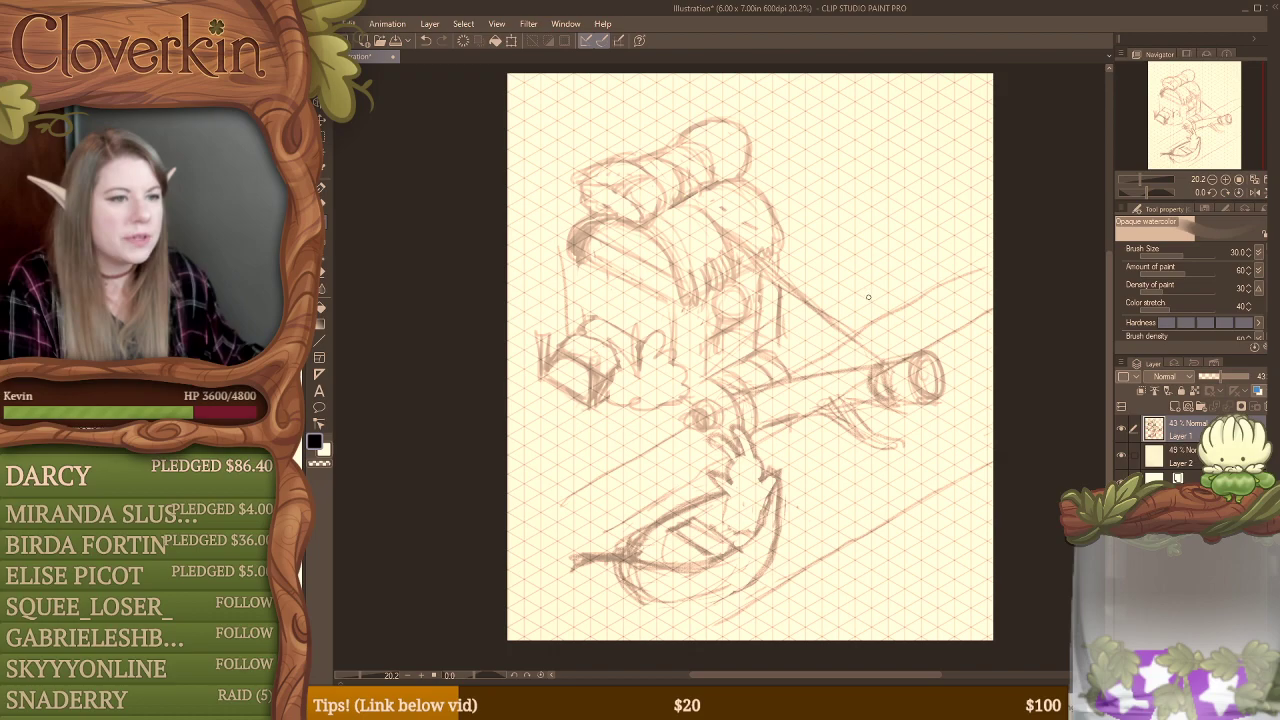
Step: Erase the extra lines at the log's branch and sketch a short stub on the log's upper edge
{"action": "key", "text": "e"}
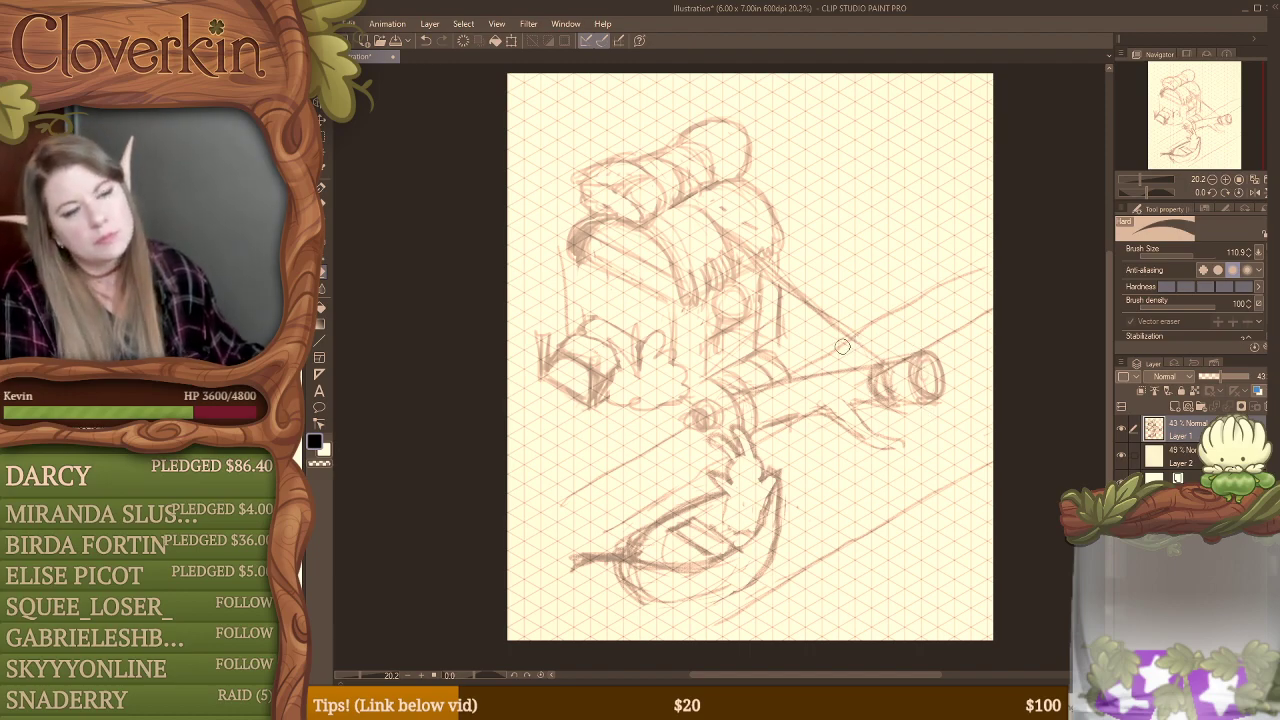
{"action": "key", "text": "b"}
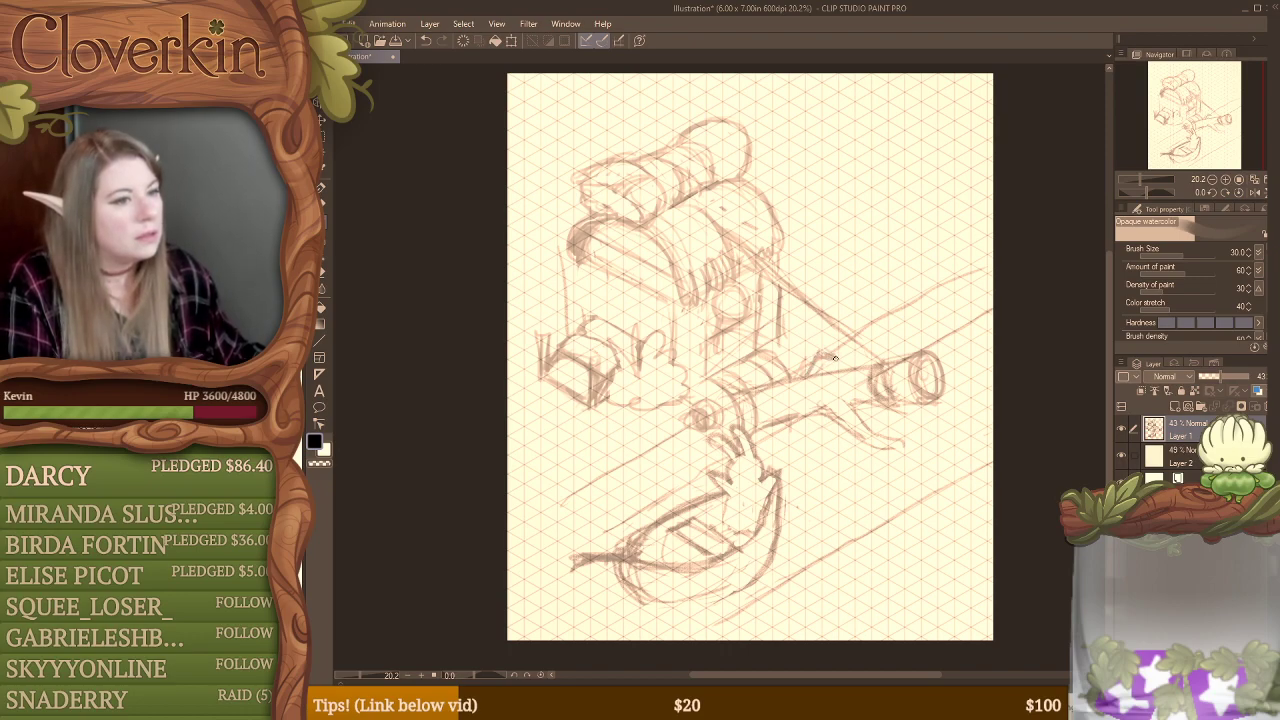
Step: Erase the figure from the boat, then the round shape, posts and surplus arch lines from the building
{"action": "key", "text": "e"}
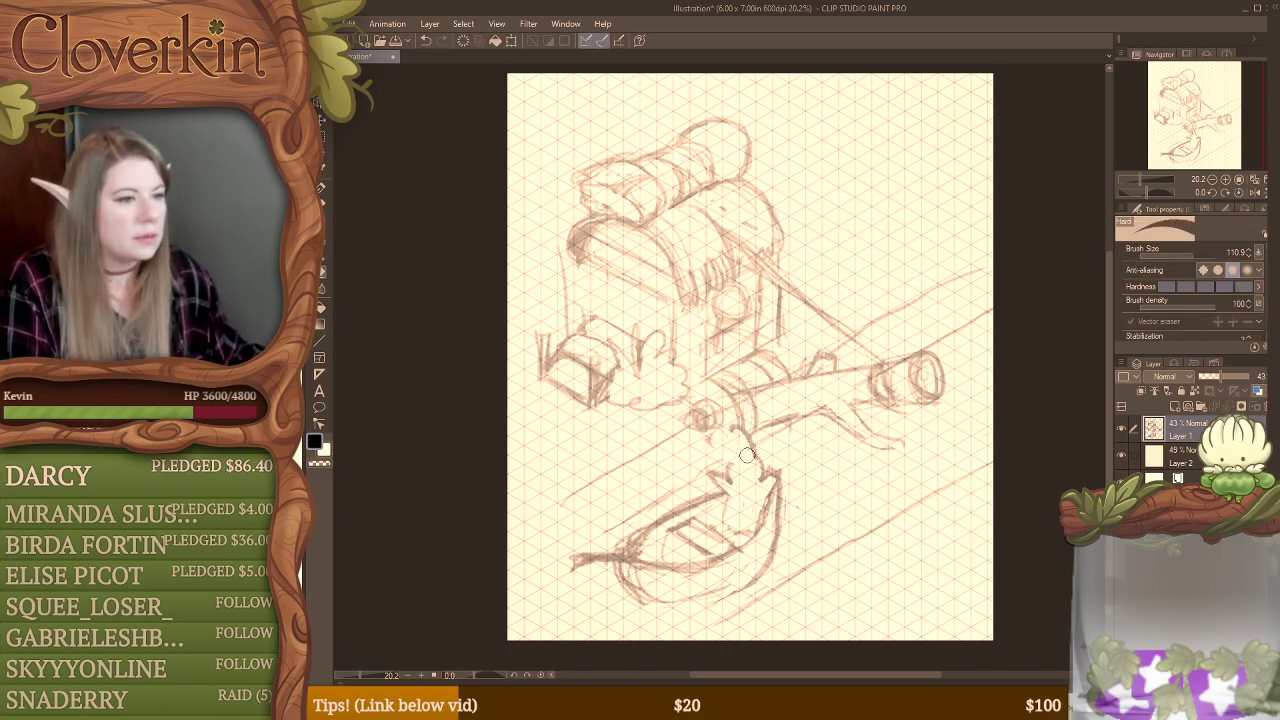
{"action": "mouse_move", "coordinate": [747, 455]}
{"action": "left_mouse_down"}
{"action": "mouse_move", "coordinate": [741, 435]}
{"action": "mouse_move", "coordinate": [757, 450]}
{"action": "mouse_move", "coordinate": [757, 483]}
{"action": "mouse_move", "coordinate": [767, 478]}
{"action": "mouse_move", "coordinate": [748, 528]}
{"action": "mouse_move", "coordinate": [732, 530]}
{"action": "mouse_move", "coordinate": [716, 473]}
{"action": "left_mouse_up"}
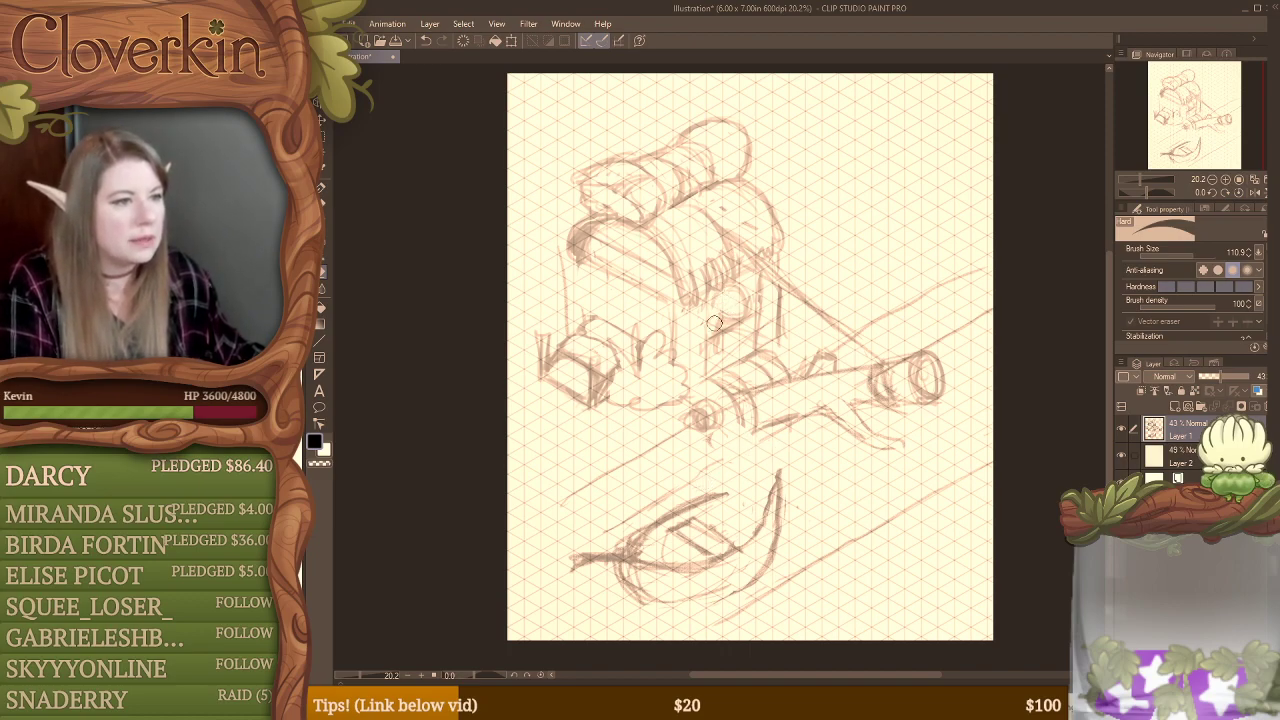
{"action": "mouse_move", "coordinate": [714, 323]}
{"action": "left_mouse_down"}
{"action": "mouse_move", "coordinate": [779, 338]}
{"action": "mouse_move", "coordinate": [757, 329]}
{"action": "mouse_move", "coordinate": [725, 348]}
{"action": "mouse_move", "coordinate": [753, 339]}
{"action": "mouse_move", "coordinate": [691, 321]}
{"action": "left_mouse_up"}
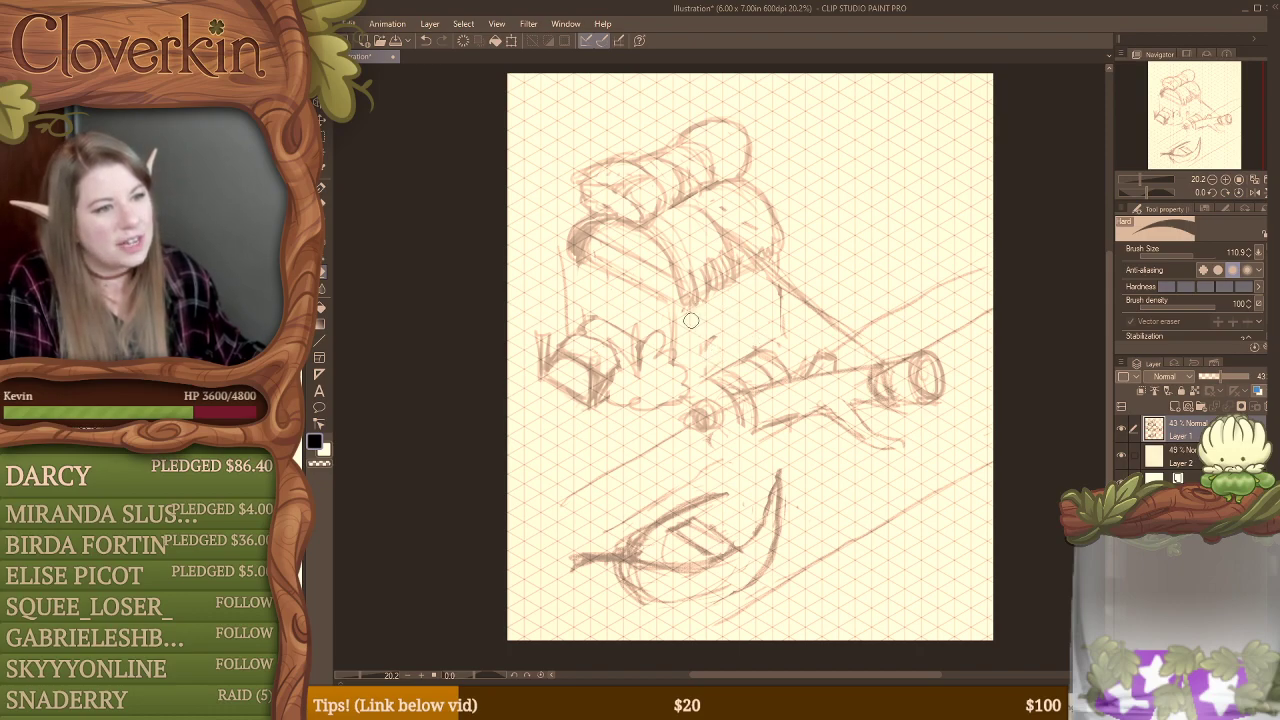
{"action": "left_click_drag", "start_coordinate": [658, 226], "coordinate": [686, 295]}
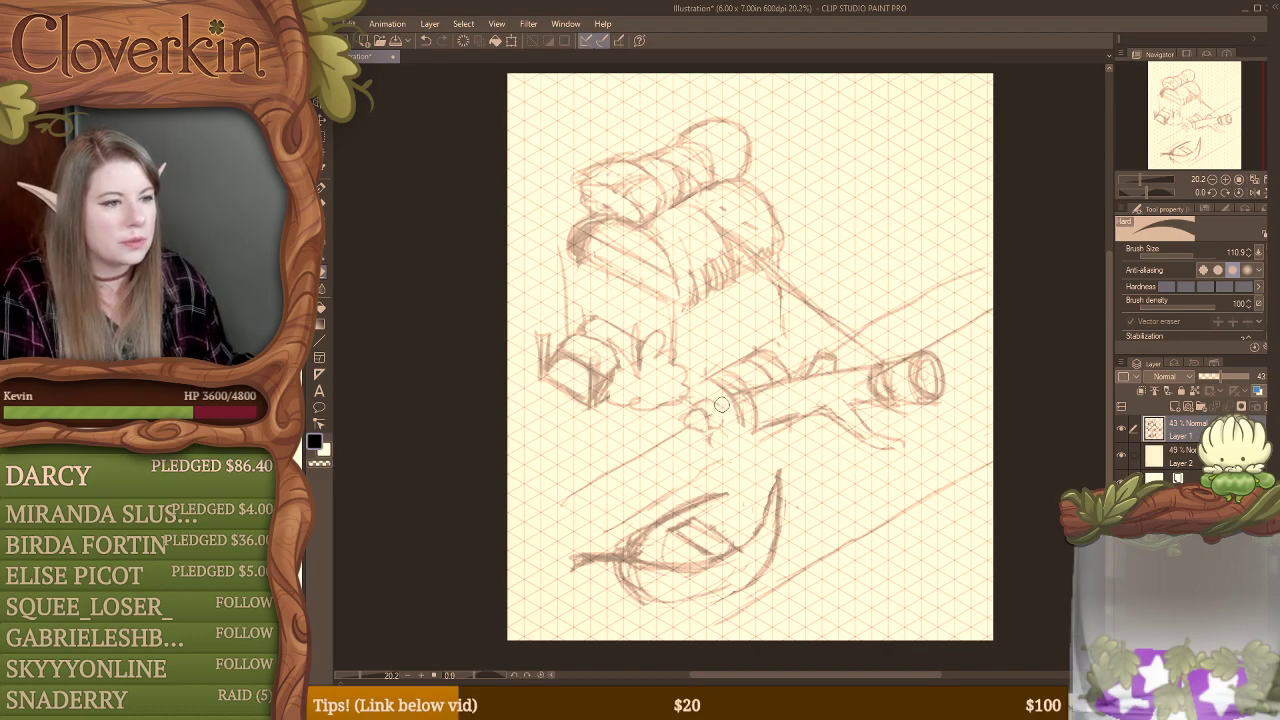
Step: Sketch a low ledge along the base of the building's side wall, with scribbled plants at its far end
{"action": "key", "text": "b"}
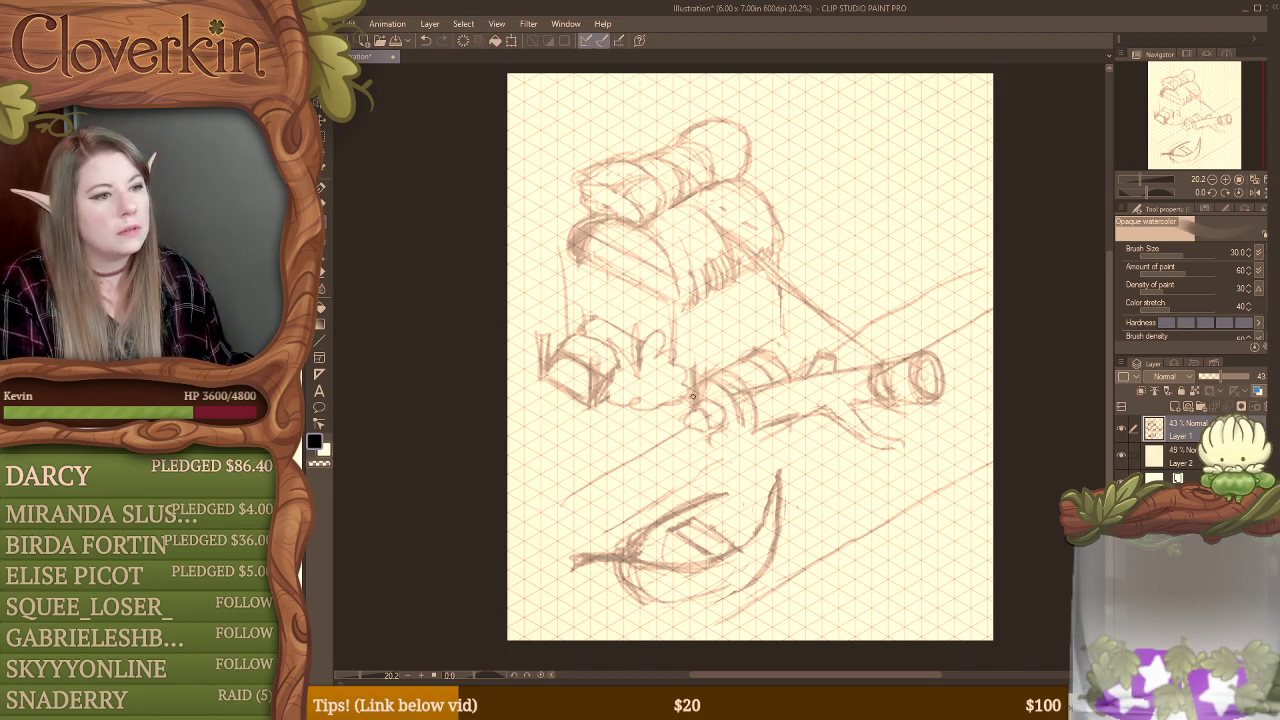
{"action": "mouse_move", "coordinate": [697, 363]}
{"action": "left_mouse_down"}
{"action": "mouse_move", "coordinate": [758, 325]}
{"action": "mouse_move", "coordinate": [765, 339]}
{"action": "left_mouse_up"}
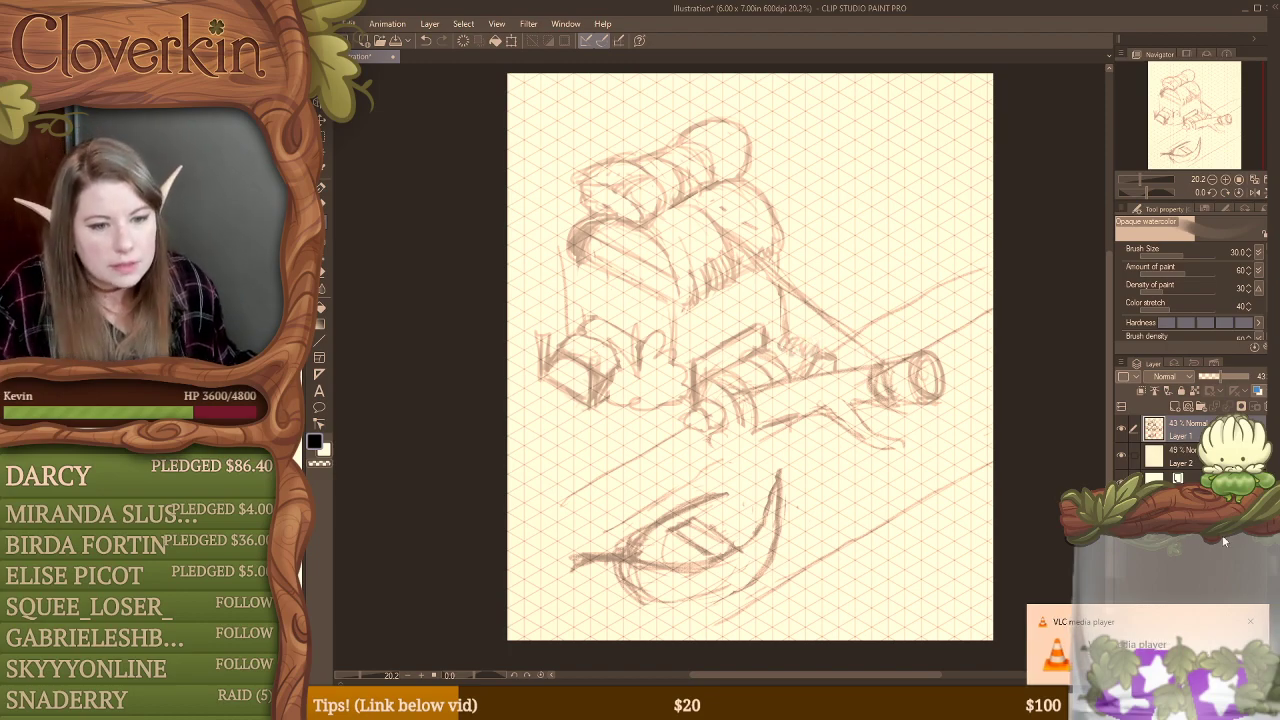
Step: Dismiss the VLC media player notification
{"action": "left_click", "coordinate": [1235, 621]}
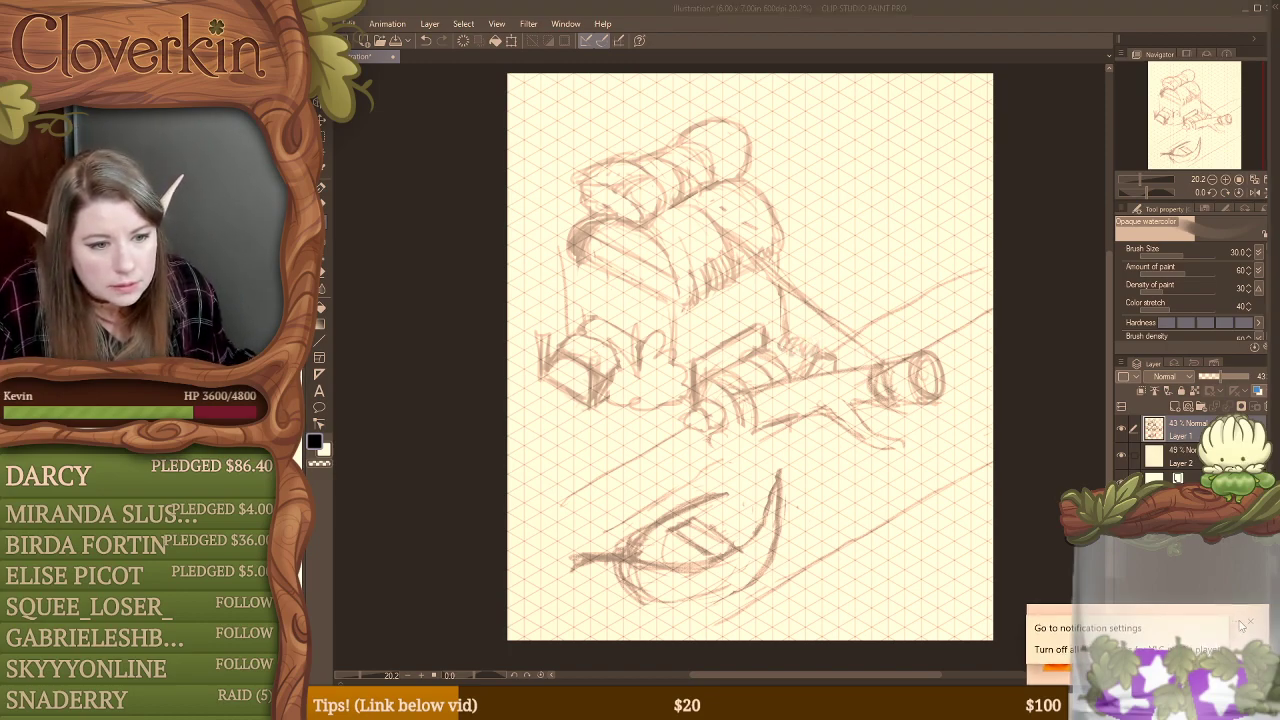
{"action": "left_click", "coordinate": [1235, 624]}
{"action": "left_click", "coordinate": [1192, 647]}
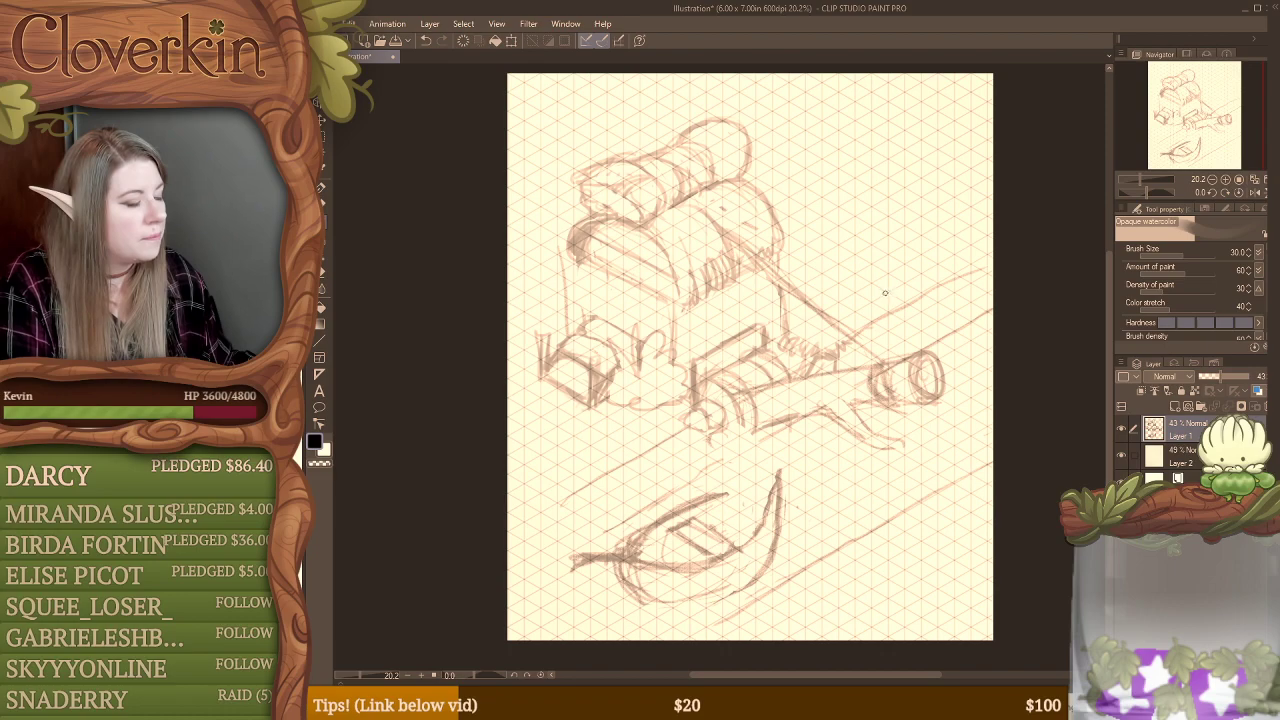
Step: Erase the boat's seat, fill the hull with overlapping rounded forms rising at its far end, and clear lines where they overlap
{"action": "key", "text": "e"}
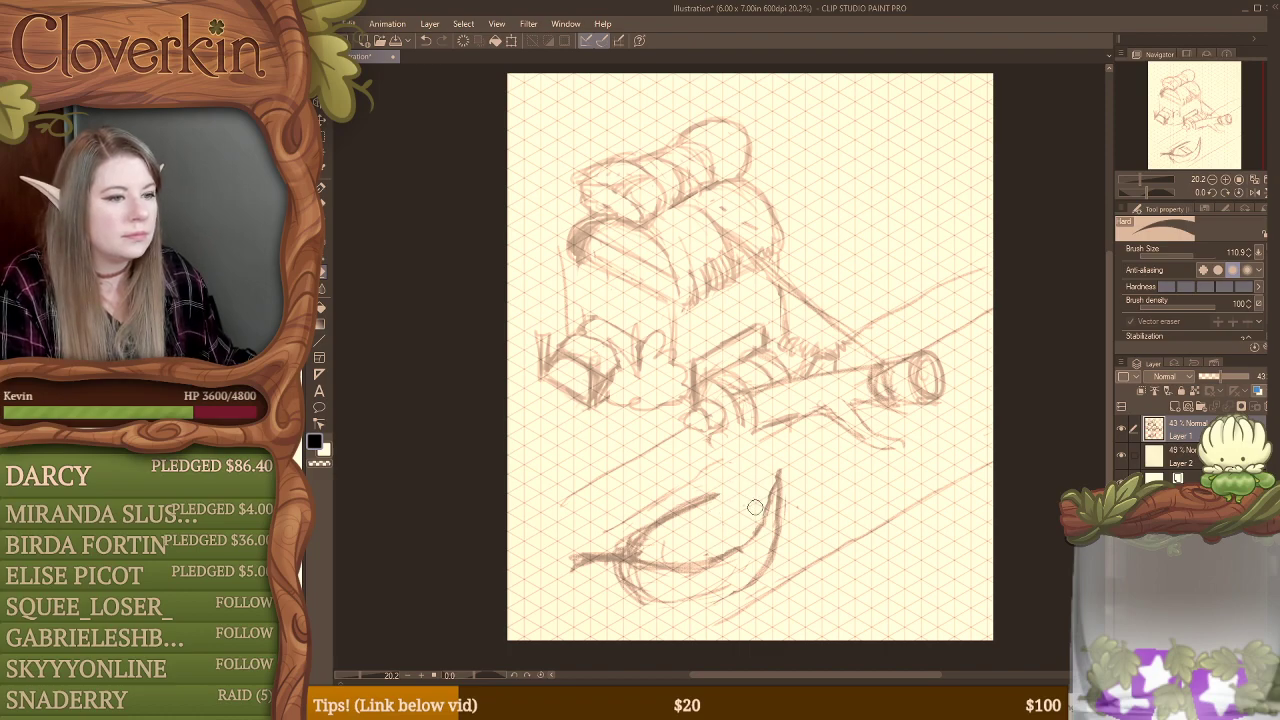
{"action": "key", "text": "b"}
{"action": "mouse_move", "coordinate": [718, 495]}
{"action": "left_mouse_down"}
{"action": "mouse_move", "coordinate": [755, 496]}
{"action": "mouse_move", "coordinate": [722, 477]}
{"action": "mouse_move", "coordinate": [764, 508]}
{"action": "mouse_move", "coordinate": [732, 471]}
{"action": "mouse_move", "coordinate": [730, 541]}
{"action": "mouse_move", "coordinate": [711, 510]}
{"action": "mouse_move", "coordinate": [743, 501]}
{"action": "mouse_move", "coordinate": [736, 545]}
{"action": "mouse_move", "coordinate": [720, 519]}
{"action": "left_mouse_up"}
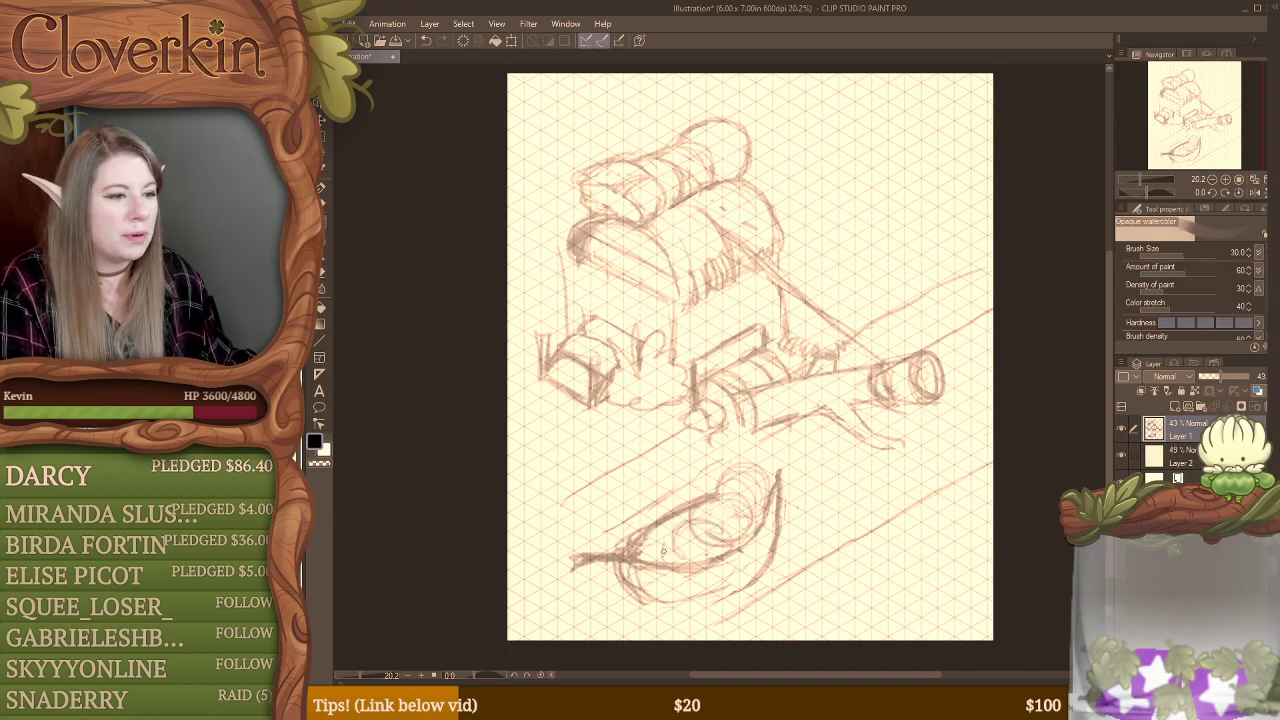
{"action": "mouse_move", "coordinate": [677, 537]}
{"action": "left_mouse_down"}
{"action": "mouse_move", "coordinate": [652, 558]}
{"action": "mouse_move", "coordinate": [690, 545]}
{"action": "mouse_move", "coordinate": [648, 562]}
{"action": "left_mouse_up"}
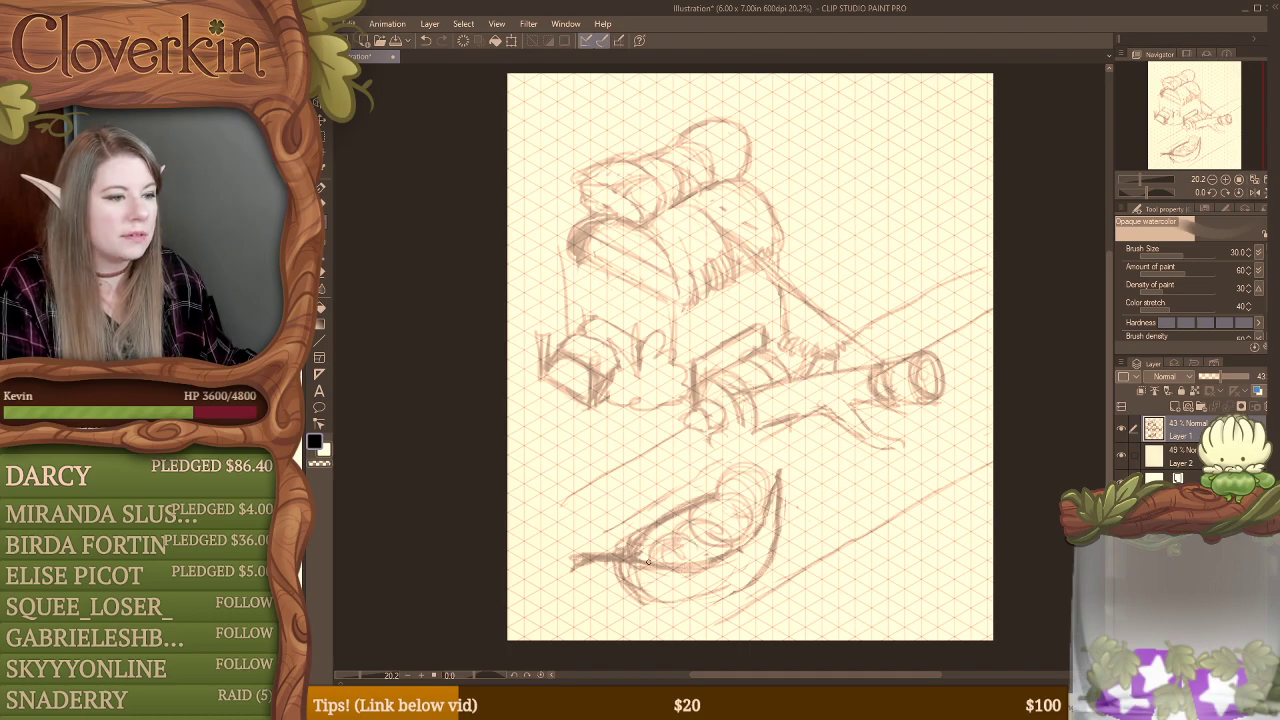
{"action": "key", "text": "e"}
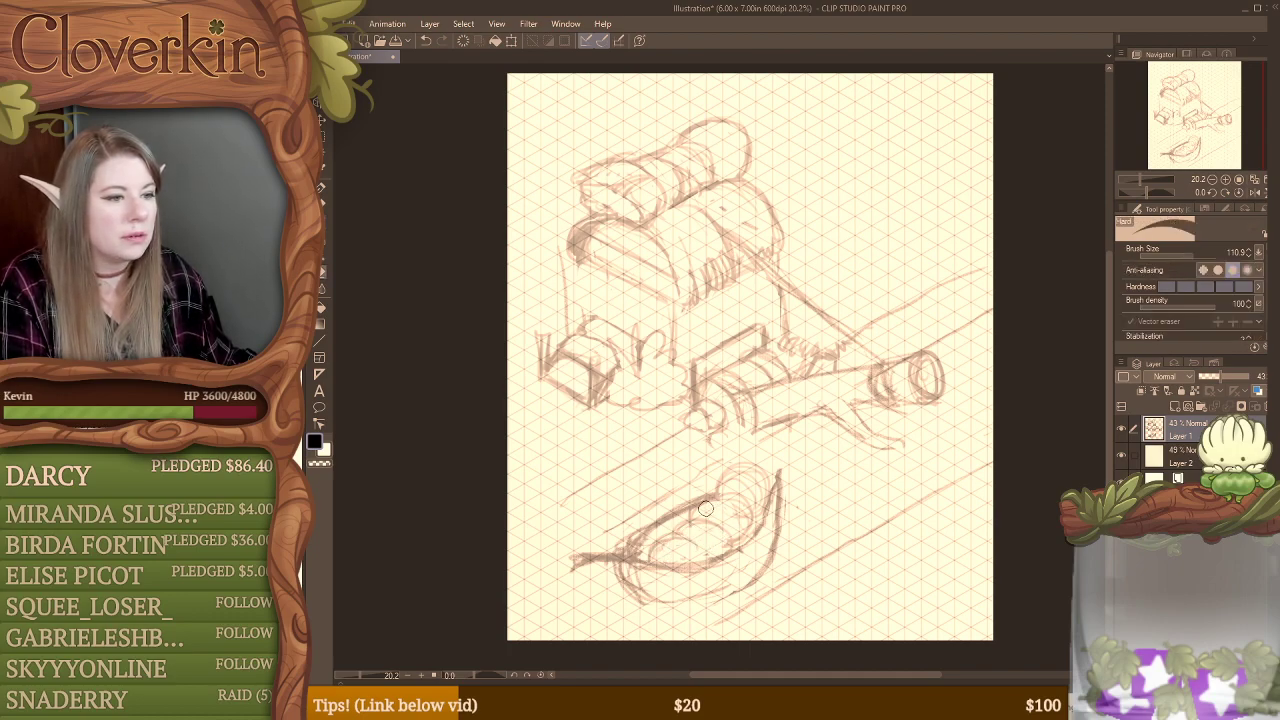
{"action": "key", "text": "b"}
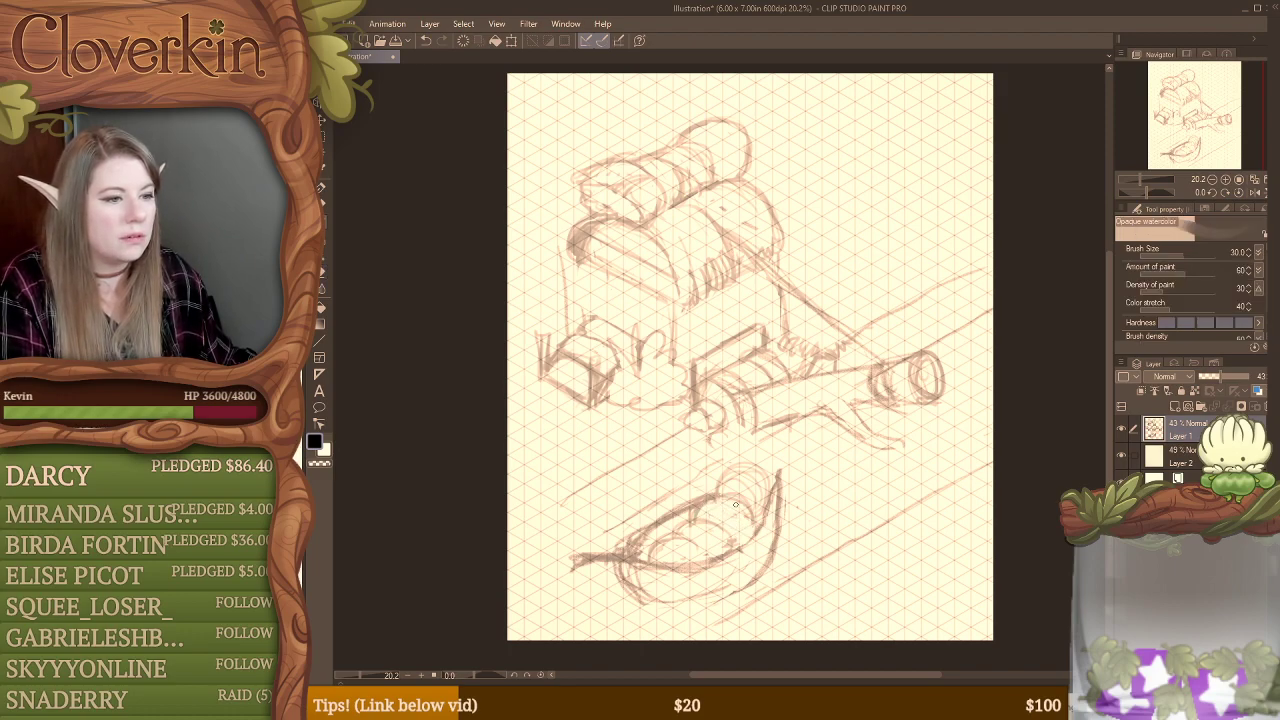
Step: Undo the last strokes in the boat, redraw its overlapping rounded forms and erase the lines where they overlap
{"action": "key", "text": "ctrl+z"}
{"action": "key", "text": "ctrl+z"}
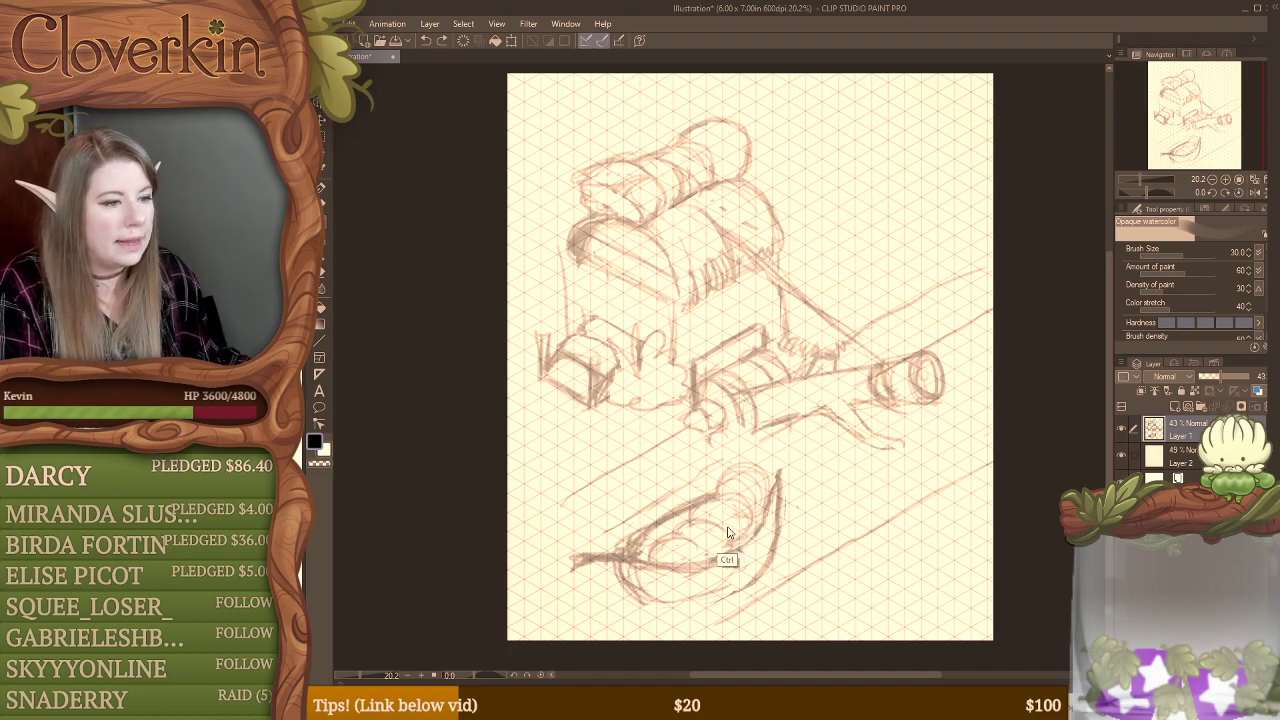
{"action": "key", "text": "ctrl+z"}
{"action": "key", "text": "ctrl+z"}
{"action": "key", "text": "ctrl+z"}
{"action": "key", "text": "ctrl+z"}
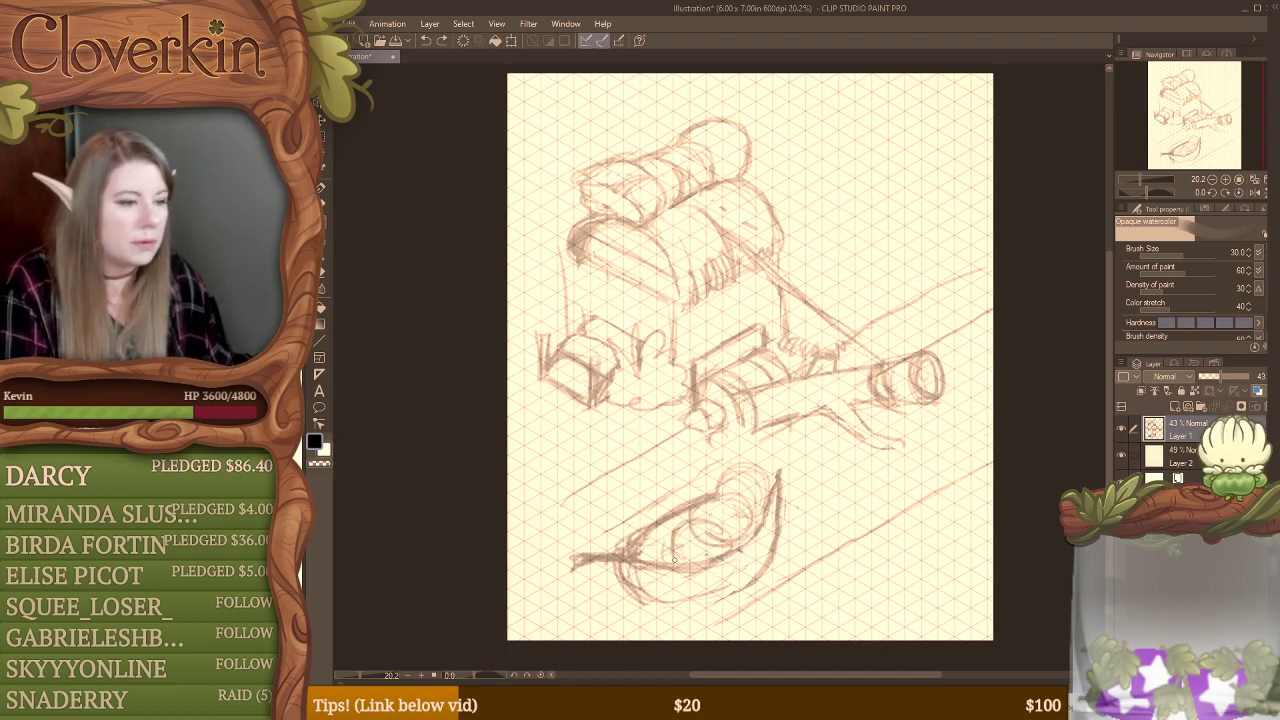
{"action": "key", "text": "e"}
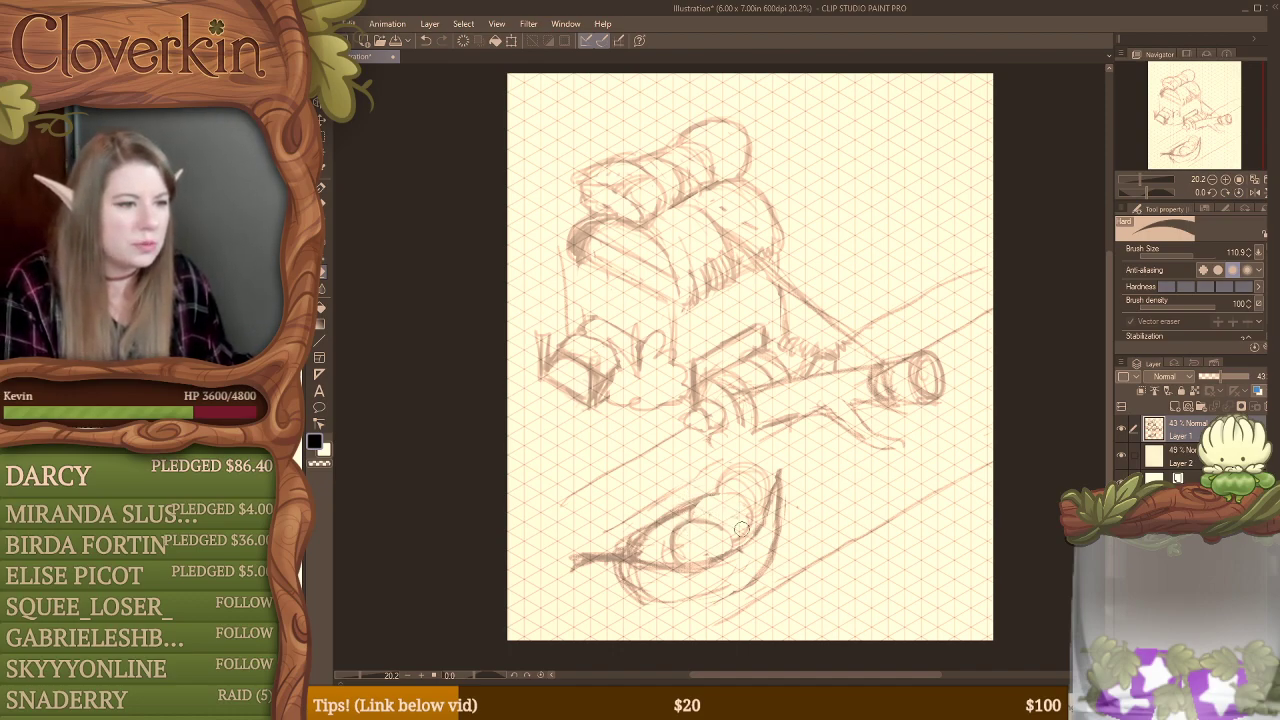
{"action": "key", "text": "b"}
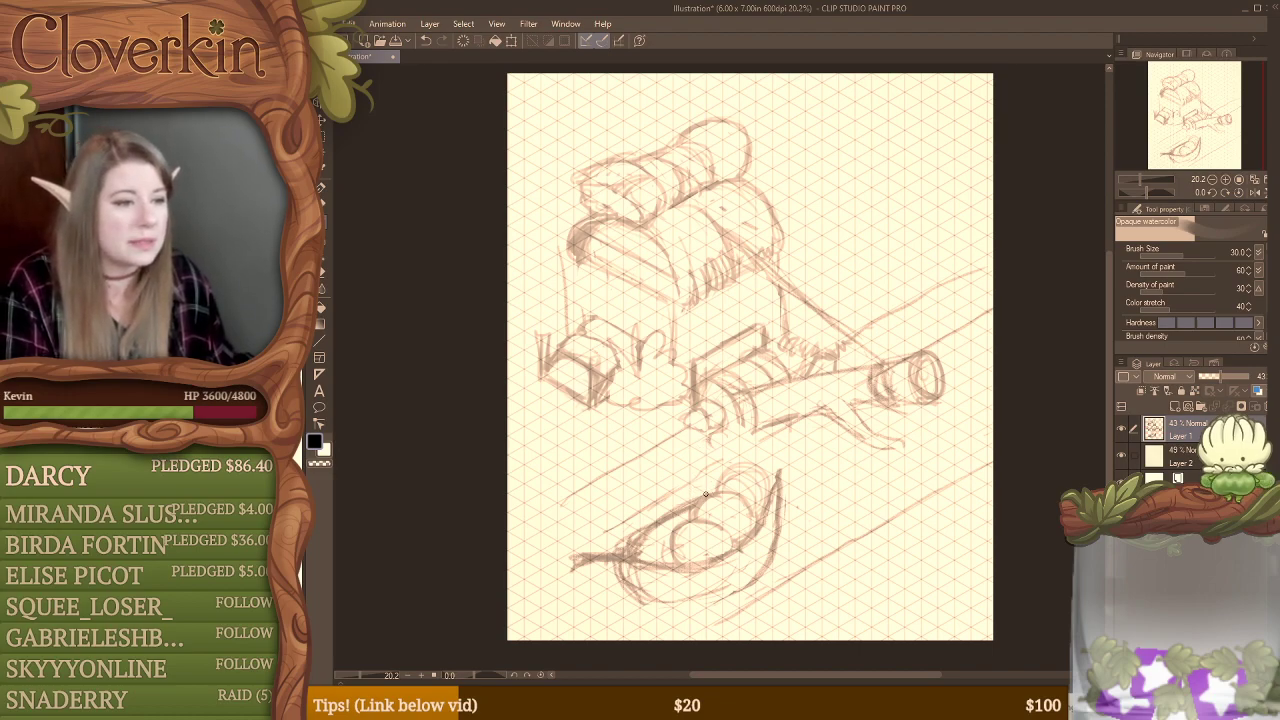
Step: Redraw the rounded form at the boat's far end as a head and top it with short feelers
{"action": "mouse_move", "coordinate": [713, 481]}
{"action": "left_mouse_down"}
{"action": "mouse_move", "coordinate": [717, 493]}
{"action": "mouse_move", "coordinate": [727, 469]}
{"action": "mouse_move", "coordinate": [750, 466]}
{"action": "left_mouse_up"}
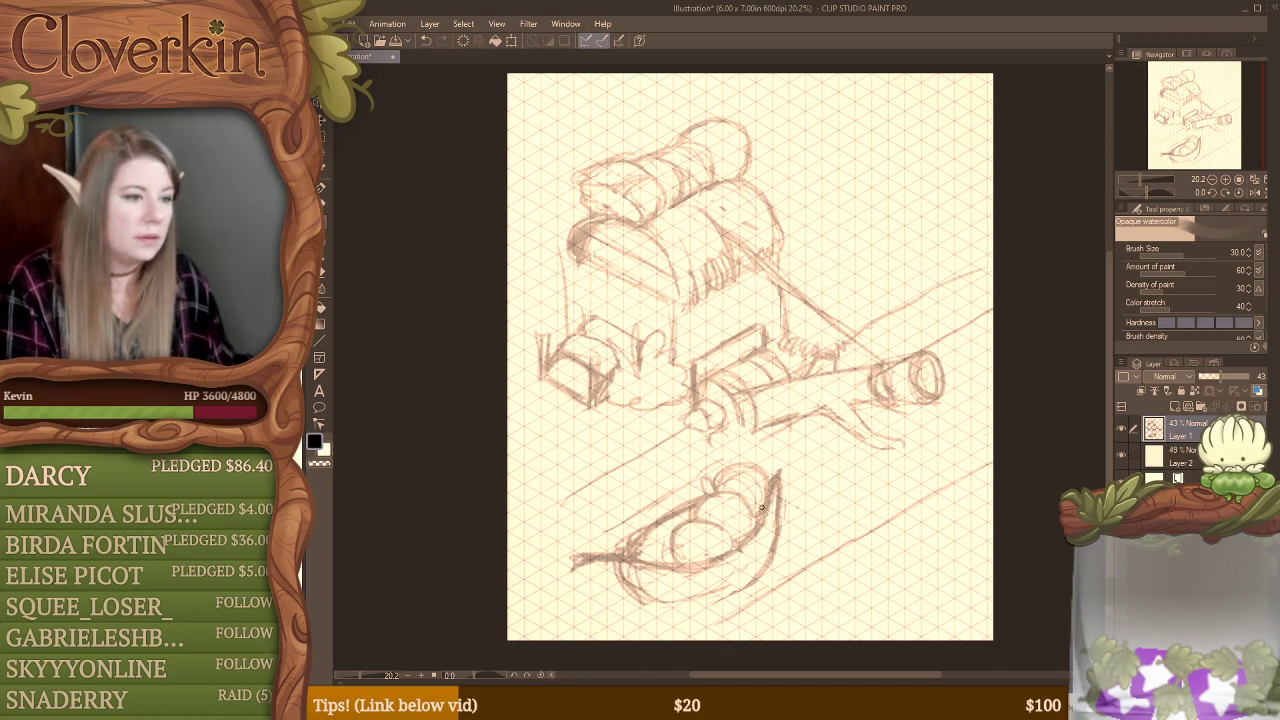
{"action": "key", "text": "e"}
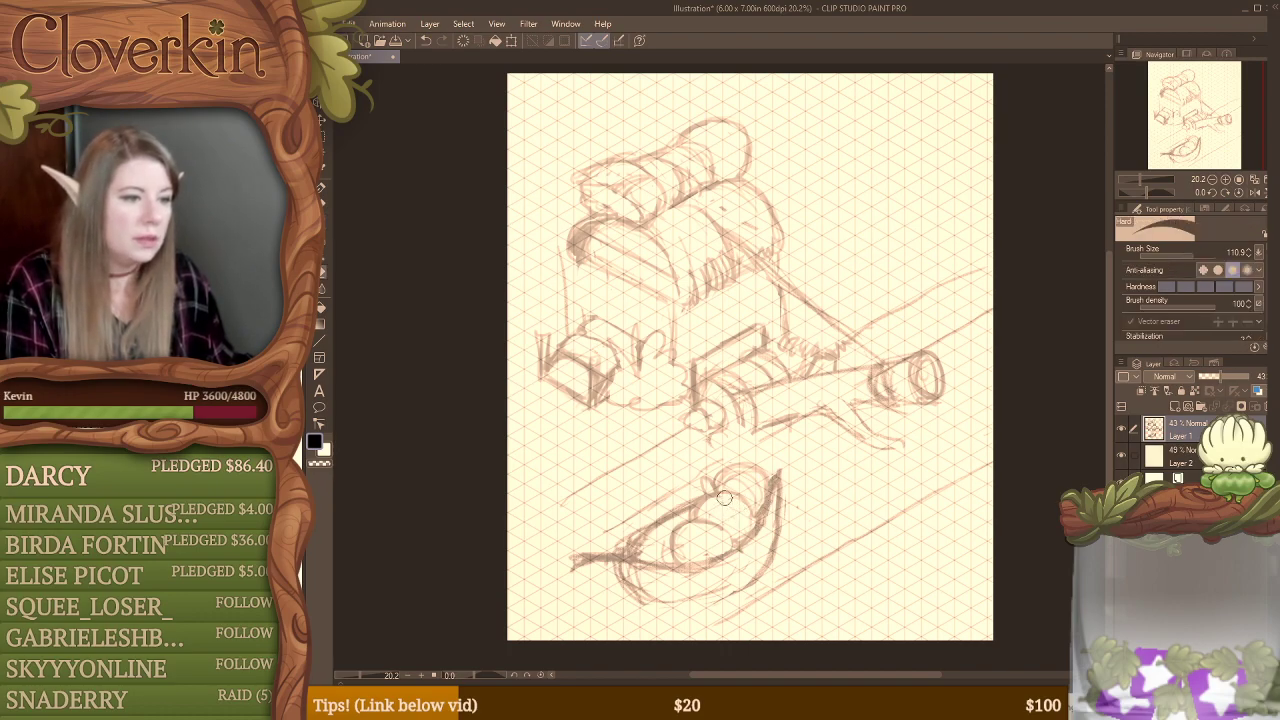
{"action": "mouse_move", "coordinate": [712, 483]}
{"action": "left_mouse_down"}
{"action": "mouse_move", "coordinate": [755, 478]}
{"action": "mouse_move", "coordinate": [753, 492]}
{"action": "mouse_move", "coordinate": [749, 481]}
{"action": "left_mouse_up"}
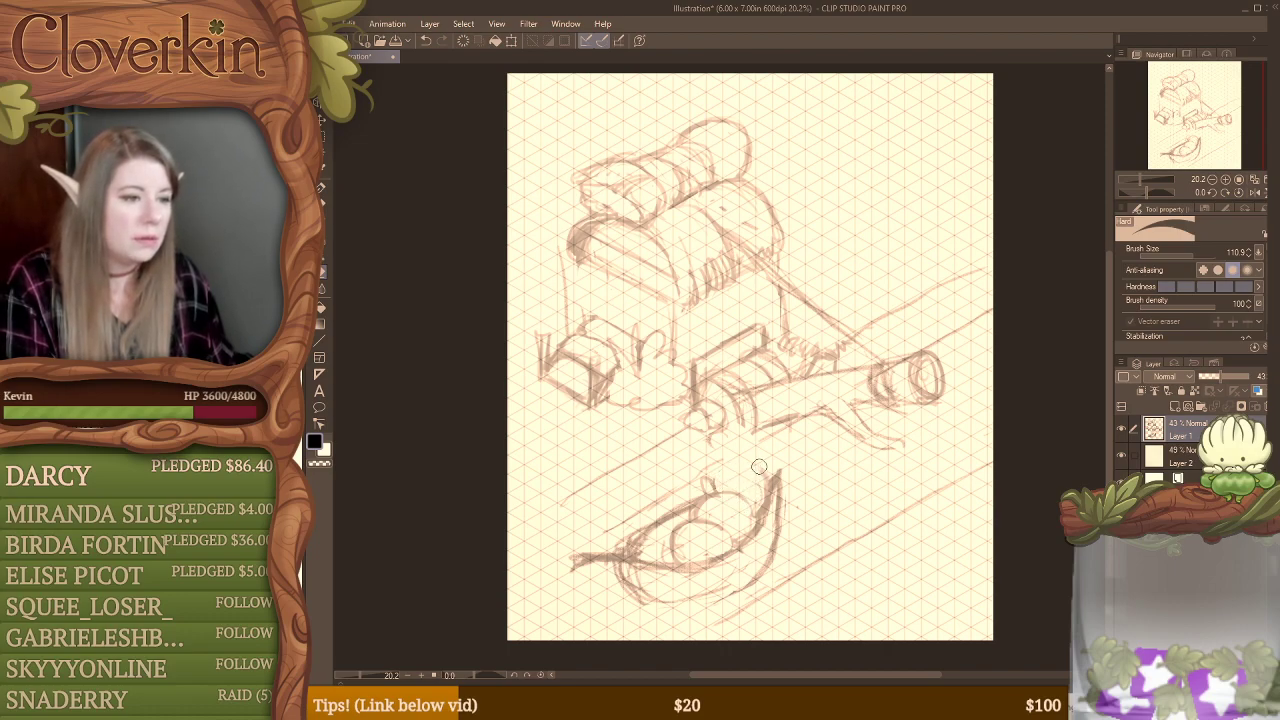
{"action": "key", "text": "b"}
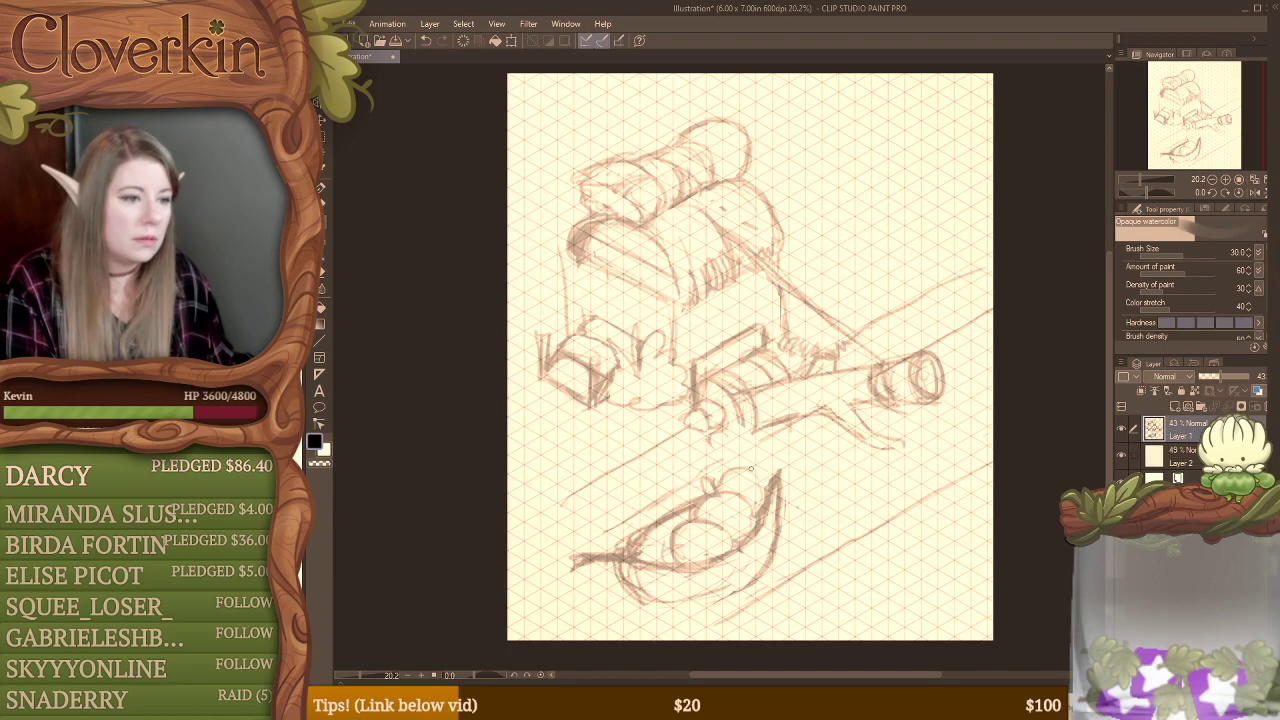
{"action": "mouse_move", "coordinate": [751, 469]}
{"action": "left_mouse_down"}
{"action": "mouse_move", "coordinate": [717, 492]}
{"action": "mouse_move", "coordinate": [761, 494]}
{"action": "left_mouse_up"}
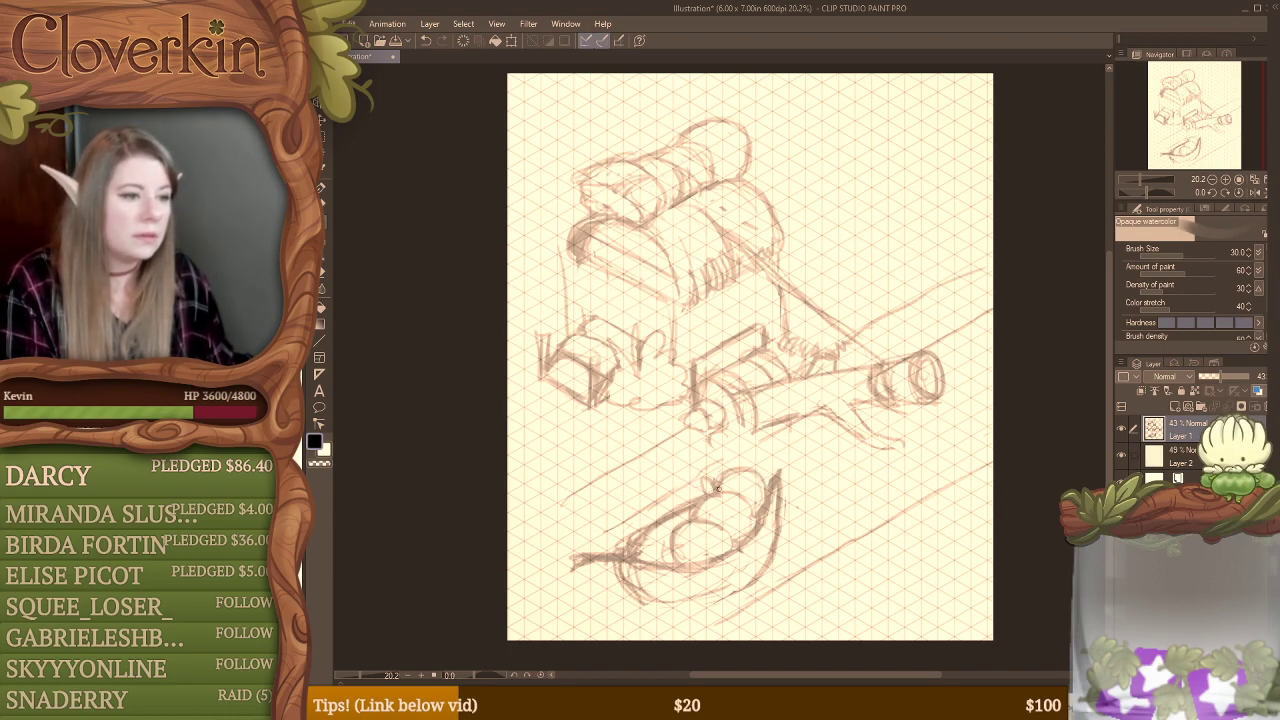
{"action": "key", "text": "e"}
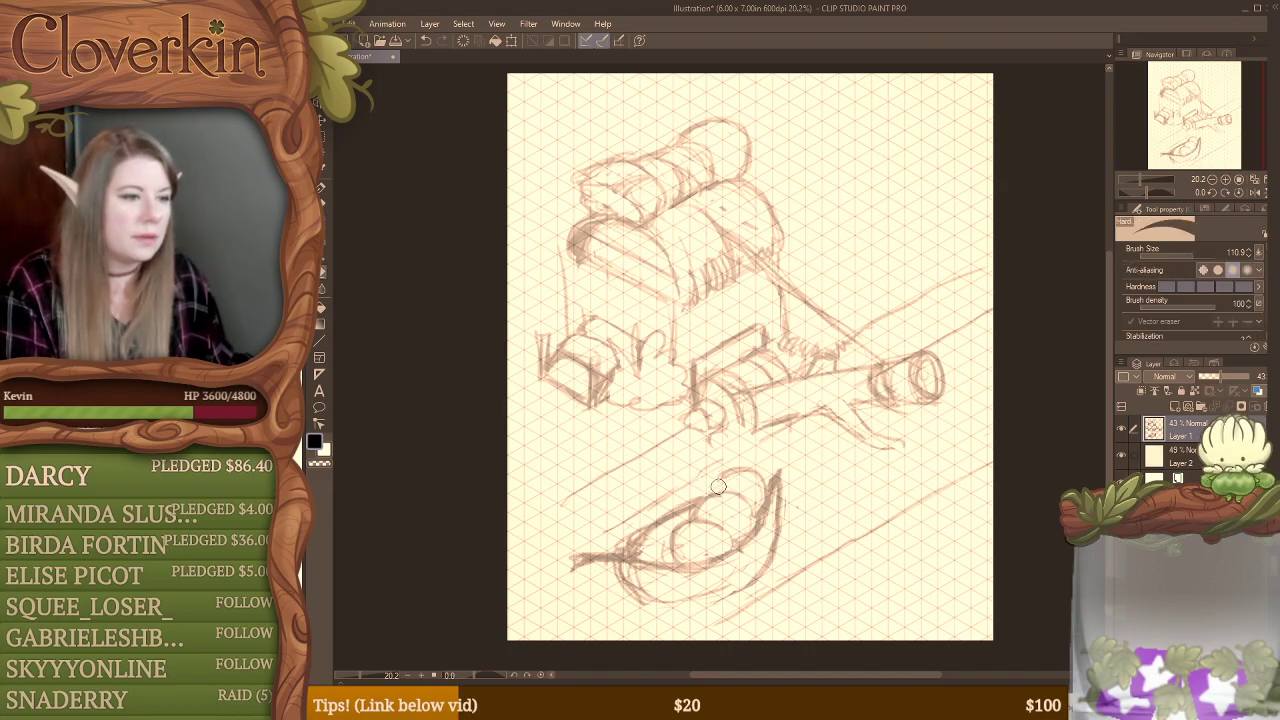
{"action": "key", "text": "b"}
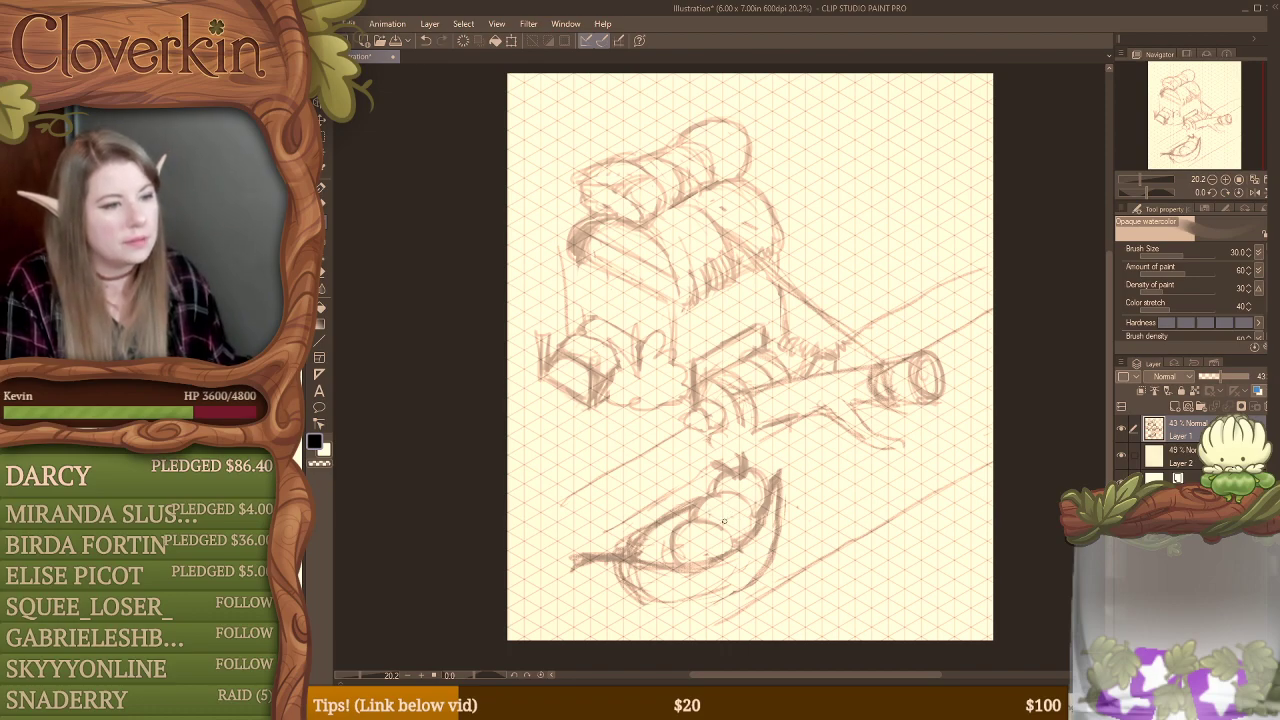
Step: Sketch ringed circles on the rounded forms in the boat and redraw the hull's near side closer in
{"action": "mouse_move", "coordinate": [729, 508]}
{"action": "left_mouse_down"}
{"action": "mouse_move", "coordinate": [742, 530]}
{"action": "mouse_move", "coordinate": [704, 552]}
{"action": "mouse_move", "coordinate": [717, 556]}
{"action": "left_mouse_up"}
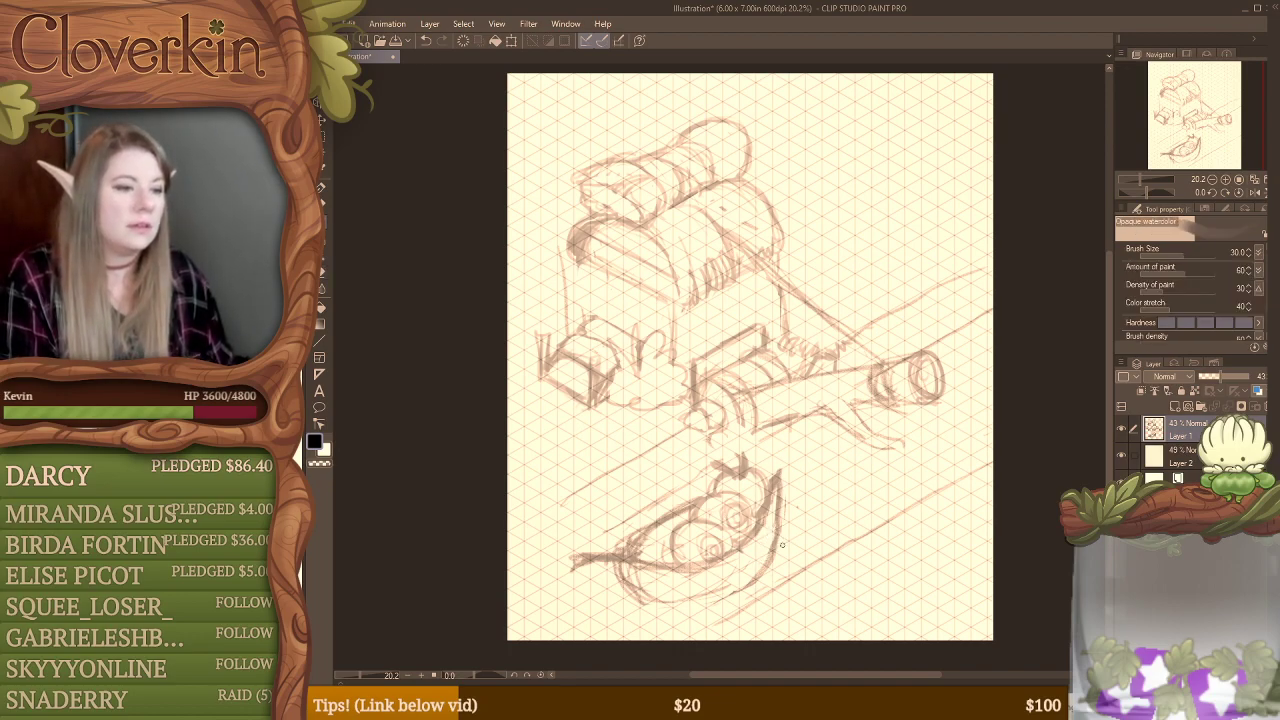
{"action": "key", "text": "e"}
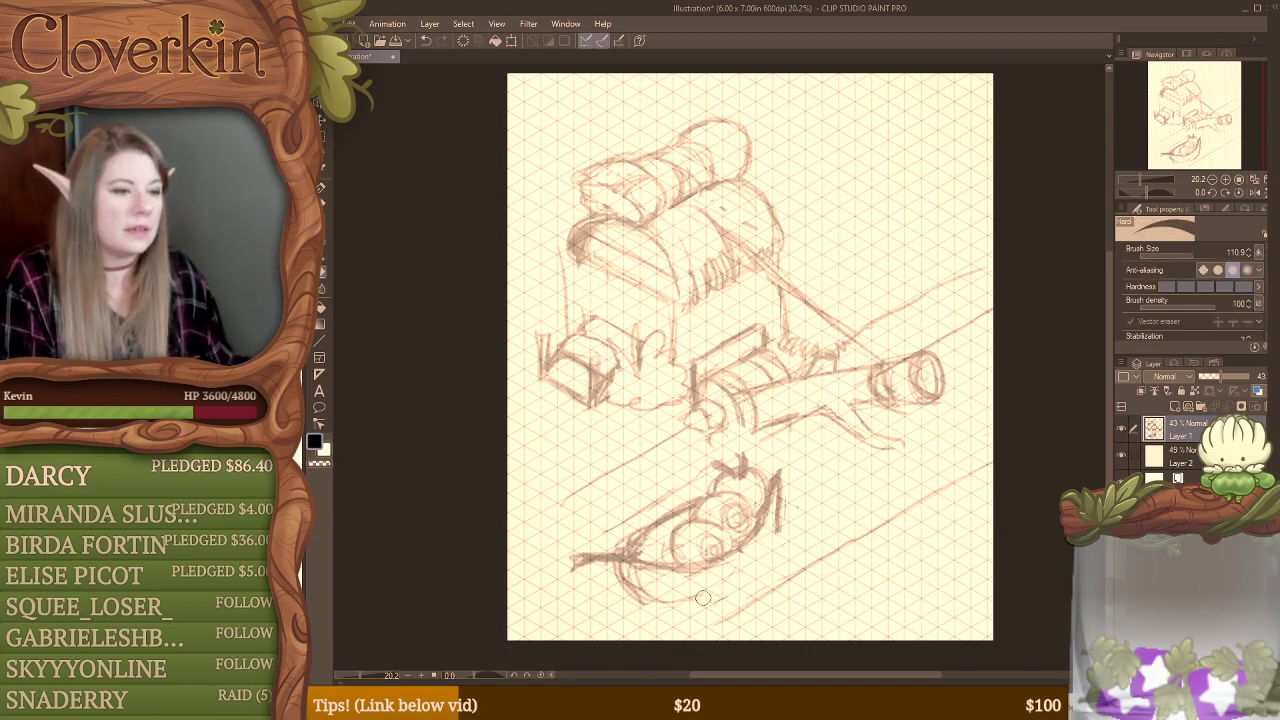
{"action": "key", "text": "b"}
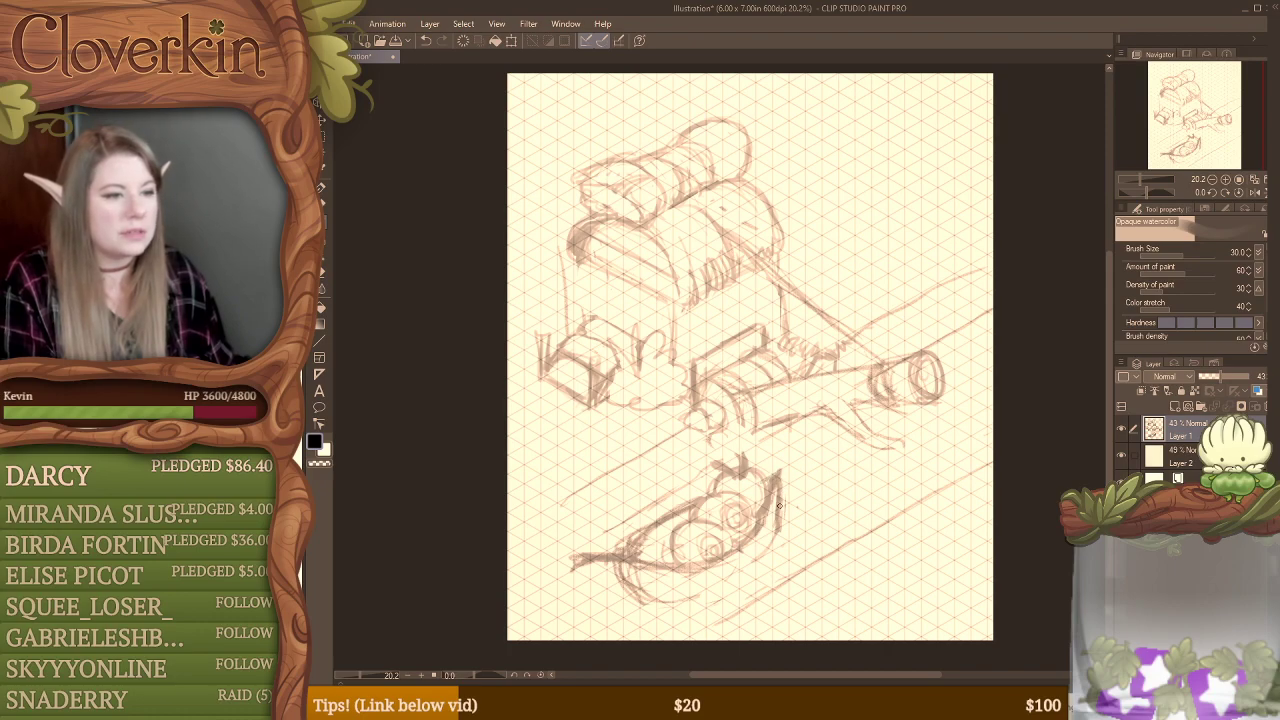
{"action": "mouse_move", "coordinate": [777, 547]}
{"action": "left_mouse_down"}
{"action": "mouse_move", "coordinate": [718, 586]}
{"action": "mouse_move", "coordinate": [750, 571]}
{"action": "mouse_move", "coordinate": [782, 526]}
{"action": "mouse_move", "coordinate": [756, 559]}
{"action": "mouse_move", "coordinate": [710, 593]}
{"action": "mouse_move", "coordinate": [778, 530]}
{"action": "mouse_move", "coordinate": [638, 635]}
{"action": "left_mouse_up"}
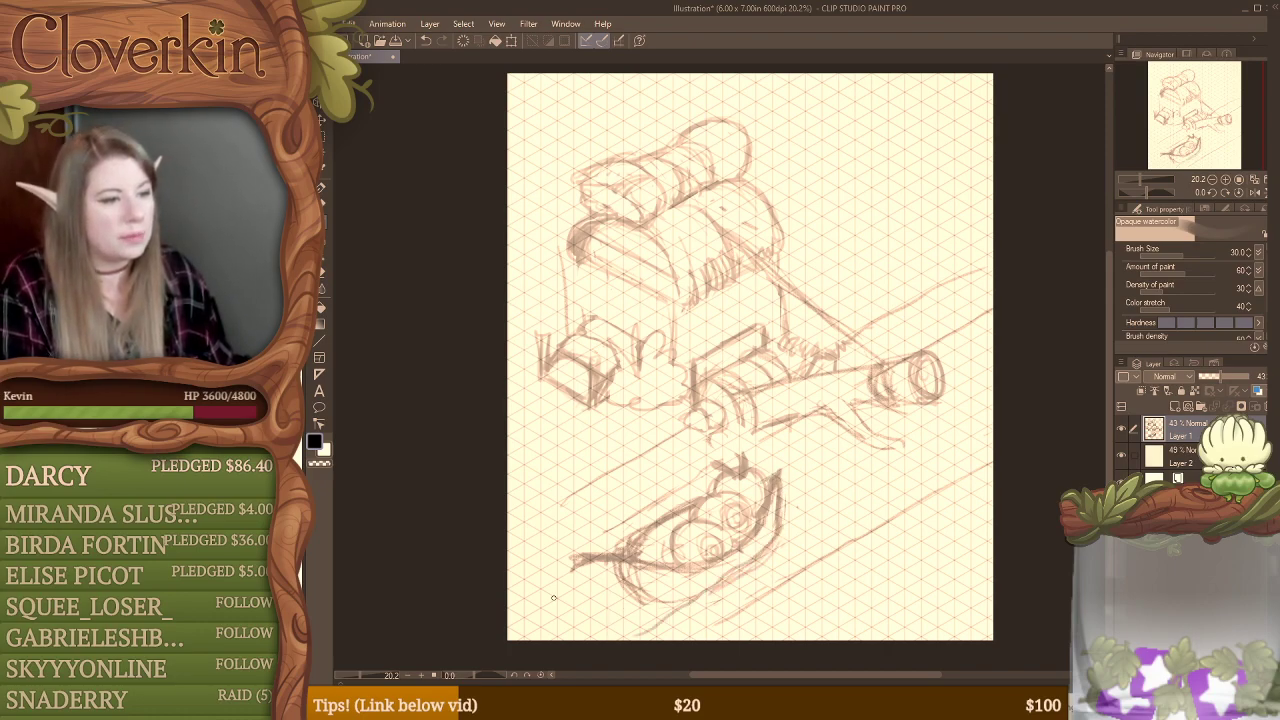
Step: Sketch wavy ripple lines along the boat's far side and erase surplus lines on the front rounded form
{"action": "mouse_move", "coordinate": [553, 598]}
{"action": "left_mouse_down"}
{"action": "mouse_move", "coordinate": [612, 567]}
{"action": "mouse_move", "coordinate": [530, 601]}
{"action": "mouse_move", "coordinate": [610, 570]}
{"action": "mouse_move", "coordinate": [653, 524]}
{"action": "mouse_move", "coordinate": [651, 483]}
{"action": "mouse_move", "coordinate": [704, 476]}
{"action": "mouse_move", "coordinate": [600, 517]}
{"action": "mouse_move", "coordinate": [586, 530]}
{"action": "mouse_move", "coordinate": [792, 426]}
{"action": "mouse_move", "coordinate": [728, 460]}
{"action": "mouse_move", "coordinate": [754, 442]}
{"action": "left_mouse_up"}
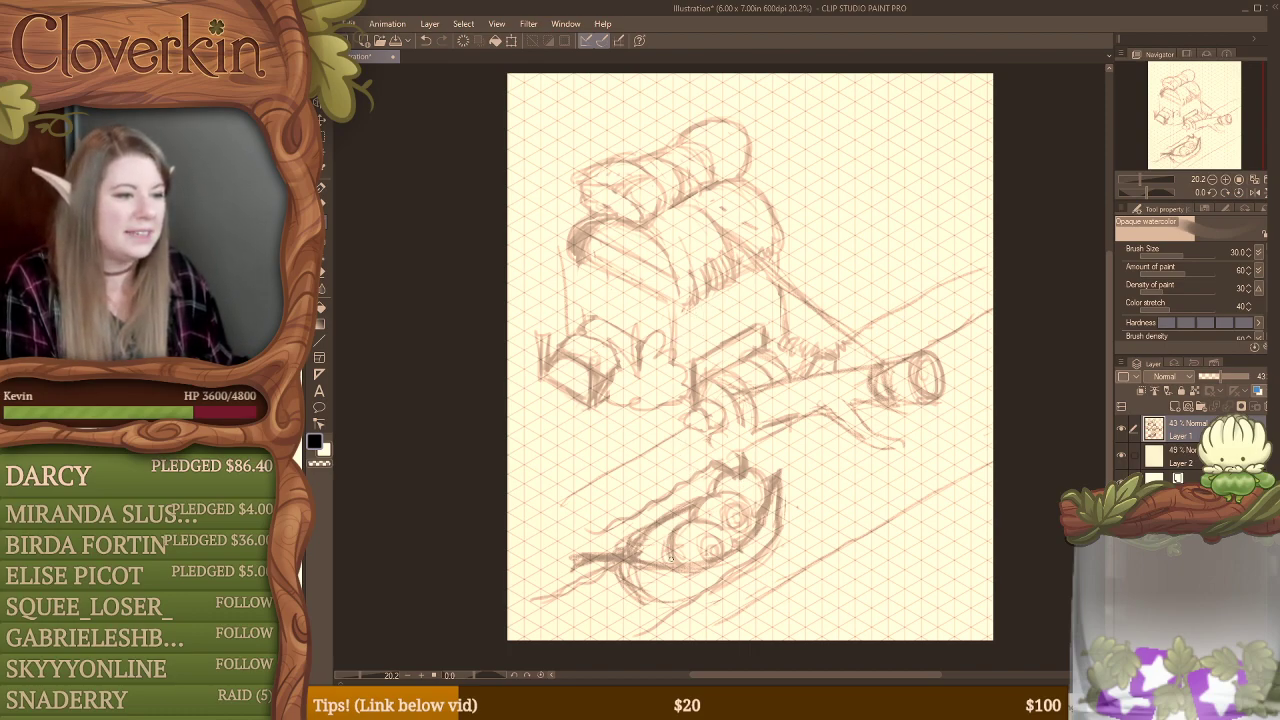
{"action": "key", "text": "e"}
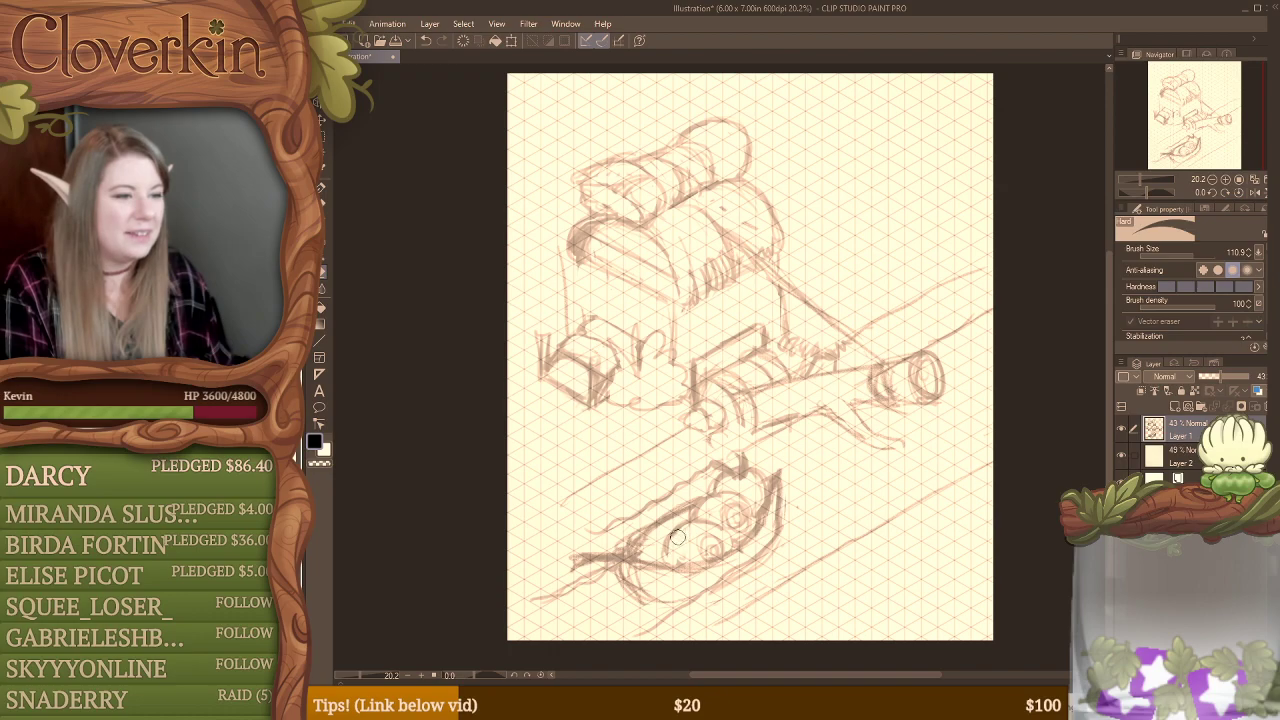
{"action": "key", "text": "b"}
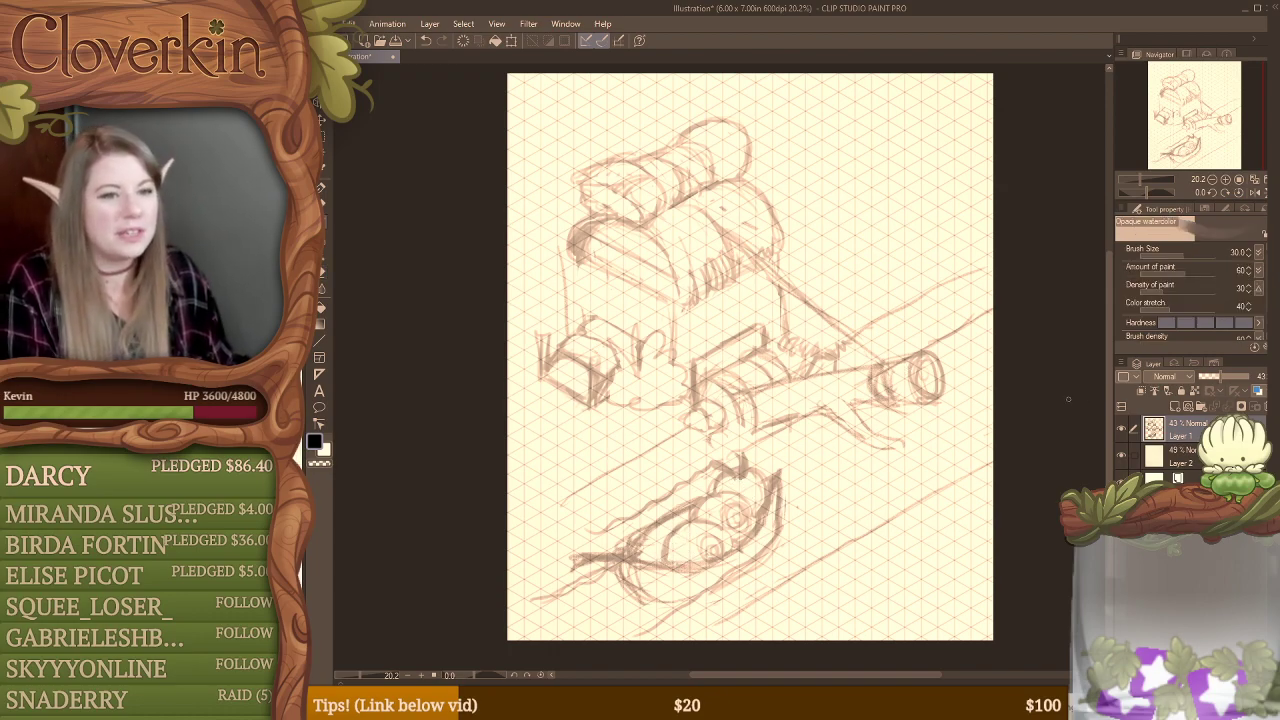
Step: Hide the sketch layer and draw a three-segment caterpillar with dot eyes and stubby feet on a new layer
{"action": "left_click", "coordinate": [1121, 429]}
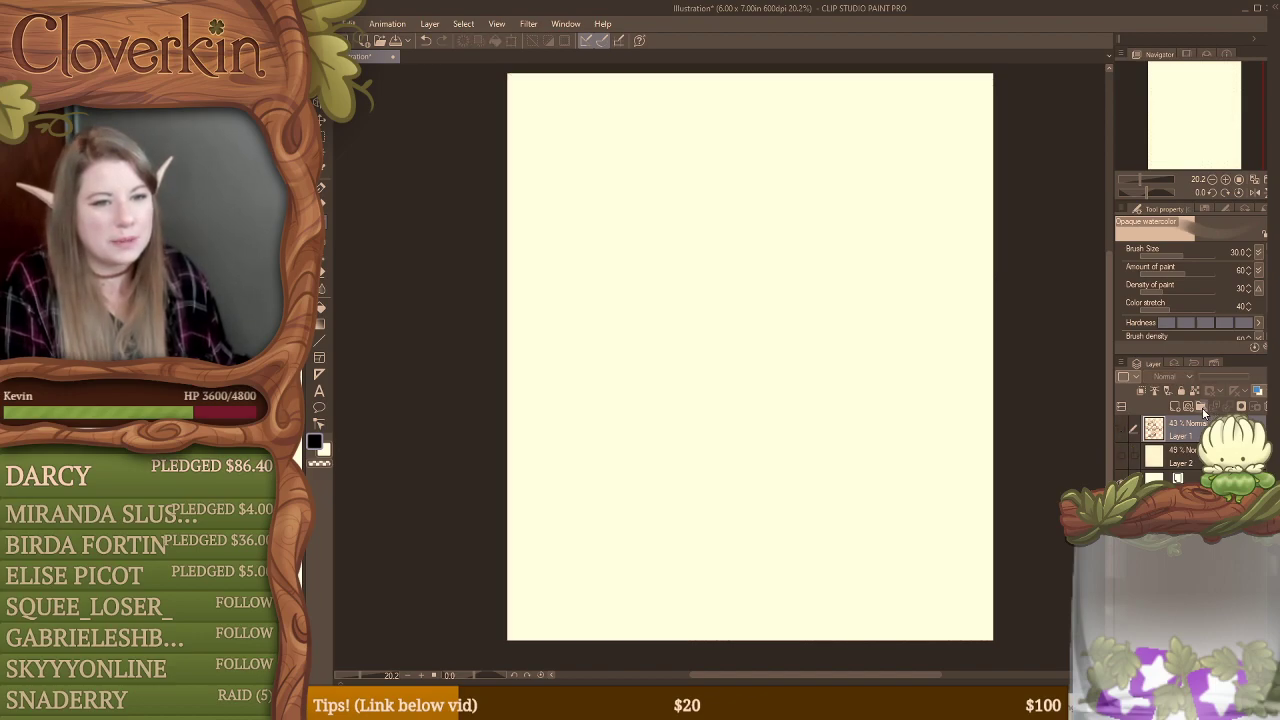
{"action": "left_click", "coordinate": [1176, 407]}
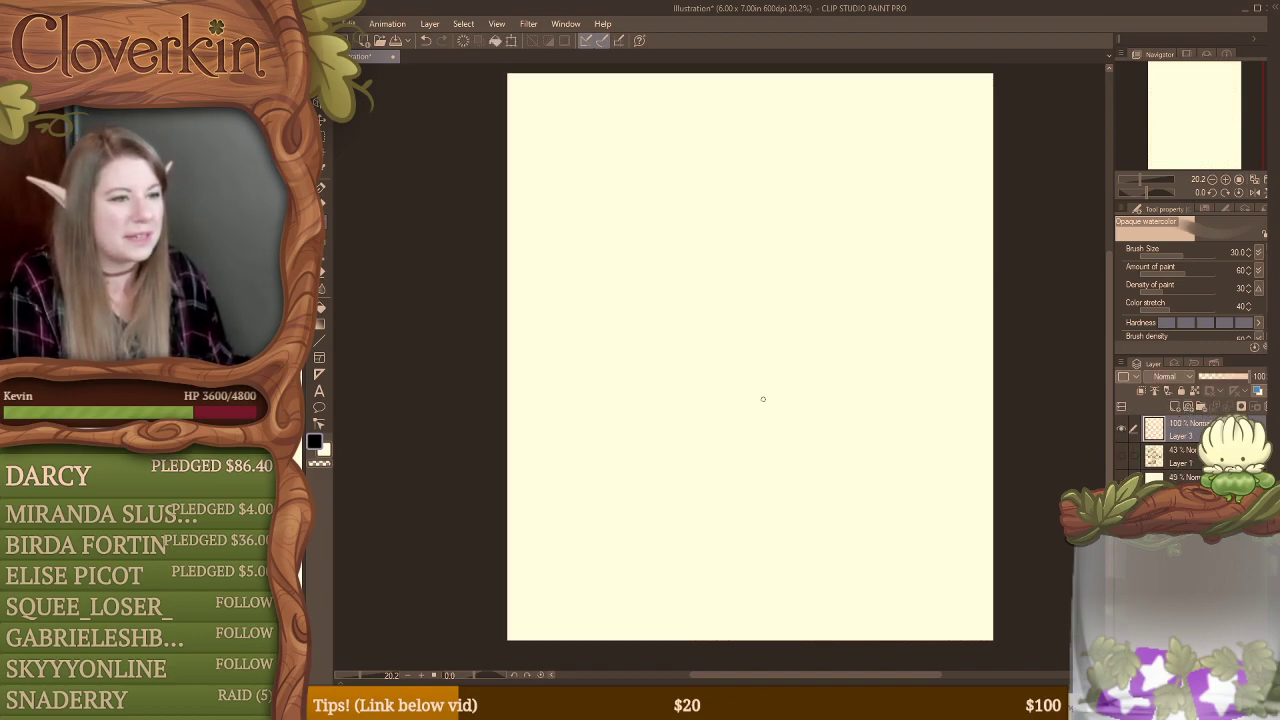
{"action": "mouse_move", "coordinate": [742, 350]}
{"action": "left_mouse_down"}
{"action": "mouse_move", "coordinate": [760, 333]}
{"action": "mouse_move", "coordinate": [729, 329]}
{"action": "mouse_move", "coordinate": [742, 408]}
{"action": "left_mouse_up"}
{"action": "mouse_move", "coordinate": [692, 338]}
{"action": "left_mouse_down"}
{"action": "mouse_move", "coordinate": [674, 340]}
{"action": "mouse_move", "coordinate": [690, 412]}
{"action": "left_mouse_up"}
{"action": "left_click_drag", "start_coordinate": [636, 376], "coordinate": [668, 334]}
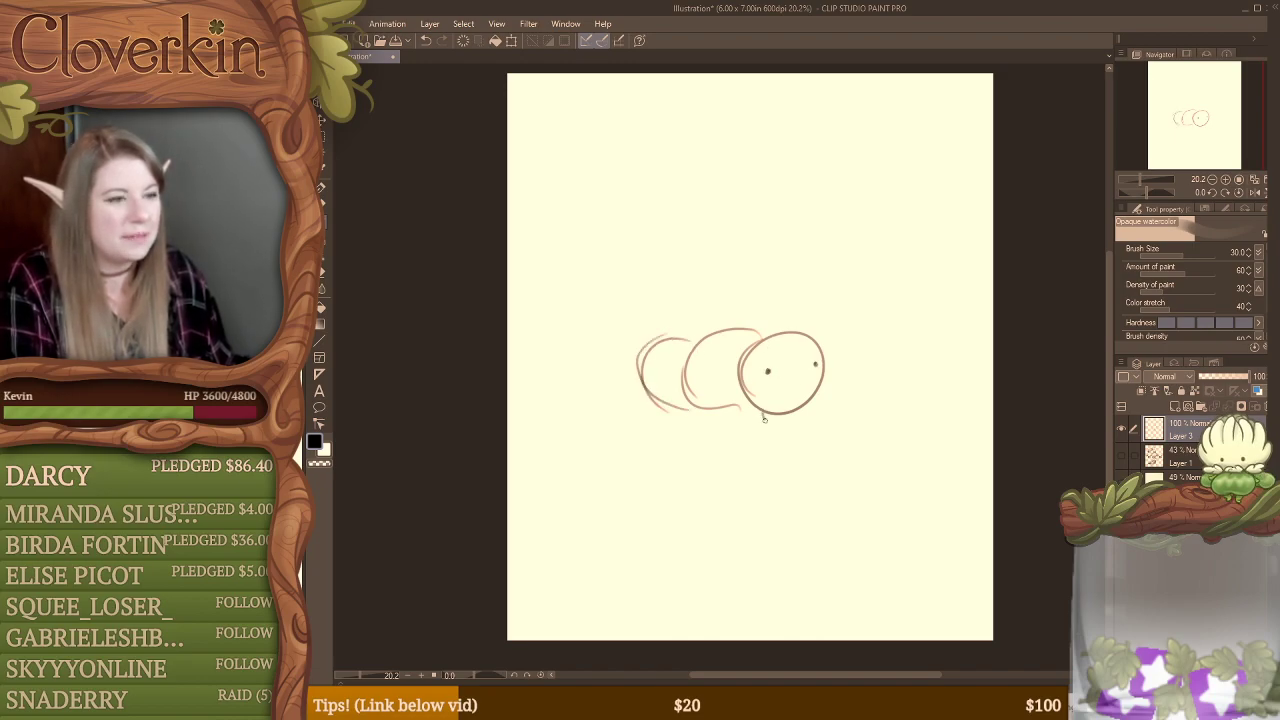
{"action": "mouse_move", "coordinate": [764, 419]}
{"action": "left_mouse_down"}
{"action": "mouse_move", "coordinate": [812, 407]}
{"action": "mouse_move", "coordinate": [709, 419]}
{"action": "mouse_move", "coordinate": [753, 406]}
{"action": "mouse_move", "coordinate": [708, 422]}
{"action": "left_mouse_up"}
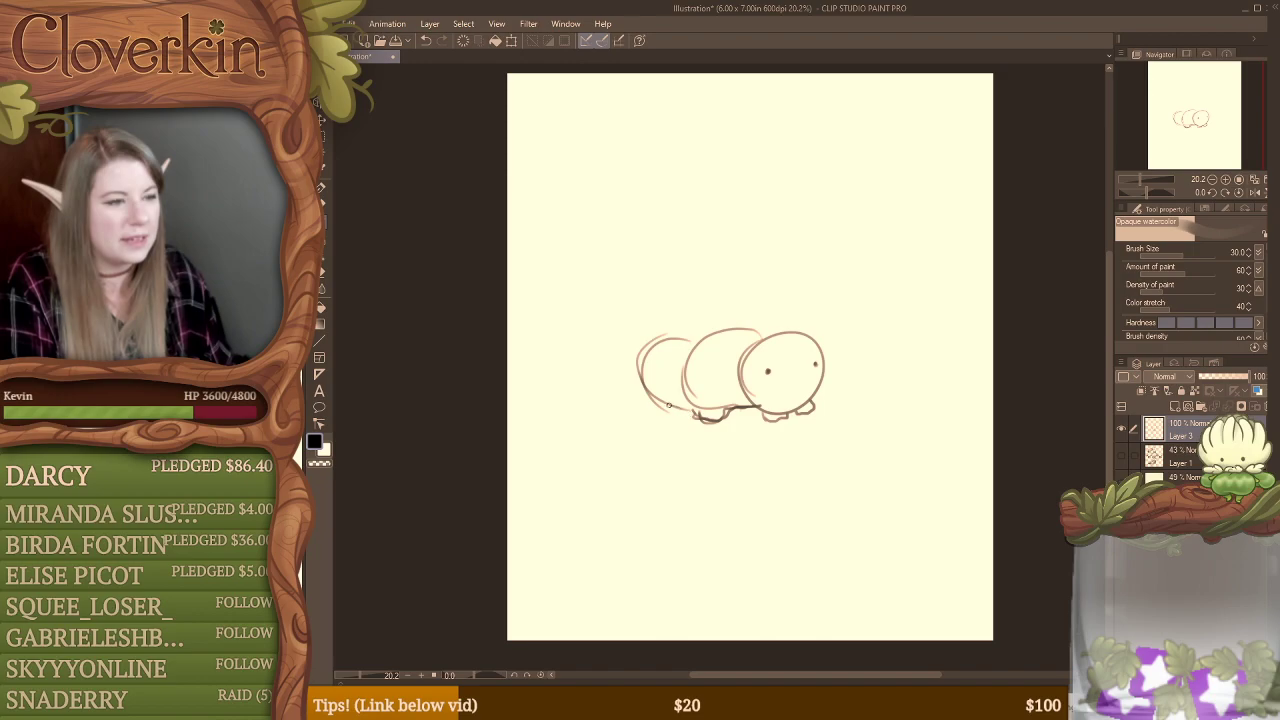
{"action": "mouse_move", "coordinate": [642, 393]}
{"action": "left_mouse_down"}
{"action": "mouse_move", "coordinate": [665, 415]}
{"action": "mouse_move", "coordinate": [687, 408]}
{"action": "mouse_move", "coordinate": [666, 417]}
{"action": "mouse_move", "coordinate": [645, 400]}
{"action": "mouse_move", "coordinate": [751, 416]}
{"action": "left_mouse_up"}
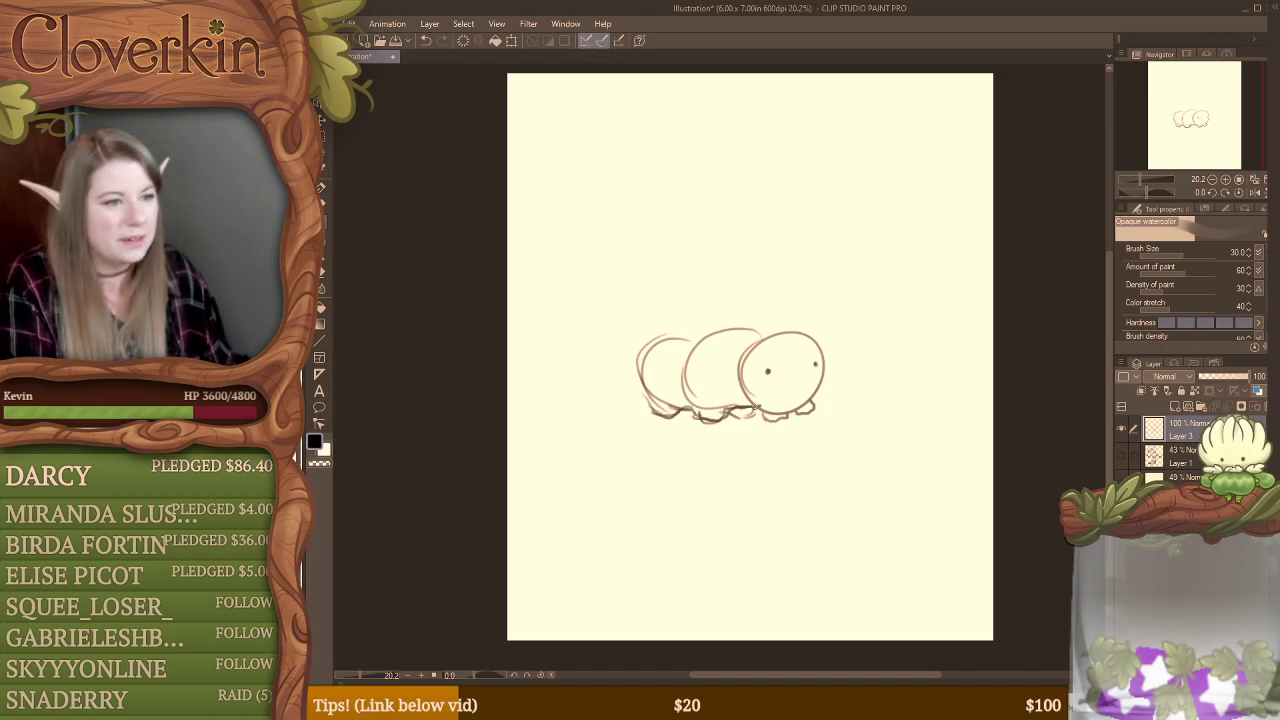
Step: Erase the caterpillar's inner segment lines, then add a small smile and two antennae to its head
{"action": "key", "text": "e"}
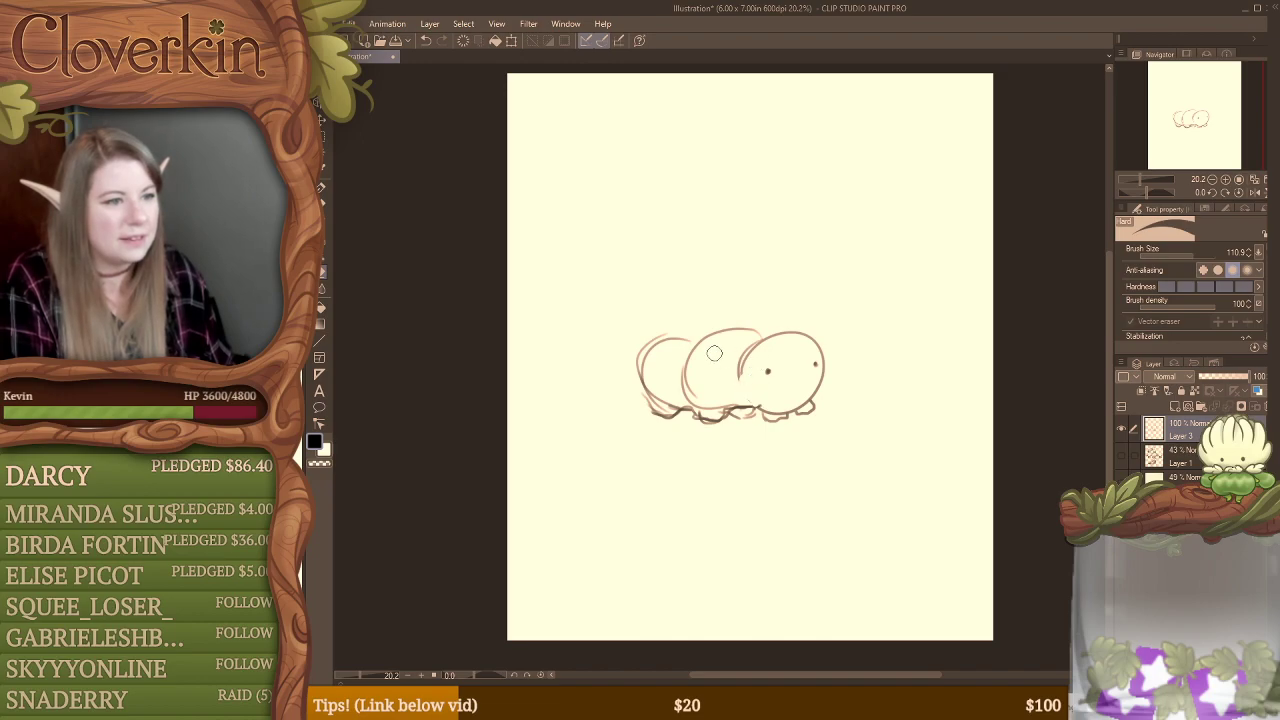
{"action": "mouse_move", "coordinate": [714, 353]}
{"action": "left_mouse_down"}
{"action": "mouse_move", "coordinate": [692, 394]}
{"action": "mouse_move", "coordinate": [689, 361]}
{"action": "mouse_move", "coordinate": [690, 402]}
{"action": "mouse_move", "coordinate": [684, 386]}
{"action": "mouse_move", "coordinate": [699, 354]}
{"action": "mouse_move", "coordinate": [712, 398]}
{"action": "left_mouse_up"}
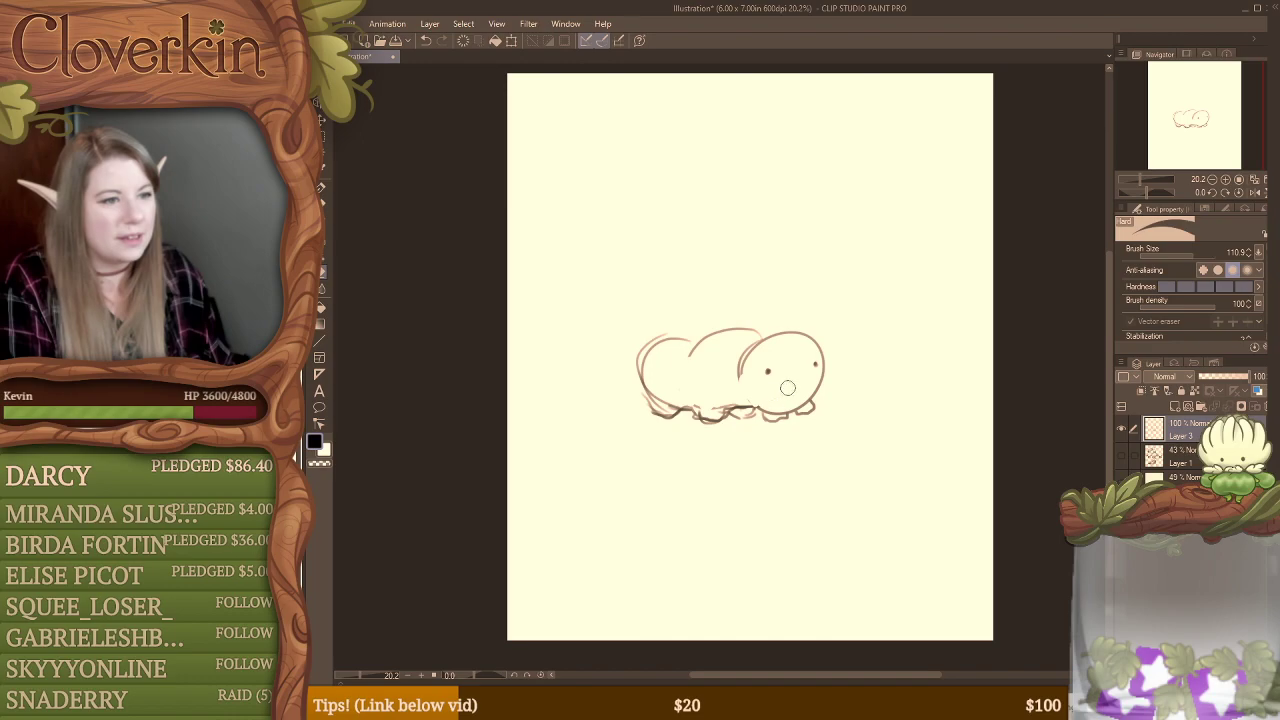
{"action": "key", "text": "b"}
{"action": "mouse_move", "coordinate": [789, 371]}
{"action": "left_mouse_down"}
{"action": "mouse_move", "coordinate": [802, 370]}
{"action": "mouse_move", "coordinate": [756, 312]}
{"action": "mouse_move", "coordinate": [789, 310]}
{"action": "left_mouse_up"}
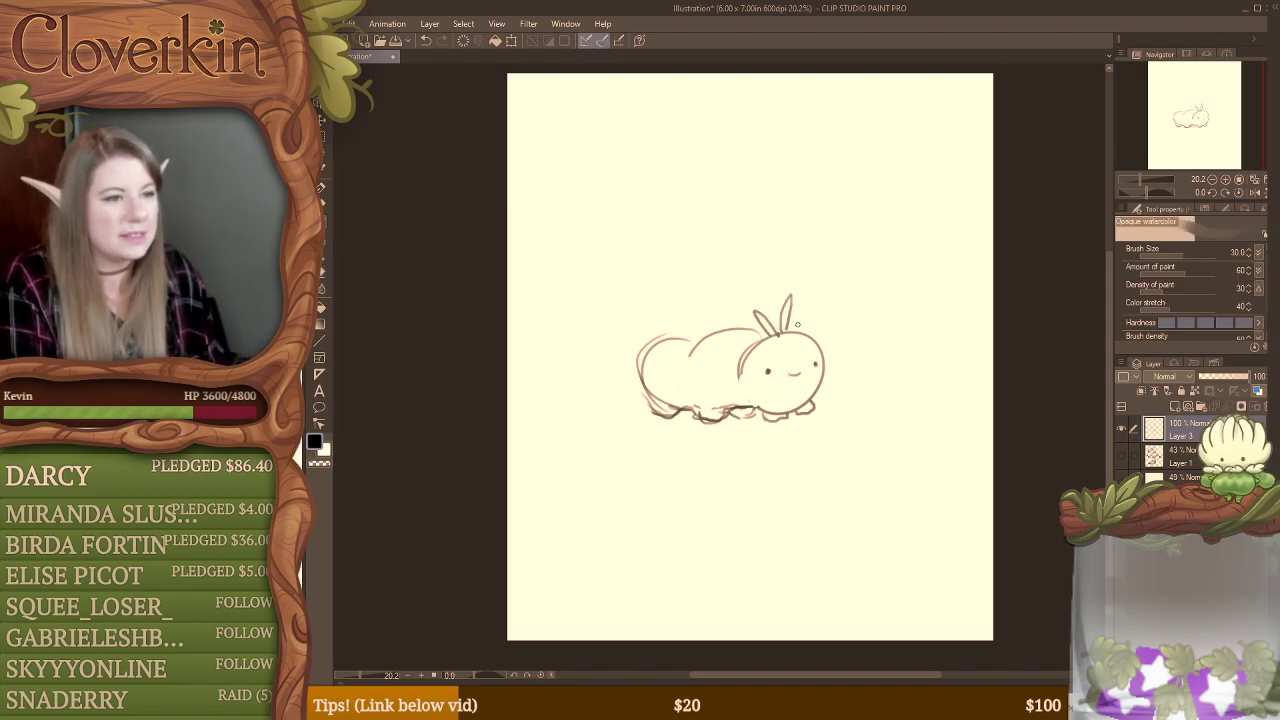
Step: Undo the caterpillar's antennae and draw ringed oval spots on its two body segments
{"action": "key", "text": "ctrl+z"}
{"action": "key", "text": "ctrl+z"}
{"action": "mouse_move", "coordinate": [759, 317]}
{"action": "left_mouse_down"}
{"action": "mouse_move", "coordinate": [686, 367]}
{"action": "mouse_move", "coordinate": [717, 365]}
{"action": "mouse_move", "coordinate": [702, 352]}
{"action": "mouse_move", "coordinate": [640, 364]}
{"action": "mouse_move", "coordinate": [665, 389]}
{"action": "mouse_move", "coordinate": [663, 352]}
{"action": "left_mouse_up"}
{"action": "key", "text": "ctrl+z"}
{"action": "key", "text": "ctrl+z"}
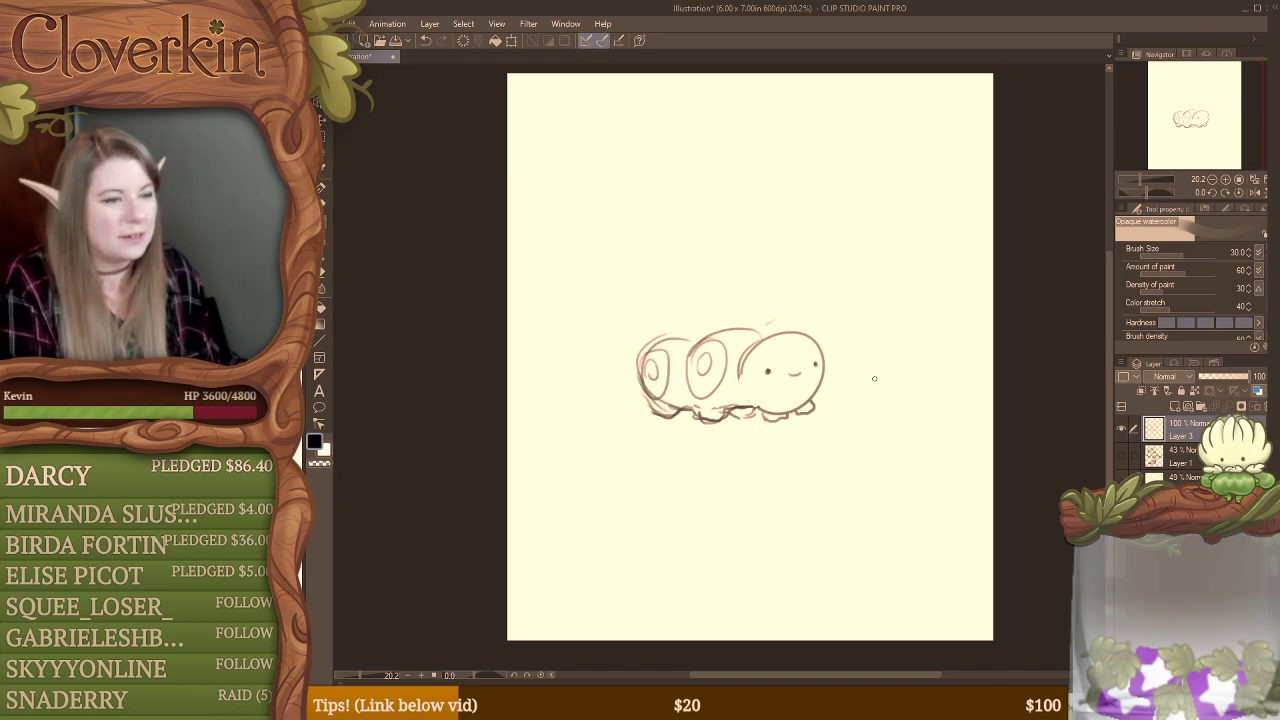
Step: Delete the extra empty layer and the caterpillar layer, then show the hidden sketch and grid layers again
{"action": "left_click", "coordinate": [1175, 406]}
{"action": "left_click", "coordinate": [1264, 407]}
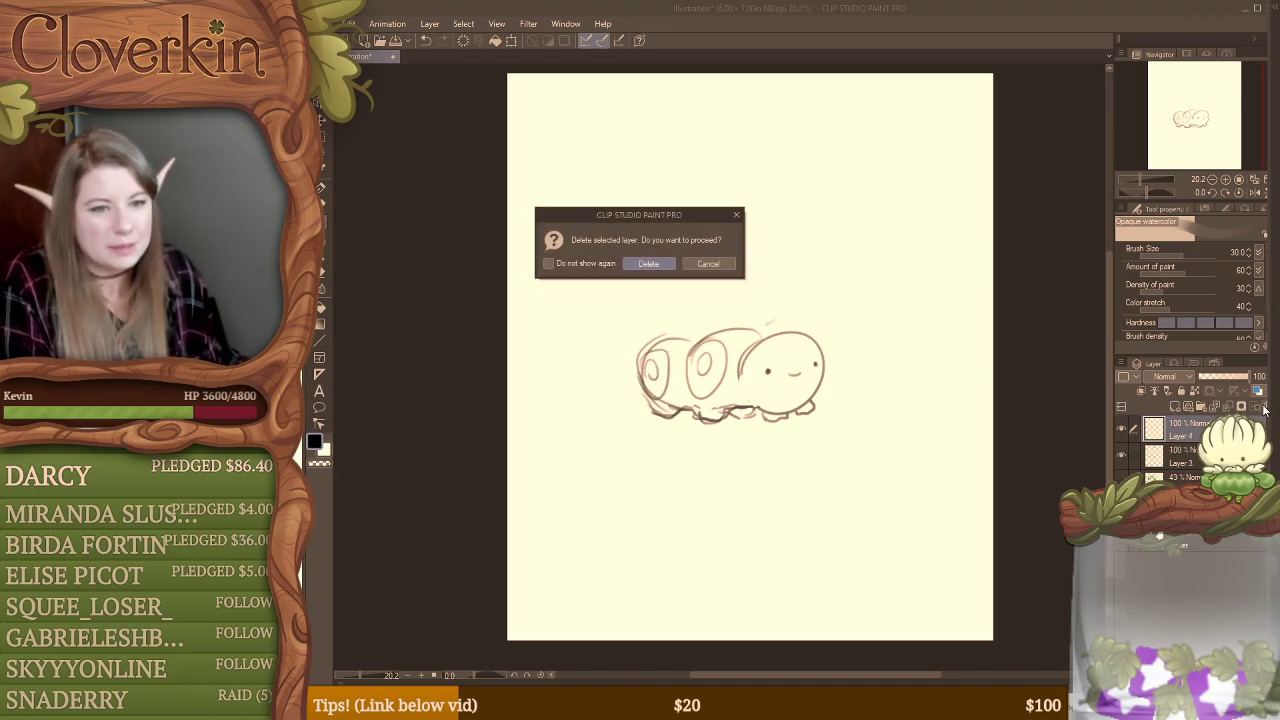
{"action": "key", "text": "Return"}
{"action": "left_click", "coordinate": [1265, 408]}
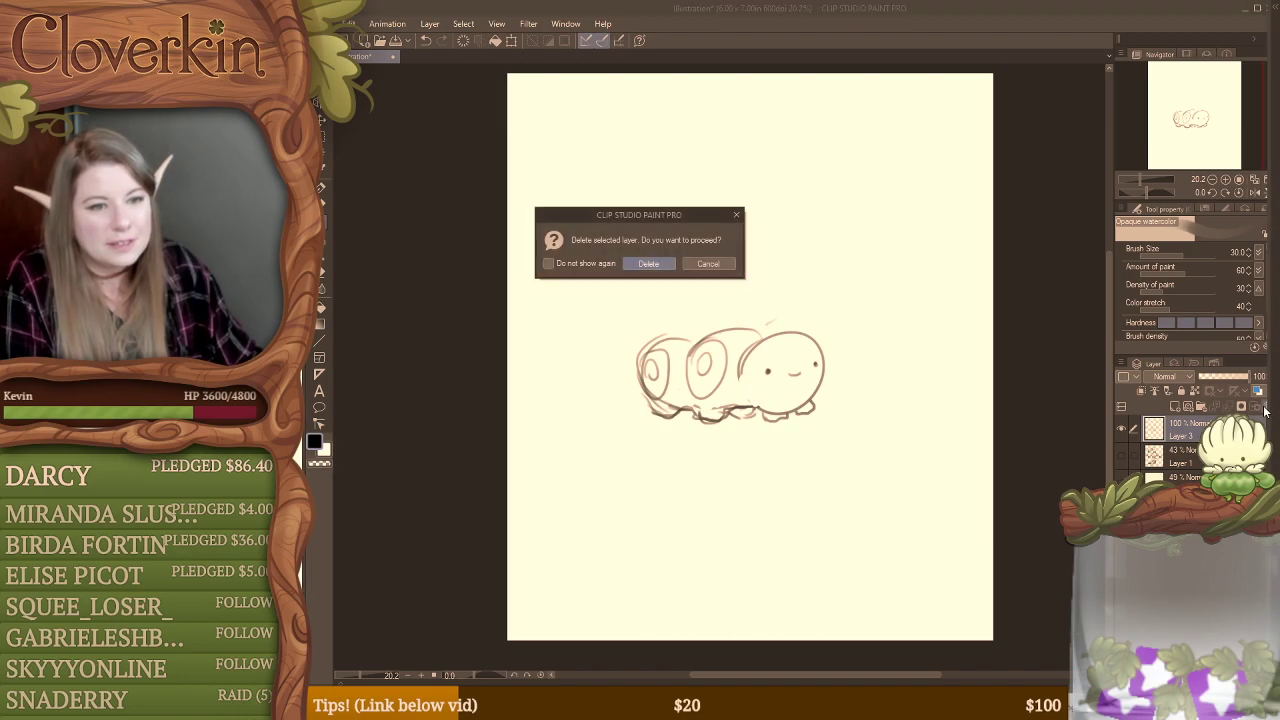
{"action": "key", "text": "Return"}
{"action": "left_click_drag", "start_coordinate": [1122, 430], "coordinate": [1123, 455]}
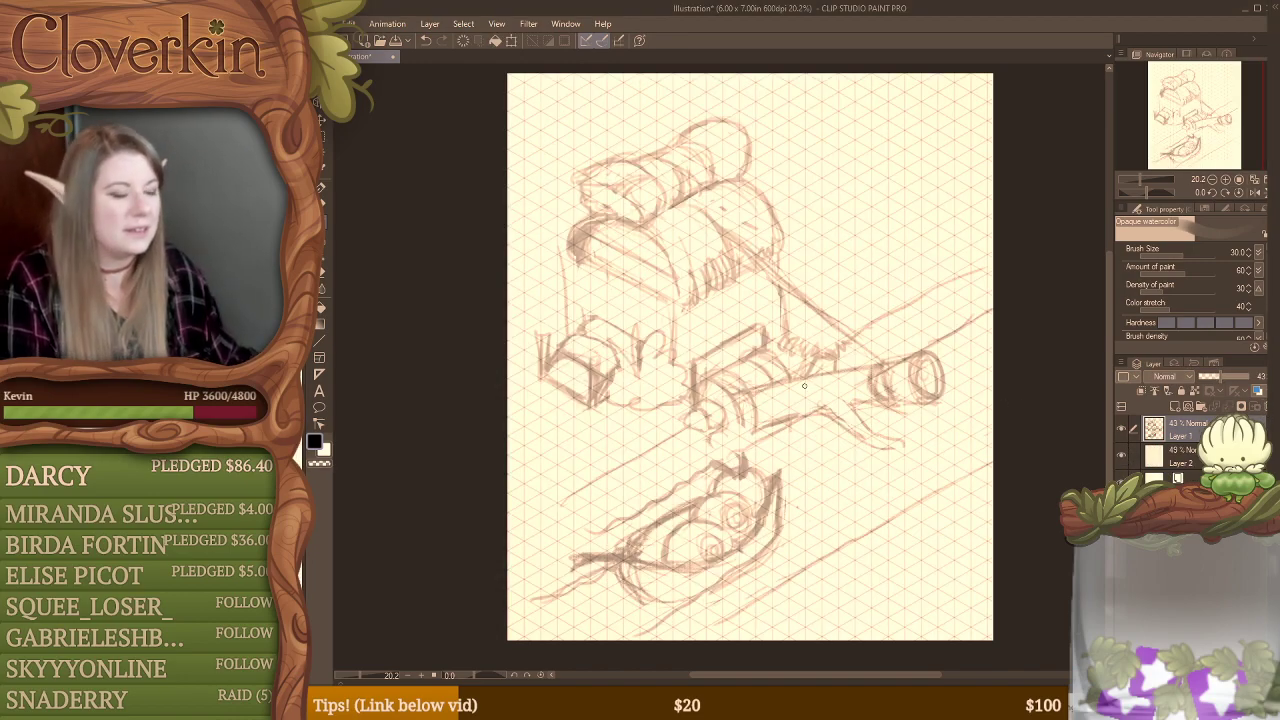
Step: Clean up the lines beside the creature in the boat and rework the ledge at the building's side wall with round shapes above
{"action": "key", "text": "e"}
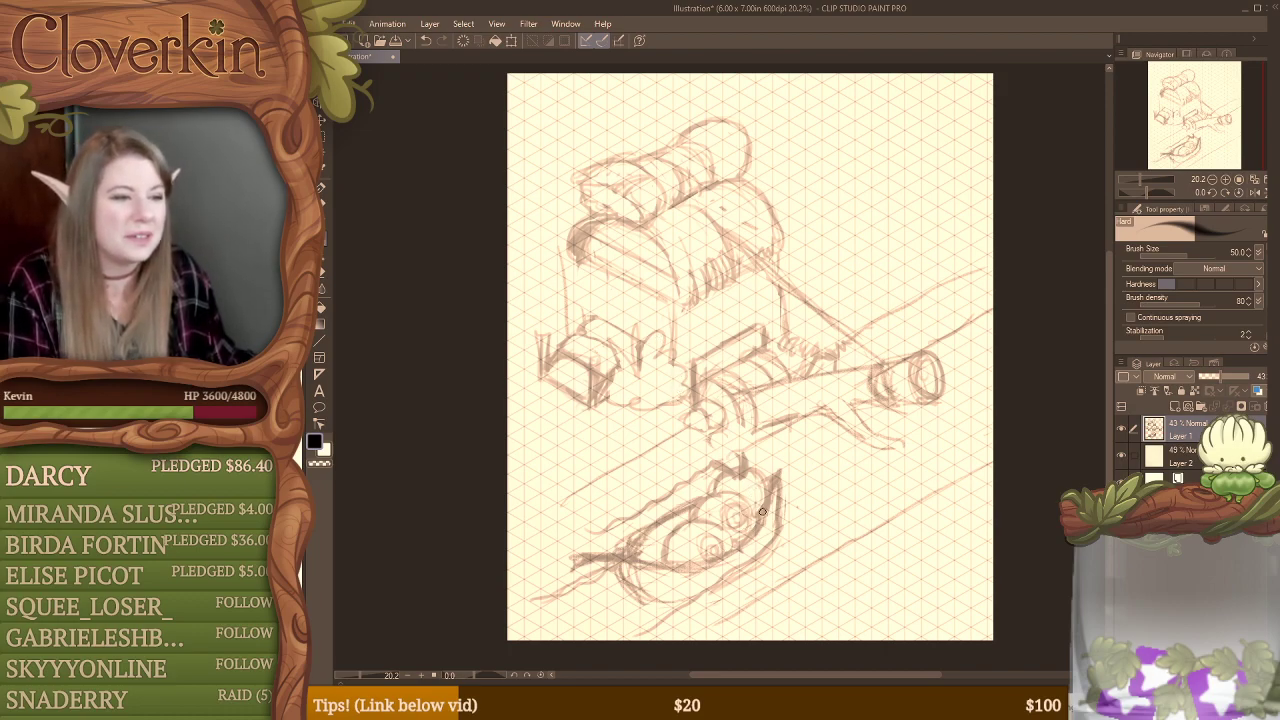
{"action": "key", "text": "e"}
{"action": "mouse_move", "coordinate": [768, 508]}
{"action": "left_mouse_down"}
{"action": "mouse_move", "coordinate": [747, 542]}
{"action": "mouse_move", "coordinate": [764, 524]}
{"action": "mouse_move", "coordinate": [710, 563]}
{"action": "mouse_move", "coordinate": [653, 562]}
{"action": "mouse_move", "coordinate": [677, 567]}
{"action": "mouse_move", "coordinate": [726, 550]}
{"action": "mouse_move", "coordinate": [659, 564]}
{"action": "mouse_move", "coordinate": [746, 534]}
{"action": "left_mouse_up"}
{"action": "key", "text": "b"}
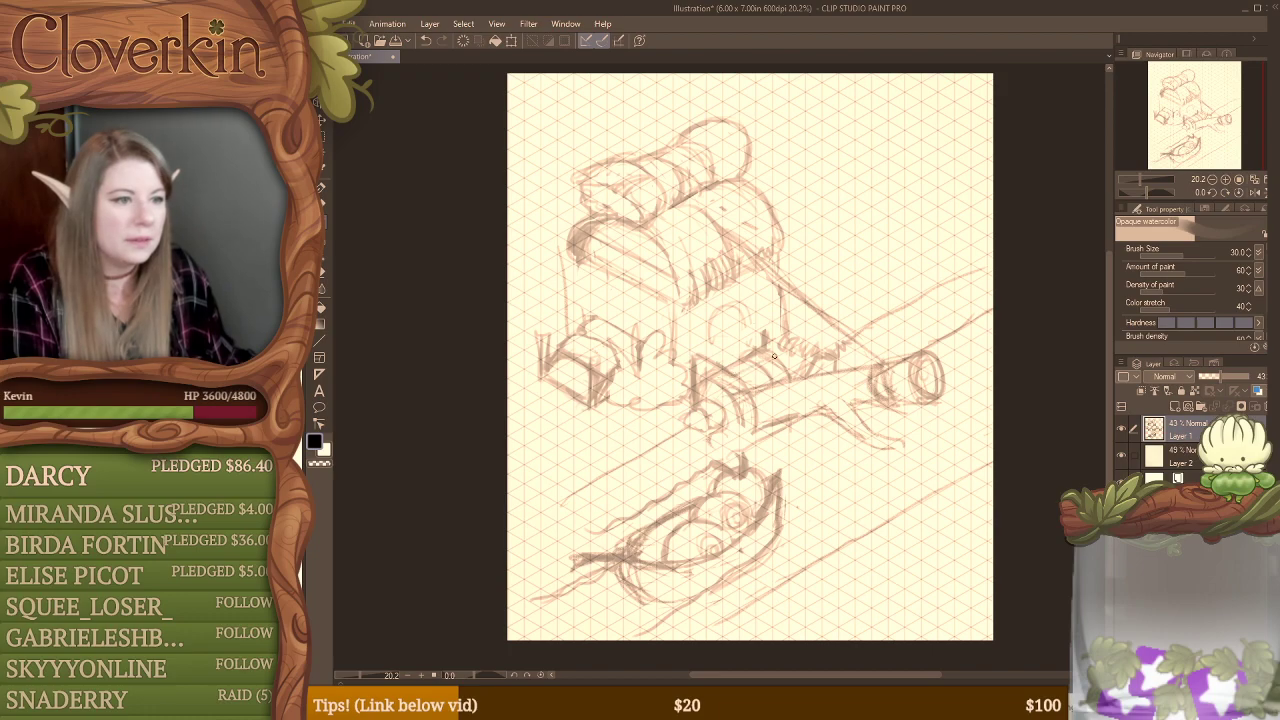
Step: Redraw the ledge's upper edge out to the wall's far corner and erase the round shapes above it
{"action": "mouse_move", "coordinate": [738, 374]}
{"action": "left_mouse_down"}
{"action": "mouse_move", "coordinate": [784, 353]}
{"action": "mouse_move", "coordinate": [770, 326]}
{"action": "mouse_move", "coordinate": [733, 336]}
{"action": "mouse_move", "coordinate": [770, 313]}
{"action": "mouse_move", "coordinate": [803, 339]}
{"action": "left_mouse_up"}
{"action": "key", "text": "e"}
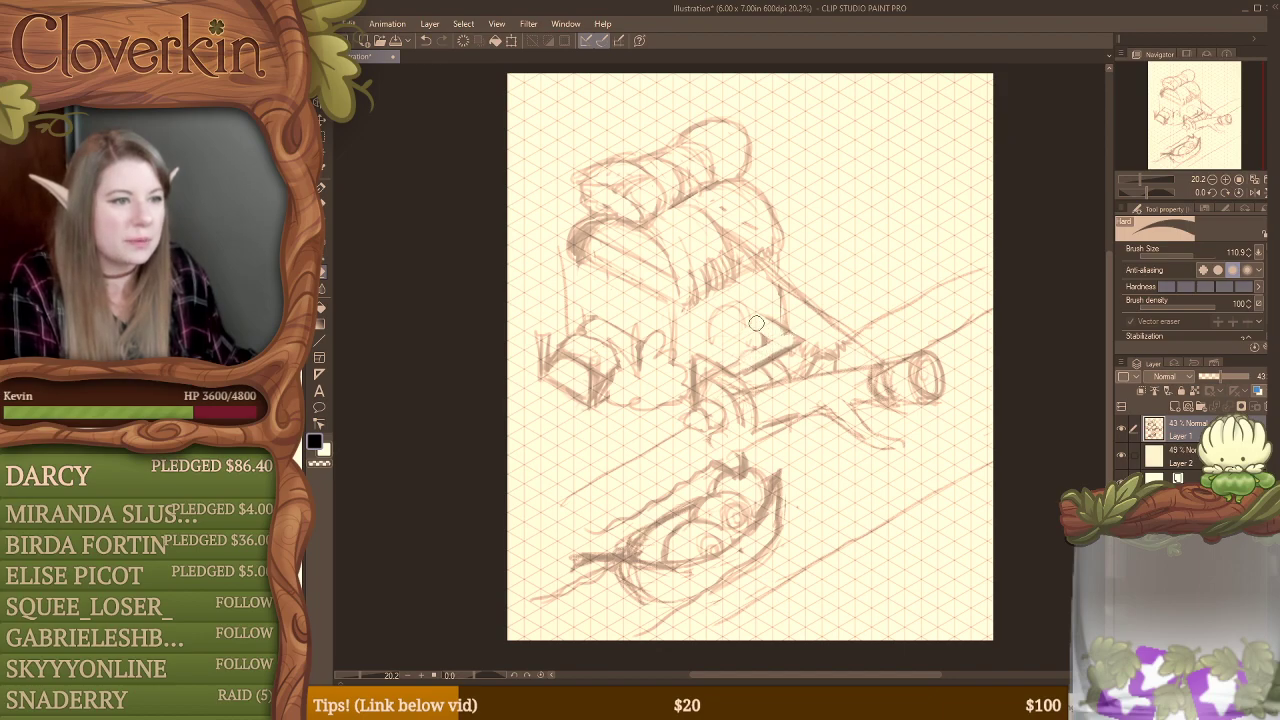
{"action": "mouse_move", "coordinate": [741, 354]}
{"action": "left_mouse_down"}
{"action": "mouse_move", "coordinate": [710, 338]}
{"action": "mouse_move", "coordinate": [749, 299]}
{"action": "left_mouse_up"}
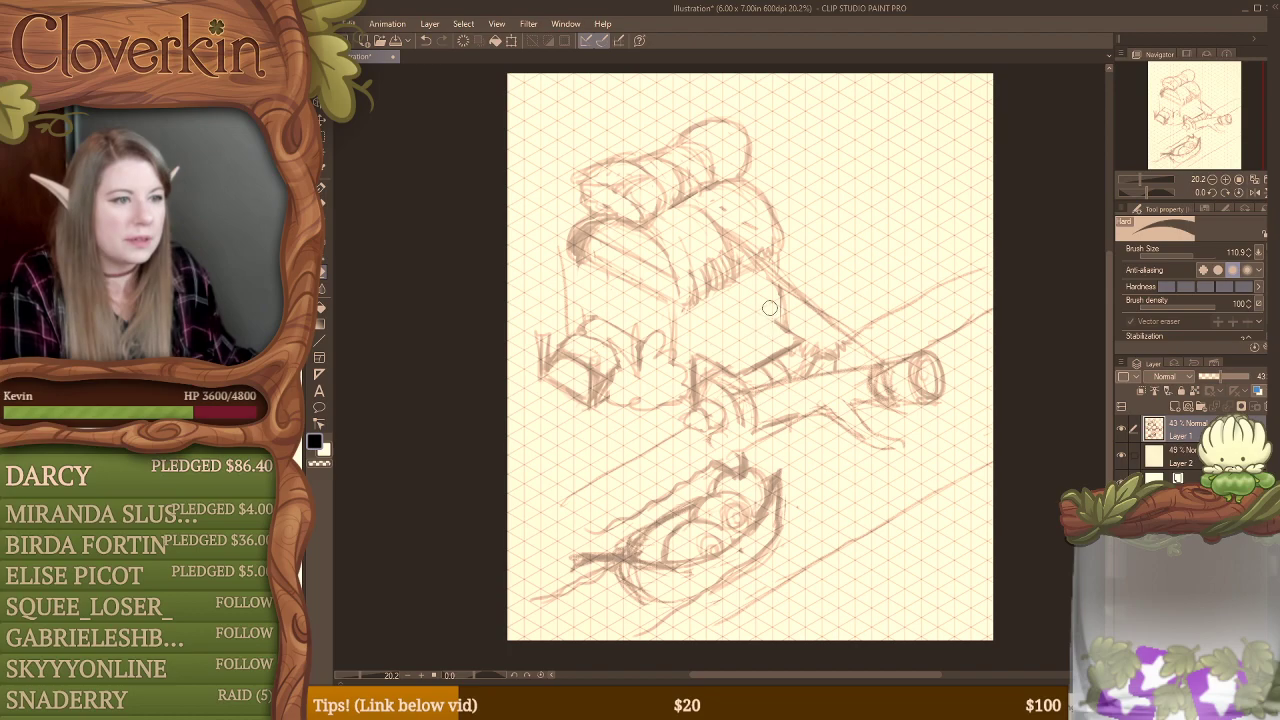
{"action": "key", "text": "b"}
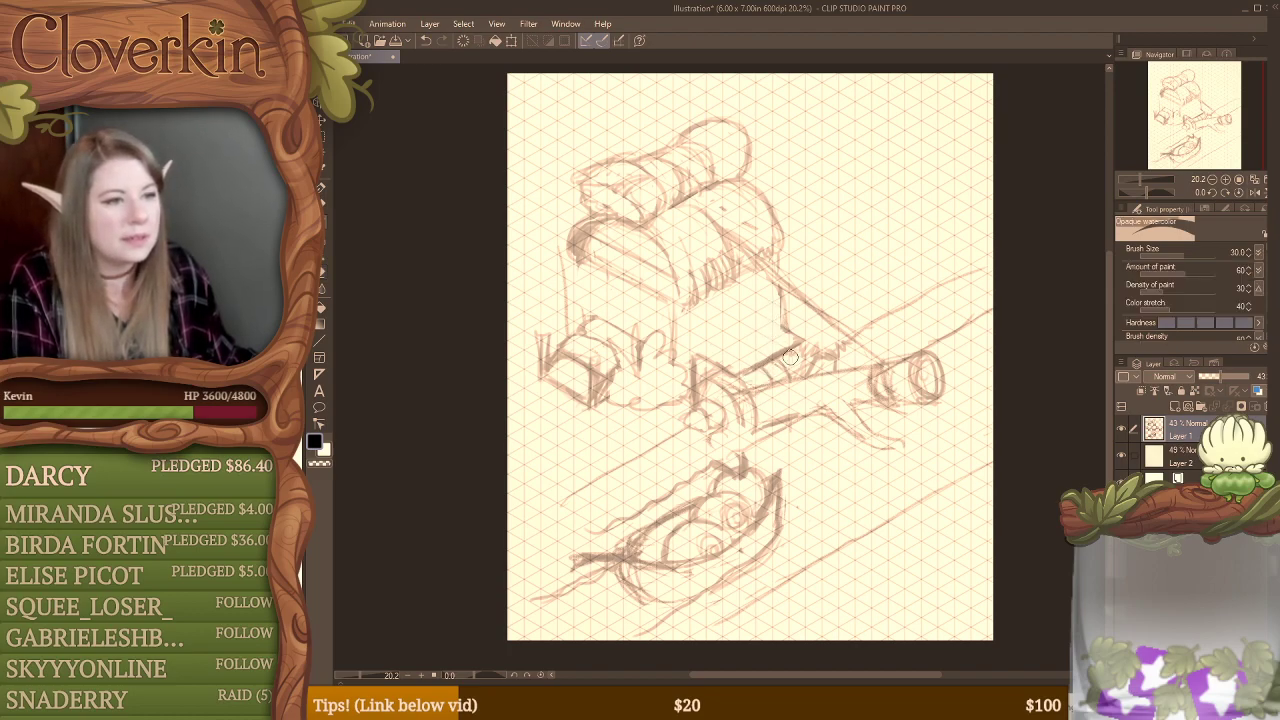
Step: Darken the ledge's edges and sketch a circle with a curved line beside it on the wall above
{"action": "mouse_move", "coordinate": [800, 350]}
{"action": "left_mouse_down"}
{"action": "mouse_move", "coordinate": [744, 381]}
{"action": "mouse_move", "coordinate": [798, 352]}
{"action": "left_mouse_up"}
{"action": "mouse_move", "coordinate": [798, 352]}
{"action": "left_mouse_down"}
{"action": "mouse_move", "coordinate": [751, 375]}
{"action": "mouse_move", "coordinate": [801, 350]}
{"action": "left_mouse_up"}
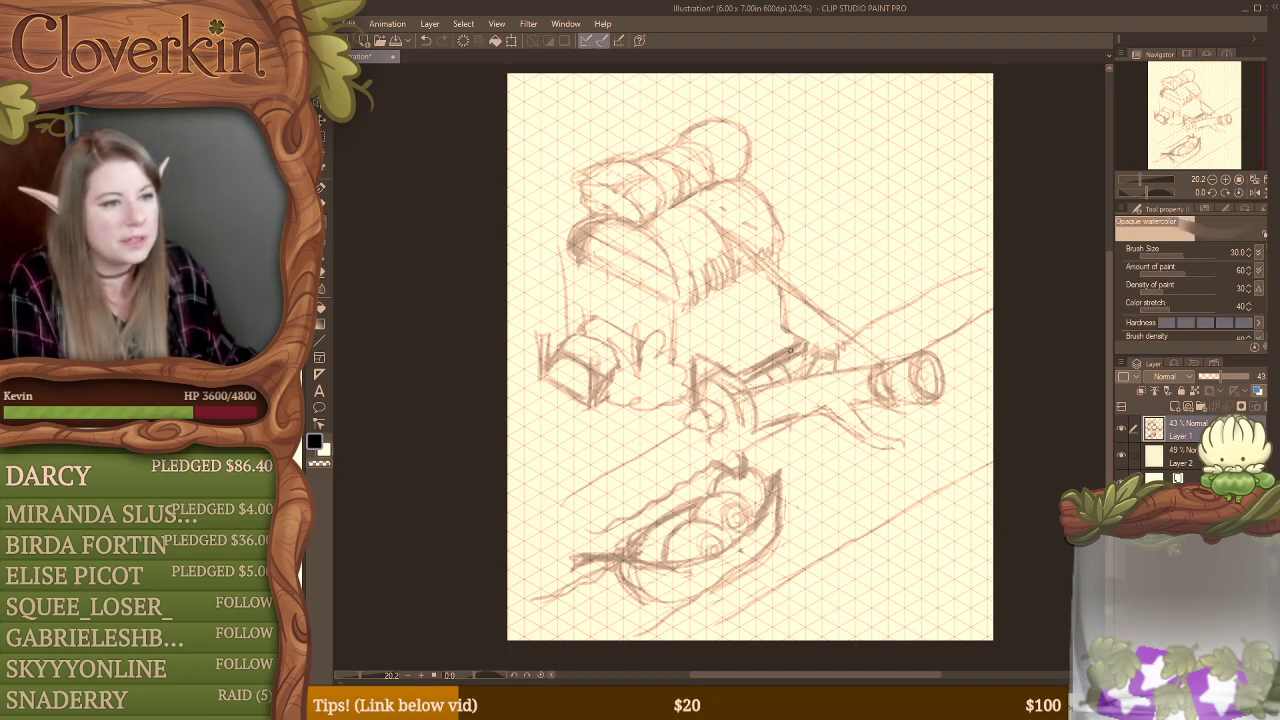
{"action": "mouse_move", "coordinate": [701, 366]}
{"action": "left_mouse_down"}
{"action": "mouse_move", "coordinate": [737, 359]}
{"action": "mouse_move", "coordinate": [741, 327]}
{"action": "mouse_move", "coordinate": [747, 359]}
{"action": "mouse_move", "coordinate": [763, 311]}
{"action": "mouse_move", "coordinate": [741, 355]}
{"action": "mouse_move", "coordinate": [772, 319]}
{"action": "mouse_move", "coordinate": [744, 355]}
{"action": "mouse_move", "coordinate": [755, 304]}
{"action": "mouse_move", "coordinate": [740, 347]}
{"action": "mouse_move", "coordinate": [778, 317]}
{"action": "mouse_move", "coordinate": [738, 347]}
{"action": "left_mouse_up"}
{"action": "left_click_drag", "start_coordinate": [764, 302], "coordinate": [773, 314]}
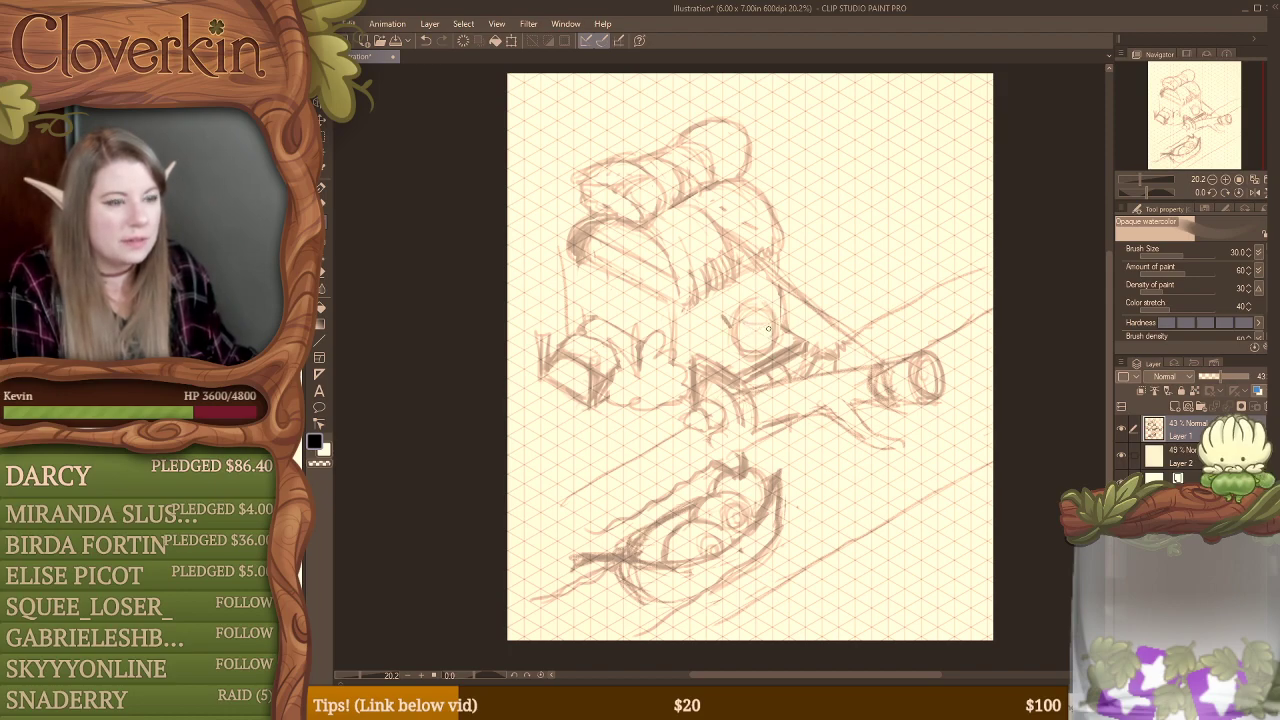
{"action": "mouse_move", "coordinate": [715, 290]}
{"action": "left_mouse_down"}
{"action": "mouse_move", "coordinate": [726, 330]}
{"action": "mouse_move", "coordinate": [716, 325]}
{"action": "left_mouse_up"}
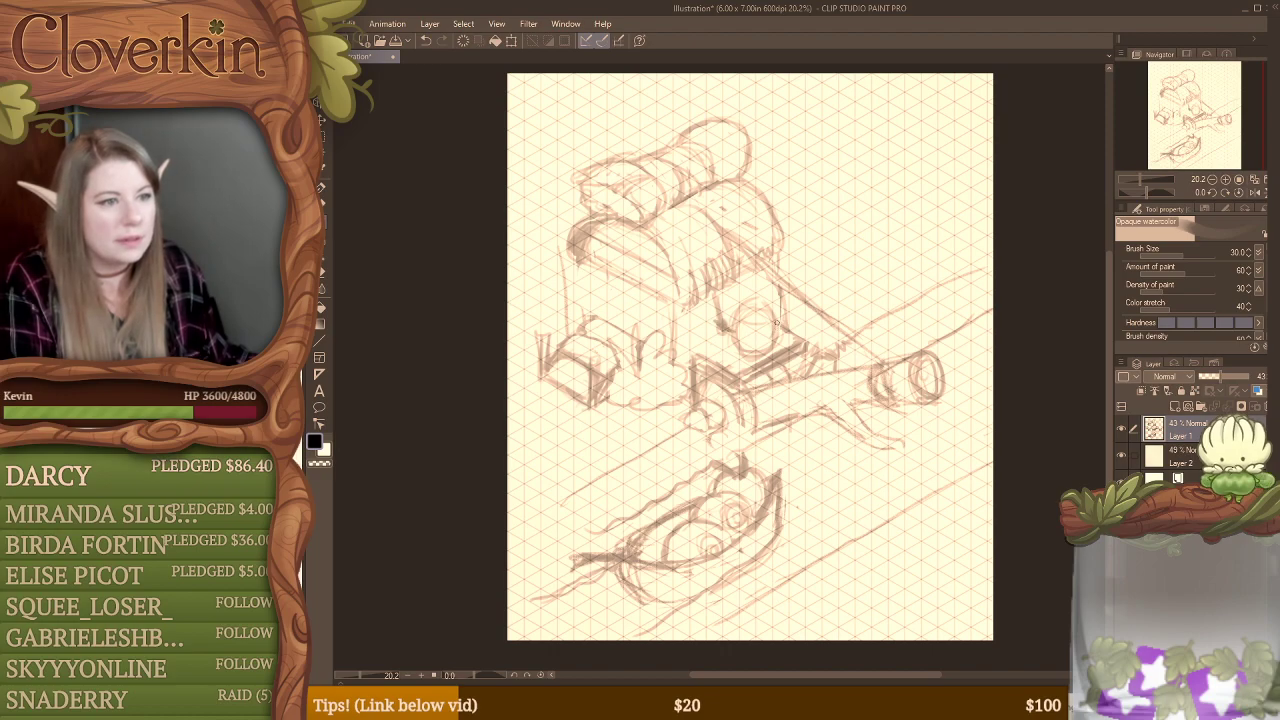
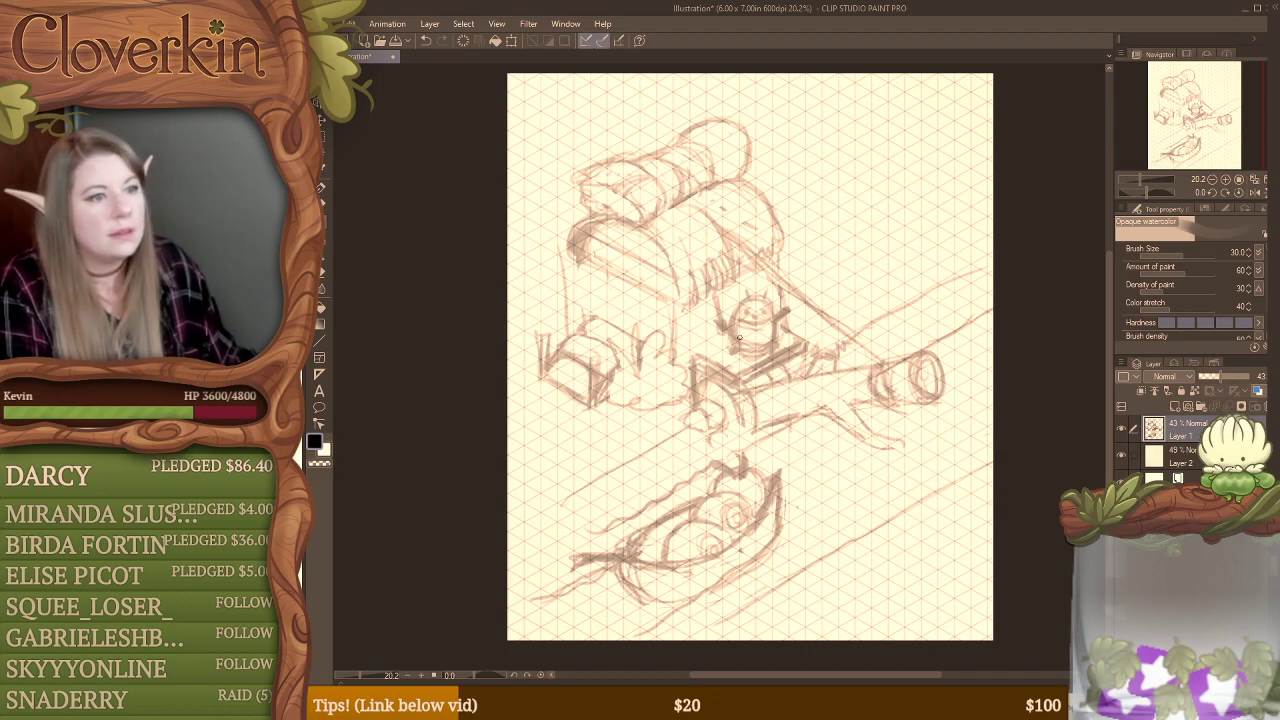
Step: Sketch vertical posts at the near corner of the building's front opening, running from the rounded roof toward the ground
{"action": "key", "text": "e"}
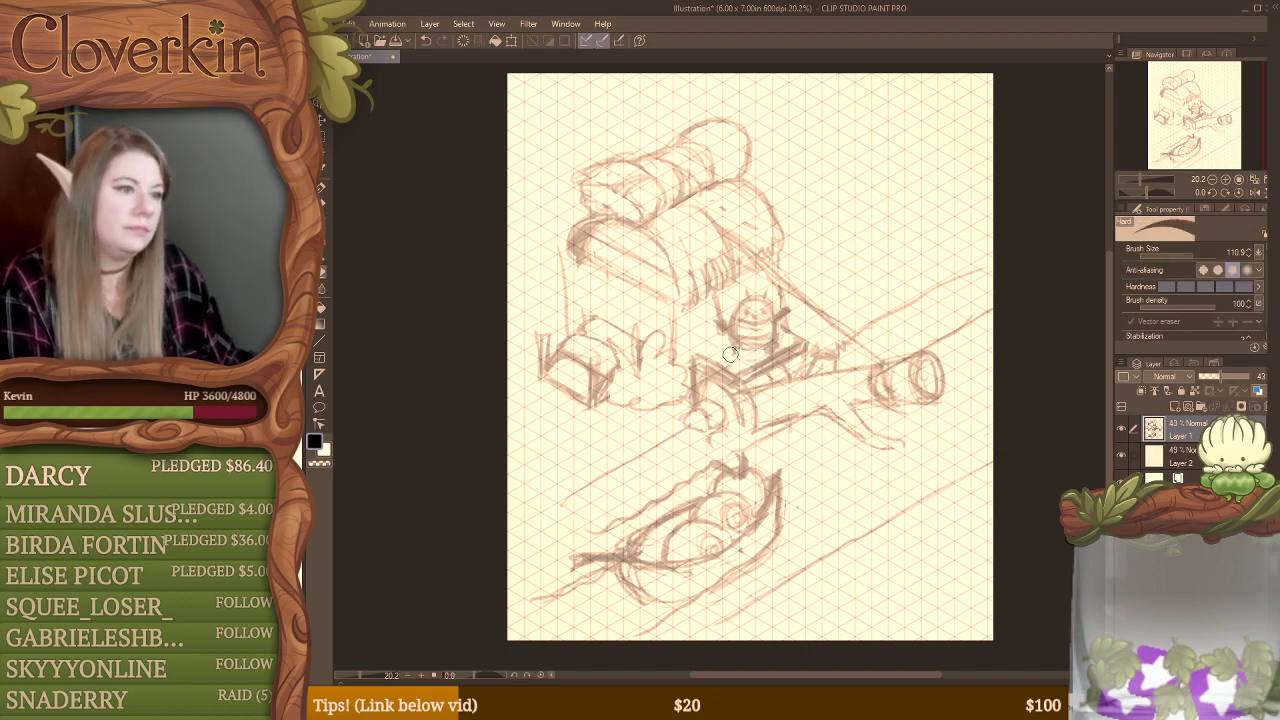
{"action": "key", "text": "b"}
{"action": "key", "text": "e"}
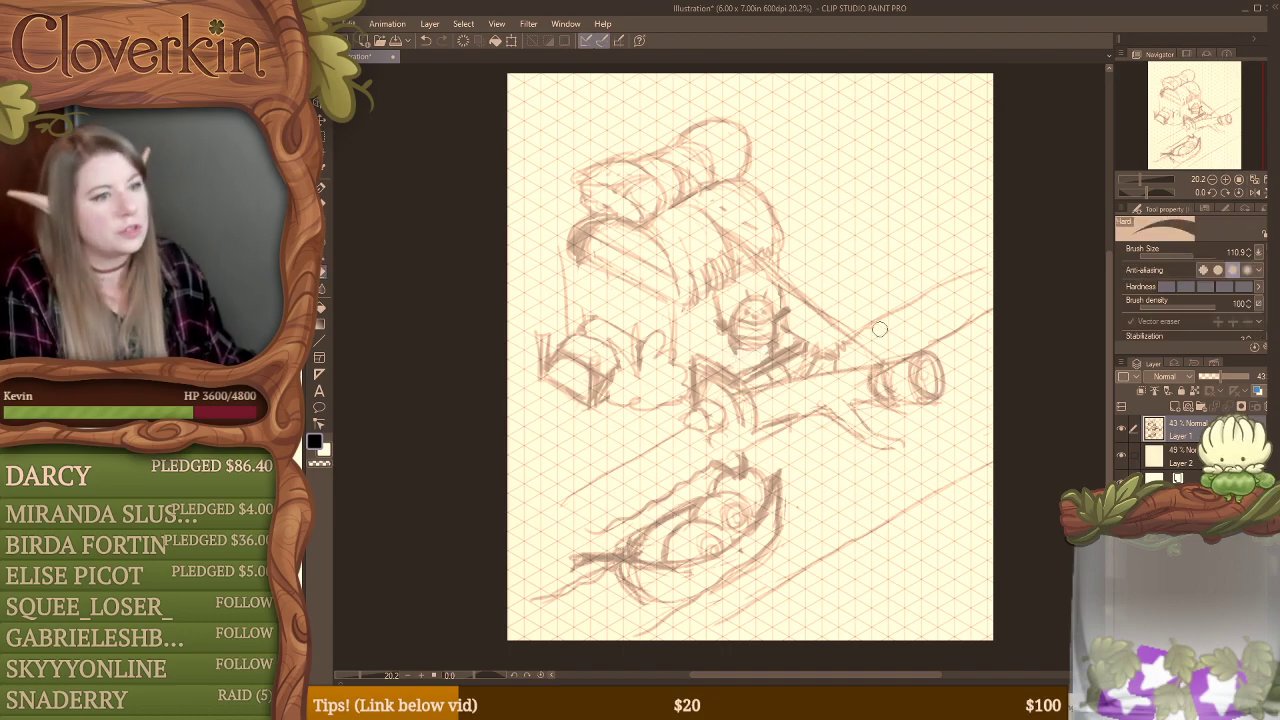
{"action": "key", "text": "b"}
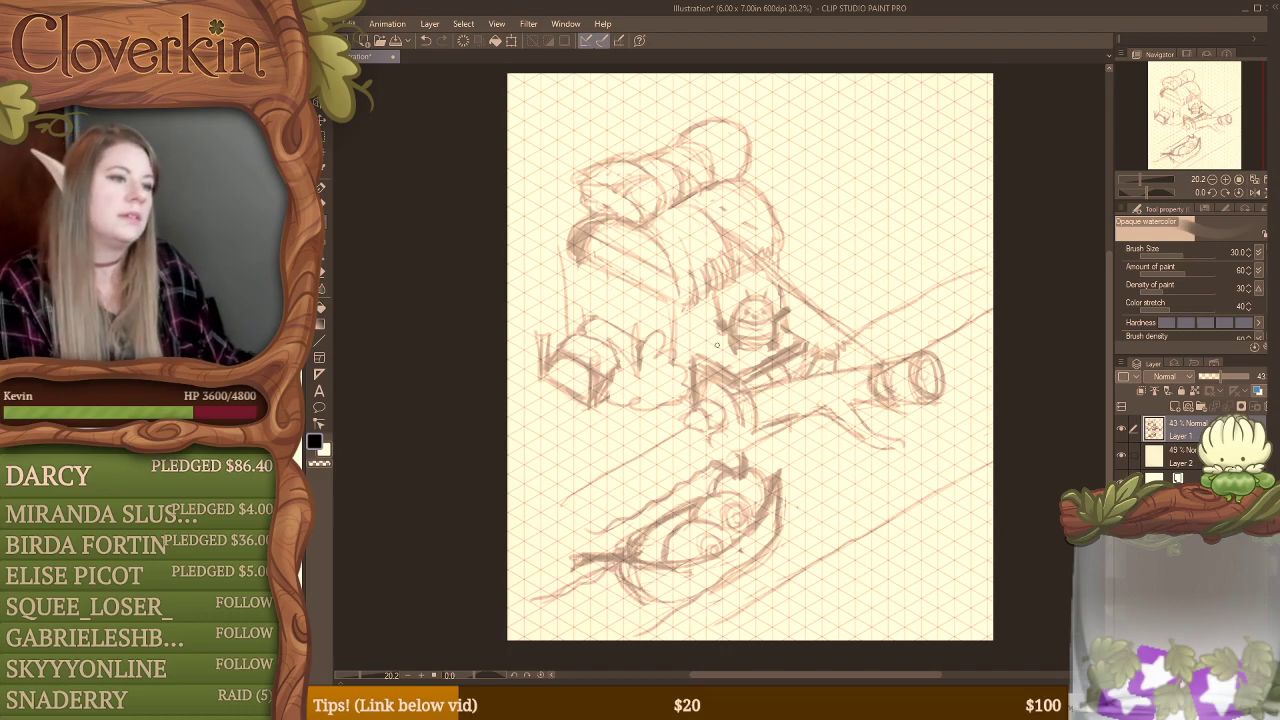
{"action": "left_click_drag", "start_coordinate": [688, 300], "coordinate": [692, 362]}
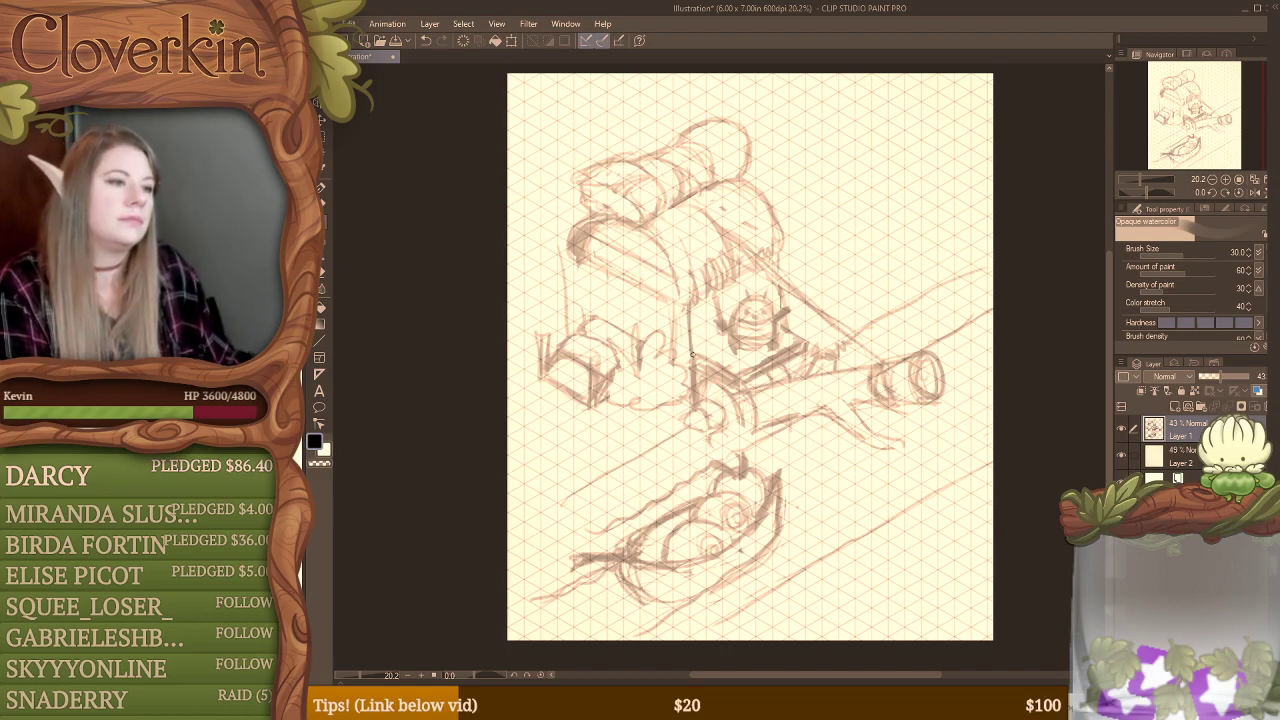
{"action": "left_click_drag", "start_coordinate": [666, 304], "coordinate": [664, 345]}
{"action": "left_click_drag", "start_coordinate": [690, 296], "coordinate": [692, 346]}
Step: Sketch a post at the far side of the front opening and erase the old wall line outside it
{"action": "mouse_move", "coordinate": [572, 256]}
{"action": "left_mouse_down"}
{"action": "mouse_move", "coordinate": [573, 322]}
{"action": "mouse_move", "coordinate": [595, 312]}
{"action": "left_mouse_up"}
{"action": "left_click_drag", "start_coordinate": [593, 268], "coordinate": [597, 316]}
{"action": "mouse_move", "coordinate": [594, 280]}
{"action": "left_mouse_down"}
{"action": "mouse_move", "coordinate": [591, 321]}
{"action": "mouse_move", "coordinate": [569, 308]}
{"action": "mouse_move", "coordinate": [568, 335]}
{"action": "left_mouse_up"}
{"action": "left_click_drag", "start_coordinate": [569, 281], "coordinate": [568, 321]}
{"action": "key", "text": "e"}
{"action": "mouse_move", "coordinate": [558, 242]}
{"action": "left_mouse_down"}
{"action": "mouse_move", "coordinate": [559, 311]}
{"action": "mouse_move", "coordinate": [561, 291]}
{"action": "mouse_move", "coordinate": [574, 332]}
{"action": "left_mouse_up"}
{"action": "key", "text": "p"}
{"action": "key", "text": "e"}
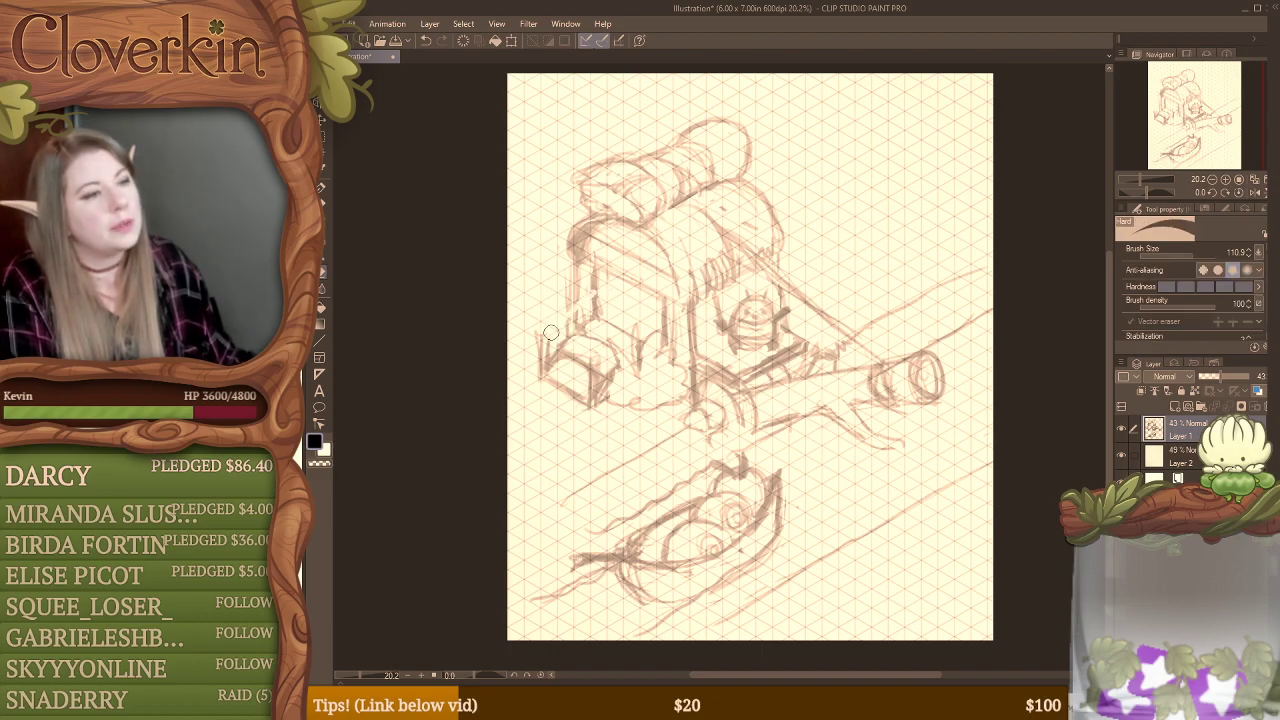
Step: Draw a sloping railing from the front of the box-shaped steps up to the far post of the opening
{"action": "key", "text": "b"}
{"action": "left_click_drag", "start_coordinate": [547, 330], "coordinate": [592, 291]}
{"action": "left_click_drag", "start_coordinate": [556, 334], "coordinate": [594, 284]}
{"action": "left_click_drag", "start_coordinate": [544, 342], "coordinate": [592, 288]}
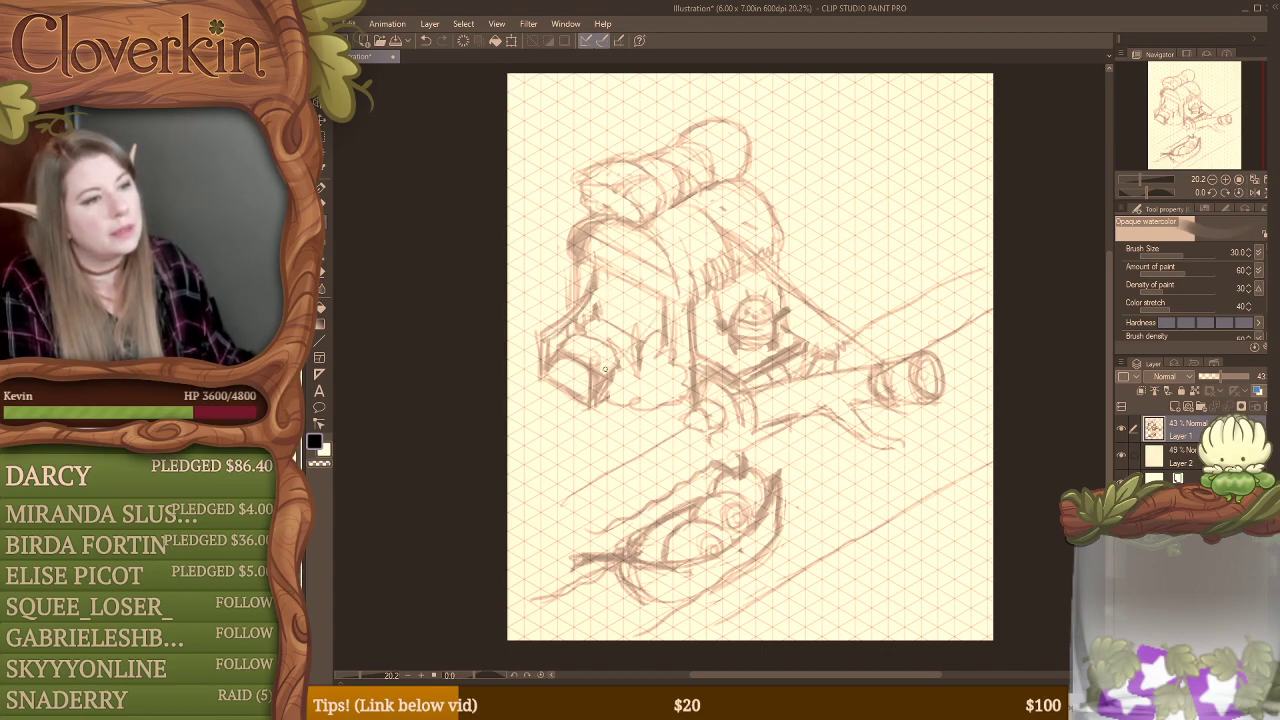
{"action": "key", "text": "e"}
{"action": "key", "text": "b"}
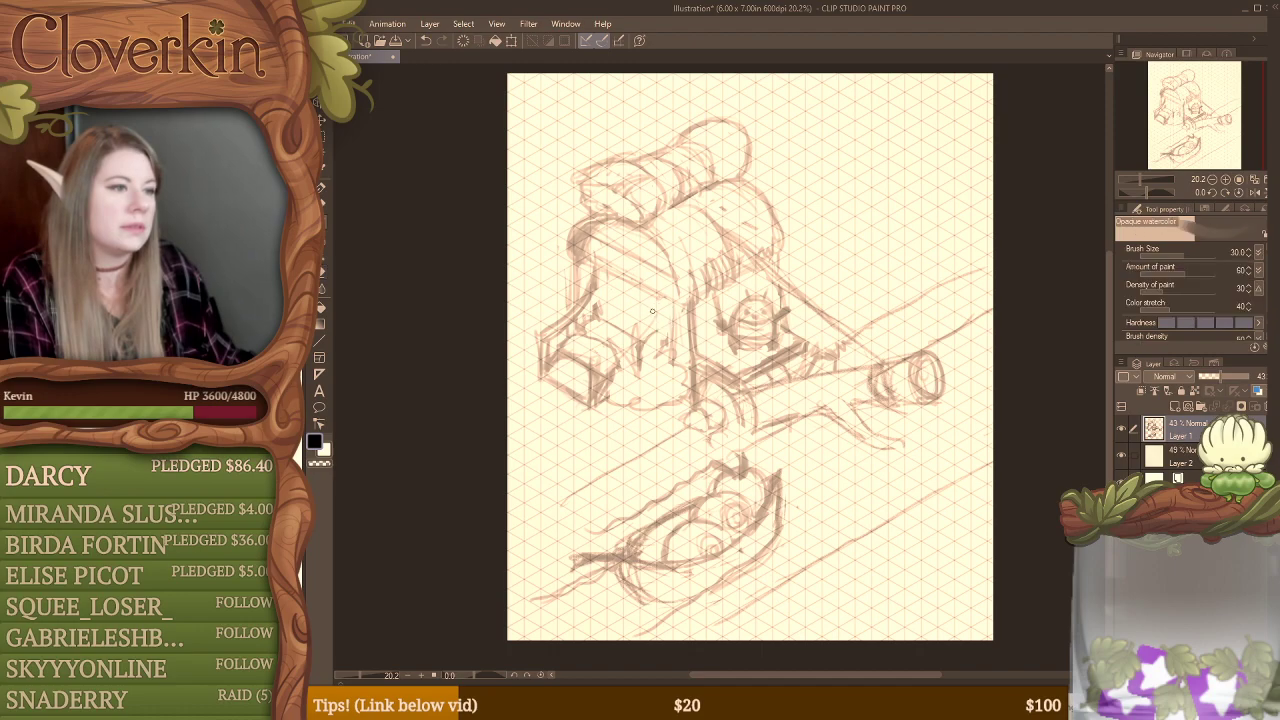
Step: Sketch an inner post on the near side of the opening and a curved wall line outside the far post
{"action": "mouse_move", "coordinate": [646, 312]}
{"action": "left_mouse_down"}
{"action": "mouse_move", "coordinate": [648, 340]}
{"action": "mouse_move", "coordinate": [673, 293]}
{"action": "mouse_move", "coordinate": [666, 338]}
{"action": "left_mouse_up"}
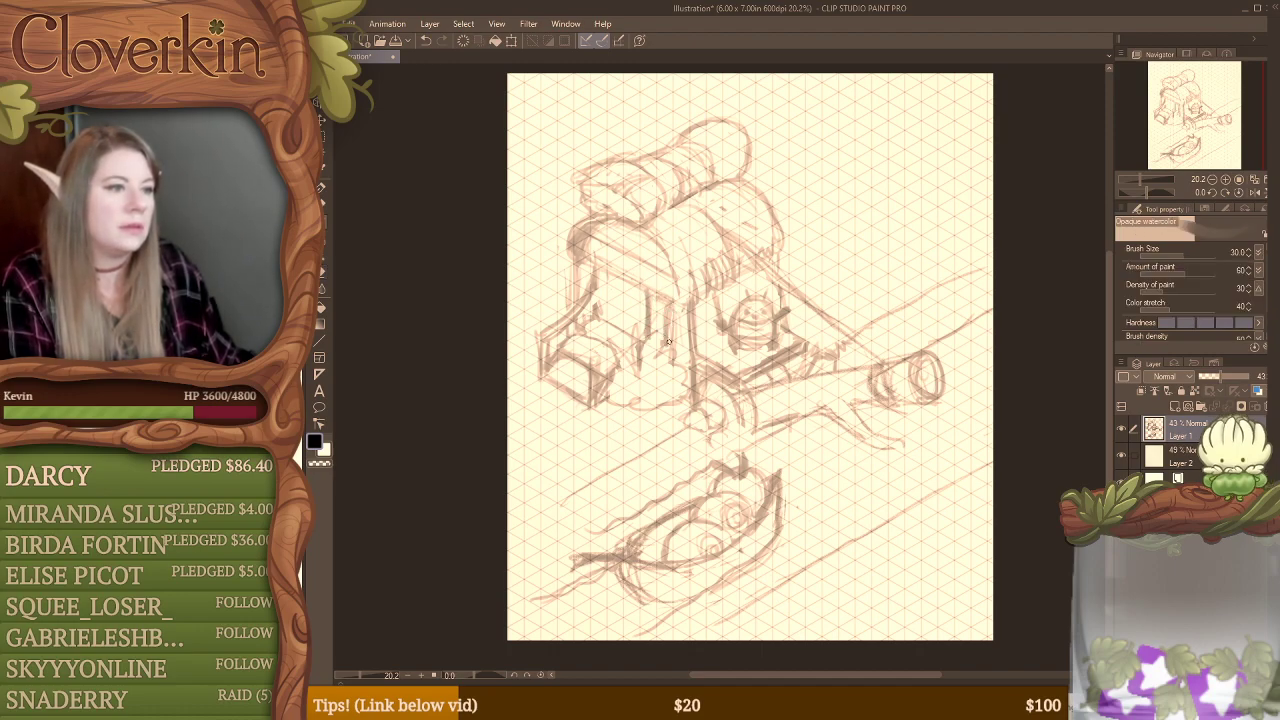
{"action": "left_click_drag", "start_coordinate": [563, 262], "coordinate": [561, 312]}
{"action": "mouse_move", "coordinate": [568, 314]}
{"action": "left_mouse_down"}
{"action": "mouse_move", "coordinate": [567, 266]}
{"action": "mouse_move", "coordinate": [572, 312]}
{"action": "mouse_move", "coordinate": [635, 311]}
{"action": "mouse_move", "coordinate": [594, 273]}
{"action": "mouse_move", "coordinate": [595, 316]}
{"action": "left_mouse_up"}
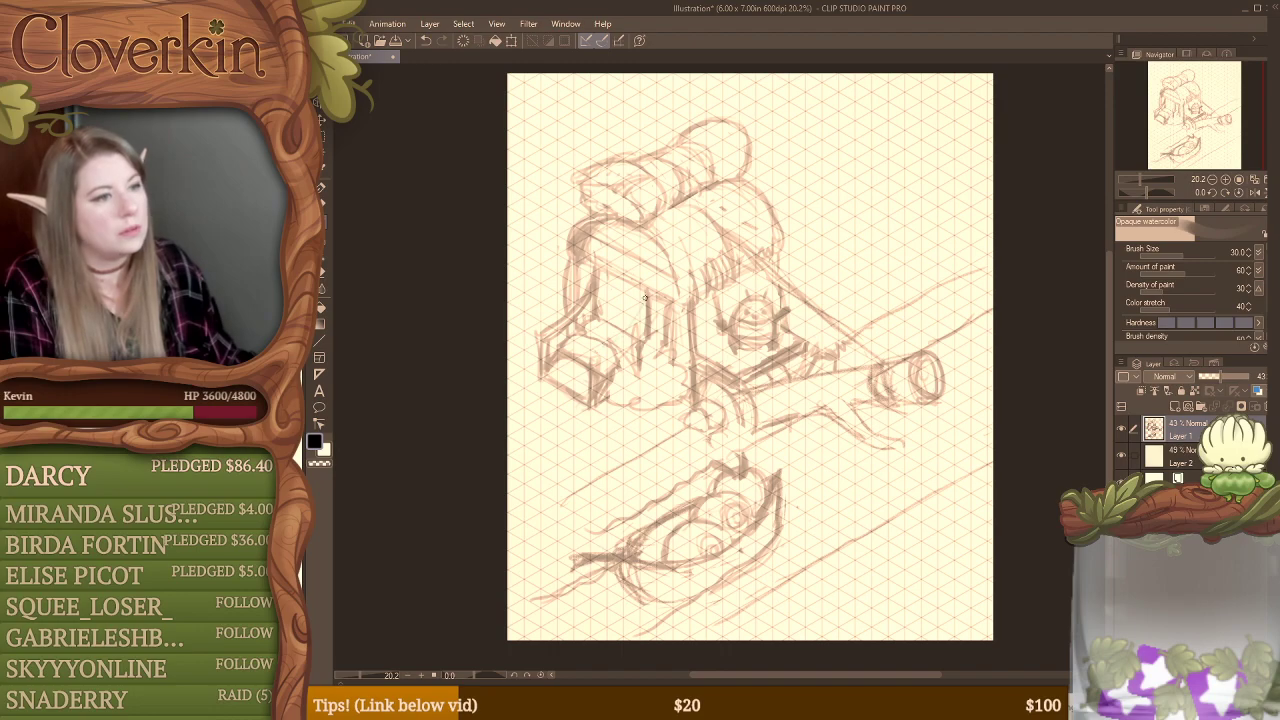
Step: Draw the second sloping railing from the near inner post down to a thick upright post at the steps' front corner
{"action": "mouse_move", "coordinate": [645, 297]}
{"action": "left_mouse_down"}
{"action": "mouse_move", "coordinate": [594, 352]}
{"action": "mouse_move", "coordinate": [628, 338]}
{"action": "mouse_move", "coordinate": [597, 409]}
{"action": "left_mouse_up"}
{"action": "key", "text": "e"}
{"action": "key", "text": "b"}
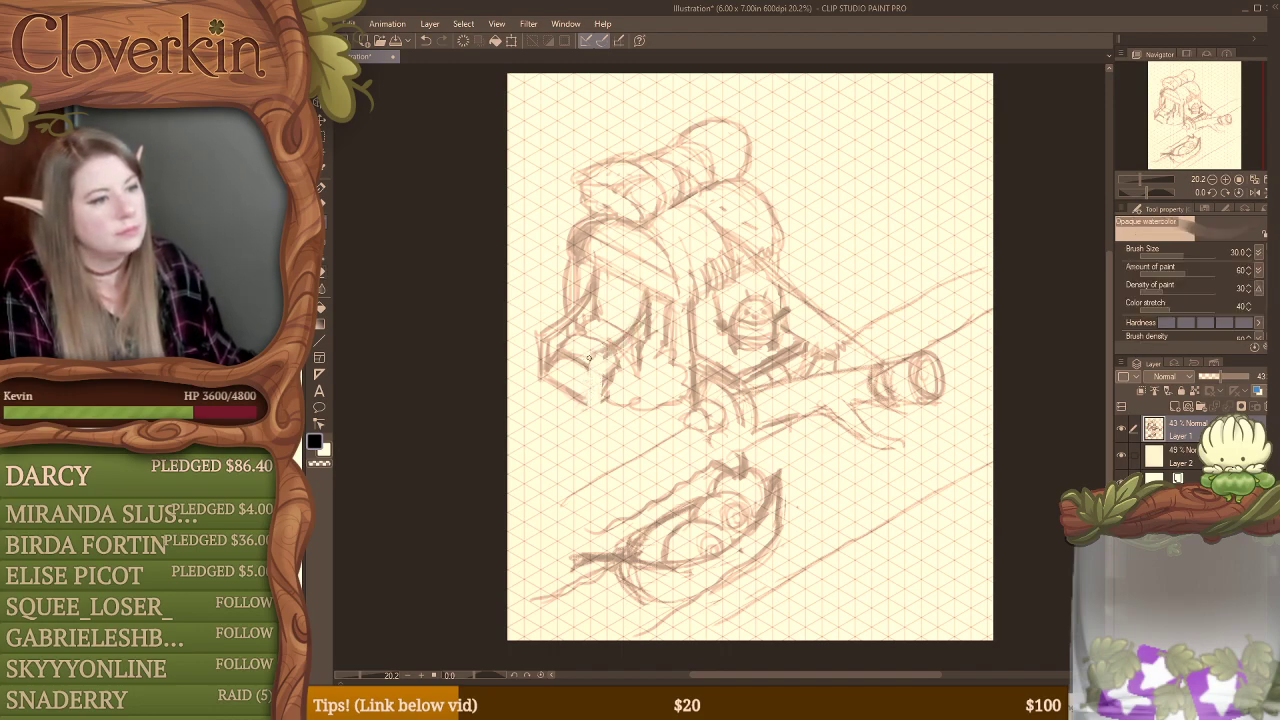
{"action": "left_click_drag", "start_coordinate": [589, 358], "coordinate": [596, 413]}
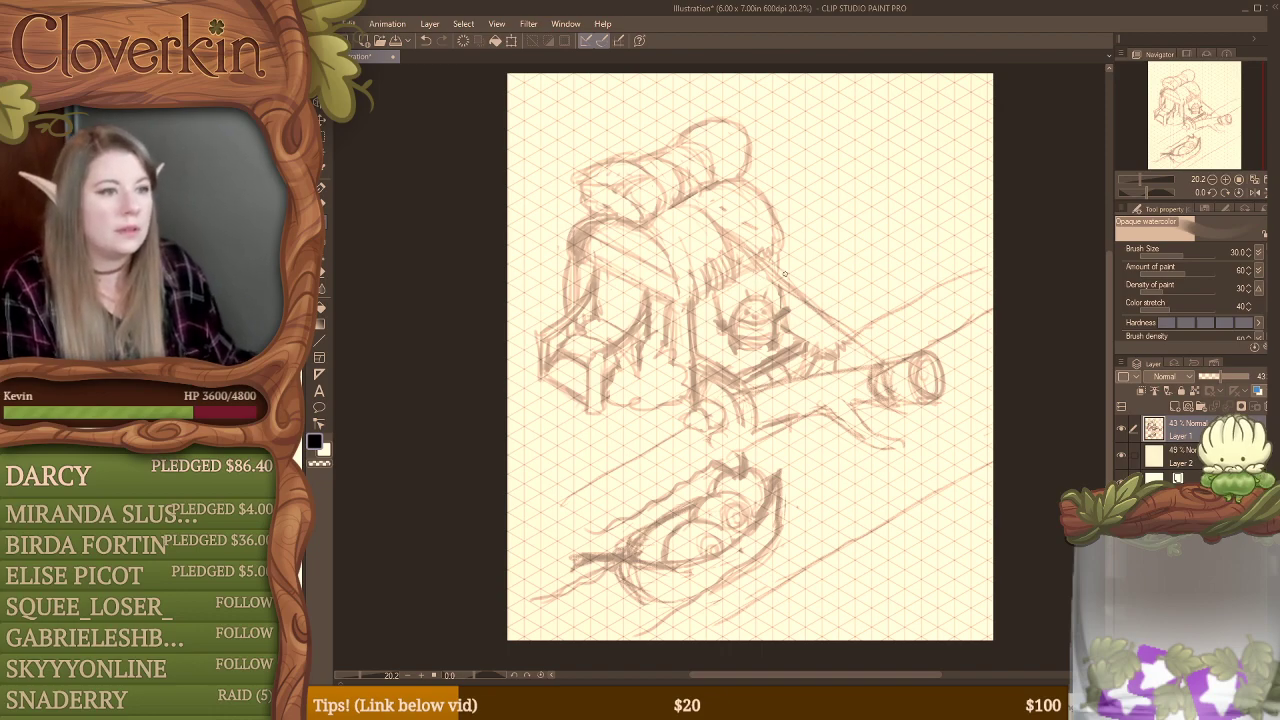
Step: Shift the whole sketch up and to the right, then replace the straight line below the boat with a wavy one
{"action": "mouse_move", "coordinate": [782, 234]}
{"action": "left_mouse_down"}
{"action": "mouse_move", "coordinate": [826, 218]}
{"action": "mouse_move", "coordinate": [814, 210]}
{"action": "left_mouse_up"}
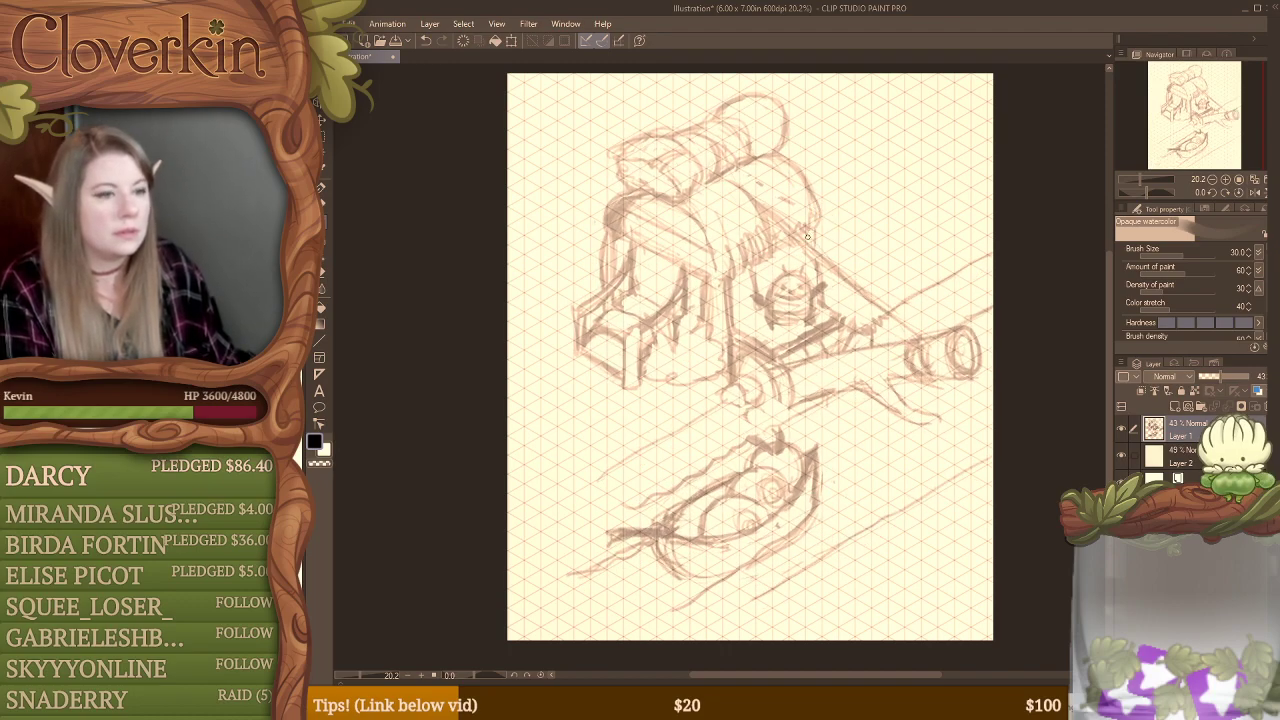
{"action": "key", "text": "e"}
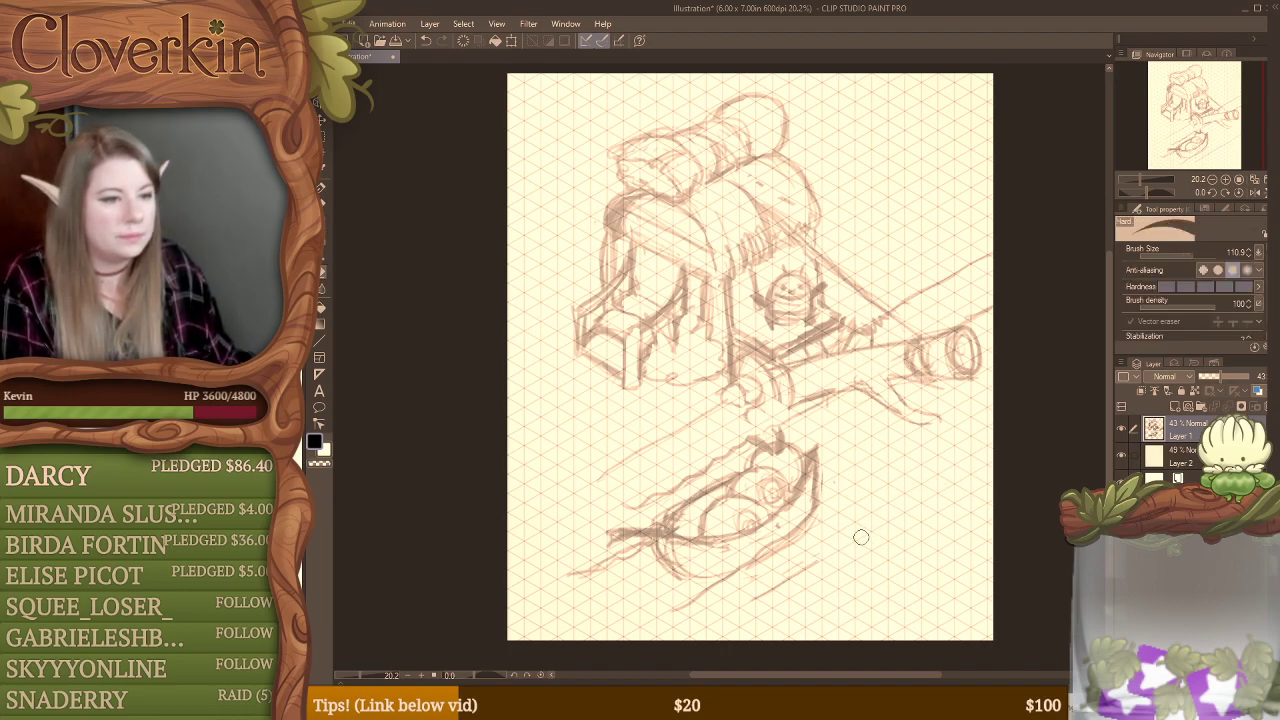
{"action": "key", "text": "b"}
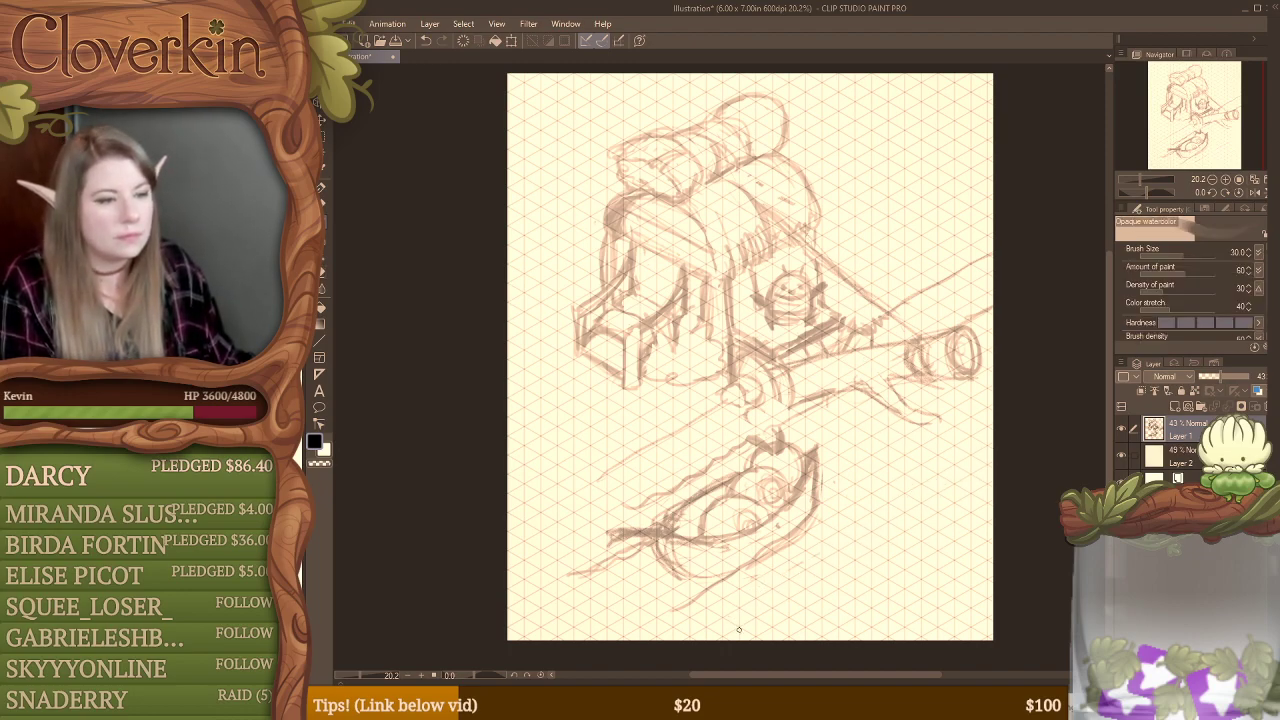
{"action": "mouse_move", "coordinate": [739, 628]}
{"action": "left_mouse_down"}
{"action": "mouse_move", "coordinate": [790, 616]}
{"action": "mouse_move", "coordinate": [907, 535]}
{"action": "left_mouse_up"}
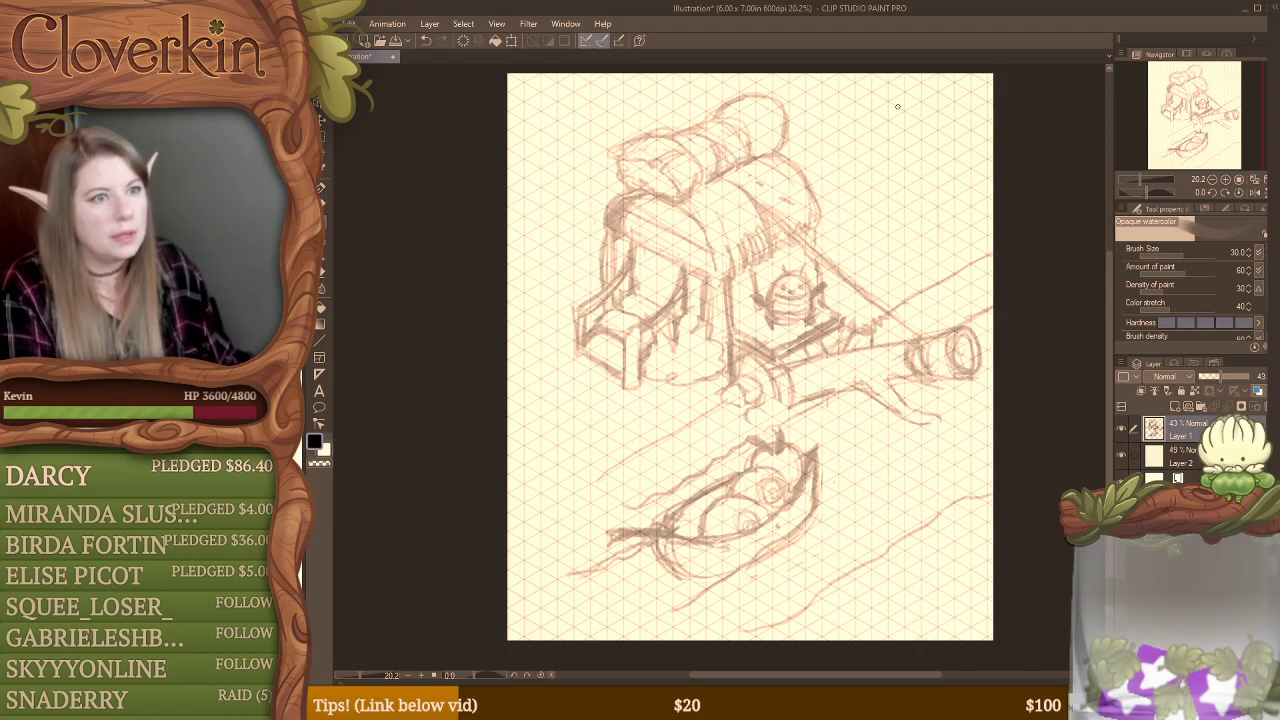
Step: Sketch a long round-ended shape slanting down from the page's upper right edge and erase its stray inner lines
{"action": "mouse_move", "coordinate": [820, 76]}
{"action": "left_mouse_down"}
{"action": "mouse_move", "coordinate": [868, 180]}
{"action": "mouse_move", "coordinate": [898, 192]}
{"action": "left_mouse_up"}
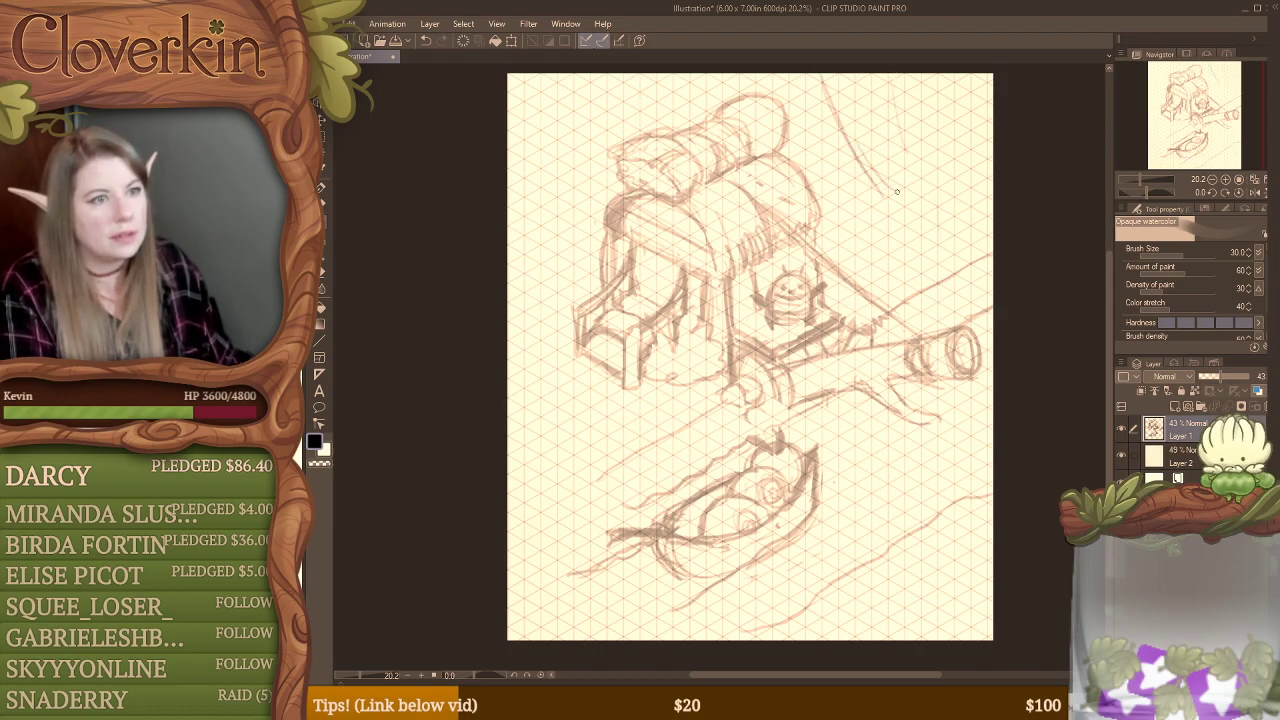
{"action": "left_click_drag", "start_coordinate": [888, 98], "coordinate": [916, 160]}
{"action": "mouse_move", "coordinate": [880, 76]}
{"action": "left_mouse_down"}
{"action": "mouse_move", "coordinate": [909, 176]}
{"action": "mouse_move", "coordinate": [866, 198]}
{"action": "left_mouse_up"}
{"action": "left_click_drag", "start_coordinate": [818, 78], "coordinate": [894, 212]}
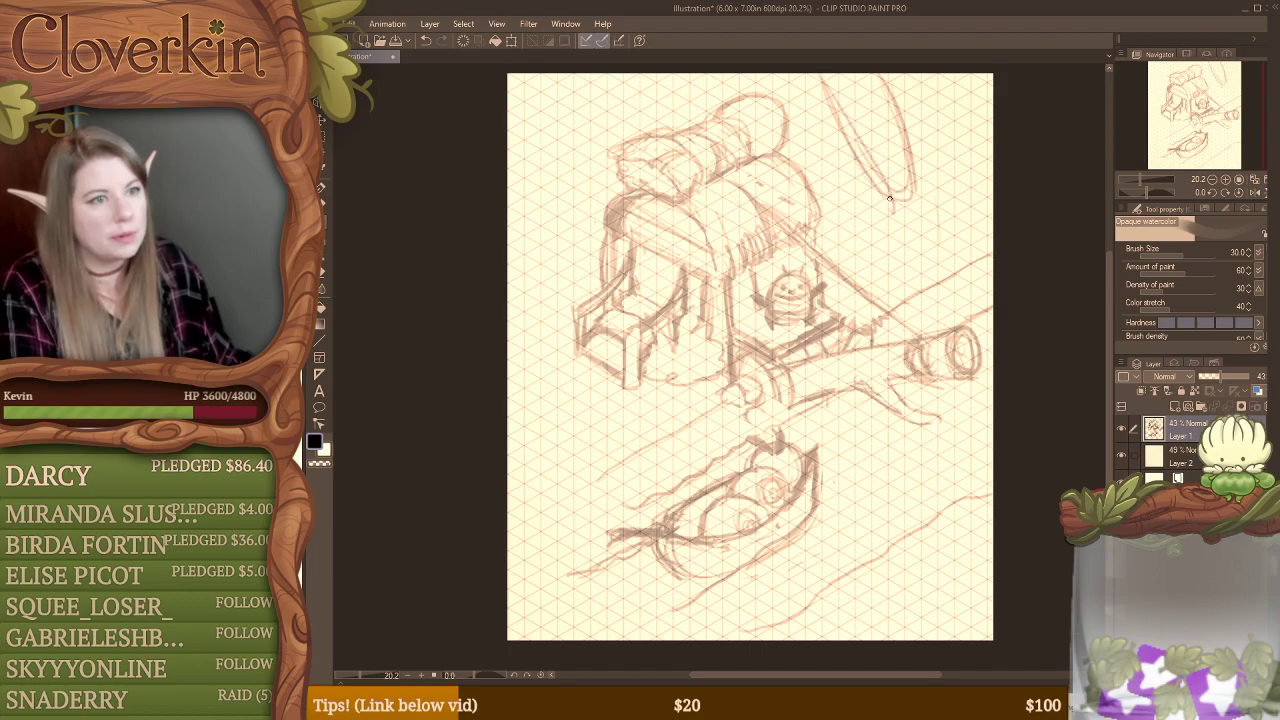
{"action": "left_click_drag", "start_coordinate": [930, 124], "coordinate": [888, 210]}
{"action": "mouse_move", "coordinate": [893, 74]}
{"action": "left_mouse_down"}
{"action": "mouse_move", "coordinate": [914, 122]}
{"action": "mouse_move", "coordinate": [912, 202]}
{"action": "mouse_move", "coordinate": [901, 205]}
{"action": "left_mouse_up"}
{"action": "mouse_move", "coordinate": [931, 152]}
{"action": "left_mouse_down"}
{"action": "mouse_move", "coordinate": [922, 190]}
{"action": "mouse_move", "coordinate": [906, 197]}
{"action": "left_mouse_up"}
{"action": "key", "text": "e"}
{"action": "mouse_move", "coordinate": [878, 76]}
{"action": "left_mouse_down"}
{"action": "mouse_move", "coordinate": [910, 160]}
{"action": "mouse_move", "coordinate": [906, 186]}
{"action": "left_mouse_up"}
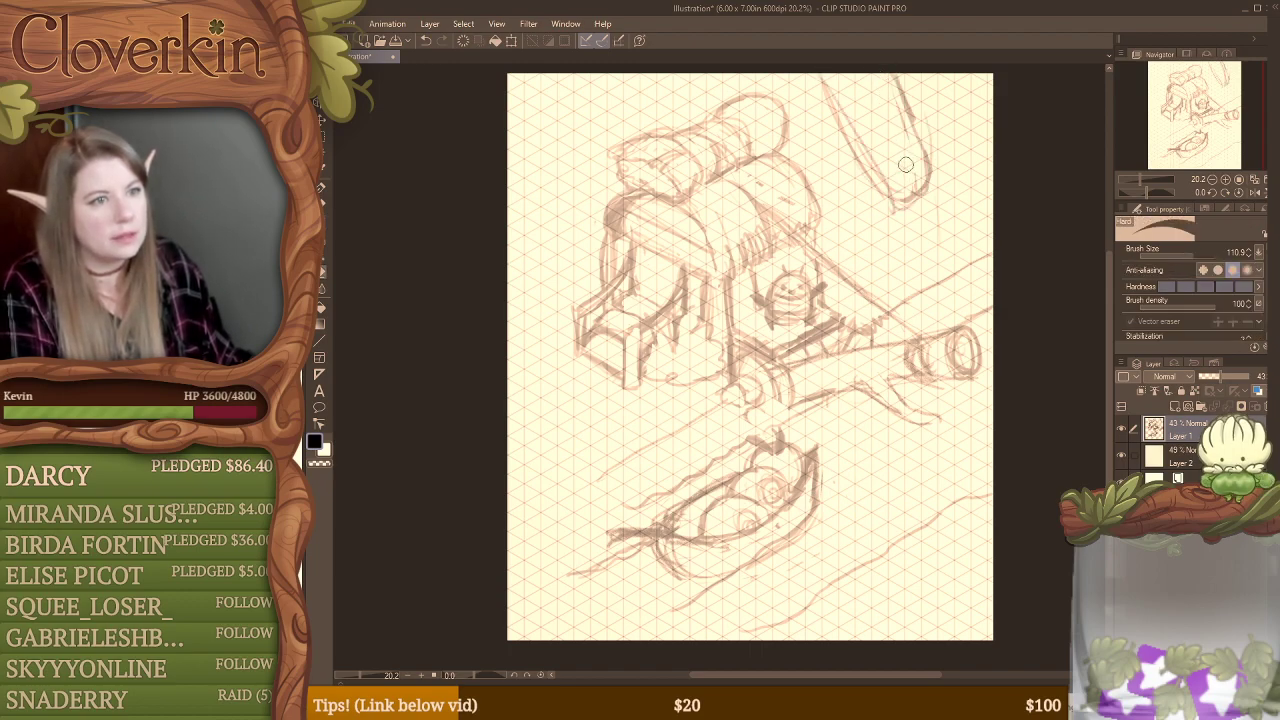
{"action": "mouse_move", "coordinate": [822, 82]}
{"action": "left_mouse_down"}
{"action": "mouse_move", "coordinate": [870, 151]}
{"action": "mouse_move", "coordinate": [882, 182]}
{"action": "mouse_move", "coordinate": [850, 124]}
{"action": "mouse_move", "coordinate": [870, 184]}
{"action": "left_mouse_up"}
Step: Darken the long shape's outline, draw its stem down to the log, and add curved lines along the page's right edge
{"action": "key", "text": "b"}
{"action": "mouse_move", "coordinate": [832, 114]}
{"action": "left_mouse_down"}
{"action": "mouse_move", "coordinate": [877, 180]}
{"action": "mouse_move", "coordinate": [924, 166]}
{"action": "left_mouse_up"}
{"action": "mouse_move", "coordinate": [902, 104]}
{"action": "left_mouse_down"}
{"action": "mouse_move", "coordinate": [925, 163]}
{"action": "mouse_move", "coordinate": [909, 225]}
{"action": "mouse_move", "coordinate": [903, 205]}
{"action": "mouse_move", "coordinate": [931, 306]}
{"action": "left_mouse_up"}
{"action": "left_click_drag", "start_coordinate": [912, 210], "coordinate": [933, 326]}
{"action": "left_click_drag", "start_coordinate": [926, 260], "coordinate": [937, 321]}
{"action": "mouse_move", "coordinate": [911, 200]}
{"action": "left_mouse_down"}
{"action": "mouse_move", "coordinate": [938, 292]}
{"action": "mouse_move", "coordinate": [916, 187]}
{"action": "mouse_move", "coordinate": [938, 318]}
{"action": "left_mouse_up"}
{"action": "mouse_move", "coordinate": [918, 212]}
{"action": "left_mouse_down"}
{"action": "mouse_move", "coordinate": [937, 322]}
{"action": "mouse_move", "coordinate": [964, 148]}
{"action": "mouse_move", "coordinate": [990, 76]}
{"action": "mouse_move", "coordinate": [986, 168]}
{"action": "left_mouse_up"}
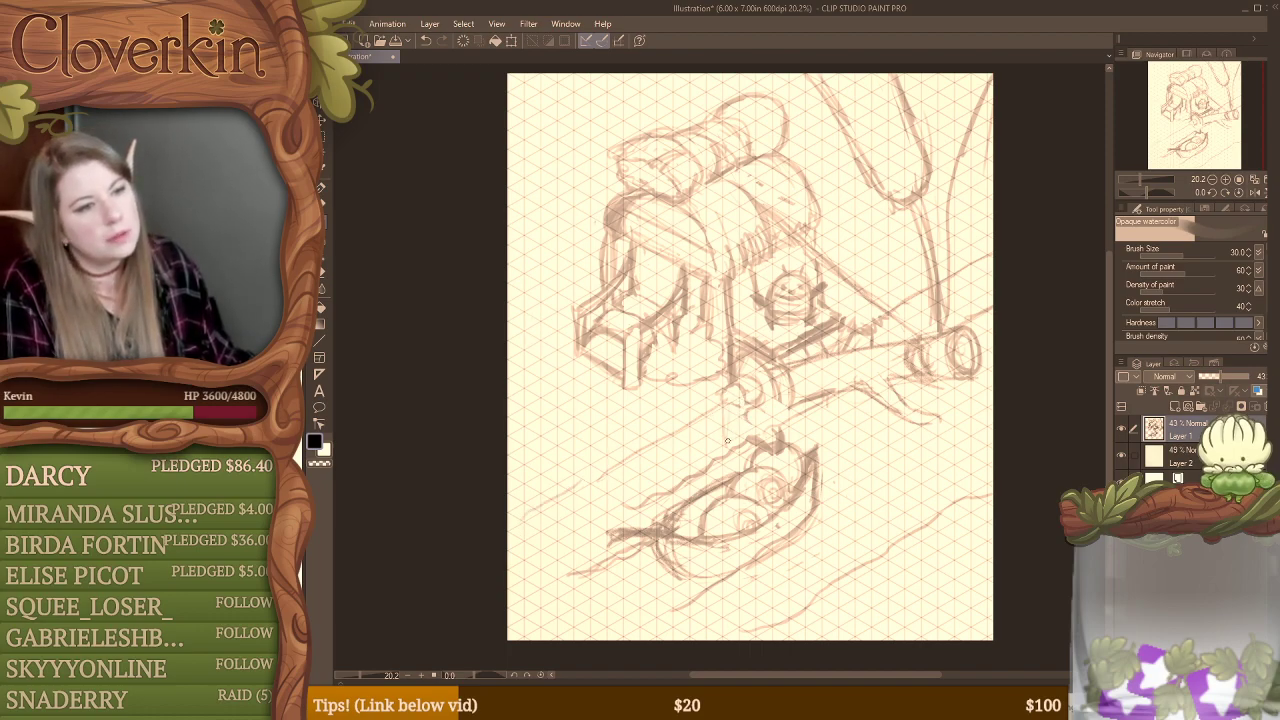
Step: Sketch a rough upright edge below the log's near end and rework the curved rings of the log end
{"action": "mouse_move", "coordinate": [660, 442]}
{"action": "left_mouse_down"}
{"action": "mouse_move", "coordinate": [721, 418]}
{"action": "mouse_move", "coordinate": [710, 407]}
{"action": "mouse_move", "coordinate": [732, 367]}
{"action": "mouse_move", "coordinate": [723, 414]}
{"action": "mouse_move", "coordinate": [689, 421]}
{"action": "mouse_move", "coordinate": [731, 414]}
{"action": "mouse_move", "coordinate": [709, 466]}
{"action": "left_mouse_up"}
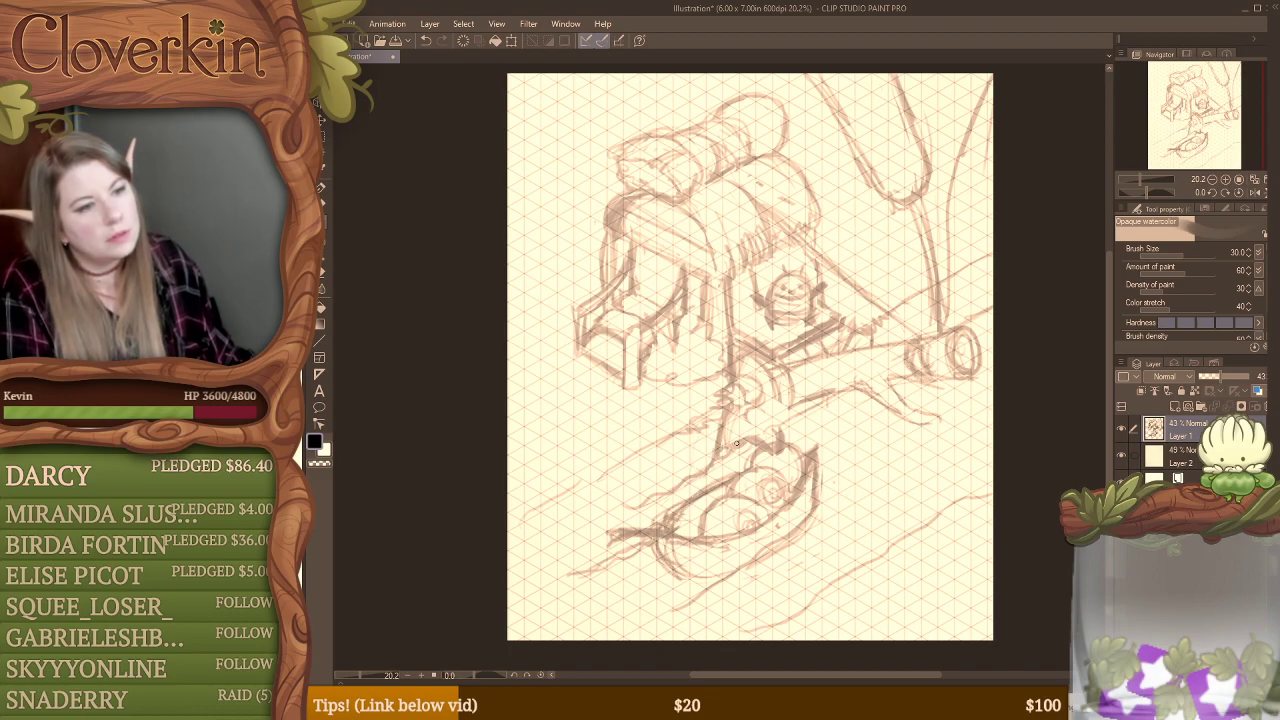
{"action": "mouse_move", "coordinate": [754, 391]}
{"action": "left_mouse_down"}
{"action": "mouse_move", "coordinate": [760, 424]}
{"action": "mouse_move", "coordinate": [744, 427]}
{"action": "mouse_move", "coordinate": [762, 378]}
{"action": "mouse_move", "coordinate": [730, 428]}
{"action": "left_mouse_up"}
{"action": "mouse_move", "coordinate": [766, 368]}
{"action": "left_mouse_down"}
{"action": "mouse_move", "coordinate": [743, 432]}
{"action": "mouse_move", "coordinate": [775, 393]}
{"action": "mouse_move", "coordinate": [771, 367]}
{"action": "mouse_move", "coordinate": [776, 414]}
{"action": "left_mouse_up"}
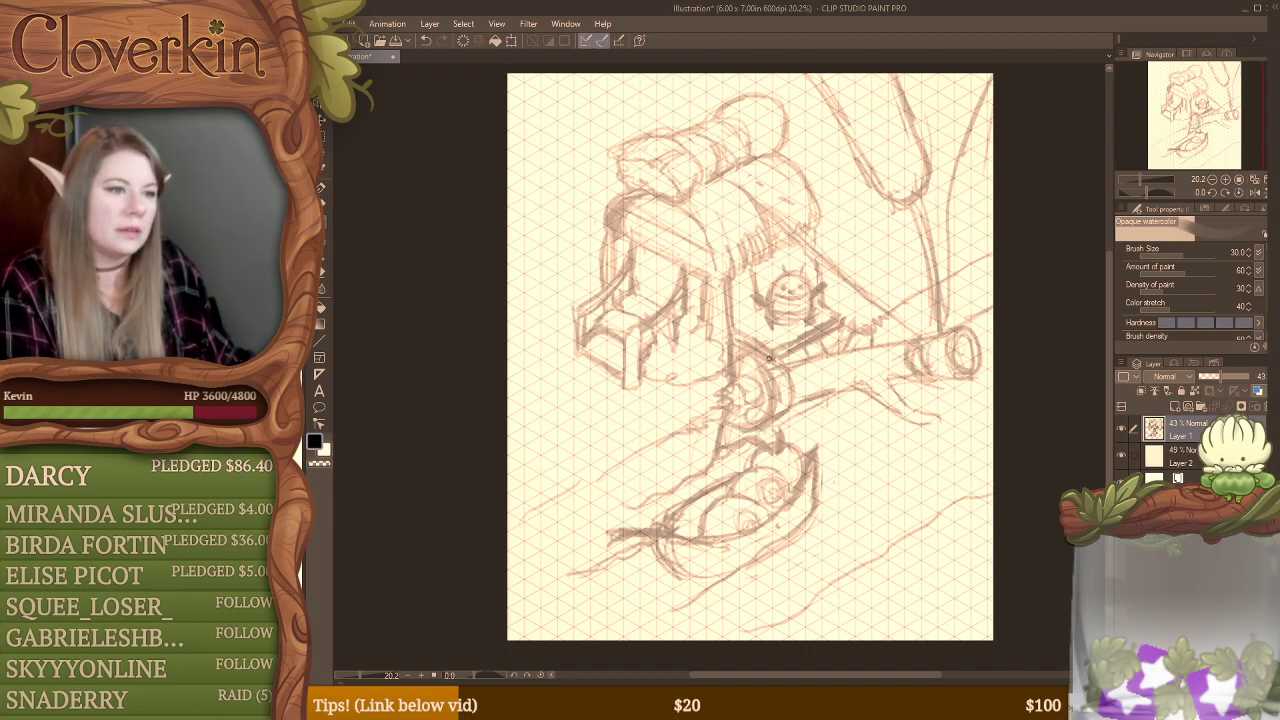
Step: Darken the rim and underside behind the log's near end and clean up the strokes around it
{"action": "mouse_move", "coordinate": [774, 358]}
{"action": "left_mouse_down"}
{"action": "mouse_move", "coordinate": [783, 416]}
{"action": "mouse_move", "coordinate": [790, 378]}
{"action": "left_mouse_up"}
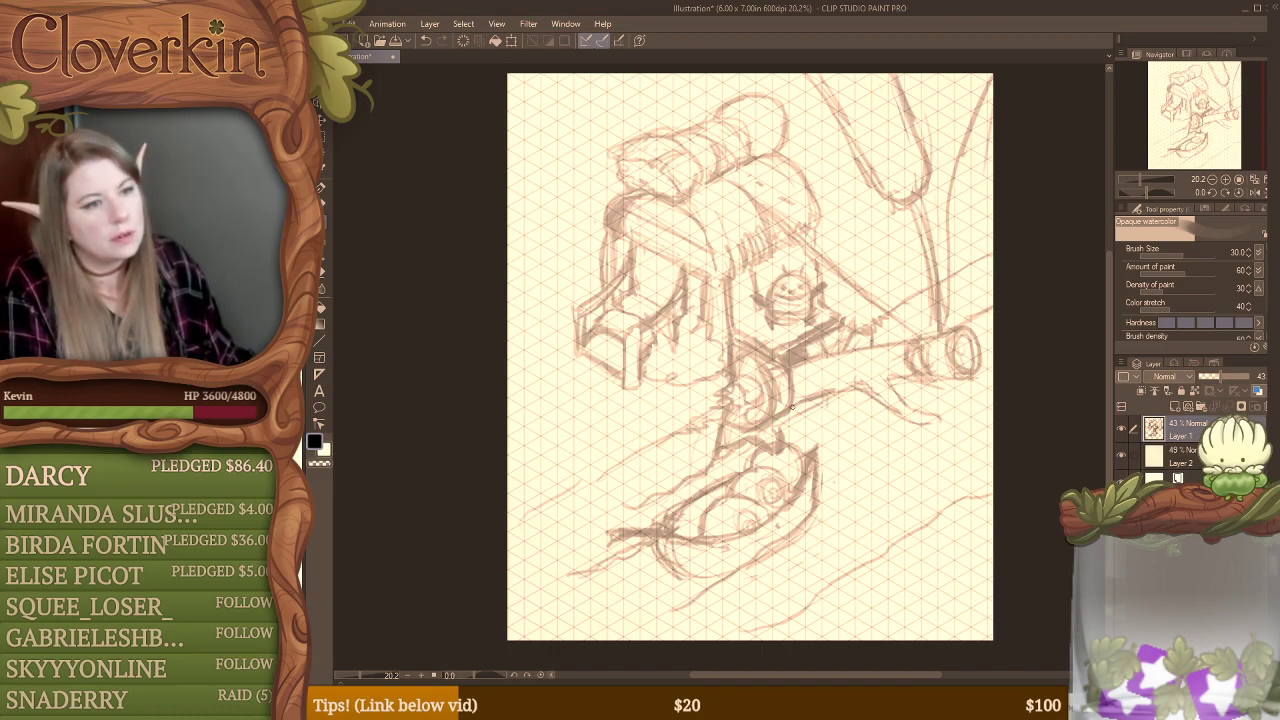
{"action": "mouse_move", "coordinate": [790, 410]}
{"action": "left_mouse_down"}
{"action": "mouse_move", "coordinate": [804, 402]}
{"action": "mouse_move", "coordinate": [795, 409]}
{"action": "left_mouse_up"}
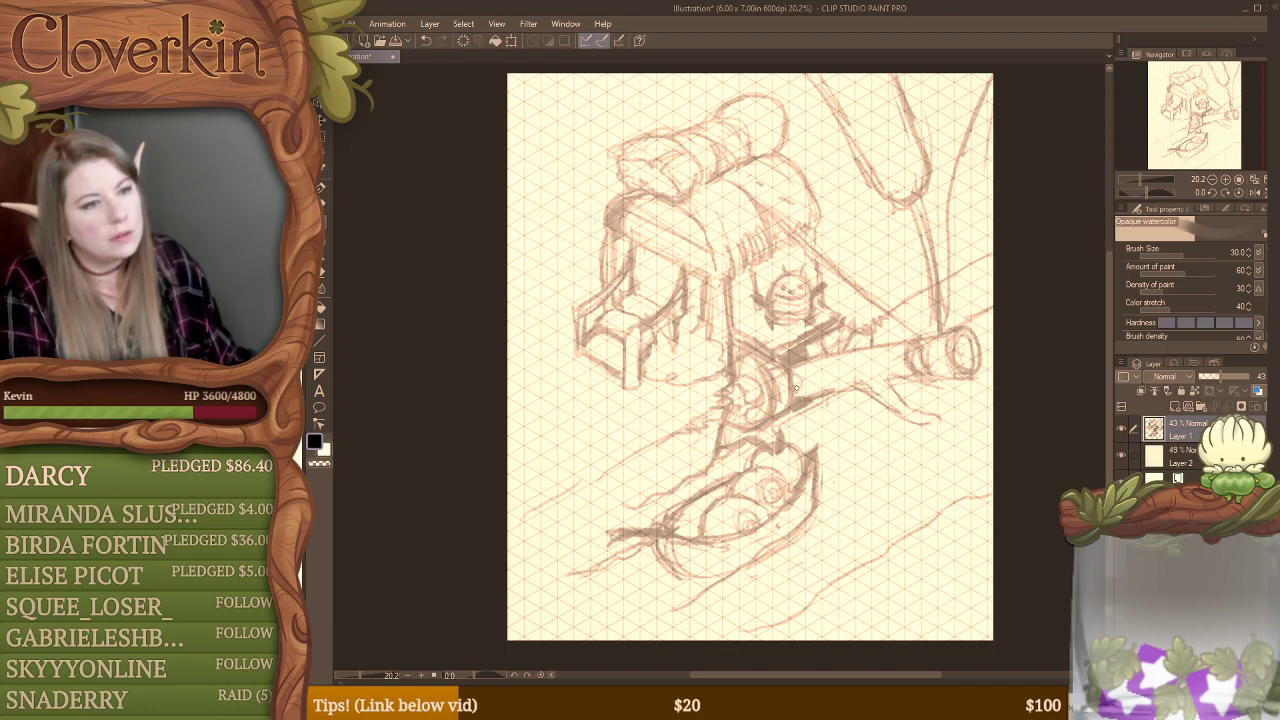
{"action": "left_click_drag", "start_coordinate": [797, 391], "coordinate": [798, 381]}
{"action": "key", "text": "e"}
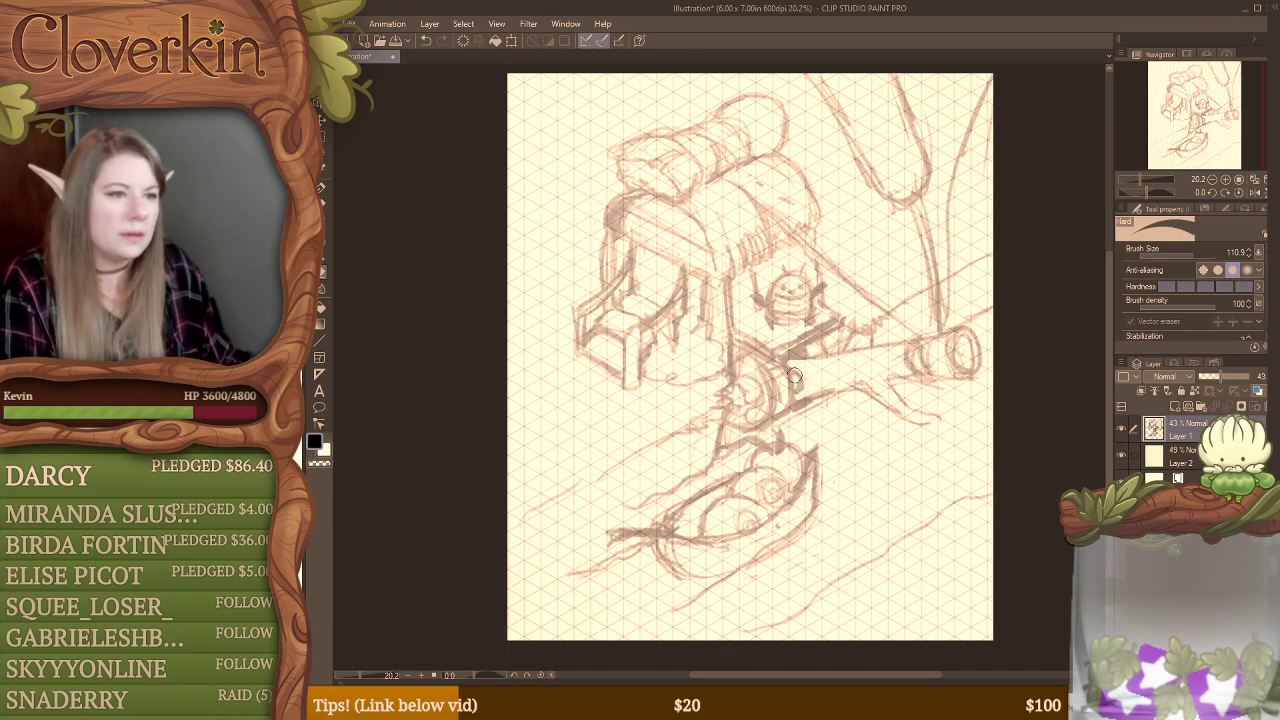
{"action": "key", "text": "b"}
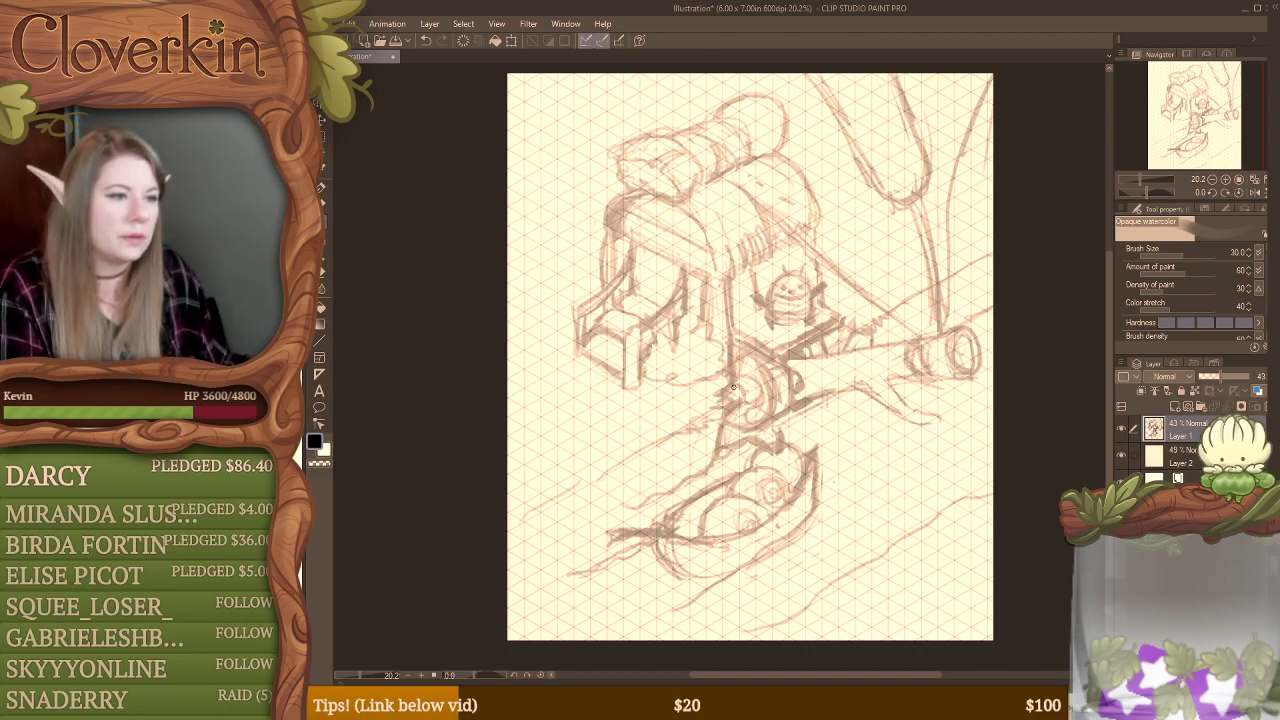
{"action": "key", "text": "e"}
{"action": "key", "text": "b"}
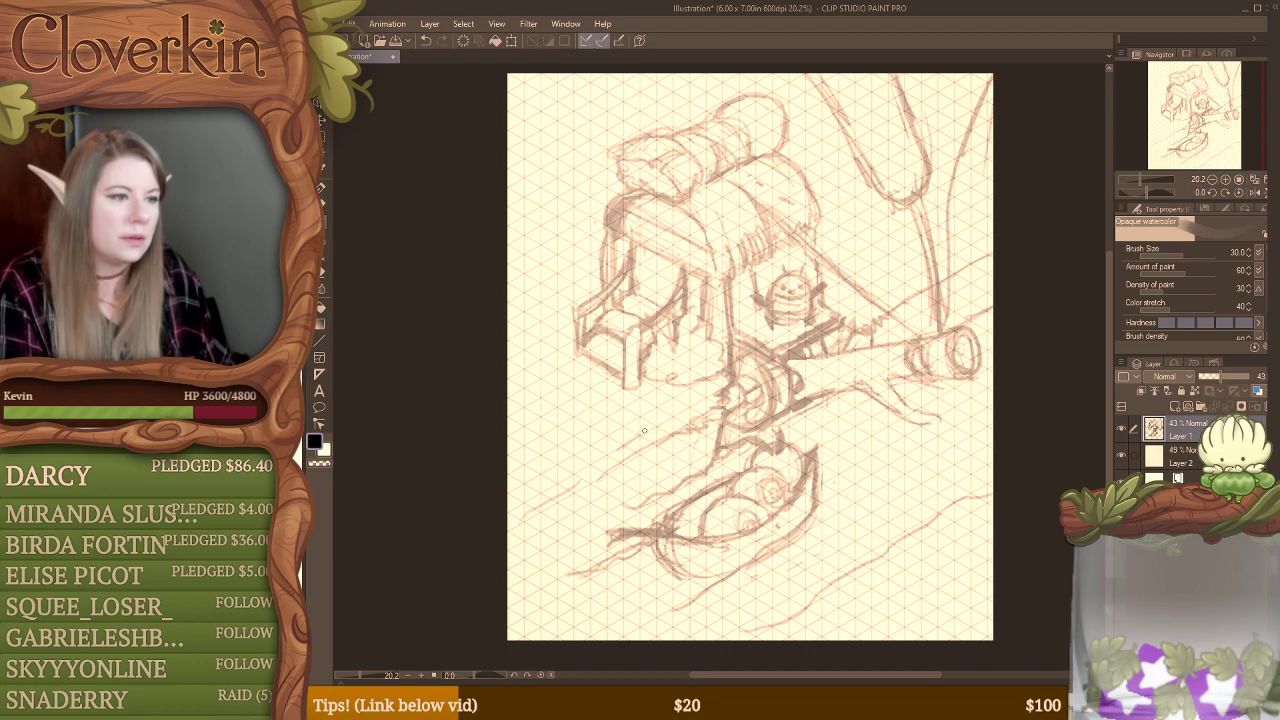
Step: Add a bank line beside the boat and sketch a small post shape with upright edges on the bank
{"action": "left_click_drag", "start_coordinate": [618, 459], "coordinate": [691, 420]}
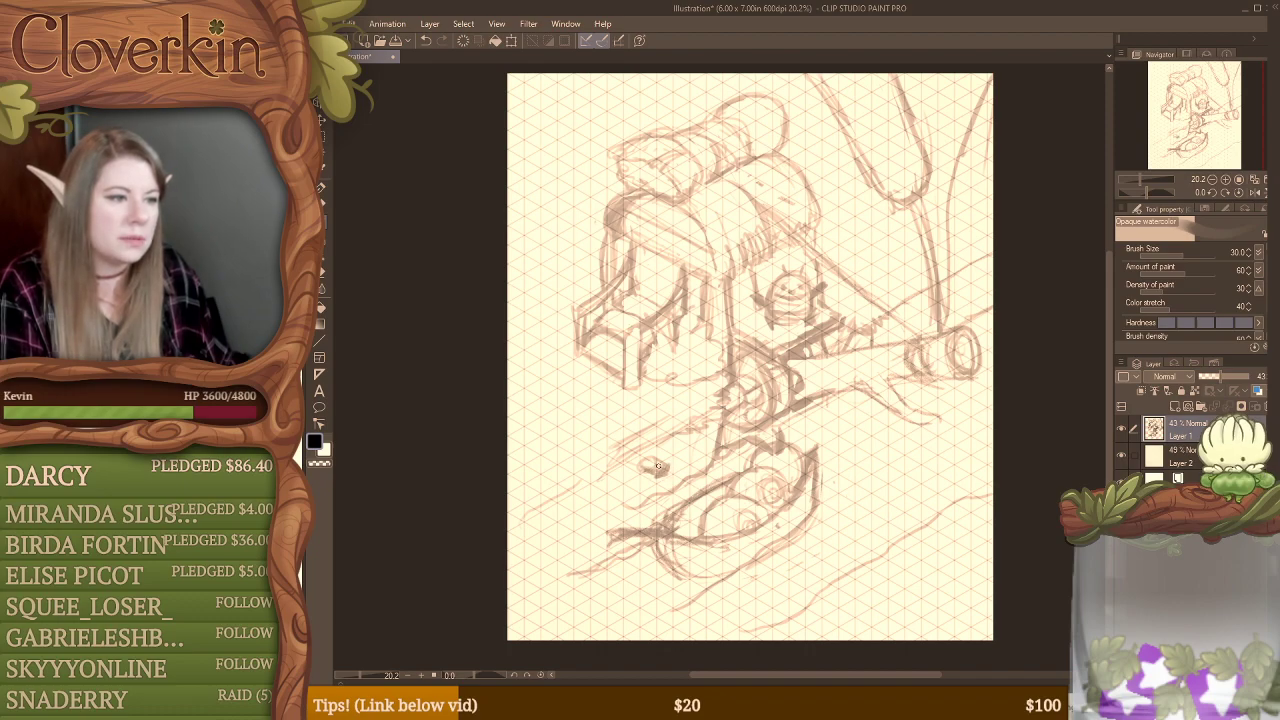
{"action": "key", "text": "e"}
{"action": "key", "text": "b"}
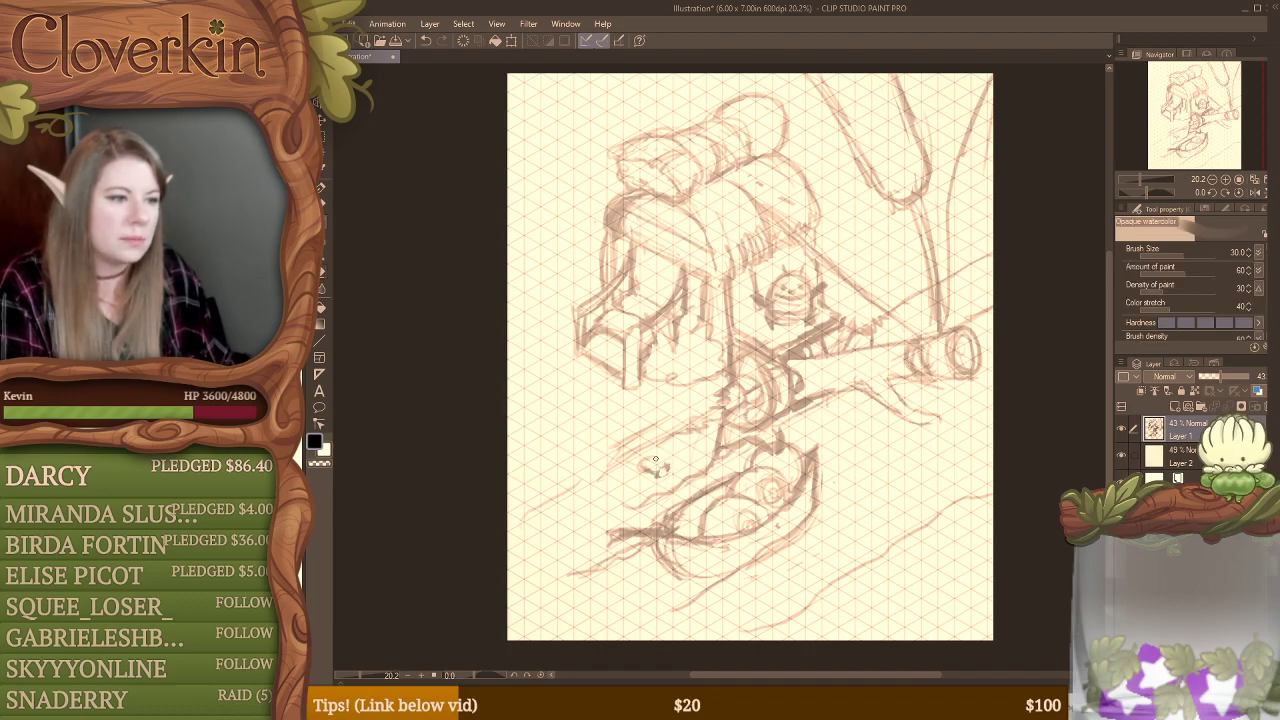
{"action": "mouse_move", "coordinate": [654, 456]}
{"action": "left_mouse_down"}
{"action": "mouse_move", "coordinate": [640, 467]}
{"action": "mouse_move", "coordinate": [661, 453]}
{"action": "mouse_move", "coordinate": [650, 498]}
{"action": "left_mouse_up"}
{"action": "mouse_move", "coordinate": [657, 474]}
{"action": "left_mouse_down"}
{"action": "mouse_move", "coordinate": [656, 494]}
{"action": "mouse_move", "coordinate": [639, 476]}
{"action": "mouse_move", "coordinate": [640, 498]}
{"action": "left_mouse_up"}
{"action": "left_click_drag", "start_coordinate": [692, 434], "coordinate": [680, 497]}
{"action": "key", "text": "e"}
{"action": "key", "text": "b"}
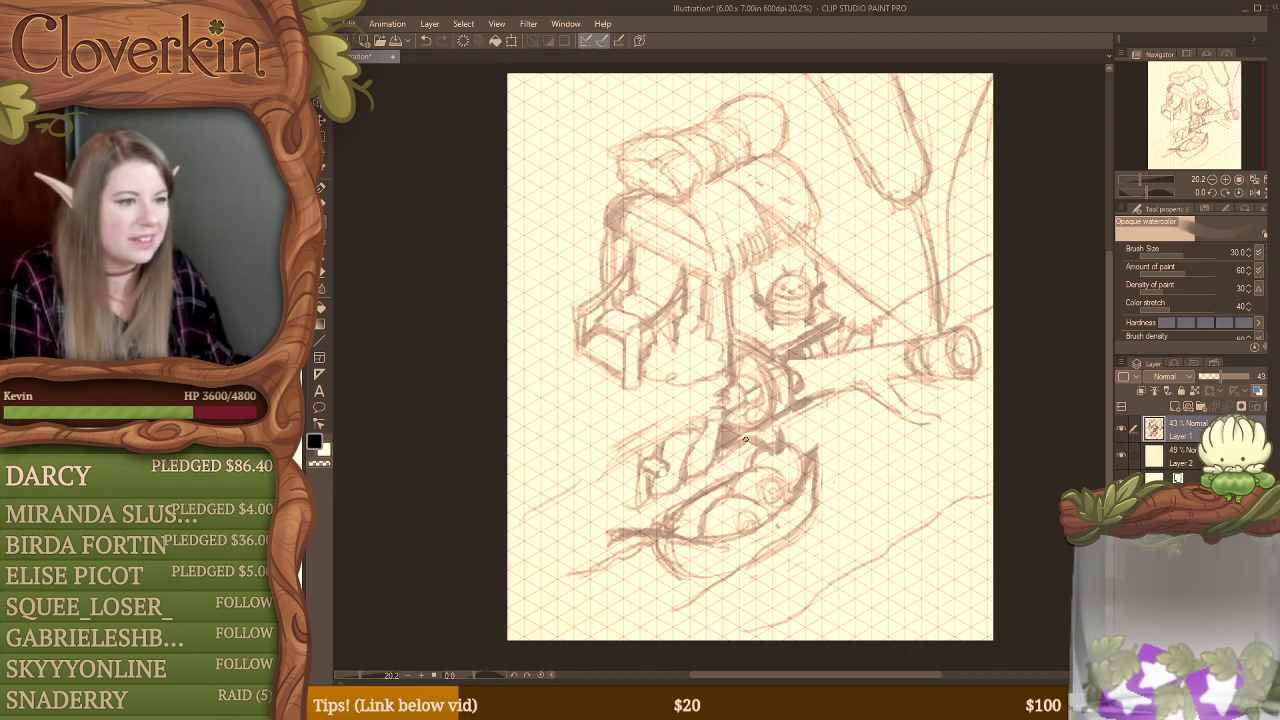
Step: Clean up the dark strokes between the log and boat, and extend the bank lines past the boat's tip toward the page's left edge
{"action": "key", "text": "e"}
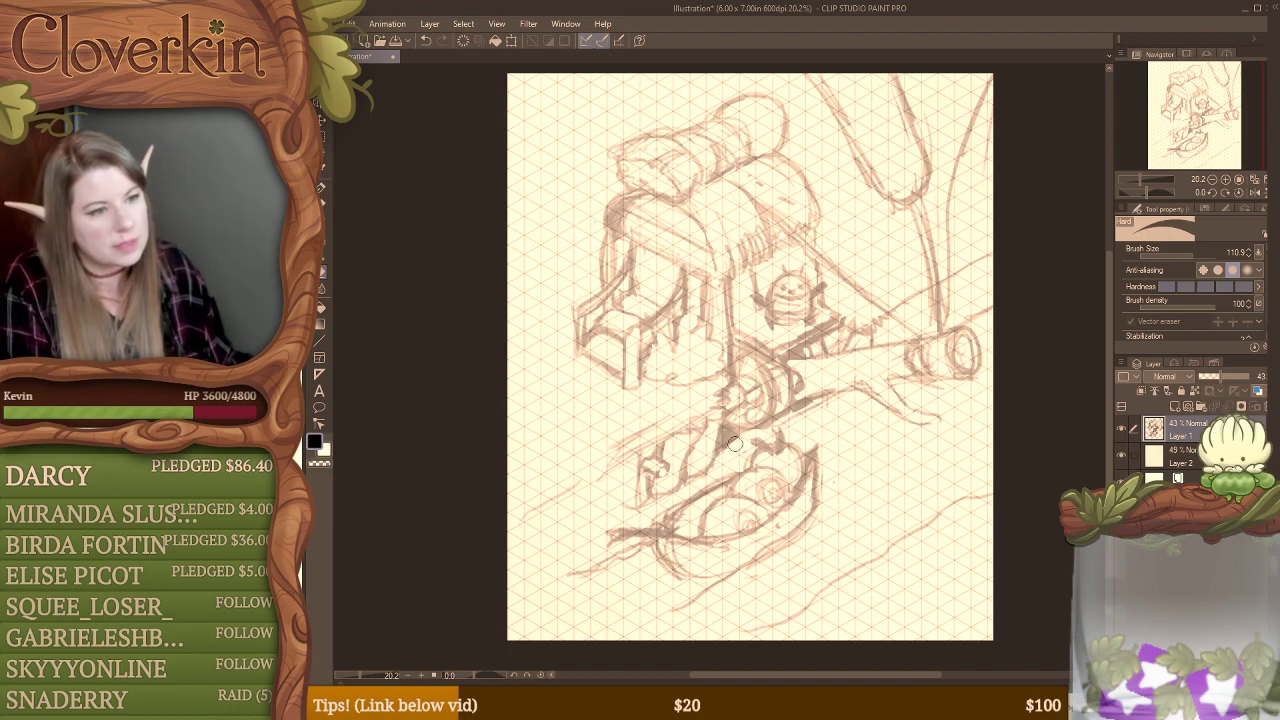
{"action": "key", "text": "b"}
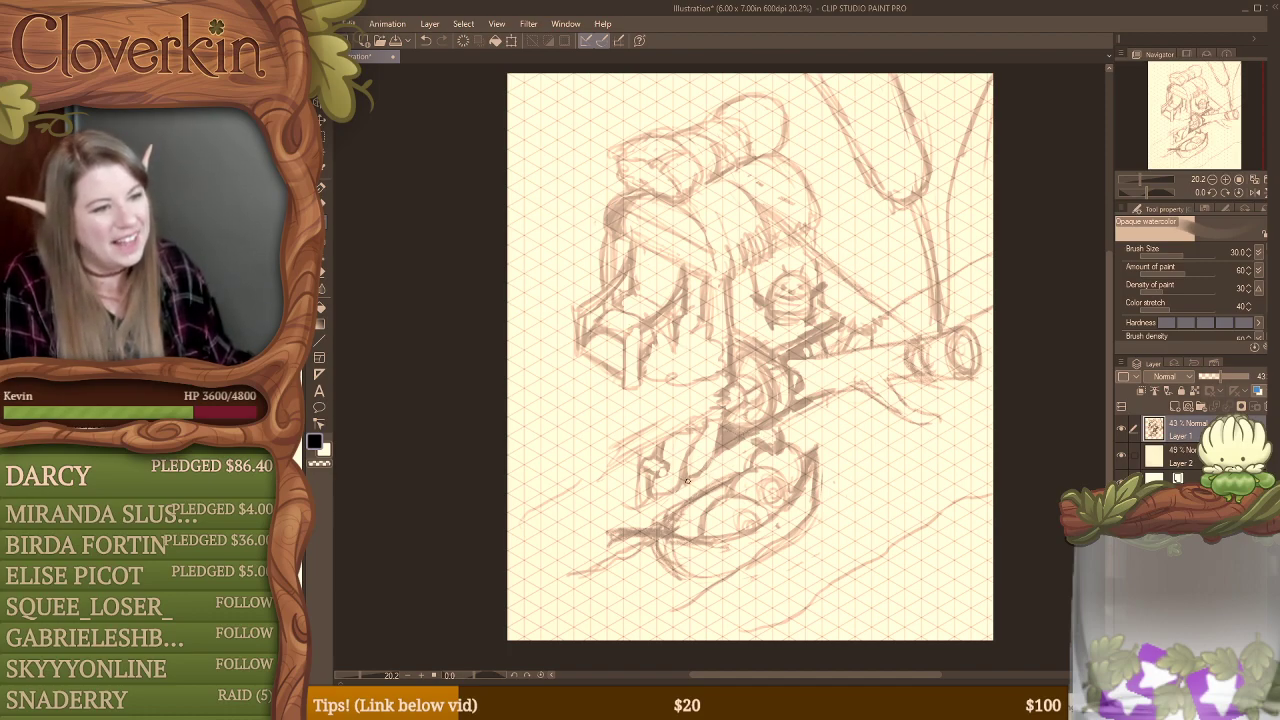
{"action": "mouse_move", "coordinate": [641, 504]}
{"action": "left_mouse_down"}
{"action": "mouse_move", "coordinate": [510, 583]}
{"action": "mouse_move", "coordinate": [603, 537]}
{"action": "mouse_move", "coordinate": [605, 563]}
{"action": "mouse_move", "coordinate": [539, 576]}
{"action": "mouse_move", "coordinate": [511, 599]}
{"action": "mouse_move", "coordinate": [616, 553]}
{"action": "left_mouse_up"}
{"action": "left_click_drag", "start_coordinate": [528, 591], "coordinate": [620, 560]}
Step: Draw a line from the boat's far end down to the page's bottom edge, erasing the first version and redrawing it
{"action": "left_click_drag", "start_coordinate": [810, 528], "coordinate": [654, 642]}
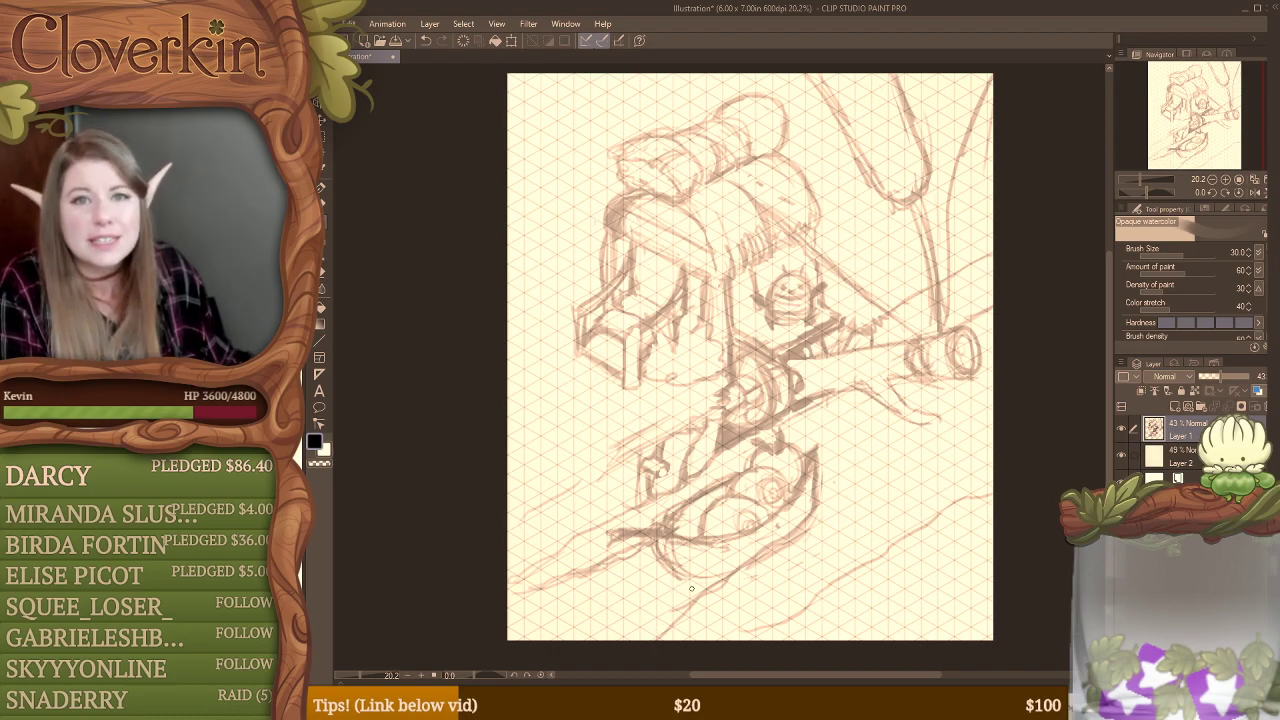
{"action": "key", "text": "e"}
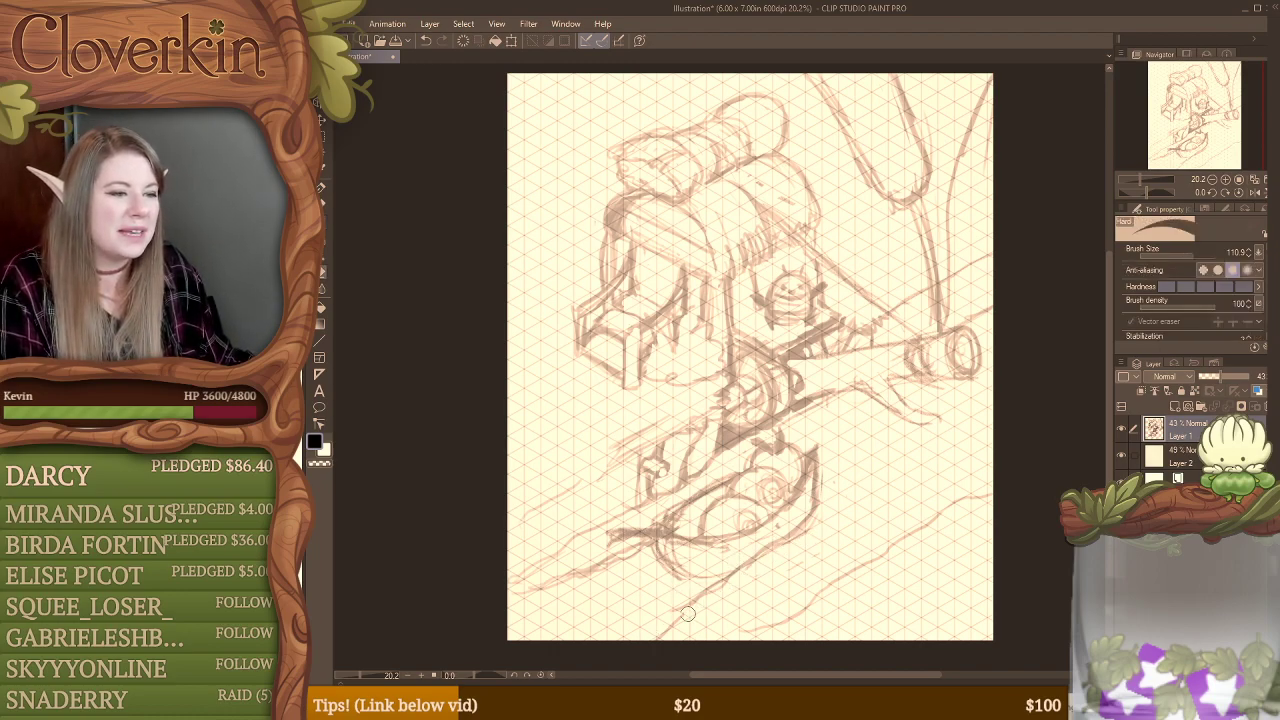
{"action": "left_click_drag", "start_coordinate": [701, 596], "coordinate": [663, 627]}
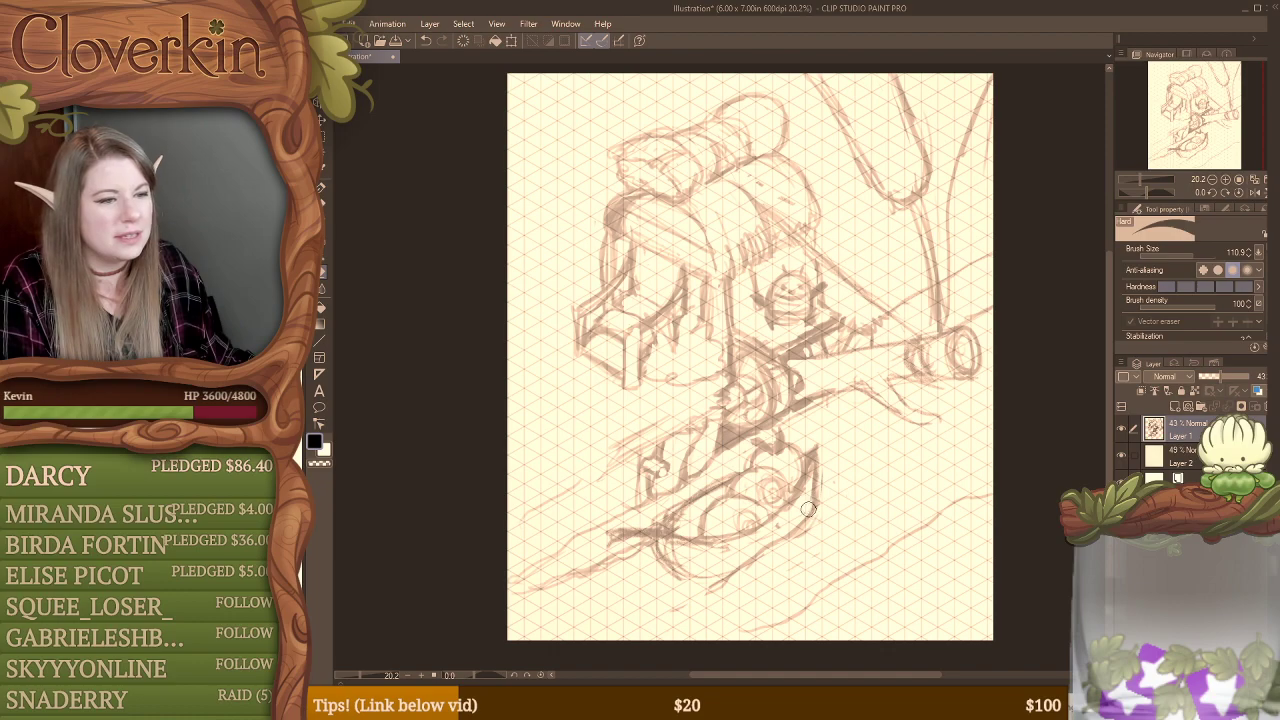
{"action": "left_click_drag", "start_coordinate": [808, 509], "coordinate": [690, 593]}
{"action": "key", "text": "b"}
{"action": "left_click_drag", "start_coordinate": [815, 512], "coordinate": [661, 645]}
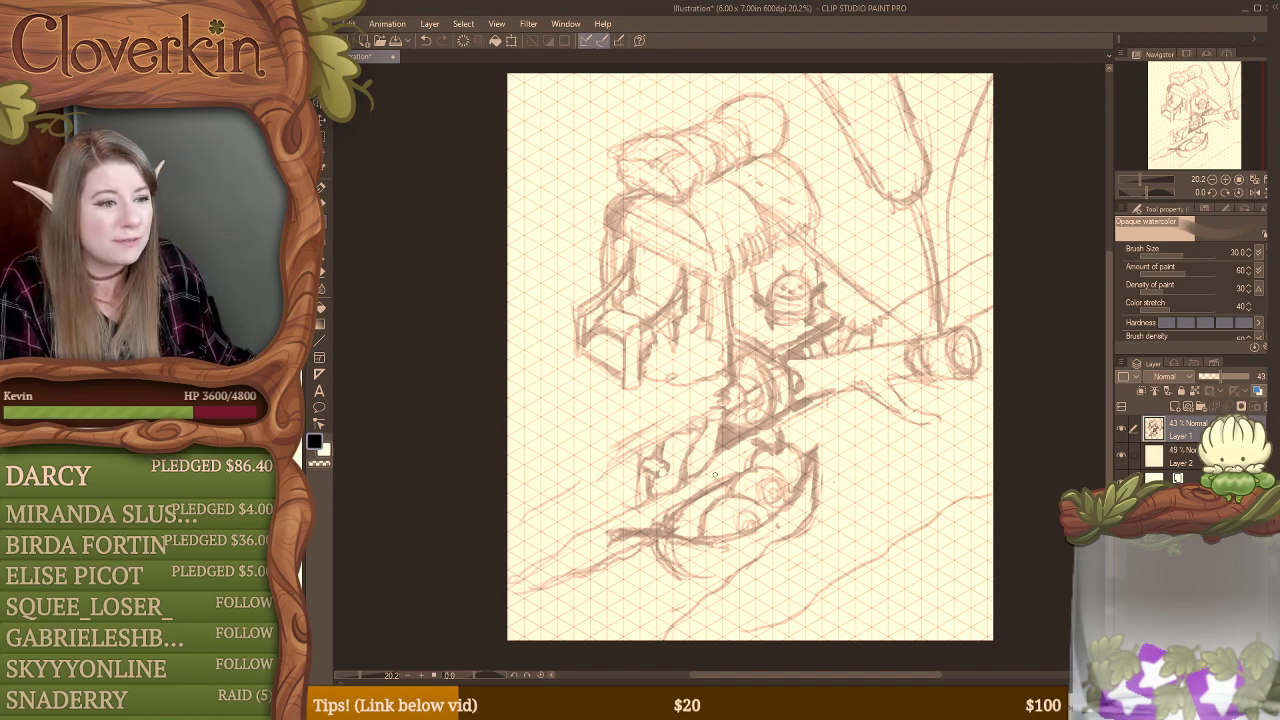
Step: Darken the boat's far end and underside, and clean up and redraw its pointed tip
{"action": "left_click_drag", "start_coordinate": [798, 507], "coordinate": [785, 539]}
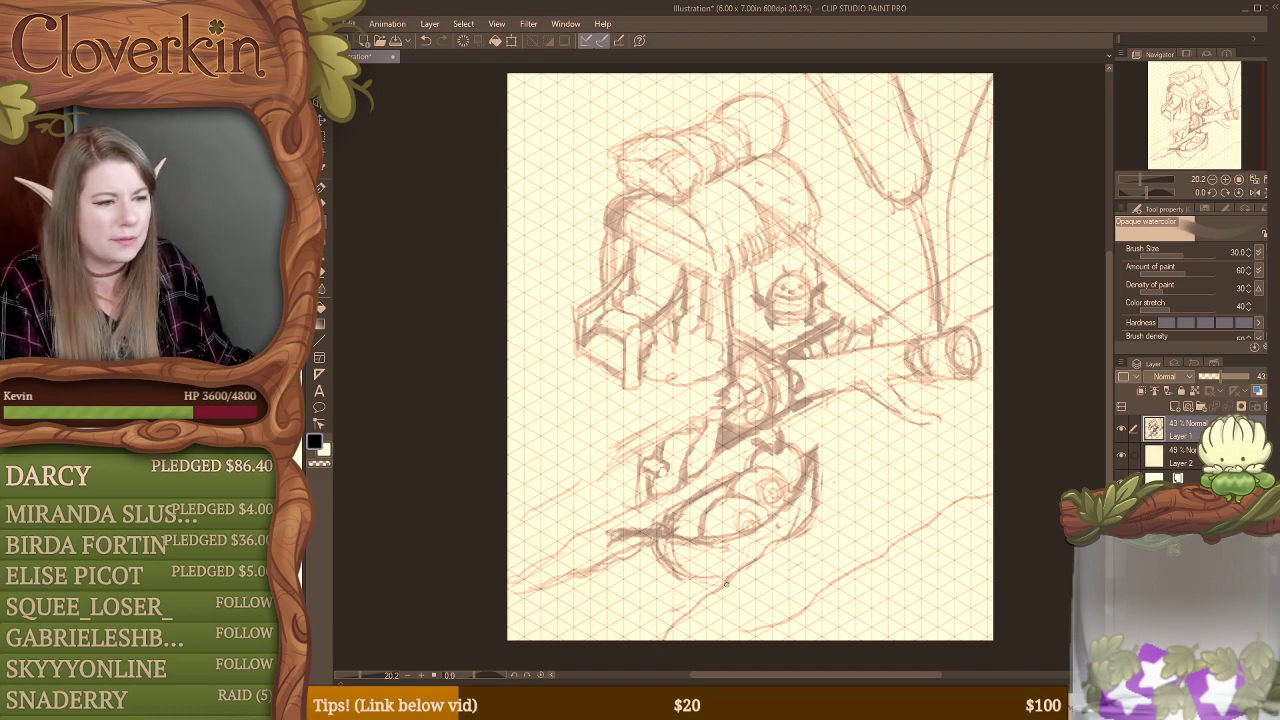
{"action": "left_click_drag", "start_coordinate": [693, 576], "coordinate": [728, 579]}
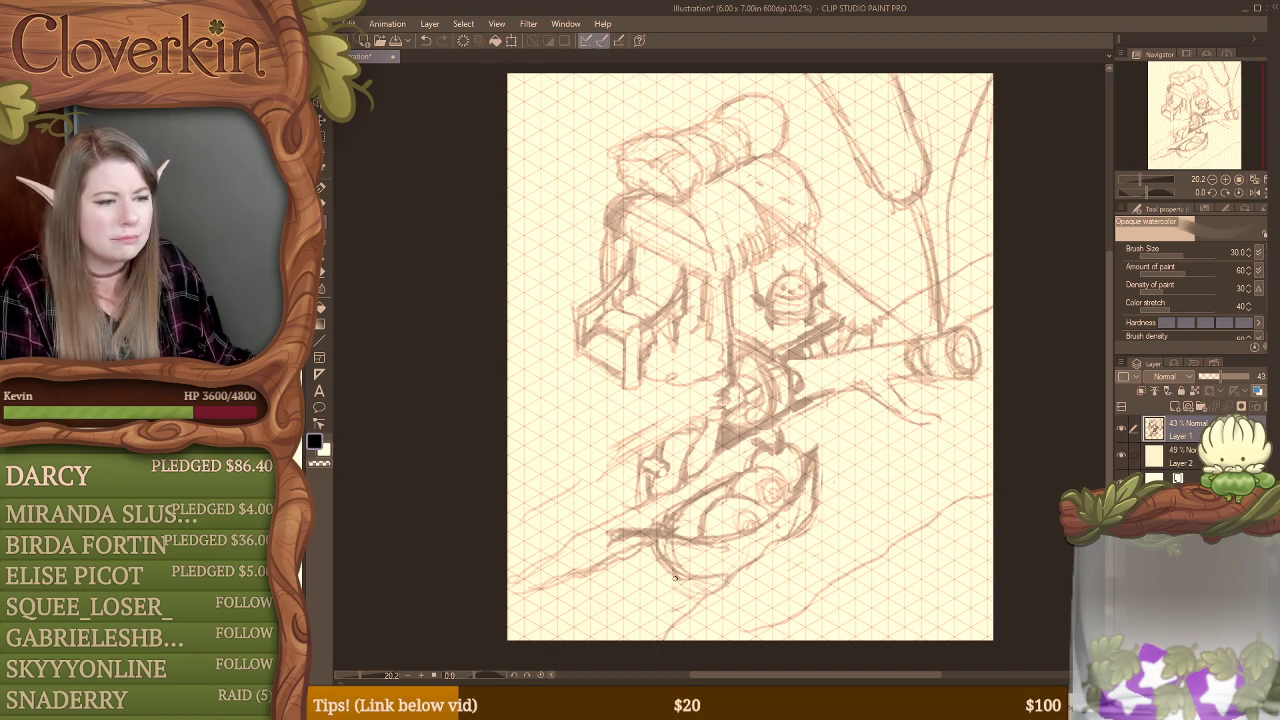
{"action": "key", "text": "e"}
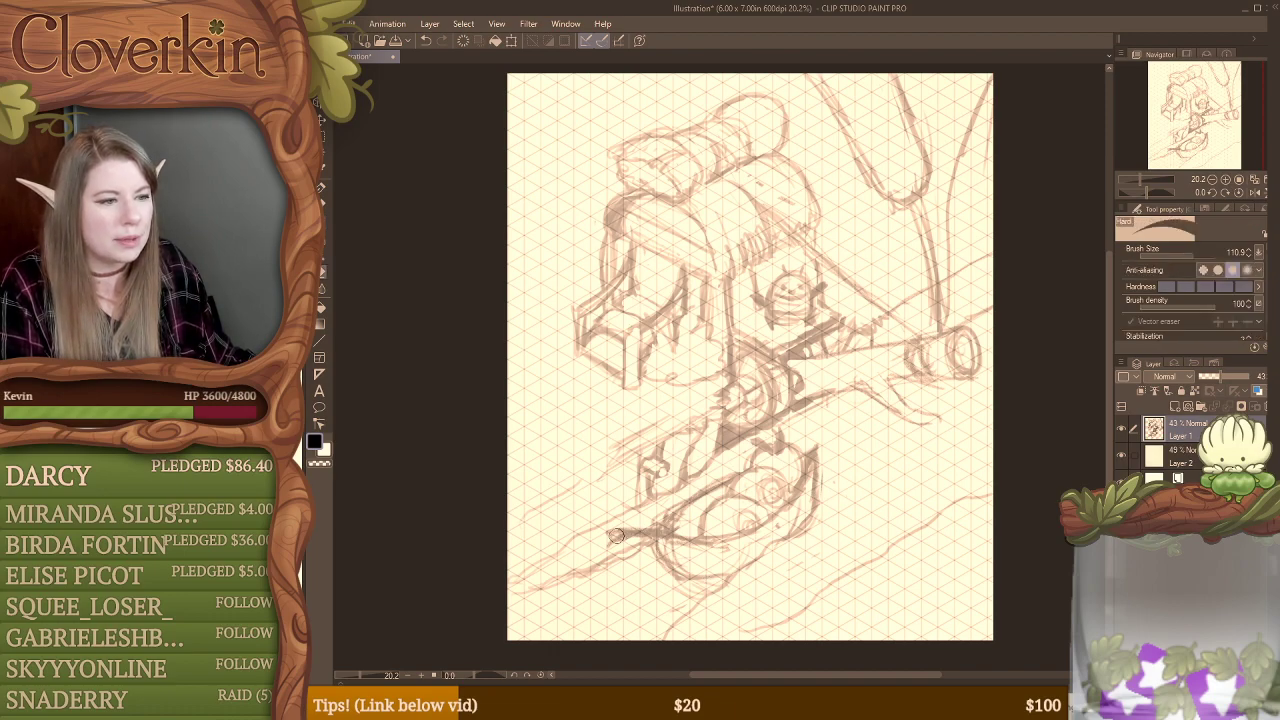
{"action": "left_click_drag", "start_coordinate": [618, 532], "coordinate": [673, 533]}
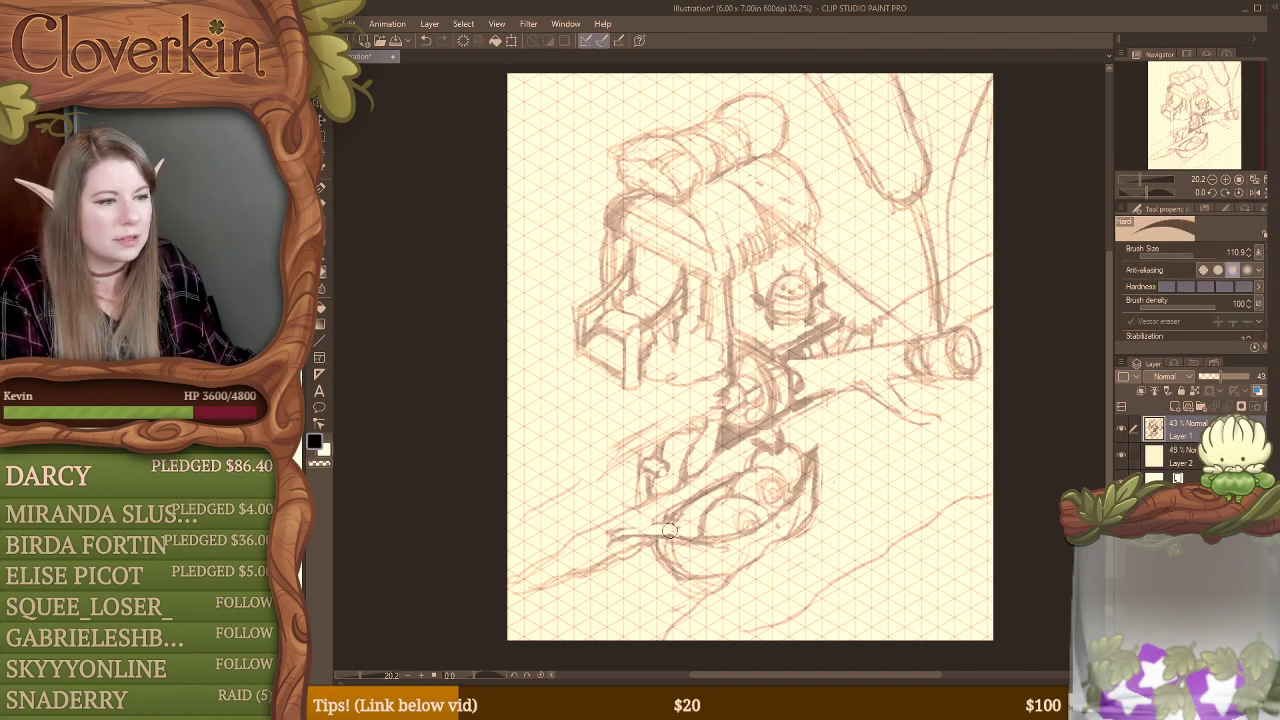
{"action": "key", "text": "b"}
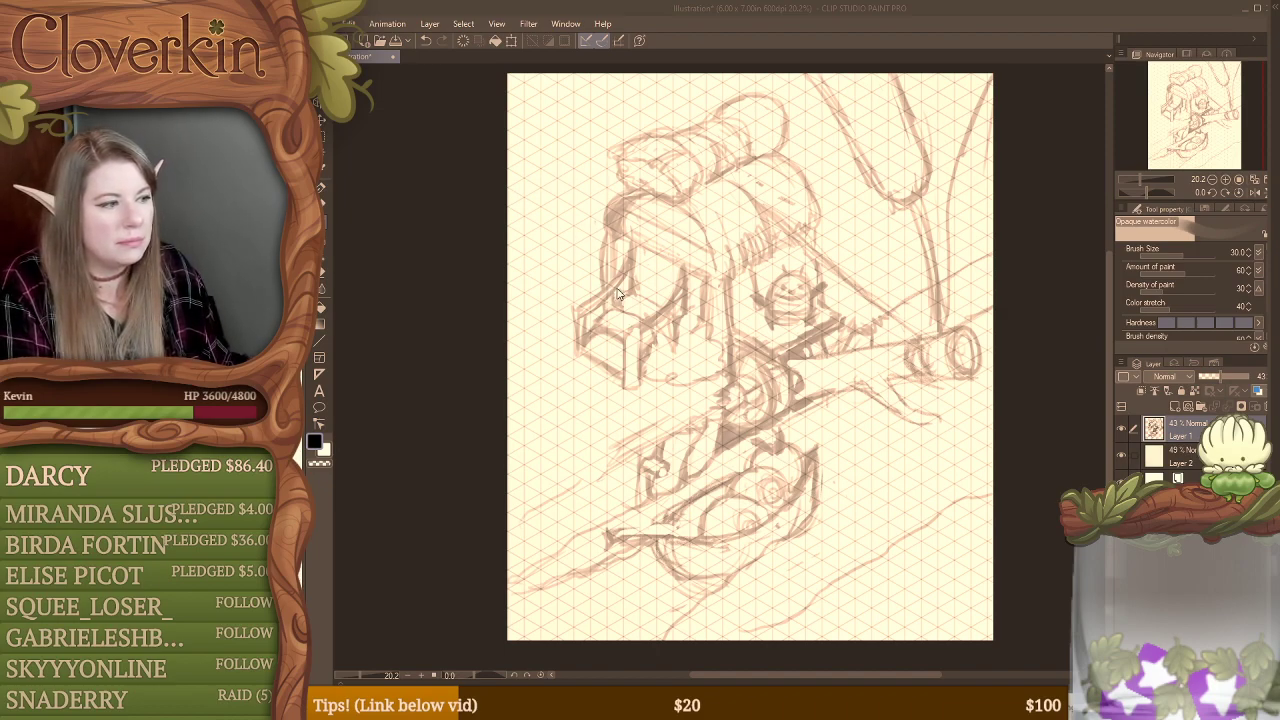
Step: Erase most of the outermost rail post beside the building's steps
{"action": "mouse_move", "coordinate": [578, 320]}
{"action": "left_mouse_down"}
{"action": "mouse_move", "coordinate": [568, 352]}
{"action": "mouse_move", "coordinate": [584, 305]}
{"action": "left_mouse_up"}
{"action": "key", "text": "e"}
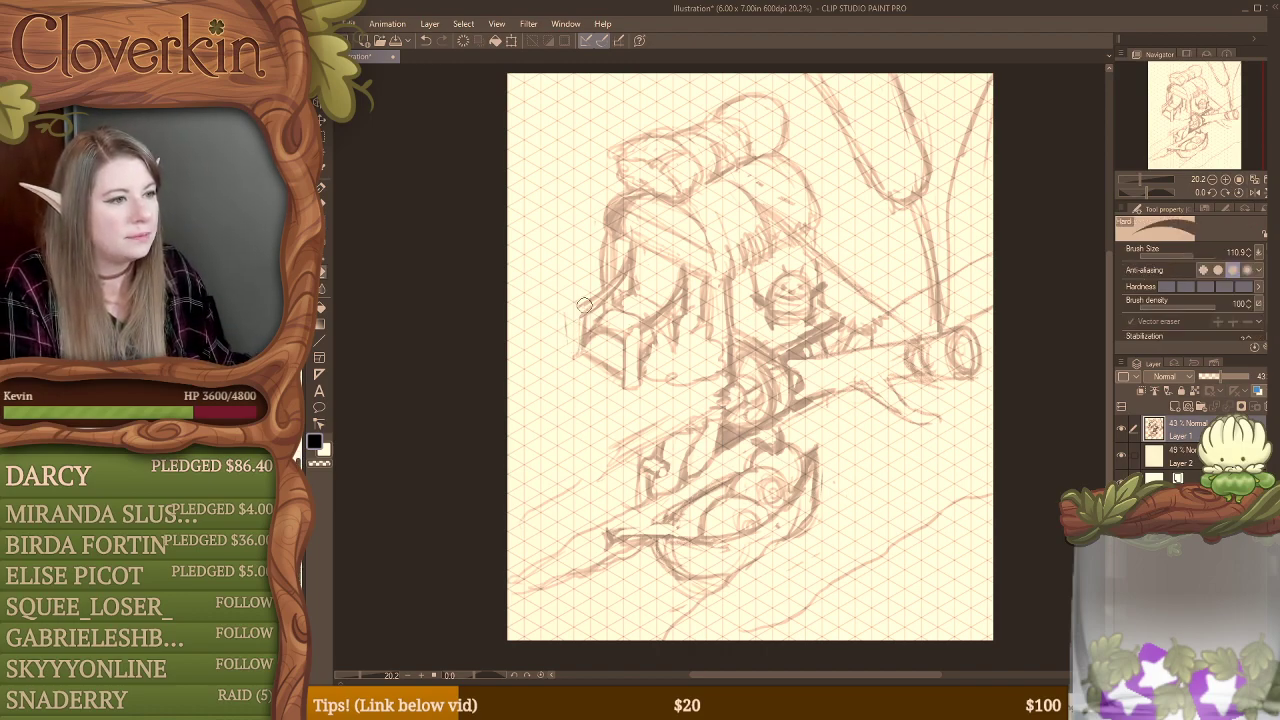
{"action": "key", "text": "b"}
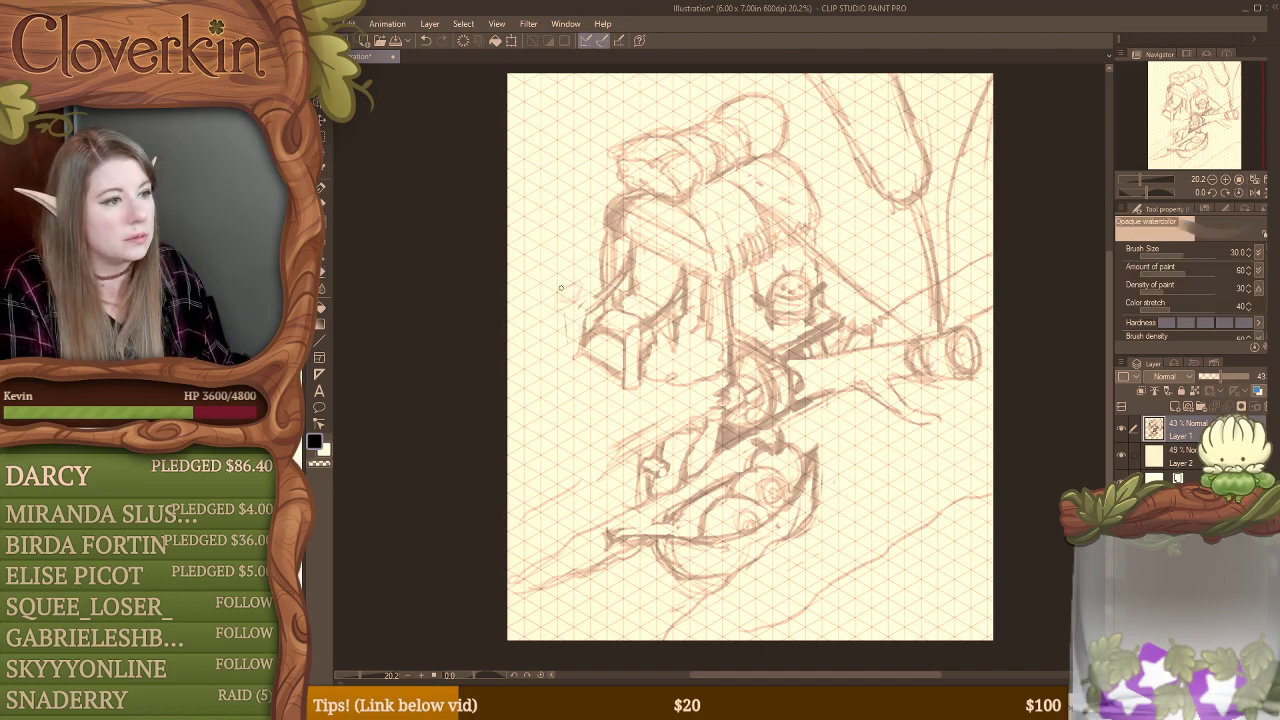
{"action": "left_click_drag", "start_coordinate": [565, 230], "coordinate": [566, 290]}
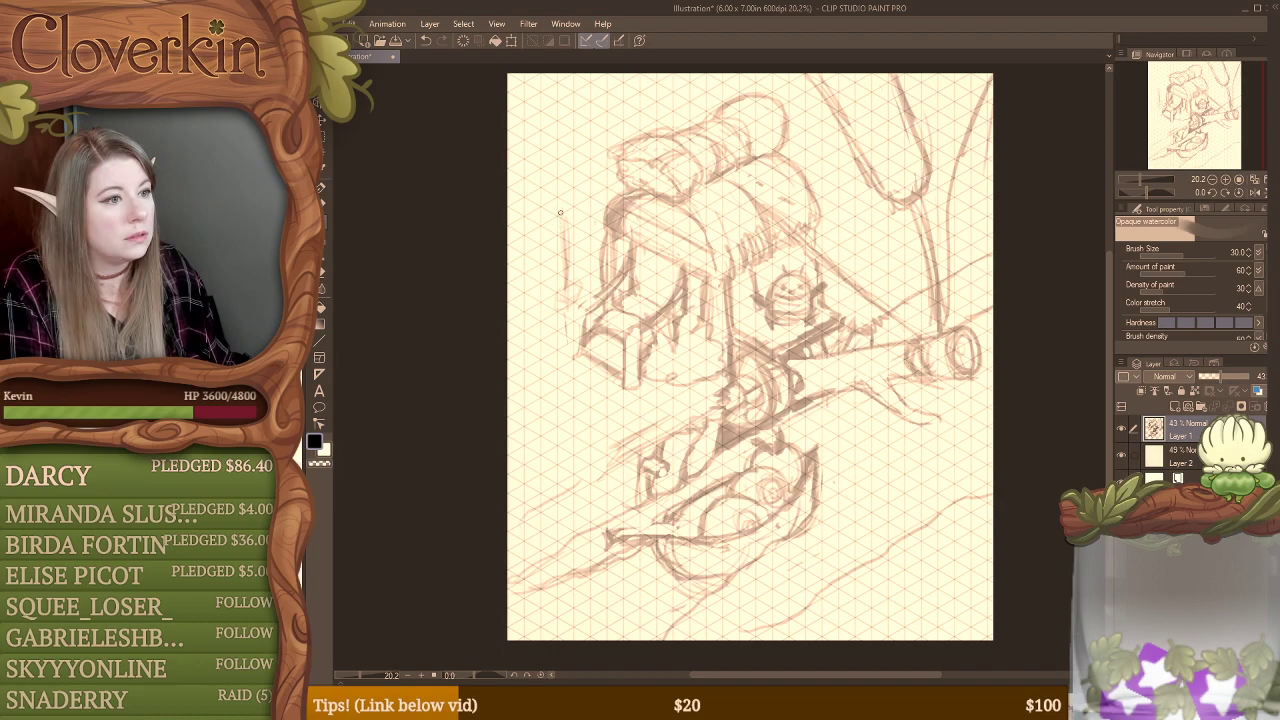
{"action": "left_click_drag", "start_coordinate": [562, 214], "coordinate": [602, 242]}
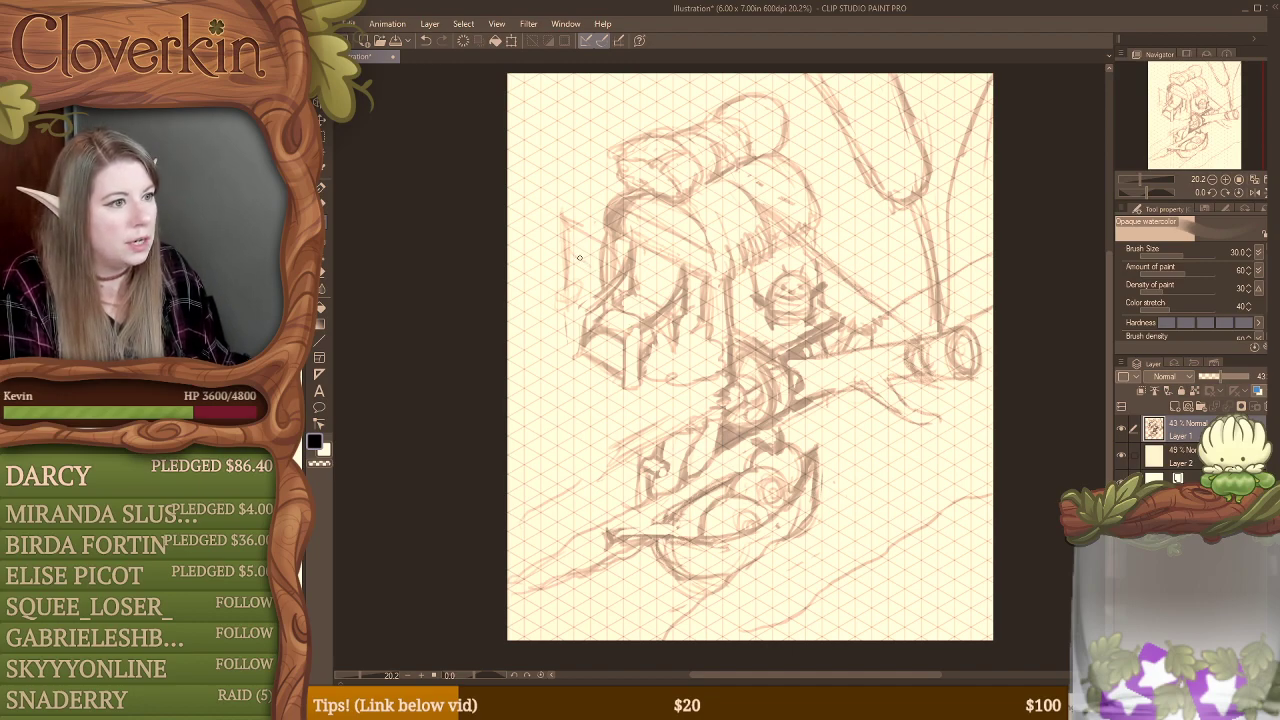
{"action": "key", "text": "e"}
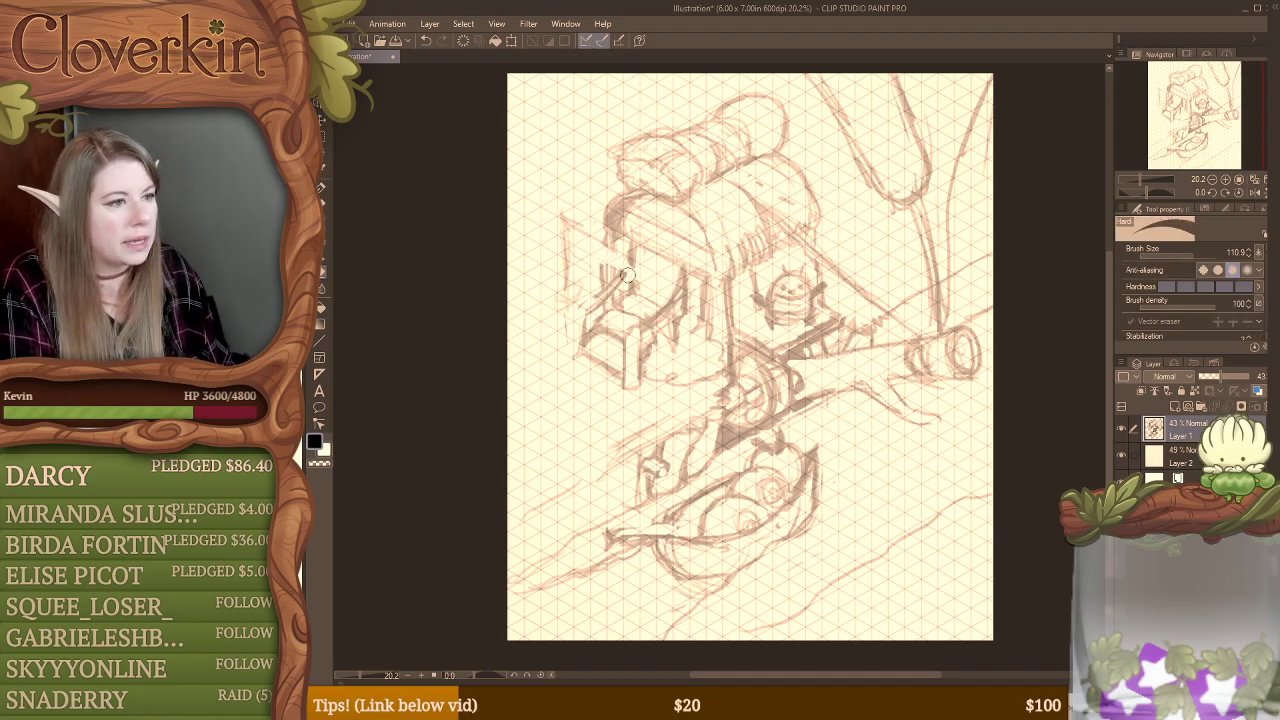
{"action": "key", "text": "b"}
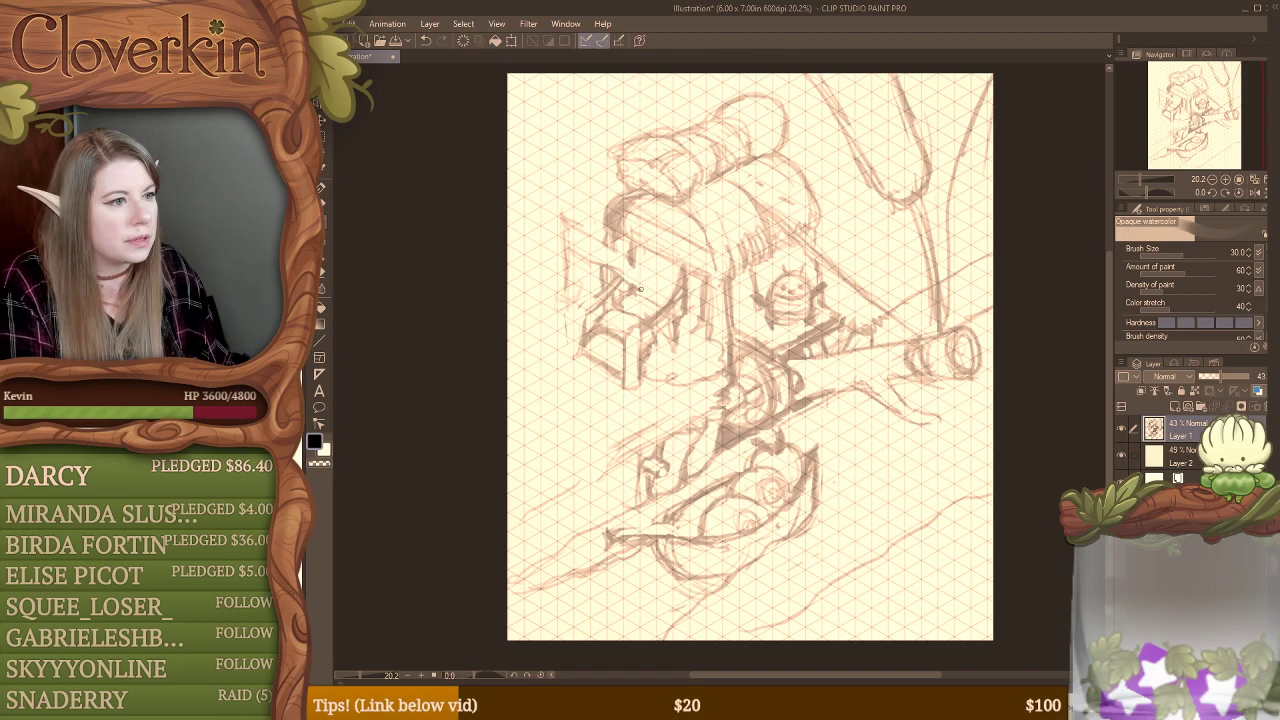
{"action": "left_click_drag", "start_coordinate": [571, 229], "coordinate": [656, 278]}
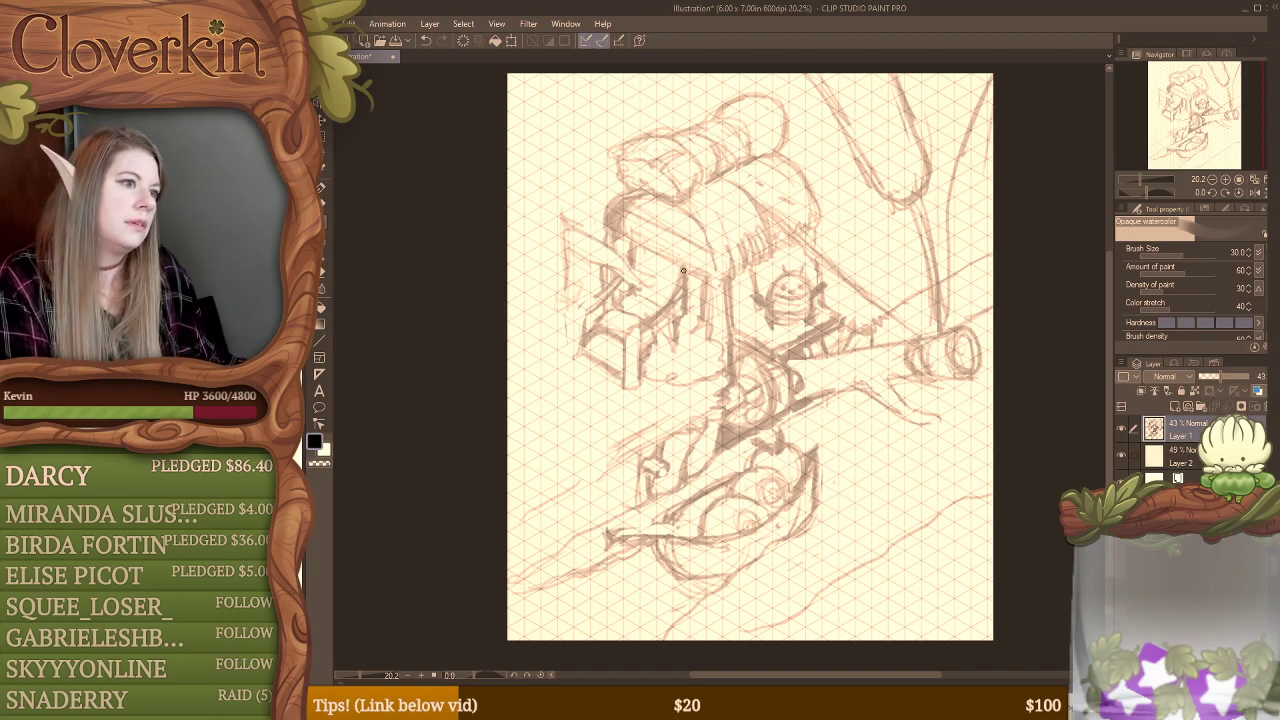
{"action": "key", "text": "ctrl+z"}
{"action": "key", "text": "ctrl+z"}
{"action": "key", "text": "ctrl+z"}
{"action": "key", "text": "ctrl+z"}
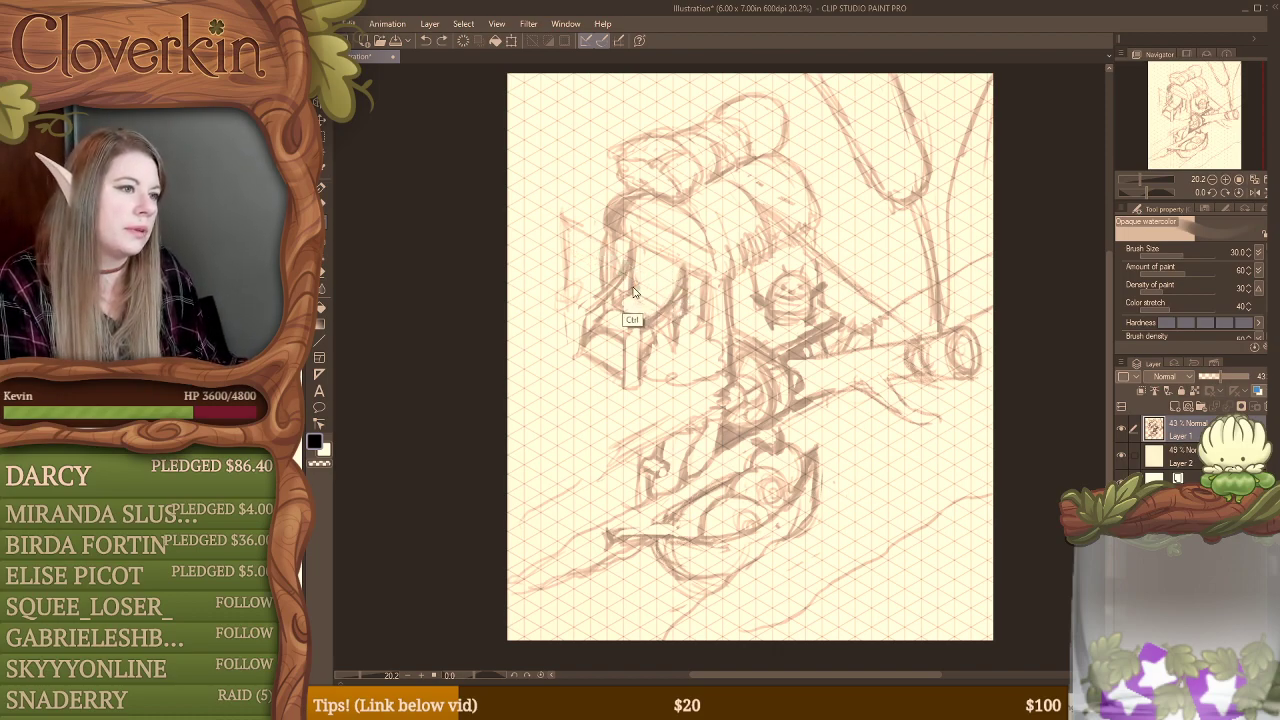
{"action": "key", "text": "ctrl+z"}
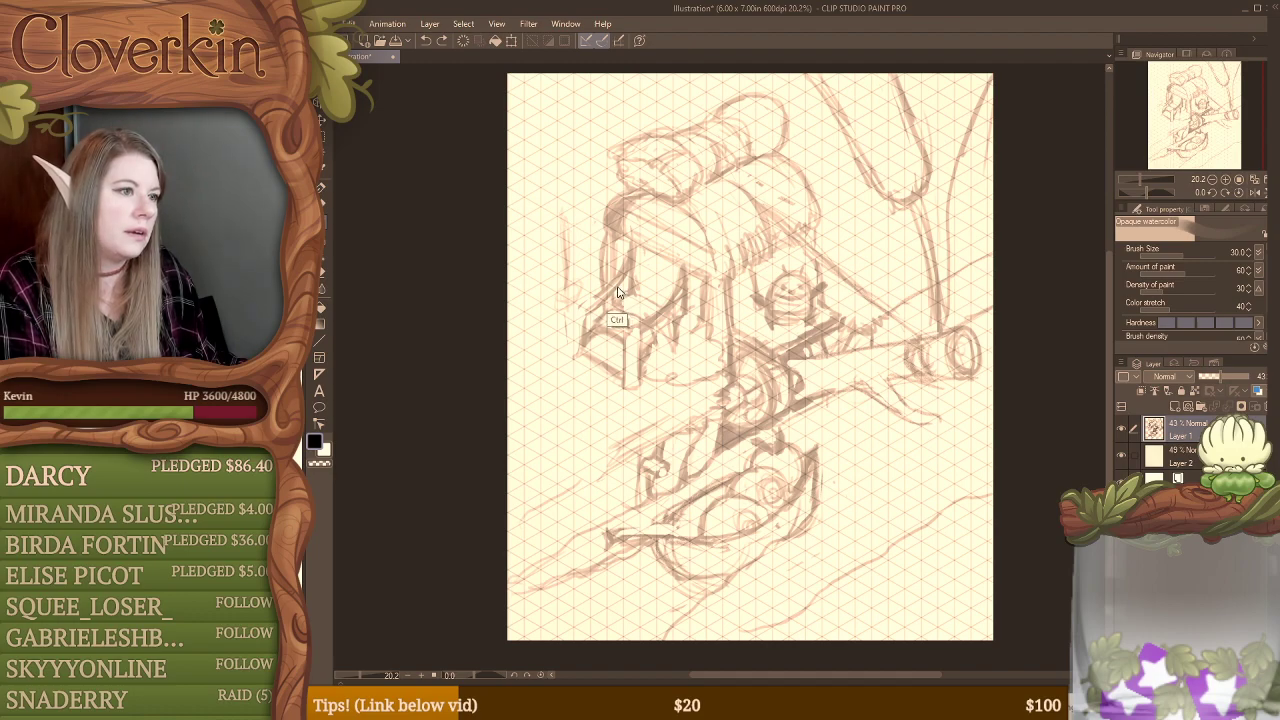
{"action": "key", "text": "ctrl+z"}
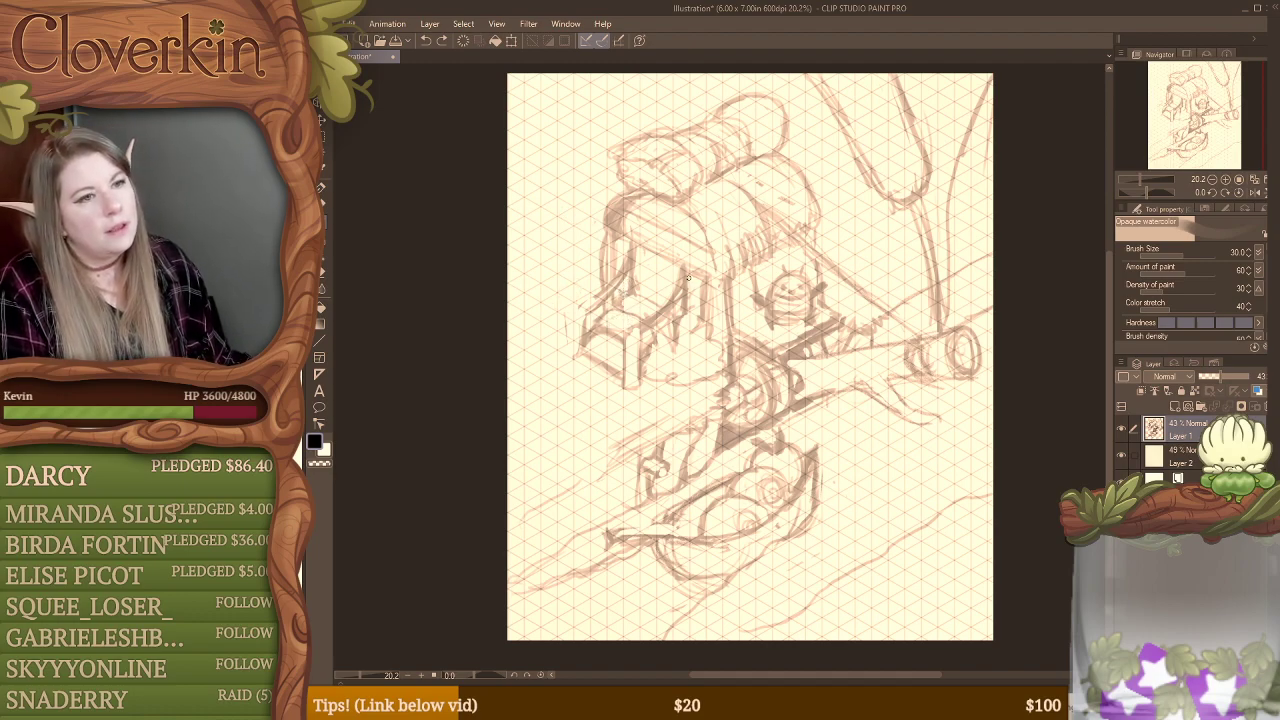
Step: Scale the sketch layer down to 80% and reposition it to leave space around the drawing
{"action": "left_click", "coordinate": [718, 386]}
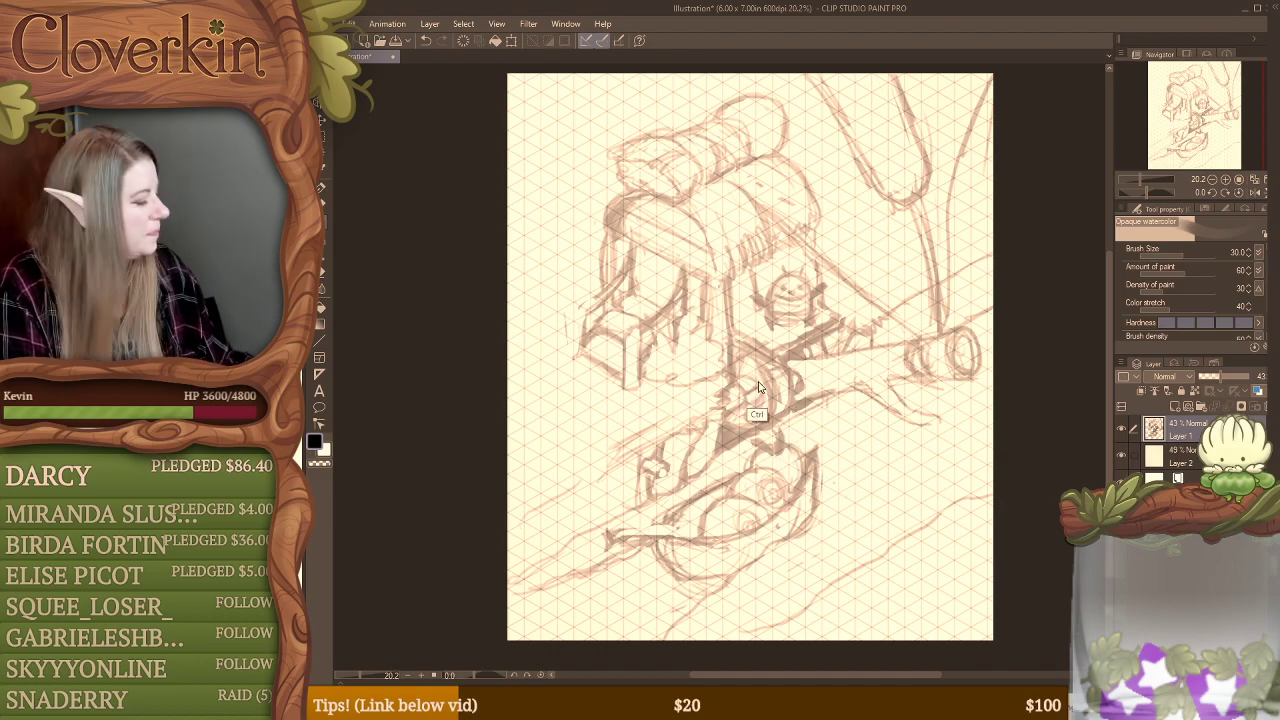
{"action": "key", "text": "ctrl+t"}
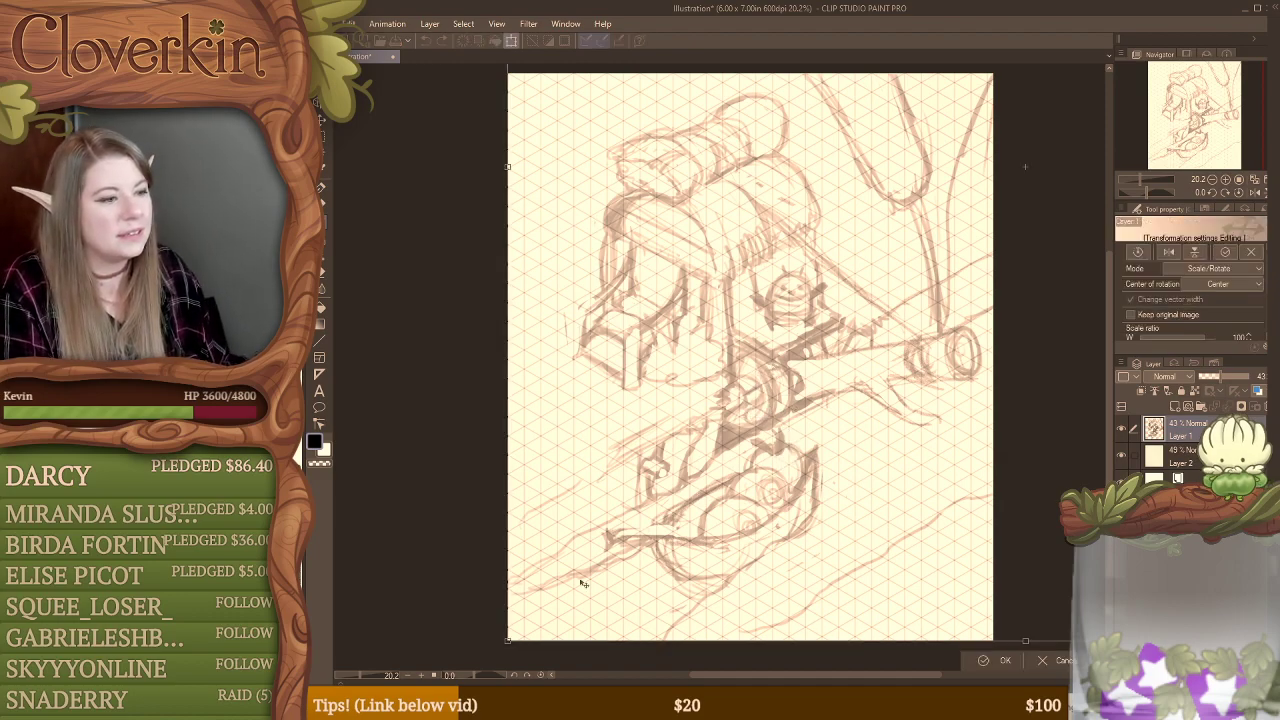
{"action": "left_click_drag", "start_coordinate": [508, 641], "coordinate": [554, 598]}
{"action": "left_click_drag", "start_coordinate": [678, 404], "coordinate": [624, 467]}
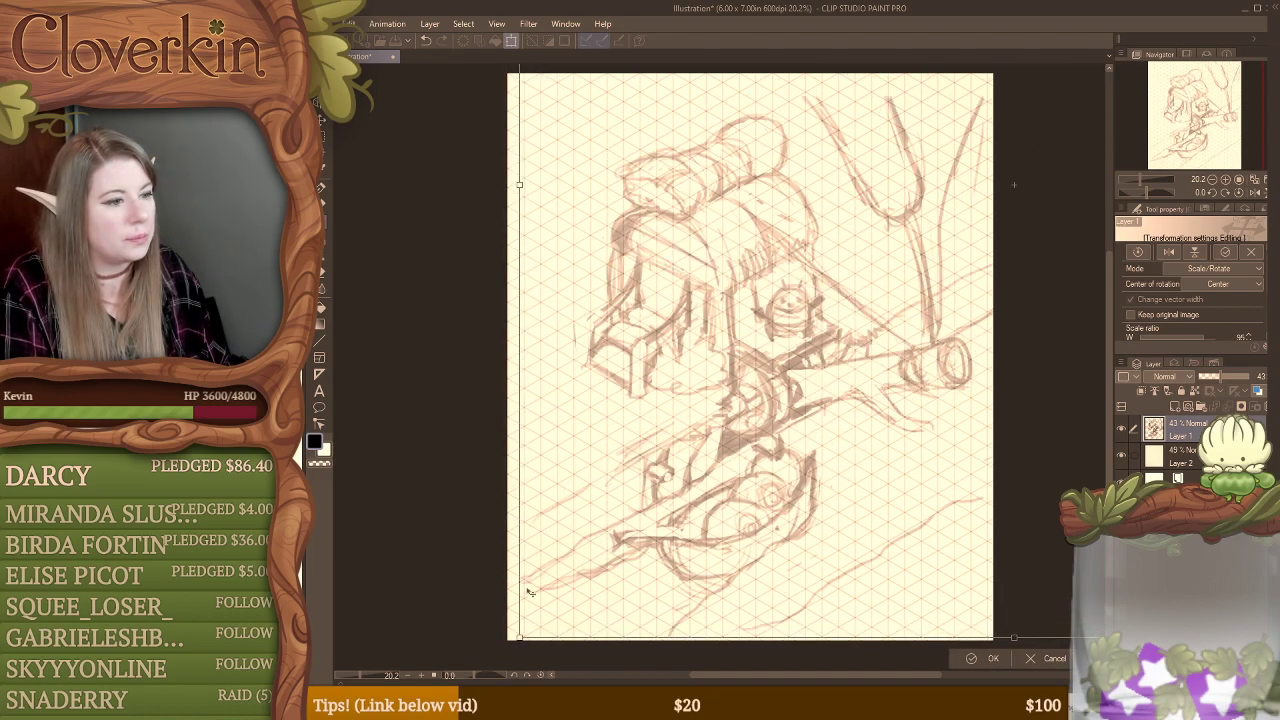
{"action": "left_click_drag", "start_coordinate": [519, 637], "coordinate": [563, 598]}
{"action": "left_click_drag", "start_coordinate": [683, 406], "coordinate": [628, 458]}
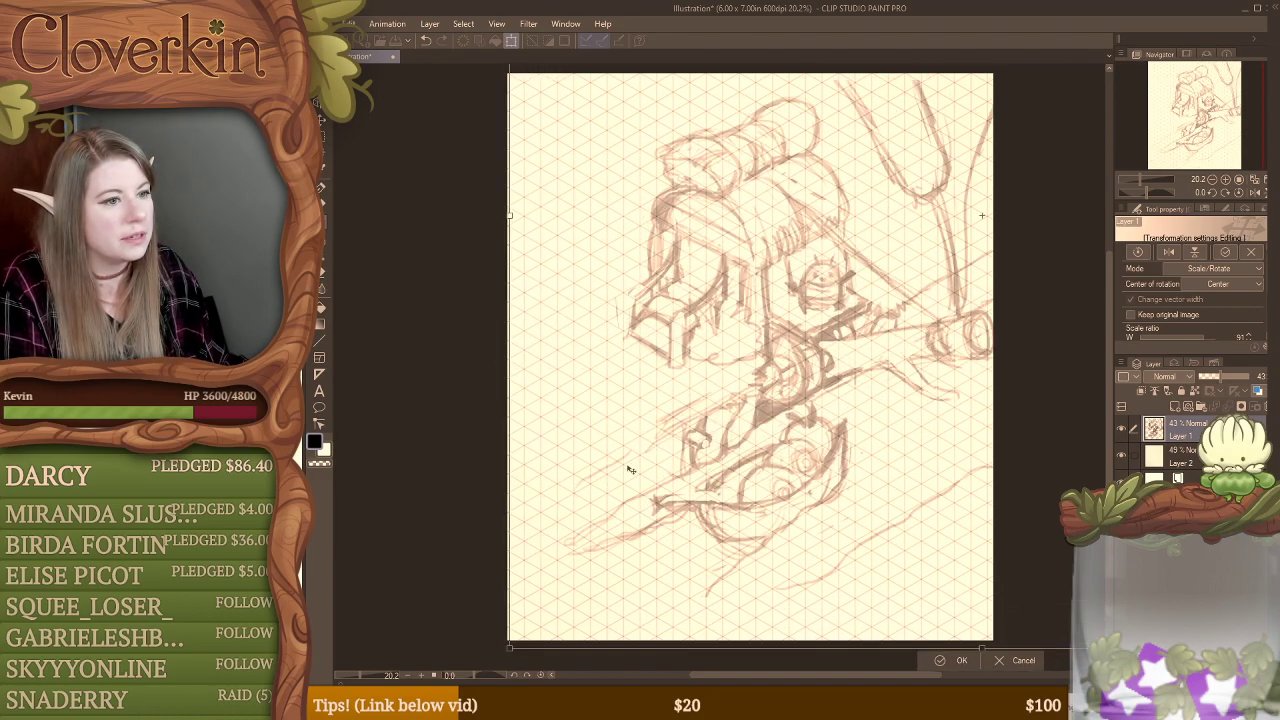
{"action": "left_click_drag", "start_coordinate": [530, 624], "coordinate": [564, 596]}
{"action": "mouse_move", "coordinate": [662, 433]}
{"action": "left_mouse_down"}
{"action": "mouse_move", "coordinate": [694, 410]}
{"action": "mouse_move", "coordinate": [670, 429]}
{"action": "left_mouse_up"}
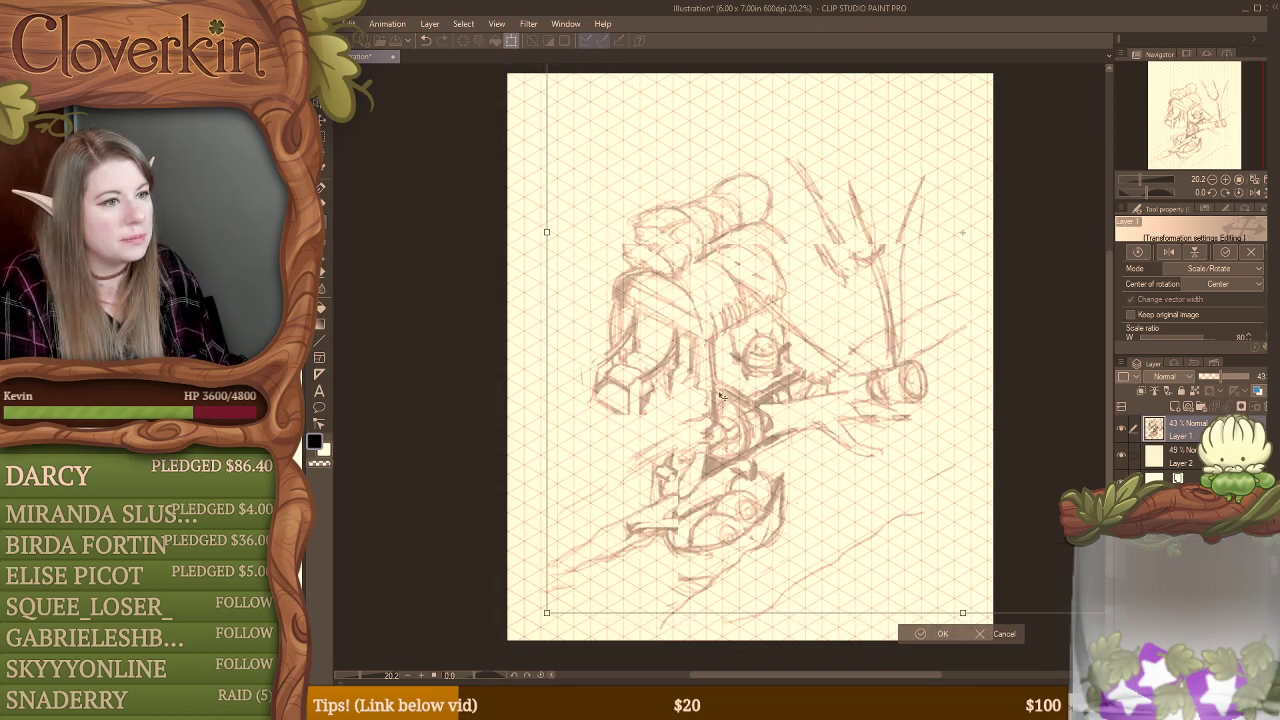
{"action": "left_click_drag", "start_coordinate": [724, 390], "coordinate": [732, 386]}
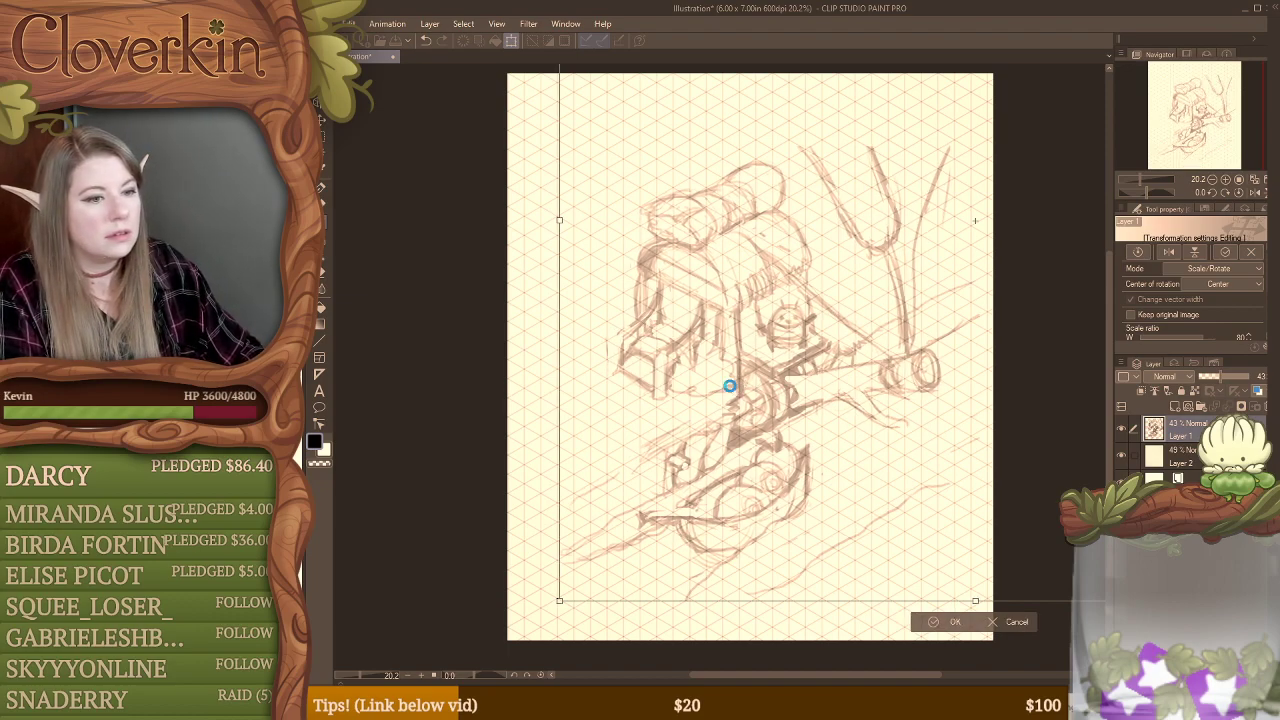
{"action": "key", "text": "Return"}
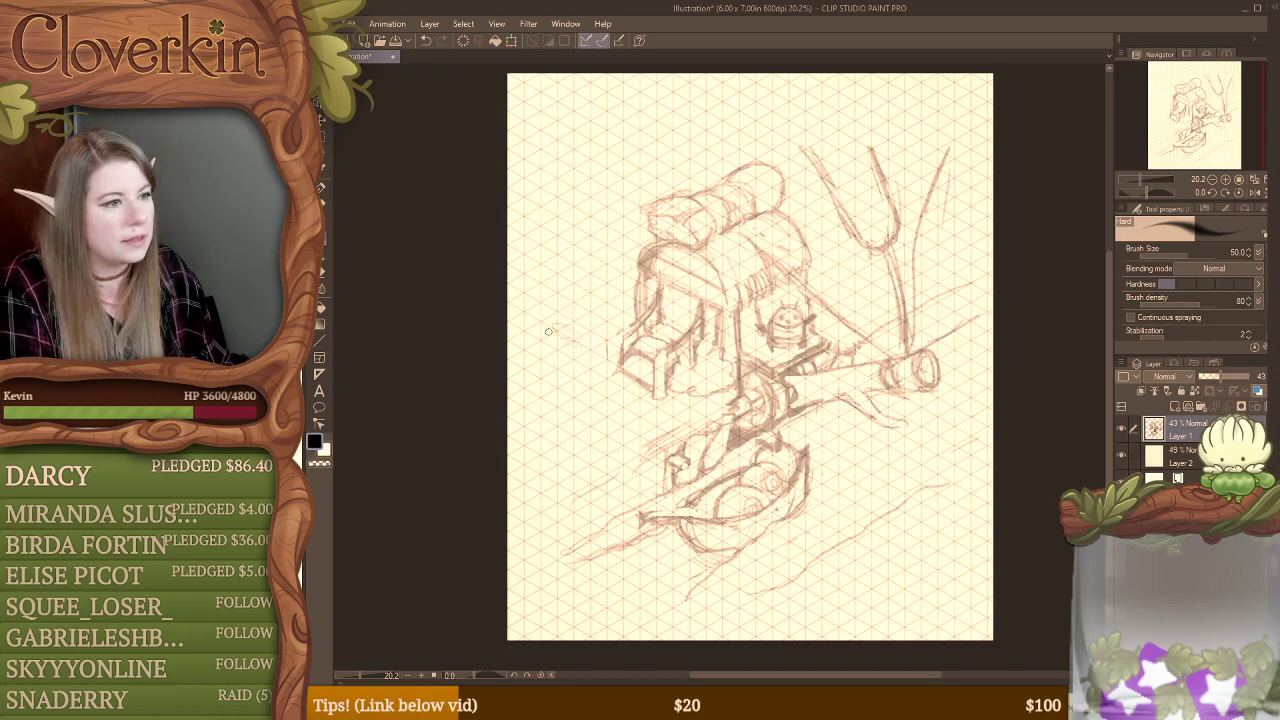
{"action": "left_click_drag", "start_coordinate": [572, 330], "coordinate": [570, 190]}
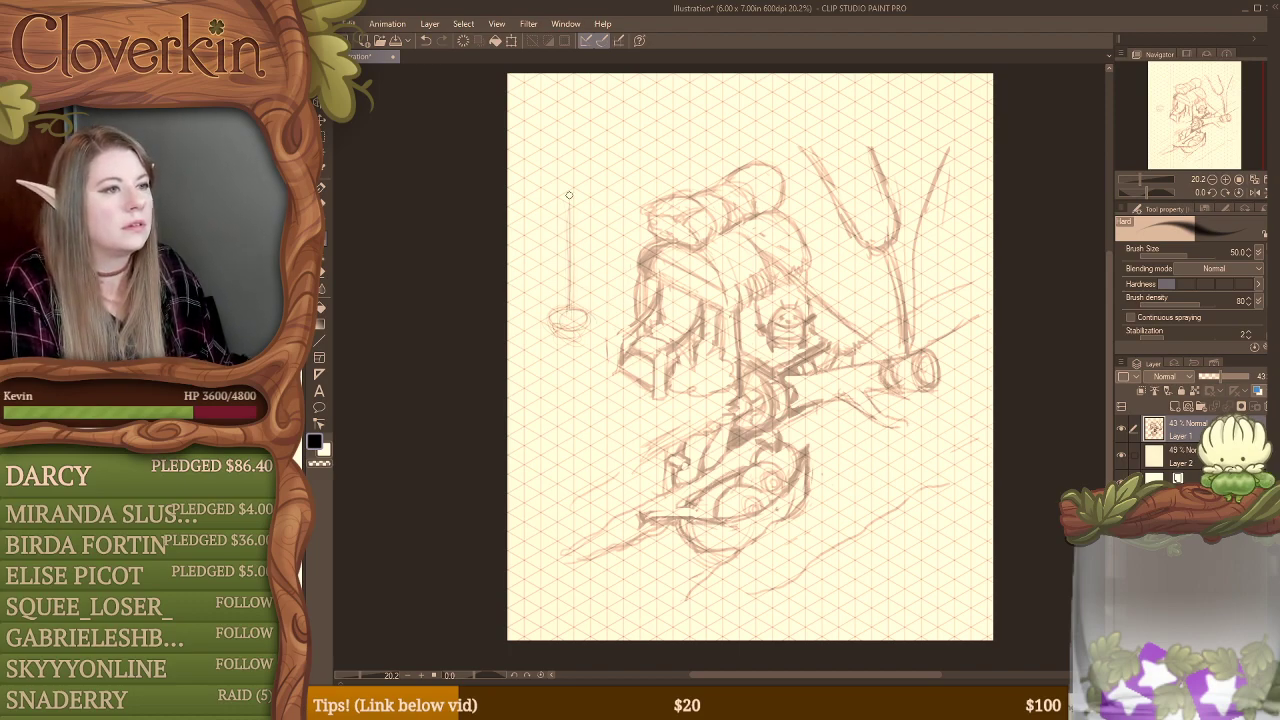
{"action": "mouse_move", "coordinate": [570, 266]}
{"action": "left_mouse_down"}
{"action": "mouse_move", "coordinate": [570, 190]}
{"action": "mouse_move", "coordinate": [674, 150]}
{"action": "mouse_move", "coordinate": [710, 160]}
{"action": "mouse_move", "coordinate": [589, 193]}
{"action": "left_mouse_up"}
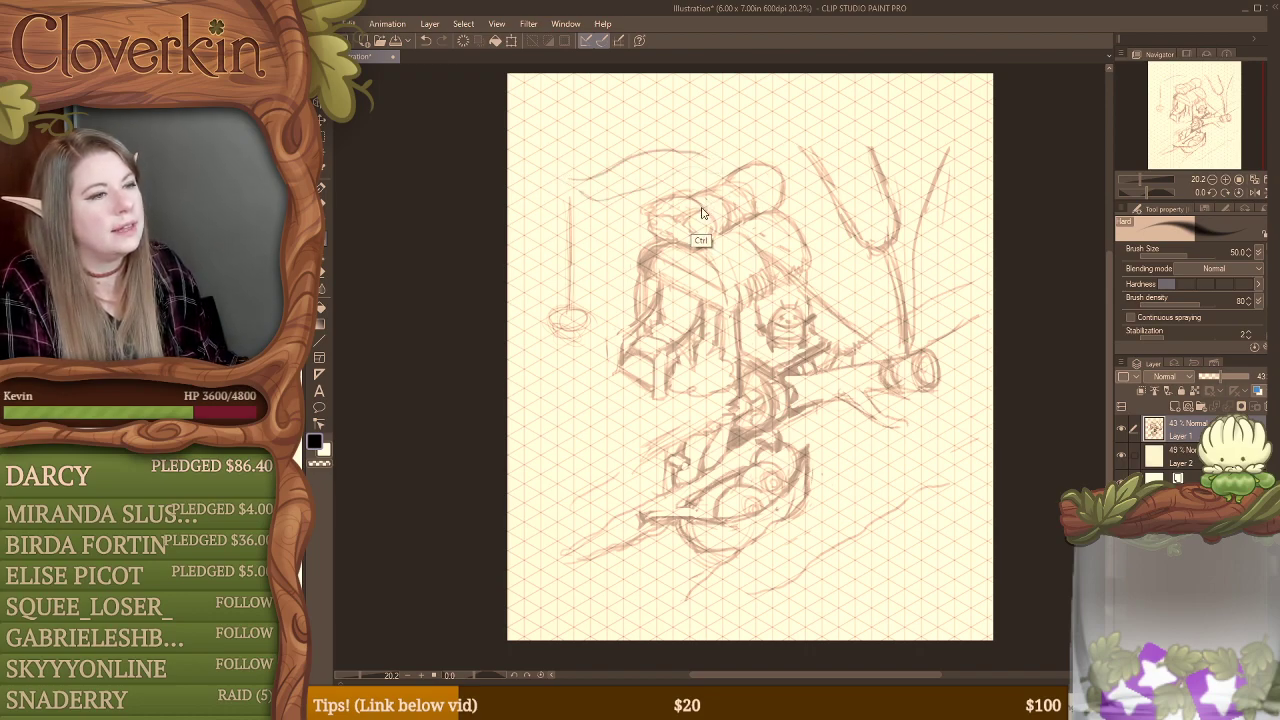
{"action": "key", "text": "ctrl+z"}
{"action": "key", "text": "ctrl+z"}
{"action": "key", "text": "ctrl+z"}
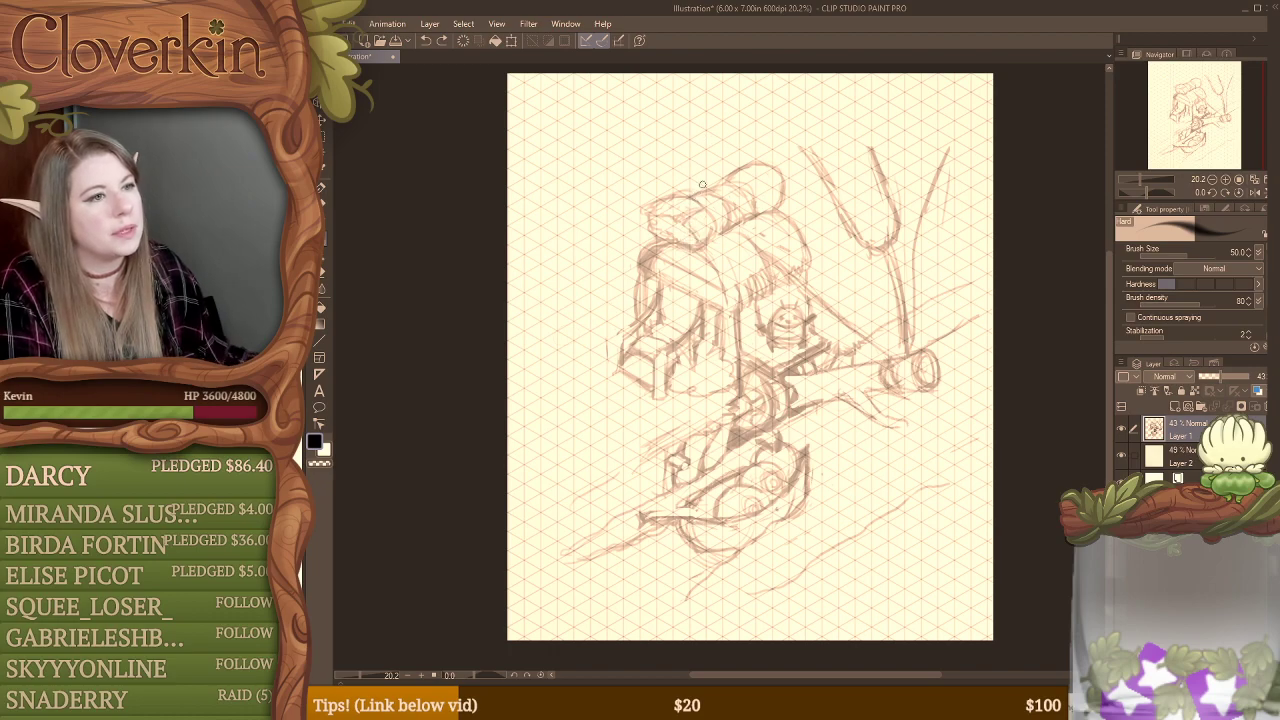
Step: Sketch a flagpole with a small rounded cap above the rooftop log and a long folded swallowtail banner flying from it
{"action": "mouse_move", "coordinate": [707, 188]}
{"action": "left_mouse_down"}
{"action": "mouse_move", "coordinate": [711, 146]}
{"action": "mouse_move", "coordinate": [713, 190]}
{"action": "mouse_move", "coordinate": [662, 157]}
{"action": "left_mouse_up"}
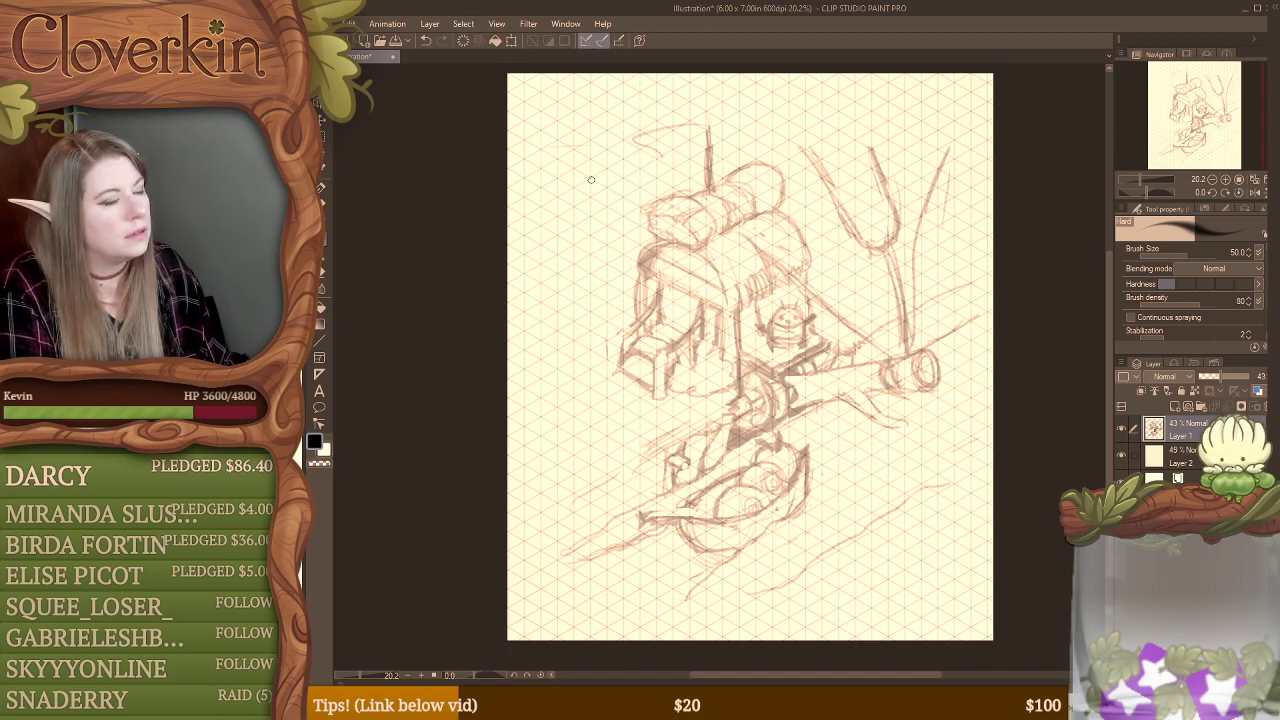
{"action": "left_click_drag", "start_coordinate": [653, 144], "coordinate": [556, 171]}
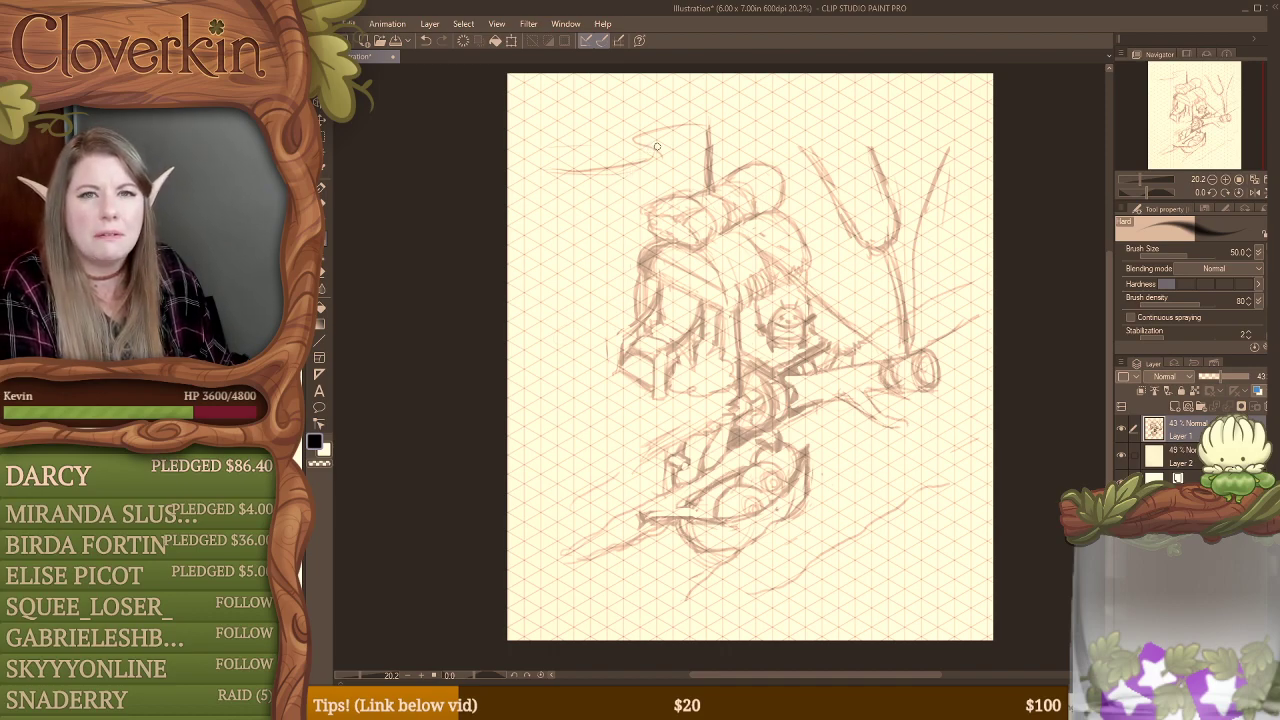
{"action": "mouse_move", "coordinate": [634, 143]}
{"action": "left_mouse_down"}
{"action": "mouse_move", "coordinate": [635, 160]}
{"action": "mouse_move", "coordinate": [658, 152]}
{"action": "mouse_move", "coordinate": [655, 190]}
{"action": "left_mouse_up"}
{"action": "key", "text": "ctrl+z"}
{"action": "mouse_move", "coordinate": [543, 173]}
{"action": "left_mouse_down"}
{"action": "mouse_move", "coordinate": [560, 189]}
{"action": "mouse_move", "coordinate": [540, 208]}
{"action": "mouse_move", "coordinate": [606, 204]}
{"action": "left_mouse_up"}
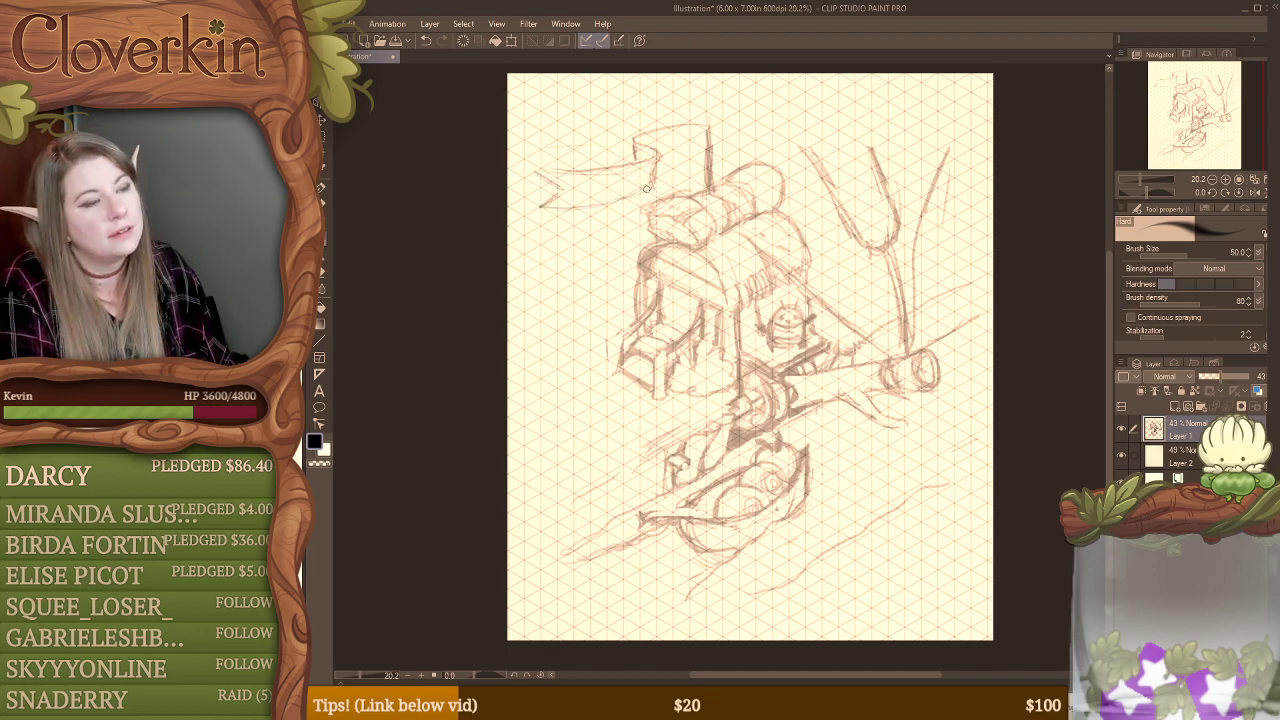
{"action": "left_click_drag", "start_coordinate": [656, 192], "coordinate": [600, 208]}
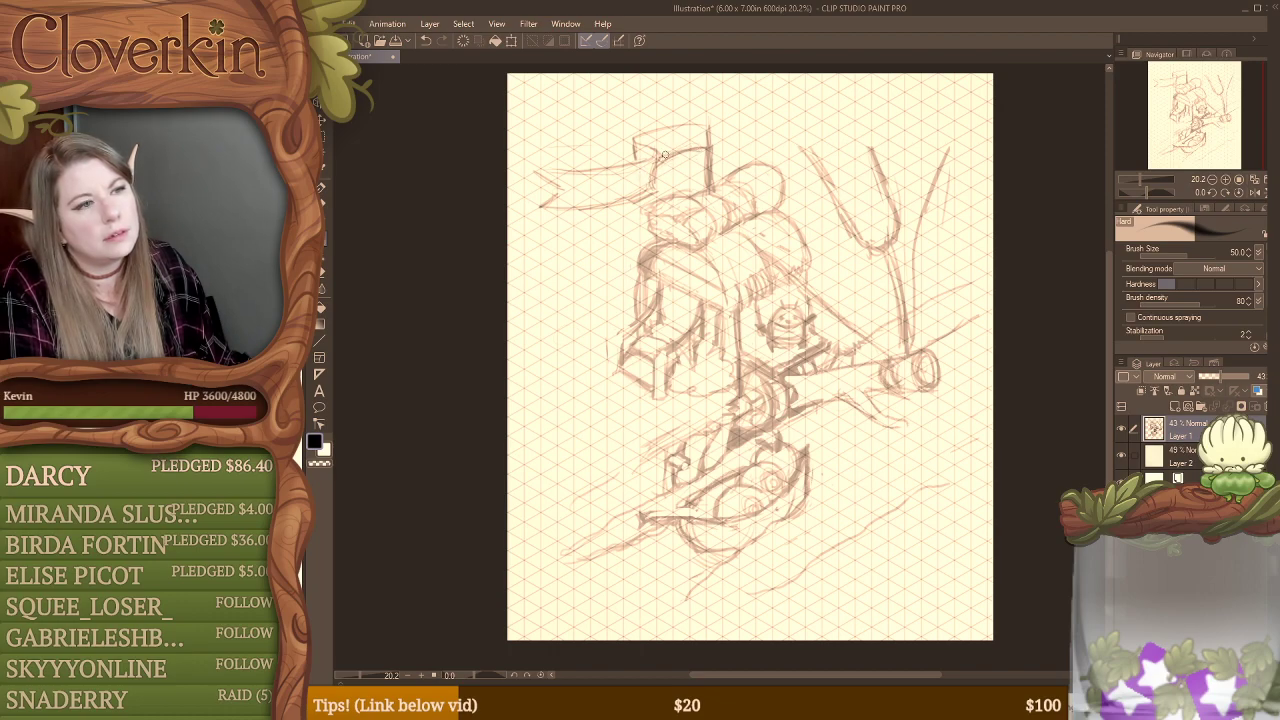
{"action": "left_click_drag", "start_coordinate": [712, 117], "coordinate": [708, 118]}
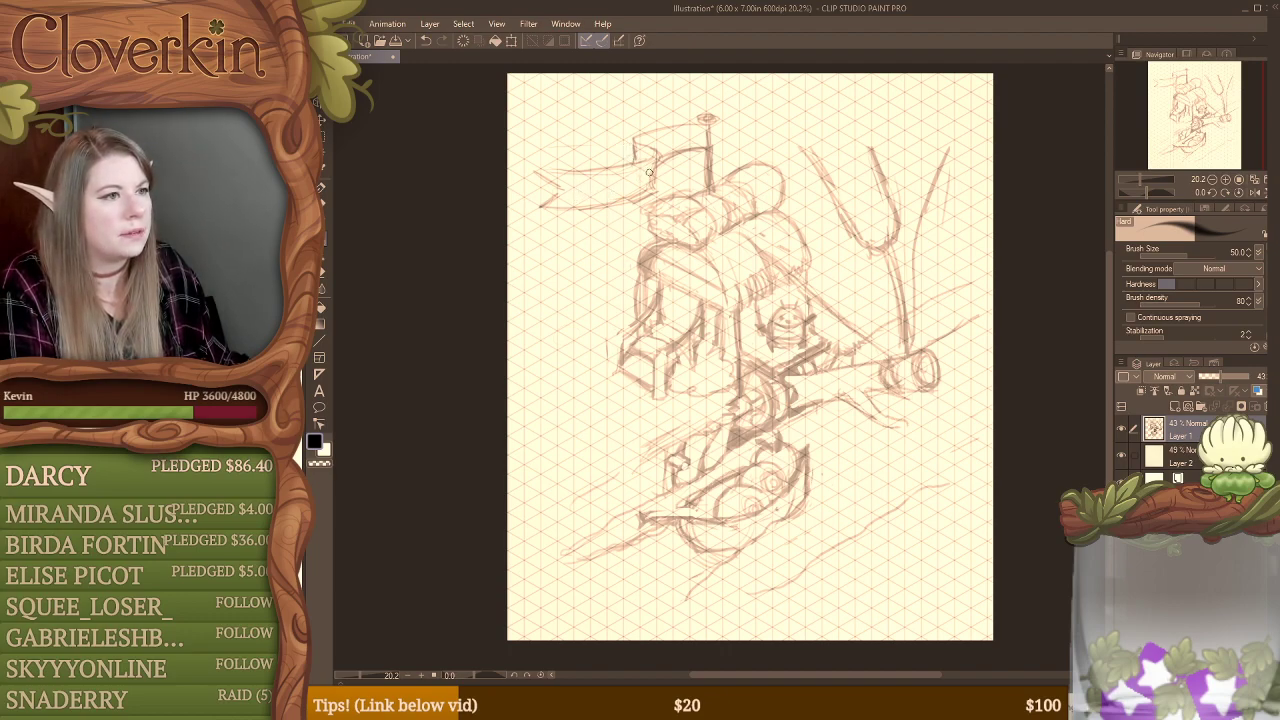
Step: Erase stray lines around the banner and sharpen the outline of its forked end
{"action": "key", "text": "e"}
{"action": "mouse_move", "coordinate": [650, 173]}
{"action": "left_mouse_down"}
{"action": "mouse_move", "coordinate": [586, 206]}
{"action": "mouse_move", "coordinate": [549, 190]}
{"action": "mouse_move", "coordinate": [525, 207]}
{"action": "mouse_move", "coordinate": [580, 190]}
{"action": "mouse_move", "coordinate": [538, 207]}
{"action": "mouse_move", "coordinate": [571, 192]}
{"action": "mouse_move", "coordinate": [552, 181]}
{"action": "mouse_move", "coordinate": [576, 188]}
{"action": "mouse_move", "coordinate": [532, 164]}
{"action": "mouse_move", "coordinate": [579, 187]}
{"action": "mouse_move", "coordinate": [533, 169]}
{"action": "mouse_move", "coordinate": [592, 174]}
{"action": "mouse_move", "coordinate": [537, 188]}
{"action": "mouse_move", "coordinate": [529, 171]}
{"action": "mouse_move", "coordinate": [565, 189]}
{"action": "mouse_move", "coordinate": [528, 206]}
{"action": "mouse_move", "coordinate": [549, 198]}
{"action": "mouse_move", "coordinate": [524, 163]}
{"action": "left_mouse_up"}
{"action": "key", "text": "b"}
{"action": "key", "text": "e"}
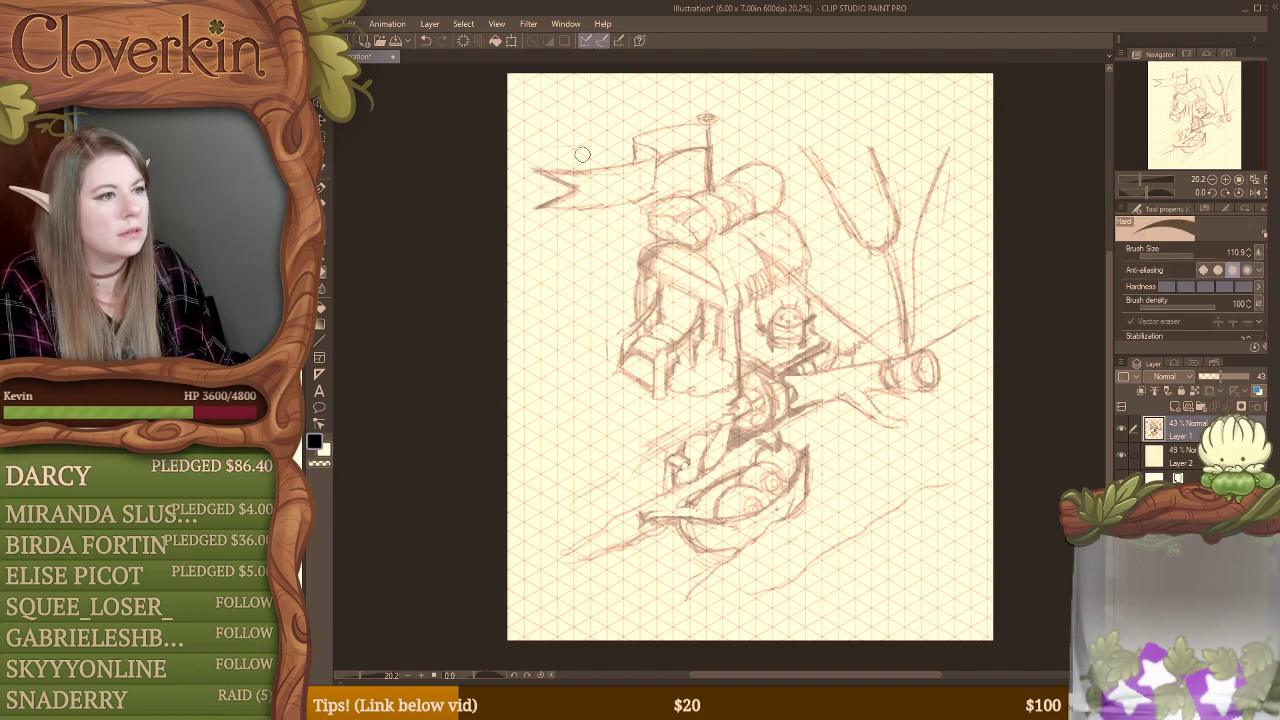
Step: Sketch rough block lettering across the banner's long tail and the folded section nearest the pole
{"action": "key", "text": "b"}
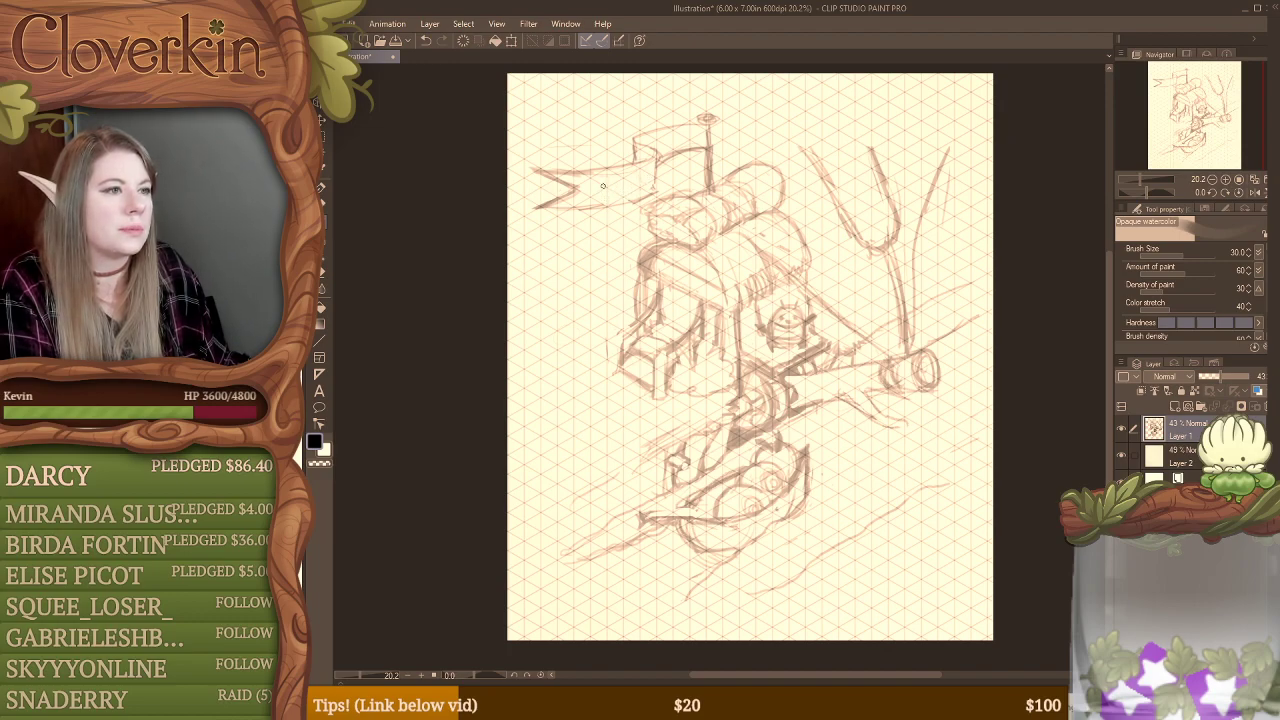
{"action": "mouse_move", "coordinate": [603, 181]}
{"action": "left_mouse_down"}
{"action": "mouse_move", "coordinate": [603, 197]}
{"action": "mouse_move", "coordinate": [624, 178]}
{"action": "mouse_move", "coordinate": [637, 191]}
{"action": "mouse_move", "coordinate": [647, 174]}
{"action": "mouse_move", "coordinate": [635, 193]}
{"action": "mouse_move", "coordinate": [650, 190]}
{"action": "left_mouse_up"}
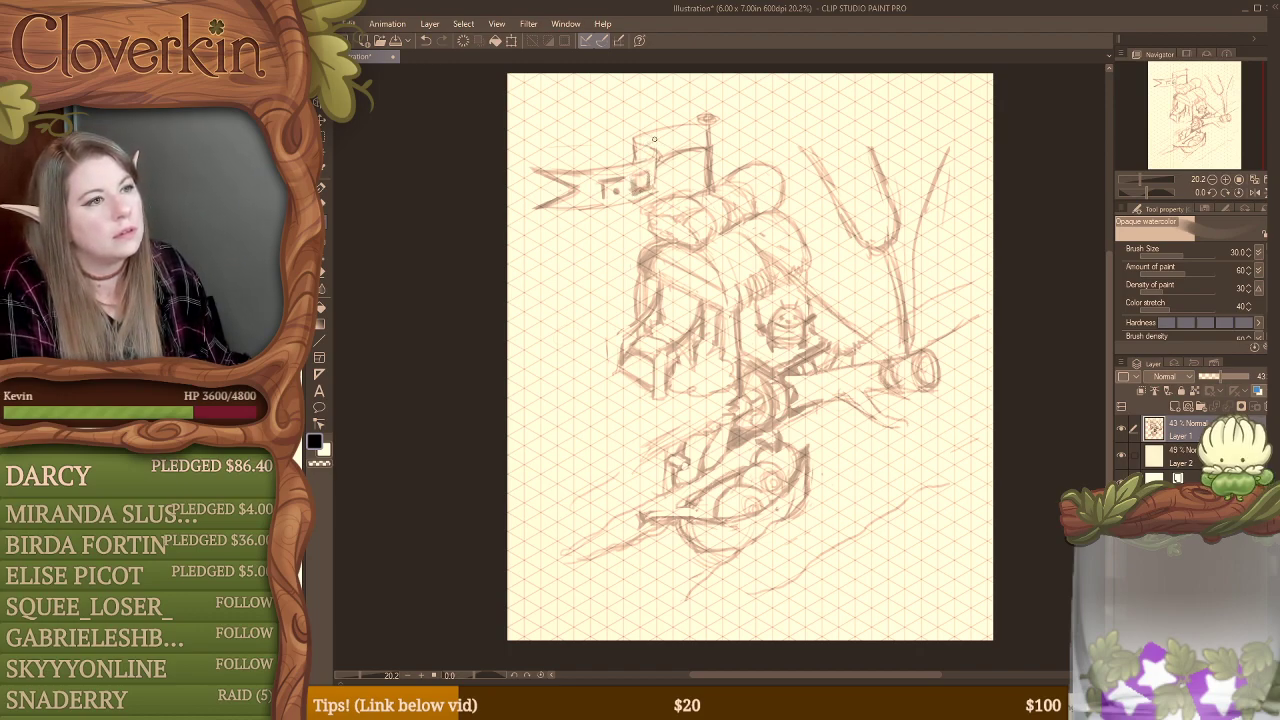
{"action": "left_click_drag", "start_coordinate": [660, 137], "coordinate": [657, 153]}
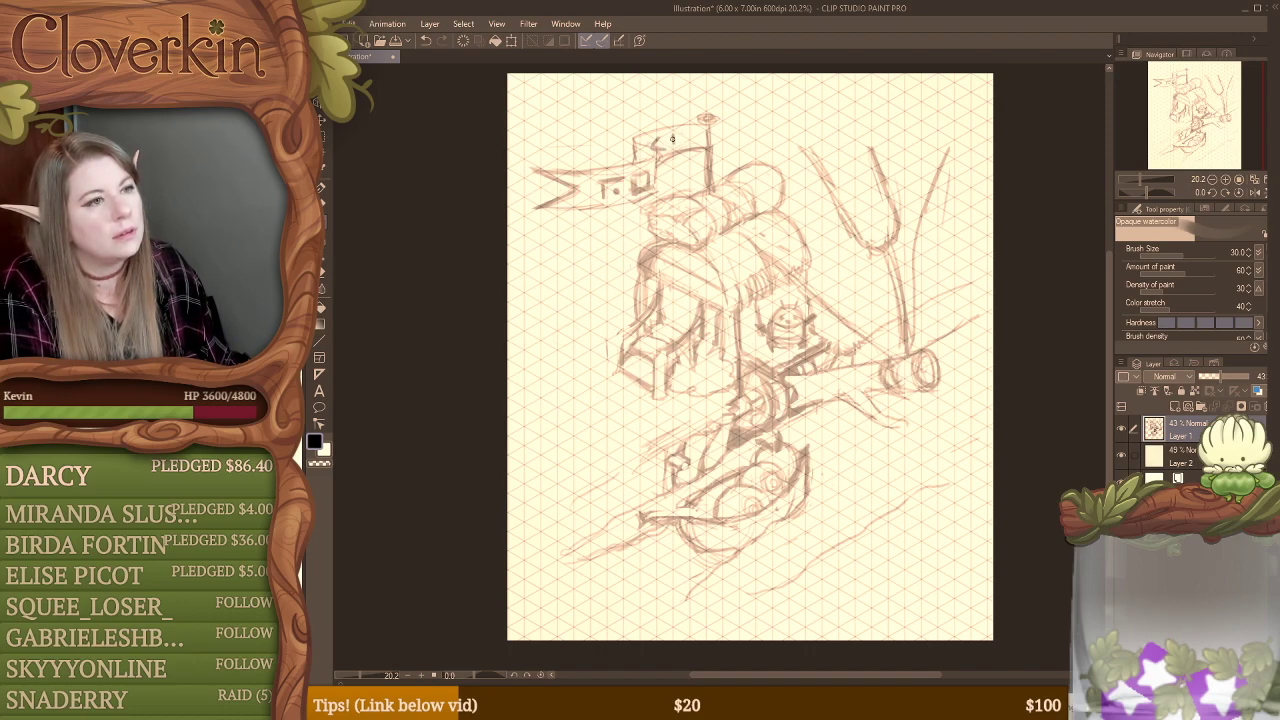
{"action": "left_click_drag", "start_coordinate": [671, 141], "coordinate": [688, 142]}
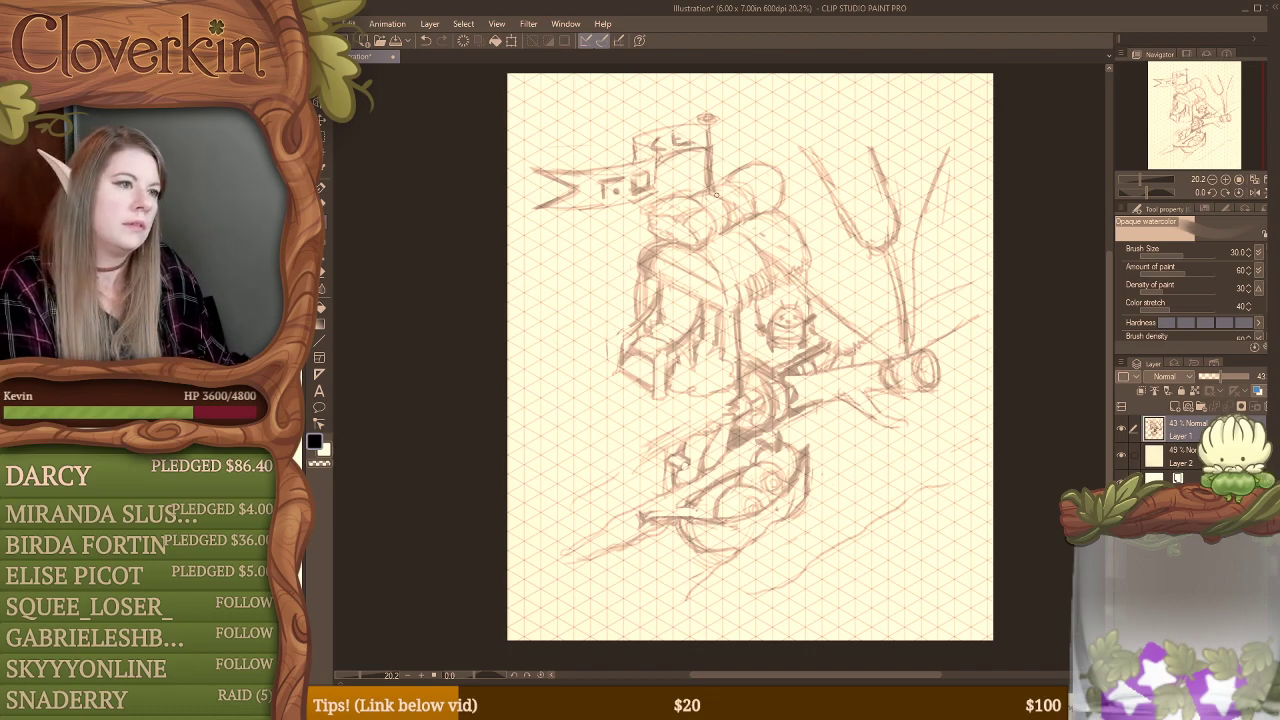
Step: Redraw the flagpole's cap as a round ball, define the pole beneath it, and clean up the banner's outline
{"action": "key", "text": "w"}
{"action": "left_click", "coordinate": [692, 141]}
{"action": "key", "text": "e"}
{"action": "key", "text": "ctrl+d"}
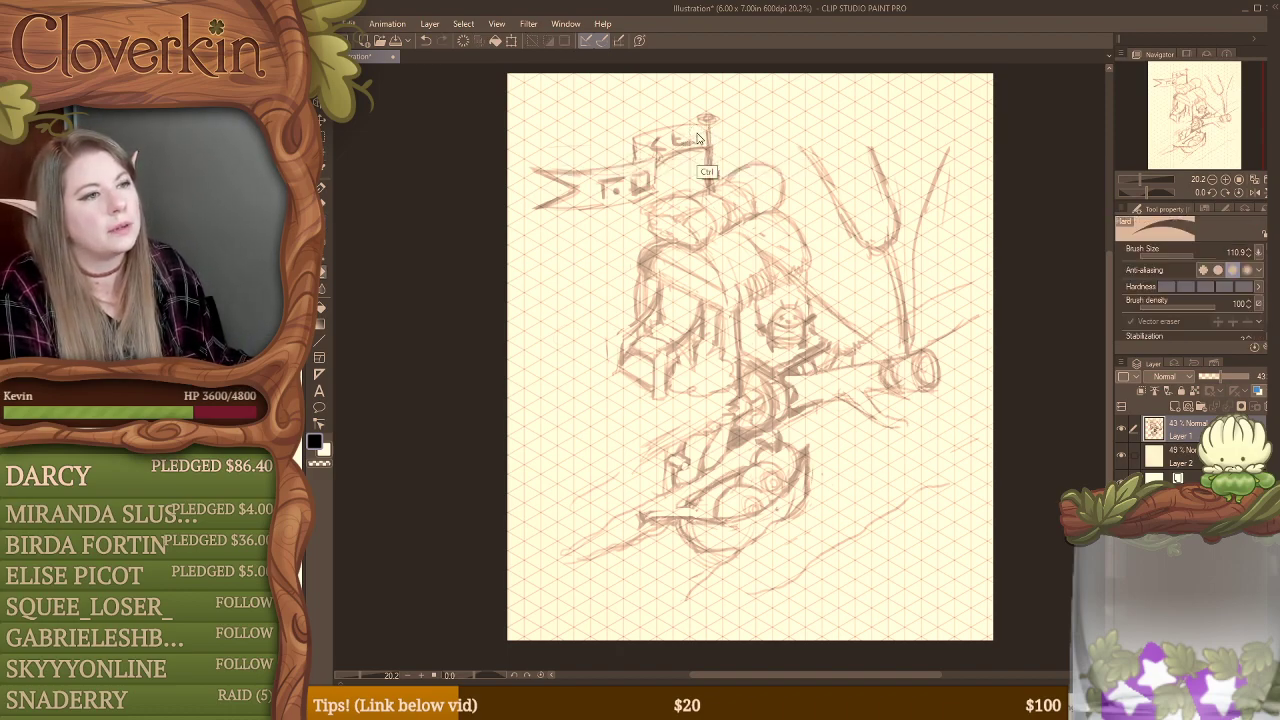
{"action": "key", "text": "b"}
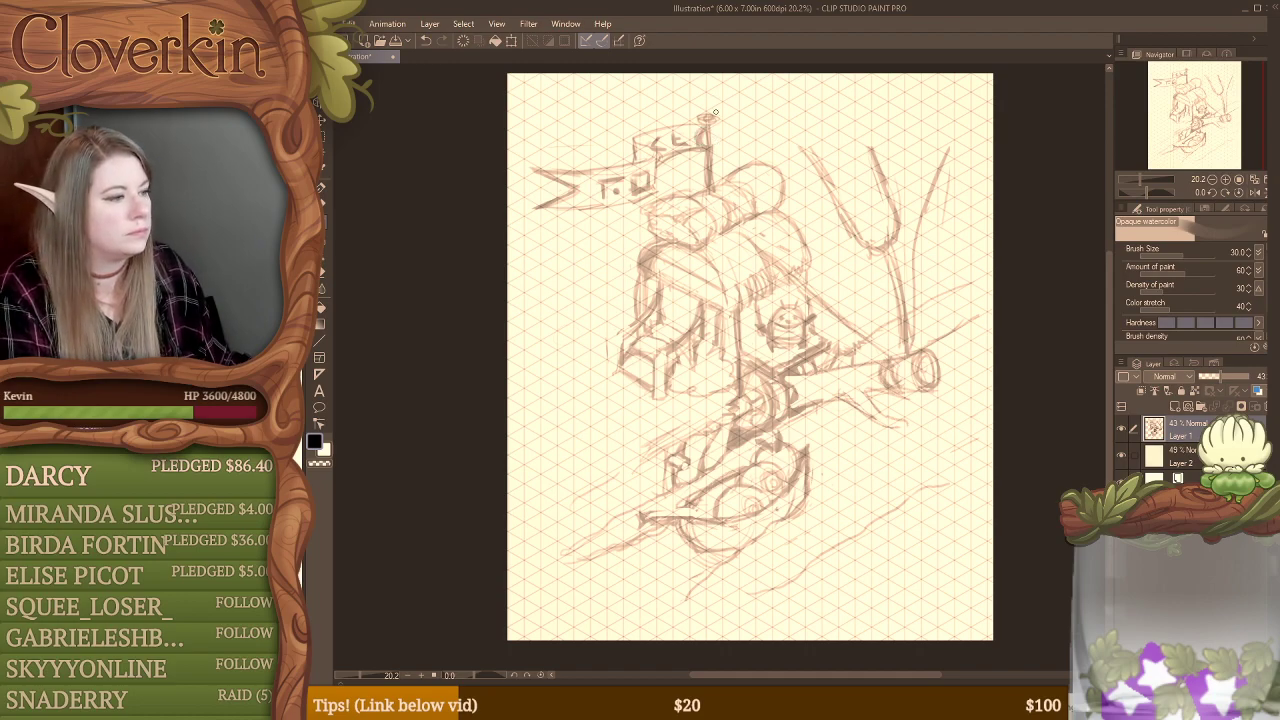
{"action": "key", "text": "e"}
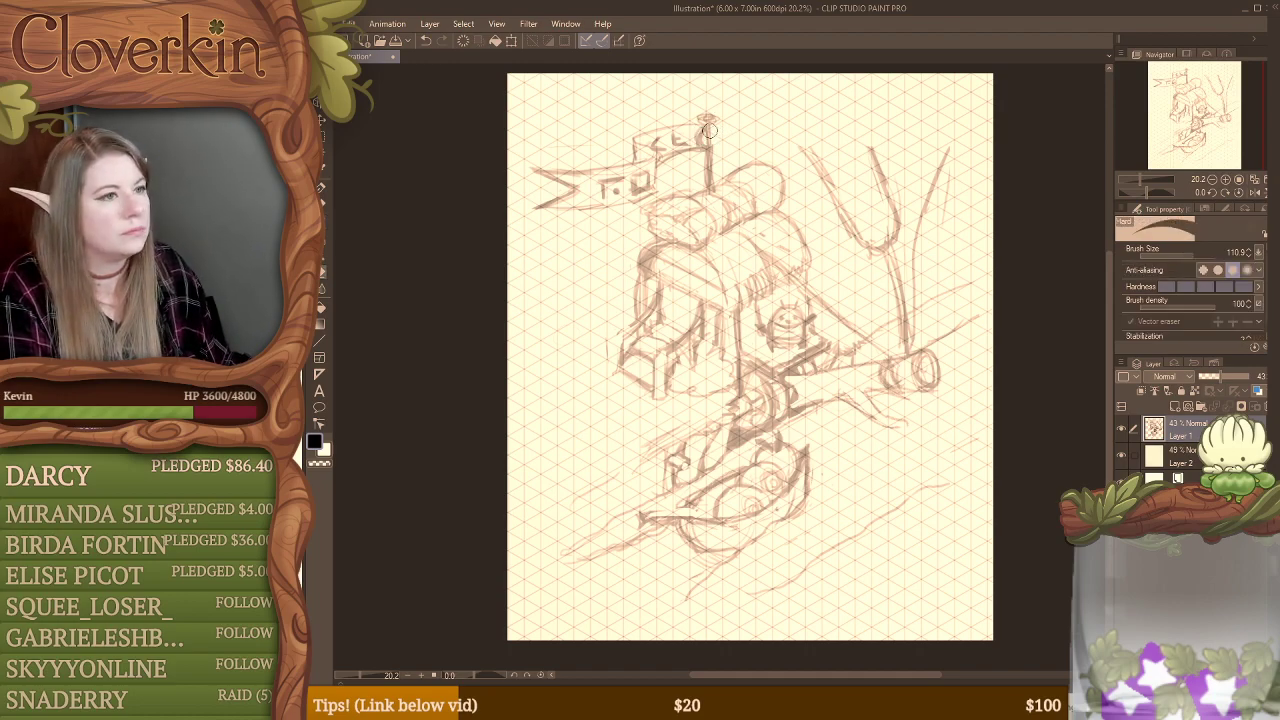
{"action": "key", "text": "b"}
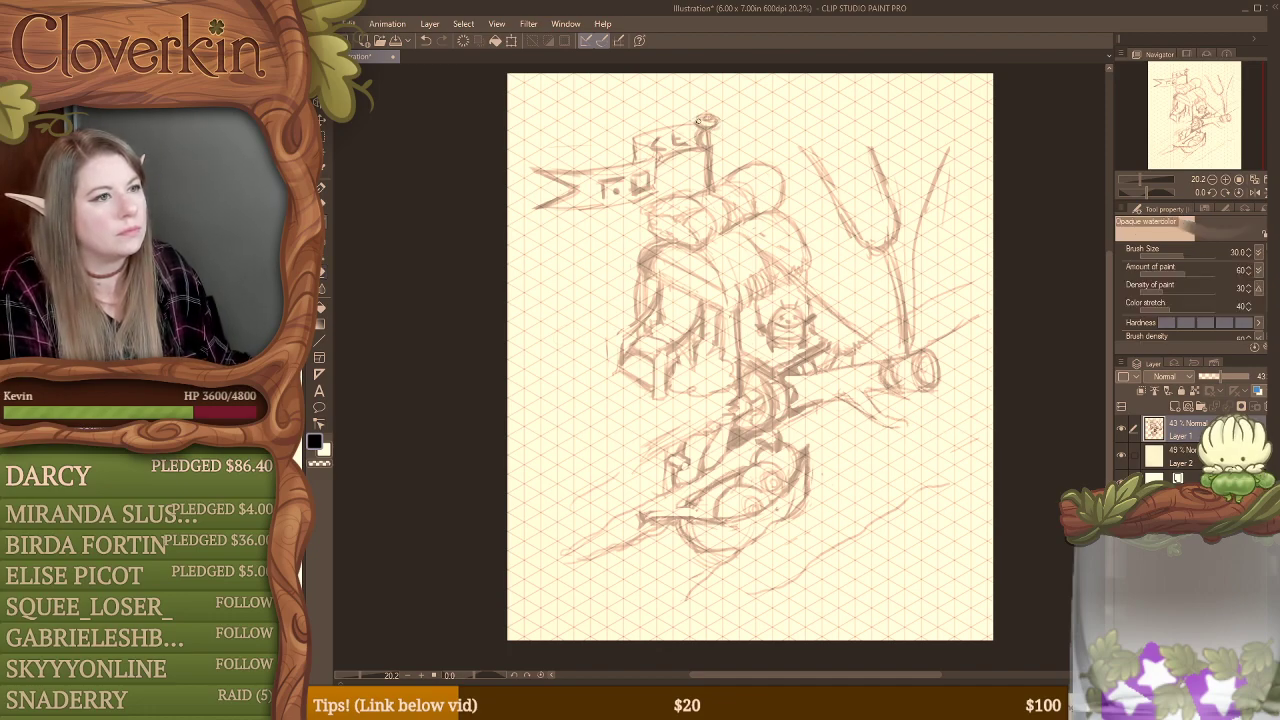
{"action": "key", "text": "e"}
{"action": "key", "text": "b"}
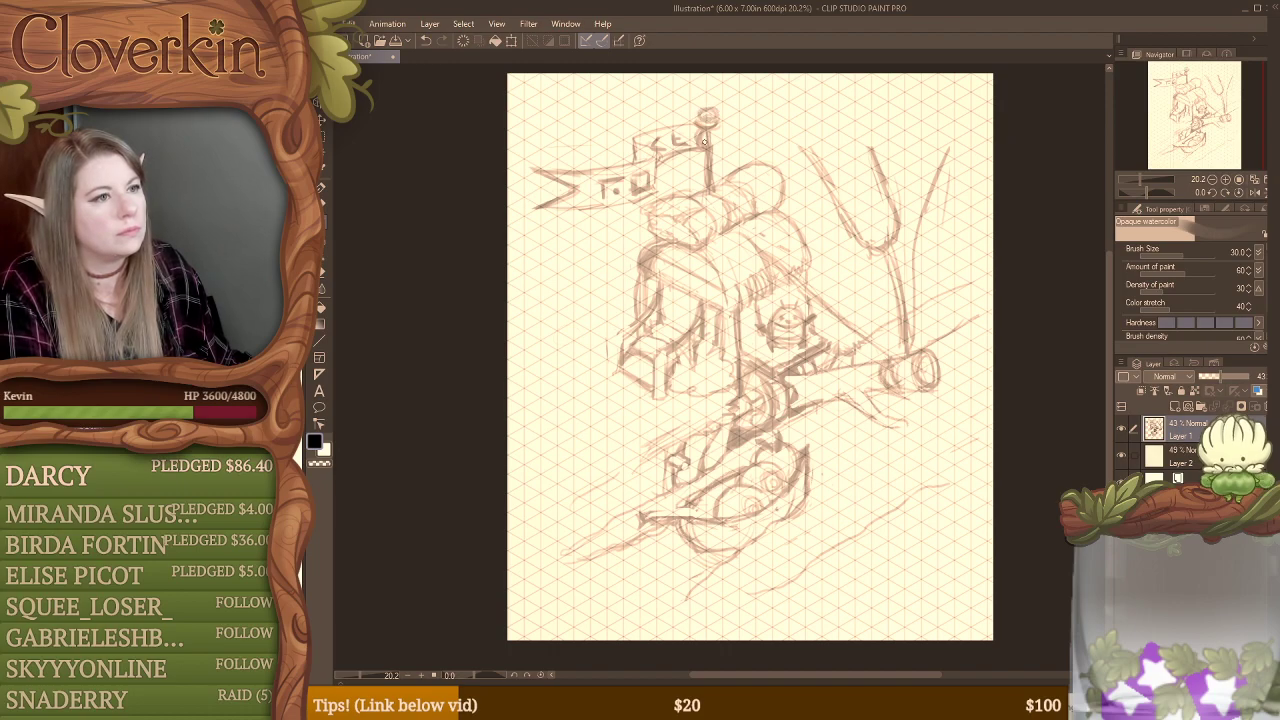
{"action": "key", "text": "e"}
{"action": "key", "text": "b"}
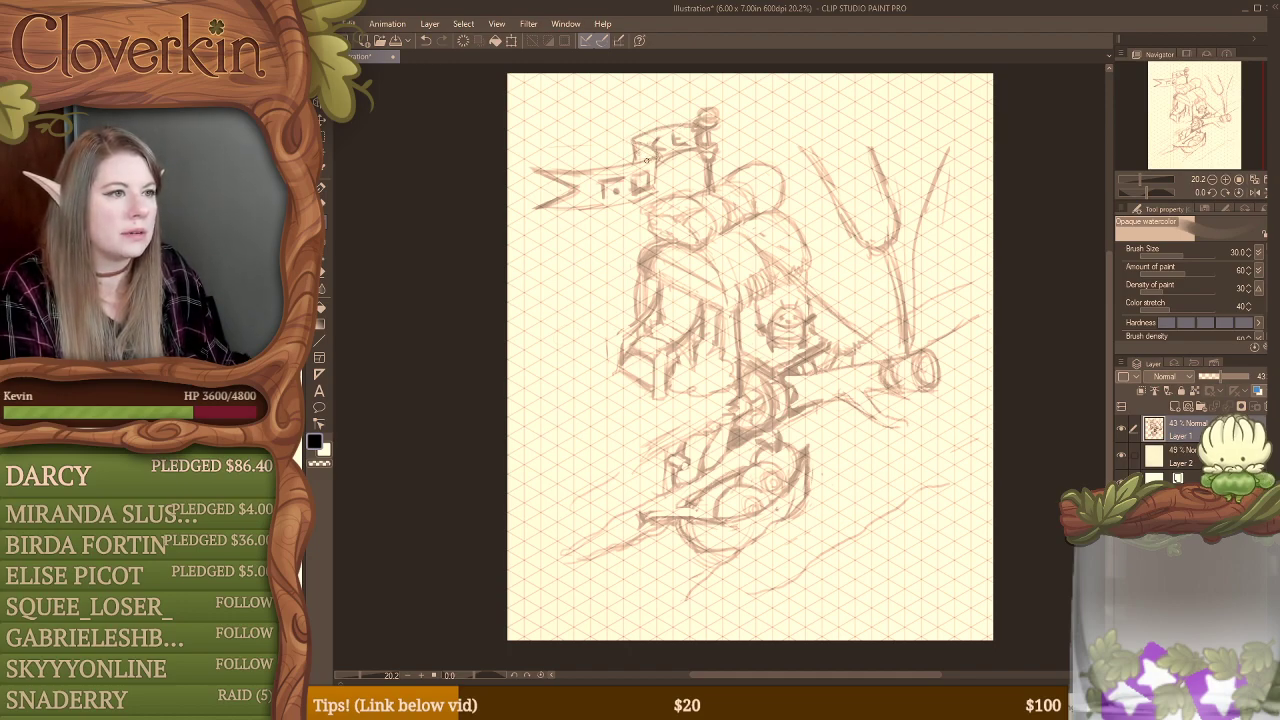
{"action": "mouse_move", "coordinate": [657, 152]}
{"action": "left_mouse_down"}
{"action": "mouse_move", "coordinate": [657, 188]}
{"action": "mouse_move", "coordinate": [624, 206]}
{"action": "mouse_move", "coordinate": [548, 208]}
{"action": "left_mouse_up"}
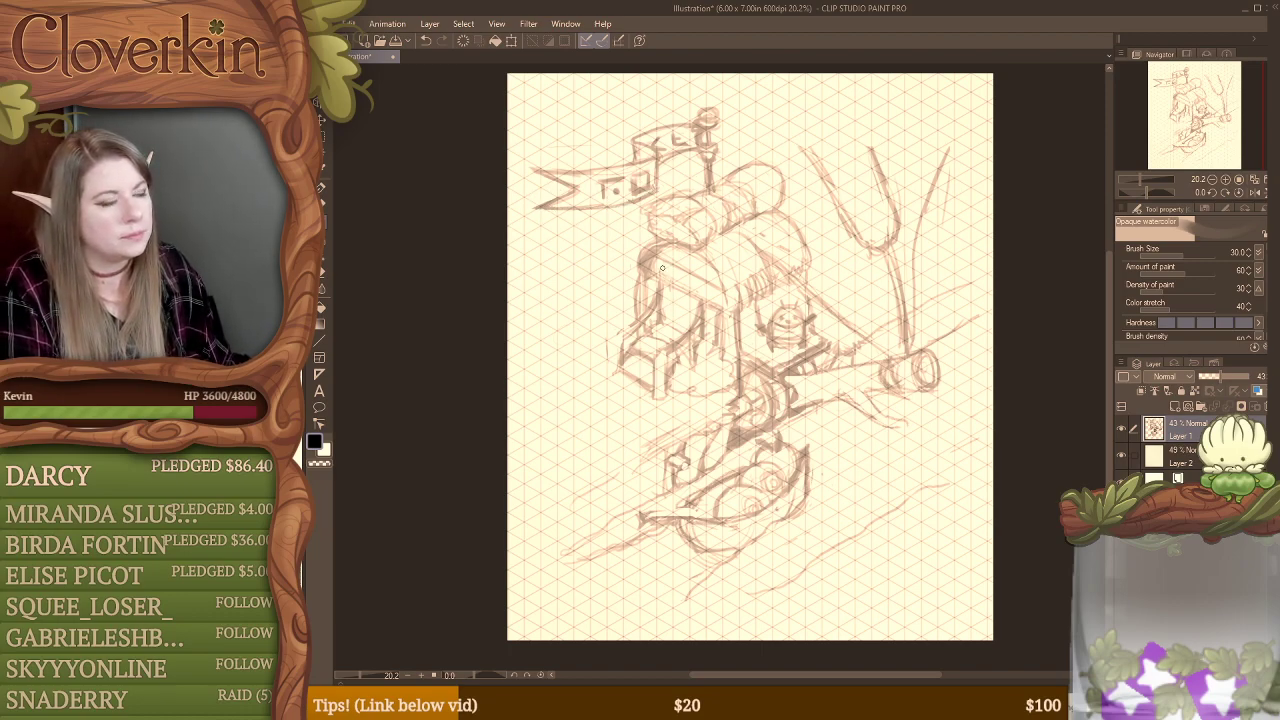
Step: Sketch a blank rectangular sign board over the building's doorway, erasing and redrawing its outline to tidy it
{"action": "mouse_move", "coordinate": [665, 269]}
{"action": "left_mouse_down"}
{"action": "mouse_move", "coordinate": [663, 283]}
{"action": "mouse_move", "coordinate": [702, 262]}
{"action": "mouse_move", "coordinate": [706, 282]}
{"action": "mouse_move", "coordinate": [659, 274]}
{"action": "mouse_move", "coordinate": [686, 282]}
{"action": "left_mouse_up"}
{"action": "key", "text": "e"}
{"action": "key", "text": "b"}
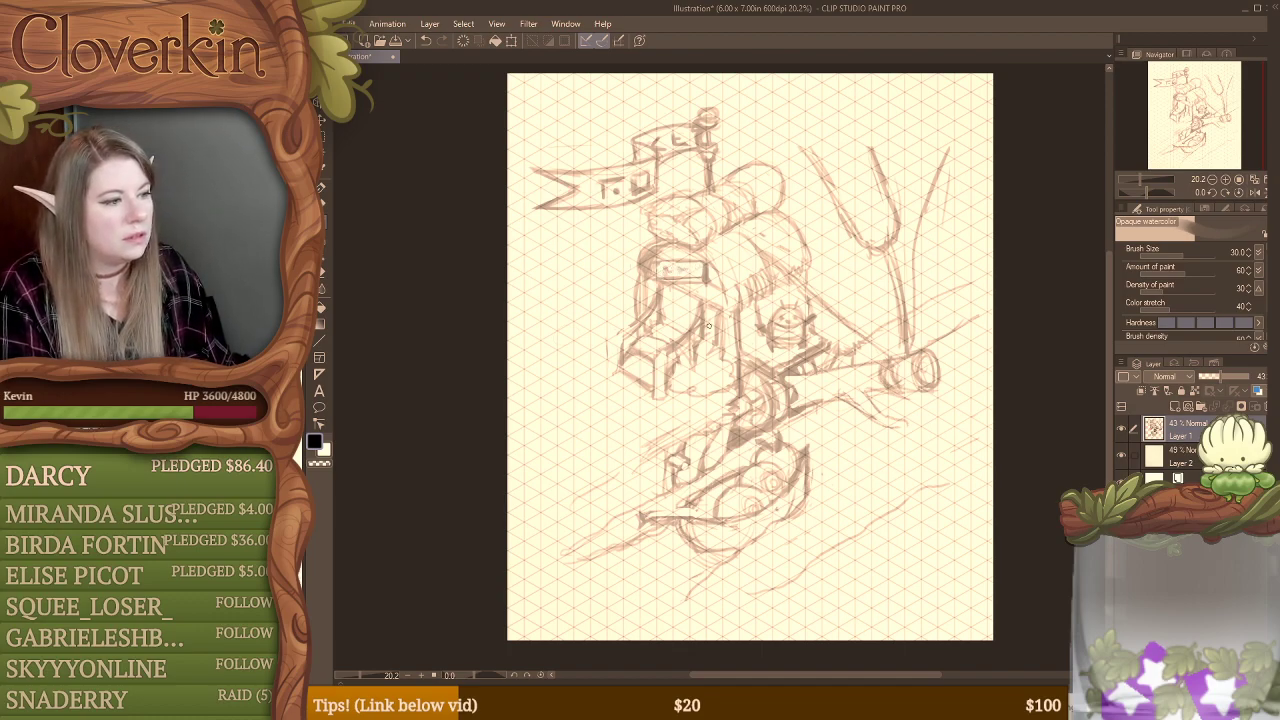
{"action": "key", "text": "ctrl"}
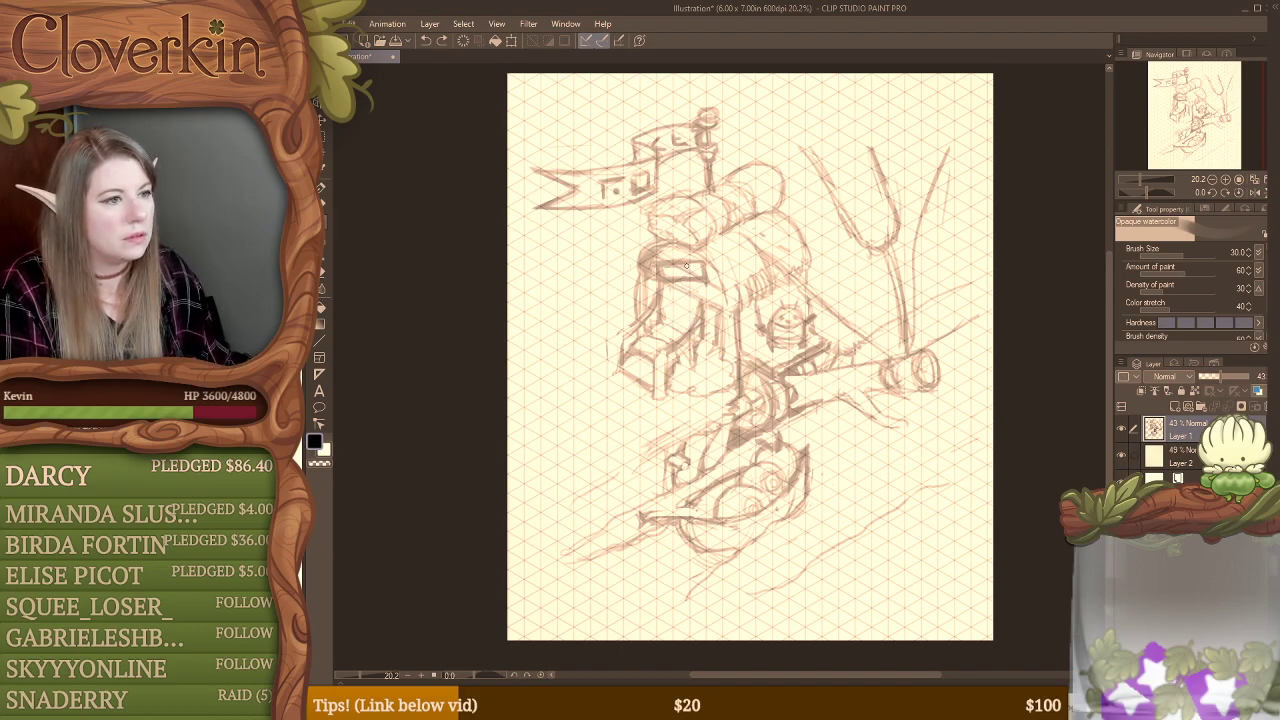
{"action": "key", "text": "e"}
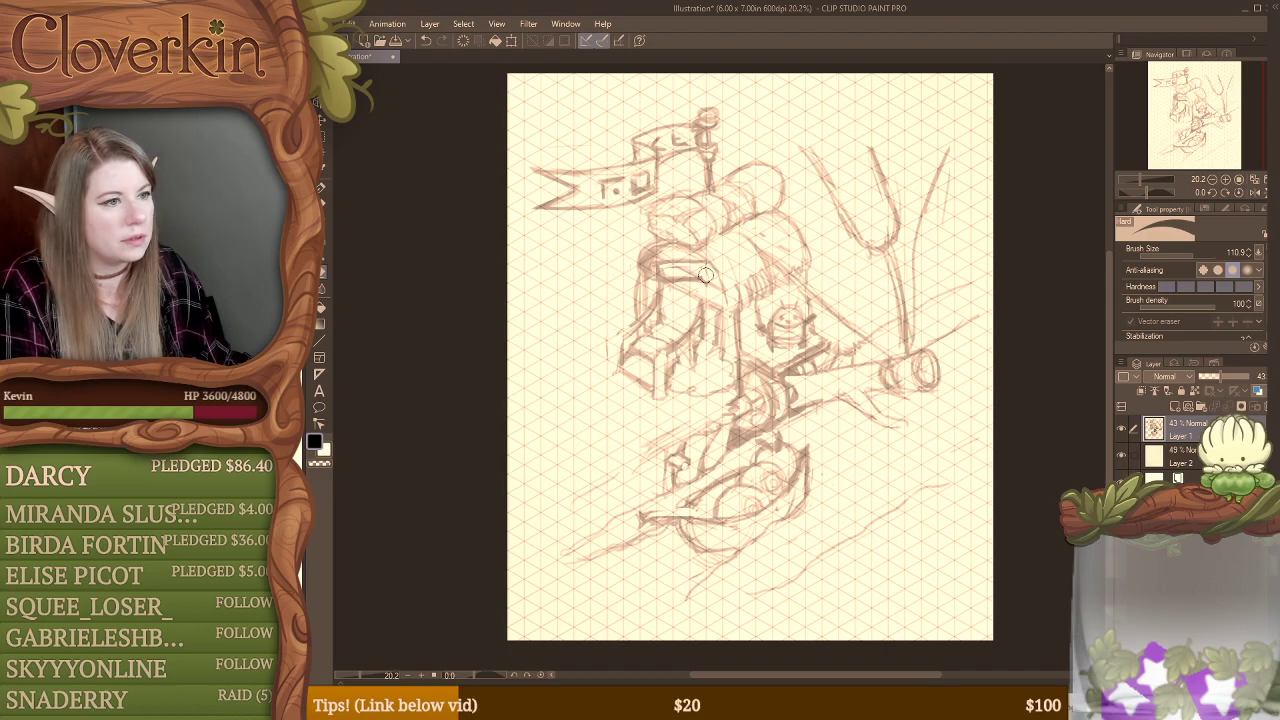
{"action": "key", "text": "b"}
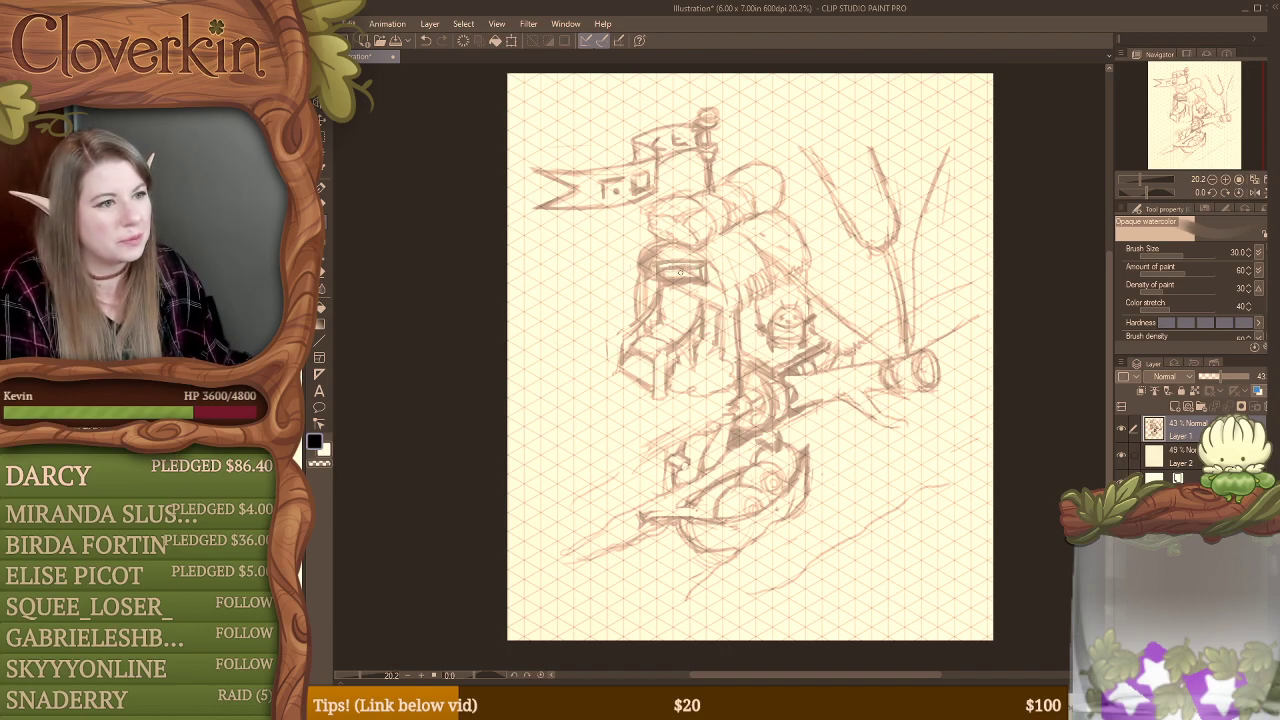
{"action": "key", "text": "e"}
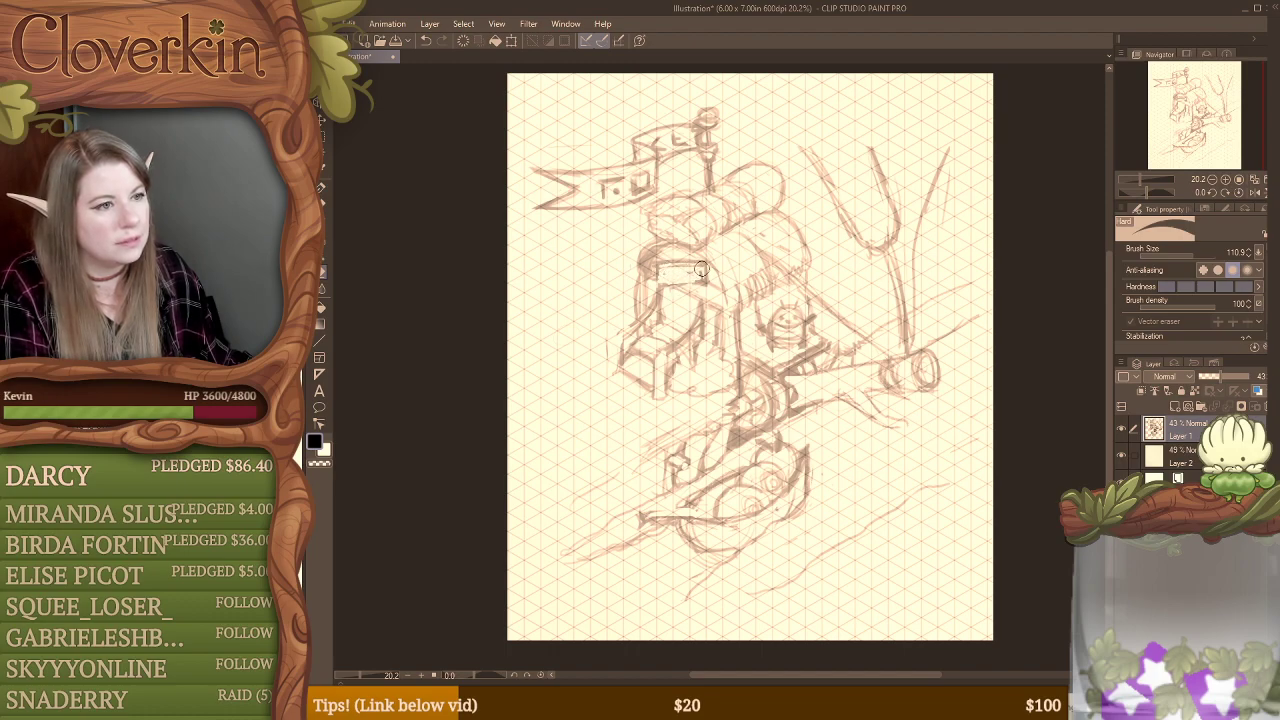
{"action": "key", "text": "b"}
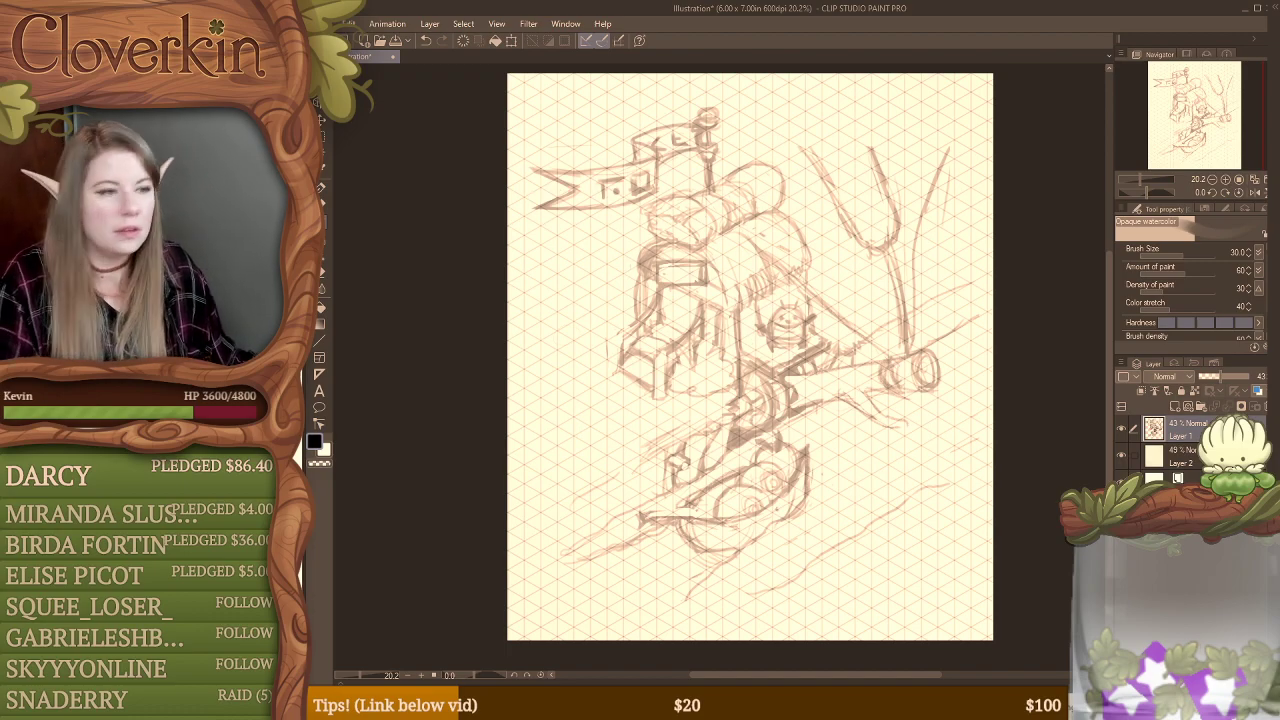
Step: Sketch a small round-topped post with a short side branch beside the outer end of the front steps
{"action": "key", "text": "e"}
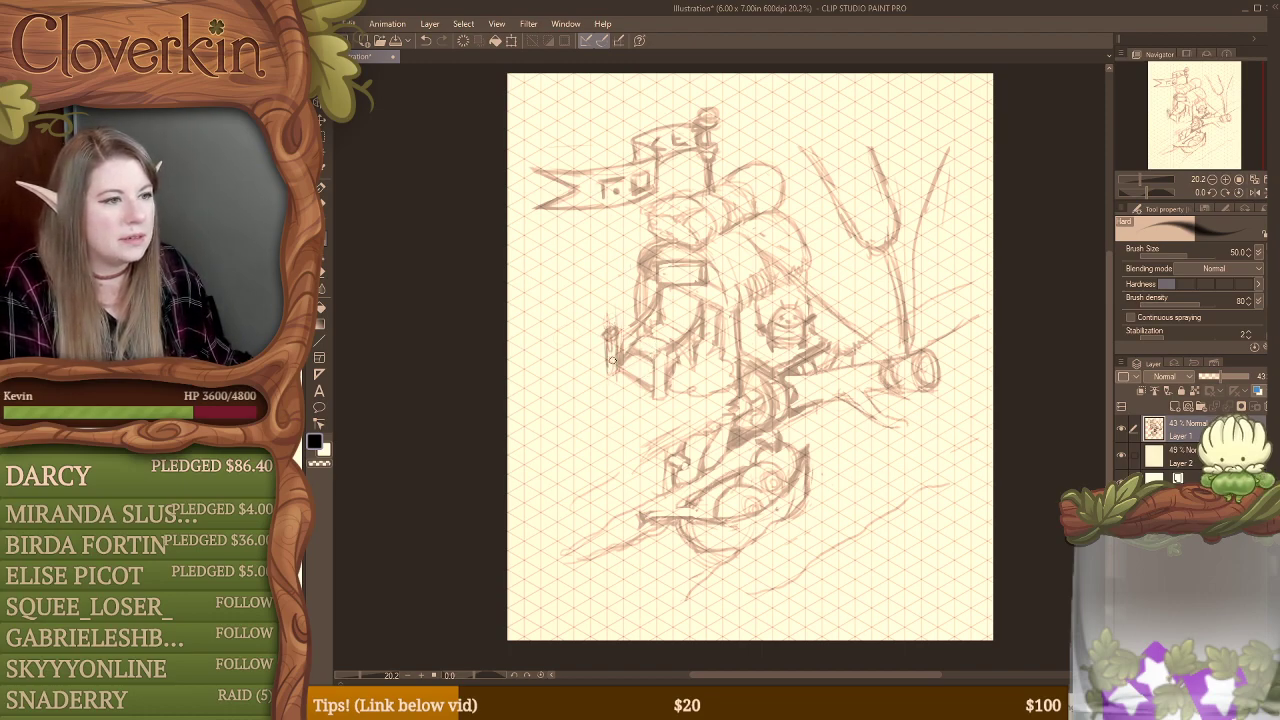
{"action": "mouse_move", "coordinate": [612, 360]}
{"action": "left_mouse_down"}
{"action": "mouse_move", "coordinate": [596, 340]}
{"action": "mouse_move", "coordinate": [592, 365]}
{"action": "mouse_move", "coordinate": [608, 368]}
{"action": "mouse_move", "coordinate": [598, 345]}
{"action": "mouse_move", "coordinate": [615, 372]}
{"action": "mouse_move", "coordinate": [604, 365]}
{"action": "left_mouse_up"}
{"action": "key", "text": "e"}
{"action": "key", "text": "b"}
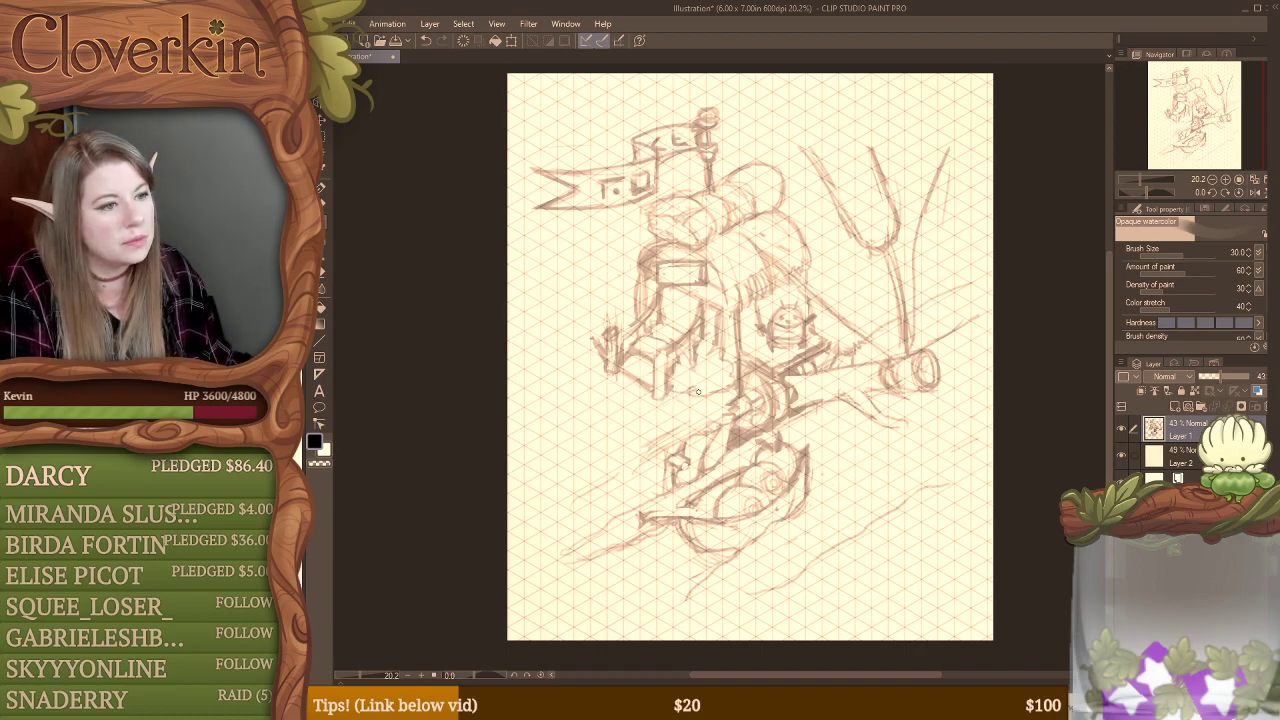
Step: Erase the stray lines below the front steps and sketch a ragged ground edge along their base
{"action": "key", "text": "e"}
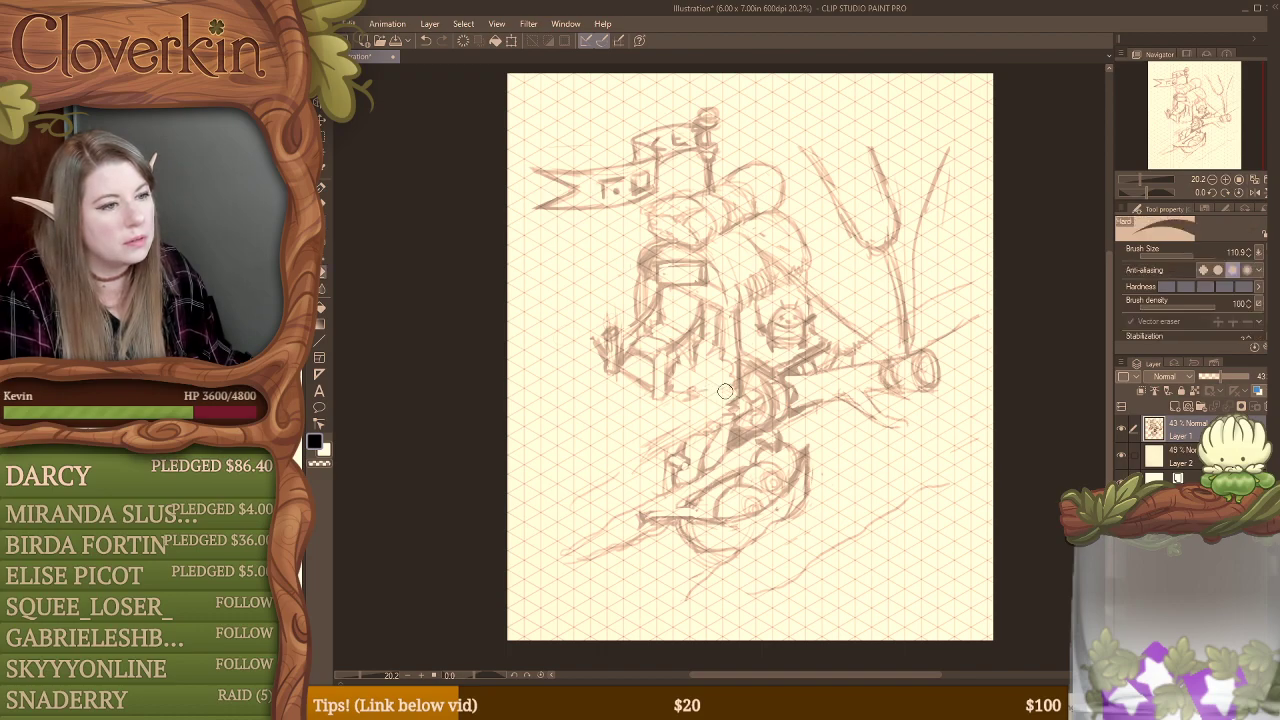
{"action": "mouse_move", "coordinate": [725, 391]}
{"action": "left_mouse_down"}
{"action": "mouse_move", "coordinate": [736, 388]}
{"action": "mouse_move", "coordinate": [676, 393]}
{"action": "left_mouse_up"}
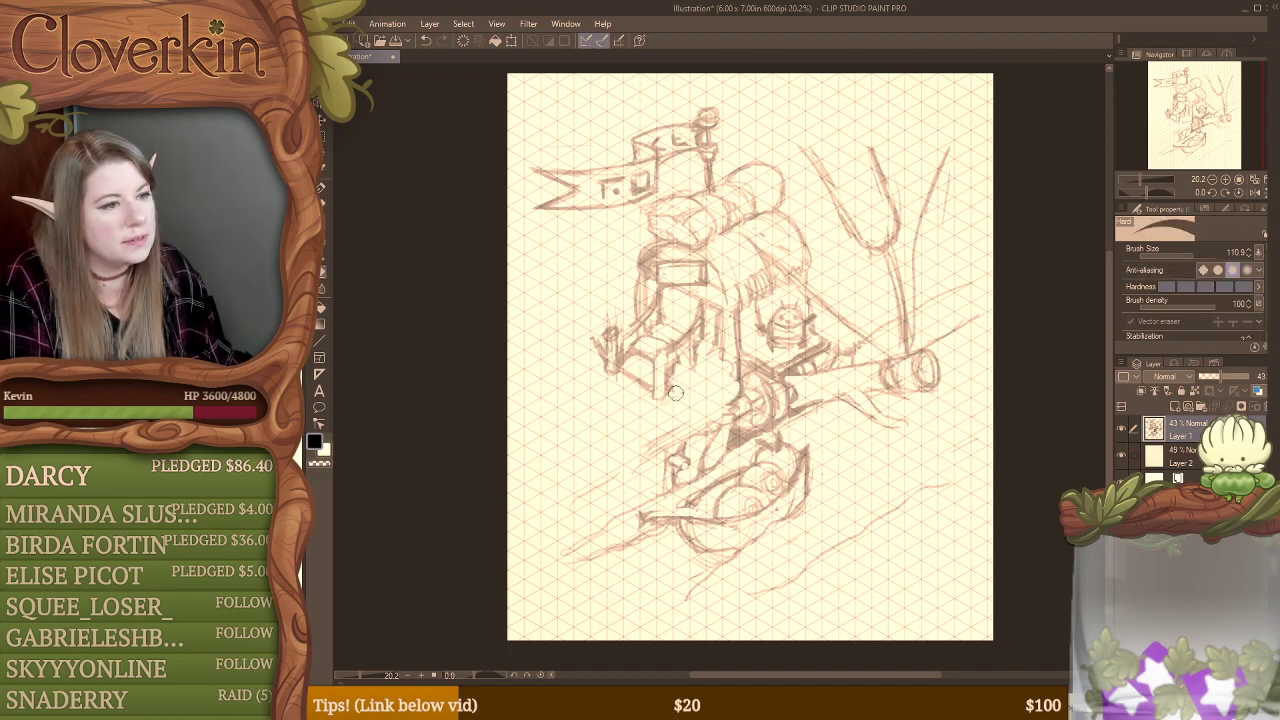
{"action": "key", "text": "b"}
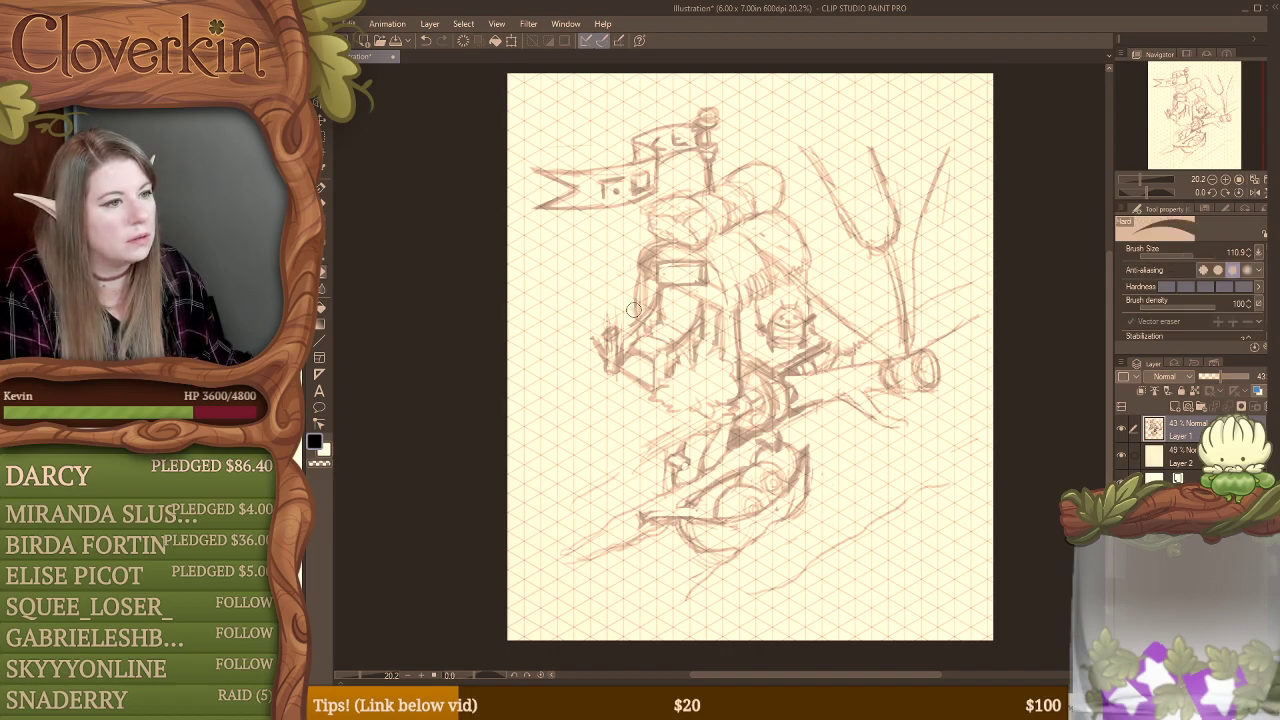
Step: Erase stray lines along the building's front wall, and redraw the far end of the rooftop log and the roof edge below it
{"action": "key", "text": "e"}
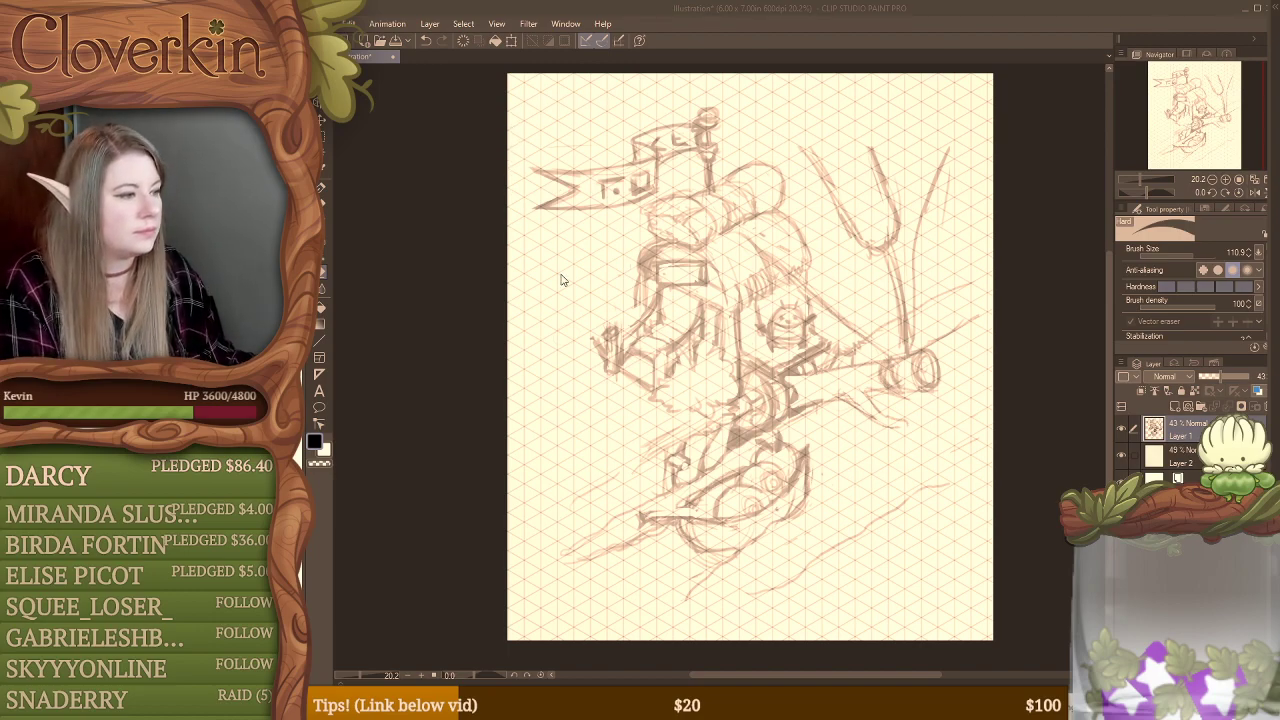
{"action": "key", "text": "b"}
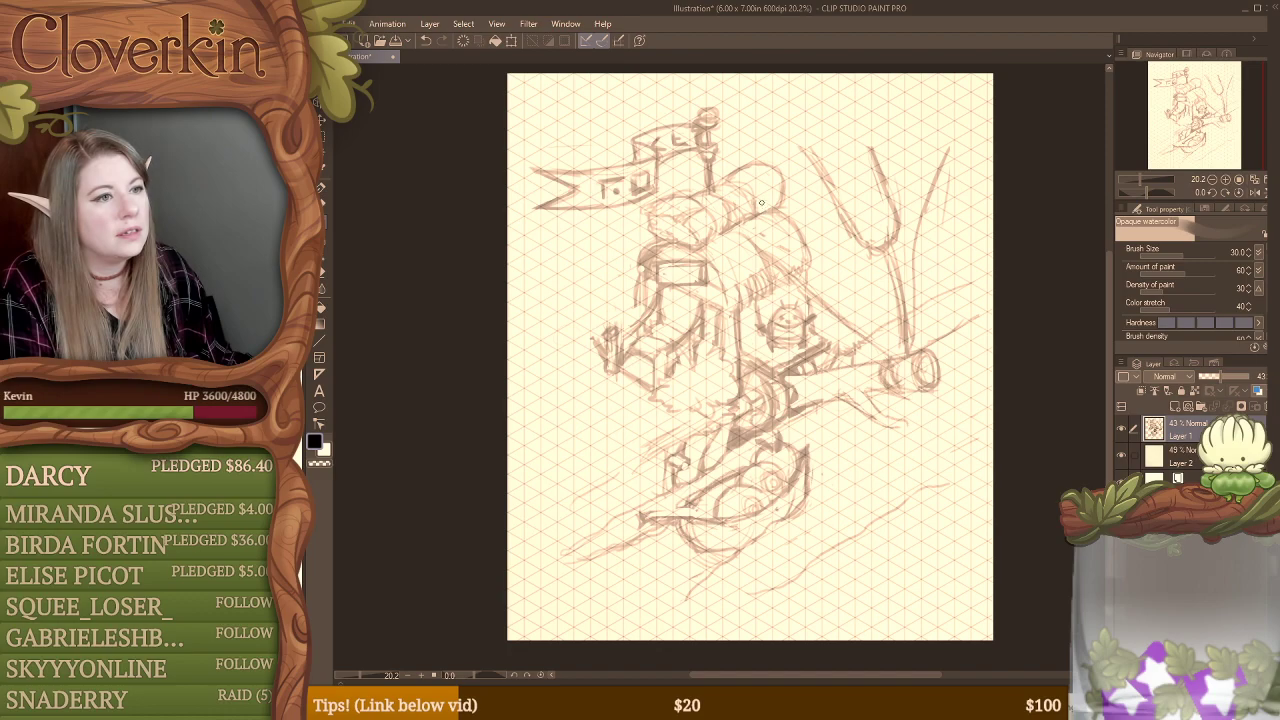
{"action": "key", "text": "e"}
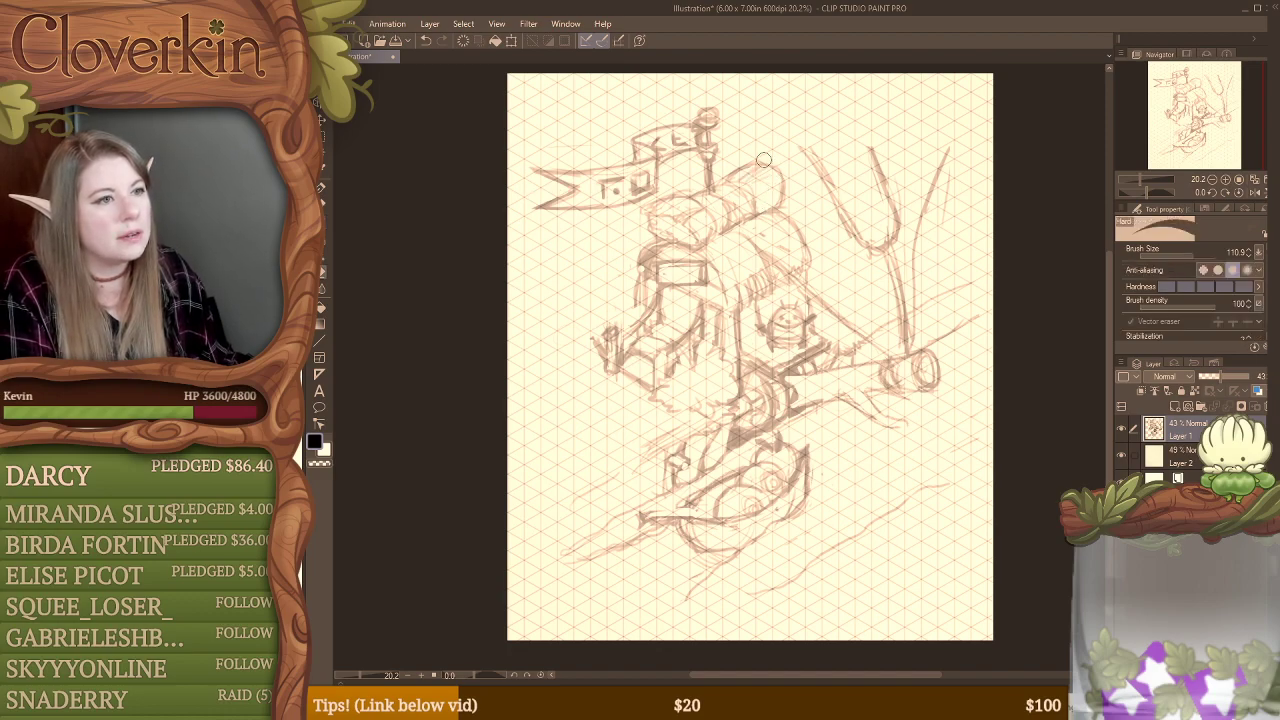
{"action": "key", "text": "b"}
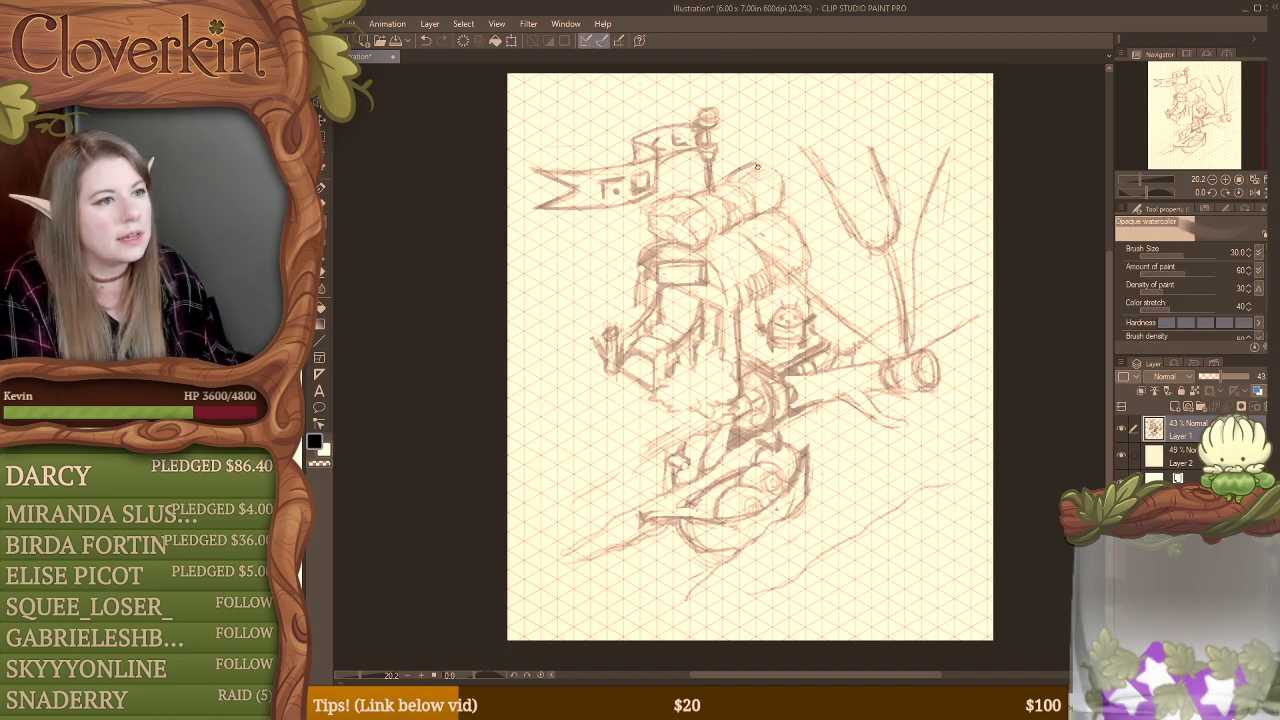
{"action": "left_click_drag", "start_coordinate": [777, 172], "coordinate": [783, 204]}
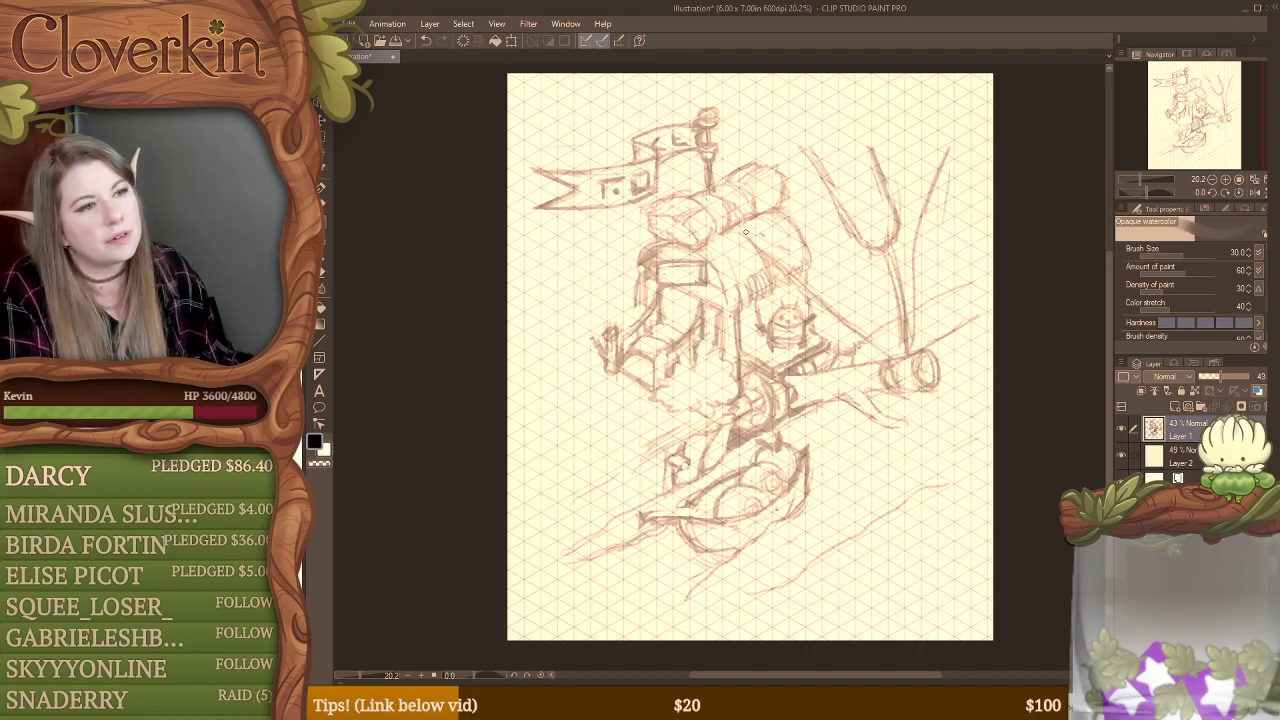
{"action": "left_click_drag", "start_coordinate": [744, 219], "coordinate": [753, 232]}
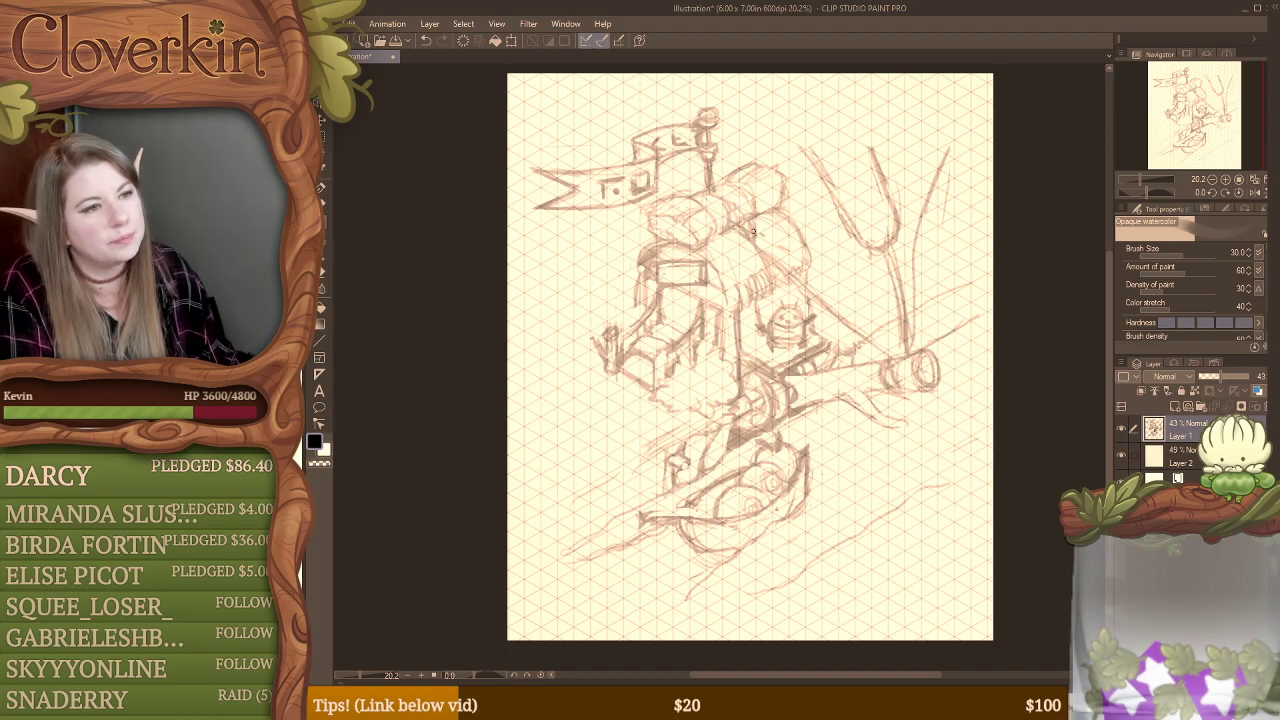
{"action": "mouse_move", "coordinate": [748, 122]}
{"action": "left_mouse_down"}
{"action": "mouse_move", "coordinate": [724, 178]}
{"action": "mouse_move", "coordinate": [738, 166]}
{"action": "left_mouse_up"}
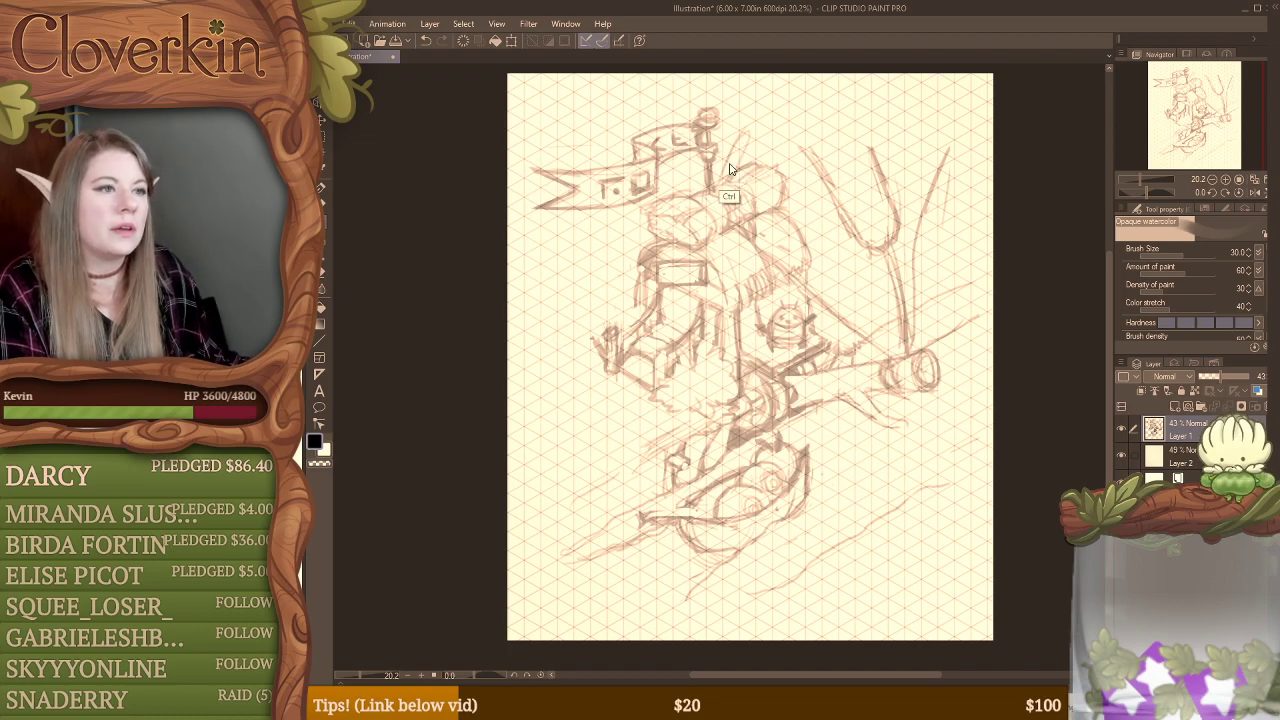
{"action": "mouse_move", "coordinate": [657, 180]}
{"action": "left_mouse_down"}
{"action": "mouse_move", "coordinate": [702, 193]}
{"action": "mouse_move", "coordinate": [736, 138]}
{"action": "mouse_move", "coordinate": [721, 183]}
{"action": "left_mouse_up"}
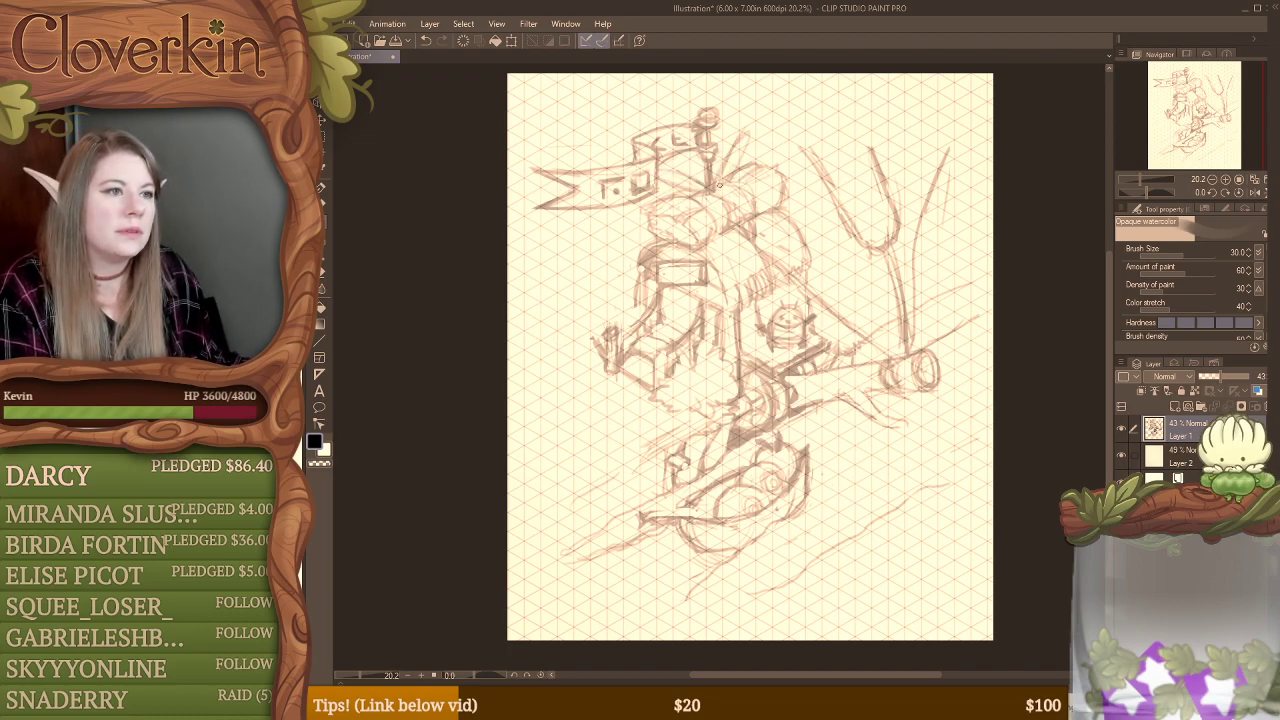
{"action": "key", "text": "ctrl+z"}
{"action": "key", "text": "ctrl+z"}
{"action": "key", "text": "ctrl+z"}
{"action": "key", "text": "ctrl+z"}
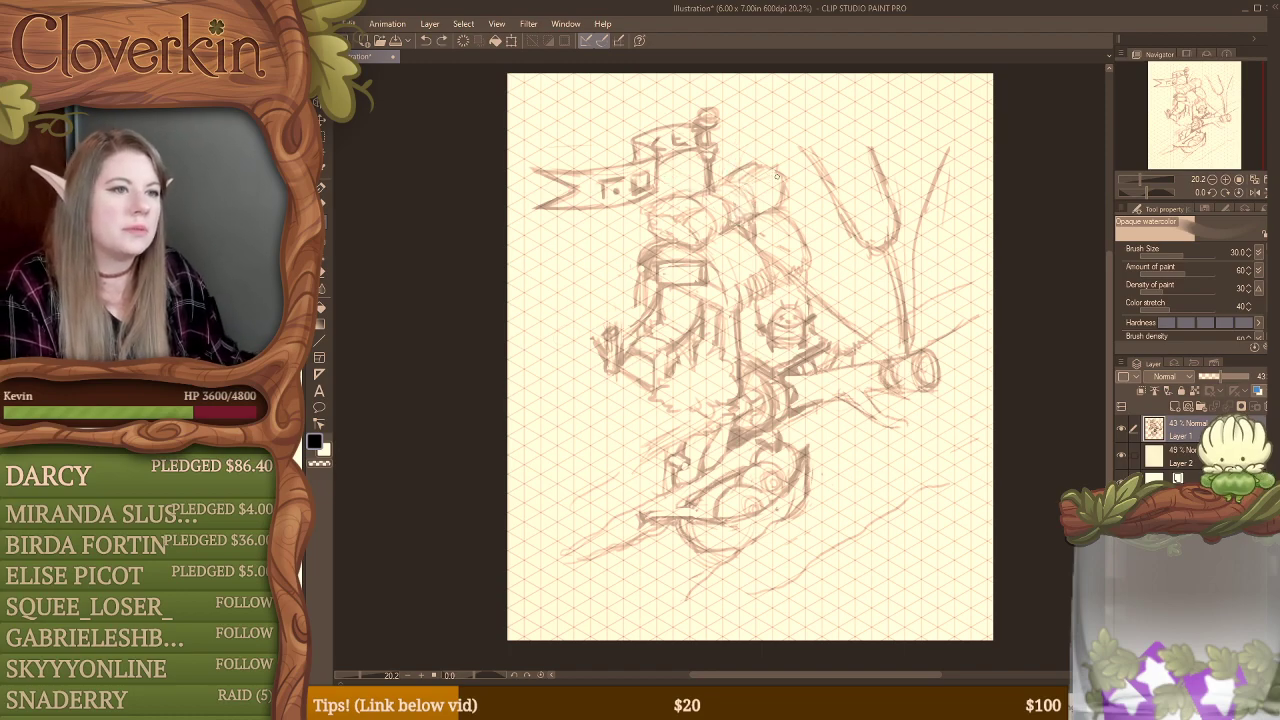
Step: Extend the forked plant to the page's upper edge, add long curved leaves beside it, and erase the stems beneath the fork
{"action": "left_click_drag", "start_coordinate": [745, 84], "coordinate": [860, 238]}
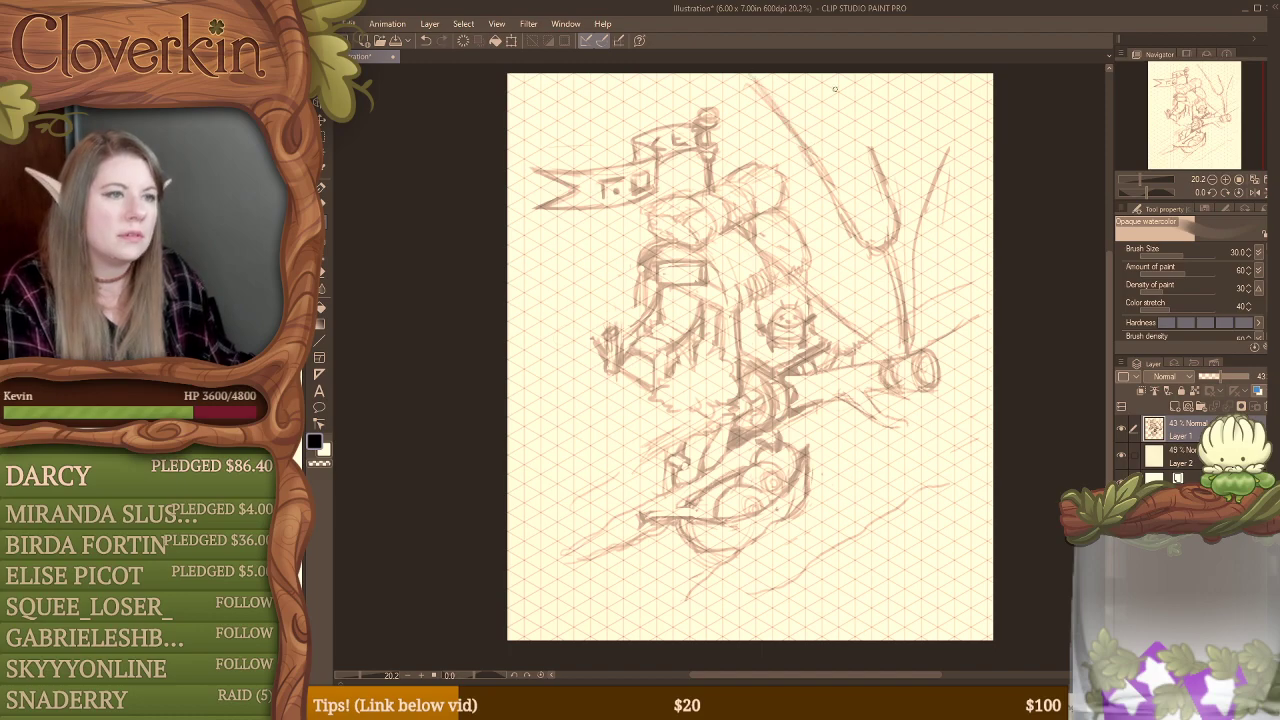
{"action": "left_click_drag", "start_coordinate": [838, 74], "coordinate": [883, 168]}
{"action": "mouse_move", "coordinate": [839, 75]}
{"action": "left_mouse_down"}
{"action": "mouse_move", "coordinate": [877, 178]}
{"action": "mouse_move", "coordinate": [912, 112]}
{"action": "left_mouse_up"}
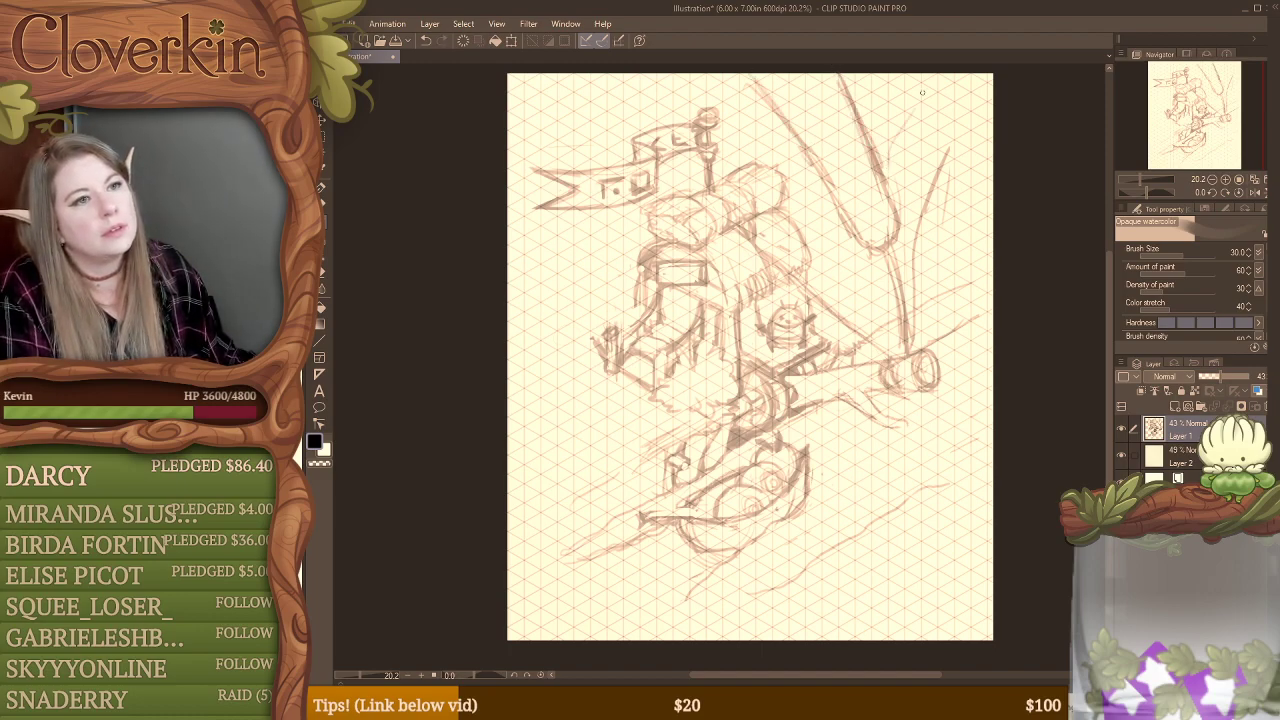
{"action": "left_click_drag", "start_coordinate": [886, 158], "coordinate": [943, 76]}
{"action": "mouse_move", "coordinate": [904, 120]}
{"action": "left_mouse_down"}
{"action": "mouse_move", "coordinate": [970, 87]}
{"action": "mouse_move", "coordinate": [929, 153]}
{"action": "mouse_move", "coordinate": [994, 73]}
{"action": "mouse_move", "coordinate": [930, 174]}
{"action": "left_mouse_up"}
{"action": "left_click_drag", "start_coordinate": [988, 77], "coordinate": [923, 218]}
{"action": "mouse_move", "coordinate": [953, 88]}
{"action": "left_mouse_down"}
{"action": "mouse_move", "coordinate": [908, 176]}
{"action": "mouse_move", "coordinate": [903, 162]}
{"action": "mouse_move", "coordinate": [971, 73]}
{"action": "mouse_move", "coordinate": [900, 190]}
{"action": "mouse_move", "coordinate": [899, 233]}
{"action": "mouse_move", "coordinate": [940, 250]}
{"action": "mouse_move", "coordinate": [937, 194]}
{"action": "mouse_move", "coordinate": [935, 245]}
{"action": "mouse_move", "coordinate": [922, 232]}
{"action": "mouse_move", "coordinate": [924, 330]}
{"action": "left_mouse_up"}
{"action": "mouse_move", "coordinate": [936, 264]}
{"action": "left_mouse_down"}
{"action": "mouse_move", "coordinate": [900, 354]}
{"action": "mouse_move", "coordinate": [924, 358]}
{"action": "left_mouse_up"}
{"action": "key", "text": "e"}
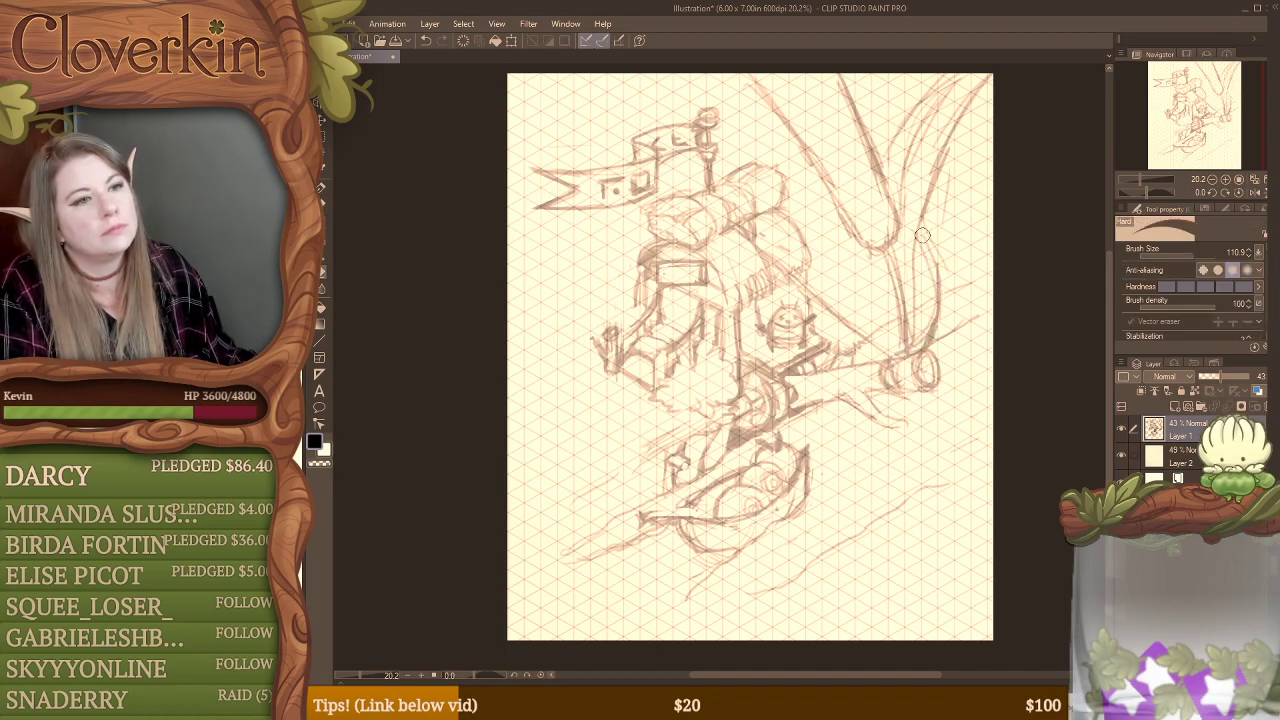
{"action": "mouse_move", "coordinate": [926, 232]}
{"action": "left_mouse_down"}
{"action": "mouse_move", "coordinate": [921, 344]}
{"action": "mouse_move", "coordinate": [935, 319]}
{"action": "mouse_move", "coordinate": [900, 317]}
{"action": "mouse_move", "coordinate": [927, 276]}
{"action": "mouse_move", "coordinate": [910, 245]}
{"action": "left_mouse_up"}
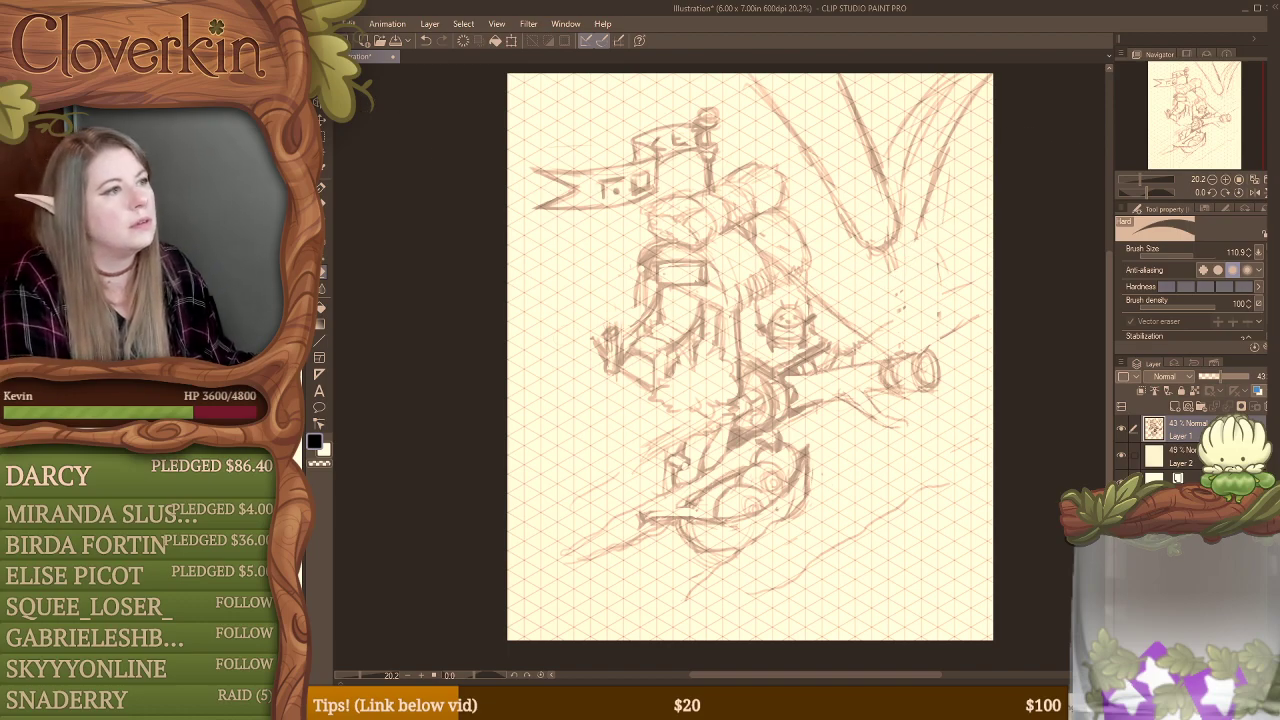
Step: Activate the rectangle selection tool and look through the docked palettes for its sub-tool list
{"action": "left_click", "coordinate": [321, 128]}
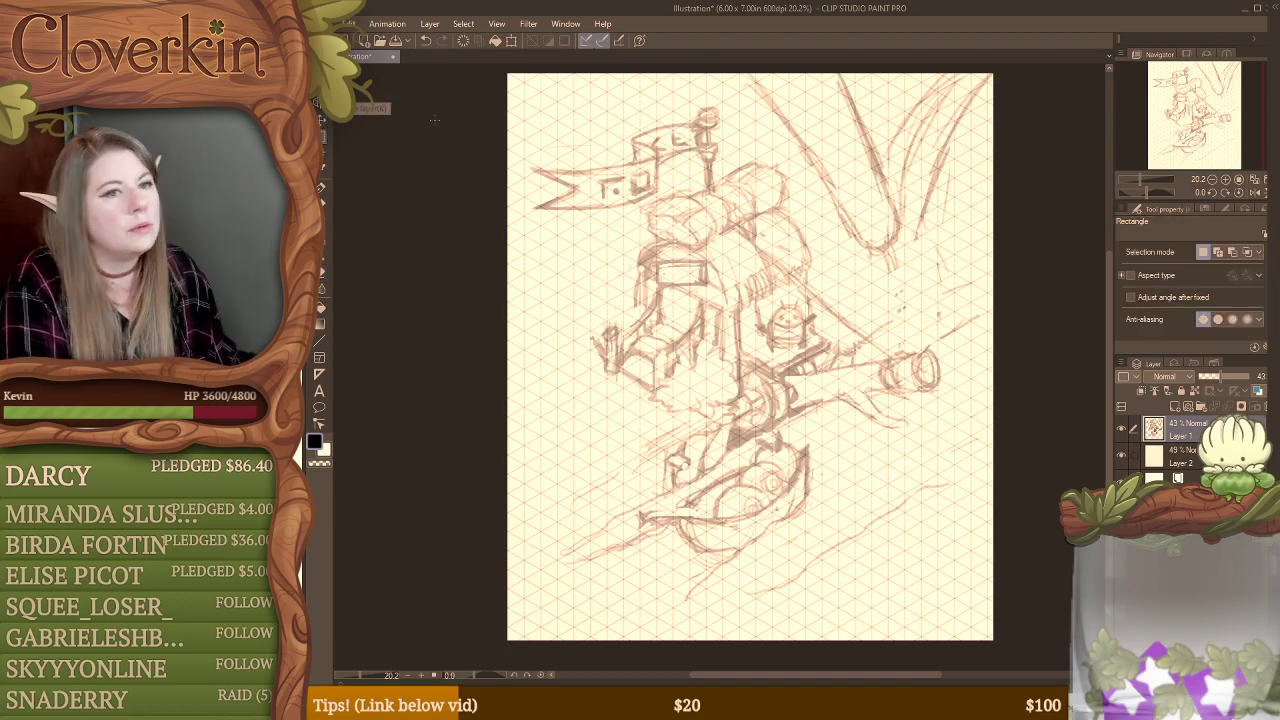
{"action": "left_click", "coordinate": [1208, 210]}
{"action": "left_click", "coordinate": [1229, 208]}
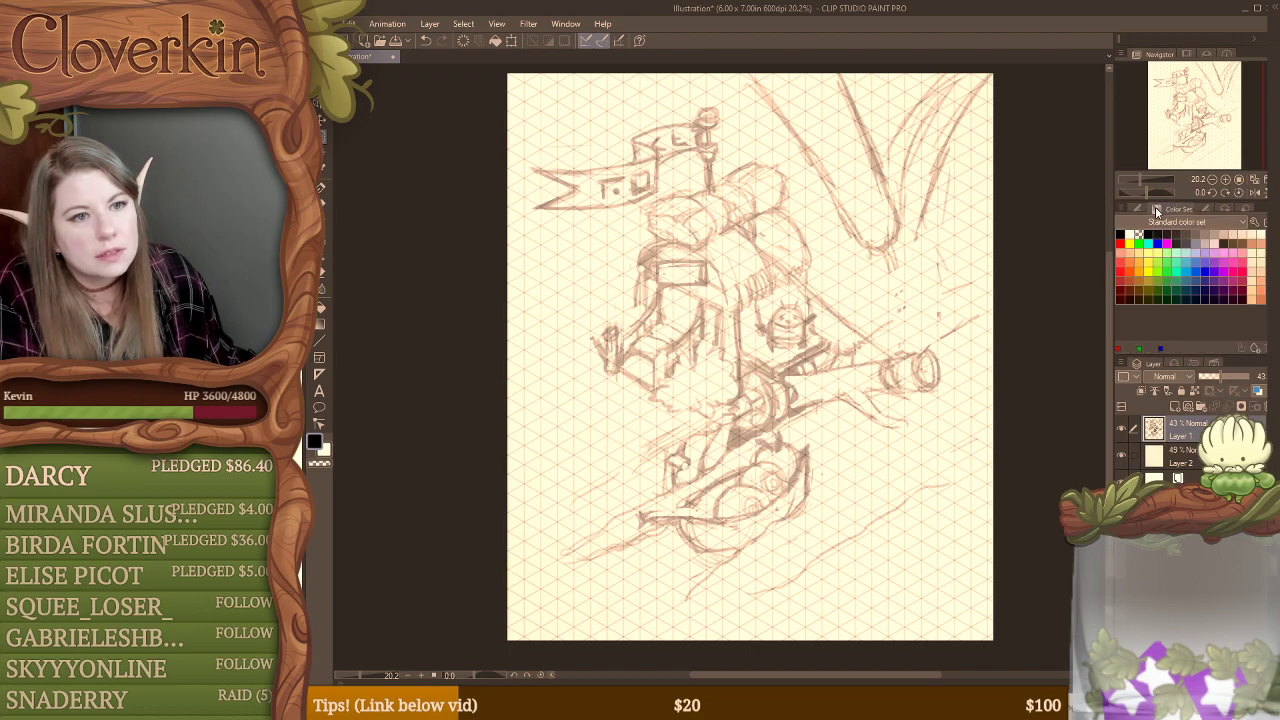
{"action": "left_click", "coordinate": [1139, 207]}
{"action": "left_click", "coordinate": [1243, 210]}
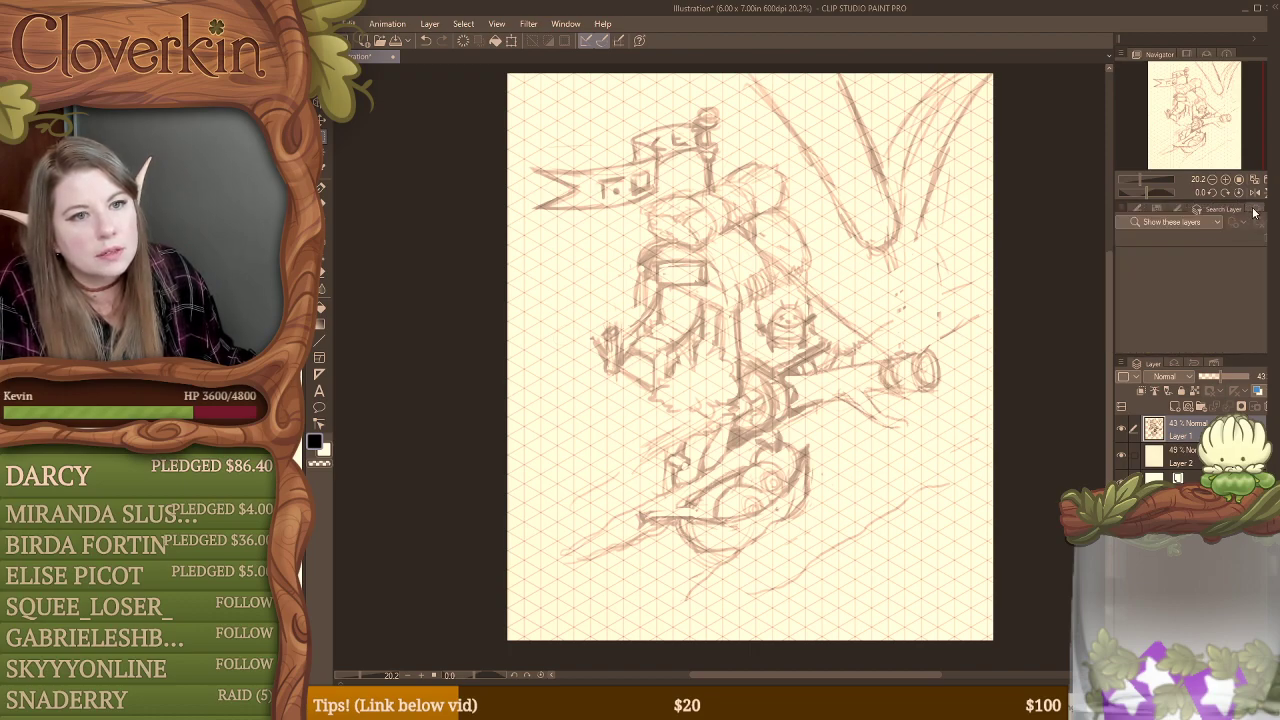
{"action": "left_click", "coordinate": [1250, 211]}
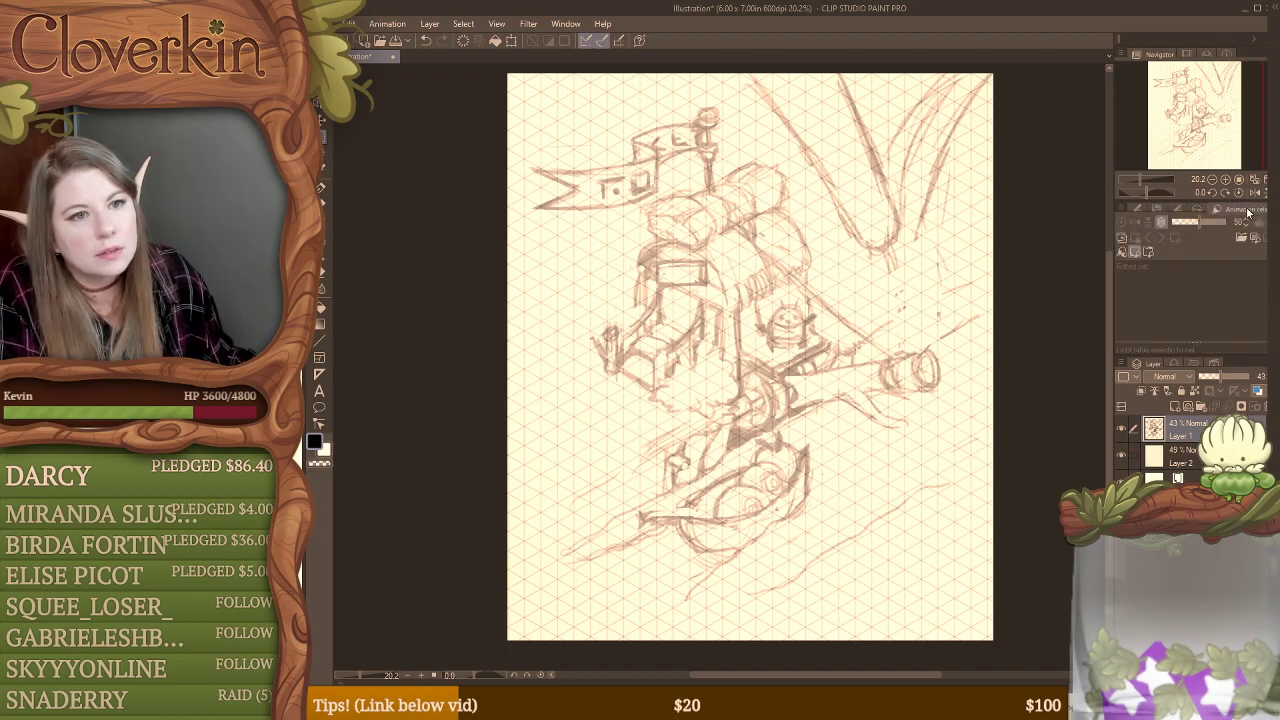
{"action": "left_click", "coordinate": [1138, 208]}
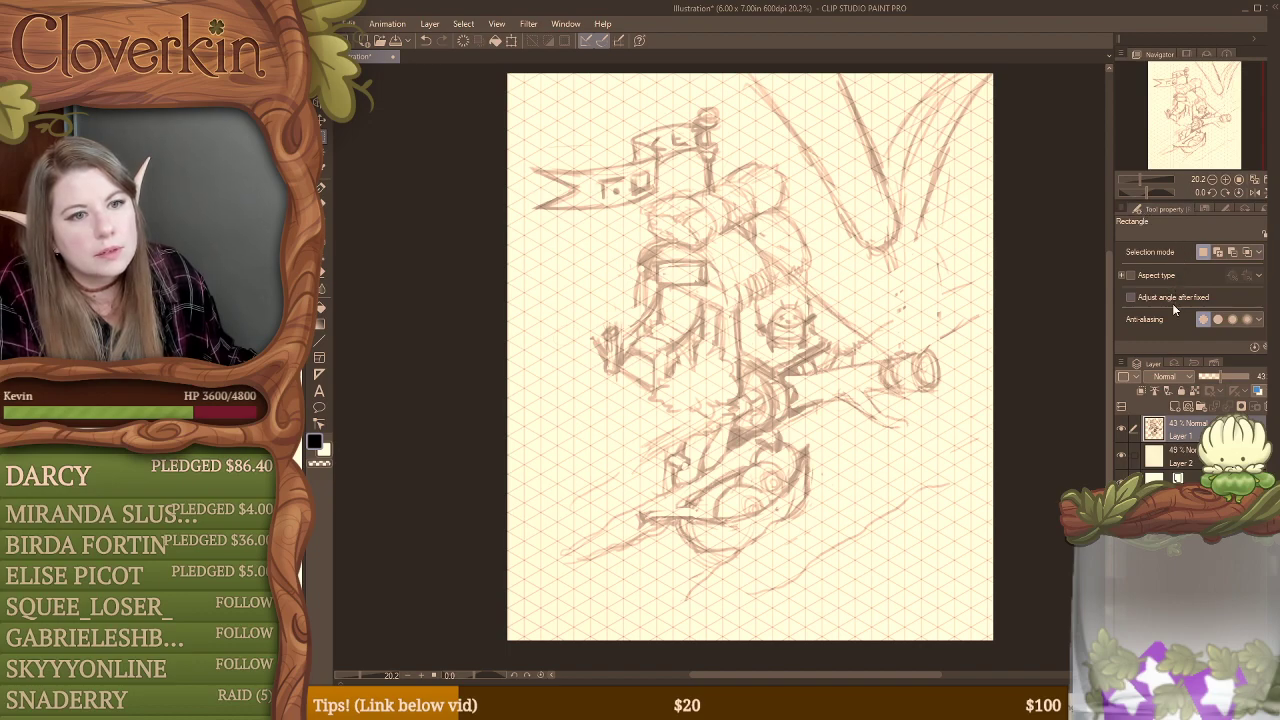
{"action": "left_click", "coordinate": [1194, 364]}
{"action": "left_click", "coordinate": [1218, 365]}
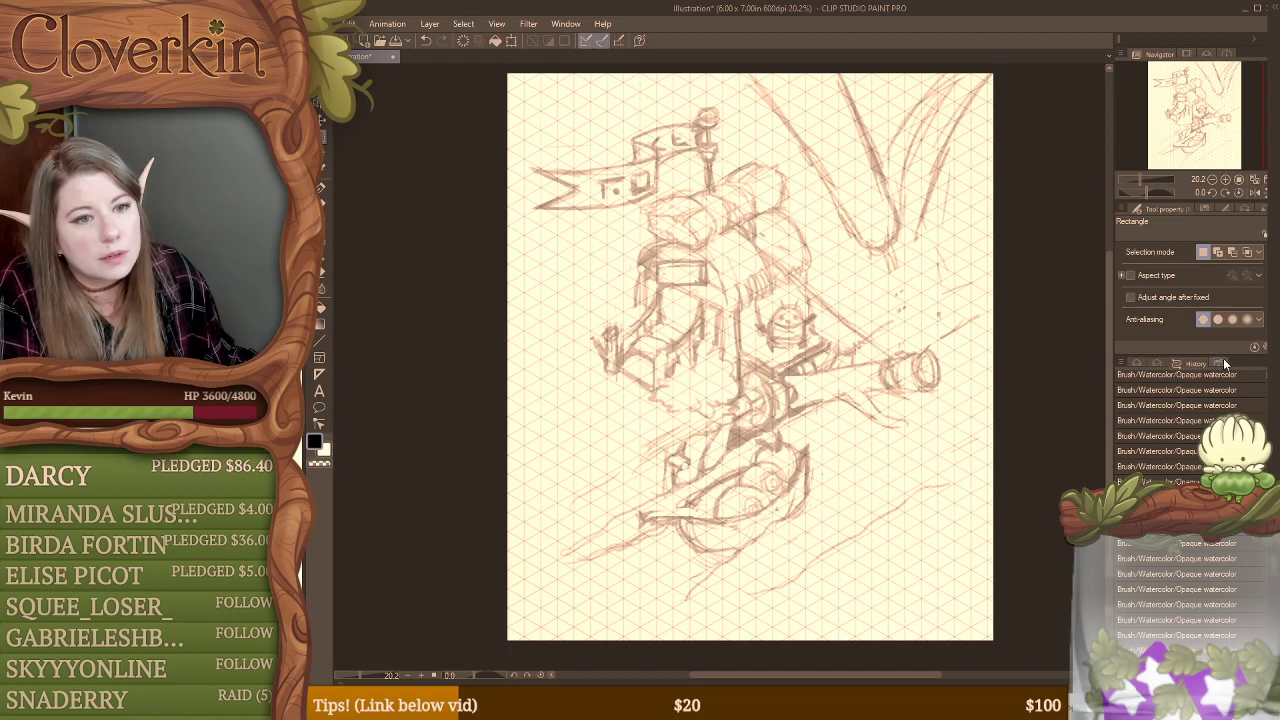
{"action": "left_click", "coordinate": [1226, 364]}
{"action": "left_click", "coordinate": [1144, 364]}
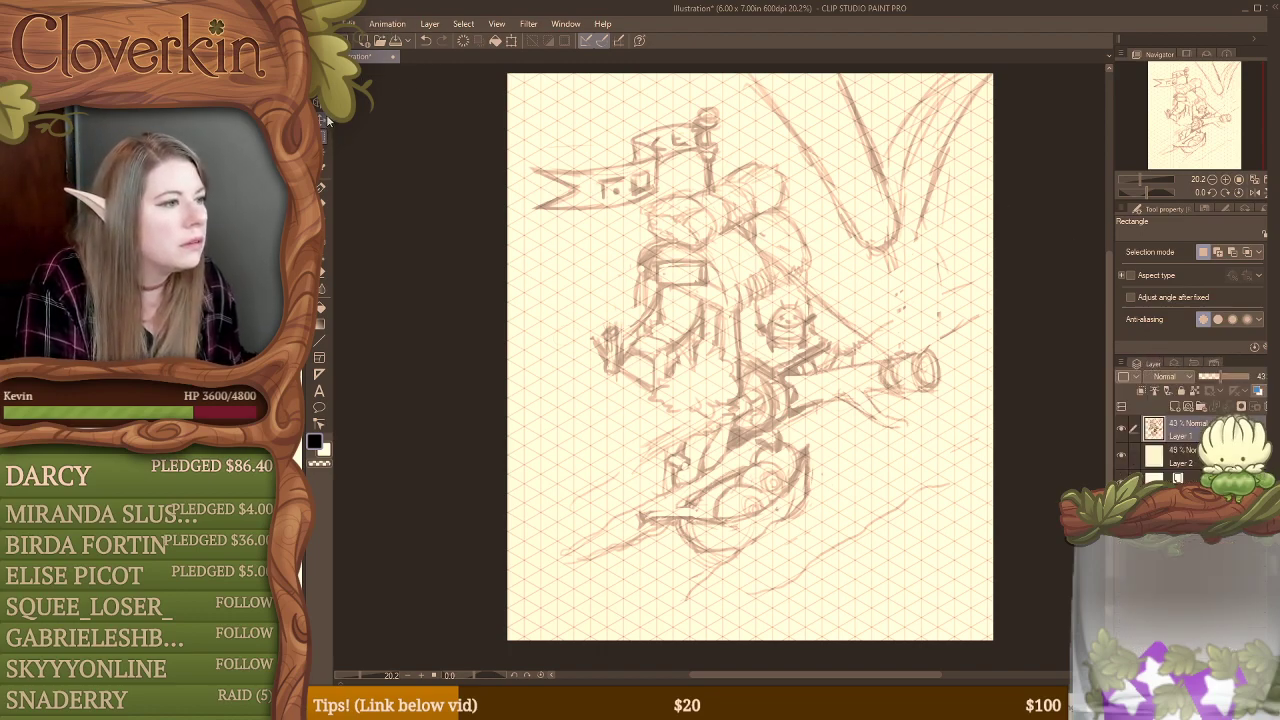
Step: Show the Sub Tool palette and dock it alongside the Tool Property palette
{"action": "left_click", "coordinate": [565, 25]}
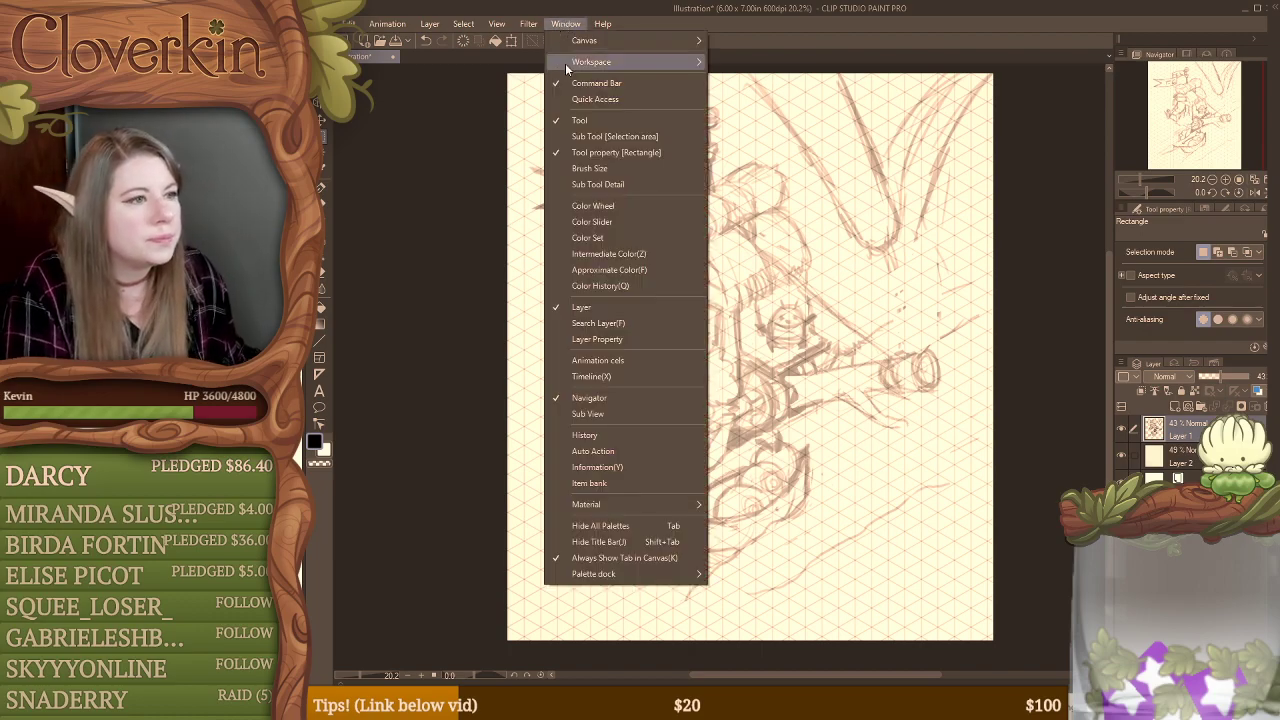
{"action": "left_click", "coordinate": [648, 137]}
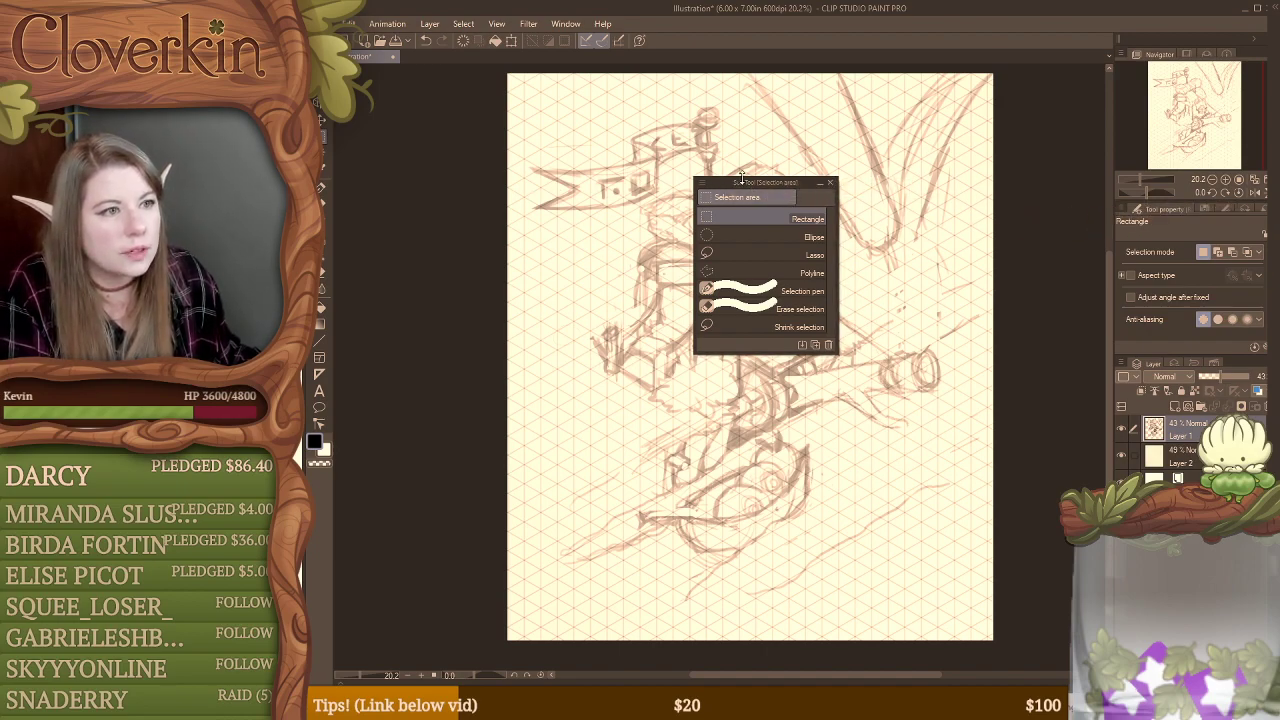
{"action": "left_click_drag", "start_coordinate": [745, 183], "coordinate": [1150, 222]}
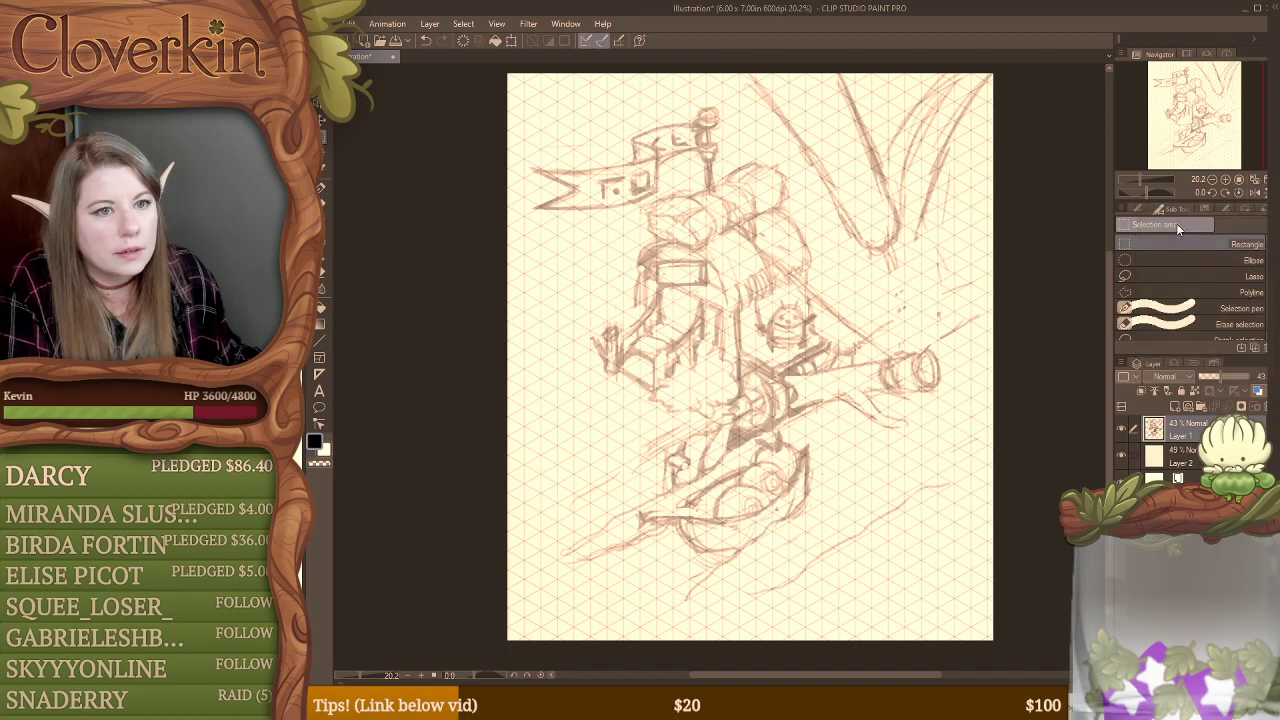
Step: Lasso the tall forked plant with its curved leaves, delete it, and clear the selection
{"action": "left_click", "coordinate": [1135, 274]}
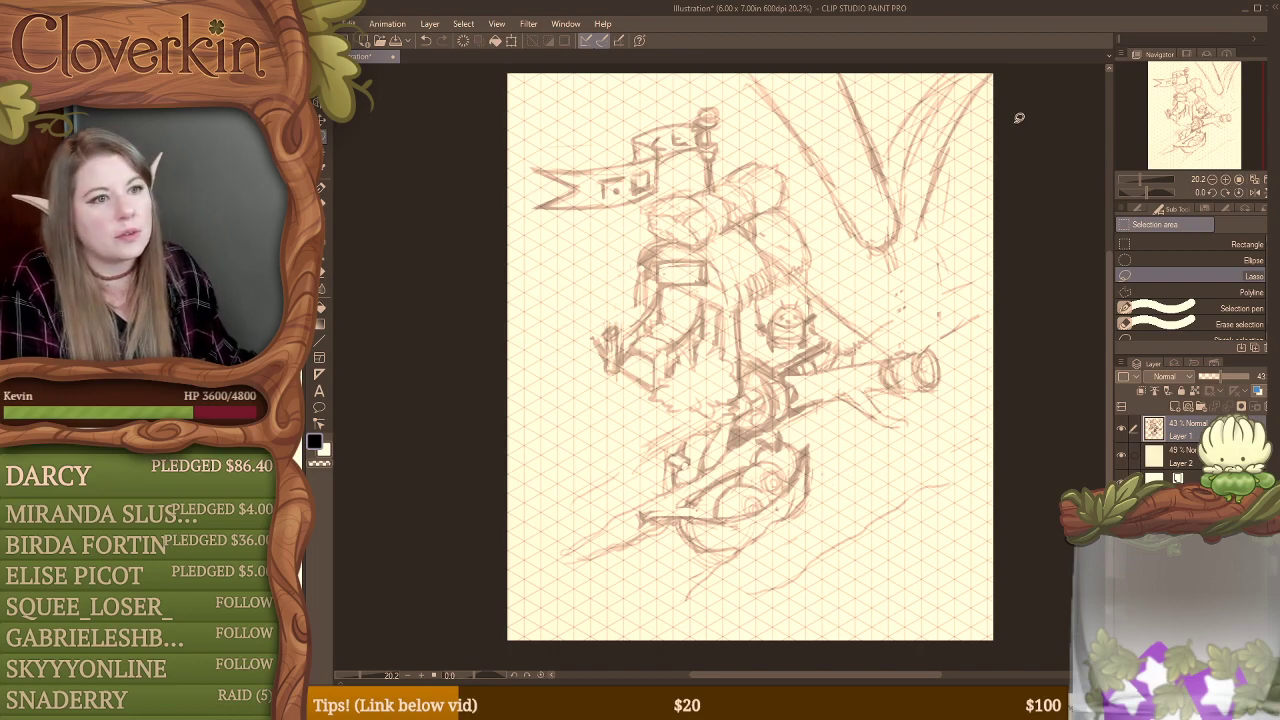
{"action": "mouse_move", "coordinate": [1015, 120]}
{"action": "left_mouse_down"}
{"action": "mouse_move", "coordinate": [936, 285]}
{"action": "mouse_move", "coordinate": [932, 330]}
{"action": "mouse_move", "coordinate": [886, 318]}
{"action": "mouse_move", "coordinate": [767, 127]}
{"action": "mouse_move", "coordinate": [877, 57]}
{"action": "mouse_move", "coordinate": [1026, 137]}
{"action": "left_mouse_up"}
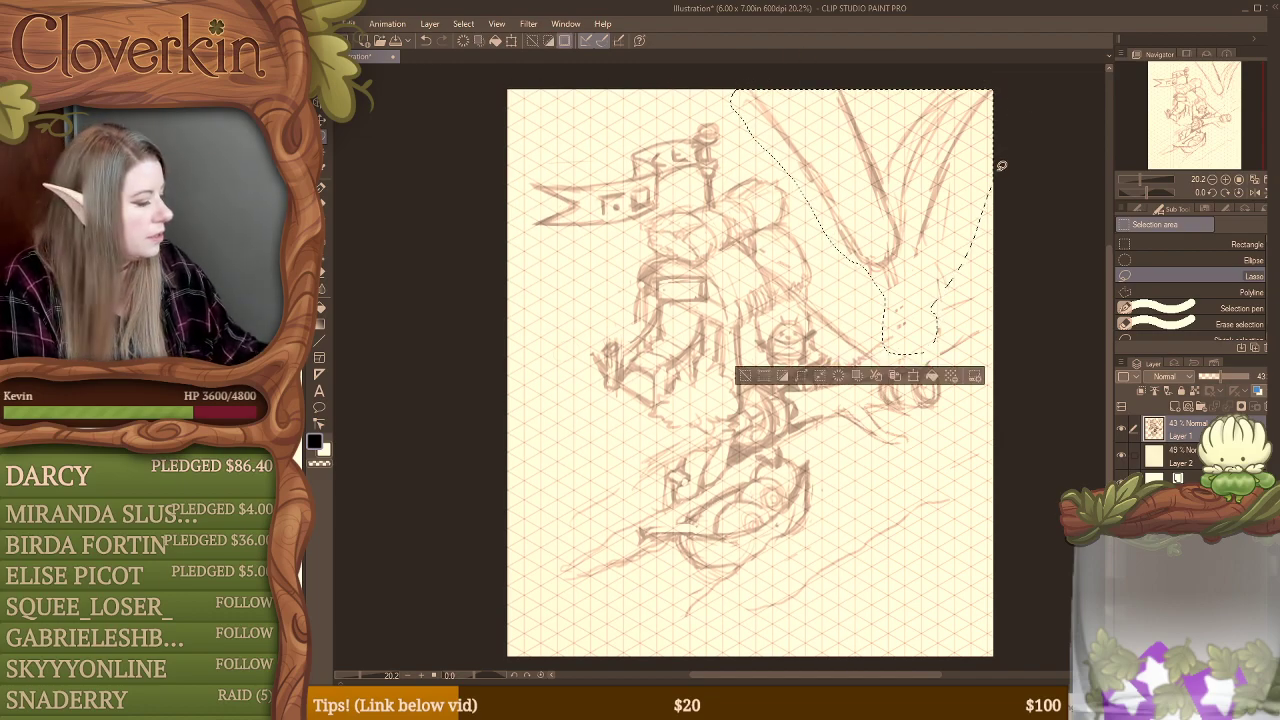
{"action": "key", "text": "ctrl+d"}
Step: Sketch the far bank behind the roped log out to the page edge, with pointed shapes at its outer end
{"action": "key", "text": "b"}
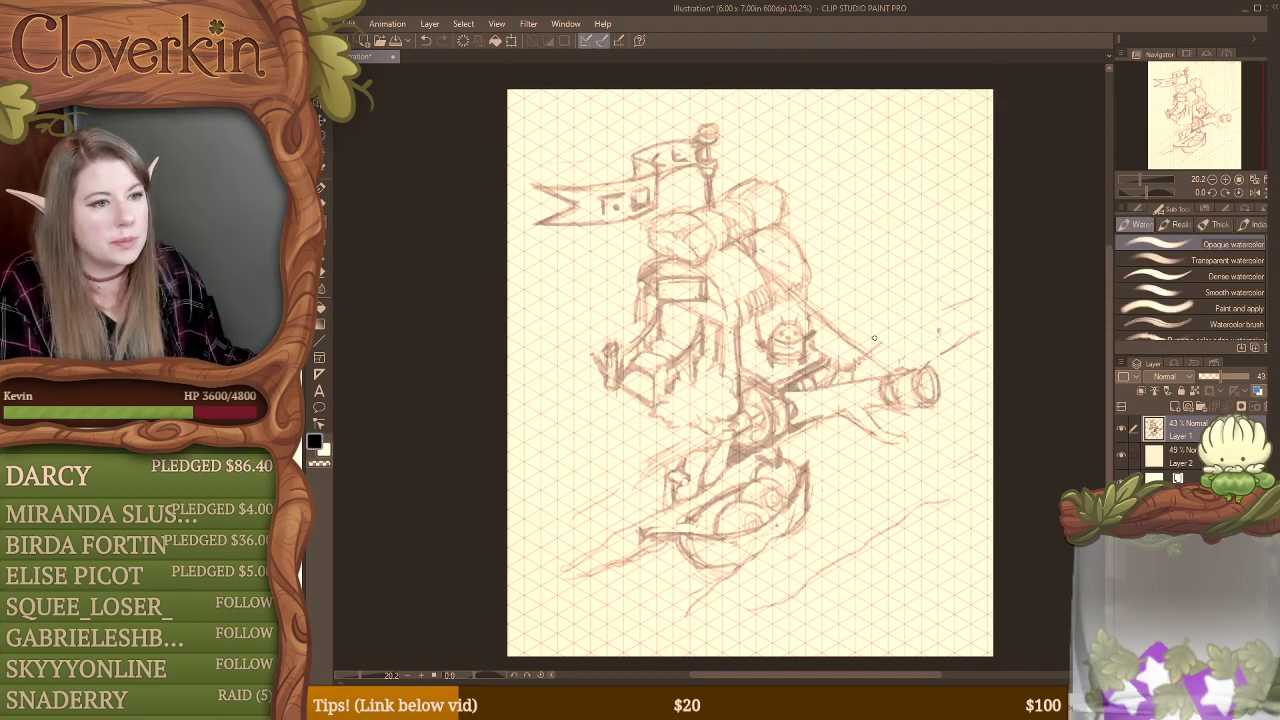
{"action": "mouse_move", "coordinate": [875, 353]}
{"action": "left_mouse_down"}
{"action": "mouse_move", "coordinate": [996, 292]}
{"action": "mouse_move", "coordinate": [942, 313]}
{"action": "mouse_move", "coordinate": [932, 358]}
{"action": "left_mouse_up"}
{"action": "mouse_move", "coordinate": [932, 358]}
{"action": "left_mouse_down"}
{"action": "mouse_move", "coordinate": [1000, 323]}
{"action": "mouse_move", "coordinate": [904, 370]}
{"action": "mouse_move", "coordinate": [989, 328]}
{"action": "mouse_move", "coordinate": [921, 360]}
{"action": "mouse_move", "coordinate": [983, 332]}
{"action": "mouse_move", "coordinate": [907, 335]}
{"action": "mouse_move", "coordinate": [958, 312]}
{"action": "left_mouse_up"}
{"action": "key", "text": "e"}
{"action": "key", "text": "b"}
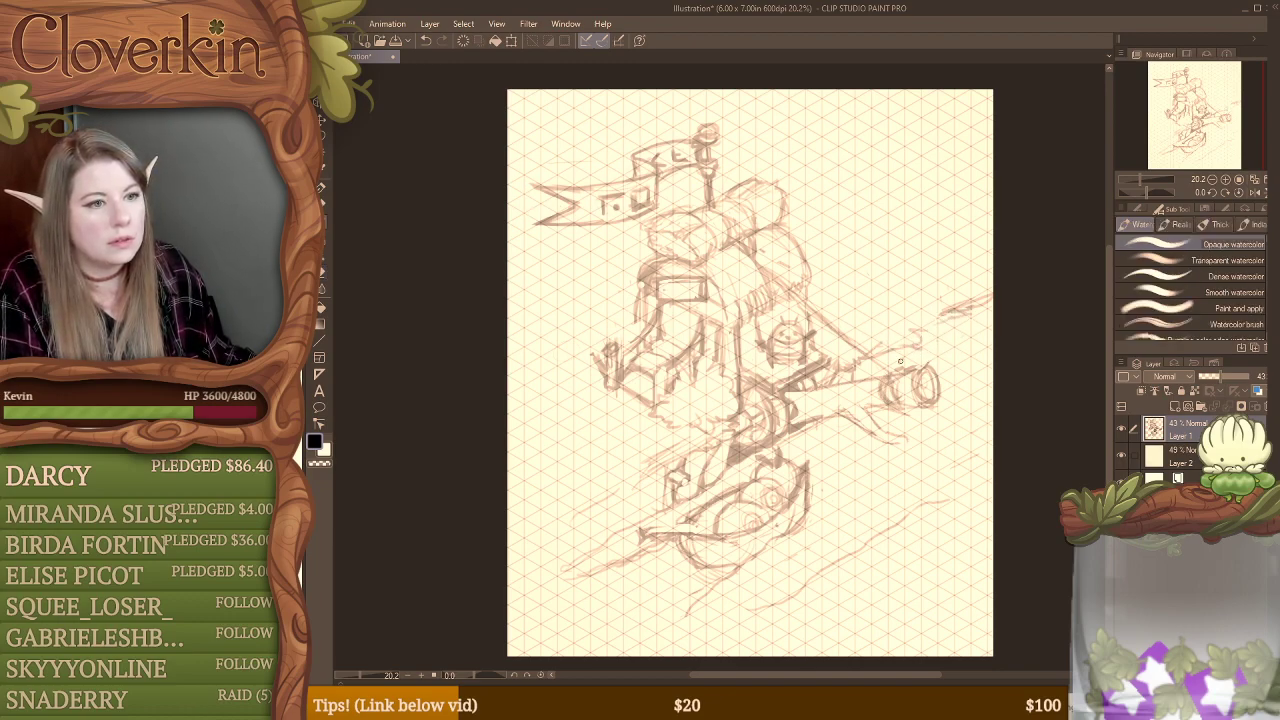
{"action": "left_click_drag", "start_coordinate": [907, 368], "coordinate": [1003, 322]}
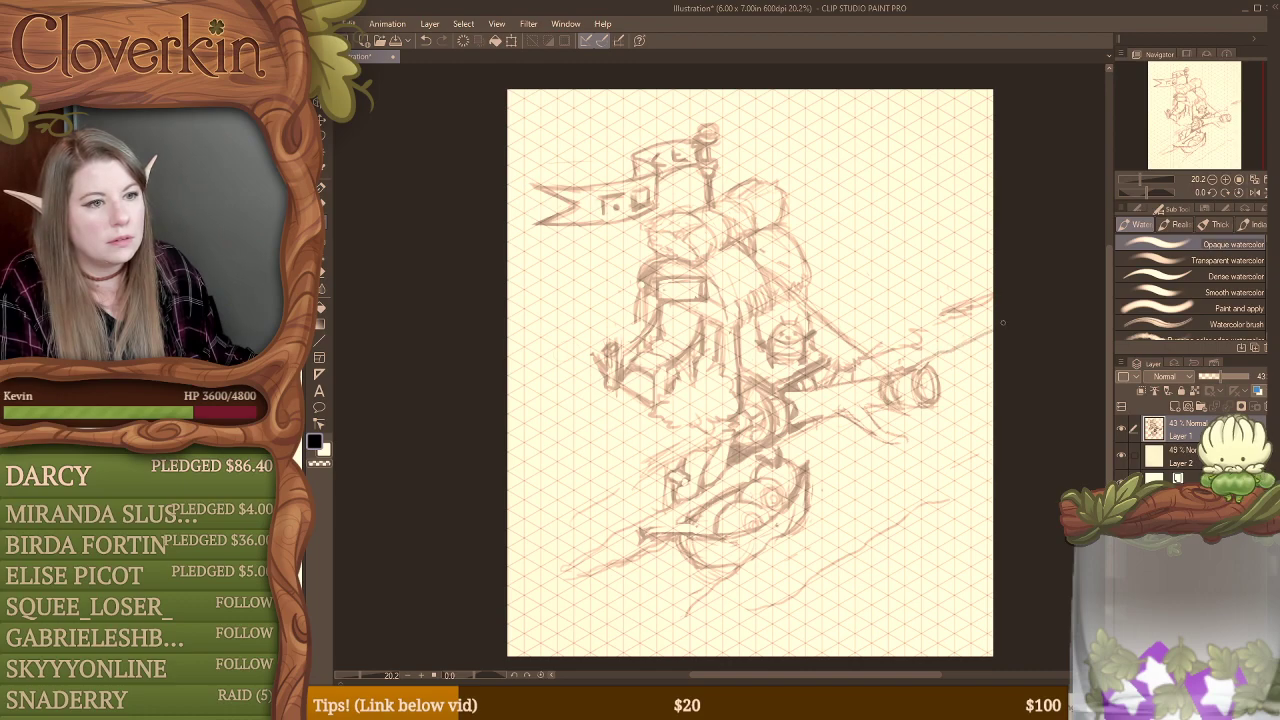
{"action": "mouse_move", "coordinate": [909, 356]}
{"action": "left_mouse_down"}
{"action": "mouse_move", "coordinate": [984, 310]}
{"action": "mouse_move", "coordinate": [974, 333]}
{"action": "left_mouse_up"}
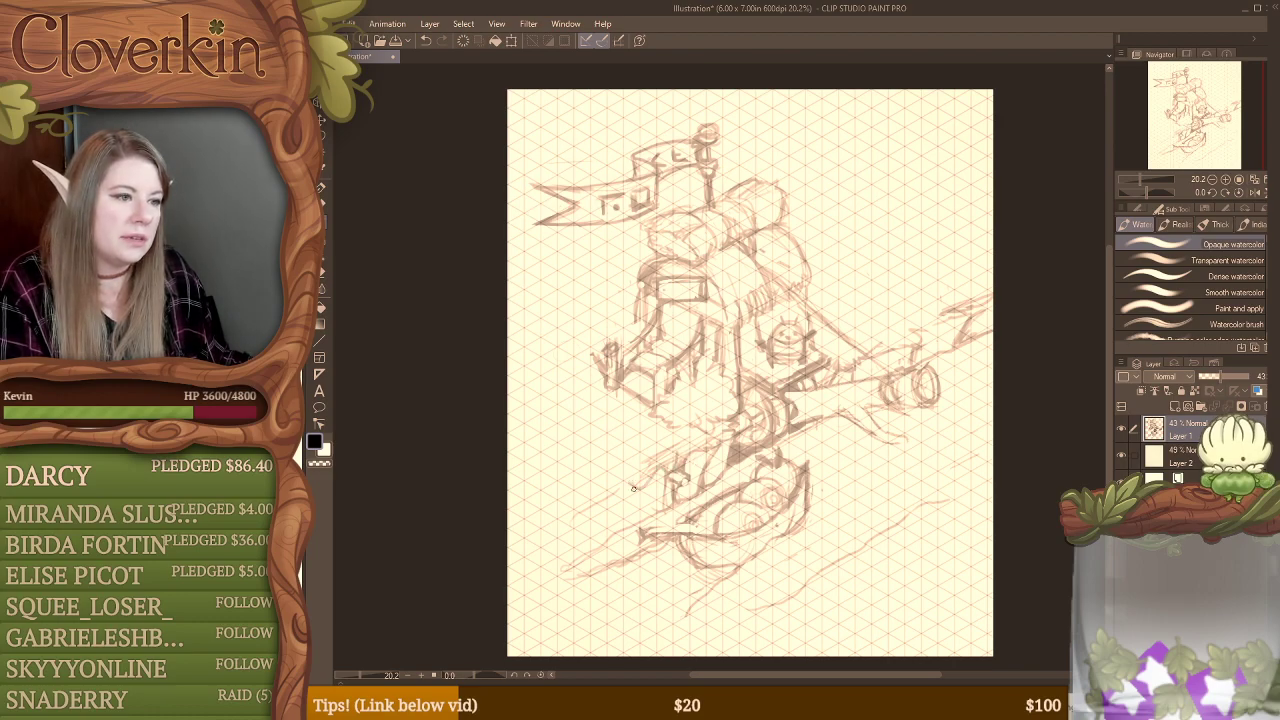
Step: Sketch jagged riverbank edges on both sides of the boat and add grass tufts along the near bank
{"action": "mouse_move", "coordinate": [633, 488]}
{"action": "left_mouse_down"}
{"action": "mouse_move", "coordinate": [583, 518]}
{"action": "mouse_move", "coordinate": [590, 505]}
{"action": "mouse_move", "coordinate": [518, 545]}
{"action": "left_mouse_up"}
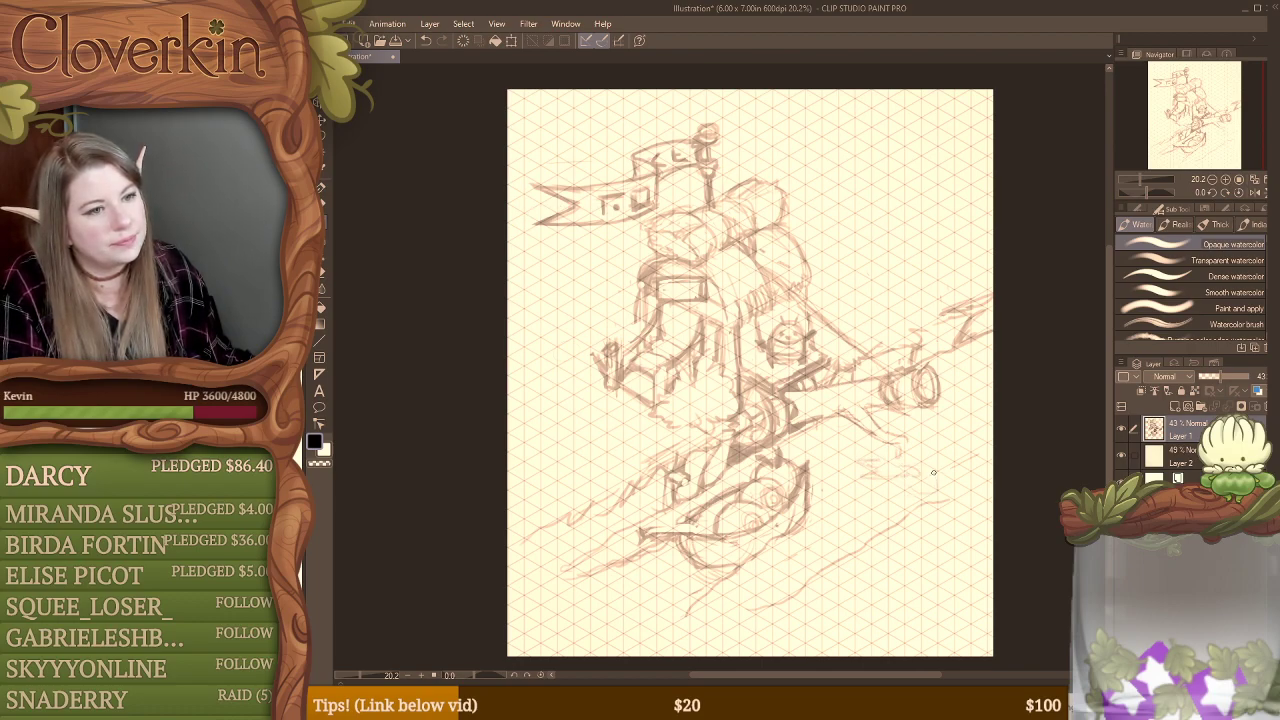
{"action": "mouse_move", "coordinate": [935, 498]}
{"action": "left_mouse_down"}
{"action": "mouse_move", "coordinate": [905, 492]}
{"action": "mouse_move", "coordinate": [937, 503]}
{"action": "mouse_move", "coordinate": [941, 476]}
{"action": "mouse_move", "coordinate": [955, 471]}
{"action": "mouse_move", "coordinate": [956, 486]}
{"action": "mouse_move", "coordinate": [1001, 461]}
{"action": "mouse_move", "coordinate": [795, 587]}
{"action": "left_mouse_up"}
{"action": "mouse_move", "coordinate": [736, 623]}
{"action": "left_mouse_down"}
{"action": "mouse_move", "coordinate": [706, 642]}
{"action": "mouse_move", "coordinate": [732, 630]}
{"action": "mouse_move", "coordinate": [750, 592]}
{"action": "mouse_move", "coordinate": [782, 598]}
{"action": "mouse_move", "coordinate": [845, 546]}
{"action": "mouse_move", "coordinate": [955, 505]}
{"action": "mouse_move", "coordinate": [915, 505]}
{"action": "mouse_move", "coordinate": [949, 489]}
{"action": "left_mouse_up"}
{"action": "key", "text": "e"}
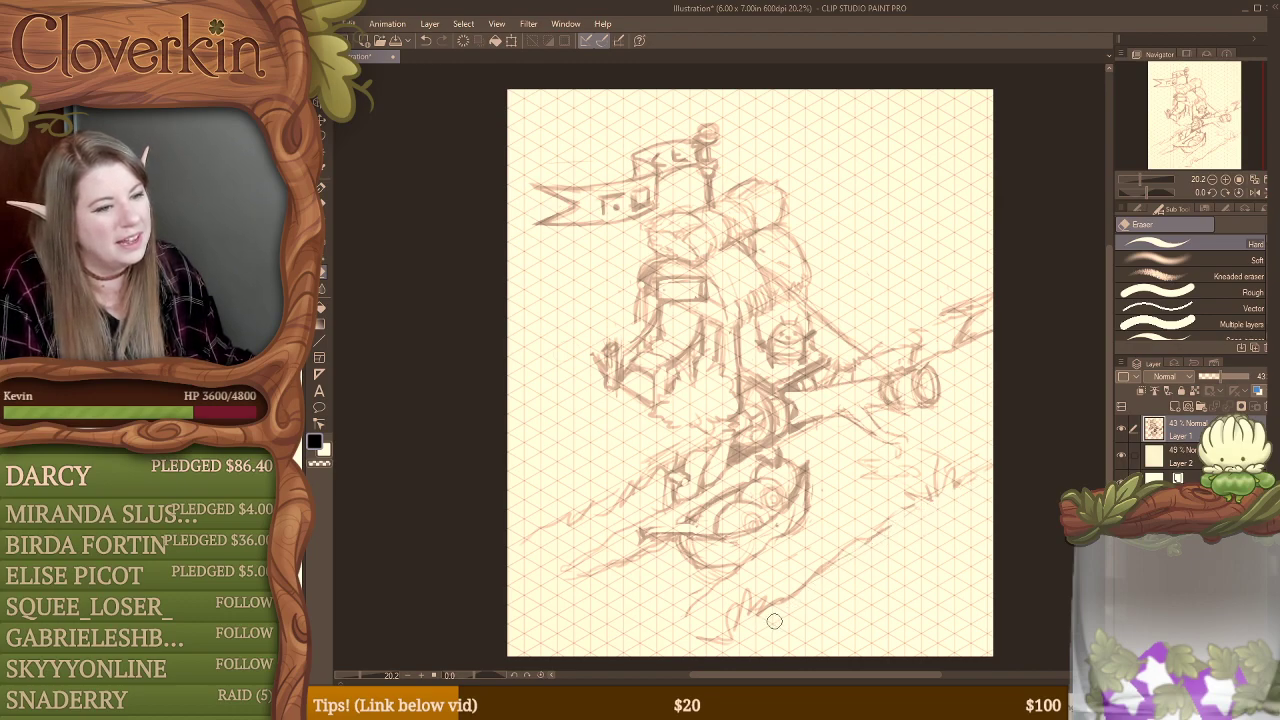
{"action": "key", "text": "b"}
{"action": "mouse_move", "coordinate": [707, 633]}
{"action": "left_mouse_down"}
{"action": "mouse_move", "coordinate": [692, 648]}
{"action": "mouse_move", "coordinate": [715, 649]}
{"action": "left_mouse_up"}
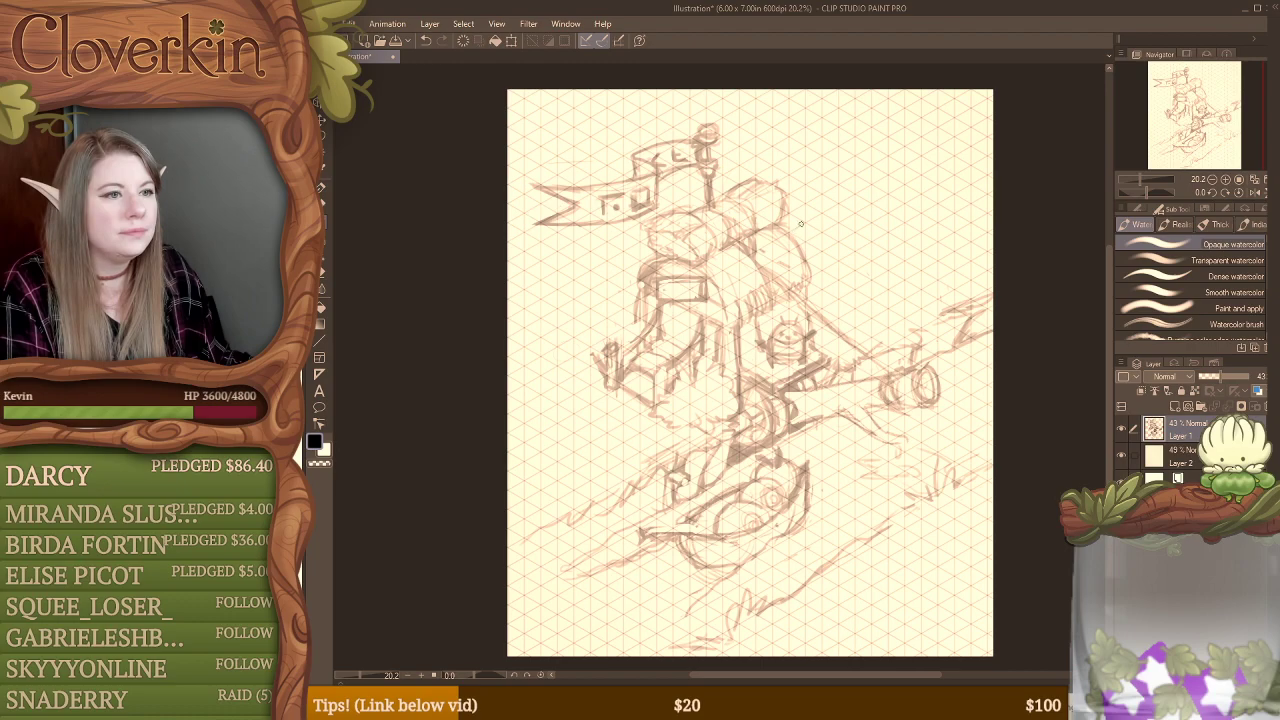
Step: Sketch two large rounded bushes behind the building, with grass tufts at their base, reaching the page edge
{"action": "mouse_move", "coordinate": [798, 226]}
{"action": "left_mouse_down"}
{"action": "mouse_move", "coordinate": [834, 190]}
{"action": "mouse_move", "coordinate": [898, 190]}
{"action": "mouse_move", "coordinate": [942, 254]}
{"action": "mouse_move", "coordinate": [931, 292]}
{"action": "mouse_move", "coordinate": [862, 313]}
{"action": "mouse_move", "coordinate": [877, 291]}
{"action": "mouse_move", "coordinate": [890, 312]}
{"action": "mouse_move", "coordinate": [951, 268]}
{"action": "mouse_move", "coordinate": [956, 284]}
{"action": "left_mouse_up"}
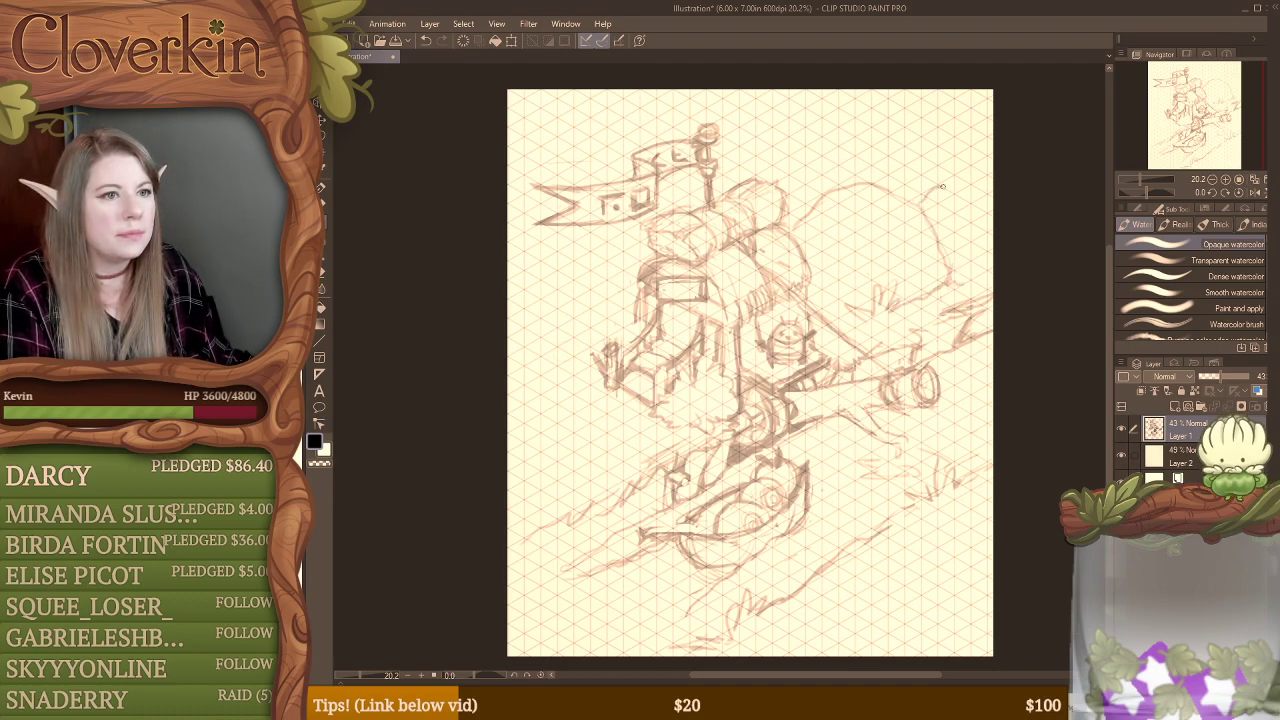
{"action": "left_click_drag", "start_coordinate": [921, 199], "coordinate": [993, 184]}
{"action": "mouse_move", "coordinate": [965, 277]}
{"action": "left_mouse_down"}
{"action": "mouse_move", "coordinate": [1002, 262]}
{"action": "mouse_move", "coordinate": [955, 271]}
{"action": "left_mouse_up"}
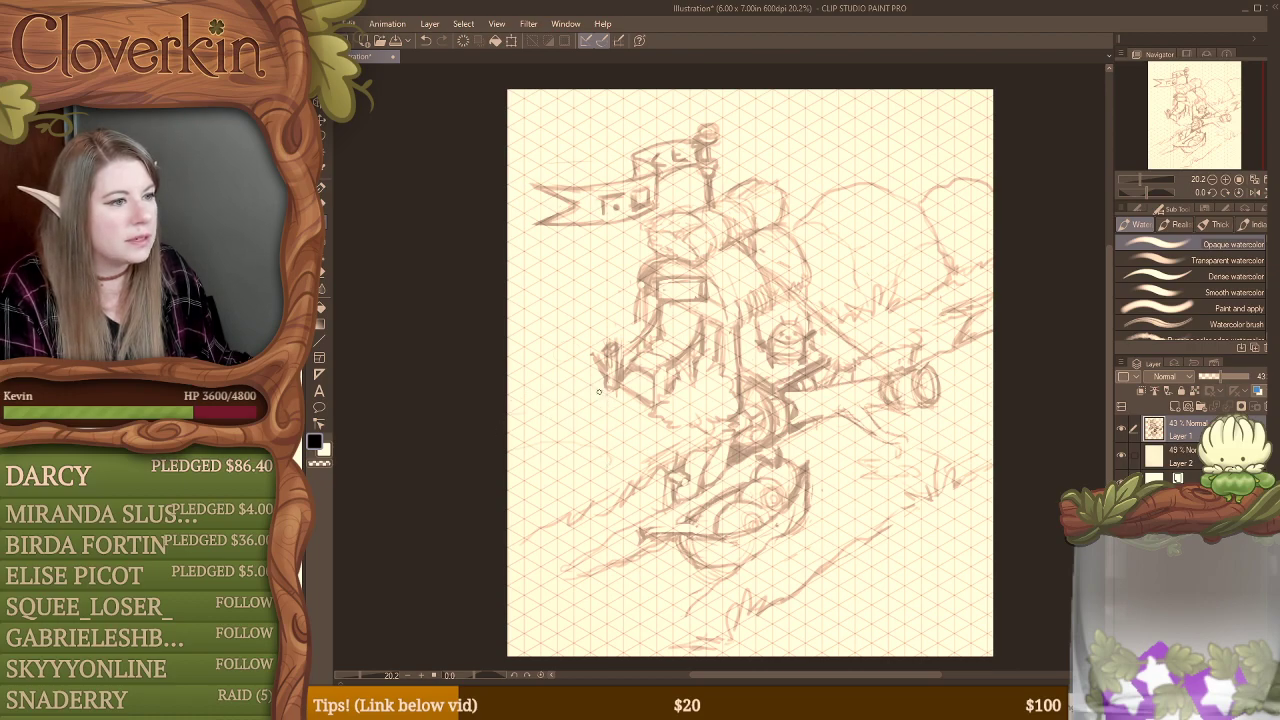
Step: Sketch two wavy ground lines from the page edge to the base of the front steps
{"action": "left_click_drag", "start_coordinate": [552, 381], "coordinate": [604, 390]}
{"action": "mouse_move", "coordinate": [507, 409]}
{"action": "left_mouse_down"}
{"action": "mouse_move", "coordinate": [584, 429]}
{"action": "mouse_move", "coordinate": [646, 407]}
{"action": "left_mouse_up"}
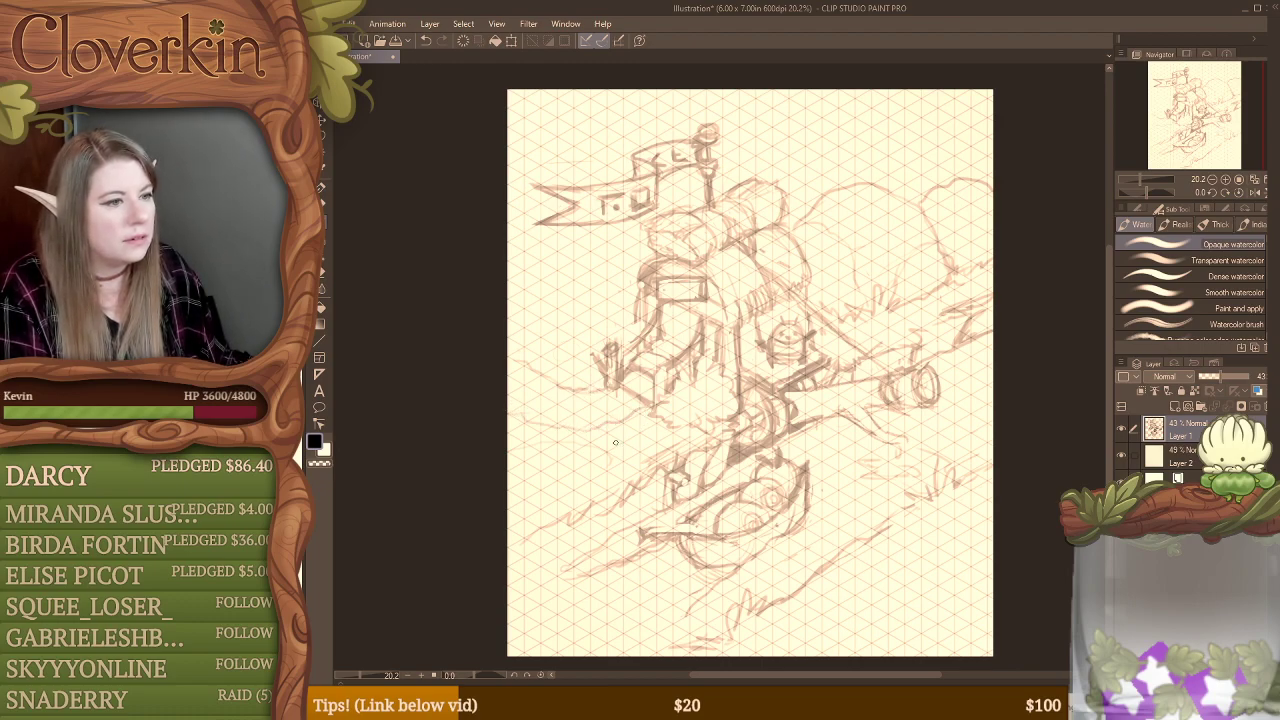
{"action": "key", "text": "e"}
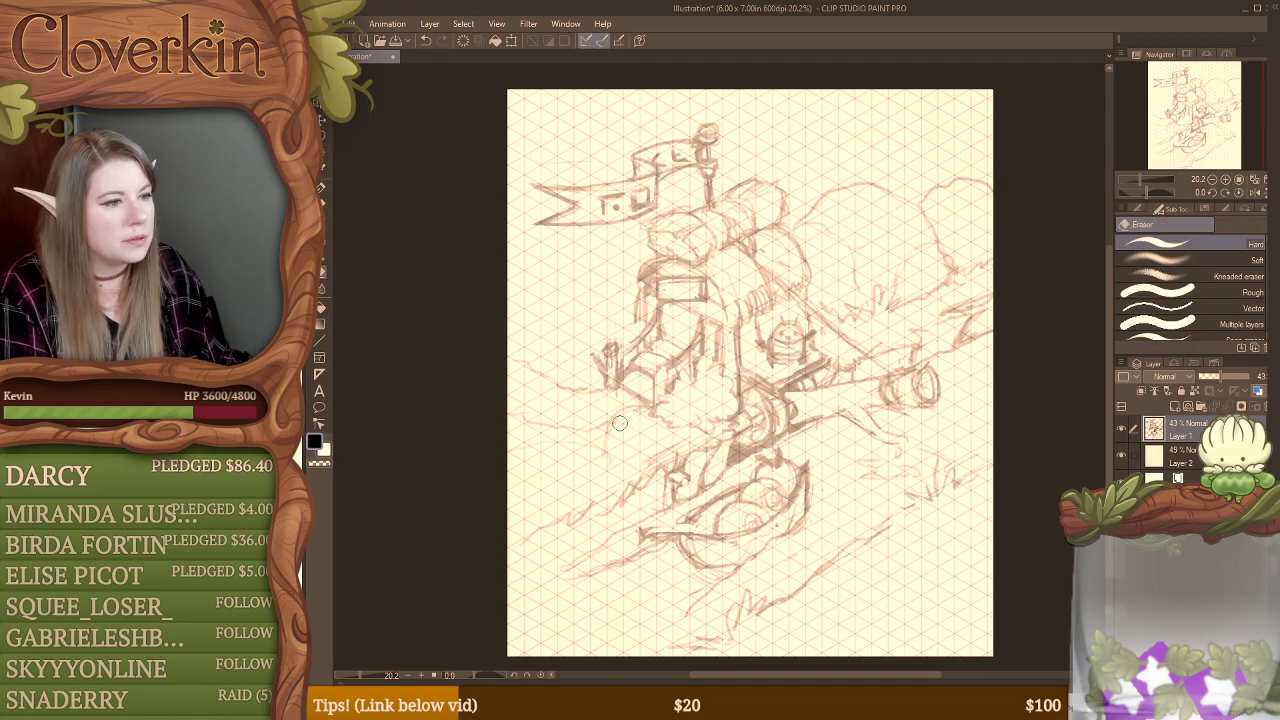
Step: Sketch rounded bushes on the bank below the front steps and erase their overlapping lines
{"action": "key", "text": "b"}
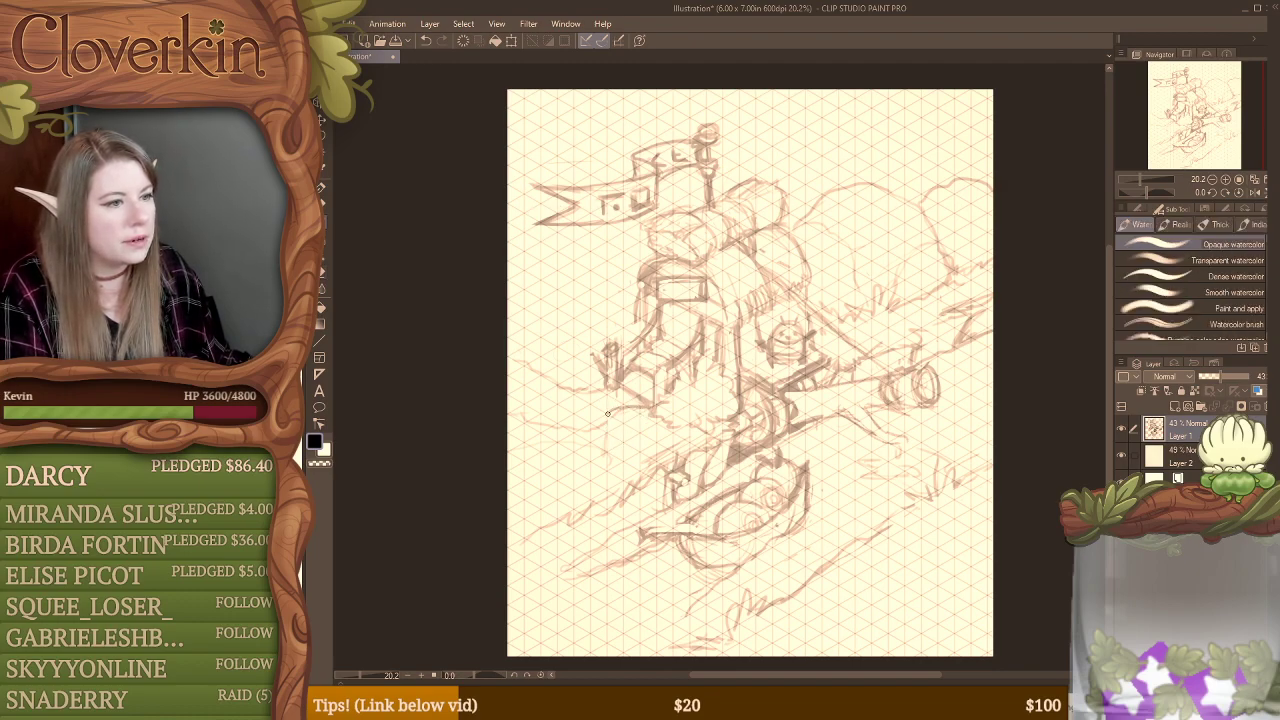
{"action": "mouse_move", "coordinate": [592, 437]}
{"action": "left_mouse_down"}
{"action": "mouse_move", "coordinate": [605, 458]}
{"action": "mouse_move", "coordinate": [625, 456]}
{"action": "mouse_move", "coordinate": [590, 460]}
{"action": "mouse_move", "coordinate": [632, 458]}
{"action": "left_mouse_up"}
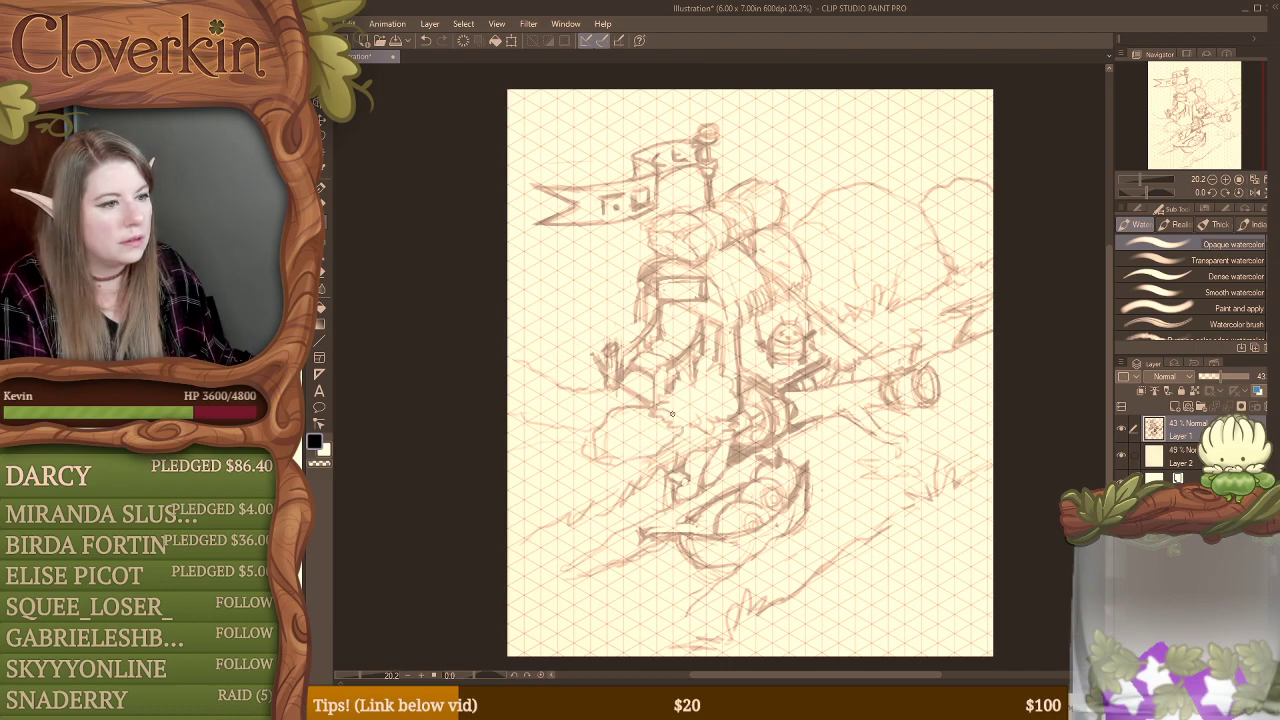
{"action": "key", "text": "e"}
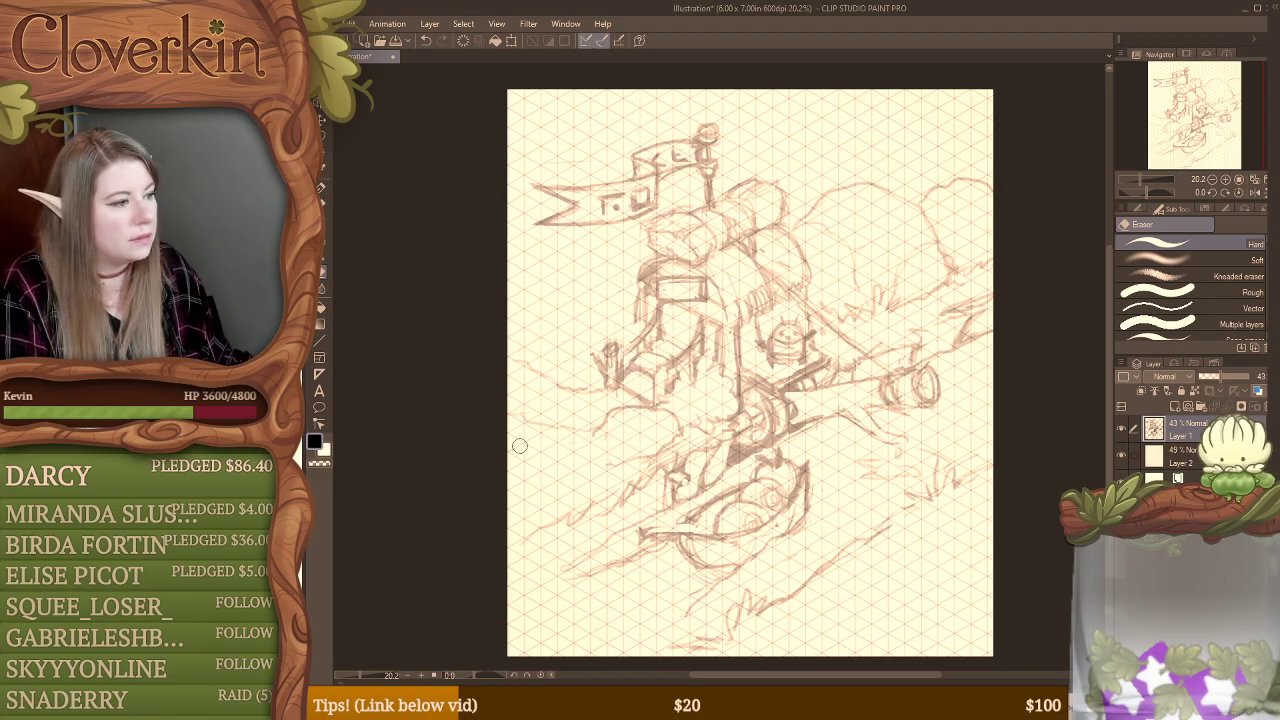
{"action": "key", "text": "b"}
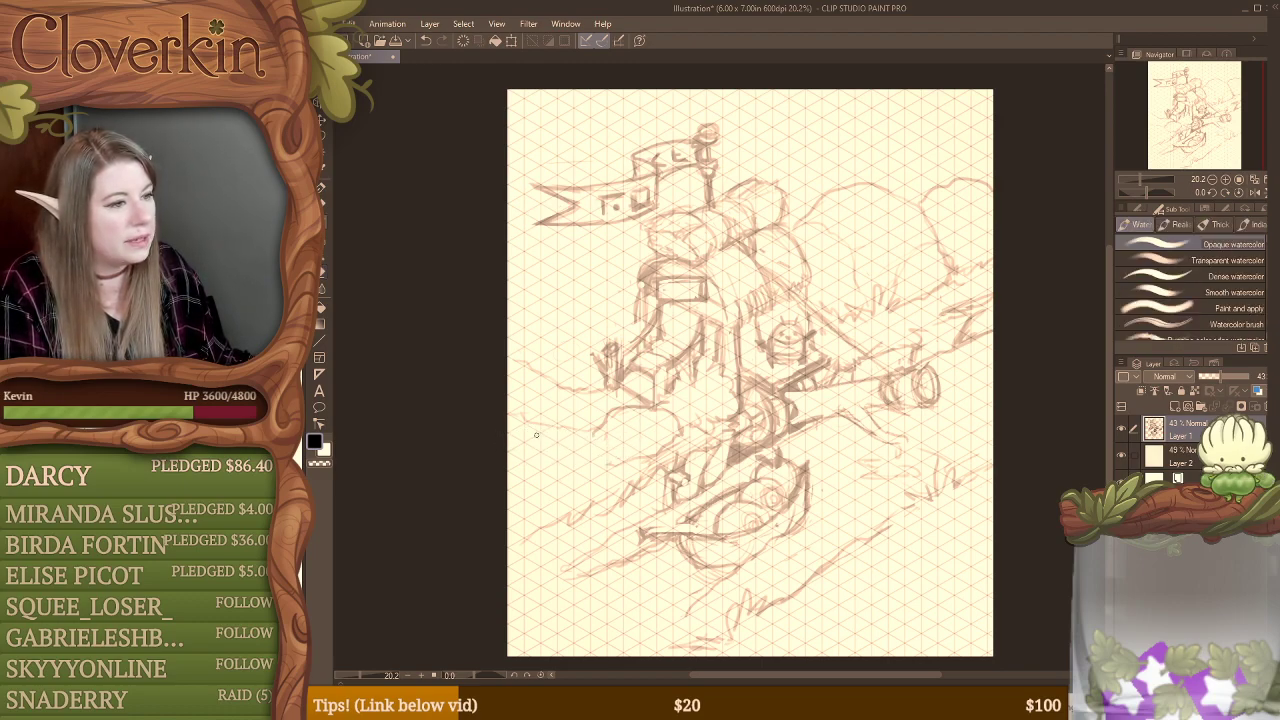
{"action": "mouse_move", "coordinate": [513, 437]}
{"action": "left_mouse_down"}
{"action": "mouse_move", "coordinate": [586, 429]}
{"action": "mouse_move", "coordinate": [615, 442]}
{"action": "mouse_move", "coordinate": [620, 463]}
{"action": "mouse_move", "coordinate": [574, 490]}
{"action": "mouse_move", "coordinate": [569, 474]}
{"action": "mouse_move", "coordinate": [618, 471]}
{"action": "mouse_move", "coordinate": [612, 453]}
{"action": "mouse_move", "coordinate": [589, 430]}
{"action": "mouse_move", "coordinate": [555, 435]}
{"action": "mouse_move", "coordinate": [537, 482]}
{"action": "left_mouse_up"}
{"action": "key", "text": "e"}
{"action": "mouse_move", "coordinate": [588, 434]}
{"action": "left_mouse_down"}
{"action": "mouse_move", "coordinate": [553, 443]}
{"action": "mouse_move", "coordinate": [538, 480]}
{"action": "mouse_move", "coordinate": [516, 434]}
{"action": "mouse_move", "coordinate": [562, 420]}
{"action": "mouse_move", "coordinate": [605, 428]}
{"action": "mouse_move", "coordinate": [623, 472]}
{"action": "mouse_move", "coordinate": [612, 474]}
{"action": "mouse_move", "coordinate": [640, 460]}
{"action": "left_mouse_up"}
Step: Add grass tufts and more rounded bush outlines along the bank between the front steps and the page edge
{"action": "key", "text": "b"}
{"action": "key", "text": "e"}
{"action": "key", "text": "b"}
{"action": "key", "text": "e"}
{"action": "key", "text": "b"}
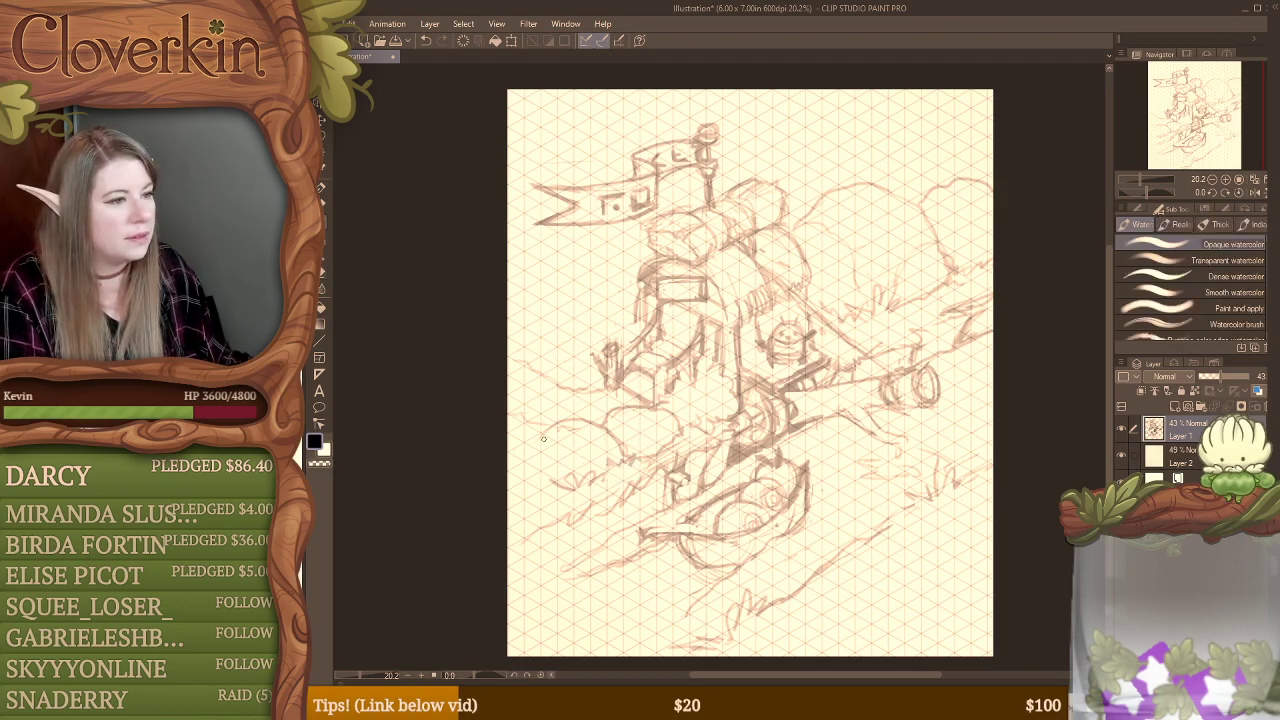
{"action": "left_click_drag", "start_coordinate": [512, 438], "coordinate": [550, 432]}
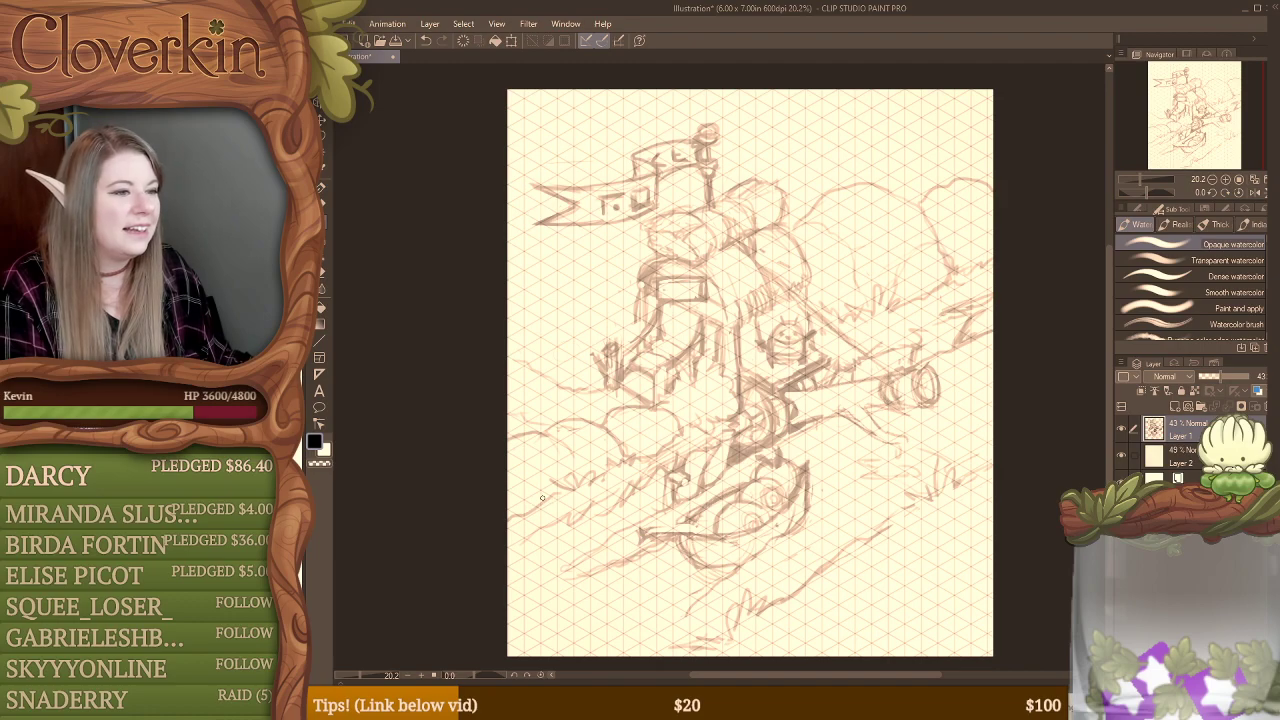
{"action": "left_click_drag", "start_coordinate": [638, 432], "coordinate": [678, 423]}
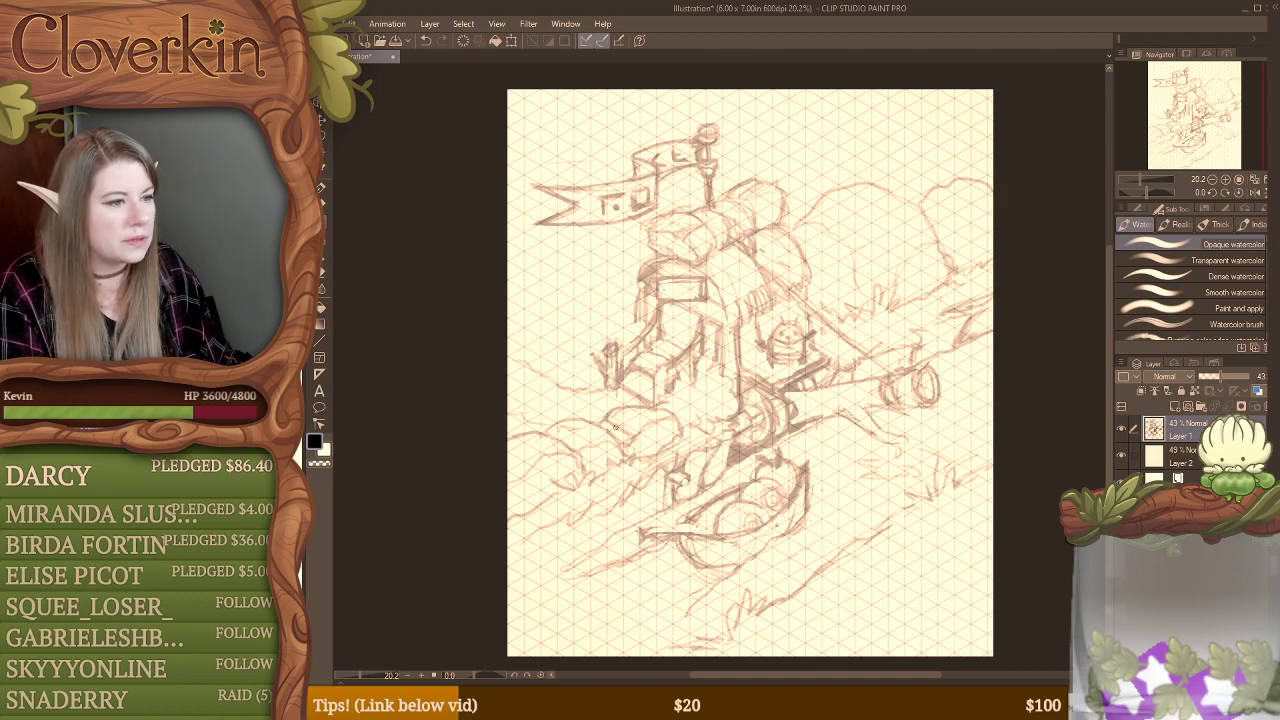
Step: Rework the top of the front steps and shade the doorway above them beneath the sign
{"action": "key", "text": "e"}
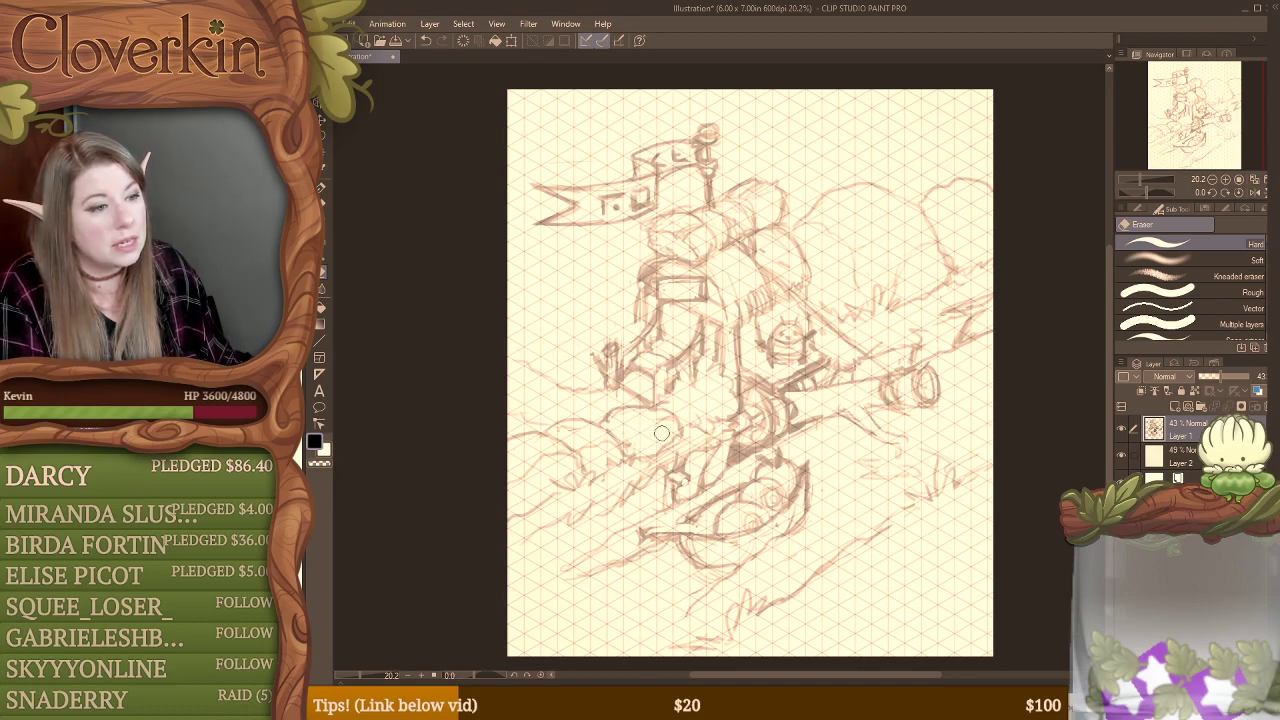
{"action": "key", "text": "b"}
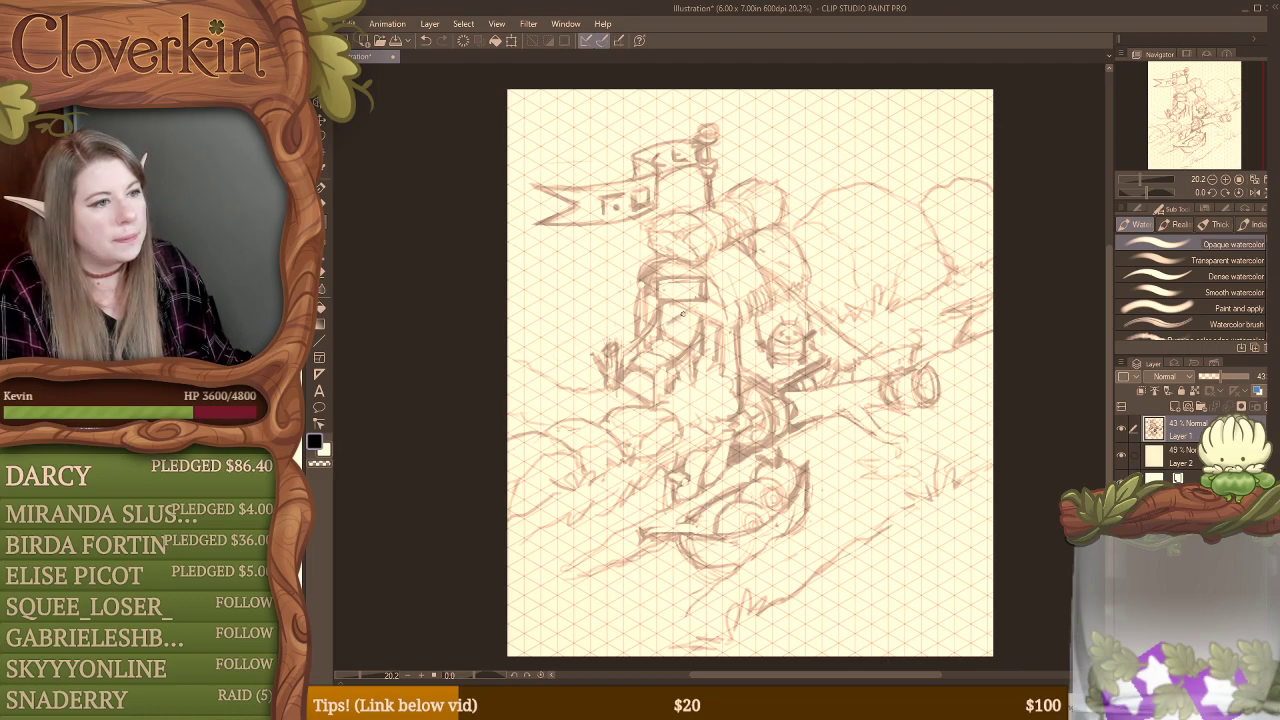
{"action": "key", "text": "ctrl+z"}
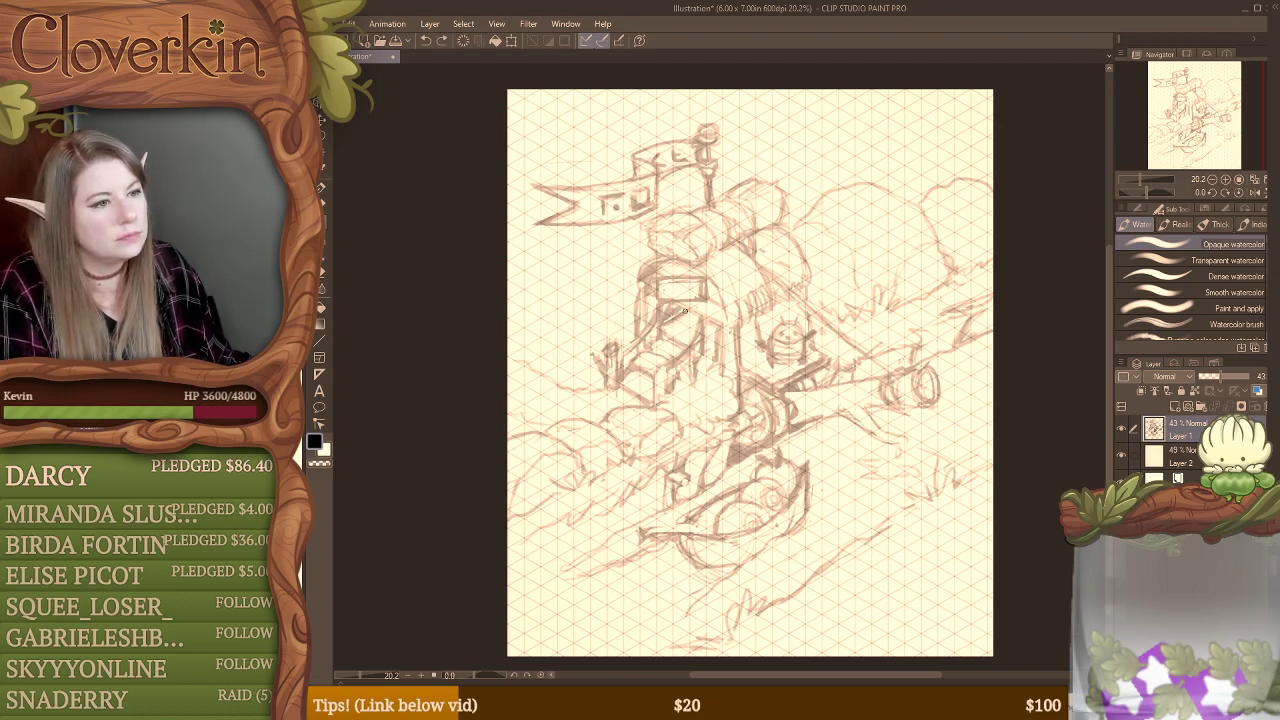
{"action": "left_click_drag", "start_coordinate": [681, 311], "coordinate": [685, 339]}
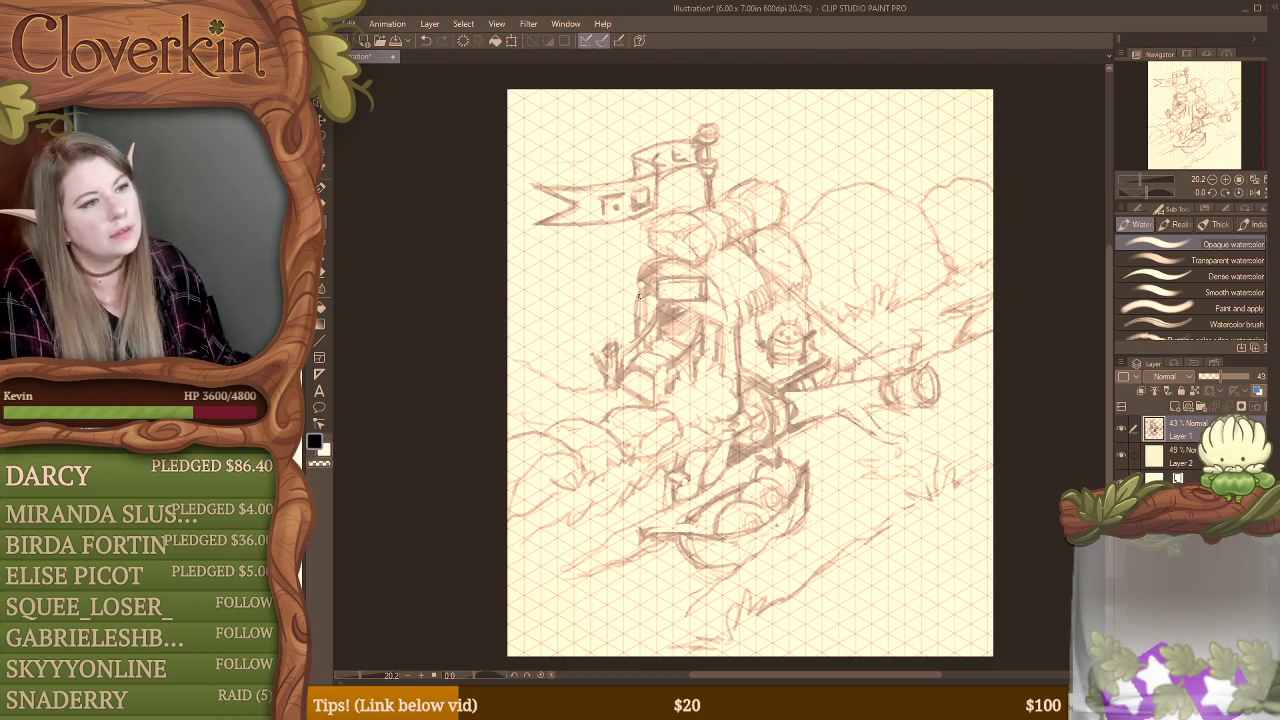
Step: Rough in the slanted edges of a roofed side extension beside the front doorway and add leafy outlines at the base of the wall
{"action": "mouse_move", "coordinate": [638, 294]}
{"action": "left_mouse_down"}
{"action": "mouse_move", "coordinate": [578, 260]}
{"action": "mouse_move", "coordinate": [637, 292]}
{"action": "left_mouse_up"}
{"action": "left_click_drag", "start_coordinate": [579, 257], "coordinate": [643, 227]}
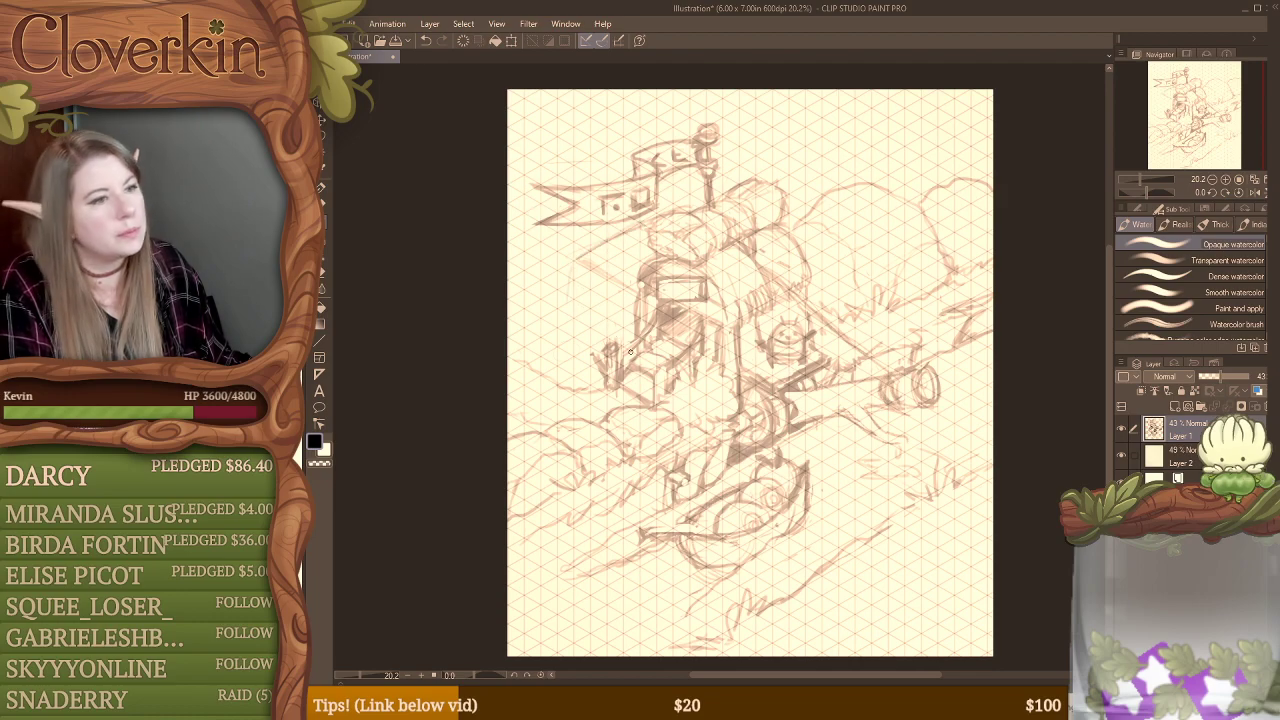
{"action": "left_click_drag", "start_coordinate": [690, 382], "coordinate": [736, 408]}
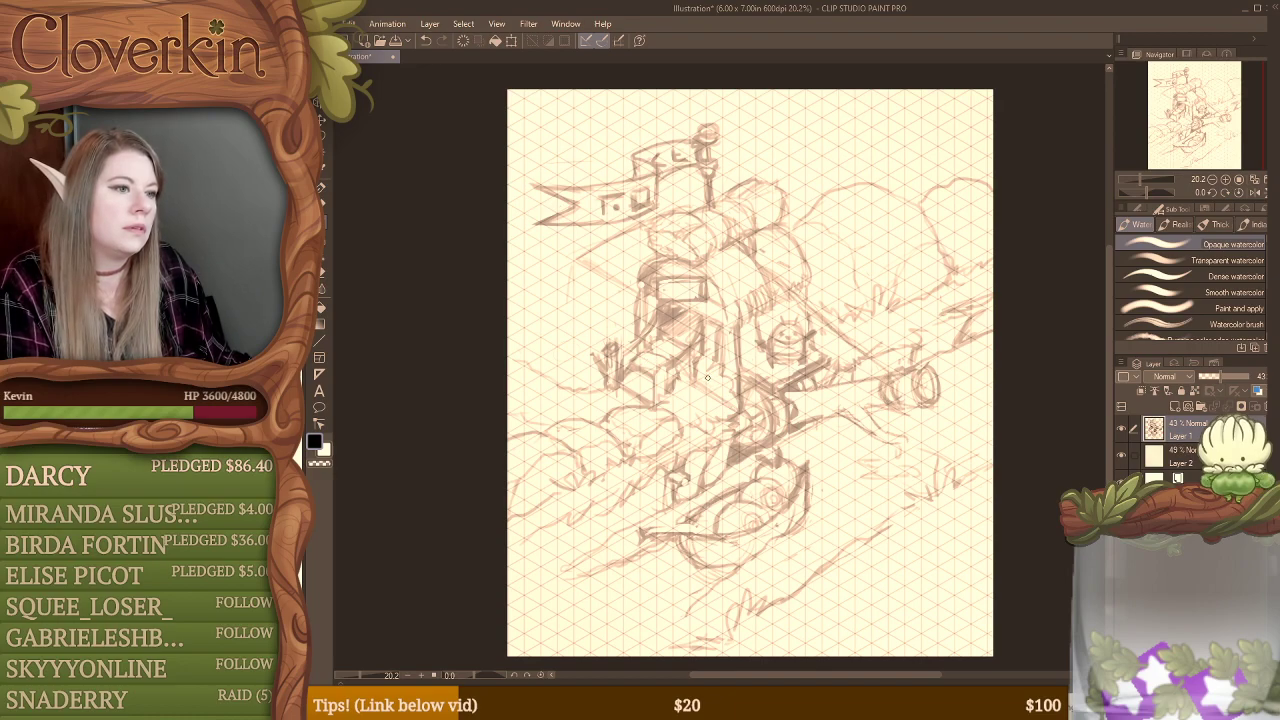
{"action": "mouse_move", "coordinate": [697, 396]}
{"action": "left_mouse_down"}
{"action": "mouse_move", "coordinate": [683, 398]}
{"action": "mouse_move", "coordinate": [700, 409]}
{"action": "mouse_move", "coordinate": [724, 398]}
{"action": "left_mouse_up"}
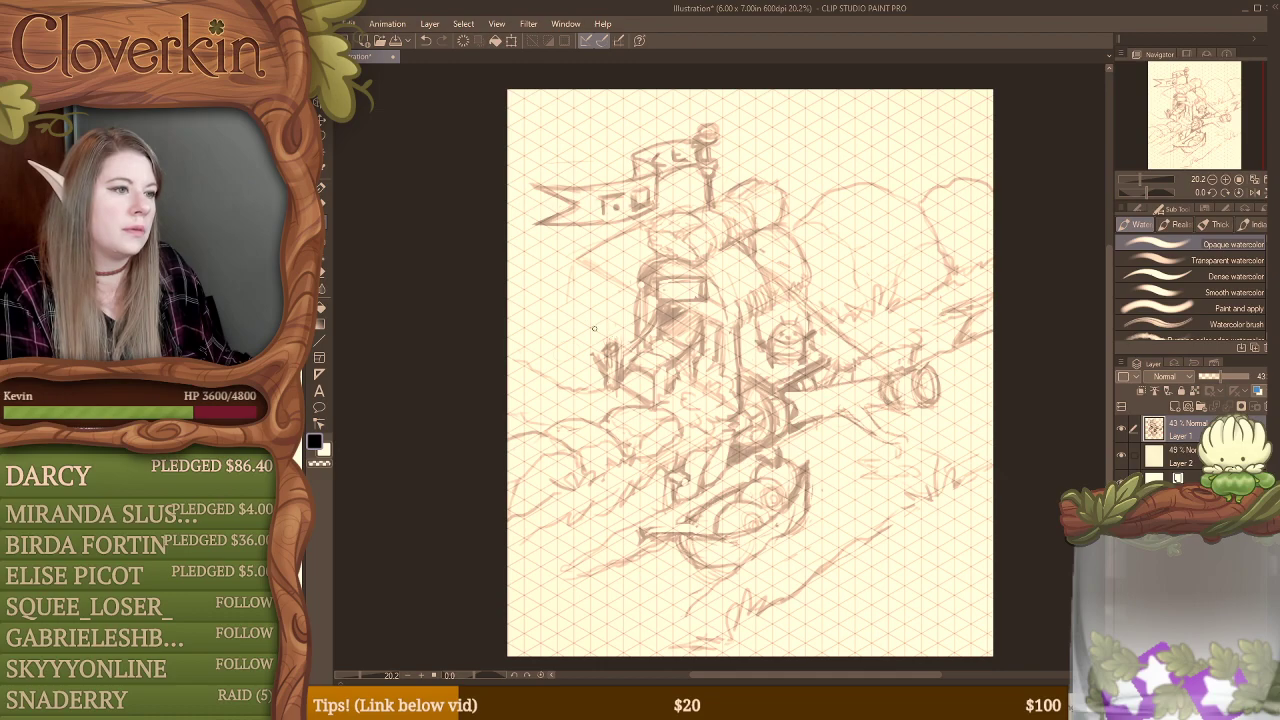
{"action": "left_click_drag", "start_coordinate": [585, 326], "coordinate": [650, 352]}
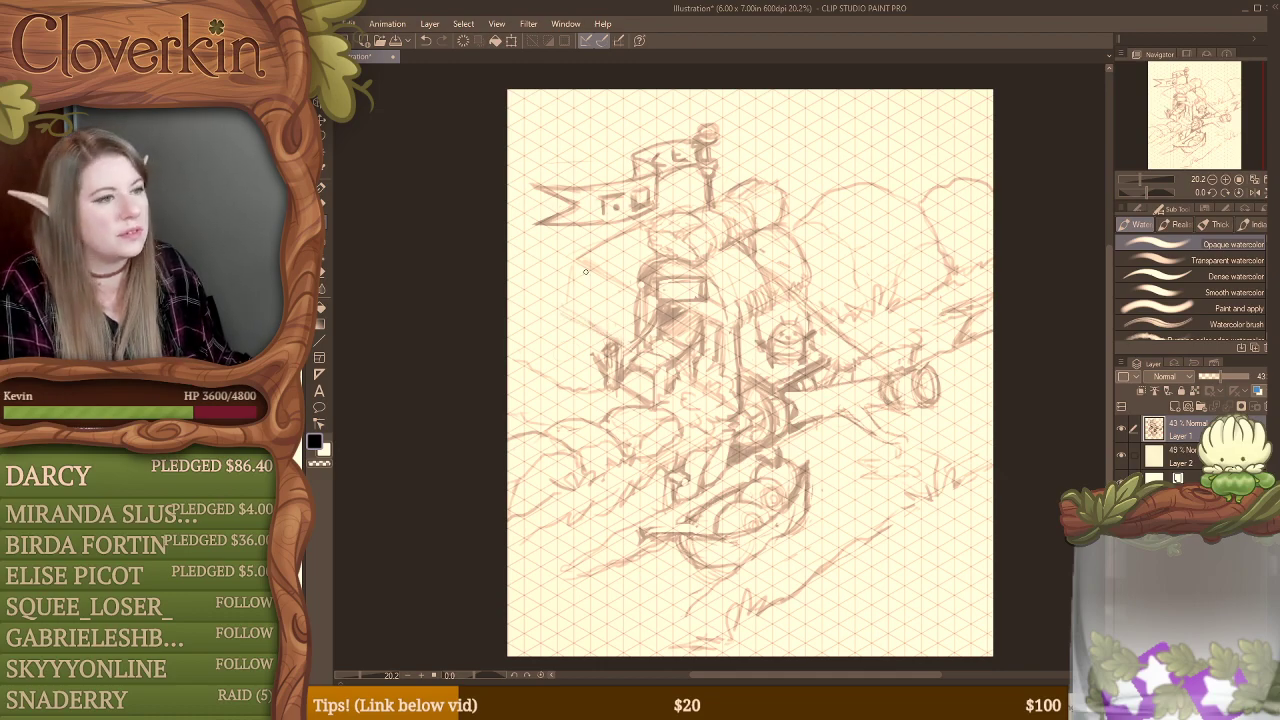
Step: Draw the side extension's outer vertical edge and overhanging roof lines, cleaning up the stray strokes with the eraser
{"action": "left_click_drag", "start_coordinate": [569, 266], "coordinate": [573, 316]}
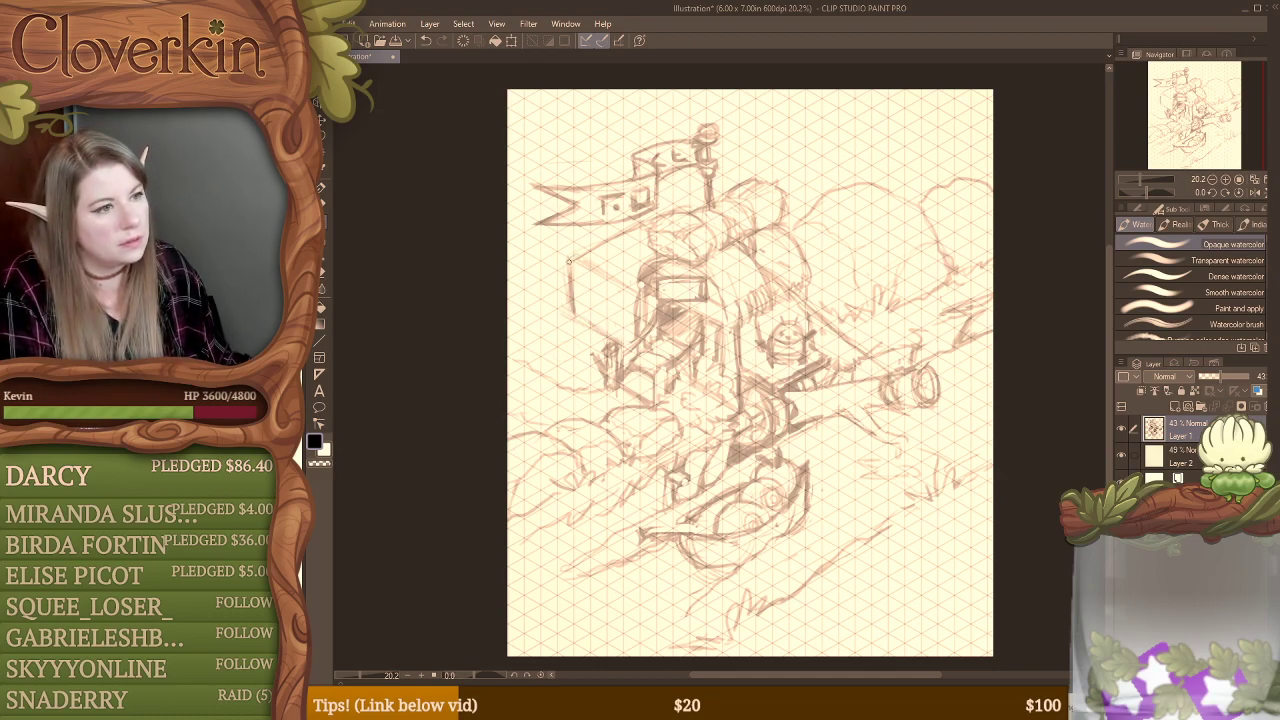
{"action": "left_click_drag", "start_coordinate": [568, 262], "coordinate": [579, 316]}
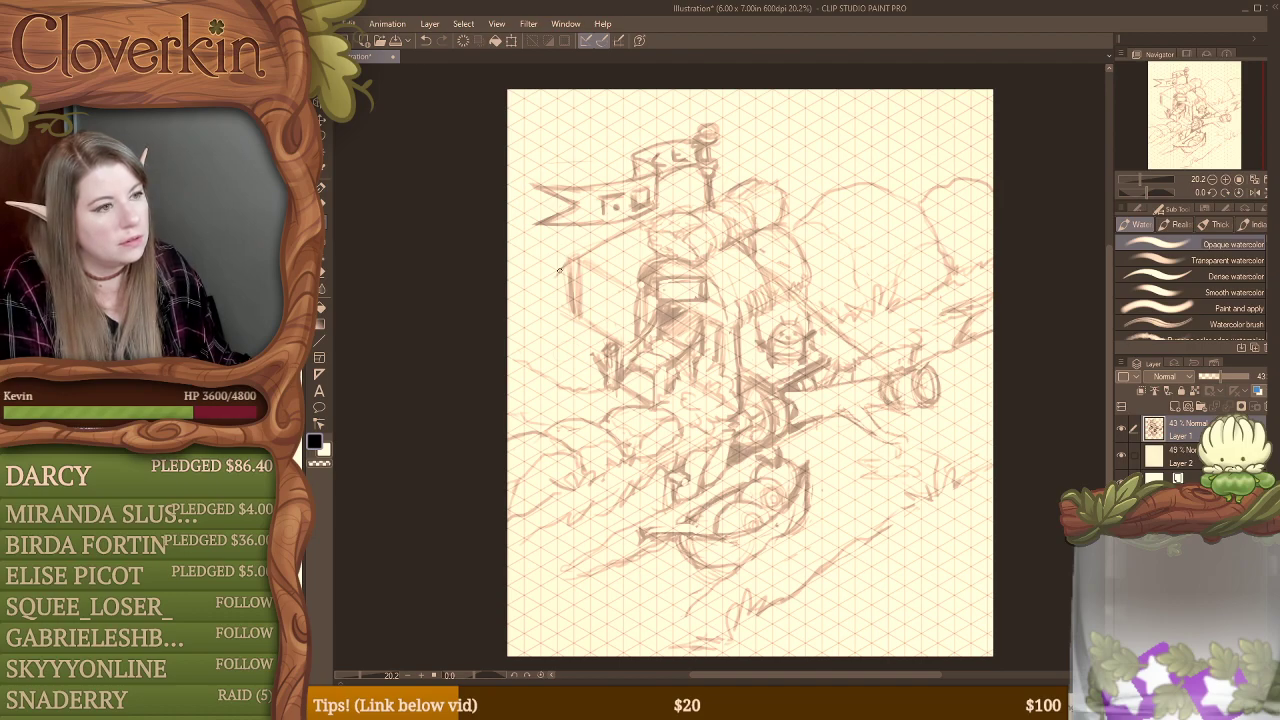
{"action": "left_click_drag", "start_coordinate": [578, 261], "coordinate": [640, 295]}
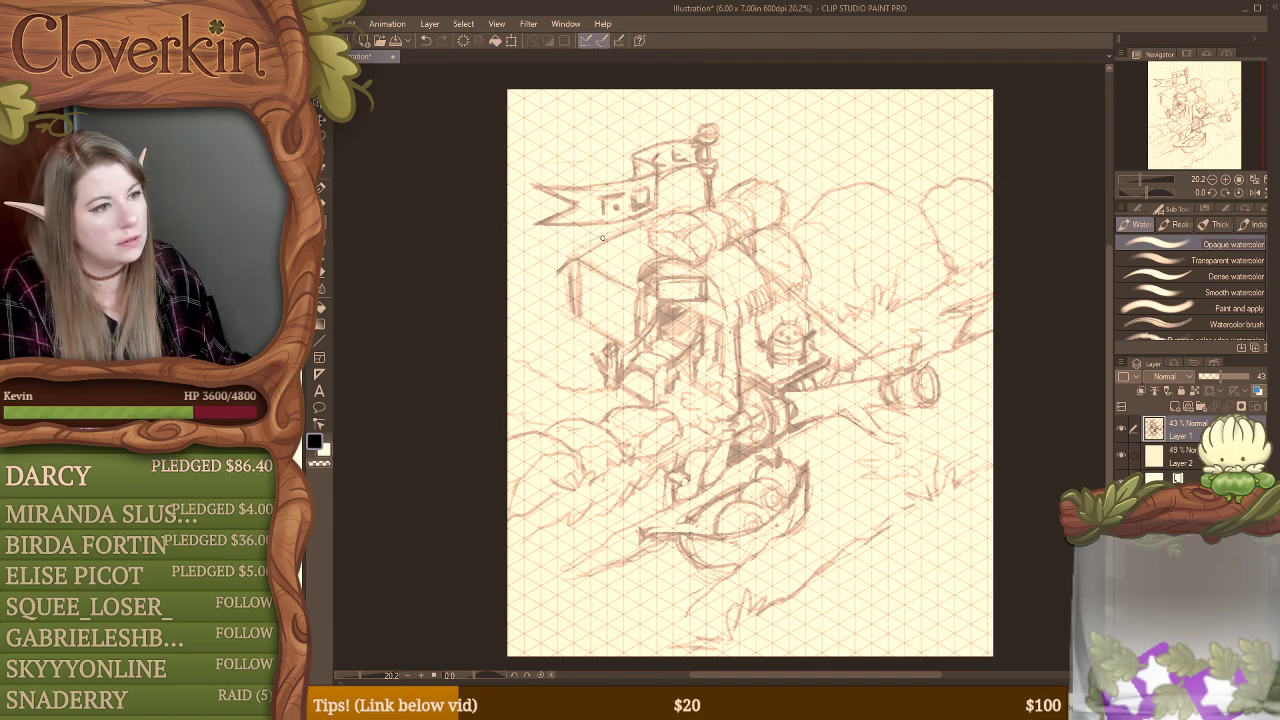
{"action": "left_click_drag", "start_coordinate": [566, 264], "coordinate": [634, 226]}
{"action": "key", "text": "e"}
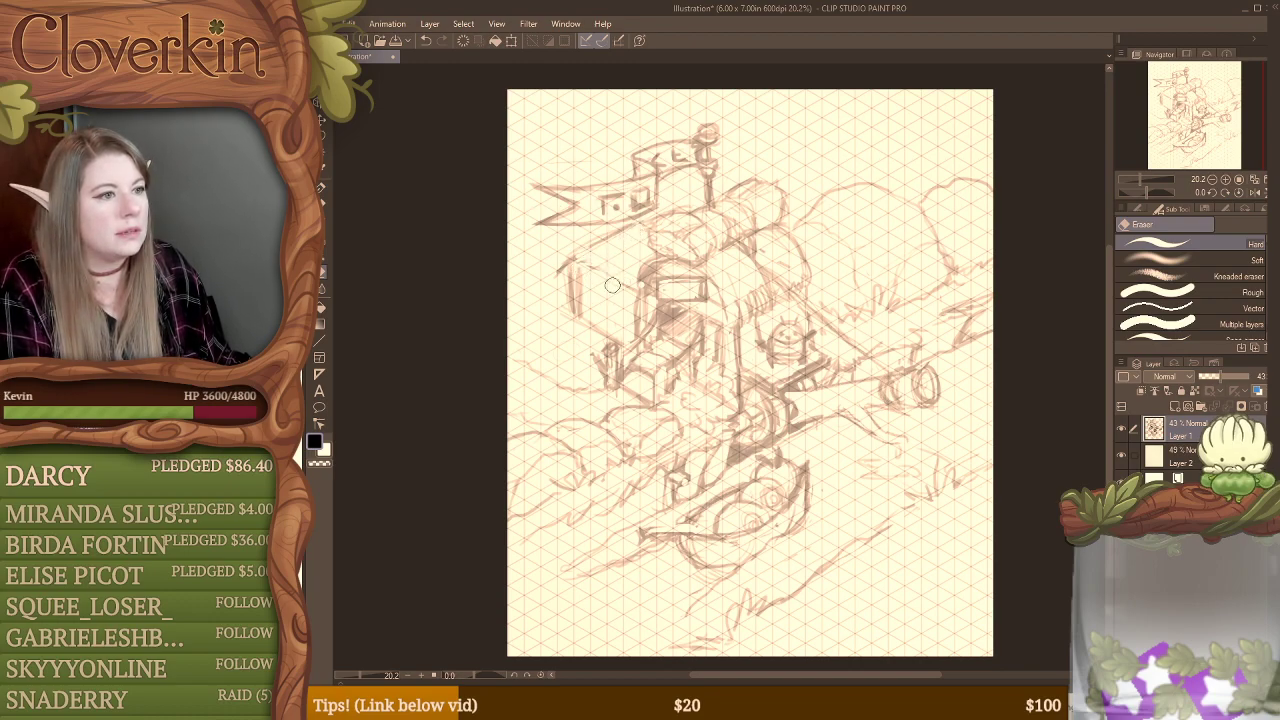
{"action": "key", "text": "b"}
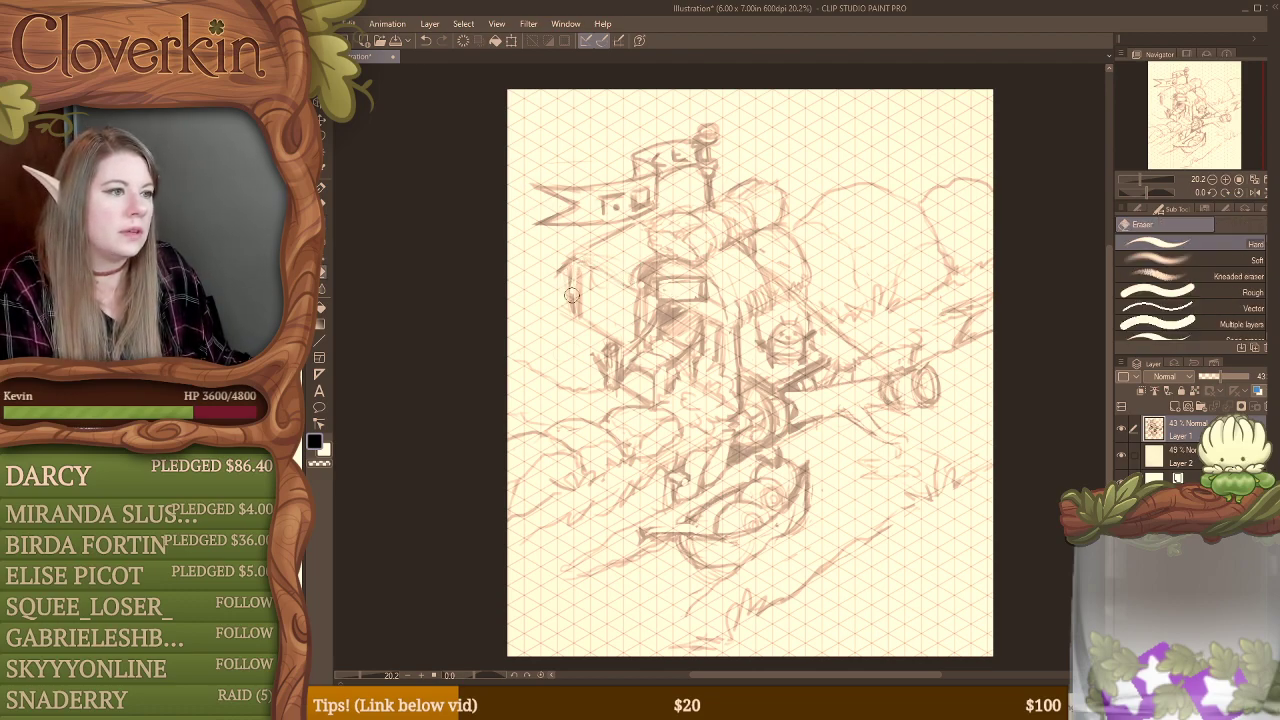
{"action": "left_click_drag", "start_coordinate": [566, 275], "coordinate": [577, 313]}
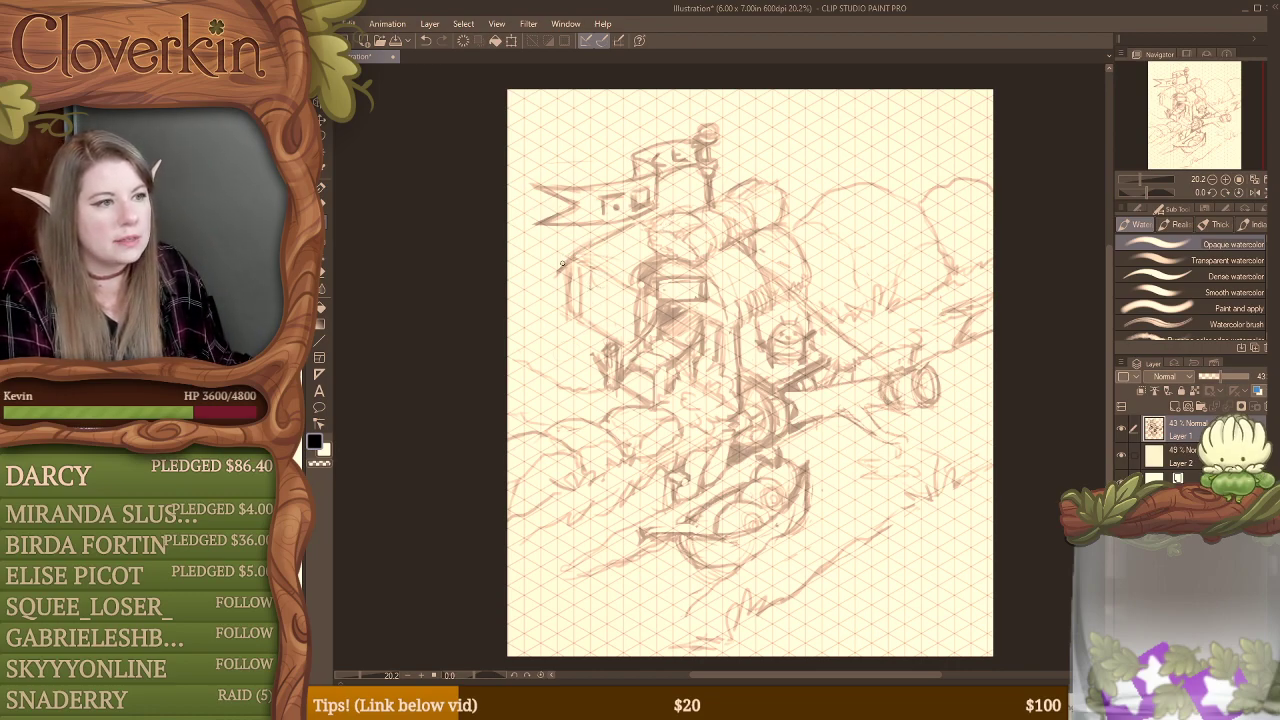
{"action": "key", "text": "e"}
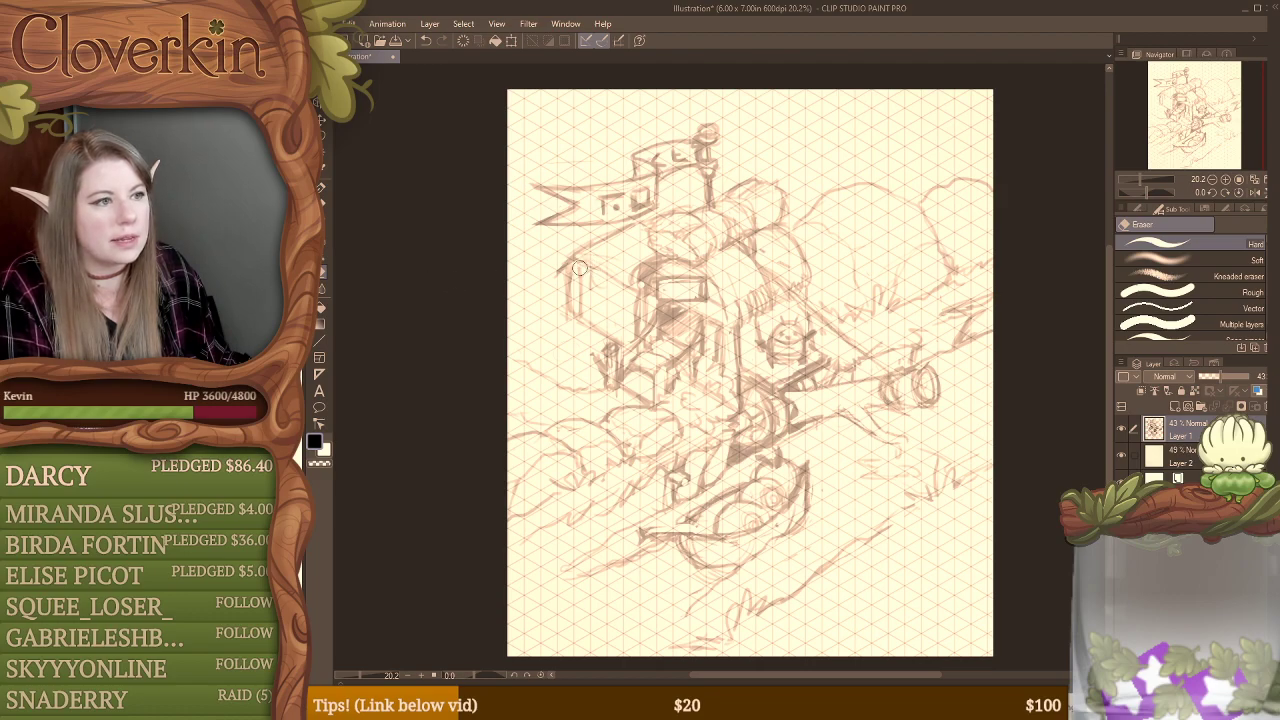
Step: Thicken the side roof's edges into log-like beams with a rounded end at the outer corner, erasing the overlapping lines
{"action": "key", "text": "b"}
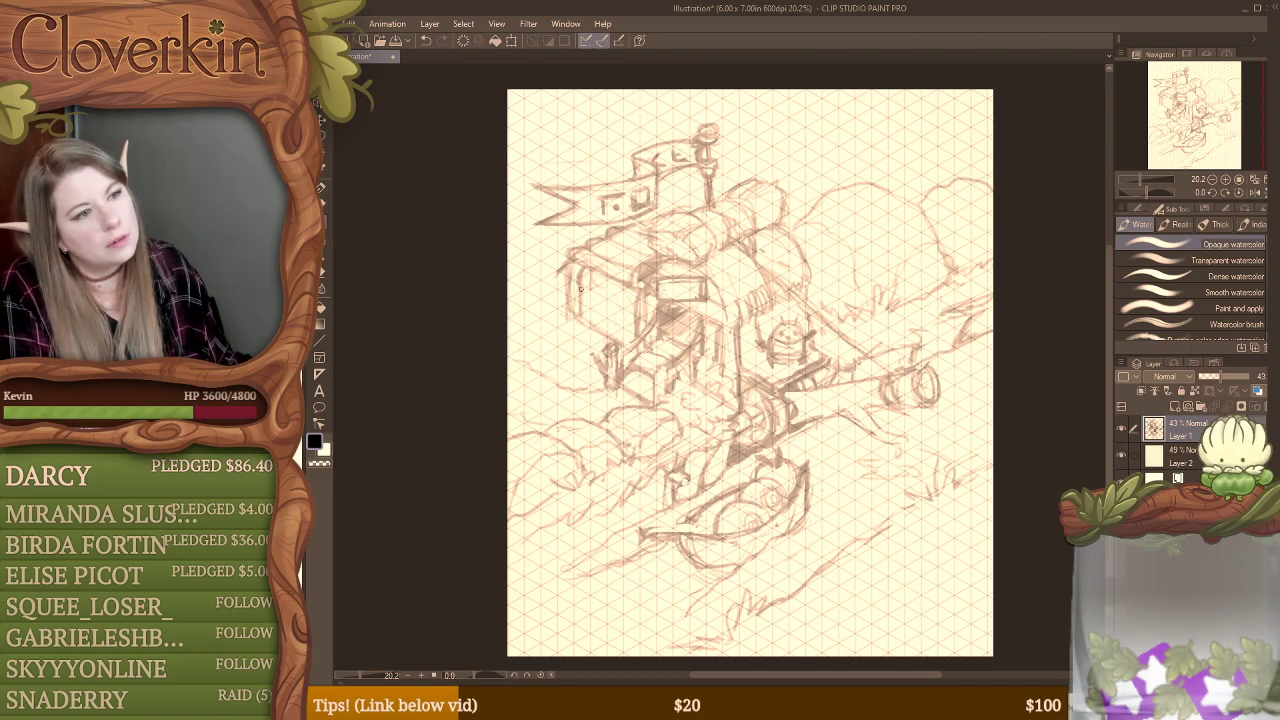
{"action": "key", "text": "e"}
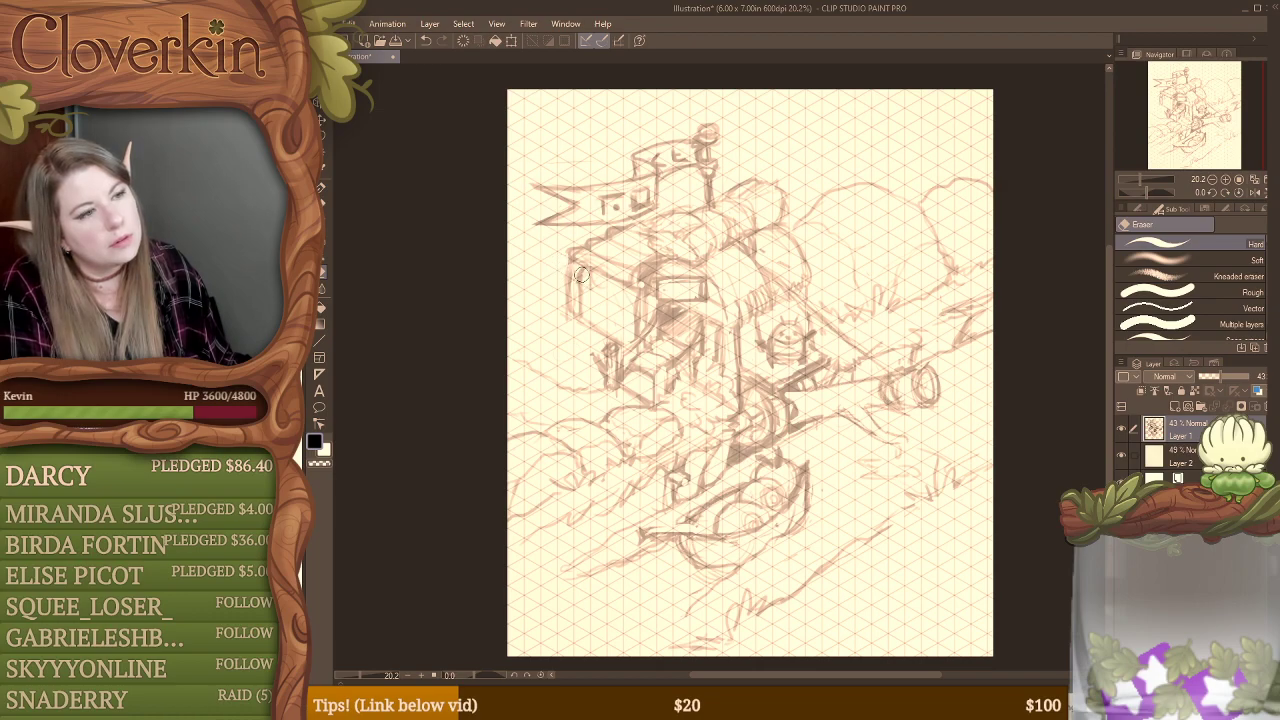
{"action": "key", "text": "b"}
{"action": "mouse_move", "coordinate": [565, 244]}
{"action": "left_mouse_down"}
{"action": "mouse_move", "coordinate": [560, 256]}
{"action": "mouse_move", "coordinate": [568, 242]}
{"action": "left_mouse_up"}
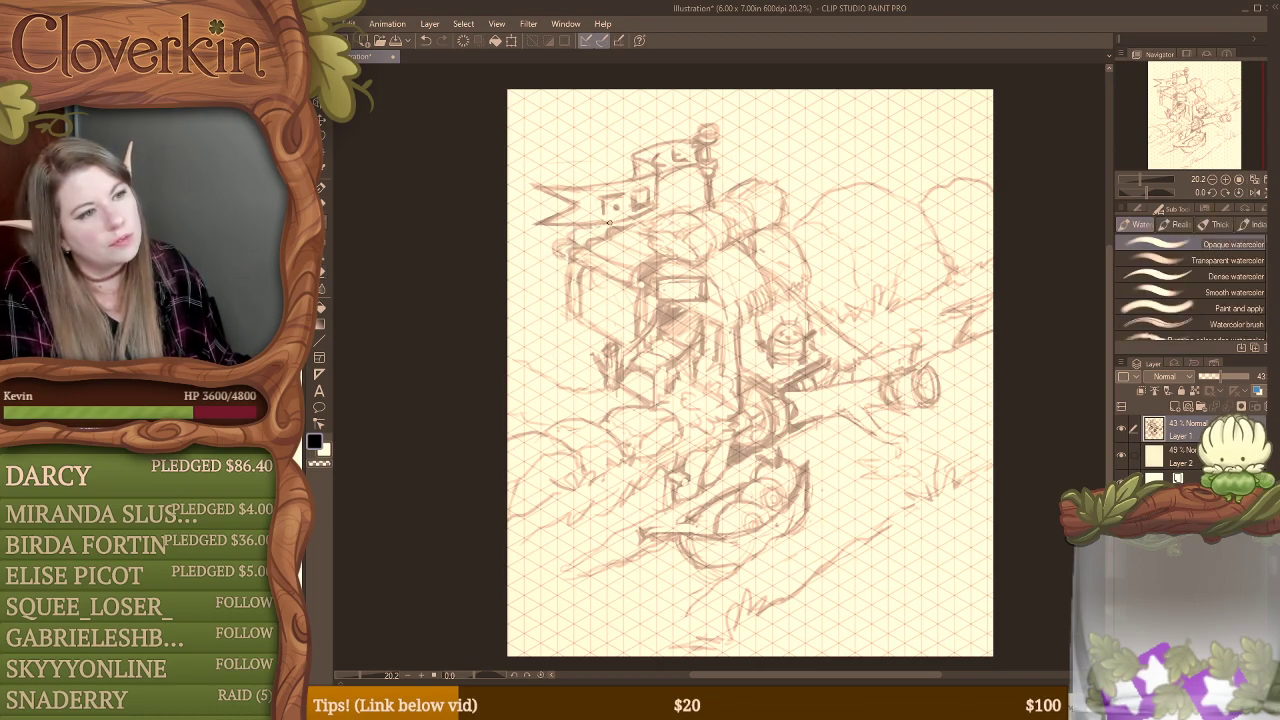
{"action": "key", "text": "e"}
{"action": "left_click_drag", "start_coordinate": [569, 256], "coordinate": [627, 226]}
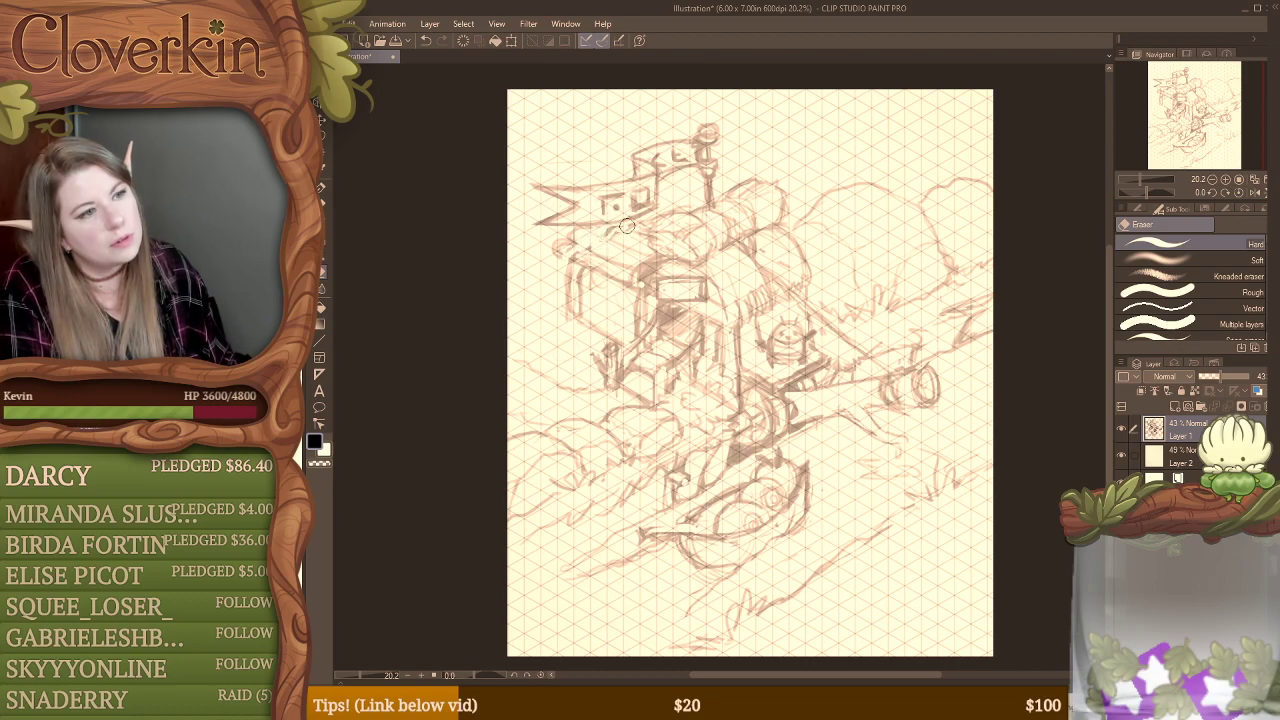
{"action": "key", "text": "b"}
{"action": "mouse_move", "coordinate": [577, 260]}
{"action": "left_mouse_down"}
{"action": "mouse_move", "coordinate": [613, 242]}
{"action": "mouse_move", "coordinate": [579, 240]}
{"action": "mouse_move", "coordinate": [627, 234]}
{"action": "mouse_move", "coordinate": [602, 225]}
{"action": "mouse_move", "coordinate": [644, 231]}
{"action": "left_mouse_up"}
Step: Replace the extension's outer wall with a hanging panel under the side roof and shade its edges and the doorway interior
{"action": "key", "text": "e"}
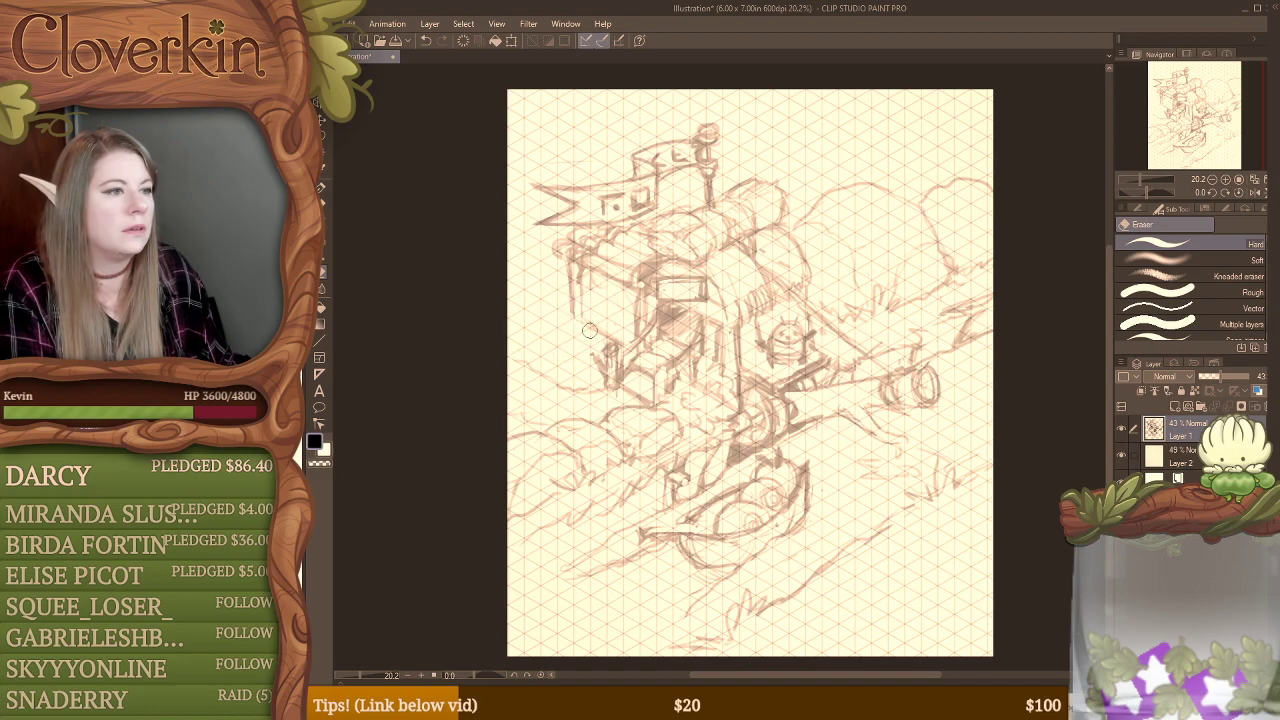
{"action": "key", "text": "b"}
{"action": "mouse_move", "coordinate": [562, 263]}
{"action": "left_mouse_down"}
{"action": "mouse_move", "coordinate": [570, 318]}
{"action": "mouse_move", "coordinate": [583, 323]}
{"action": "left_mouse_up"}
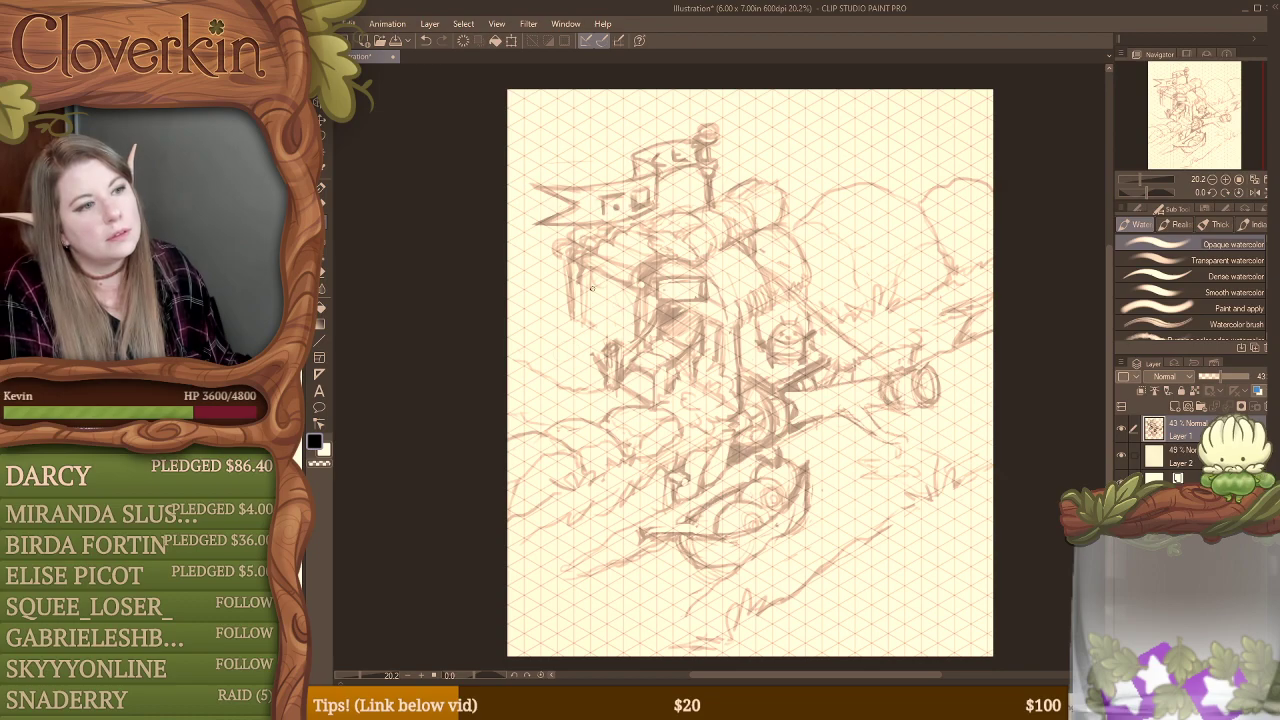
{"action": "left_click_drag", "start_coordinate": [594, 280], "coordinate": [590, 321]}
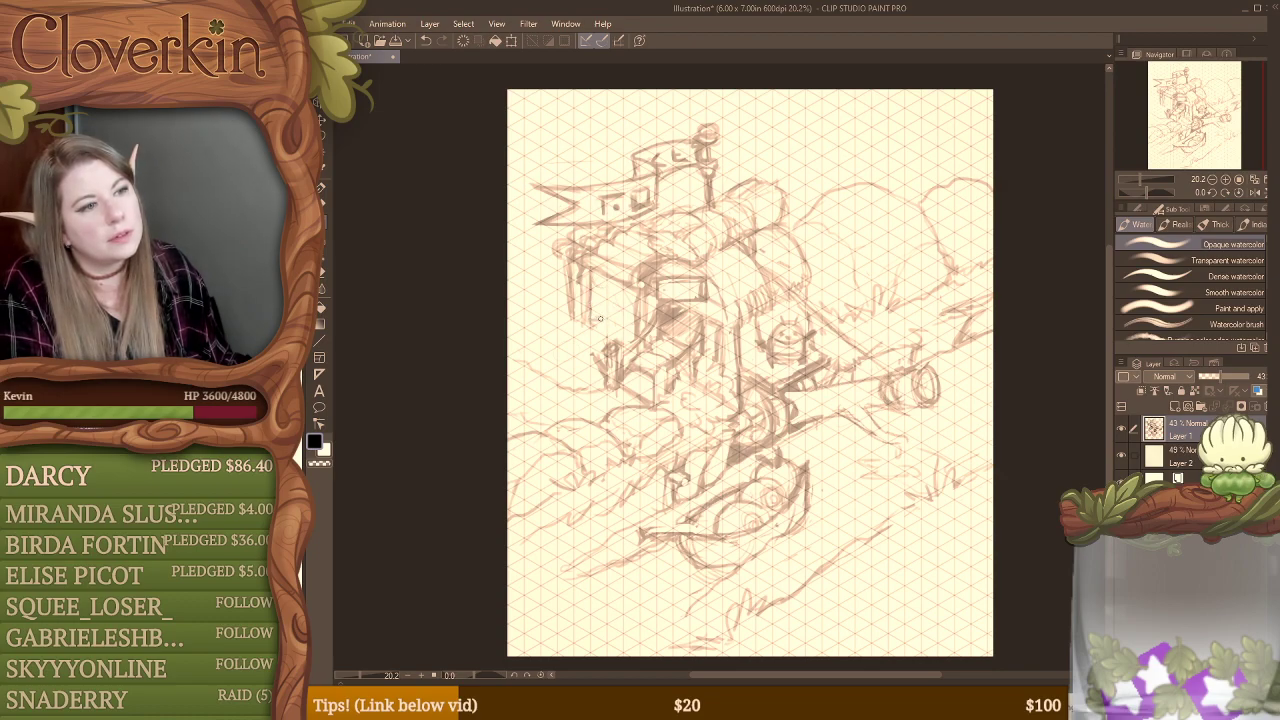
{"action": "mouse_move", "coordinate": [585, 274]}
{"action": "left_mouse_down"}
{"action": "mouse_move", "coordinate": [574, 309]}
{"action": "mouse_move", "coordinate": [582, 290]}
{"action": "mouse_move", "coordinate": [577, 310]}
{"action": "mouse_move", "coordinate": [633, 335]}
{"action": "mouse_move", "coordinate": [640, 294]}
{"action": "mouse_move", "coordinate": [628, 346]}
{"action": "left_mouse_up"}
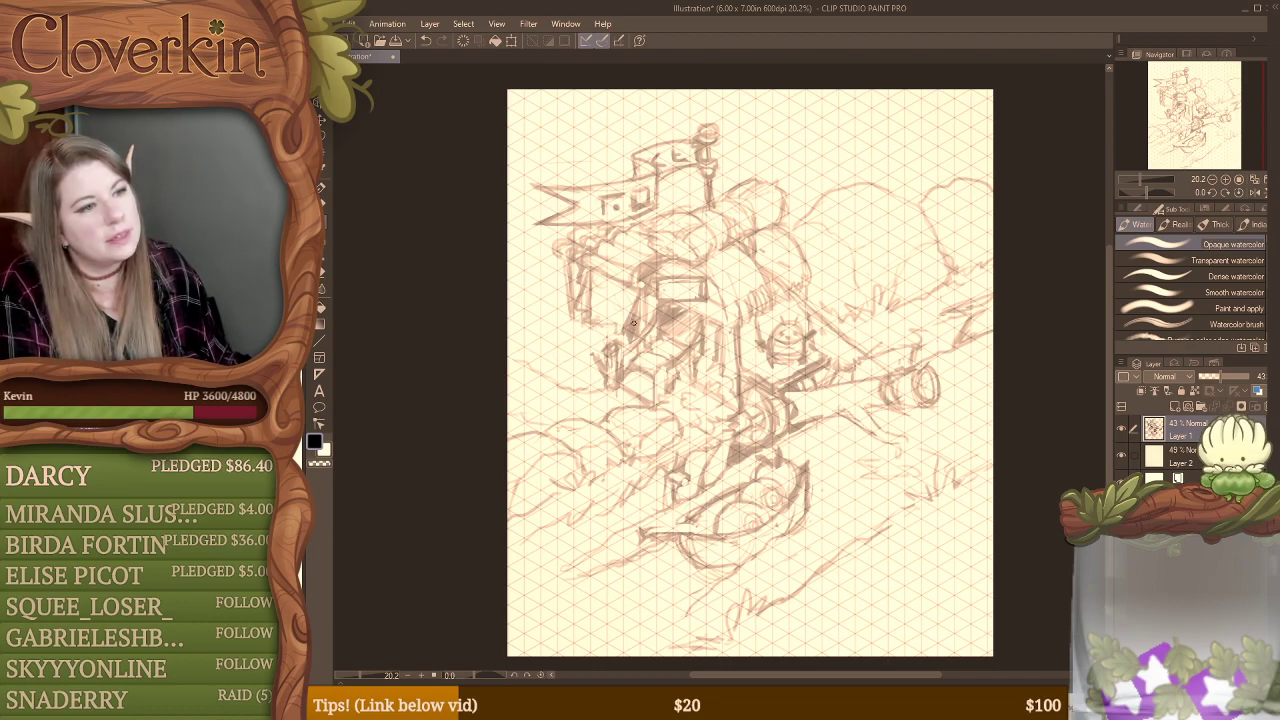
{"action": "left_click_drag", "start_coordinate": [584, 270], "coordinate": [586, 320]}
{"action": "key", "text": "e"}
{"action": "key", "text": "b"}
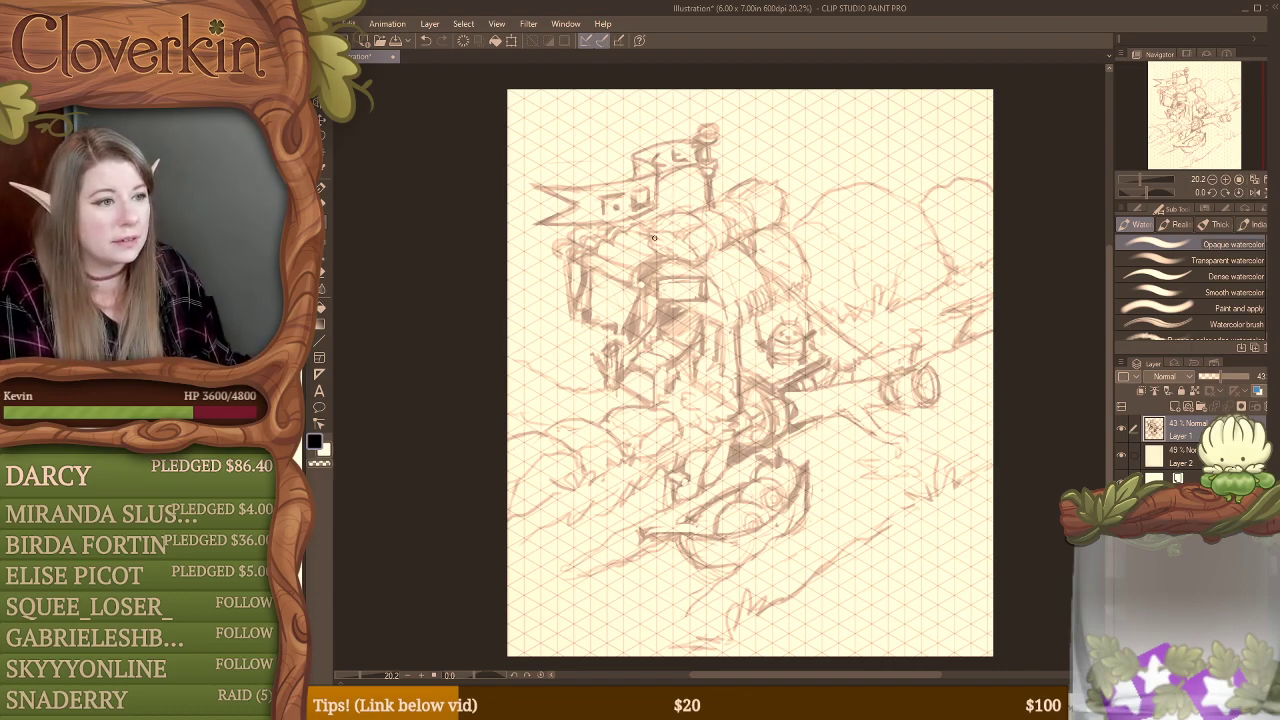
Step: Add marks to the sign over the doorway, darken the ground line leading to the steps, and clean up the post beside them
{"action": "mouse_move", "coordinate": [662, 282]}
{"action": "left_mouse_down"}
{"action": "mouse_move", "coordinate": [703, 280]}
{"action": "mouse_move", "coordinate": [660, 290]}
{"action": "mouse_move", "coordinate": [693, 292]}
{"action": "left_mouse_up"}
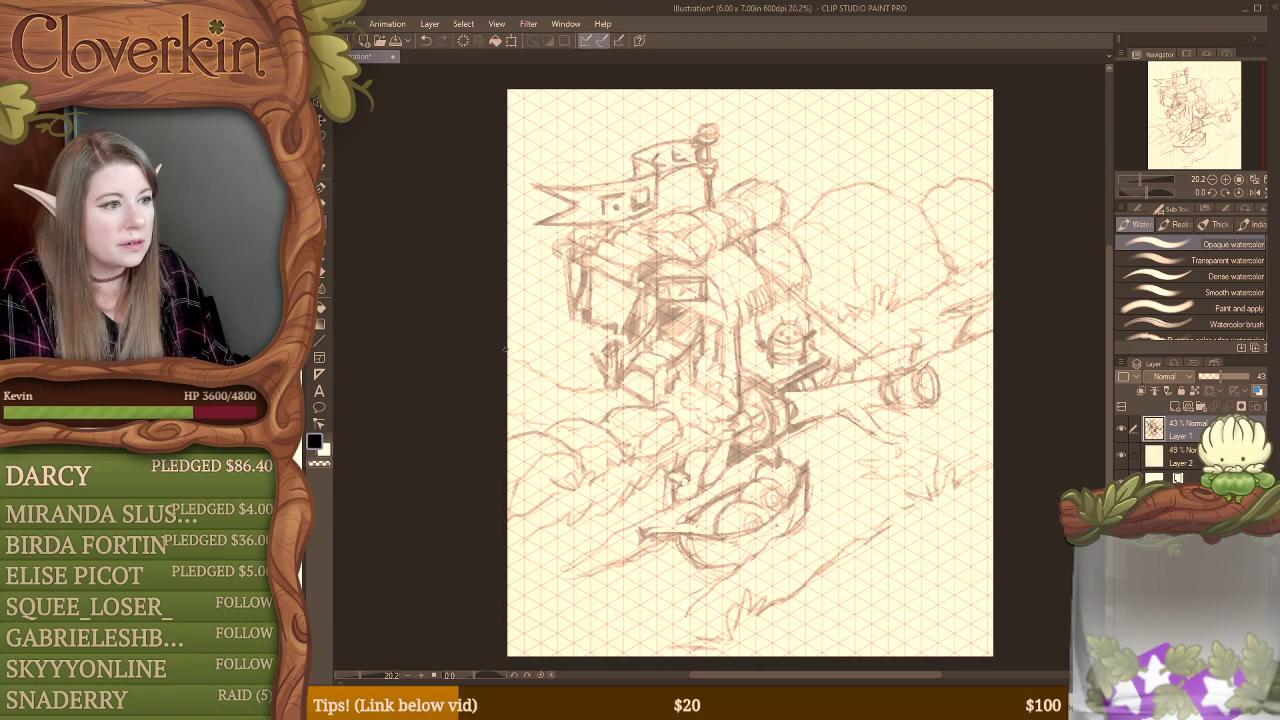
{"action": "mouse_move", "coordinate": [589, 388]}
{"action": "left_mouse_down"}
{"action": "mouse_move", "coordinate": [602, 384]}
{"action": "mouse_move", "coordinate": [584, 387]}
{"action": "left_mouse_up"}
{"action": "key", "text": "e"}
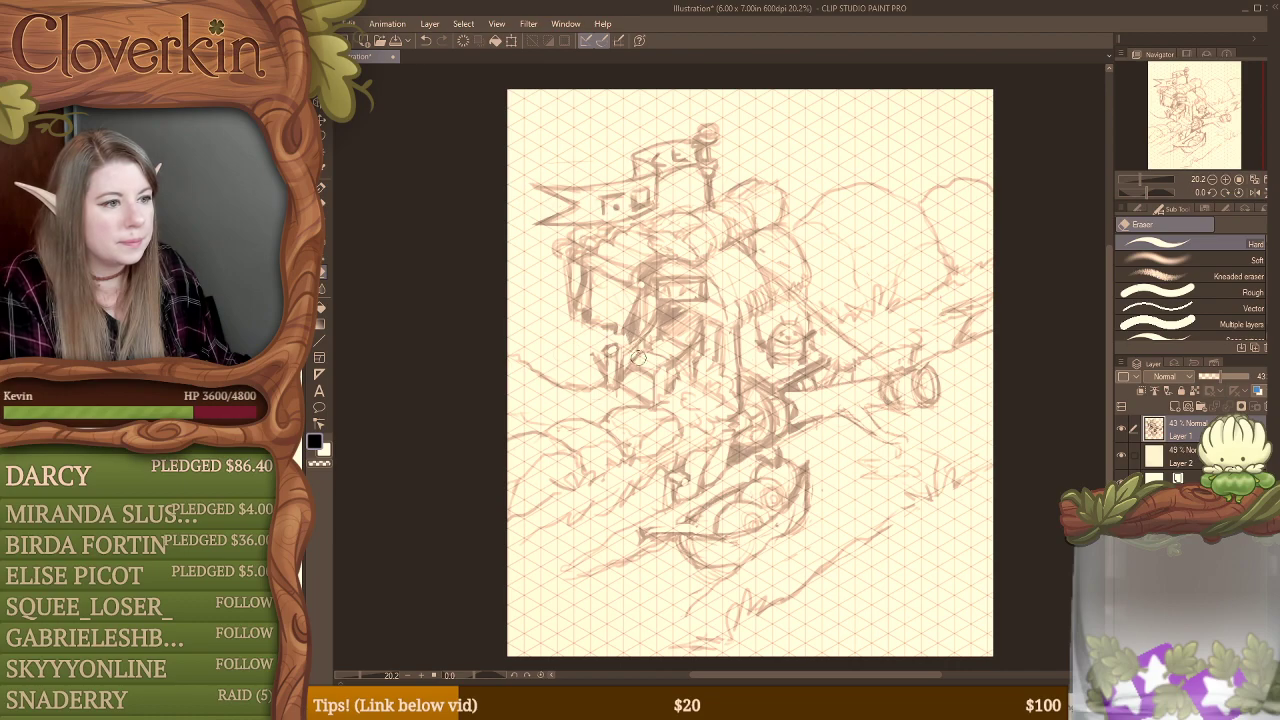
{"action": "key", "text": "b"}
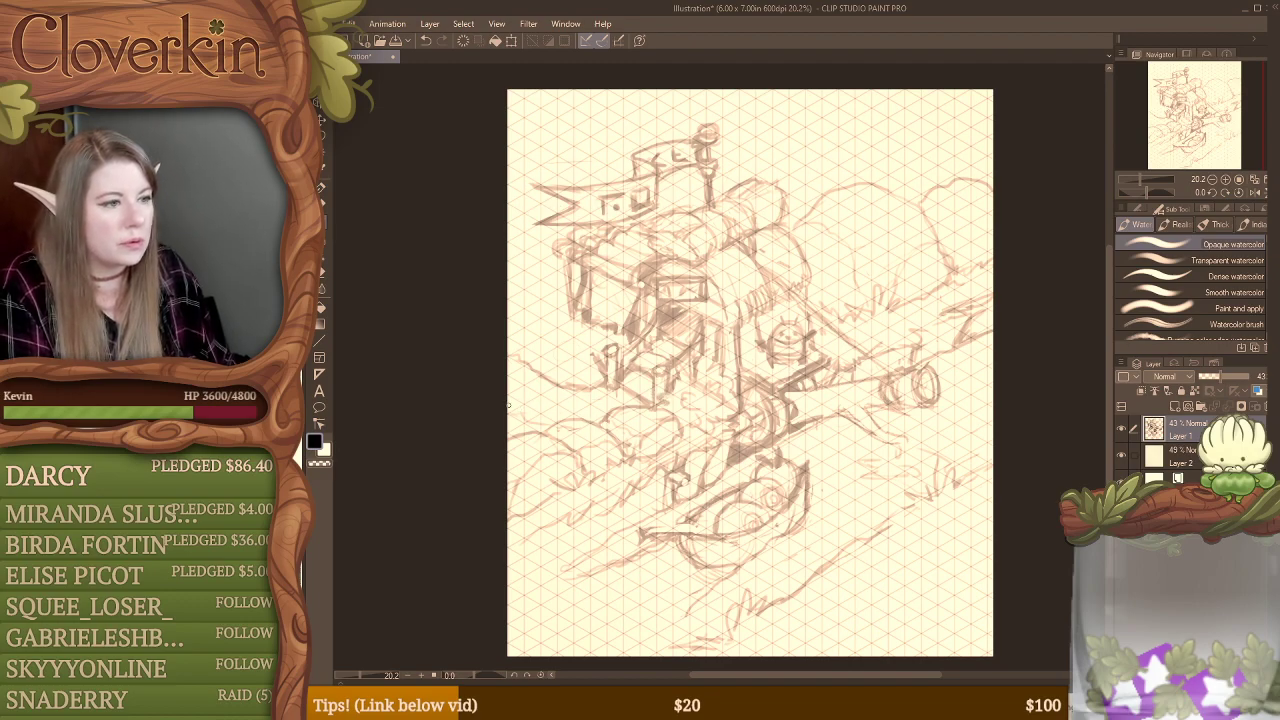
{"action": "mouse_move", "coordinate": [511, 411]}
{"action": "left_mouse_down"}
{"action": "mouse_move", "coordinate": [514, 401]}
{"action": "mouse_move", "coordinate": [542, 424]}
{"action": "left_mouse_up"}
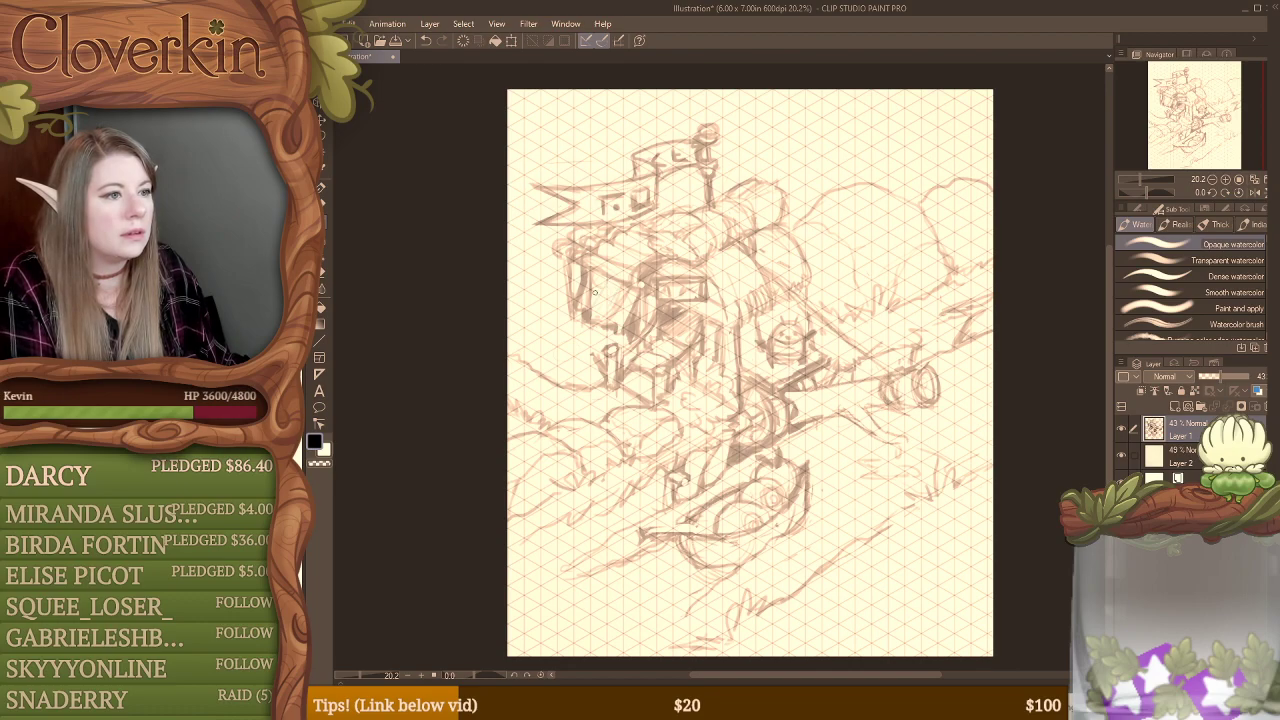
Step: Sketch vertical strips beneath the side roof and refine the rounded log end and hanging edge at its outer corner
{"action": "key", "text": "e"}
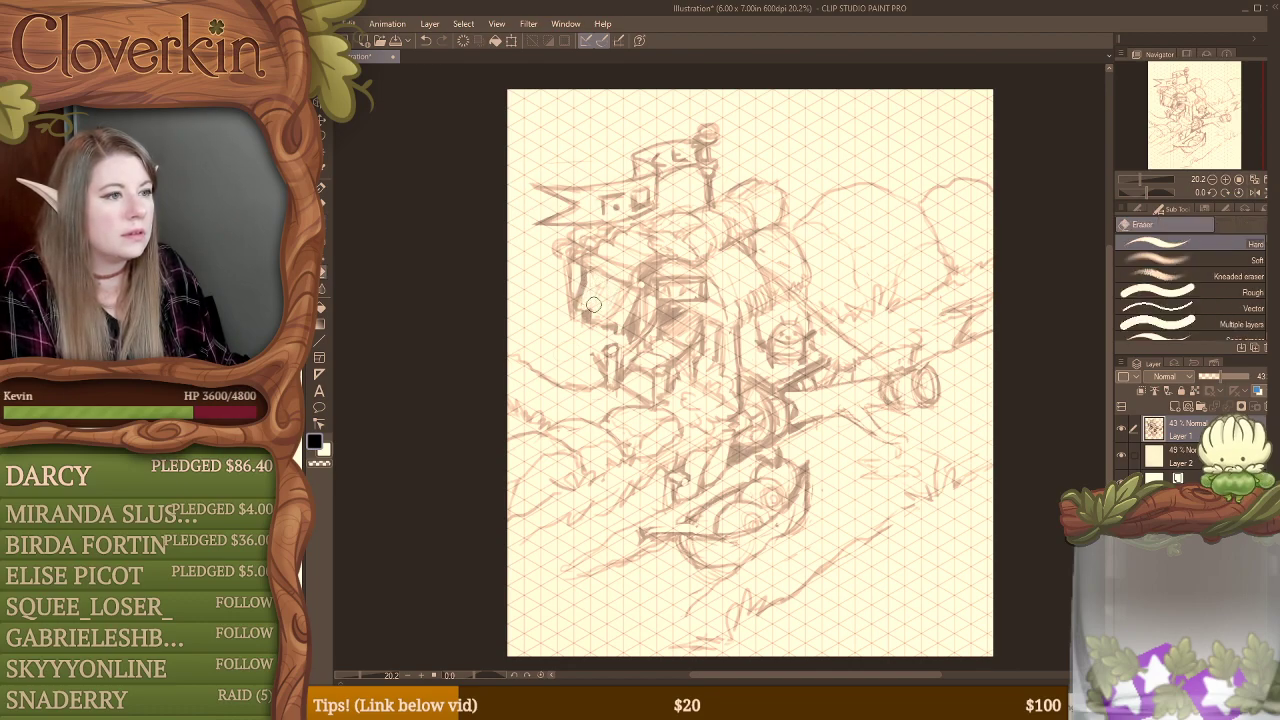
{"action": "key", "text": "b"}
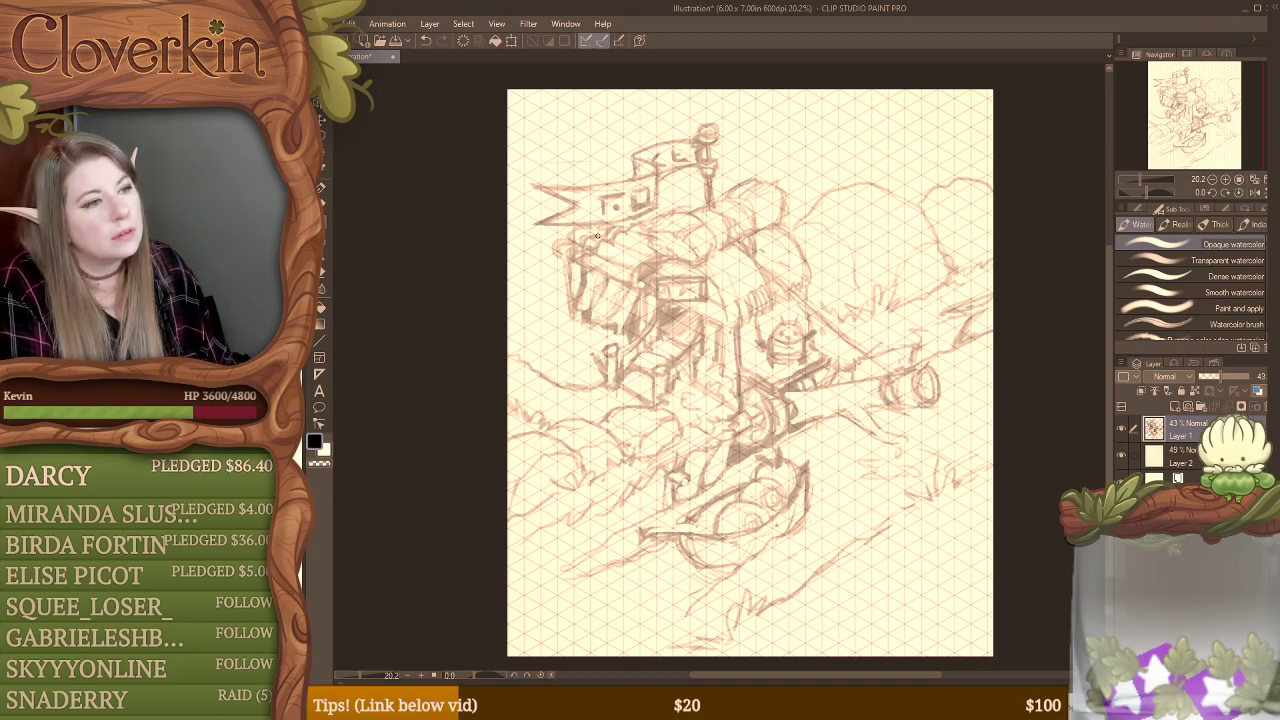
{"action": "left_click_drag", "start_coordinate": [556, 247], "coordinate": [568, 238]}
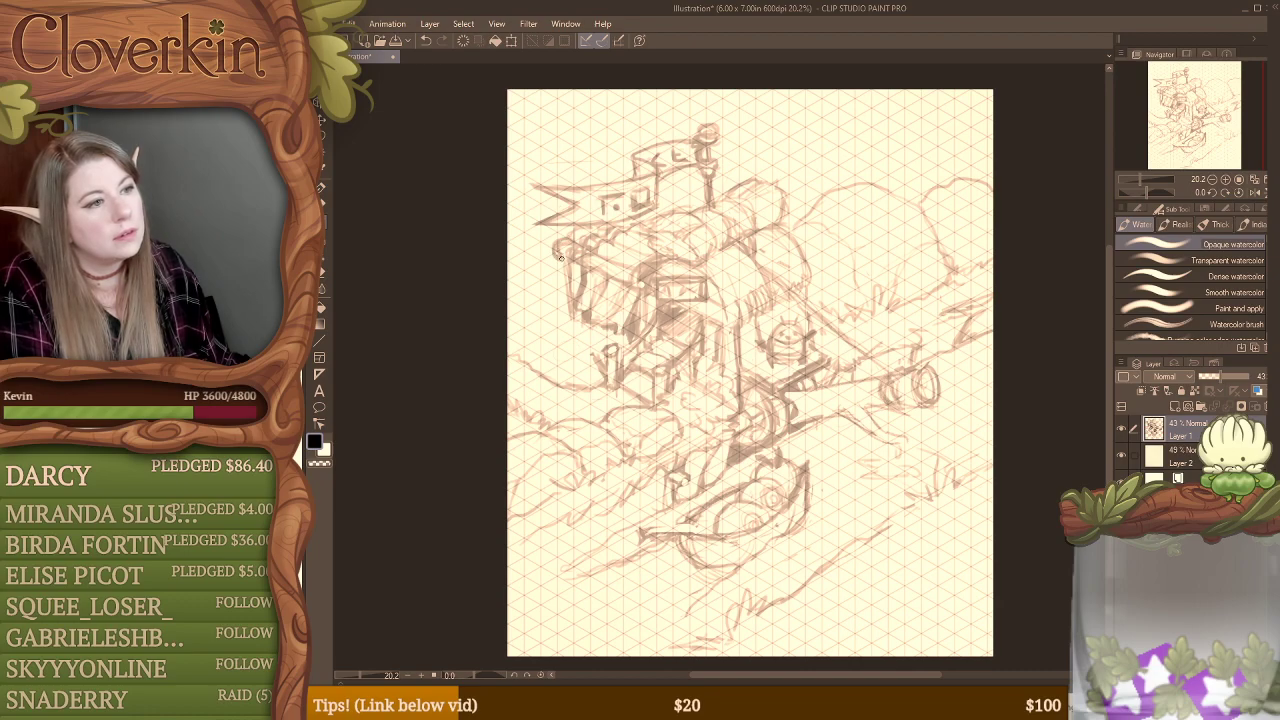
{"action": "key", "text": "e"}
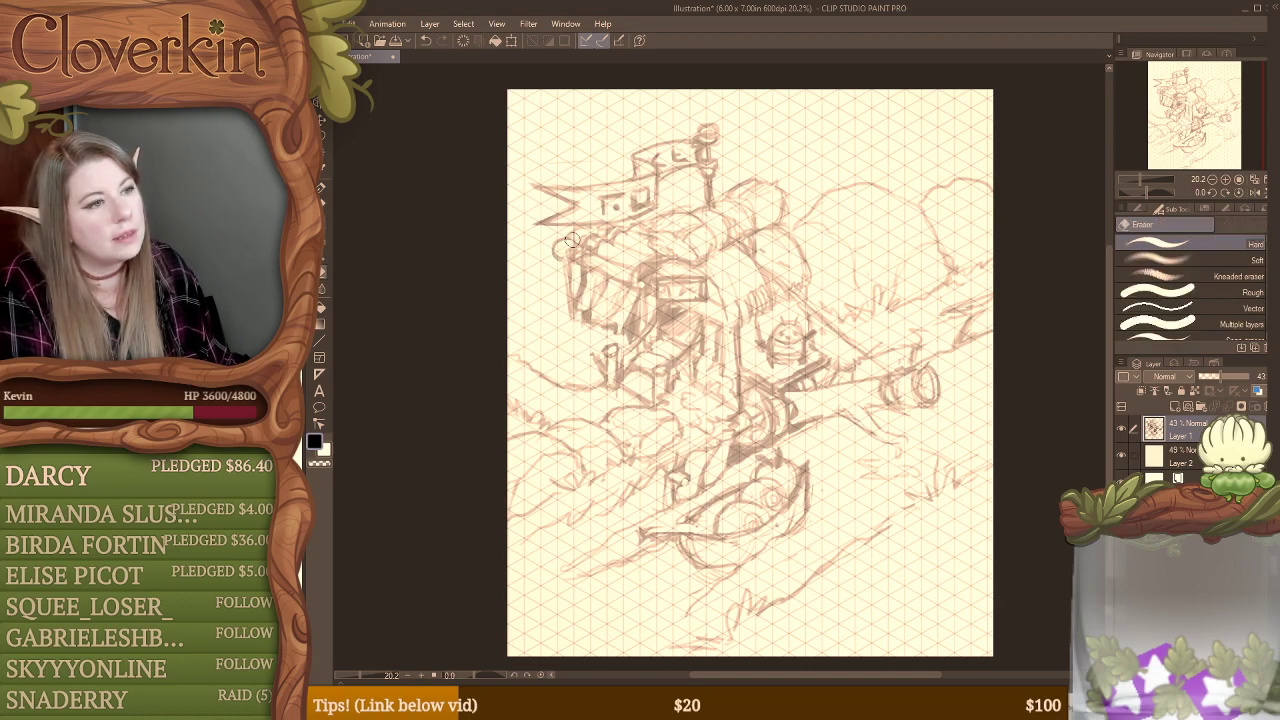
{"action": "key", "text": "b"}
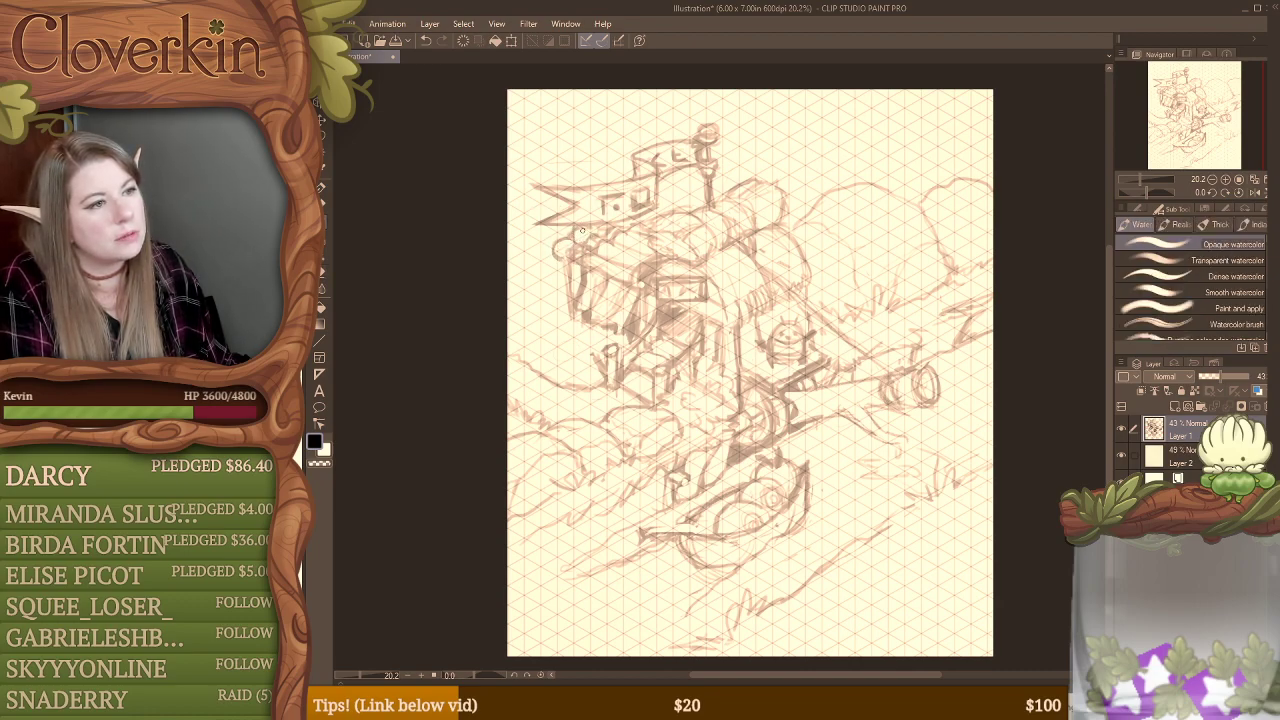
{"action": "left_click_drag", "start_coordinate": [567, 254], "coordinate": [570, 283]}
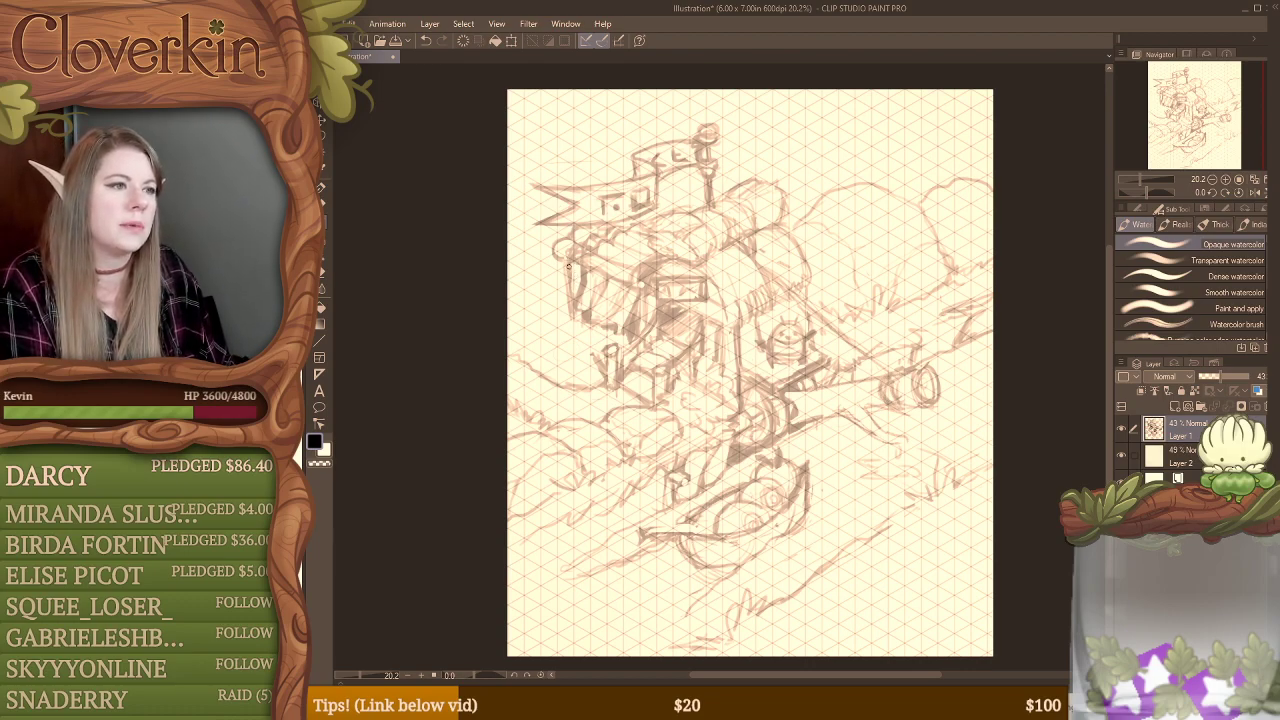
{"action": "left_click_drag", "start_coordinate": [566, 278], "coordinate": [566, 318]}
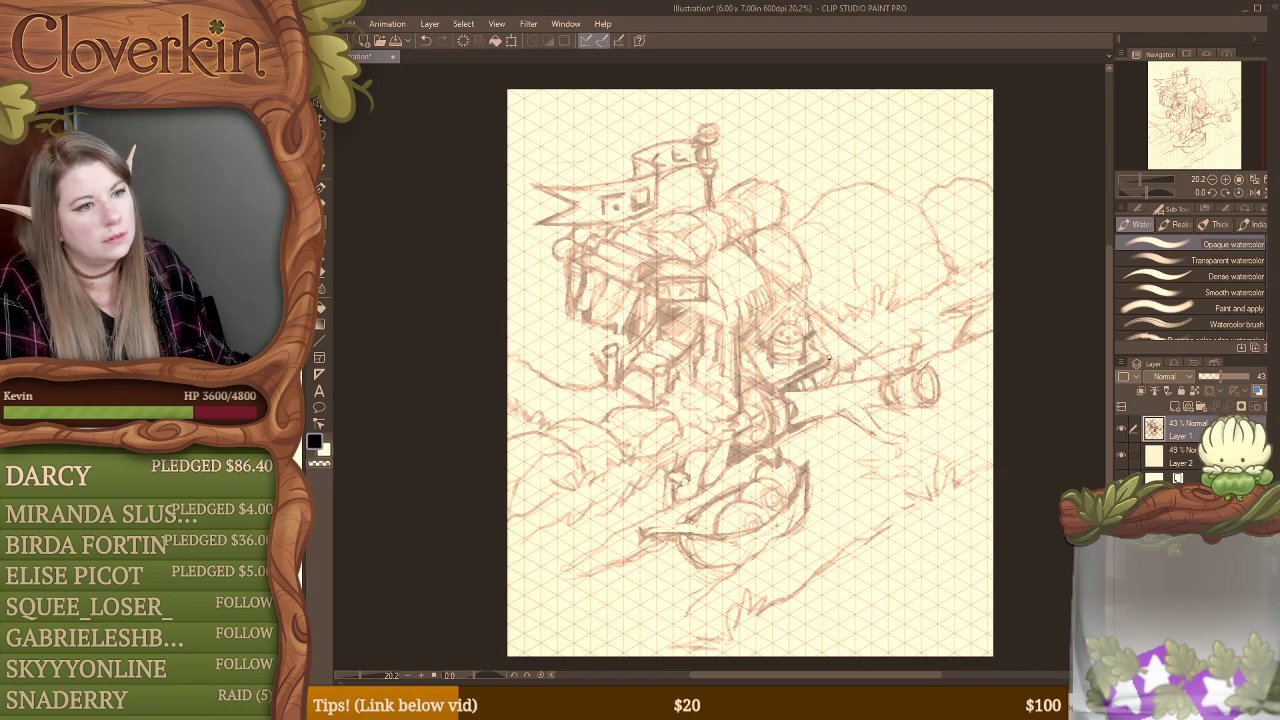
Step: Refine the barrel beside the building, alternating erasing and redrawing to clean up its outline and the lines around it
{"action": "key", "text": "e"}
{"action": "key", "text": "b"}
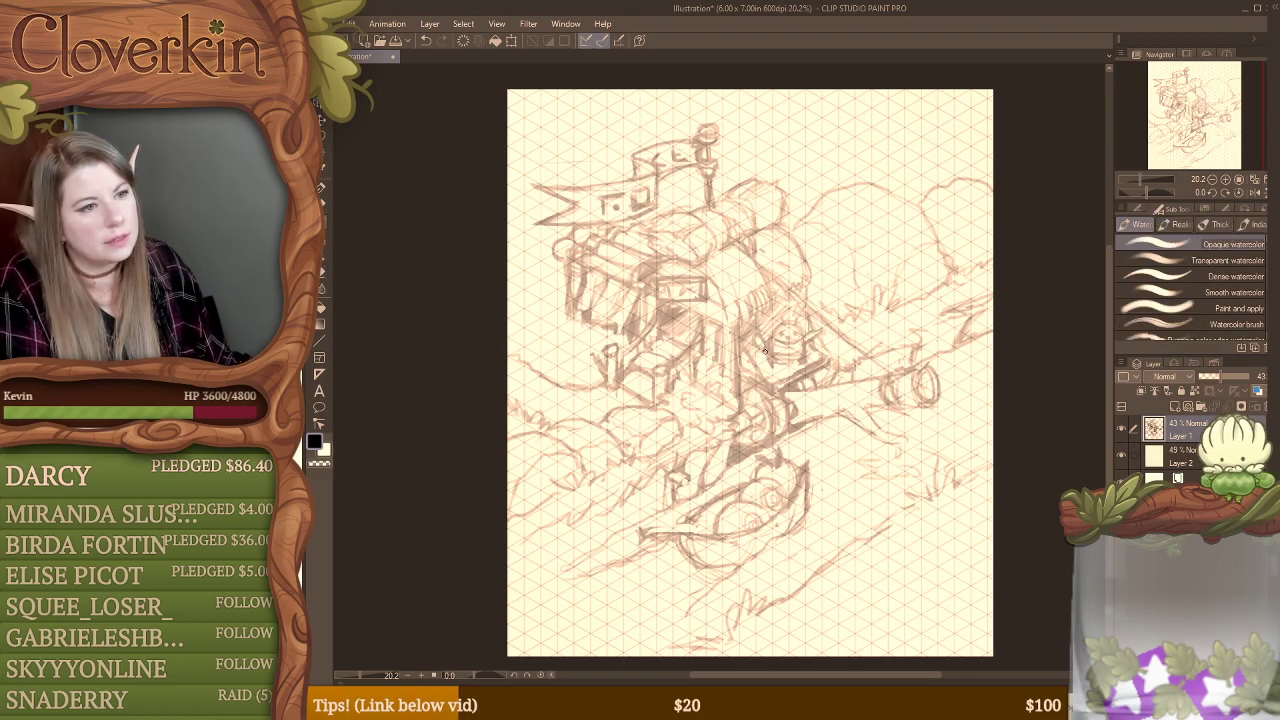
{"action": "key", "text": "e"}
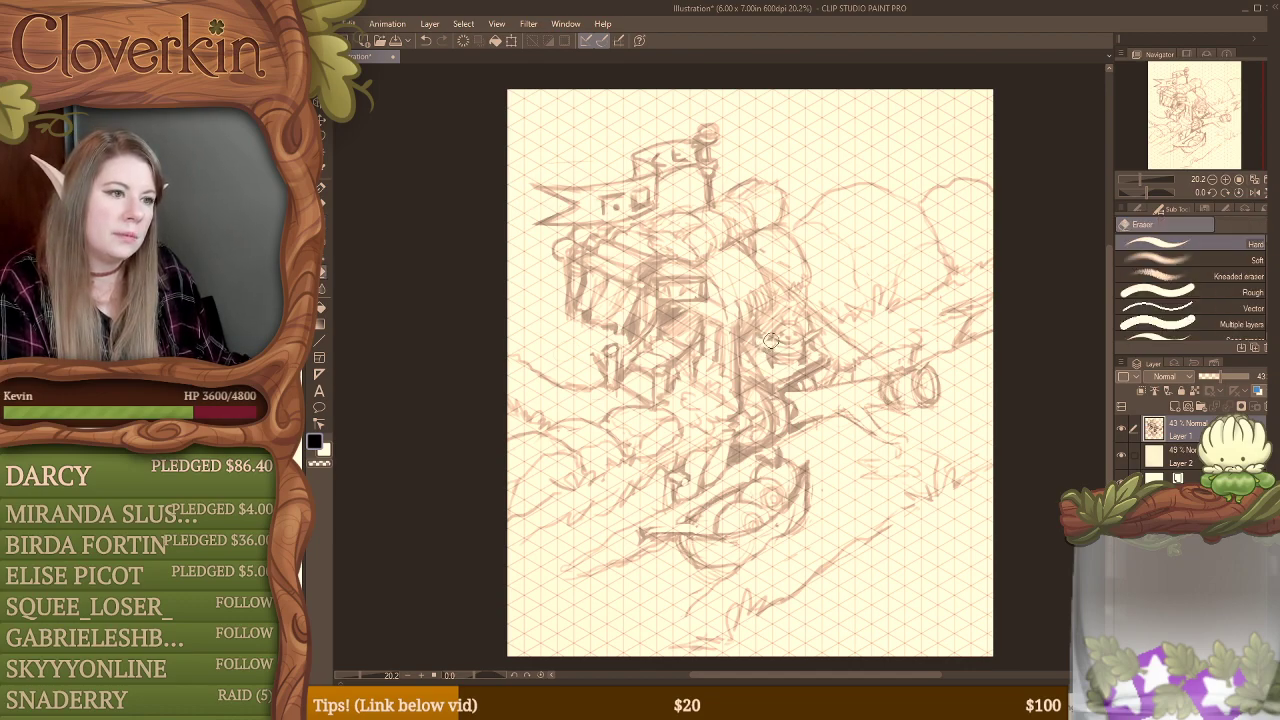
{"action": "key", "text": "b"}
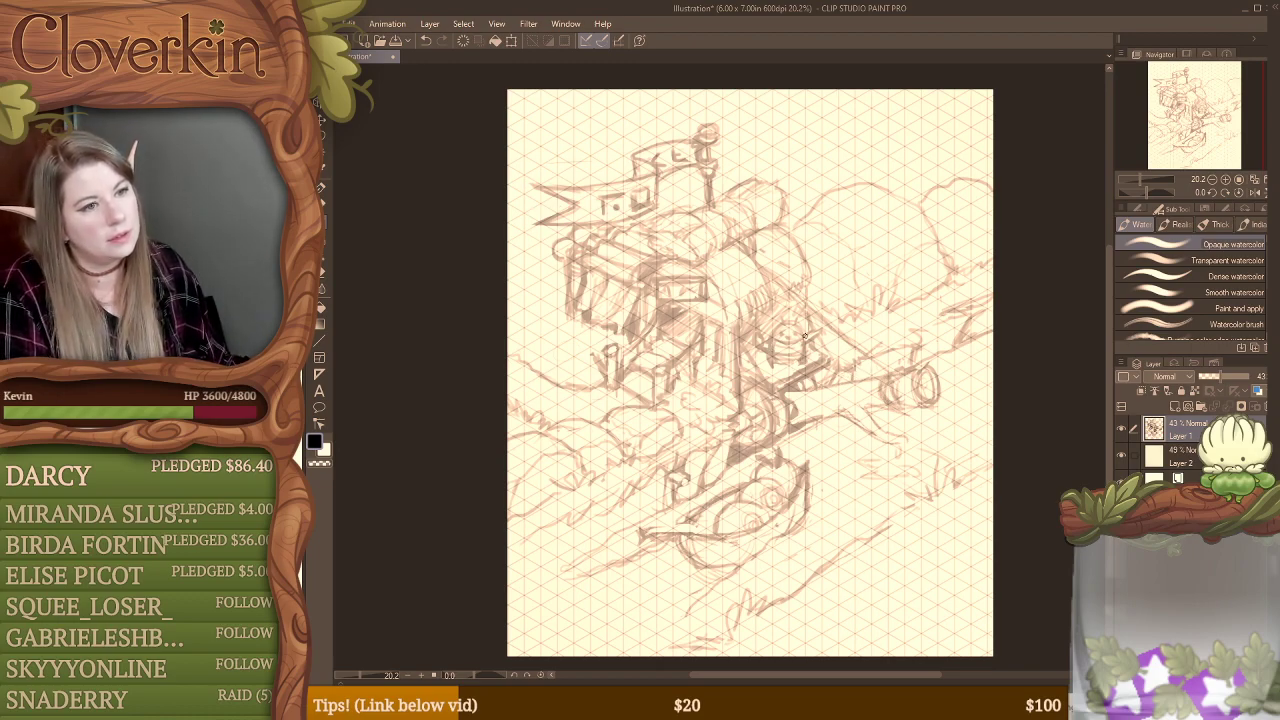
{"action": "key", "text": "e"}
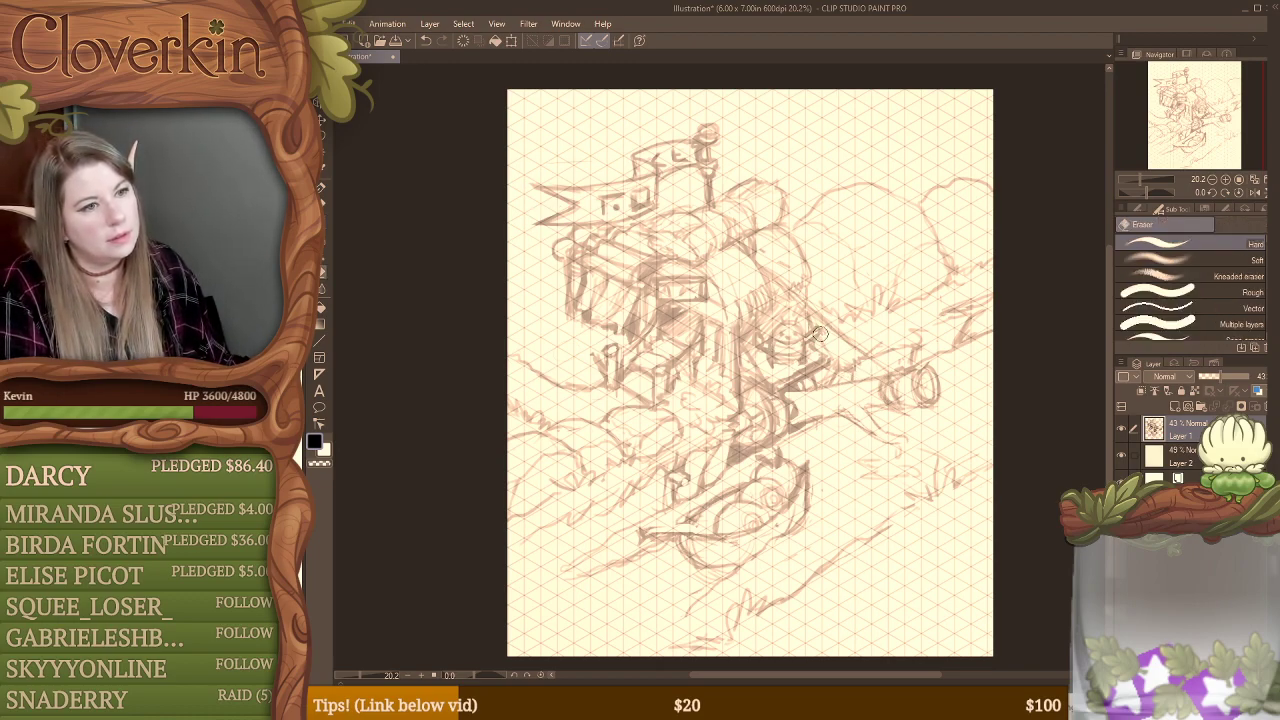
{"action": "key", "text": "b"}
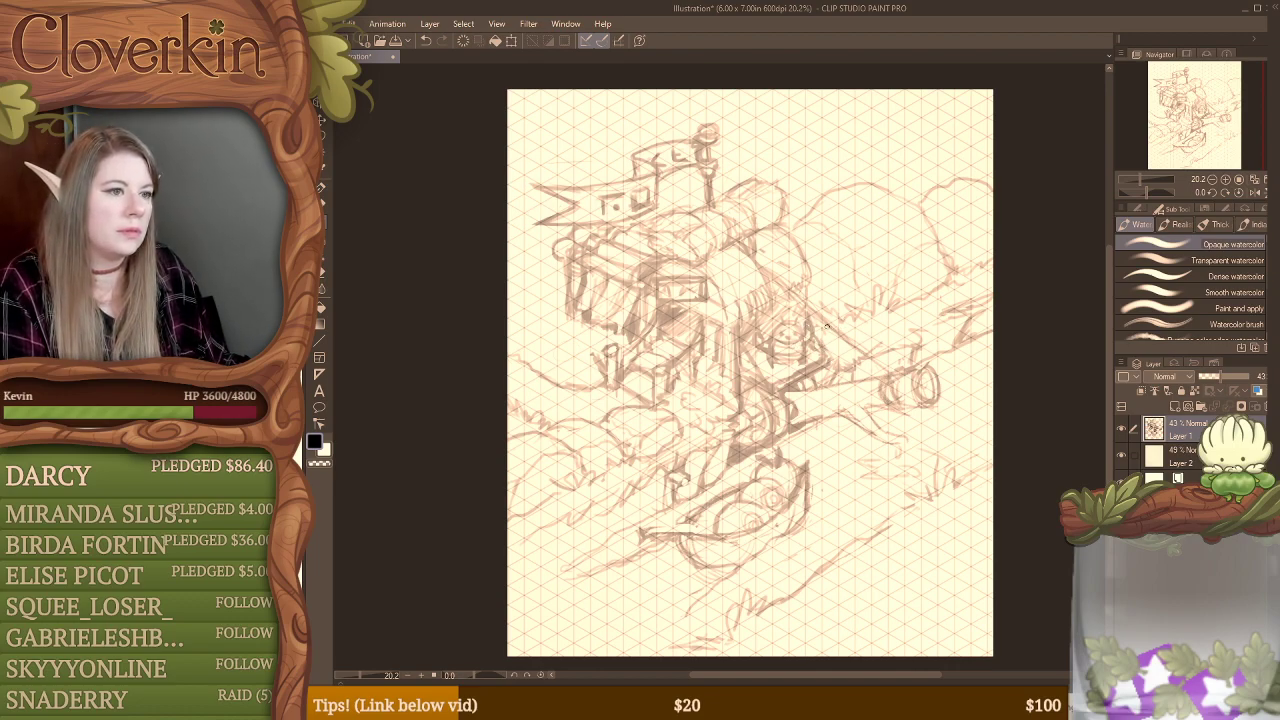
{"action": "key", "text": "e"}
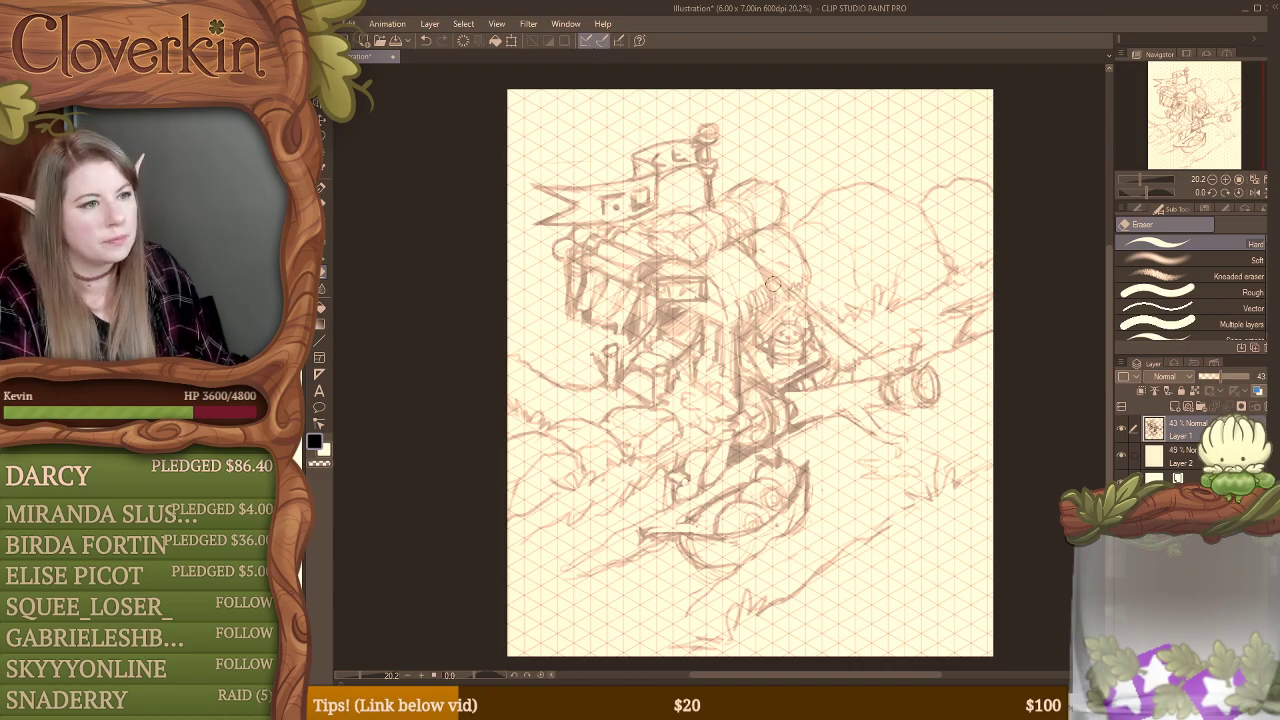
Step: Hide the isometric grid layer and sketch a diagonal pole from the building's roof down to the end of the log, tidying its upper end
{"action": "left_click", "coordinate": [1121, 456]}
{"action": "key", "text": "b"}
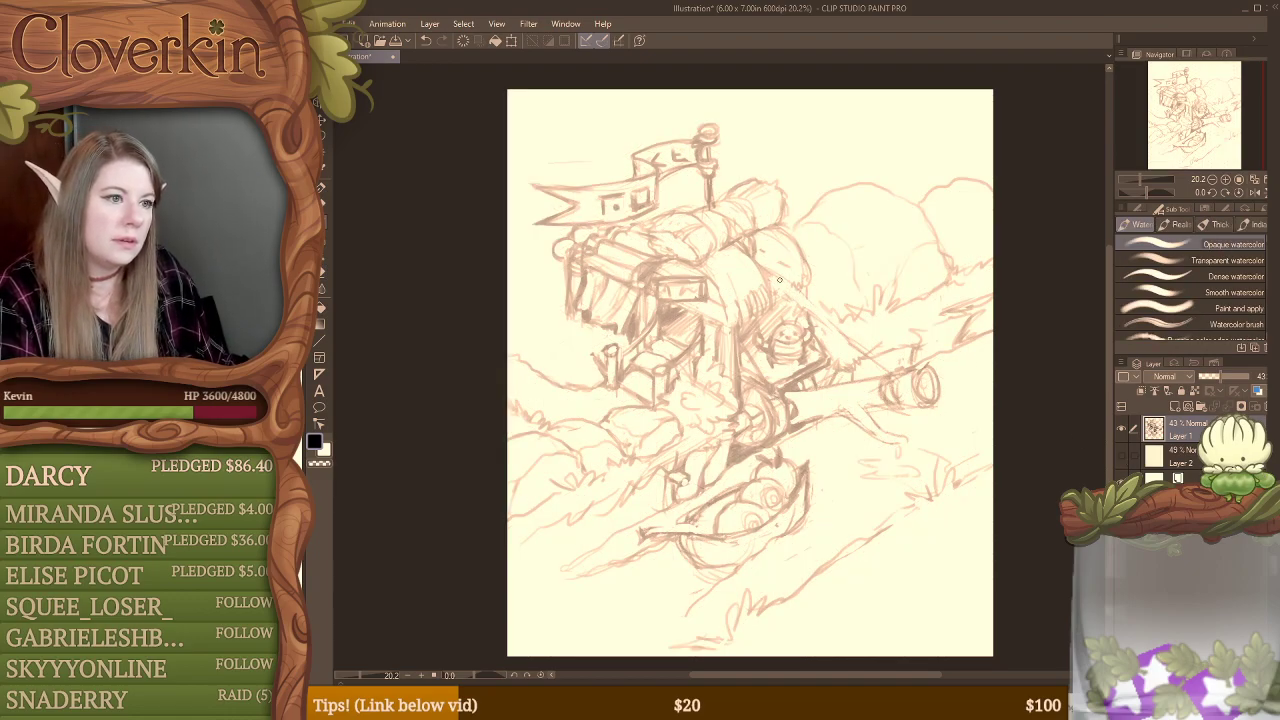
{"action": "left_click_drag", "start_coordinate": [780, 280], "coordinate": [857, 351]}
{"action": "left_click_drag", "start_coordinate": [807, 305], "coordinate": [881, 369]}
{"action": "left_click_drag", "start_coordinate": [766, 271], "coordinate": [871, 355]}
{"action": "left_click_drag", "start_coordinate": [828, 318], "coordinate": [885, 367]}
{"action": "left_click_drag", "start_coordinate": [771, 273], "coordinate": [881, 361]}
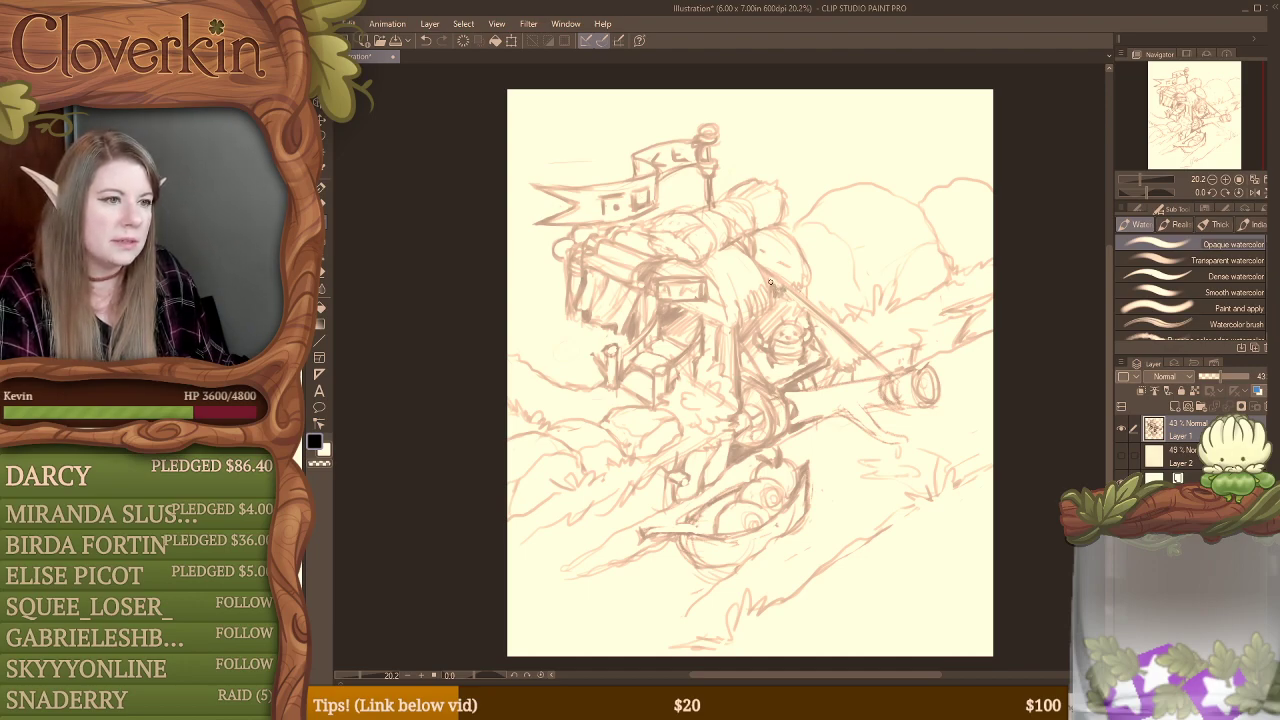
{"action": "key", "text": "e"}
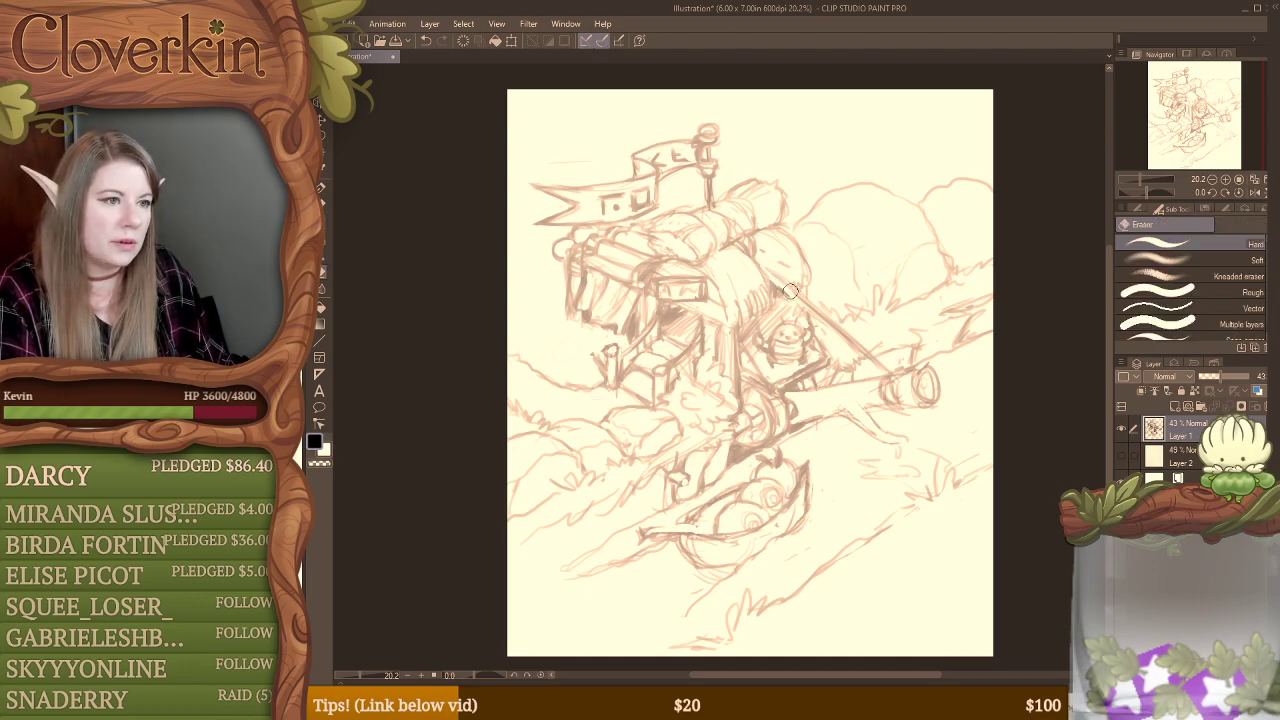
{"action": "key", "text": "b"}
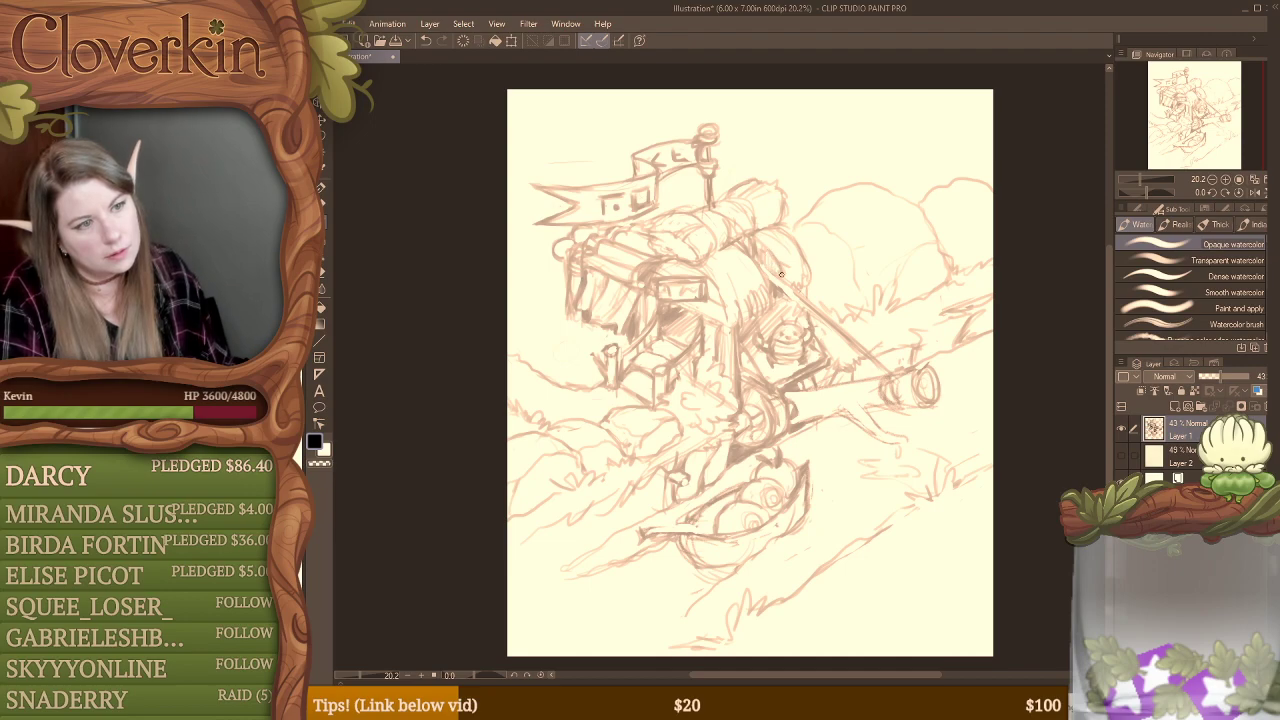
Step: Add curved hatching strokes to the rounded roof side next to the sign and around the pole's upper end
{"action": "mouse_move", "coordinate": [791, 257]}
{"action": "left_mouse_down"}
{"action": "mouse_move", "coordinate": [735, 271]}
{"action": "mouse_move", "coordinate": [751, 308]}
{"action": "left_mouse_up"}
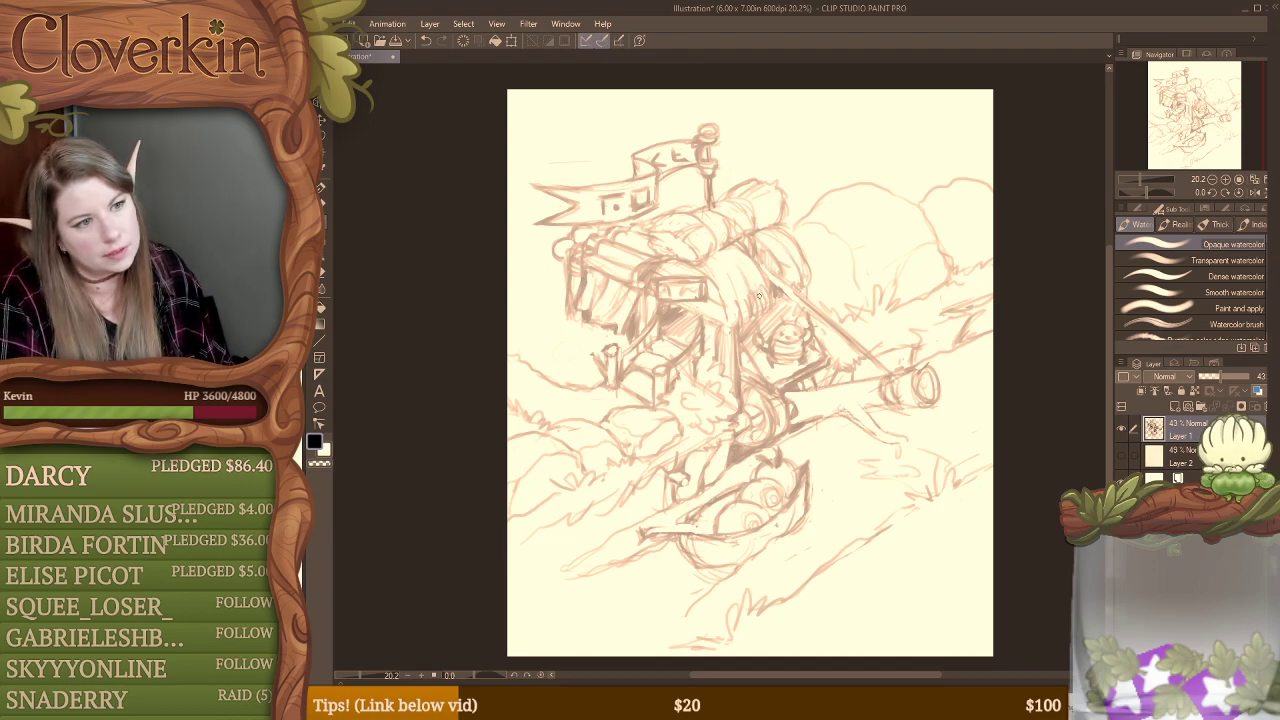
{"action": "mouse_move", "coordinate": [708, 258]}
{"action": "left_mouse_down"}
{"action": "mouse_move", "coordinate": [747, 305]}
{"action": "mouse_move", "coordinate": [745, 270]}
{"action": "left_mouse_up"}
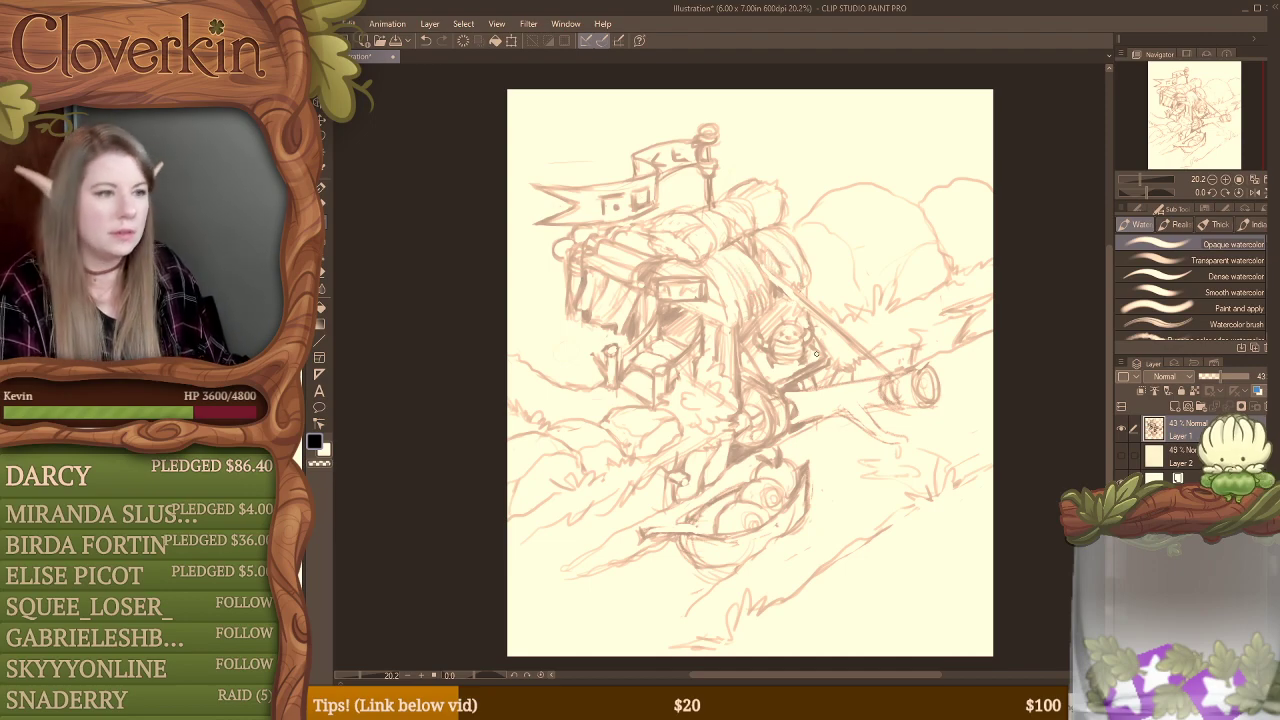
{"action": "mouse_move", "coordinate": [681, 303]}
{"action": "left_mouse_down"}
{"action": "mouse_move", "coordinate": [734, 327]}
{"action": "mouse_move", "coordinate": [809, 289]}
{"action": "left_mouse_up"}
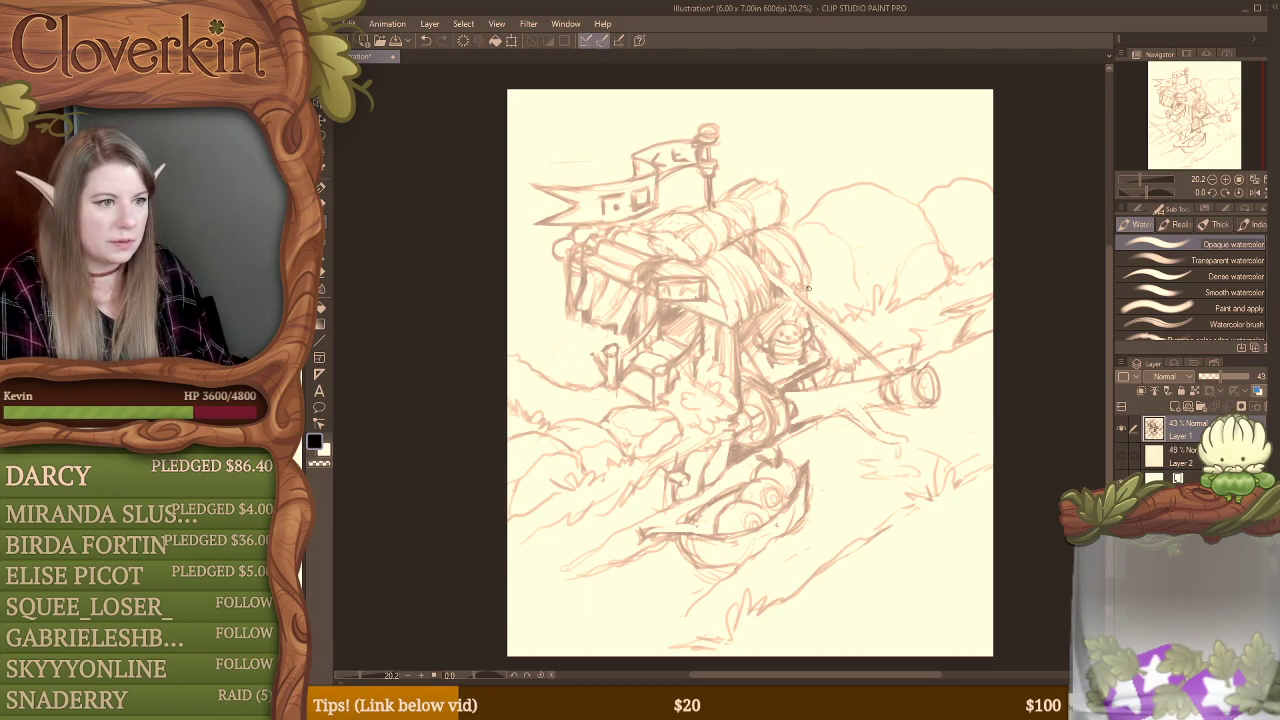
Step: Darken the diagonal pole, erase its middle to leave two clean edges, and redraw the log's rim where they meet
{"action": "mouse_move", "coordinate": [753, 259]}
{"action": "left_mouse_down"}
{"action": "mouse_move", "coordinate": [804, 299]}
{"action": "mouse_move", "coordinate": [762, 275]}
{"action": "mouse_move", "coordinate": [830, 344]}
{"action": "mouse_move", "coordinate": [810, 286]}
{"action": "mouse_move", "coordinate": [774, 278]}
{"action": "mouse_move", "coordinate": [880, 370]}
{"action": "left_mouse_up"}
{"action": "left_click_drag", "start_coordinate": [826, 322], "coordinate": [882, 374]}
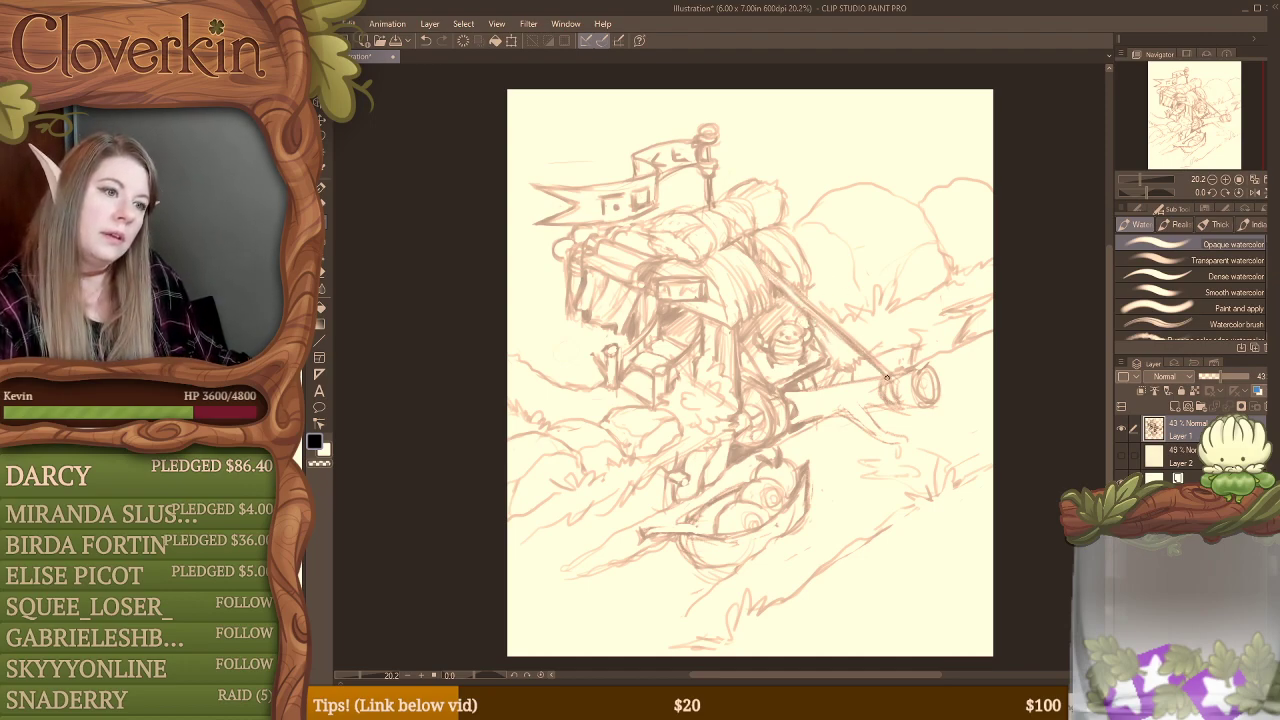
{"action": "key", "text": "e"}
{"action": "left_click_drag", "start_coordinate": [800, 299], "coordinate": [887, 381]}
{"action": "left_click_drag", "start_coordinate": [843, 331], "coordinate": [893, 381]}
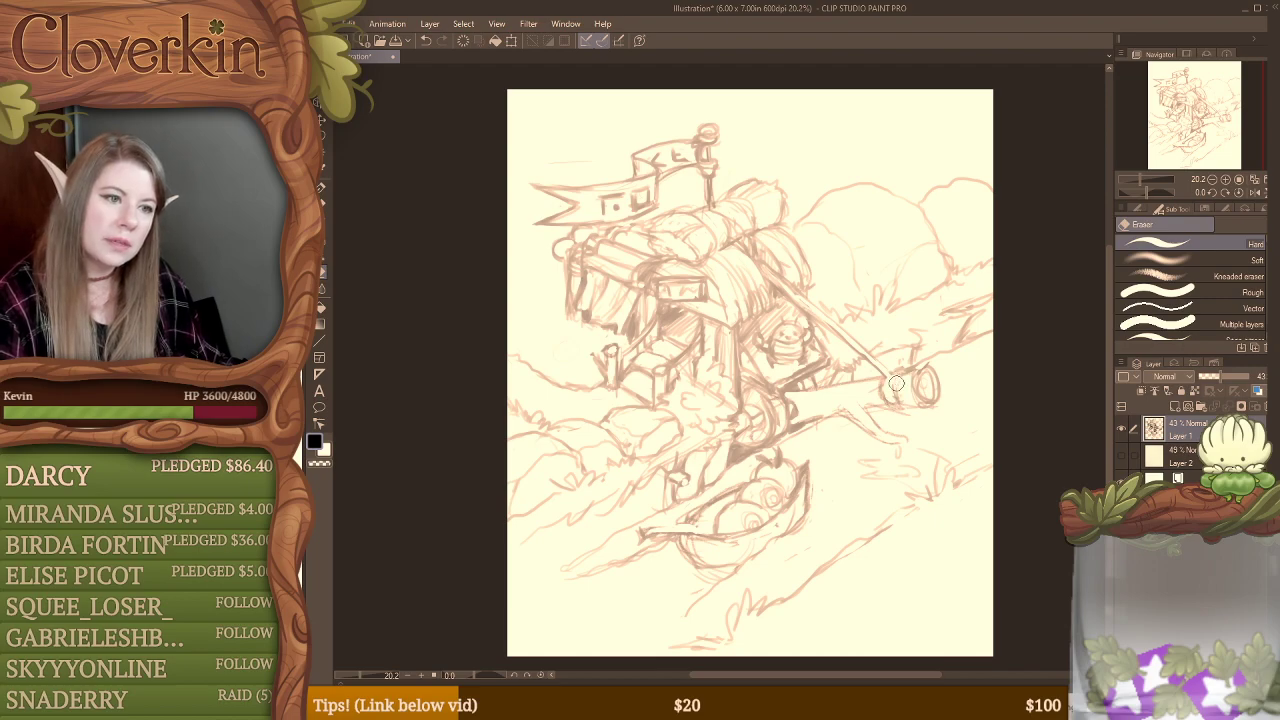
{"action": "key", "text": "b"}
{"action": "mouse_move", "coordinate": [902, 376]}
{"action": "left_mouse_down"}
{"action": "mouse_move", "coordinate": [902, 406]}
{"action": "mouse_move", "coordinate": [890, 400]}
{"action": "left_mouse_up"}
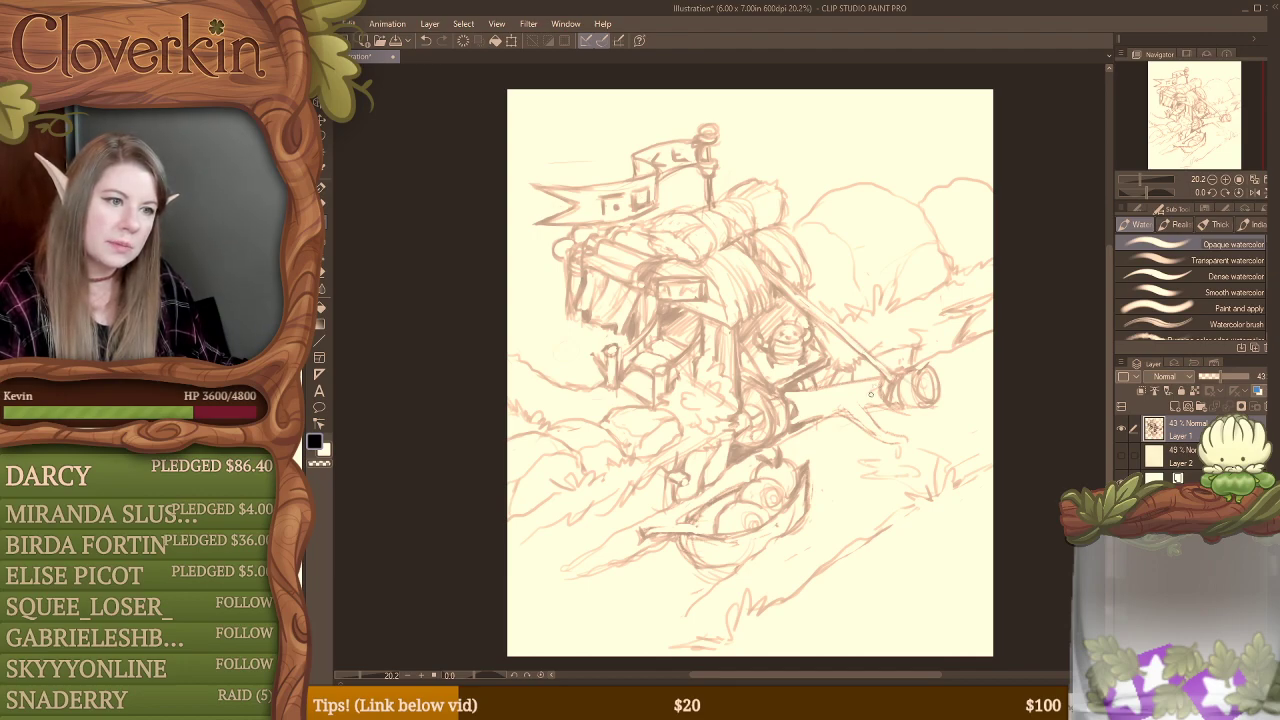
Step: Define the log's lower branch, sketch grass strokes on the bank beneath it, and shade along the log
{"action": "mouse_move", "coordinate": [874, 378]}
{"action": "left_mouse_down"}
{"action": "mouse_move", "coordinate": [885, 410]}
{"action": "mouse_move", "coordinate": [921, 403]}
{"action": "mouse_move", "coordinate": [880, 422]}
{"action": "mouse_move", "coordinate": [908, 440]}
{"action": "left_mouse_up"}
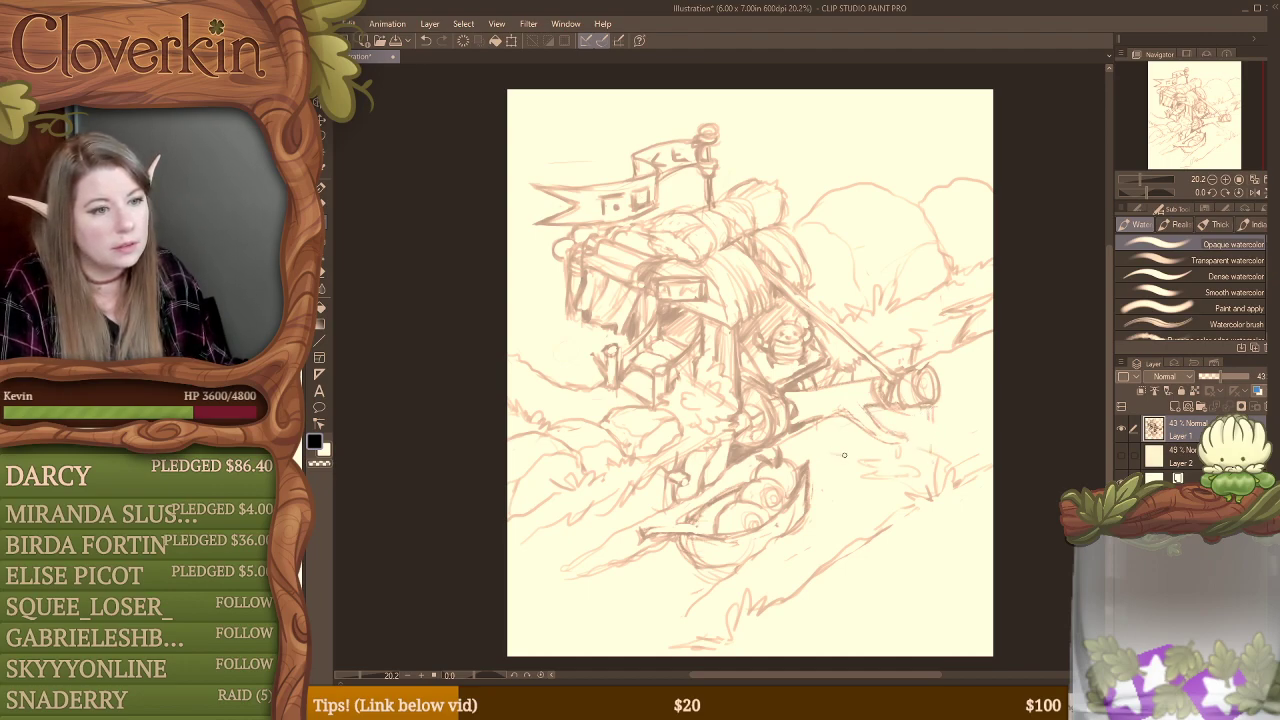
{"action": "mouse_move", "coordinate": [805, 441]}
{"action": "left_mouse_down"}
{"action": "mouse_move", "coordinate": [857, 460]}
{"action": "mouse_move", "coordinate": [791, 439]}
{"action": "mouse_move", "coordinate": [871, 460]}
{"action": "mouse_move", "coordinate": [914, 453]}
{"action": "mouse_move", "coordinate": [912, 476]}
{"action": "mouse_move", "coordinate": [943, 478]}
{"action": "left_mouse_up"}
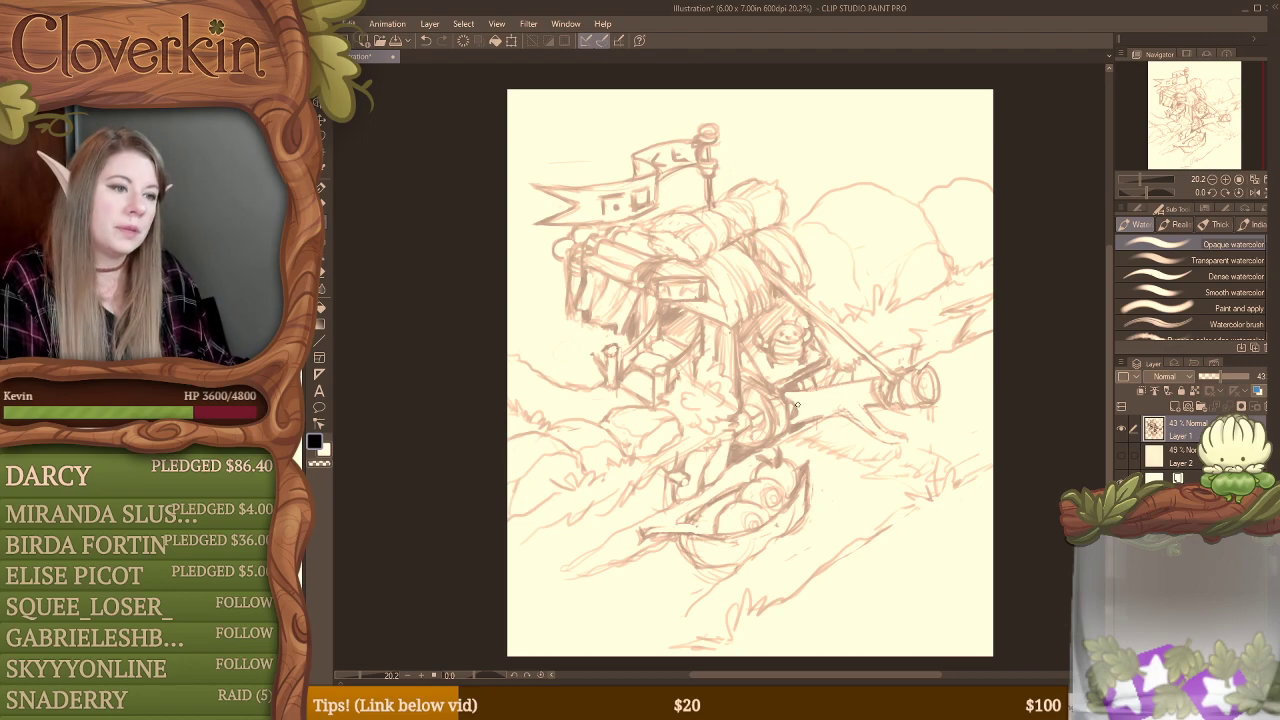
{"action": "mouse_move", "coordinate": [797, 405]}
{"action": "left_mouse_down"}
{"action": "mouse_move", "coordinate": [896, 394]}
{"action": "mouse_move", "coordinate": [806, 388]}
{"action": "mouse_move", "coordinate": [888, 381]}
{"action": "left_mouse_up"}
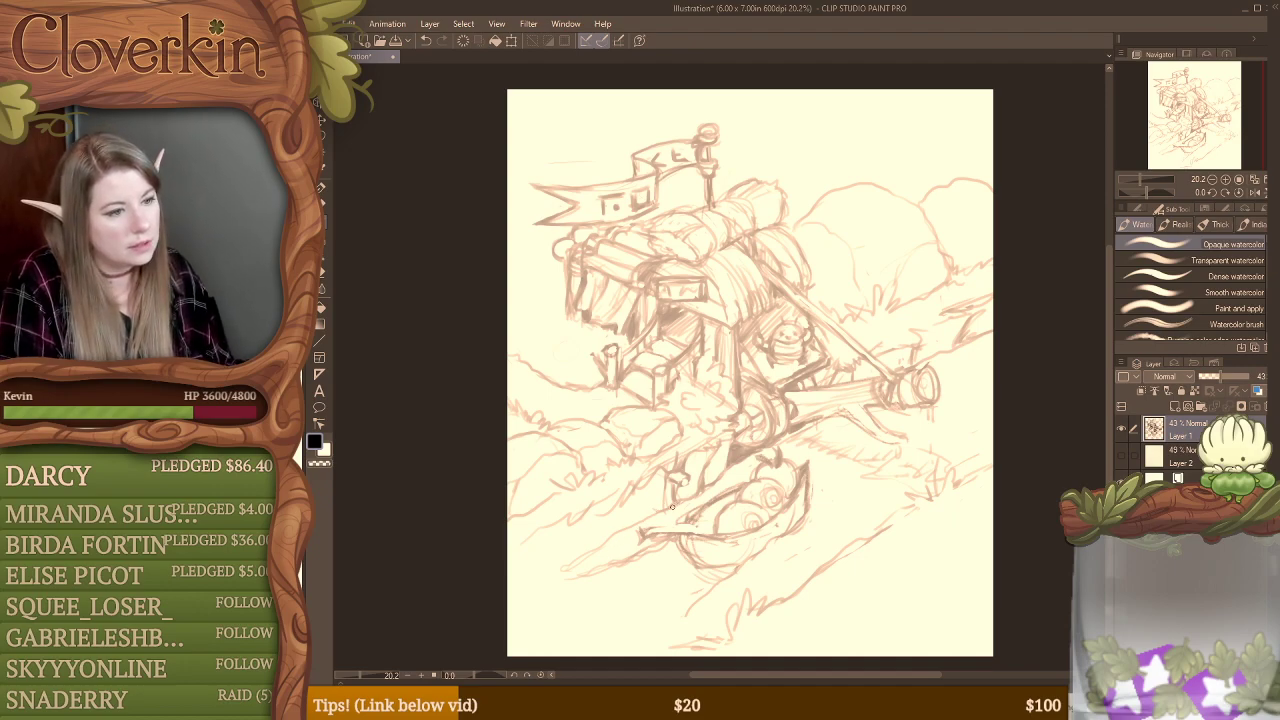
Step: Extend the riverbank lines behind the boat to the canvas edge and hatch the bank above them
{"action": "left_click_drag", "start_coordinate": [672, 507], "coordinate": [510, 588]}
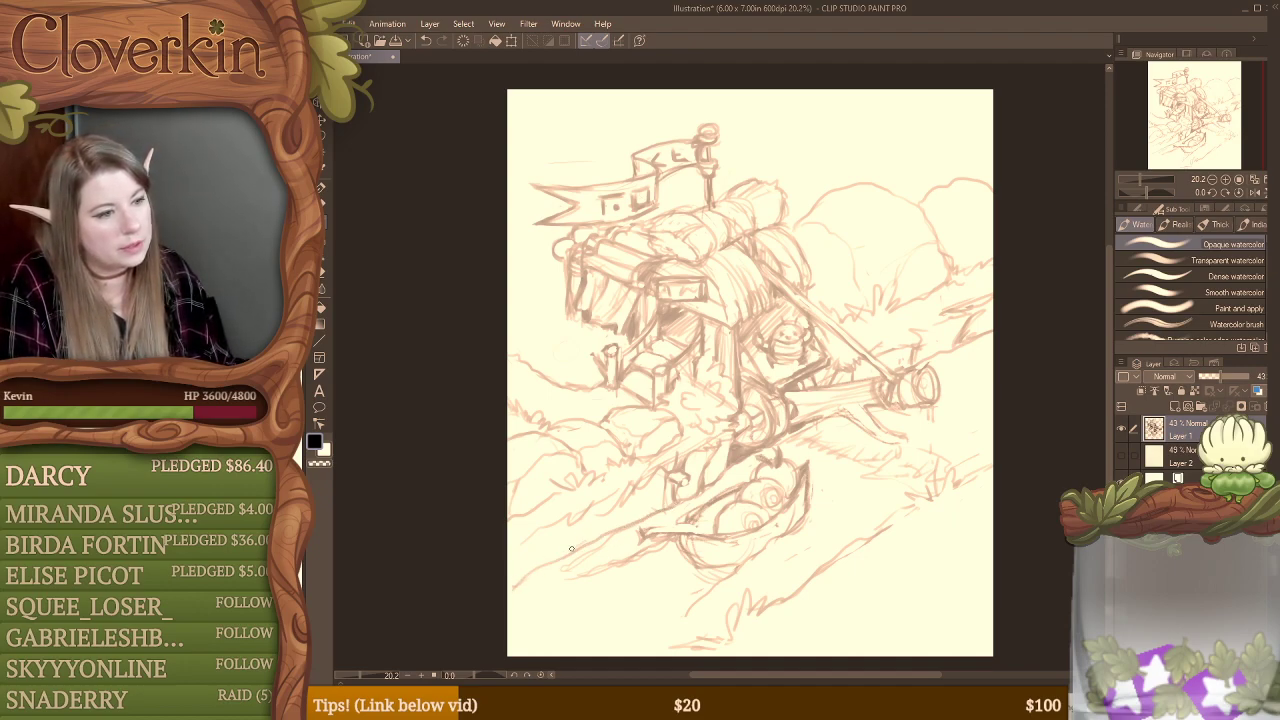
{"action": "left_click_drag", "start_coordinate": [572, 549], "coordinate": [509, 577]}
{"action": "mouse_move", "coordinate": [568, 517]}
{"action": "left_mouse_down"}
{"action": "mouse_move", "coordinate": [562, 548]}
{"action": "mouse_move", "coordinate": [572, 514]}
{"action": "mouse_move", "coordinate": [588, 510]}
{"action": "mouse_move", "coordinate": [595, 538]}
{"action": "mouse_move", "coordinate": [655, 478]}
{"action": "mouse_move", "coordinate": [631, 518]}
{"action": "left_mouse_up"}
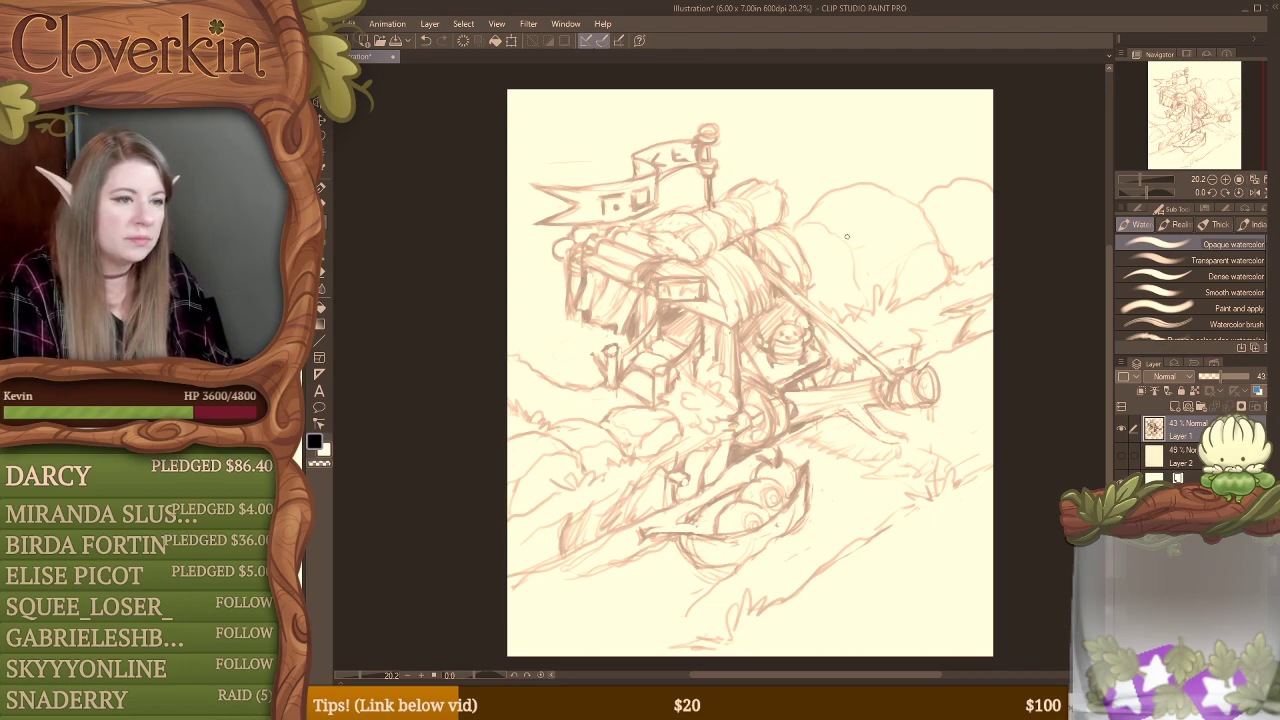
Step: Add light strokes to the large bush and sketch tall blades and a tapering trunk rising behind it, erasing its overlapping lines
{"action": "mouse_move", "coordinate": [804, 247]}
{"action": "left_mouse_down"}
{"action": "mouse_move", "coordinate": [842, 264]}
{"action": "mouse_move", "coordinate": [872, 312]}
{"action": "left_mouse_up"}
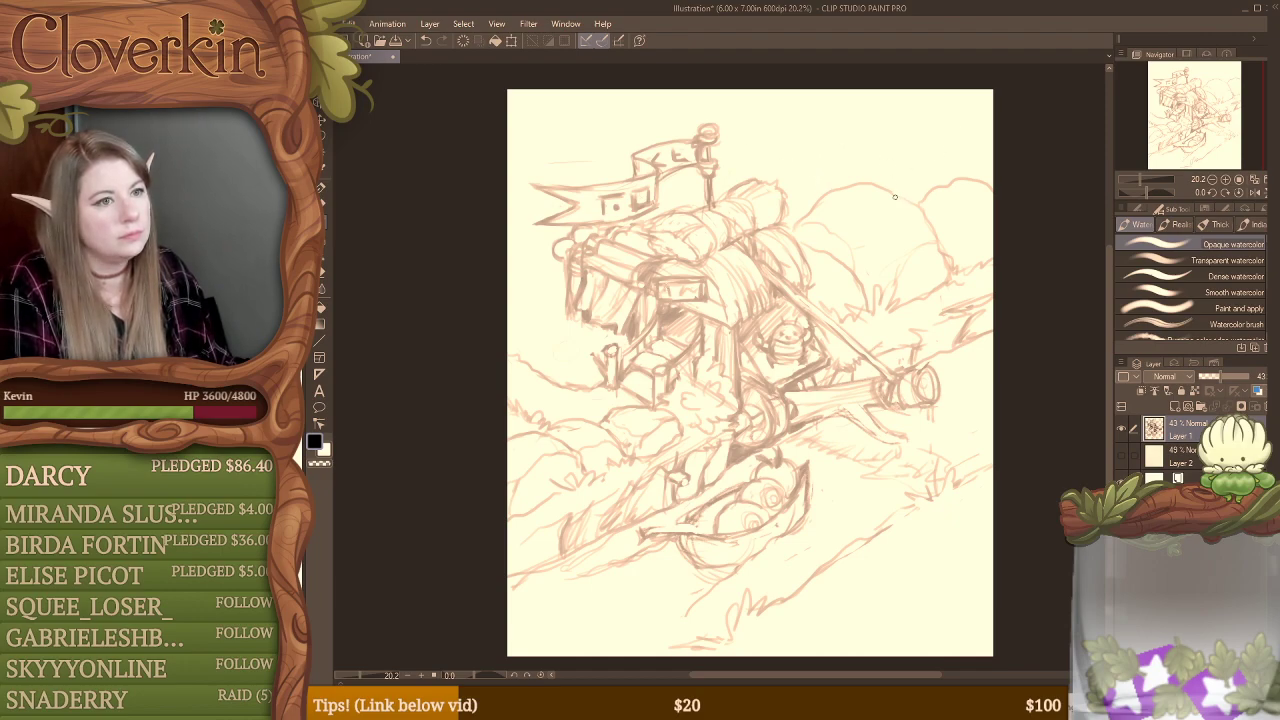
{"action": "mouse_move", "coordinate": [874, 100]}
{"action": "left_mouse_down"}
{"action": "mouse_move", "coordinate": [898, 188]}
{"action": "mouse_move", "coordinate": [944, 102]}
{"action": "mouse_move", "coordinate": [973, 212]}
{"action": "left_mouse_up"}
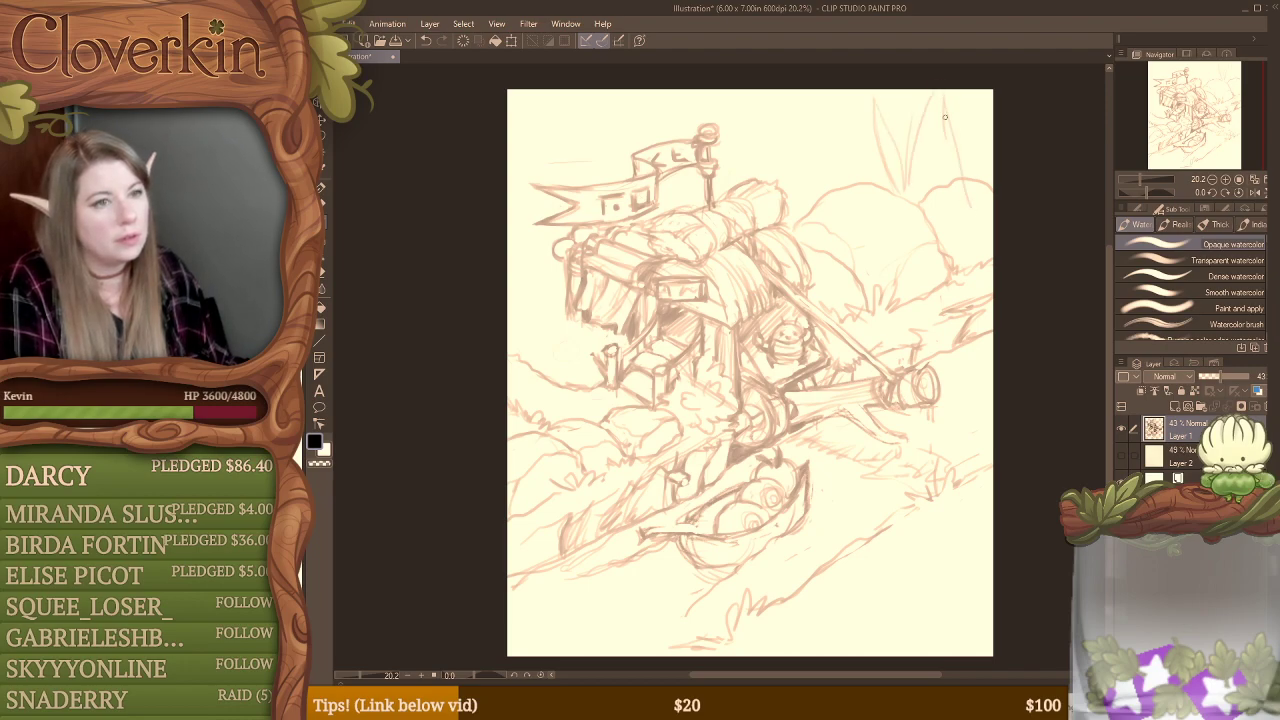
{"action": "mouse_move", "coordinate": [925, 105]}
{"action": "left_mouse_down"}
{"action": "mouse_move", "coordinate": [964, 107]}
{"action": "mouse_move", "coordinate": [976, 207]}
{"action": "left_mouse_up"}
{"action": "mouse_move", "coordinate": [961, 111]}
{"action": "left_mouse_down"}
{"action": "mouse_move", "coordinate": [974, 236]}
{"action": "mouse_move", "coordinate": [960, 212]}
{"action": "left_mouse_up"}
{"action": "key", "text": "e"}
{"action": "left_click_drag", "start_coordinate": [943, 110], "coordinate": [967, 217]}
{"action": "left_click_drag", "start_coordinate": [959, 153], "coordinate": [969, 210]}
{"action": "key", "text": "b"}
{"action": "left_click_drag", "start_coordinate": [922, 108], "coordinate": [962, 226]}
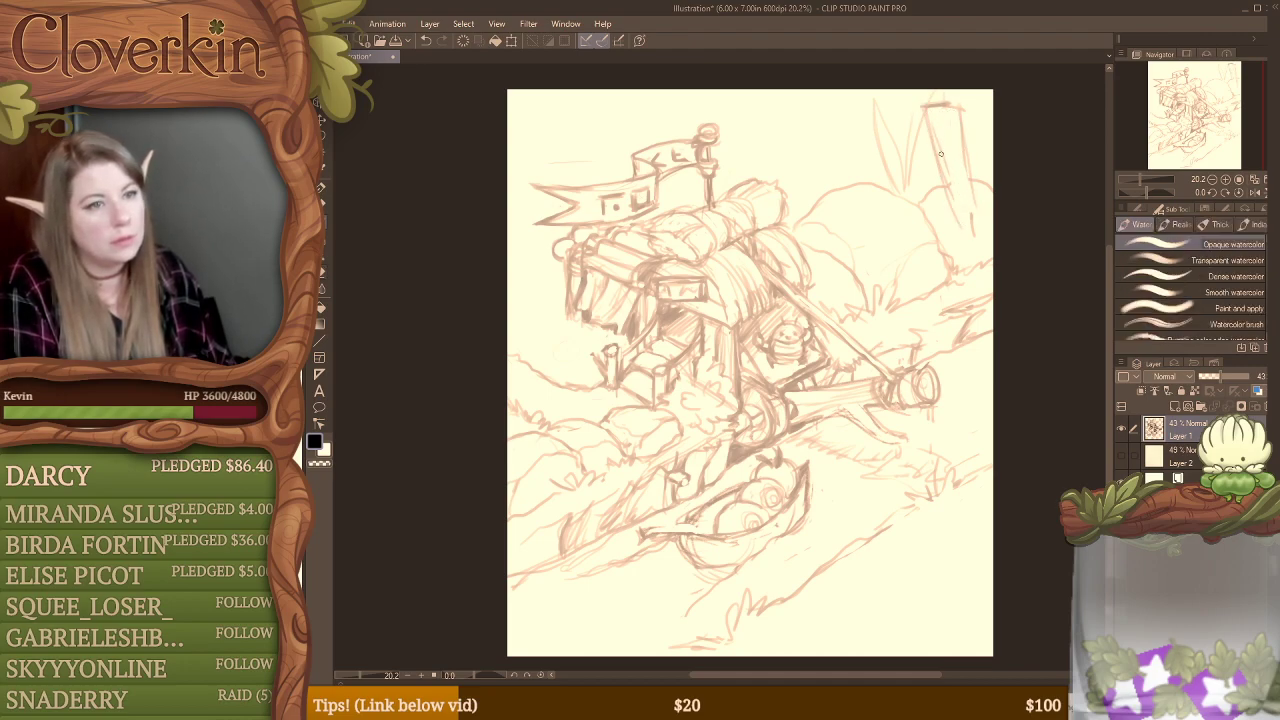
Step: Strengthen the tall trunk's edges behind the bushes and shade its sides with long hatching strokes
{"action": "mouse_move", "coordinate": [946, 172]}
{"action": "left_mouse_down"}
{"action": "mouse_move", "coordinate": [976, 242]}
{"action": "mouse_move", "coordinate": [960, 151]}
{"action": "mouse_move", "coordinate": [968, 246]}
{"action": "left_mouse_up"}
{"action": "left_click_drag", "start_coordinate": [944, 108], "coordinate": [966, 212]}
{"action": "mouse_move", "coordinate": [938, 134]}
{"action": "left_mouse_down"}
{"action": "mouse_move", "coordinate": [930, 184]}
{"action": "mouse_move", "coordinate": [908, 194]}
{"action": "mouse_move", "coordinate": [935, 186]}
{"action": "left_mouse_up"}
{"action": "left_click_drag", "start_coordinate": [920, 108], "coordinate": [904, 188]}
{"action": "mouse_move", "coordinate": [917, 128]}
{"action": "left_mouse_down"}
{"action": "mouse_move", "coordinate": [905, 184]}
{"action": "mouse_move", "coordinate": [929, 104]}
{"action": "mouse_move", "coordinate": [934, 199]}
{"action": "left_mouse_up"}
{"action": "left_click_drag", "start_coordinate": [954, 192], "coordinate": [972, 245]}
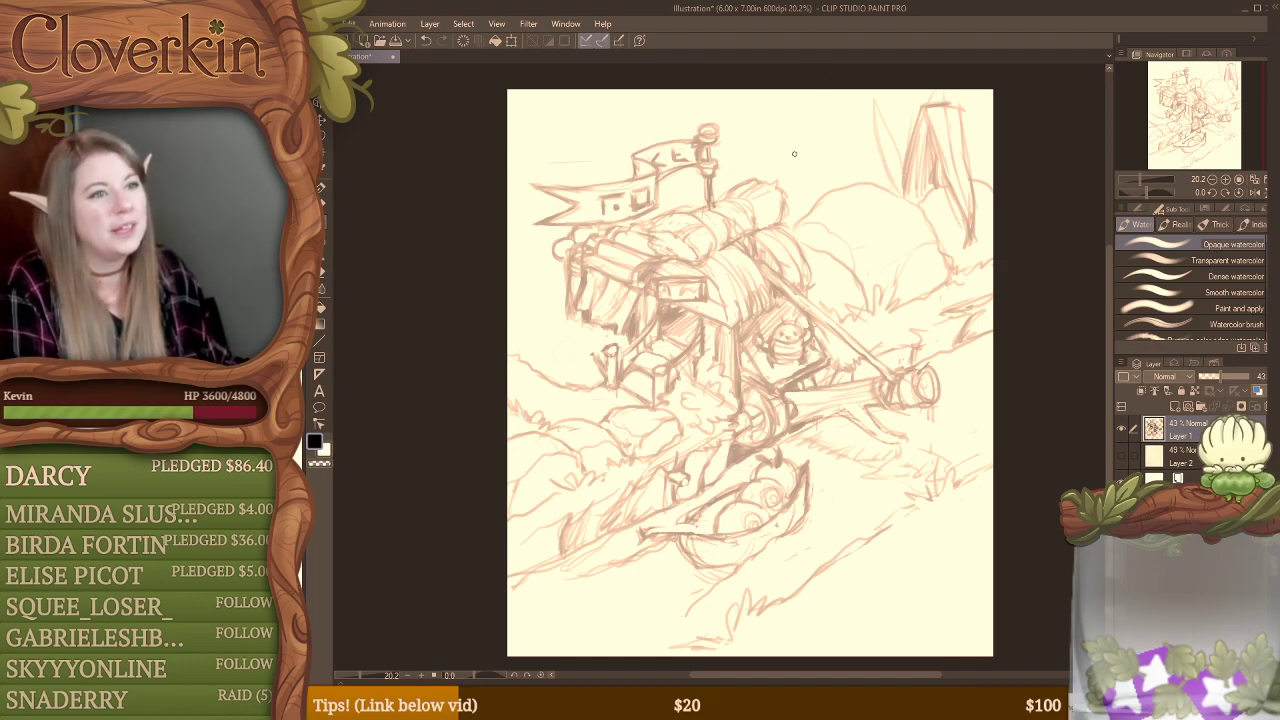
Step: Sketch a long arching leaf from the base of the tall trunk toward the flagpole, erasing and redrawing its outline
{"action": "mouse_move", "coordinate": [882, 188]}
{"action": "left_mouse_down"}
{"action": "mouse_move", "coordinate": [824, 148]}
{"action": "mouse_move", "coordinate": [781, 158]}
{"action": "mouse_move", "coordinate": [842, 140]}
{"action": "mouse_move", "coordinate": [892, 173]}
{"action": "mouse_move", "coordinate": [854, 150]}
{"action": "mouse_move", "coordinate": [895, 192]}
{"action": "left_mouse_up"}
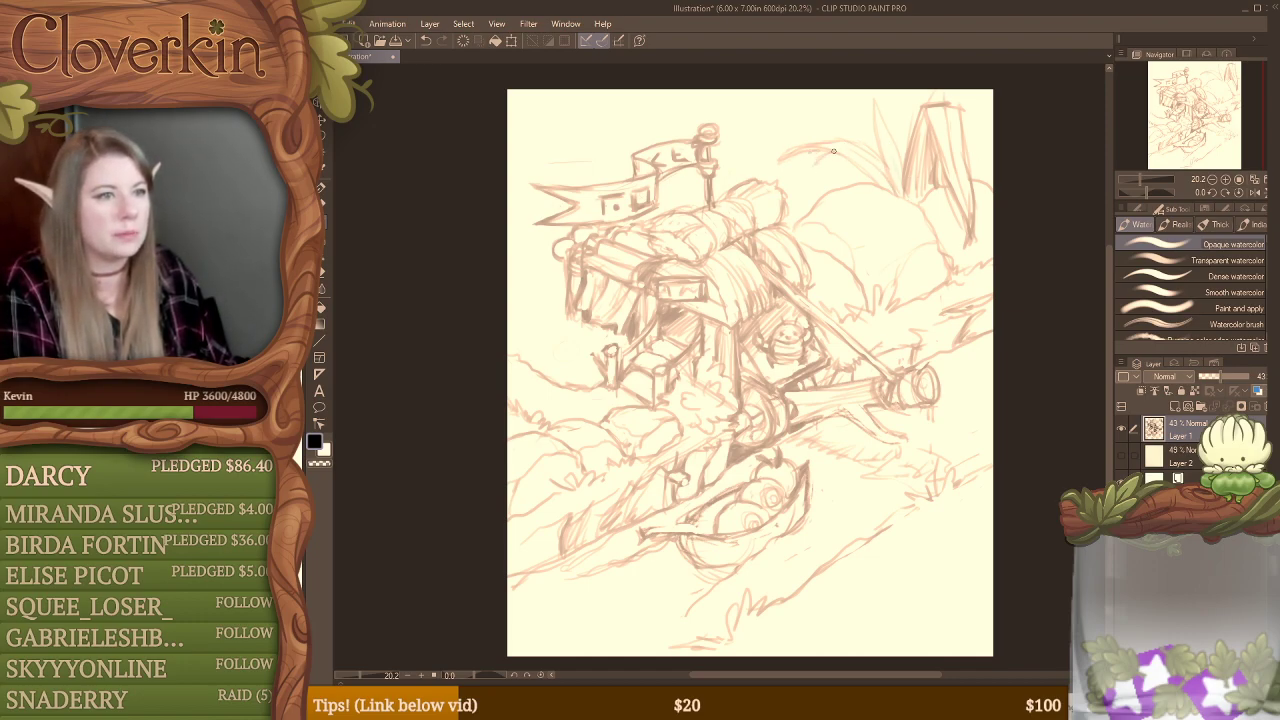
{"action": "mouse_move", "coordinate": [808, 151]}
{"action": "left_mouse_down"}
{"action": "mouse_move", "coordinate": [801, 182]}
{"action": "mouse_move", "coordinate": [790, 160]}
{"action": "mouse_move", "coordinate": [818, 158]}
{"action": "mouse_move", "coordinate": [803, 186]}
{"action": "mouse_move", "coordinate": [820, 158]}
{"action": "left_mouse_up"}
{"action": "key", "text": "e"}
{"action": "key", "text": "b"}
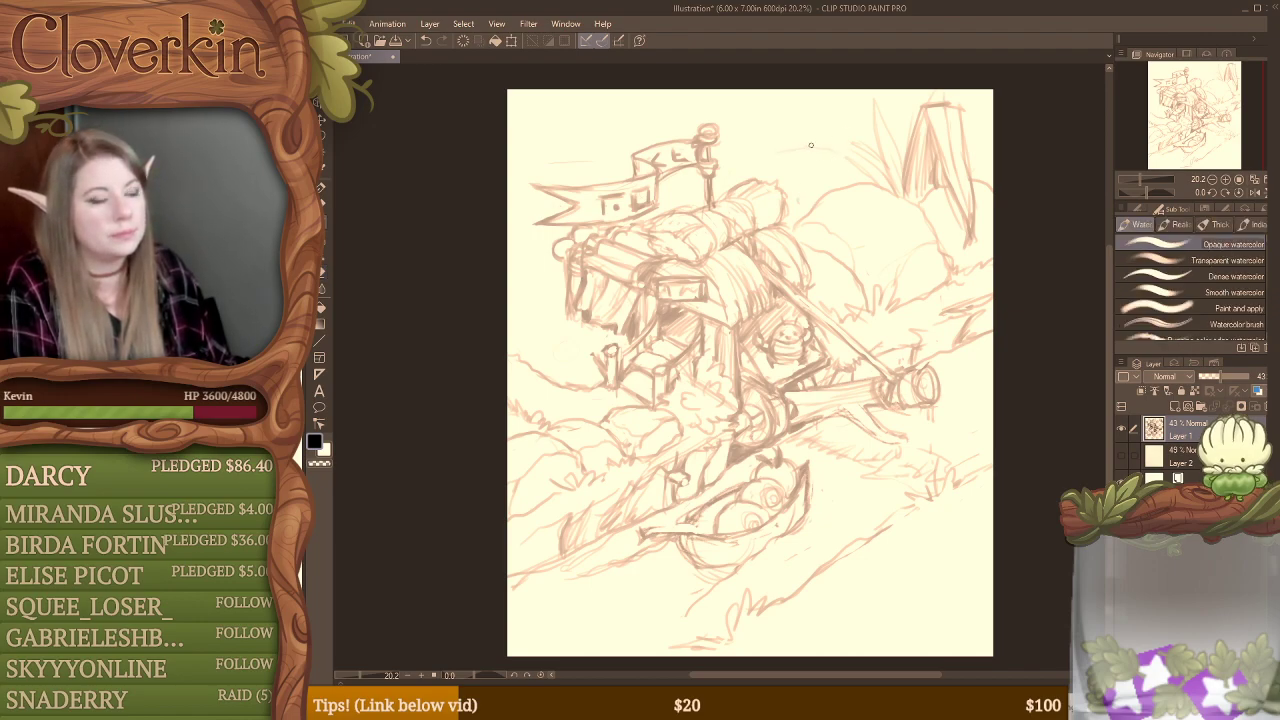
{"action": "mouse_move", "coordinate": [772, 150]}
{"action": "left_mouse_down"}
{"action": "mouse_move", "coordinate": [862, 148]}
{"action": "mouse_move", "coordinate": [888, 166]}
{"action": "left_mouse_up"}
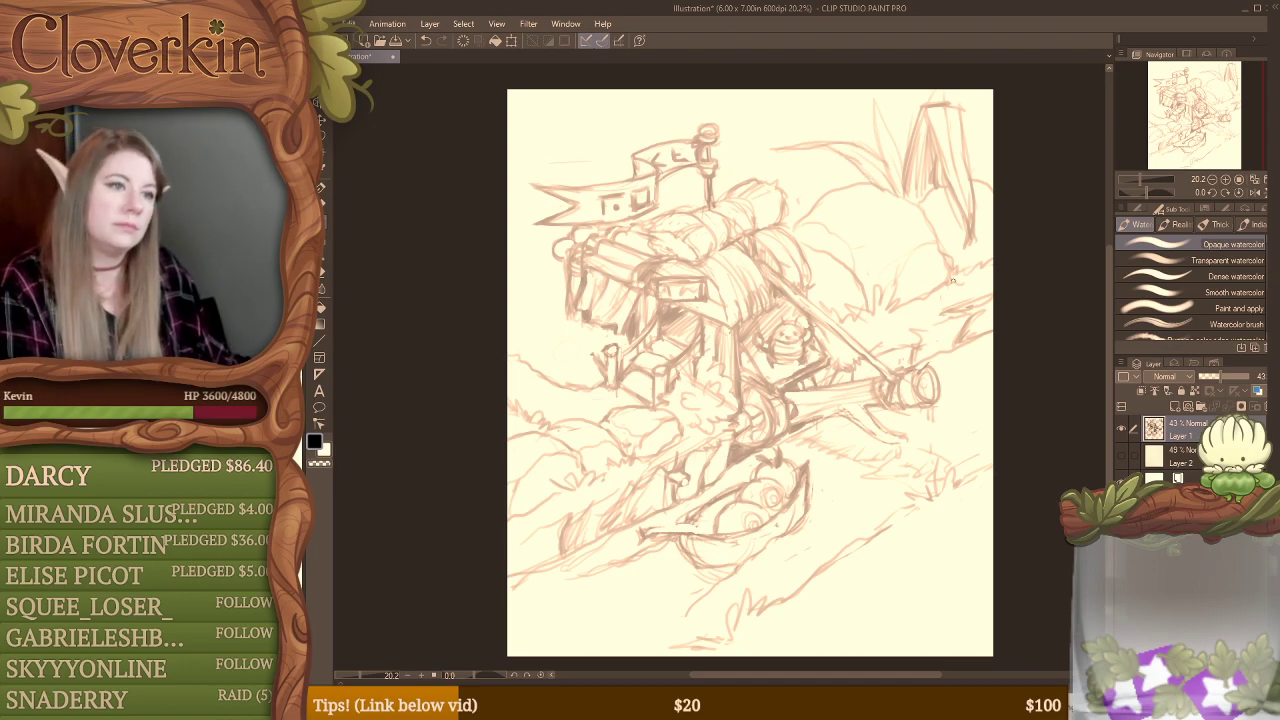
{"action": "key", "text": "e"}
{"action": "key", "text": "b"}
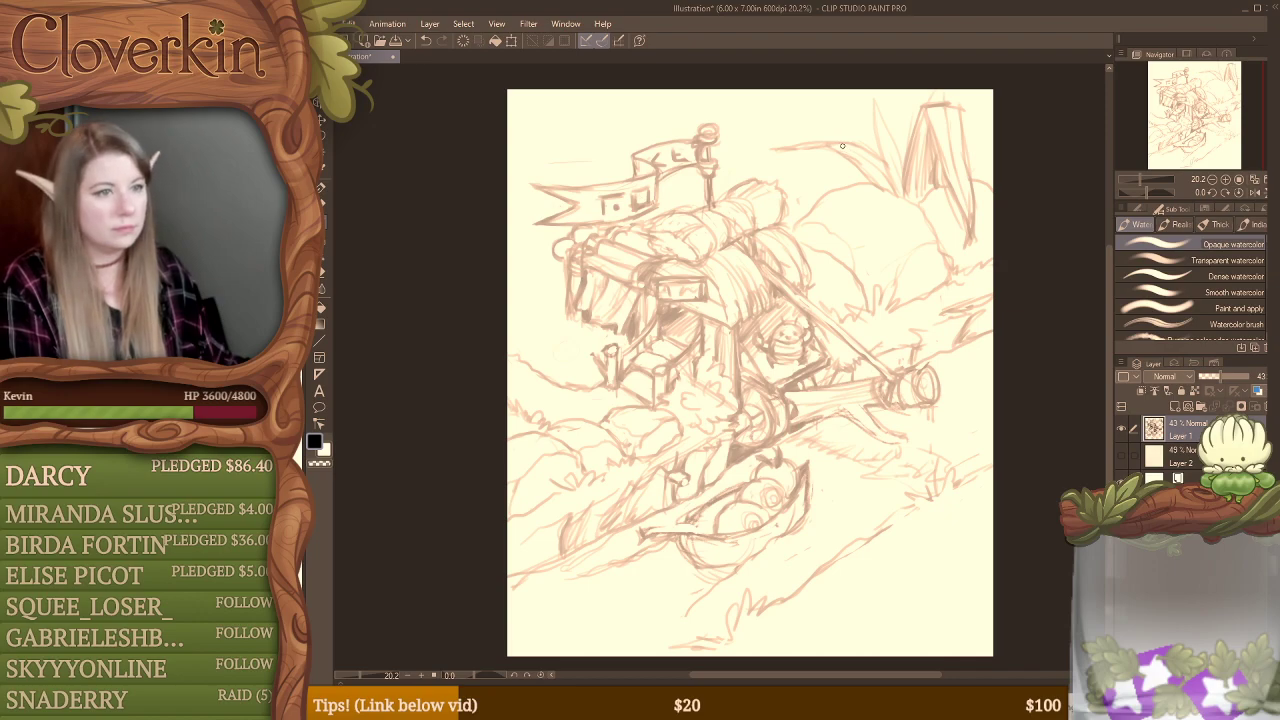
Step: Erase the middle of the arching leaf and redraw its upper edge out to the pointed tip
{"action": "key", "text": "e"}
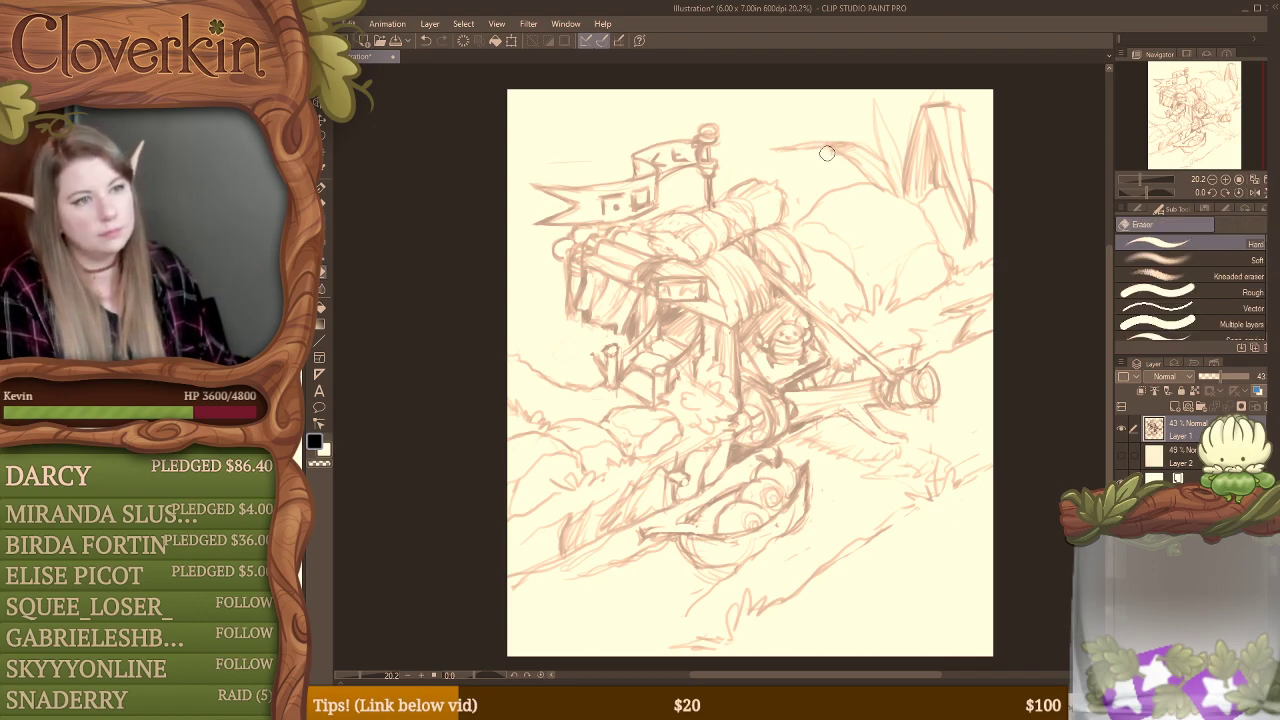
{"action": "mouse_move", "coordinate": [827, 153]}
{"action": "left_mouse_down"}
{"action": "mouse_move", "coordinate": [838, 155]}
{"action": "mouse_move", "coordinate": [784, 144]}
{"action": "mouse_move", "coordinate": [842, 134]}
{"action": "mouse_move", "coordinate": [791, 144]}
{"action": "mouse_move", "coordinate": [812, 142]}
{"action": "left_mouse_up"}
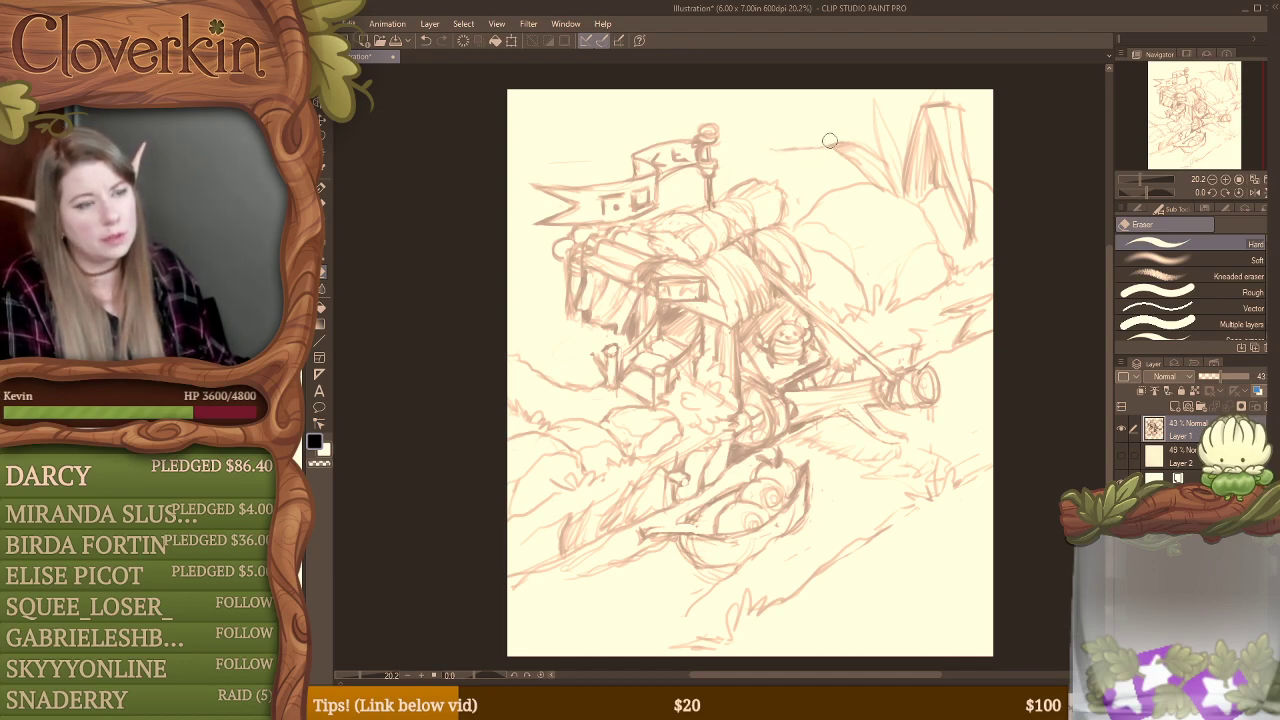
{"action": "key", "text": "b"}
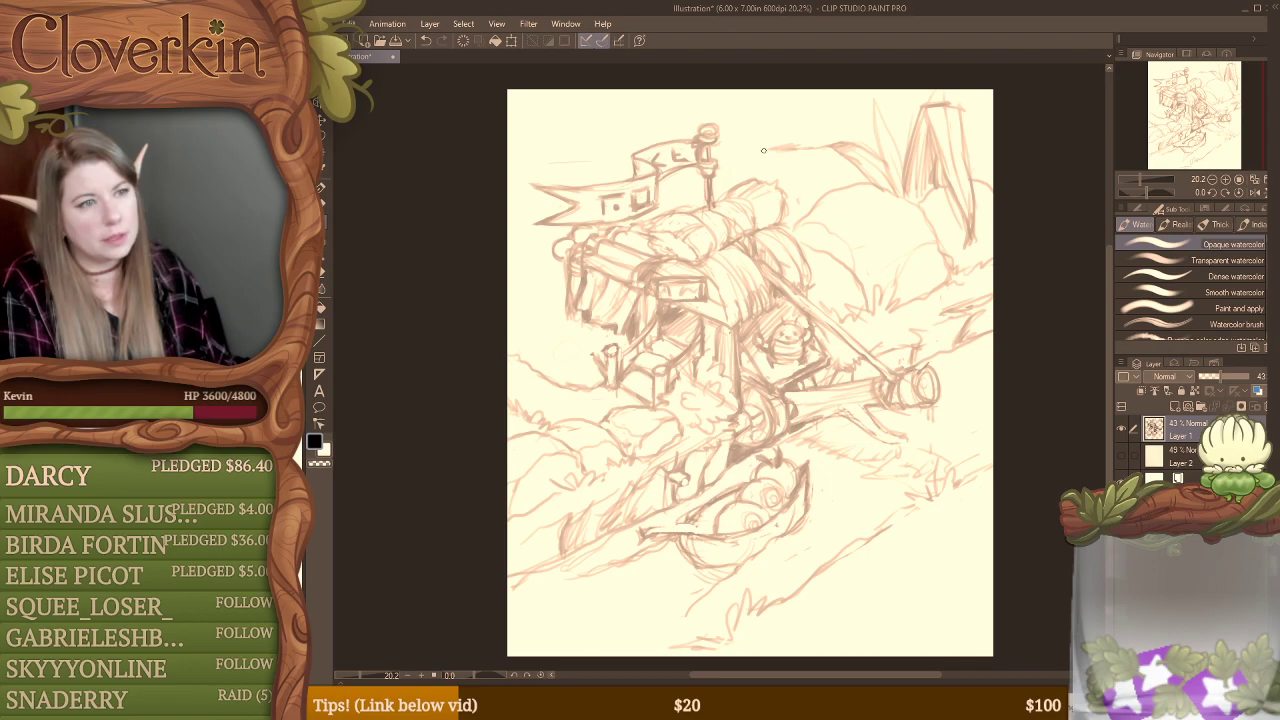
{"action": "left_click_drag", "start_coordinate": [771, 148], "coordinate": [804, 140]}
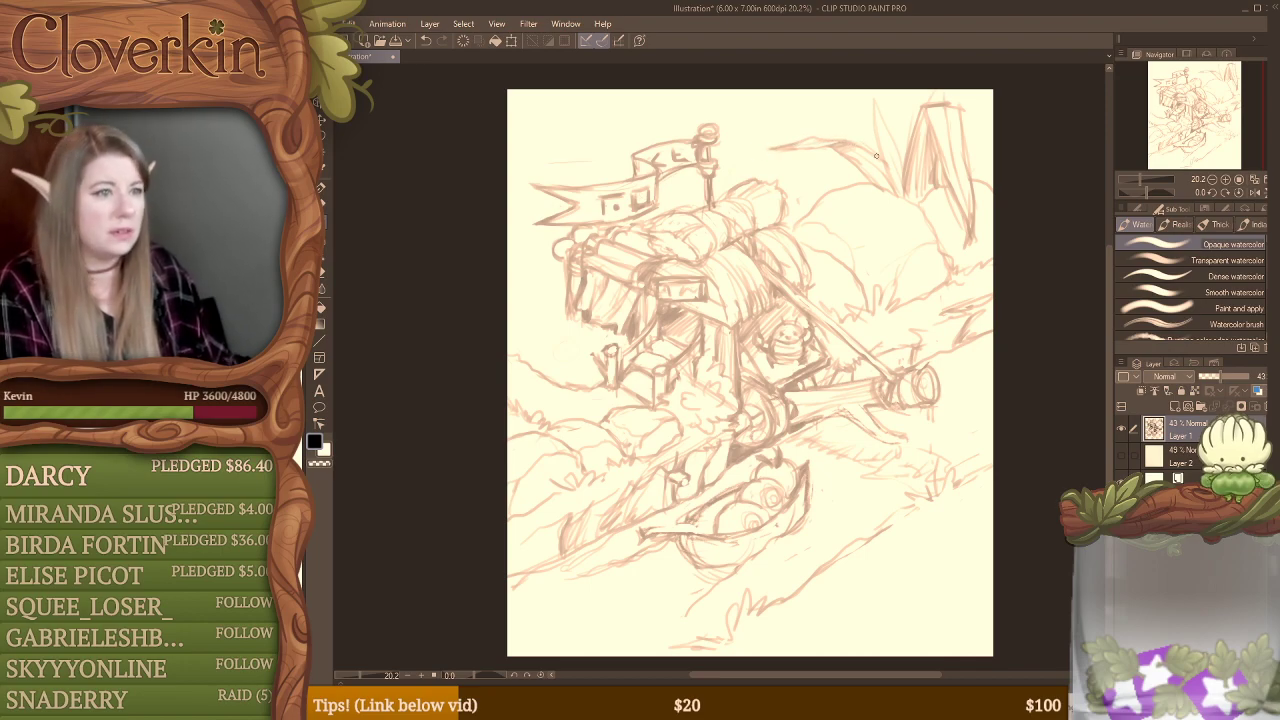
Step: Clean up the lines below the arching leaf and redraw the top outline of the large bush
{"action": "key", "text": "e"}
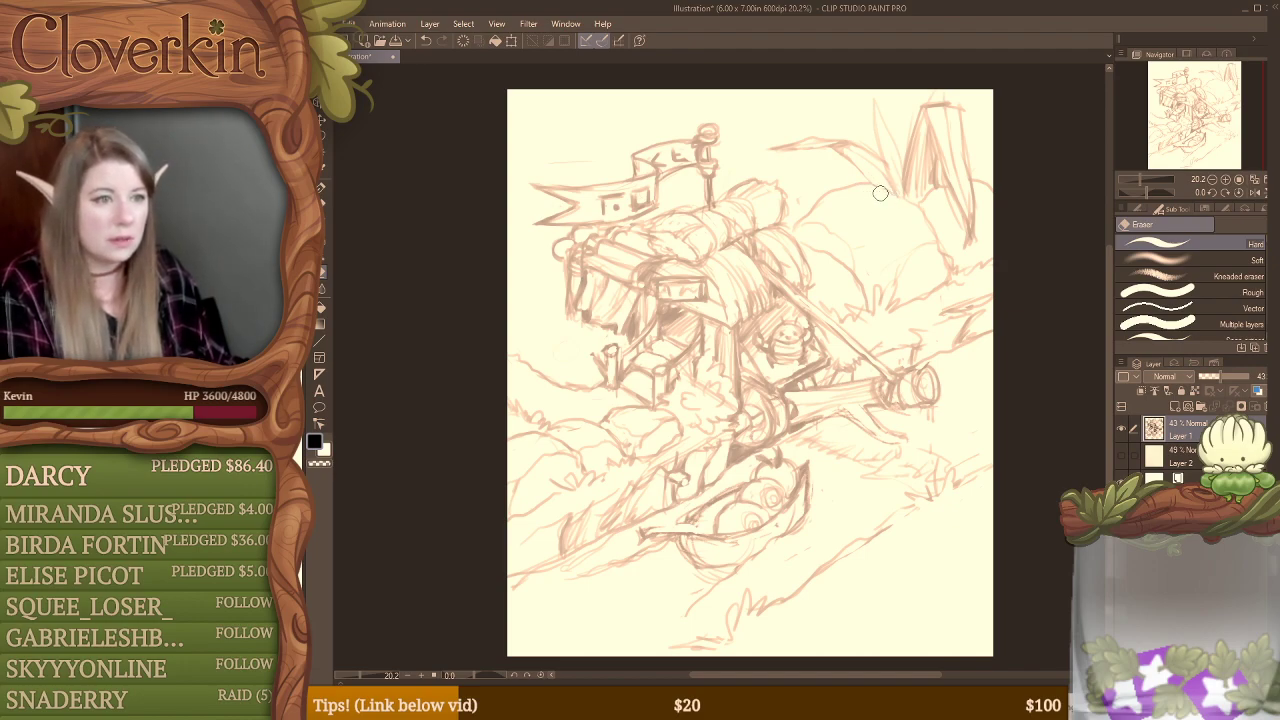
{"action": "key", "text": "b"}
{"action": "left_click_drag", "start_coordinate": [919, 207], "coordinate": [854, 182]}
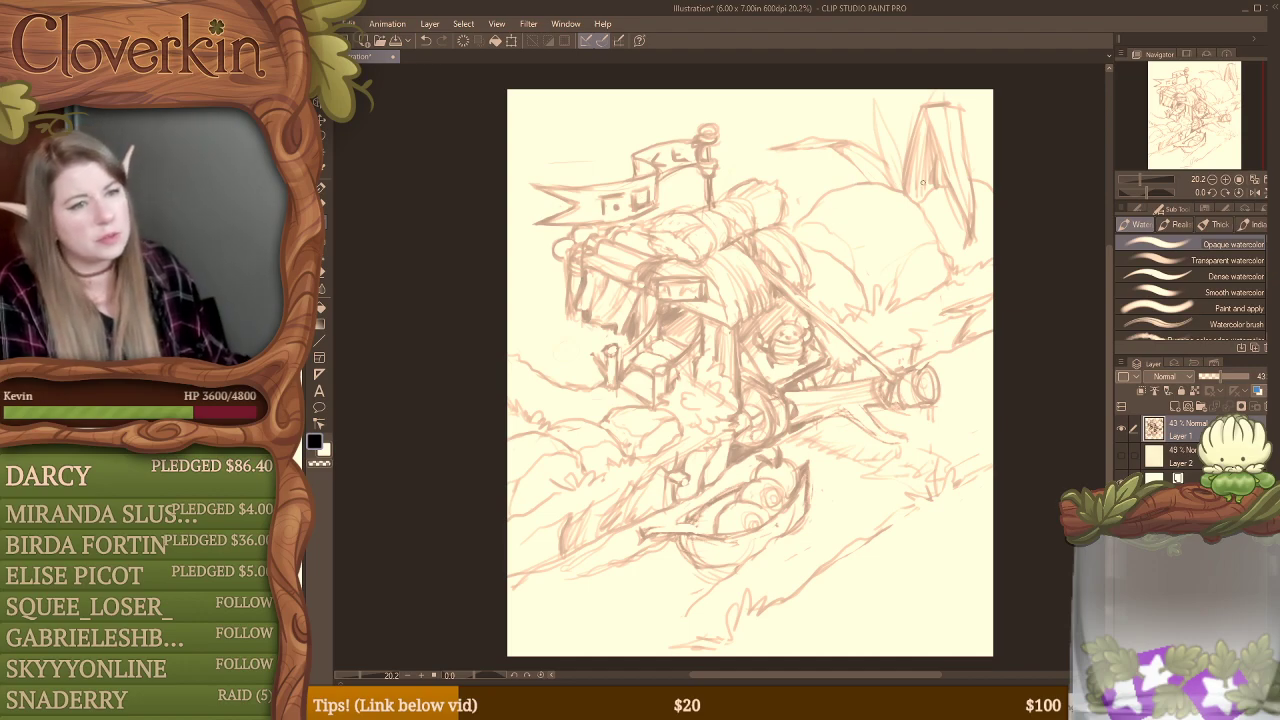
Step: Clean up the top of the tall trunk behind the bushes and redraw its pointed tip and side edges
{"action": "key", "text": "e"}
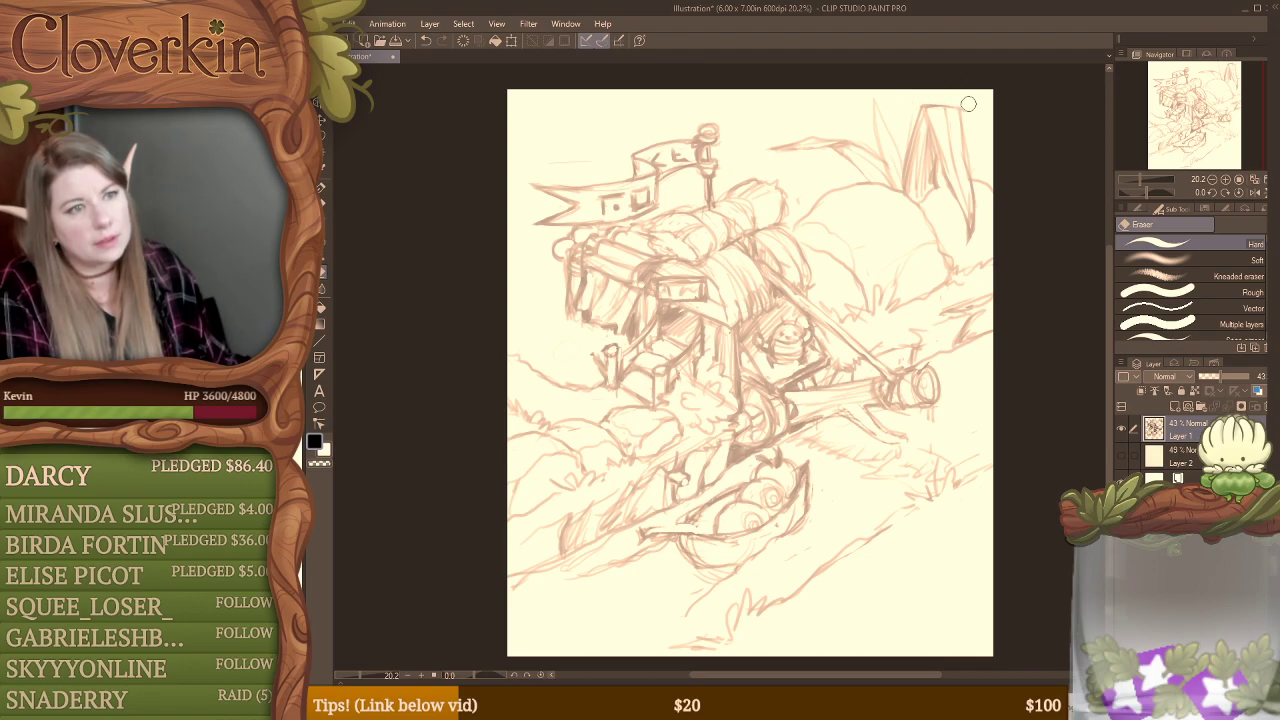
{"action": "key", "text": "b"}
{"action": "mouse_move", "coordinate": [925, 106]}
{"action": "left_mouse_down"}
{"action": "mouse_move", "coordinate": [957, 154]}
{"action": "mouse_move", "coordinate": [935, 146]}
{"action": "mouse_move", "coordinate": [967, 211]}
{"action": "mouse_move", "coordinate": [937, 175]}
{"action": "mouse_move", "coordinate": [922, 203]}
{"action": "mouse_move", "coordinate": [935, 232]}
{"action": "left_mouse_up"}
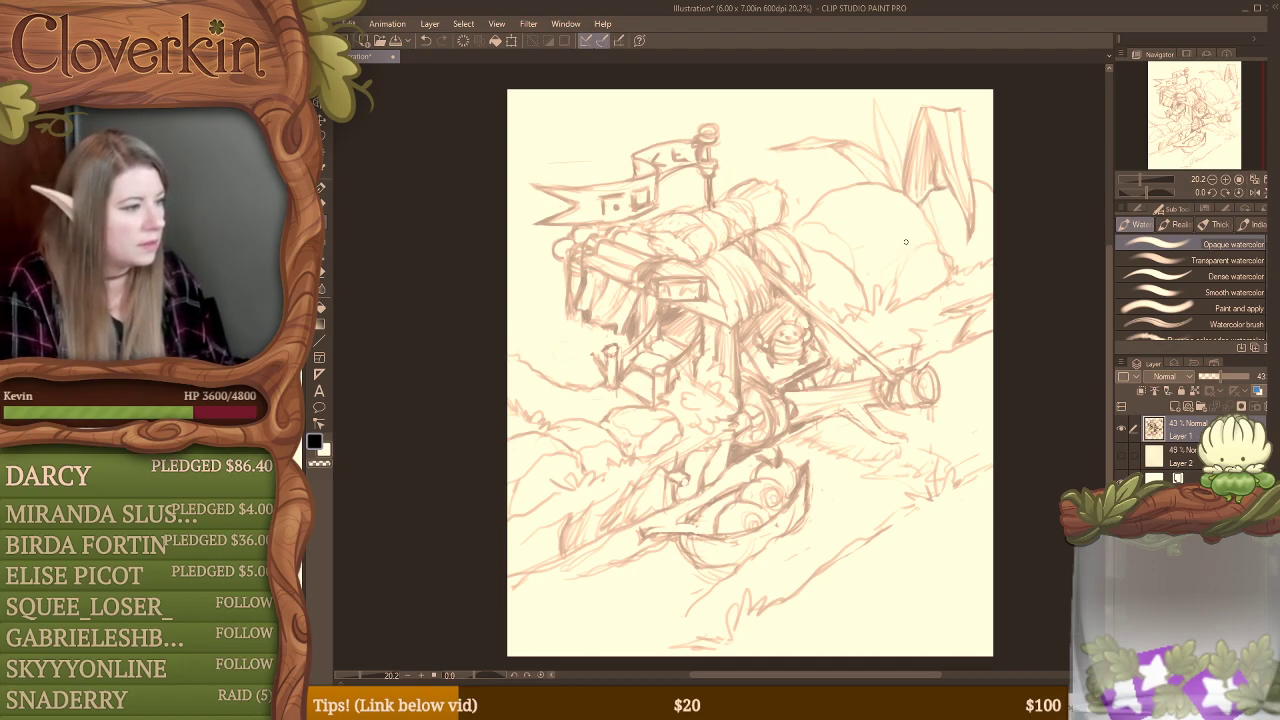
{"action": "key", "text": "ctrl"}
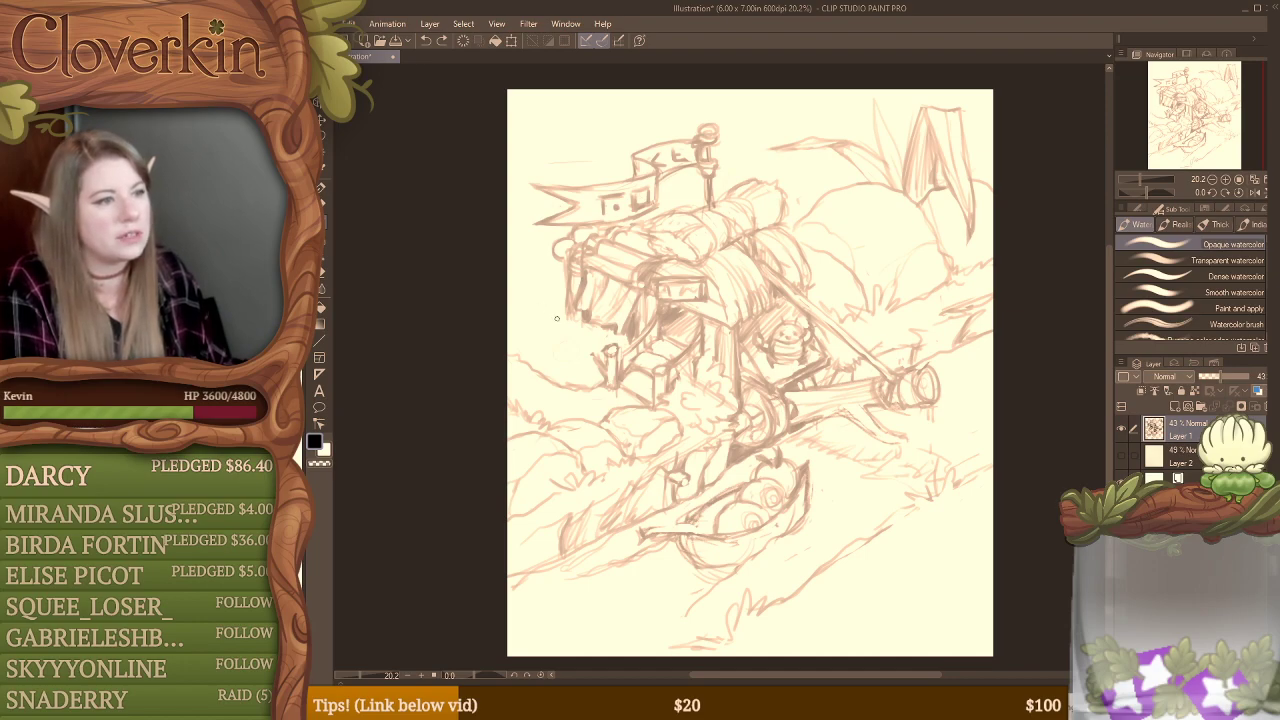
Step: Sketch grass tufts beside the hanging awning and near the banner's tail, cleaning up the ground line beside the steps
{"action": "left_click_drag", "start_coordinate": [535, 307], "coordinate": [565, 320]}
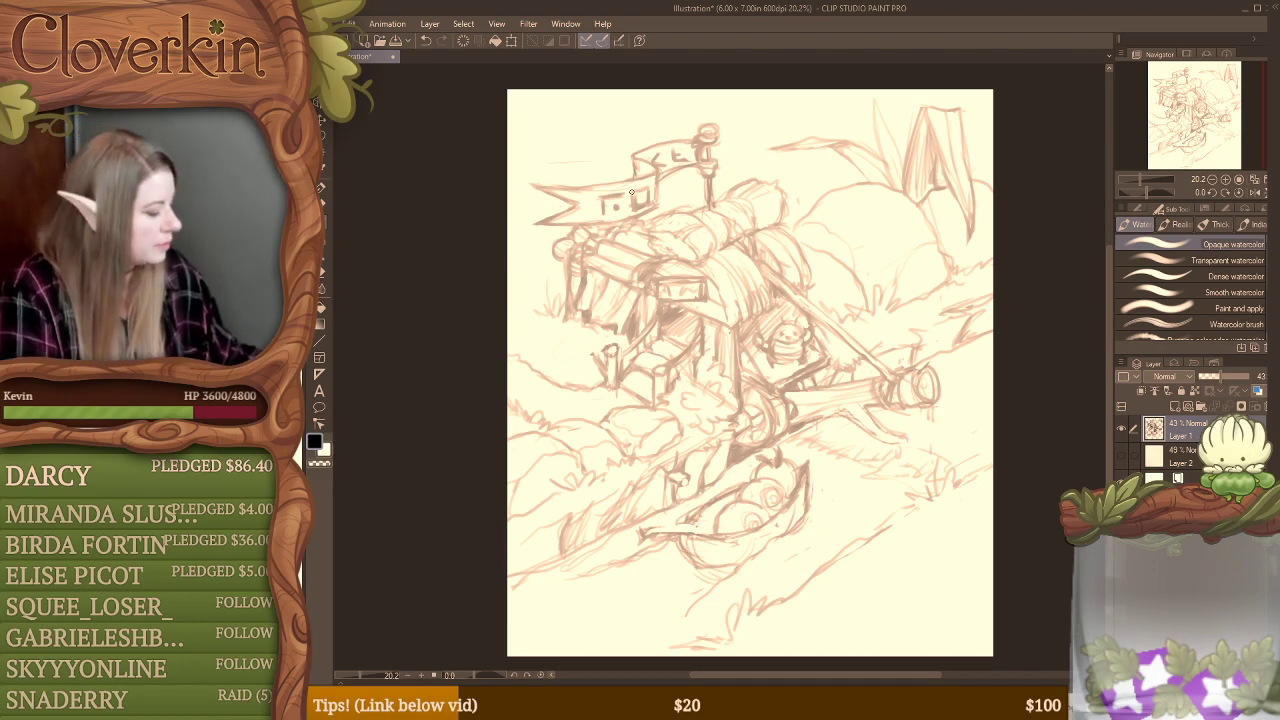
{"action": "key", "text": "e"}
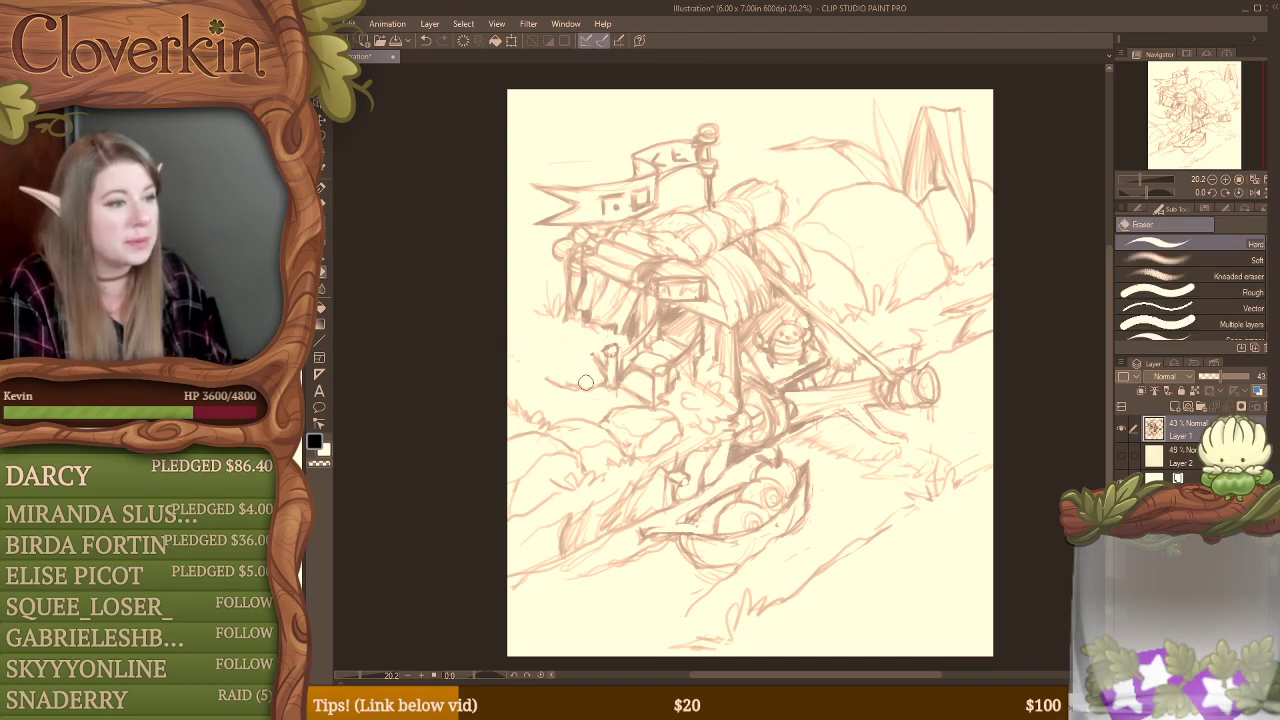
{"action": "key", "text": "b"}
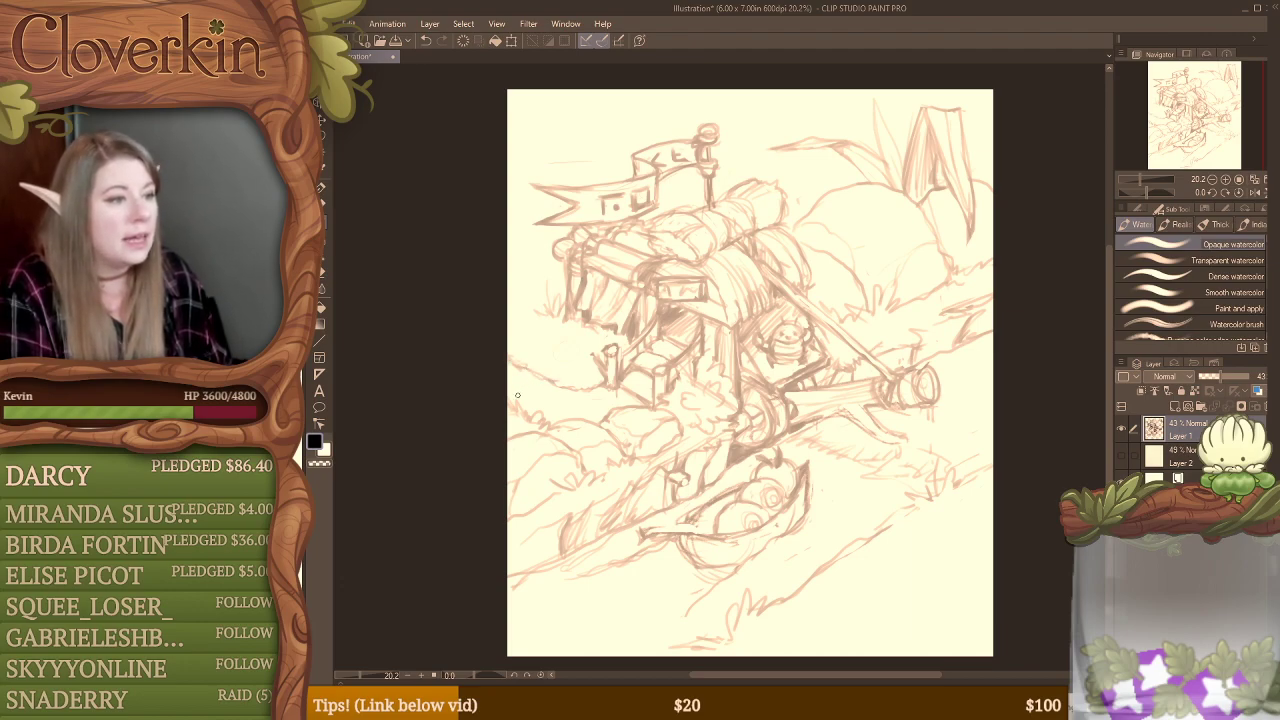
{"action": "key", "text": "e"}
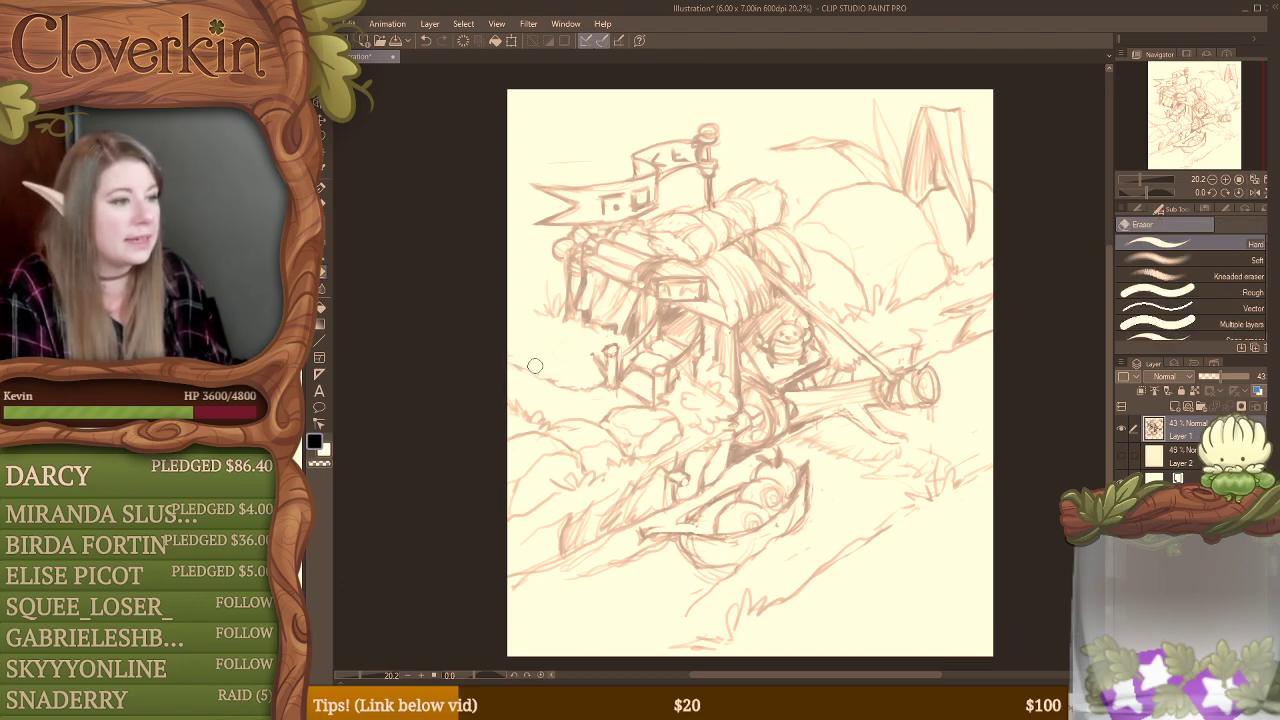
{"action": "key", "text": "b"}
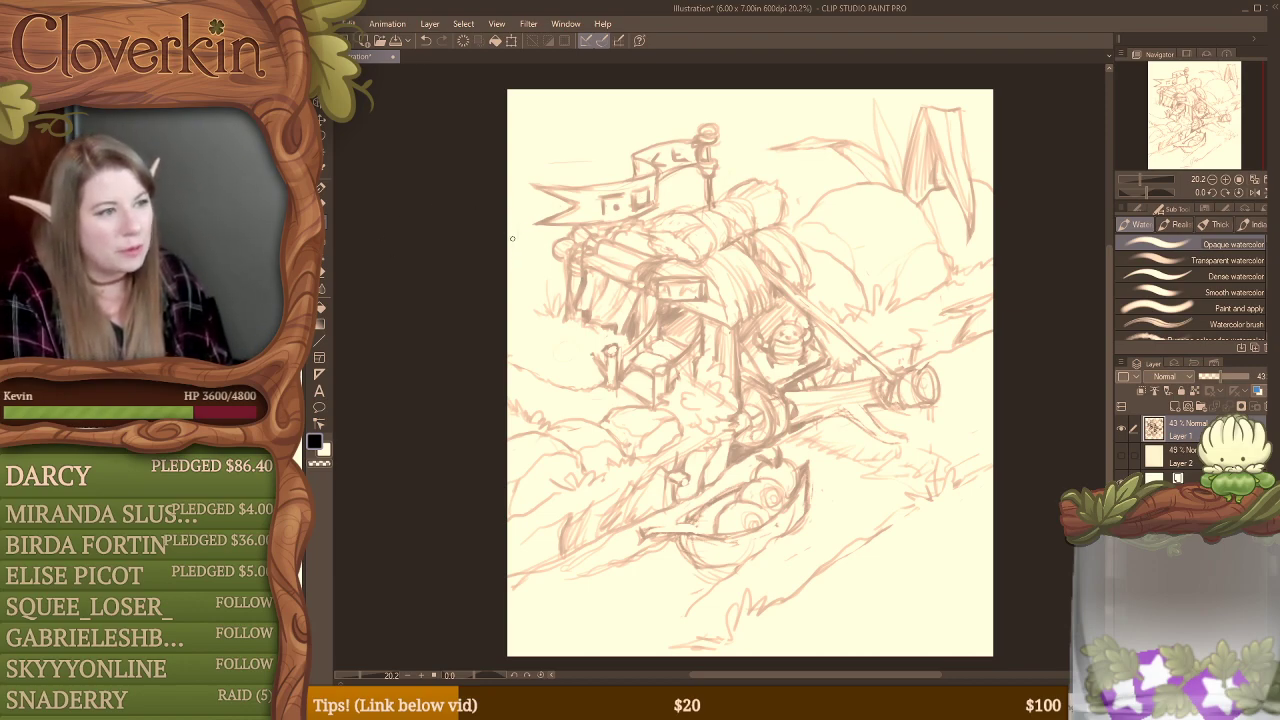
{"action": "left_click_drag", "start_coordinate": [514, 238], "coordinate": [526, 248]}
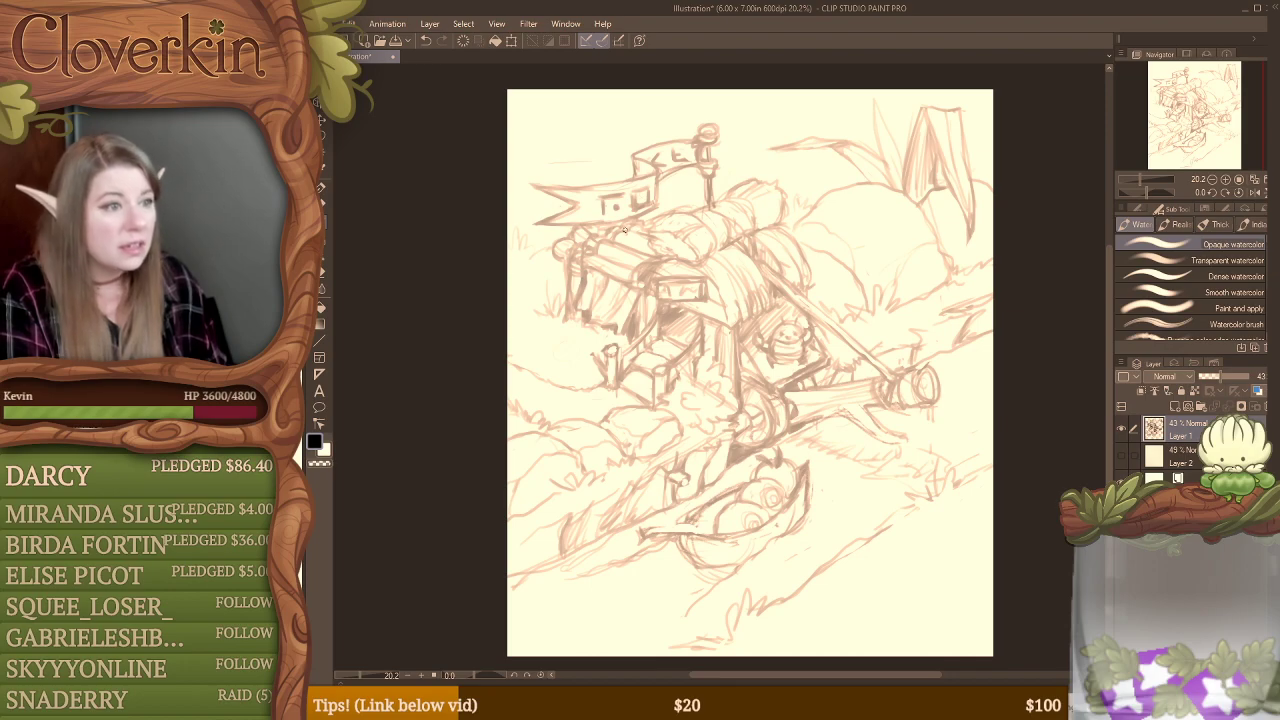
Step: Erase and redraw the near end of the roof log and strengthen the fold lines of the drape below it
{"action": "key", "text": "e"}
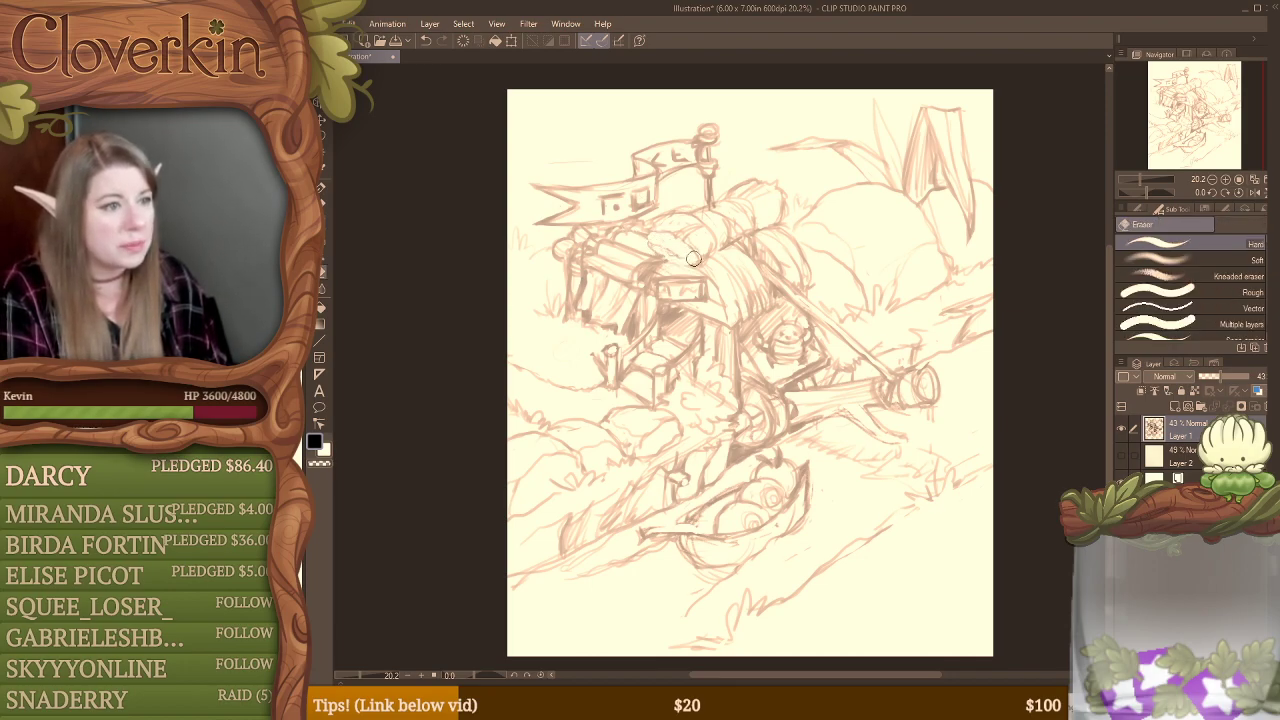
{"action": "key", "text": "b"}
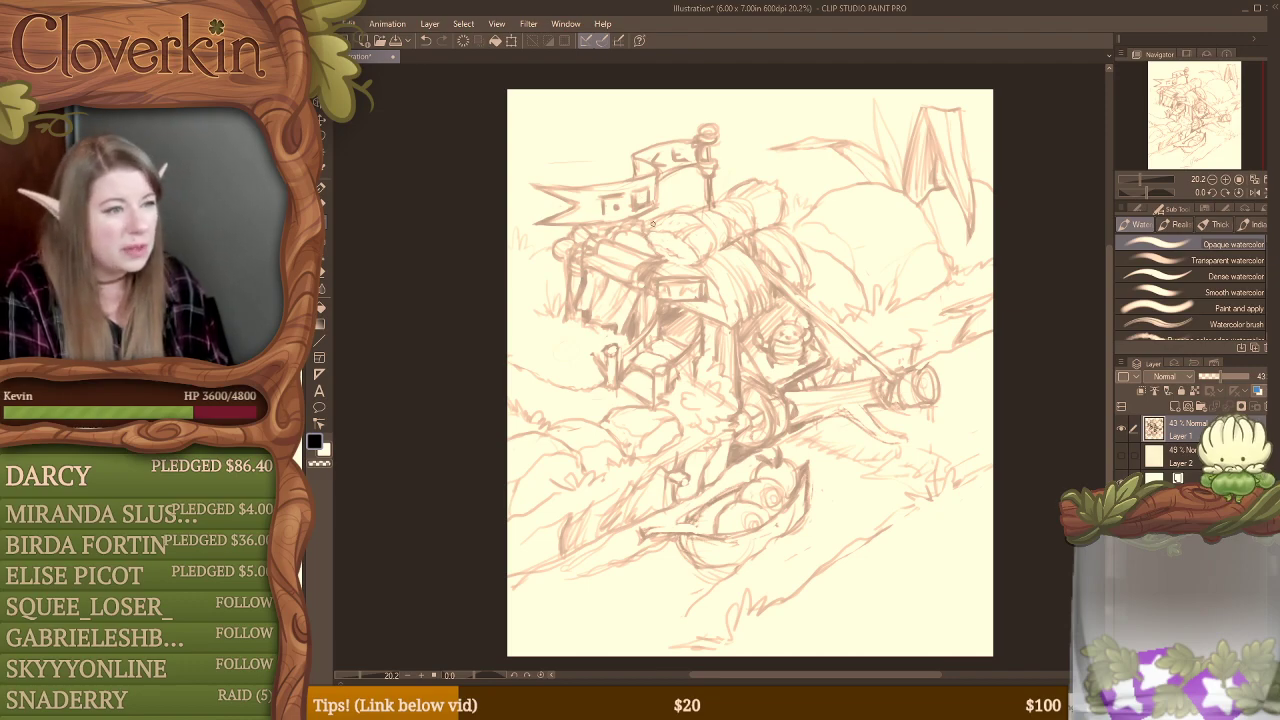
{"action": "key", "text": "e"}
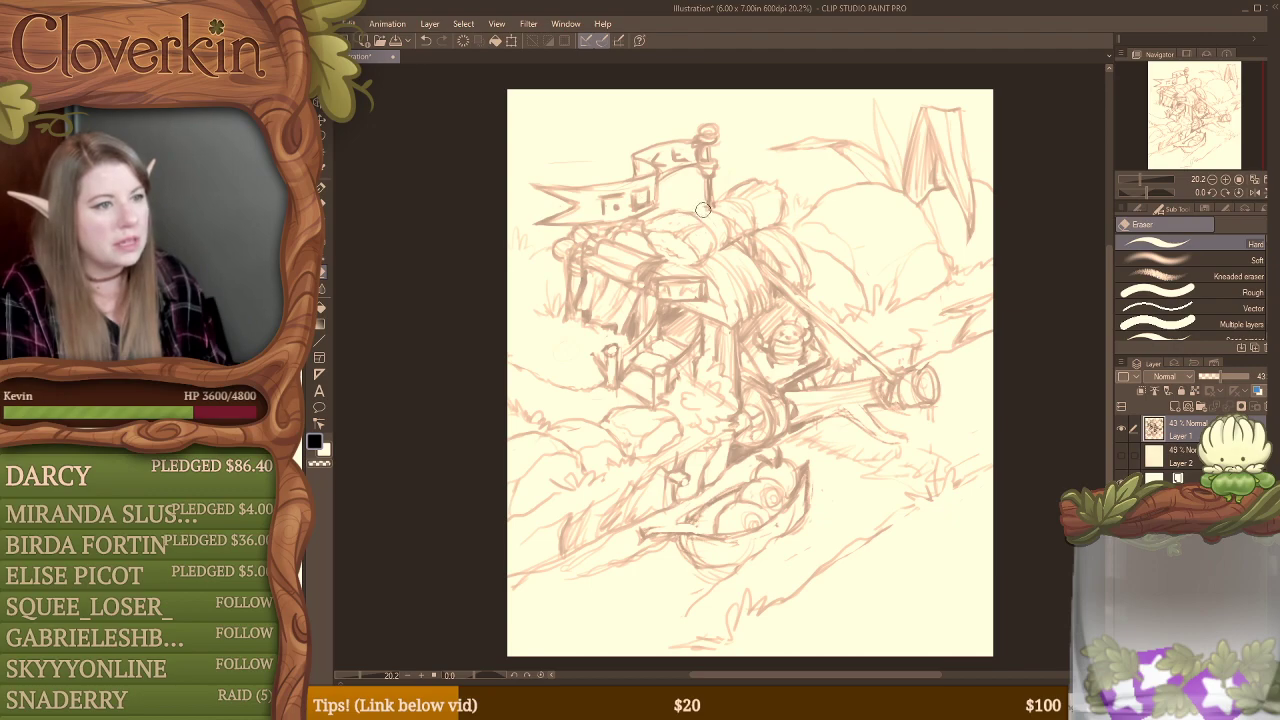
{"action": "key", "text": "b"}
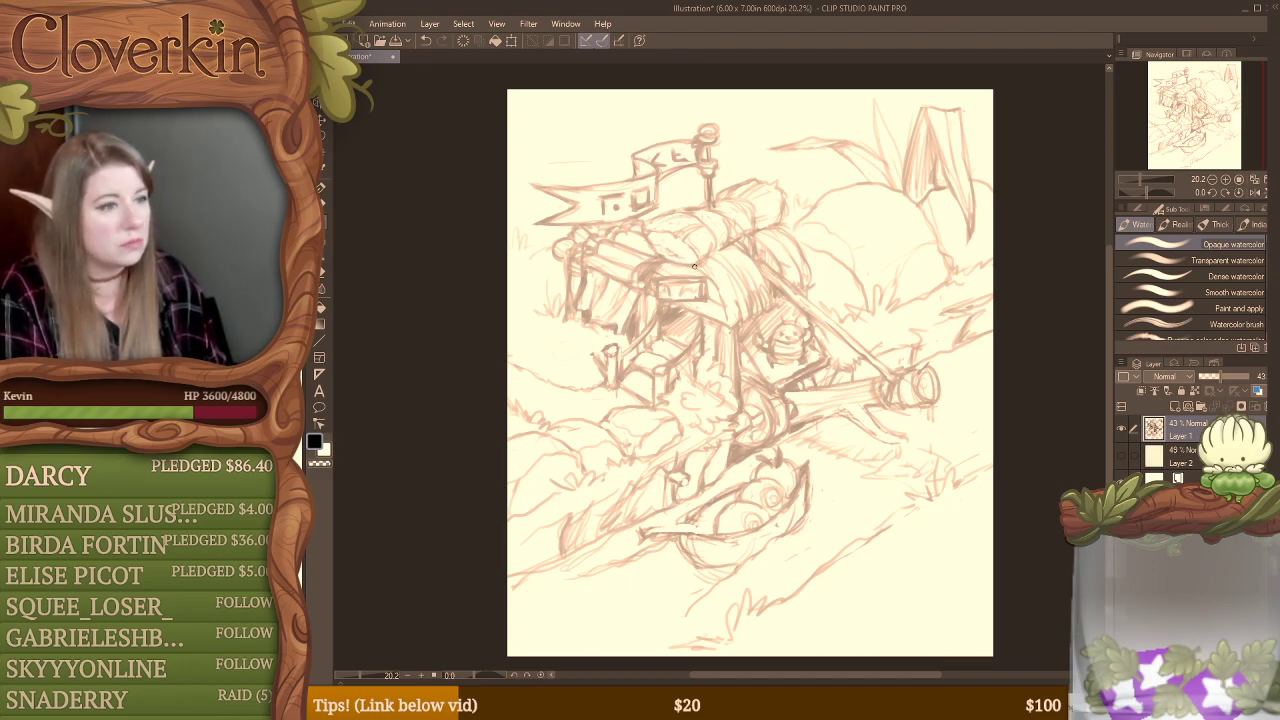
{"action": "left_click_drag", "start_coordinate": [708, 272], "coordinate": [728, 316]}
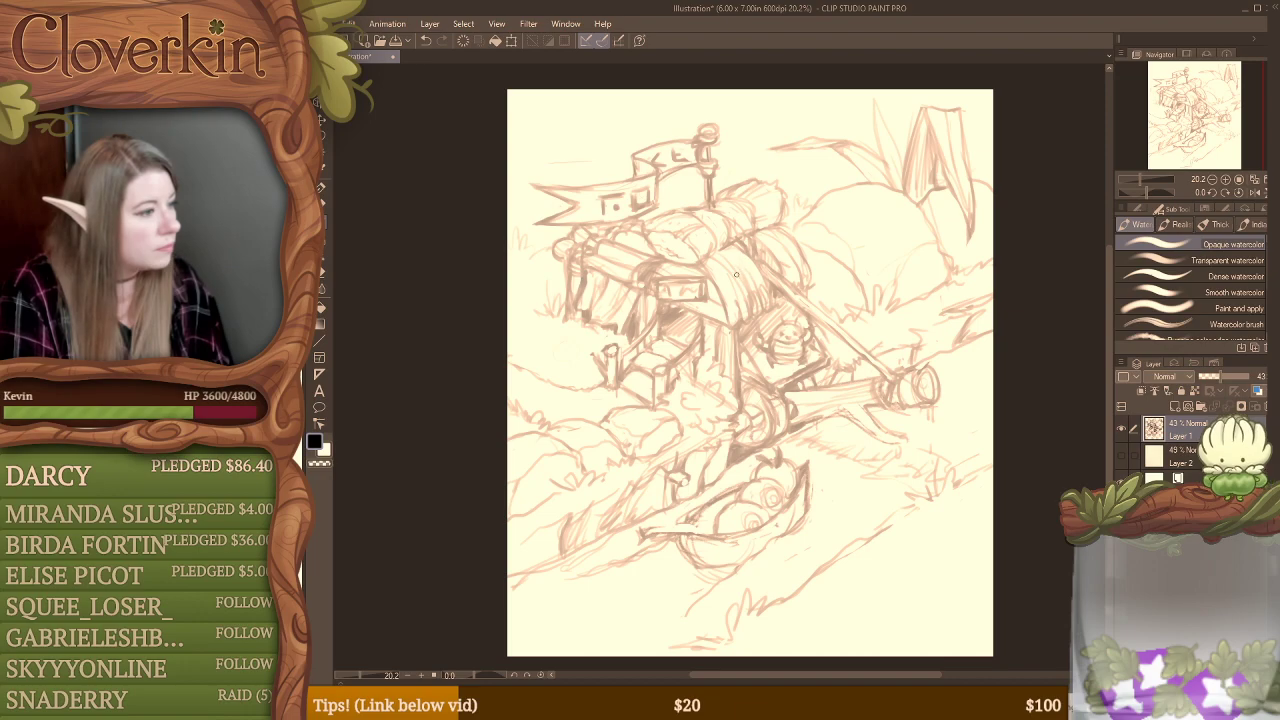
Step: Redraw the bands wrapped around the roof log and shade the inside of the boat beside the caterpillar
{"action": "key", "text": "e"}
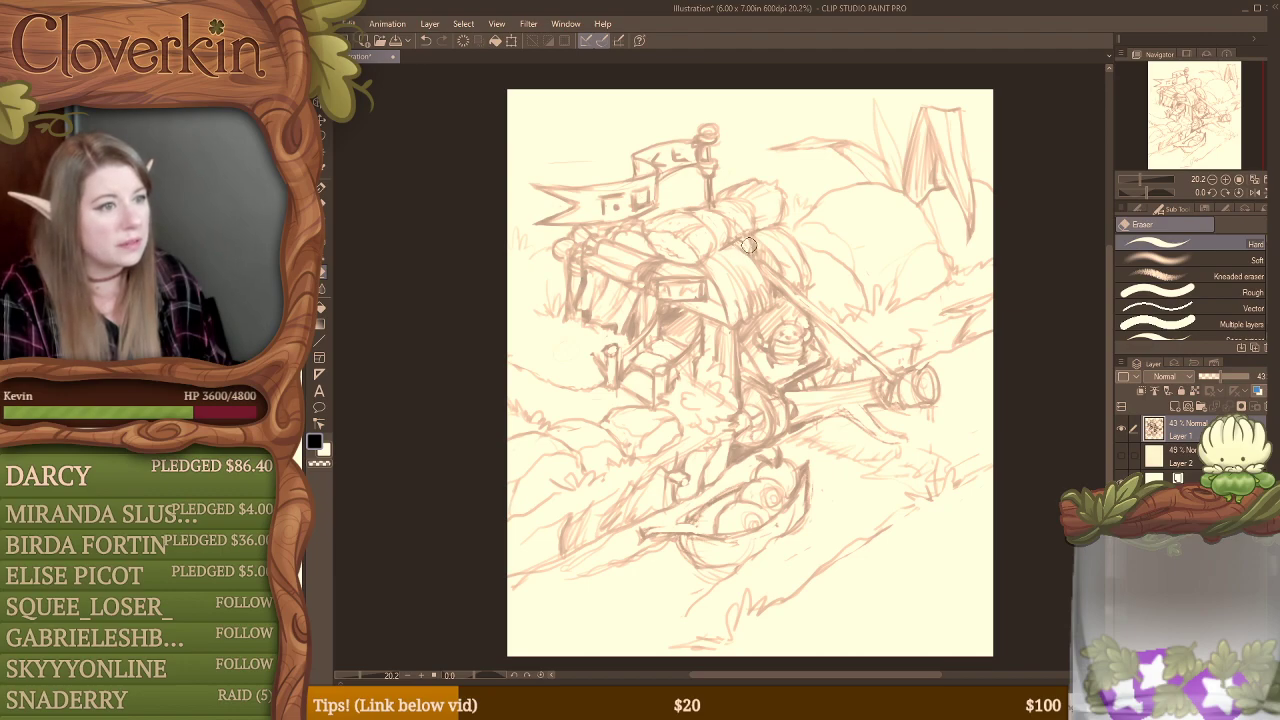
{"action": "key", "text": "b"}
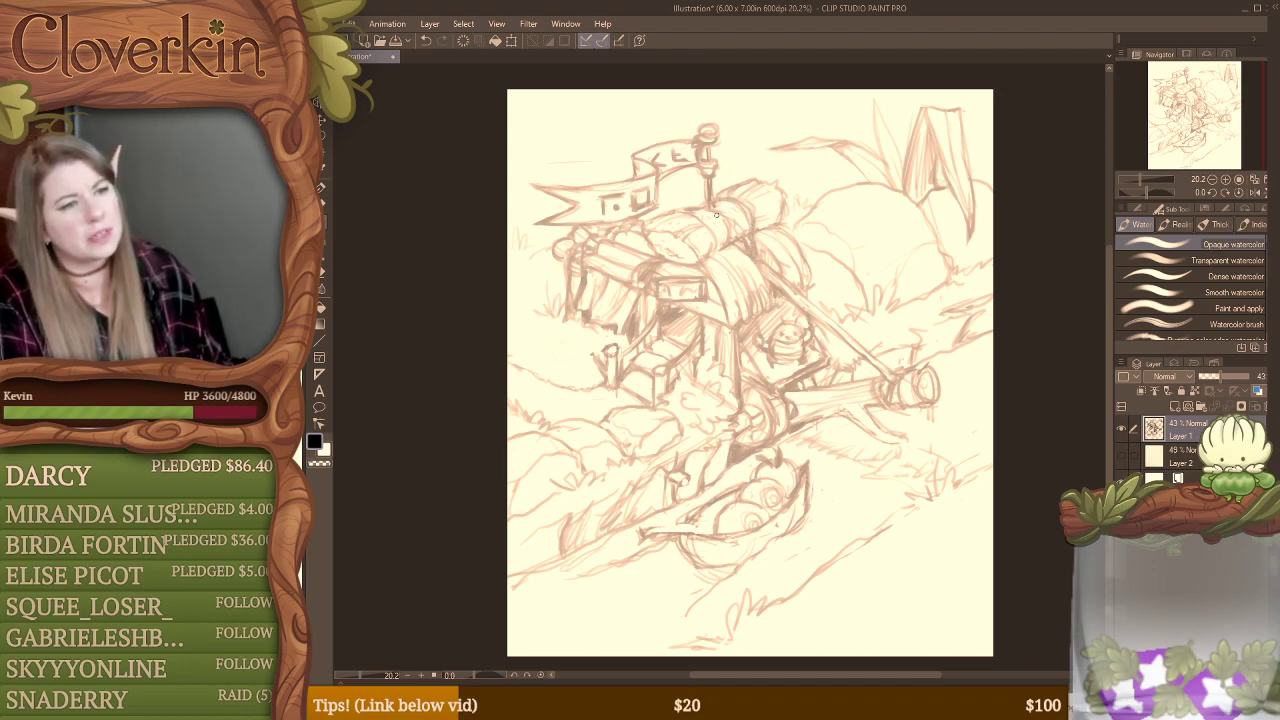
{"action": "mouse_move", "coordinate": [687, 209]}
{"action": "left_mouse_down"}
{"action": "mouse_move", "coordinate": [717, 247]}
{"action": "mouse_move", "coordinate": [715, 220]}
{"action": "mouse_move", "coordinate": [721, 233]}
{"action": "mouse_move", "coordinate": [713, 256]}
{"action": "mouse_move", "coordinate": [741, 234]}
{"action": "left_mouse_up"}
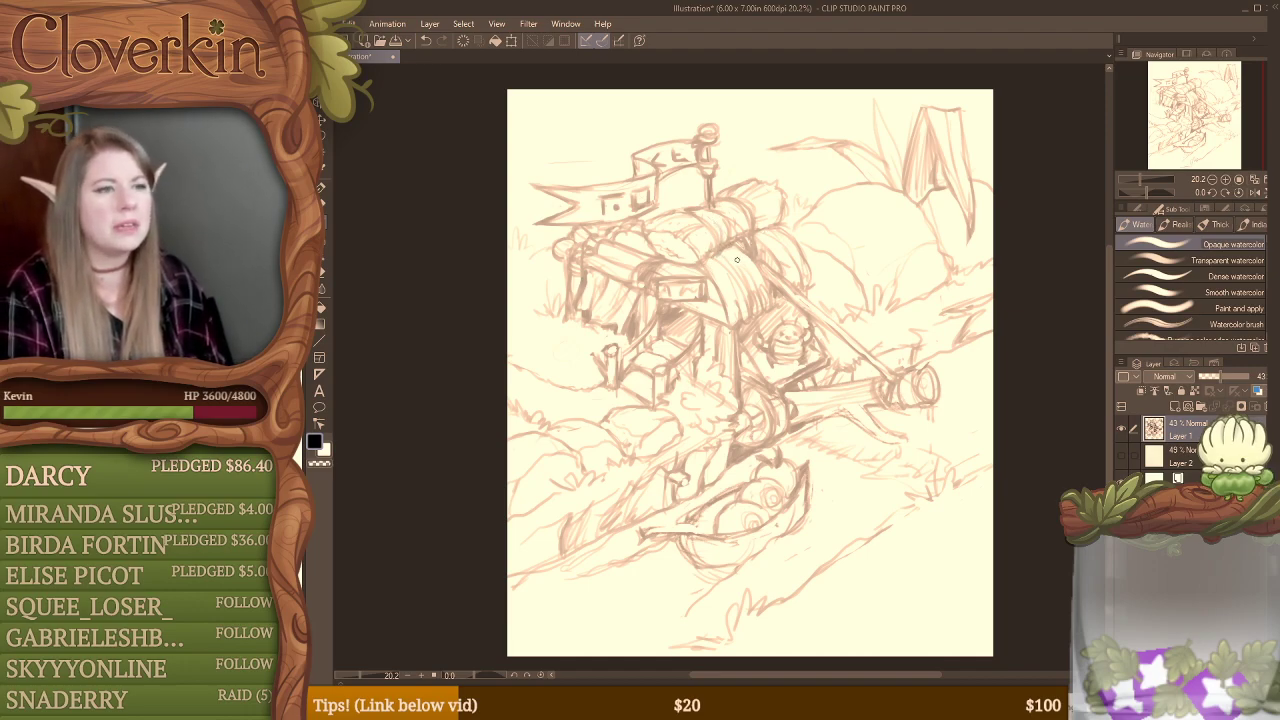
{"action": "key", "text": "e"}
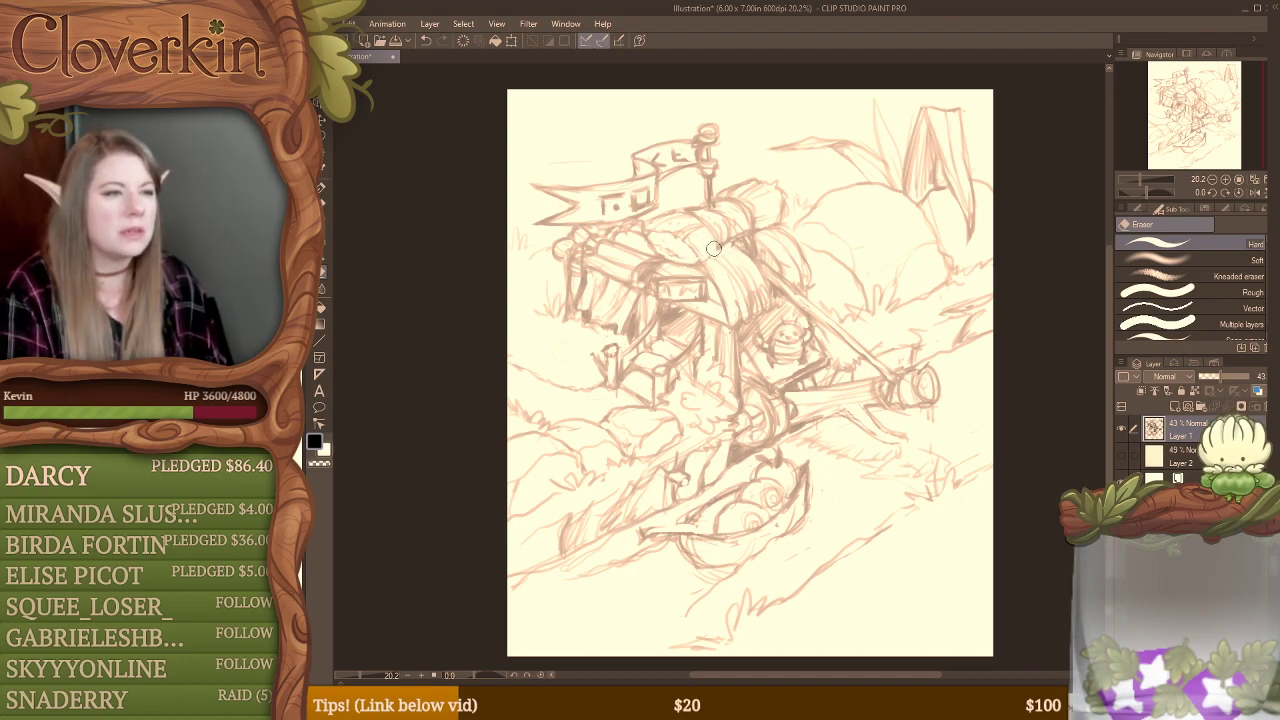
{"action": "key", "text": "b"}
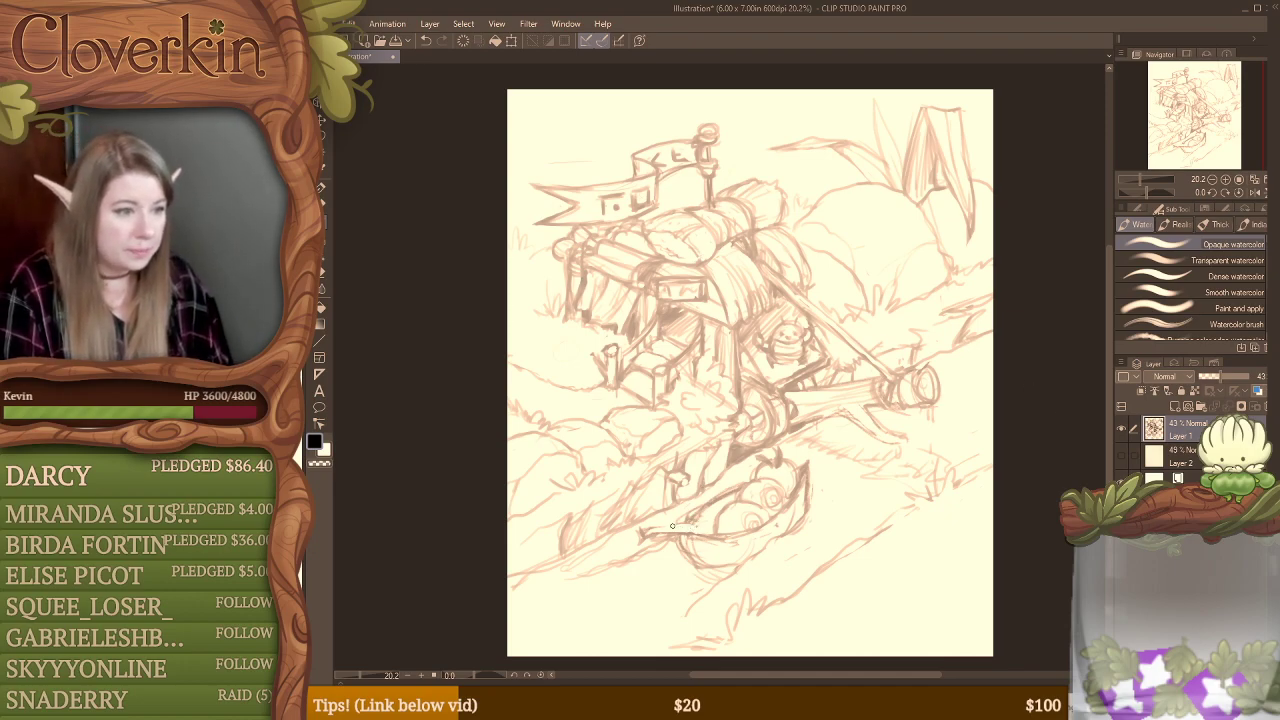
{"action": "mouse_move", "coordinate": [672, 526]}
{"action": "left_mouse_down"}
{"action": "mouse_move", "coordinate": [656, 527]}
{"action": "mouse_move", "coordinate": [705, 516]}
{"action": "mouse_move", "coordinate": [699, 526]}
{"action": "mouse_move", "coordinate": [730, 498]}
{"action": "left_mouse_up"}
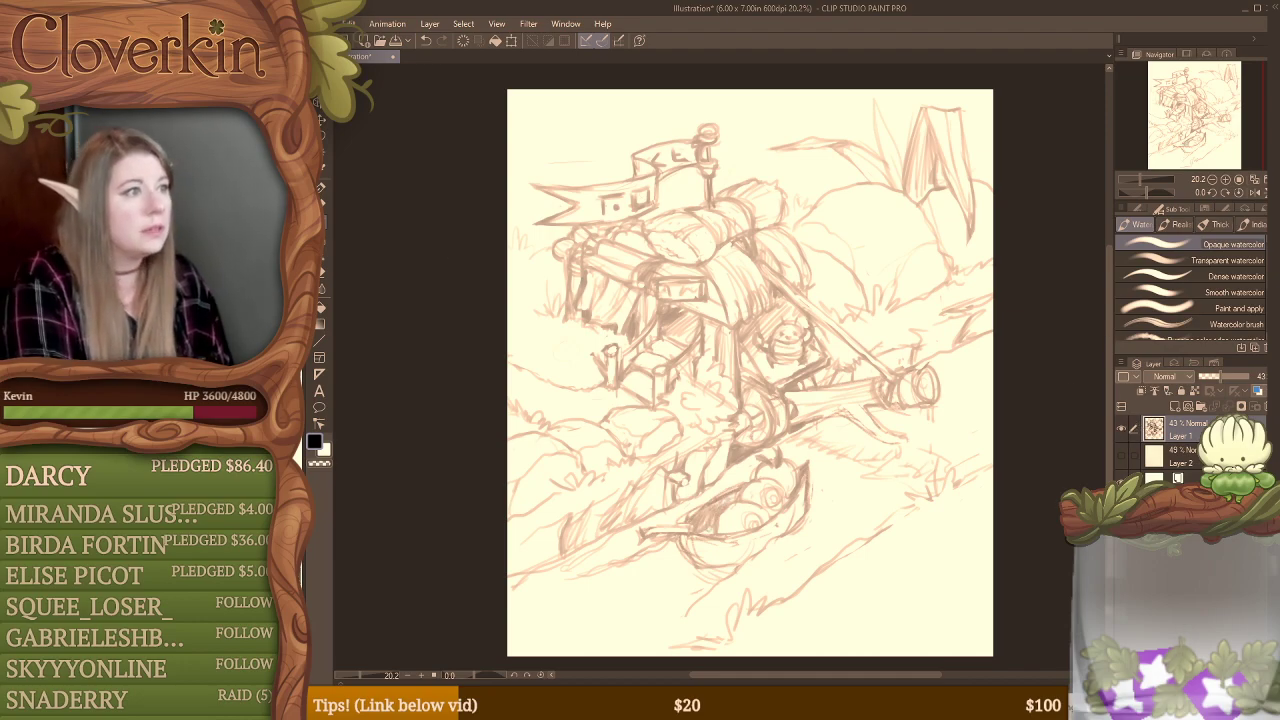
Step: Save the illustration in Clip Studio format under the file name iso
{"action": "left_click", "coordinate": [347, 23]}
{"action": "left_click", "coordinate": [357, 143]}
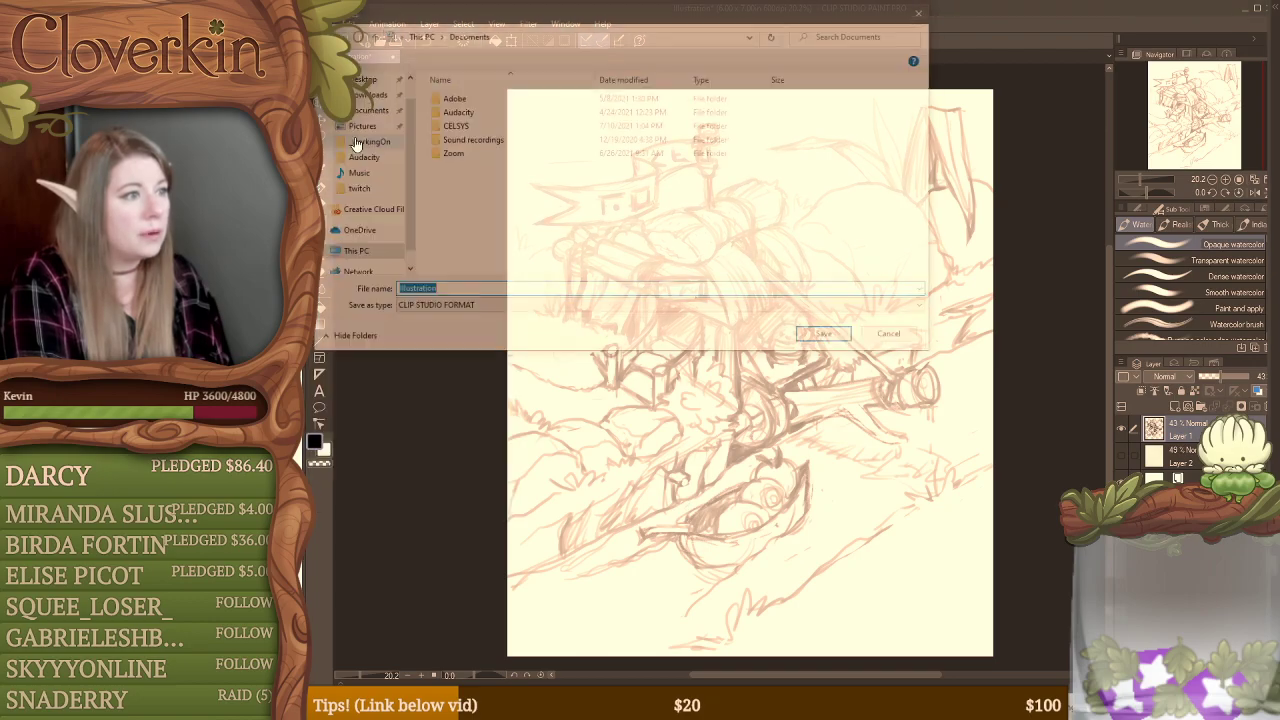
{"action": "left_click_drag", "start_coordinate": [532, 22], "coordinate": [1279, 183]}
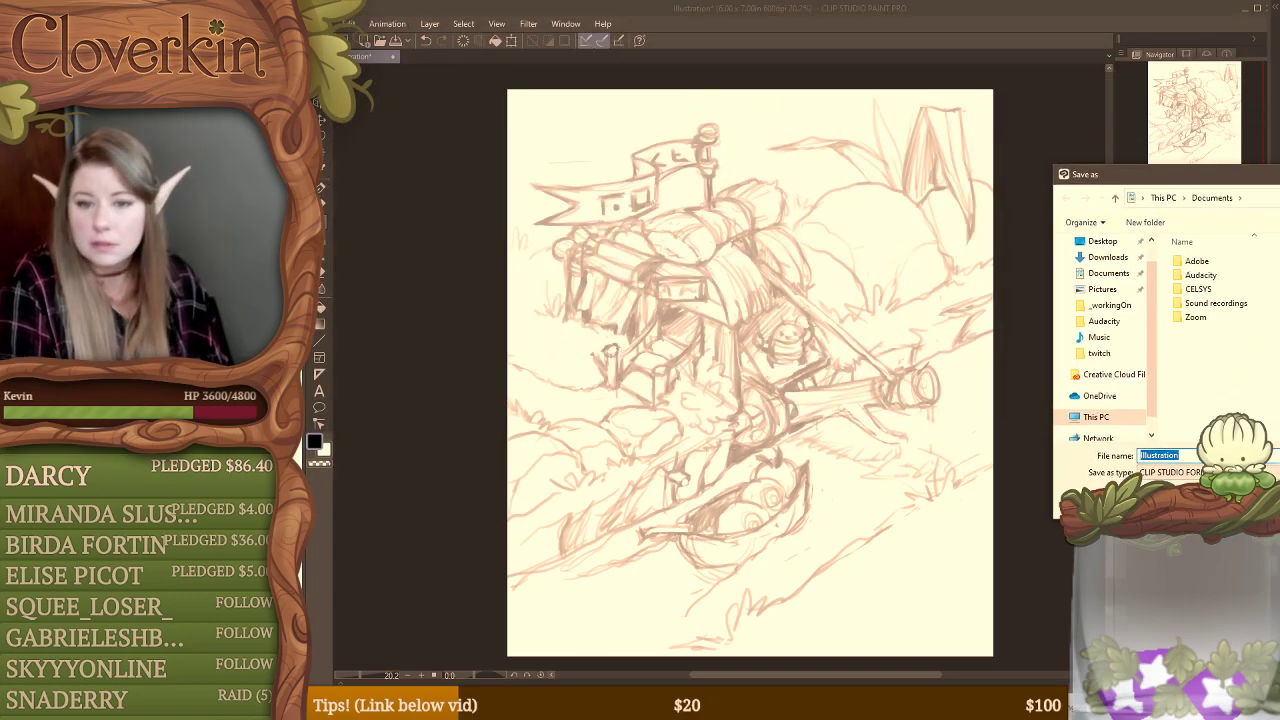
{"action": "left_click_drag", "start_coordinate": [1150, 175], "coordinate": [1279, 180]}
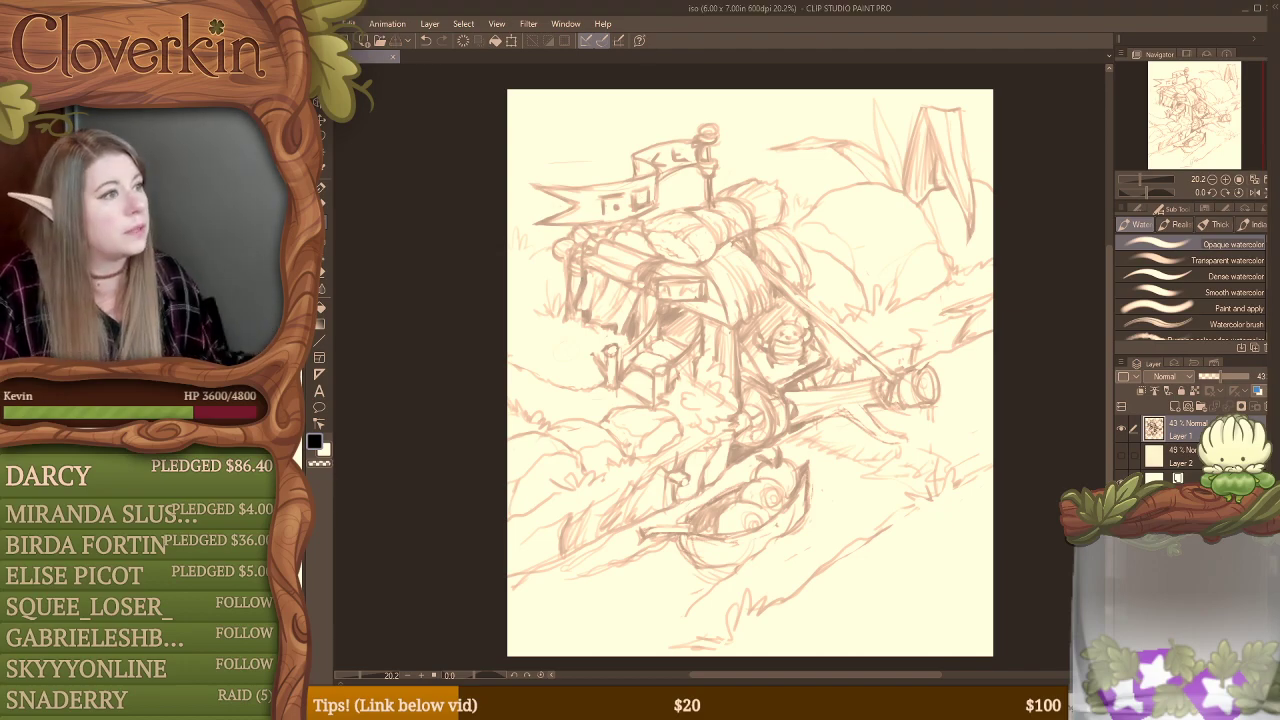
Step: Turn on timelapse recording for the canvas and set its confirmation message not to show again
{"action": "left_click", "coordinate": [322, 24]}
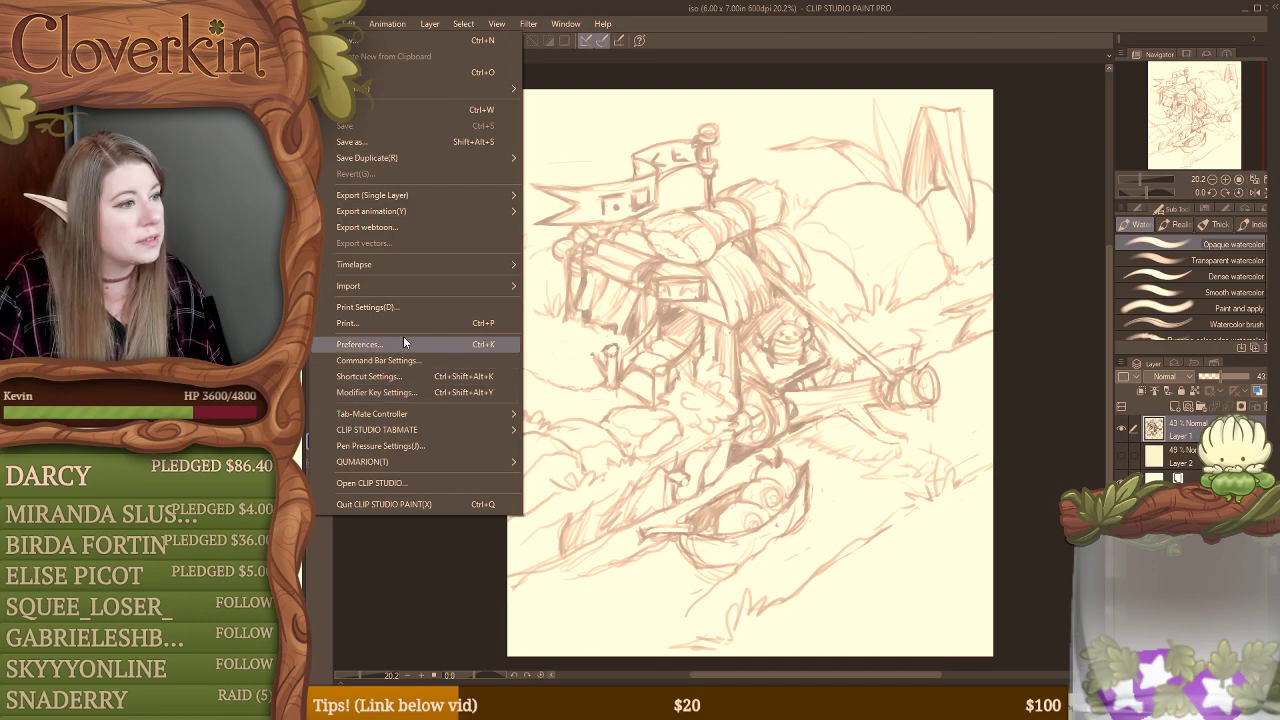
{"action": "mouse_move", "coordinate": [403, 266]}
{"action": "left_click", "coordinate": [577, 267]}
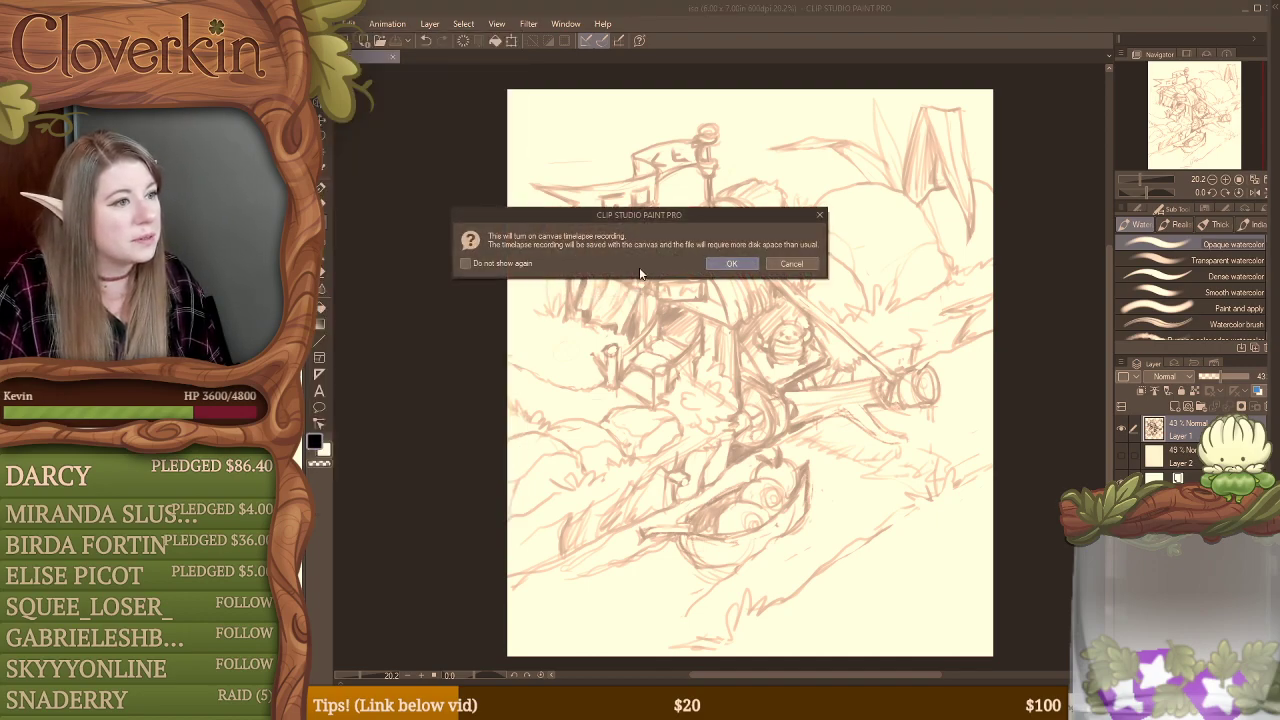
{"action": "left_click", "coordinate": [502, 265]}
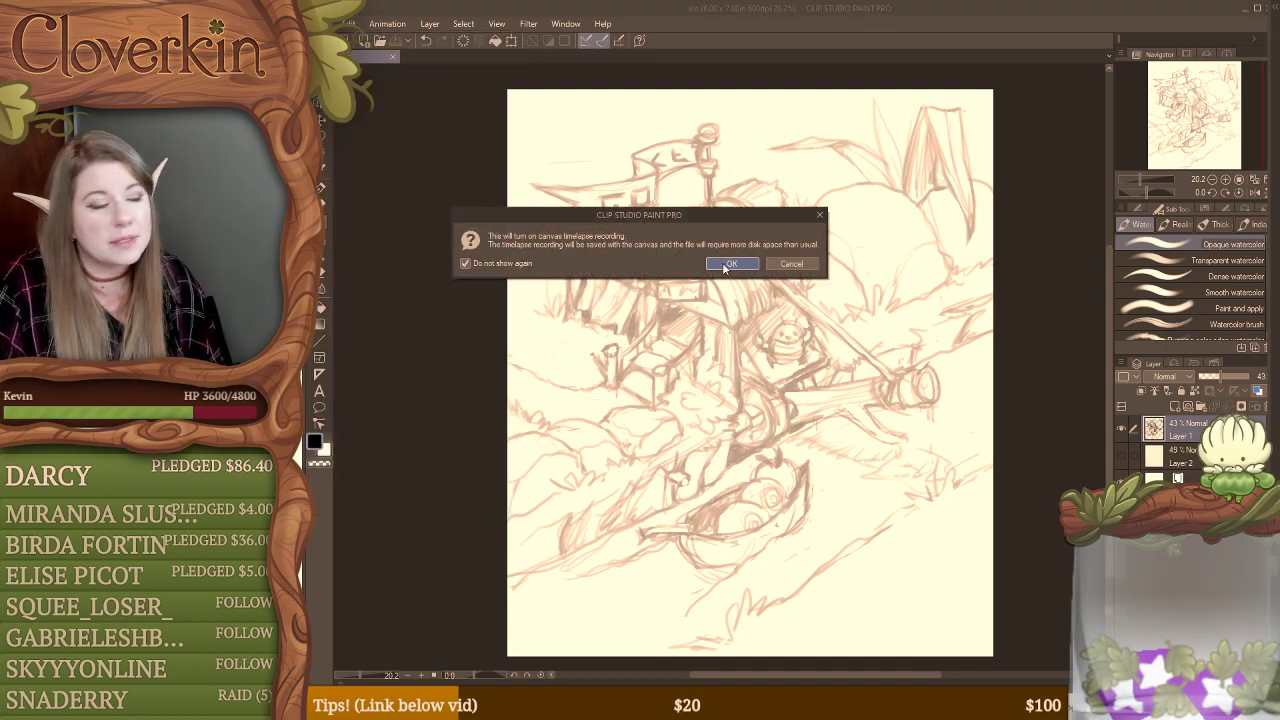
{"action": "left_click", "coordinate": [732, 266]}
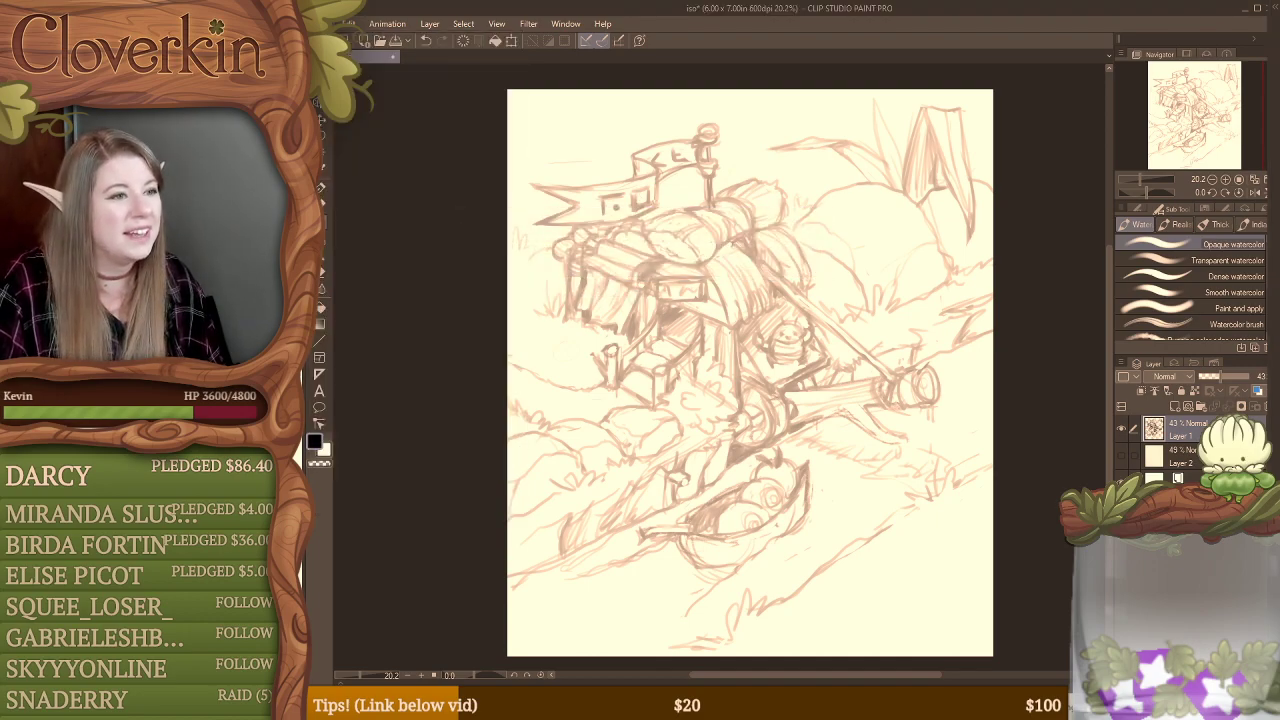
Step: Hide the sketch on Layer 1, show the isometric grid on Layer 2, add a new layer above them, and save
{"action": "left_click", "coordinate": [1121, 428]}
{"action": "left_click", "coordinate": [1122, 456]}
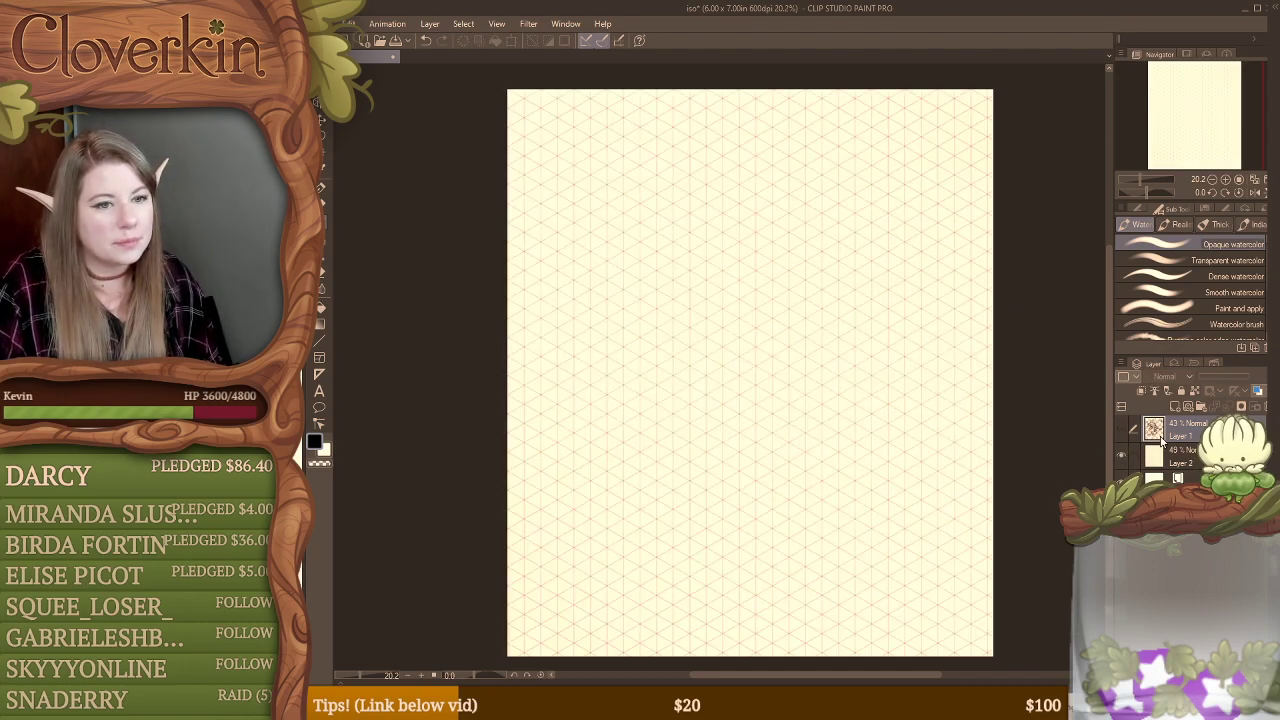
{"action": "left_click", "coordinate": [1177, 407]}
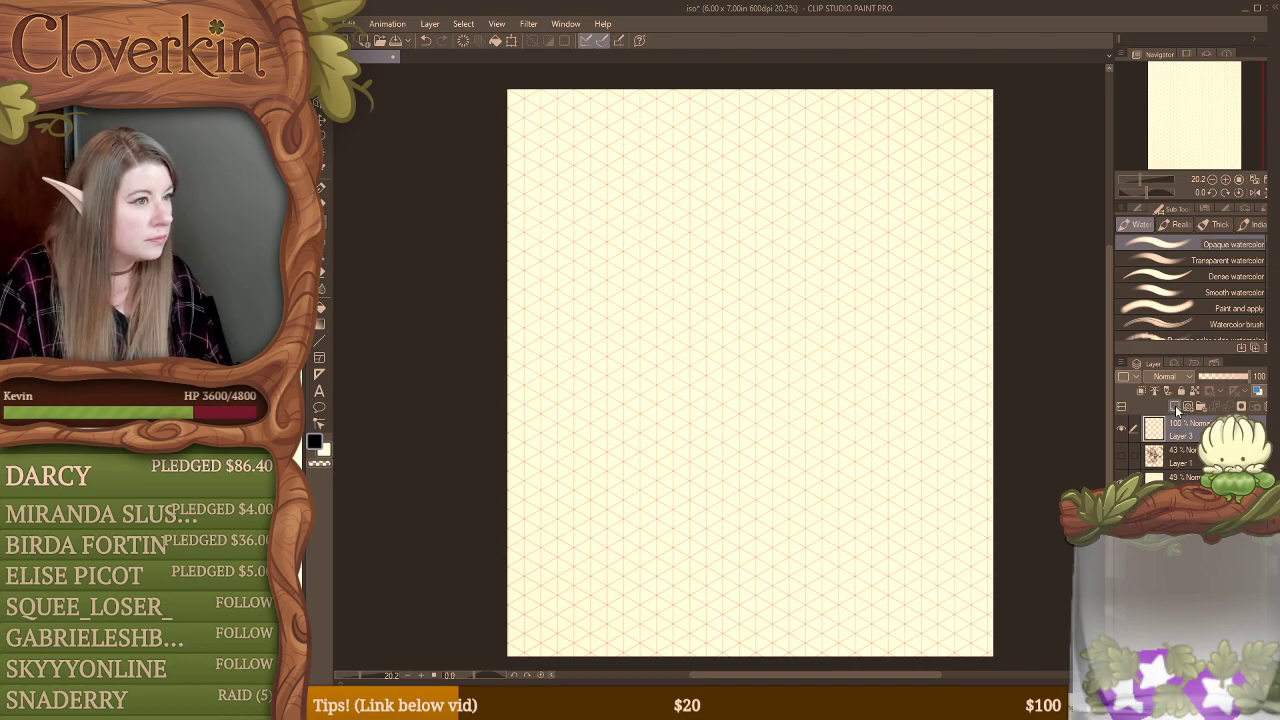
{"action": "key", "text": "ctrl+s"}
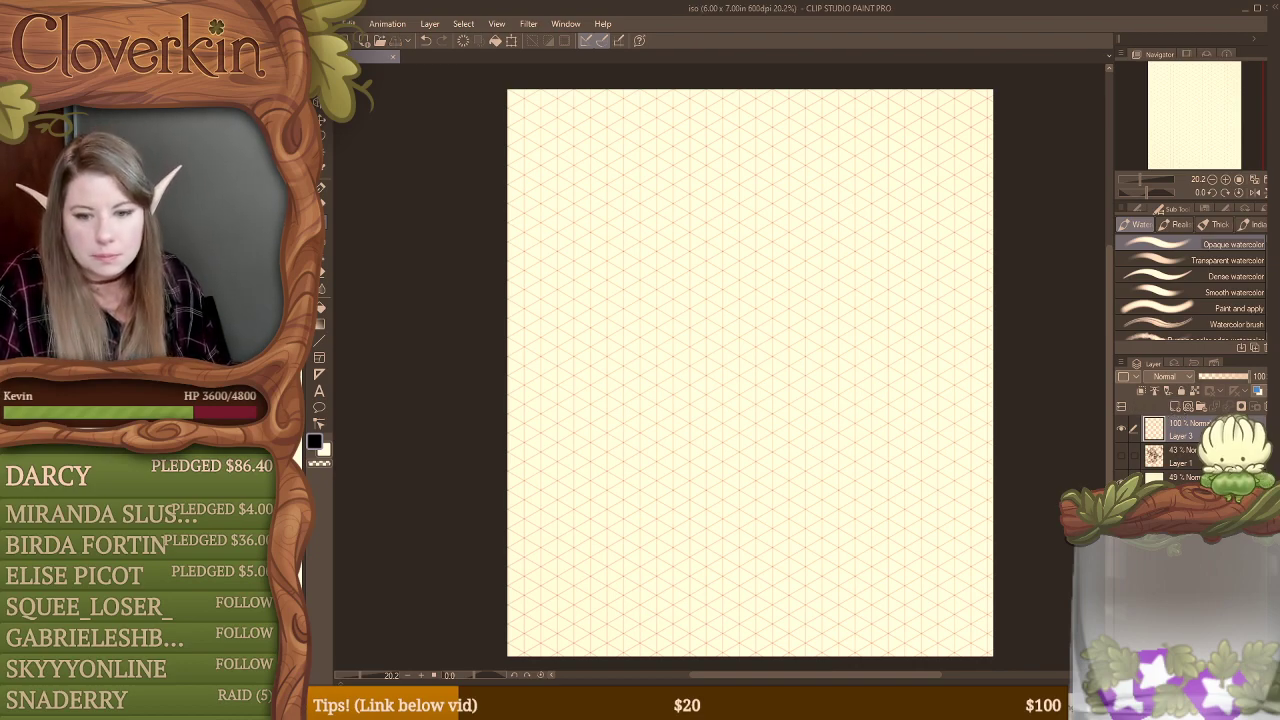
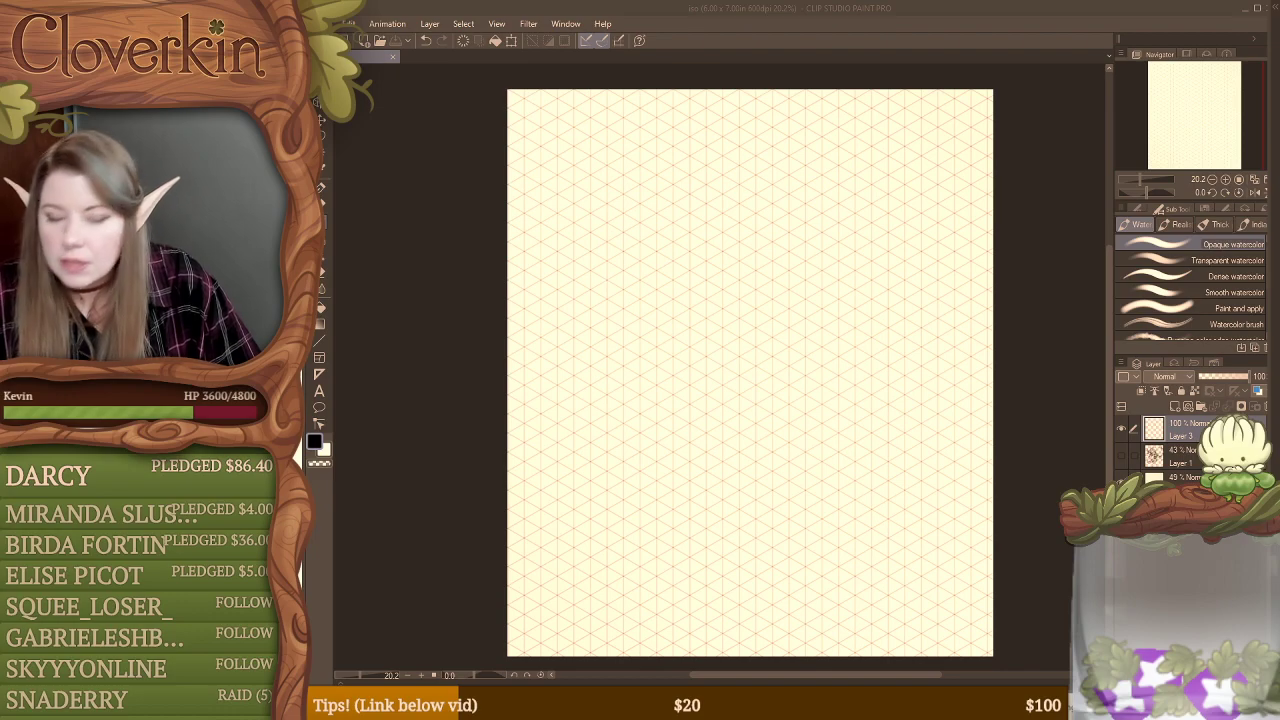
Step: Lower the isometric grid layer's opacity to 32% and make Layer 3 active for drawing
{"action": "left_click", "coordinate": [503, 242]}
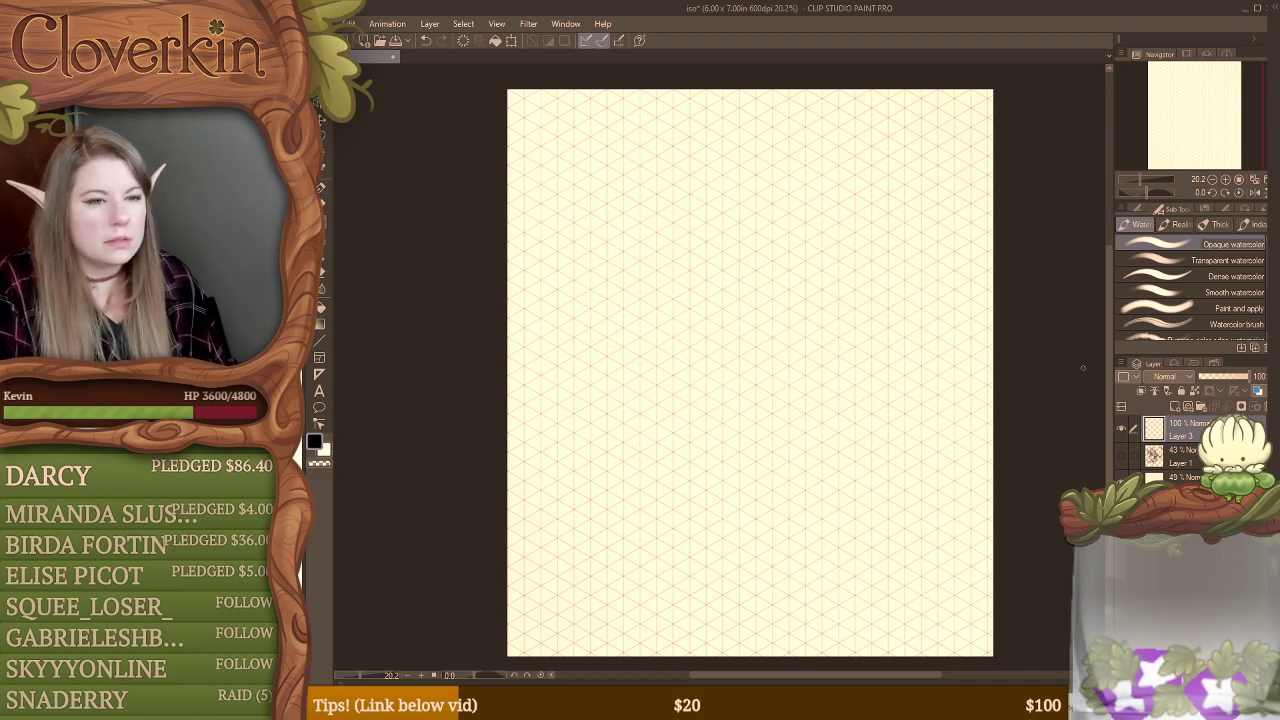
{"action": "left_click", "coordinate": [1195, 477]}
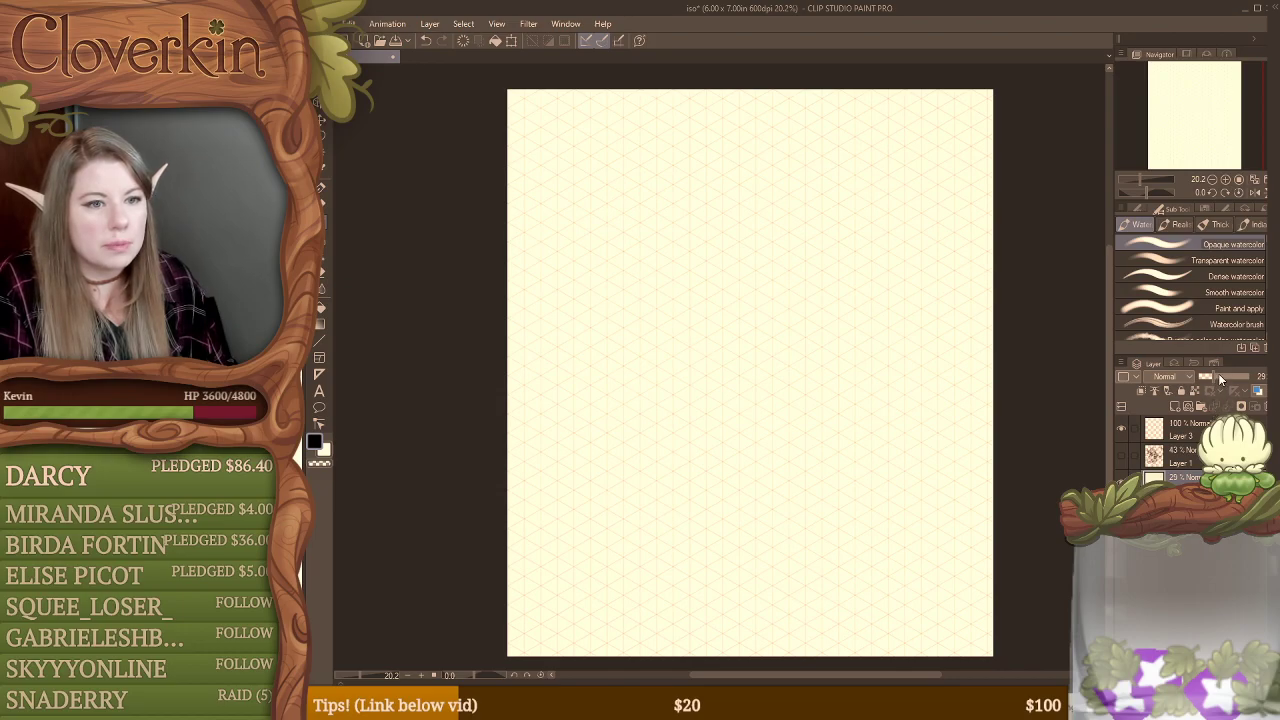
{"action": "left_click", "coordinate": [1219, 374]}
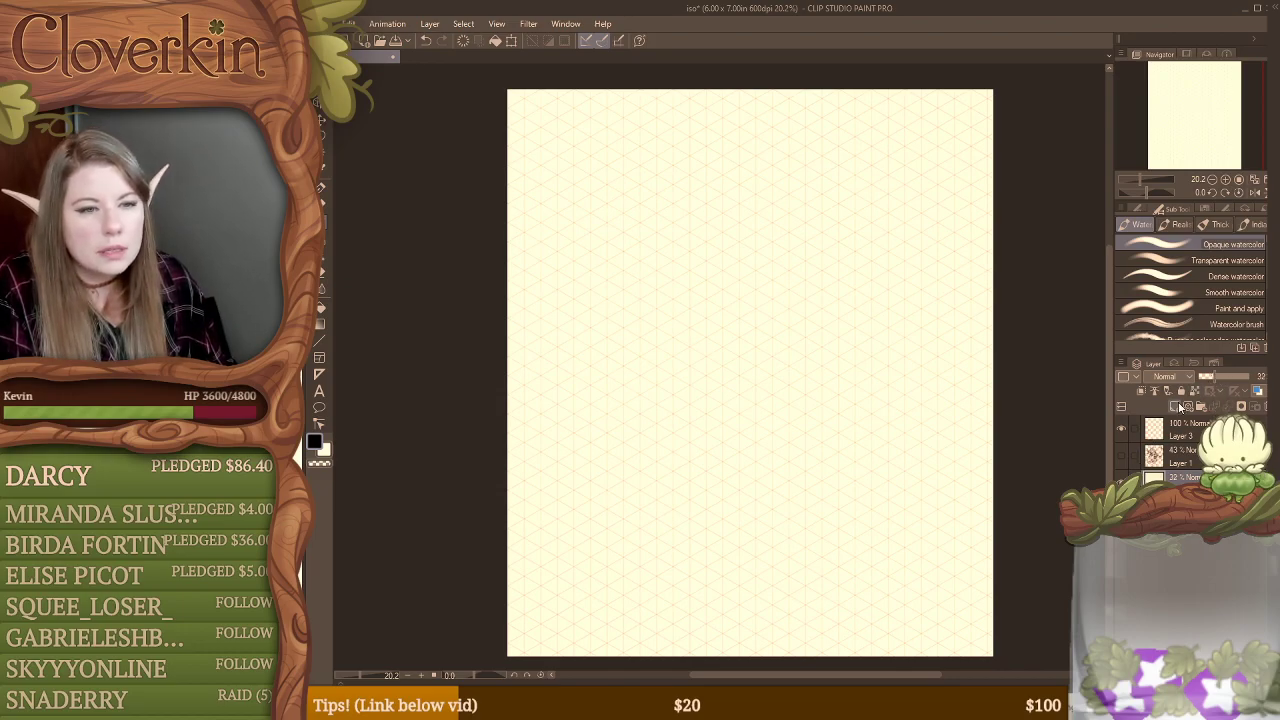
{"action": "left_click", "coordinate": [1184, 430]}
{"action": "key", "text": "b"}
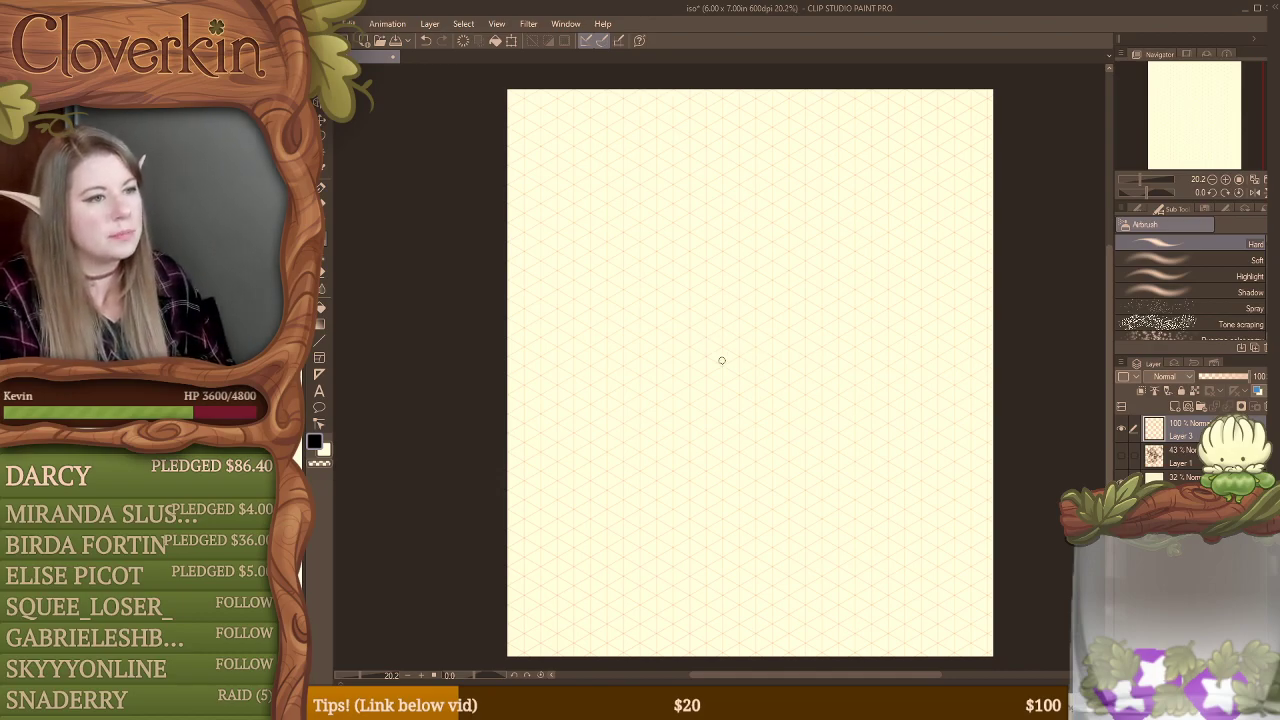
{"action": "left_click_drag", "start_coordinate": [693, 344], "coordinate": [774, 387]}
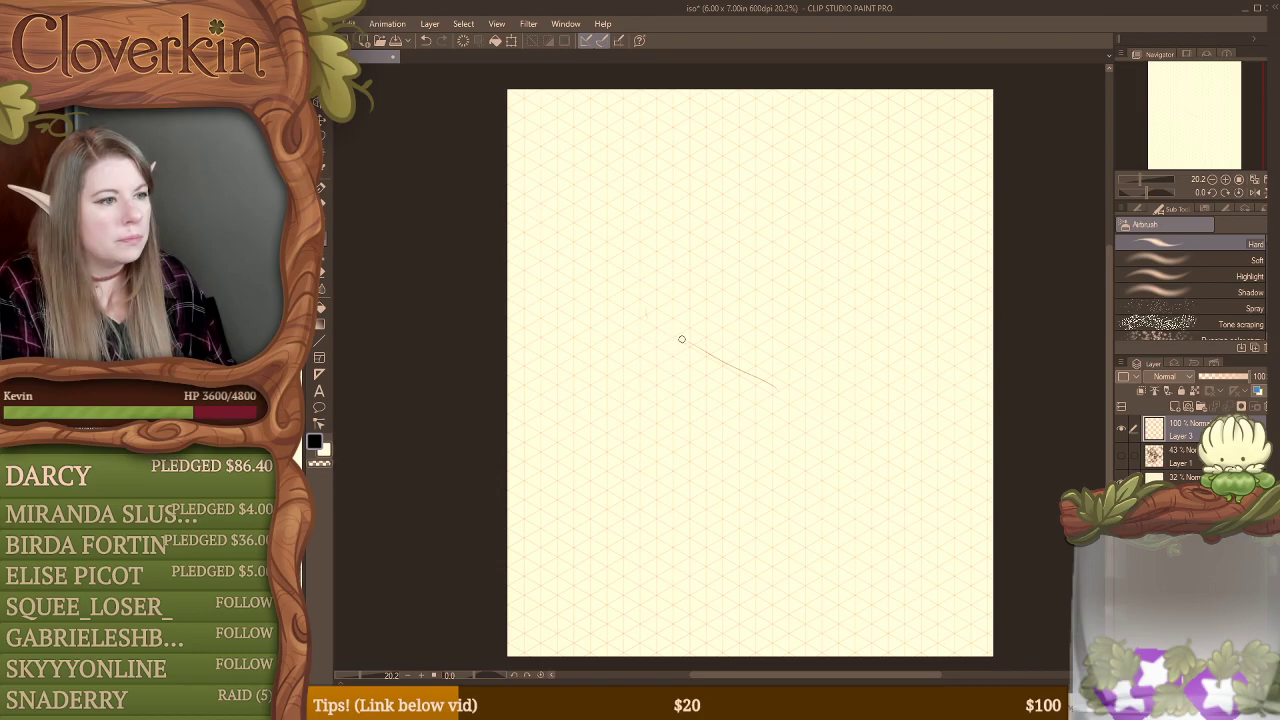
{"action": "key", "text": "e"}
{"action": "left_click_drag", "start_coordinate": [680, 340], "coordinate": [757, 371]}
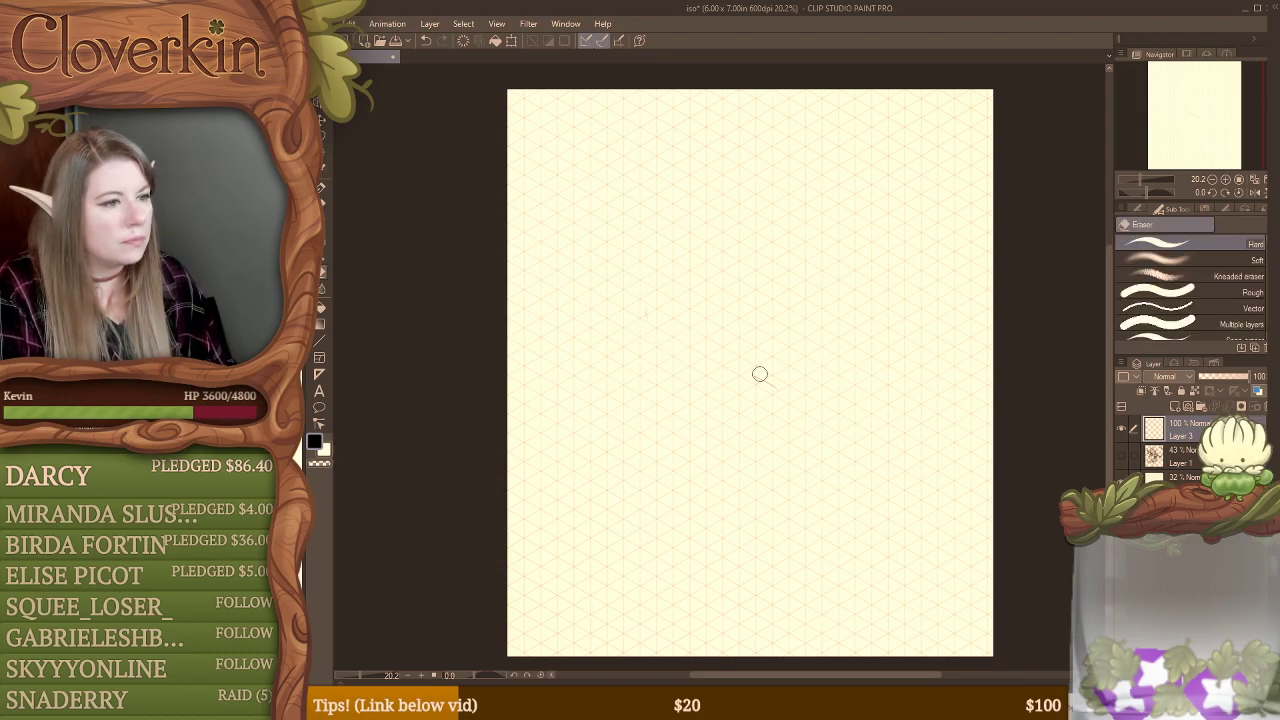
Step: Sketch a slanted ledge along the grid in the lower half, with vertical lines at both ends and a faint parallel line above
{"action": "key", "text": "b"}
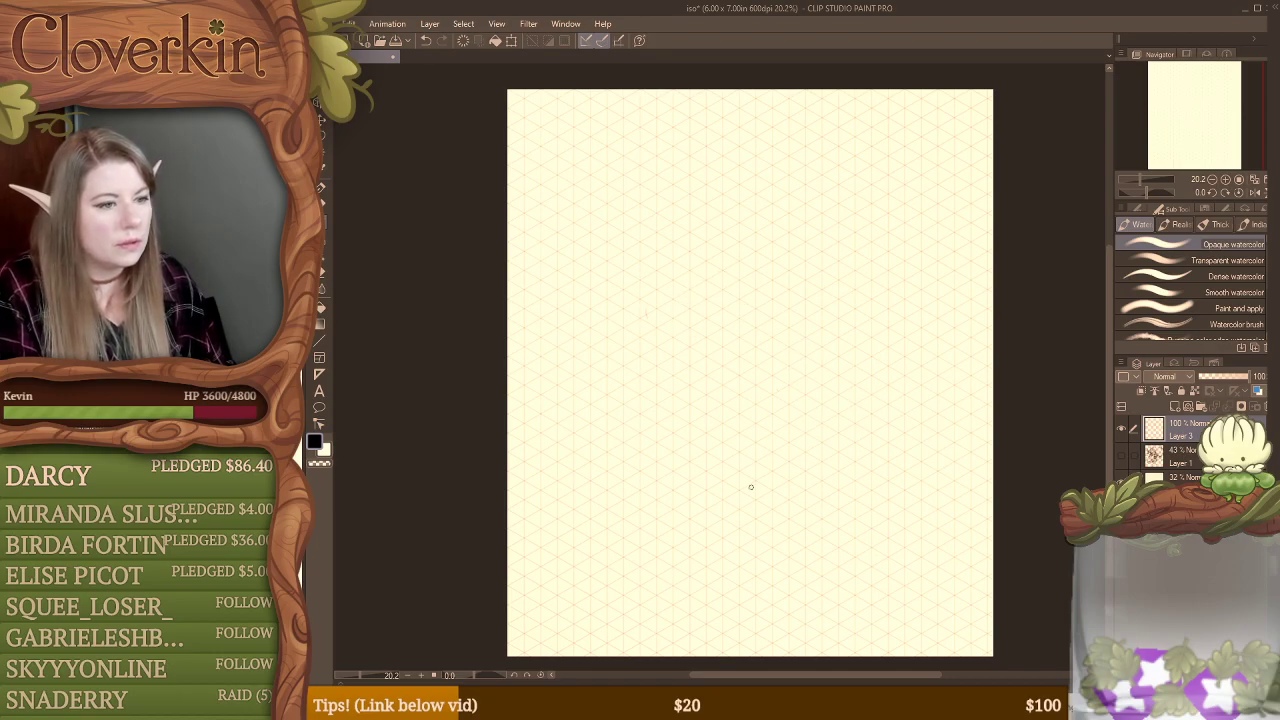
{"action": "left_click_drag", "start_coordinate": [750, 503], "coordinate": [882, 429]}
{"action": "left_click_drag", "start_coordinate": [785, 483], "coordinate": [915, 408]}
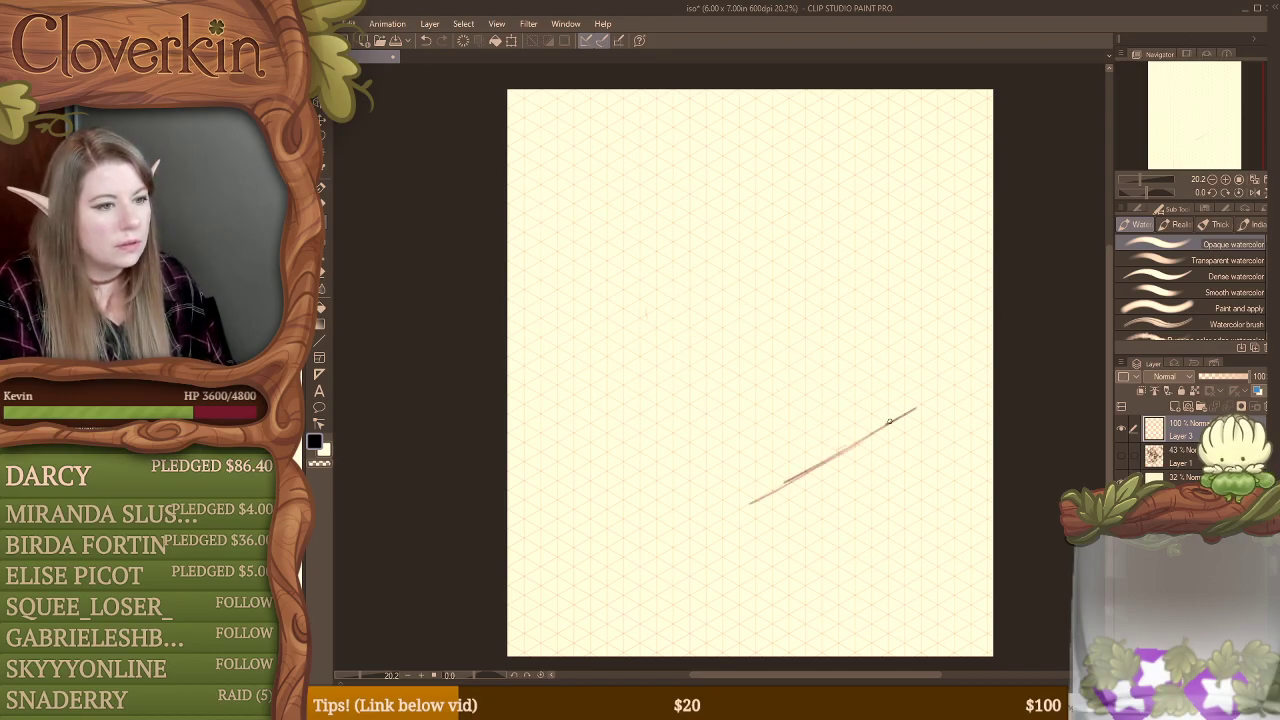
{"action": "left_click_drag", "start_coordinate": [744, 527], "coordinate": [757, 592]}
{"action": "left_click_drag", "start_coordinate": [920, 410], "coordinate": [932, 526]}
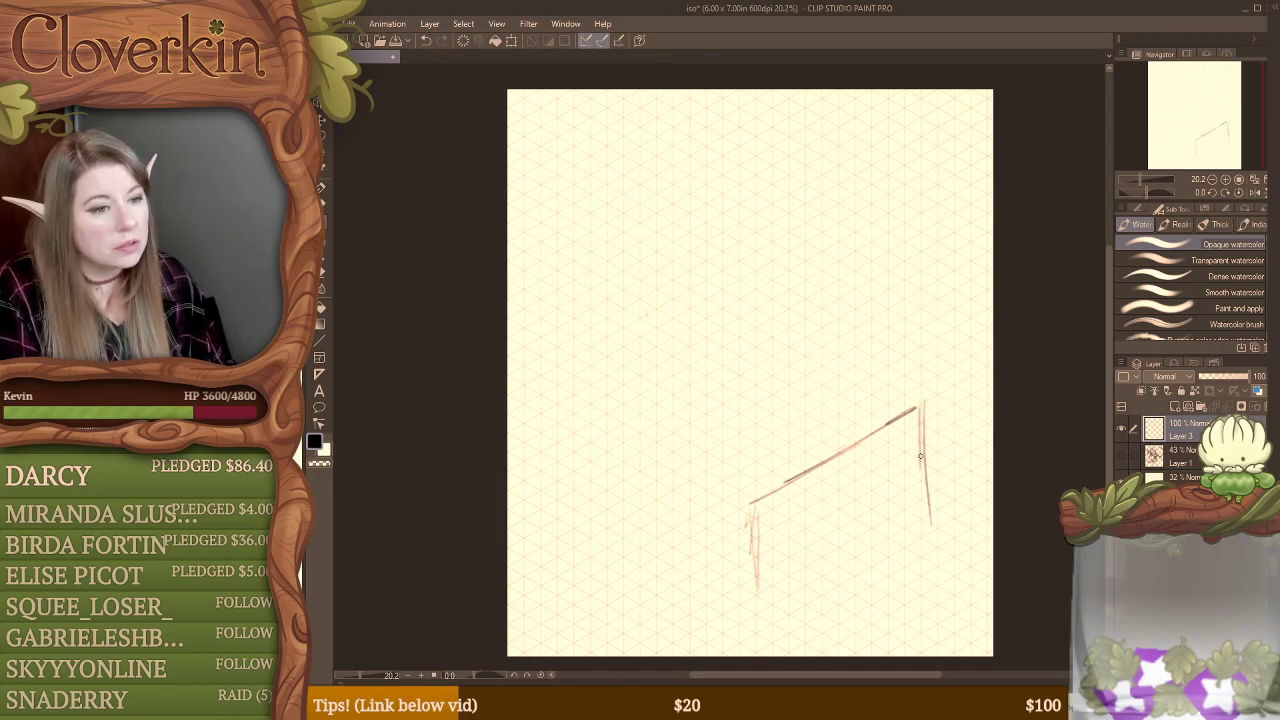
{"action": "left_click_drag", "start_coordinate": [920, 436], "coordinate": [916, 530]}
{"action": "left_click_drag", "start_coordinate": [924, 472], "coordinate": [930, 548]}
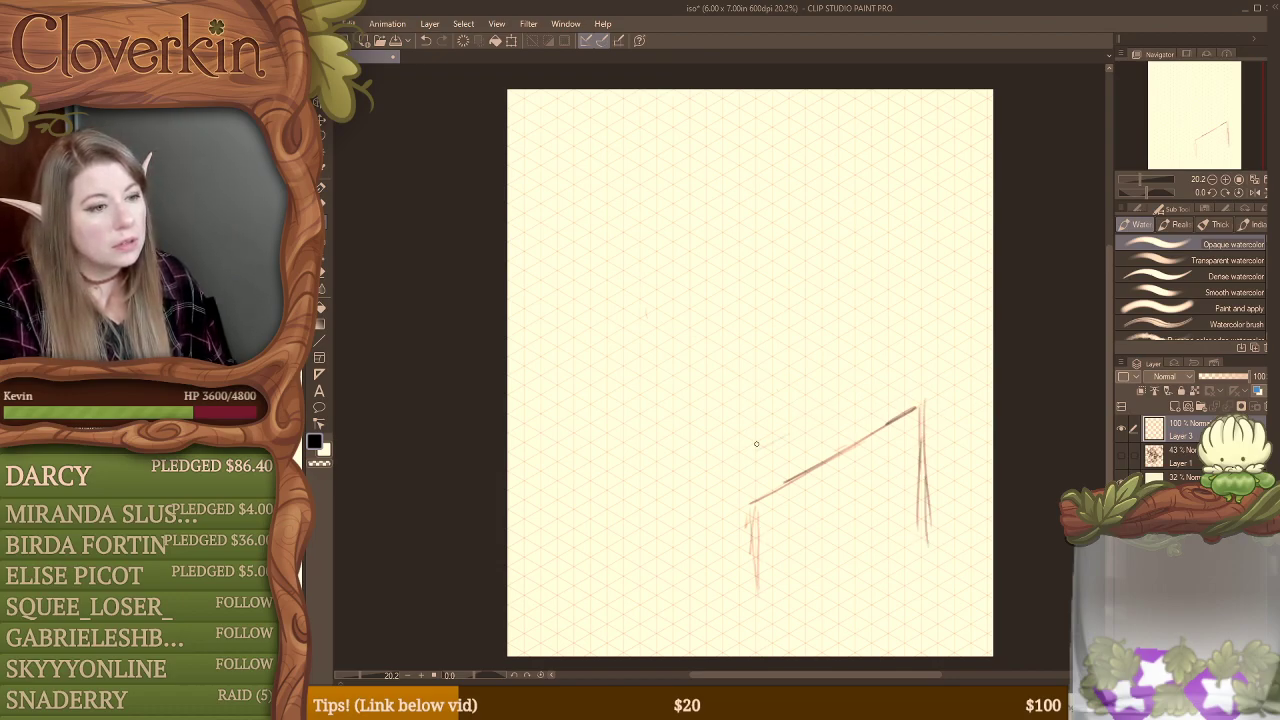
{"action": "left_click_drag", "start_coordinate": [740, 452], "coordinate": [895, 370]}
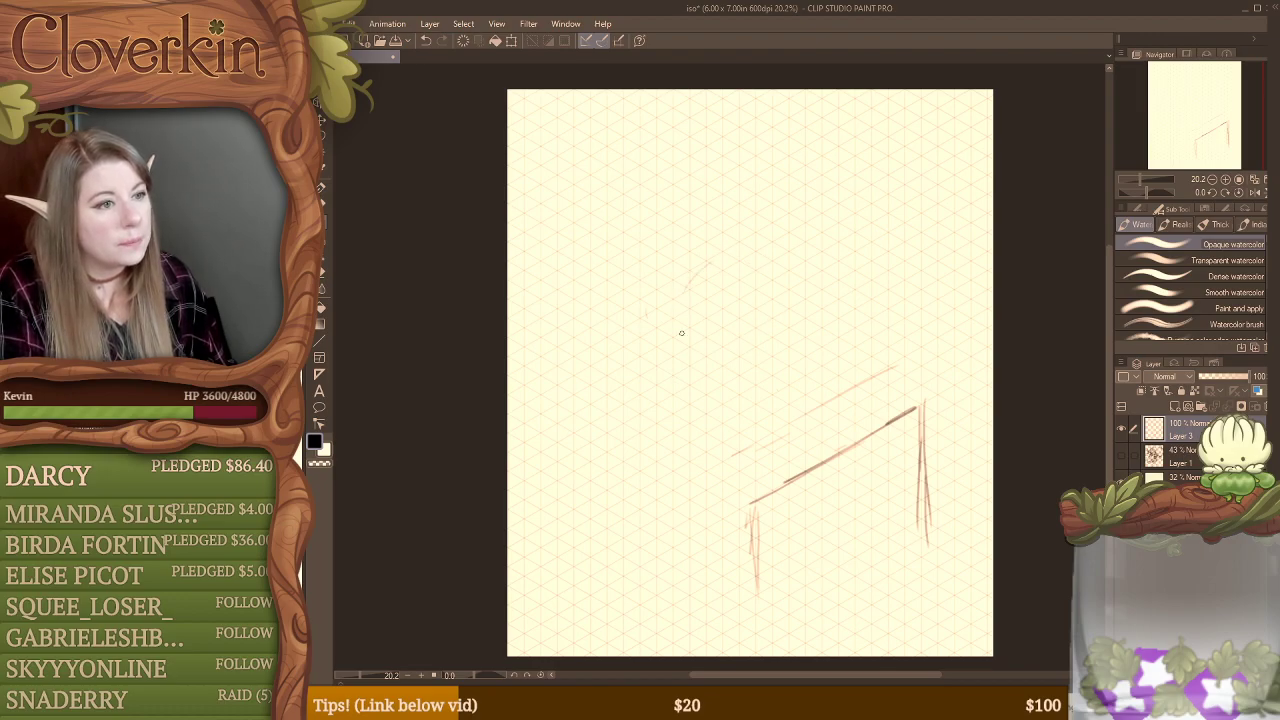
Step: Sketch a large rounded arch in the upper half of the canvas, with overlapping contours thickening its outer side
{"action": "left_click_drag", "start_coordinate": [708, 168], "coordinate": [640, 270]}
{"action": "mouse_move", "coordinate": [686, 372]}
{"action": "left_mouse_down"}
{"action": "mouse_move", "coordinate": [619, 341]}
{"action": "mouse_move", "coordinate": [623, 214]}
{"action": "mouse_move", "coordinate": [747, 173]}
{"action": "mouse_move", "coordinate": [831, 231]}
{"action": "mouse_move", "coordinate": [725, 159]}
{"action": "mouse_move", "coordinate": [657, 320]}
{"action": "left_mouse_up"}
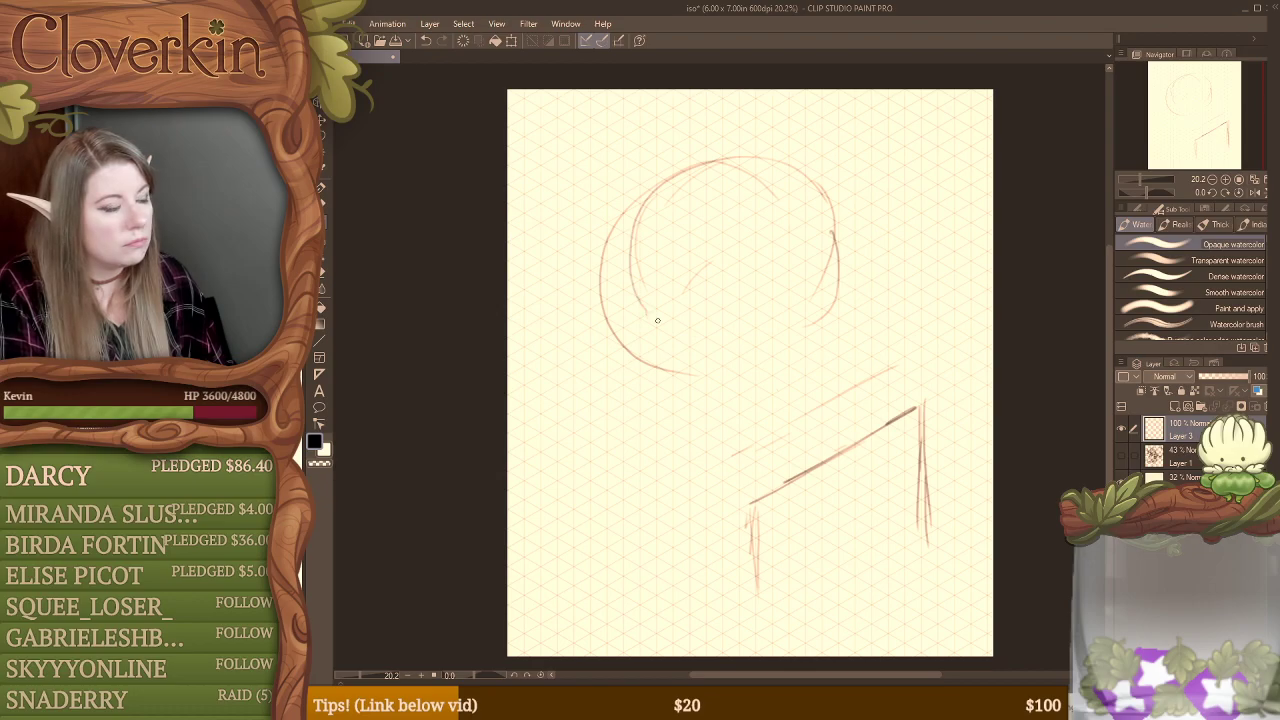
{"action": "mouse_move", "coordinate": [588, 277]}
{"action": "left_mouse_down"}
{"action": "mouse_move", "coordinate": [645, 382]}
{"action": "mouse_move", "coordinate": [570, 275]}
{"action": "left_mouse_up"}
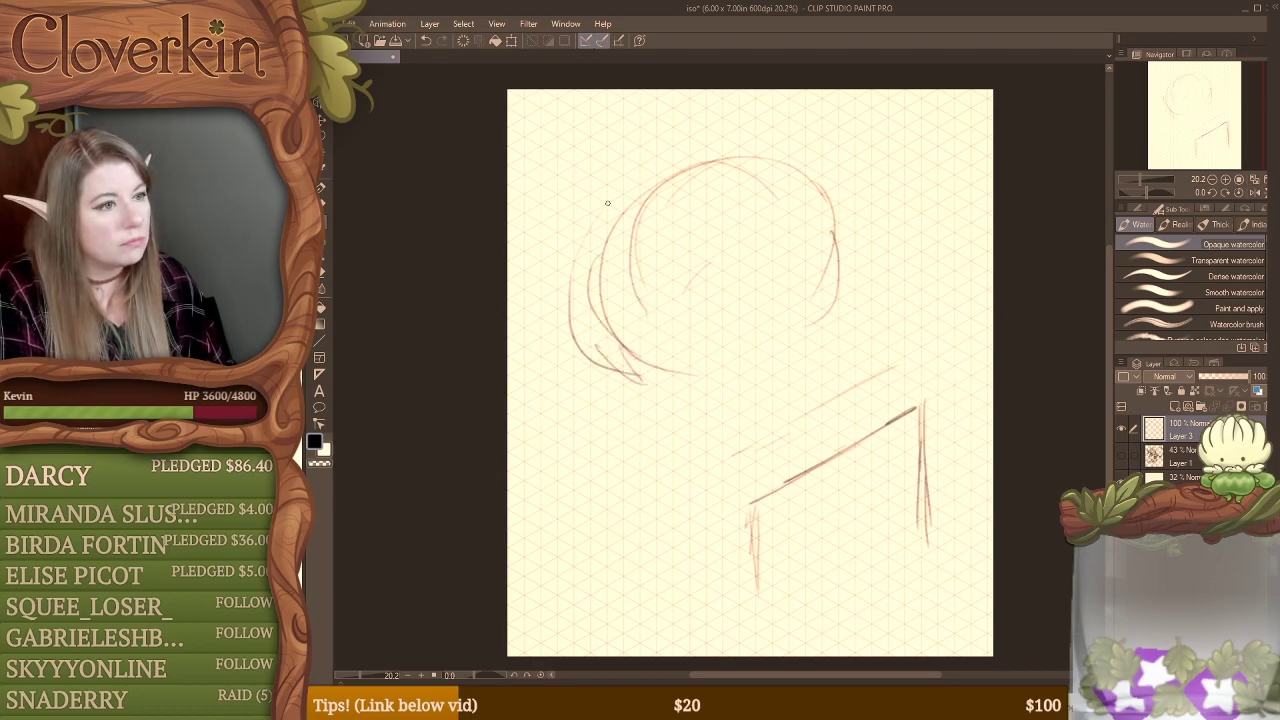
{"action": "mouse_move", "coordinate": [705, 158]}
{"action": "left_mouse_down"}
{"action": "mouse_move", "coordinate": [799, 177]}
{"action": "mouse_move", "coordinate": [828, 300]}
{"action": "left_mouse_up"}
Step: Sketch the smaller pointed arch opening inside the large arch
{"action": "left_click_drag", "start_coordinate": [702, 250], "coordinate": [688, 340]}
{"action": "mouse_move", "coordinate": [770, 256]}
{"action": "left_mouse_down"}
{"action": "mouse_move", "coordinate": [740, 340]}
{"action": "mouse_move", "coordinate": [672, 295]}
{"action": "left_mouse_up"}
{"action": "mouse_move", "coordinate": [700, 238]}
{"action": "left_mouse_down"}
{"action": "mouse_move", "coordinate": [766, 318]}
{"action": "mouse_move", "coordinate": [698, 345]}
{"action": "mouse_move", "coordinate": [735, 347]}
{"action": "left_mouse_up"}
{"action": "key", "text": "e"}
{"action": "key", "text": "b"}
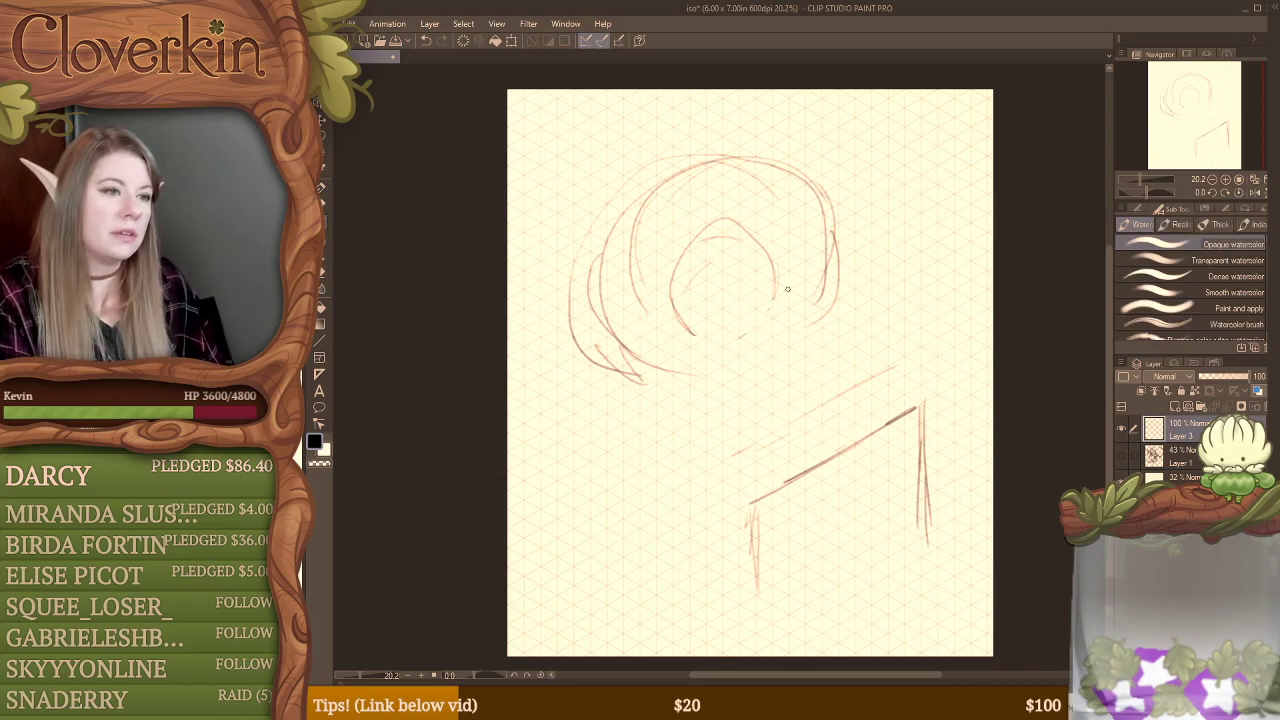
Step: Draw slanted base edges on both arch feet, clean up the stray lines below them, and add short diagonal strokes beside the arch
{"action": "left_click_drag", "start_coordinate": [781, 291], "coordinate": [838, 262]}
{"action": "key", "text": "e"}
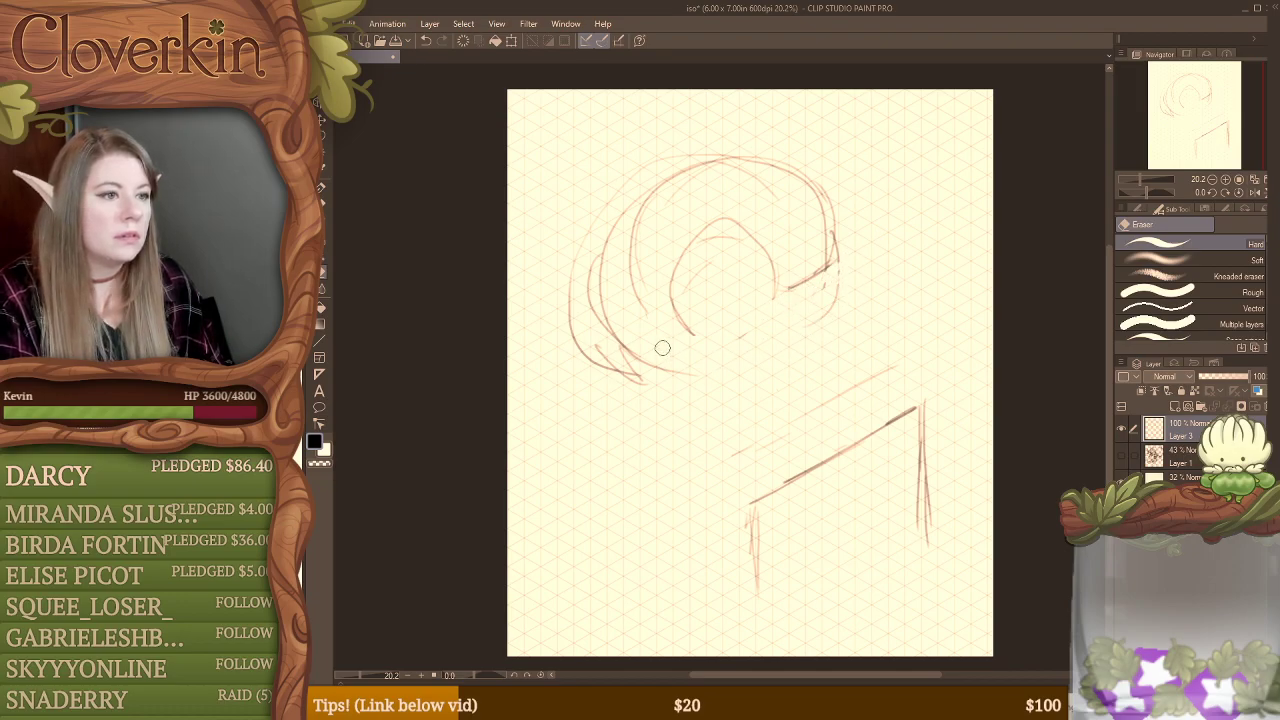
{"action": "key", "text": "b"}
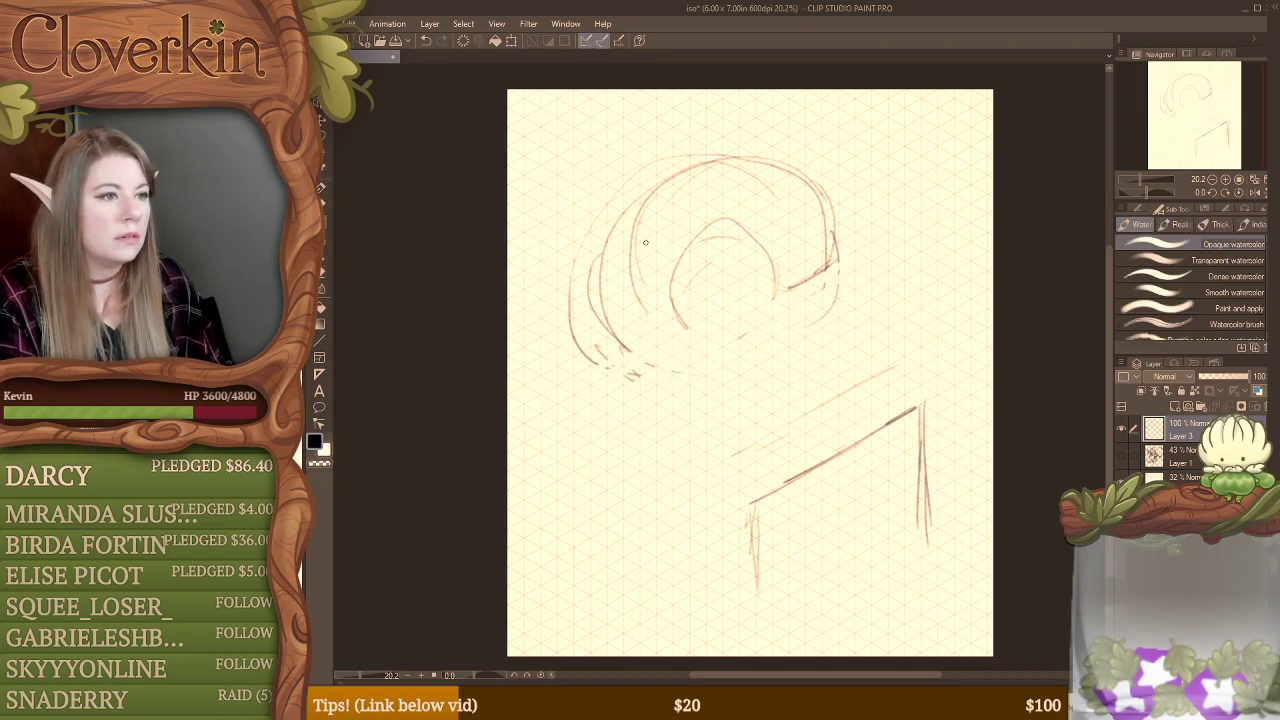
{"action": "mouse_move", "coordinate": [597, 256]}
{"action": "left_mouse_down"}
{"action": "mouse_move", "coordinate": [616, 342]}
{"action": "mouse_move", "coordinate": [597, 330]}
{"action": "mouse_move", "coordinate": [598, 342]}
{"action": "mouse_move", "coordinate": [664, 342]}
{"action": "mouse_move", "coordinate": [639, 357]}
{"action": "mouse_move", "coordinate": [687, 332]}
{"action": "left_mouse_up"}
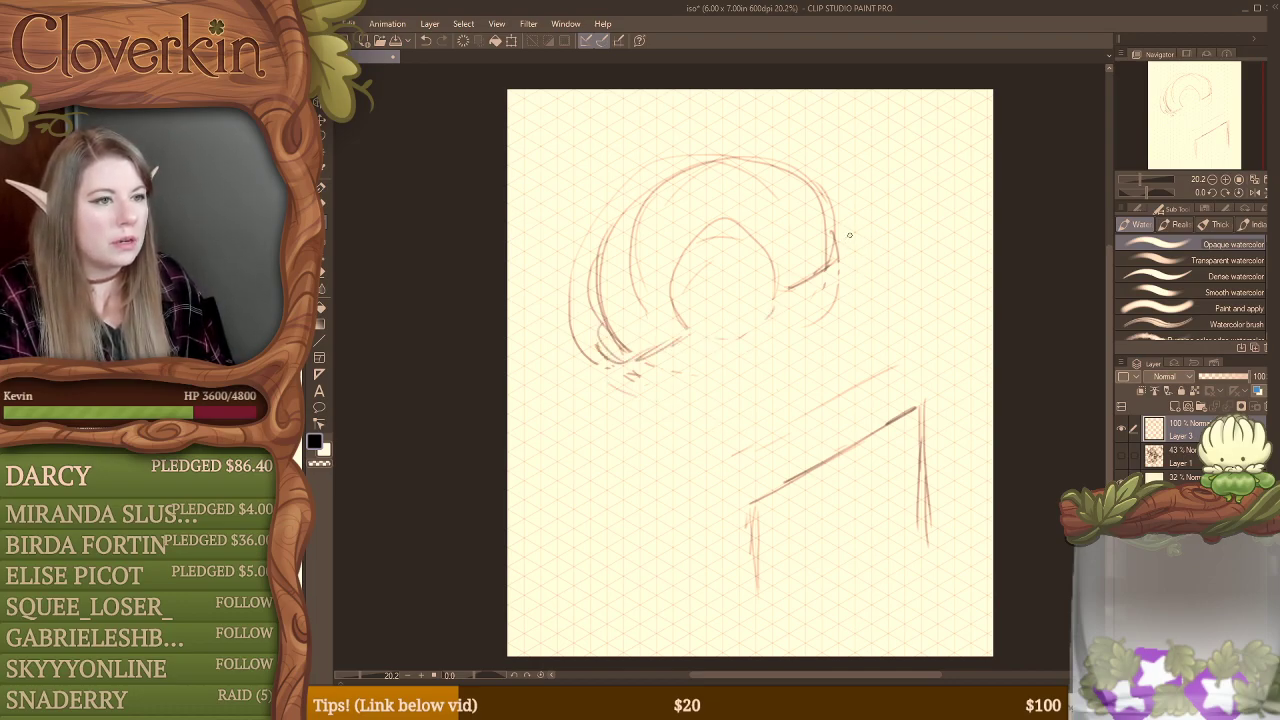
{"action": "left_click_drag", "start_coordinate": [900, 200], "coordinate": [970, 250]}
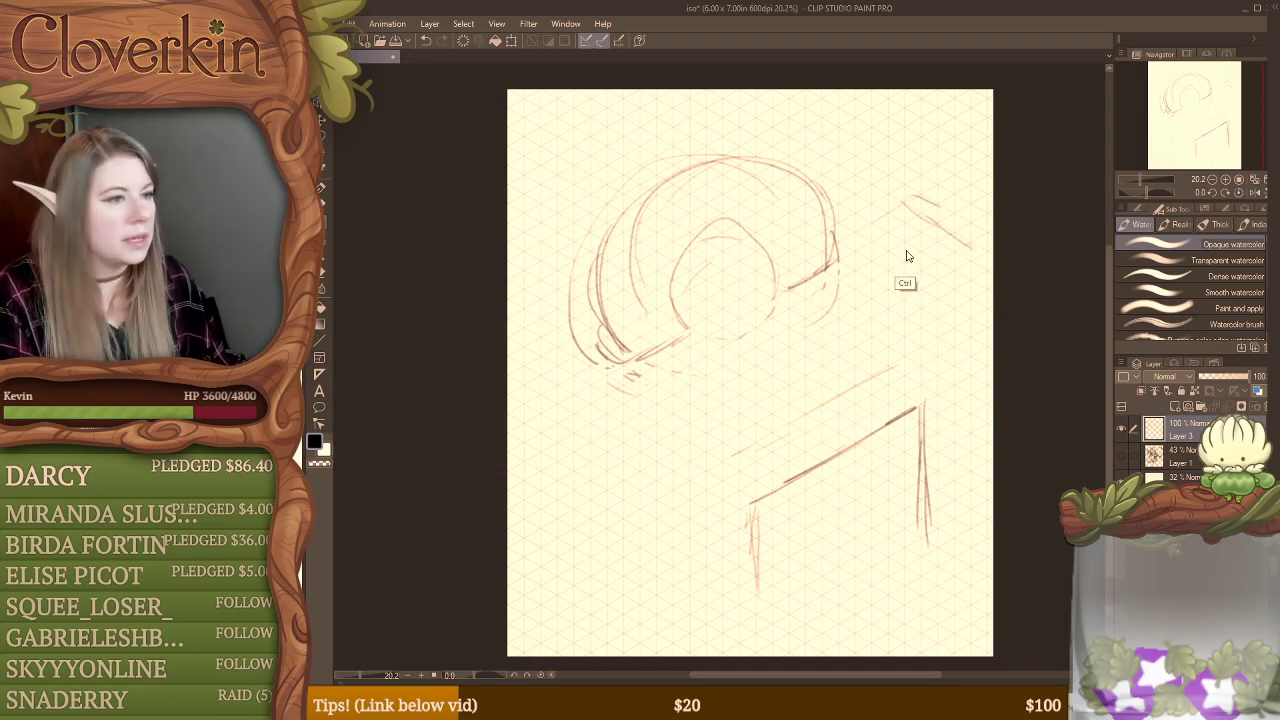
Step: Scale the whole sketch on Layer 3 down slightly and reposition it nearer the canvas centre
{"action": "key", "text": "ctrl+t"}
{"action": "left_click_drag", "start_coordinate": [975, 155], "coordinate": [838, 233]}
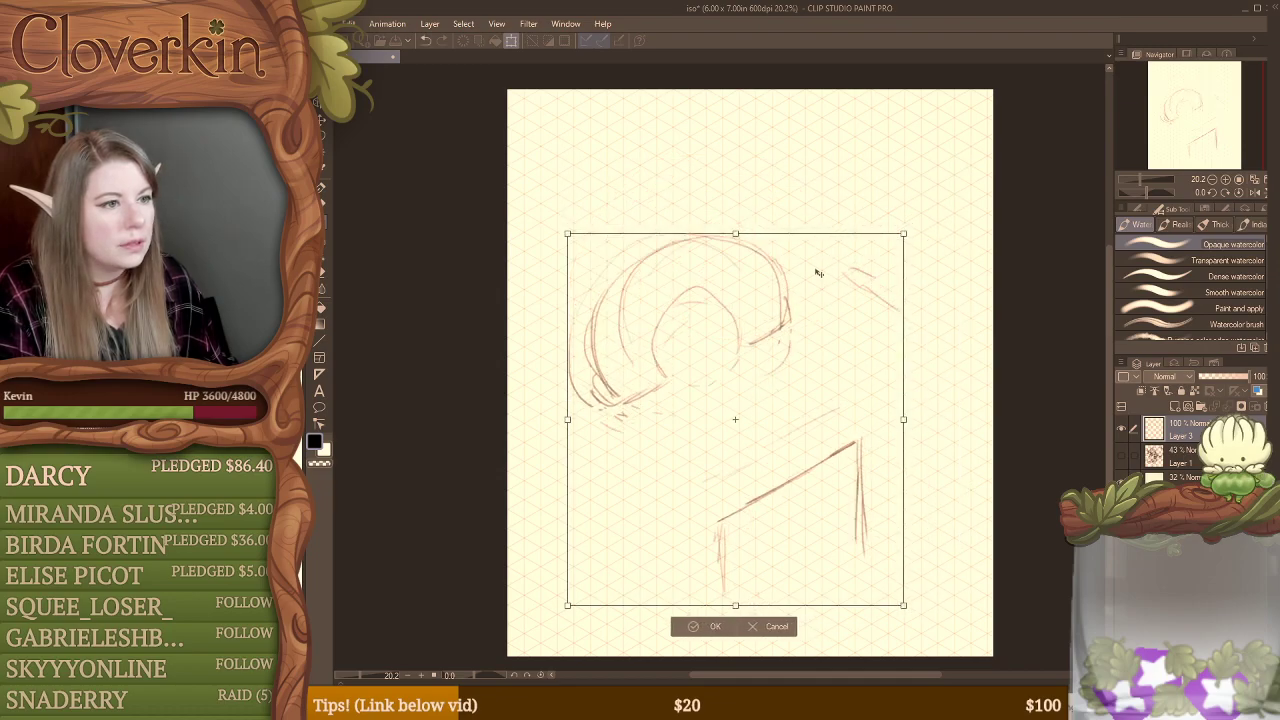
{"action": "mouse_move", "coordinate": [813, 323]}
{"action": "left_mouse_down"}
{"action": "mouse_move", "coordinate": [861, 282]}
{"action": "mouse_move", "coordinate": [850, 280]}
{"action": "left_mouse_up"}
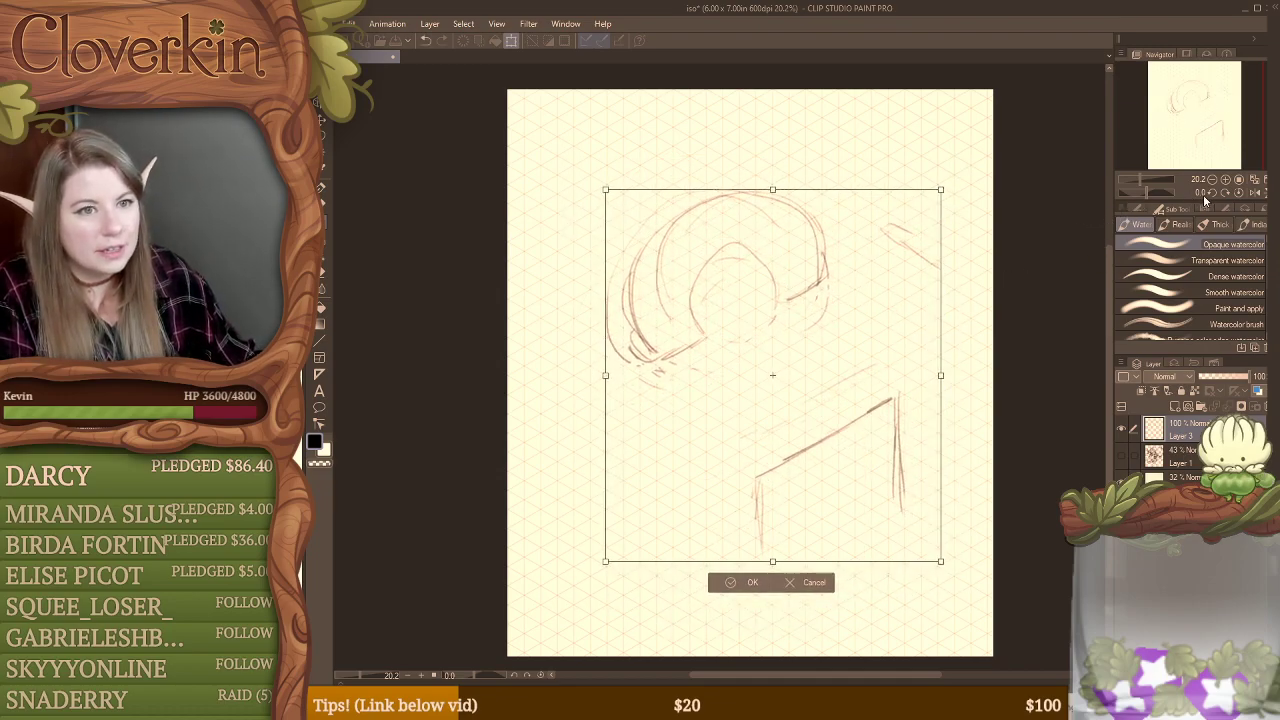
{"action": "key", "text": "Return"}
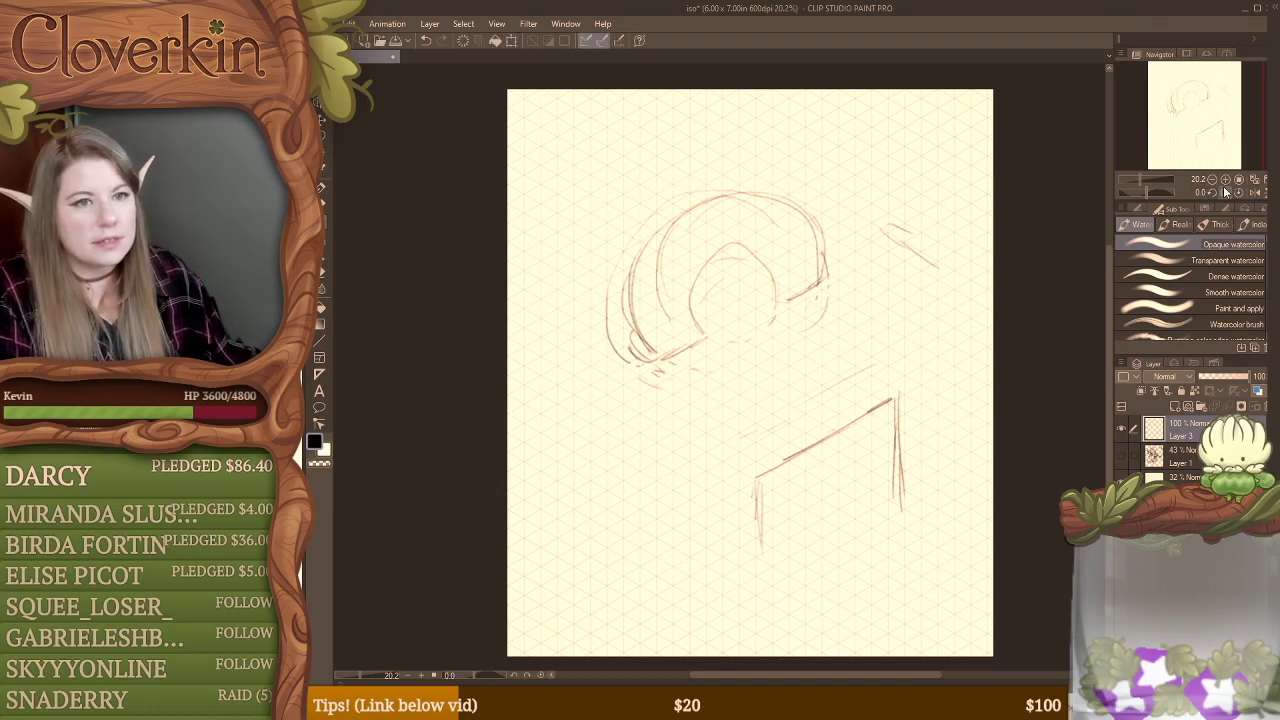
Step: Erase the slanted ledge and its vertical end lines below the arch
{"action": "left_click", "coordinate": [1226, 179]}
{"action": "left_click_drag", "start_coordinate": [1210, 141], "coordinate": [1222, 141]}
{"action": "key", "text": "b"}
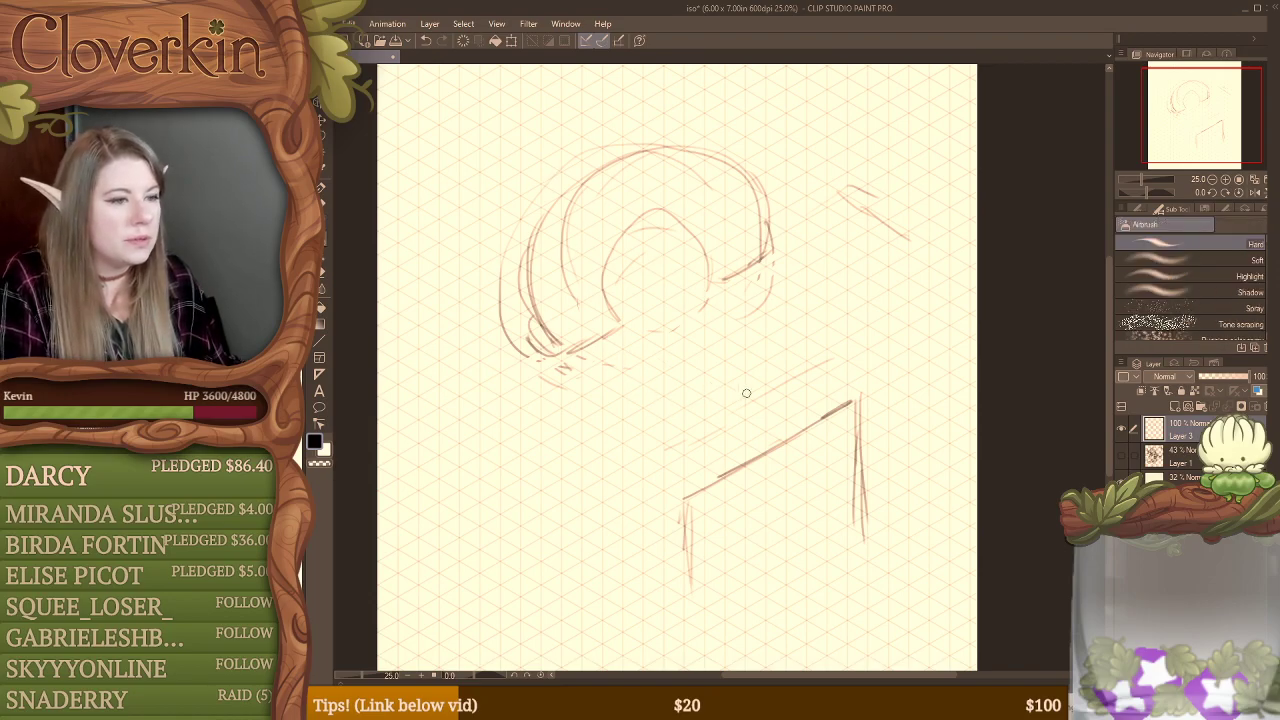
{"action": "key", "text": "e"}
{"action": "mouse_move", "coordinate": [858, 418]}
{"action": "left_mouse_down"}
{"action": "mouse_move", "coordinate": [869, 506]}
{"action": "mouse_move", "coordinate": [857, 560]}
{"action": "left_mouse_up"}
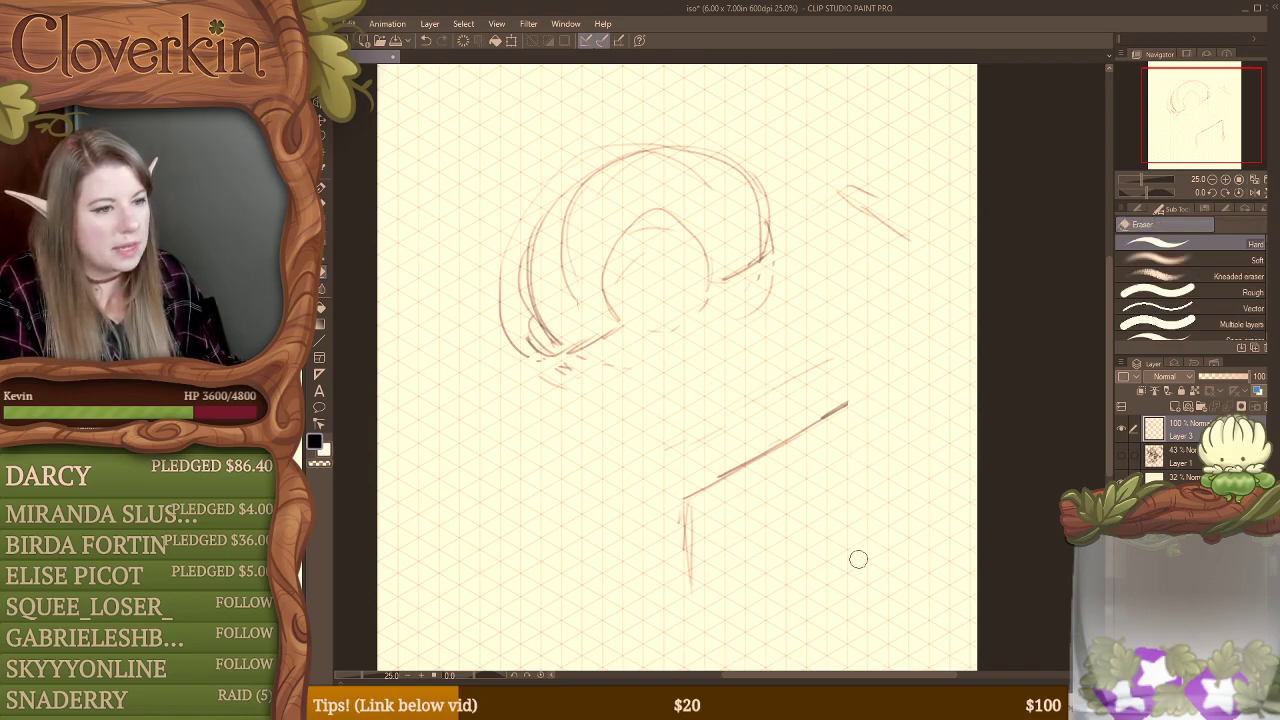
{"action": "mouse_move", "coordinate": [814, 423]}
{"action": "left_mouse_down"}
{"action": "mouse_move", "coordinate": [703, 501]}
{"action": "mouse_move", "coordinate": [719, 567]}
{"action": "mouse_move", "coordinate": [684, 506]}
{"action": "left_mouse_up"}
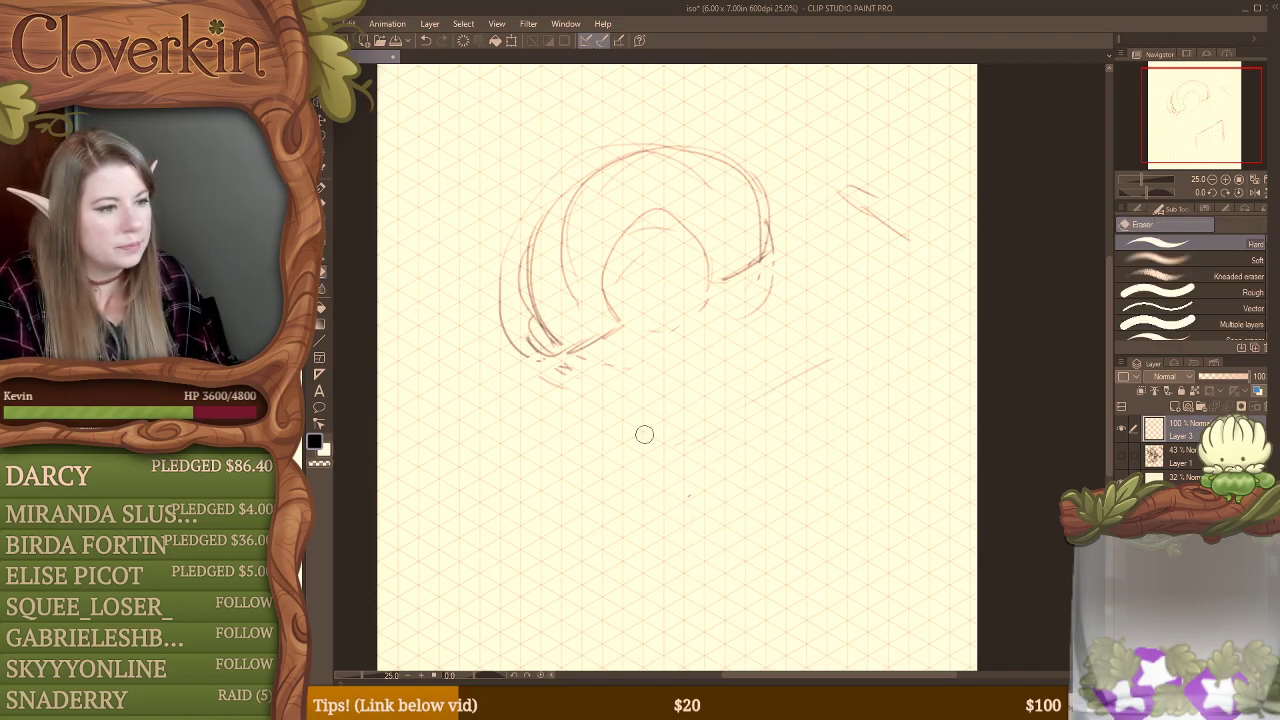
Step: Sketch a larger platform edge below the arch, rising along the grid, with long vertical lines dropping from both ends
{"action": "key", "text": "b"}
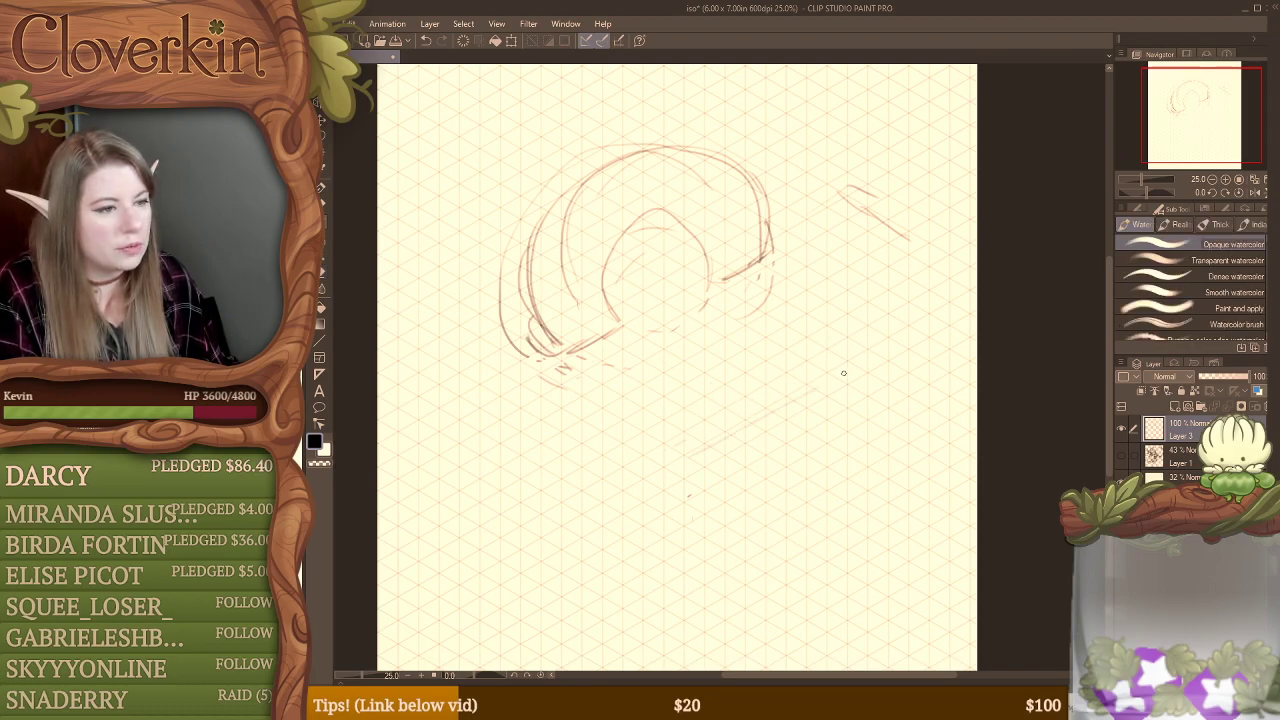
{"action": "left_click_drag", "start_coordinate": [693, 433], "coordinate": [866, 318]}
{"action": "left_click_drag", "start_coordinate": [746, 400], "coordinate": [588, 489]}
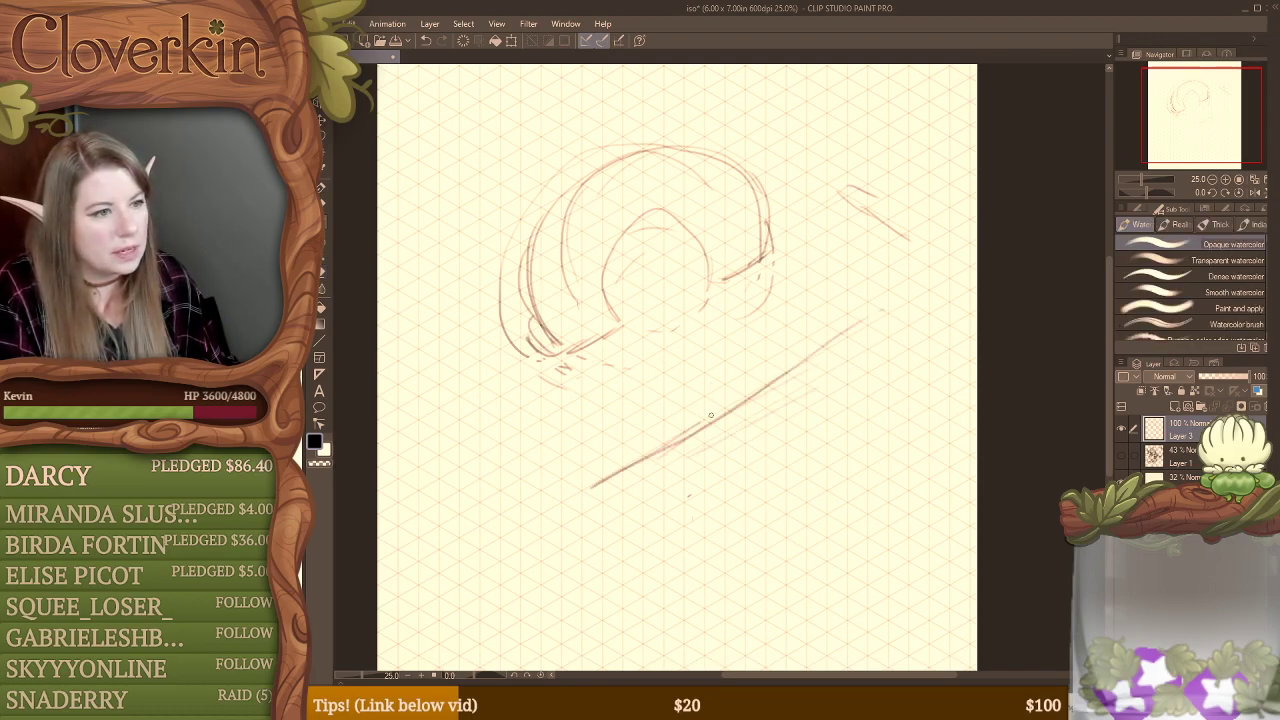
{"action": "mouse_move", "coordinate": [700, 424]}
{"action": "left_mouse_down"}
{"action": "mouse_move", "coordinate": [911, 290]}
{"action": "mouse_move", "coordinate": [910, 360]}
{"action": "left_mouse_up"}
{"action": "left_click_drag", "start_coordinate": [918, 298], "coordinate": [922, 395]}
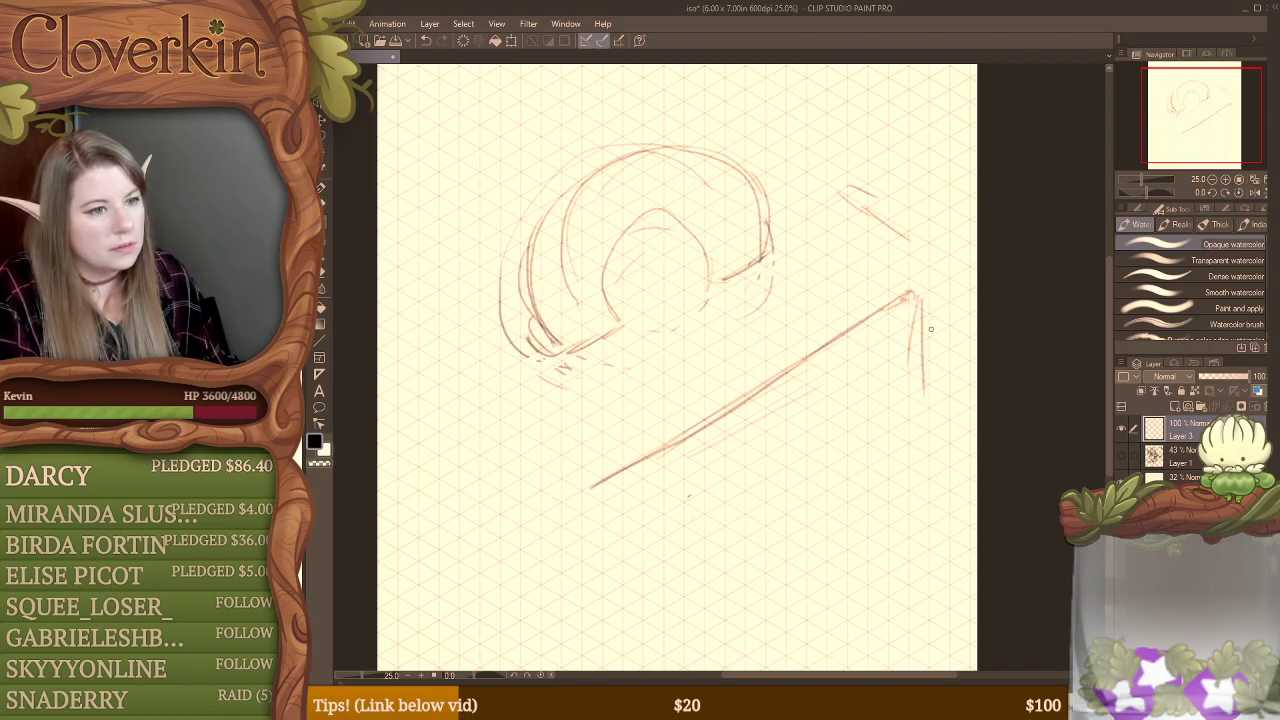
{"action": "left_click_drag", "start_coordinate": [928, 320], "coordinate": [930, 580]}
{"action": "left_click_drag", "start_coordinate": [600, 490], "coordinate": [605, 628]}
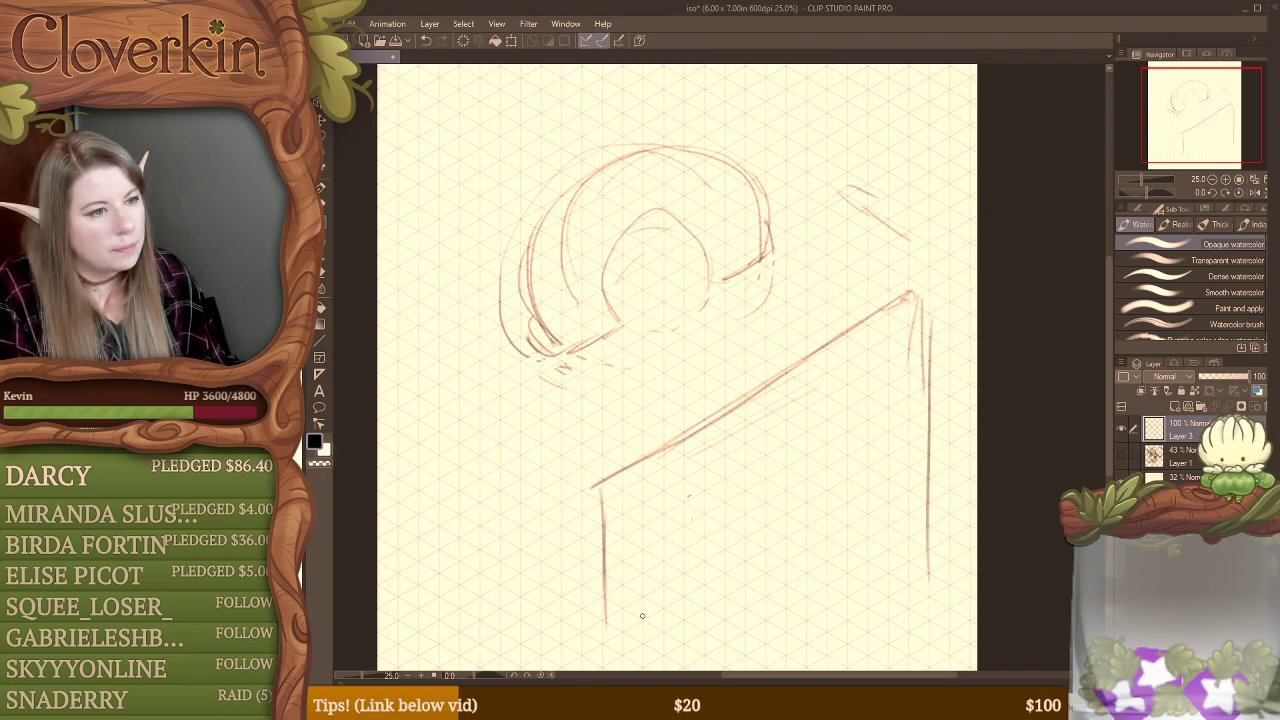
Step: Add the platform's other receding top edge meeting at the front corner, and clean up the doubled vertical corner line
{"action": "left_click_drag", "start_coordinate": [617, 592], "coordinate": [660, 565]}
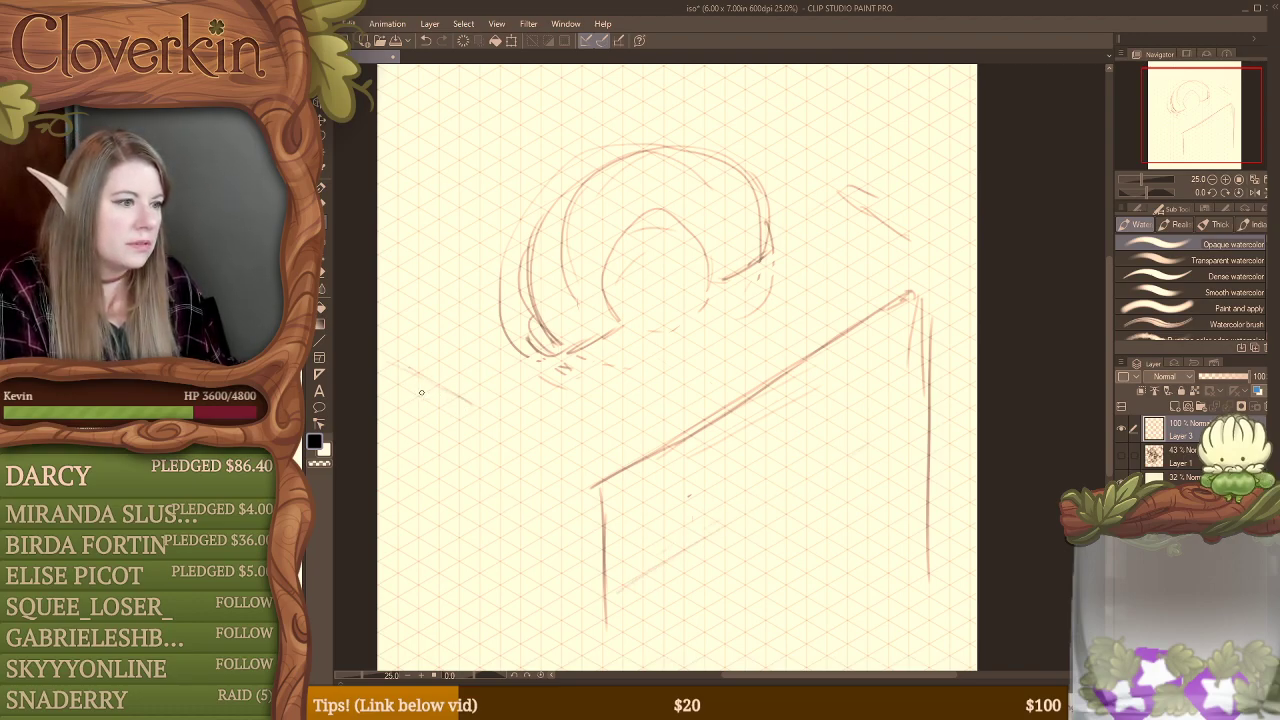
{"action": "mouse_move", "coordinate": [396, 372]}
{"action": "left_mouse_down"}
{"action": "mouse_move", "coordinate": [519, 453]}
{"action": "mouse_move", "coordinate": [562, 470]}
{"action": "mouse_move", "coordinate": [527, 445]}
{"action": "mouse_move", "coordinate": [601, 487]}
{"action": "mouse_move", "coordinate": [597, 648]}
{"action": "left_mouse_up"}
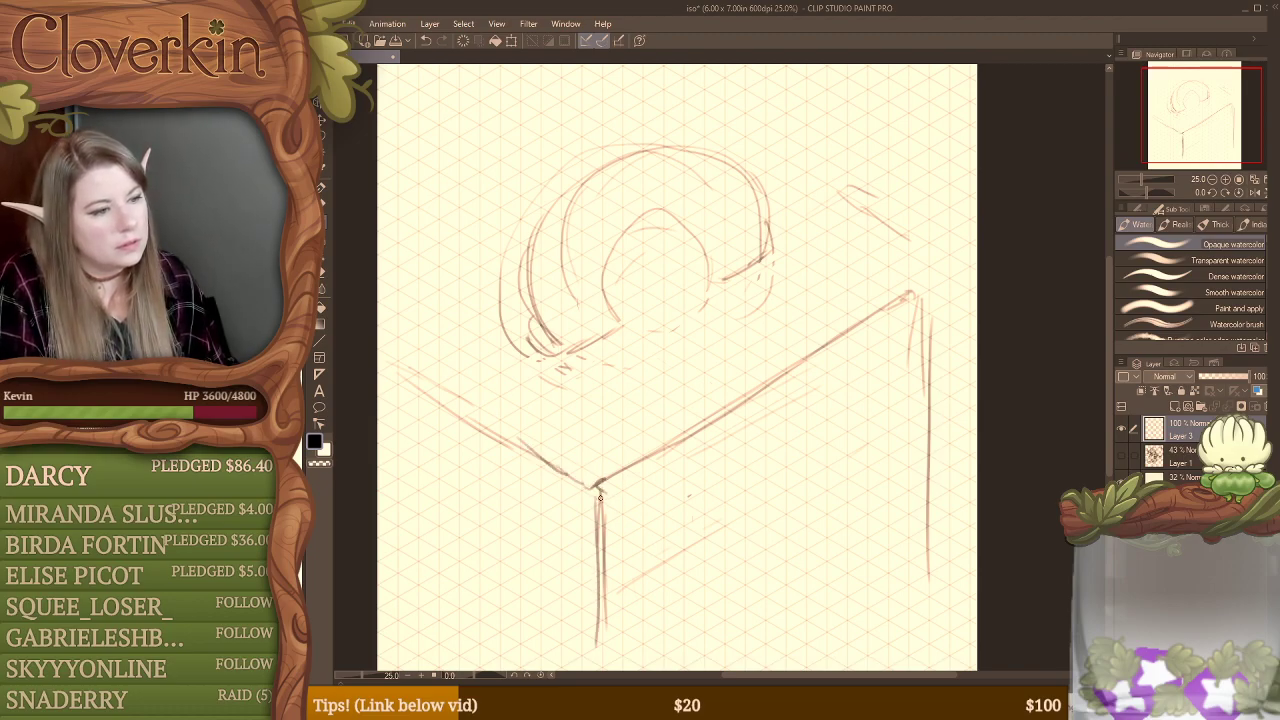
{"action": "key", "text": "e"}
{"action": "left_click_drag", "start_coordinate": [604, 496], "coordinate": [605, 656]}
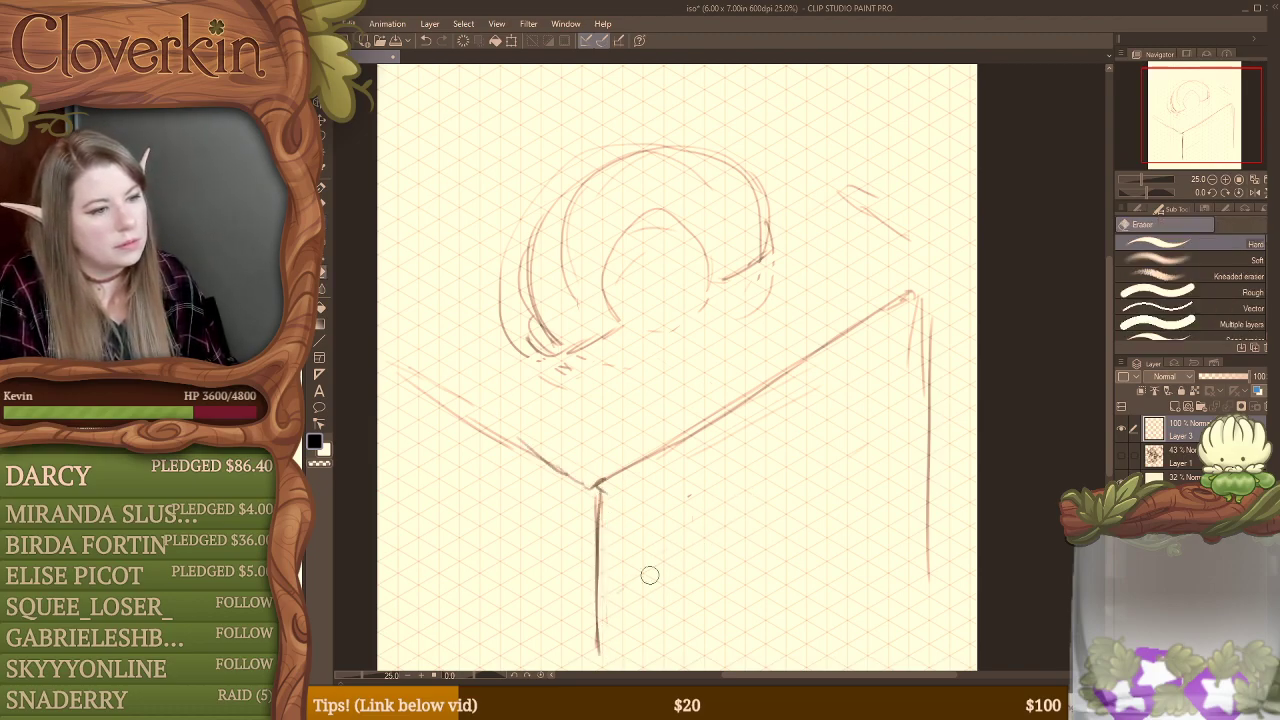
{"action": "key", "text": "b"}
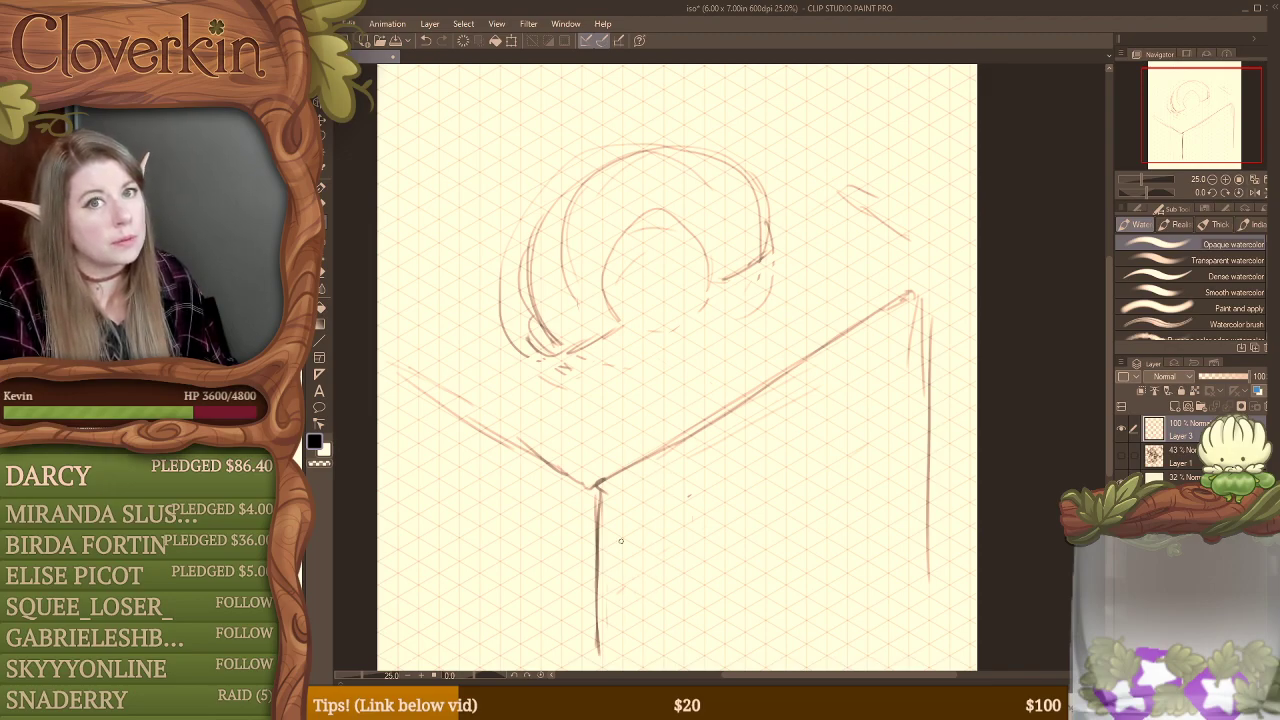
{"action": "mouse_move", "coordinate": [648, 524]}
{"action": "left_mouse_down"}
{"action": "mouse_move", "coordinate": [669, 475]}
{"action": "mouse_move", "coordinate": [706, 512]}
{"action": "left_mouse_up"}
{"action": "mouse_move", "coordinate": [736, 486]}
{"action": "left_mouse_down"}
{"action": "mouse_move", "coordinate": [737, 516]}
{"action": "mouse_move", "coordinate": [790, 530]}
{"action": "mouse_move", "coordinate": [831, 406]}
{"action": "mouse_move", "coordinate": [900, 360]}
{"action": "mouse_move", "coordinate": [898, 450]}
{"action": "left_mouse_up"}
{"action": "left_click_drag", "start_coordinate": [906, 440], "coordinate": [930, 412]}
{"action": "left_click_drag", "start_coordinate": [928, 426], "coordinate": [928, 545]}
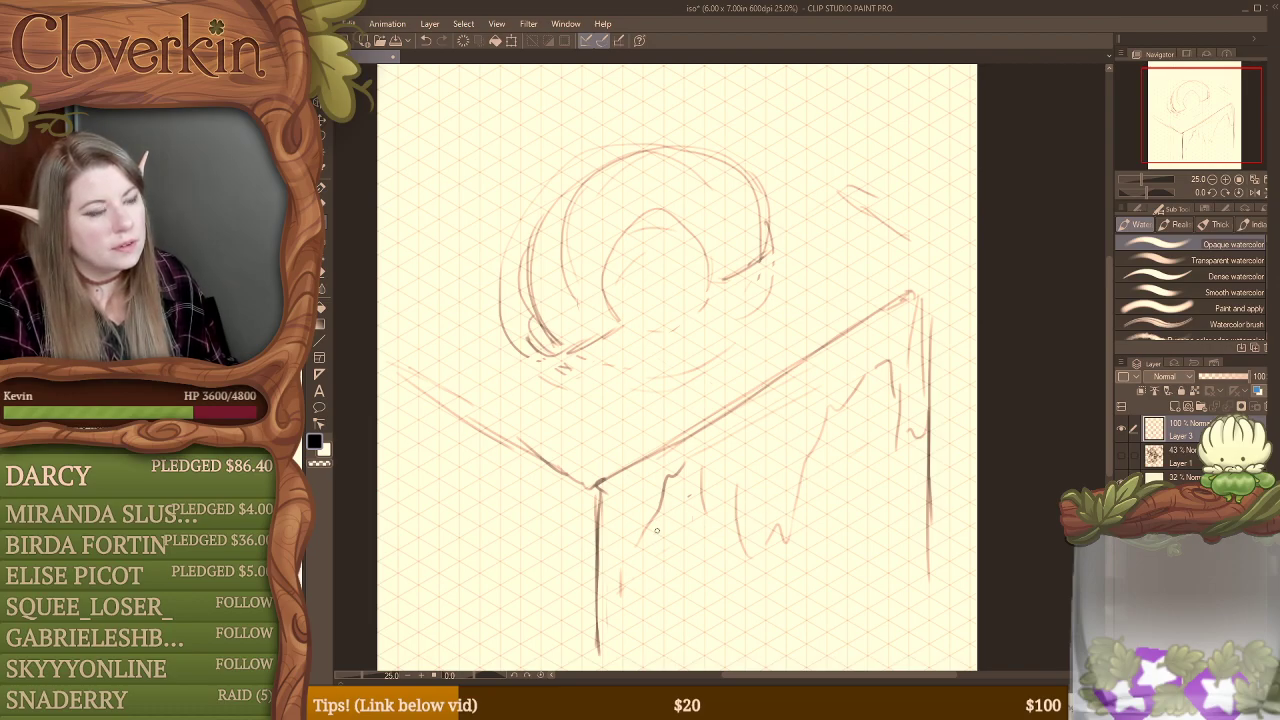
{"action": "mouse_move", "coordinate": [656, 548]}
{"action": "left_mouse_down"}
{"action": "mouse_move", "coordinate": [649, 561]}
{"action": "mouse_move", "coordinate": [690, 540]}
{"action": "left_mouse_up"}
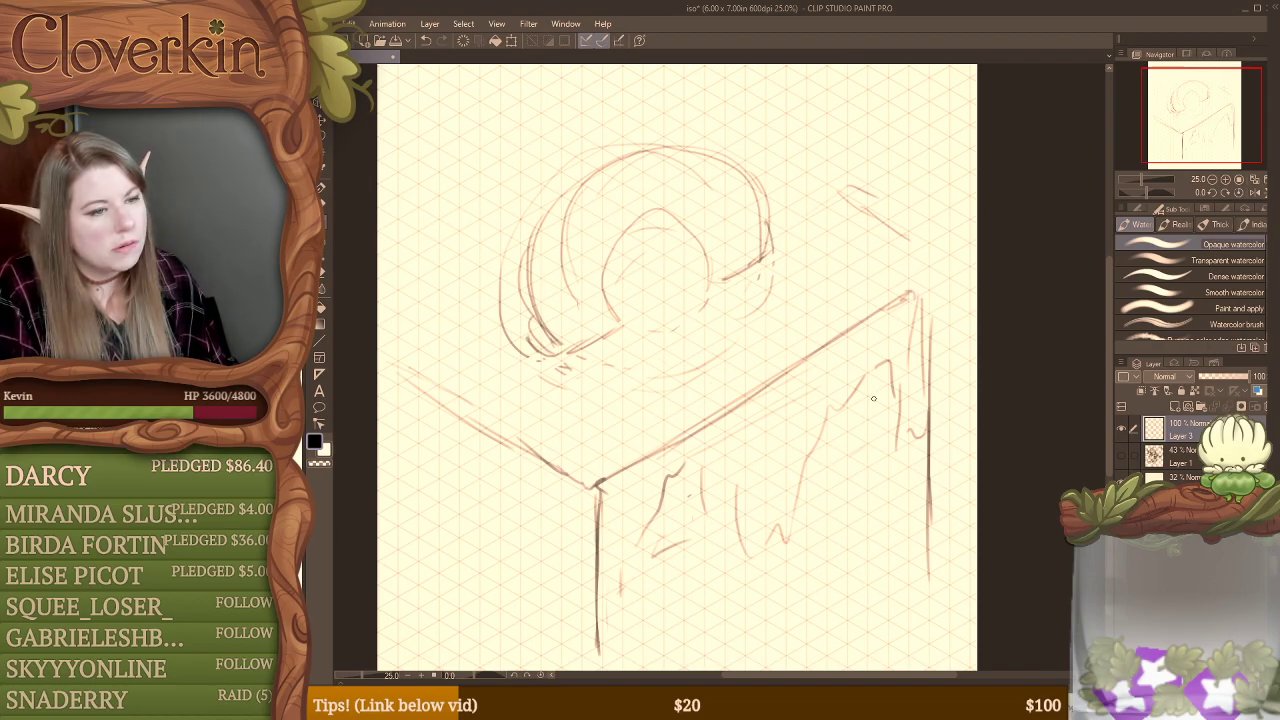
{"action": "key", "text": "e"}
{"action": "mouse_move", "coordinate": [896, 362]}
{"action": "left_mouse_down"}
{"action": "mouse_move", "coordinate": [885, 475]}
{"action": "mouse_move", "coordinate": [896, 477]}
{"action": "mouse_move", "coordinate": [914, 397]}
{"action": "mouse_move", "coordinate": [895, 359]}
{"action": "mouse_move", "coordinate": [814, 495]}
{"action": "mouse_move", "coordinate": [803, 471]}
{"action": "mouse_move", "coordinate": [773, 466]}
{"action": "mouse_move", "coordinate": [733, 567]}
{"action": "mouse_move", "coordinate": [683, 483]}
{"action": "mouse_move", "coordinate": [664, 490]}
{"action": "mouse_move", "coordinate": [669, 543]}
{"action": "left_mouse_up"}
{"action": "key", "text": "b"}
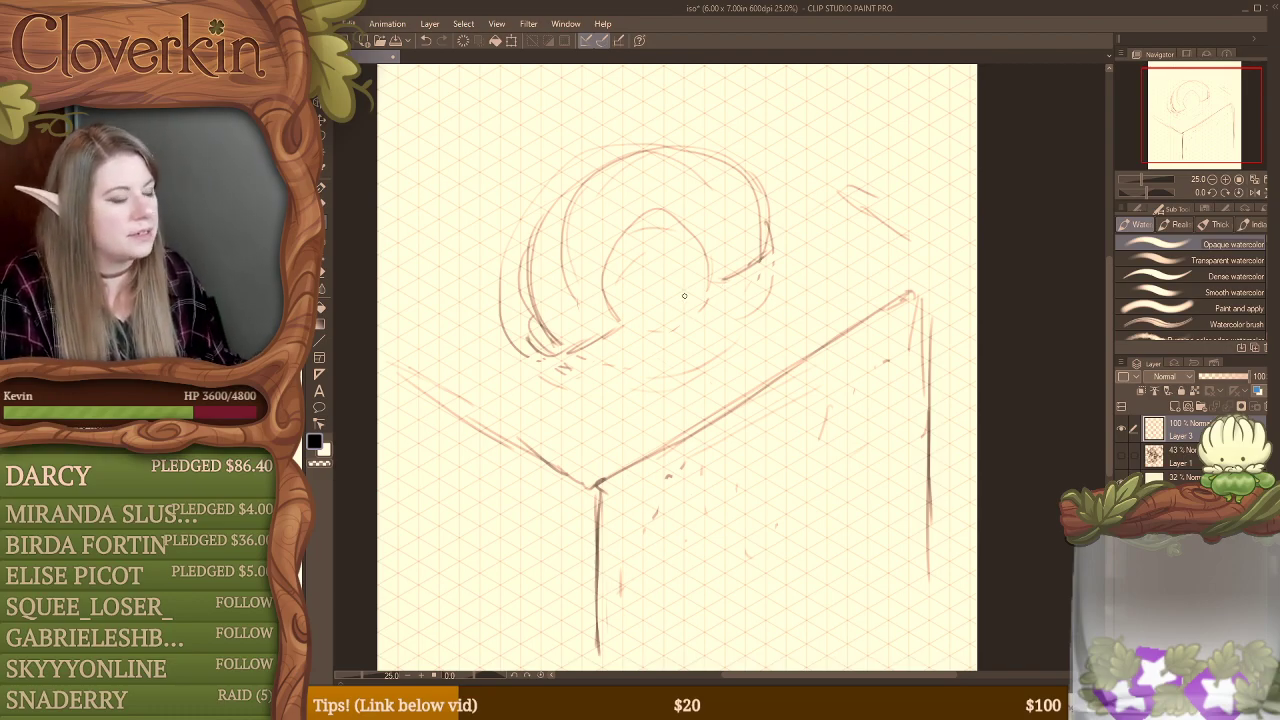
Step: Redraw the arch's inner opening as a rounded curve joining its raised right foot, erase stray lines, and strengthen the outer right contour
{"action": "mouse_move", "coordinate": [612, 246]}
{"action": "left_mouse_down"}
{"action": "mouse_move", "coordinate": [611, 325]}
{"action": "mouse_move", "coordinate": [695, 231]}
{"action": "mouse_move", "coordinate": [710, 280]}
{"action": "mouse_move", "coordinate": [666, 219]}
{"action": "mouse_move", "coordinate": [682, 267]}
{"action": "mouse_move", "coordinate": [670, 217]}
{"action": "mouse_move", "coordinate": [686, 237]}
{"action": "mouse_move", "coordinate": [647, 223]}
{"action": "mouse_move", "coordinate": [677, 226]}
{"action": "left_mouse_up"}
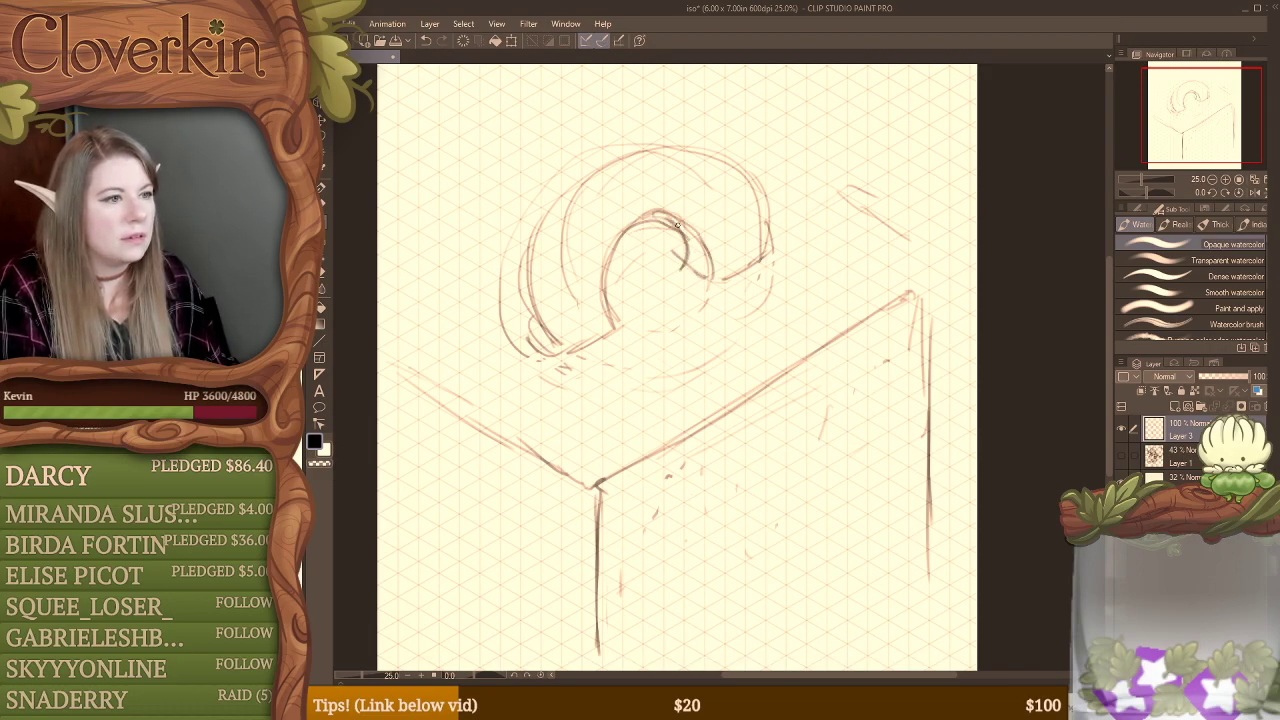
{"action": "key", "text": "e"}
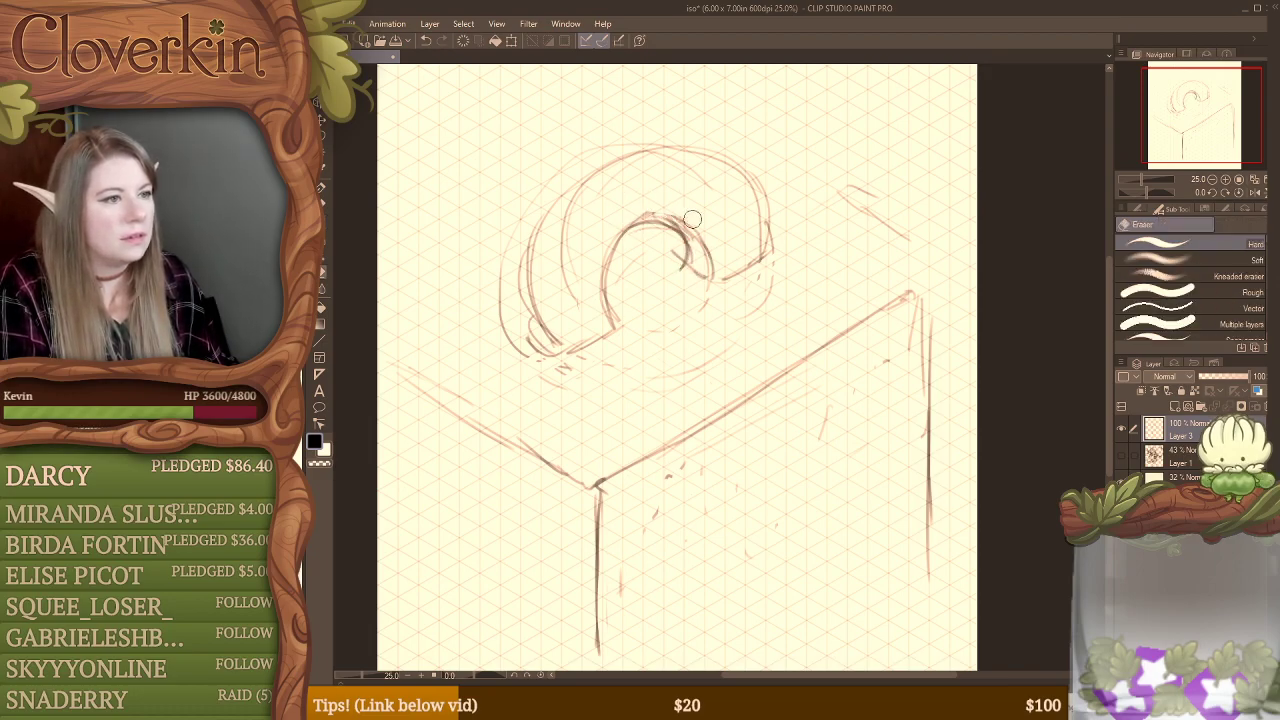
{"action": "mouse_move", "coordinate": [681, 208]}
{"action": "left_mouse_down"}
{"action": "mouse_move", "coordinate": [650, 215]}
{"action": "mouse_move", "coordinate": [645, 240]}
{"action": "mouse_move", "coordinate": [655, 225]}
{"action": "mouse_move", "coordinate": [669, 234]}
{"action": "mouse_move", "coordinate": [648, 226]}
{"action": "mouse_move", "coordinate": [670, 242]}
{"action": "mouse_move", "coordinate": [676, 232]}
{"action": "left_mouse_up"}
{"action": "key", "text": "b"}
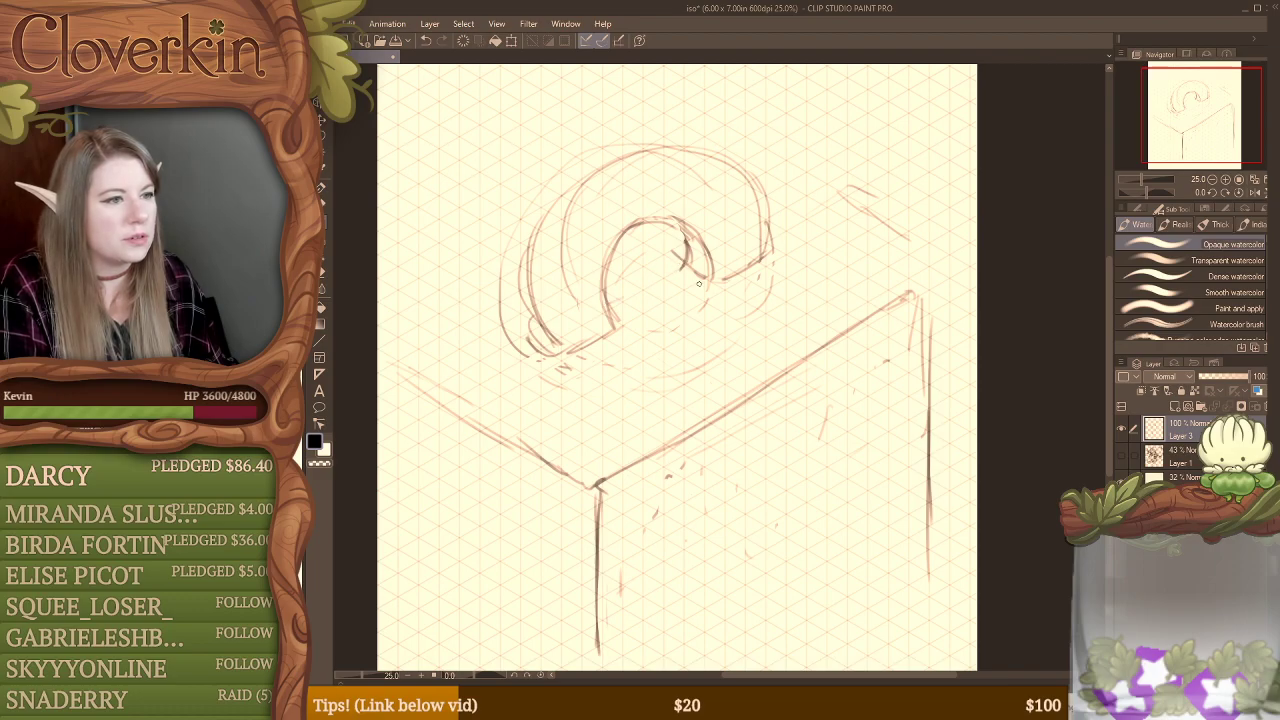
{"action": "left_click_drag", "start_coordinate": [709, 278], "coordinate": [732, 277]}
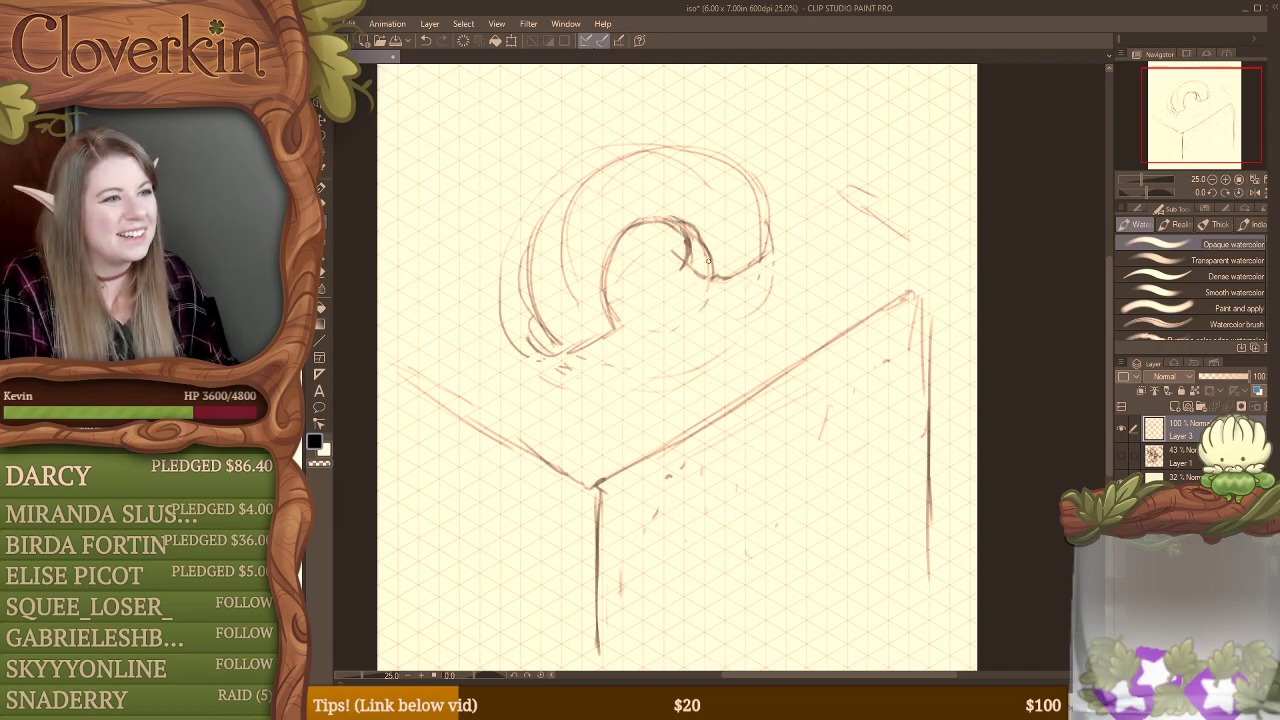
{"action": "key", "text": "e"}
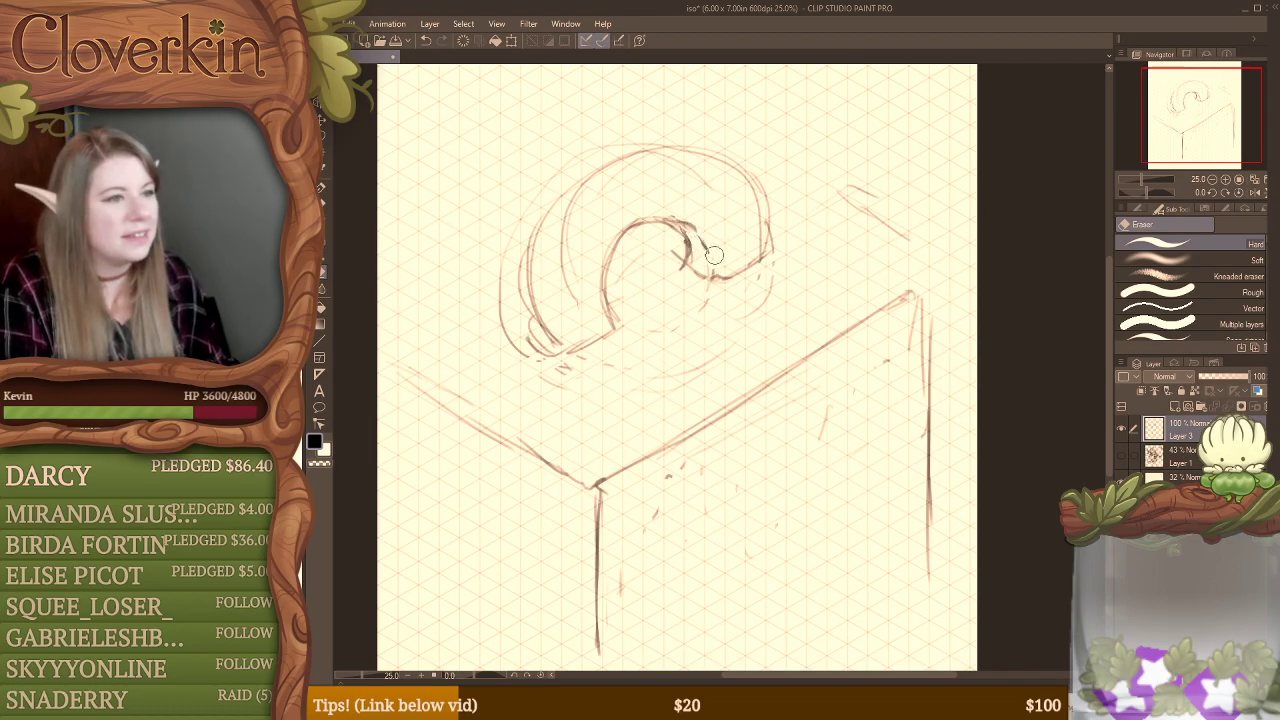
{"action": "key", "text": "b"}
{"action": "mouse_move", "coordinate": [664, 148]}
{"action": "left_mouse_down"}
{"action": "mouse_move", "coordinate": [723, 158]}
{"action": "mouse_move", "coordinate": [769, 232]}
{"action": "left_mouse_up"}
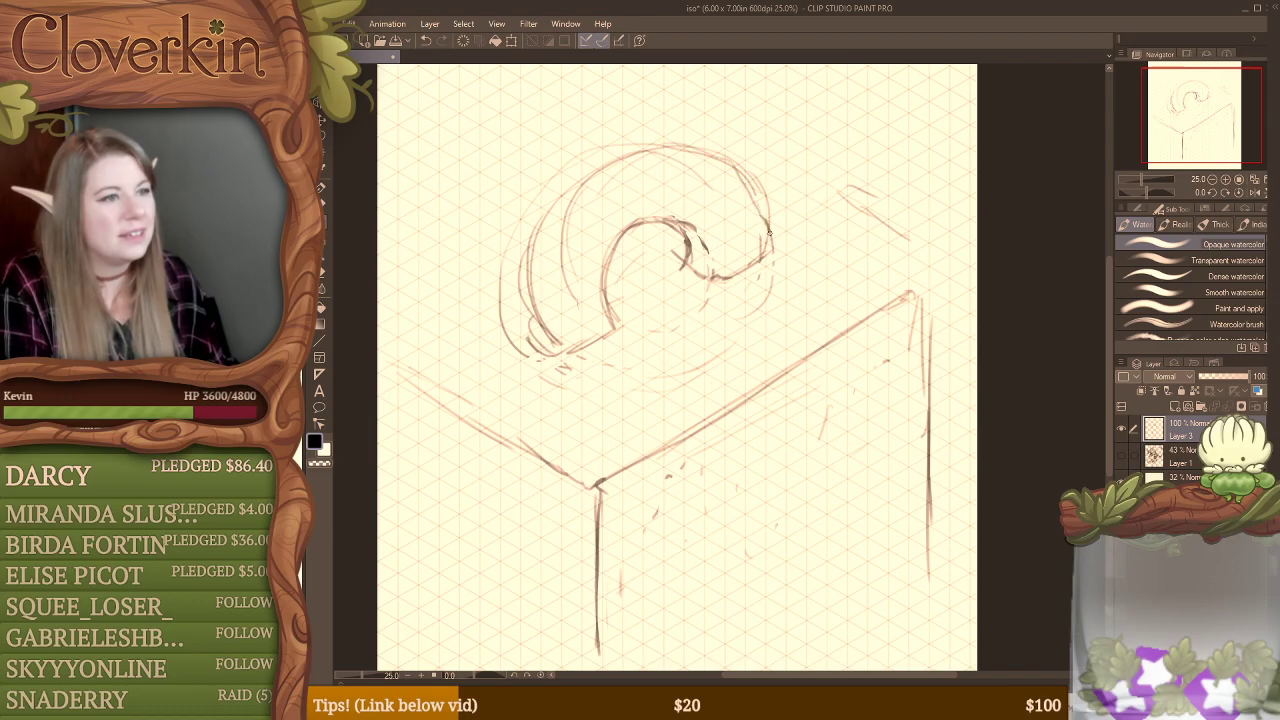
{"action": "mouse_move", "coordinate": [692, 299]}
{"action": "left_mouse_down"}
{"action": "mouse_move", "coordinate": [647, 297]}
{"action": "mouse_move", "coordinate": [718, 328]}
{"action": "mouse_move", "coordinate": [673, 289]}
{"action": "mouse_move", "coordinate": [724, 334]}
{"action": "left_mouse_up"}
{"action": "left_click_drag", "start_coordinate": [656, 296], "coordinate": [708, 332]}
{"action": "left_click_drag", "start_coordinate": [666, 290], "coordinate": [714, 326]}
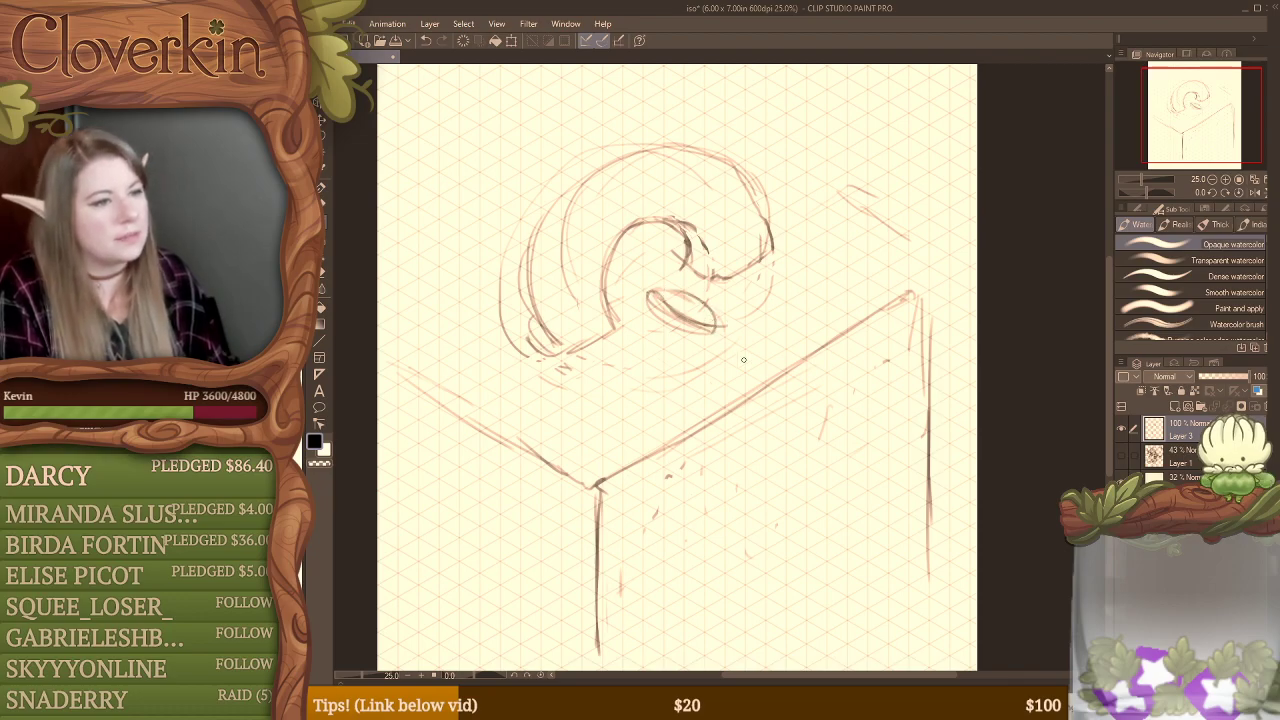
{"action": "key", "text": "e"}
{"action": "mouse_move", "coordinate": [650, 296]}
{"action": "left_mouse_down"}
{"action": "mouse_move", "coordinate": [700, 332]}
{"action": "mouse_move", "coordinate": [720, 327]}
{"action": "mouse_move", "coordinate": [714, 314]}
{"action": "left_mouse_up"}
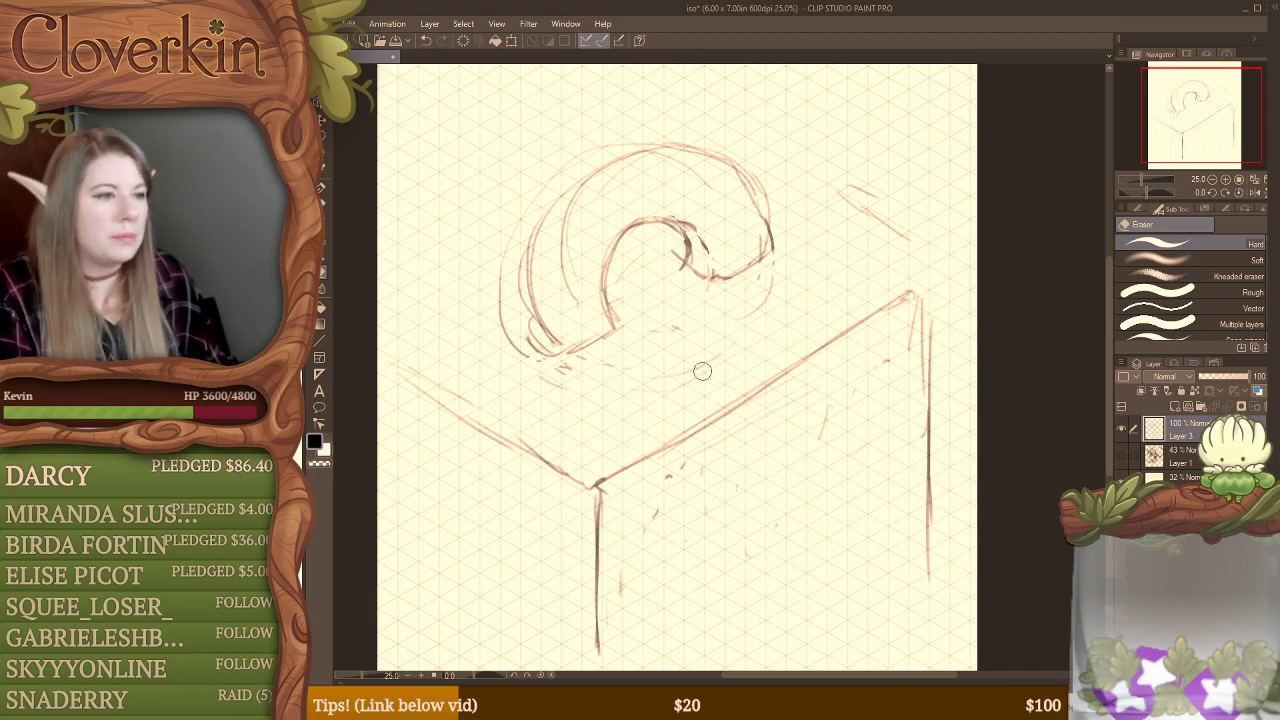
Step: Erase a gap in the middle of the platform's right top edge and sketch a narrow slanted ellipse under the arch's raised foot
{"action": "mouse_move", "coordinate": [749, 378]}
{"action": "left_mouse_down"}
{"action": "mouse_move", "coordinate": [777, 349]}
{"action": "mouse_move", "coordinate": [763, 413]}
{"action": "left_mouse_up"}
{"action": "key", "text": "b"}
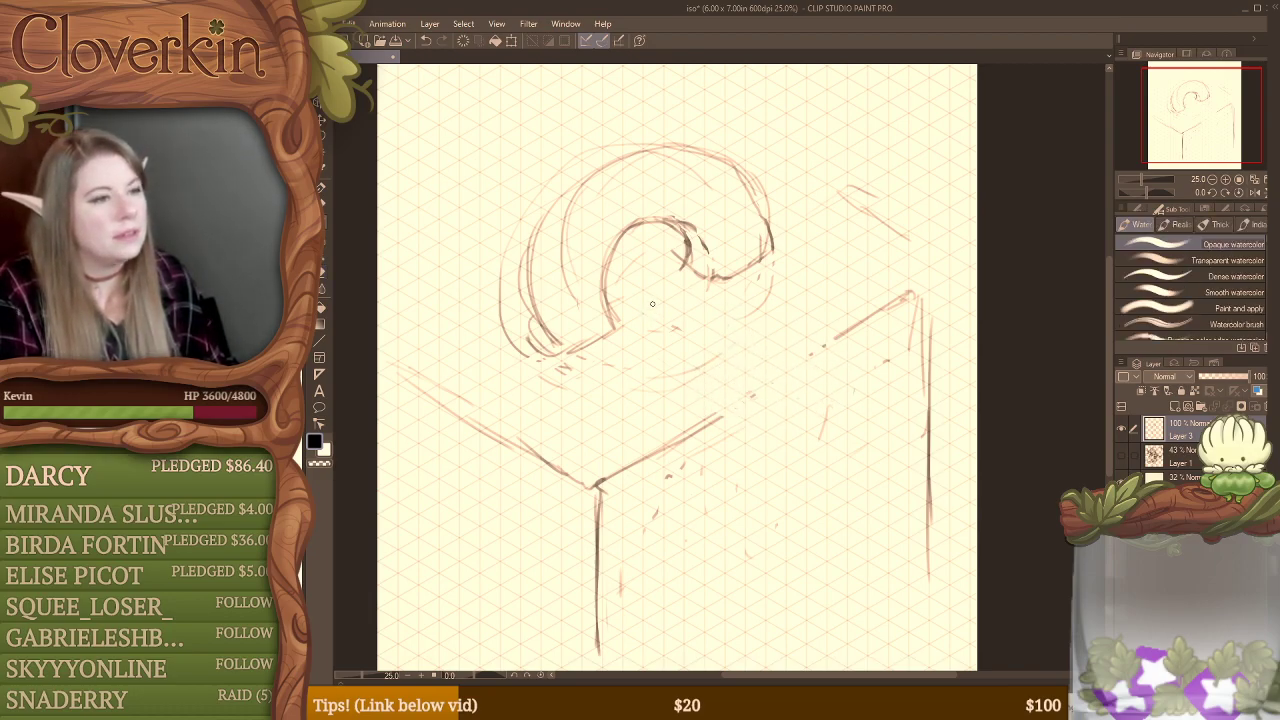
{"action": "mouse_move", "coordinate": [652, 302]}
{"action": "left_mouse_down"}
{"action": "mouse_move", "coordinate": [714, 350]}
{"action": "mouse_move", "coordinate": [718, 323]}
{"action": "mouse_move", "coordinate": [729, 350]}
{"action": "left_mouse_up"}
{"action": "mouse_move", "coordinate": [654, 297]}
{"action": "left_mouse_down"}
{"action": "mouse_move", "coordinate": [697, 345]}
{"action": "mouse_move", "coordinate": [720, 337]}
{"action": "mouse_move", "coordinate": [652, 303]}
{"action": "mouse_move", "coordinate": [728, 350]}
{"action": "mouse_move", "coordinate": [738, 326]}
{"action": "mouse_move", "coordinate": [722, 346]}
{"action": "mouse_move", "coordinate": [737, 341]}
{"action": "left_mouse_up"}
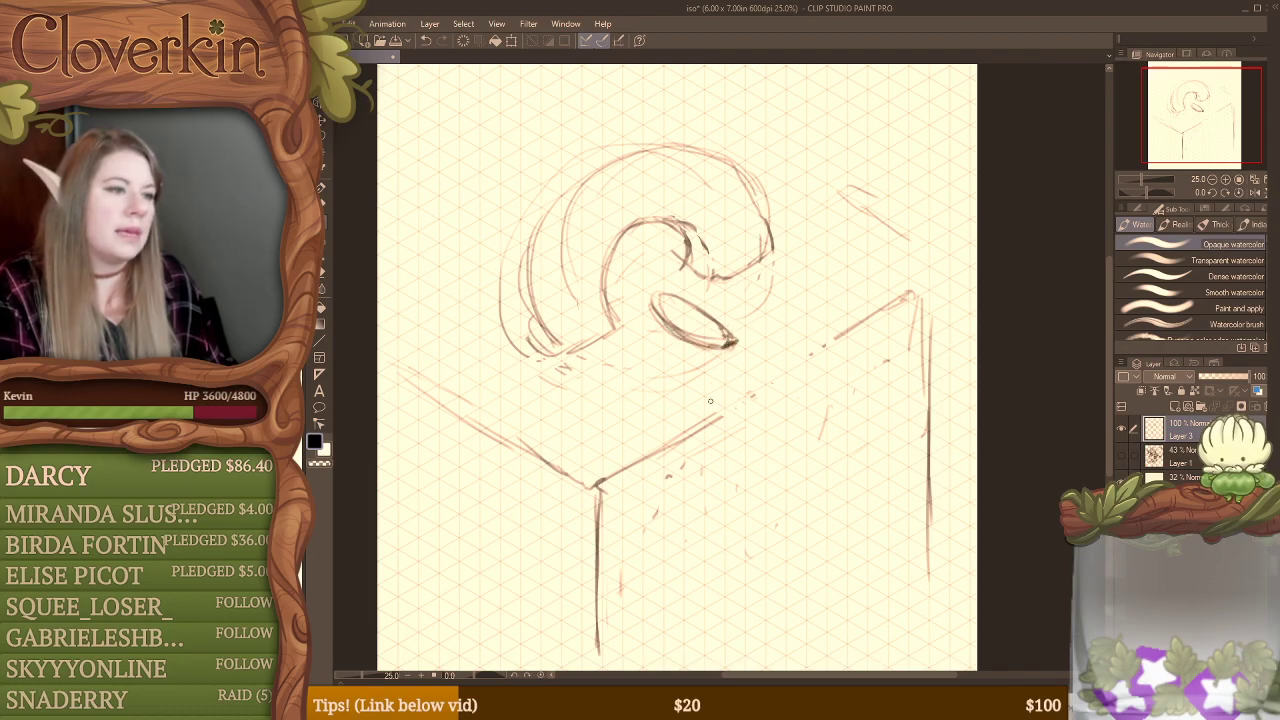
Step: Sketch a walkway projecting down-right from the platform gap with parallel edges and a ragged end, and erase the lines crossing it
{"action": "mouse_move", "coordinate": [710, 401]}
{"action": "left_mouse_down"}
{"action": "mouse_move", "coordinate": [814, 470]}
{"action": "mouse_move", "coordinate": [860, 480]}
{"action": "left_mouse_up"}
{"action": "left_click_drag", "start_coordinate": [824, 342], "coordinate": [876, 374]}
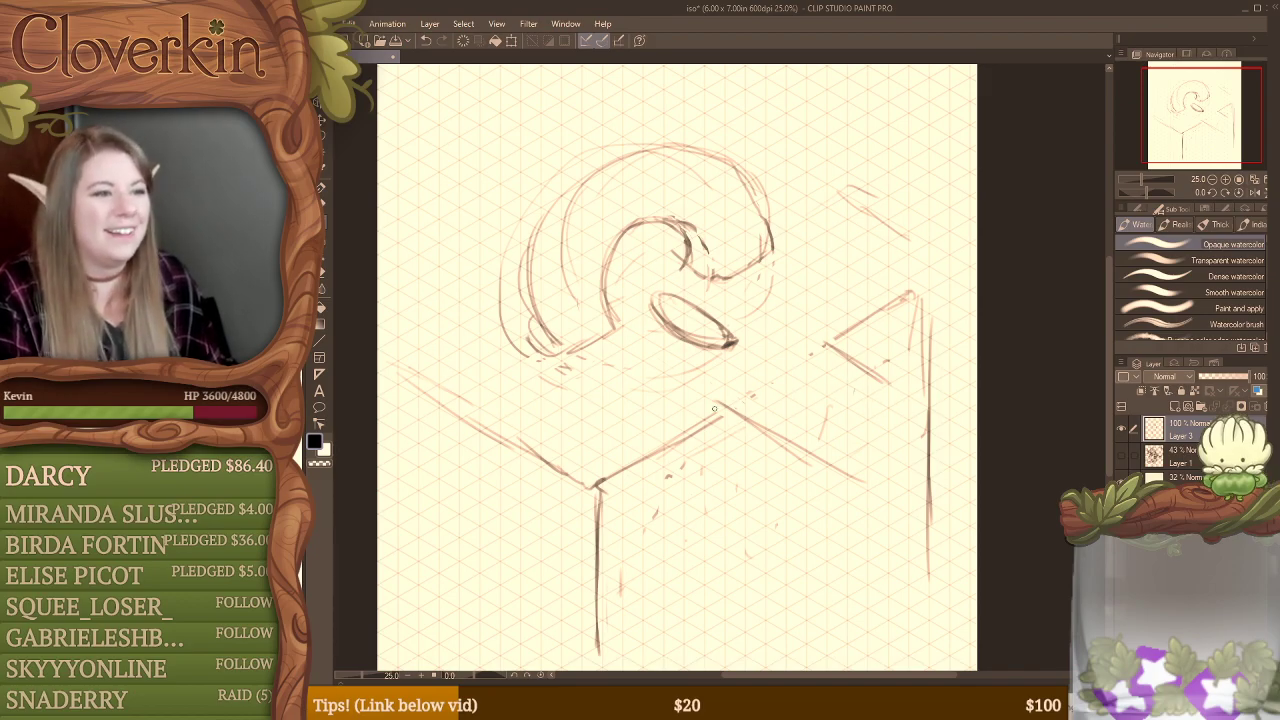
{"action": "left_click_drag", "start_coordinate": [760, 434], "coordinate": [872, 497]}
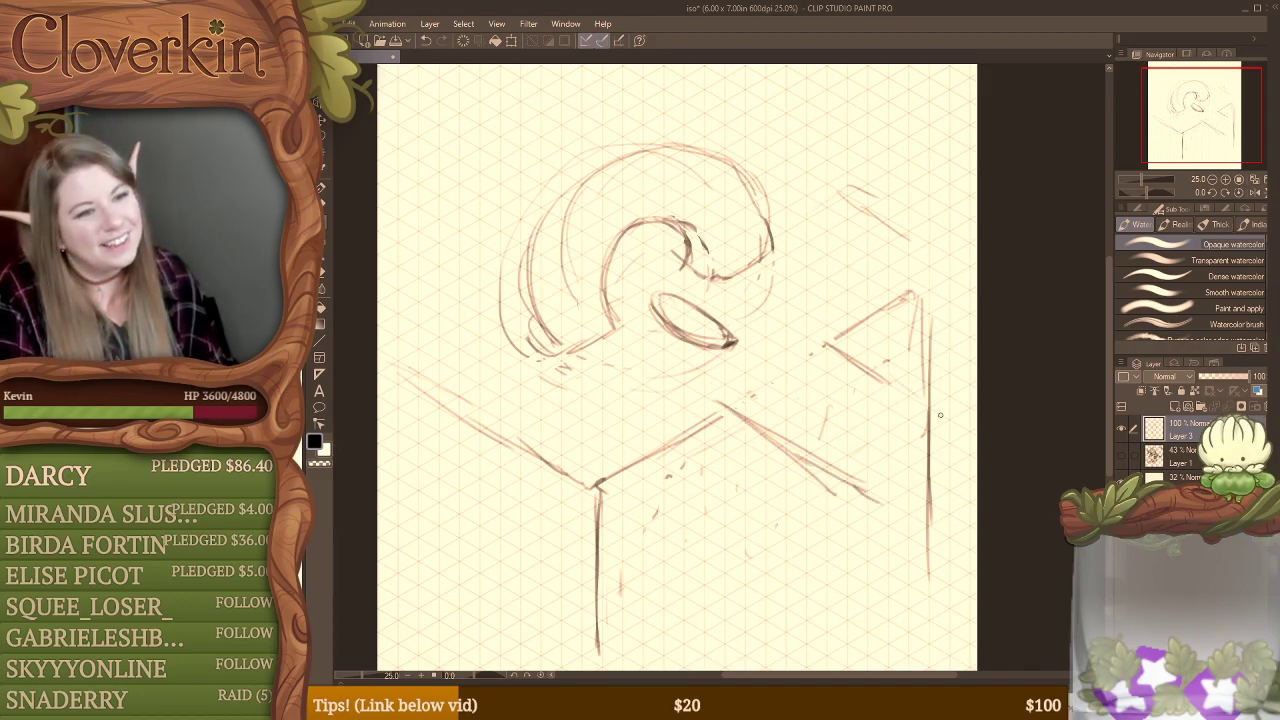
{"action": "mouse_move", "coordinate": [894, 384]}
{"action": "left_mouse_down"}
{"action": "mouse_move", "coordinate": [947, 417]}
{"action": "mouse_move", "coordinate": [940, 474]}
{"action": "mouse_move", "coordinate": [886, 498]}
{"action": "left_mouse_up"}
{"action": "key", "text": "e"}
{"action": "mouse_move", "coordinate": [934, 453]}
{"action": "left_mouse_down"}
{"action": "mouse_move", "coordinate": [930, 490]}
{"action": "mouse_move", "coordinate": [930, 416]}
{"action": "left_mouse_up"}
{"action": "left_click_drag", "start_coordinate": [800, 340], "coordinate": [832, 355]}
{"action": "left_click_drag", "start_coordinate": [722, 395], "coordinate": [712, 397]}
{"action": "key", "text": "b"}
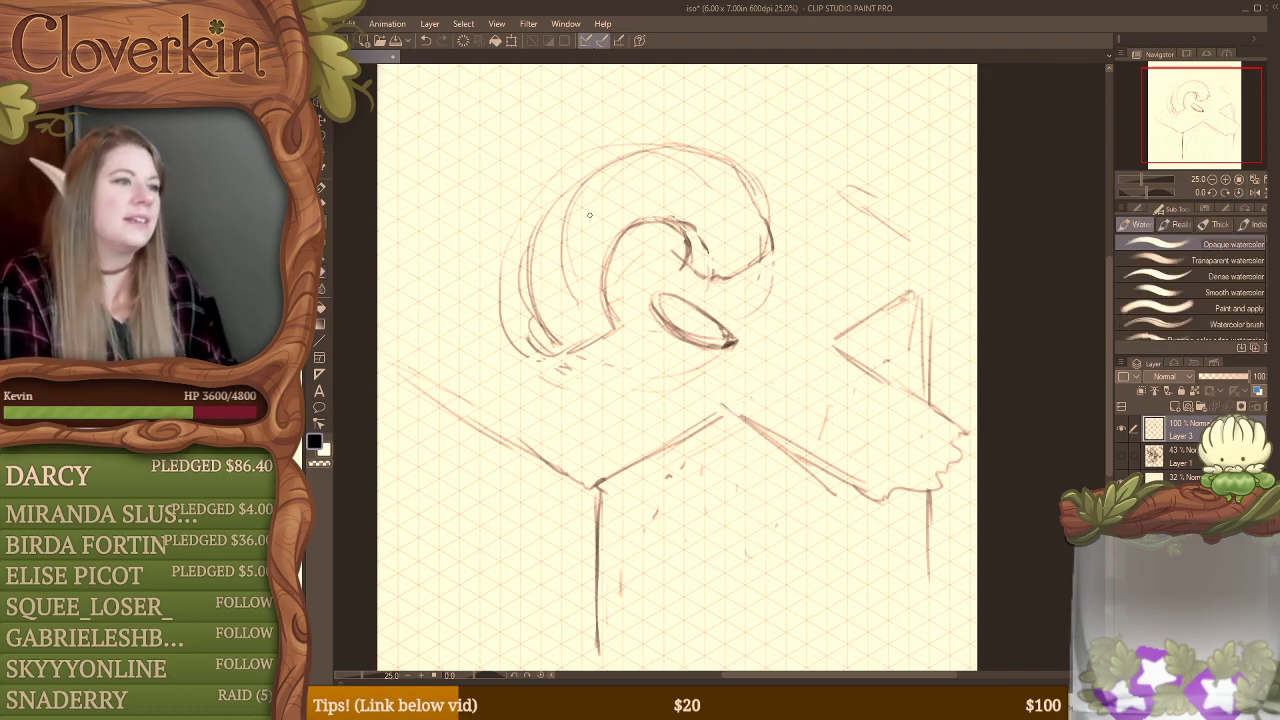
Step: Redraw the arch's outer left contour closer to its body down to the left foot, and erase the old outer lines
{"action": "mouse_move", "coordinate": [665, 145]}
{"action": "left_mouse_down"}
{"action": "mouse_move", "coordinate": [582, 168]}
{"action": "mouse_move", "coordinate": [520, 258]}
{"action": "mouse_move", "coordinate": [525, 281]}
{"action": "left_mouse_up"}
{"action": "mouse_move", "coordinate": [536, 214]}
{"action": "left_mouse_down"}
{"action": "mouse_move", "coordinate": [508, 292]}
{"action": "mouse_move", "coordinate": [554, 350]}
{"action": "mouse_move", "coordinate": [528, 362]}
{"action": "mouse_move", "coordinate": [500, 300]}
{"action": "left_mouse_up"}
{"action": "key", "text": "e"}
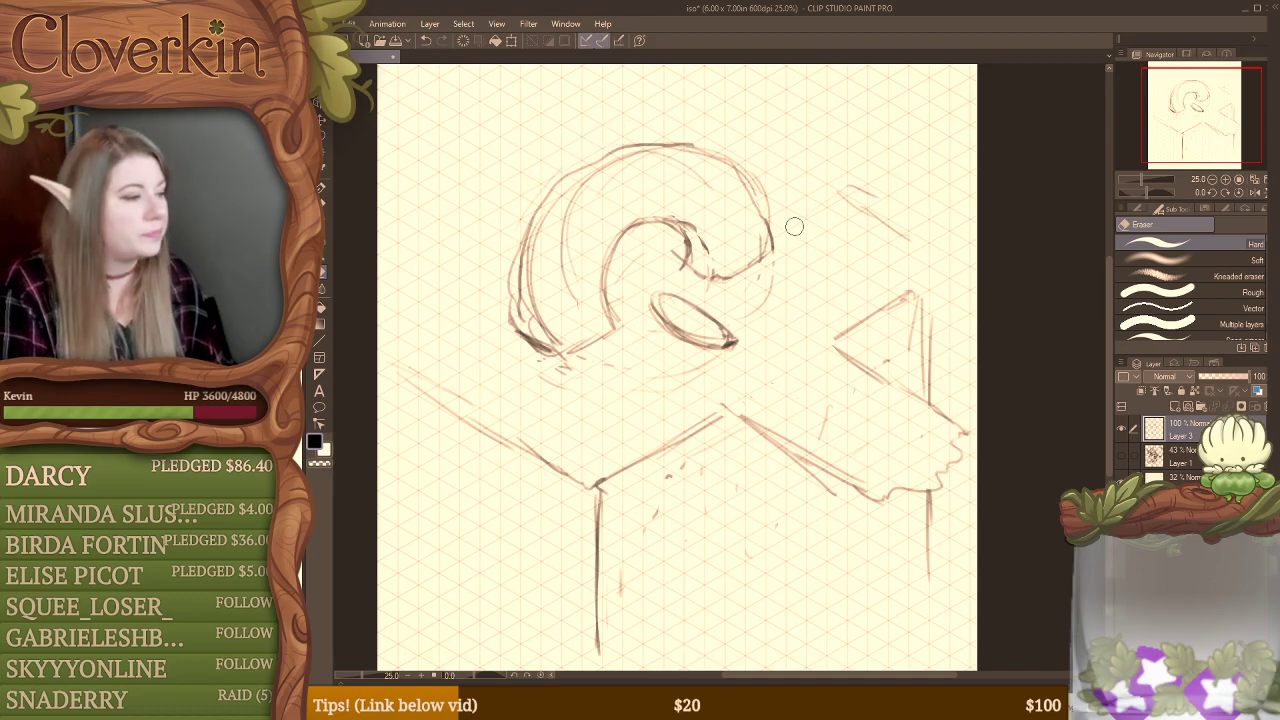
{"action": "key", "text": "b"}
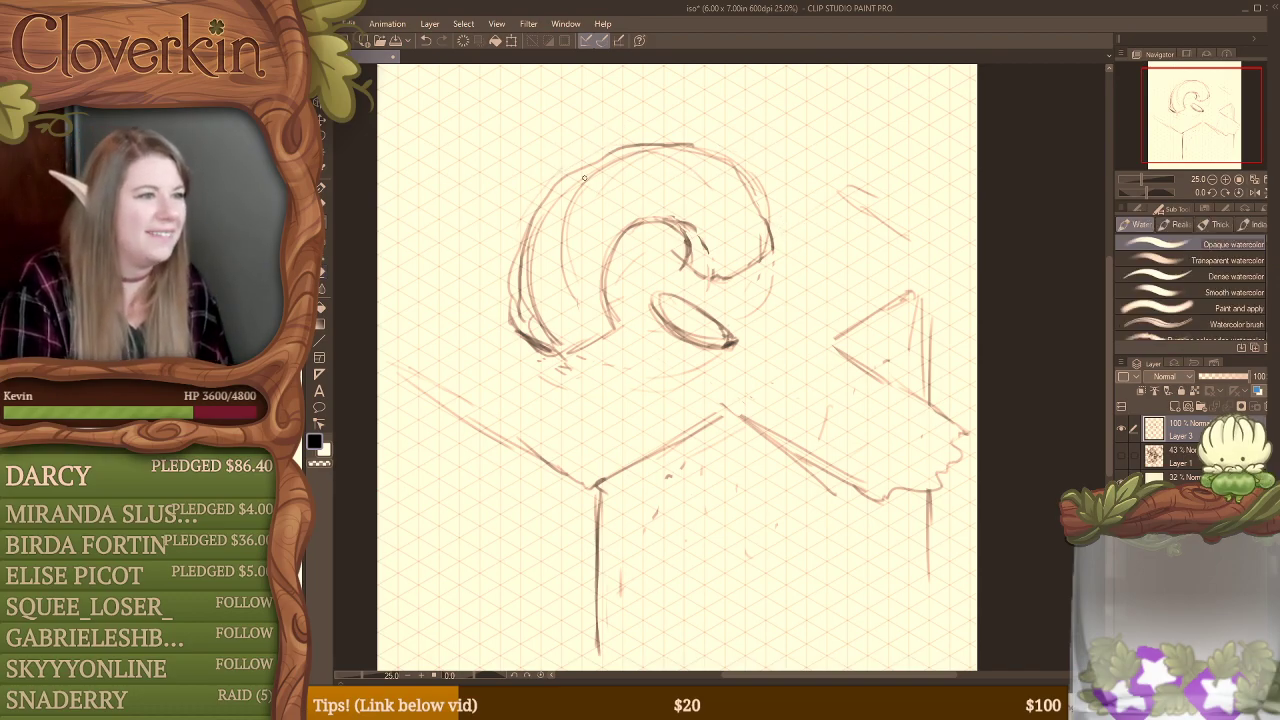
Step: Sketch jagged detail lines across the top, right side and left leg of the arch
{"action": "mouse_move", "coordinate": [567, 196]}
{"action": "left_mouse_down"}
{"action": "mouse_move", "coordinate": [600, 210]}
{"action": "mouse_move", "coordinate": [643, 200]}
{"action": "mouse_move", "coordinate": [662, 174]}
{"action": "mouse_move", "coordinate": [700, 222]}
{"action": "left_mouse_up"}
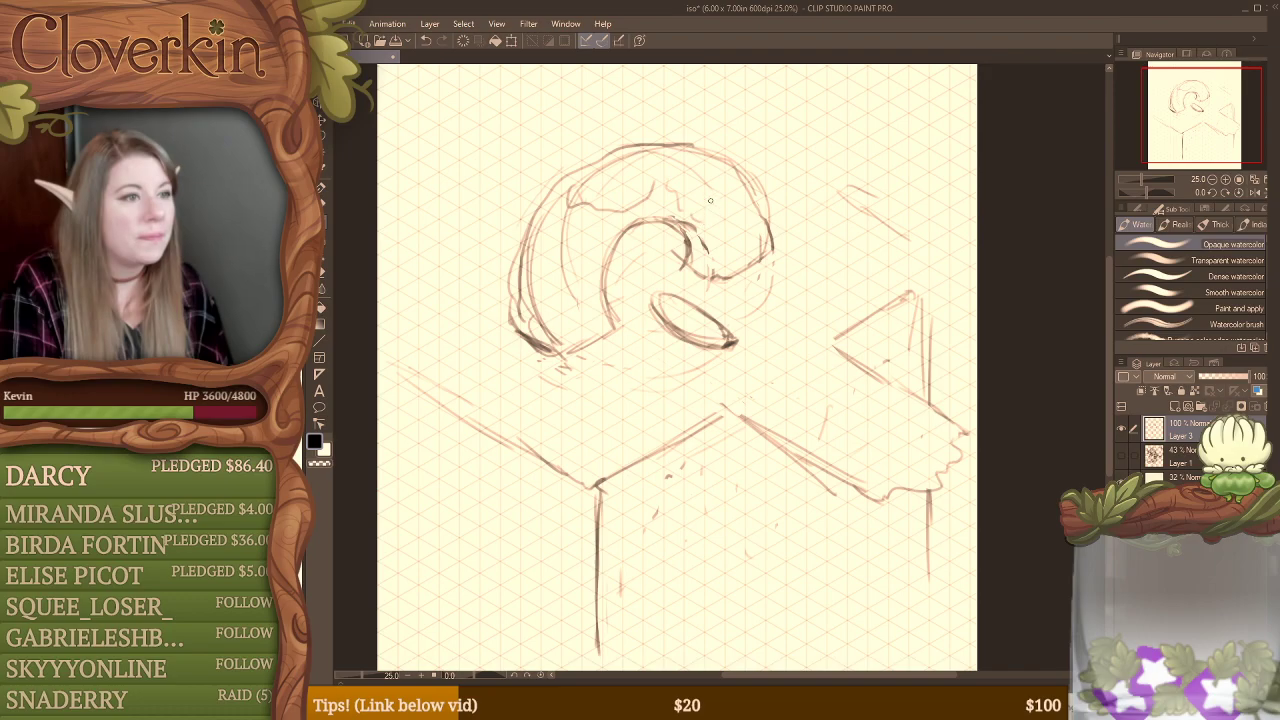
{"action": "mouse_move", "coordinate": [712, 166]}
{"action": "left_mouse_down"}
{"action": "mouse_move", "coordinate": [720, 202]}
{"action": "mouse_move", "coordinate": [748, 226]}
{"action": "left_mouse_up"}
{"action": "mouse_move", "coordinate": [559, 220]}
{"action": "left_mouse_down"}
{"action": "mouse_move", "coordinate": [581, 262]}
{"action": "mouse_move", "coordinate": [577, 303]}
{"action": "mouse_move", "coordinate": [562, 244]}
{"action": "mouse_move", "coordinate": [564, 306]}
{"action": "left_mouse_up"}
{"action": "left_click_drag", "start_coordinate": [522, 234], "coordinate": [511, 319]}
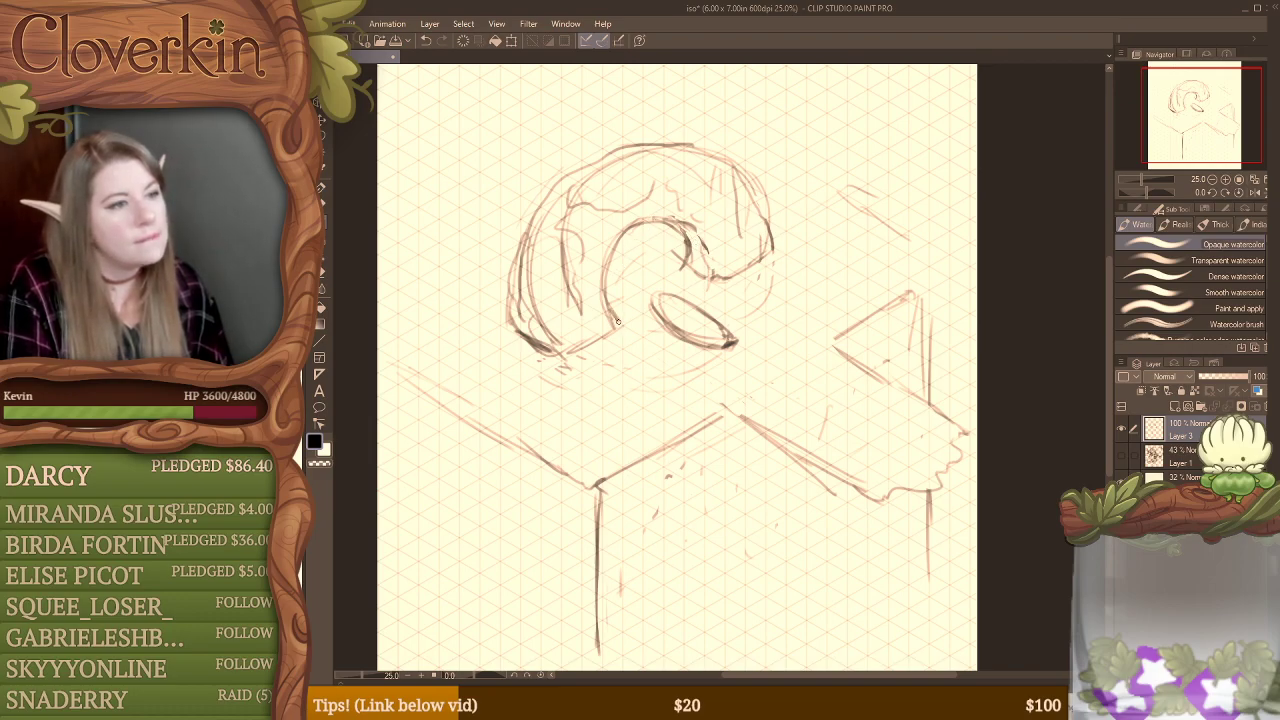
Step: Clean up the outlines at the arch's left foot and top, and add a jagged broken contour on its left leg
{"action": "key", "text": "e"}
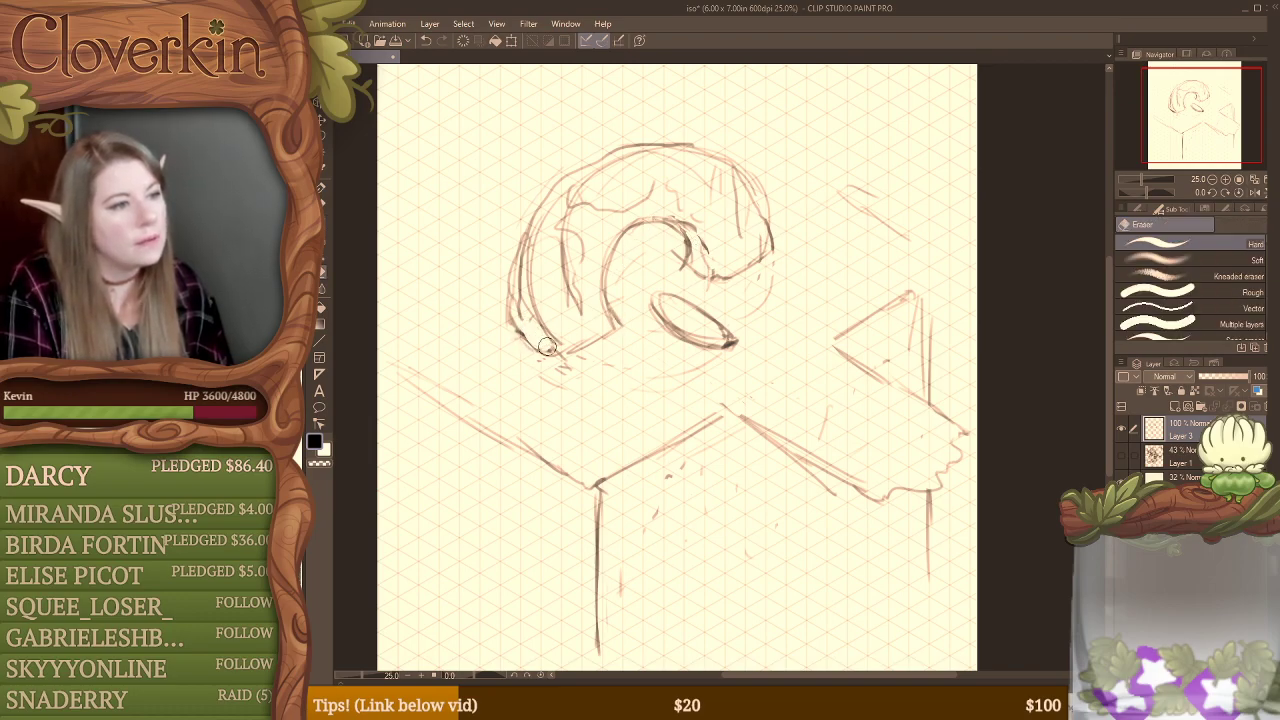
{"action": "mouse_move", "coordinate": [523, 281]}
{"action": "left_mouse_down"}
{"action": "mouse_move", "coordinate": [545, 217]}
{"action": "mouse_move", "coordinate": [531, 262]}
{"action": "mouse_move", "coordinate": [560, 281]}
{"action": "mouse_move", "coordinate": [573, 234]}
{"action": "mouse_move", "coordinate": [520, 233]}
{"action": "mouse_move", "coordinate": [541, 242]}
{"action": "mouse_move", "coordinate": [540, 273]}
{"action": "mouse_move", "coordinate": [577, 291]}
{"action": "mouse_move", "coordinate": [580, 245]}
{"action": "left_mouse_up"}
{"action": "key", "text": "b"}
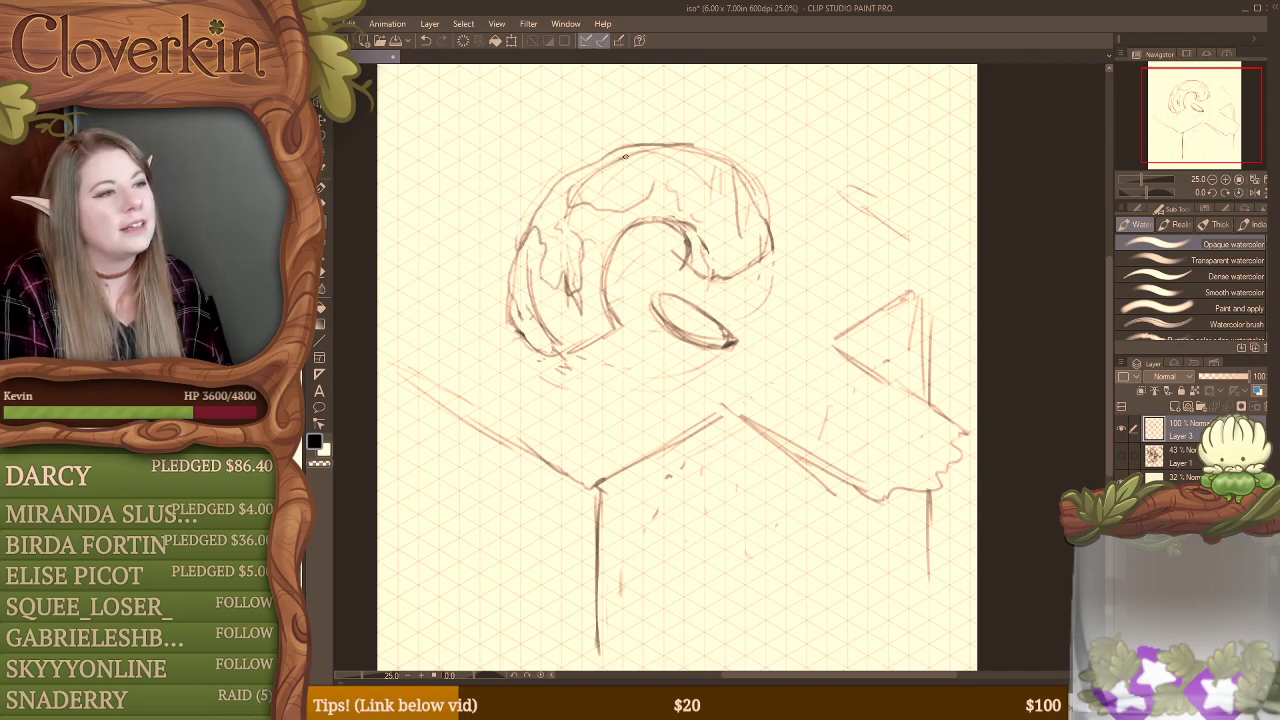
{"action": "key", "text": "e"}
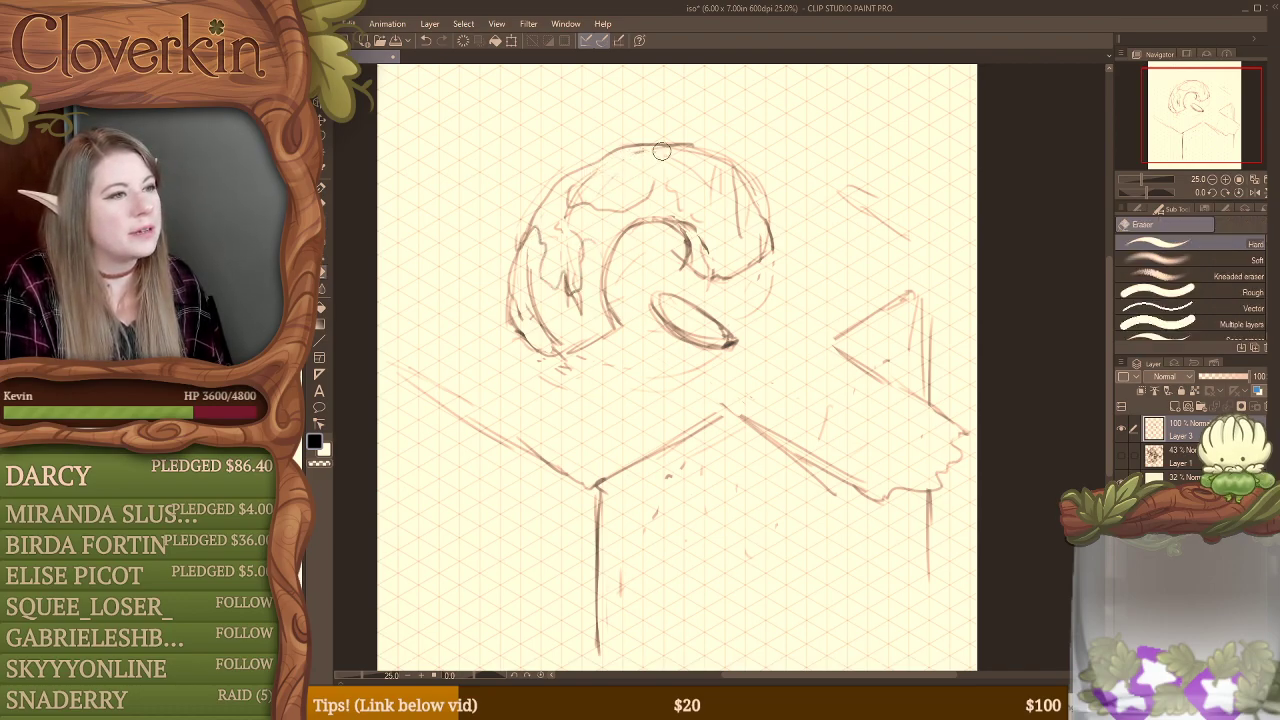
{"action": "key", "text": "b"}
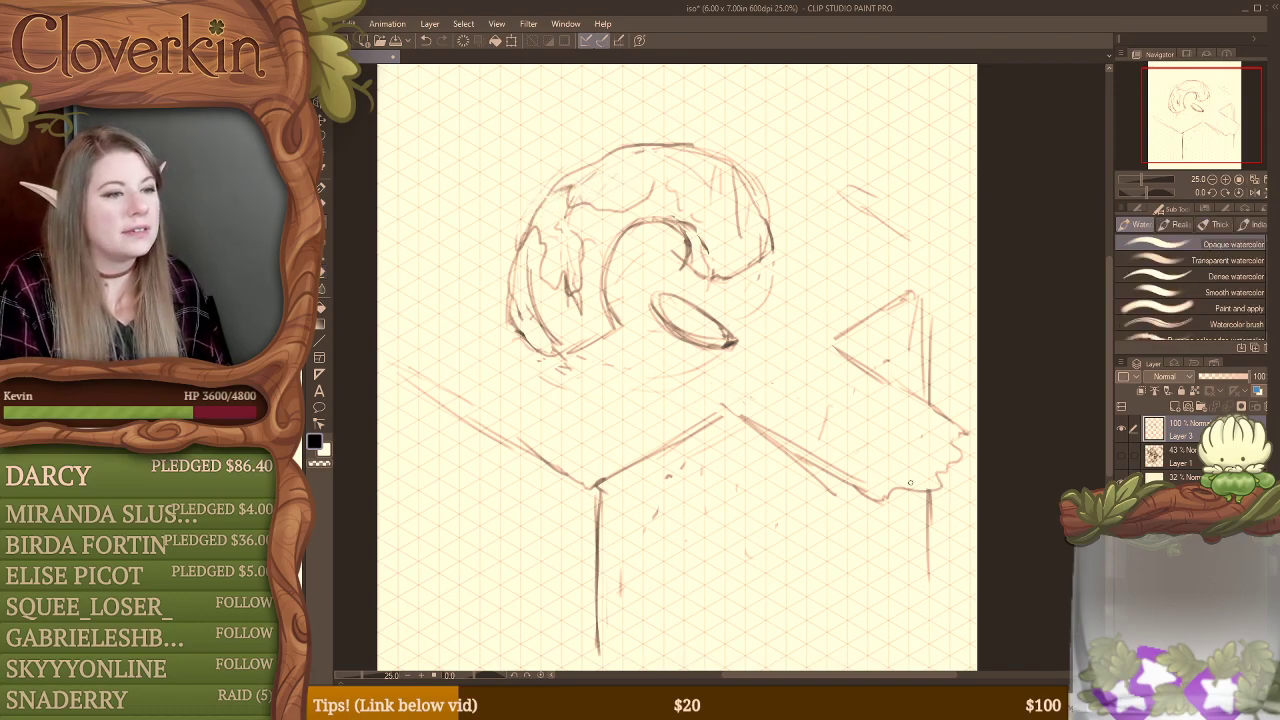
Step: Erase the walkway's ragged end, extend both its edges toward the canvas edge, and add loose rough strokes between them
{"action": "key", "text": "e"}
{"action": "mouse_move", "coordinate": [884, 492]}
{"action": "left_mouse_down"}
{"action": "mouse_move", "coordinate": [938, 513]}
{"action": "mouse_move", "coordinate": [956, 427]}
{"action": "mouse_move", "coordinate": [967, 472]}
{"action": "left_mouse_up"}
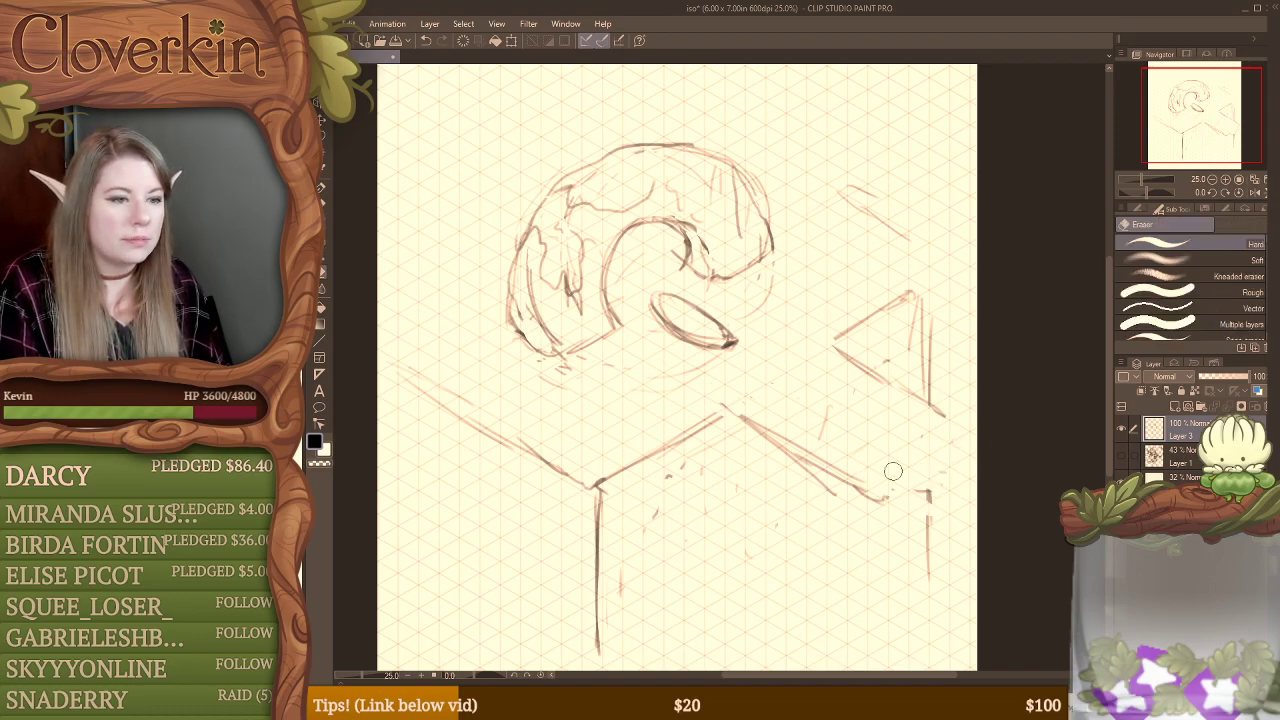
{"action": "key", "text": "b"}
{"action": "mouse_move", "coordinate": [878, 489]}
{"action": "left_mouse_down"}
{"action": "mouse_move", "coordinate": [942, 457]}
{"action": "mouse_move", "coordinate": [972, 462]}
{"action": "left_mouse_up"}
{"action": "left_click_drag", "start_coordinate": [930, 404], "coordinate": [992, 448]}
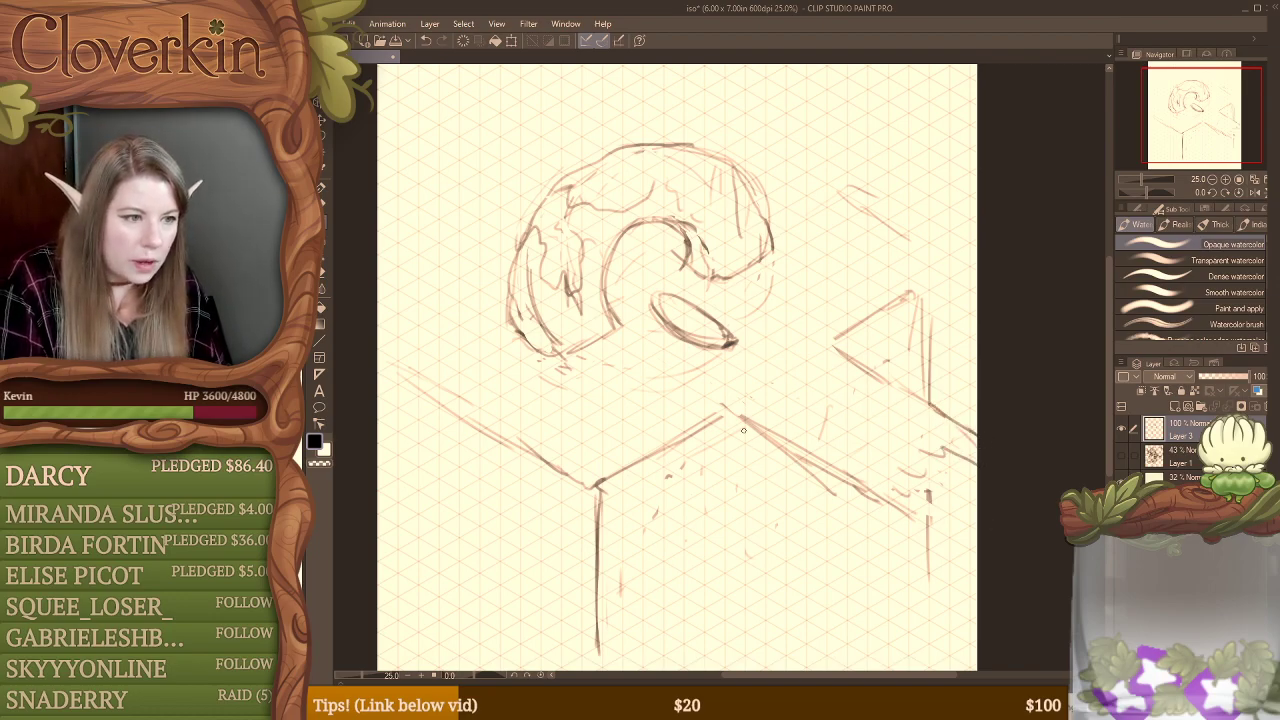
Step: Sketch a short vertical at the walkway's inner corner, with jagged drips and vertical strokes hanging below its front edge
{"action": "left_click_drag", "start_coordinate": [727, 410], "coordinate": [733, 502]}
{"action": "mouse_move", "coordinate": [742, 476]}
{"action": "left_mouse_down"}
{"action": "mouse_move", "coordinate": [744, 438]}
{"action": "mouse_move", "coordinate": [781, 510]}
{"action": "mouse_move", "coordinate": [799, 462]}
{"action": "mouse_move", "coordinate": [834, 524]}
{"action": "mouse_move", "coordinate": [852, 505]}
{"action": "mouse_move", "coordinate": [847, 489]}
{"action": "mouse_move", "coordinate": [846, 600]}
{"action": "left_mouse_up"}
{"action": "left_click_drag", "start_coordinate": [858, 536], "coordinate": [858, 628]}
{"action": "mouse_move", "coordinate": [866, 538]}
{"action": "left_mouse_down"}
{"action": "mouse_move", "coordinate": [866, 612]}
{"action": "mouse_move", "coordinate": [879, 590]}
{"action": "left_mouse_up"}
{"action": "left_click_drag", "start_coordinate": [891, 522], "coordinate": [891, 582]}
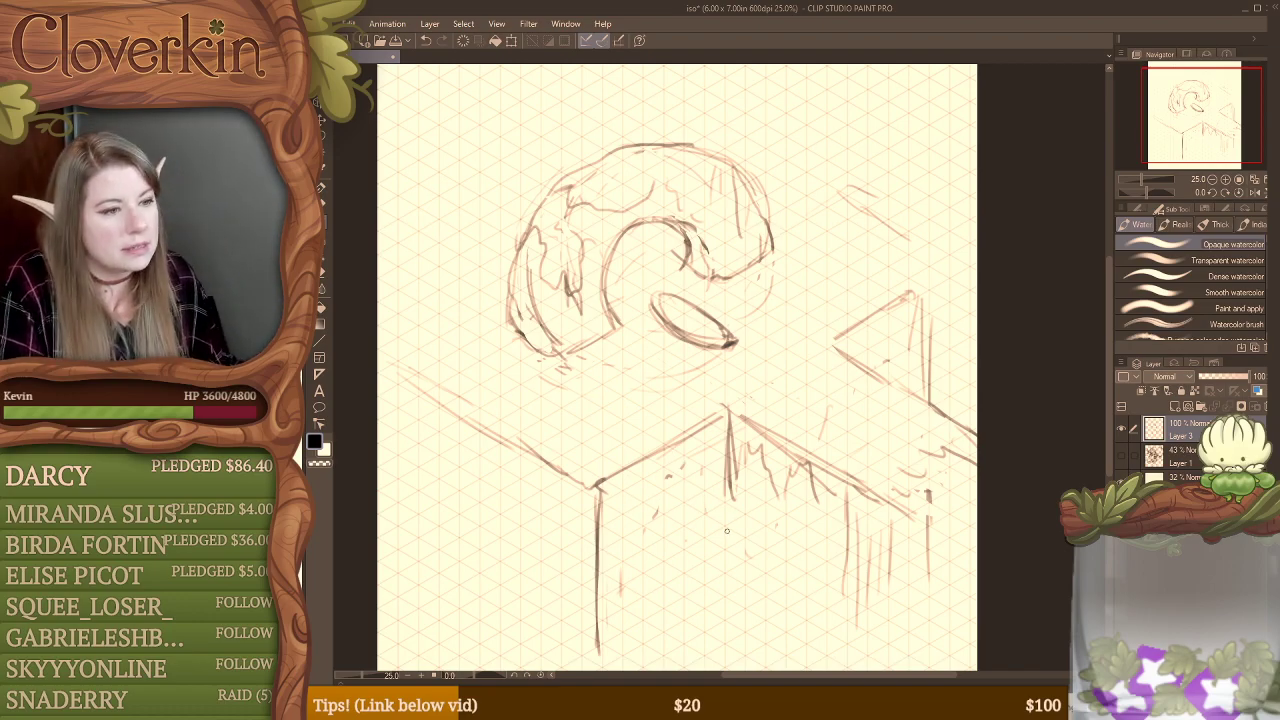
Step: Extend the inner corner's vertical to the canvas bottom, and replace the vertical farther along the walkway with a cluster of lines slightly left
{"action": "mouse_move", "coordinate": [720, 482]}
{"action": "left_mouse_down"}
{"action": "mouse_move", "coordinate": [721, 647]}
{"action": "mouse_move", "coordinate": [725, 570]}
{"action": "mouse_move", "coordinate": [732, 668]}
{"action": "left_mouse_up"}
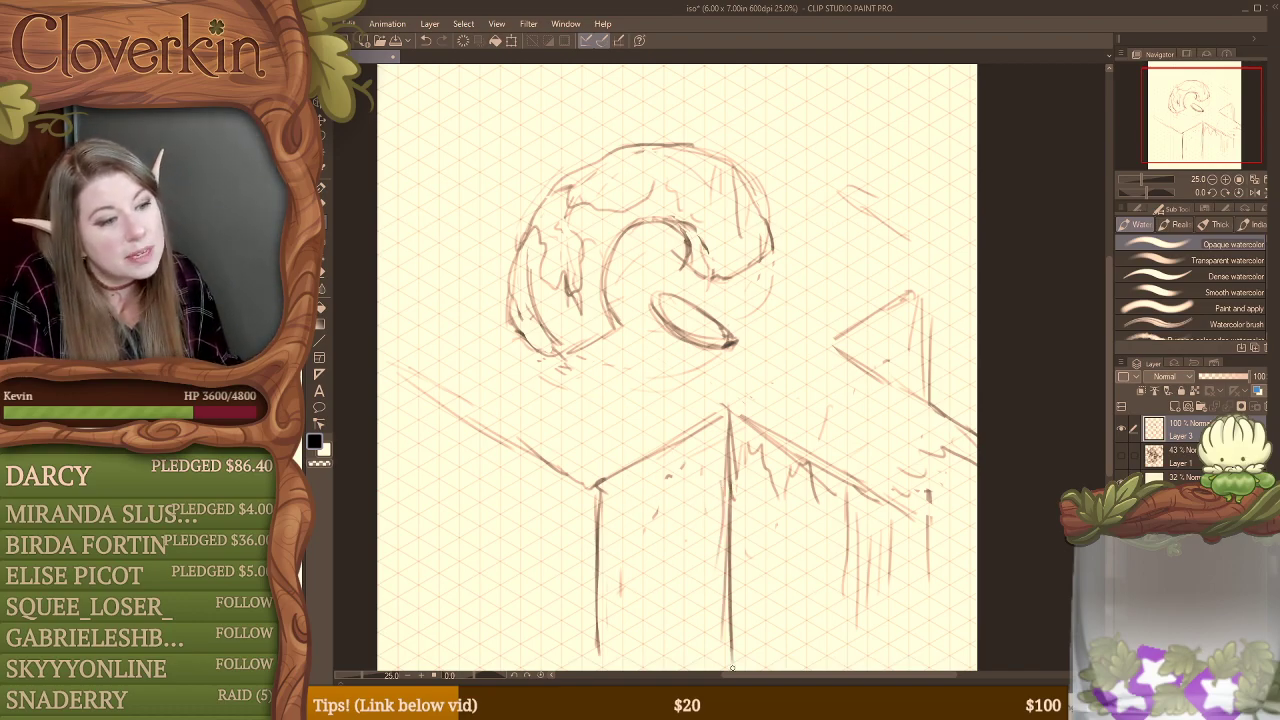
{"action": "left_click_drag", "start_coordinate": [843, 511], "coordinate": [850, 662]}
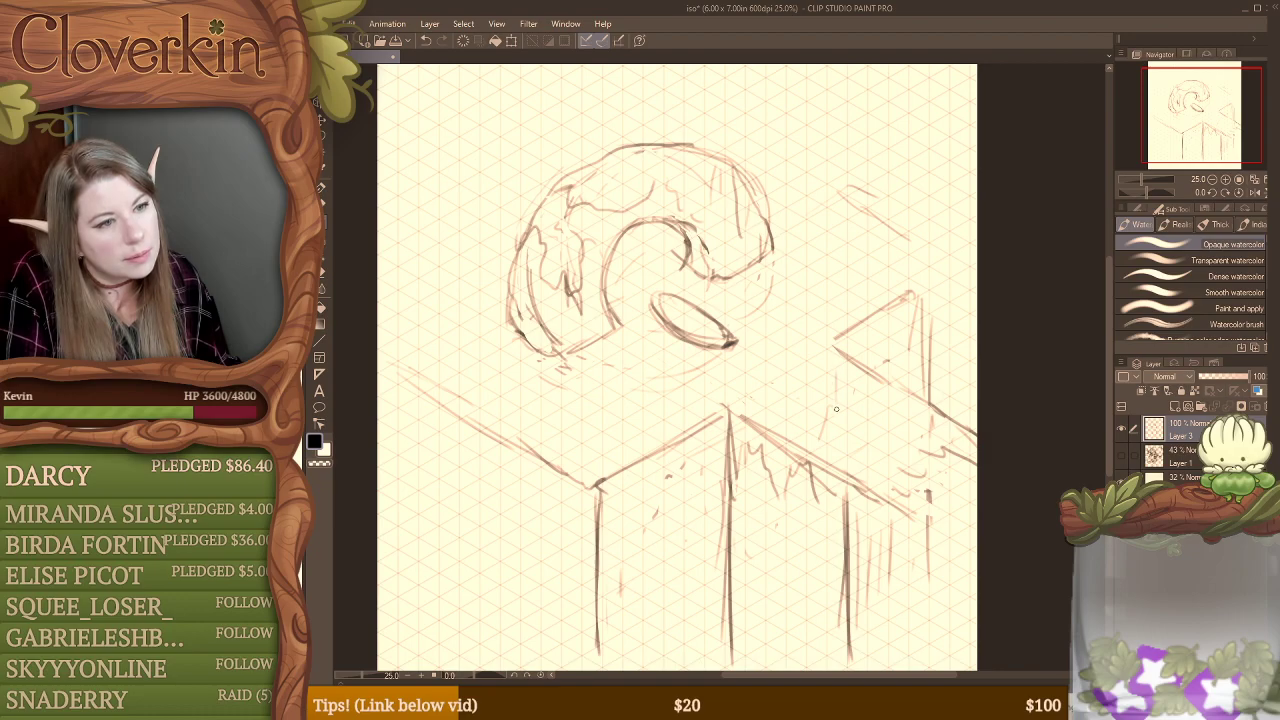
{"action": "left_click_drag", "start_coordinate": [836, 414], "coordinate": [829, 656]}
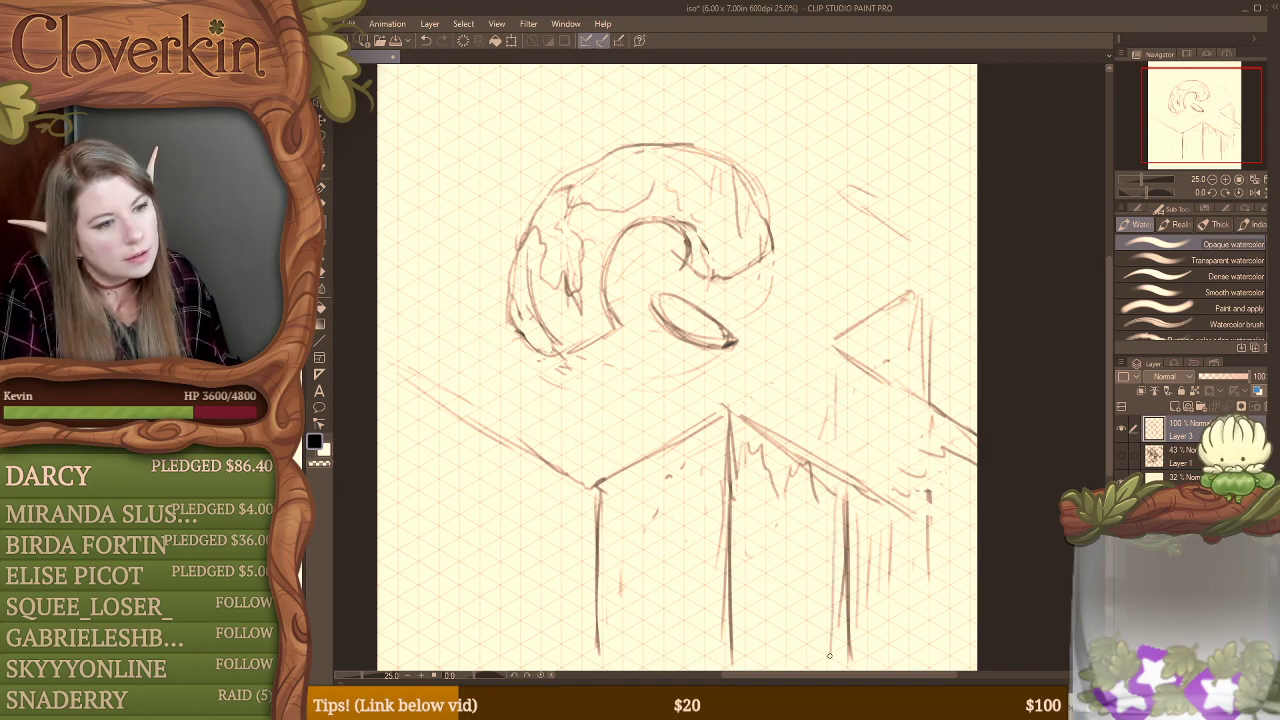
{"action": "key", "text": "e"}
{"action": "mouse_move", "coordinate": [844, 528]}
{"action": "left_mouse_down"}
{"action": "mouse_move", "coordinate": [859, 491]}
{"action": "mouse_move", "coordinate": [848, 653]}
{"action": "mouse_move", "coordinate": [851, 512]}
{"action": "mouse_move", "coordinate": [835, 505]}
{"action": "mouse_move", "coordinate": [833, 481]}
{"action": "mouse_move", "coordinate": [831, 607]}
{"action": "left_mouse_up"}
{"action": "key", "text": "b"}
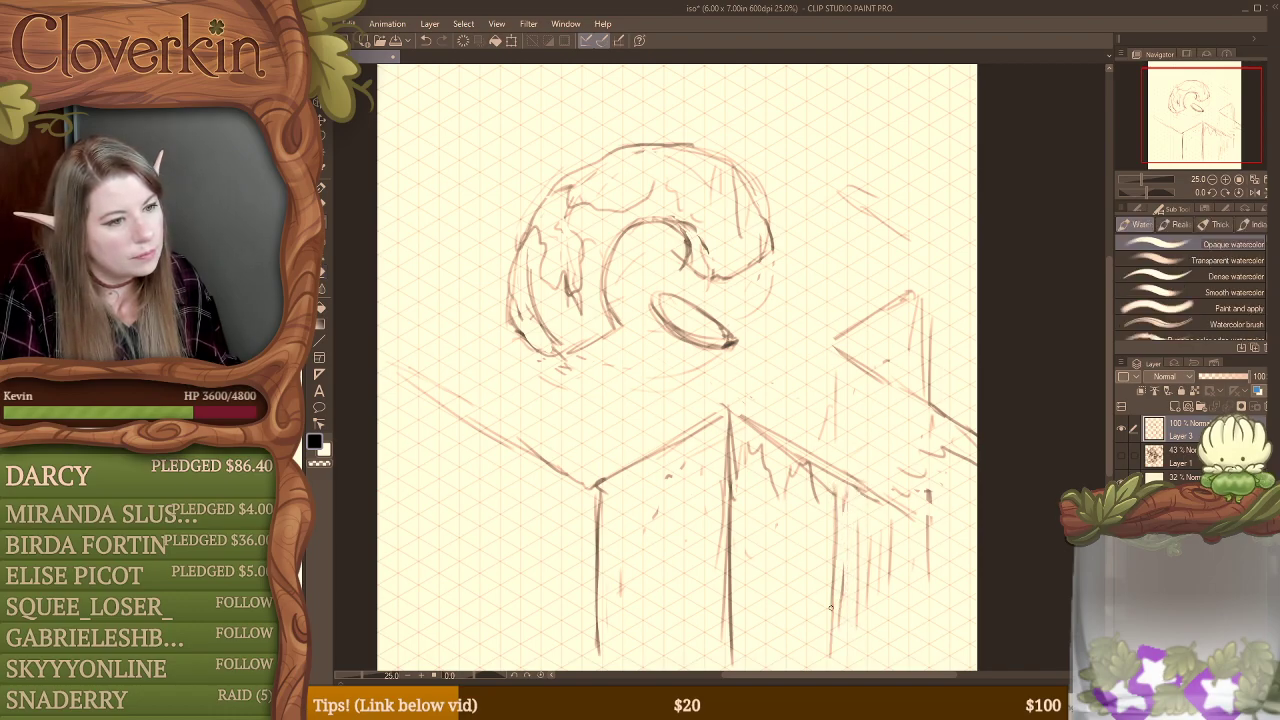
{"action": "left_click_drag", "start_coordinate": [841, 490], "coordinate": [838, 652]}
{"action": "left_click_drag", "start_coordinate": [838, 560], "coordinate": [835, 616]}
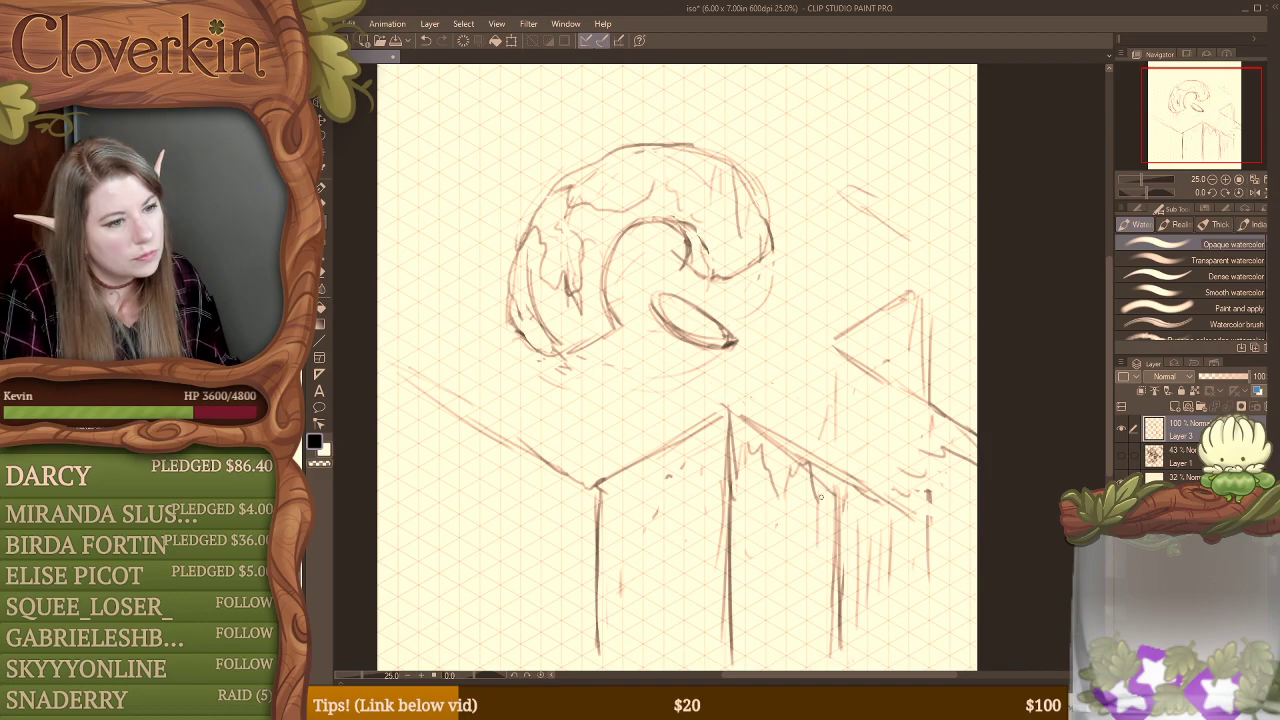
{"action": "left_click_drag", "start_coordinate": [820, 497], "coordinate": [825, 640]}
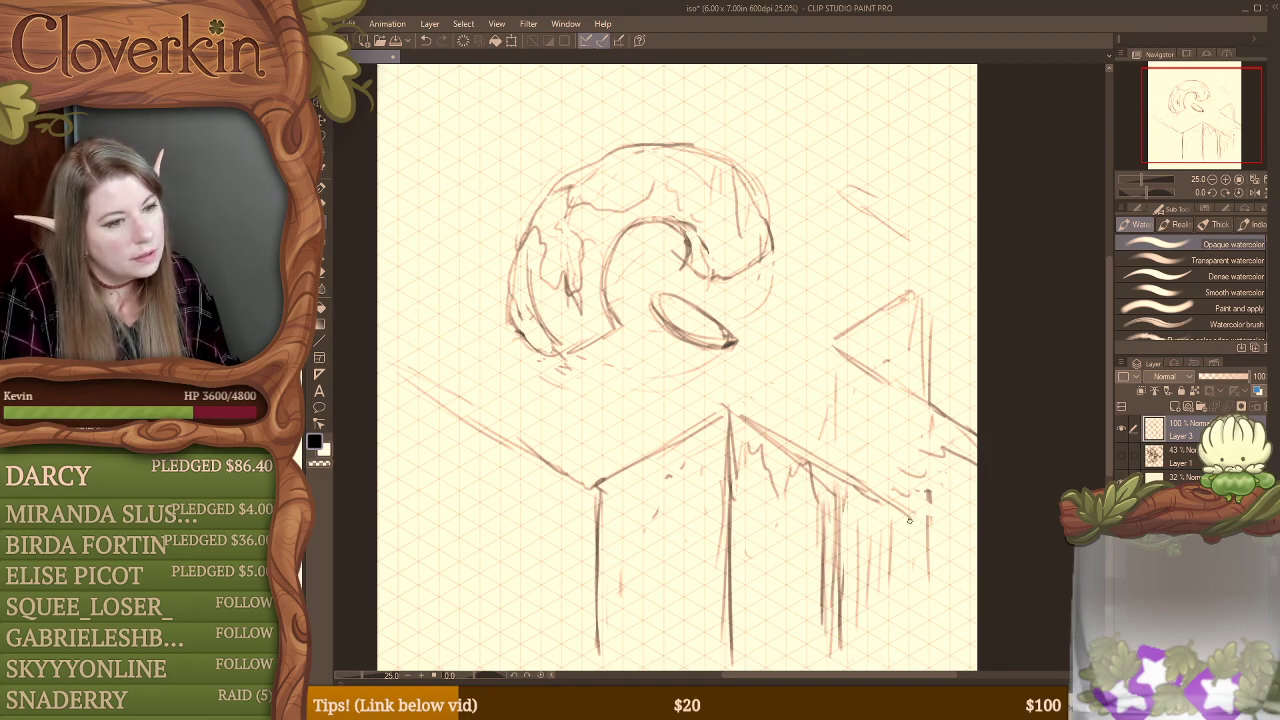
Step: Sketch an irregular dripping outline below the walkway's outer edge, and a tall oval beside the inner corner with a wavy contour around it
{"action": "mouse_move", "coordinate": [909, 519]}
{"action": "left_mouse_down"}
{"action": "mouse_move", "coordinate": [906, 550]}
{"action": "mouse_move", "coordinate": [895, 516]}
{"action": "mouse_move", "coordinate": [880, 534]}
{"action": "mouse_move", "coordinate": [870, 524]}
{"action": "mouse_move", "coordinate": [869, 556]}
{"action": "mouse_move", "coordinate": [840, 506]}
{"action": "left_mouse_up"}
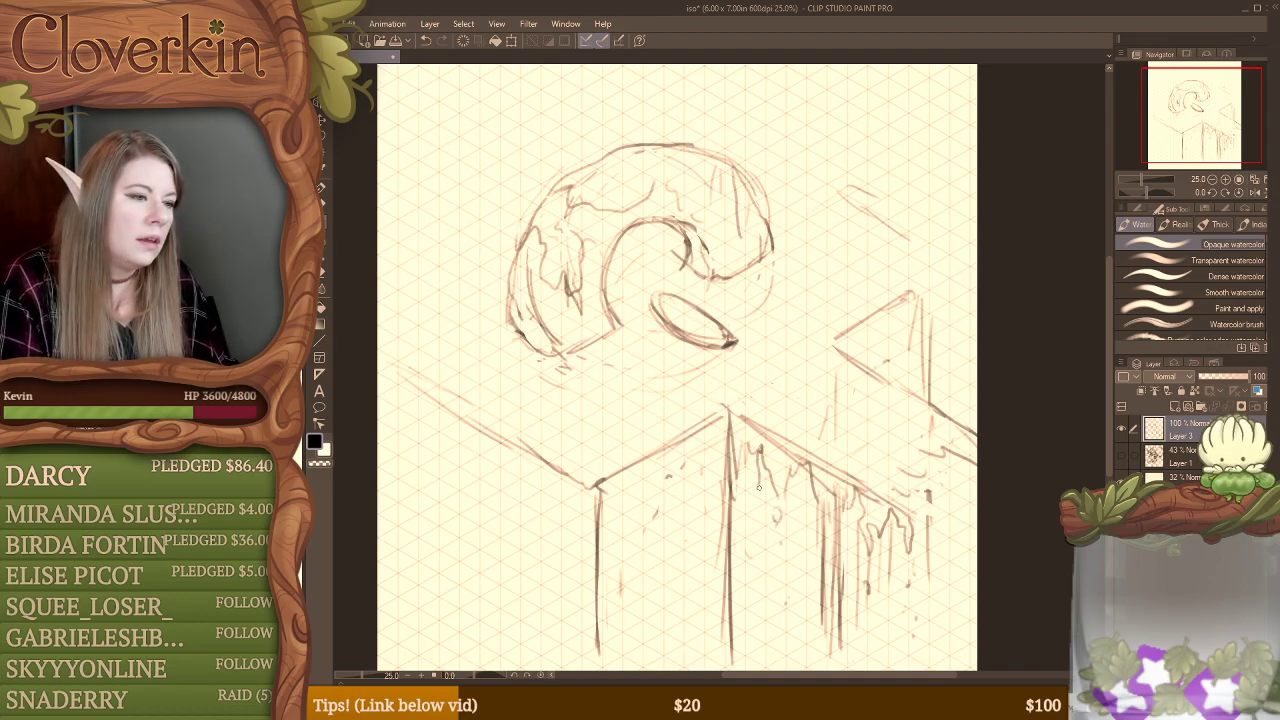
{"action": "mouse_move", "coordinate": [754, 442]}
{"action": "left_mouse_down"}
{"action": "mouse_move", "coordinate": [763, 516]}
{"action": "mouse_move", "coordinate": [757, 478]}
{"action": "mouse_move", "coordinate": [753, 503]}
{"action": "mouse_move", "coordinate": [773, 478]}
{"action": "mouse_move", "coordinate": [760, 521]}
{"action": "mouse_move", "coordinate": [730, 482]}
{"action": "mouse_move", "coordinate": [778, 540]}
{"action": "left_mouse_up"}
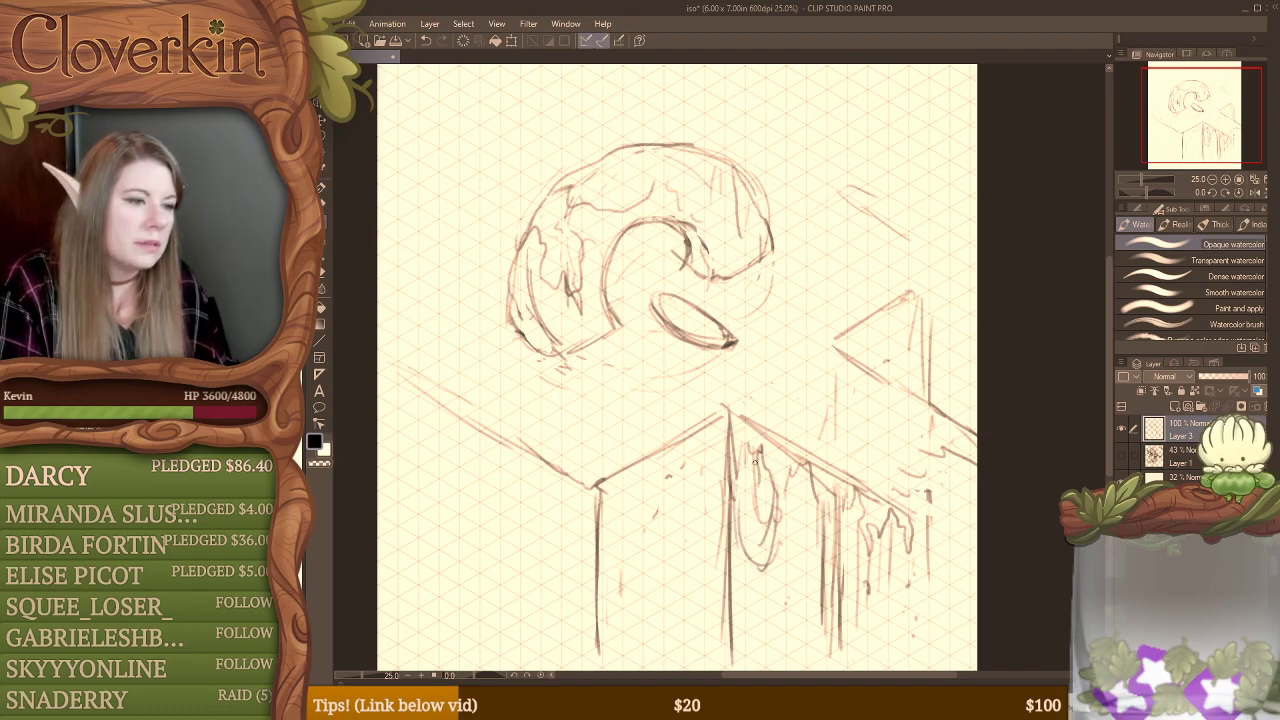
{"action": "left_click_drag", "start_coordinate": [745, 484], "coordinate": [760, 506]}
{"action": "key", "text": "e"}
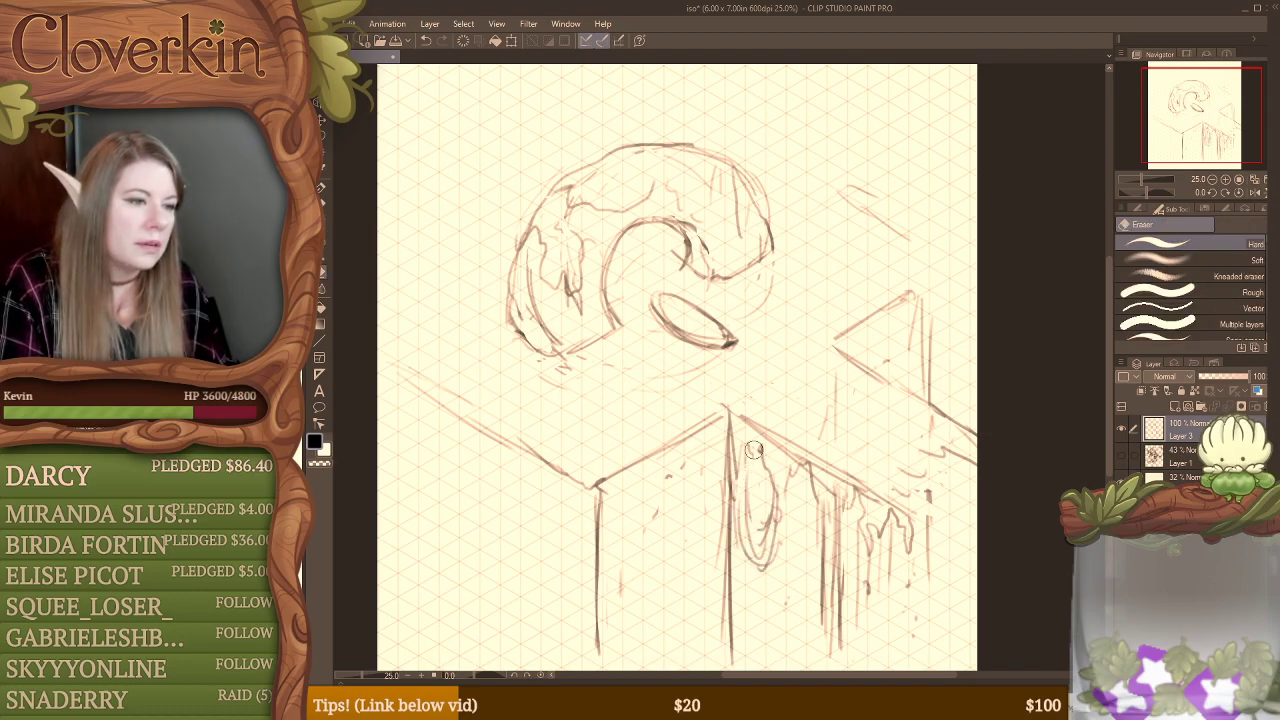
{"action": "key", "text": "b"}
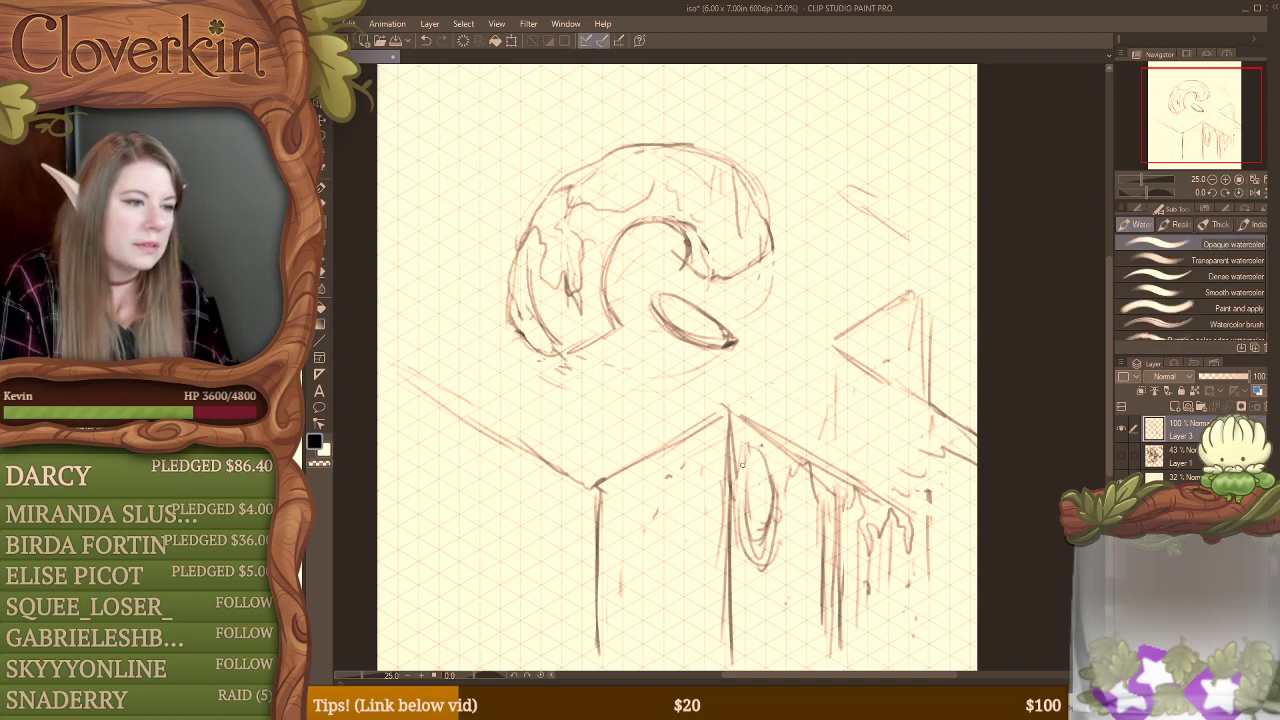
{"action": "mouse_move", "coordinate": [734, 530]}
{"action": "left_mouse_down"}
{"action": "mouse_move", "coordinate": [738, 580]}
{"action": "mouse_move", "coordinate": [760, 584]}
{"action": "mouse_move", "coordinate": [818, 486]}
{"action": "left_mouse_up"}
{"action": "key", "text": "e"}
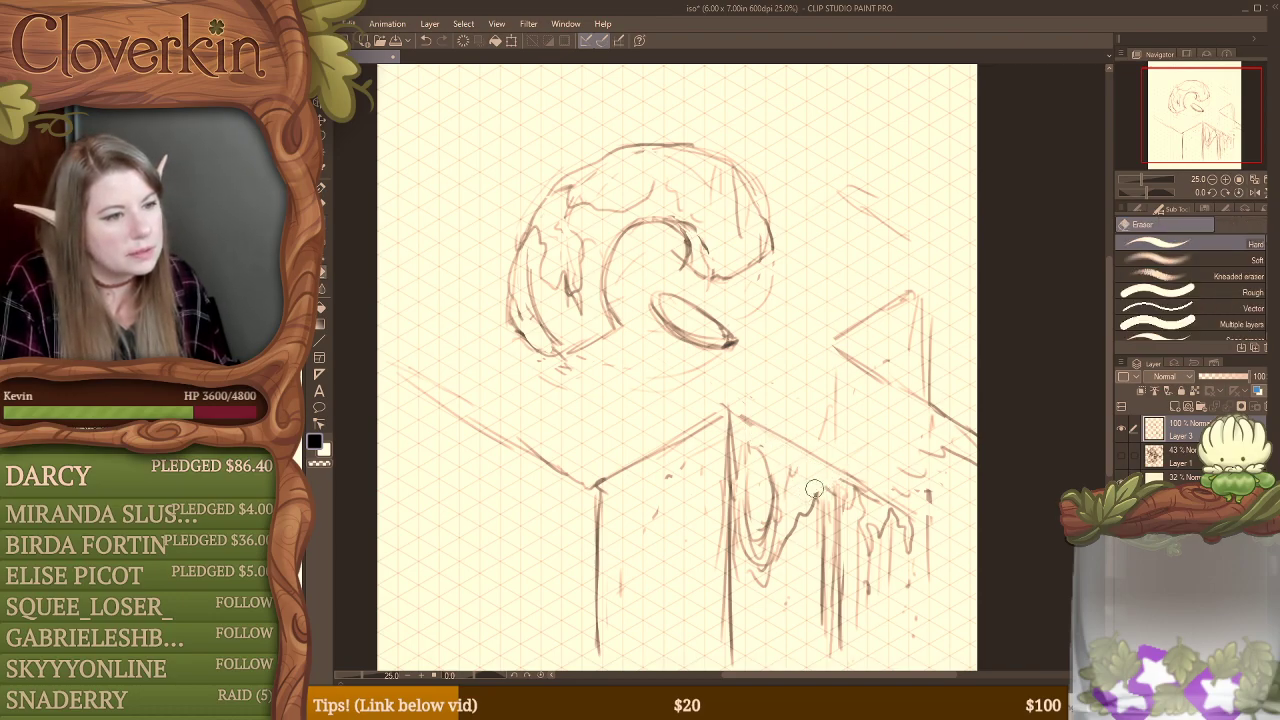
Step: Erase the lower oval contour beside the walkway's inner corner, replace it with irregular dripping shapes, and thin the neighbouring vertical strokes
{"action": "mouse_move", "coordinate": [746, 542]}
{"action": "left_mouse_down"}
{"action": "mouse_move", "coordinate": [774, 503]}
{"action": "mouse_move", "coordinate": [749, 477]}
{"action": "mouse_move", "coordinate": [753, 509]}
{"action": "mouse_move", "coordinate": [768, 467]}
{"action": "mouse_move", "coordinate": [756, 553]}
{"action": "mouse_move", "coordinate": [770, 526]}
{"action": "mouse_move", "coordinate": [750, 539]}
{"action": "mouse_move", "coordinate": [759, 555]}
{"action": "mouse_move", "coordinate": [782, 527]}
{"action": "mouse_move", "coordinate": [777, 556]}
{"action": "mouse_move", "coordinate": [733, 617]}
{"action": "mouse_move", "coordinate": [738, 585]}
{"action": "mouse_move", "coordinate": [791, 536]}
{"action": "mouse_move", "coordinate": [773, 620]}
{"action": "left_mouse_up"}
{"action": "key", "text": "b"}
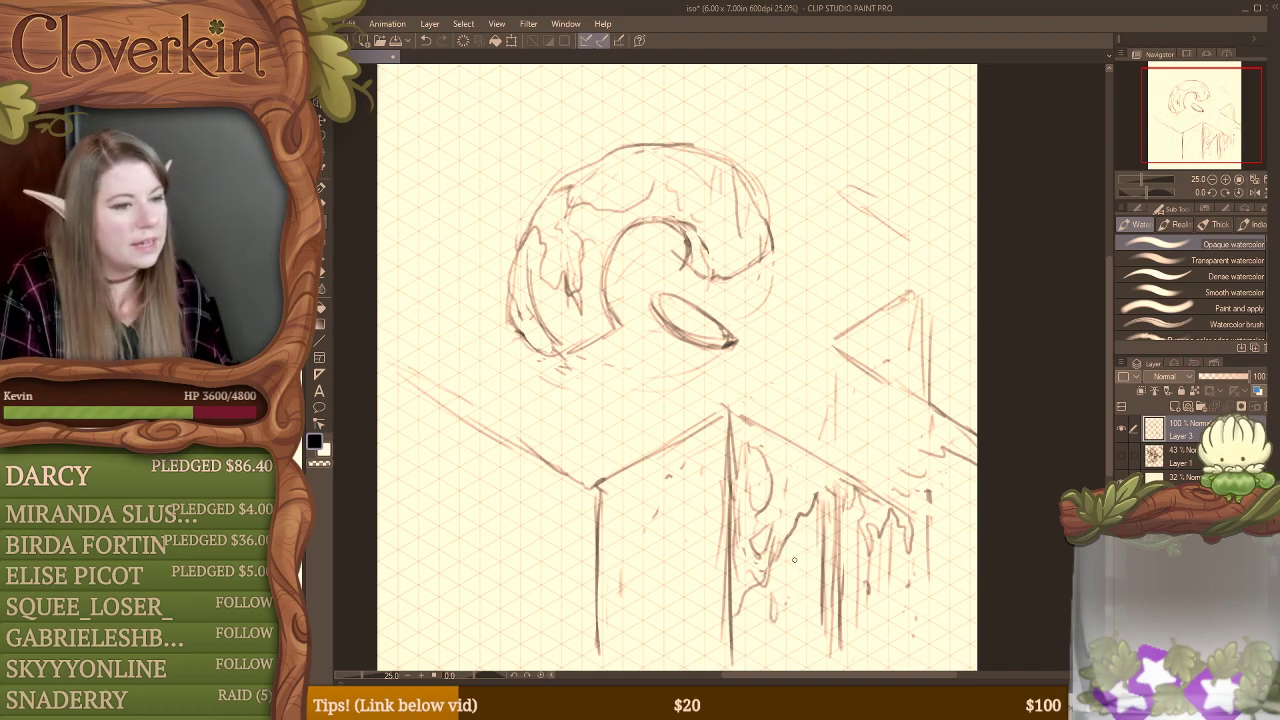
{"action": "left_click_drag", "start_coordinate": [804, 536], "coordinate": [801, 556]}
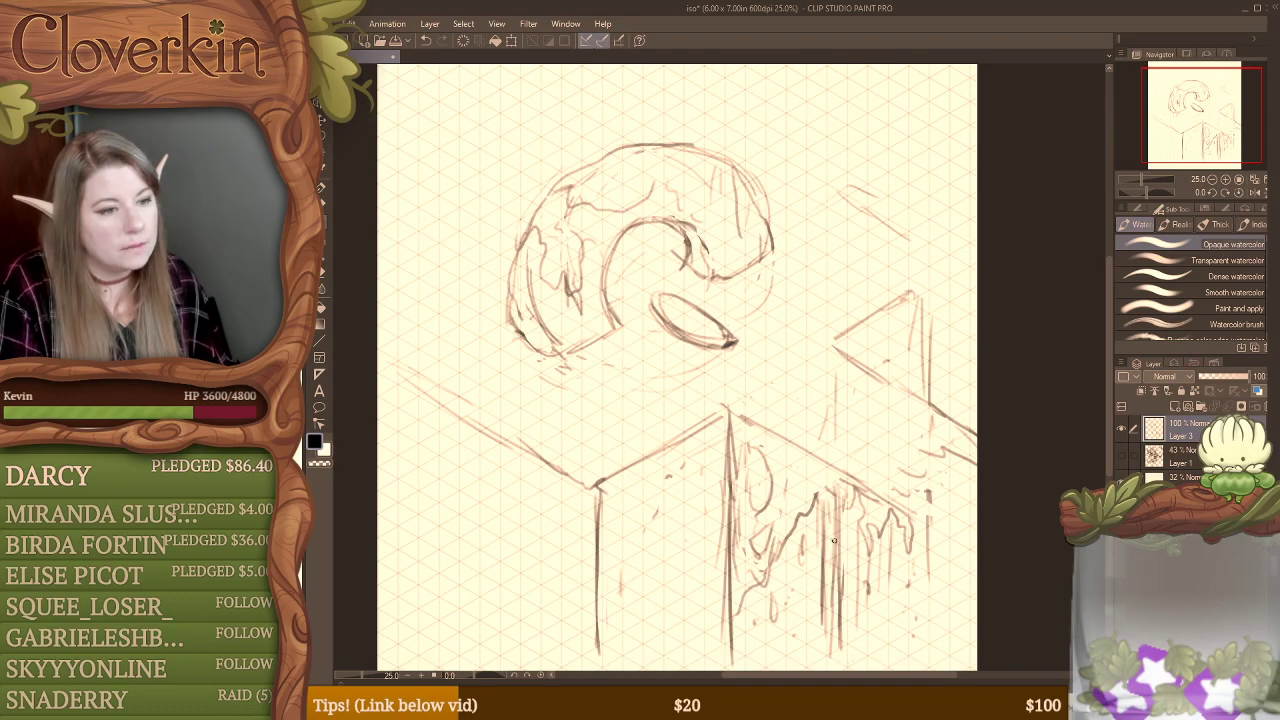
{"action": "key", "text": "e"}
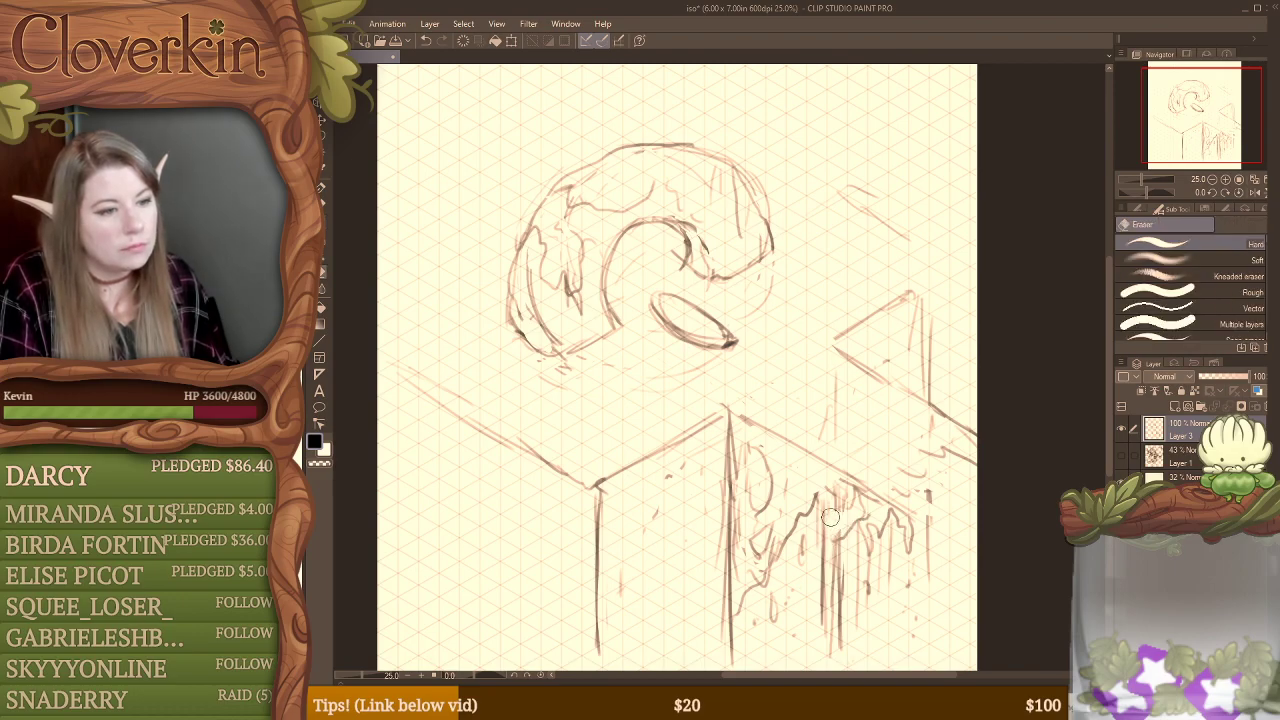
{"action": "key", "text": "b"}
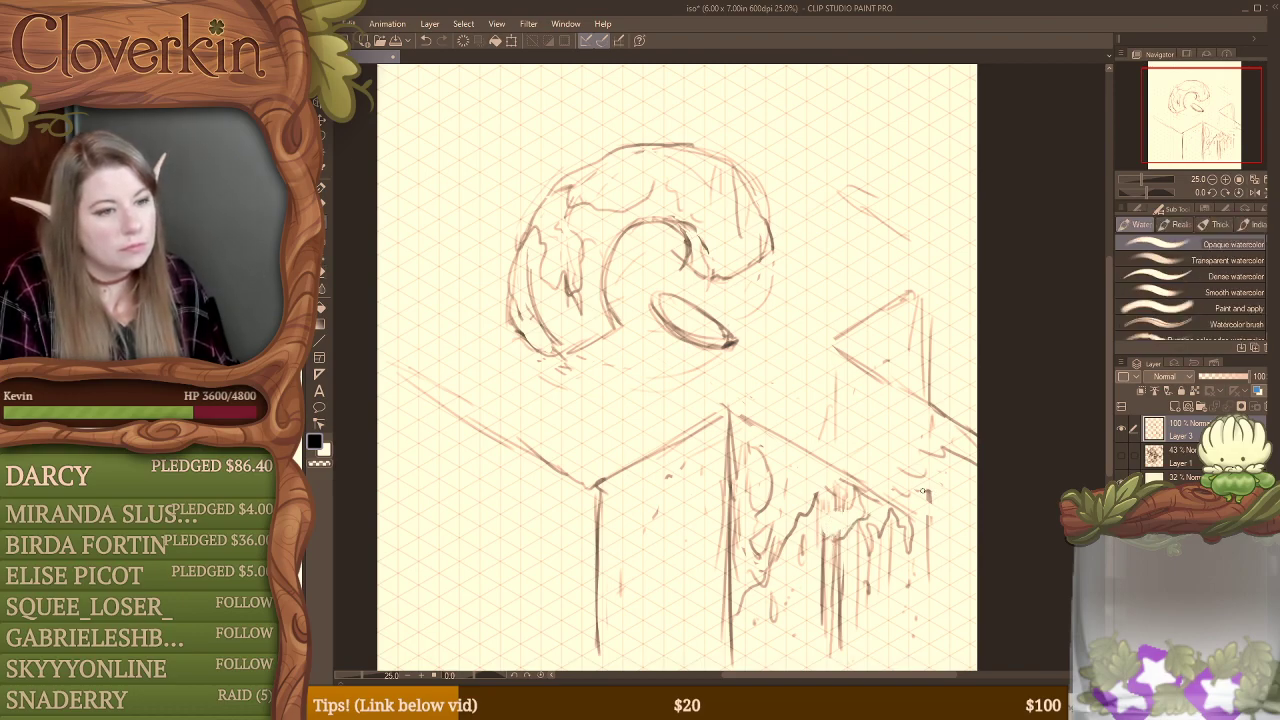
Step: Sketch jagged, splintered strokes at the walkway's outer end, clean up the excess, and touch up the drips below its front edge
{"action": "mouse_move", "coordinate": [965, 474]}
{"action": "left_mouse_down"}
{"action": "mouse_move", "coordinate": [946, 479]}
{"action": "mouse_move", "coordinate": [968, 471]}
{"action": "mouse_move", "coordinate": [936, 458]}
{"action": "left_mouse_up"}
{"action": "mouse_move", "coordinate": [879, 422]}
{"action": "left_mouse_down"}
{"action": "mouse_move", "coordinate": [929, 476]}
{"action": "mouse_move", "coordinate": [901, 477]}
{"action": "left_mouse_up"}
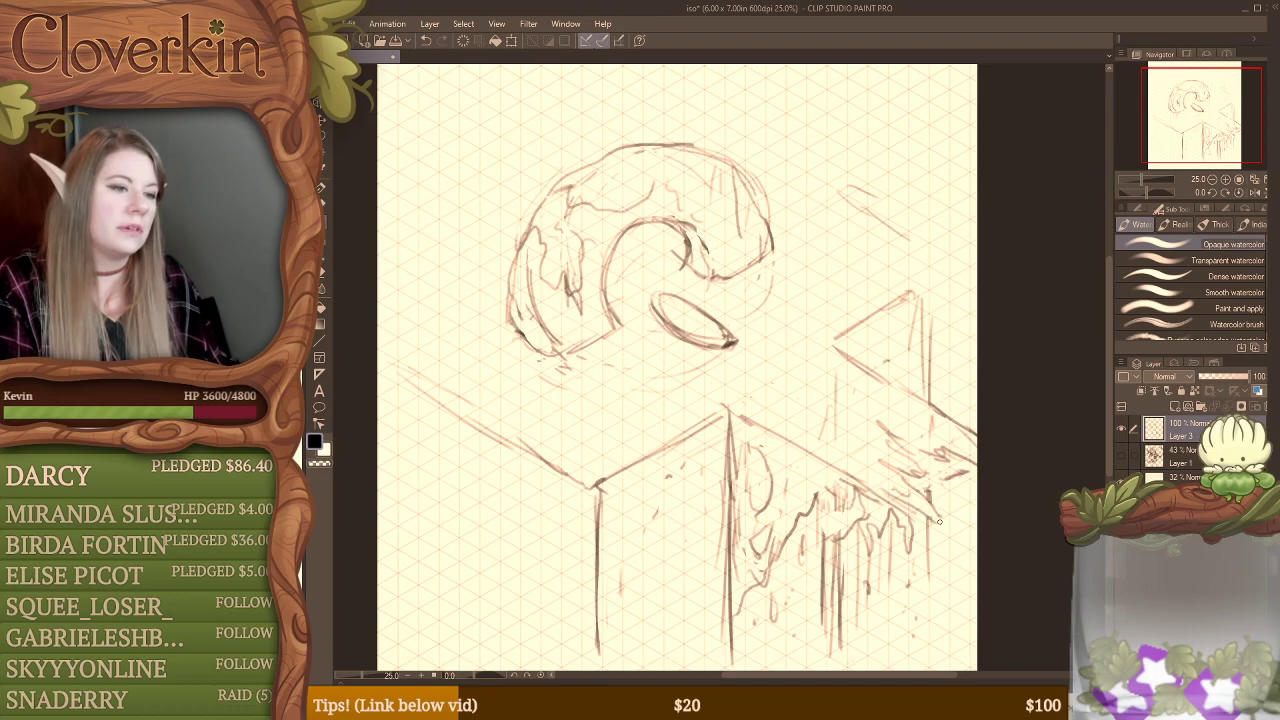
{"action": "key", "text": "e"}
{"action": "mouse_move", "coordinate": [884, 466]}
{"action": "left_mouse_down"}
{"action": "mouse_move", "coordinate": [896, 448]}
{"action": "mouse_move", "coordinate": [942, 456]}
{"action": "left_mouse_up"}
{"action": "key", "text": "b"}
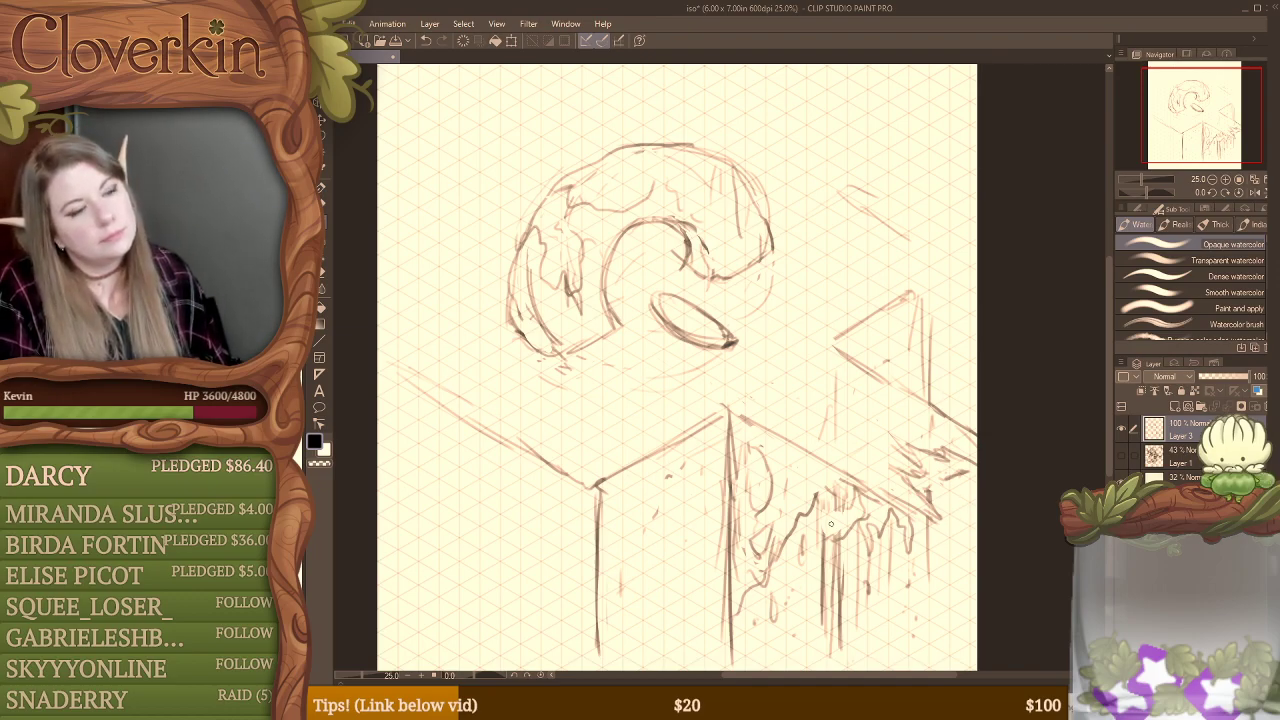
{"action": "left_click_drag", "start_coordinate": [824, 502], "coordinate": [816, 540]}
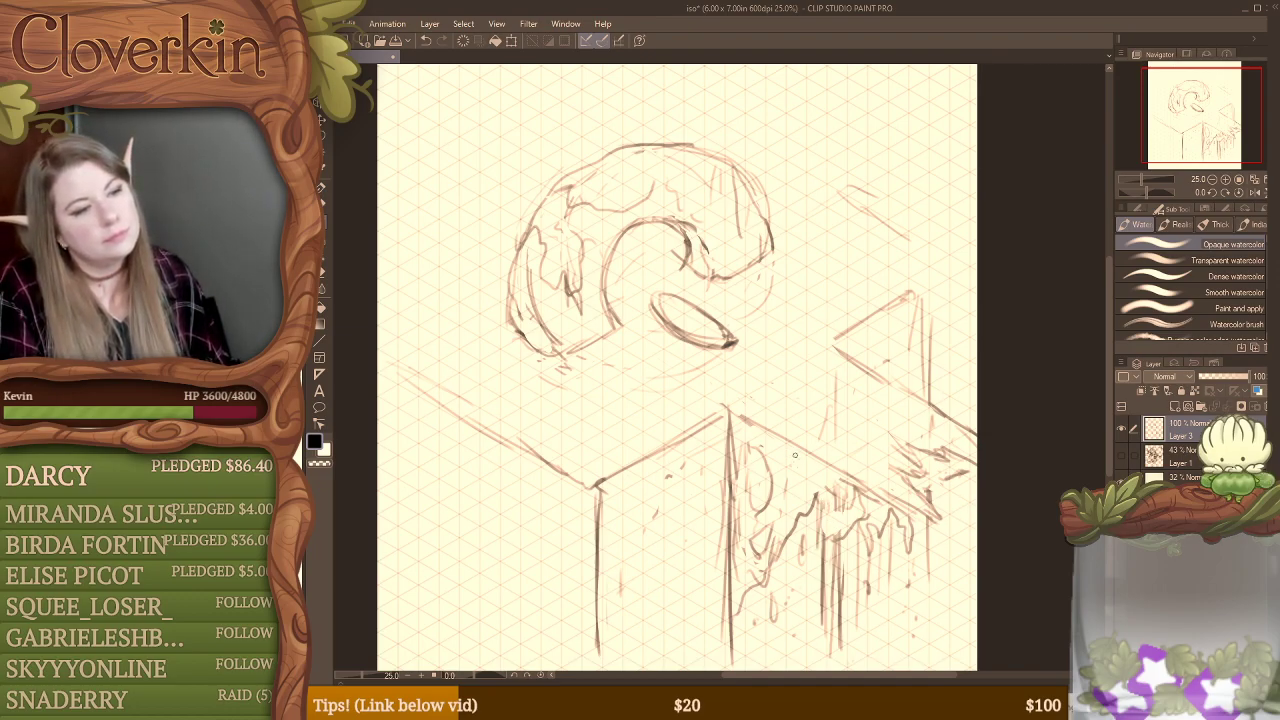
Step: Lighten the walkway's front edge and replace the platform's straight edge to the inner corner with a gently wavy line
{"action": "key", "text": "e"}
{"action": "left_click_drag", "start_coordinate": [742, 418], "coordinate": [838, 470]}
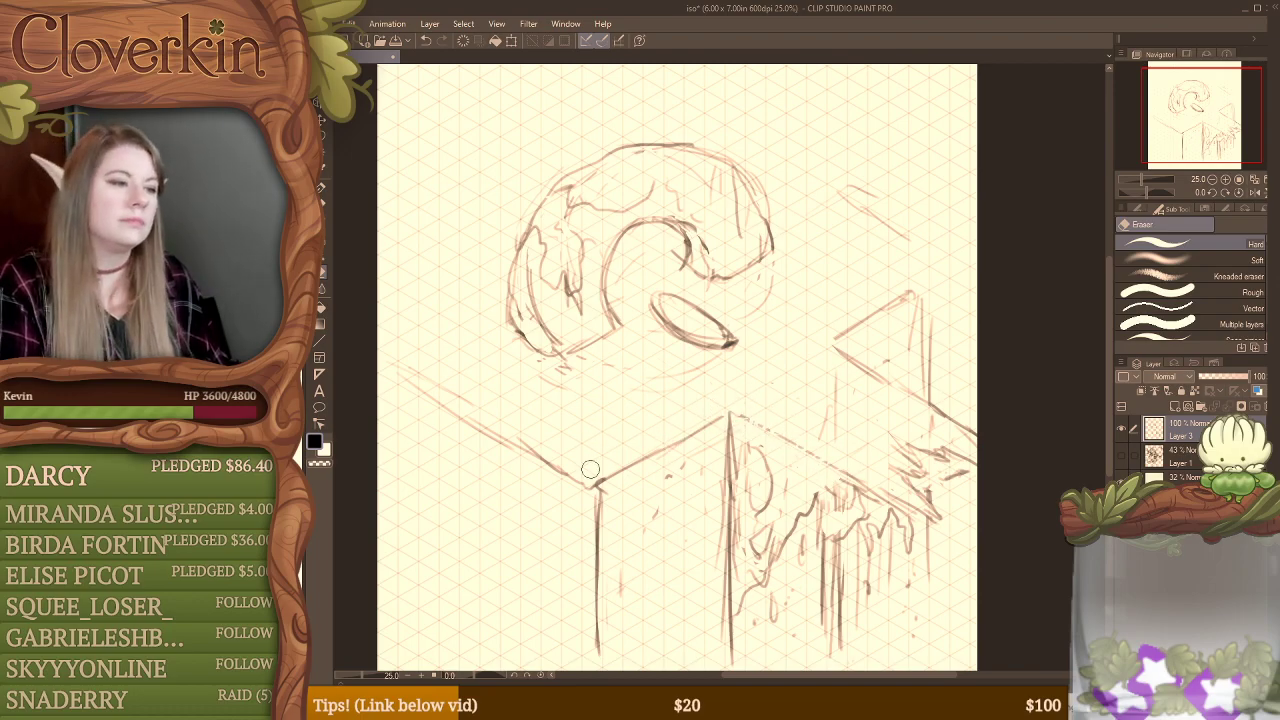
{"action": "left_click_drag", "start_coordinate": [590, 470], "coordinate": [636, 455]}
{"action": "left_click_drag", "start_coordinate": [710, 416], "coordinate": [589, 471]}
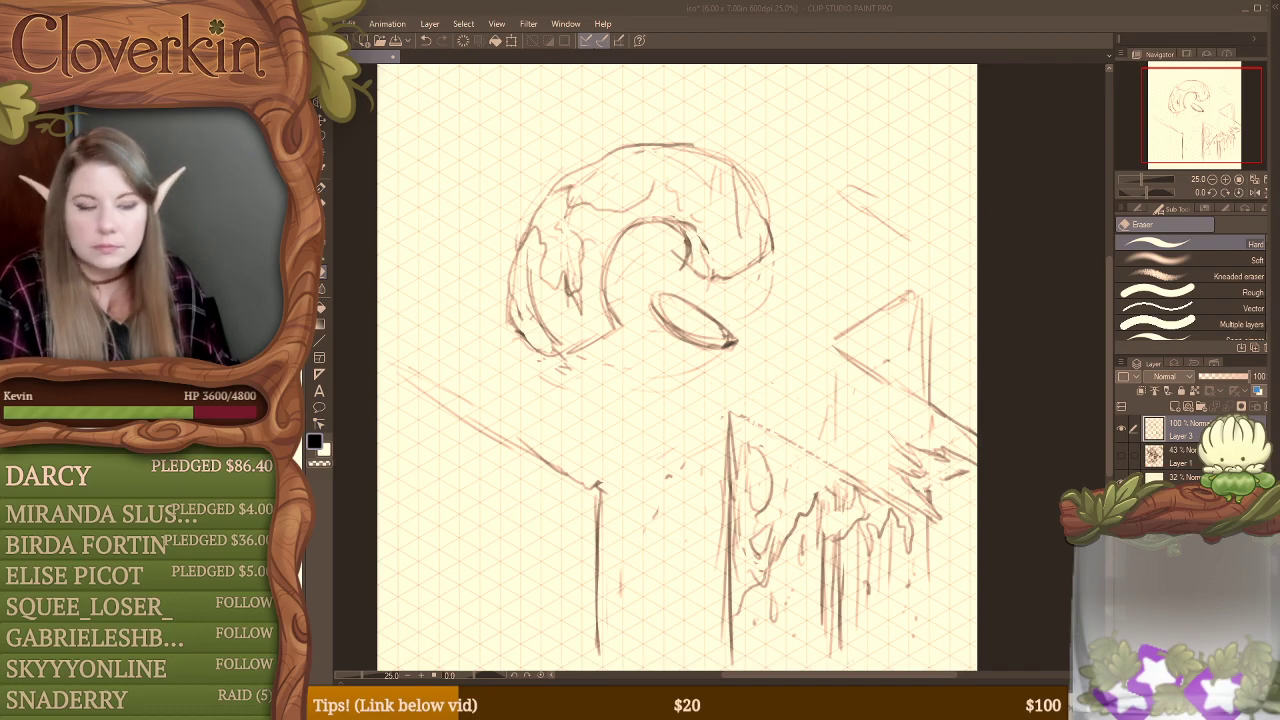
{"action": "key", "text": "b"}
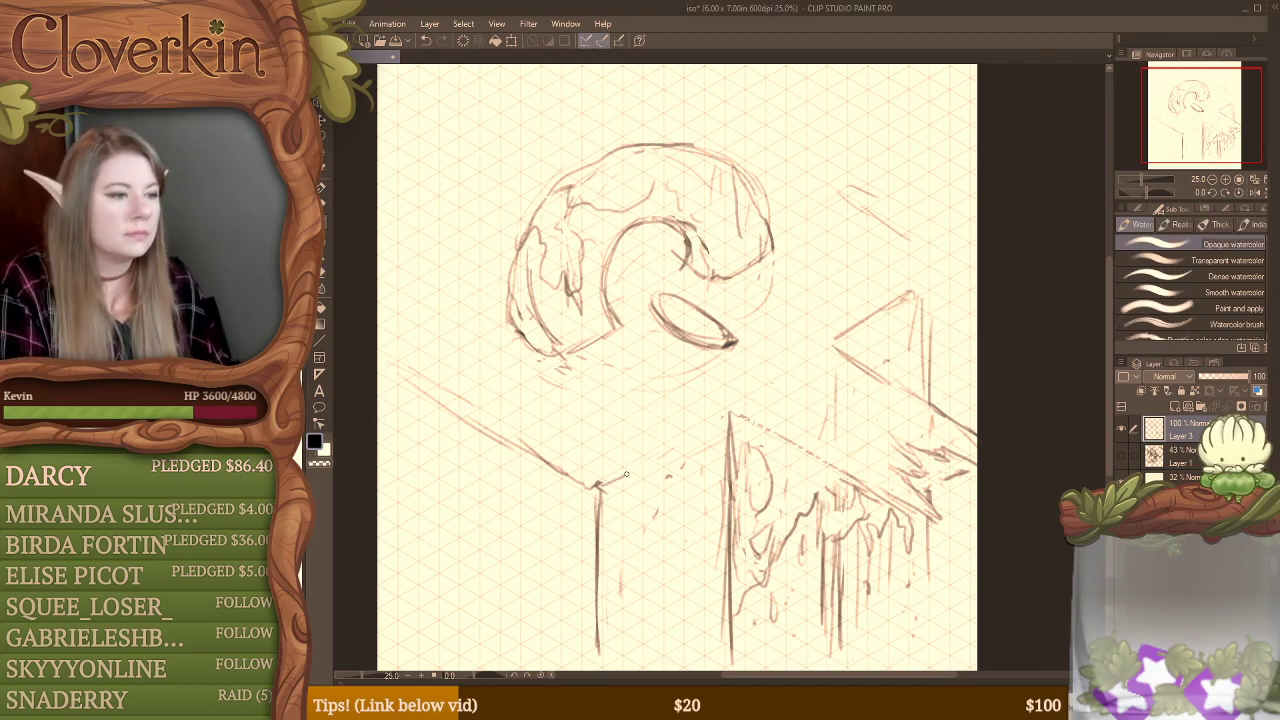
{"action": "left_click_drag", "start_coordinate": [626, 474], "coordinate": [719, 419]}
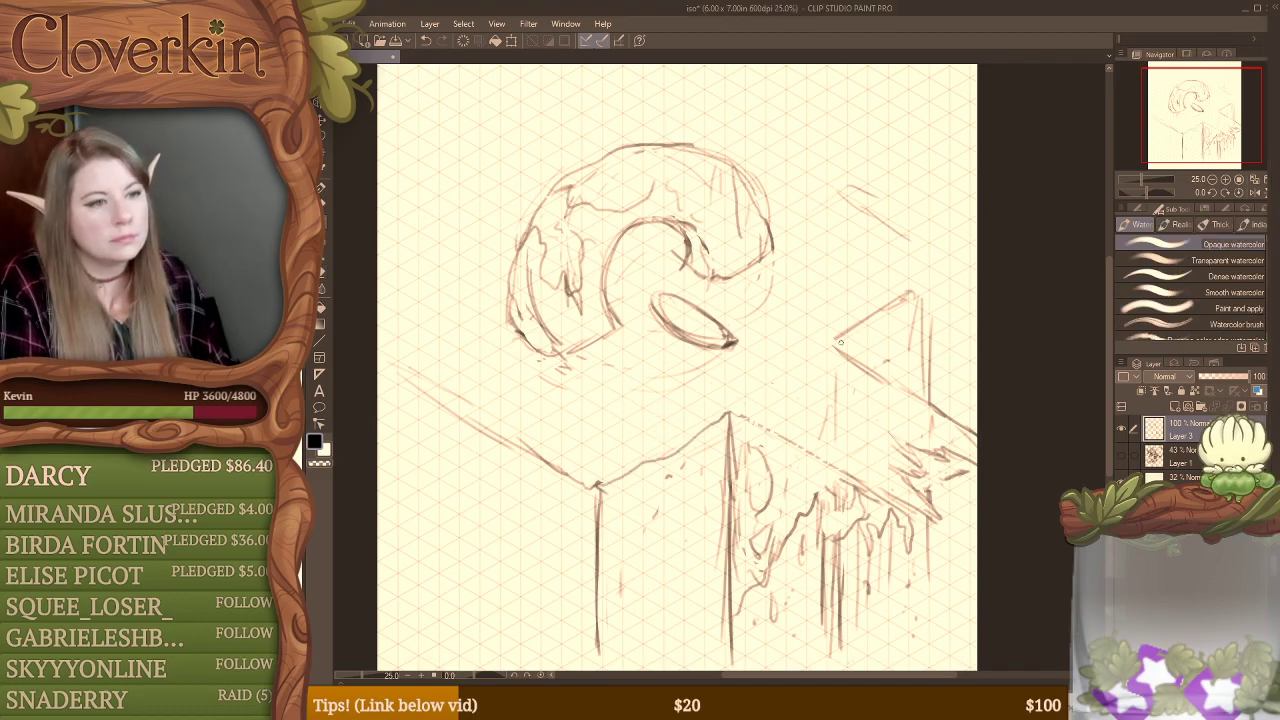
Step: Replace the straight sloping top edge of the triangular shape behind the walkway with an uneven, rocky line
{"action": "left_click_drag", "start_coordinate": [840, 342], "coordinate": [930, 293]}
{"action": "key", "text": "ctrl+z"}
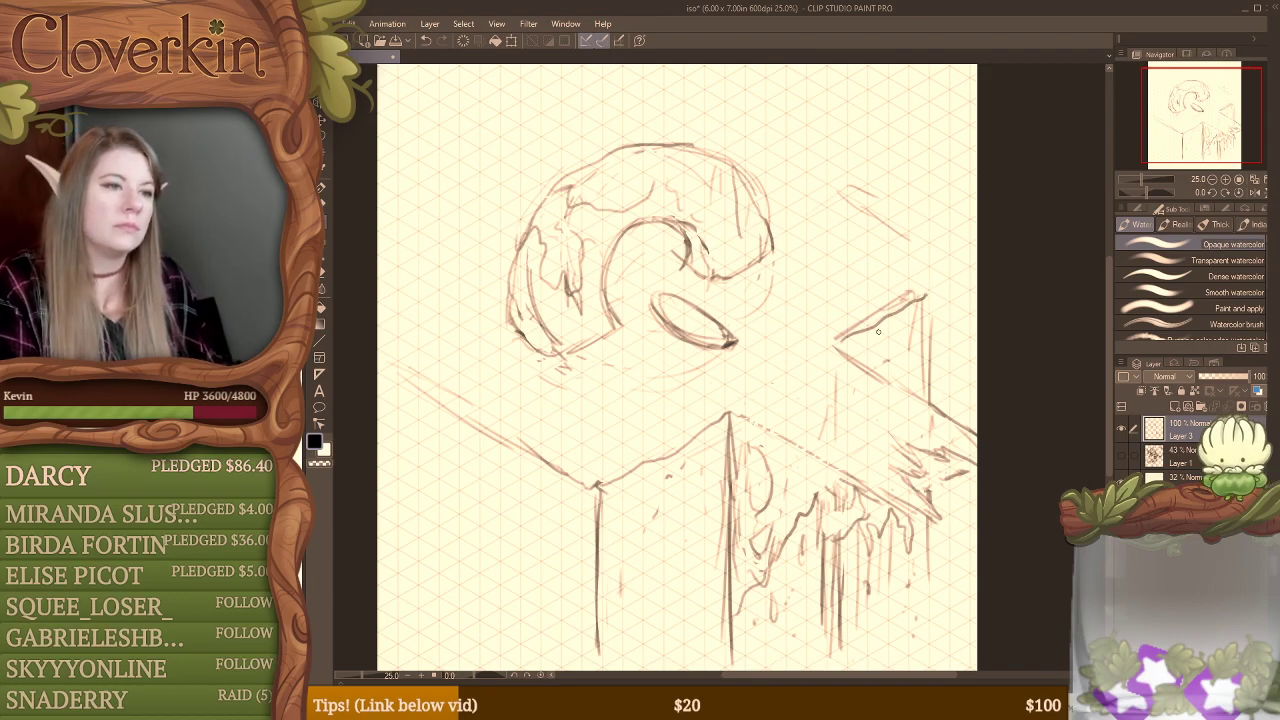
{"action": "left_click_drag", "start_coordinate": [843, 337], "coordinate": [917, 295]}
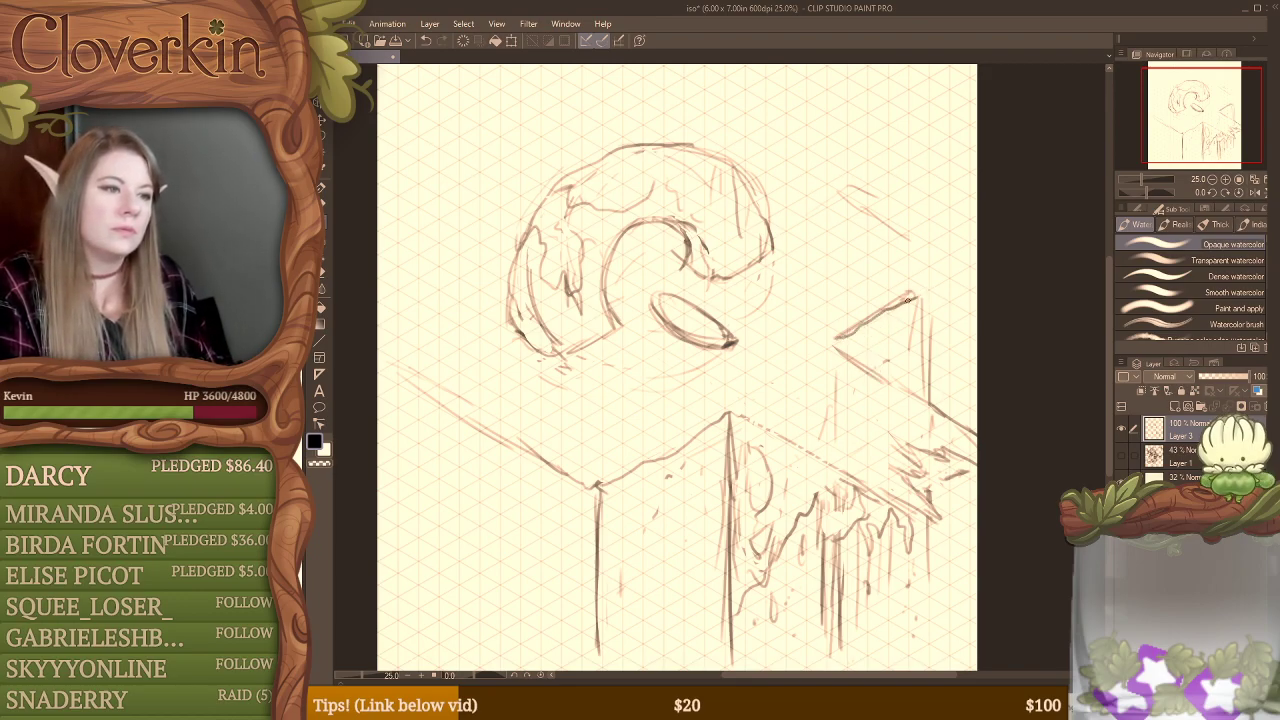
{"action": "key", "text": "e"}
{"action": "left_click_drag", "start_coordinate": [838, 340], "coordinate": [918, 292]}
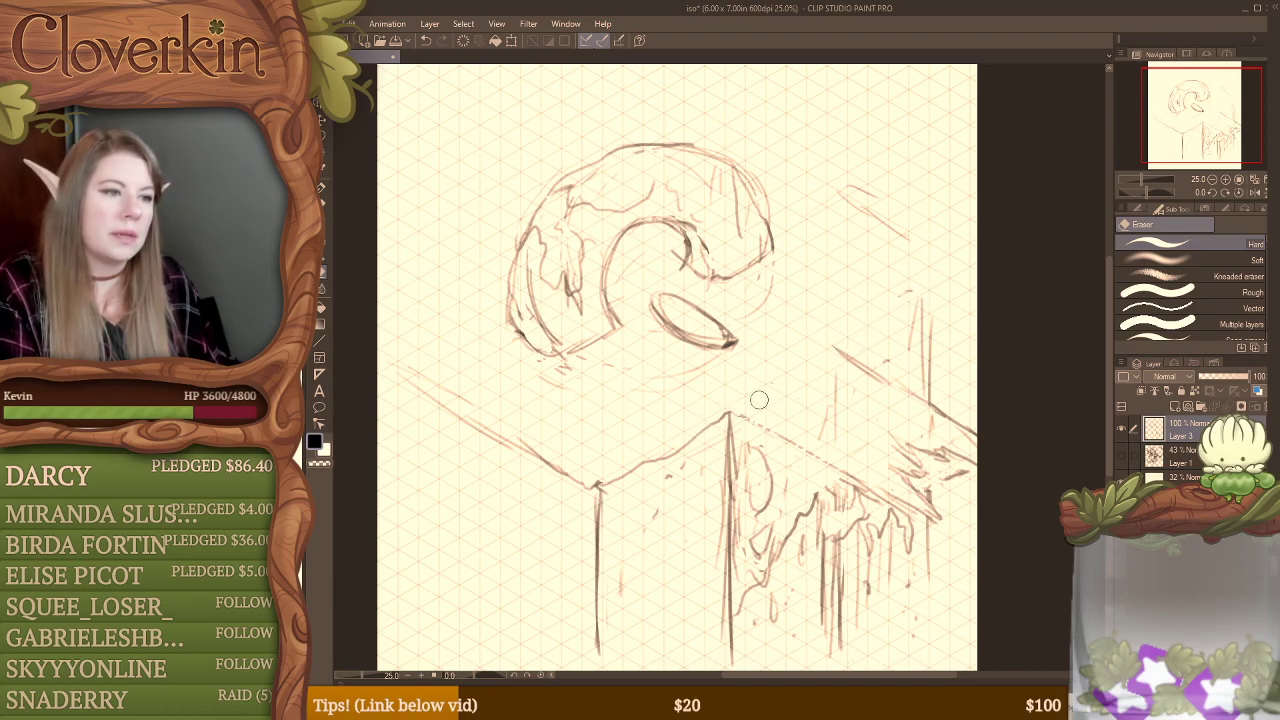
{"action": "key", "text": "b"}
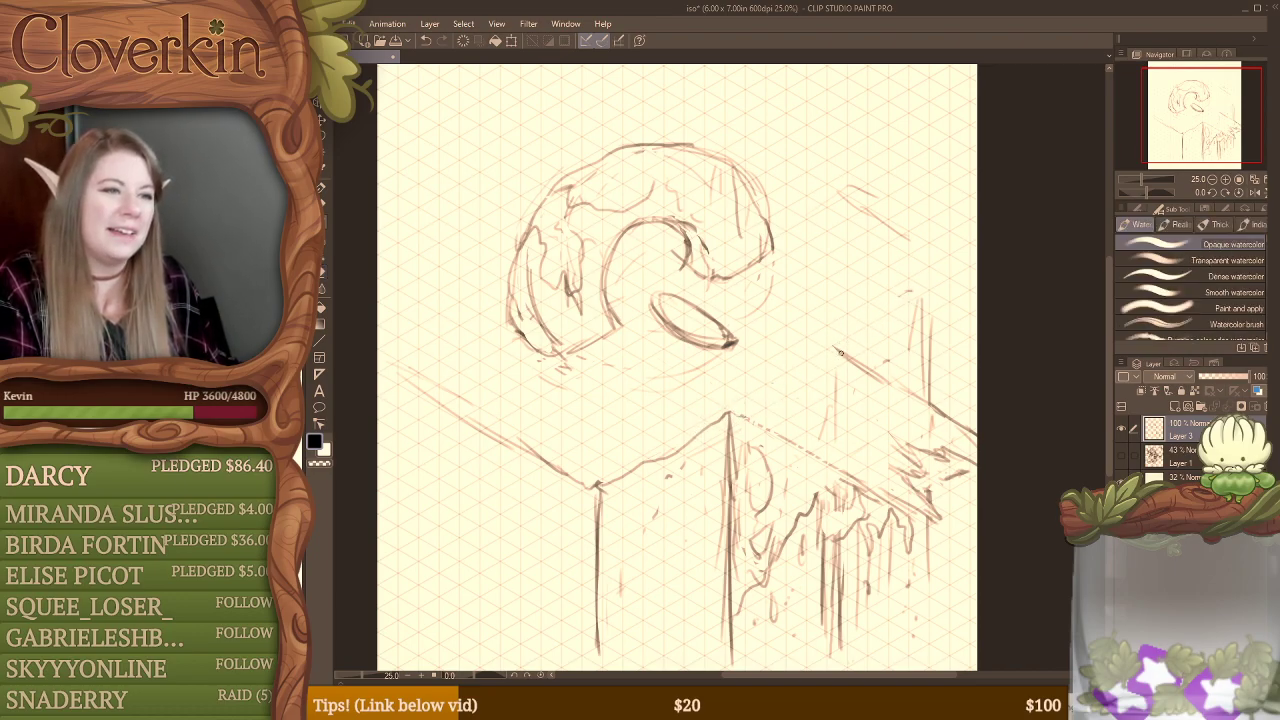
{"action": "mouse_move", "coordinate": [838, 349]}
{"action": "left_mouse_down"}
{"action": "mouse_move", "coordinate": [929, 298]}
{"action": "mouse_move", "coordinate": [926, 398]}
{"action": "left_mouse_up"}
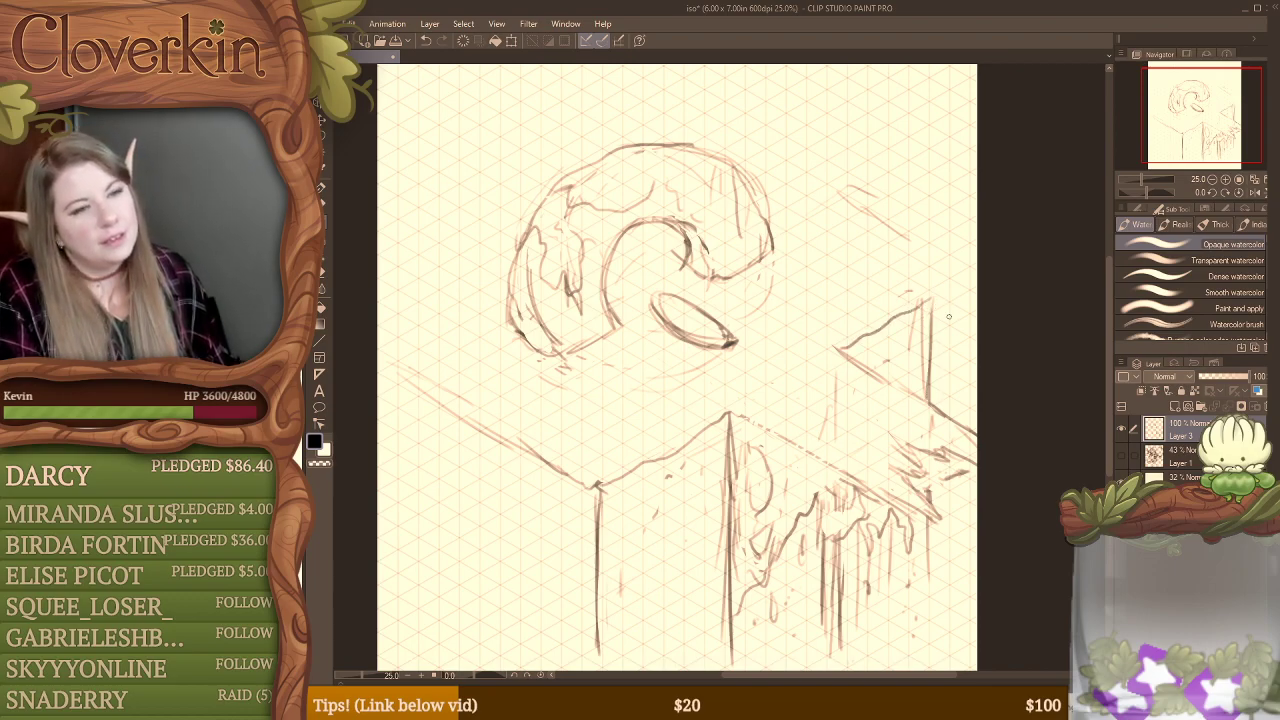
Step: Erase the triangular shape's double vertical, extend its rocky top edge outward, and draw a new vertical from the extended end to the walkway
{"action": "key", "text": "e"}
{"action": "mouse_move", "coordinate": [930, 304]}
{"action": "left_mouse_down"}
{"action": "mouse_move", "coordinate": [932, 323]}
{"action": "mouse_move", "coordinate": [905, 348]}
{"action": "mouse_move", "coordinate": [924, 352]}
{"action": "mouse_move", "coordinate": [934, 397]}
{"action": "left_mouse_up"}
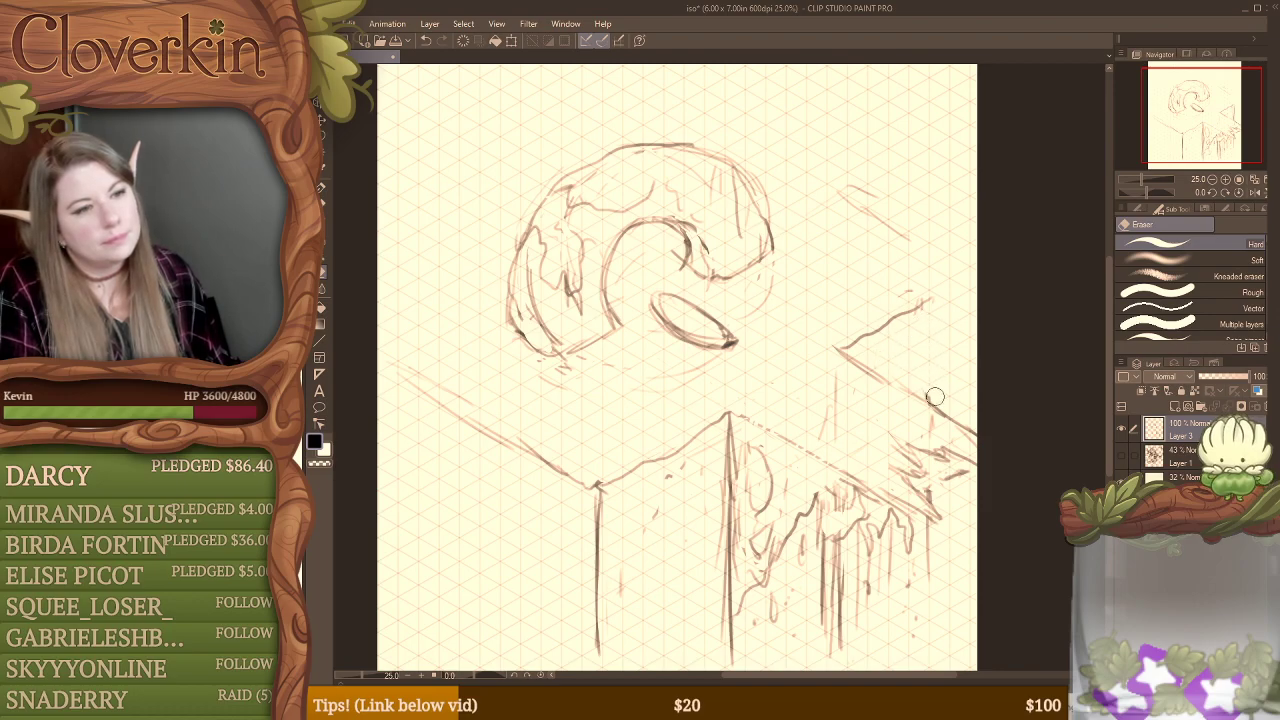
{"action": "key", "text": "b"}
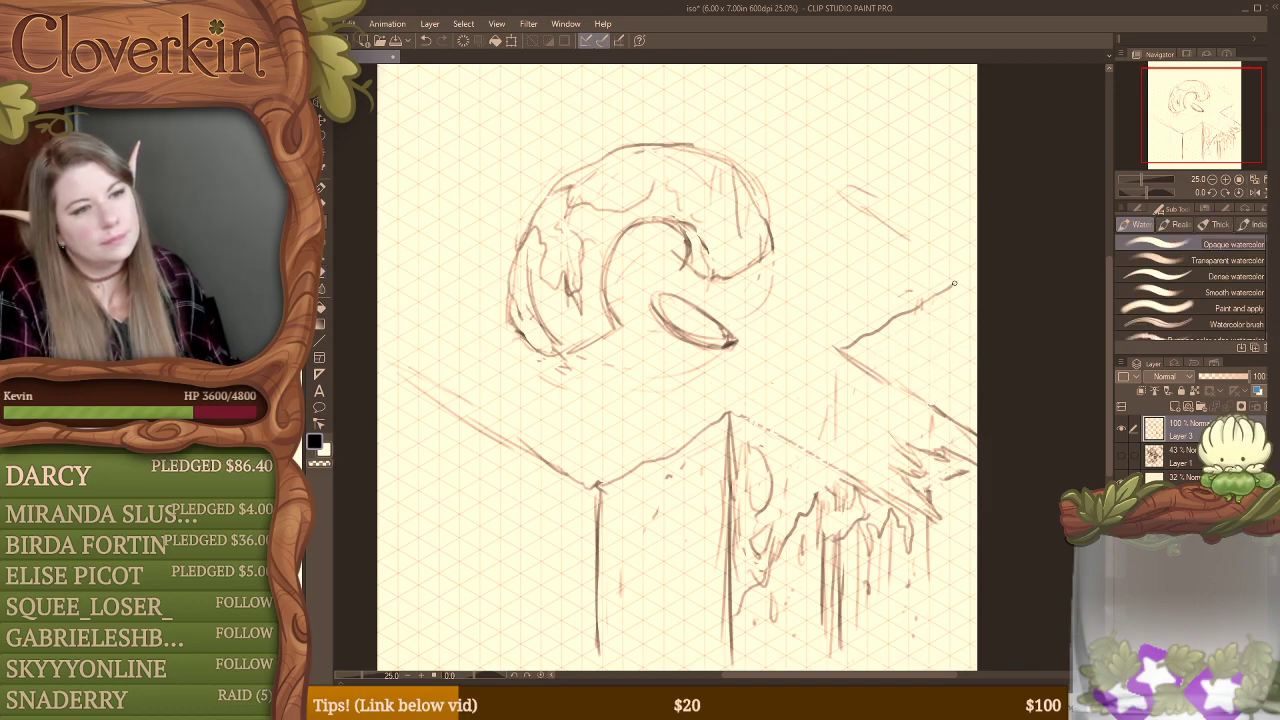
{"action": "left_click_drag", "start_coordinate": [954, 284], "coordinate": [952, 386]}
{"action": "left_click_drag", "start_coordinate": [953, 296], "coordinate": [951, 398]}
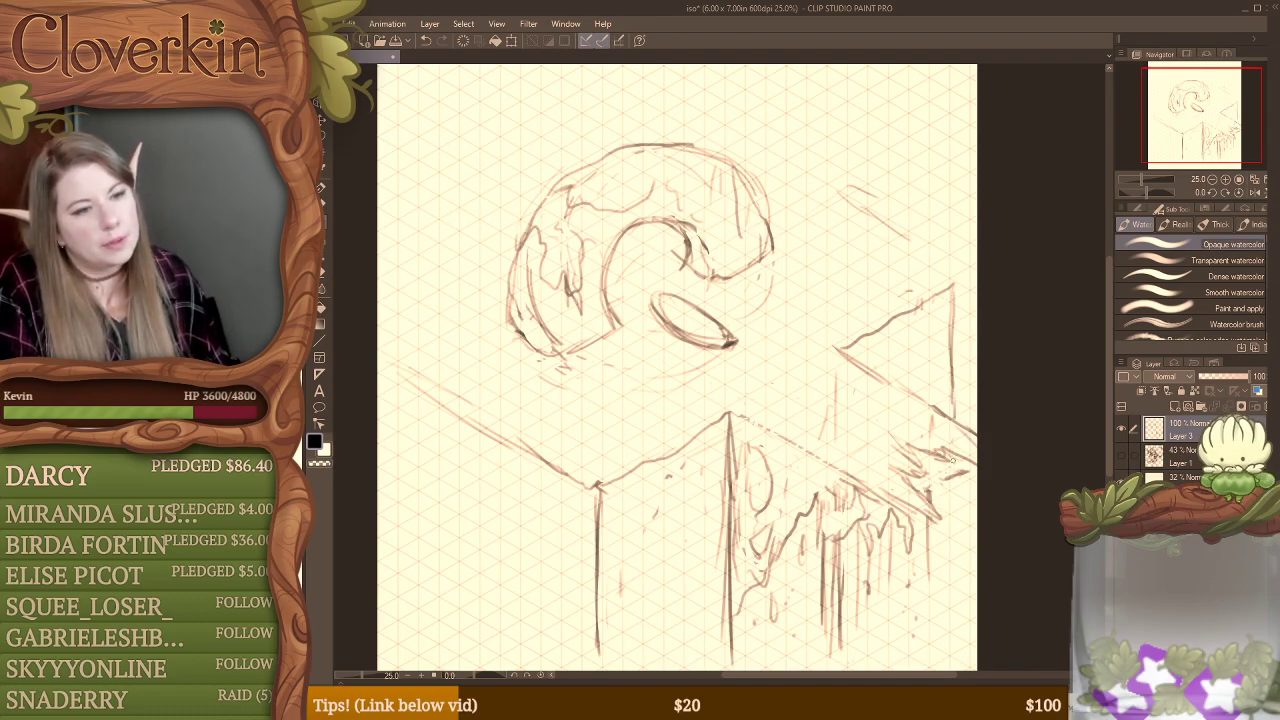
Step: Continue the new vertical below the walkway toward the canvas bottom and erase stray marks beside the walkway's jagged tip
{"action": "left_click_drag", "start_coordinate": [950, 483], "coordinate": [944, 585]}
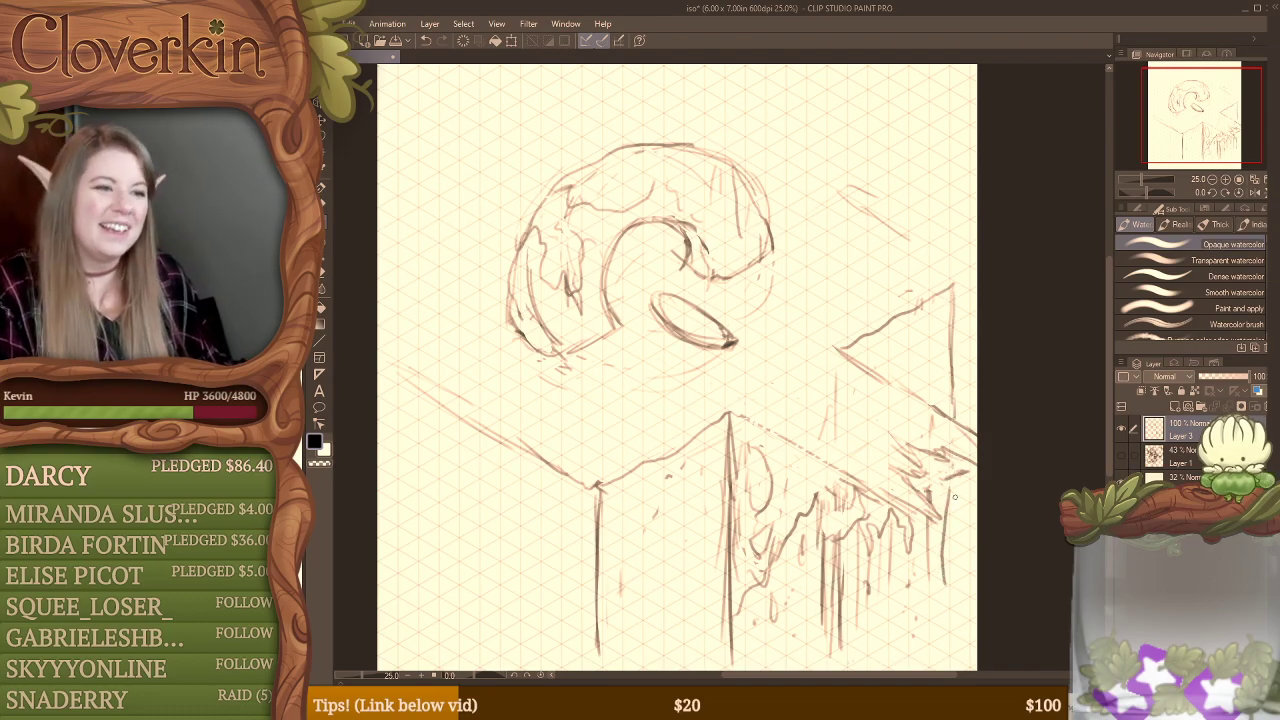
{"action": "key", "text": "ctrl+z"}
{"action": "left_click_drag", "start_coordinate": [951, 478], "coordinate": [950, 617]}
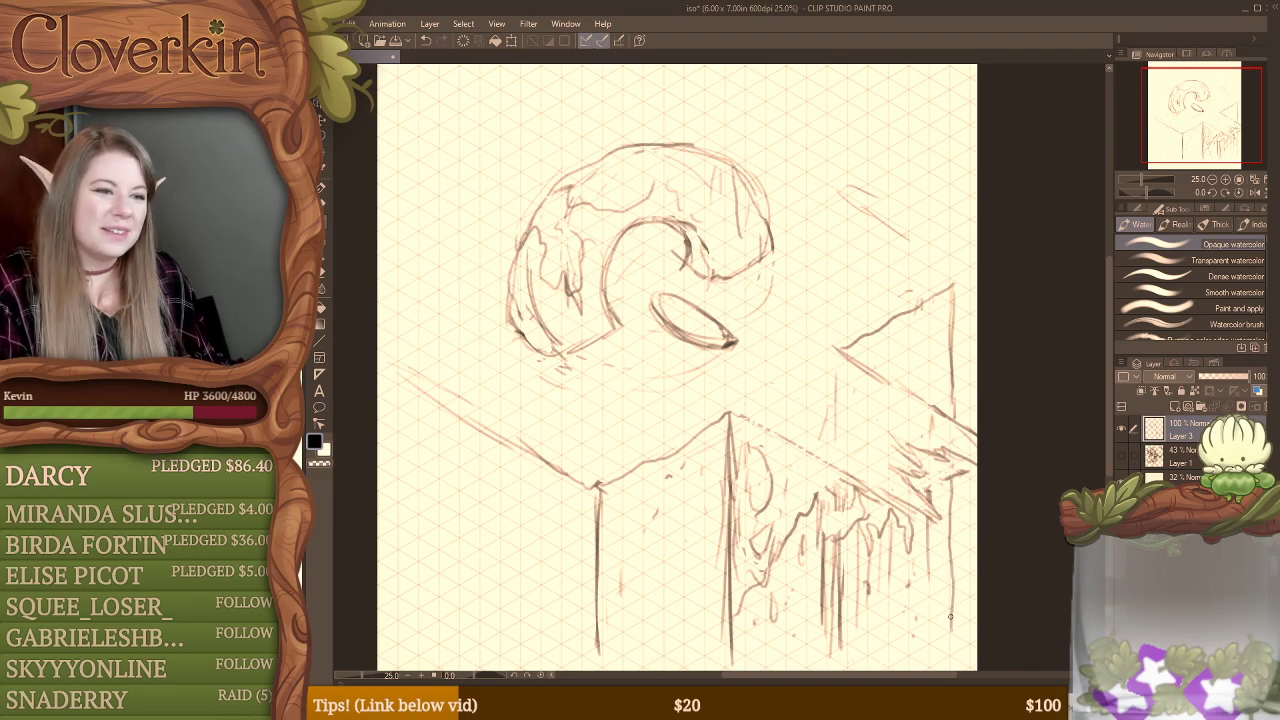
{"action": "key", "text": "e"}
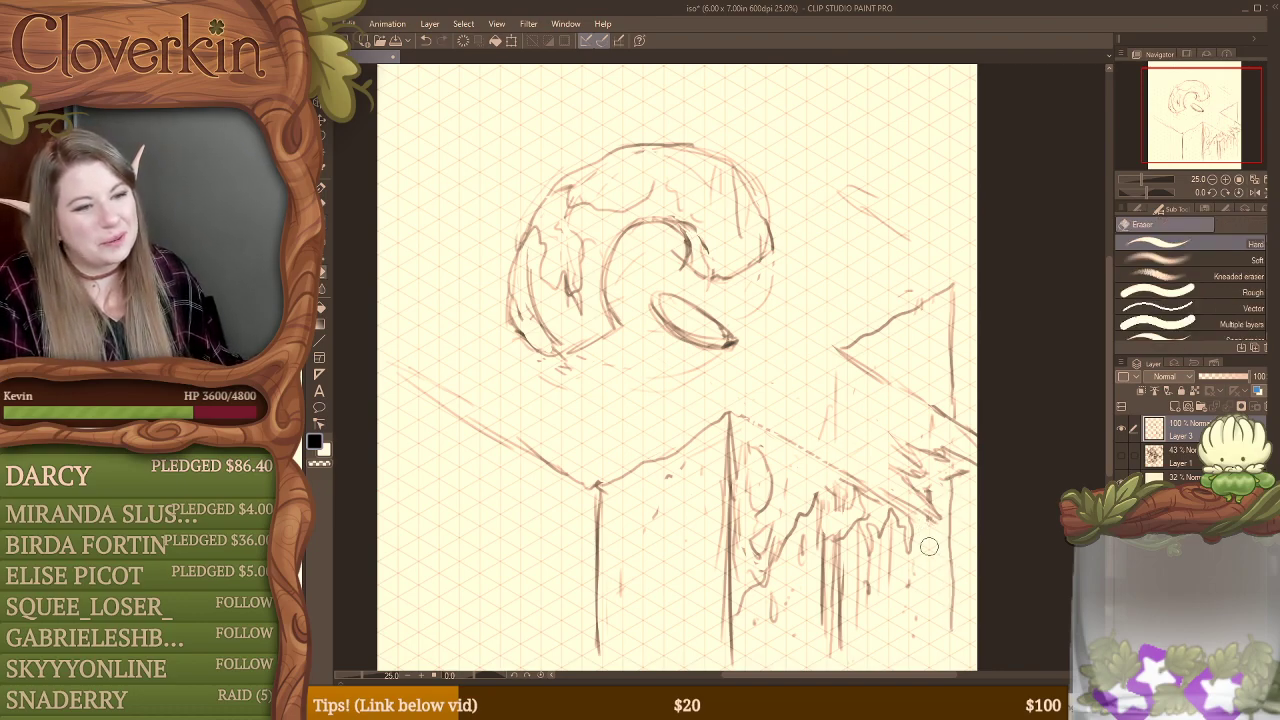
{"action": "left_click_drag", "start_coordinate": [944, 498], "coordinate": [932, 522]}
{"action": "key", "text": "b"}
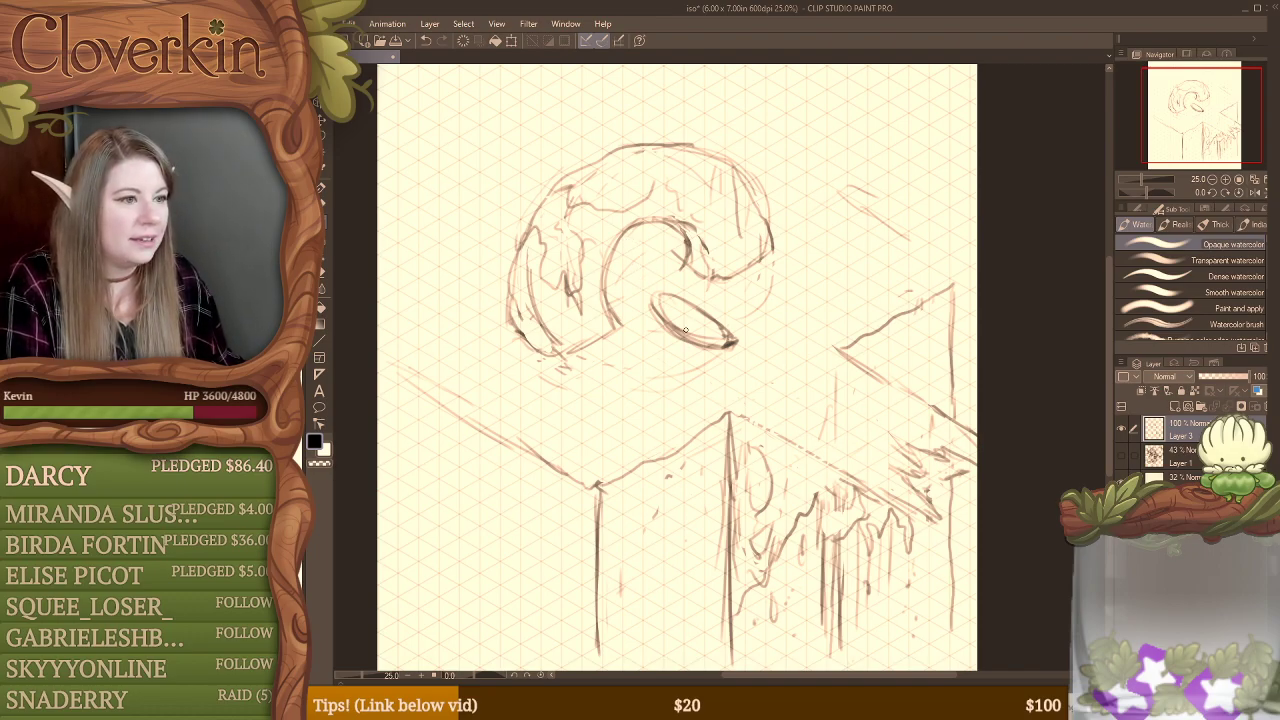
Step: Sketch dark figure silhouettes inside the oval under the arch, and add a curl ending in a small circle at its pointed tip
{"action": "mouse_move", "coordinate": [712, 312]}
{"action": "left_mouse_down"}
{"action": "mouse_move", "coordinate": [712, 296]}
{"action": "mouse_move", "coordinate": [718, 334]}
{"action": "mouse_move", "coordinate": [727, 308]}
{"action": "mouse_move", "coordinate": [716, 334]}
{"action": "mouse_move", "coordinate": [664, 313]}
{"action": "left_mouse_up"}
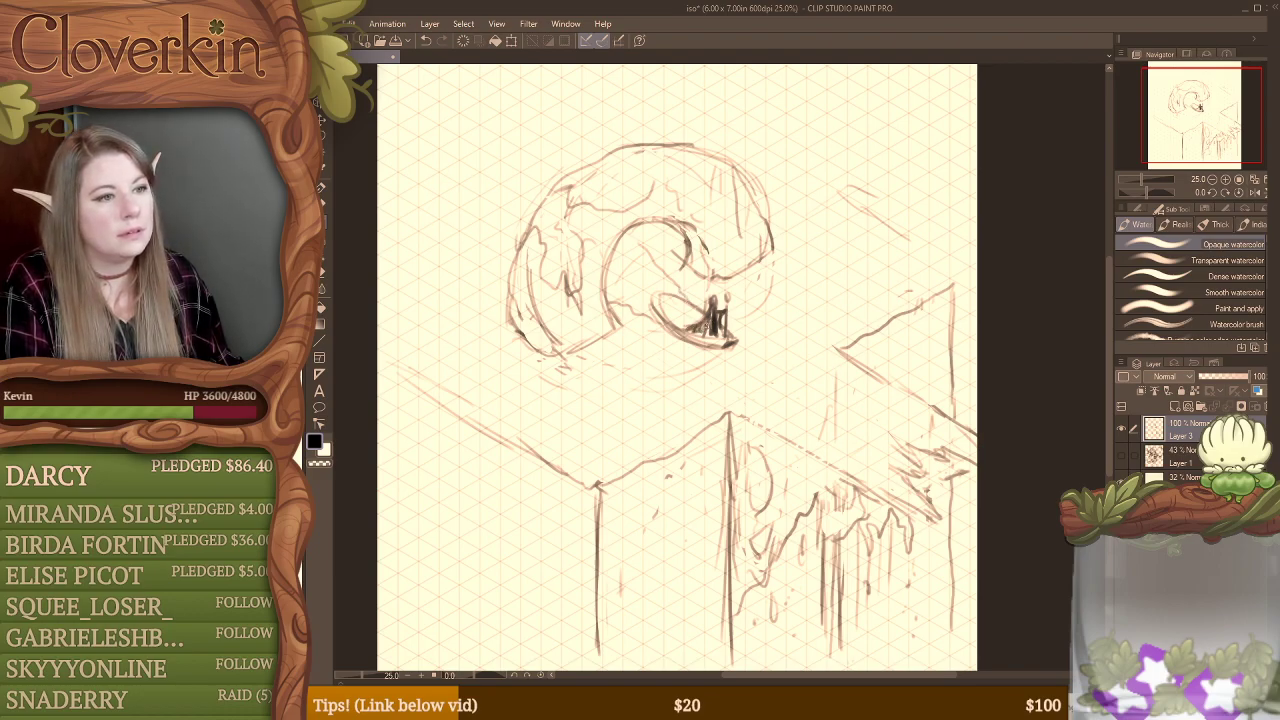
{"action": "mouse_move", "coordinate": [710, 318]}
{"action": "left_mouse_down"}
{"action": "mouse_move", "coordinate": [690, 333]}
{"action": "mouse_move", "coordinate": [716, 338]}
{"action": "left_mouse_up"}
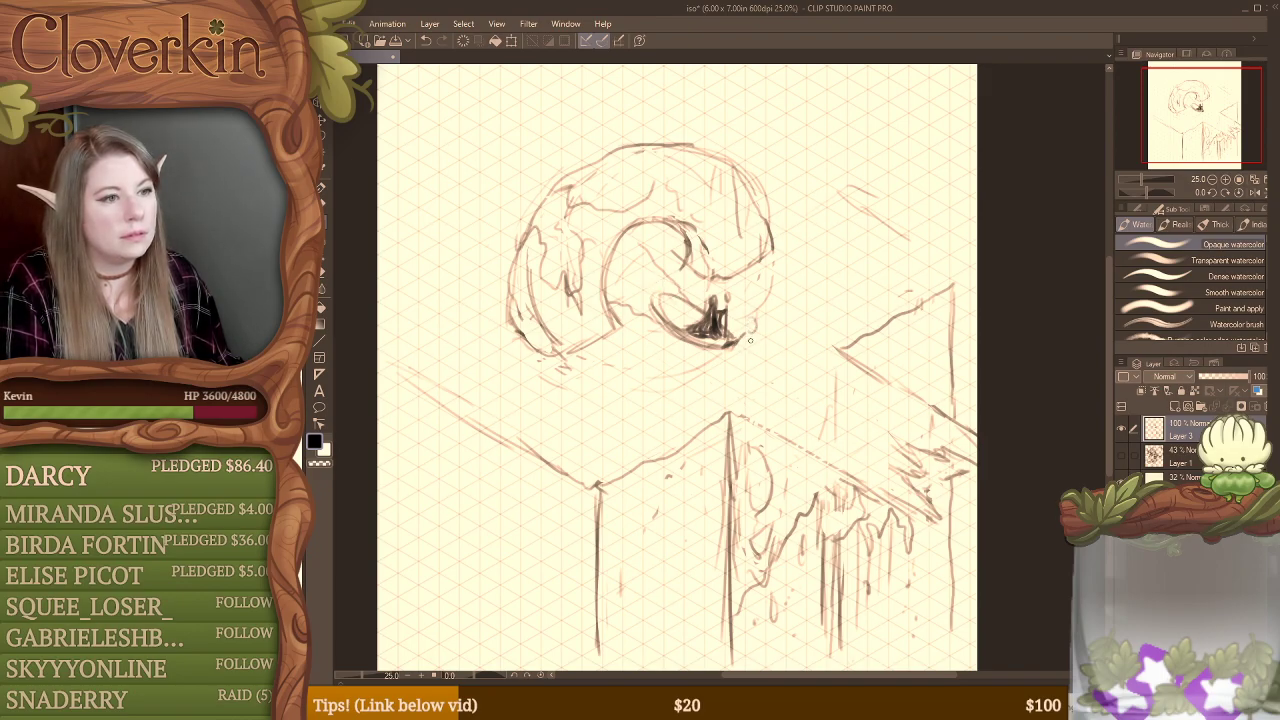
{"action": "mouse_move", "coordinate": [754, 330]}
{"action": "left_mouse_down"}
{"action": "mouse_move", "coordinate": [758, 341]}
{"action": "mouse_move", "coordinate": [757, 326]}
{"action": "left_mouse_up"}
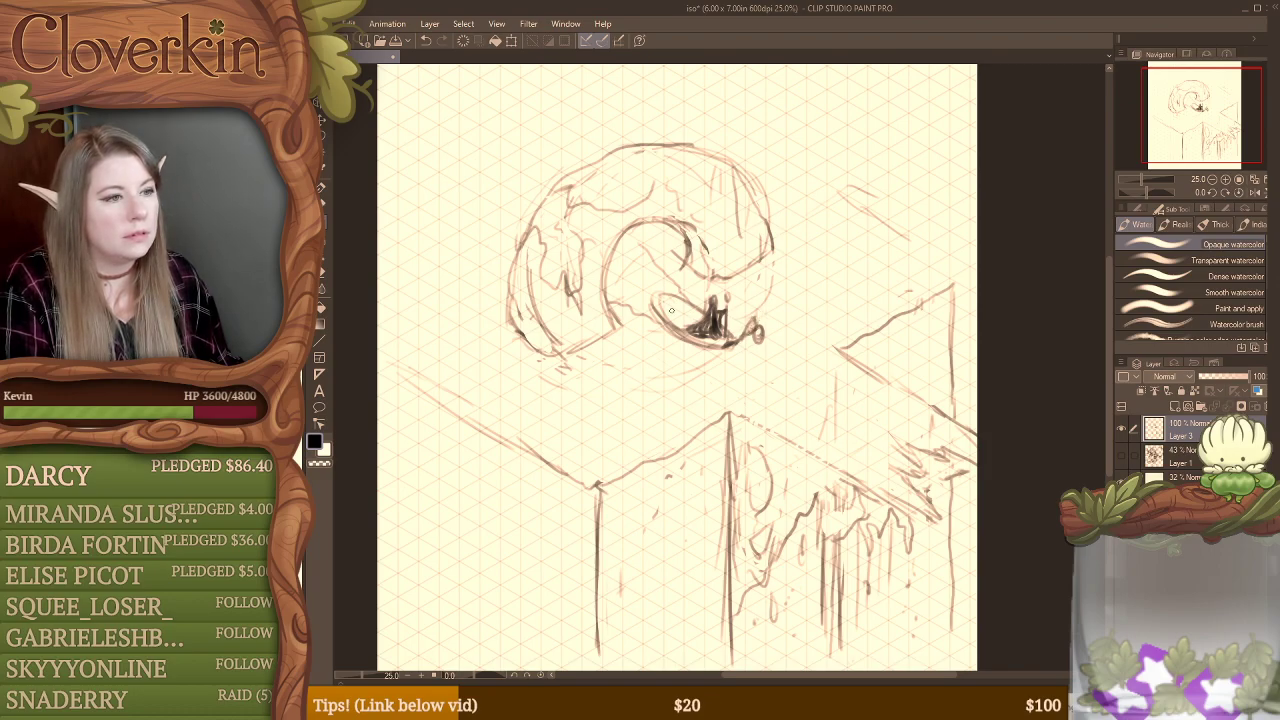
Step: Reshape the oval into a boat hull with a raised, squared stern, darkening its rim and trimming its outline
{"action": "mouse_move", "coordinate": [654, 283]}
{"action": "left_mouse_down"}
{"action": "mouse_move", "coordinate": [658, 324]}
{"action": "mouse_move", "coordinate": [738, 350]}
{"action": "mouse_move", "coordinate": [676, 303]}
{"action": "mouse_move", "coordinate": [708, 320]}
{"action": "left_mouse_up"}
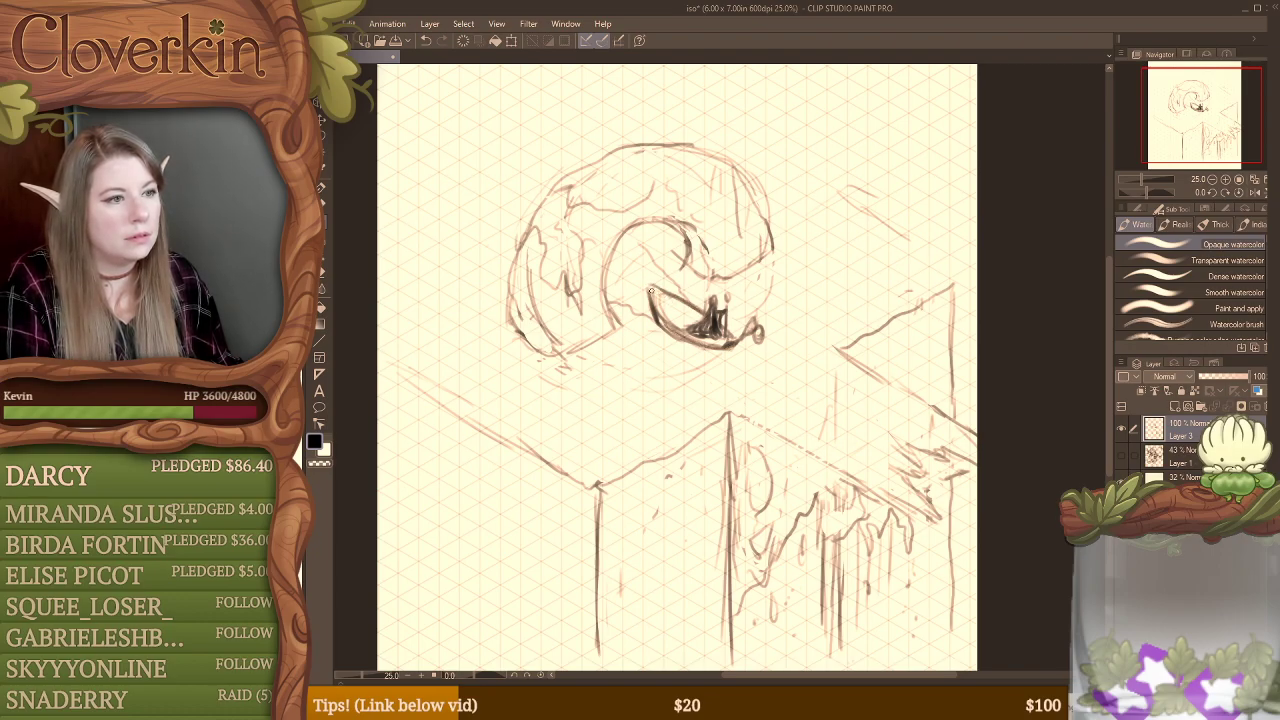
{"action": "left_click_drag", "start_coordinate": [650, 289], "coordinate": [720, 340]}
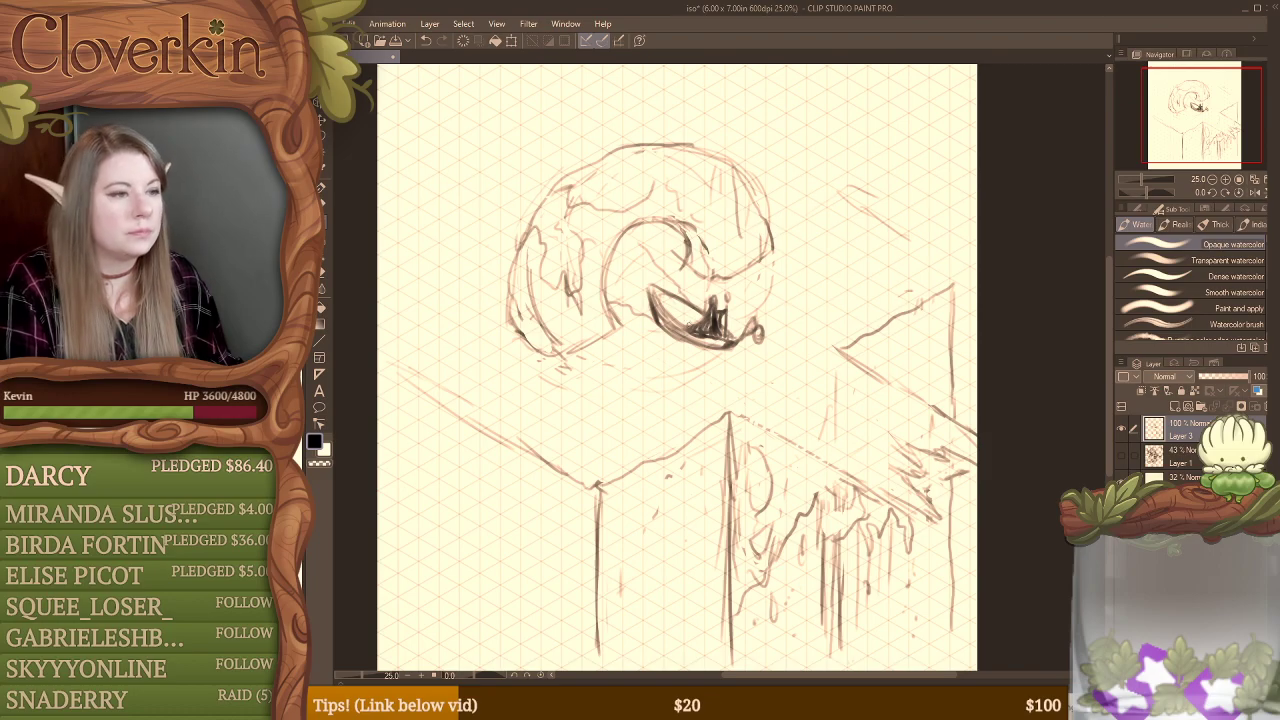
{"action": "key", "text": "e"}
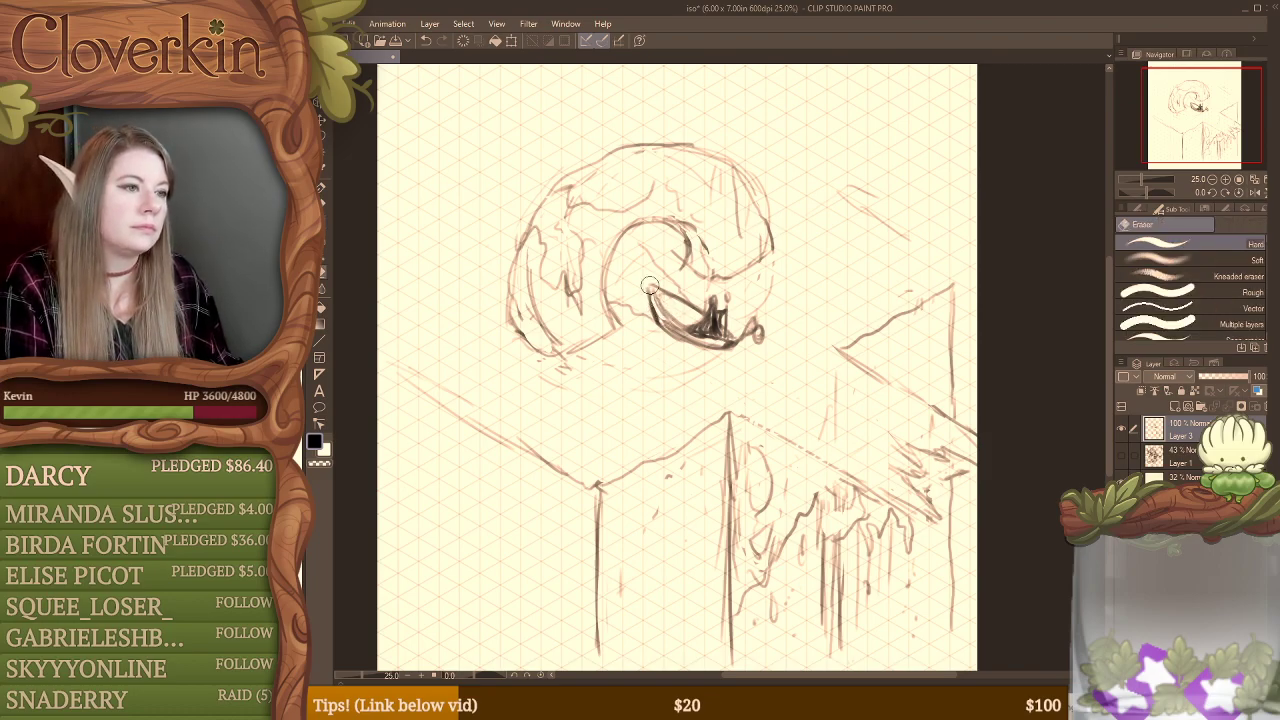
{"action": "mouse_move", "coordinate": [649, 285]}
{"action": "left_mouse_down"}
{"action": "mouse_move", "coordinate": [681, 331]}
{"action": "mouse_move", "coordinate": [661, 314]}
{"action": "mouse_move", "coordinate": [671, 326]}
{"action": "mouse_move", "coordinate": [726, 342]}
{"action": "left_mouse_up"}
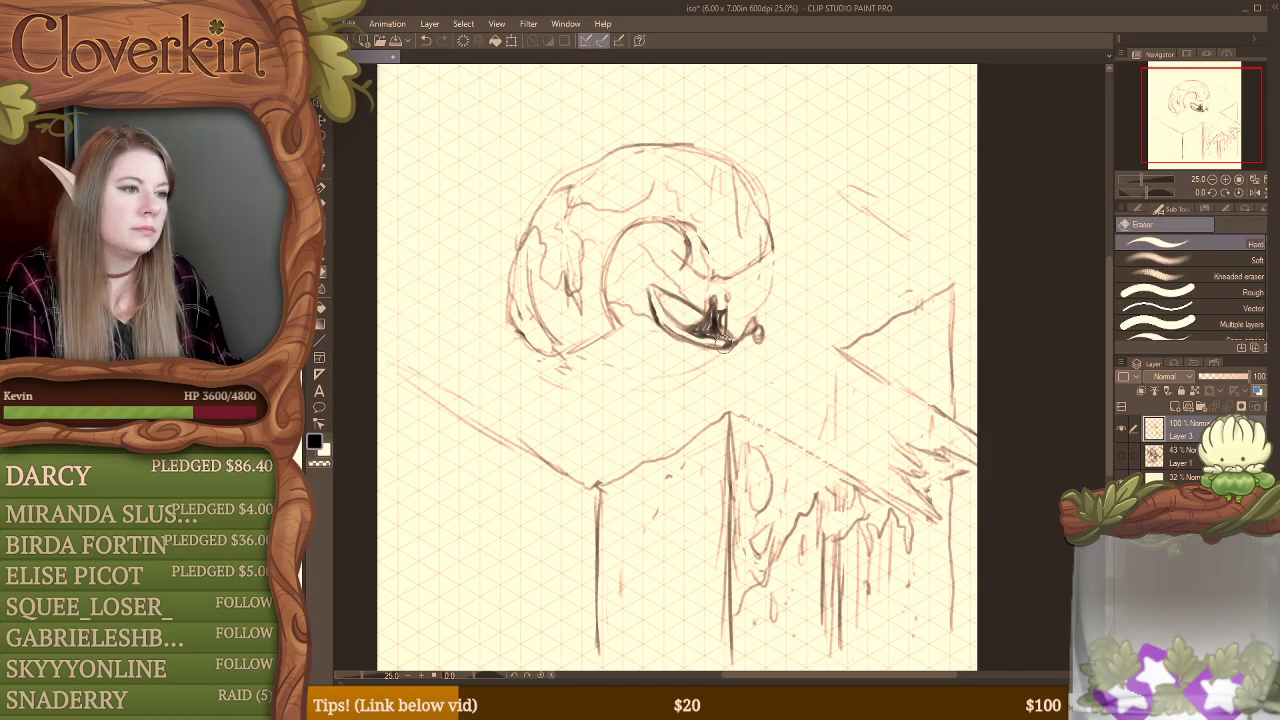
{"action": "key", "text": "b"}
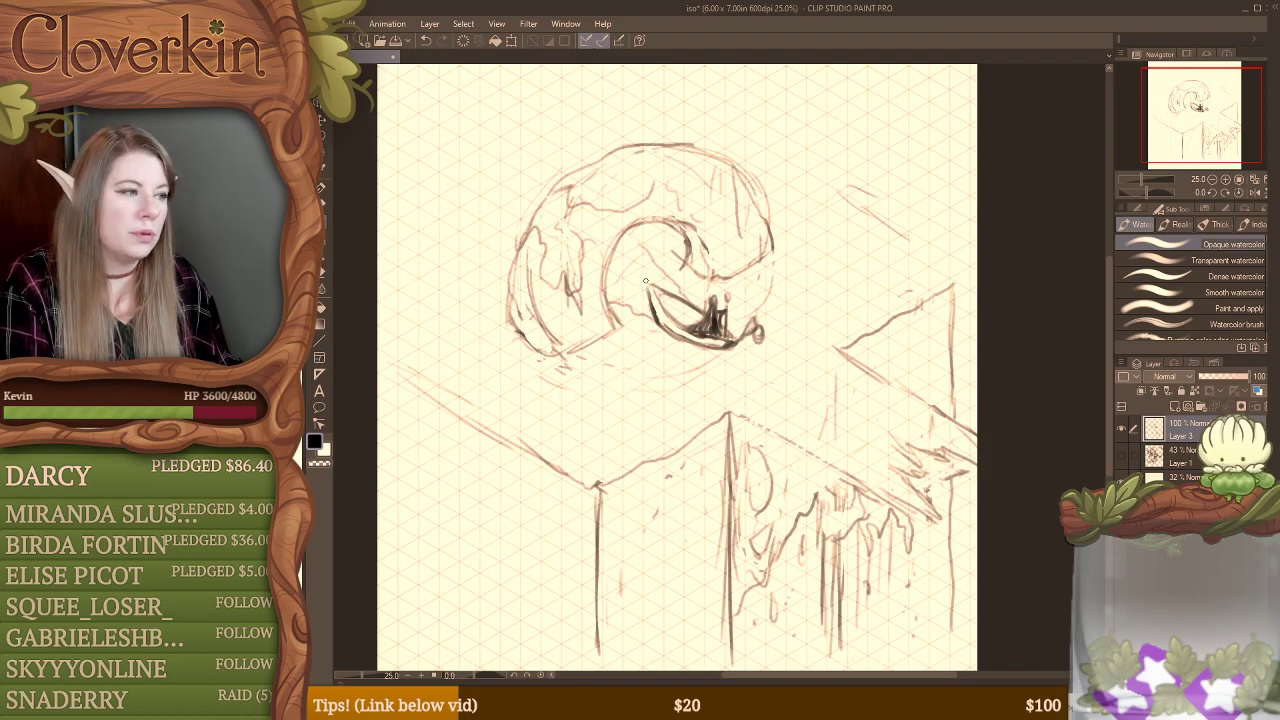
{"action": "mouse_move", "coordinate": [647, 291]}
{"action": "left_mouse_down"}
{"action": "mouse_move", "coordinate": [662, 285]}
{"action": "mouse_move", "coordinate": [658, 322]}
{"action": "left_mouse_up"}
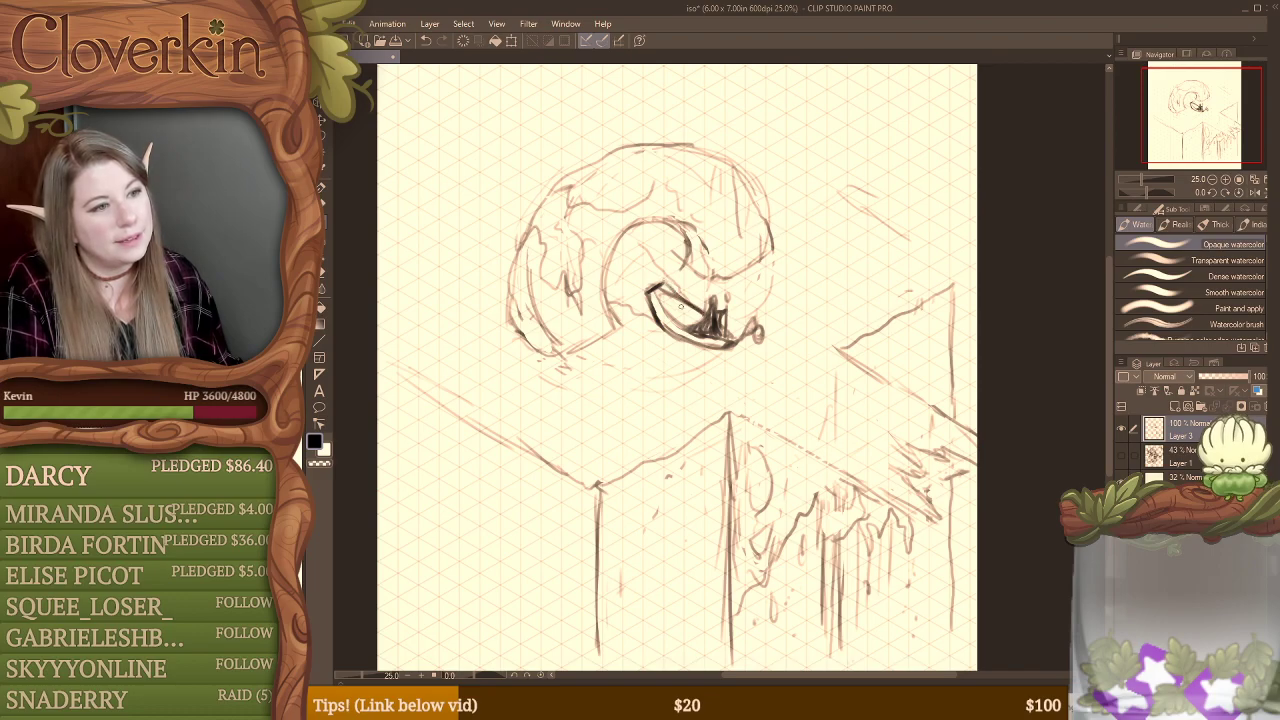
Step: Clear the sketch lines inside the boat, draw short crosswise planks there, and darken the hull around the stern
{"action": "key", "text": "e"}
{"action": "left_click_drag", "start_coordinate": [692, 311], "coordinate": [661, 289]}
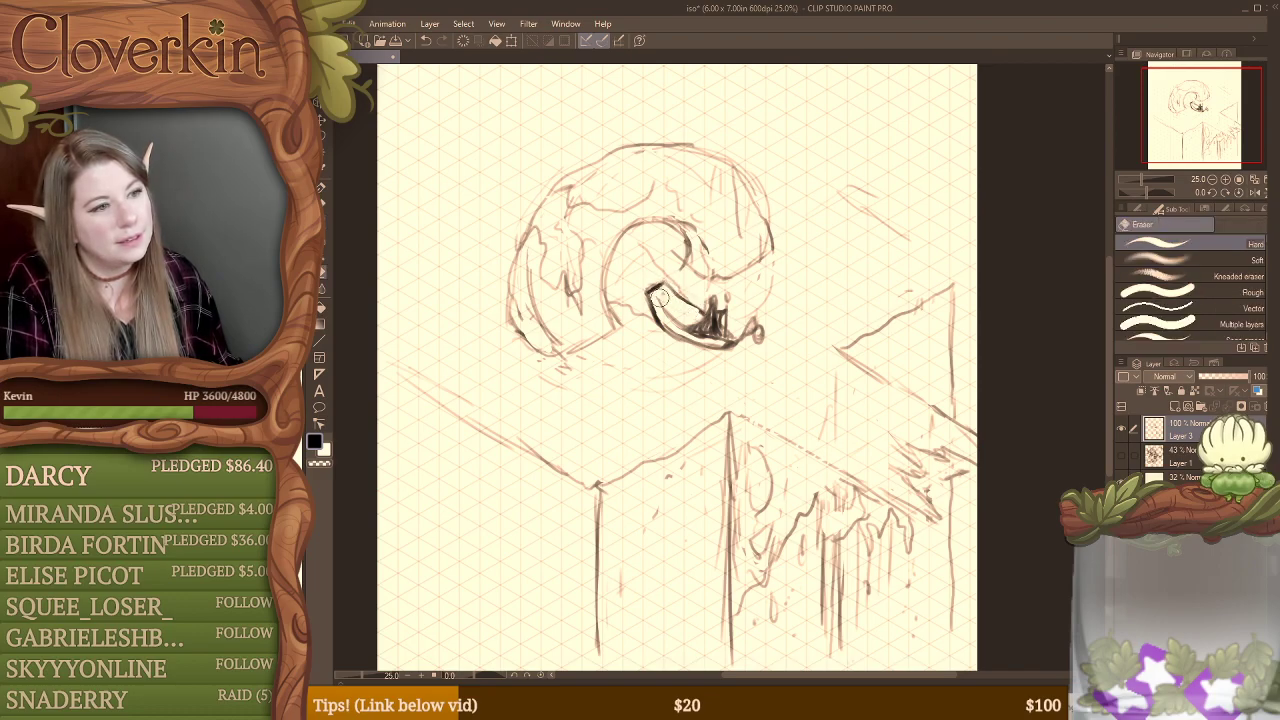
{"action": "key", "text": "b"}
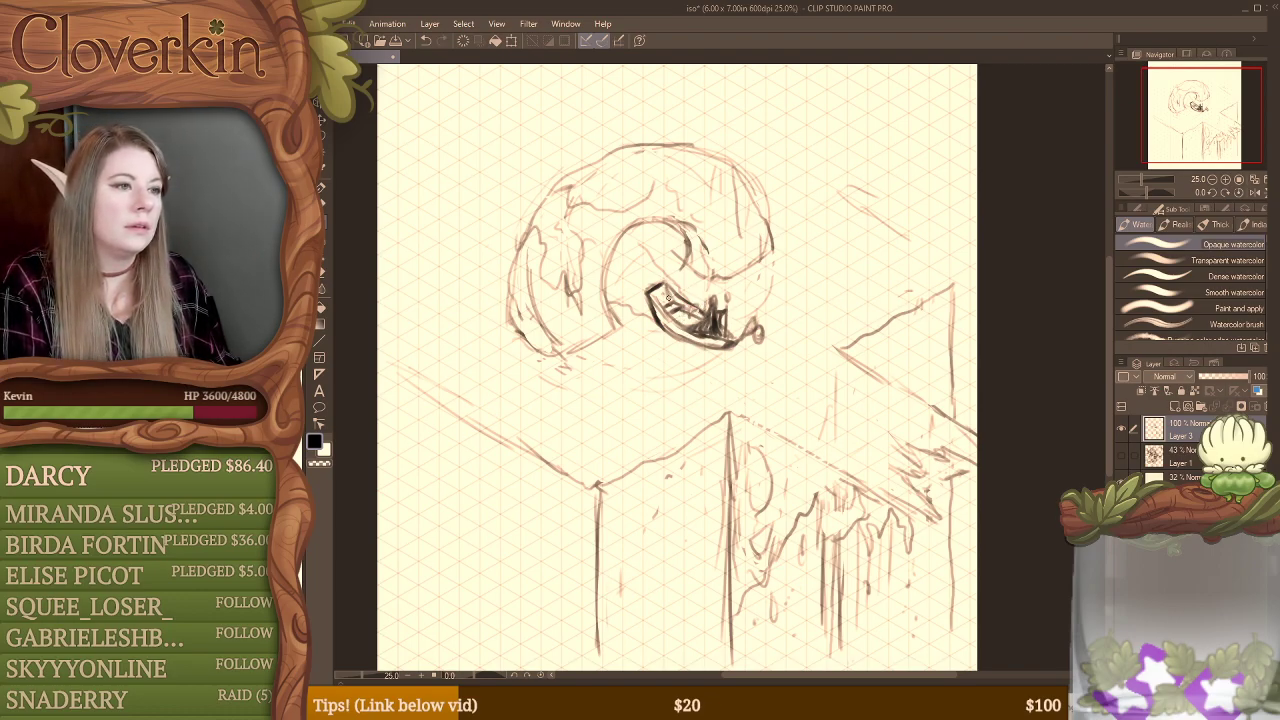
{"action": "left_click_drag", "start_coordinate": [648, 290], "coordinate": [670, 318]}
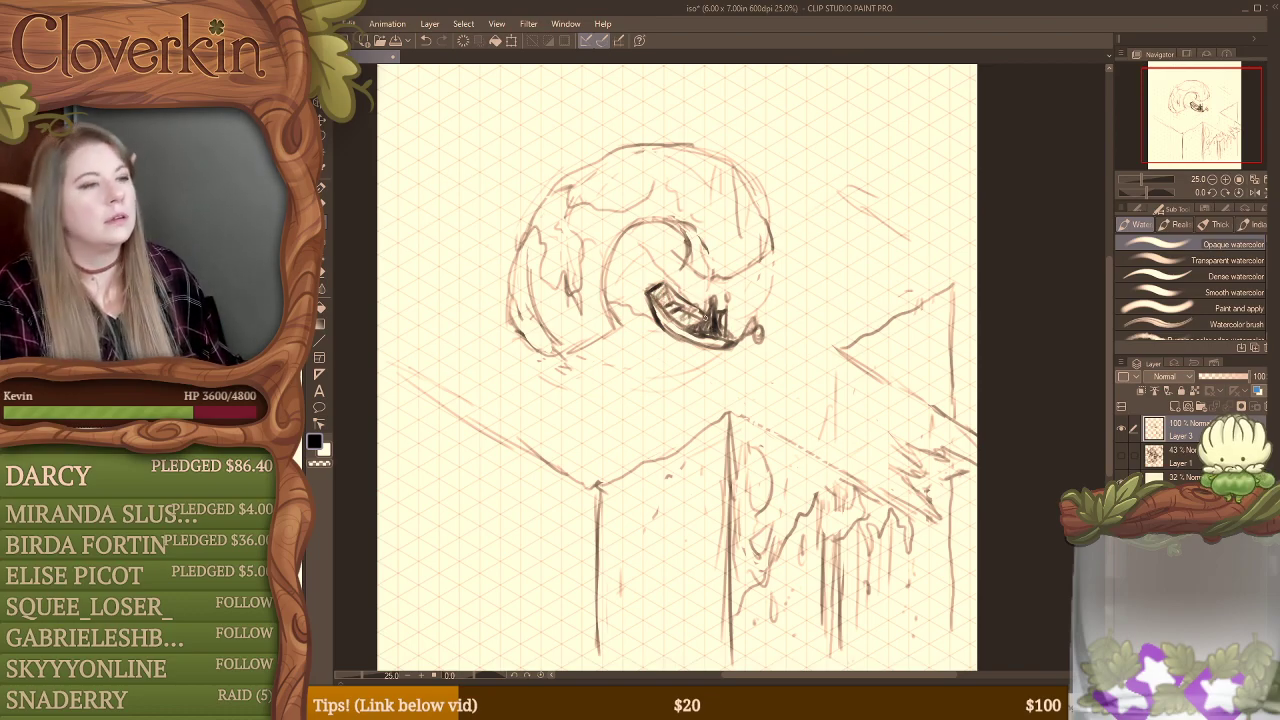
Step: Undo the last plank strokes, and refine the boat's bow by trimming the hull and redrawing the lines that join the curl
{"action": "key", "text": "ctrl+z"}
{"action": "key", "text": "ctrl+z"}
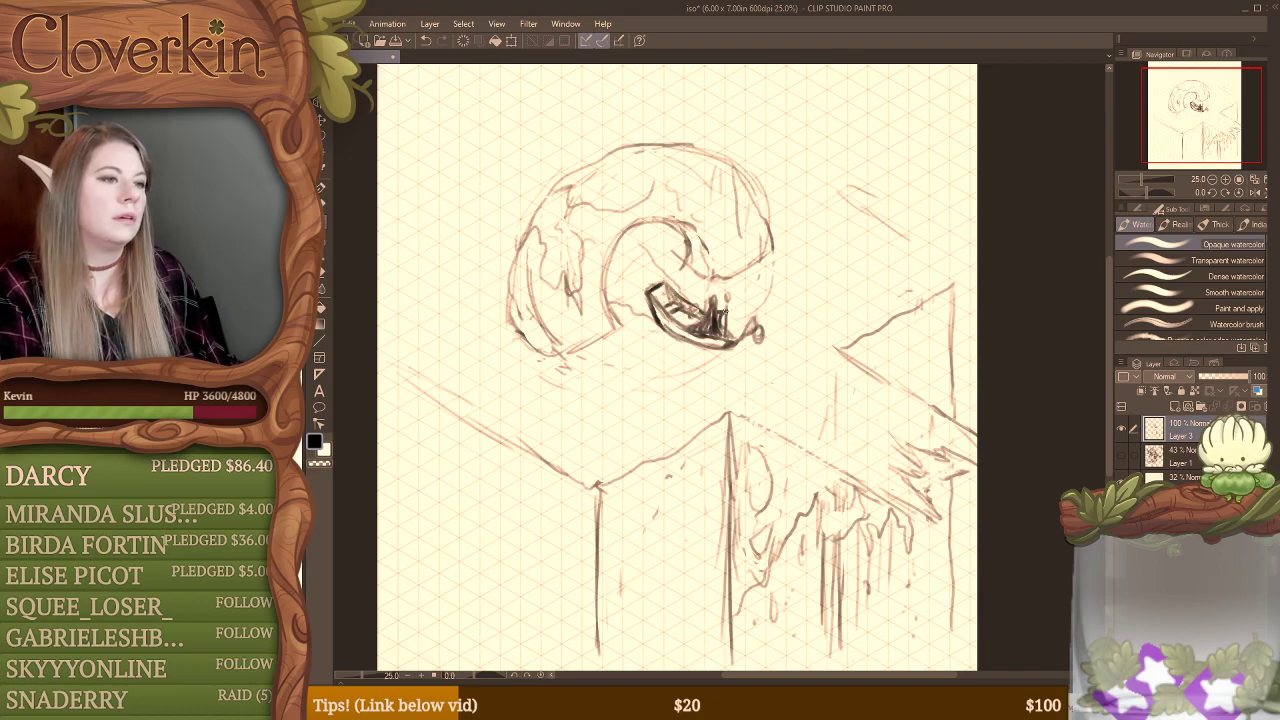
{"action": "key", "text": "e"}
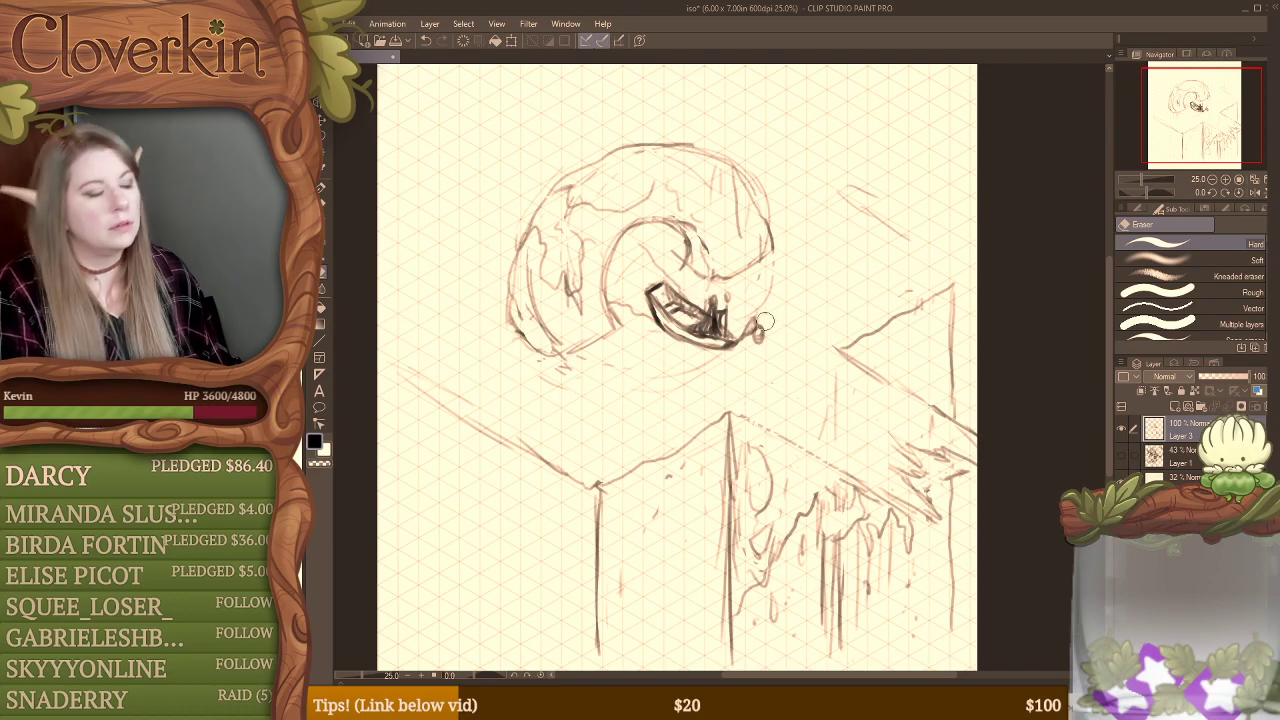
{"action": "left_click_drag", "start_coordinate": [654, 298], "coordinate": [712, 340]}
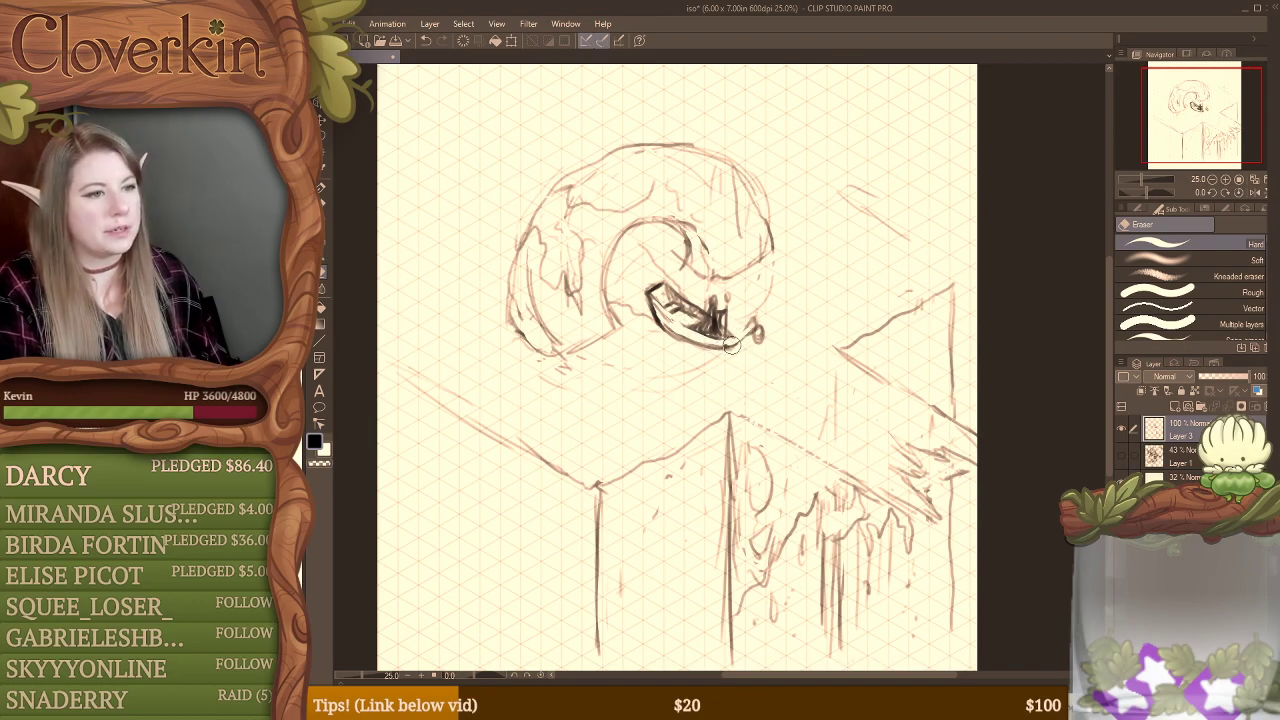
{"action": "key", "text": "b"}
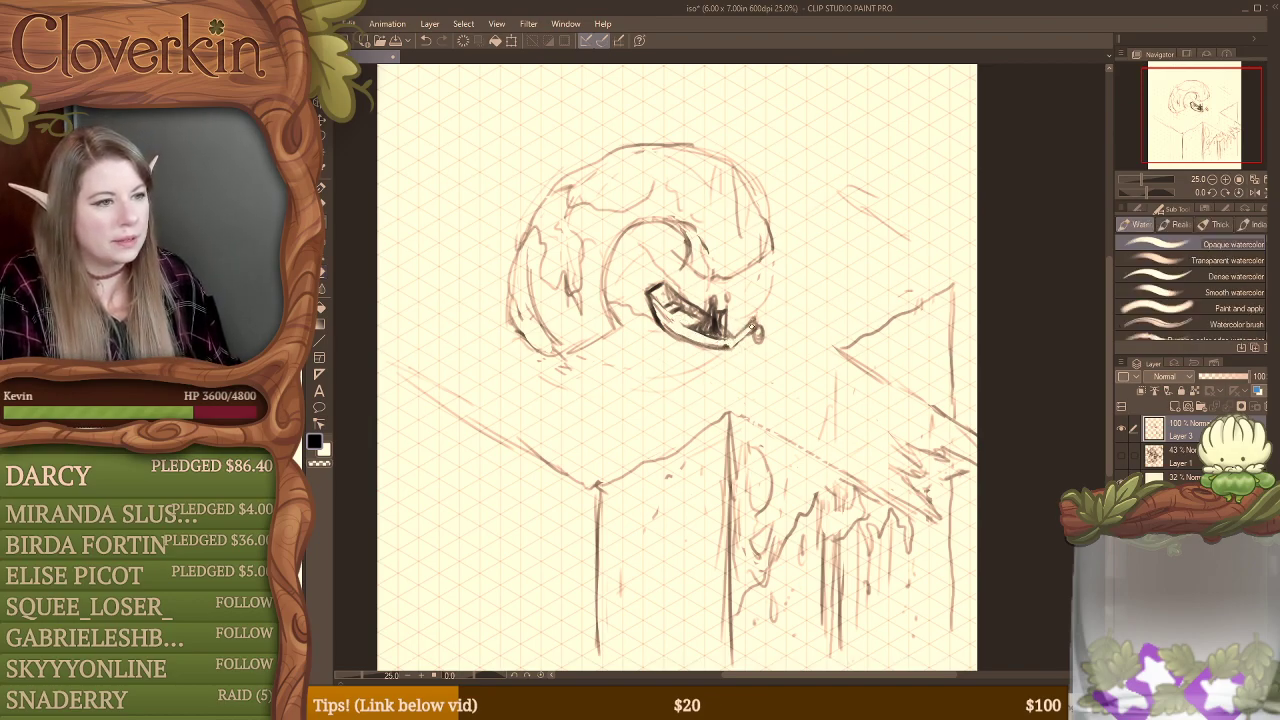
{"action": "left_click_drag", "start_coordinate": [752, 328], "coordinate": [735, 344]}
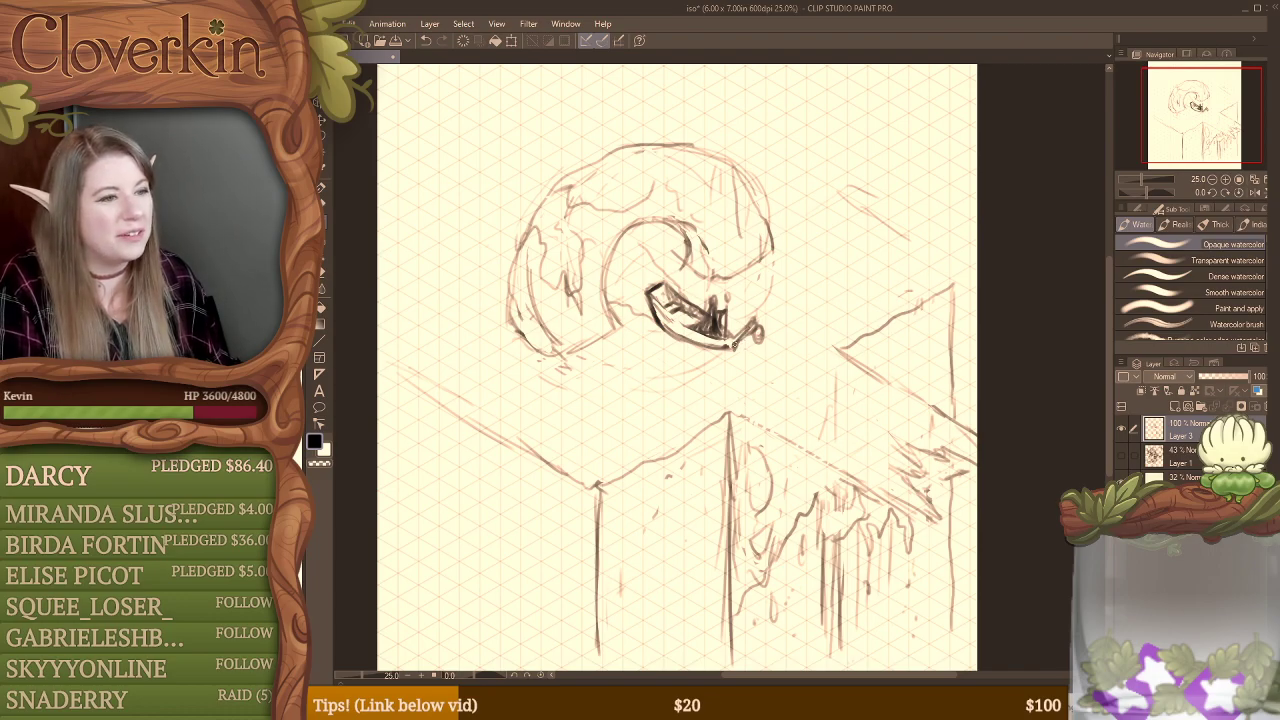
{"action": "left_click_drag", "start_coordinate": [708, 346], "coordinate": [735, 353]}
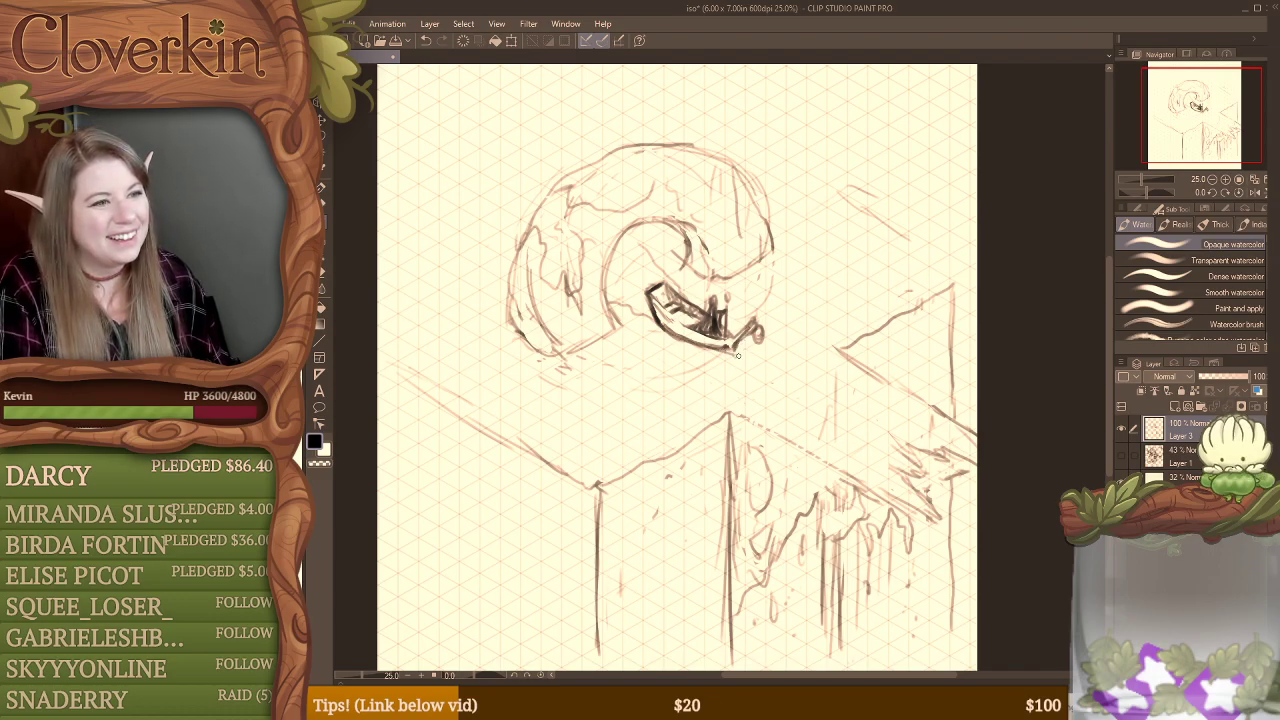
{"action": "key", "text": "e"}
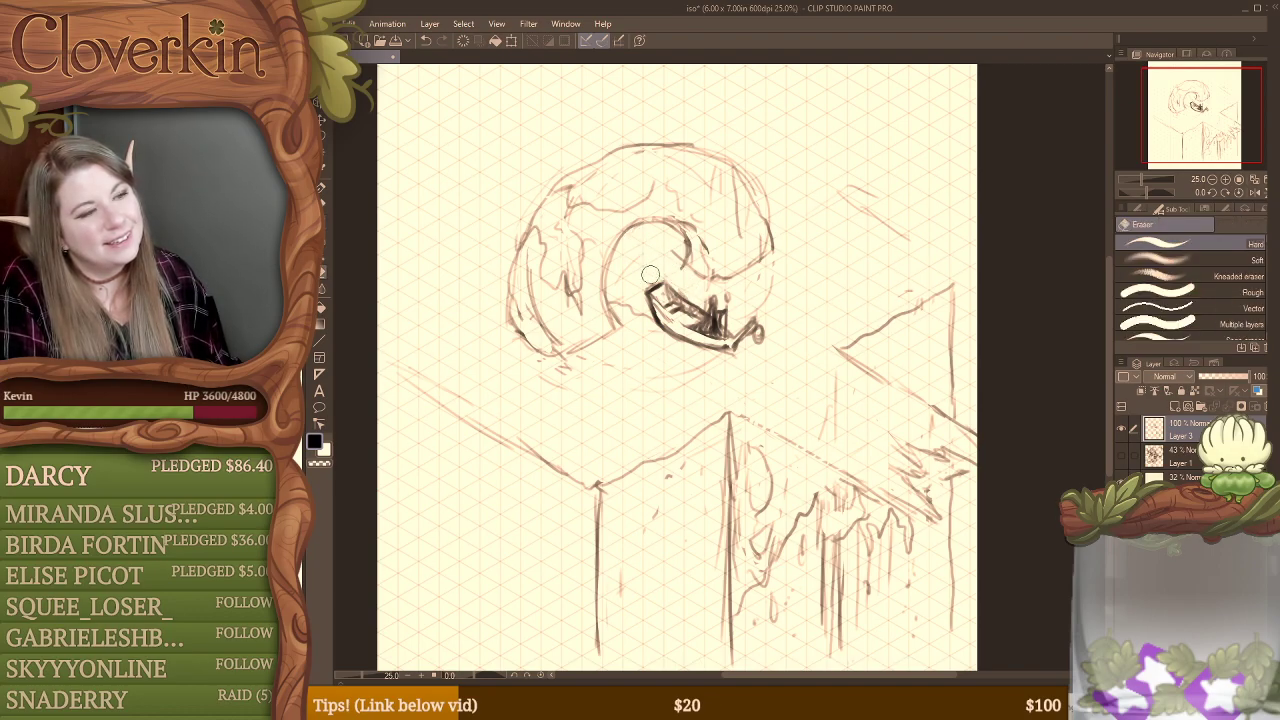
{"action": "key", "text": "b"}
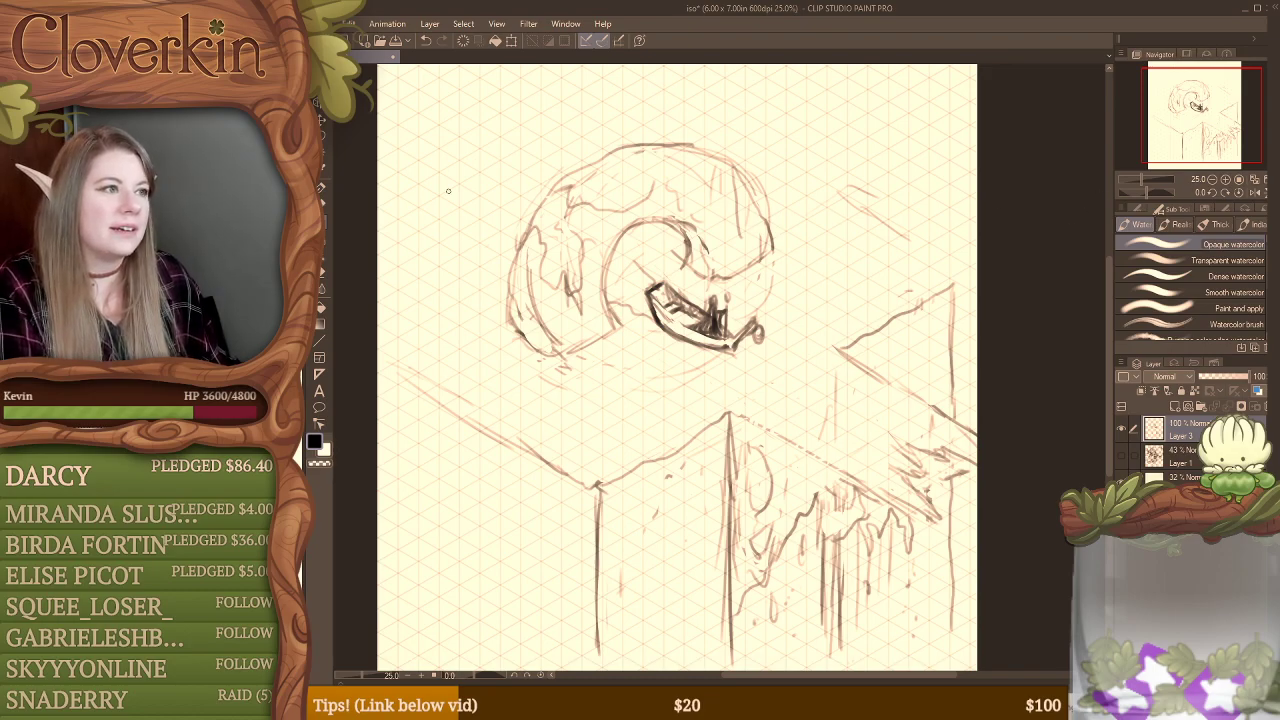
Step: Shift the boat with its figures and curl slightly up and to the right, and darken the arch's lower-left outer edge
{"action": "key", "text": "m"}
{"action": "mouse_move", "coordinate": [641, 240]}
{"action": "left_mouse_down"}
{"action": "mouse_move", "coordinate": [611, 293]}
{"action": "mouse_move", "coordinate": [625, 311]}
{"action": "mouse_move", "coordinate": [696, 344]}
{"action": "mouse_move", "coordinate": [766, 349]}
{"action": "mouse_move", "coordinate": [775, 313]}
{"action": "mouse_move", "coordinate": [748, 312]}
{"action": "mouse_move", "coordinate": [723, 282]}
{"action": "mouse_move", "coordinate": [695, 283]}
{"action": "mouse_move", "coordinate": [642, 245]}
{"action": "left_mouse_up"}
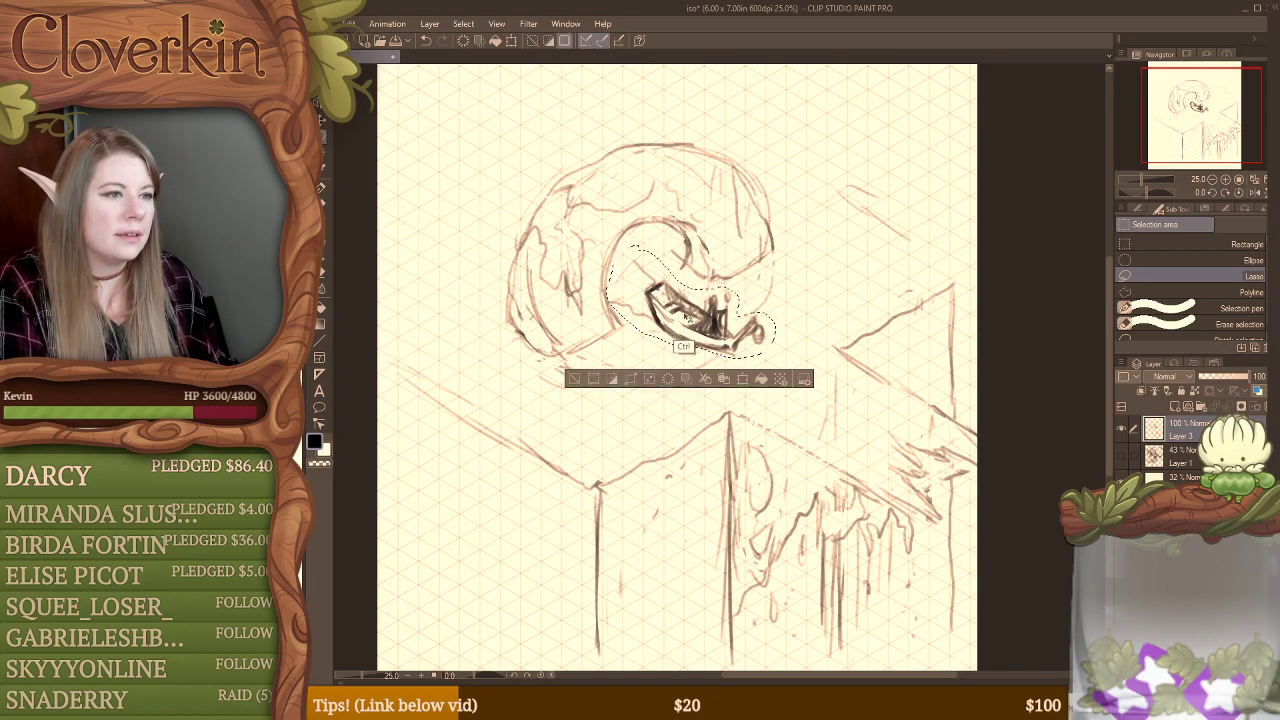
{"action": "left_click_drag", "start_coordinate": [703, 323], "coordinate": [710, 318]}
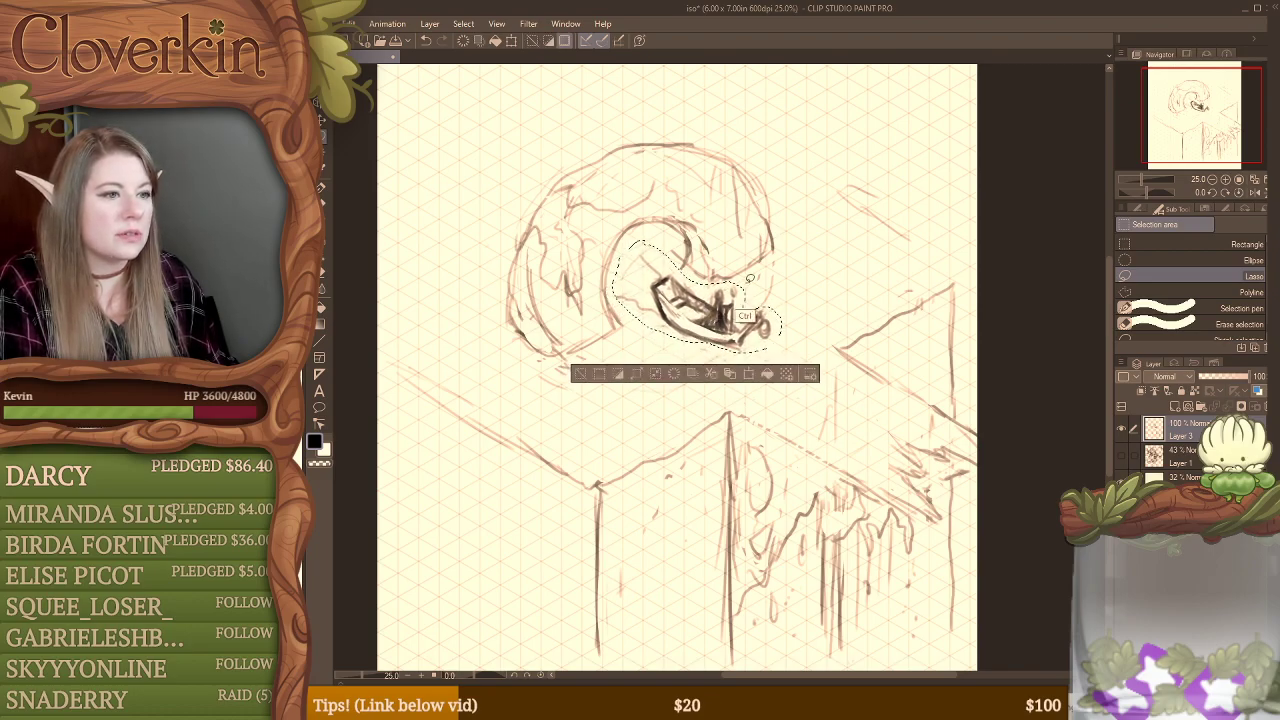
{"action": "key", "text": "ctrl+d"}
{"action": "key", "text": "b"}
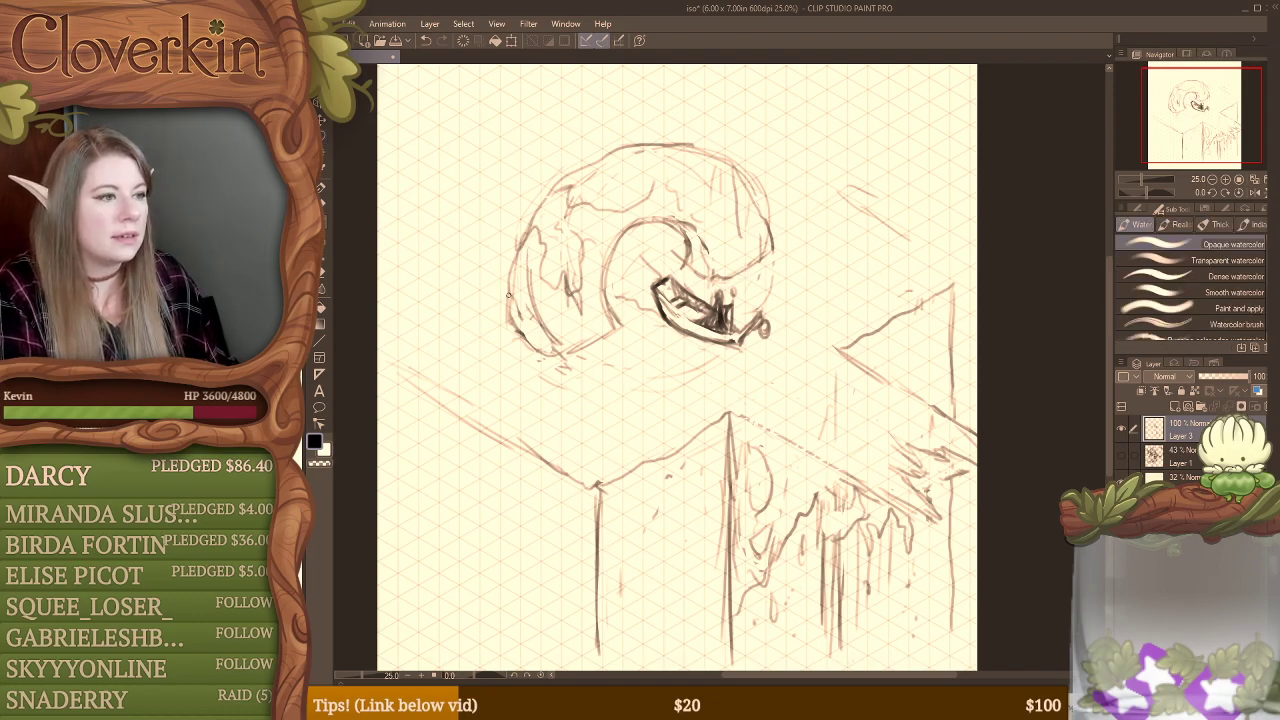
{"action": "mouse_move", "coordinate": [510, 274]}
{"action": "left_mouse_down"}
{"action": "mouse_move", "coordinate": [505, 328]}
{"action": "mouse_move", "coordinate": [534, 350]}
{"action": "left_mouse_up"}
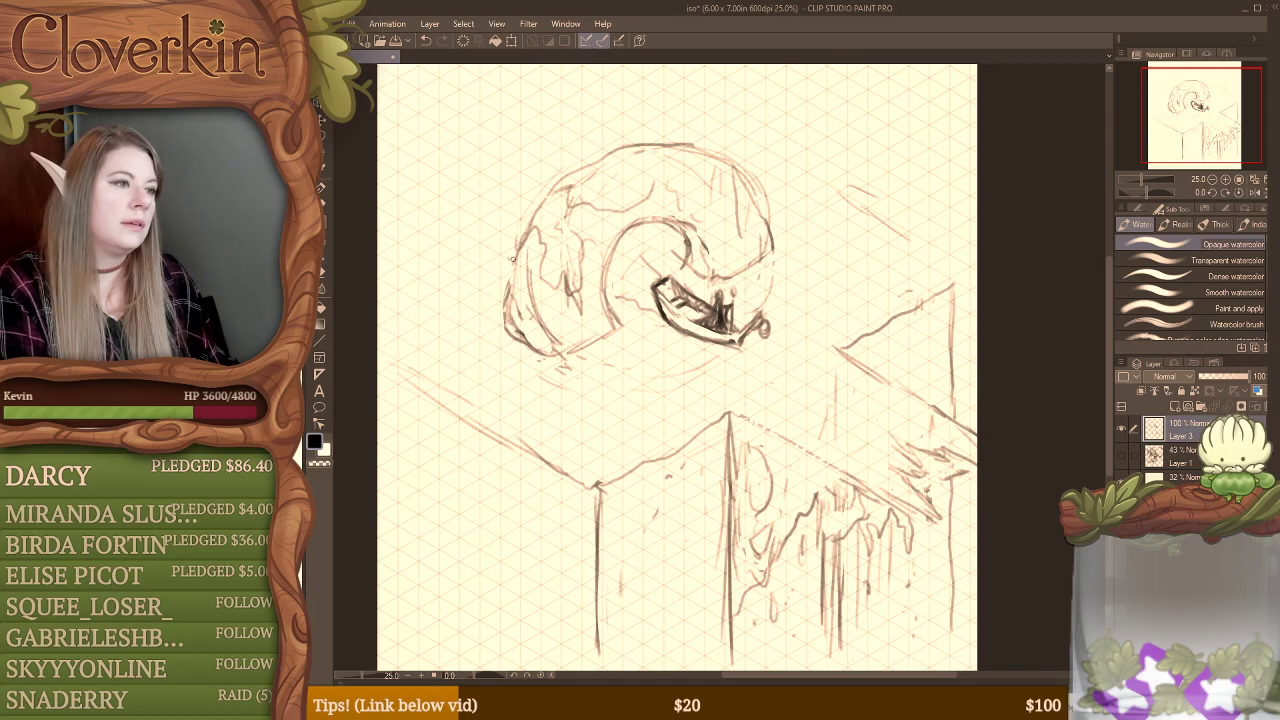
{"action": "mouse_move", "coordinate": [512, 258]}
{"action": "left_mouse_down"}
{"action": "mouse_move", "coordinate": [471, 275]}
{"action": "mouse_move", "coordinate": [449, 306]}
{"action": "mouse_move", "coordinate": [484, 259]}
{"action": "mouse_move", "coordinate": [505, 284]}
{"action": "mouse_move", "coordinate": [475, 262]}
{"action": "mouse_move", "coordinate": [450, 309]}
{"action": "mouse_move", "coordinate": [510, 335]}
{"action": "left_mouse_up"}
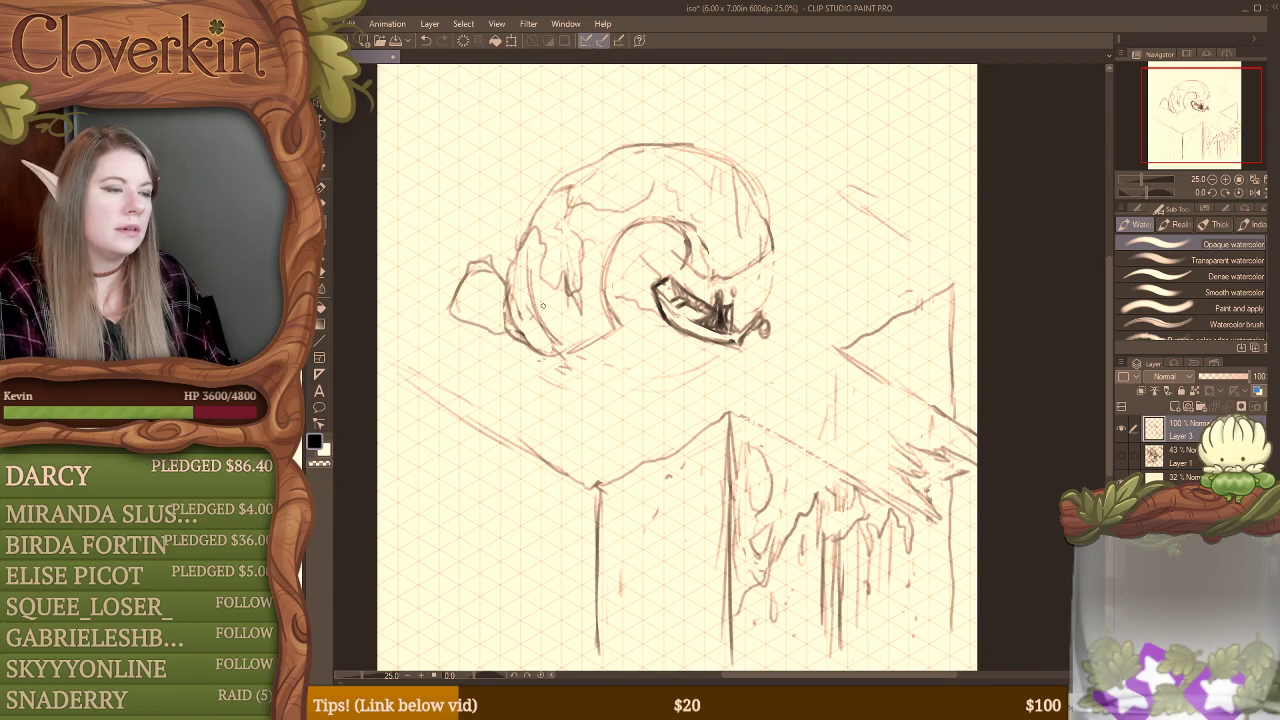
{"action": "mouse_move", "coordinate": [484, 278]}
{"action": "left_mouse_down"}
{"action": "mouse_move", "coordinate": [488, 322]}
{"action": "mouse_move", "coordinate": [514, 340]}
{"action": "left_mouse_up"}
{"action": "mouse_move", "coordinate": [456, 296]}
{"action": "left_mouse_down"}
{"action": "mouse_move", "coordinate": [480, 281]}
{"action": "mouse_move", "coordinate": [516, 336]}
{"action": "left_mouse_up"}
{"action": "mouse_move", "coordinate": [412, 247]}
{"action": "left_mouse_down"}
{"action": "mouse_move", "coordinate": [428, 290]}
{"action": "mouse_move", "coordinate": [409, 231]}
{"action": "left_mouse_up"}
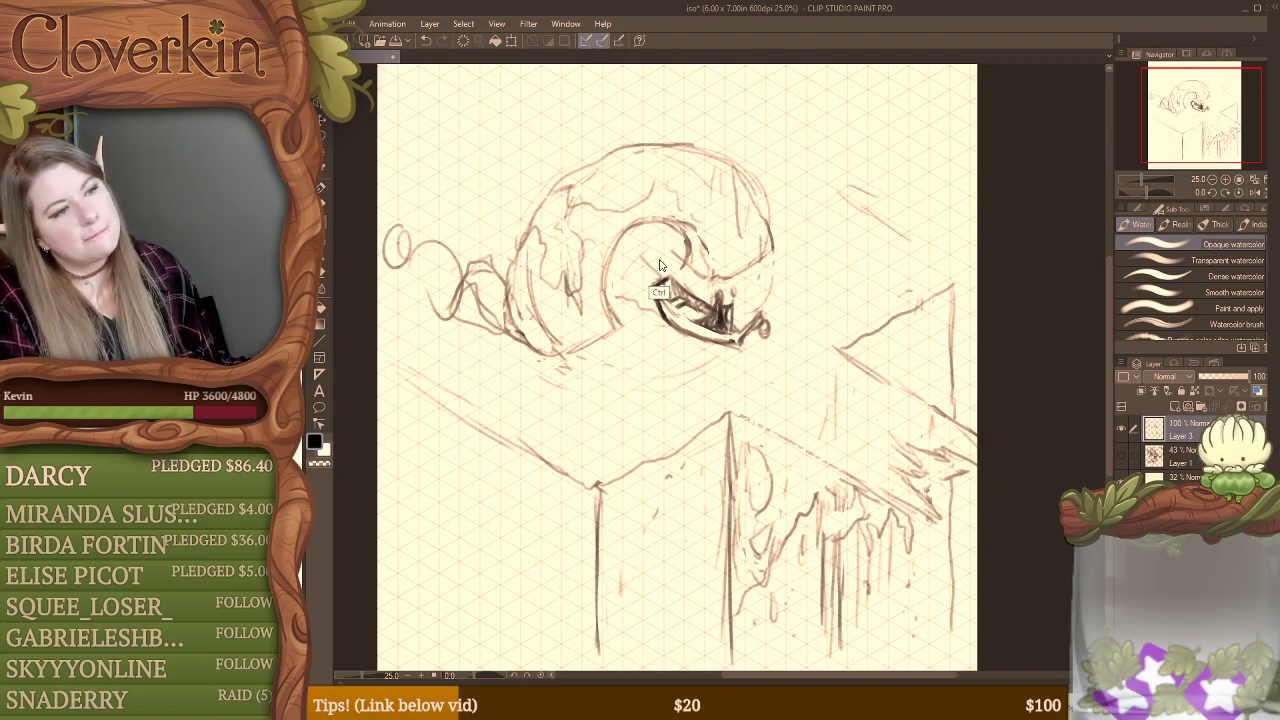
{"action": "key", "text": "ctrl+z"}
{"action": "key", "text": "ctrl+z"}
{"action": "key", "text": "ctrl+z"}
{"action": "key", "text": "ctrl+z"}
{"action": "key", "text": "ctrl+z"}
{"action": "key", "text": "ctrl+z"}
{"action": "key", "text": "ctrl+z"}
{"action": "key", "text": "ctrl+z"}
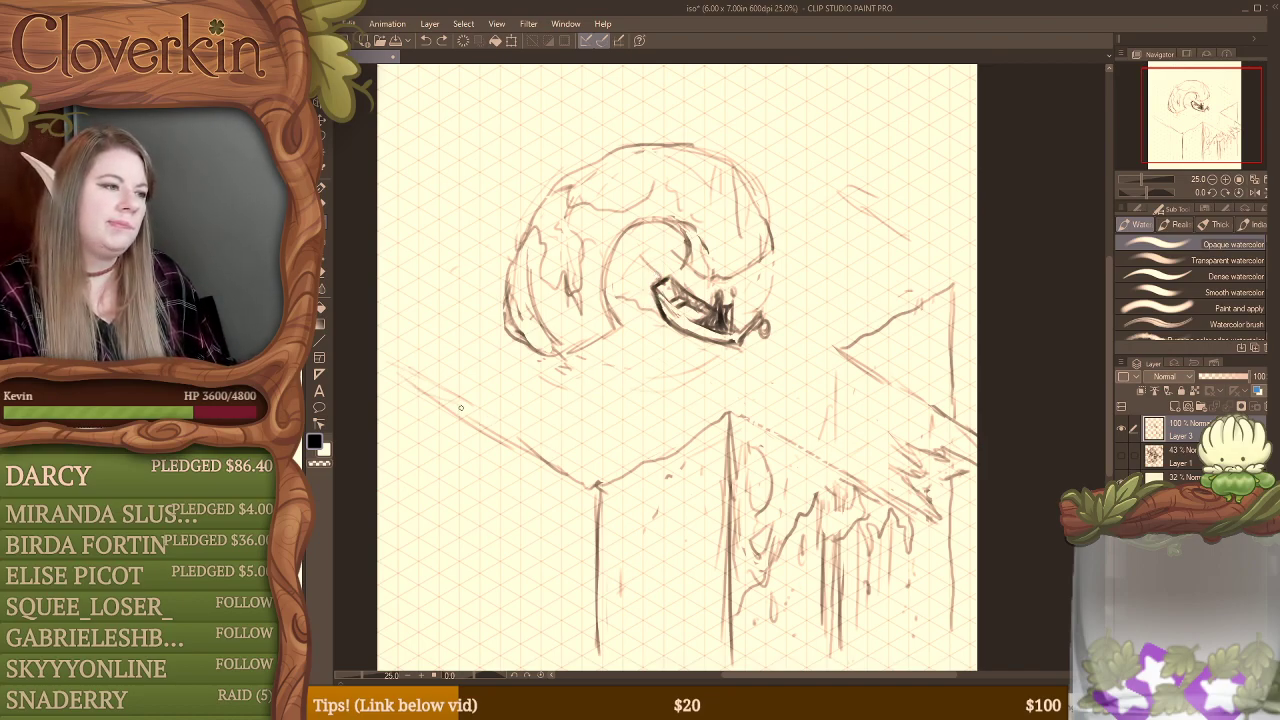
Step: Redraw the platform's left front edge above its corner, and erase the excess lines beneath it and beside the corner's vertical
{"action": "left_click_drag", "start_coordinate": [461, 407], "coordinate": [586, 476]}
{"action": "key", "text": "e"}
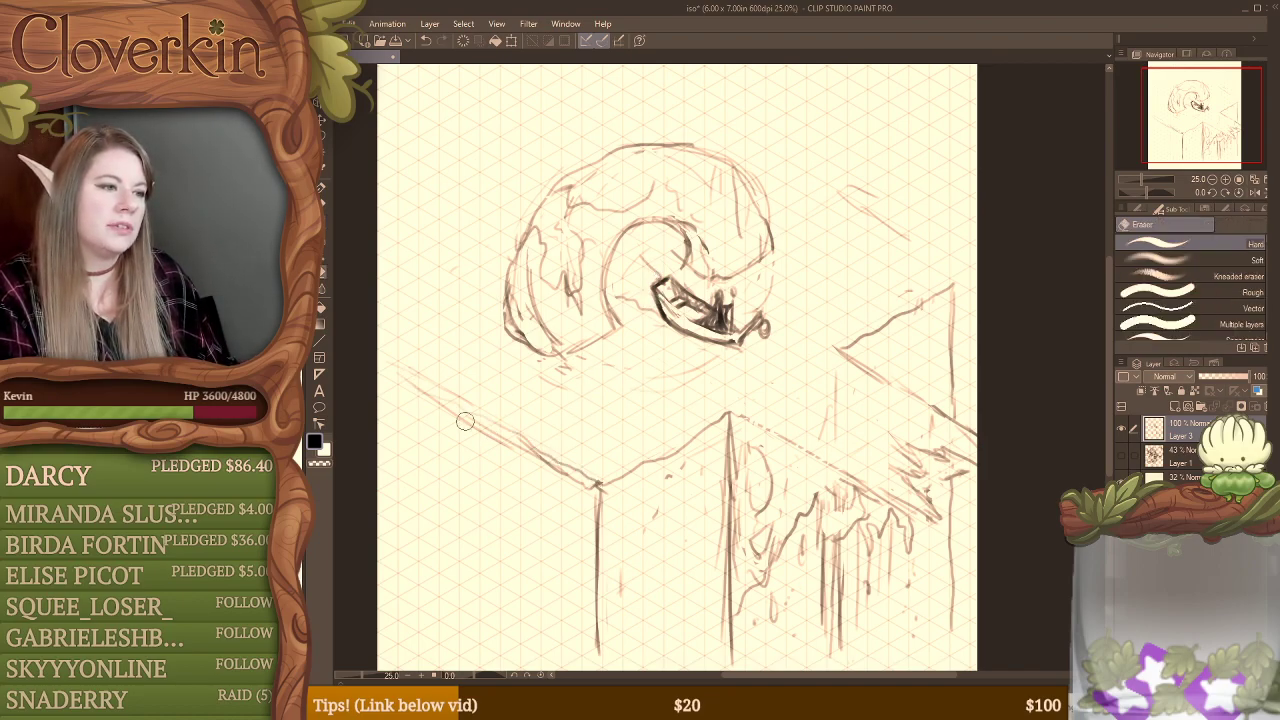
{"action": "mouse_move", "coordinate": [403, 383]}
{"action": "left_mouse_down"}
{"action": "mouse_move", "coordinate": [606, 495]}
{"action": "mouse_move", "coordinate": [614, 580]}
{"action": "mouse_move", "coordinate": [614, 533]}
{"action": "mouse_move", "coordinate": [612, 570]}
{"action": "mouse_move", "coordinate": [616, 557]}
{"action": "mouse_move", "coordinate": [605, 560]}
{"action": "mouse_move", "coordinate": [595, 525]}
{"action": "mouse_move", "coordinate": [594, 655]}
{"action": "mouse_move", "coordinate": [594, 570]}
{"action": "left_mouse_up"}
{"action": "key", "text": "b"}
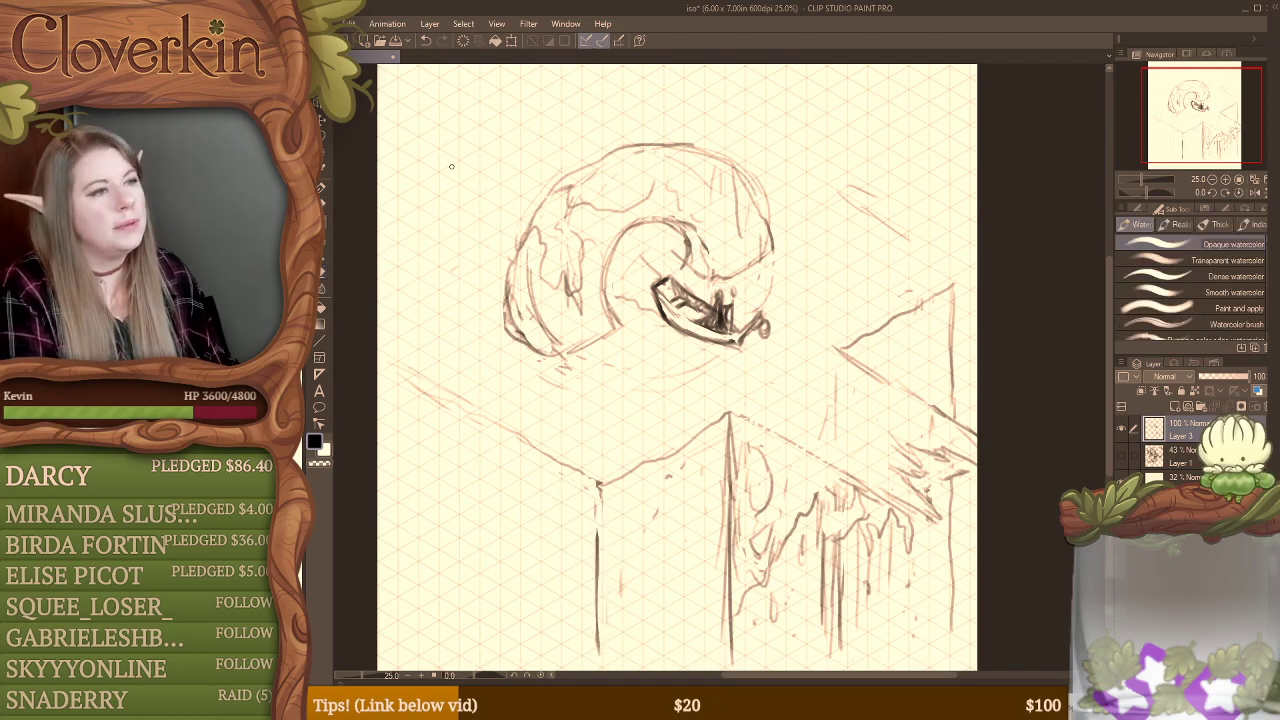
{"action": "mouse_move", "coordinate": [466, 307]}
{"action": "left_mouse_down"}
{"action": "mouse_move", "coordinate": [400, 278]}
{"action": "mouse_move", "coordinate": [390, 254]}
{"action": "mouse_move", "coordinate": [393, 155]}
{"action": "mouse_move", "coordinate": [470, 64]}
{"action": "left_mouse_up"}
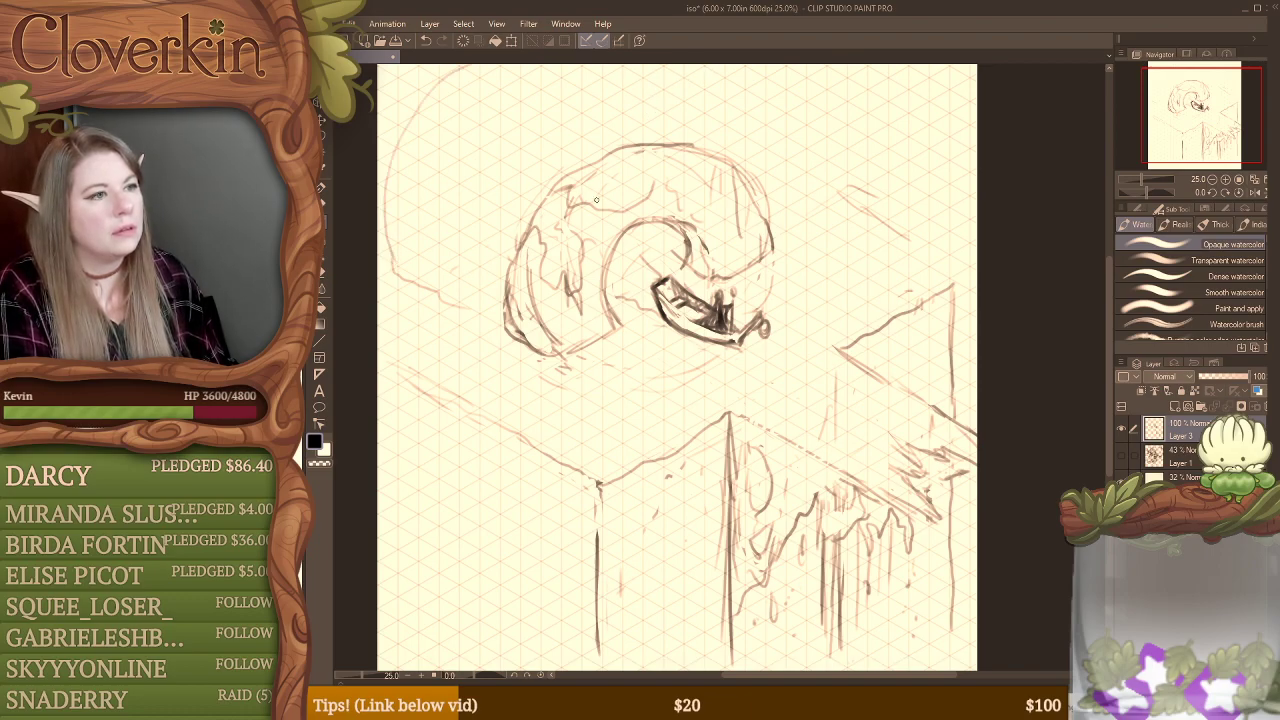
{"action": "mouse_move", "coordinate": [690, 145]}
{"action": "left_mouse_down"}
{"action": "mouse_move", "coordinate": [662, 66]}
{"action": "mouse_move", "coordinate": [690, 108]}
{"action": "mouse_move", "coordinate": [690, 138]}
{"action": "left_mouse_up"}
{"action": "key", "text": "ctrl+z"}
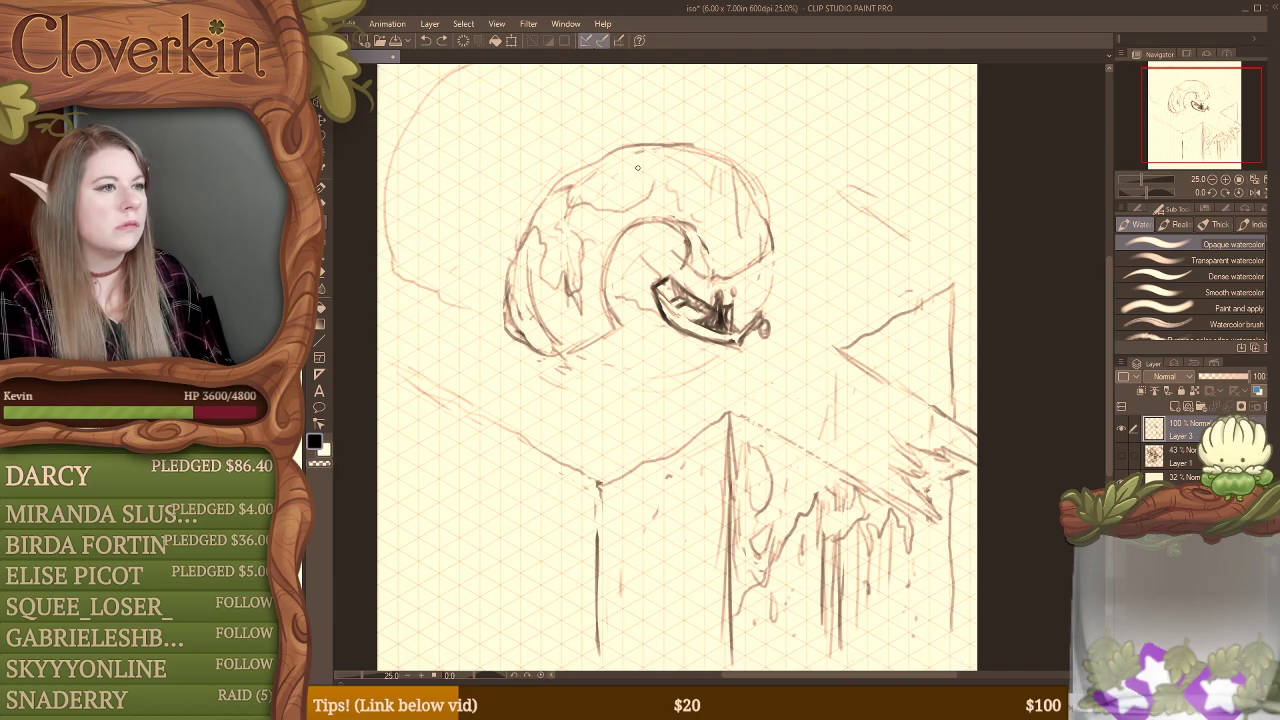
{"action": "mouse_move", "coordinate": [637, 140]}
{"action": "left_mouse_down"}
{"action": "mouse_move", "coordinate": [595, 84]}
{"action": "mouse_move", "coordinate": [526, 66]}
{"action": "mouse_move", "coordinate": [442, 102]}
{"action": "mouse_move", "coordinate": [450, 83]}
{"action": "mouse_move", "coordinate": [605, 77]}
{"action": "mouse_move", "coordinate": [628, 115]}
{"action": "left_mouse_up"}
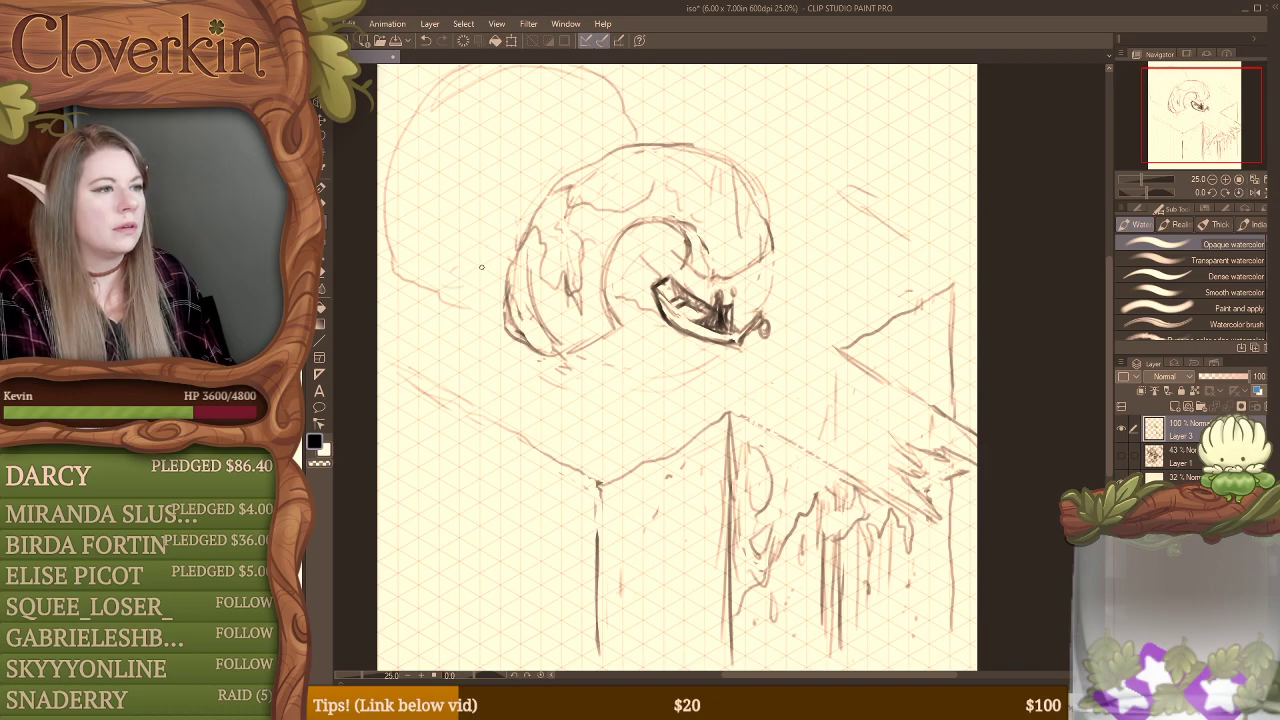
{"action": "left_click_drag", "start_coordinate": [480, 245], "coordinate": [495, 176]}
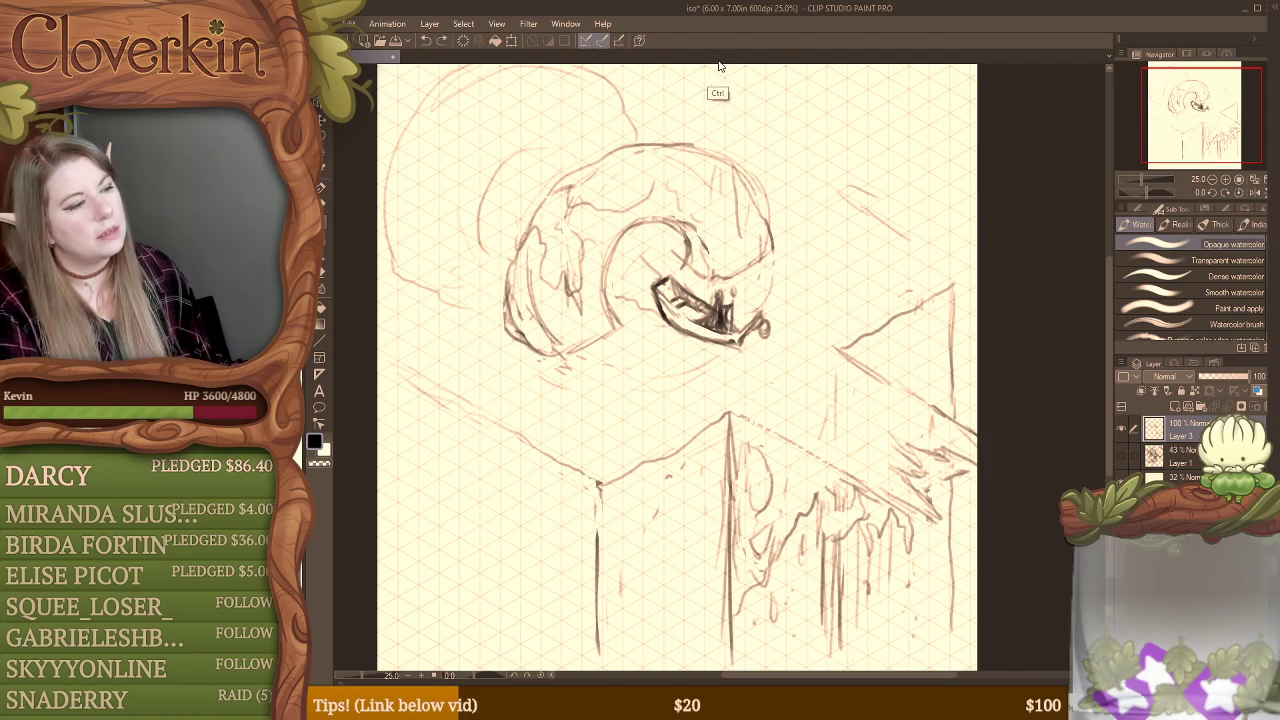
{"action": "key", "text": "ctrl+z"}
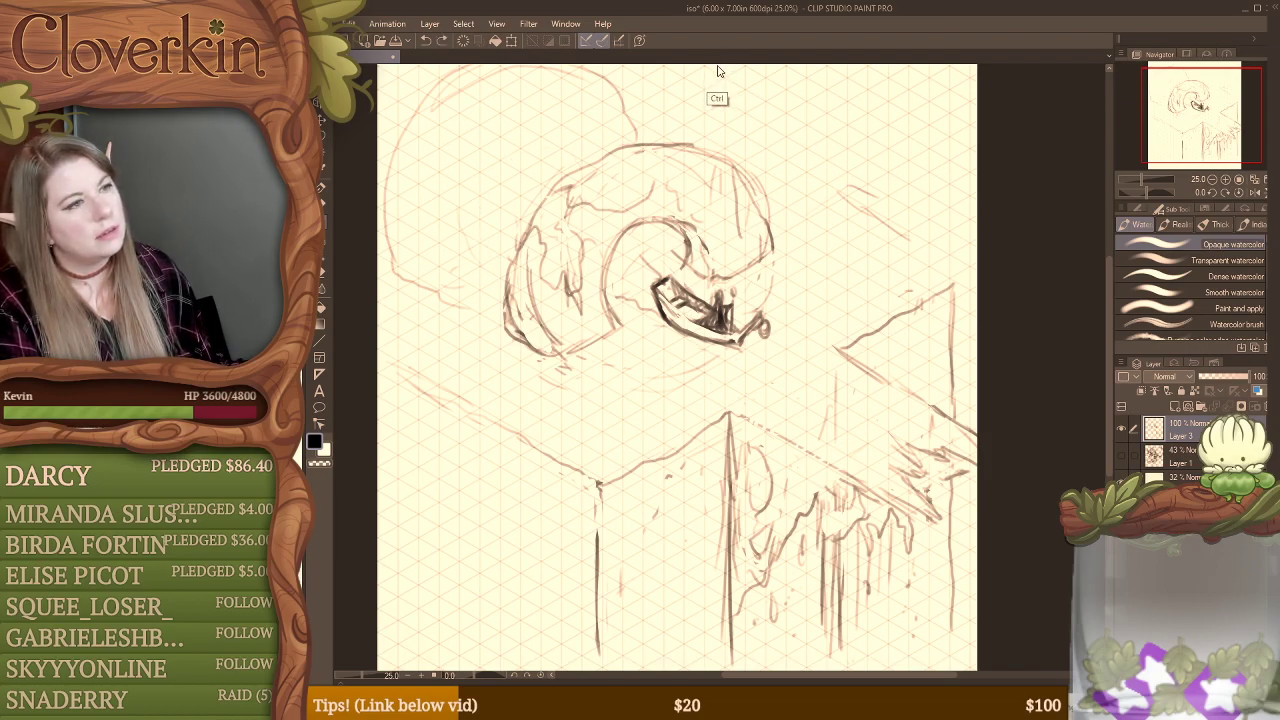
{"action": "mouse_move", "coordinate": [404, 127]}
{"action": "left_mouse_down"}
{"action": "mouse_move", "coordinate": [444, 100]}
{"action": "mouse_move", "coordinate": [462, 114]}
{"action": "mouse_move", "coordinate": [464, 160]}
{"action": "mouse_move", "coordinate": [488, 165]}
{"action": "mouse_move", "coordinate": [494, 183]}
{"action": "mouse_move", "coordinate": [490, 277]}
{"action": "mouse_move", "coordinate": [463, 298]}
{"action": "mouse_move", "coordinate": [426, 300]}
{"action": "mouse_move", "coordinate": [390, 262]}
{"action": "left_mouse_up"}
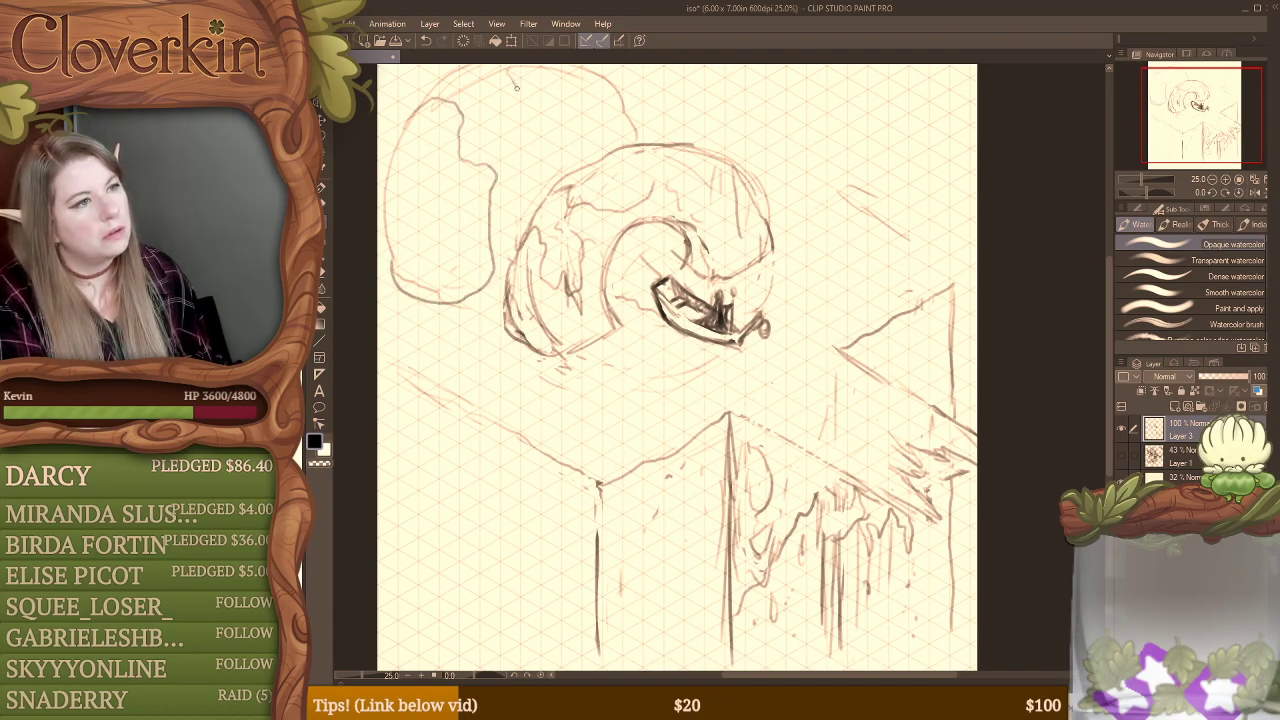
{"action": "mouse_move", "coordinate": [517, 87]}
{"action": "left_mouse_down"}
{"action": "mouse_move", "coordinate": [548, 121]}
{"action": "mouse_move", "coordinate": [587, 121]}
{"action": "mouse_move", "coordinate": [563, 80]}
{"action": "left_mouse_up"}
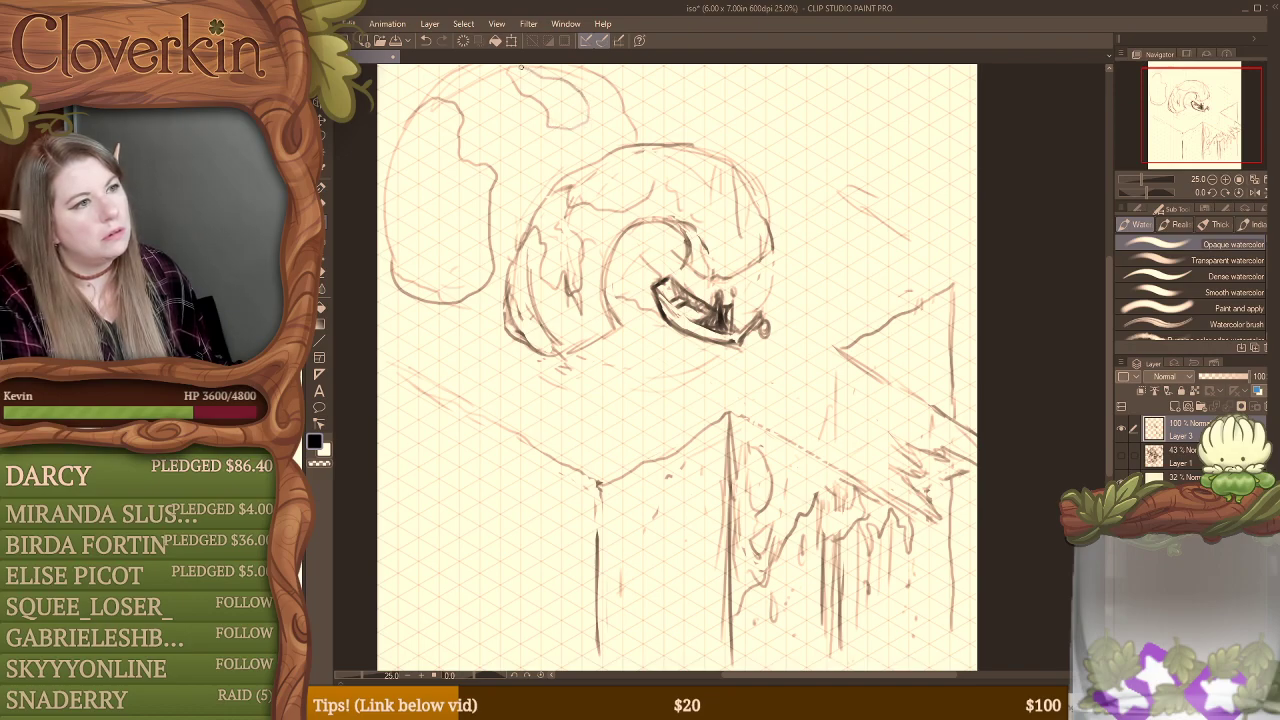
{"action": "left_click_drag", "start_coordinate": [547, 124], "coordinate": [553, 148]}
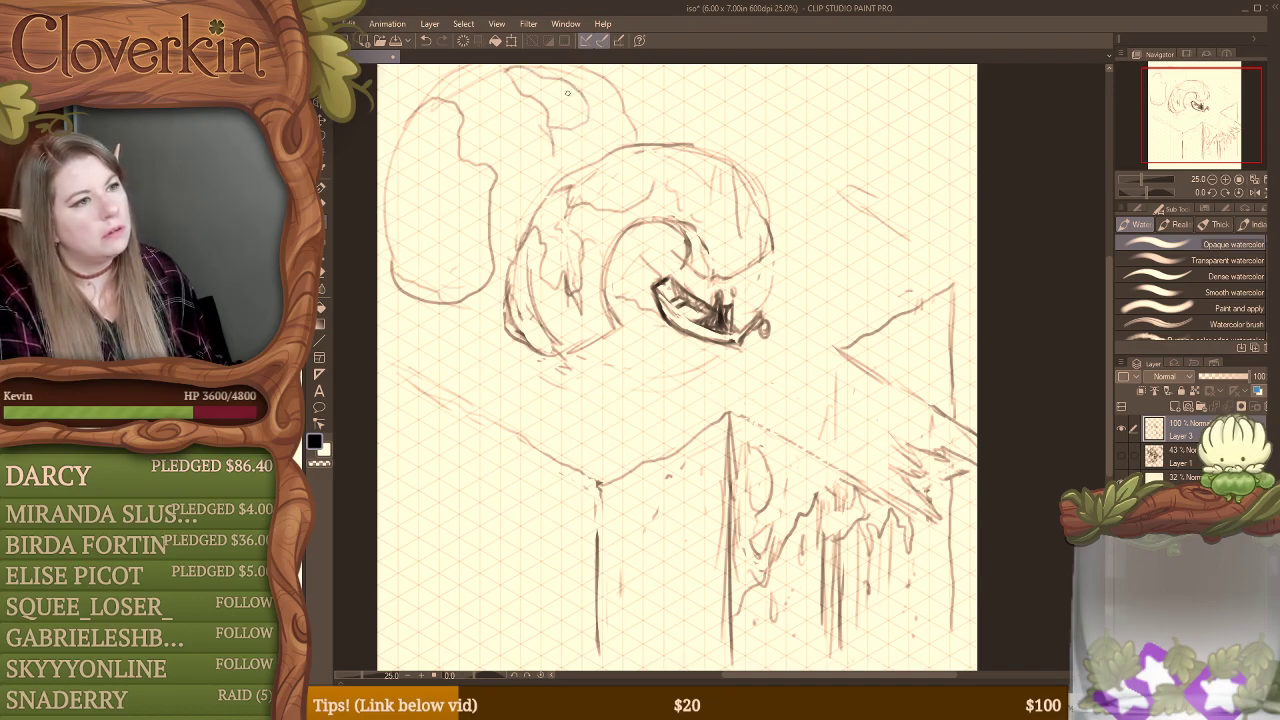
{"action": "mouse_move", "coordinate": [566, 68]}
{"action": "left_mouse_down"}
{"action": "mouse_move", "coordinate": [614, 93]}
{"action": "mouse_move", "coordinate": [633, 144]}
{"action": "left_mouse_up"}
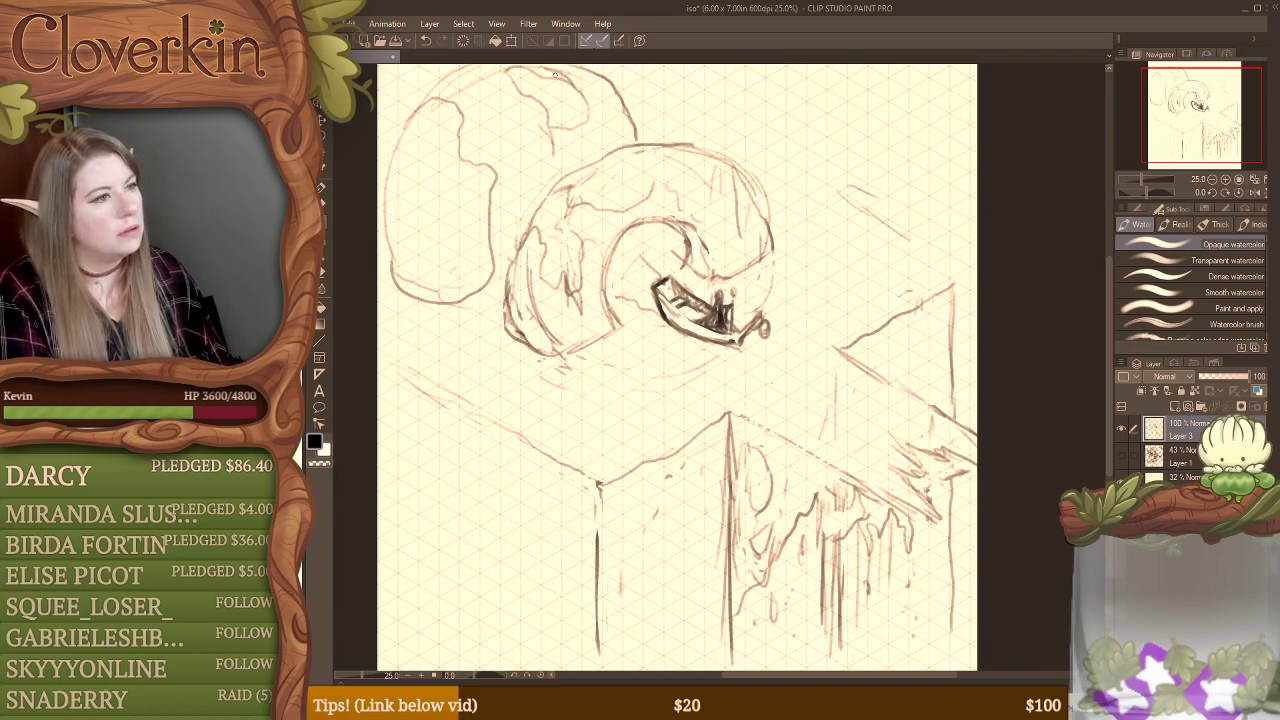
{"action": "key", "text": "e"}
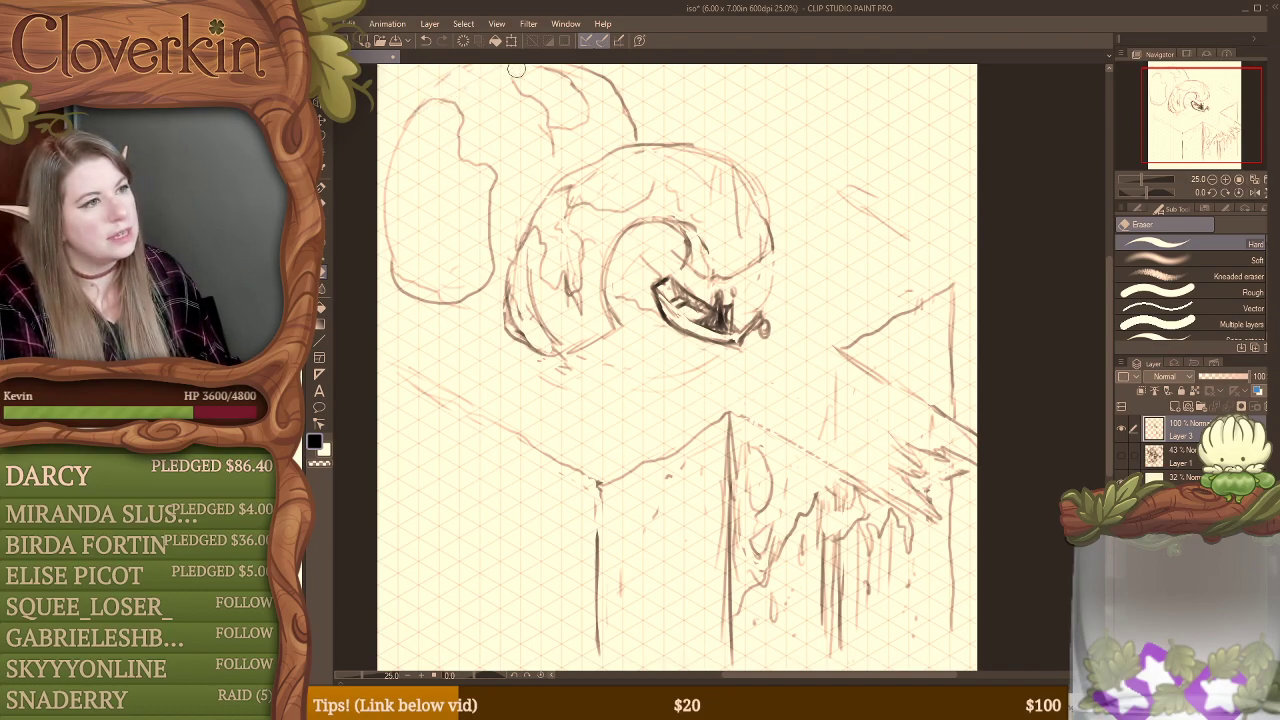
{"action": "key", "text": "b"}
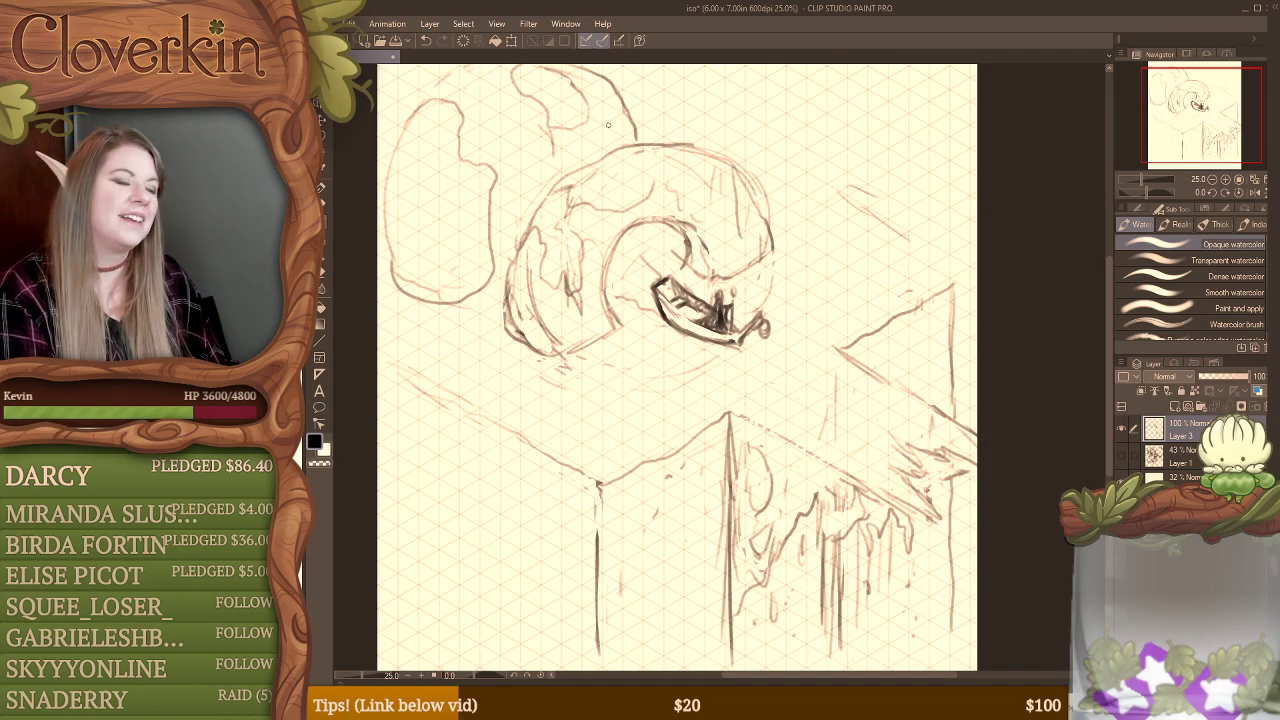
{"action": "mouse_move", "coordinate": [587, 93]}
{"action": "left_mouse_down"}
{"action": "mouse_move", "coordinate": [594, 129]}
{"action": "mouse_move", "coordinate": [555, 132]}
{"action": "mouse_move", "coordinate": [545, 100]}
{"action": "mouse_move", "coordinate": [584, 108]}
{"action": "left_mouse_up"}
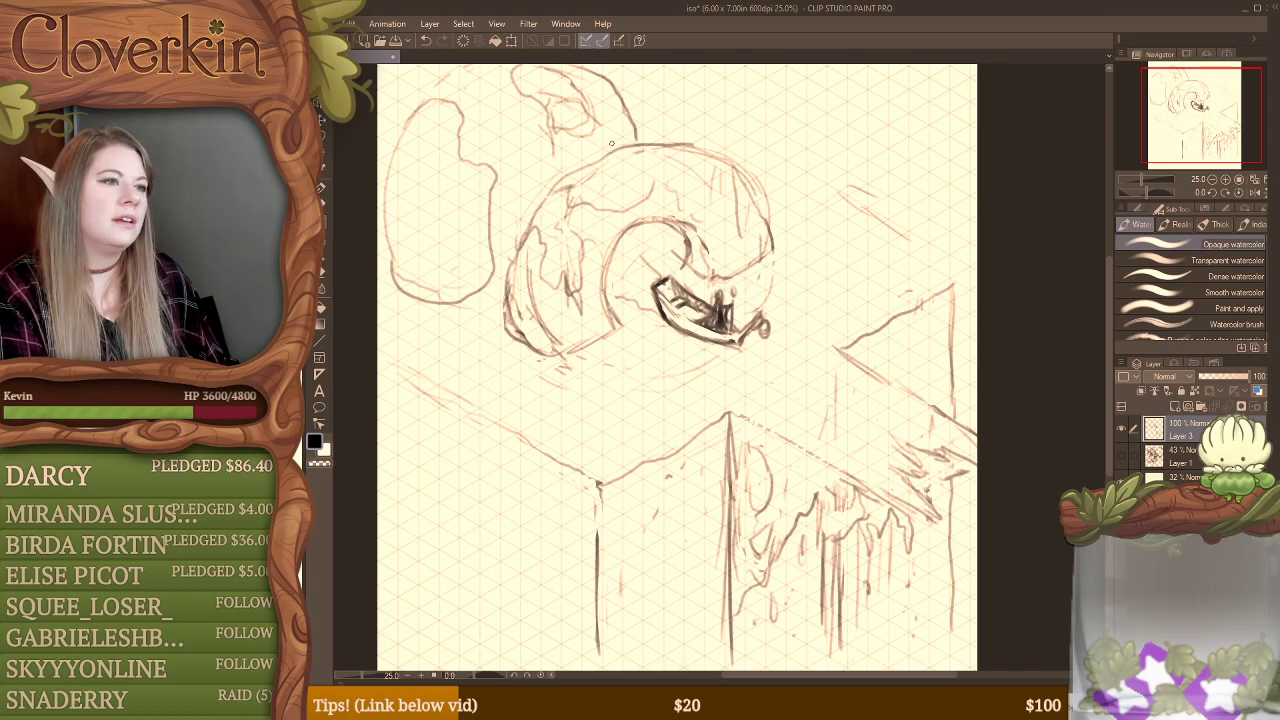
{"action": "key", "text": "e"}
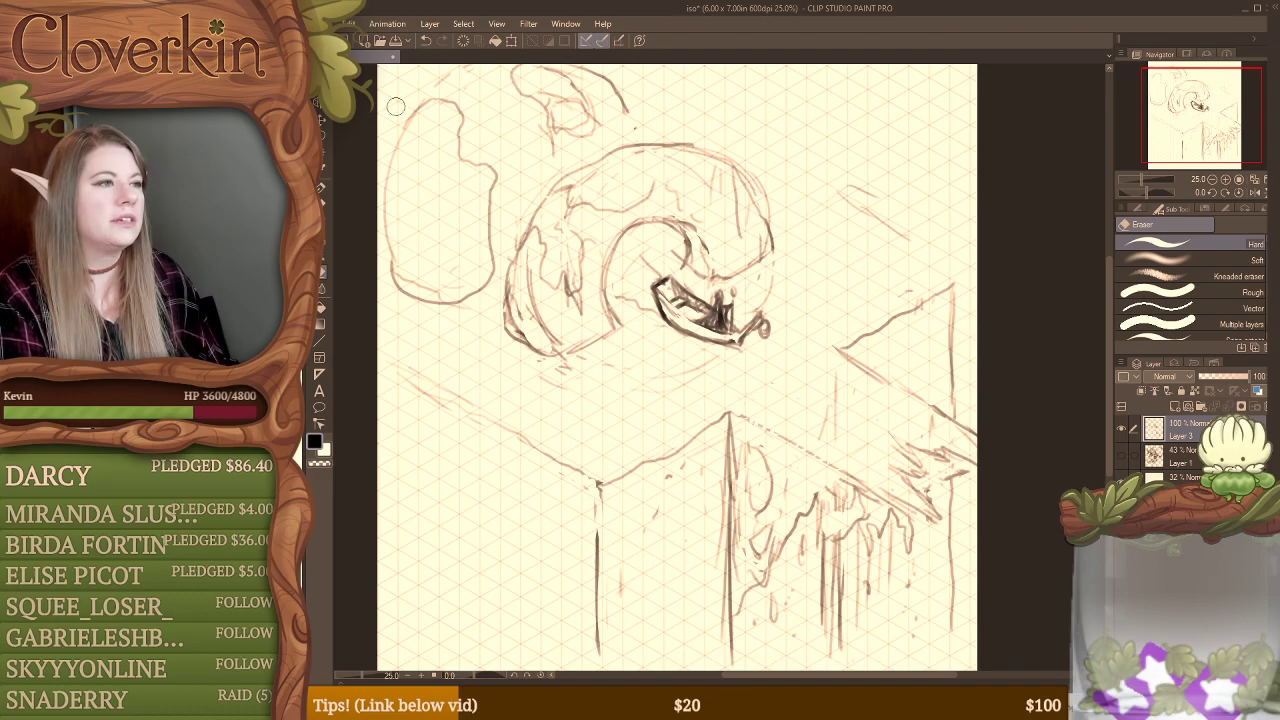
{"action": "left_click", "coordinate": [325, 128]}
{"action": "mouse_move", "coordinate": [383, 92]}
{"action": "left_mouse_down"}
{"action": "mouse_move", "coordinate": [554, 52]}
{"action": "mouse_move", "coordinate": [631, 100]}
{"action": "mouse_move", "coordinate": [674, 158]}
{"action": "mouse_move", "coordinate": [667, 177]}
{"action": "mouse_move", "coordinate": [570, 218]}
{"action": "mouse_move", "coordinate": [521, 266]}
{"action": "mouse_move", "coordinate": [490, 373]}
{"action": "mouse_move", "coordinate": [400, 374]}
{"action": "left_mouse_up"}
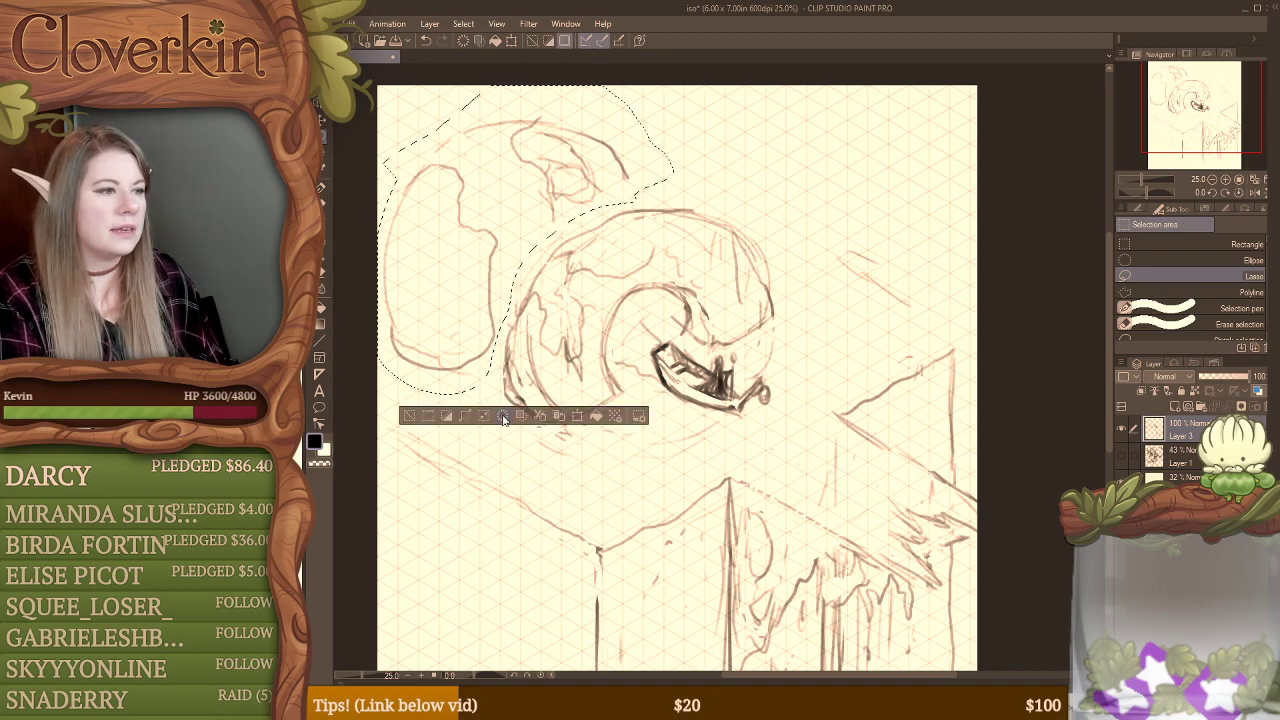
{"action": "left_click", "coordinate": [697, 155]}
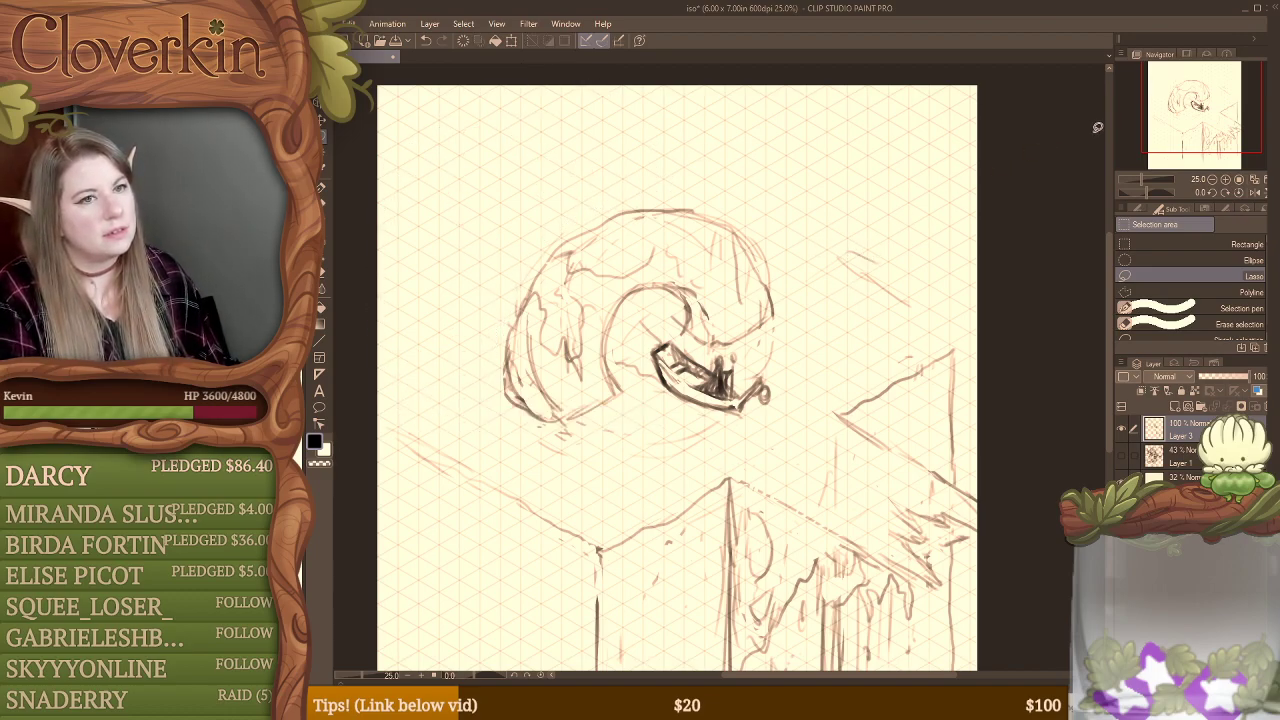
Step: Move the whole sketch up and slightly left on the canvas, leaving empty space below the platform's vertical edges
{"action": "left_click_drag", "start_coordinate": [1202, 126], "coordinate": [1200, 137]}
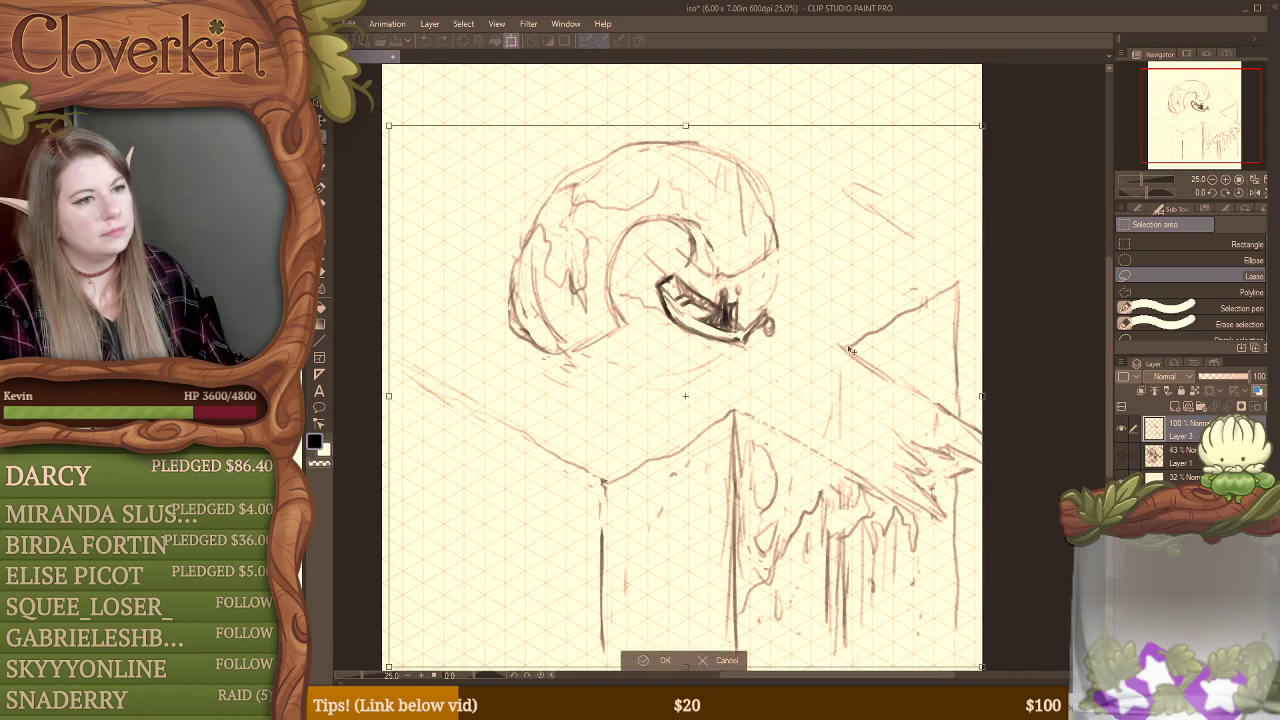
{"action": "key", "text": "ctrl+t"}
{"action": "mouse_move", "coordinate": [861, 326]}
{"action": "left_mouse_down"}
{"action": "mouse_move", "coordinate": [837, 315]}
{"action": "mouse_move", "coordinate": [866, 295]}
{"action": "left_mouse_up"}
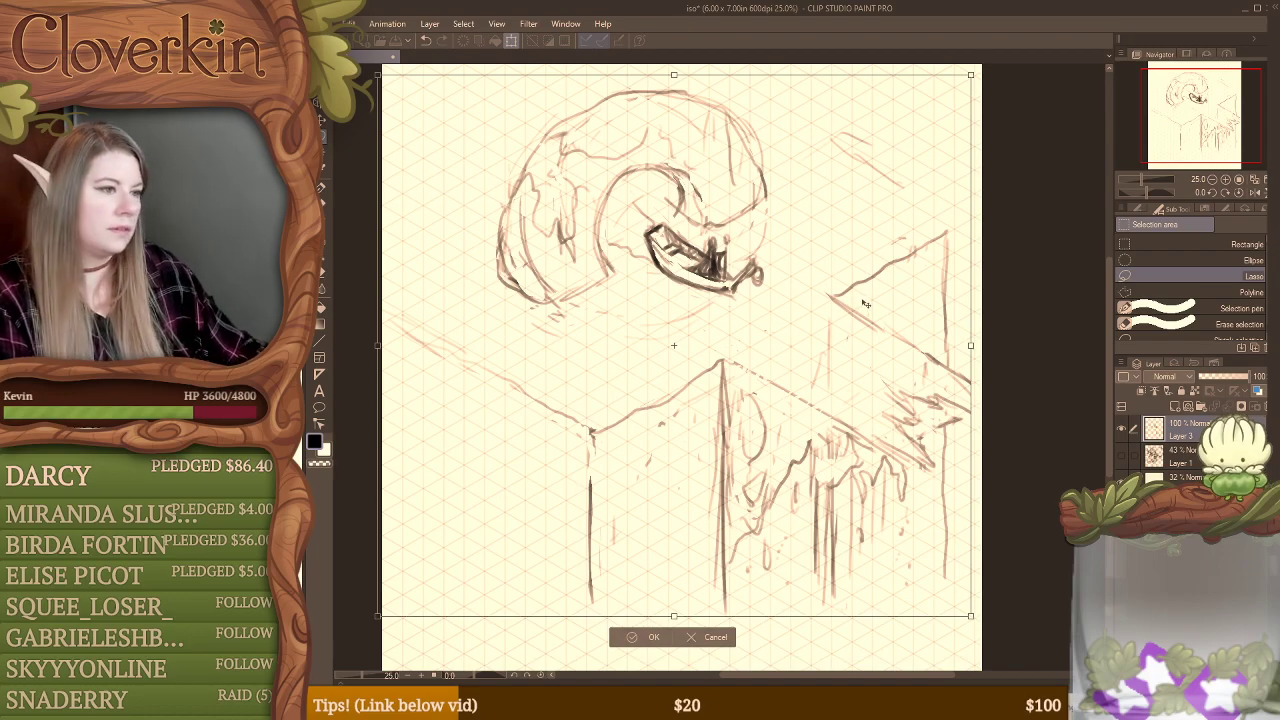
{"action": "key", "text": "Return"}
{"action": "key", "text": "b"}
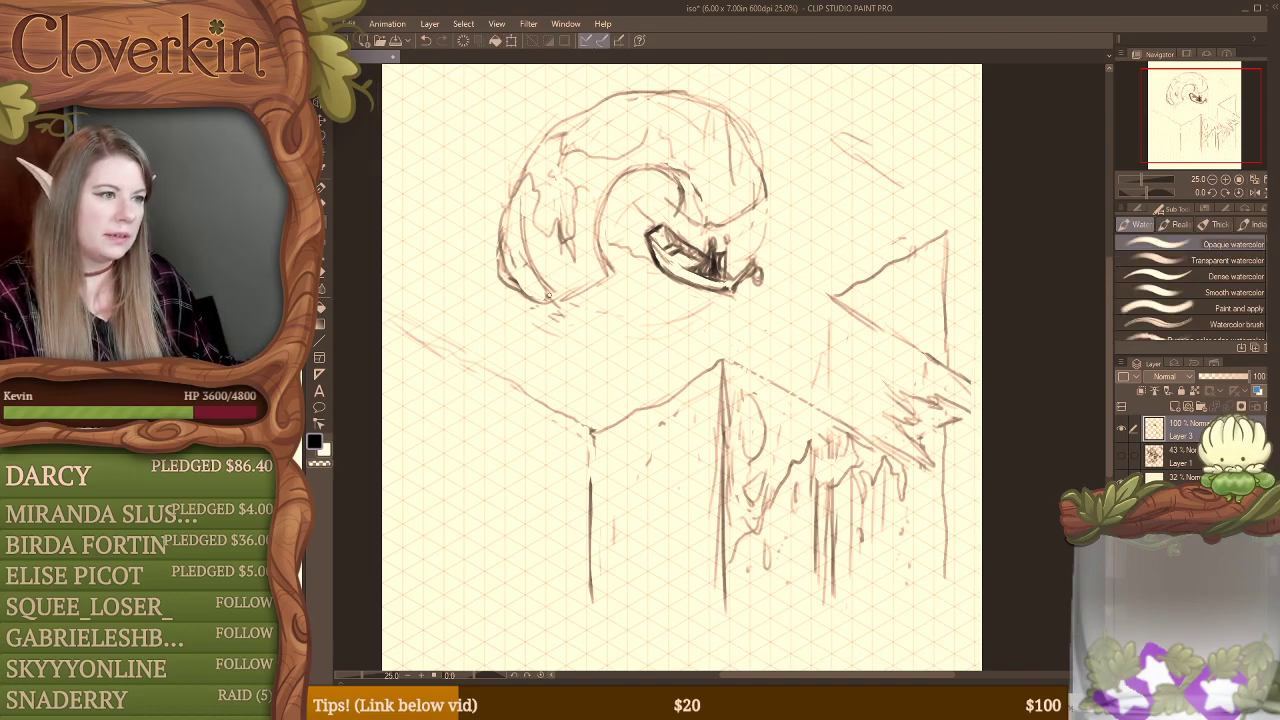
Step: Darken the straight end edges of the arch, and erase and redraw the inner tip of its curl above the boat
{"action": "mouse_move", "coordinate": [510, 283]}
{"action": "left_mouse_down"}
{"action": "mouse_move", "coordinate": [541, 302]}
{"action": "mouse_move", "coordinate": [583, 294]}
{"action": "mouse_move", "coordinate": [565, 305]}
{"action": "mouse_move", "coordinate": [601, 258]}
{"action": "left_mouse_up"}
{"action": "left_click_drag", "start_coordinate": [725, 228], "coordinate": [766, 196]}
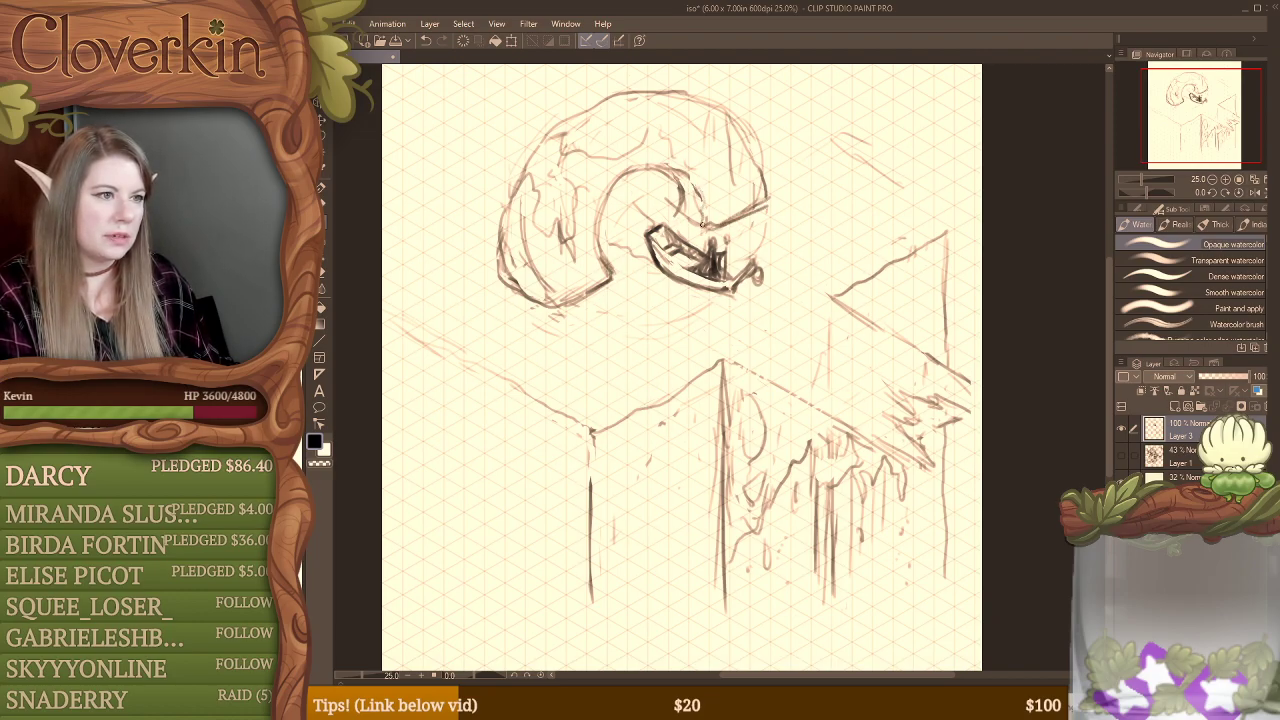
{"action": "key", "text": "e"}
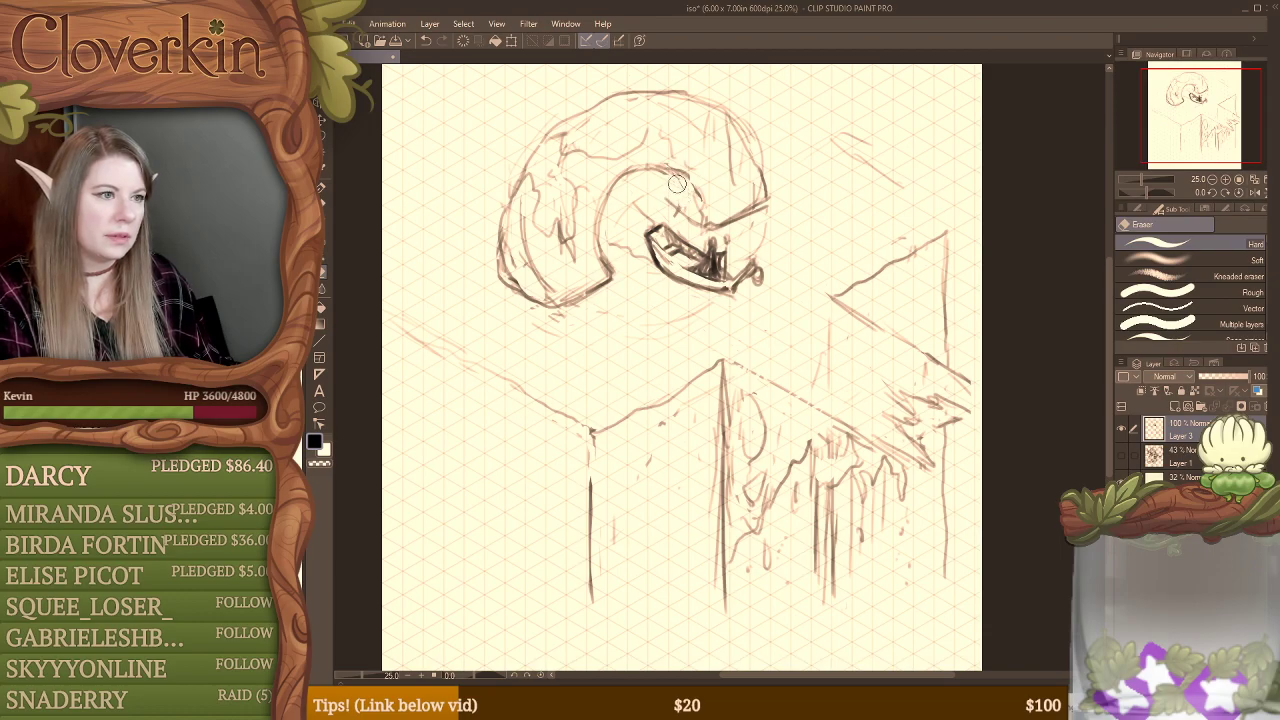
{"action": "key", "text": "b"}
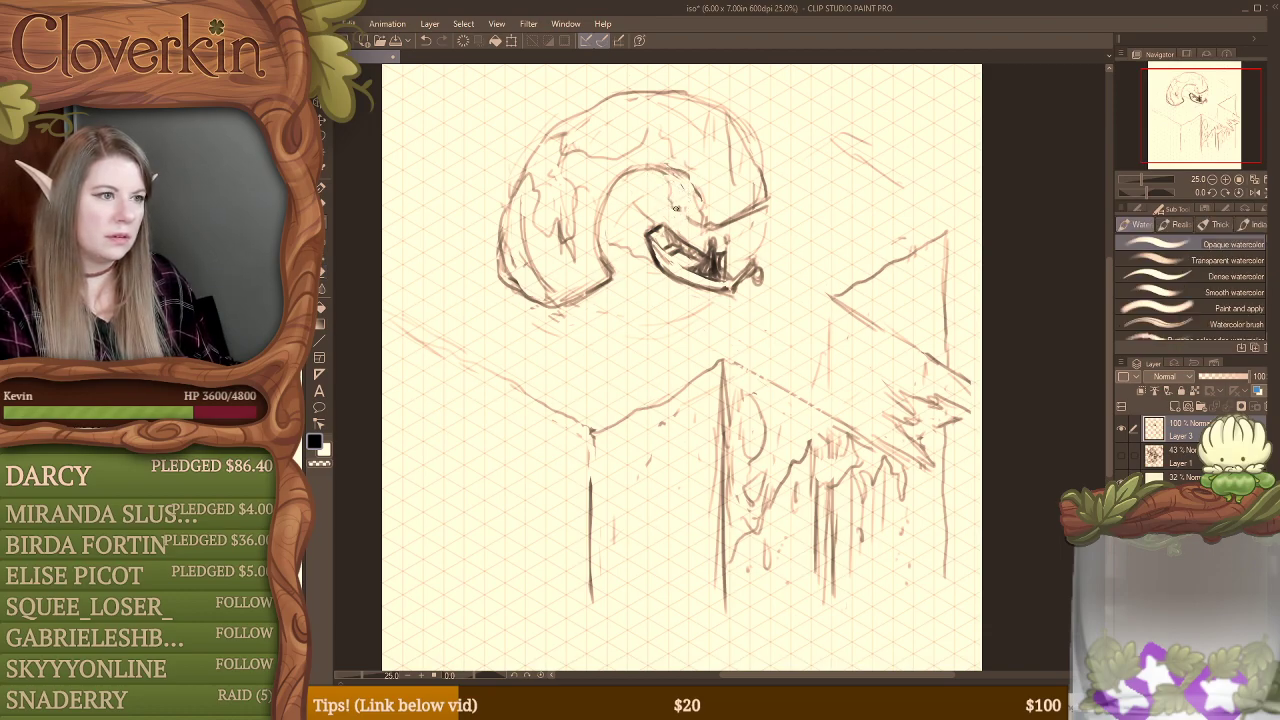
{"action": "left_click_drag", "start_coordinate": [676, 213], "coordinate": [658, 174]}
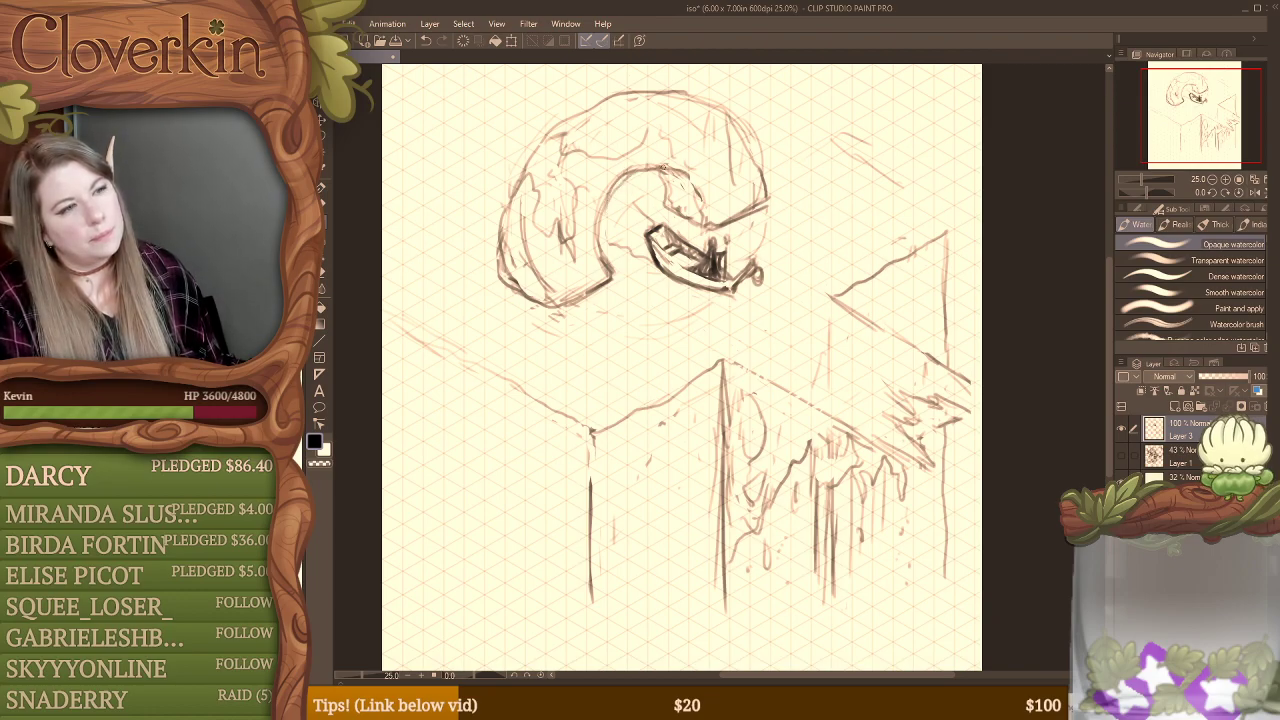
Step: Hide the finished scene sketch on Layer 3 and add a new empty layer above it
{"action": "key", "text": "e"}
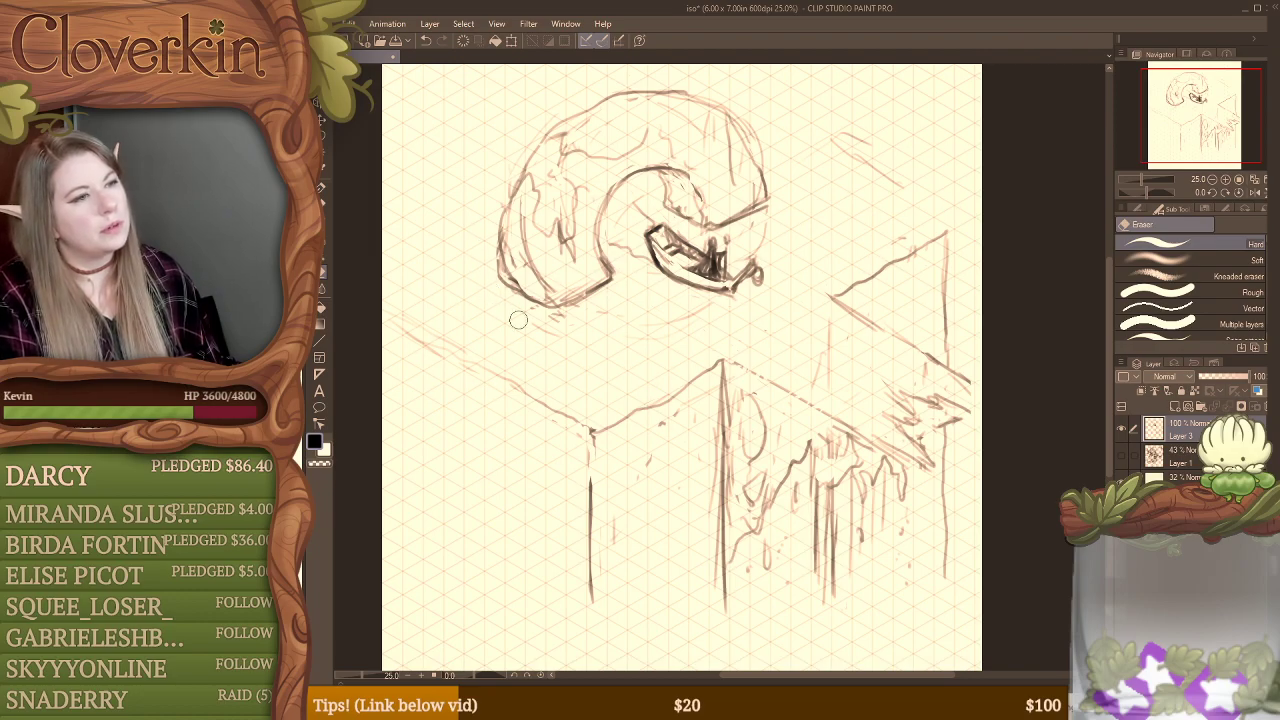
{"action": "left_click", "coordinate": [1121, 429]}
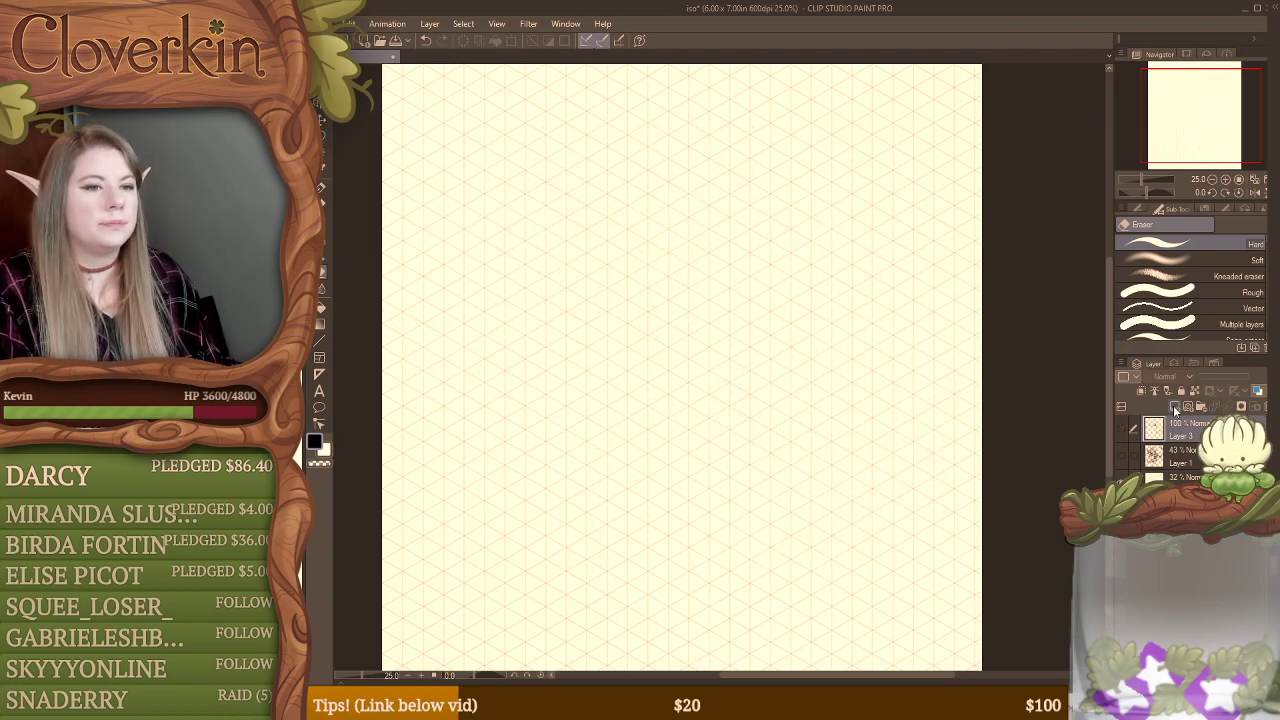
{"action": "left_click", "coordinate": [1173, 407]}
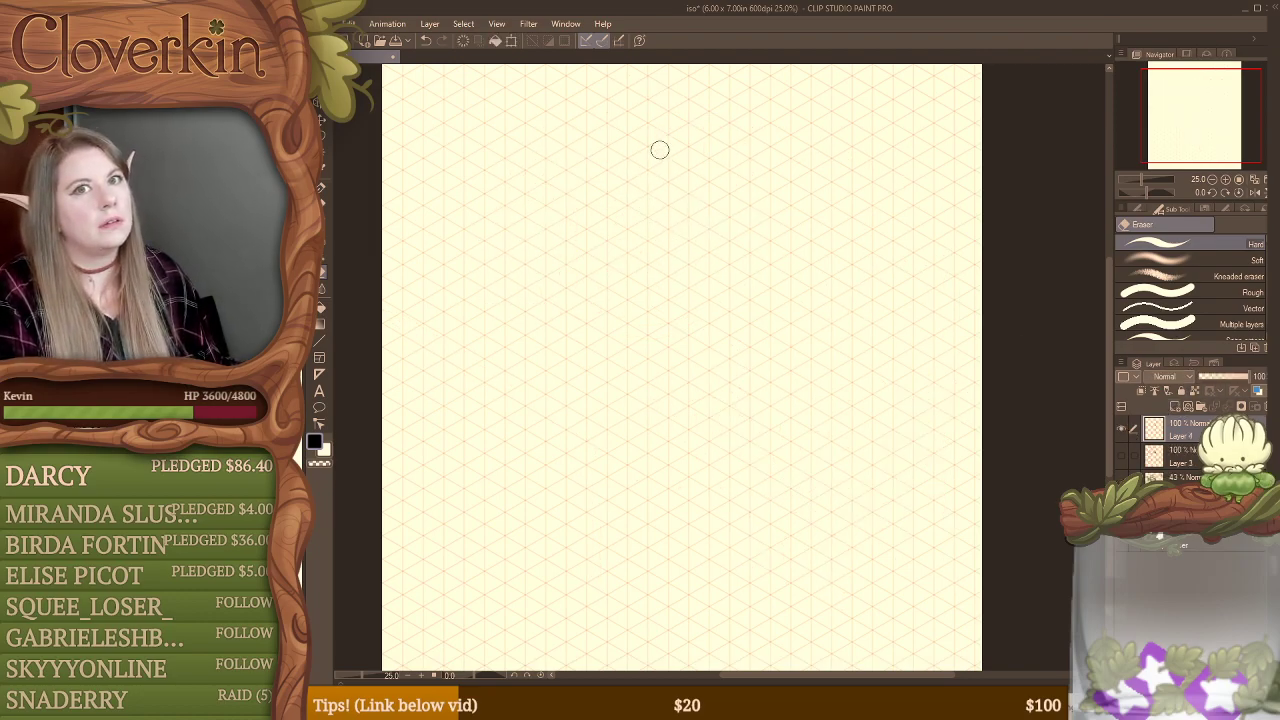
Step: Sketch a wide arch outline on the new layer, with an angular base at its lower left end and a wavy inner curve
{"action": "key", "text": "b"}
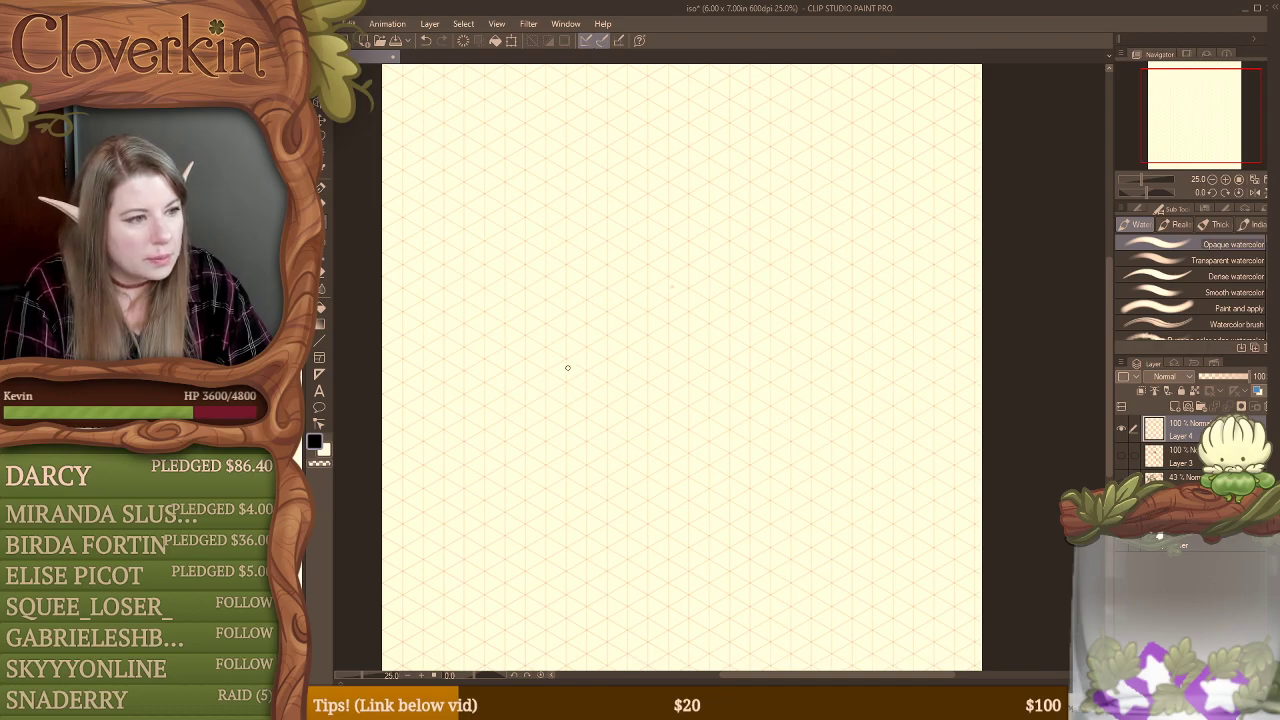
{"action": "mouse_move", "coordinate": [506, 342]}
{"action": "left_mouse_down"}
{"action": "mouse_move", "coordinate": [554, 375]}
{"action": "mouse_move", "coordinate": [533, 361]}
{"action": "mouse_move", "coordinate": [607, 332]}
{"action": "mouse_move", "coordinate": [601, 362]}
{"action": "mouse_move", "coordinate": [642, 329]}
{"action": "mouse_move", "coordinate": [662, 250]}
{"action": "mouse_move", "coordinate": [698, 217]}
{"action": "mouse_move", "coordinate": [736, 216]}
{"action": "mouse_move", "coordinate": [776, 260]}
{"action": "mouse_move", "coordinate": [876, 206]}
{"action": "mouse_move", "coordinate": [827, 234]}
{"action": "left_mouse_up"}
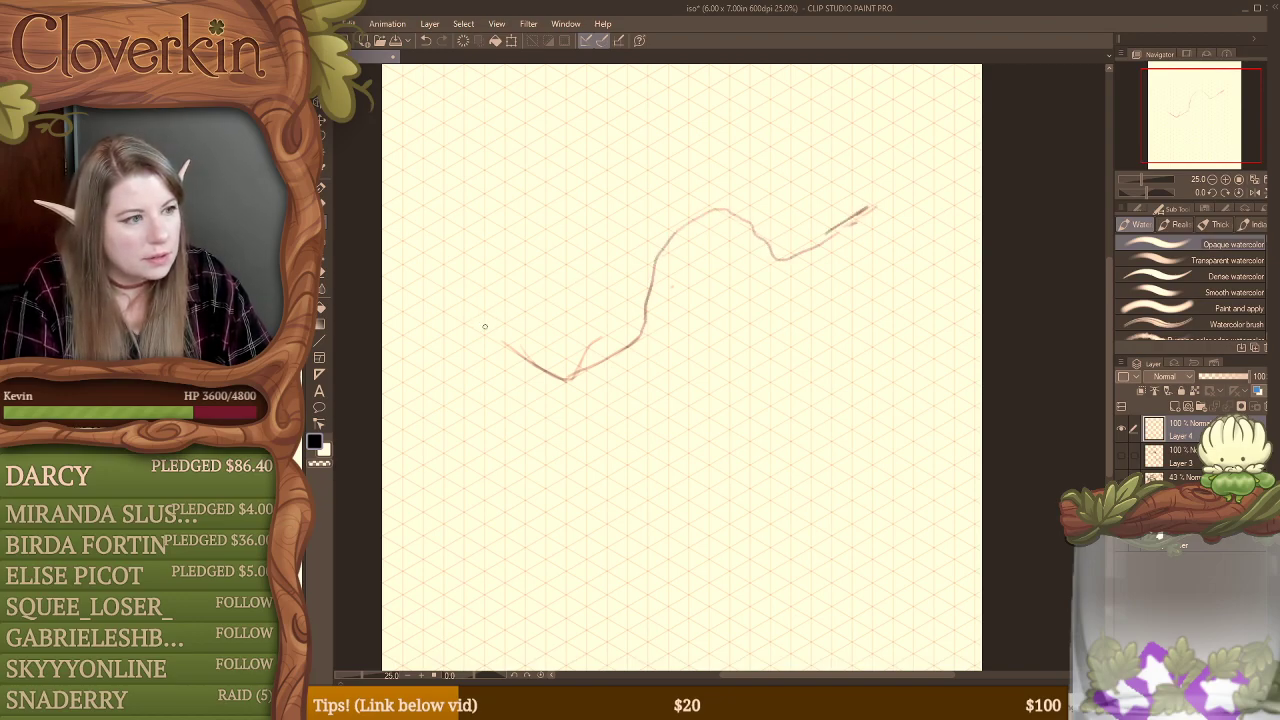
{"action": "mouse_move", "coordinate": [481, 329]}
{"action": "left_mouse_down"}
{"action": "mouse_move", "coordinate": [507, 252]}
{"action": "mouse_move", "coordinate": [491, 263]}
{"action": "mouse_move", "coordinate": [551, 175]}
{"action": "mouse_move", "coordinate": [647, 129]}
{"action": "mouse_move", "coordinate": [718, 114]}
{"action": "mouse_move", "coordinate": [788, 138]}
{"action": "mouse_move", "coordinate": [859, 210]}
{"action": "left_mouse_up"}
{"action": "mouse_move", "coordinate": [749, 211]}
{"action": "left_mouse_down"}
{"action": "mouse_move", "coordinate": [681, 206]}
{"action": "mouse_move", "coordinate": [636, 238]}
{"action": "mouse_move", "coordinate": [605, 277]}
{"action": "mouse_move", "coordinate": [573, 369]}
{"action": "mouse_move", "coordinate": [645, 332]}
{"action": "left_mouse_up"}
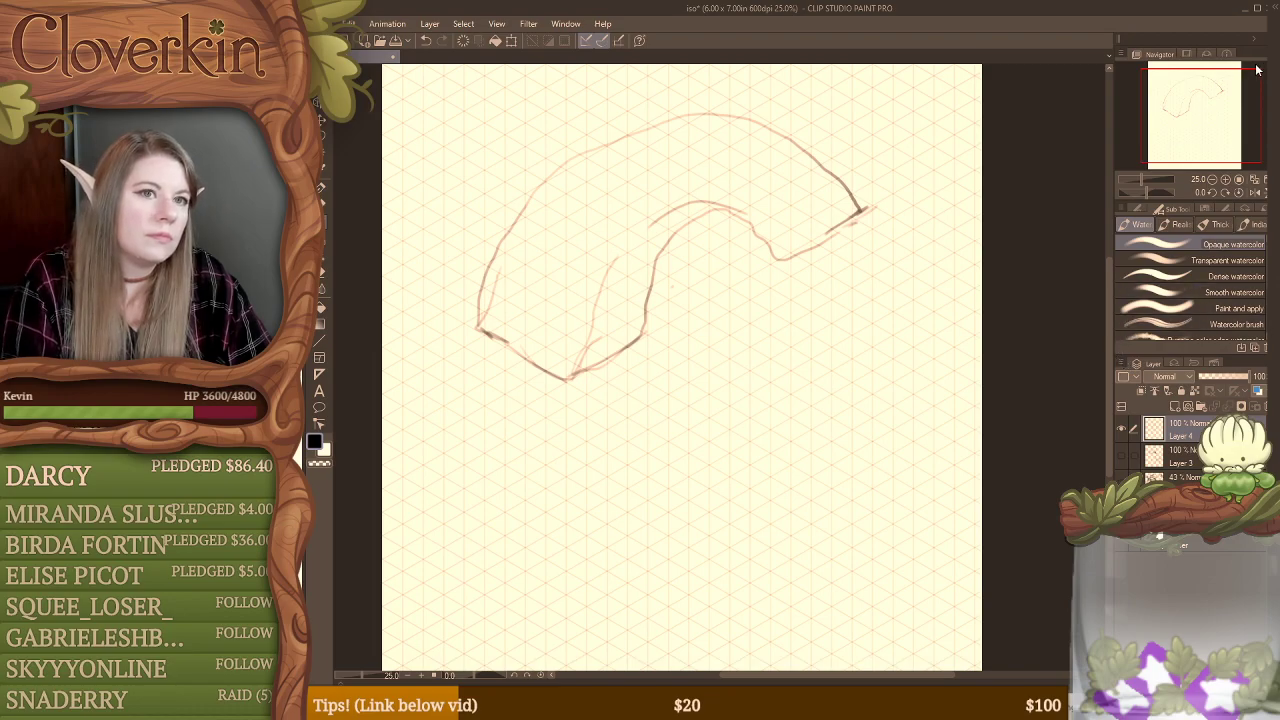
Step: Delete the layer holding the arch outline and add a fresh empty layer in its place
{"action": "left_click_drag", "start_coordinate": [1197, 17], "coordinate": [1180, 16]}
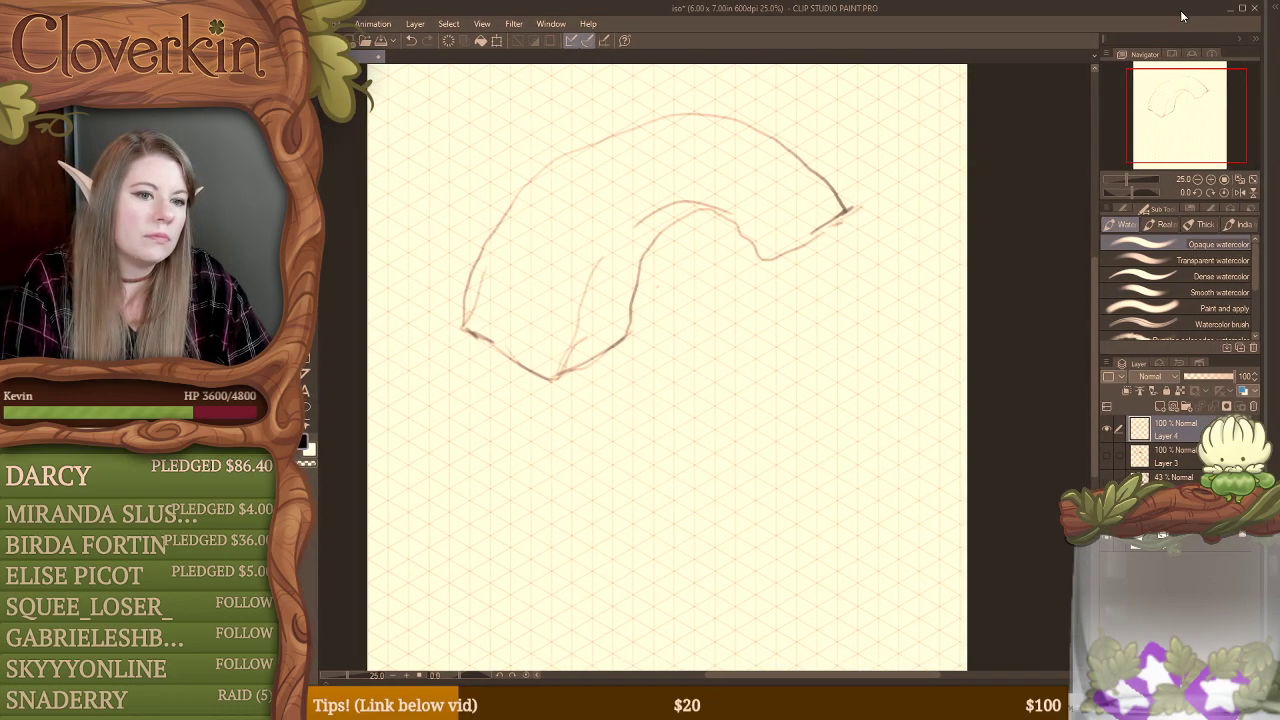
{"action": "left_click", "coordinate": [1252, 406]}
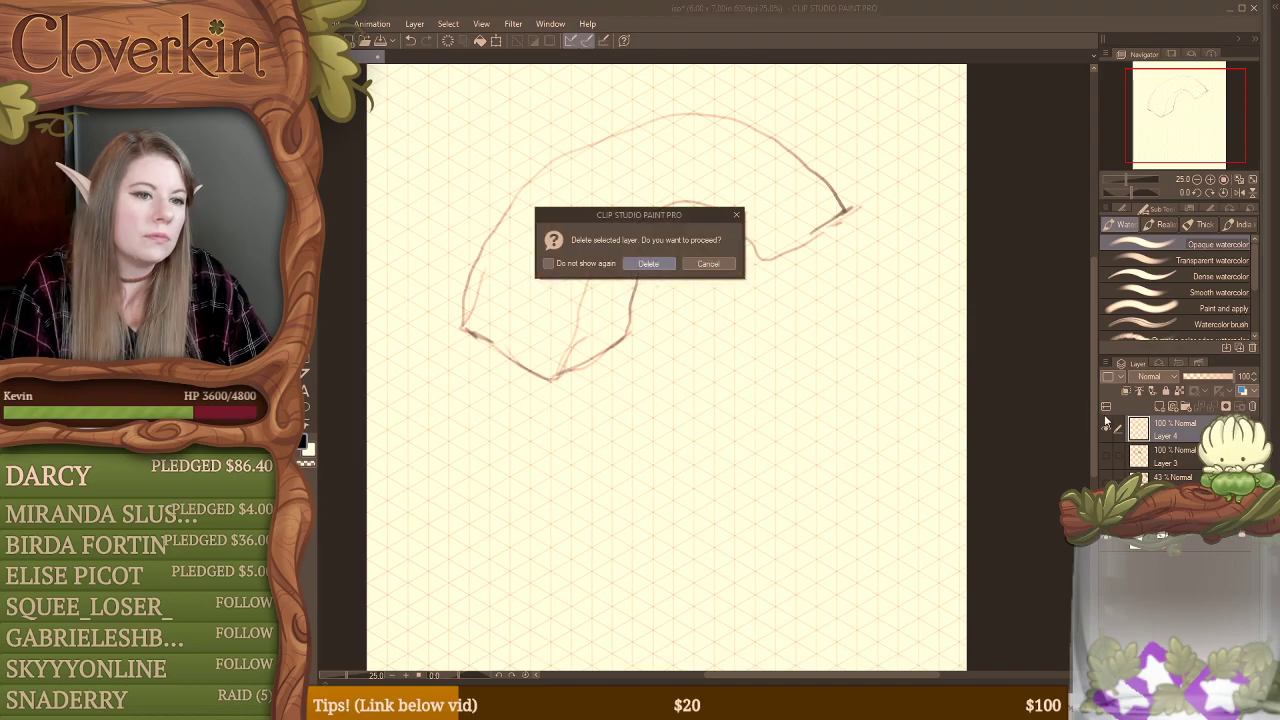
{"action": "left_click", "coordinate": [666, 266]}
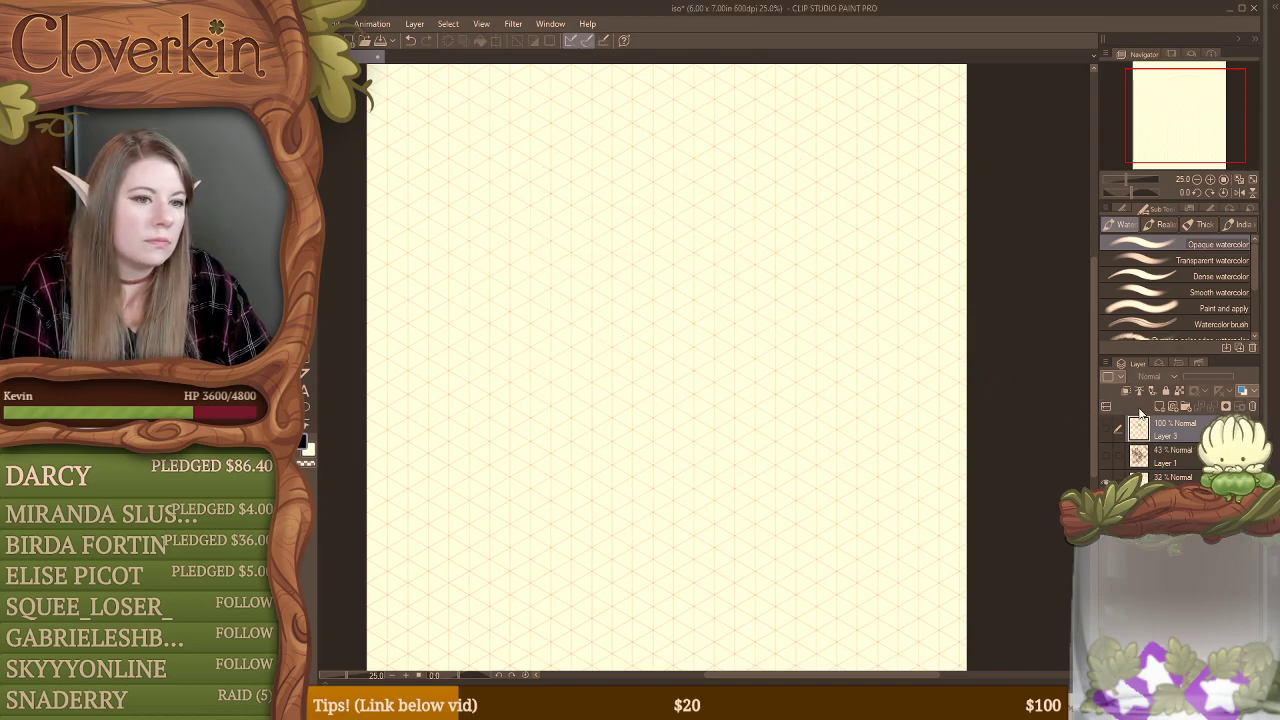
{"action": "left_click", "coordinate": [1160, 407]}
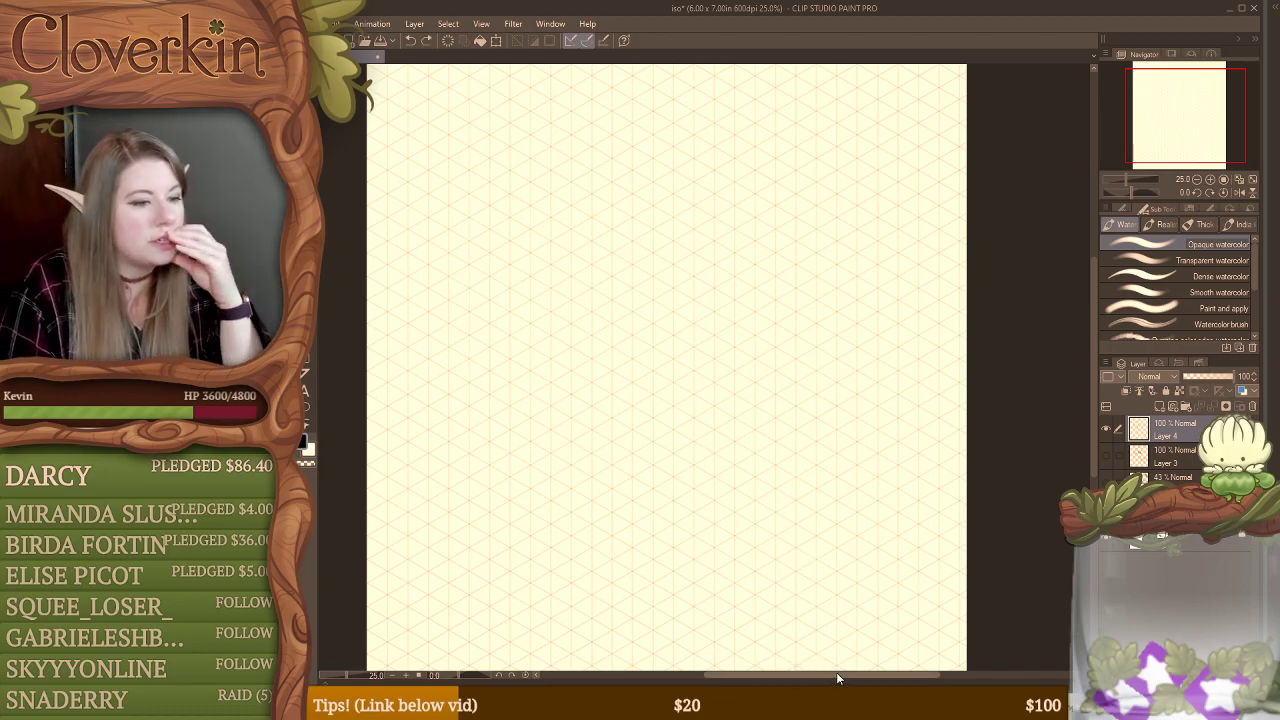
Step: Sketch a large isometric diamond along the grid lines, spanning most of the canvas width in its upper part
{"action": "left_click_drag", "start_coordinate": [837, 678], "coordinate": [826, 678]}
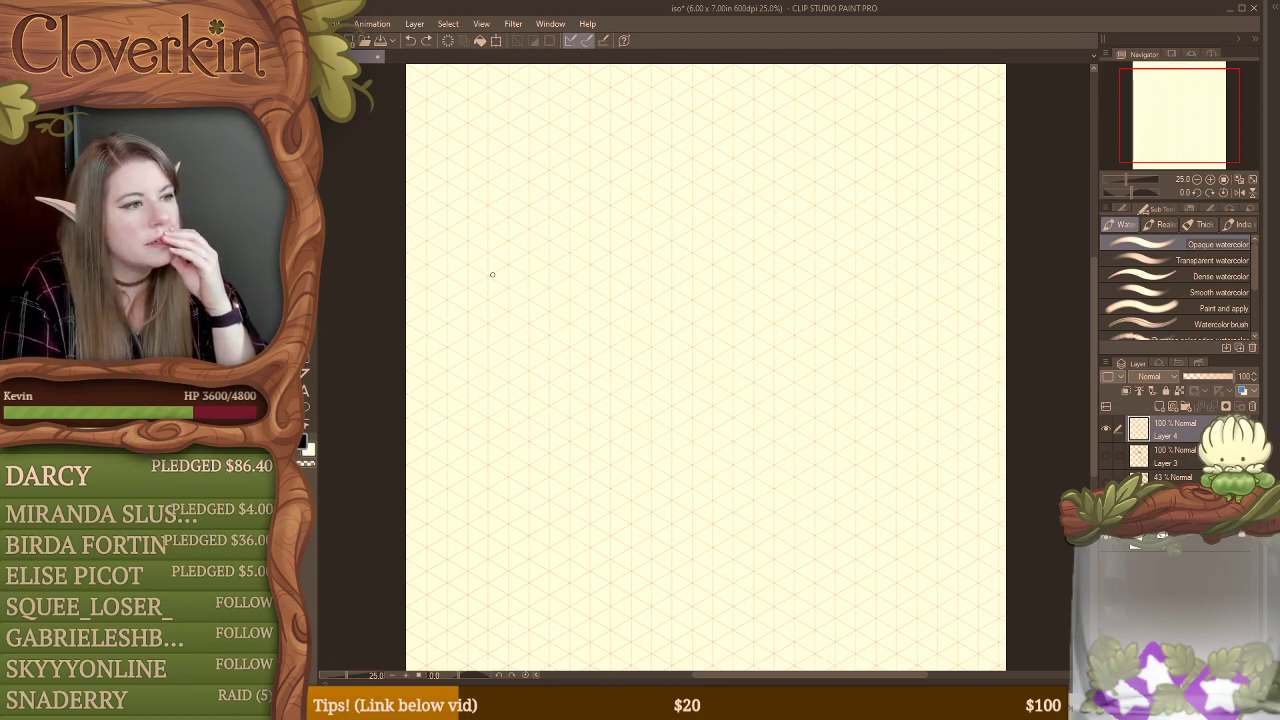
{"action": "left_click_drag", "start_coordinate": [473, 284], "coordinate": [630, 206]}
{"action": "mouse_move", "coordinate": [546, 248]}
{"action": "left_mouse_down"}
{"action": "mouse_move", "coordinate": [712, 150]}
{"action": "mouse_move", "coordinate": [965, 295]}
{"action": "left_mouse_up"}
{"action": "left_click_drag", "start_coordinate": [470, 287], "coordinate": [604, 355]}
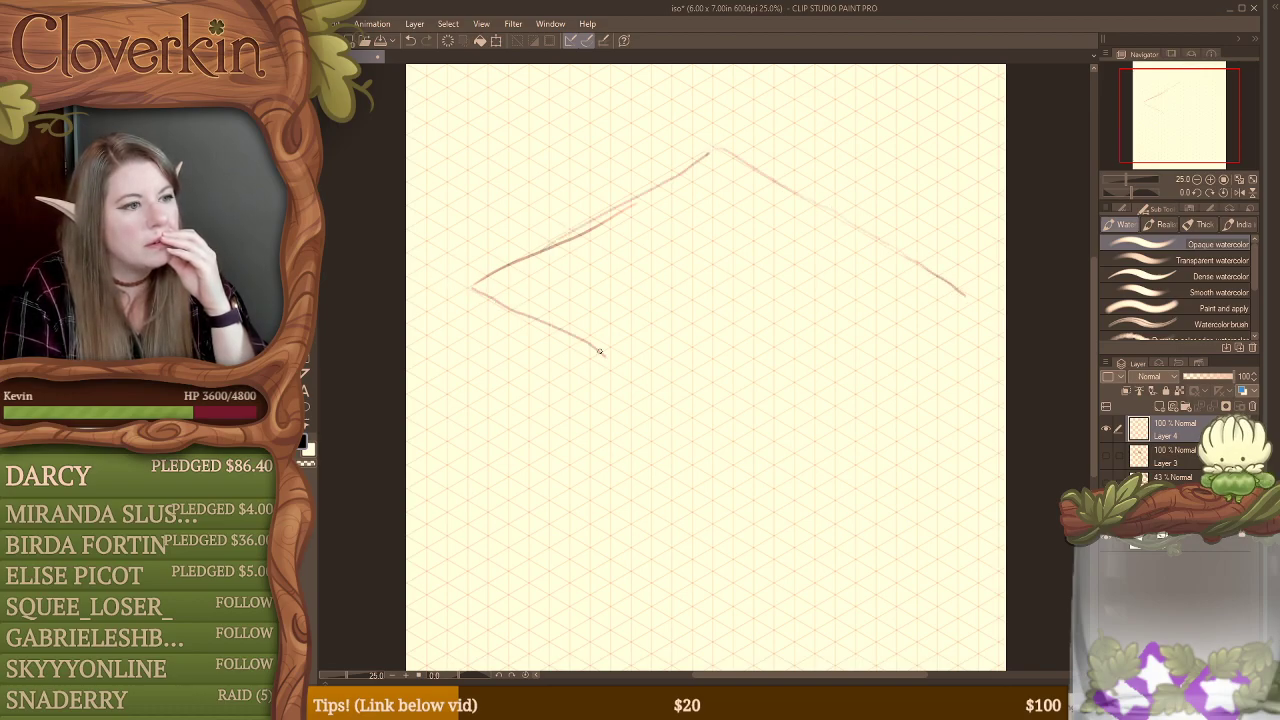
{"action": "mouse_move", "coordinate": [505, 303]}
{"action": "left_mouse_down"}
{"action": "mouse_move", "coordinate": [730, 450]}
{"action": "mouse_move", "coordinate": [794, 433]}
{"action": "mouse_move", "coordinate": [962, 335]}
{"action": "left_mouse_up"}
{"action": "mouse_move", "coordinate": [964, 291]}
{"action": "left_mouse_down"}
{"action": "mouse_move", "coordinate": [993, 317]}
{"action": "mouse_move", "coordinate": [940, 346]}
{"action": "left_mouse_up"}
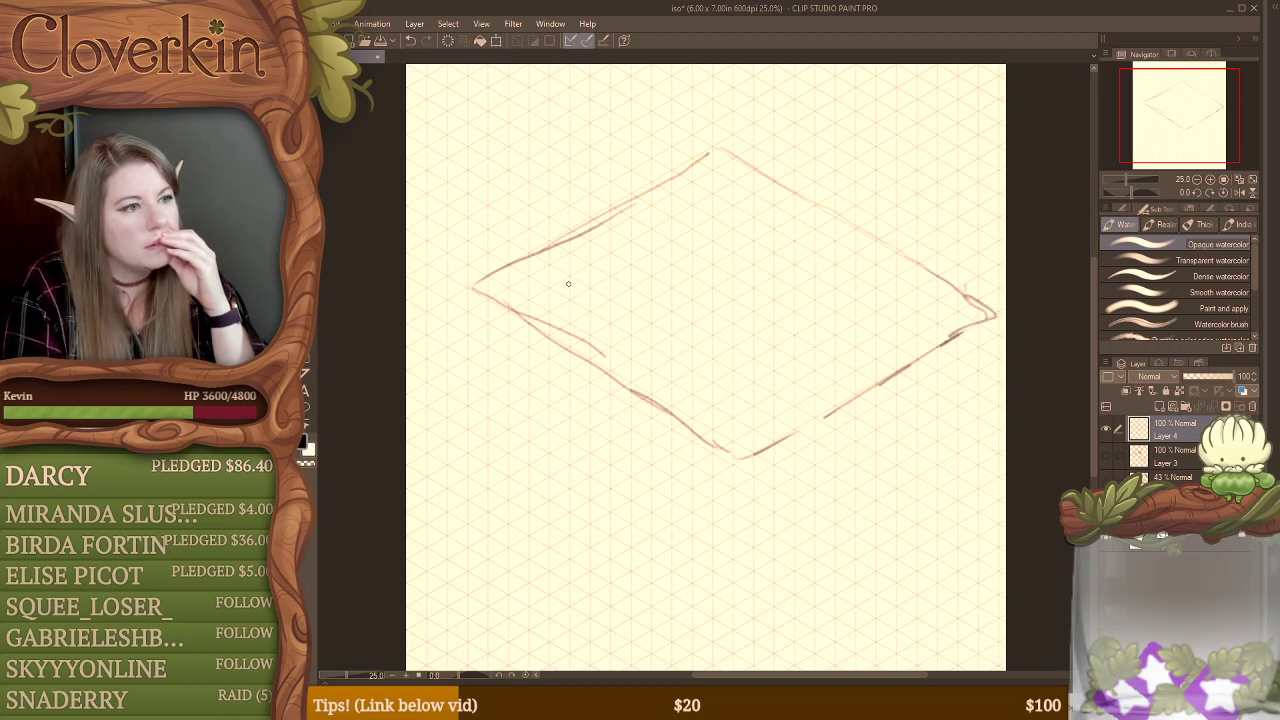
Step: Redraw the diamond's lower right edge further inward, and delete the excess strokes outside it using a lasso selection
{"action": "mouse_move", "coordinate": [963, 287]}
{"action": "left_mouse_down"}
{"action": "mouse_move", "coordinate": [832, 352]}
{"action": "mouse_move", "coordinate": [728, 428]}
{"action": "mouse_move", "coordinate": [965, 286]}
{"action": "mouse_move", "coordinate": [716, 440]}
{"action": "left_mouse_up"}
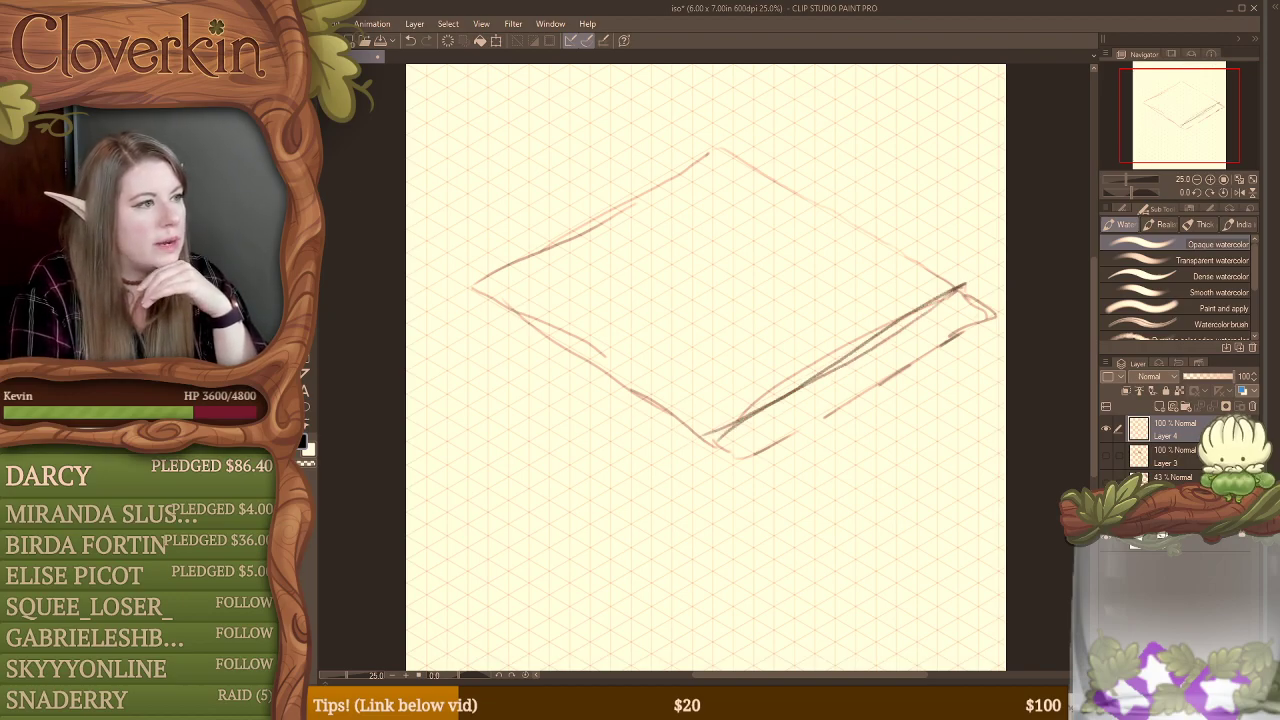
{"action": "key", "text": "m"}
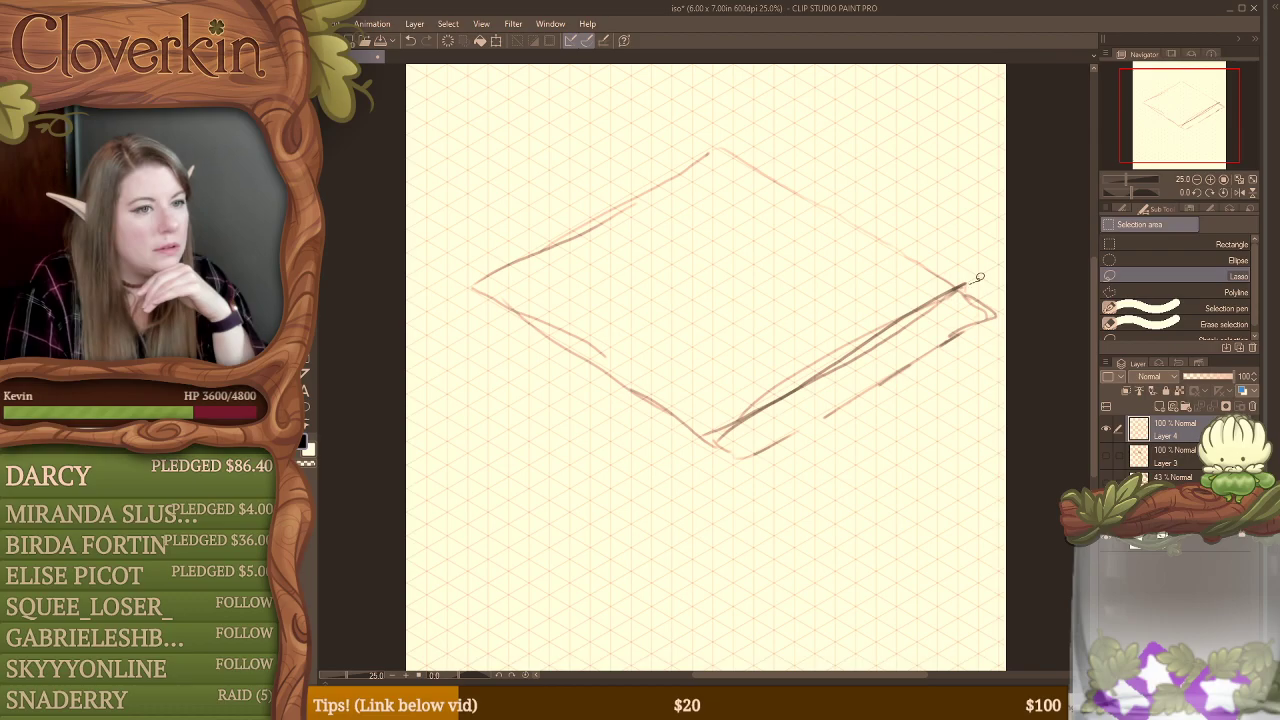
{"action": "mouse_move", "coordinate": [979, 279]}
{"action": "left_mouse_down"}
{"action": "mouse_move", "coordinate": [706, 434]}
{"action": "mouse_move", "coordinate": [704, 473]}
{"action": "mouse_move", "coordinate": [909, 438]}
{"action": "mouse_move", "coordinate": [984, 325]}
{"action": "mouse_move", "coordinate": [1011, 308]}
{"action": "mouse_move", "coordinate": [1008, 288]}
{"action": "mouse_move", "coordinate": [980, 272]}
{"action": "left_mouse_up"}
{"action": "left_click", "coordinate": [822, 504]}
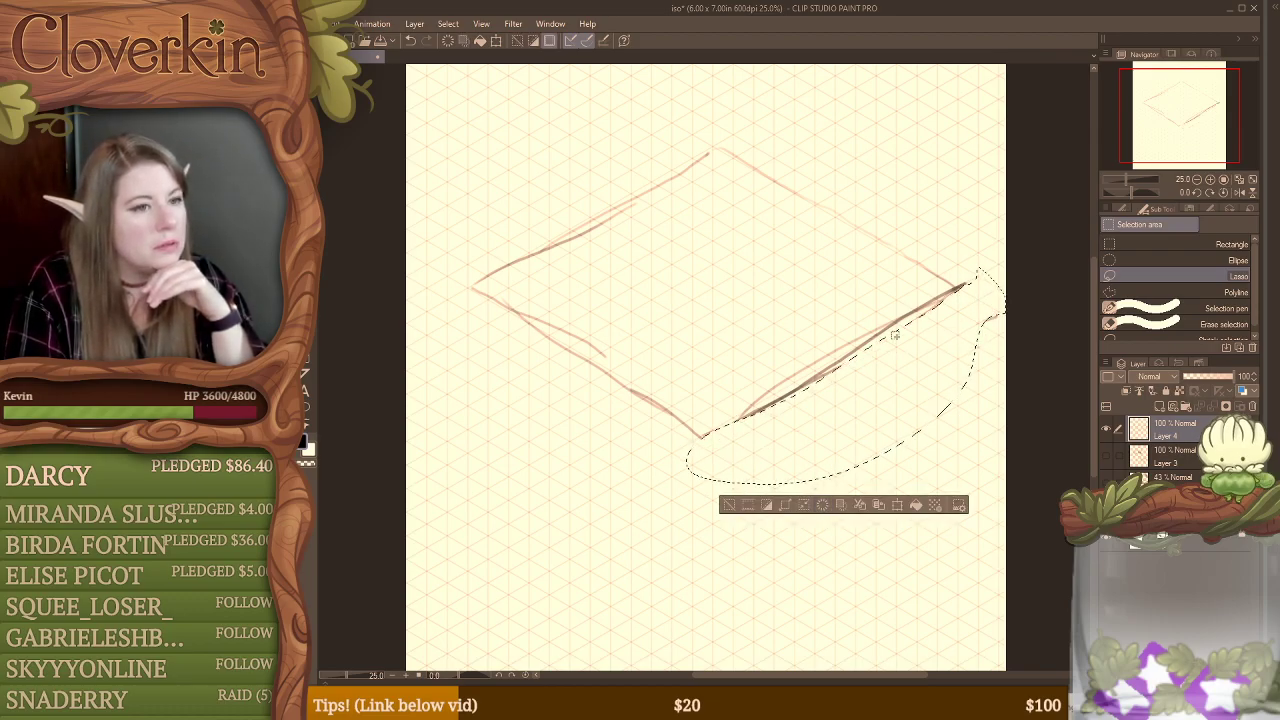
{"action": "left_click", "coordinate": [894, 260]}
Step: Draw a long vertical edge straight down from the diamond's left corner with the opaque watercolor brush
{"action": "key", "text": "p"}
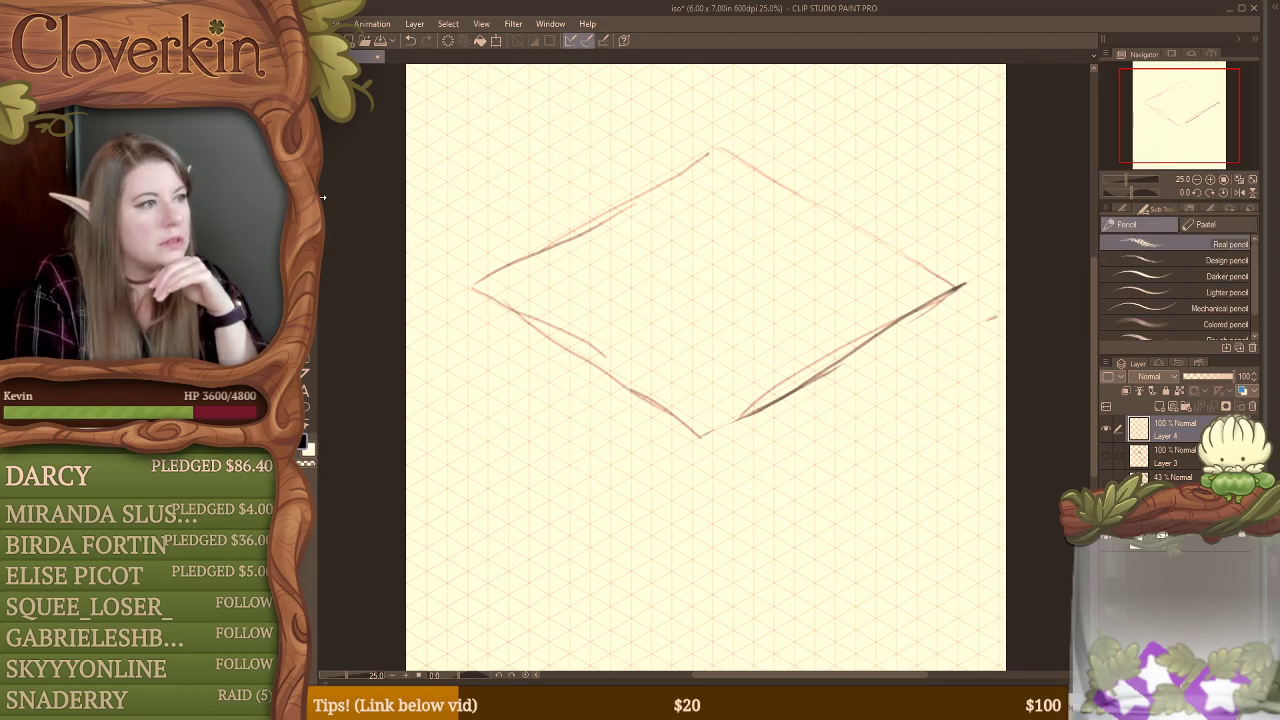
{"action": "key", "text": "b"}
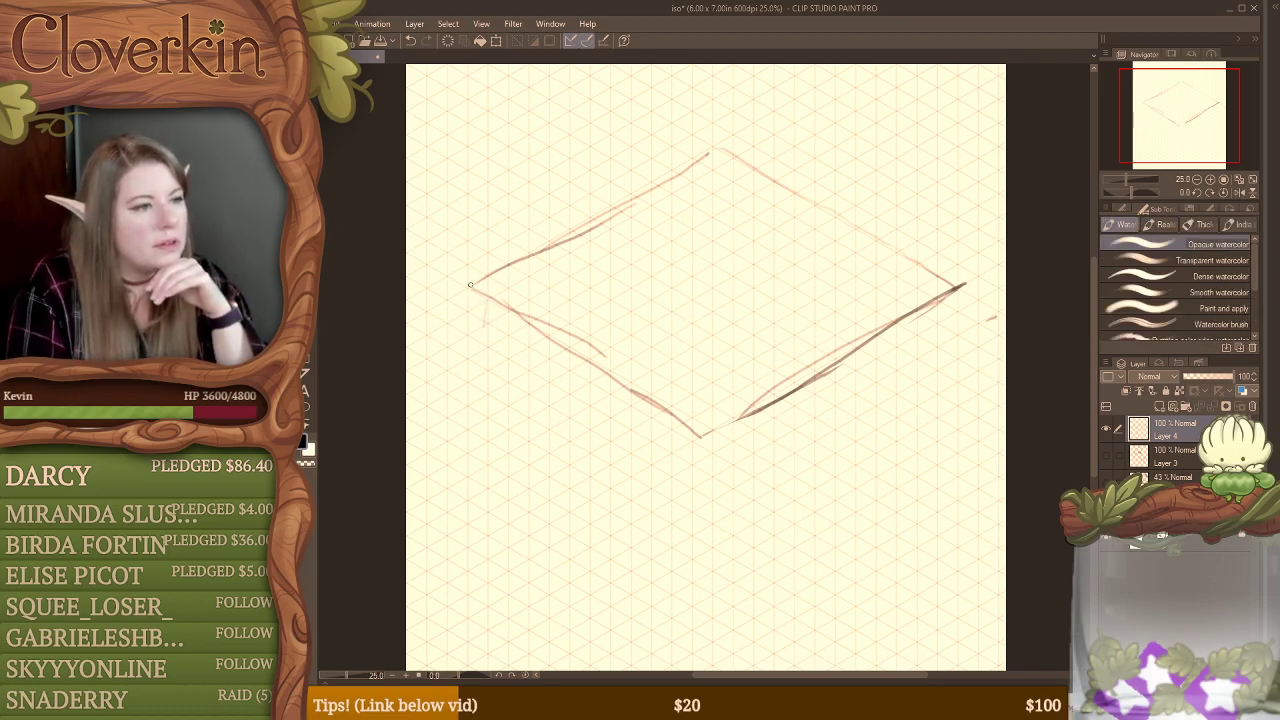
{"action": "left_click_drag", "start_coordinate": [470, 287], "coordinate": [470, 440]}
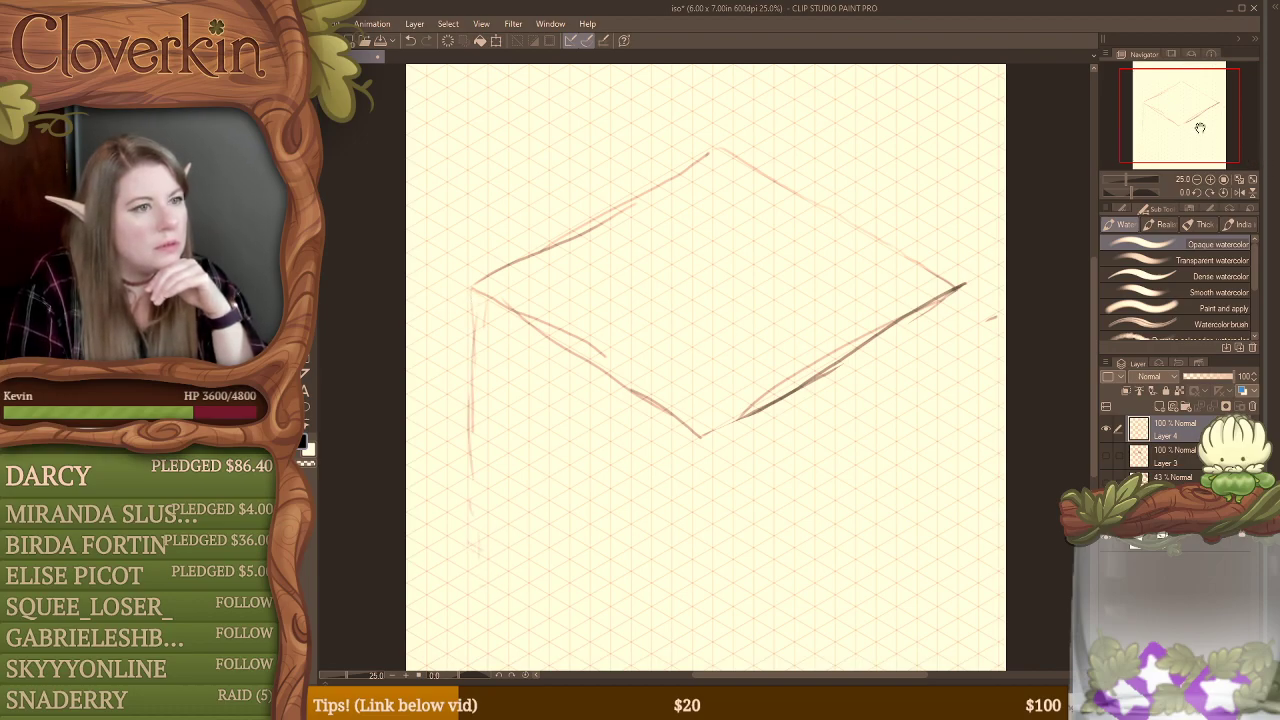
Step: Try an ellipse in the diamond's centre, undo it, and sketch a tilted double ellipse close to the upper left edge instead
{"action": "left_click", "coordinate": [1197, 180]}
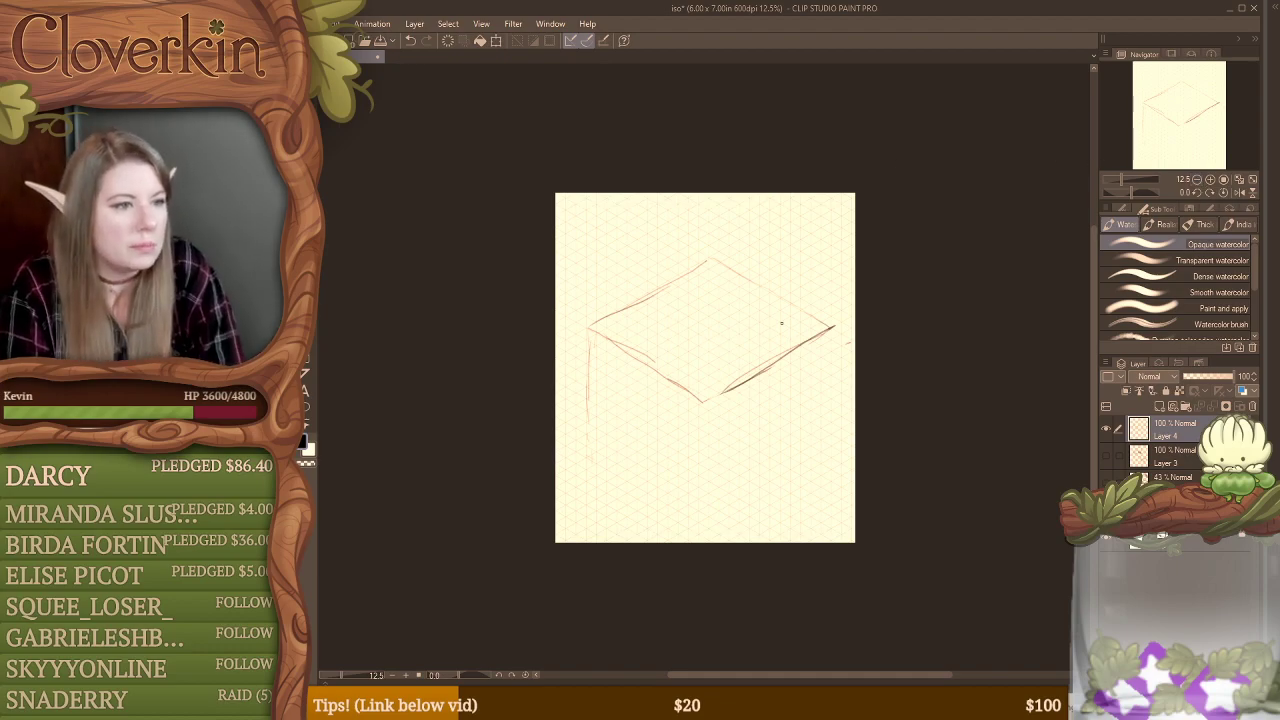
{"action": "left_click", "coordinate": [1124, 180]}
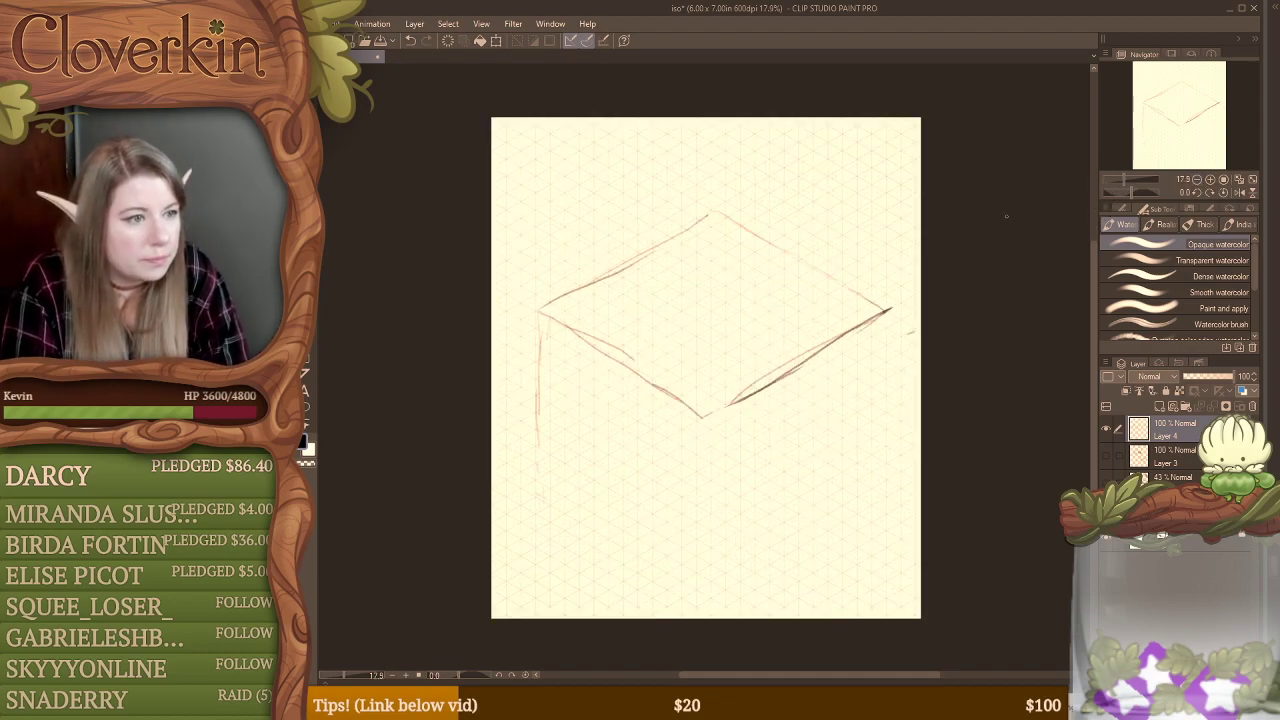
{"action": "mouse_move", "coordinate": [762, 322]}
{"action": "left_mouse_down"}
{"action": "mouse_move", "coordinate": [714, 347]}
{"action": "mouse_move", "coordinate": [681, 336]}
{"action": "mouse_move", "coordinate": [751, 278]}
{"action": "left_mouse_up"}
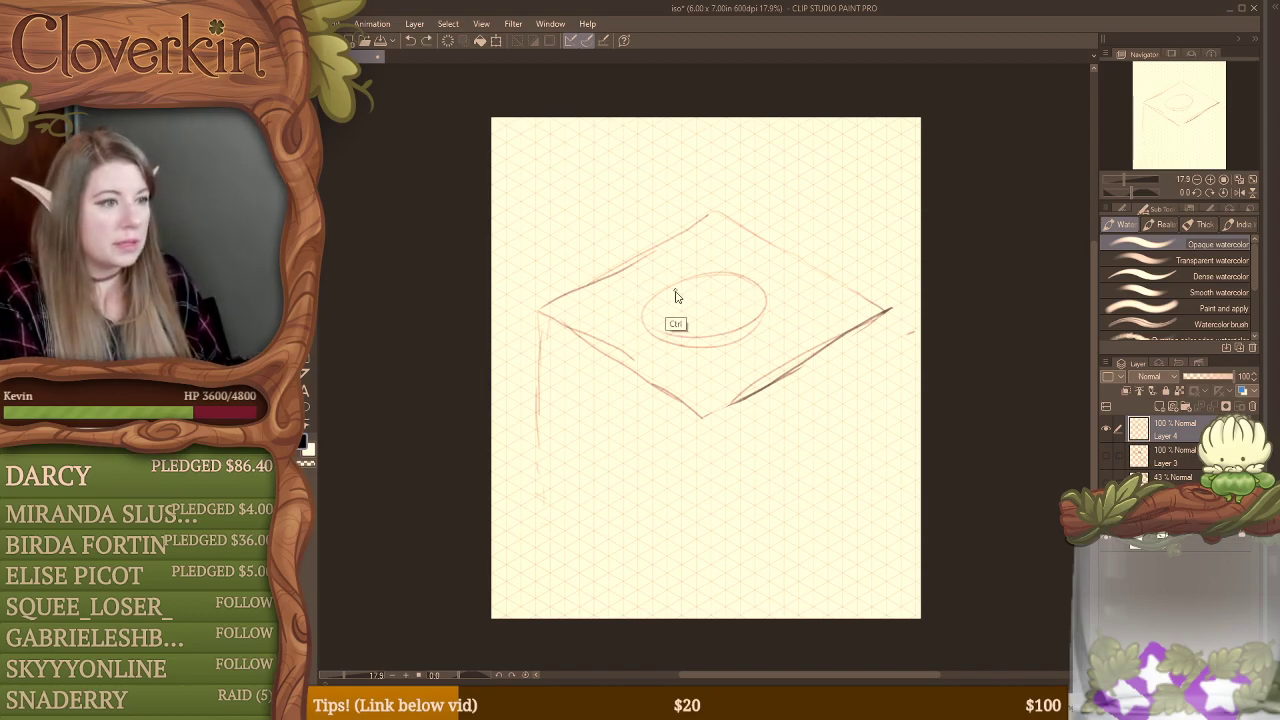
{"action": "key", "text": "ctrl+z"}
{"action": "mouse_move", "coordinate": [664, 252]}
{"action": "left_mouse_down"}
{"action": "mouse_move", "coordinate": [639, 314]}
{"action": "mouse_move", "coordinate": [728, 260]}
{"action": "mouse_move", "coordinate": [596, 306]}
{"action": "mouse_move", "coordinate": [731, 280]}
{"action": "mouse_move", "coordinate": [640, 258]}
{"action": "left_mouse_up"}
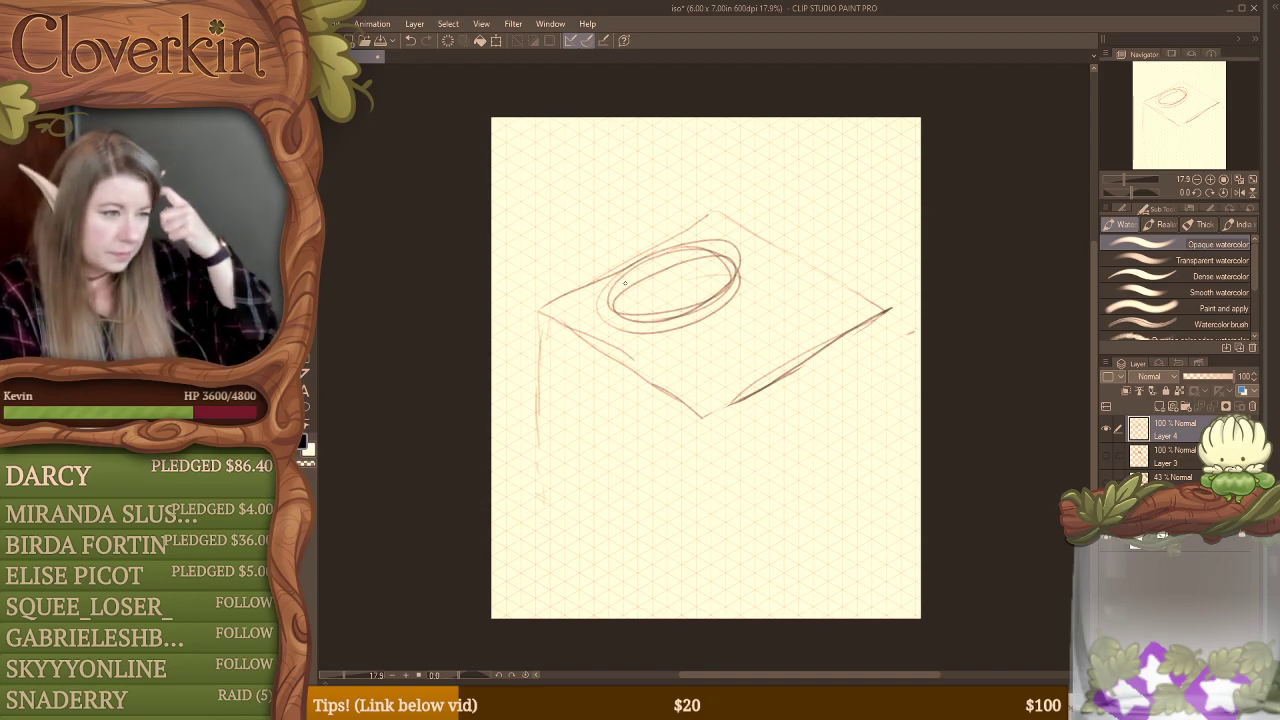
Step: Draw vertical lines rising from the ellipse's left end, and outline a smaller raised isometric diamond above the ellipse
{"action": "left_click_drag", "start_coordinate": [608, 228], "coordinate": [610, 316]}
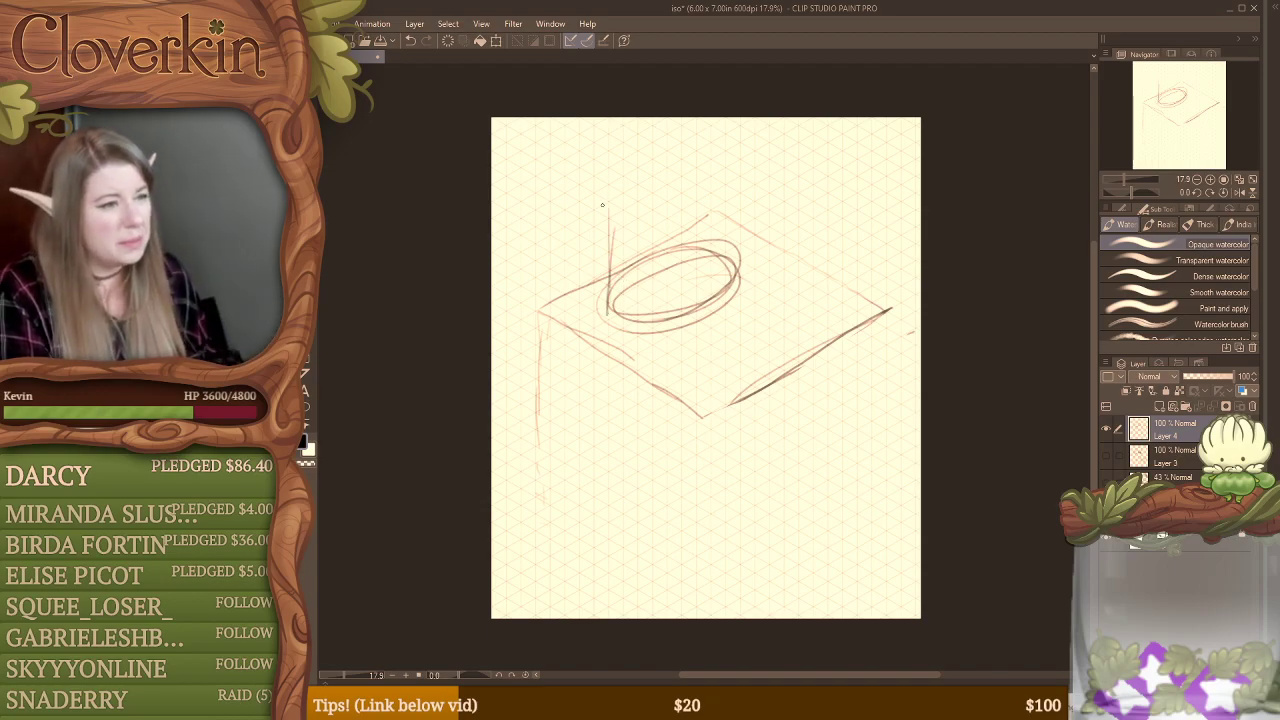
{"action": "left_click_drag", "start_coordinate": [604, 214], "coordinate": [606, 280]}
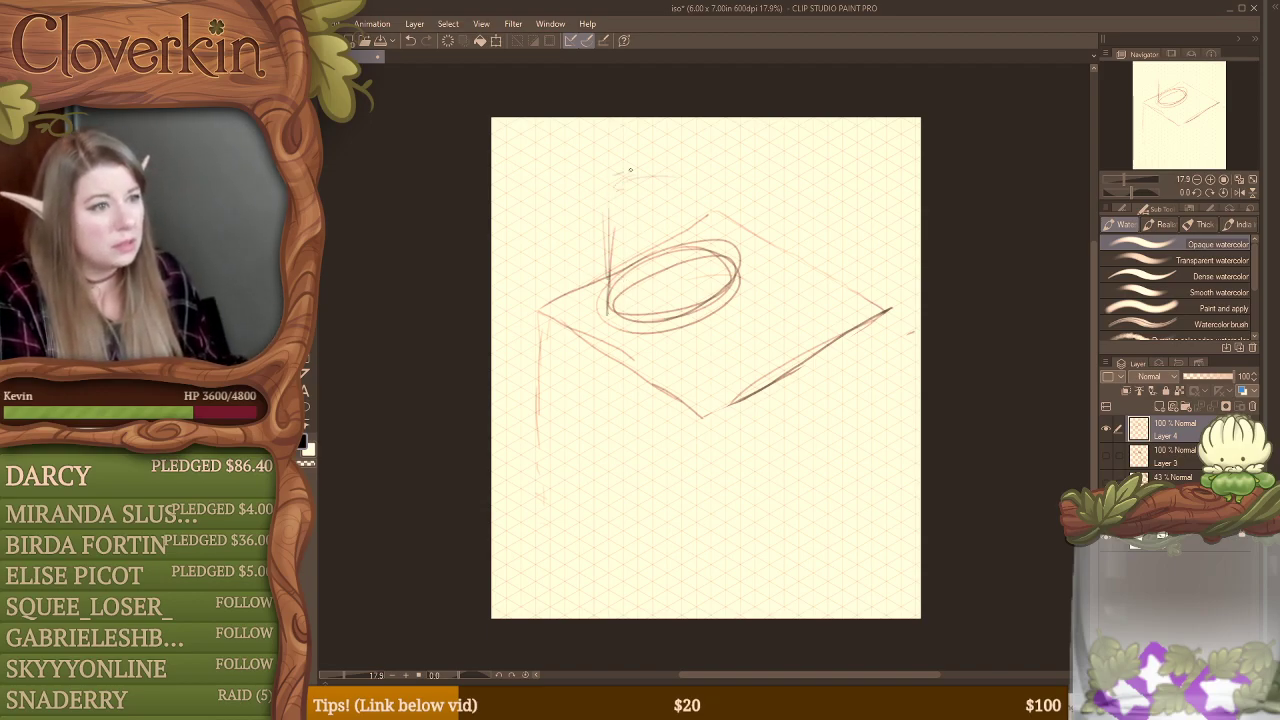
{"action": "left_click_drag", "start_coordinate": [630, 170], "coordinate": [668, 161]}
{"action": "left_click_drag", "start_coordinate": [595, 202], "coordinate": [682, 247]}
{"action": "left_click_drag", "start_coordinate": [724, 227], "coordinate": [765, 201]}
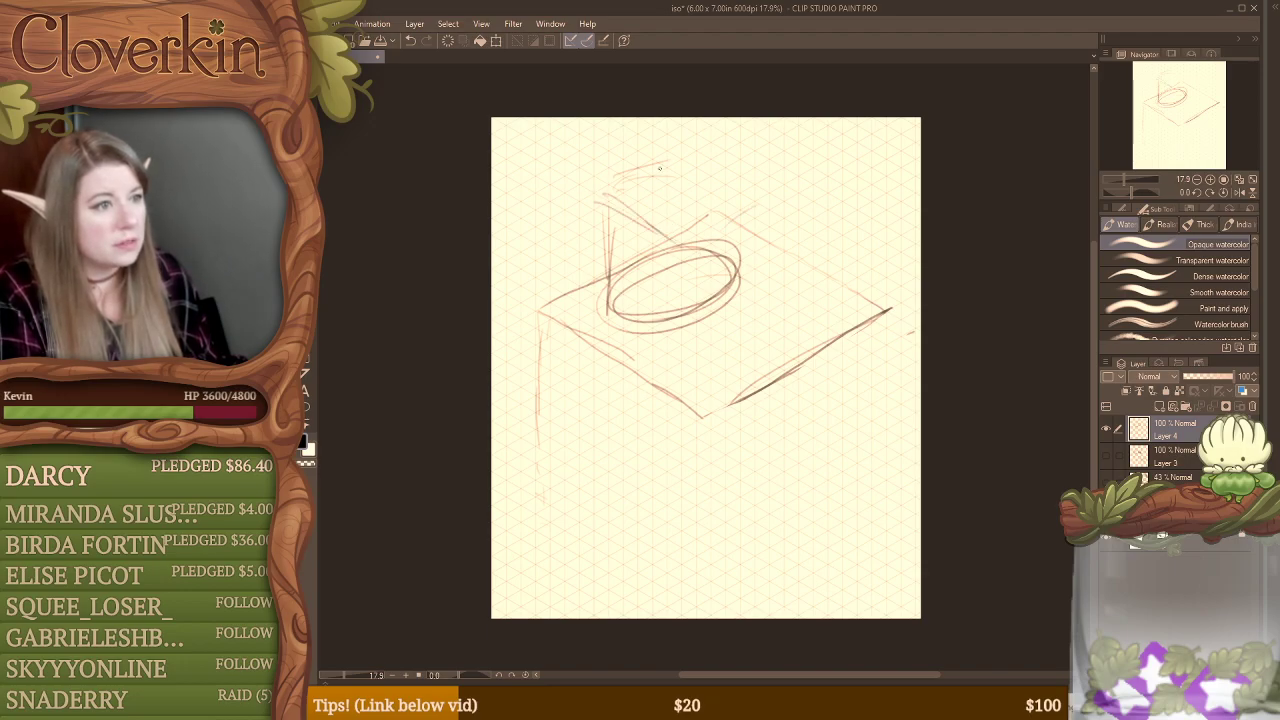
{"action": "mouse_move", "coordinate": [604, 190]}
{"action": "left_mouse_down"}
{"action": "mouse_move", "coordinate": [681, 147]}
{"action": "mouse_move", "coordinate": [729, 184]}
{"action": "mouse_move", "coordinate": [685, 147]}
{"action": "mouse_move", "coordinate": [743, 183]}
{"action": "left_mouse_up"}
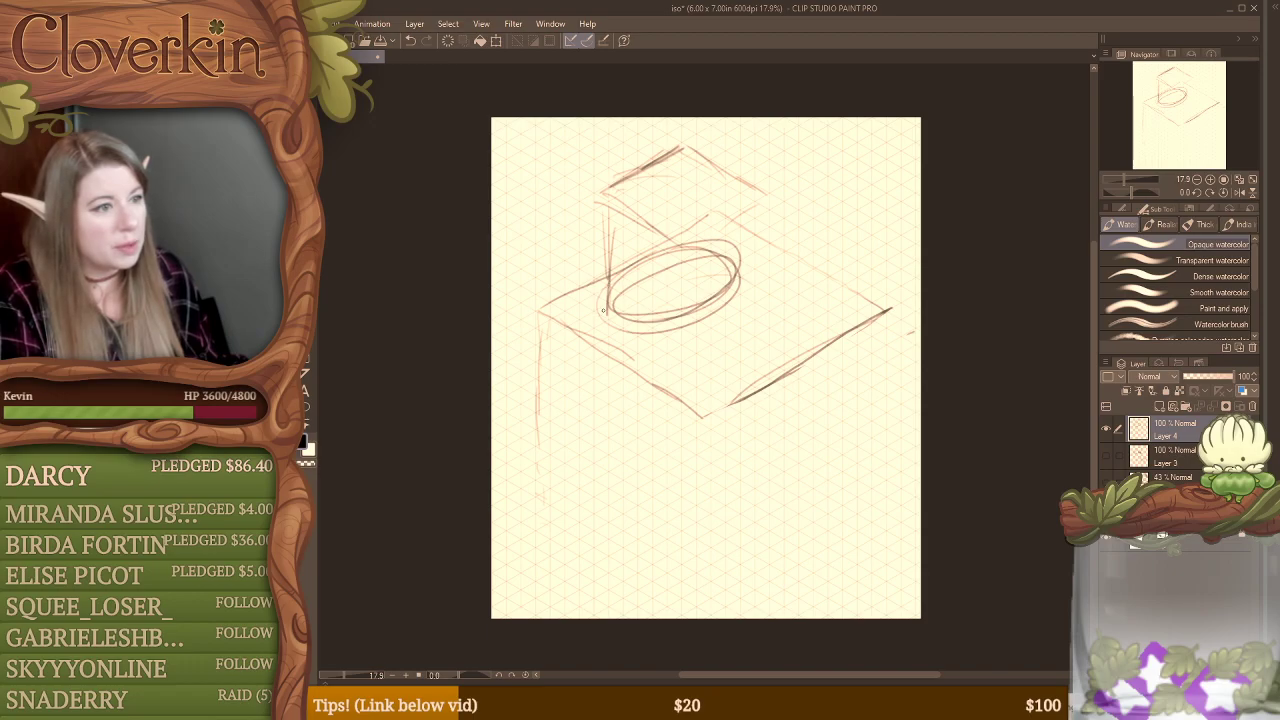
Step: Add a base line and inner verticals beneath the raised diamond, and reinforce its left vertical, lower edges and upper right edge
{"action": "left_click_drag", "start_coordinate": [606, 305], "coordinate": [686, 258]}
{"action": "left_click_drag", "start_coordinate": [689, 182], "coordinate": [690, 234]}
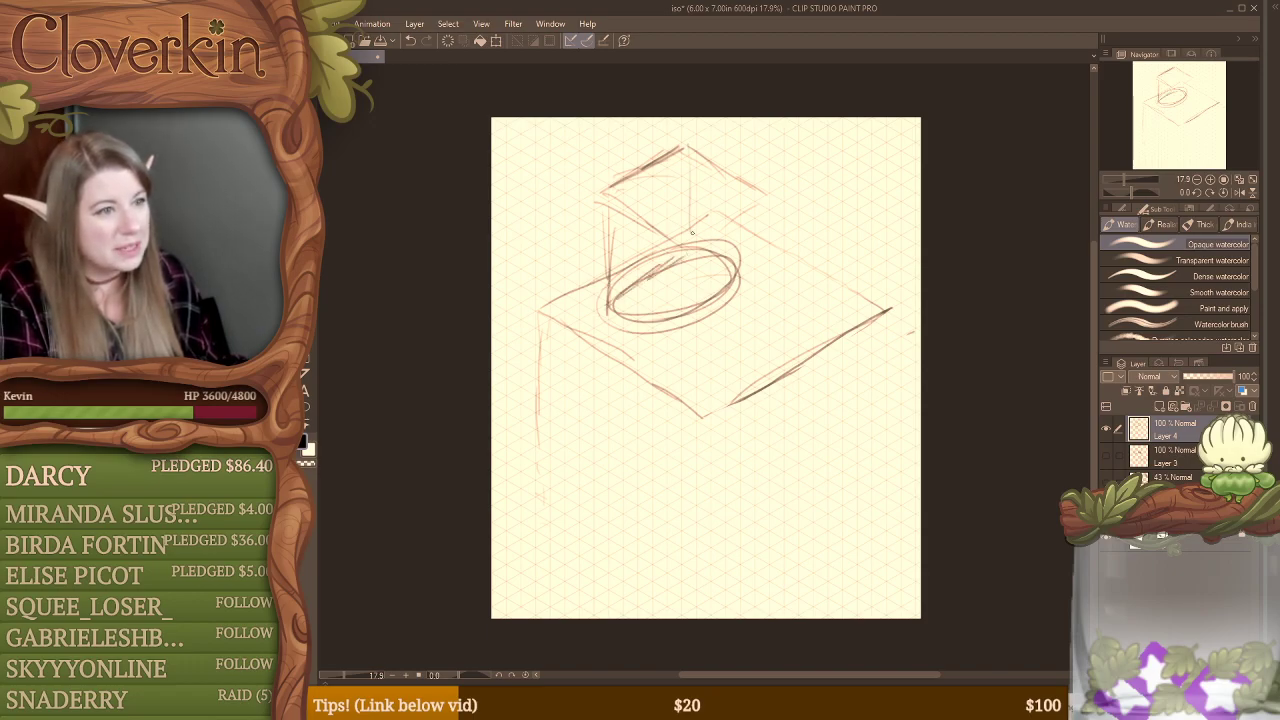
{"action": "left_click_drag", "start_coordinate": [683, 160], "coordinate": [685, 237]}
{"action": "left_click_drag", "start_coordinate": [594, 204], "coordinate": [604, 312]}
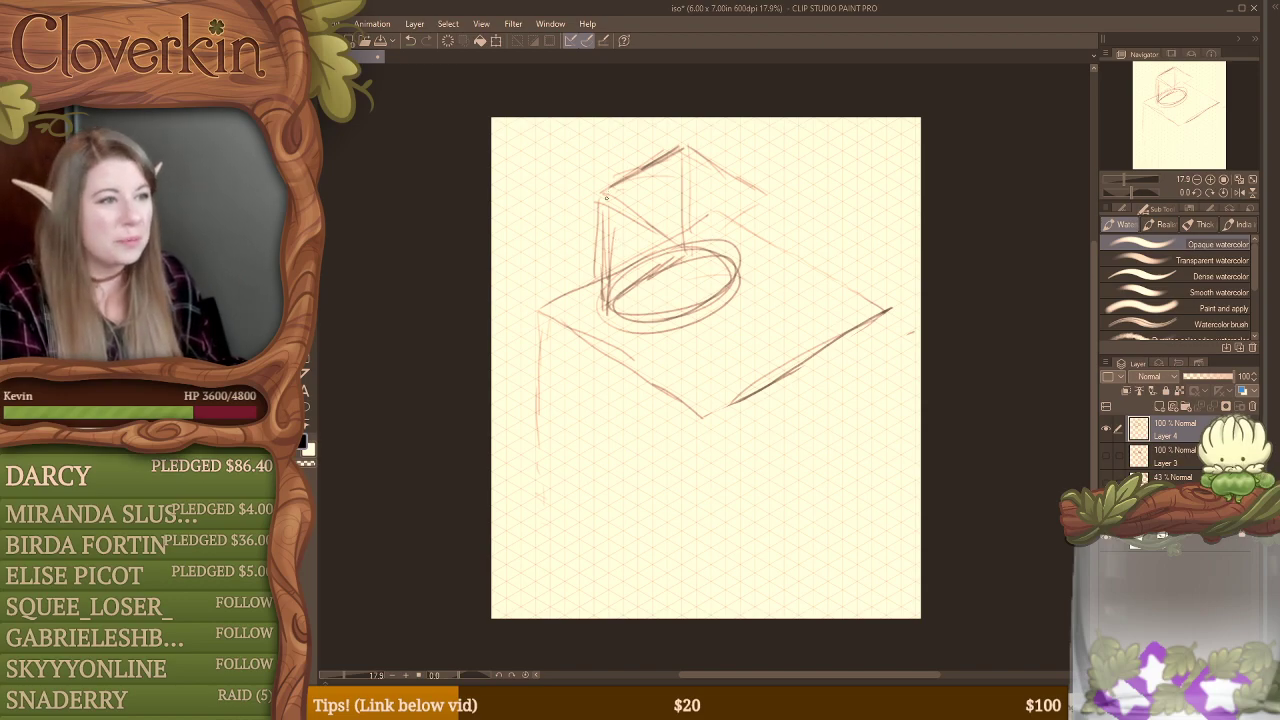
{"action": "left_click_drag", "start_coordinate": [604, 196], "coordinate": [682, 256]}
{"action": "left_click_drag", "start_coordinate": [688, 154], "coordinate": [774, 201]}
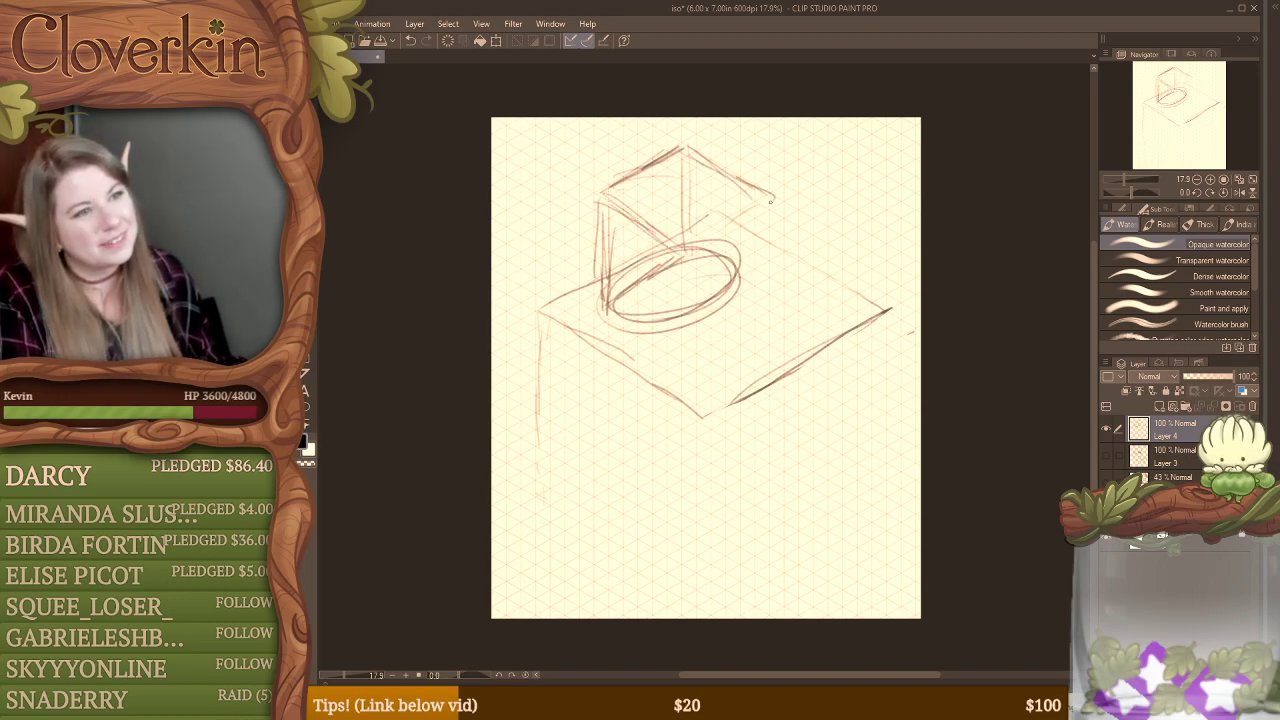
{"action": "left_click_drag", "start_coordinate": [684, 246], "coordinate": [774, 194]}
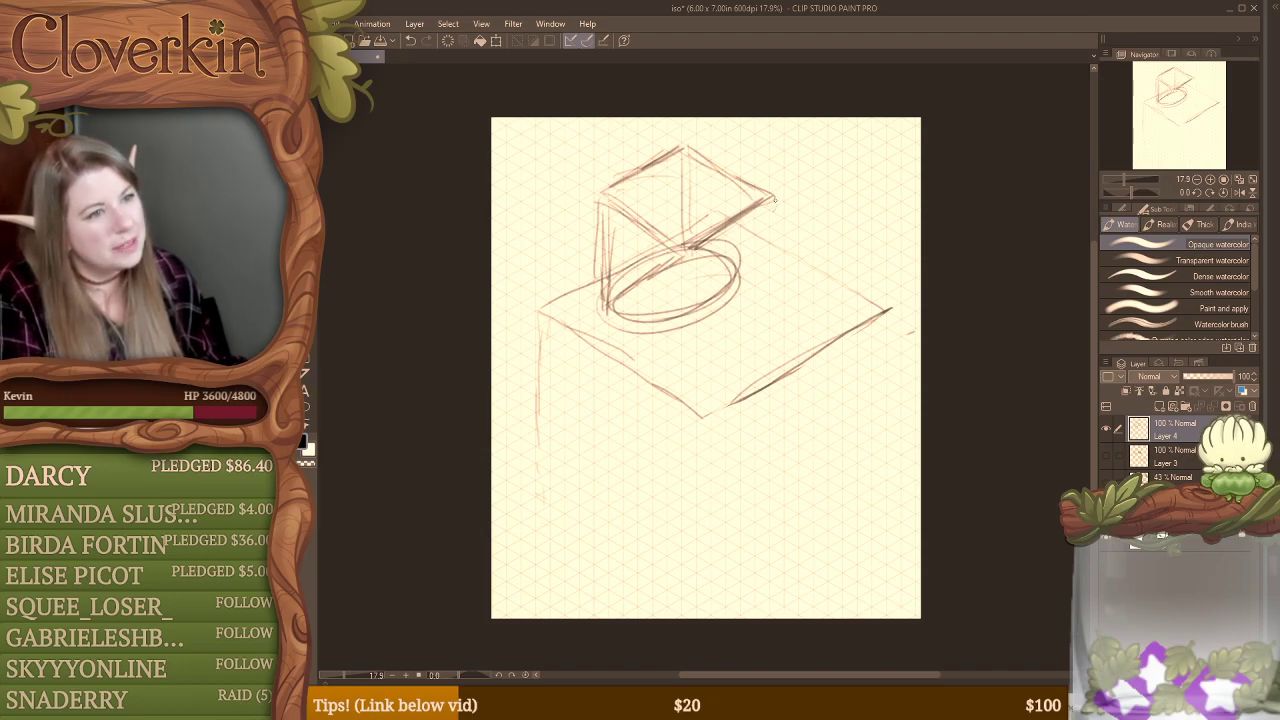
Step: Double the raised diamond's lower right edge, and reinforce its lower left edge and left vertical
{"action": "left_click_drag", "start_coordinate": [776, 196], "coordinate": [698, 254]}
{"action": "left_click_drag", "start_coordinate": [784, 200], "coordinate": [694, 258]}
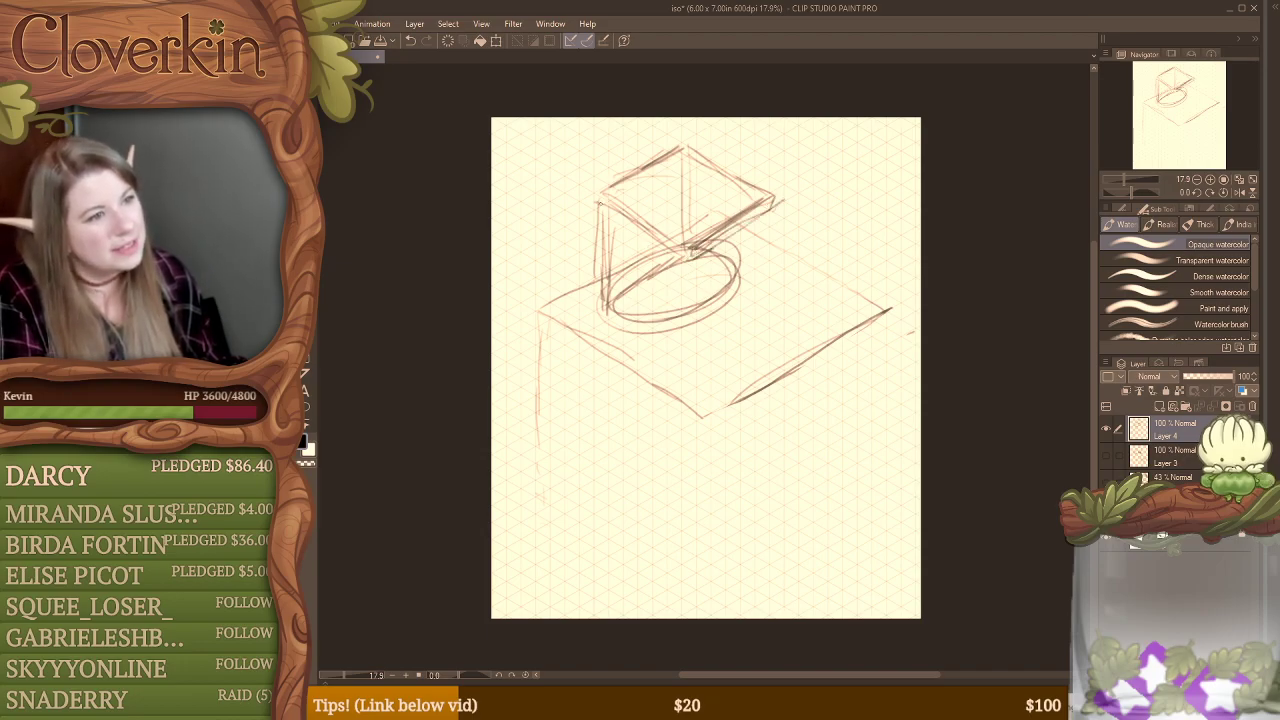
{"action": "left_click_drag", "start_coordinate": [604, 206], "coordinate": [676, 254]}
{"action": "left_click_drag", "start_coordinate": [603, 194], "coordinate": [604, 314]}
Step: Erase the stray inner lines beneath the raised diamond and most of the tilted ellipse with the hard eraser
{"action": "key", "text": "e"}
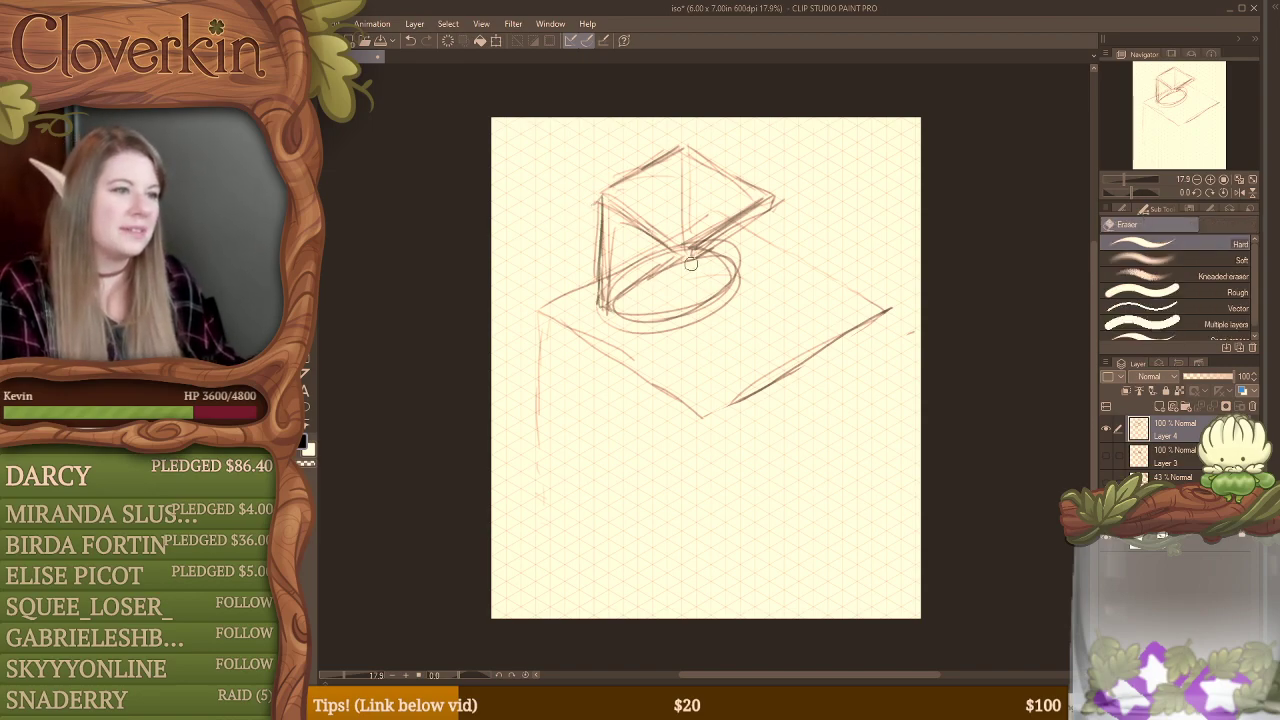
{"action": "mouse_move", "coordinate": [619, 271]}
{"action": "left_mouse_down"}
{"action": "mouse_move", "coordinate": [654, 256]}
{"action": "mouse_move", "coordinate": [694, 210]}
{"action": "mouse_move", "coordinate": [724, 208]}
{"action": "mouse_move", "coordinate": [689, 163]}
{"action": "mouse_move", "coordinate": [748, 182]}
{"action": "mouse_move", "coordinate": [742, 191]}
{"action": "mouse_move", "coordinate": [783, 213]}
{"action": "mouse_move", "coordinate": [786, 200]}
{"action": "mouse_move", "coordinate": [774, 194]}
{"action": "mouse_move", "coordinate": [776, 212]}
{"action": "mouse_move", "coordinate": [770, 194]}
{"action": "mouse_move", "coordinate": [700, 250]}
{"action": "mouse_move", "coordinate": [618, 280]}
{"action": "left_mouse_up"}
{"action": "key", "text": "b"}
{"action": "key", "text": "e"}
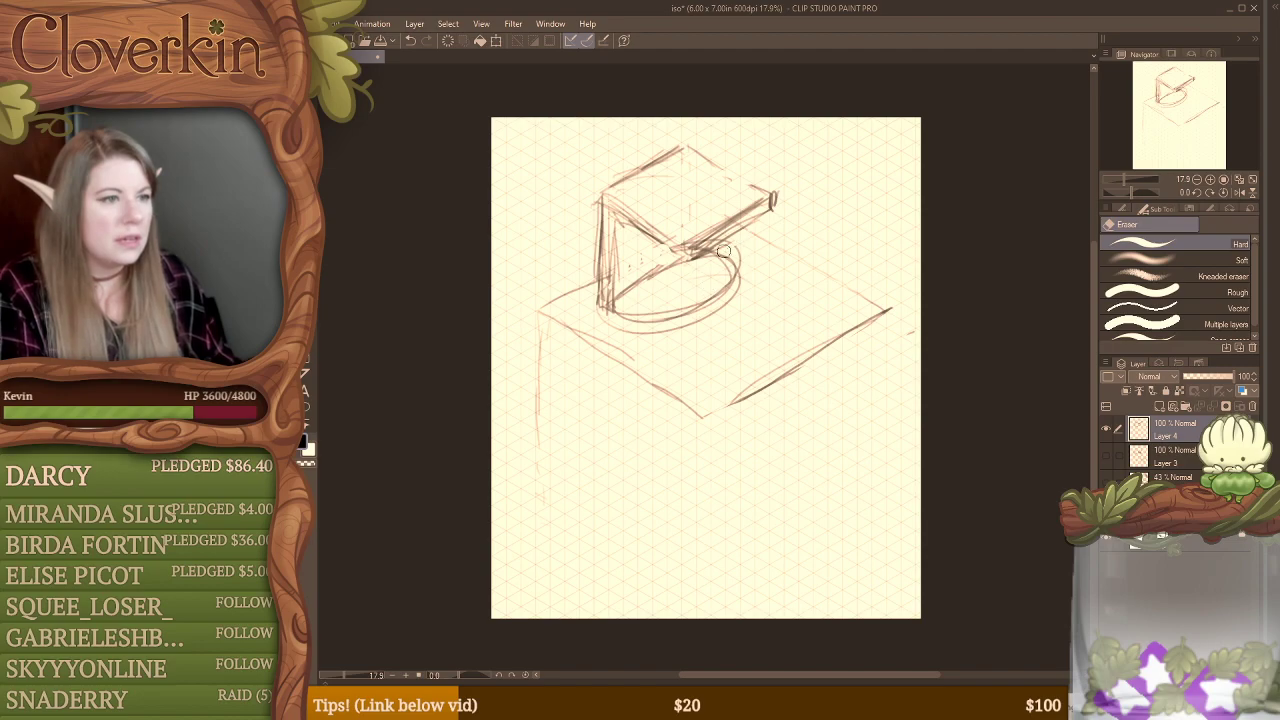
{"action": "mouse_move", "coordinate": [724, 248]}
{"action": "left_mouse_down"}
{"action": "mouse_move", "coordinate": [756, 208]}
{"action": "mouse_move", "coordinate": [731, 250]}
{"action": "mouse_move", "coordinate": [746, 285]}
{"action": "mouse_move", "coordinate": [717, 308]}
{"action": "left_mouse_up"}
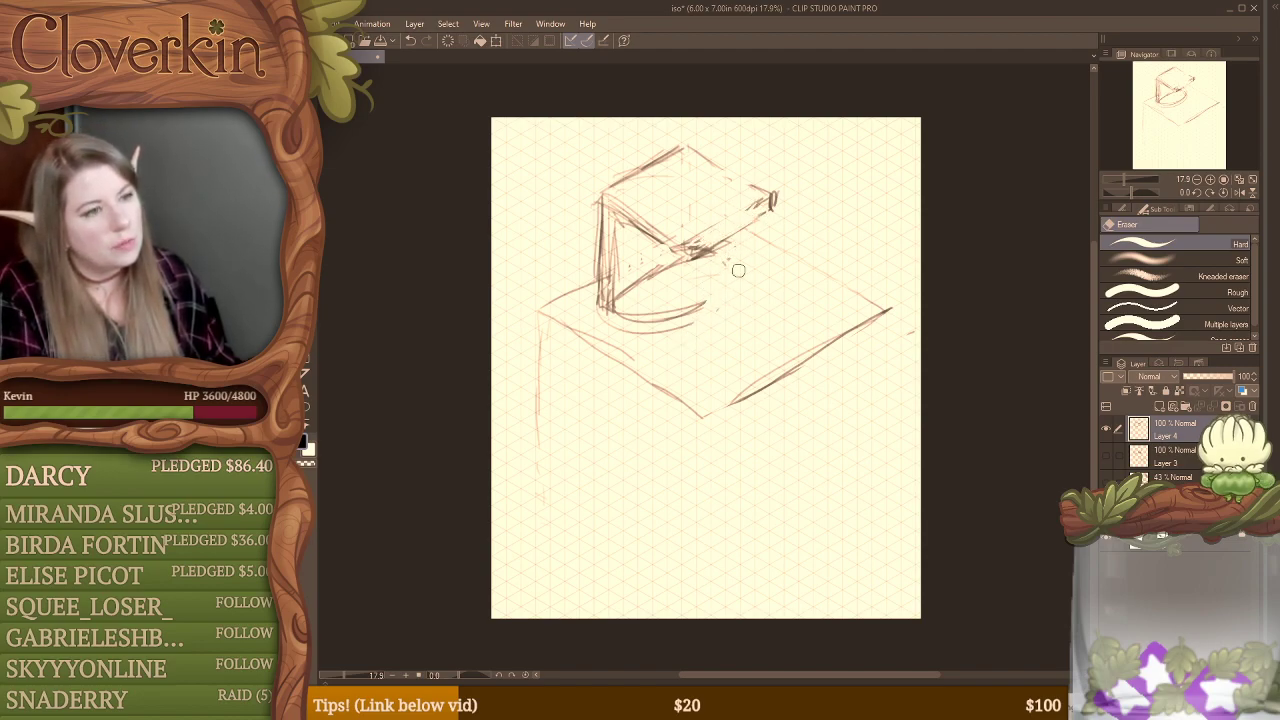
{"action": "mouse_move", "coordinate": [731, 263]}
{"action": "left_mouse_down"}
{"action": "mouse_move", "coordinate": [681, 299]}
{"action": "mouse_move", "coordinate": [629, 300]}
{"action": "left_mouse_up"}
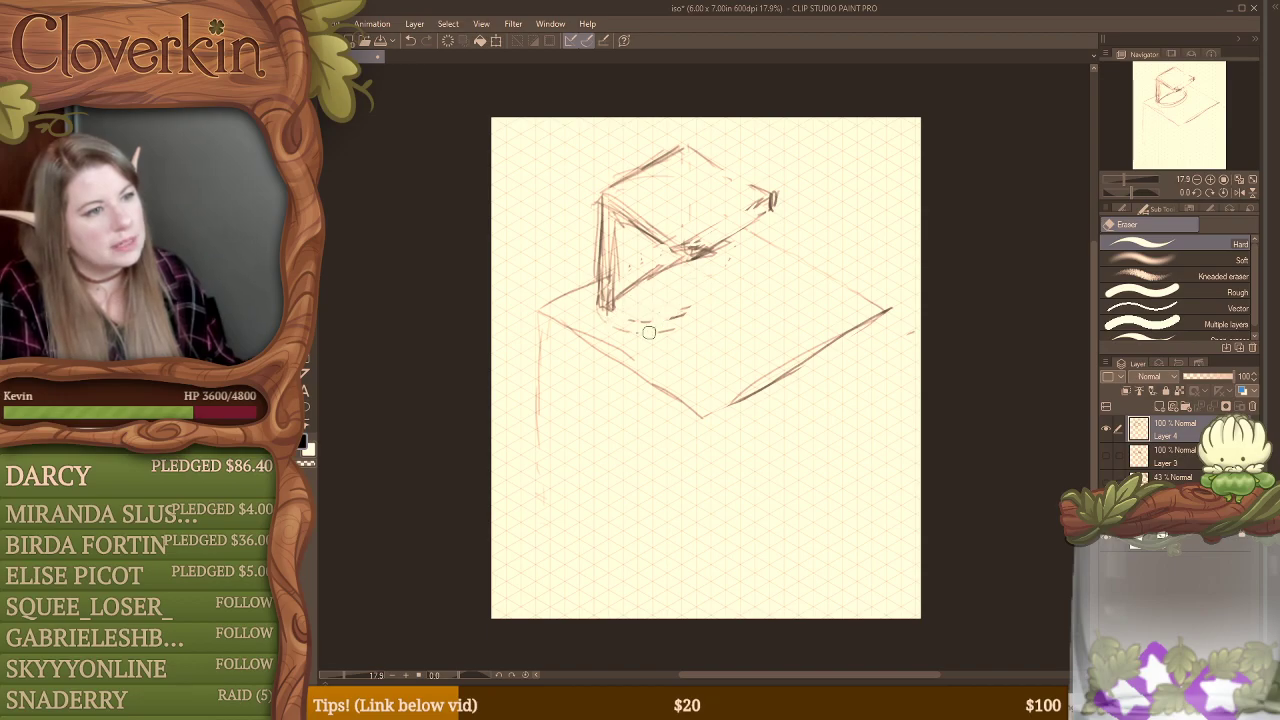
Step: Reinforce the base line from the post's foot, and replace the raised diamond's lower right edge with a parallel one farther out
{"action": "key", "text": "b"}
{"action": "left_click_drag", "start_coordinate": [690, 252], "coordinate": [608, 310]}
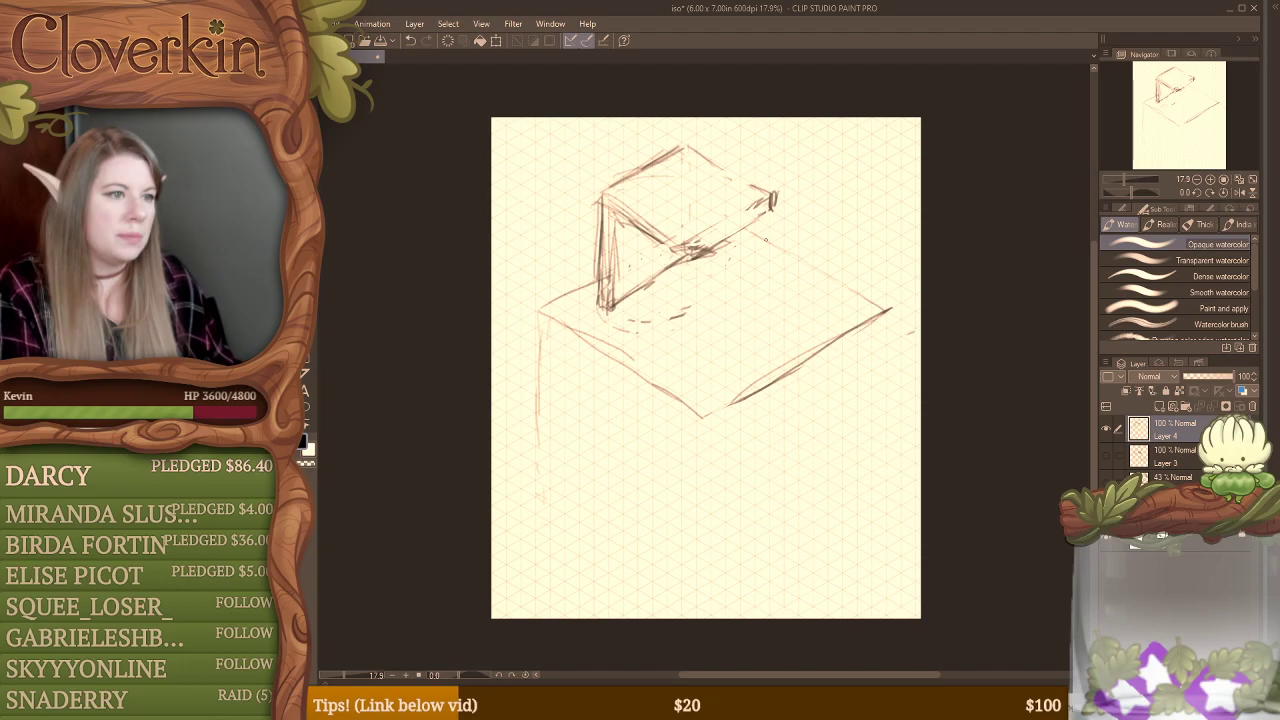
{"action": "mouse_move", "coordinate": [751, 252]}
{"action": "left_mouse_down"}
{"action": "mouse_move", "coordinate": [815, 222]}
{"action": "mouse_move", "coordinate": [732, 270]}
{"action": "left_mouse_up"}
{"action": "mouse_move", "coordinate": [784, 236]}
{"action": "left_mouse_down"}
{"action": "mouse_move", "coordinate": [697, 276]}
{"action": "mouse_move", "coordinate": [664, 253]}
{"action": "mouse_move", "coordinate": [715, 281]}
{"action": "mouse_move", "coordinate": [752, 266]}
{"action": "left_mouse_up"}
{"action": "key", "text": "e"}
{"action": "mouse_move", "coordinate": [768, 198]}
{"action": "left_mouse_down"}
{"action": "mouse_move", "coordinate": [797, 222]}
{"action": "mouse_move", "coordinate": [727, 229]}
{"action": "mouse_move", "coordinate": [686, 253]}
{"action": "mouse_move", "coordinate": [706, 260]}
{"action": "left_mouse_up"}
Step: Outline the extended raised slab with the opaque watercolor brush, giving its front edge thickness, and erase stray marks along its front corner
{"action": "key", "text": "b"}
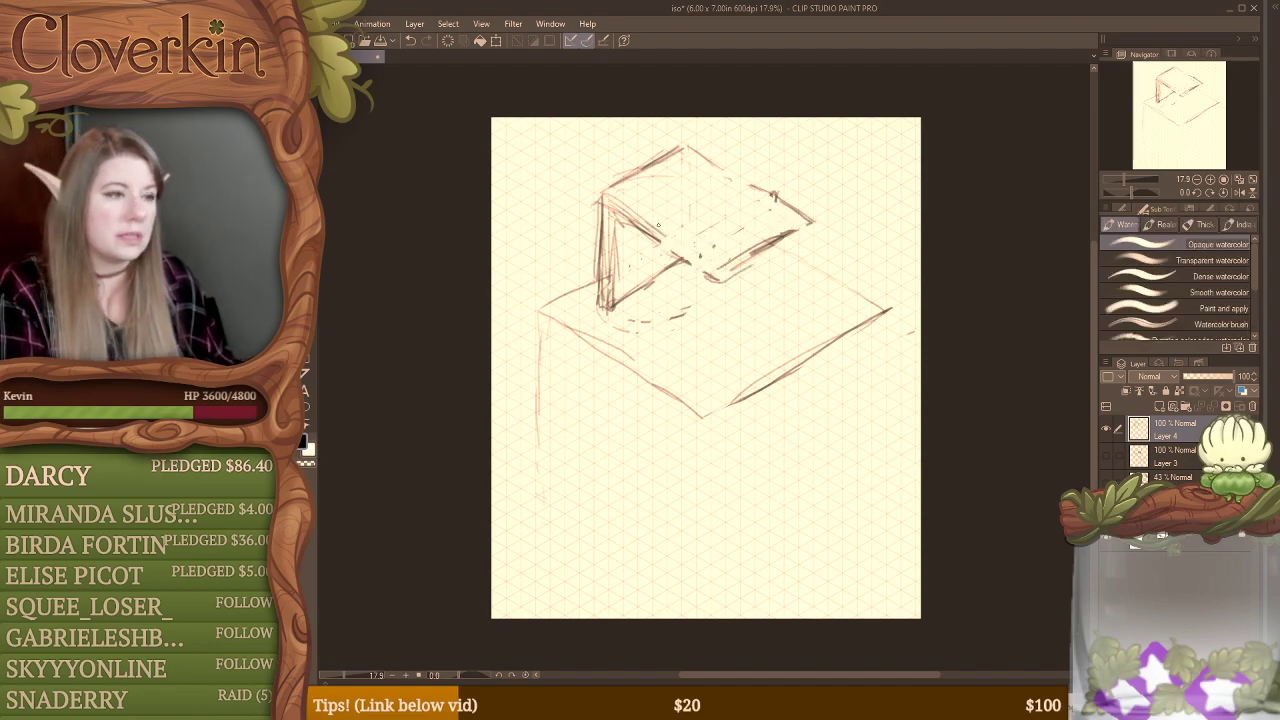
{"action": "mouse_move", "coordinate": [606, 200]}
{"action": "left_mouse_down"}
{"action": "mouse_move", "coordinate": [724, 280]}
{"action": "mouse_move", "coordinate": [804, 218]}
{"action": "mouse_move", "coordinate": [806, 233]}
{"action": "left_mouse_up"}
{"action": "left_click_drag", "start_coordinate": [730, 272], "coordinate": [812, 230]}
{"action": "left_click_drag", "start_coordinate": [758, 264], "coordinate": [794, 242]}
{"action": "left_click_drag", "start_coordinate": [679, 150], "coordinate": [768, 196]}
{"action": "mouse_move", "coordinate": [762, 192]}
{"action": "left_mouse_down"}
{"action": "mouse_move", "coordinate": [790, 238]}
{"action": "mouse_move", "coordinate": [758, 254]}
{"action": "left_mouse_up"}
{"action": "key", "text": "e"}
{"action": "mouse_move", "coordinate": [758, 254]}
{"action": "left_mouse_down"}
{"action": "mouse_move", "coordinate": [800, 231]}
{"action": "mouse_move", "coordinate": [734, 268]}
{"action": "left_mouse_up"}
Step: Redraw the base line running from the post's foot under the slab, and clean up the slab's right corner
{"action": "key", "text": "b"}
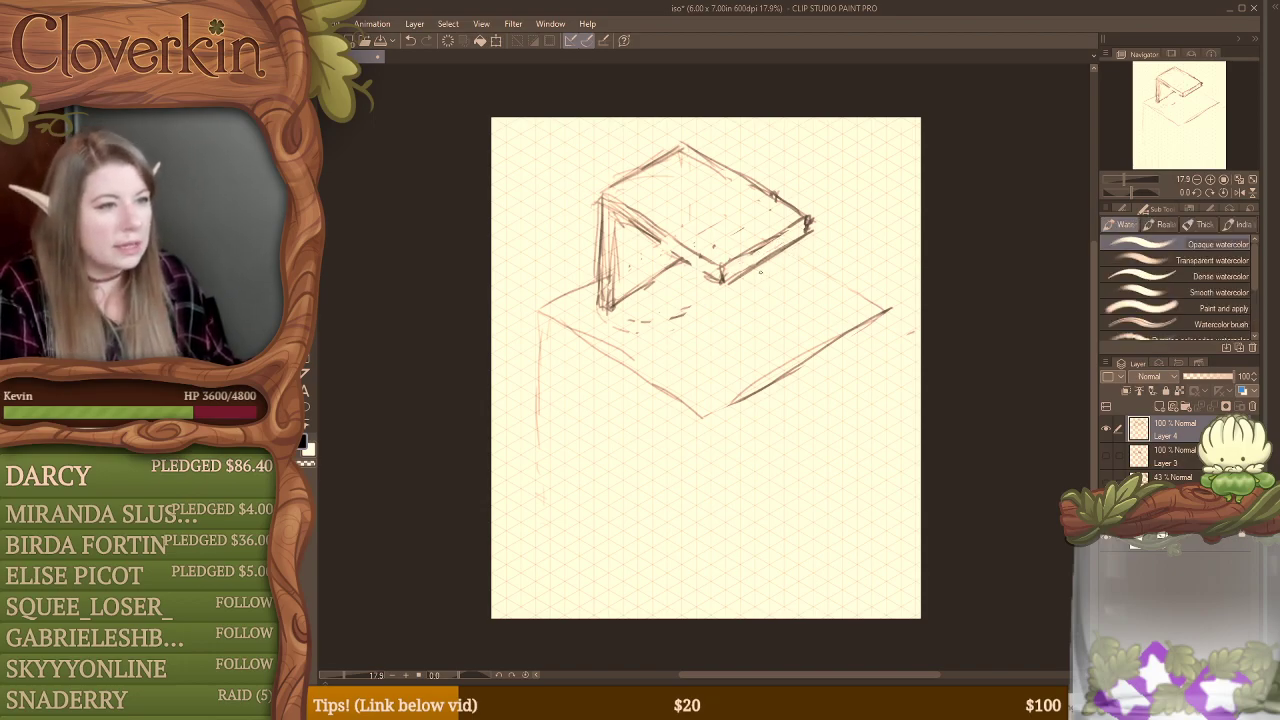
{"action": "left_click_drag", "start_coordinate": [610, 300], "coordinate": [688, 258]}
{"action": "mouse_move", "coordinate": [620, 298]}
{"action": "left_mouse_down"}
{"action": "mouse_move", "coordinate": [686, 264]}
{"action": "mouse_move", "coordinate": [636, 292]}
{"action": "mouse_move", "coordinate": [640, 274]}
{"action": "mouse_move", "coordinate": [613, 317]}
{"action": "mouse_move", "coordinate": [690, 268]}
{"action": "mouse_move", "coordinate": [703, 276]}
{"action": "left_mouse_up"}
{"action": "key", "text": "e"}
{"action": "key", "text": "b"}
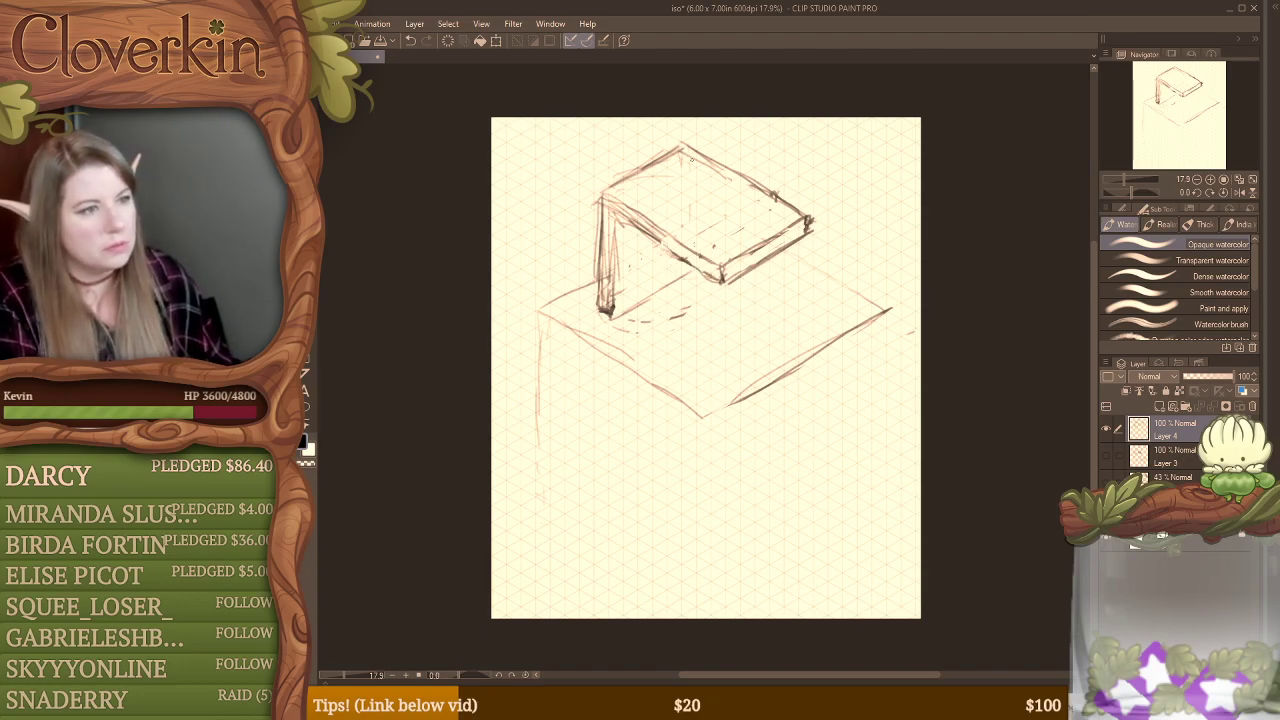
{"action": "key", "text": "e"}
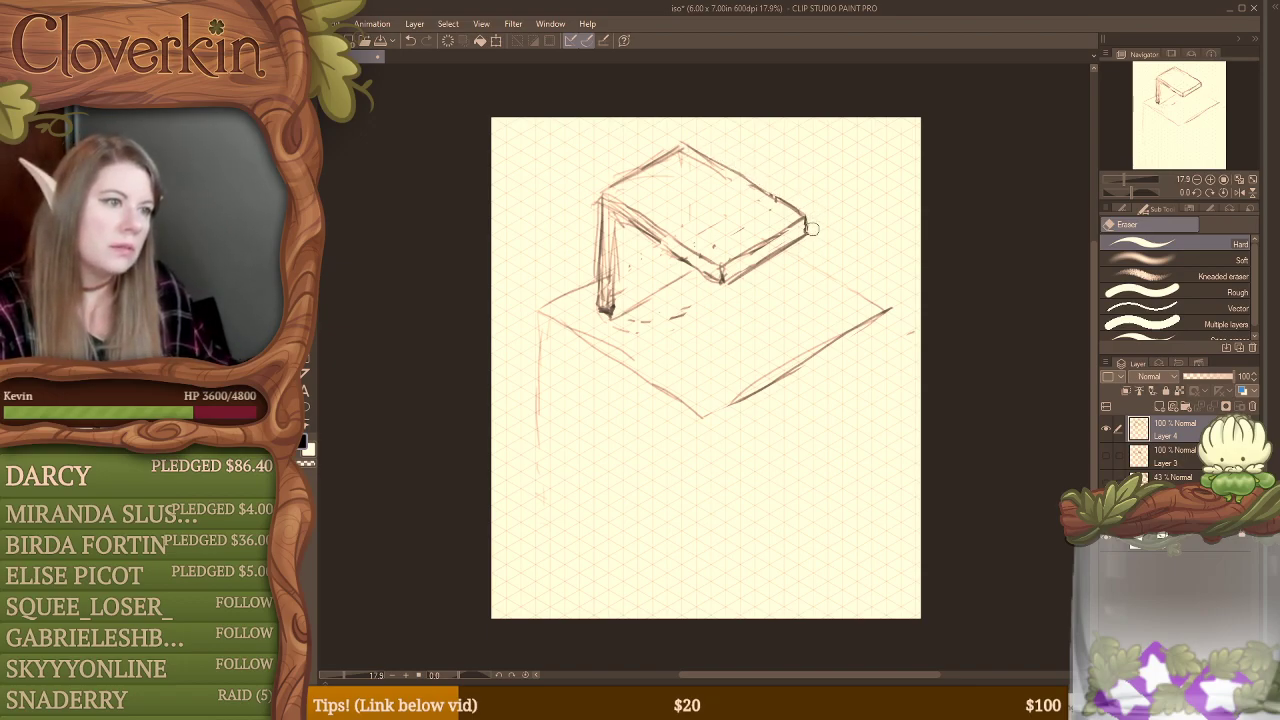
{"action": "key", "text": "b"}
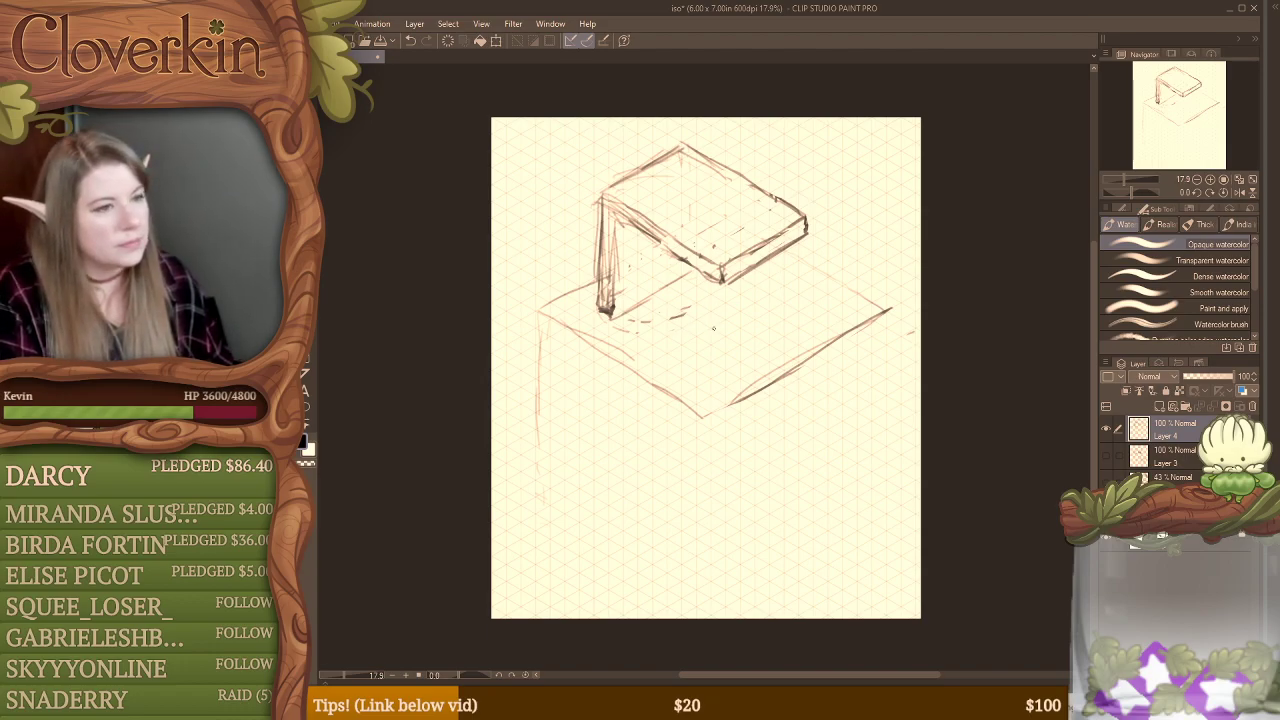
{"action": "mouse_move", "coordinate": [649, 292]}
{"action": "left_mouse_down"}
{"action": "mouse_move", "coordinate": [612, 310]}
{"action": "mouse_move", "coordinate": [703, 285]}
{"action": "left_mouse_up"}
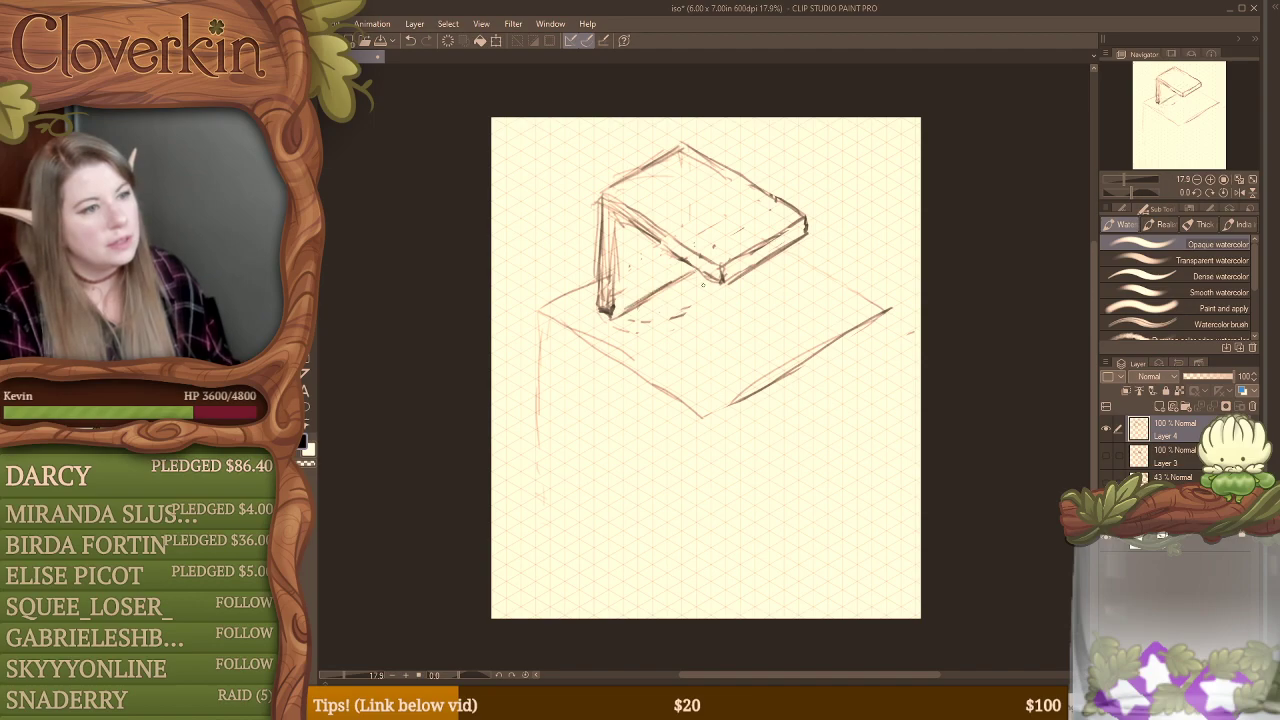
Step: Reinforce the large diamond's upper right, upper left and lower left edges
{"action": "left_click_drag", "start_coordinate": [775, 236], "coordinate": [898, 310]}
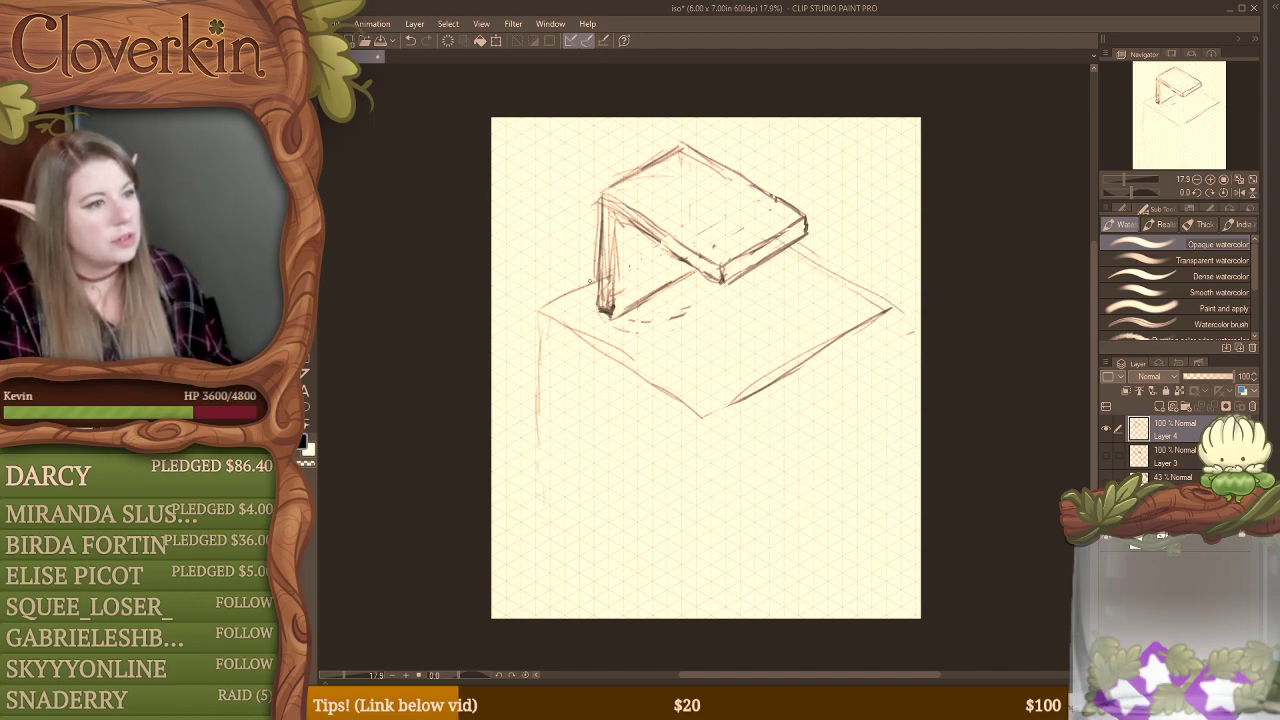
{"action": "mouse_move", "coordinate": [543, 306]}
{"action": "left_mouse_down"}
{"action": "mouse_move", "coordinate": [603, 270]}
{"action": "mouse_move", "coordinate": [591, 275]}
{"action": "left_mouse_up"}
{"action": "mouse_move", "coordinate": [541, 307]}
{"action": "left_mouse_down"}
{"action": "mouse_move", "coordinate": [587, 277]}
{"action": "mouse_move", "coordinate": [639, 373]}
{"action": "mouse_move", "coordinate": [685, 397]}
{"action": "left_mouse_up"}
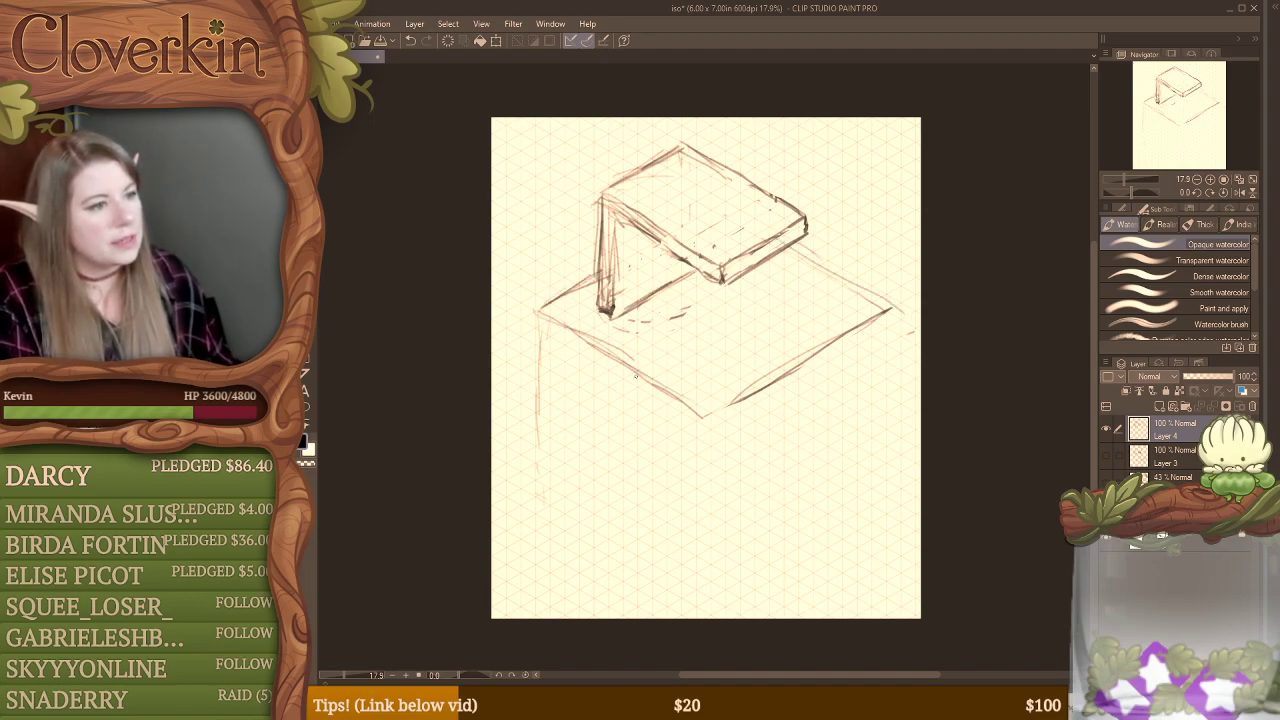
Step: Draw verticals down from the large diamond's left, right and front corners, and join them with bottom edges to form a block
{"action": "left_click_drag", "start_coordinate": [541, 356], "coordinate": [539, 472]}
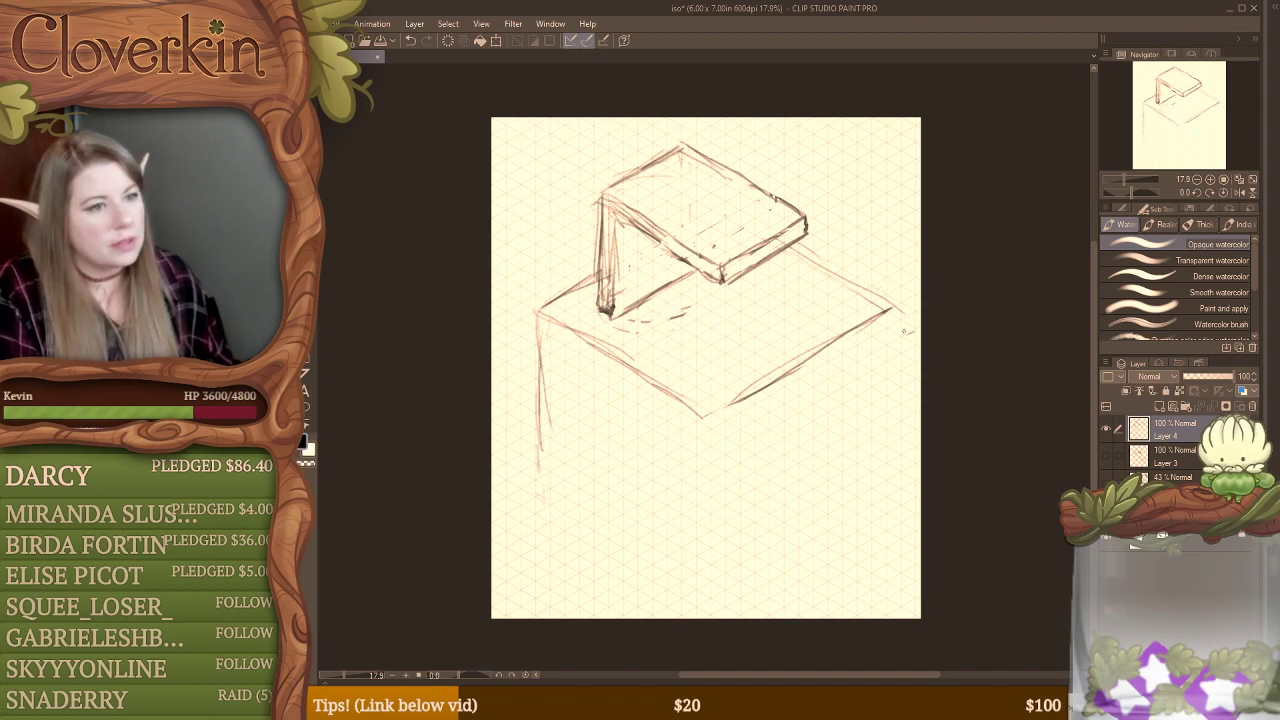
{"action": "left_click_drag", "start_coordinate": [889, 318], "coordinate": [895, 452]}
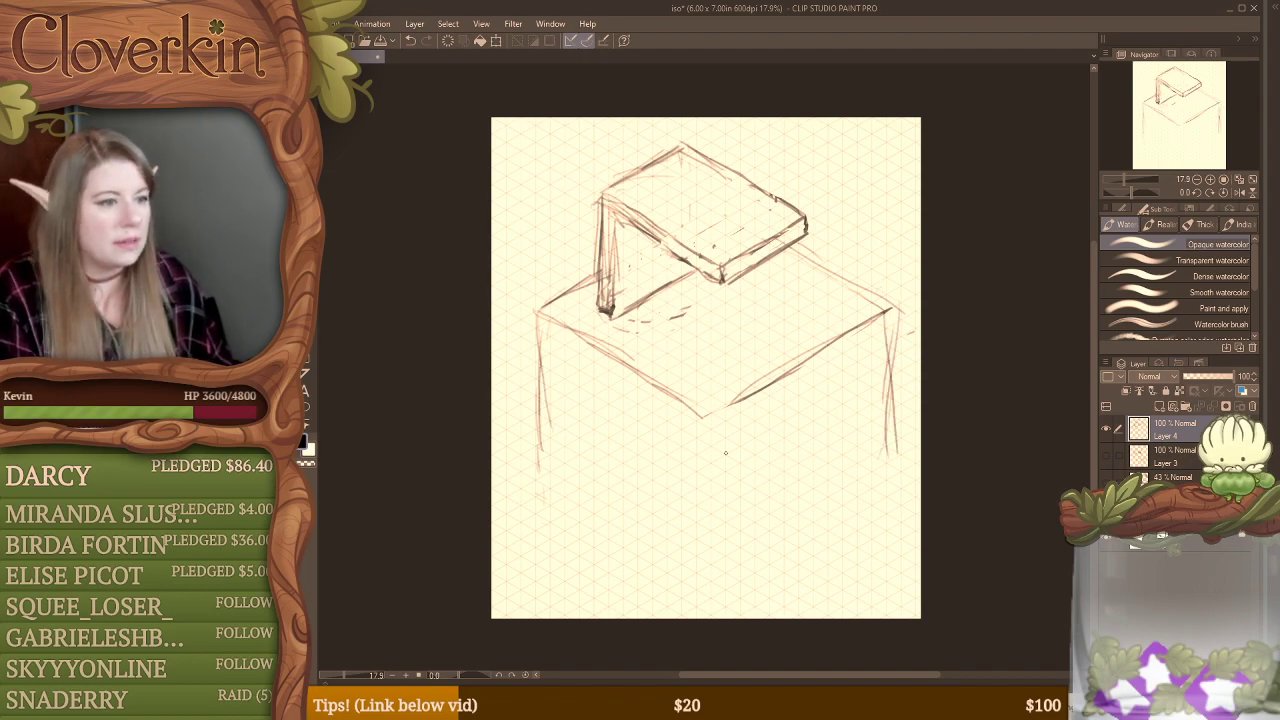
{"action": "left_click_drag", "start_coordinate": [702, 418], "coordinate": [701, 532]}
{"action": "mouse_move", "coordinate": [700, 440]}
{"action": "left_mouse_down"}
{"action": "mouse_move", "coordinate": [700, 536]}
{"action": "mouse_move", "coordinate": [756, 527]}
{"action": "left_mouse_up"}
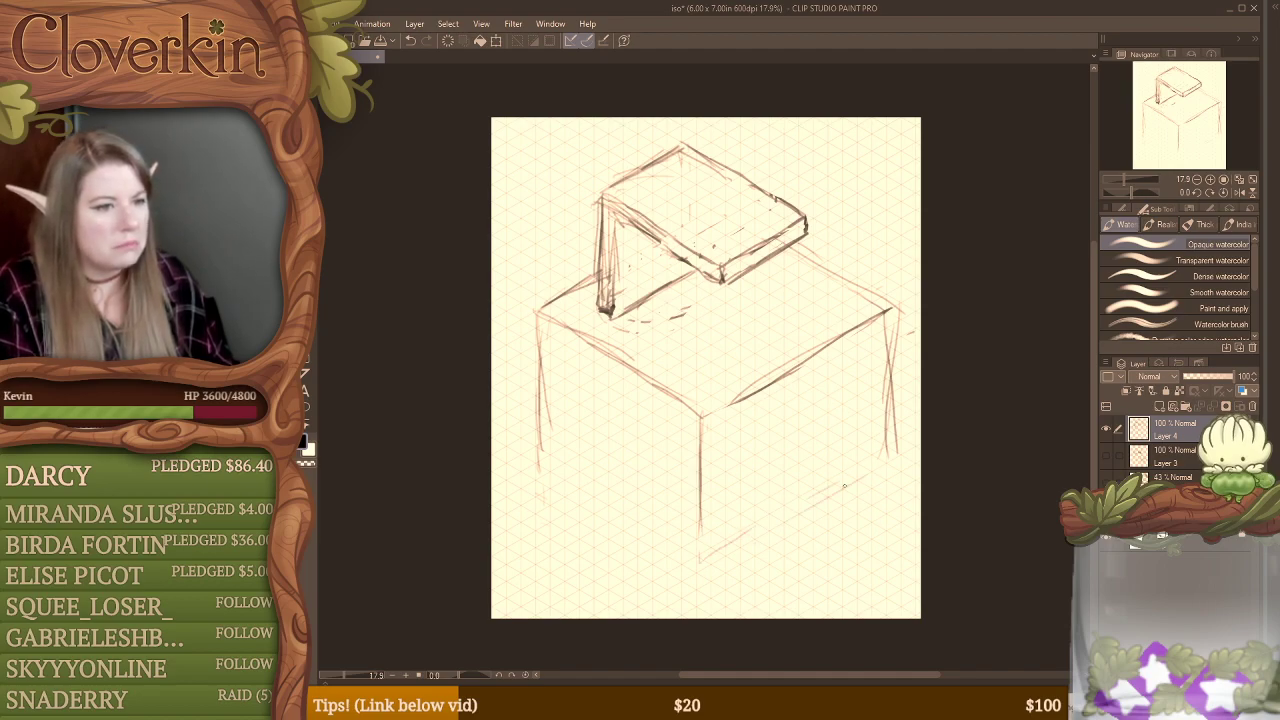
{"action": "left_click_drag", "start_coordinate": [892, 460], "coordinate": [706, 565]}
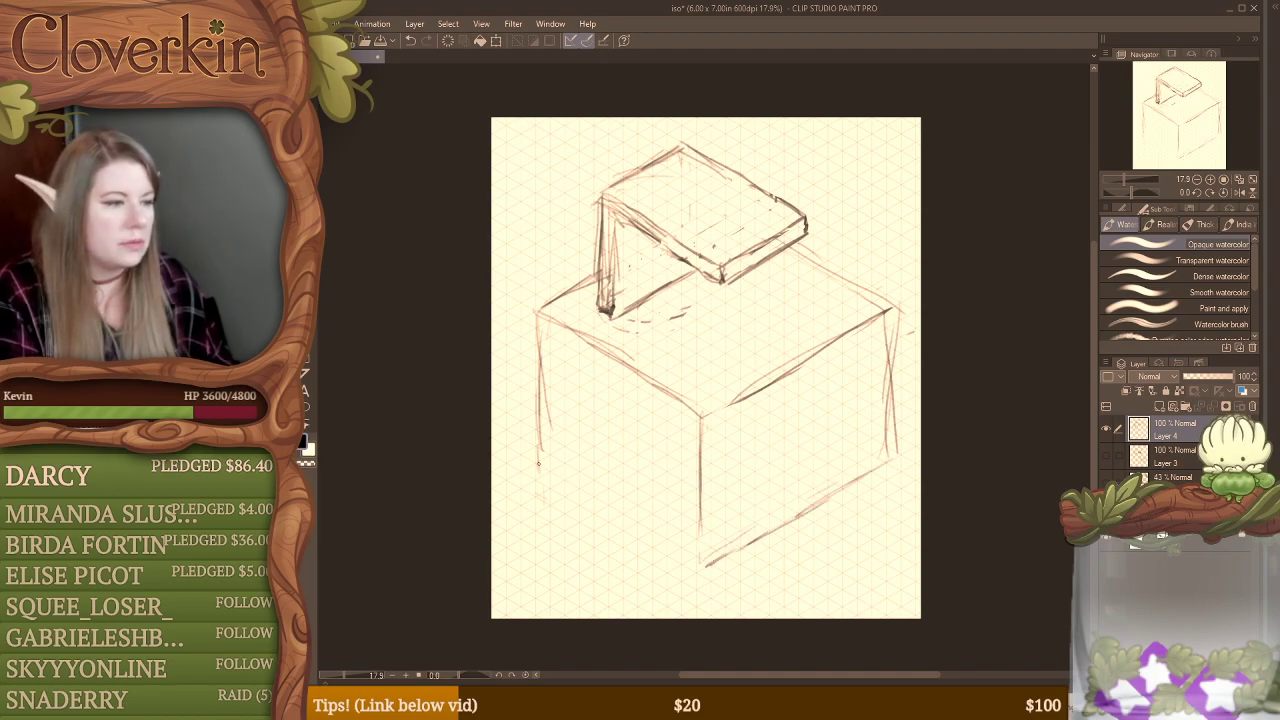
{"action": "mouse_move", "coordinate": [536, 466]}
{"action": "left_mouse_down"}
{"action": "mouse_move", "coordinate": [618, 530]}
{"action": "mouse_move", "coordinate": [562, 491]}
{"action": "mouse_move", "coordinate": [666, 546]}
{"action": "left_mouse_up"}
{"action": "left_click_drag", "start_coordinate": [582, 508], "coordinate": [698, 567]}
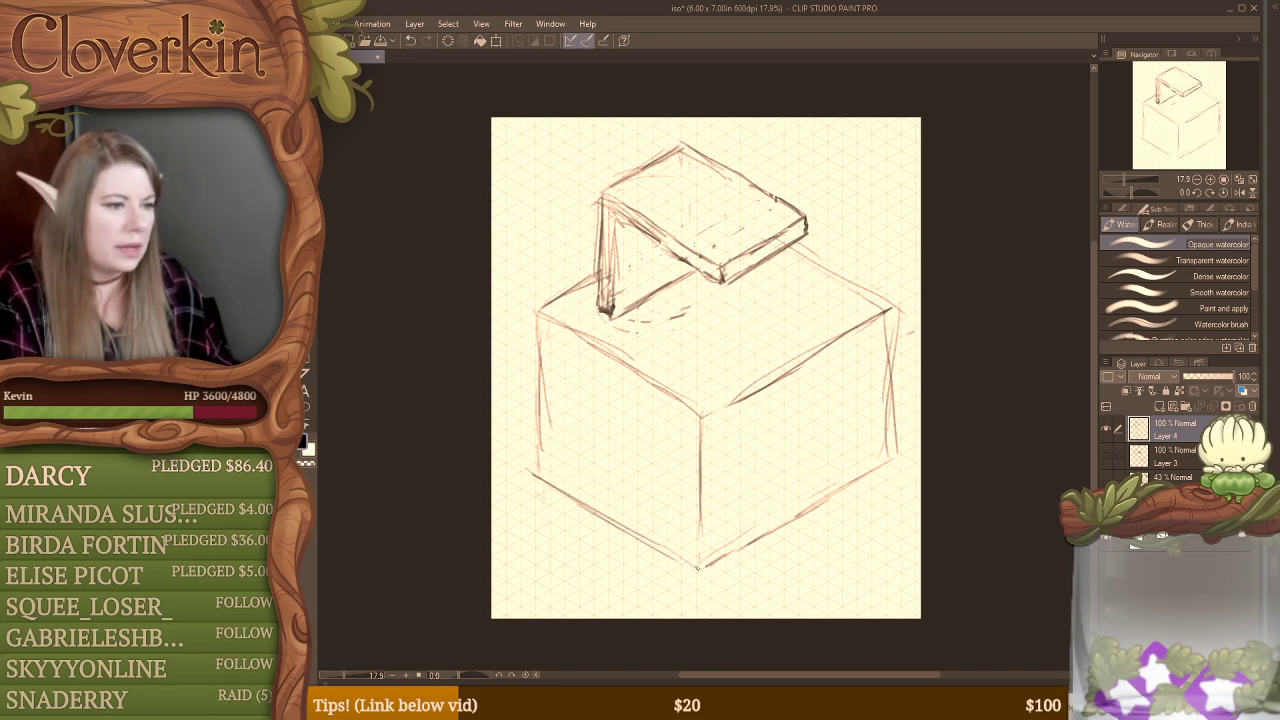
Step: Erase the leftover ellipse strokes and part of the base line, and extend the post down through the block's left face
{"action": "key", "text": "e"}
{"action": "mouse_move", "coordinate": [641, 316]}
{"action": "left_mouse_down"}
{"action": "mouse_move", "coordinate": [637, 340]}
{"action": "mouse_move", "coordinate": [651, 303]}
{"action": "mouse_move", "coordinate": [613, 320]}
{"action": "mouse_move", "coordinate": [659, 291]}
{"action": "left_mouse_up"}
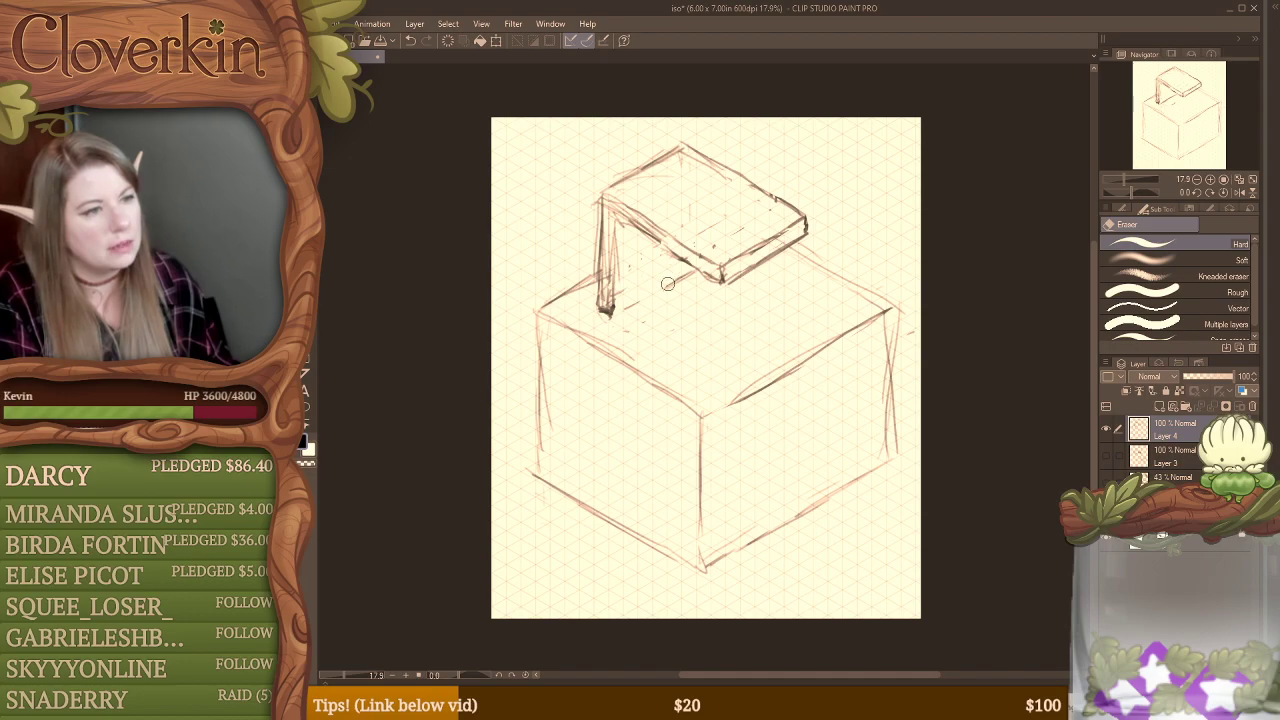
{"action": "key", "text": "b"}
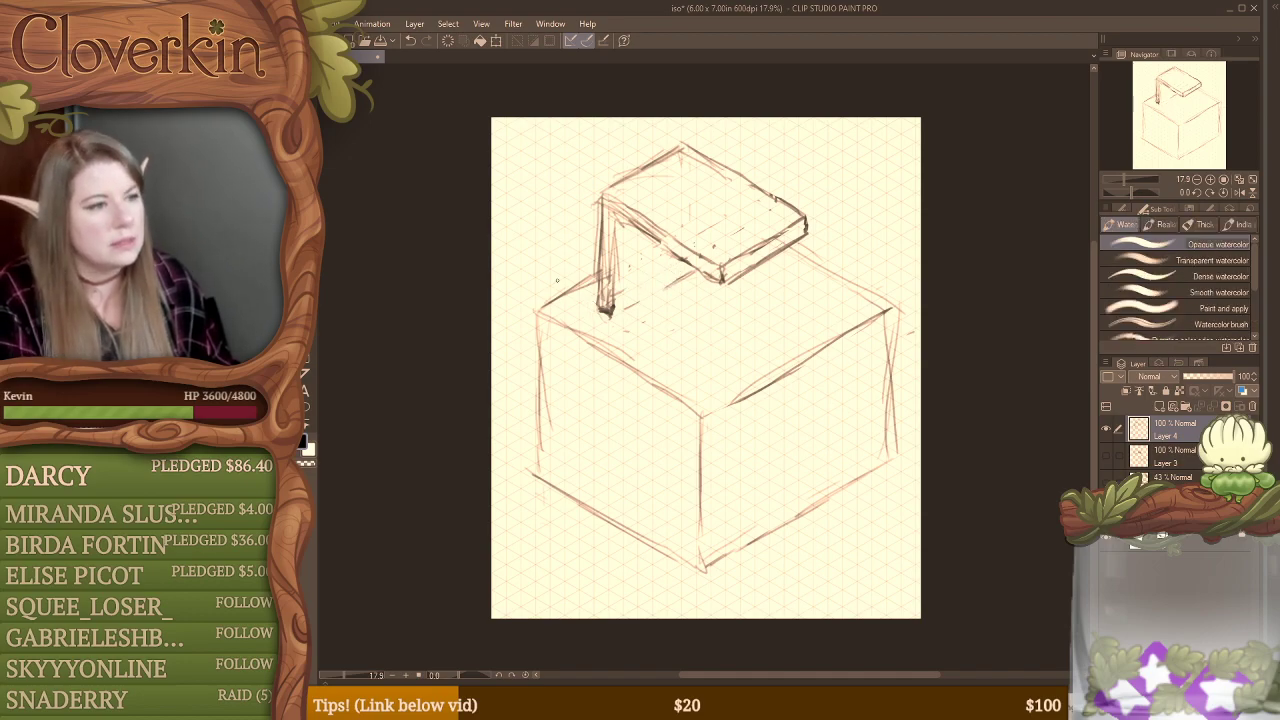
{"action": "left_click_drag", "start_coordinate": [594, 368], "coordinate": [596, 434]}
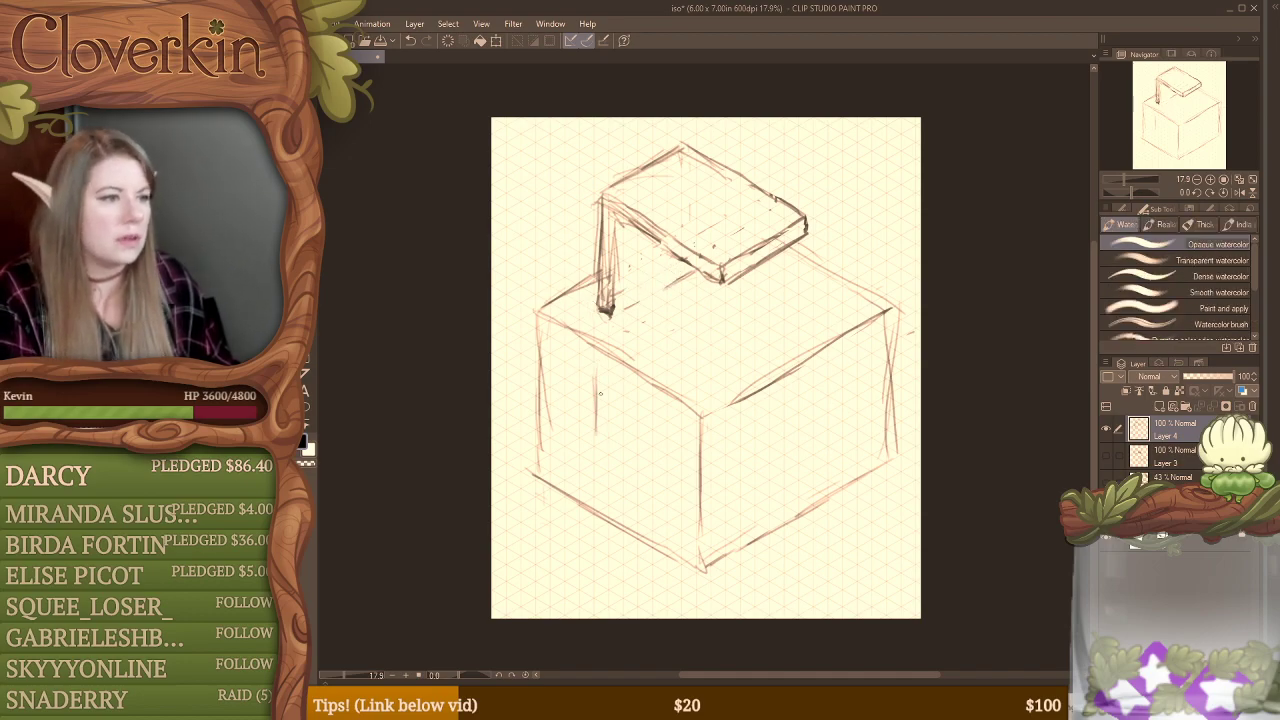
{"action": "left_click_drag", "start_coordinate": [597, 300], "coordinate": [594, 454]}
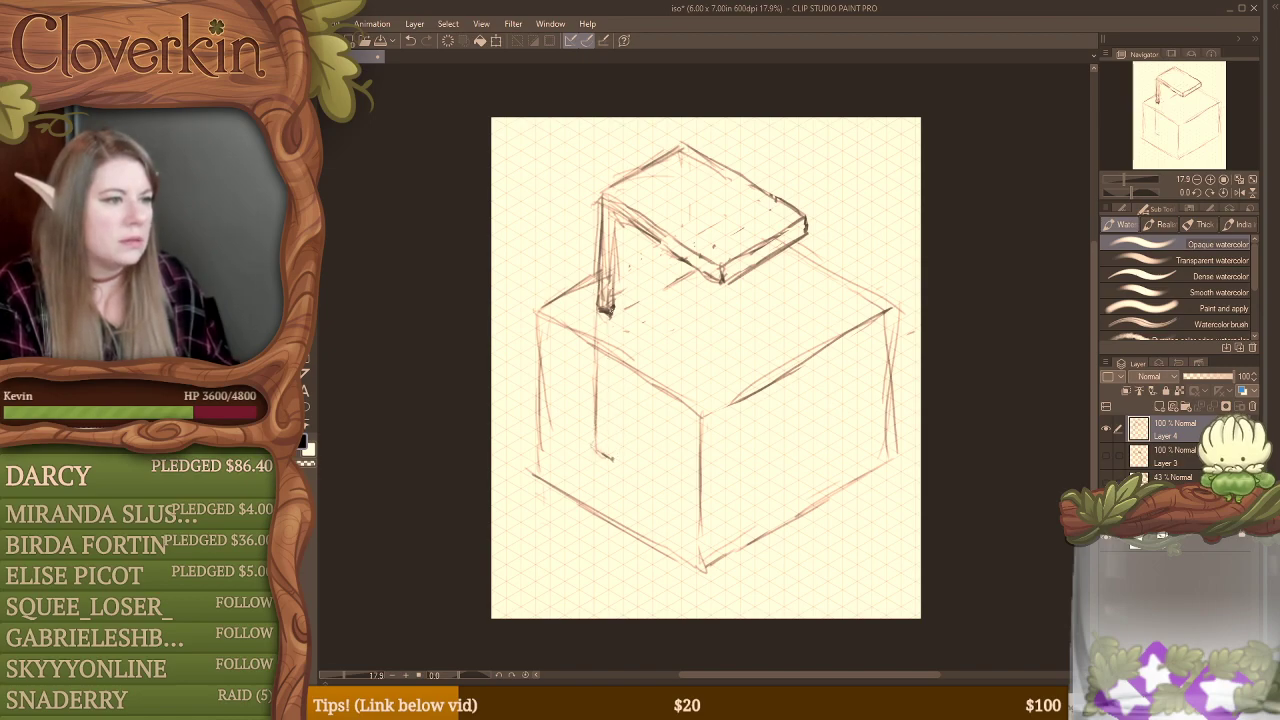
{"action": "left_click_drag", "start_coordinate": [607, 308], "coordinate": [612, 398]}
{"action": "mouse_move", "coordinate": [612, 346]}
{"action": "left_mouse_down"}
{"action": "mouse_move", "coordinate": [612, 445]}
{"action": "mouse_move", "coordinate": [612, 411]}
{"action": "mouse_move", "coordinate": [612, 462]}
{"action": "left_mouse_up"}
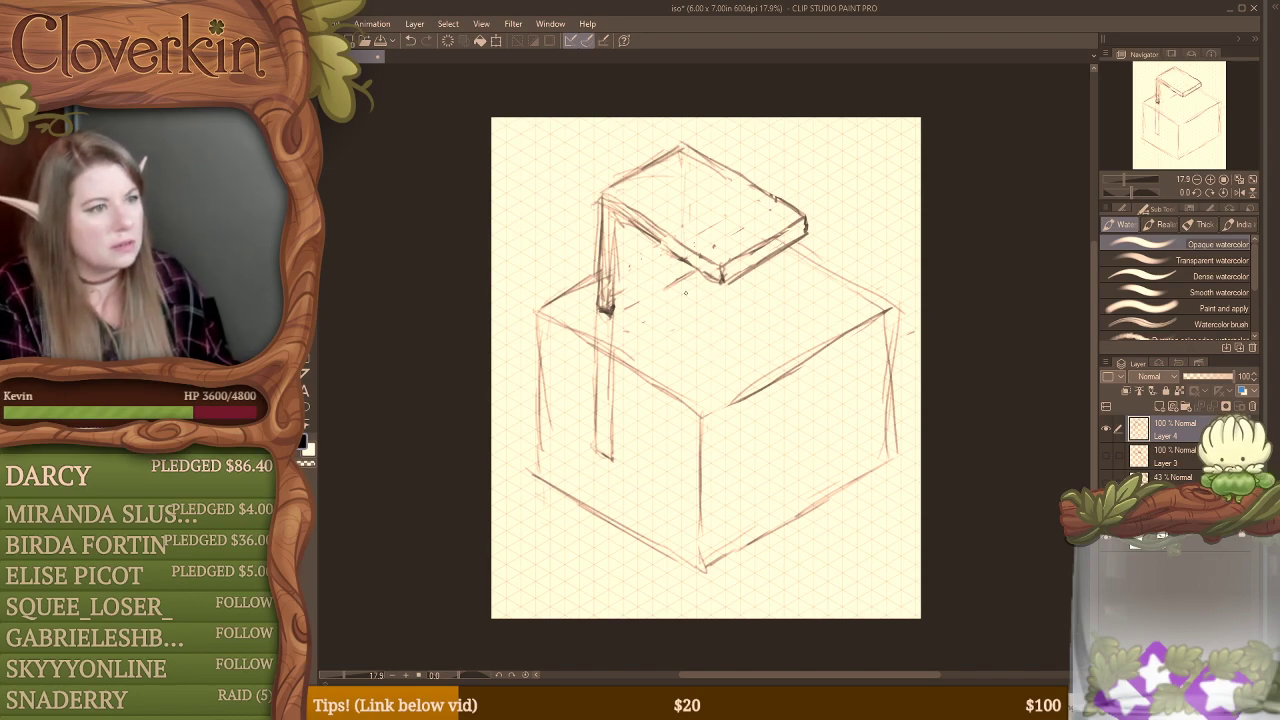
Step: Draw a vertical below the slab and a slanted line from the extended post's foot, and thin these lines out with the eraser
{"action": "left_click_drag", "start_coordinate": [683, 287], "coordinate": [687, 360]}
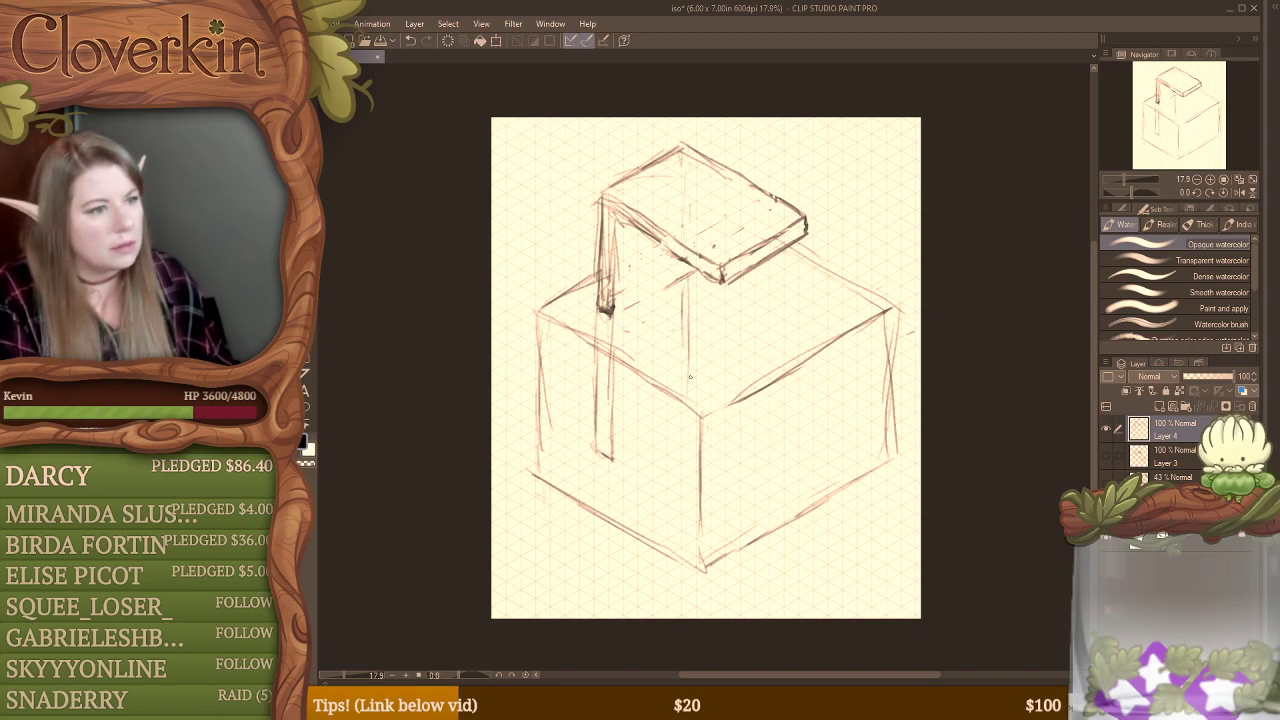
{"action": "left_click_drag", "start_coordinate": [612, 460], "coordinate": [690, 412]}
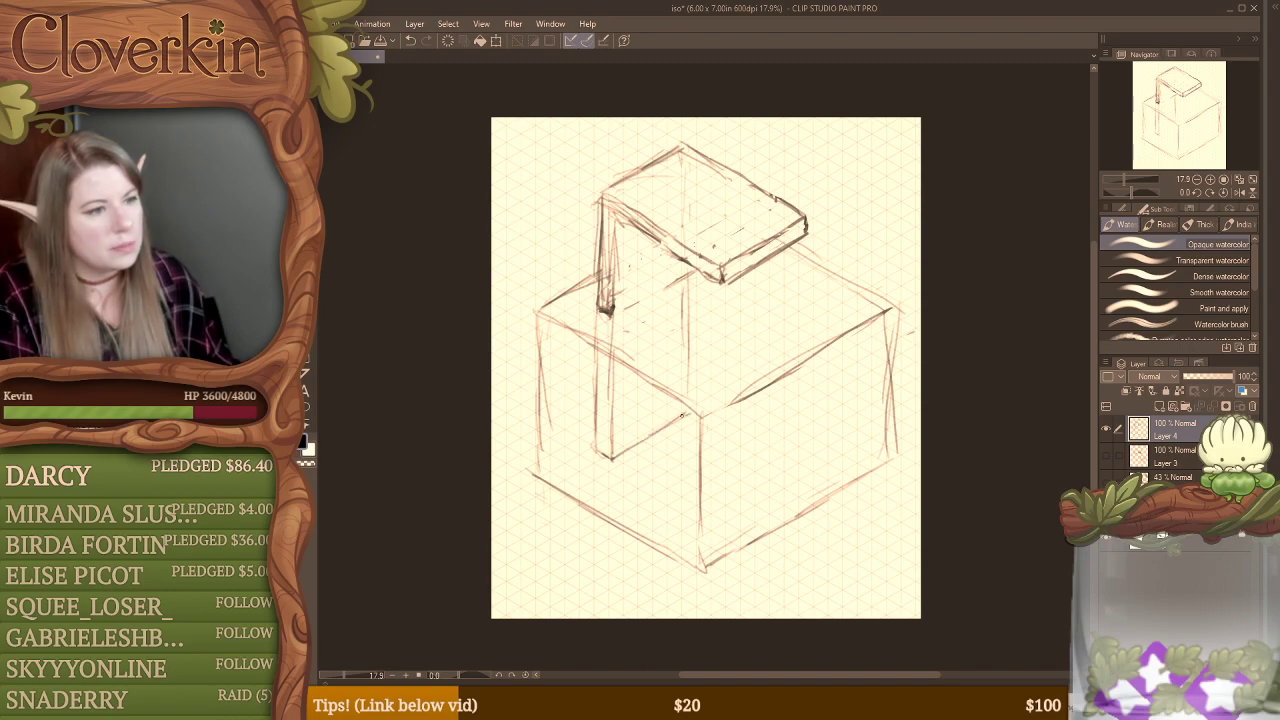
{"action": "left_click_drag", "start_coordinate": [686, 342], "coordinate": [687, 380]}
{"action": "key", "text": "e"}
{"action": "left_click_drag", "start_coordinate": [684, 283], "coordinate": [688, 308]}
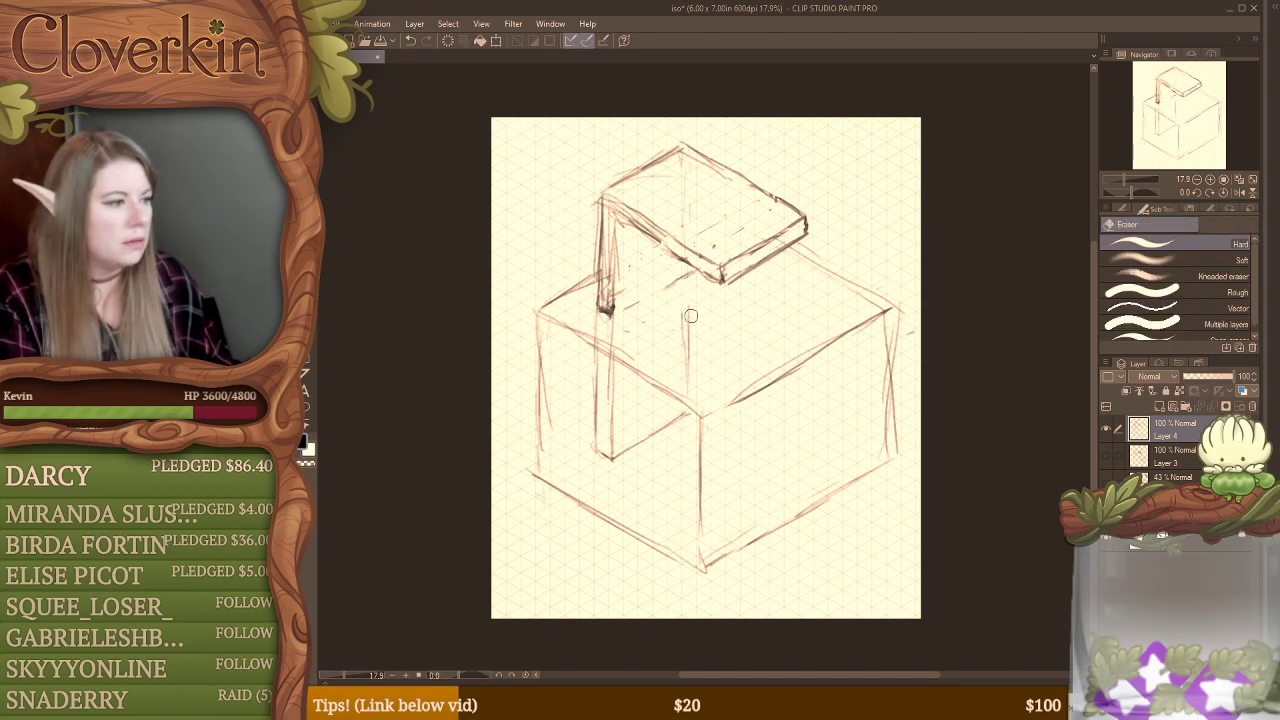
{"action": "left_click_drag", "start_coordinate": [692, 397], "coordinate": [689, 382]}
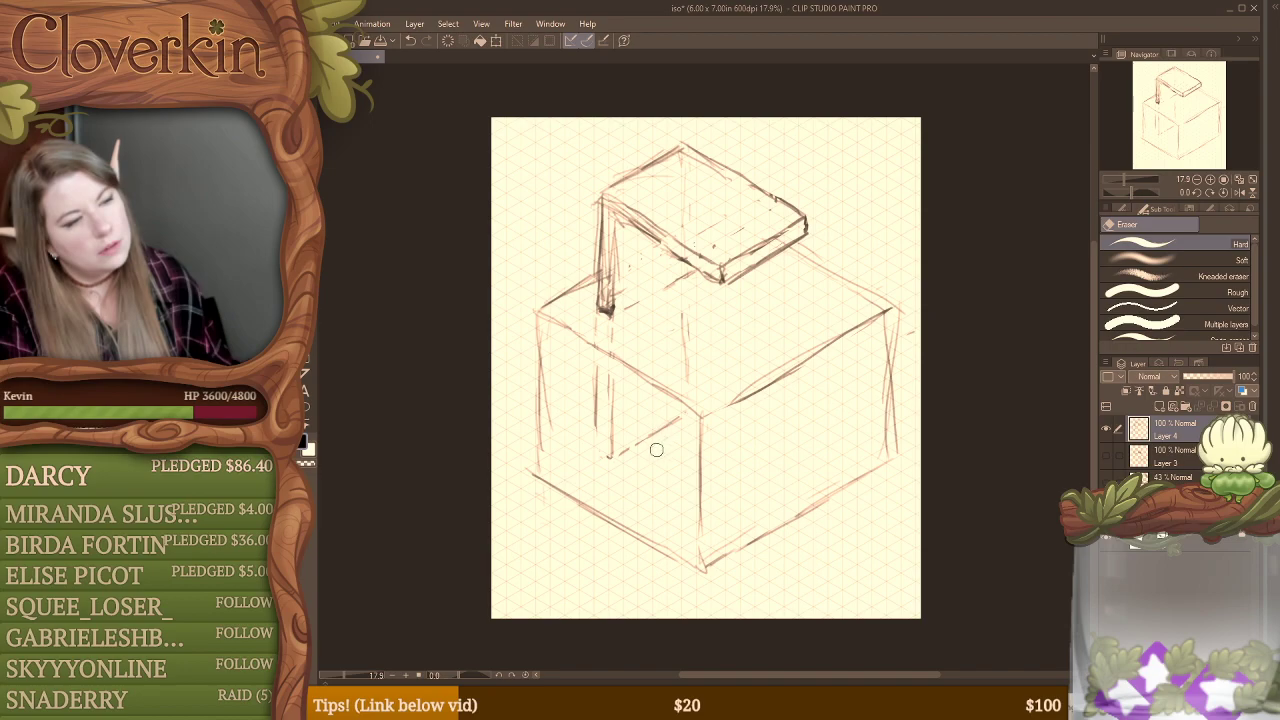
Step: Sketch short verticals hanging beneath the slab's front right edge with the opaque watercolor brush
{"action": "key", "text": "b"}
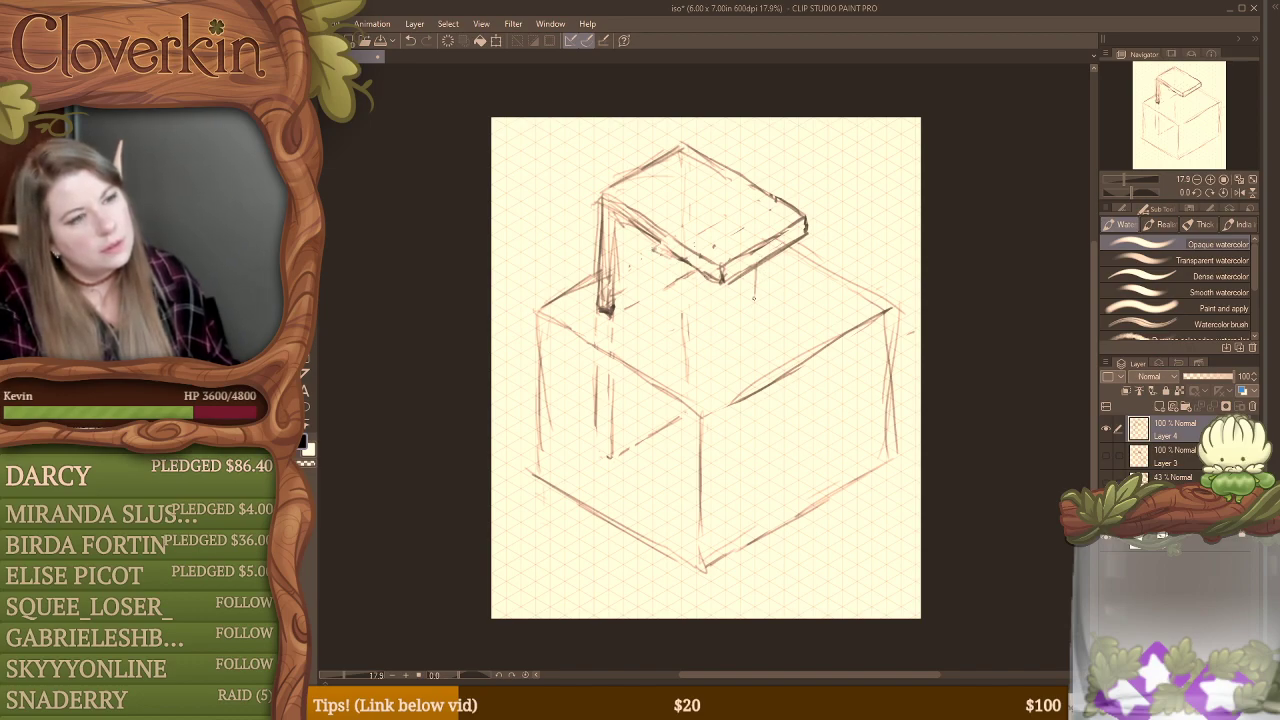
{"action": "mouse_move", "coordinate": [755, 312]}
{"action": "left_mouse_down"}
{"action": "mouse_move", "coordinate": [757, 256]}
{"action": "mouse_move", "coordinate": [763, 290]}
{"action": "mouse_move", "coordinate": [786, 229]}
{"action": "left_mouse_up"}
{"action": "left_click_drag", "start_coordinate": [790, 265], "coordinate": [787, 228]}
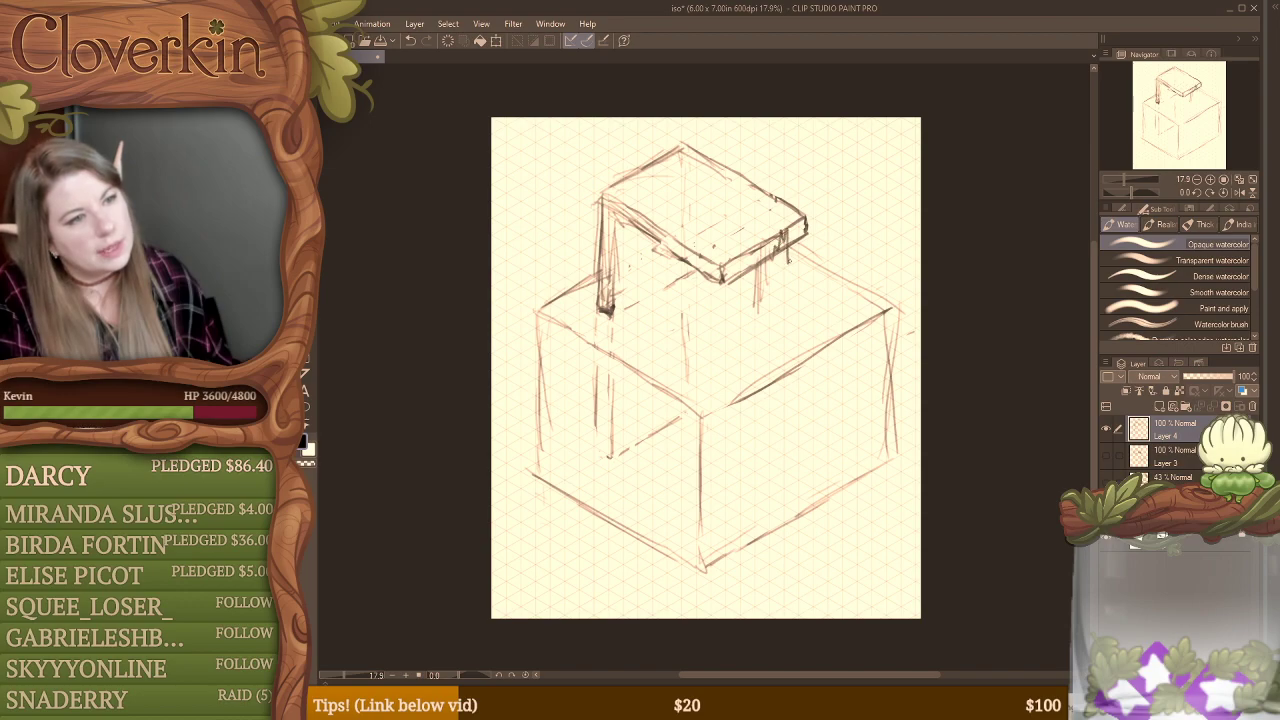
Step: Delete the layer holding the block sketch, and add a new blank layer above Layer 3
{"action": "left_click", "coordinate": [1252, 406]}
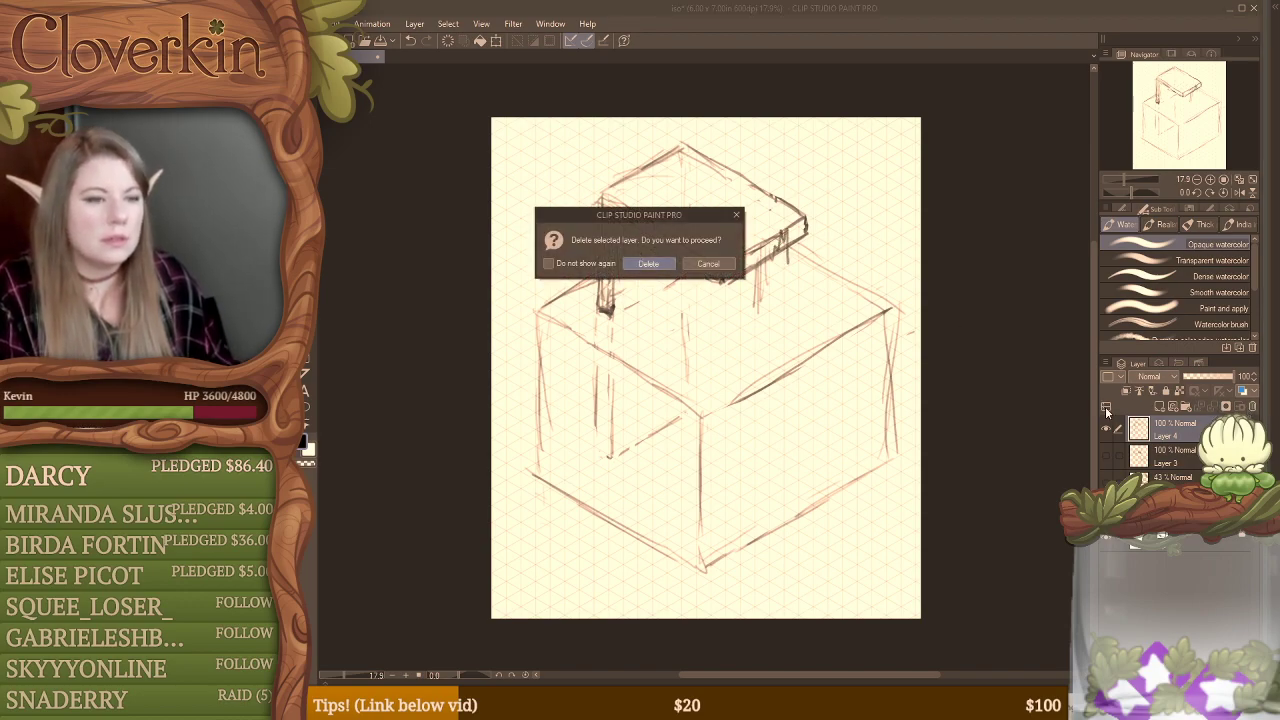
{"action": "left_click", "coordinate": [640, 264]}
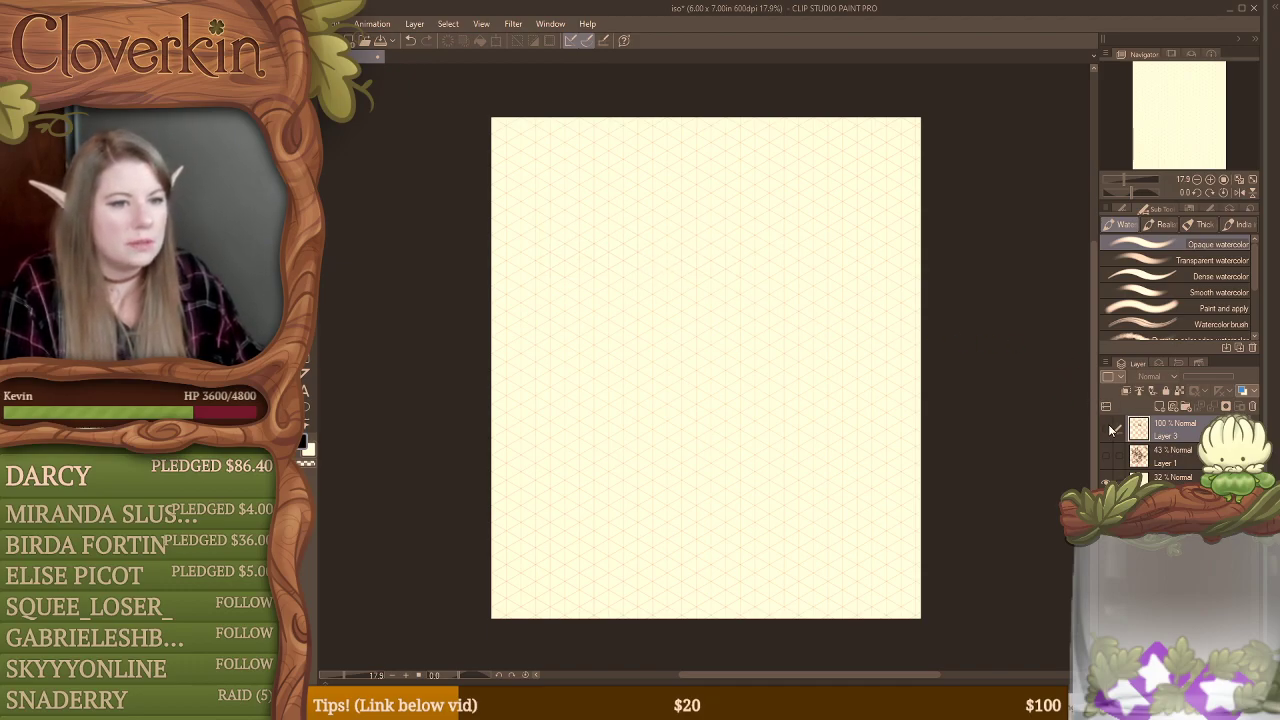
{"action": "left_click", "coordinate": [1111, 430]}
{"action": "left_click", "coordinate": [1111, 430]}
{"action": "left_click", "coordinate": [1159, 406]}
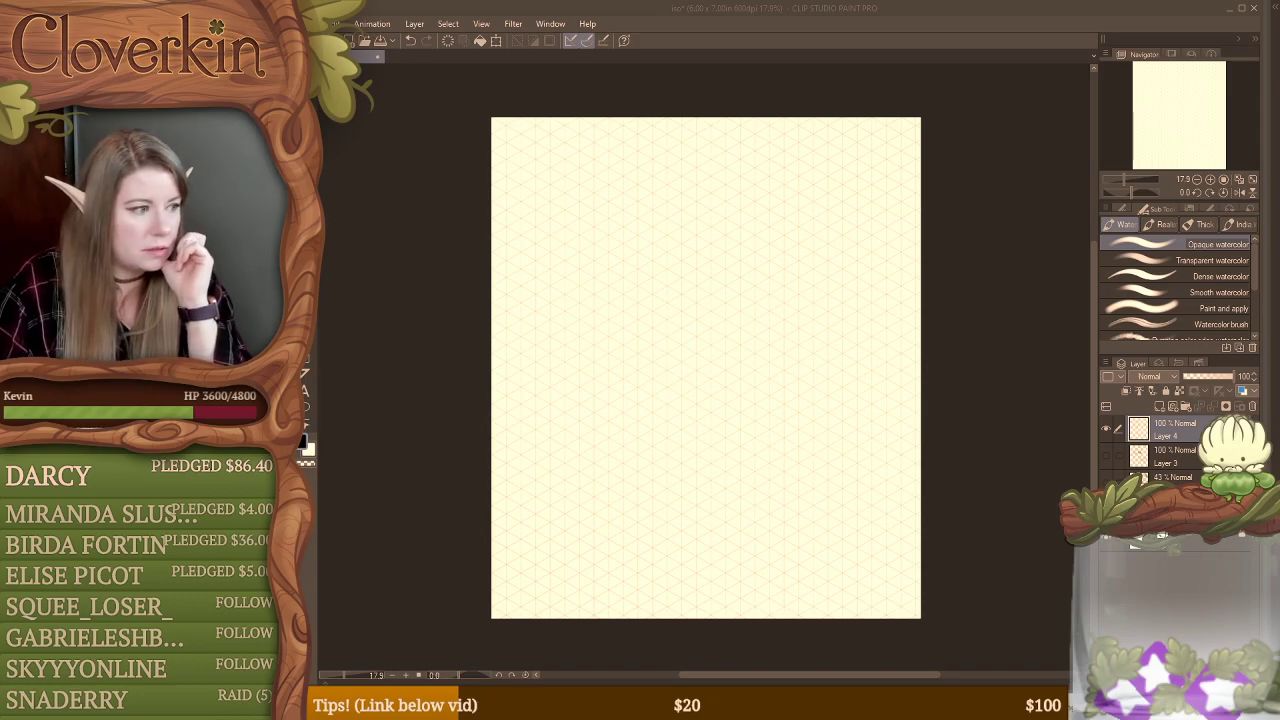
Step: Sketch a wide ellipse in the canvas's upper middle with tapering sides rising from its ends to a wavy top
{"action": "left_click", "coordinate": [560, 331]}
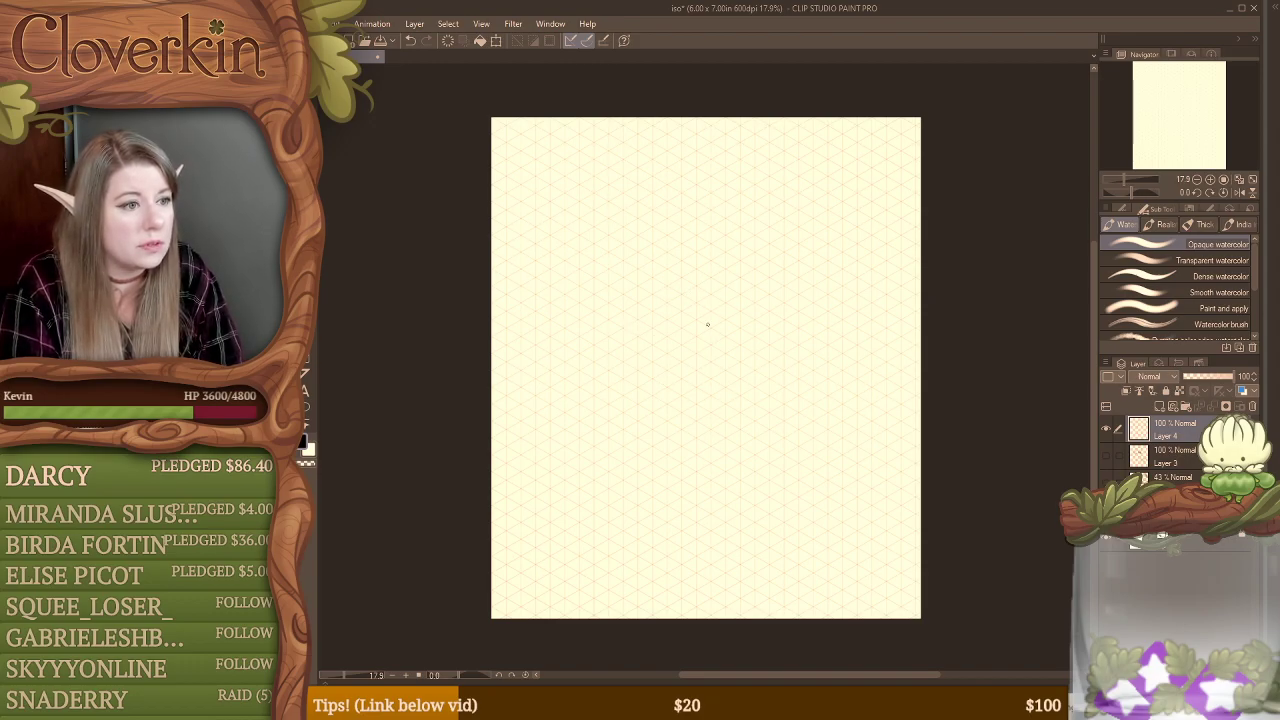
{"action": "mouse_move", "coordinate": [675, 283]}
{"action": "left_mouse_down"}
{"action": "mouse_move", "coordinate": [610, 363]}
{"action": "mouse_move", "coordinate": [614, 246]}
{"action": "mouse_move", "coordinate": [602, 346]}
{"action": "left_mouse_up"}
{"action": "mouse_move", "coordinate": [607, 265]}
{"action": "left_mouse_down"}
{"action": "mouse_move", "coordinate": [625, 197]}
{"action": "mouse_move", "coordinate": [646, 175]}
{"action": "mouse_move", "coordinate": [709, 185]}
{"action": "mouse_move", "coordinate": [732, 276]}
{"action": "left_mouse_up"}
{"action": "left_click_drag", "start_coordinate": [716, 190], "coordinate": [750, 314]}
{"action": "left_click_drag", "start_coordinate": [726, 252], "coordinate": [749, 325]}
{"action": "left_click_drag", "start_coordinate": [720, 224], "coordinate": [744, 312]}
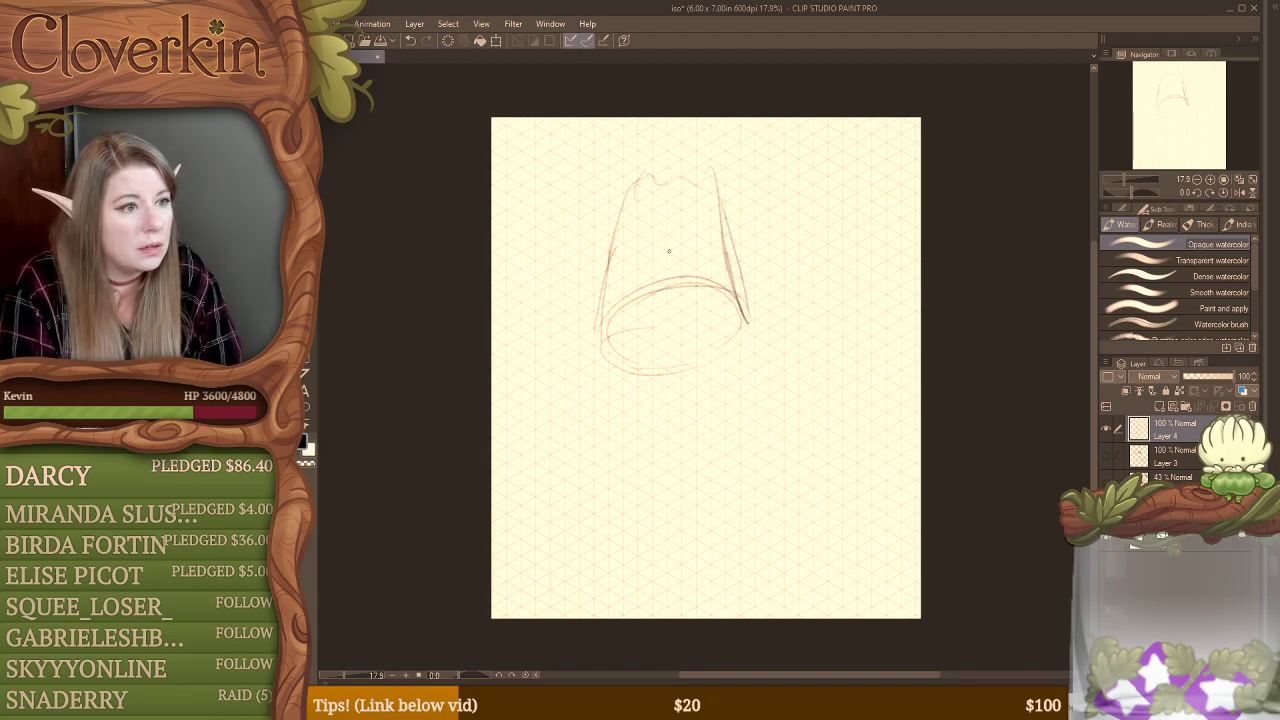
Step: Sketch a tall arched opening inside the tapered form, reinforce the form's outer left side, and add slanted lines beneath it
{"action": "left_click_drag", "start_coordinate": [647, 256], "coordinate": [644, 336]}
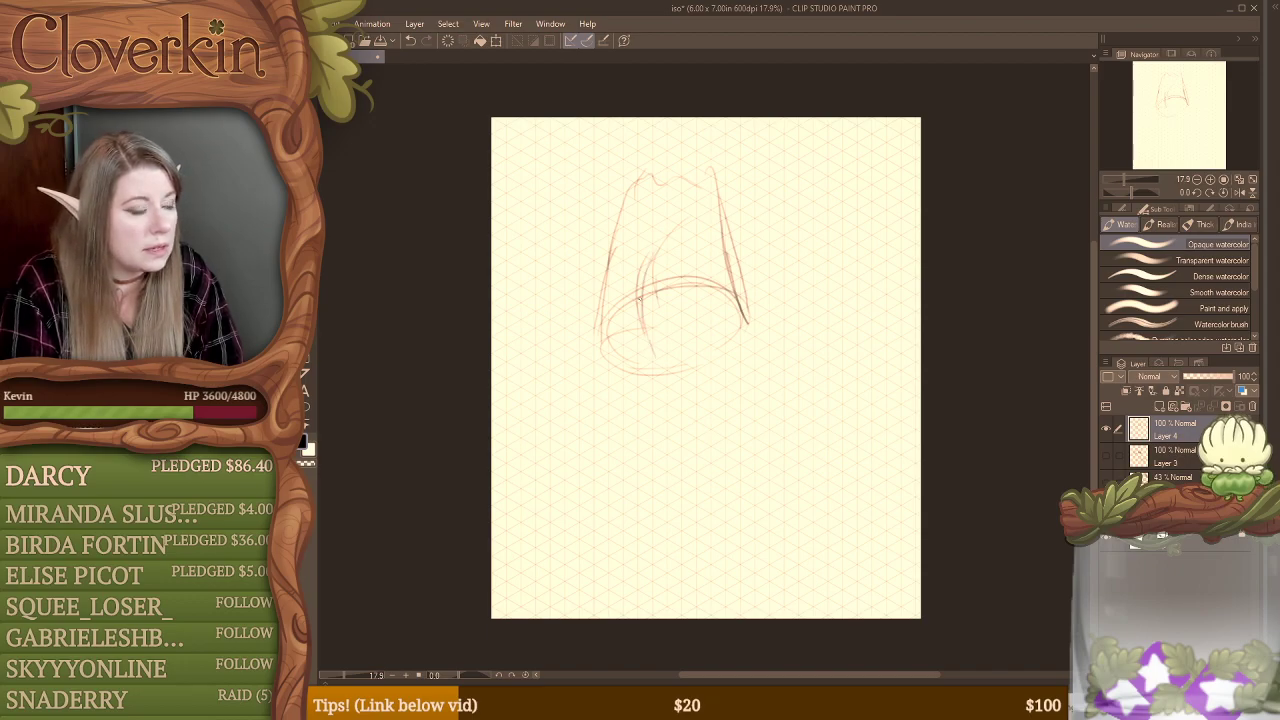
{"action": "left_click_drag", "start_coordinate": [716, 237], "coordinate": [649, 281]}
{"action": "mouse_move", "coordinate": [688, 220]}
{"action": "left_mouse_down"}
{"action": "mouse_move", "coordinate": [716, 256]}
{"action": "mouse_move", "coordinate": [700, 212]}
{"action": "mouse_move", "coordinate": [656, 252]}
{"action": "mouse_move", "coordinate": [635, 318]}
{"action": "mouse_move", "coordinate": [650, 355]}
{"action": "mouse_move", "coordinate": [742, 334]}
{"action": "mouse_move", "coordinate": [670, 371]}
{"action": "left_mouse_up"}
{"action": "left_click_drag", "start_coordinate": [626, 200], "coordinate": [593, 331]}
{"action": "mouse_move", "coordinate": [608, 228]}
{"action": "left_mouse_down"}
{"action": "mouse_move", "coordinate": [592, 350]}
{"action": "mouse_move", "coordinate": [682, 456]}
{"action": "left_mouse_up"}
{"action": "left_click_drag", "start_coordinate": [752, 326], "coordinate": [776, 403]}
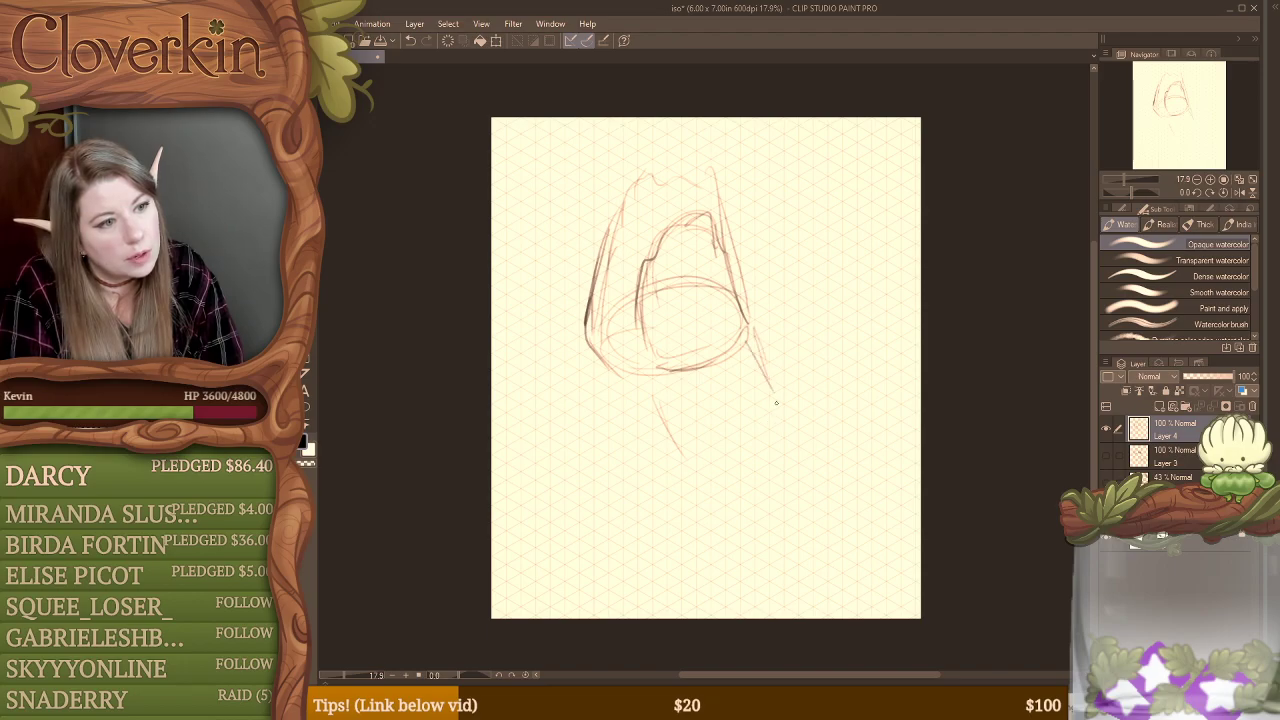
Step: Draw a bold low arch at the form's lower right, erase the taller arch lines, and break the low arch into jagged zigzags
{"action": "mouse_move", "coordinate": [652, 322]}
{"action": "left_mouse_down"}
{"action": "mouse_move", "coordinate": [729, 300]}
{"action": "mouse_move", "coordinate": [684, 290]}
{"action": "mouse_move", "coordinate": [650, 368]}
{"action": "left_mouse_up"}
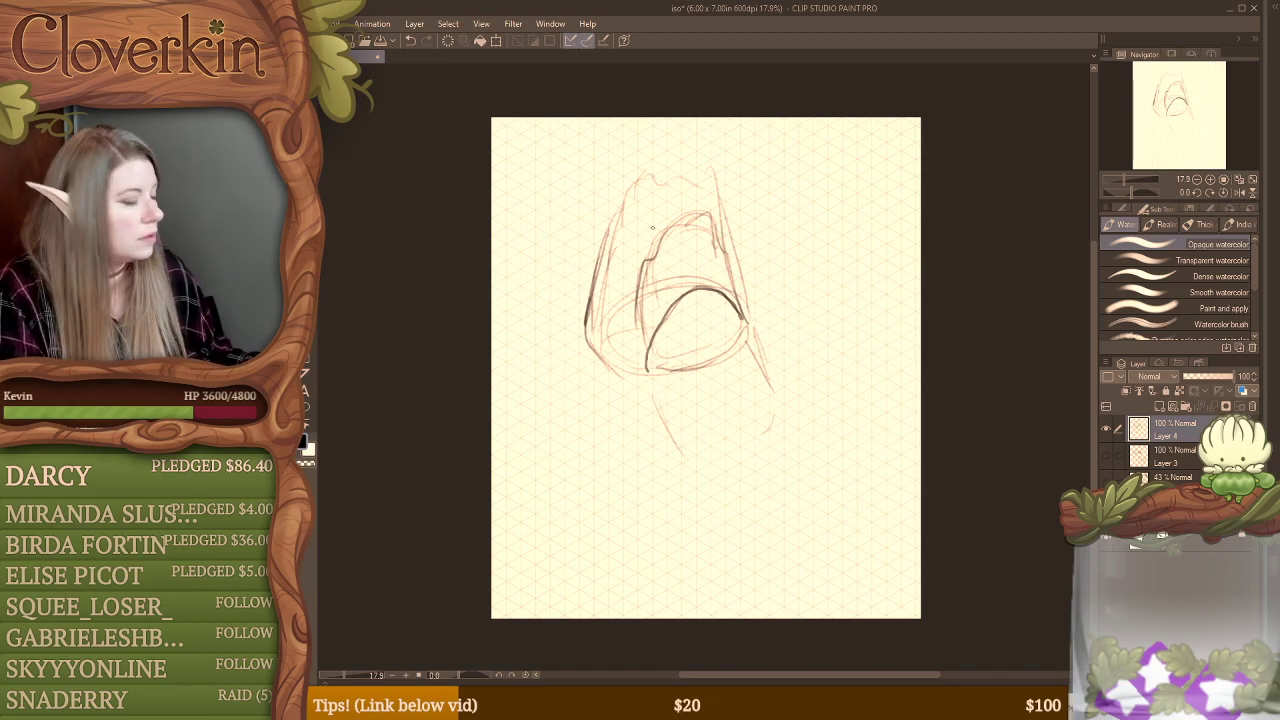
{"action": "key", "text": "e"}
{"action": "mouse_move", "coordinate": [668, 228]}
{"action": "left_mouse_down"}
{"action": "mouse_move", "coordinate": [642, 285]}
{"action": "mouse_move", "coordinate": [645, 316]}
{"action": "mouse_move", "coordinate": [665, 282]}
{"action": "mouse_move", "coordinate": [702, 278]}
{"action": "mouse_move", "coordinate": [718, 225]}
{"action": "mouse_move", "coordinate": [720, 245]}
{"action": "mouse_move", "coordinate": [704, 218]}
{"action": "mouse_move", "coordinate": [623, 280]}
{"action": "mouse_move", "coordinate": [600, 321]}
{"action": "left_mouse_up"}
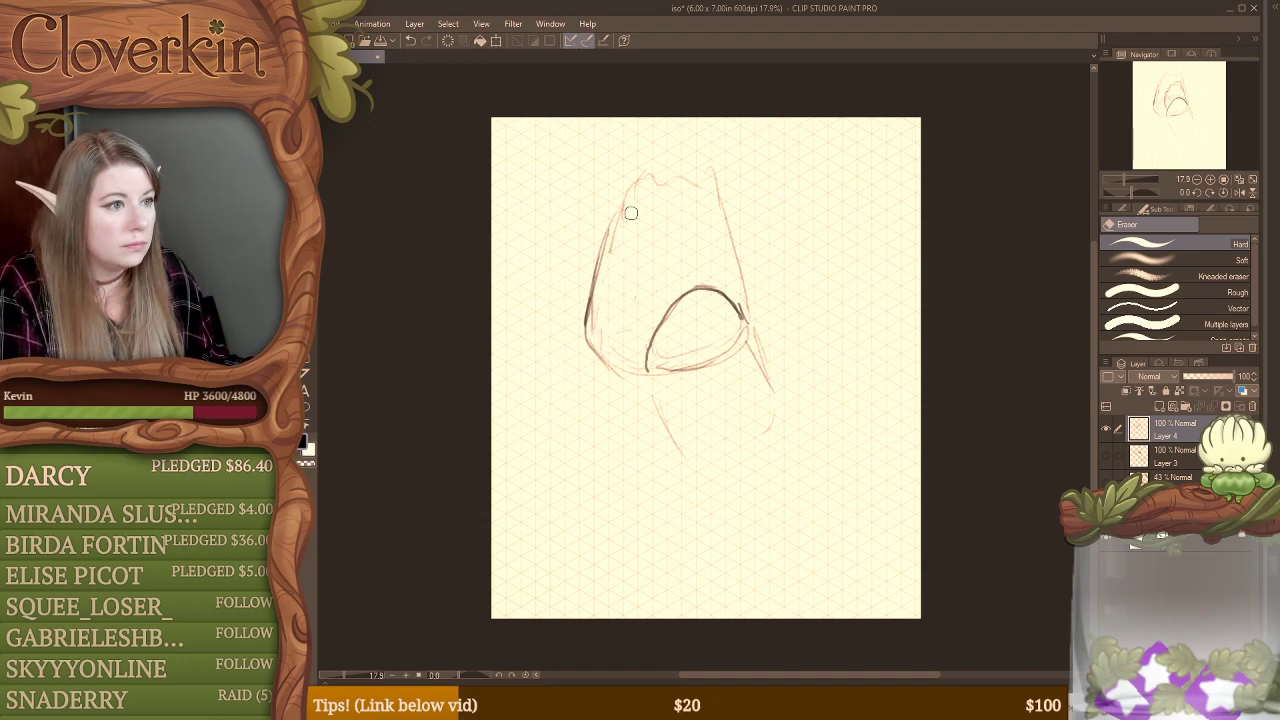
{"action": "key", "text": "b"}
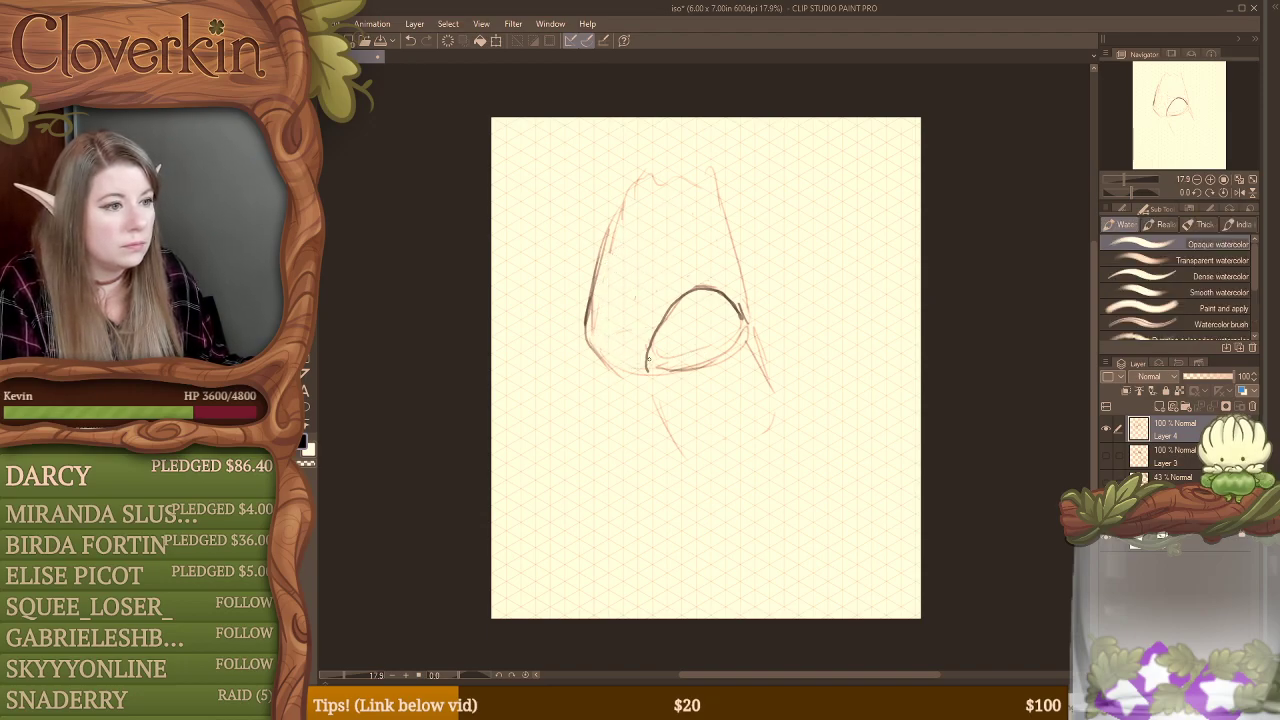
{"action": "mouse_move", "coordinate": [672, 317]}
{"action": "left_mouse_down"}
{"action": "mouse_move", "coordinate": [670, 350]}
{"action": "mouse_move", "coordinate": [700, 300]}
{"action": "mouse_move", "coordinate": [725, 308]}
{"action": "left_mouse_up"}
{"action": "mouse_move", "coordinate": [725, 292]}
{"action": "left_mouse_down"}
{"action": "mouse_move", "coordinate": [693, 279]}
{"action": "mouse_move", "coordinate": [676, 311]}
{"action": "left_mouse_up"}
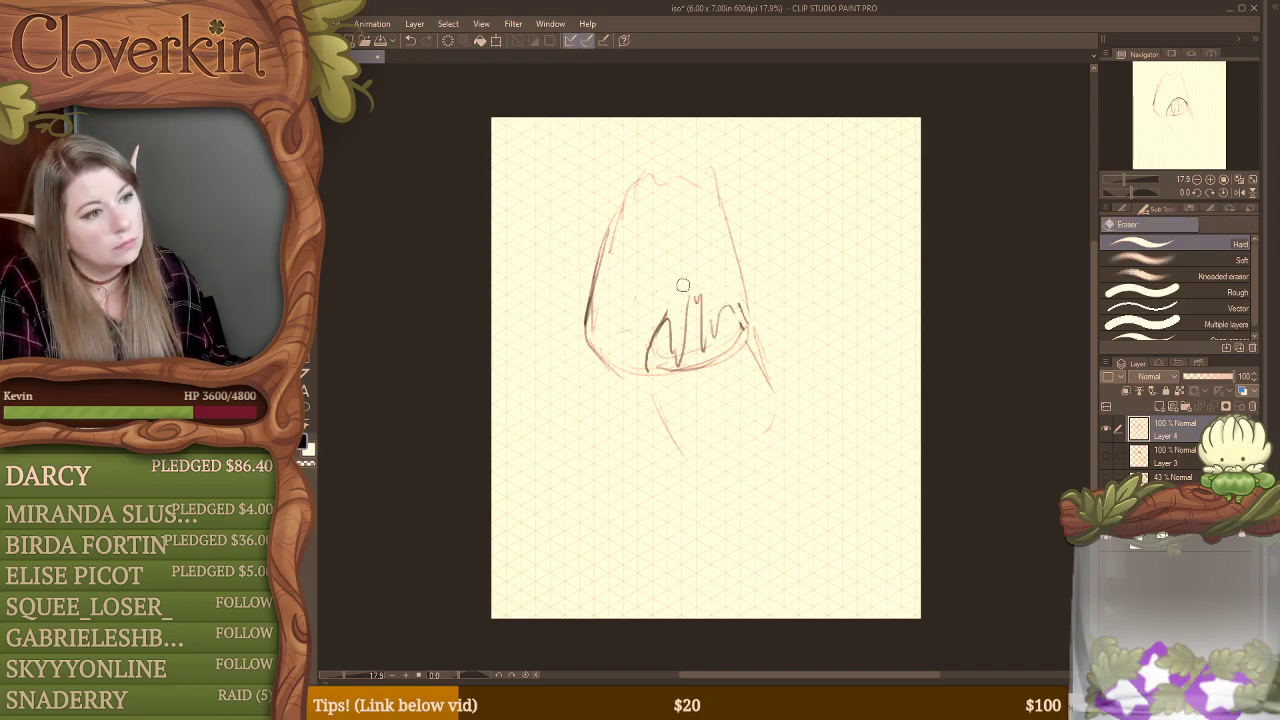
Step: Sketch a rounded U shape below the tapered form, and shift the whole sketch toward the canvas's lower right
{"action": "key", "text": "b"}
{"action": "mouse_move", "coordinate": [658, 412]}
{"action": "left_mouse_down"}
{"action": "mouse_move", "coordinate": [690, 462]}
{"action": "mouse_move", "coordinate": [732, 468]}
{"action": "mouse_move", "coordinate": [742, 452]}
{"action": "left_mouse_up"}
{"action": "mouse_move", "coordinate": [741, 352]}
{"action": "left_mouse_down"}
{"action": "mouse_move", "coordinate": [762, 446]}
{"action": "mouse_move", "coordinate": [662, 430]}
{"action": "mouse_move", "coordinate": [654, 402]}
{"action": "mouse_move", "coordinate": [710, 378]}
{"action": "mouse_move", "coordinate": [821, 489]}
{"action": "left_mouse_up"}
Step: With the opaque watercolor brush, sketch two long diagonal guides along the grid, meeting in a corner left of the tapered form
{"action": "key", "text": "b"}
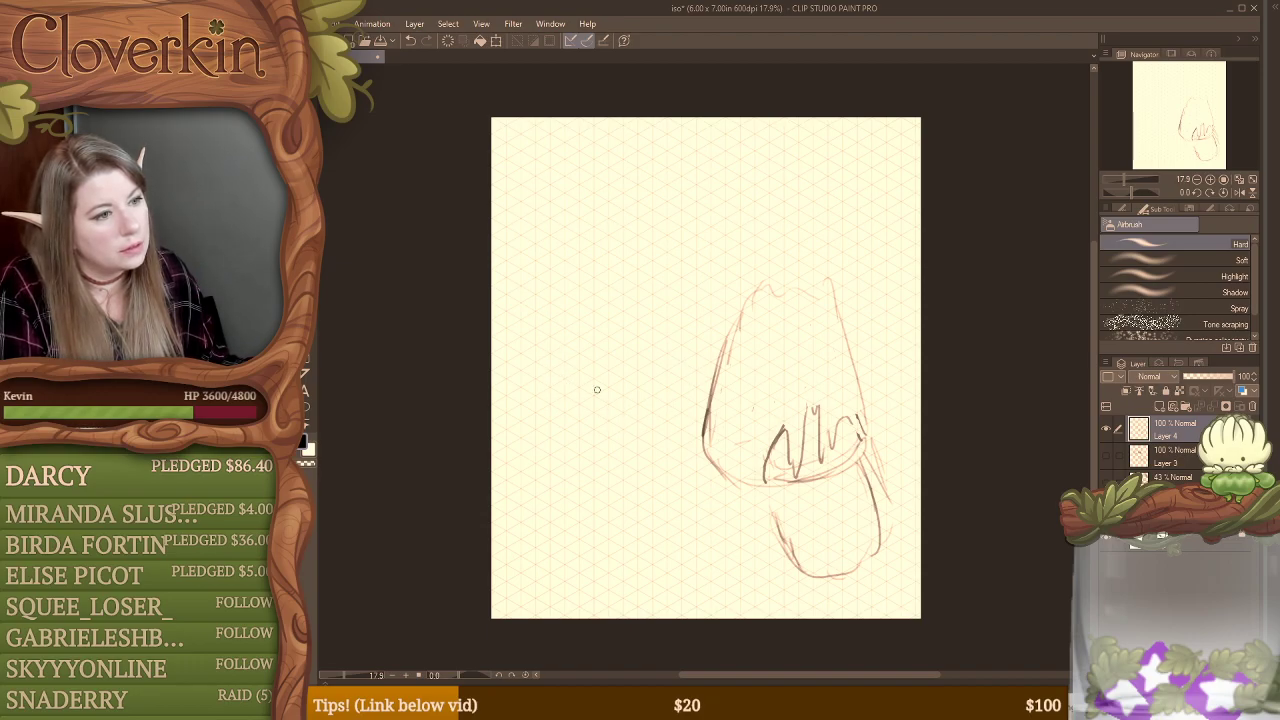
{"action": "key", "text": "b"}
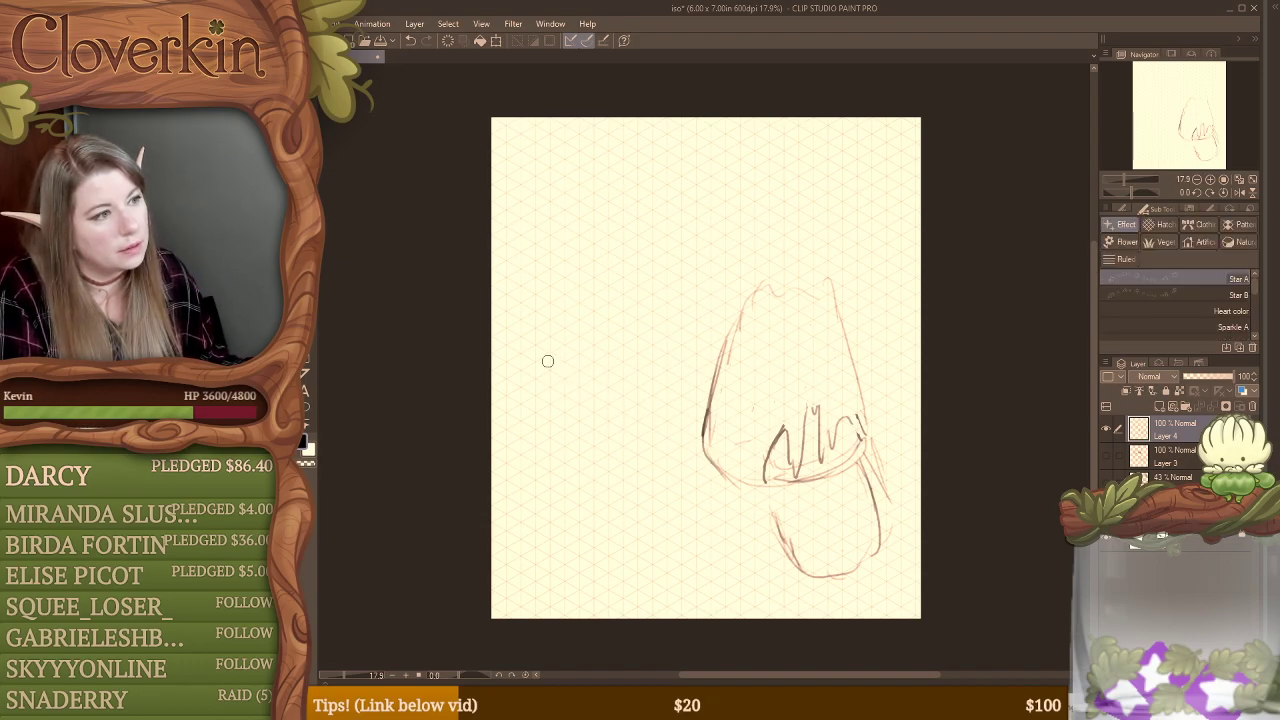
{"action": "key", "text": "b"}
{"action": "left_click_drag", "start_coordinate": [530, 357], "coordinate": [700, 456]}
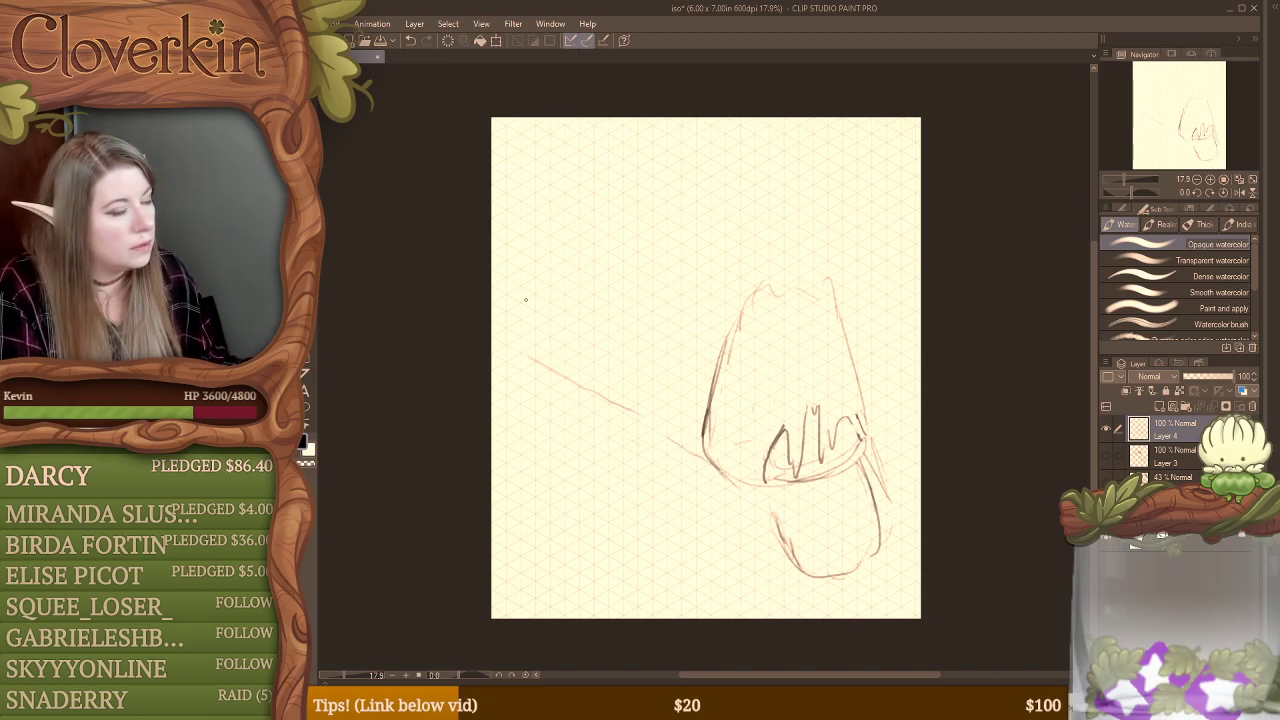
{"action": "left_click_drag", "start_coordinate": [527, 345], "coordinate": [710, 243]}
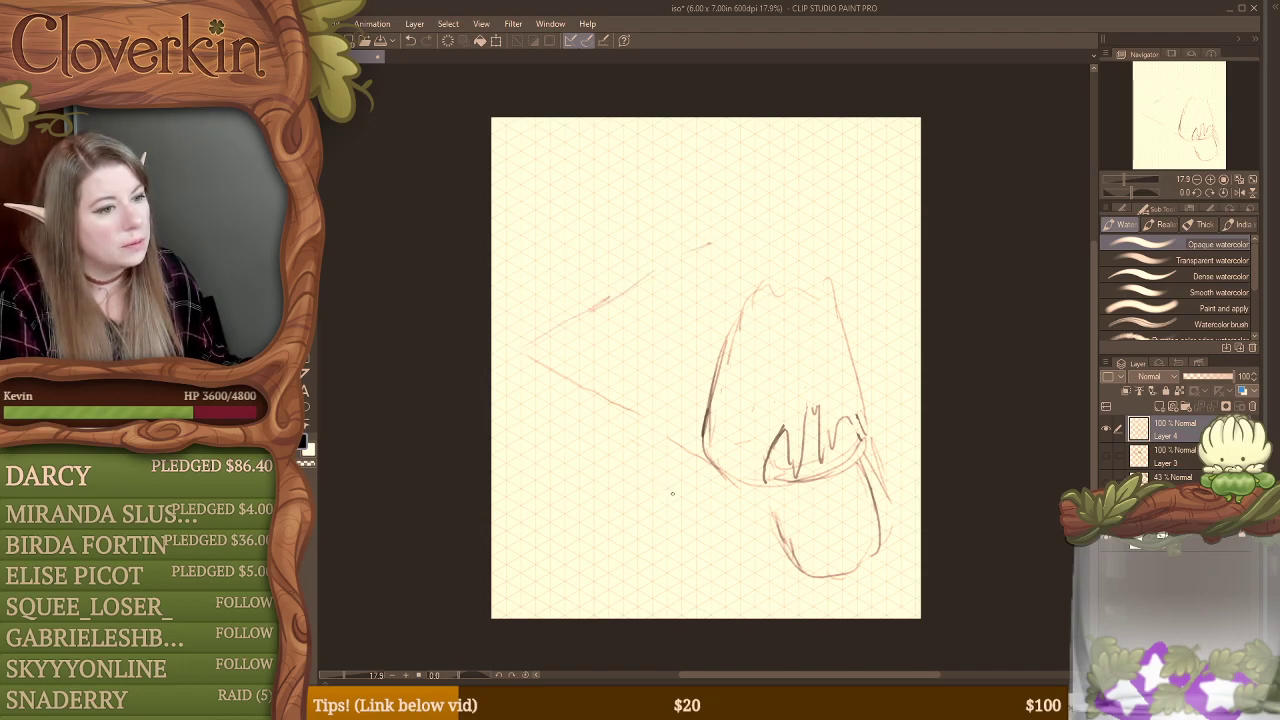
Step: Draw a wavy contour with an inner parallel line between the diagonal guides, and a loose curve below their corner
{"action": "mouse_move", "coordinate": [598, 348]}
{"action": "left_mouse_down"}
{"action": "mouse_move", "coordinate": [667, 292]}
{"action": "mouse_move", "coordinate": [695, 286]}
{"action": "mouse_move", "coordinate": [737, 324]}
{"action": "left_mouse_up"}
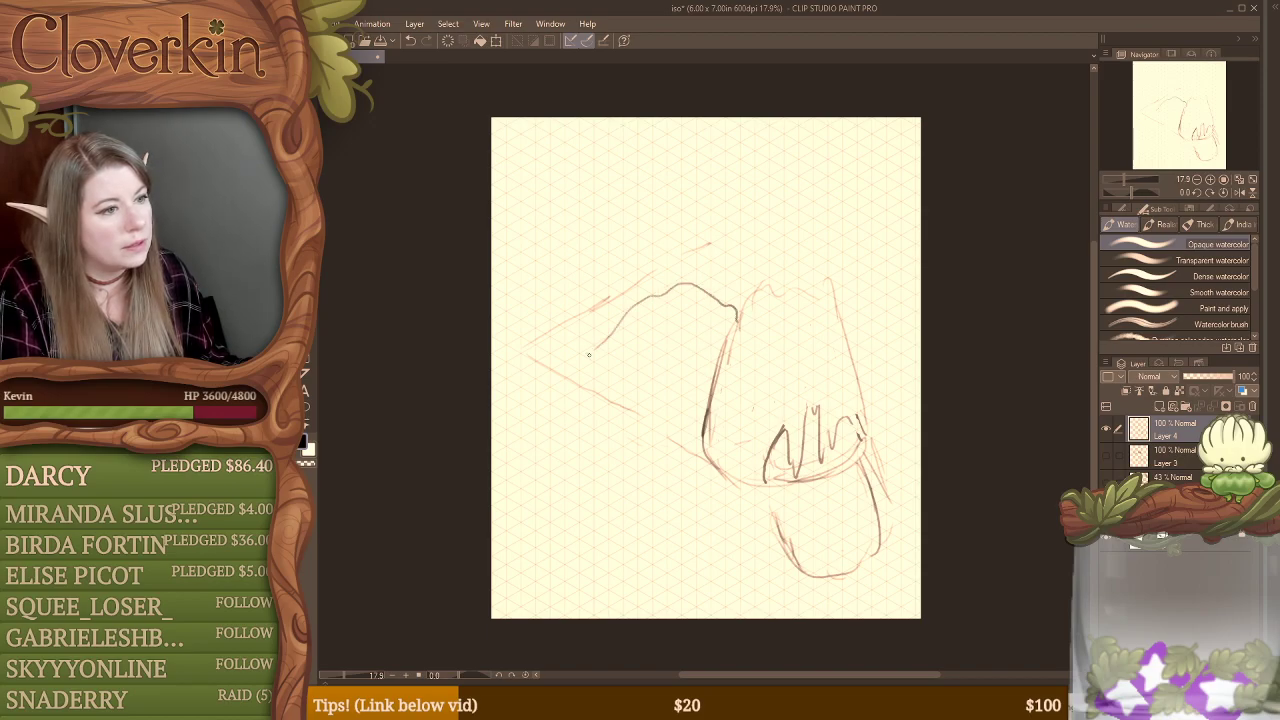
{"action": "left_click_drag", "start_coordinate": [589, 354], "coordinate": [698, 421]}
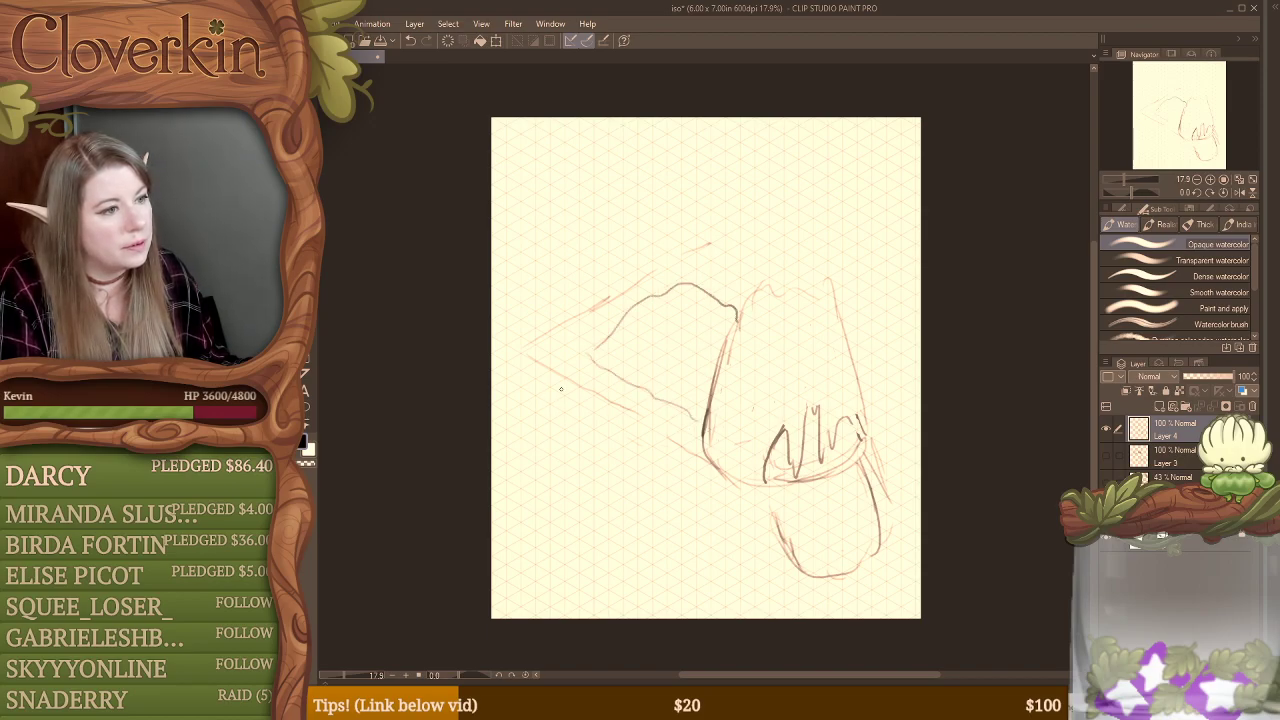
{"action": "left_click_drag", "start_coordinate": [556, 396], "coordinate": [529, 462]}
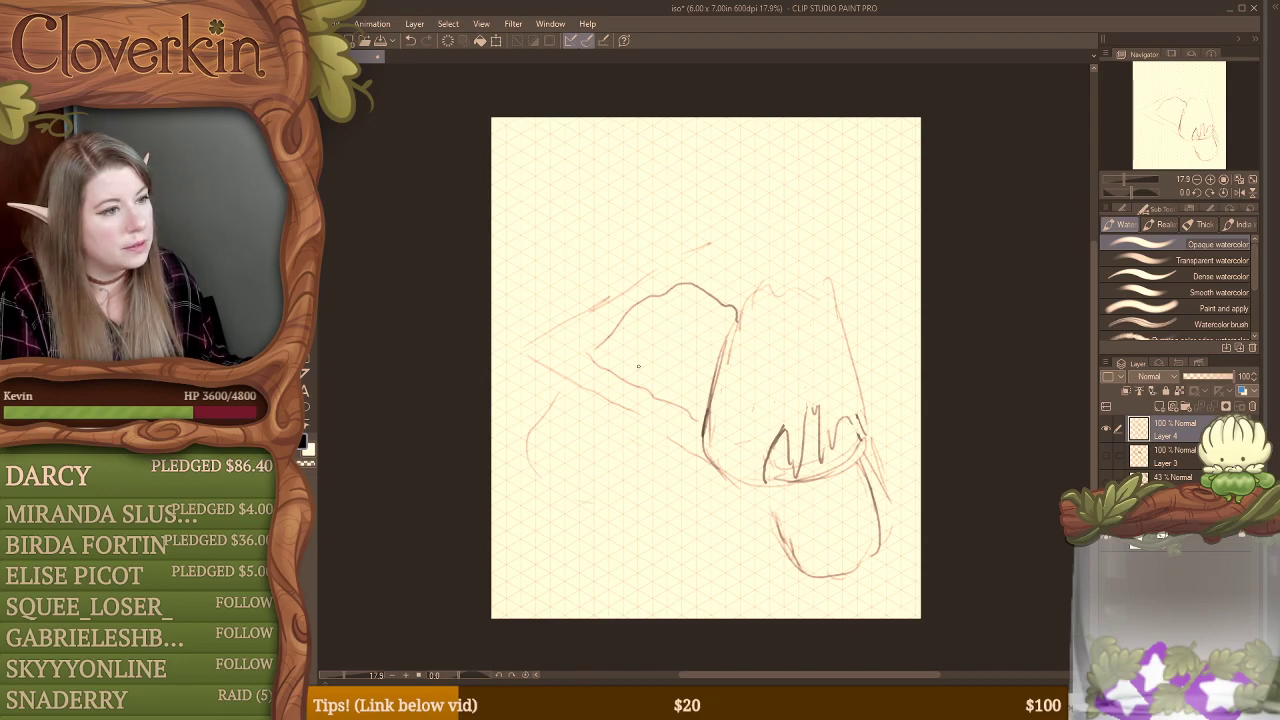
{"action": "left_click_drag", "start_coordinate": [641, 371], "coordinate": [697, 401]}
{"action": "mouse_move", "coordinate": [610, 362]}
{"action": "left_mouse_down"}
{"action": "mouse_move", "coordinate": [648, 312]}
{"action": "mouse_move", "coordinate": [699, 298]}
{"action": "mouse_move", "coordinate": [733, 319]}
{"action": "mouse_move", "coordinate": [750, 416]}
{"action": "left_mouse_up"}
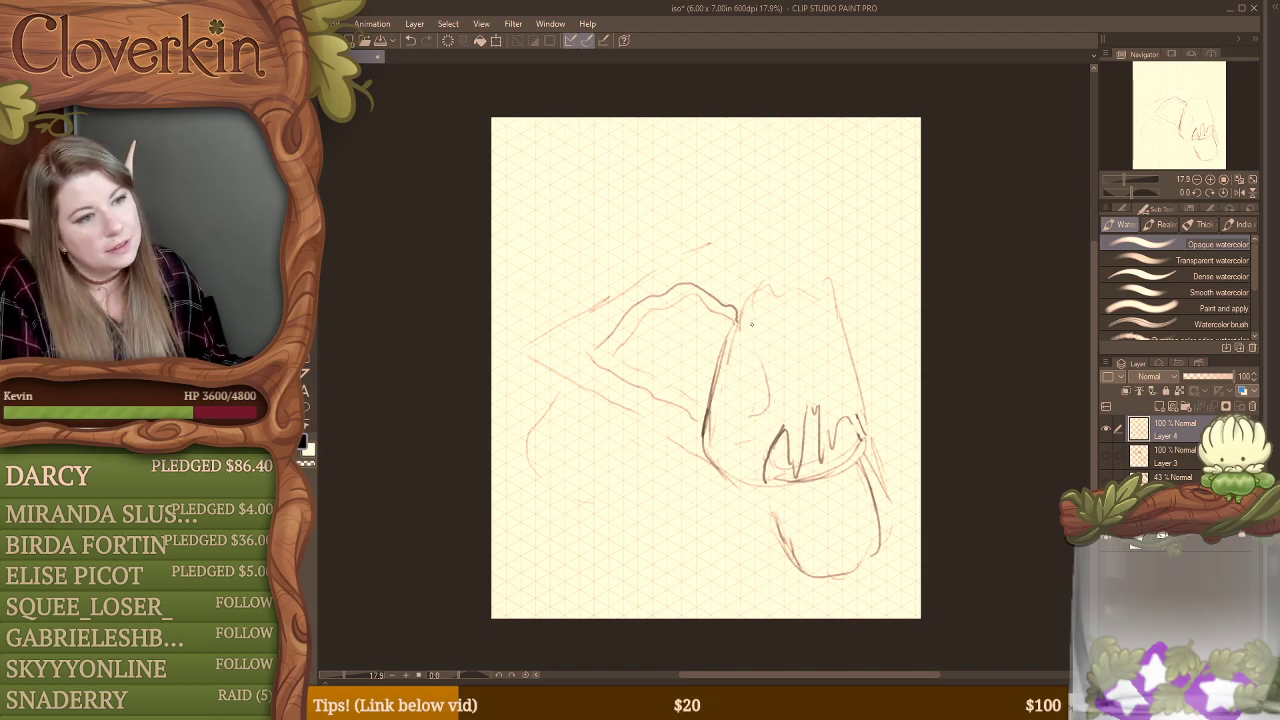
Step: Add a curve inside the tapered form and arcs with short connecting strokes inside the wavy contour
{"action": "mouse_move", "coordinate": [751, 323]}
{"action": "left_mouse_down"}
{"action": "mouse_move", "coordinate": [786, 363]}
{"action": "mouse_move", "coordinate": [798, 403]}
{"action": "left_mouse_up"}
{"action": "mouse_move", "coordinate": [680, 350]}
{"action": "left_mouse_down"}
{"action": "mouse_move", "coordinate": [715, 344]}
{"action": "mouse_move", "coordinate": [634, 357]}
{"action": "left_mouse_up"}
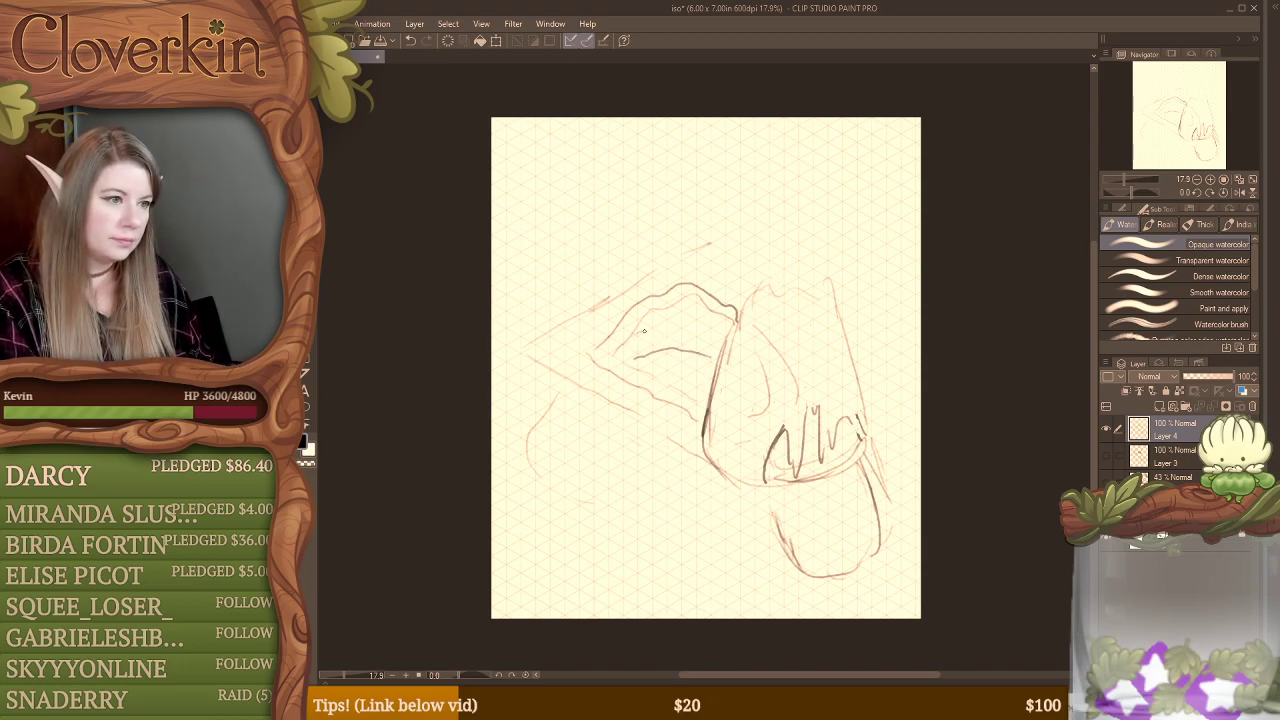
{"action": "mouse_move", "coordinate": [644, 331]}
{"action": "left_mouse_down"}
{"action": "mouse_move", "coordinate": [698, 325]}
{"action": "mouse_move", "coordinate": [730, 341]}
{"action": "mouse_move", "coordinate": [688, 305]}
{"action": "mouse_move", "coordinate": [673, 307]}
{"action": "mouse_move", "coordinate": [672, 347]}
{"action": "mouse_move", "coordinate": [718, 350]}
{"action": "mouse_move", "coordinate": [787, 409]}
{"action": "left_mouse_up"}
{"action": "key", "text": "ctrl+z"}
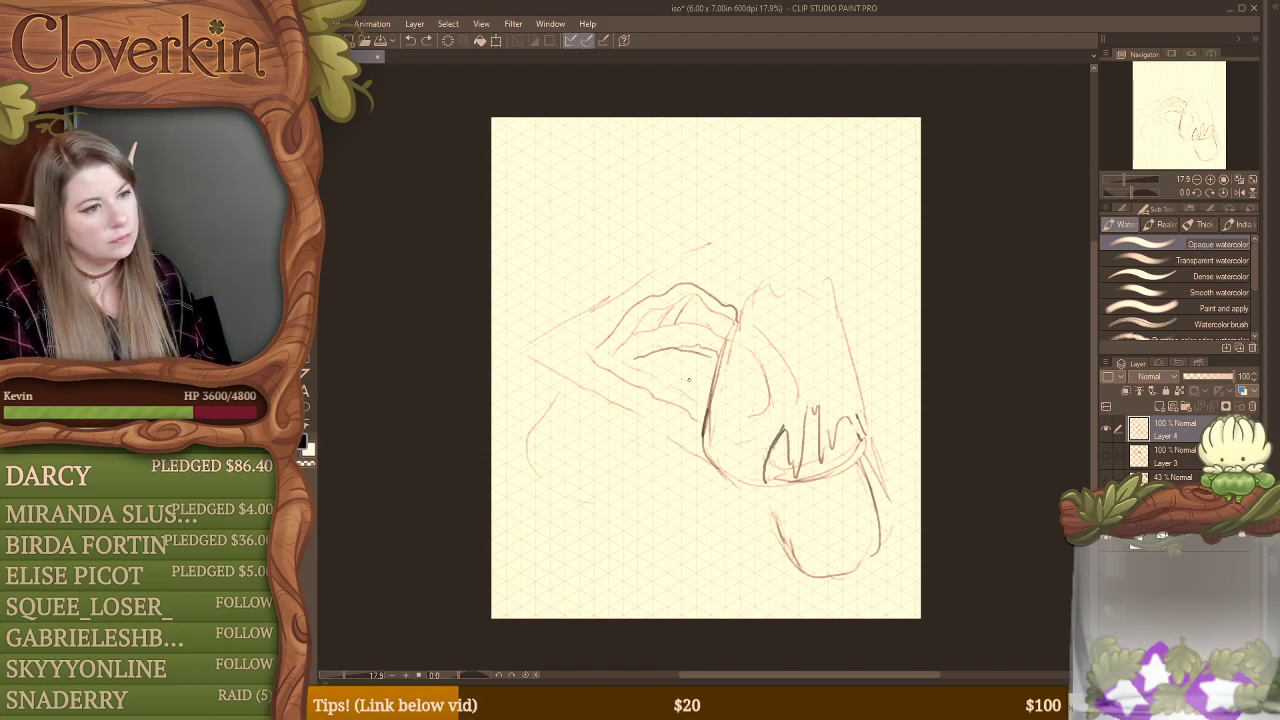
{"action": "left_click_drag", "start_coordinate": [631, 365], "coordinate": [674, 388]}
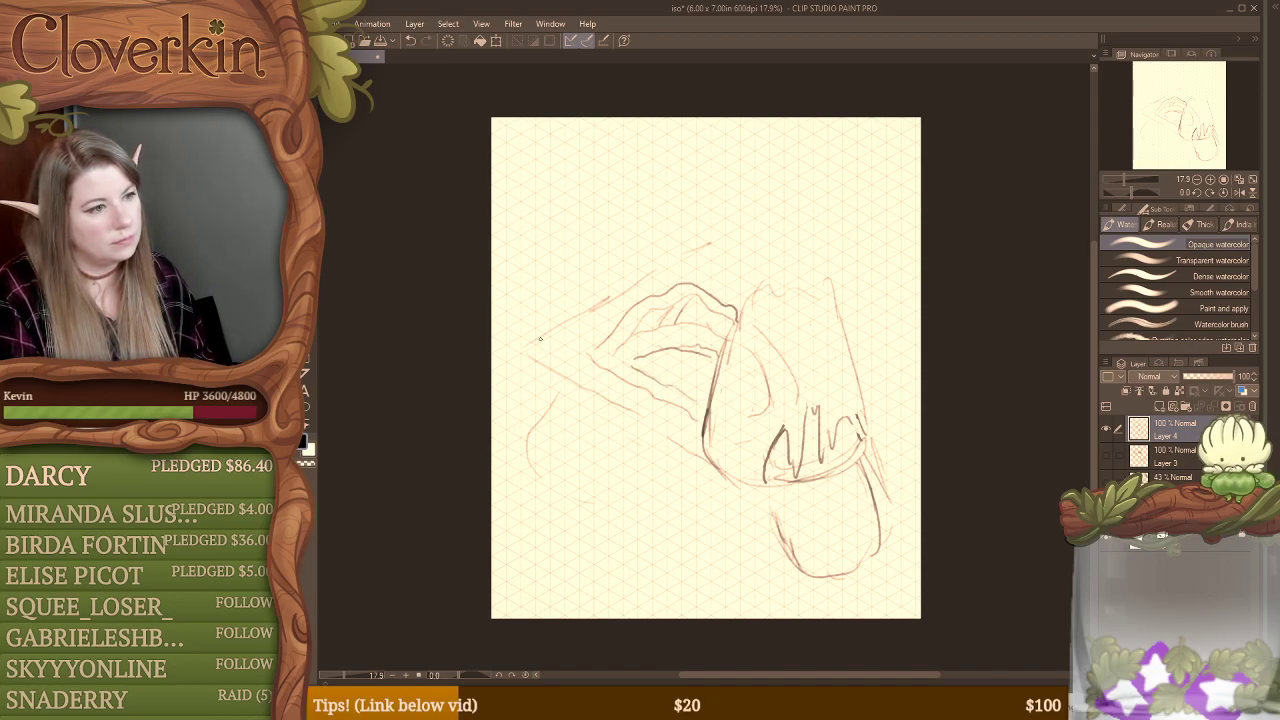
Step: Add small squiggles along the diagonal guides and a long sweeping curve beneath that joins the base of the U shape
{"action": "left_click_drag", "start_coordinate": [540, 340], "coordinate": [580, 333]}
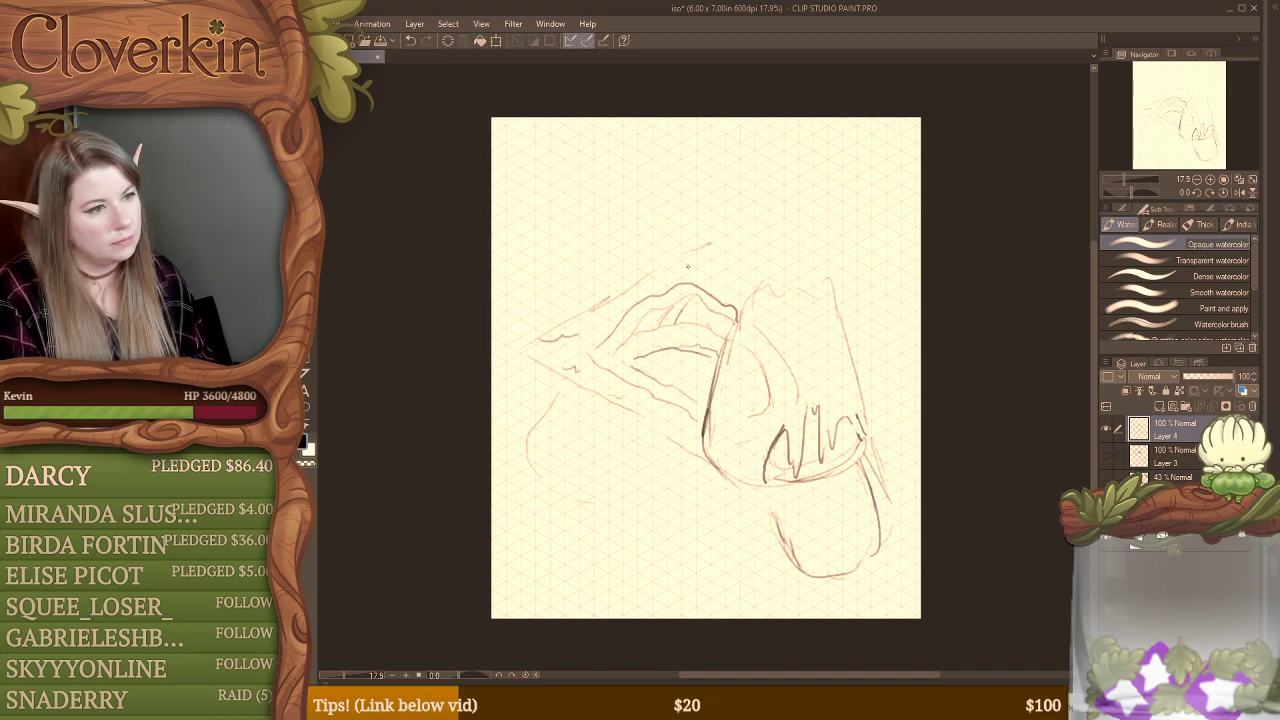
{"action": "mouse_move", "coordinate": [560, 492]}
{"action": "left_mouse_down"}
{"action": "mouse_move", "coordinate": [780, 581]}
{"action": "mouse_move", "coordinate": [838, 580]}
{"action": "mouse_move", "coordinate": [870, 560]}
{"action": "left_mouse_up"}
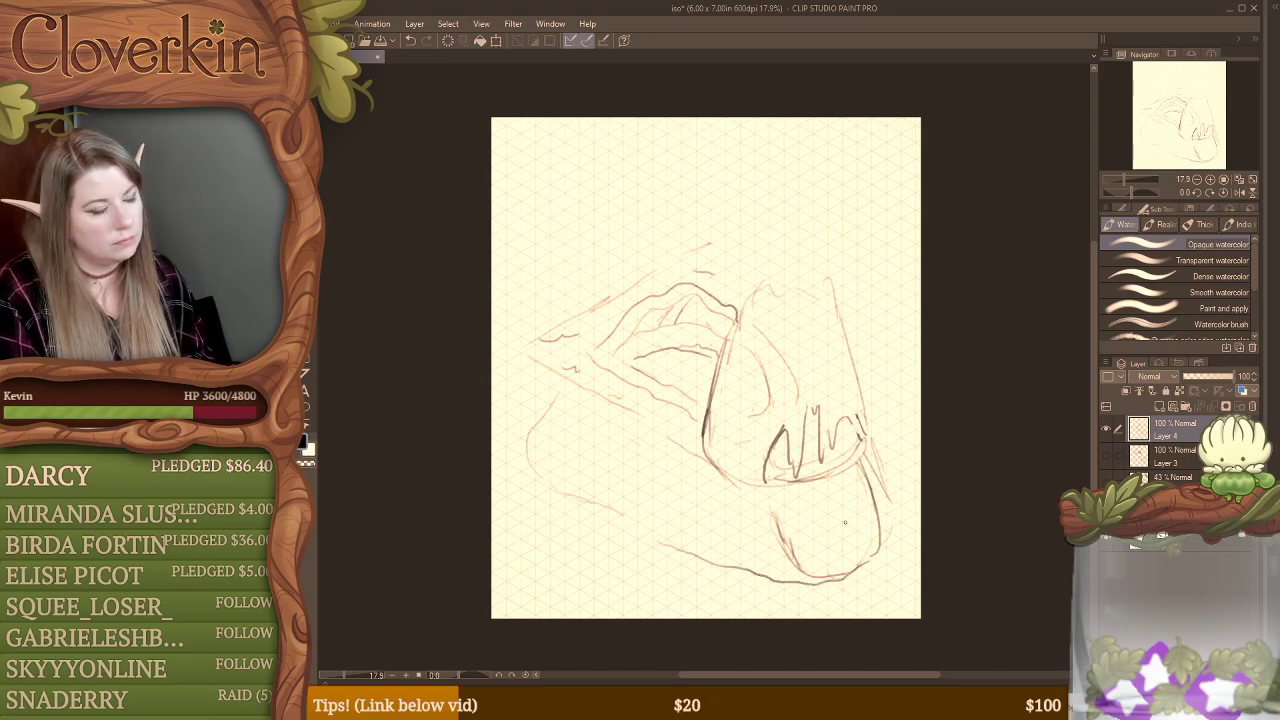
{"action": "left_click_drag", "start_coordinate": [822, 509], "coordinate": [878, 538]}
Step: Draw a jagged peak with inner contours on top of the tapered form, and darken the right end of its zigzag opening
{"action": "mouse_move", "coordinate": [740, 310]}
{"action": "left_mouse_down"}
{"action": "mouse_move", "coordinate": [781, 212]}
{"action": "mouse_move", "coordinate": [767, 239]}
{"action": "mouse_move", "coordinate": [782, 220]}
{"action": "mouse_move", "coordinate": [767, 258]}
{"action": "mouse_move", "coordinate": [774, 314]}
{"action": "mouse_move", "coordinate": [810, 298]}
{"action": "mouse_move", "coordinate": [832, 307]}
{"action": "mouse_move", "coordinate": [837, 276]}
{"action": "mouse_move", "coordinate": [771, 232]}
{"action": "mouse_move", "coordinate": [785, 214]}
{"action": "mouse_move", "coordinate": [838, 278]}
{"action": "left_mouse_up"}
{"action": "mouse_move", "coordinate": [776, 242]}
{"action": "left_mouse_down"}
{"action": "mouse_move", "coordinate": [784, 284]}
{"action": "mouse_move", "coordinate": [806, 294]}
{"action": "mouse_move", "coordinate": [834, 284]}
{"action": "mouse_move", "coordinate": [830, 260]}
{"action": "mouse_move", "coordinate": [794, 234]}
{"action": "mouse_move", "coordinate": [838, 278]}
{"action": "mouse_move", "coordinate": [790, 274]}
{"action": "mouse_move", "coordinate": [800, 288]}
{"action": "mouse_move", "coordinate": [824, 282]}
{"action": "mouse_move", "coordinate": [824, 296]}
{"action": "left_mouse_up"}
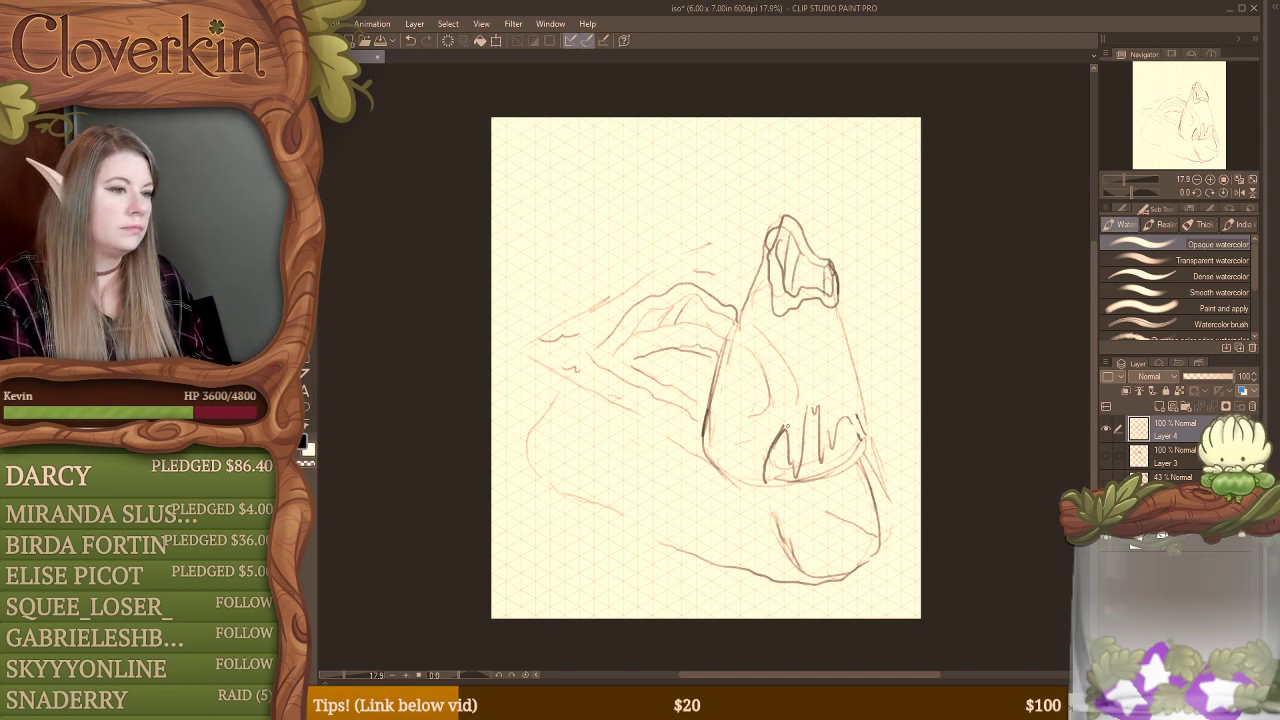
{"action": "mouse_move", "coordinate": [812, 423]}
{"action": "left_mouse_down"}
{"action": "mouse_move", "coordinate": [816, 455]}
{"action": "mouse_move", "coordinate": [859, 437]}
{"action": "left_mouse_up"}
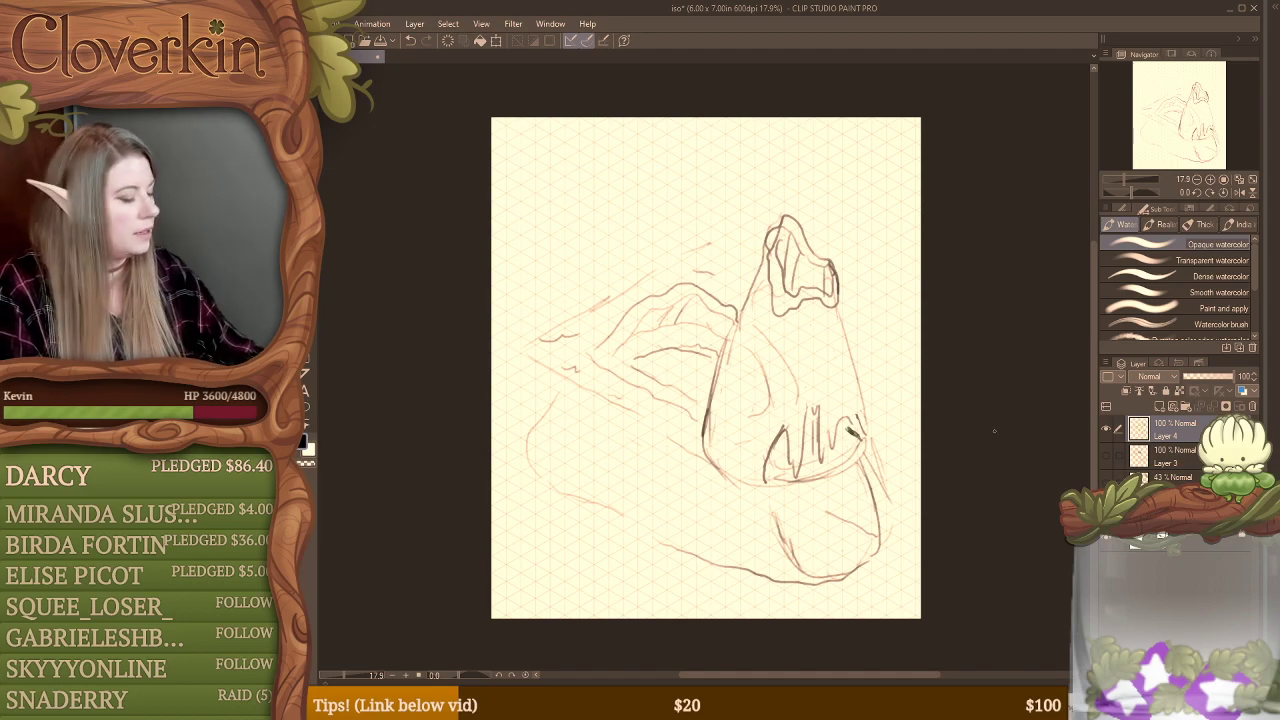
Step: Clear the whole sketch from Layer 4
{"action": "key", "text": "Delete"}
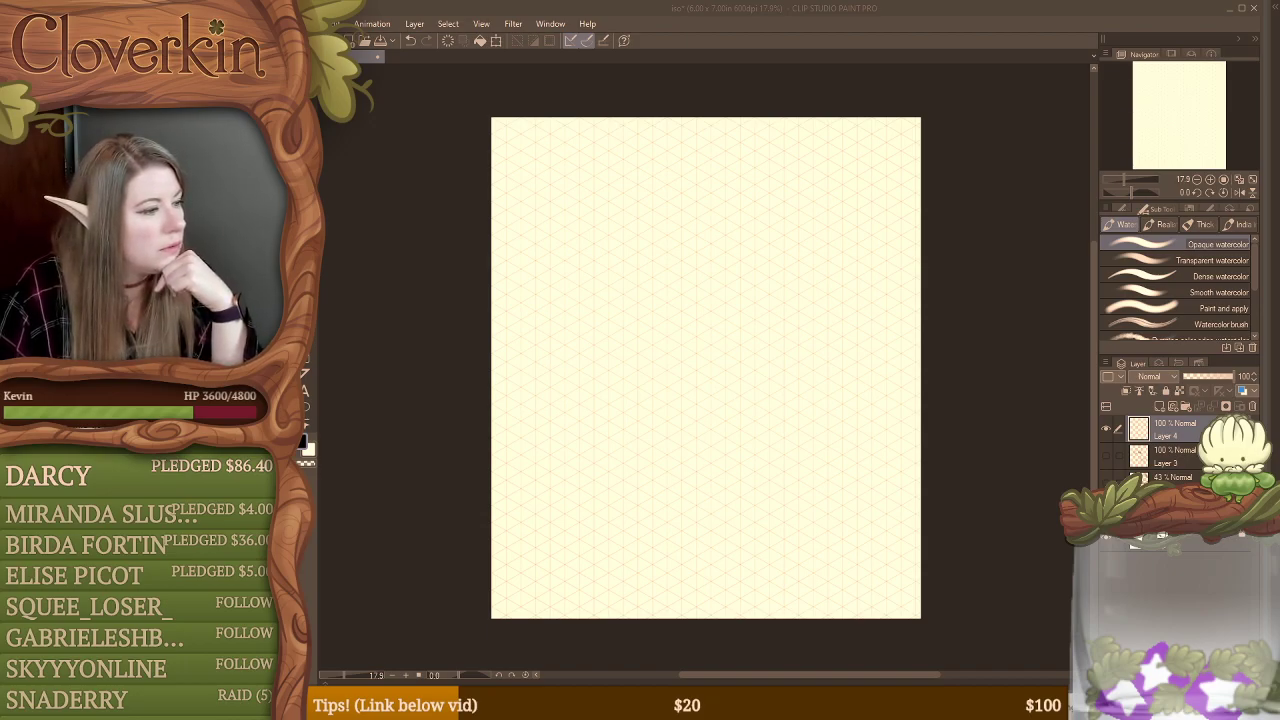
{"action": "key", "text": "alt+Tab"}
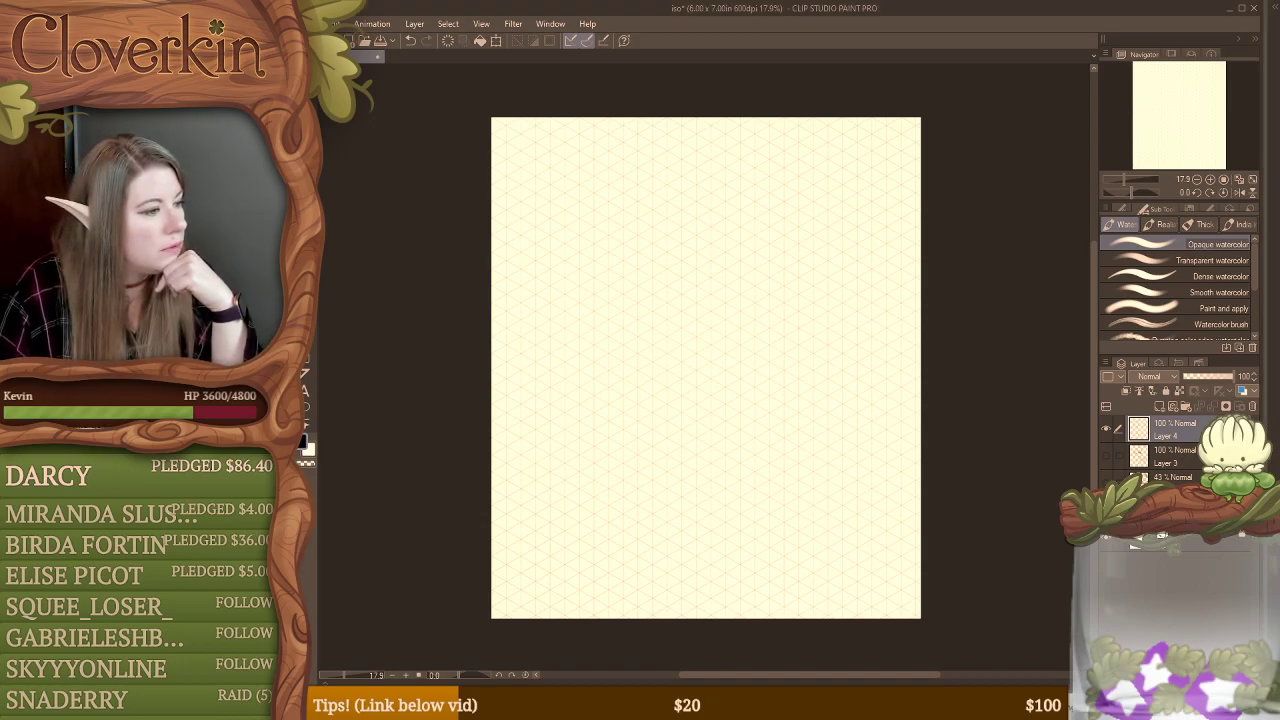
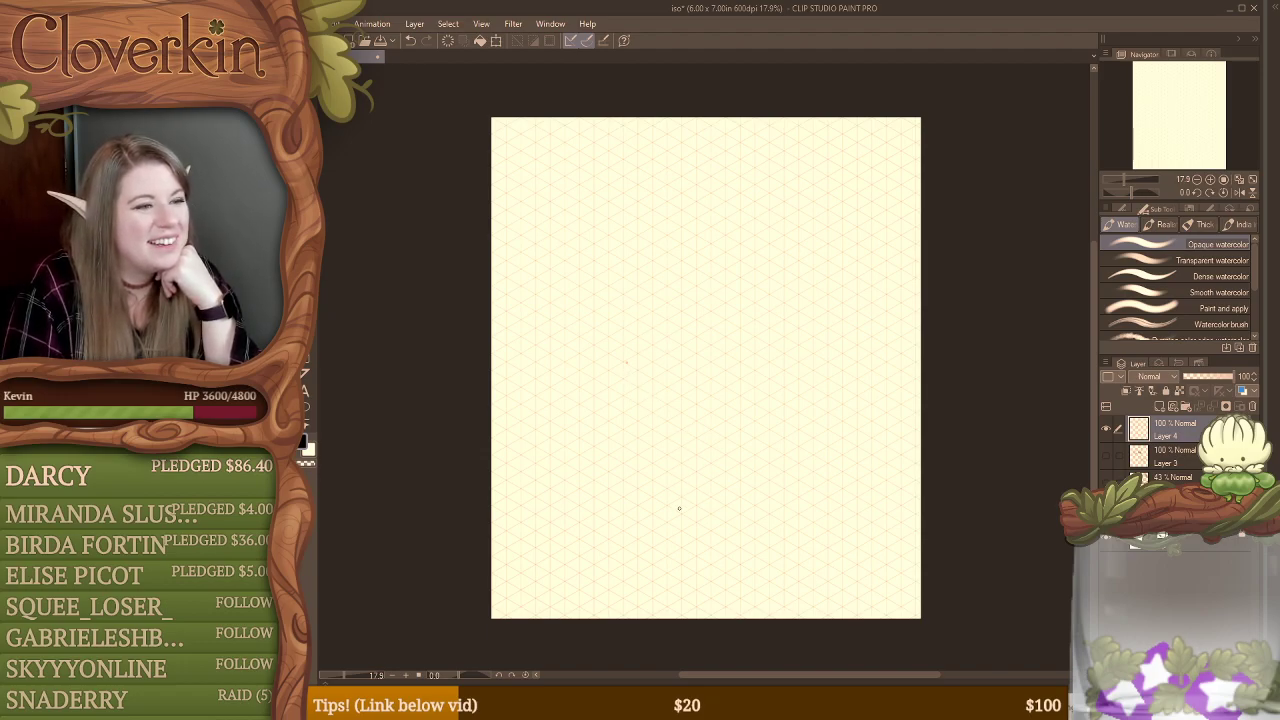
Step: Sketch a wide isometric parallelogram along the grid lines in the middle of the canvas as a base
{"action": "left_click_drag", "start_coordinate": [650, 446], "coordinate": [816, 350]}
{"action": "left_click_drag", "start_coordinate": [545, 382], "coordinate": [650, 446]}
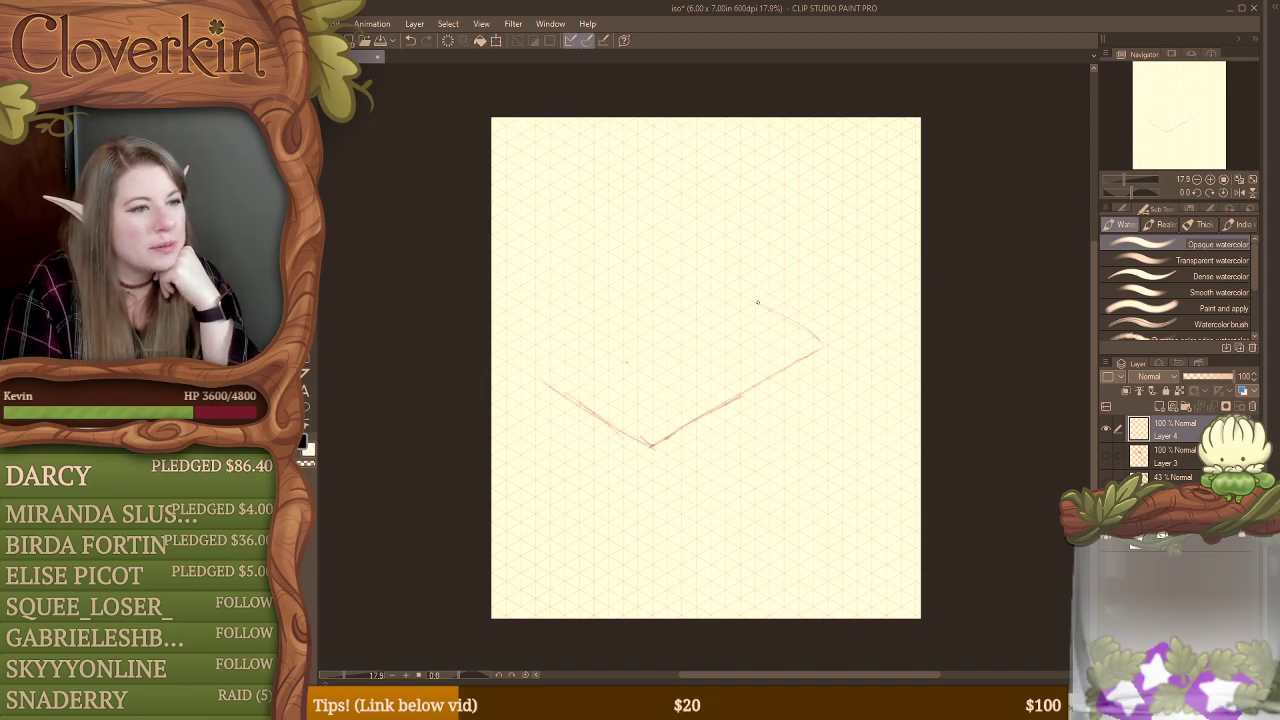
{"action": "left_click_drag", "start_coordinate": [720, 283], "coordinate": [832, 347]}
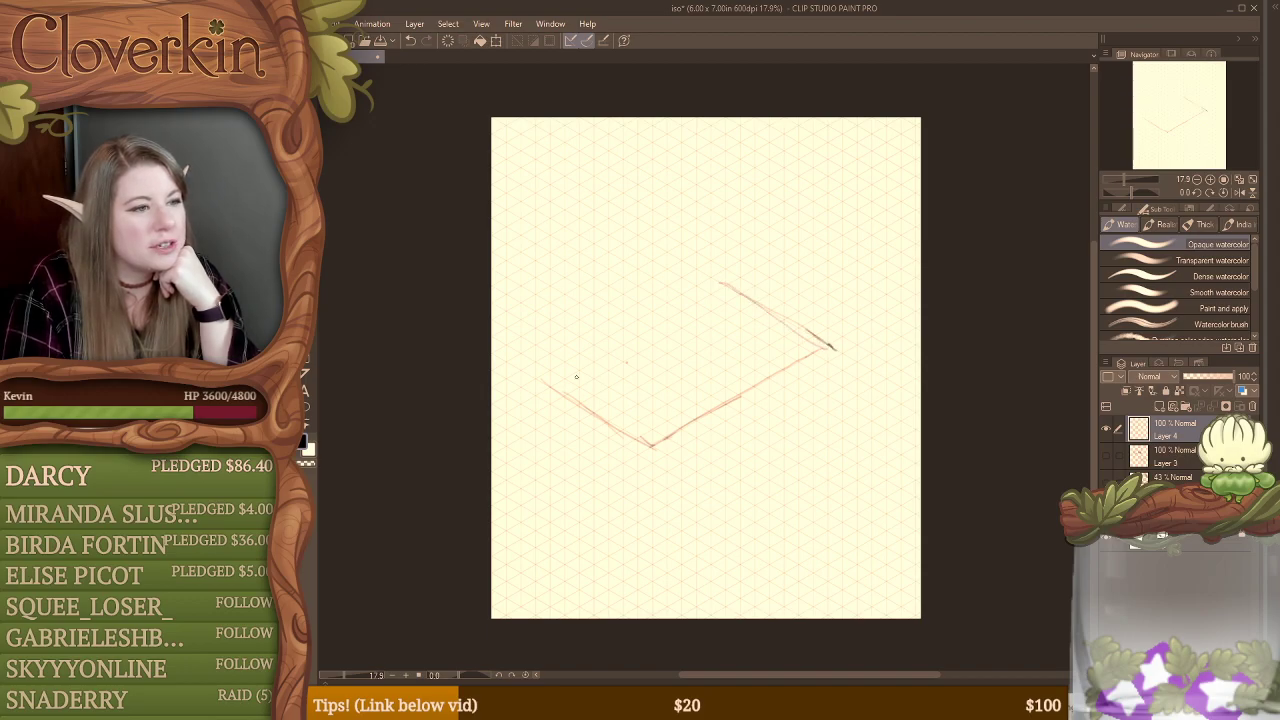
{"action": "left_click_drag", "start_coordinate": [544, 372], "coordinate": [620, 330]}
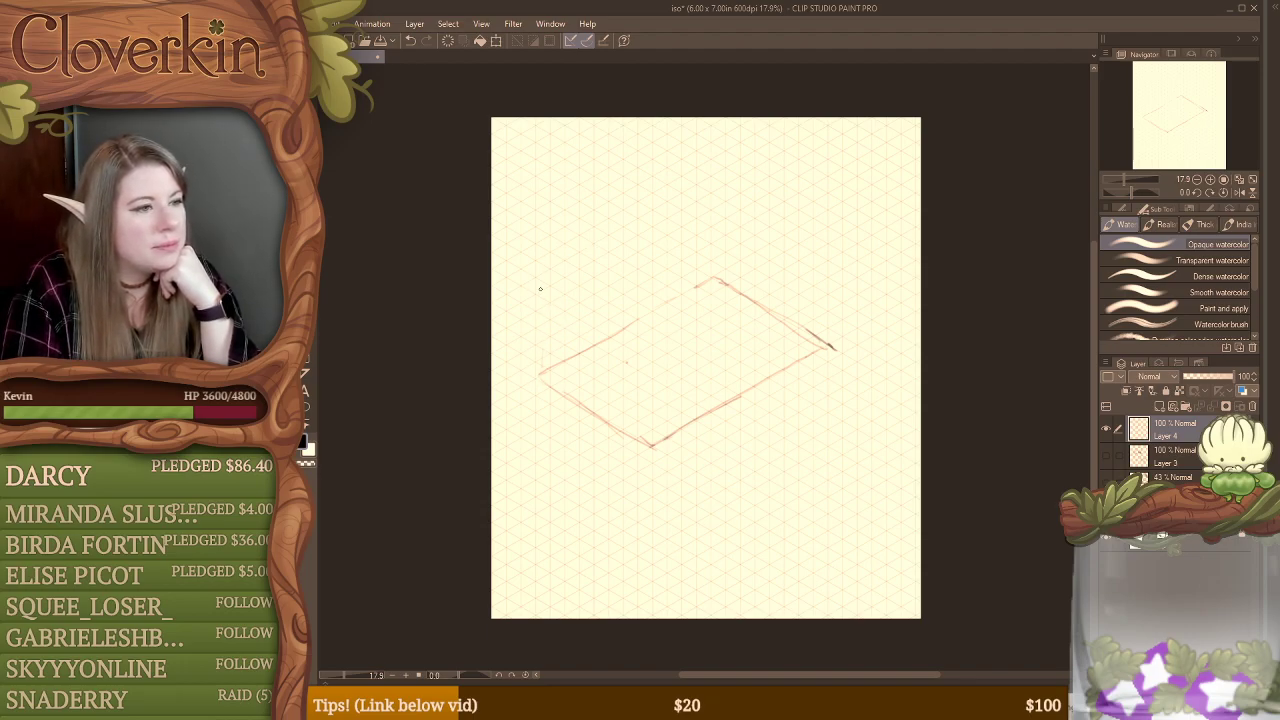
Step: Draw an upright post rising from each of the four corners of the isometric base
{"action": "left_click_drag", "start_coordinate": [540, 308], "coordinate": [540, 372]}
{"action": "left_click_drag", "start_coordinate": [540, 294], "coordinate": [541, 322]}
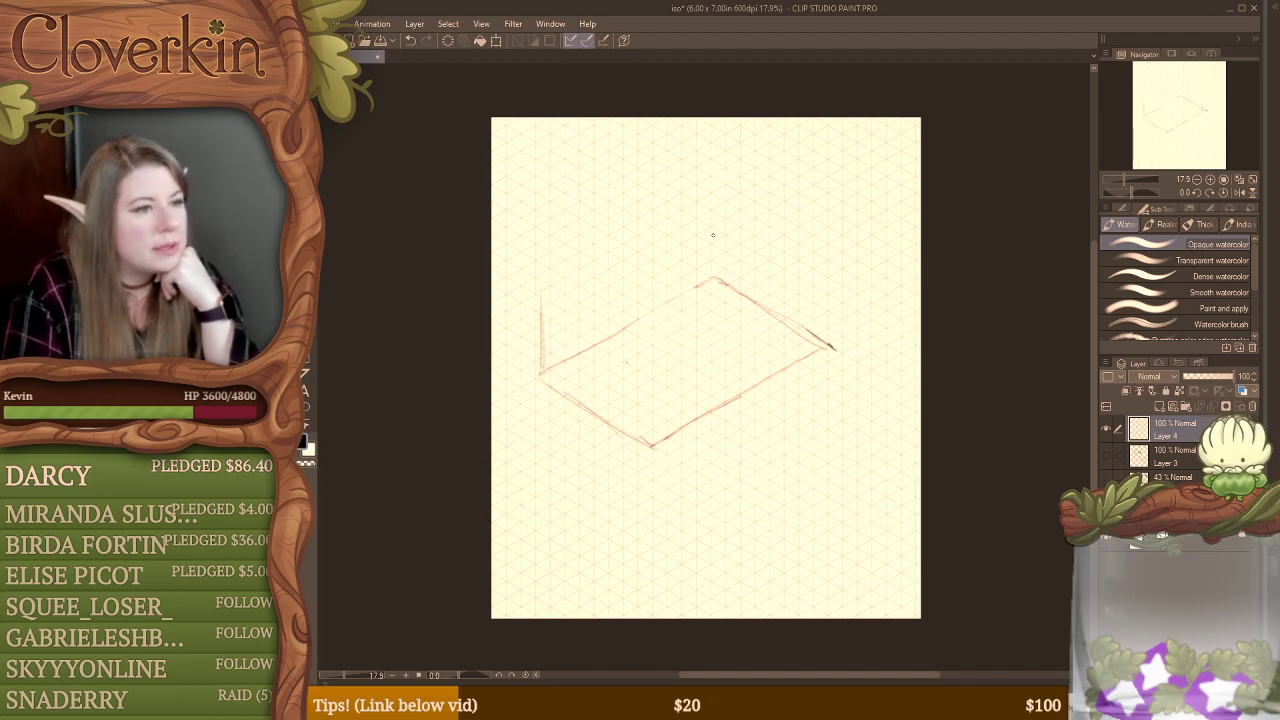
{"action": "left_click_drag", "start_coordinate": [710, 245], "coordinate": [710, 280]}
{"action": "mouse_move", "coordinate": [830, 348]}
{"action": "left_mouse_down"}
{"action": "mouse_move", "coordinate": [838, 270]}
{"action": "mouse_move", "coordinate": [830, 336]}
{"action": "left_mouse_up"}
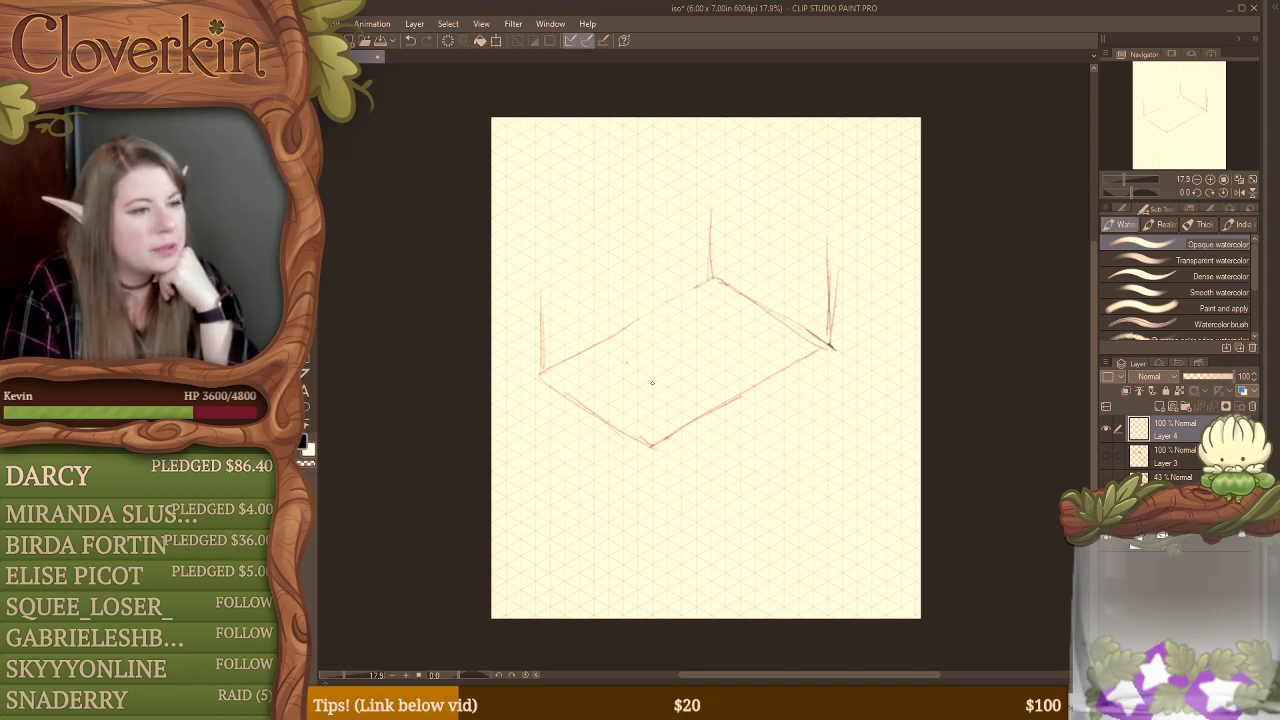
{"action": "left_click_drag", "start_coordinate": [650, 372], "coordinate": [651, 444]}
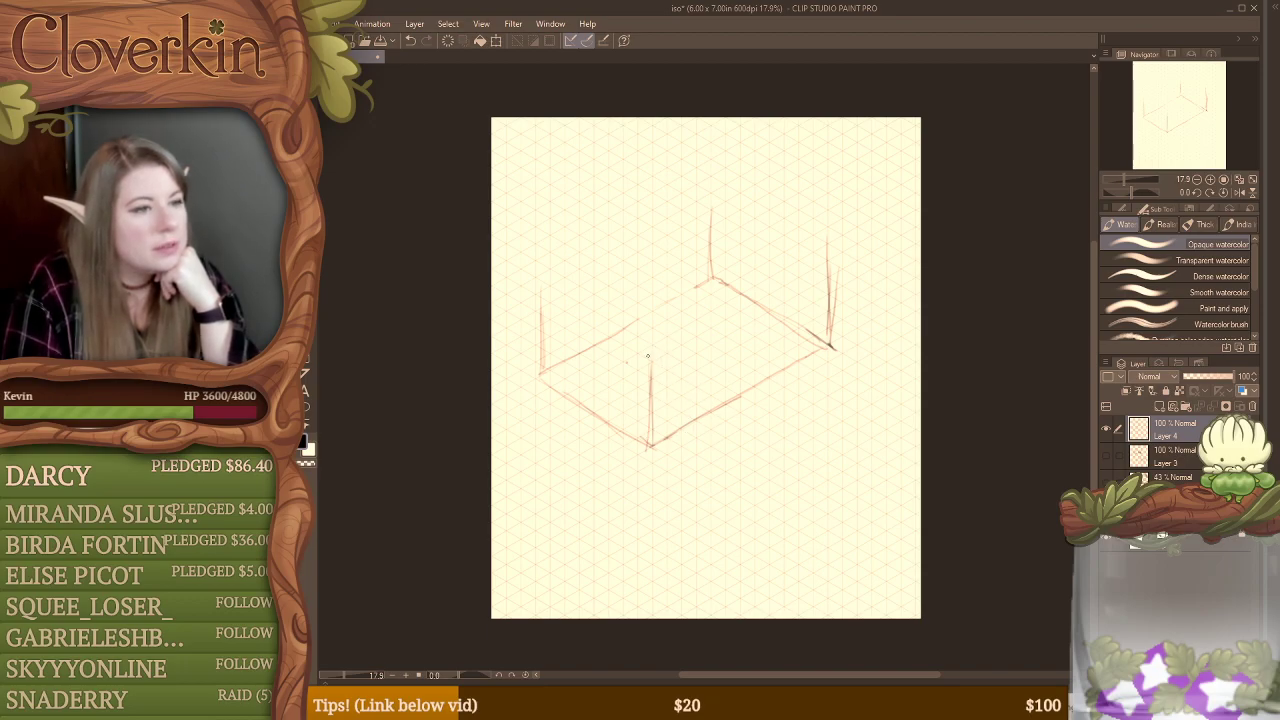
Step: Connect the tops of the two front posts with a rail and hang a draped cloth with a wavy lower edge from it
{"action": "left_click_drag", "start_coordinate": [652, 346], "coordinate": [826, 242]}
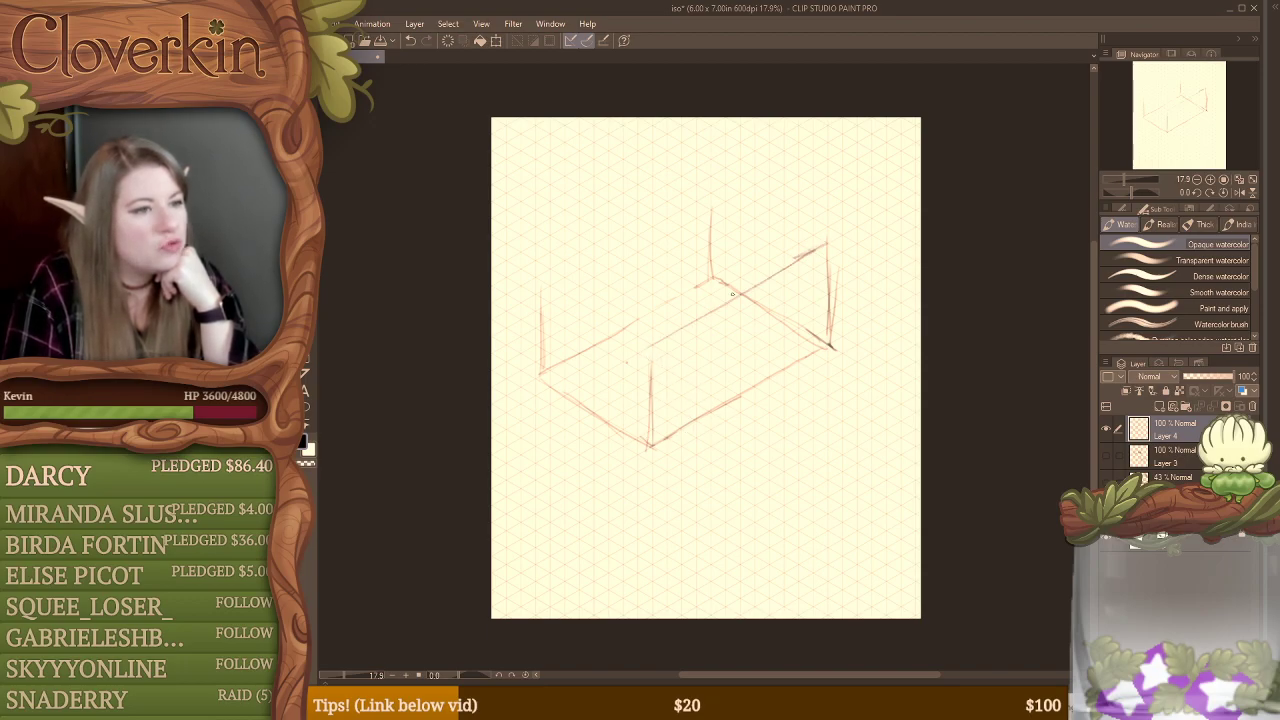
{"action": "mouse_move", "coordinate": [655, 346]}
{"action": "left_mouse_down"}
{"action": "mouse_move", "coordinate": [668, 394]}
{"action": "mouse_move", "coordinate": [730, 373]}
{"action": "mouse_move", "coordinate": [855, 290]}
{"action": "left_mouse_up"}
{"action": "mouse_move", "coordinate": [825, 243]}
{"action": "left_mouse_down"}
{"action": "mouse_move", "coordinate": [857, 285]}
{"action": "mouse_move", "coordinate": [828, 238]}
{"action": "mouse_move", "coordinate": [835, 308]}
{"action": "left_mouse_up"}
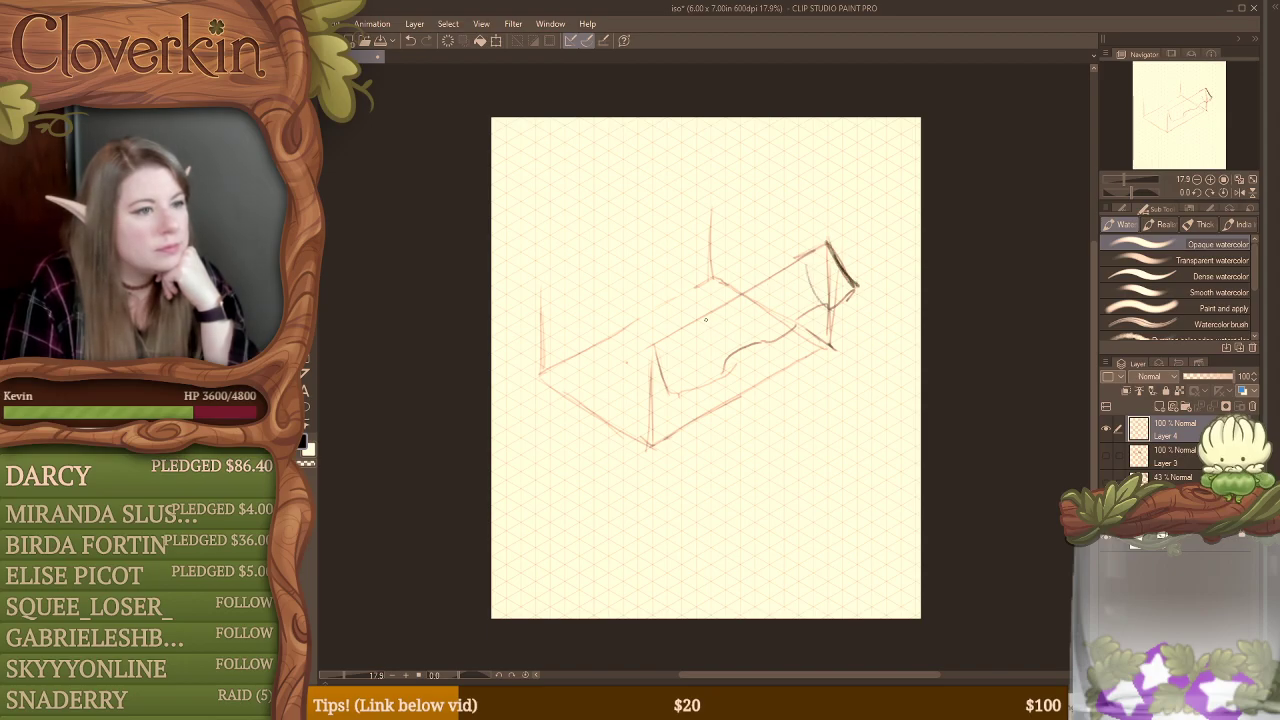
{"action": "mouse_move", "coordinate": [705, 320]}
{"action": "left_mouse_down"}
{"action": "mouse_move", "coordinate": [734, 340]}
{"action": "mouse_move", "coordinate": [762, 308]}
{"action": "mouse_move", "coordinate": [764, 321]}
{"action": "left_mouse_up"}
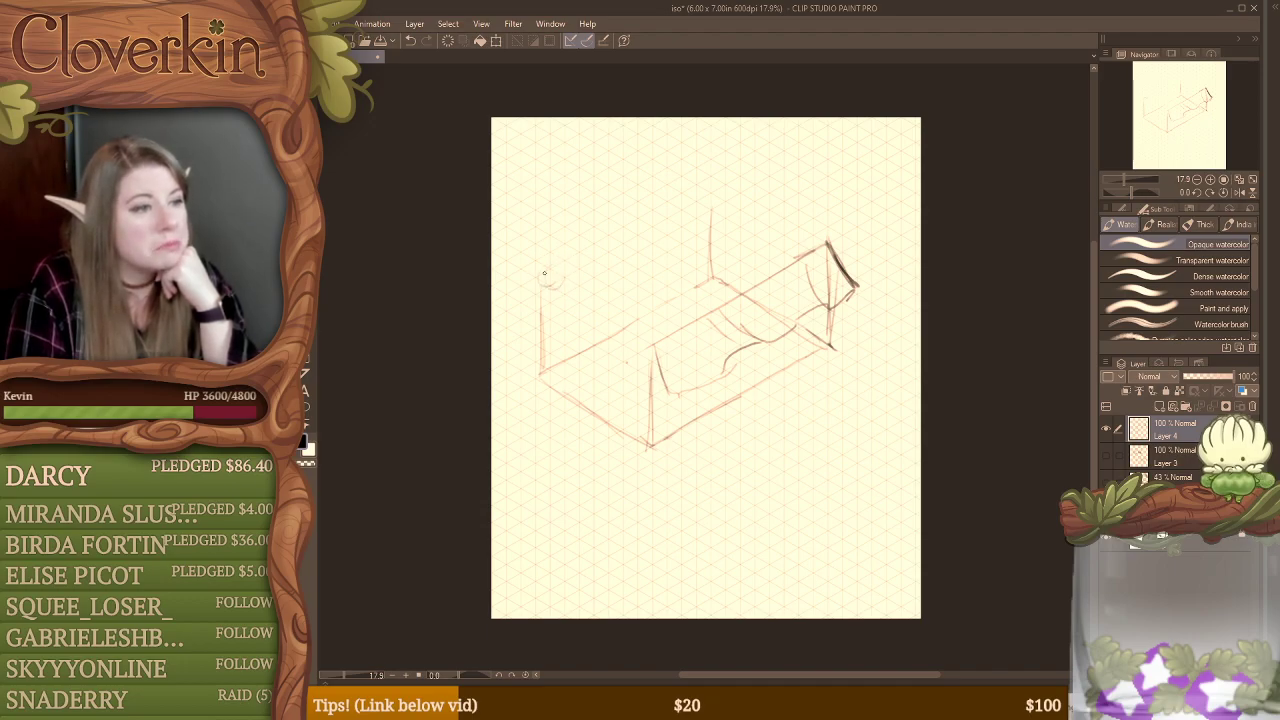
Step: Add round roller ends on the front posts and a parallel upper edge line between them
{"action": "mouse_move", "coordinate": [636, 349]}
{"action": "left_mouse_down"}
{"action": "mouse_move", "coordinate": [632, 336]}
{"action": "mouse_move", "coordinate": [652, 359]}
{"action": "left_mouse_up"}
{"action": "mouse_move", "coordinate": [830, 244]}
{"action": "left_mouse_down"}
{"action": "mouse_move", "coordinate": [835, 222]}
{"action": "mouse_move", "coordinate": [842, 246]}
{"action": "left_mouse_up"}
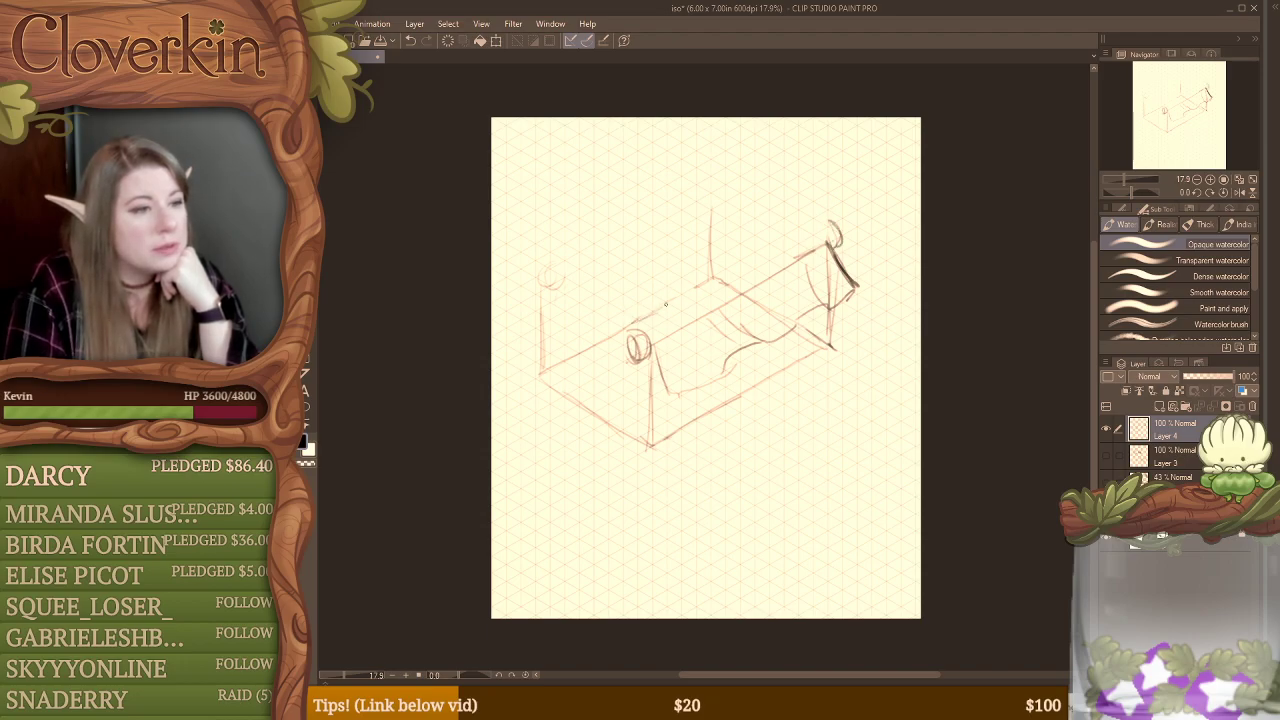
{"action": "mouse_move", "coordinate": [665, 304]}
{"action": "left_mouse_down"}
{"action": "mouse_move", "coordinate": [818, 223]}
{"action": "mouse_move", "coordinate": [833, 257]}
{"action": "left_mouse_up"}
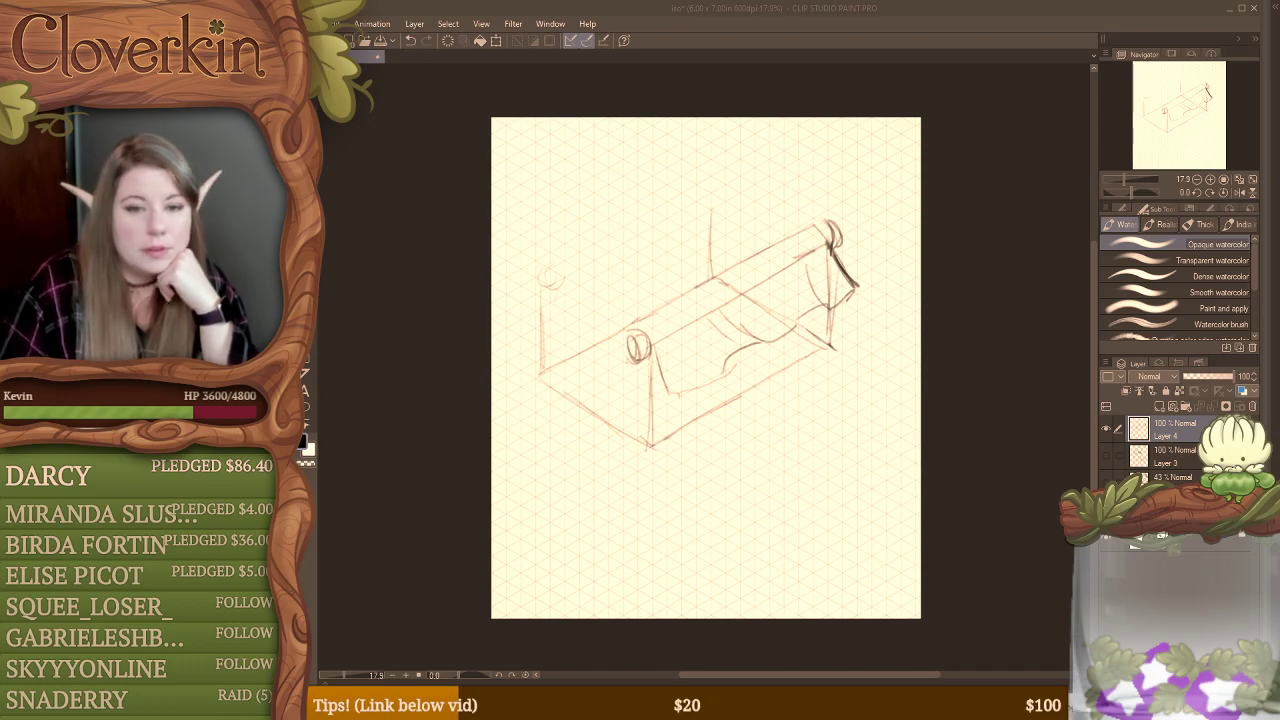
{"action": "left_click", "coordinate": [557, 25]}
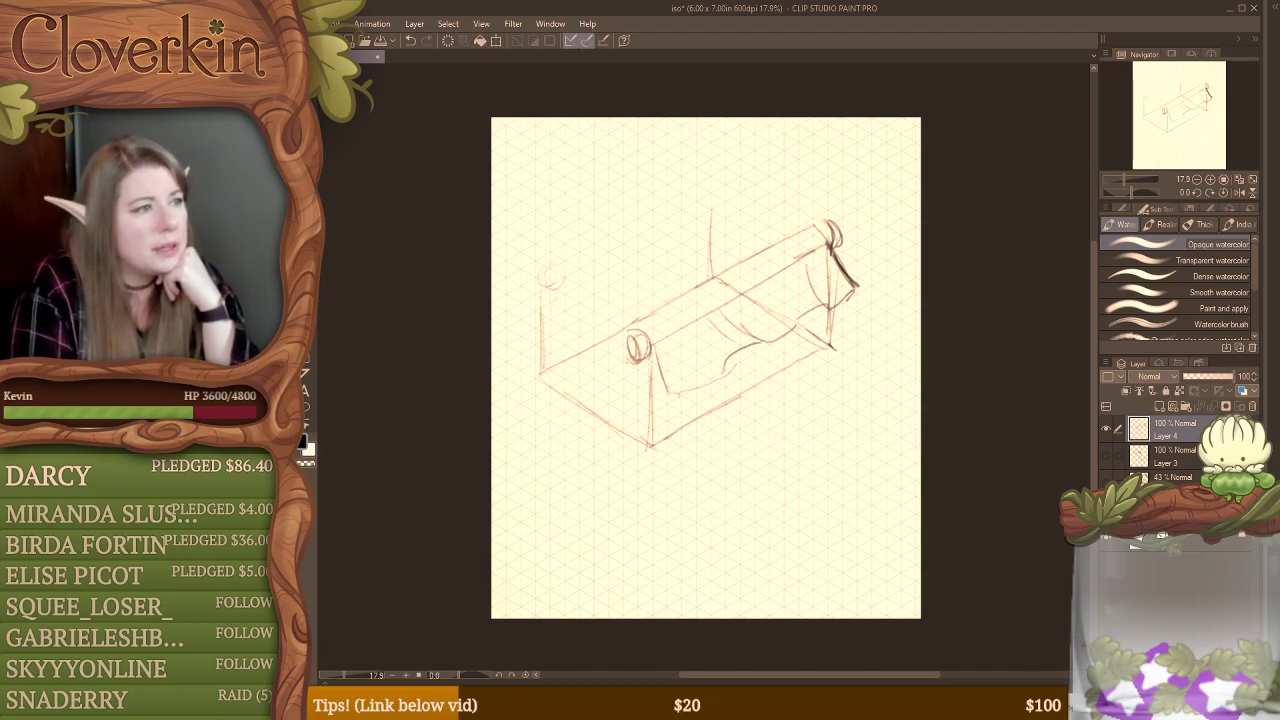
Step: Erase most of the front rail line where it crosses the draped cloth
{"action": "key", "text": "e"}
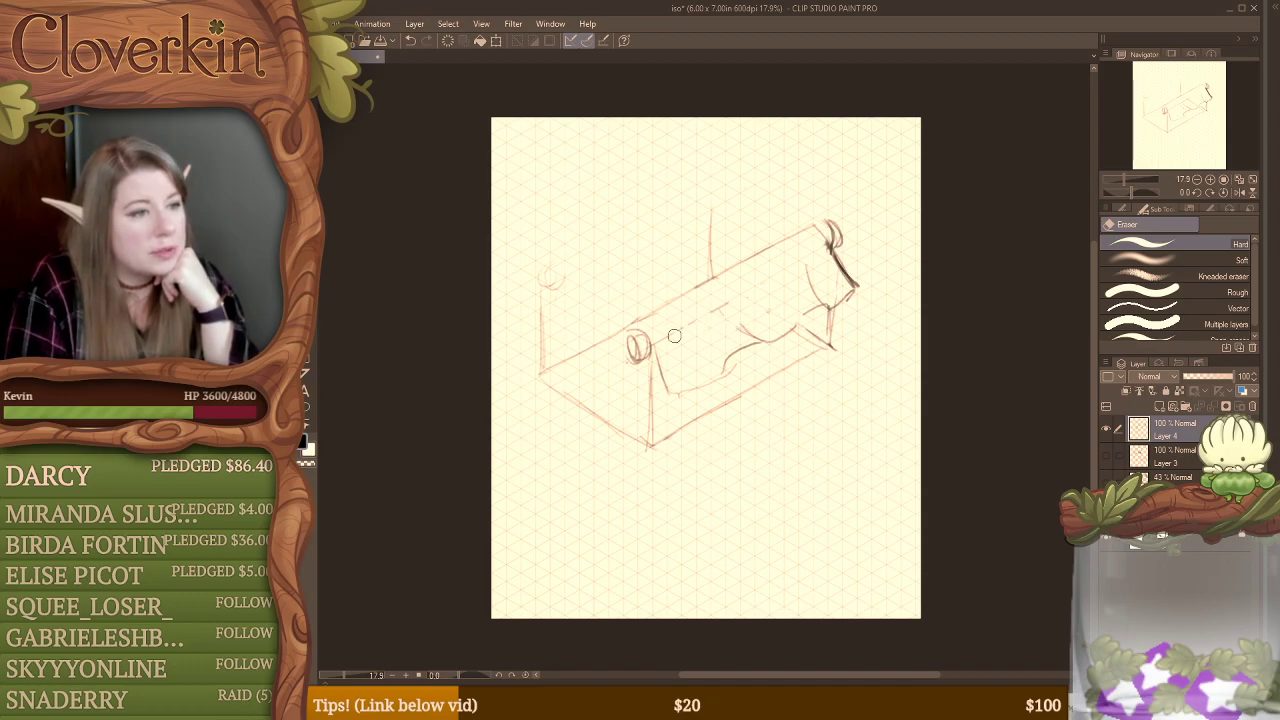
{"action": "key", "text": "p"}
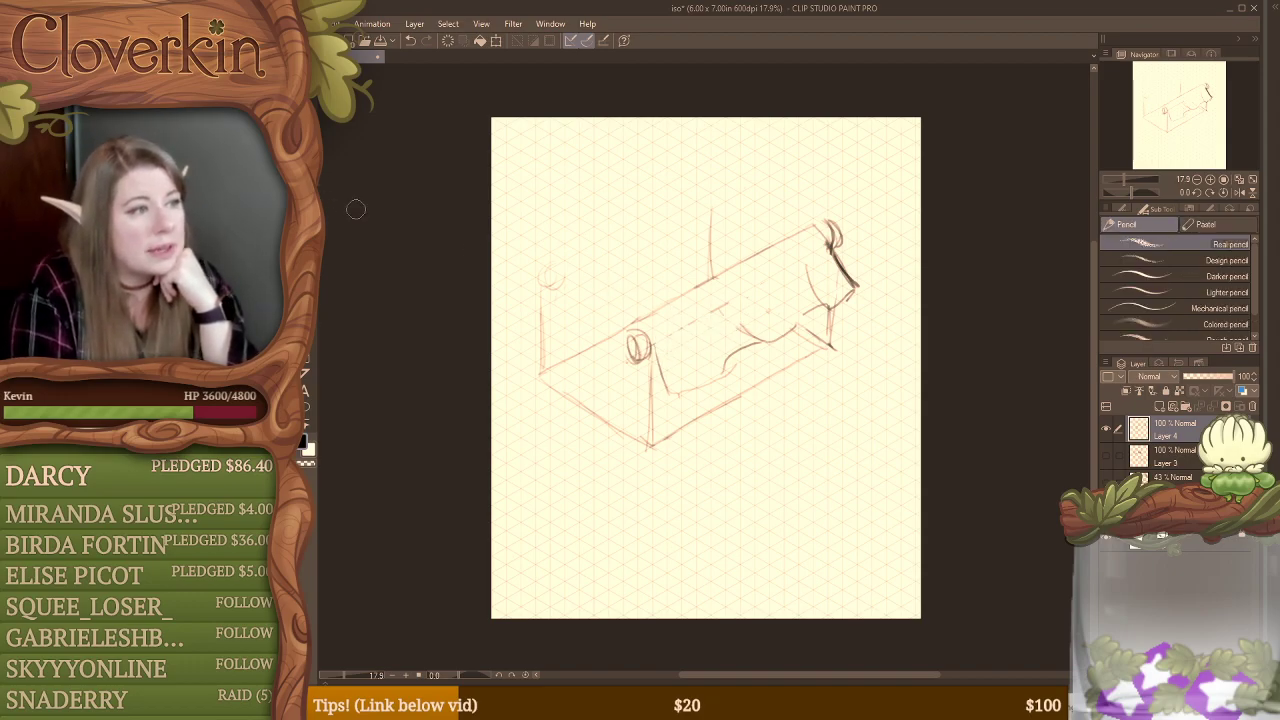
{"action": "key", "text": "b"}
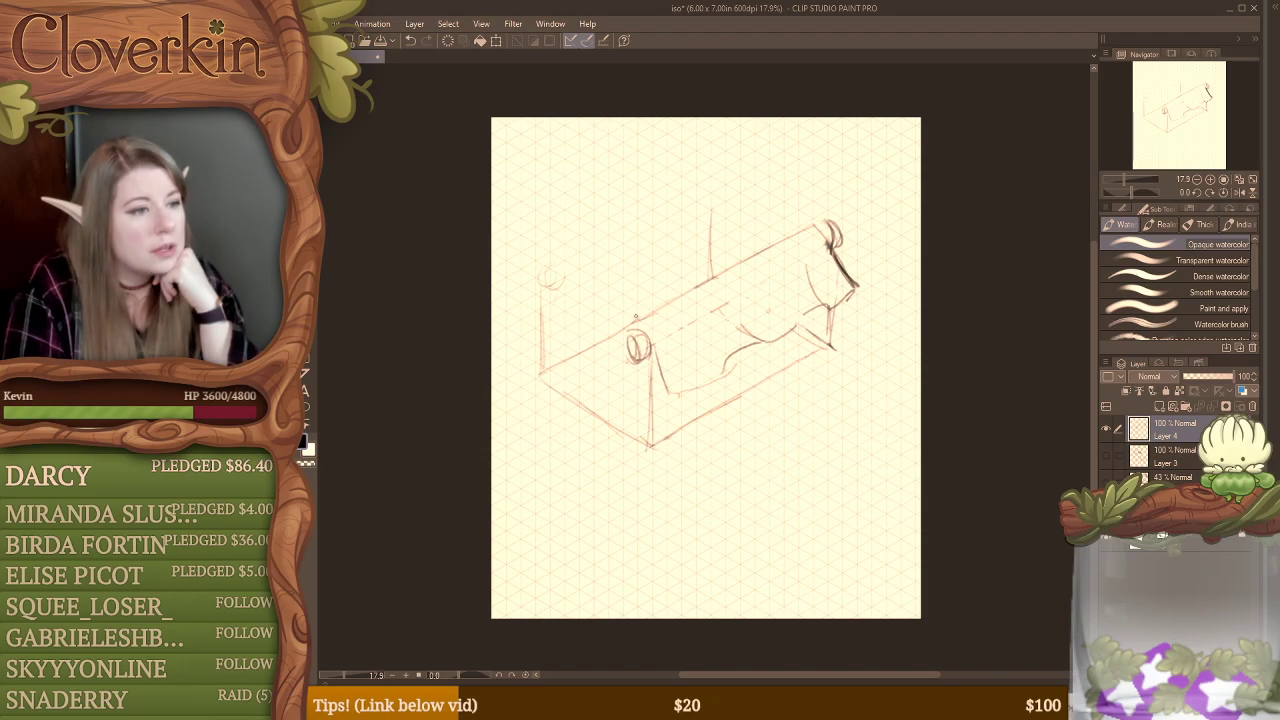
Step: Darken the hanging cloth's outline and its folded far edge, and define the cylindrical roller ends on both sides
{"action": "mouse_move", "coordinate": [637, 322]}
{"action": "left_mouse_down"}
{"action": "mouse_move", "coordinate": [672, 389]}
{"action": "mouse_move", "coordinate": [723, 371]}
{"action": "mouse_move", "coordinate": [742, 341]}
{"action": "mouse_move", "coordinate": [780, 341]}
{"action": "mouse_move", "coordinate": [818, 314]}
{"action": "left_mouse_up"}
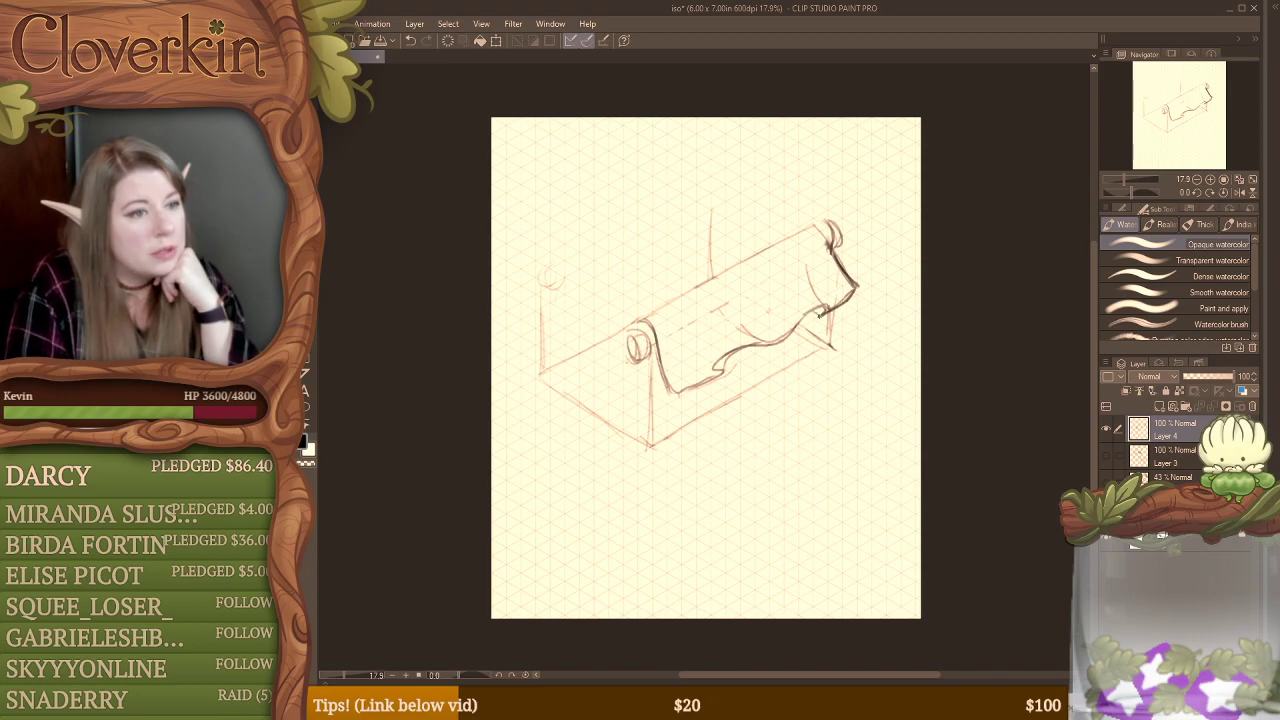
{"action": "left_click_drag", "start_coordinate": [801, 256], "coordinate": [826, 310]}
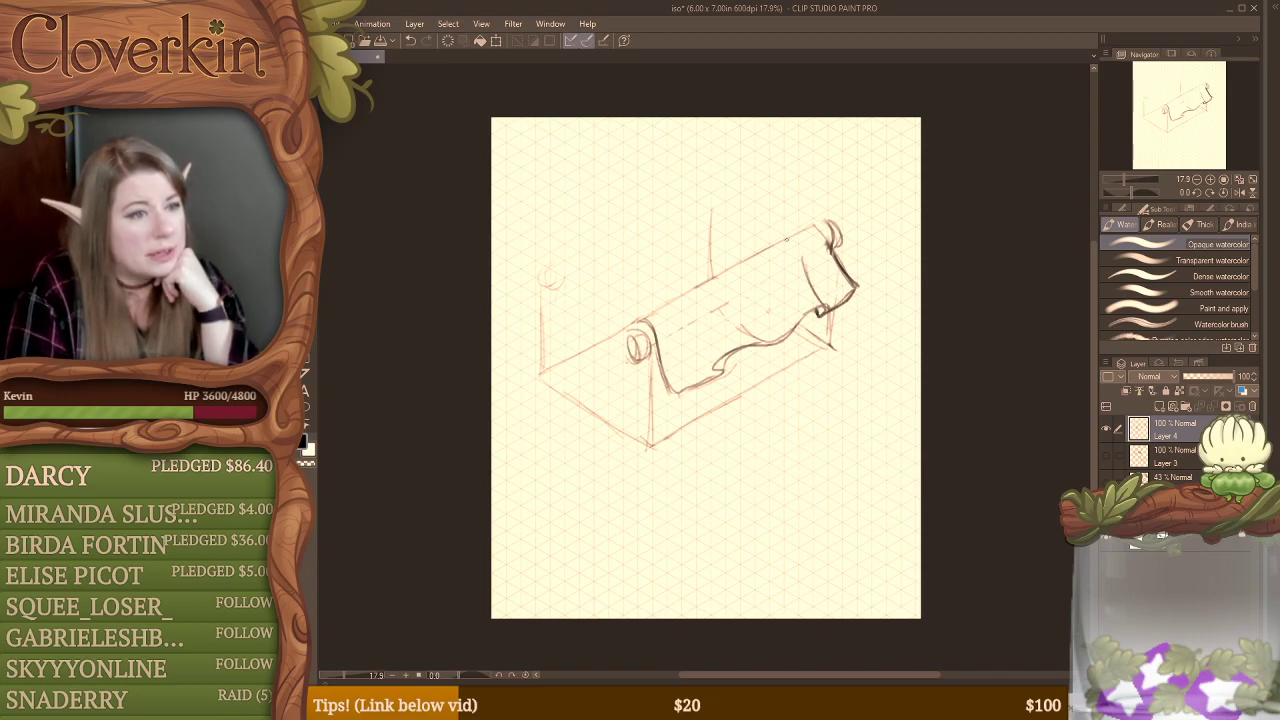
{"action": "mouse_move", "coordinate": [787, 241]}
{"action": "left_mouse_down"}
{"action": "mouse_move", "coordinate": [804, 264]}
{"action": "mouse_move", "coordinate": [821, 231]}
{"action": "mouse_move", "coordinate": [837, 250]}
{"action": "left_mouse_up"}
{"action": "mouse_move", "coordinate": [643, 317]}
{"action": "left_mouse_down"}
{"action": "mouse_move", "coordinate": [620, 349]}
{"action": "mouse_move", "coordinate": [623, 325]}
{"action": "mouse_move", "coordinate": [629, 362]}
{"action": "left_mouse_up"}
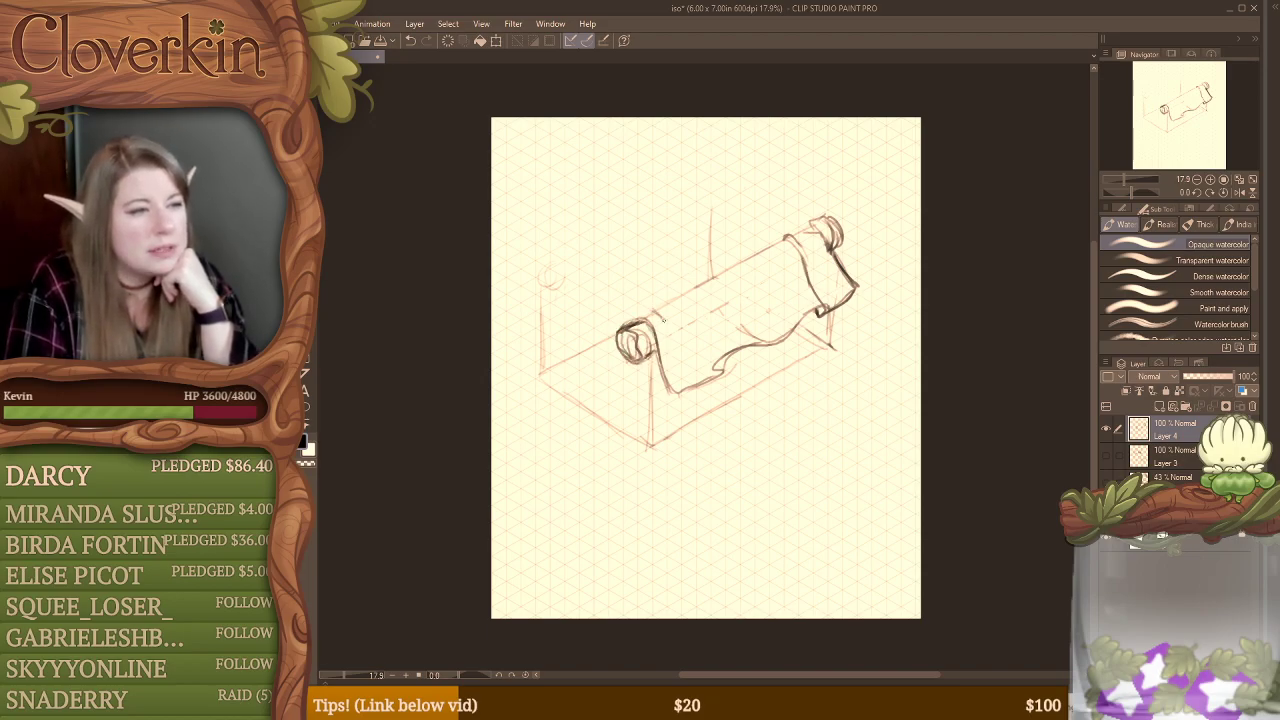
Step: Draw small notches near both ends of the front roller and a long slotted tear along its upper edge
{"action": "mouse_move", "coordinate": [669, 298]}
{"action": "left_mouse_down"}
{"action": "mouse_move", "coordinate": [686, 326]}
{"action": "mouse_move", "coordinate": [668, 304]}
{"action": "left_mouse_up"}
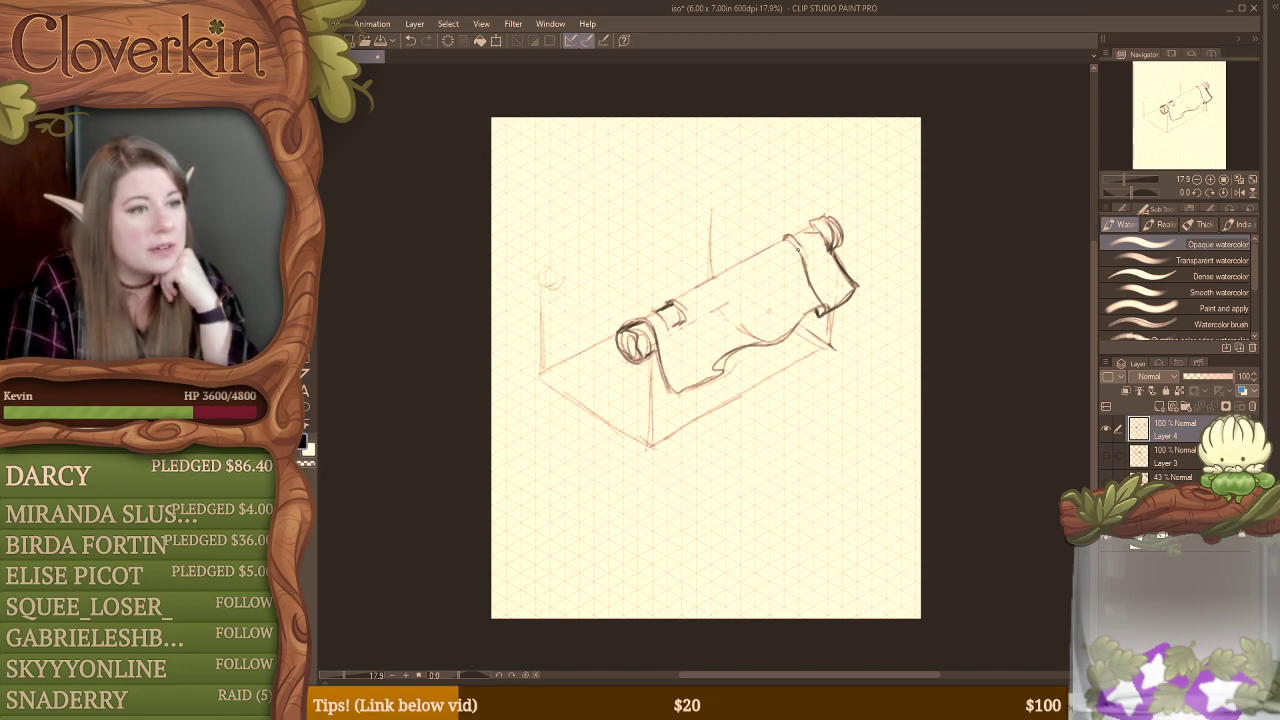
{"action": "mouse_move", "coordinate": [794, 239]}
{"action": "left_mouse_down"}
{"action": "mouse_move", "coordinate": [812, 257]}
{"action": "mouse_move", "coordinate": [821, 239]}
{"action": "left_mouse_up"}
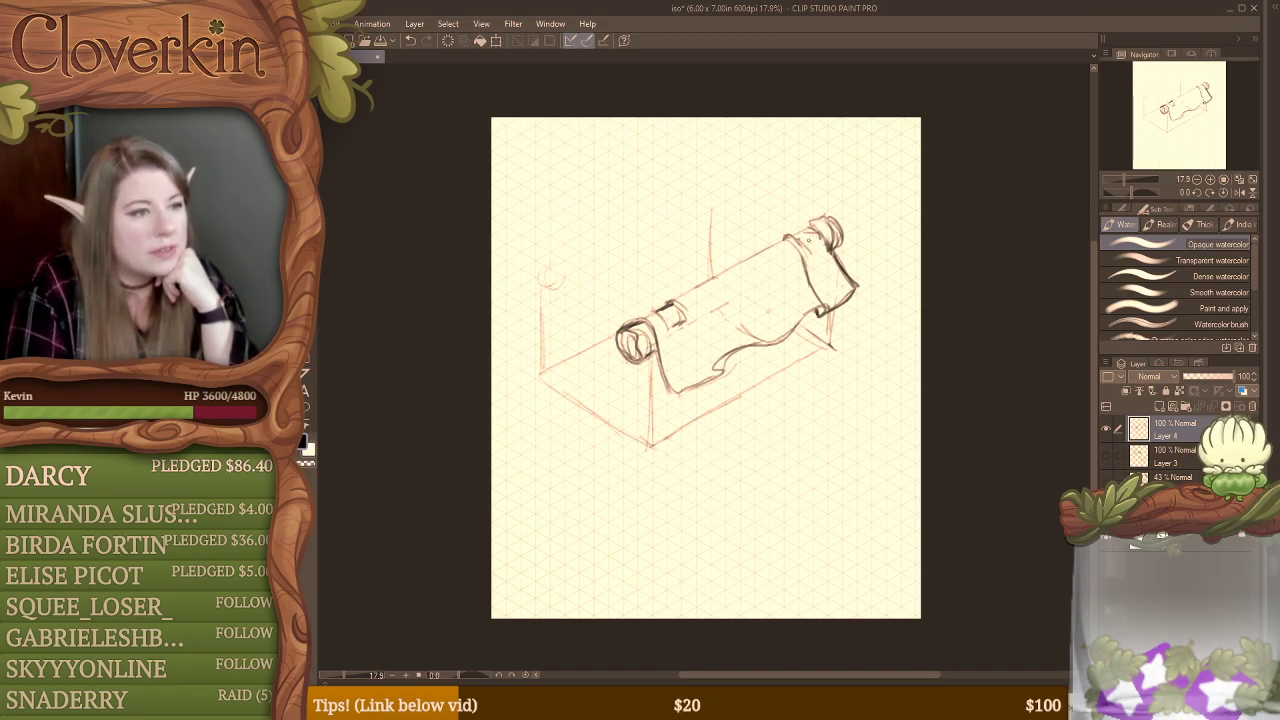
{"action": "left_click_drag", "start_coordinate": [800, 244], "coordinate": [809, 238]}
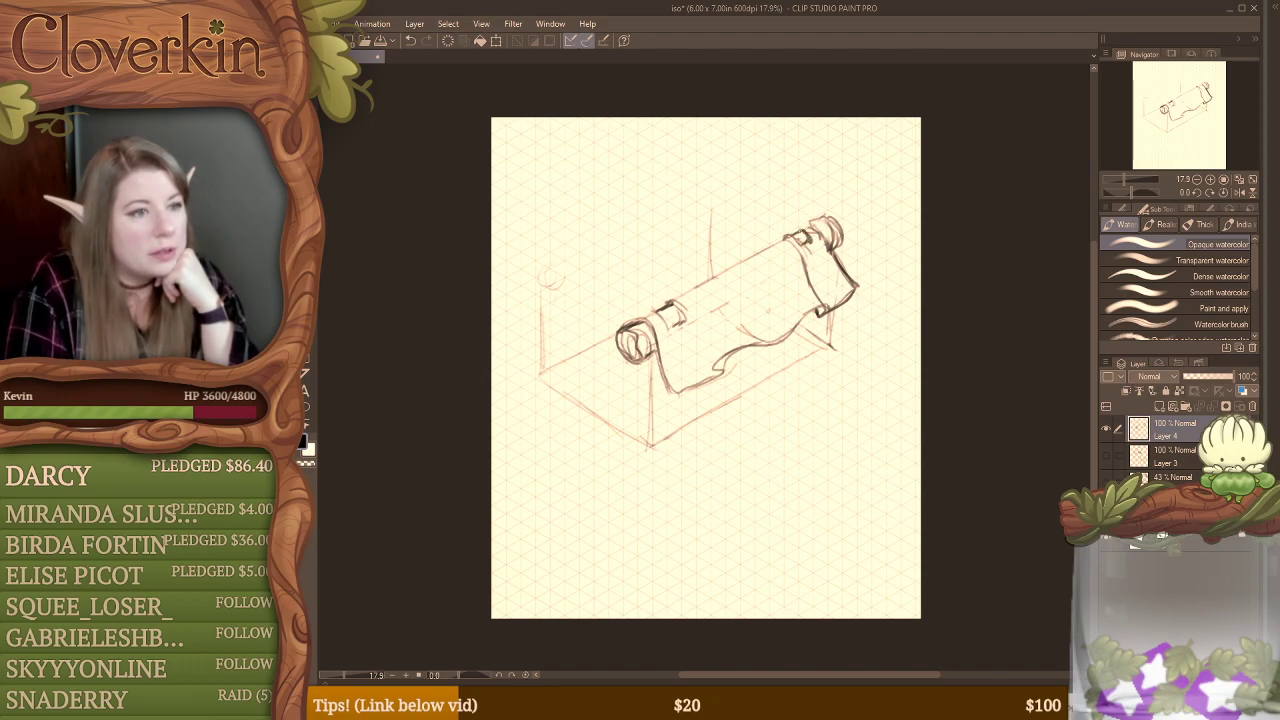
{"action": "left_click_drag", "start_coordinate": [810, 225], "coordinate": [801, 237]}
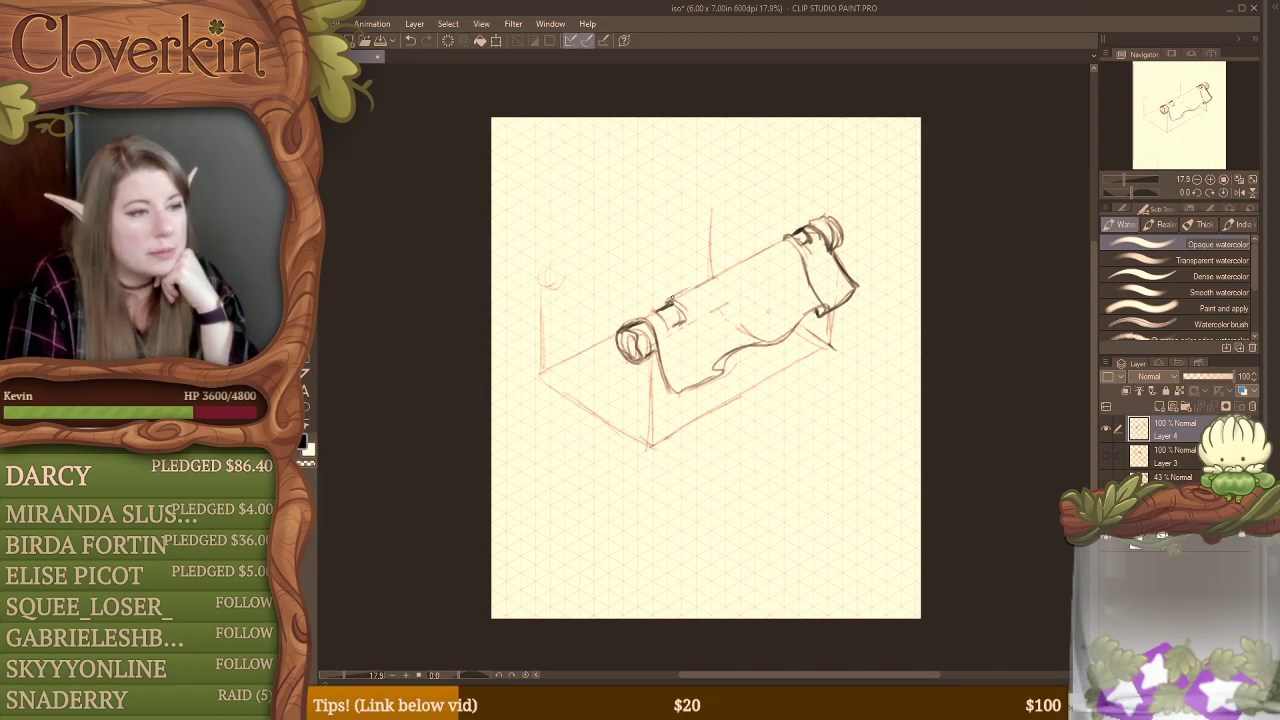
{"action": "left_click_drag", "start_coordinate": [672, 298], "coordinate": [704, 284]}
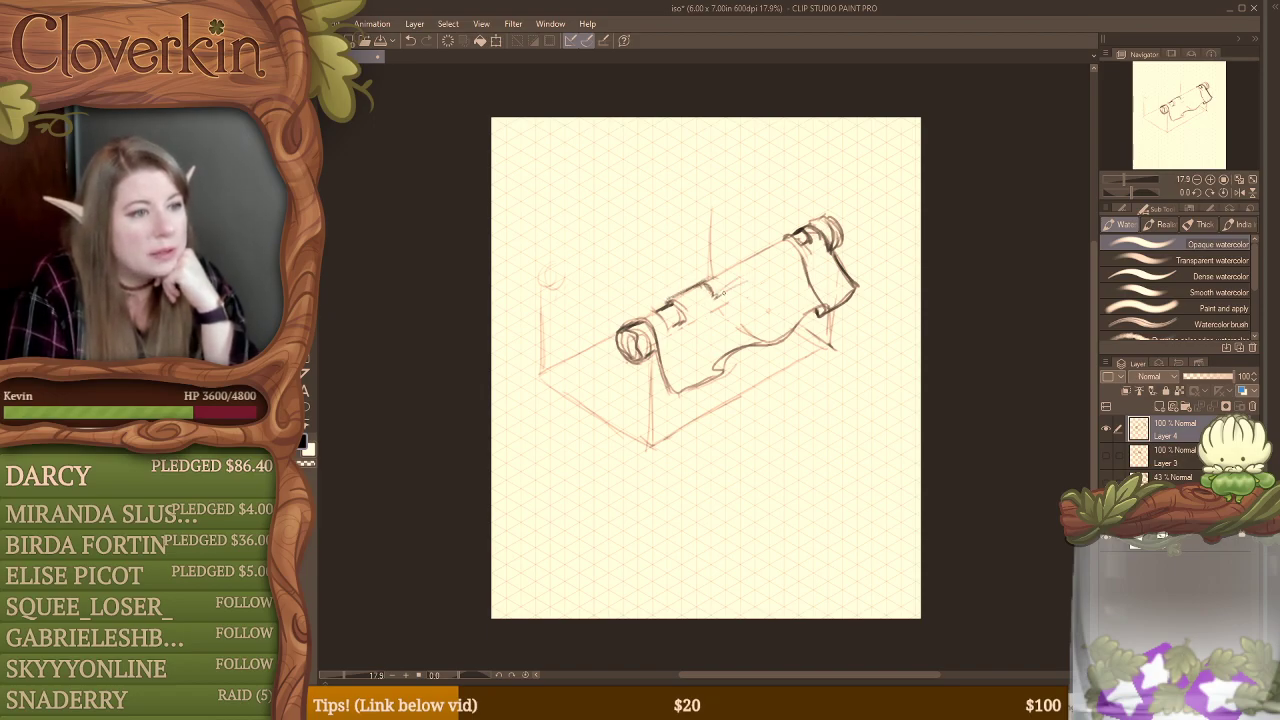
{"action": "mouse_move", "coordinate": [714, 294]}
{"action": "left_mouse_down"}
{"action": "mouse_move", "coordinate": [765, 271]}
{"action": "mouse_move", "coordinate": [770, 249]}
{"action": "mouse_move", "coordinate": [783, 260]}
{"action": "mouse_move", "coordinate": [771, 246]}
{"action": "mouse_move", "coordinate": [759, 277]}
{"action": "mouse_move", "coordinate": [720, 297]}
{"action": "mouse_move", "coordinate": [707, 281]}
{"action": "mouse_move", "coordinate": [781, 240]}
{"action": "left_mouse_up"}
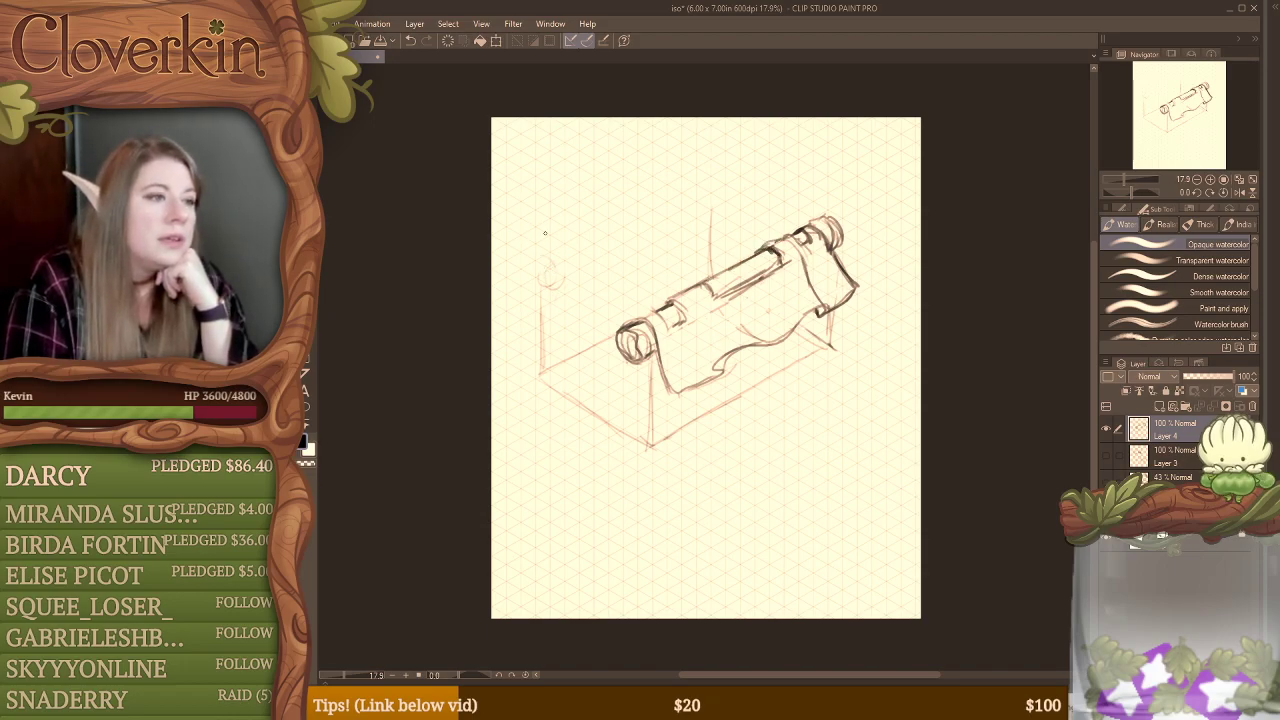
Step: Sketch a second, higher roller above the back posts, with cloth edges sagging from both its ends to the front roller
{"action": "mouse_move", "coordinate": [534, 270]}
{"action": "left_mouse_down"}
{"action": "mouse_move", "coordinate": [540, 227]}
{"action": "mouse_move", "coordinate": [519, 243]}
{"action": "mouse_move", "coordinate": [535, 280]}
{"action": "mouse_move", "coordinate": [535, 226]}
{"action": "mouse_move", "coordinate": [576, 272]}
{"action": "mouse_move", "coordinate": [543, 213]}
{"action": "mouse_move", "coordinate": [622, 308]}
{"action": "left_mouse_up"}
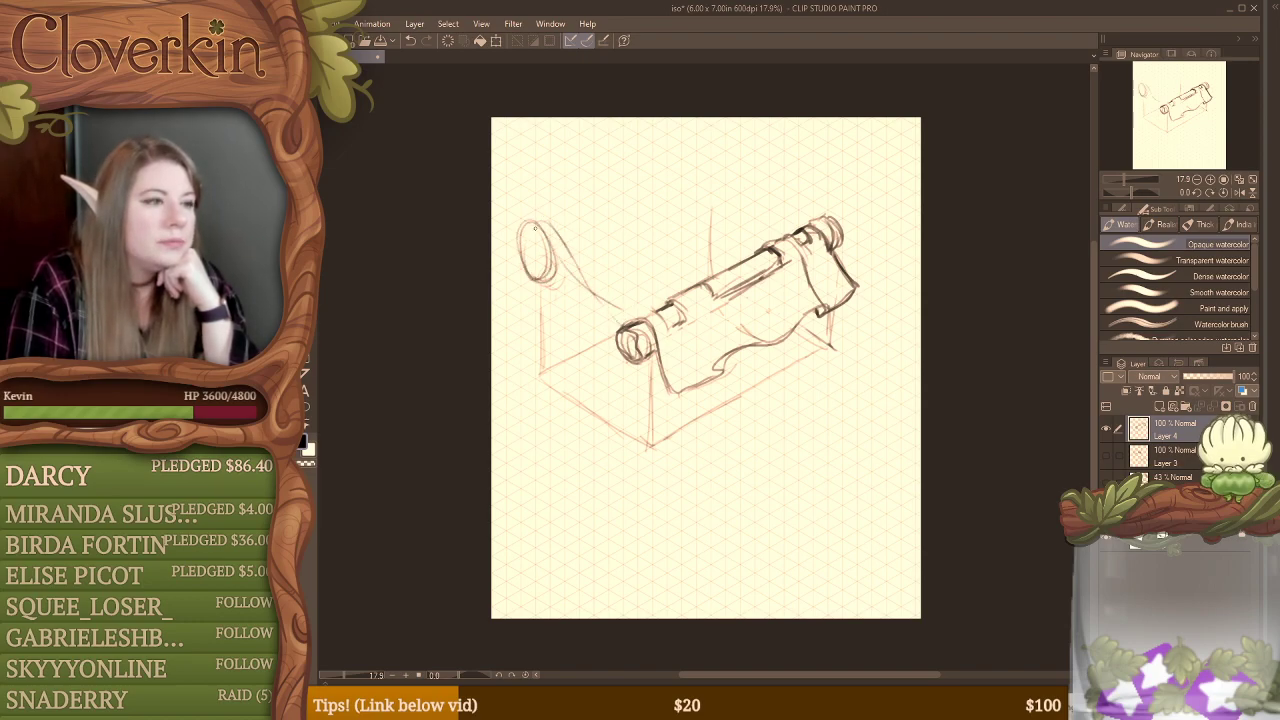
{"action": "mouse_move", "coordinate": [530, 218]}
{"action": "left_mouse_down"}
{"action": "mouse_move", "coordinate": [597, 300]}
{"action": "mouse_move", "coordinate": [628, 320]}
{"action": "left_mouse_up"}
{"action": "left_click_drag", "start_coordinate": [540, 220], "coordinate": [584, 190]}
{"action": "mouse_move", "coordinate": [552, 198]}
{"action": "left_mouse_down"}
{"action": "mouse_move", "coordinate": [697, 131]}
{"action": "mouse_move", "coordinate": [734, 172]}
{"action": "left_mouse_up"}
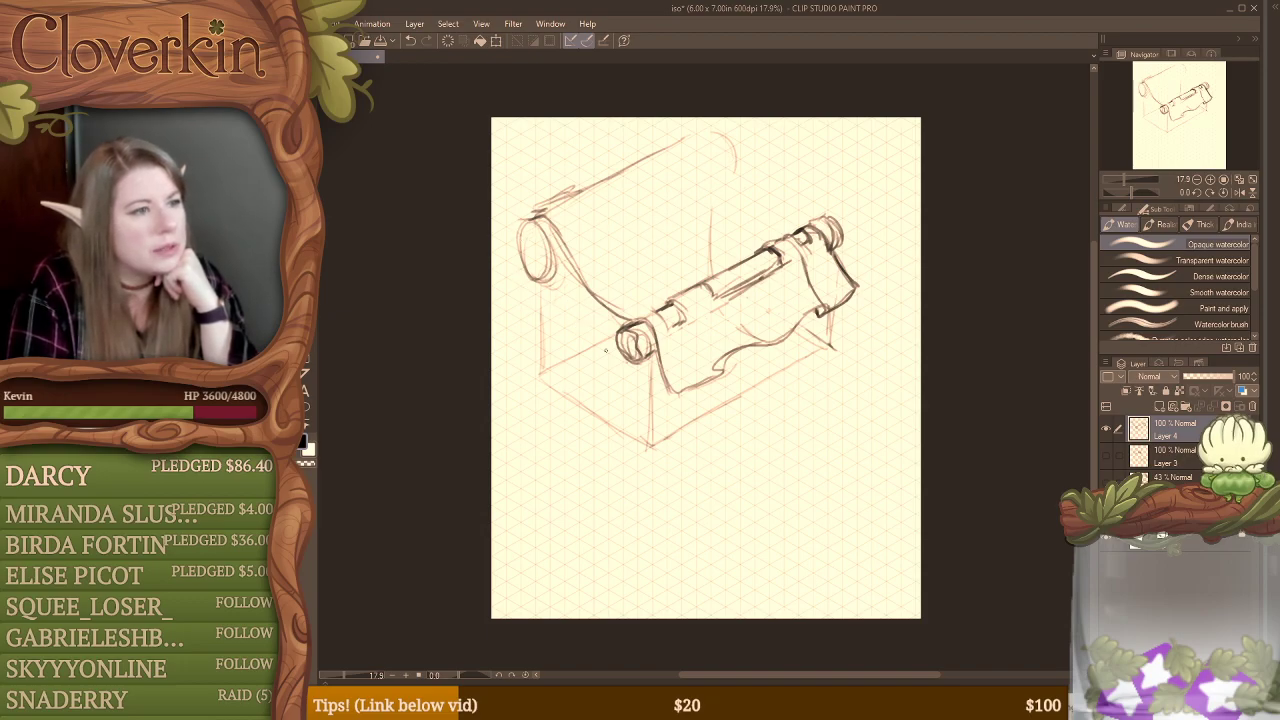
{"action": "mouse_move", "coordinate": [690, 138]}
{"action": "left_mouse_down"}
{"action": "mouse_move", "coordinate": [705, 187]}
{"action": "mouse_move", "coordinate": [697, 147]}
{"action": "mouse_move", "coordinate": [712, 160]}
{"action": "mouse_move", "coordinate": [700, 168]}
{"action": "mouse_move", "coordinate": [721, 203]}
{"action": "mouse_move", "coordinate": [707, 157]}
{"action": "mouse_move", "coordinate": [726, 186]}
{"action": "left_mouse_up"}
{"action": "mouse_move", "coordinate": [728, 188]}
{"action": "left_mouse_down"}
{"action": "mouse_move", "coordinate": [794, 234]}
{"action": "mouse_move", "coordinate": [780, 236]}
{"action": "left_mouse_up"}
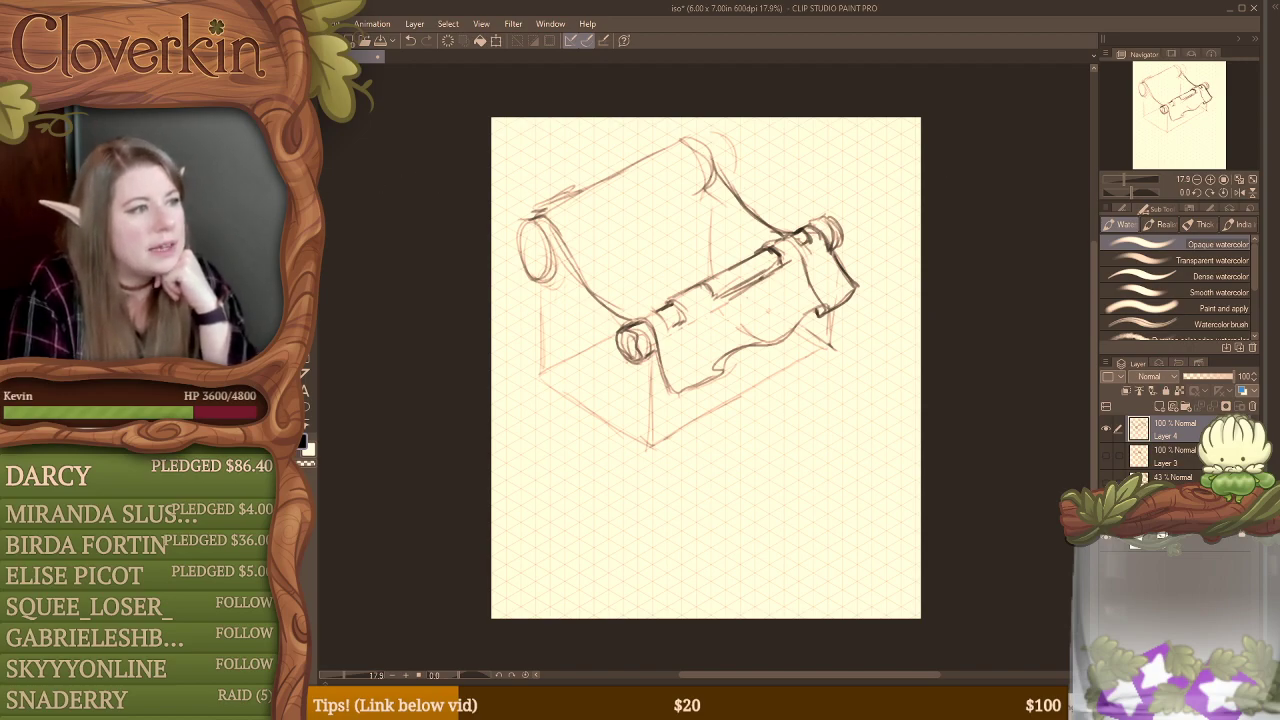
Step: Erase the overlapping strokes along the back roller's upper edge and at its far end
{"action": "key", "text": "e"}
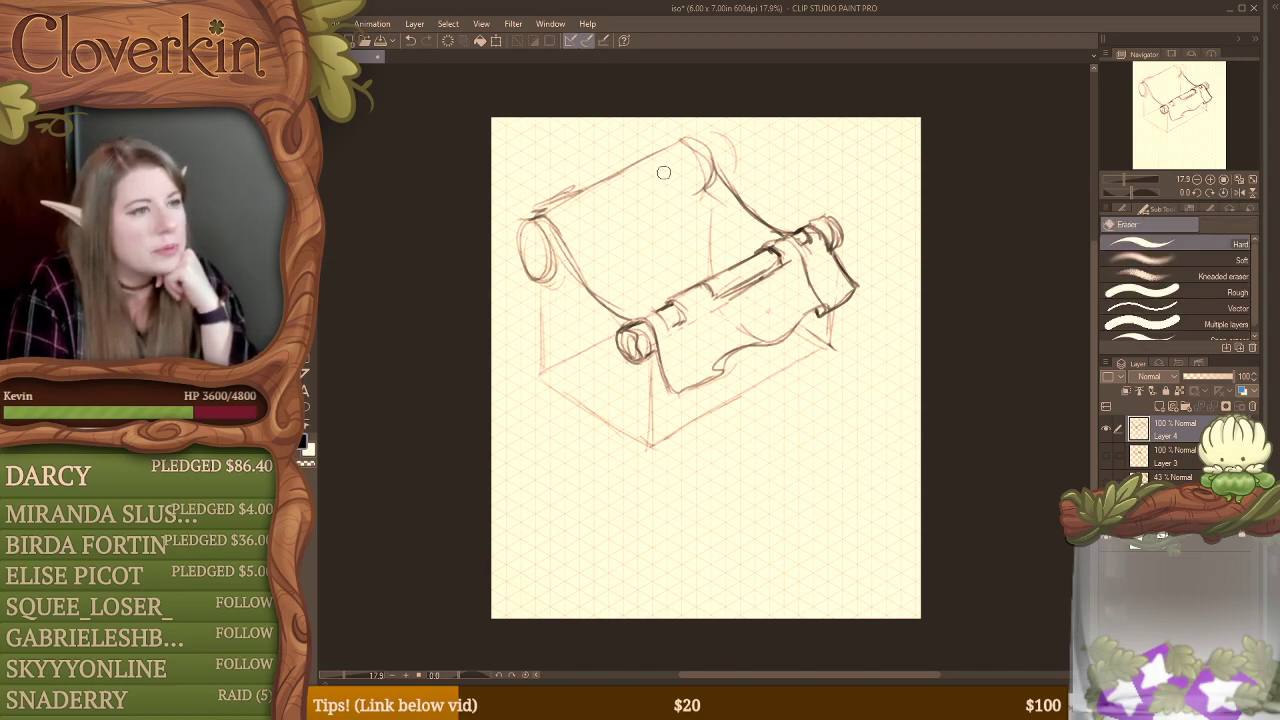
{"action": "mouse_move", "coordinate": [694, 153]}
{"action": "left_mouse_down"}
{"action": "mouse_move", "coordinate": [698, 185]}
{"action": "mouse_move", "coordinate": [704, 172]}
{"action": "mouse_move", "coordinate": [714, 185]}
{"action": "mouse_move", "coordinate": [716, 168]}
{"action": "mouse_move", "coordinate": [733, 208]}
{"action": "mouse_move", "coordinate": [660, 154]}
{"action": "mouse_move", "coordinate": [556, 204]}
{"action": "mouse_move", "coordinate": [569, 174]}
{"action": "left_mouse_up"}
{"action": "key", "text": "p"}
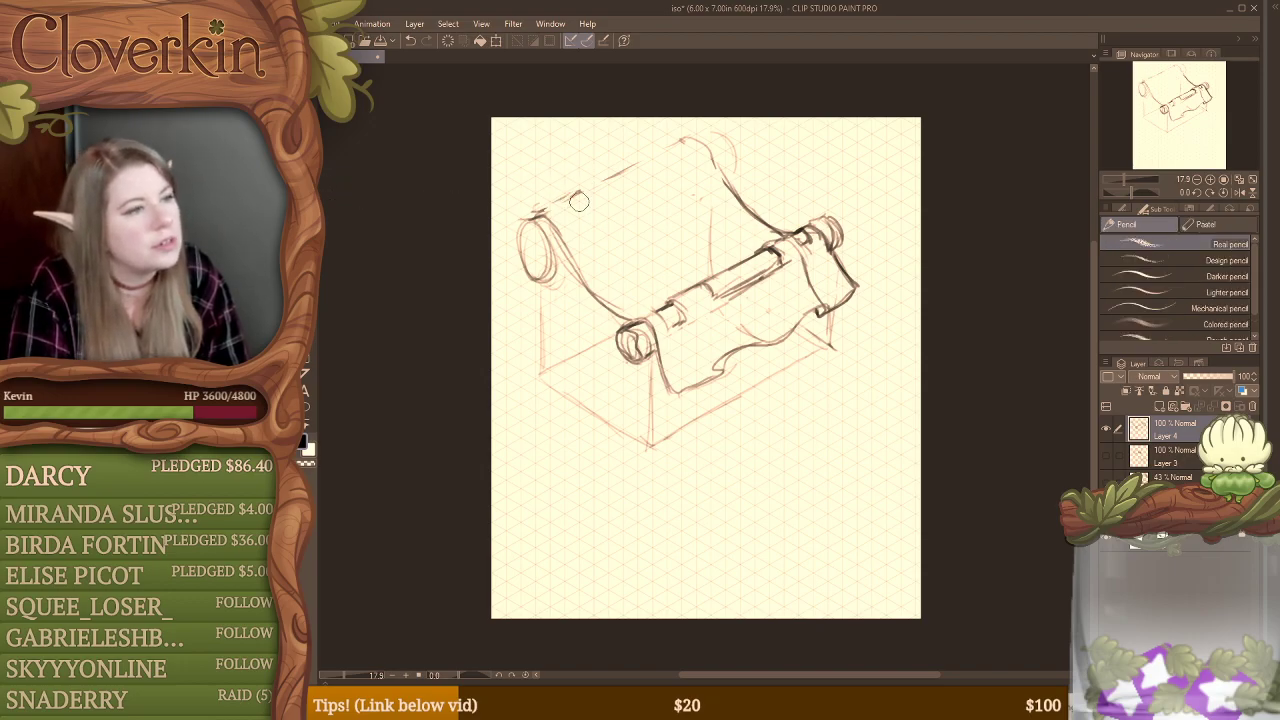
{"action": "key", "text": "b"}
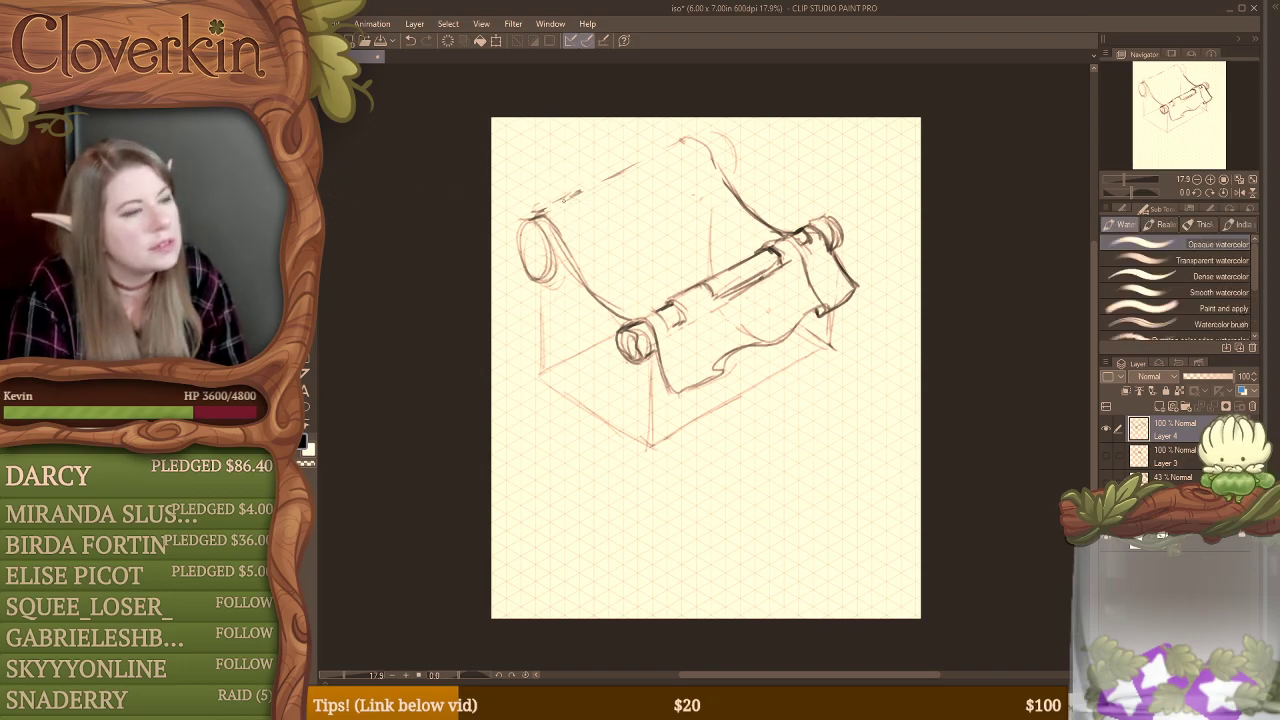
Step: Redraw the back roller with thicker cylindrical ends, shading under the near end, and an uneven, torn cloth edge along its top
{"action": "mouse_move", "coordinate": [547, 209]}
{"action": "left_mouse_down"}
{"action": "mouse_move", "coordinate": [510, 255]}
{"action": "mouse_move", "coordinate": [509, 240]}
{"action": "mouse_move", "coordinate": [519, 229]}
{"action": "mouse_move", "coordinate": [539, 258]}
{"action": "mouse_move", "coordinate": [510, 241]}
{"action": "mouse_move", "coordinate": [541, 282]}
{"action": "left_mouse_up"}
{"action": "mouse_move", "coordinate": [528, 218]}
{"action": "left_mouse_down"}
{"action": "mouse_move", "coordinate": [501, 241]}
{"action": "mouse_move", "coordinate": [524, 280]}
{"action": "mouse_move", "coordinate": [512, 228]}
{"action": "mouse_move", "coordinate": [531, 278]}
{"action": "left_mouse_up"}
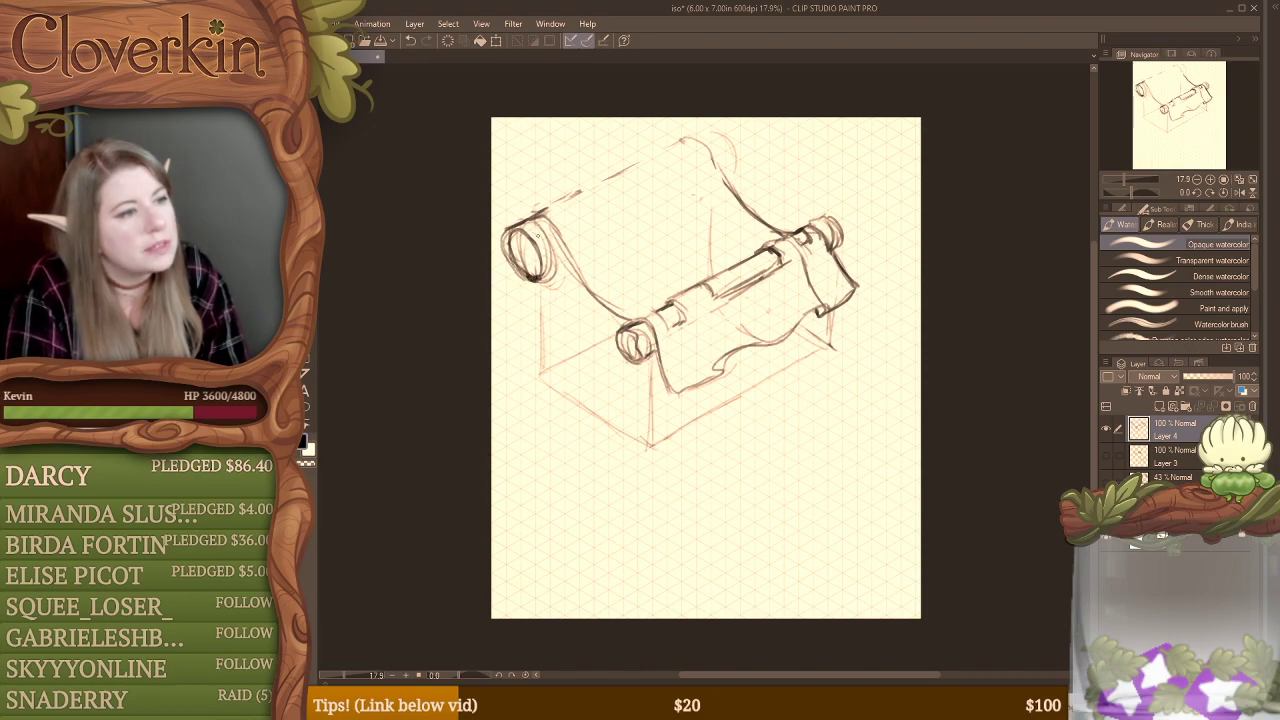
{"action": "left_click_drag", "start_coordinate": [532, 220], "coordinate": [556, 282]}
{"action": "mouse_move", "coordinate": [686, 144]}
{"action": "left_mouse_down"}
{"action": "mouse_move", "coordinate": [700, 130]}
{"action": "mouse_move", "coordinate": [740, 150]}
{"action": "mouse_move", "coordinate": [728, 178]}
{"action": "left_mouse_up"}
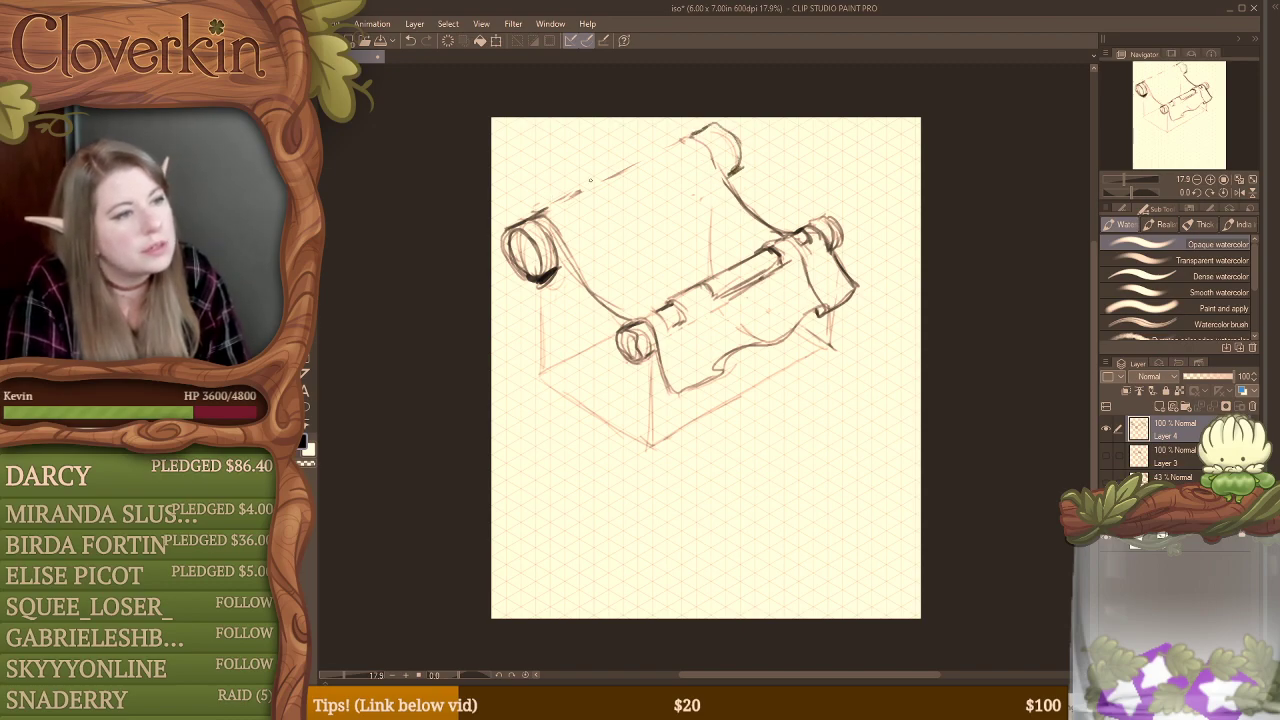
{"action": "mouse_move", "coordinate": [568, 194]}
{"action": "left_mouse_down"}
{"action": "mouse_move", "coordinate": [519, 214]}
{"action": "mouse_move", "coordinate": [595, 200]}
{"action": "mouse_move", "coordinate": [628, 166]}
{"action": "mouse_move", "coordinate": [688, 143]}
{"action": "left_mouse_up"}
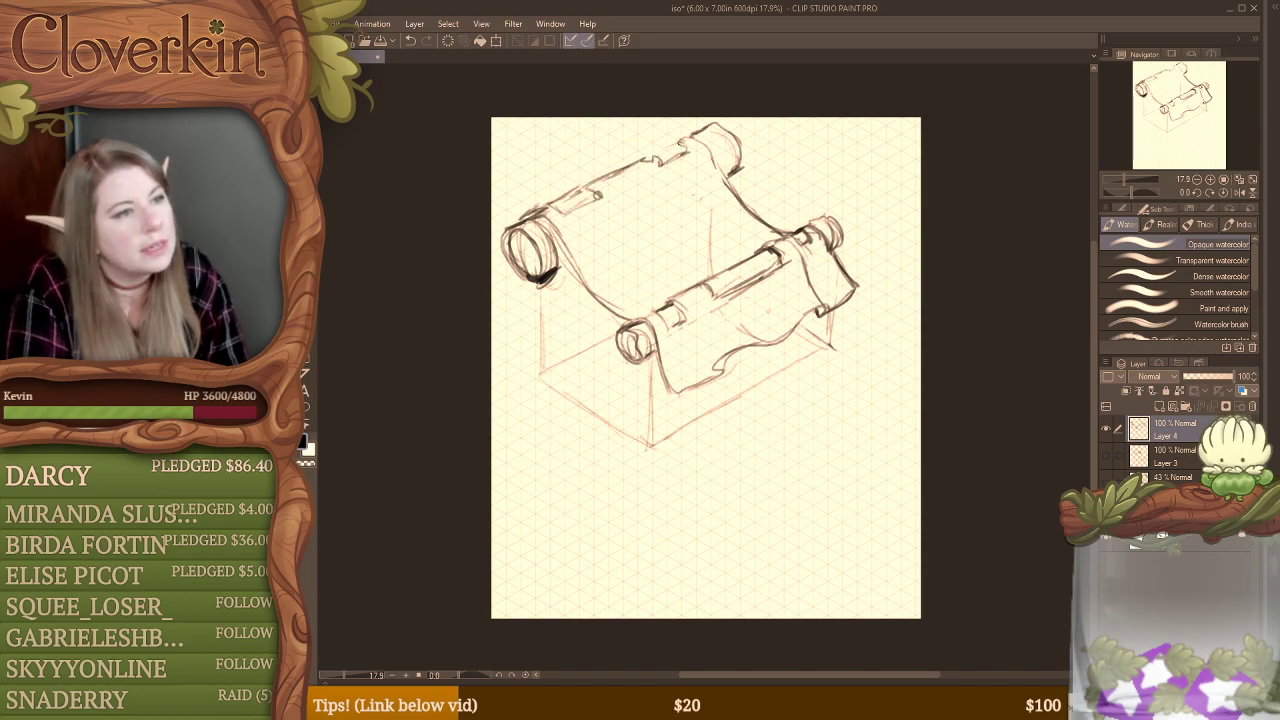
Step: Hide Layer 4, view Layer 3 briefly and hide it again, and show the 43% opacity sketch layer beneath it
{"action": "left_click", "coordinate": [1107, 431]}
{"action": "left_click", "coordinate": [1107, 458]}
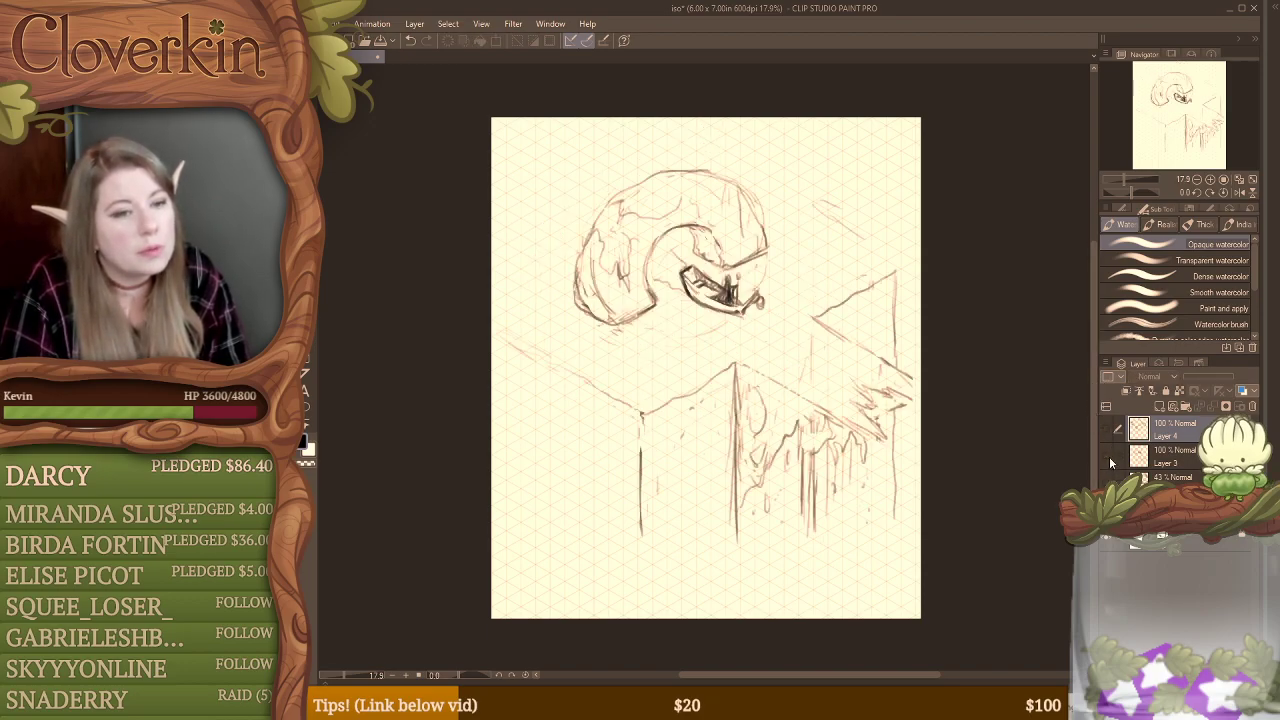
{"action": "left_click", "coordinate": [1107, 458]}
{"action": "left_click", "coordinate": [1107, 479]}
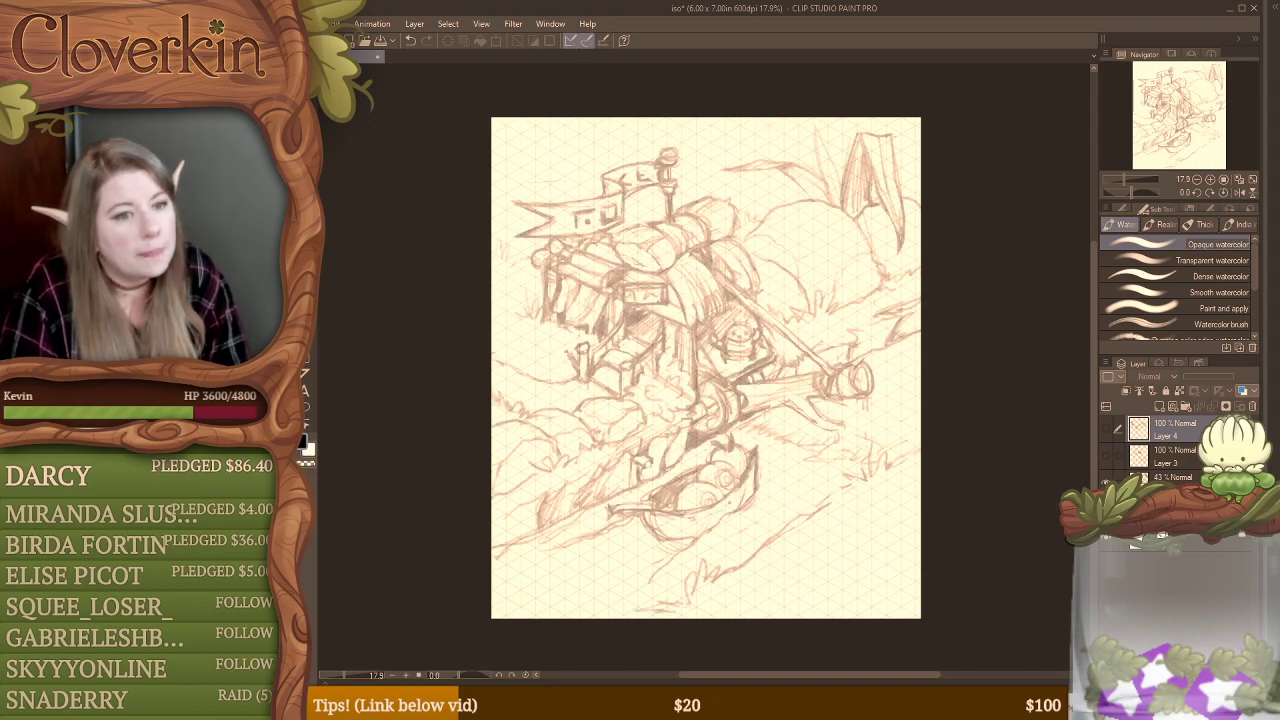
Step: Hide the 43% opacity sketch layer, show Layer 4, and darken the back roller's near end and the cloth edge beside it
{"action": "left_click", "coordinate": [1107, 479]}
{"action": "left_click", "coordinate": [1107, 431]}
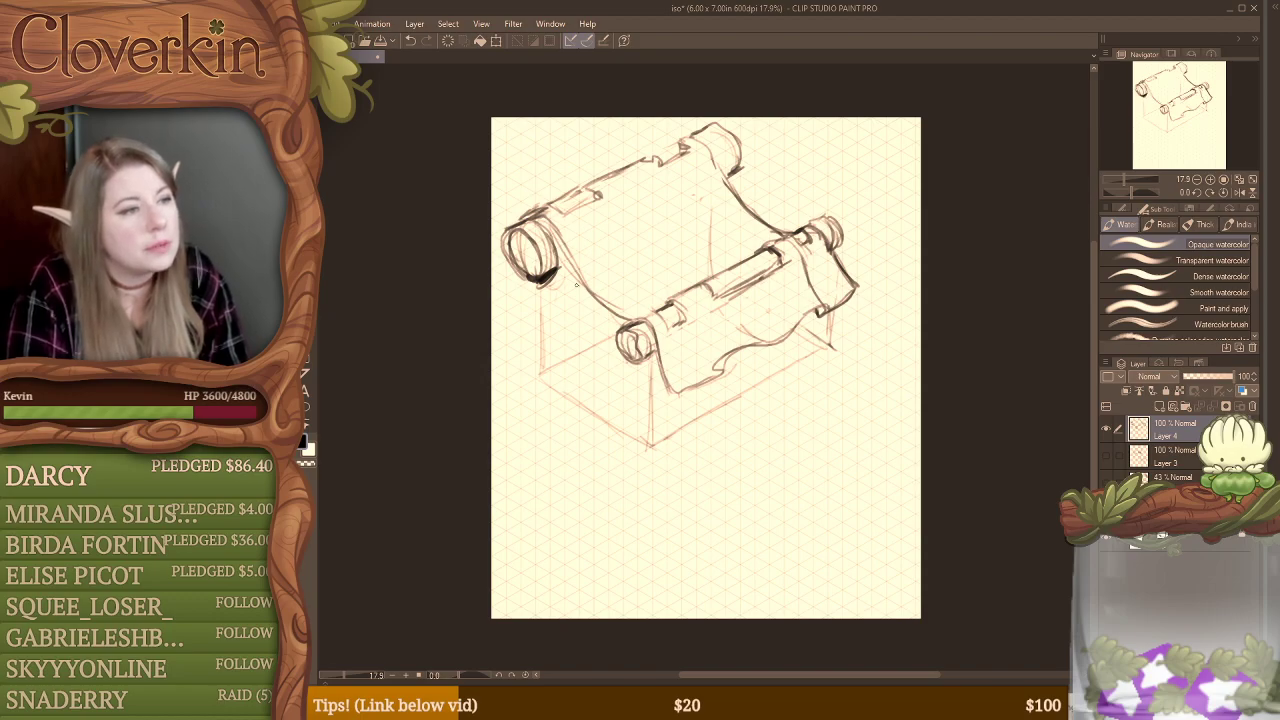
{"action": "mouse_move", "coordinate": [514, 233]}
{"action": "left_mouse_down"}
{"action": "mouse_move", "coordinate": [522, 275]}
{"action": "mouse_move", "coordinate": [519, 263]}
{"action": "mouse_move", "coordinate": [528, 280]}
{"action": "mouse_move", "coordinate": [572, 282]}
{"action": "left_mouse_up"}
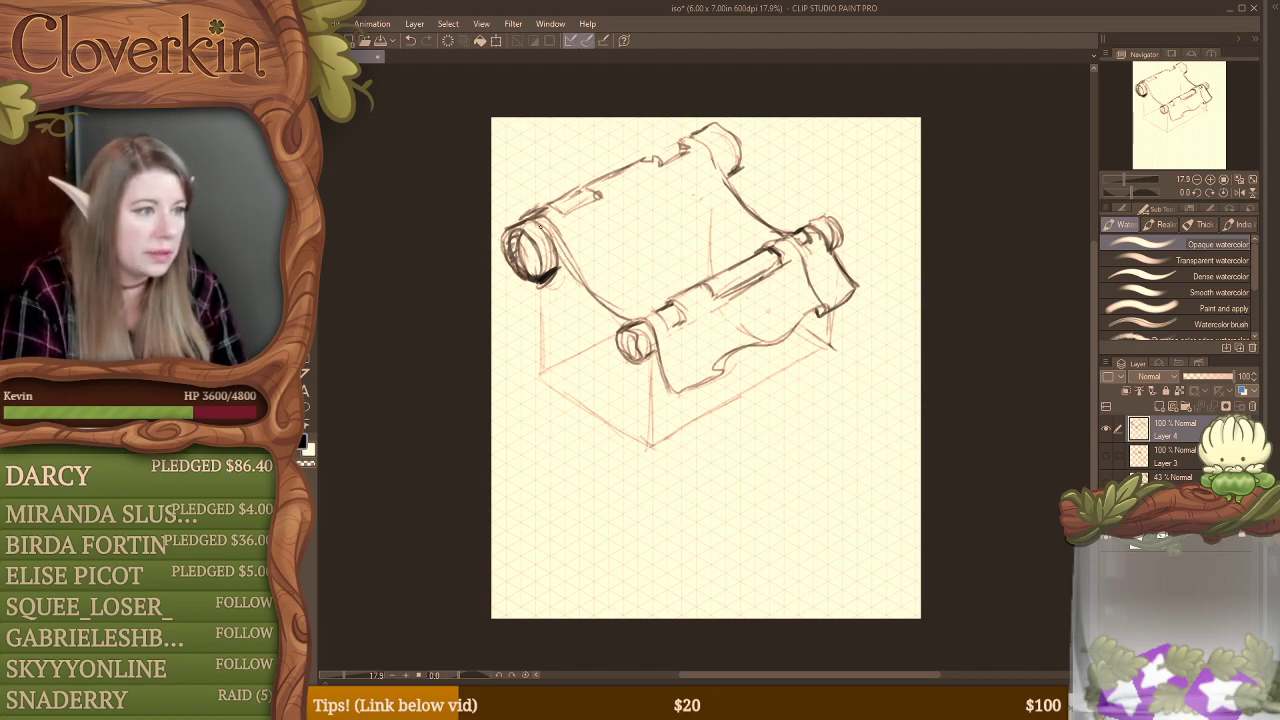
{"action": "left_click_drag", "start_coordinate": [545, 220], "coordinate": [588, 294]}
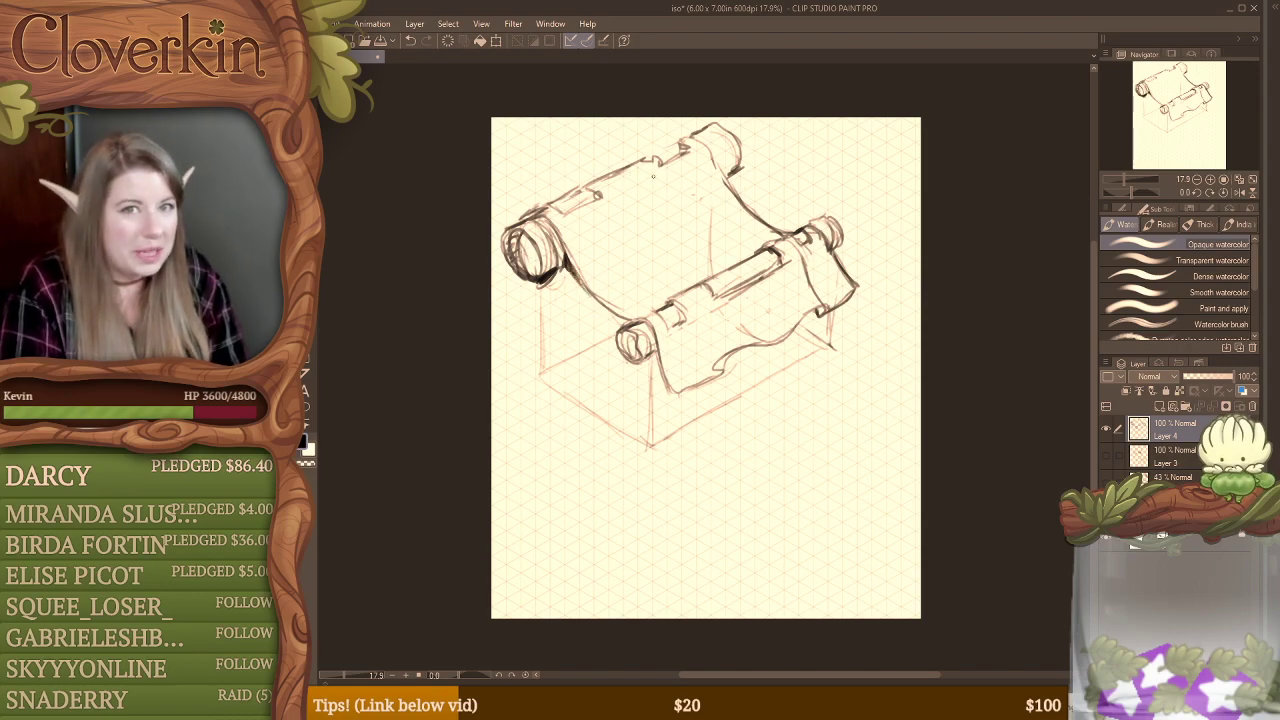
Step: Strengthen the cloth's top edge along the back roller and erase the stray marks around its torn notches
{"action": "left_click_drag", "start_coordinate": [680, 148], "coordinate": [654, 158]}
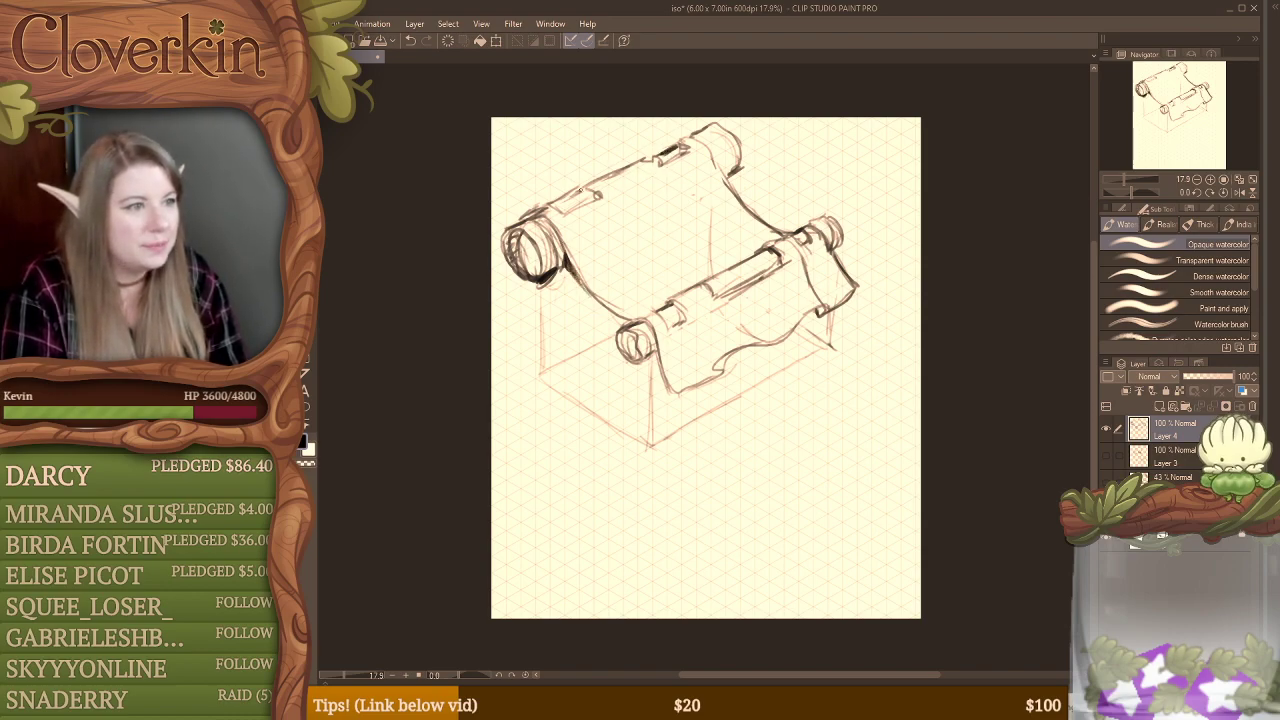
{"action": "mouse_move", "coordinate": [581, 189]}
{"action": "left_mouse_down"}
{"action": "mouse_move", "coordinate": [550, 205]}
{"action": "mouse_move", "coordinate": [599, 198]}
{"action": "mouse_move", "coordinate": [575, 190]}
{"action": "left_mouse_up"}
{"action": "left_click_drag", "start_coordinate": [638, 158], "coordinate": [576, 187]}
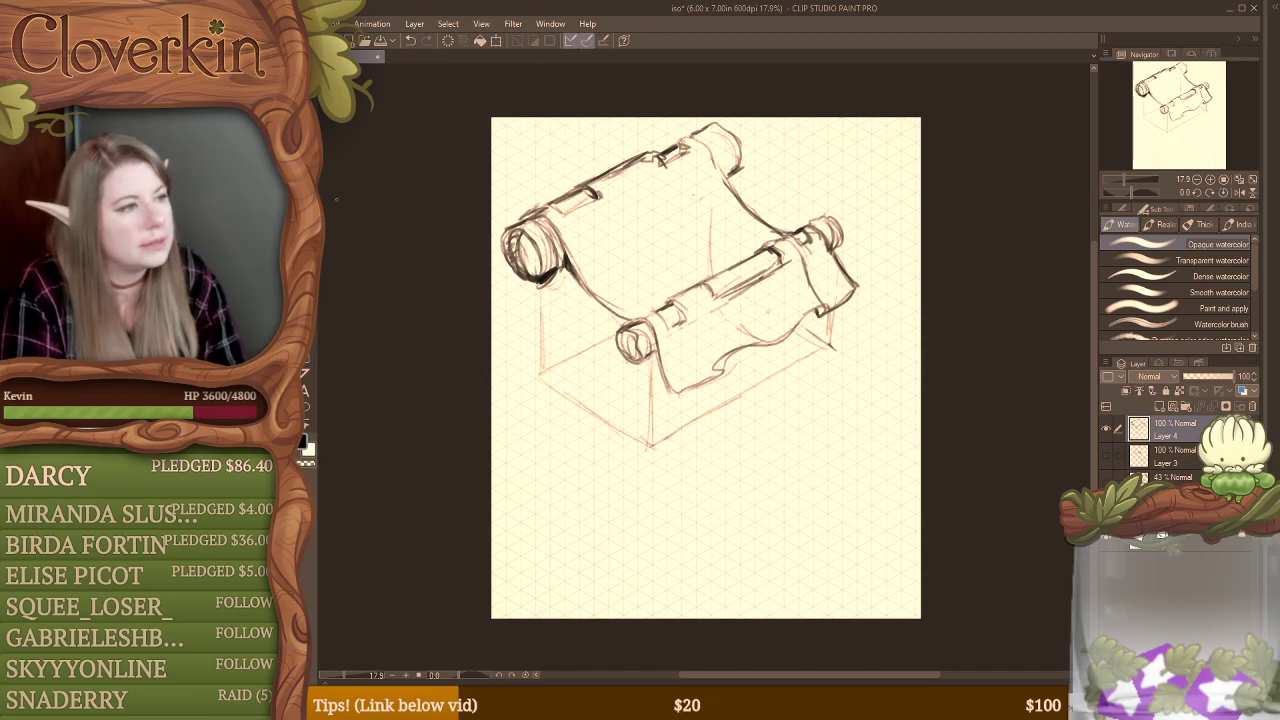
{"action": "key", "text": "e"}
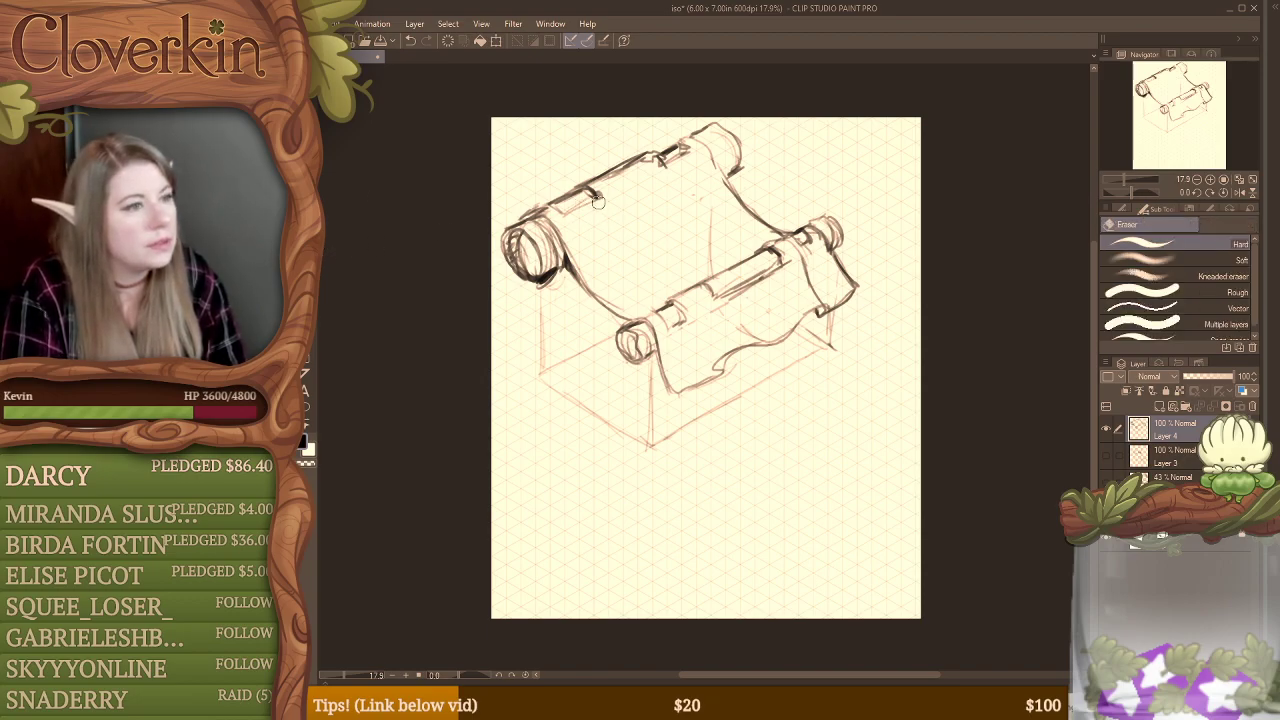
{"action": "mouse_move", "coordinate": [600, 193]}
{"action": "left_mouse_down"}
{"action": "mouse_move", "coordinate": [614, 174]}
{"action": "mouse_move", "coordinate": [580, 182]}
{"action": "mouse_move", "coordinate": [658, 157]}
{"action": "left_mouse_up"}
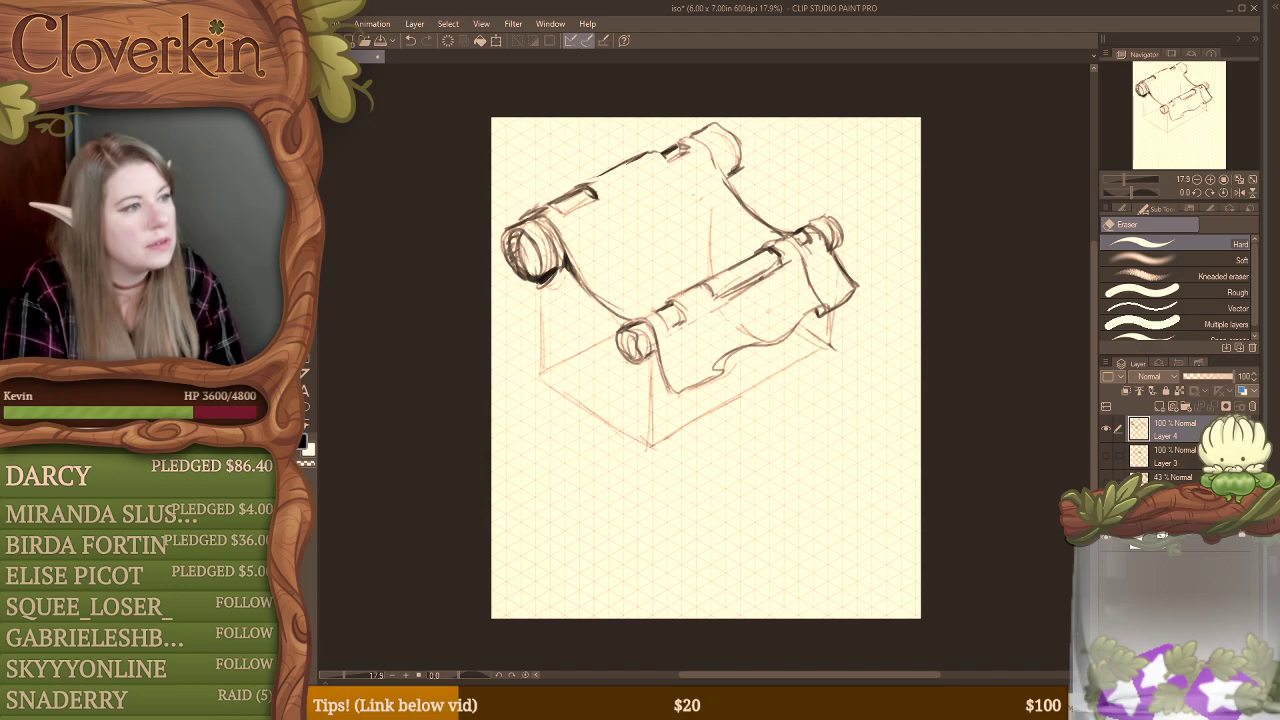
Step: Redraw the cloth's far edge as one clean sagging curve between the rollers and erase the faint back post line showing through the cloth
{"action": "key", "text": "b"}
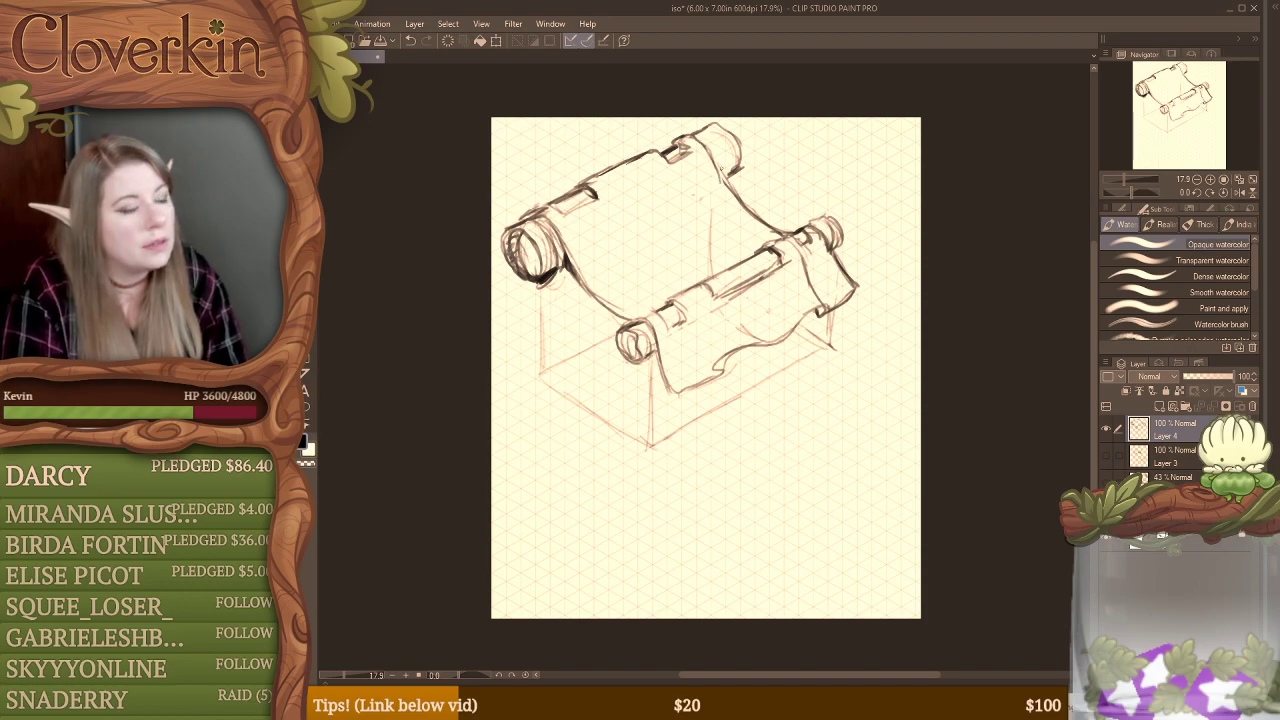
{"action": "left_click_drag", "start_coordinate": [706, 147], "coordinate": [726, 179]}
{"action": "left_click_drag", "start_coordinate": [692, 134], "coordinate": [742, 195]}
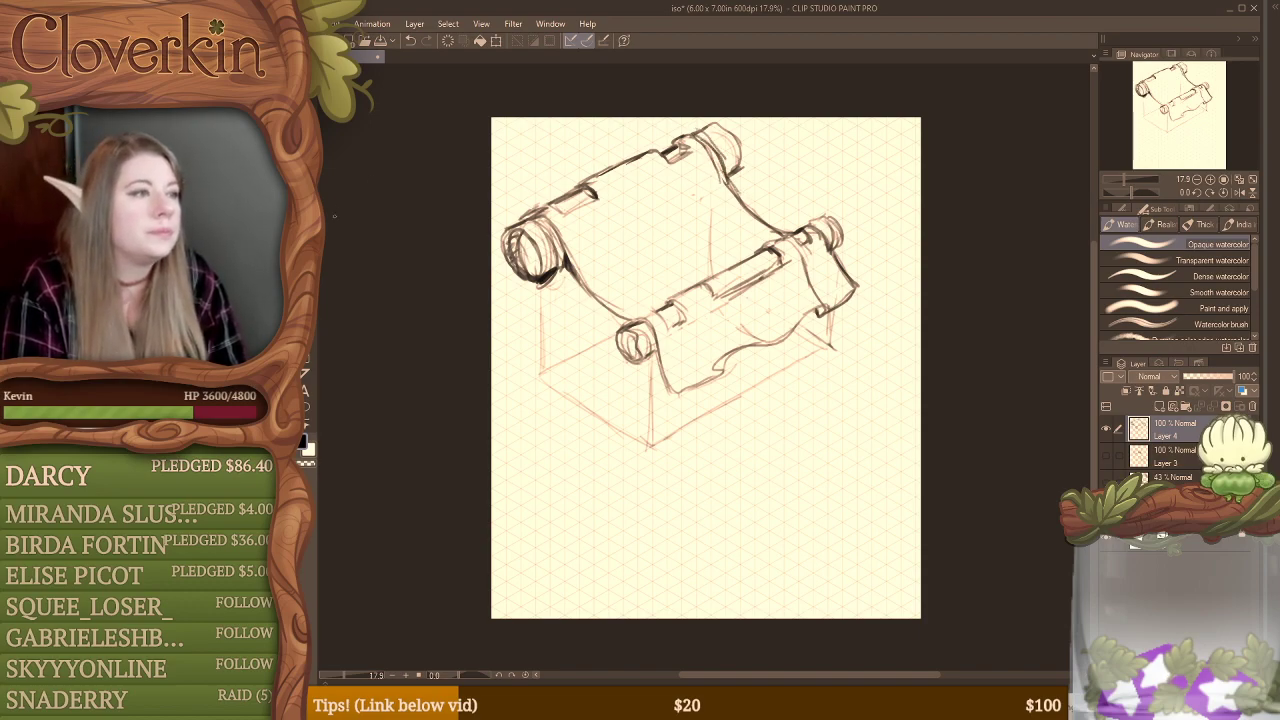
{"action": "key", "text": "e"}
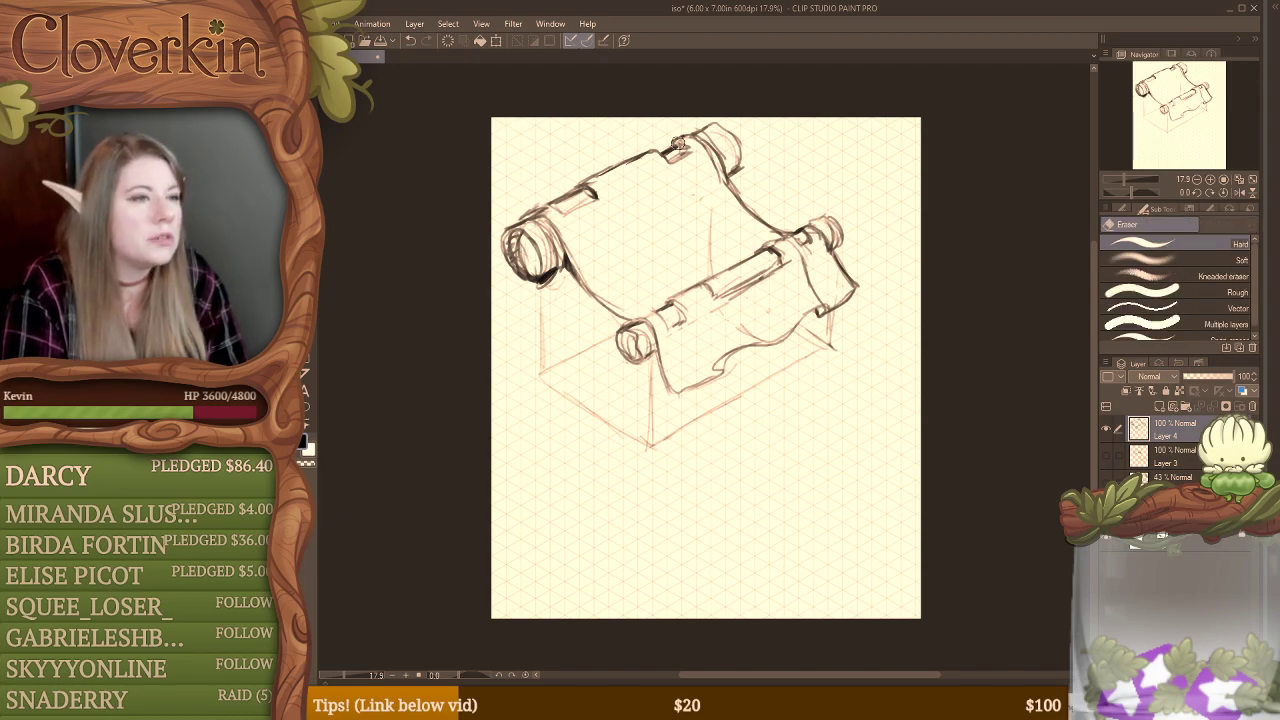
{"action": "mouse_move", "coordinate": [697, 141]}
{"action": "left_mouse_down"}
{"action": "mouse_move", "coordinate": [754, 216]}
{"action": "mouse_move", "coordinate": [732, 199]}
{"action": "mouse_move", "coordinate": [782, 234]}
{"action": "left_mouse_up"}
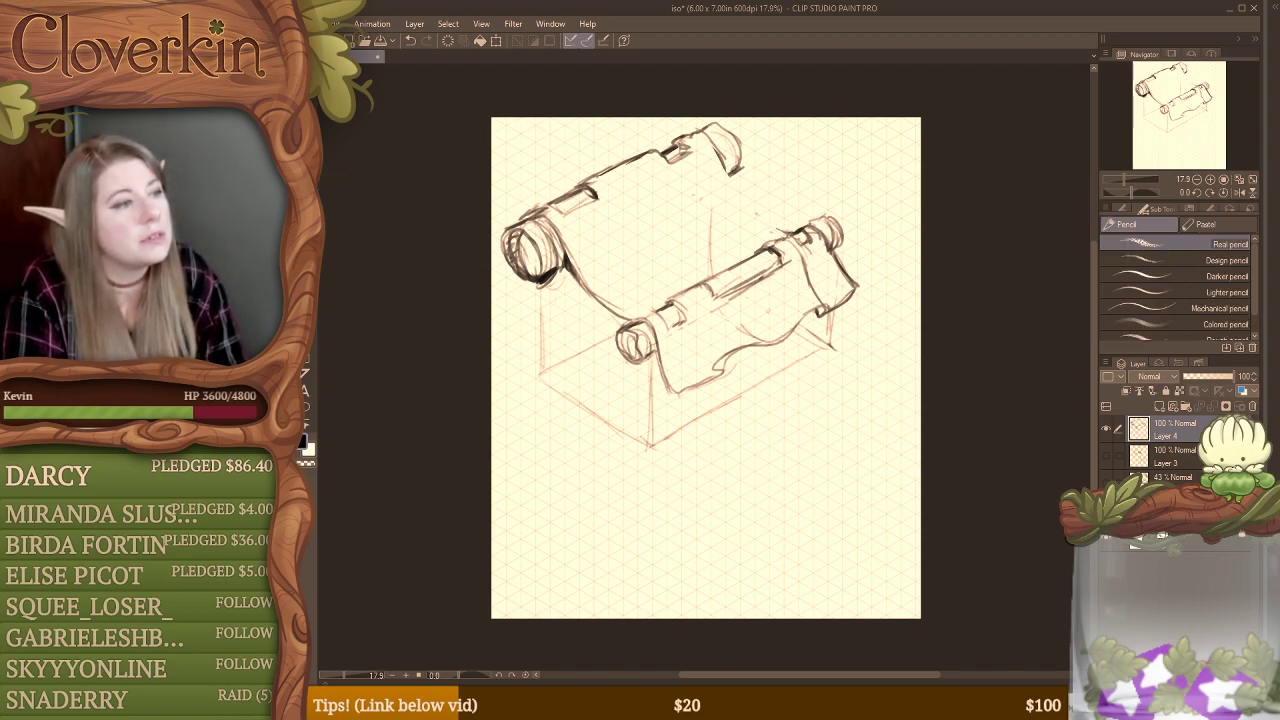
{"action": "key", "text": "b"}
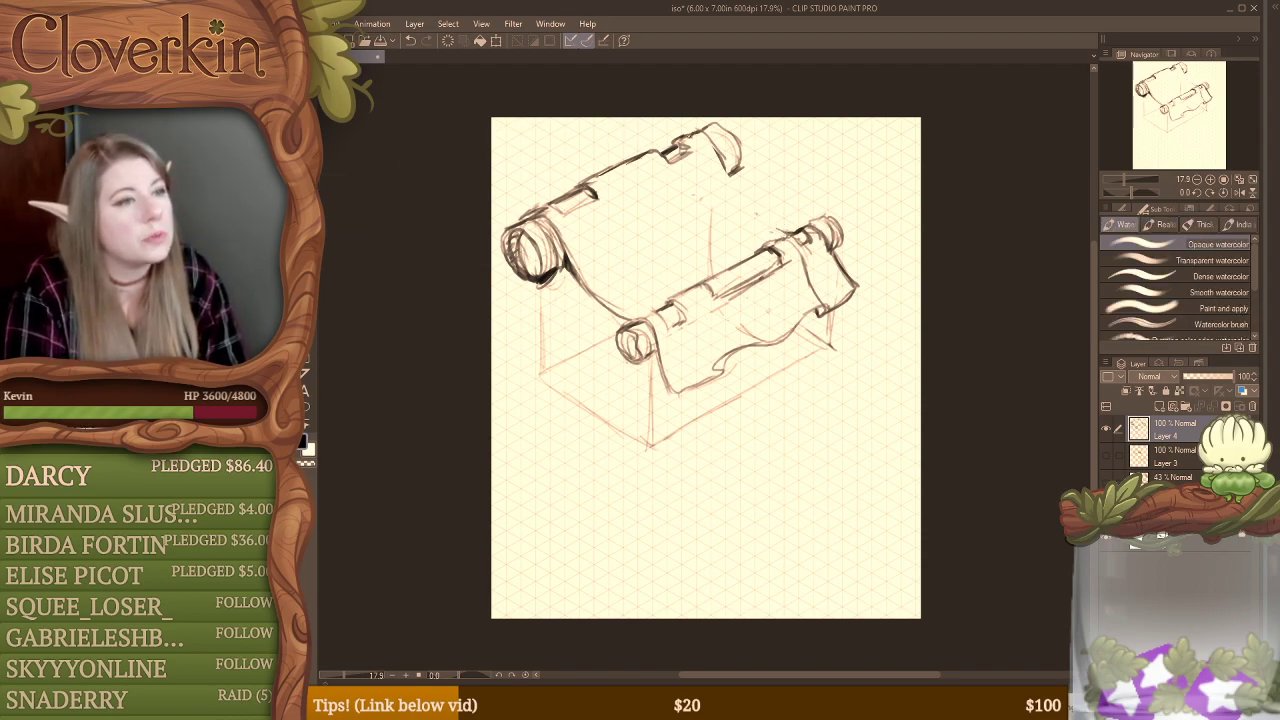
{"action": "mouse_move", "coordinate": [710, 137]}
{"action": "left_mouse_down"}
{"action": "mouse_move", "coordinate": [757, 215]}
{"action": "mouse_move", "coordinate": [797, 237]}
{"action": "left_mouse_up"}
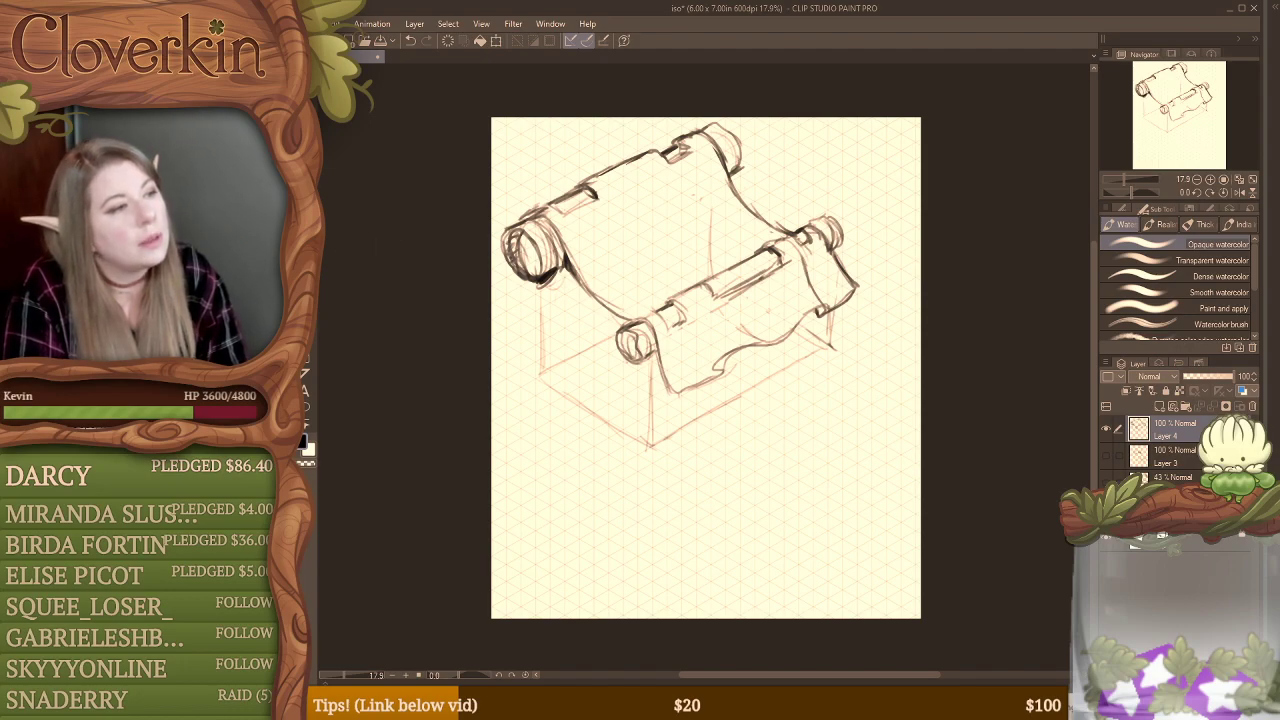
{"action": "key", "text": "e"}
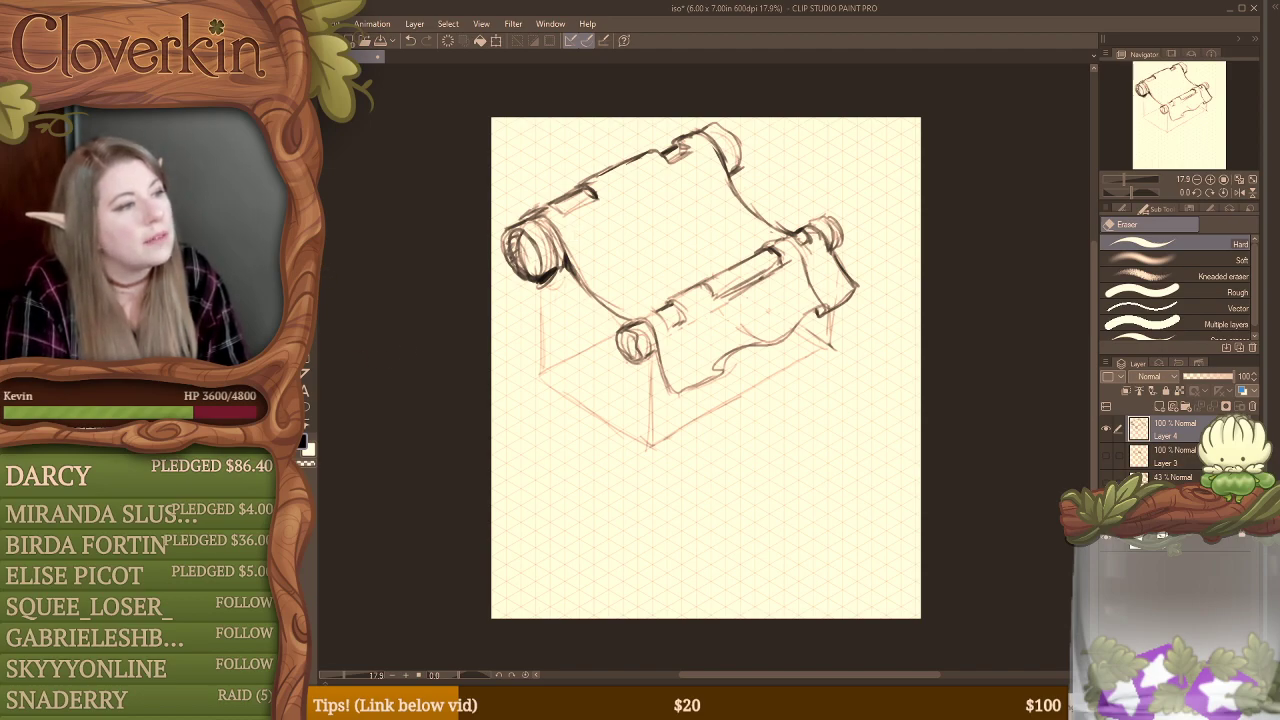
{"action": "left_click", "coordinate": [320, 190]}
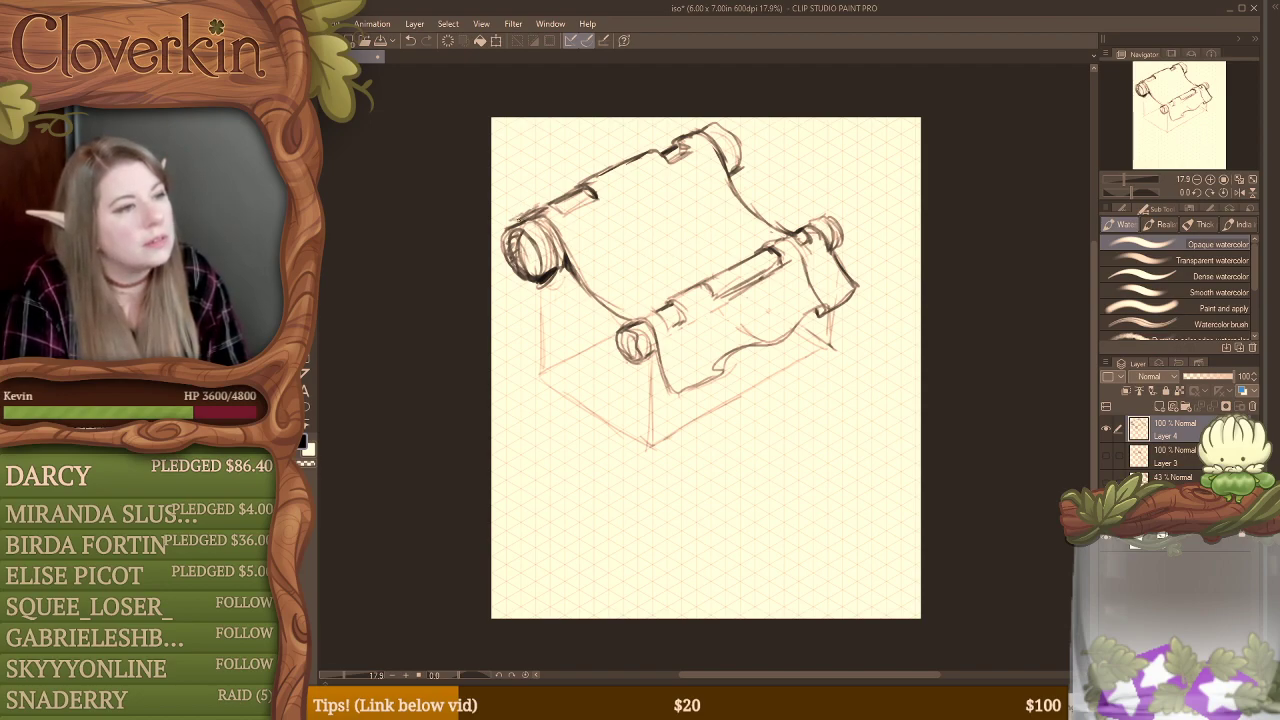
Step: Extend the outline of the back roller's near end and clean up and darken the two notches in the cloth above it
{"action": "mouse_move", "coordinate": [508, 229]}
{"action": "left_mouse_down"}
{"action": "mouse_move", "coordinate": [502, 245]}
{"action": "mouse_move", "coordinate": [569, 250]}
{"action": "left_mouse_up"}
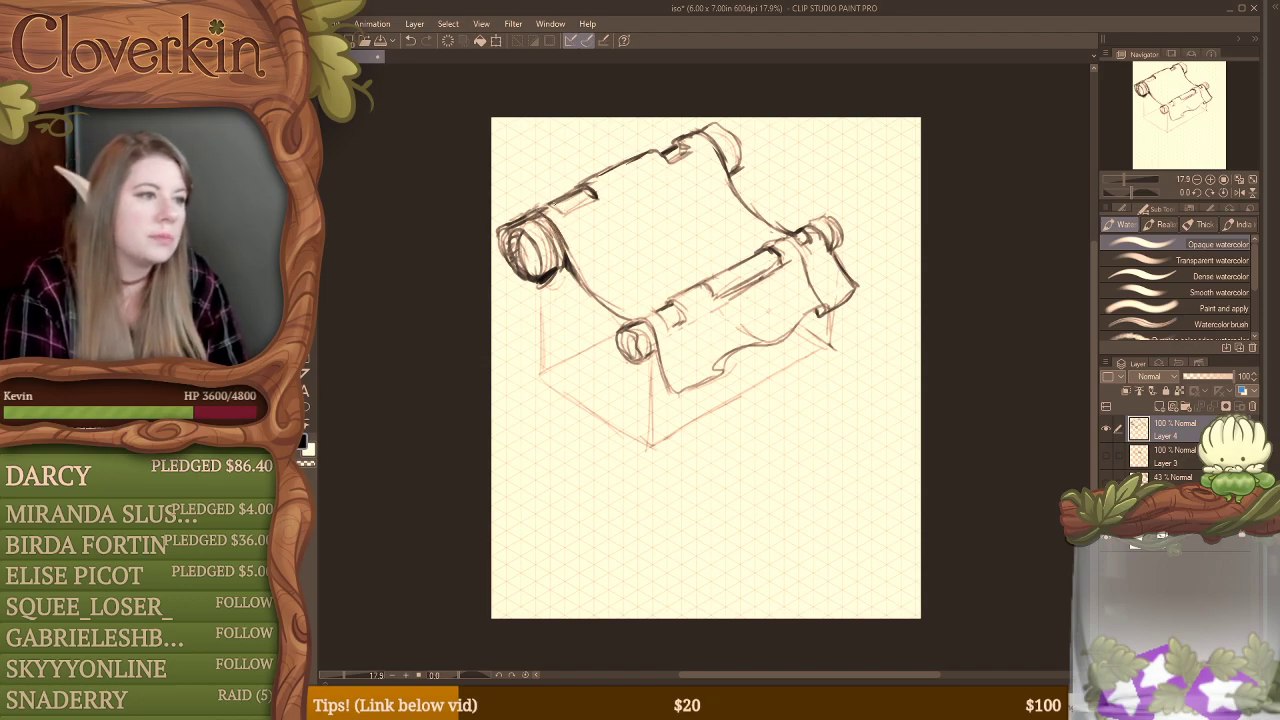
{"action": "left_click_drag", "start_coordinate": [550, 203], "coordinate": [565, 217]}
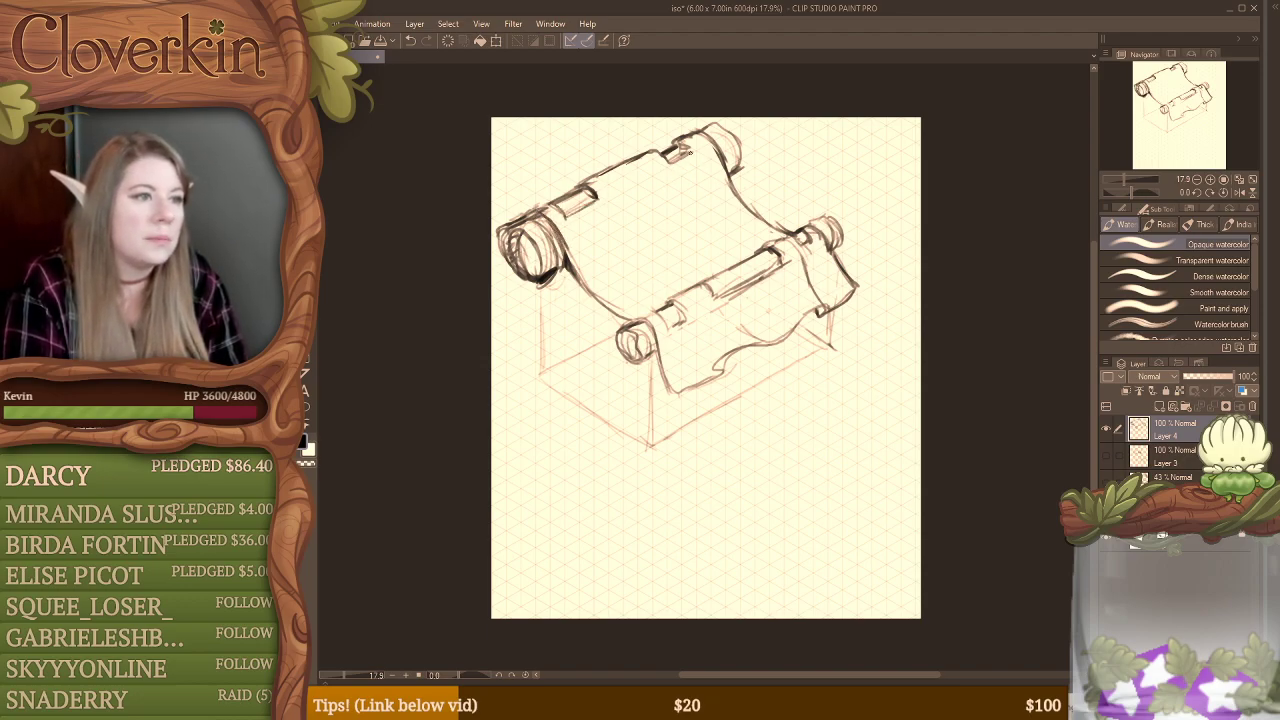
{"action": "mouse_move", "coordinate": [687, 139]}
{"action": "left_mouse_down"}
{"action": "mouse_move", "coordinate": [692, 154]}
{"action": "mouse_move", "coordinate": [667, 165]}
{"action": "left_mouse_up"}
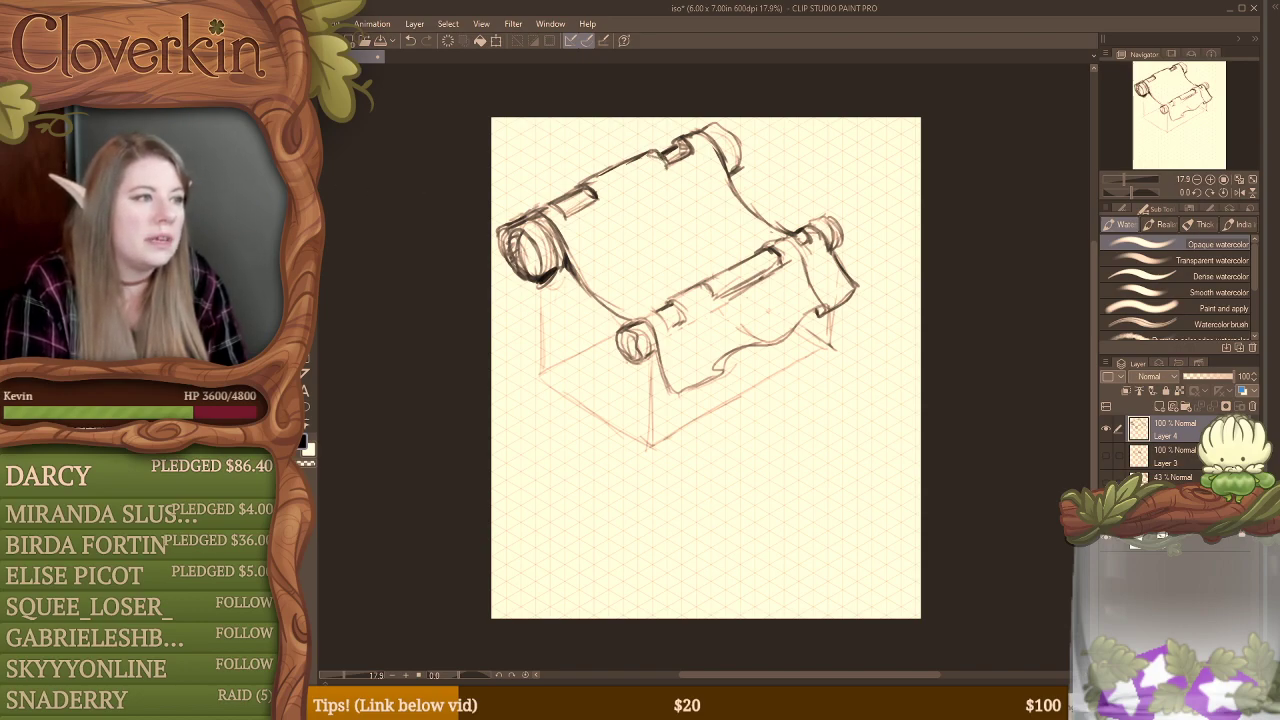
{"action": "key", "text": "e"}
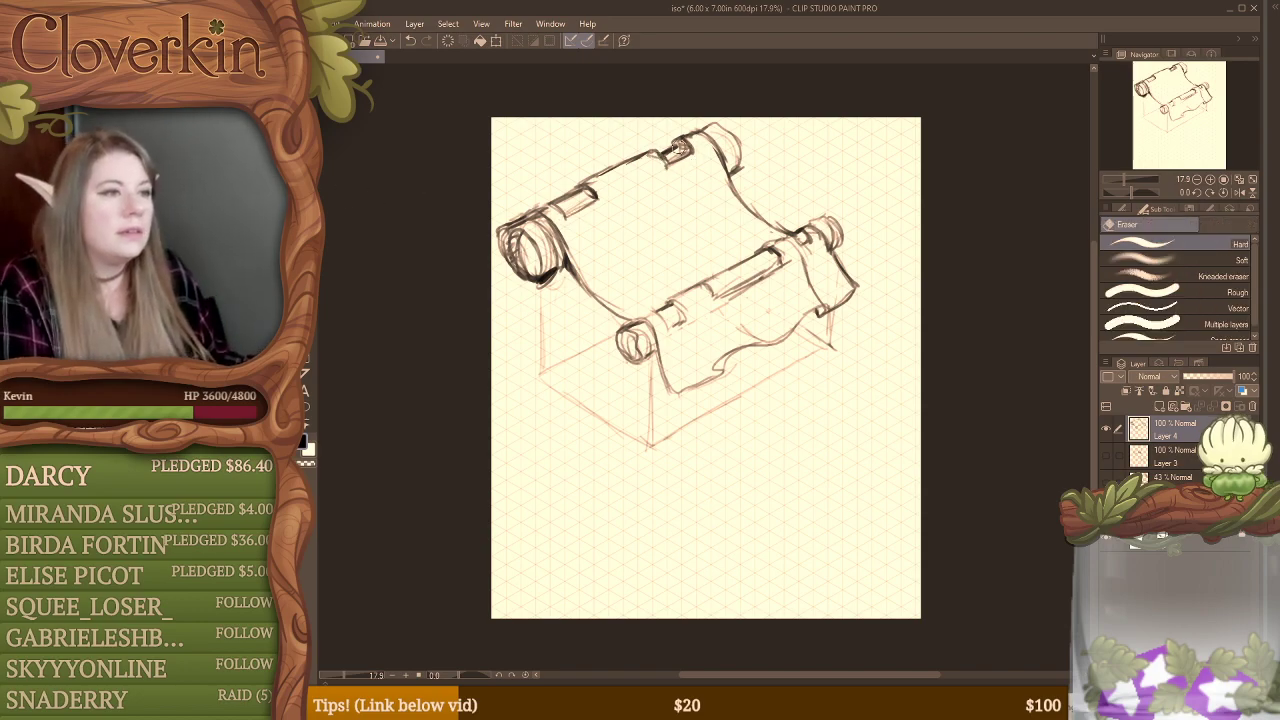
{"action": "left_click_drag", "start_coordinate": [680, 147], "coordinate": [675, 137]}
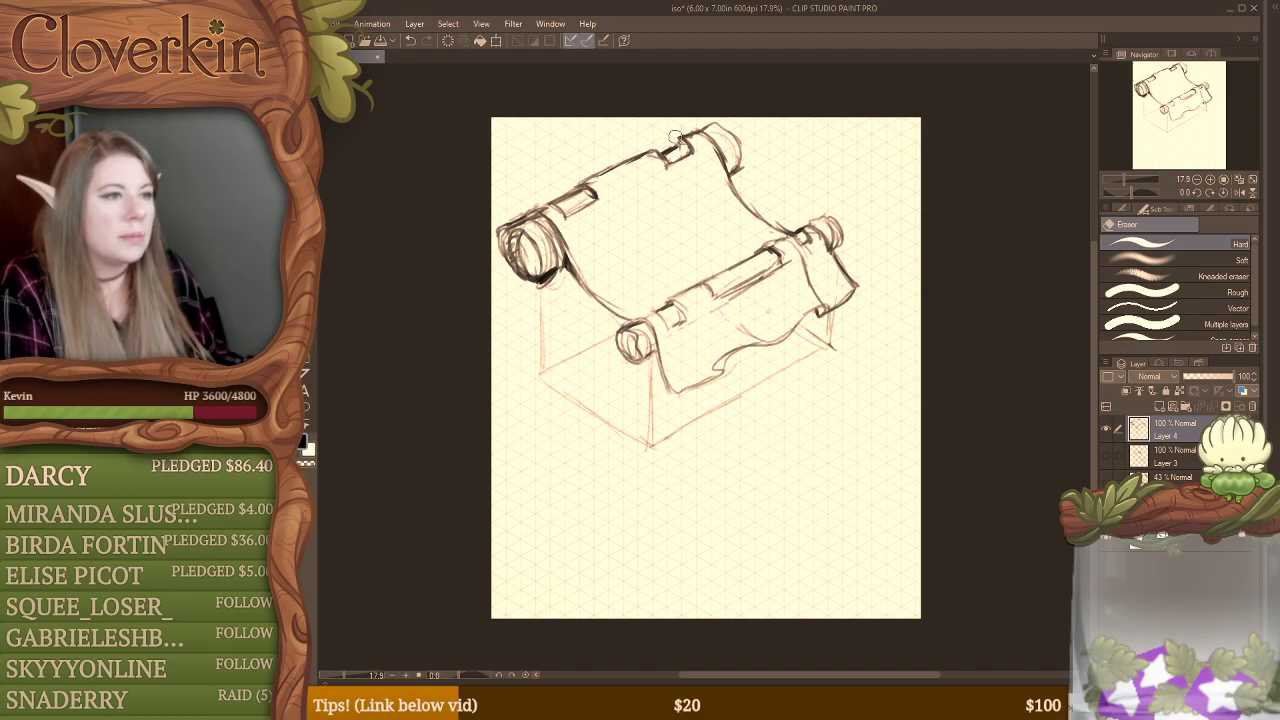
{"action": "key", "text": "b"}
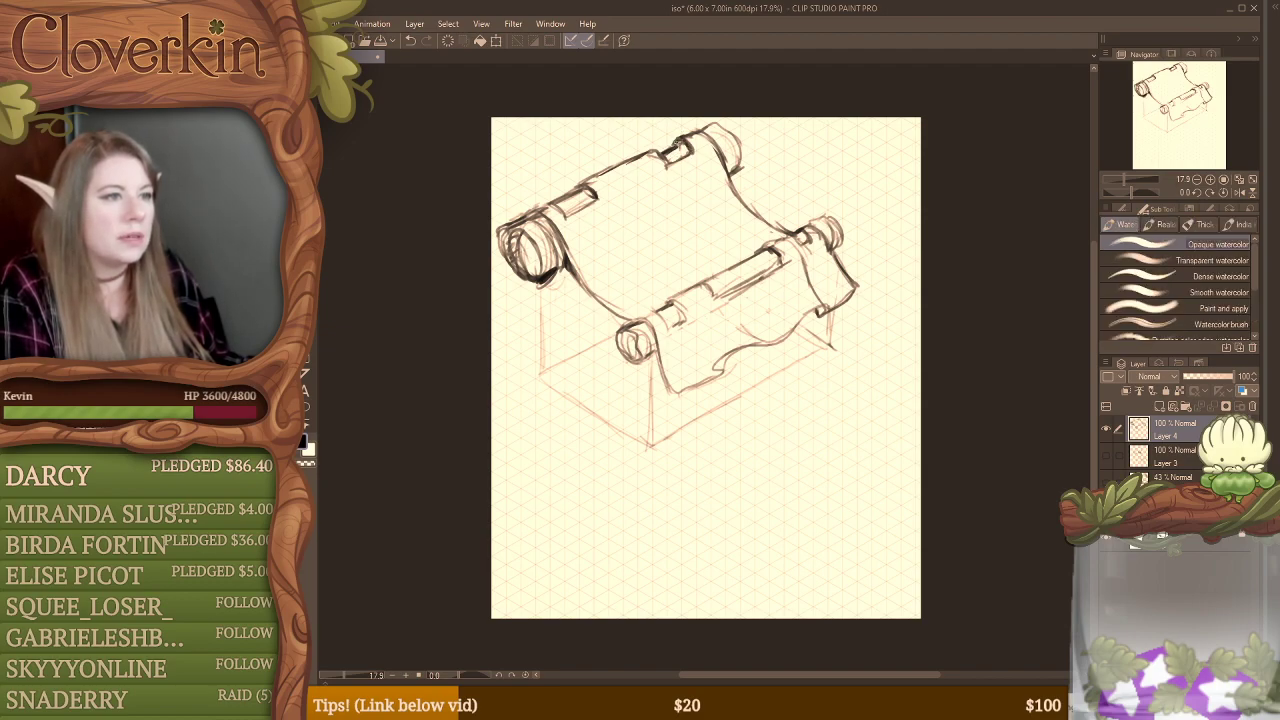
{"action": "left_click_drag", "start_coordinate": [581, 188], "coordinate": [594, 197]}
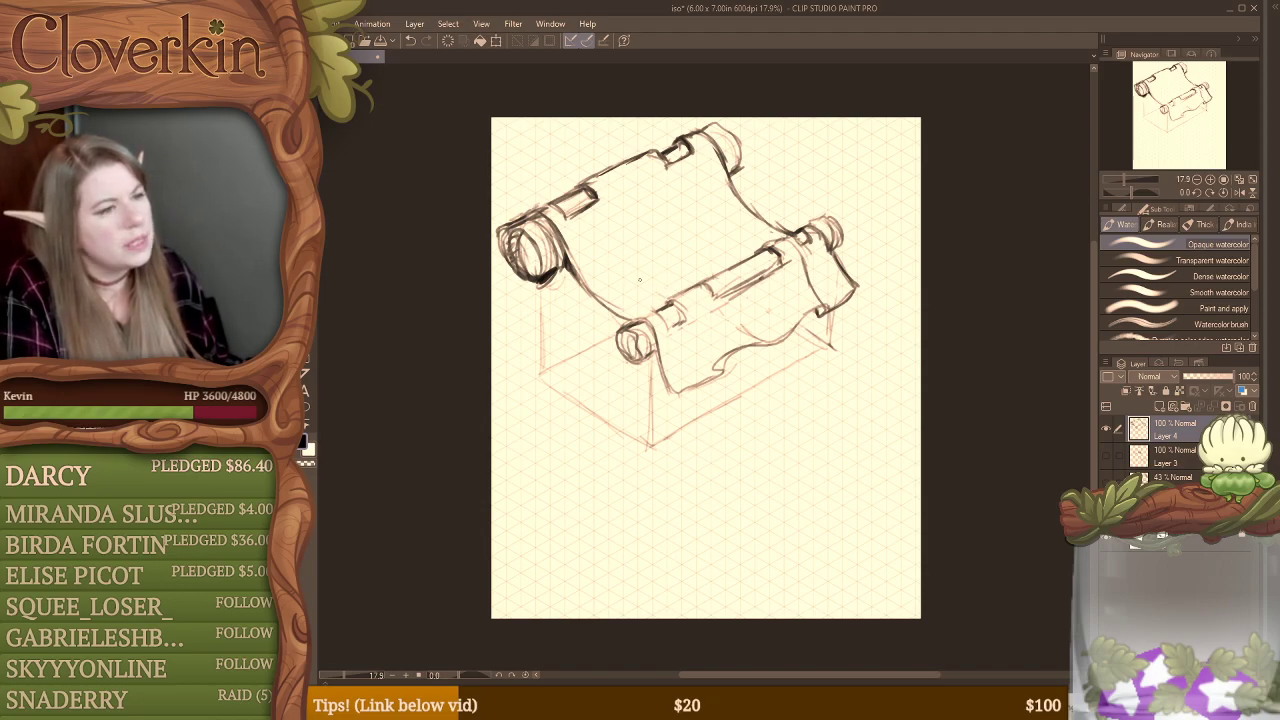
Step: Add fold lines to the cloth near the front roller and redraw its hanging front hem with a small dark tear and creases above
{"action": "left_click_drag", "start_coordinate": [622, 262], "coordinate": [664, 302]}
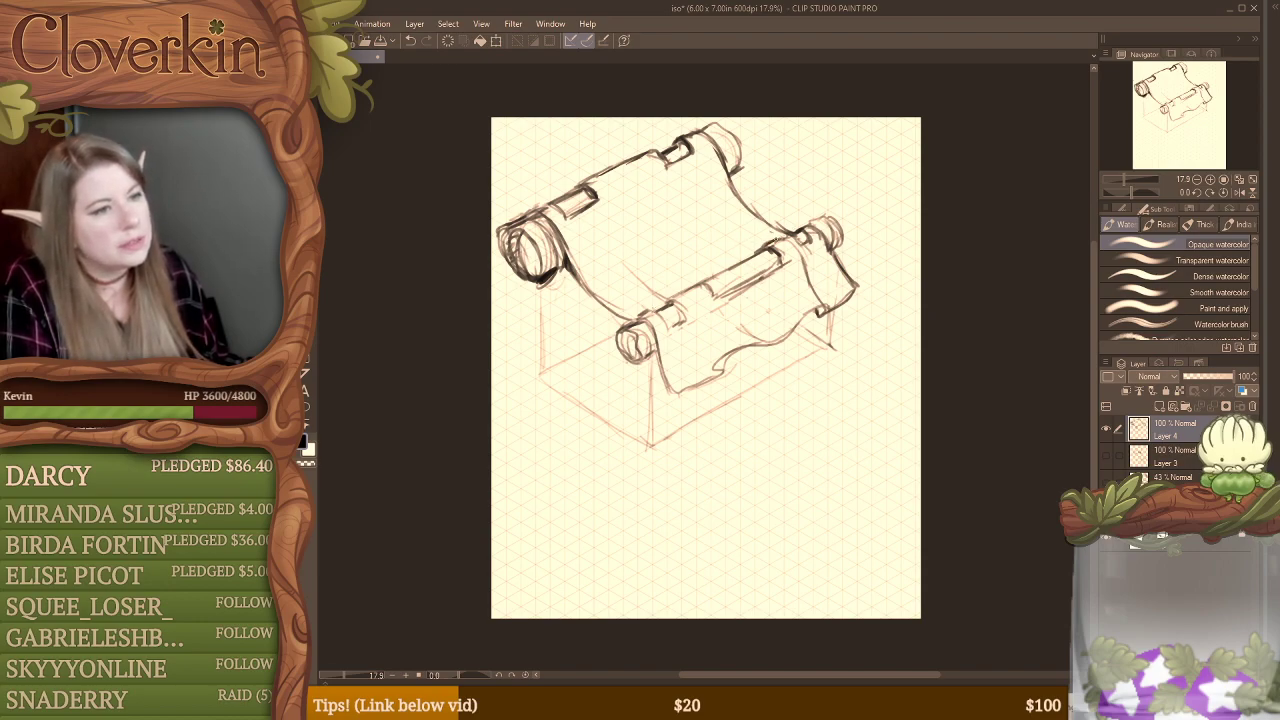
{"action": "left_click_drag", "start_coordinate": [726, 222], "coordinate": [759, 246]}
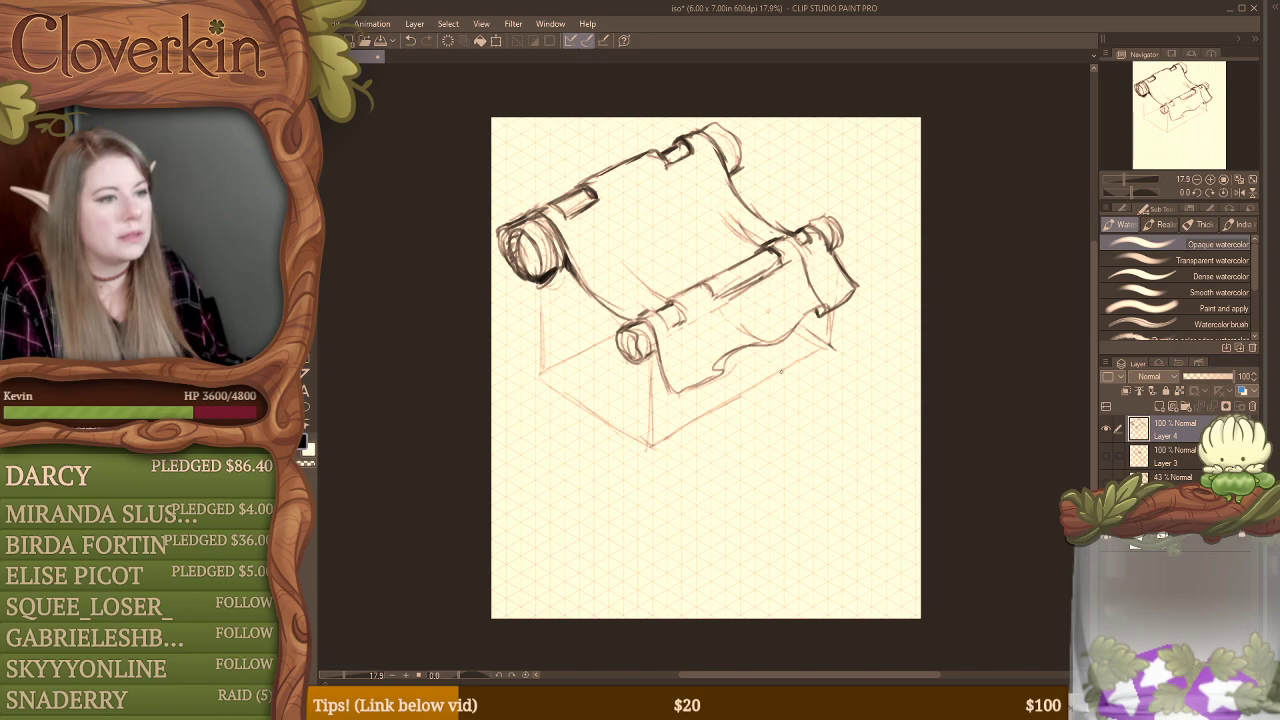
{"action": "key", "text": "e"}
{"action": "mouse_move", "coordinate": [787, 330]}
{"action": "left_mouse_down"}
{"action": "mouse_move", "coordinate": [718, 366]}
{"action": "mouse_move", "coordinate": [736, 368]}
{"action": "mouse_move", "coordinate": [808, 313]}
{"action": "mouse_move", "coordinate": [703, 381]}
{"action": "left_mouse_up"}
{"action": "key", "text": "b"}
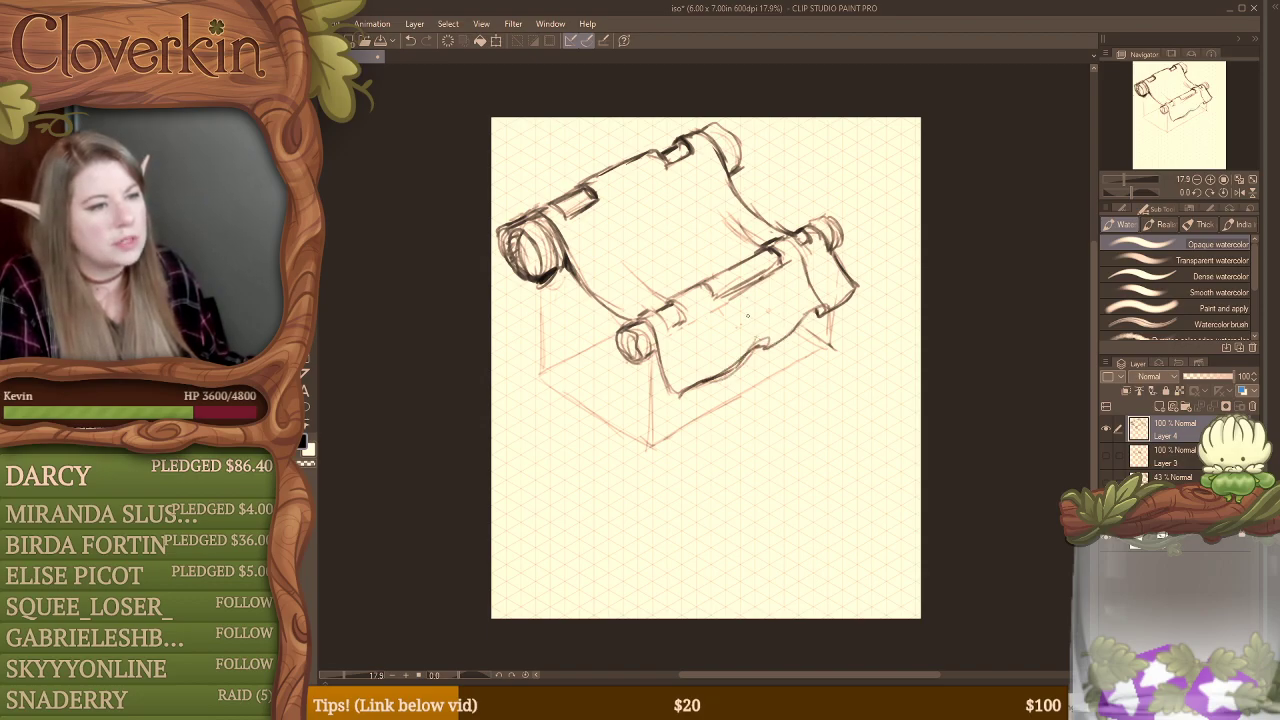
{"action": "left_click_drag", "start_coordinate": [747, 314], "coordinate": [772, 343]}
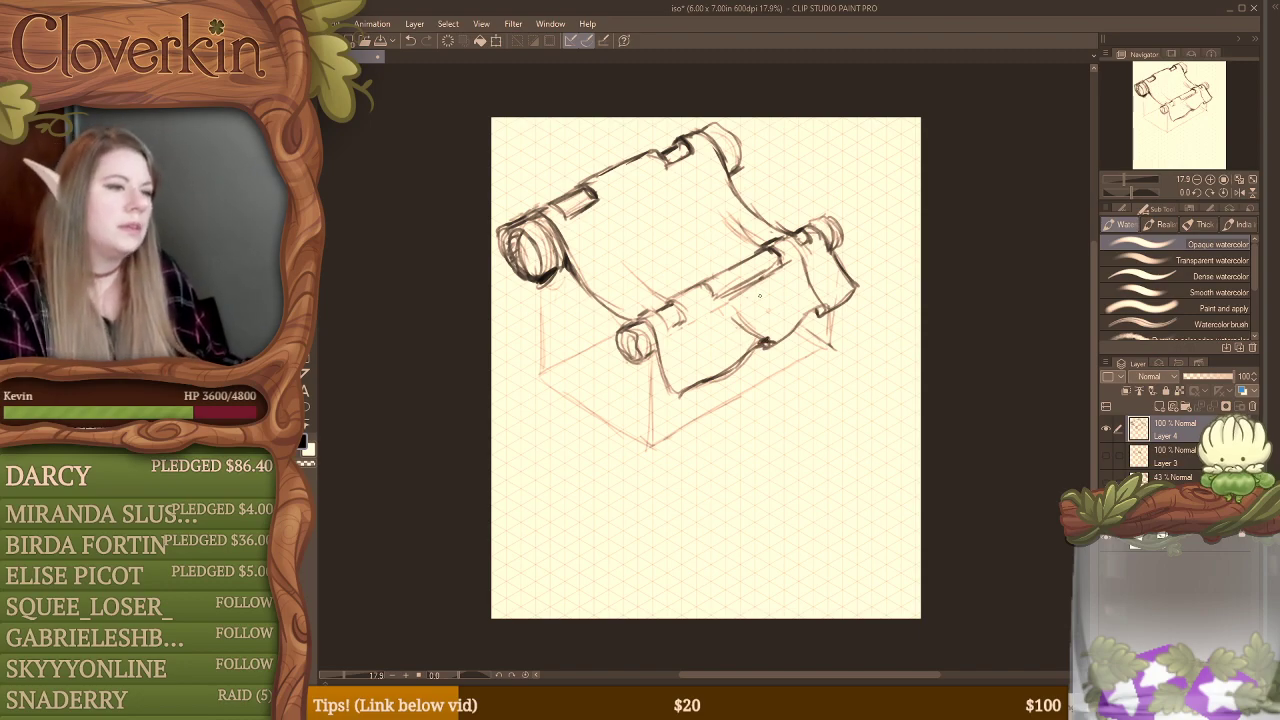
{"action": "left_click_drag", "start_coordinate": [738, 306], "coordinate": [758, 336]}
{"action": "left_click_drag", "start_coordinate": [734, 296], "coordinate": [760, 328]}
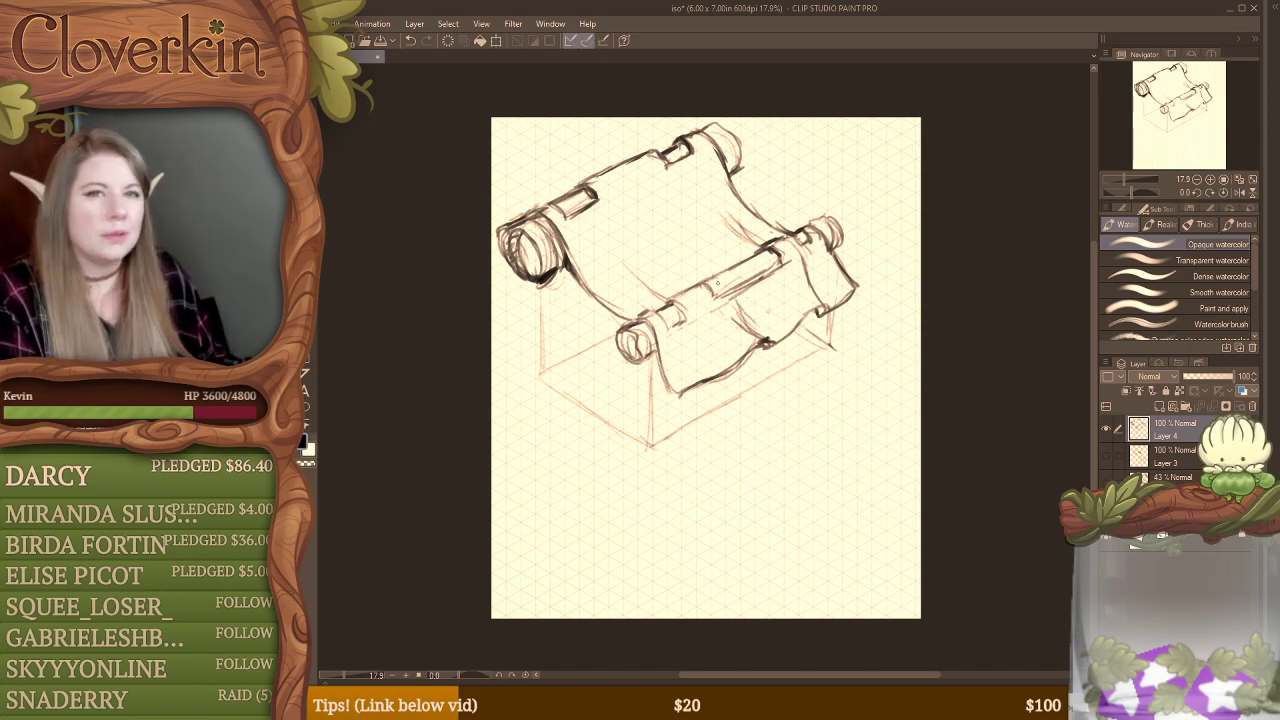
Step: Reinforce the front roller's cloth opening and rounded far end, and sketch thick flared wooden legs beneath both its ends
{"action": "mouse_move", "coordinate": [724, 278]}
{"action": "left_mouse_down"}
{"action": "mouse_move", "coordinate": [776, 258]}
{"action": "mouse_move", "coordinate": [744, 272]}
{"action": "left_mouse_up"}
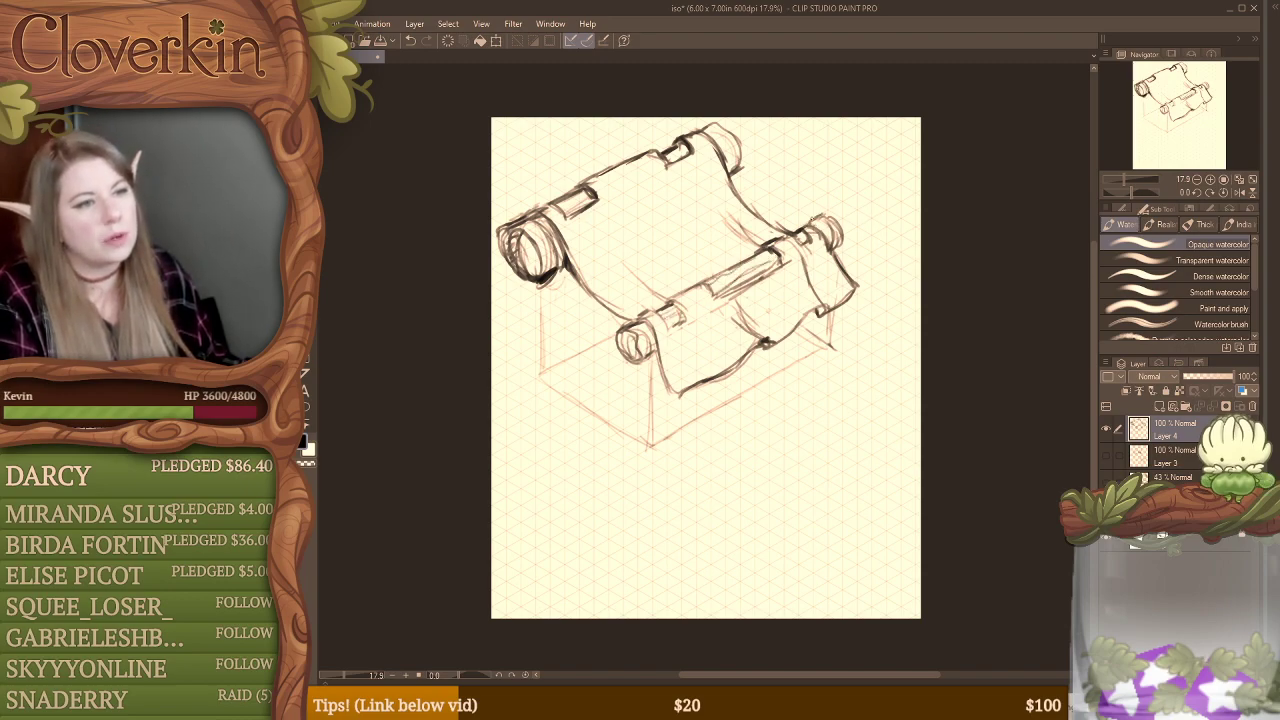
{"action": "left_click_drag", "start_coordinate": [806, 222], "coordinate": [843, 217]}
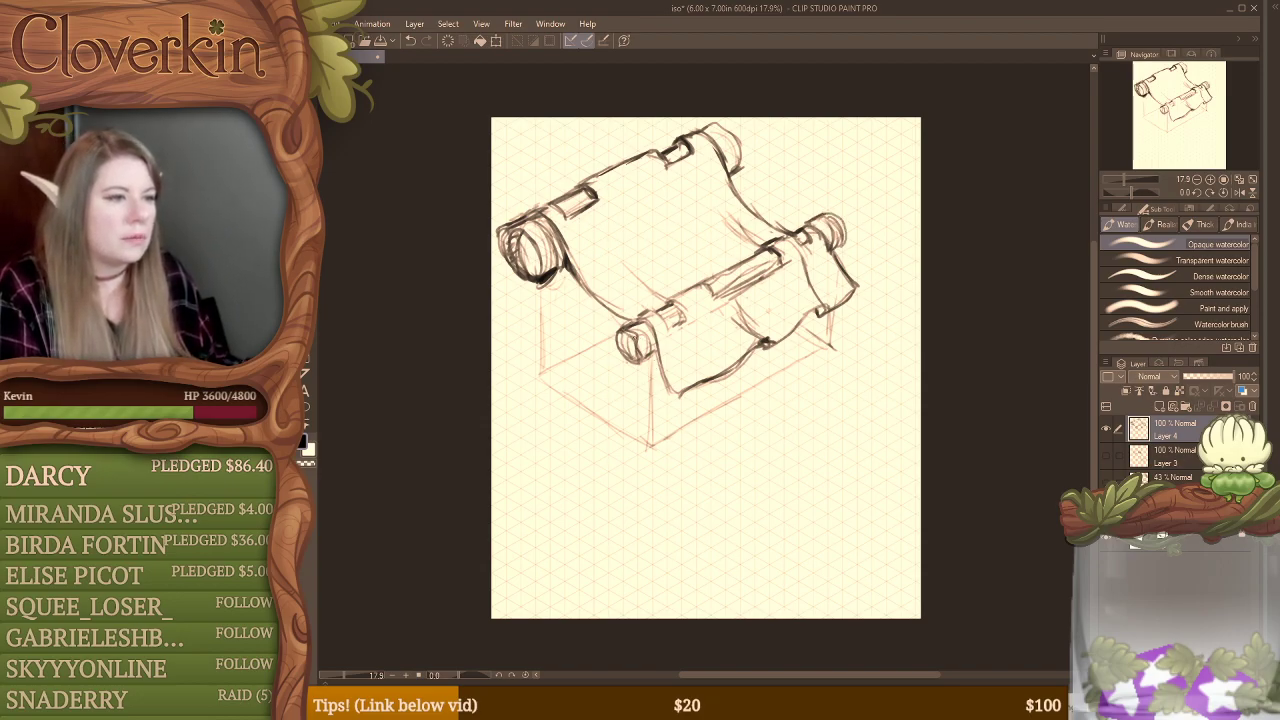
{"action": "left_click_drag", "start_coordinate": [640, 342], "coordinate": [650, 450]}
{"action": "mouse_move", "coordinate": [646, 390]}
{"action": "left_mouse_down"}
{"action": "mouse_move", "coordinate": [642, 466]}
{"action": "mouse_move", "coordinate": [668, 450]}
{"action": "left_mouse_up"}
{"action": "mouse_move", "coordinate": [818, 314]}
{"action": "left_mouse_down"}
{"action": "mouse_move", "coordinate": [823, 359]}
{"action": "mouse_move", "coordinate": [846, 330]}
{"action": "left_mouse_up"}
{"action": "left_click_drag", "start_coordinate": [824, 362], "coordinate": [842, 342]}
{"action": "left_click_drag", "start_coordinate": [838, 340], "coordinate": [844, 362]}
{"action": "left_click_drag", "start_coordinate": [840, 316], "coordinate": [846, 356]}
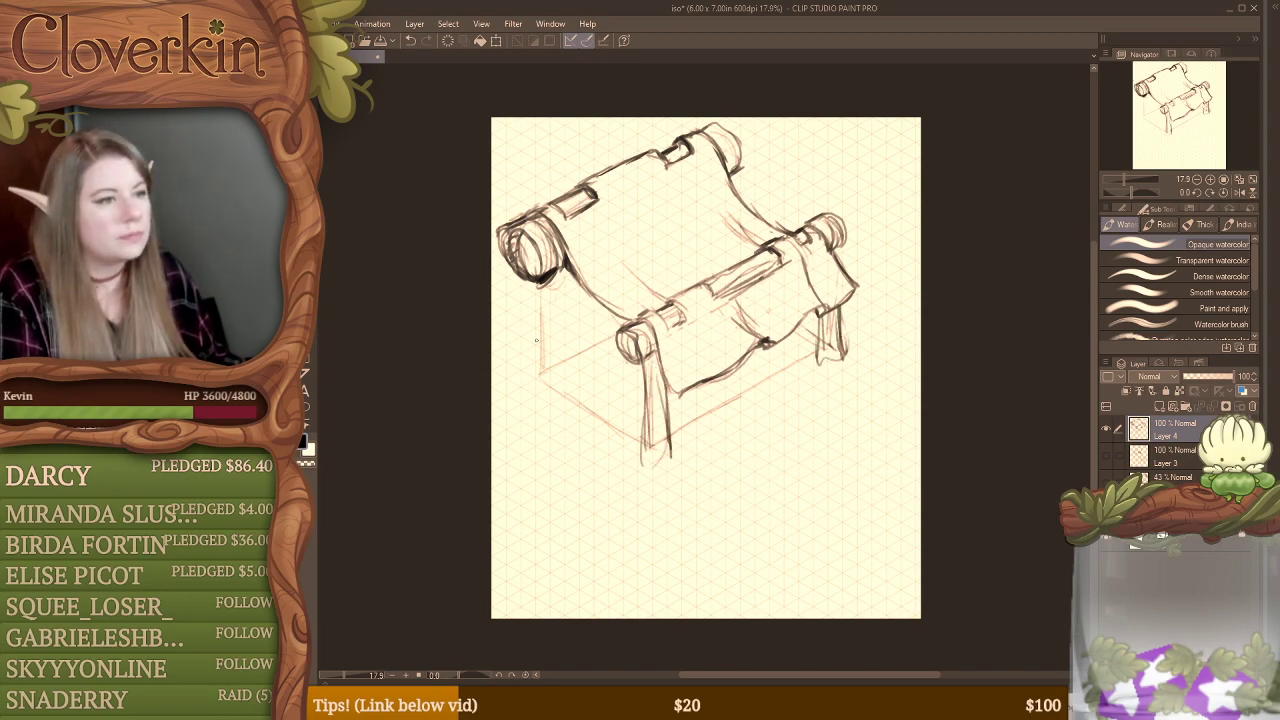
Step: Sketch a thick, slightly flared leg with a closed base under the back roller's near end
{"action": "left_click_drag", "start_coordinate": [522, 316], "coordinate": [522, 368]}
{"action": "left_click_drag", "start_coordinate": [524, 282], "coordinate": [522, 376]}
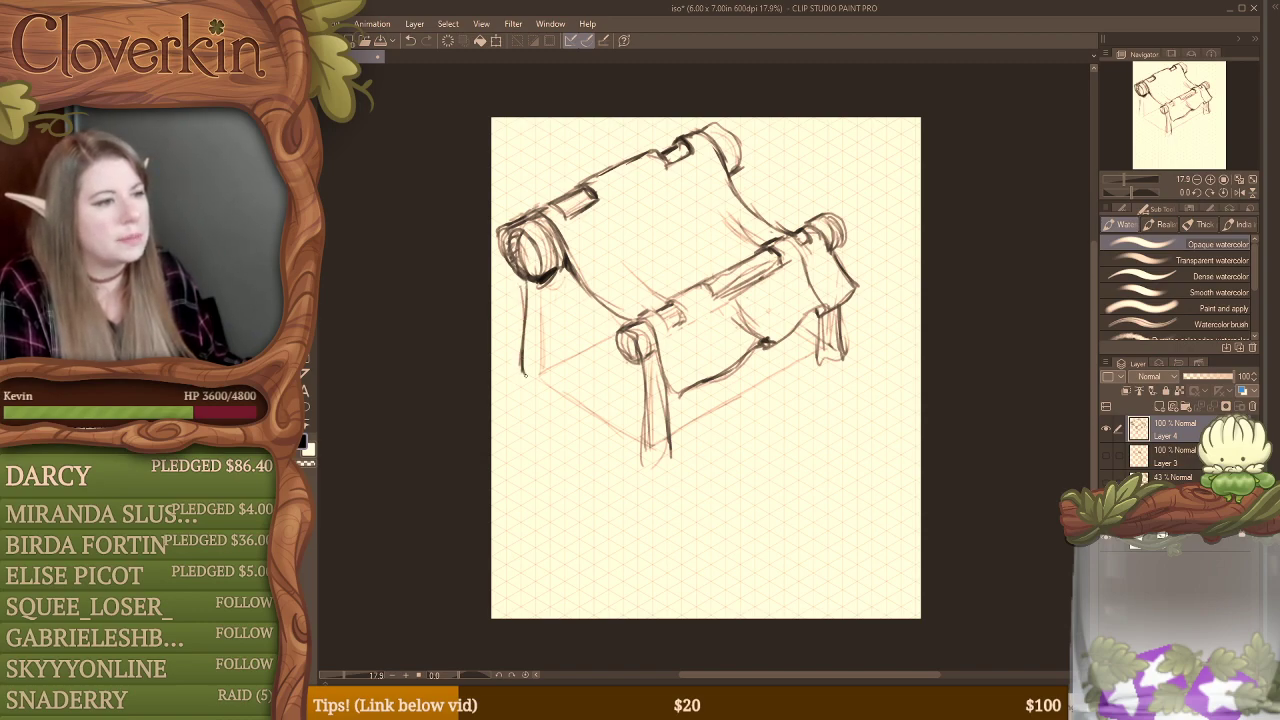
{"action": "left_click_drag", "start_coordinate": [554, 280], "coordinate": [552, 376]}
{"action": "mouse_move", "coordinate": [558, 379]}
{"action": "left_mouse_down"}
{"action": "mouse_move", "coordinate": [529, 387]}
{"action": "mouse_move", "coordinate": [509, 358]}
{"action": "left_mouse_up"}
{"action": "left_click_drag", "start_coordinate": [520, 280], "coordinate": [514, 380]}
Step: Sketch a lower and an upper rail along the near side between the back and front legs, with a short post at the back
{"action": "mouse_move", "coordinate": [514, 384]}
{"action": "left_mouse_down"}
{"action": "mouse_move", "coordinate": [558, 376]}
{"action": "mouse_move", "coordinate": [631, 409]}
{"action": "left_mouse_up"}
{"action": "mouse_move", "coordinate": [554, 350]}
{"action": "left_mouse_down"}
{"action": "mouse_move", "coordinate": [638, 404]}
{"action": "mouse_move", "coordinate": [584, 374]}
{"action": "mouse_move", "coordinate": [630, 402]}
{"action": "mouse_move", "coordinate": [536, 398]}
{"action": "left_mouse_up"}
{"action": "mouse_move", "coordinate": [538, 342]}
{"action": "left_mouse_down"}
{"action": "mouse_move", "coordinate": [537, 396]}
{"action": "mouse_move", "coordinate": [584, 418]}
{"action": "left_mouse_up"}
{"action": "left_click_drag", "start_coordinate": [536, 384], "coordinate": [645, 460]}
{"action": "left_click_drag", "start_coordinate": [596, 424], "coordinate": [642, 457]}
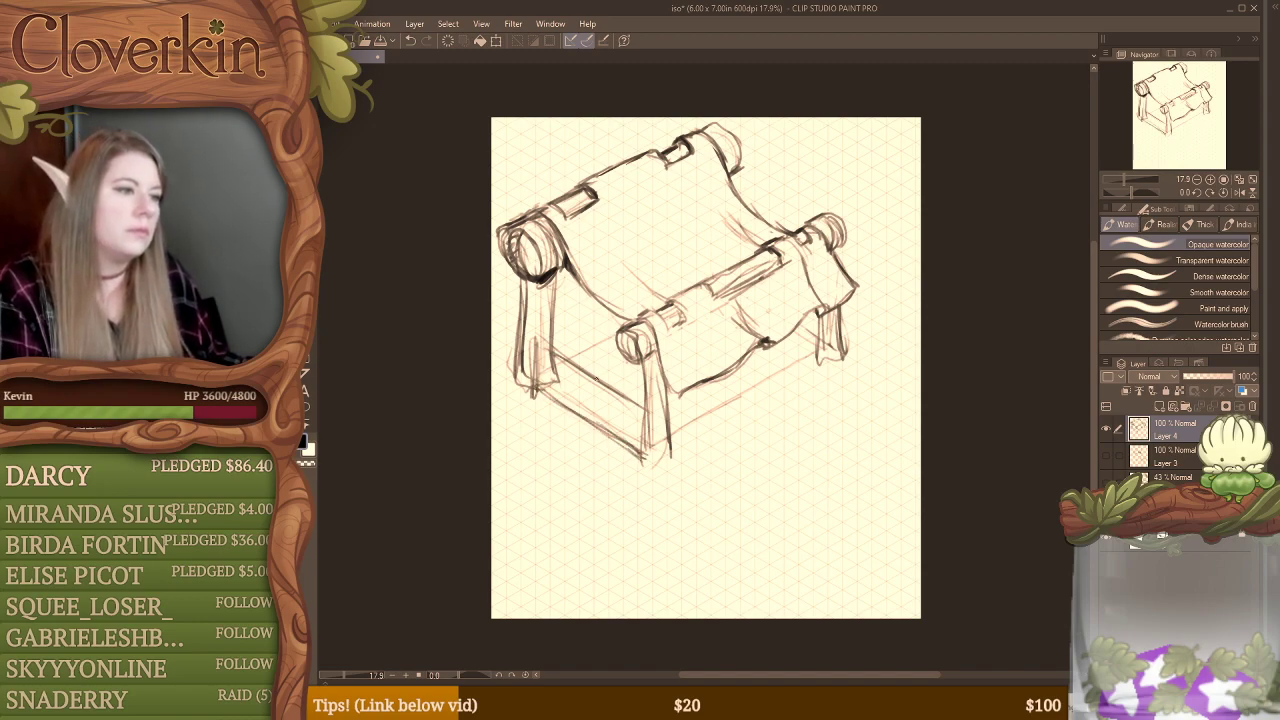
{"action": "mouse_move", "coordinate": [542, 334]}
{"action": "left_mouse_down"}
{"action": "mouse_move", "coordinate": [641, 395]}
{"action": "mouse_move", "coordinate": [563, 364]}
{"action": "mouse_move", "coordinate": [642, 408]}
{"action": "left_mouse_up"}
{"action": "left_click_drag", "start_coordinate": [604, 386], "coordinate": [643, 411]}
{"action": "mouse_move", "coordinate": [543, 354]}
{"action": "left_mouse_down"}
{"action": "mouse_move", "coordinate": [537, 392]}
{"action": "mouse_move", "coordinate": [556, 402]}
{"action": "left_mouse_up"}
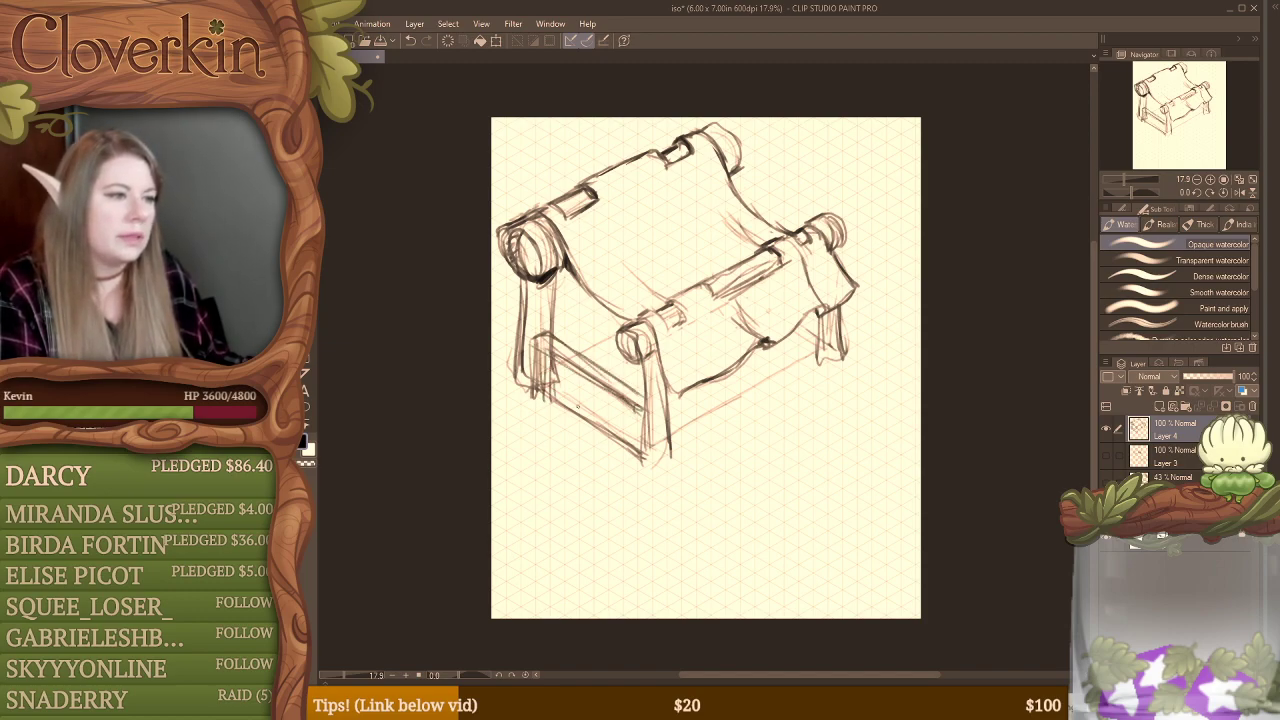
Step: Erase the overlapping strokes between the two side rails and draw a row of vertical slats there
{"action": "key", "text": "e"}
{"action": "mouse_move", "coordinate": [546, 354]}
{"action": "left_mouse_down"}
{"action": "mouse_move", "coordinate": [540, 394]}
{"action": "mouse_move", "coordinate": [553, 369]}
{"action": "mouse_move", "coordinate": [568, 404]}
{"action": "mouse_move", "coordinate": [598, 424]}
{"action": "left_mouse_up"}
{"action": "key", "text": "b"}
{"action": "mouse_move", "coordinate": [599, 384]}
{"action": "left_mouse_down"}
{"action": "mouse_move", "coordinate": [615, 430]}
{"action": "mouse_move", "coordinate": [628, 411]}
{"action": "mouse_move", "coordinate": [636, 446]}
{"action": "left_mouse_up"}
Step: Erase the rough upper edge of the side railing's top rail and redraw the rail with cleaner, darker lines
{"action": "key", "text": "e"}
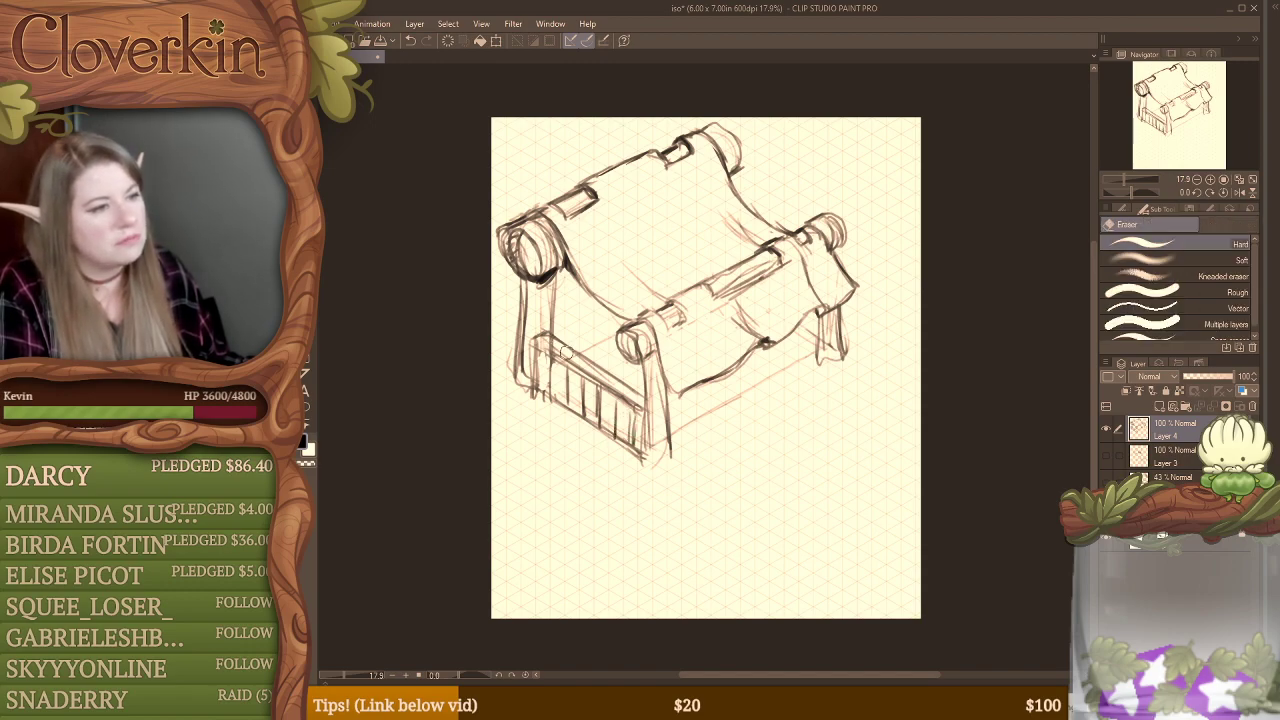
{"action": "mouse_move", "coordinate": [567, 352]}
{"action": "left_mouse_down"}
{"action": "mouse_move", "coordinate": [554, 346]}
{"action": "mouse_move", "coordinate": [639, 386]}
{"action": "left_mouse_up"}
{"action": "key", "text": "b"}
{"action": "left_click_drag", "start_coordinate": [563, 347], "coordinate": [643, 389]}
{"action": "mouse_move", "coordinate": [536, 344]}
{"action": "left_mouse_down"}
{"action": "mouse_move", "coordinate": [608, 388]}
{"action": "mouse_move", "coordinate": [580, 370]}
{"action": "left_mouse_up"}
{"action": "left_click_drag", "start_coordinate": [576, 368], "coordinate": [640, 410]}
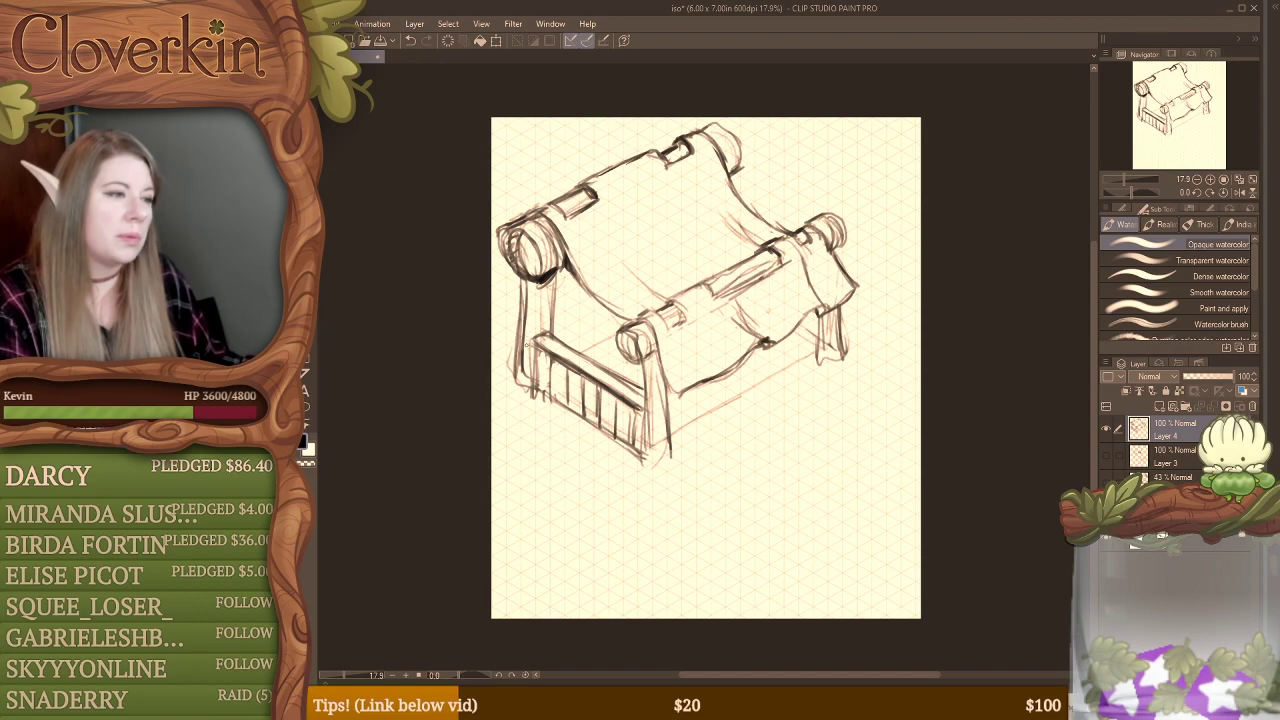
Step: Darken the near side's back and front legs, close the front leg's base, and reinforce the railing's lower rail
{"action": "left_click_drag", "start_coordinate": [527, 340], "coordinate": [532, 392]}
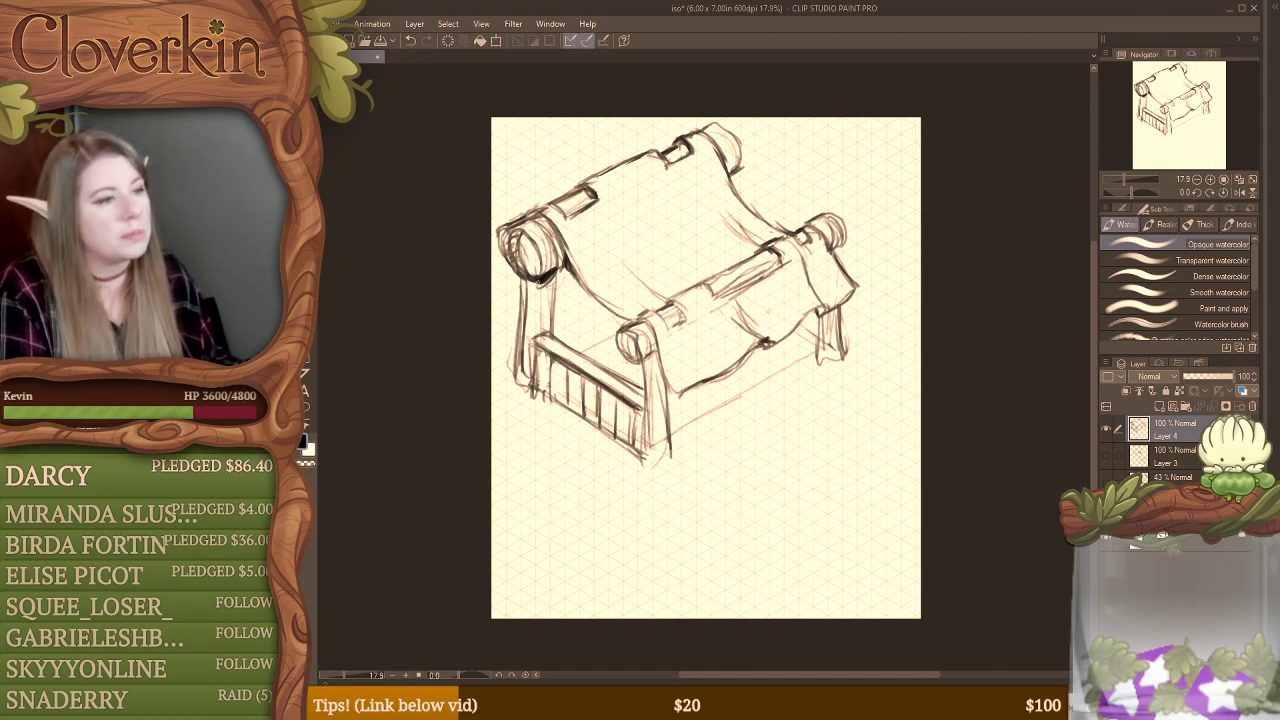
{"action": "left_click_drag", "start_coordinate": [535, 288], "coordinate": [543, 332]}
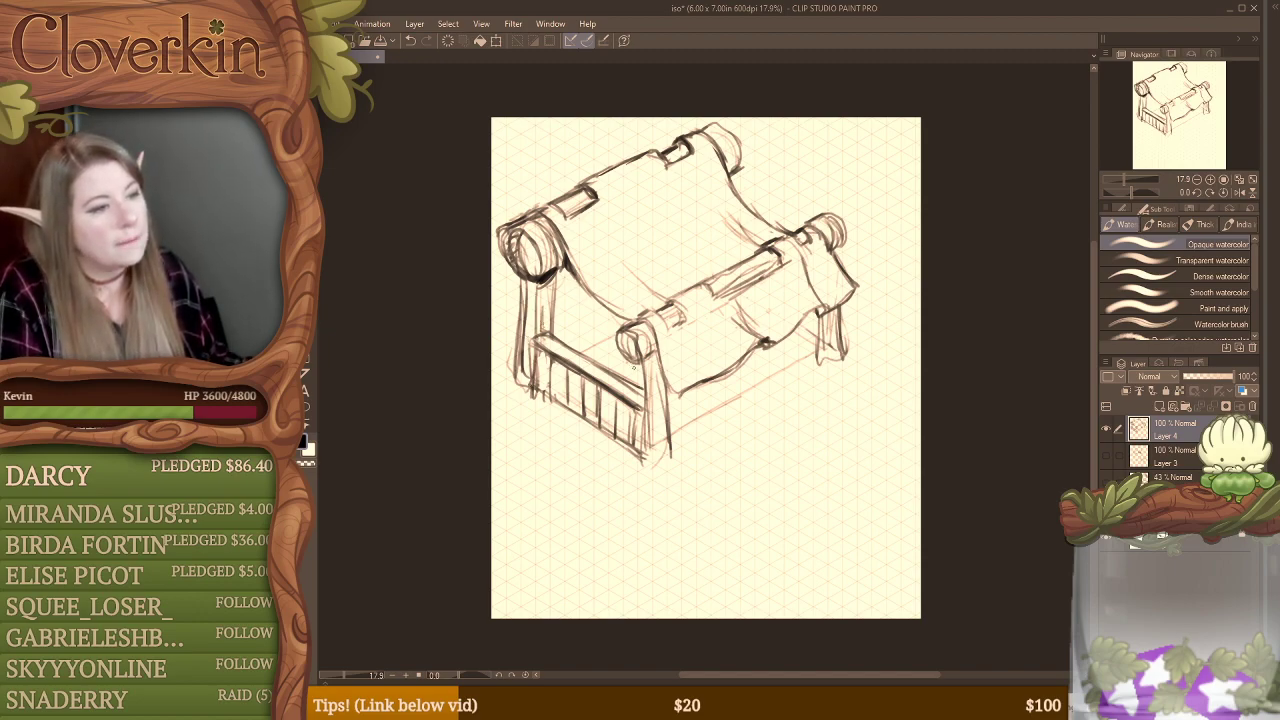
{"action": "mouse_move", "coordinate": [643, 368]}
{"action": "left_mouse_down"}
{"action": "mouse_move", "coordinate": [642, 442]}
{"action": "mouse_move", "coordinate": [664, 436]}
{"action": "left_mouse_up"}
{"action": "key", "text": "e"}
{"action": "key", "text": "b"}
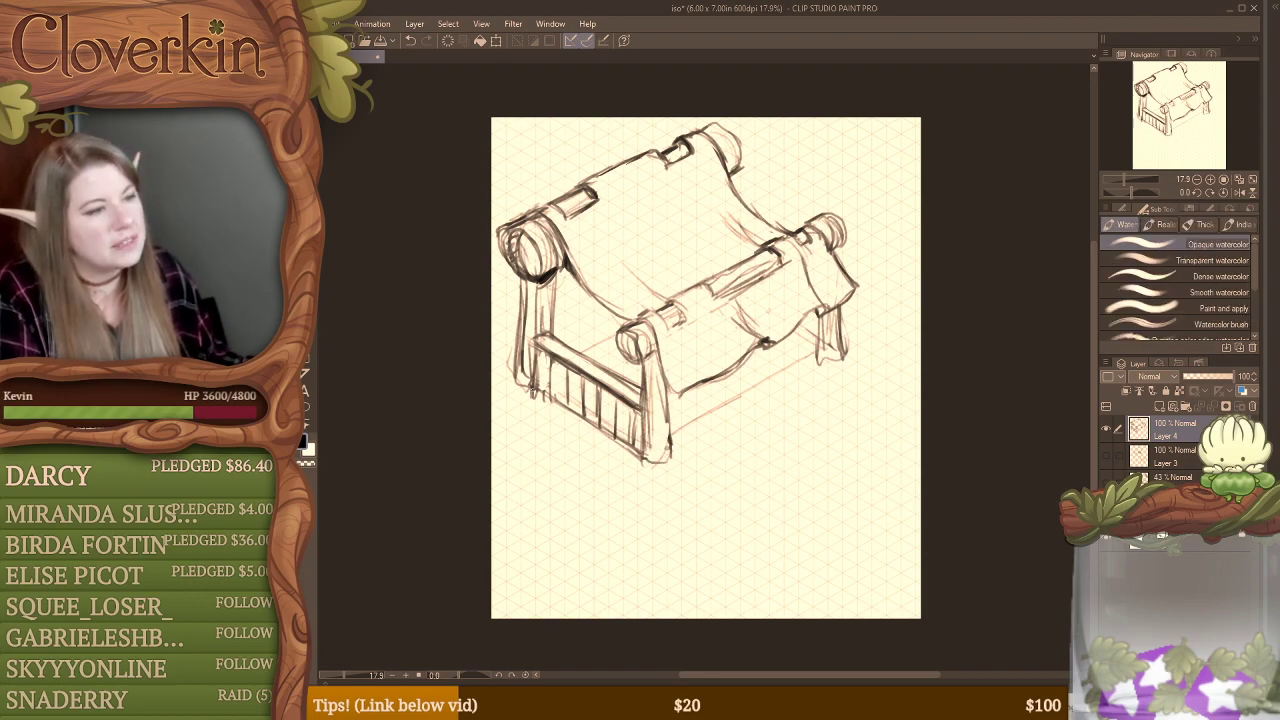
{"action": "left_click_drag", "start_coordinate": [532, 390], "coordinate": [634, 450]}
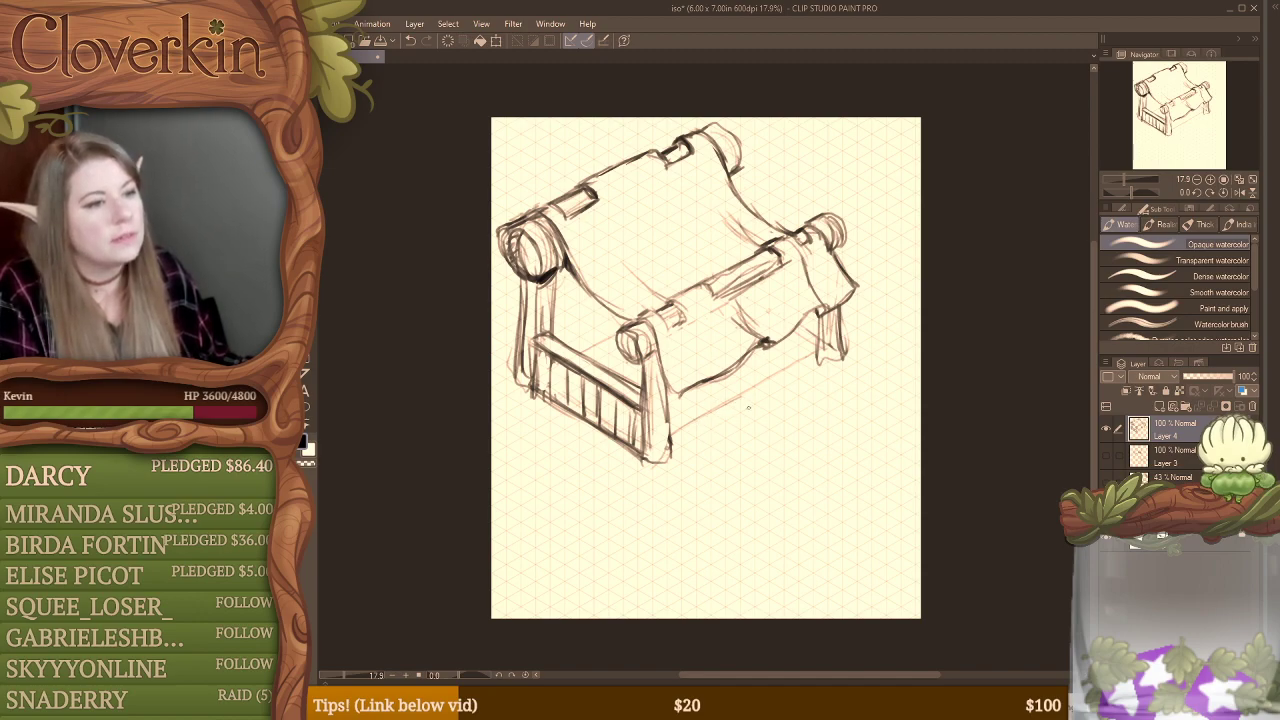
Step: Sketch a curved form sweeping from beneath the canopy to a rounded end with an inner oval and a small pointed tip
{"action": "mouse_move", "coordinate": [822, 398]}
{"action": "left_mouse_down"}
{"action": "mouse_move", "coordinate": [786, 477]}
{"action": "mouse_move", "coordinate": [745, 505]}
{"action": "mouse_move", "coordinate": [753, 535]}
{"action": "mouse_move", "coordinate": [796, 522]}
{"action": "left_mouse_up"}
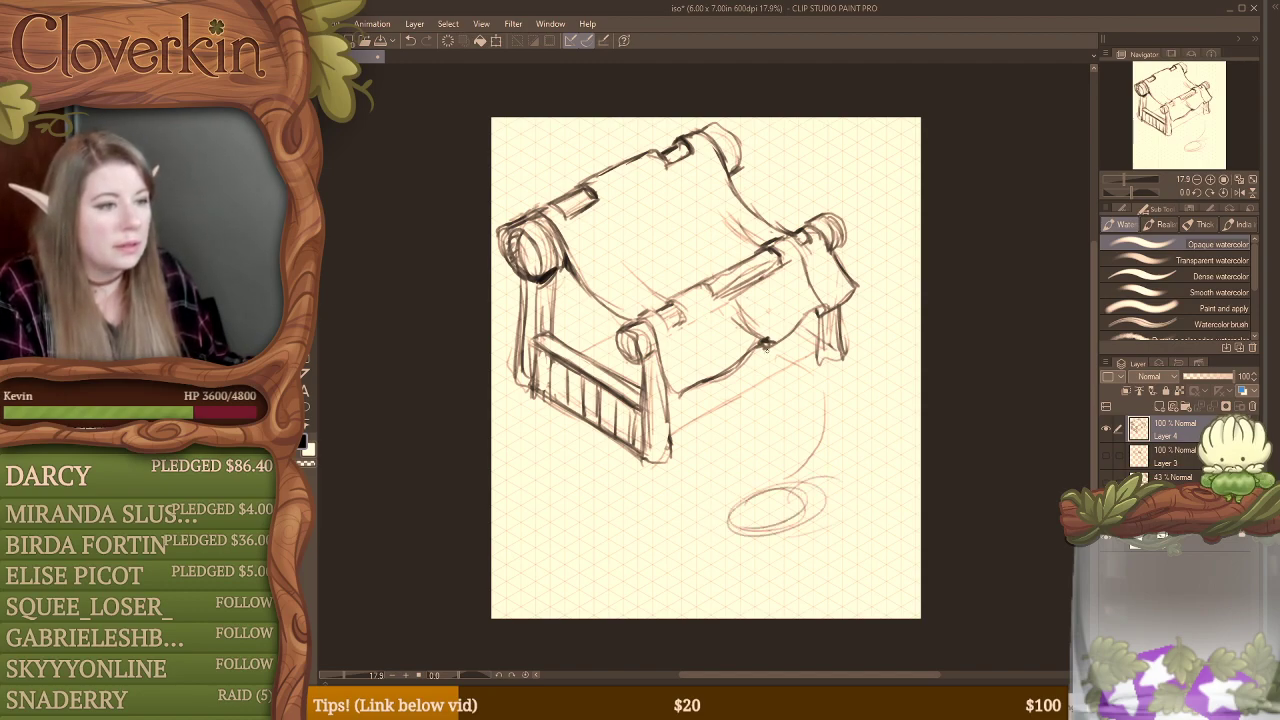
{"action": "mouse_move", "coordinate": [766, 346]}
{"action": "left_mouse_down"}
{"action": "mouse_move", "coordinate": [820, 385]}
{"action": "mouse_move", "coordinate": [852, 472]}
{"action": "mouse_move", "coordinate": [735, 520]}
{"action": "mouse_move", "coordinate": [740, 540]}
{"action": "mouse_move", "coordinate": [815, 485]}
{"action": "mouse_move", "coordinate": [790, 530]}
{"action": "mouse_move", "coordinate": [725, 505]}
{"action": "left_mouse_up"}
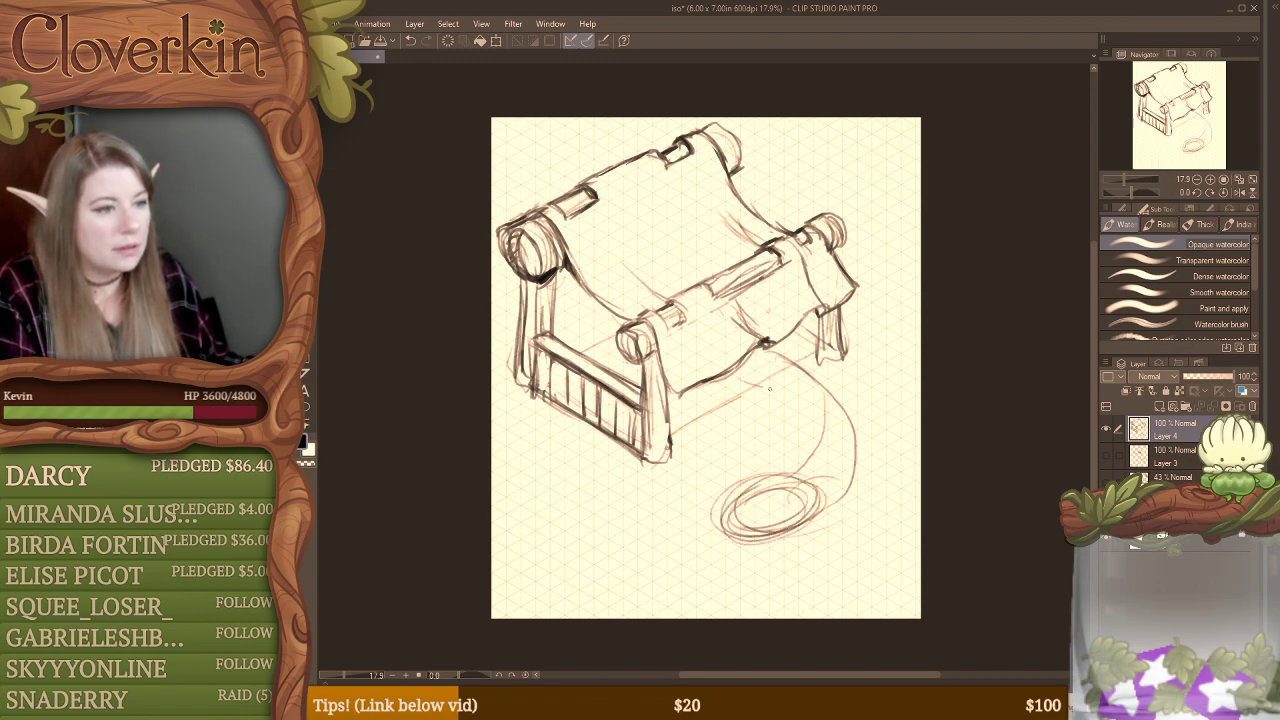
{"action": "mouse_move", "coordinate": [769, 388]}
{"action": "left_mouse_down"}
{"action": "mouse_move", "coordinate": [815, 440]}
{"action": "mouse_move", "coordinate": [812, 470]}
{"action": "mouse_move", "coordinate": [818, 437]}
{"action": "mouse_move", "coordinate": [860, 468]}
{"action": "mouse_move", "coordinate": [812, 516]}
{"action": "mouse_move", "coordinate": [782, 490]}
{"action": "mouse_move", "coordinate": [745, 495]}
{"action": "mouse_move", "coordinate": [790, 492]}
{"action": "mouse_move", "coordinate": [773, 464]}
{"action": "mouse_move", "coordinate": [803, 490]}
{"action": "mouse_move", "coordinate": [775, 484]}
{"action": "mouse_move", "coordinate": [803, 490]}
{"action": "mouse_move", "coordinate": [772, 508]}
{"action": "mouse_move", "coordinate": [736, 502]}
{"action": "mouse_move", "coordinate": [720, 522]}
{"action": "mouse_move", "coordinate": [798, 512]}
{"action": "mouse_move", "coordinate": [760, 529]}
{"action": "left_mouse_up"}
{"action": "key", "text": "e"}
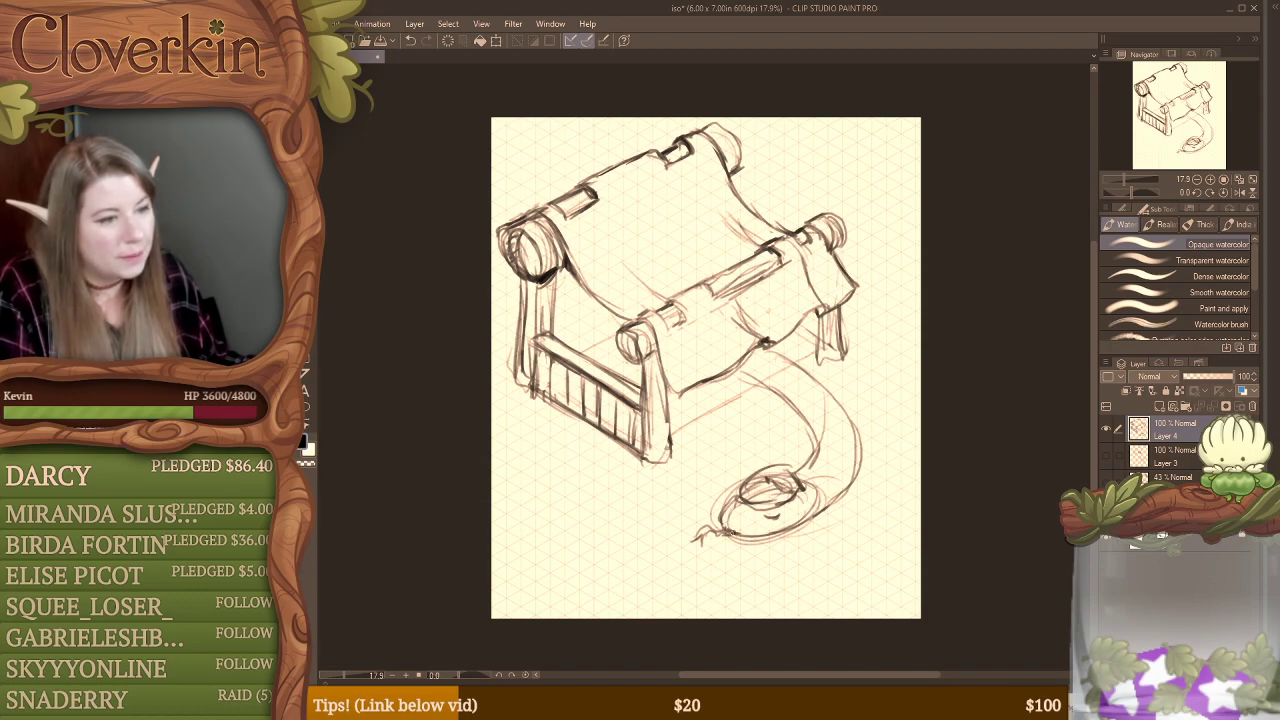
Step: Erase the inner part of the far leg and redraw it with a curled foot beside a small oval opening
{"action": "key", "text": "e"}
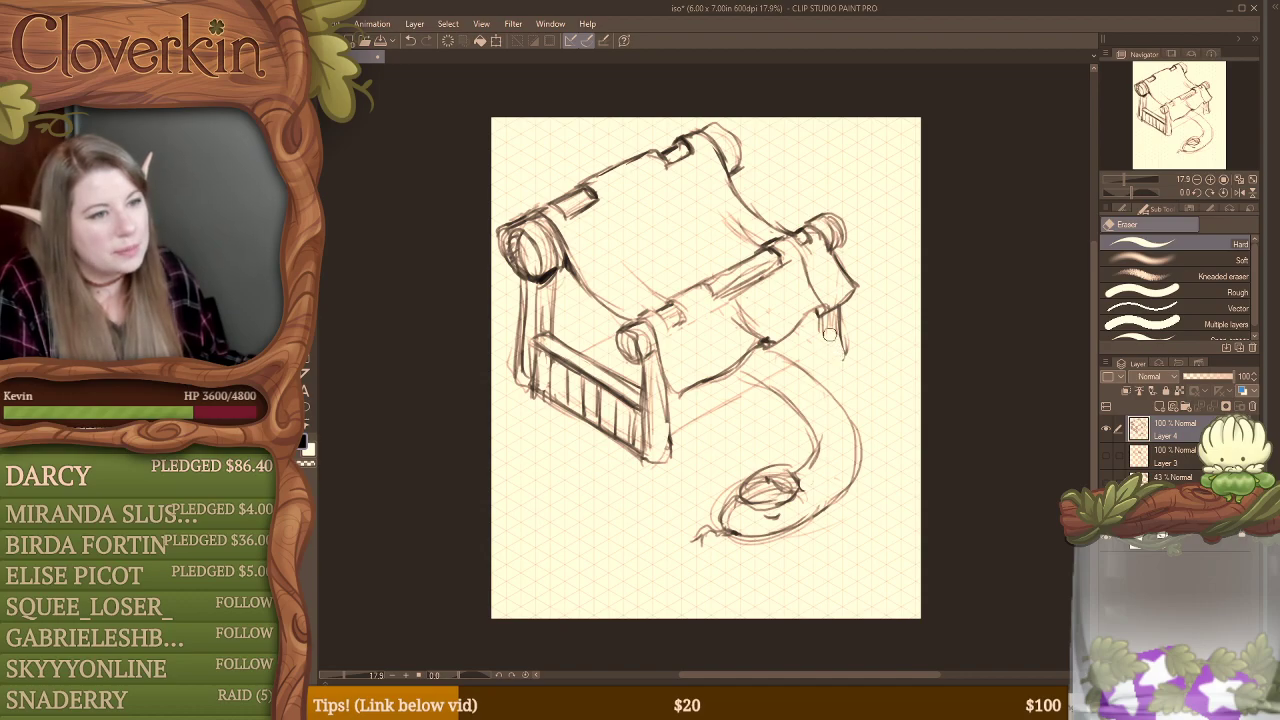
{"action": "key", "text": "b"}
{"action": "mouse_move", "coordinate": [806, 352]}
{"action": "left_mouse_down"}
{"action": "mouse_move", "coordinate": [826, 338]}
{"action": "mouse_move", "coordinate": [812, 348]}
{"action": "mouse_move", "coordinate": [828, 342]}
{"action": "mouse_move", "coordinate": [843, 364]}
{"action": "mouse_move", "coordinate": [822, 346]}
{"action": "mouse_move", "coordinate": [828, 378]}
{"action": "left_mouse_up"}
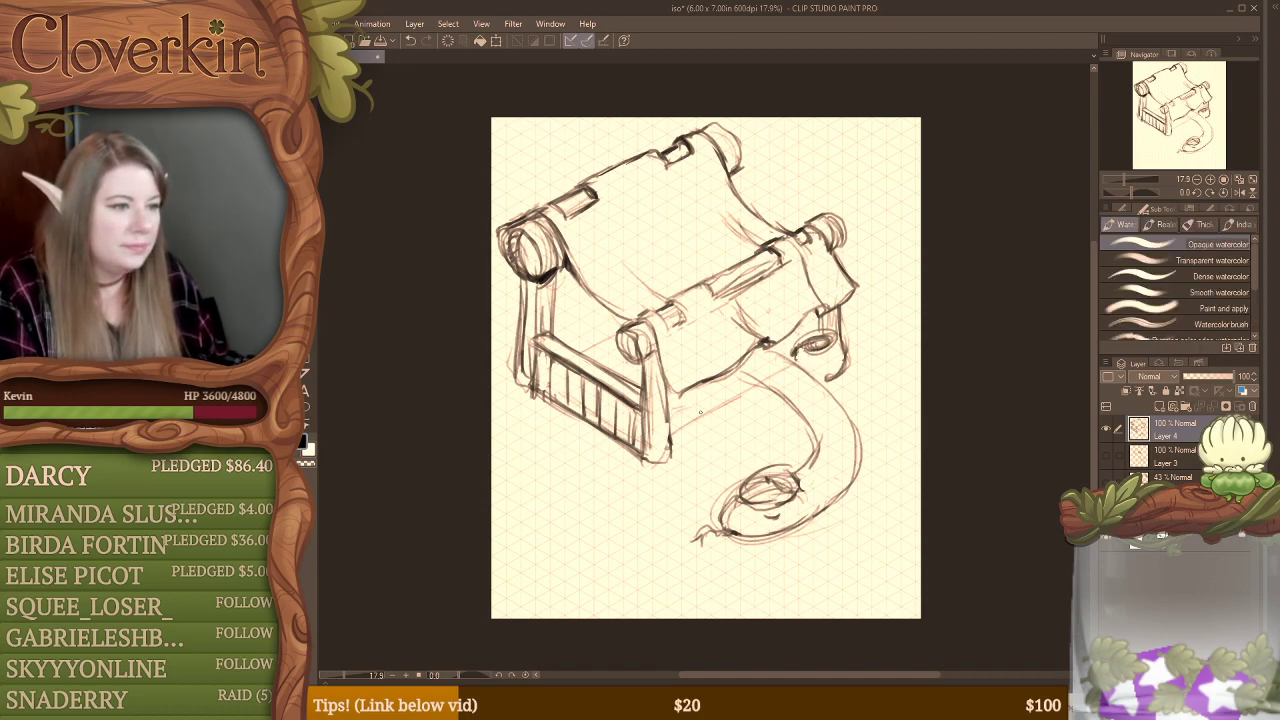
Step: Erase the front leg's base and the curved form's inner edge, and sketch a round pot with an oval mouth there
{"action": "key", "text": "e"}
{"action": "mouse_move", "coordinate": [668, 428]}
{"action": "left_mouse_down"}
{"action": "mouse_move", "coordinate": [671, 455]}
{"action": "mouse_move", "coordinate": [659, 459]}
{"action": "left_mouse_up"}
{"action": "mouse_move", "coordinate": [786, 408]}
{"action": "left_mouse_down"}
{"action": "mouse_move", "coordinate": [816, 442]}
{"action": "mouse_move", "coordinate": [809, 424]}
{"action": "mouse_move", "coordinate": [760, 413]}
{"action": "mouse_move", "coordinate": [769, 407]}
{"action": "mouse_move", "coordinate": [796, 457]}
{"action": "mouse_move", "coordinate": [819, 440]}
{"action": "mouse_move", "coordinate": [772, 455]}
{"action": "left_mouse_up"}
{"action": "key", "text": "b"}
{"action": "mouse_move", "coordinate": [808, 403]}
{"action": "left_mouse_down"}
{"action": "mouse_move", "coordinate": [770, 408]}
{"action": "mouse_move", "coordinate": [806, 401]}
{"action": "mouse_move", "coordinate": [772, 421]}
{"action": "mouse_move", "coordinate": [802, 407]}
{"action": "mouse_move", "coordinate": [782, 403]}
{"action": "mouse_move", "coordinate": [765, 448]}
{"action": "mouse_move", "coordinate": [790, 459]}
{"action": "mouse_move", "coordinate": [812, 412]}
{"action": "mouse_move", "coordinate": [821, 424]}
{"action": "mouse_move", "coordinate": [806, 458]}
{"action": "left_mouse_up"}
Step: Erase the overlapping strokes around the round pot's side and mouth and redraw its rim
{"action": "key", "text": "e"}
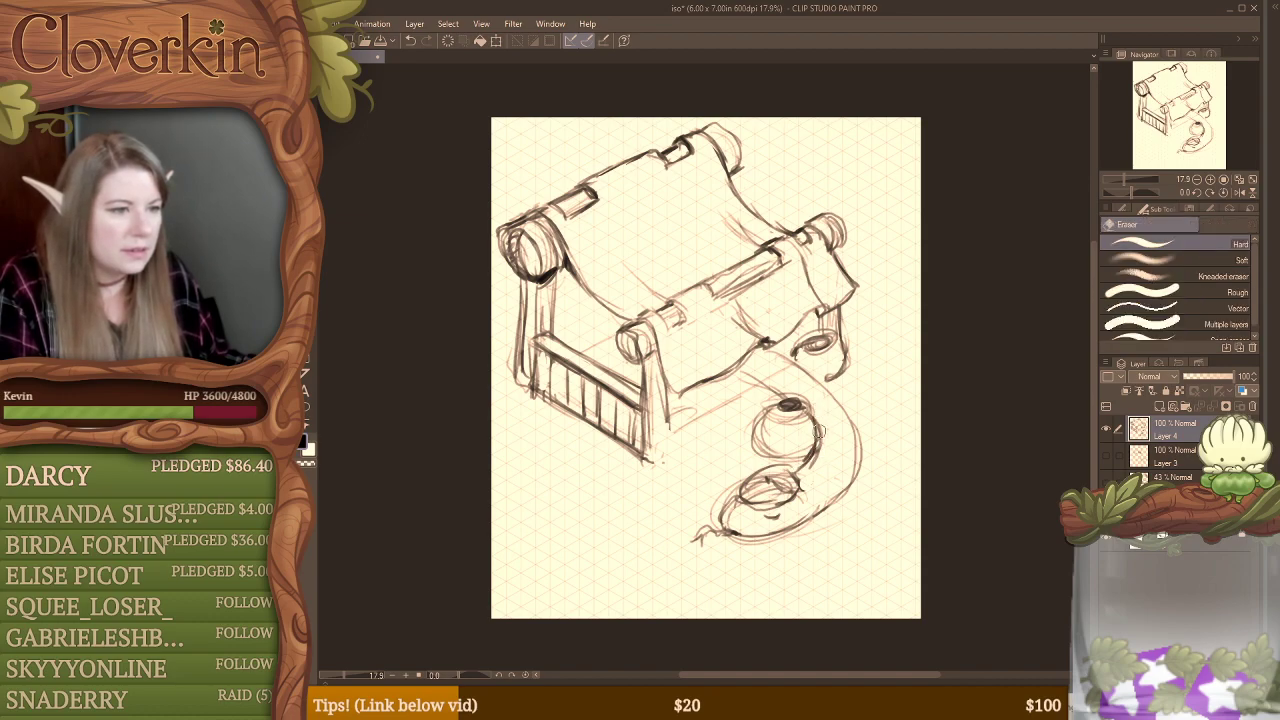
{"action": "left_click_drag", "start_coordinate": [819, 414], "coordinate": [808, 460]}
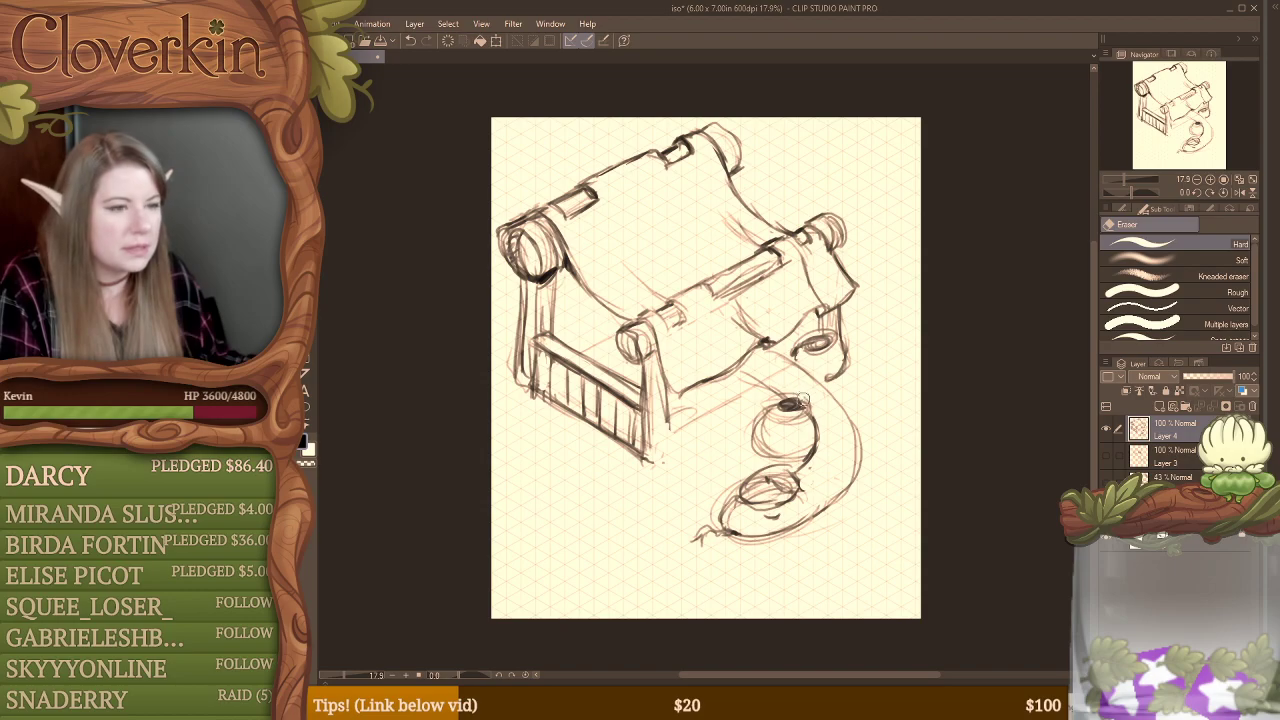
{"action": "mouse_move", "coordinate": [771, 400]}
{"action": "left_mouse_down"}
{"action": "mouse_move", "coordinate": [807, 401]}
{"action": "mouse_move", "coordinate": [788, 405]}
{"action": "left_mouse_up"}
{"action": "key", "text": "b"}
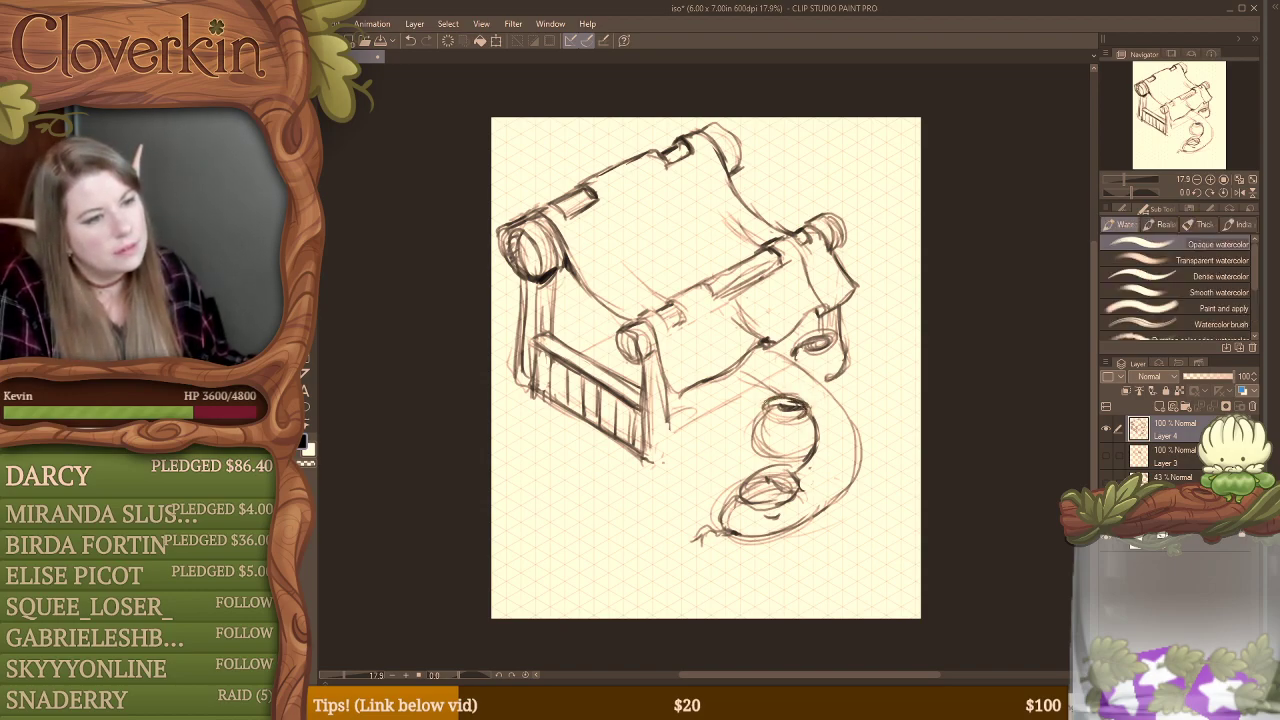
Step: Clean up the small oval opening beside the curled far leg, and fill it and the round pot's mouth with dark shading
{"action": "key", "text": "e"}
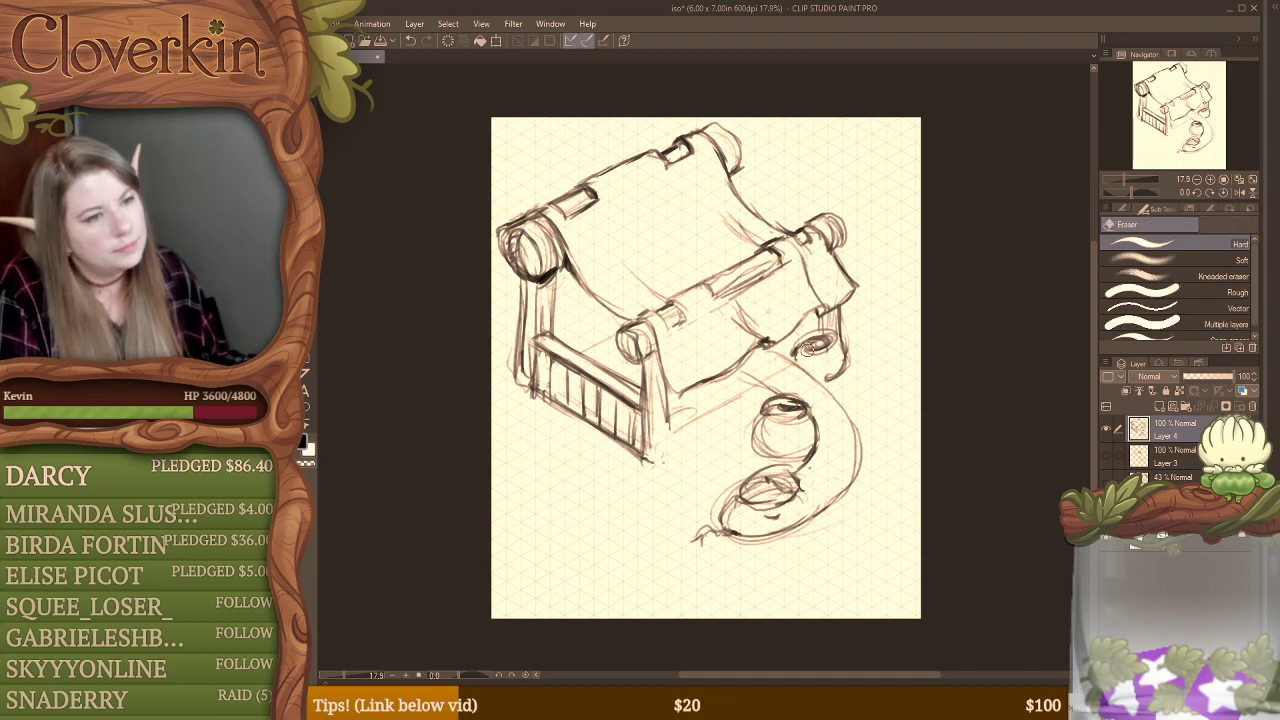
{"action": "left_click_drag", "start_coordinate": [807, 351], "coordinate": [833, 352]}
{"action": "key", "text": "b"}
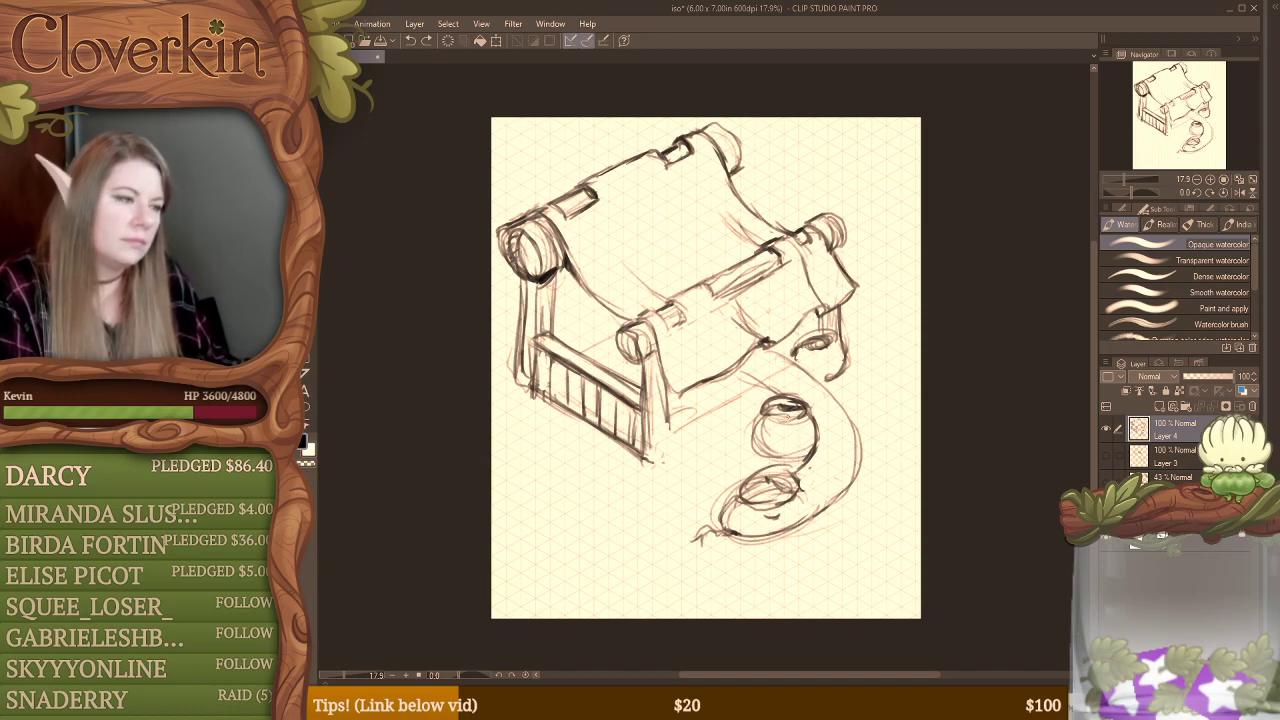
{"action": "key", "text": "b"}
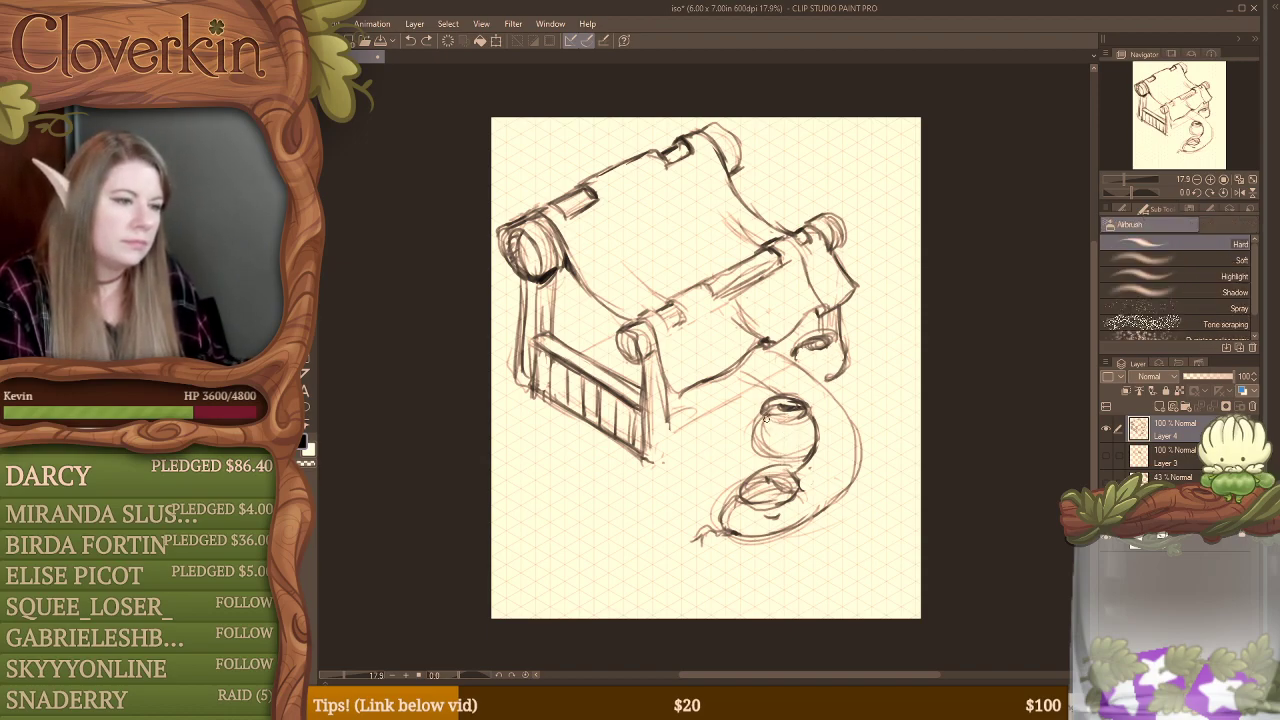
{"action": "key", "text": "b"}
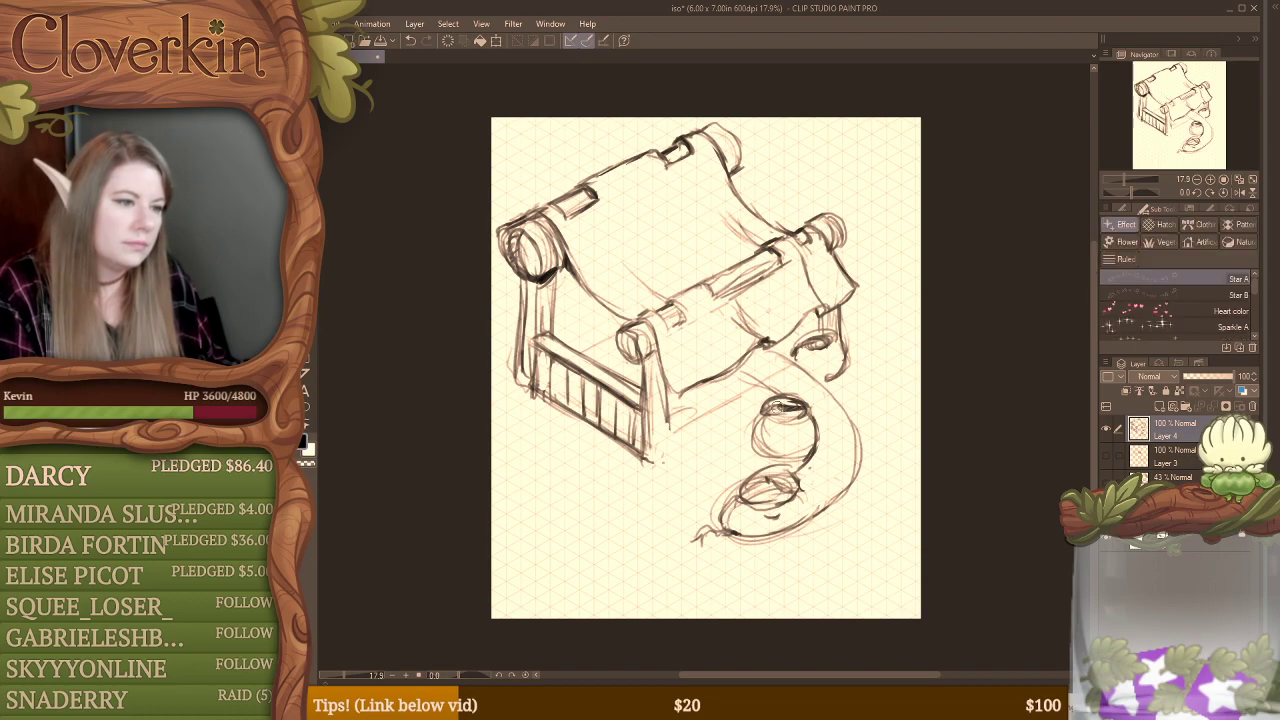
{"action": "key", "text": "b"}
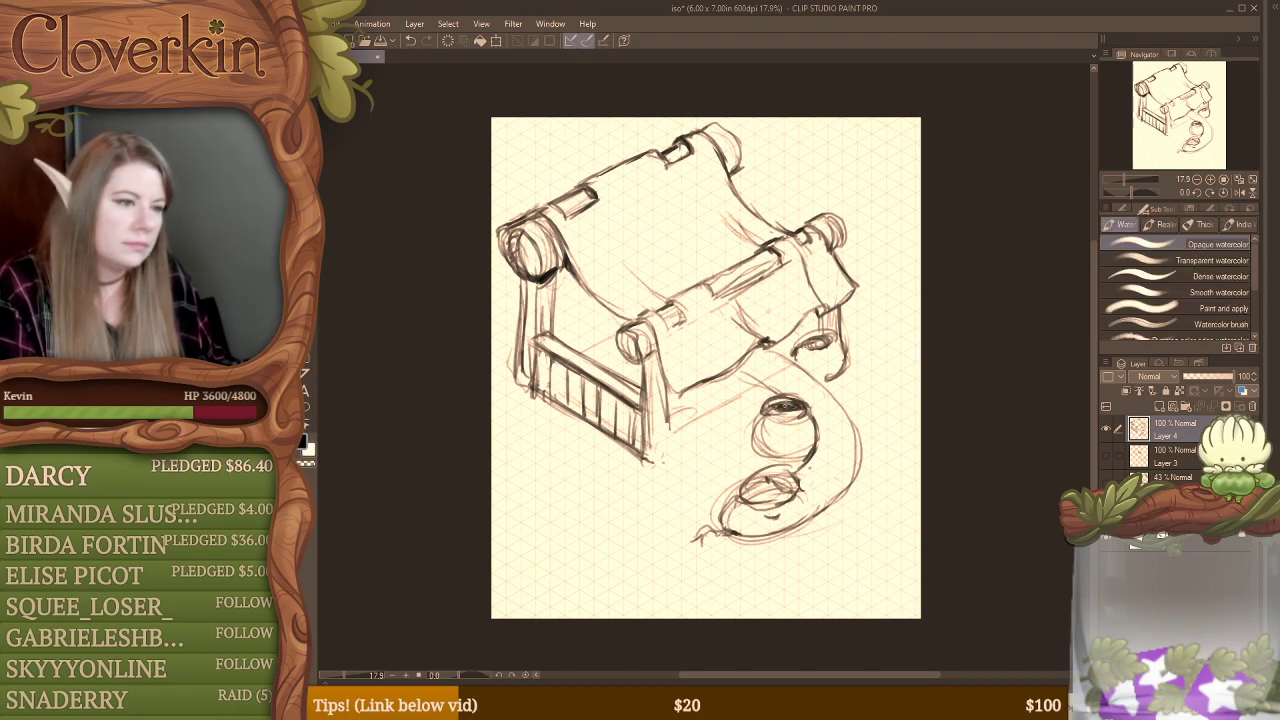
{"action": "left_click_drag", "start_coordinate": [788, 406], "coordinate": [798, 408]}
{"action": "left_click_drag", "start_coordinate": [809, 346], "coordinate": [818, 344]}
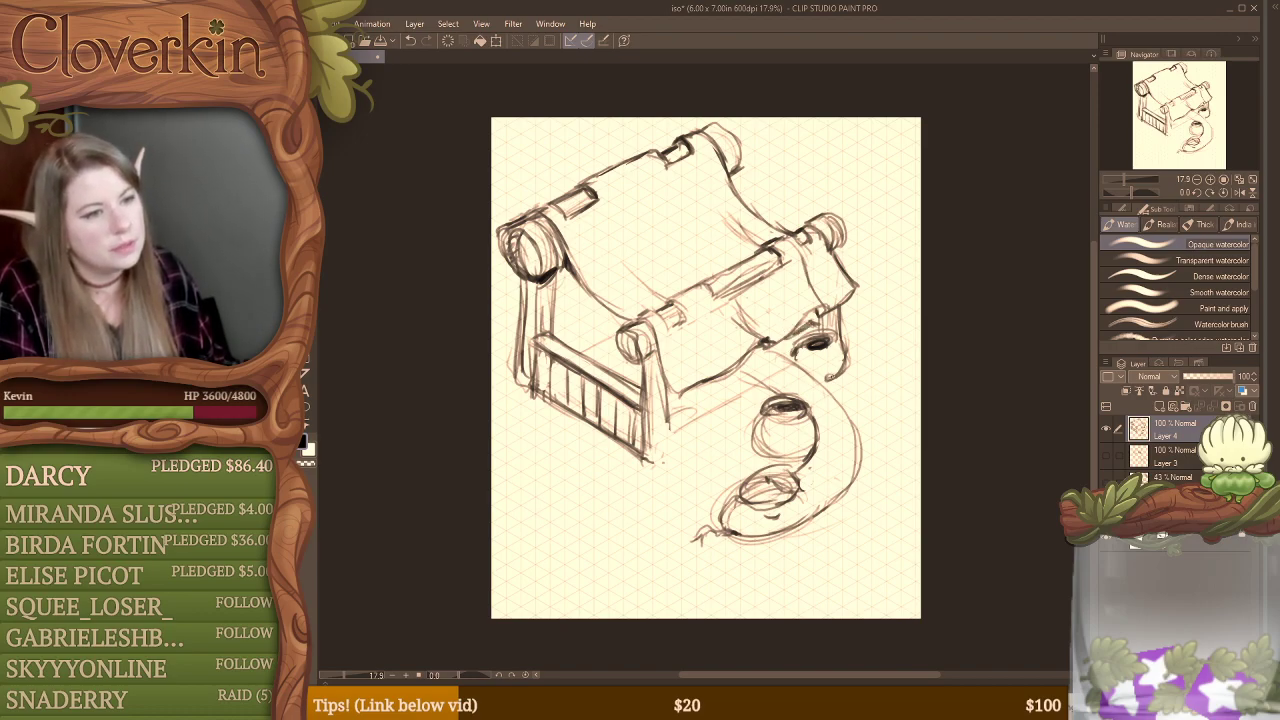
Step: Darken the outer edge of the curved form's bend and draw a short curved line across its inside
{"action": "left_click_drag", "start_coordinate": [859, 430], "coordinate": [850, 478]}
{"action": "mouse_move", "coordinate": [861, 431]}
{"action": "left_mouse_down"}
{"action": "mouse_move", "coordinate": [847, 484]}
{"action": "mouse_move", "coordinate": [809, 519]}
{"action": "left_mouse_up"}
{"action": "mouse_move", "coordinate": [855, 465]}
{"action": "left_mouse_down"}
{"action": "mouse_move", "coordinate": [833, 495]}
{"action": "mouse_move", "coordinate": [796, 471]}
{"action": "mouse_move", "coordinate": [835, 477]}
{"action": "left_mouse_up"}
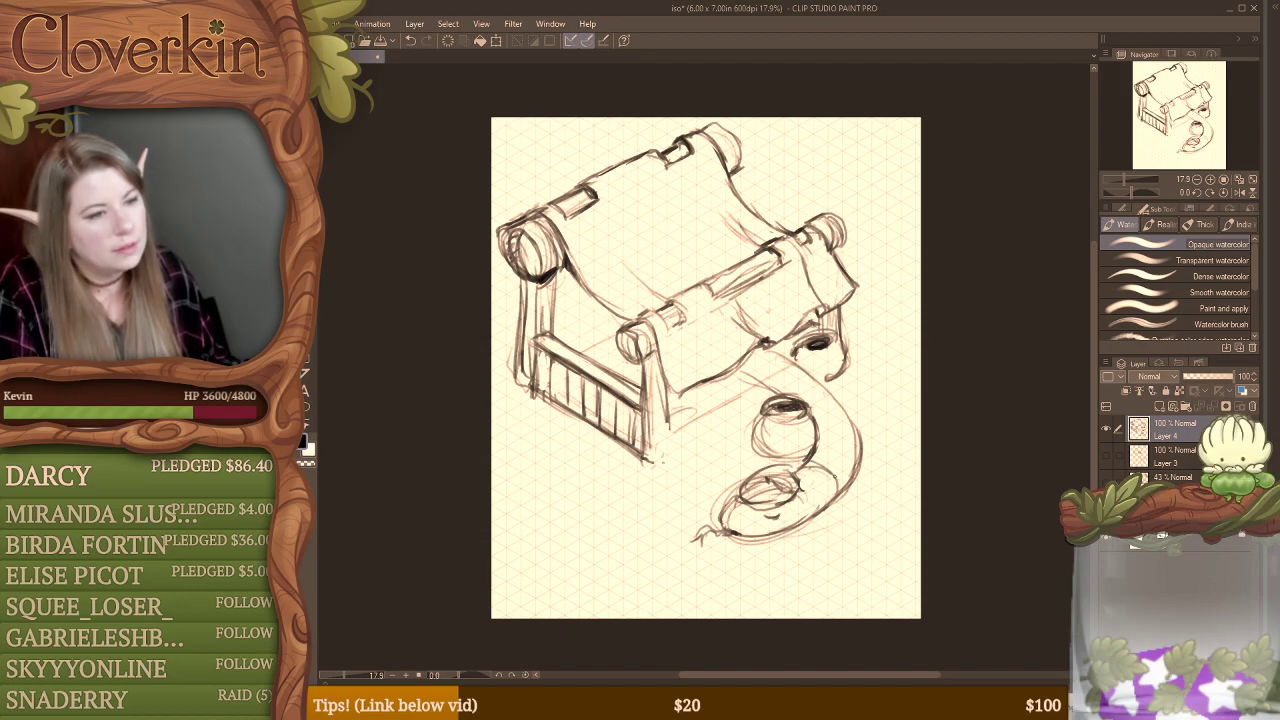
{"action": "left_click_drag", "start_coordinate": [811, 416], "coordinate": [820, 430]}
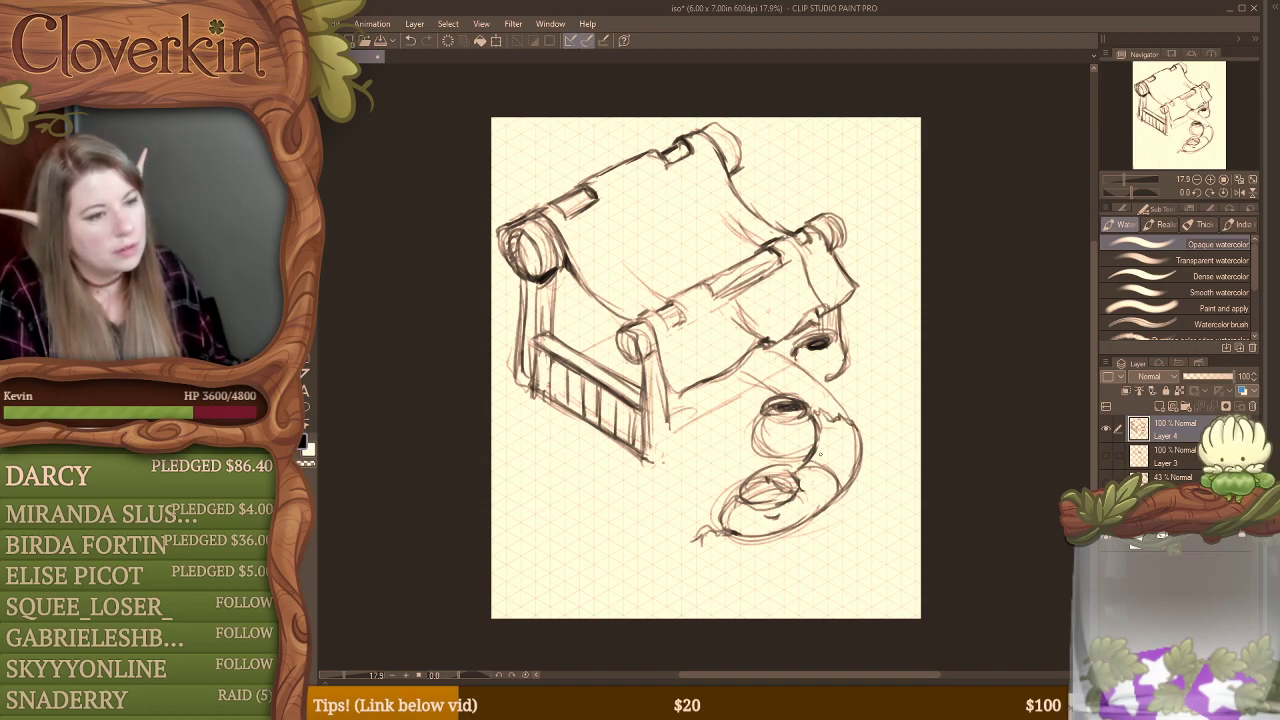
{"action": "key", "text": "ctrl+z"}
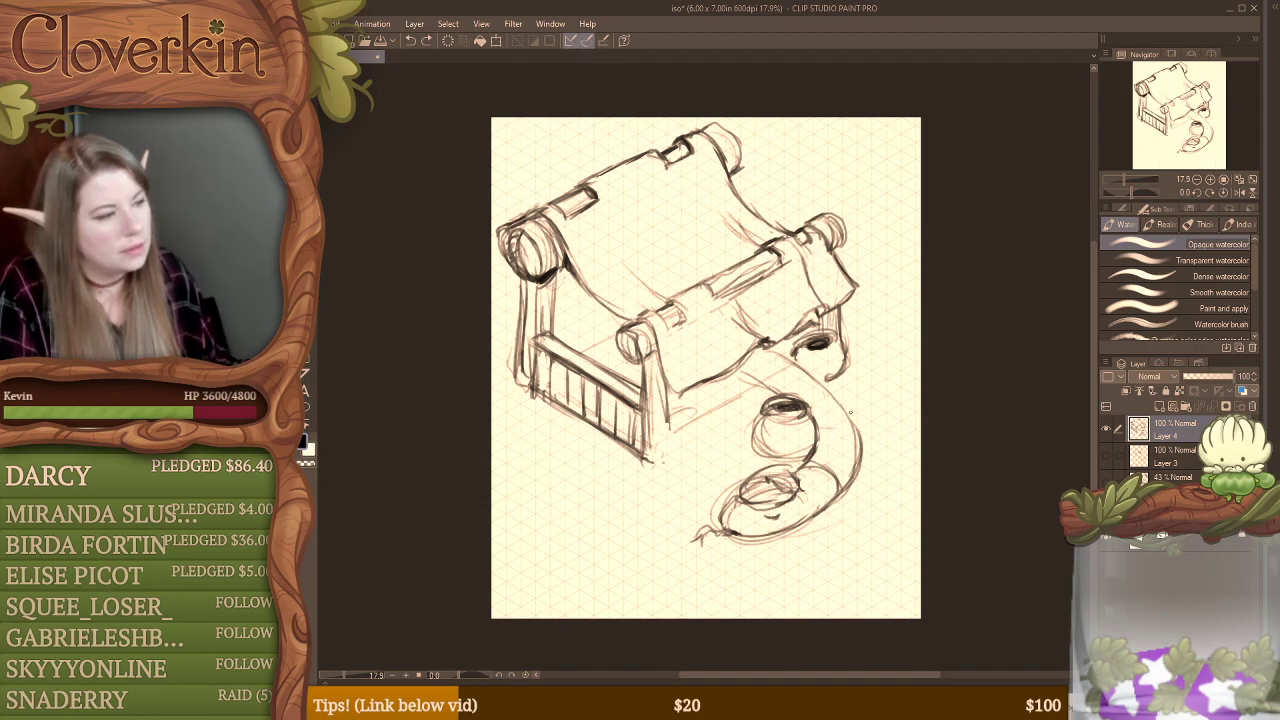
{"action": "mouse_move", "coordinate": [812, 410]}
{"action": "left_mouse_down"}
{"action": "mouse_move", "coordinate": [836, 408]}
{"action": "mouse_move", "coordinate": [859, 445]}
{"action": "left_mouse_up"}
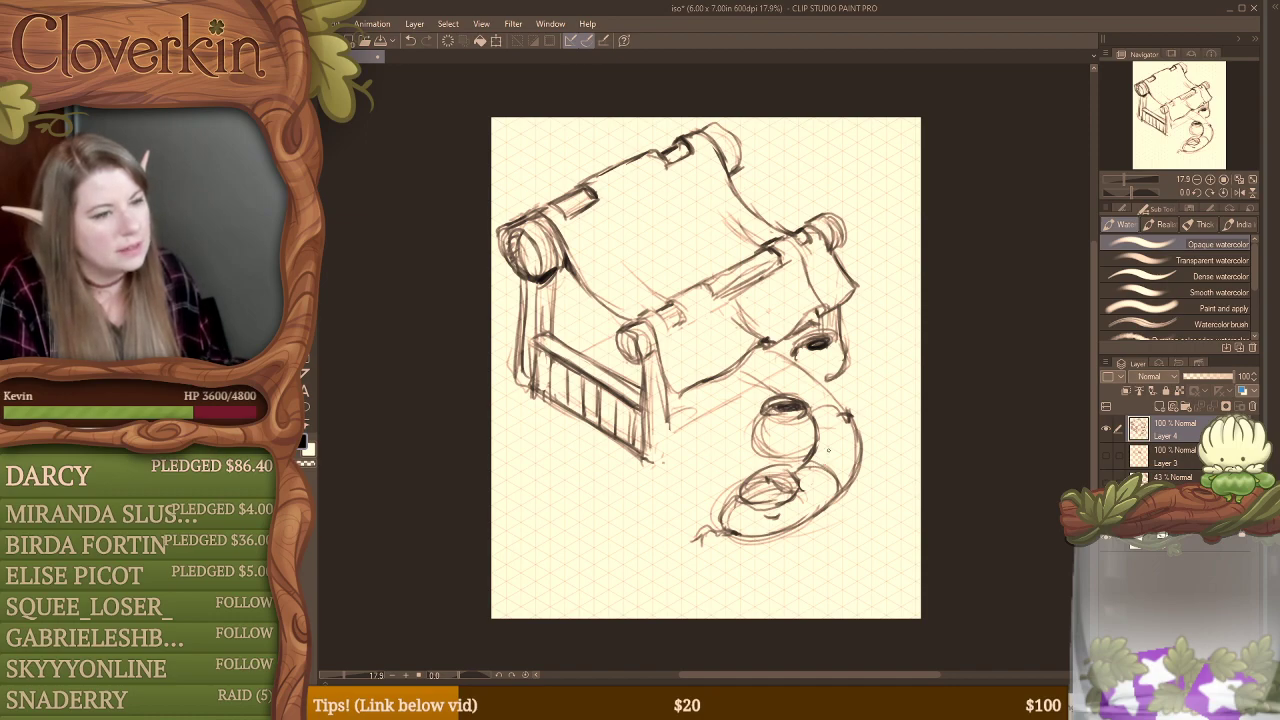
{"action": "key", "text": "ctrl+z"}
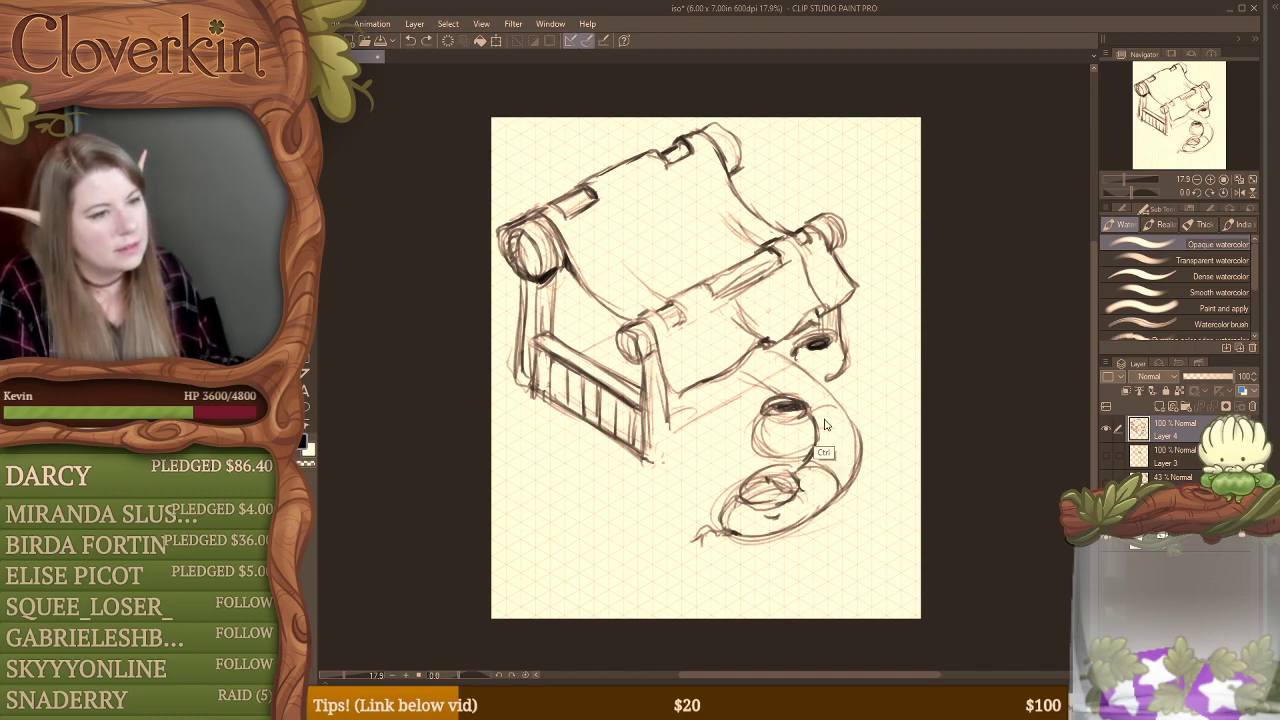
Step: Draw an arched end on the curved form behind the round pot and sketch a small notched detail along its inner edge
{"action": "mouse_move", "coordinate": [812, 410]}
{"action": "left_mouse_down"}
{"action": "mouse_move", "coordinate": [849, 410]}
{"action": "mouse_move", "coordinate": [858, 458]}
{"action": "left_mouse_up"}
{"action": "key", "text": "e"}
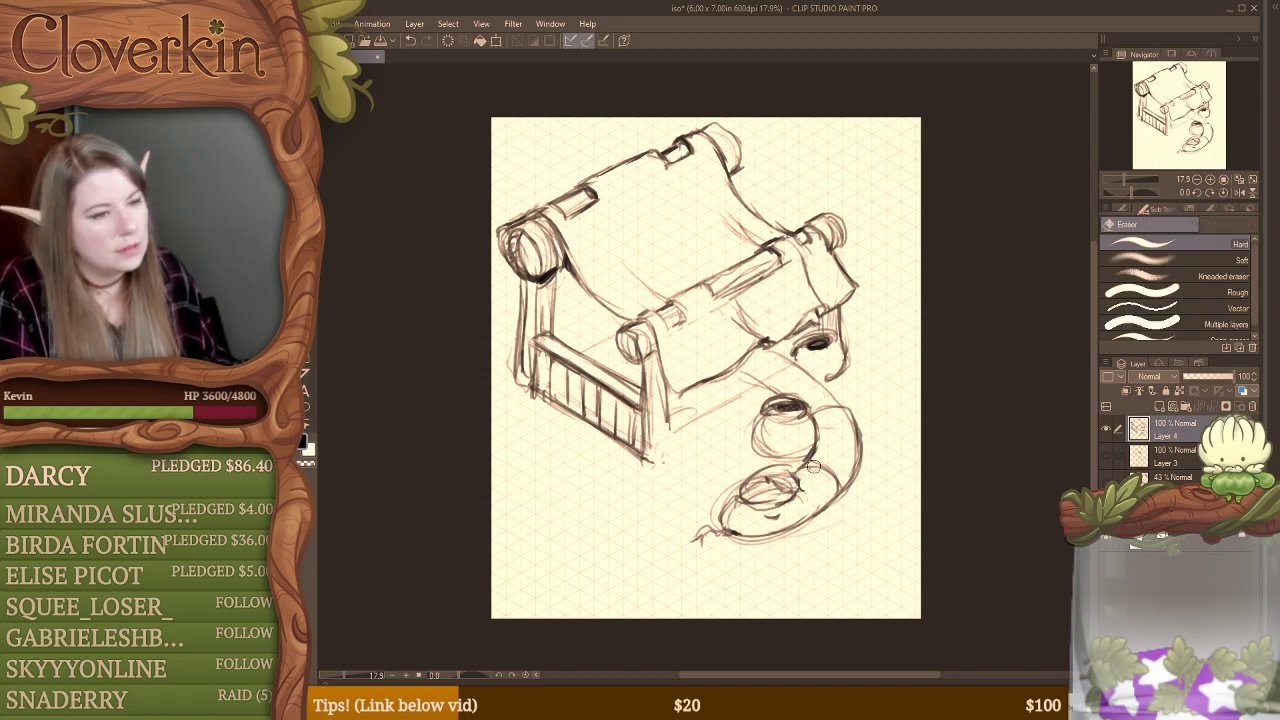
{"action": "key", "text": "b"}
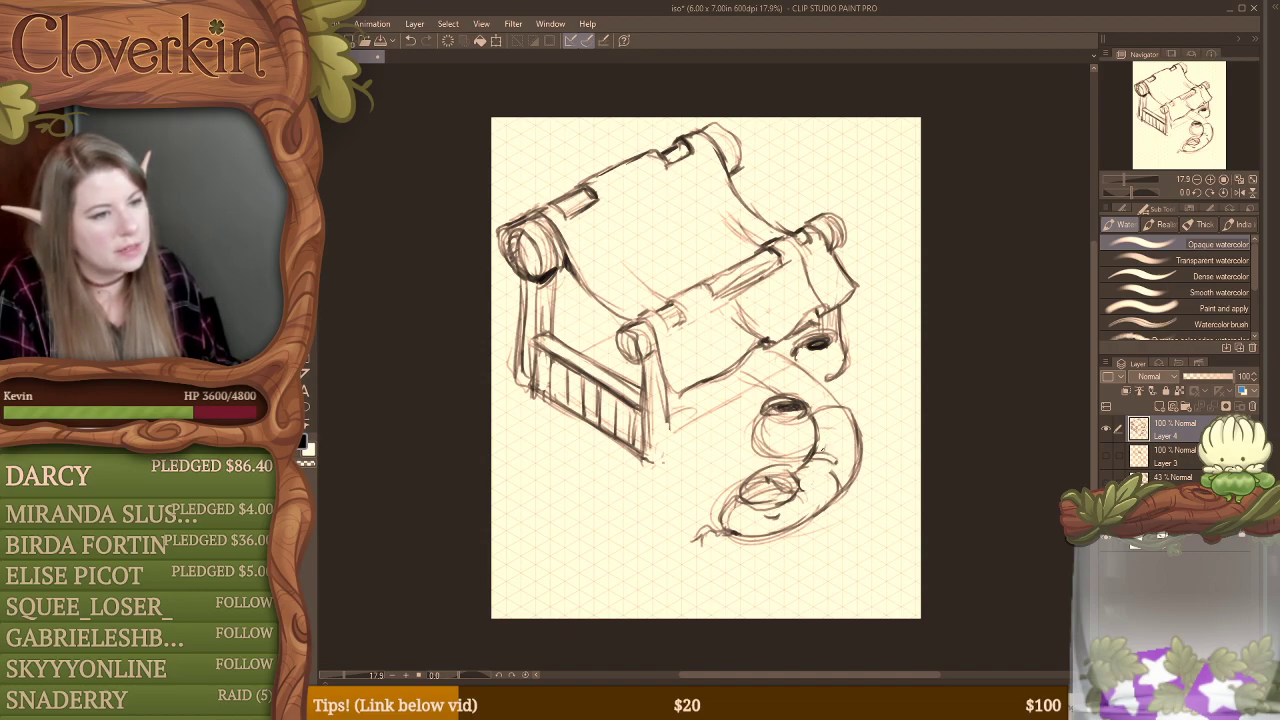
{"action": "key", "text": "e"}
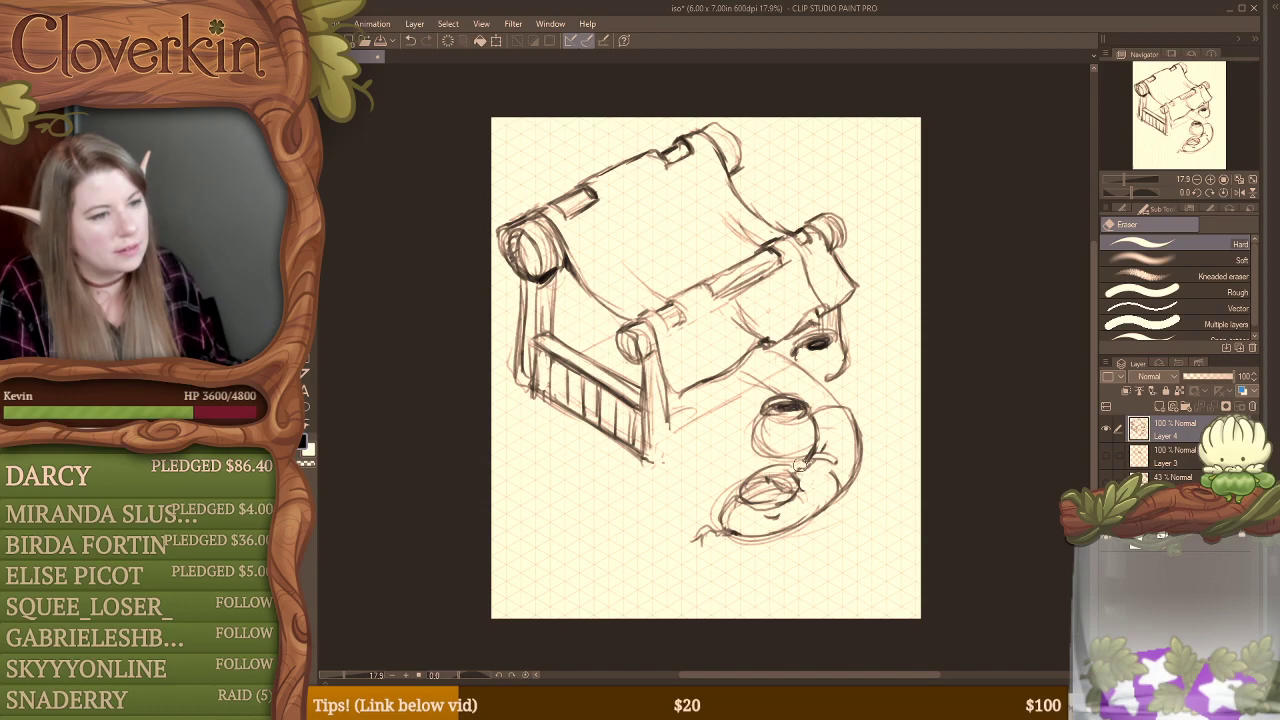
{"action": "key", "text": "b"}
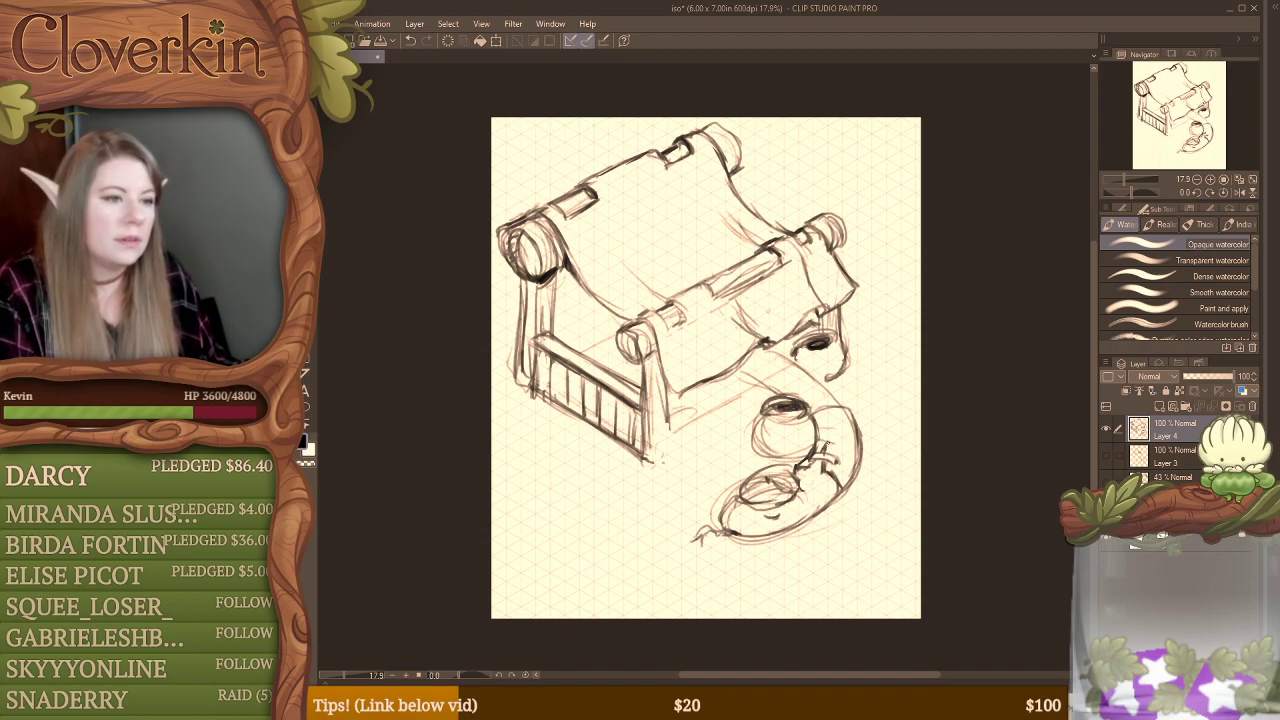
{"action": "left_click_drag", "start_coordinate": [835, 437], "coordinate": [838, 460]}
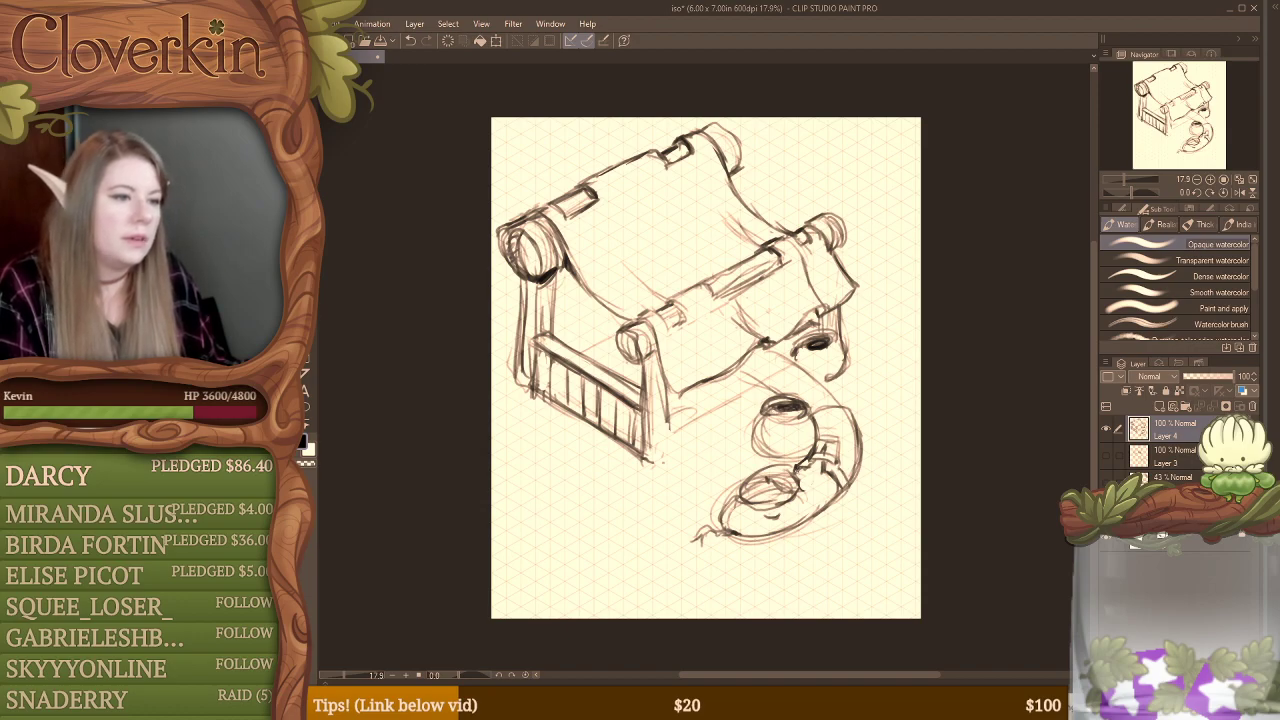
Step: Erase the inner strokes of the oval at the curved form's rounded end and redraw it with small crossing marks inside
{"action": "key", "text": "e"}
{"action": "left_click_drag", "start_coordinate": [748, 493], "coordinate": [784, 484]}
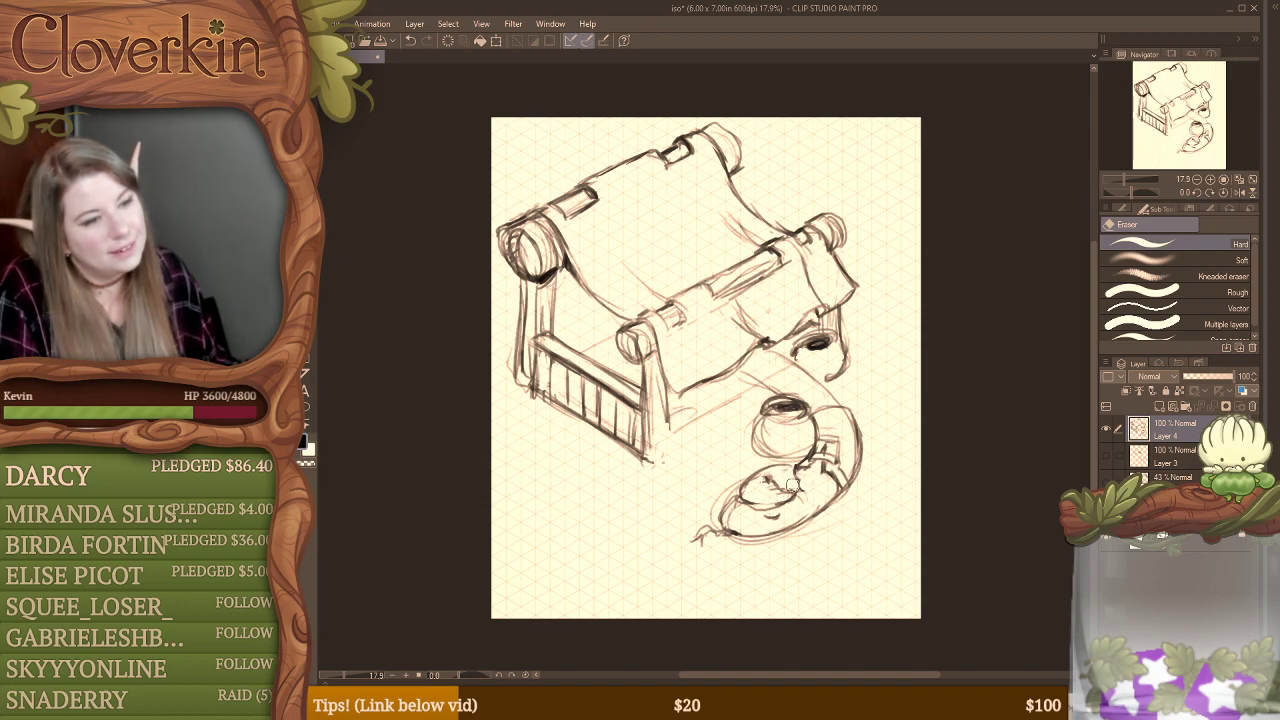
{"action": "key", "text": "b"}
{"action": "left_click_drag", "start_coordinate": [787, 484], "coordinate": [790, 485]}
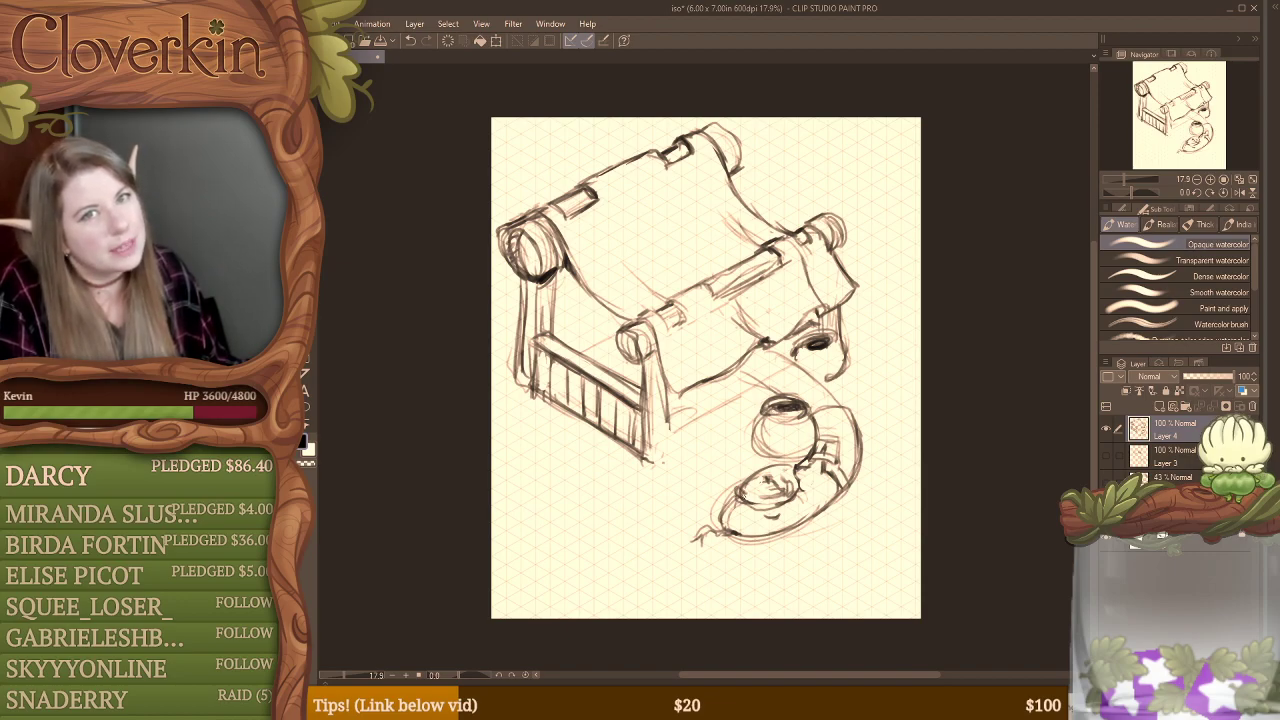
{"action": "key", "text": "e"}
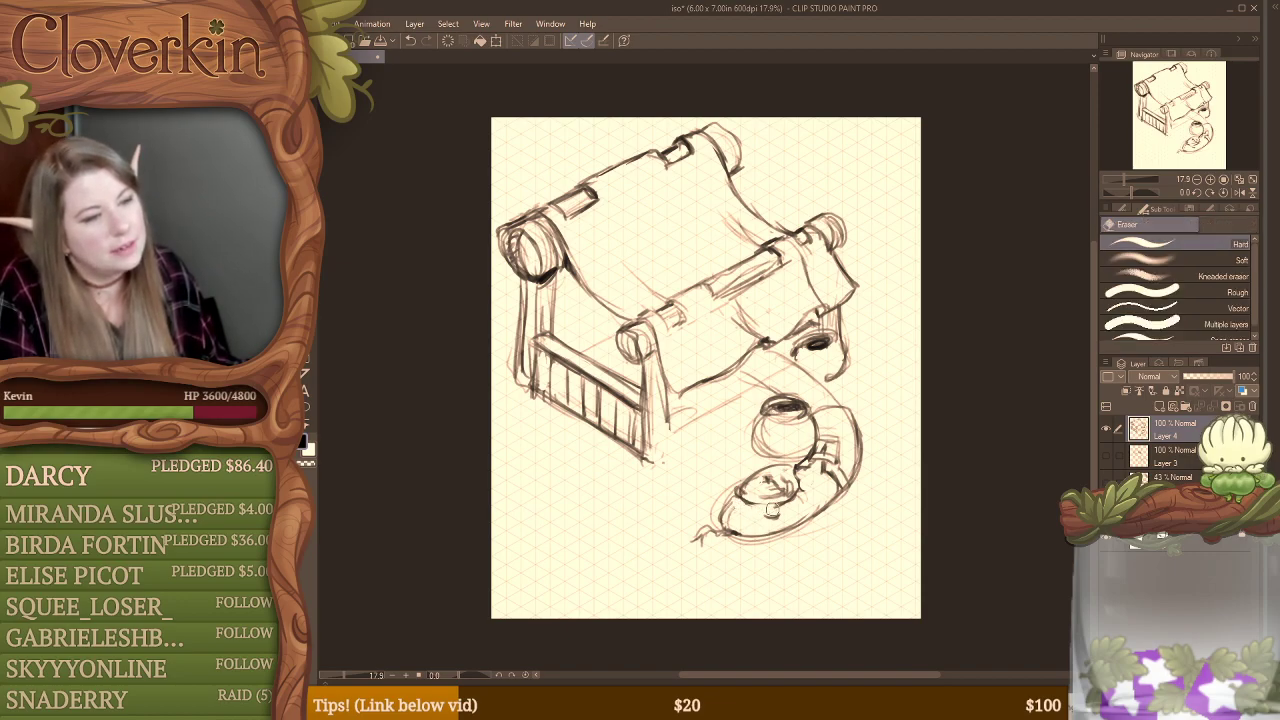
{"action": "key", "text": "b"}
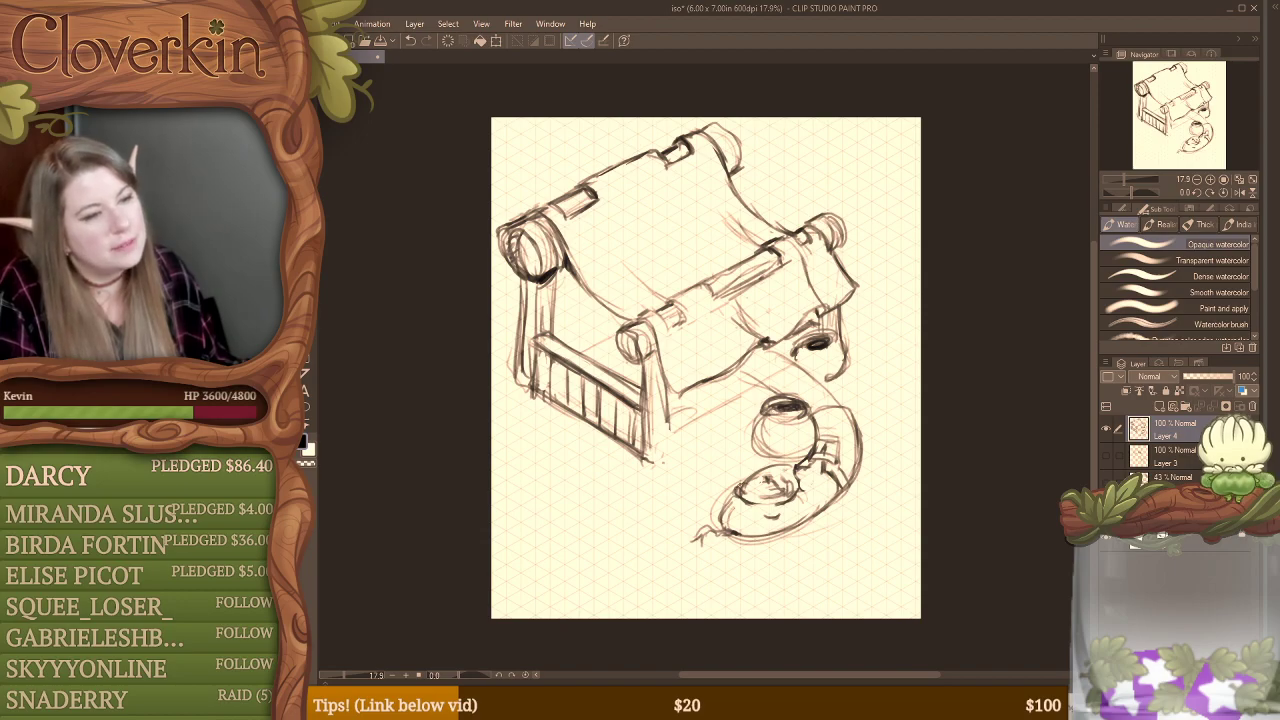
{"action": "key", "text": "e"}
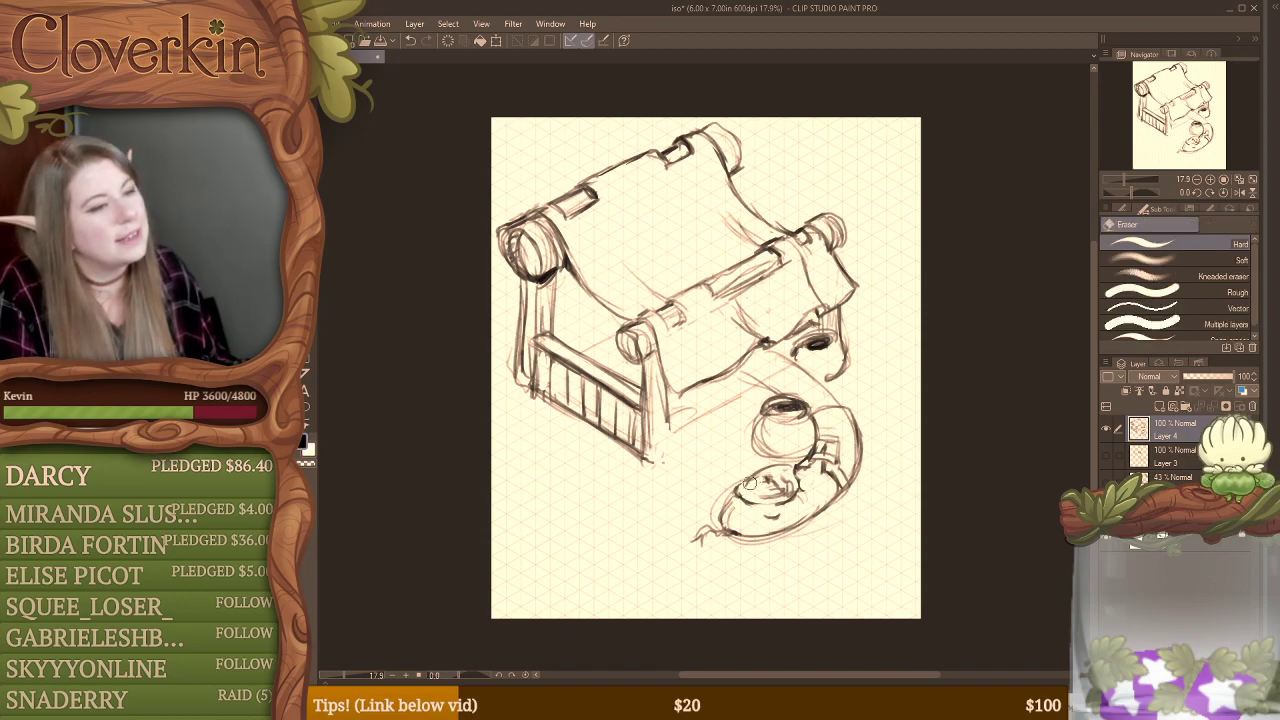
Step: Darken the lower outline of the curved form's rounded end and erase the loose construction lines around it
{"action": "key", "text": "b"}
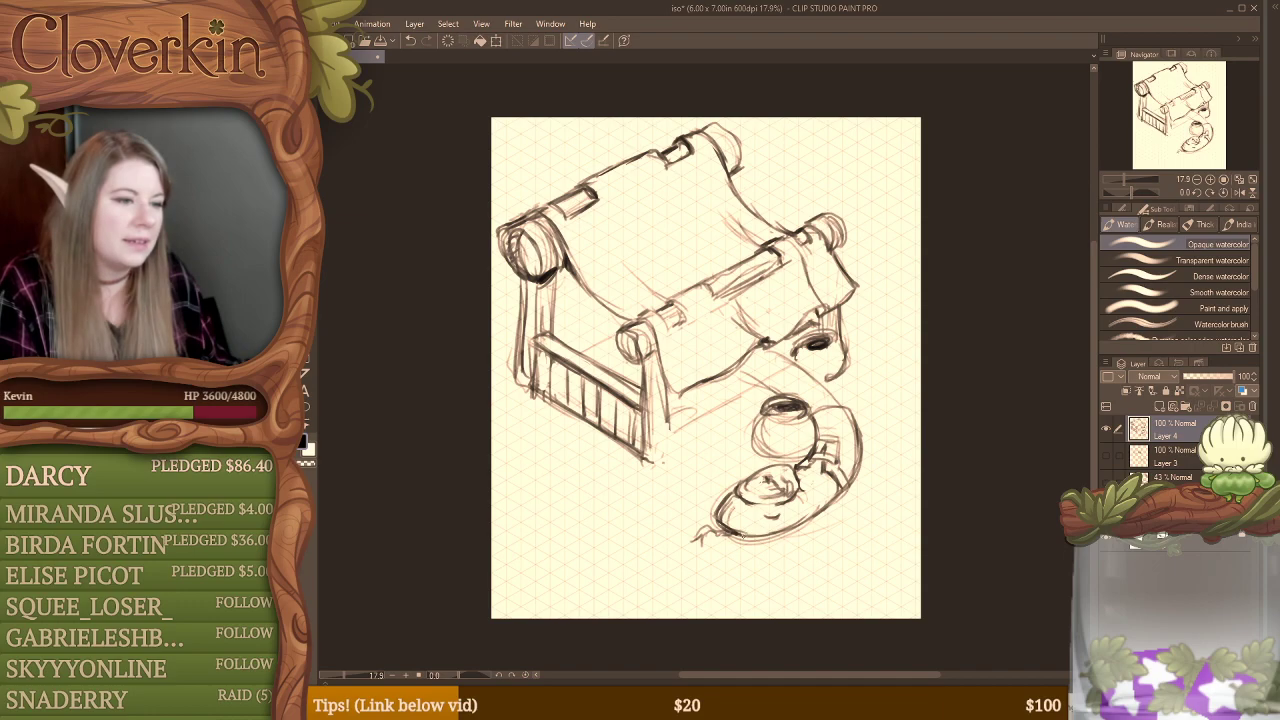
{"action": "mouse_move", "coordinate": [743, 537]}
{"action": "left_mouse_down"}
{"action": "mouse_move", "coordinate": [808, 515]}
{"action": "mouse_move", "coordinate": [747, 530]}
{"action": "mouse_move", "coordinate": [729, 521]}
{"action": "mouse_move", "coordinate": [728, 488]}
{"action": "mouse_move", "coordinate": [716, 522]}
{"action": "mouse_move", "coordinate": [772, 542]}
{"action": "mouse_move", "coordinate": [816, 524]}
{"action": "left_mouse_up"}
{"action": "key", "text": "e"}
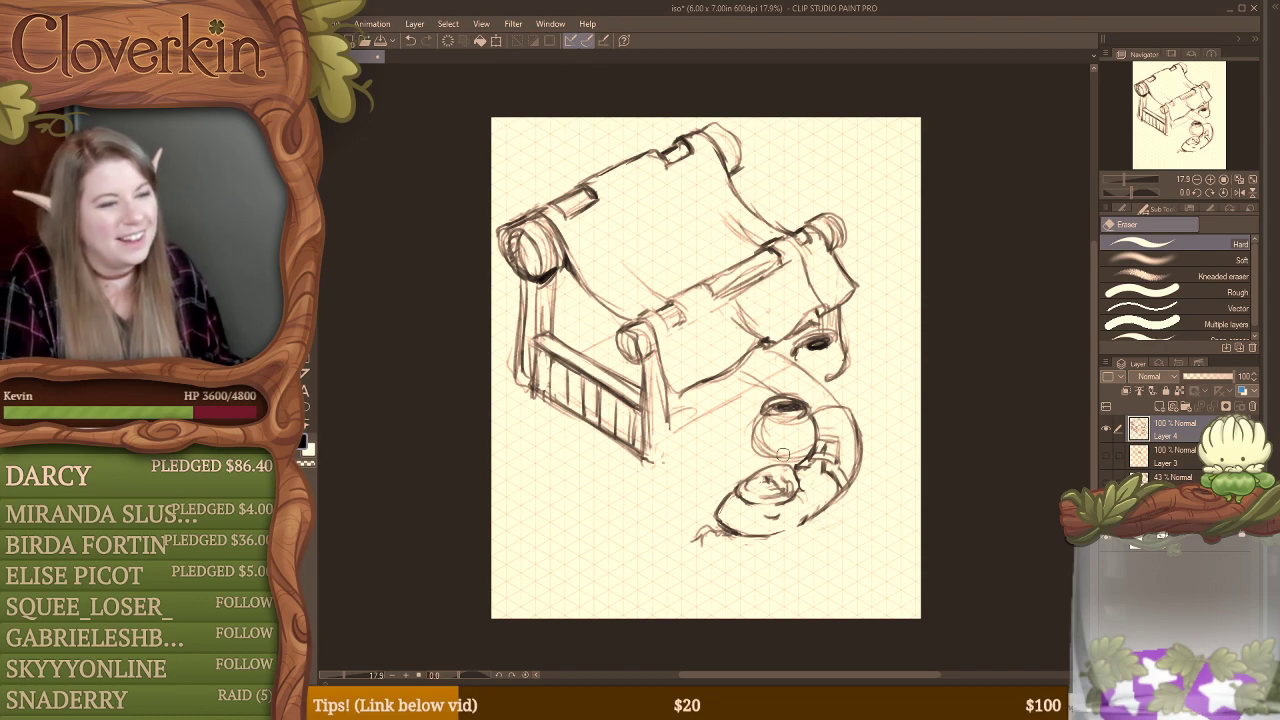
Step: Darken the lower edge of the curved form's rounded end, then clean up and redraw its small pointed tip
{"action": "key", "text": "b"}
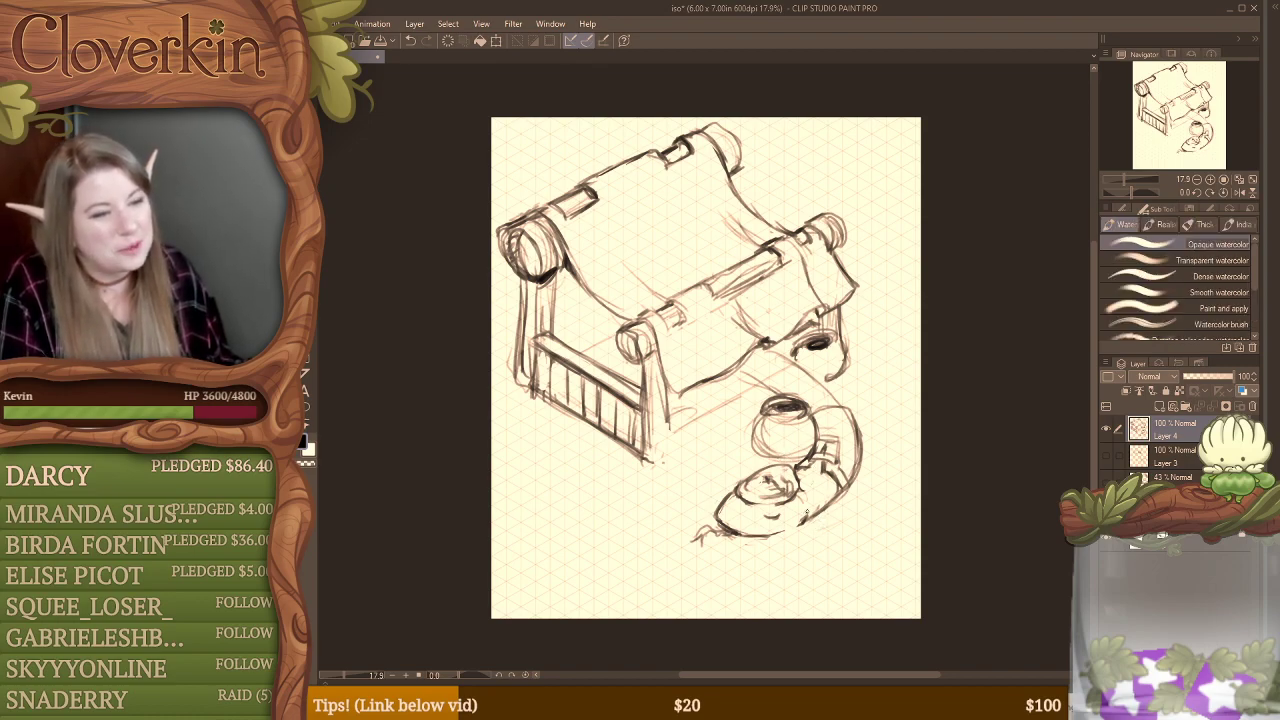
{"action": "left_click_drag", "start_coordinate": [811, 521], "coordinate": [766, 538]}
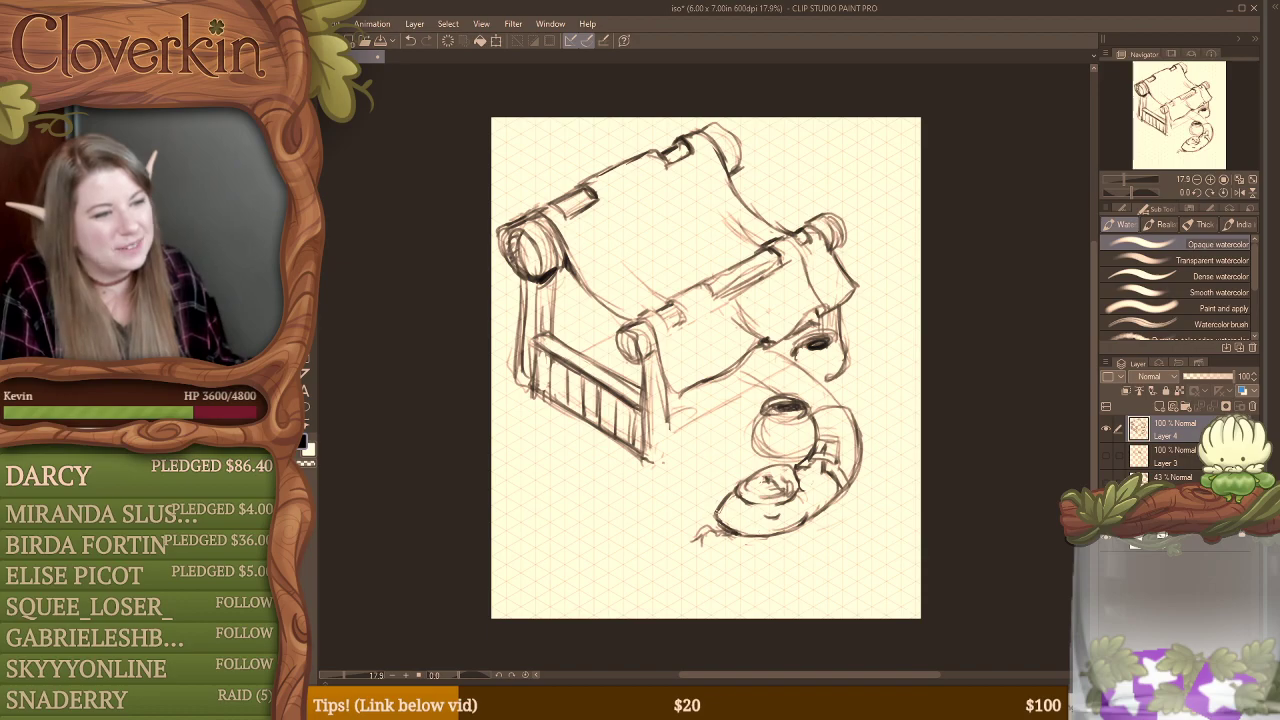
{"action": "key", "text": "e"}
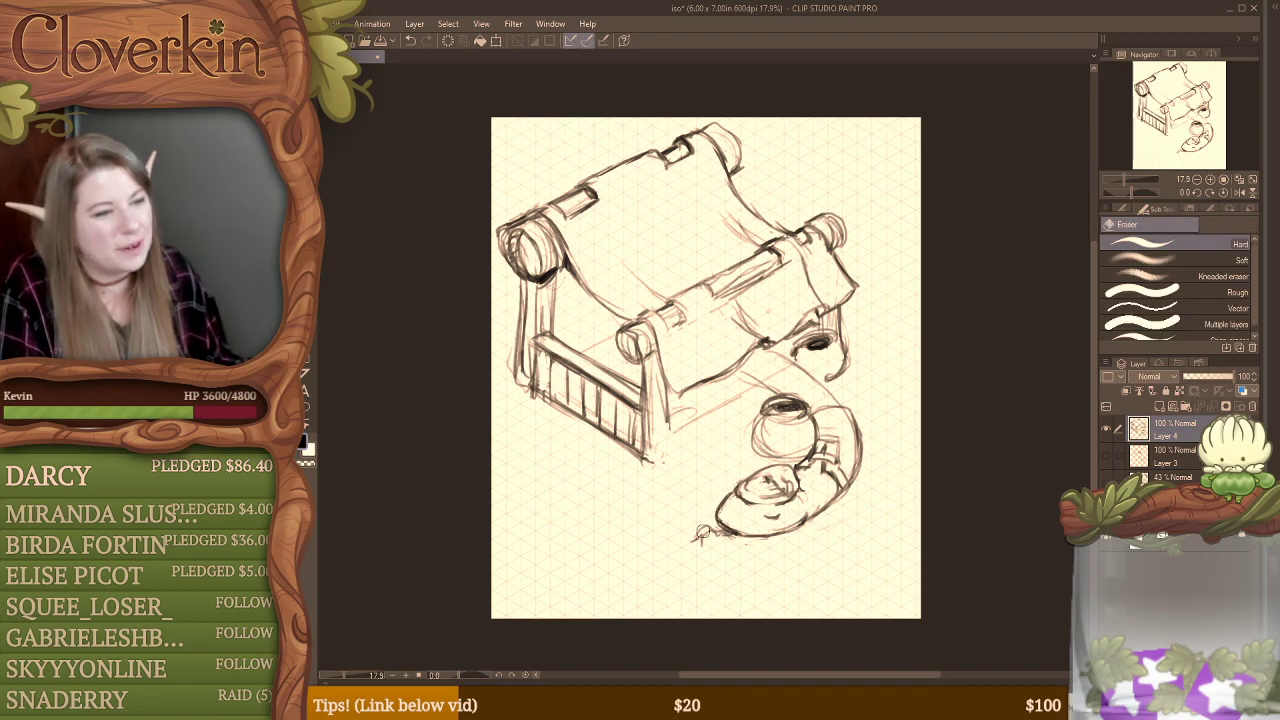
{"action": "key", "text": "b"}
{"action": "key", "text": "e"}
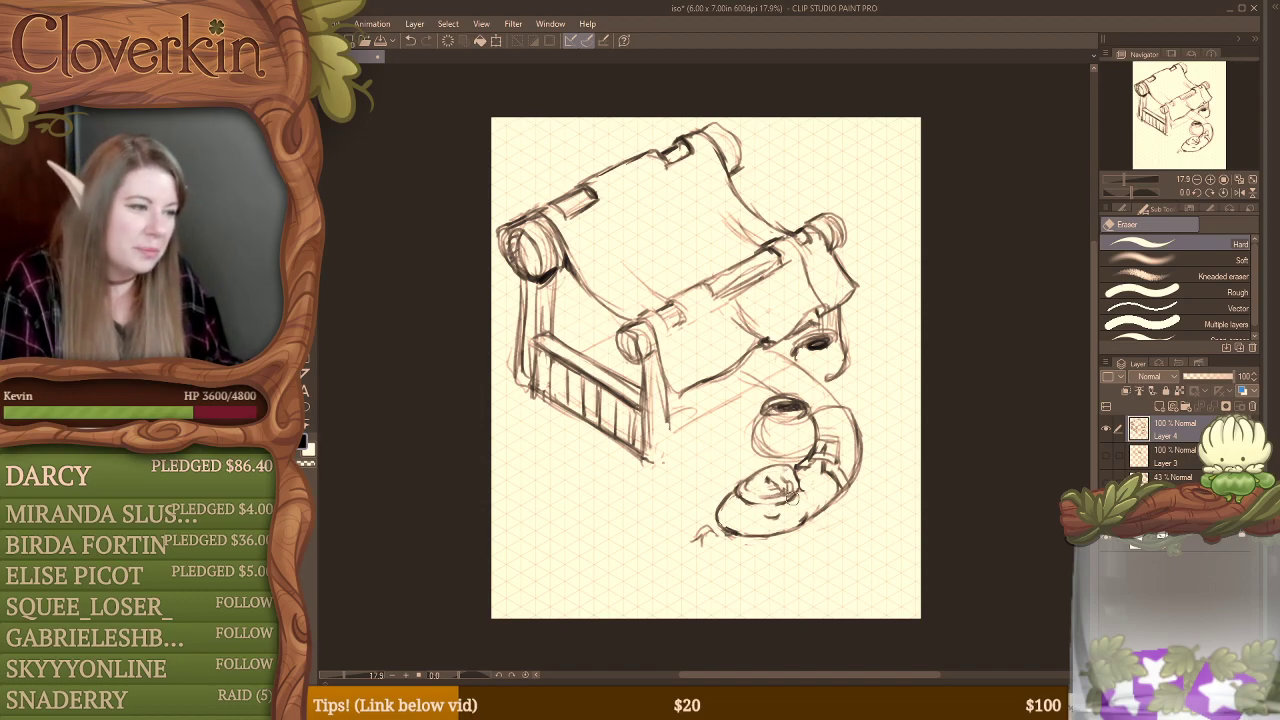
{"action": "key", "text": "b"}
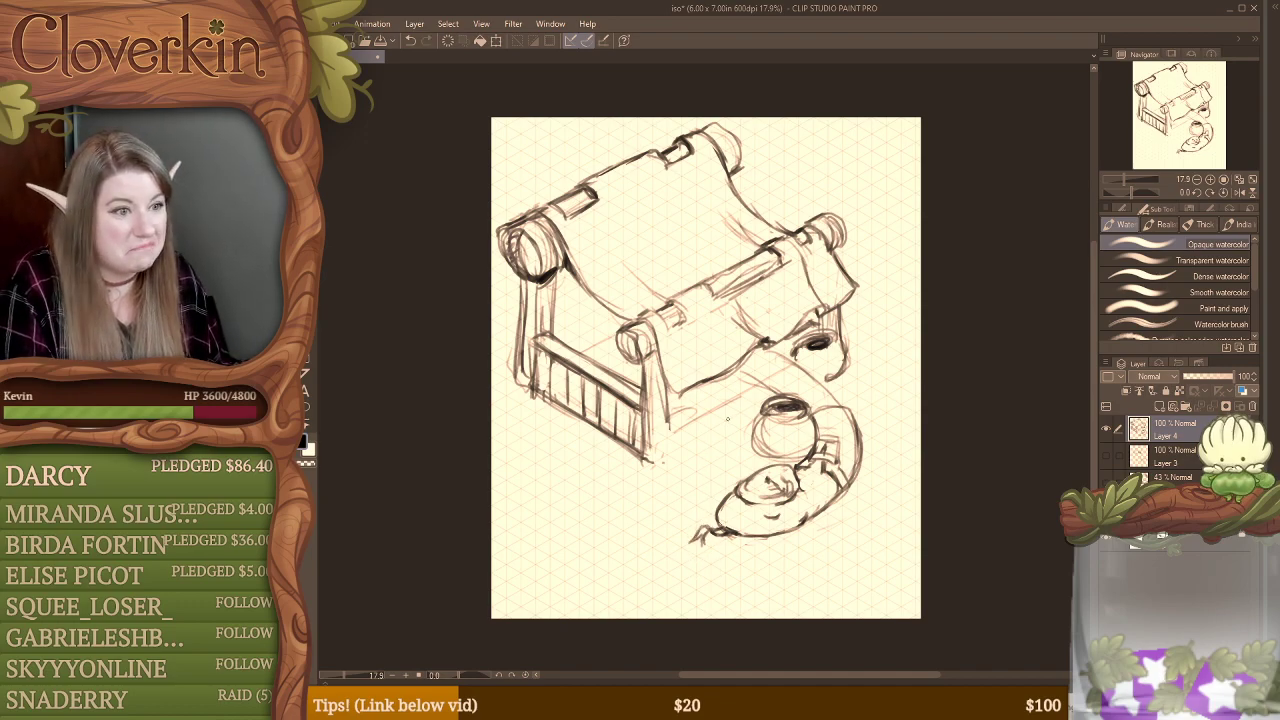
Step: Erase part of the guide line behind the round pot and sketch a smaller pot with a dark opening there
{"action": "key", "text": "e"}
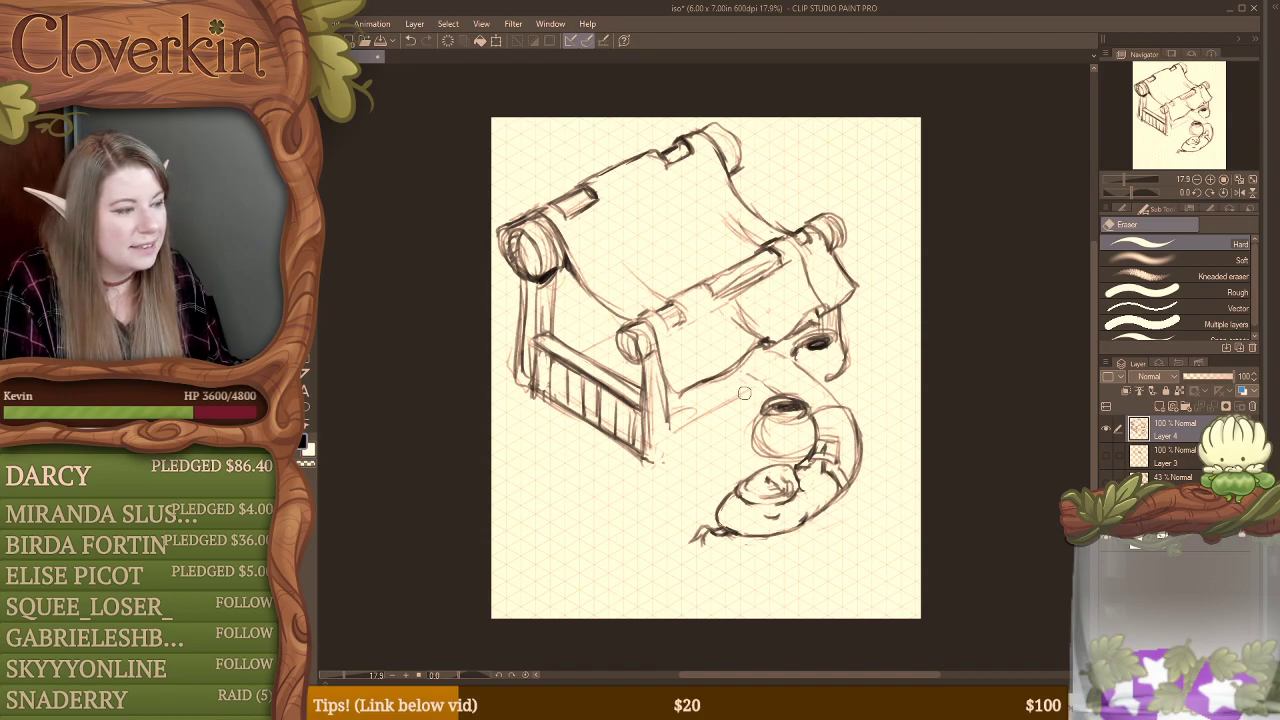
{"action": "key", "text": "b"}
{"action": "mouse_move", "coordinate": [752, 390]}
{"action": "left_mouse_down"}
{"action": "mouse_move", "coordinate": [726, 430]}
{"action": "mouse_move", "coordinate": [726, 414]}
{"action": "mouse_move", "coordinate": [766, 386]}
{"action": "mouse_move", "coordinate": [728, 408]}
{"action": "mouse_move", "coordinate": [730, 422]}
{"action": "left_mouse_up"}
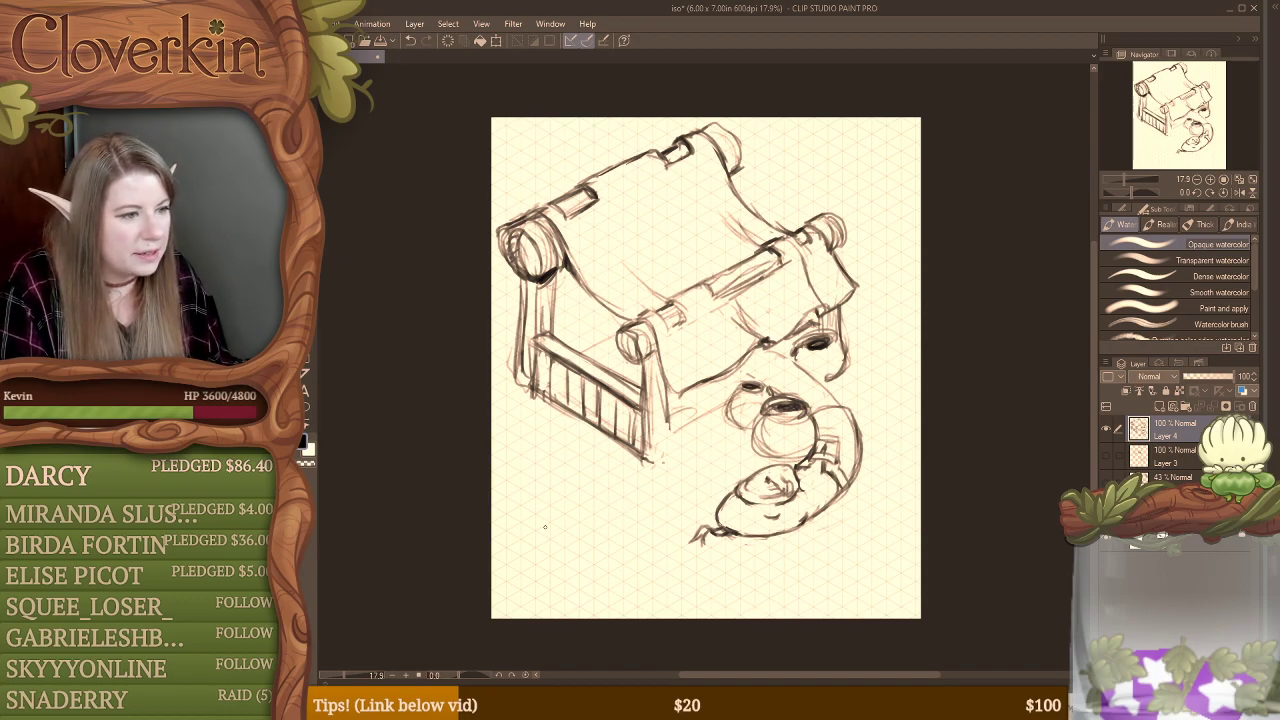
Step: Sketch a round jar in the empty area below the fence and replace its dark opening with a neck and flared rim
{"action": "mouse_move", "coordinate": [547, 520]}
{"action": "left_mouse_down"}
{"action": "mouse_move", "coordinate": [593, 496]}
{"action": "mouse_move", "coordinate": [639, 526]}
{"action": "mouse_move", "coordinate": [588, 551]}
{"action": "mouse_move", "coordinate": [575, 507]}
{"action": "mouse_move", "coordinate": [623, 523]}
{"action": "mouse_move", "coordinate": [570, 530]}
{"action": "mouse_move", "coordinate": [581, 535]}
{"action": "mouse_move", "coordinate": [580, 502]}
{"action": "mouse_move", "coordinate": [597, 489]}
{"action": "mouse_move", "coordinate": [569, 500]}
{"action": "mouse_move", "coordinate": [584, 511]}
{"action": "mouse_move", "coordinate": [557, 513]}
{"action": "mouse_move", "coordinate": [585, 484]}
{"action": "mouse_move", "coordinate": [627, 522]}
{"action": "left_mouse_up"}
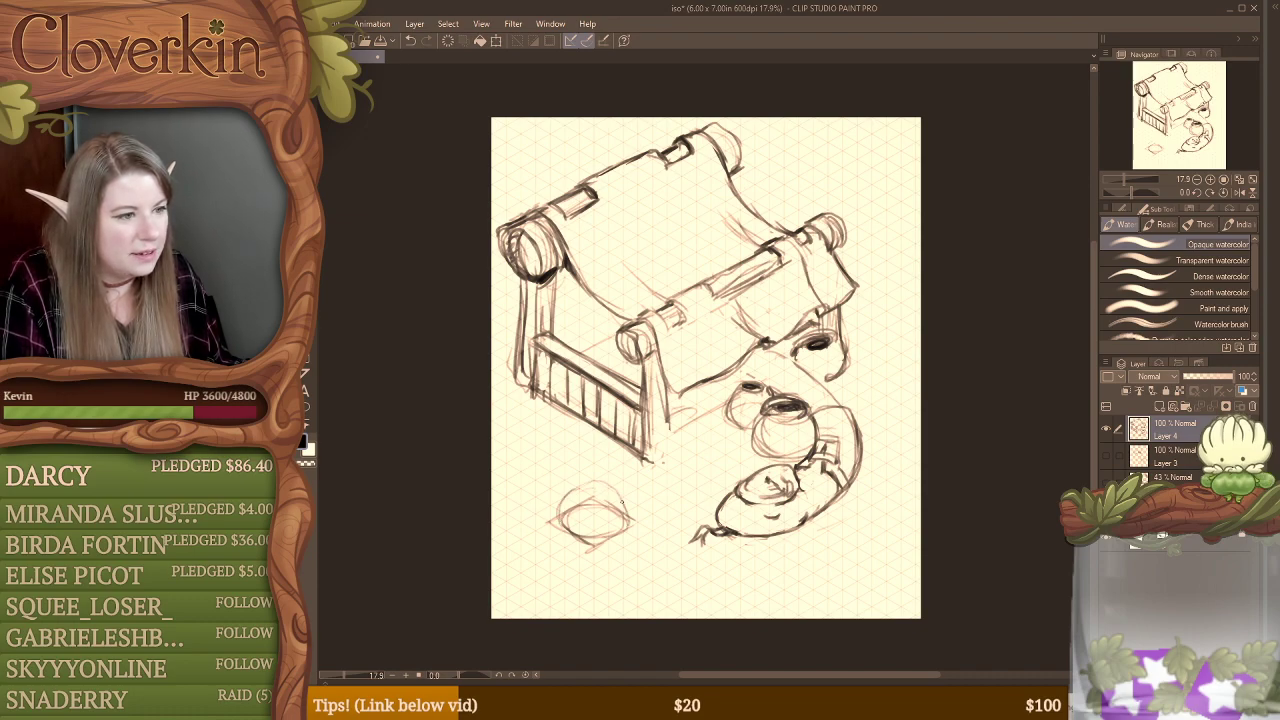
{"action": "left_click_drag", "start_coordinate": [568, 490], "coordinate": [563, 512]}
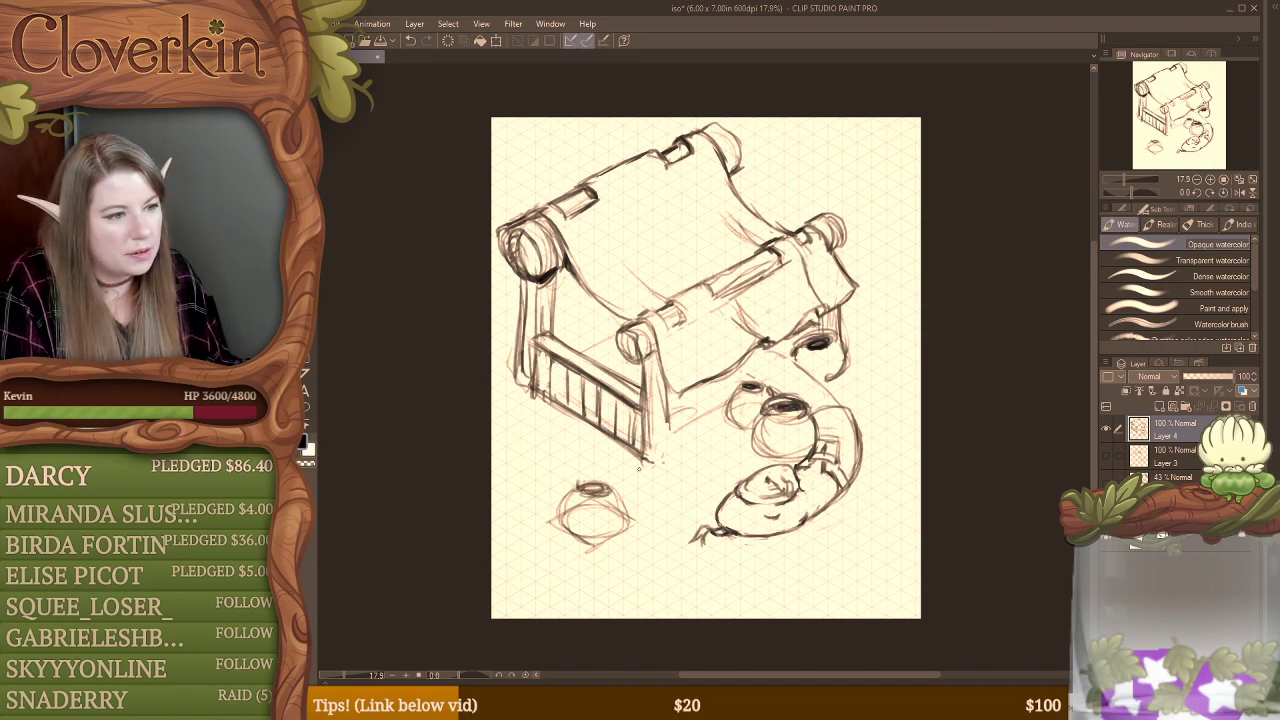
{"action": "key", "text": "e"}
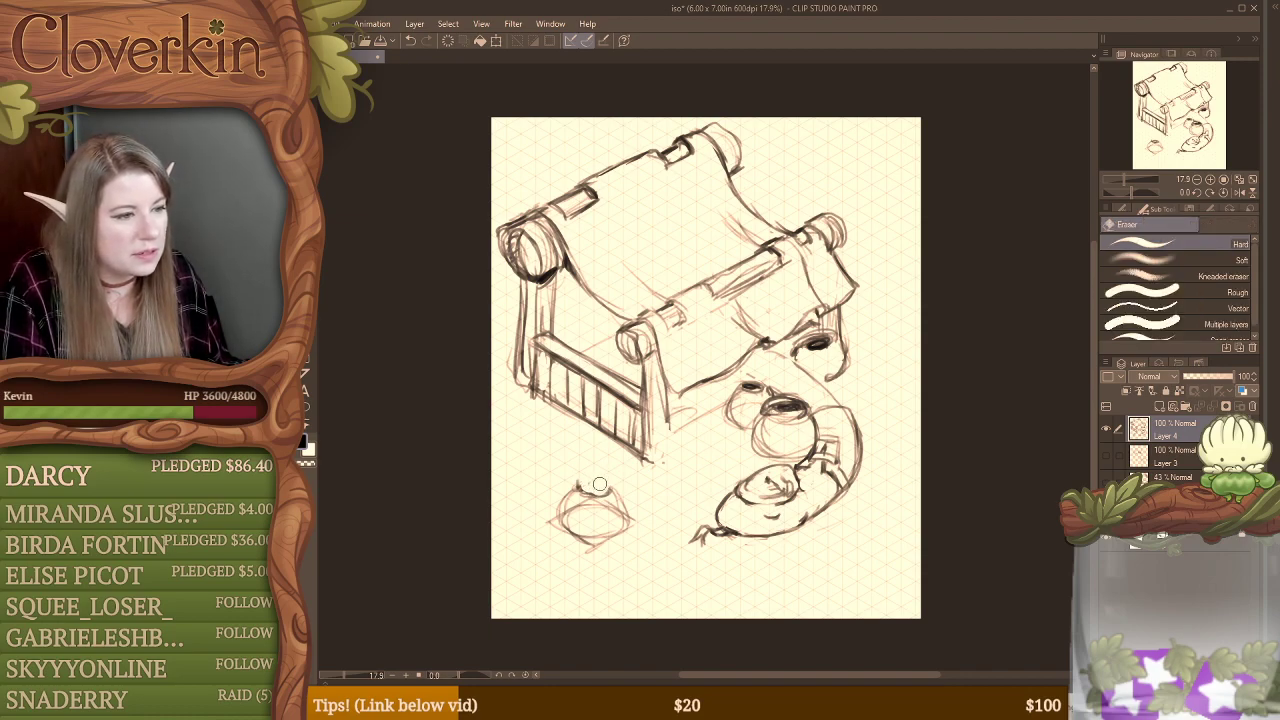
{"action": "key", "text": "b"}
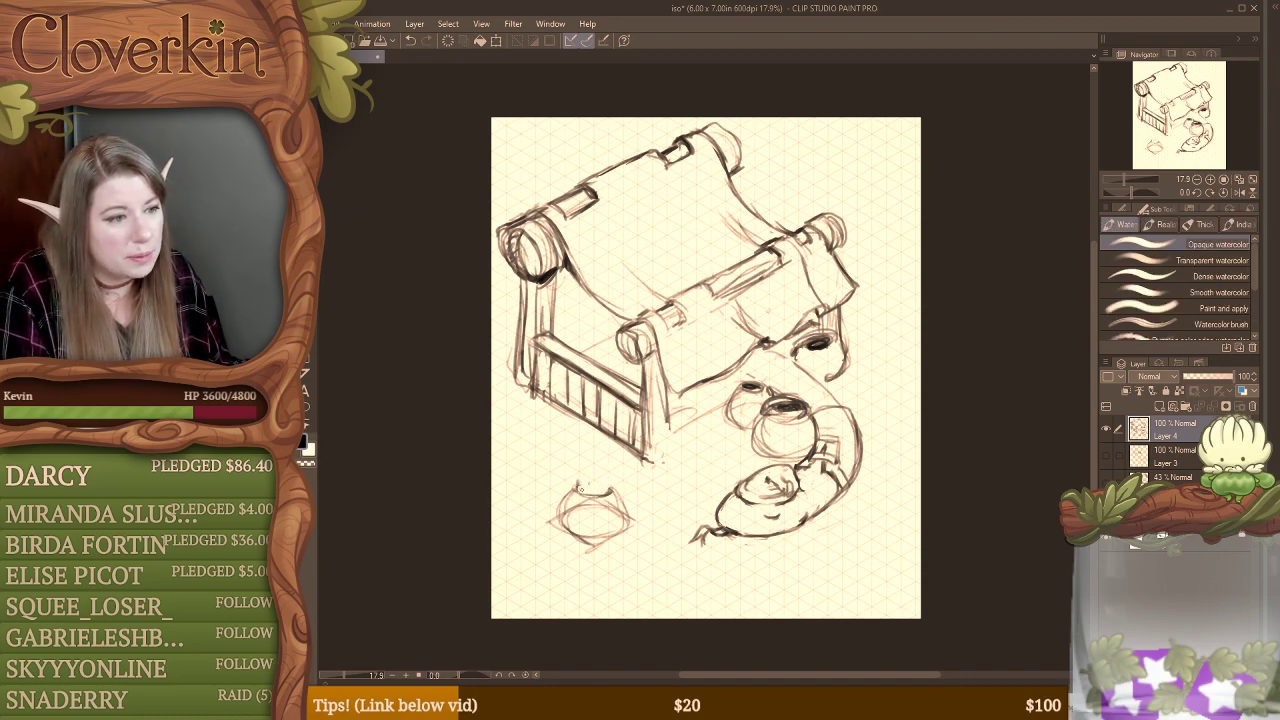
{"action": "left_click_drag", "start_coordinate": [582, 474], "coordinate": [608, 471]}
{"action": "key", "text": "ctrl+z"}
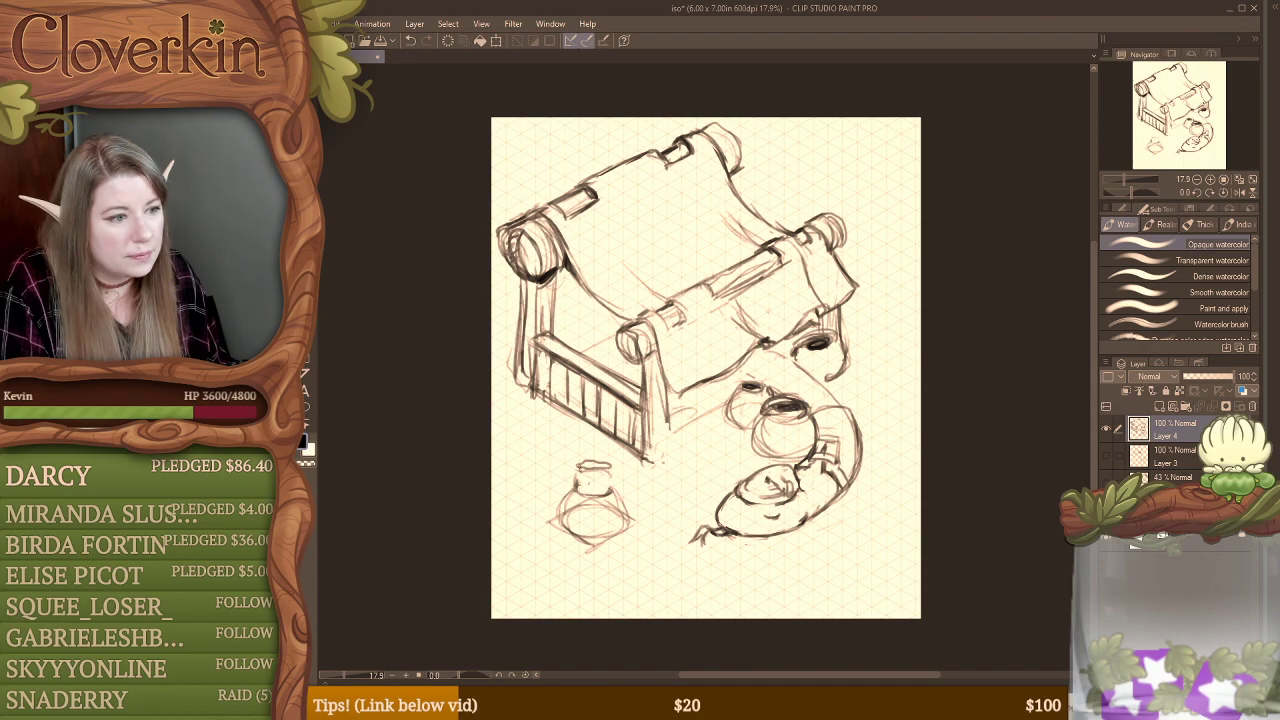
{"action": "left_click_drag", "start_coordinate": [578, 476], "coordinate": [607, 471]}
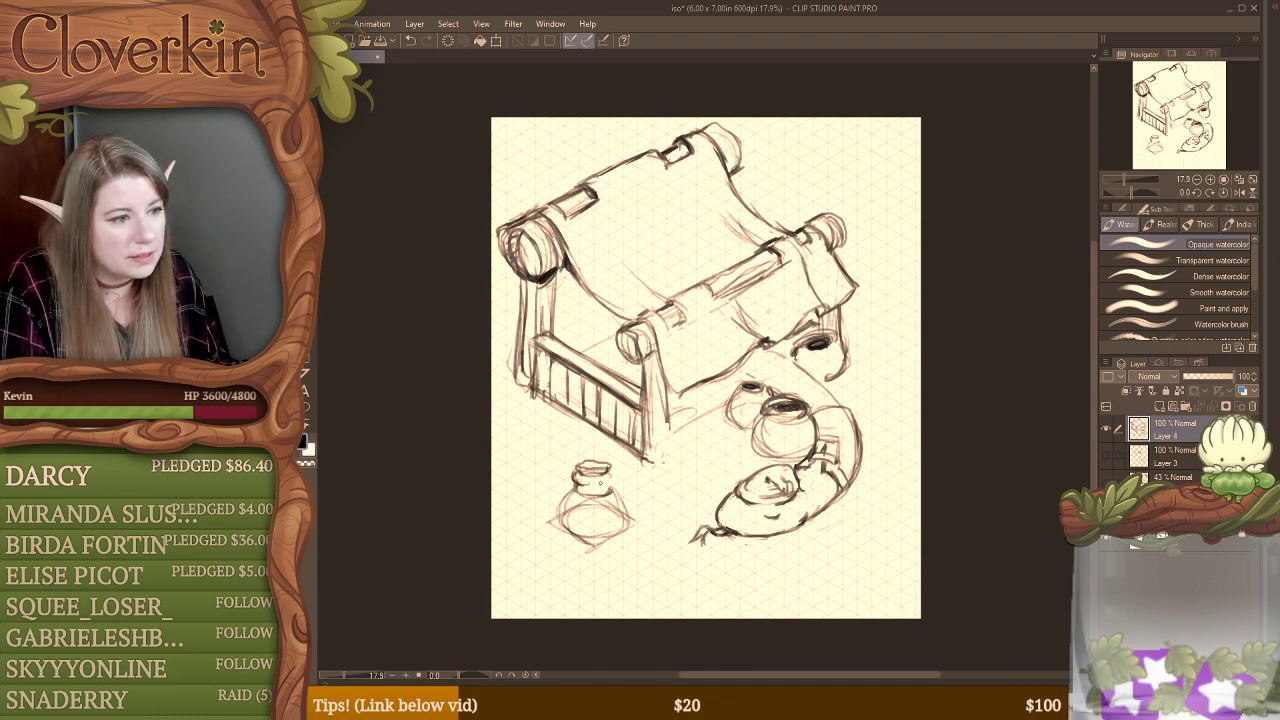
Step: Erase the jar's construction lines and redraw the outline of its rounded body and shoulders
{"action": "key", "text": "e"}
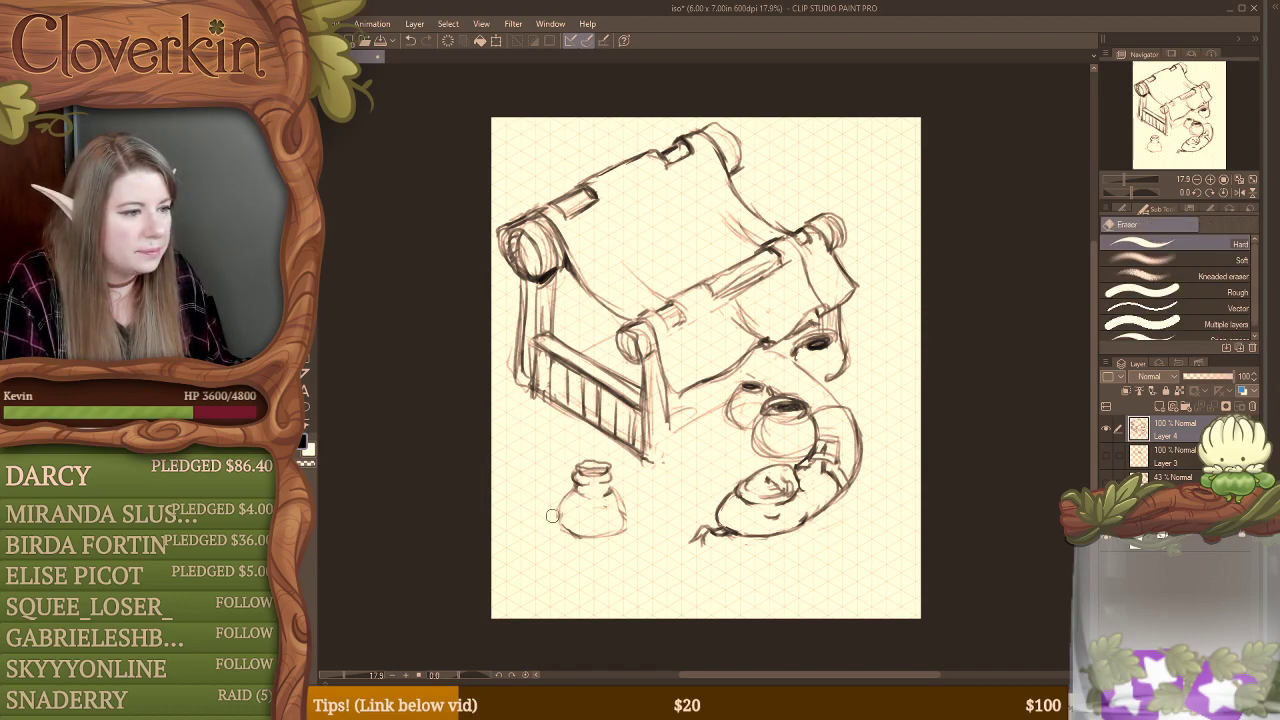
{"action": "key", "text": "b"}
{"action": "left_click_drag", "start_coordinate": [559, 494], "coordinate": [562, 532]}
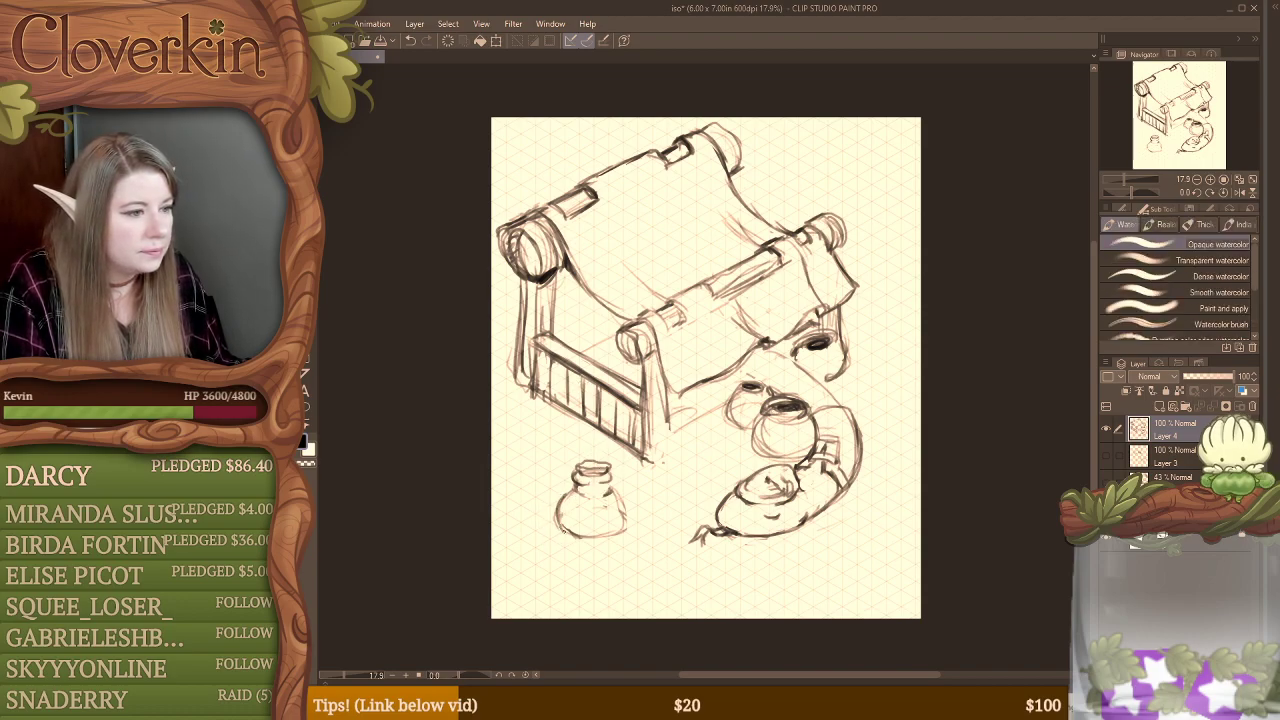
{"action": "key", "text": "e"}
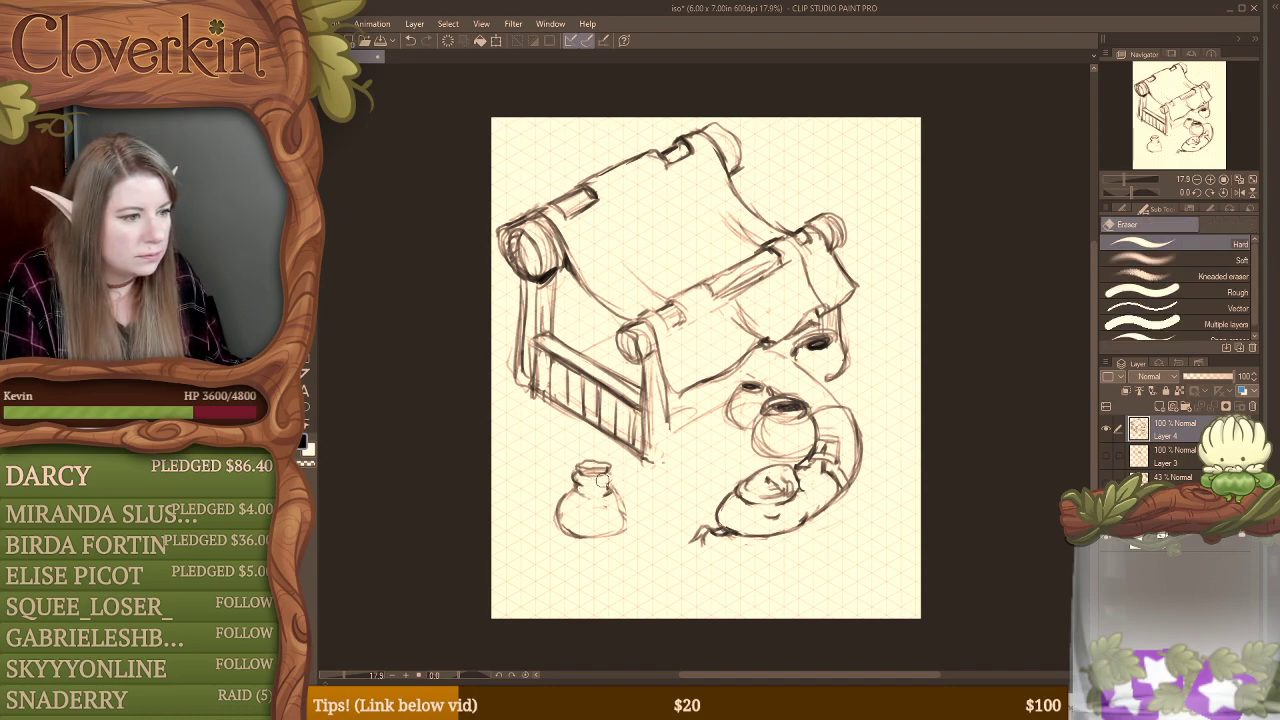
{"action": "key", "text": "b"}
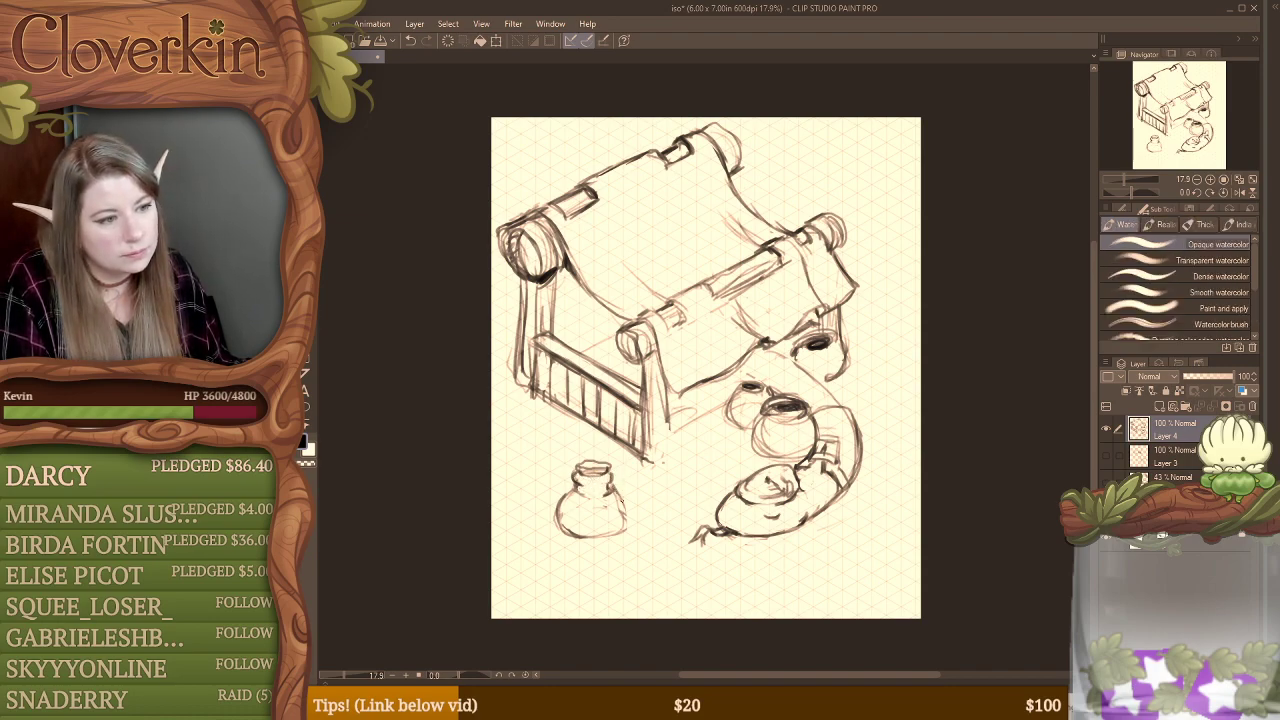
{"action": "key", "text": "e"}
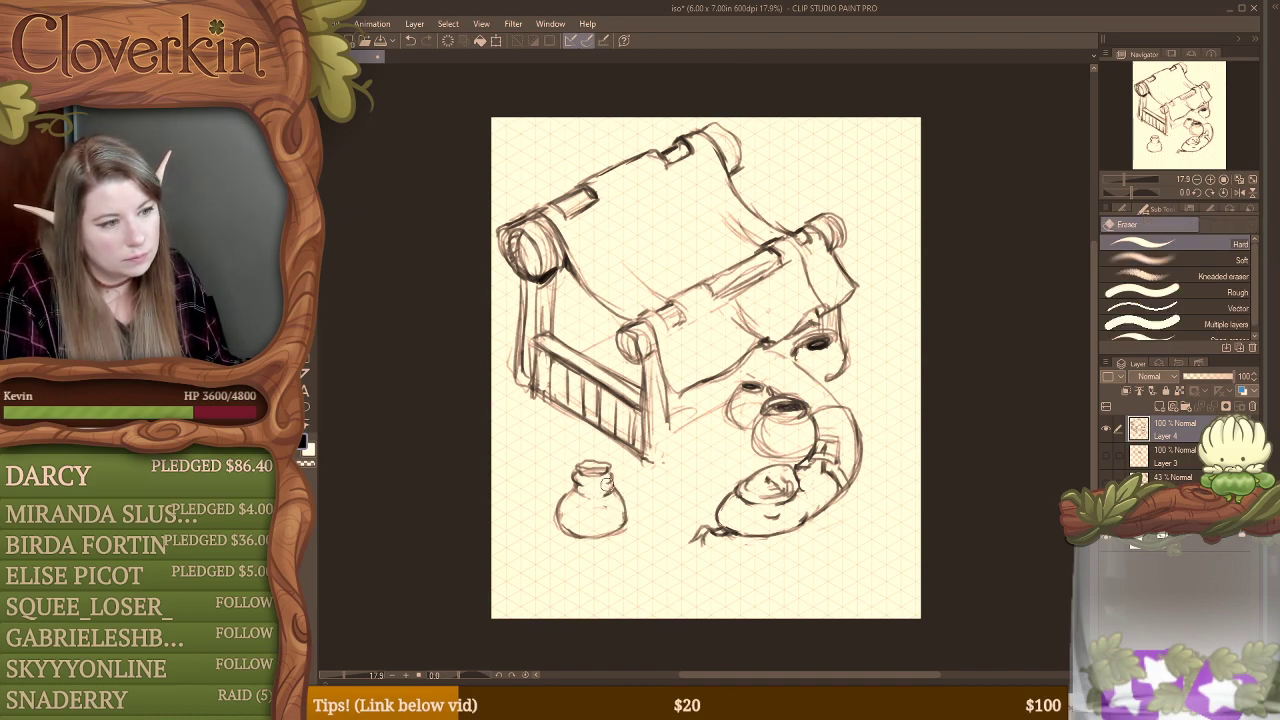
{"action": "key", "text": "b"}
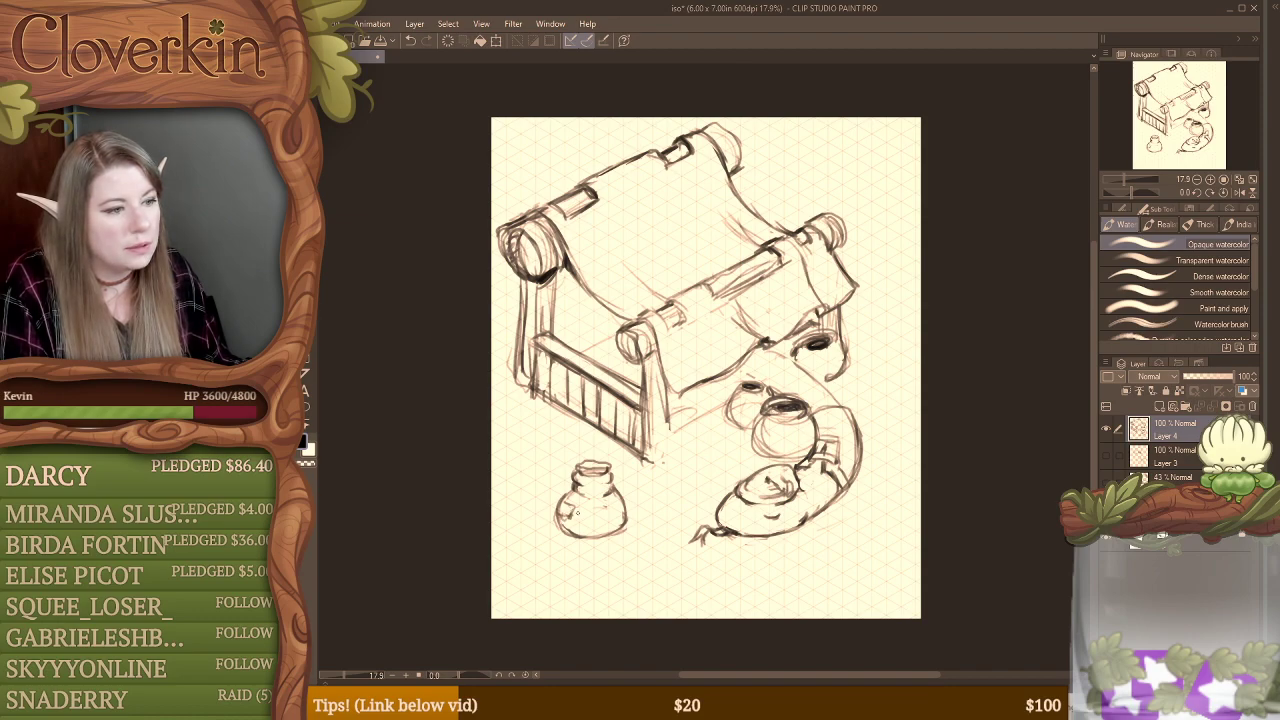
{"action": "left_click_drag", "start_coordinate": [587, 510], "coordinate": [585, 523]}
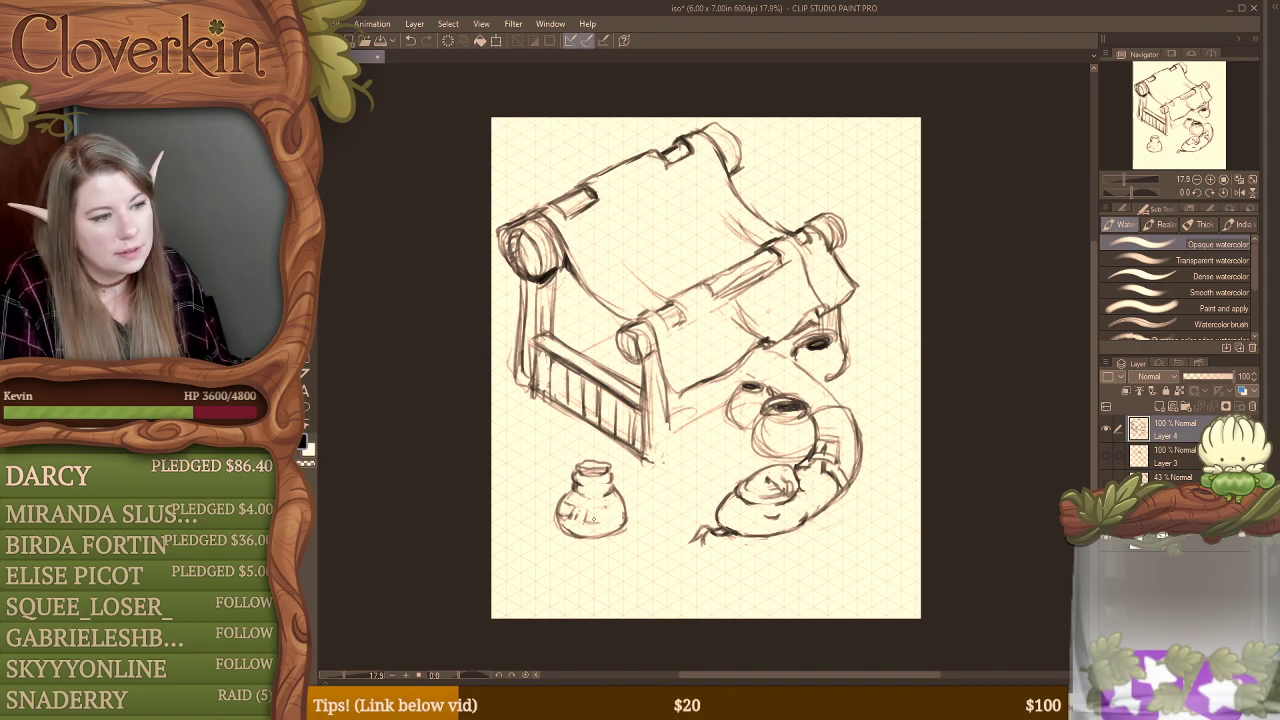
{"action": "key", "text": "e"}
{"action": "left_click_drag", "start_coordinate": [566, 503], "coordinate": [618, 537]}
Step: Draw a cord around the base of the jar's neck with a small tied detail hanging over the body
{"action": "key", "text": "b"}
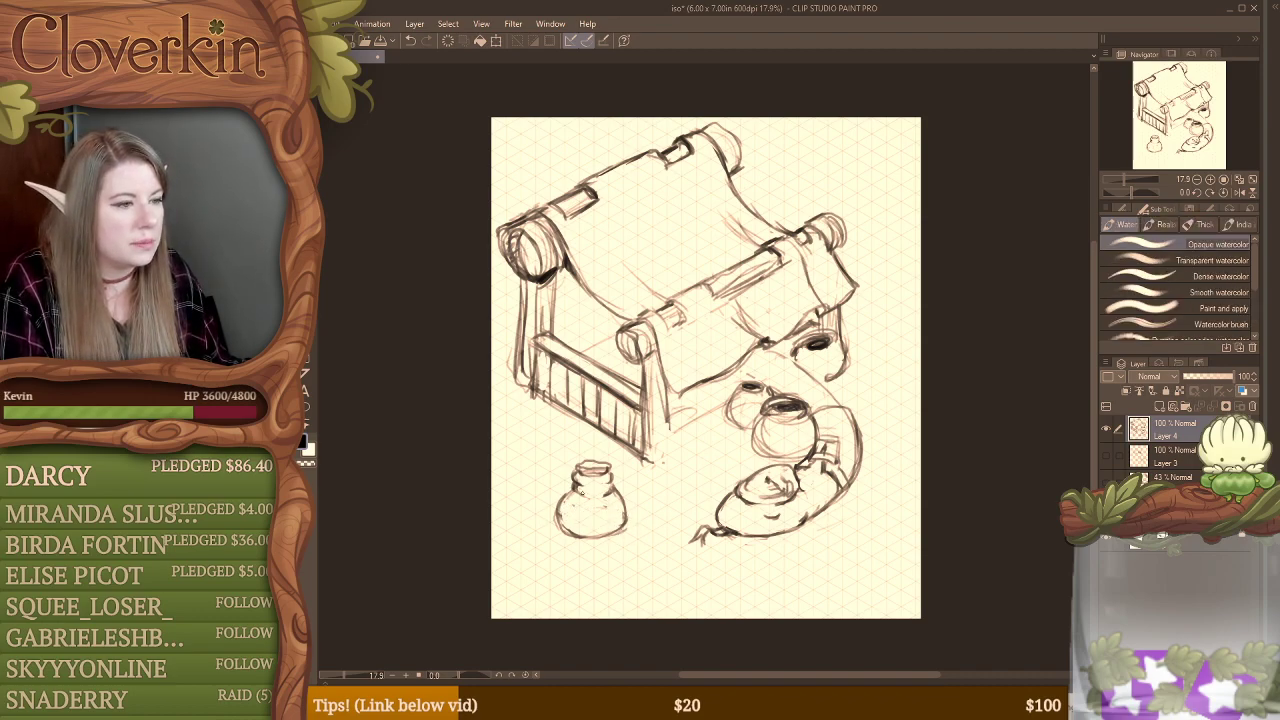
{"action": "left_click_drag", "start_coordinate": [580, 496], "coordinate": [616, 492]}
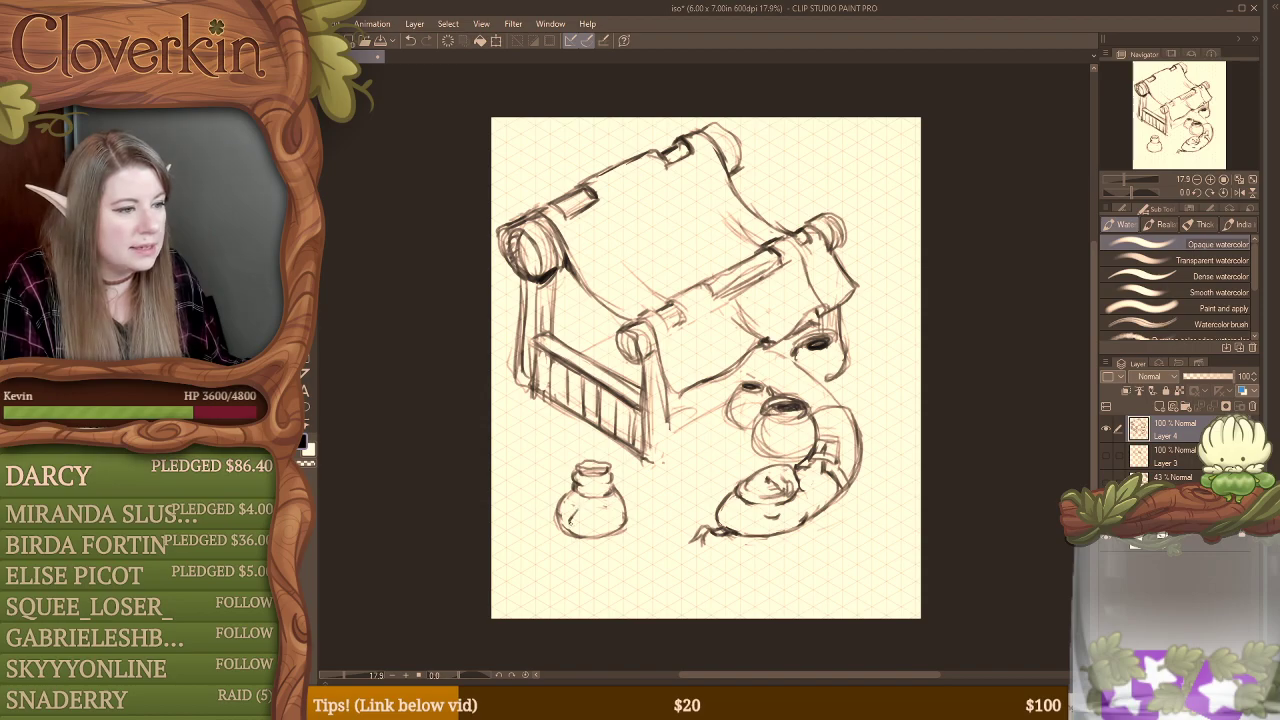
{"action": "left_click_drag", "start_coordinate": [579, 501], "coordinate": [586, 513]}
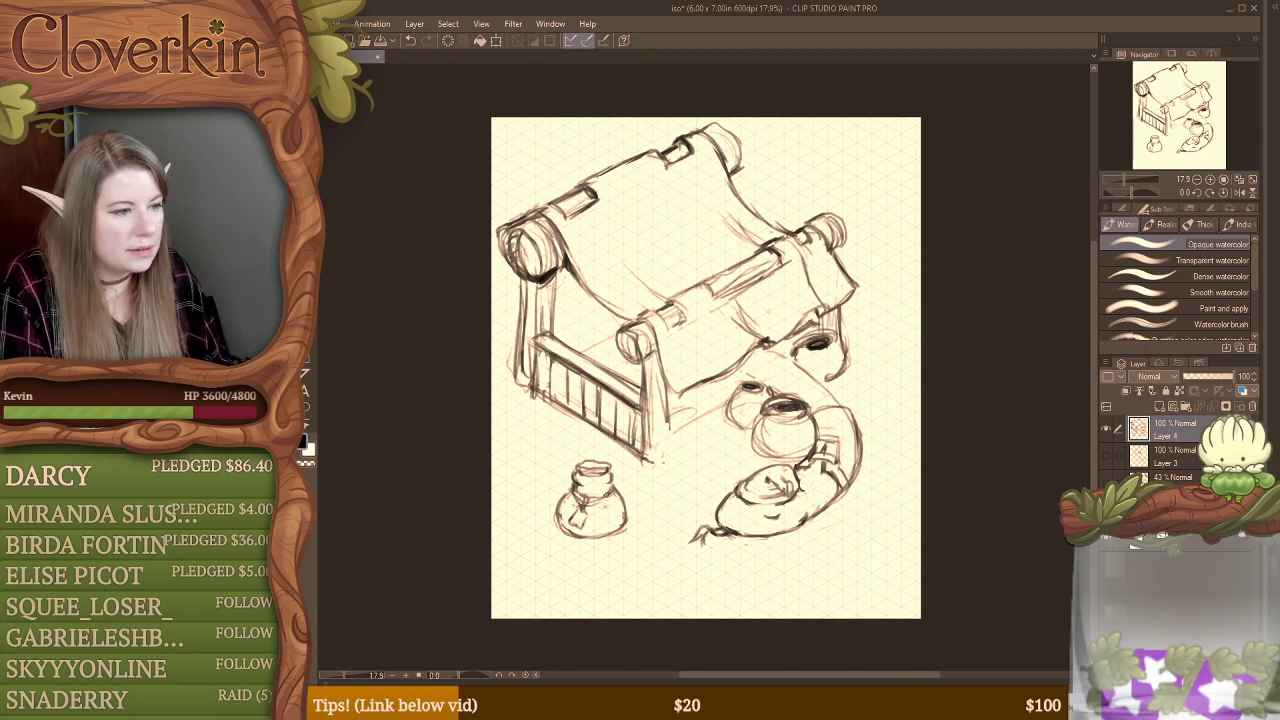
{"action": "left_click_drag", "start_coordinate": [586, 496], "coordinate": [615, 481]}
{"action": "key", "text": "e"}
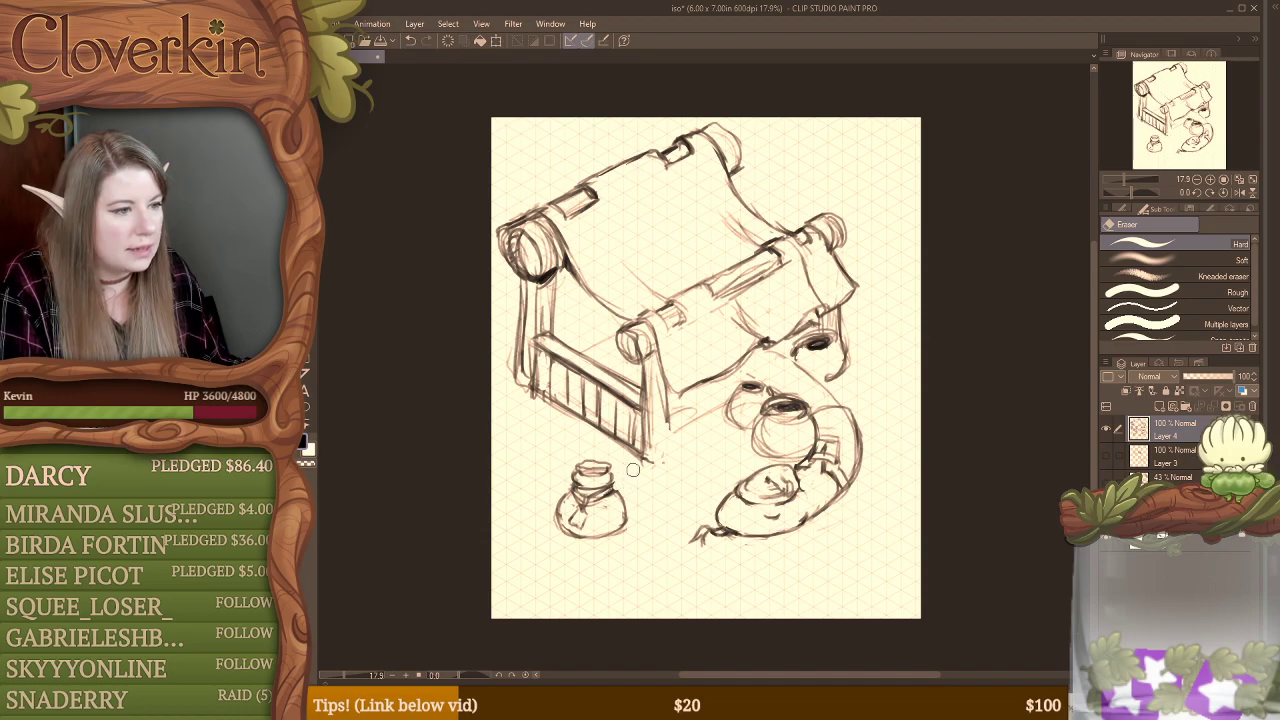
Step: Lasso the jar, move it beside the front post of the fence and clear the selection
{"action": "key", "text": "o"}
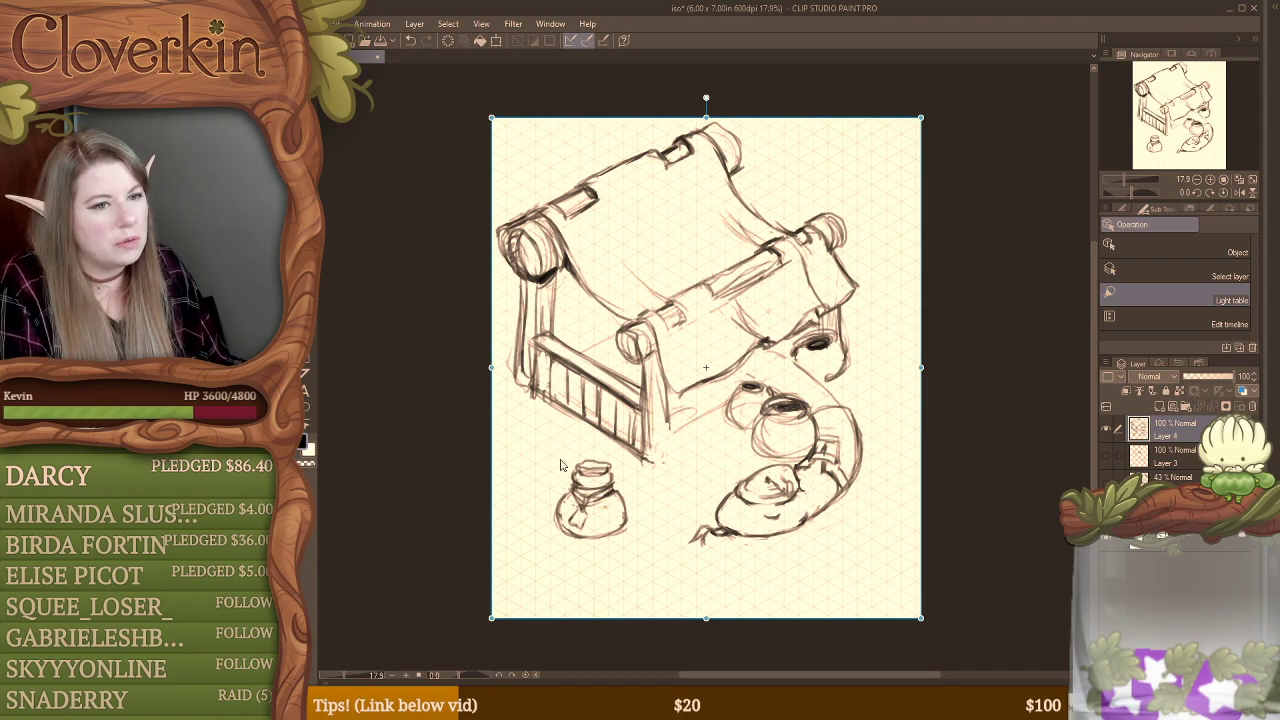
{"action": "key", "text": "o"}
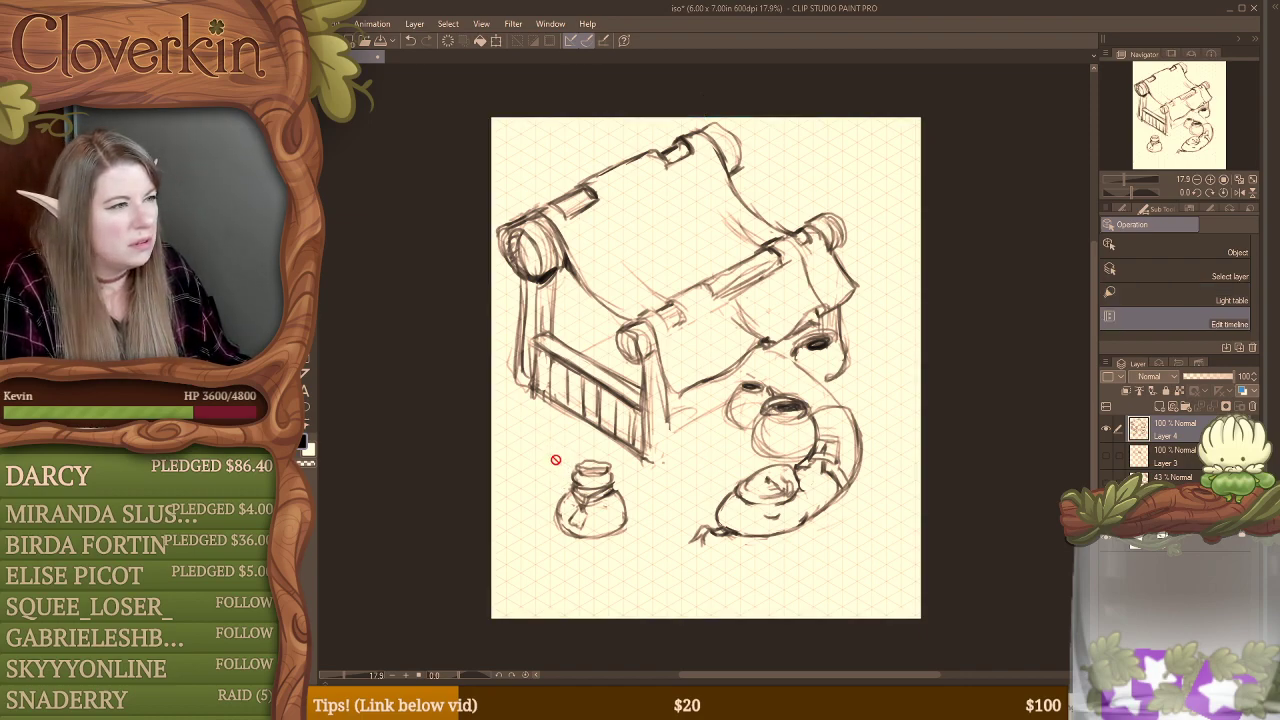
{"action": "key", "text": "m"}
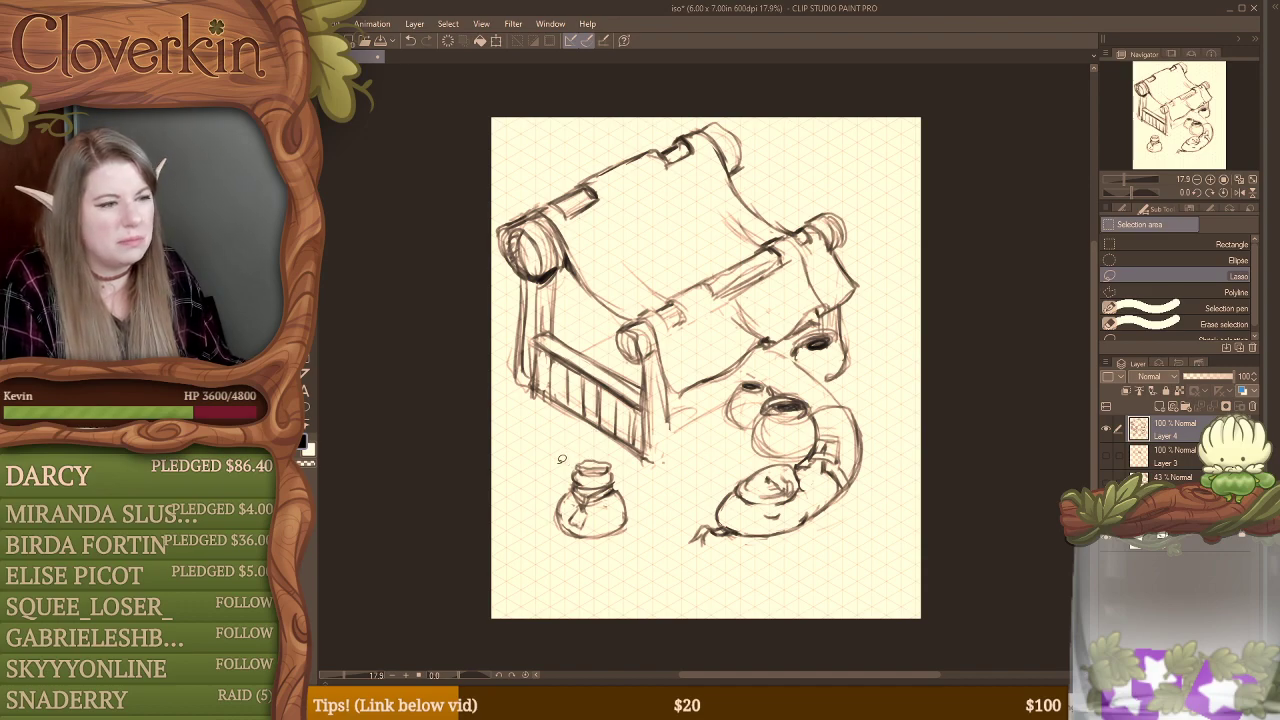
{"action": "mouse_move", "coordinate": [558, 455]}
{"action": "left_mouse_down"}
{"action": "mouse_move", "coordinate": [606, 453]}
{"action": "mouse_move", "coordinate": [651, 478]}
{"action": "mouse_move", "coordinate": [538, 515]}
{"action": "mouse_move", "coordinate": [550, 465]}
{"action": "left_mouse_up"}
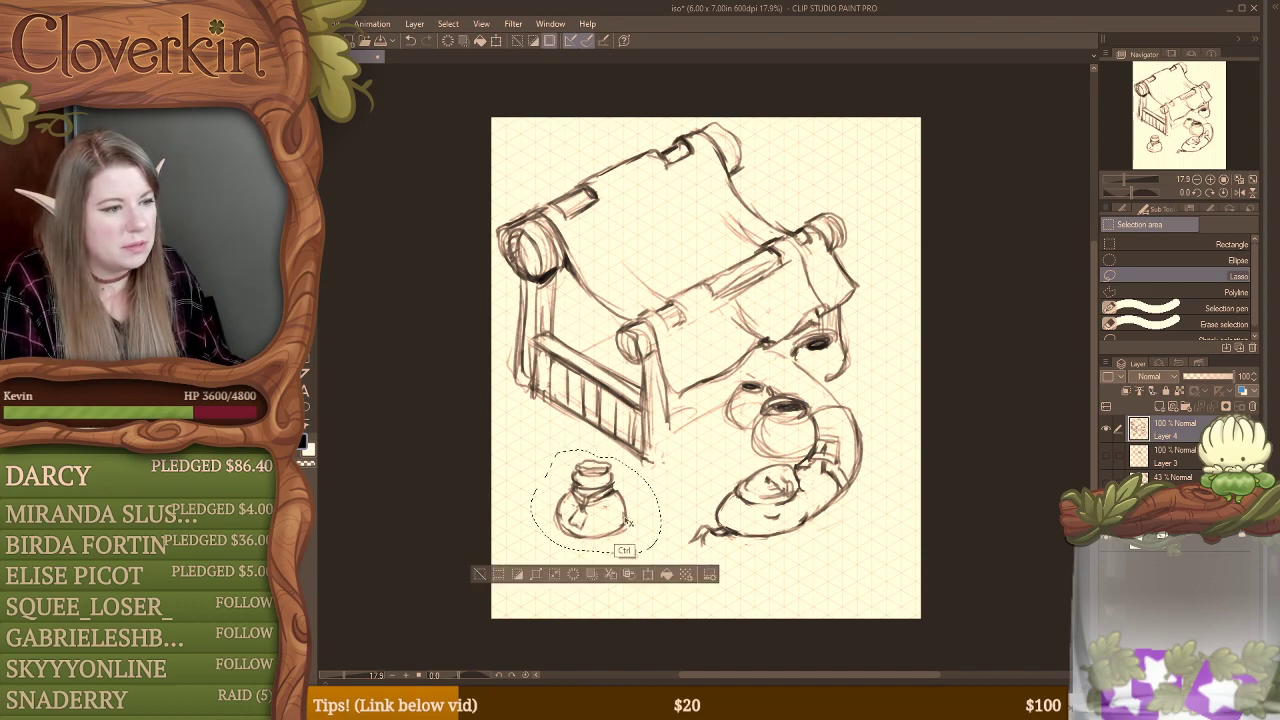
{"action": "mouse_move", "coordinate": [629, 524]}
{"action": "left_mouse_down"}
{"action": "mouse_move", "coordinate": [667, 517]}
{"action": "mouse_move", "coordinate": [712, 470]}
{"action": "mouse_move", "coordinate": [716, 483]}
{"action": "left_mouse_up"}
{"action": "key", "text": "ctrl+d"}
Step: Erase the small rear pot's dark opening and redraw the pot with a short neck and flared rim
{"action": "key", "text": "b"}
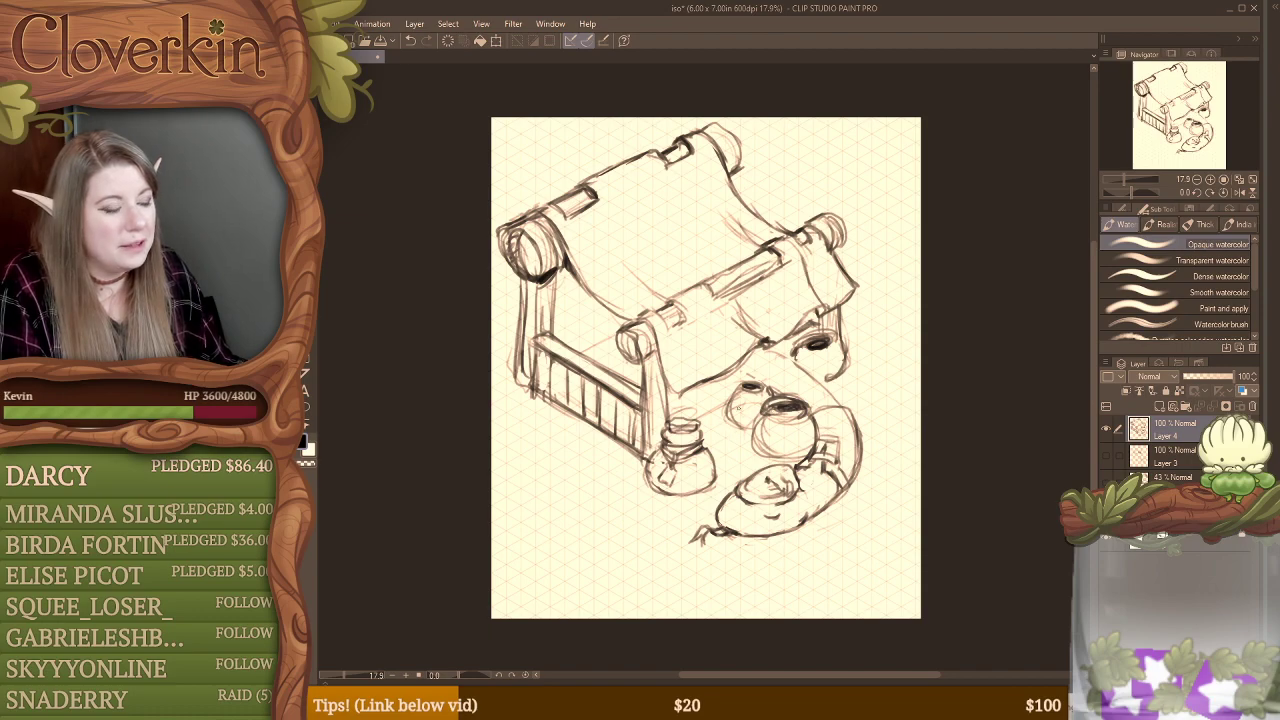
{"action": "key", "text": "e"}
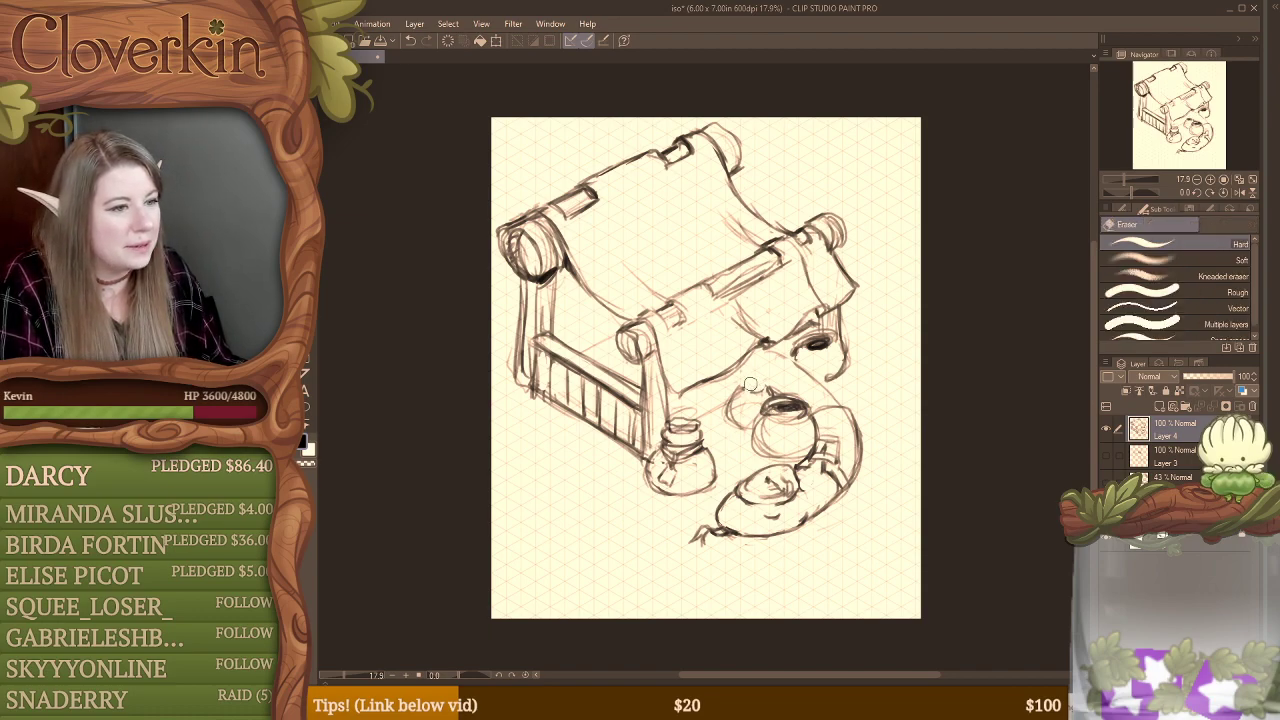
{"action": "key", "text": "b"}
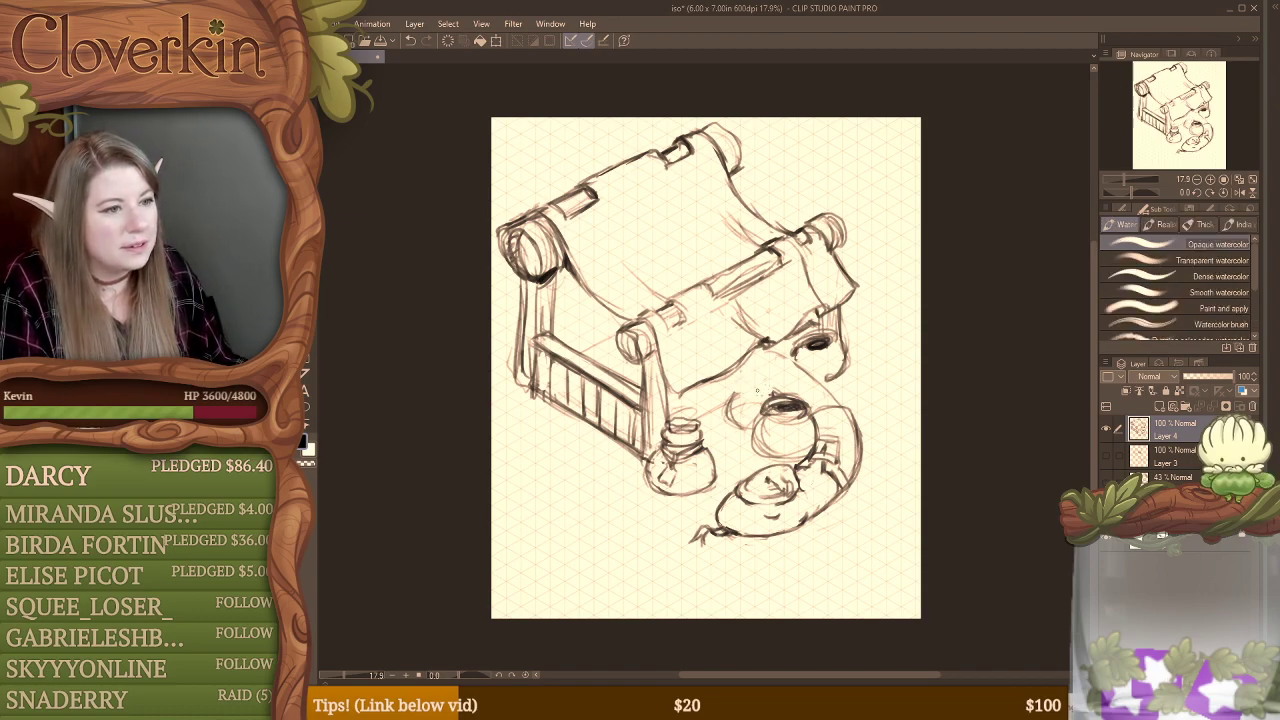
{"action": "key", "text": "e"}
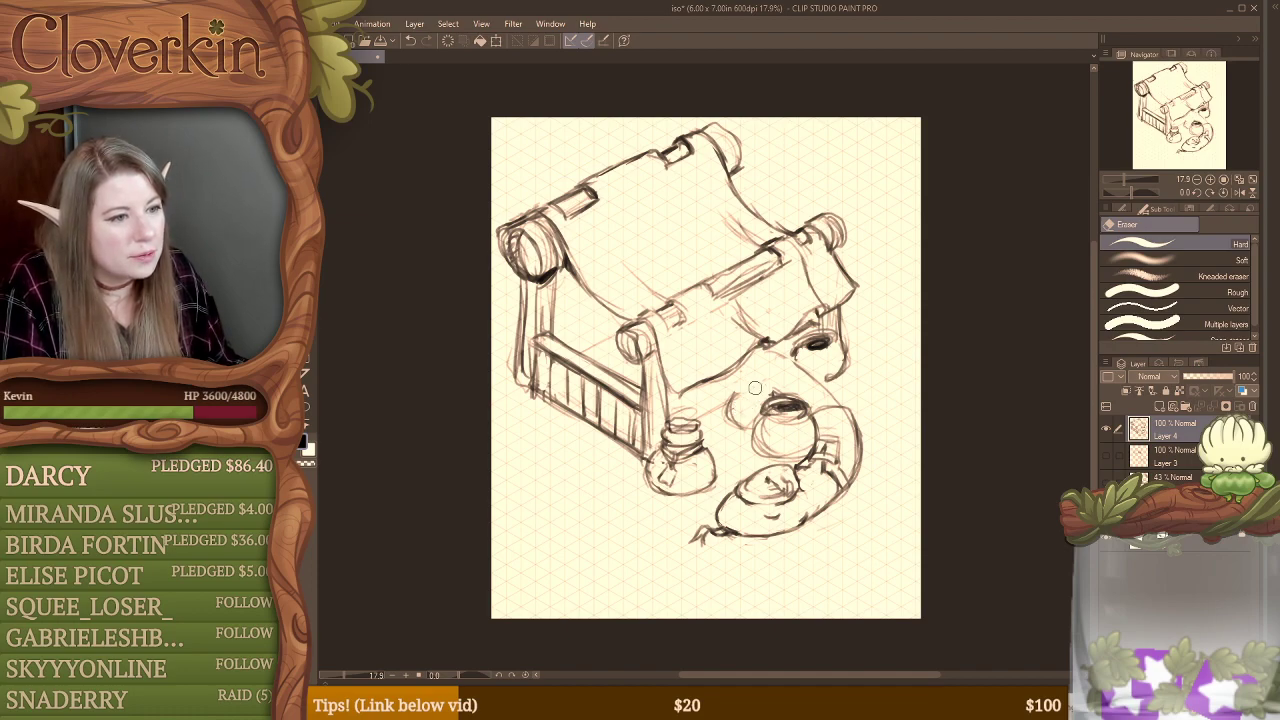
{"action": "key", "text": "b"}
{"action": "mouse_move", "coordinate": [739, 391]}
{"action": "left_mouse_down"}
{"action": "mouse_move", "coordinate": [772, 390]}
{"action": "mouse_move", "coordinate": [772, 377]}
{"action": "mouse_move", "coordinate": [745, 379]}
{"action": "left_mouse_up"}
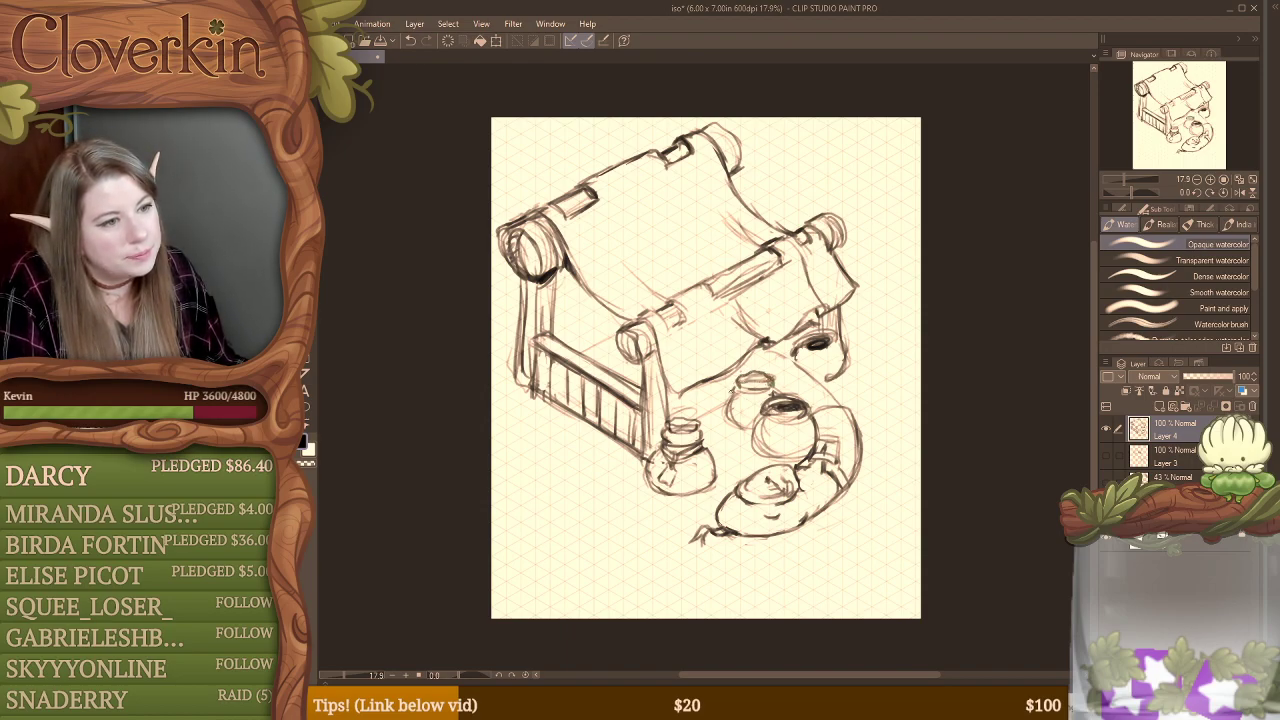
{"action": "left_click_drag", "start_coordinate": [733, 391], "coordinate": [723, 411]}
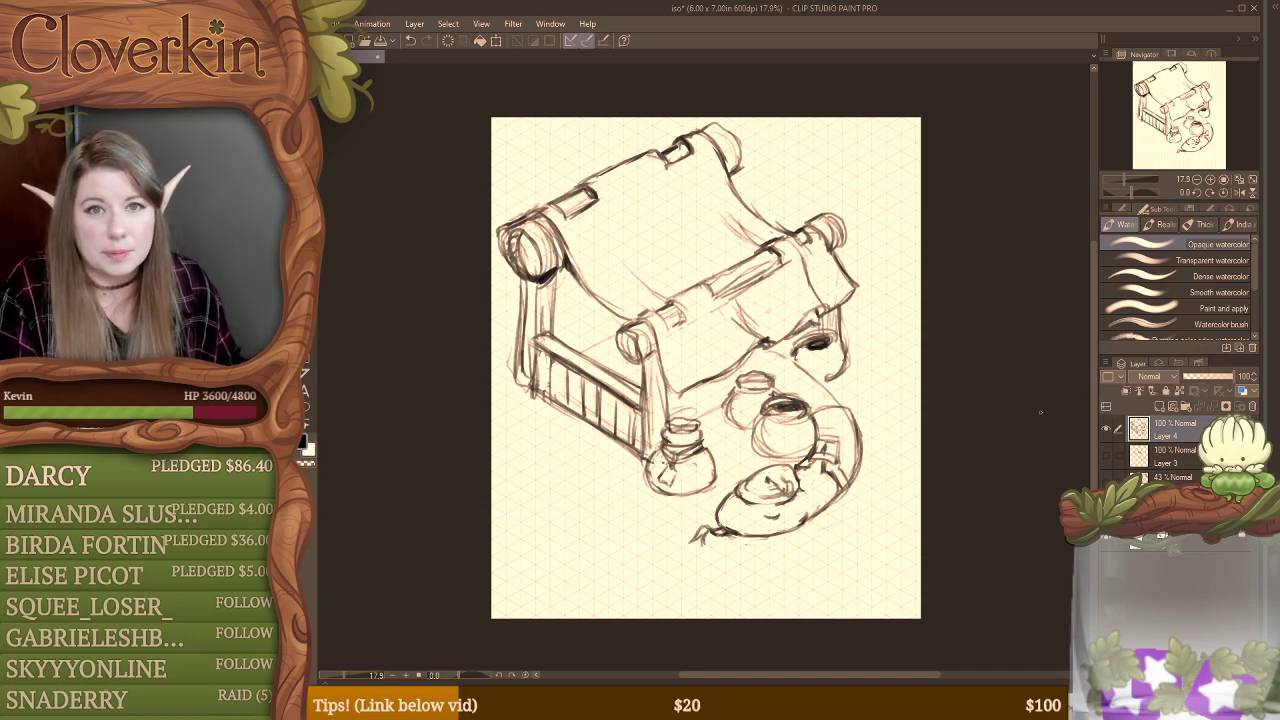
Step: Hide Layer 4 and show Layer 3
{"action": "left_click", "coordinate": [1108, 430]}
{"action": "left_click", "coordinate": [1105, 455]}
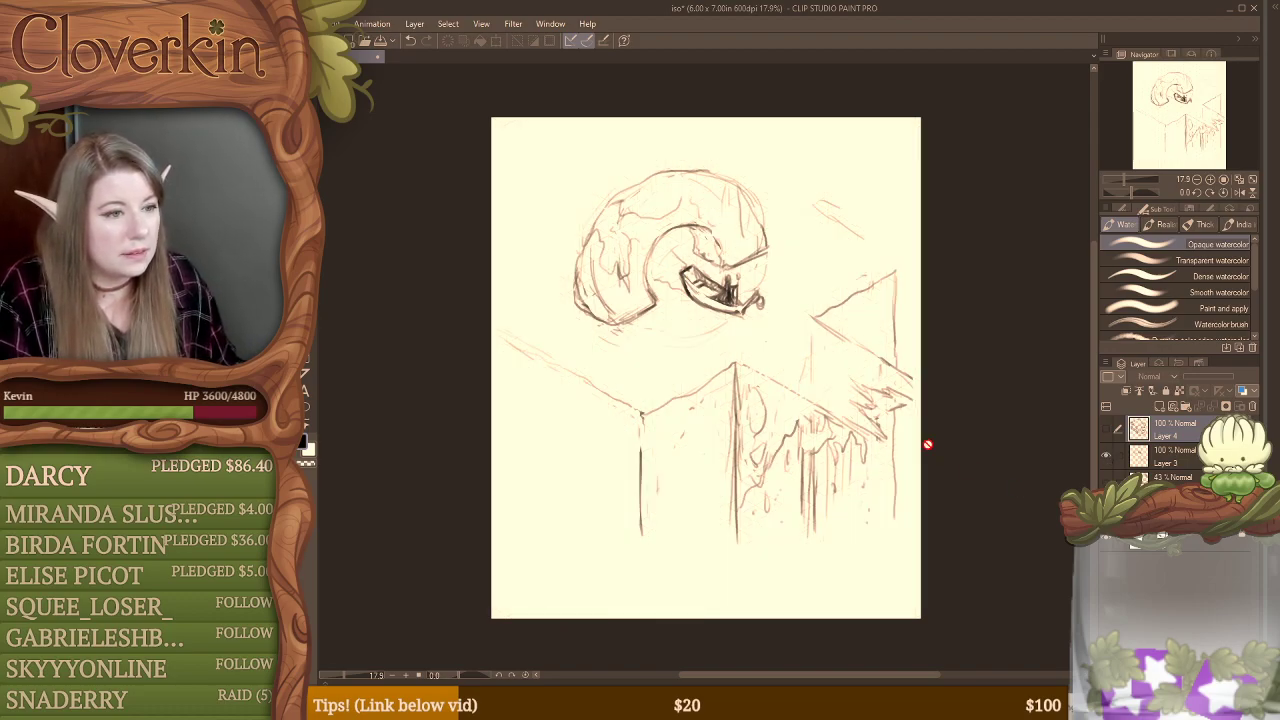
Step: Move the Layer 3 sketch slightly down the page and hide that layer
{"action": "left_click", "coordinate": [1163, 460]}
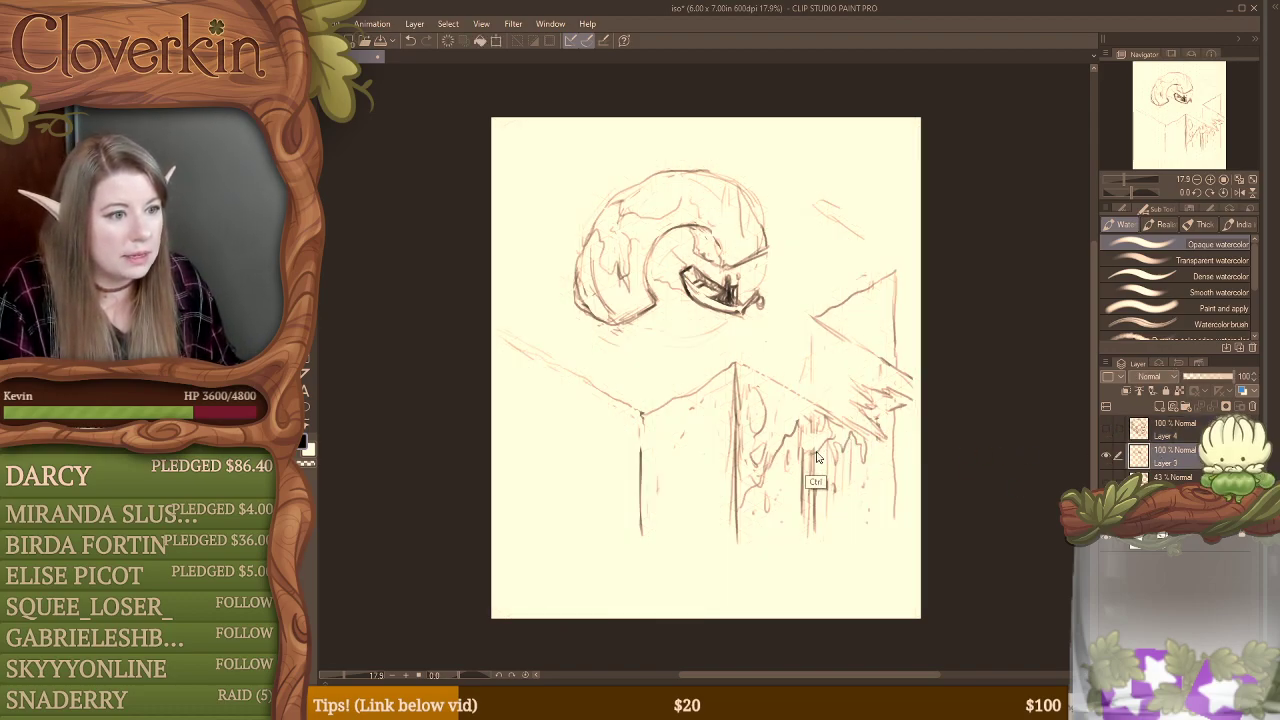
{"action": "left_click_drag", "start_coordinate": [815, 458], "coordinate": [818, 482]}
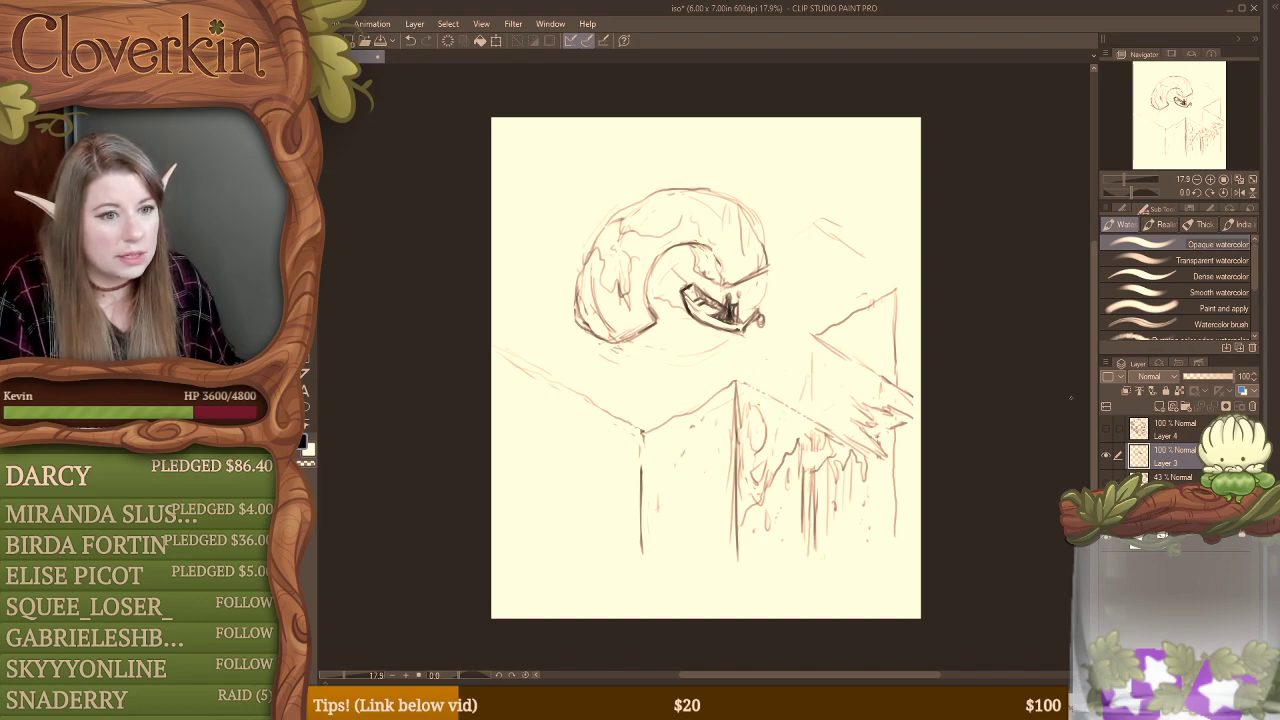
{"action": "left_click", "coordinate": [1106, 456]}
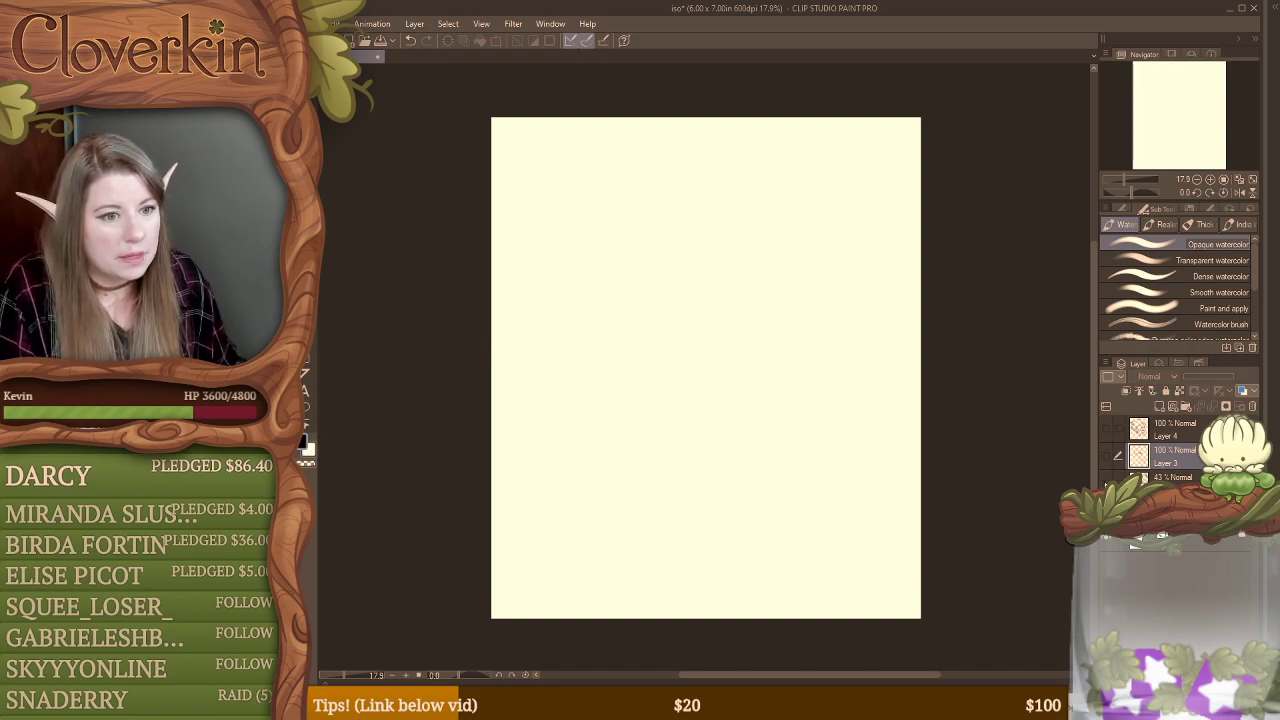
Step: Look over the wagon sketch on the 43% opacity layer, hide it, and show and select Layer 4
{"action": "left_click", "coordinate": [1106, 429]}
{"action": "left_click", "coordinate": [1173, 479]}
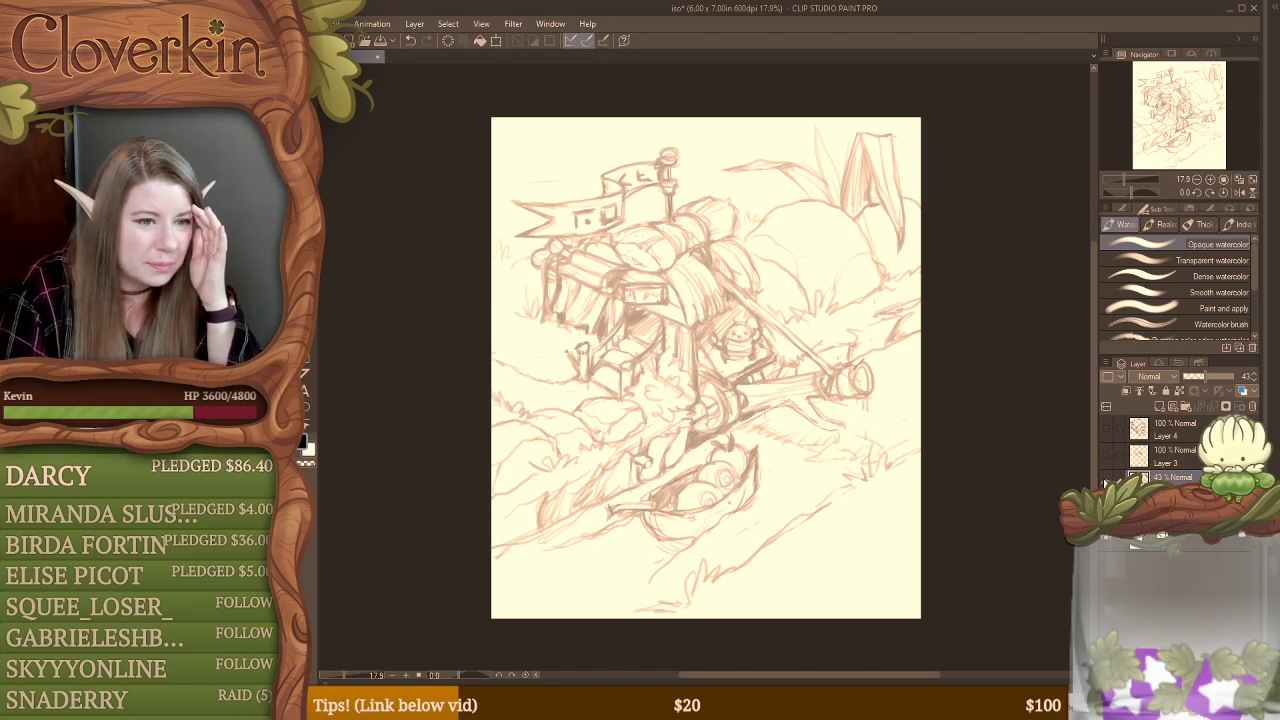
{"action": "left_click", "coordinate": [1106, 478]}
{"action": "left_click", "coordinate": [1106, 430]}
{"action": "left_click", "coordinate": [1130, 432]}
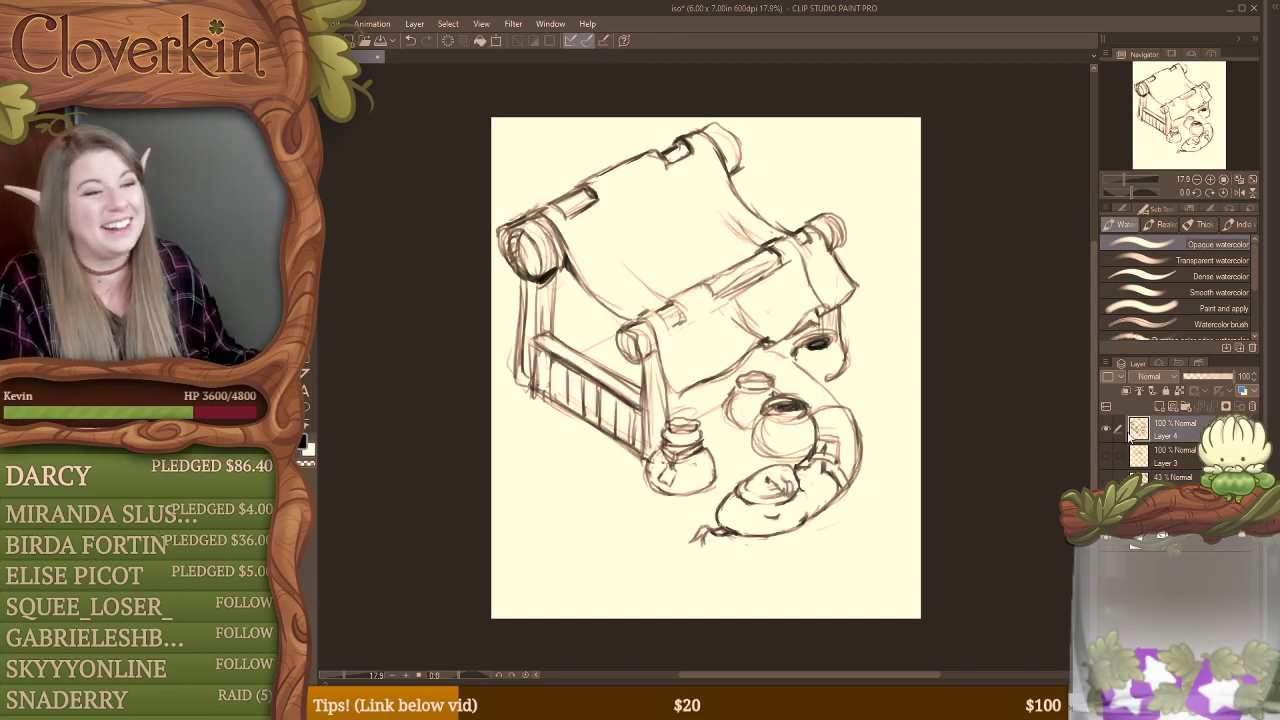
Step: Erase the large central pot's dark opening and redraw it with a short neck and banded rim
{"action": "key", "text": "b"}
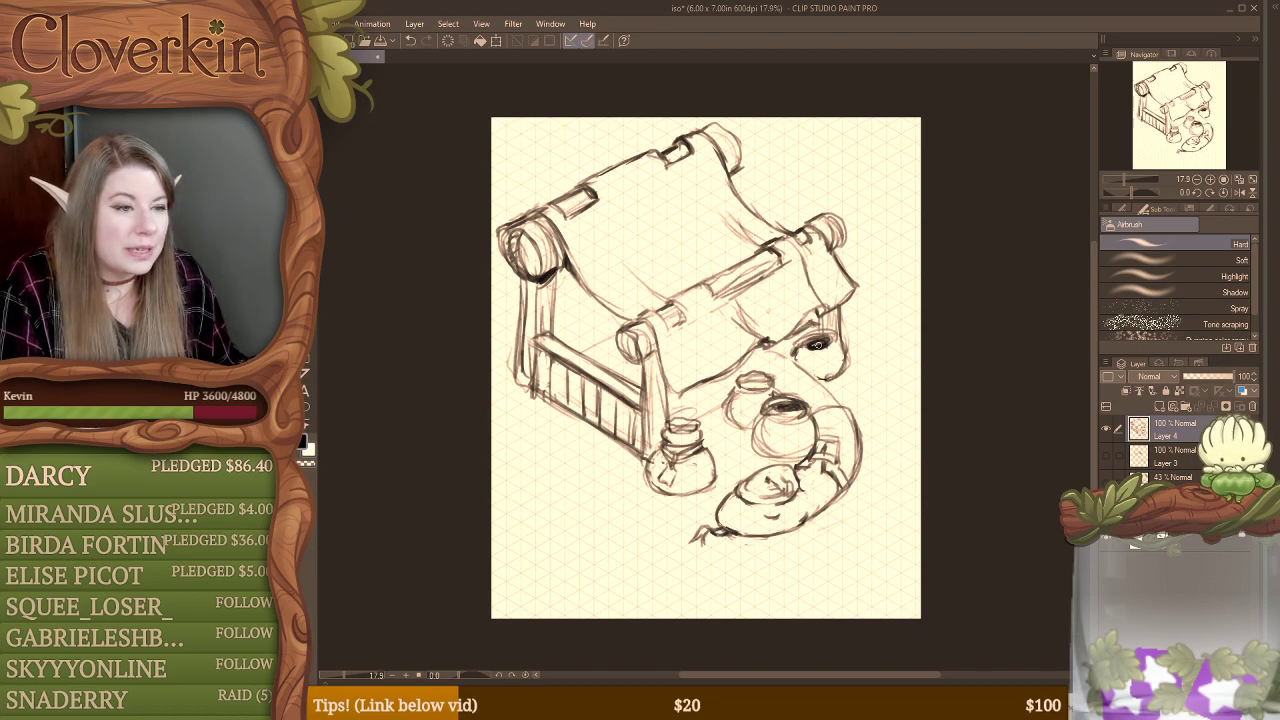
{"action": "key", "text": "r"}
{"action": "left_click_drag", "start_coordinate": [786, 406], "coordinate": [826, 408]}
{"action": "key", "text": "b"}
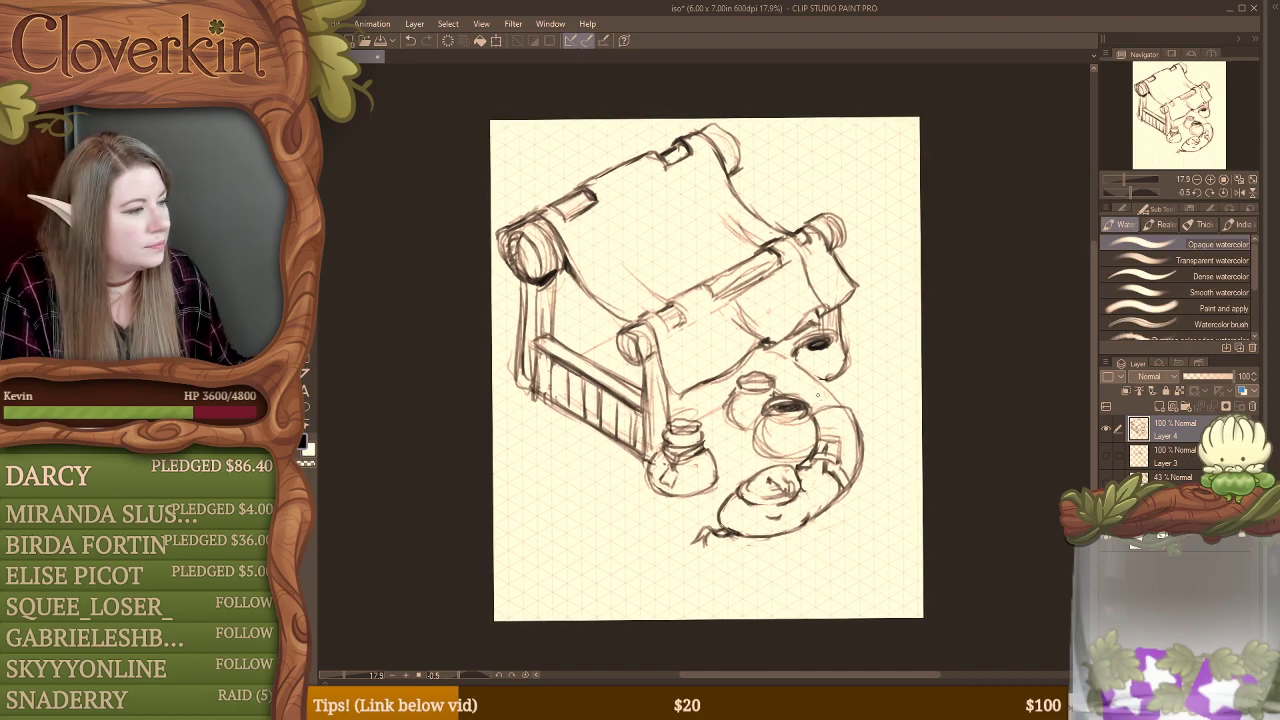
{"action": "key", "text": "e"}
{"action": "mouse_move", "coordinate": [792, 400]}
{"action": "left_mouse_down"}
{"action": "mouse_move", "coordinate": [776, 396]}
{"action": "mouse_move", "coordinate": [806, 402]}
{"action": "mouse_move", "coordinate": [770, 404]}
{"action": "mouse_move", "coordinate": [802, 404]}
{"action": "left_mouse_up"}
{"action": "key", "text": "b"}
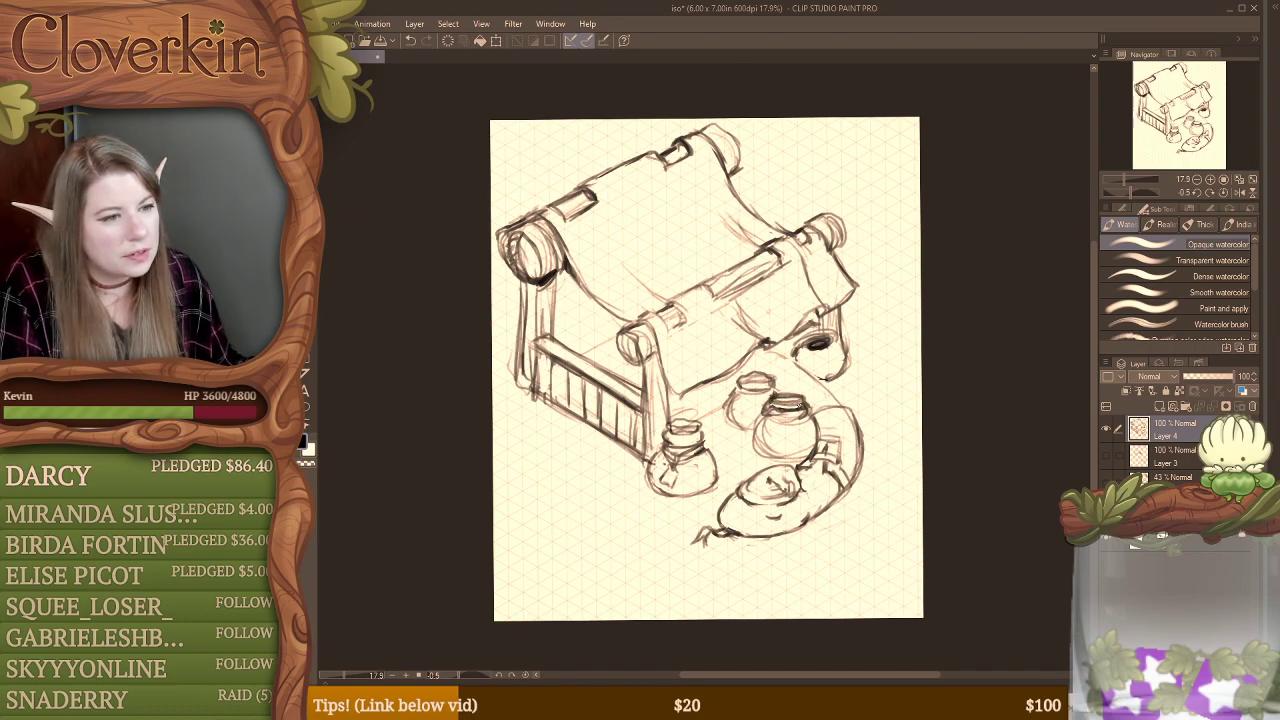
Step: Erase the dark opening of the pot under the canopy's far corner and redraw it with a raised rim
{"action": "key", "text": "e"}
{"action": "mouse_move", "coordinate": [808, 346]}
{"action": "left_mouse_down"}
{"action": "mouse_move", "coordinate": [830, 332]}
{"action": "mouse_move", "coordinate": [832, 347]}
{"action": "left_mouse_up"}
{"action": "key", "text": "b"}
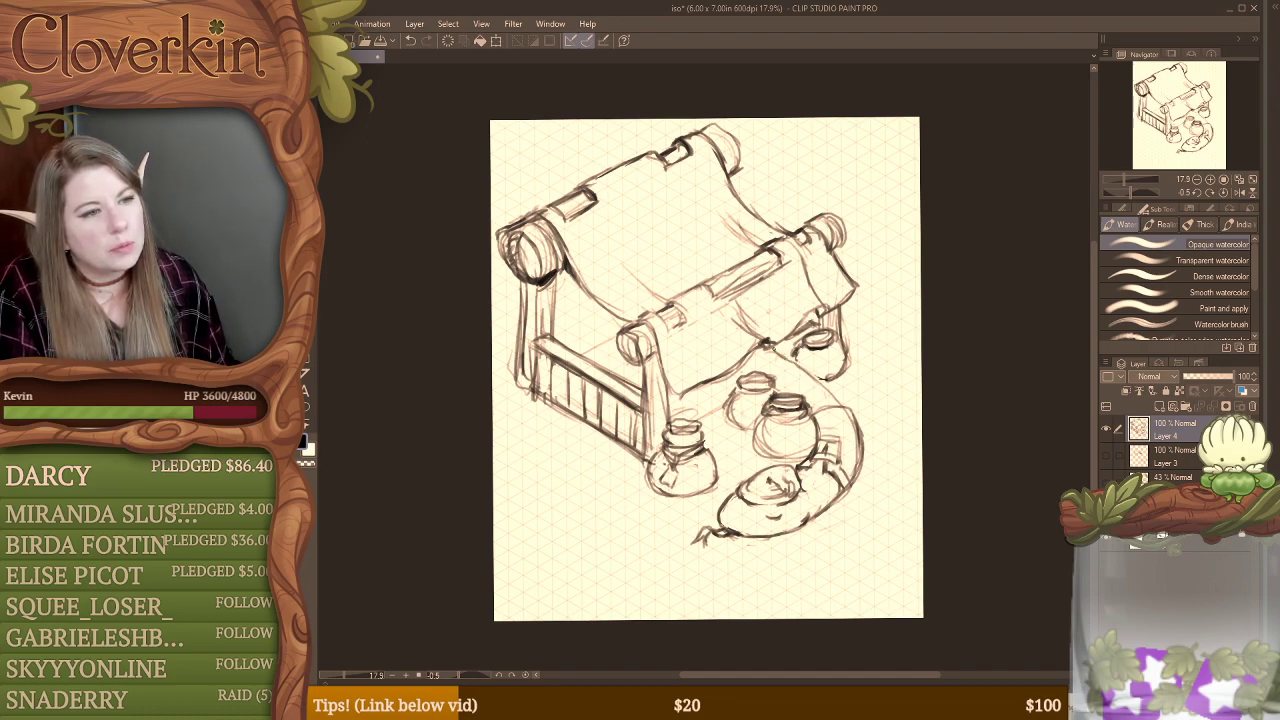
Step: Redraw the outer edge of the curved foreground form and reinforce the central pot's body outline
{"action": "key", "text": "e"}
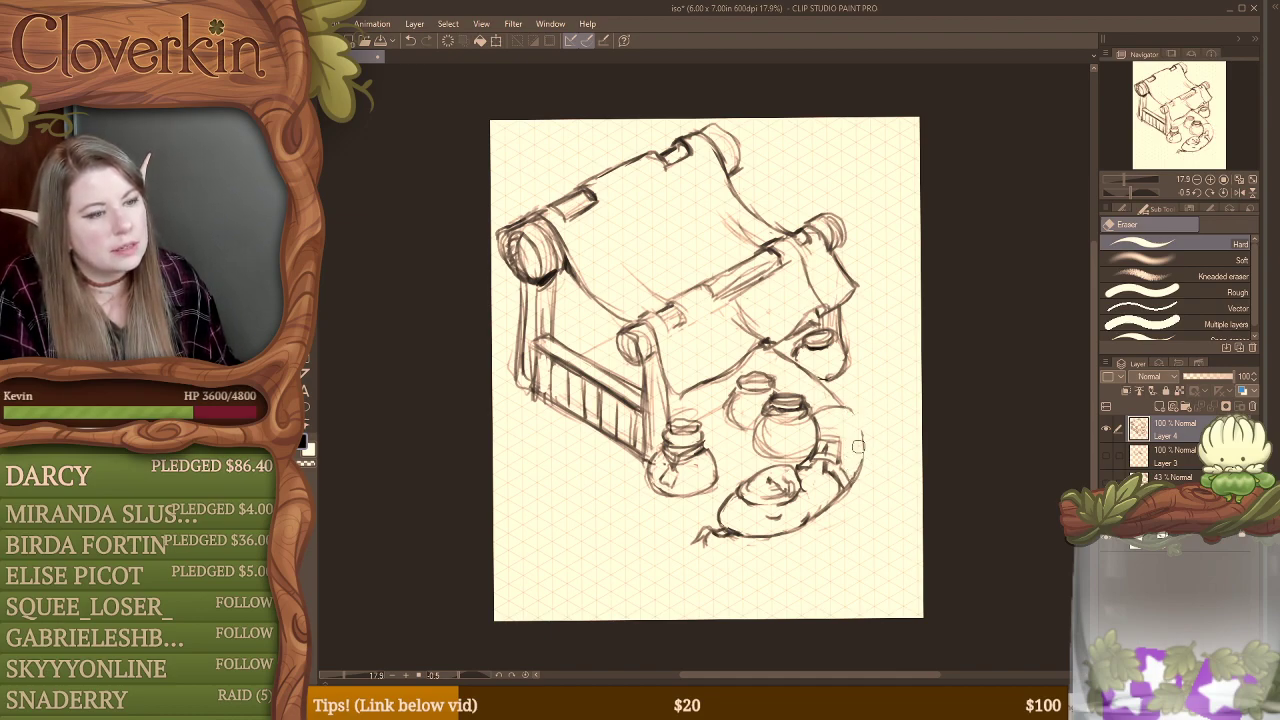
{"action": "key", "text": "b"}
{"action": "left_click_drag", "start_coordinate": [856, 416], "coordinate": [859, 472]}
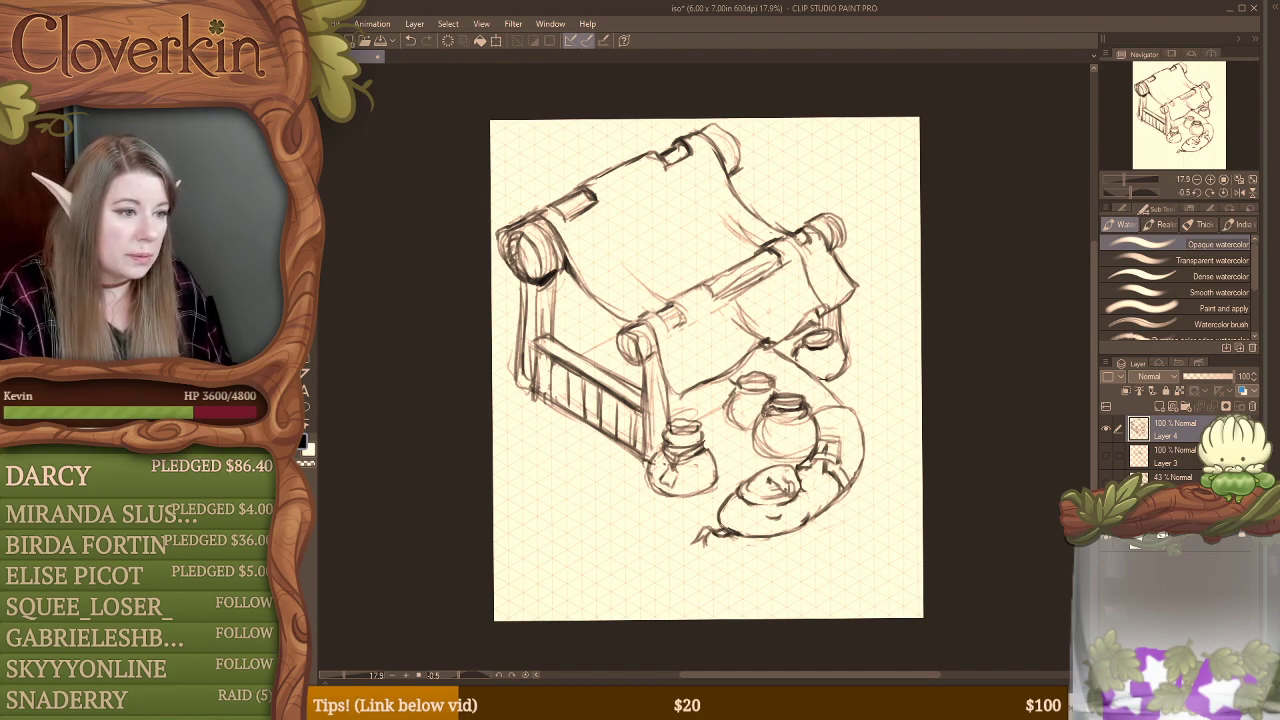
{"action": "mouse_move", "coordinate": [757, 414]}
{"action": "left_mouse_down"}
{"action": "mouse_move", "coordinate": [754, 450]}
{"action": "mouse_move", "coordinate": [806, 459]}
{"action": "left_mouse_up"}
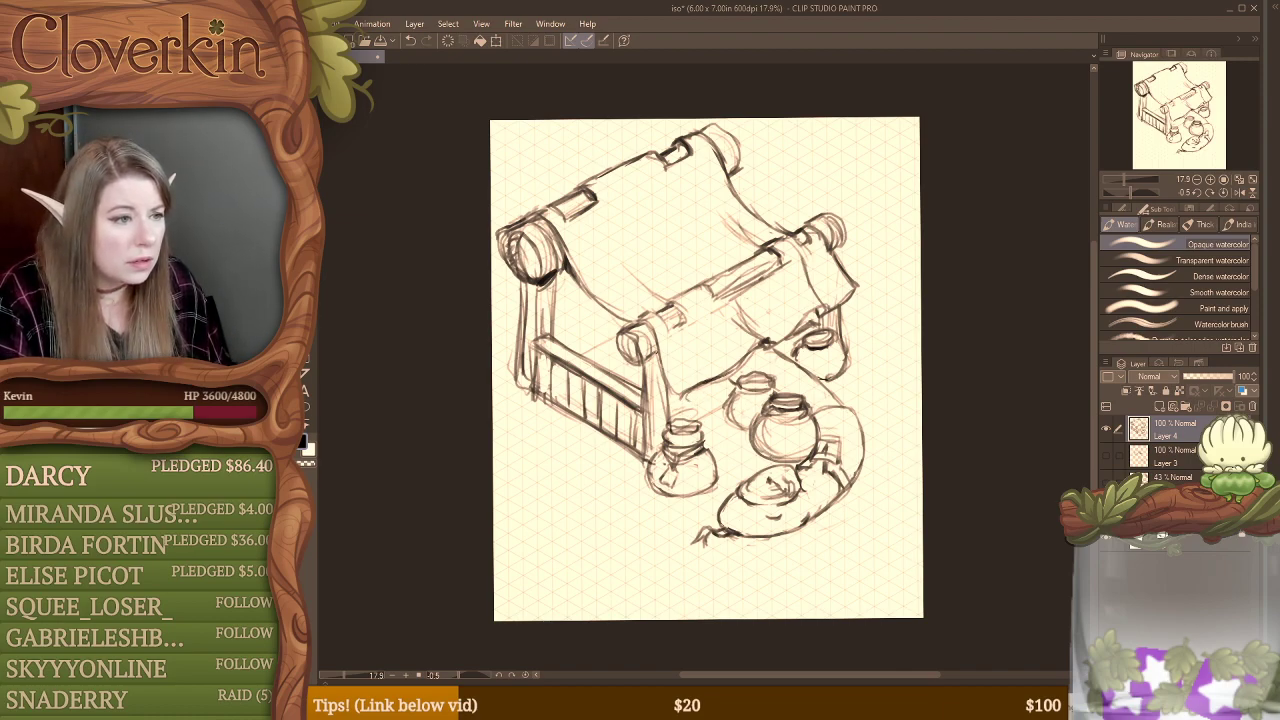
Step: Add short cloth strokes at the front drape's lower corner and beneath the upper beam's near end
{"action": "left_click_drag", "start_coordinate": [655, 348], "coordinate": [684, 398]}
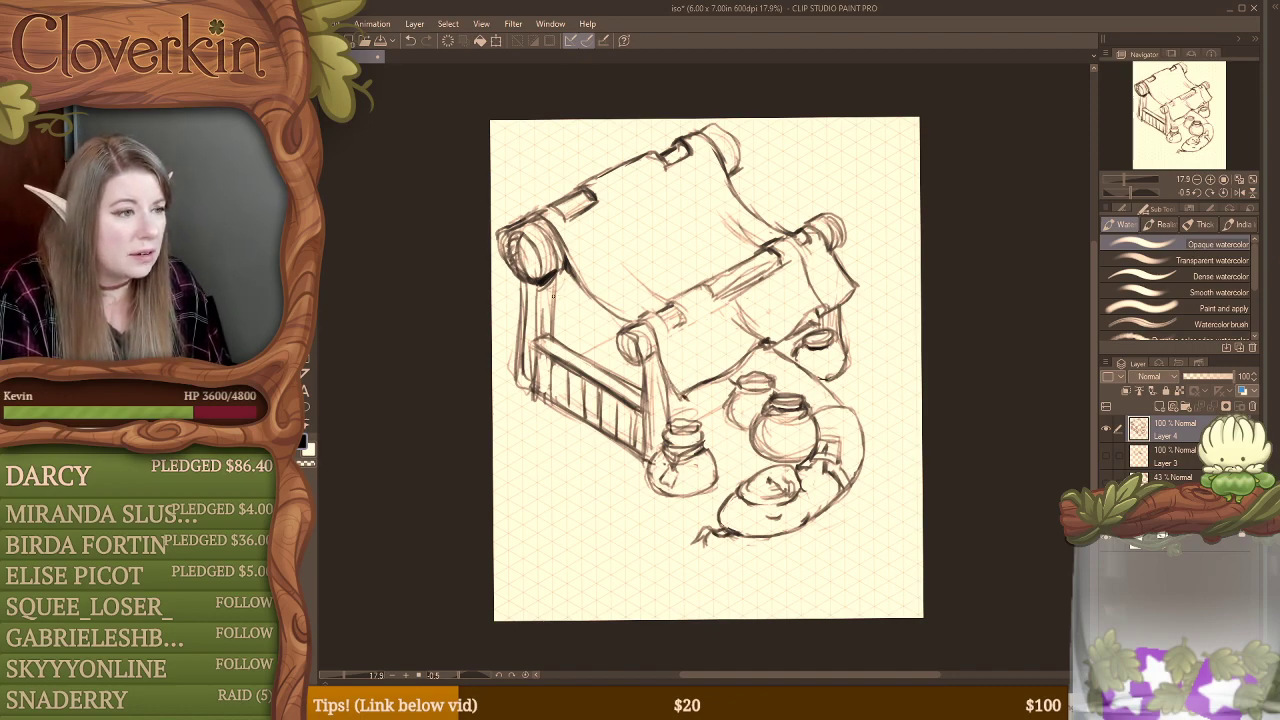
{"action": "mouse_move", "coordinate": [511, 268]}
{"action": "left_mouse_down"}
{"action": "mouse_move", "coordinate": [508, 304]}
{"action": "mouse_move", "coordinate": [578, 274]}
{"action": "mouse_move", "coordinate": [566, 269]}
{"action": "left_mouse_up"}
{"action": "mouse_move", "coordinate": [564, 279]}
{"action": "left_mouse_down"}
{"action": "mouse_move", "coordinate": [572, 271]}
{"action": "mouse_move", "coordinate": [507, 303]}
{"action": "left_mouse_up"}
Step: Erase the lines on the upper beam's near end and redraw it as a rounded log face with an inner ring
{"action": "key", "text": "e"}
{"action": "mouse_move", "coordinate": [510, 237]}
{"action": "left_mouse_down"}
{"action": "mouse_move", "coordinate": [509, 261]}
{"action": "mouse_move", "coordinate": [526, 226]}
{"action": "mouse_move", "coordinate": [508, 229]}
{"action": "mouse_move", "coordinate": [530, 224]}
{"action": "mouse_move", "coordinate": [545, 262]}
{"action": "mouse_move", "coordinate": [555, 258]}
{"action": "mouse_move", "coordinate": [553, 272]}
{"action": "mouse_move", "coordinate": [510, 240]}
{"action": "mouse_move", "coordinate": [521, 261]}
{"action": "left_mouse_up"}
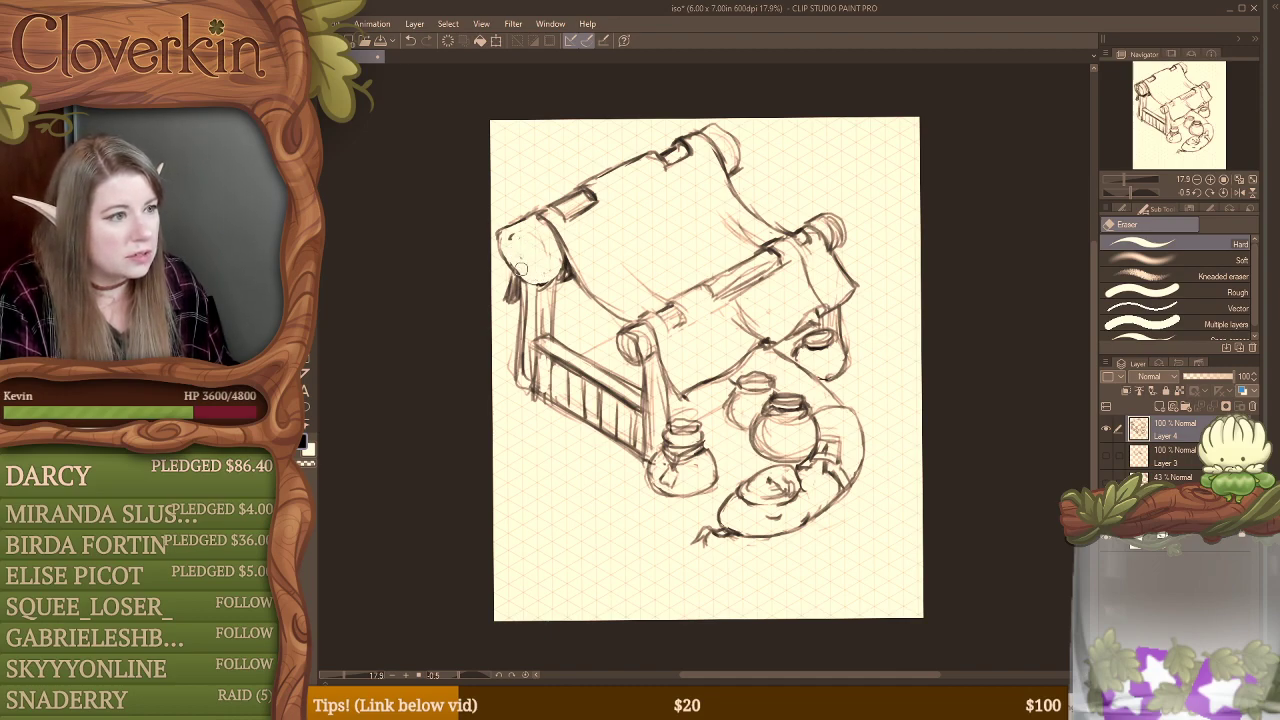
{"action": "key", "text": "b"}
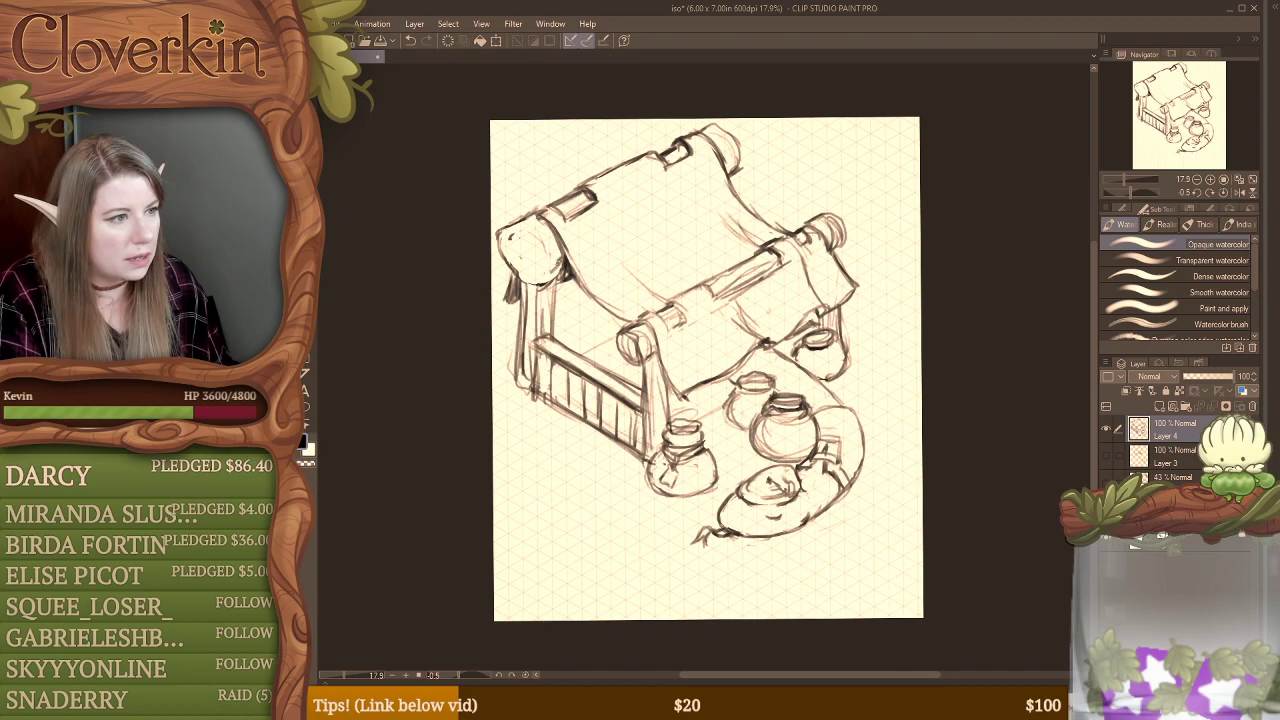
{"action": "mouse_move", "coordinate": [546, 264]}
{"action": "left_mouse_down"}
{"action": "mouse_move", "coordinate": [562, 278]}
{"action": "mouse_move", "coordinate": [501, 230]}
{"action": "mouse_move", "coordinate": [549, 275]}
{"action": "left_mouse_up"}
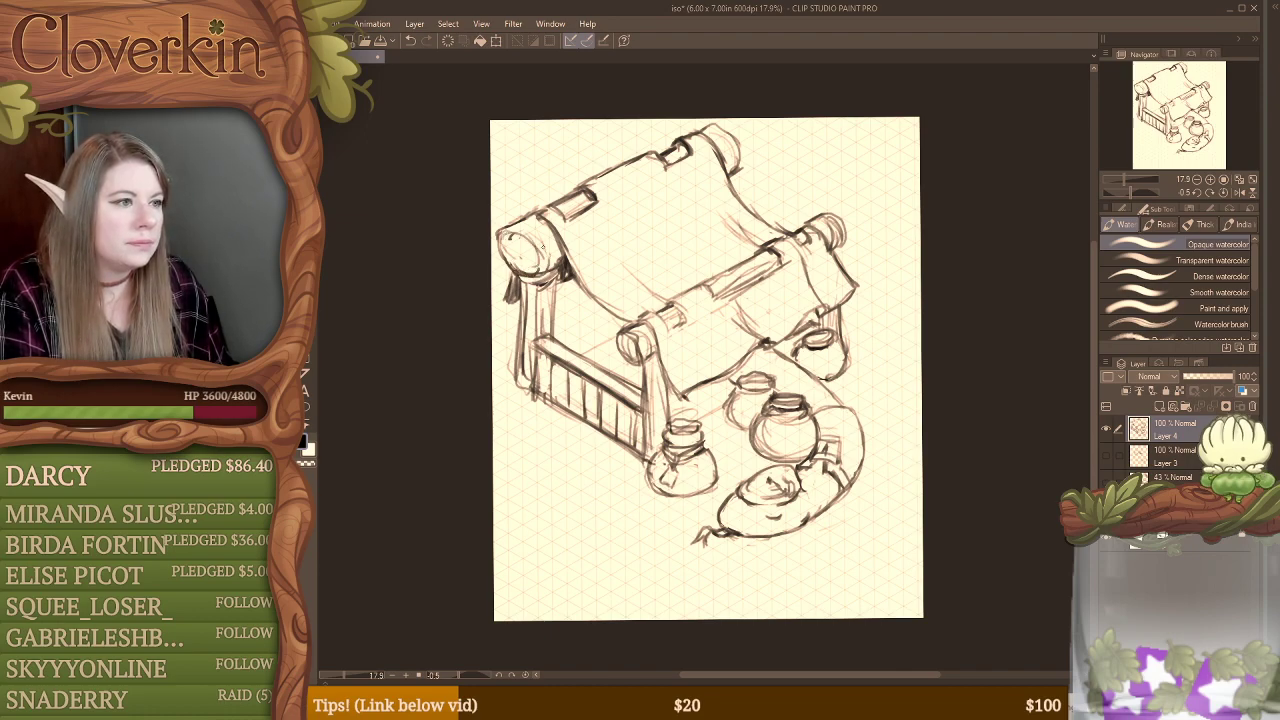
{"action": "mouse_move", "coordinate": [510, 235]}
{"action": "left_mouse_down"}
{"action": "mouse_move", "coordinate": [507, 256]}
{"action": "mouse_move", "coordinate": [530, 274]}
{"action": "mouse_move", "coordinate": [509, 254]}
{"action": "left_mouse_up"}
{"action": "left_click_drag", "start_coordinate": [510, 252], "coordinate": [535, 268]}
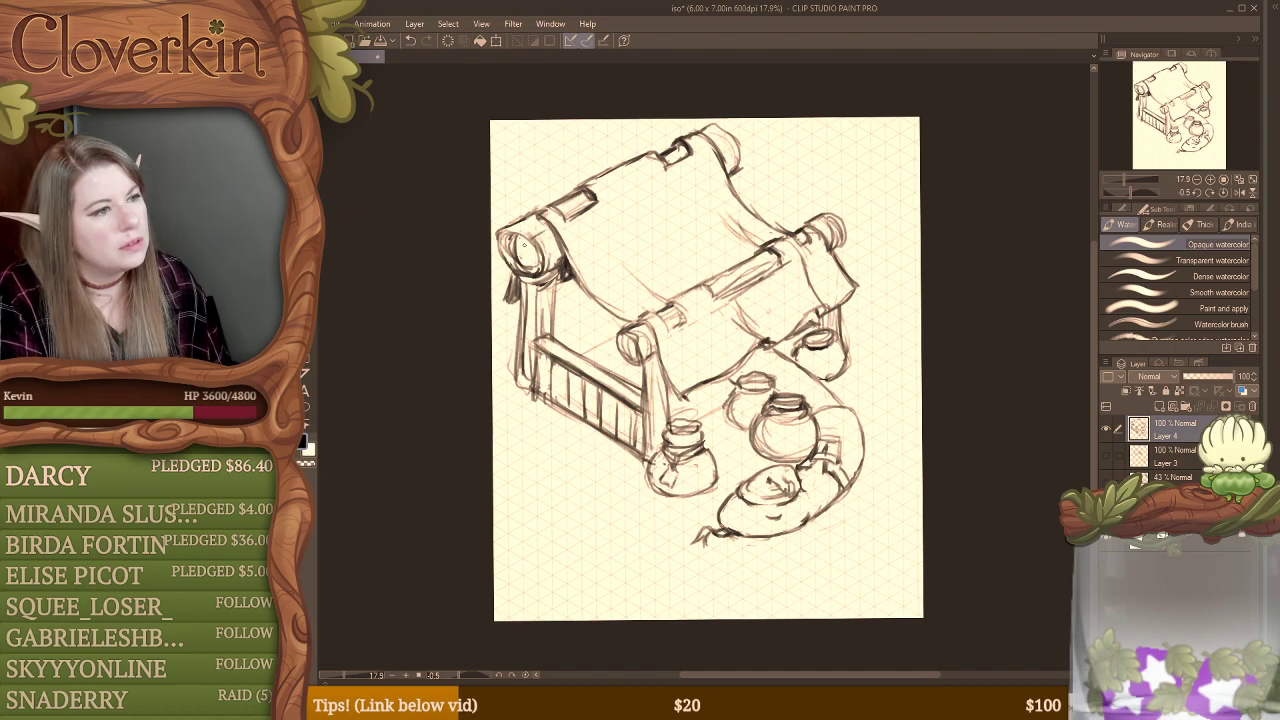
{"action": "key", "text": "r"}
{"action": "left_click_drag", "start_coordinate": [524, 244], "coordinate": [525, 243]}
{"action": "key", "text": "e"}
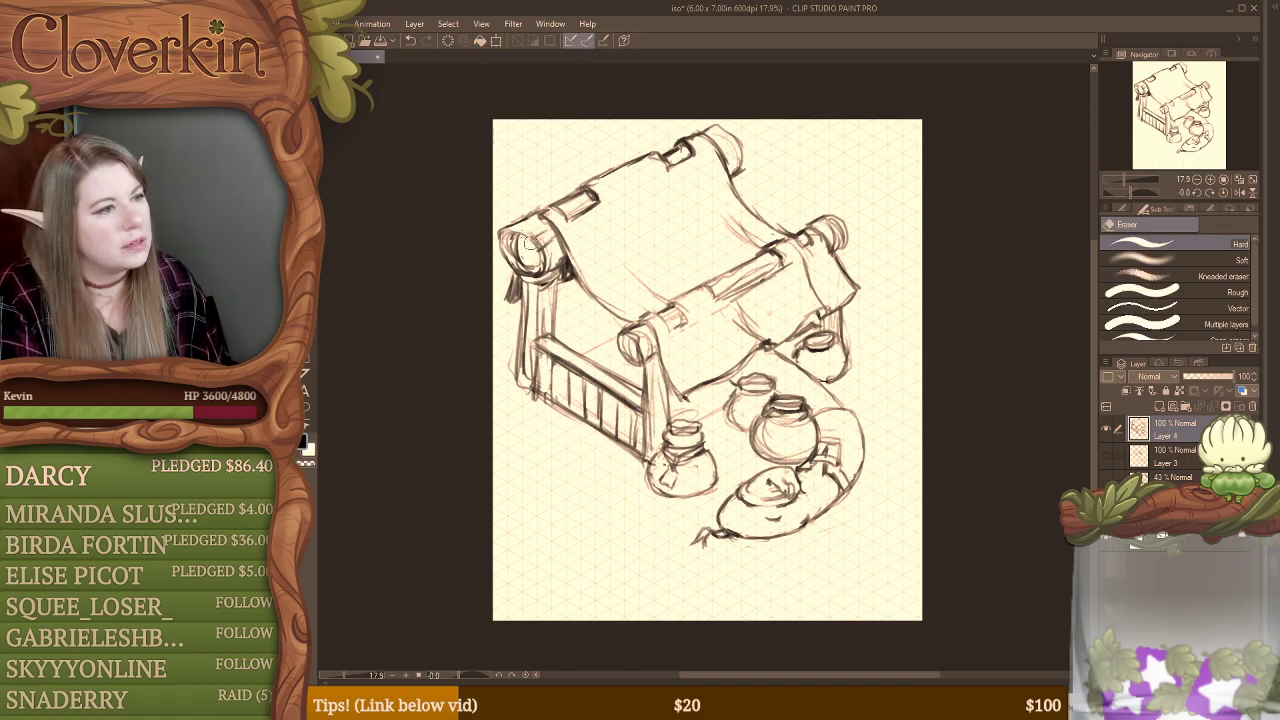
{"action": "key", "text": "b"}
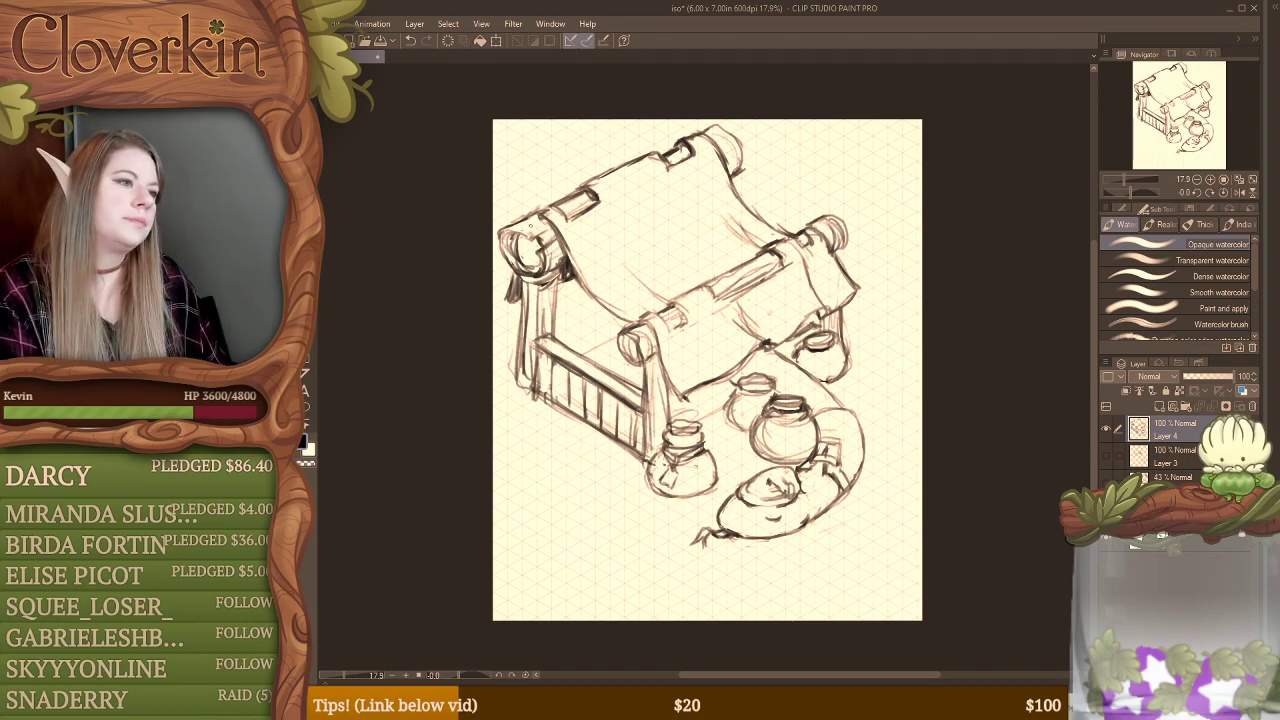
Step: Redraw the cloth loop beside the upper beam's near end and the cloth's top edge between the beam's two openings
{"action": "key", "text": "e"}
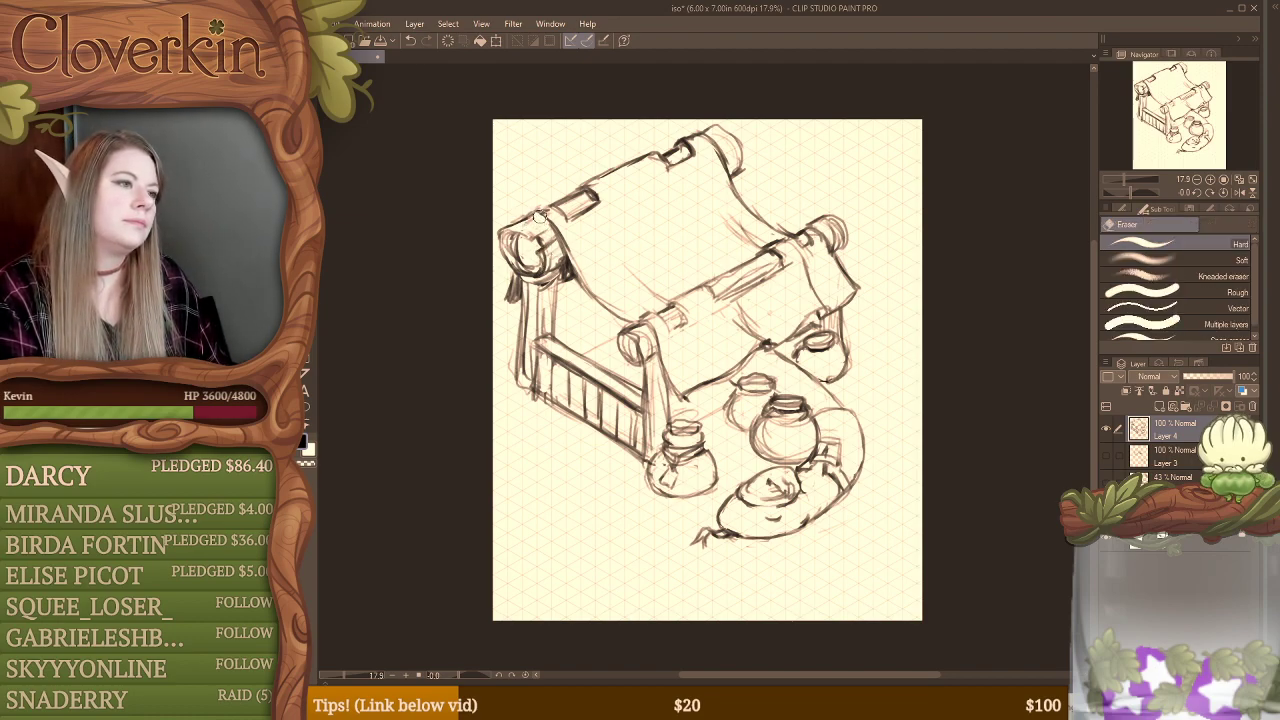
{"action": "key", "text": "b"}
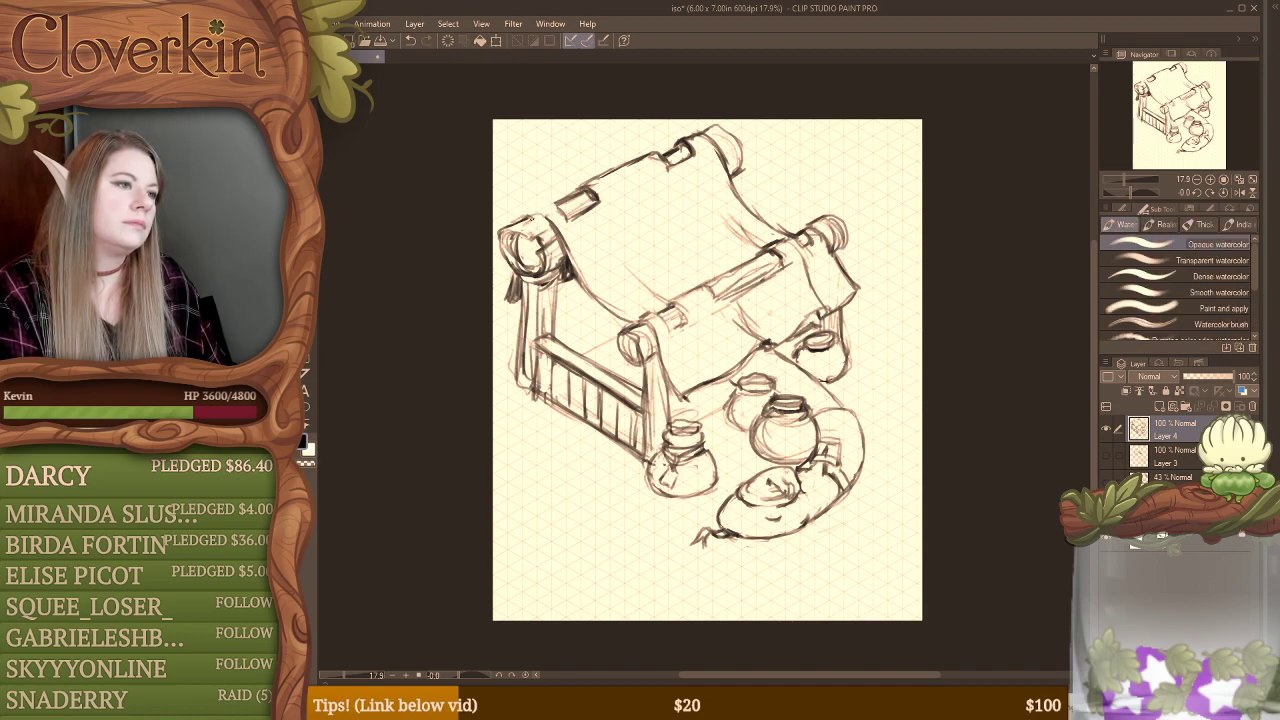
{"action": "mouse_move", "coordinate": [527, 216]}
{"action": "left_mouse_down"}
{"action": "mouse_move", "coordinate": [547, 203]}
{"action": "mouse_move", "coordinate": [567, 211]}
{"action": "mouse_move", "coordinate": [550, 226]}
{"action": "left_mouse_up"}
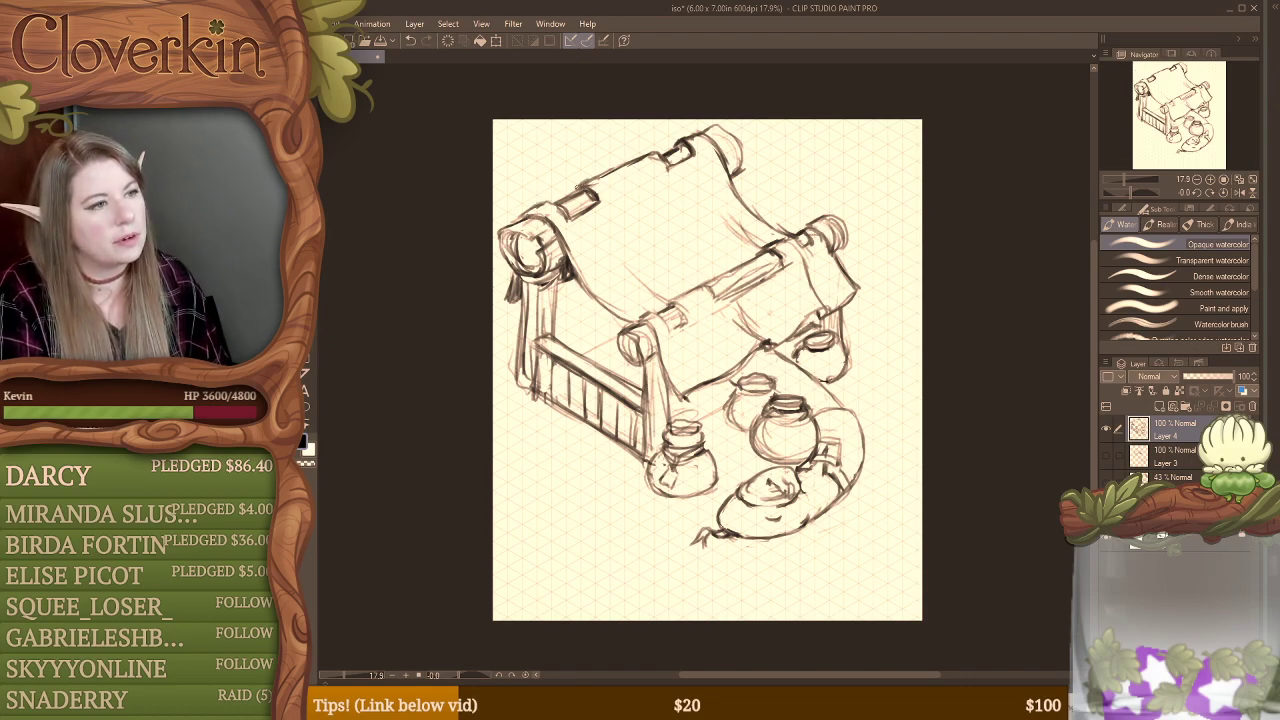
{"action": "key", "text": "e"}
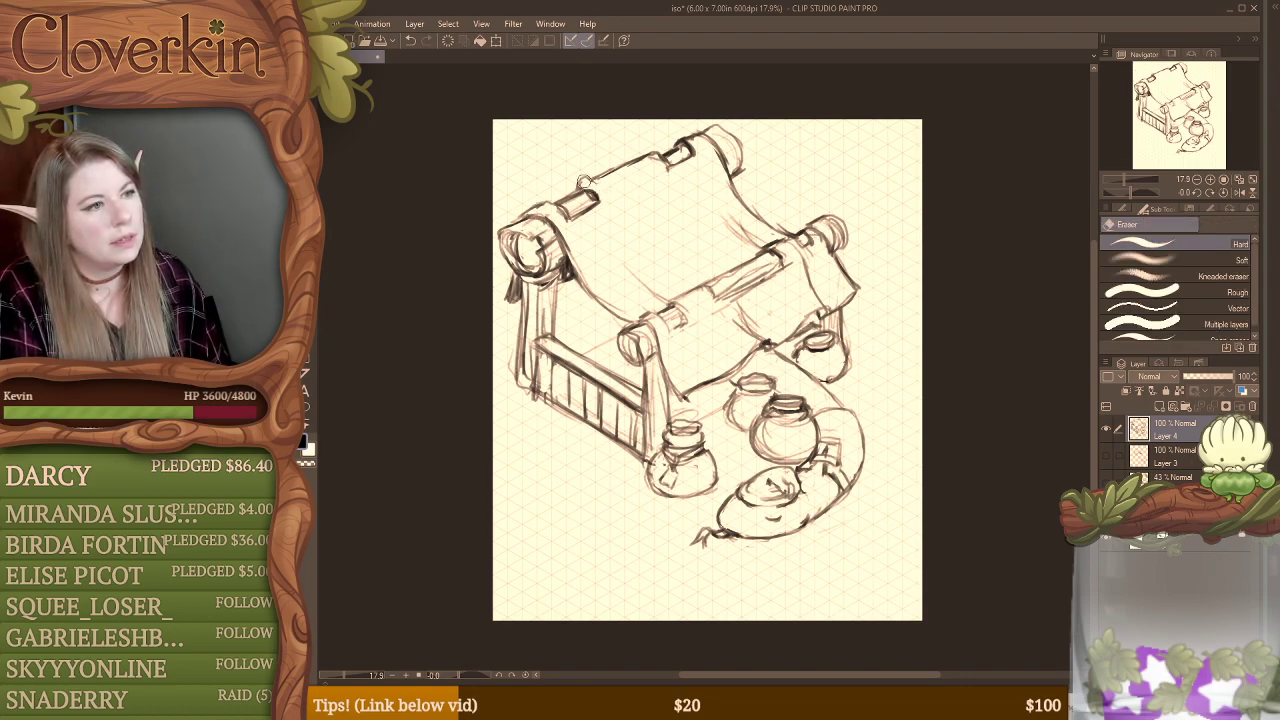
{"action": "key", "text": "b"}
{"action": "mouse_move", "coordinate": [568, 192]}
{"action": "left_mouse_down"}
{"action": "mouse_move", "coordinate": [657, 154]}
{"action": "mouse_move", "coordinate": [660, 176]}
{"action": "mouse_move", "coordinate": [657, 152]}
{"action": "left_mouse_up"}
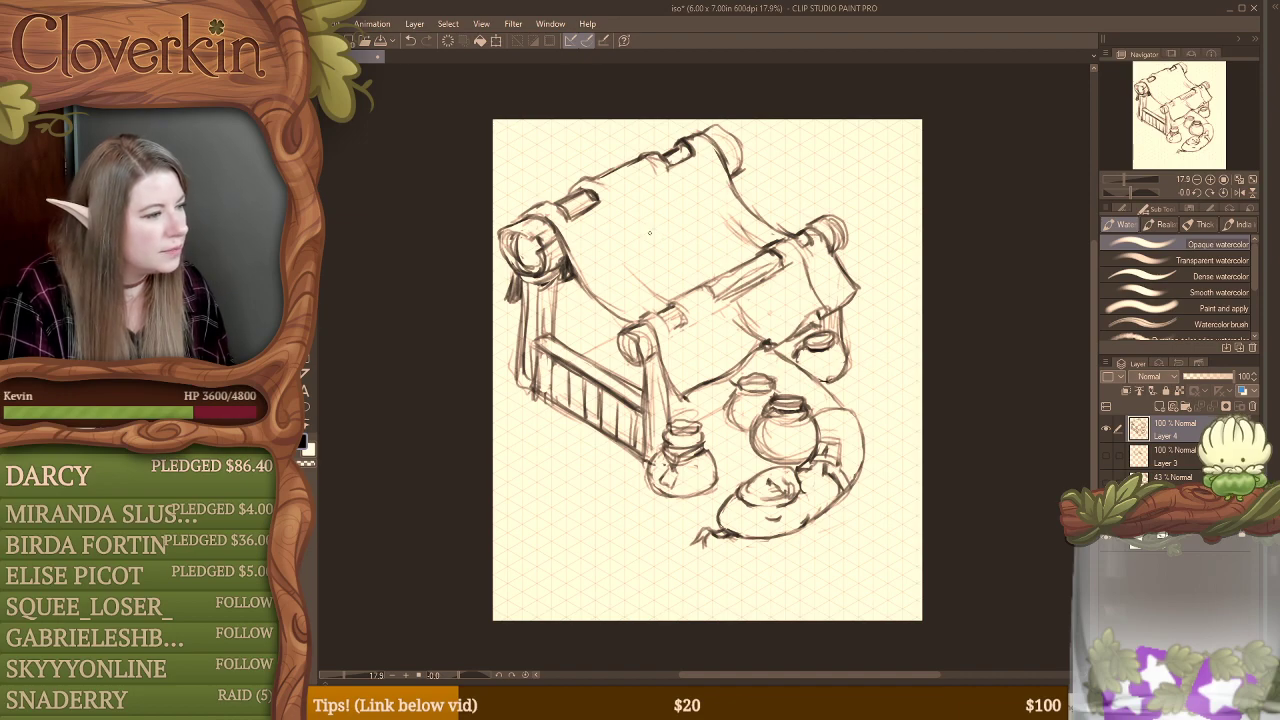
Step: Clean up the cloth edge around the upper beam's far opening and redefine the beam's openings and far end
{"action": "key", "text": "e"}
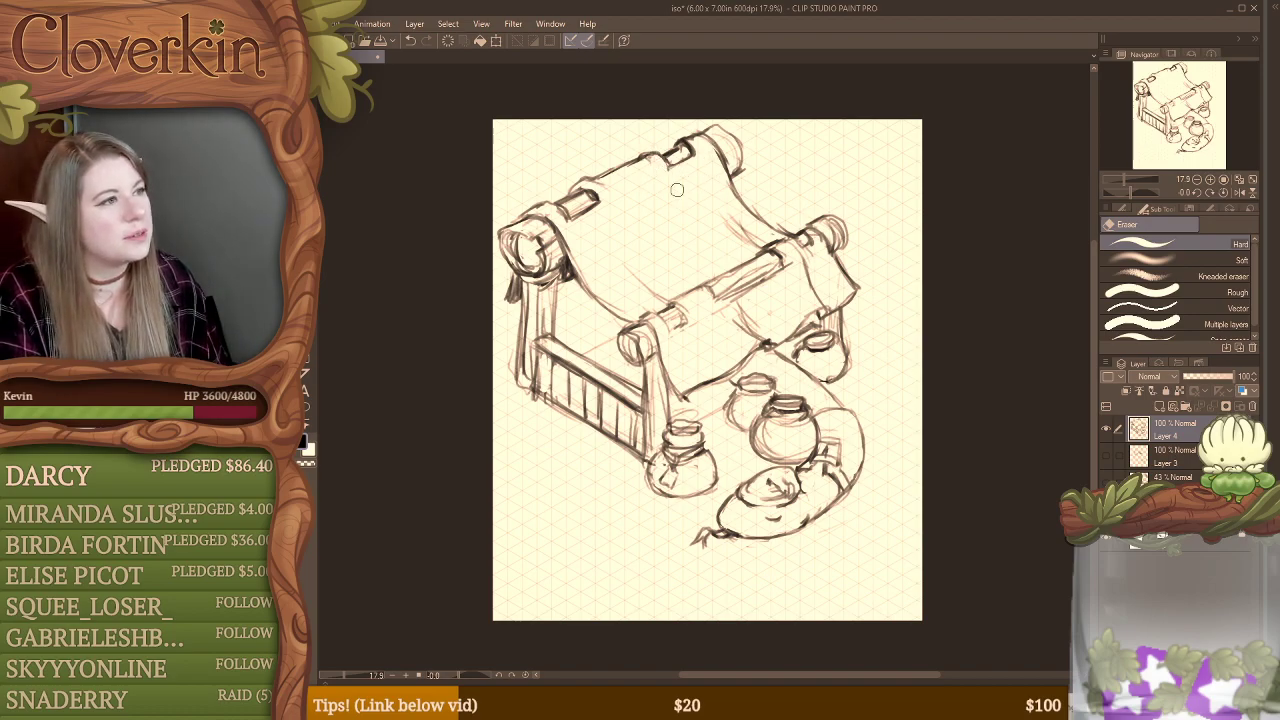
{"action": "key", "text": "b"}
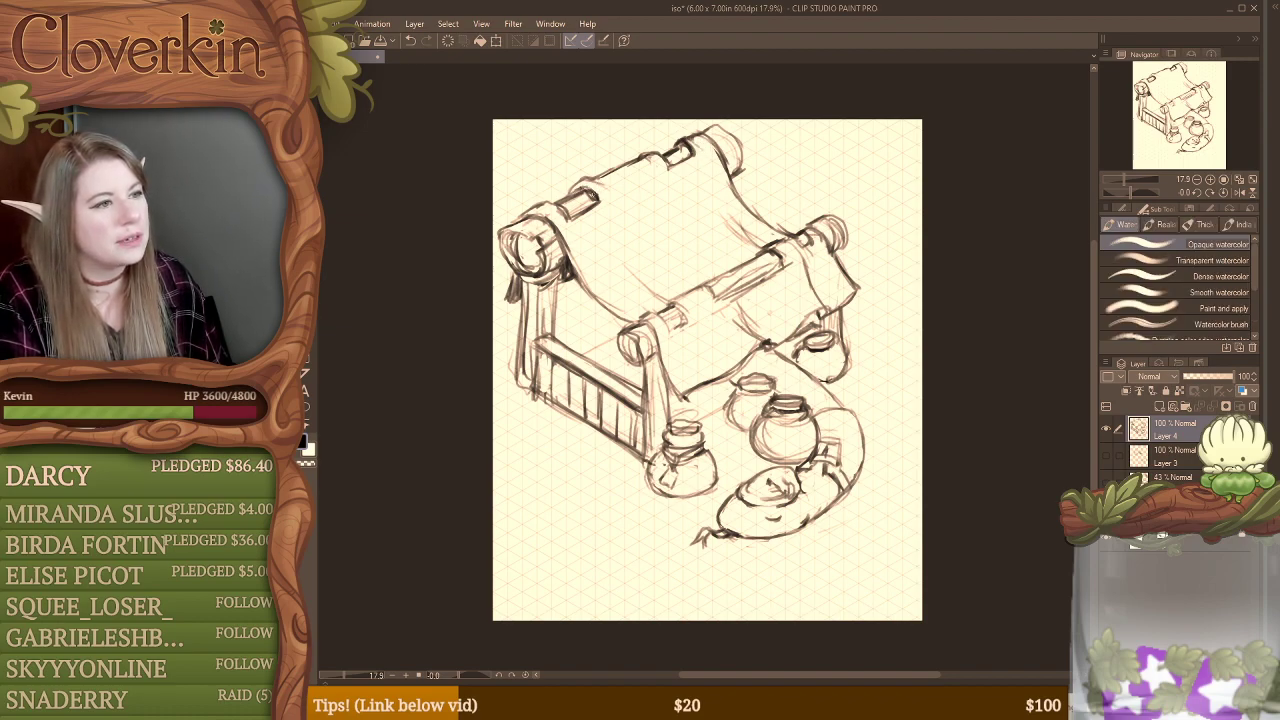
{"action": "key", "text": "e"}
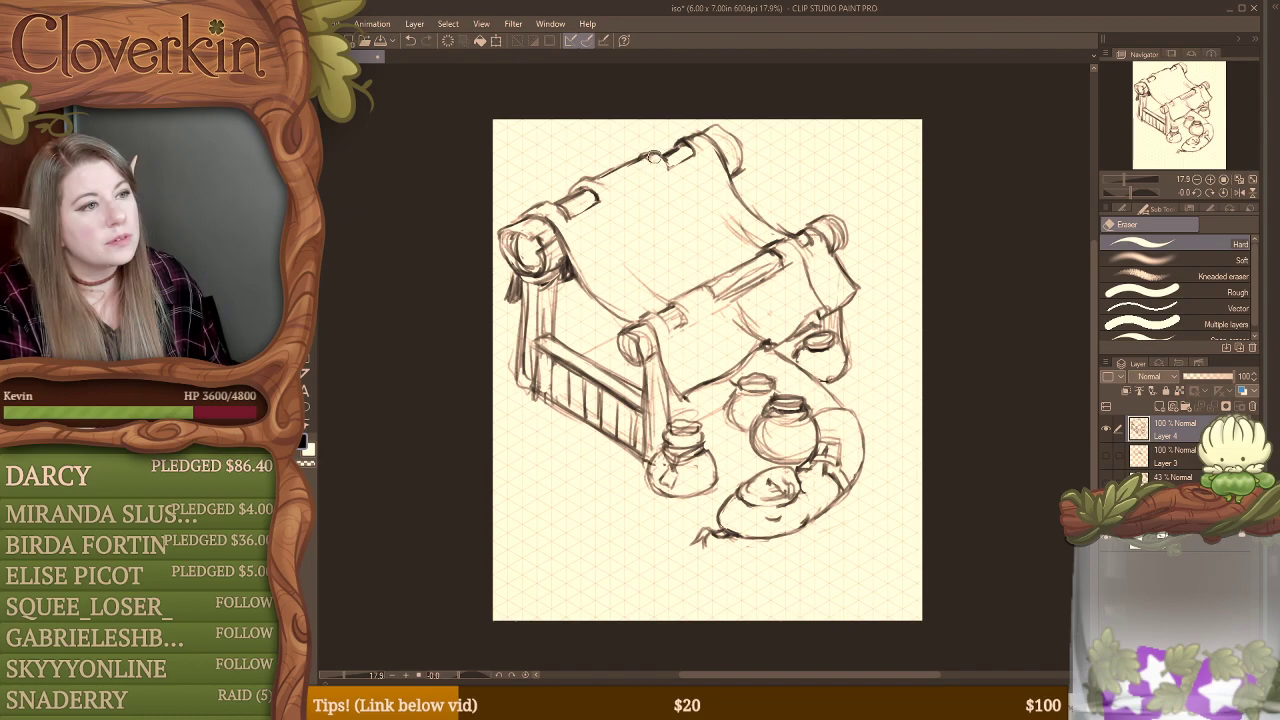
{"action": "key", "text": "b"}
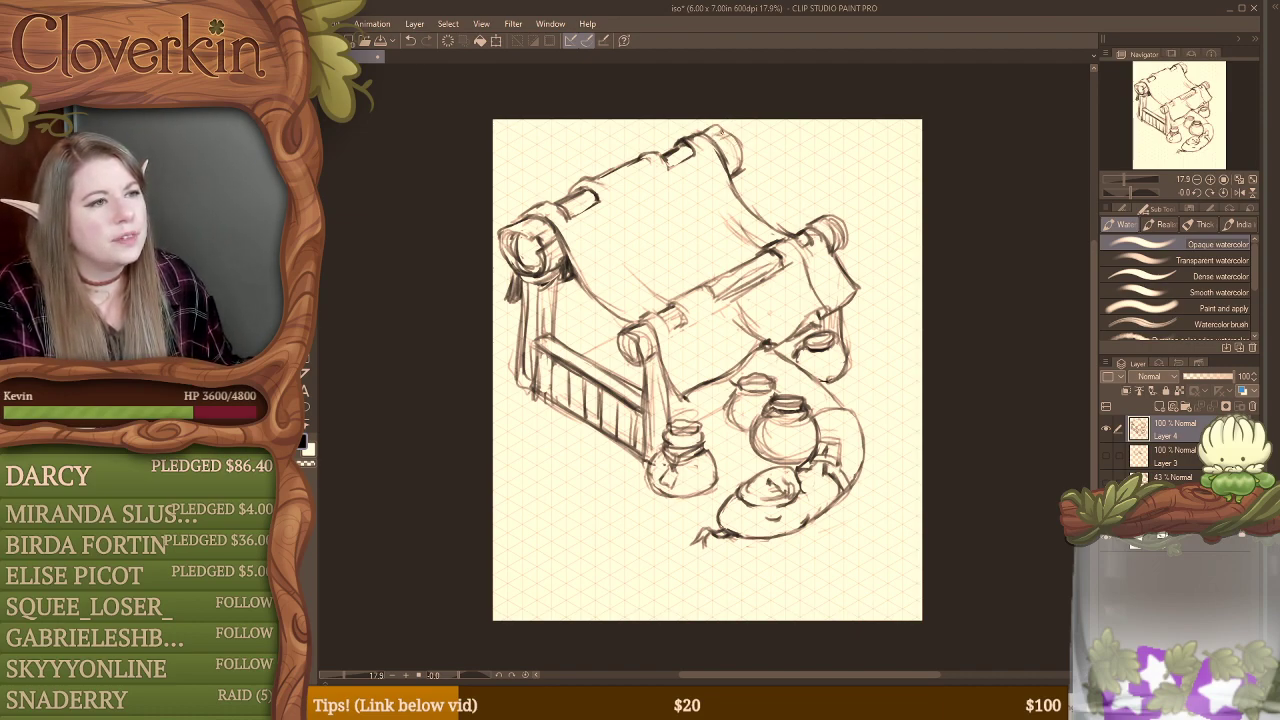
{"action": "mouse_move", "coordinate": [730, 135]}
{"action": "left_mouse_down"}
{"action": "mouse_move", "coordinate": [742, 172]}
{"action": "mouse_move", "coordinate": [677, 159]}
{"action": "left_mouse_up"}
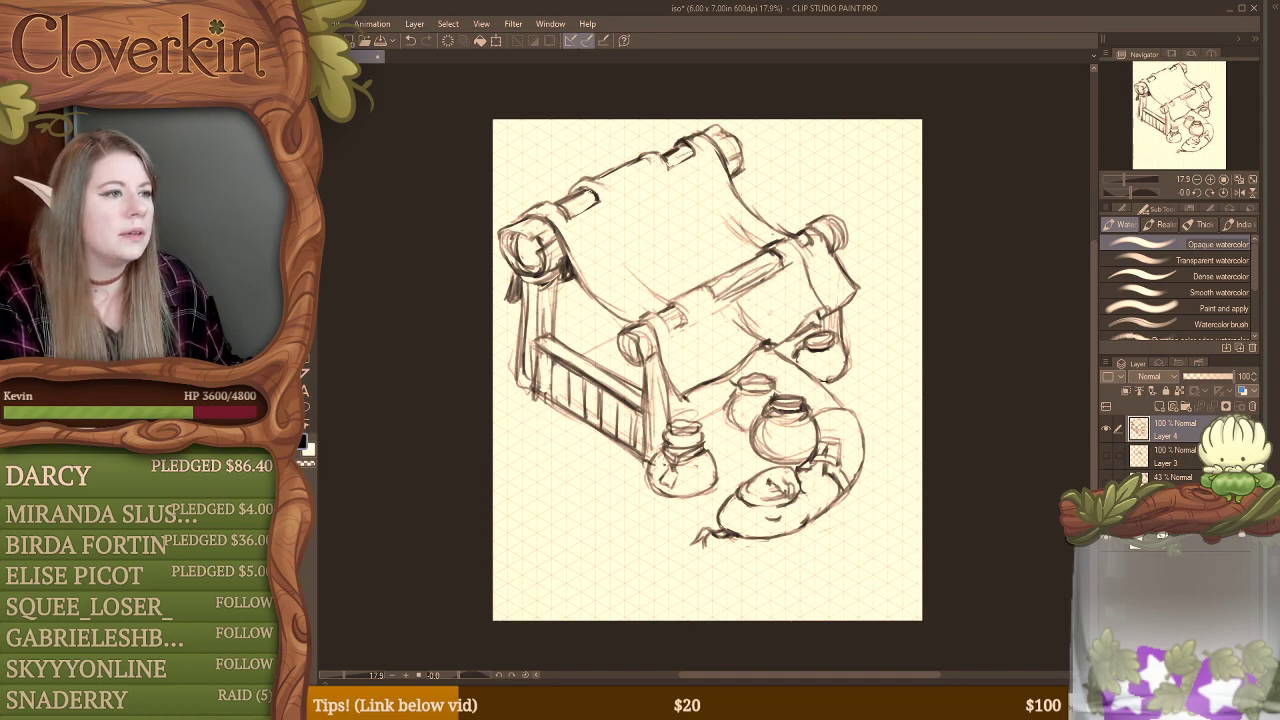
{"action": "mouse_move", "coordinate": [567, 209]}
{"action": "left_mouse_down"}
{"action": "mouse_move", "coordinate": [593, 193]}
{"action": "mouse_move", "coordinate": [578, 213]}
{"action": "left_mouse_up"}
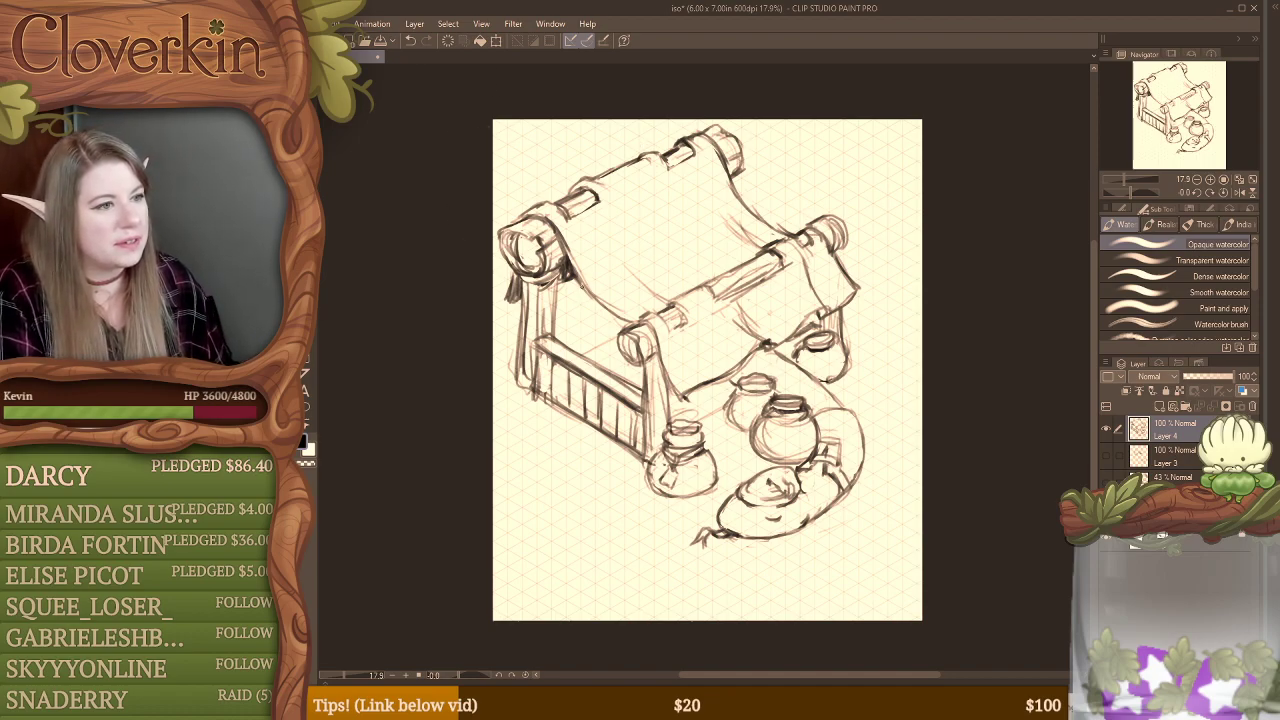
Step: Sketch folds where the cloth sags onto the front beam and clean up the lines around the beam's openings
{"action": "mouse_move", "coordinate": [626, 269]}
{"action": "left_mouse_down"}
{"action": "mouse_move", "coordinate": [654, 303]}
{"action": "mouse_move", "coordinate": [652, 279]}
{"action": "mouse_move", "coordinate": [690, 290]}
{"action": "left_mouse_up"}
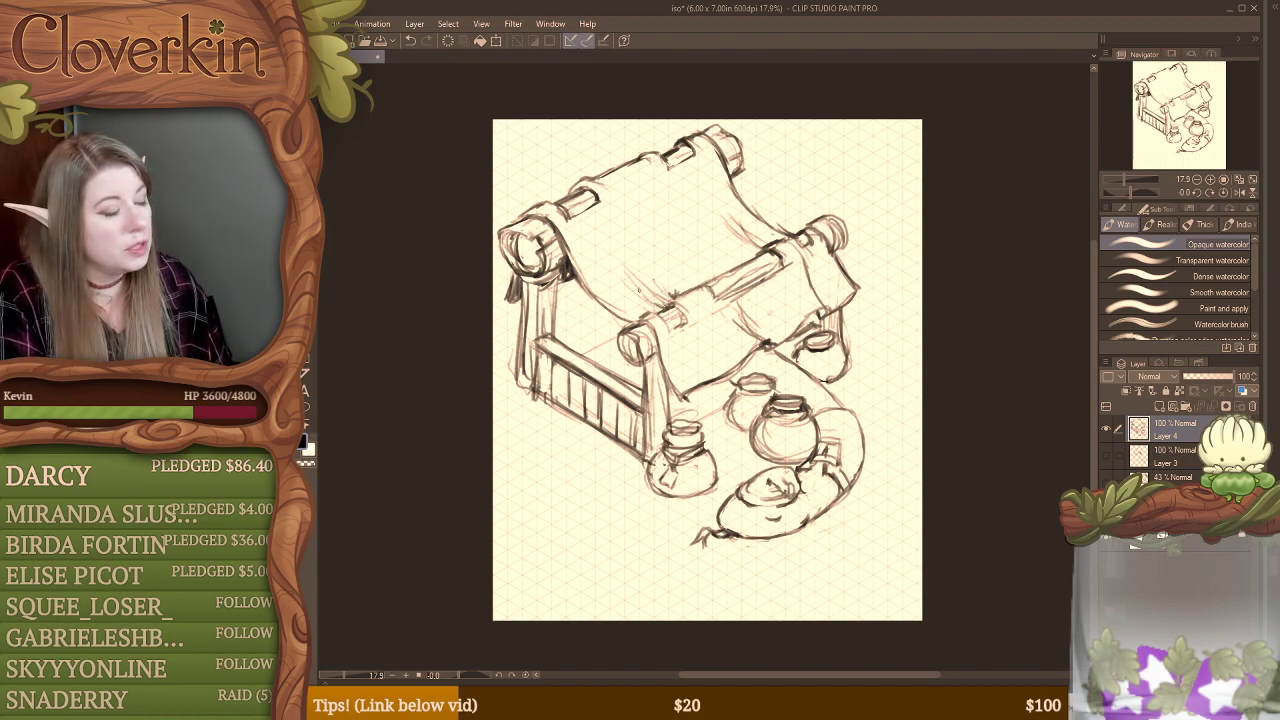
{"action": "key", "text": "e"}
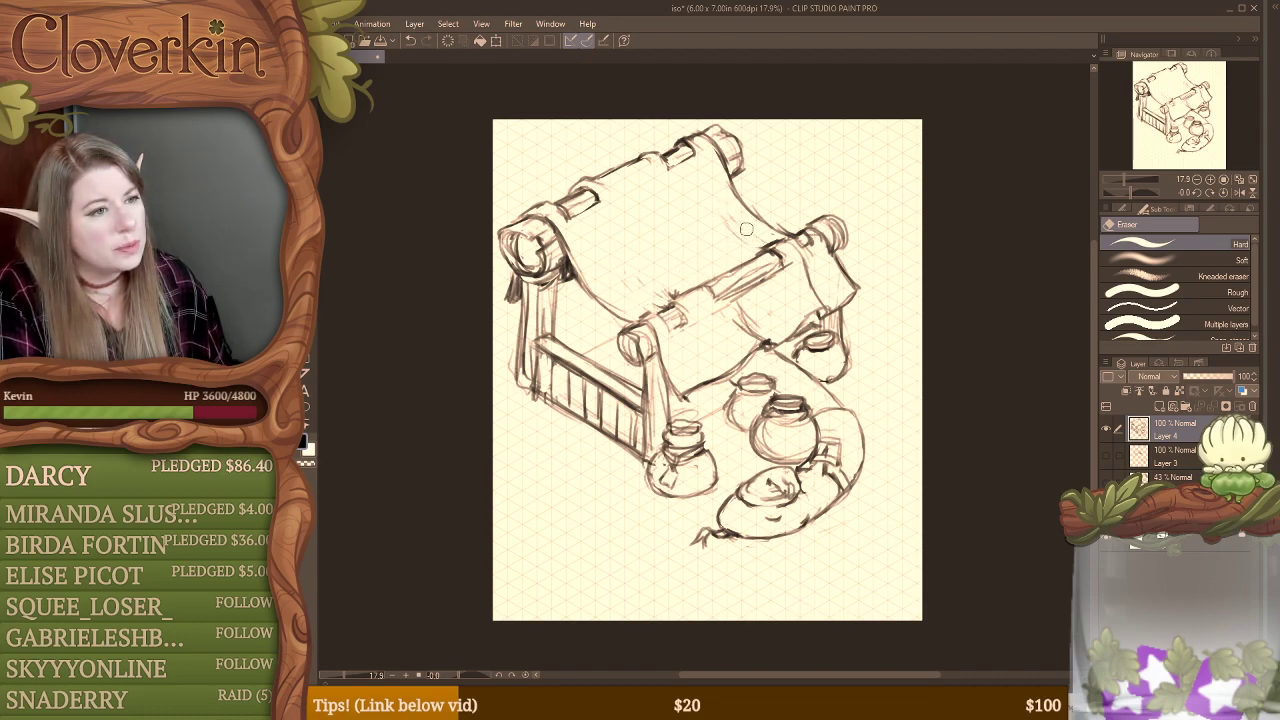
{"action": "key", "text": "b"}
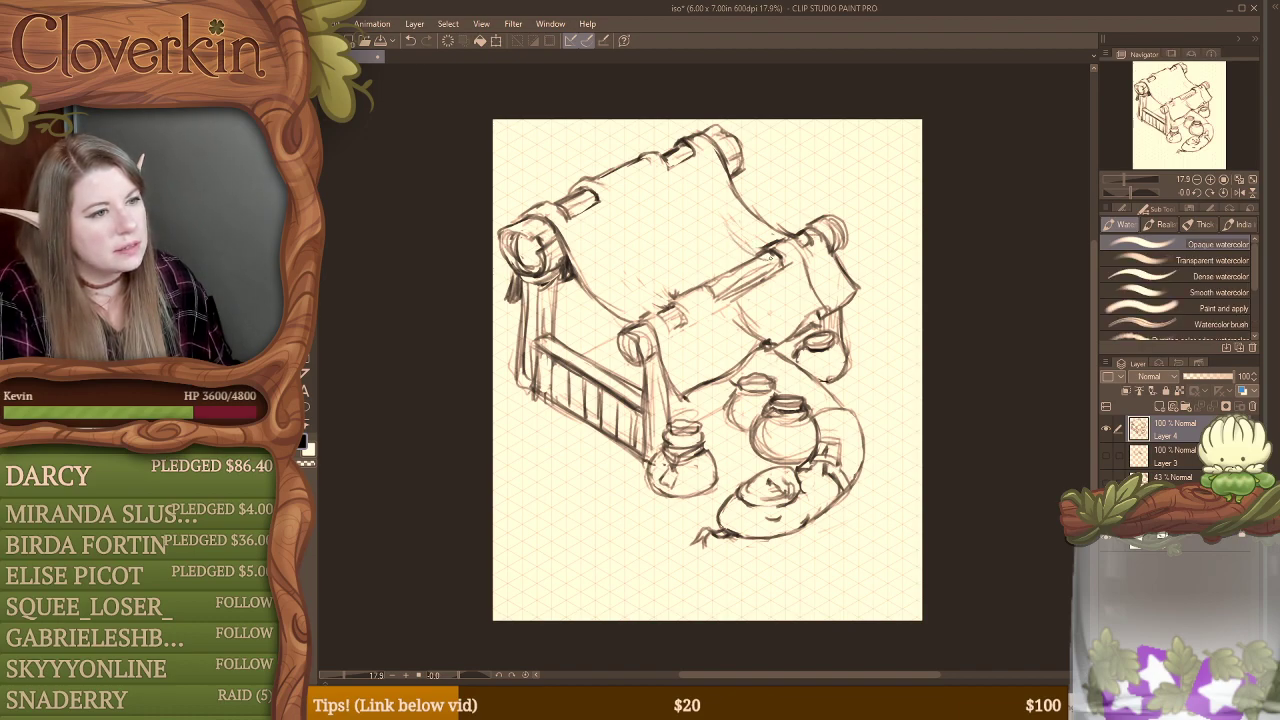
{"action": "key", "text": "e"}
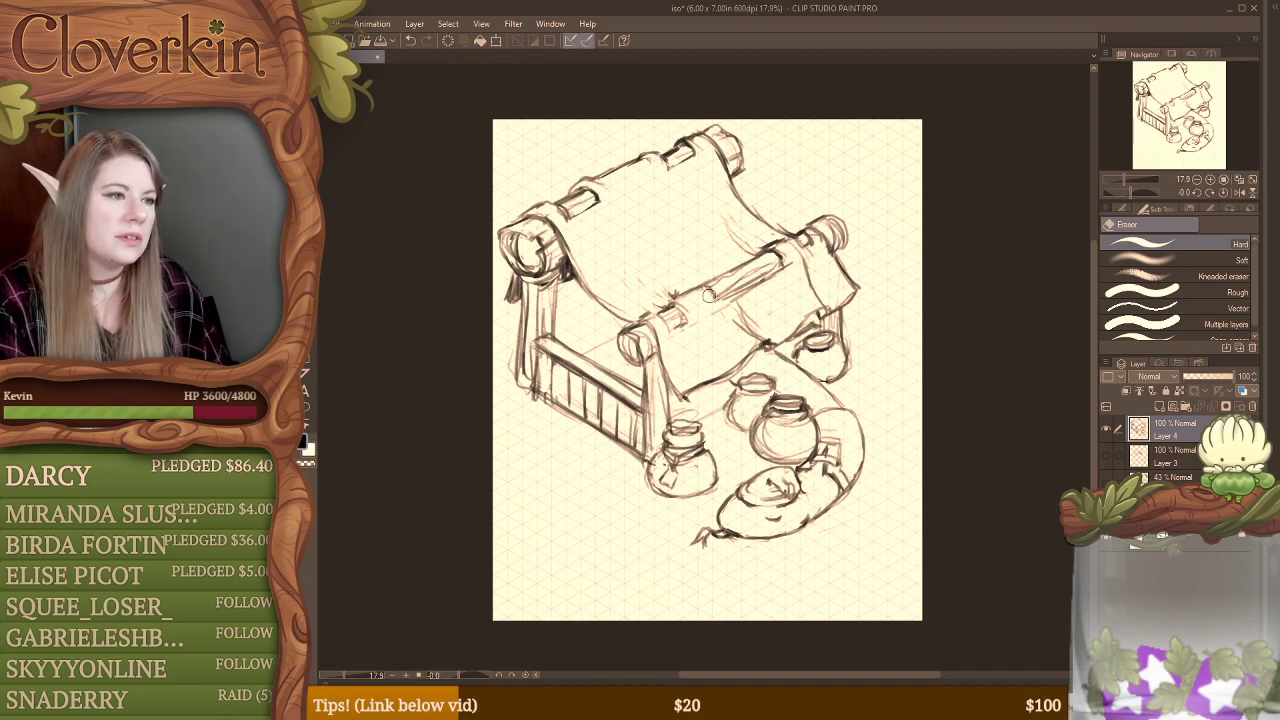
{"action": "key", "text": "b"}
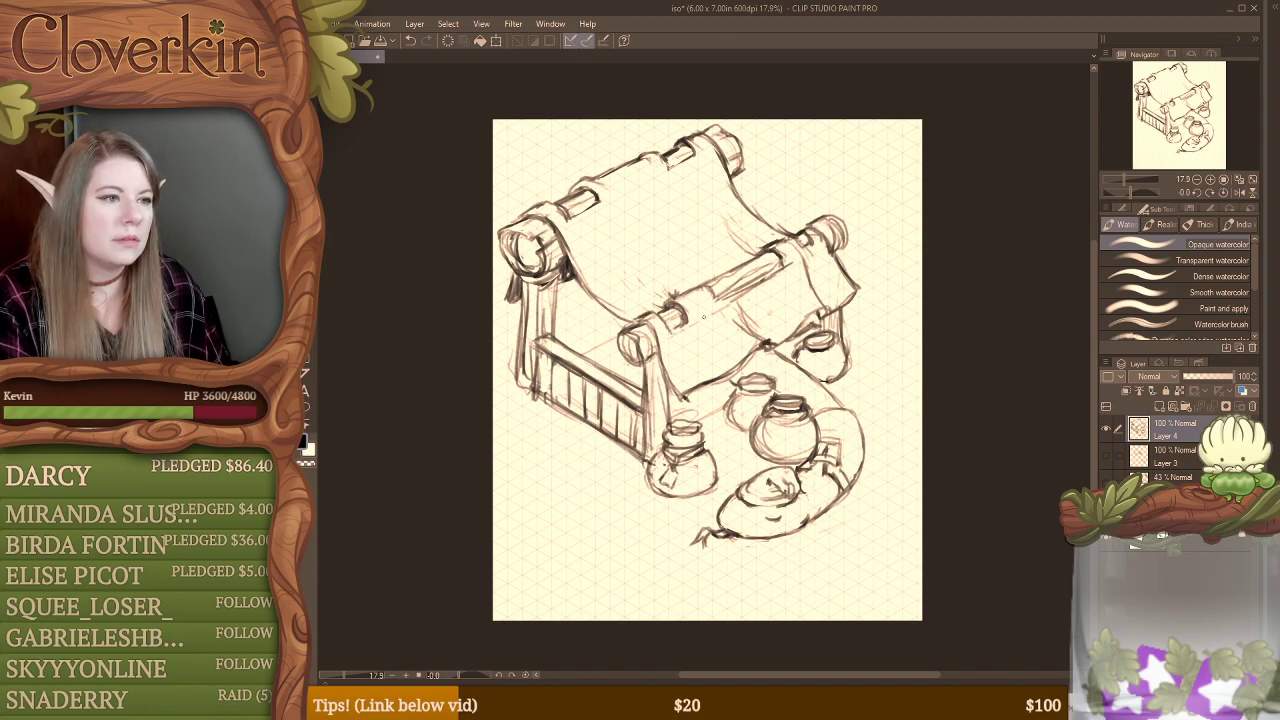
Step: Clean up the lines around the front beam's far end and redraw its rounded log outline
{"action": "key", "text": "e"}
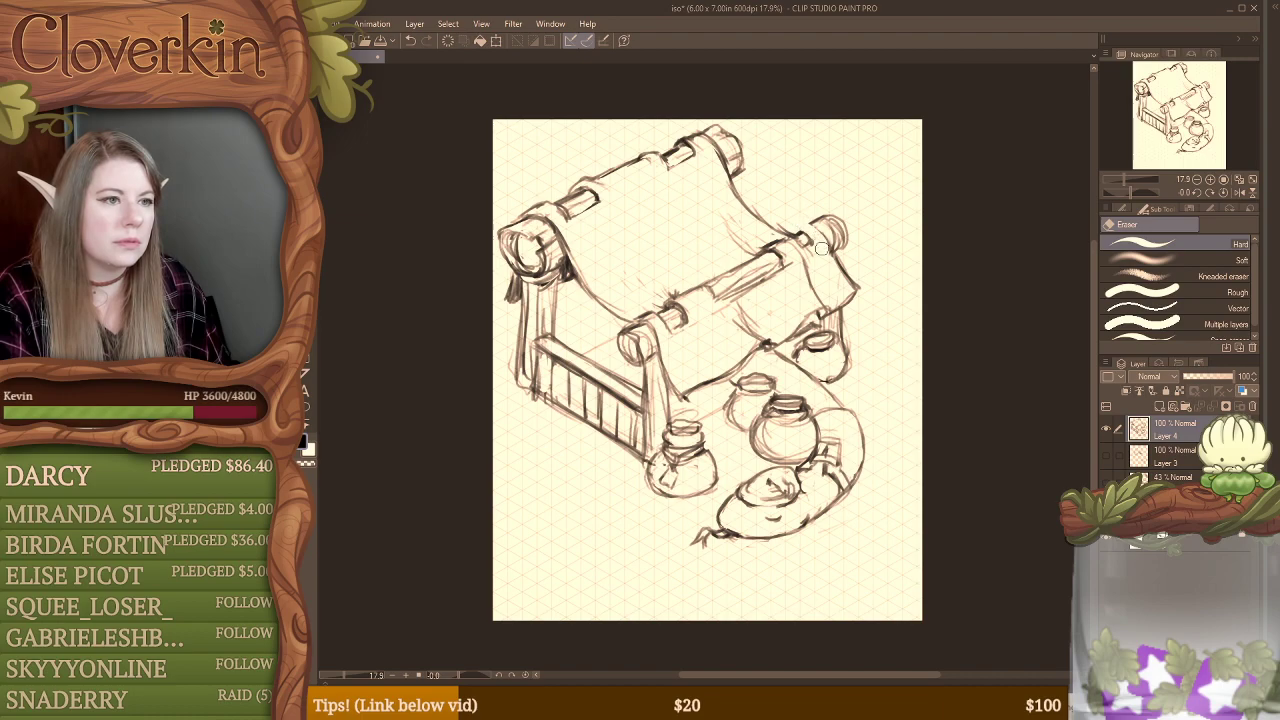
{"action": "key", "text": "b"}
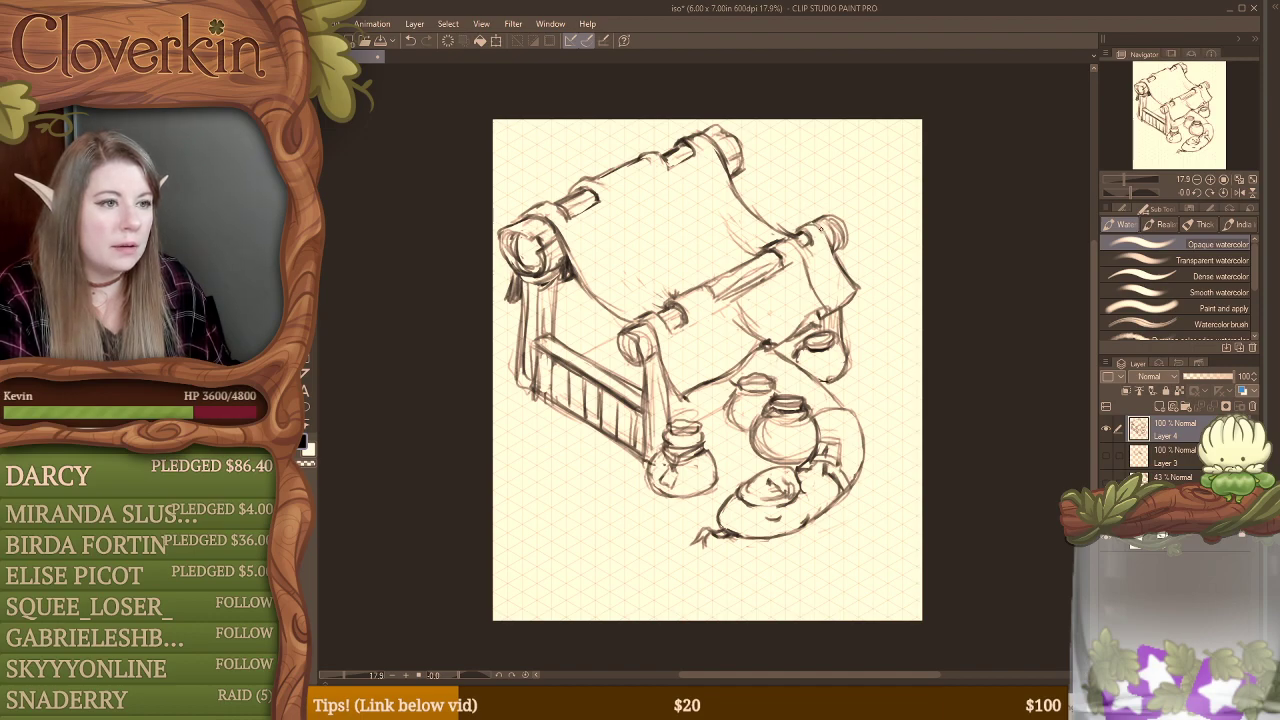
{"action": "key", "text": "e"}
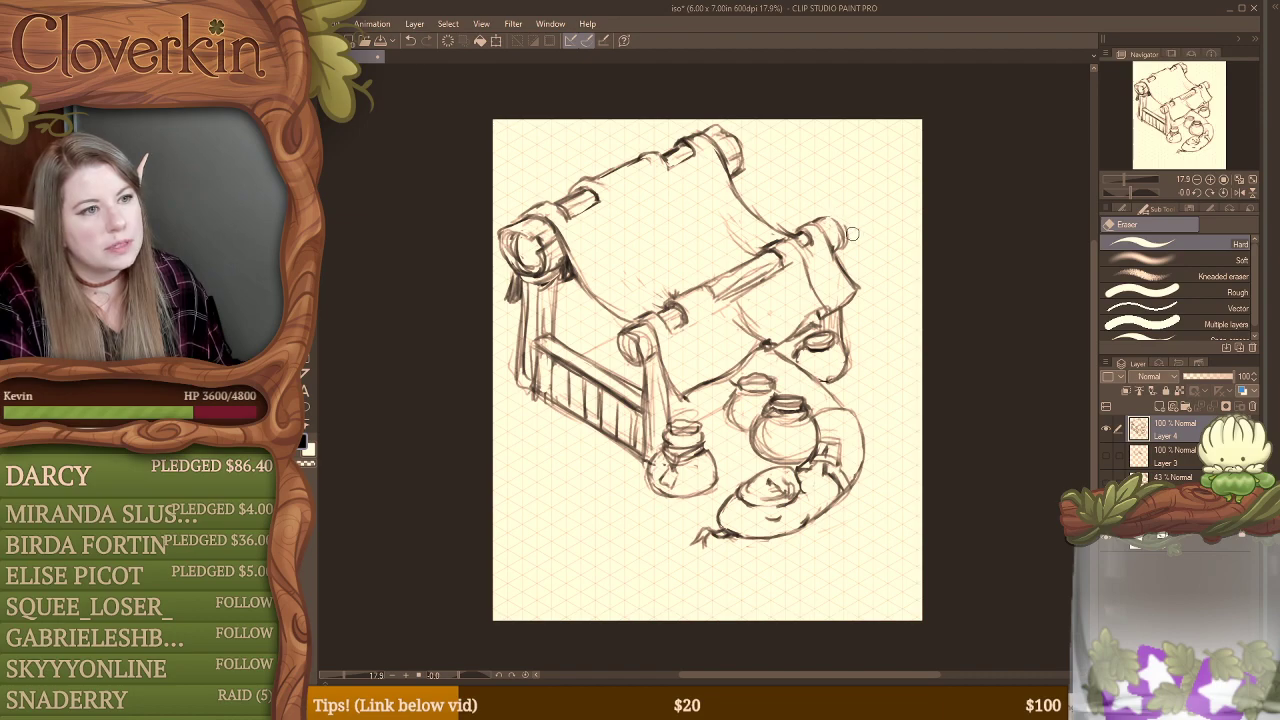
{"action": "key", "text": "b"}
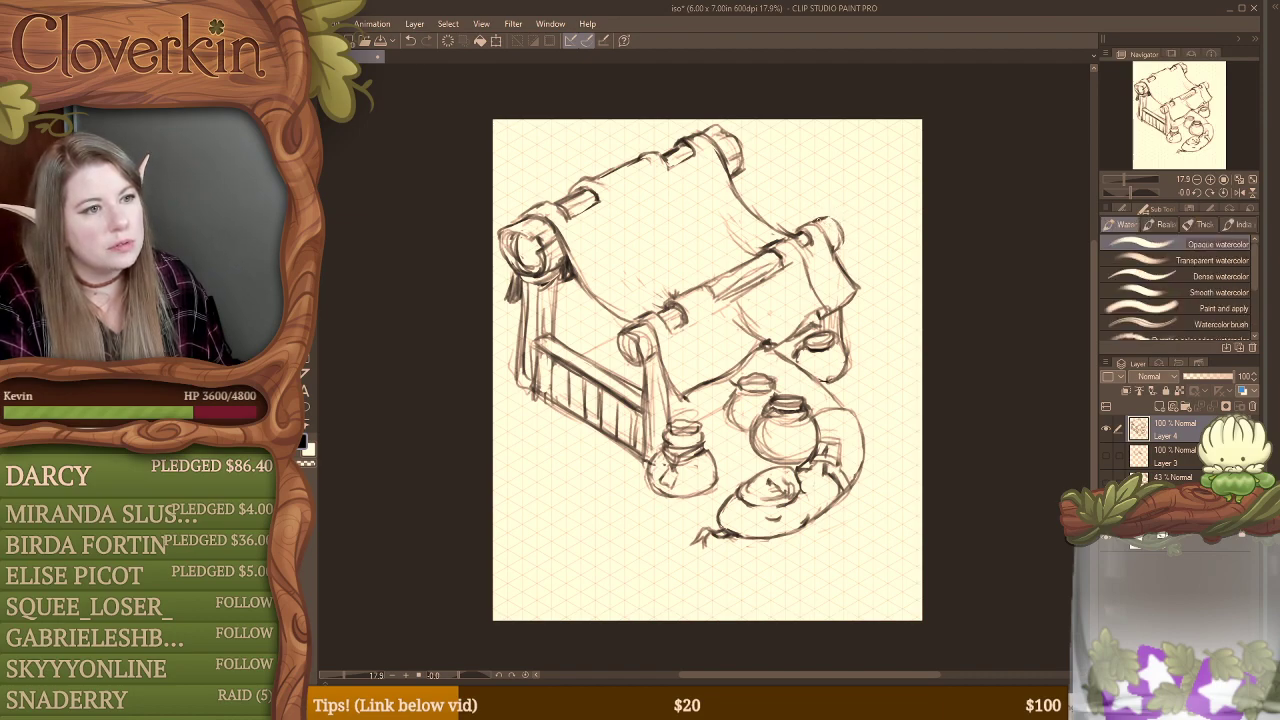
{"action": "left_click_drag", "start_coordinate": [817, 219], "coordinate": [845, 232]}
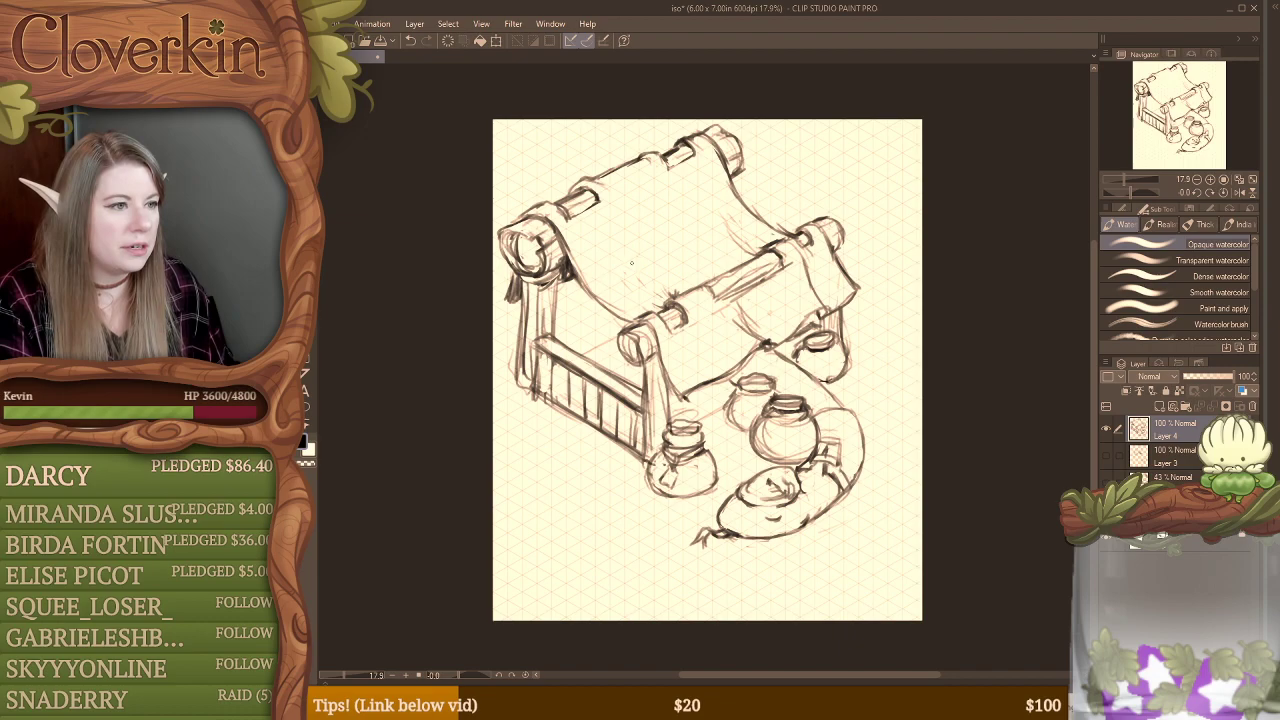
Step: Sketch fold lines above the front beam's near opening and a round emblem outline in the middle of the canopy cloth
{"action": "mouse_move", "coordinate": [623, 271]}
{"action": "left_mouse_down"}
{"action": "mouse_move", "coordinate": [659, 297]}
{"action": "mouse_move", "coordinate": [605, 238]}
{"action": "mouse_move", "coordinate": [639, 283]}
{"action": "mouse_move", "coordinate": [663, 305]}
{"action": "left_mouse_up"}
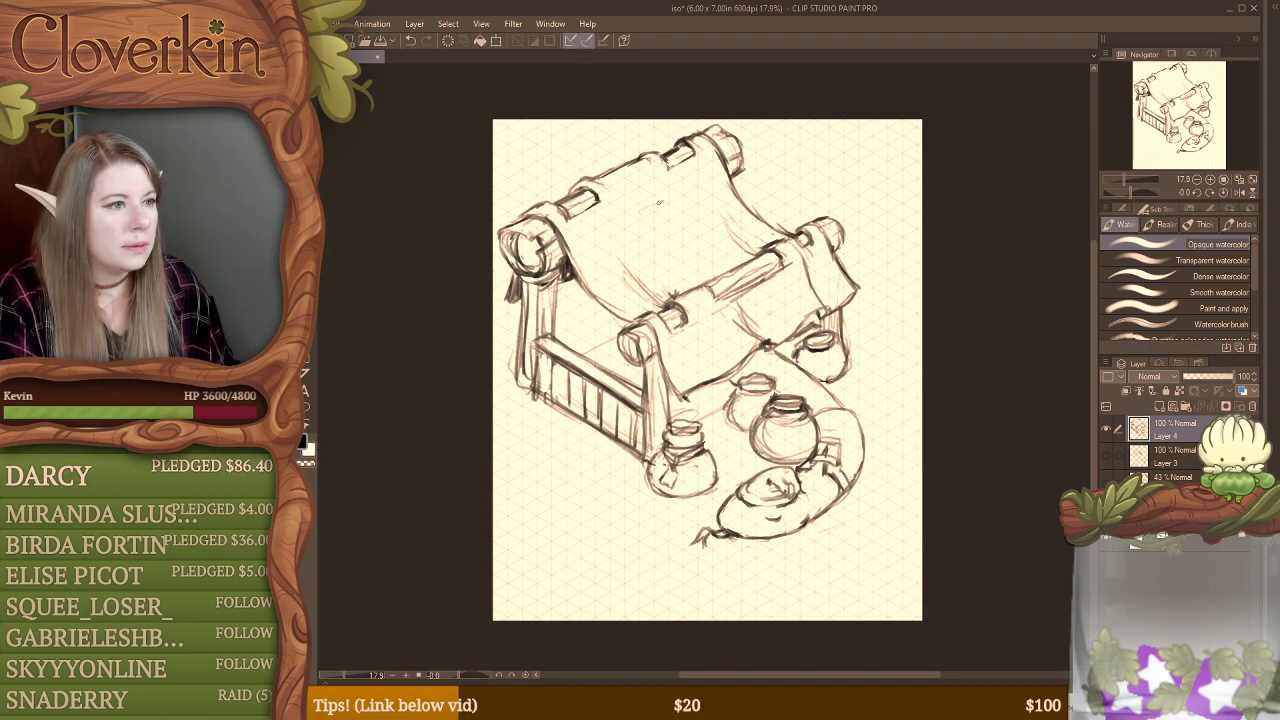
{"action": "mouse_move", "coordinate": [659, 203]}
{"action": "left_mouse_down"}
{"action": "mouse_move", "coordinate": [634, 212]}
{"action": "mouse_move", "coordinate": [660, 200]}
{"action": "mouse_move", "coordinate": [630, 264]}
{"action": "mouse_move", "coordinate": [665, 281]}
{"action": "left_mouse_up"}
{"action": "mouse_move", "coordinate": [627, 241]}
{"action": "left_mouse_down"}
{"action": "mouse_move", "coordinate": [677, 277]}
{"action": "mouse_move", "coordinate": [720, 250]}
{"action": "mouse_move", "coordinate": [697, 212]}
{"action": "mouse_move", "coordinate": [675, 210]}
{"action": "mouse_move", "coordinate": [711, 222]}
{"action": "mouse_move", "coordinate": [683, 204]}
{"action": "mouse_move", "coordinate": [725, 241]}
{"action": "mouse_move", "coordinate": [707, 230]}
{"action": "mouse_move", "coordinate": [681, 270]}
{"action": "left_mouse_up"}
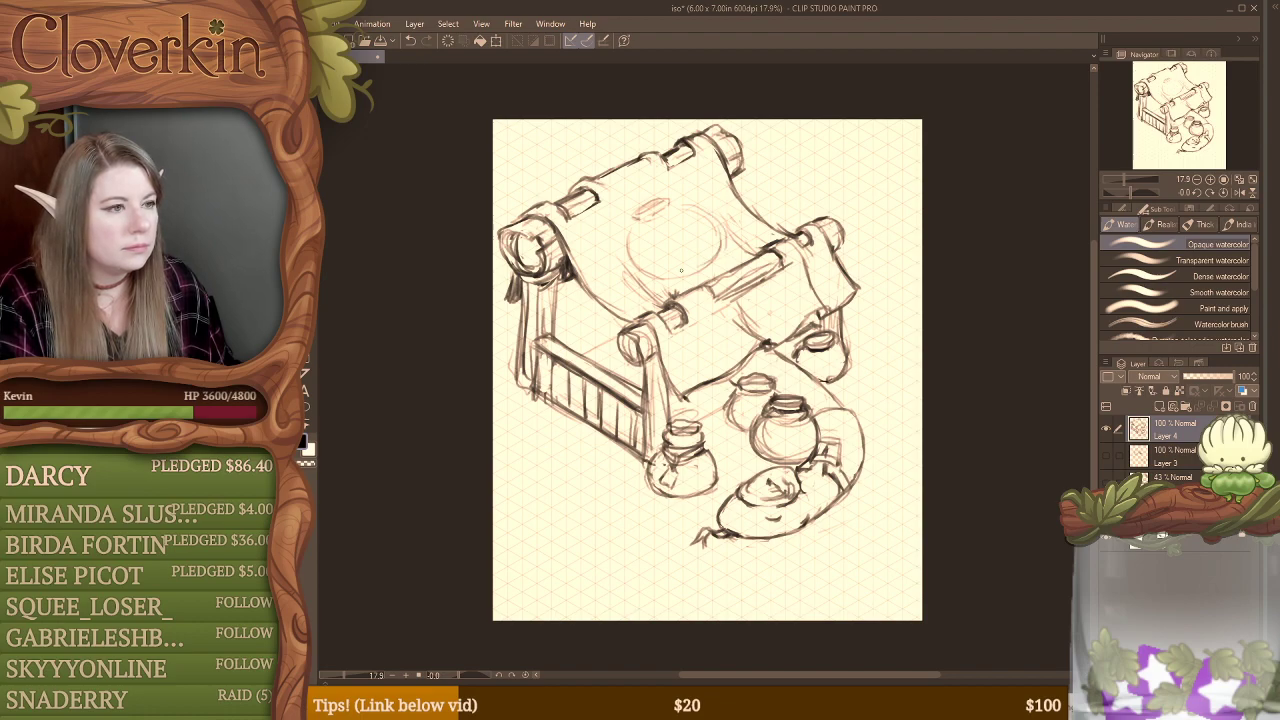
{"action": "mouse_move", "coordinate": [686, 208]}
{"action": "left_mouse_down"}
{"action": "mouse_move", "coordinate": [715, 229]}
{"action": "mouse_move", "coordinate": [681, 256]}
{"action": "mouse_move", "coordinate": [642, 240]}
{"action": "mouse_move", "coordinate": [645, 220]}
{"action": "mouse_move", "coordinate": [642, 261]}
{"action": "left_mouse_up"}
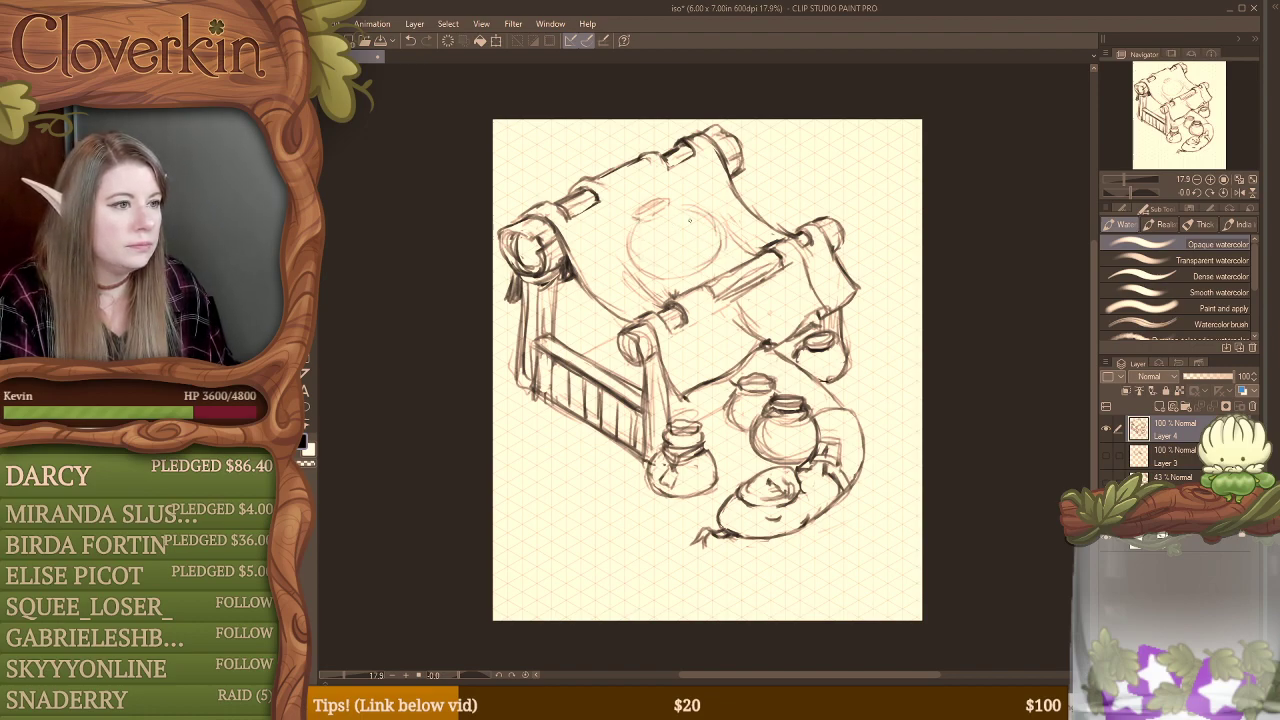
Step: Draw an S-shaped curve inside the canopy's round emblem, erasing and reshaping its strokes
{"action": "mouse_move", "coordinate": [704, 222]}
{"action": "left_mouse_down"}
{"action": "mouse_move", "coordinate": [648, 239]}
{"action": "mouse_move", "coordinate": [650, 258]}
{"action": "mouse_move", "coordinate": [692, 246]}
{"action": "left_mouse_up"}
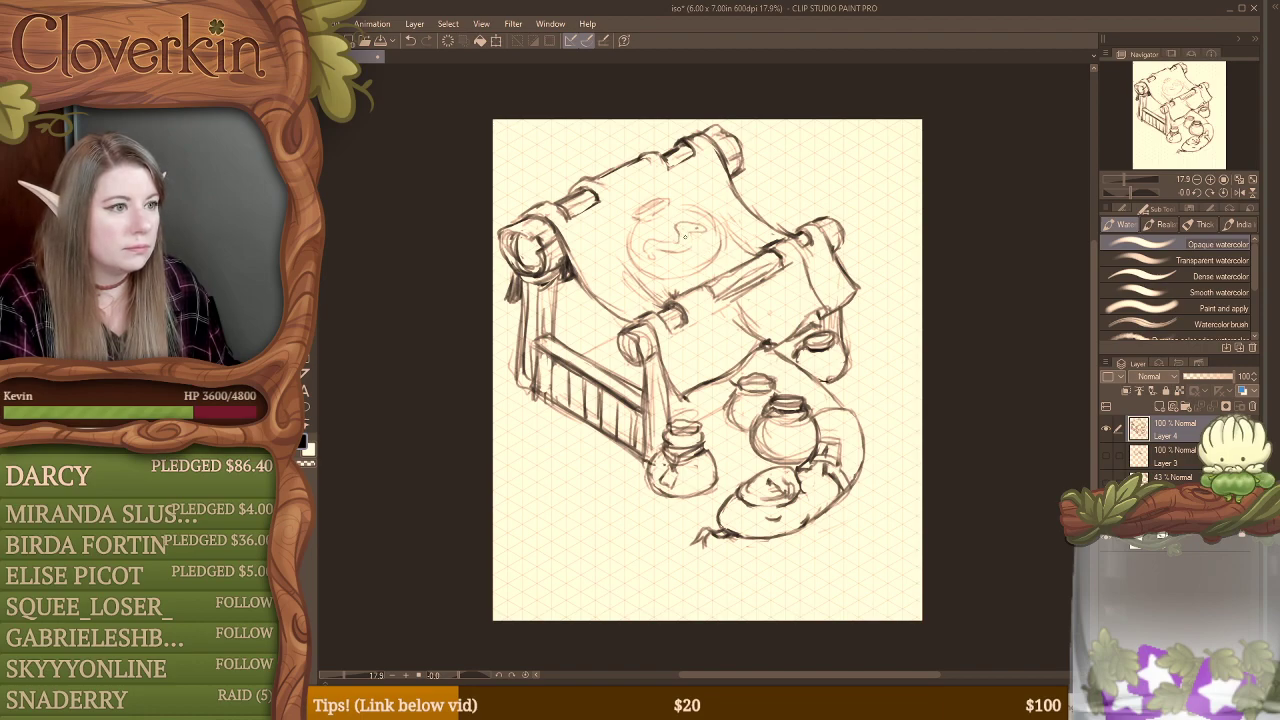
{"action": "mouse_move", "coordinate": [668, 241]}
{"action": "left_mouse_down"}
{"action": "mouse_move", "coordinate": [645, 262]}
{"action": "mouse_move", "coordinate": [688, 240]}
{"action": "mouse_move", "coordinate": [672, 255]}
{"action": "mouse_move", "coordinate": [645, 240]}
{"action": "mouse_move", "coordinate": [680, 240]}
{"action": "left_mouse_up"}
{"action": "key", "text": "e"}
{"action": "key", "text": "b"}
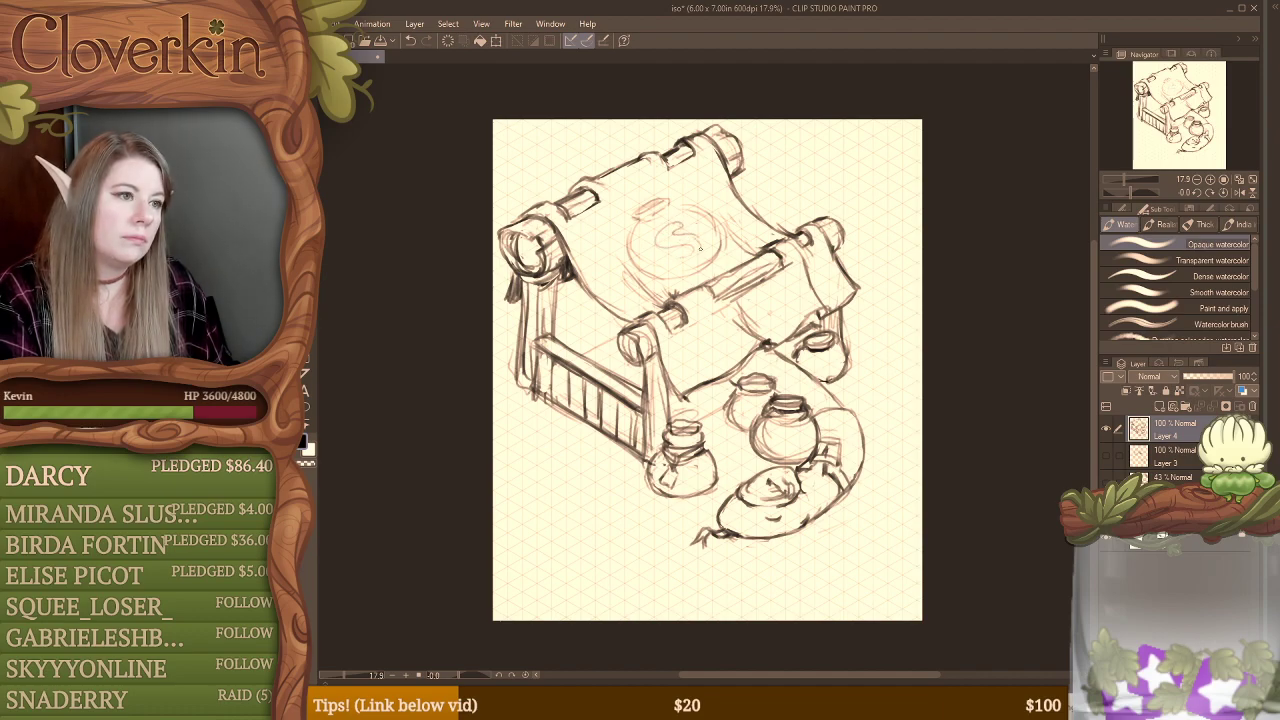
{"action": "mouse_move", "coordinate": [697, 256]}
{"action": "left_mouse_down"}
{"action": "mouse_move", "coordinate": [674, 263]}
{"action": "mouse_move", "coordinate": [678, 230]}
{"action": "mouse_move", "coordinate": [697, 248]}
{"action": "mouse_move", "coordinate": [669, 259]}
{"action": "left_mouse_up"}
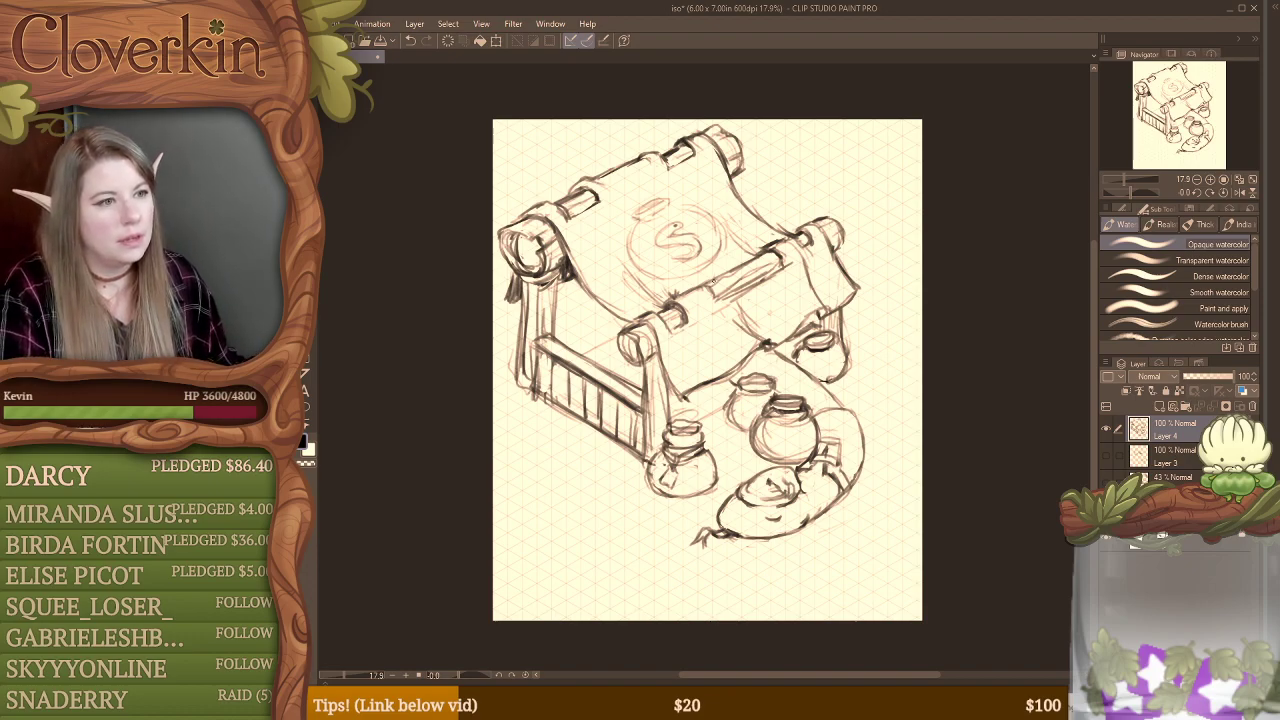
Step: Erase stray lines along the middle of the front beam and redefine the cloth edge beside its openings
{"action": "key", "text": "e"}
{"action": "mouse_move", "coordinate": [724, 314]}
{"action": "left_mouse_down"}
{"action": "mouse_move", "coordinate": [788, 264]}
{"action": "mouse_move", "coordinate": [716, 304]}
{"action": "mouse_move", "coordinate": [771, 278]}
{"action": "mouse_move", "coordinate": [720, 300]}
{"action": "left_mouse_up"}
{"action": "key", "text": "b"}
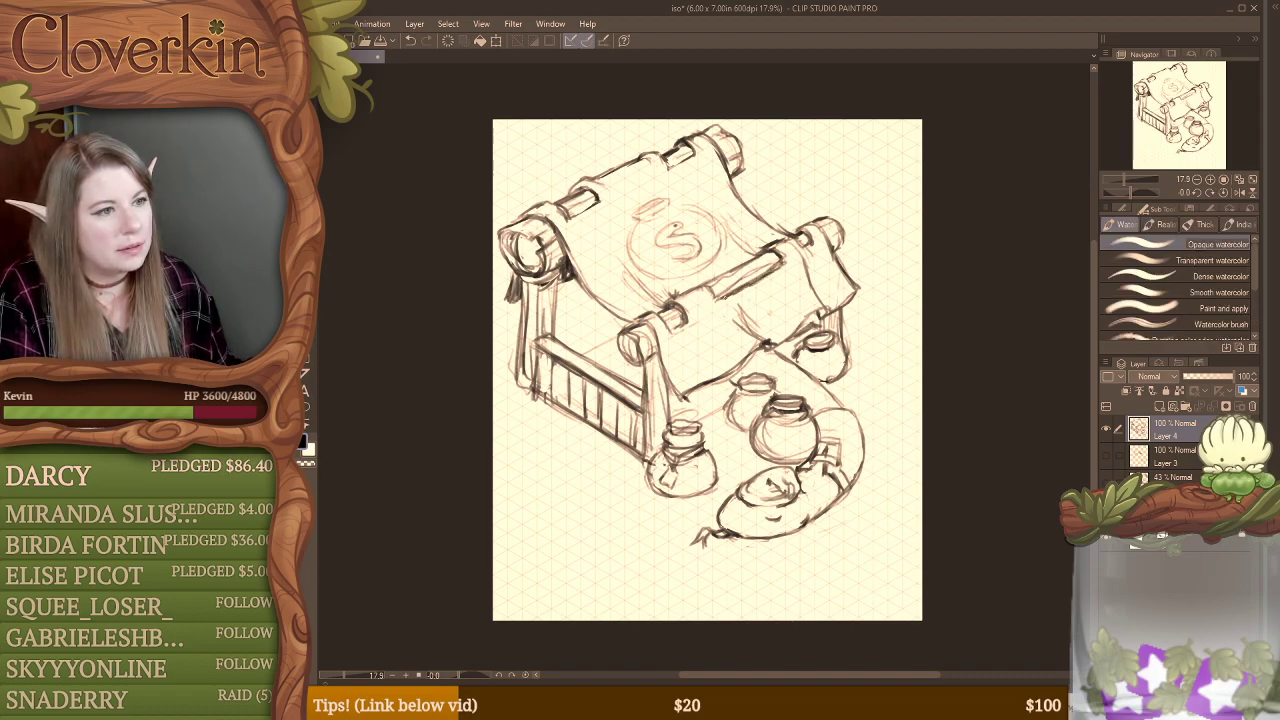
{"action": "key", "text": "e"}
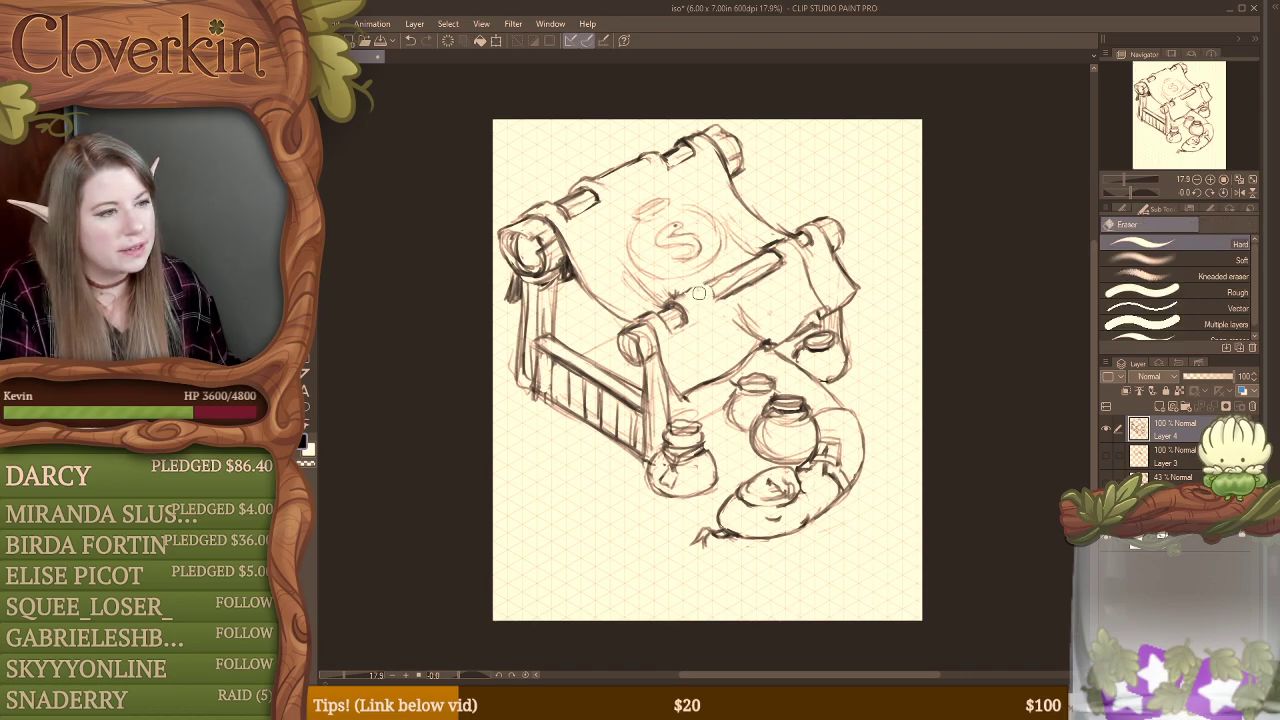
{"action": "key", "text": "b"}
{"action": "mouse_move", "coordinate": [688, 287]}
{"action": "left_mouse_down"}
{"action": "mouse_move", "coordinate": [712, 296]}
{"action": "mouse_move", "coordinate": [718, 274]}
{"action": "mouse_move", "coordinate": [739, 278]}
{"action": "left_mouse_up"}
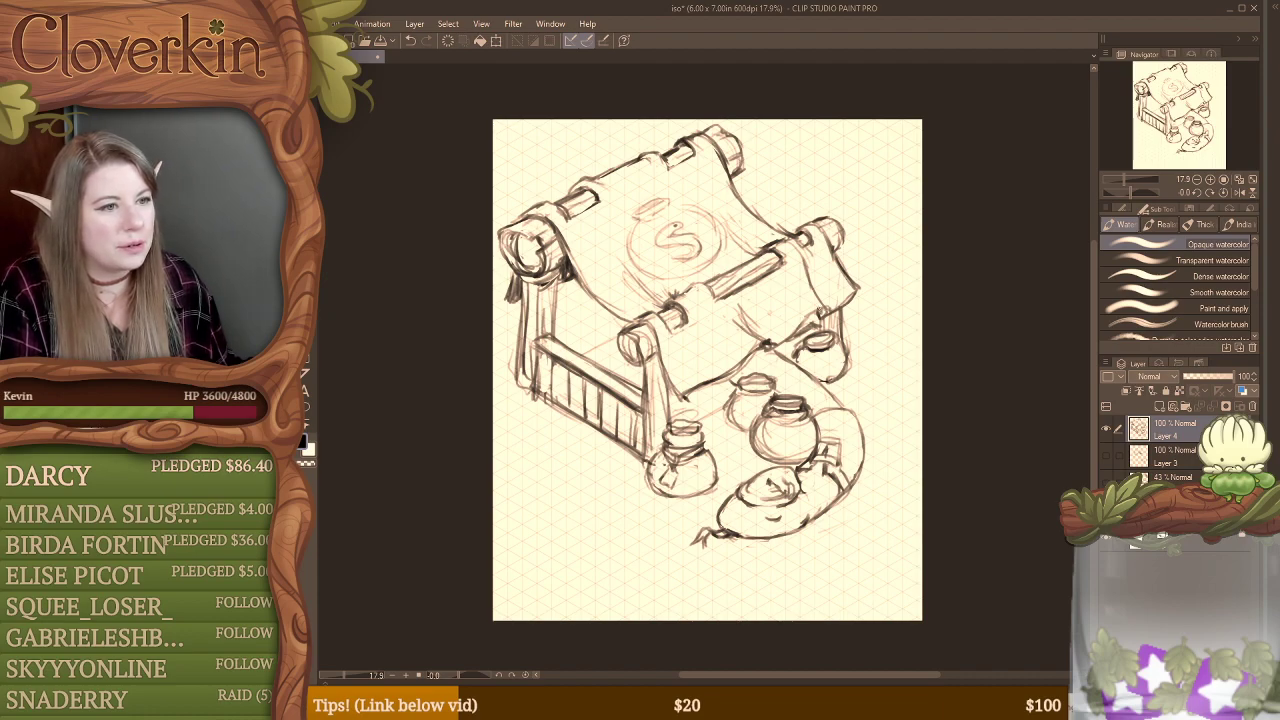
Step: Erase the fold lines on the cloth's front flap and darken the notches along its lower hem
{"action": "left_click_drag", "start_coordinate": [819, 316], "coordinate": [797, 328]}
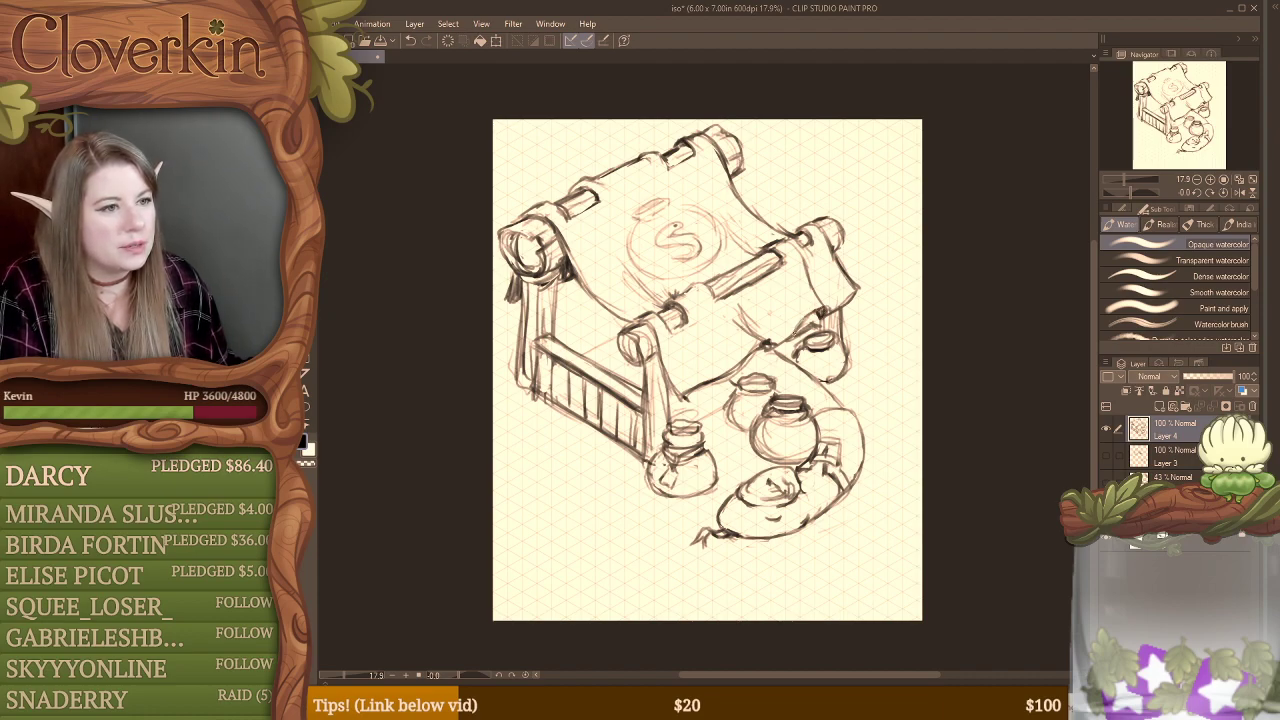
{"action": "key", "text": "e"}
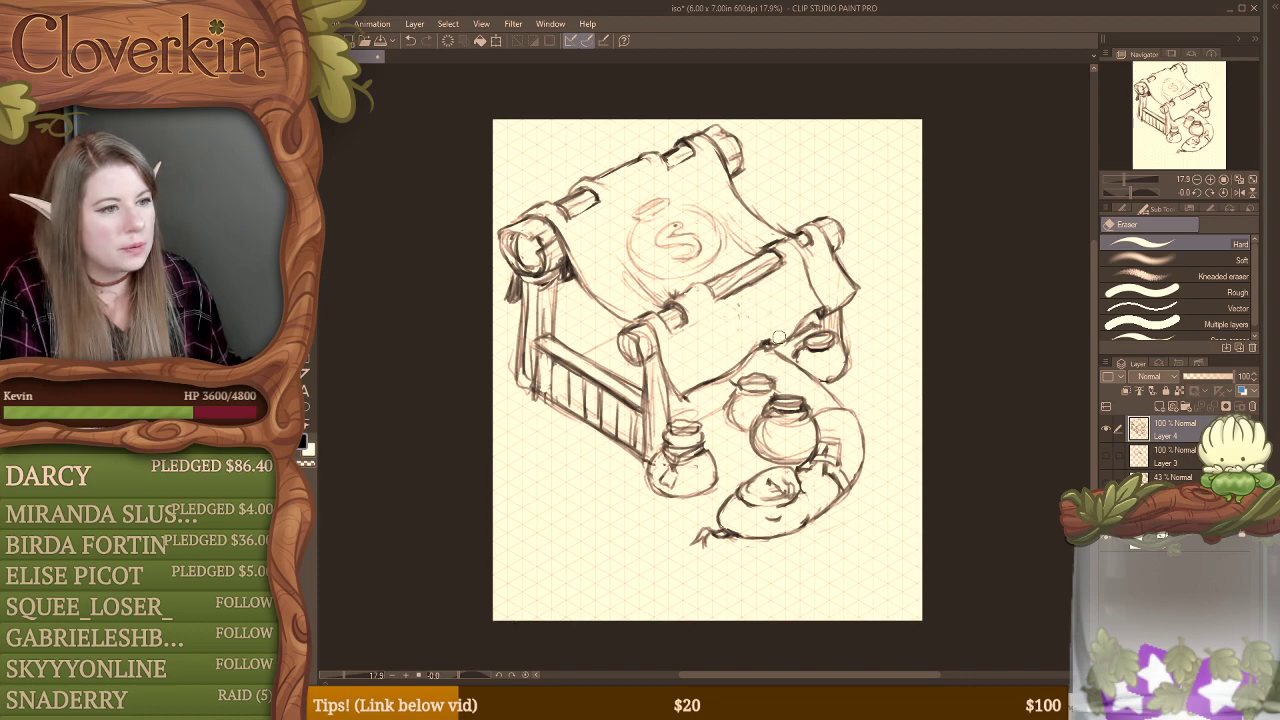
{"action": "key", "text": "b"}
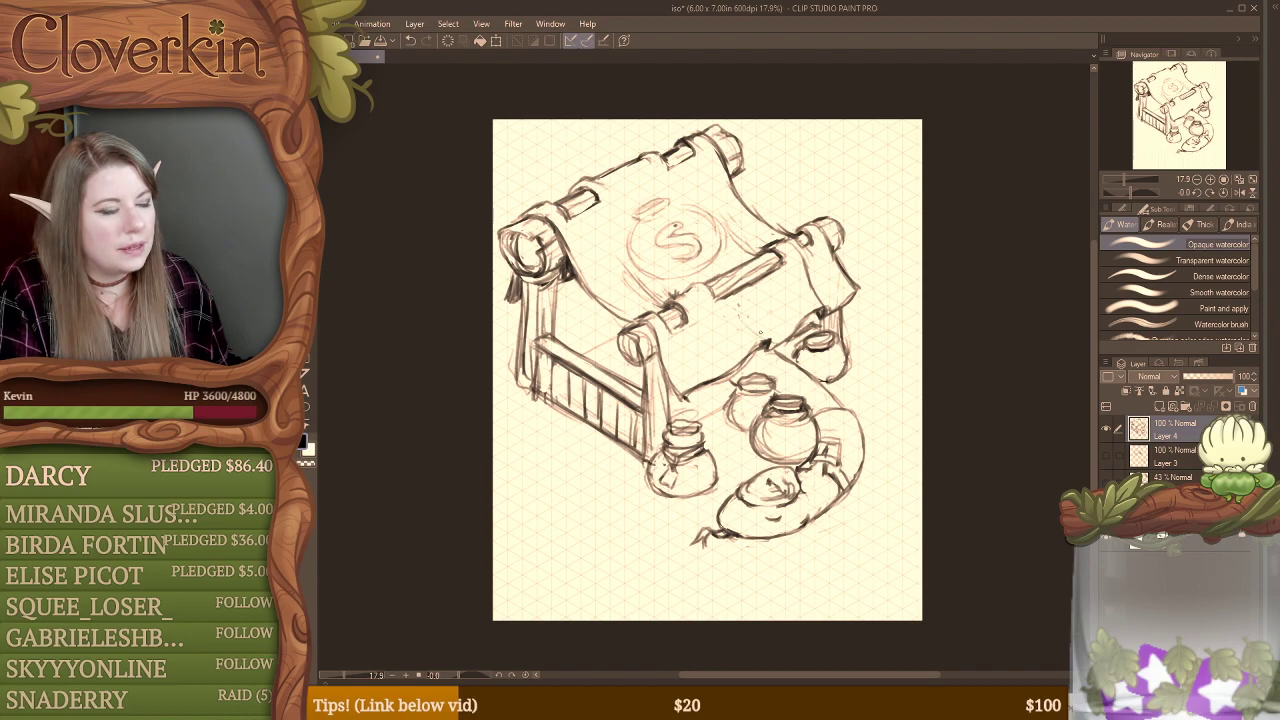
{"action": "left_click_drag", "start_coordinate": [744, 321], "coordinate": [770, 338]}
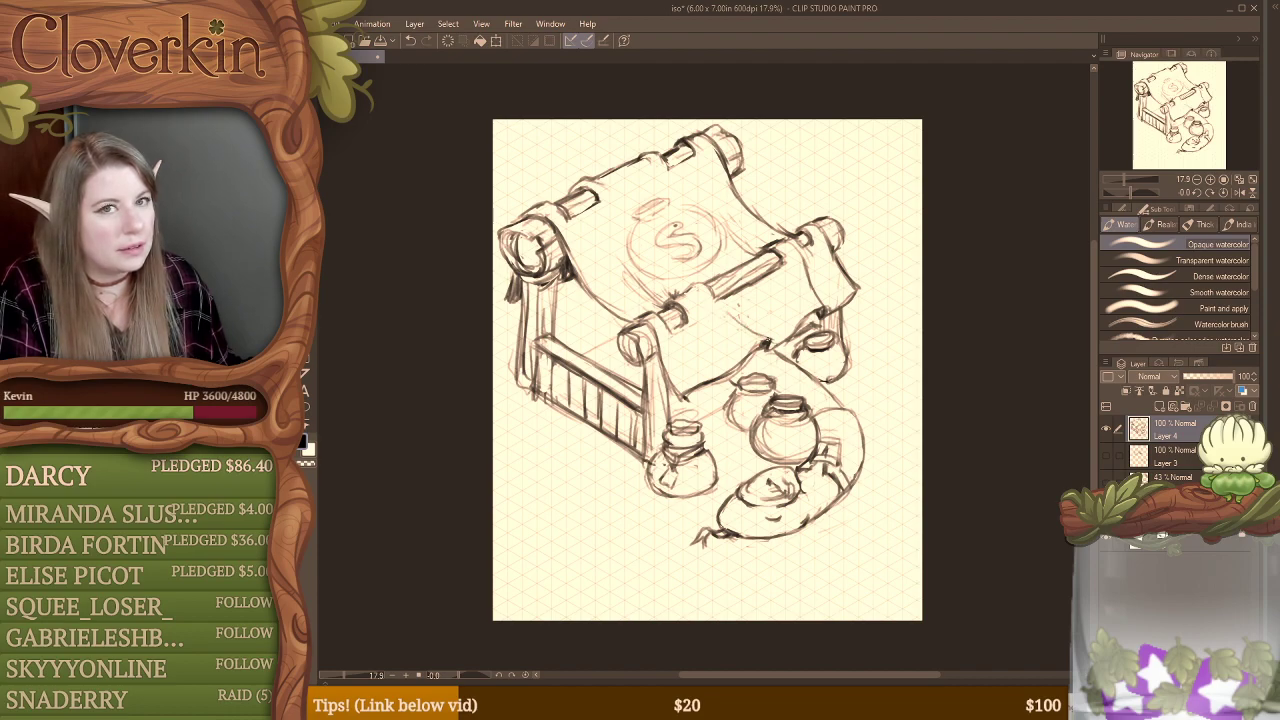
{"action": "key", "text": "e"}
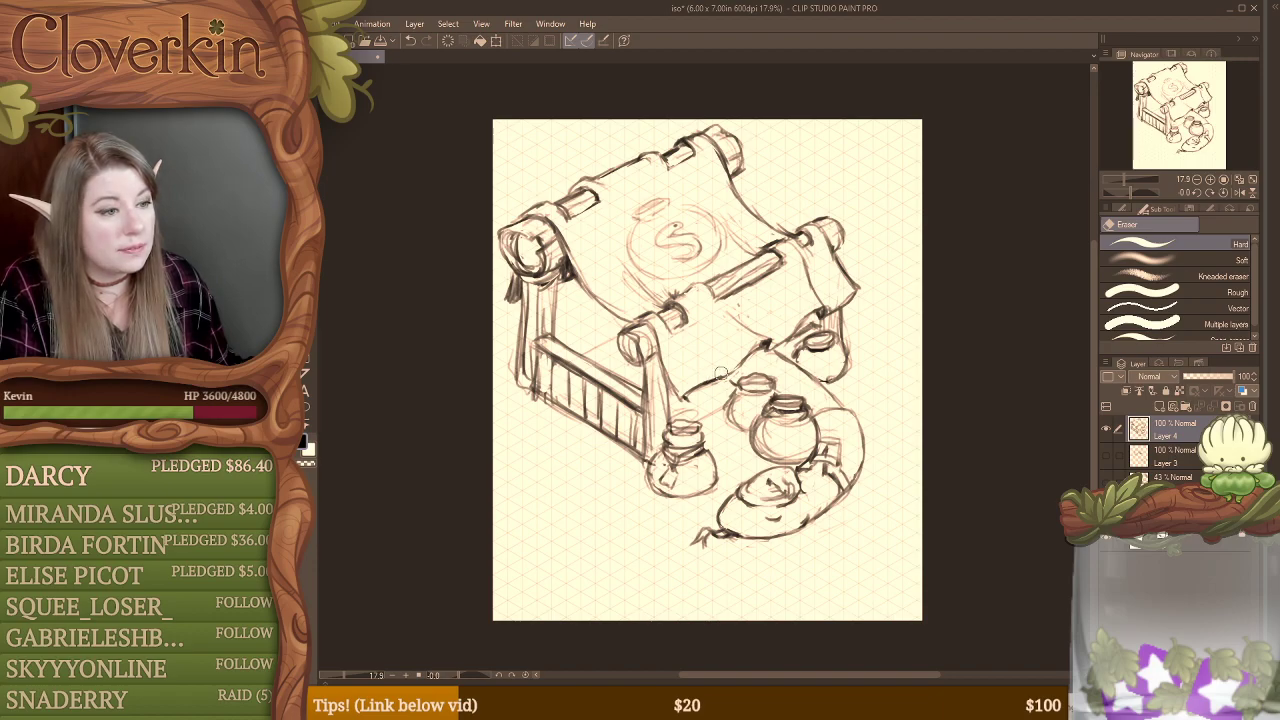
Step: Sketch short marks across the front flap, then lasso the middle one and shift it slightly toward the near end
{"action": "key", "text": "b"}
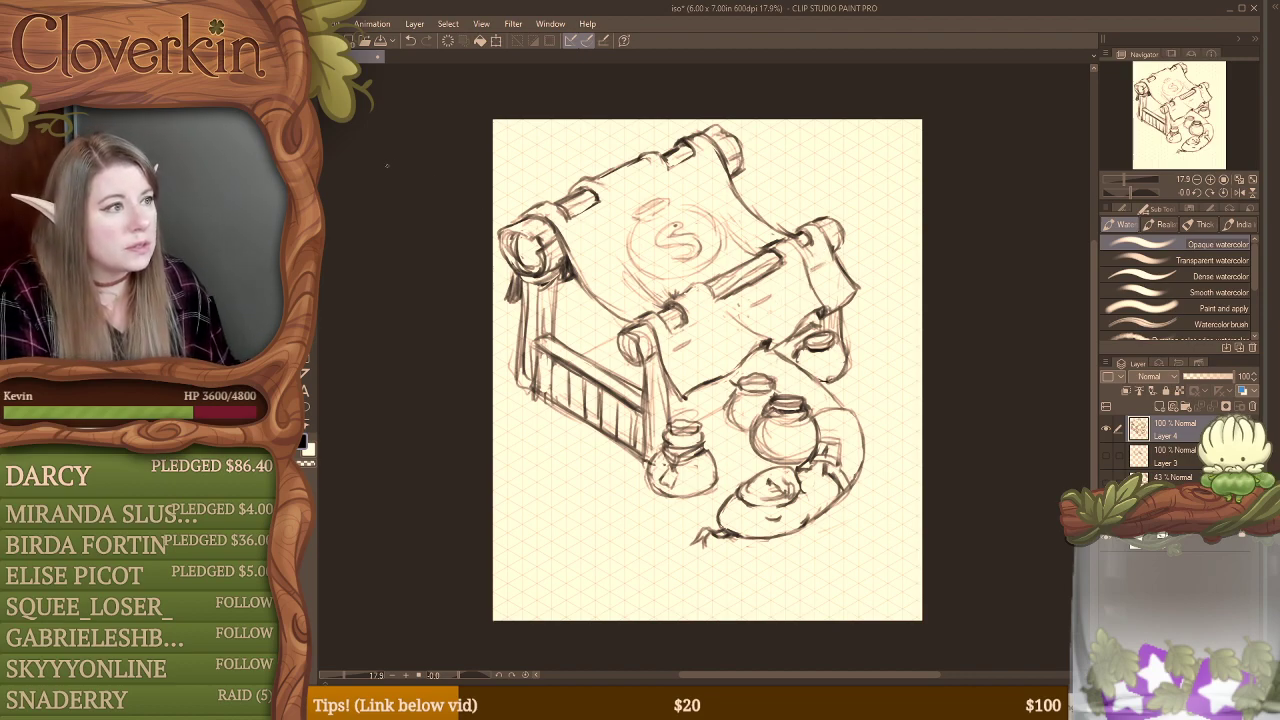
{"action": "key", "text": "m"}
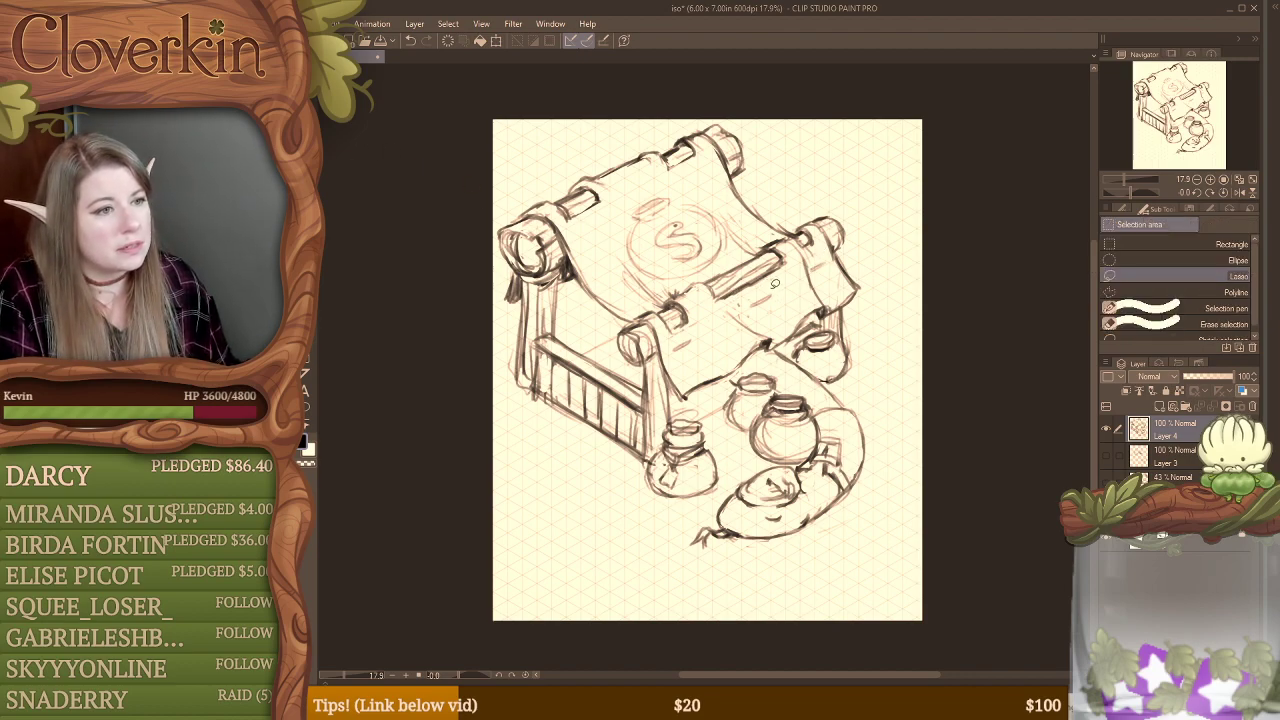
{"action": "left_click_drag", "start_coordinate": [772, 303], "coordinate": [770, 306]}
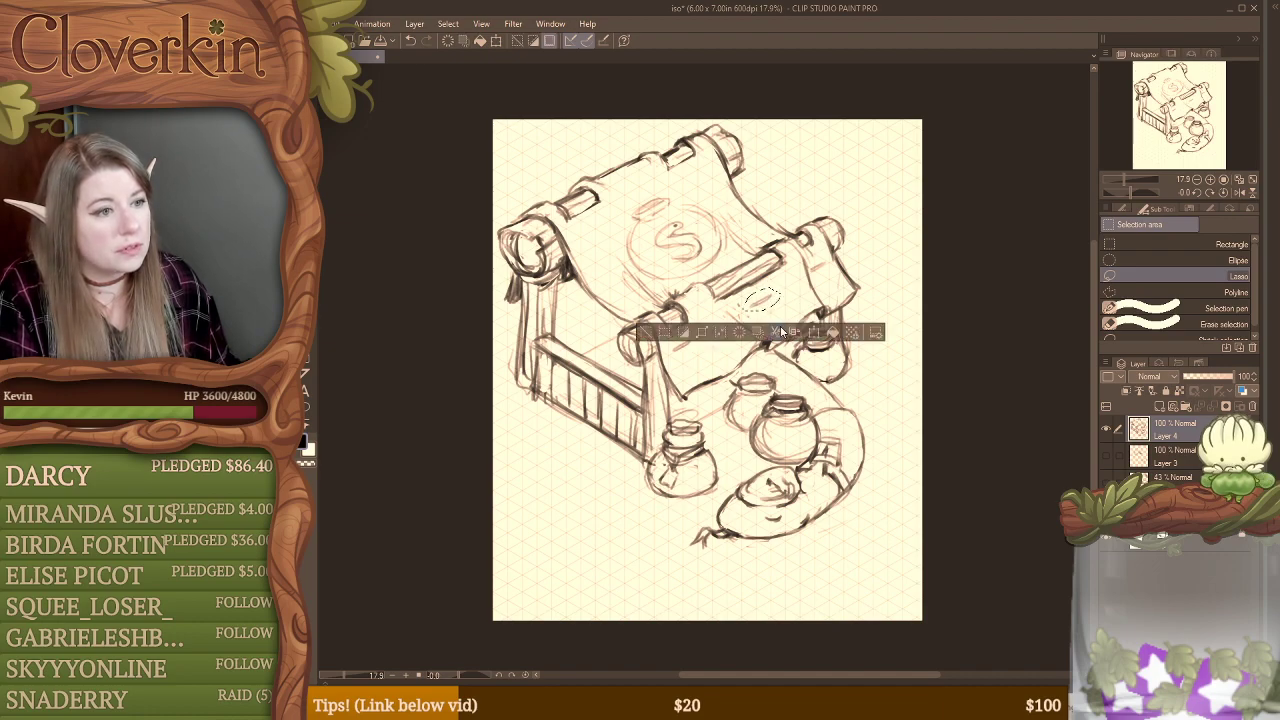
{"action": "left_click", "coordinate": [810, 332]}
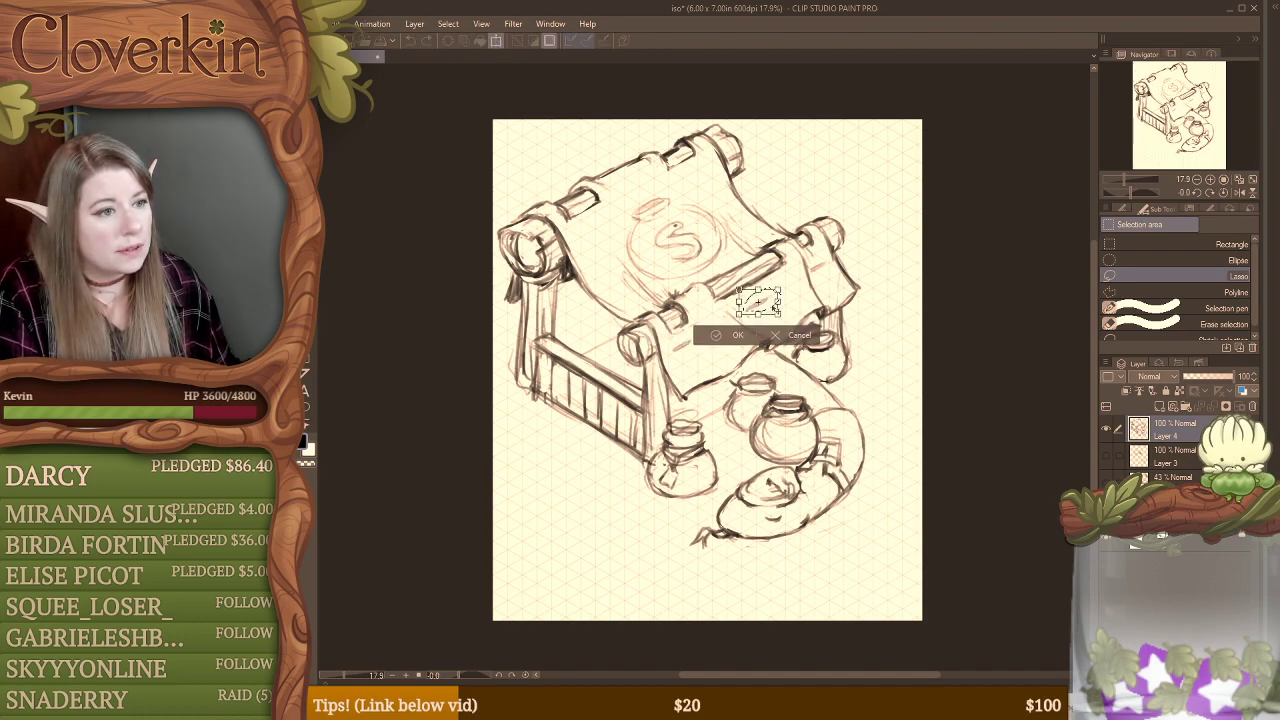
{"action": "left_click_drag", "start_coordinate": [775, 307], "coordinate": [769, 308]}
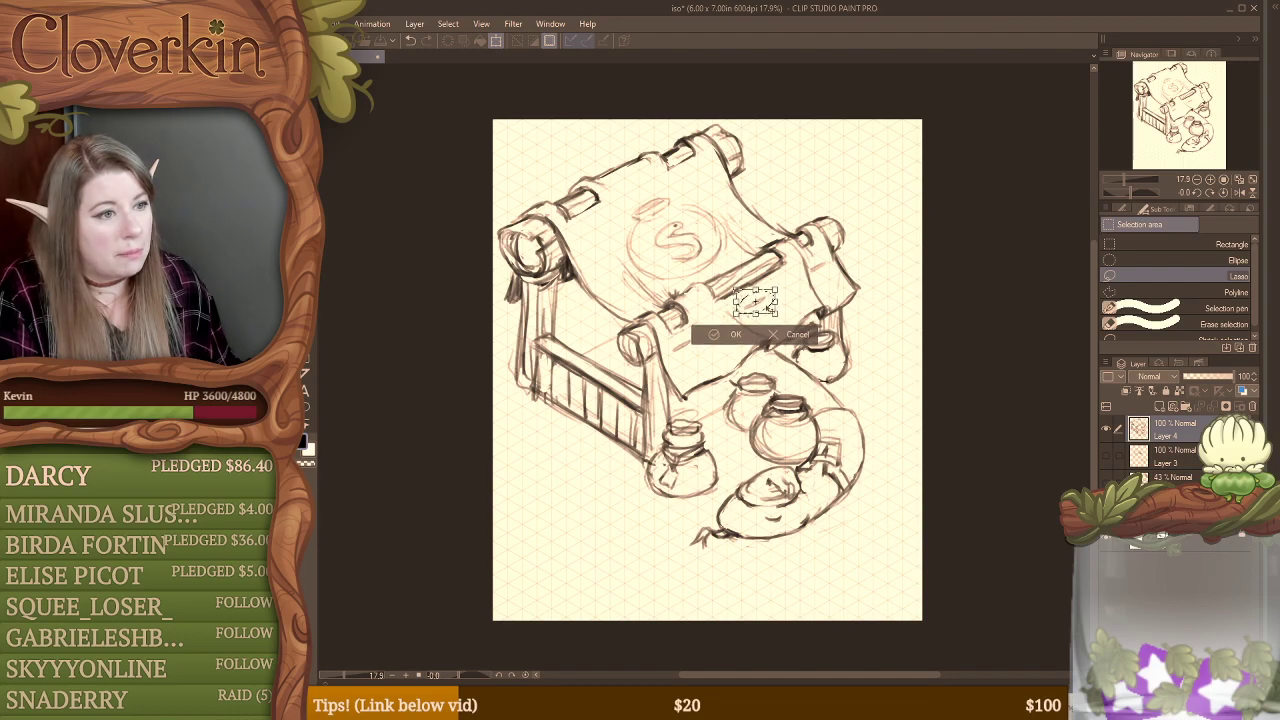
{"action": "left_click", "coordinate": [755, 336]}
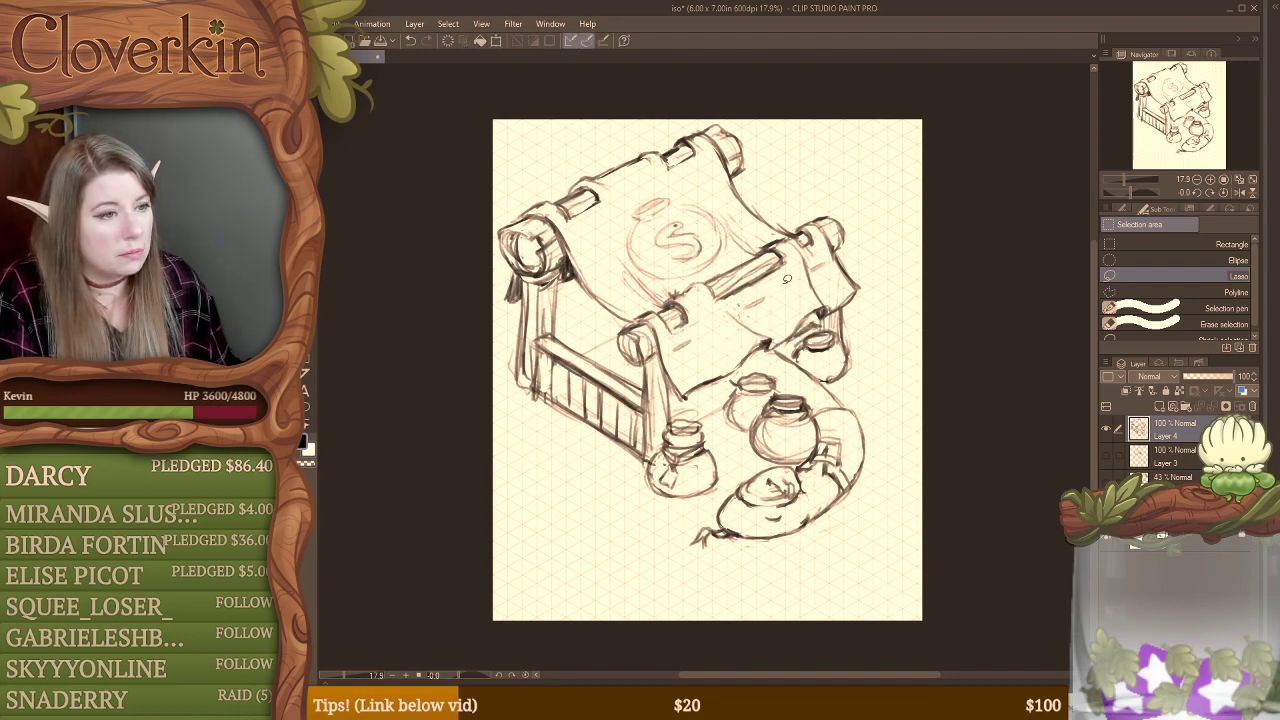
Step: Erase the short marks on the front flap and draw a wavy border stripe following its lower hem
{"action": "key", "text": "b"}
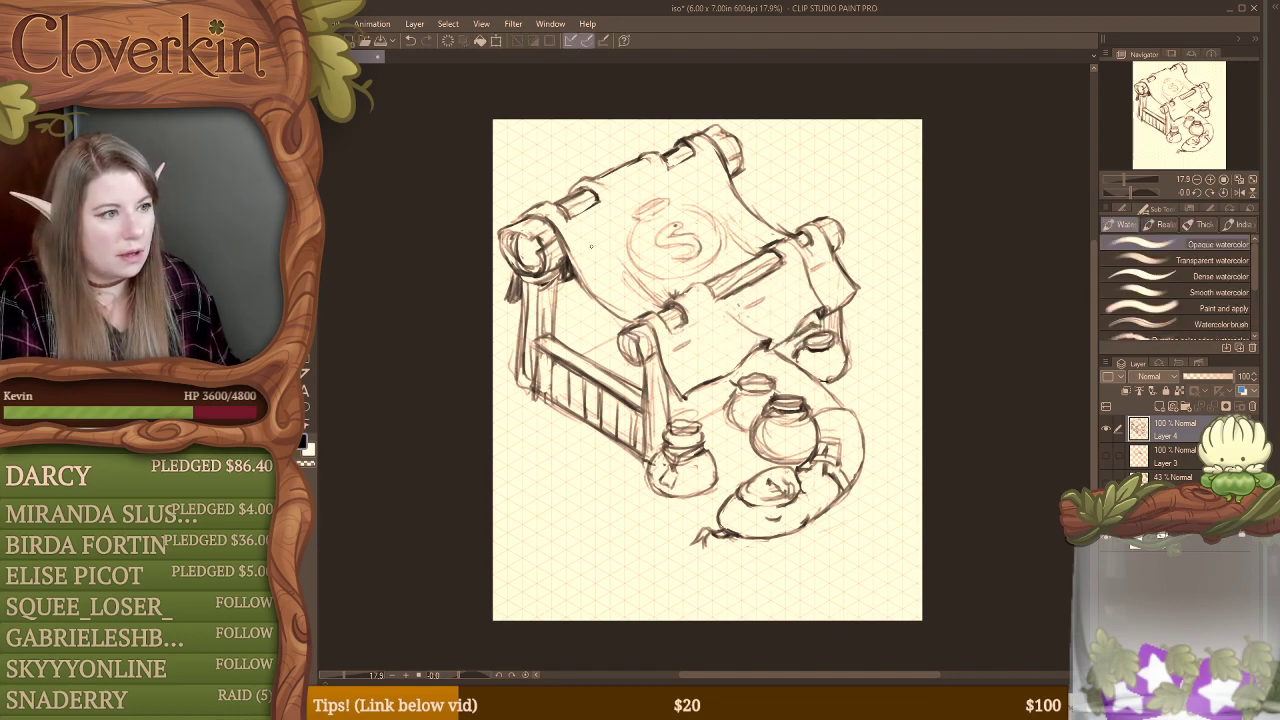
{"action": "key", "text": "e"}
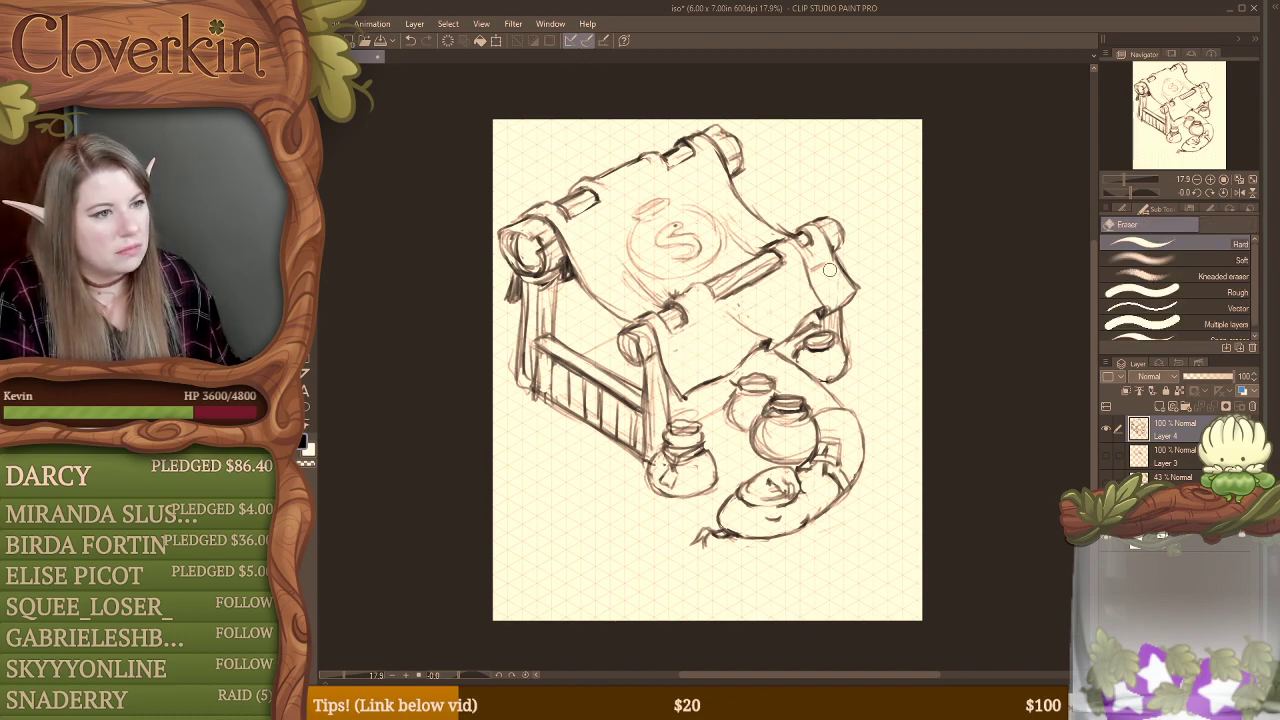
{"action": "key", "text": "b"}
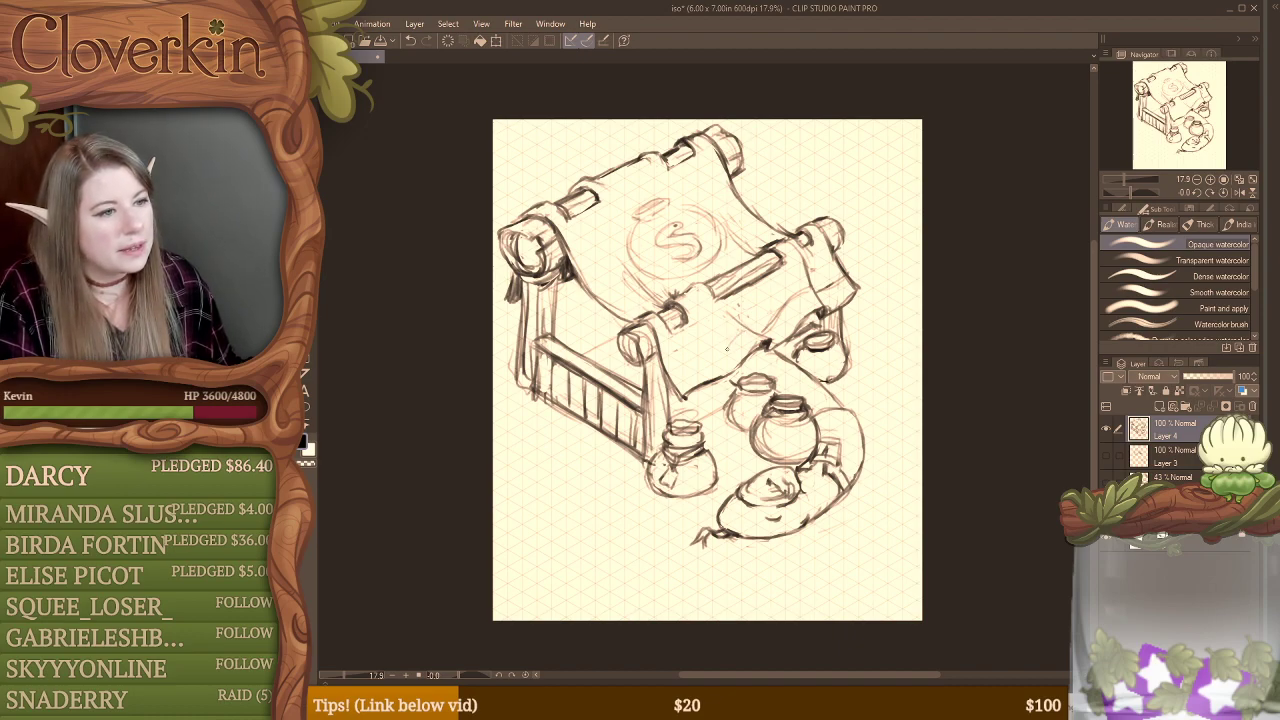
{"action": "left_click_drag", "start_coordinate": [672, 378], "coordinate": [762, 330]}
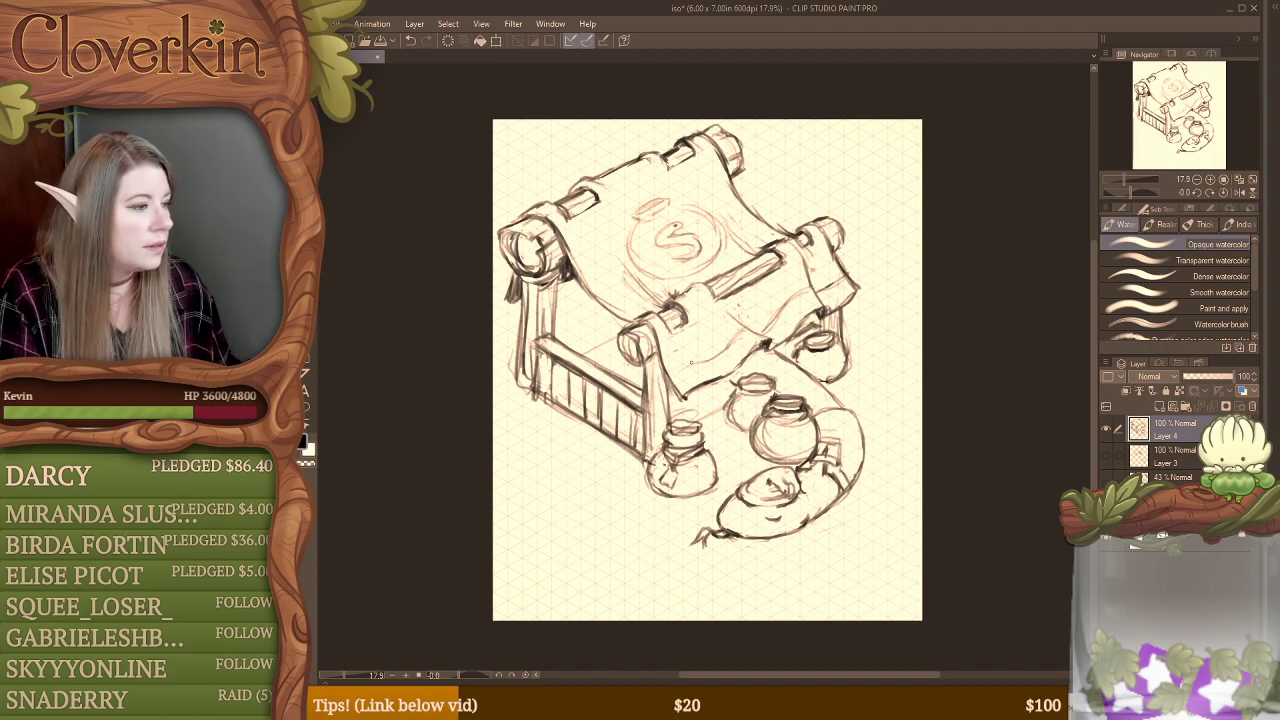
{"action": "left_click_drag", "start_coordinate": [674, 371], "coordinate": [728, 337]}
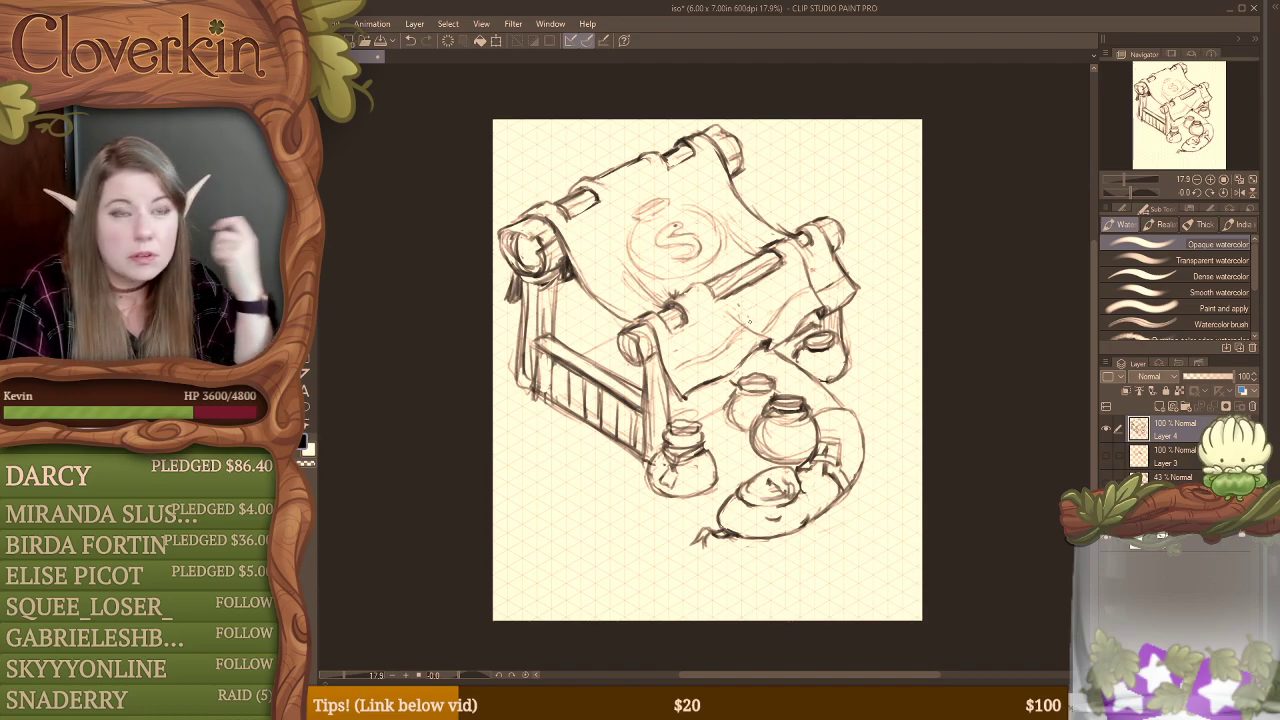
{"action": "mouse_move", "coordinate": [803, 284]}
{"action": "left_mouse_down"}
{"action": "mouse_move", "coordinate": [760, 334]}
{"action": "mouse_move", "coordinate": [808, 290]}
{"action": "mouse_move", "coordinate": [782, 320]}
{"action": "left_mouse_up"}
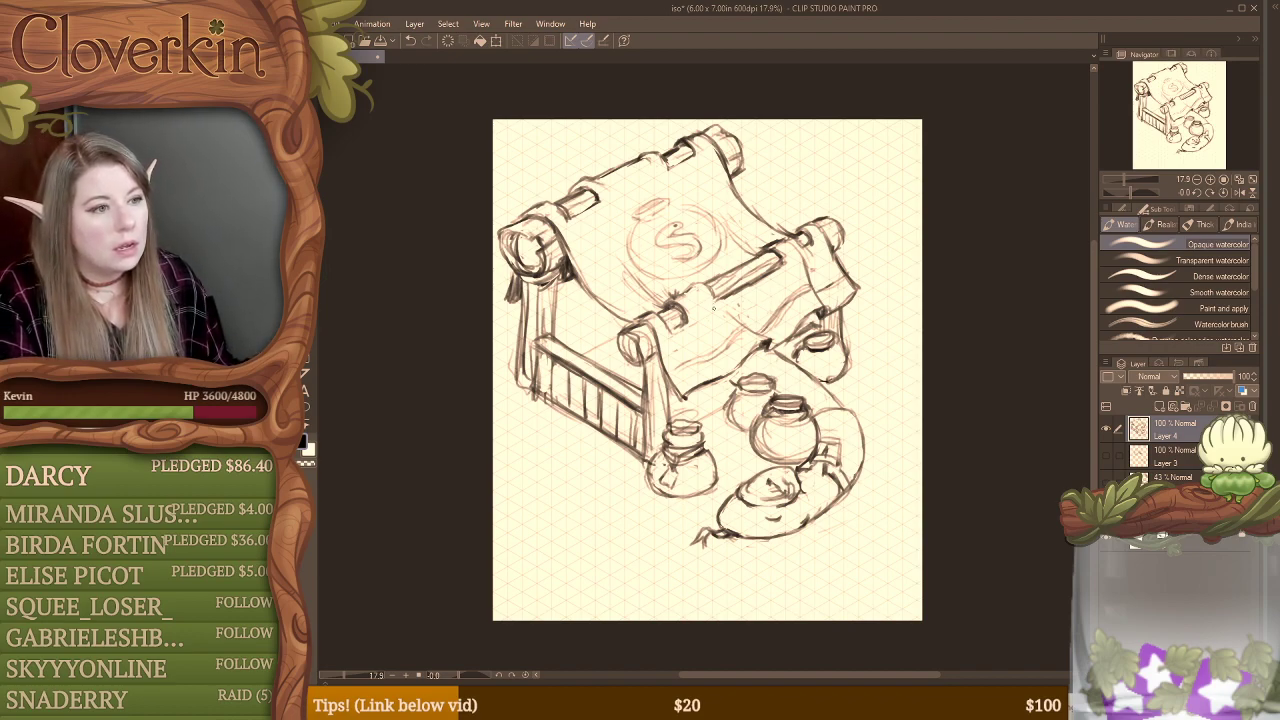
Step: Erase the canopy cloth's near side edge and redraw it as a sagging curve from the upper beam to the front beam
{"action": "key", "text": "e"}
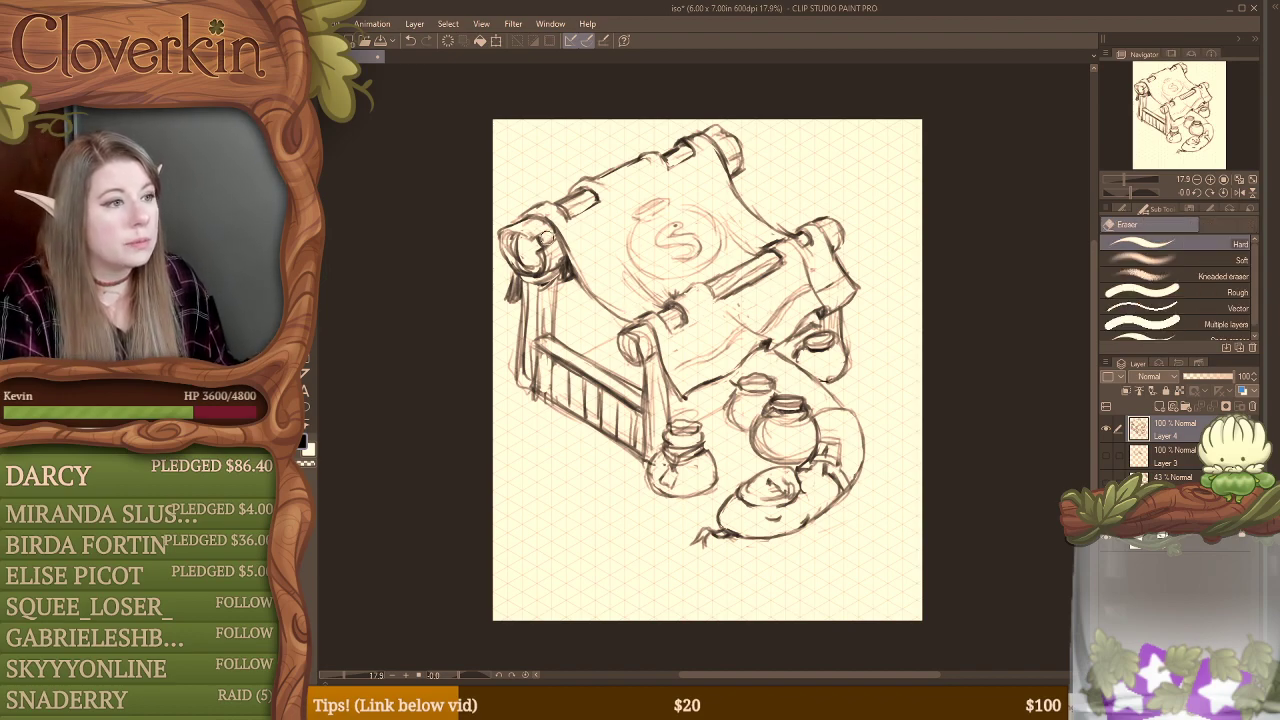
{"action": "left_click_drag", "start_coordinate": [537, 212], "coordinate": [602, 301]}
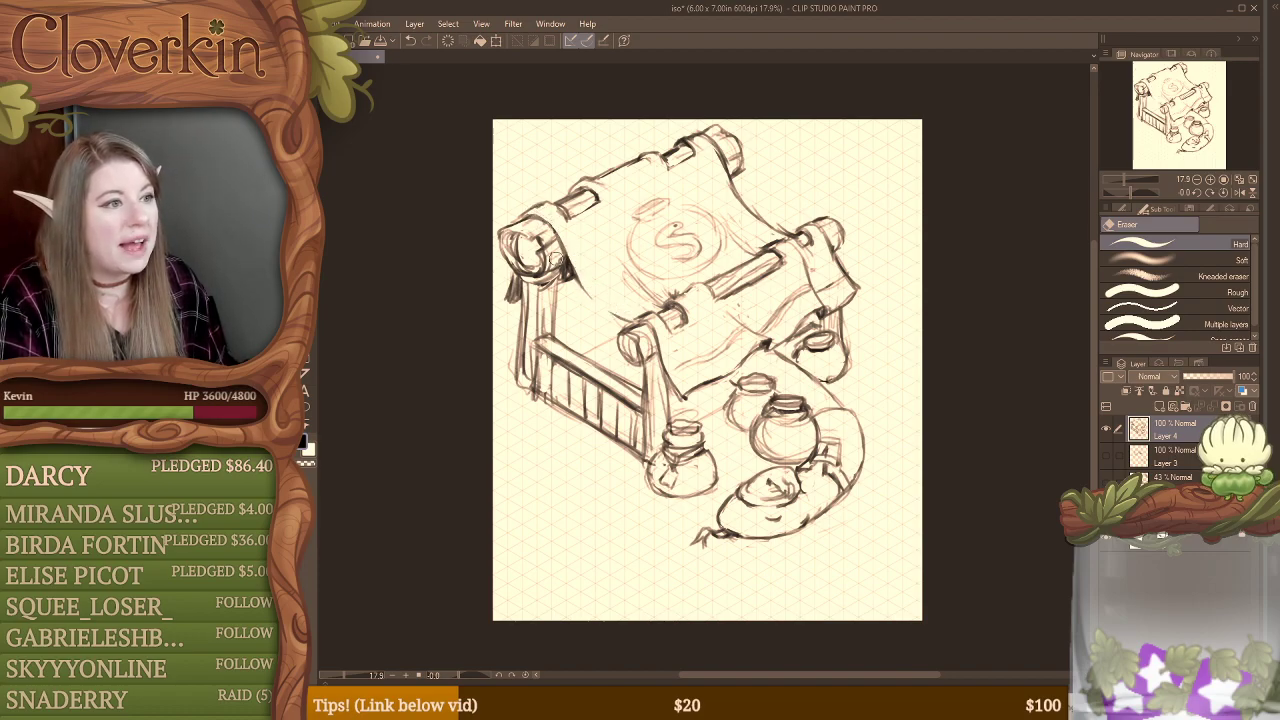
{"action": "key", "text": "b"}
{"action": "left_click_drag", "start_coordinate": [566, 262], "coordinate": [627, 328]}
{"action": "key", "text": "e"}
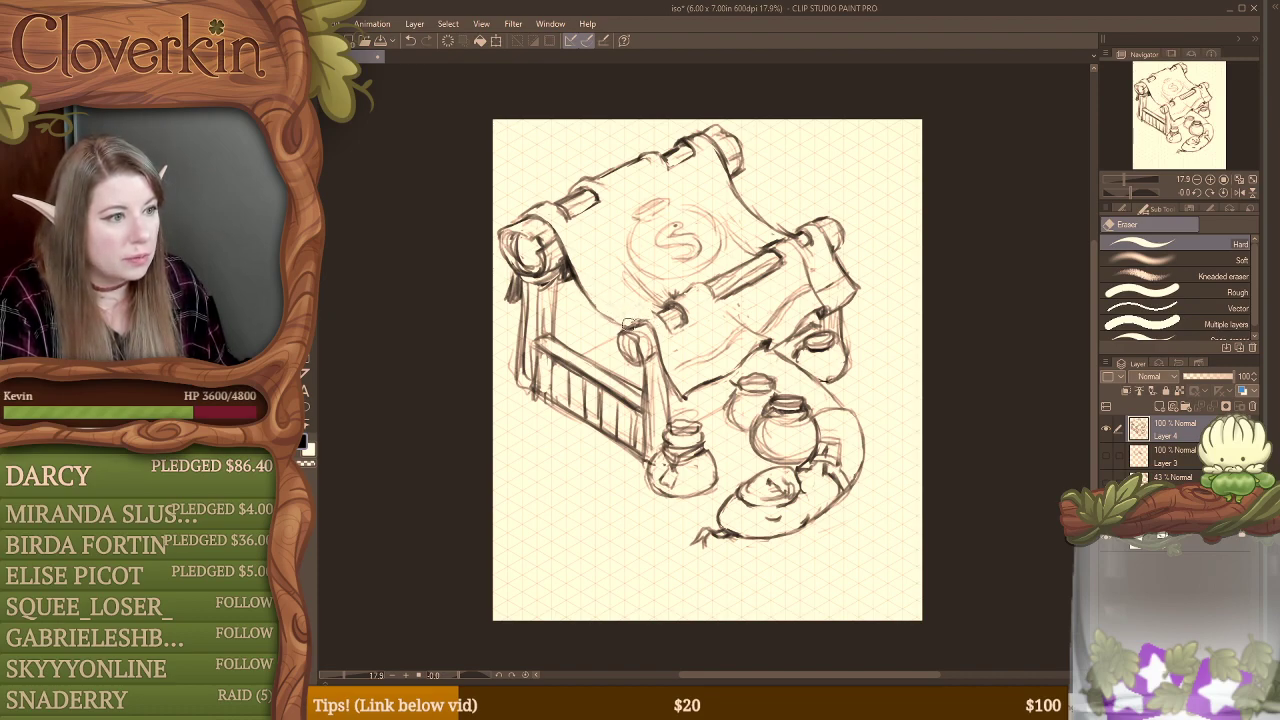
{"action": "key", "text": "b"}
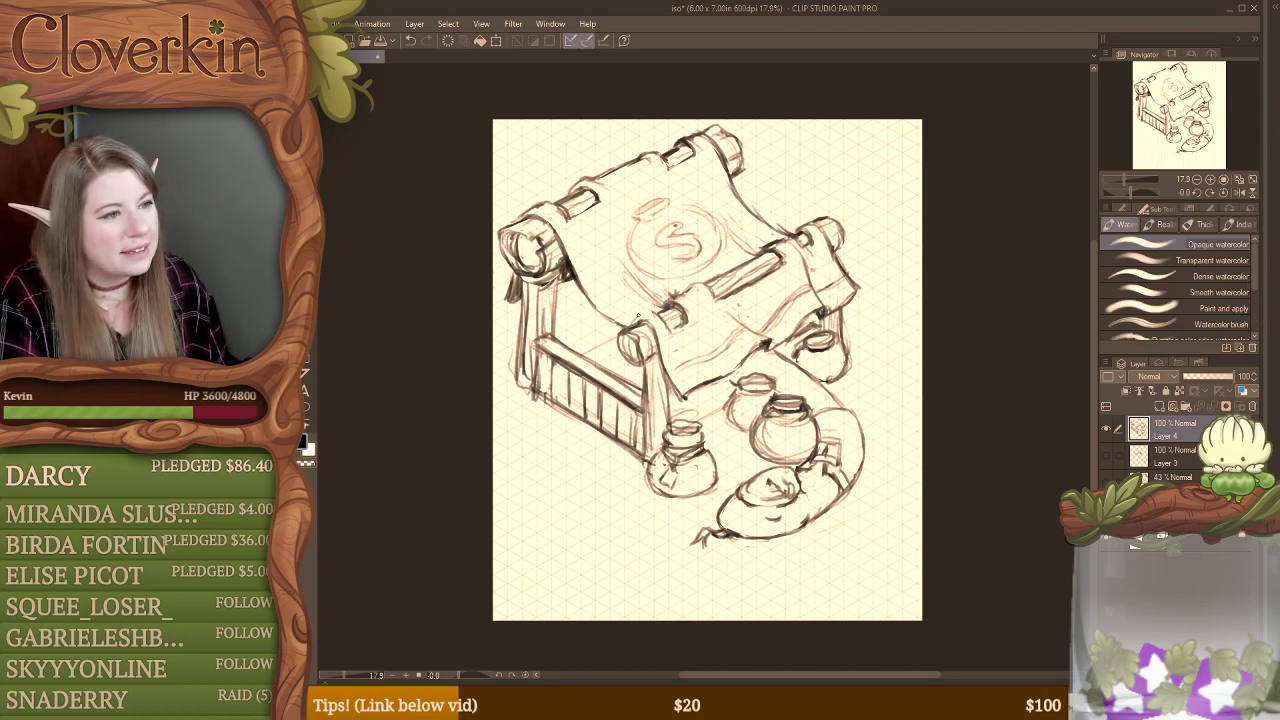
Step: Sketch fold lines on the canopy cloth between the upper beam and the round emblem
{"action": "left_click_drag", "start_coordinate": [636, 319], "coordinate": [659, 312]}
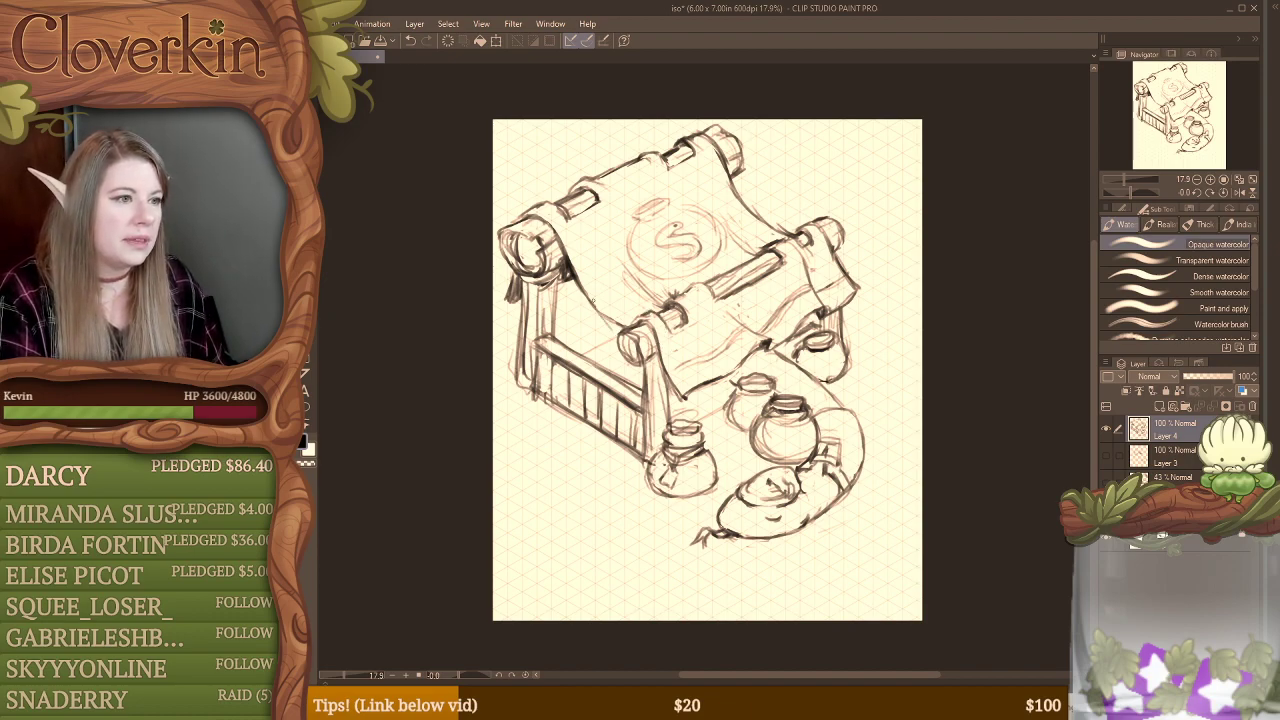
{"action": "key", "text": "e"}
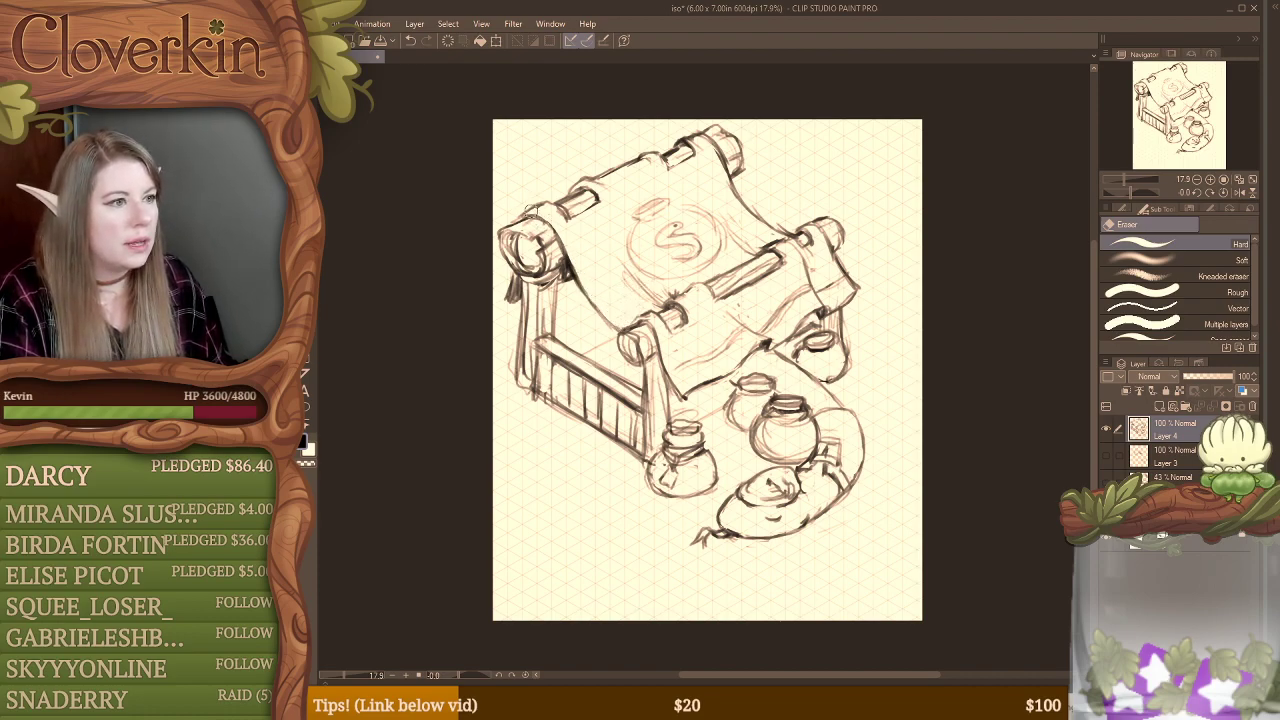
{"action": "key", "text": "b"}
{"action": "left_click_drag", "start_coordinate": [523, 211], "coordinate": [557, 251]}
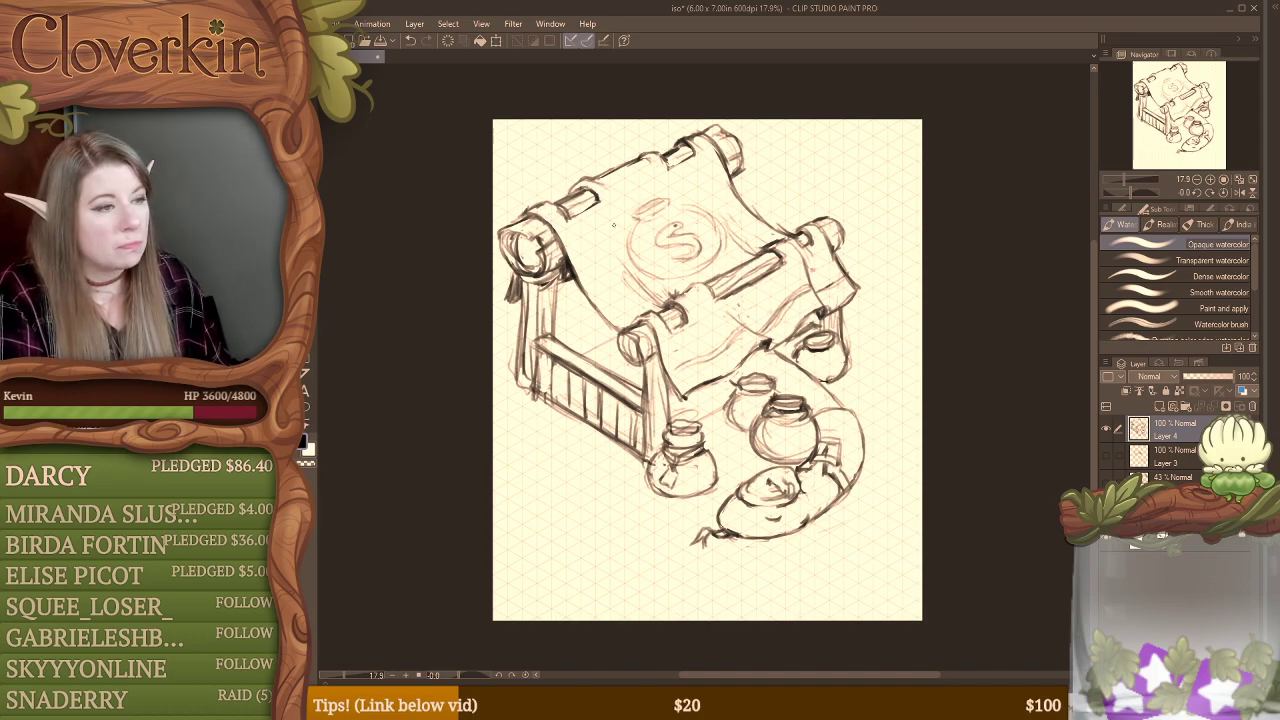
{"action": "mouse_move", "coordinate": [632, 208]}
{"action": "left_mouse_down"}
{"action": "mouse_move", "coordinate": [655, 169]}
{"action": "mouse_move", "coordinate": [659, 203]}
{"action": "mouse_move", "coordinate": [654, 181]}
{"action": "mouse_move", "coordinate": [615, 207]}
{"action": "mouse_move", "coordinate": [623, 217]}
{"action": "mouse_move", "coordinate": [607, 201]}
{"action": "mouse_move", "coordinate": [629, 243]}
{"action": "mouse_move", "coordinate": [599, 231]}
{"action": "left_mouse_up"}
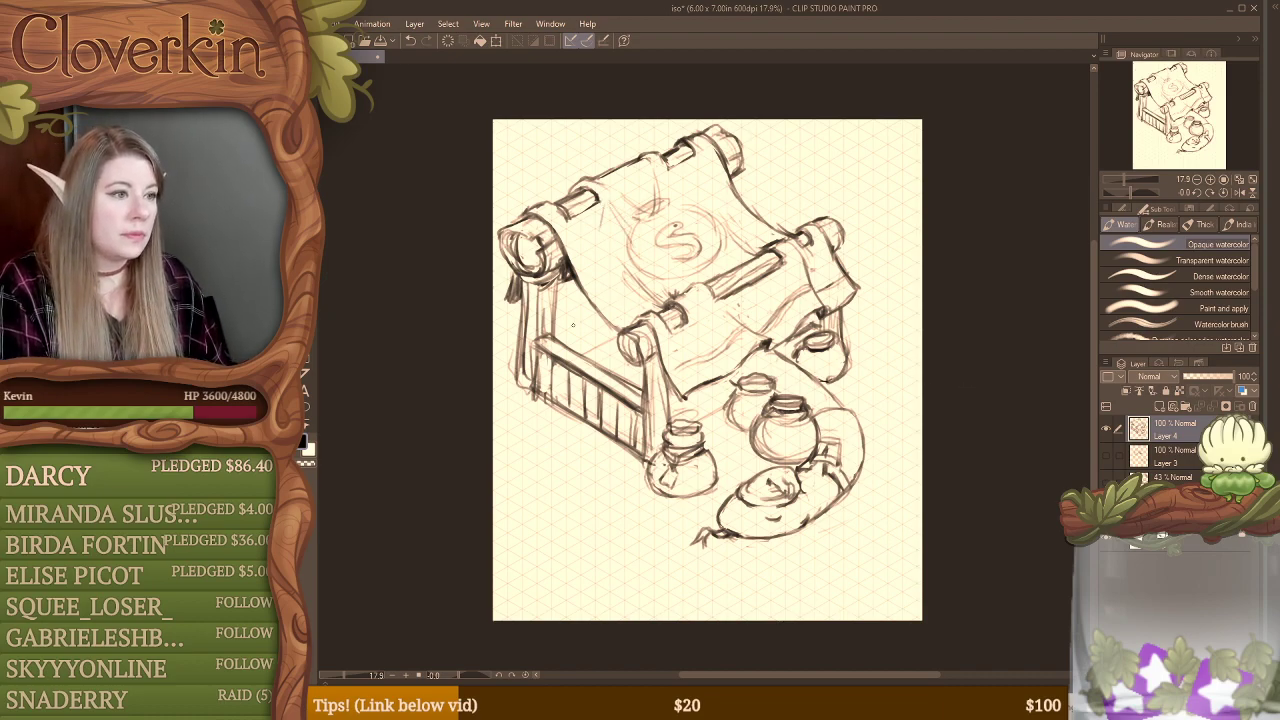
Step: Sketch a row of small oval pot rims behind the fence, under the canopy
{"action": "mouse_move", "coordinate": [558, 317]}
{"action": "left_mouse_down"}
{"action": "mouse_move", "coordinate": [599, 323]}
{"action": "mouse_move", "coordinate": [602, 358]}
{"action": "left_mouse_up"}
{"action": "key", "text": "e"}
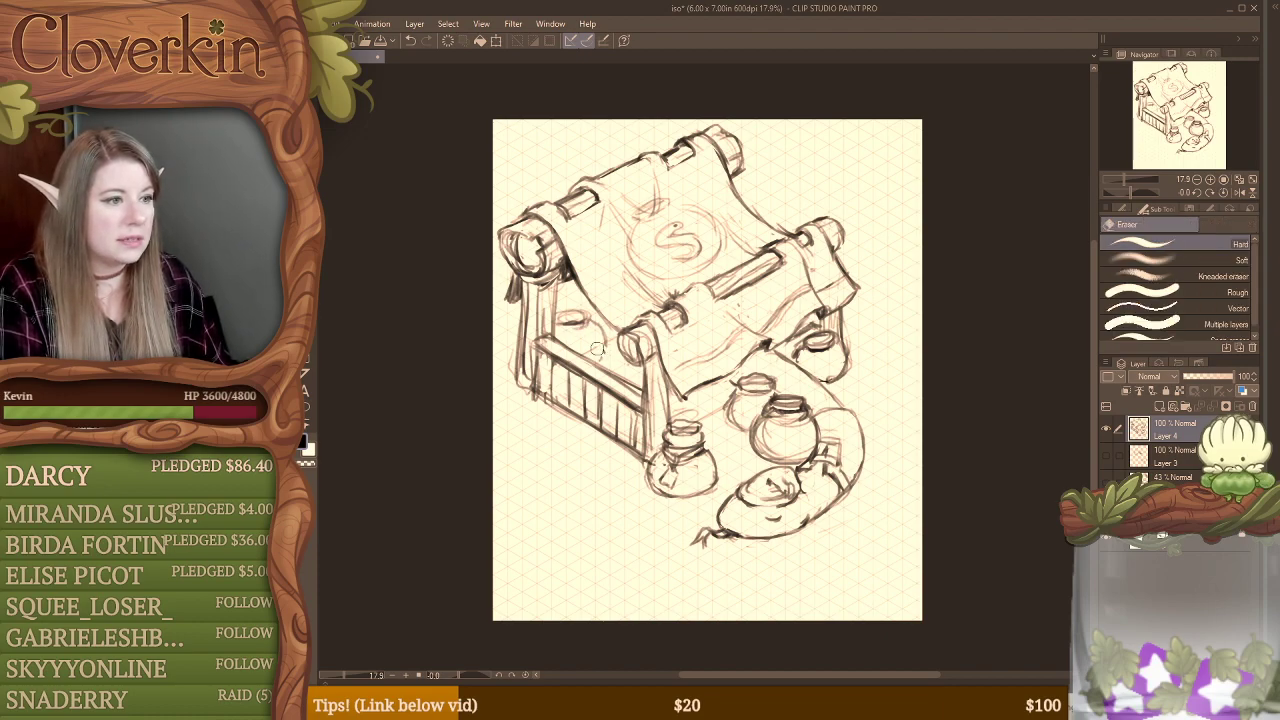
{"action": "key", "text": "b"}
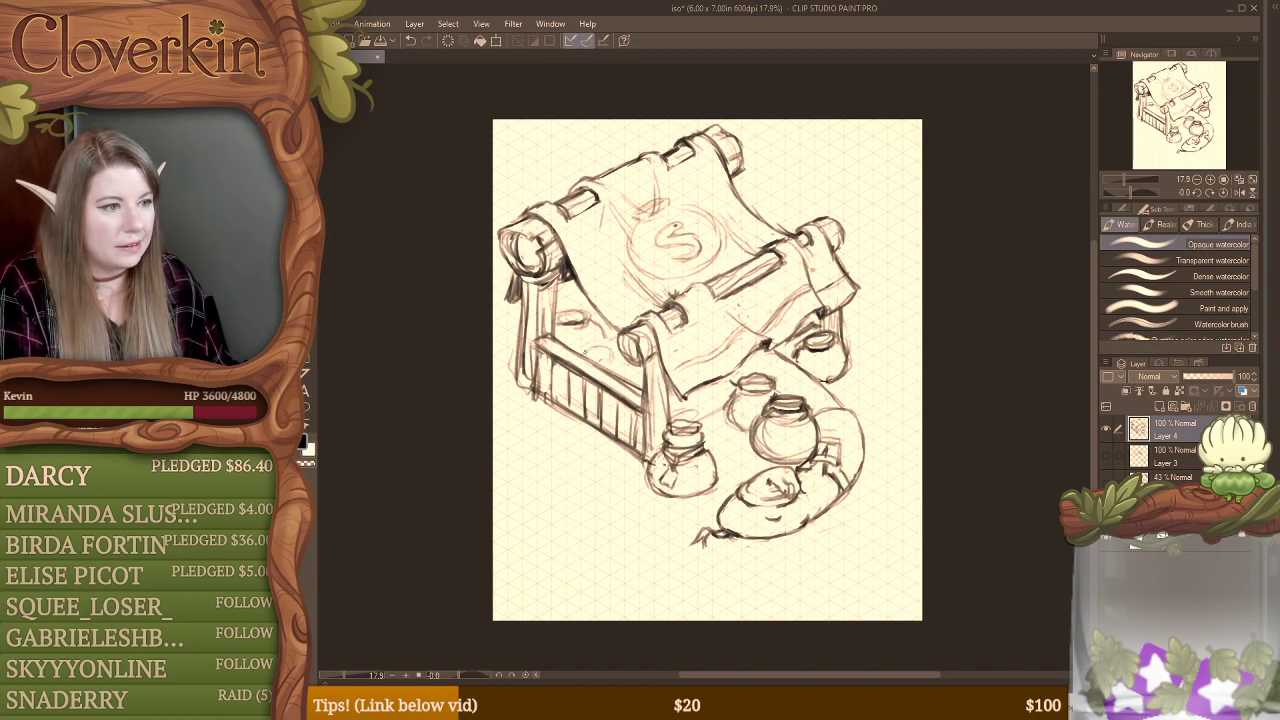
{"action": "left_click_drag", "start_coordinate": [592, 346], "coordinate": [618, 342]}
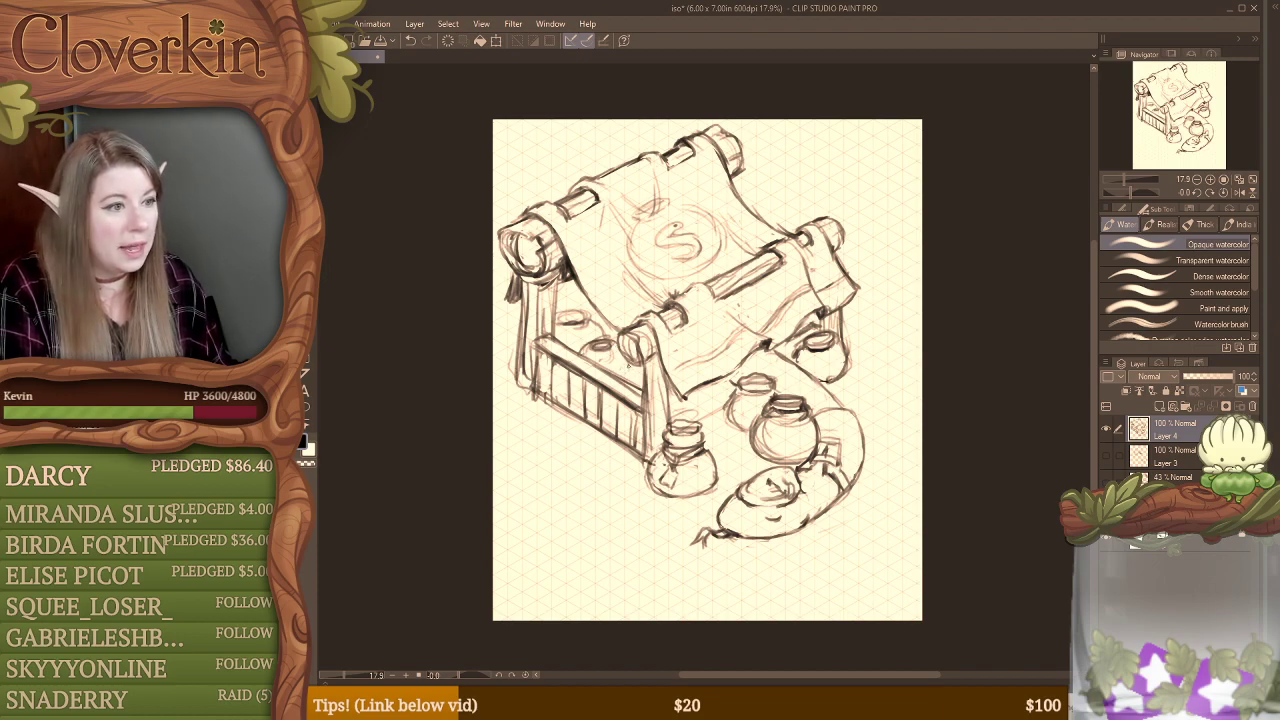
{"action": "left_click_drag", "start_coordinate": [620, 372], "coordinate": [636, 365]}
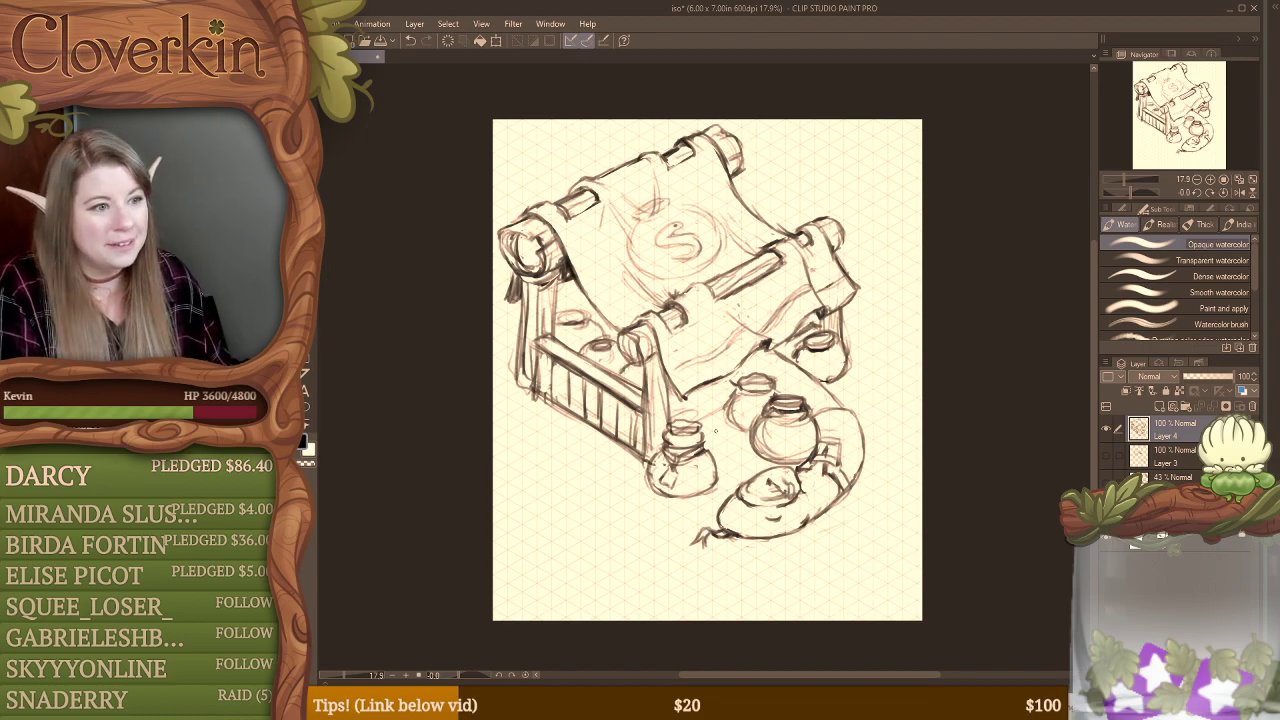
Step: Erase the overlapping construction lines from the two middle pots and tidy their outlines
{"action": "key", "text": "e"}
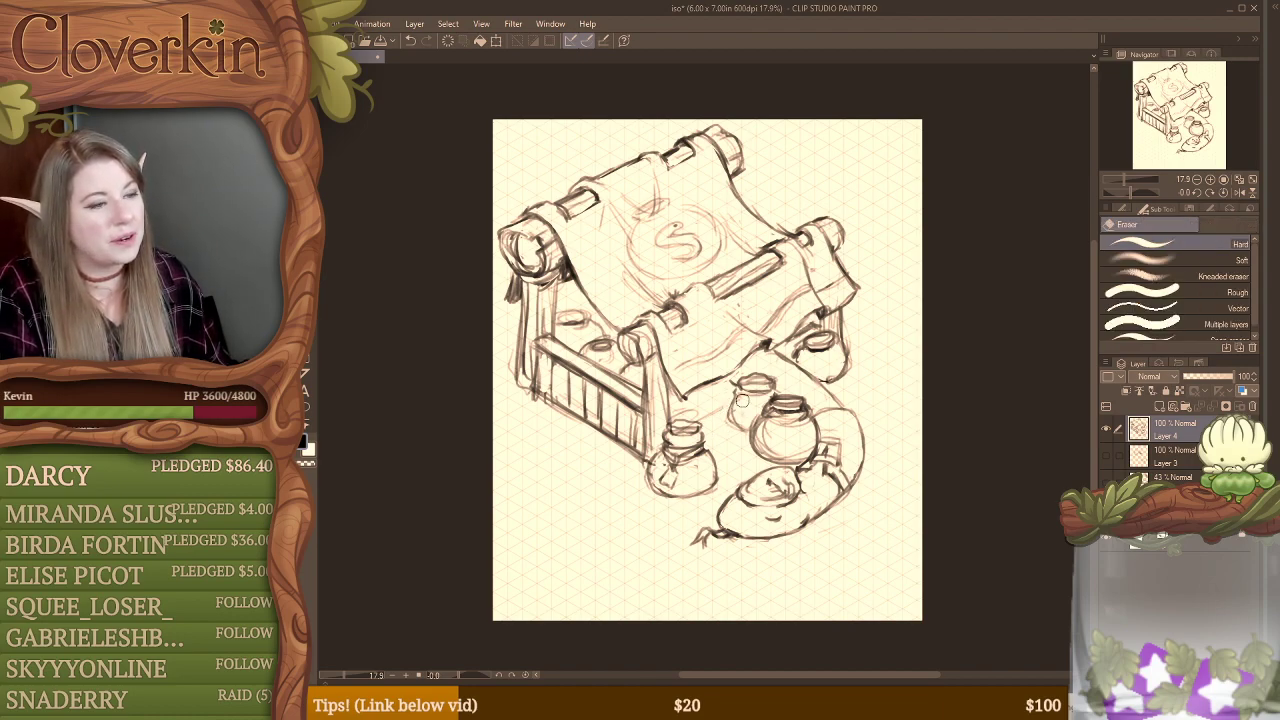
{"action": "key", "text": "b"}
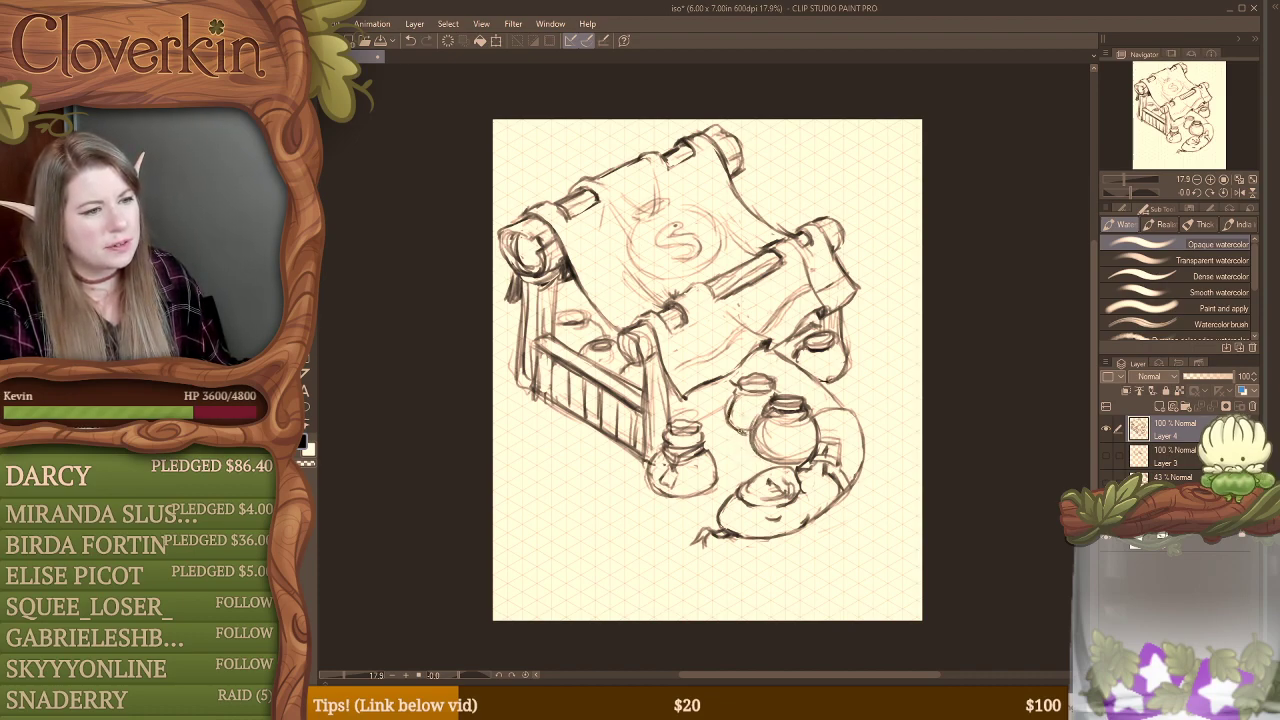
{"action": "key", "text": "e"}
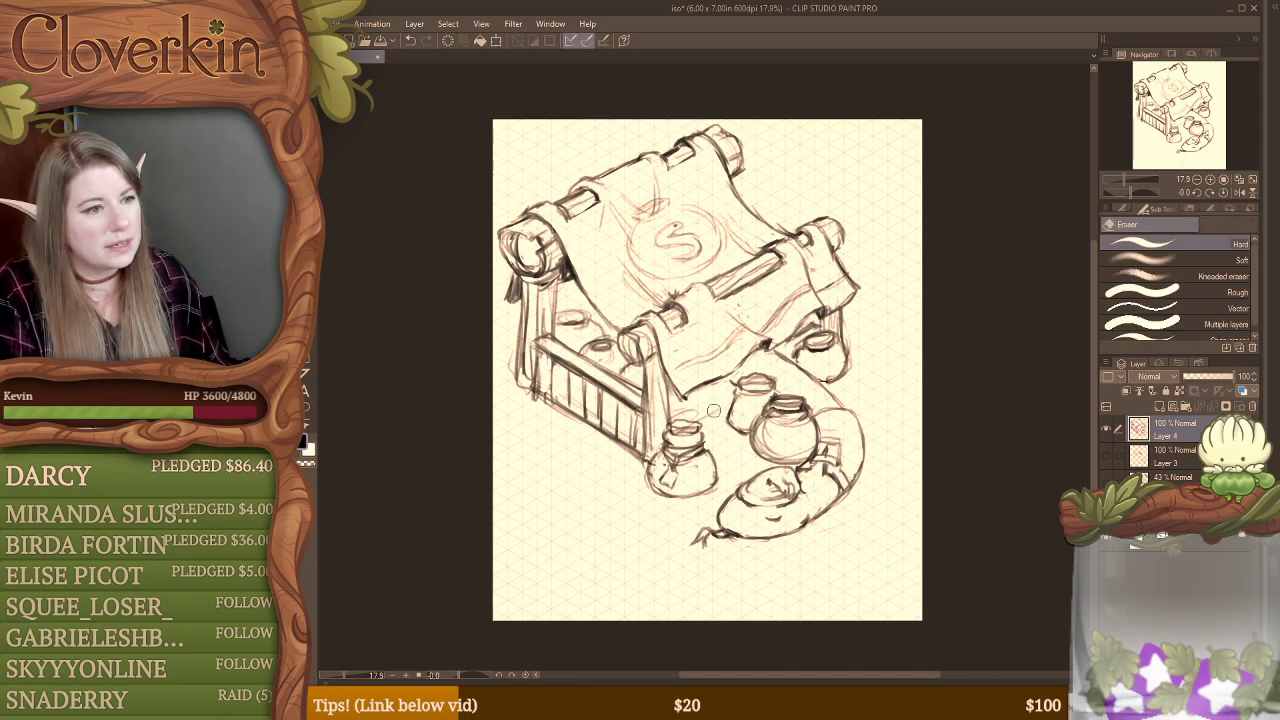
{"action": "key", "text": "b"}
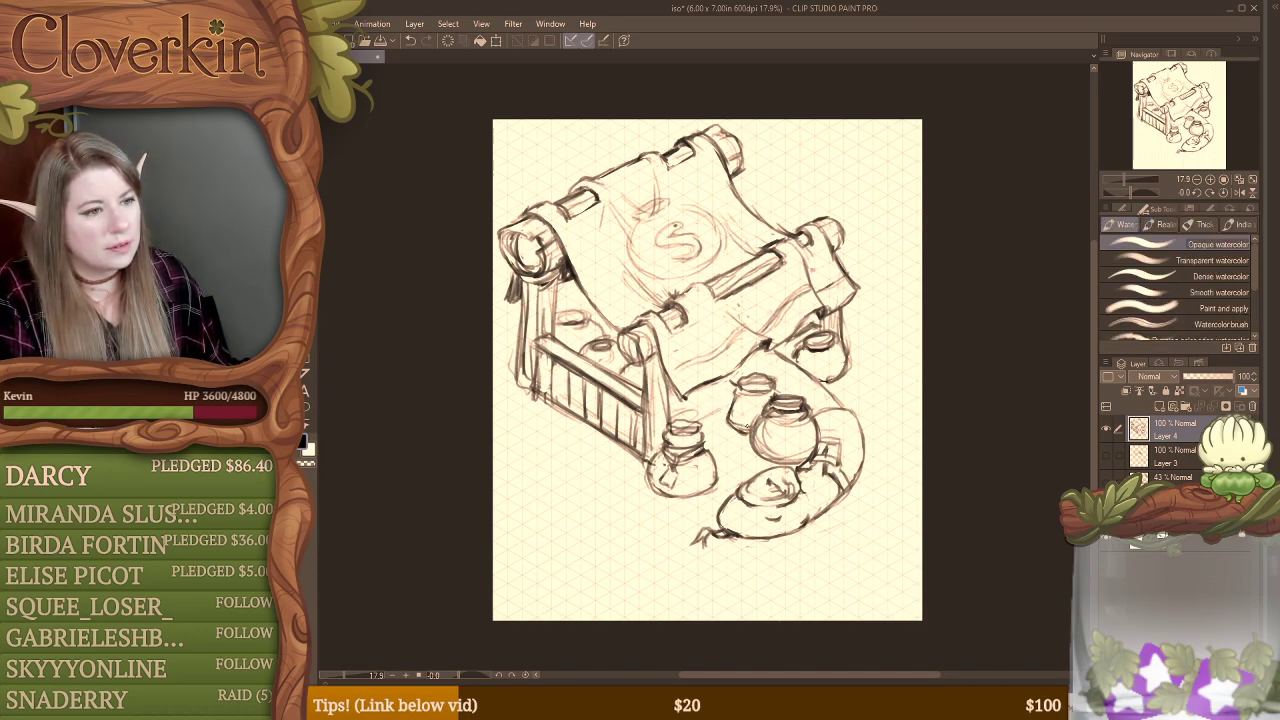
{"action": "key", "text": "e"}
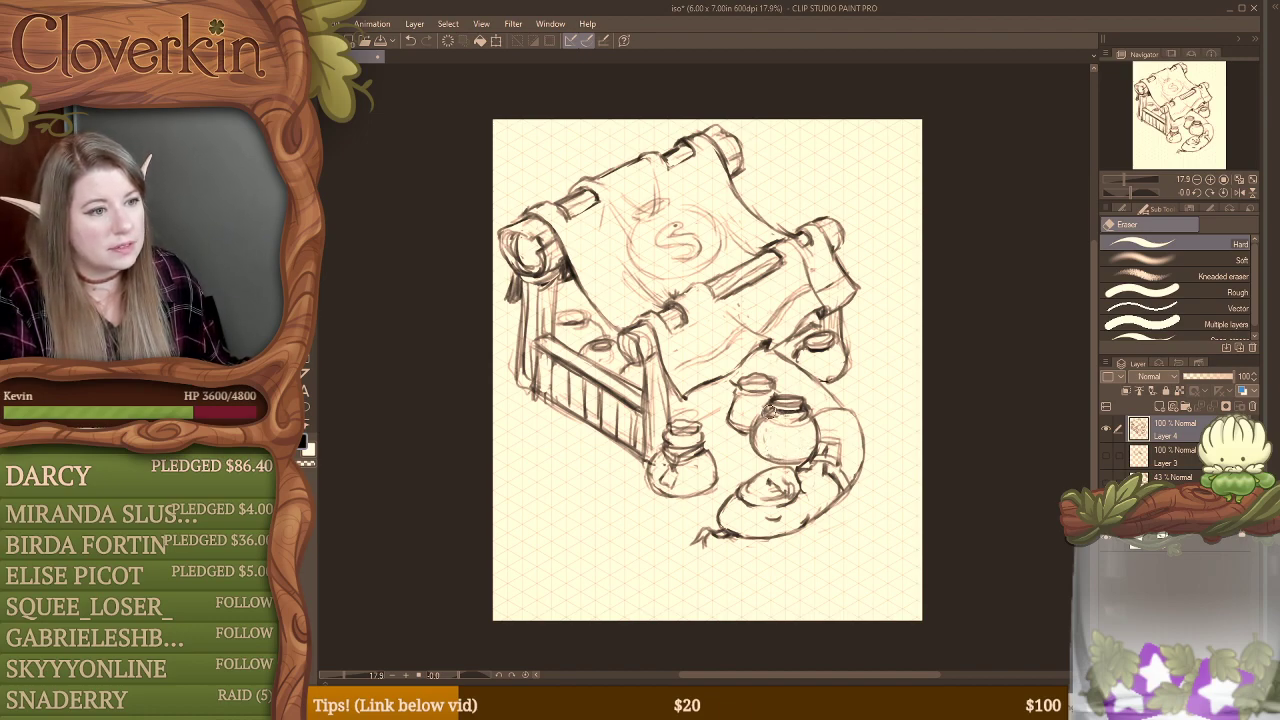
{"action": "key", "text": "b"}
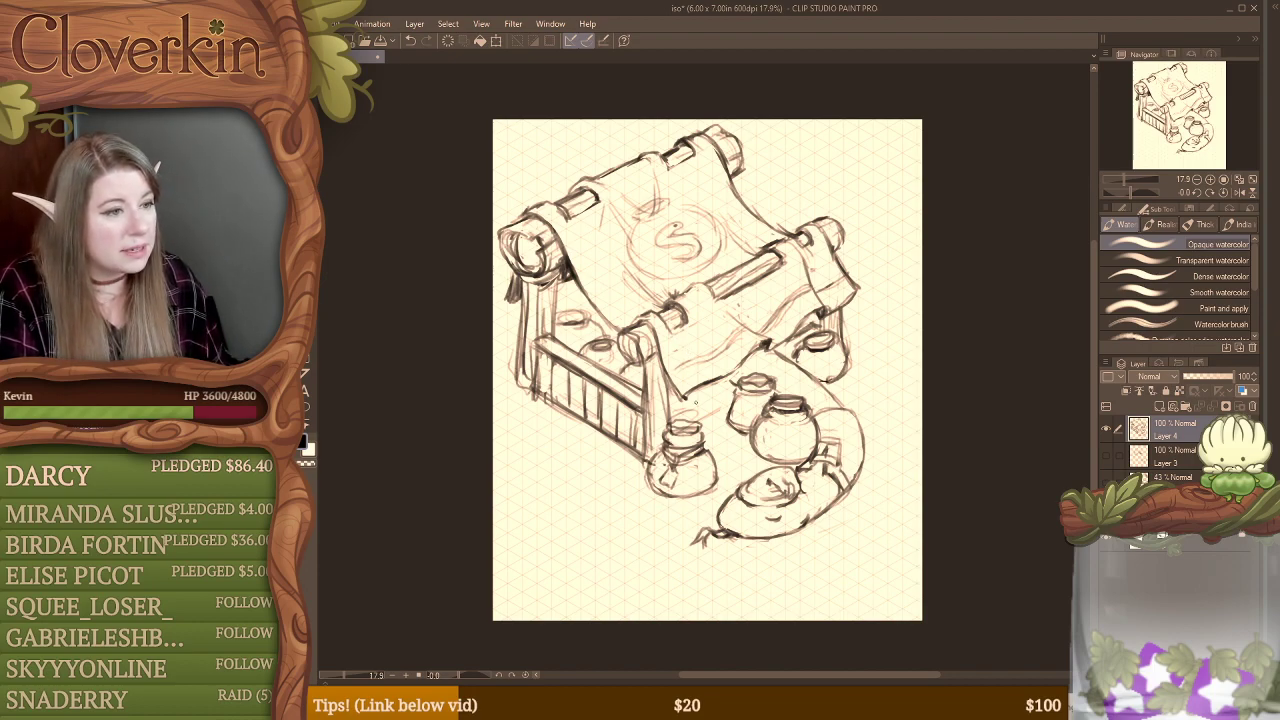
Step: Sketch another rounded pot partly hidden behind the smaller middle pot, below the canopy's front flap
{"action": "mouse_move", "coordinate": [698, 396]}
{"action": "left_mouse_down"}
{"action": "mouse_move", "coordinate": [711, 417]}
{"action": "mouse_move", "coordinate": [731, 415]}
{"action": "left_mouse_up"}
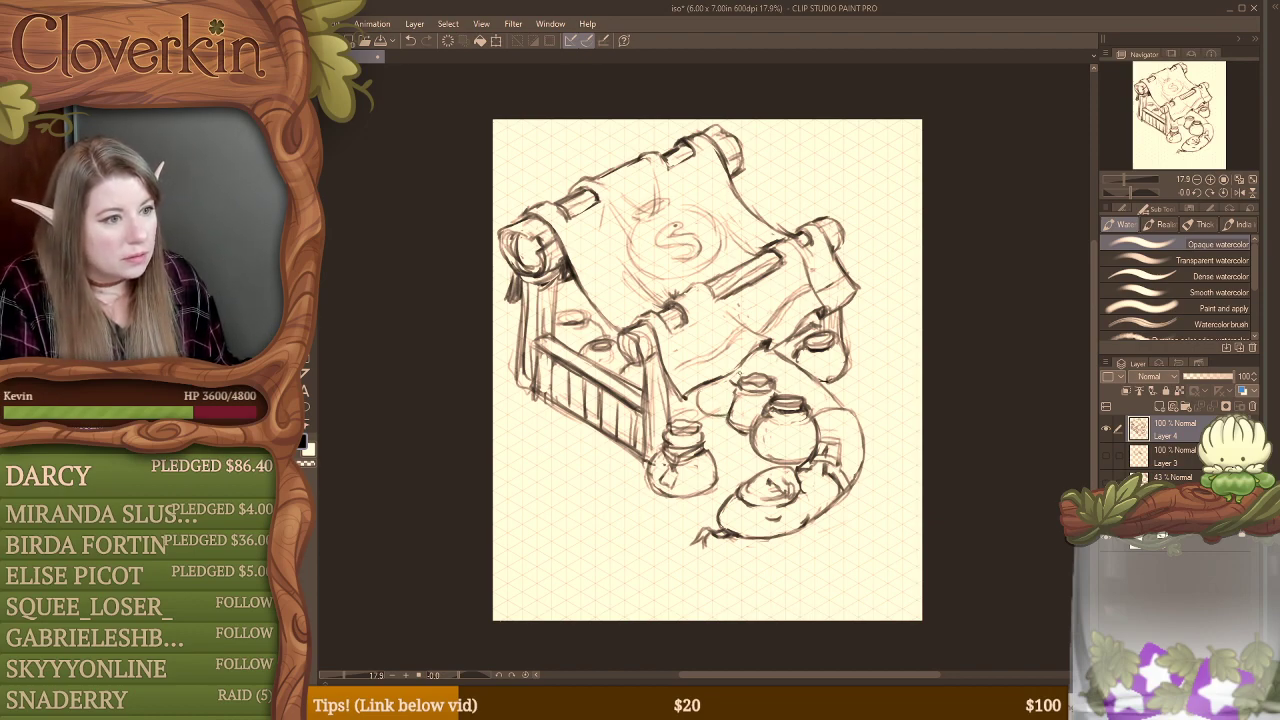
{"action": "mouse_move", "coordinate": [740, 368]}
{"action": "left_mouse_down"}
{"action": "mouse_move", "coordinate": [746, 381]}
{"action": "mouse_move", "coordinate": [713, 417]}
{"action": "mouse_move", "coordinate": [725, 415]}
{"action": "left_mouse_up"}
{"action": "left_click_drag", "start_coordinate": [696, 394], "coordinate": [718, 417]}
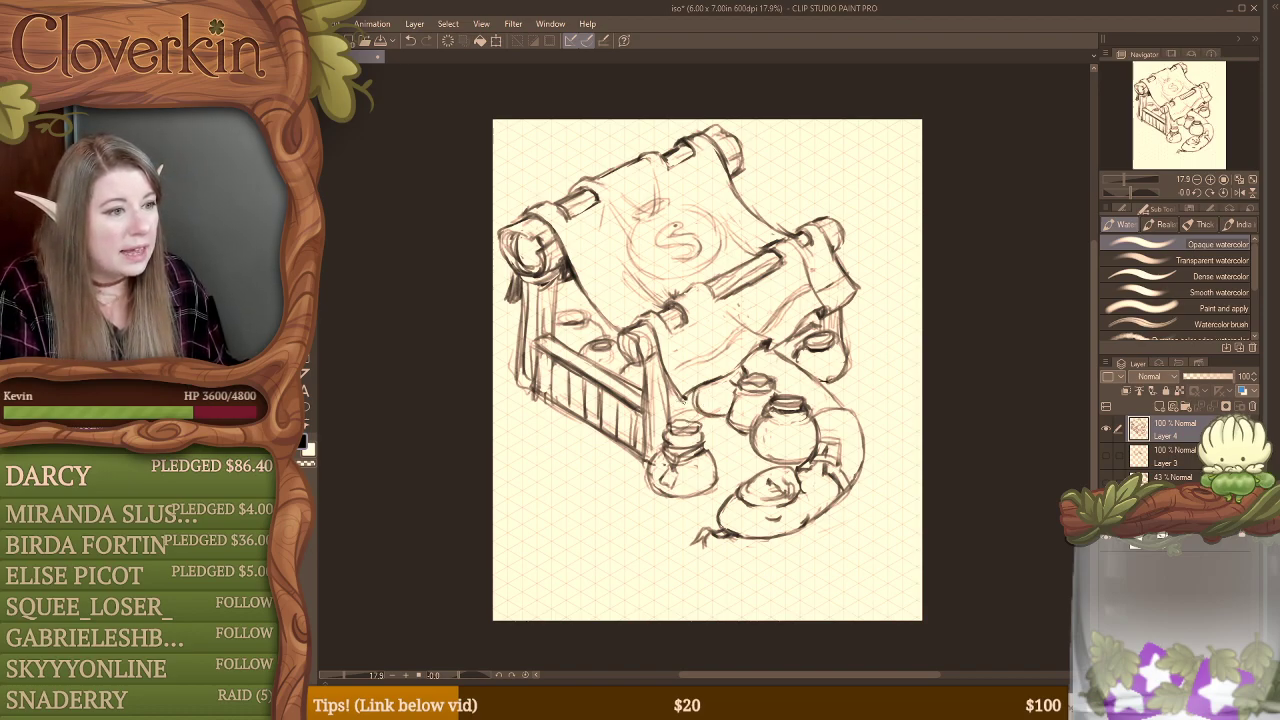
Step: Erase stray lines around the cloth's near corner and the front log end, and redraw the front post's edge and the log end
{"action": "key", "text": "e"}
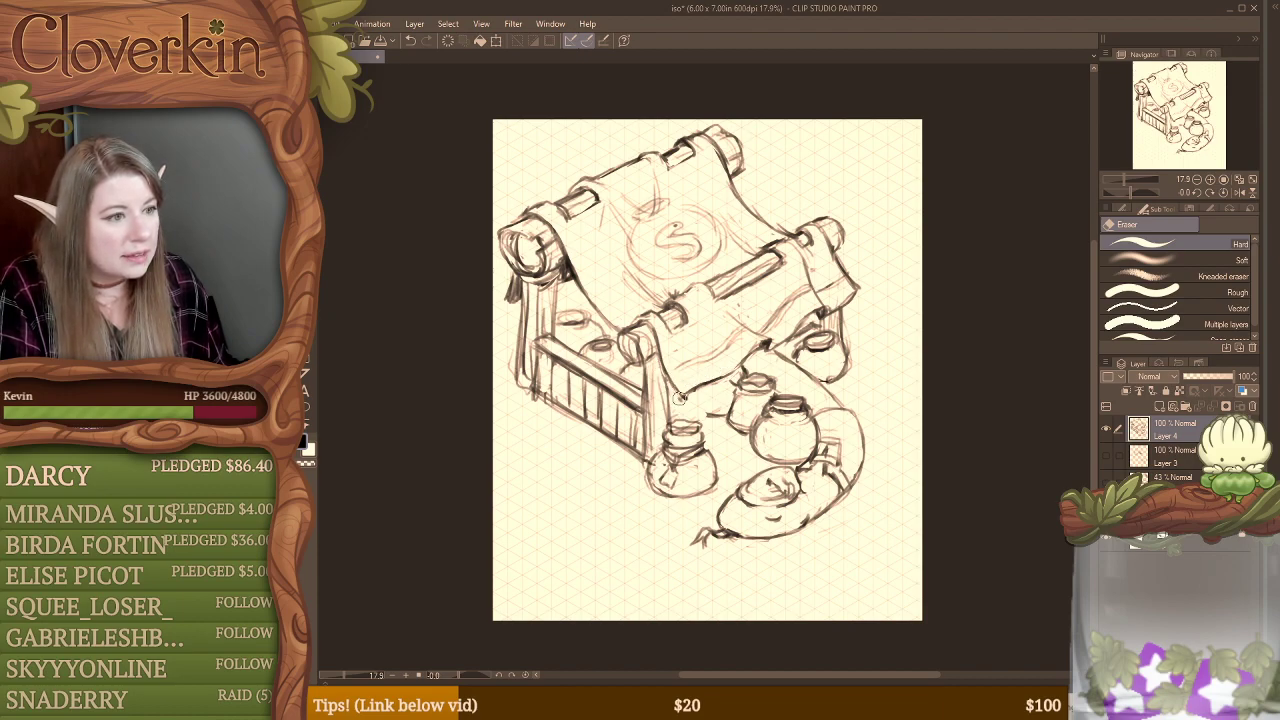
{"action": "key", "text": "b"}
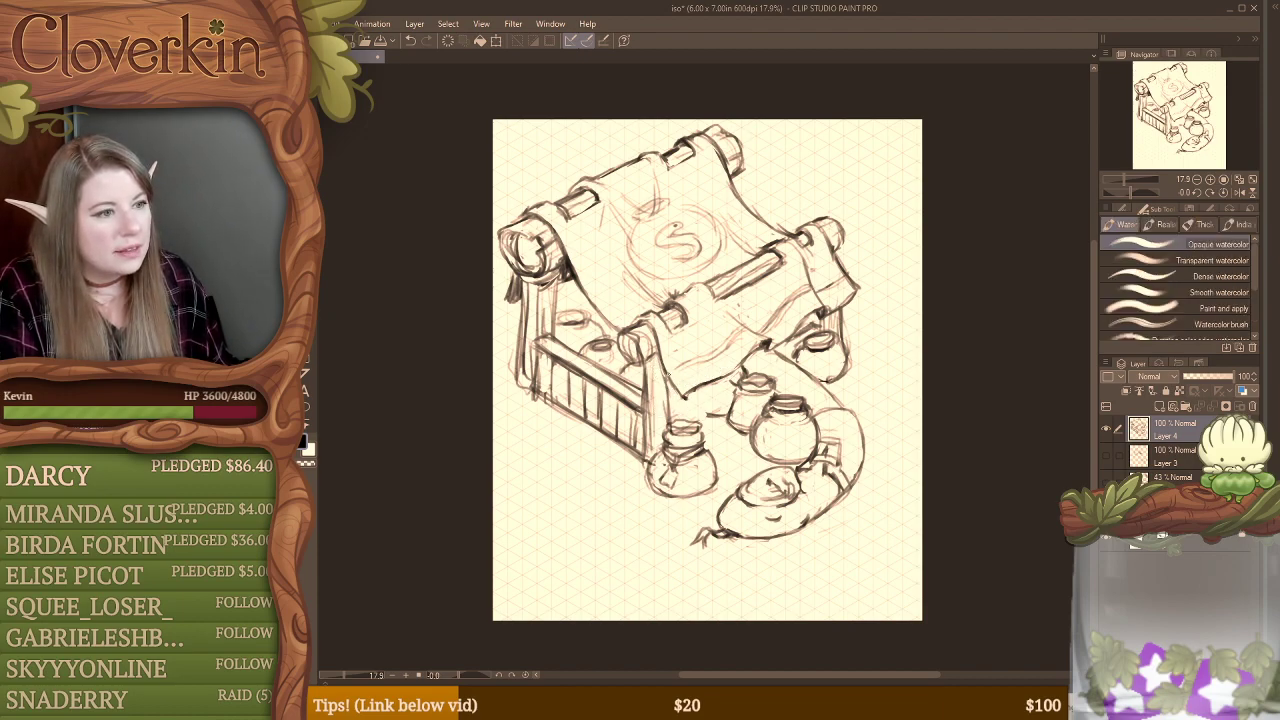
{"action": "left_click_drag", "start_coordinate": [667, 387], "coordinate": [671, 424]}
{"action": "left_click_drag", "start_coordinate": [657, 356], "coordinate": [658, 400]}
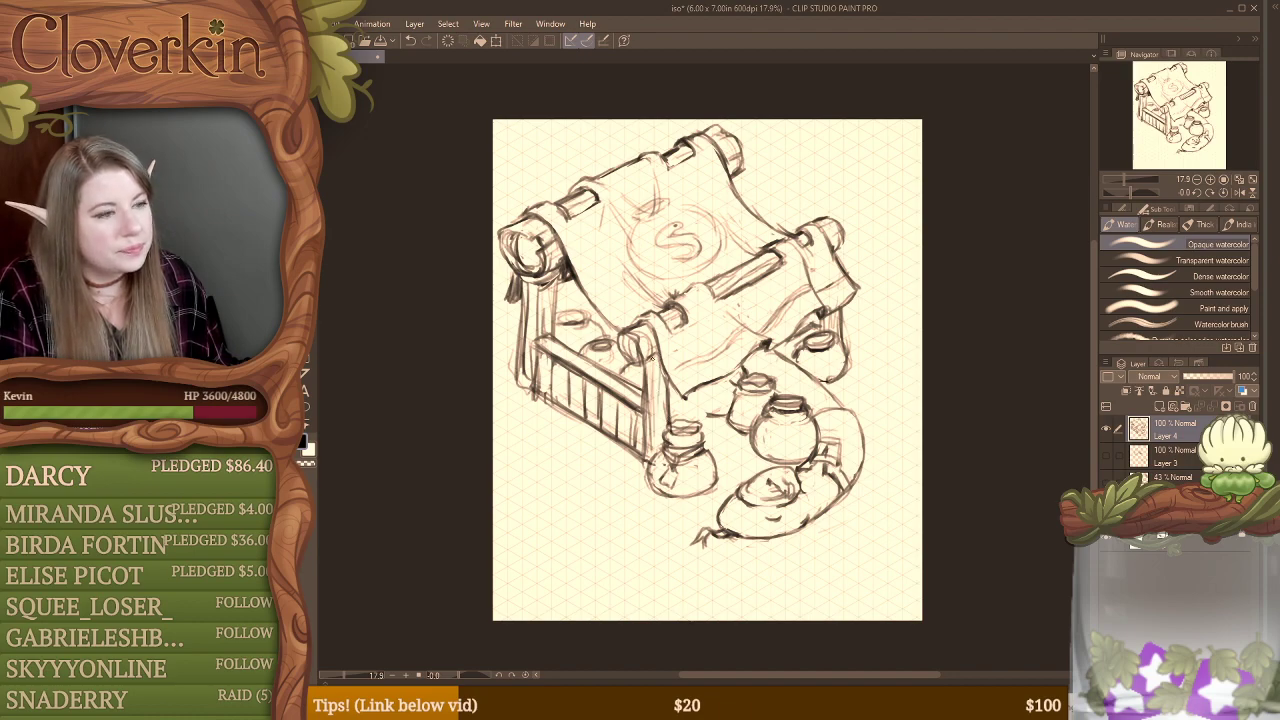
{"action": "key", "text": "e"}
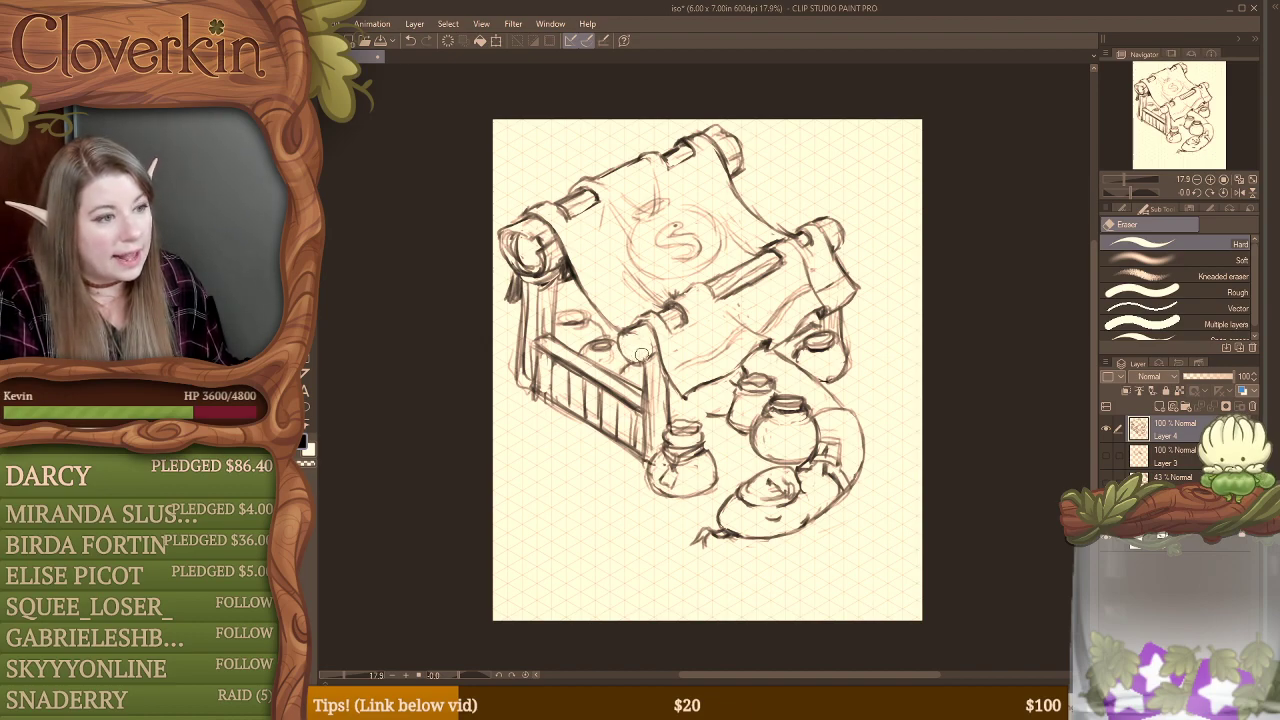
{"action": "key", "text": "b"}
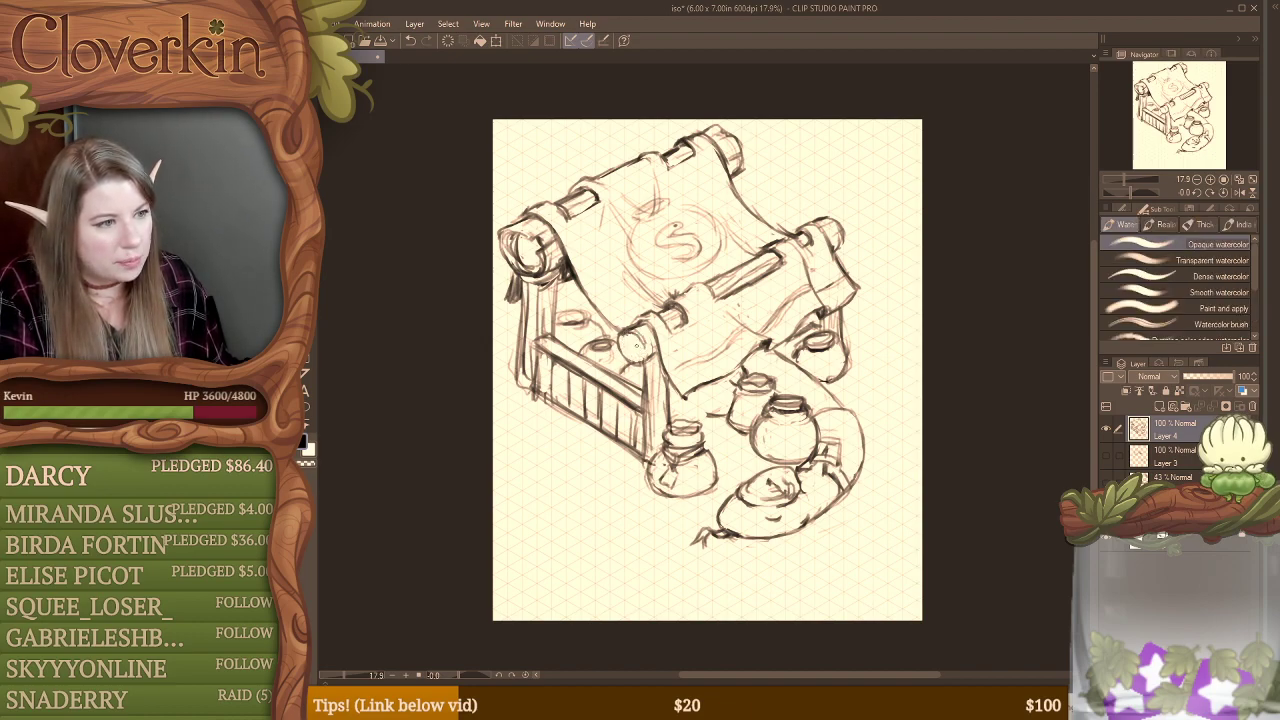
{"action": "mouse_move", "coordinate": [632, 338]}
{"action": "left_mouse_down"}
{"action": "mouse_move", "coordinate": [653, 352]}
{"action": "mouse_move", "coordinate": [636, 360]}
{"action": "left_mouse_up"}
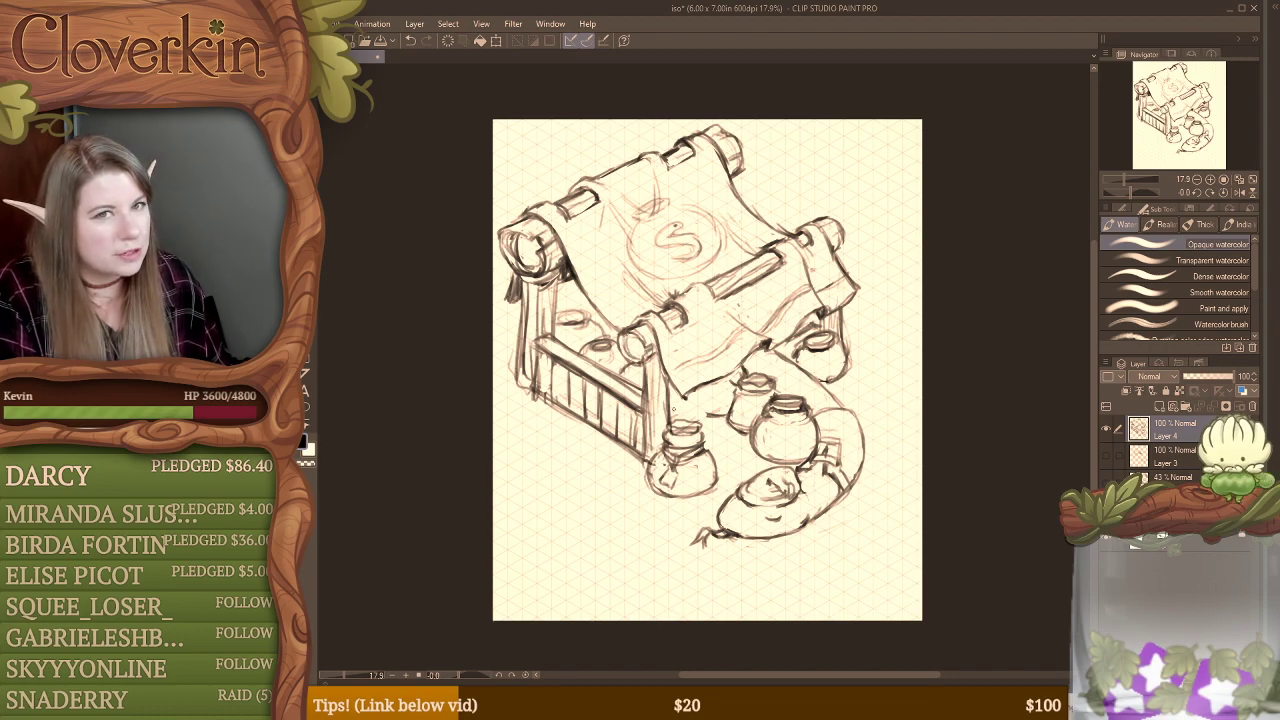
Step: Sketch a small rounded form above the front pot's neck beside the post, undoing and redrawing its last strokes
{"action": "mouse_move", "coordinate": [630, 336]}
{"action": "left_mouse_down"}
{"action": "mouse_move", "coordinate": [638, 365]}
{"action": "mouse_move", "coordinate": [703, 426]}
{"action": "left_mouse_up"}
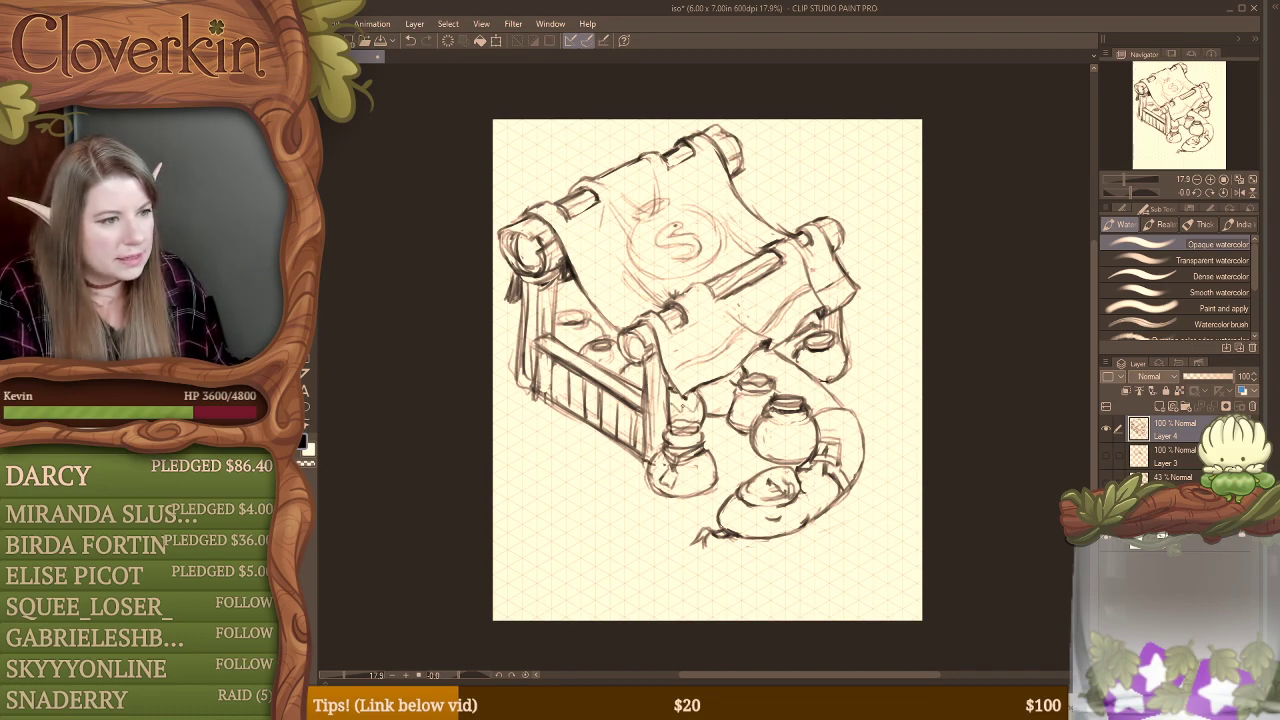
{"action": "left_click_drag", "start_coordinate": [674, 434], "coordinate": [695, 440]}
{"action": "key", "text": "ctrl+z"}
{"action": "key", "text": "ctrl+z"}
{"action": "left_click_drag", "start_coordinate": [676, 395], "coordinate": [696, 411]}
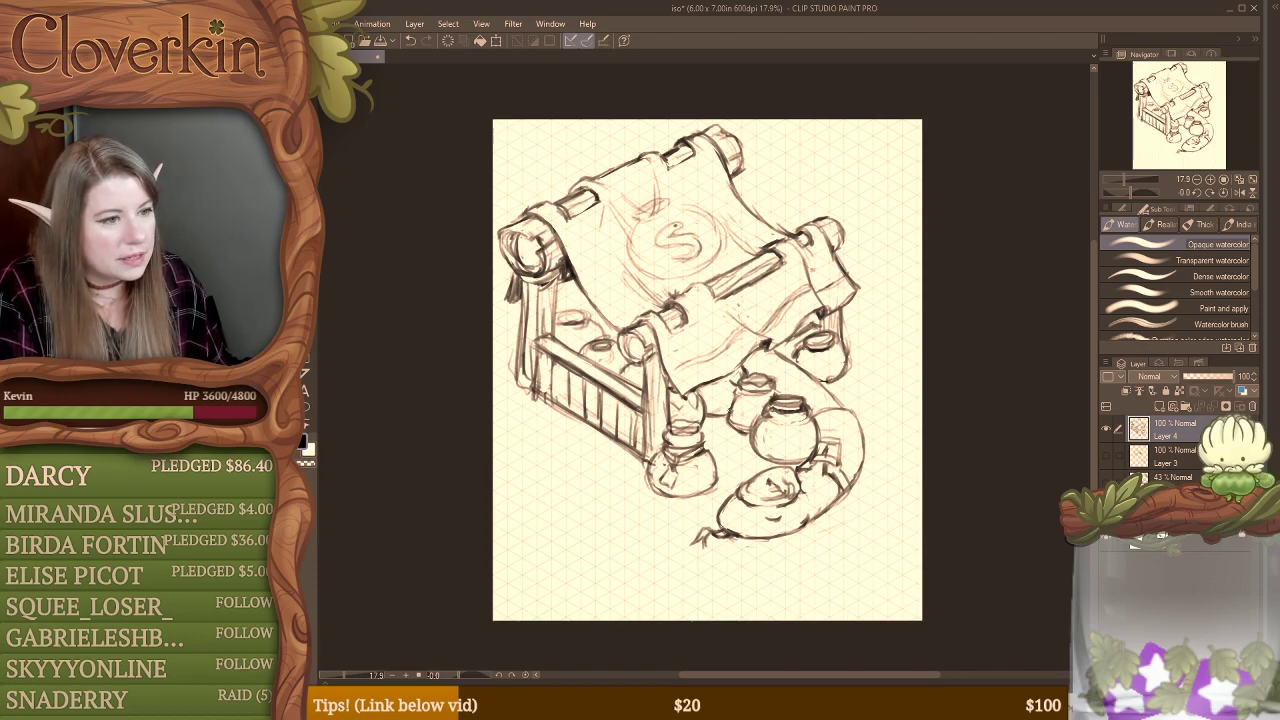
Step: Decorate the pots with small spots on the smaller middle one, concentric circles on the round one and curved ribs on the back one
{"action": "mouse_move", "coordinate": [703, 406]}
{"action": "left_mouse_down"}
{"action": "mouse_move", "coordinate": [735, 399]}
{"action": "mouse_move", "coordinate": [740, 418]}
{"action": "mouse_move", "coordinate": [741, 407]}
{"action": "left_mouse_up"}
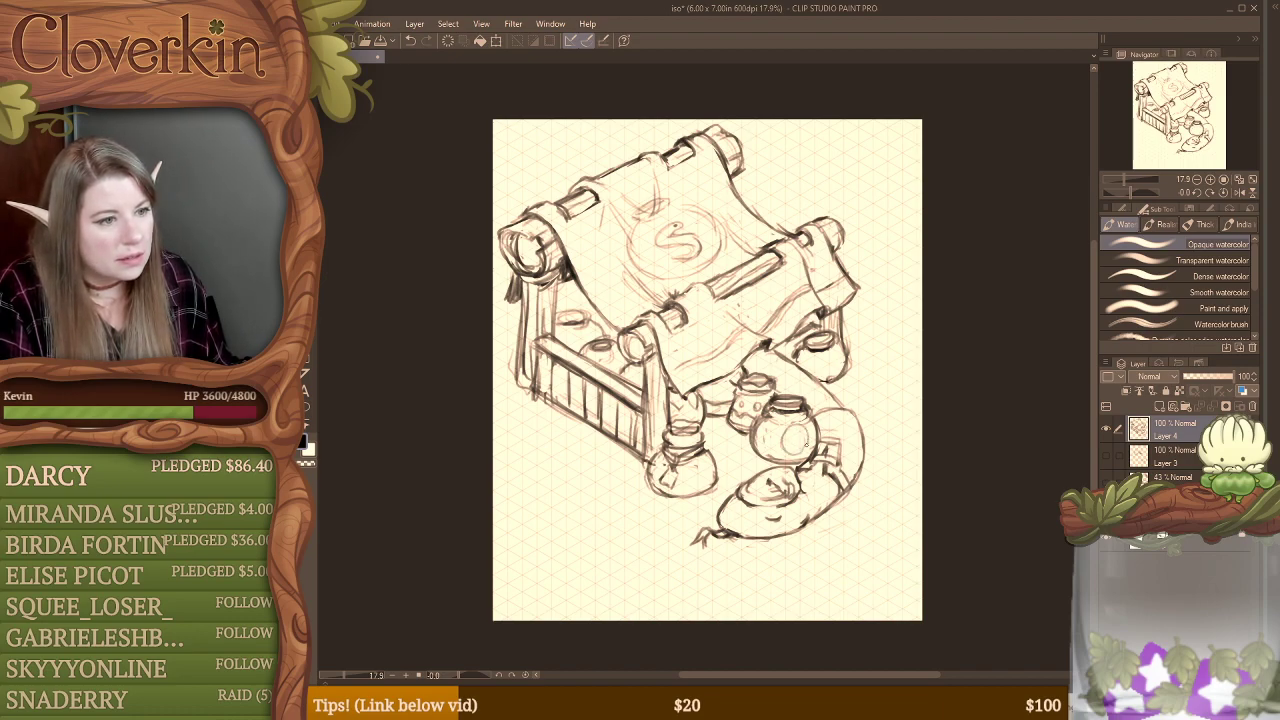
{"action": "left_click_drag", "start_coordinate": [757, 427], "coordinate": [775, 442]}
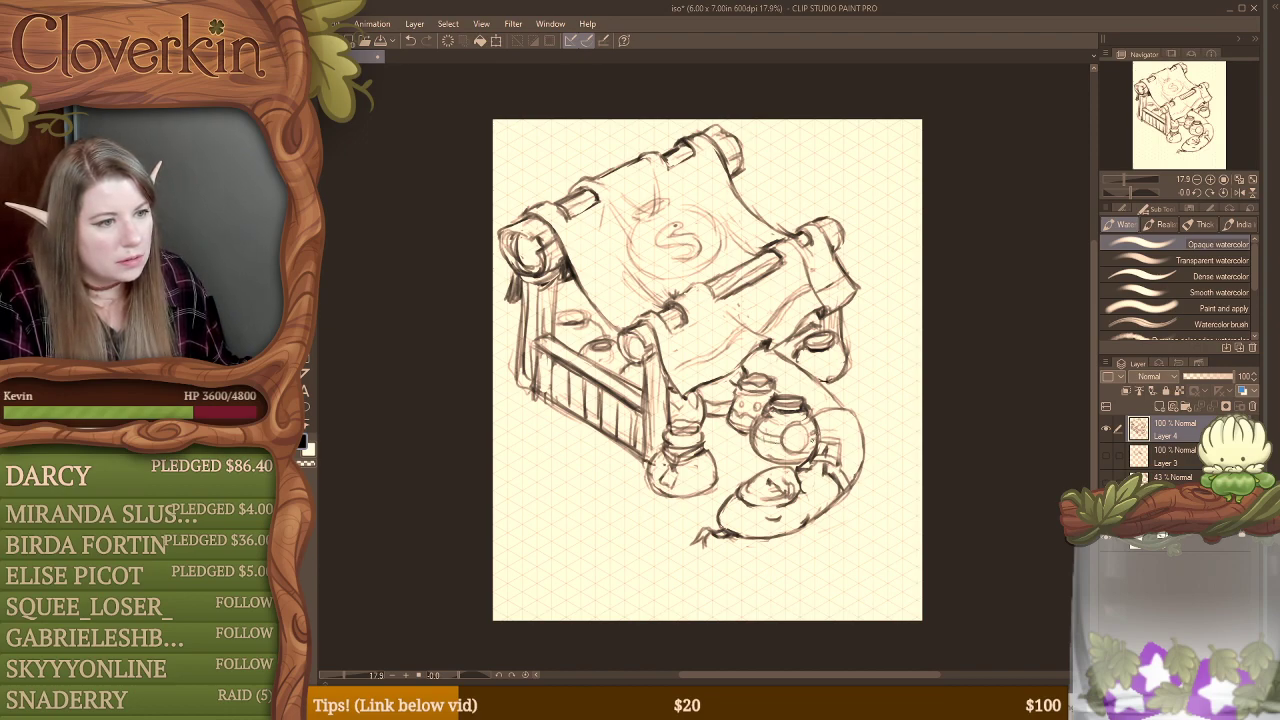
{"action": "mouse_move", "coordinate": [800, 428]}
{"action": "left_mouse_down"}
{"action": "mouse_move", "coordinate": [794, 447]}
{"action": "mouse_move", "coordinate": [804, 443]}
{"action": "left_mouse_up"}
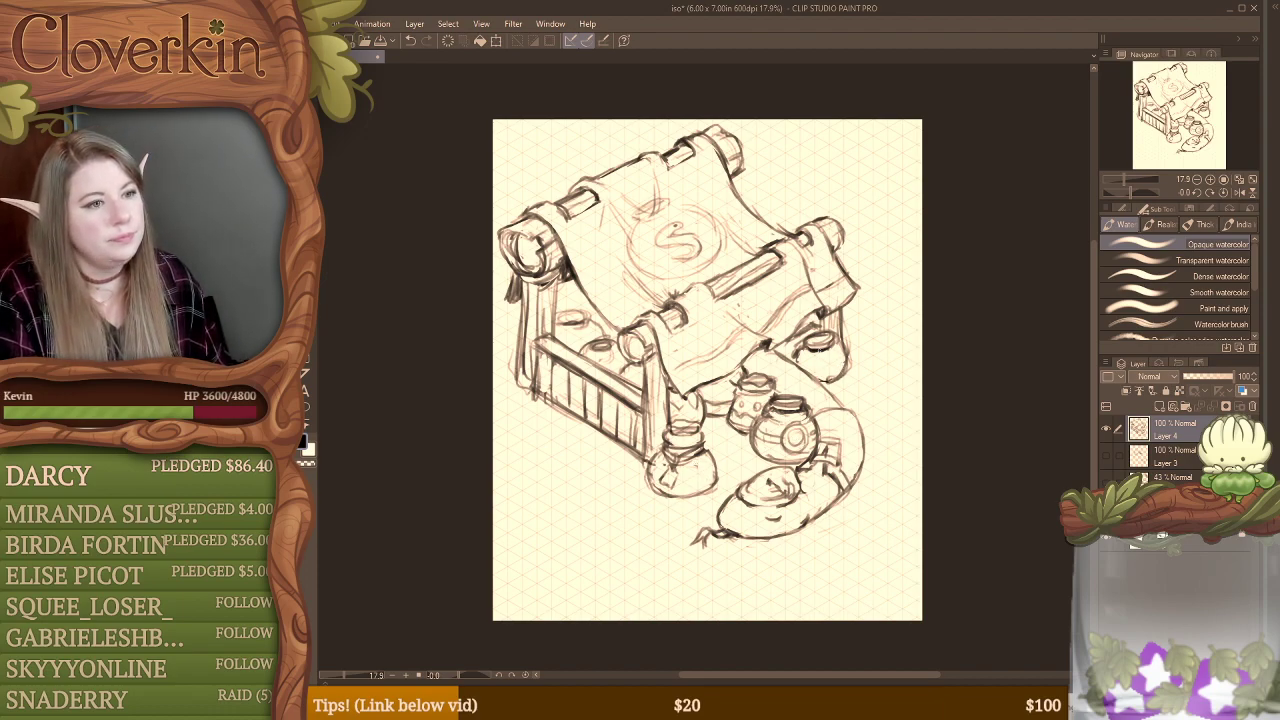
{"action": "mouse_move", "coordinate": [819, 350]}
{"action": "left_mouse_down"}
{"action": "mouse_move", "coordinate": [826, 378]}
{"action": "mouse_move", "coordinate": [842, 381]}
{"action": "mouse_move", "coordinate": [827, 380]}
{"action": "mouse_move", "coordinate": [830, 332]}
{"action": "left_mouse_up"}
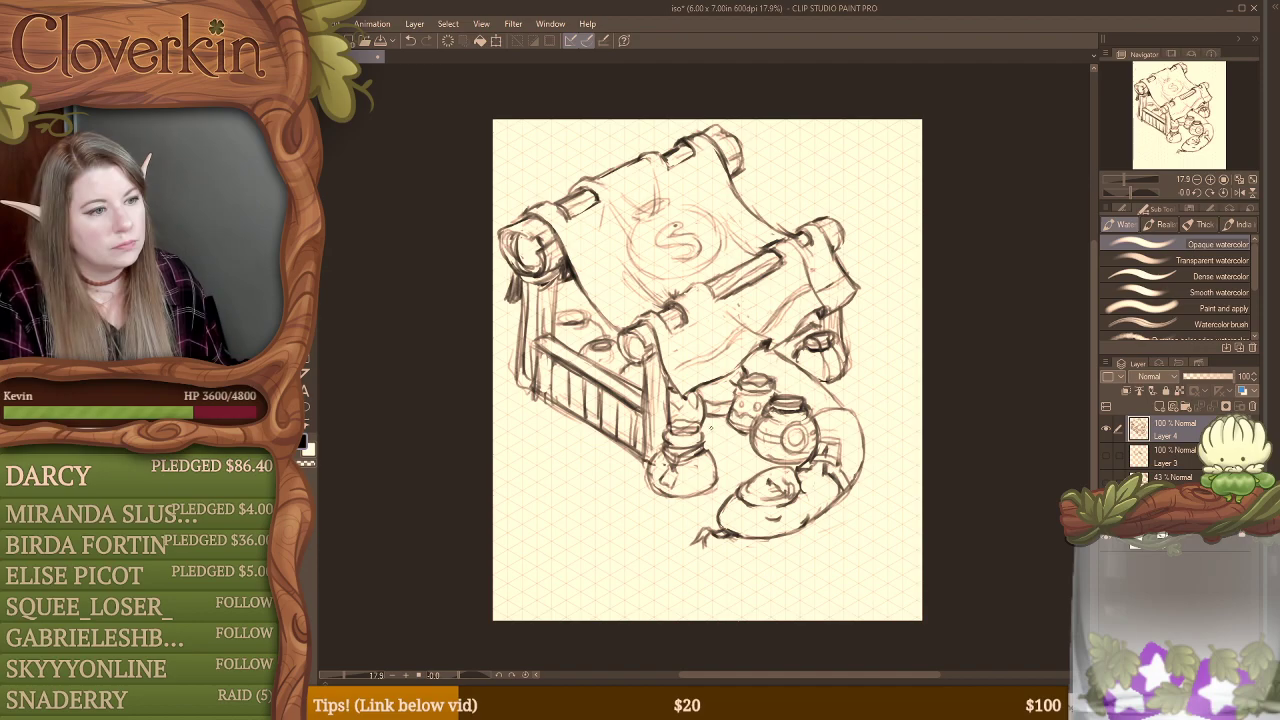
Step: Sketch a round pot with a ruffled, covered rim outside the curved foreground form, and shift the whole drawing down the page
{"action": "left_click_drag", "start_coordinate": [866, 370], "coordinate": [895, 372]}
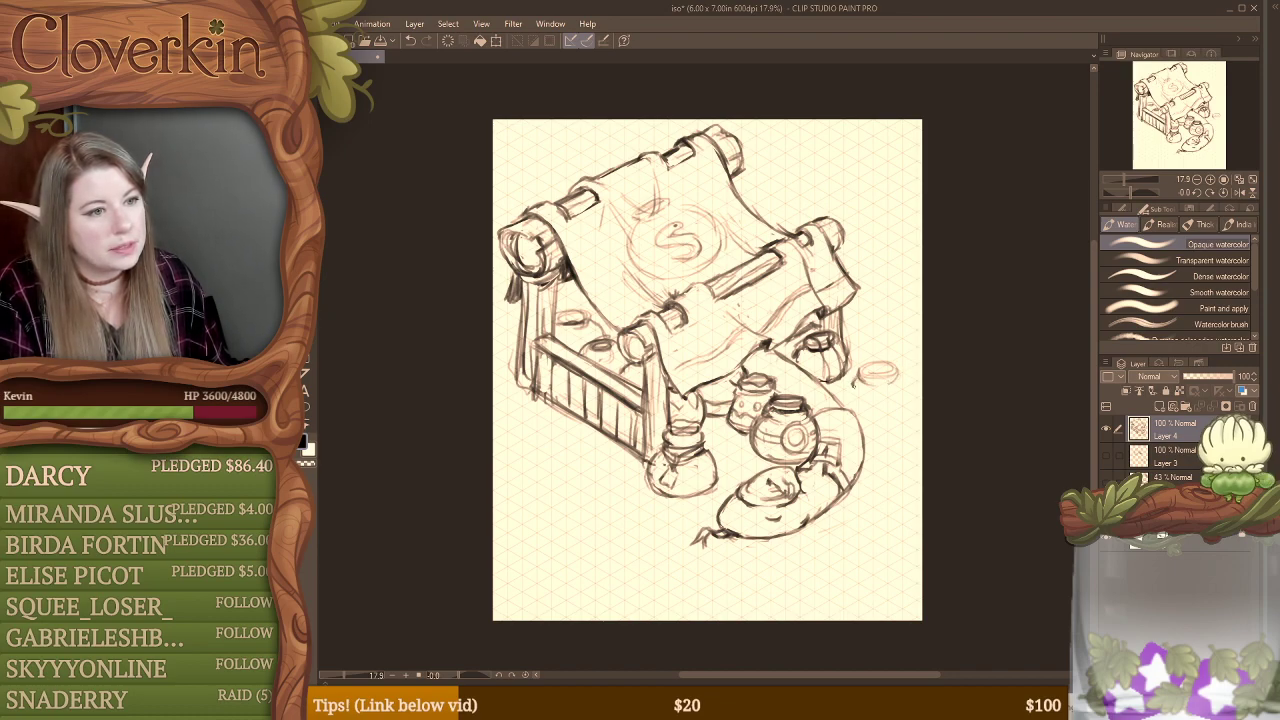
{"action": "mouse_move", "coordinate": [870, 393]}
{"action": "left_mouse_down"}
{"action": "mouse_move", "coordinate": [902, 388]}
{"action": "mouse_move", "coordinate": [898, 376]}
{"action": "mouse_move", "coordinate": [882, 363]}
{"action": "left_mouse_up"}
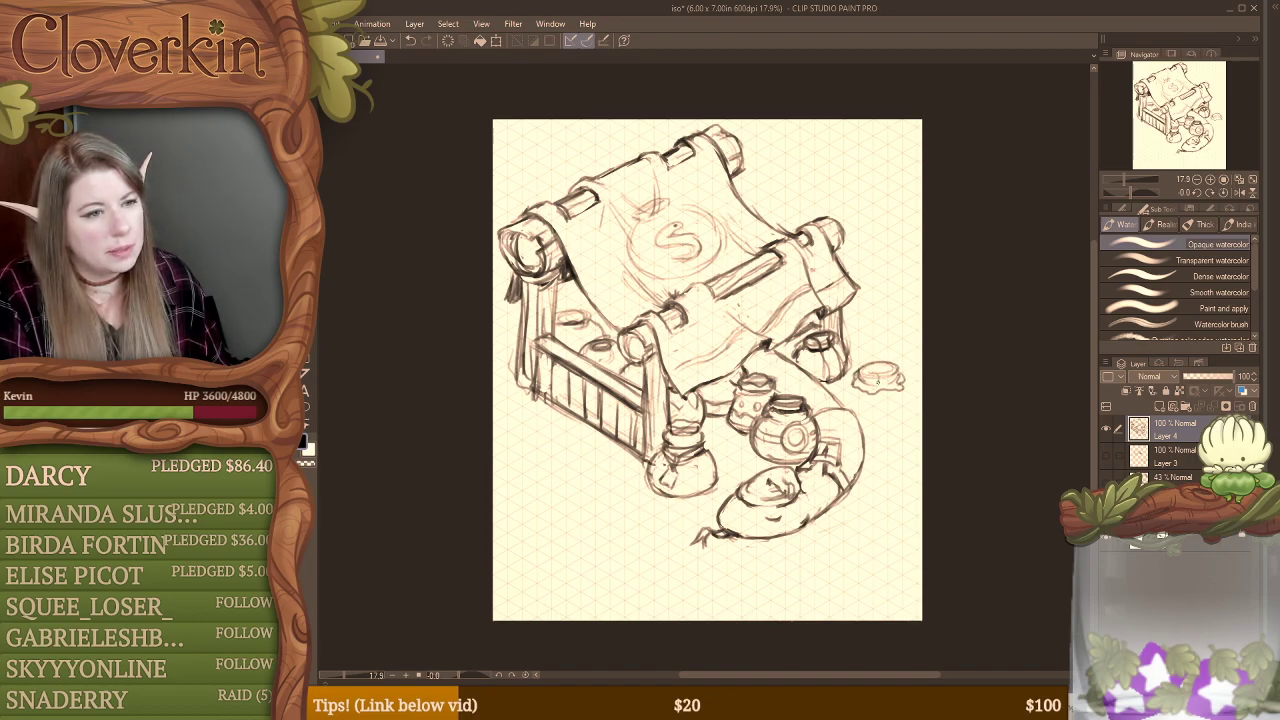
{"action": "left_click_drag", "start_coordinate": [870, 379], "coordinate": [897, 375]}
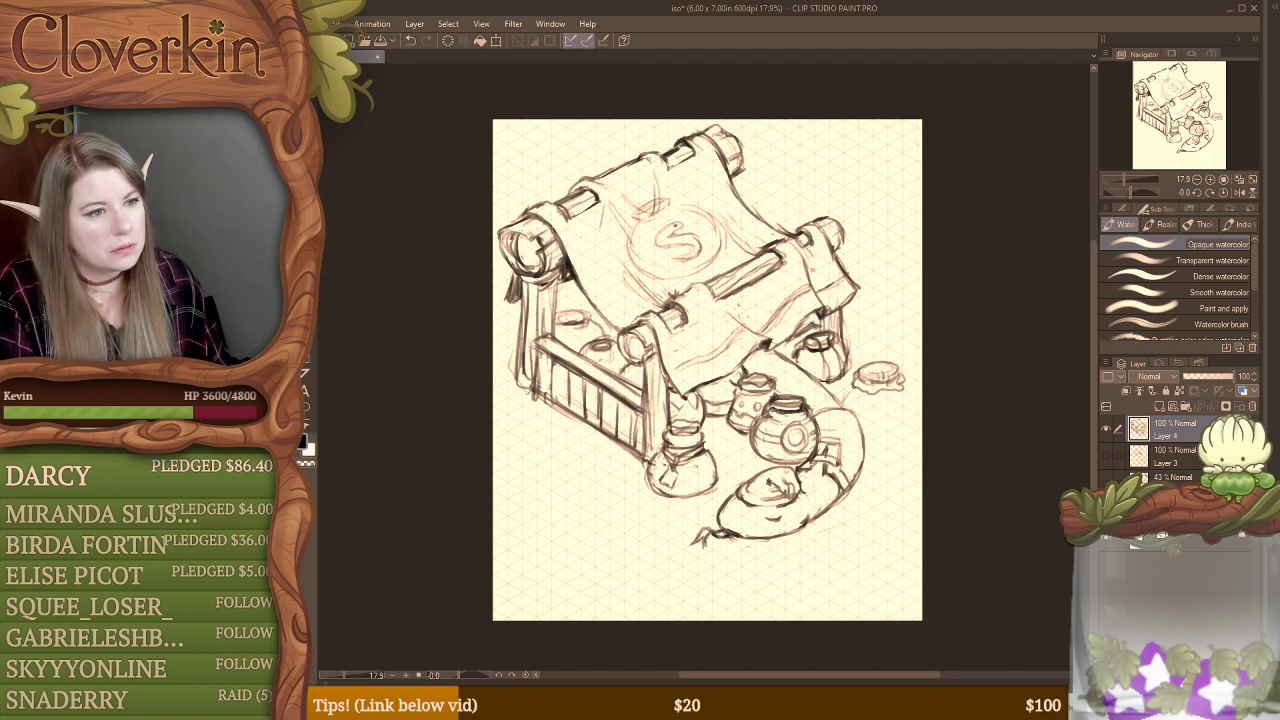
{"action": "mouse_move", "coordinate": [899, 393]}
{"action": "left_mouse_down"}
{"action": "mouse_move", "coordinate": [886, 424]}
{"action": "mouse_move", "coordinate": [908, 426]}
{"action": "mouse_move", "coordinate": [908, 413]}
{"action": "mouse_move", "coordinate": [888, 424]}
{"action": "mouse_move", "coordinate": [910, 406]}
{"action": "mouse_move", "coordinate": [866, 424]}
{"action": "mouse_move", "coordinate": [894, 426]}
{"action": "left_mouse_up"}
{"action": "mouse_move", "coordinate": [850, 389]}
{"action": "left_mouse_down"}
{"action": "mouse_move", "coordinate": [898, 400]}
{"action": "mouse_move", "coordinate": [846, 391]}
{"action": "mouse_move", "coordinate": [850, 410]}
{"action": "left_mouse_up"}
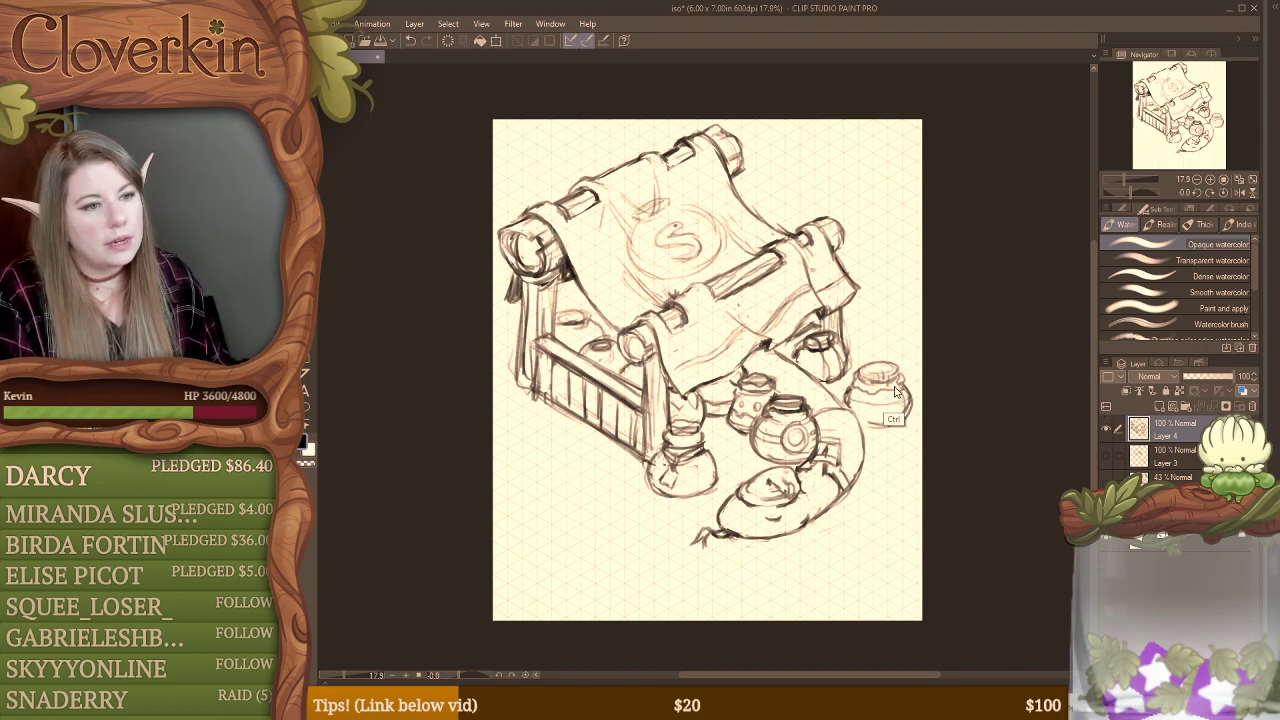
{"action": "left_click_drag", "start_coordinate": [905, 405], "coordinate": [918, 438]}
Step: Erase the fence's lower edge and sketch two leafy plants along its base
{"action": "key", "text": "b"}
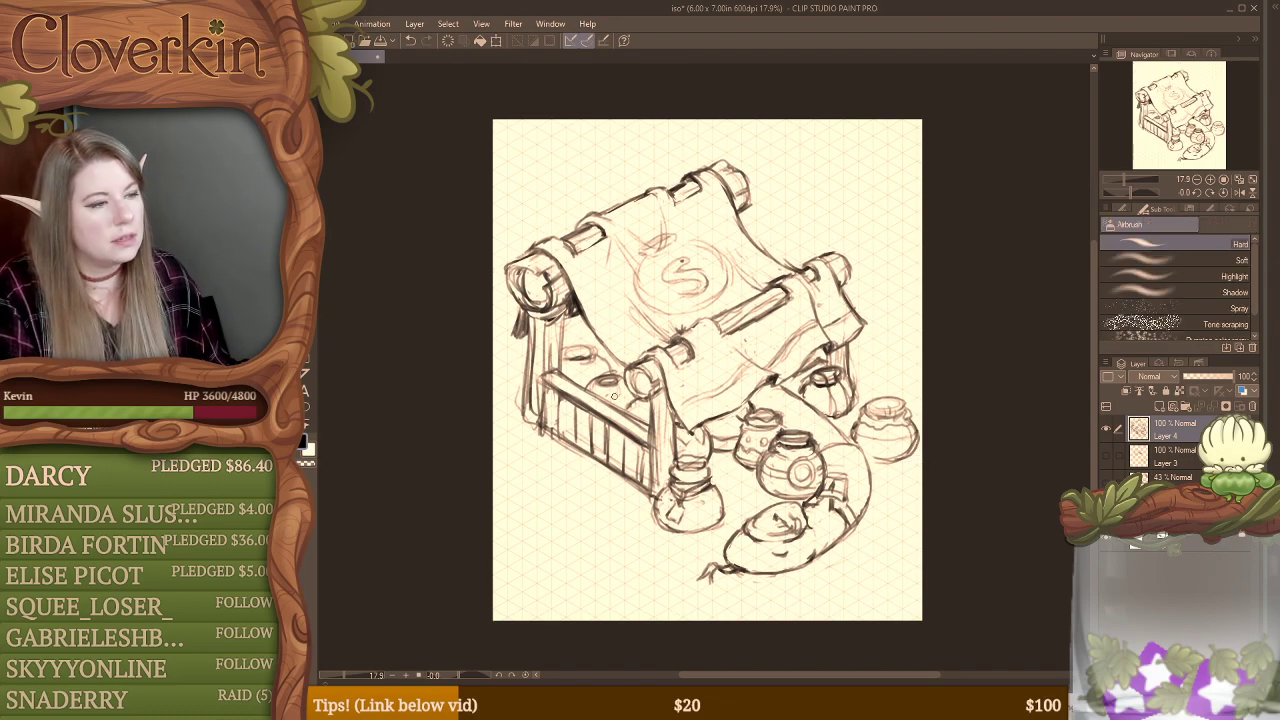
{"action": "key", "text": "e"}
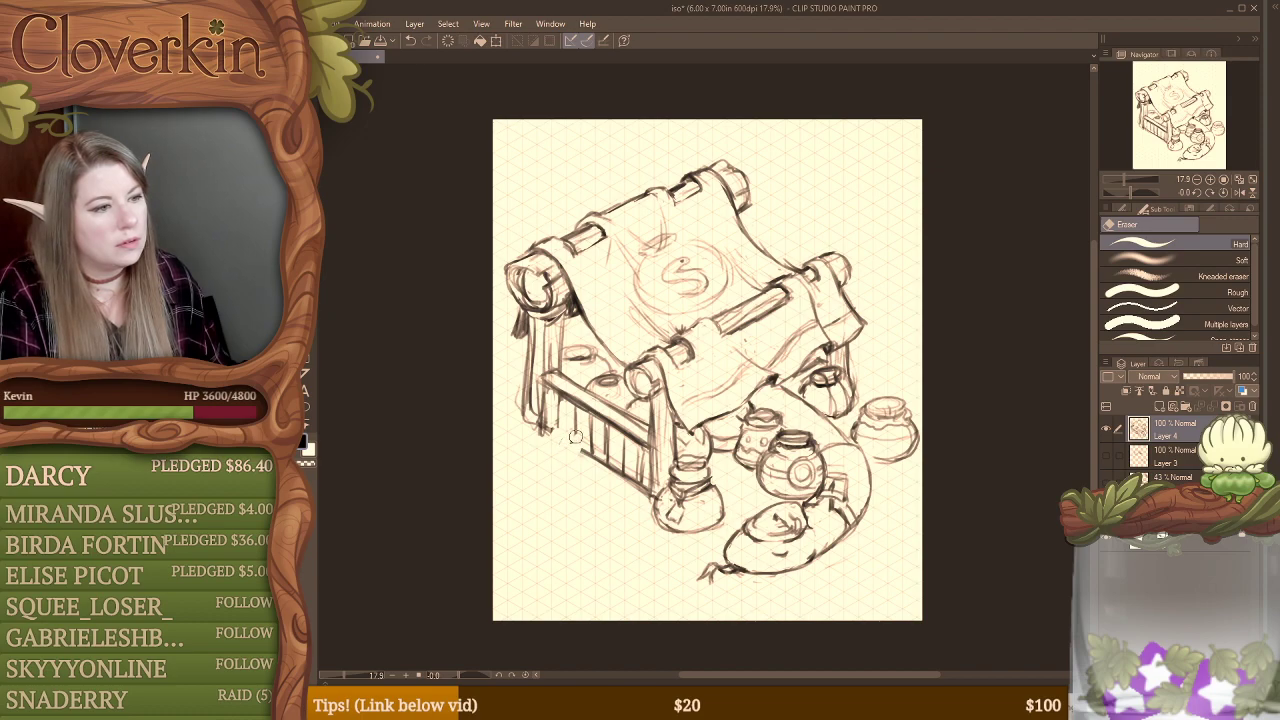
{"action": "key", "text": "b"}
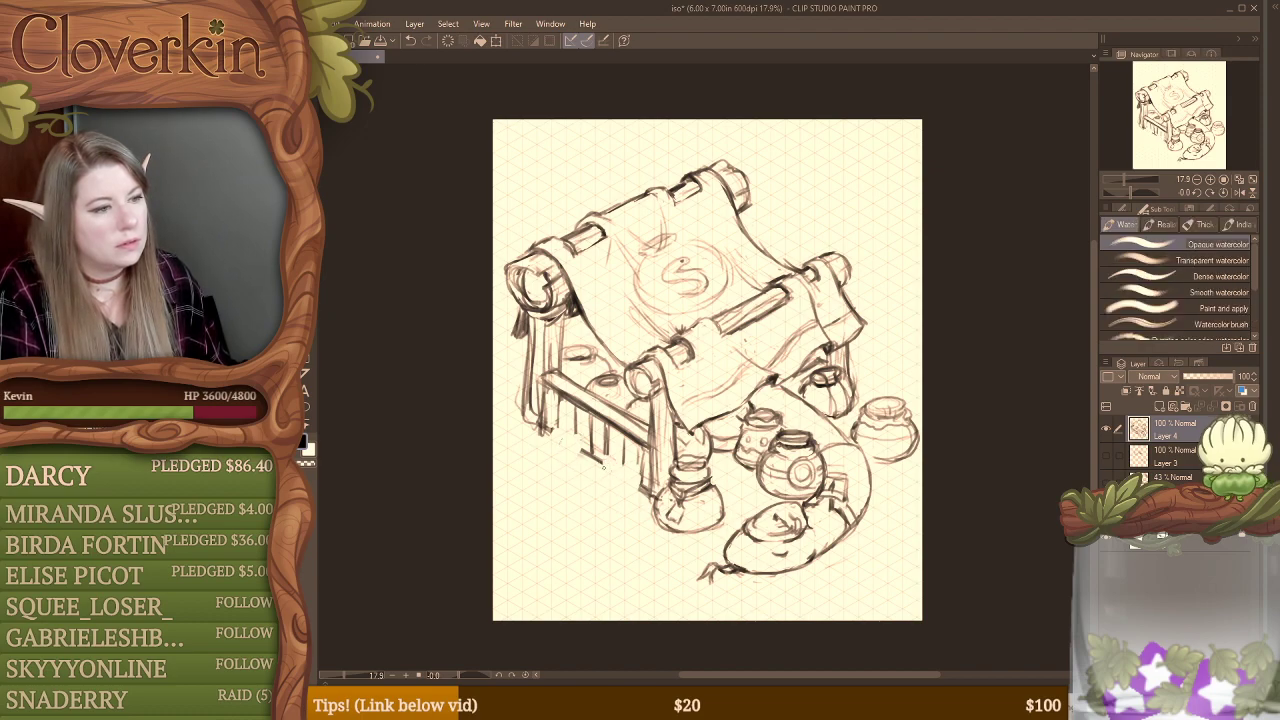
{"action": "mouse_move", "coordinate": [602, 456]}
{"action": "left_mouse_down"}
{"action": "mouse_move", "coordinate": [640, 485]}
{"action": "mouse_move", "coordinate": [563, 484]}
{"action": "mouse_move", "coordinate": [575, 468]}
{"action": "mouse_move", "coordinate": [566, 425]}
{"action": "mouse_move", "coordinate": [572, 441]}
{"action": "mouse_move", "coordinate": [553, 451]}
{"action": "left_mouse_up"}
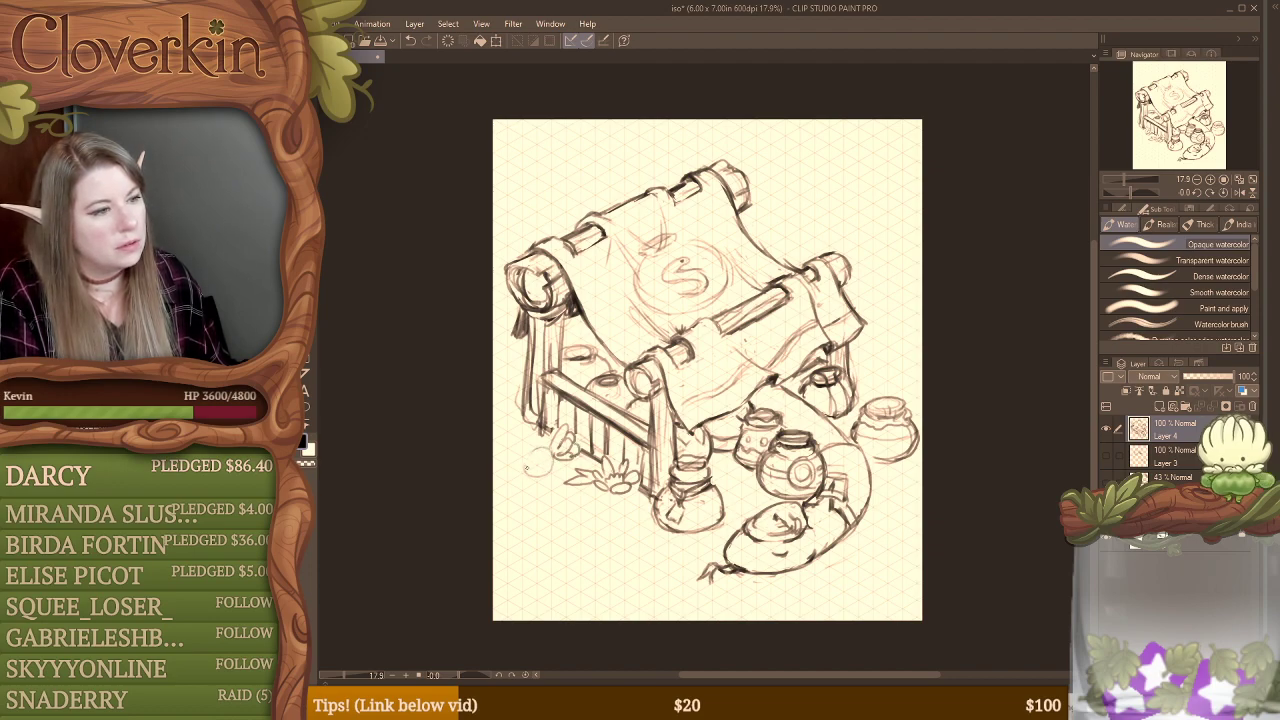
Step: Rework the plant by the fence's back post into a fuller leafy clump, erasing the rounded form sketched beside it
{"action": "left_click_drag", "start_coordinate": [527, 467], "coordinate": [550, 471]}
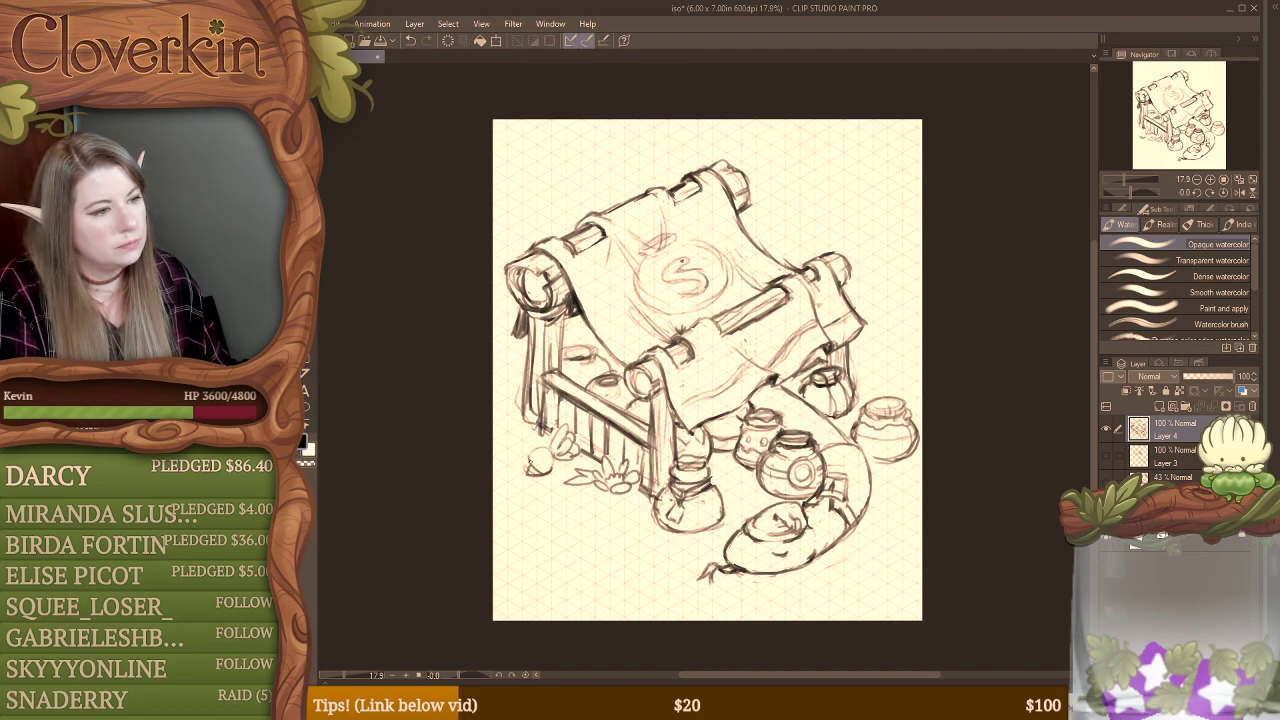
{"action": "key", "text": "e"}
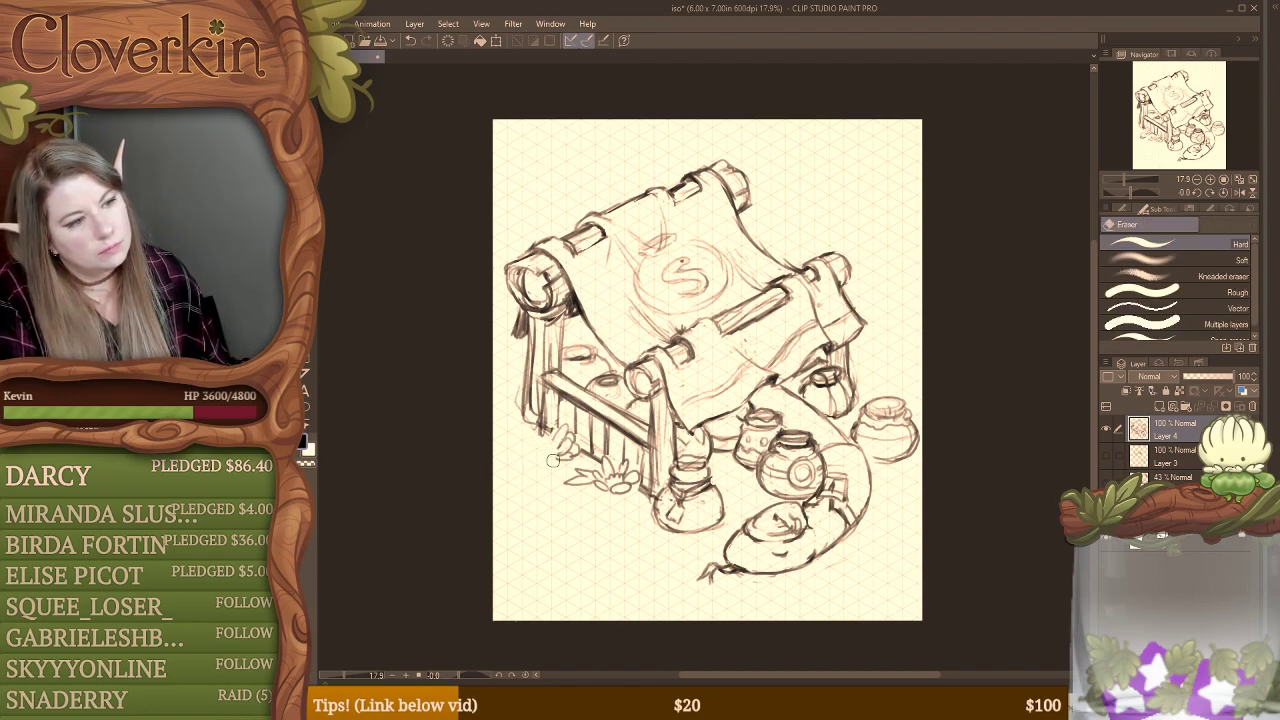
{"action": "key", "text": "b"}
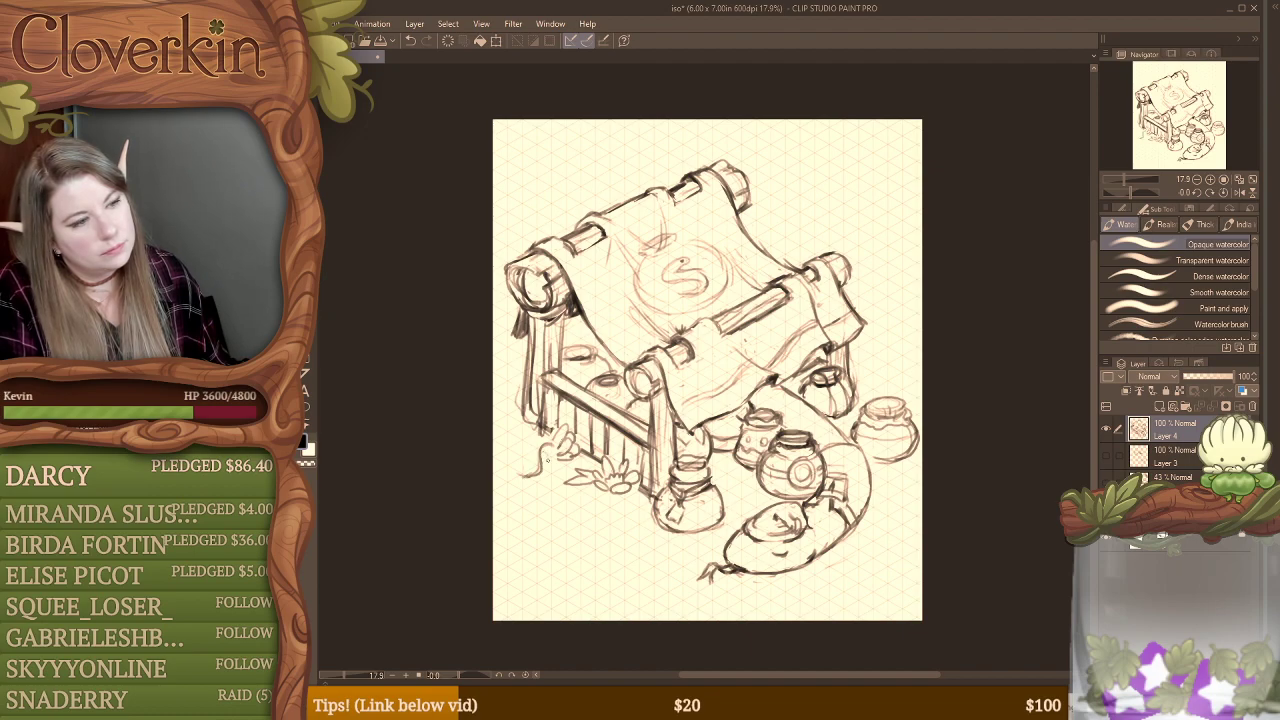
{"action": "mouse_move", "coordinate": [551, 436]}
{"action": "left_mouse_down"}
{"action": "mouse_move", "coordinate": [527, 437]}
{"action": "mouse_move", "coordinate": [519, 456]}
{"action": "mouse_move", "coordinate": [538, 463]}
{"action": "mouse_move", "coordinate": [560, 440]}
{"action": "mouse_move", "coordinate": [571, 455]}
{"action": "mouse_move", "coordinate": [574, 432]}
{"action": "mouse_move", "coordinate": [548, 449]}
{"action": "mouse_move", "coordinate": [566, 460]}
{"action": "mouse_move", "coordinate": [563, 443]}
{"action": "mouse_move", "coordinate": [532, 452]}
{"action": "left_mouse_up"}
{"action": "key", "text": "e"}
{"action": "key", "text": "b"}
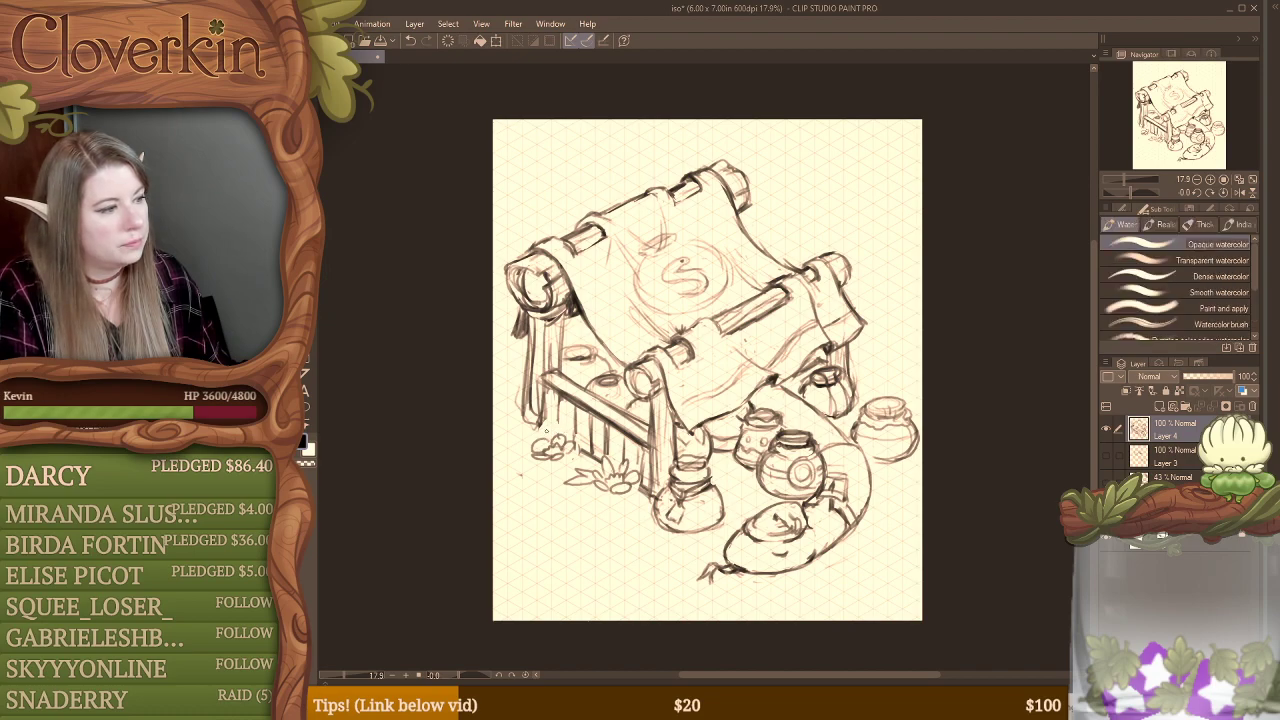
{"action": "mouse_move", "coordinate": [556, 438]}
{"action": "left_mouse_down"}
{"action": "mouse_move", "coordinate": [559, 417]}
{"action": "mouse_move", "coordinate": [531, 437]}
{"action": "left_mouse_up"}
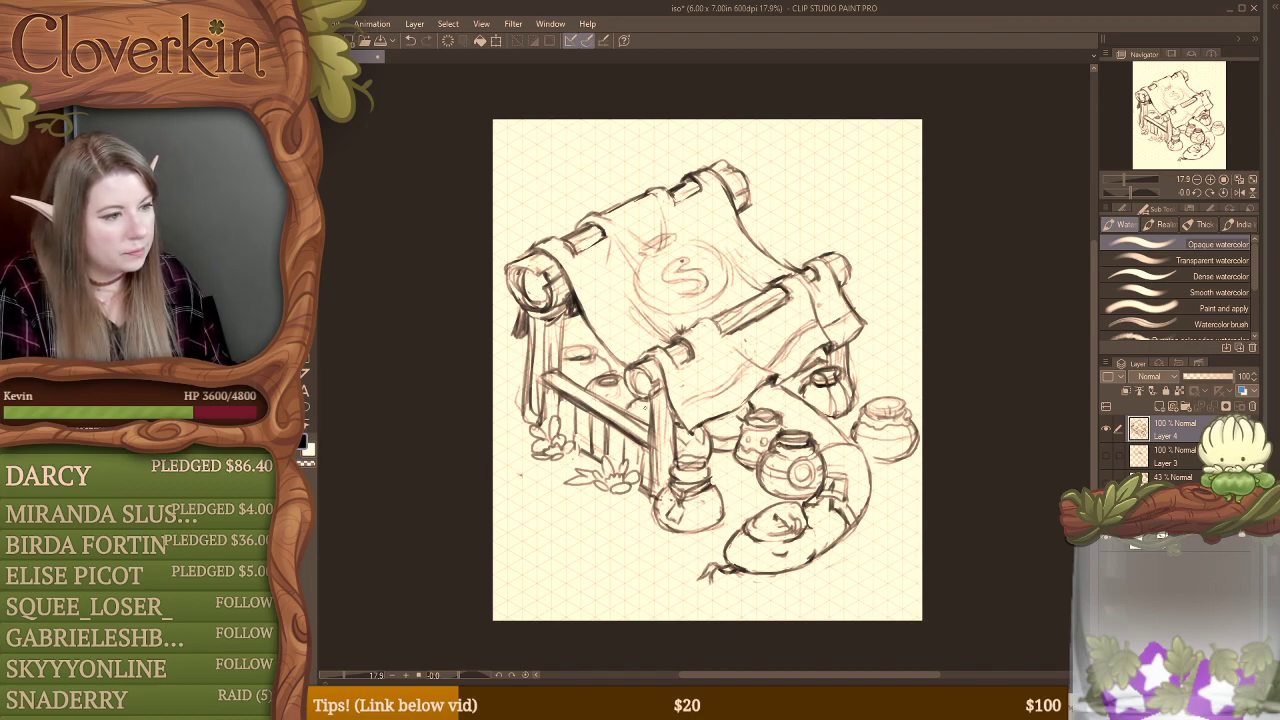
{"action": "key", "text": "e"}
{"action": "left_click_drag", "start_coordinate": [586, 450], "coordinate": [568, 461]}
{"action": "key", "text": "b"}
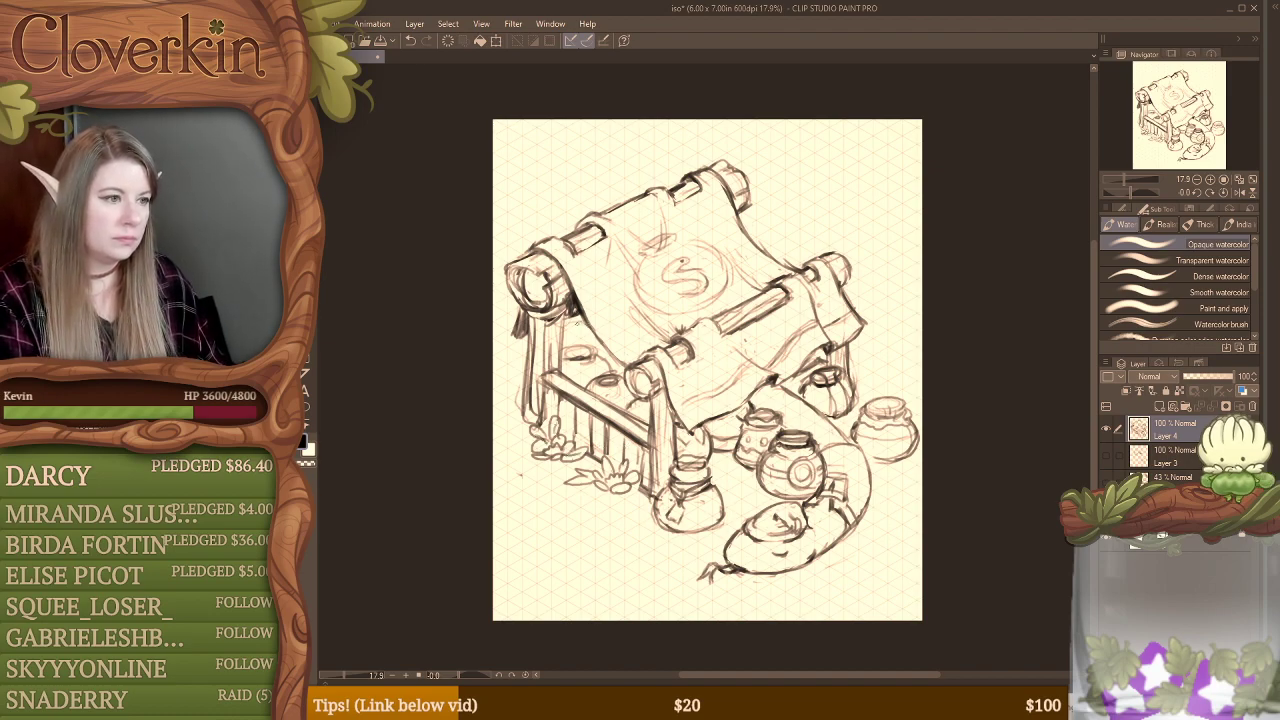
Step: Sketch a curved form outside the back post and a row of small lidded jars along the fence's top rail
{"action": "left_click_drag", "start_coordinate": [566, 329], "coordinate": [585, 331]}
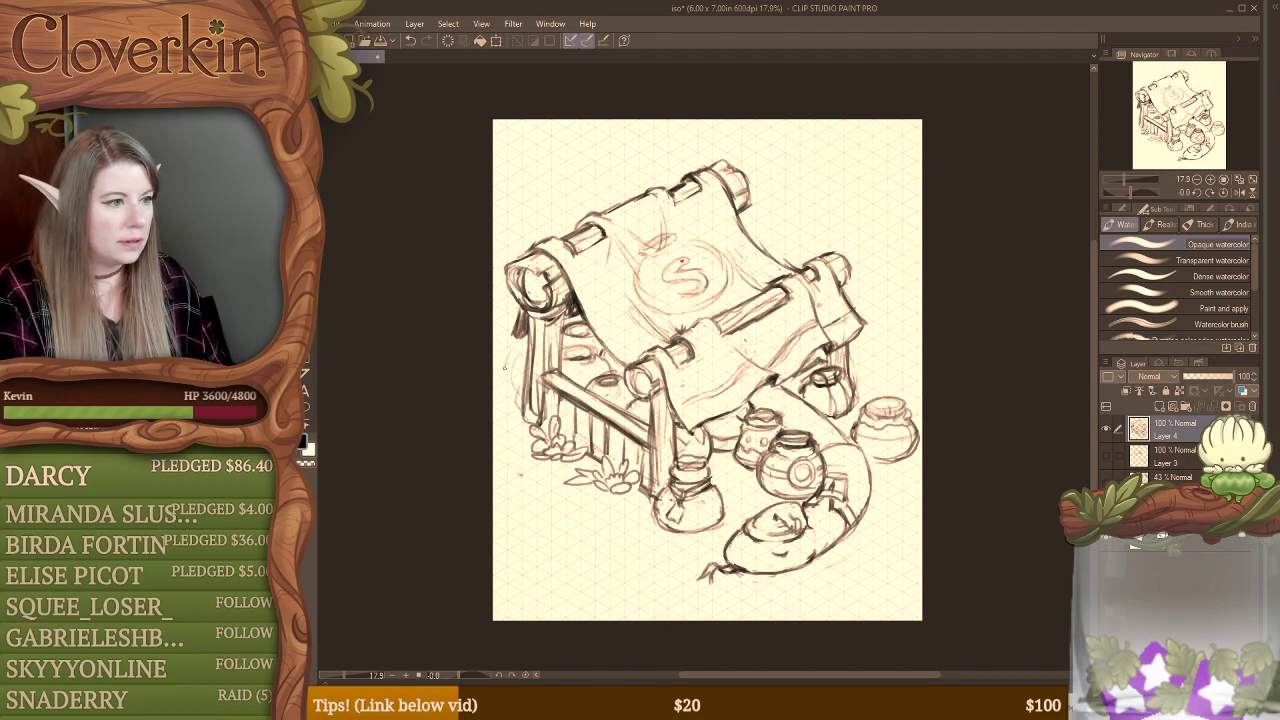
{"action": "mouse_move", "coordinate": [505, 368]}
{"action": "left_mouse_down"}
{"action": "mouse_move", "coordinate": [516, 388]}
{"action": "mouse_move", "coordinate": [566, 389]}
{"action": "mouse_move", "coordinate": [645, 434]}
{"action": "mouse_move", "coordinate": [641, 412]}
{"action": "mouse_move", "coordinate": [605, 398]}
{"action": "mouse_move", "coordinate": [620, 406]}
{"action": "mouse_move", "coordinate": [604, 422]}
{"action": "mouse_move", "coordinate": [626, 414]}
{"action": "left_mouse_up"}
{"action": "key", "text": "e"}
{"action": "key", "text": "b"}
{"action": "left_click_drag", "start_coordinate": [622, 398], "coordinate": [627, 416]}
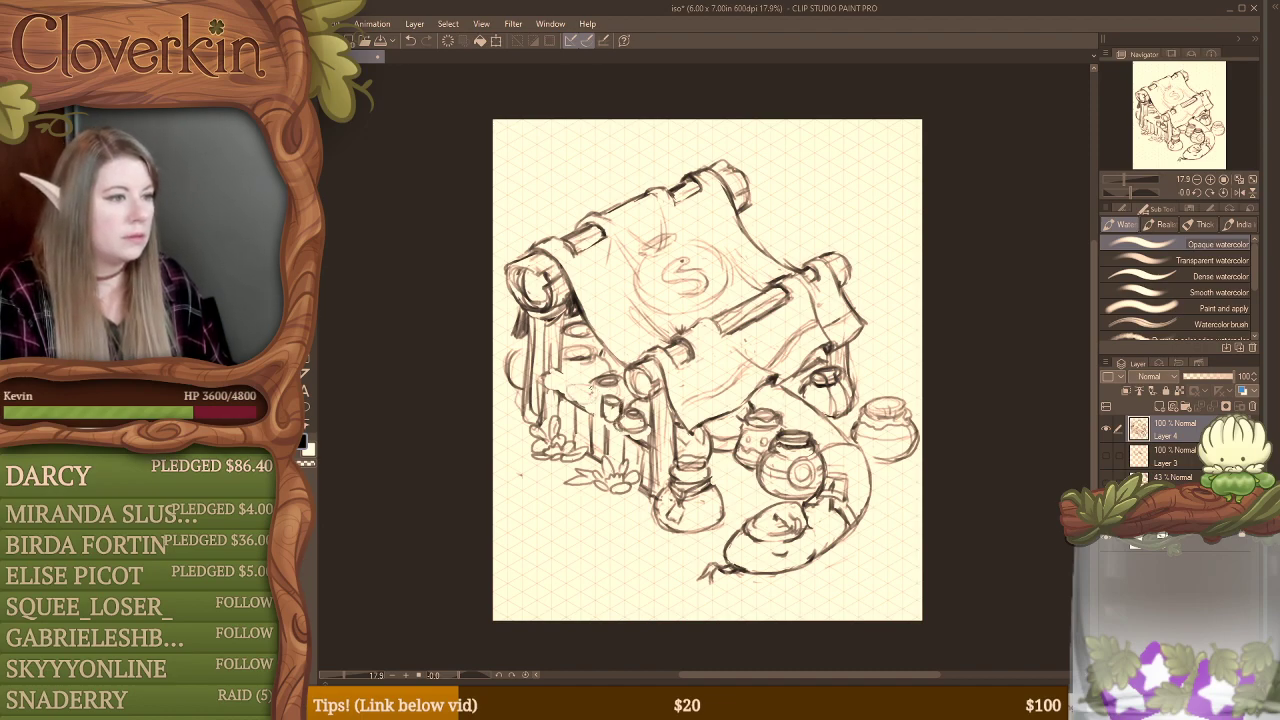
{"action": "left_click_drag", "start_coordinate": [574, 400], "coordinate": [564, 388]}
{"action": "mouse_move", "coordinate": [566, 386]}
{"action": "left_mouse_down"}
{"action": "mouse_move", "coordinate": [585, 378]}
{"action": "mouse_move", "coordinate": [568, 398]}
{"action": "mouse_move", "coordinate": [580, 380]}
{"action": "mouse_move", "coordinate": [570, 383]}
{"action": "mouse_move", "coordinate": [590, 381]}
{"action": "left_mouse_up"}
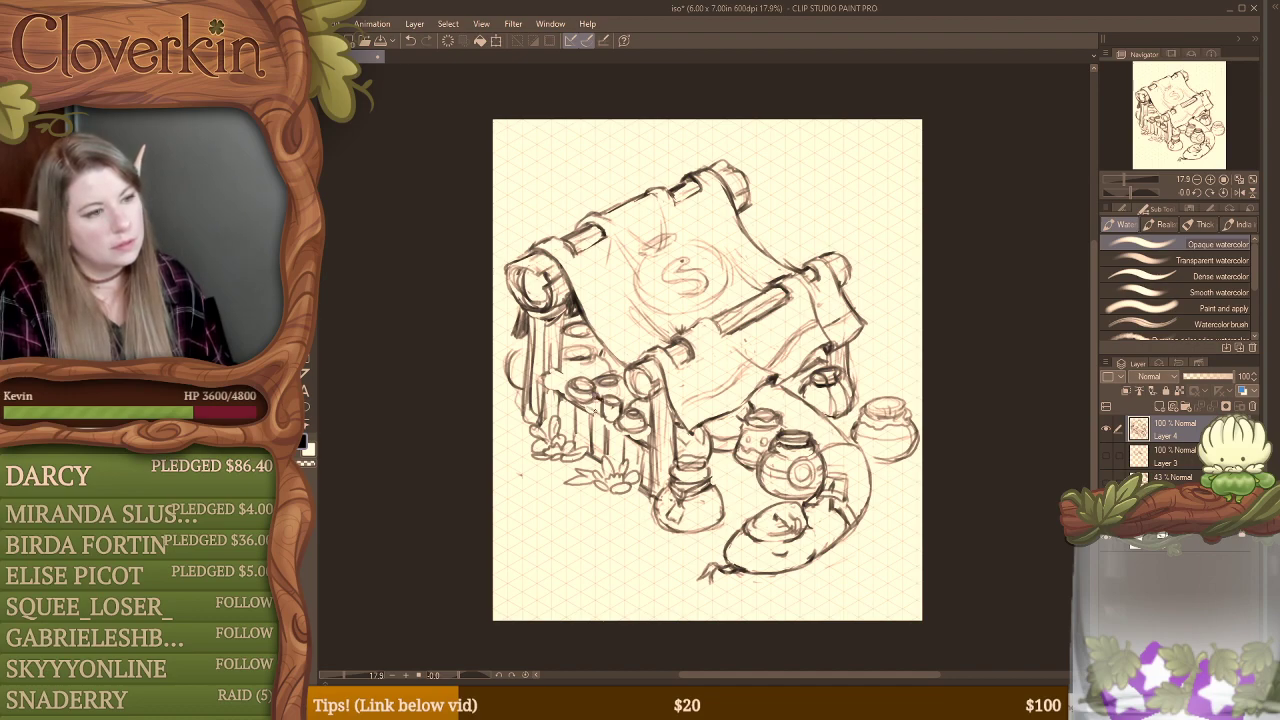
{"action": "left_click_drag", "start_coordinate": [598, 415], "coordinate": [640, 444]}
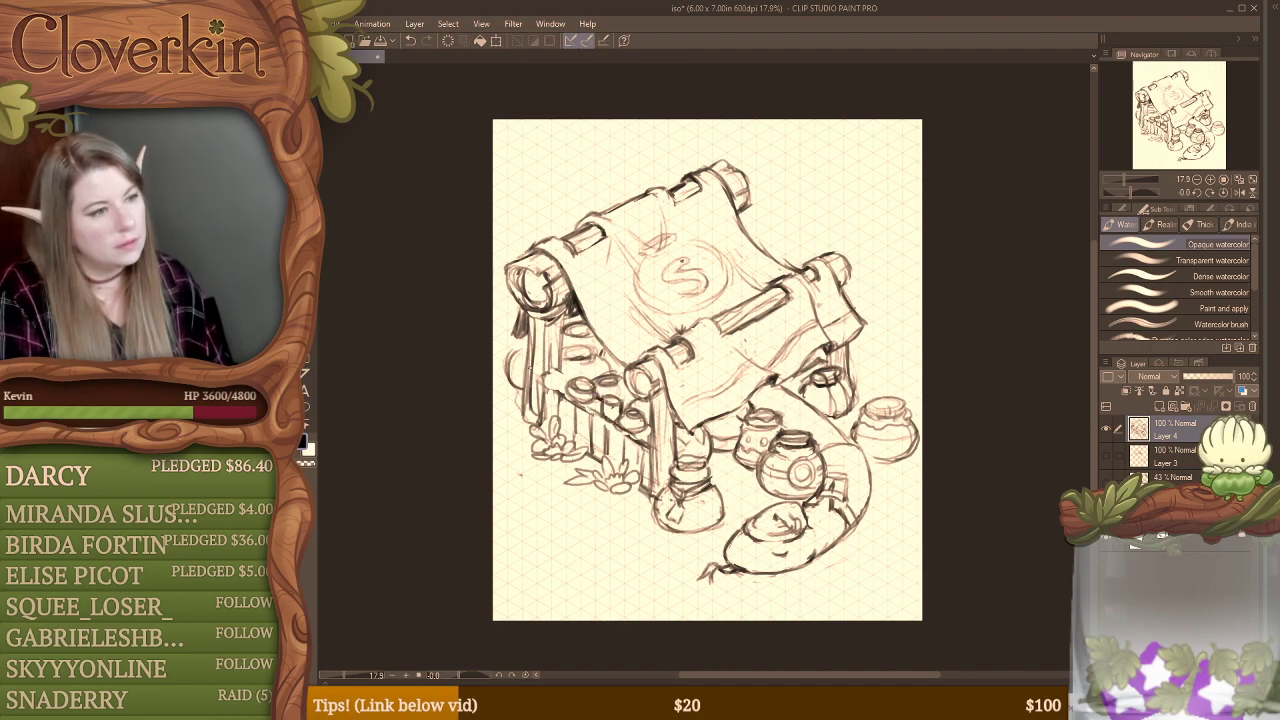
Step: Erase the fence rail and slats beneath the jars and redraw them as a rough-edged board with small marks
{"action": "key", "text": "e"}
{"action": "mouse_move", "coordinate": [556, 398]}
{"action": "left_mouse_down"}
{"action": "mouse_move", "coordinate": [612, 444]}
{"action": "mouse_move", "coordinate": [630, 448]}
{"action": "mouse_move", "coordinate": [624, 427]}
{"action": "mouse_move", "coordinate": [639, 427]}
{"action": "mouse_move", "coordinate": [606, 414]}
{"action": "mouse_move", "coordinate": [628, 436]}
{"action": "left_mouse_up"}
{"action": "key", "text": "b"}
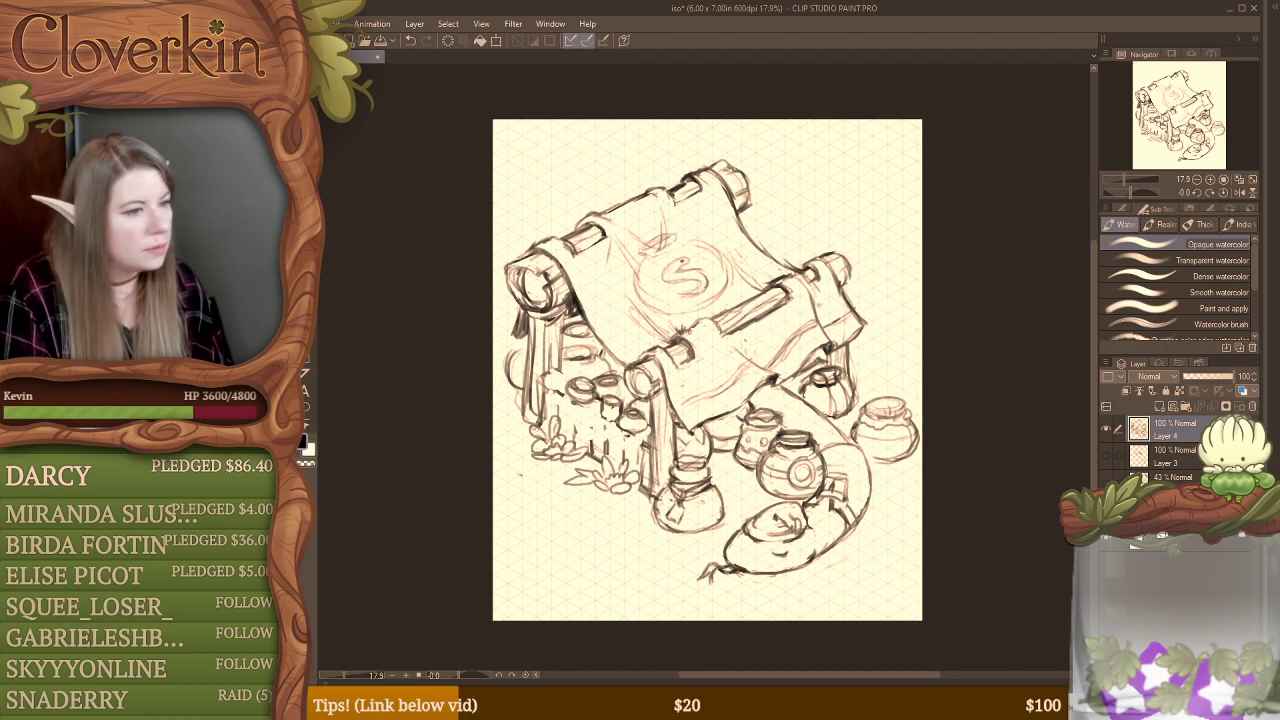
{"action": "left_click_drag", "start_coordinate": [650, 425], "coordinate": [642, 440]}
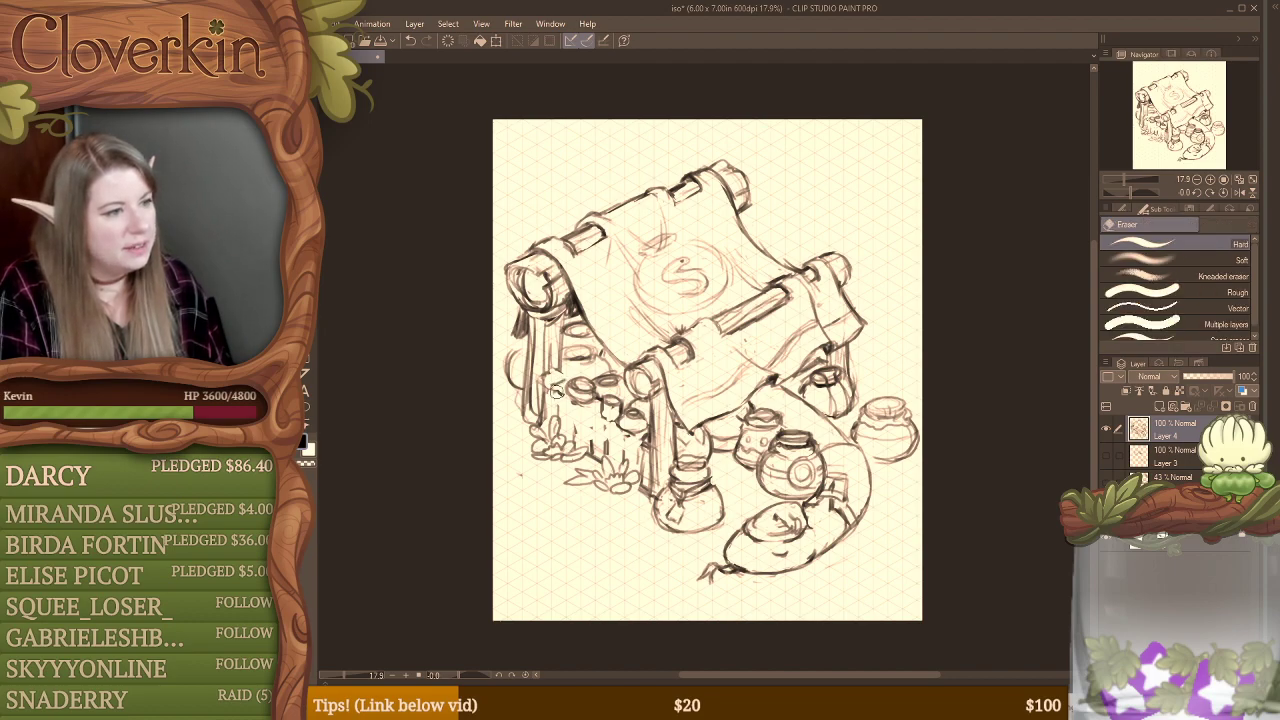
{"action": "mouse_move", "coordinate": [551, 391]}
{"action": "left_mouse_down"}
{"action": "mouse_move", "coordinate": [568, 425]}
{"action": "mouse_move", "coordinate": [643, 464]}
{"action": "left_mouse_up"}
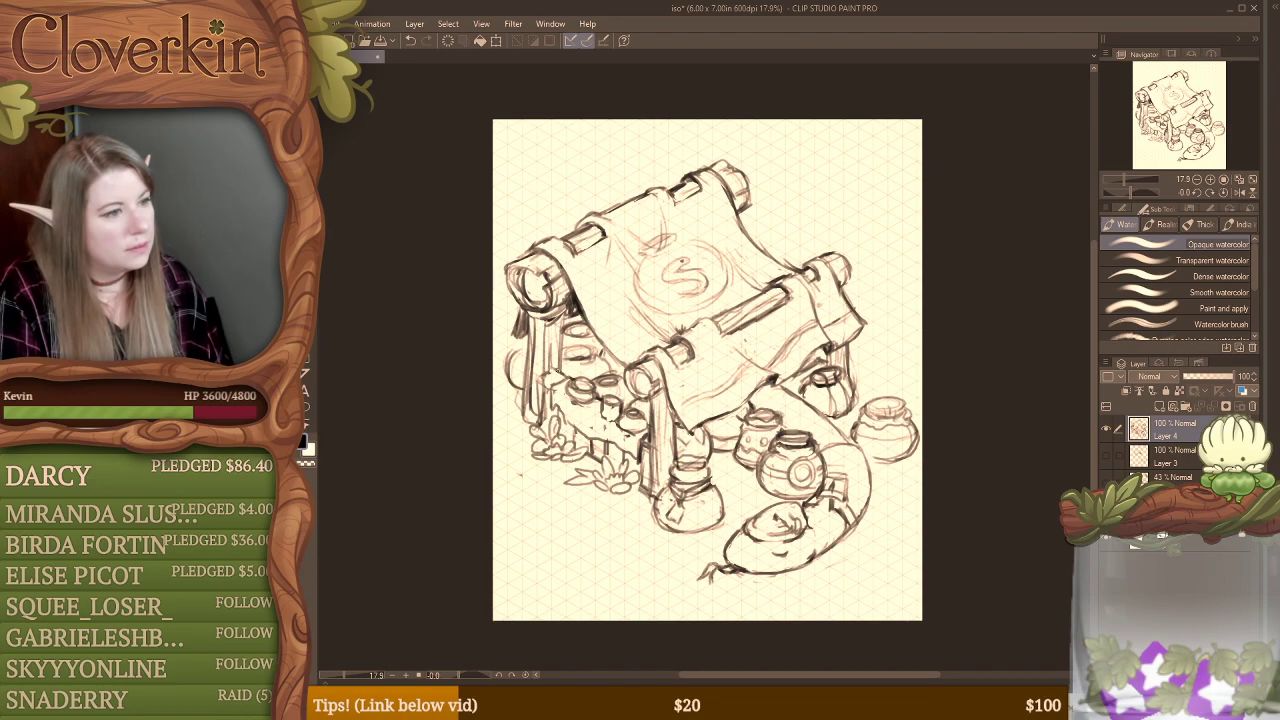
{"action": "left_click_drag", "start_coordinate": [545, 381], "coordinate": [557, 385]}
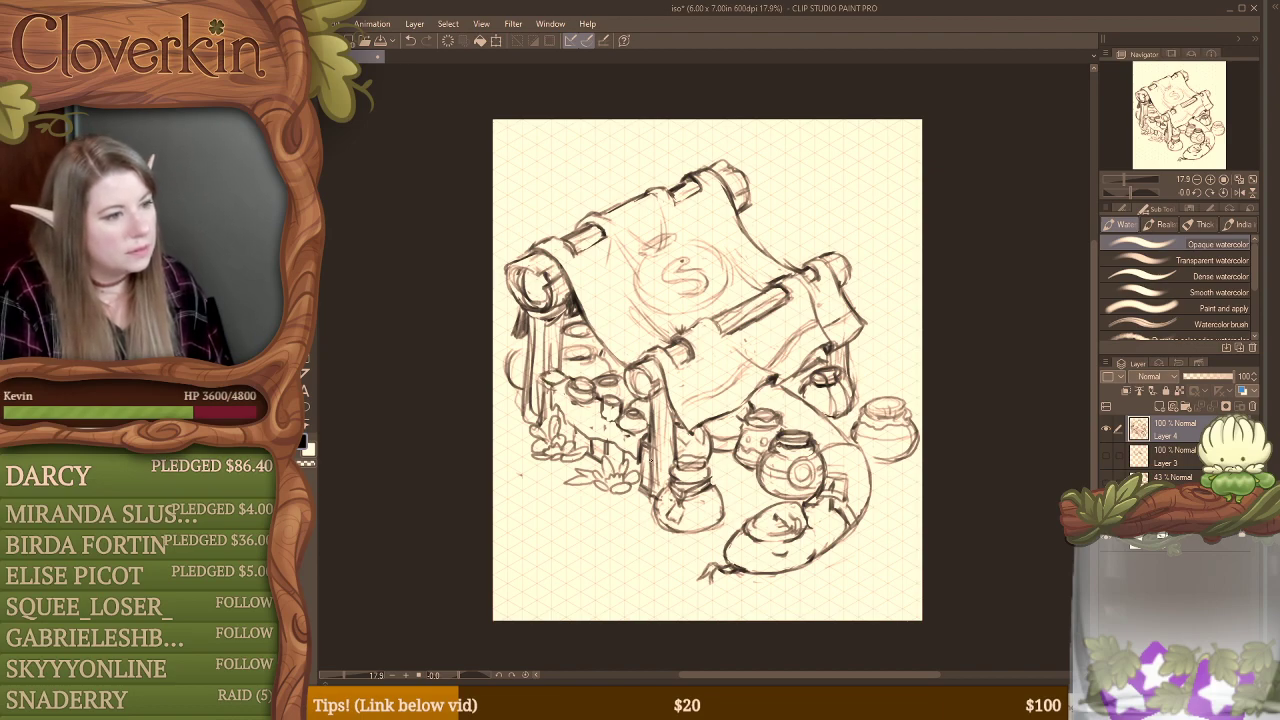
{"action": "mouse_move", "coordinate": [576, 402]}
{"action": "left_mouse_down"}
{"action": "mouse_move", "coordinate": [630, 434]}
{"action": "mouse_move", "coordinate": [647, 421]}
{"action": "mouse_move", "coordinate": [629, 431]}
{"action": "left_mouse_up"}
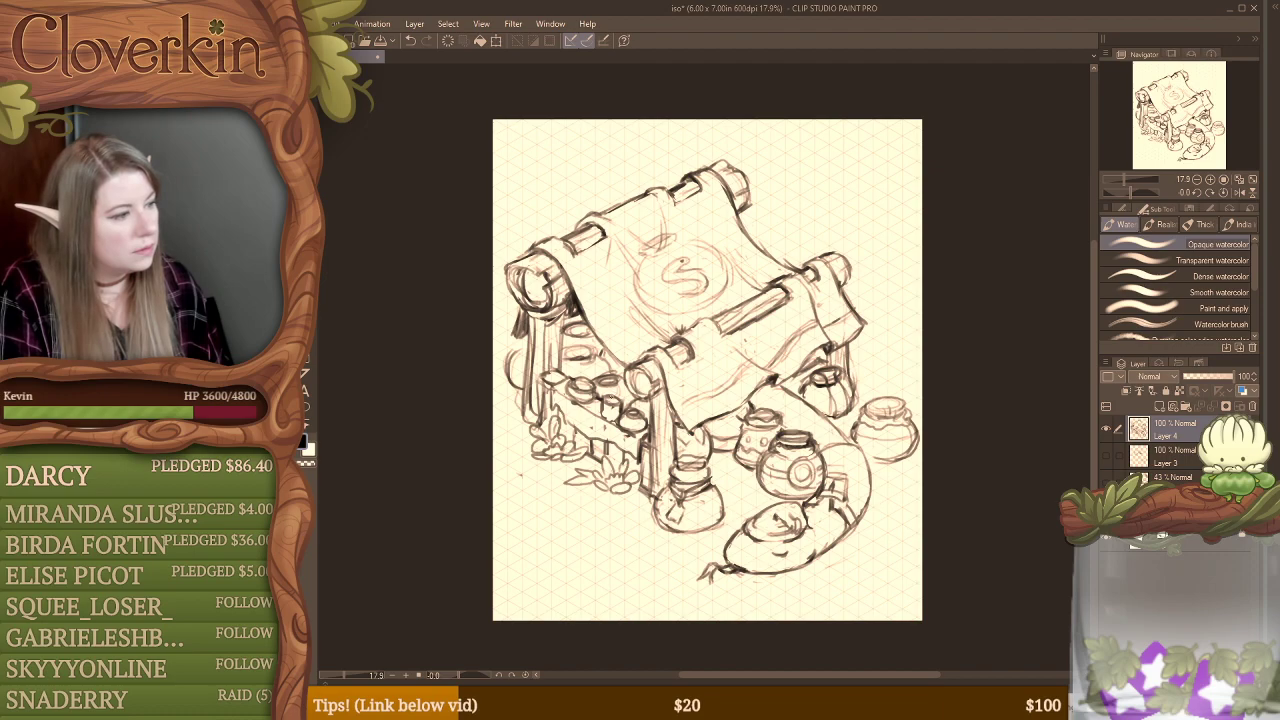
{"action": "left_click_drag", "start_coordinate": [603, 419], "coordinate": [615, 413]}
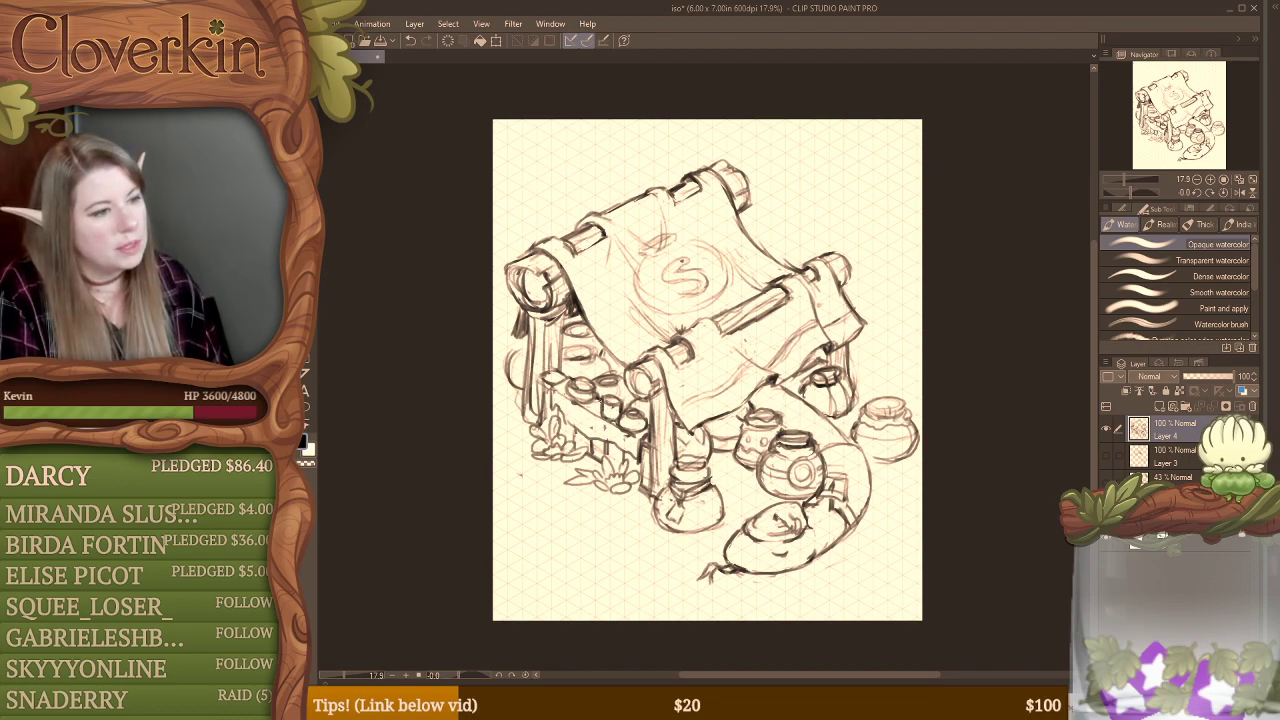
Step: Erase and redraw the rims and lids of the middle jars on the fence
{"action": "key", "text": "e"}
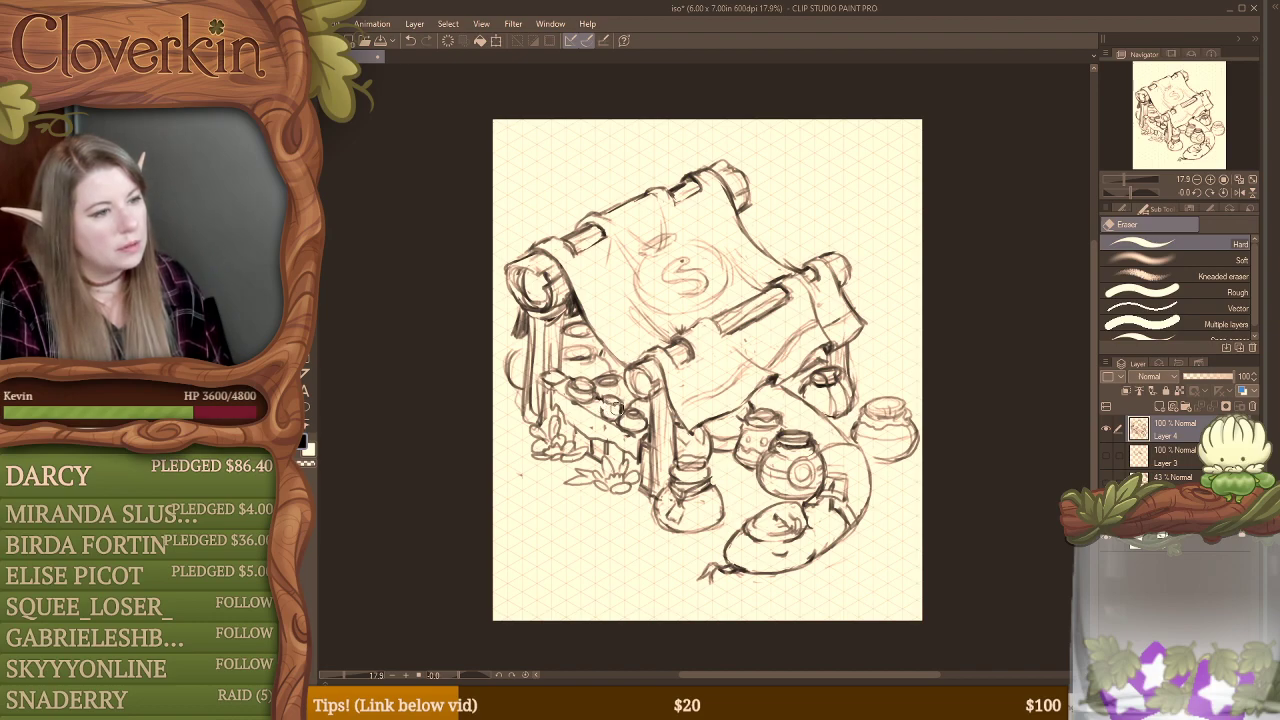
{"action": "key", "text": "b"}
{"action": "left_click_drag", "start_coordinate": [602, 404], "coordinate": [620, 409]}
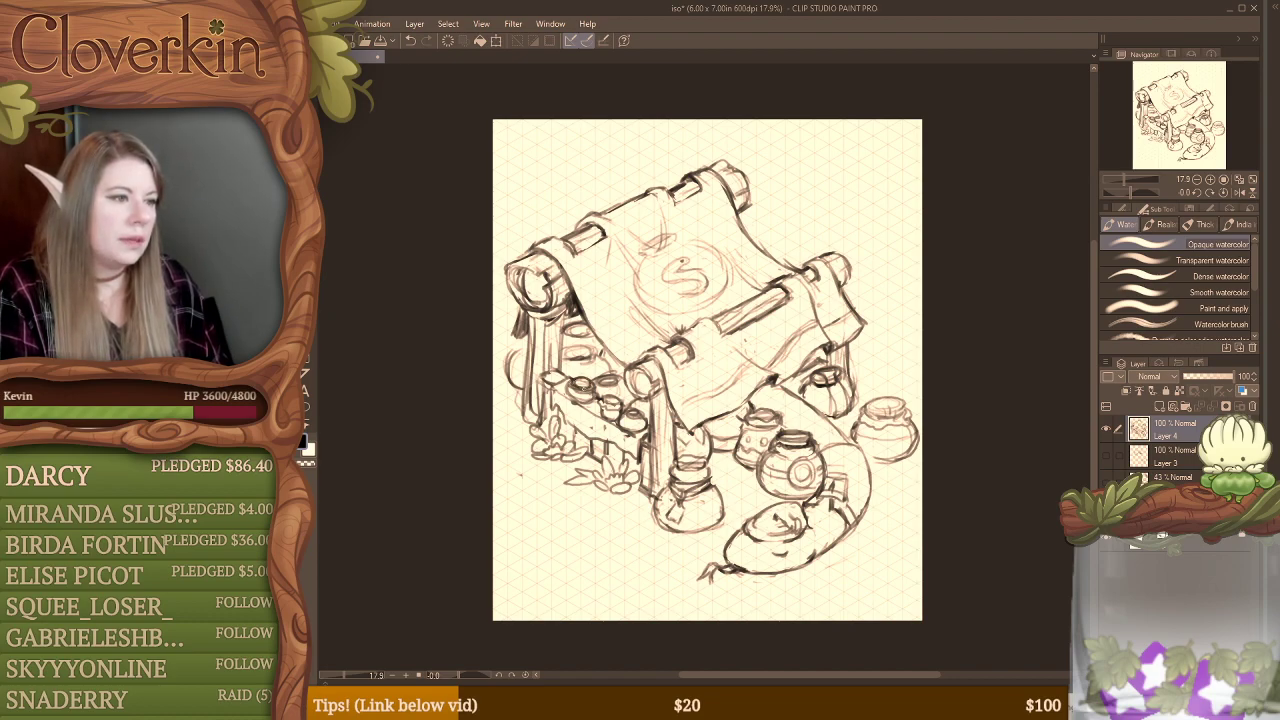
{"action": "key", "text": "e"}
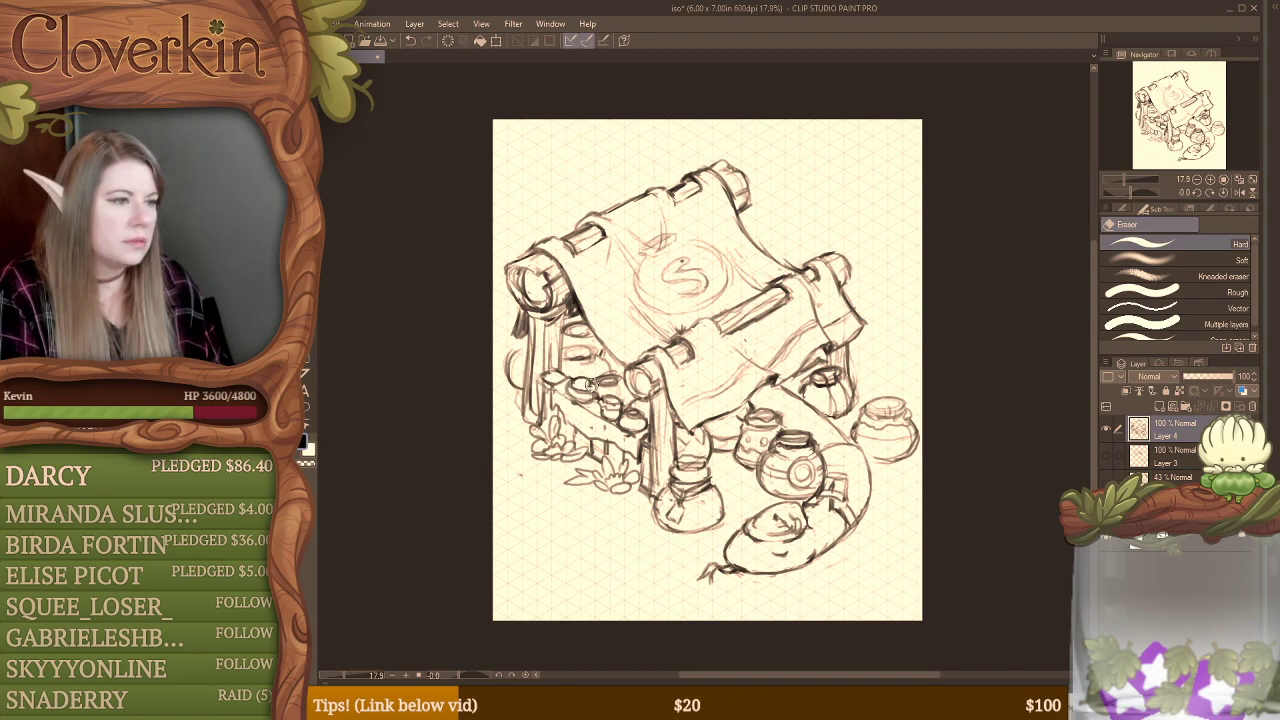
{"action": "key", "text": "b"}
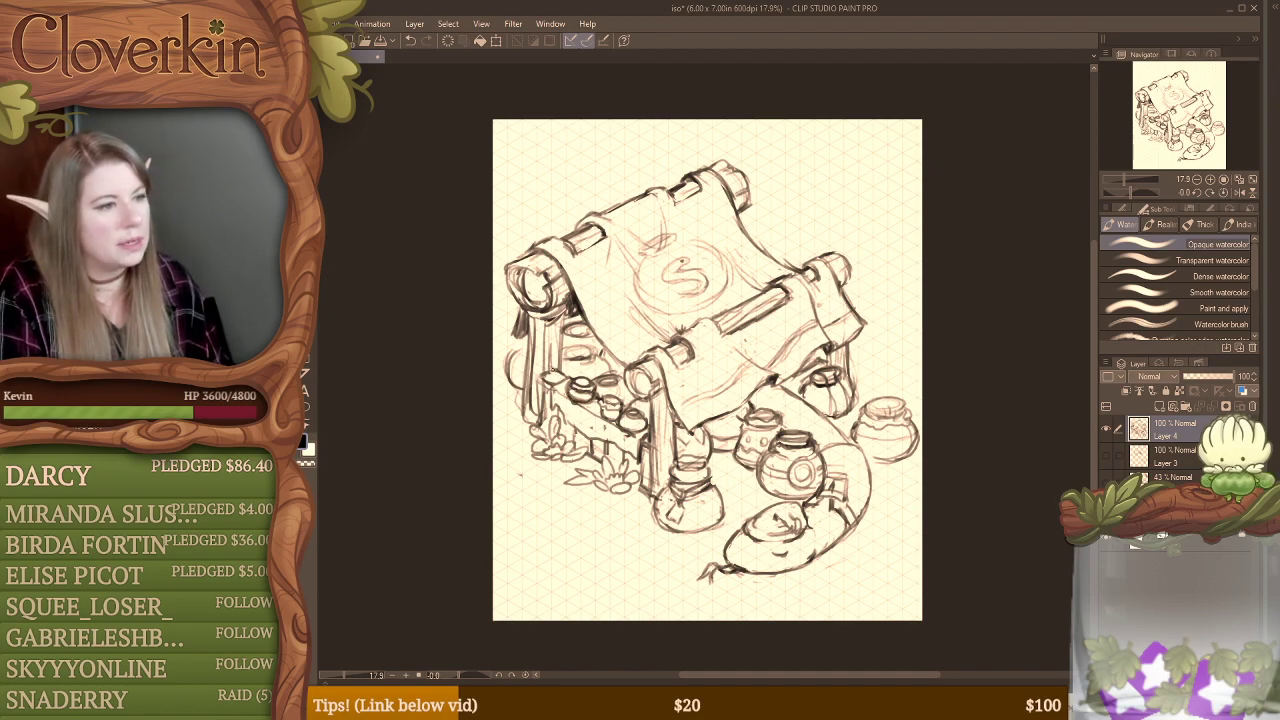
Step: Replace the small block at the fence's far end with a taller lidded jar and clean up its lid
{"action": "key", "text": "e"}
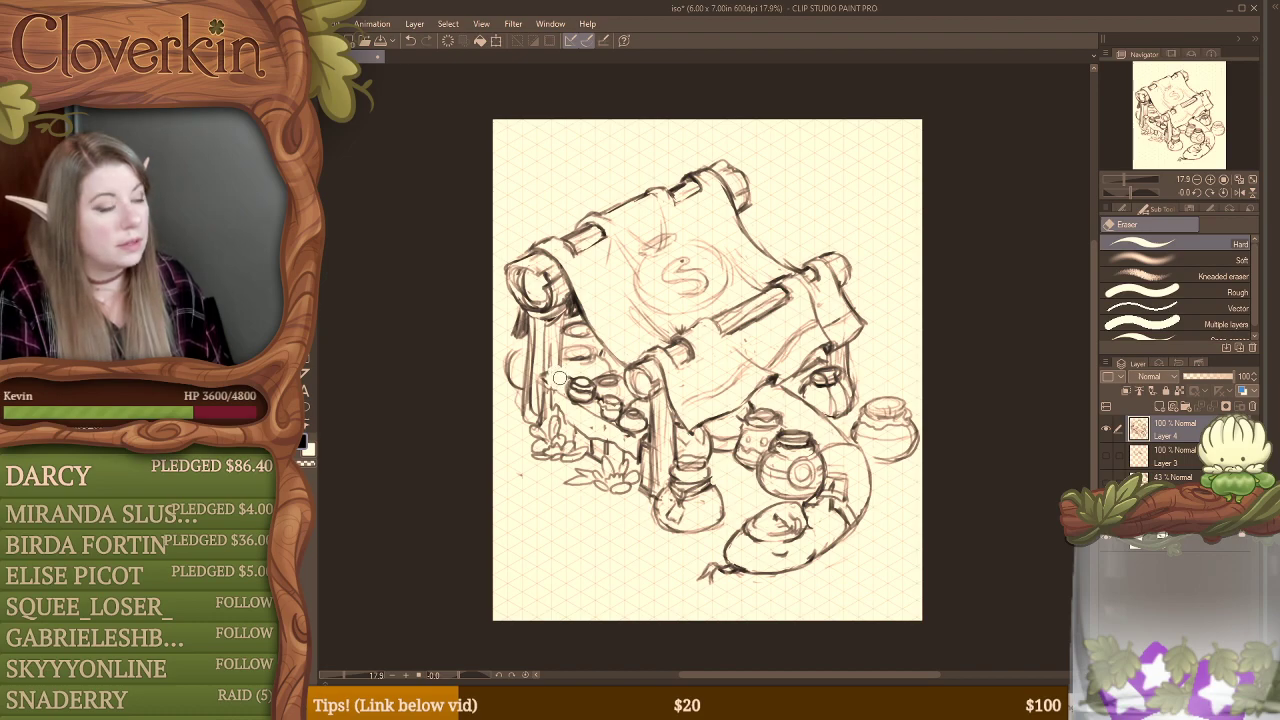
{"action": "key", "text": "b"}
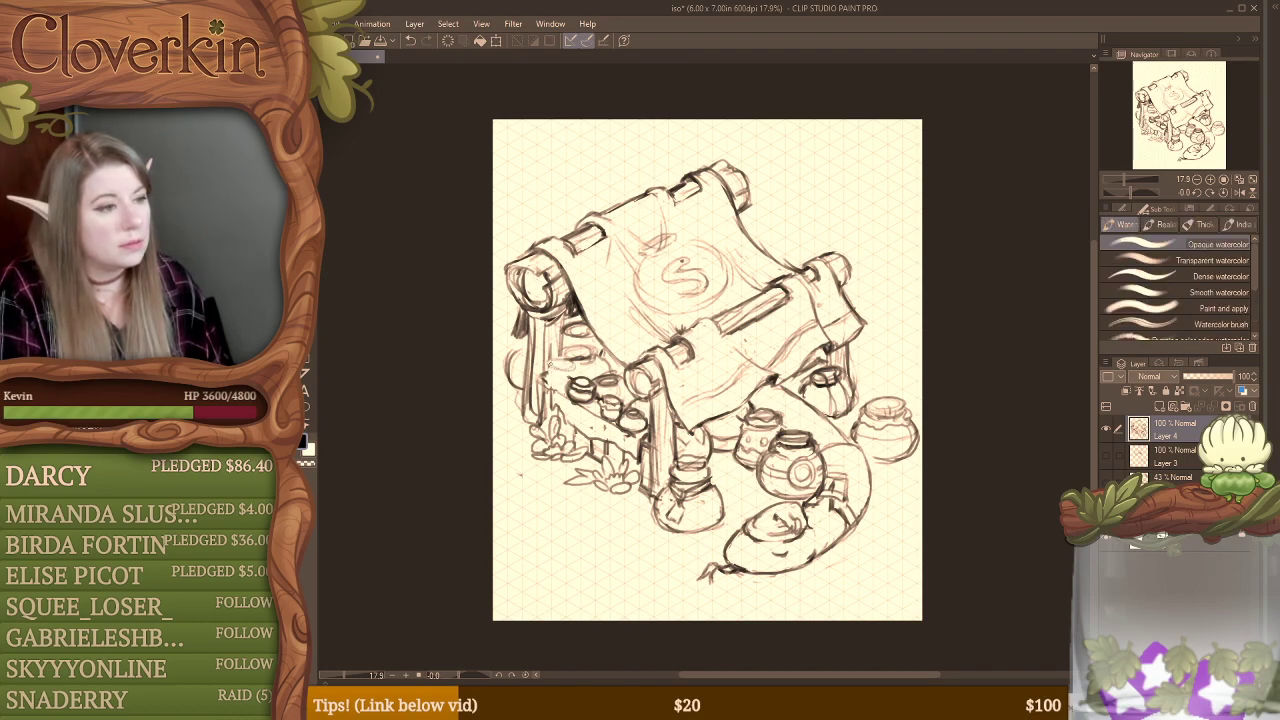
{"action": "left_click_drag", "start_coordinate": [549, 378], "coordinate": [564, 389]}
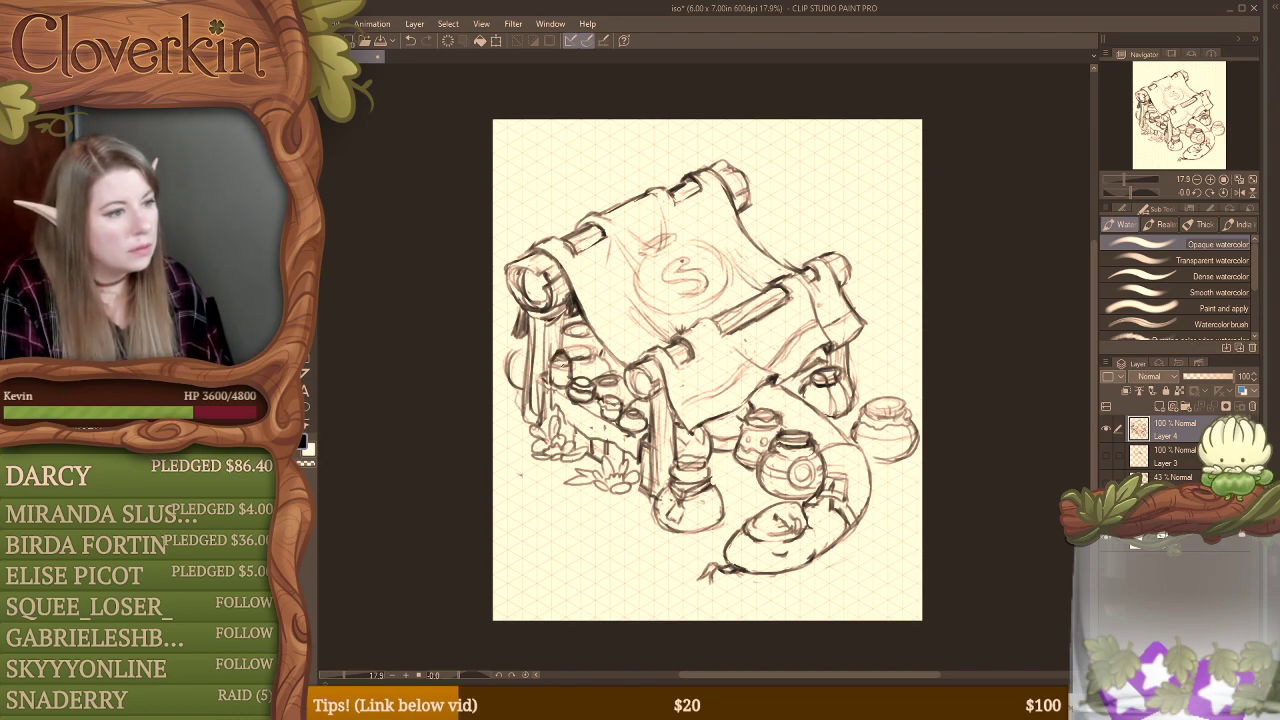
{"action": "key", "text": "e"}
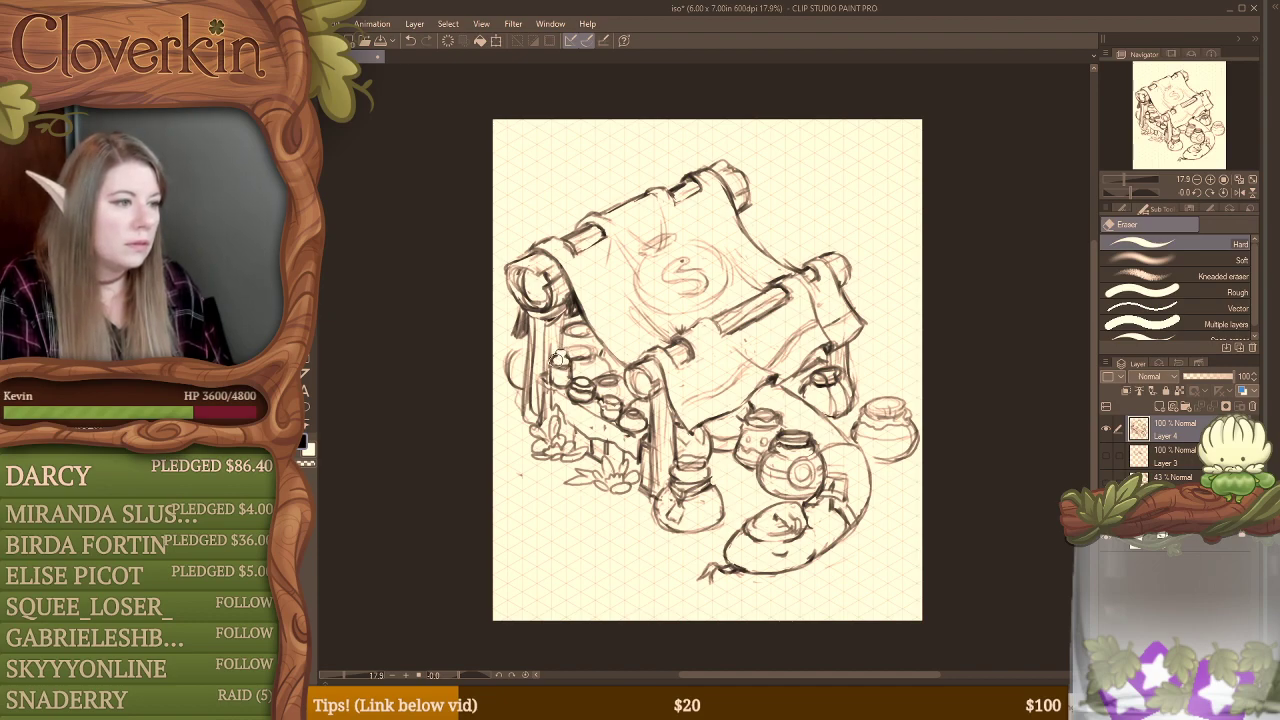
{"action": "key", "text": "b"}
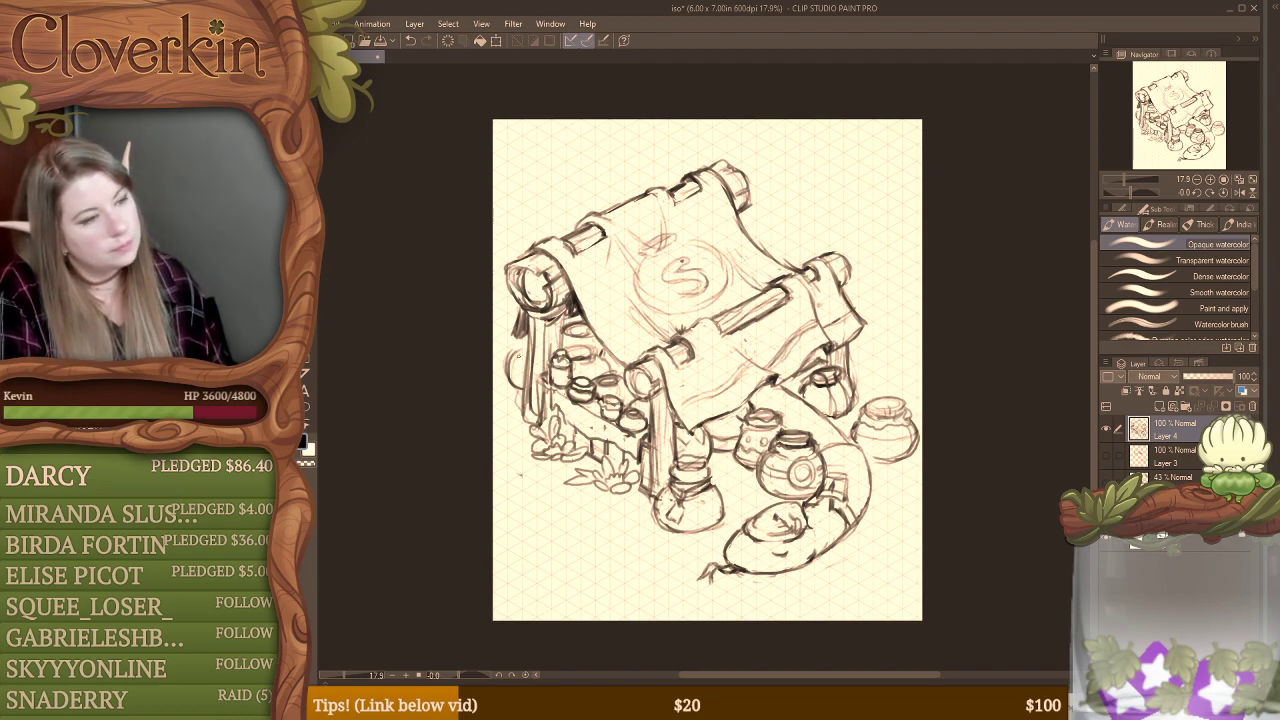
Step: Sketch a small rounded jar between the tall jar and the back post, erasing overlapping lines
{"action": "key", "text": "e"}
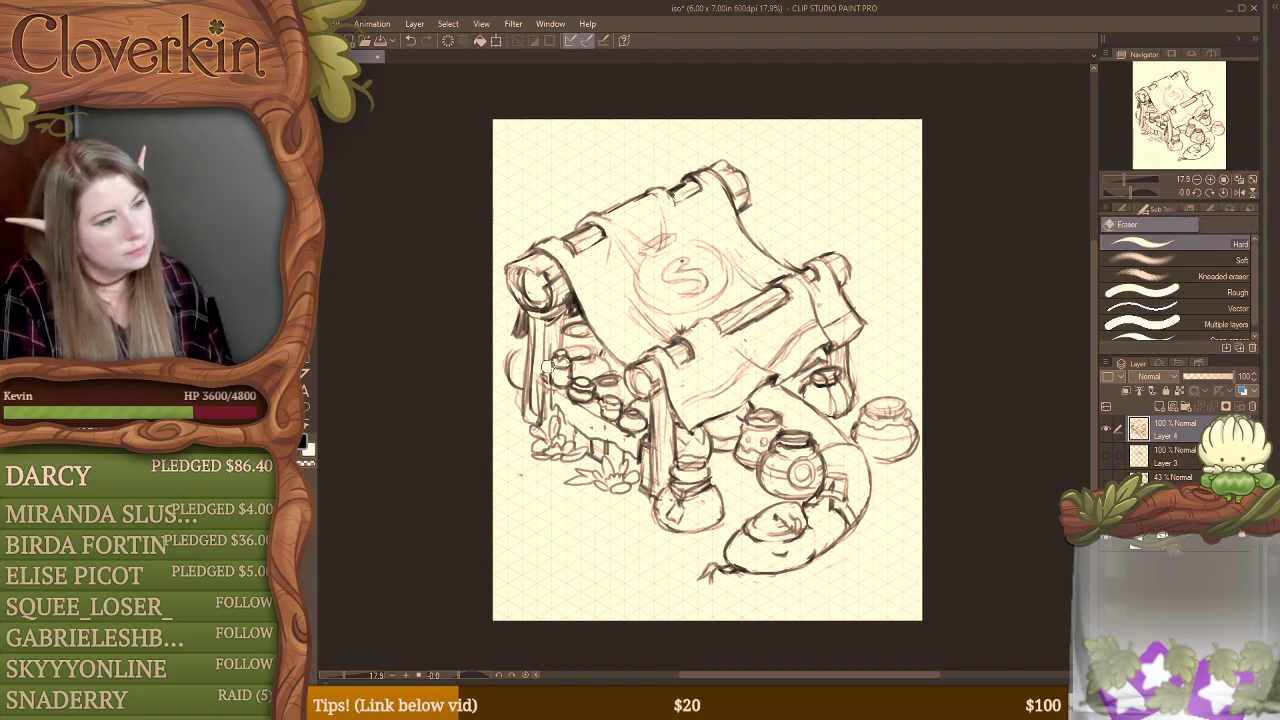
{"action": "key", "text": "b"}
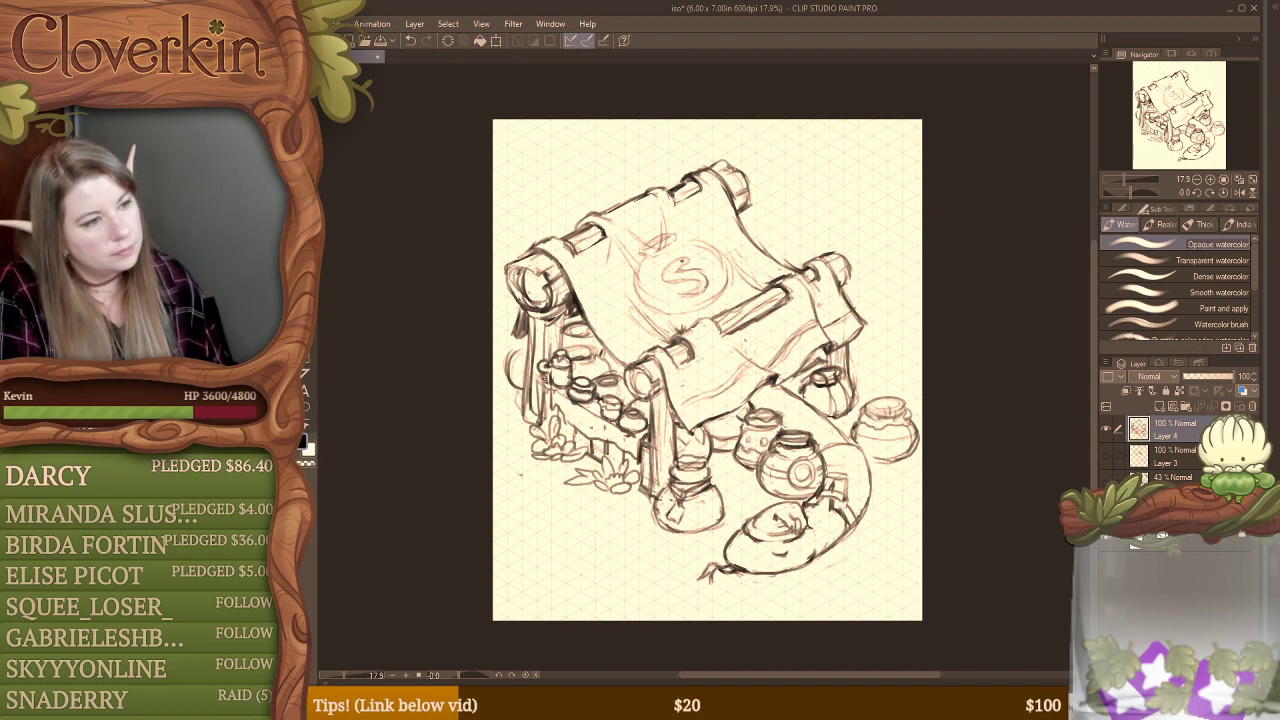
{"action": "key", "text": "e"}
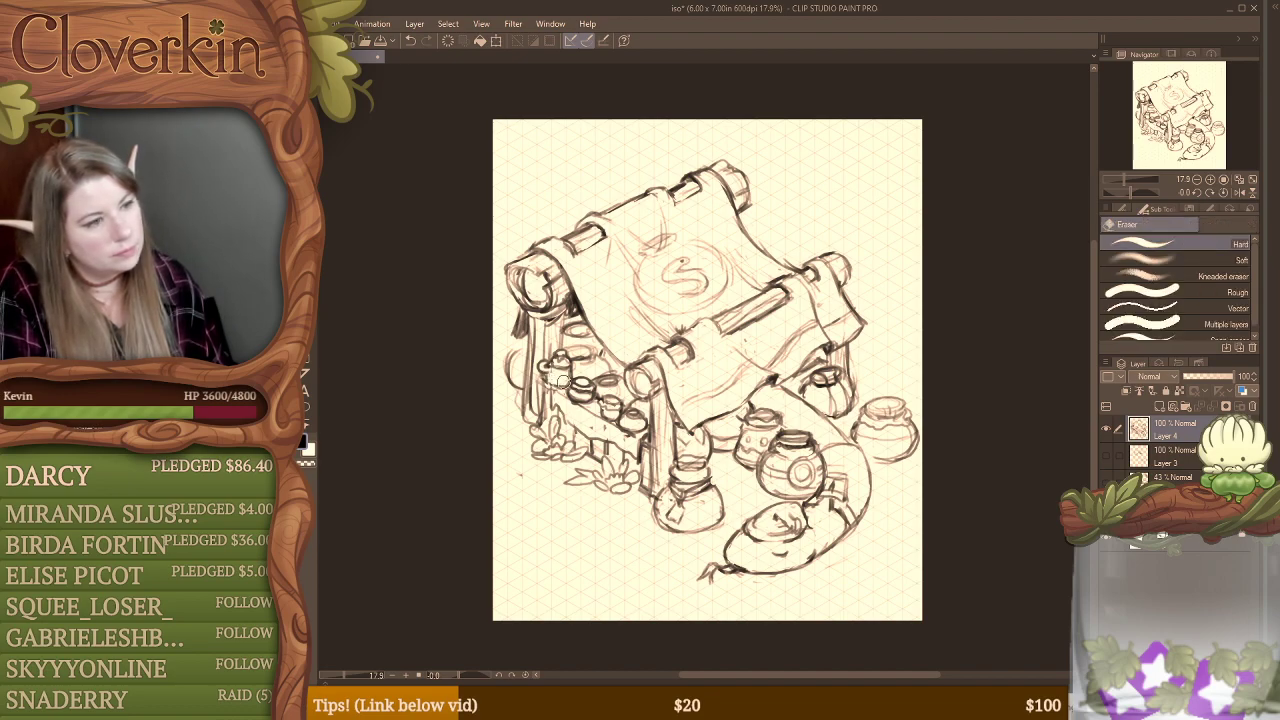
{"action": "key", "text": "b"}
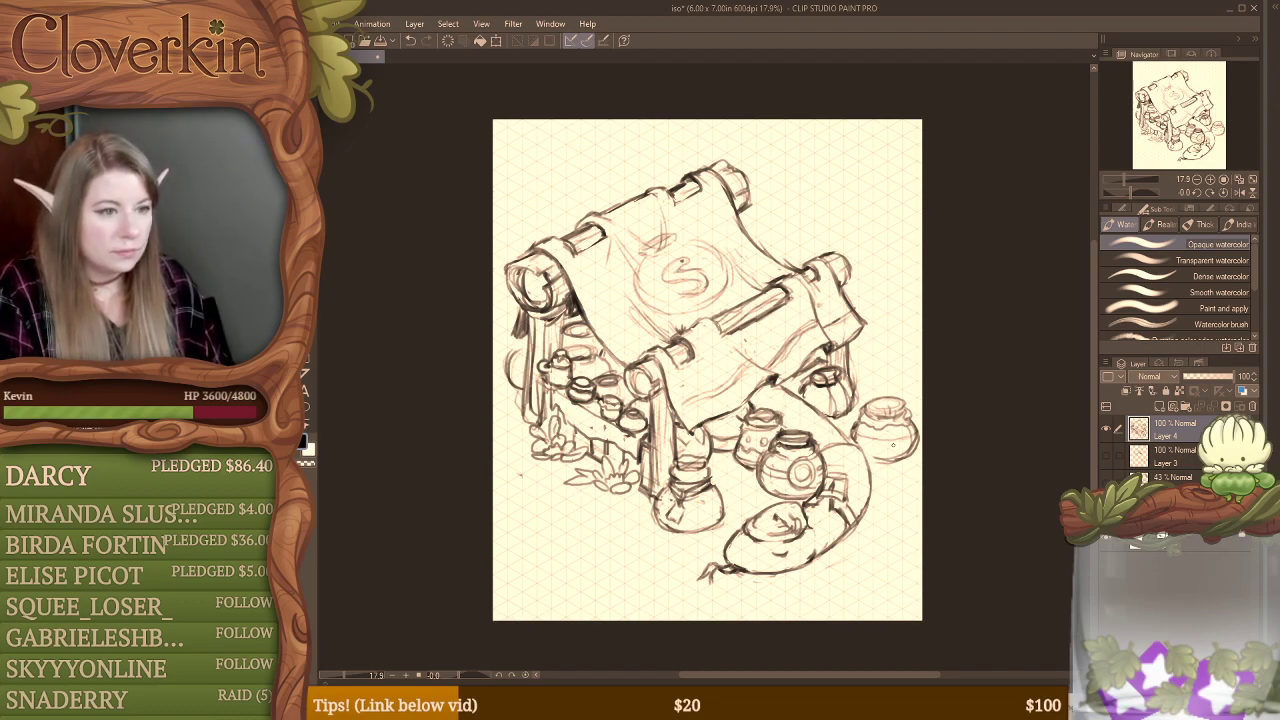
Step: Draw a circular emblem on the outer pot's body and undo the last stroke near its base
{"action": "left_click_drag", "start_coordinate": [899, 425], "coordinate": [902, 439]}
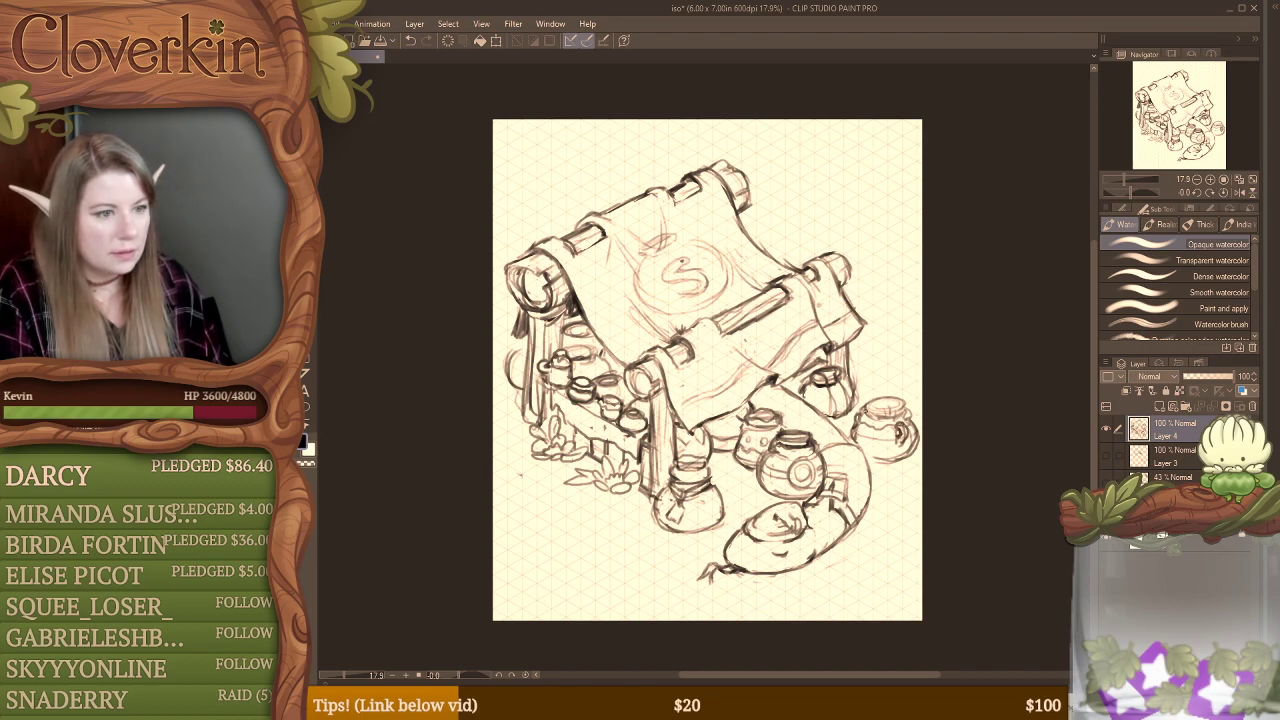
{"action": "left_click_drag", "start_coordinate": [909, 446], "coordinate": [888, 459]}
{"action": "key", "text": "ctrl+z"}
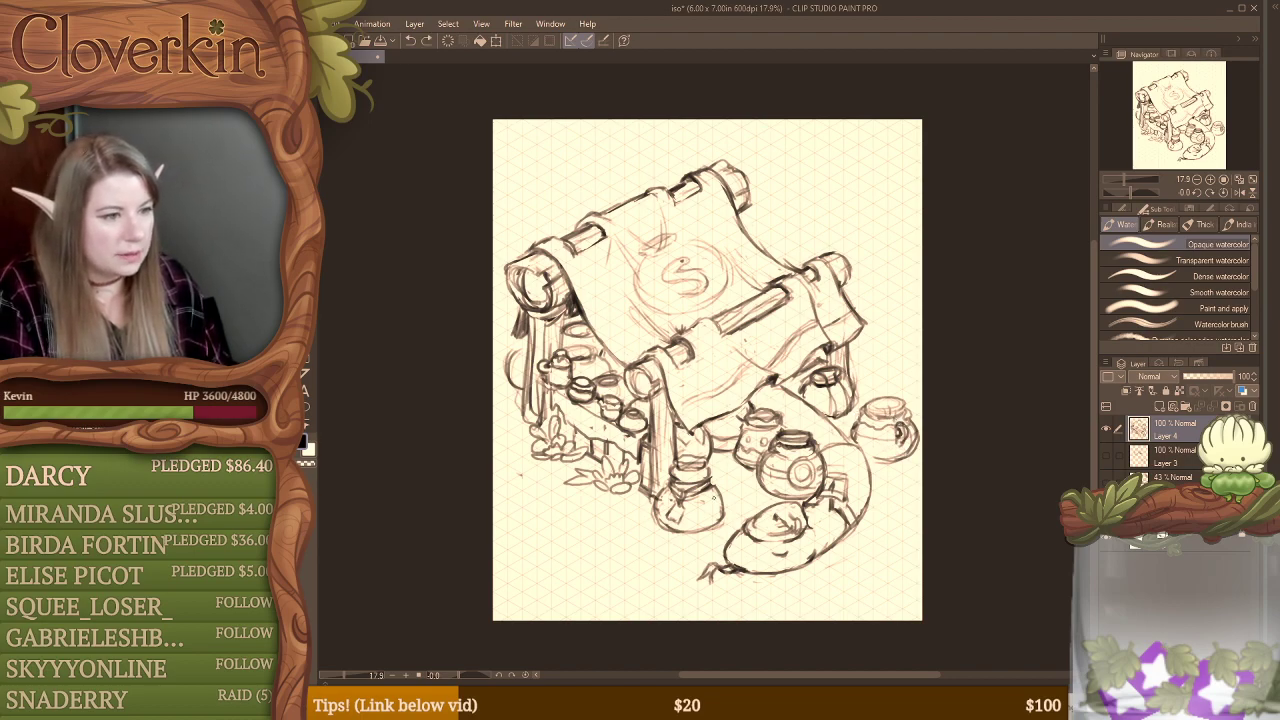
Step: Clean up the front pot's body and touch up its small spot decorations
{"action": "key", "text": "e"}
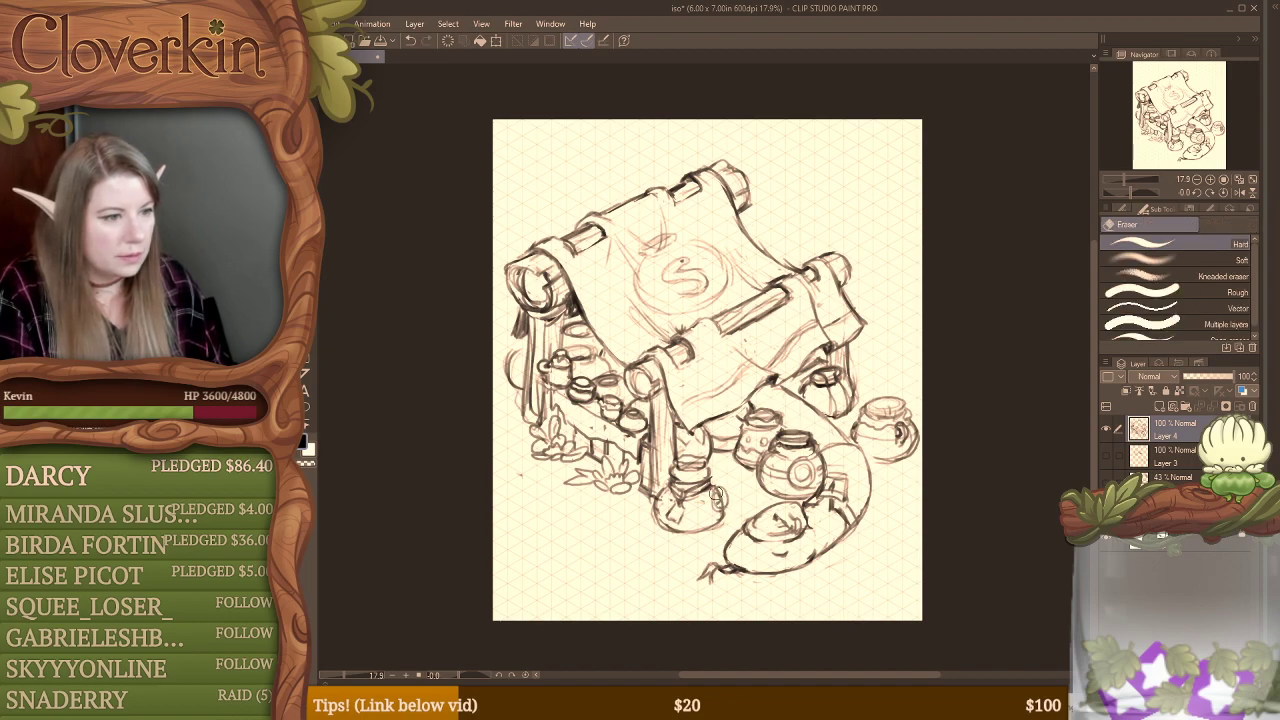
{"action": "key", "text": "b"}
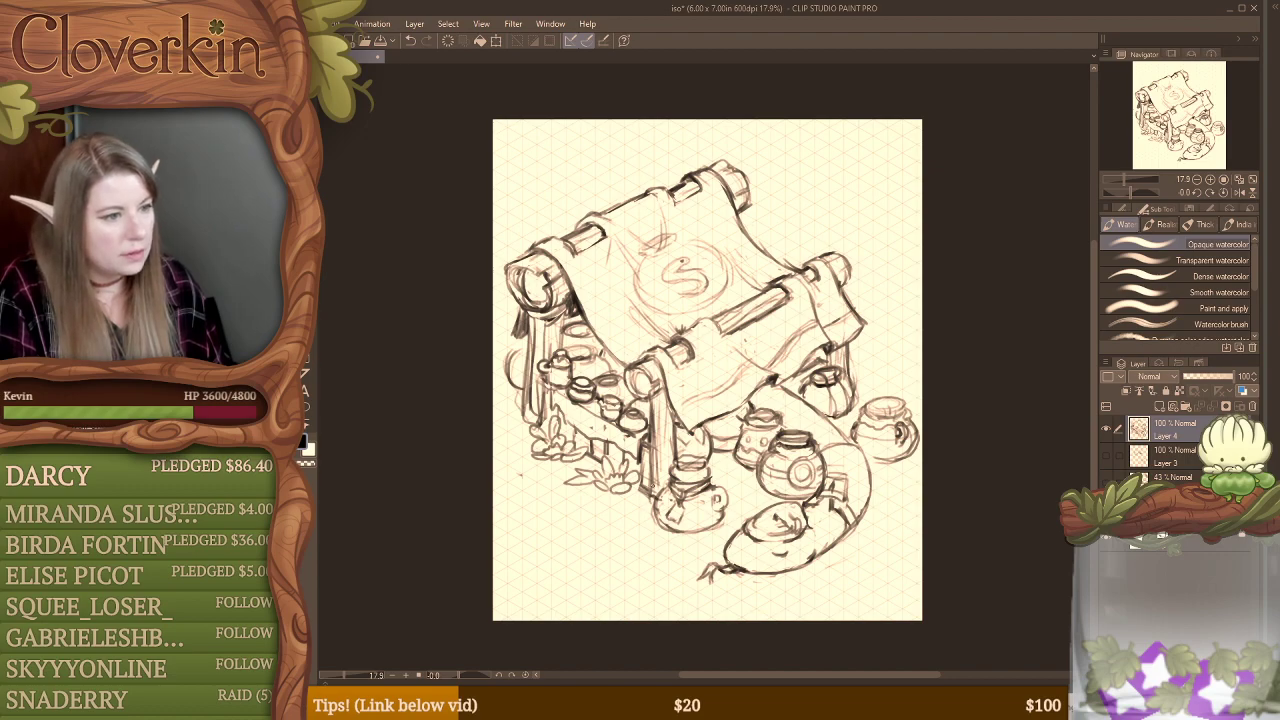
{"action": "mouse_move", "coordinate": [663, 484]}
{"action": "left_mouse_down"}
{"action": "mouse_move", "coordinate": [655, 497]}
{"action": "mouse_move", "coordinate": [668, 480]}
{"action": "left_mouse_up"}
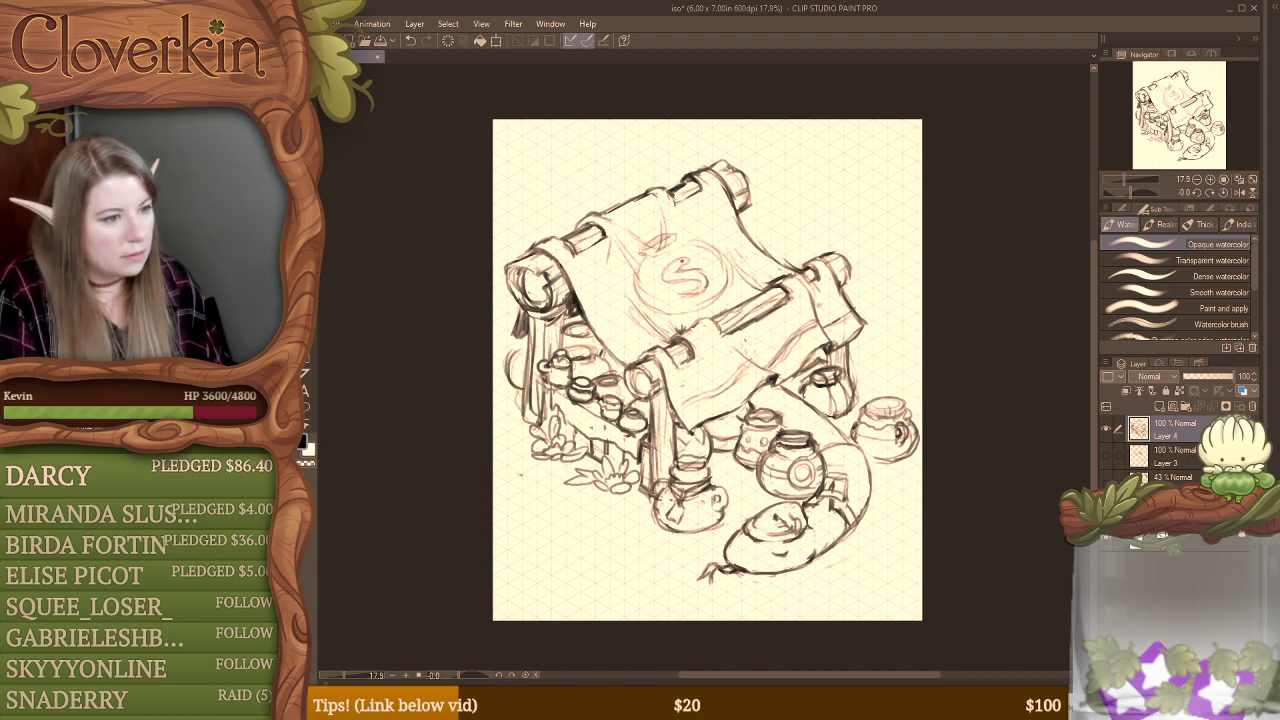
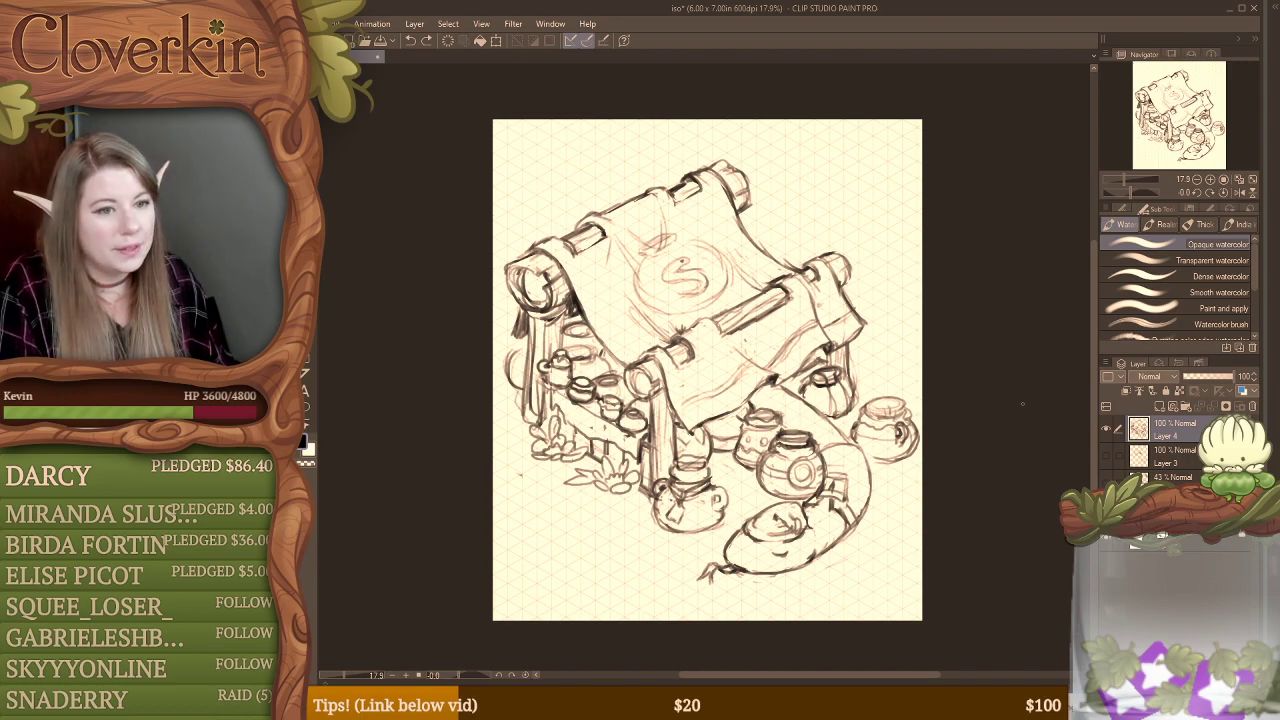
Step: Hide the market stall sketch layer and add a new blank layer above it
{"action": "left_click", "coordinate": [1106, 429]}
{"action": "left_click", "coordinate": [1159, 407]}
{"action": "mouse_move", "coordinate": [755, 376]}
{"action": "left_mouse_down"}
{"action": "mouse_move", "coordinate": [882, 385]}
{"action": "mouse_move", "coordinate": [875, 400]}
{"action": "mouse_move", "coordinate": [918, 405]}
{"action": "mouse_move", "coordinate": [705, 482]}
{"action": "left_mouse_up"}
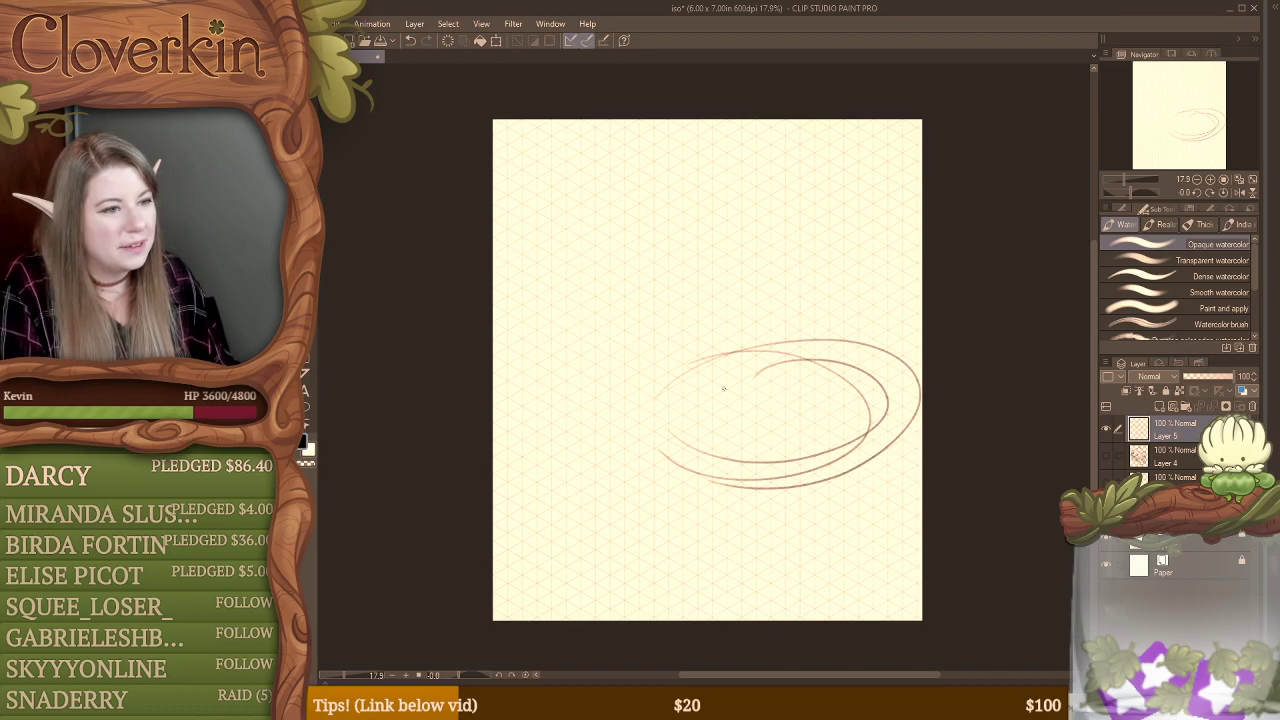
{"action": "key", "text": "ctrl+z"}
{"action": "key", "text": "ctrl+z"}
{"action": "key", "text": "ctrl+z"}
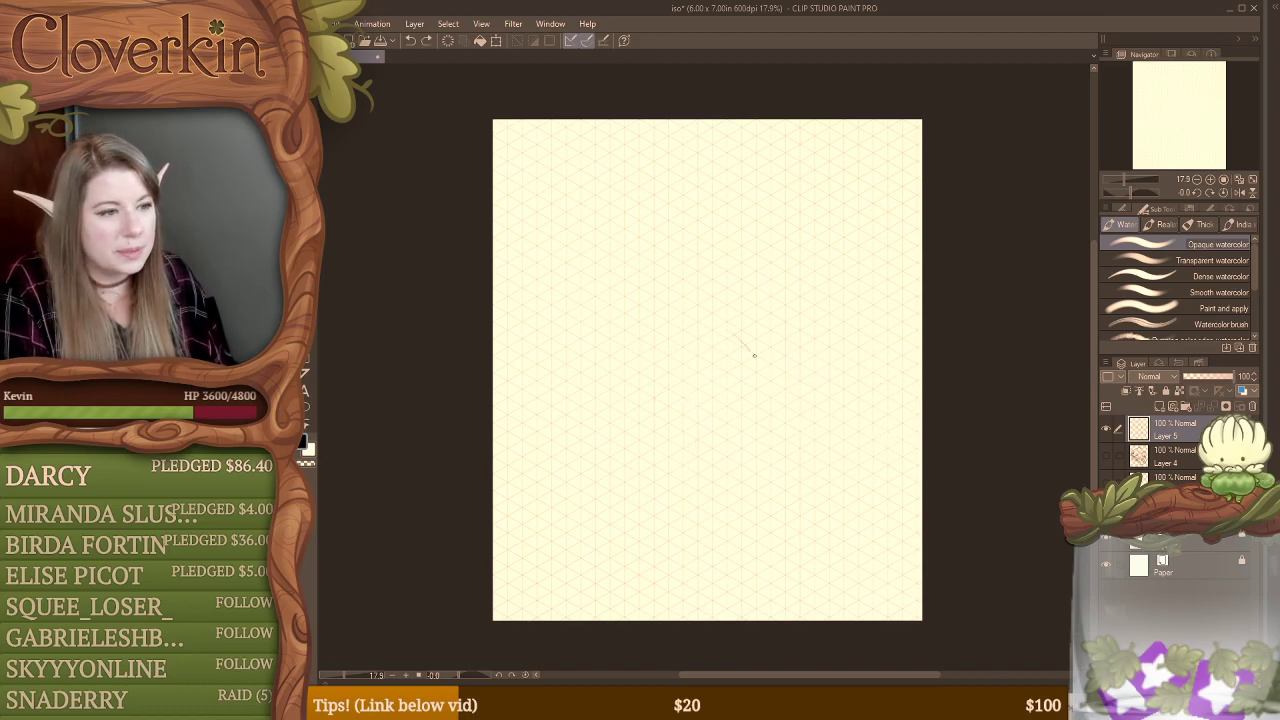
Step: Sketch a wide rounded bear head mid-canvas with two eyes, round ears, a nose and a curved opening line across the crown
{"action": "mouse_move", "coordinate": [754, 354]}
{"action": "left_mouse_down"}
{"action": "mouse_move", "coordinate": [611, 372]}
{"action": "mouse_move", "coordinate": [792, 430]}
{"action": "mouse_move", "coordinate": [697, 358]}
{"action": "left_mouse_up"}
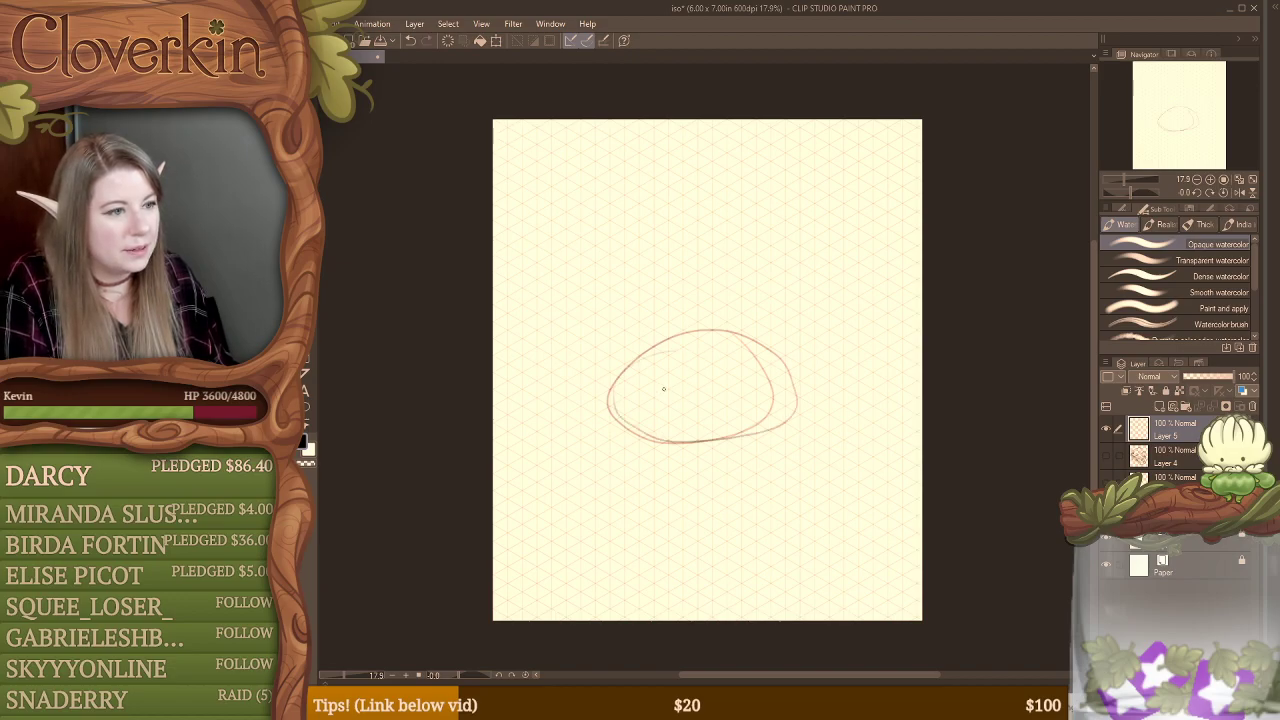
{"action": "left_click_drag", "start_coordinate": [767, 390], "coordinate": [767, 388]}
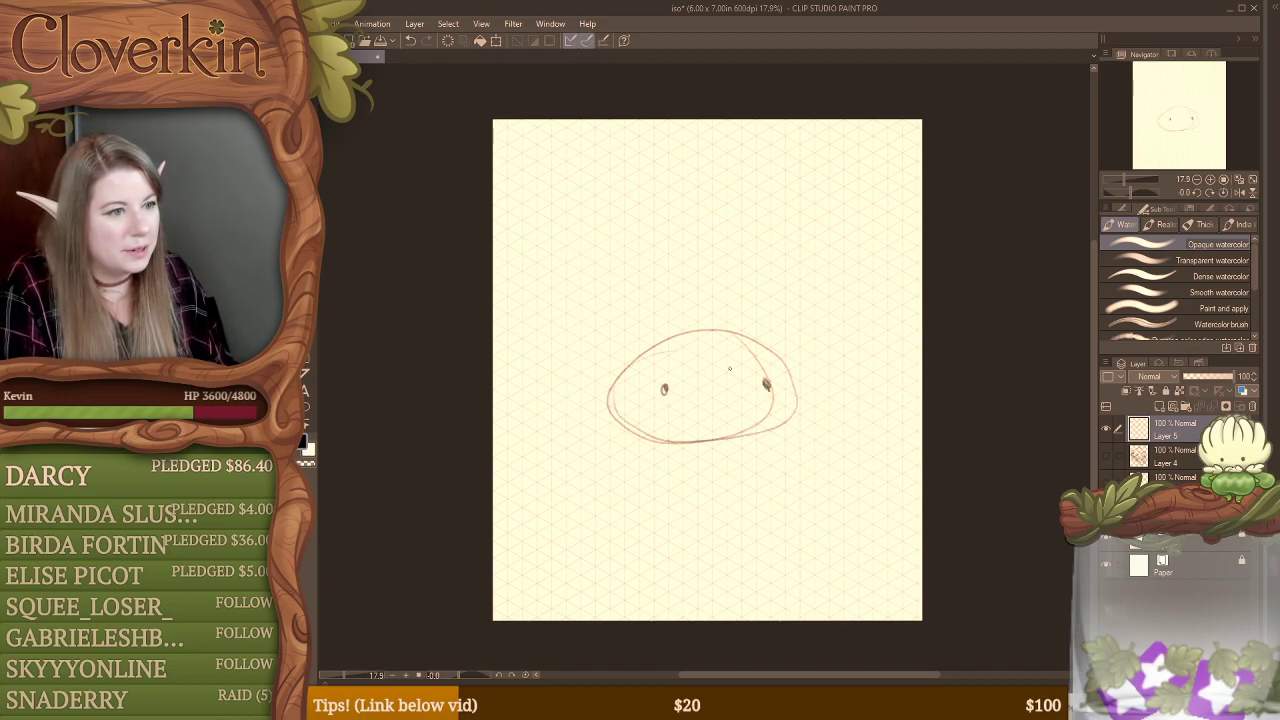
{"action": "mouse_move", "coordinate": [620, 350]}
{"action": "left_mouse_down"}
{"action": "mouse_move", "coordinate": [588, 372]}
{"action": "mouse_move", "coordinate": [606, 393]}
{"action": "mouse_move", "coordinate": [630, 362]}
{"action": "mouse_move", "coordinate": [617, 366]}
{"action": "left_mouse_up"}
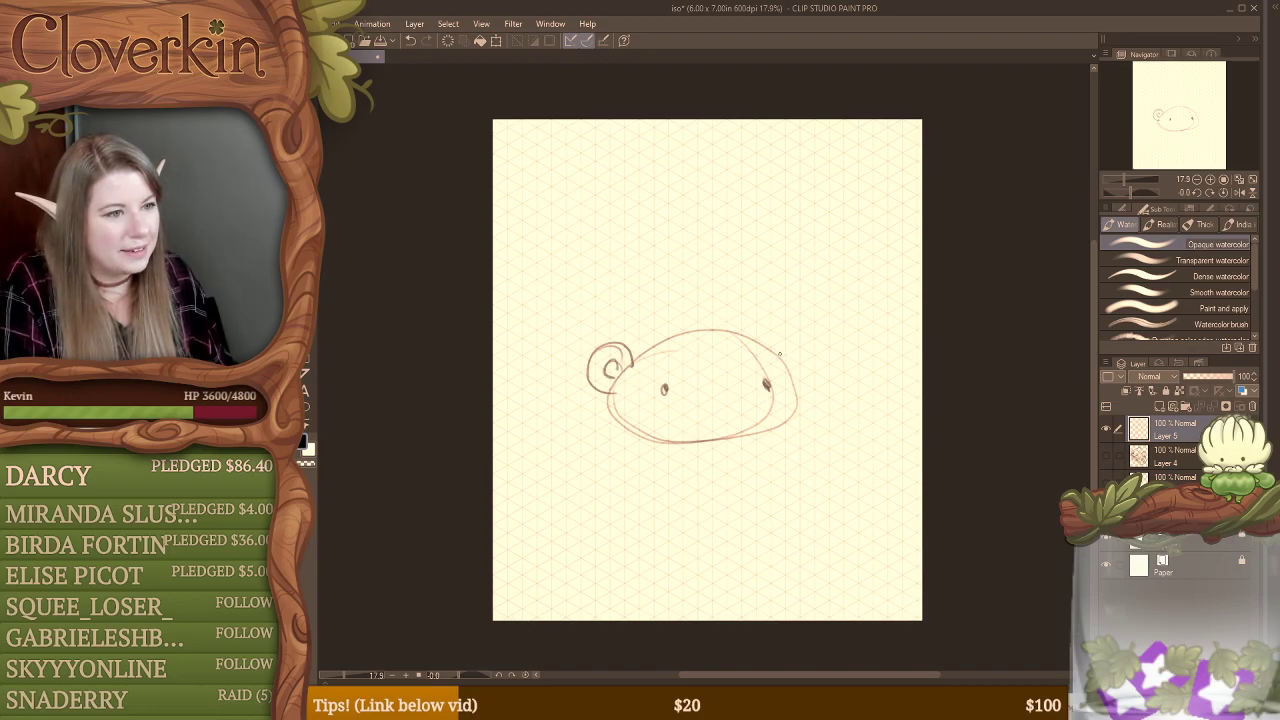
{"action": "mouse_move", "coordinate": [779, 353]}
{"action": "left_mouse_down"}
{"action": "mouse_move", "coordinate": [805, 386]}
{"action": "mouse_move", "coordinate": [818, 358]}
{"action": "mouse_move", "coordinate": [776, 352]}
{"action": "mouse_move", "coordinate": [790, 374]}
{"action": "mouse_move", "coordinate": [702, 393]}
{"action": "mouse_move", "coordinate": [729, 405]}
{"action": "mouse_move", "coordinate": [709, 404]}
{"action": "left_mouse_up"}
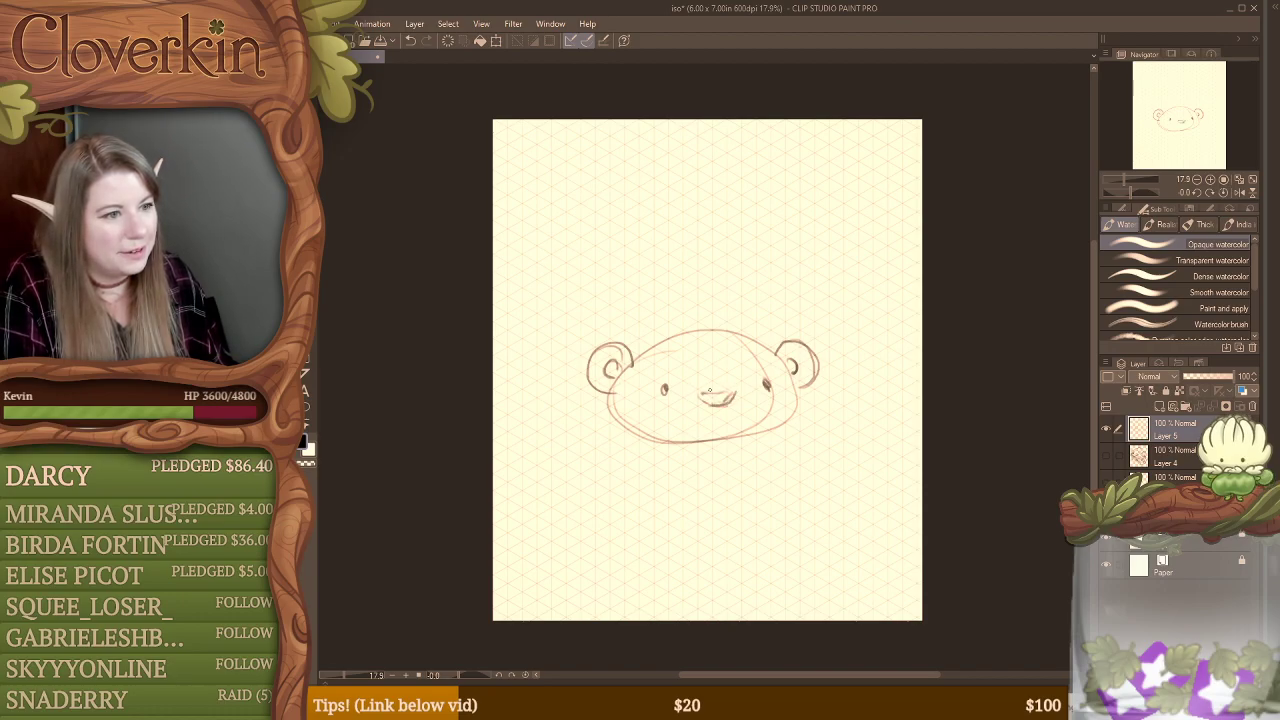
{"action": "left_click_drag", "start_coordinate": [664, 342], "coordinate": [738, 343]}
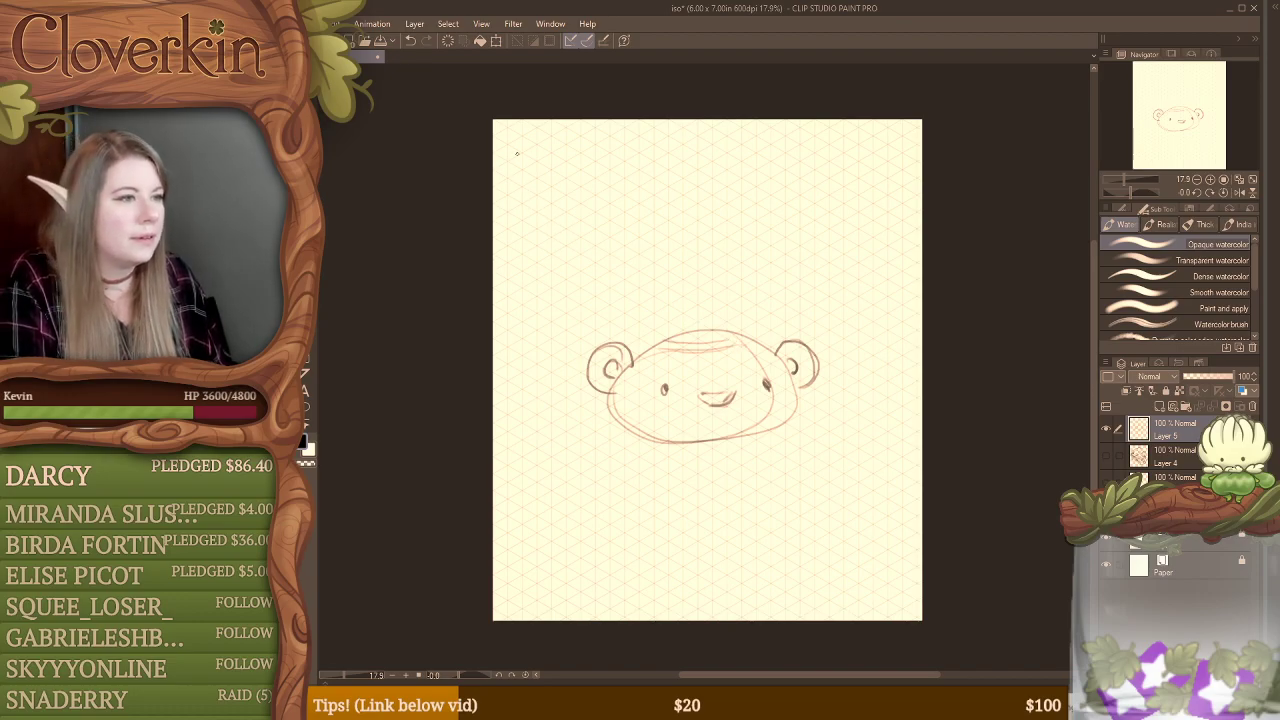
Step: Handwrite the title "BEAR BOTTLE" across the upper part of the canvas
{"action": "left_click_drag", "start_coordinate": [521, 156], "coordinate": [519, 186]}
{"action": "mouse_move", "coordinate": [511, 154]}
{"action": "left_mouse_down"}
{"action": "mouse_move", "coordinate": [533, 152]}
{"action": "mouse_move", "coordinate": [524, 186]}
{"action": "left_mouse_up"}
{"action": "left_click_drag", "start_coordinate": [548, 172], "coordinate": [562, 183]}
{"action": "mouse_move", "coordinate": [569, 175]}
{"action": "left_mouse_down"}
{"action": "mouse_move", "coordinate": [576, 158]}
{"action": "mouse_move", "coordinate": [586, 169]}
{"action": "left_mouse_up"}
{"action": "left_click_drag", "start_coordinate": [596, 158], "coordinate": [597, 177]}
{"action": "mouse_move", "coordinate": [597, 158]}
{"action": "left_mouse_down"}
{"action": "mouse_move", "coordinate": [613, 177]}
{"action": "mouse_move", "coordinate": [673, 175]}
{"action": "mouse_move", "coordinate": [676, 162]}
{"action": "left_mouse_up"}
{"action": "mouse_move", "coordinate": [676, 162]}
{"action": "left_mouse_down"}
{"action": "mouse_move", "coordinate": [675, 180]}
{"action": "mouse_move", "coordinate": [701, 157]}
{"action": "mouse_move", "coordinate": [742, 150]}
{"action": "left_mouse_up"}
{"action": "left_click_drag", "start_coordinate": [717, 153], "coordinate": [727, 176]}
{"action": "mouse_move", "coordinate": [746, 153]}
{"action": "left_mouse_down"}
{"action": "mouse_move", "coordinate": [746, 179]}
{"action": "mouse_move", "coordinate": [794, 175]}
{"action": "left_mouse_up"}
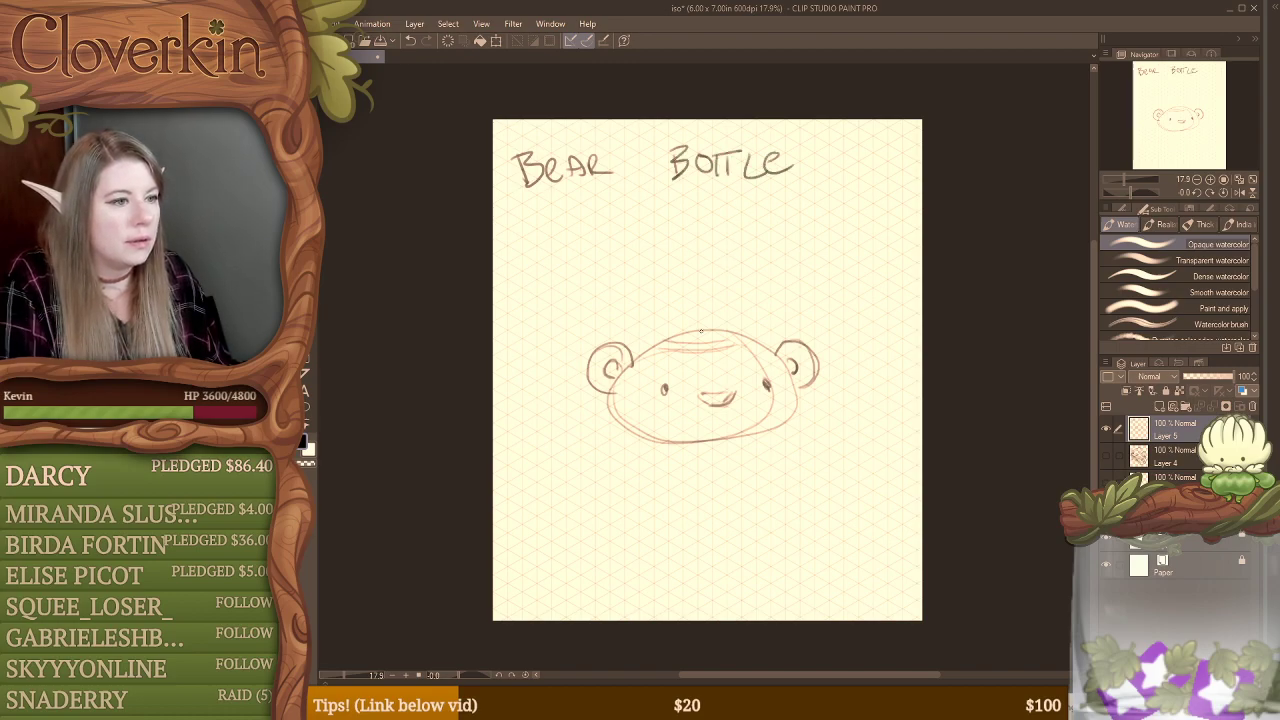
Step: Sketch a short bottle neck with a flared rim rising from the crown of the bear head
{"action": "left_click_drag", "start_coordinate": [692, 305], "coordinate": [741, 298]}
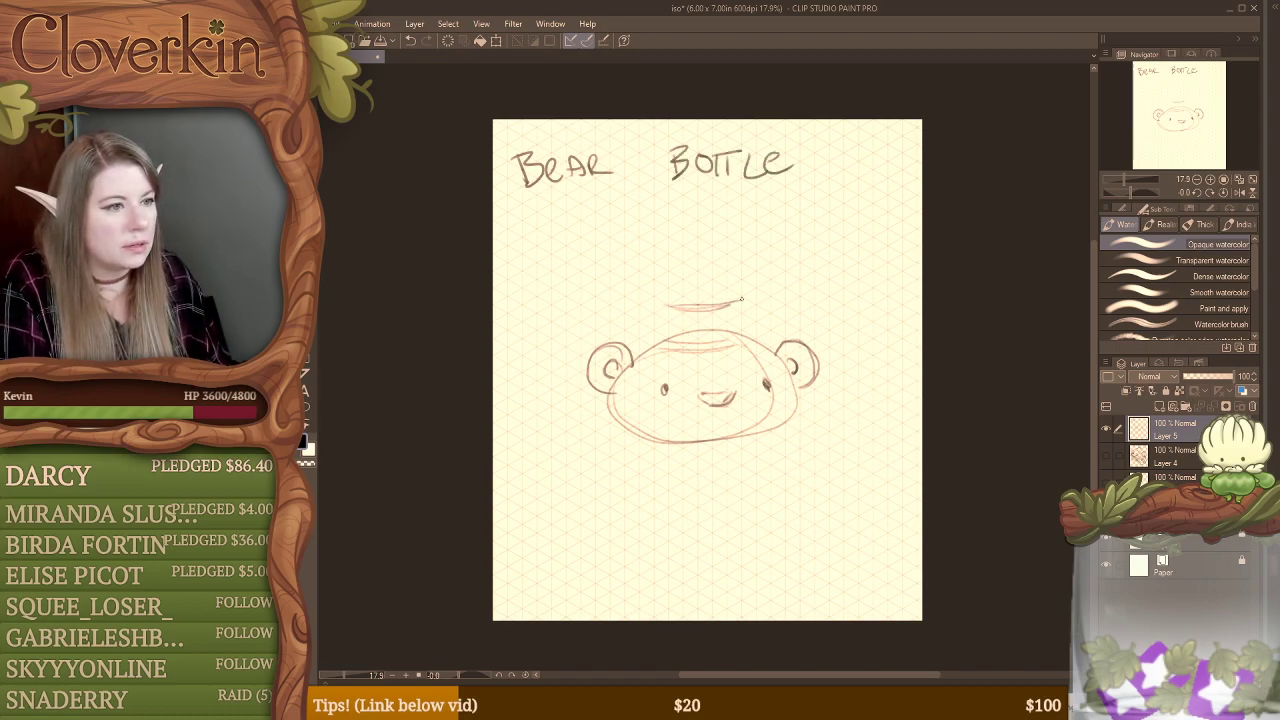
{"action": "left_click_drag", "start_coordinate": [662, 300], "coordinate": [660, 337]}
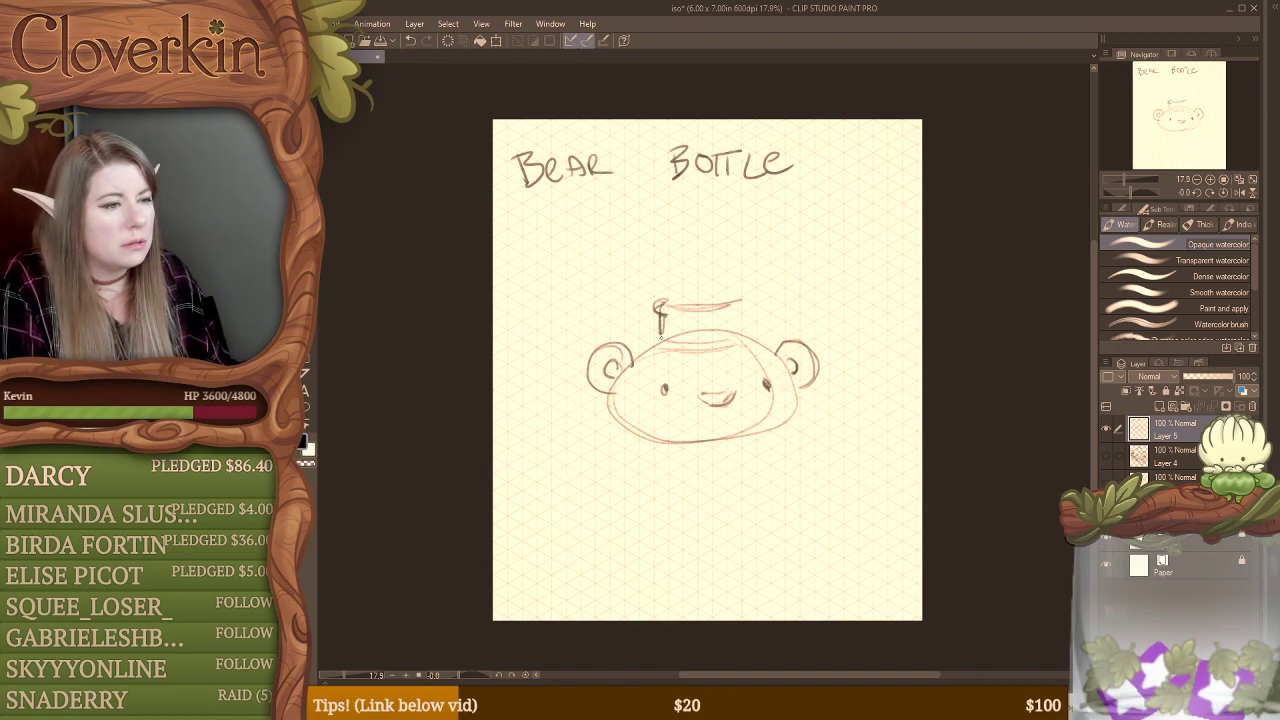
{"action": "mouse_move", "coordinate": [746, 296]}
{"action": "left_mouse_down"}
{"action": "mouse_move", "coordinate": [728, 314]}
{"action": "mouse_move", "coordinate": [700, 304]}
{"action": "mouse_move", "coordinate": [740, 301]}
{"action": "mouse_move", "coordinate": [742, 338]}
{"action": "mouse_move", "coordinate": [728, 345]}
{"action": "left_mouse_up"}
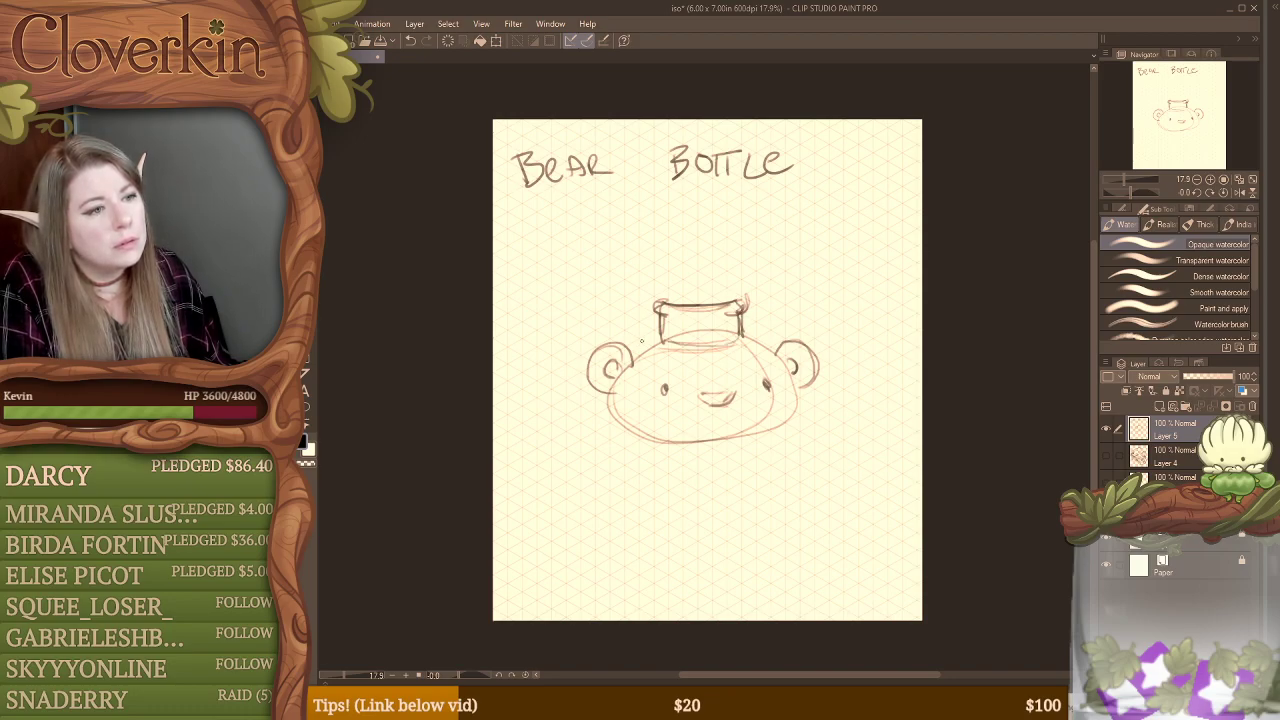
Step: Darken the bottle's outline from the neck down both shoulders and around the sides and base of the head
{"action": "left_click_drag", "start_coordinate": [652, 338], "coordinate": [632, 358]}
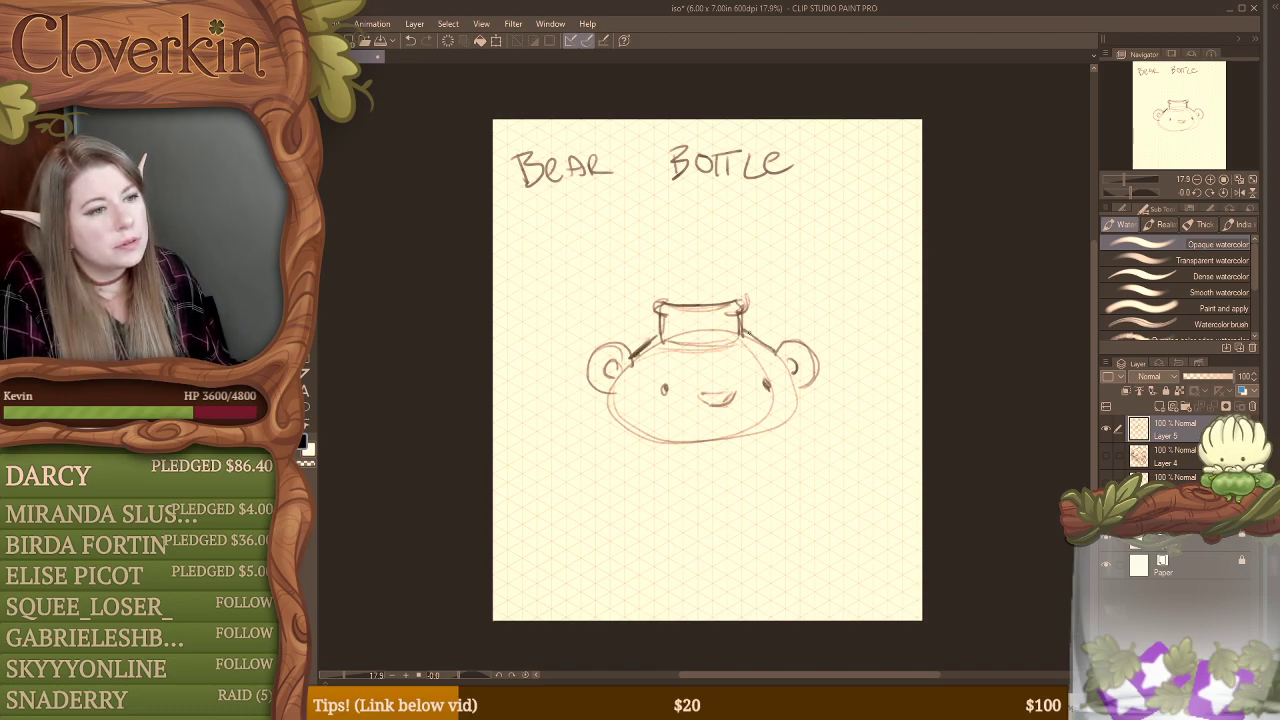
{"action": "left_click_drag", "start_coordinate": [744, 331], "coordinate": [777, 353]}
{"action": "mouse_move", "coordinate": [603, 397]}
{"action": "left_mouse_down"}
{"action": "mouse_move", "coordinate": [661, 439]}
{"action": "mouse_move", "coordinate": [761, 427]}
{"action": "mouse_move", "coordinate": [791, 403]}
{"action": "mouse_move", "coordinate": [798, 388]}
{"action": "left_mouse_up"}
{"action": "left_click_drag", "start_coordinate": [728, 438], "coordinate": [768, 431]}
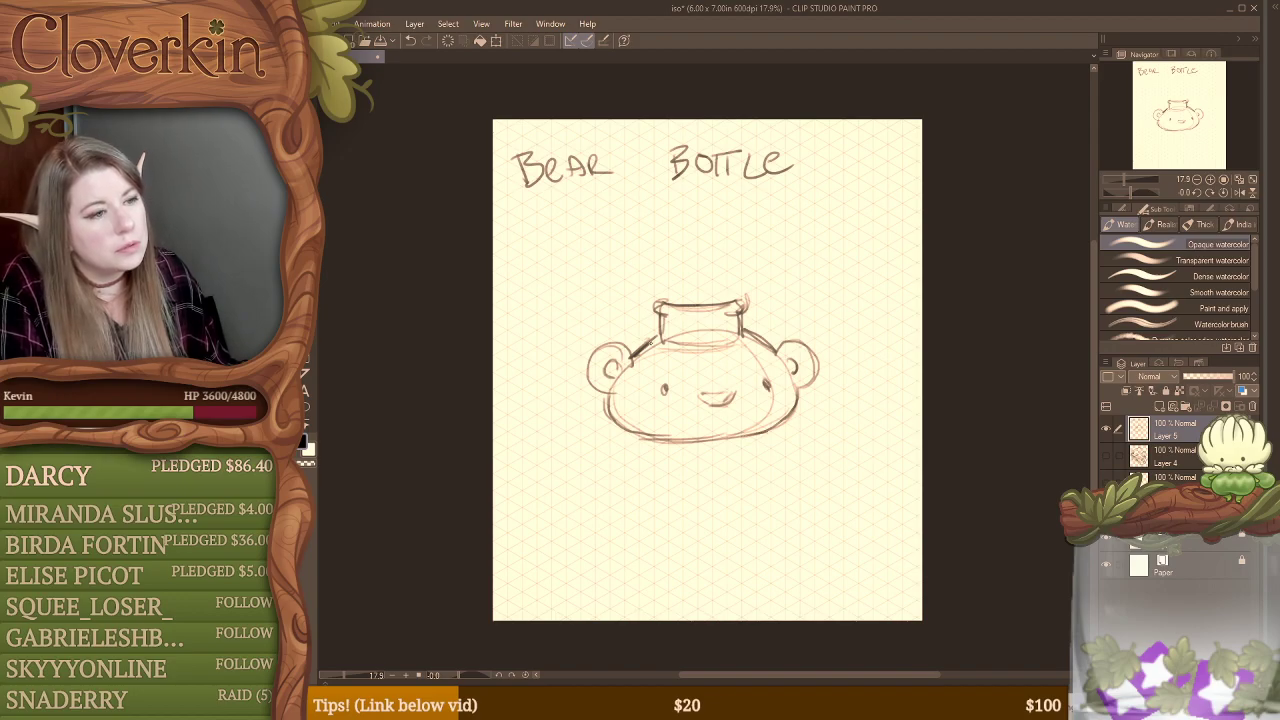
{"action": "left_click_drag", "start_coordinate": [639, 348], "coordinate": [665, 336]}
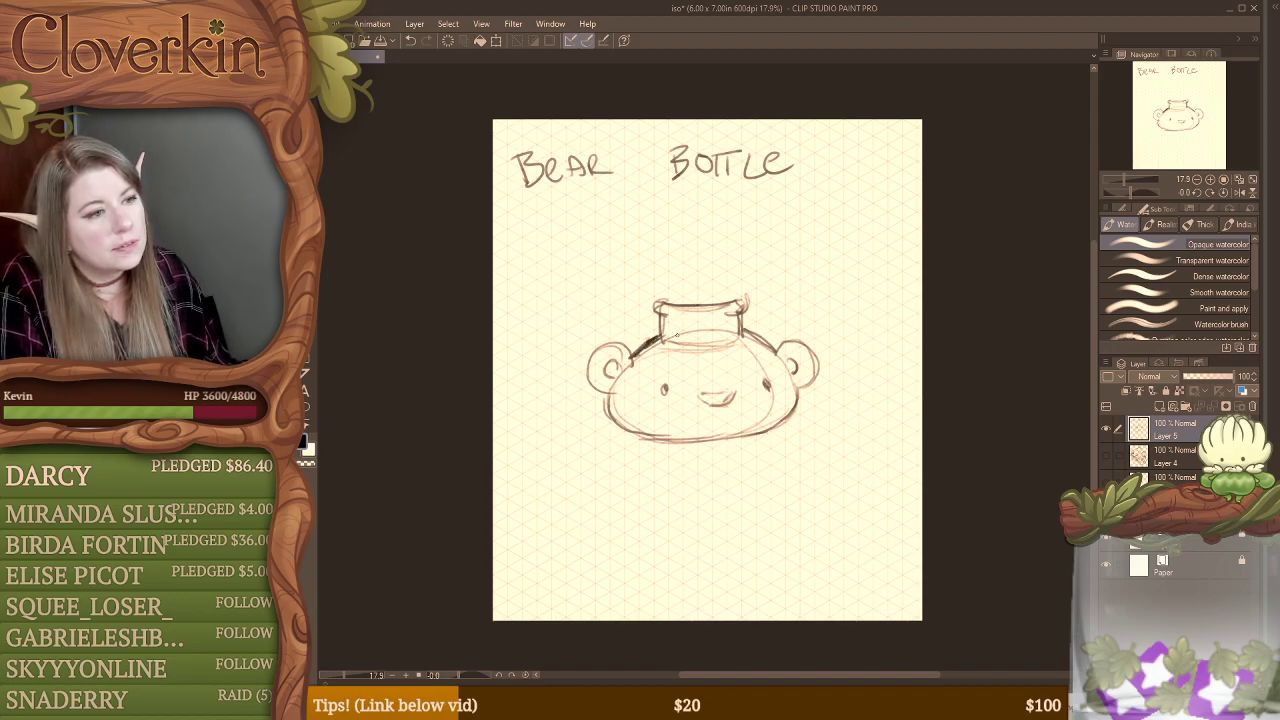
Step: Erase lines inside the bottle neck and sketch a wrapped band around it with a ribbon end hanging over the forehead
{"action": "key", "text": "e"}
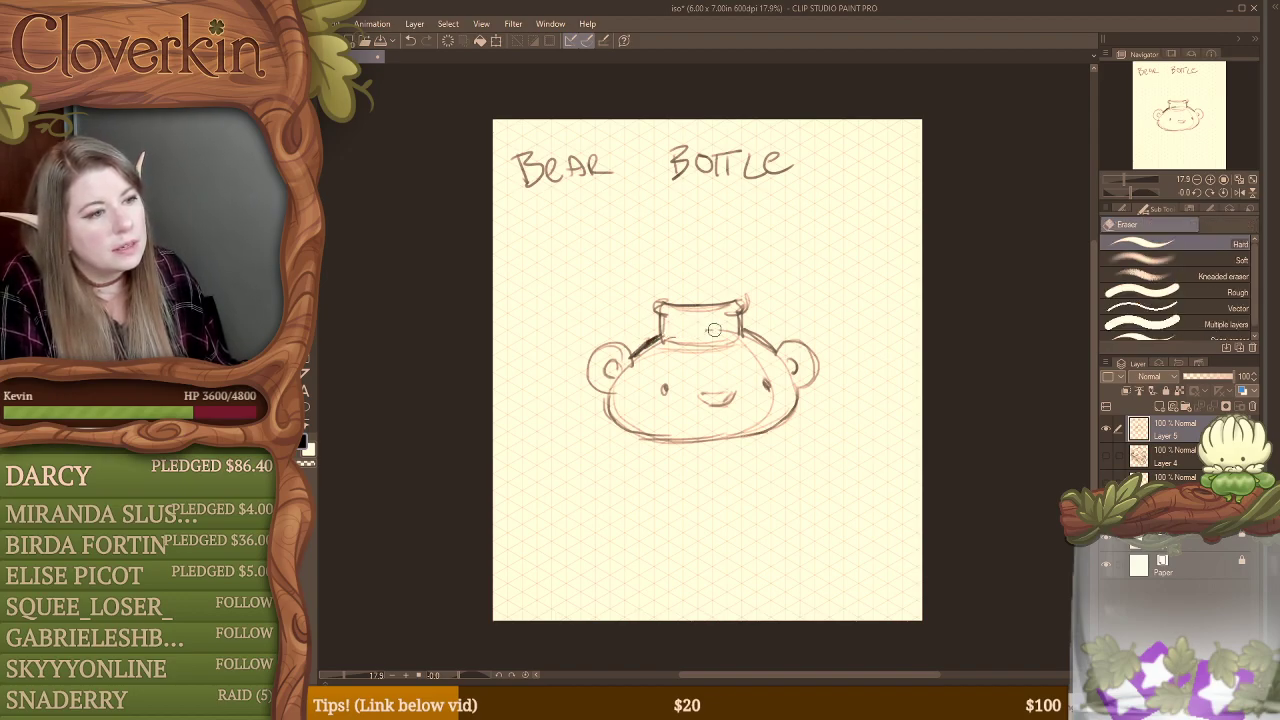
{"action": "mouse_move", "coordinate": [714, 330]}
{"action": "left_mouse_down"}
{"action": "mouse_move", "coordinate": [735, 336]}
{"action": "mouse_move", "coordinate": [660, 340]}
{"action": "mouse_move", "coordinate": [671, 328]}
{"action": "mouse_move", "coordinate": [738, 331]}
{"action": "left_mouse_up"}
{"action": "key", "text": "b"}
{"action": "mouse_move", "coordinate": [657, 318]}
{"action": "left_mouse_down"}
{"action": "mouse_move", "coordinate": [742, 318]}
{"action": "mouse_move", "coordinate": [656, 330]}
{"action": "mouse_move", "coordinate": [692, 337]}
{"action": "mouse_move", "coordinate": [738, 322]}
{"action": "mouse_move", "coordinate": [690, 347]}
{"action": "mouse_move", "coordinate": [748, 326]}
{"action": "mouse_move", "coordinate": [719, 358]}
{"action": "mouse_move", "coordinate": [761, 360]}
{"action": "left_mouse_up"}
{"action": "mouse_move", "coordinate": [742, 337]}
{"action": "left_mouse_down"}
{"action": "mouse_move", "coordinate": [761, 361]}
{"action": "mouse_move", "coordinate": [739, 338]}
{"action": "left_mouse_up"}
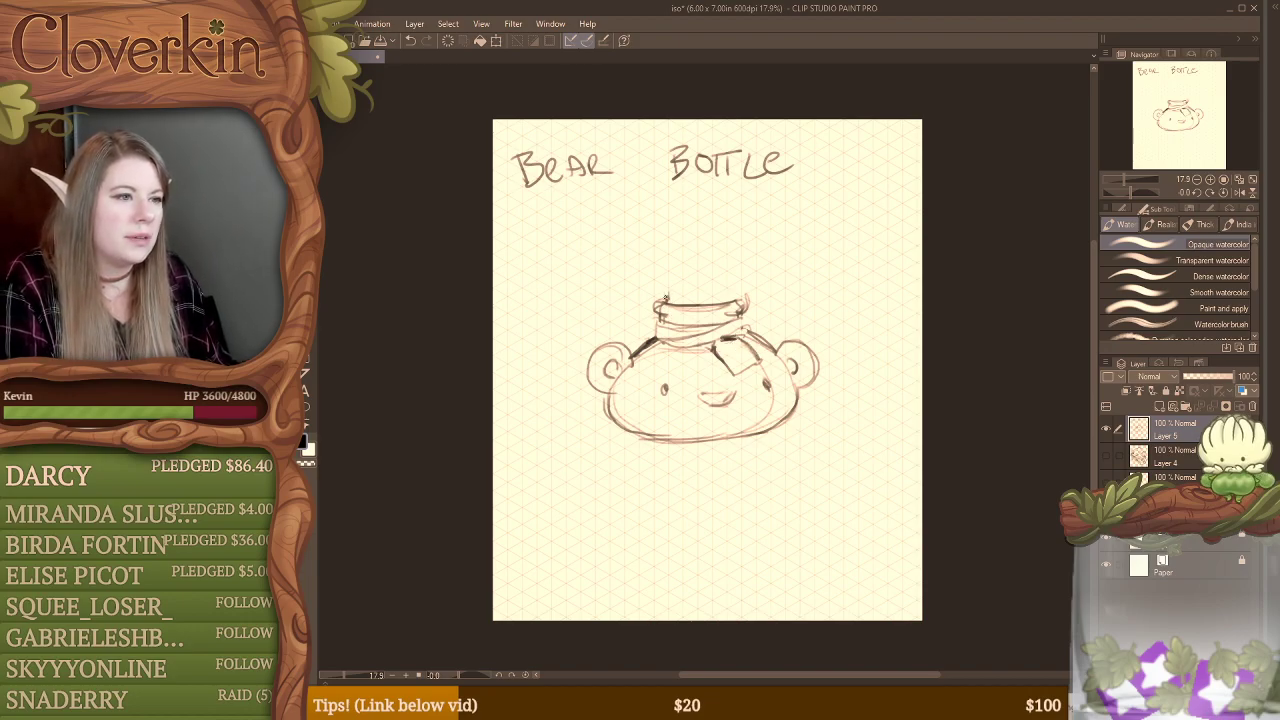
Step: Clean up the bottle's rim, sketch a cork stopper in its mouth, and darken the rim's sides
{"action": "mouse_move", "coordinate": [666, 295]}
{"action": "left_mouse_down"}
{"action": "mouse_move", "coordinate": [740, 299]}
{"action": "mouse_move", "coordinate": [716, 281]}
{"action": "mouse_move", "coordinate": [744, 284]}
{"action": "mouse_move", "coordinate": [668, 287]}
{"action": "left_mouse_up"}
{"action": "key", "text": "e"}
{"action": "mouse_move", "coordinate": [672, 295]}
{"action": "left_mouse_down"}
{"action": "mouse_move", "coordinate": [740, 290]}
{"action": "mouse_move", "coordinate": [733, 281]}
{"action": "mouse_move", "coordinate": [684, 283]}
{"action": "mouse_move", "coordinate": [684, 309]}
{"action": "mouse_move", "coordinate": [738, 309]}
{"action": "mouse_move", "coordinate": [721, 313]}
{"action": "left_mouse_up"}
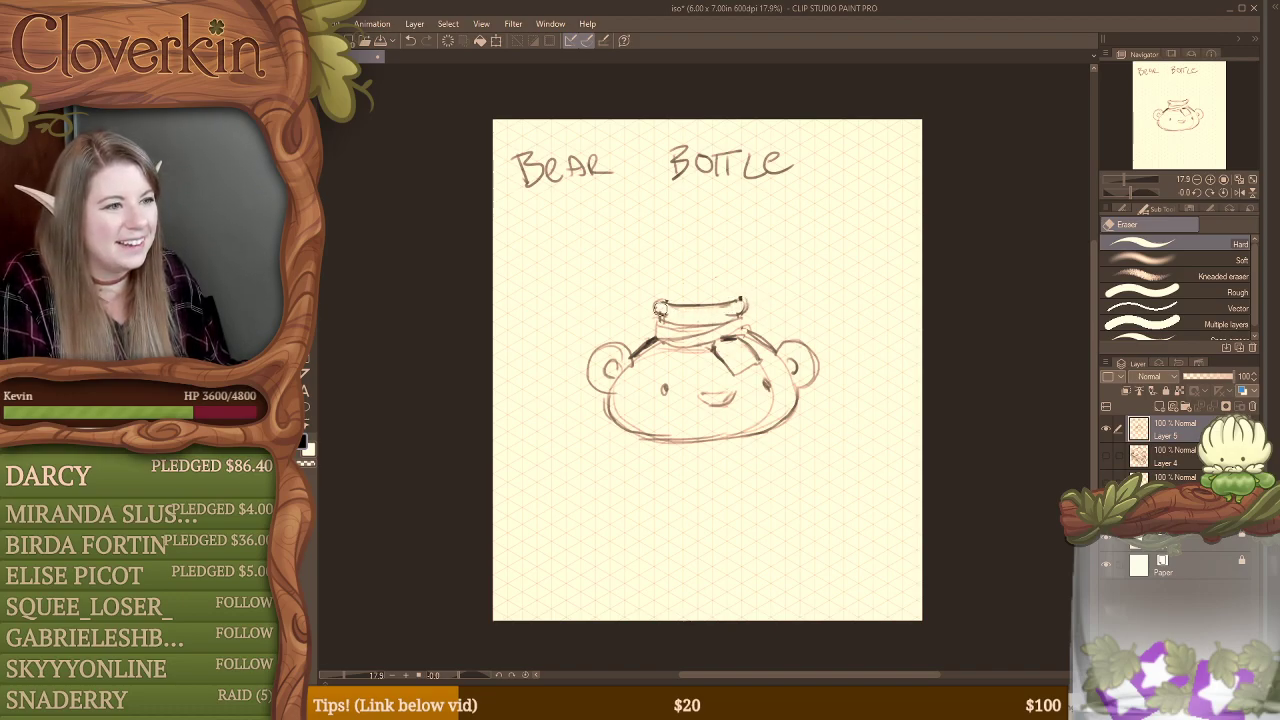
{"action": "key", "text": "b"}
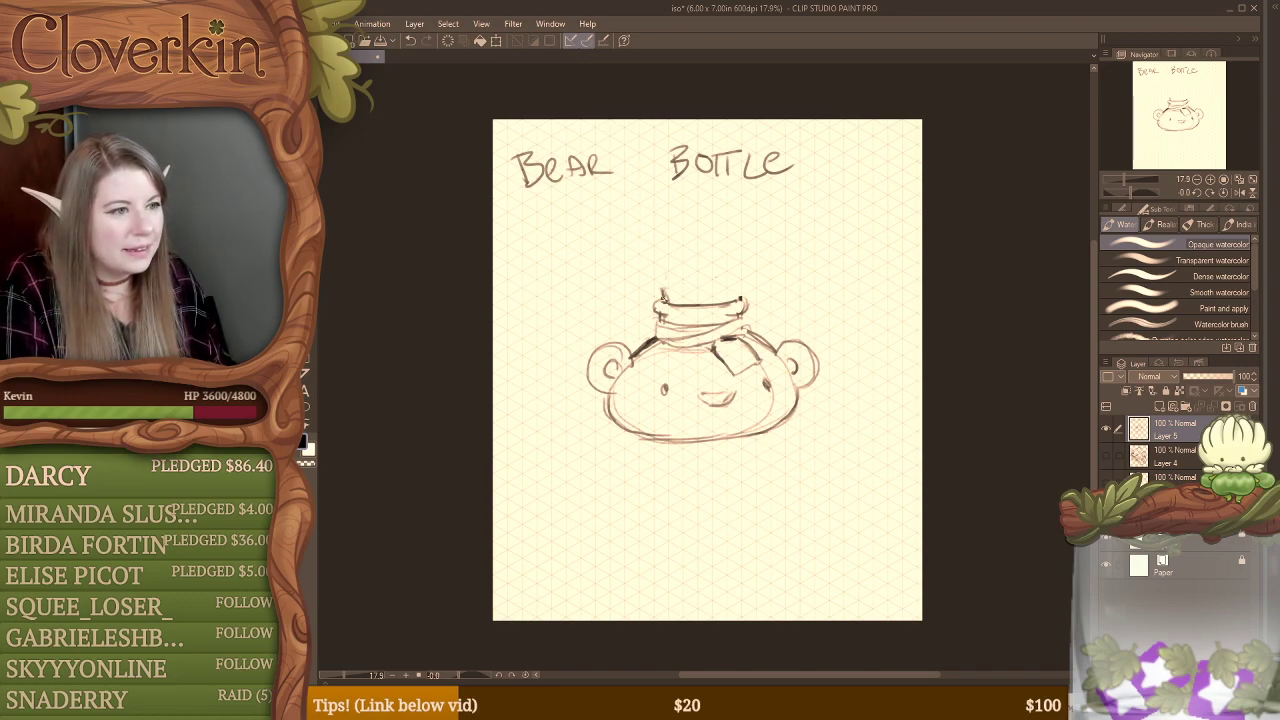
{"action": "mouse_move", "coordinate": [672, 287]}
{"action": "left_mouse_down"}
{"action": "mouse_move", "coordinate": [738, 285]}
{"action": "mouse_move", "coordinate": [661, 292]}
{"action": "left_mouse_up"}
{"action": "key", "text": "ctrl+z"}
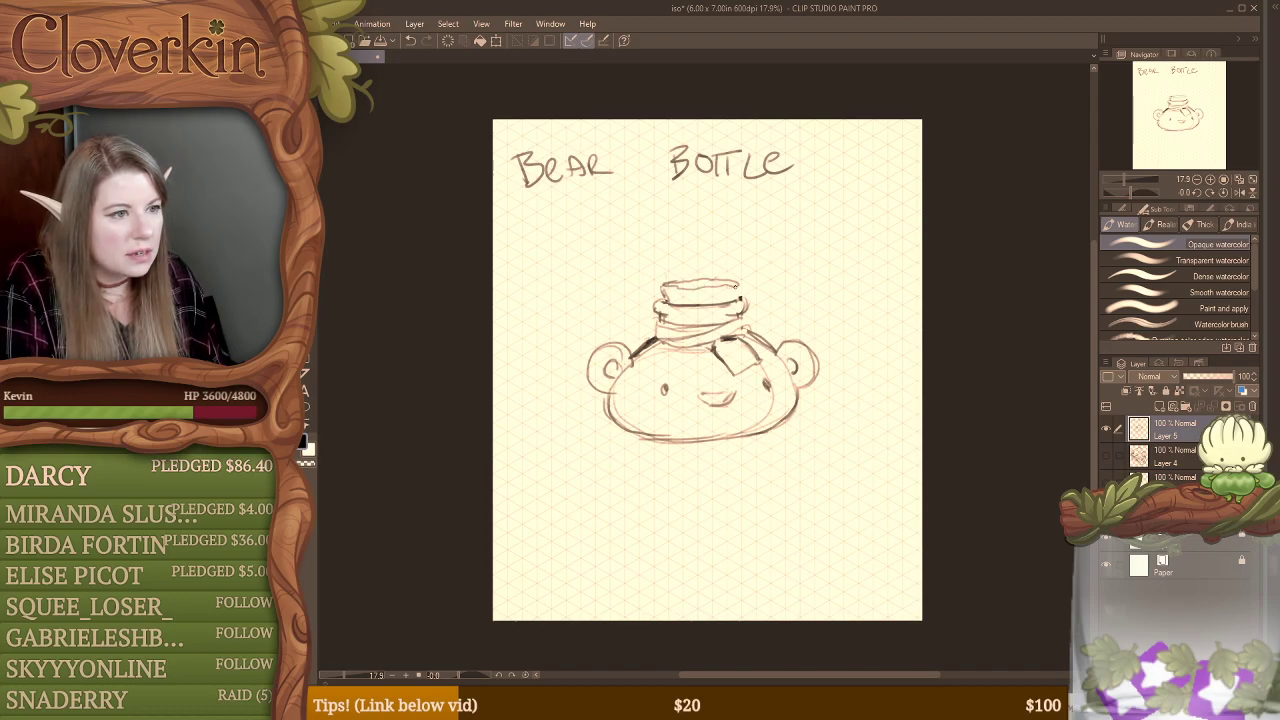
{"action": "left_click_drag", "start_coordinate": [740, 286], "coordinate": [744, 312]}
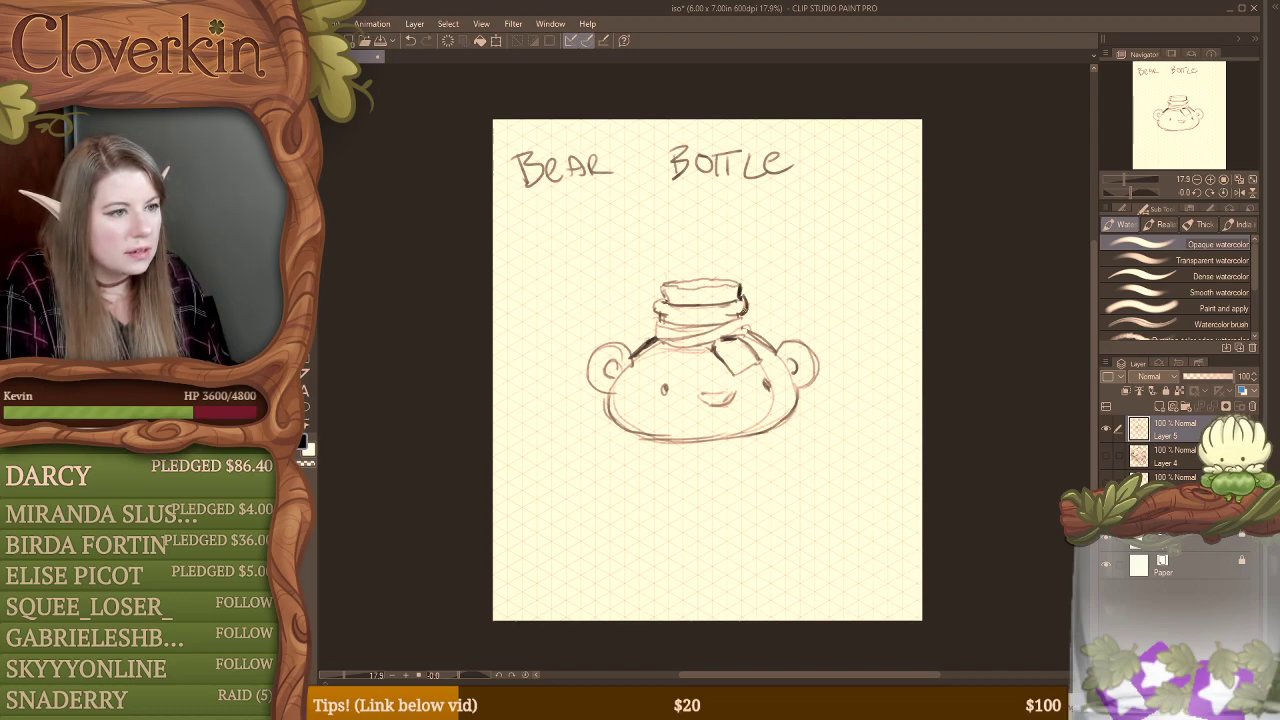
{"action": "mouse_move", "coordinate": [663, 292]}
{"action": "left_mouse_down"}
{"action": "mouse_move", "coordinate": [655, 315]}
{"action": "mouse_move", "coordinate": [664, 297]}
{"action": "left_mouse_up"}
Step: Erase and redraw the band around the bottle neck, then define its knot and hanging ribbon end
{"action": "key", "text": "e"}
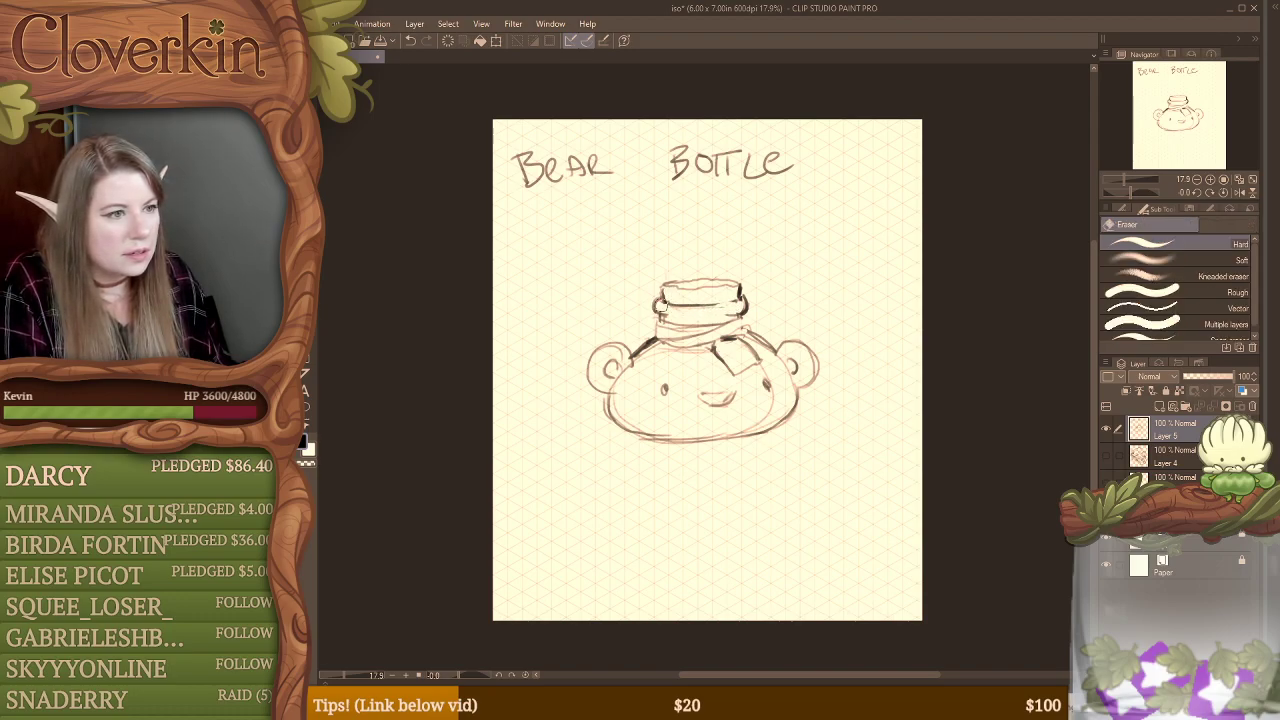
{"action": "left_click_drag", "start_coordinate": [672, 307], "coordinate": [746, 331]}
{"action": "key", "text": "b"}
{"action": "mouse_move", "coordinate": [655, 313]}
{"action": "left_mouse_down"}
{"action": "mouse_move", "coordinate": [675, 341]}
{"action": "mouse_move", "coordinate": [716, 331]}
{"action": "mouse_move", "coordinate": [722, 346]}
{"action": "mouse_move", "coordinate": [742, 332]}
{"action": "left_mouse_up"}
{"action": "key", "text": "e"}
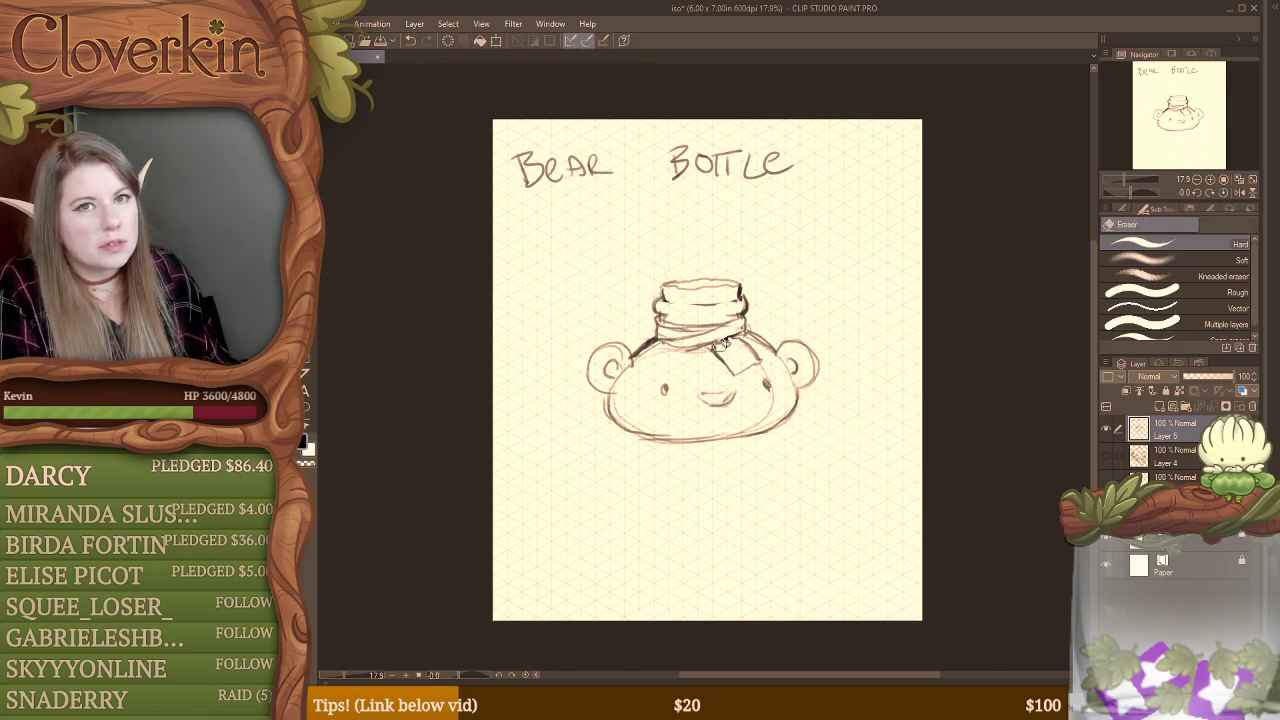
{"action": "key", "text": "b"}
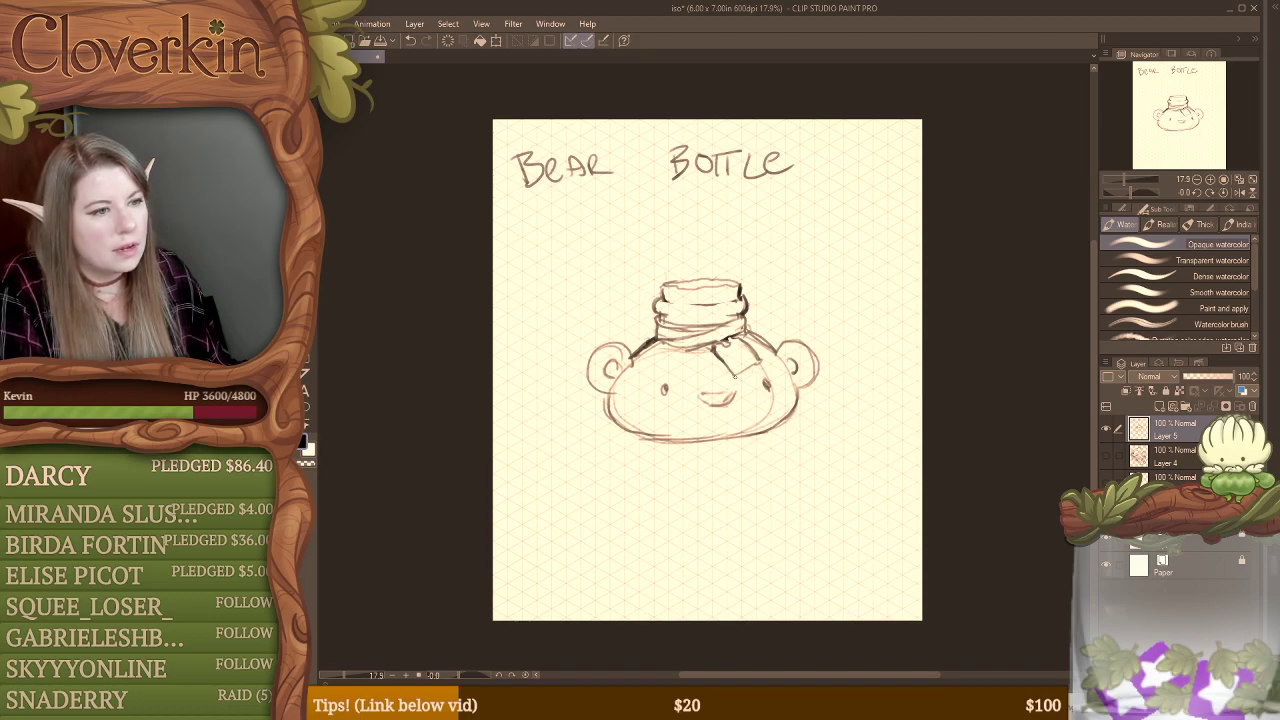
{"action": "left_click_drag", "start_coordinate": [733, 376], "coordinate": [759, 361]}
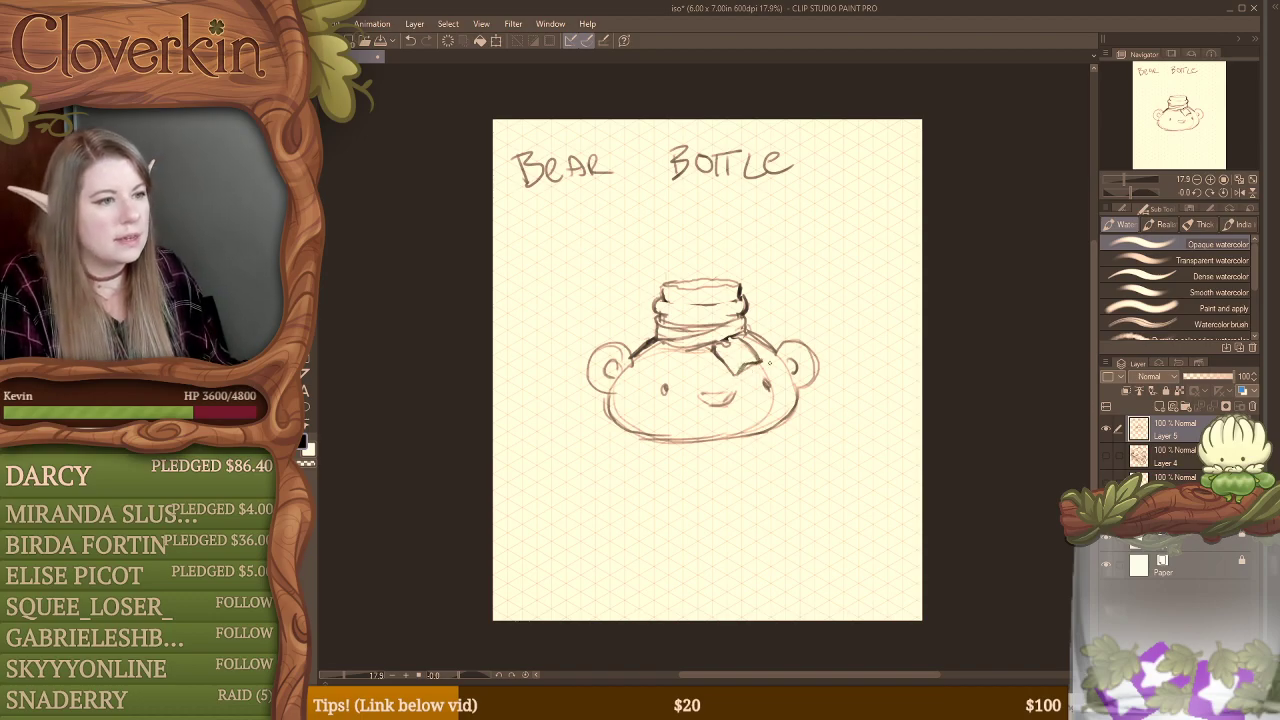
Step: Darken the bear's nose and fill in both eyes, undoing the small mouth strokes below the nose
{"action": "mouse_move", "coordinate": [703, 392]}
{"action": "left_mouse_down"}
{"action": "mouse_move", "coordinate": [745, 390]}
{"action": "mouse_move", "coordinate": [707, 406]}
{"action": "mouse_move", "coordinate": [728, 402]}
{"action": "left_mouse_up"}
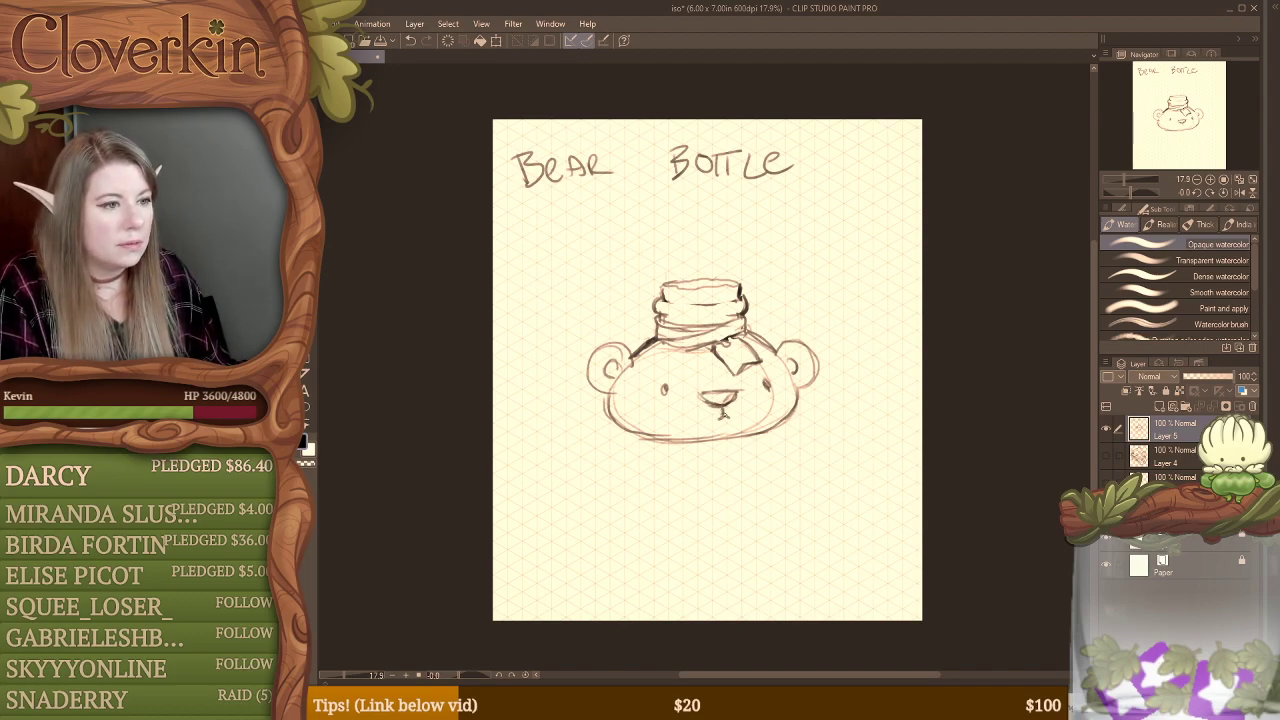
{"action": "key", "text": "ctrl+z"}
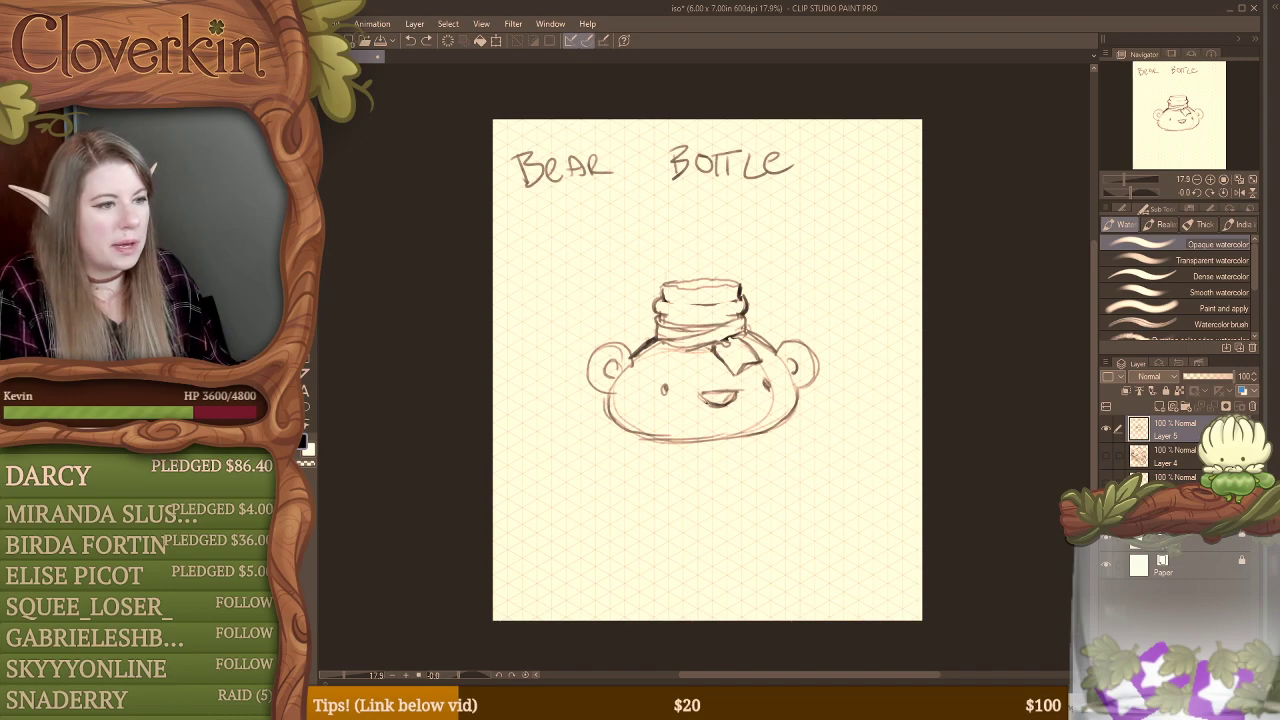
{"action": "left_click_drag", "start_coordinate": [662, 388], "coordinate": [662, 389]}
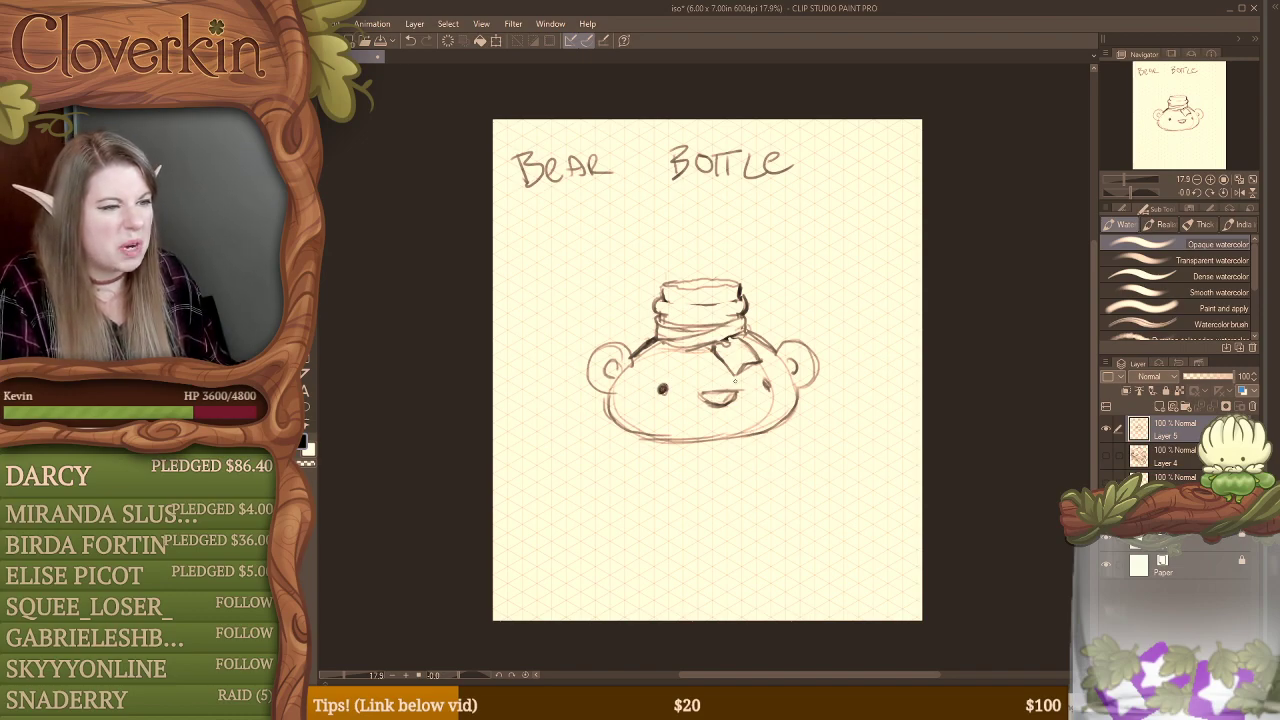
{"action": "left_click_drag", "start_coordinate": [766, 384], "coordinate": [766, 388]}
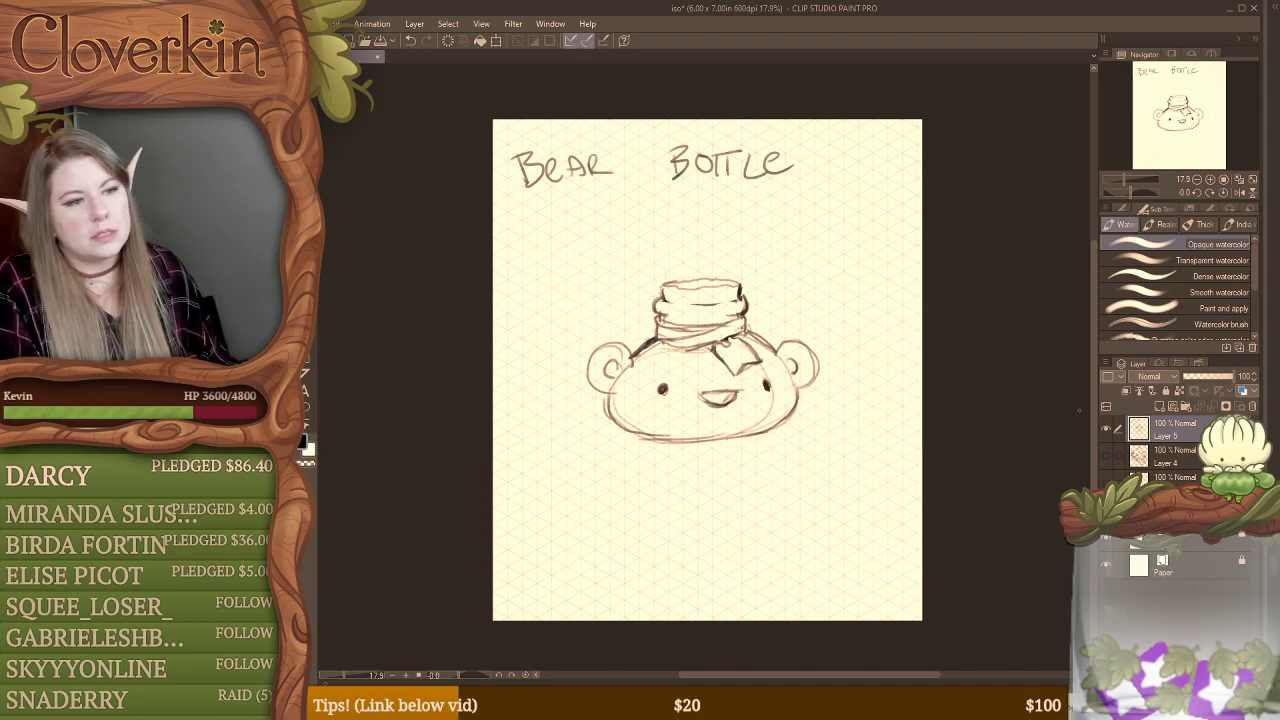
Step: Hide the bear bottle layer, show the market stall sketch on Layer 4, and make Layer 4 active
{"action": "left_click", "coordinate": [1106, 428]}
{"action": "left_click", "coordinate": [1107, 453]}
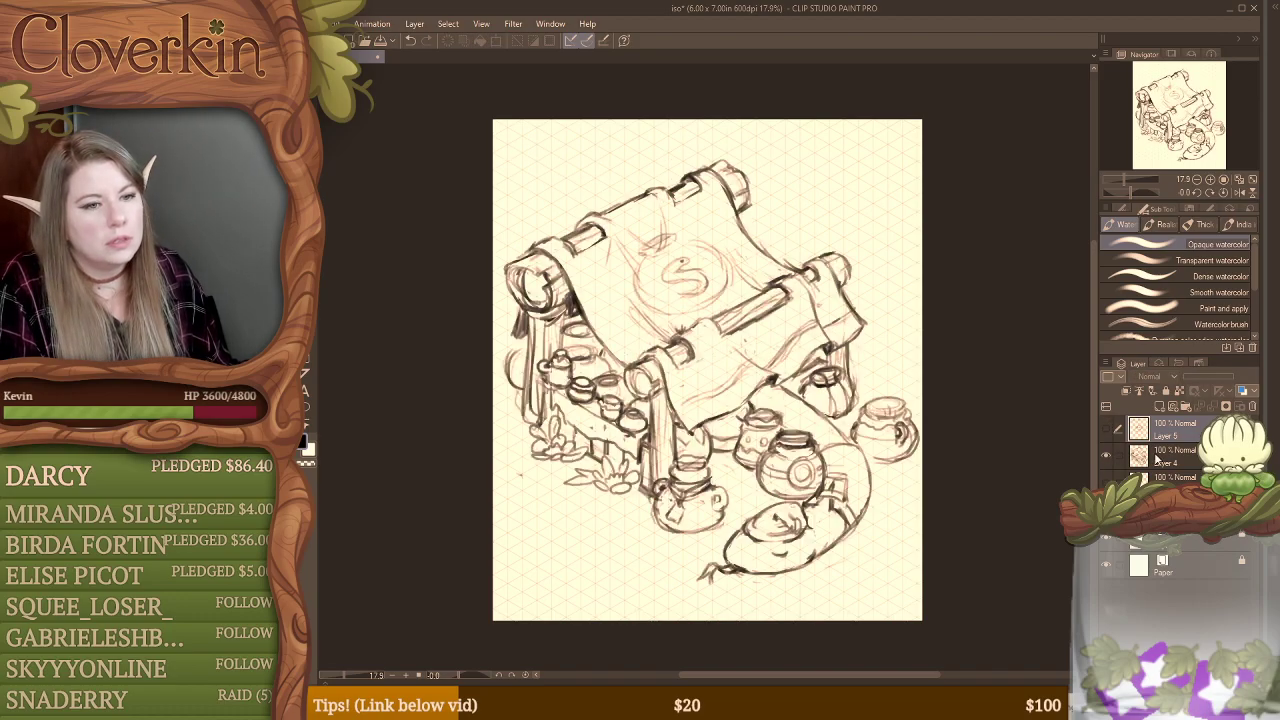
{"action": "left_click", "coordinate": [1157, 456]}
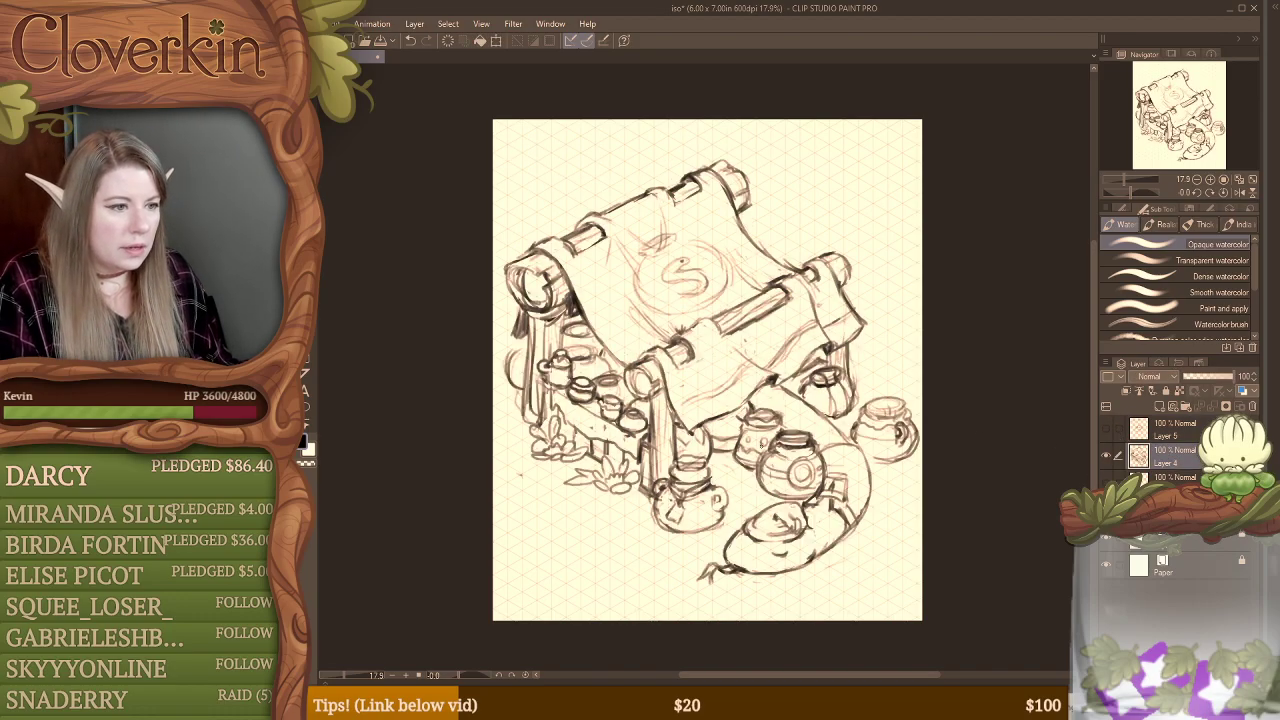
Step: Erase the space between the front bottle and the ring-marked jar and sketch a small rounded vessel there
{"action": "key", "text": "e"}
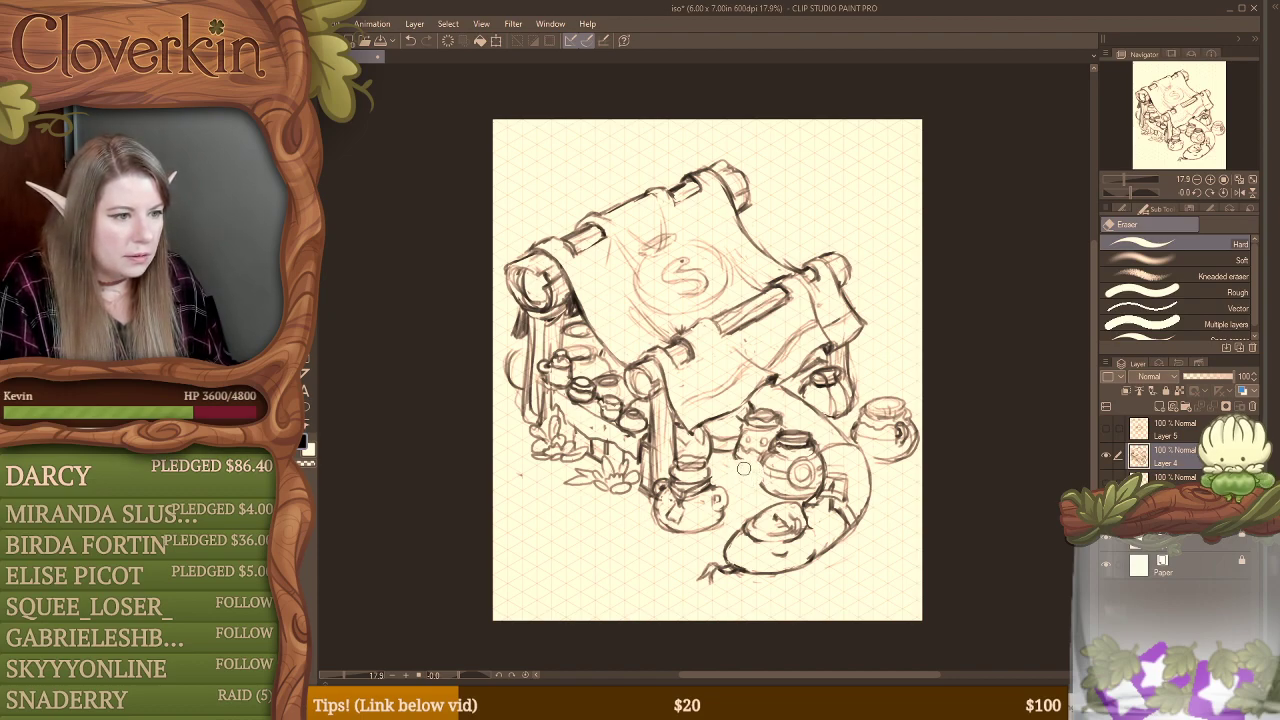
{"action": "key", "text": "b"}
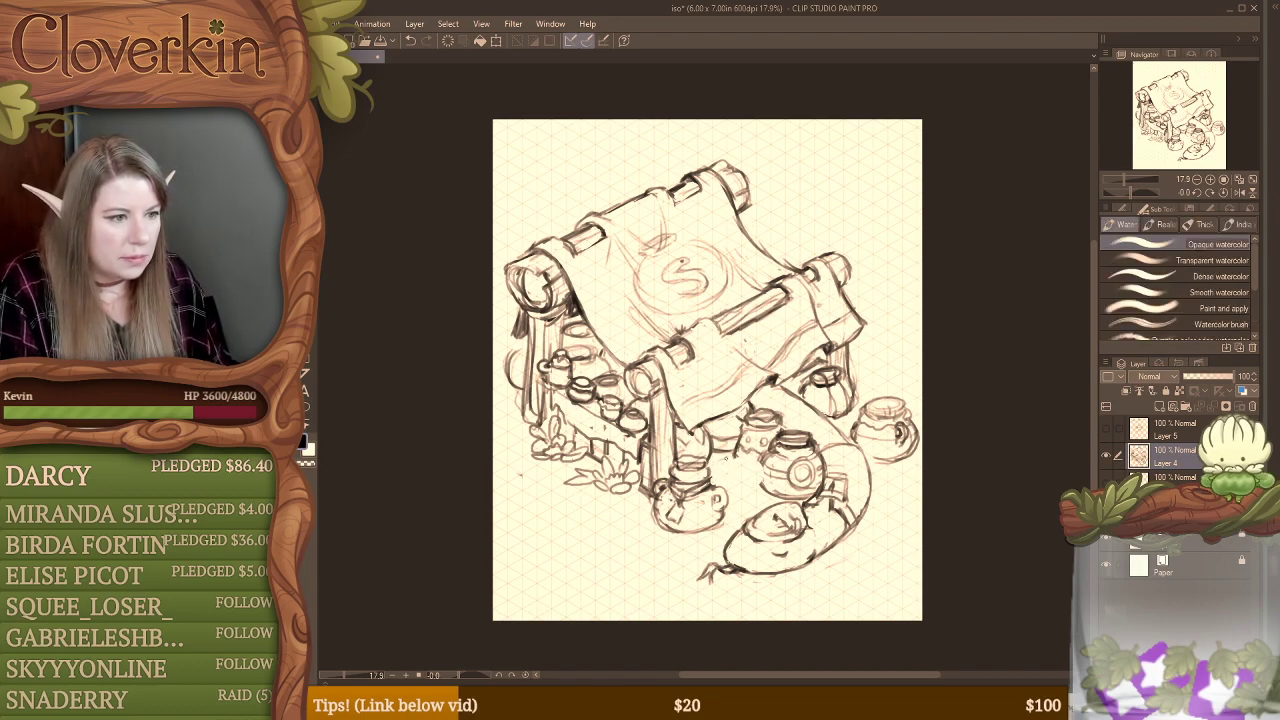
{"action": "mouse_move", "coordinate": [709, 464]}
{"action": "left_mouse_down"}
{"action": "mouse_move", "coordinate": [764, 462]}
{"action": "mouse_move", "coordinate": [758, 490]}
{"action": "mouse_move", "coordinate": [765, 476]}
{"action": "mouse_move", "coordinate": [745, 458]}
{"action": "mouse_move", "coordinate": [737, 487]}
{"action": "mouse_move", "coordinate": [758, 482]}
{"action": "left_mouse_up"}
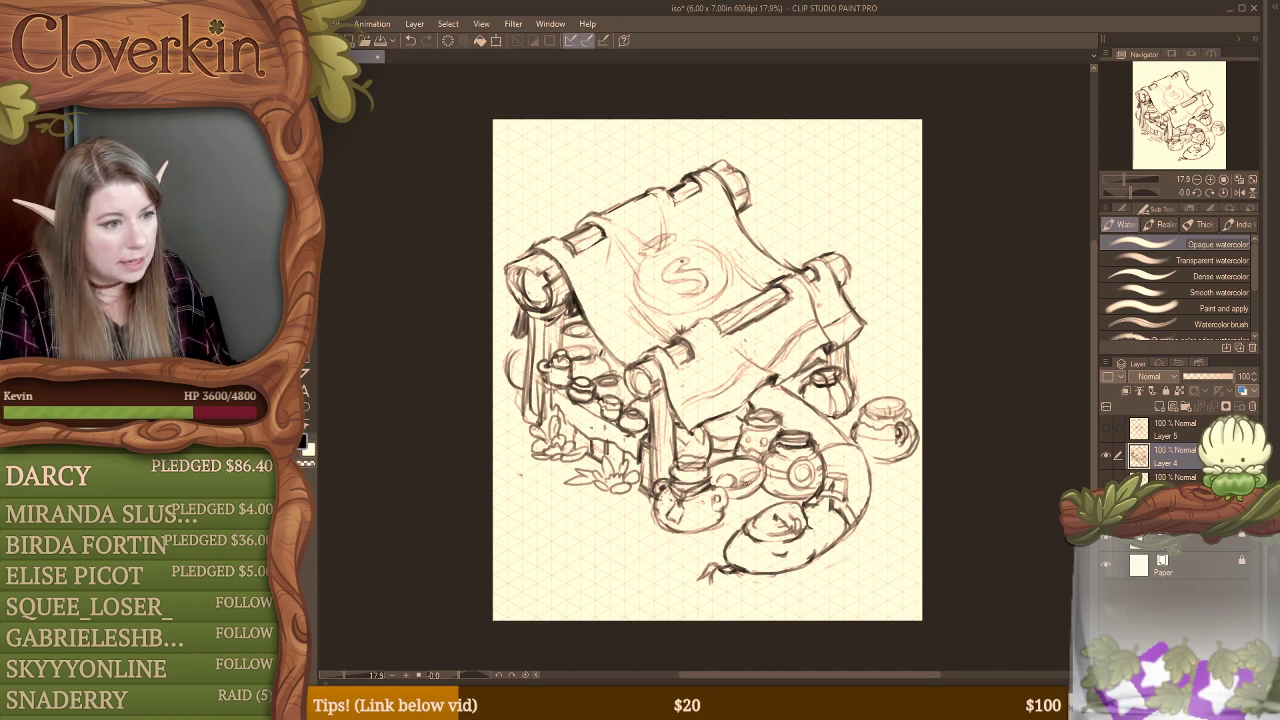
{"action": "left_click_drag", "start_coordinate": [742, 467], "coordinate": [755, 468]}
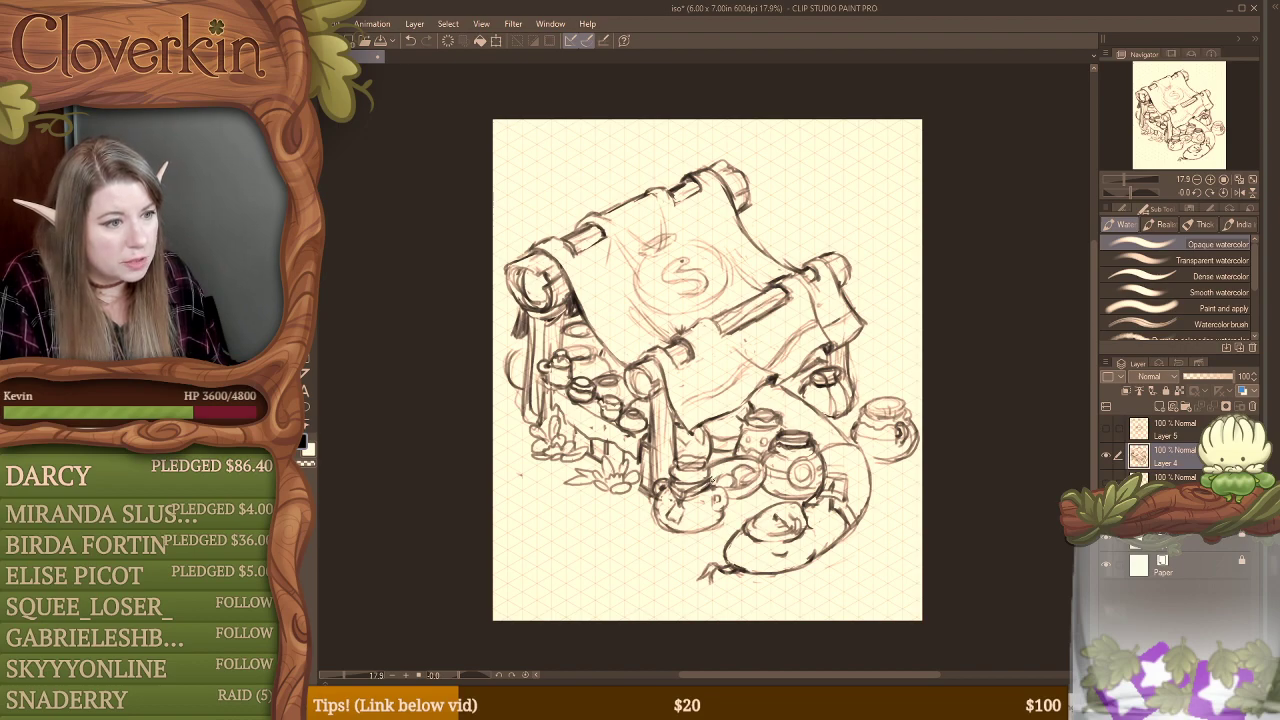
{"action": "key", "text": "e"}
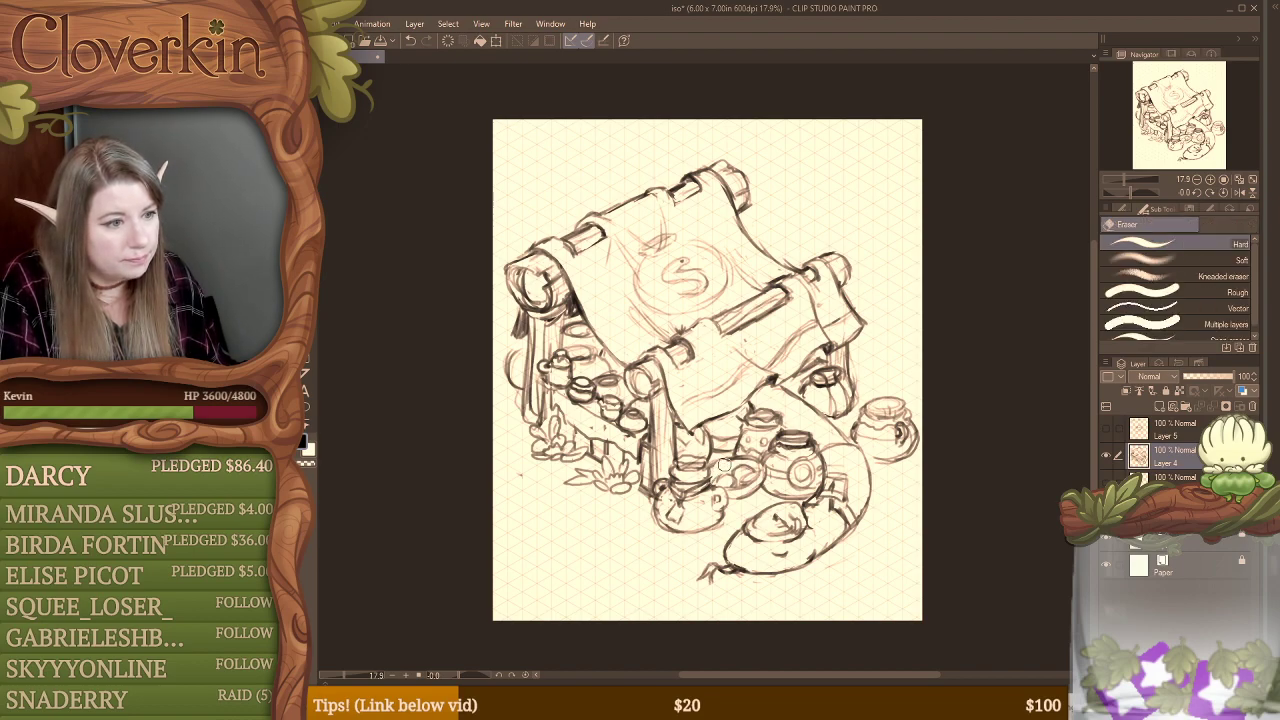
{"action": "key", "text": "b"}
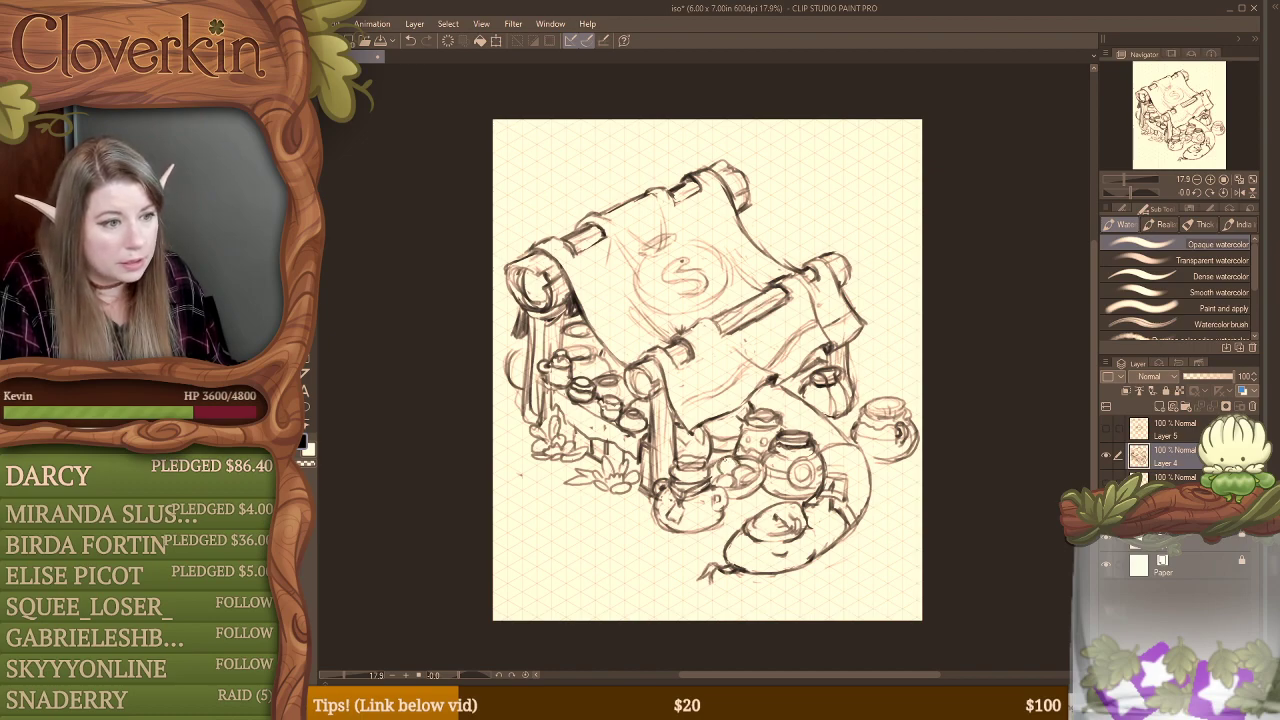
{"action": "left_click_drag", "start_coordinate": [718, 459], "coordinate": [721, 477]}
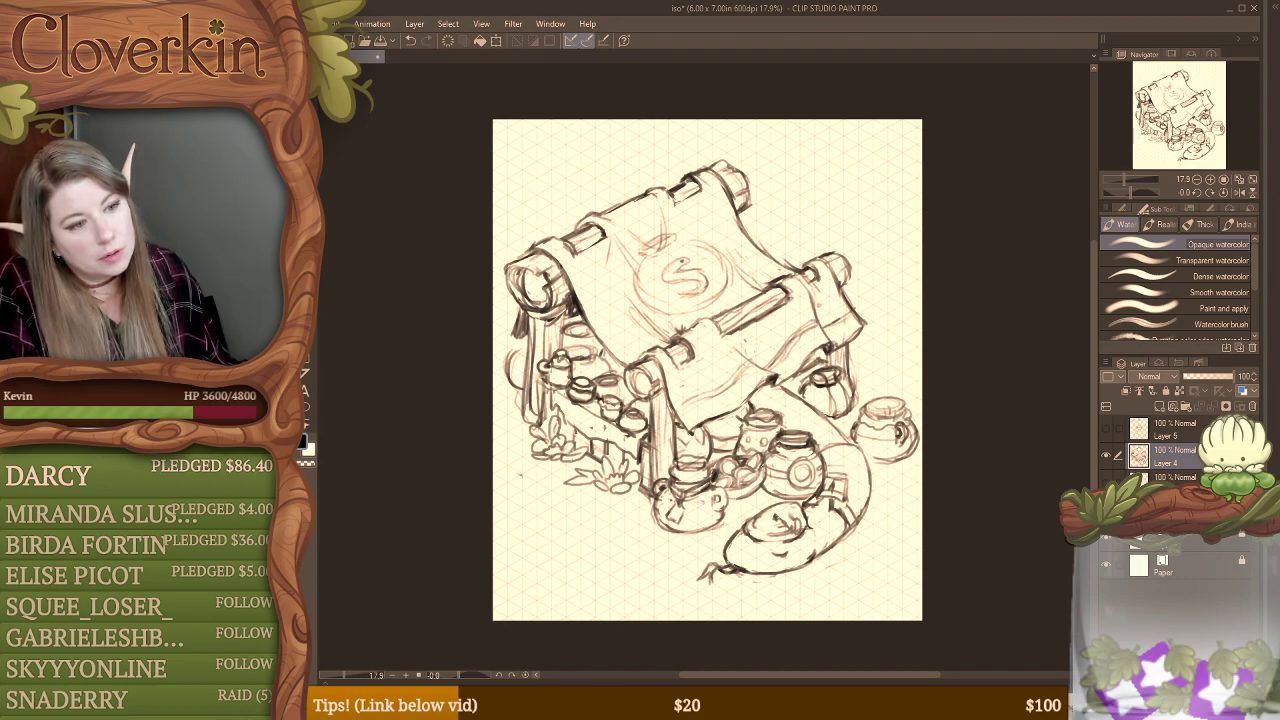
Step: Clean up the small vessel between the front jars and darken its lower edges and inner contours
{"action": "key", "text": "e"}
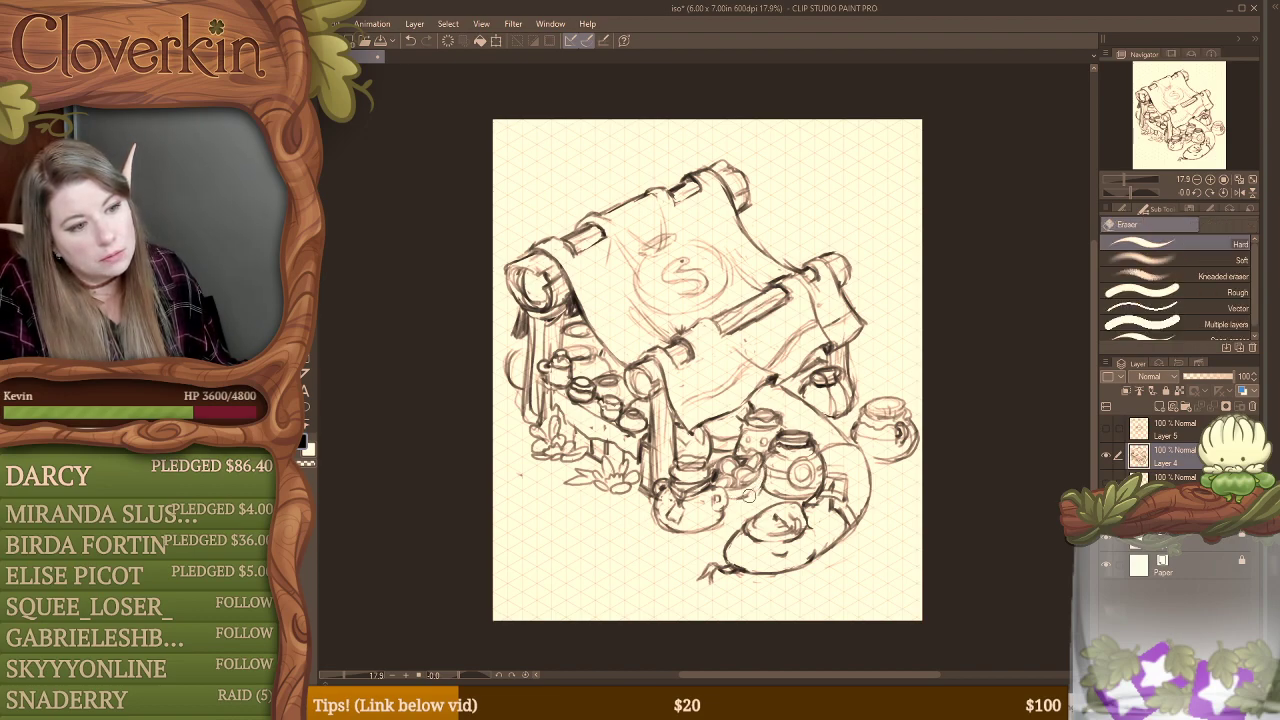
{"action": "key", "text": "b"}
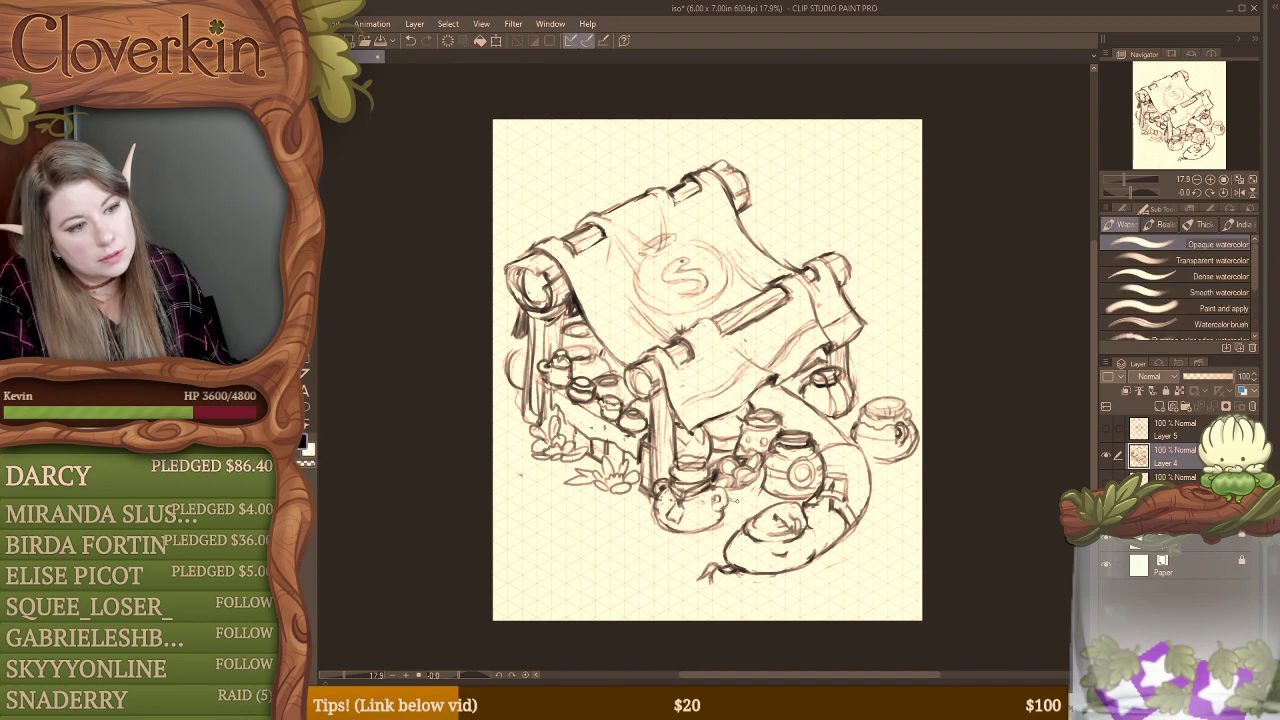
{"action": "mouse_move", "coordinate": [744, 497]}
{"action": "left_mouse_down"}
{"action": "mouse_move", "coordinate": [761, 492]}
{"action": "mouse_move", "coordinate": [750, 500]}
{"action": "left_mouse_up"}
{"action": "mouse_move", "coordinate": [750, 498]}
{"action": "left_mouse_down"}
{"action": "mouse_move", "coordinate": [732, 505]}
{"action": "mouse_move", "coordinate": [760, 484]}
{"action": "left_mouse_up"}
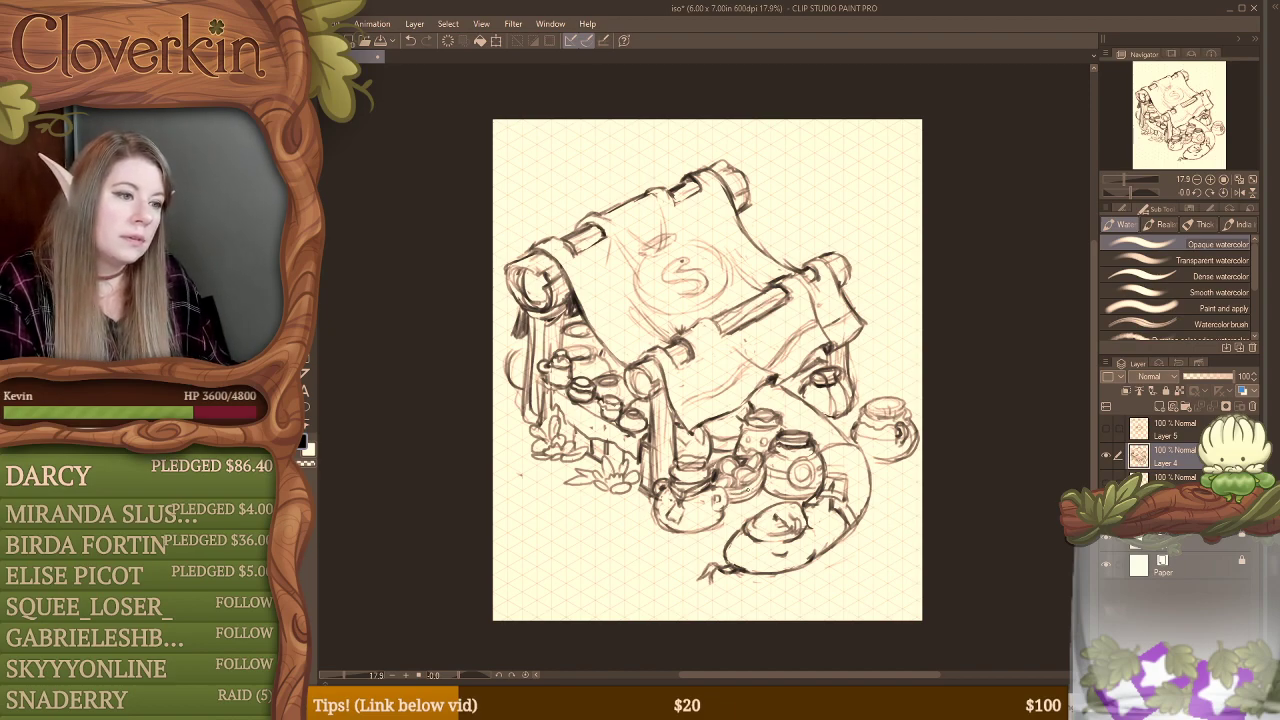
{"action": "mouse_move", "coordinate": [748, 490]}
{"action": "left_mouse_down"}
{"action": "mouse_move", "coordinate": [761, 478]}
{"action": "mouse_move", "coordinate": [710, 512]}
{"action": "mouse_move", "coordinate": [726, 509]}
{"action": "left_mouse_up"}
{"action": "left_click_drag", "start_coordinate": [726, 508], "coordinate": [726, 485]}
{"action": "left_click_drag", "start_coordinate": [724, 485], "coordinate": [731, 497]}
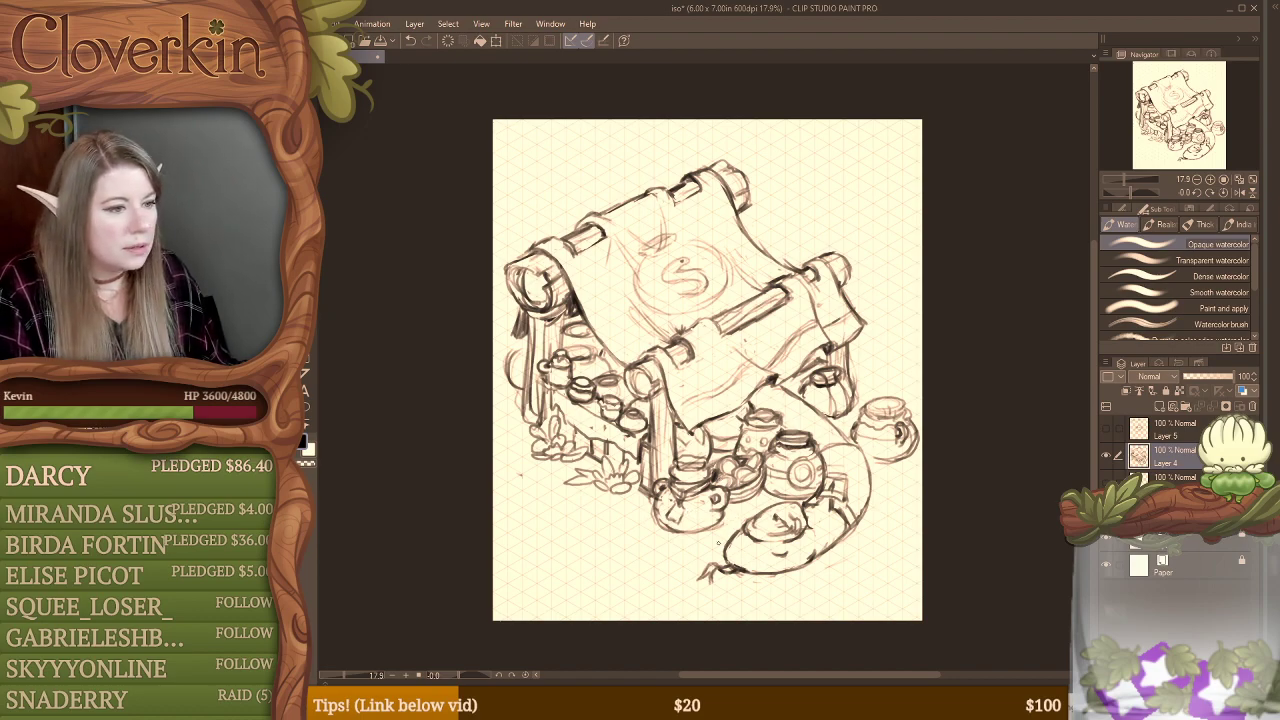
Step: Darken the lower outline of the squat front bottle, then toggle Layer 4's visibility off and back on
{"action": "left_click_drag", "start_coordinate": [722, 515], "coordinate": [712, 530]}
{"action": "mouse_move", "coordinate": [714, 527]}
{"action": "left_mouse_down"}
{"action": "mouse_move", "coordinate": [695, 533]}
{"action": "mouse_move", "coordinate": [658, 498]}
{"action": "left_mouse_up"}
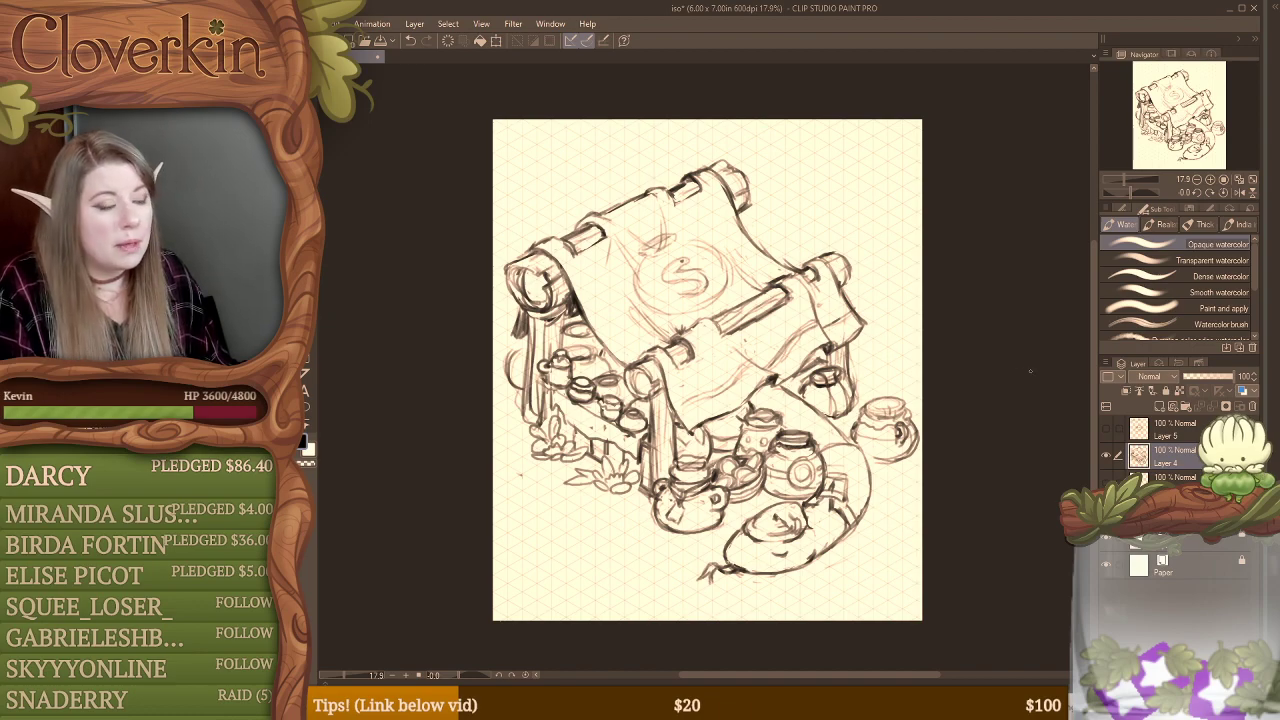
{"action": "left_click", "coordinate": [1106, 456]}
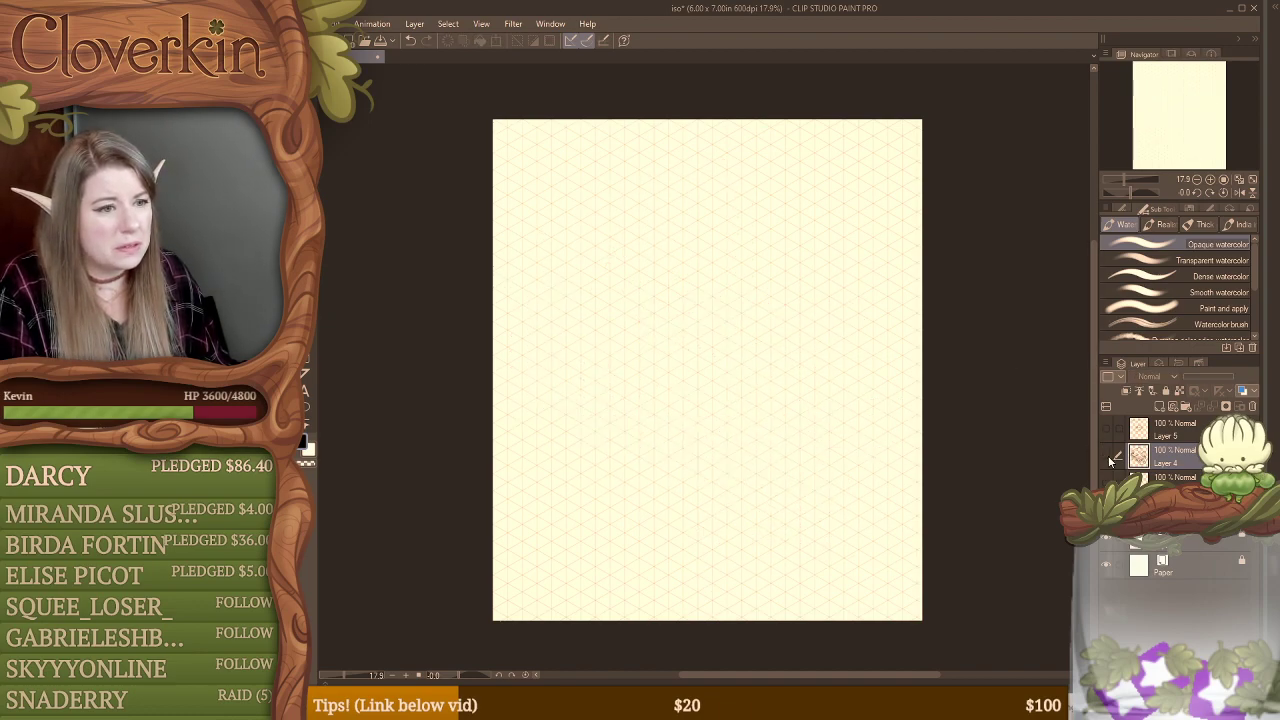
{"action": "left_click", "coordinate": [1106, 456]}
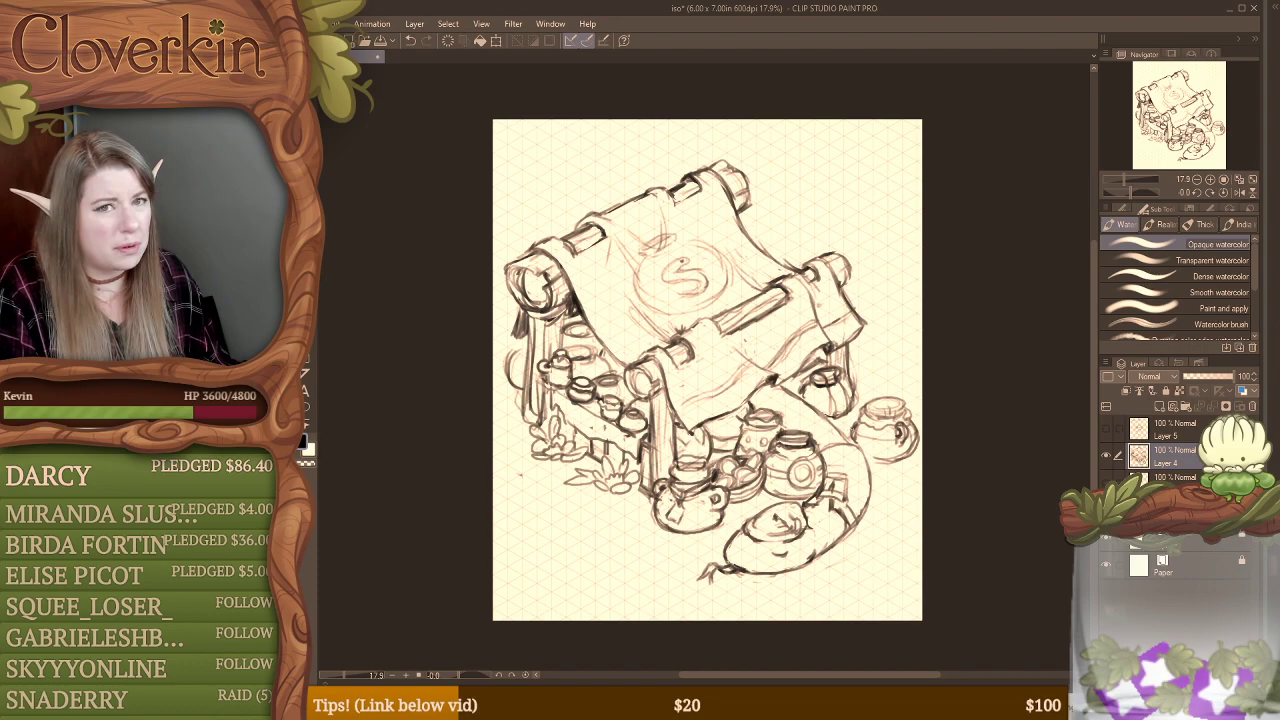
Step: Erase the inner lines of the jar under the canopy's right corner and redraw its sides with angular strokes
{"action": "key", "text": "e"}
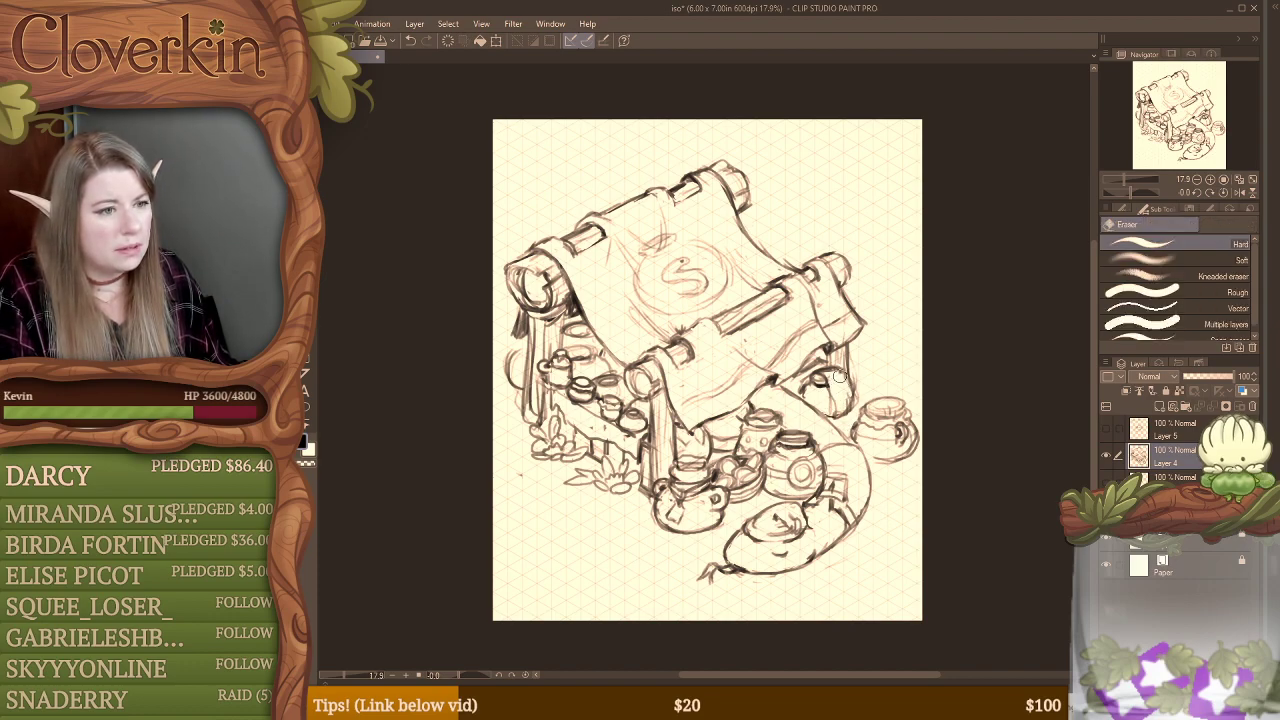
{"action": "mouse_move", "coordinate": [848, 394]}
{"action": "left_mouse_down"}
{"action": "mouse_move", "coordinate": [848, 406]}
{"action": "mouse_move", "coordinate": [841, 394]}
{"action": "left_mouse_up"}
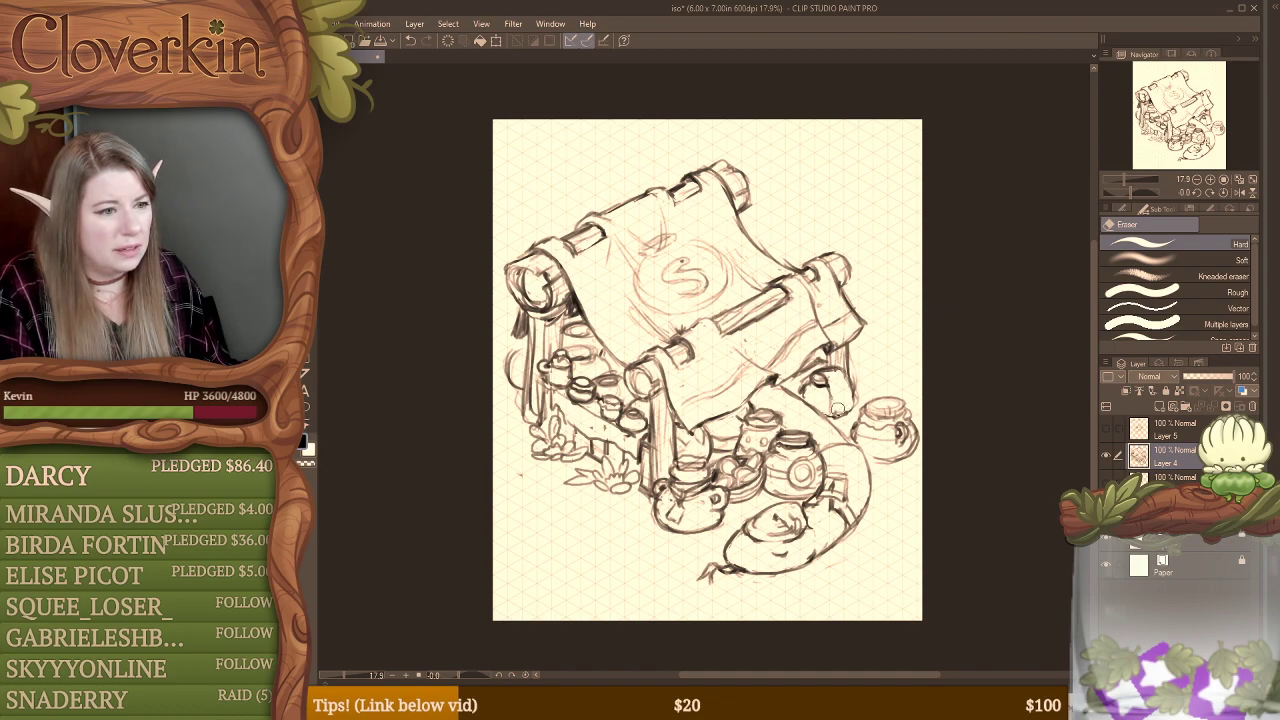
{"action": "key", "text": "b"}
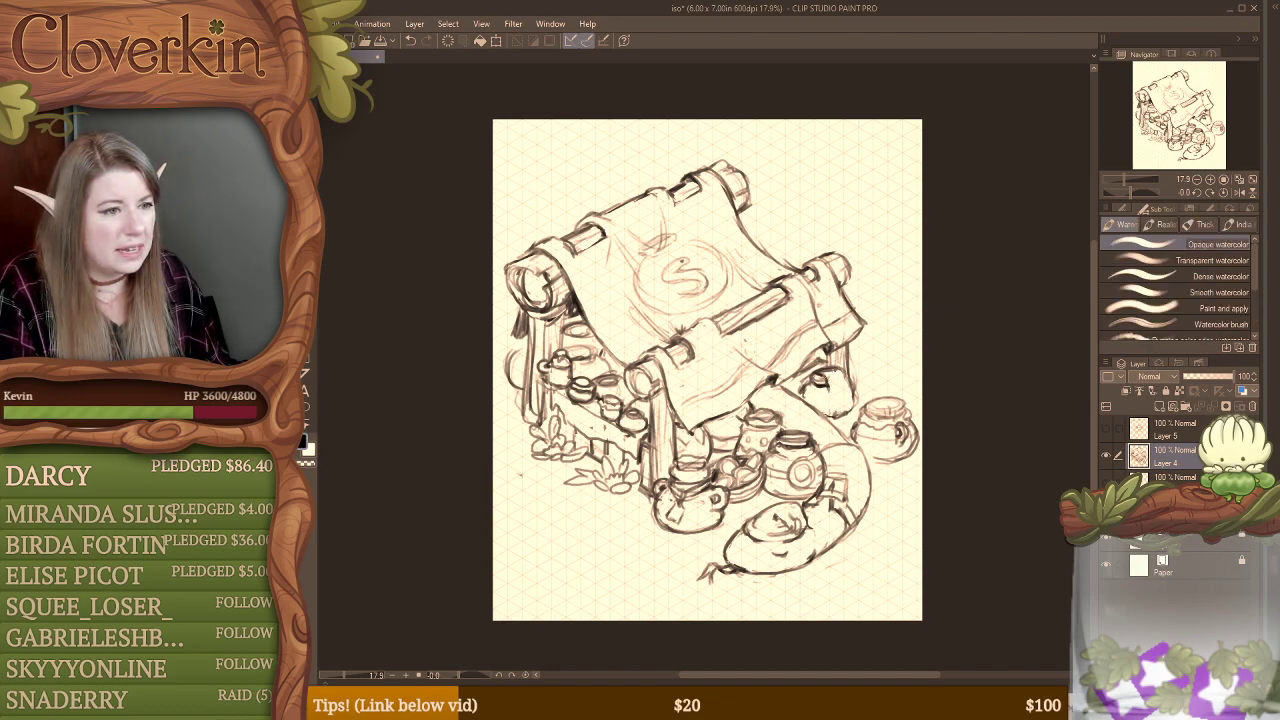
{"action": "key", "text": "e"}
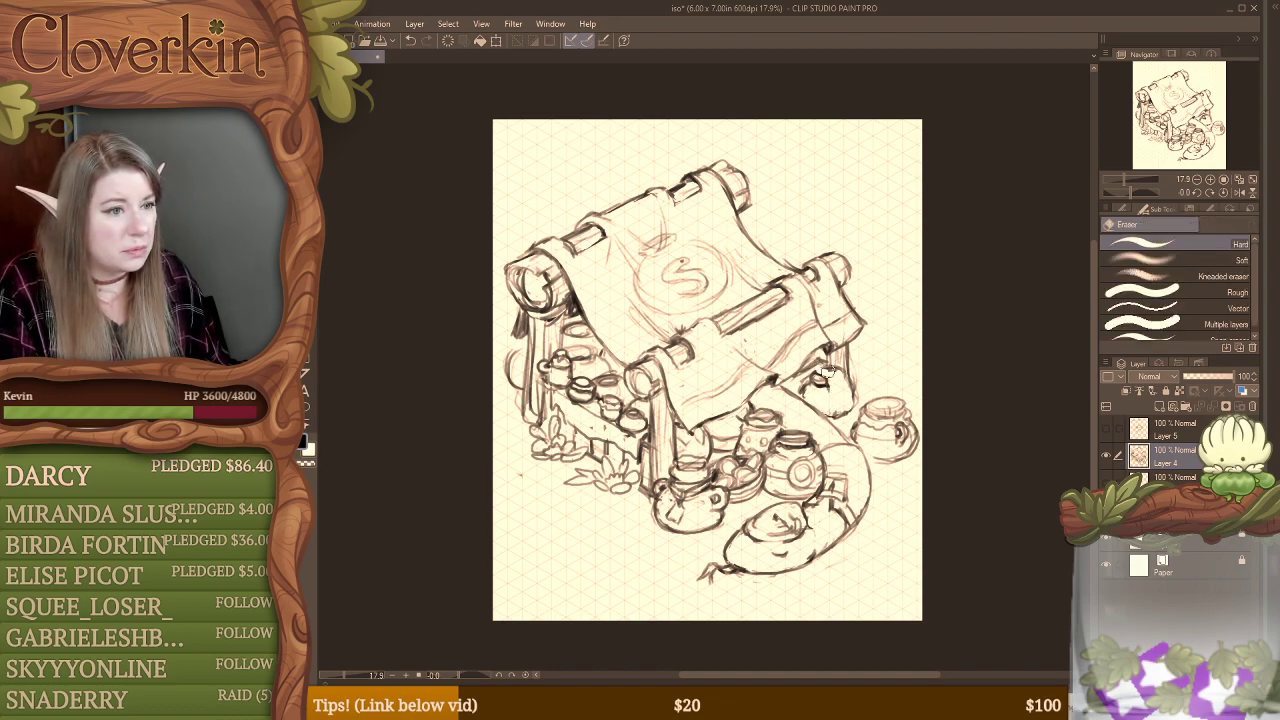
{"action": "key", "text": "b"}
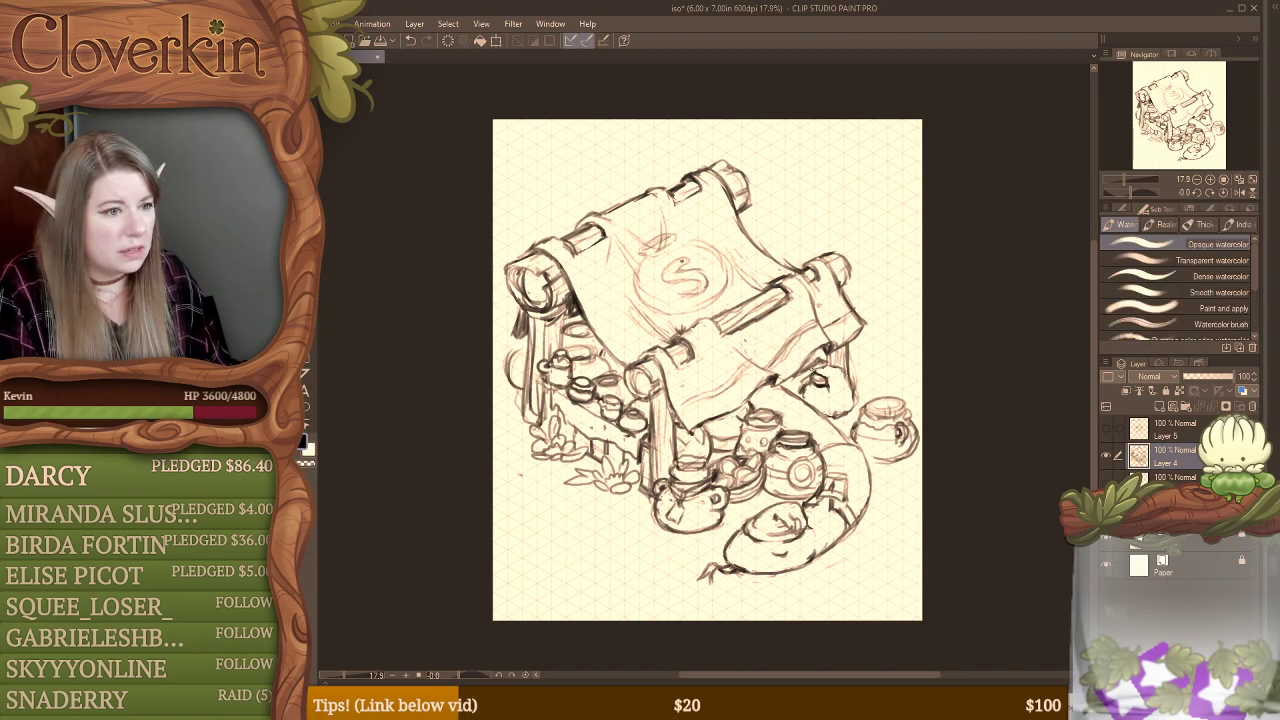
{"action": "mouse_move", "coordinate": [809, 371]}
{"action": "left_mouse_down"}
{"action": "mouse_move", "coordinate": [841, 367]}
{"action": "mouse_move", "coordinate": [838, 415]}
{"action": "left_mouse_up"}
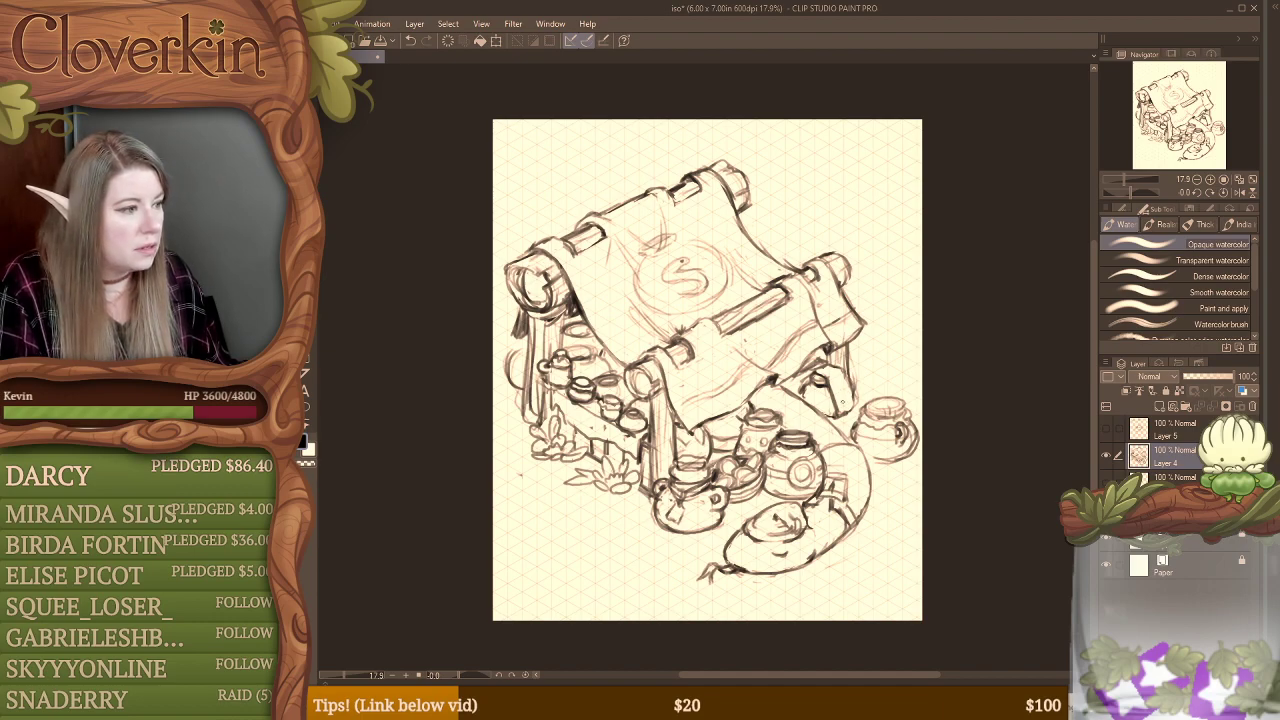
{"action": "left_click_drag", "start_coordinate": [844, 371], "coordinate": [840, 418]}
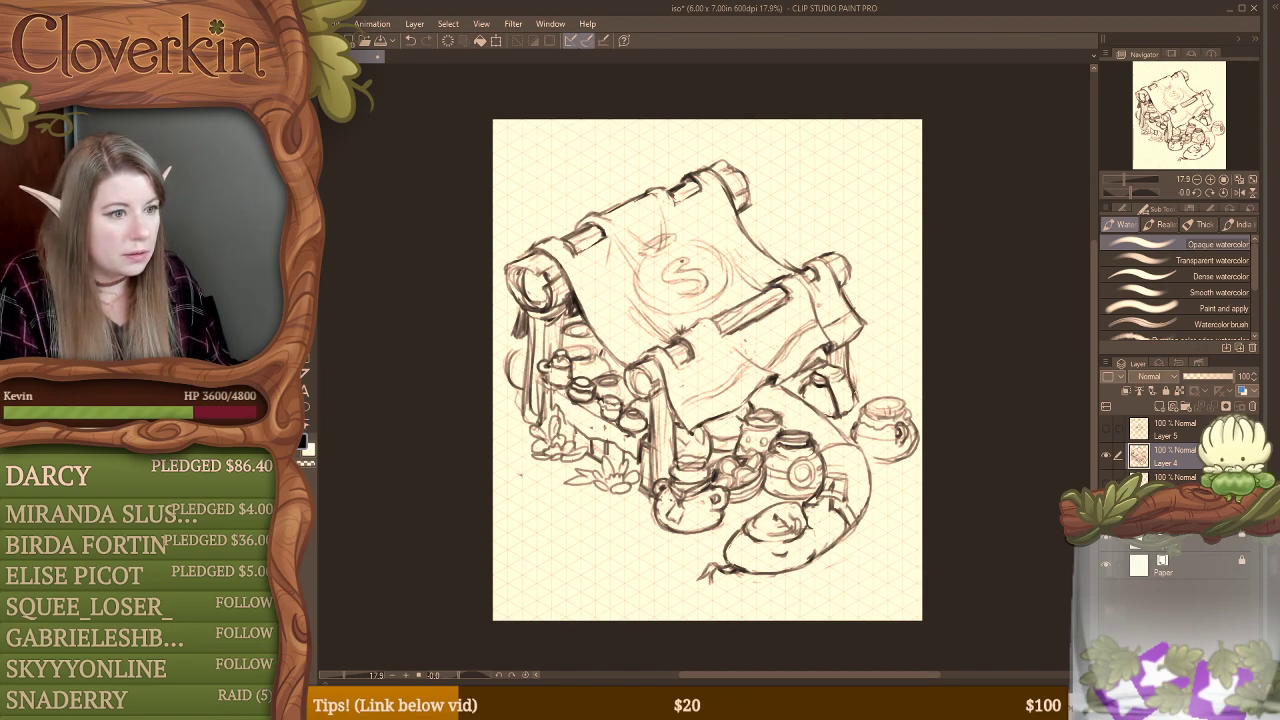
Step: Refine the angular body of the jar under the canopy's right corner, alternately erasing stray lines and redrawing its edges
{"action": "key", "text": "e"}
{"action": "key", "text": "b"}
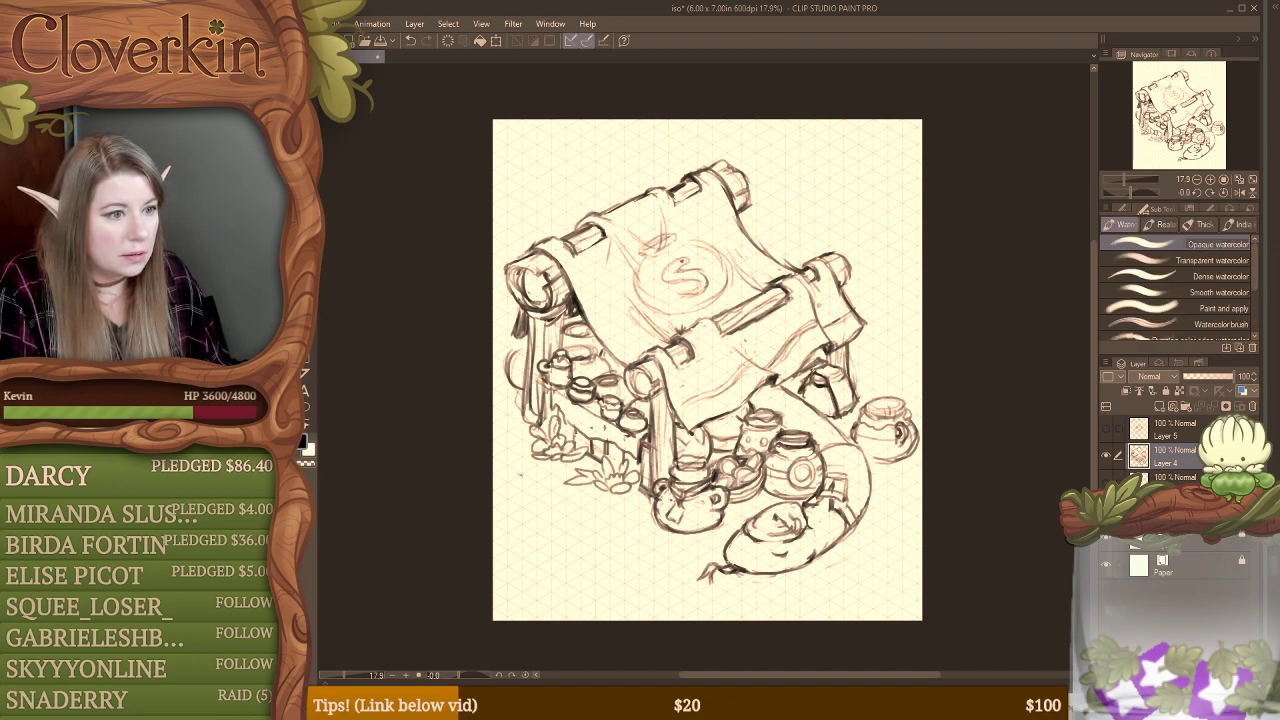
{"action": "key", "text": "e"}
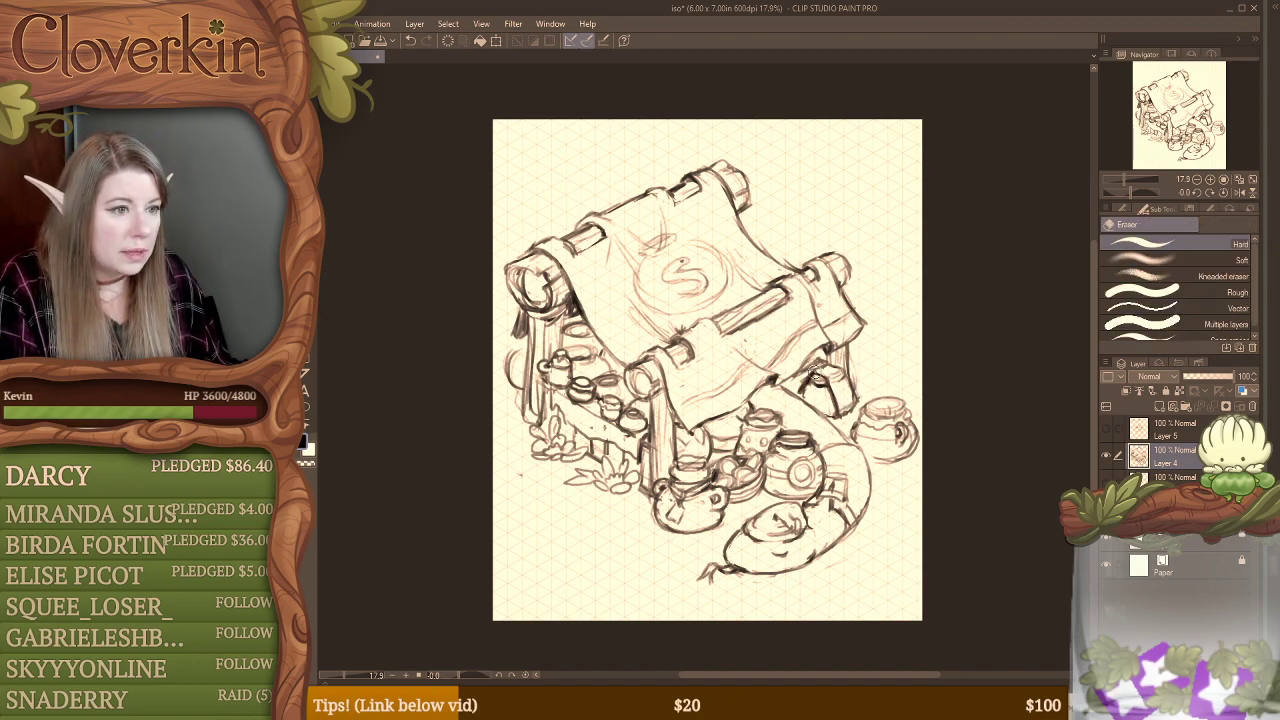
{"action": "key", "text": "b"}
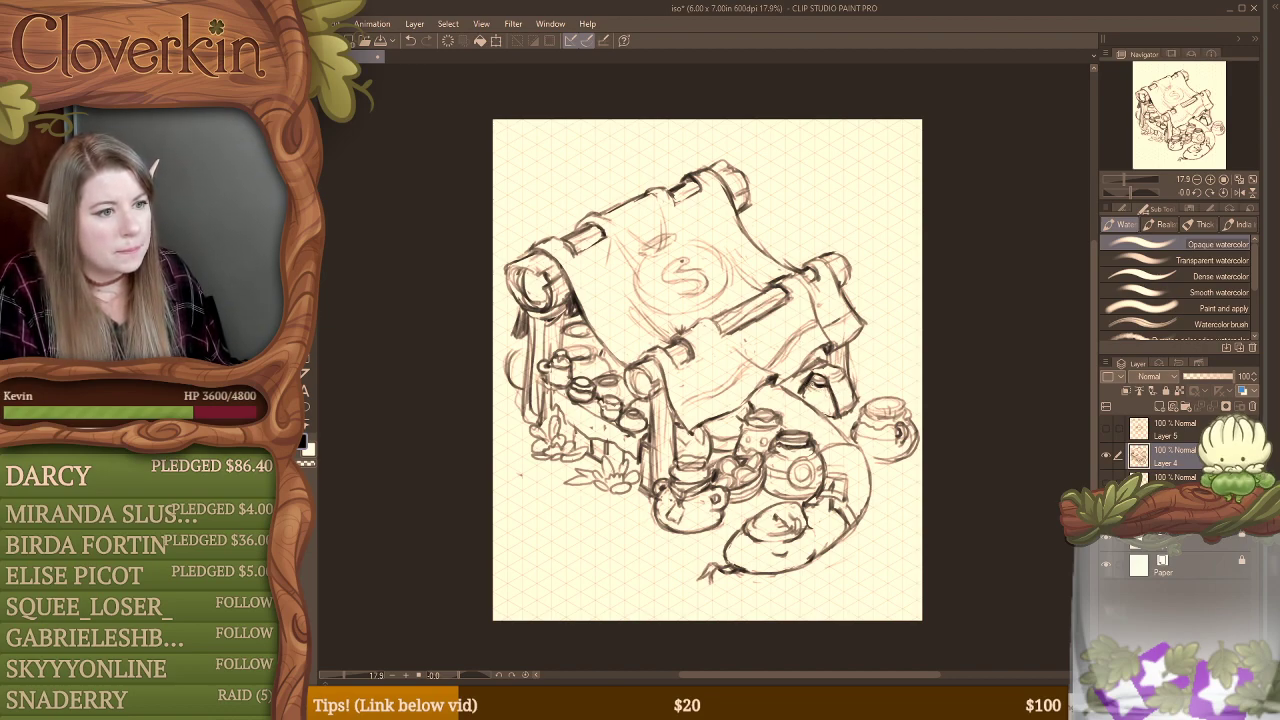
{"action": "key", "text": "e"}
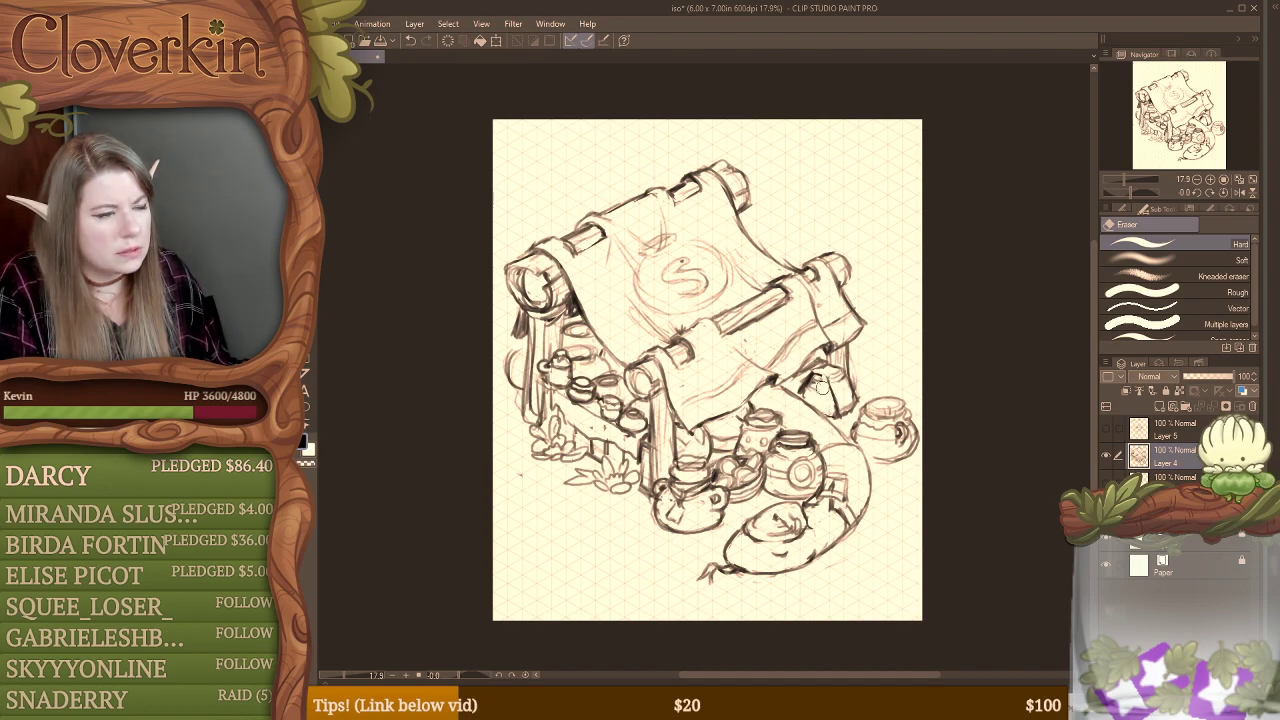
{"action": "key", "text": "b"}
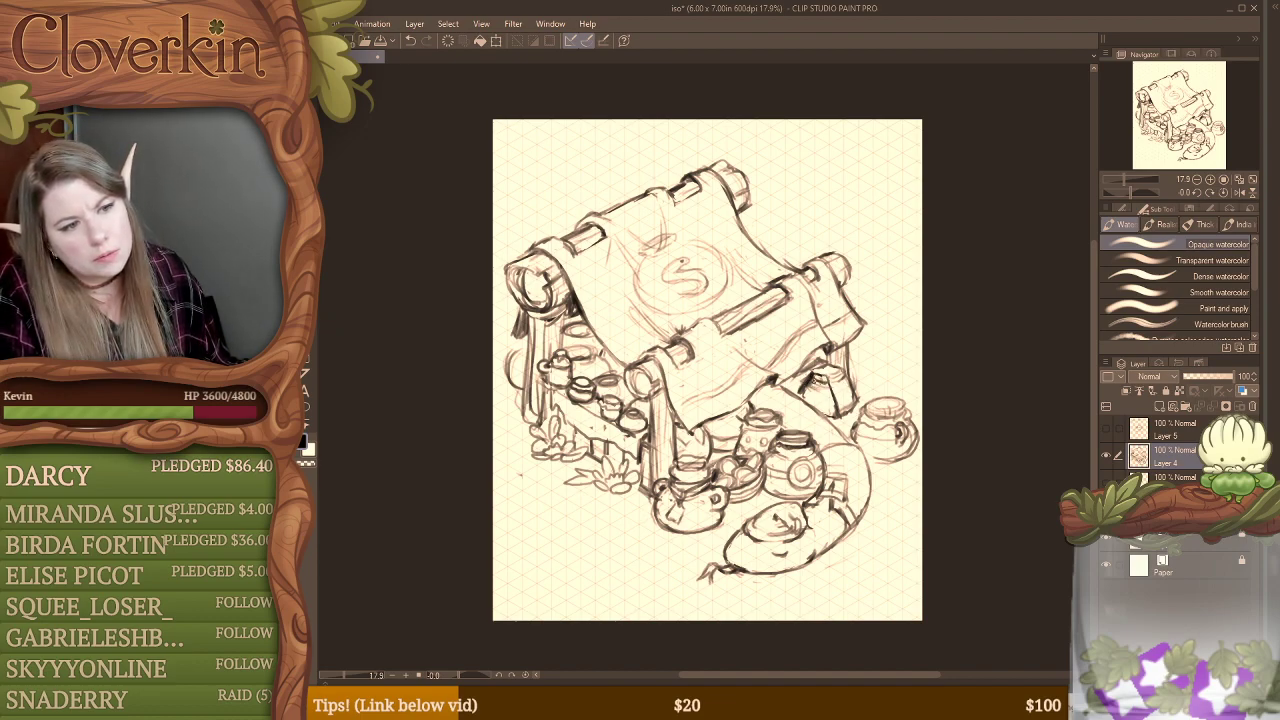
{"action": "key", "text": "e"}
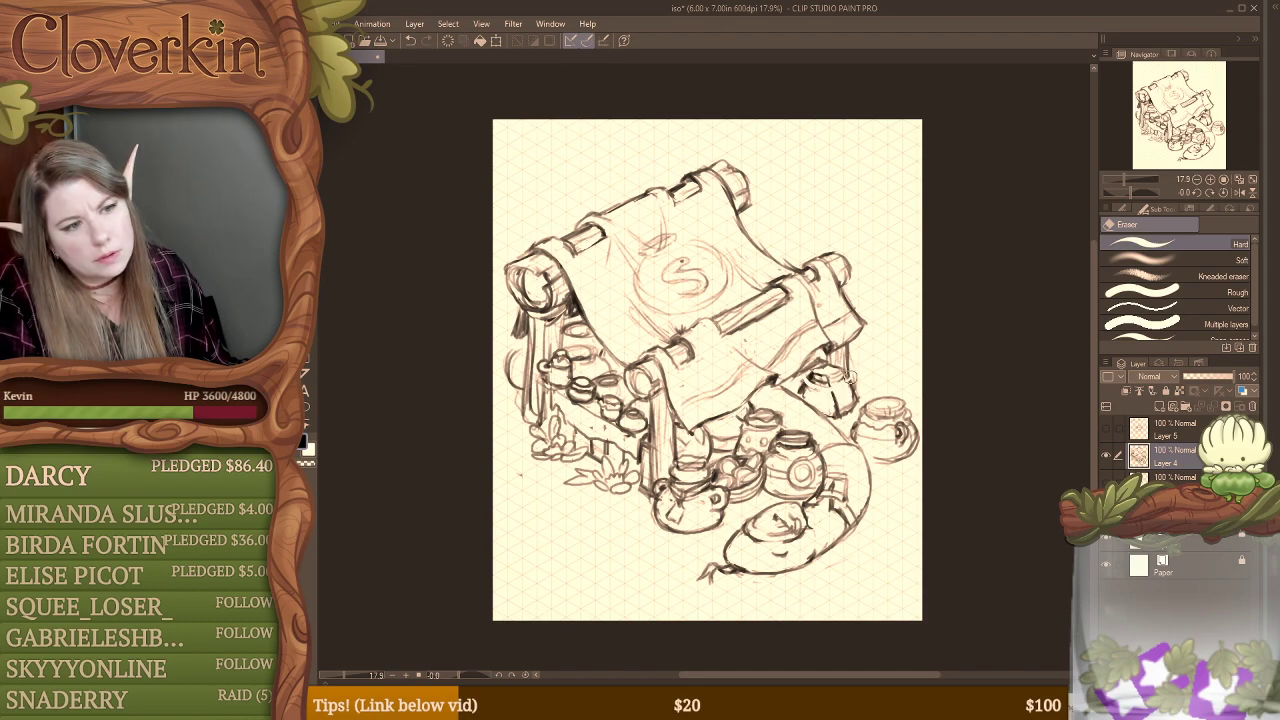
{"action": "key", "text": "b"}
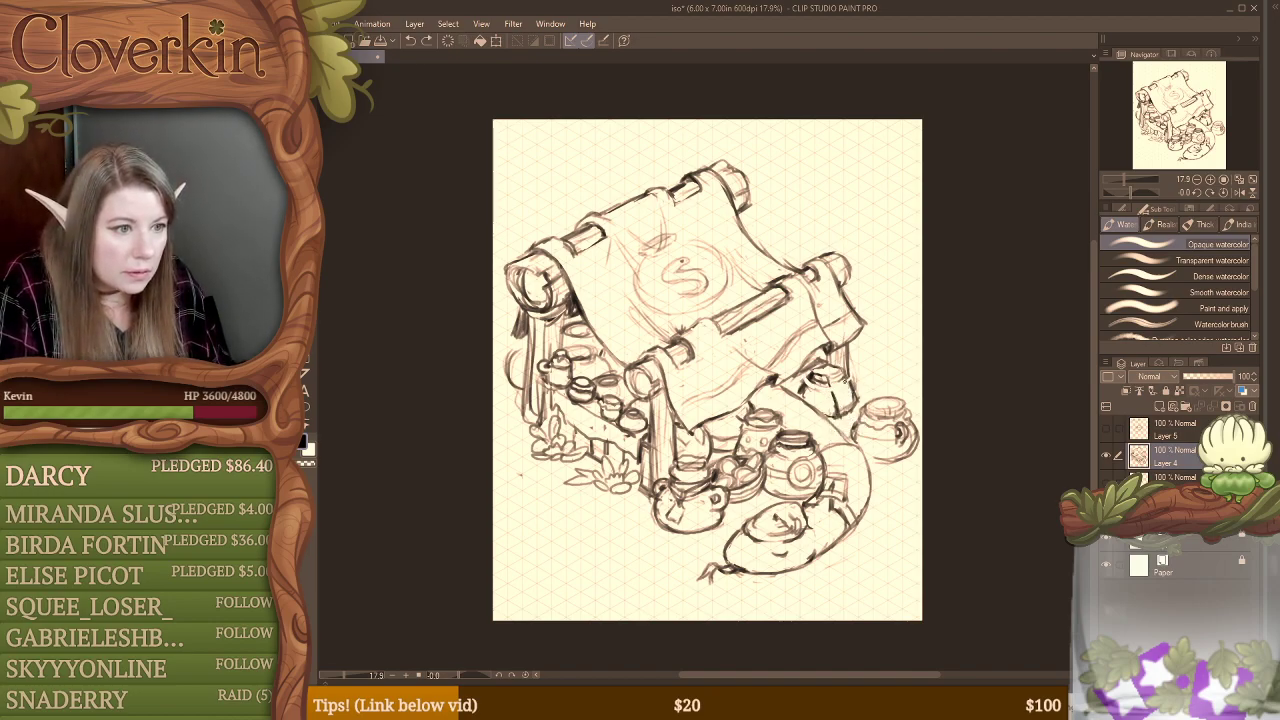
Step: Redraw the neck and lid of the angular jar under the canopy and darken their outline
{"action": "mouse_move", "coordinate": [820, 369]}
{"action": "left_mouse_down"}
{"action": "mouse_move", "coordinate": [843, 378]}
{"action": "mouse_move", "coordinate": [834, 387]}
{"action": "left_mouse_up"}
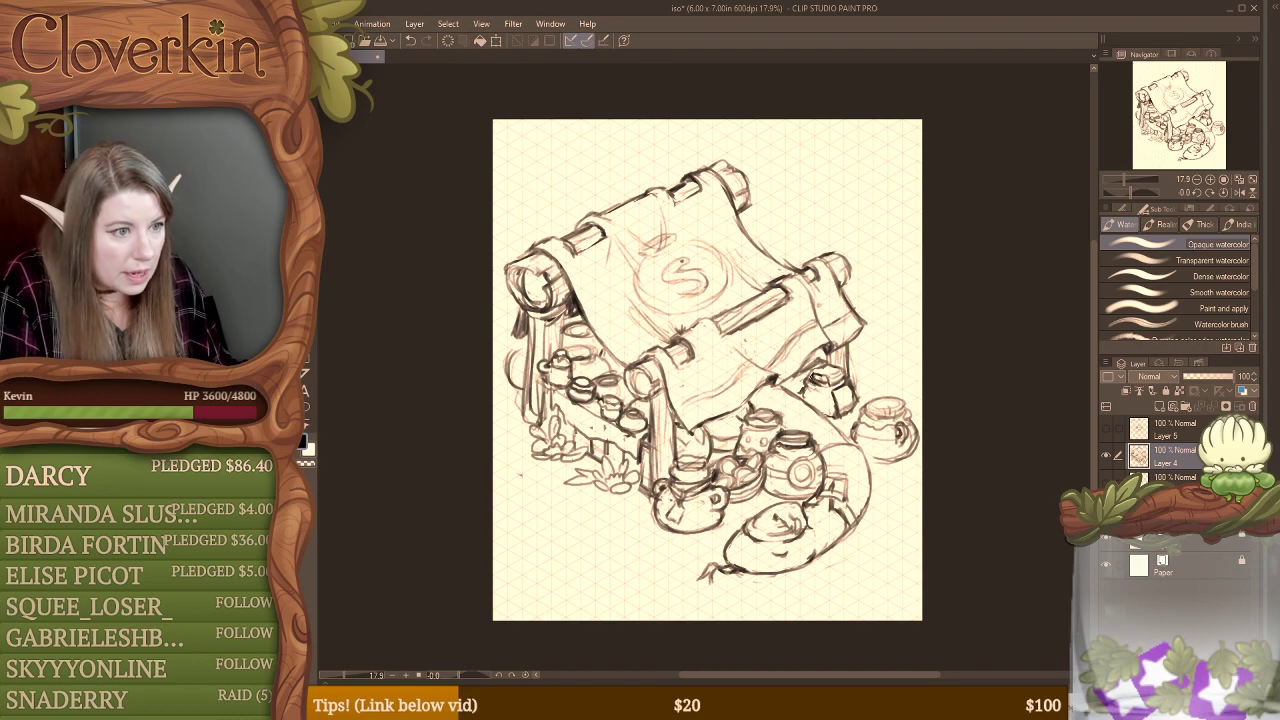
{"action": "key", "text": "e"}
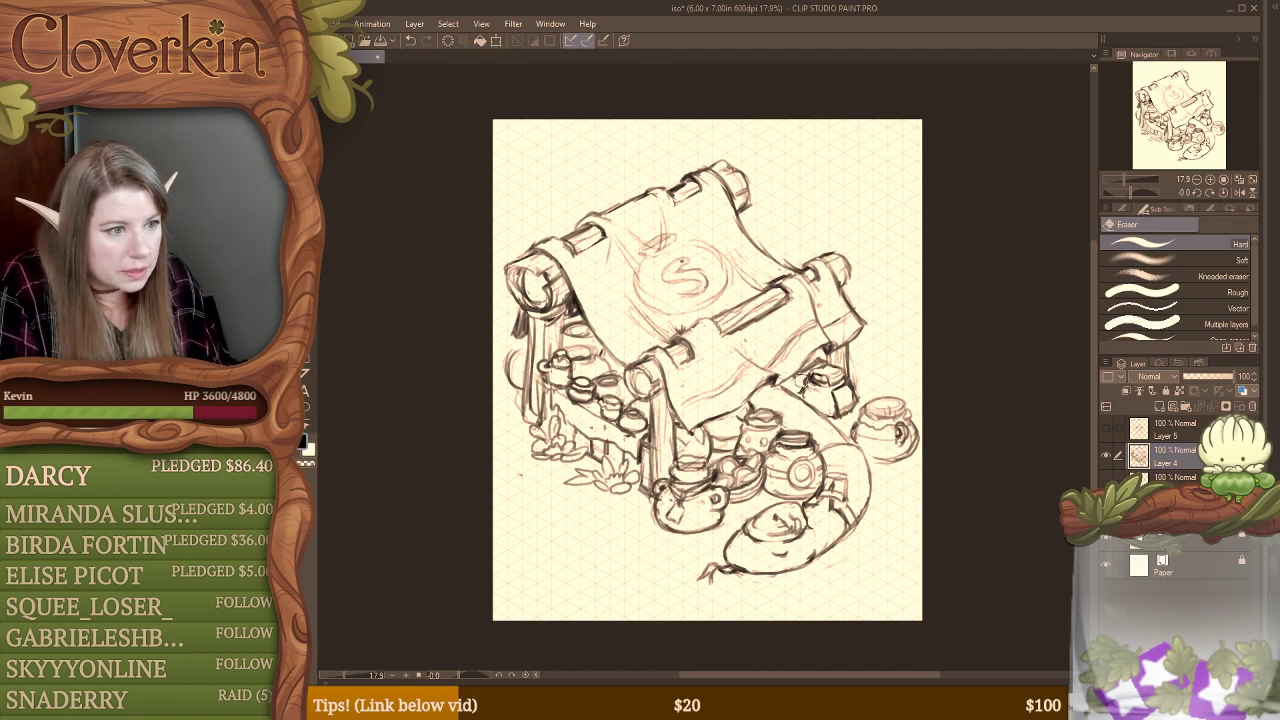
{"action": "key", "text": "b"}
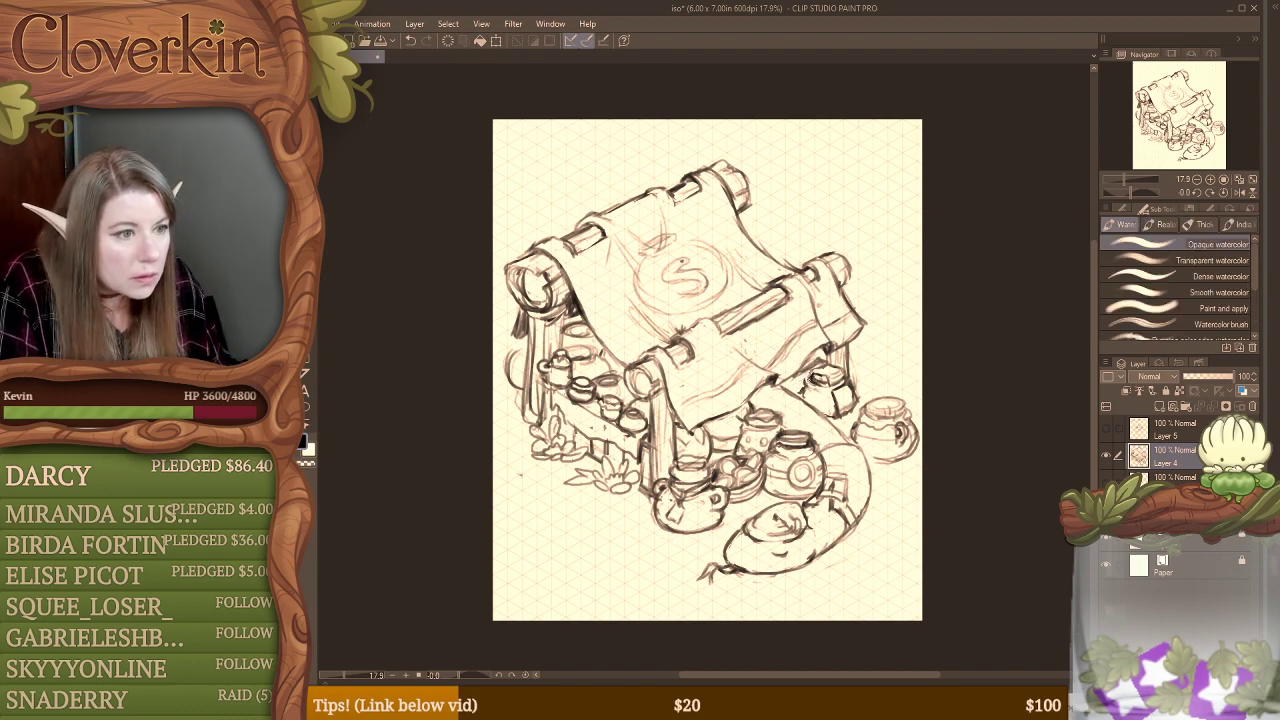
{"action": "left_click_drag", "start_coordinate": [816, 368], "coordinate": [812, 383]}
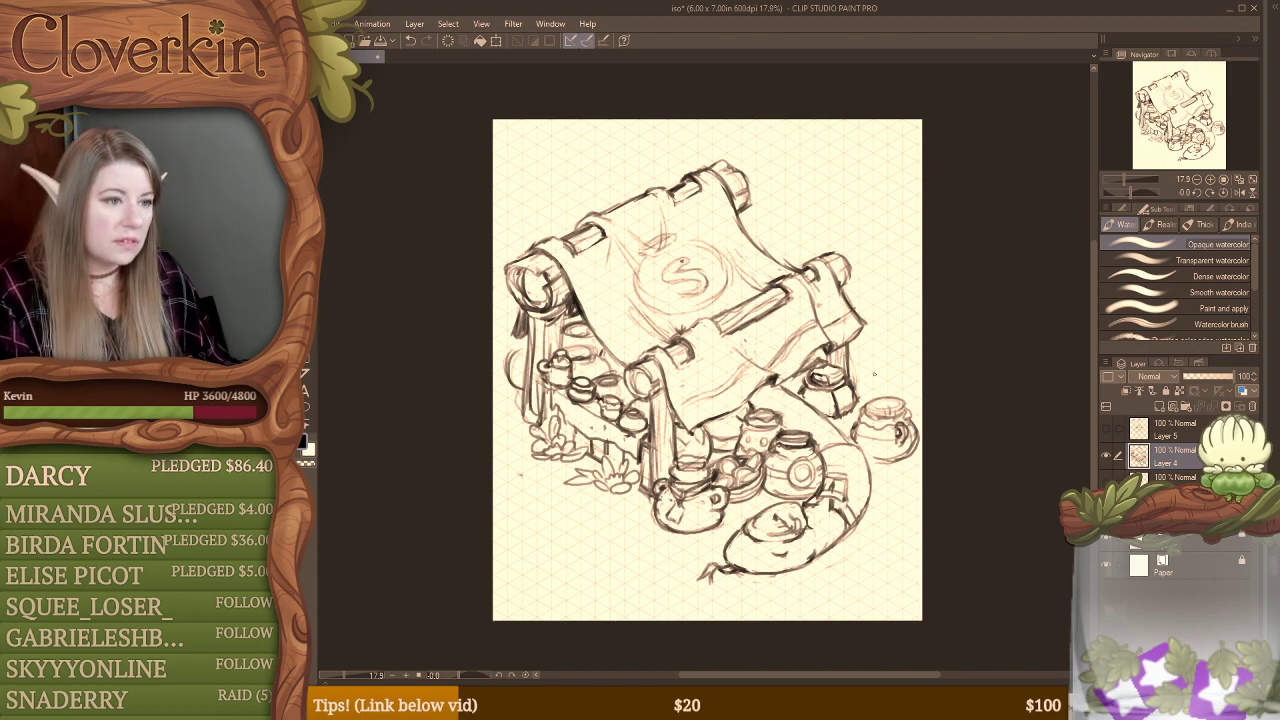
Step: Sketch spiky grass blades behind the far-right jar and clean up the lines at the front post's base
{"action": "mouse_move", "coordinate": [852, 336]}
{"action": "left_mouse_down"}
{"action": "mouse_move", "coordinate": [870, 382]}
{"action": "mouse_move", "coordinate": [884, 374]}
{"action": "left_mouse_up"}
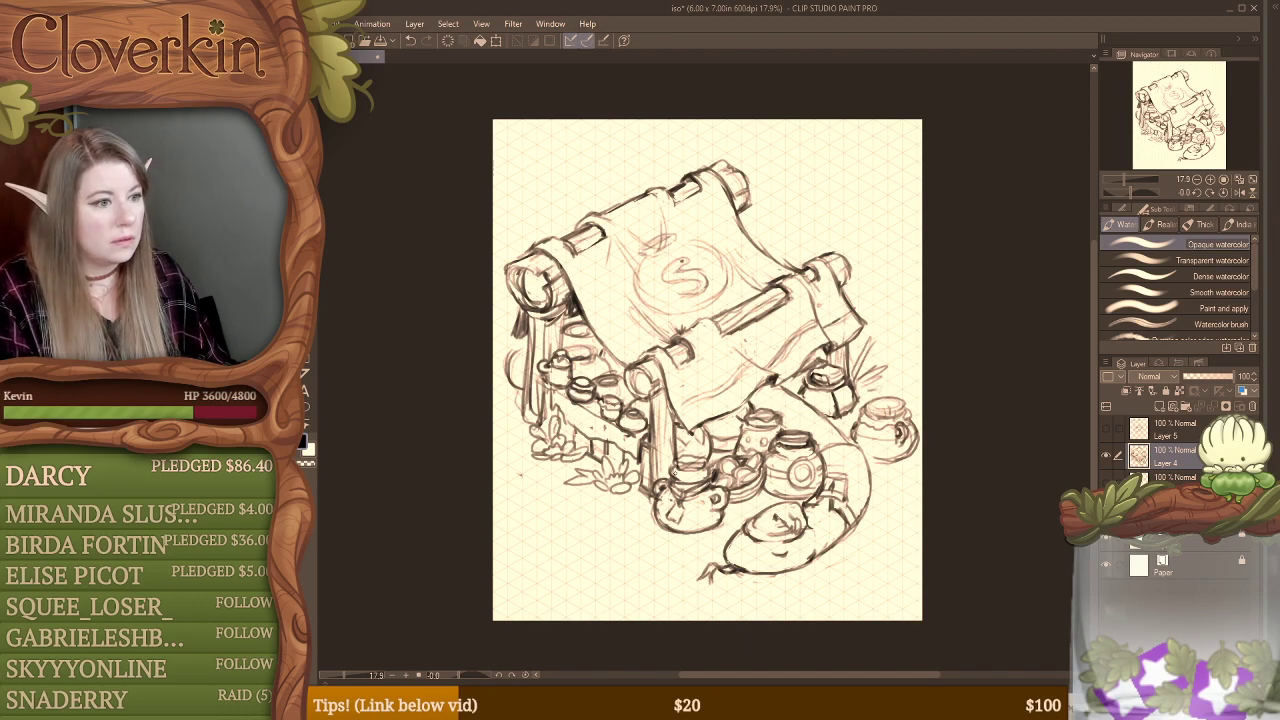
{"action": "key", "text": "e"}
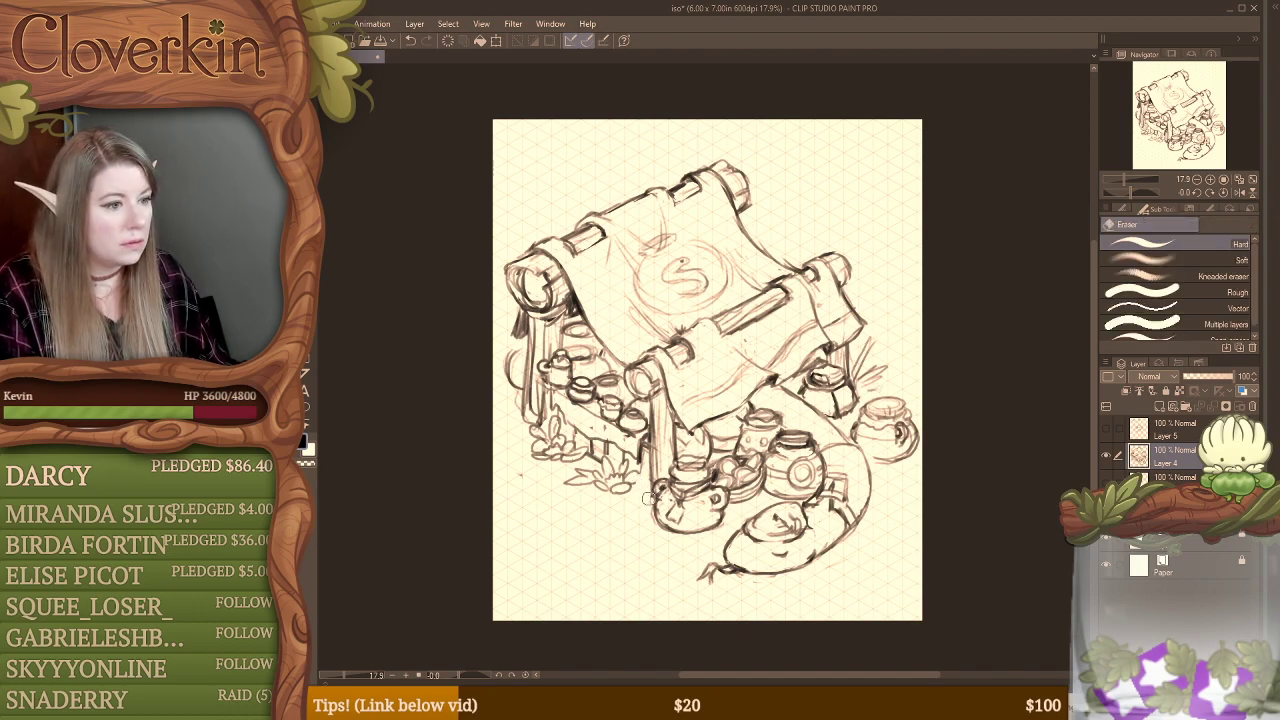
{"action": "key", "text": "b"}
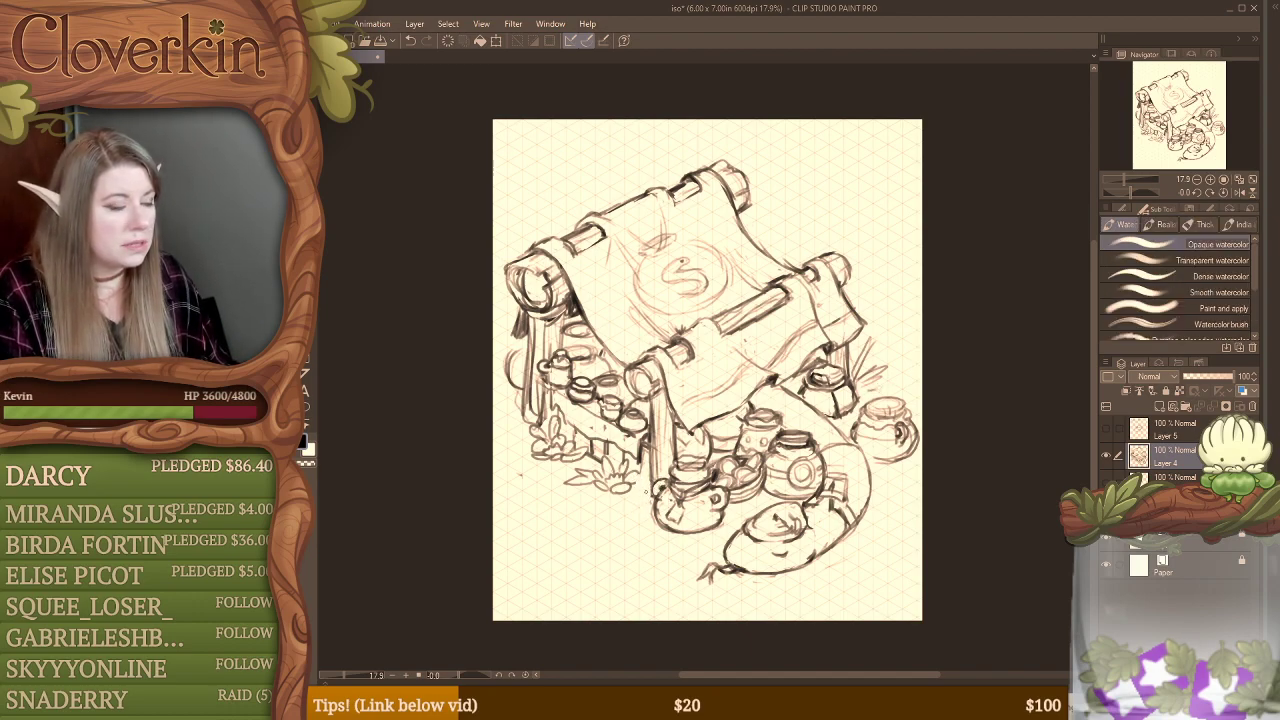
Step: Sketch short grass blades at the bases of the front post and the back-left post, erasing lines in the way
{"action": "mouse_move", "coordinate": [638, 467]}
{"action": "left_mouse_down"}
{"action": "mouse_move", "coordinate": [641, 498]}
{"action": "mouse_move", "coordinate": [664, 476]}
{"action": "mouse_move", "coordinate": [634, 496]}
{"action": "mouse_move", "coordinate": [648, 505]}
{"action": "left_mouse_up"}
{"action": "key", "text": "e"}
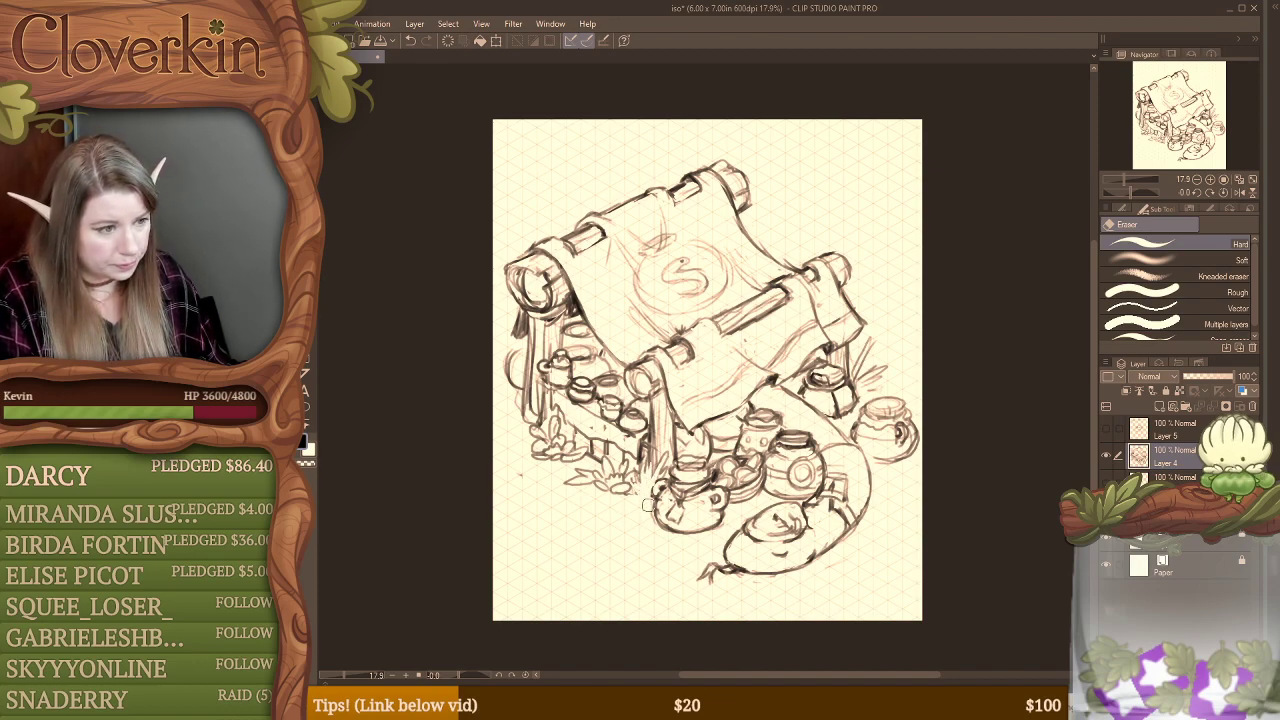
{"action": "mouse_move", "coordinate": [518, 425]}
{"action": "left_mouse_down"}
{"action": "mouse_move", "coordinate": [535, 400]}
{"action": "mouse_move", "coordinate": [538, 424]}
{"action": "mouse_move", "coordinate": [545, 407]}
{"action": "left_mouse_up"}
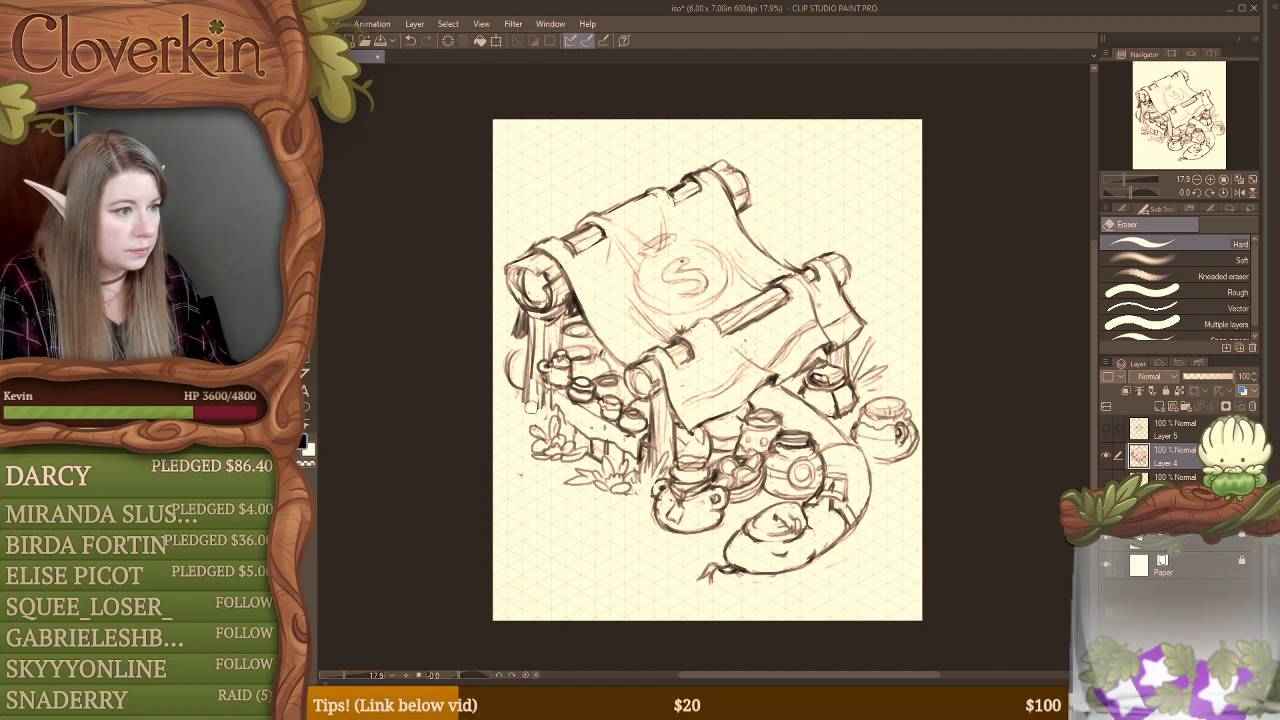
{"action": "key", "text": "b"}
{"action": "mouse_move", "coordinate": [507, 430]}
{"action": "left_mouse_down"}
{"action": "mouse_move", "coordinate": [499, 397]}
{"action": "mouse_move", "coordinate": [523, 396]}
{"action": "mouse_move", "coordinate": [536, 374]}
{"action": "mouse_move", "coordinate": [552, 408]}
{"action": "left_mouse_up"}
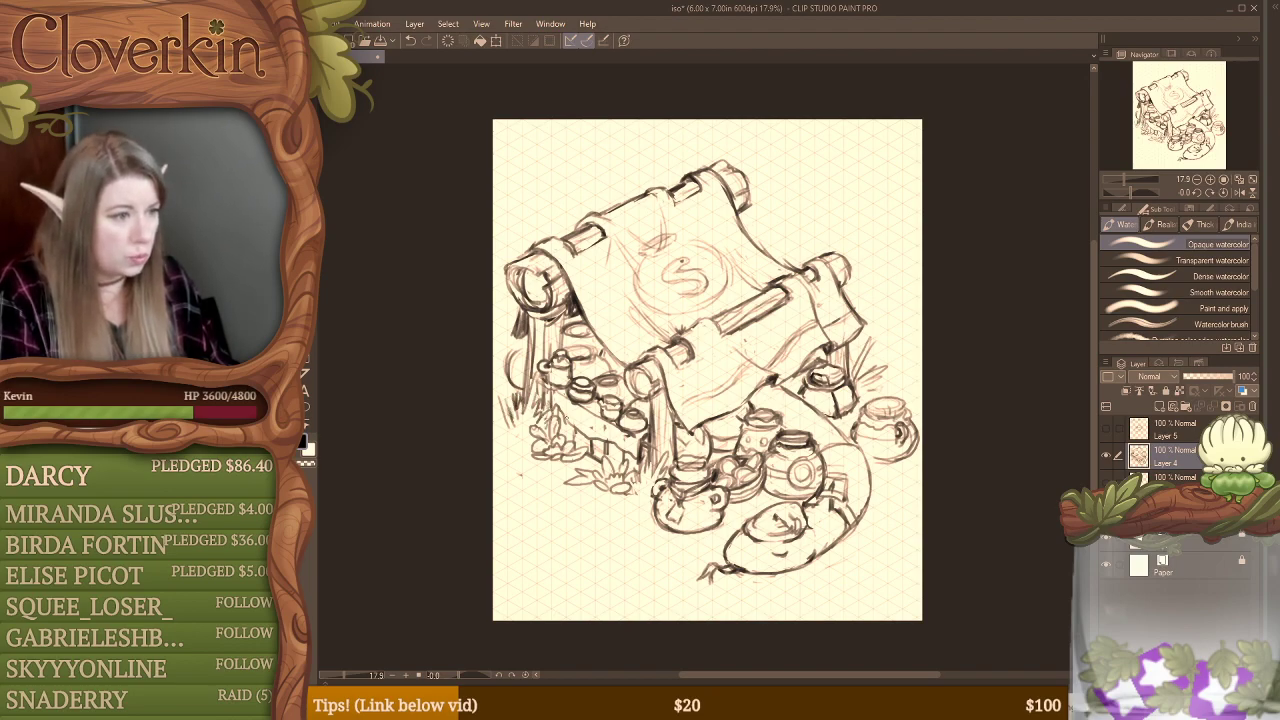
{"action": "key", "text": "e"}
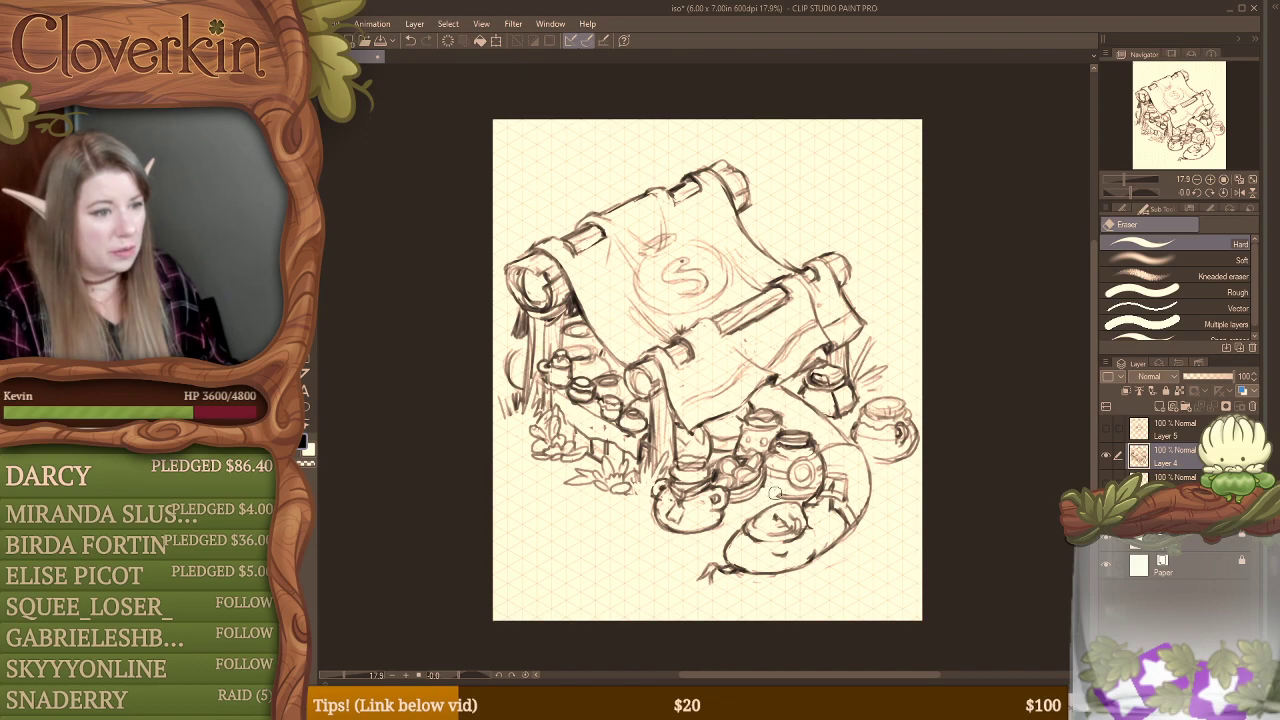
{"action": "key", "text": "b"}
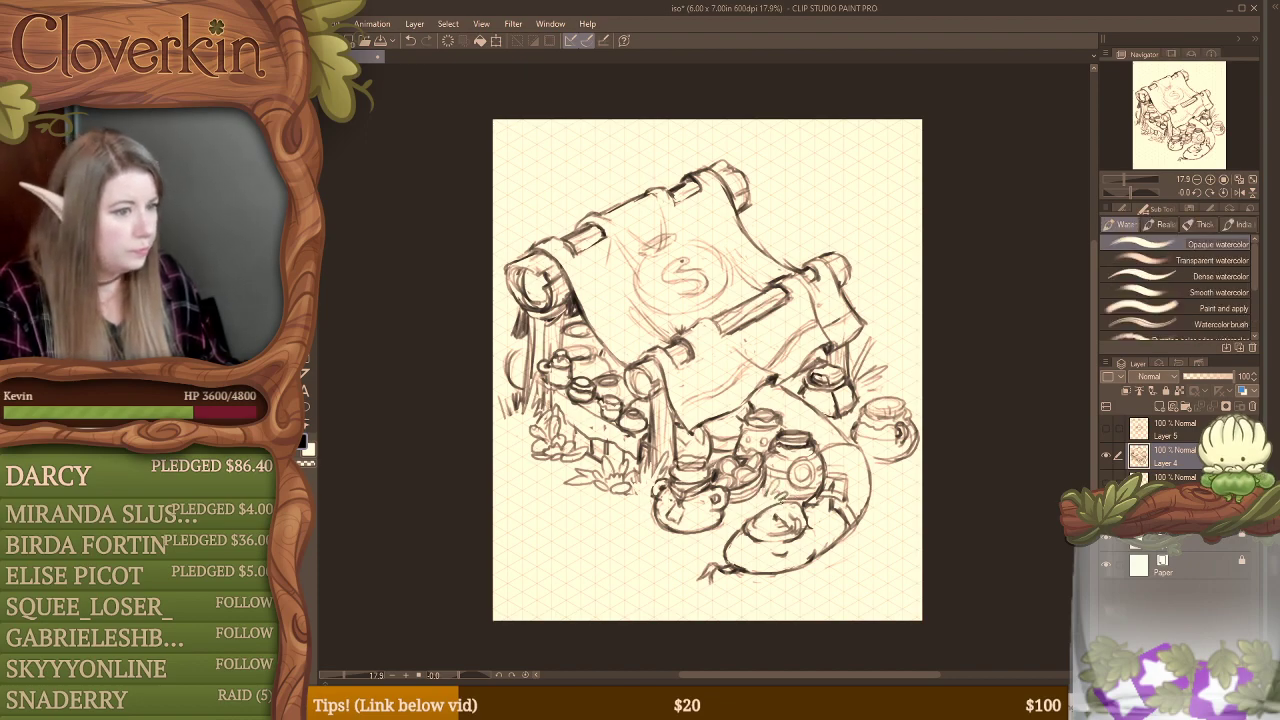
{"action": "key", "text": "e"}
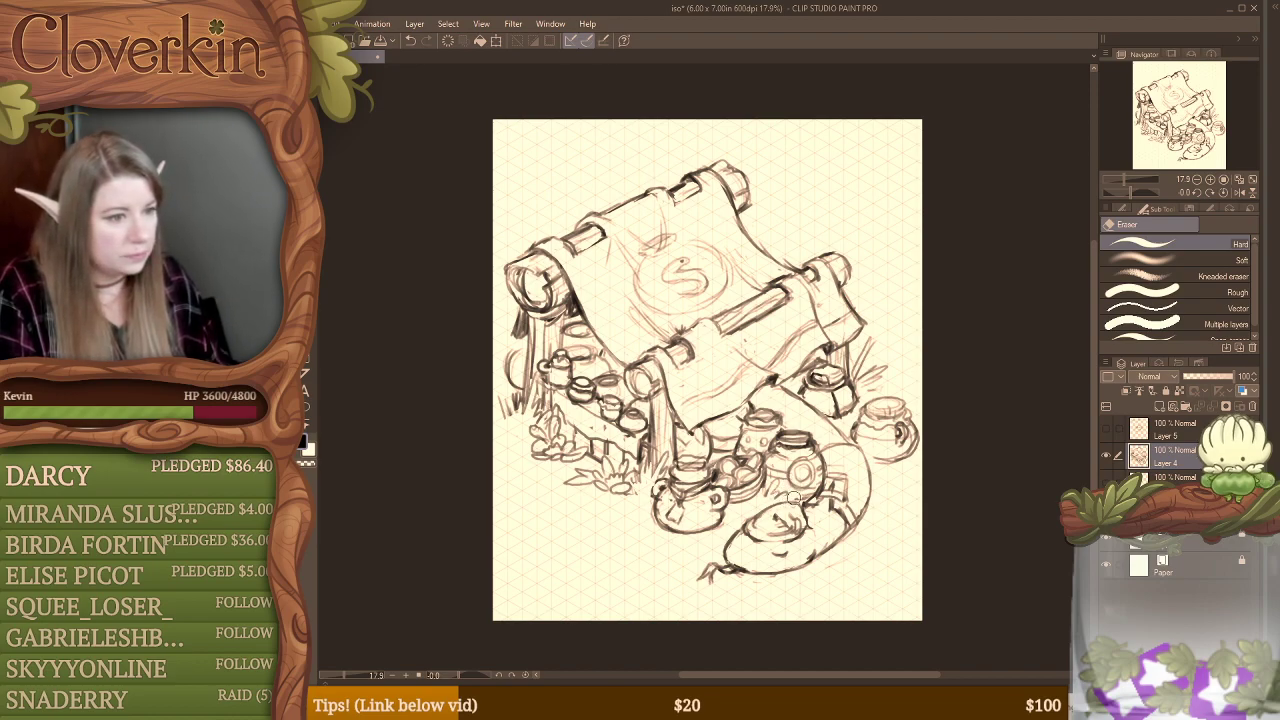
{"action": "key", "text": "b"}
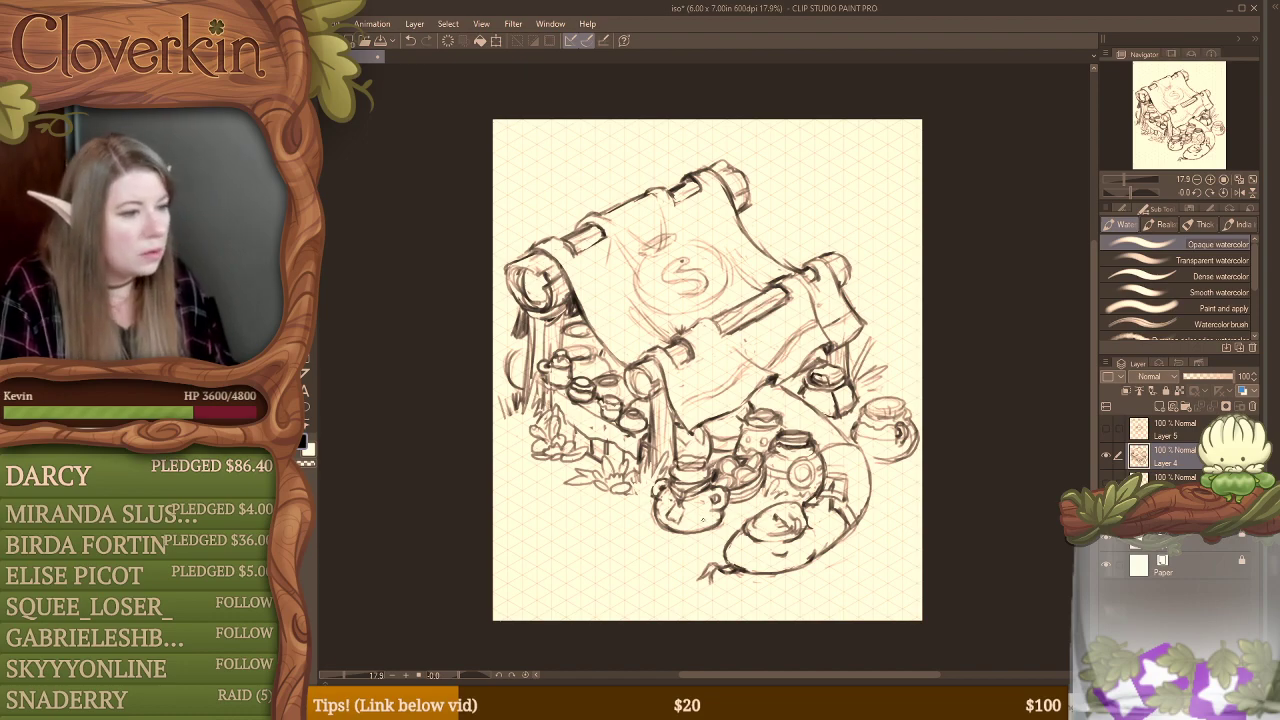
Step: Erase the lower outline of the pot beside the front post and sketch grass tufts around its base and the nearby ground
{"action": "key", "text": "e"}
{"action": "mouse_move", "coordinate": [661, 527]}
{"action": "left_mouse_down"}
{"action": "mouse_move", "coordinate": [658, 507]}
{"action": "mouse_move", "coordinate": [671, 529]}
{"action": "mouse_move", "coordinate": [719, 515]}
{"action": "mouse_move", "coordinate": [720, 526]}
{"action": "left_mouse_up"}
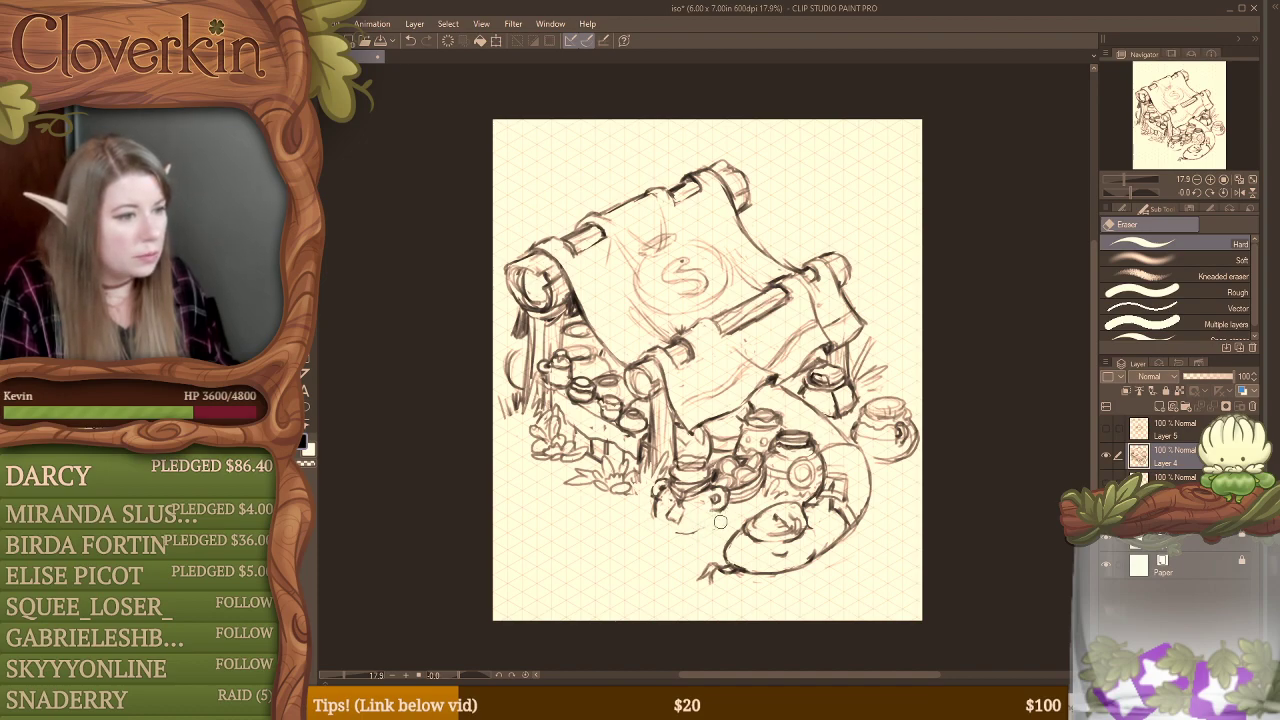
{"action": "key", "text": "b"}
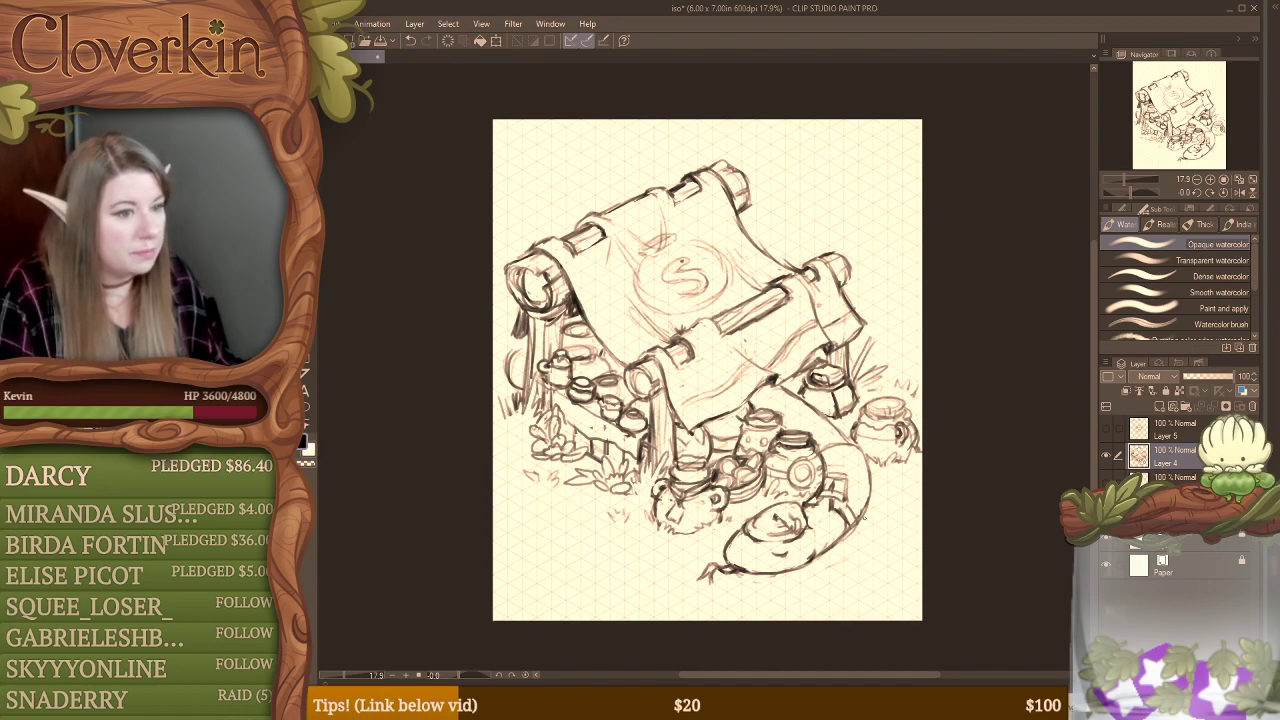
Step: Break up the curved ground line beside the large front pot with the eraser and add small grass tufts along it
{"action": "key", "text": "e"}
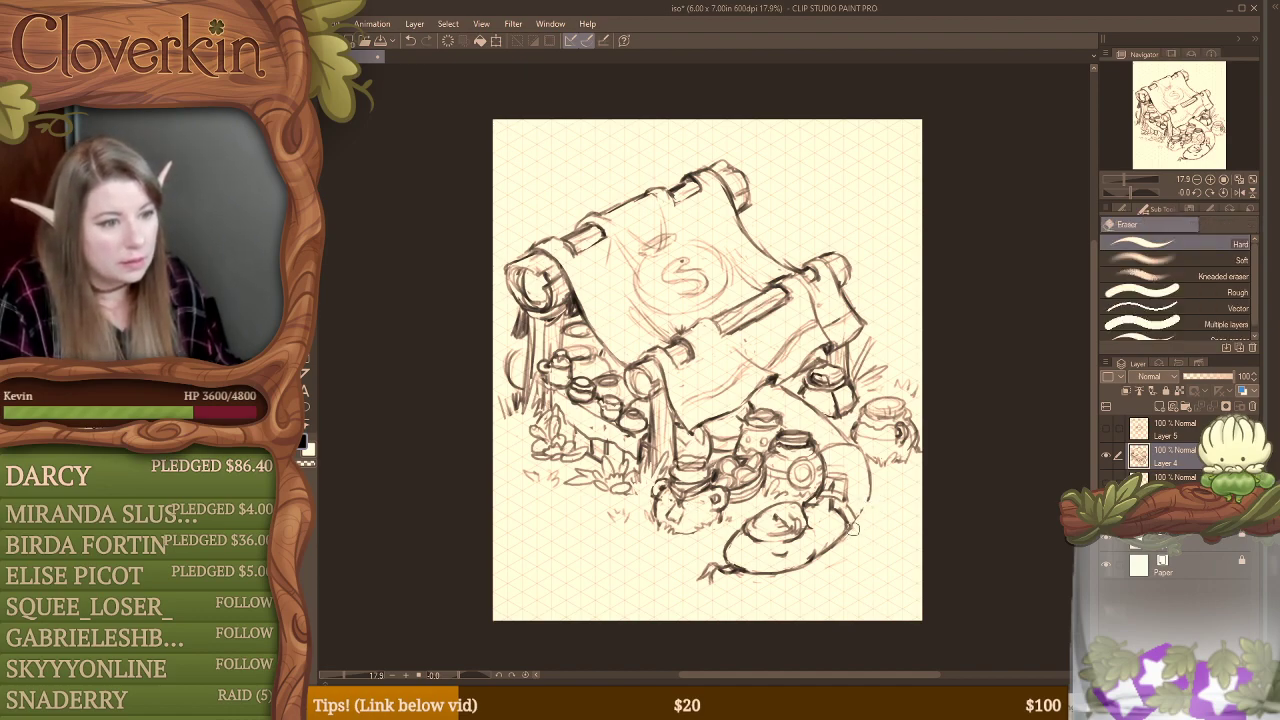
{"action": "key", "text": "b"}
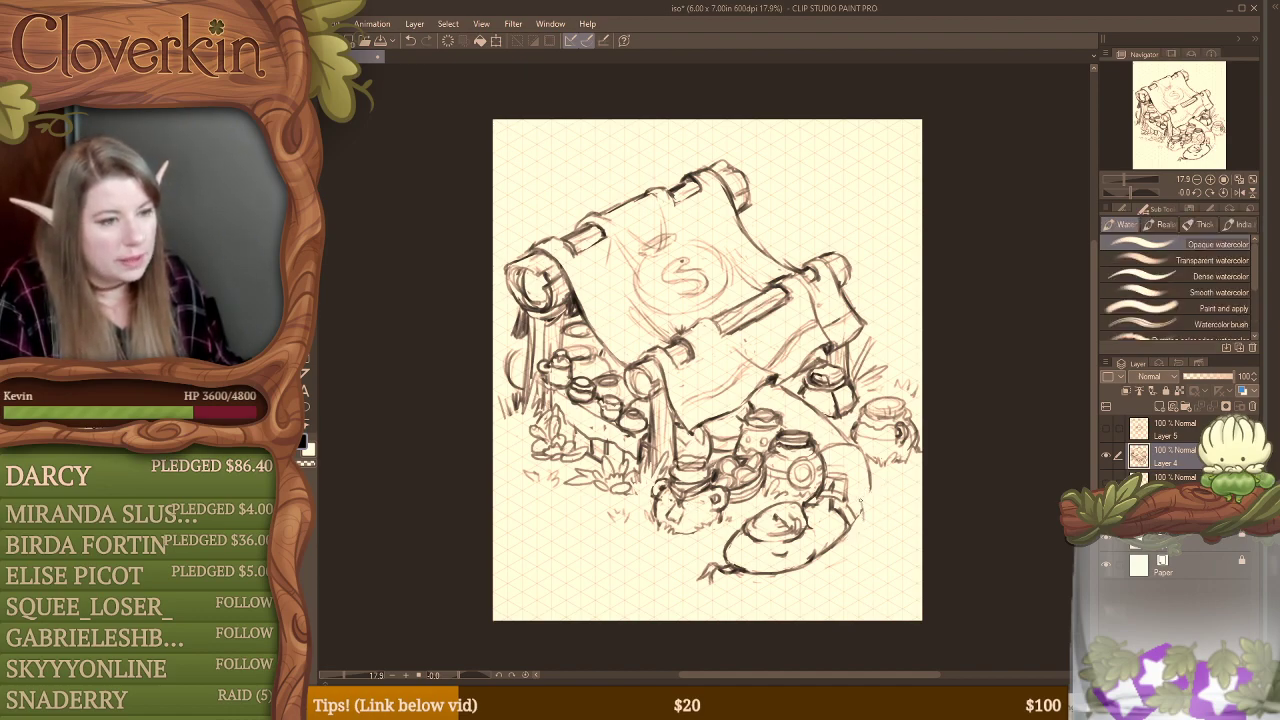
{"action": "mouse_move", "coordinate": [876, 488]}
{"action": "left_mouse_down"}
{"action": "mouse_move", "coordinate": [884, 479]}
{"action": "mouse_move", "coordinate": [890, 492]}
{"action": "left_mouse_up"}
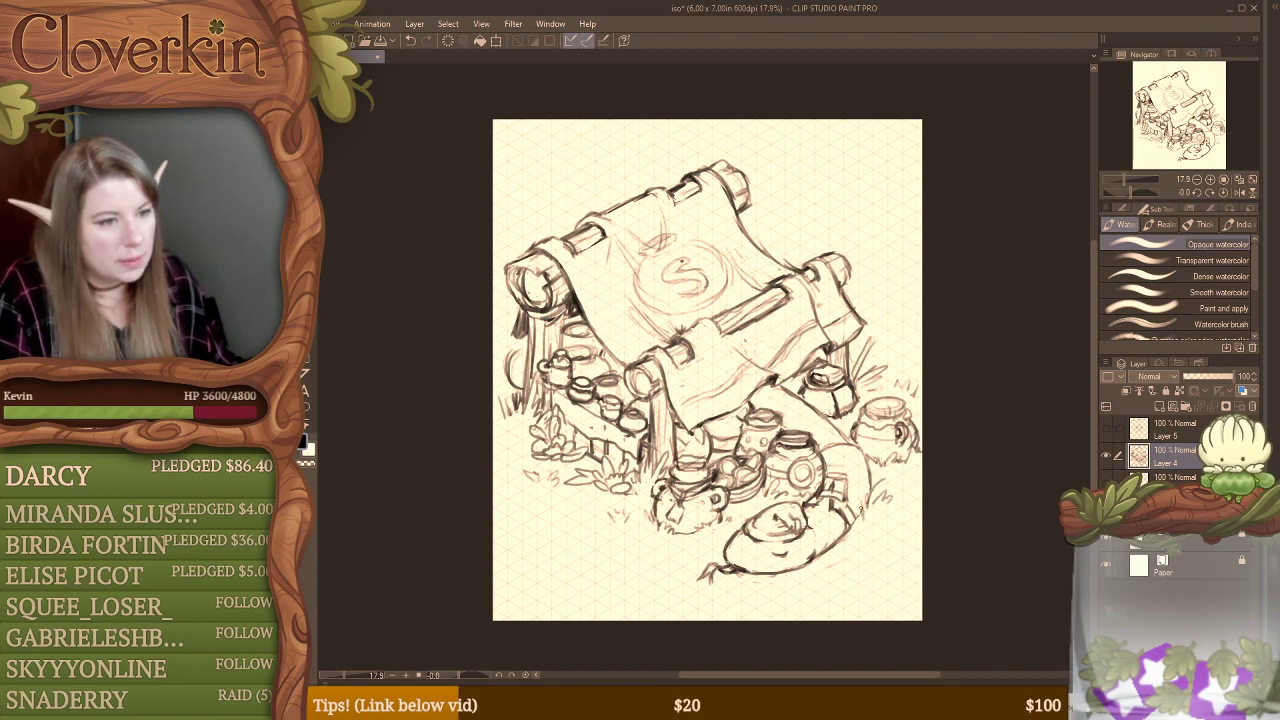
{"action": "key", "text": "e"}
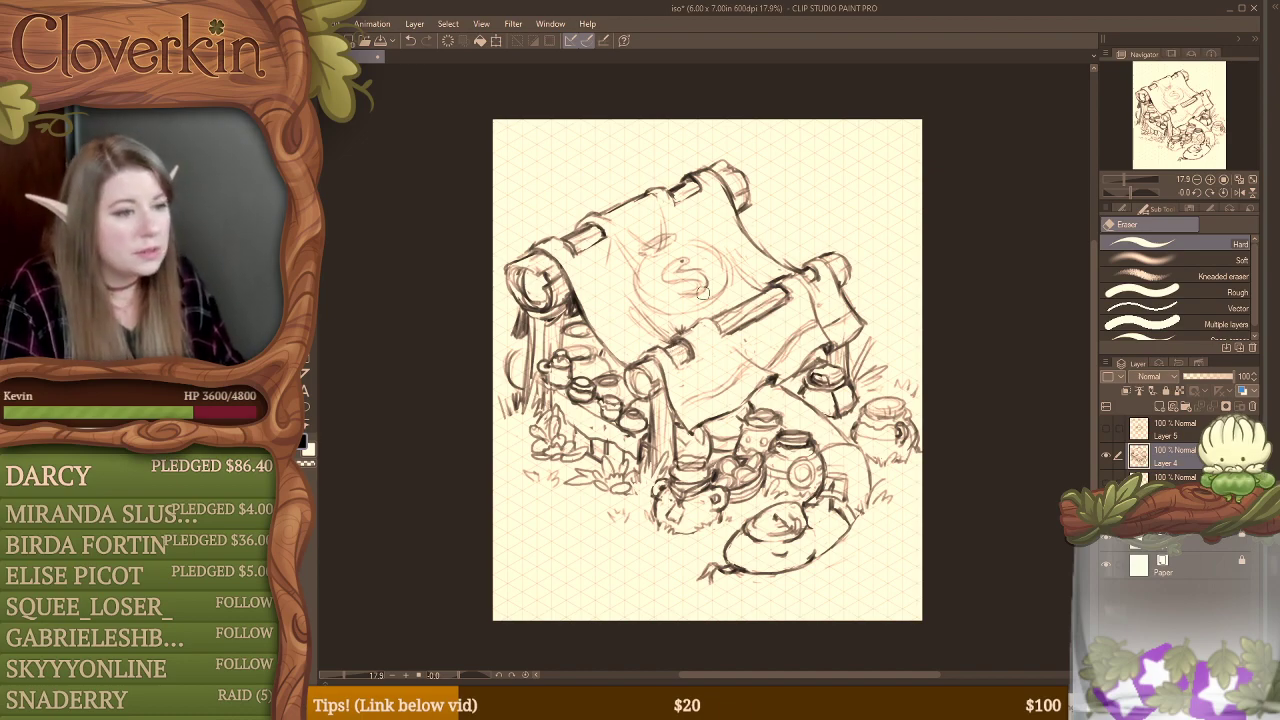
{"action": "key", "text": "b"}
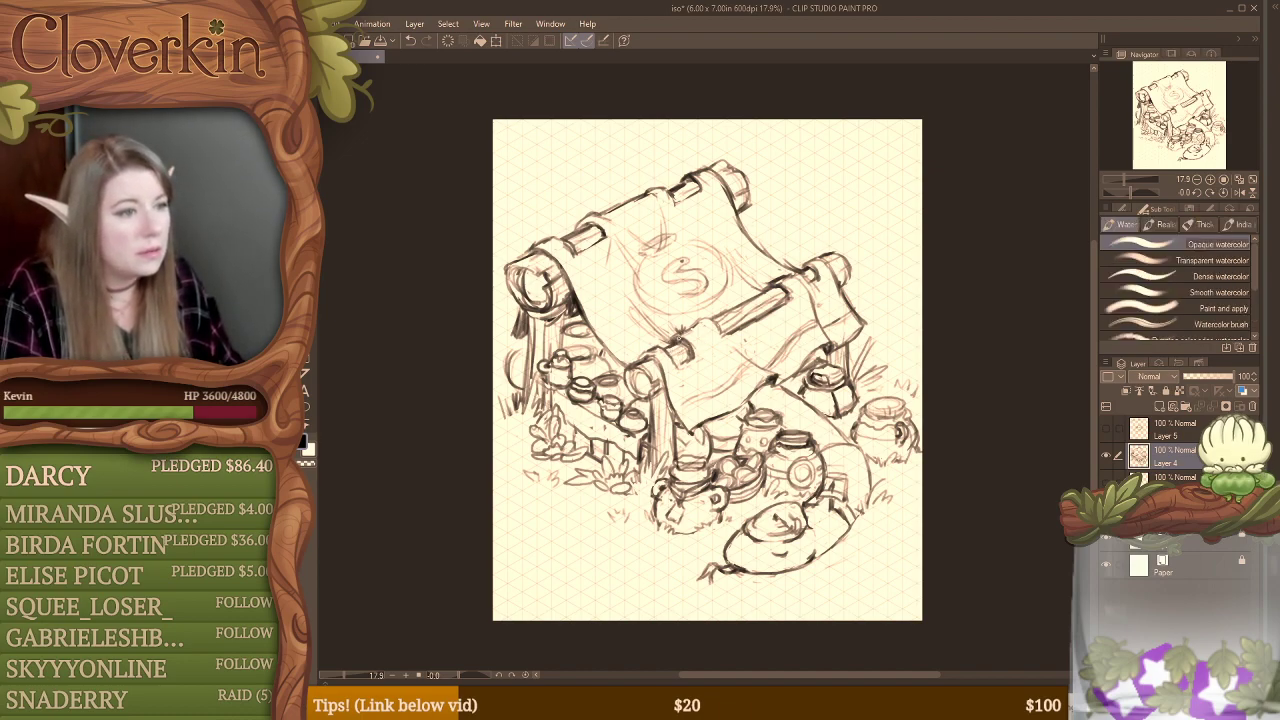
{"action": "key", "text": "e"}
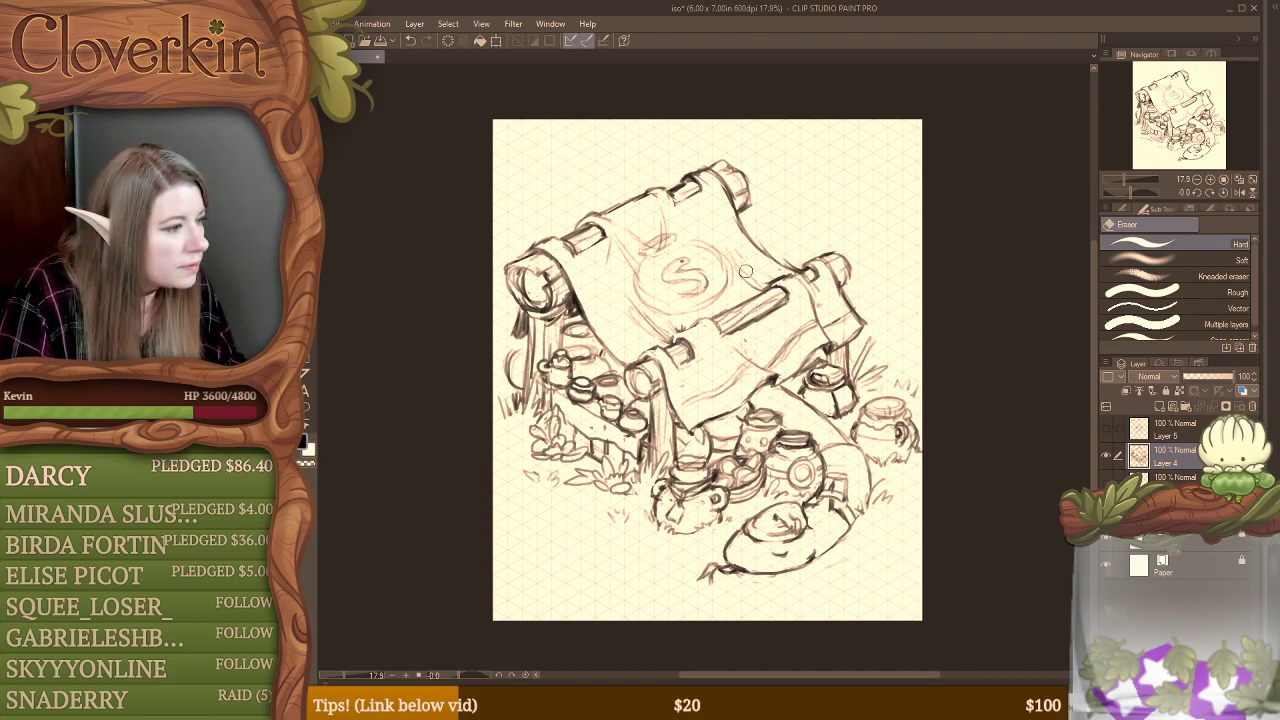
{"action": "key", "text": "b"}
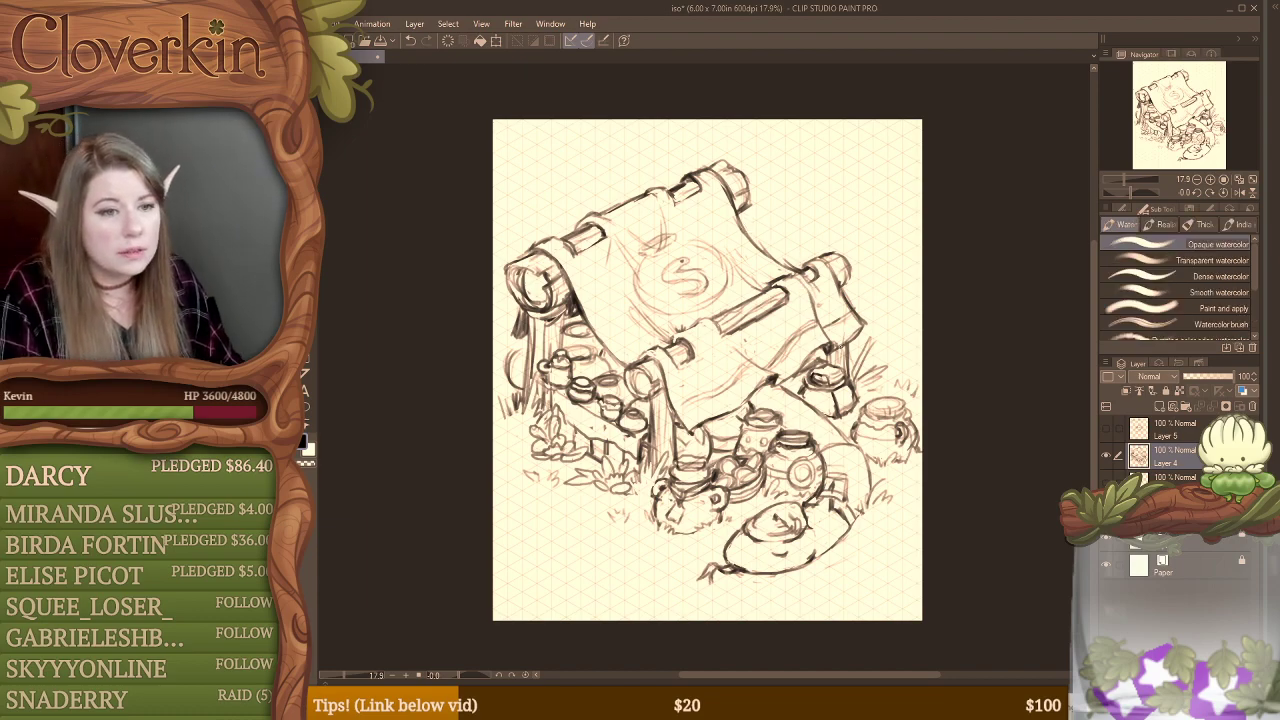
Step: Hide the stall sketch on Layer 4 and add a blank layer above Layer 5, saving the file
{"action": "left_click", "coordinate": [1106, 457]}
{"action": "left_click", "coordinate": [1105, 429]}
{"action": "left_click", "coordinate": [1105, 429]}
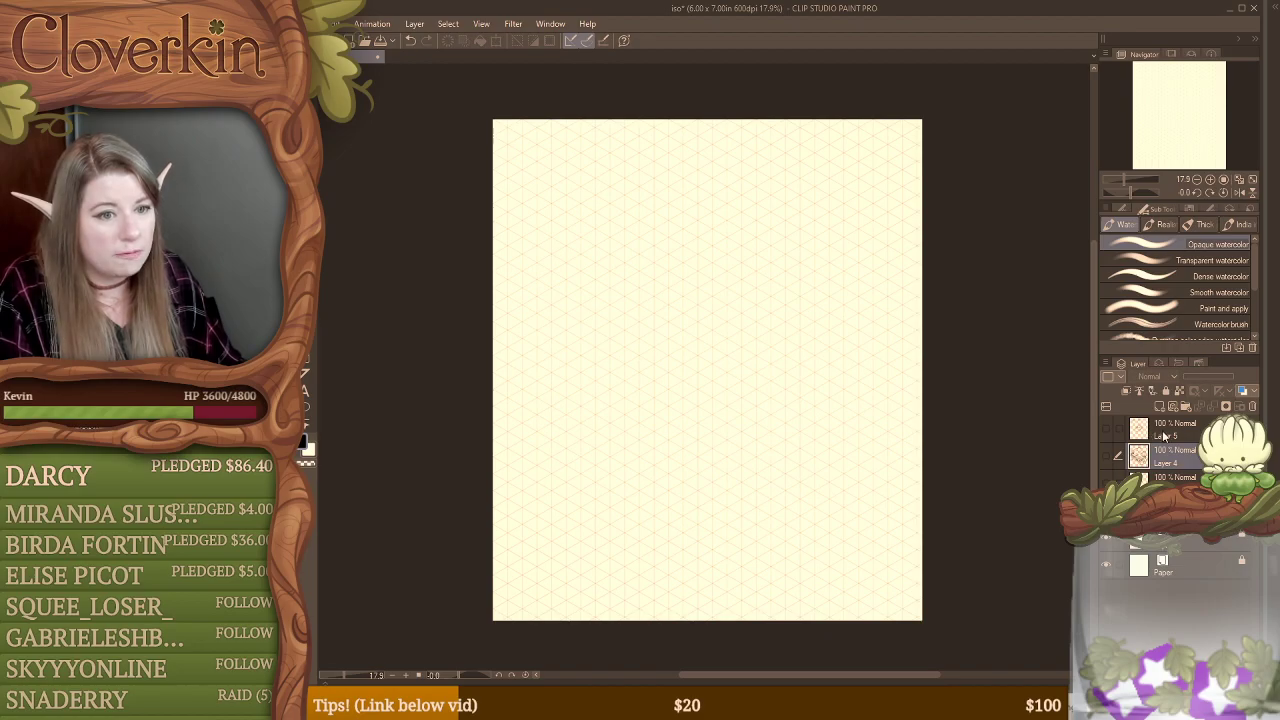
{"action": "left_click", "coordinate": [1163, 431]}
{"action": "left_click", "coordinate": [1159, 407]}
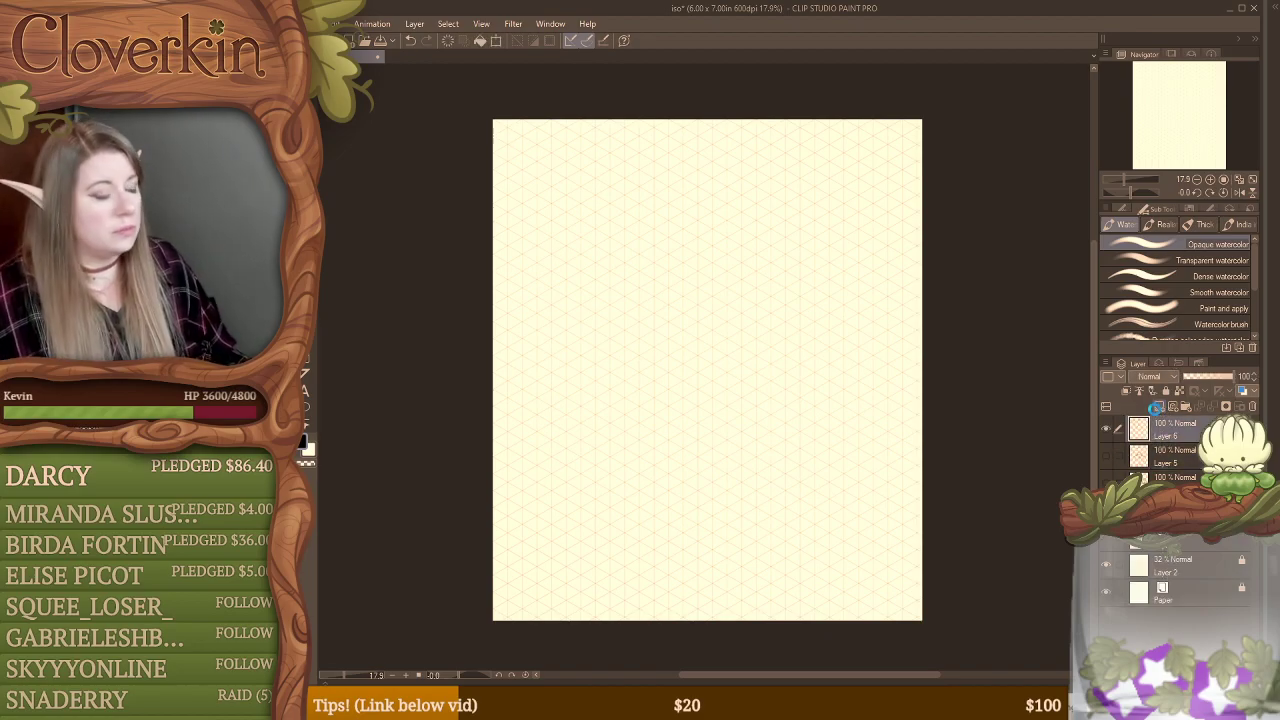
{"action": "key", "text": "ctrl+s"}
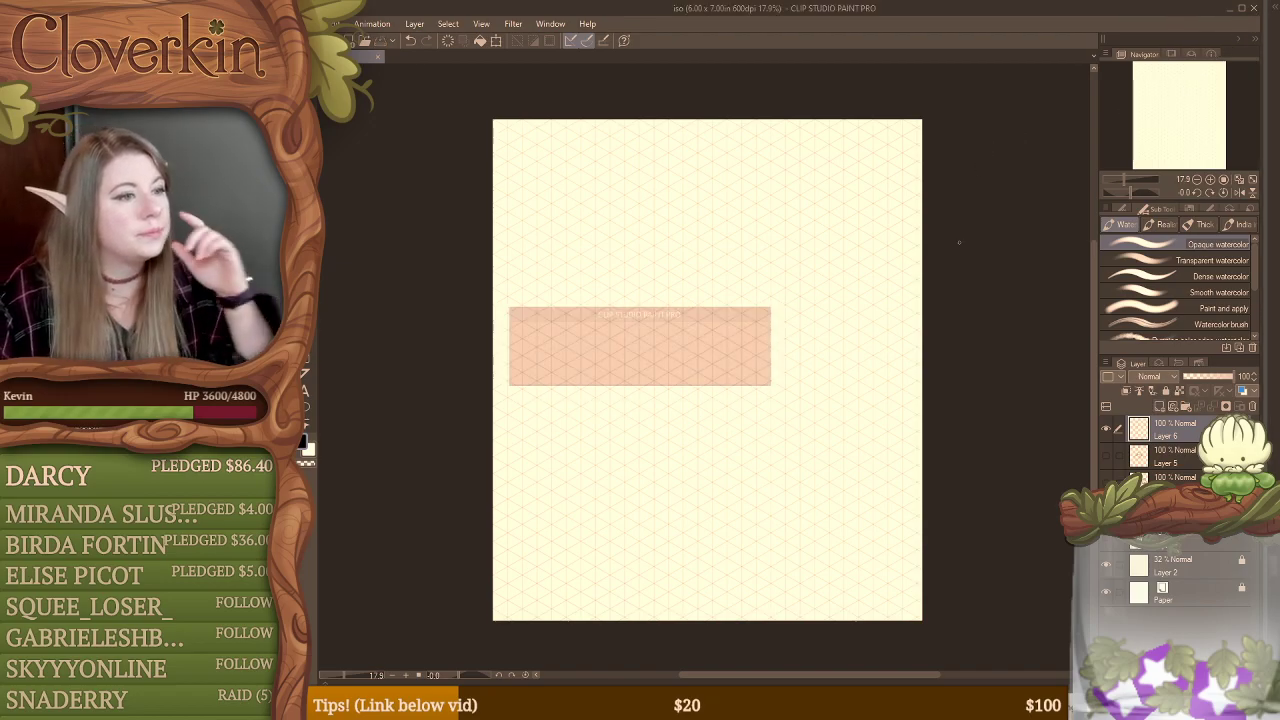
{"action": "left_click", "coordinate": [302, 24]}
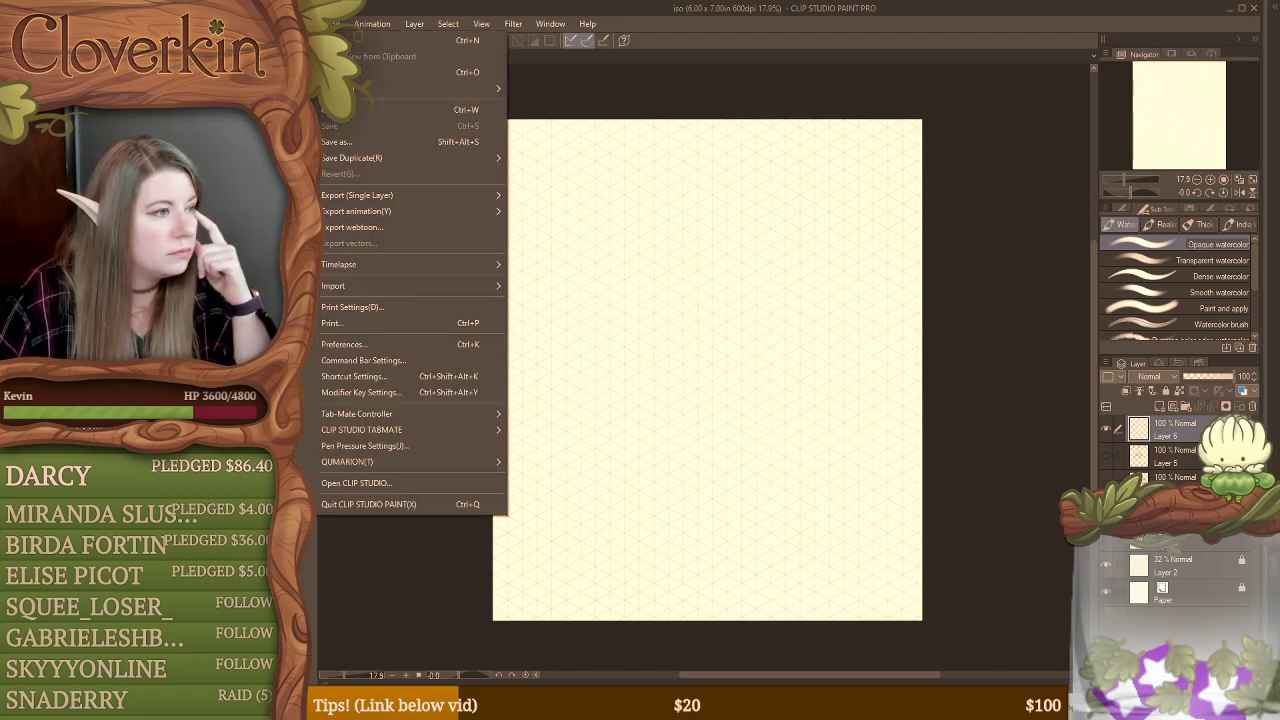
{"action": "left_click", "coordinate": [742, 29]}
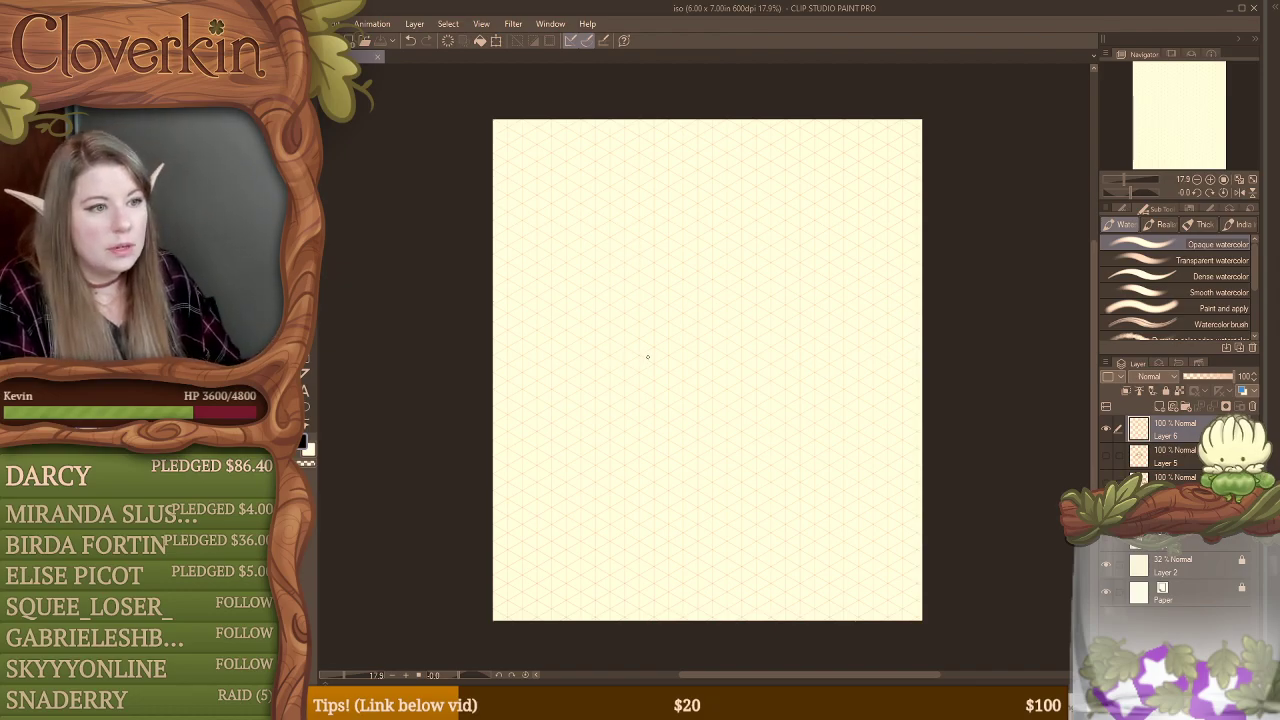
{"action": "key", "text": "b"}
{"action": "key", "text": "b"}
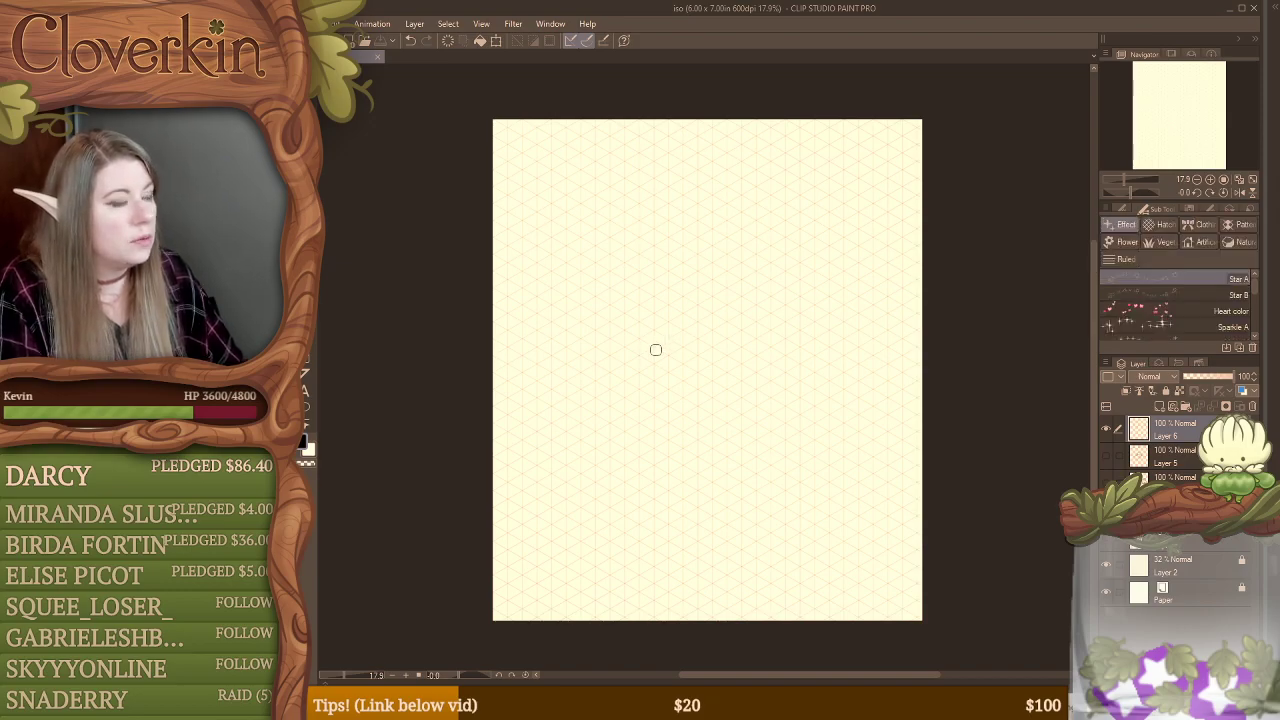
{"action": "key", "text": "b"}
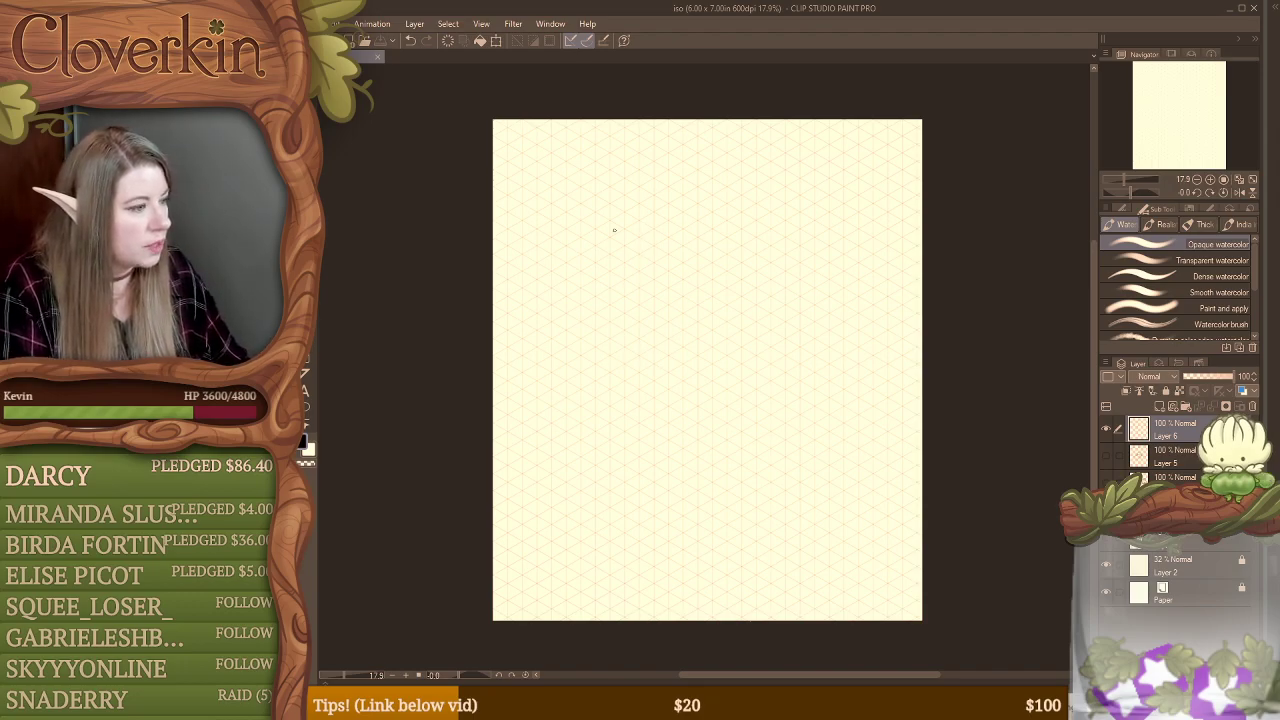
{"action": "key", "text": "b"}
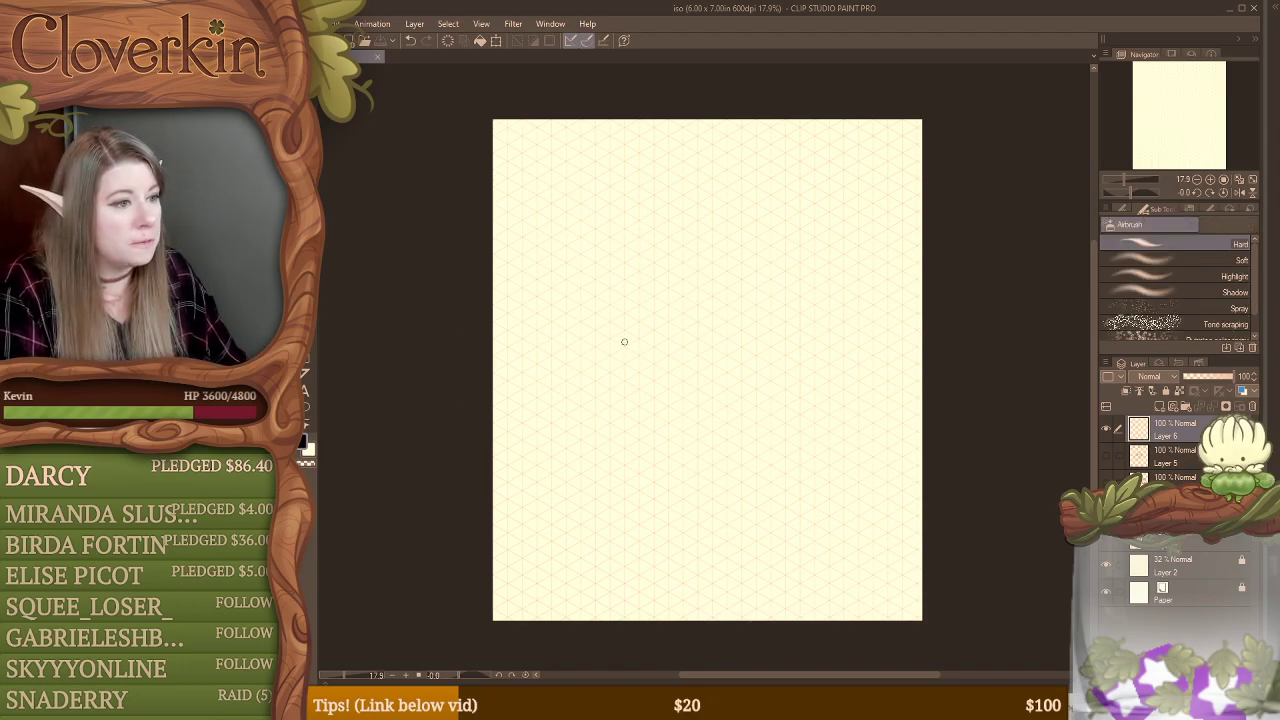
{"action": "key", "text": "b"}
{"action": "key", "text": "b"}
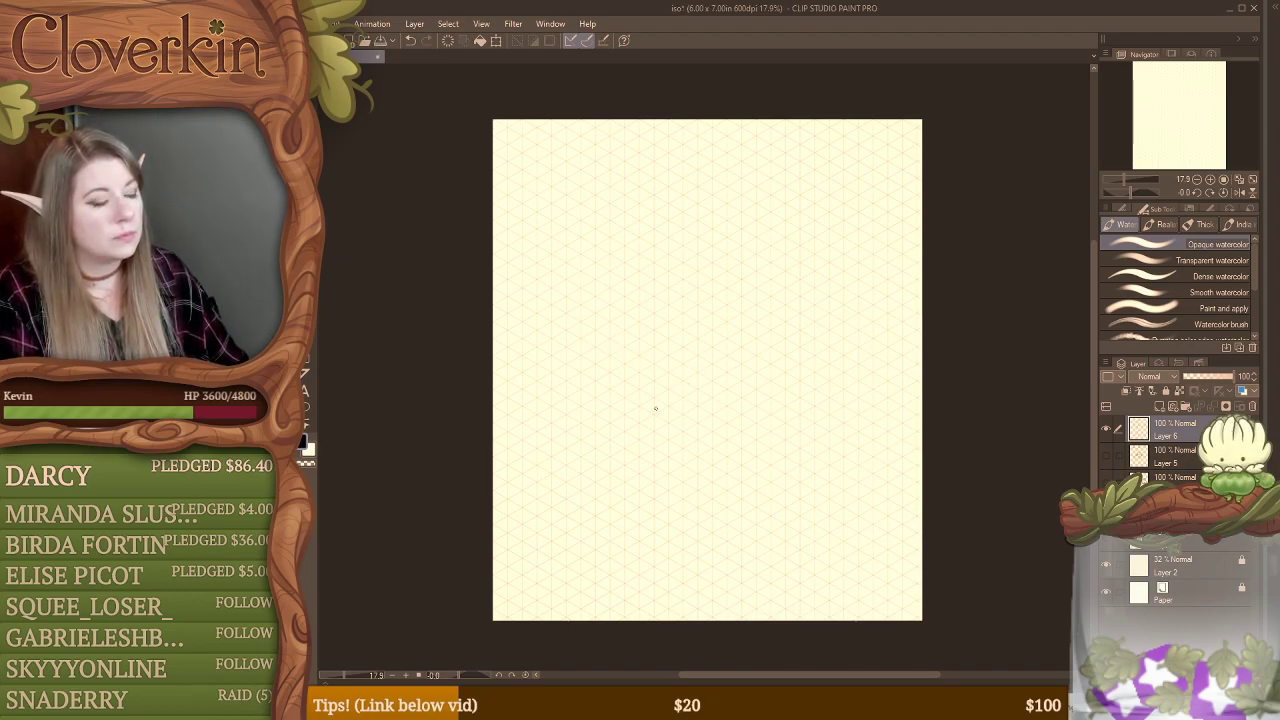
Step: Sketch a wide oval base in the middle of the blank layer with a smaller rounded dome above it
{"action": "left_click_drag", "start_coordinate": [738, 300], "coordinate": [601, 372]}
{"action": "mouse_move", "coordinate": [790, 374]}
{"action": "left_mouse_down"}
{"action": "mouse_move", "coordinate": [600, 370]}
{"action": "mouse_move", "coordinate": [697, 446]}
{"action": "mouse_move", "coordinate": [703, 314]}
{"action": "left_mouse_up"}
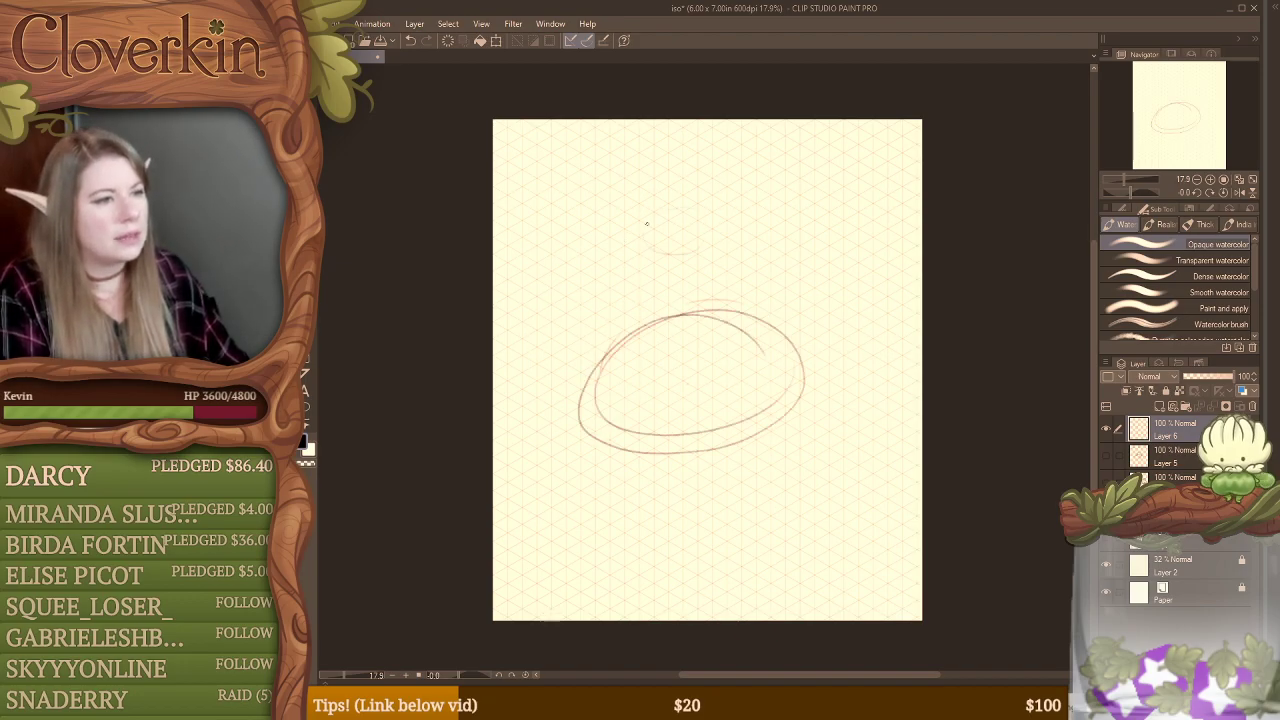
{"action": "mouse_move", "coordinate": [642, 214]}
{"action": "left_mouse_down"}
{"action": "mouse_move", "coordinate": [626, 306]}
{"action": "mouse_move", "coordinate": [580, 392]}
{"action": "left_mouse_up"}
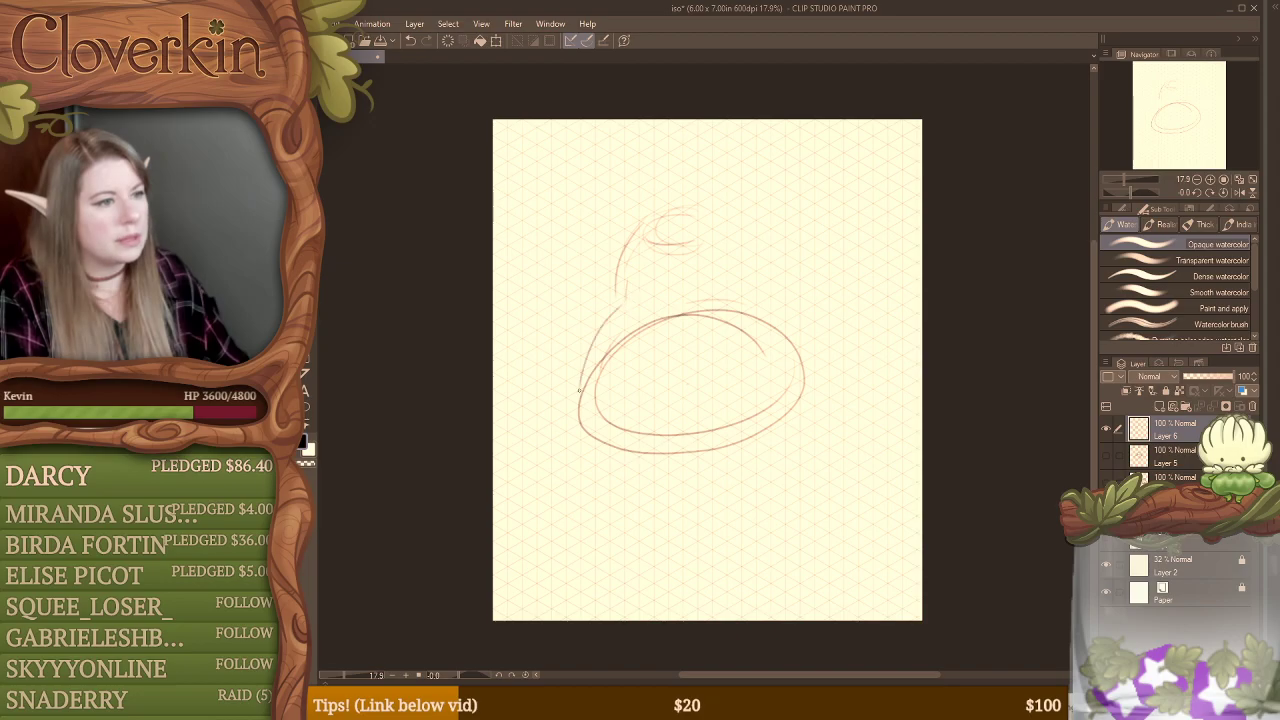
{"action": "mouse_move", "coordinate": [602, 318]}
{"action": "left_mouse_down"}
{"action": "mouse_move", "coordinate": [580, 410]}
{"action": "mouse_move", "coordinate": [631, 272]}
{"action": "mouse_move", "coordinate": [615, 297]}
{"action": "mouse_move", "coordinate": [722, 307]}
{"action": "left_mouse_up"}
{"action": "mouse_move", "coordinate": [705, 213]}
{"action": "left_mouse_down"}
{"action": "mouse_move", "coordinate": [741, 264]}
{"action": "mouse_move", "coordinate": [736, 290]}
{"action": "mouse_move", "coordinate": [661, 213]}
{"action": "mouse_move", "coordinate": [626, 282]}
{"action": "left_mouse_up"}
{"action": "left_click_drag", "start_coordinate": [645, 225], "coordinate": [613, 292]}
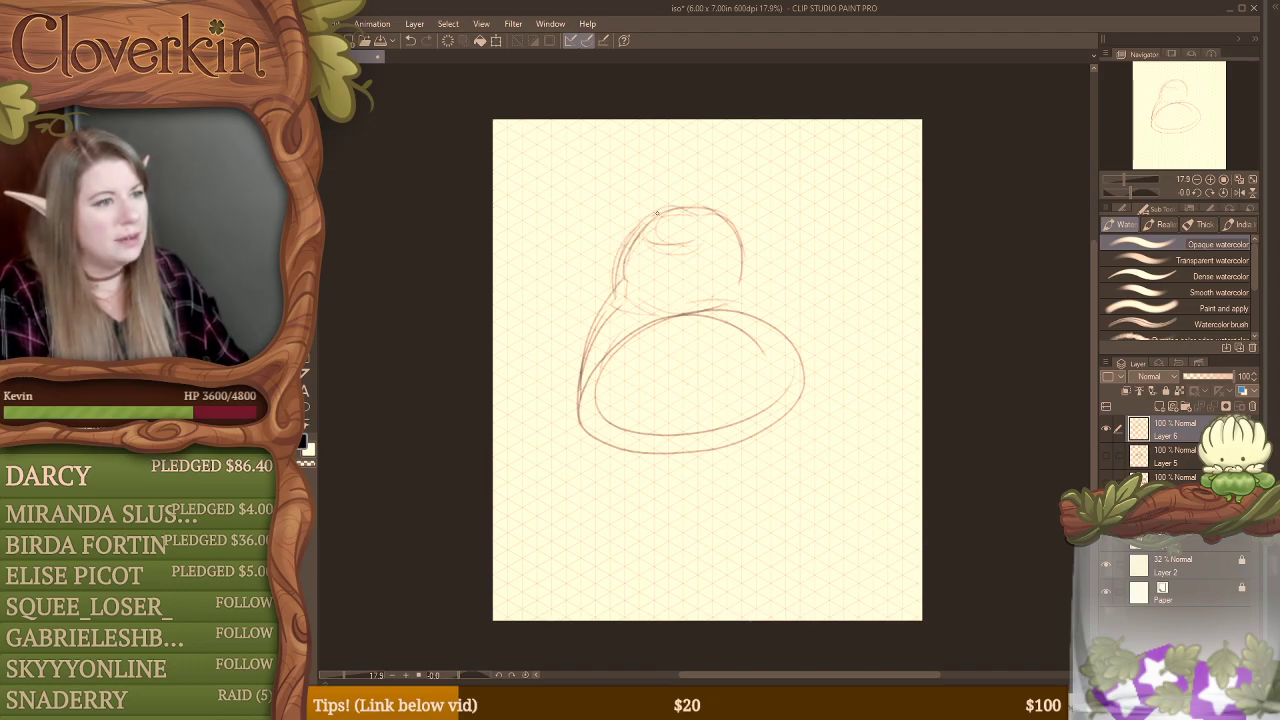
{"action": "mouse_move", "coordinate": [657, 212]}
{"action": "left_mouse_down"}
{"action": "mouse_move", "coordinate": [697, 205]}
{"action": "mouse_move", "coordinate": [732, 225]}
{"action": "mouse_move", "coordinate": [741, 283]}
{"action": "mouse_move", "coordinate": [679, 299]}
{"action": "mouse_move", "coordinate": [616, 288]}
{"action": "left_mouse_up"}
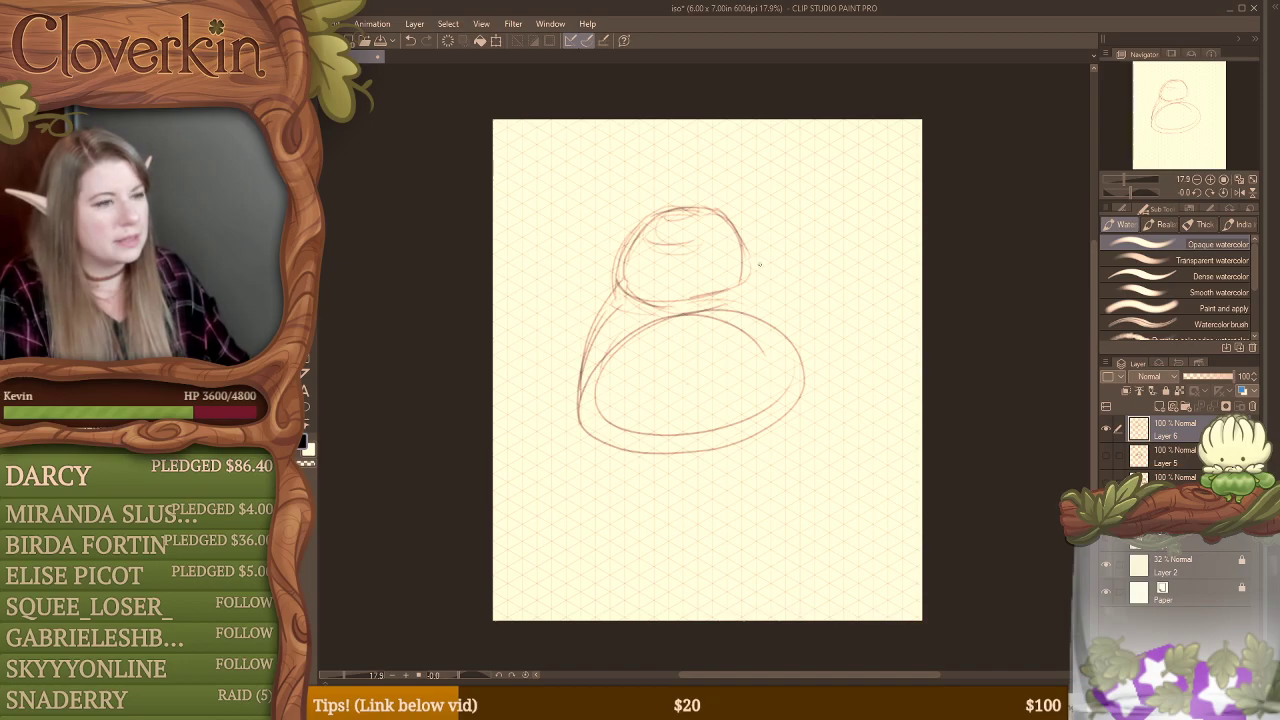
Step: Draw bulging sides from the dome down to the oval base to form a wide, rounded body
{"action": "mouse_move", "coordinate": [742, 257]}
{"action": "left_mouse_down"}
{"action": "mouse_move", "coordinate": [786, 296]}
{"action": "mouse_move", "coordinate": [808, 342]}
{"action": "mouse_move", "coordinate": [810, 384]}
{"action": "mouse_move", "coordinate": [790, 405]}
{"action": "left_mouse_up"}
{"action": "mouse_move", "coordinate": [620, 278]}
{"action": "left_mouse_down"}
{"action": "mouse_move", "coordinate": [583, 318]}
{"action": "mouse_move", "coordinate": [609, 281]}
{"action": "mouse_move", "coordinate": [574, 360]}
{"action": "left_mouse_up"}
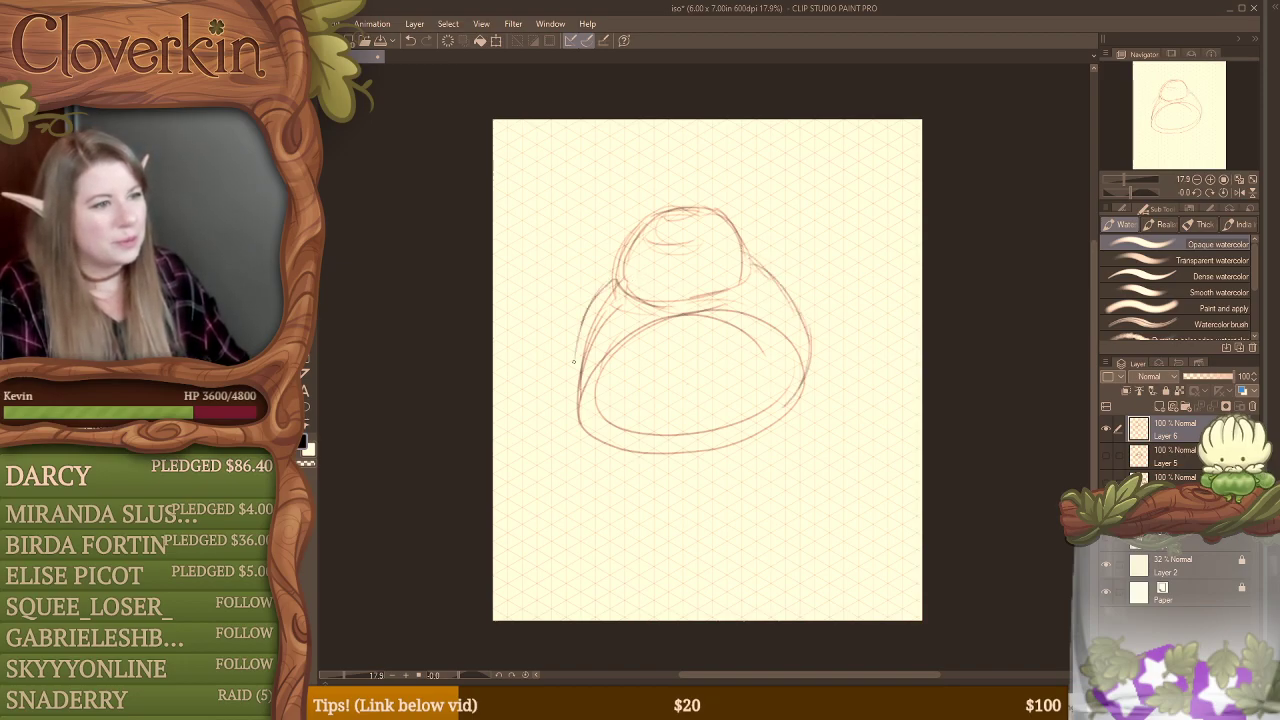
{"action": "mouse_move", "coordinate": [582, 297]}
{"action": "left_mouse_down"}
{"action": "mouse_move", "coordinate": [567, 395]}
{"action": "mouse_move", "coordinate": [564, 380]}
{"action": "mouse_move", "coordinate": [603, 426]}
{"action": "mouse_move", "coordinate": [578, 426]}
{"action": "mouse_move", "coordinate": [665, 442]}
{"action": "mouse_move", "coordinate": [611, 432]}
{"action": "mouse_move", "coordinate": [729, 427]}
{"action": "mouse_move", "coordinate": [740, 400]}
{"action": "mouse_move", "coordinate": [673, 442]}
{"action": "mouse_move", "coordinate": [779, 415]}
{"action": "mouse_move", "coordinate": [751, 419]}
{"action": "mouse_move", "coordinate": [808, 348]}
{"action": "left_mouse_up"}
{"action": "mouse_move", "coordinate": [614, 260]}
{"action": "left_mouse_down"}
{"action": "mouse_move", "coordinate": [570, 318]}
{"action": "mouse_move", "coordinate": [568, 365]}
{"action": "mouse_move", "coordinate": [575, 400]}
{"action": "mouse_move", "coordinate": [639, 432]}
{"action": "left_mouse_up"}
Step: Erase the inner oval and overlapping construction lines of the body, and redraw the outline of the dome
{"action": "key", "text": "e"}
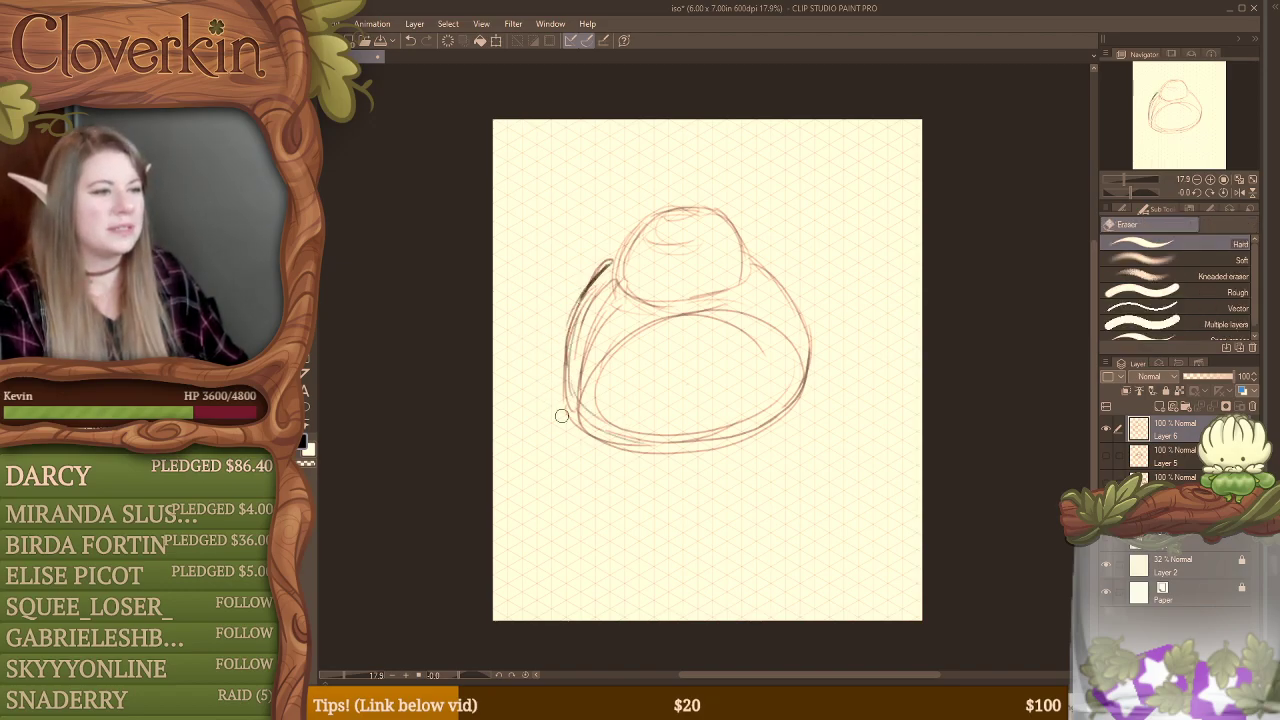
{"action": "left_click_drag", "start_coordinate": [562, 415], "coordinate": [593, 435]}
{"action": "mouse_move", "coordinate": [561, 399]}
{"action": "left_mouse_down"}
{"action": "mouse_move", "coordinate": [546, 364]}
{"action": "mouse_move", "coordinate": [571, 406]}
{"action": "mouse_move", "coordinate": [639, 452]}
{"action": "mouse_move", "coordinate": [591, 428]}
{"action": "mouse_move", "coordinate": [672, 443]}
{"action": "mouse_move", "coordinate": [657, 450]}
{"action": "mouse_move", "coordinate": [634, 448]}
{"action": "mouse_move", "coordinate": [739, 437]}
{"action": "mouse_move", "coordinate": [781, 404]}
{"action": "mouse_move", "coordinate": [799, 362]}
{"action": "mouse_move", "coordinate": [797, 374]}
{"action": "mouse_move", "coordinate": [767, 323]}
{"action": "mouse_move", "coordinate": [727, 342]}
{"action": "mouse_move", "coordinate": [743, 331]}
{"action": "mouse_move", "coordinate": [730, 307]}
{"action": "mouse_move", "coordinate": [600, 351]}
{"action": "mouse_move", "coordinate": [580, 383]}
{"action": "mouse_move", "coordinate": [596, 397]}
{"action": "mouse_move", "coordinate": [594, 325]}
{"action": "mouse_move", "coordinate": [580, 387]}
{"action": "mouse_move", "coordinate": [602, 289]}
{"action": "mouse_move", "coordinate": [577, 350]}
{"action": "mouse_move", "coordinate": [601, 285]}
{"action": "mouse_move", "coordinate": [609, 296]}
{"action": "mouse_move", "coordinate": [707, 292]}
{"action": "mouse_move", "coordinate": [647, 302]}
{"action": "mouse_move", "coordinate": [735, 289]}
{"action": "mouse_move", "coordinate": [740, 265]}
{"action": "mouse_move", "coordinate": [705, 304]}
{"action": "mouse_move", "coordinate": [749, 270]}
{"action": "mouse_move", "coordinate": [752, 283]}
{"action": "mouse_move", "coordinate": [733, 226]}
{"action": "left_mouse_up"}
{"action": "key", "text": "b"}
{"action": "left_click_drag", "start_coordinate": [620, 262], "coordinate": [649, 219]}
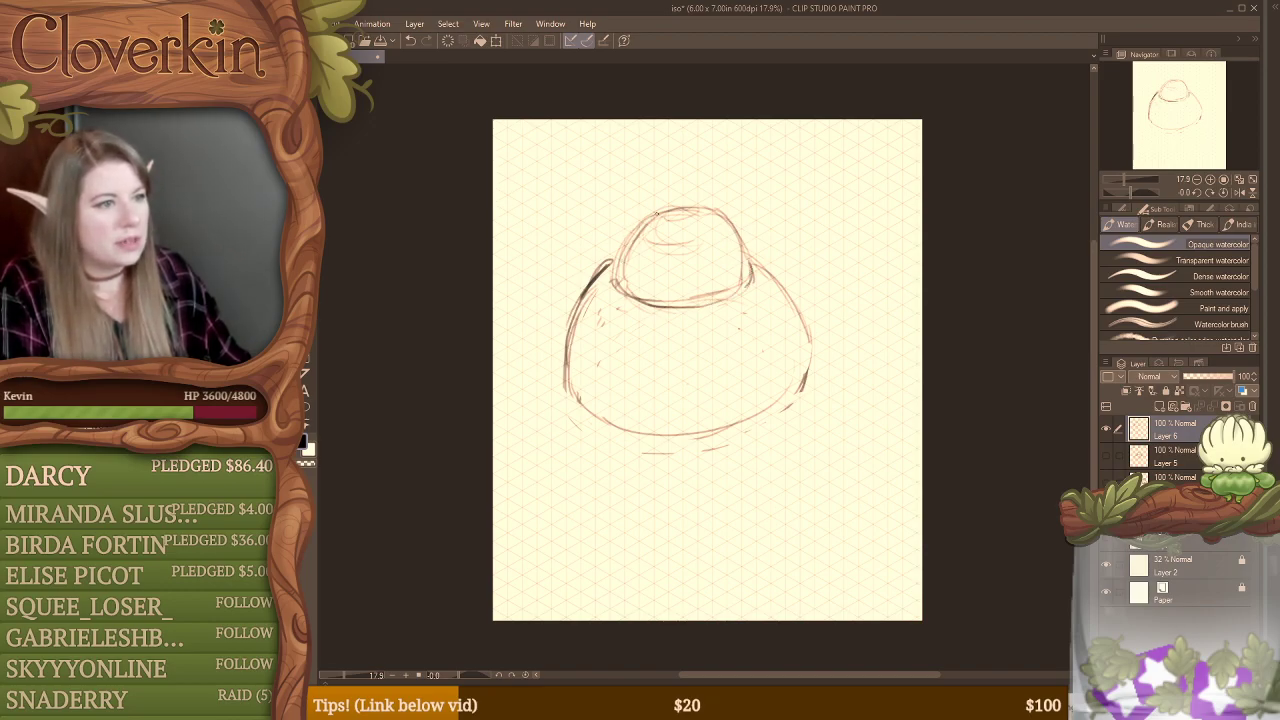
{"action": "mouse_move", "coordinate": [617, 276]}
{"action": "left_mouse_down"}
{"action": "mouse_move", "coordinate": [669, 213]}
{"action": "mouse_move", "coordinate": [704, 216]}
{"action": "left_mouse_up"}
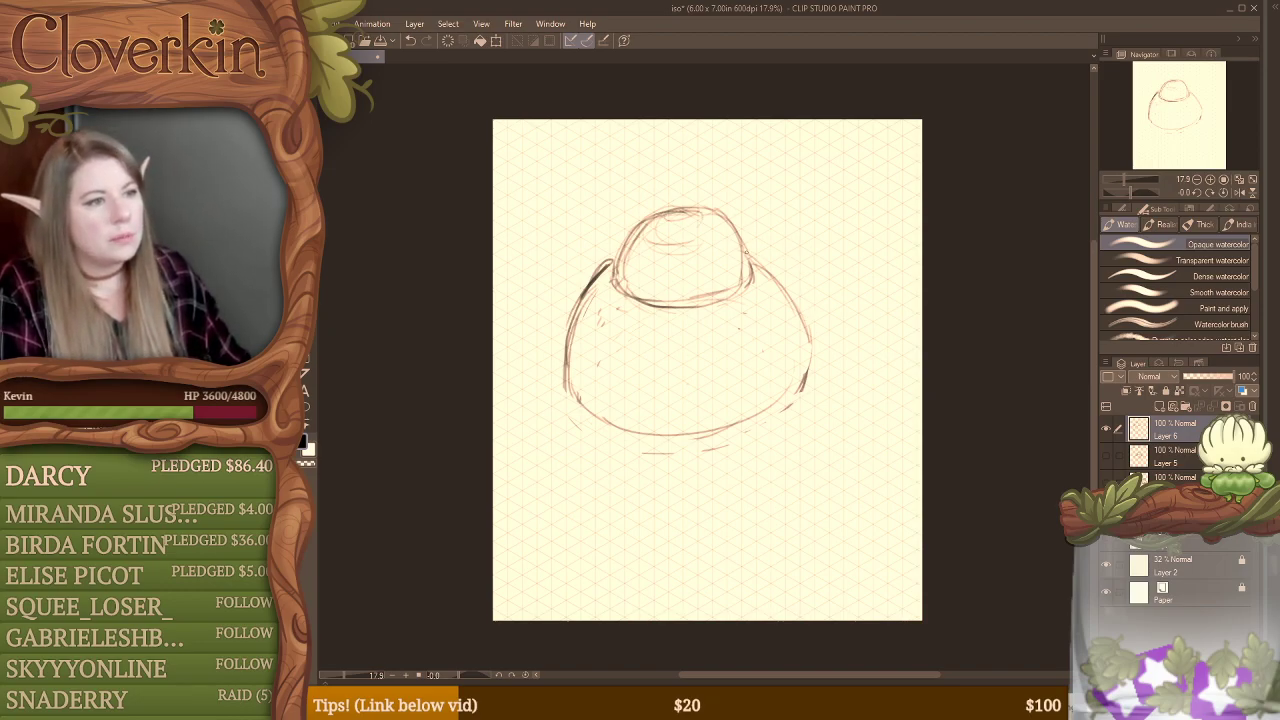
Step: Reinforce the sides and bottom curve of the rounded body and erase the stray marks beneath it
{"action": "mouse_move", "coordinate": [745, 252]}
{"action": "left_mouse_down"}
{"action": "mouse_move", "coordinate": [793, 303]}
{"action": "mouse_move", "coordinate": [786, 404]}
{"action": "mouse_move", "coordinate": [734, 436]}
{"action": "left_mouse_up"}
{"action": "mouse_move", "coordinate": [568, 354]}
{"action": "left_mouse_down"}
{"action": "mouse_move", "coordinate": [572, 400]}
{"action": "mouse_move", "coordinate": [626, 431]}
{"action": "left_mouse_up"}
{"action": "mouse_move", "coordinate": [566, 386]}
{"action": "left_mouse_down"}
{"action": "mouse_move", "coordinate": [624, 424]}
{"action": "mouse_move", "coordinate": [691, 426]}
{"action": "left_mouse_up"}
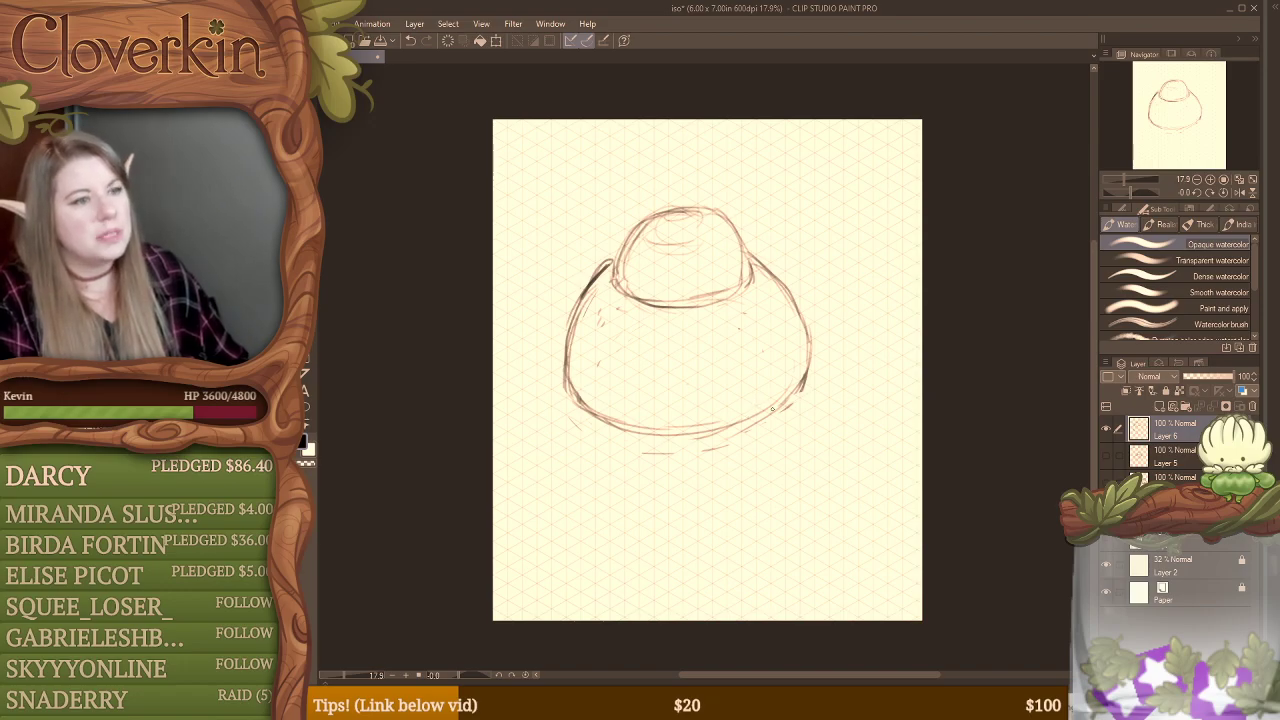
{"action": "key", "text": "e"}
{"action": "mouse_move", "coordinate": [789, 411]}
{"action": "left_mouse_down"}
{"action": "mouse_move", "coordinate": [704, 453]}
{"action": "mouse_move", "coordinate": [617, 451]}
{"action": "mouse_move", "coordinate": [671, 443]}
{"action": "left_mouse_up"}
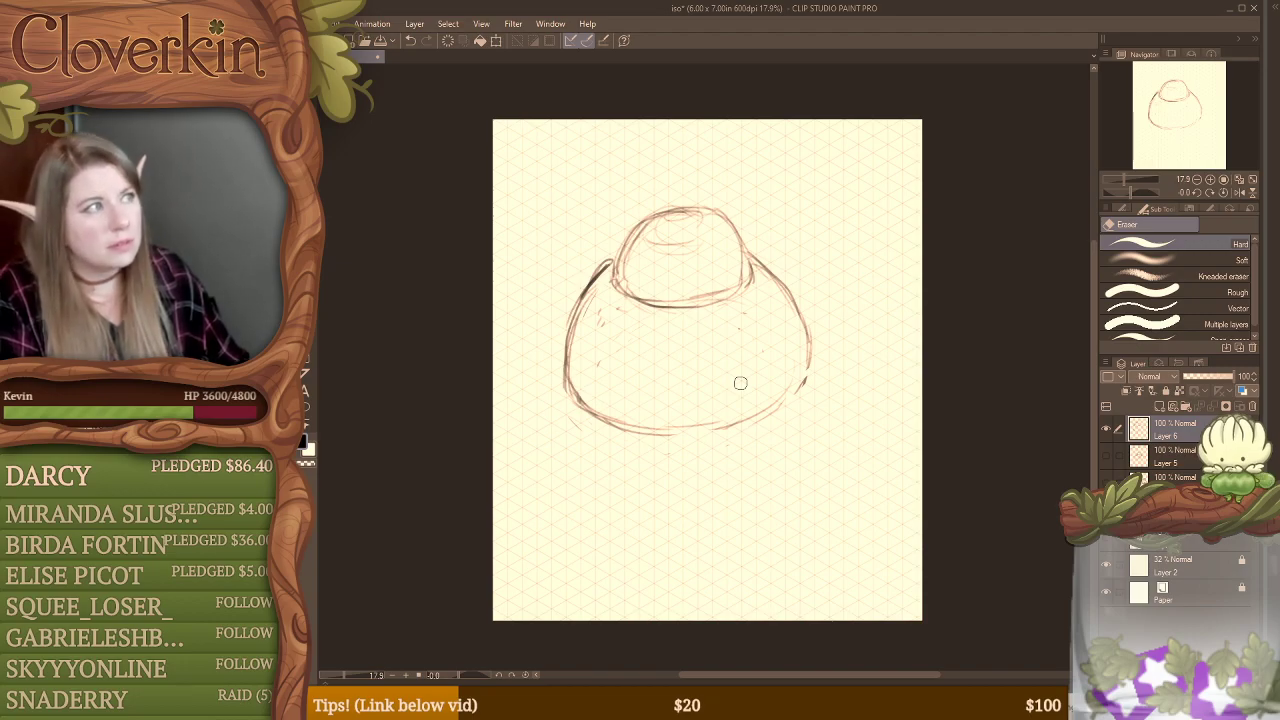
Step: Erase most of the line separating the dome from the body and redraw the left side as one continuous contour
{"action": "key", "text": "b"}
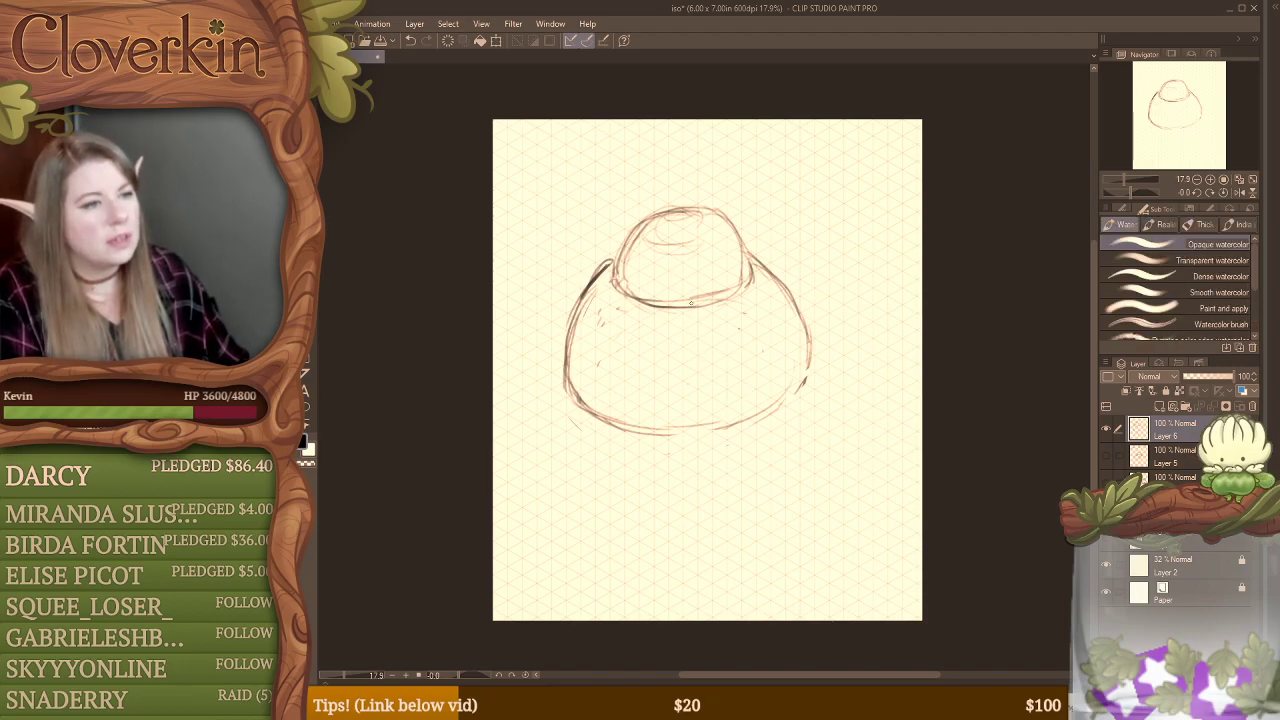
{"action": "key", "text": "e"}
{"action": "mouse_move", "coordinate": [615, 288]}
{"action": "left_mouse_down"}
{"action": "mouse_move", "coordinate": [653, 302]}
{"action": "mouse_move", "coordinate": [733, 283]}
{"action": "mouse_move", "coordinate": [743, 264]}
{"action": "mouse_move", "coordinate": [722, 233]}
{"action": "mouse_move", "coordinate": [740, 292]}
{"action": "mouse_move", "coordinate": [723, 303]}
{"action": "mouse_move", "coordinate": [754, 282]}
{"action": "mouse_move", "coordinate": [668, 319]}
{"action": "mouse_move", "coordinate": [705, 305]}
{"action": "mouse_move", "coordinate": [649, 312]}
{"action": "mouse_move", "coordinate": [721, 301]}
{"action": "left_mouse_up"}
{"action": "key", "text": "b"}
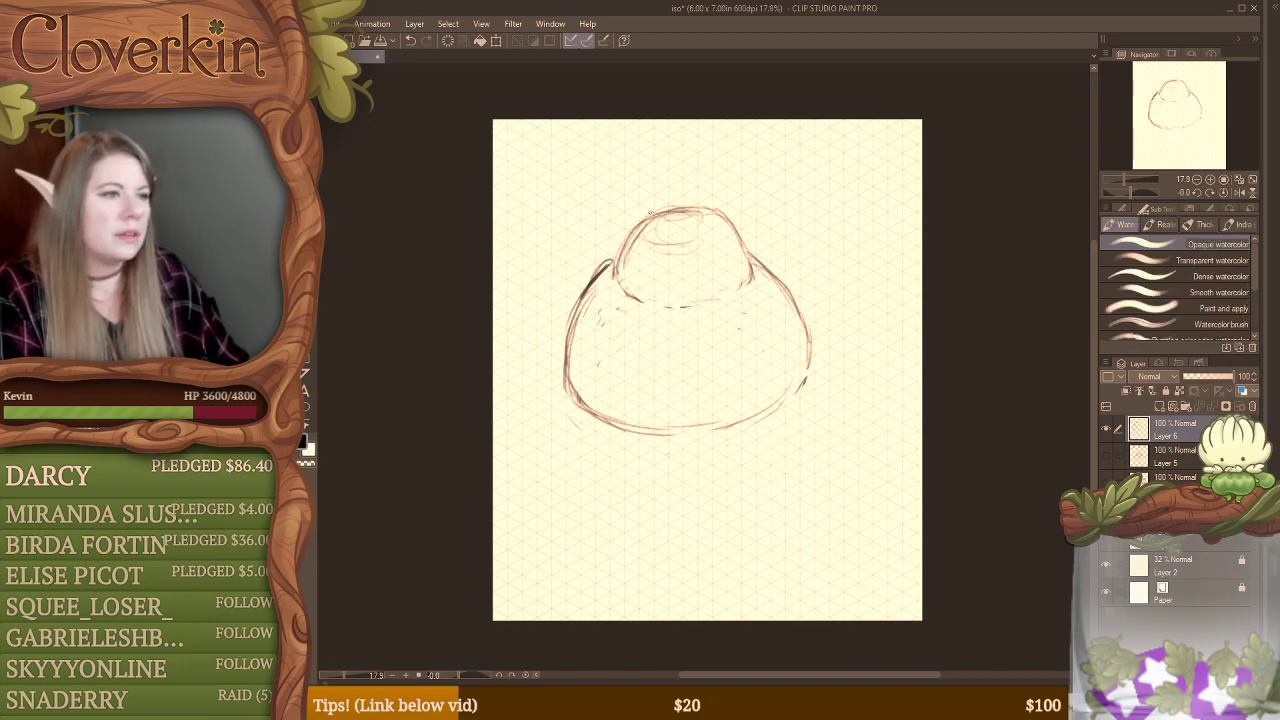
{"action": "left_click_drag", "start_coordinate": [642, 219], "coordinate": [576, 316]}
{"action": "left_click_drag", "start_coordinate": [614, 270], "coordinate": [578, 356]}
{"action": "key", "text": "e"}
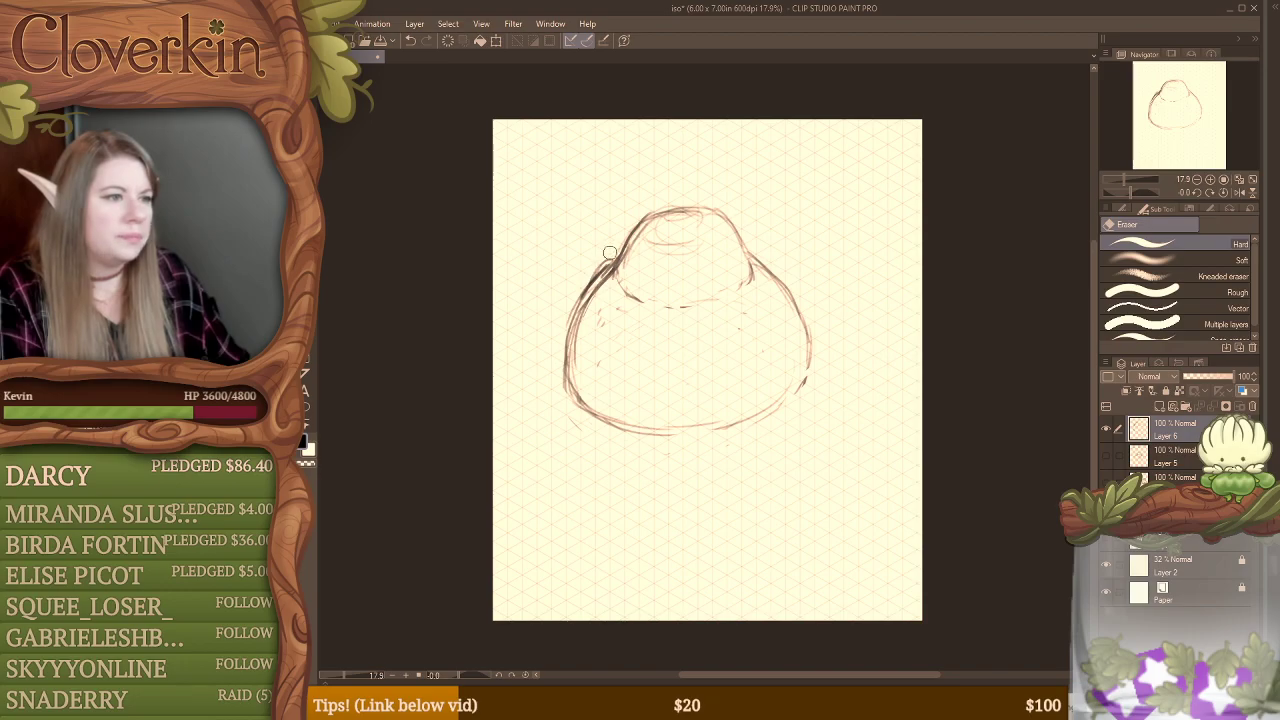
{"action": "left_click_drag", "start_coordinate": [616, 252], "coordinate": [581, 302]}
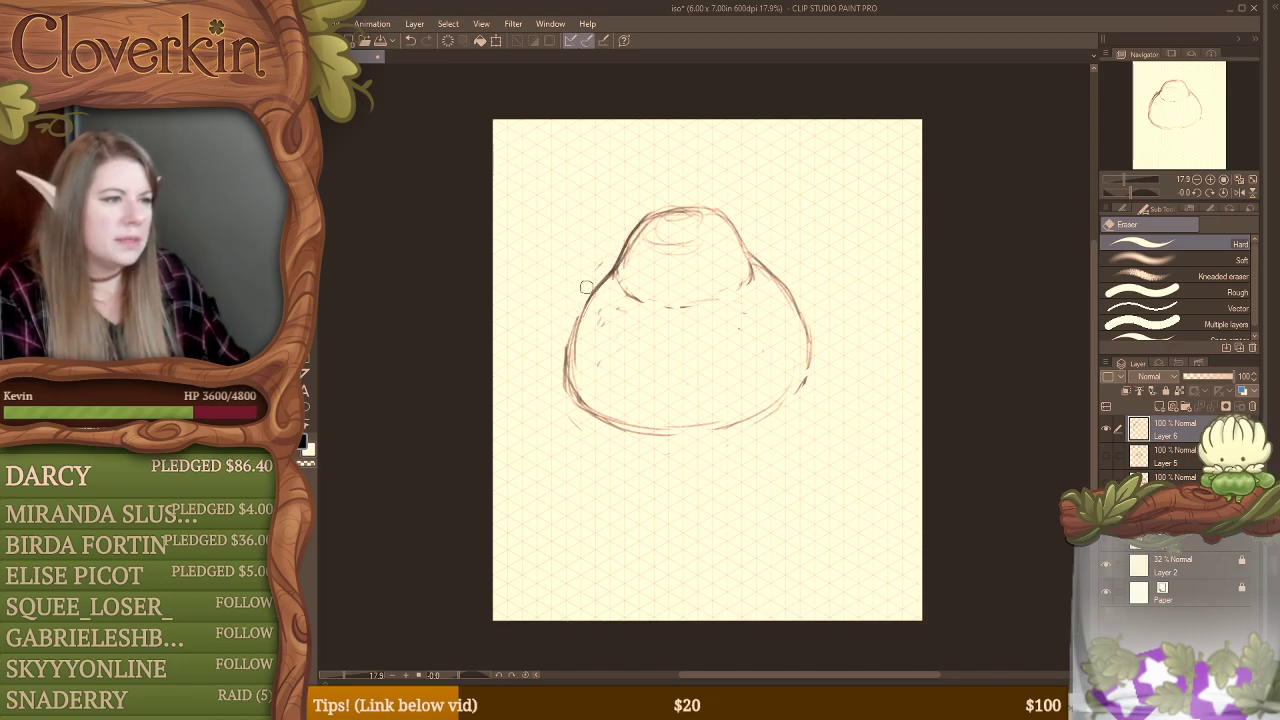
{"action": "key", "text": "b"}
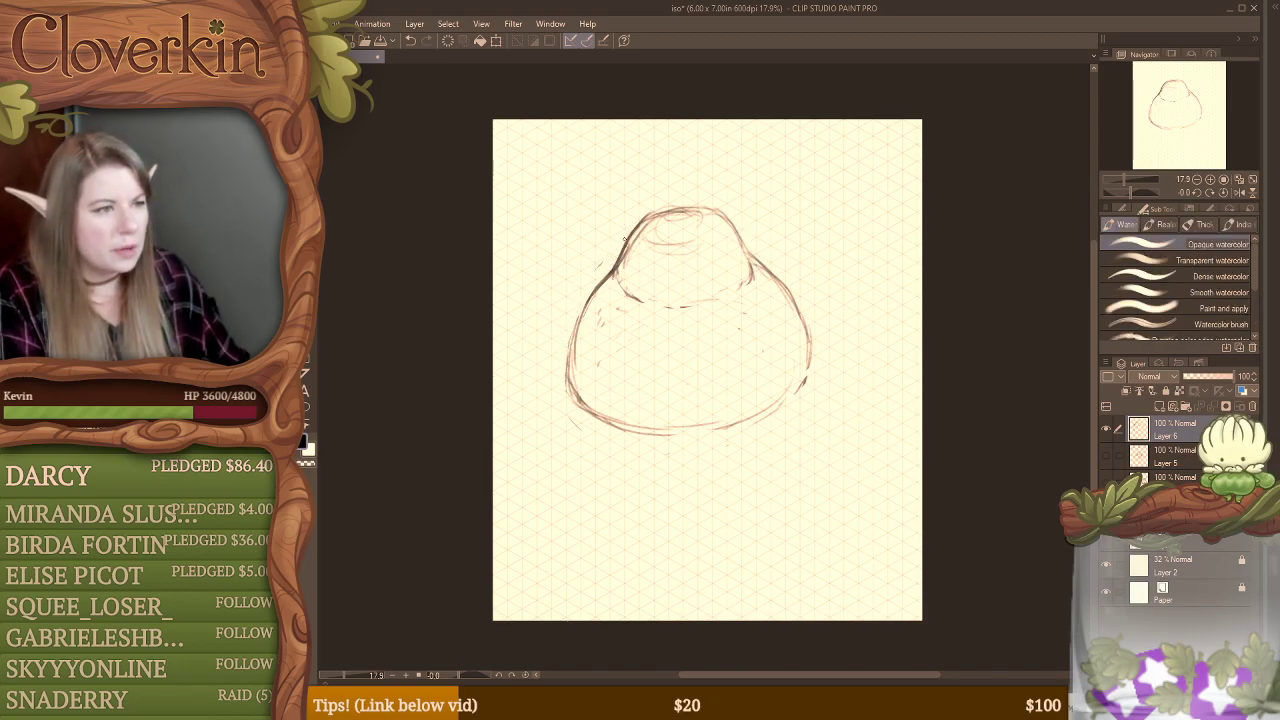
Step: Redraw the dome slightly taller, continue its curve into a slimmer right side, and erase the old outer lines
{"action": "key", "text": "e"}
{"action": "mouse_move", "coordinate": [628, 245]}
{"action": "left_mouse_down"}
{"action": "mouse_move", "coordinate": [690, 197]}
{"action": "mouse_move", "coordinate": [657, 205]}
{"action": "mouse_move", "coordinate": [731, 212]}
{"action": "left_mouse_up"}
{"action": "key", "text": "b"}
{"action": "mouse_move", "coordinate": [642, 232]}
{"action": "left_mouse_down"}
{"action": "mouse_move", "coordinate": [718, 207]}
{"action": "mouse_move", "coordinate": [777, 298]}
{"action": "mouse_move", "coordinate": [800, 396]}
{"action": "left_mouse_up"}
{"action": "left_click_drag", "start_coordinate": [792, 326], "coordinate": [800, 398]}
{"action": "key", "text": "e"}
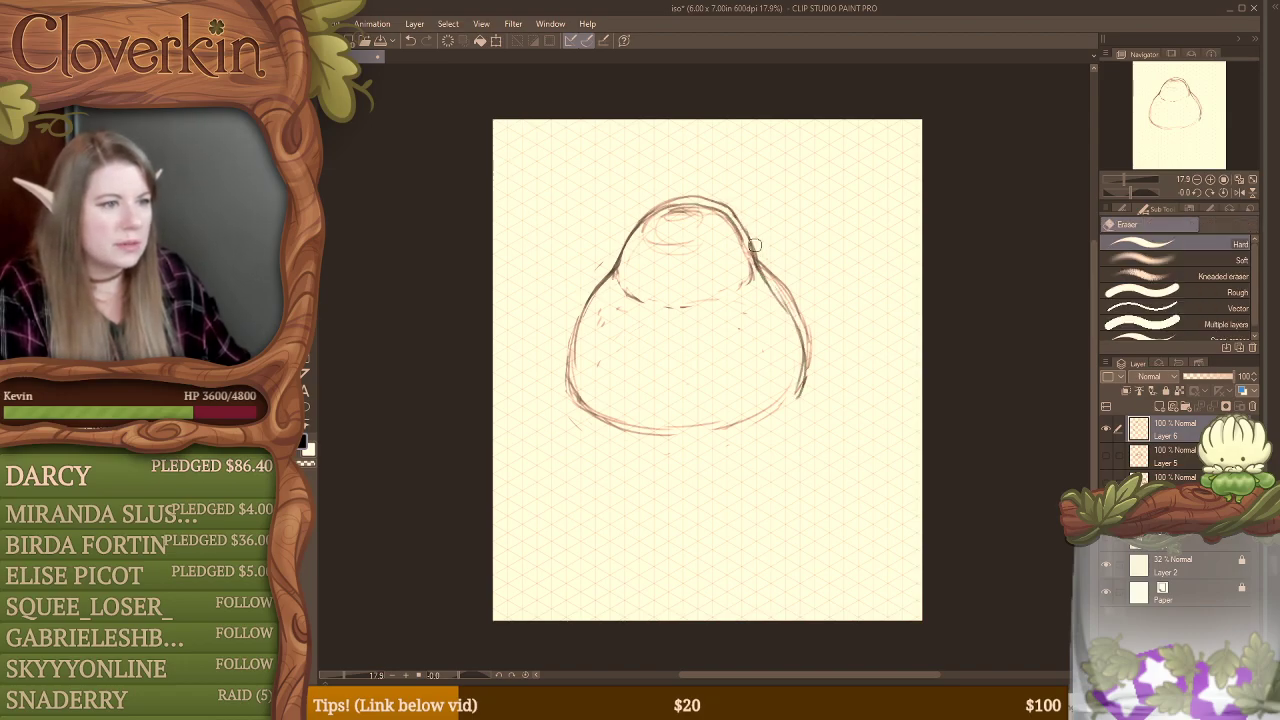
{"action": "mouse_move", "coordinate": [770, 265]}
{"action": "left_mouse_down"}
{"action": "mouse_move", "coordinate": [809, 357]}
{"action": "mouse_move", "coordinate": [801, 397]}
{"action": "left_mouse_up"}
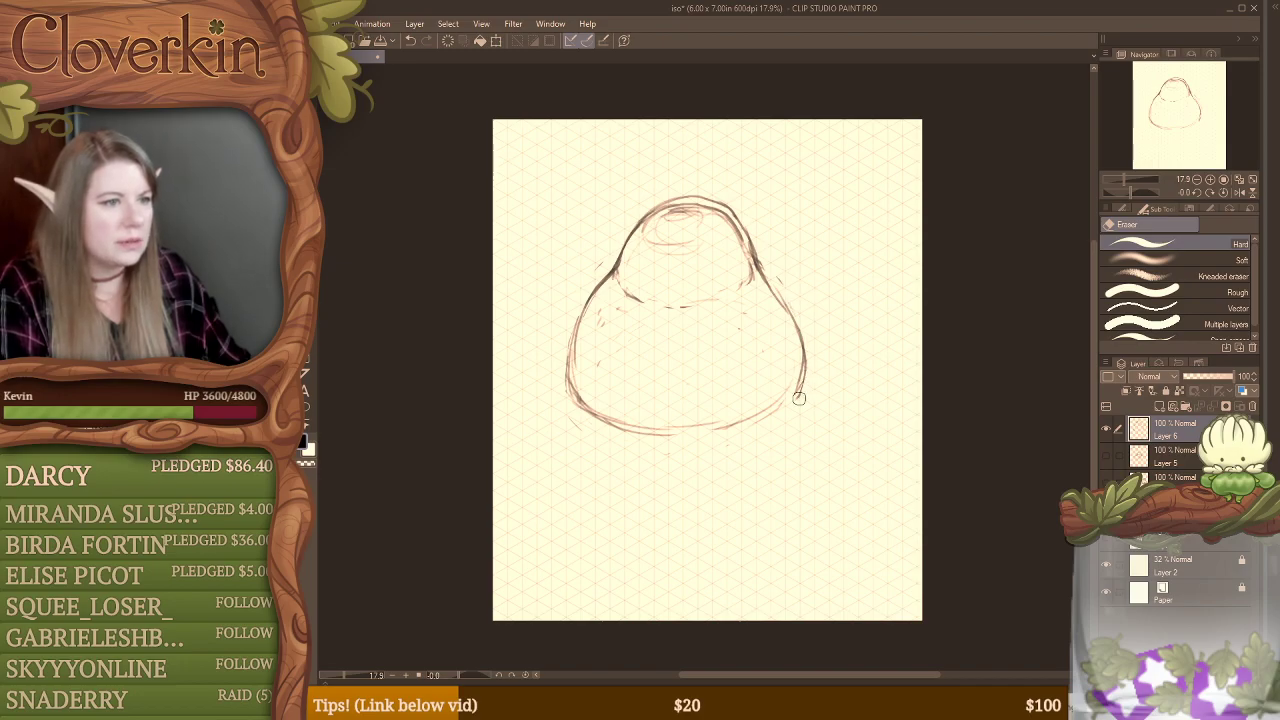
{"action": "mouse_move", "coordinate": [738, 241]}
{"action": "left_mouse_down"}
{"action": "mouse_move", "coordinate": [751, 271]}
{"action": "mouse_move", "coordinate": [721, 213]}
{"action": "mouse_move", "coordinate": [740, 245]}
{"action": "mouse_move", "coordinate": [715, 214]}
{"action": "mouse_move", "coordinate": [658, 217]}
{"action": "mouse_move", "coordinate": [623, 244]}
{"action": "mouse_move", "coordinate": [643, 213]}
{"action": "mouse_move", "coordinate": [680, 198]}
{"action": "mouse_move", "coordinate": [757, 256]}
{"action": "left_mouse_up"}
Step: Clean up the doubled lines around the dome and reinforce the contour down both sides of the body
{"action": "key", "text": "b"}
{"action": "key", "text": "e"}
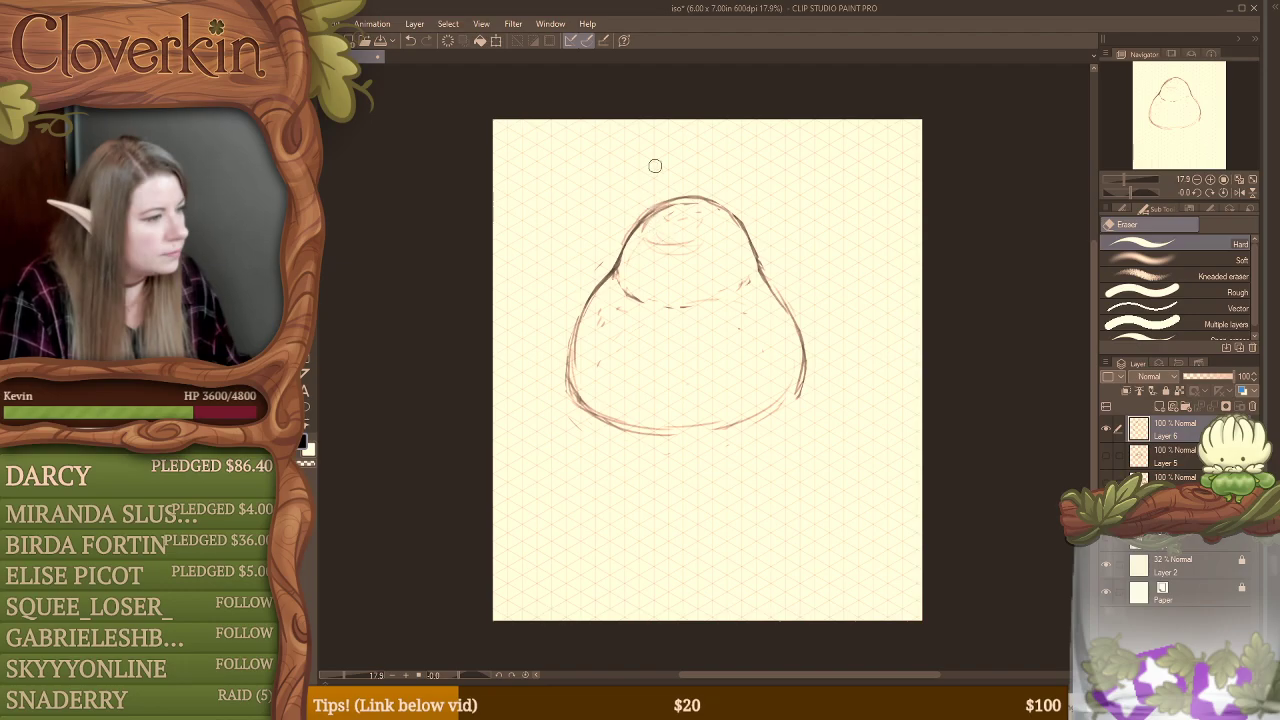
{"action": "key", "text": "b"}
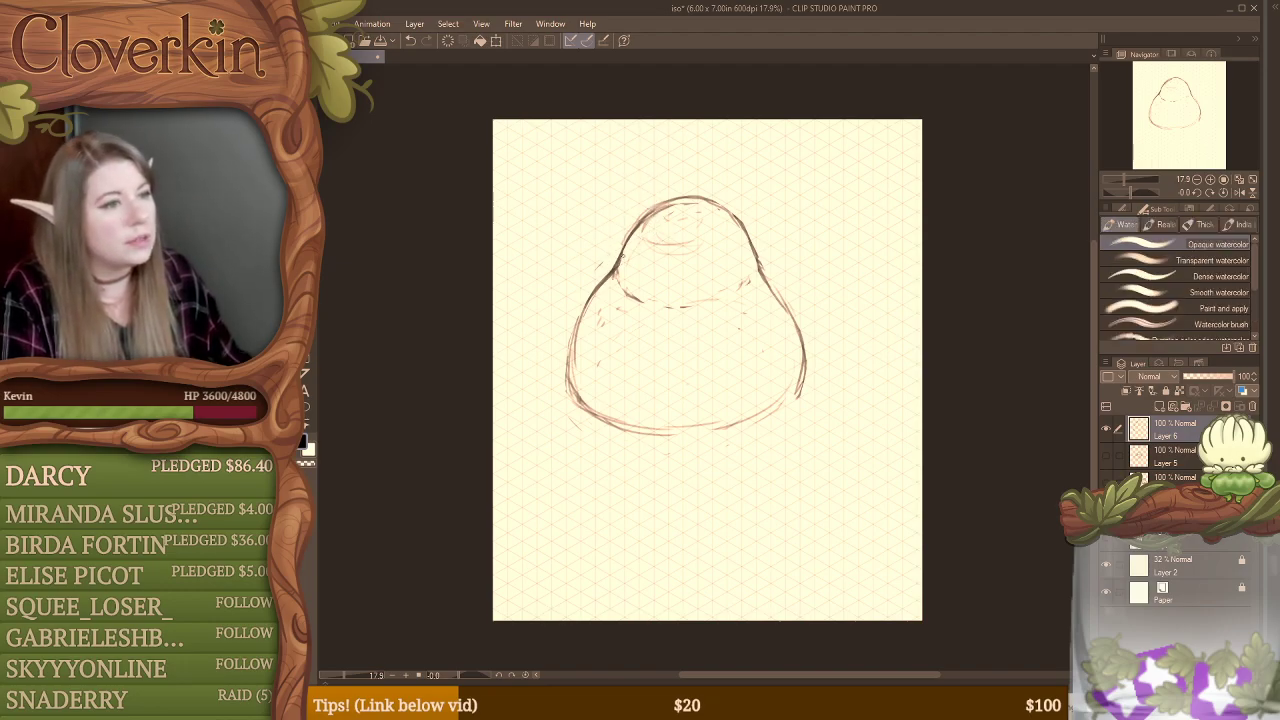
{"action": "mouse_move", "coordinate": [642, 211]}
{"action": "left_mouse_down"}
{"action": "mouse_move", "coordinate": [583, 308]}
{"action": "mouse_move", "coordinate": [567, 396]}
{"action": "left_mouse_up"}
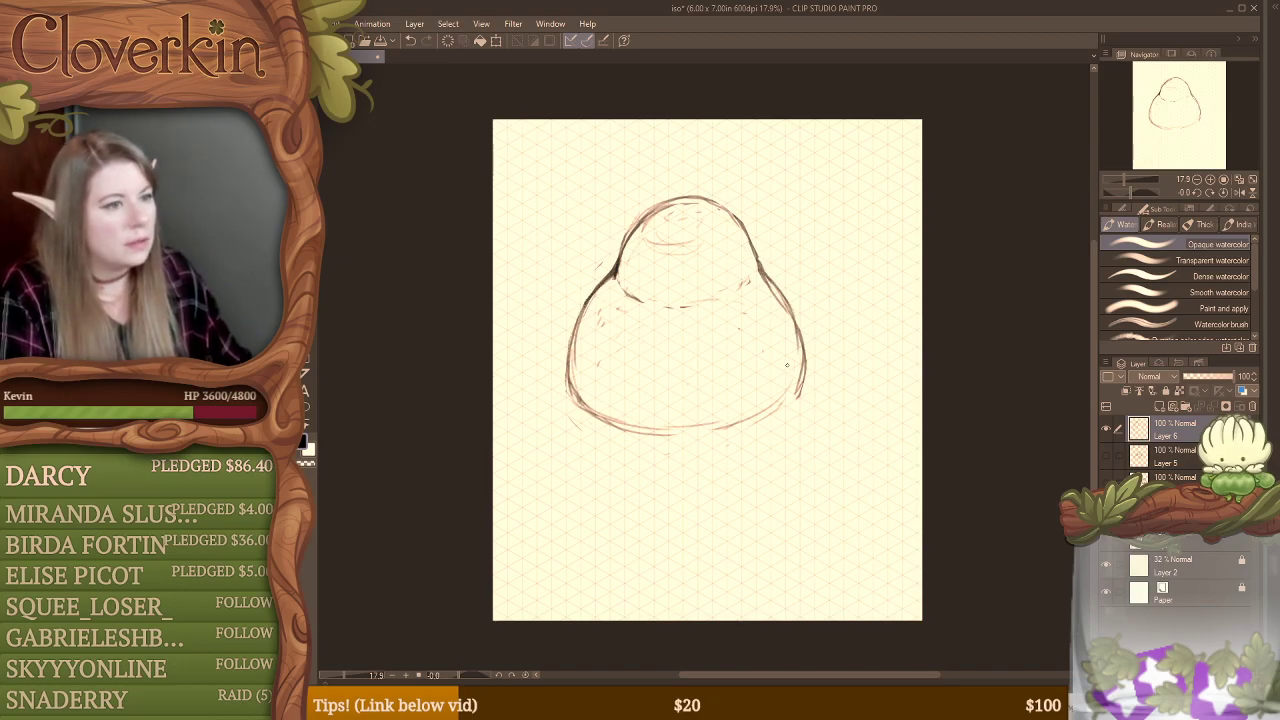
{"action": "key", "text": "e"}
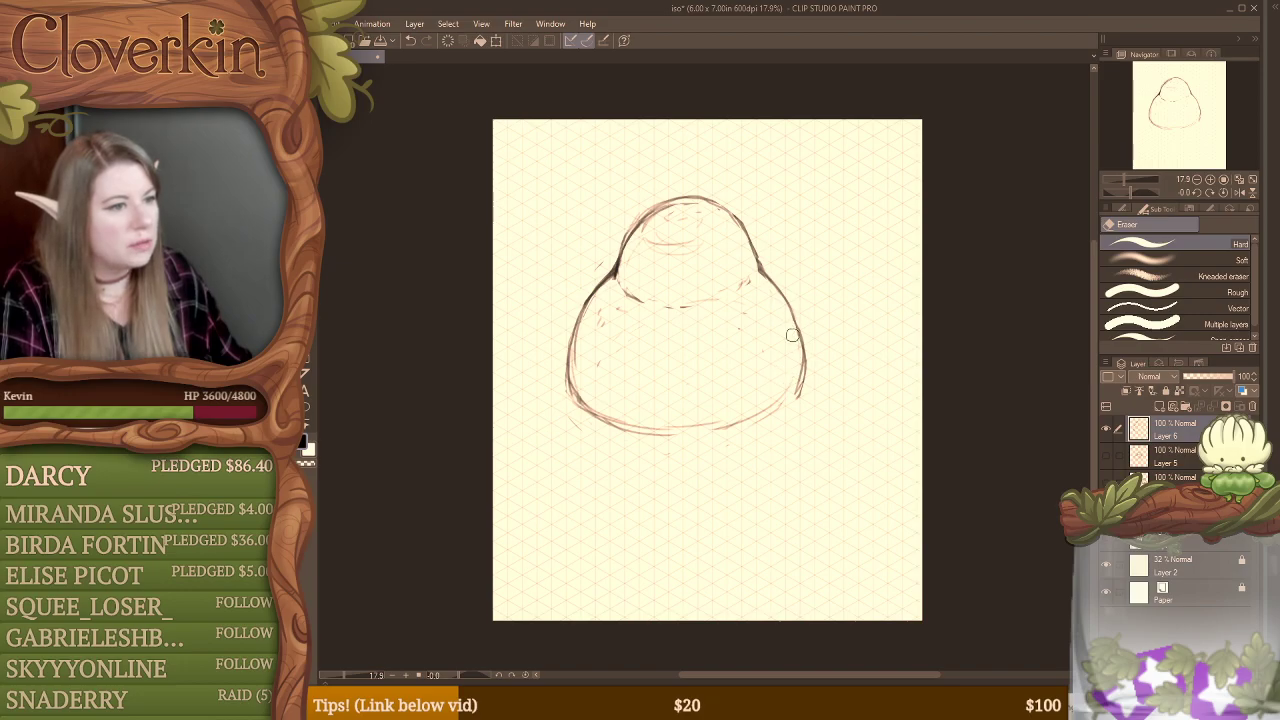
Step: Erase the dome's peak and sketch a small oval opening in its place
{"action": "mouse_move", "coordinate": [680, 250]}
{"action": "left_mouse_down"}
{"action": "mouse_move", "coordinate": [654, 245]}
{"action": "mouse_move", "coordinate": [651, 227]}
{"action": "mouse_move", "coordinate": [714, 217]}
{"action": "mouse_move", "coordinate": [653, 224]}
{"action": "mouse_move", "coordinate": [694, 237]}
{"action": "mouse_move", "coordinate": [694, 206]}
{"action": "mouse_move", "coordinate": [674, 194]}
{"action": "mouse_move", "coordinate": [701, 206]}
{"action": "mouse_move", "coordinate": [668, 211]}
{"action": "mouse_move", "coordinate": [716, 204]}
{"action": "left_mouse_up"}
{"action": "key", "text": "b"}
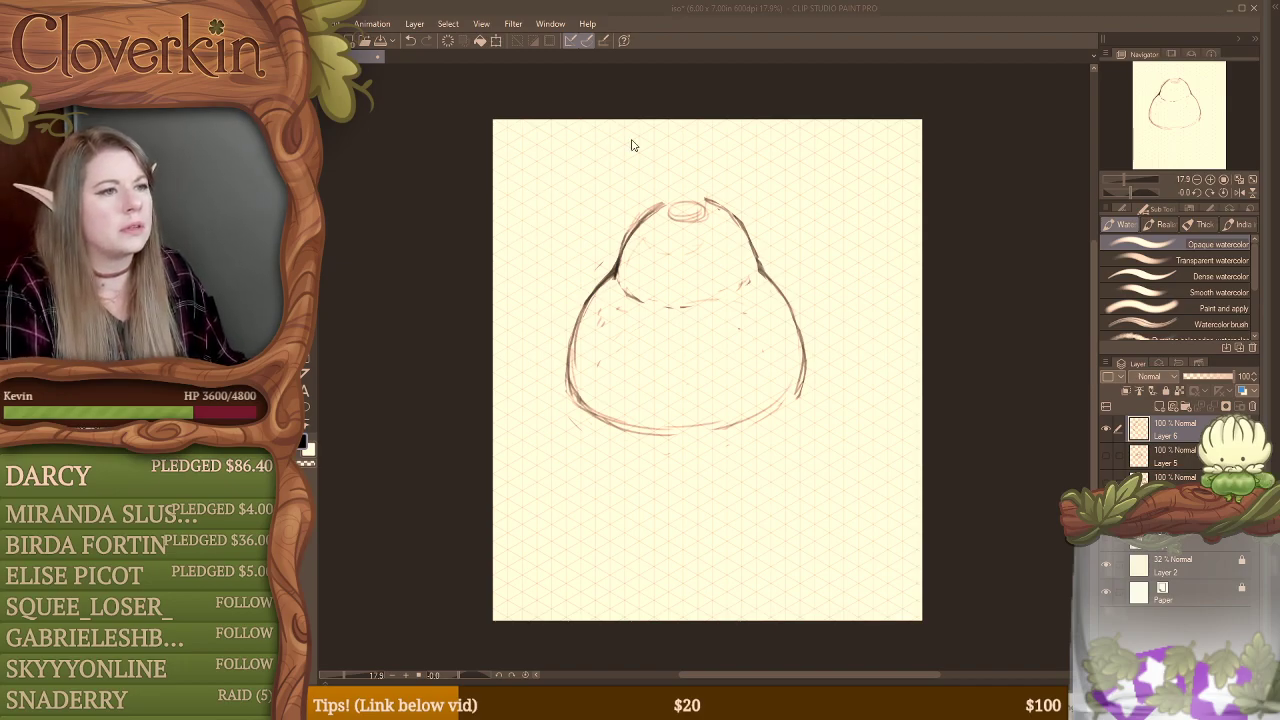
{"action": "left_click", "coordinate": [709, 207]}
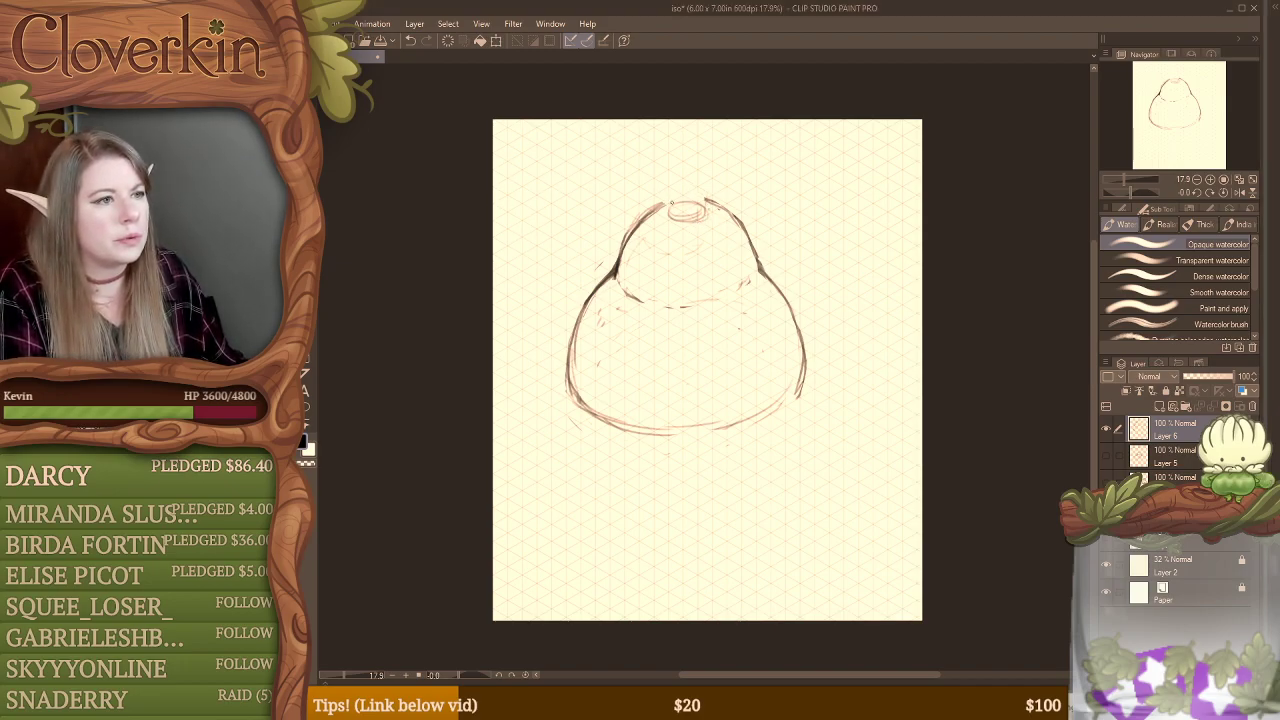
Step: Draw a small rounded, bundle-like shape on the dome's upper left shoulder beside the opening
{"action": "mouse_move", "coordinate": [675, 201]}
{"action": "left_mouse_down"}
{"action": "mouse_move", "coordinate": [676, 189]}
{"action": "mouse_move", "coordinate": [648, 208]}
{"action": "mouse_move", "coordinate": [643, 236]}
{"action": "mouse_move", "coordinate": [628, 212]}
{"action": "mouse_move", "coordinate": [640, 240]}
{"action": "mouse_move", "coordinate": [640, 205]}
{"action": "mouse_move", "coordinate": [658, 226]}
{"action": "mouse_move", "coordinate": [645, 242]}
{"action": "mouse_move", "coordinate": [655, 233]}
{"action": "mouse_move", "coordinate": [630, 215]}
{"action": "mouse_move", "coordinate": [645, 240]}
{"action": "left_mouse_up"}
{"action": "key", "text": "e"}
{"action": "key", "text": "b"}
Step: Erase the opening's back rim and draw wavy smoke drifting up from it to the upper right canvas edge
{"action": "key", "text": "e"}
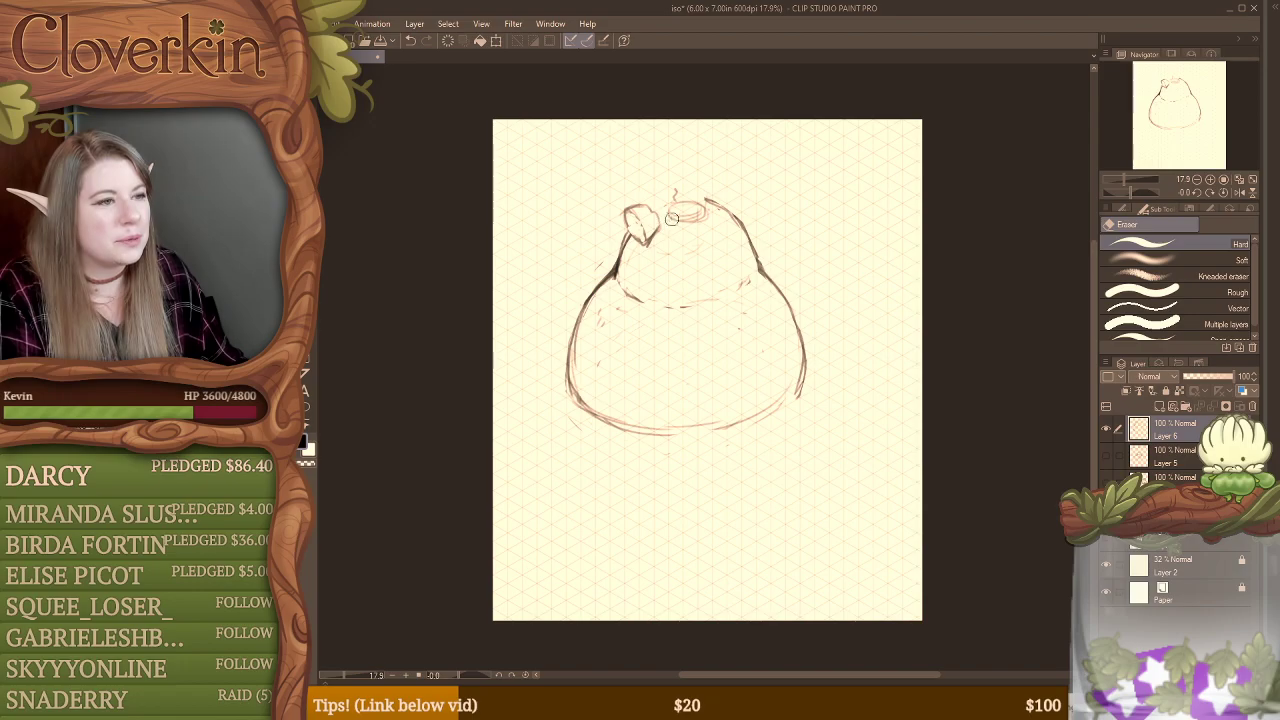
{"action": "mouse_move", "coordinate": [700, 192]}
{"action": "left_mouse_down"}
{"action": "mouse_move", "coordinate": [668, 179]}
{"action": "mouse_move", "coordinate": [690, 142]}
{"action": "mouse_move", "coordinate": [731, 119]}
{"action": "mouse_move", "coordinate": [829, 135]}
{"action": "mouse_move", "coordinate": [835, 181]}
{"action": "mouse_move", "coordinate": [868, 208]}
{"action": "mouse_move", "coordinate": [916, 168]}
{"action": "left_mouse_up"}
{"action": "key", "text": "b"}
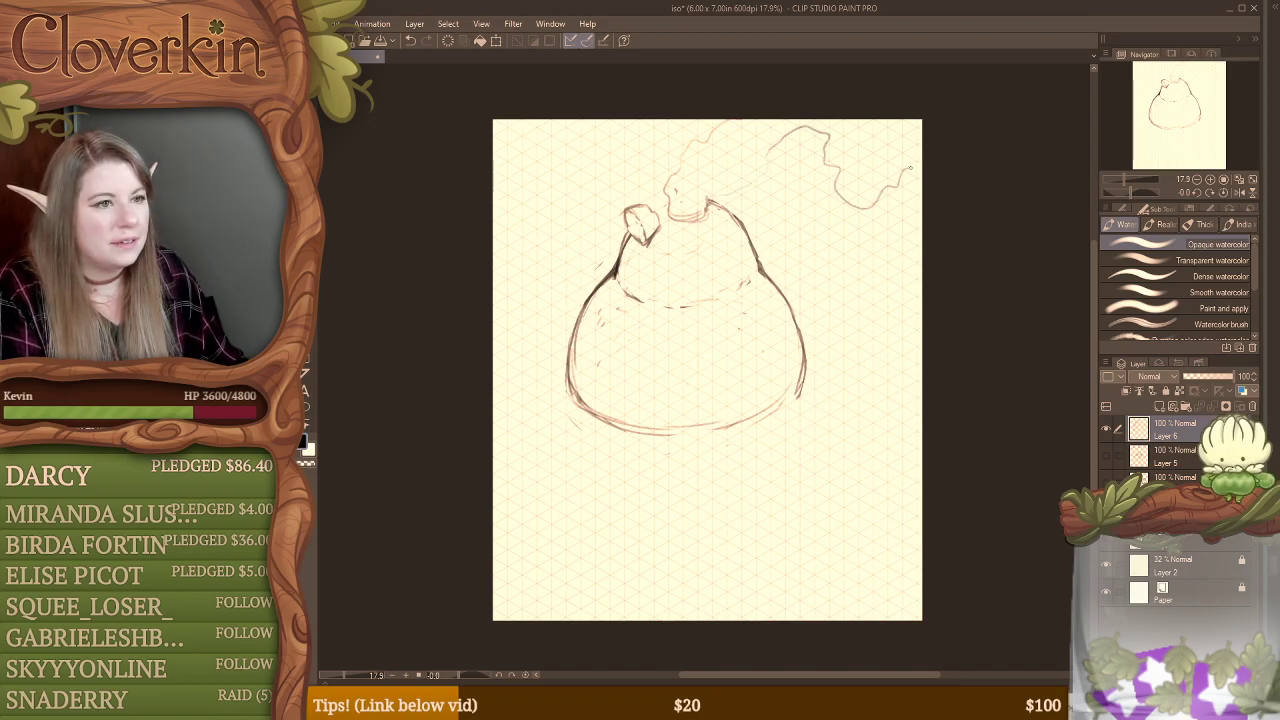
{"action": "mouse_move", "coordinate": [774, 140]}
{"action": "left_mouse_down"}
{"action": "mouse_move", "coordinate": [755, 174]}
{"action": "mouse_move", "coordinate": [742, 161]}
{"action": "mouse_move", "coordinate": [759, 172]}
{"action": "mouse_move", "coordinate": [708, 208]}
{"action": "mouse_move", "coordinate": [653, 211]}
{"action": "left_mouse_up"}
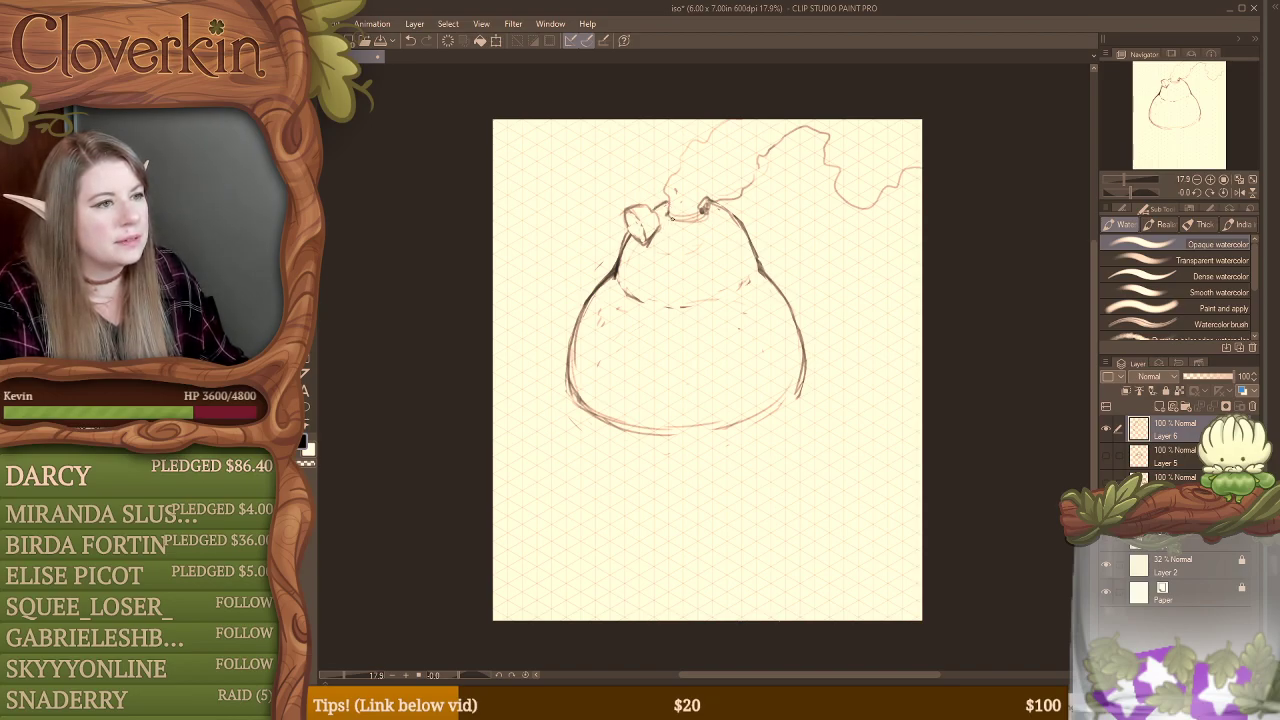
Step: Add short strands to both ends of the small bundle and redraw the front rim of the smoking opening
{"action": "key", "text": "e"}
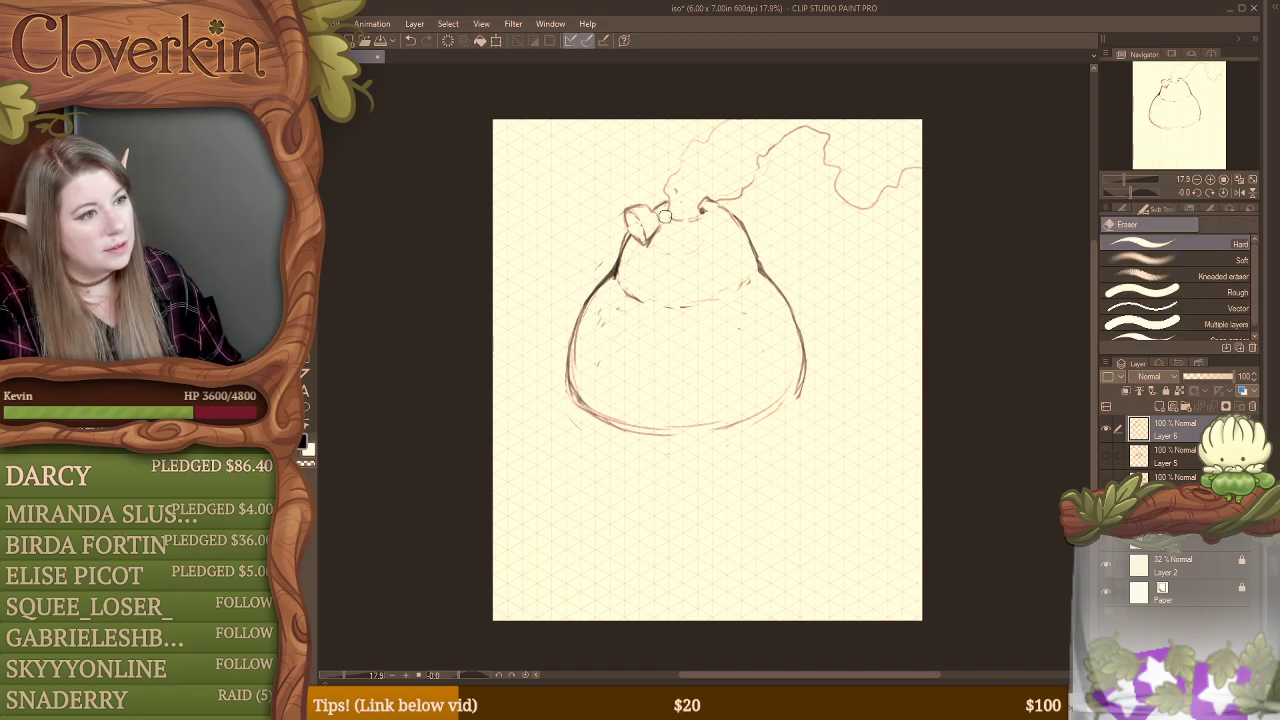
{"action": "key", "text": "b"}
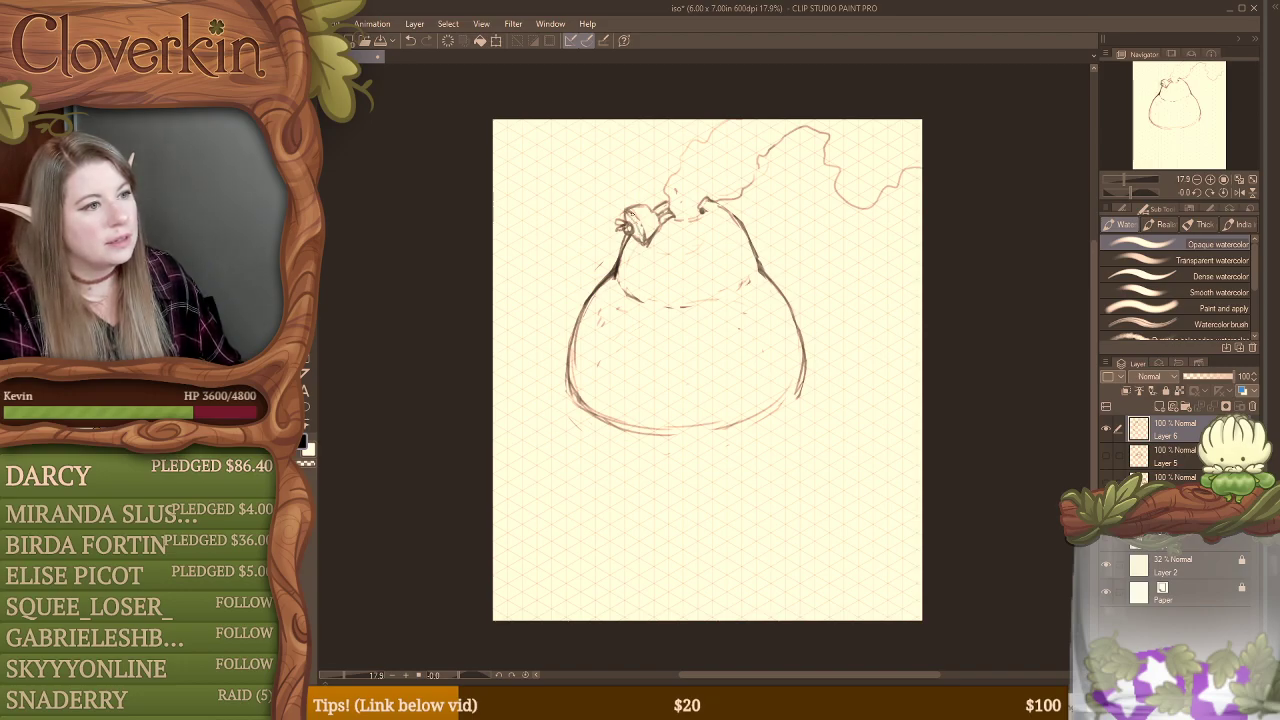
{"action": "key", "text": "e"}
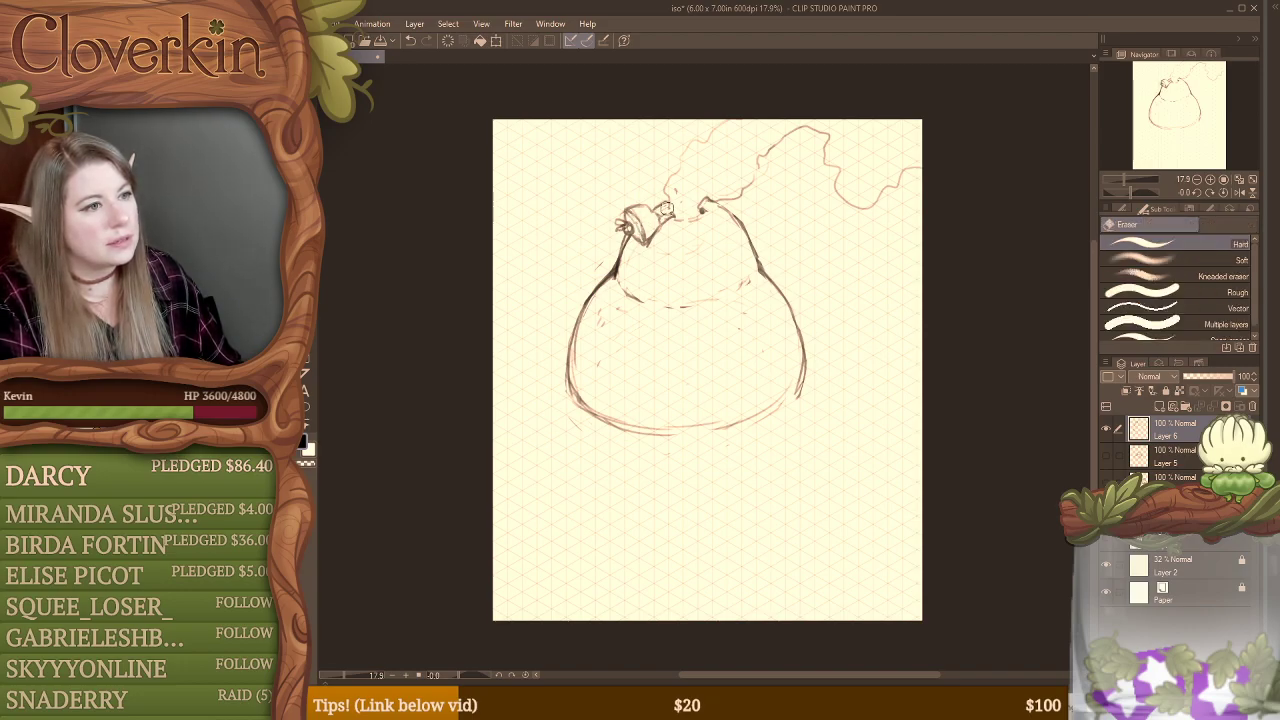
{"action": "key", "text": "b"}
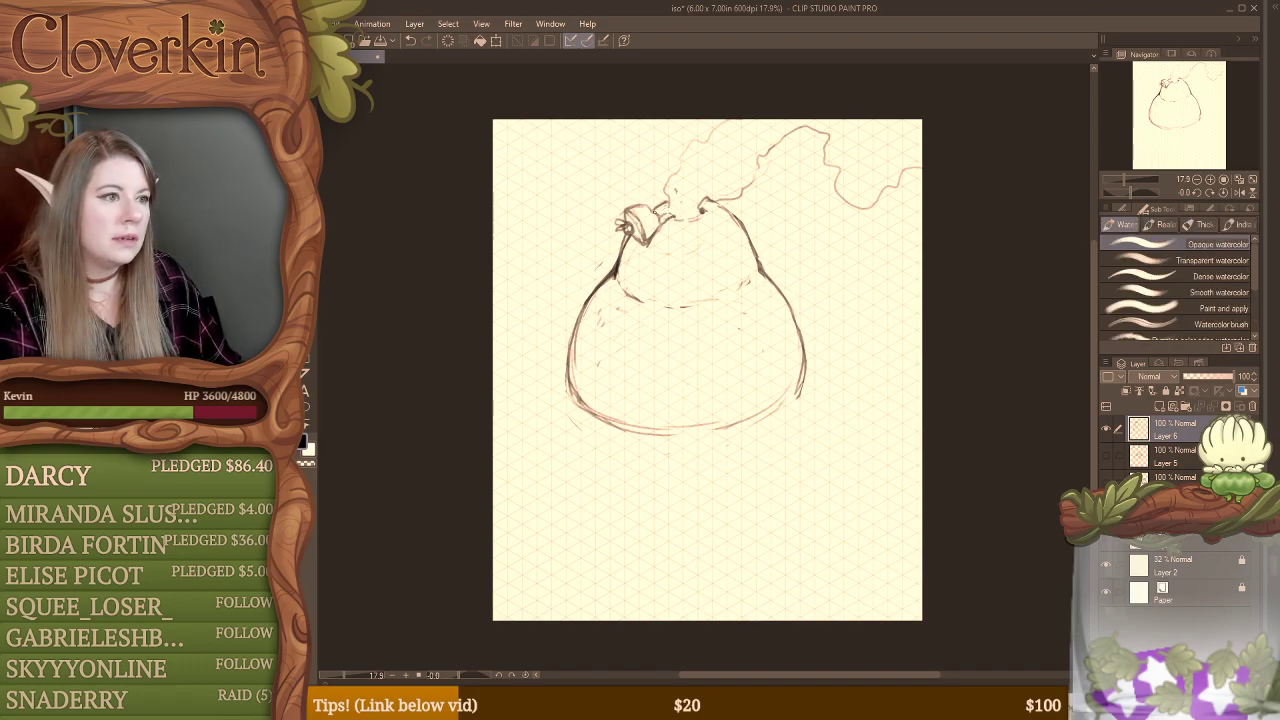
{"action": "key", "text": "e"}
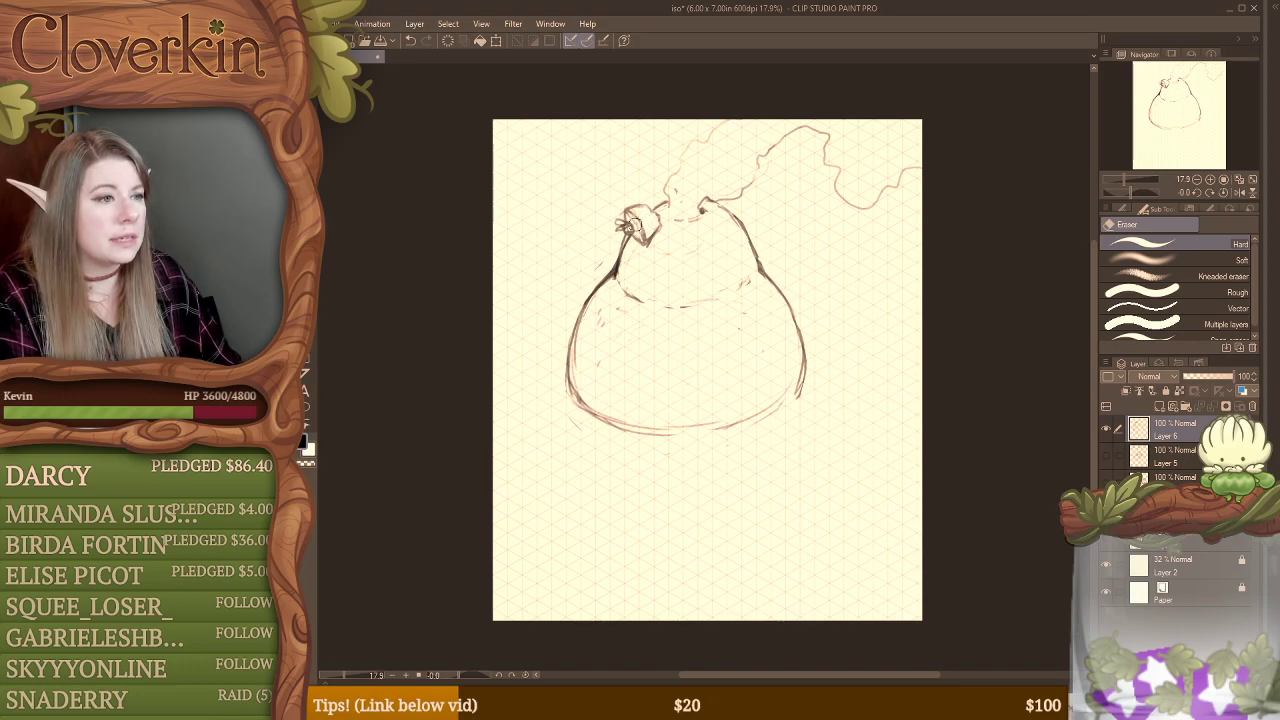
{"action": "key", "text": "b"}
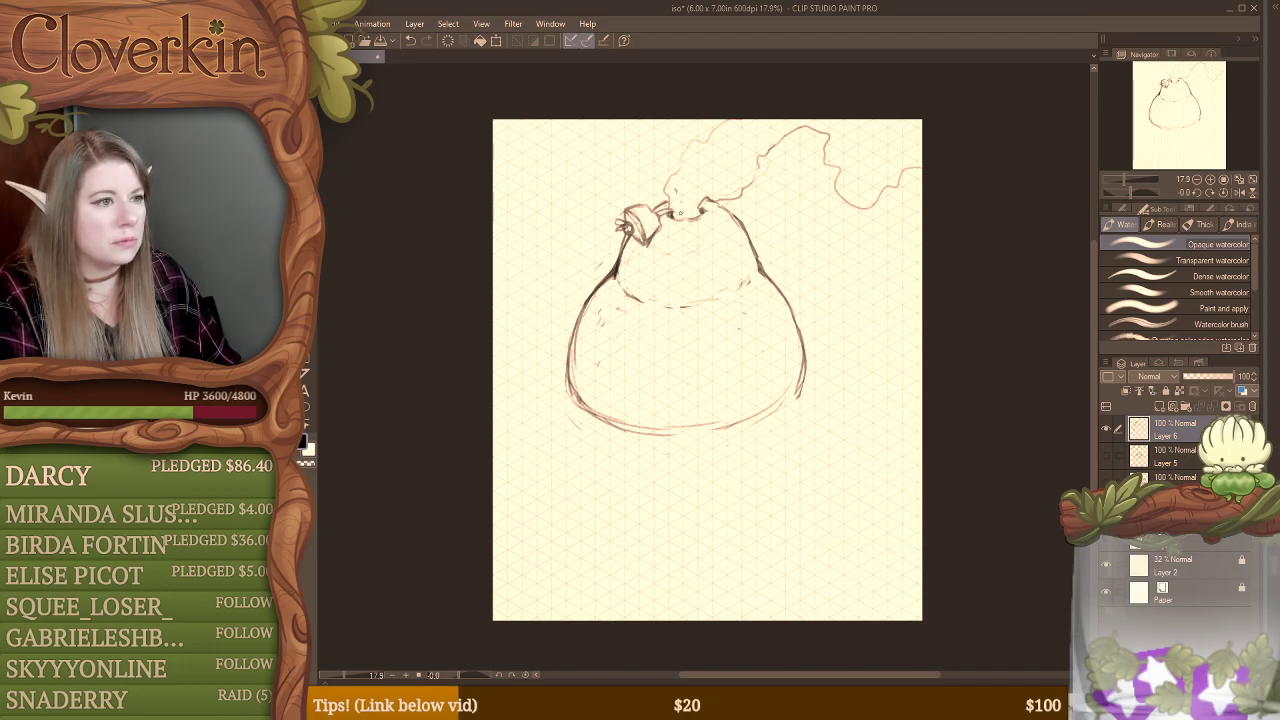
Step: Refine the strands joining the bundle to the opening and erase the line across the bundle's middle
{"action": "key", "text": "e"}
{"action": "key", "text": "b"}
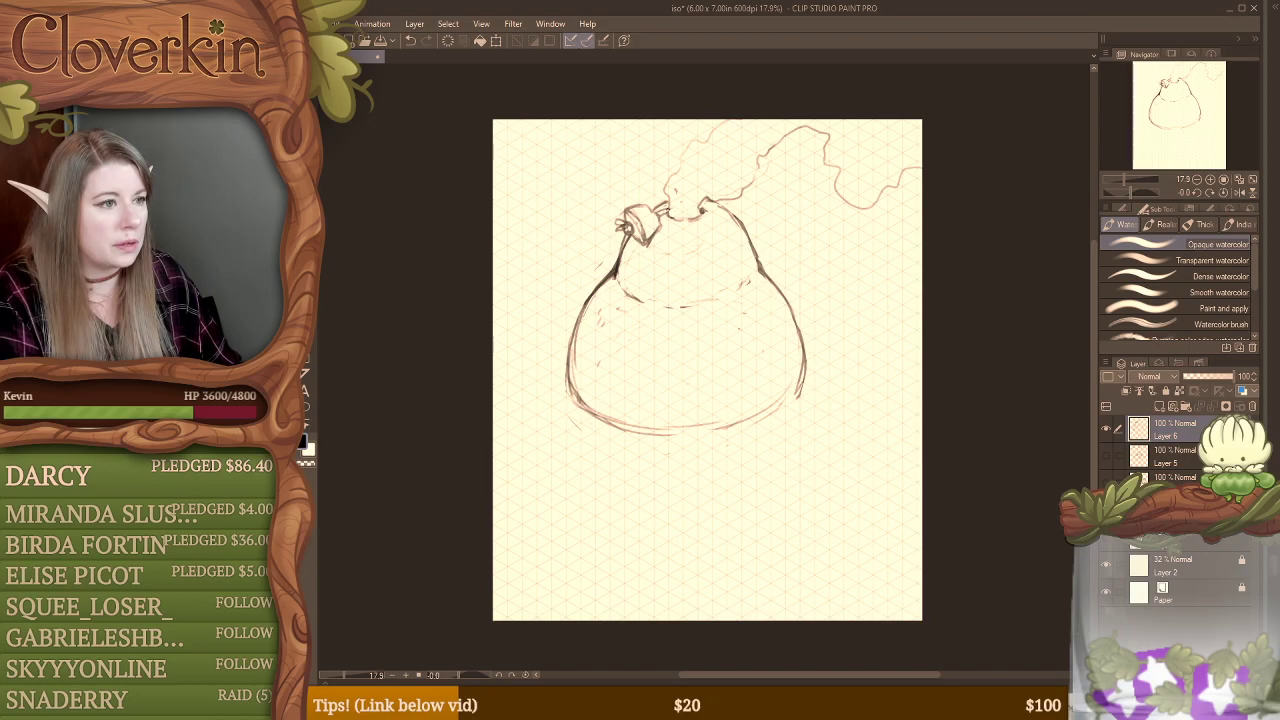
{"action": "key", "text": "e"}
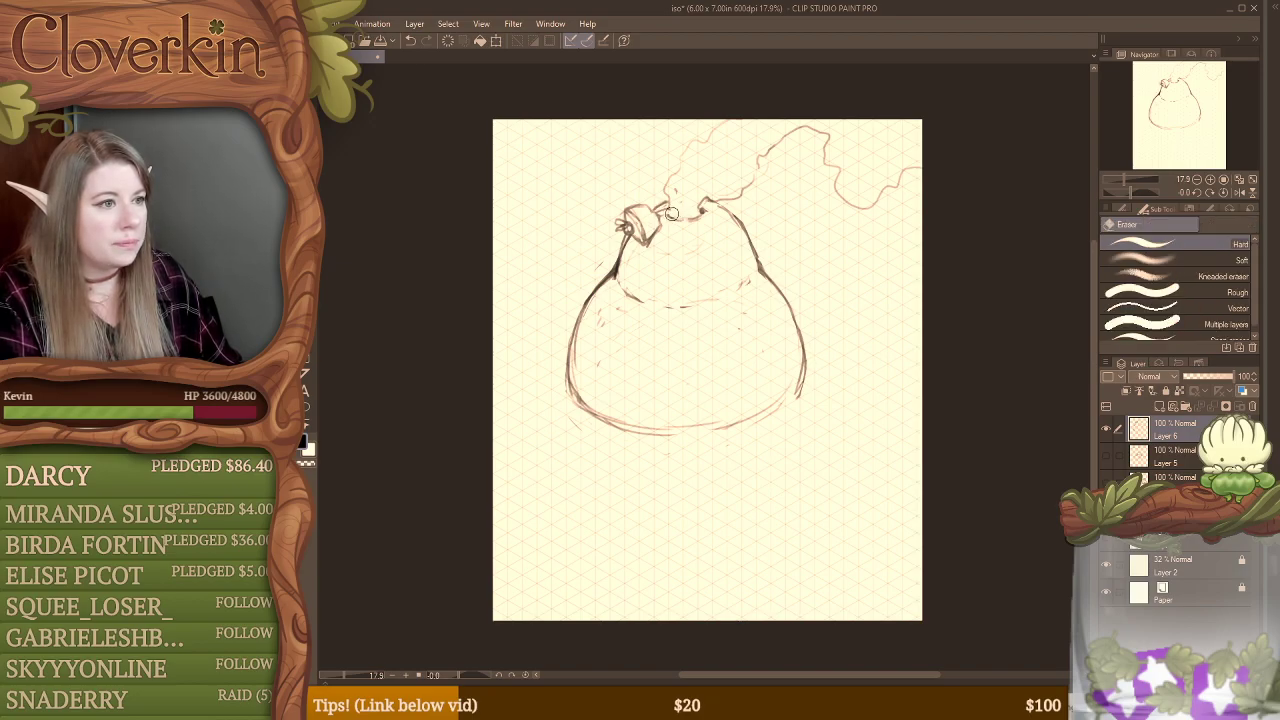
{"action": "key", "text": "b"}
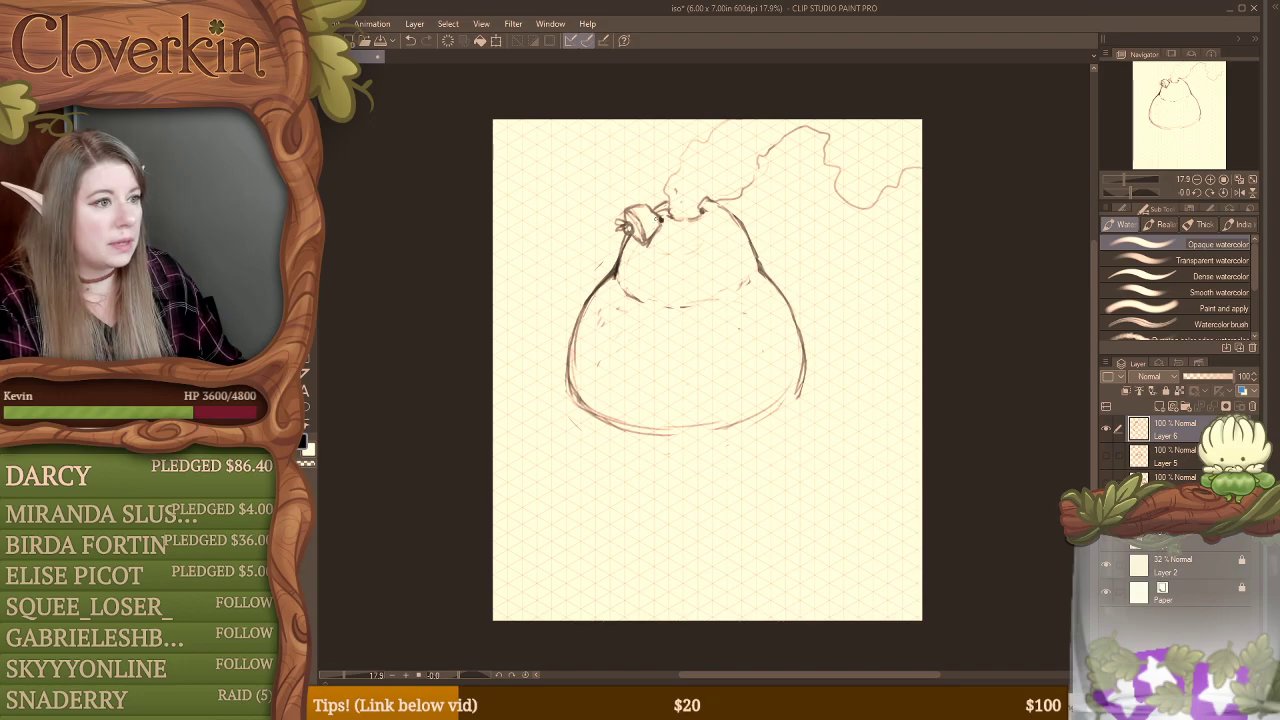
{"action": "key", "text": "e"}
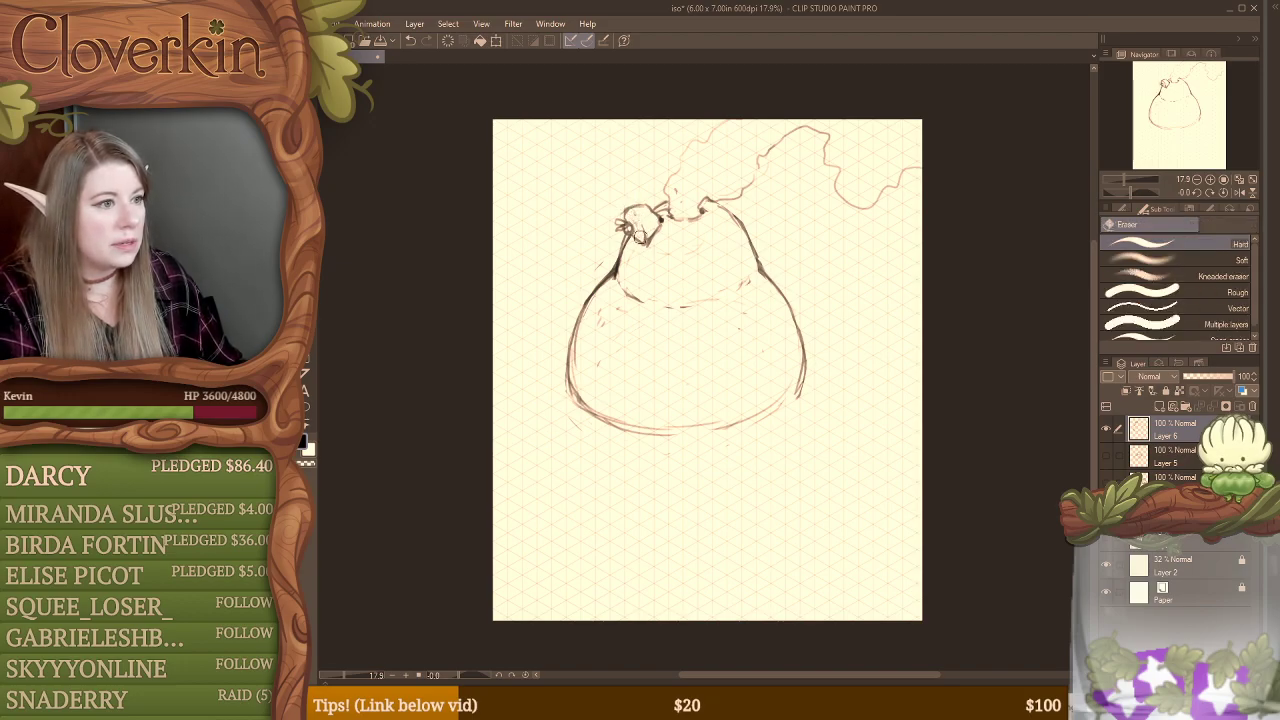
{"action": "key", "text": "b"}
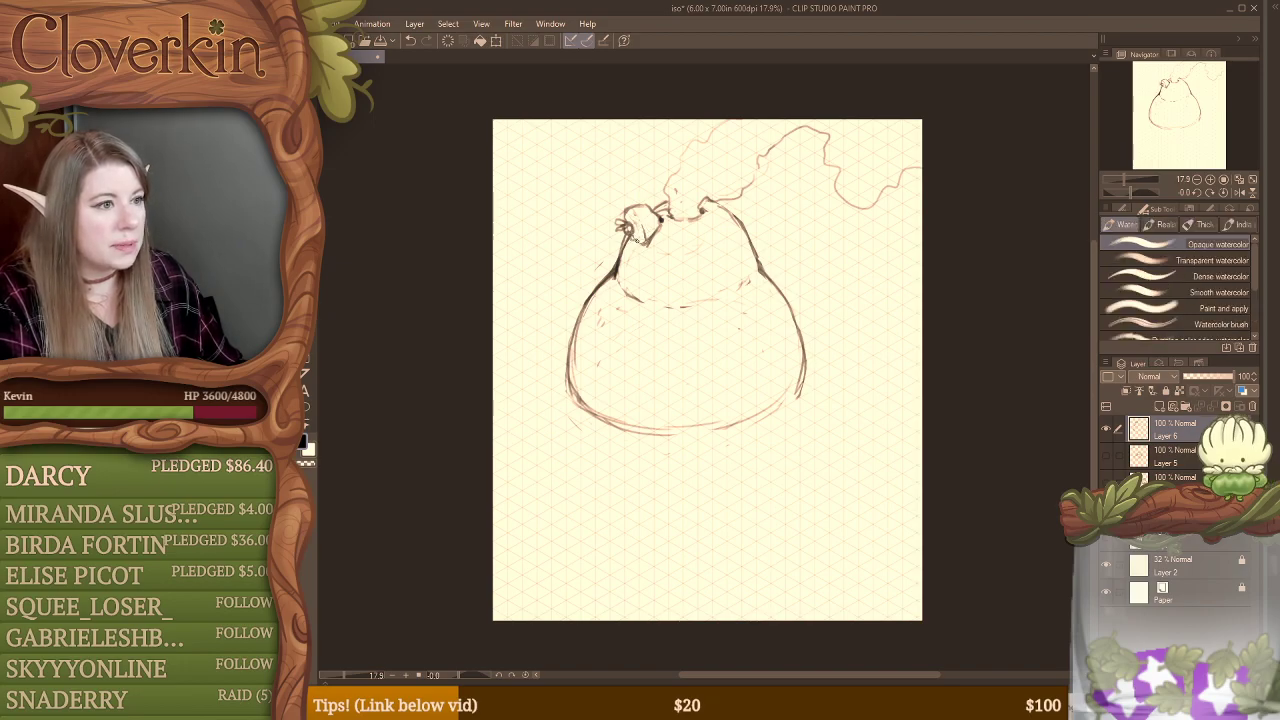
Step: Redraw curved contour lines across the bundle and darken the strands and rim lines around the opening
{"action": "mouse_move", "coordinate": [637, 240]}
{"action": "left_mouse_down"}
{"action": "mouse_move", "coordinate": [627, 212]}
{"action": "mouse_move", "coordinate": [643, 229]}
{"action": "left_mouse_up"}
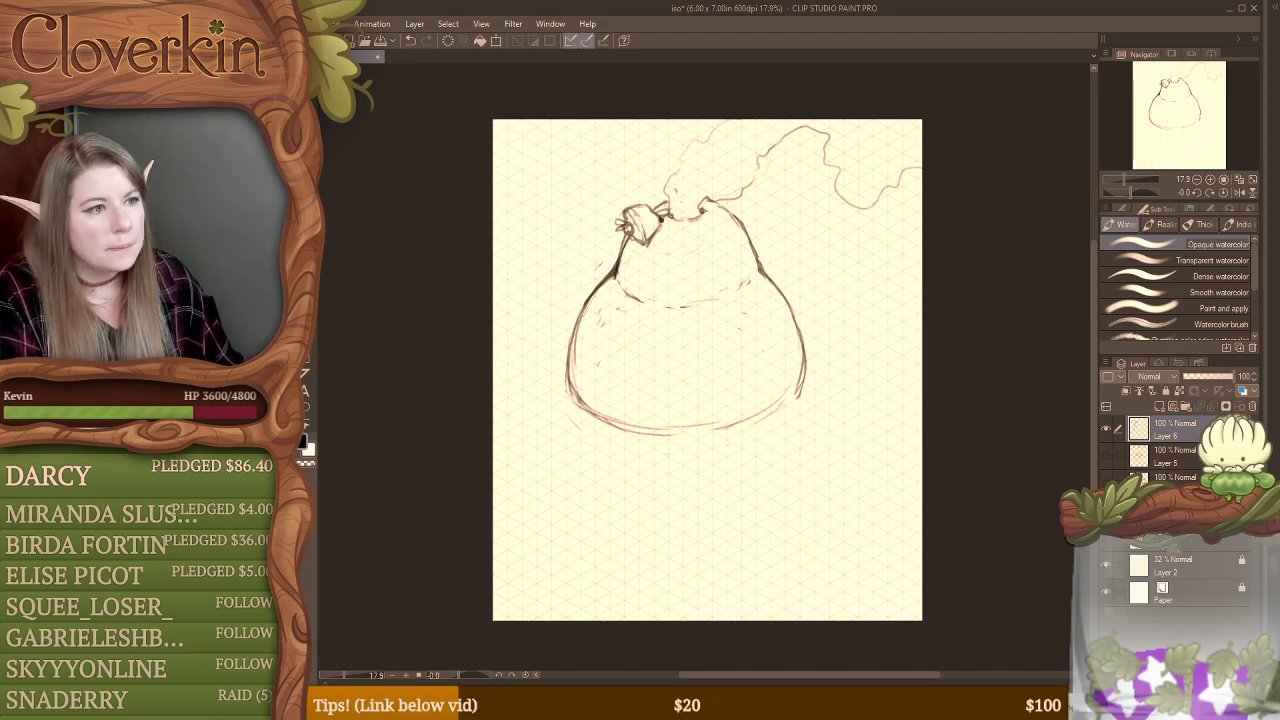
{"action": "mouse_move", "coordinate": [650, 210]}
{"action": "left_mouse_down"}
{"action": "mouse_move", "coordinate": [721, 206]}
{"action": "mouse_move", "coordinate": [741, 223]}
{"action": "left_mouse_up"}
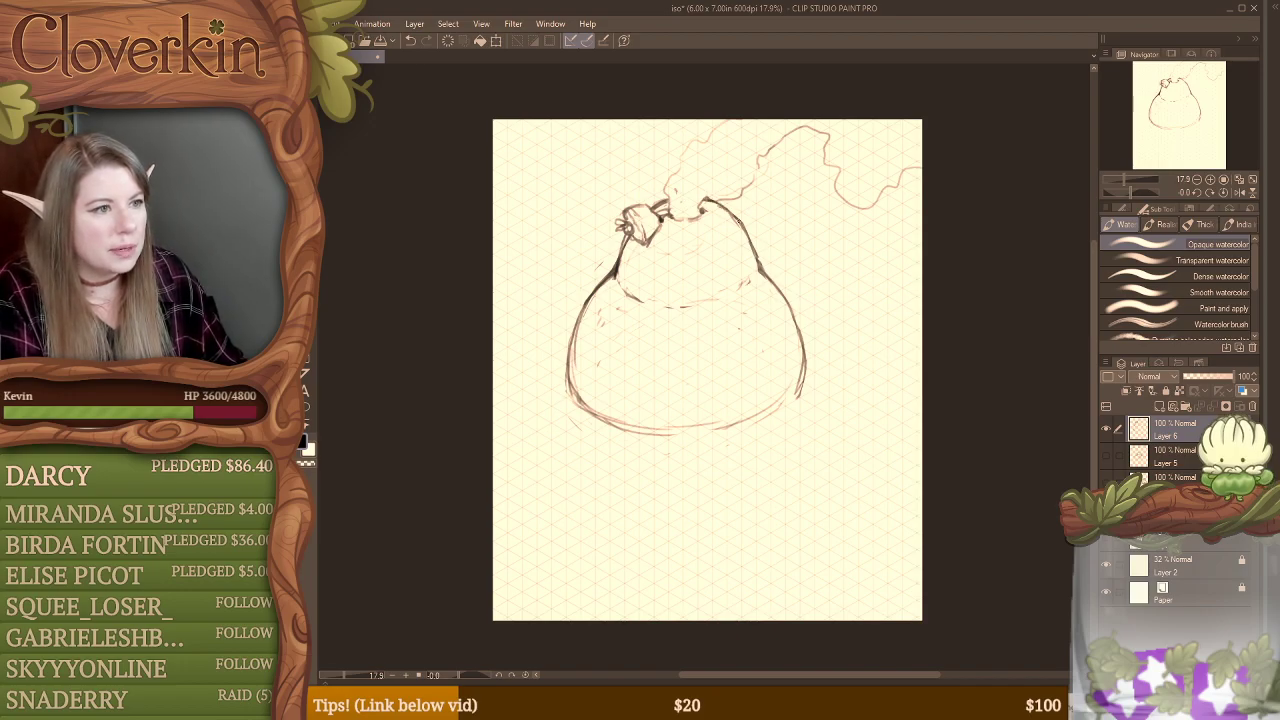
{"action": "key", "text": "e"}
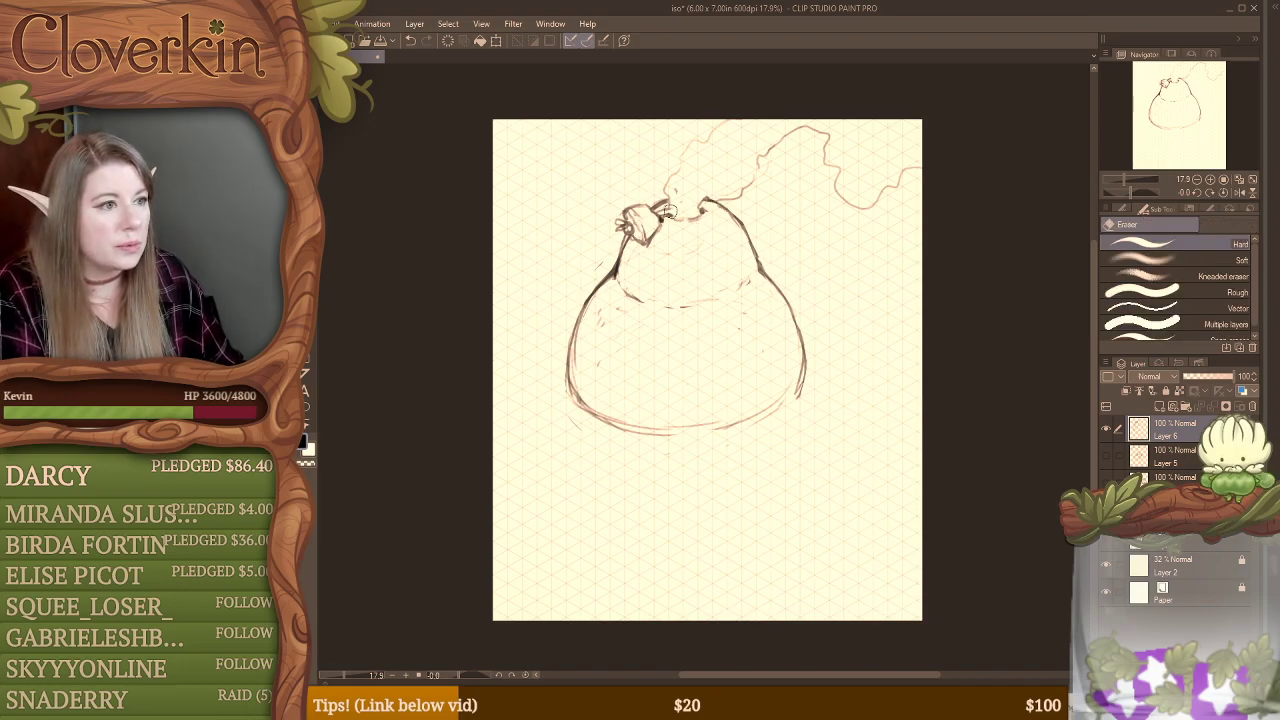
{"action": "left_click_drag", "start_coordinate": [673, 213], "coordinate": [673, 213]}
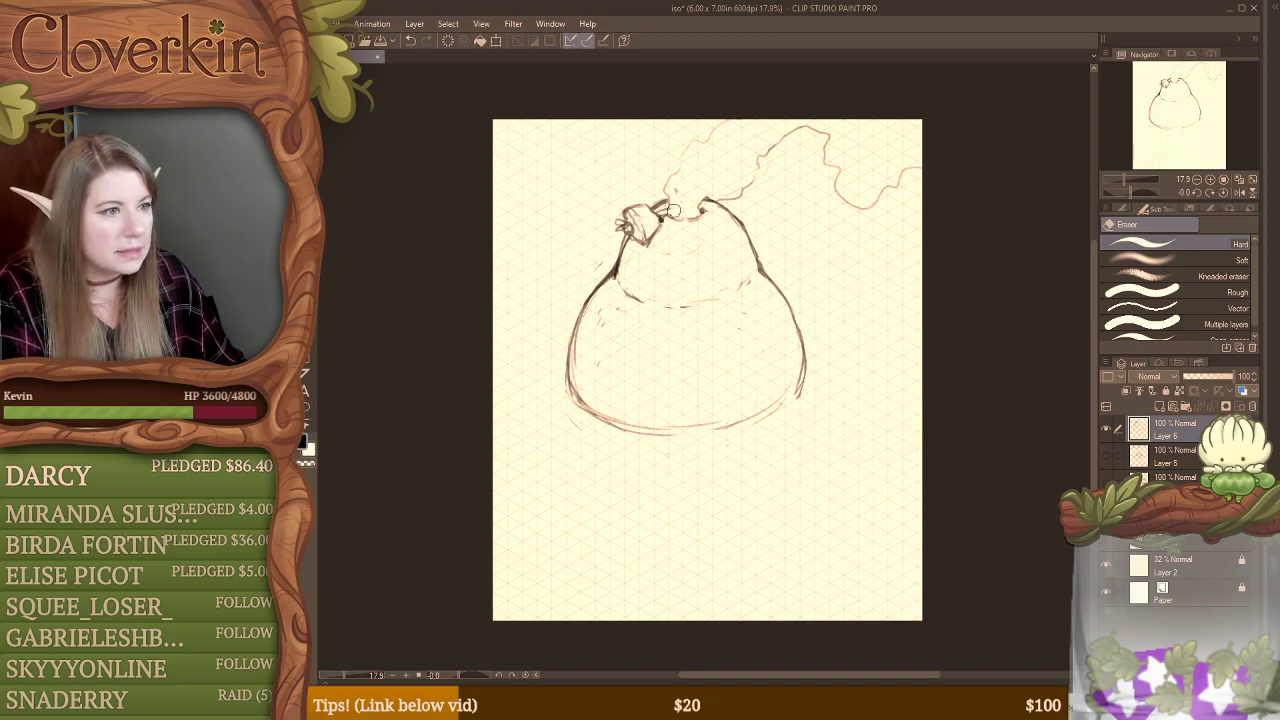
Step: Sketch short detail marks inside the smoking opening and tidy its rim
{"action": "key", "text": "b"}
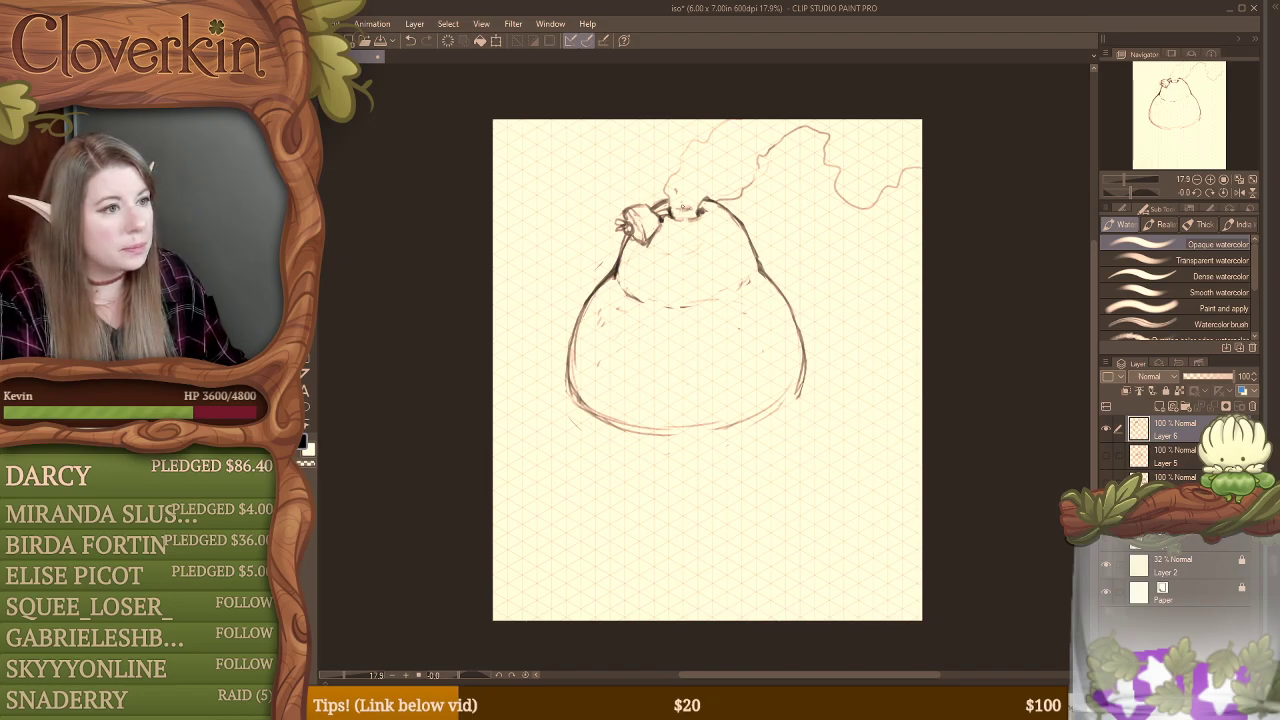
{"action": "key", "text": "e"}
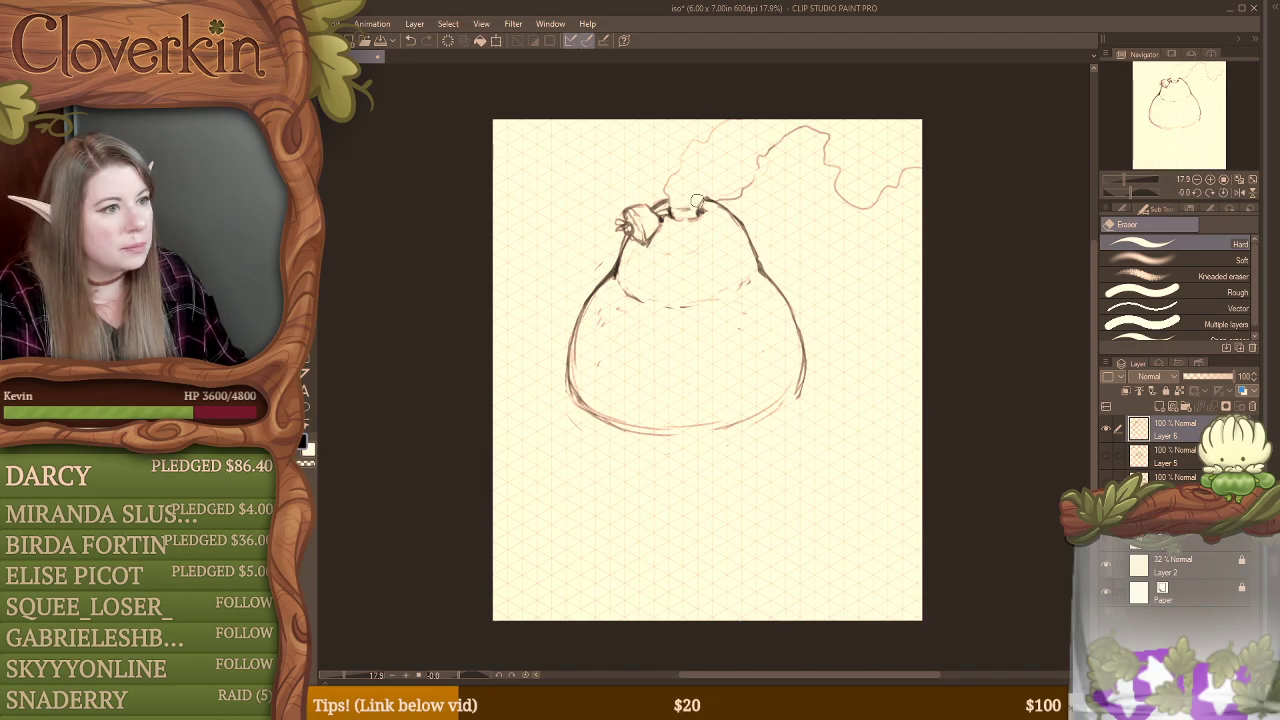
{"action": "key", "text": "b"}
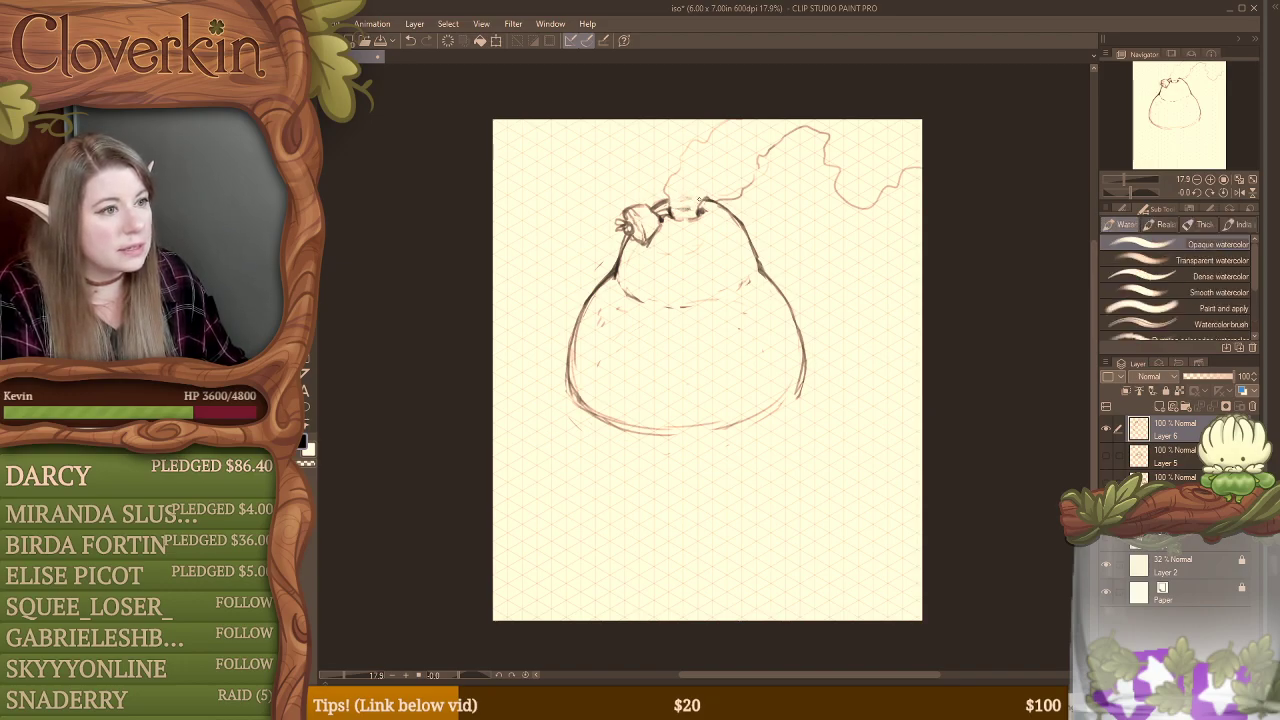
{"action": "key", "text": "e"}
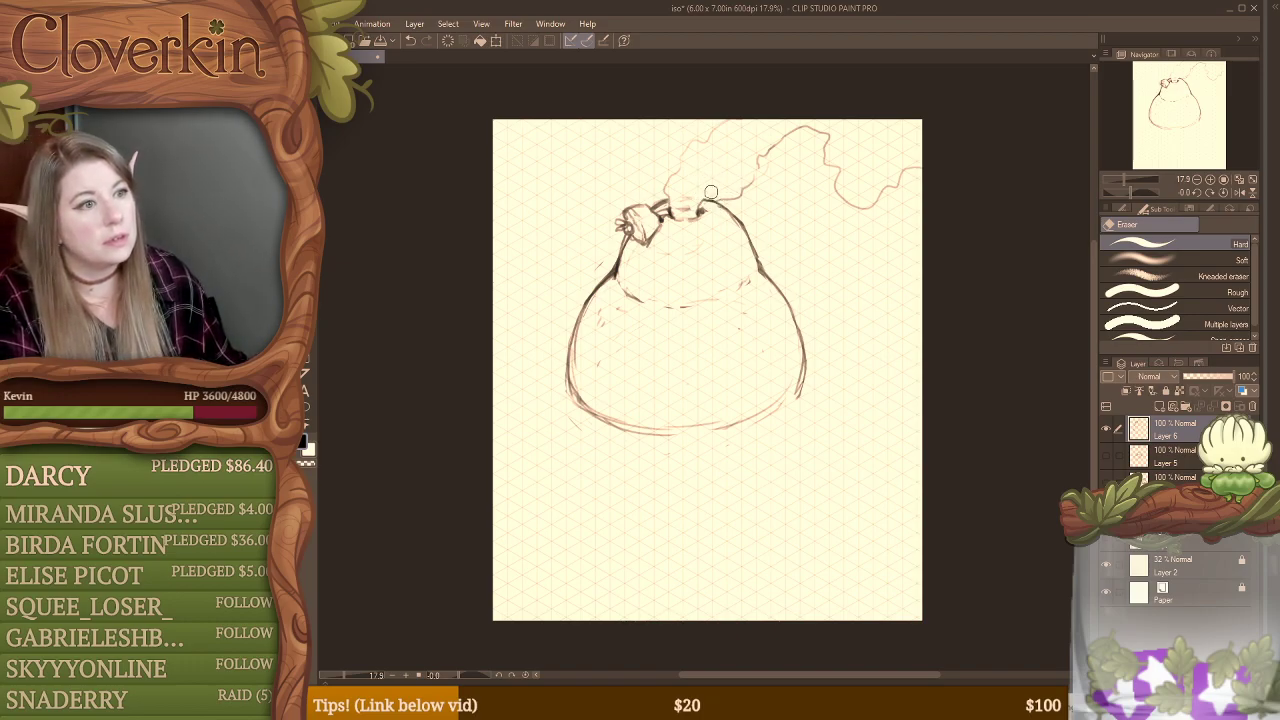
Step: Extend the smoke's edge down to the opening and redraw the opening's front rim with curled ends
{"action": "key", "text": "b"}
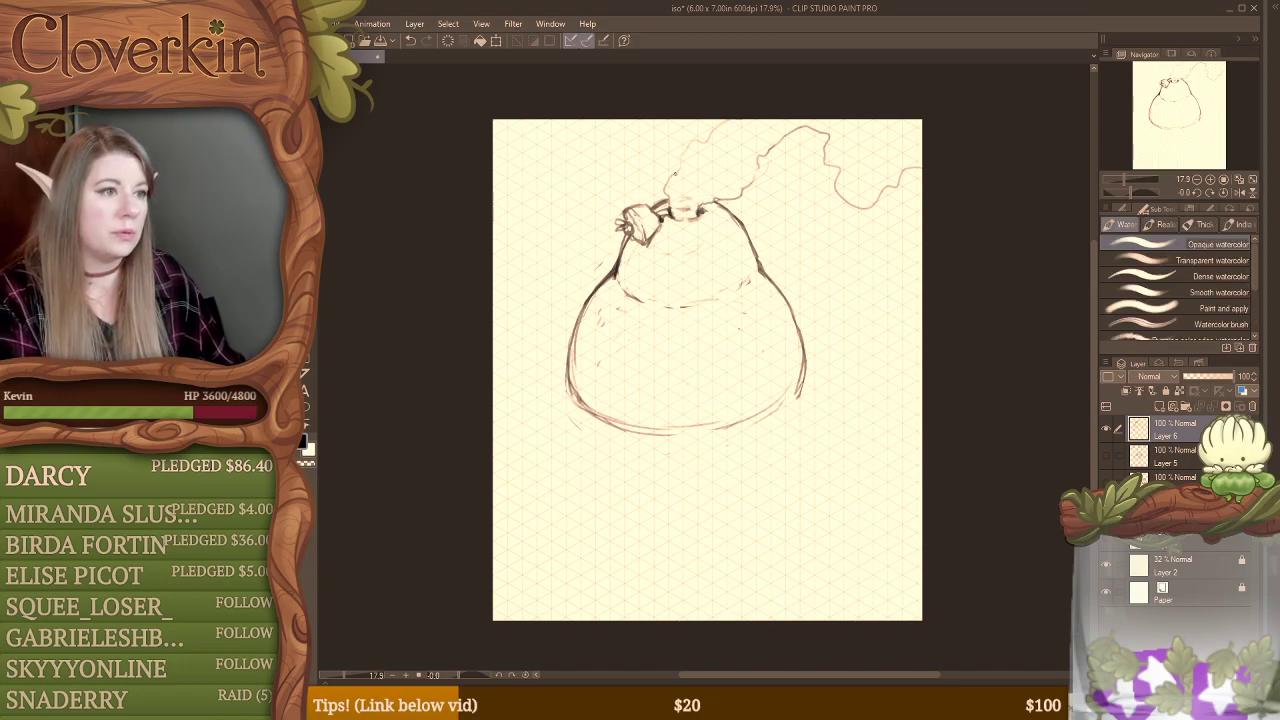
{"action": "left_click_drag", "start_coordinate": [675, 173], "coordinate": [673, 202]}
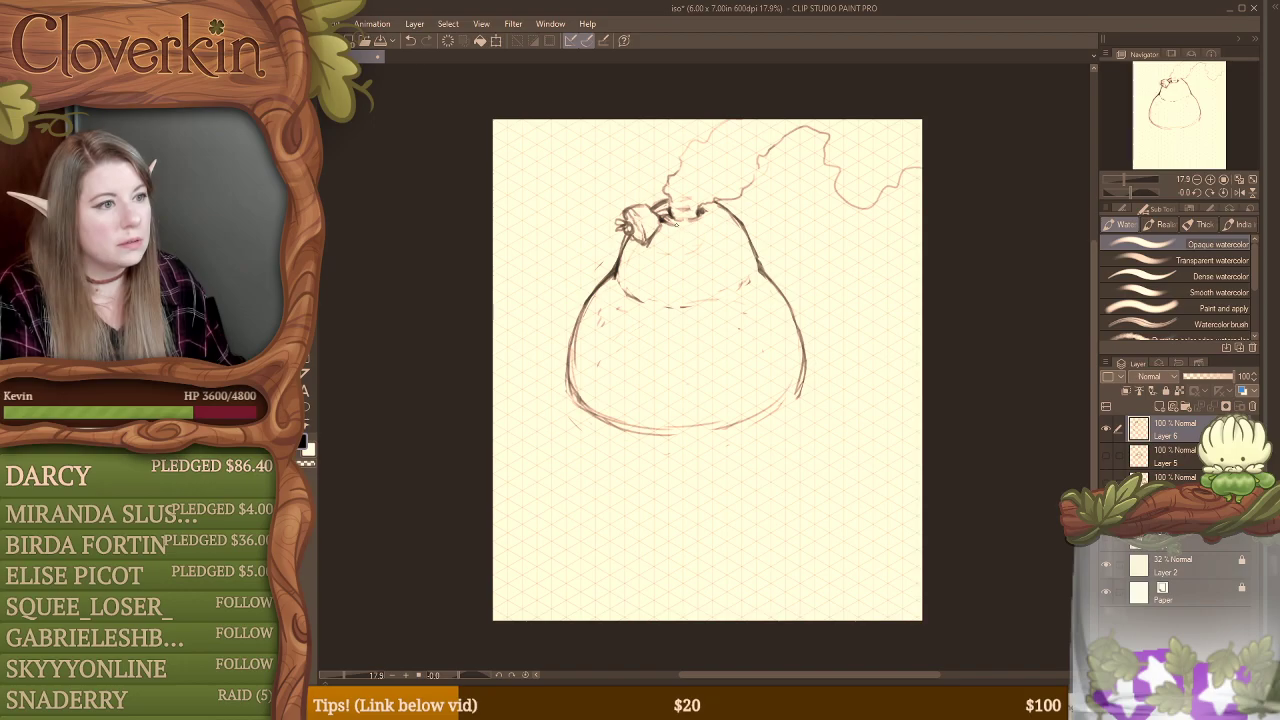
{"action": "left_click_drag", "start_coordinate": [690, 221], "coordinate": [711, 208]}
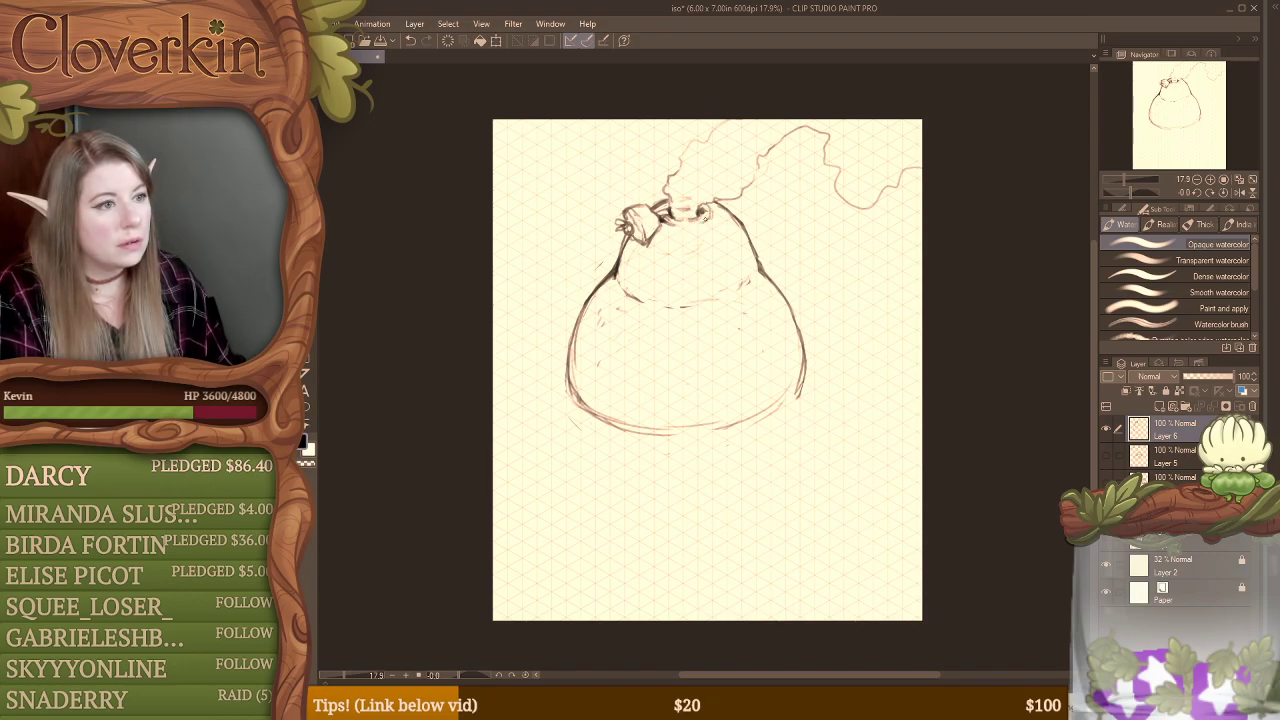
{"action": "key", "text": "e"}
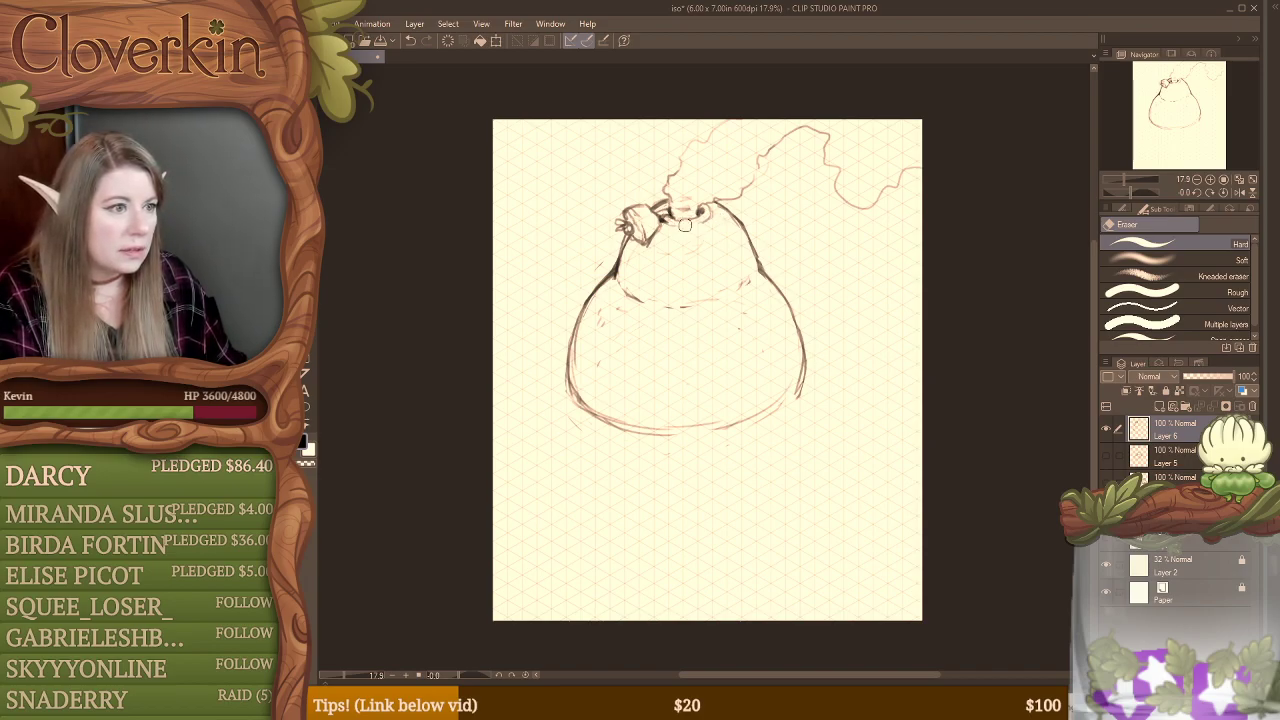
{"action": "key", "text": "b"}
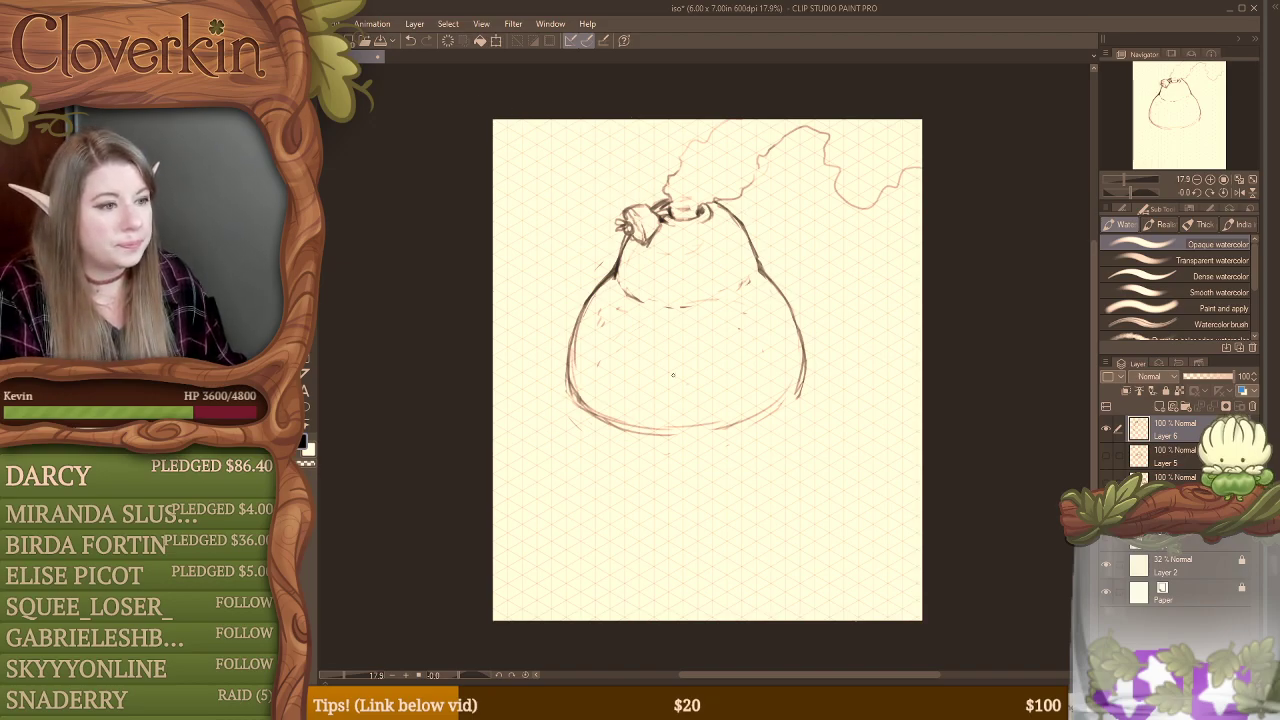
Step: Sketch an arched doorway in the lower front of the form and redraw the base outline on both sides of it
{"action": "mouse_move", "coordinate": [694, 343]}
{"action": "left_mouse_down"}
{"action": "mouse_move", "coordinate": [737, 415]}
{"action": "mouse_move", "coordinate": [749, 401]}
{"action": "mouse_move", "coordinate": [721, 349]}
{"action": "mouse_move", "coordinate": [744, 361]}
{"action": "mouse_move", "coordinate": [748, 416]}
{"action": "mouse_move", "coordinate": [744, 370]}
{"action": "mouse_move", "coordinate": [718, 347]}
{"action": "mouse_move", "coordinate": [691, 367]}
{"action": "mouse_move", "coordinate": [714, 348]}
{"action": "mouse_move", "coordinate": [685, 415]}
{"action": "mouse_move", "coordinate": [683, 365]}
{"action": "mouse_move", "coordinate": [685, 430]}
{"action": "mouse_move", "coordinate": [685, 375]}
{"action": "mouse_move", "coordinate": [731, 352]}
{"action": "mouse_move", "coordinate": [756, 414]}
{"action": "left_mouse_up"}
{"action": "key", "text": "e"}
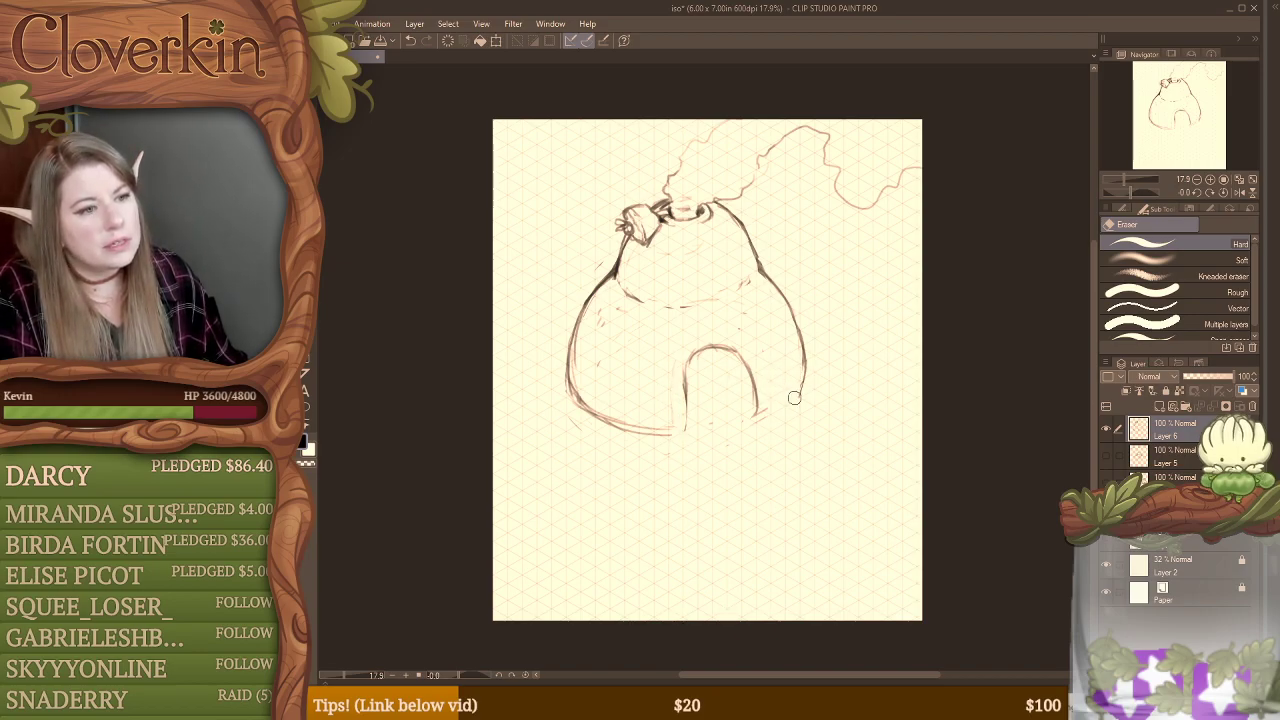
{"action": "key", "text": "b"}
{"action": "left_click_drag", "start_coordinate": [762, 418], "coordinate": [806, 369]}
{"action": "mouse_move", "coordinate": [570, 389]}
{"action": "left_mouse_down"}
{"action": "mouse_move", "coordinate": [622, 426]}
{"action": "mouse_move", "coordinate": [684, 428]}
{"action": "left_mouse_up"}
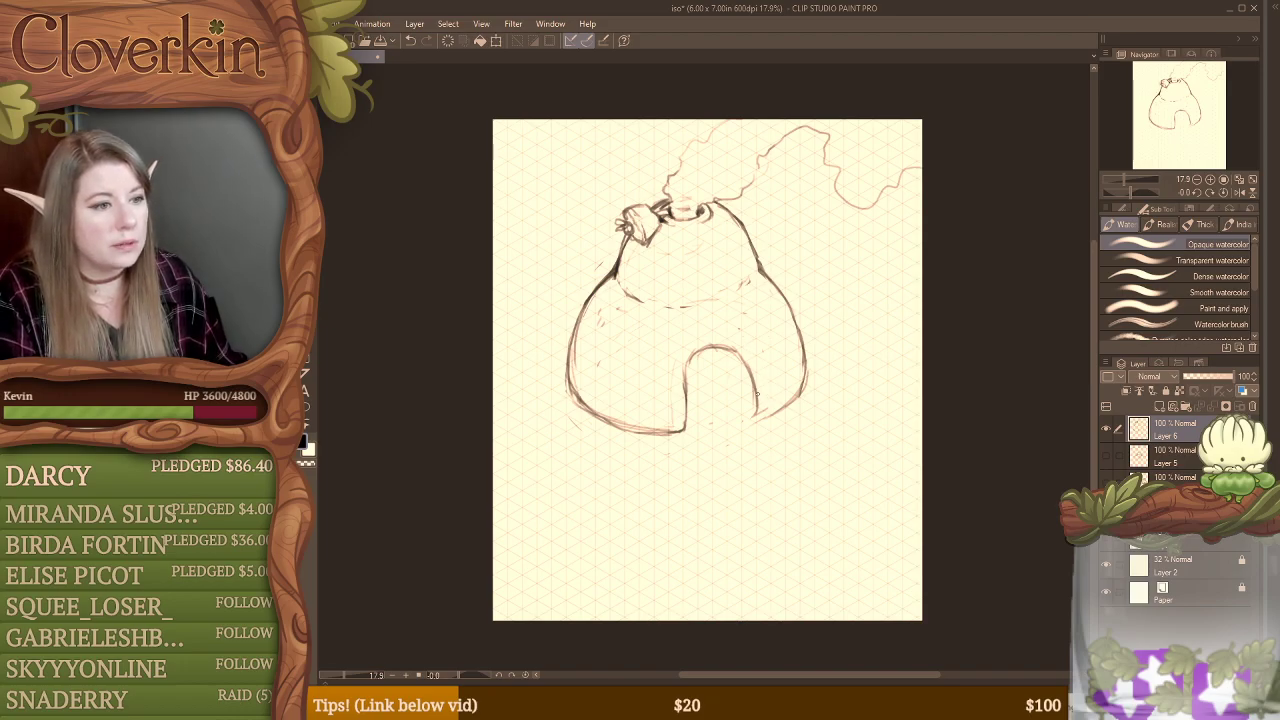
{"action": "left_click_drag", "start_coordinate": [760, 414], "coordinate": [804, 387]}
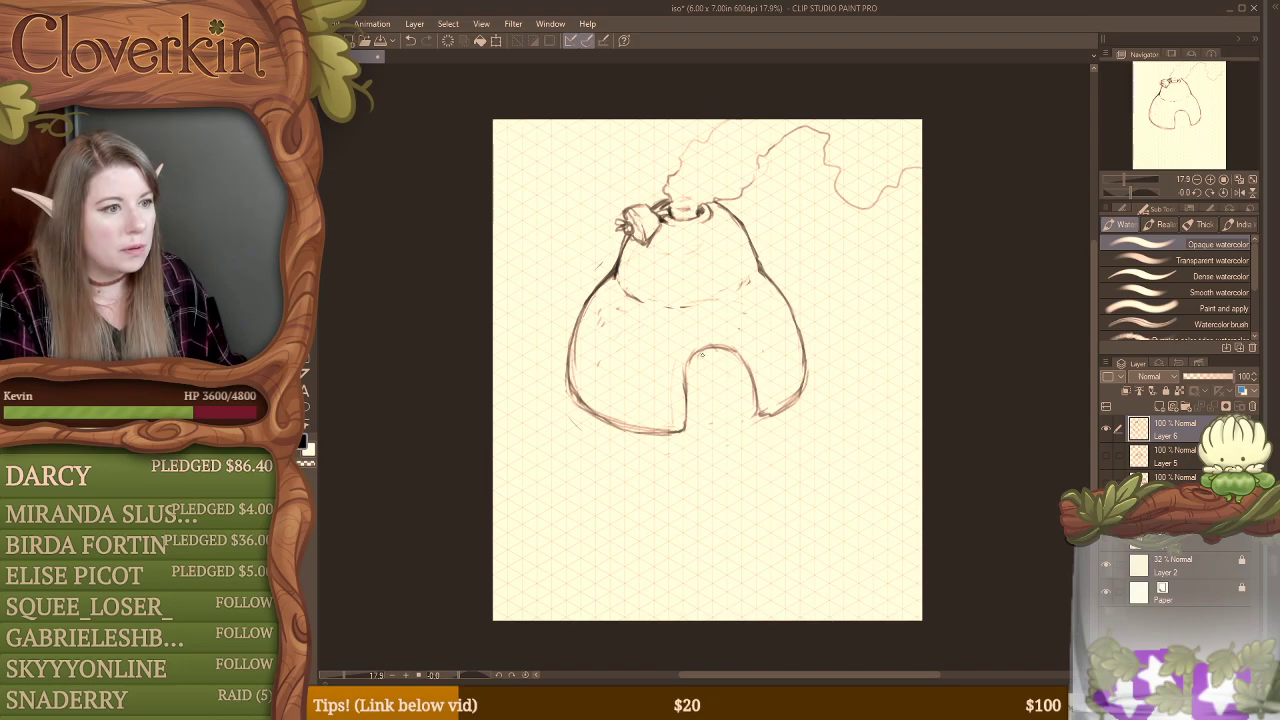
Step: Erase the top of the doorway arch and rework the left doorway edge, undoing the first inner vertical line
{"action": "key", "text": "e"}
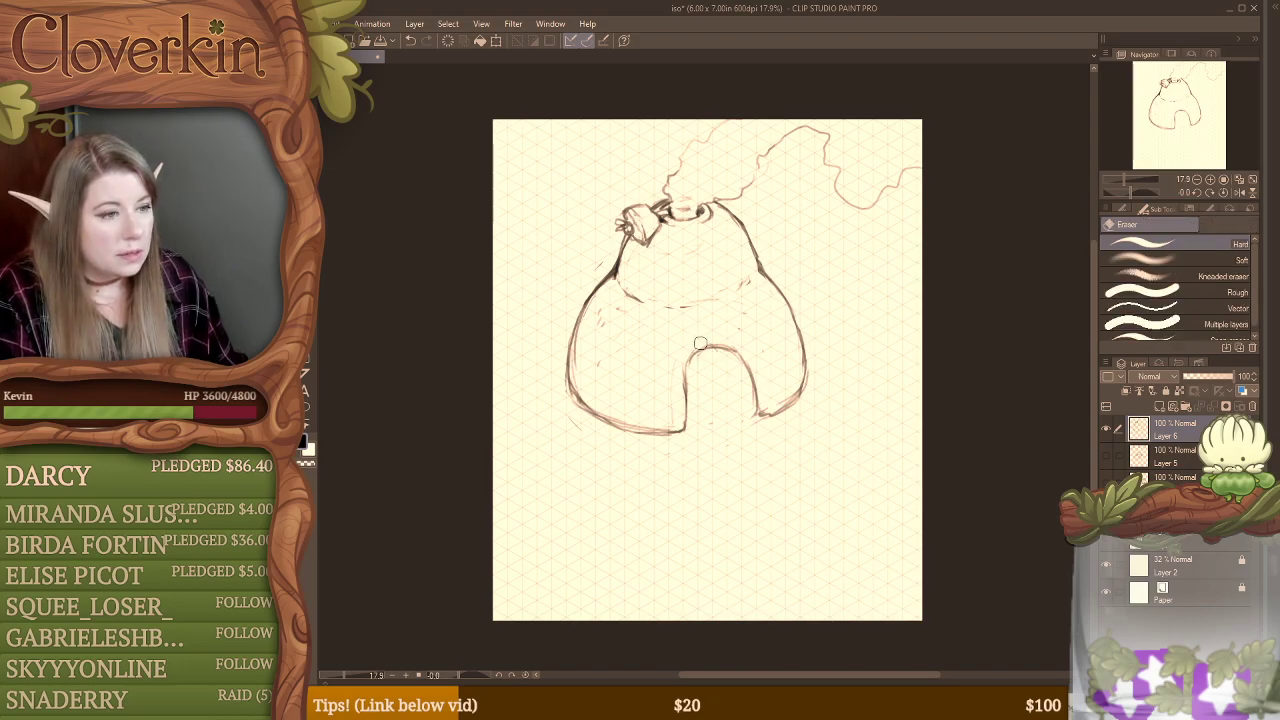
{"action": "mouse_move", "coordinate": [697, 352]}
{"action": "left_mouse_down"}
{"action": "mouse_move", "coordinate": [730, 354]}
{"action": "mouse_move", "coordinate": [688, 351]}
{"action": "mouse_move", "coordinate": [700, 348]}
{"action": "mouse_move", "coordinate": [698, 424]}
{"action": "left_mouse_up"}
{"action": "key", "text": "b"}
{"action": "key", "text": "e"}
{"action": "key", "text": "b"}
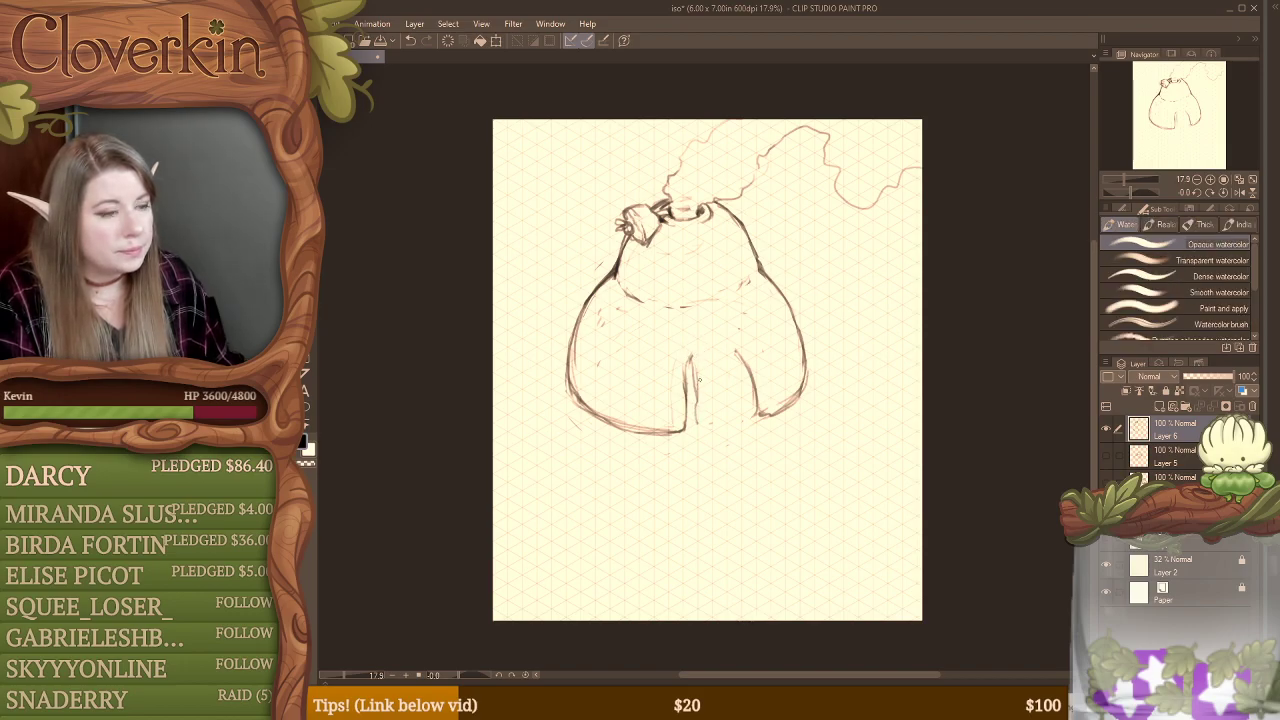
{"action": "key", "text": "ctrl+z"}
{"action": "key", "text": "ctrl+z"}
{"action": "left_click_drag", "start_coordinate": [690, 360], "coordinate": [687, 386]}
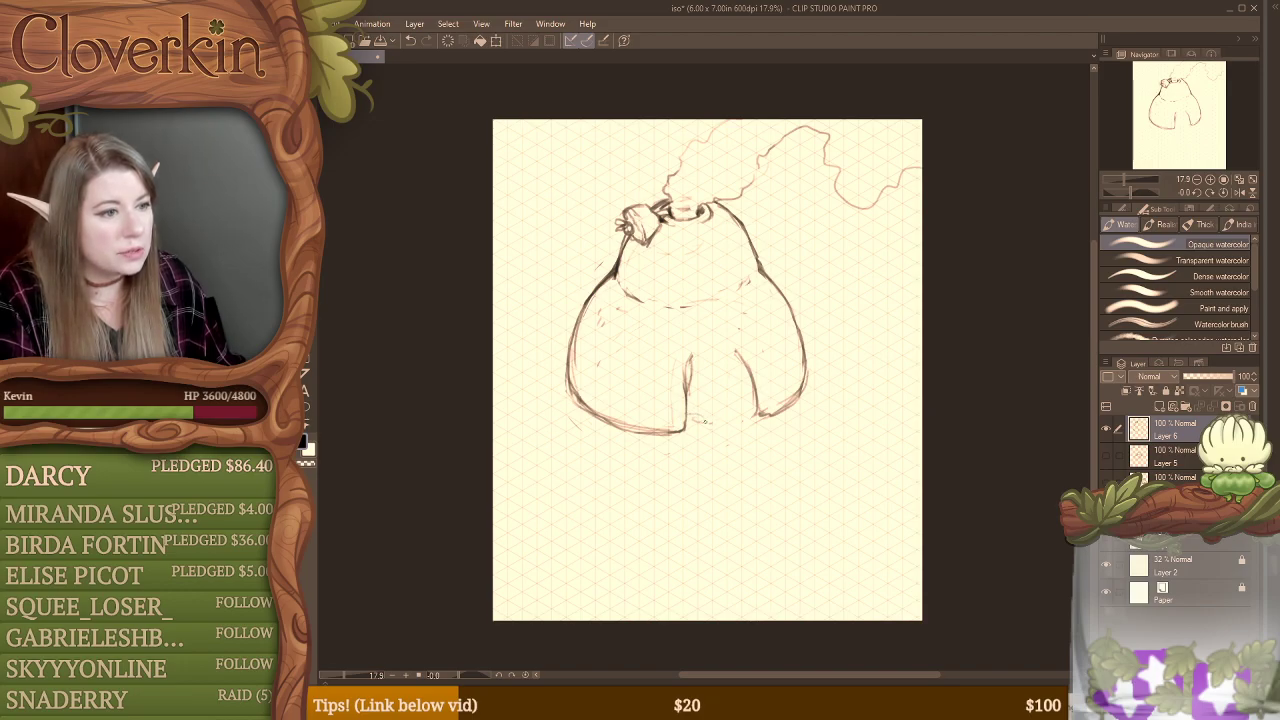
Step: Sketch a curtain edge inside the doorway's right side, sweeping down to a wavy hem at the base
{"action": "mouse_move", "coordinate": [735, 355]}
{"action": "left_mouse_down"}
{"action": "mouse_move", "coordinate": [743, 386]}
{"action": "mouse_move", "coordinate": [727, 424]}
{"action": "left_mouse_up"}
{"action": "key", "text": "e"}
{"action": "left_click_drag", "start_coordinate": [740, 372], "coordinate": [741, 410]}
{"action": "key", "text": "b"}
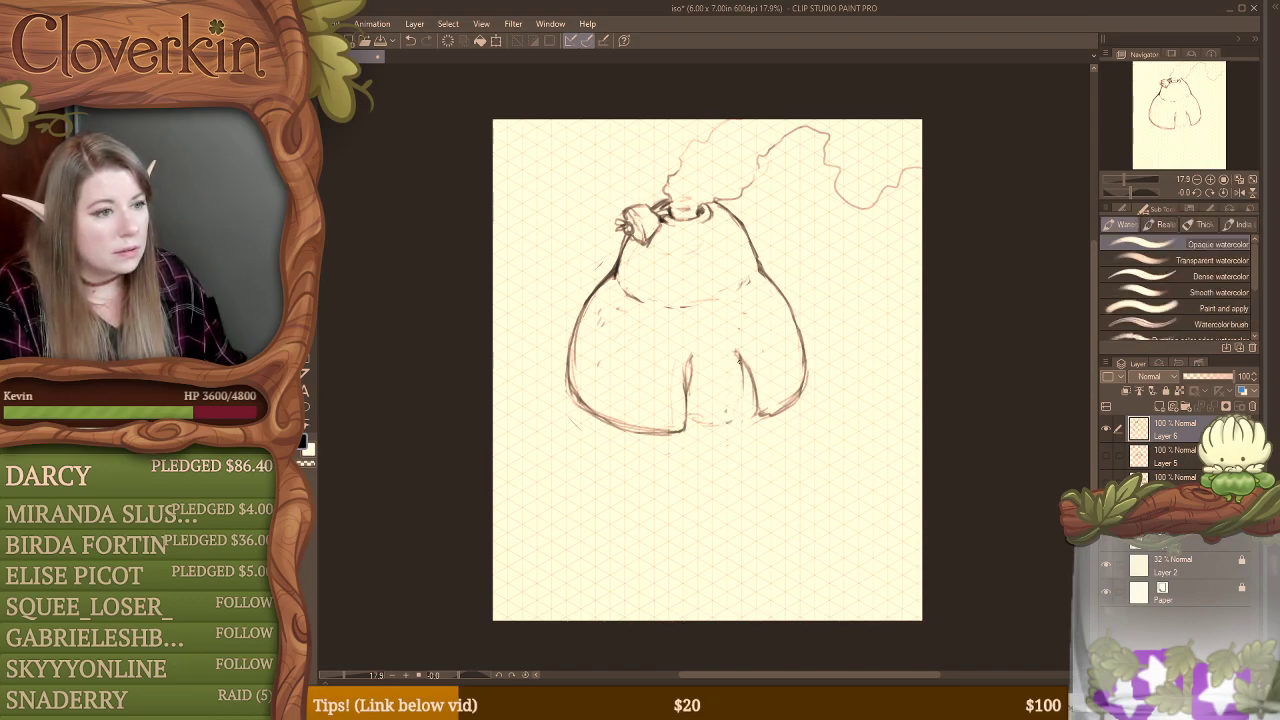
{"action": "left_click_drag", "start_coordinate": [738, 362], "coordinate": [738, 412]}
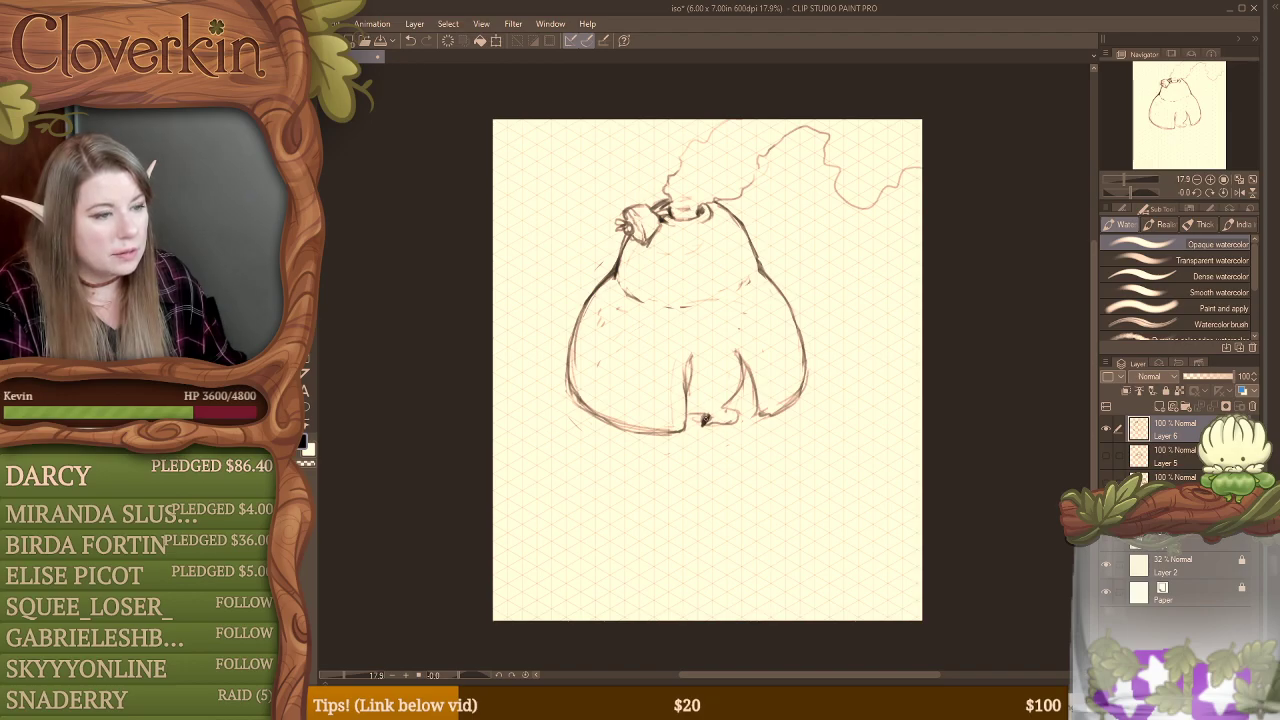
{"action": "key", "text": "e"}
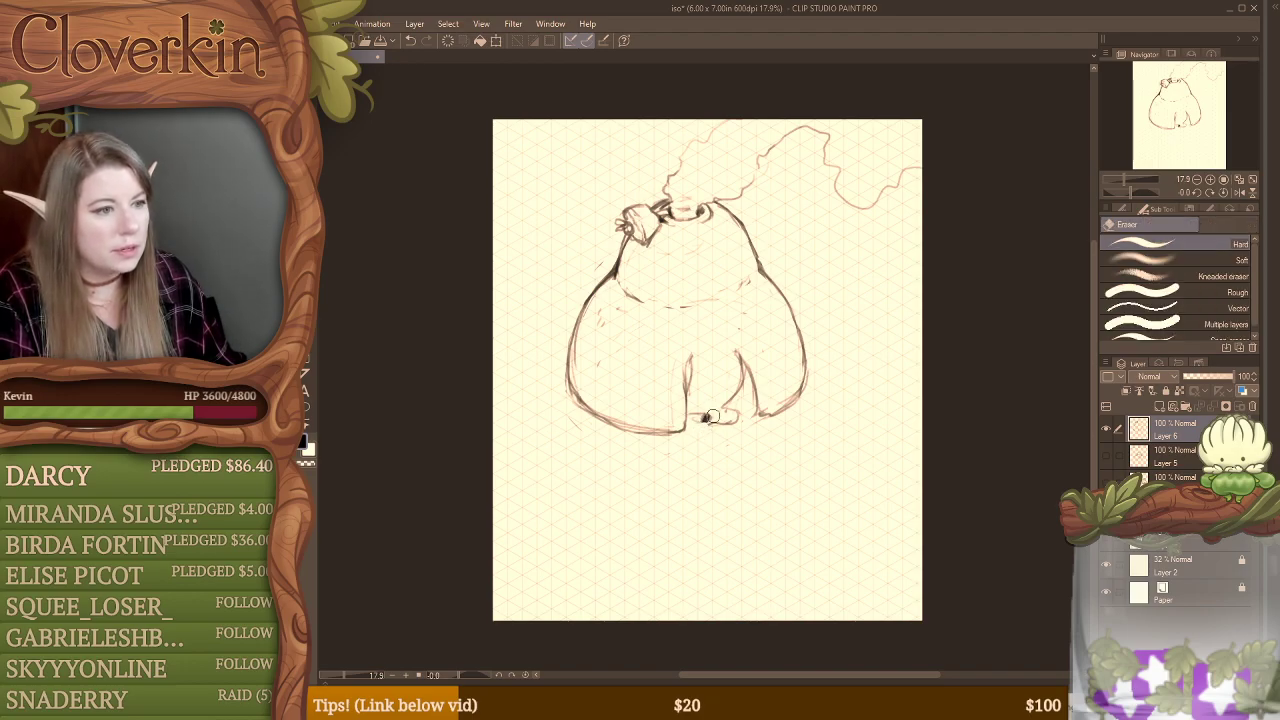
{"action": "key", "text": "b"}
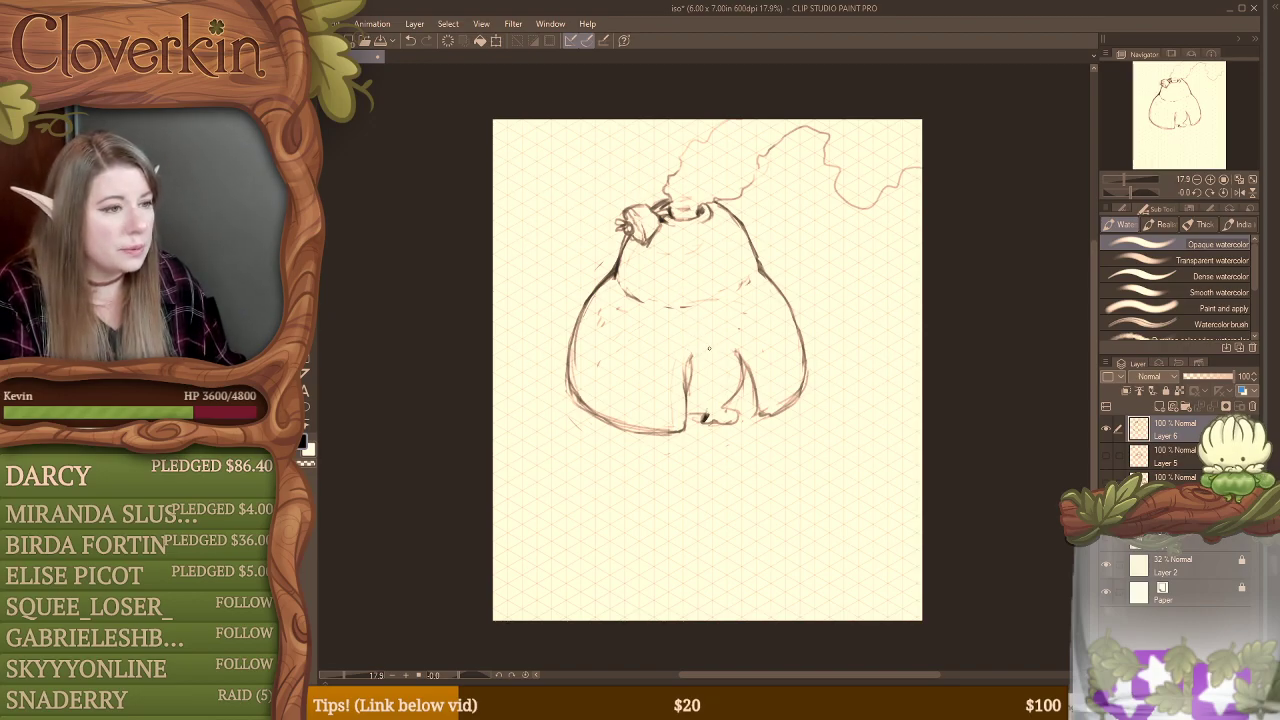
Step: Sketch three curved hooks across the doorway's top and link them with short sagging lines to hang the curtain
{"action": "left_click_drag", "start_coordinate": [694, 336], "coordinate": [729, 346]}
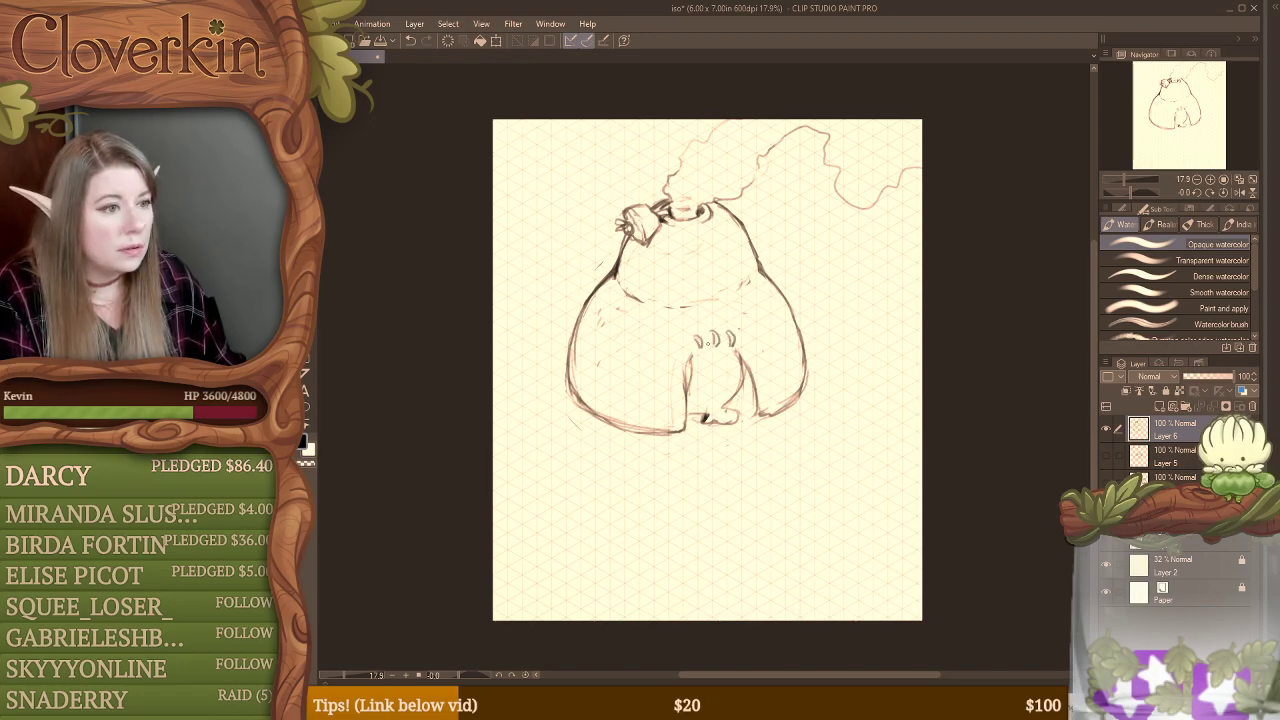
{"action": "left_click_drag", "start_coordinate": [690, 341], "coordinate": [687, 347]}
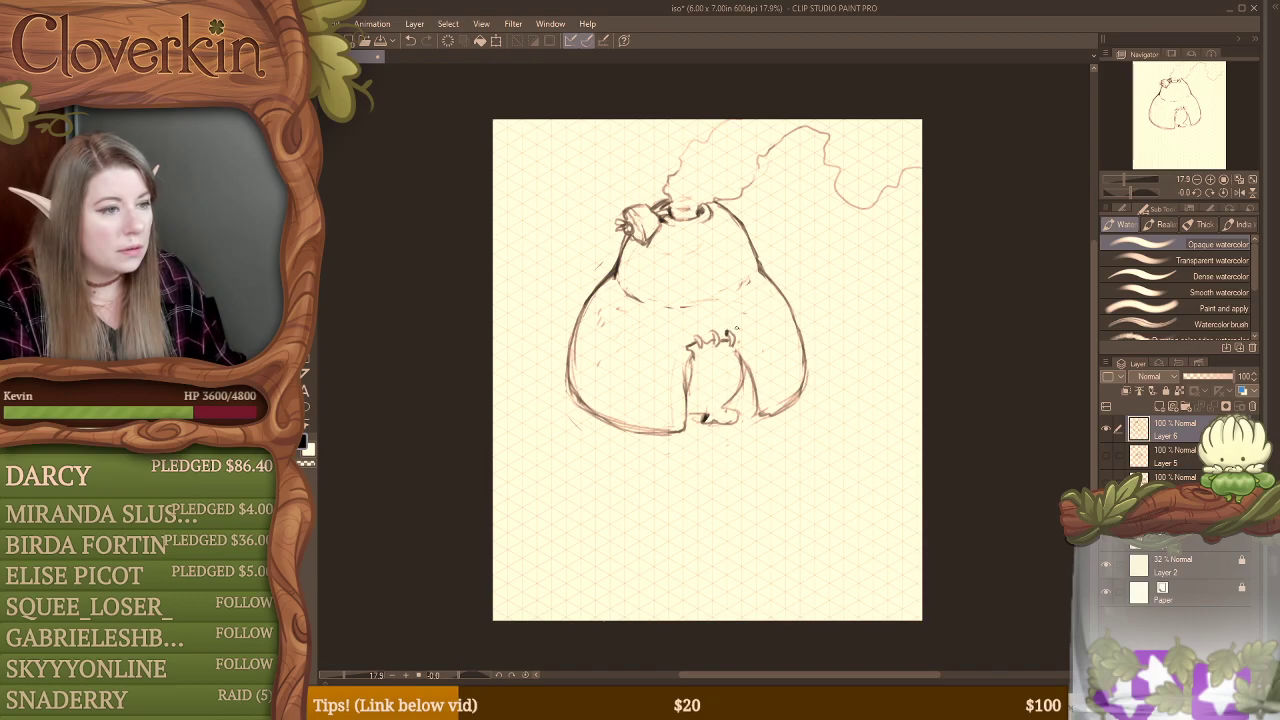
{"action": "key", "text": "ctrl+z"}
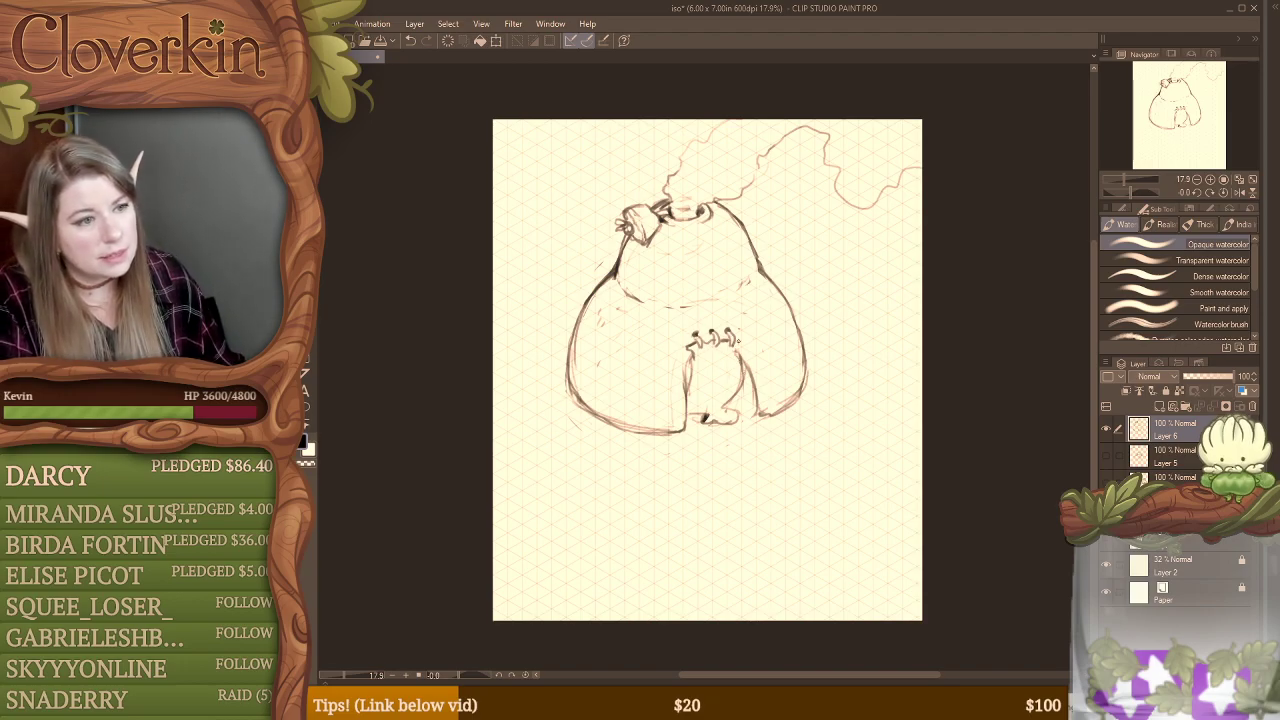
Step: Erase and redraw the curtain's right edge so it falls from the last hook to the base of the doorway
{"action": "key", "text": "e"}
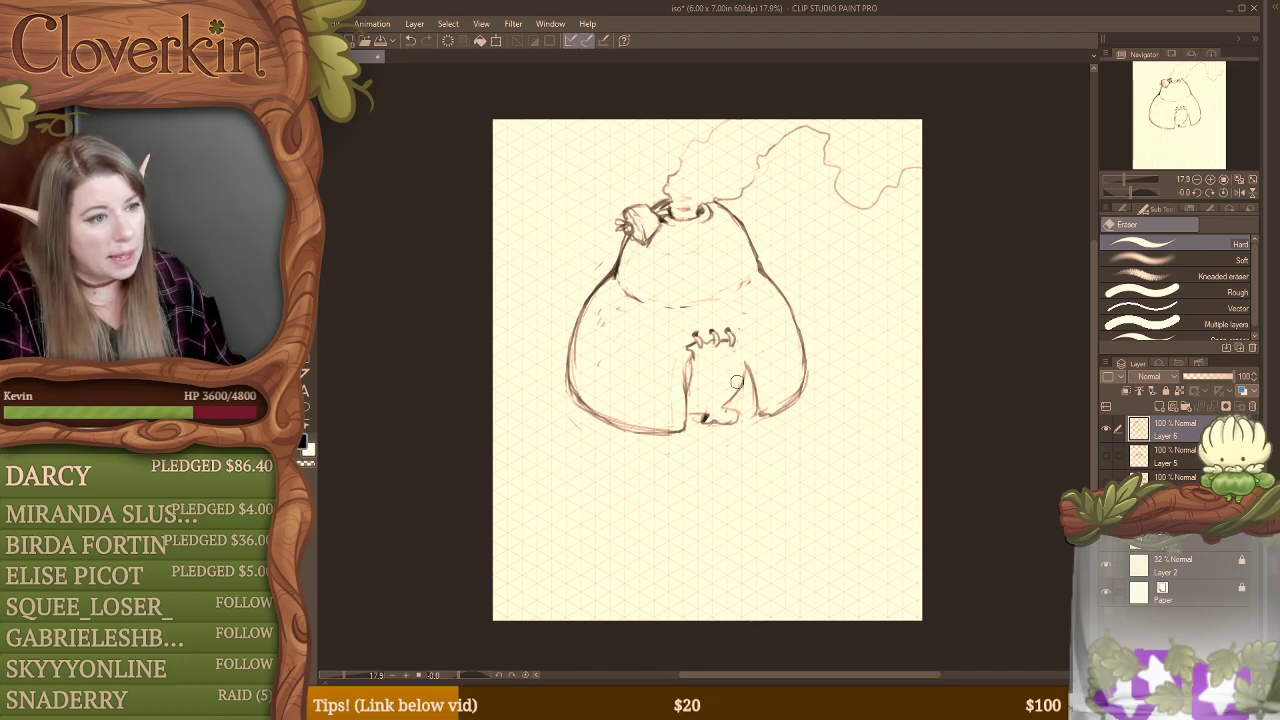
{"action": "key", "text": "b"}
{"action": "mouse_move", "coordinate": [741, 338]}
{"action": "left_mouse_down"}
{"action": "mouse_move", "coordinate": [729, 389]}
{"action": "mouse_move", "coordinate": [745, 390]}
{"action": "mouse_move", "coordinate": [746, 358]}
{"action": "mouse_move", "coordinate": [740, 420]}
{"action": "left_mouse_up"}
{"action": "left_click_drag", "start_coordinate": [748, 372], "coordinate": [731, 421]}
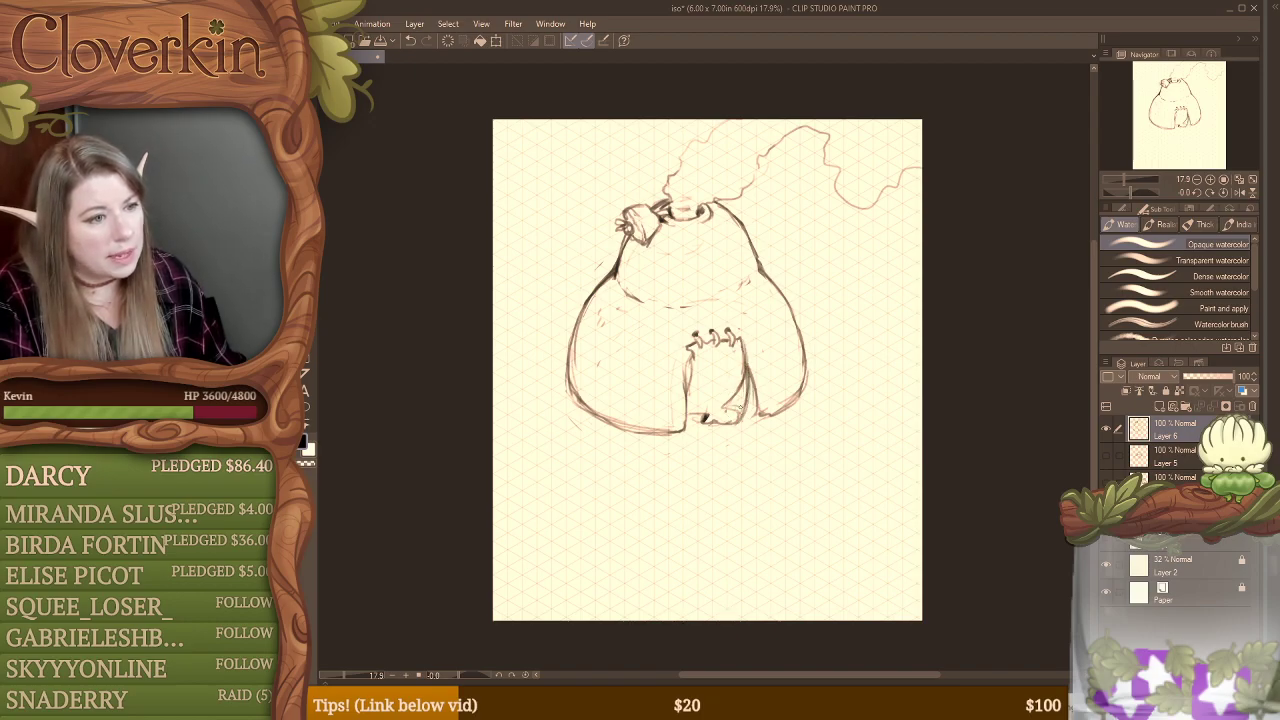
{"action": "key", "text": "e"}
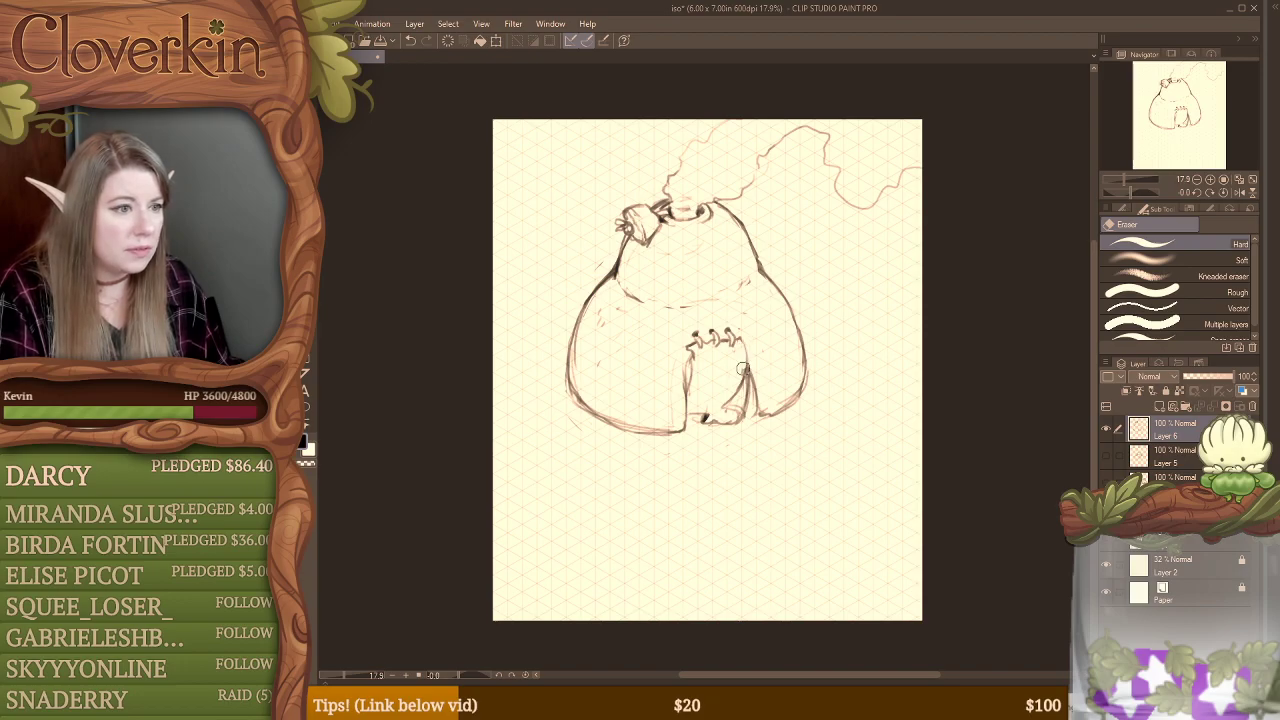
{"action": "left_click_drag", "start_coordinate": [742, 362], "coordinate": [745, 394]}
{"action": "left_click_drag", "start_coordinate": [745, 342], "coordinate": [744, 396]}
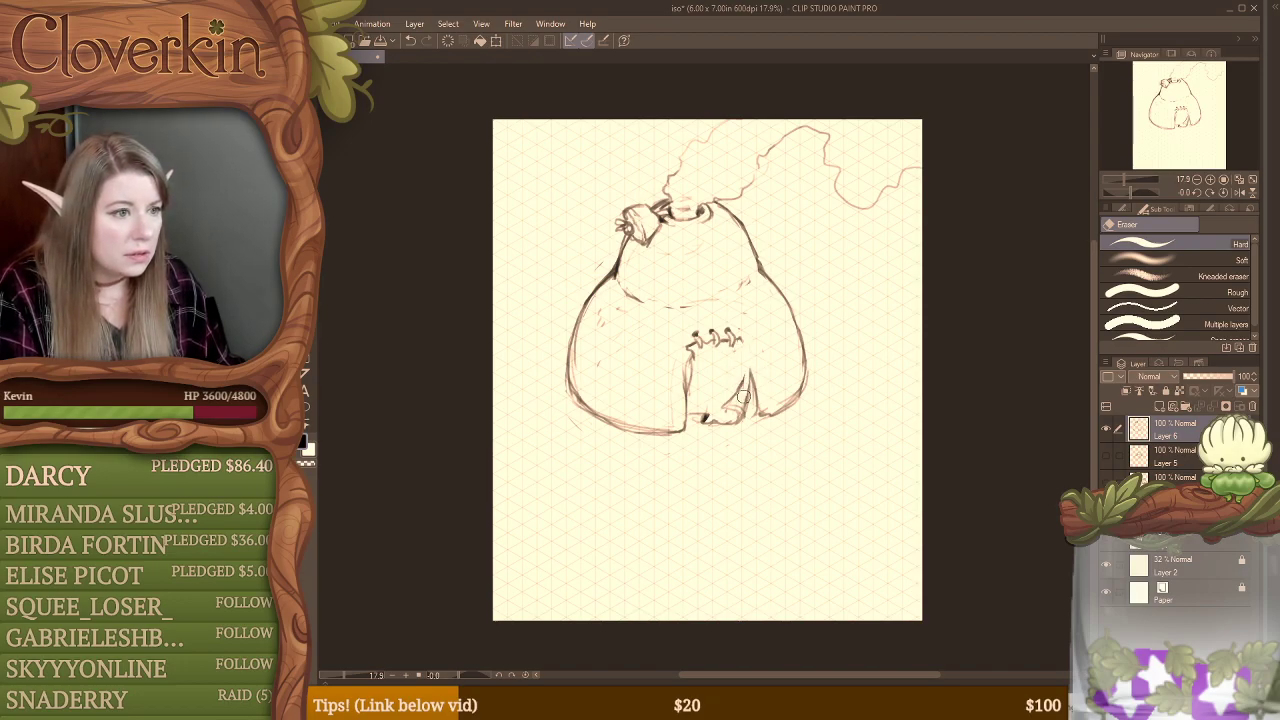
{"action": "key", "text": "b"}
{"action": "left_click_drag", "start_coordinate": [743, 344], "coordinate": [746, 395]}
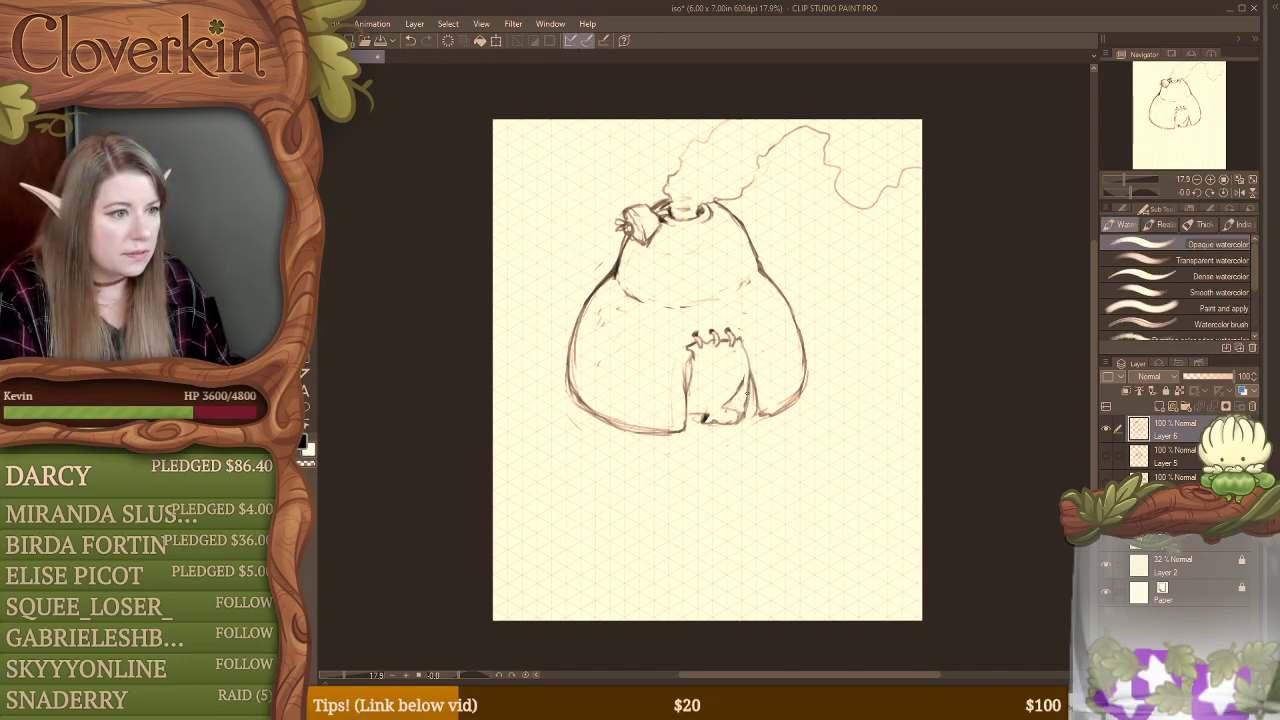
{"action": "mouse_move", "coordinate": [742, 344]}
{"action": "left_mouse_down"}
{"action": "mouse_move", "coordinate": [747, 382]}
{"action": "mouse_move", "coordinate": [730, 400]}
{"action": "left_mouse_up"}
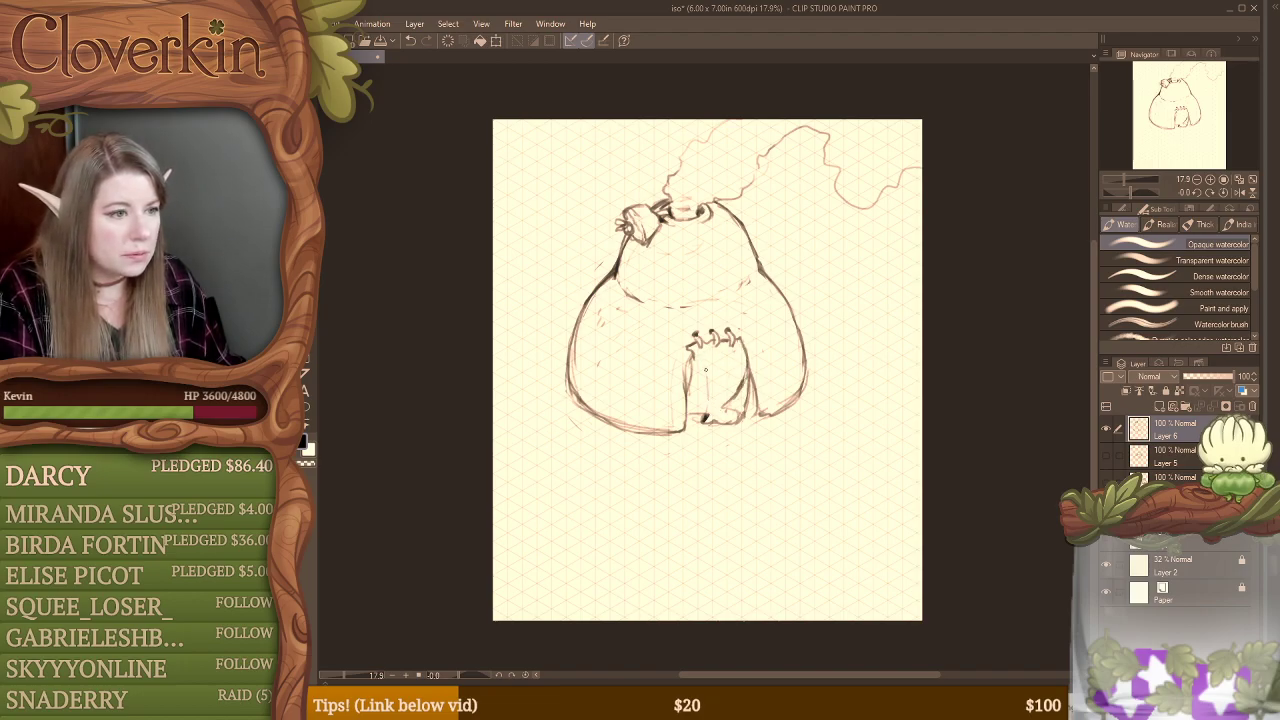
Step: Clean up the dark patch at the curtain's hem, redraw the hem and add long fold lines above it
{"action": "key", "text": "e"}
{"action": "mouse_move", "coordinate": [706, 420]}
{"action": "left_mouse_down"}
{"action": "mouse_move", "coordinate": [708, 405]}
{"action": "mouse_move", "coordinate": [726, 423]}
{"action": "mouse_move", "coordinate": [700, 410]}
{"action": "mouse_move", "coordinate": [712, 420]}
{"action": "left_mouse_up"}
{"action": "key", "text": "b"}
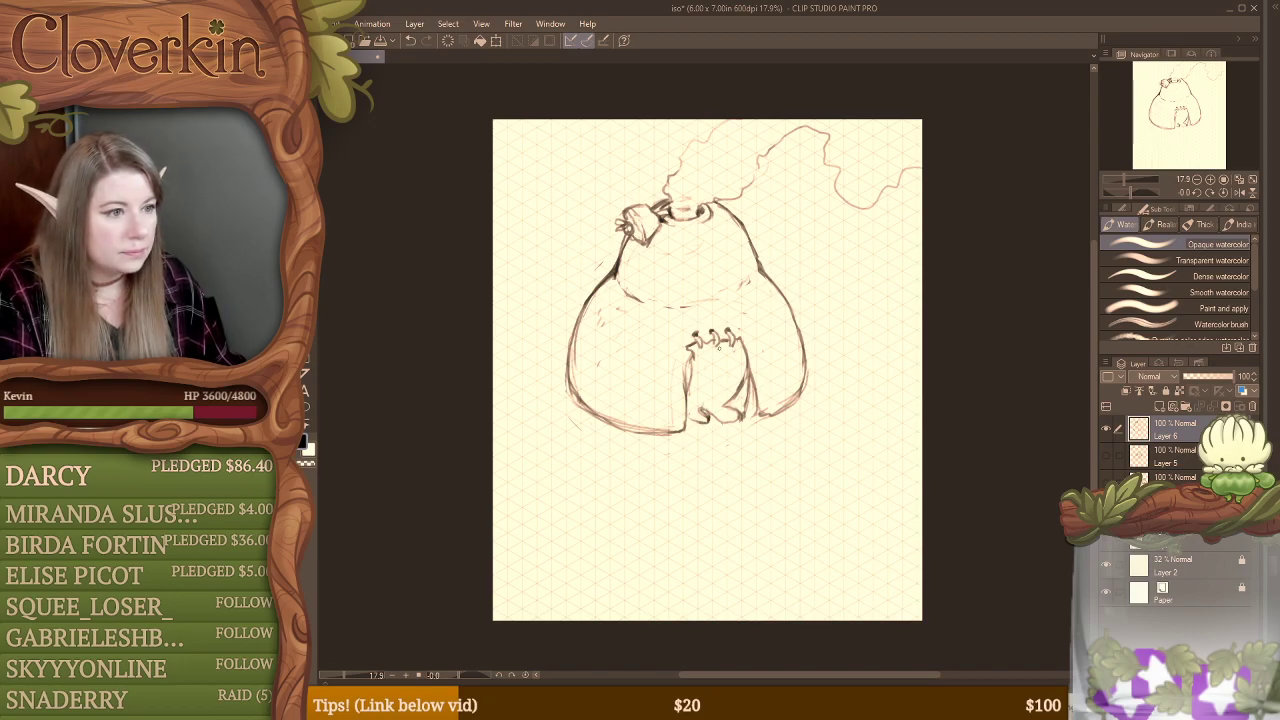
{"action": "mouse_move", "coordinate": [698, 414]}
{"action": "left_mouse_down"}
{"action": "mouse_move", "coordinate": [697, 374]}
{"action": "mouse_move", "coordinate": [716, 412]}
{"action": "left_mouse_up"}
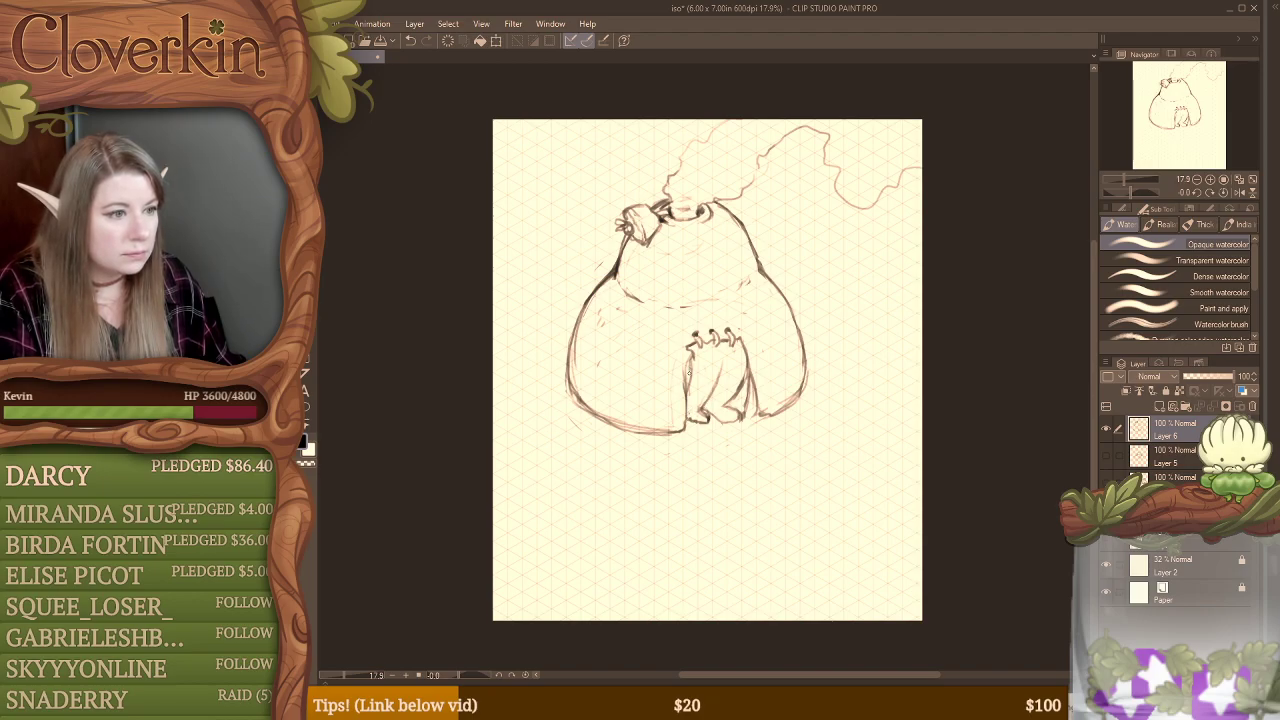
Step: Darken the gaps on both sides of the curtain and clean the form's lower outline into a single line
{"action": "mouse_move", "coordinate": [688, 364]}
{"action": "left_mouse_down"}
{"action": "mouse_move", "coordinate": [747, 390]}
{"action": "mouse_move", "coordinate": [740, 425]}
{"action": "mouse_move", "coordinate": [780, 417]}
{"action": "mouse_move", "coordinate": [807, 391]}
{"action": "mouse_move", "coordinate": [770, 419]}
{"action": "mouse_move", "coordinate": [800, 402]}
{"action": "left_mouse_up"}
{"action": "key", "text": "e"}
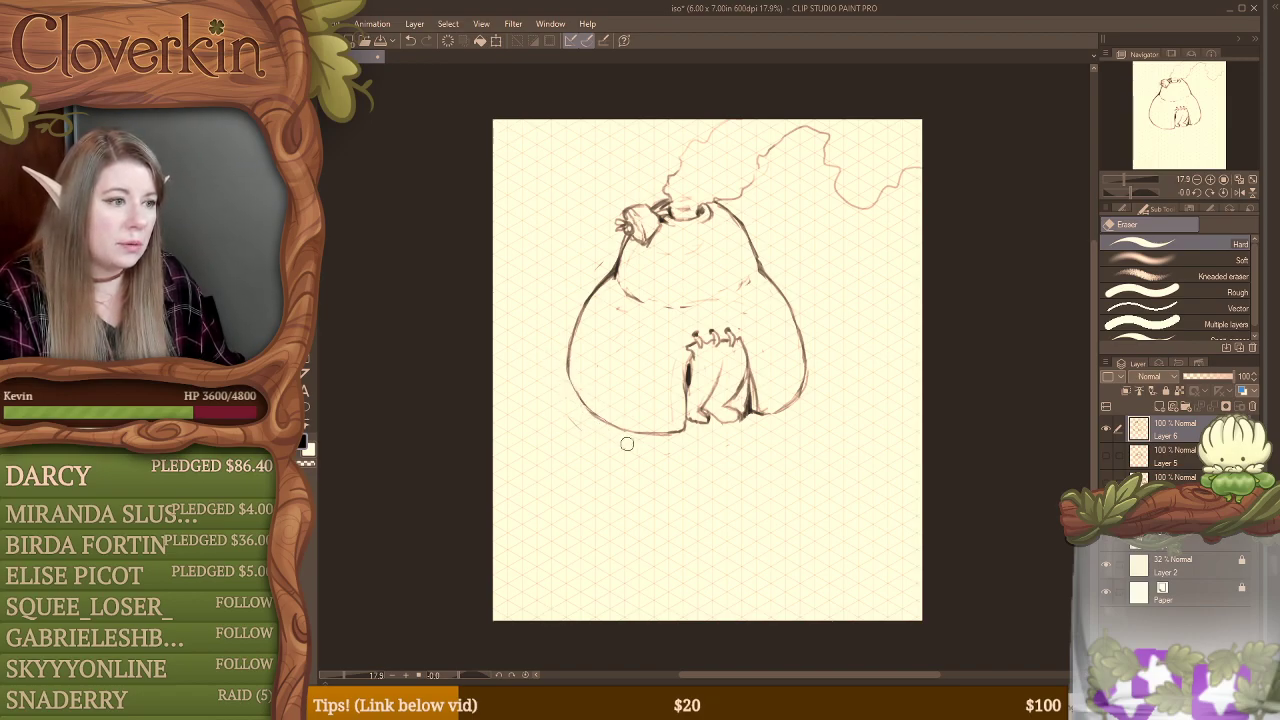
{"action": "key", "text": "b"}
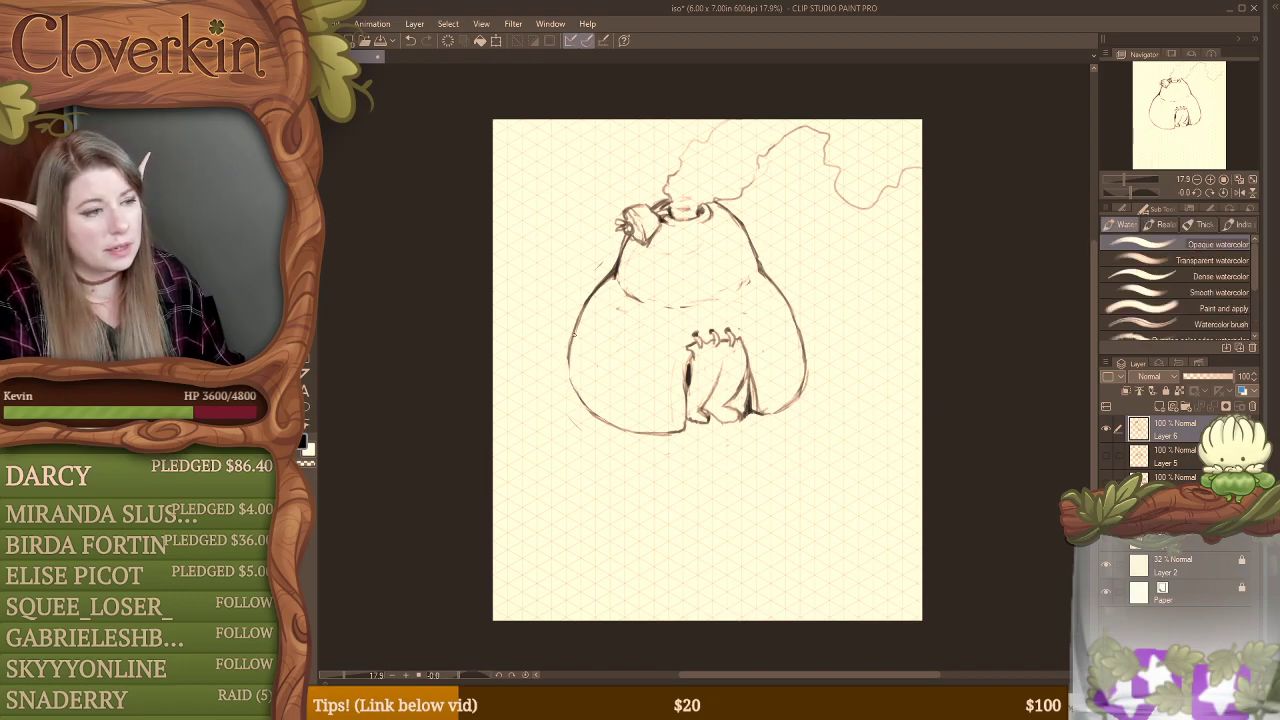
{"action": "left_click_drag", "start_coordinate": [571, 346], "coordinate": [580, 402]}
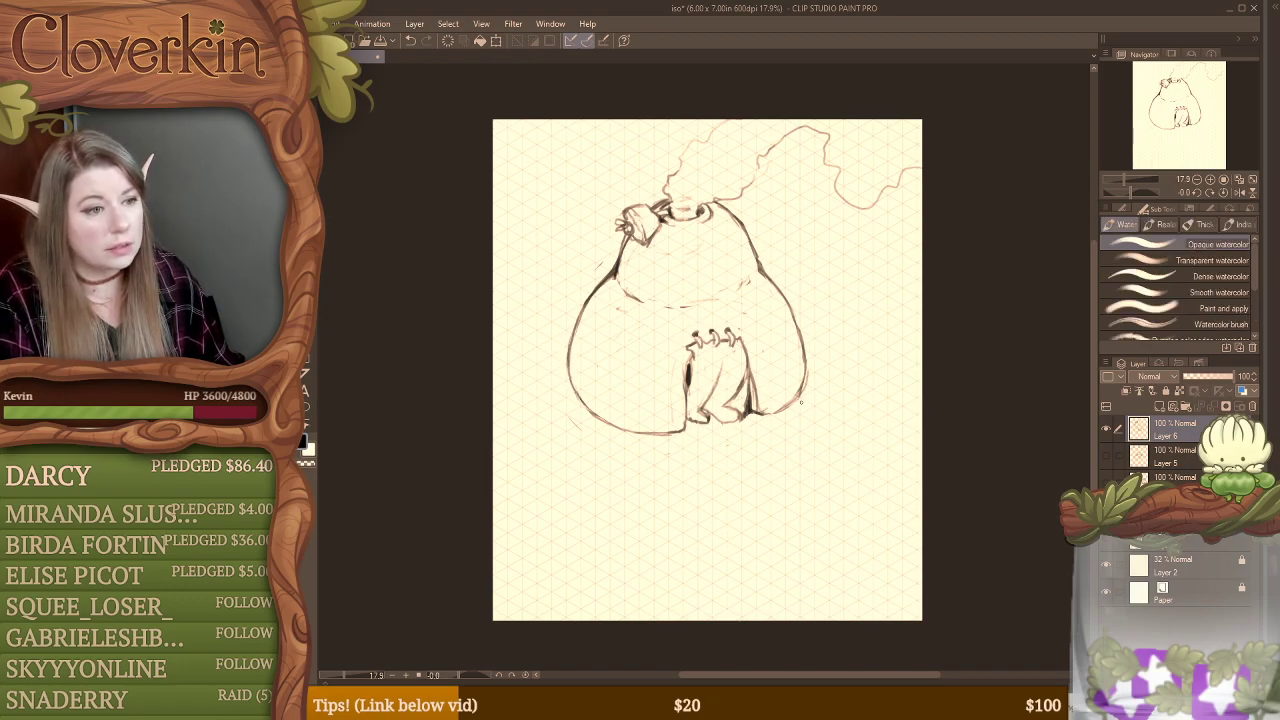
Step: Erase the stray end of the base line at the lower right and sketch grass blades there
{"action": "key", "text": "e"}
{"action": "mouse_move", "coordinate": [801, 402]}
{"action": "left_mouse_down"}
{"action": "mouse_move", "coordinate": [797, 383]}
{"action": "mouse_move", "coordinate": [777, 407]}
{"action": "mouse_move", "coordinate": [783, 392]}
{"action": "mouse_move", "coordinate": [816, 395]}
{"action": "mouse_move", "coordinate": [804, 406]}
{"action": "left_mouse_up"}
{"action": "key", "text": "b"}
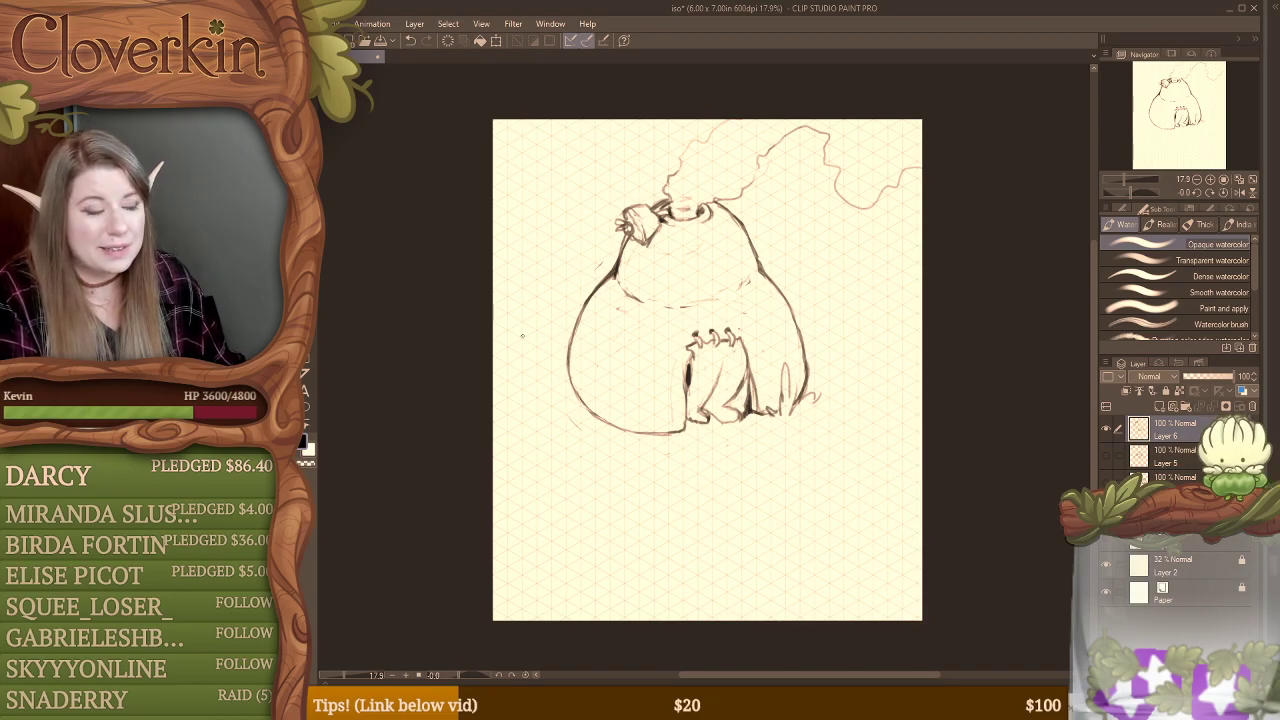
Step: Erase the form's lower-left base outline and sketch a round pot with an elliptical rim in its place
{"action": "key", "text": "e"}
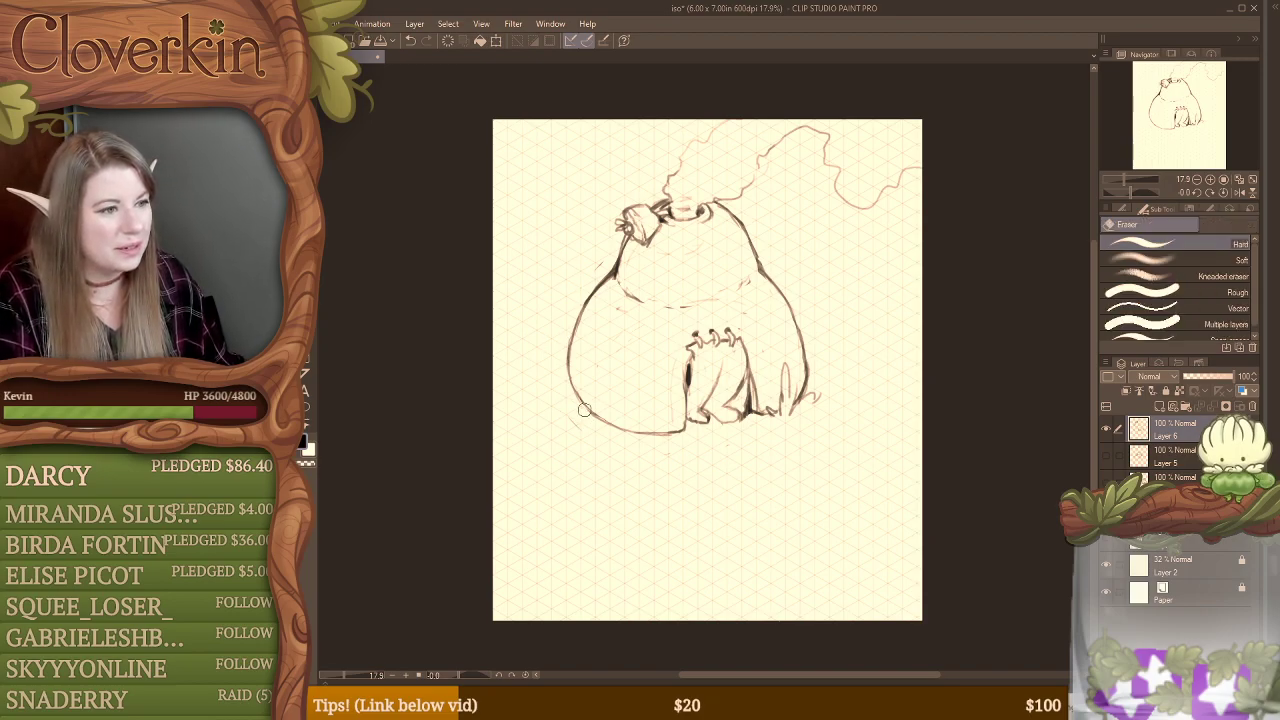
{"action": "mouse_move", "coordinate": [595, 432]}
{"action": "left_mouse_down"}
{"action": "mouse_move", "coordinate": [588, 418]}
{"action": "mouse_move", "coordinate": [614, 432]}
{"action": "mouse_move", "coordinate": [609, 413]}
{"action": "mouse_move", "coordinate": [580, 429]}
{"action": "mouse_move", "coordinate": [586, 391]}
{"action": "mouse_move", "coordinate": [590, 405]}
{"action": "left_mouse_up"}
{"action": "key", "text": "b"}
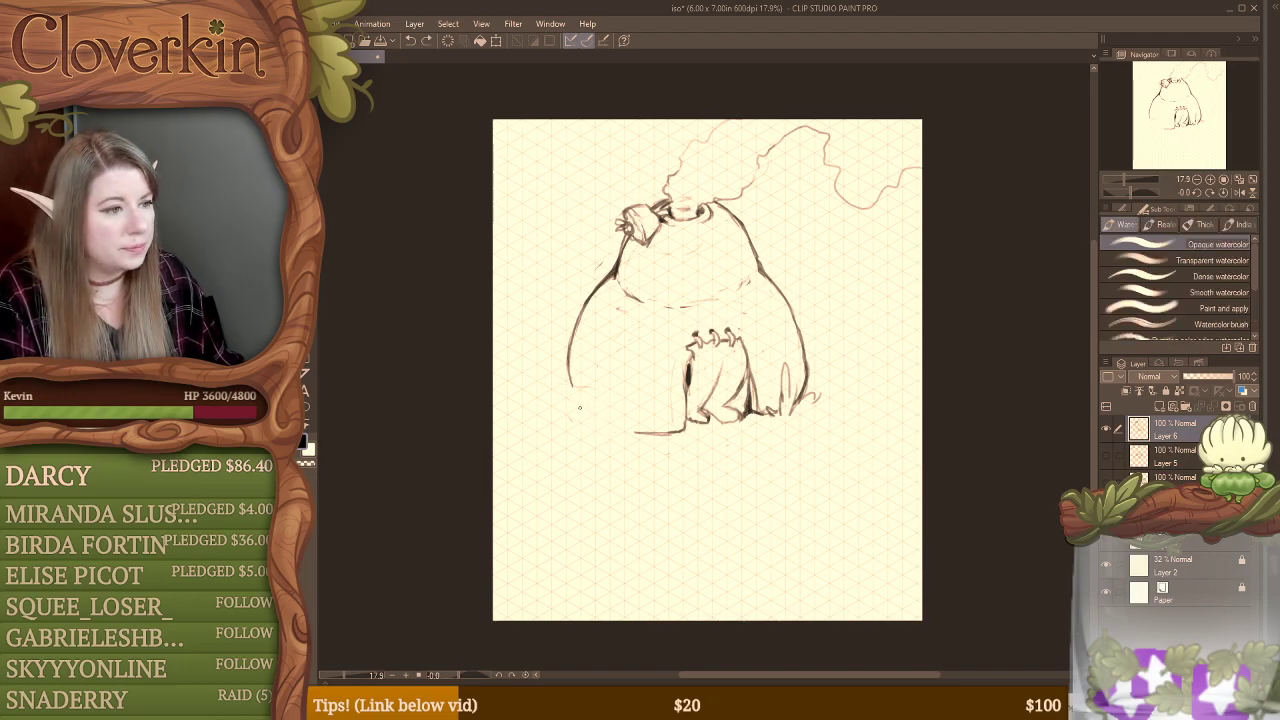
{"action": "mouse_move", "coordinate": [559, 405]}
{"action": "left_mouse_down"}
{"action": "mouse_move", "coordinate": [620, 401]}
{"action": "mouse_move", "coordinate": [551, 406]}
{"action": "mouse_move", "coordinate": [603, 411]}
{"action": "mouse_move", "coordinate": [554, 402]}
{"action": "mouse_move", "coordinate": [567, 389]}
{"action": "mouse_move", "coordinate": [550, 398]}
{"action": "mouse_move", "coordinate": [577, 419]}
{"action": "mouse_move", "coordinate": [618, 400]}
{"action": "mouse_move", "coordinate": [550, 422]}
{"action": "left_mouse_up"}
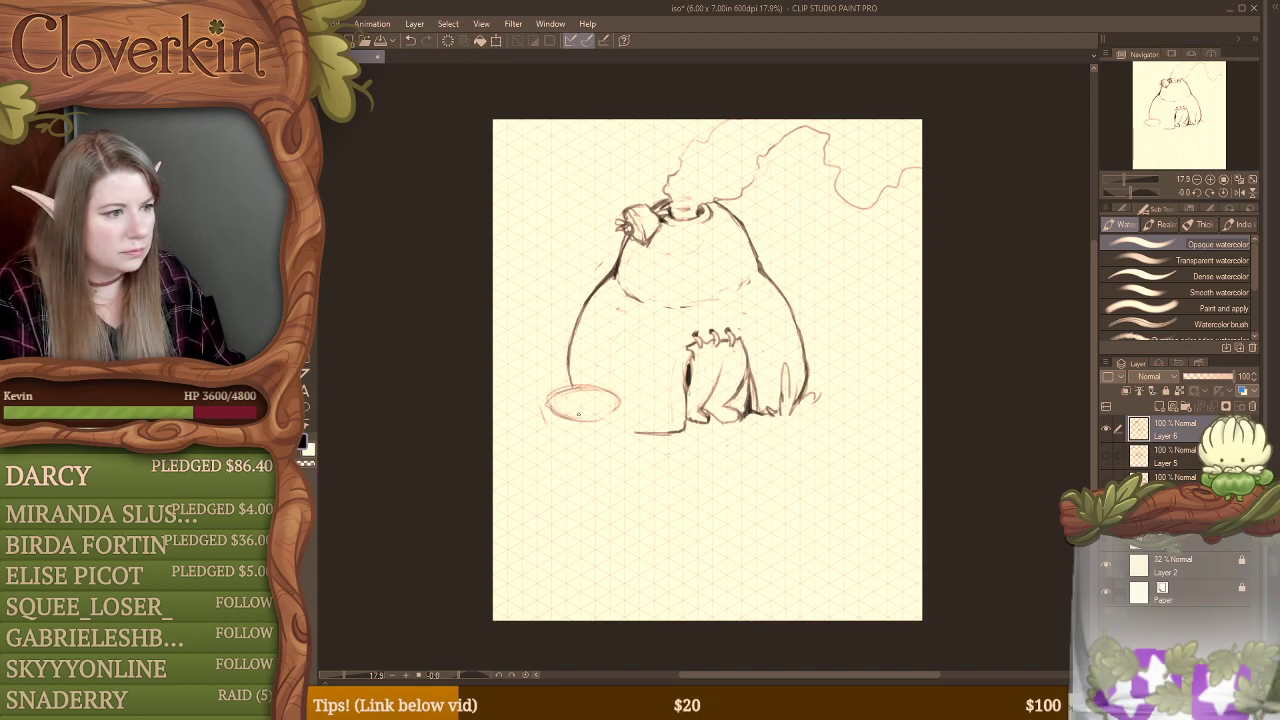
{"action": "mouse_move", "coordinate": [549, 406]}
{"action": "left_mouse_down"}
{"action": "mouse_move", "coordinate": [615, 410]}
{"action": "mouse_move", "coordinate": [558, 392]}
{"action": "mouse_move", "coordinate": [603, 388]}
{"action": "mouse_move", "coordinate": [560, 389]}
{"action": "mouse_move", "coordinate": [608, 397]}
{"action": "mouse_move", "coordinate": [556, 404]}
{"action": "mouse_move", "coordinate": [540, 428]}
{"action": "mouse_move", "coordinate": [545, 441]}
{"action": "mouse_move", "coordinate": [603, 444]}
{"action": "mouse_move", "coordinate": [623, 420]}
{"action": "mouse_move", "coordinate": [626, 433]}
{"action": "mouse_move", "coordinate": [584, 456]}
{"action": "left_mouse_up"}
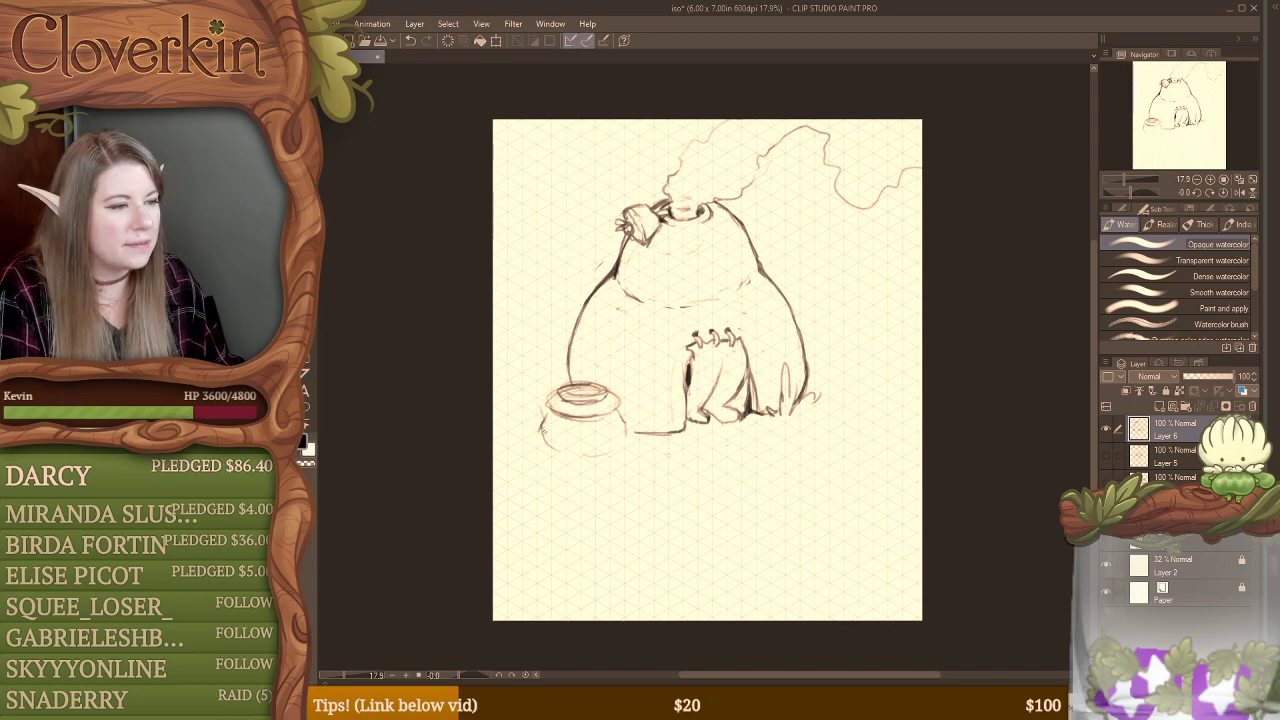
{"action": "mouse_move", "coordinate": [541, 423]}
{"action": "left_mouse_down"}
{"action": "mouse_move", "coordinate": [561, 451]}
{"action": "mouse_move", "coordinate": [617, 436]}
{"action": "mouse_move", "coordinate": [572, 455]}
{"action": "mouse_move", "coordinate": [600, 451]}
{"action": "mouse_move", "coordinate": [557, 447]}
{"action": "mouse_move", "coordinate": [586, 458]}
{"action": "mouse_move", "coordinate": [626, 436]}
{"action": "mouse_move", "coordinate": [580, 456]}
{"action": "mouse_move", "coordinate": [614, 447]}
{"action": "left_mouse_up"}
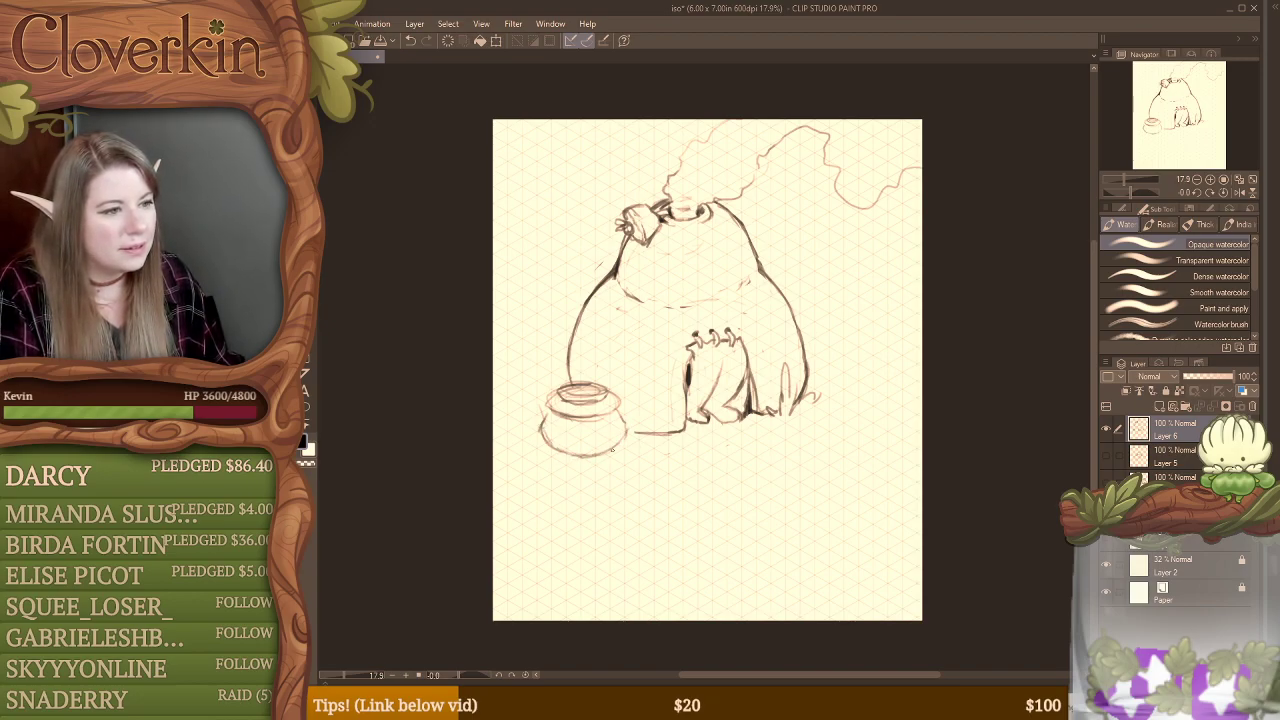
Step: Strengthen the round pot's belly outline, clean up below its rim and redraw the shoulder band
{"action": "left_click_drag", "start_coordinate": [541, 425], "coordinate": [578, 442]}
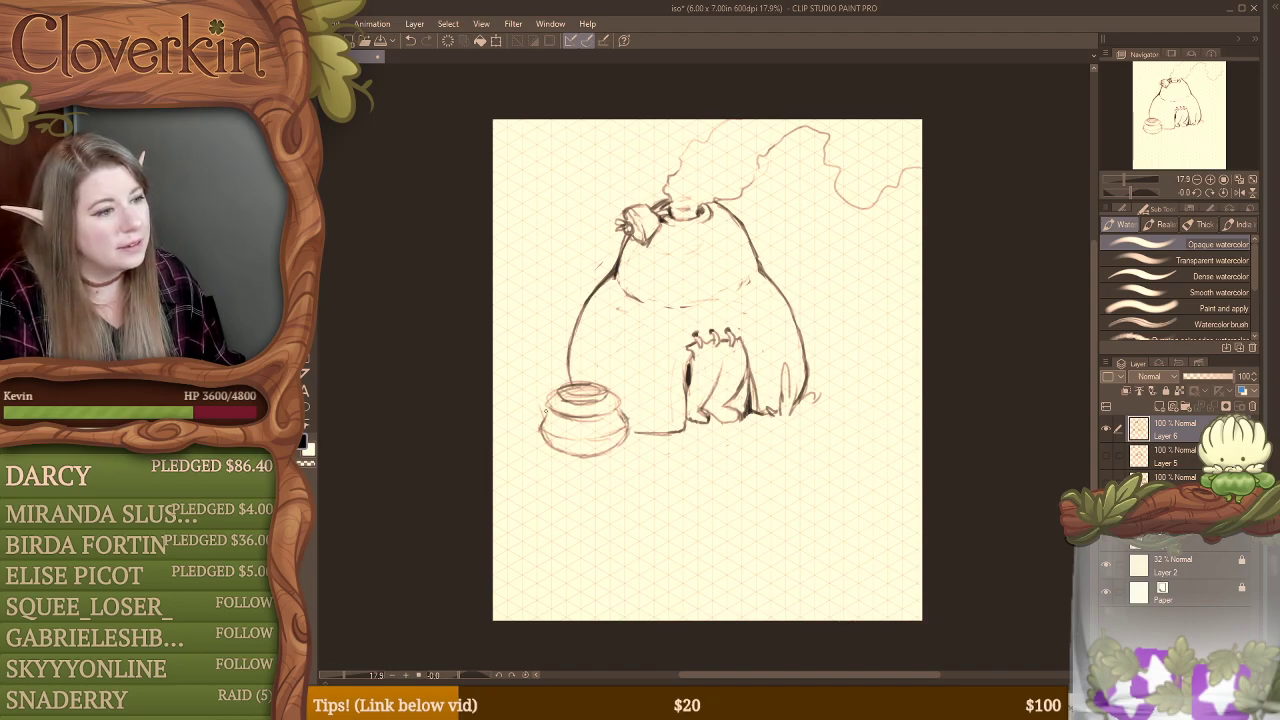
{"action": "left_click_drag", "start_coordinate": [543, 411], "coordinate": [541, 427]}
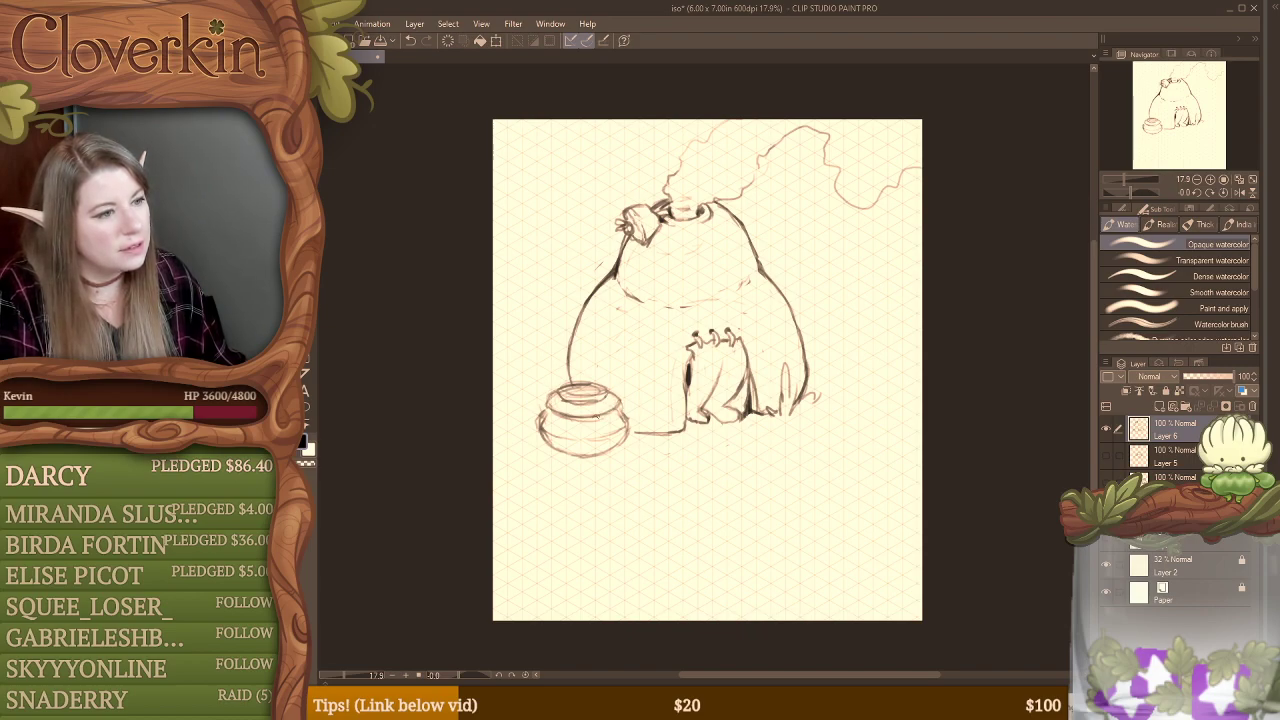
{"action": "key", "text": "e"}
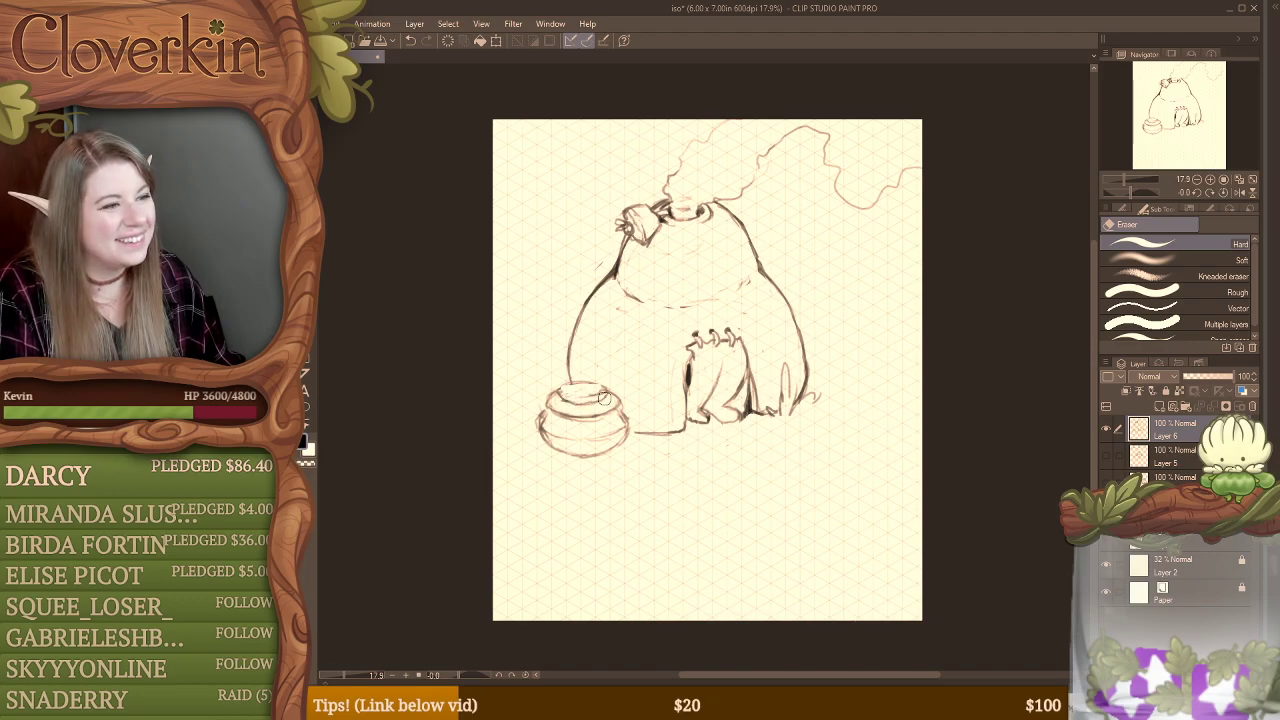
{"action": "key", "text": "b"}
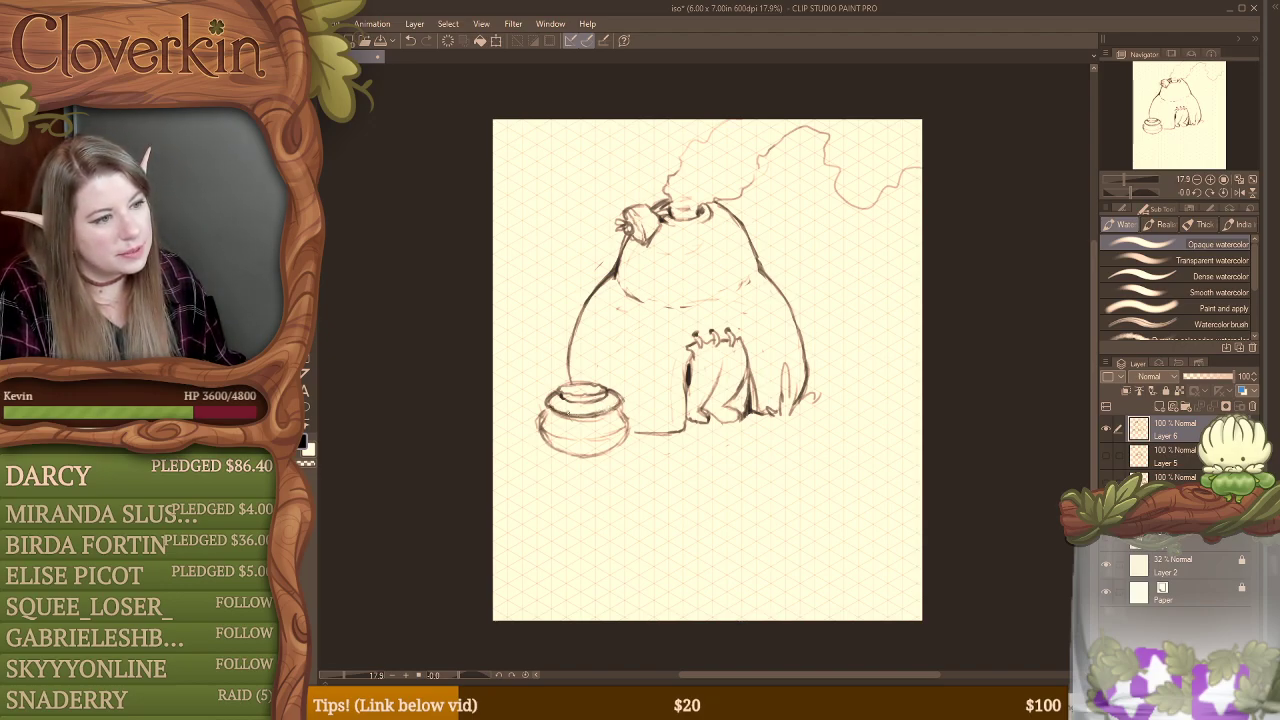
{"action": "left_click_drag", "start_coordinate": [547, 402], "coordinate": [565, 411]}
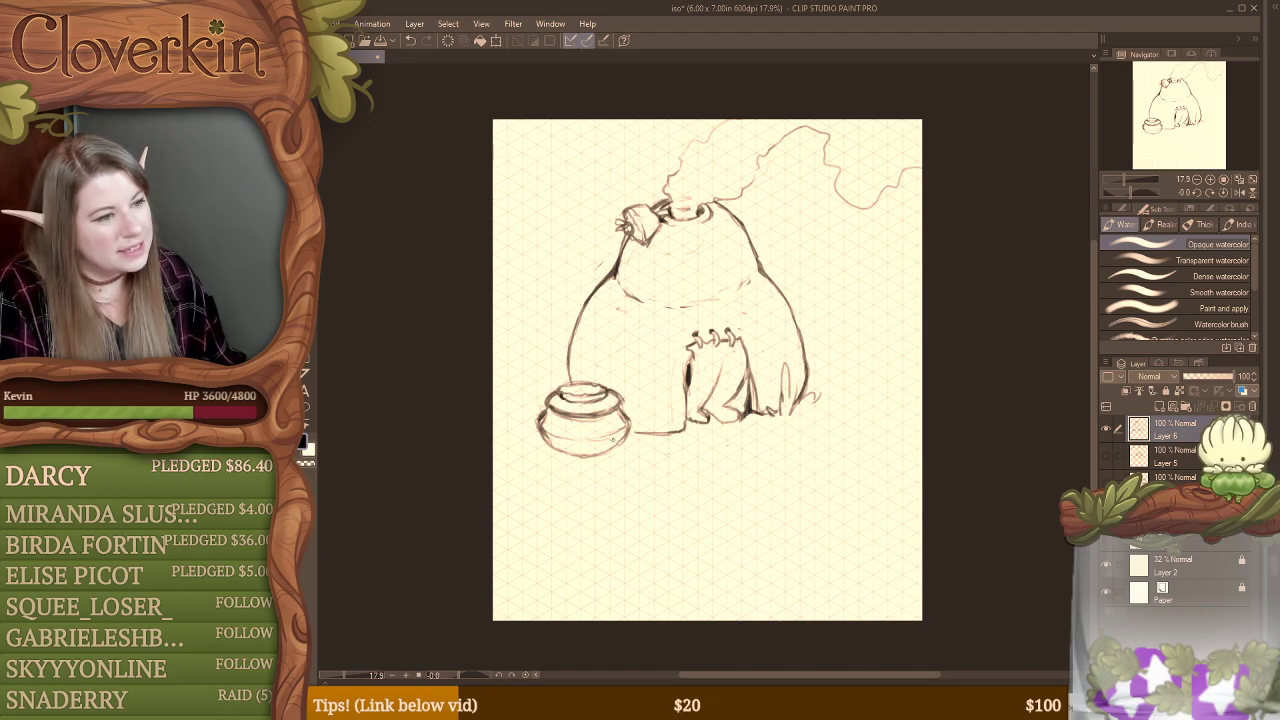
Step: Redraw the pot's left contour, reinforce the neck line and erase stray marks at both sides of the belly
{"action": "key", "text": "e"}
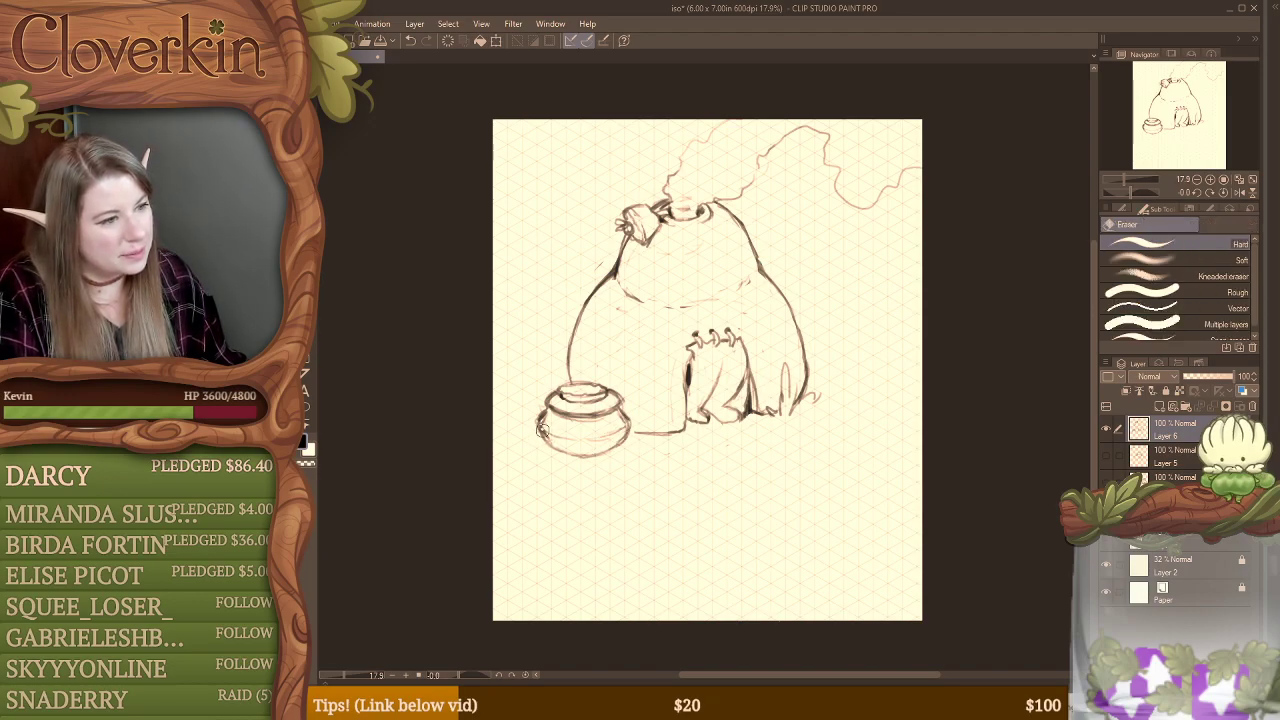
{"action": "key", "text": "b"}
{"action": "left_click_drag", "start_coordinate": [536, 421], "coordinate": [550, 448]}
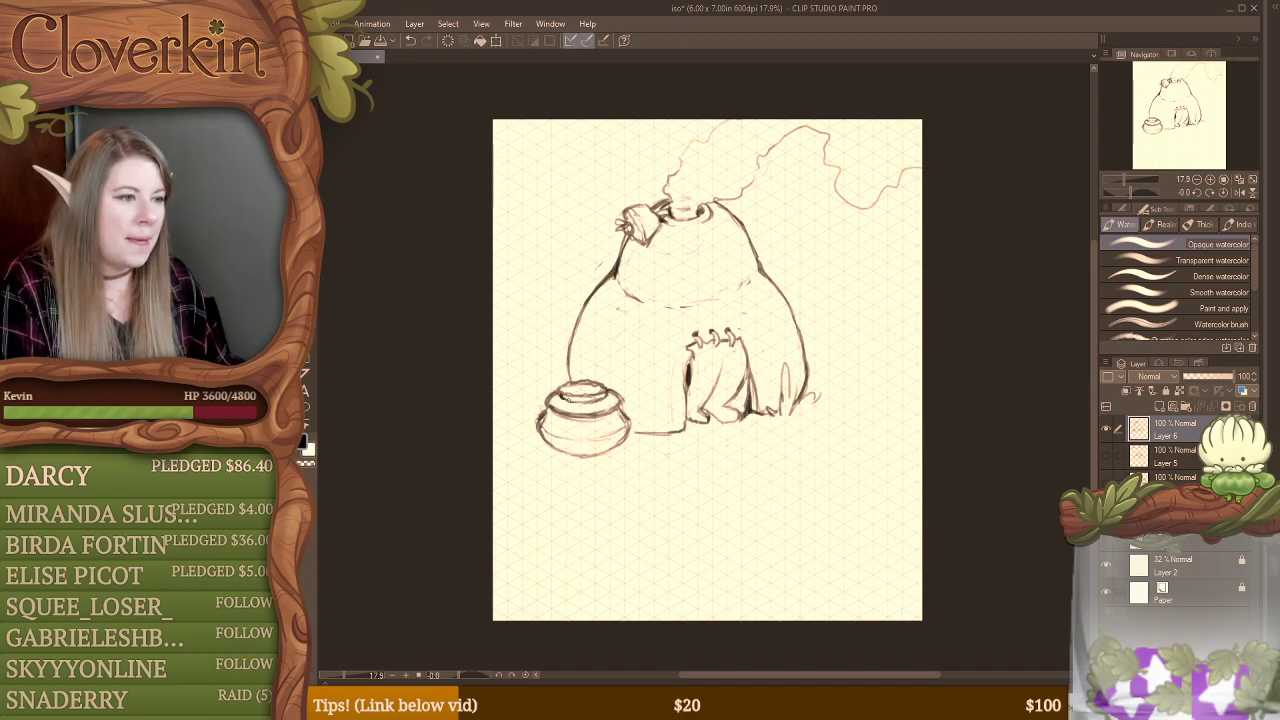
{"action": "left_click_drag", "start_coordinate": [576, 402], "coordinate": [604, 401]}
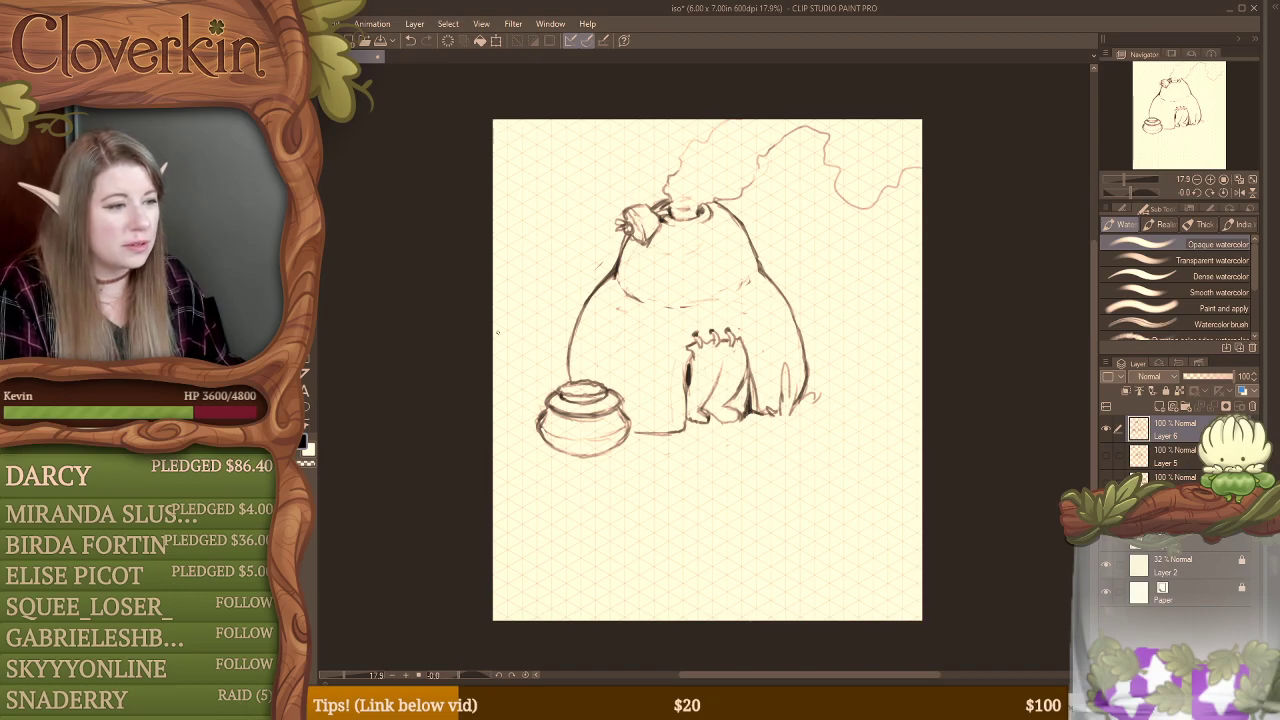
{"action": "key", "text": "e"}
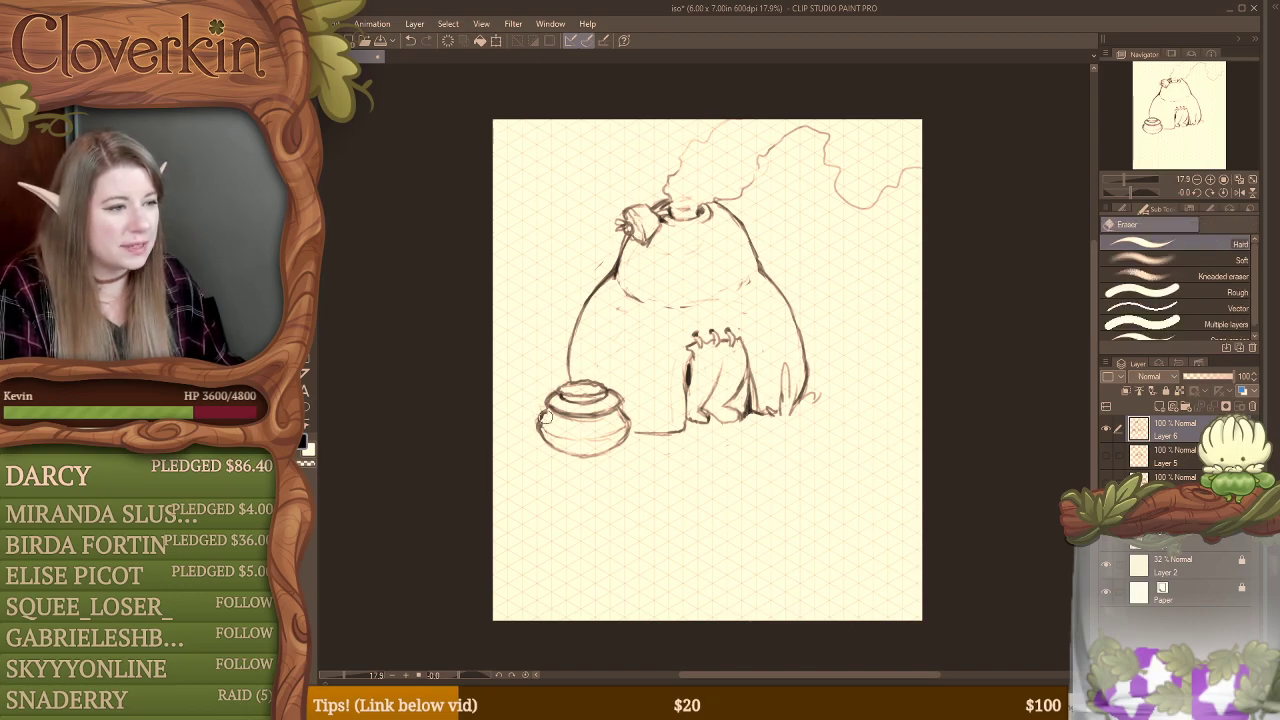
{"action": "key", "text": "b"}
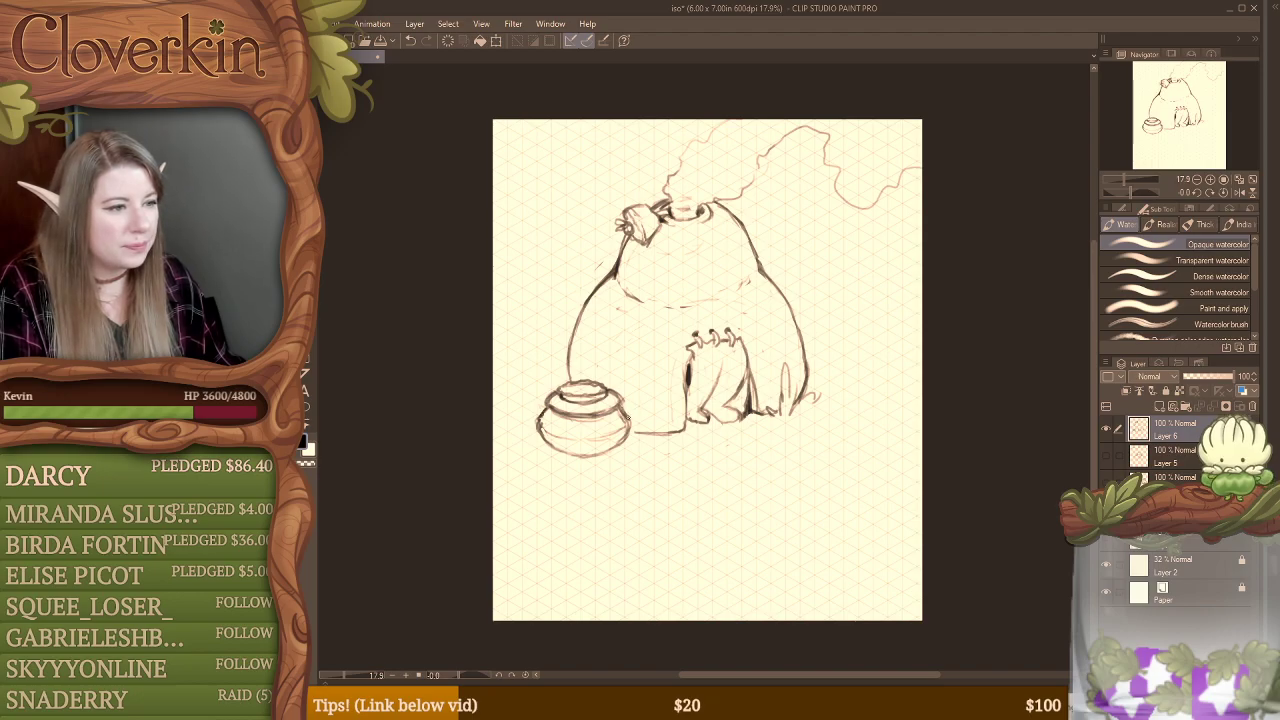
{"action": "key", "text": "e"}
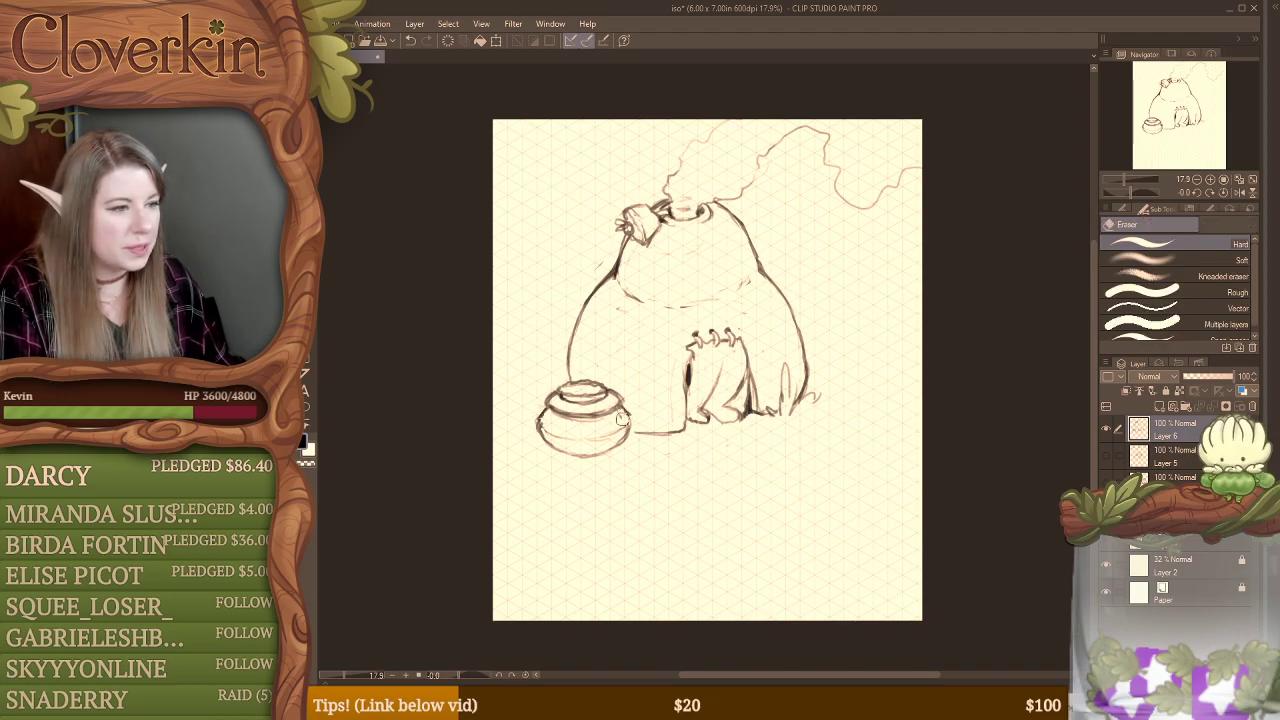
{"action": "key", "text": "b"}
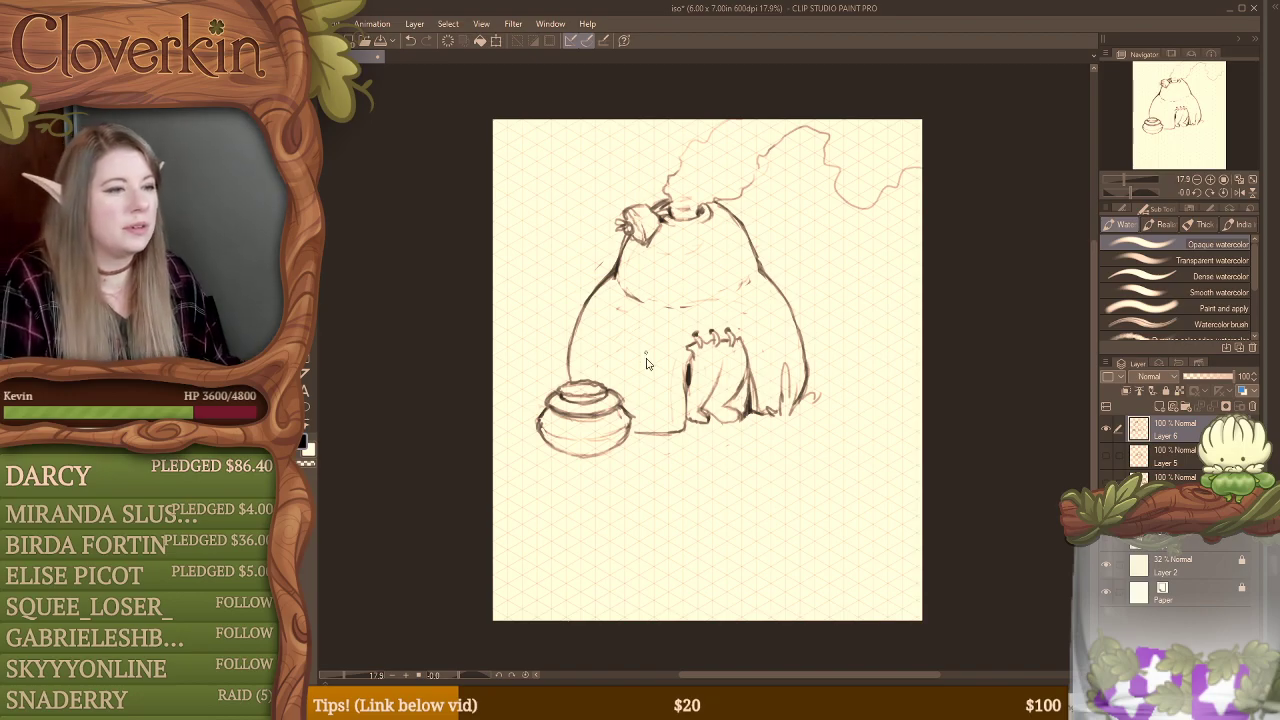
Step: Move the hut sketch lower on the canvas and rough in a tall, leaning rounded form behind it on a new layer
{"action": "left_click_drag", "start_coordinate": [750, 428], "coordinate": [735, 530], "text": "ctrl"}
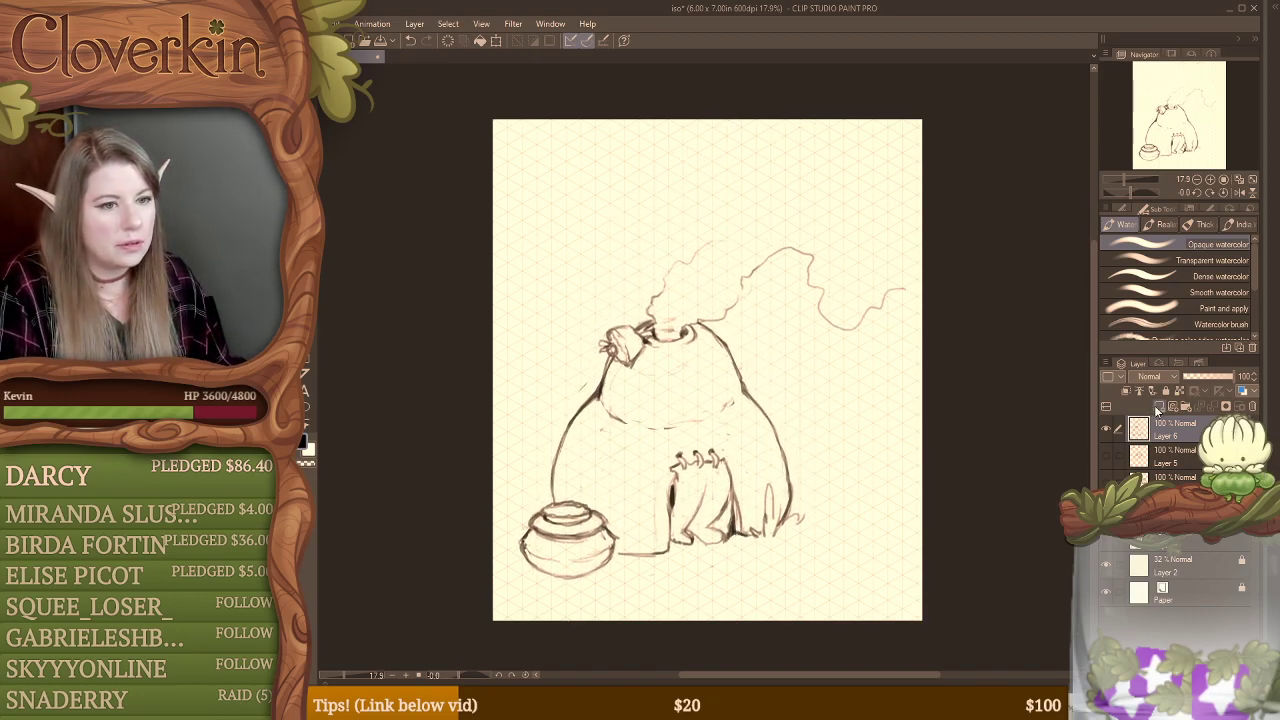
{"action": "left_click", "coordinate": [1160, 407]}
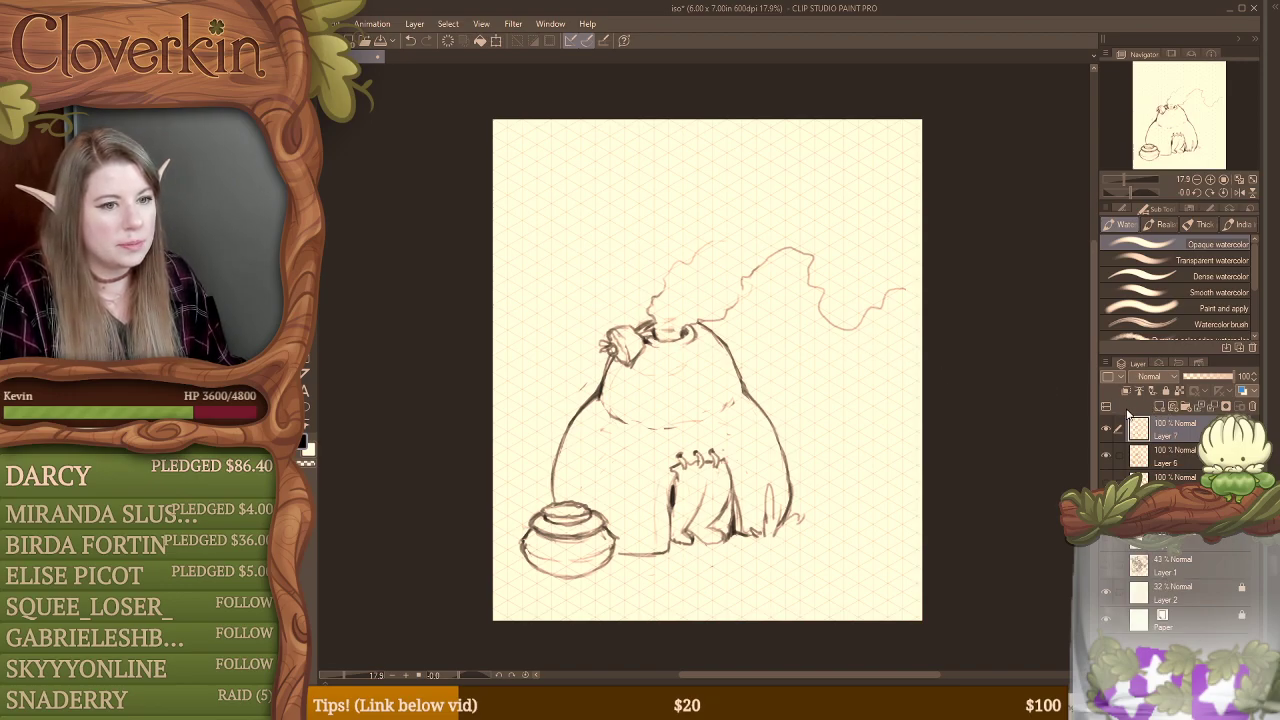
{"action": "key", "text": "b"}
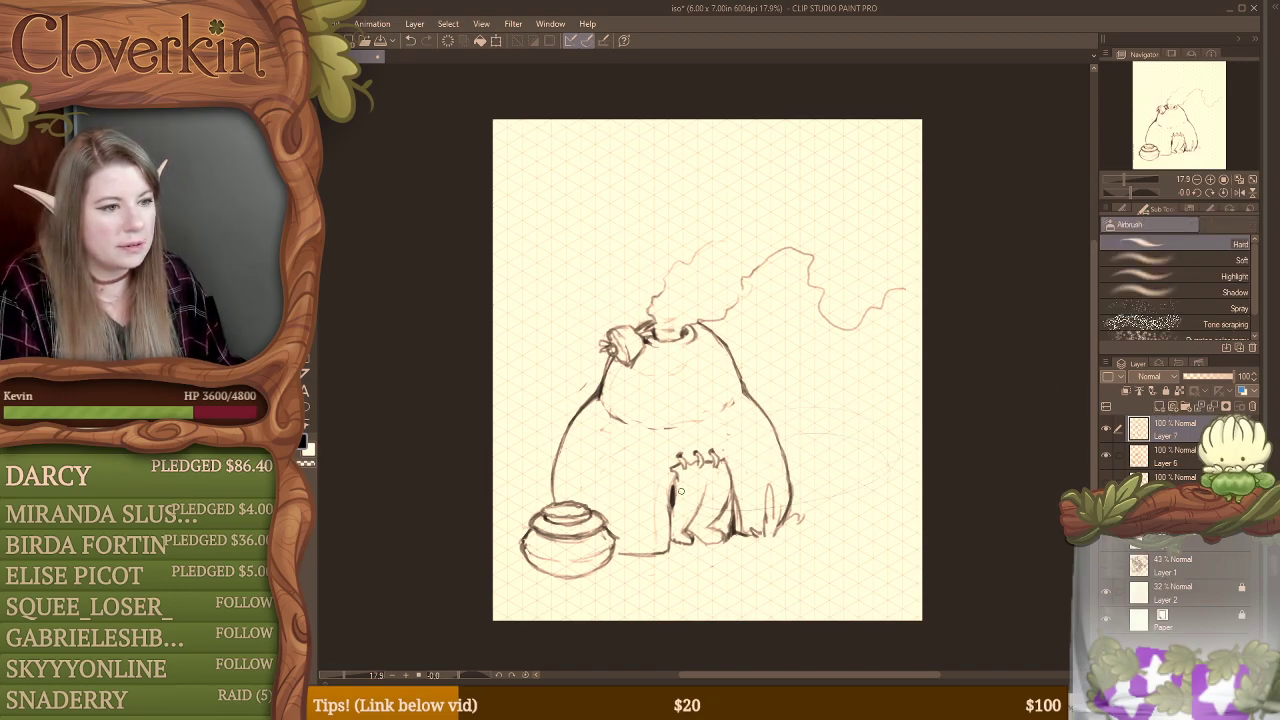
{"action": "mouse_move", "coordinate": [862, 398]}
{"action": "left_mouse_down"}
{"action": "mouse_move", "coordinate": [812, 502]}
{"action": "mouse_move", "coordinate": [724, 506]}
{"action": "left_mouse_up"}
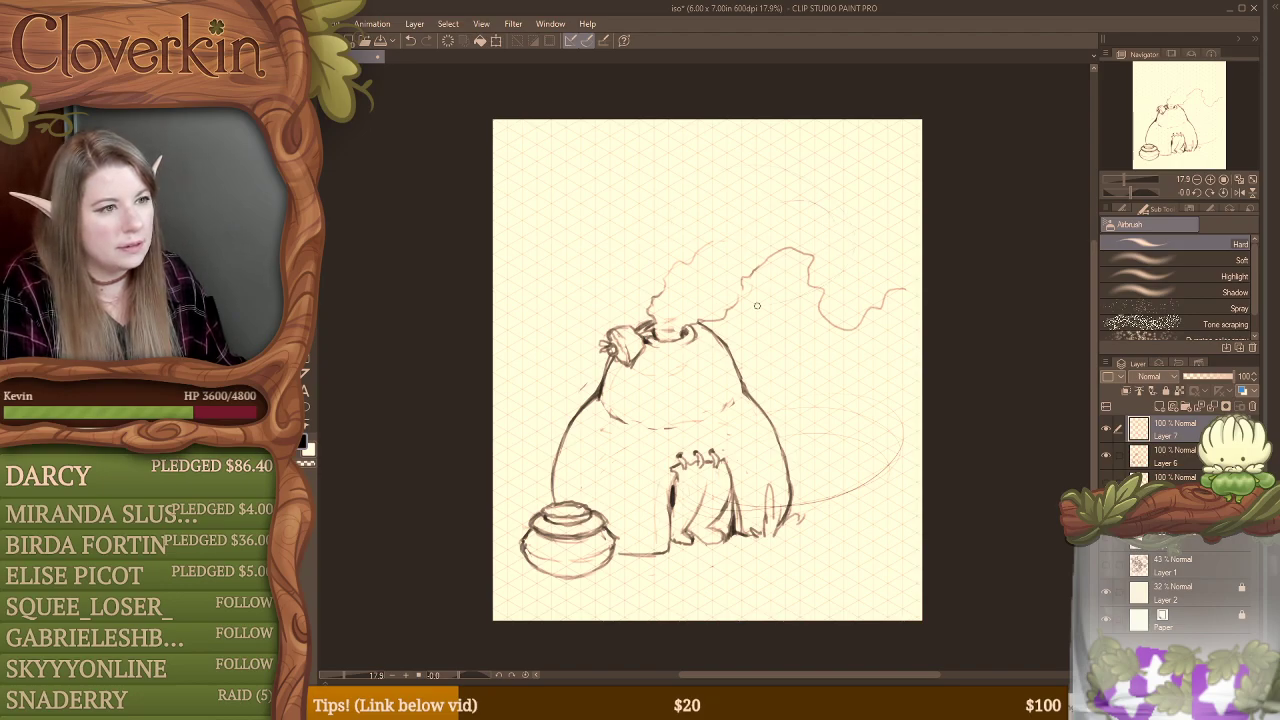
{"action": "mouse_move", "coordinate": [757, 306]}
{"action": "left_mouse_down"}
{"action": "mouse_move", "coordinate": [773, 152]}
{"action": "mouse_move", "coordinate": [810, 286]}
{"action": "mouse_move", "coordinate": [672, 185]}
{"action": "mouse_move", "coordinate": [838, 226]}
{"action": "left_mouse_up"}
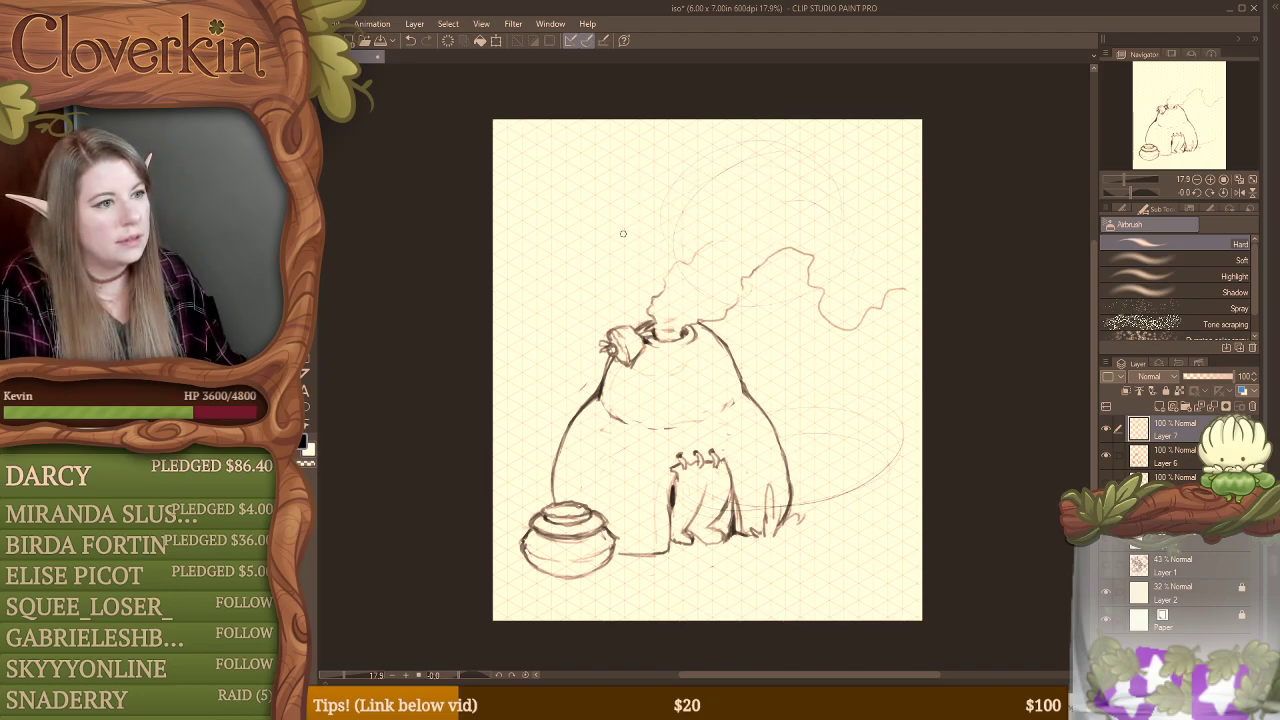
{"action": "left_click_drag", "start_coordinate": [642, 180], "coordinate": [702, 165]}
{"action": "mouse_move", "coordinate": [648, 314]}
{"action": "left_mouse_down"}
{"action": "mouse_move", "coordinate": [619, 178]}
{"action": "mouse_move", "coordinate": [688, 149]}
{"action": "mouse_move", "coordinate": [762, 177]}
{"action": "mouse_move", "coordinate": [876, 327]}
{"action": "mouse_move", "coordinate": [894, 410]}
{"action": "mouse_move", "coordinate": [843, 476]}
{"action": "mouse_move", "coordinate": [796, 503]}
{"action": "mouse_move", "coordinate": [860, 492]}
{"action": "mouse_move", "coordinate": [841, 497]}
{"action": "mouse_move", "coordinate": [899, 400]}
{"action": "left_mouse_up"}
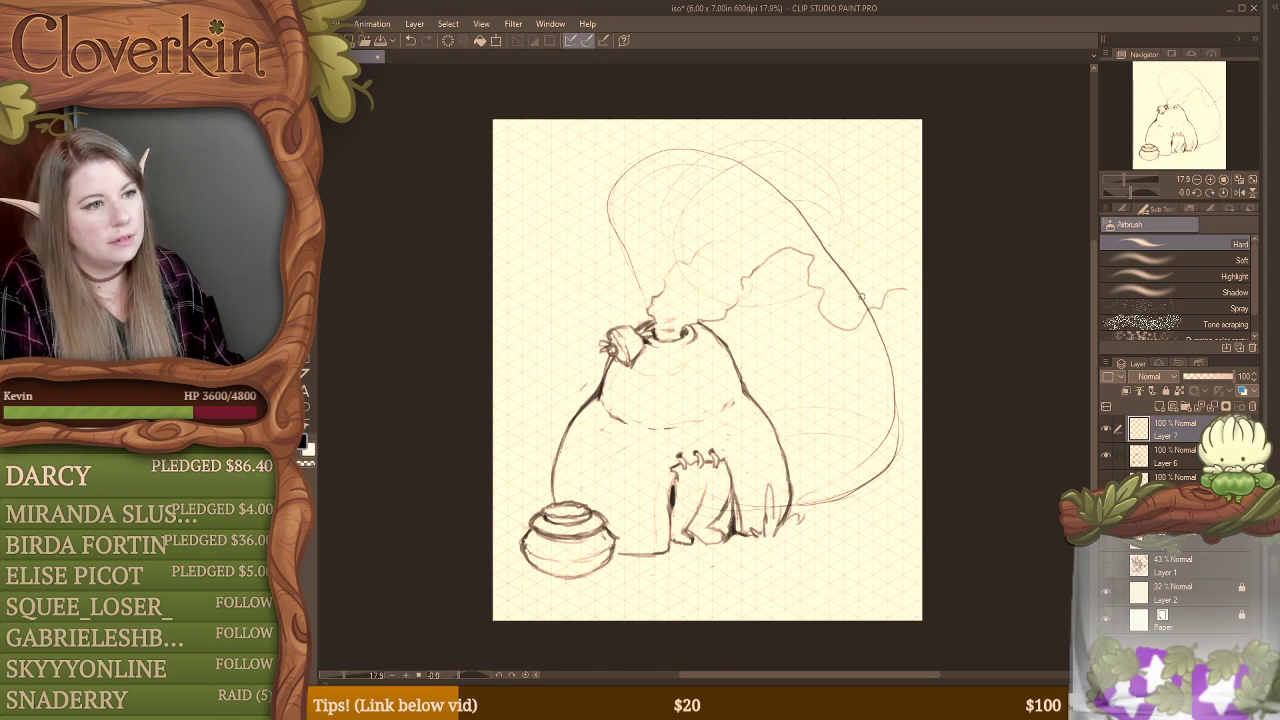
Step: Scale down Layers 6 and 7 together, recentre them on the page, and make Layer 7 the only active layer
{"action": "key", "text": "ctrl+t"}
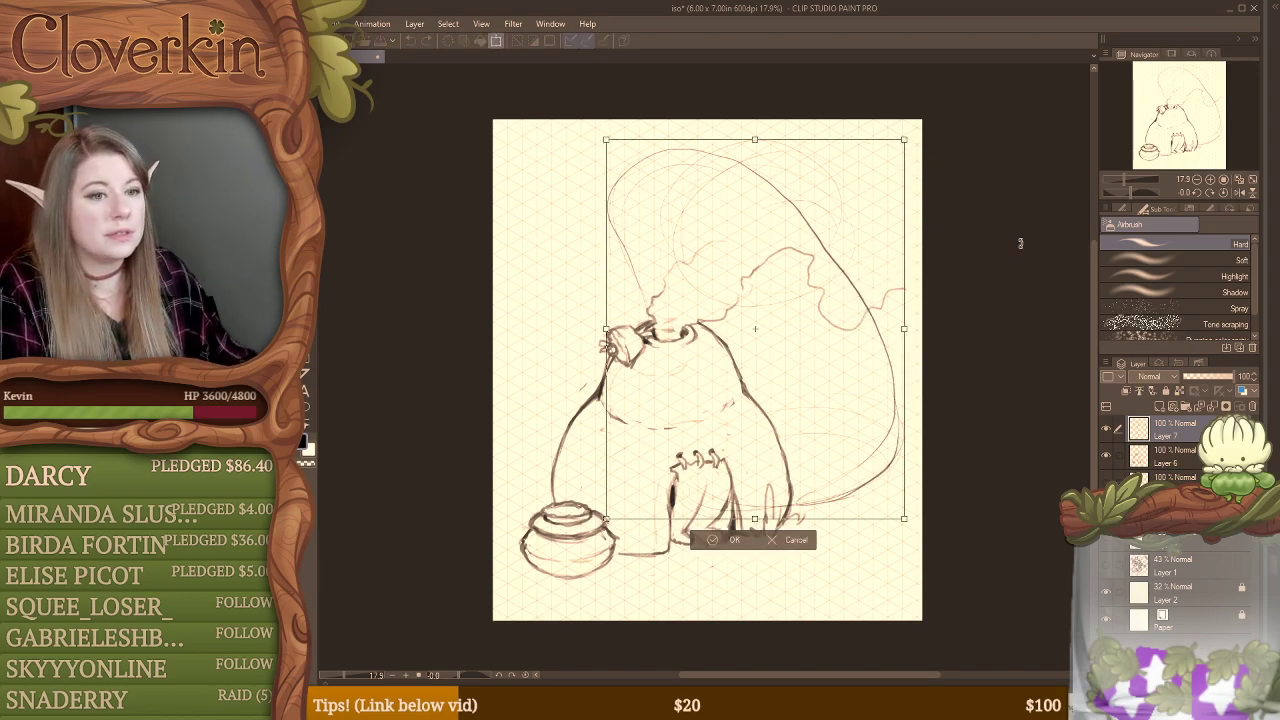
{"action": "key", "text": "Return"}
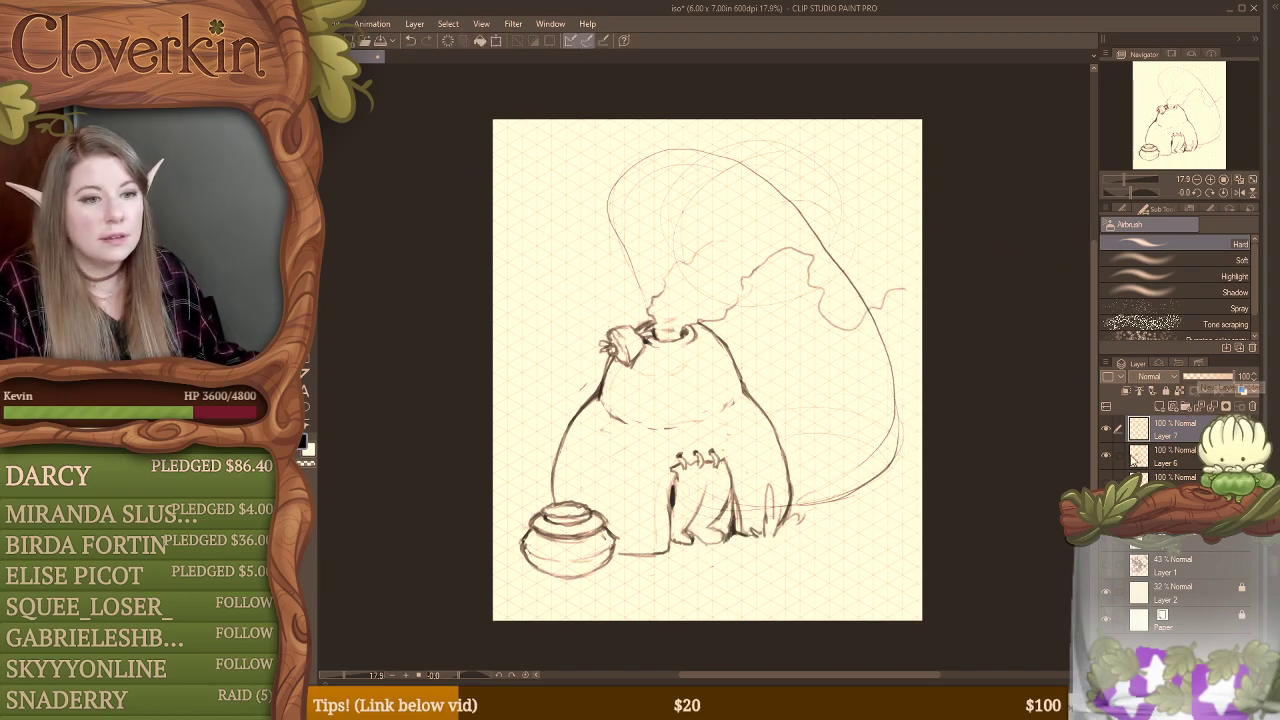
{"action": "key", "text": "ctrl+t"}
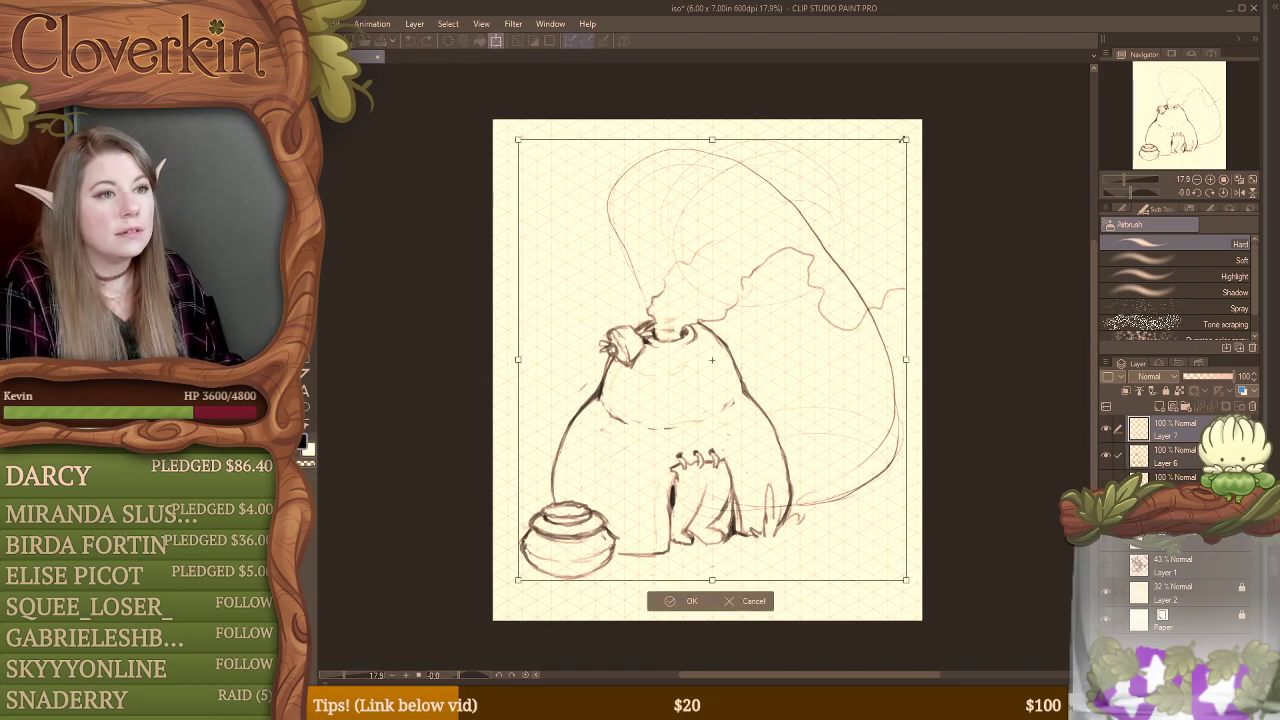
{"action": "left_click_drag", "start_coordinate": [902, 140], "coordinate": [799, 206]}
{"action": "left_click_drag", "start_coordinate": [801, 330], "coordinate": [837, 308]}
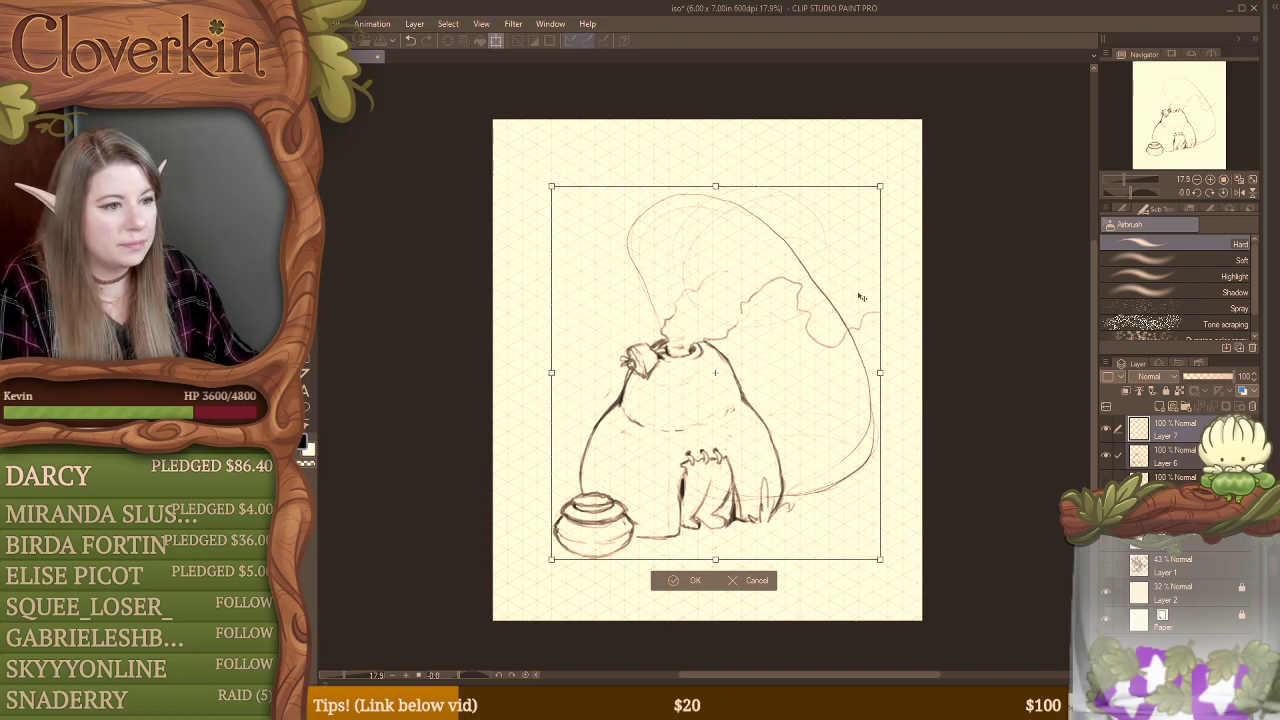
{"action": "key", "text": "Return"}
{"action": "left_click", "coordinate": [1191, 425]}
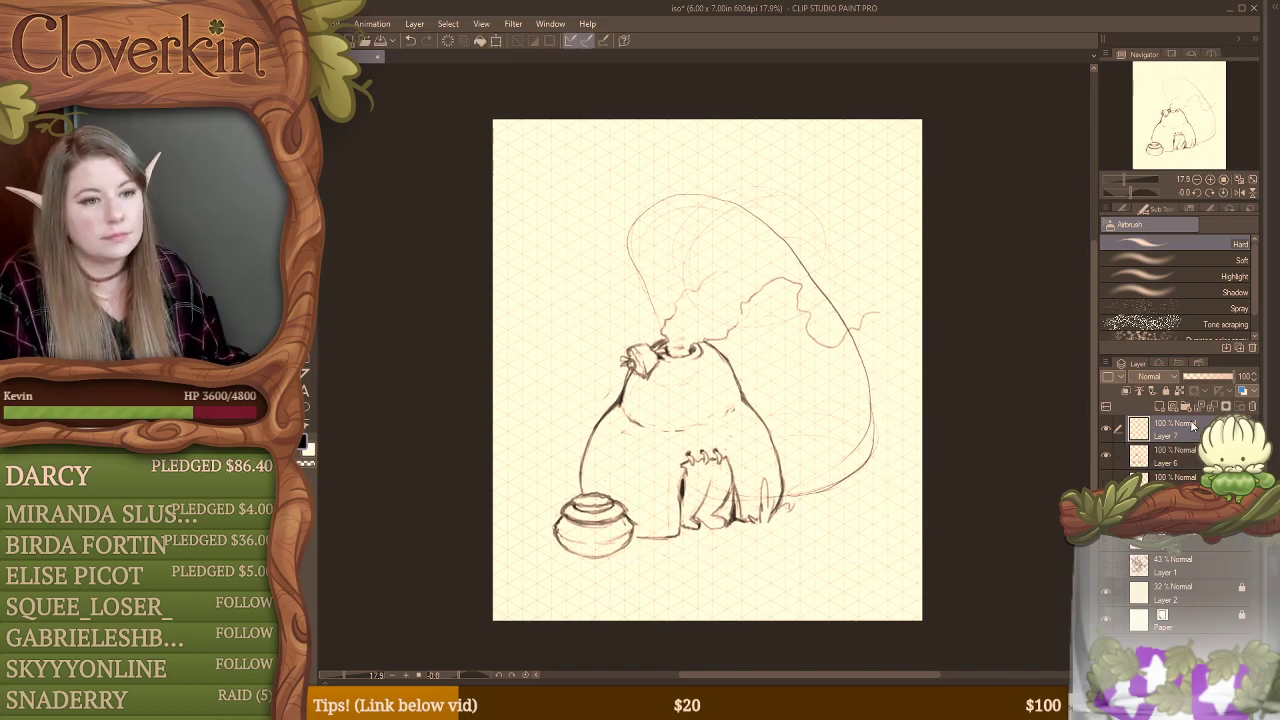
{"action": "key", "text": "b"}
{"action": "left_click_drag", "start_coordinate": [680, 416], "coordinate": [862, 408]}
{"action": "key", "text": "ctrl+z"}
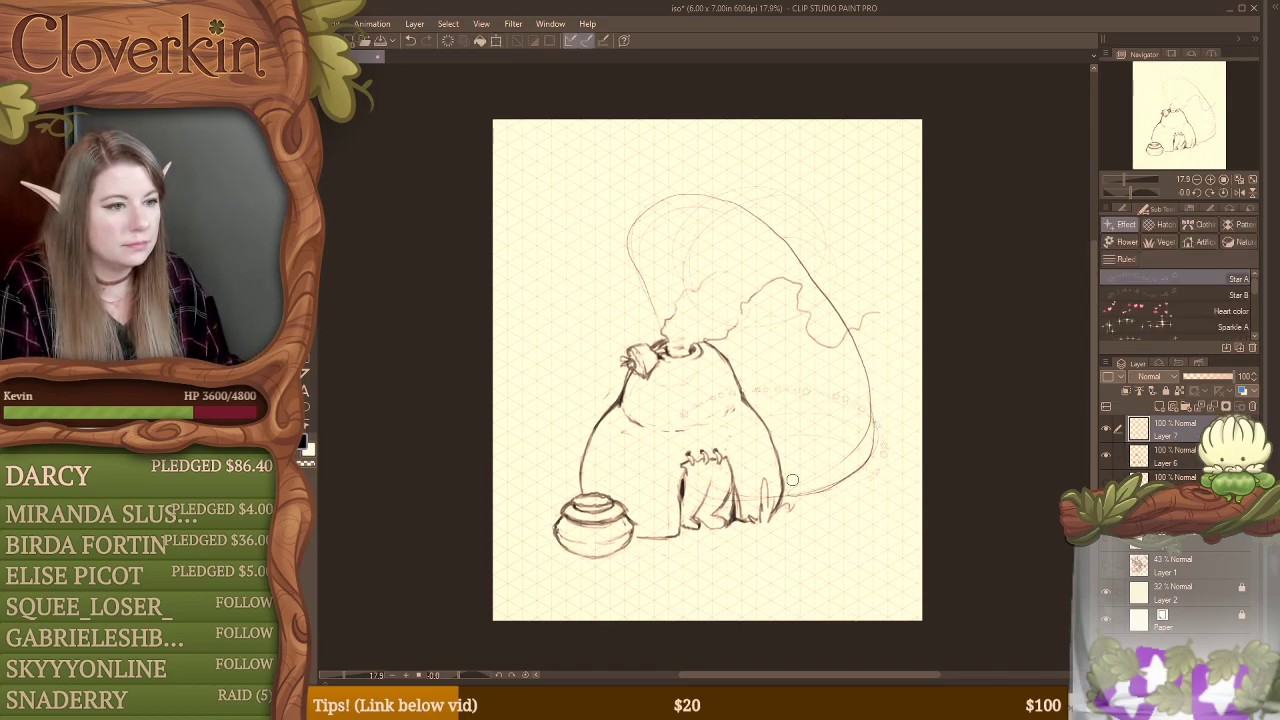
{"action": "key", "text": "b"}
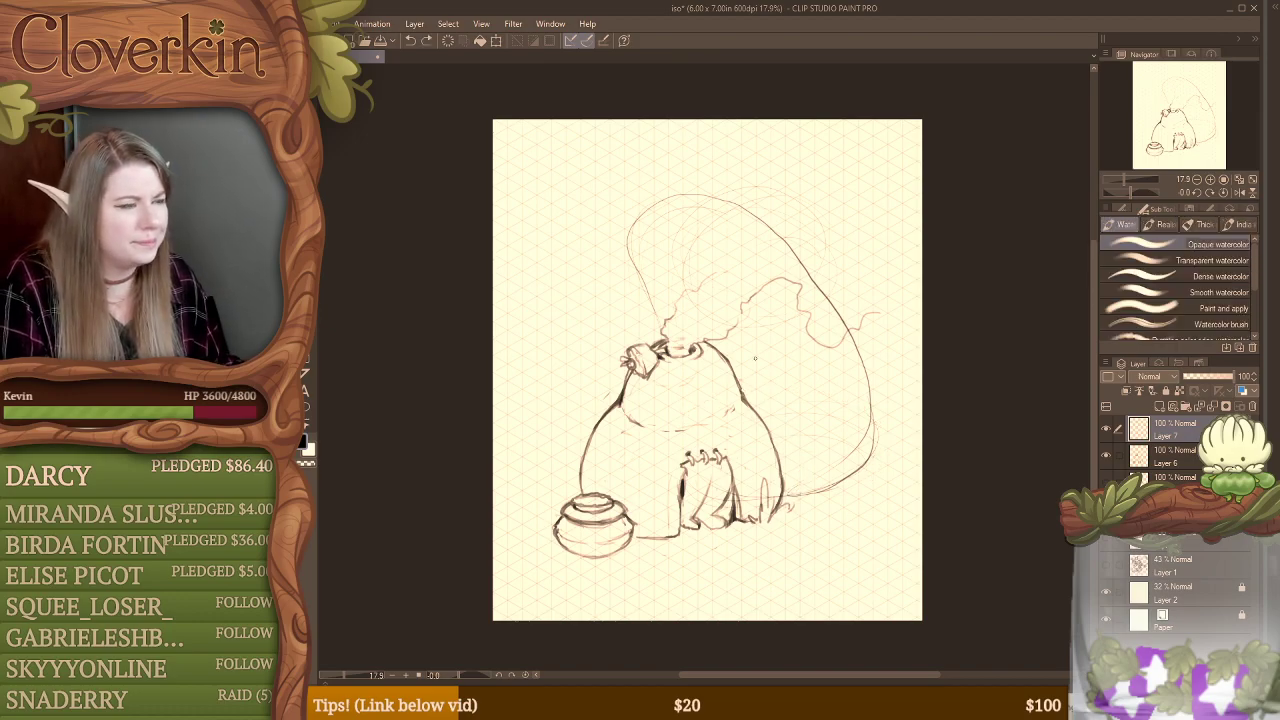
{"action": "mouse_move", "coordinate": [716, 405]}
{"action": "left_mouse_down"}
{"action": "mouse_move", "coordinate": [792, 494]}
{"action": "mouse_move", "coordinate": [863, 408]}
{"action": "left_mouse_up"}
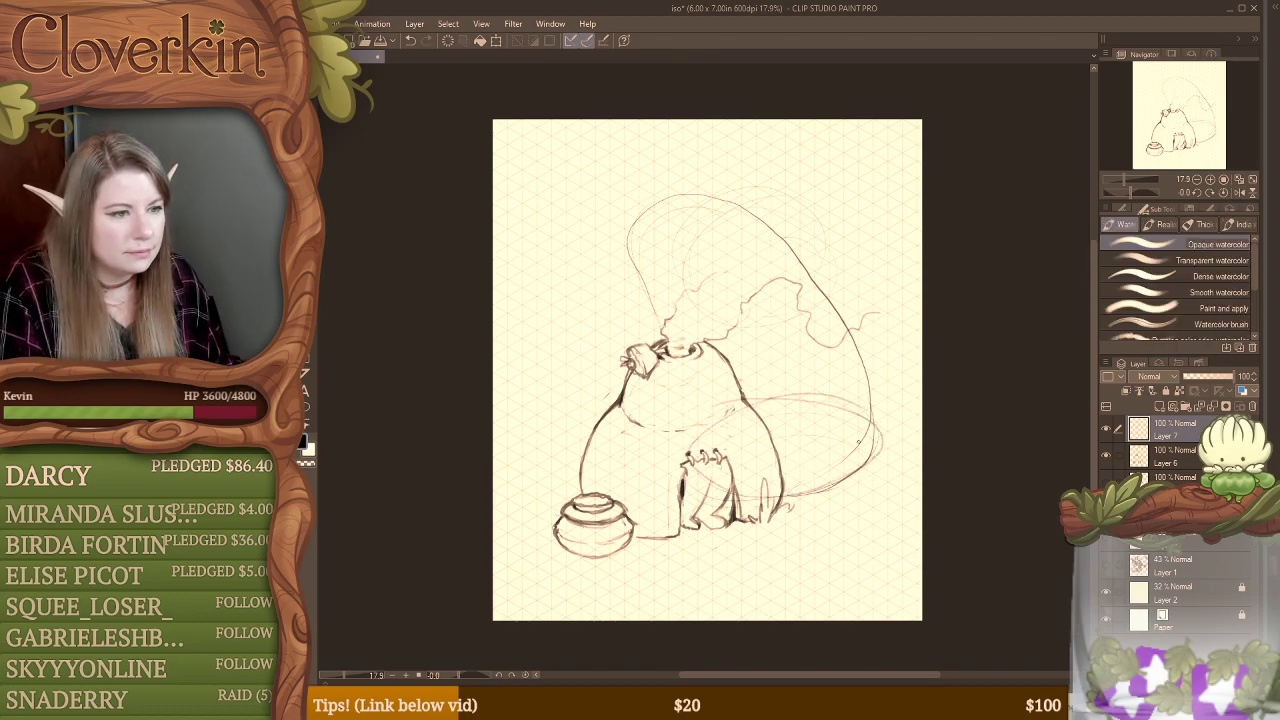
{"action": "key", "text": "ctrl+z"}
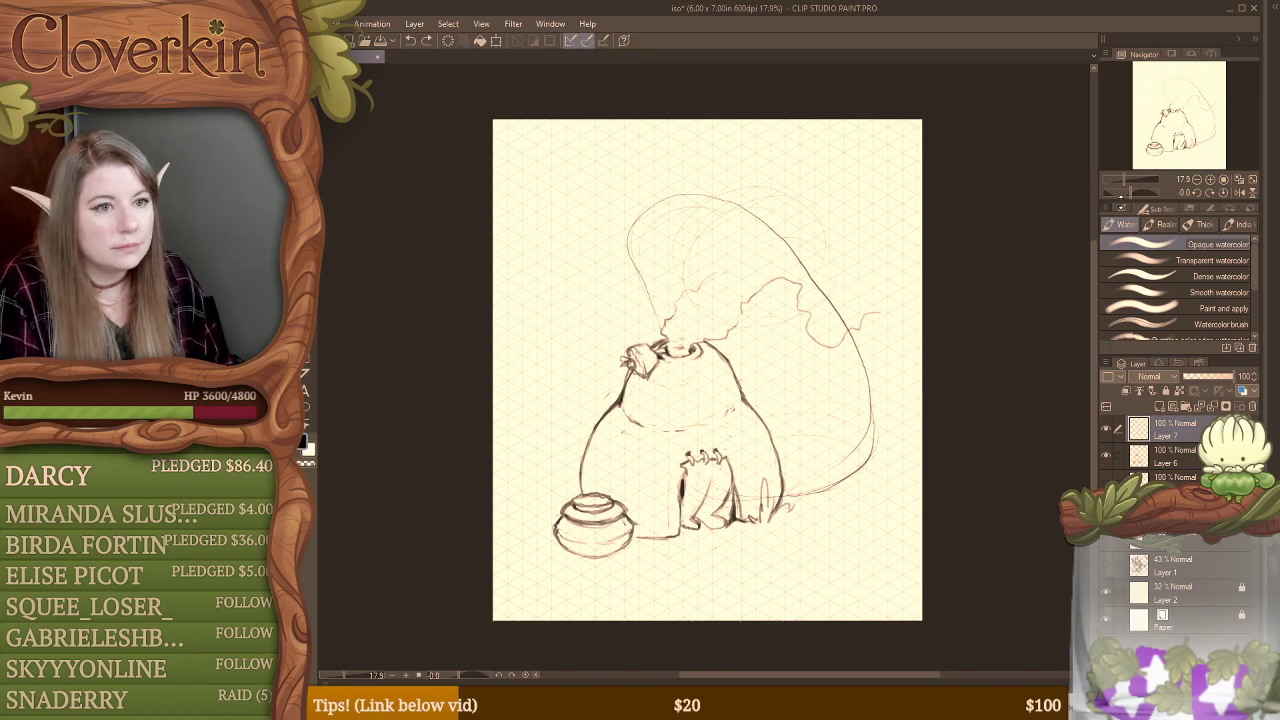
Step: Set the Opaque watercolor brush's stabilization to 0 and sketch a wide ellipse at the large form's lower right
{"action": "left_click", "coordinate": [1136, 208]}
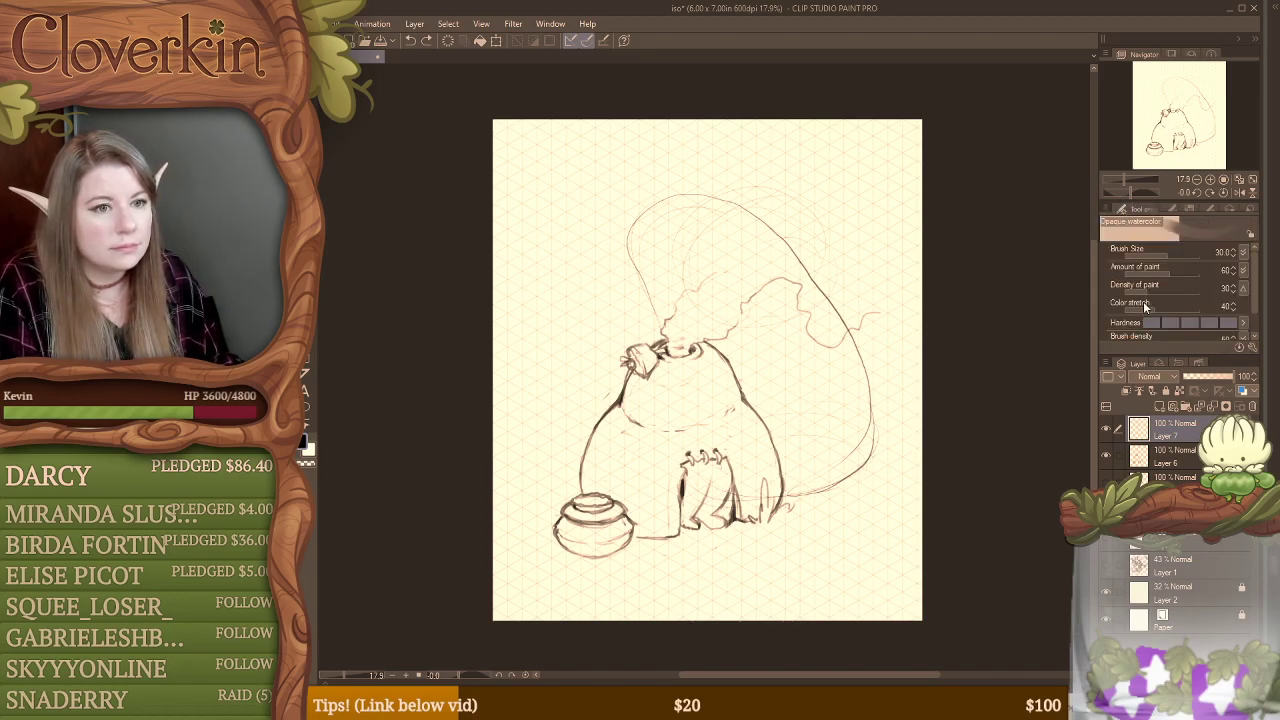
{"action": "scroll", "coordinate": [1141, 315], "scroll_direction": "down", "scroll_amount": 1}
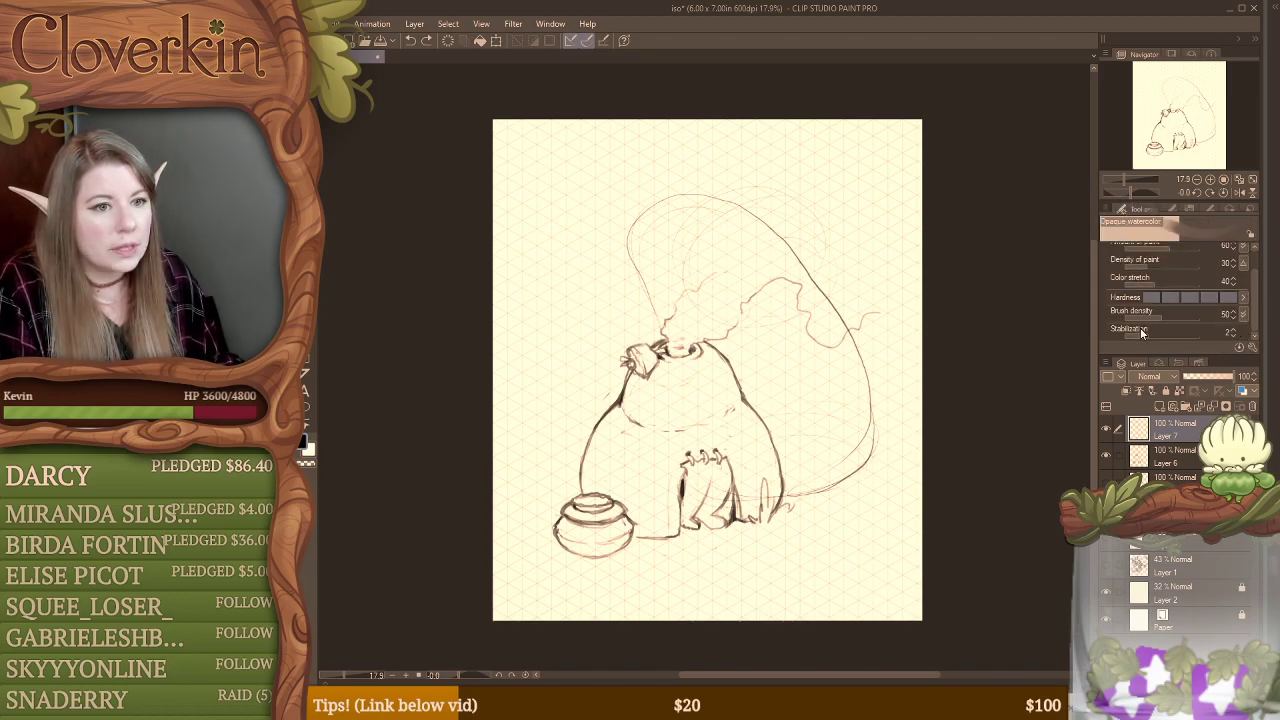
{"action": "left_click_drag", "start_coordinate": [1142, 334], "coordinate": [1122, 335]}
{"action": "mouse_move", "coordinate": [728, 436]}
{"action": "left_mouse_down"}
{"action": "mouse_move", "coordinate": [848, 488]}
{"action": "mouse_move", "coordinate": [864, 436]}
{"action": "left_mouse_up"}
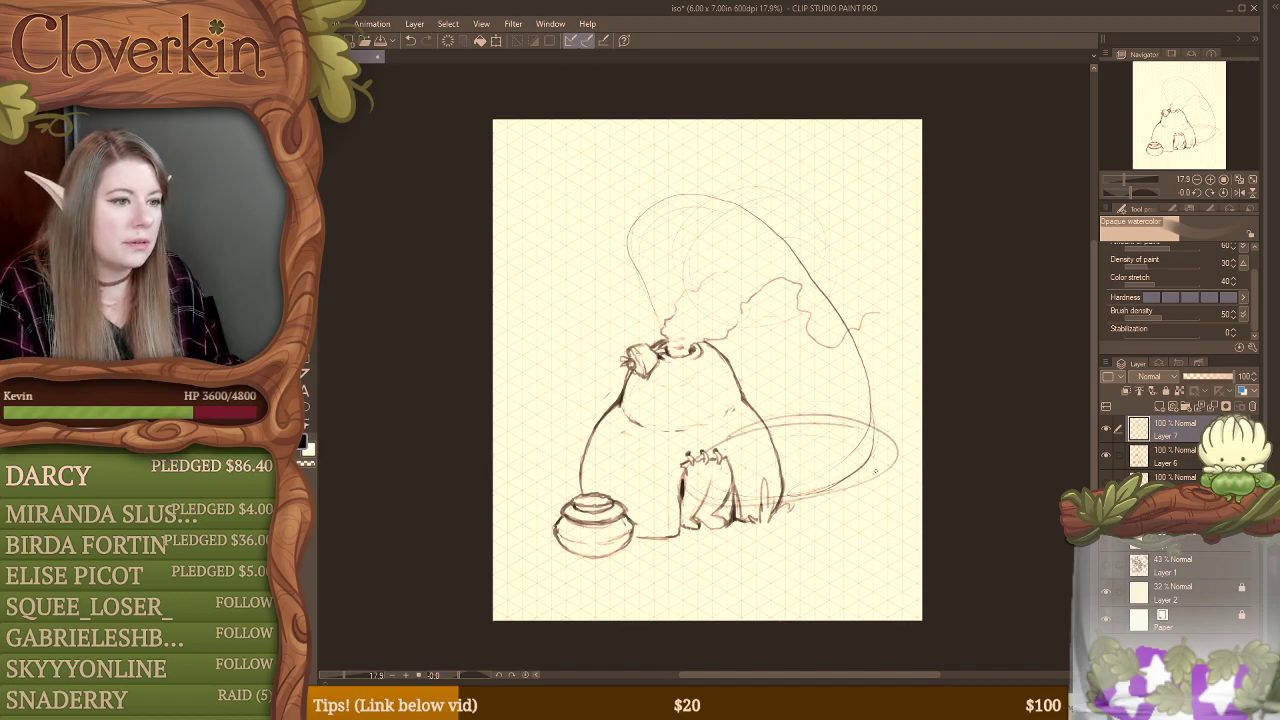
Step: Redraw the large form's outline with bolder strokes, from the hut's top over the crown and down the right side
{"action": "left_click_drag", "start_coordinate": [800, 262], "coordinate": [870, 388]}
{"action": "left_click_drag", "start_coordinate": [852, 316], "coordinate": [876, 455]}
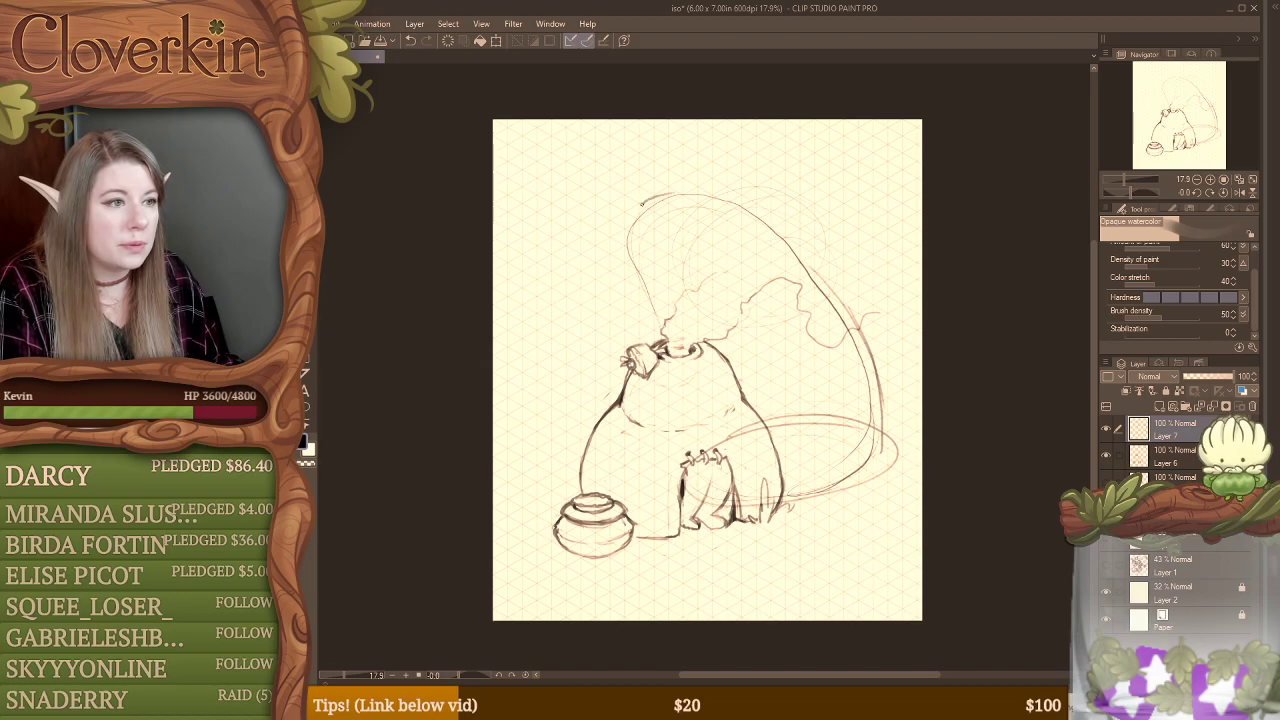
{"action": "left_click_drag", "start_coordinate": [632, 222], "coordinate": [660, 346]}
{"action": "left_click_drag", "start_coordinate": [643, 266], "coordinate": [660, 340]}
{"action": "mouse_move", "coordinate": [652, 198]}
{"action": "left_mouse_down"}
{"action": "mouse_move", "coordinate": [696, 191]}
{"action": "mouse_move", "coordinate": [750, 210]}
{"action": "mouse_move", "coordinate": [840, 294]}
{"action": "mouse_move", "coordinate": [892, 407]}
{"action": "mouse_move", "coordinate": [872, 458]}
{"action": "mouse_move", "coordinate": [816, 505]}
{"action": "left_mouse_up"}
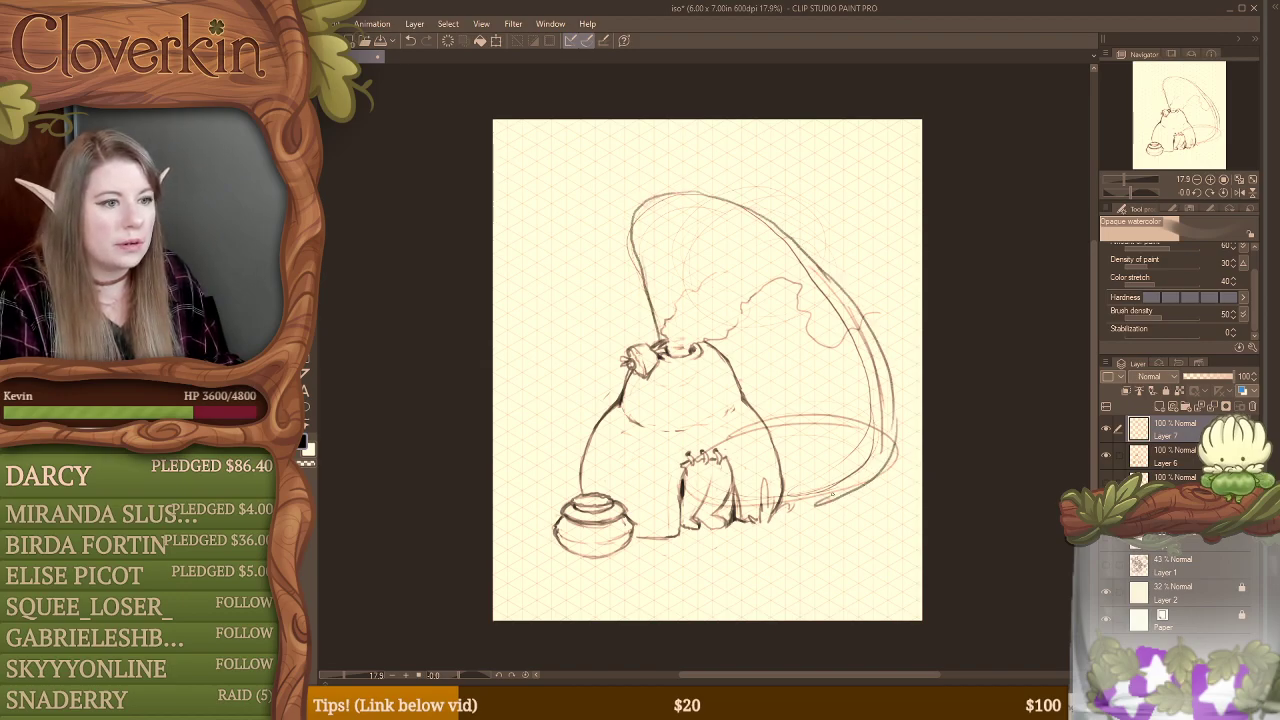
{"action": "left_click_drag", "start_coordinate": [894, 444], "coordinate": [832, 494]}
Step: Erase the ellipse and the large form's lower-right base lines beside the hut
{"action": "key", "text": "e"}
{"action": "mouse_move", "coordinate": [886, 414]}
{"action": "left_mouse_down"}
{"action": "mouse_move", "coordinate": [860, 470]}
{"action": "mouse_move", "coordinate": [828, 484]}
{"action": "mouse_move", "coordinate": [770, 500]}
{"action": "mouse_move", "coordinate": [685, 486]}
{"action": "mouse_move", "coordinate": [761, 498]}
{"action": "left_mouse_up"}
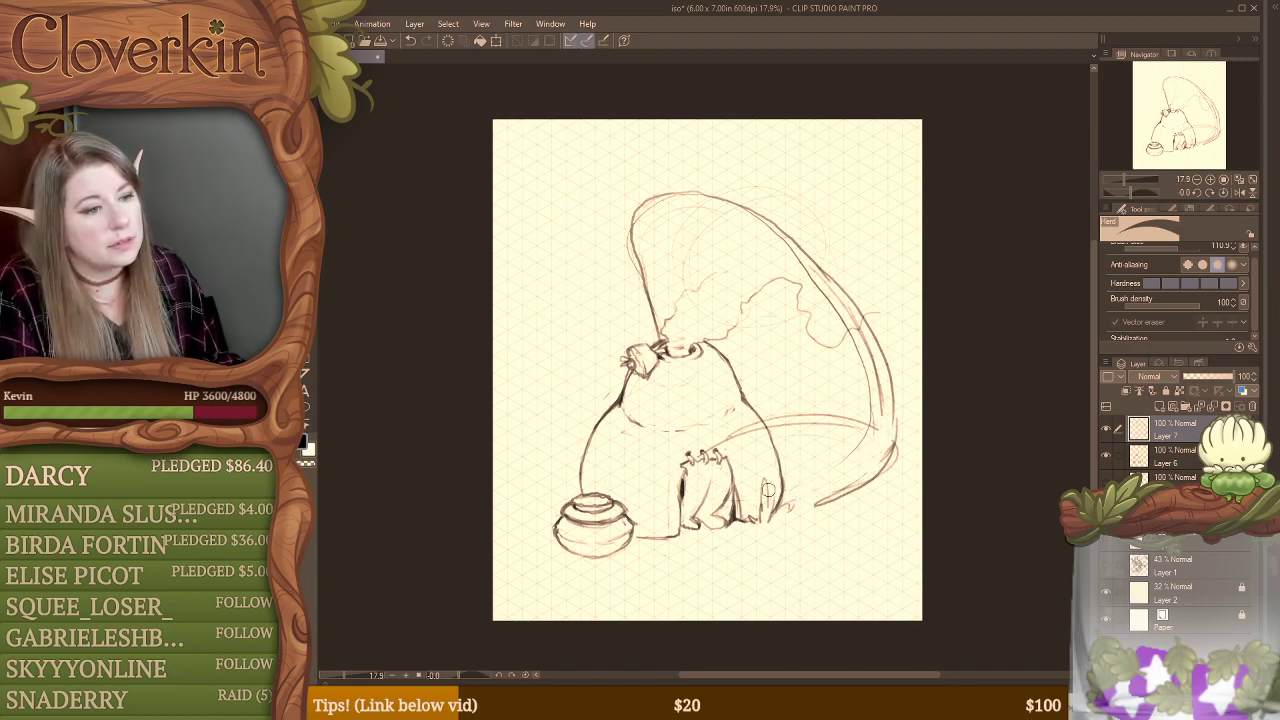
{"action": "mouse_move", "coordinate": [707, 450]}
{"action": "left_mouse_down"}
{"action": "mouse_move", "coordinate": [777, 407]}
{"action": "mouse_move", "coordinate": [761, 437]}
{"action": "mouse_move", "coordinate": [829, 408]}
{"action": "mouse_move", "coordinate": [822, 441]}
{"action": "mouse_move", "coordinate": [868, 404]}
{"action": "mouse_move", "coordinate": [861, 464]}
{"action": "mouse_move", "coordinate": [882, 455]}
{"action": "mouse_move", "coordinate": [810, 498]}
{"action": "mouse_move", "coordinate": [824, 513]}
{"action": "mouse_move", "coordinate": [868, 481]}
{"action": "mouse_move", "coordinate": [820, 516]}
{"action": "left_mouse_up"}
{"action": "key", "text": "b"}
{"action": "key", "text": "e"}
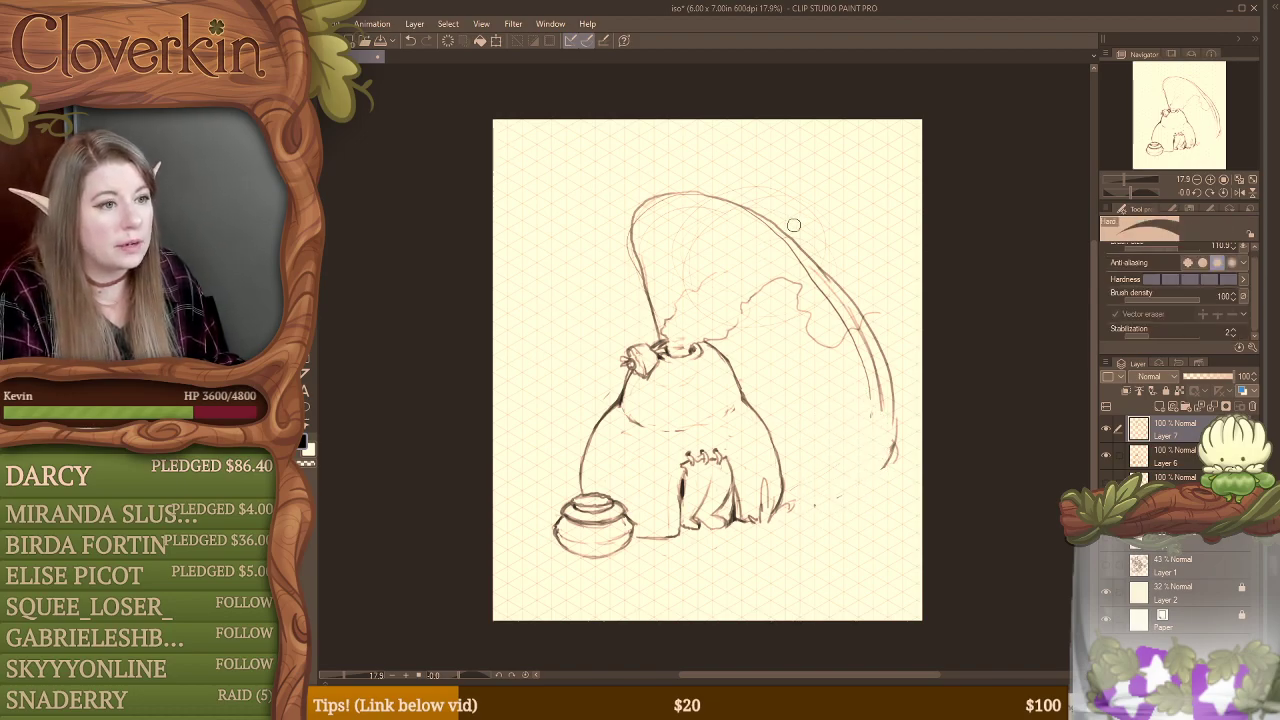
Step: Erase the doubled lines along the upper right slope of the large form, leaving its lower right edge
{"action": "left_click_drag", "start_coordinate": [757, 224], "coordinate": [877, 379]}
{"action": "mouse_move", "coordinate": [838, 312]}
{"action": "left_mouse_down"}
{"action": "mouse_move", "coordinate": [880, 405]}
{"action": "mouse_move", "coordinate": [872, 353]}
{"action": "left_mouse_up"}
{"action": "left_click_drag", "start_coordinate": [772, 230], "coordinate": [858, 310]}
{"action": "key", "text": "b"}
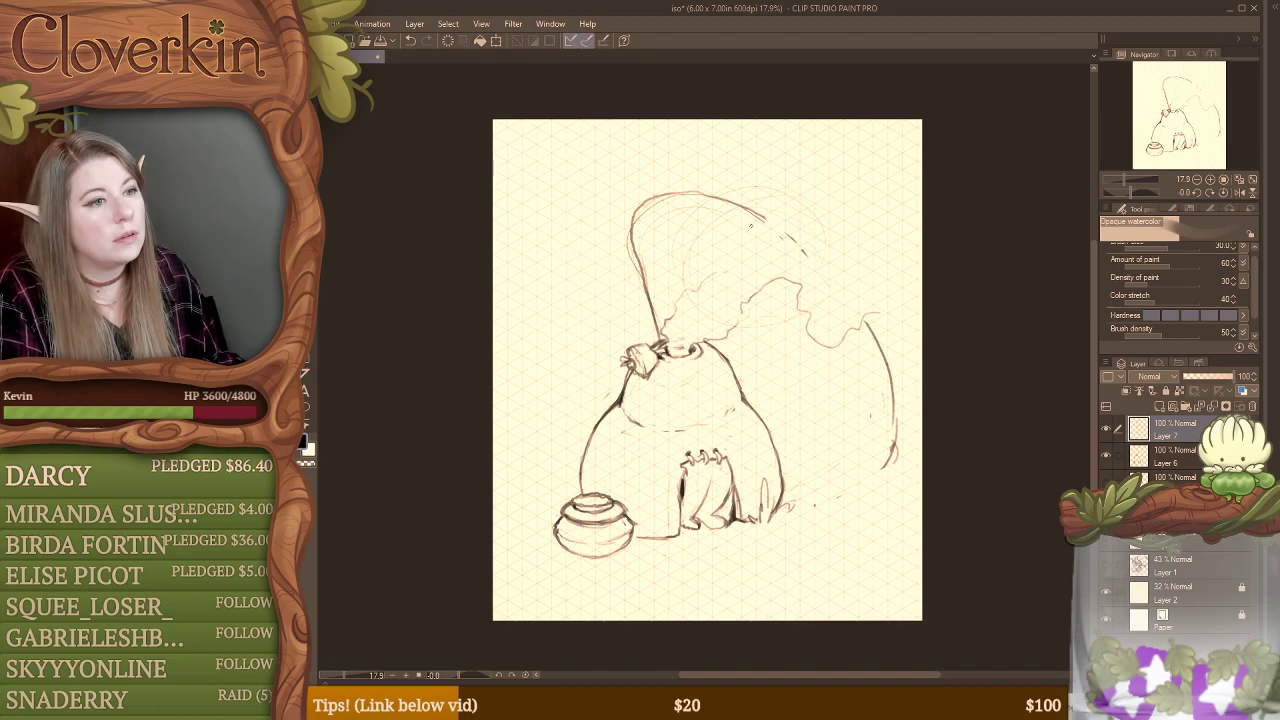
Step: Undo the last erasing along the large form's upper right slope
{"action": "key", "text": "ctrl+z"}
{"action": "key", "text": "ctrl+z"}
{"action": "key", "text": "ctrl+z"}
{"action": "key", "text": "ctrl+z"}
{"action": "key", "text": "ctrl+z"}
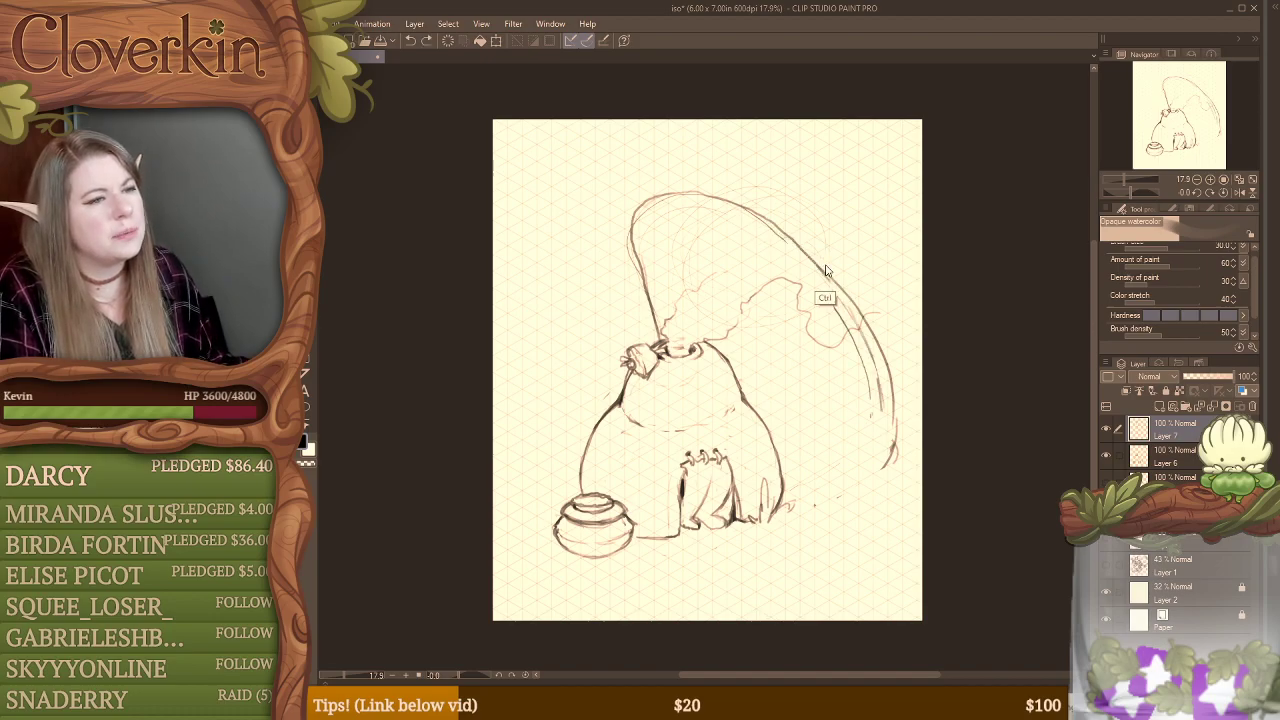
Step: Erase the wavy smoke-like lines above and beside the hut's top opening on Layer 6
{"action": "left_click", "coordinate": [1175, 459]}
{"action": "key", "text": "e"}
{"action": "key", "text": "r"}
{"action": "mouse_move", "coordinate": [886, 306]}
{"action": "left_mouse_down"}
{"action": "mouse_move", "coordinate": [827, 350]}
{"action": "mouse_move", "coordinate": [792, 275]}
{"action": "mouse_move", "coordinate": [784, 321]}
{"action": "mouse_move", "coordinate": [767, 314]}
{"action": "mouse_move", "coordinate": [775, 271]}
{"action": "mouse_move", "coordinate": [715, 336]}
{"action": "mouse_move", "coordinate": [706, 284]}
{"action": "mouse_move", "coordinate": [692, 281]}
{"action": "mouse_move", "coordinate": [662, 317]}
{"action": "mouse_move", "coordinate": [668, 328]}
{"action": "mouse_move", "coordinate": [726, 290]}
{"action": "left_mouse_up"}
{"action": "key", "text": "e"}
{"action": "key", "text": "b"}
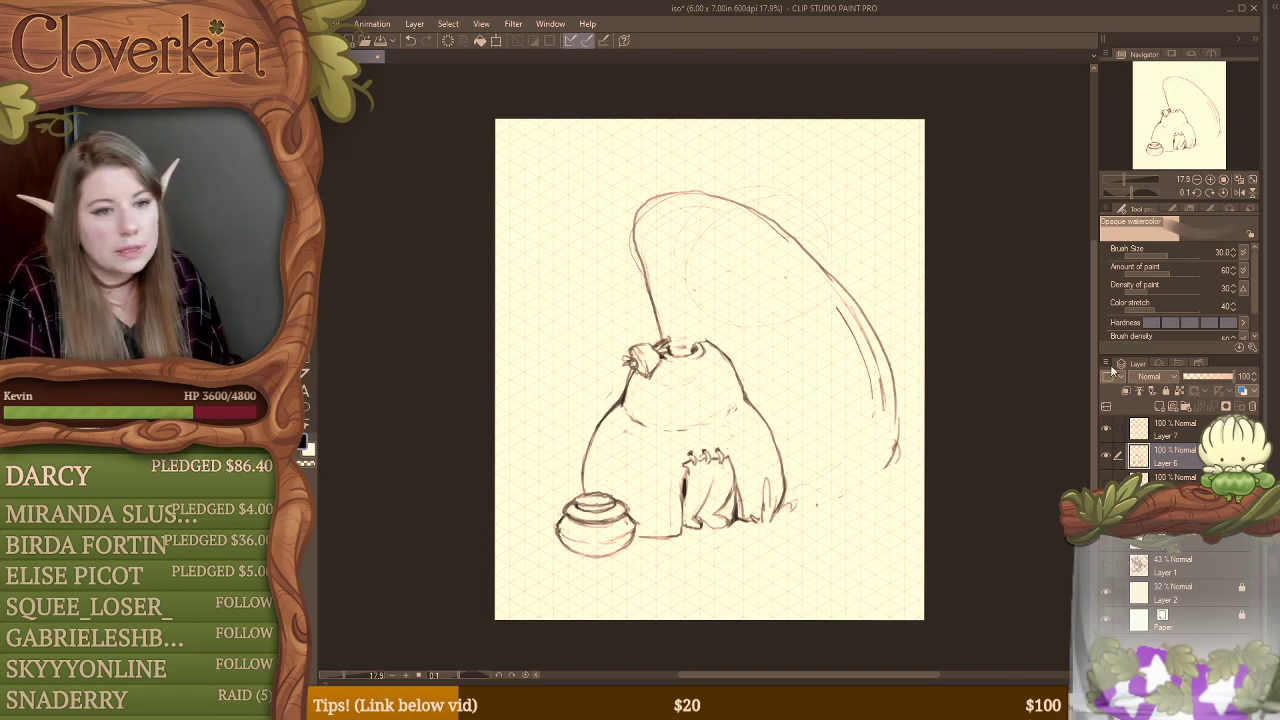
Step: Sketch a curved base line on Layer 7 from the hut's lower right corner to the large form's right edge
{"action": "left_click", "coordinate": [1105, 428]}
{"action": "left_click", "coordinate": [1105, 428]}
{"action": "left_click", "coordinate": [1176, 425]}
{"action": "key", "text": "e"}
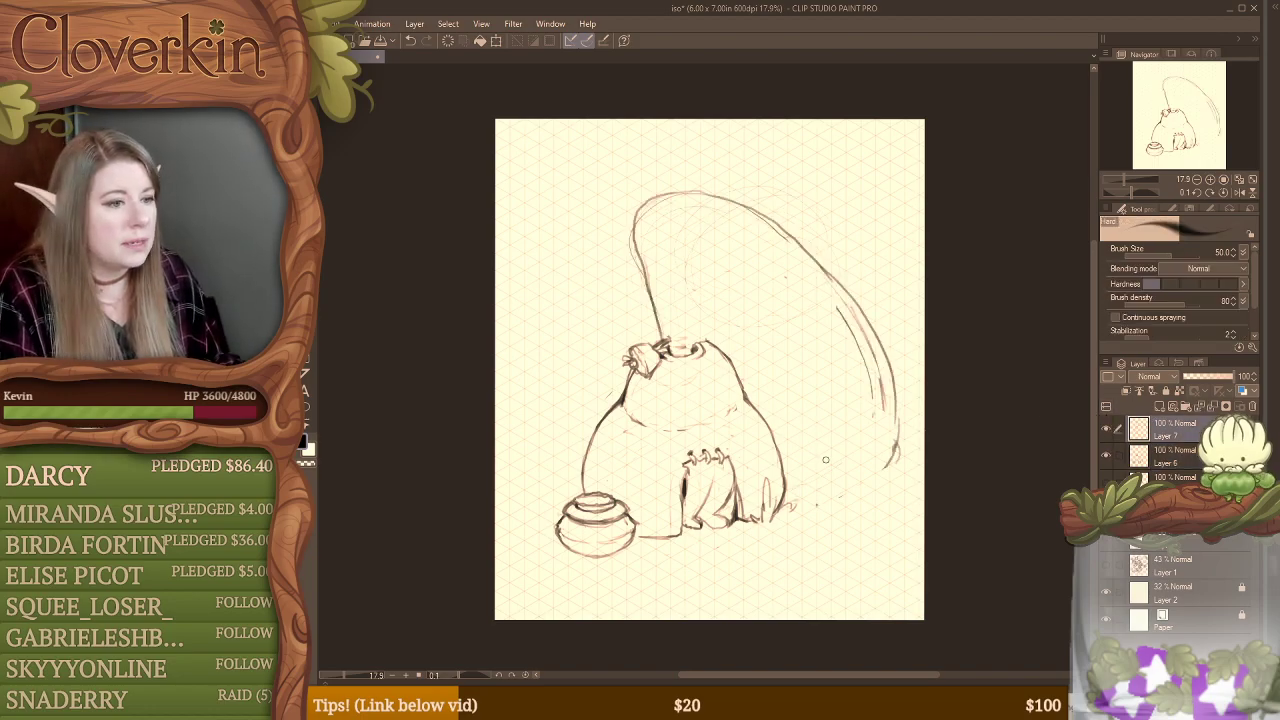
{"action": "mouse_move", "coordinate": [804, 500]}
{"action": "left_mouse_down"}
{"action": "mouse_move", "coordinate": [873, 475]}
{"action": "mouse_move", "coordinate": [836, 492]}
{"action": "mouse_move", "coordinate": [800, 488]}
{"action": "mouse_move", "coordinate": [901, 450]}
{"action": "left_mouse_up"}
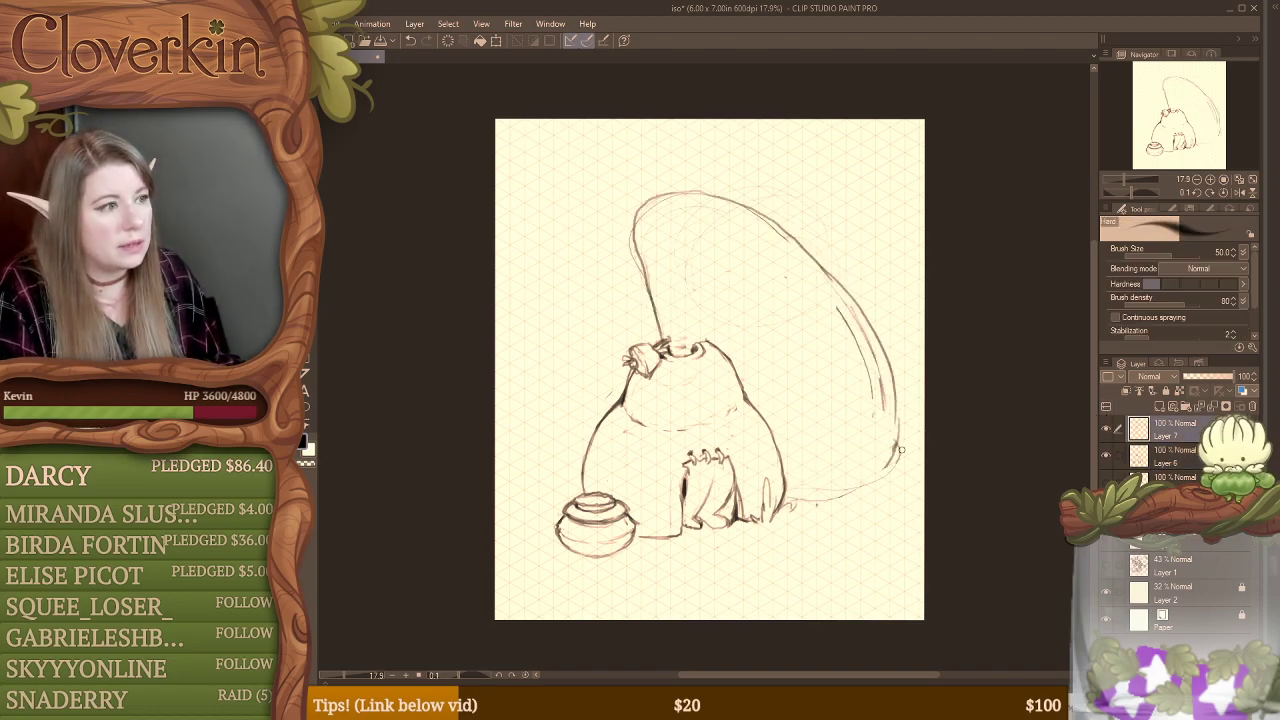
{"action": "key", "text": "b"}
{"action": "key", "text": "b"}
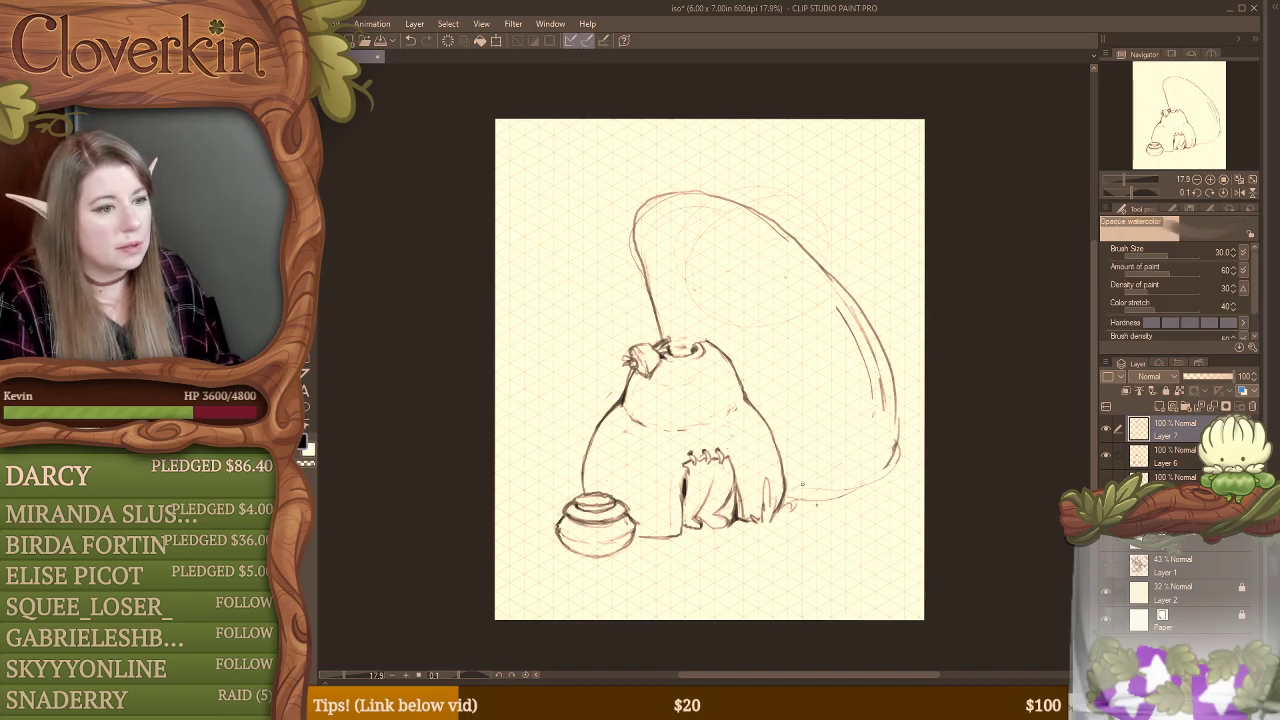
{"action": "mouse_move", "coordinate": [804, 492]}
{"action": "left_mouse_down"}
{"action": "mouse_move", "coordinate": [871, 482]}
{"action": "mouse_move", "coordinate": [900, 449]}
{"action": "left_mouse_up"}
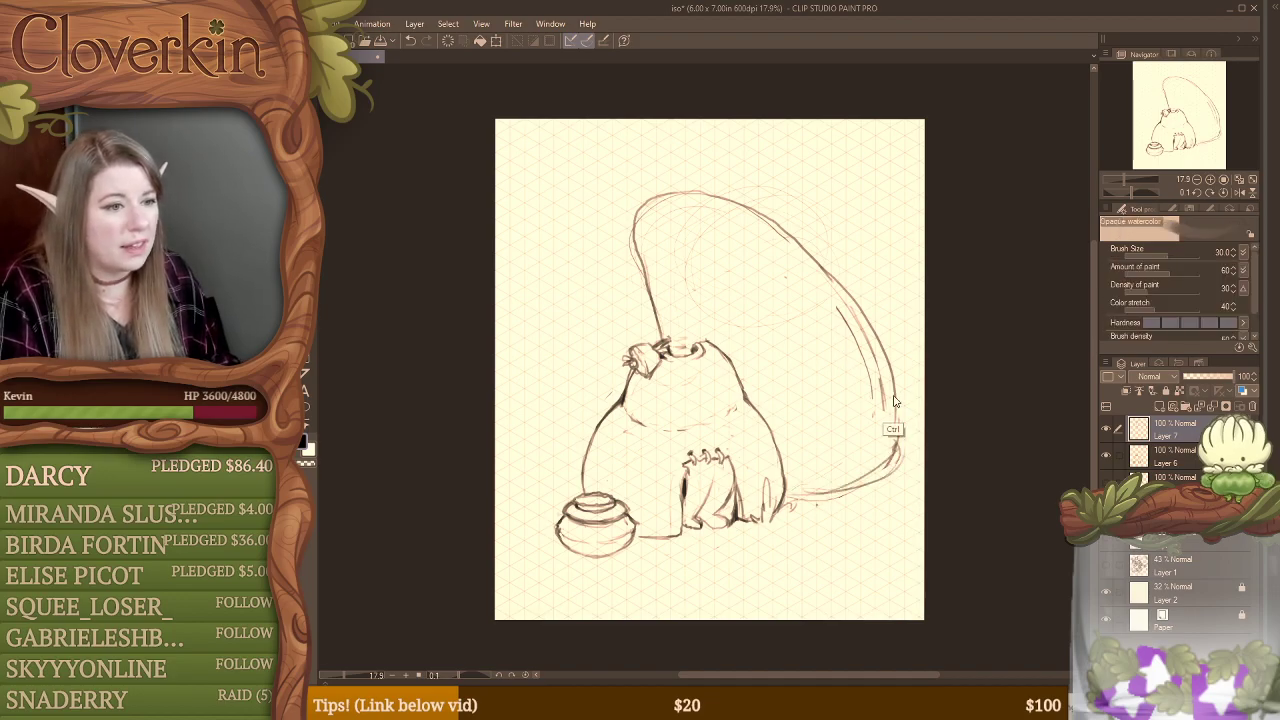
Step: Select Layer 6 and Layer 7 together and move the whole drawing slightly to the left
{"action": "left_click", "coordinate": [1120, 456], "text": "ctrl"}
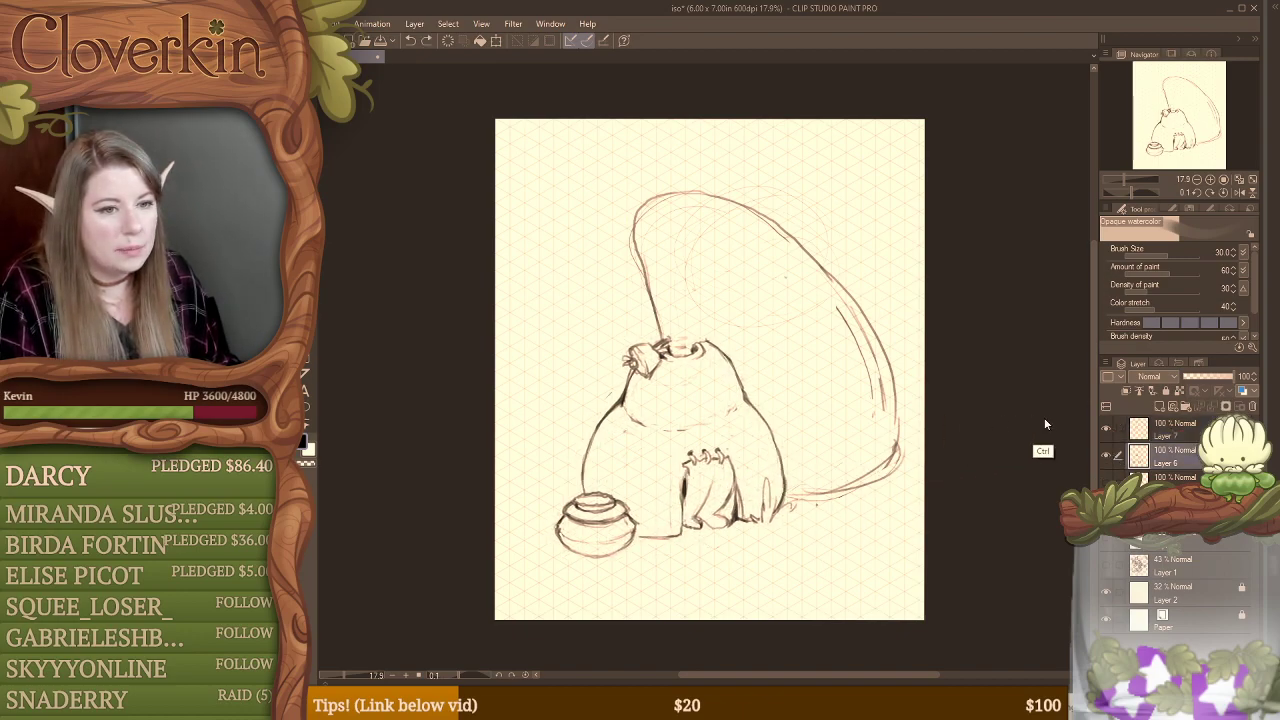
{"action": "left_click", "coordinate": [1156, 430], "text": "ctrl"}
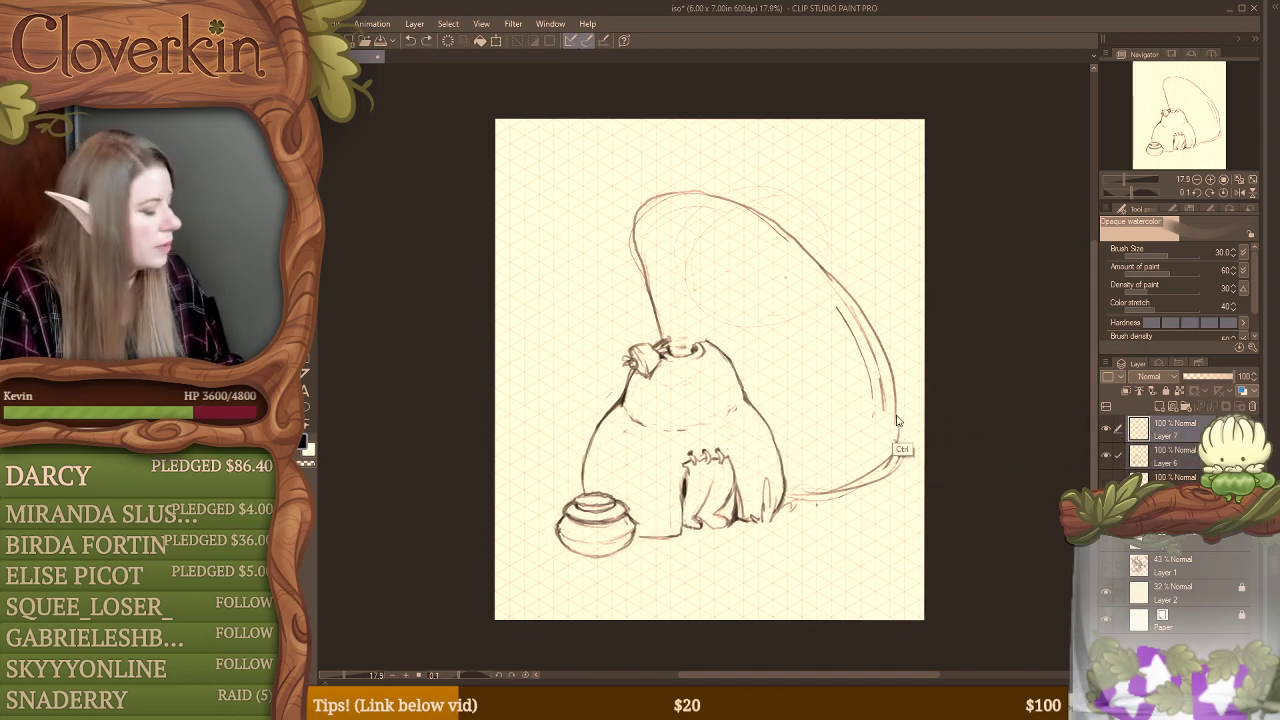
{"action": "key", "text": "ctrl+t"}
{"action": "left_click_drag", "start_coordinate": [820, 437], "coordinate": [803, 441]}
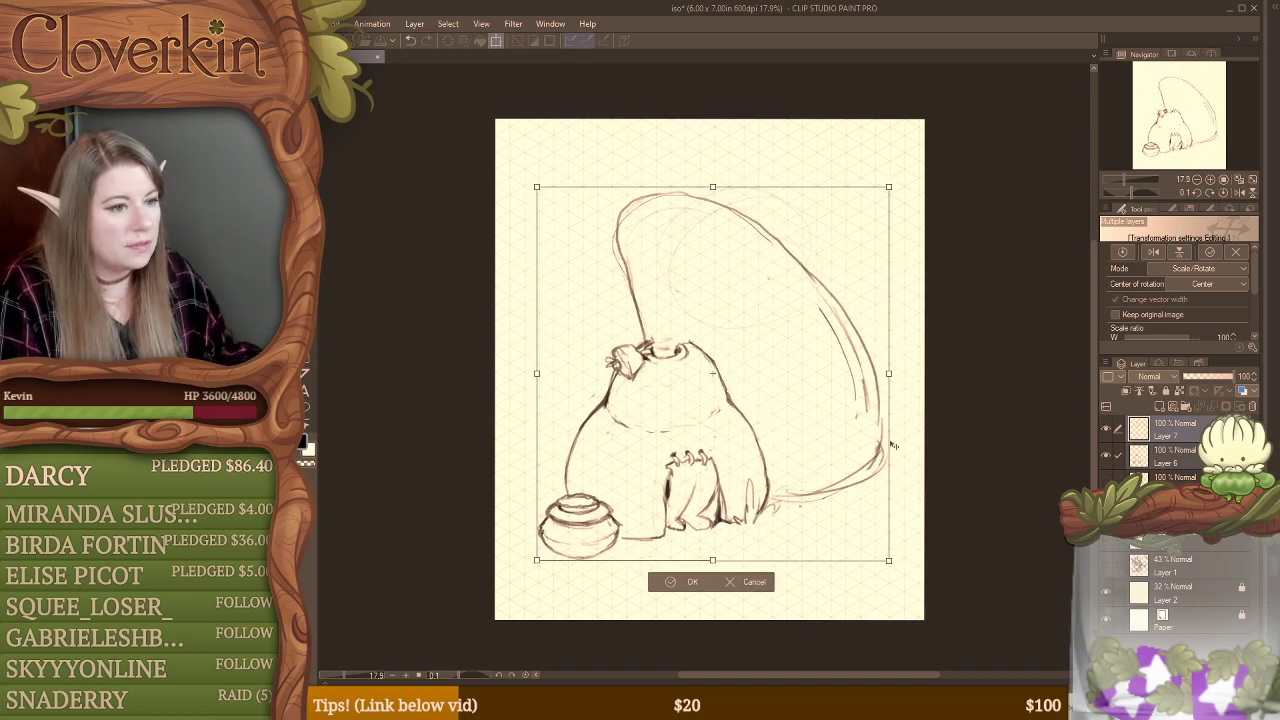
{"action": "key", "text": "Return"}
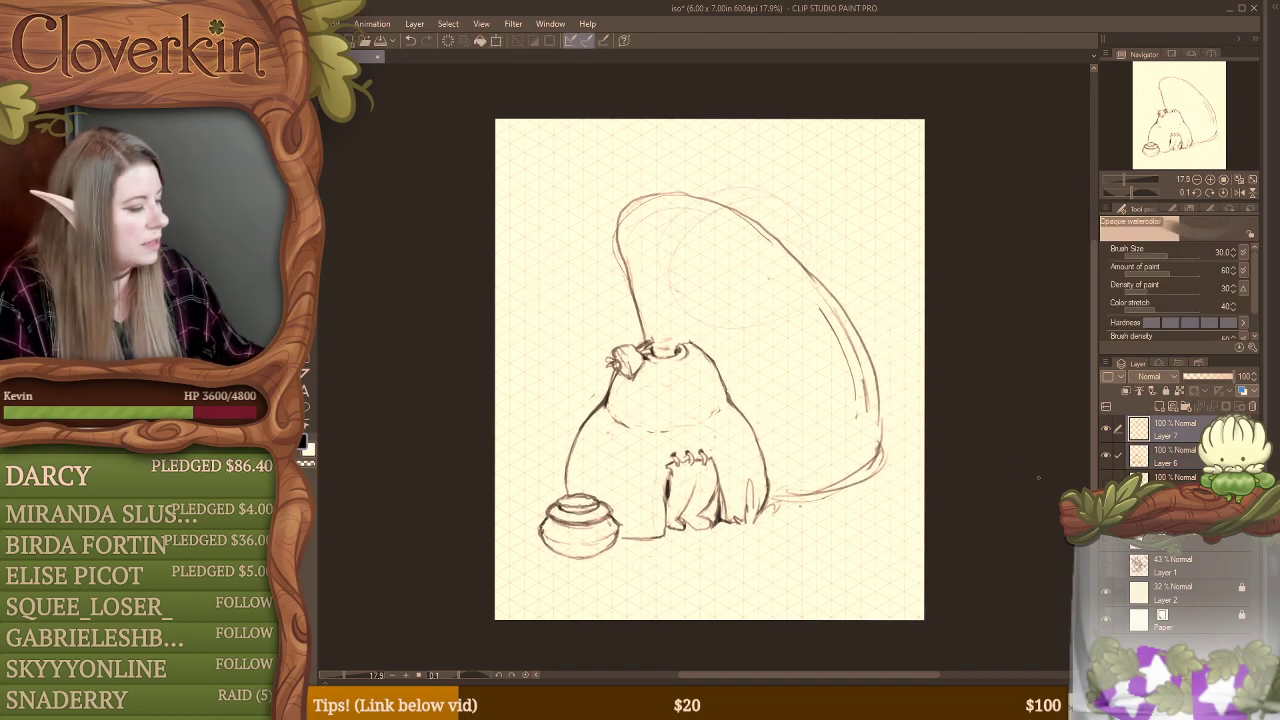
Step: Reinforce the large form's right slope and lower right curve with extra strokes on Layer 7
{"action": "left_click", "coordinate": [1183, 442]}
{"action": "key", "text": "e"}
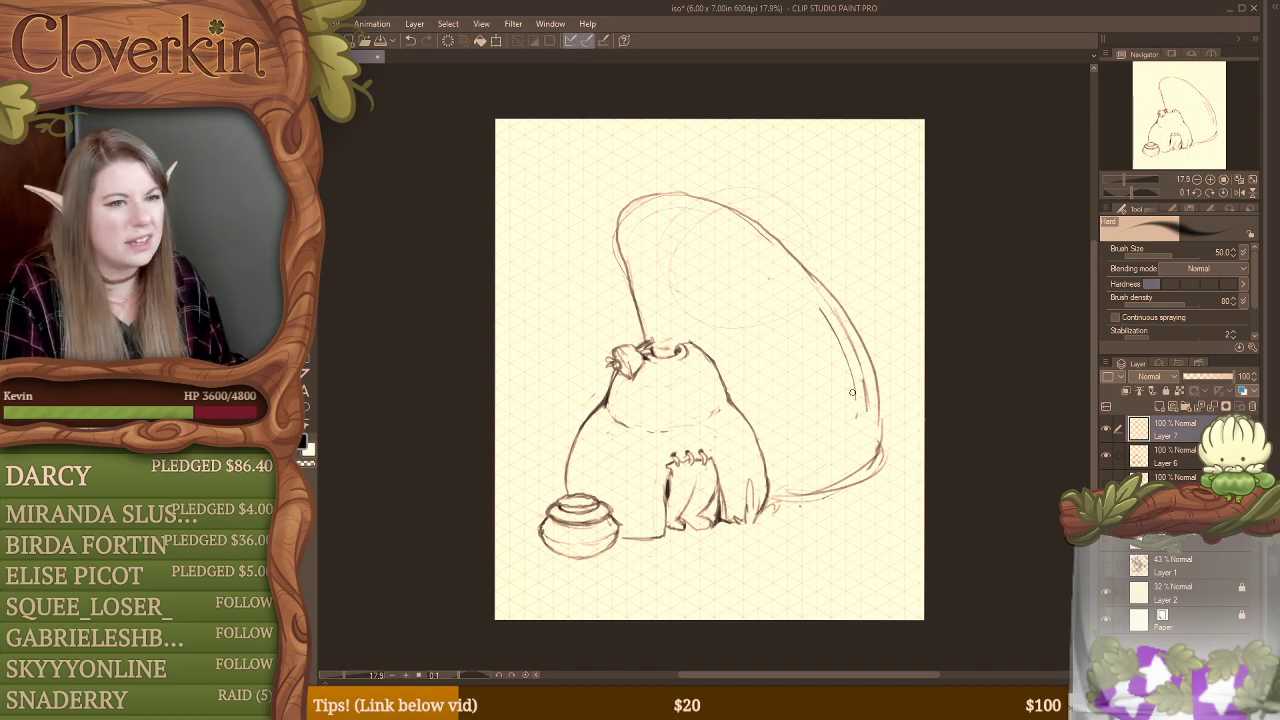
{"action": "key", "text": "b"}
{"action": "key", "text": "b"}
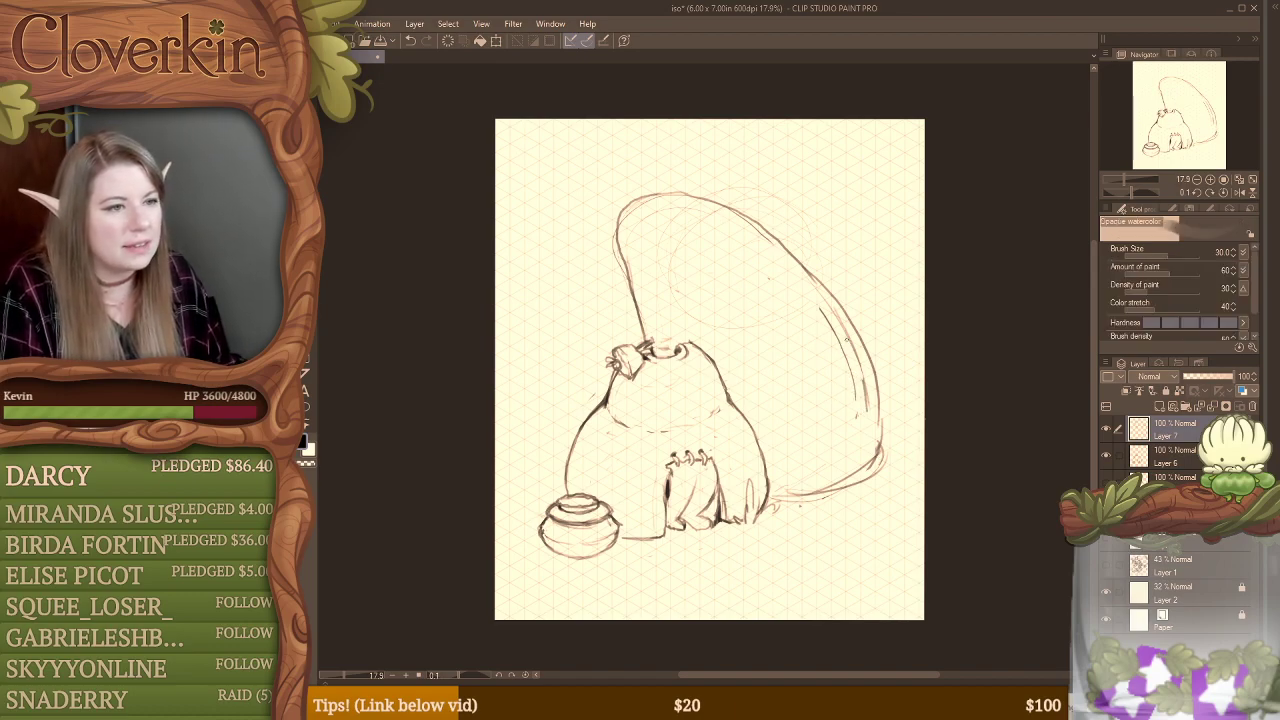
{"action": "left_click_drag", "start_coordinate": [826, 290], "coordinate": [872, 344]}
{"action": "left_click_drag", "start_coordinate": [866, 400], "coordinate": [880, 458]}
{"action": "mouse_move", "coordinate": [872, 358]}
{"action": "left_mouse_down"}
{"action": "mouse_move", "coordinate": [850, 486]}
{"action": "mouse_move", "coordinate": [882, 450]}
{"action": "mouse_move", "coordinate": [856, 484]}
{"action": "left_mouse_up"}
Step: Erase the large form's inner contour and base lines and redraw its right edge bulging further outward
{"action": "key", "text": "e"}
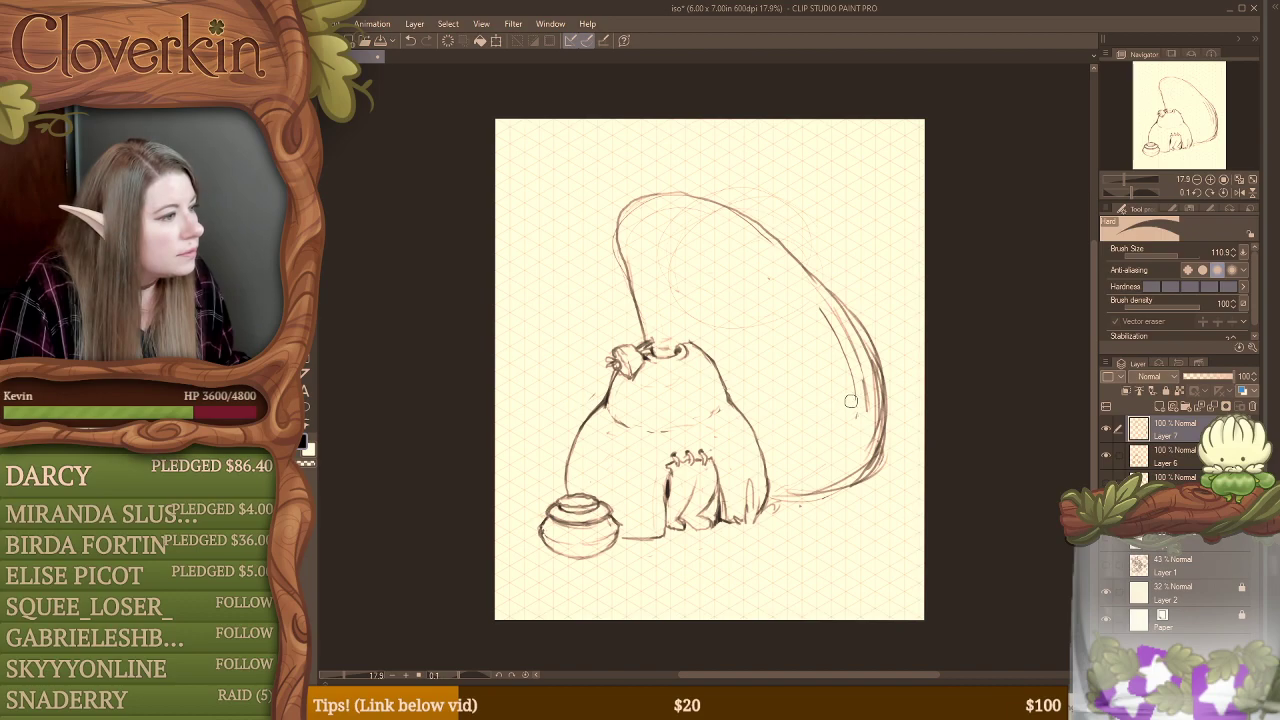
{"action": "mouse_move", "coordinate": [820, 320]}
{"action": "left_mouse_down"}
{"action": "mouse_move", "coordinate": [862, 402]}
{"action": "mouse_move", "coordinate": [868, 374]}
{"action": "left_mouse_up"}
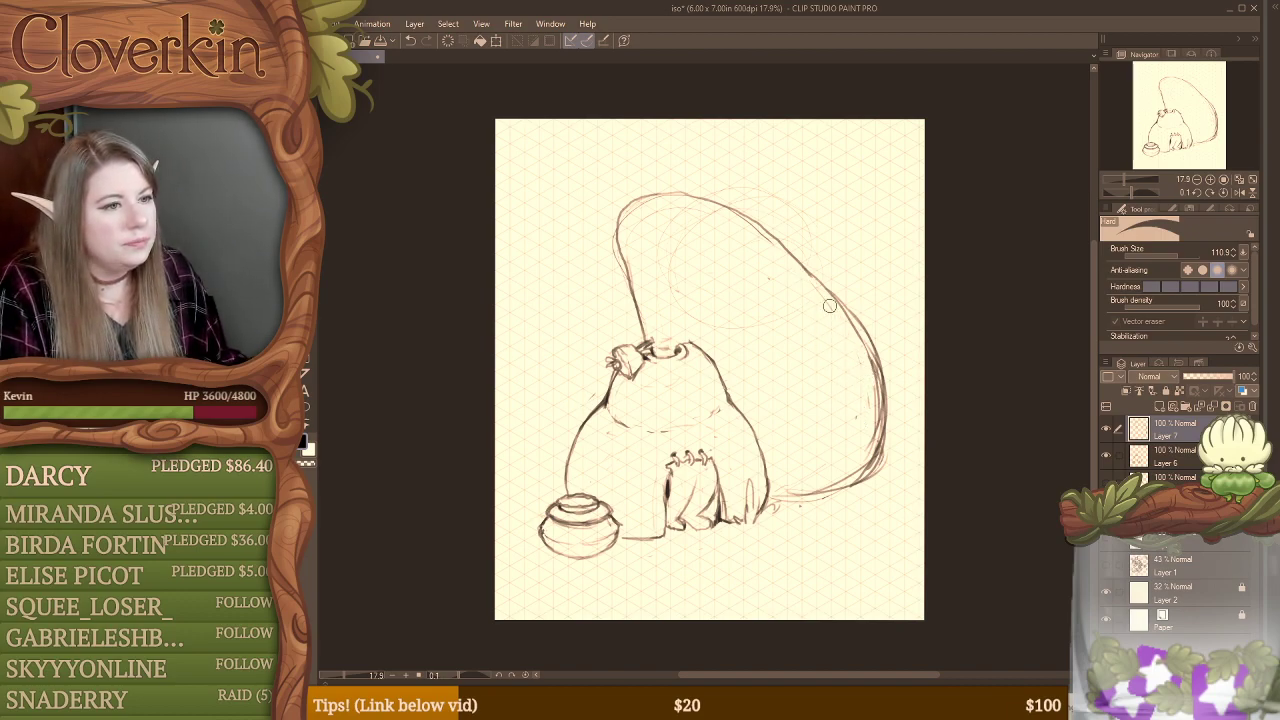
{"action": "mouse_move", "coordinate": [848, 316]}
{"action": "left_mouse_down"}
{"action": "mouse_move", "coordinate": [873, 404]}
{"action": "mouse_move", "coordinate": [873, 355]}
{"action": "mouse_move", "coordinate": [862, 440]}
{"action": "mouse_move", "coordinate": [882, 380]}
{"action": "mouse_move", "coordinate": [862, 451]}
{"action": "mouse_move", "coordinate": [875, 455]}
{"action": "mouse_move", "coordinate": [822, 497]}
{"action": "mouse_move", "coordinate": [825, 484]}
{"action": "mouse_move", "coordinate": [797, 485]}
{"action": "mouse_move", "coordinate": [808, 499]}
{"action": "mouse_move", "coordinate": [836, 491]}
{"action": "mouse_move", "coordinate": [867, 447]}
{"action": "mouse_move", "coordinate": [861, 471]}
{"action": "mouse_move", "coordinate": [880, 407]}
{"action": "mouse_move", "coordinate": [879, 426]}
{"action": "mouse_move", "coordinate": [863, 315]}
{"action": "mouse_move", "coordinate": [893, 418]}
{"action": "left_mouse_up"}
{"action": "key", "text": "b"}
{"action": "mouse_move", "coordinate": [869, 340]}
{"action": "left_mouse_down"}
{"action": "mouse_move", "coordinate": [862, 489]}
{"action": "mouse_move", "coordinate": [878, 472]}
{"action": "left_mouse_up"}
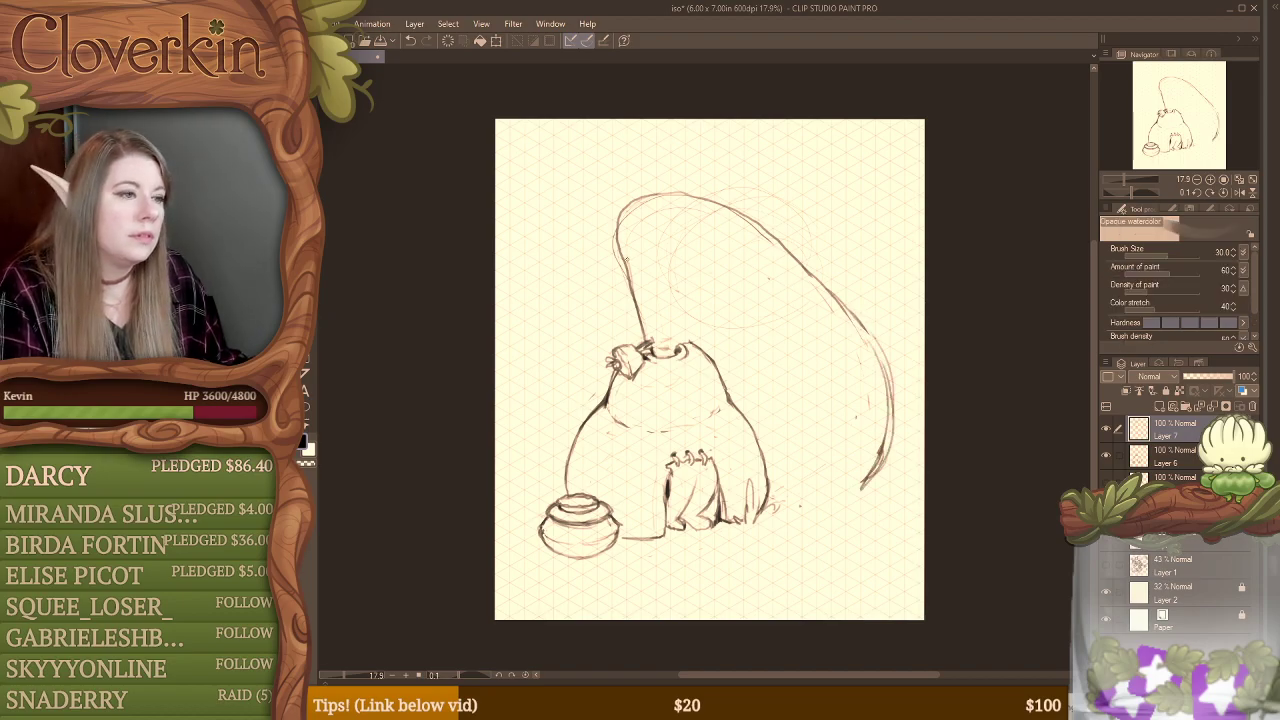
Step: Erase the large form's left edge and redraw it as a gentle curve down to the hut's top
{"action": "key", "text": "e"}
{"action": "mouse_move", "coordinate": [622, 246]}
{"action": "left_mouse_down"}
{"action": "mouse_move", "coordinate": [650, 344]}
{"action": "mouse_move", "coordinate": [640, 320]}
{"action": "left_mouse_up"}
{"action": "key", "text": "b"}
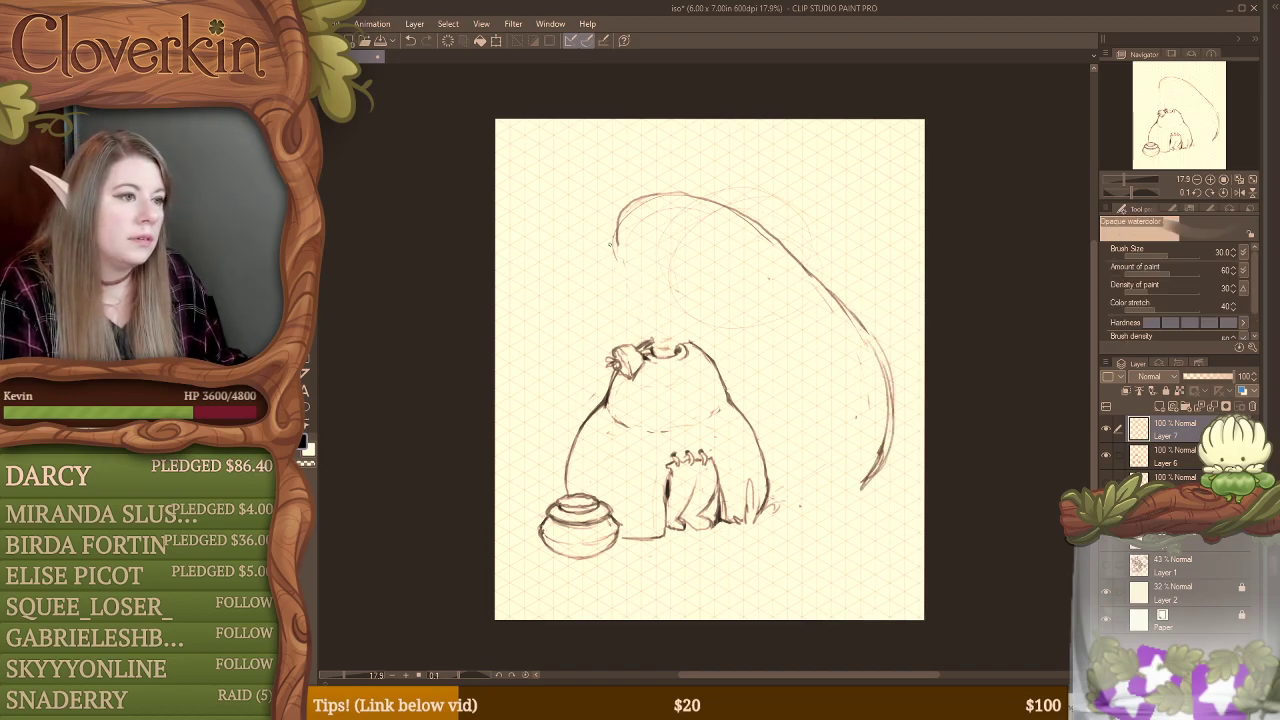
{"action": "left_click_drag", "start_coordinate": [615, 244], "coordinate": [643, 338]}
{"action": "left_click_drag", "start_coordinate": [630, 284], "coordinate": [643, 346]}
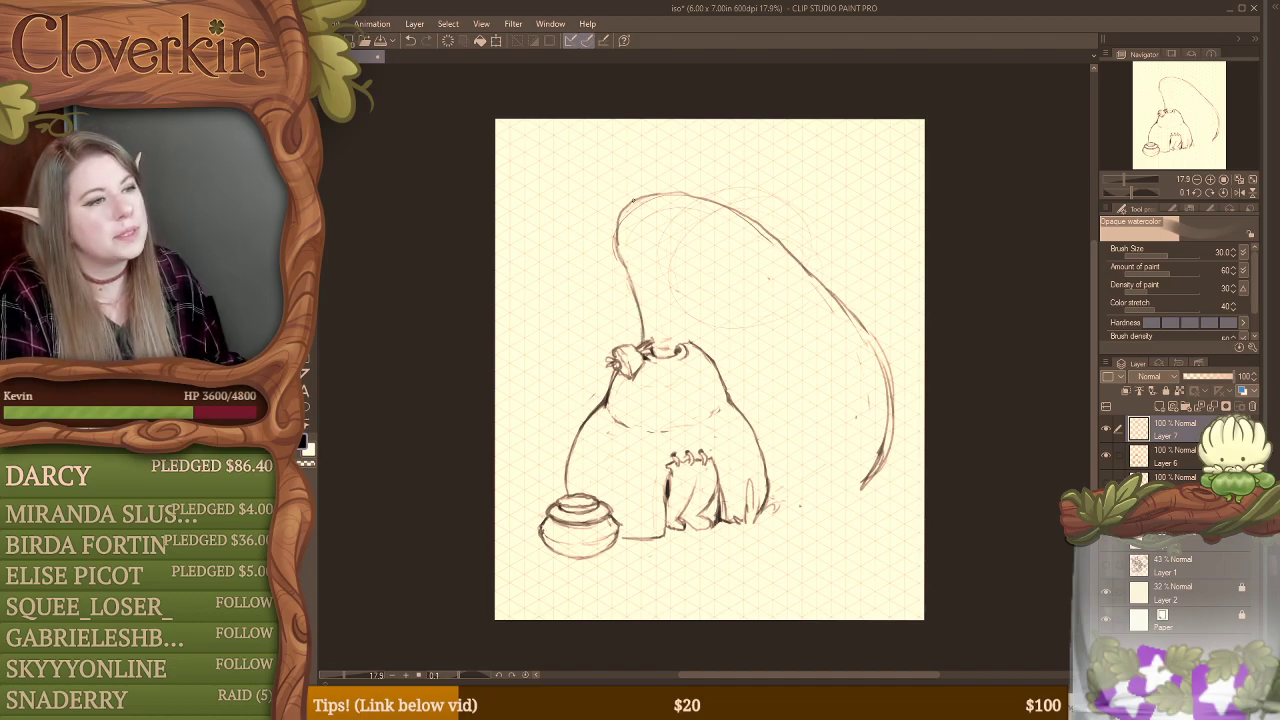
{"action": "mouse_move", "coordinate": [630, 198]}
{"action": "left_mouse_down"}
{"action": "mouse_move", "coordinate": [657, 176]}
{"action": "mouse_move", "coordinate": [650, 192]}
{"action": "mouse_move", "coordinate": [686, 197]}
{"action": "mouse_move", "coordinate": [629, 202]}
{"action": "mouse_move", "coordinate": [686, 203]}
{"action": "mouse_move", "coordinate": [626, 251]}
{"action": "left_mouse_up"}
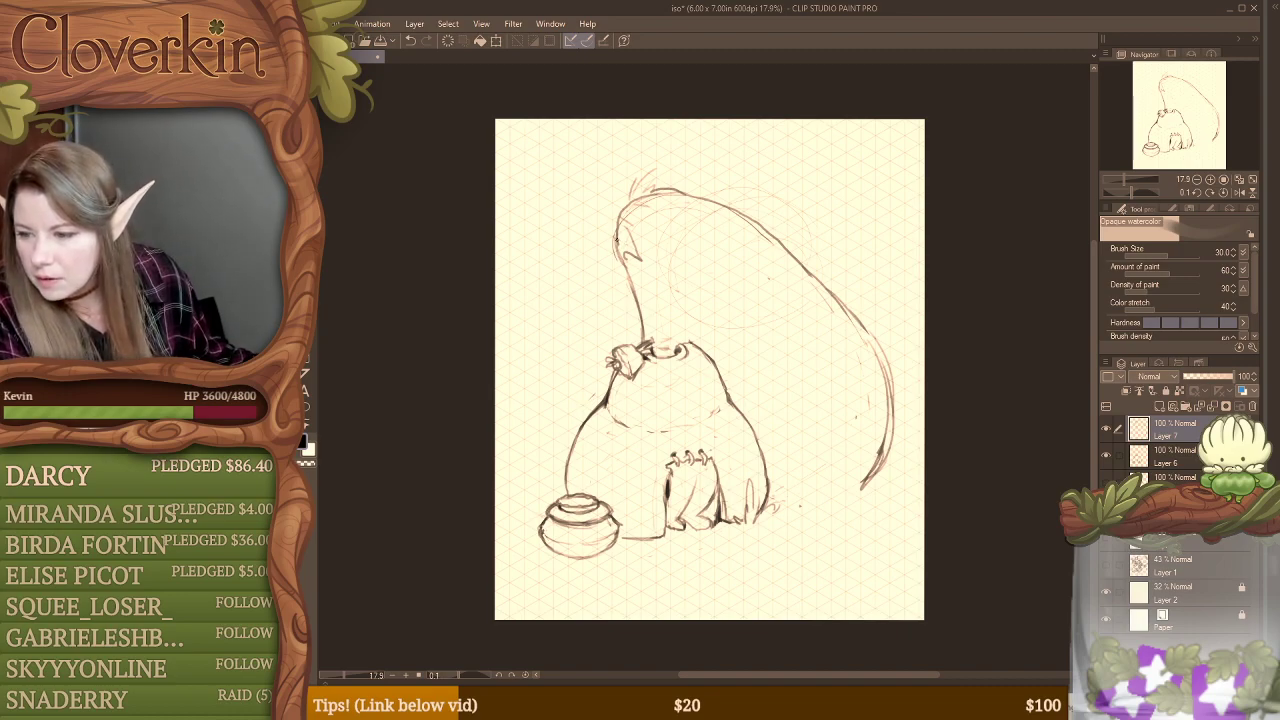
{"action": "key", "text": "ctrl+z"}
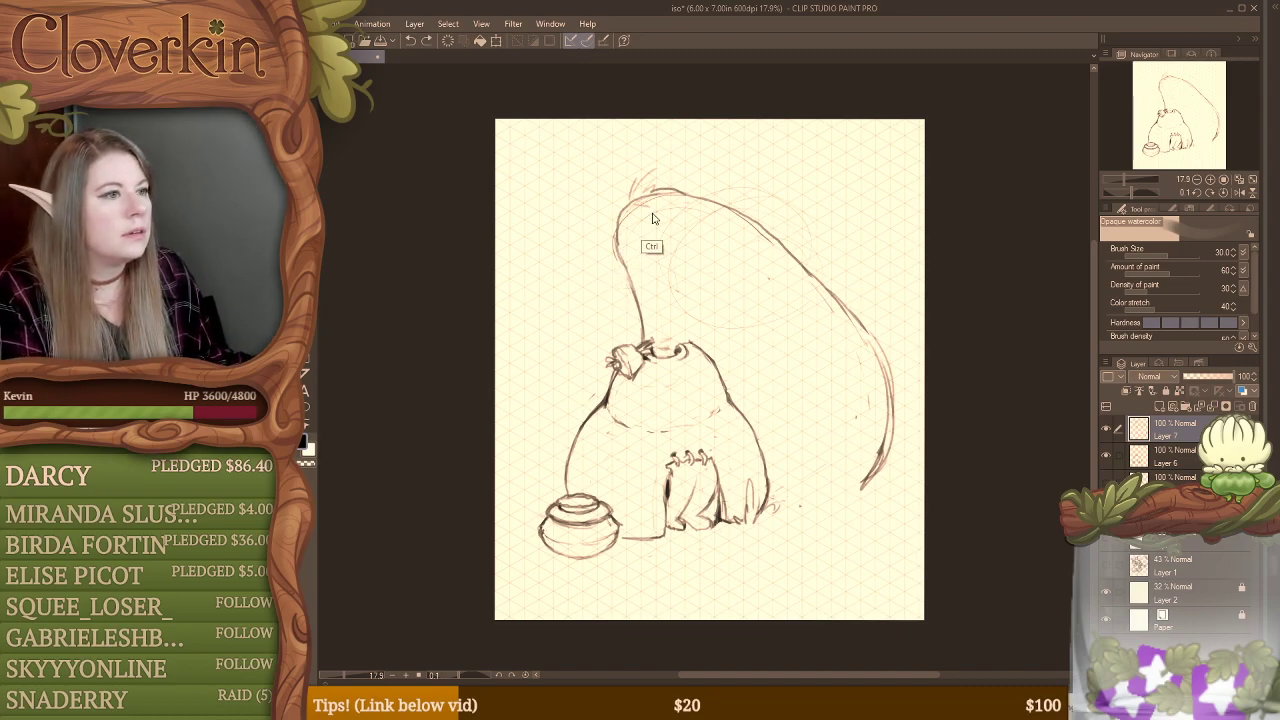
{"action": "key", "text": "ctrl+z"}
{"action": "key", "text": "ctrl+z"}
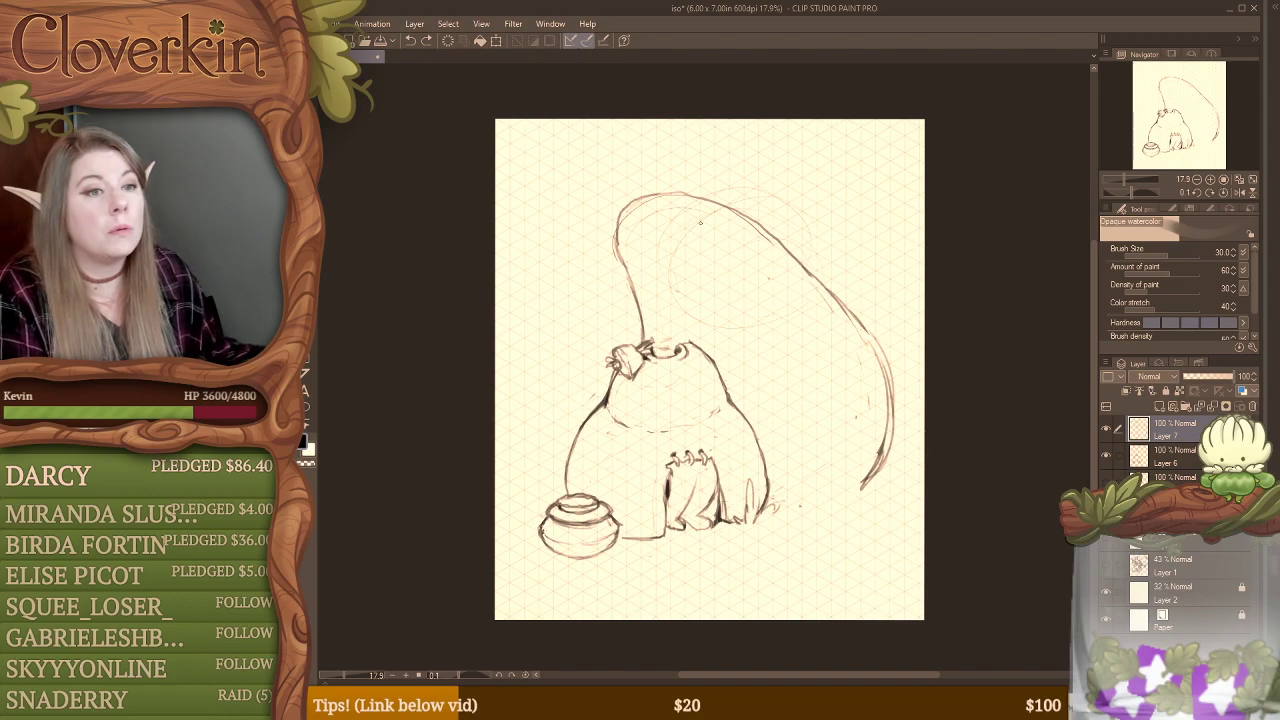
Step: Erase the large form's crown and sketch a wide, wavy-edged mushroom-like cap in its place
{"action": "key", "text": "e"}
{"action": "mouse_move", "coordinate": [652, 190]}
{"action": "left_mouse_down"}
{"action": "mouse_move", "coordinate": [721, 201]}
{"action": "mouse_move", "coordinate": [744, 219]}
{"action": "mouse_move", "coordinate": [714, 206]}
{"action": "left_mouse_up"}
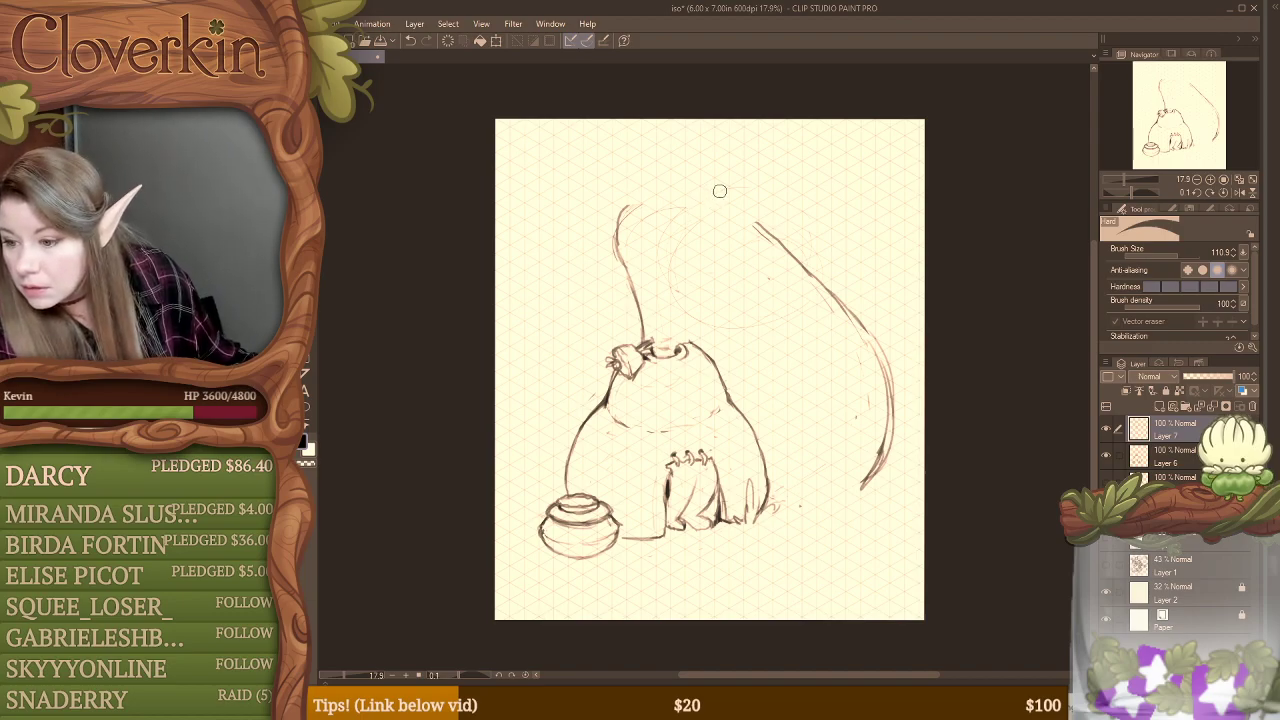
{"action": "key", "text": "b"}
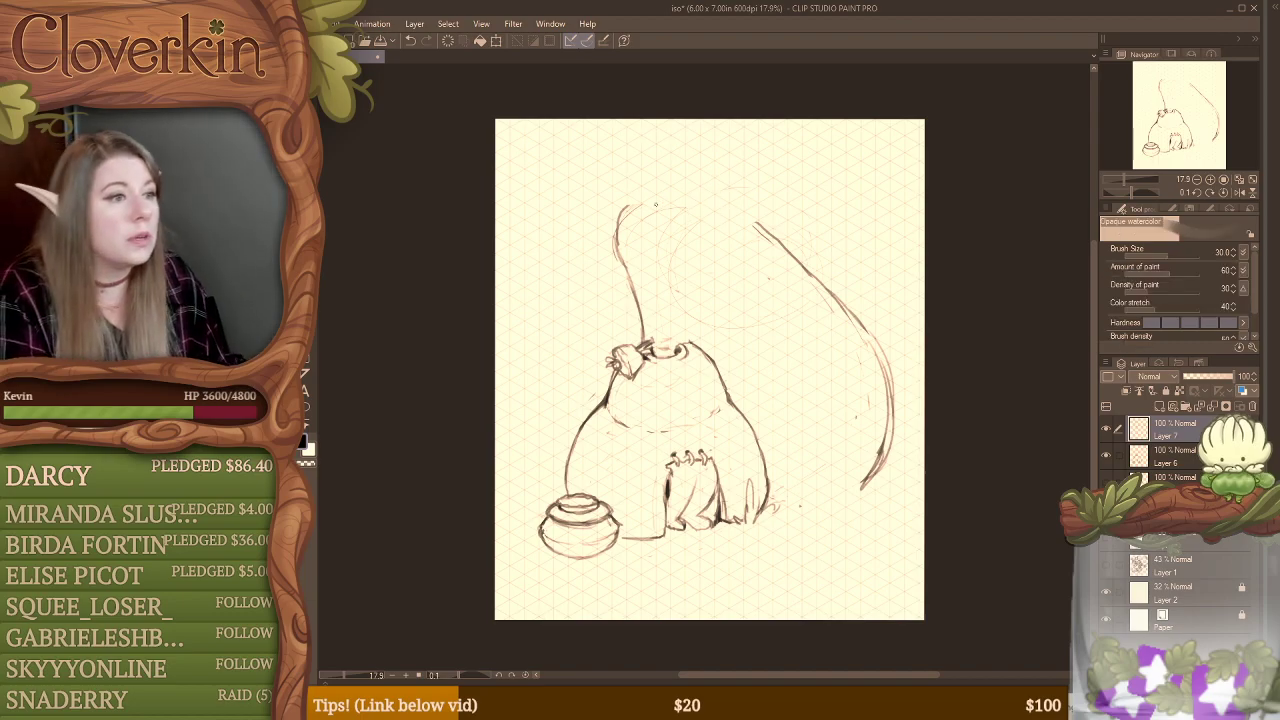
{"action": "mouse_move", "coordinate": [604, 176]}
{"action": "left_mouse_down"}
{"action": "mouse_move", "coordinate": [646, 206]}
{"action": "mouse_move", "coordinate": [737, 226]}
{"action": "mouse_move", "coordinate": [836, 209]}
{"action": "mouse_move", "coordinate": [823, 161]}
{"action": "mouse_move", "coordinate": [762, 136]}
{"action": "mouse_move", "coordinate": [680, 142]}
{"action": "mouse_move", "coordinate": [608, 182]}
{"action": "mouse_move", "coordinate": [615, 163]}
{"action": "mouse_move", "coordinate": [651, 152]}
{"action": "mouse_move", "coordinate": [748, 157]}
{"action": "left_mouse_up"}
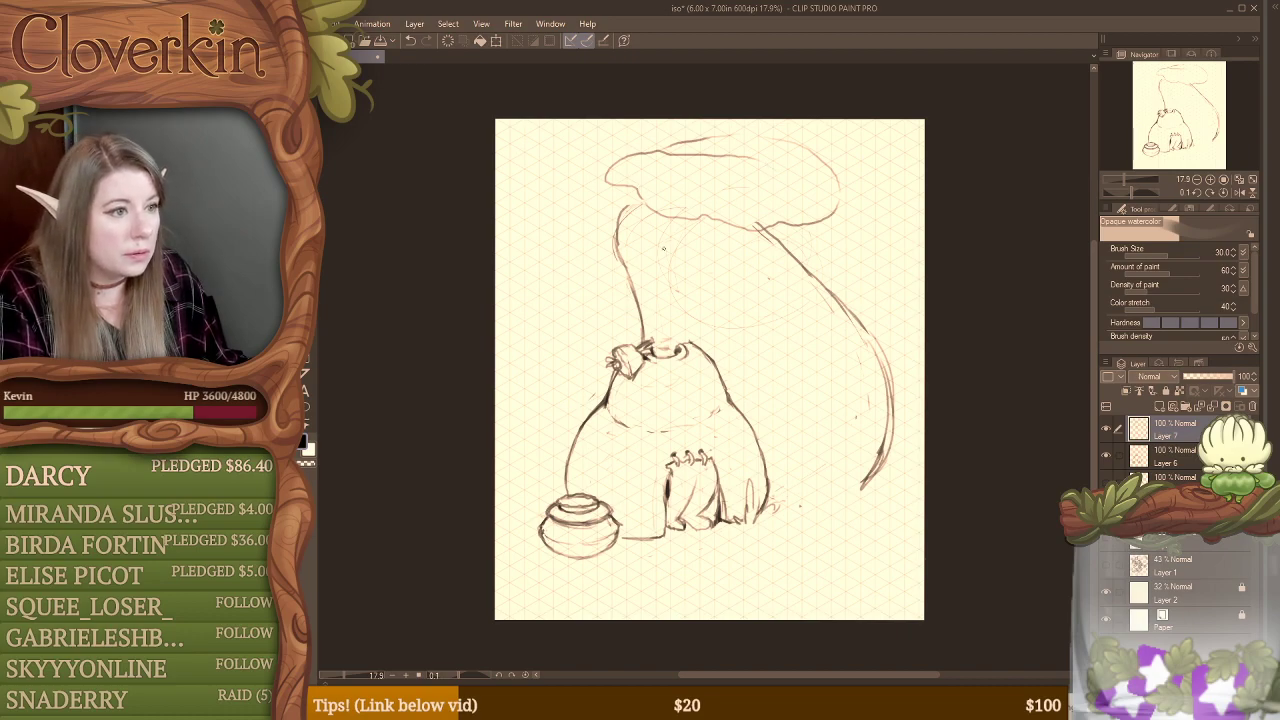
Step: Sketch a rounded window opening under the cap, with a flat ledge and a short bracket beneath it
{"action": "mouse_move", "coordinate": [664, 216]}
{"action": "left_mouse_down"}
{"action": "mouse_move", "coordinate": [647, 244]}
{"action": "mouse_move", "coordinate": [667, 267]}
{"action": "mouse_move", "coordinate": [664, 224]}
{"action": "mouse_move", "coordinate": [655, 258]}
{"action": "mouse_move", "coordinate": [683, 285]}
{"action": "mouse_move", "coordinate": [660, 227]}
{"action": "mouse_move", "coordinate": [681, 284]}
{"action": "mouse_move", "coordinate": [738, 286]}
{"action": "left_mouse_up"}
{"action": "left_click_drag", "start_coordinate": [684, 284], "coordinate": [734, 286]}
{"action": "left_click_drag", "start_coordinate": [745, 228], "coordinate": [765, 274]}
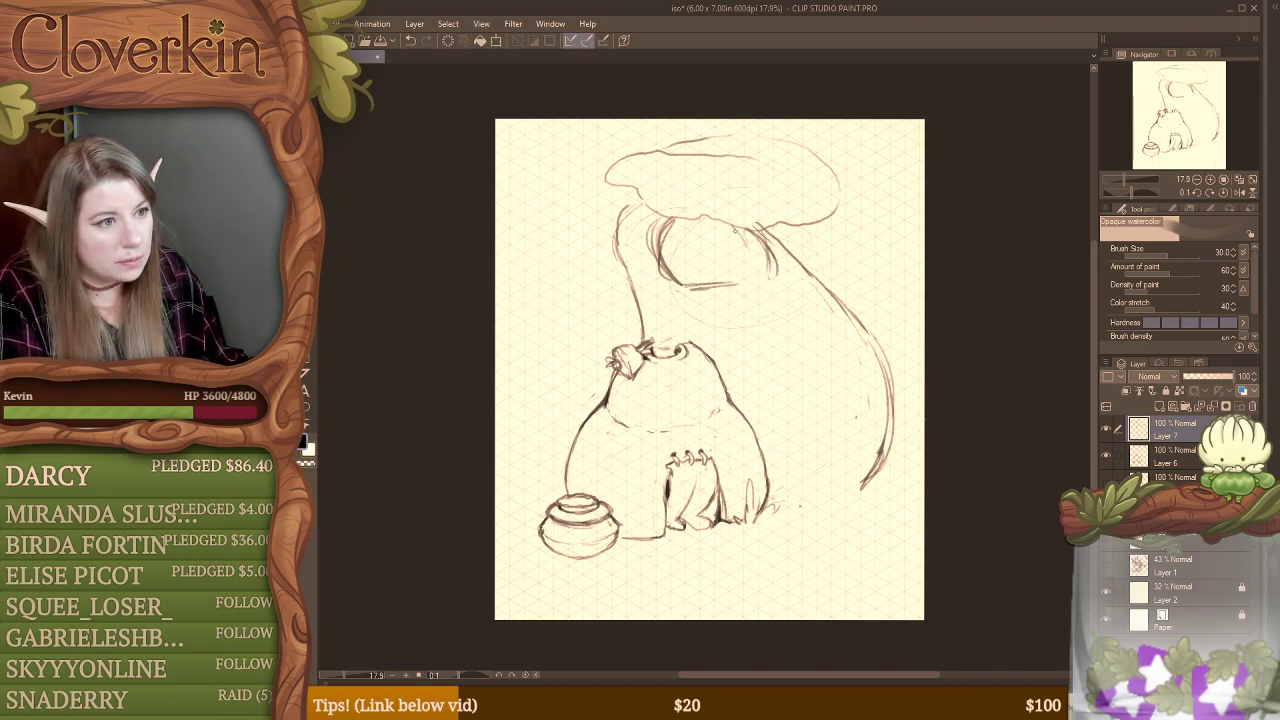
{"action": "mouse_move", "coordinate": [672, 274]}
{"action": "left_mouse_down"}
{"action": "mouse_move", "coordinate": [762, 274]}
{"action": "mouse_move", "coordinate": [690, 280]}
{"action": "mouse_move", "coordinate": [701, 292]}
{"action": "mouse_move", "coordinate": [765, 286]}
{"action": "mouse_move", "coordinate": [690, 287]}
{"action": "mouse_move", "coordinate": [768, 287]}
{"action": "mouse_move", "coordinate": [765, 270]}
{"action": "mouse_move", "coordinate": [786, 284]}
{"action": "mouse_move", "coordinate": [745, 293]}
{"action": "mouse_move", "coordinate": [800, 285]}
{"action": "mouse_move", "coordinate": [746, 297]}
{"action": "mouse_move", "coordinate": [788, 286]}
{"action": "left_mouse_up"}
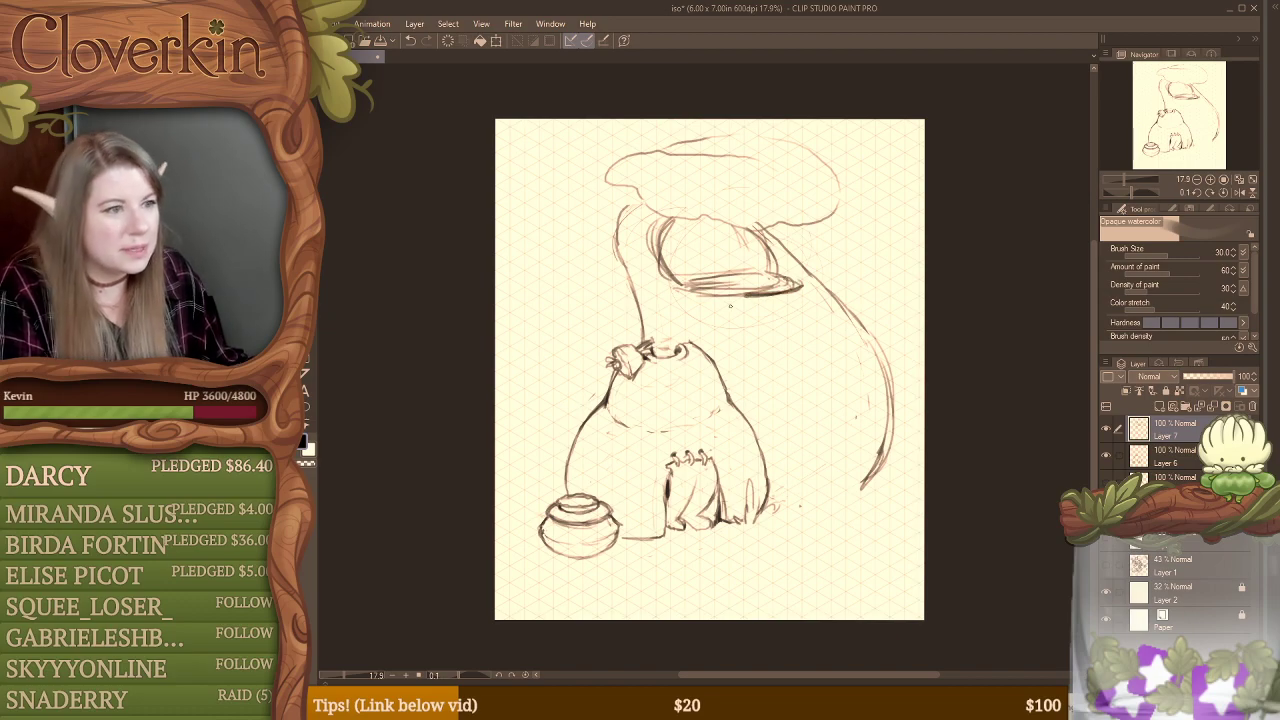
{"action": "mouse_move", "coordinate": [715, 303]}
{"action": "left_mouse_down"}
{"action": "mouse_move", "coordinate": [704, 318]}
{"action": "mouse_move", "coordinate": [748, 296]}
{"action": "mouse_move", "coordinate": [669, 291]}
{"action": "left_mouse_up"}
Step: Clean up the window's left side and ledge with the eraser and redraw the frame with firmer strokes
{"action": "key", "text": "e"}
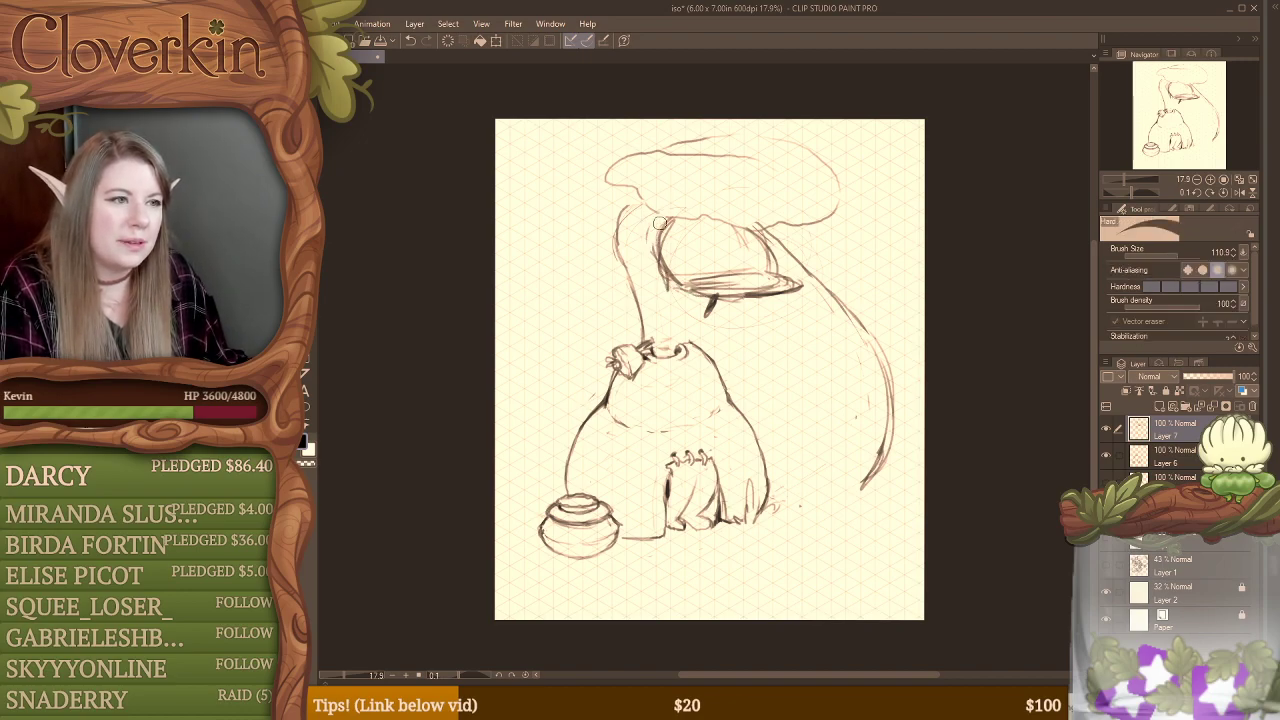
{"action": "mouse_move", "coordinate": [667, 228]}
{"action": "left_mouse_down"}
{"action": "mouse_move", "coordinate": [669, 265]}
{"action": "mouse_move", "coordinate": [656, 233]}
{"action": "mouse_move", "coordinate": [663, 284]}
{"action": "mouse_move", "coordinate": [657, 237]}
{"action": "mouse_move", "coordinate": [667, 279]}
{"action": "mouse_move", "coordinate": [671, 267]}
{"action": "mouse_move", "coordinate": [709, 291]}
{"action": "mouse_move", "coordinate": [688, 284]}
{"action": "mouse_move", "coordinate": [781, 290]}
{"action": "left_mouse_up"}
{"action": "key", "text": "b"}
{"action": "key", "text": "e"}
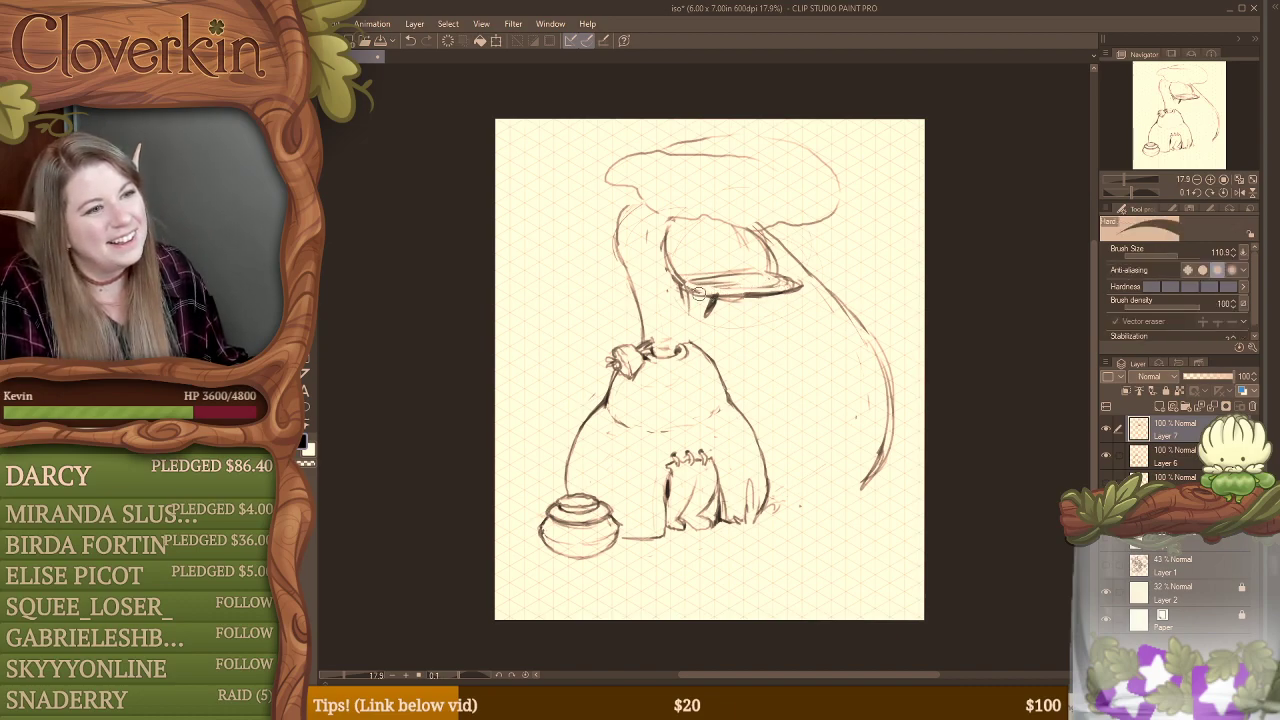
{"action": "key", "text": "b"}
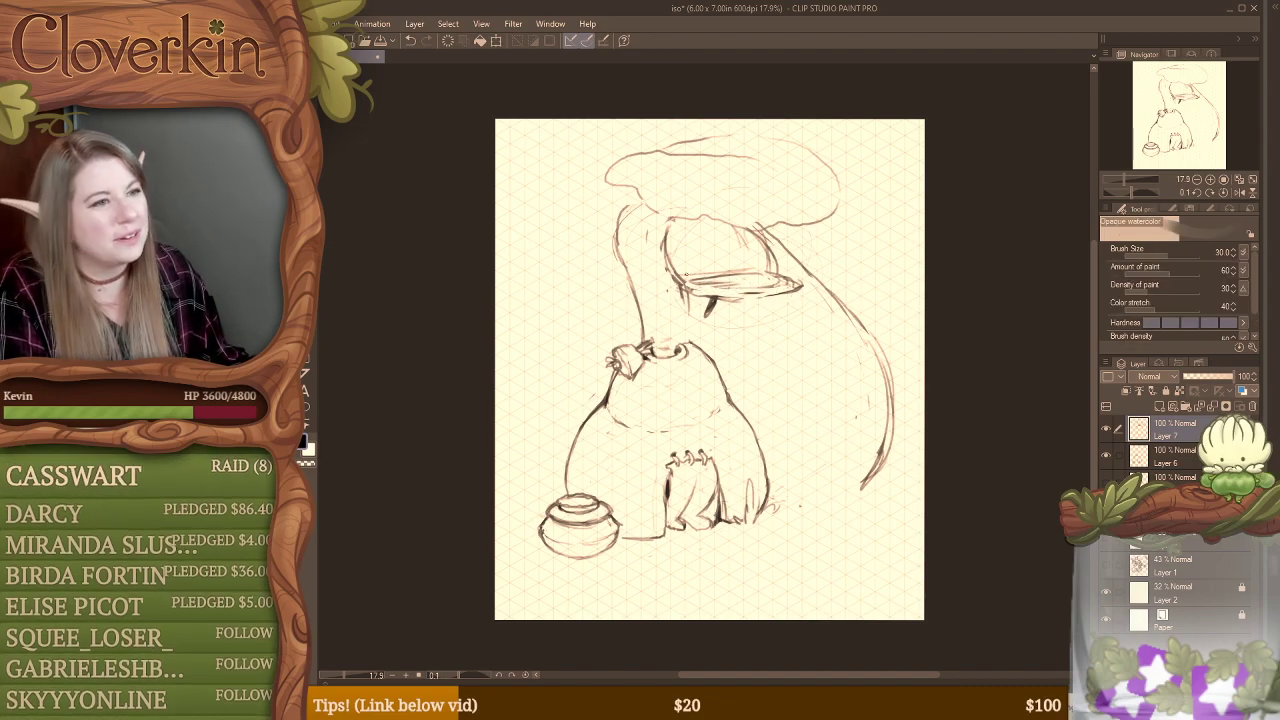
{"action": "mouse_move", "coordinate": [678, 266]}
{"action": "left_mouse_down"}
{"action": "mouse_move", "coordinate": [774, 262]}
{"action": "mouse_move", "coordinate": [806, 286]}
{"action": "mouse_move", "coordinate": [682, 278]}
{"action": "left_mouse_up"}
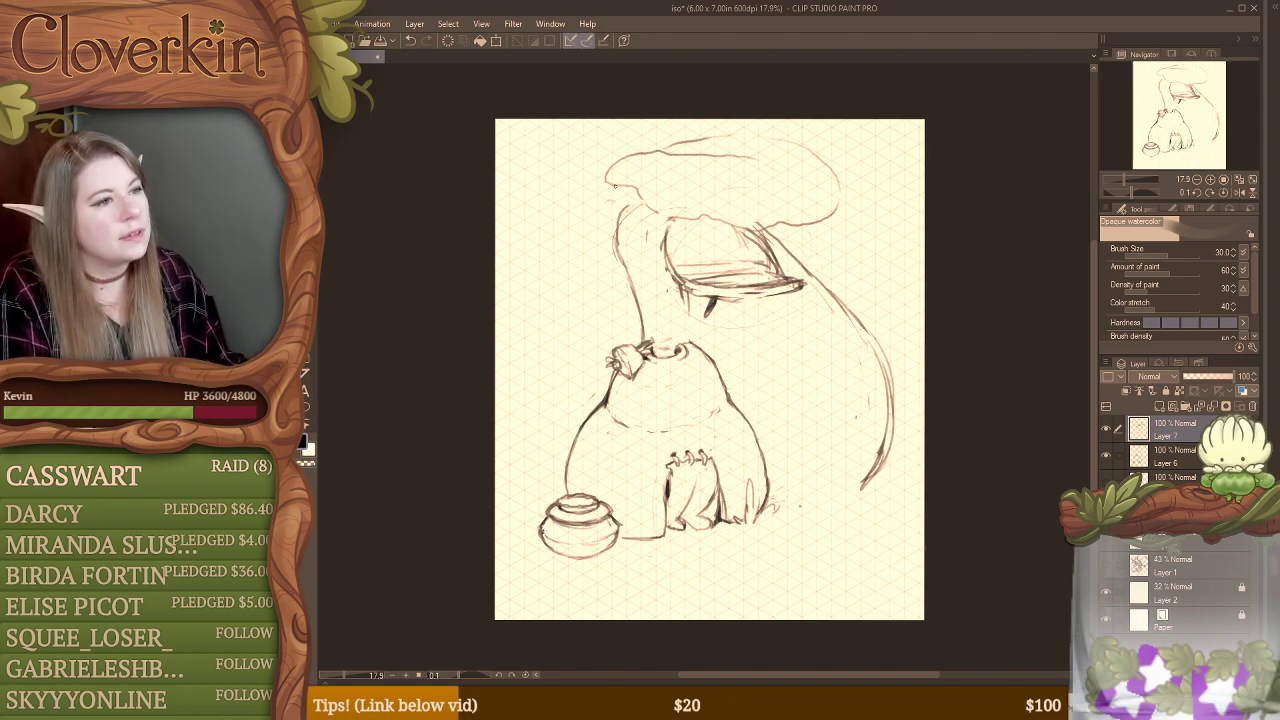
Step: Sketch a curling arm from the cap's left underside, looping around a small hanging circle
{"action": "left_click_drag", "start_coordinate": [614, 186], "coordinate": [618, 207]}
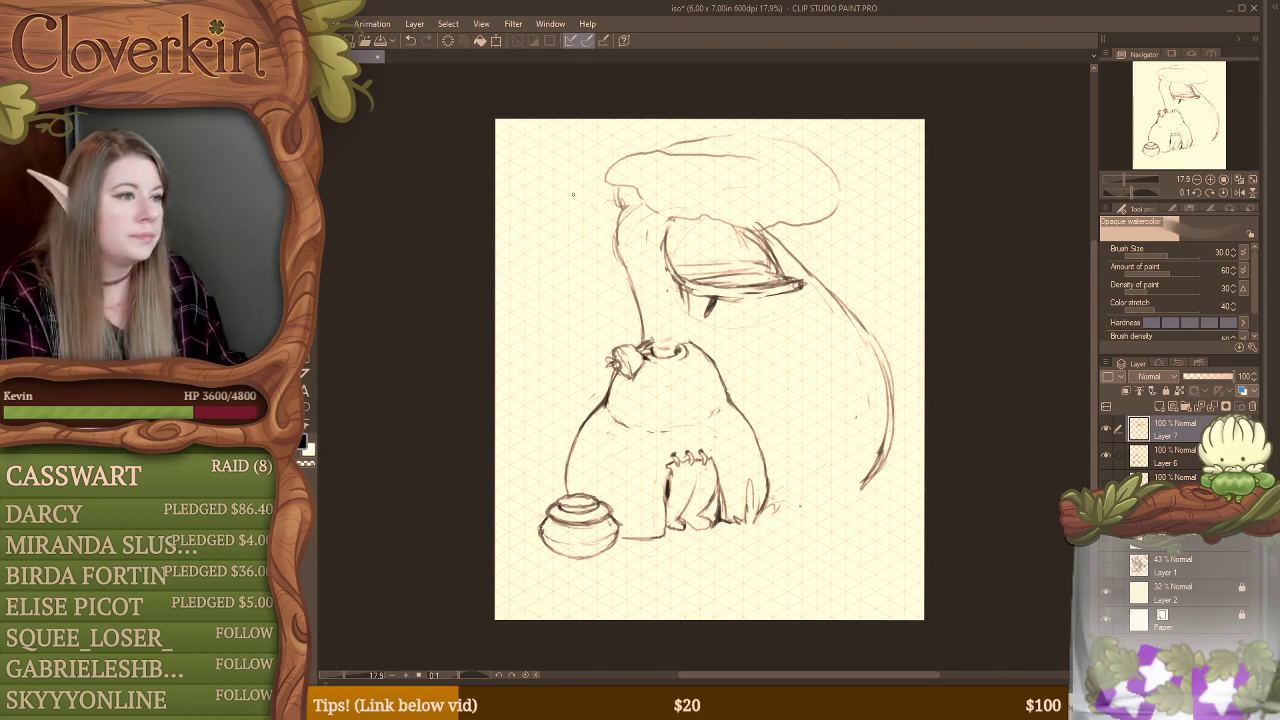
{"action": "mouse_move", "coordinate": [560, 232]}
{"action": "left_mouse_down"}
{"action": "mouse_move", "coordinate": [597, 249]}
{"action": "mouse_move", "coordinate": [571, 213]}
{"action": "mouse_move", "coordinate": [556, 254]}
{"action": "left_mouse_up"}
{"action": "mouse_move", "coordinate": [612, 200]}
{"action": "left_mouse_down"}
{"action": "mouse_move", "coordinate": [562, 247]}
{"action": "mouse_move", "coordinate": [606, 222]}
{"action": "mouse_move", "coordinate": [550, 280]}
{"action": "left_mouse_up"}
{"action": "mouse_move", "coordinate": [598, 230]}
{"action": "left_mouse_down"}
{"action": "mouse_move", "coordinate": [552, 239]}
{"action": "mouse_move", "coordinate": [596, 262]}
{"action": "left_mouse_up"}
{"action": "left_click_drag", "start_coordinate": [584, 198], "coordinate": [556, 204]}
{"action": "left_click_drag", "start_coordinate": [550, 256], "coordinate": [554, 294]}
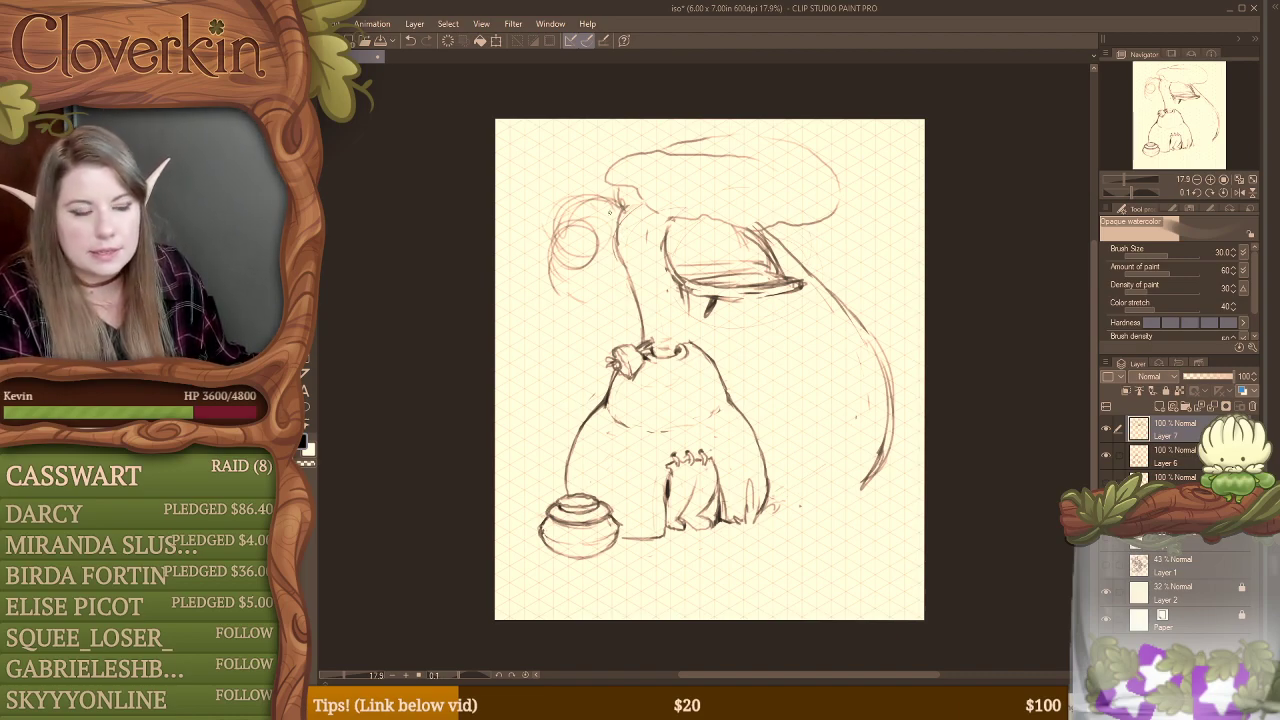
Step: Darken the curling arm and the small circle inside it with bolder strokes
{"action": "key", "text": "e"}
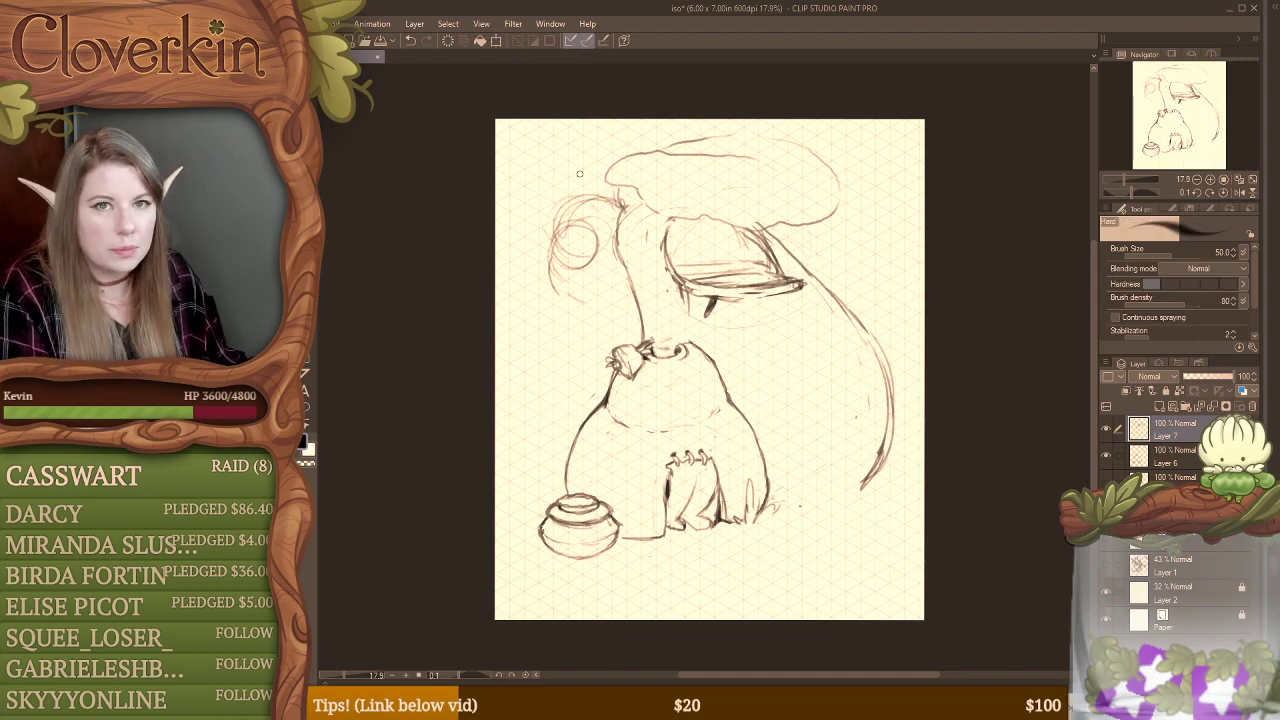
{"action": "key", "text": "b"}
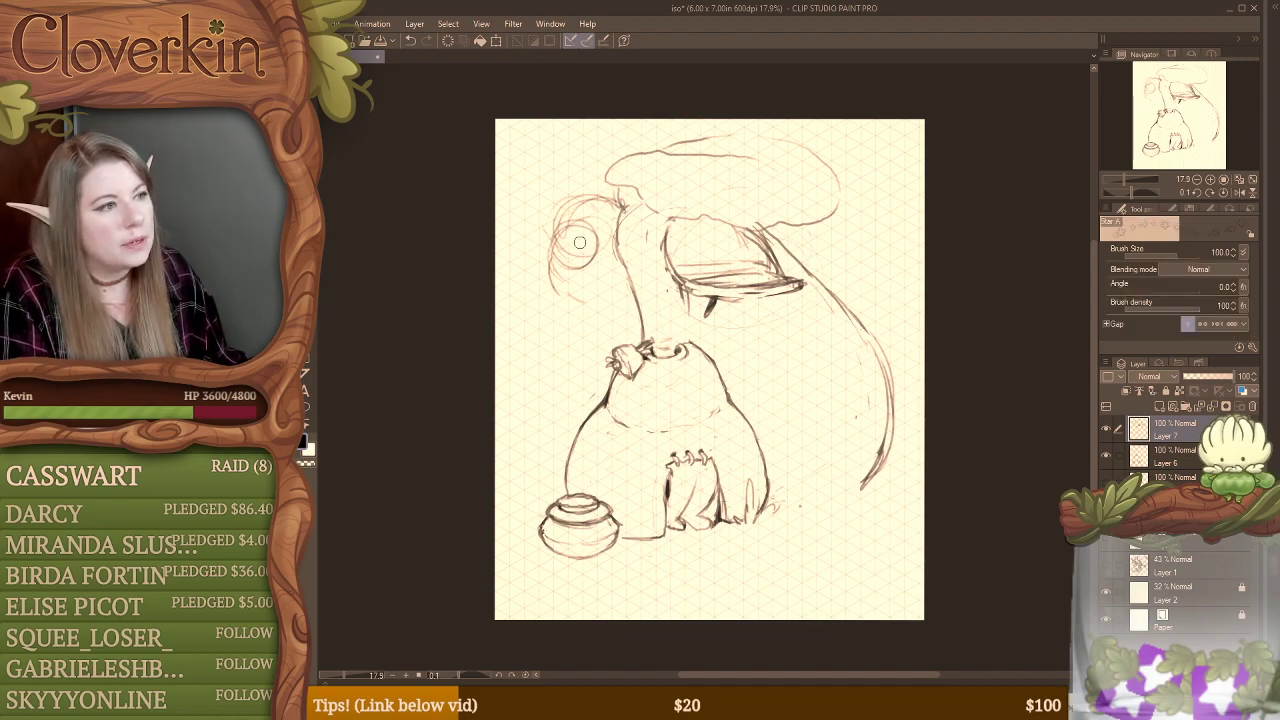
{"action": "mouse_move", "coordinate": [566, 258]}
{"action": "left_mouse_down"}
{"action": "mouse_move", "coordinate": [611, 211]}
{"action": "mouse_move", "coordinate": [570, 202]}
{"action": "mouse_move", "coordinate": [618, 212]}
{"action": "mouse_move", "coordinate": [567, 205]}
{"action": "mouse_move", "coordinate": [609, 218]}
{"action": "mouse_move", "coordinate": [619, 203]}
{"action": "mouse_move", "coordinate": [556, 209]}
{"action": "mouse_move", "coordinate": [585, 261]}
{"action": "mouse_move", "coordinate": [587, 227]}
{"action": "mouse_move", "coordinate": [562, 248]}
{"action": "left_mouse_up"}
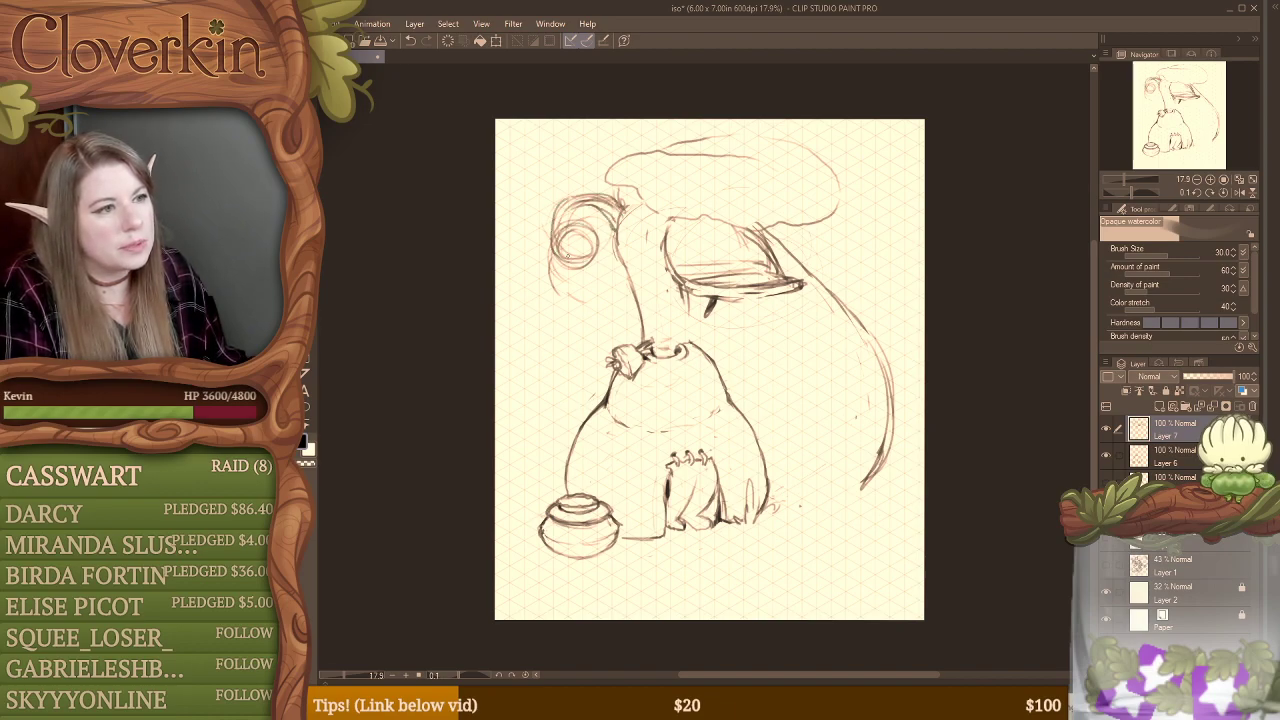
Step: Hide Layer 7 and the sketch layers beneath it, keeping the isometric grid shown
{"action": "left_click", "coordinate": [1107, 431]}
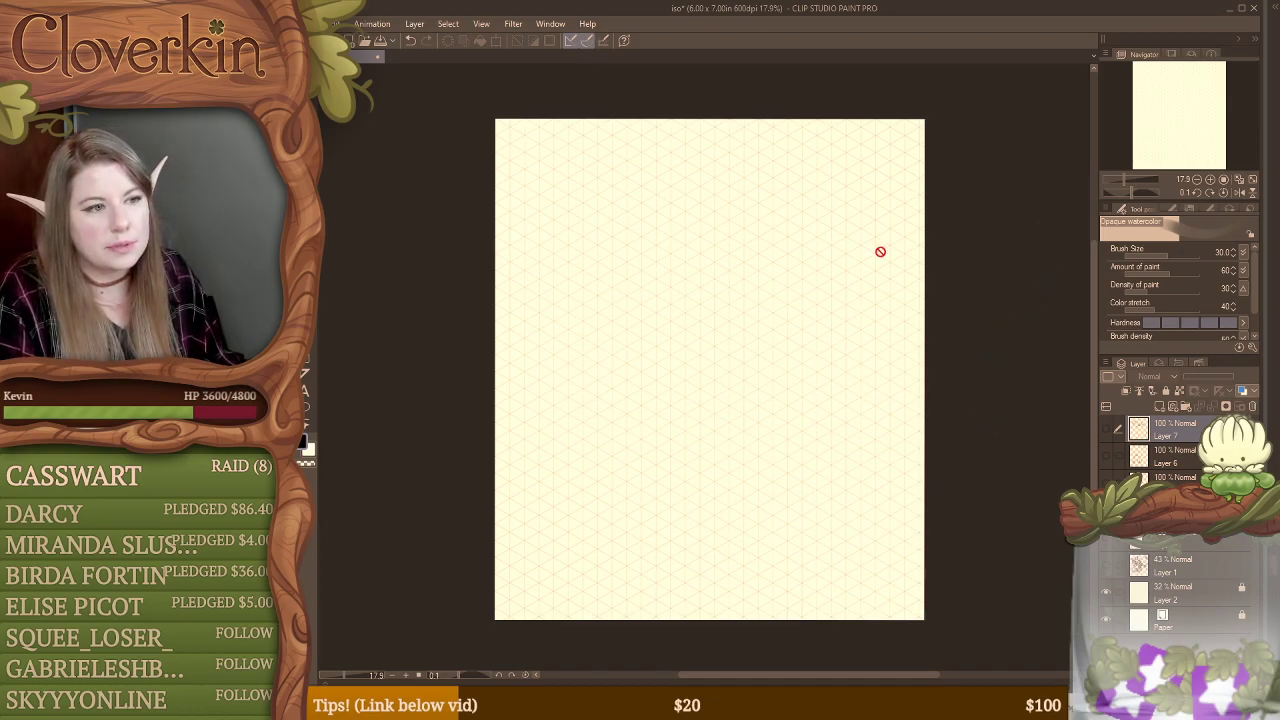
Step: Set the opacity of Layer 1's loaded-backpack market sketch to 53% and leave the layer hidden
{"action": "left_click", "coordinate": [1106, 566]}
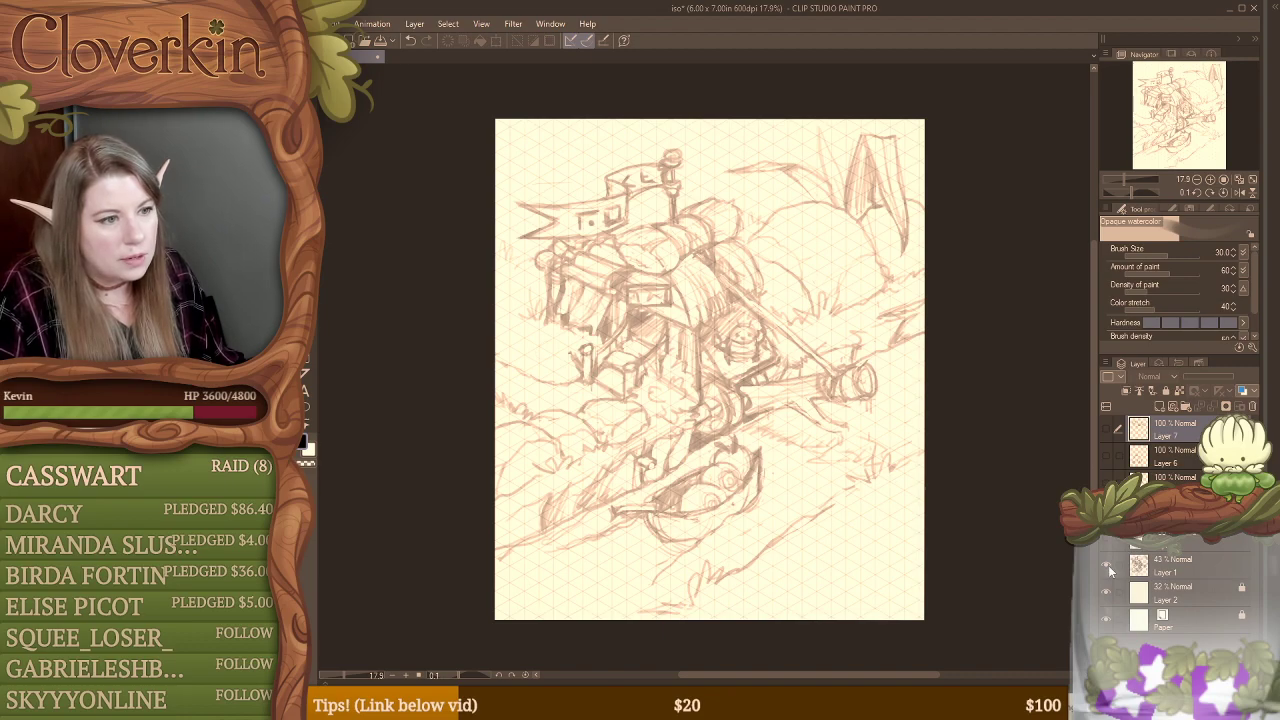
{"action": "left_click", "coordinate": [1166, 572]}
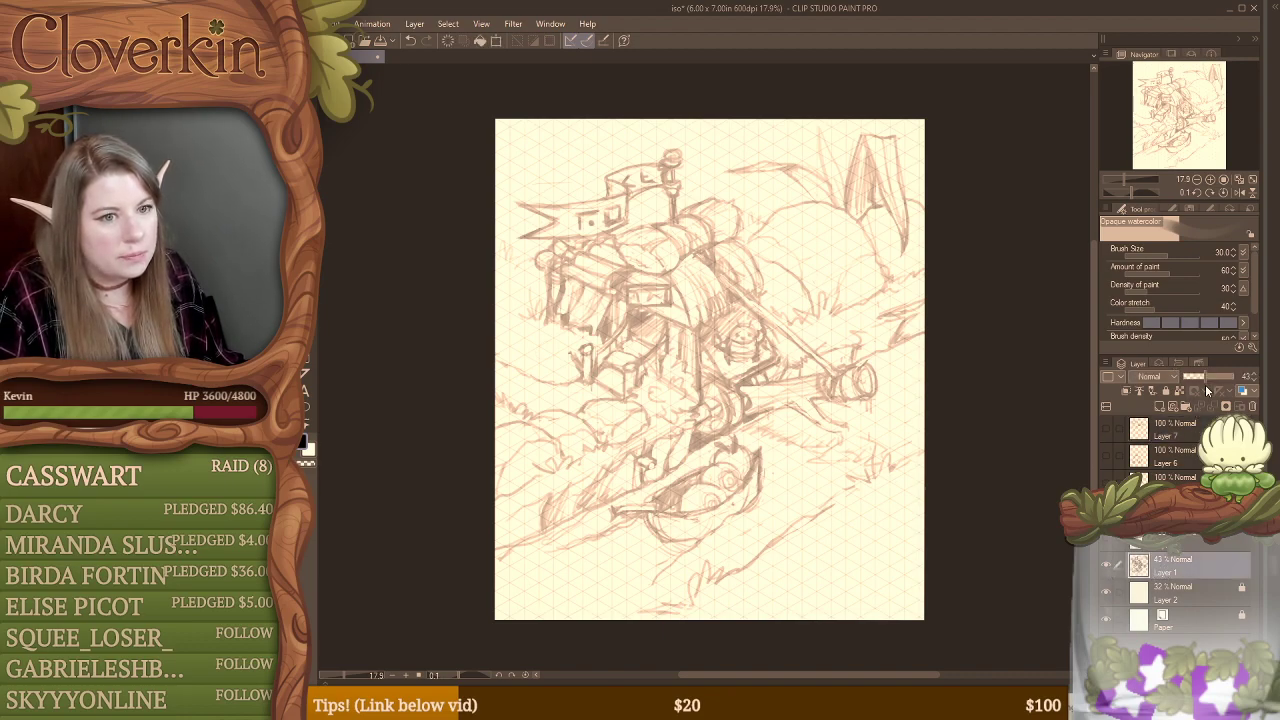
{"action": "left_click_drag", "start_coordinate": [1205, 384], "coordinate": [1210, 373]}
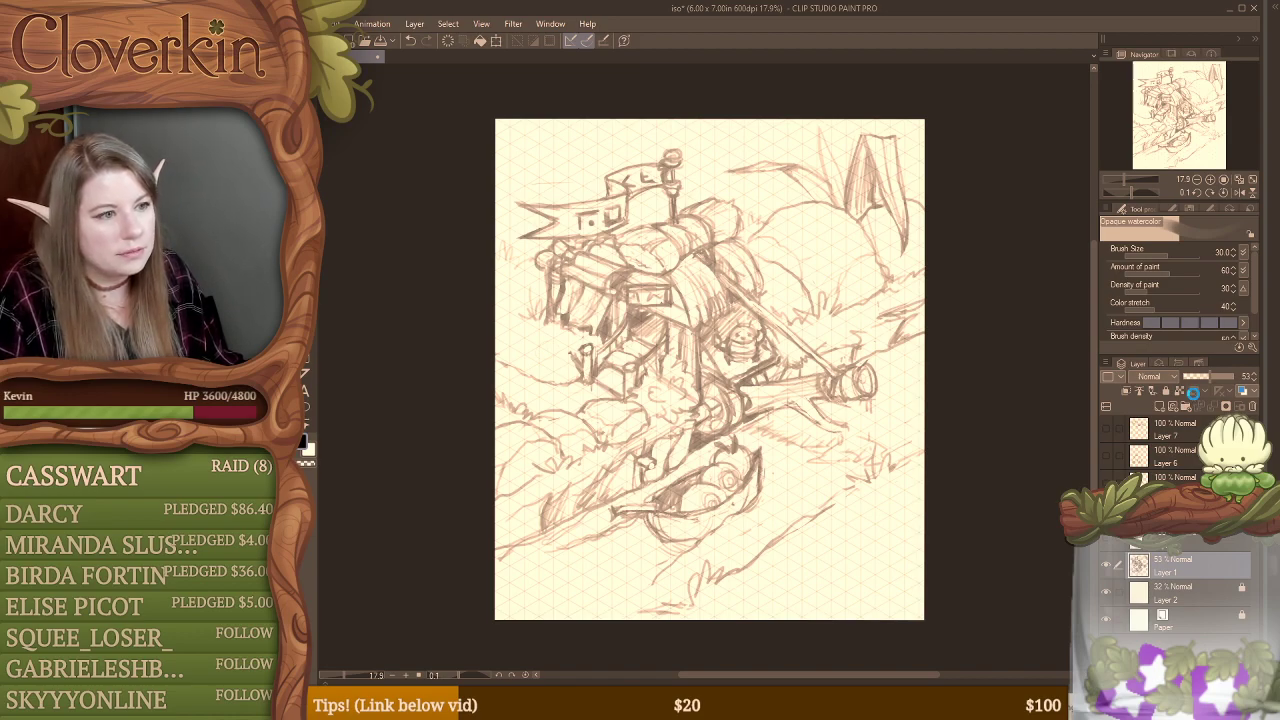
{"action": "left_click", "coordinate": [1108, 566]}
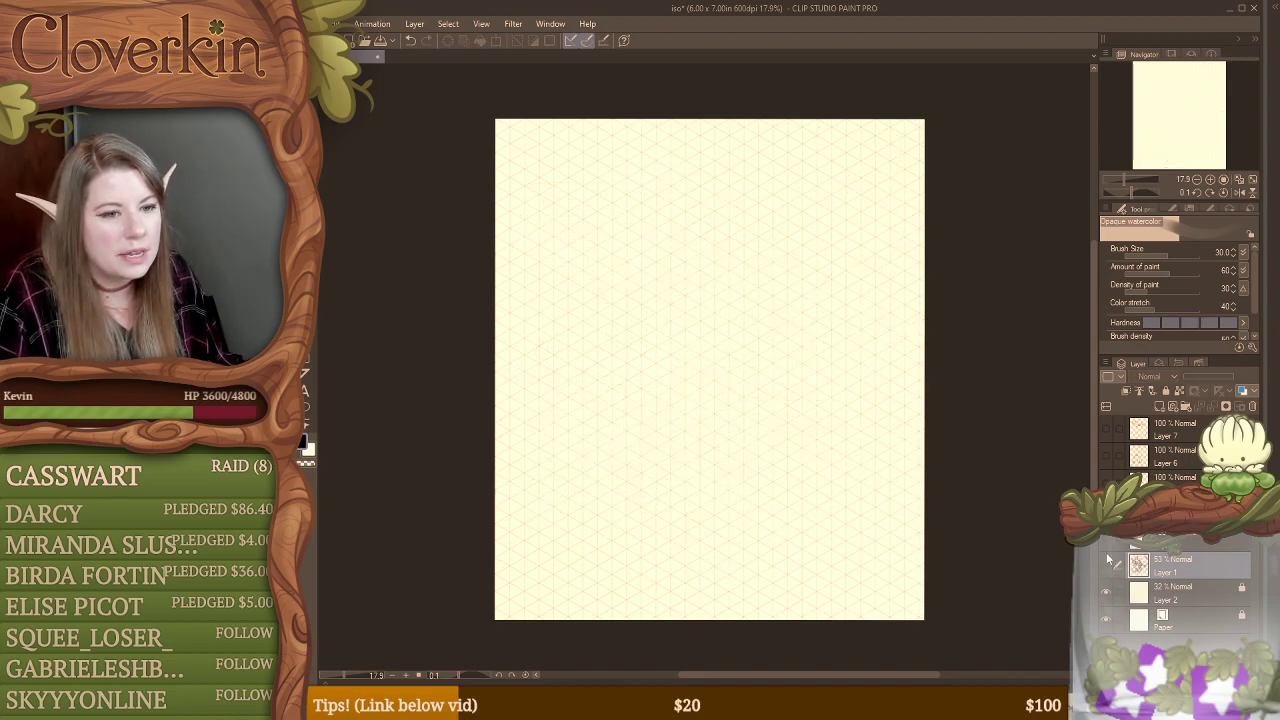
Step: Review the curled-shape layer and the draped-canopy stall sketch by showing them one at a time, leaving both hidden
{"action": "left_click", "coordinate": [1109, 543]}
{"action": "left_click", "coordinate": [1130, 541]}
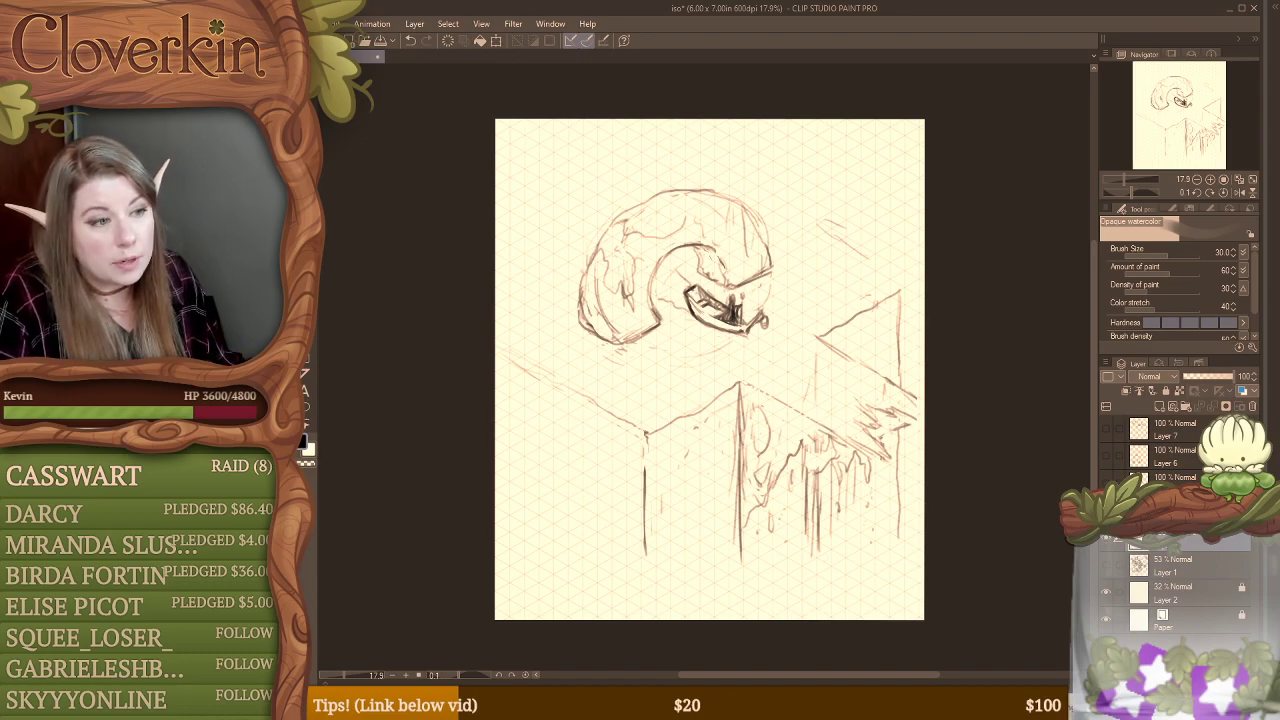
{"action": "left_click", "coordinate": [1106, 541]}
{"action": "left_click", "coordinate": [1106, 511]}
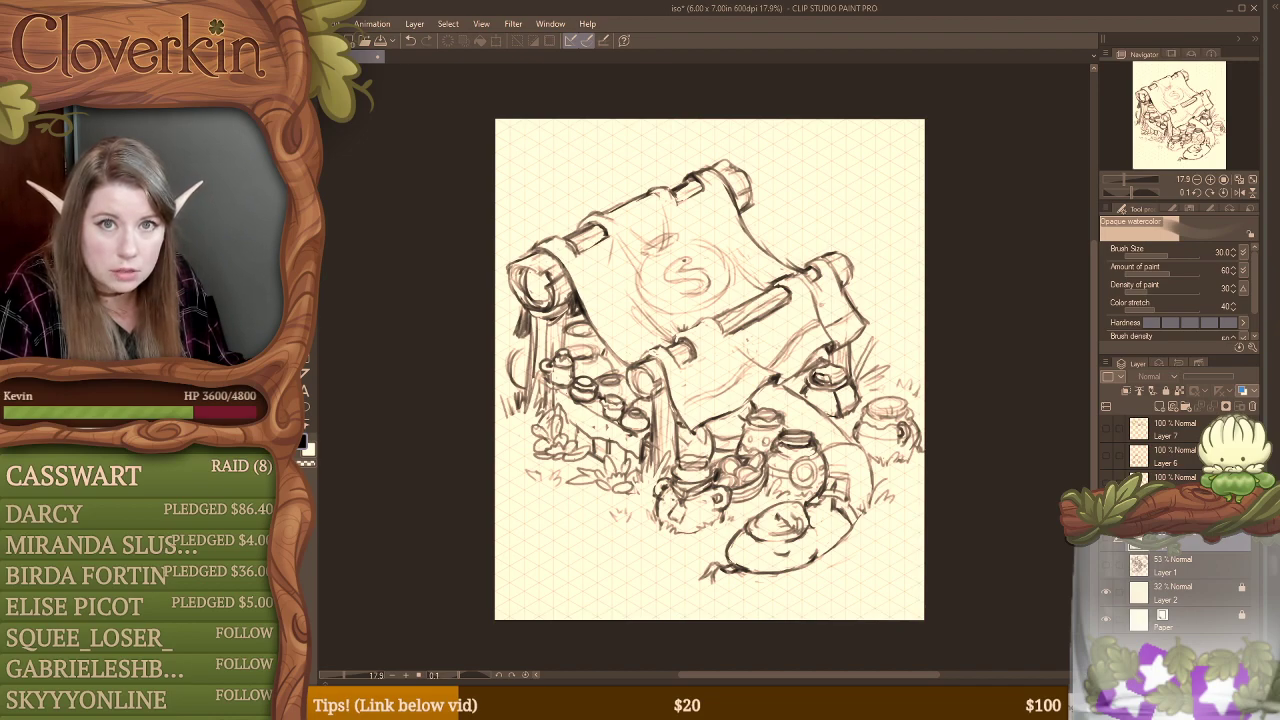
{"action": "left_click", "coordinate": [1106, 539]}
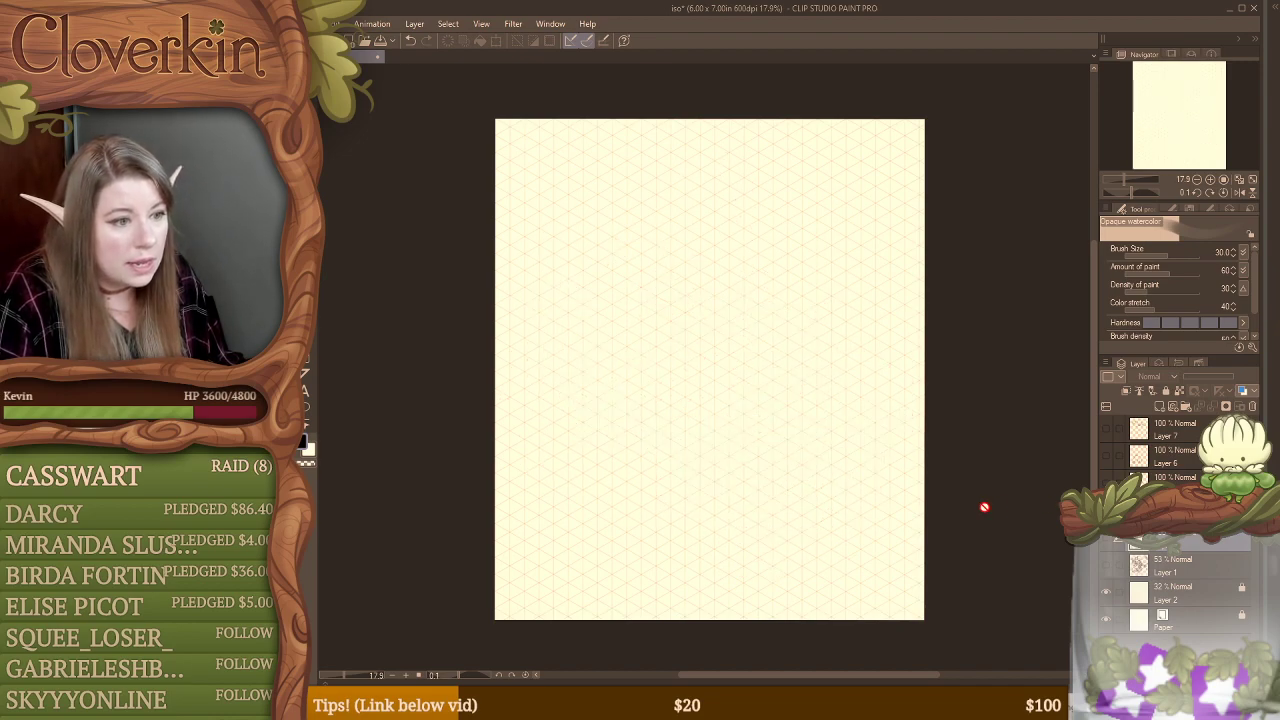
{"action": "left_click", "coordinate": [1094, 539]}
{"action": "left_click", "coordinate": [1106, 539]}
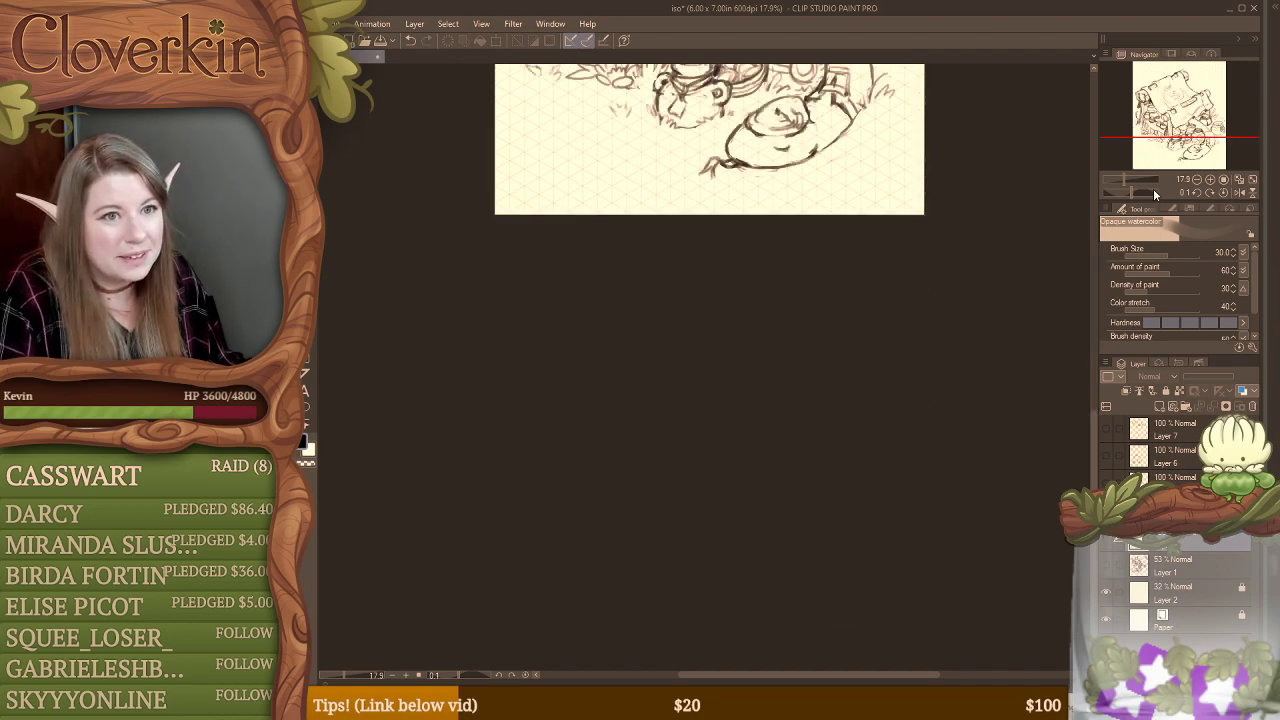
{"action": "mouse_move", "coordinate": [760, 97]}
{"action": "left_mouse_down"}
{"action": "mouse_move", "coordinate": [768, 483]}
{"action": "mouse_move", "coordinate": [773, 500]}
{"action": "mouse_move", "coordinate": [786, 496]}
{"action": "left_mouse_up"}
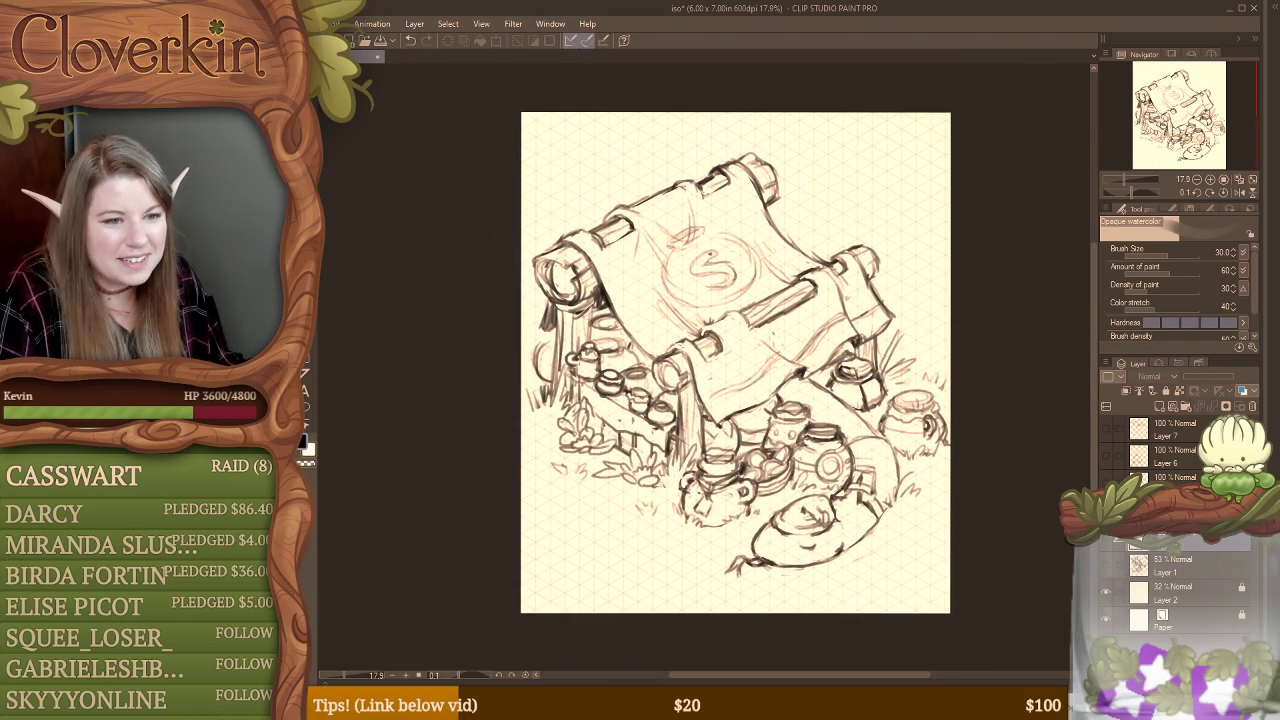
{"action": "left_click", "coordinate": [1106, 539]}
Step: Move the Bear Bottle sketch slightly down and to the right on its own layer and hide that layer
{"action": "left_click", "coordinate": [1106, 482]}
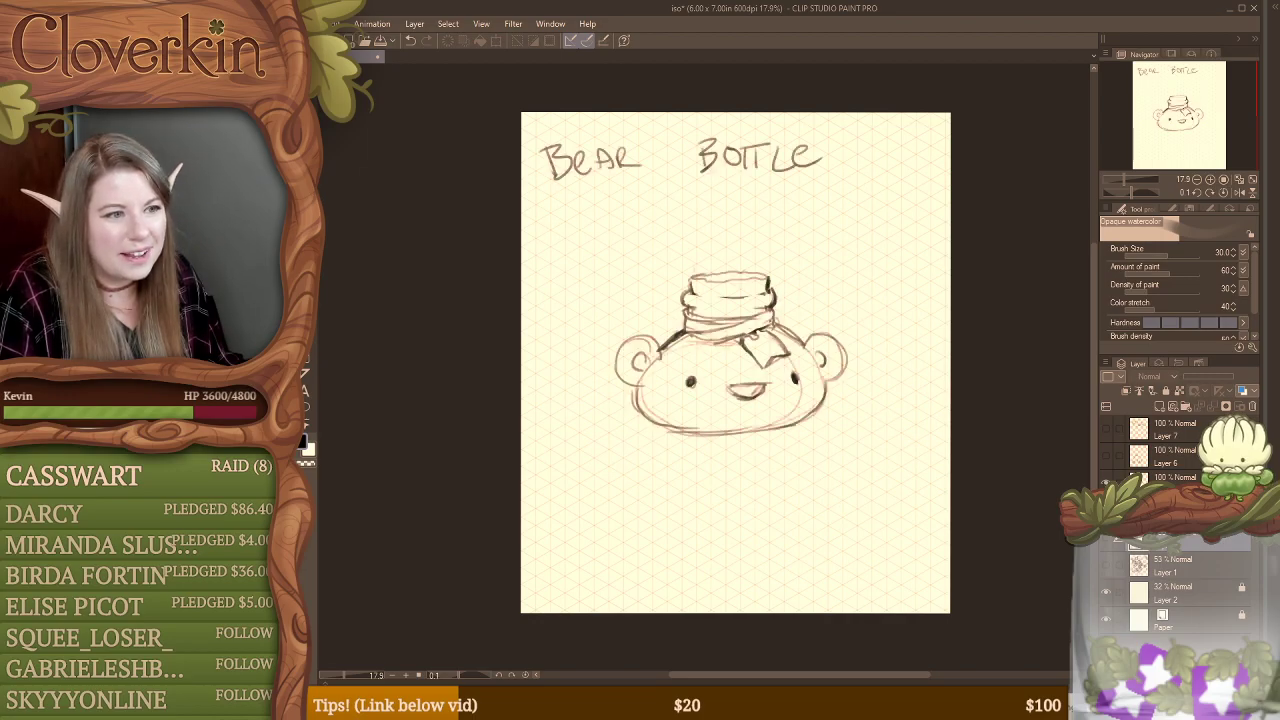
{"action": "left_click", "coordinate": [1175, 482]}
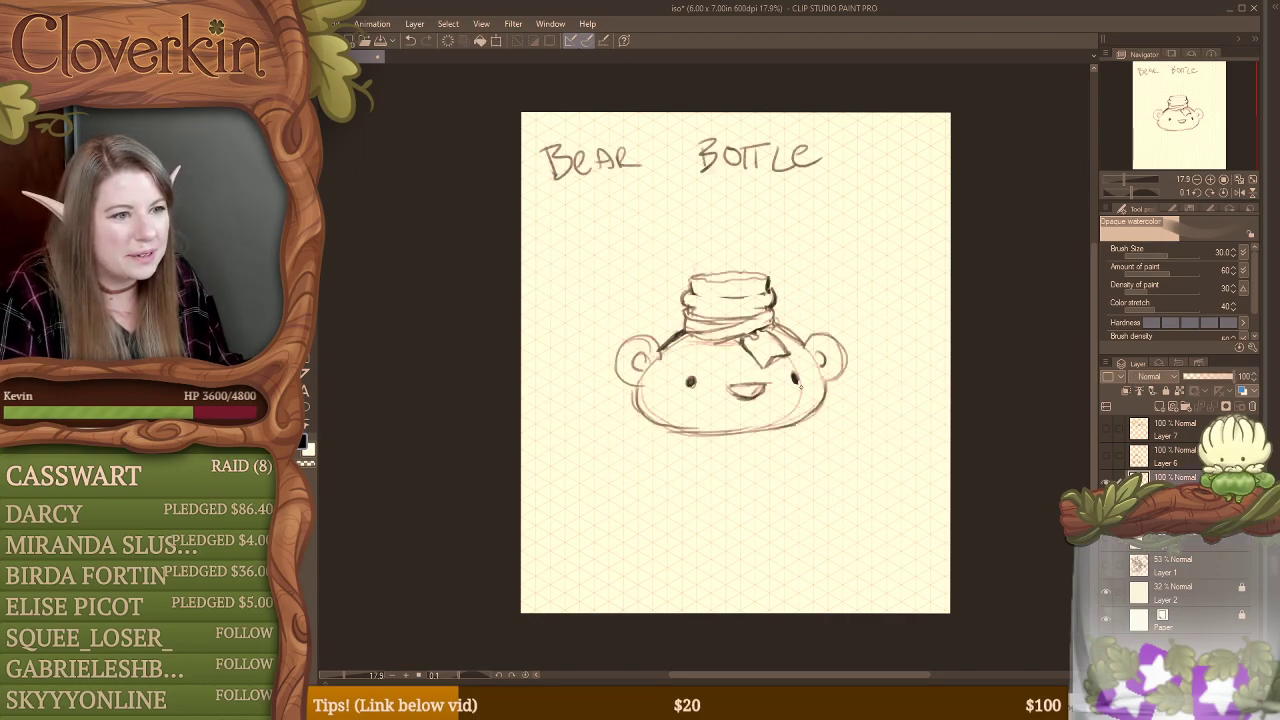
{"action": "left_click_drag", "start_coordinate": [801, 413], "coordinate": [823, 472]}
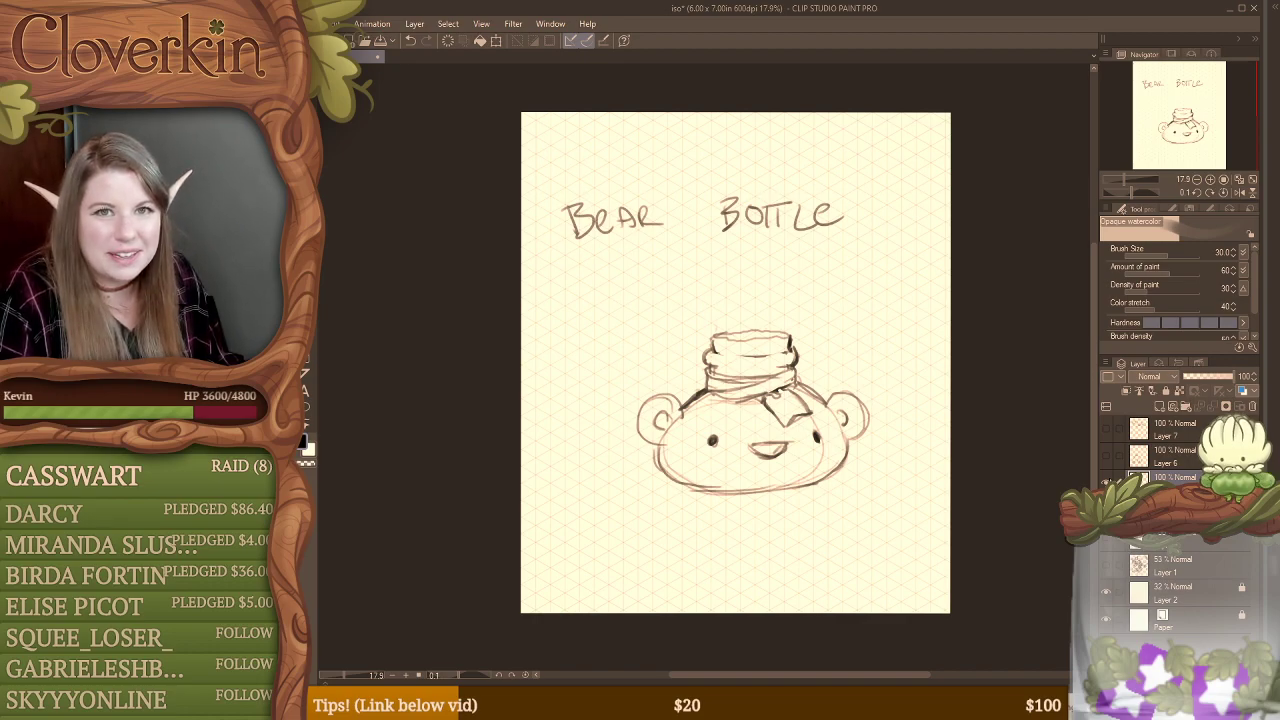
{"action": "left_click", "coordinate": [1106, 482]}
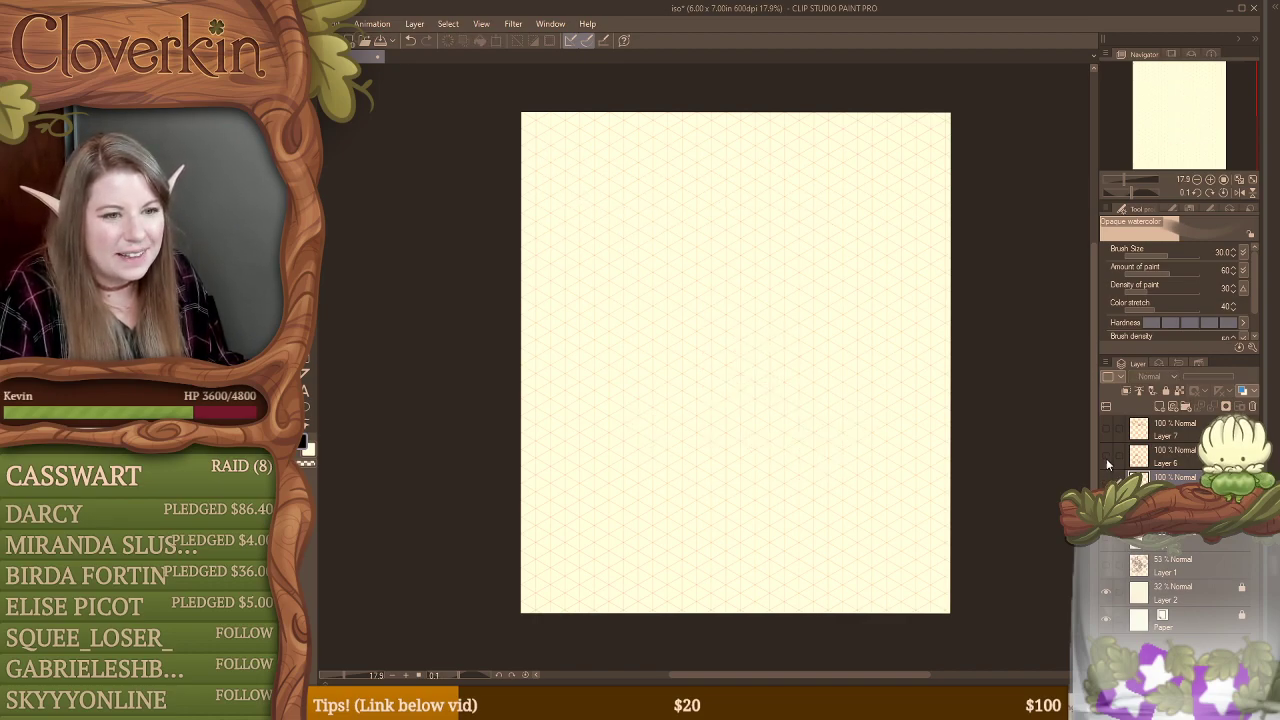
Step: Show Layer 6 and Layer 7 together, make Layer 7 active and switch to the Hard eraser
{"action": "left_click", "coordinate": [1106, 458]}
{"action": "left_click", "coordinate": [1160, 462]}
{"action": "left_click", "coordinate": [1106, 430]}
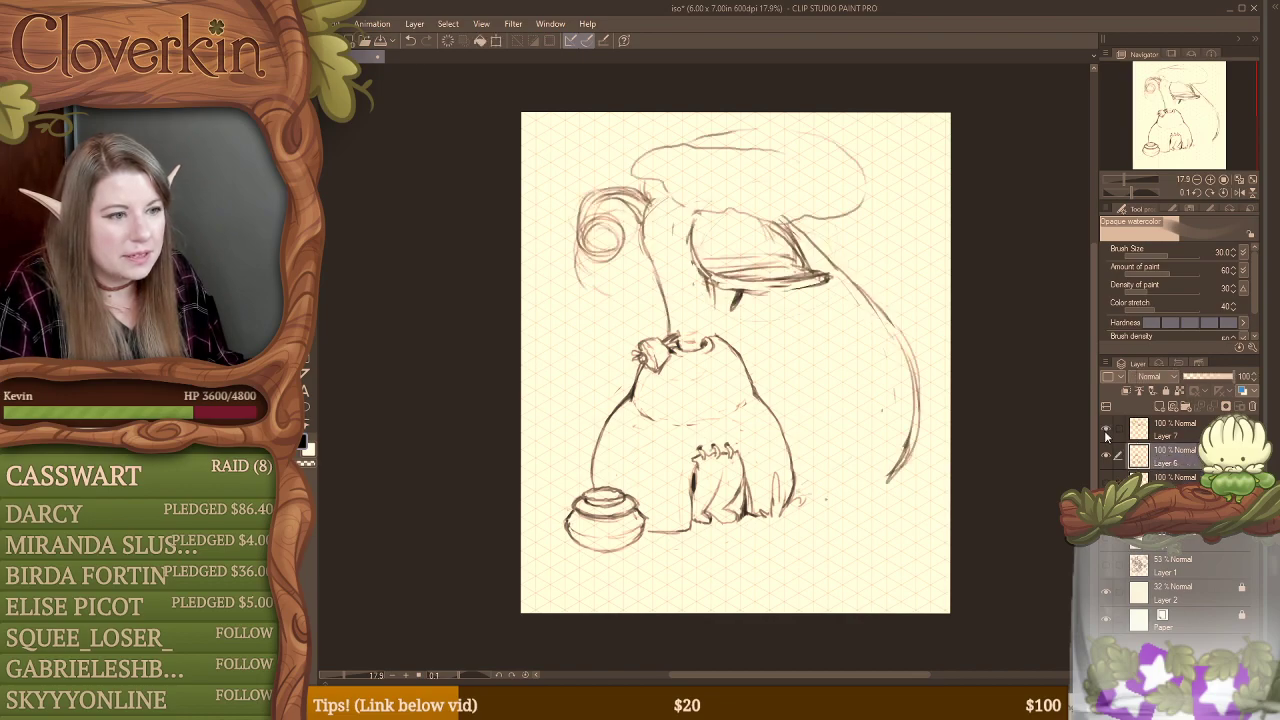
{"action": "left_click", "coordinate": [1125, 432]}
{"action": "key", "text": "e"}
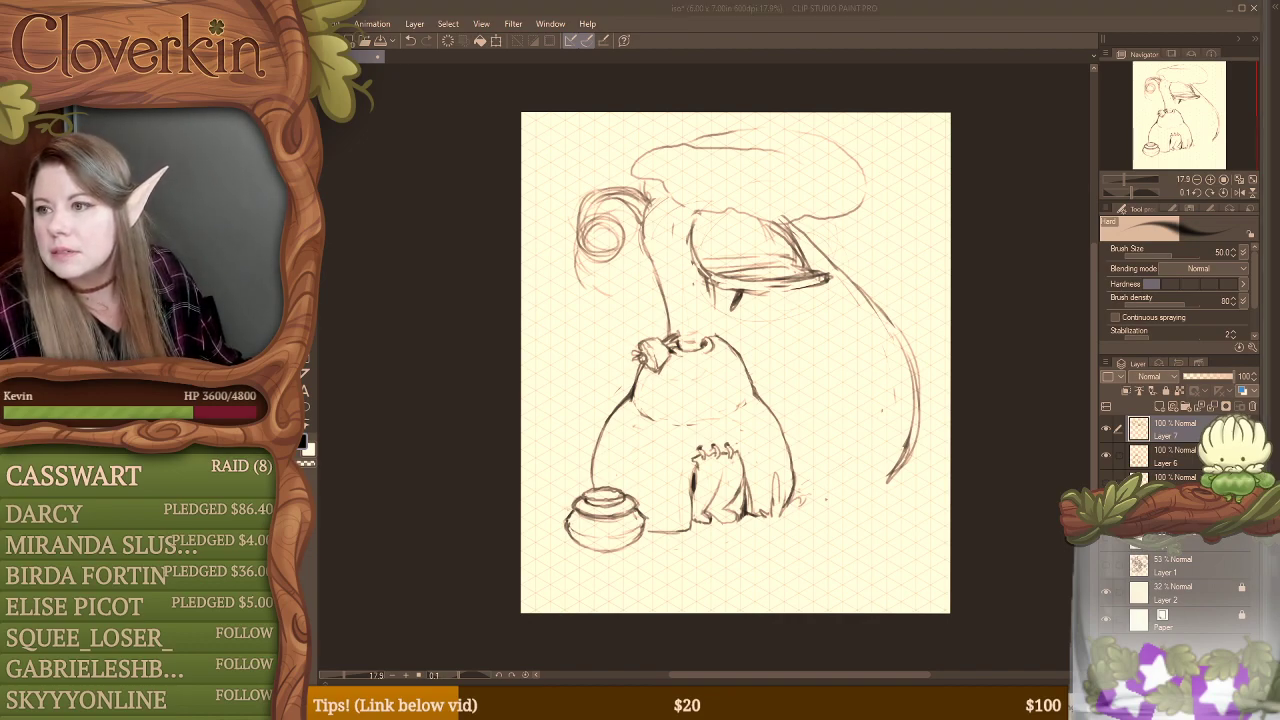
Step: Switch to the Chrome window with the isometric grid search, widen it, and show image results limited to Large size
{"action": "left_click_drag", "start_coordinate": [1279, 302], "coordinate": [1279, 366]}
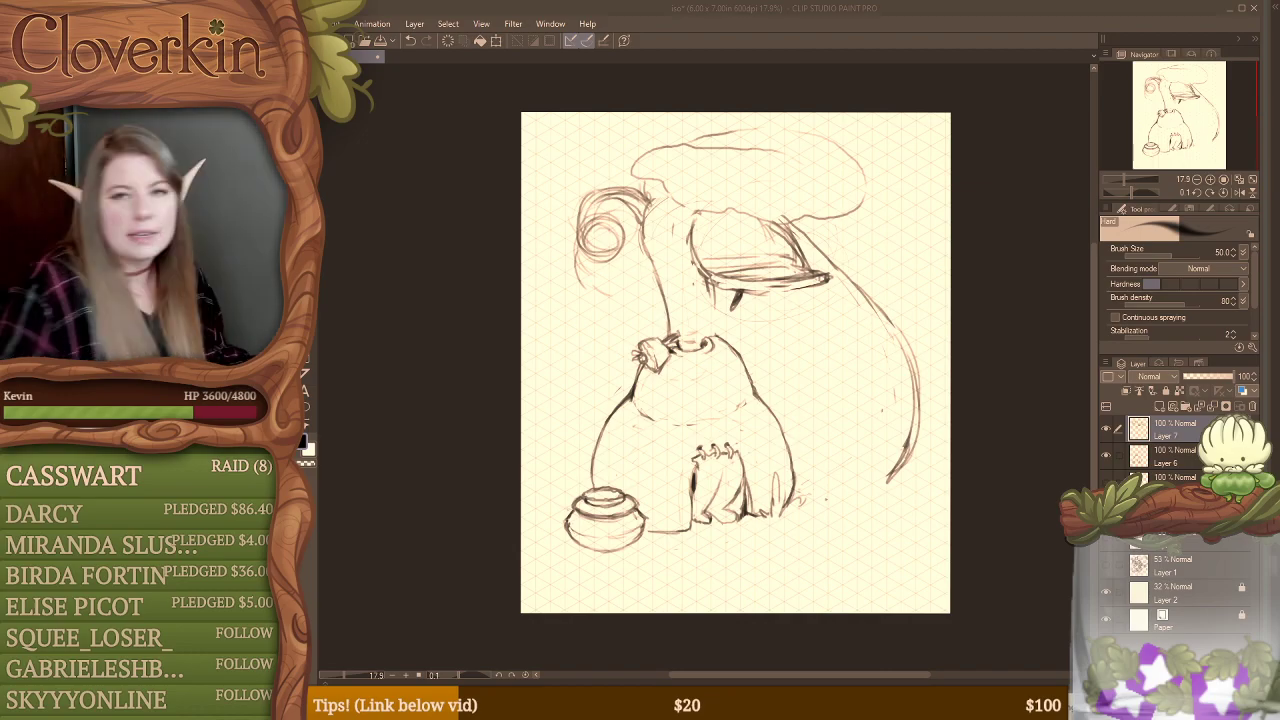
{"action": "left_click_drag", "start_coordinate": [1279, 40], "coordinate": [687, 45]}
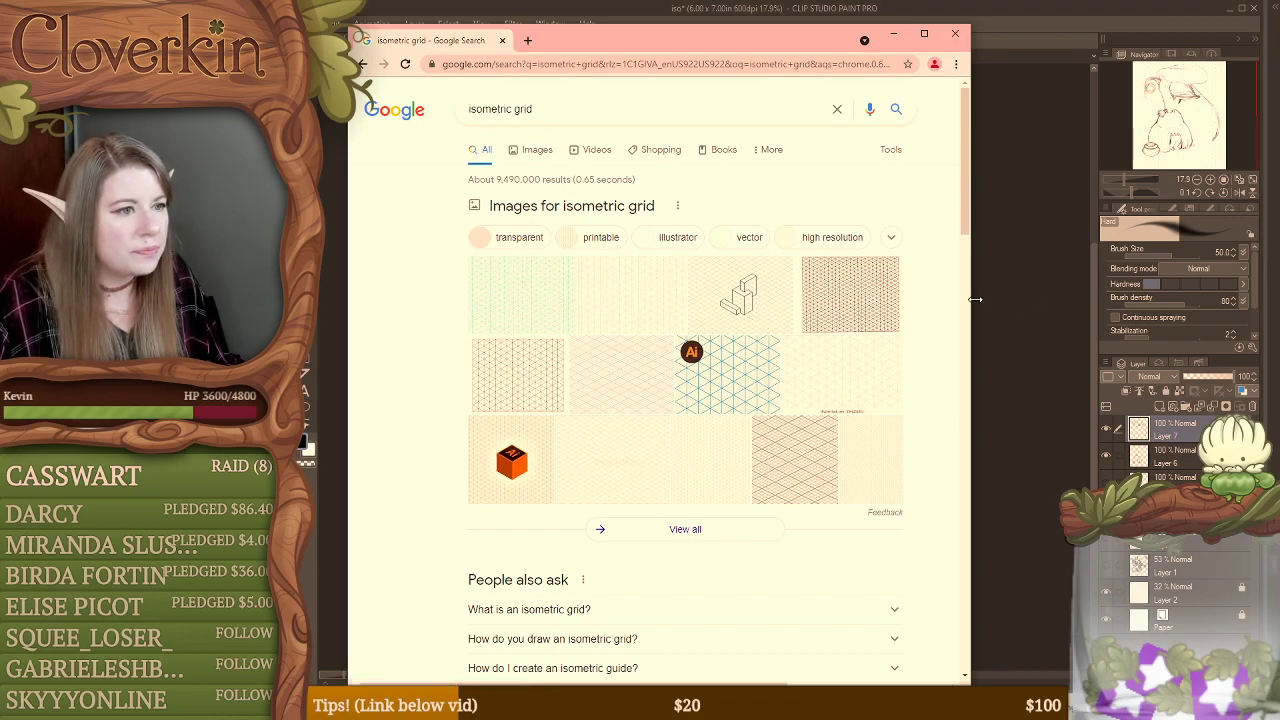
{"action": "left_click_drag", "start_coordinate": [978, 300], "coordinate": [1228, 298]}
{"action": "left_click", "coordinate": [540, 149]}
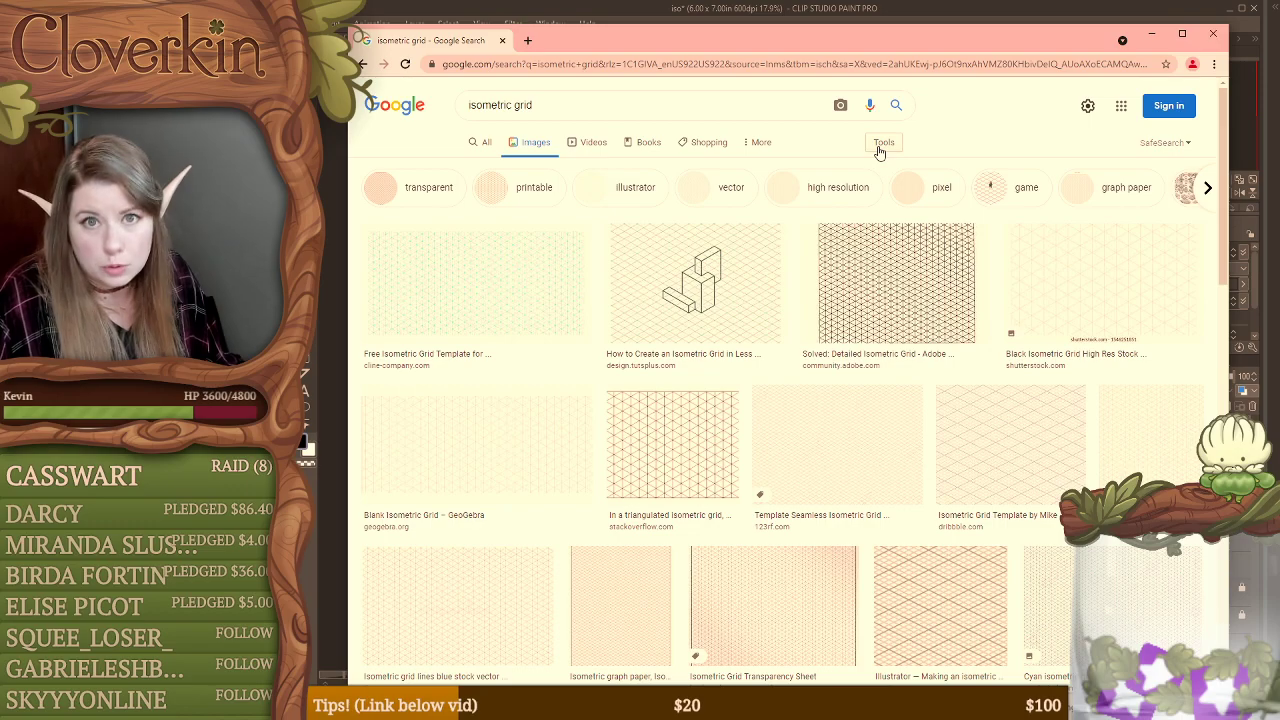
{"action": "left_click", "coordinate": [881, 146]}
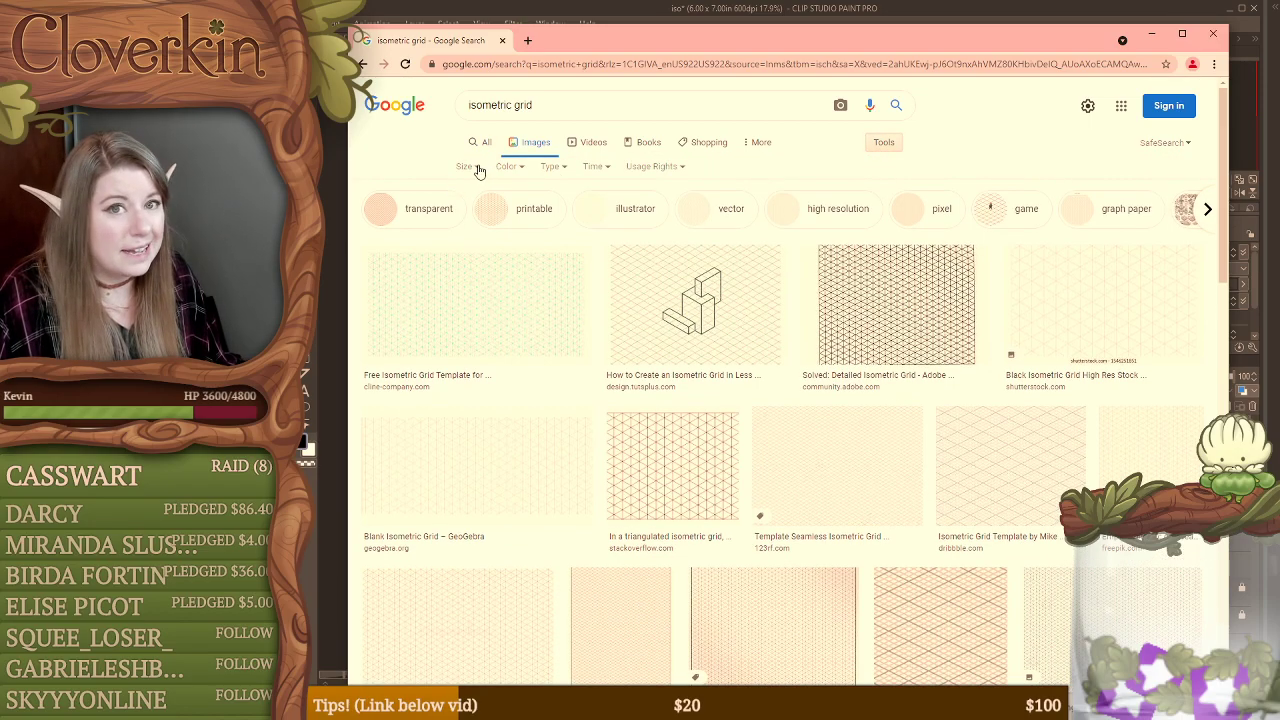
{"action": "left_click", "coordinate": [466, 167]}
{"action": "left_click", "coordinate": [475, 211]}
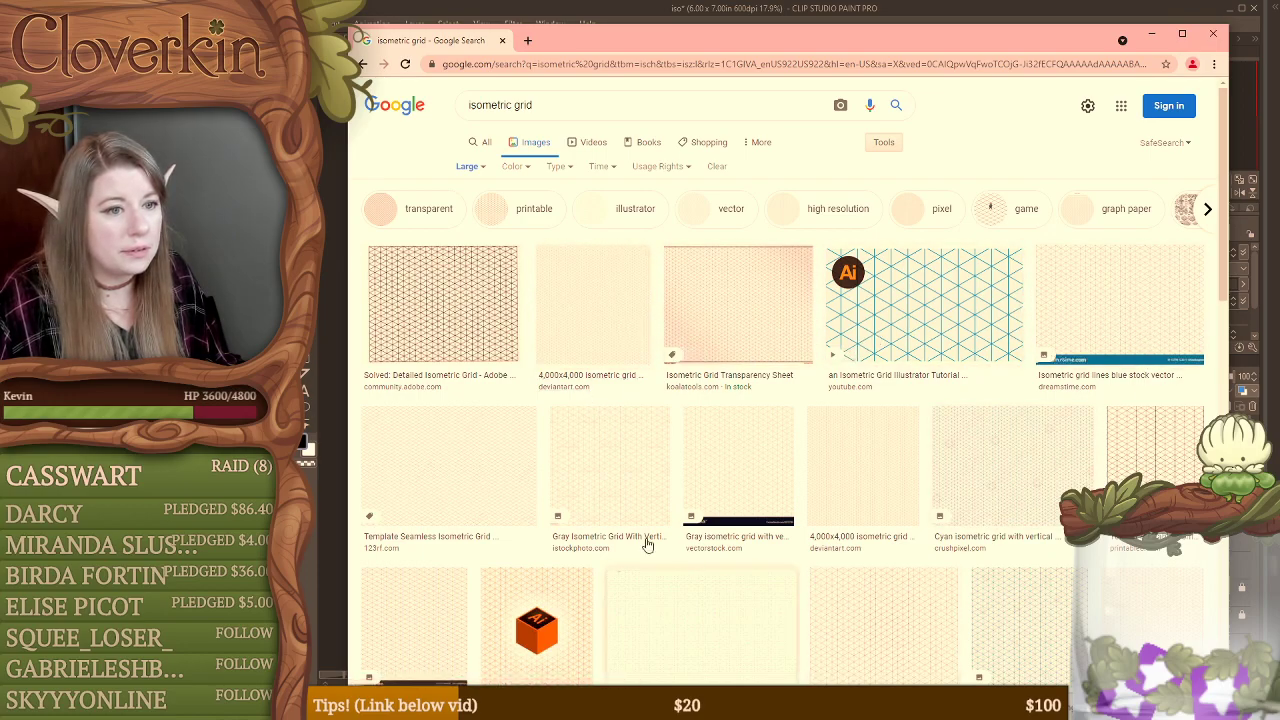
Step: Preview several isometric grid images and open 123RF's Template Seamless Isometric Grid Pattern image in a new tab
{"action": "left_click", "coordinate": [689, 315]}
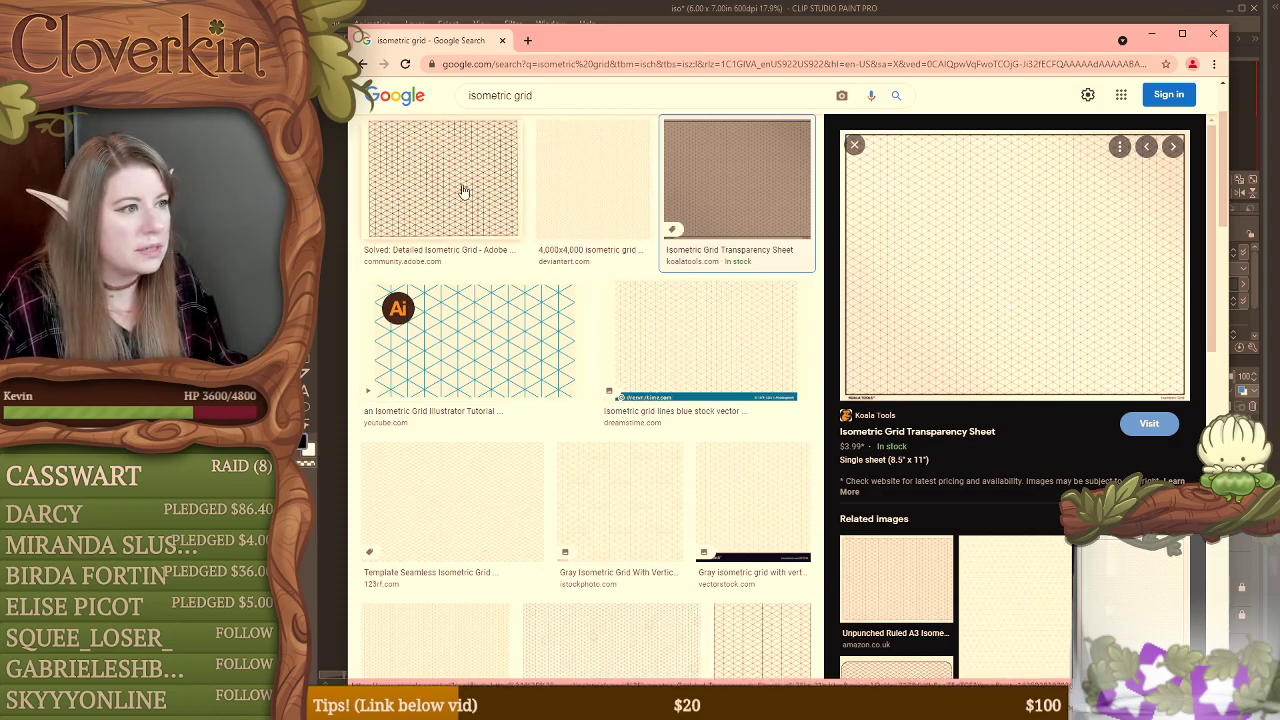
{"action": "left_click", "coordinate": [767, 338]}
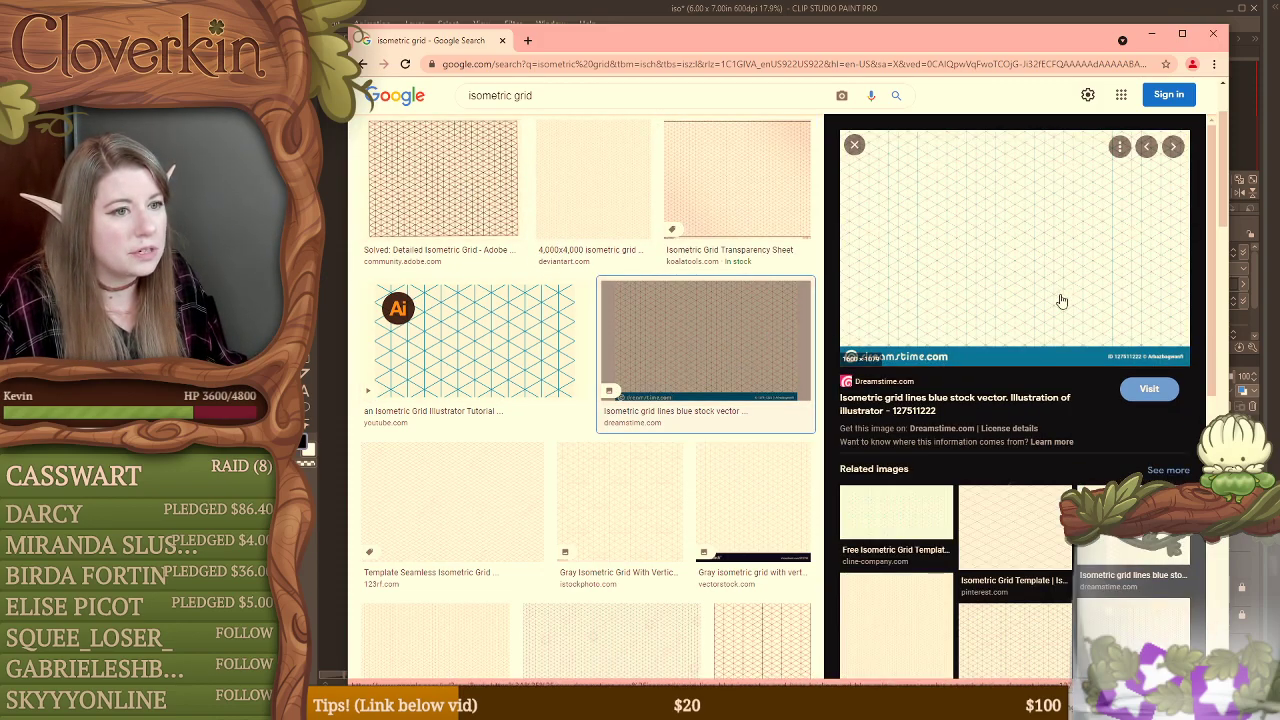
{"action": "left_click", "coordinate": [618, 500]}
{"action": "left_click", "coordinate": [408, 487]}
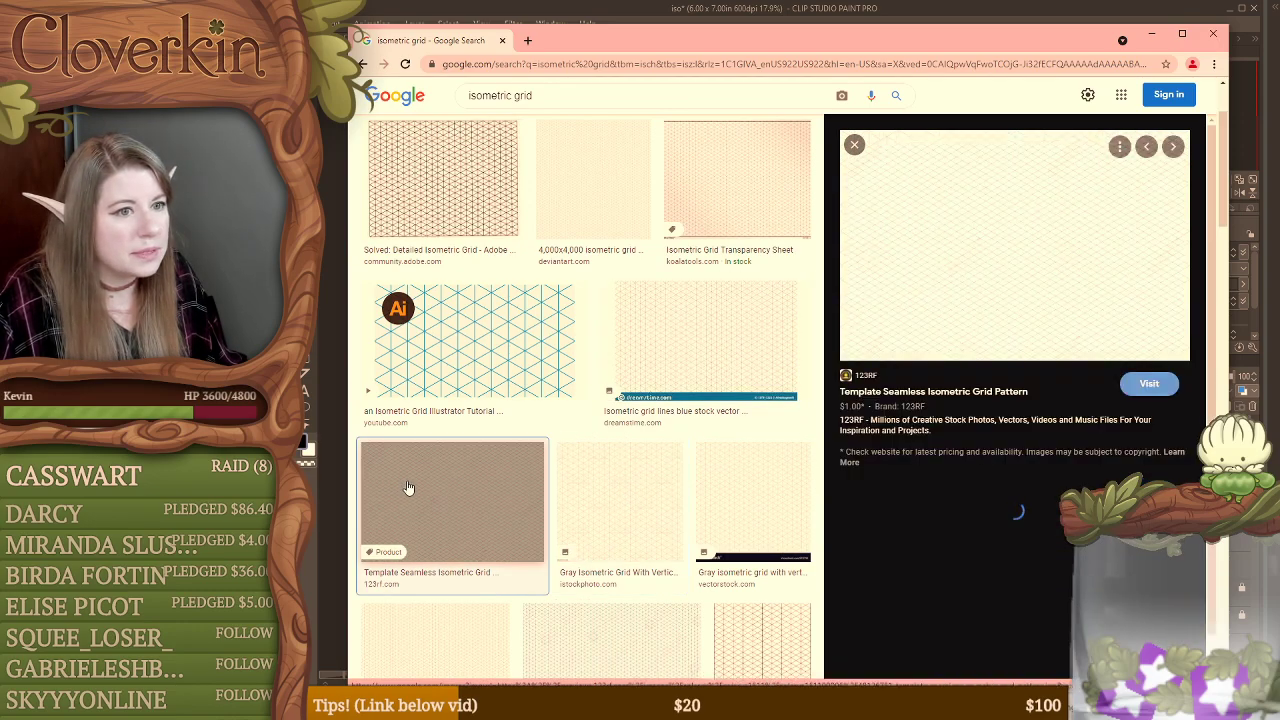
{"action": "right_click", "coordinate": [1024, 214]}
{"action": "left_click", "coordinate": [1118, 335]}
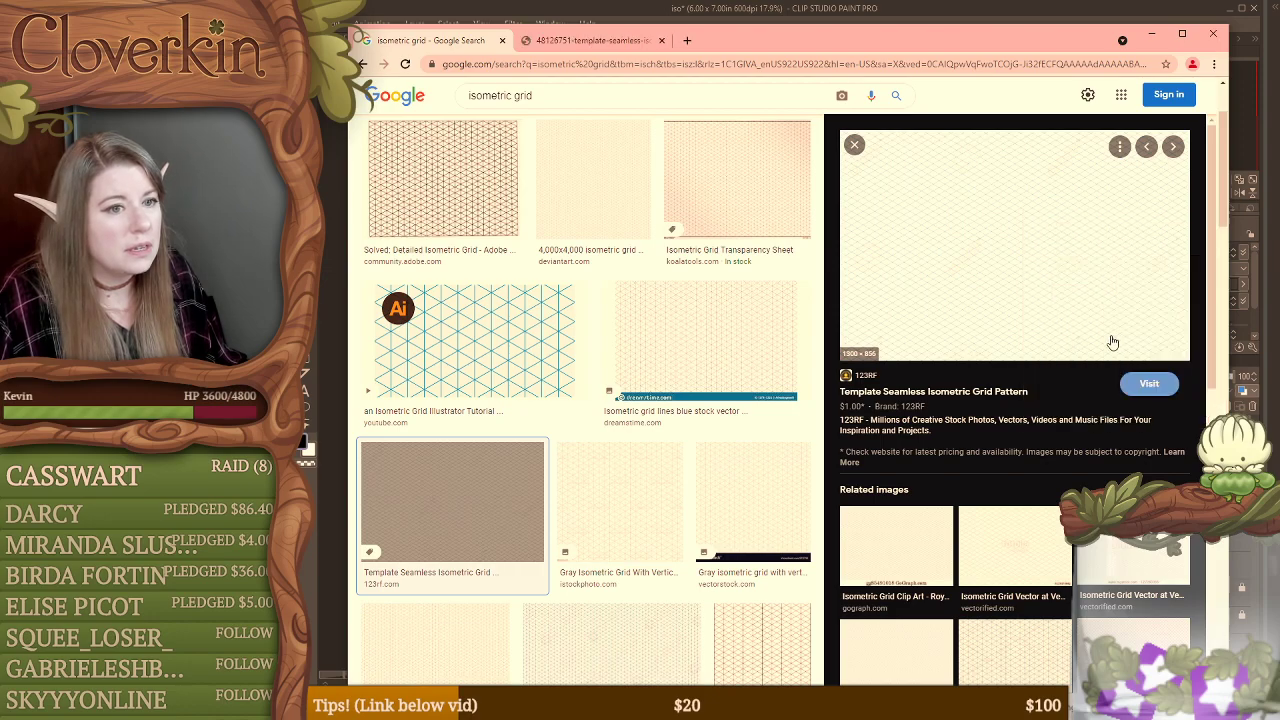
Step: Preview the Adobe Support Community detailed isometric grid and open its image in a new tab
{"action": "left_click", "coordinate": [491, 193]}
{"action": "right_click", "coordinate": [999, 250]}
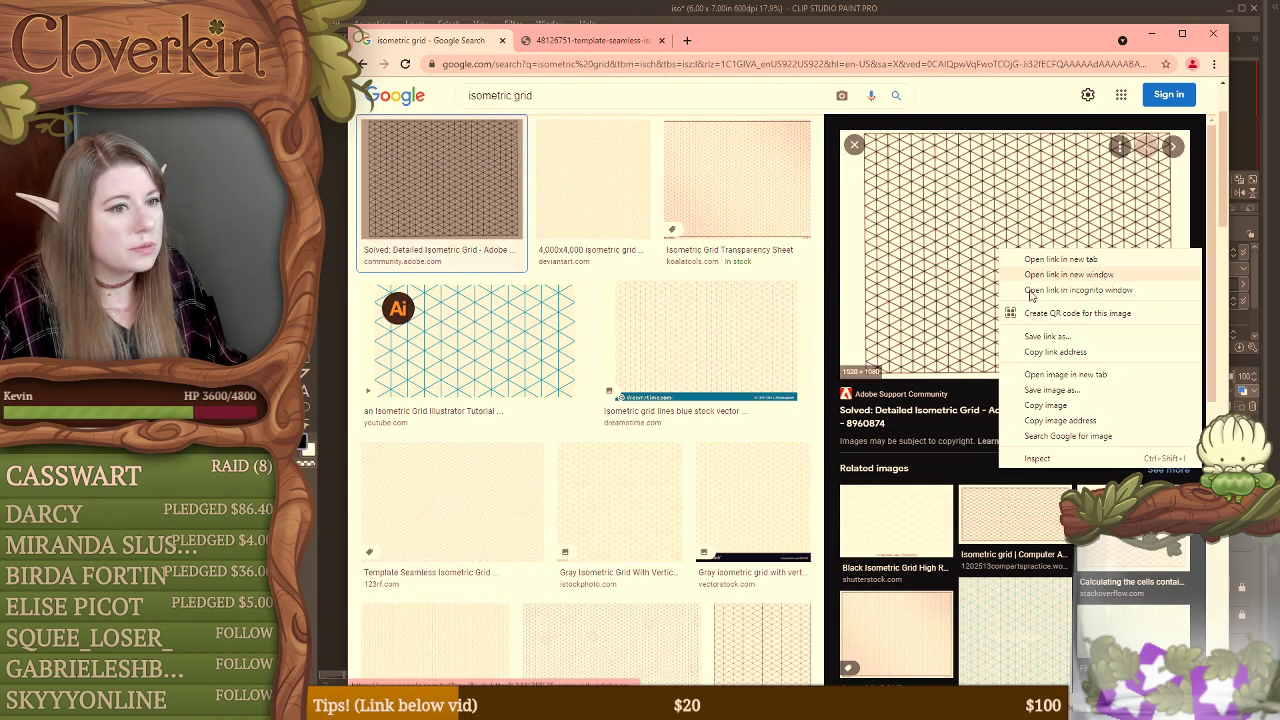
{"action": "left_click", "coordinate": [1065, 374]}
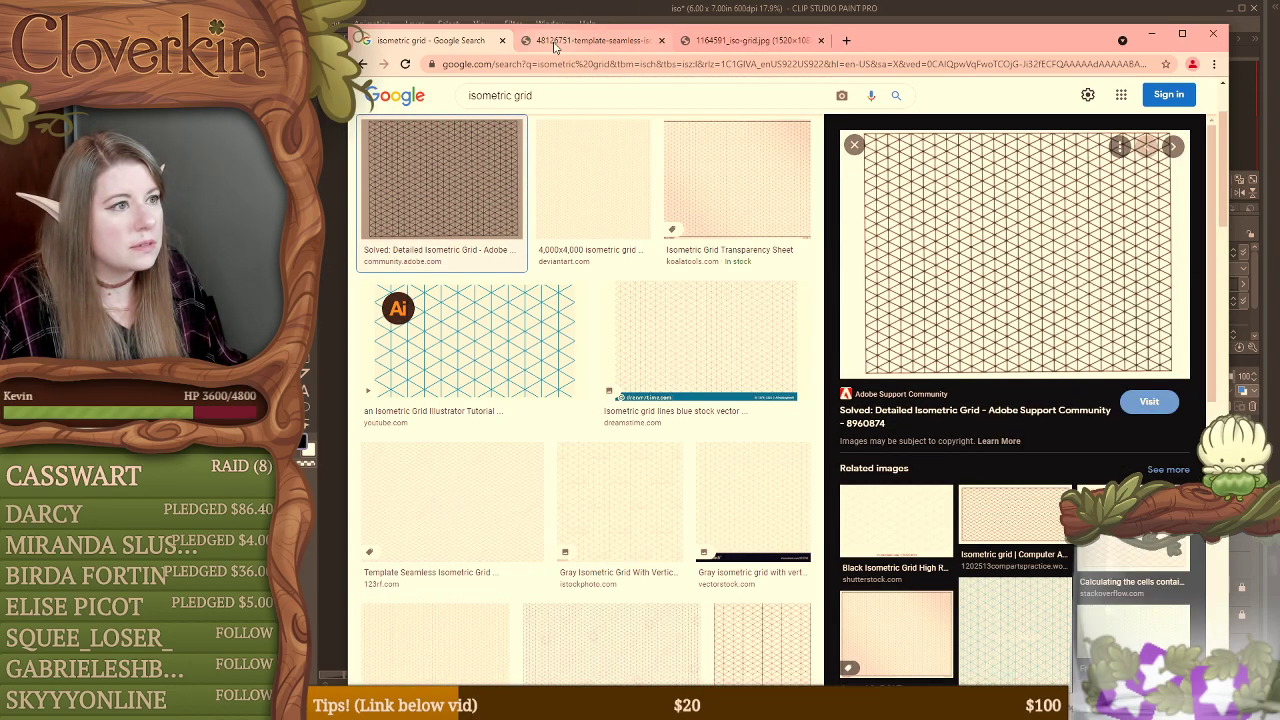
Step: Compare the 123RF grid with the Adobe grid that has vertical lines, and close the browser to return to Clip Studio Paint
{"action": "left_click", "coordinate": [555, 42]}
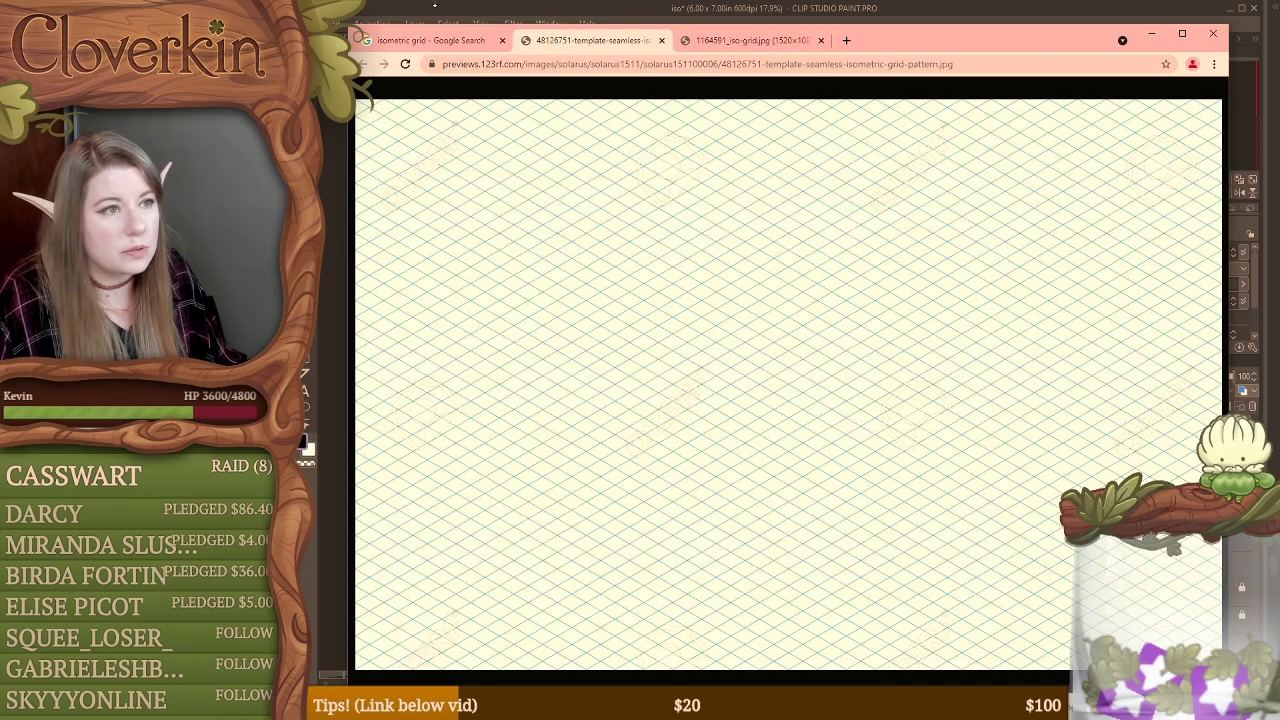
{"action": "left_click", "coordinate": [738, 40]}
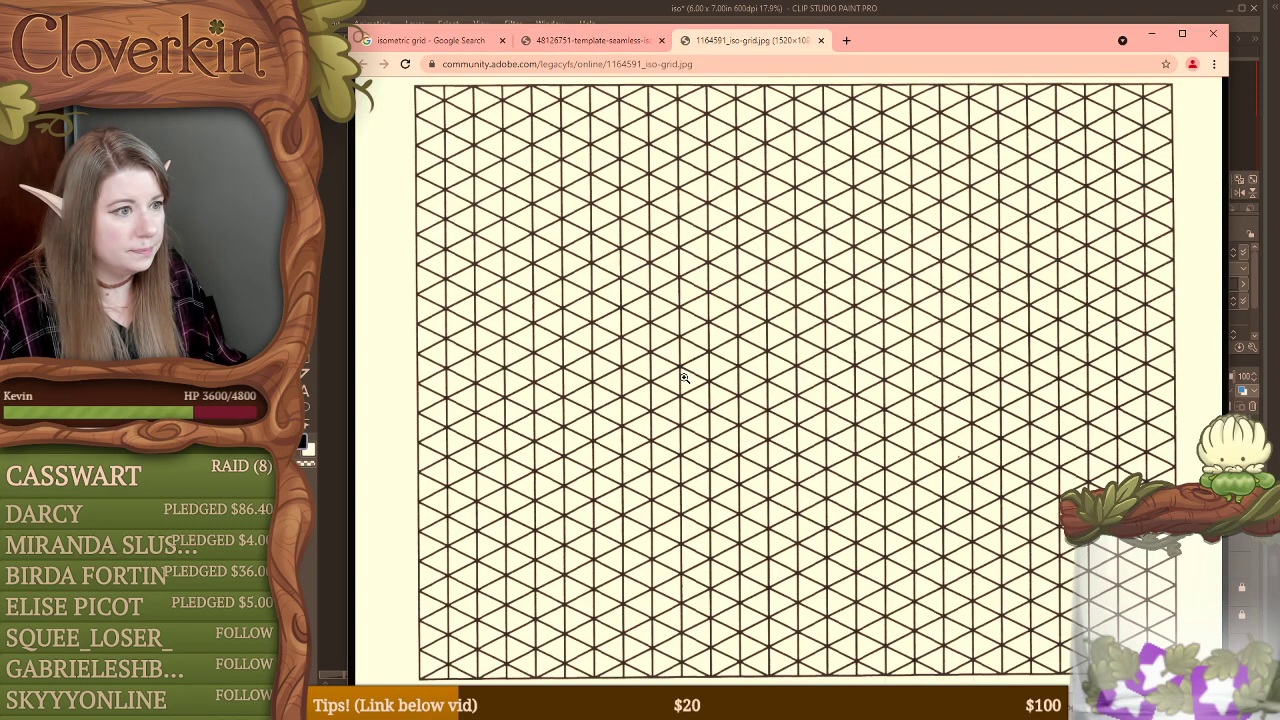
{"action": "left_click", "coordinate": [684, 377]}
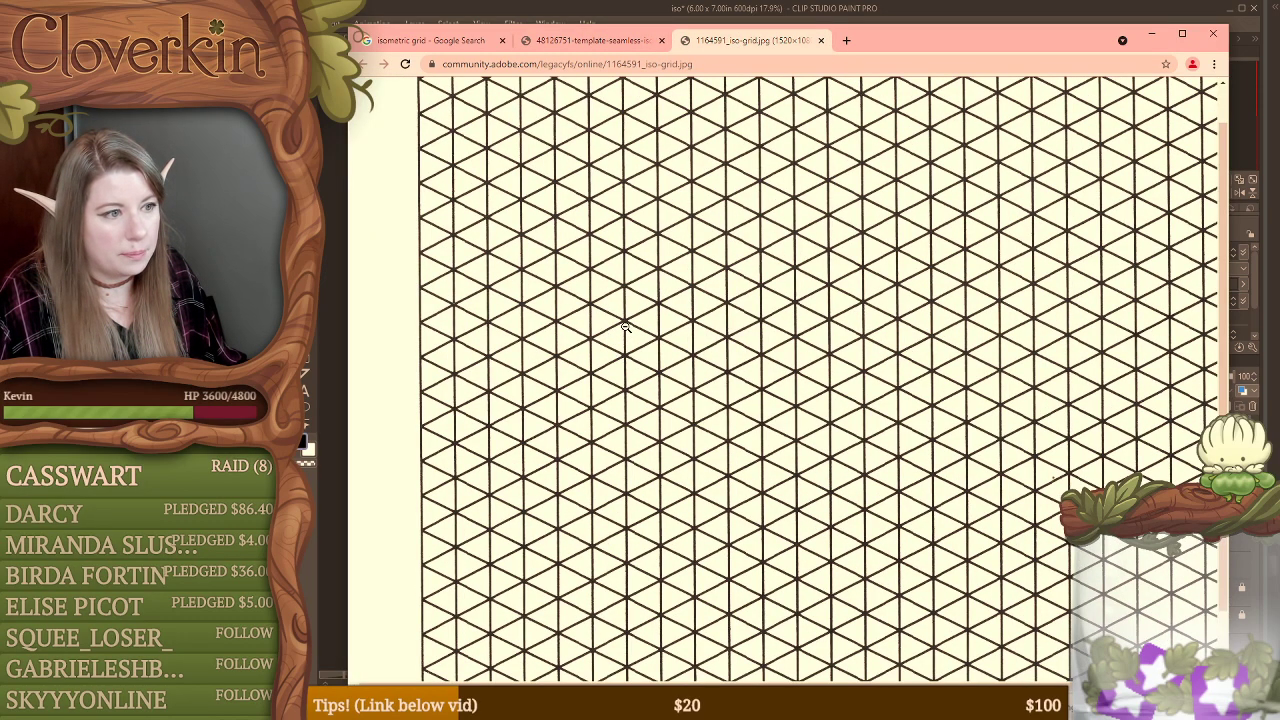
{"action": "left_click", "coordinate": [620, 42]}
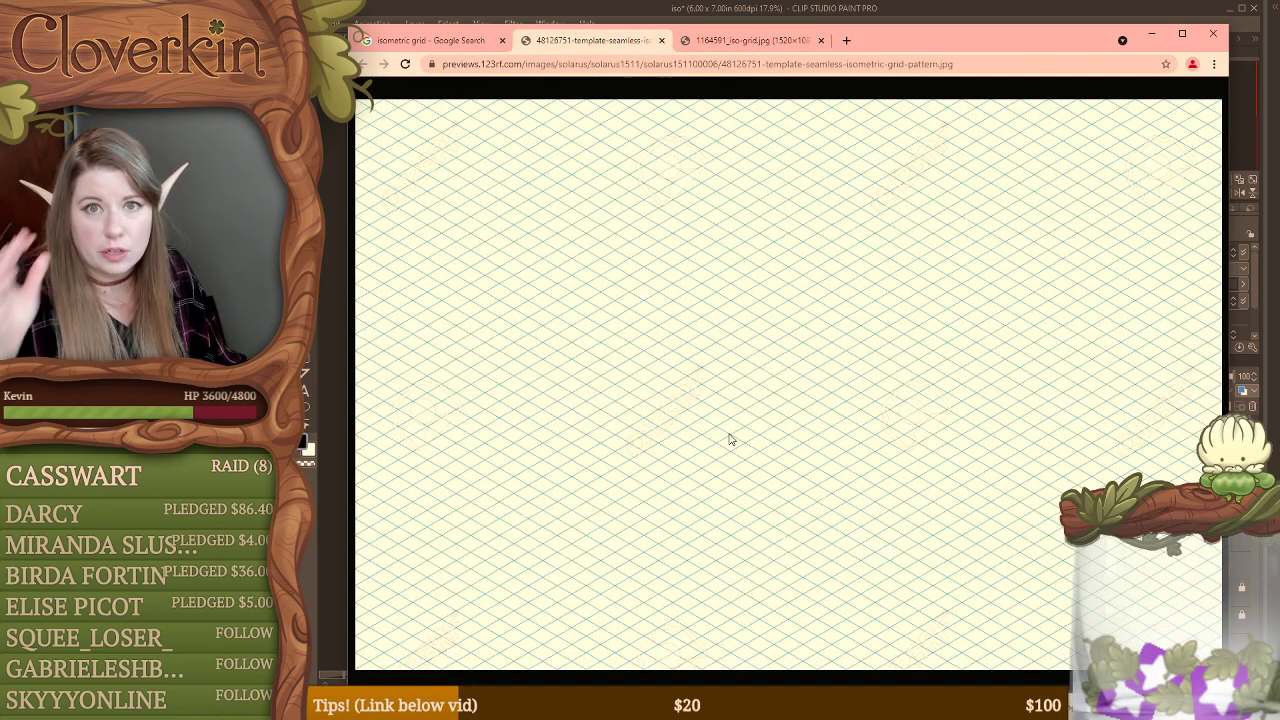
{"action": "left_click", "coordinate": [745, 40]}
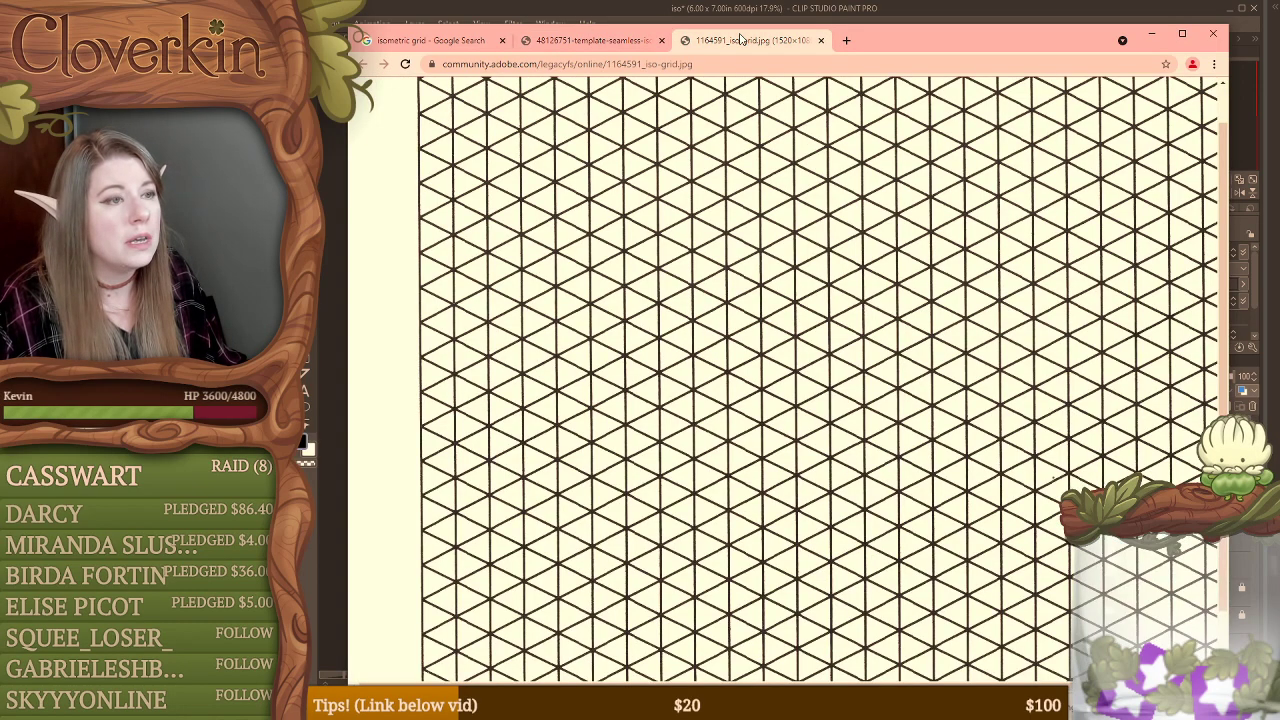
{"action": "left_click", "coordinate": [583, 42]}
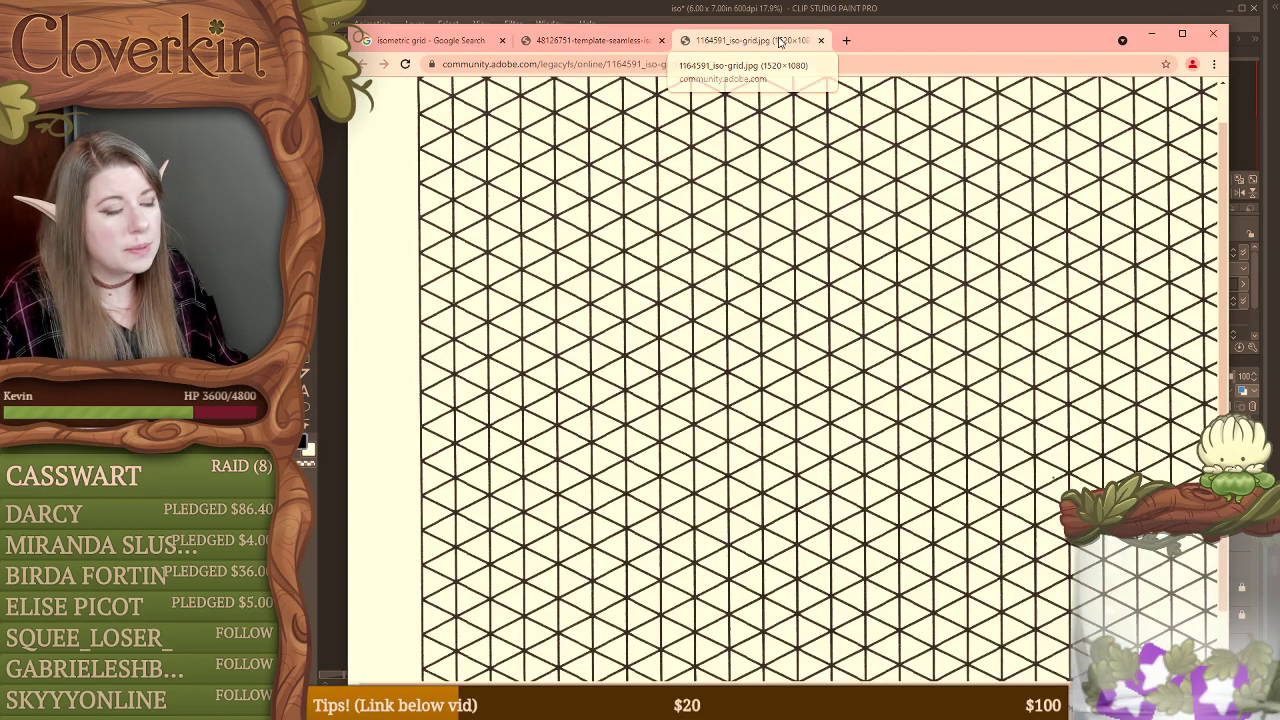
{"action": "left_click", "coordinate": [779, 42]}
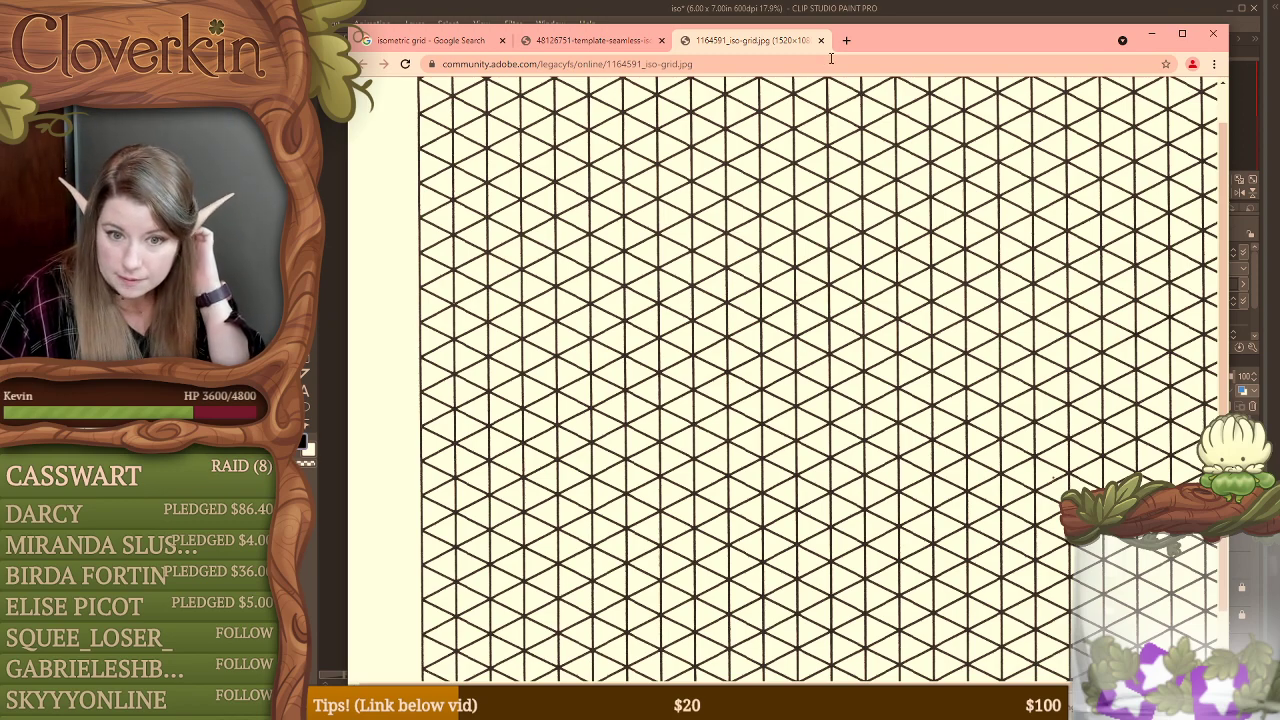
{"action": "left_click", "coordinate": [1216, 36]}
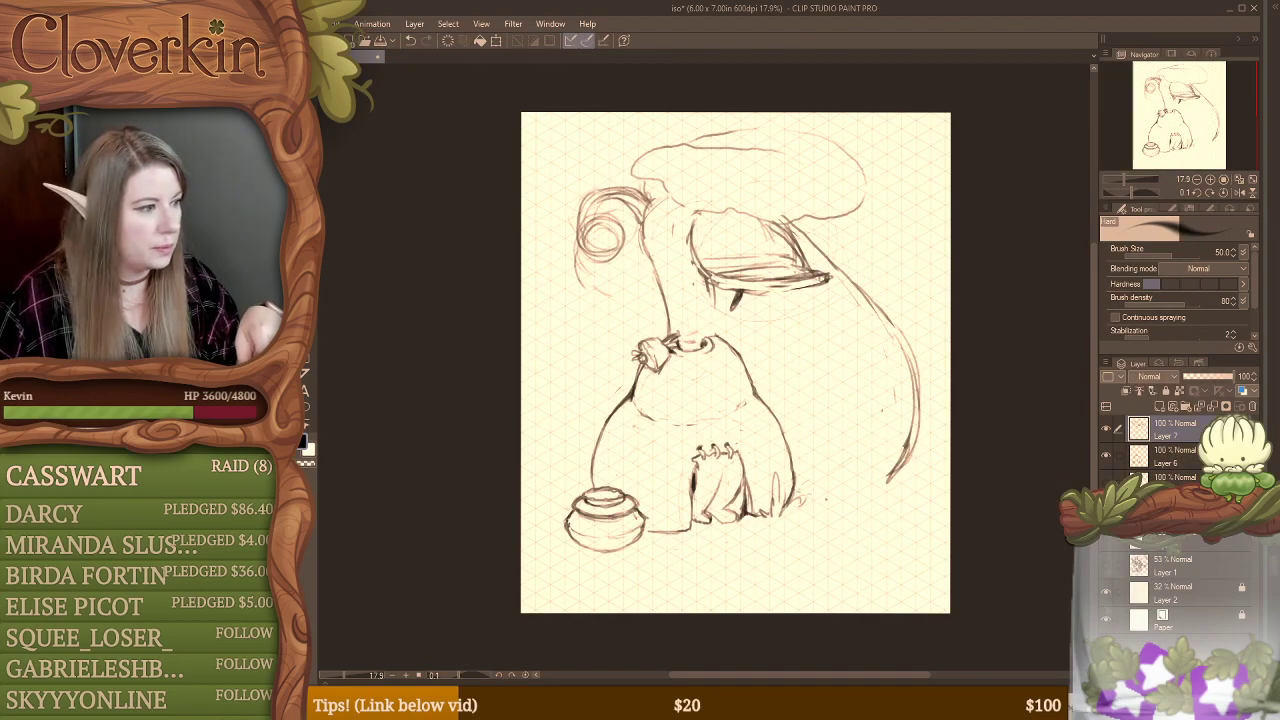
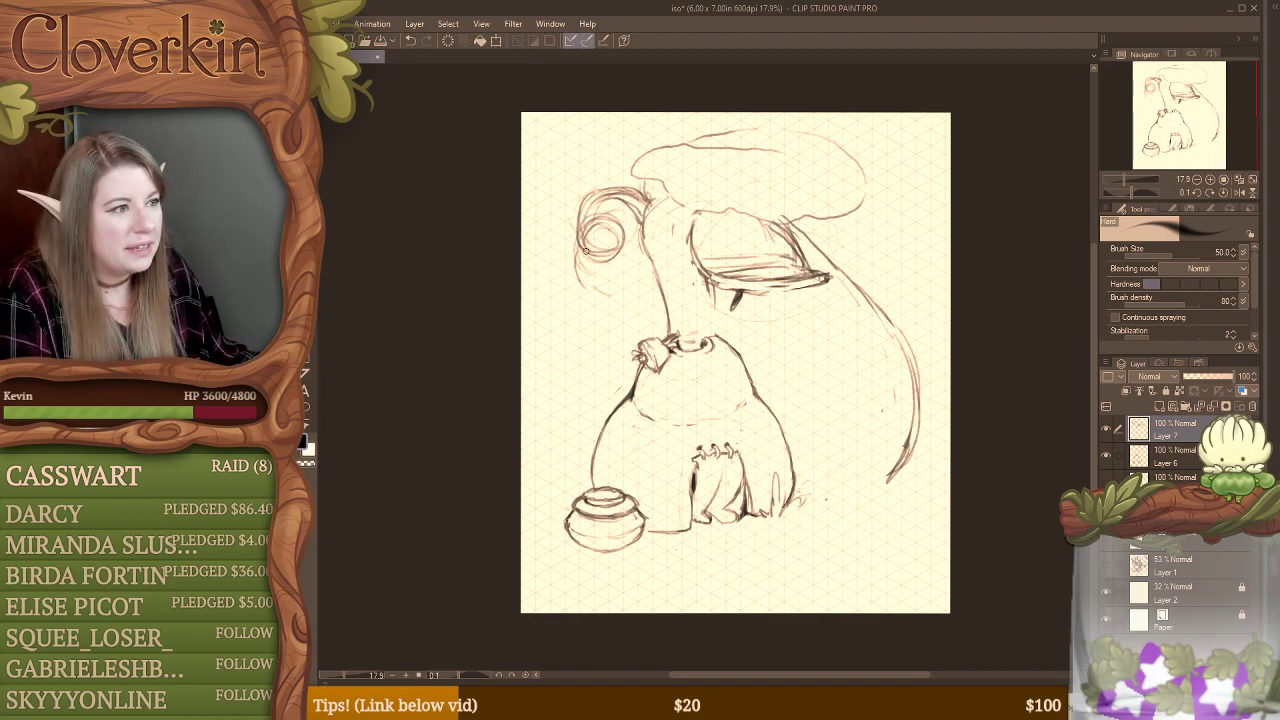
Step: Sketch extra curled tendrils beside the mushroom cap and darken the stem line running down to the rounded hut
{"action": "key", "text": "b"}
{"action": "key", "text": "b"}
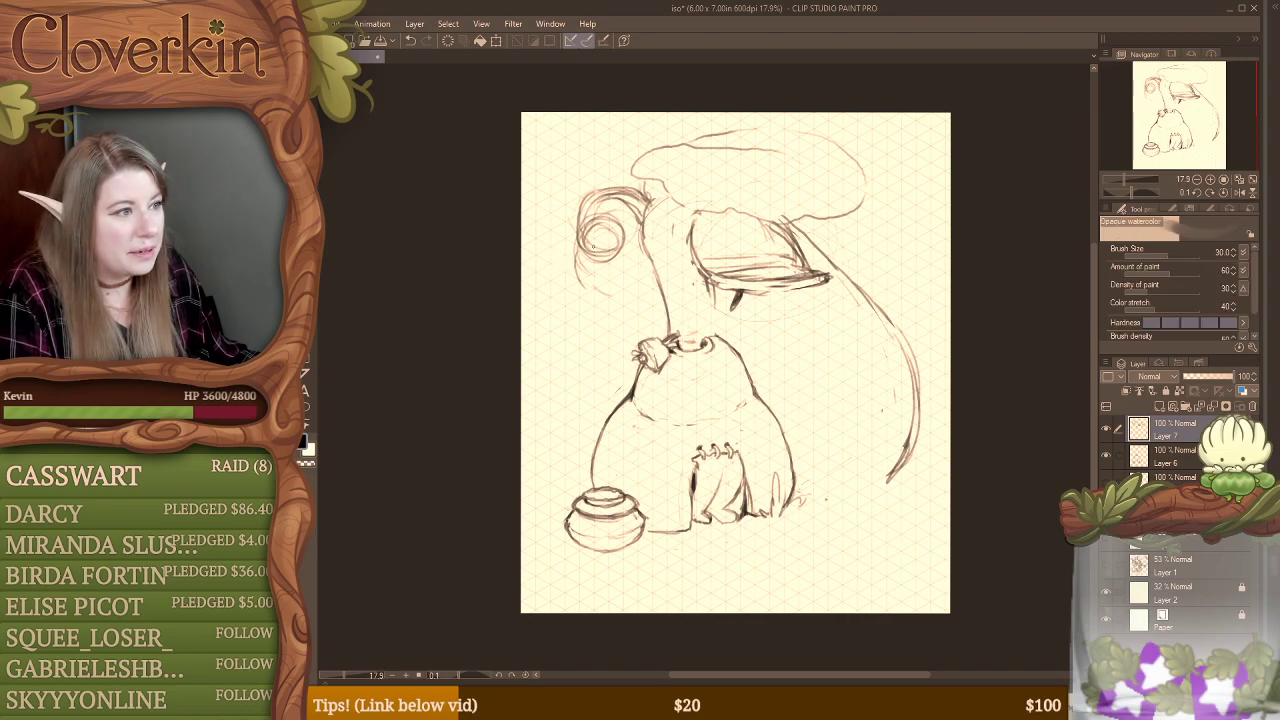
{"action": "mouse_move", "coordinate": [580, 254]}
{"action": "left_mouse_down"}
{"action": "mouse_move", "coordinate": [598, 296]}
{"action": "mouse_move", "coordinate": [580, 288]}
{"action": "left_mouse_up"}
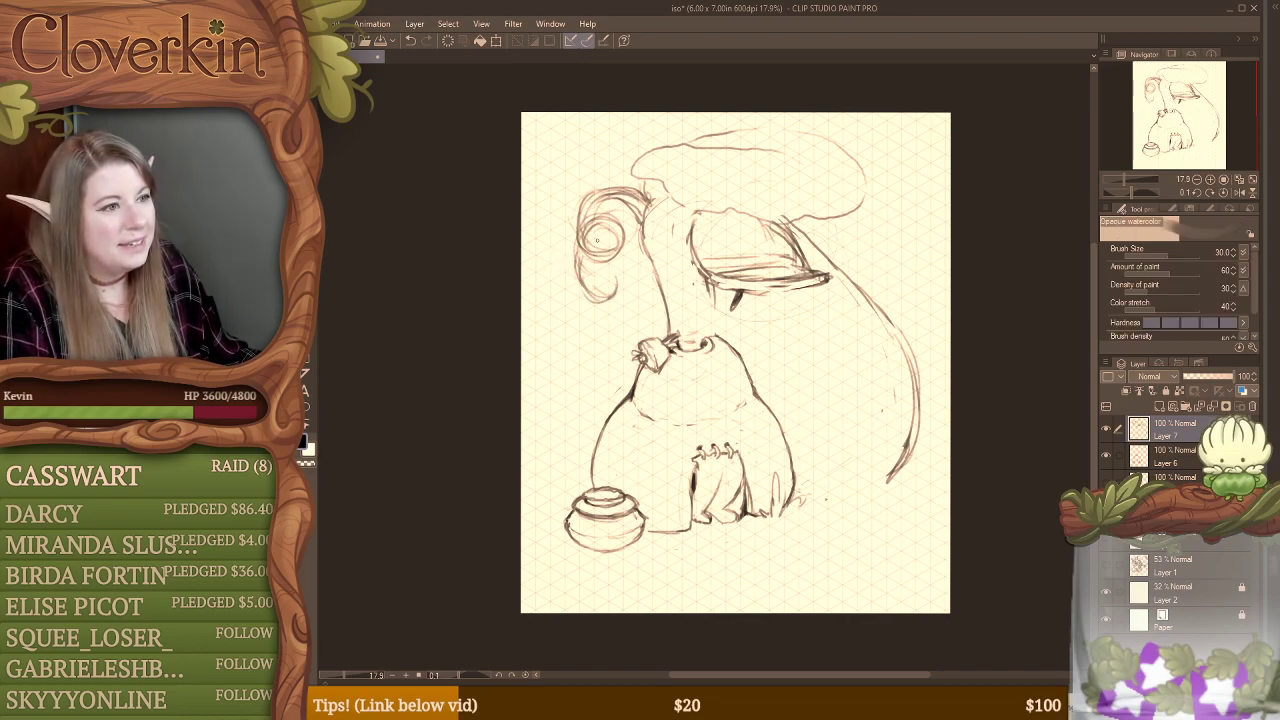
{"action": "mouse_move", "coordinate": [579, 147]}
{"action": "left_mouse_down"}
{"action": "mouse_move", "coordinate": [606, 179]}
{"action": "mouse_move", "coordinate": [578, 148]}
{"action": "mouse_move", "coordinate": [644, 192]}
{"action": "left_mouse_up"}
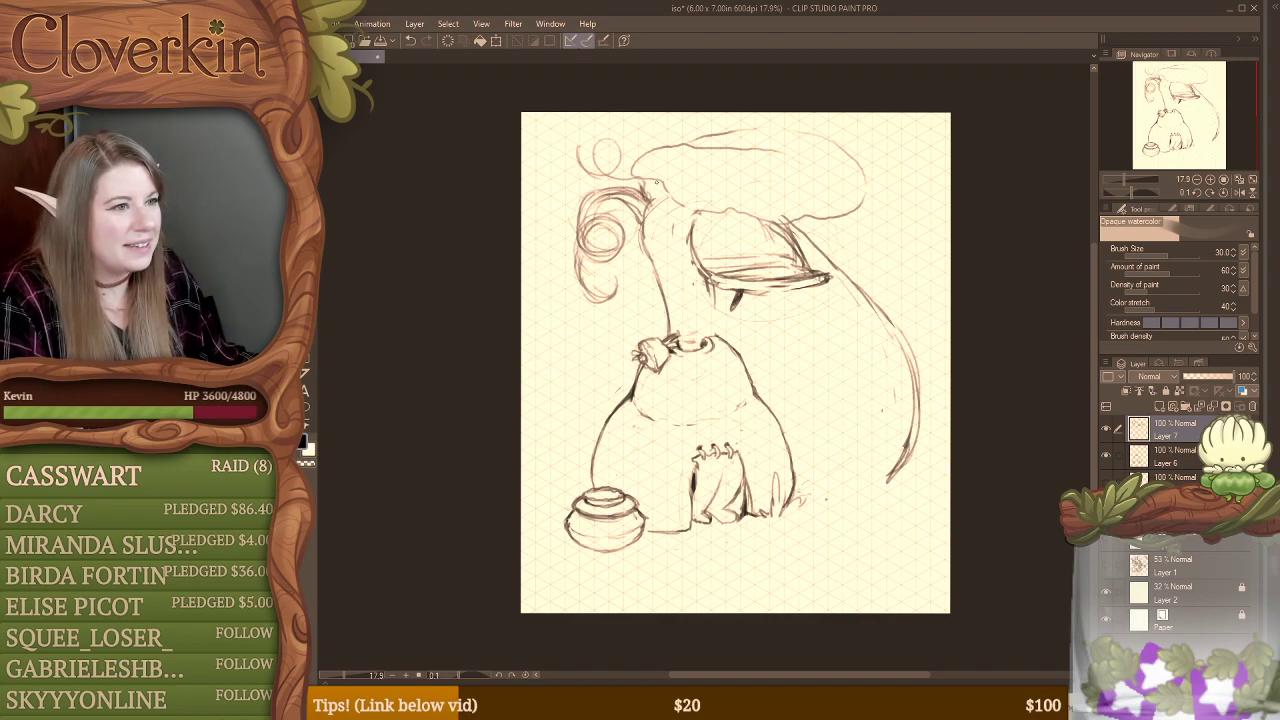
{"action": "mouse_move", "coordinate": [651, 182]}
{"action": "left_mouse_down"}
{"action": "mouse_move", "coordinate": [665, 226]}
{"action": "mouse_move", "coordinate": [653, 188]}
{"action": "mouse_move", "coordinate": [672, 335]}
{"action": "left_mouse_up"}
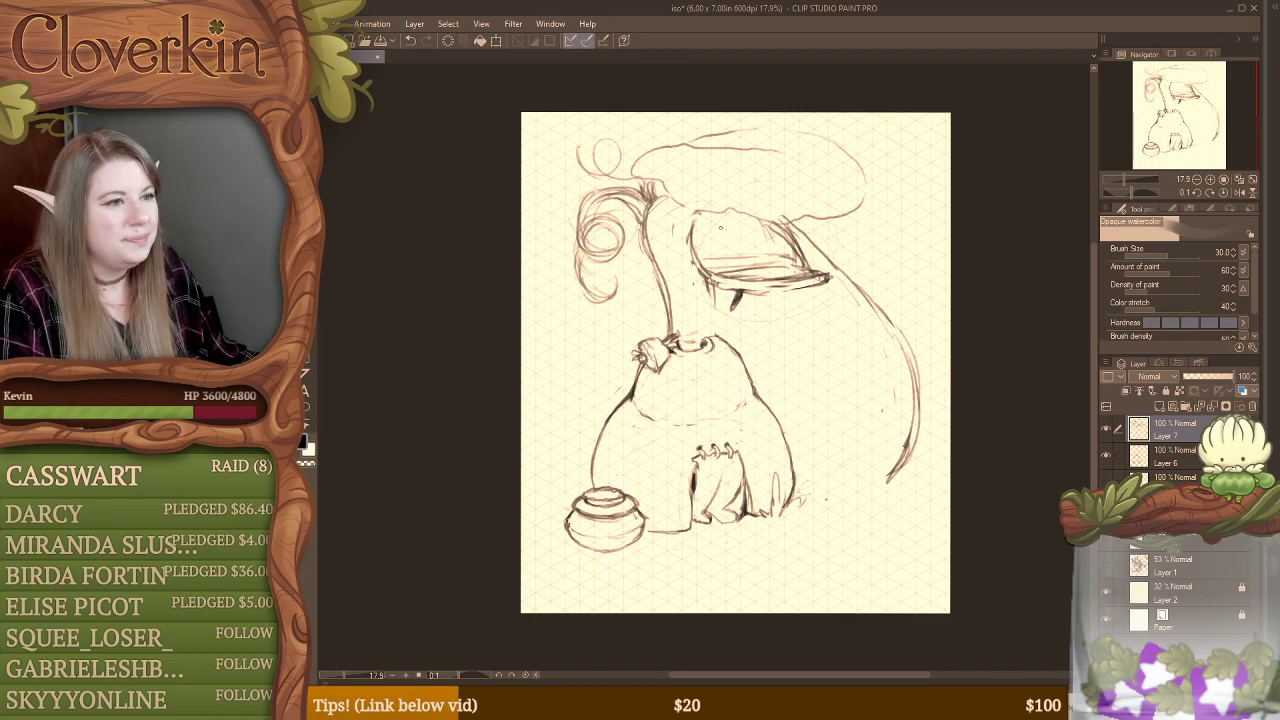
Step: Try sketching a small round-headed figure standing in the window opening, and undo those strokes
{"action": "mouse_move", "coordinate": [728, 253]}
{"action": "left_mouse_down"}
{"action": "mouse_move", "coordinate": [744, 240]}
{"action": "mouse_move", "coordinate": [728, 275]}
{"action": "mouse_move", "coordinate": [747, 267]}
{"action": "left_mouse_up"}
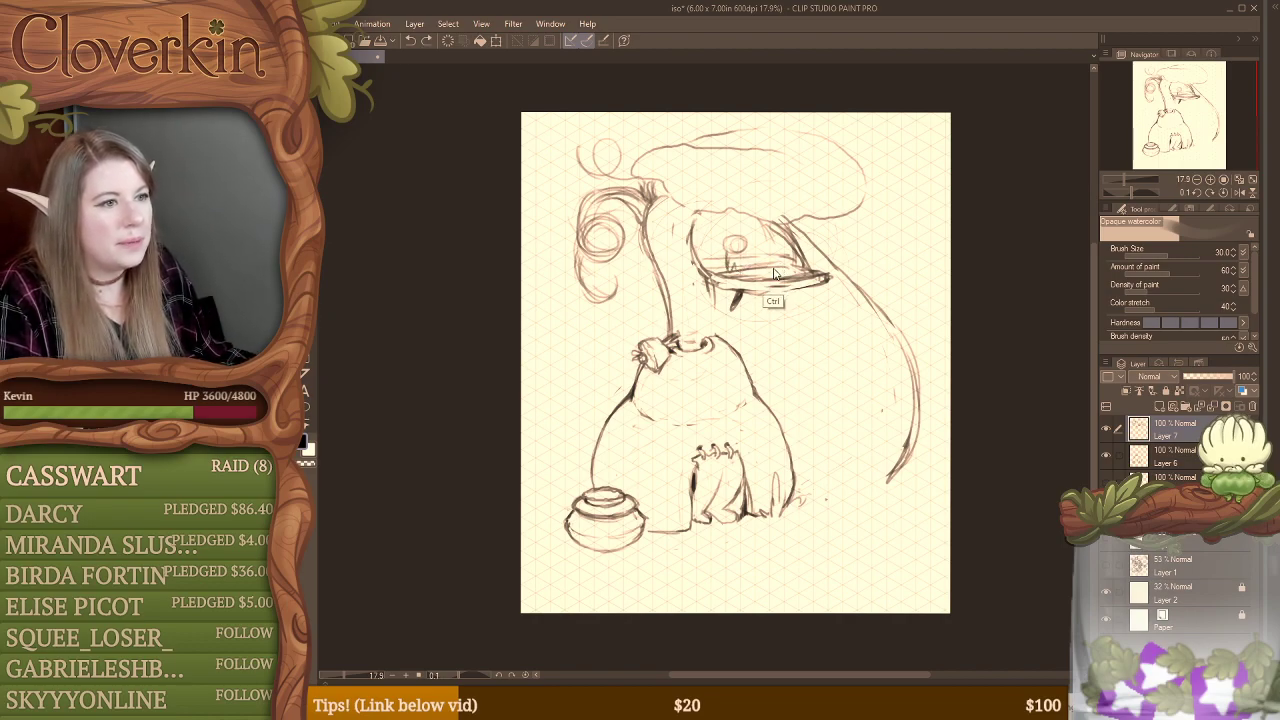
{"action": "key", "text": "ctrl+z"}
{"action": "key", "text": "ctrl+z"}
{"action": "key", "text": "ctrl+z"}
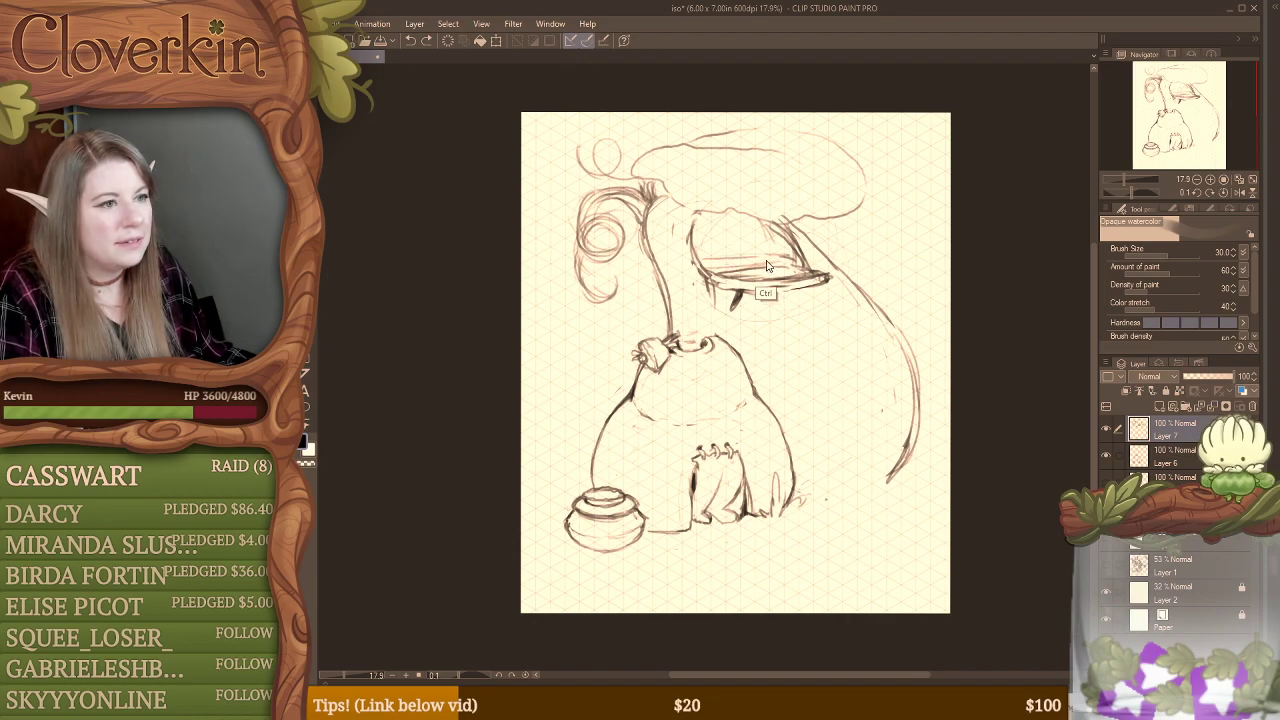
Step: Try a small figure leaning on the window sill with rounded wings behind it, and undo the wings
{"action": "mouse_move", "coordinate": [762, 238]}
{"action": "left_mouse_down"}
{"action": "mouse_move", "coordinate": [744, 269]}
{"action": "mouse_move", "coordinate": [760, 278]}
{"action": "mouse_move", "coordinate": [778, 258]}
{"action": "mouse_move", "coordinate": [790, 270]}
{"action": "mouse_move", "coordinate": [722, 259]}
{"action": "mouse_move", "coordinate": [743, 231]}
{"action": "left_mouse_up"}
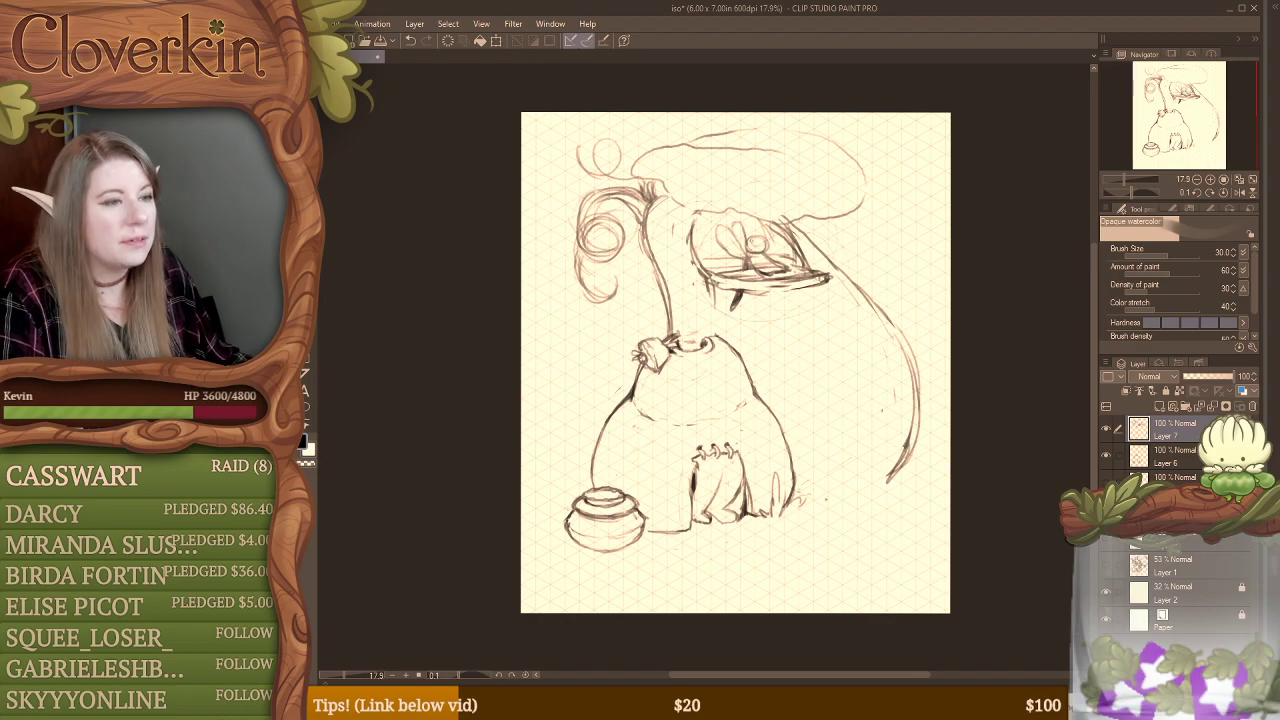
{"action": "key", "text": "ctrl+z"}
{"action": "key", "text": "ctrl+z"}
{"action": "key", "text": "ctrl+z"}
{"action": "key", "text": "ctrl+z"}
{"action": "key", "text": "ctrl+z"}
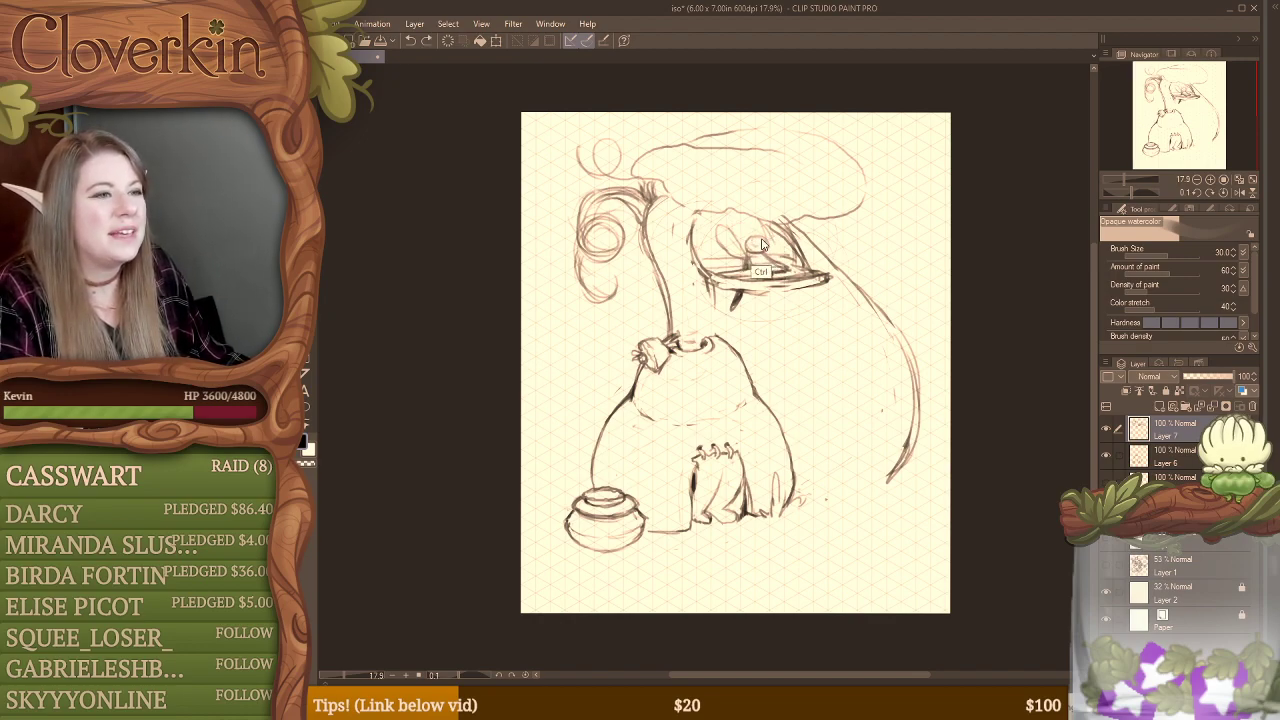
Step: Try narrower upright wings on the window figure, and add a face and arms resting on the sill
{"action": "left_click_drag", "start_coordinate": [750, 252], "coordinate": [745, 270]}
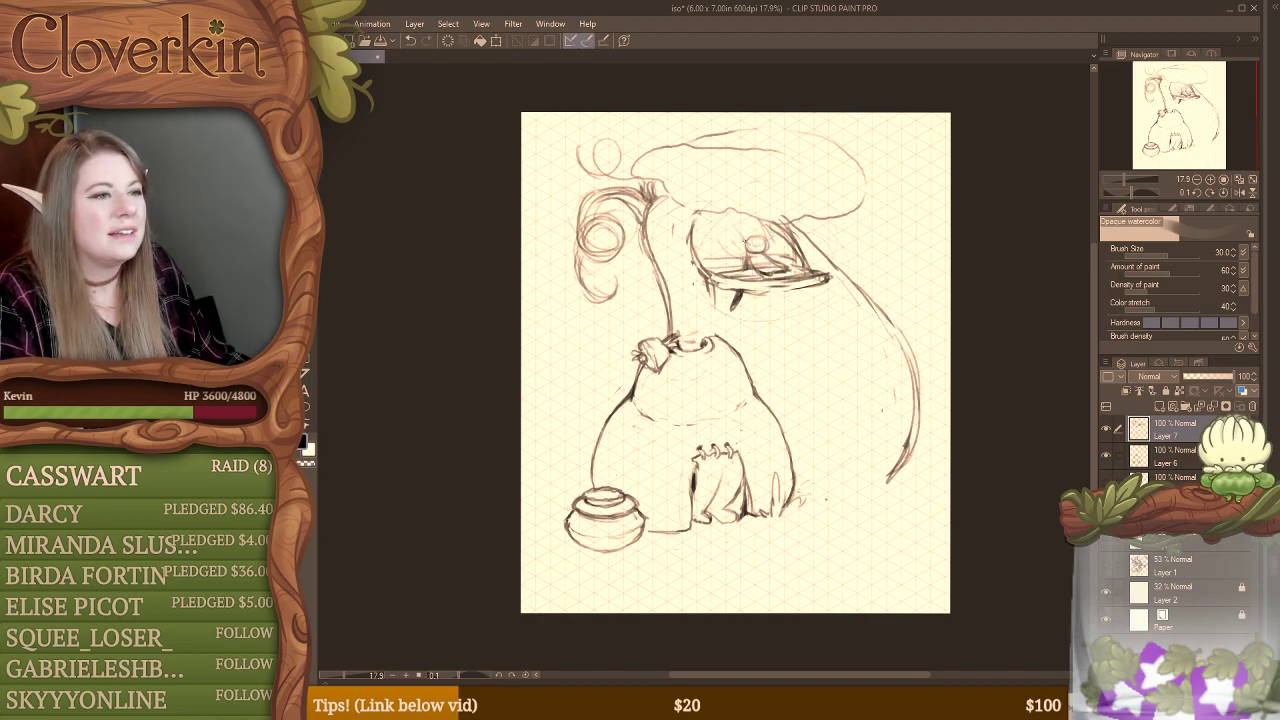
{"action": "left_click_drag", "start_coordinate": [722, 228], "coordinate": [736, 258]}
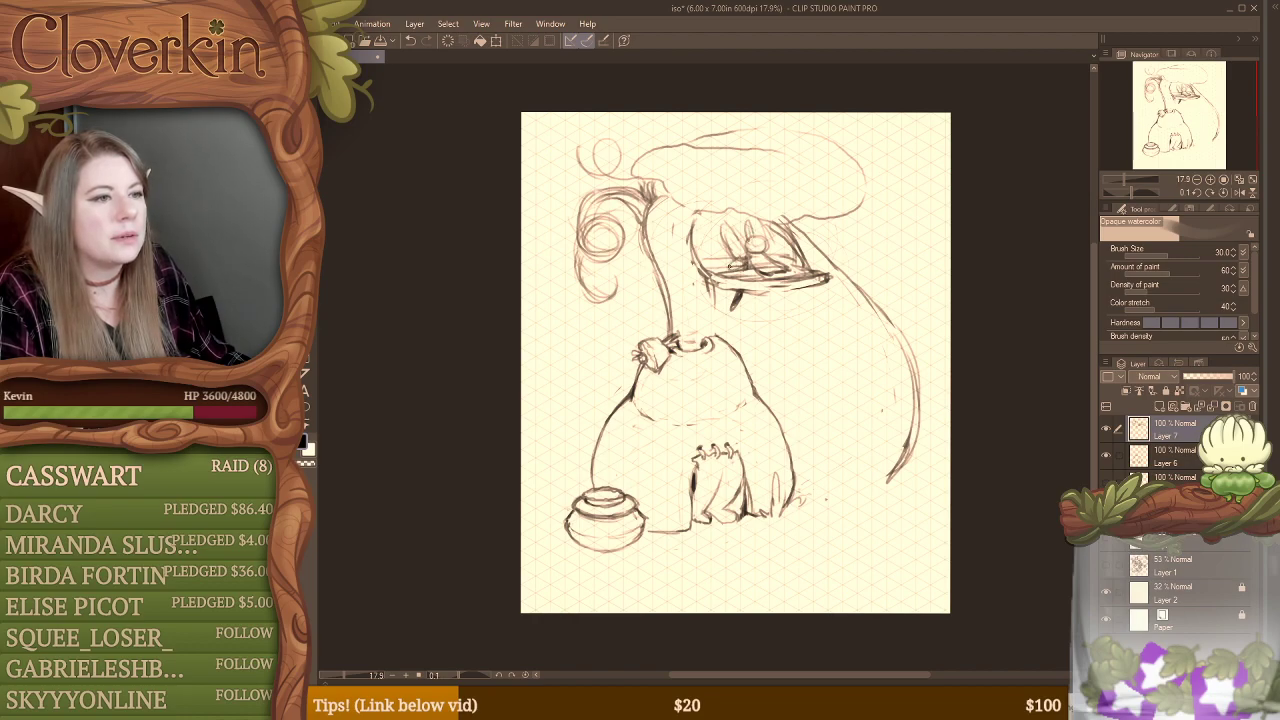
{"action": "key", "text": "ctrl+z"}
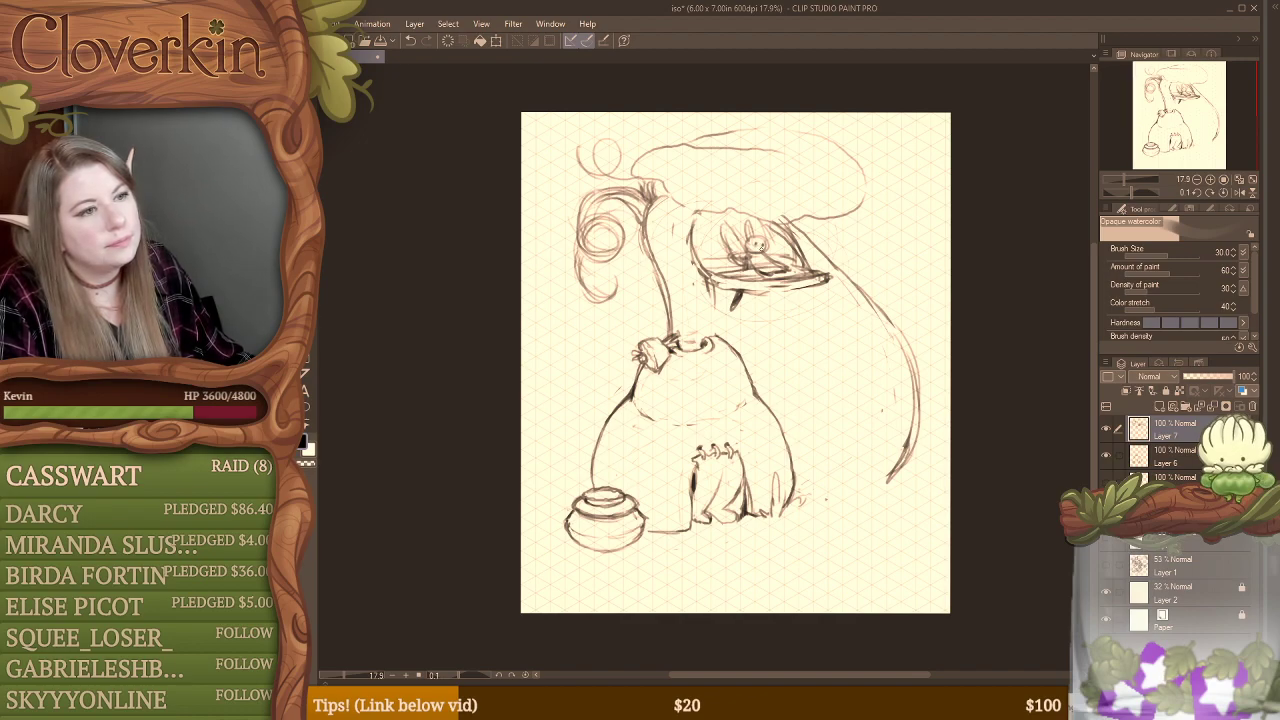
{"action": "key", "text": "e"}
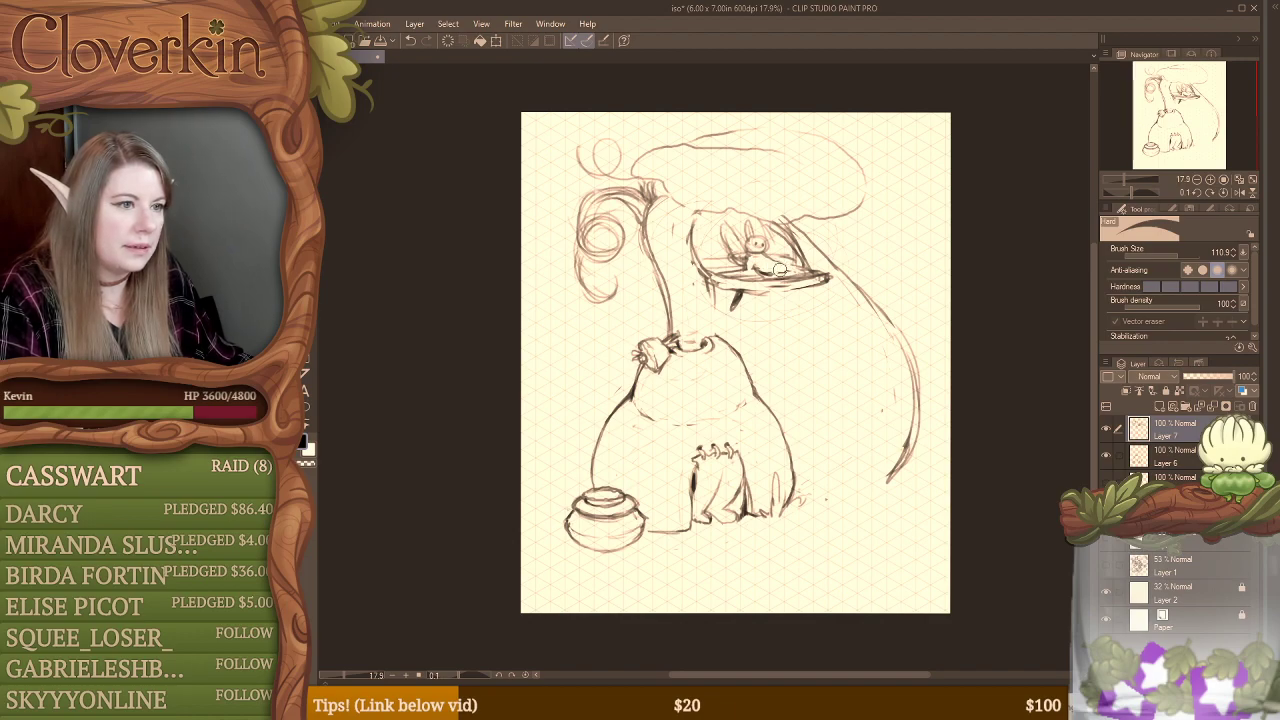
{"action": "key", "text": "b"}
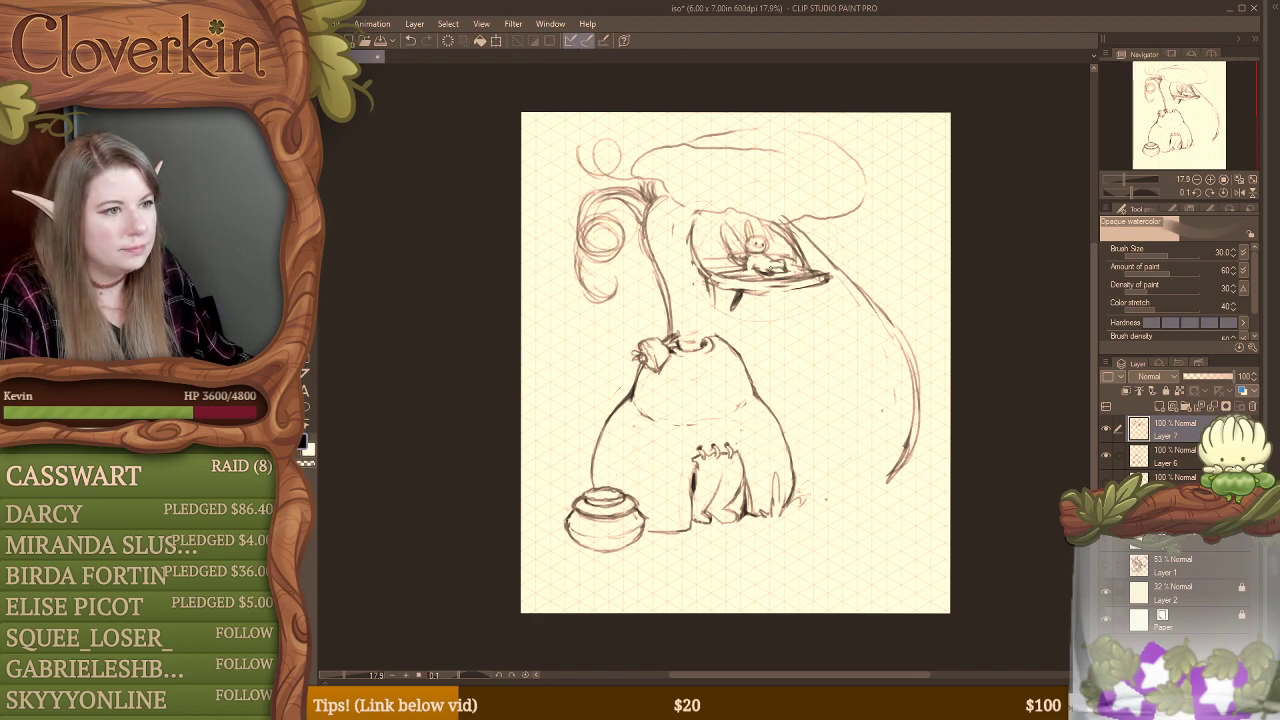
Step: Undo the whole winged figure so that the window opening is empty
{"action": "key", "text": "ctrl+z"}
{"action": "key", "text": "ctrl+z"}
{"action": "key", "text": "ctrl+z"}
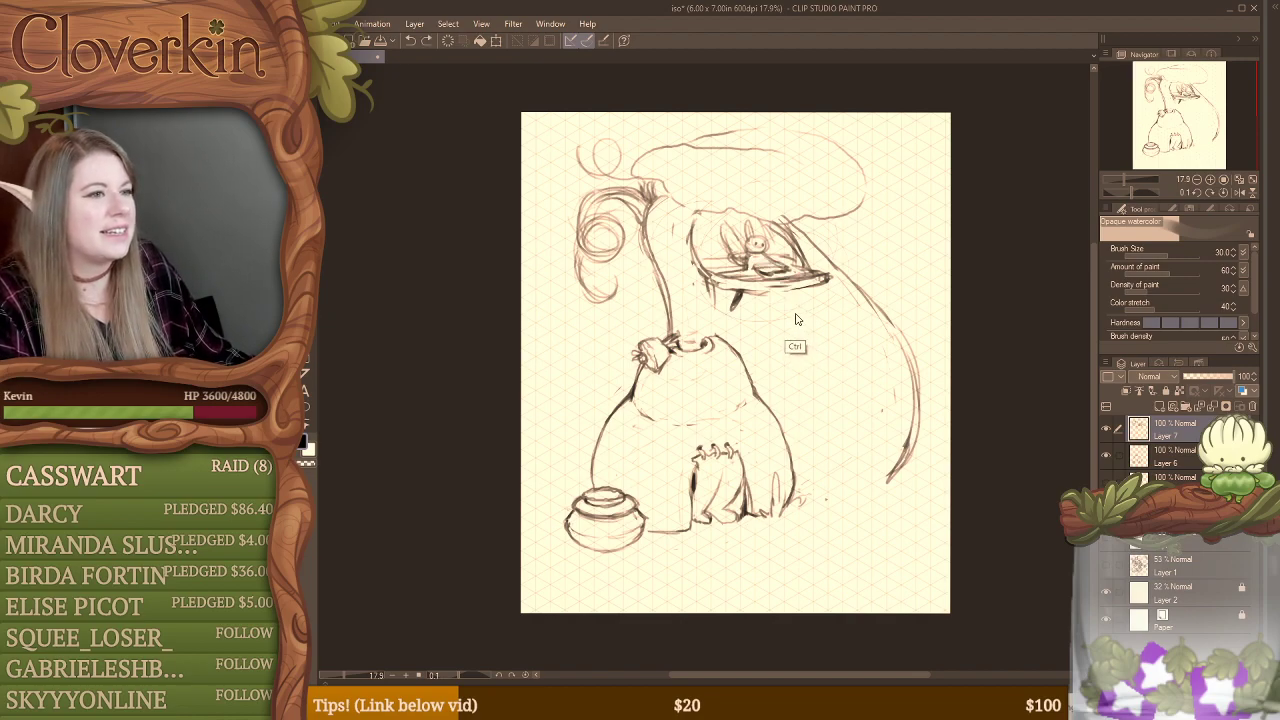
{"action": "key", "text": "ctrl+z"}
{"action": "key", "text": "ctrl+z"}
{"action": "key", "text": "ctrl+z"}
{"action": "key", "text": "ctrl+z"}
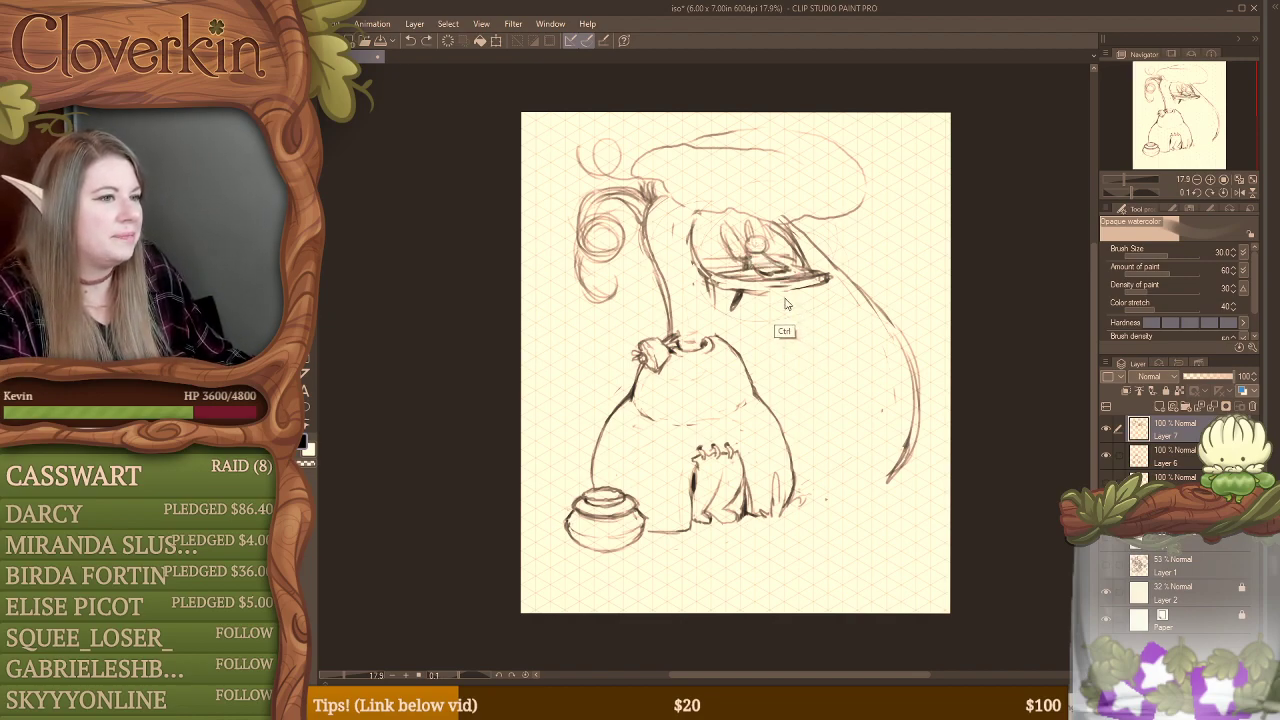
{"action": "key", "text": "ctrl+z"}
{"action": "key", "text": "ctrl+z"}
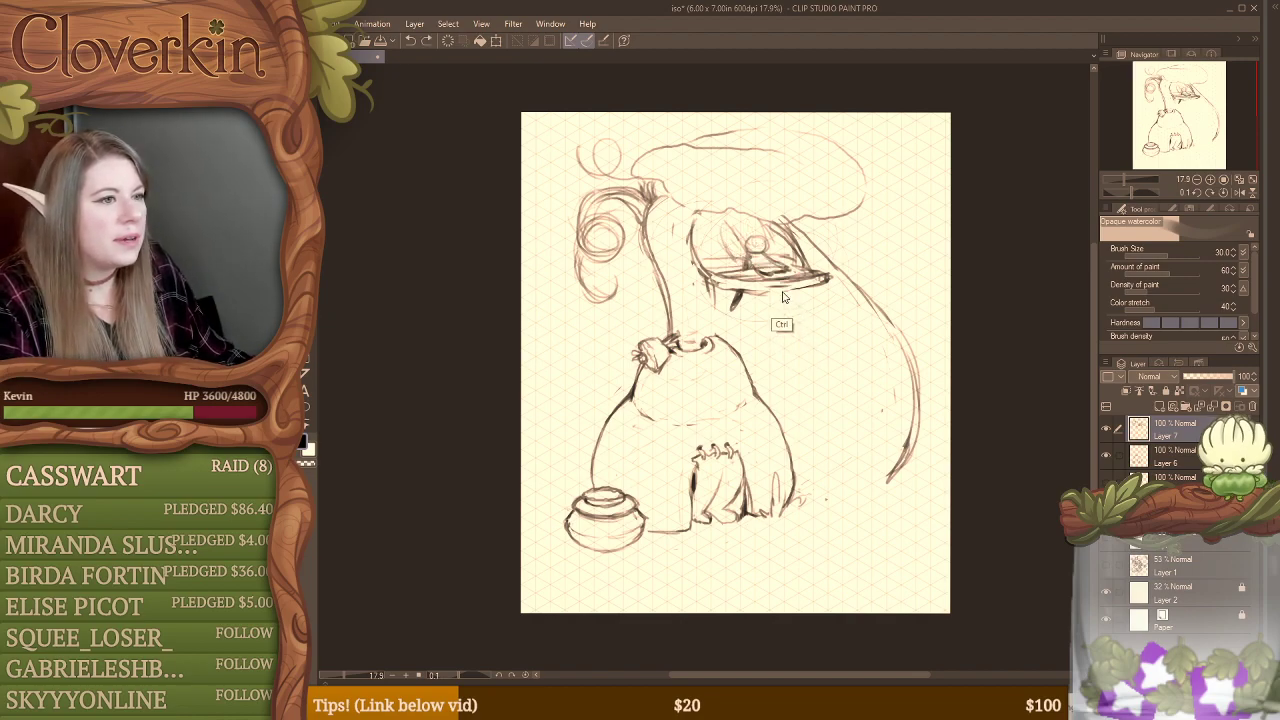
{"action": "key", "text": "ctrl+z"}
{"action": "key", "text": "ctrl+z"}
{"action": "key", "text": "ctrl+z"}
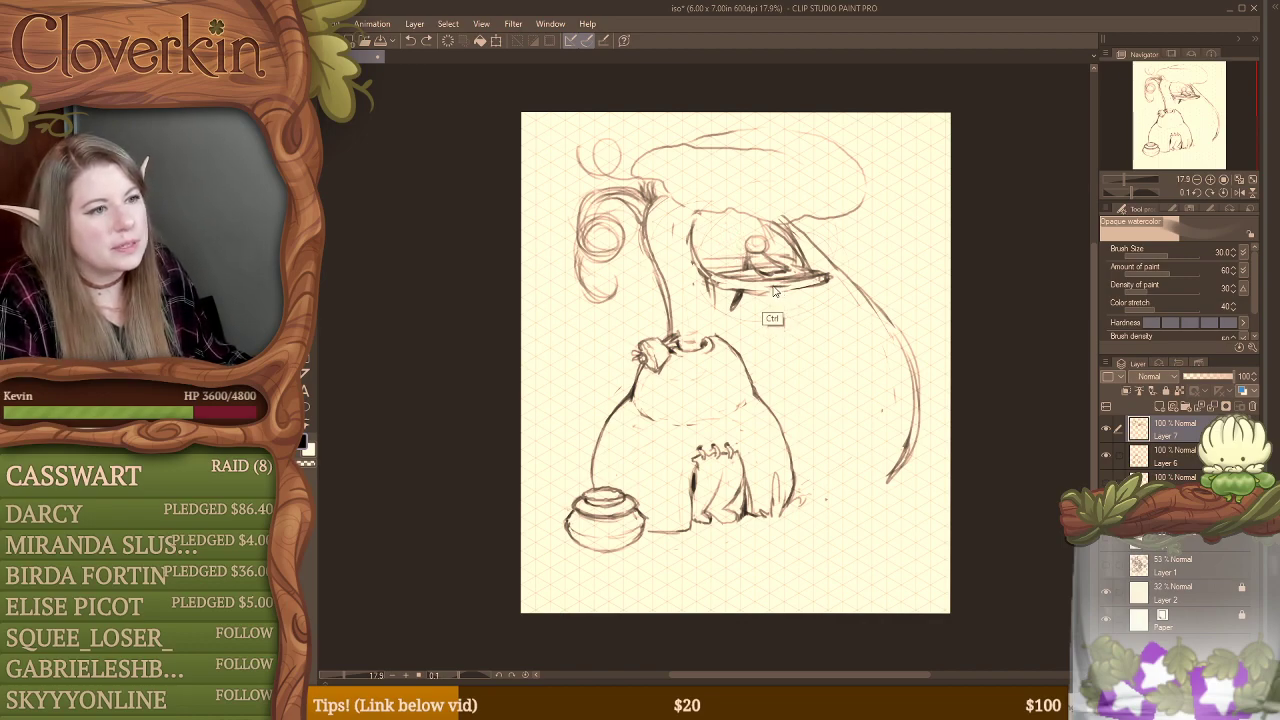
{"action": "key", "text": "ctrl+z"}
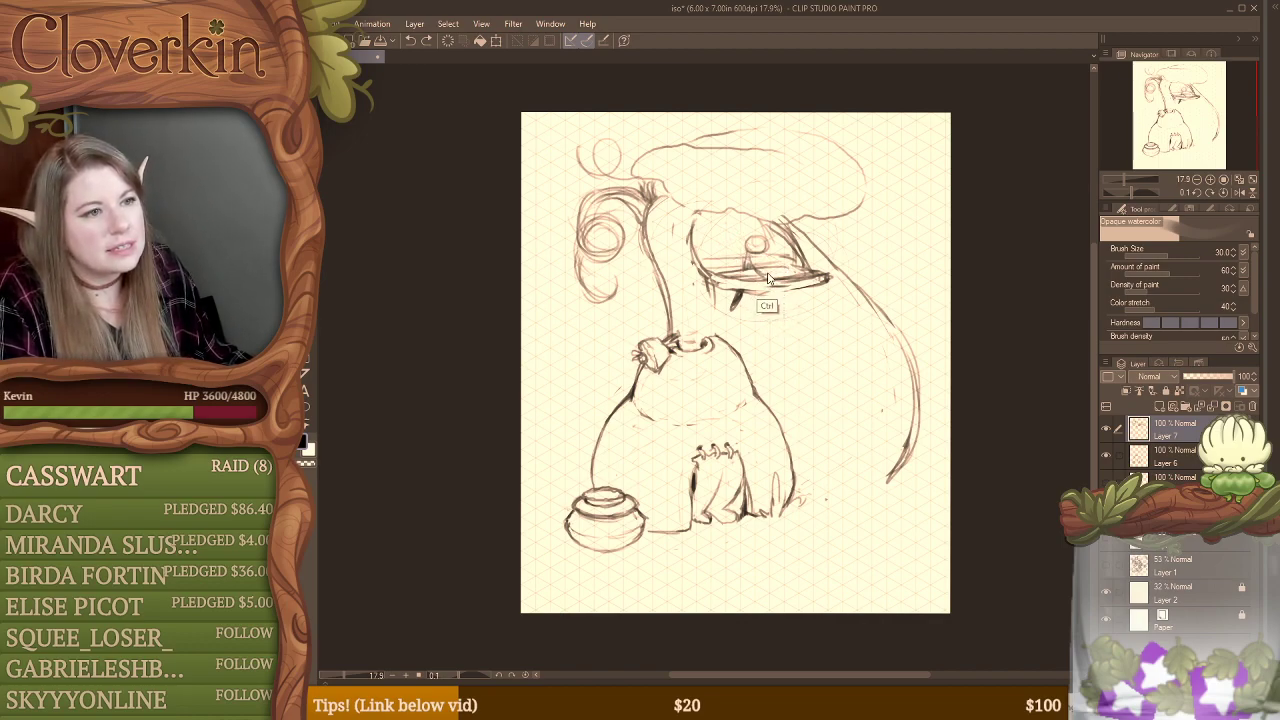
{"action": "key", "text": "ctrl+z"}
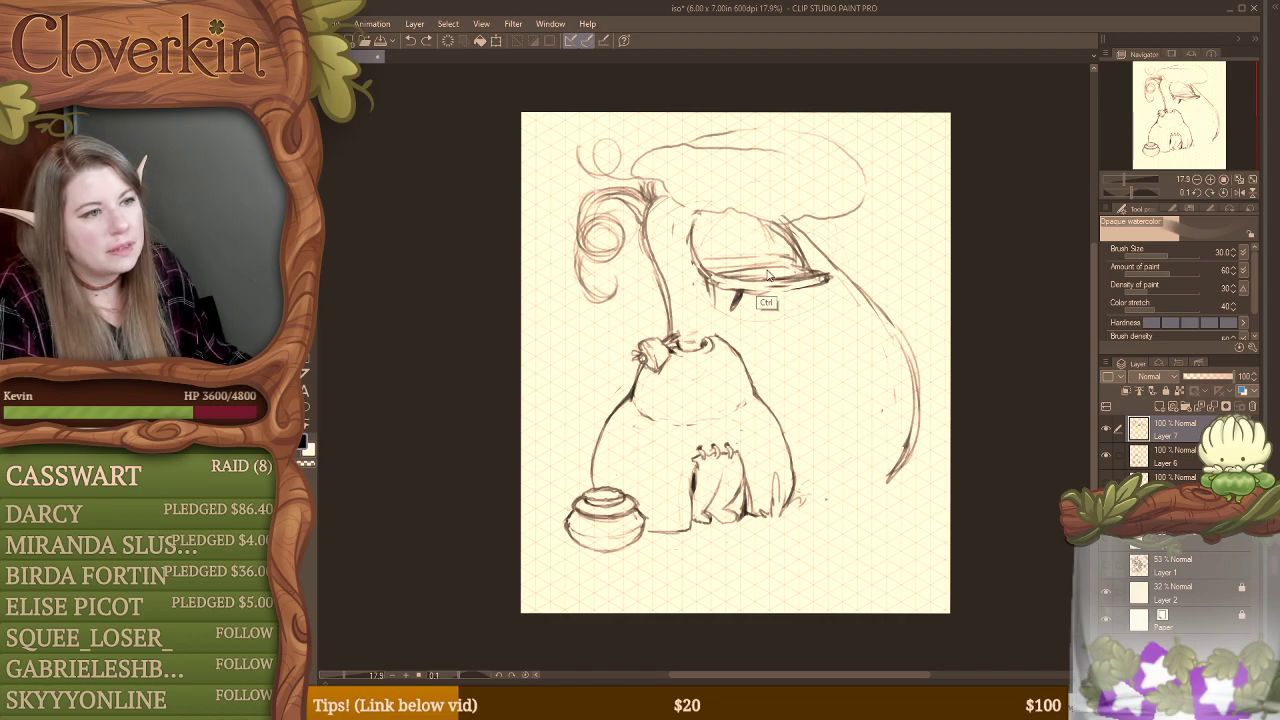
Step: Erase the middle of the sill and the window's right edge, and redraw that edge and the adjoining outer wall line
{"action": "key", "text": "e"}
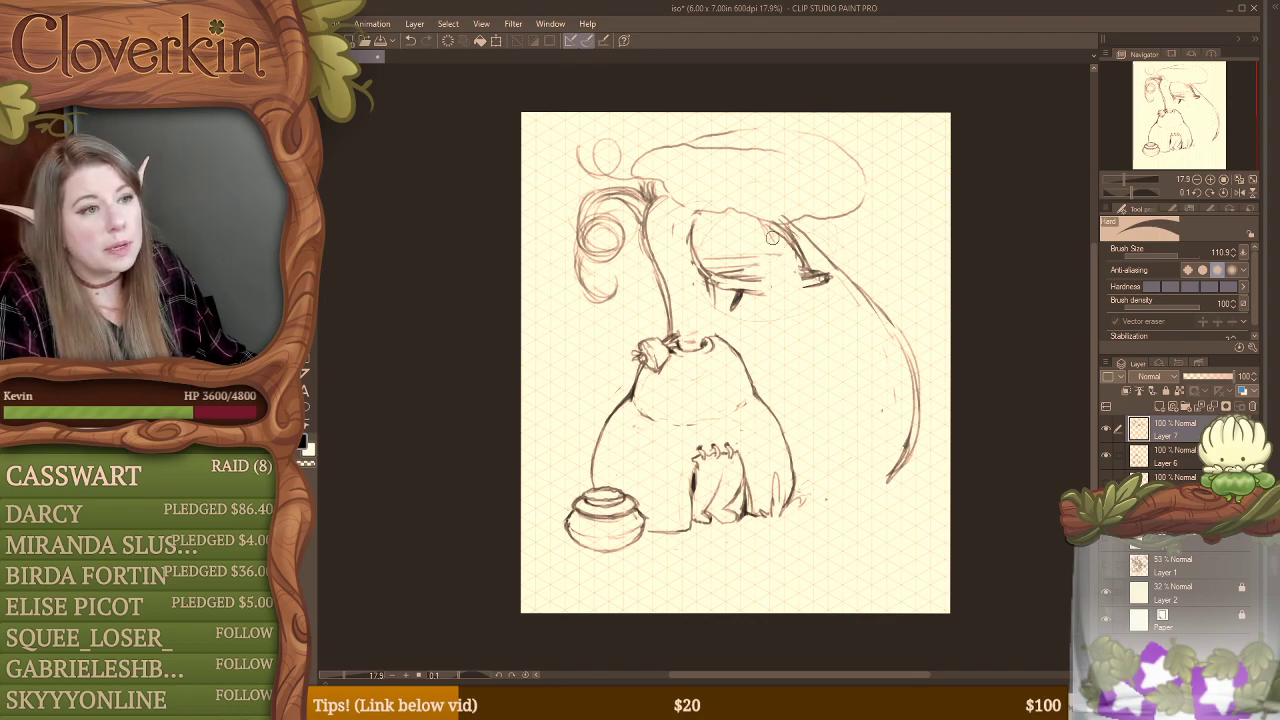
{"action": "mouse_move", "coordinate": [787, 222]}
{"action": "left_mouse_down"}
{"action": "mouse_move", "coordinate": [805, 266]}
{"action": "mouse_move", "coordinate": [838, 266]}
{"action": "left_mouse_up"}
{"action": "key", "text": "b"}
{"action": "key", "text": "e"}
{"action": "key", "text": "b"}
{"action": "left_click_drag", "start_coordinate": [806, 218], "coordinate": [847, 271]}
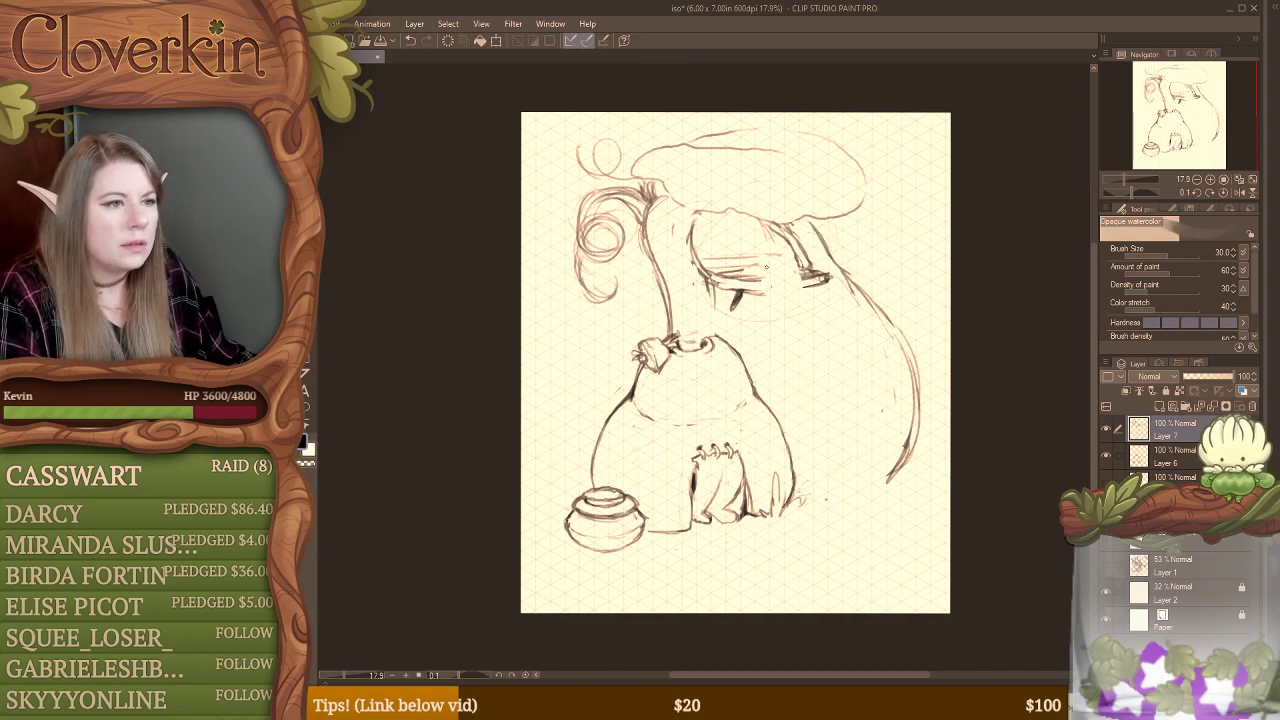
{"action": "key", "text": "e"}
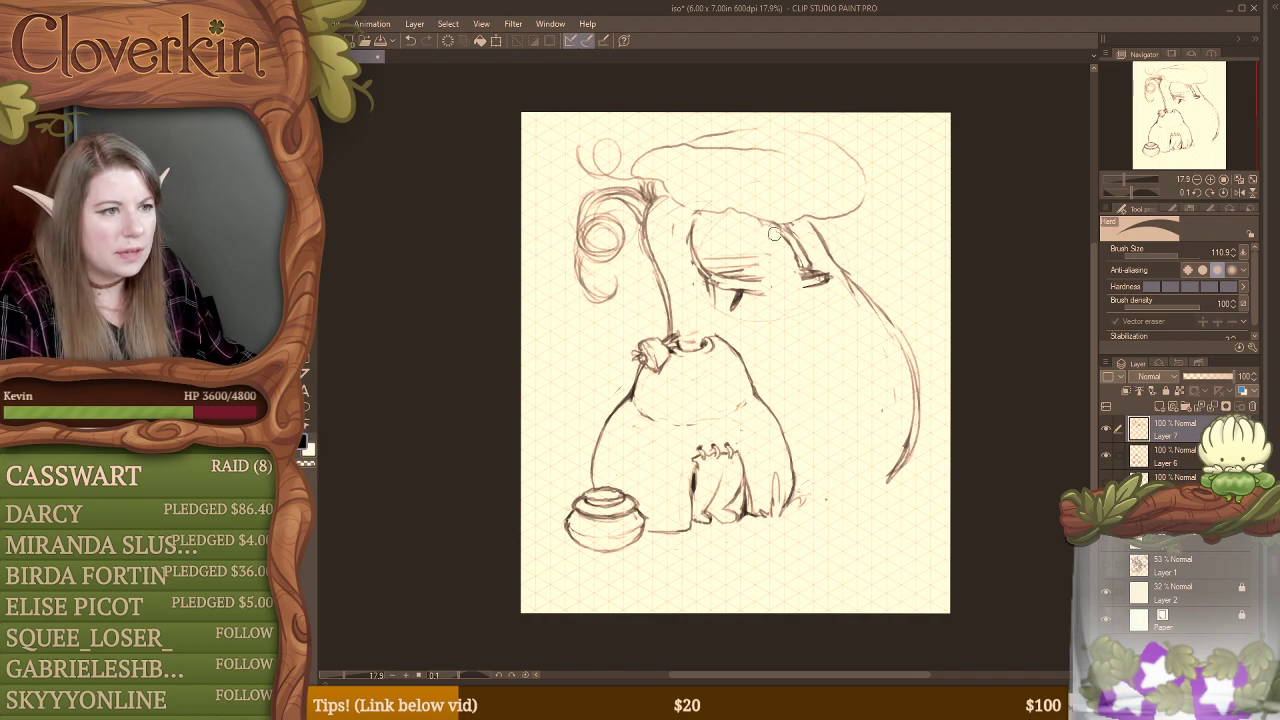
{"action": "key", "text": "b"}
{"action": "left_click_drag", "start_coordinate": [788, 224], "coordinate": [806, 262]}
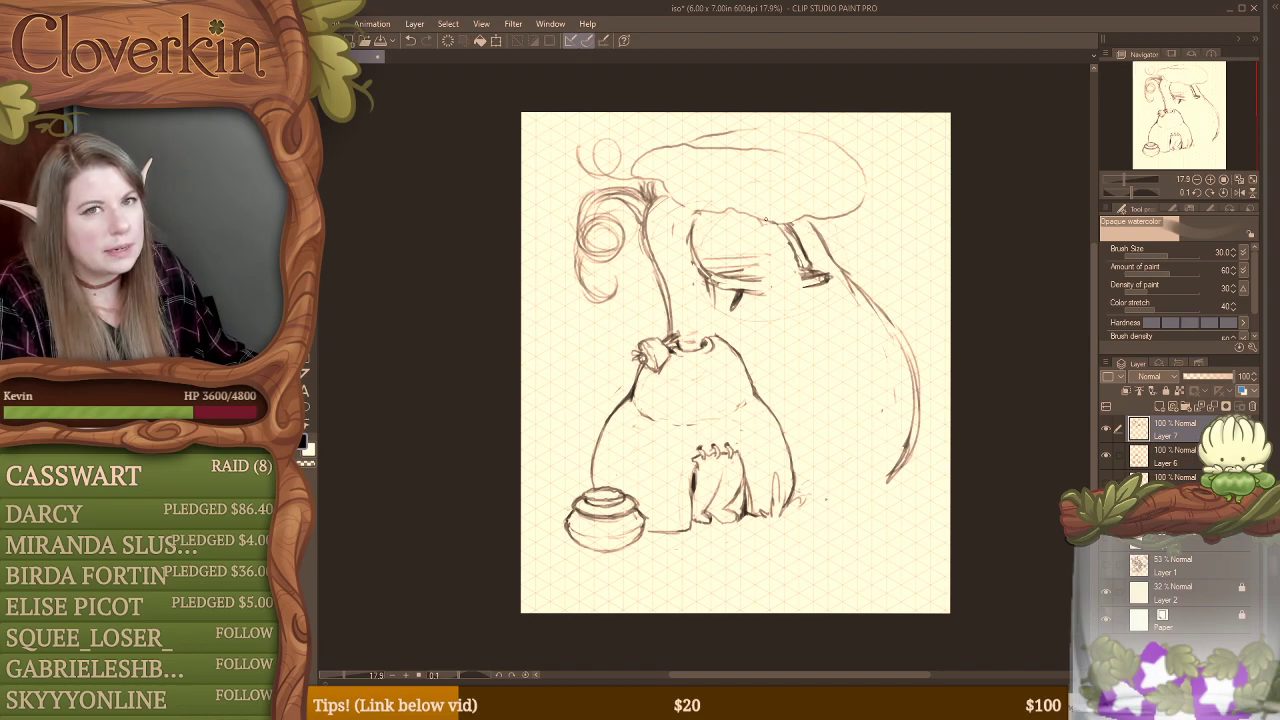
Step: Erase the window's slanted left edge, redraw it as a straighter line, and trim the excess strokes
{"action": "key", "text": "e"}
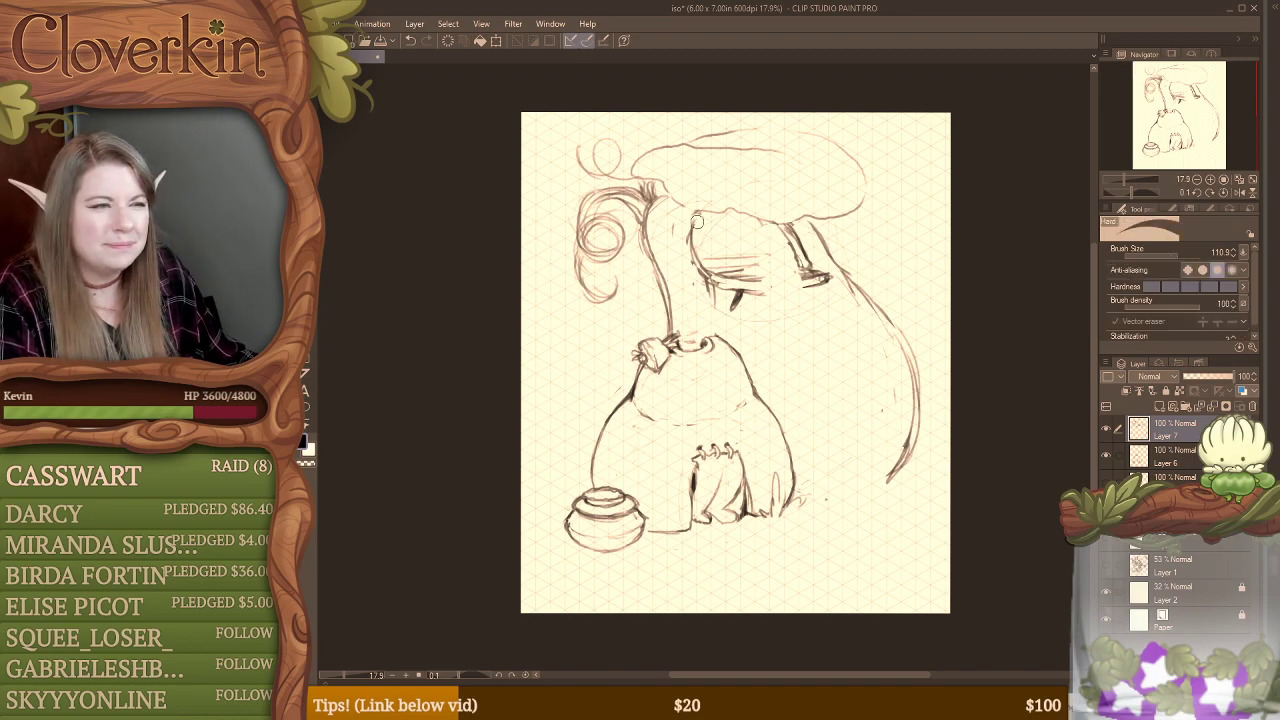
{"action": "left_click_drag", "start_coordinate": [687, 240], "coordinate": [702, 278]}
{"action": "key", "text": "b"}
{"action": "mouse_move", "coordinate": [700, 213]}
{"action": "left_mouse_down"}
{"action": "mouse_move", "coordinate": [708, 284]}
{"action": "mouse_move", "coordinate": [705, 274]}
{"action": "left_mouse_up"}
{"action": "left_click_drag", "start_coordinate": [697, 213], "coordinate": [705, 262]}
{"action": "key", "text": "e"}
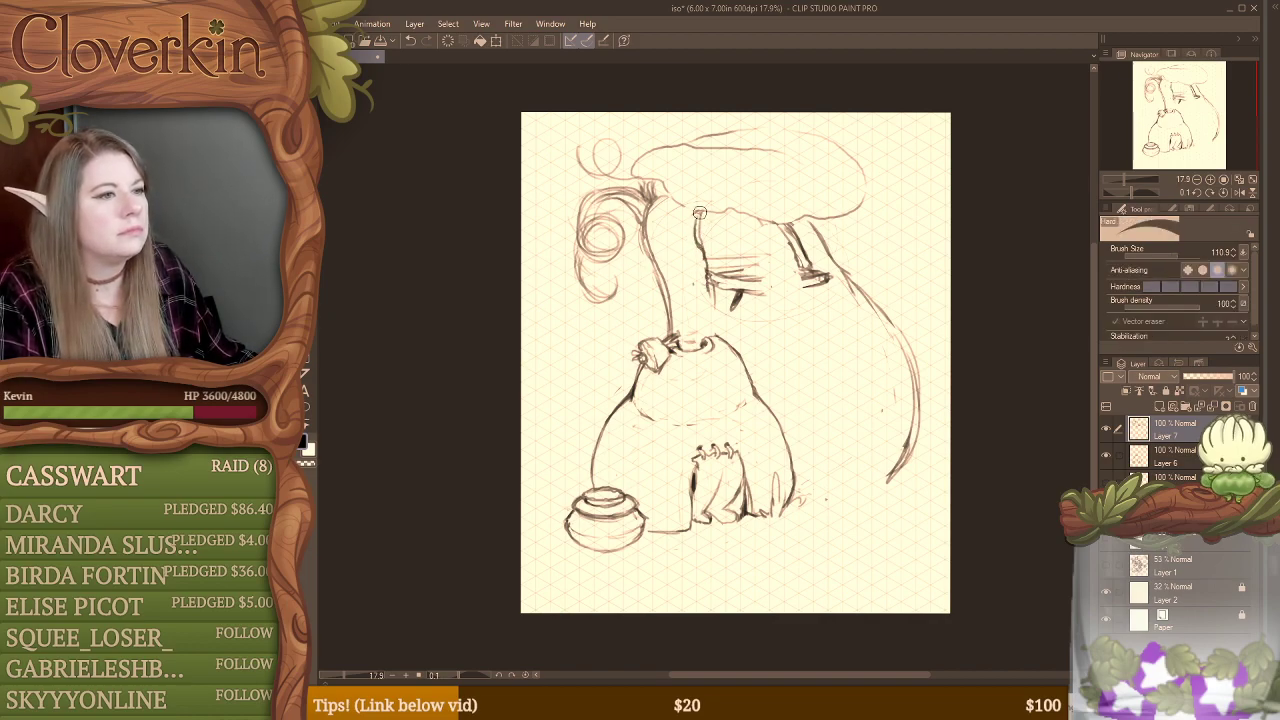
{"action": "left_click_drag", "start_coordinate": [702, 215], "coordinate": [701, 278]}
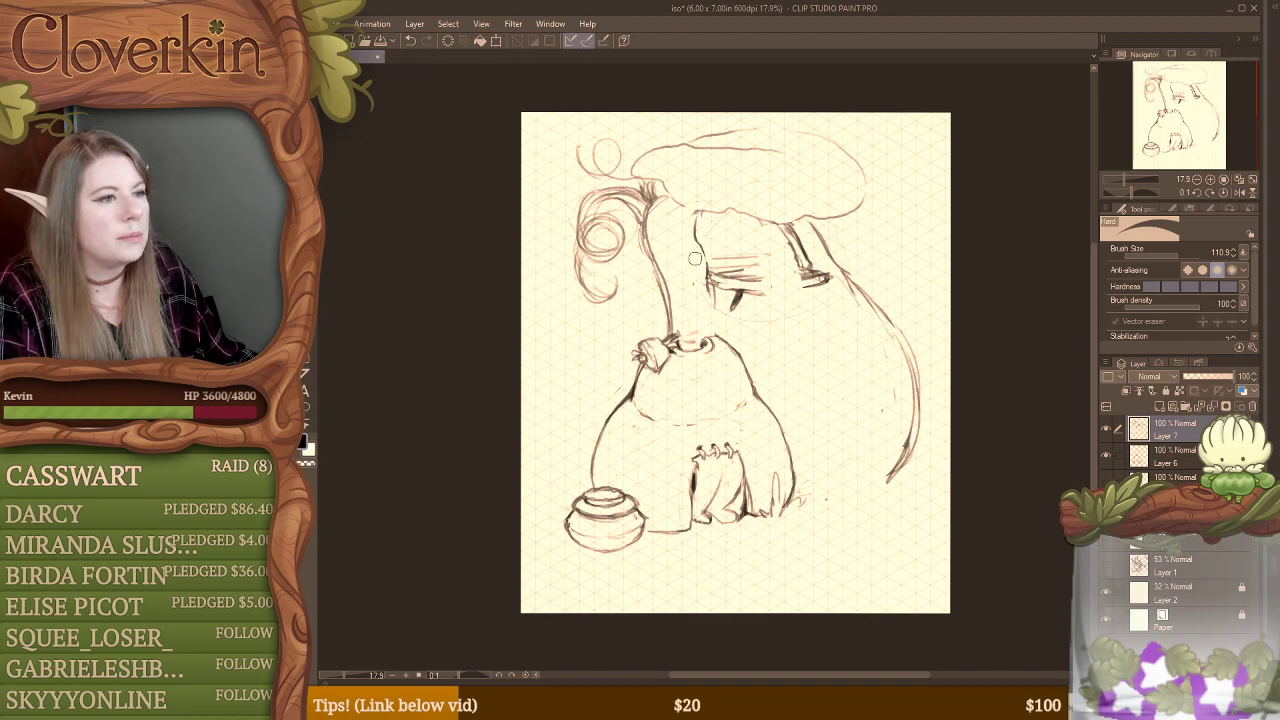
Step: Sketch a small figure's head in the window with legs hanging over the sill, reworking the legs at an angle
{"action": "key", "text": "b"}
{"action": "mouse_move", "coordinate": [768, 251]}
{"action": "left_mouse_down"}
{"action": "mouse_move", "coordinate": [787, 259]}
{"action": "mouse_move", "coordinate": [756, 279]}
{"action": "mouse_move", "coordinate": [757, 263]}
{"action": "left_mouse_up"}
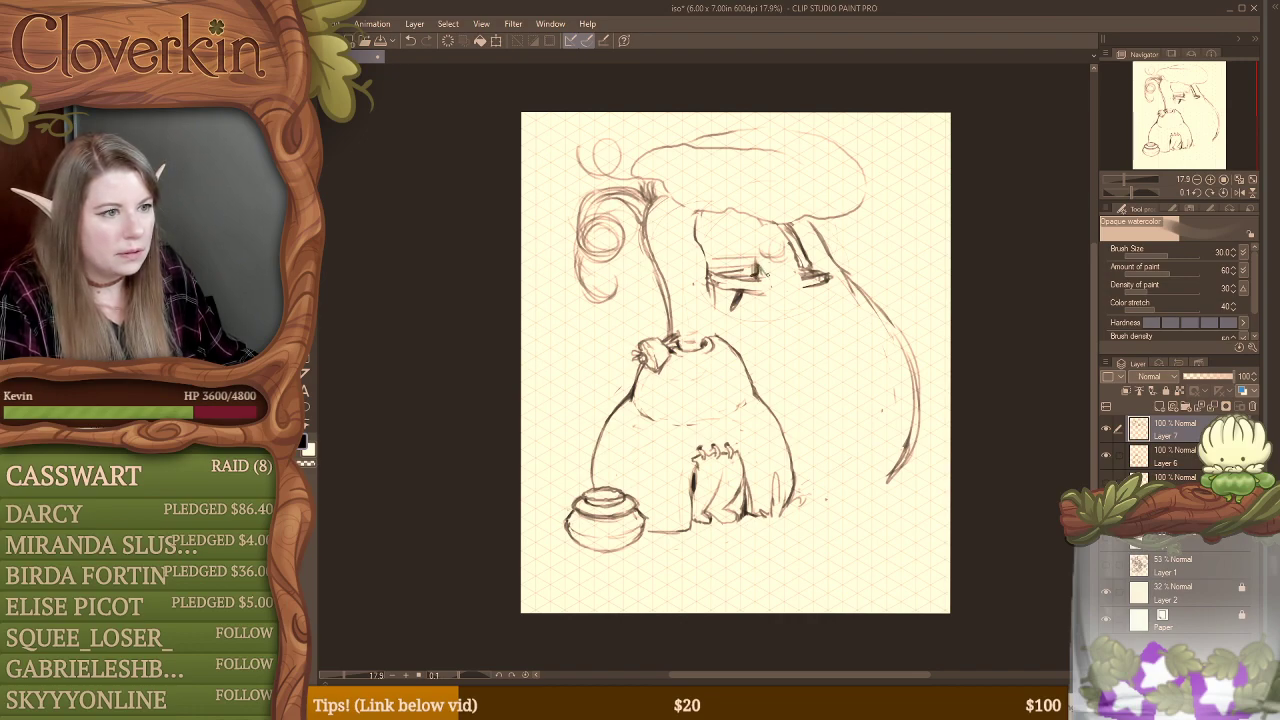
{"action": "left_click_drag", "start_coordinate": [775, 279], "coordinate": [781, 292]}
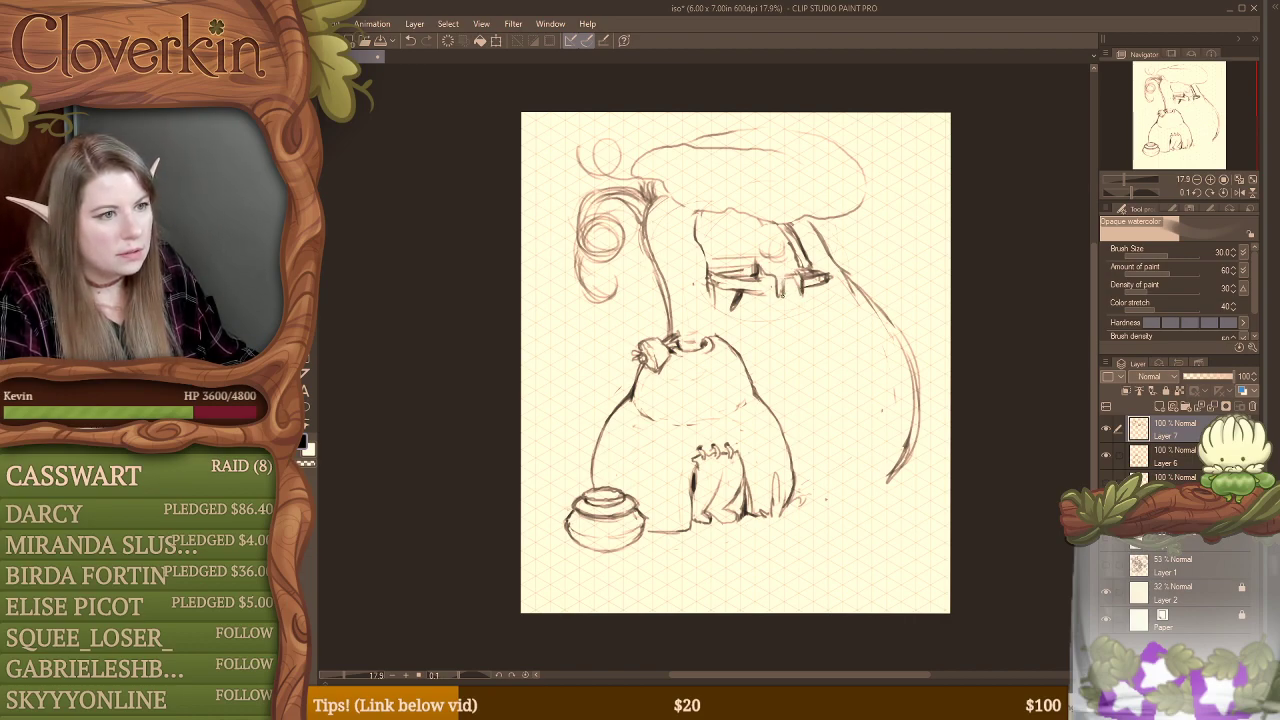
{"action": "key", "text": "e"}
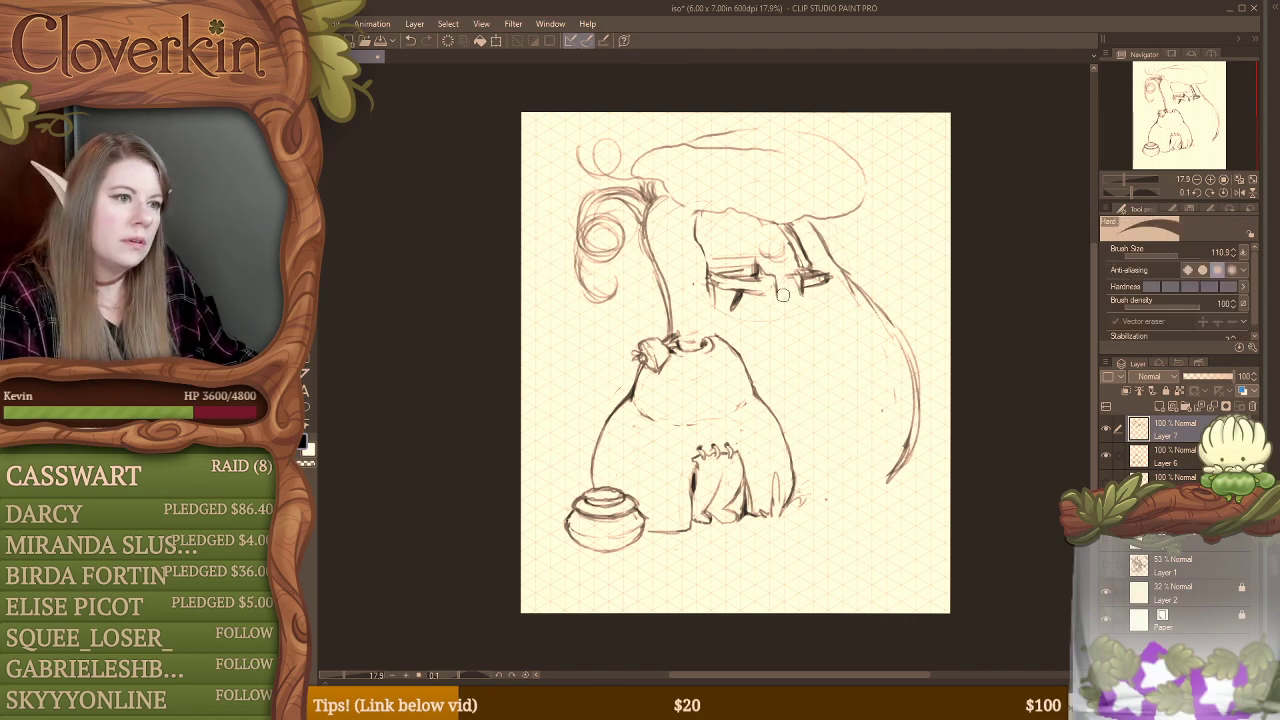
{"action": "key", "text": "b"}
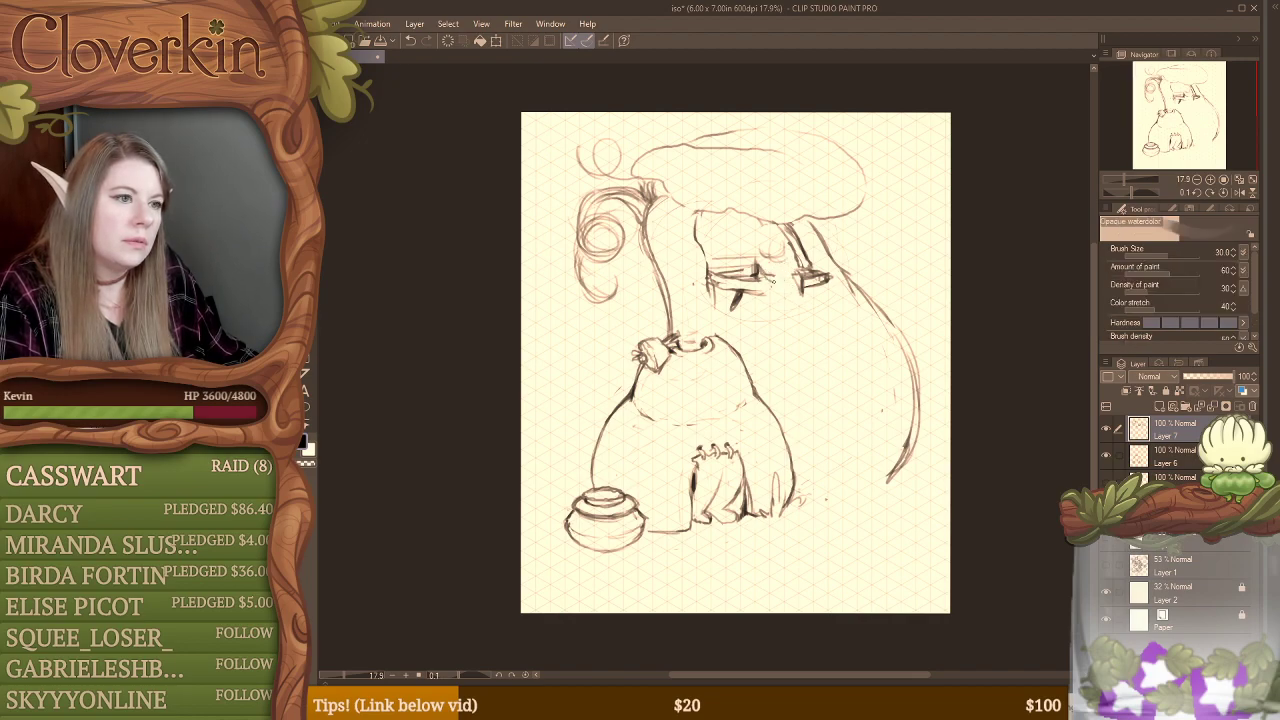
{"action": "left_click_drag", "start_coordinate": [764, 274], "coordinate": [779, 283]}
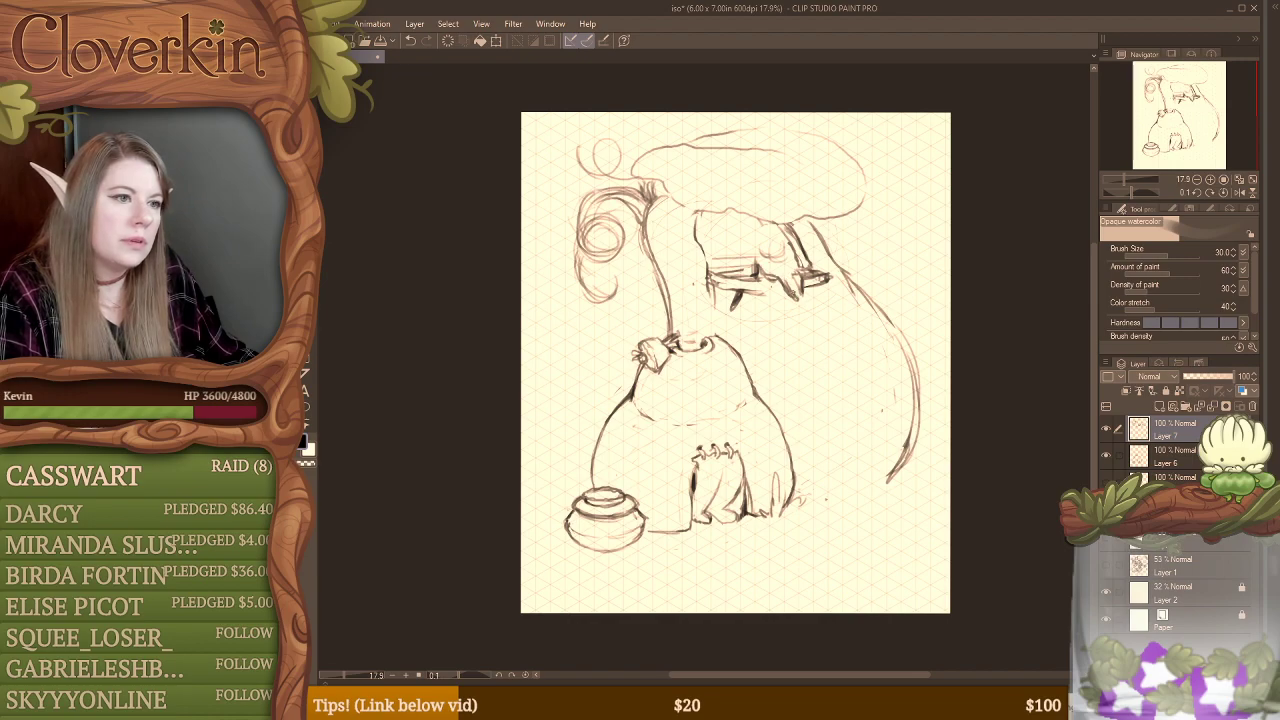
Step: Sketch the seated figure's torso and arms, add wings behind it, and clean up the overlapping lines
{"action": "mouse_move", "coordinate": [774, 257]}
{"action": "left_mouse_down"}
{"action": "mouse_move", "coordinate": [798, 275]}
{"action": "mouse_move", "coordinate": [768, 257]}
{"action": "mouse_move", "coordinate": [776, 242]}
{"action": "mouse_move", "coordinate": [750, 270]}
{"action": "left_mouse_up"}
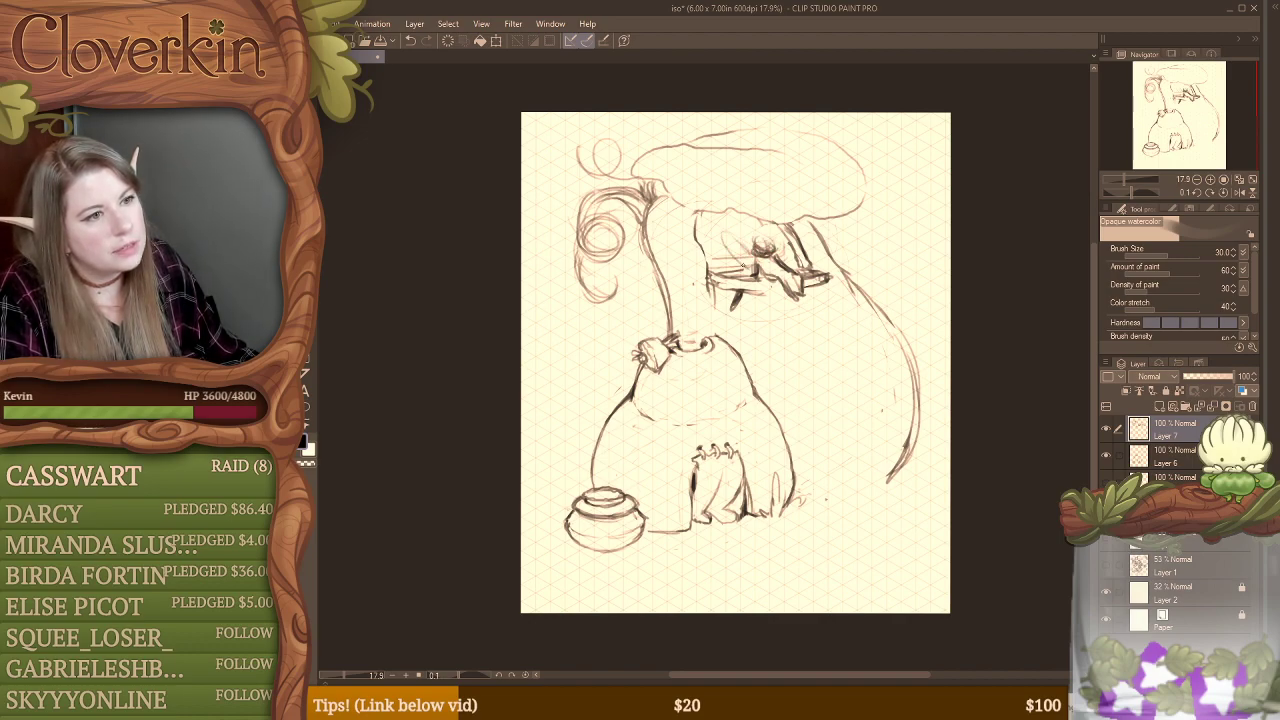
{"action": "mouse_move", "coordinate": [718, 230]}
{"action": "left_mouse_down"}
{"action": "mouse_move", "coordinate": [746, 262]}
{"action": "mouse_move", "coordinate": [759, 237]}
{"action": "mouse_move", "coordinate": [771, 252]}
{"action": "mouse_move", "coordinate": [756, 266]}
{"action": "mouse_move", "coordinate": [772, 262]}
{"action": "left_mouse_up"}
{"action": "key", "text": "e"}
{"action": "key", "text": "b"}
{"action": "key", "text": "e"}
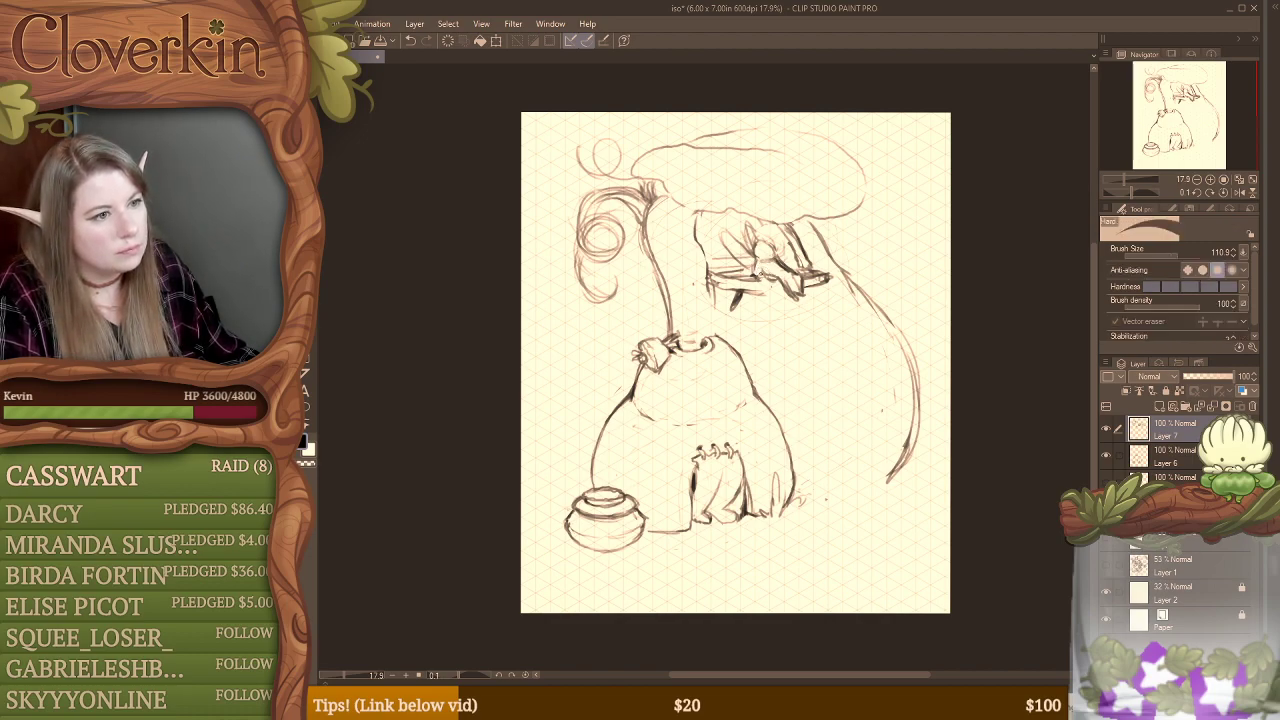
{"action": "key", "text": "b"}
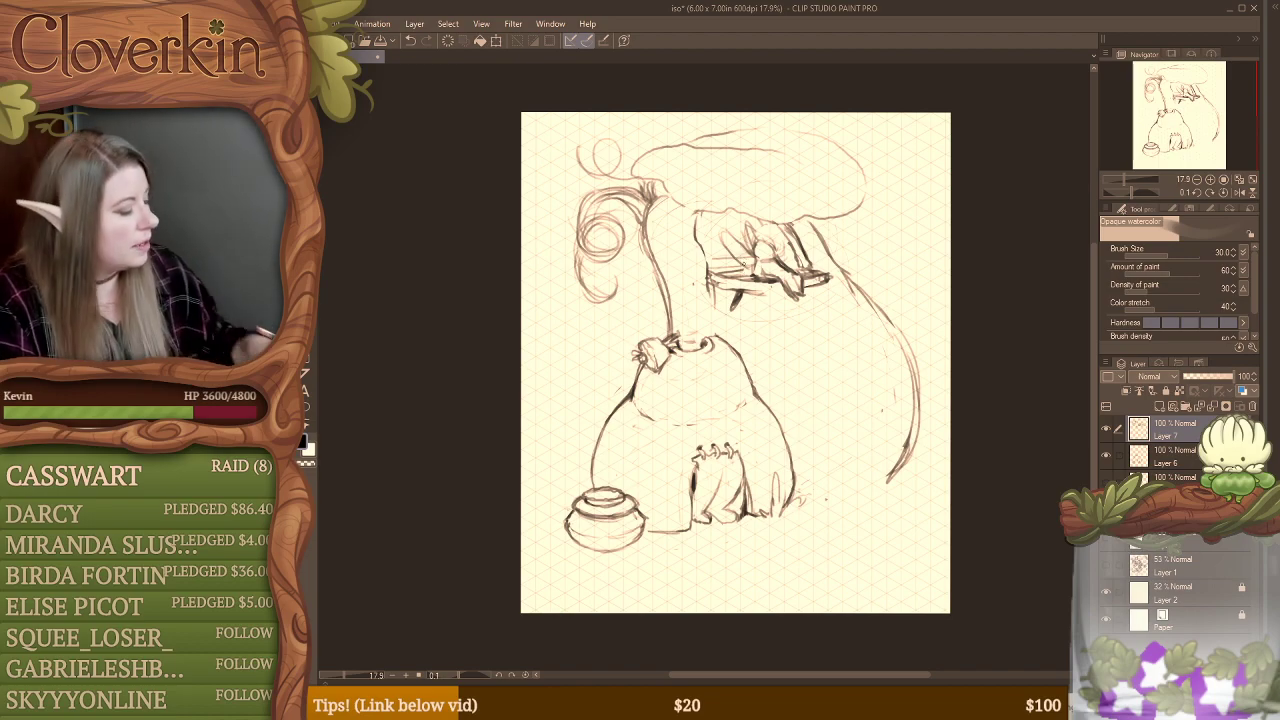
{"action": "key", "text": "e"}
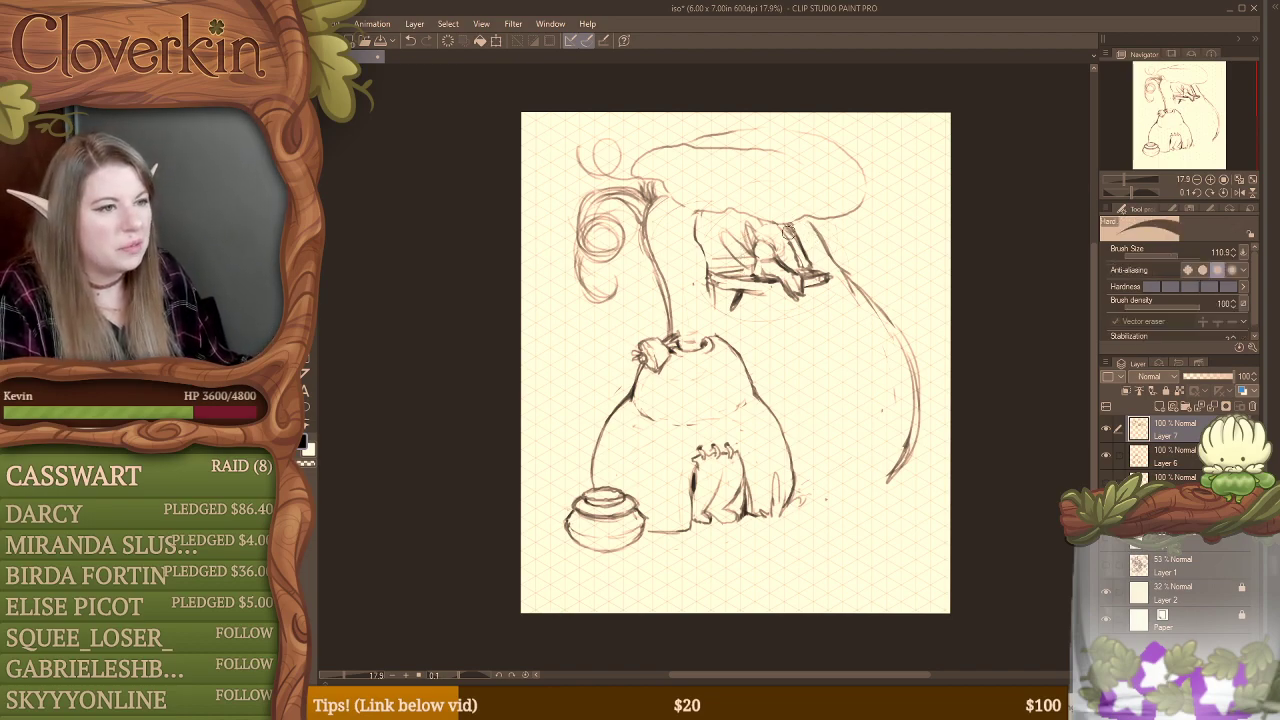
Step: Erase and redraw the window's right edge and hatch the dark window interior behind the winged figure
{"action": "mouse_move", "coordinate": [794, 228]}
{"action": "left_mouse_down"}
{"action": "mouse_move", "coordinate": [807, 265]}
{"action": "mouse_move", "coordinate": [758, 223]}
{"action": "left_mouse_up"}
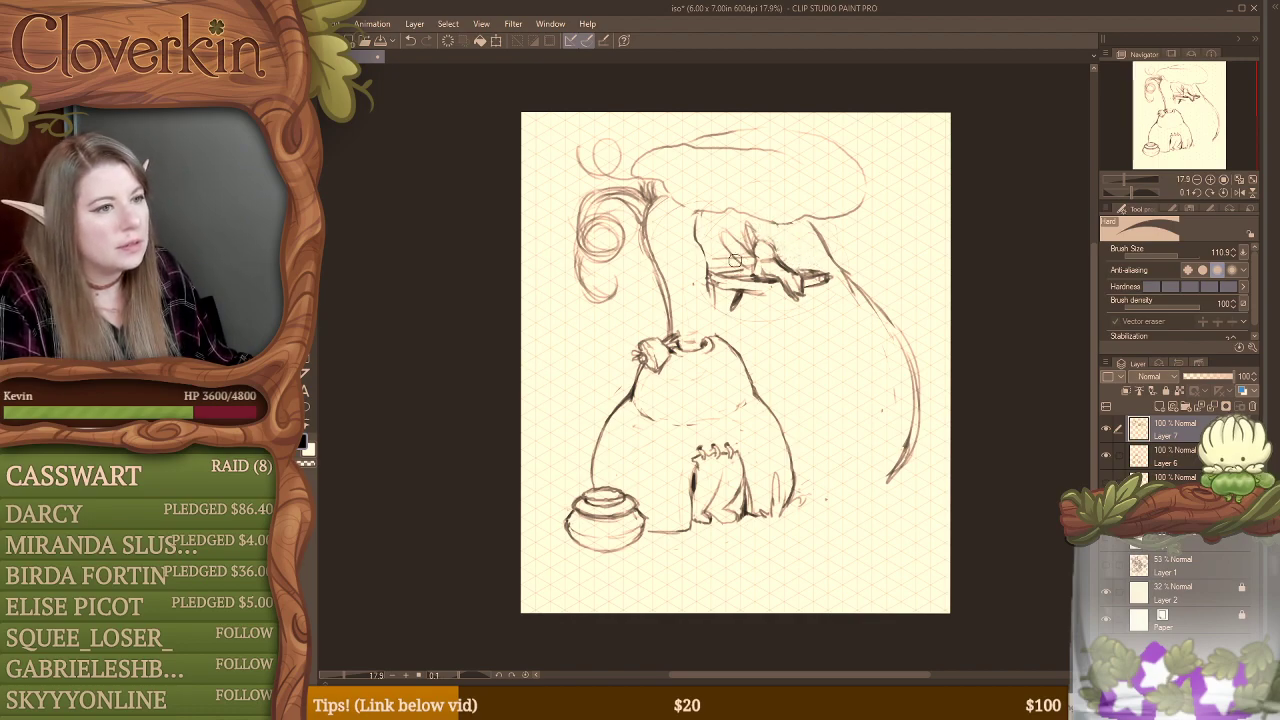
{"action": "key", "text": "b"}
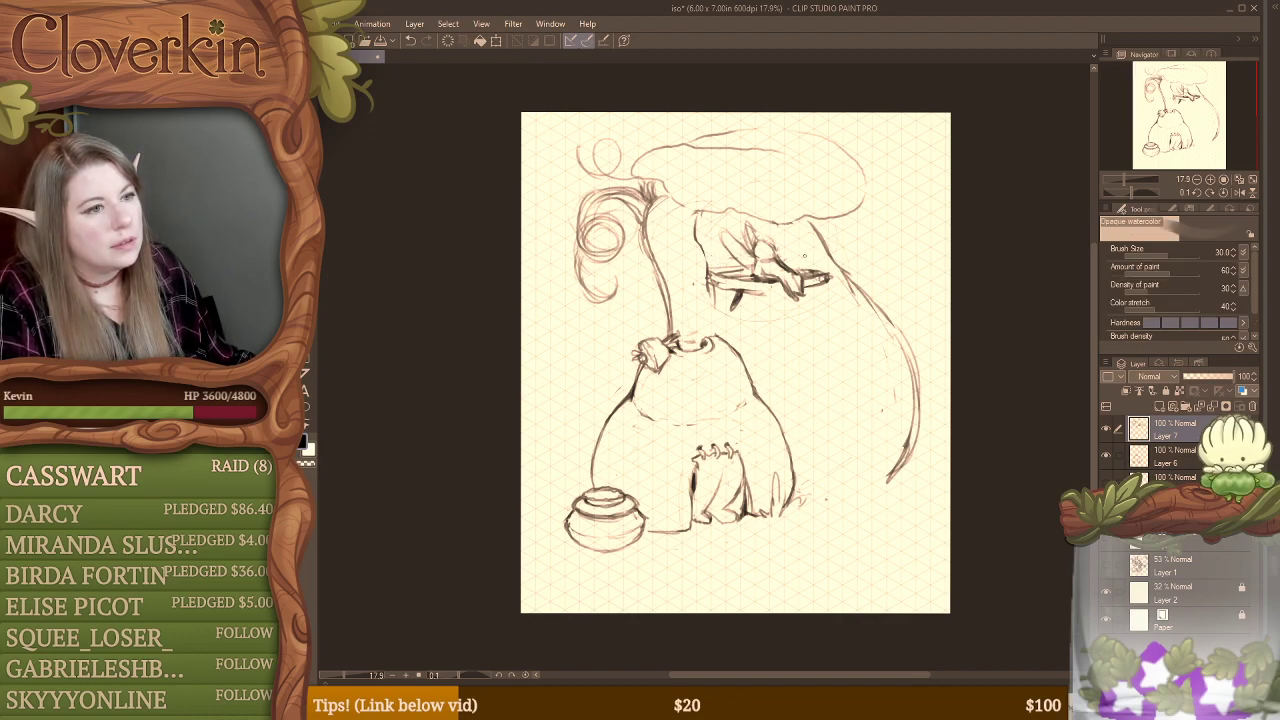
{"action": "mouse_move", "coordinate": [779, 229]}
{"action": "left_mouse_down"}
{"action": "mouse_move", "coordinate": [791, 266]}
{"action": "mouse_move", "coordinate": [806, 258]}
{"action": "left_mouse_up"}
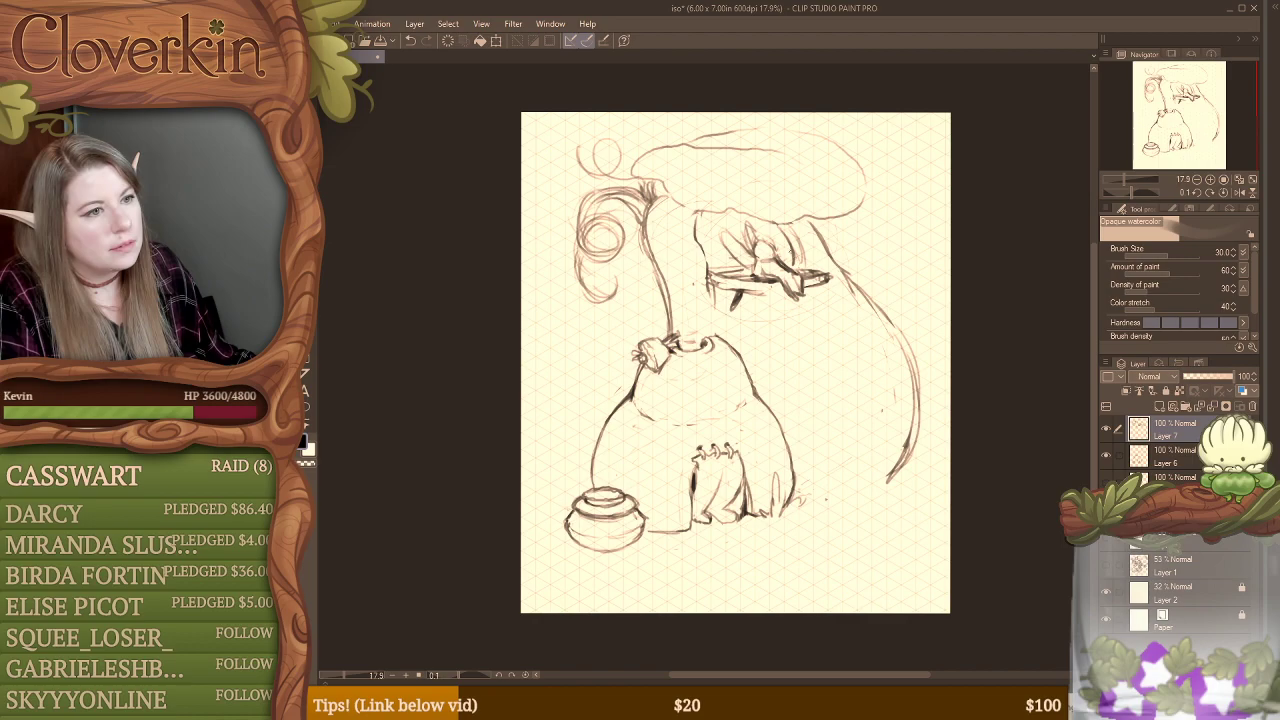
{"action": "mouse_move", "coordinate": [697, 225]}
{"action": "left_mouse_down"}
{"action": "mouse_move", "coordinate": [743, 226]}
{"action": "mouse_move", "coordinate": [741, 240]}
{"action": "mouse_move", "coordinate": [762, 216]}
{"action": "mouse_move", "coordinate": [758, 233]}
{"action": "mouse_move", "coordinate": [782, 226]}
{"action": "mouse_move", "coordinate": [775, 235]}
{"action": "mouse_move", "coordinate": [793, 238]}
{"action": "mouse_move", "coordinate": [710, 268]}
{"action": "left_mouse_up"}
Step: Rework the support brackets beneath the window sill and darken the window's left edge
{"action": "key", "text": "e"}
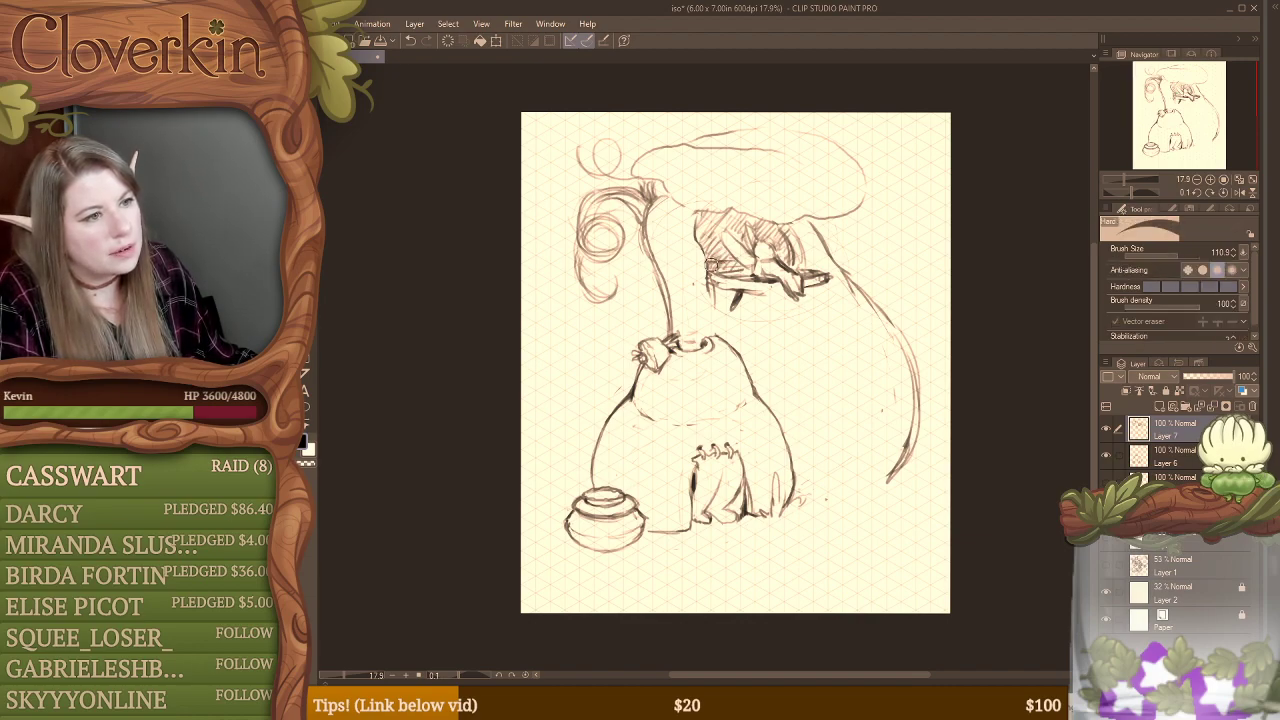
{"action": "mouse_move", "coordinate": [727, 269]}
{"action": "left_mouse_down"}
{"action": "mouse_move", "coordinate": [813, 268]}
{"action": "mouse_move", "coordinate": [792, 283]}
{"action": "mouse_move", "coordinate": [708, 280]}
{"action": "mouse_move", "coordinate": [715, 302]}
{"action": "mouse_move", "coordinate": [744, 292]}
{"action": "mouse_move", "coordinate": [716, 312]}
{"action": "left_mouse_up"}
{"action": "key", "text": "b"}
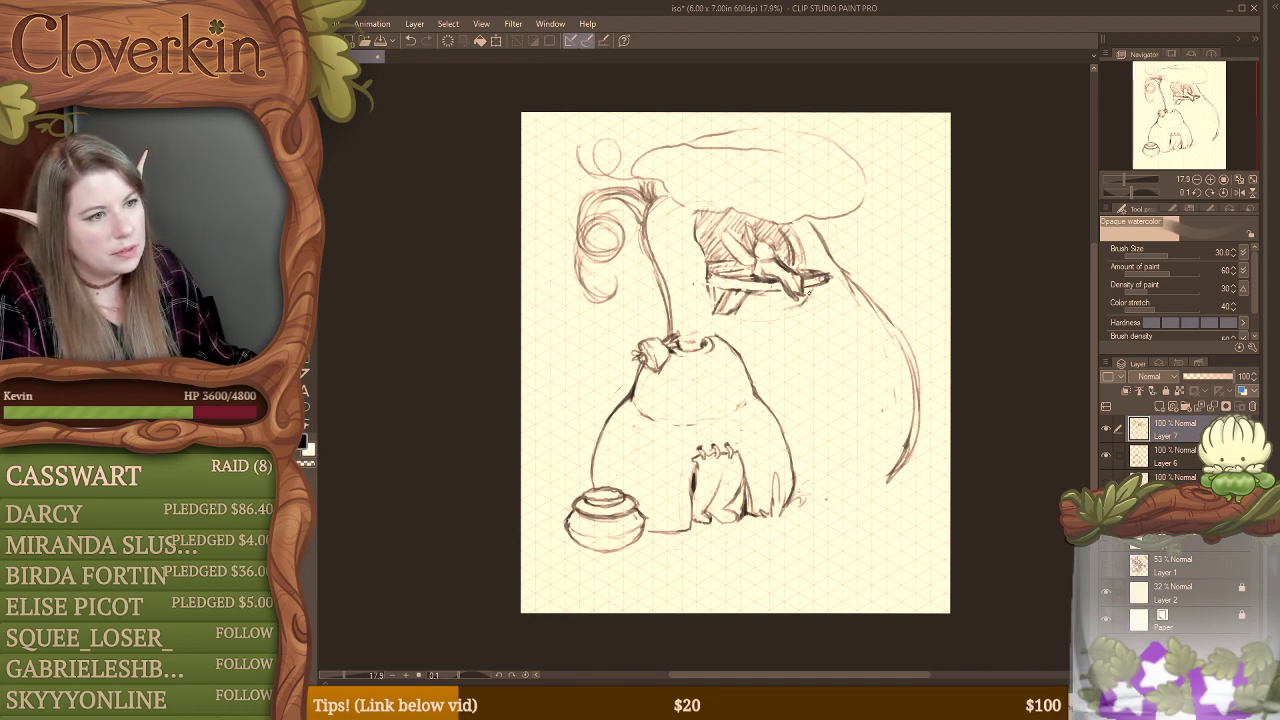
{"action": "left_click_drag", "start_coordinate": [790, 292], "coordinate": [782, 308]}
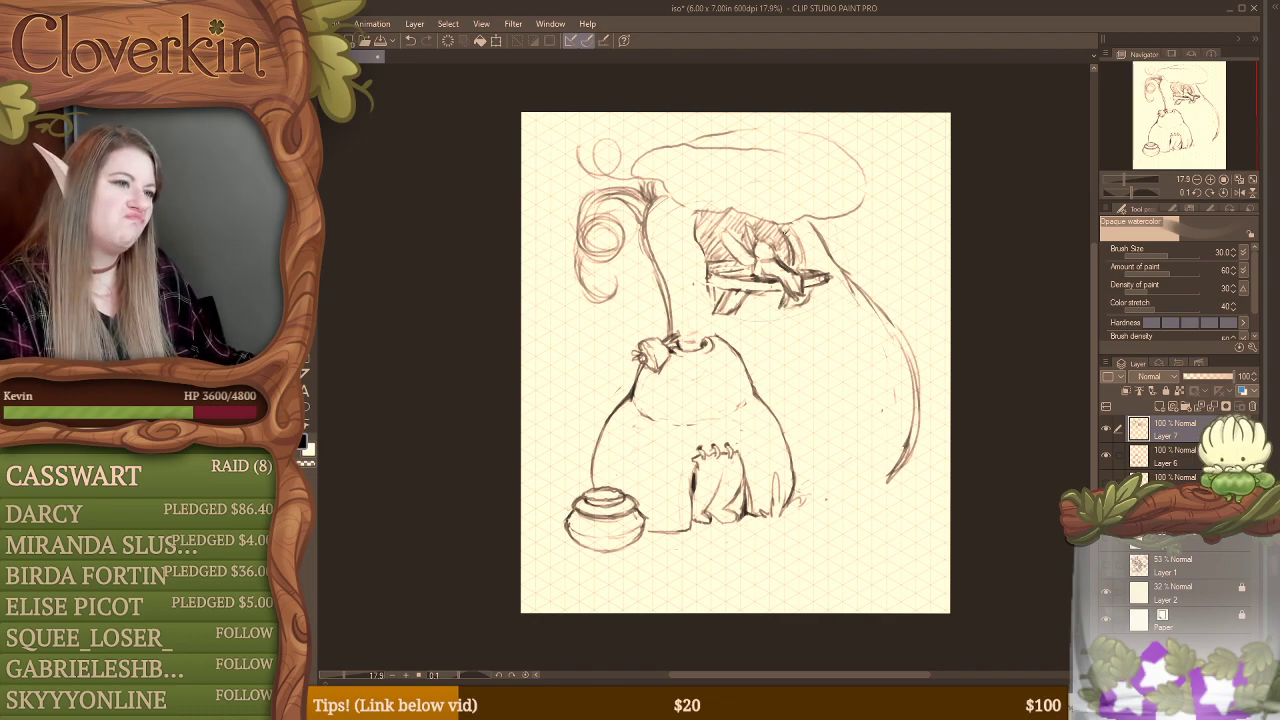
{"action": "left_click_drag", "start_coordinate": [693, 214], "coordinate": [708, 280]}
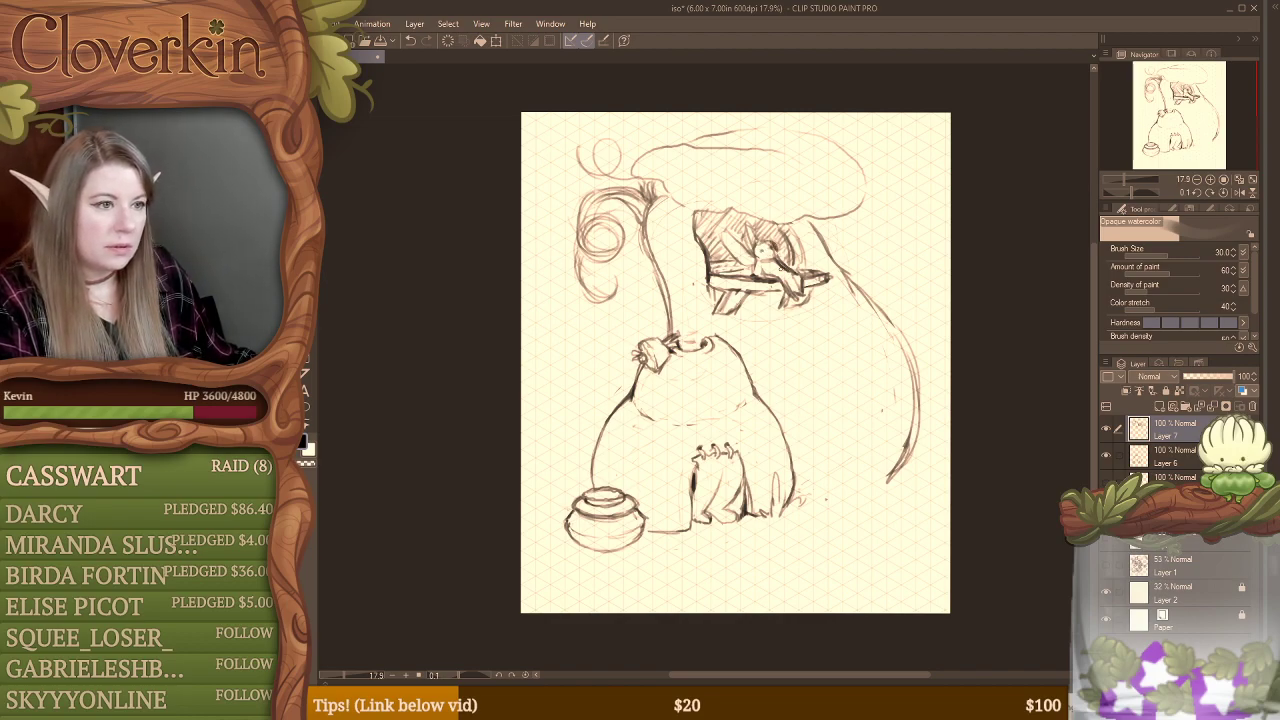
Step: Refine the seated figure by erasing and redrawing its head, torso and legs over the sill
{"action": "key", "text": "e"}
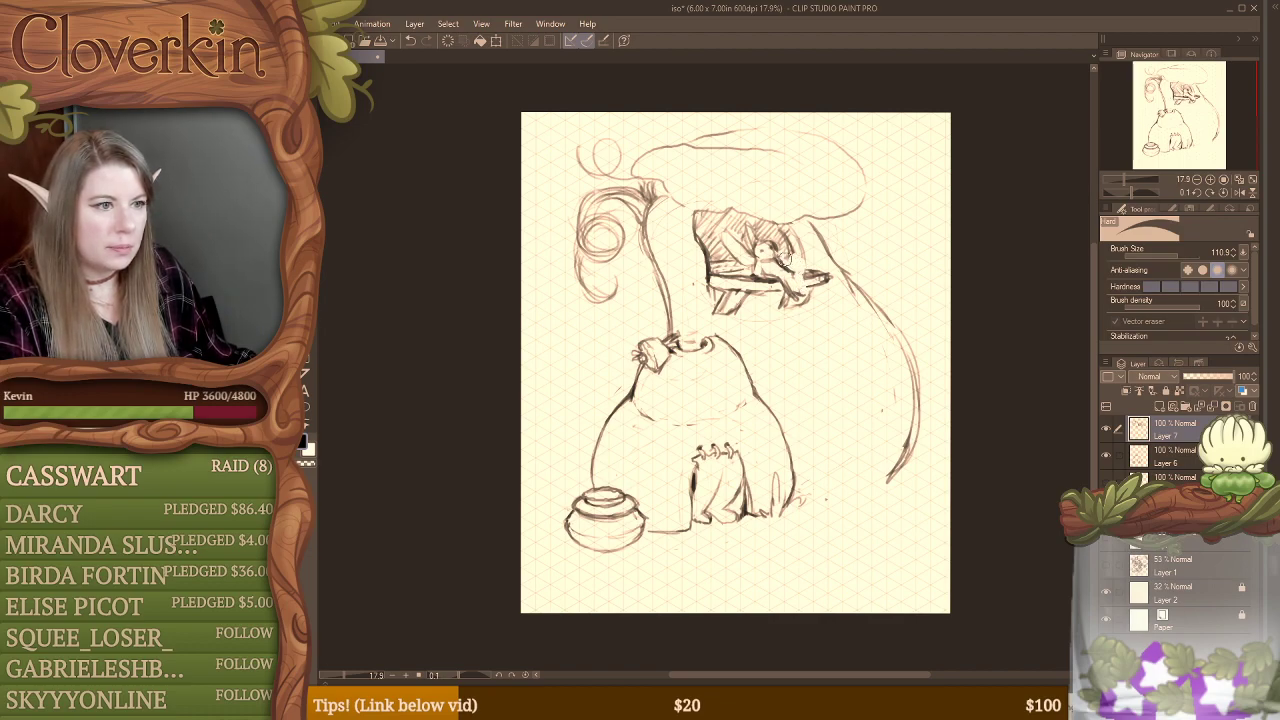
{"action": "key", "text": "b"}
{"action": "key", "text": "e"}
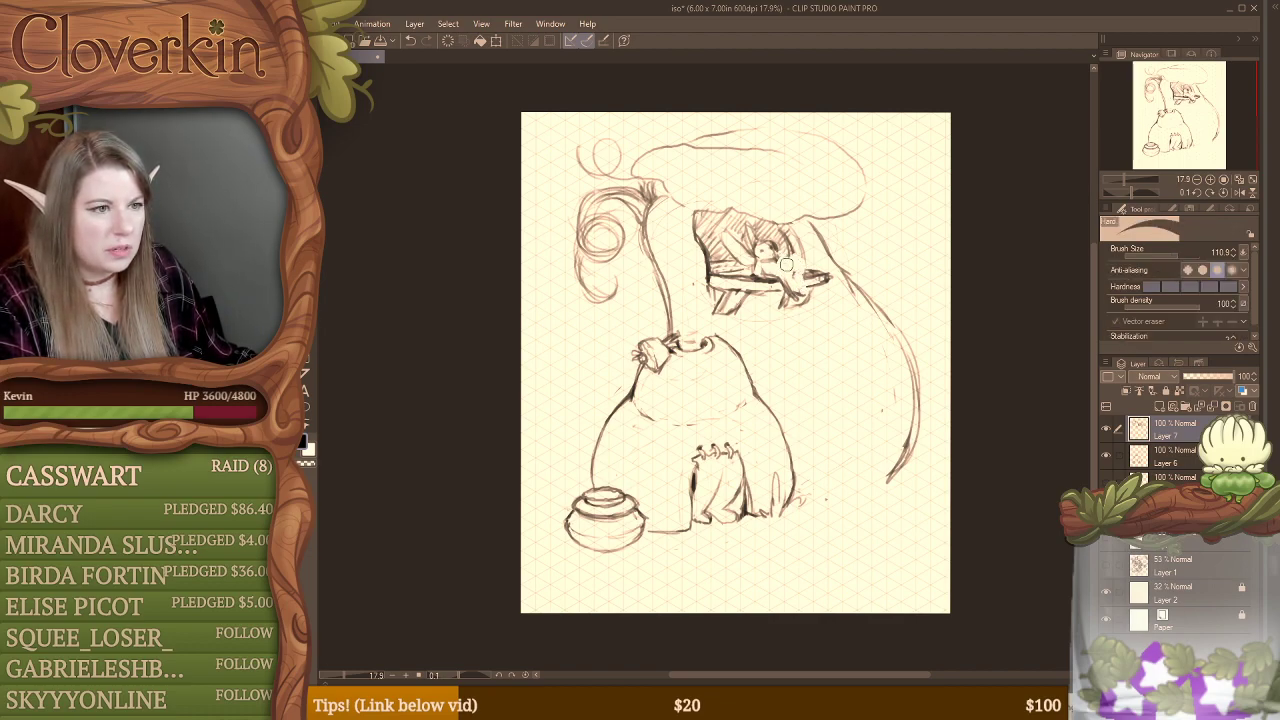
{"action": "key", "text": "b"}
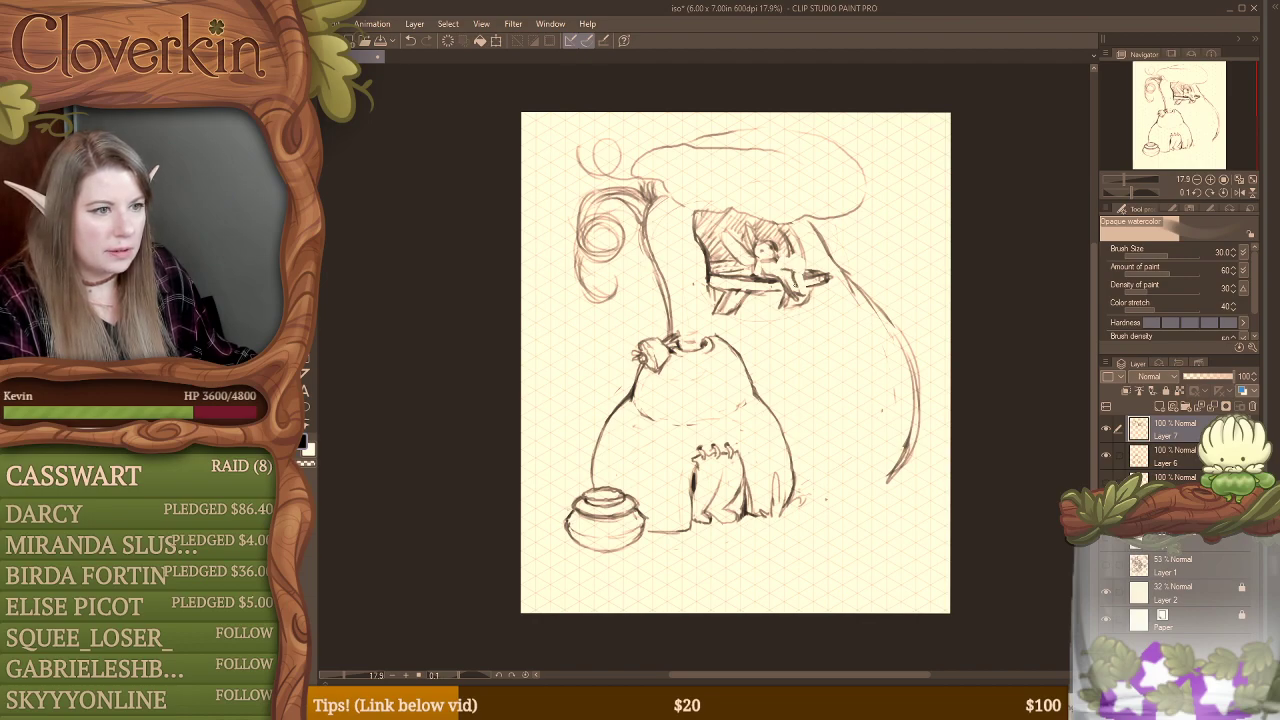
{"action": "key", "text": "e"}
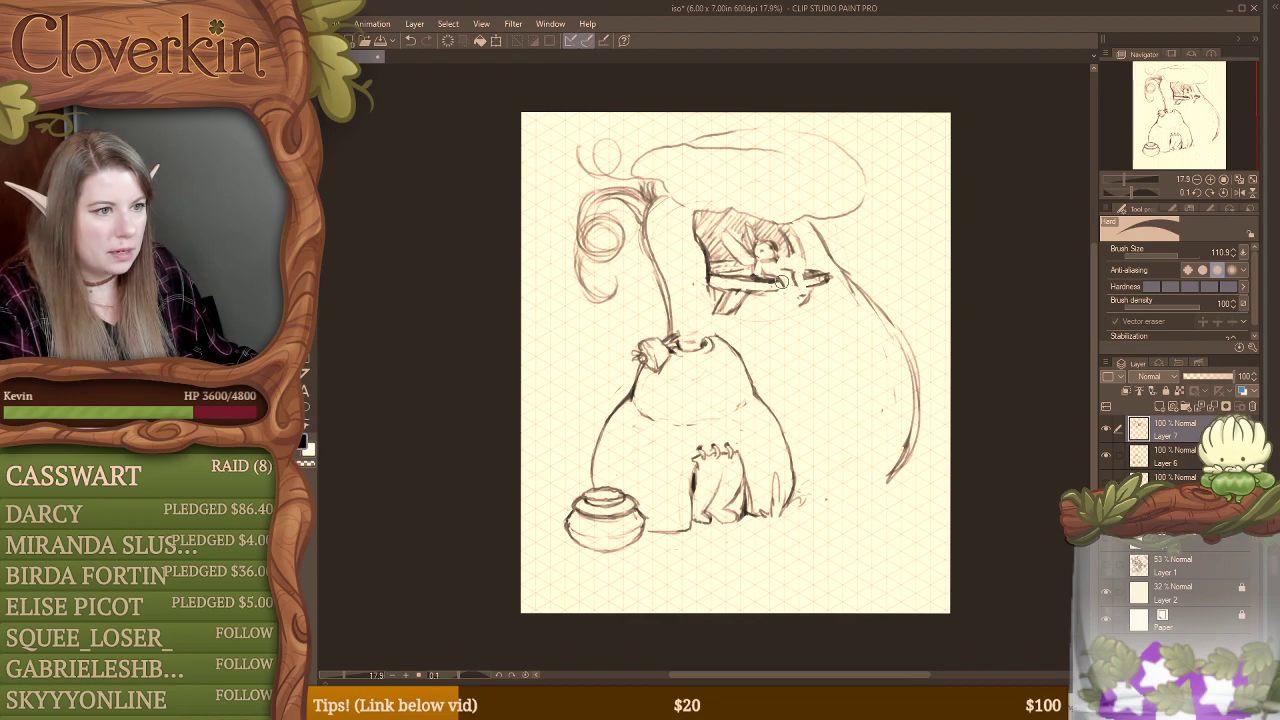
{"action": "key", "text": "b"}
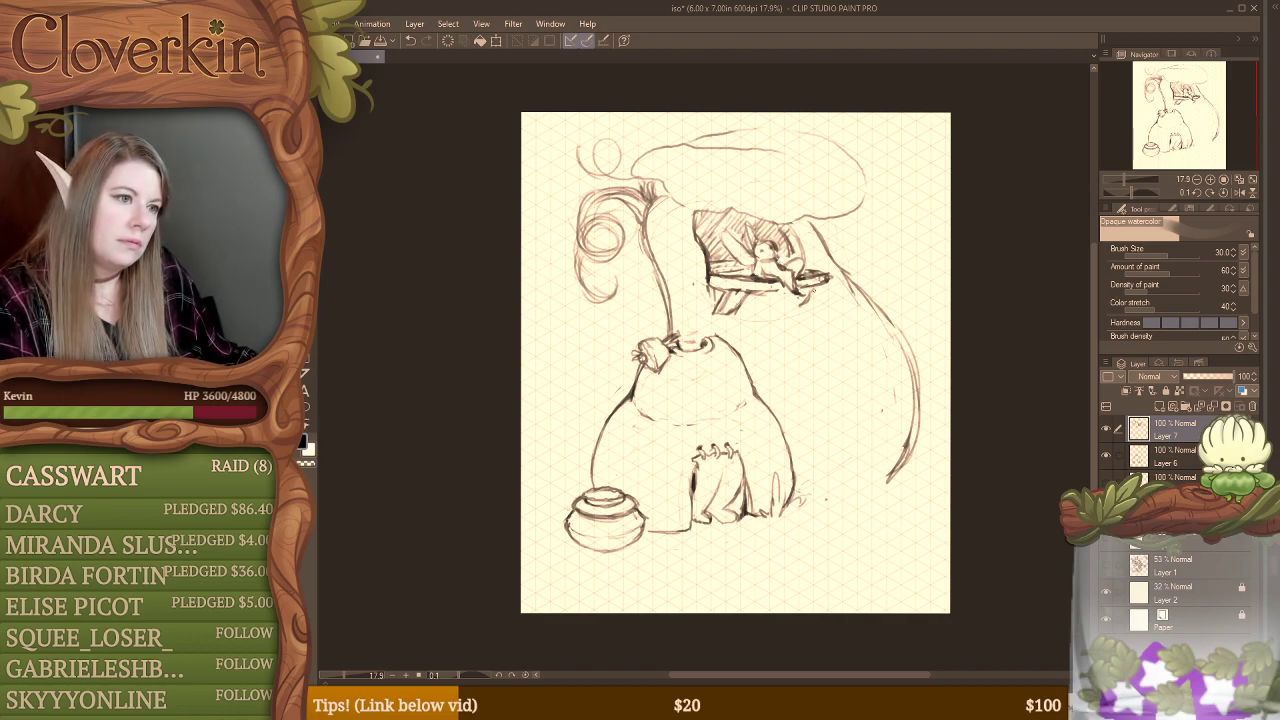
{"action": "key", "text": "e"}
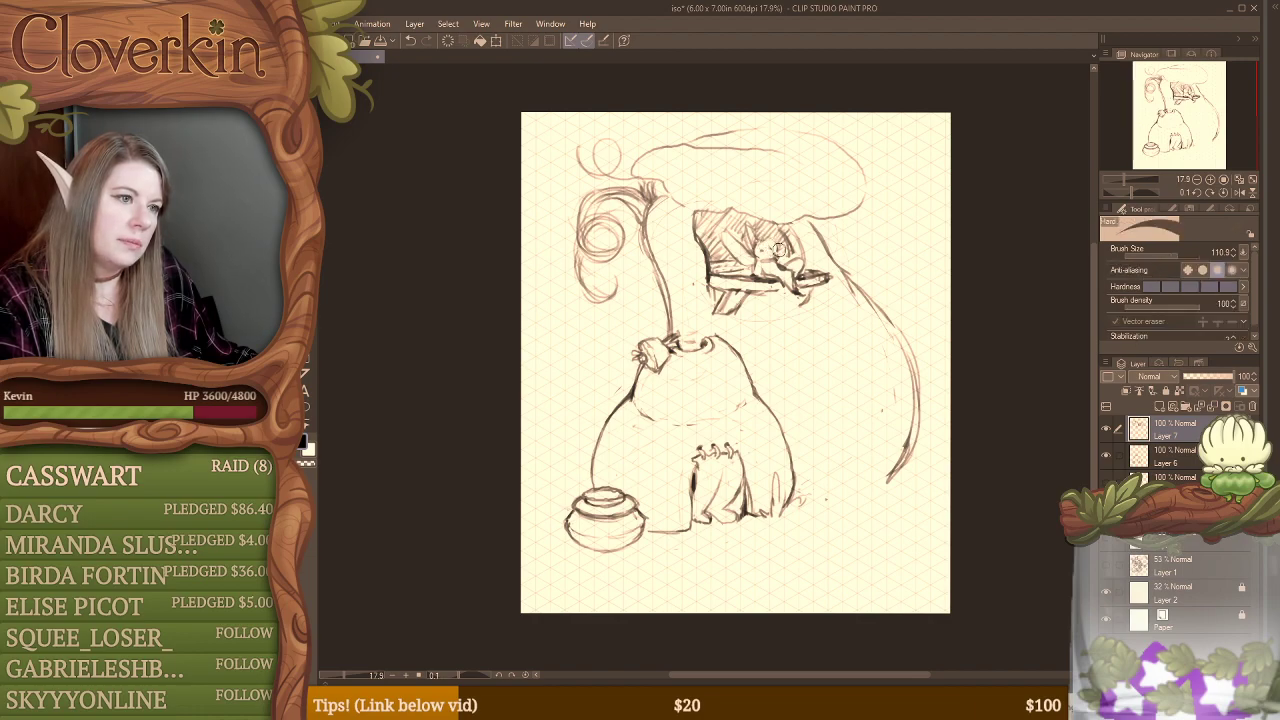
Step: Outline and hatch a rounded shaded patch around the window, and strengthen the window's jagged upper edge
{"action": "key", "text": "b"}
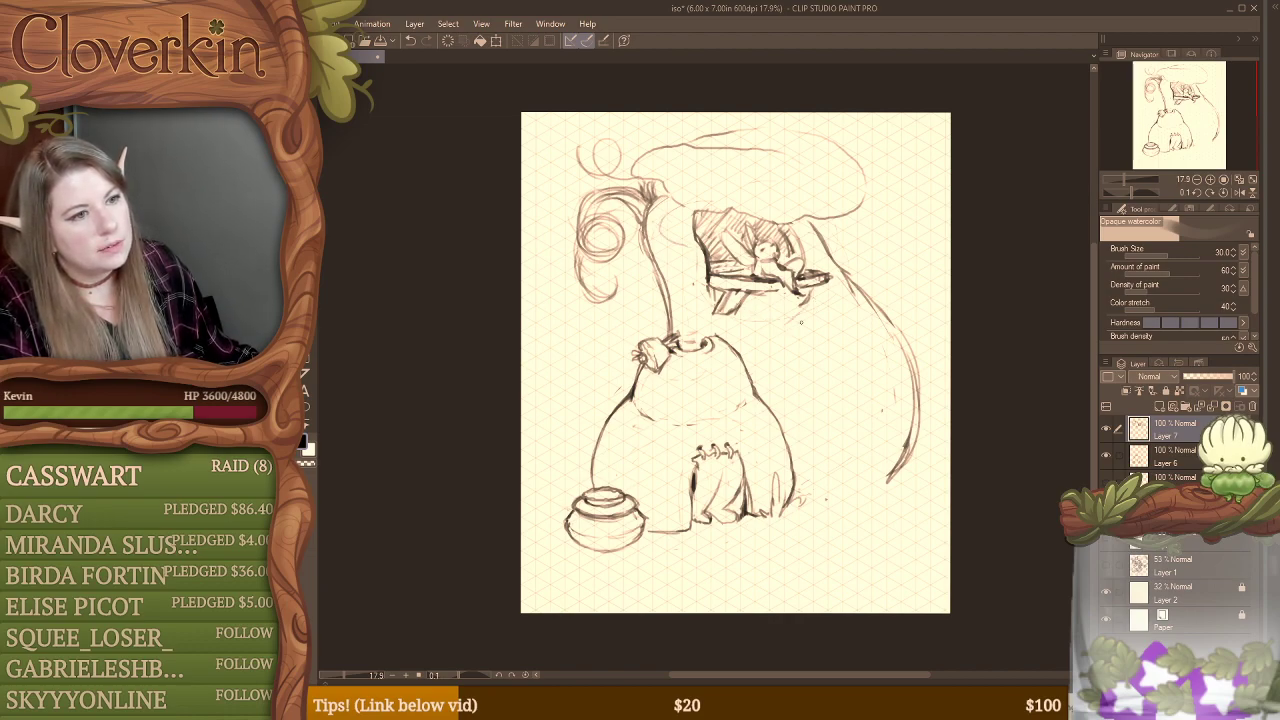
{"action": "mouse_move", "coordinate": [720, 333]}
{"action": "left_mouse_down"}
{"action": "mouse_move", "coordinate": [790, 329]}
{"action": "mouse_move", "coordinate": [810, 322]}
{"action": "mouse_move", "coordinate": [826, 286]}
{"action": "left_mouse_up"}
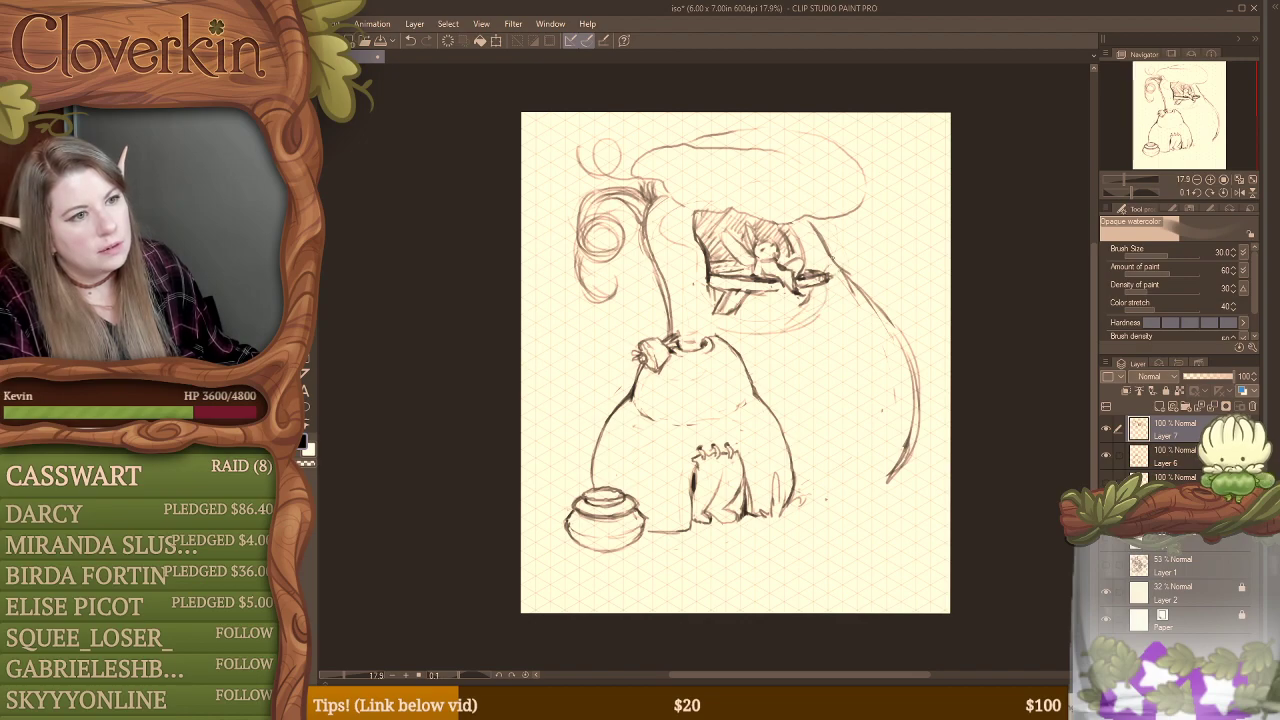
{"action": "left_click_drag", "start_coordinate": [802, 222], "coordinate": [810, 232]}
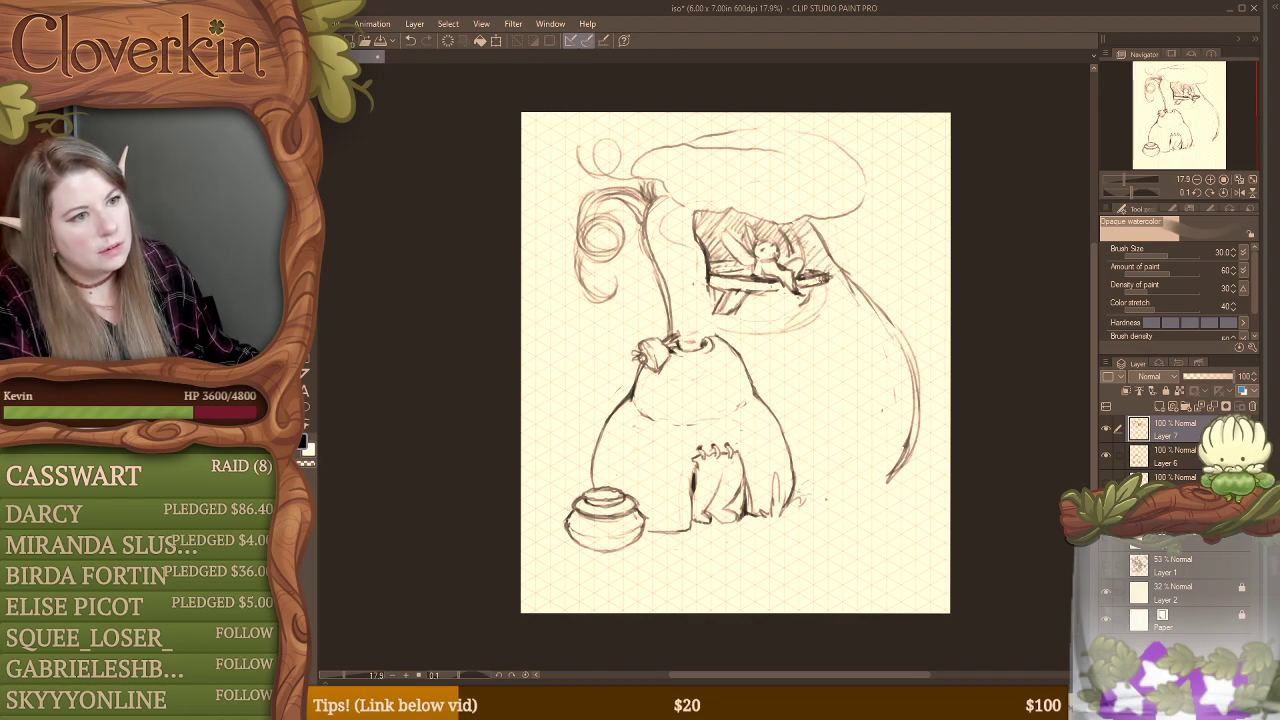
{"action": "mouse_move", "coordinate": [682, 206]}
{"action": "left_mouse_down"}
{"action": "mouse_move", "coordinate": [662, 230]}
{"action": "mouse_move", "coordinate": [702, 282]}
{"action": "left_mouse_up"}
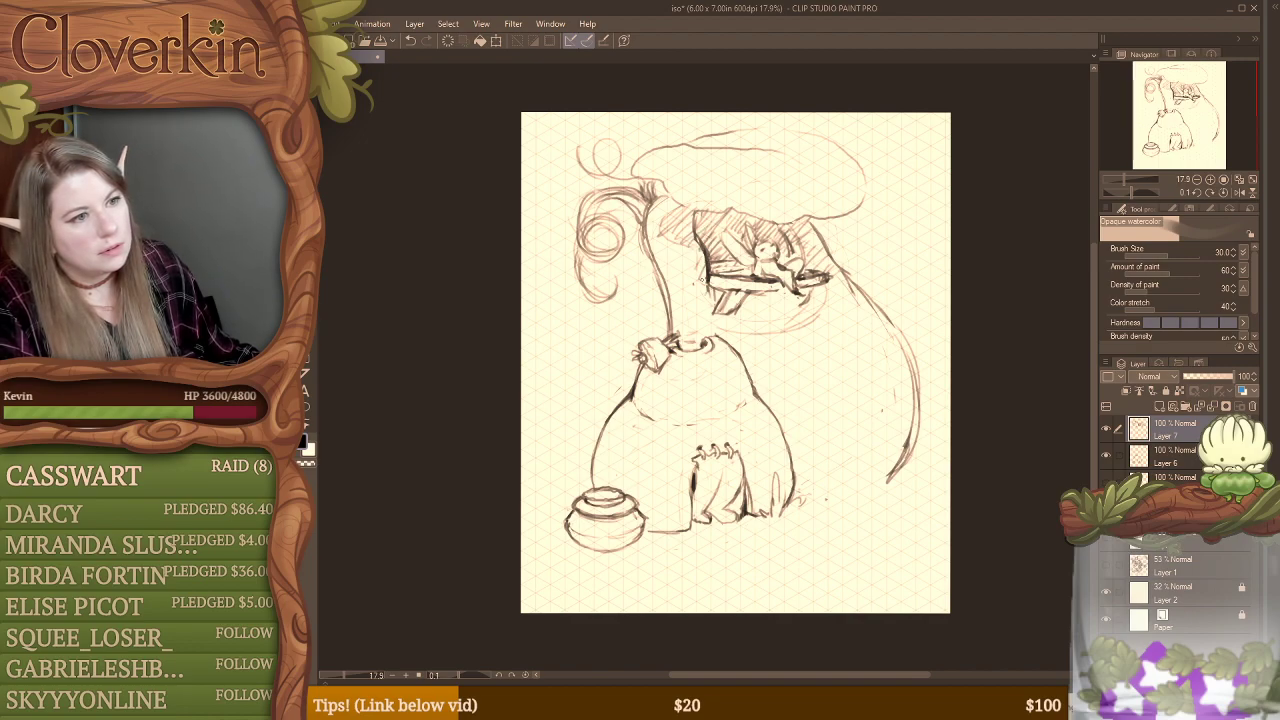
{"action": "mouse_move", "coordinate": [722, 330]}
{"action": "left_mouse_down"}
{"action": "mouse_move", "coordinate": [760, 290]}
{"action": "mouse_move", "coordinate": [744, 332]}
{"action": "left_mouse_up"}
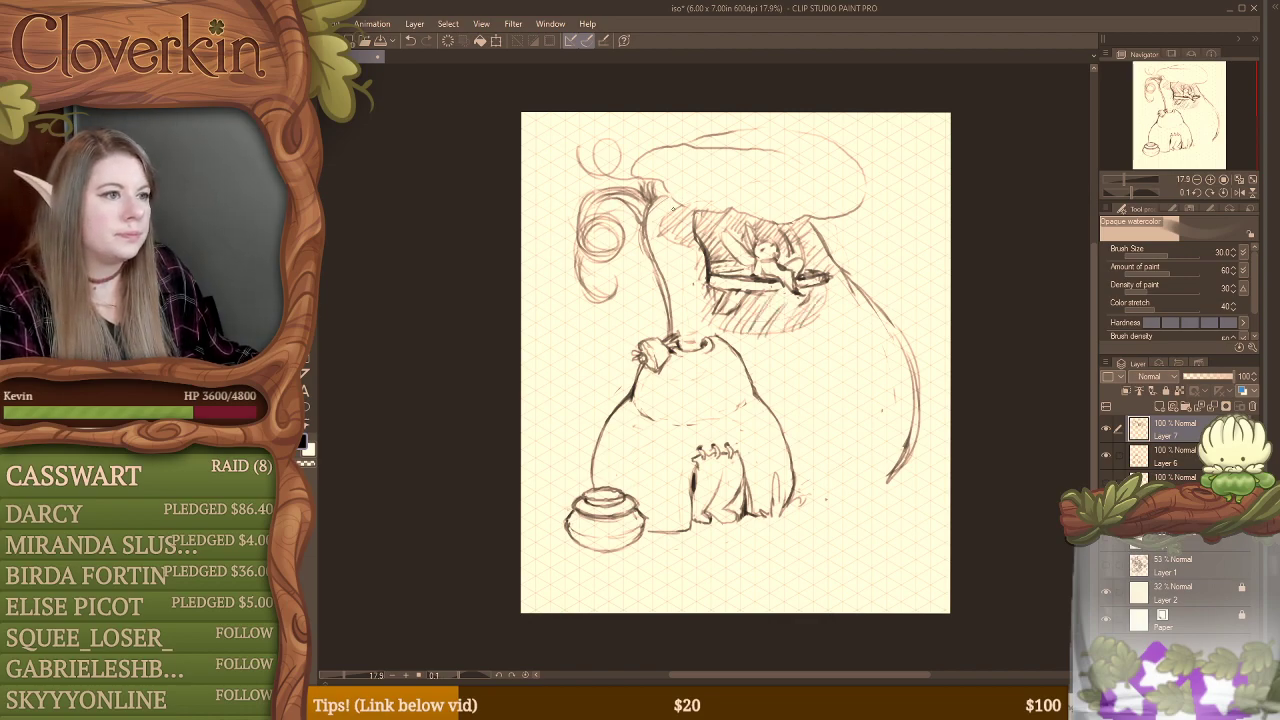
{"action": "left_click_drag", "start_coordinate": [658, 232], "coordinate": [675, 202]}
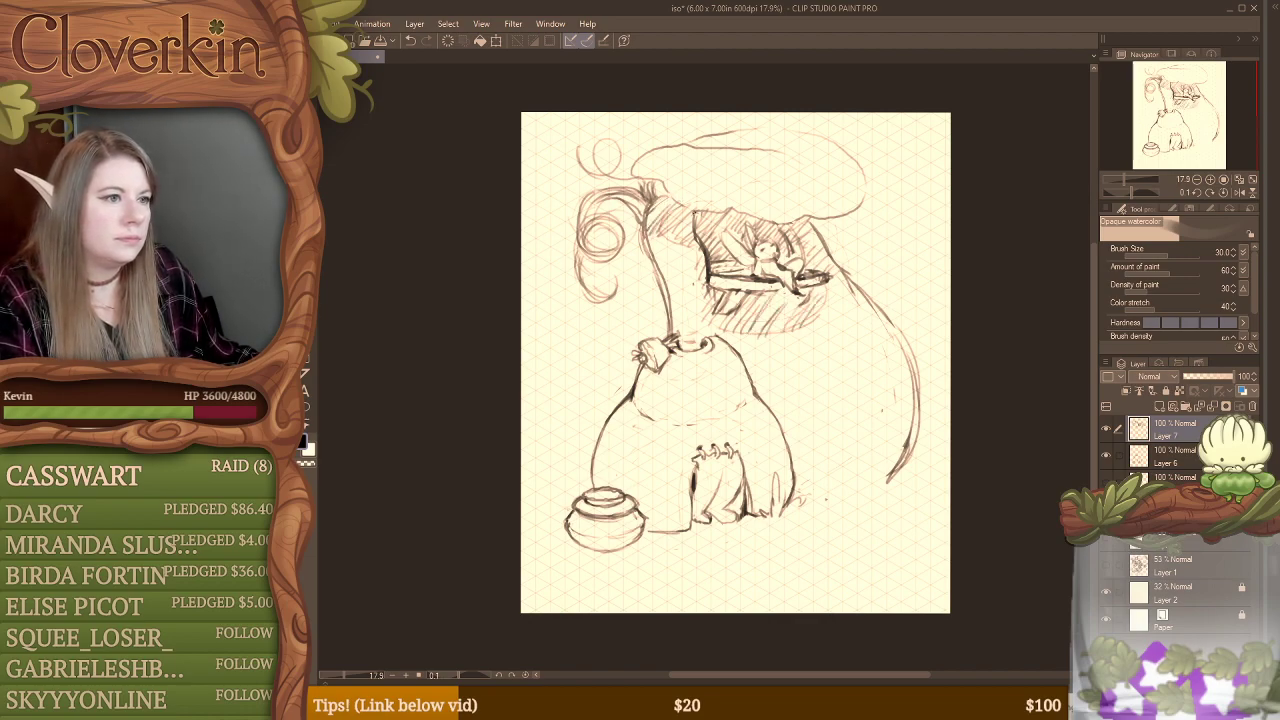
{"action": "left_click_drag", "start_coordinate": [742, 221], "coordinate": [764, 215]}
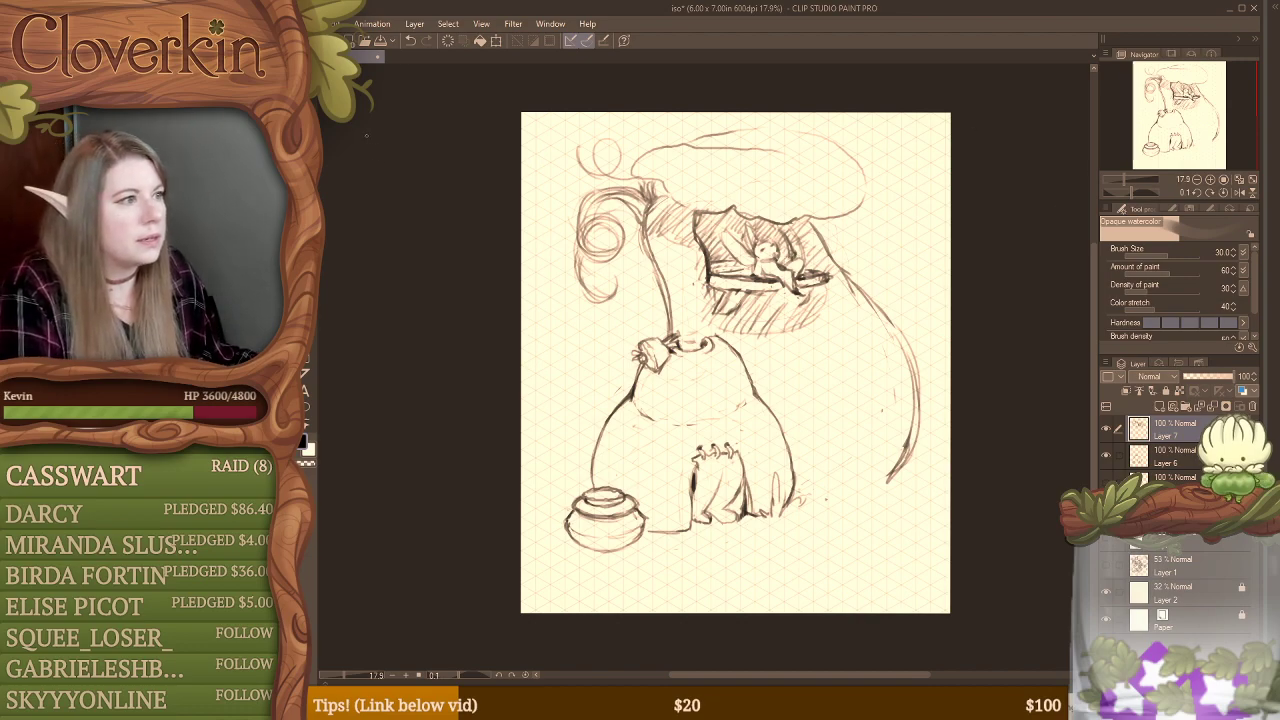
Step: Lasso the window interior around the figure and its wings
{"action": "key", "text": "m"}
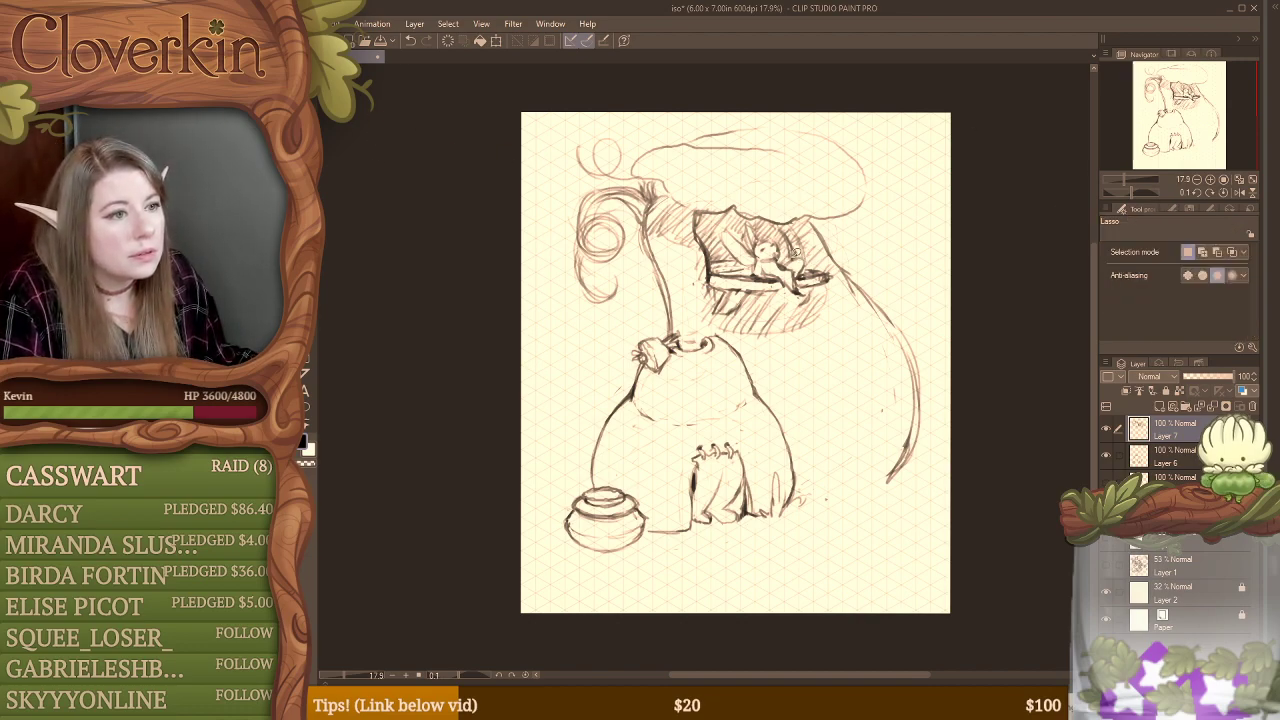
{"action": "mouse_move", "coordinate": [795, 253]}
{"action": "left_mouse_down"}
{"action": "mouse_move", "coordinate": [767, 212]}
{"action": "mouse_move", "coordinate": [734, 205]}
{"action": "mouse_move", "coordinate": [697, 222]}
{"action": "mouse_move", "coordinate": [712, 257]}
{"action": "mouse_move", "coordinate": [748, 252]}
{"action": "mouse_move", "coordinate": [724, 236]}
{"action": "left_mouse_up"}
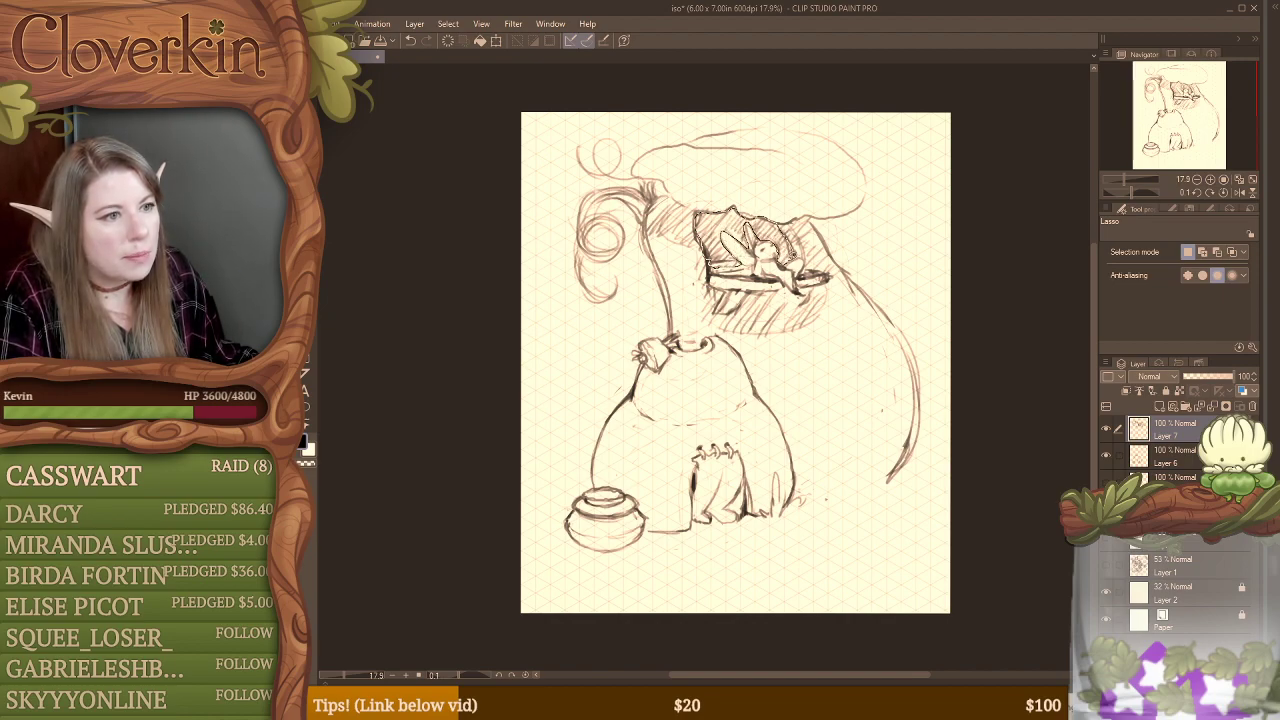
{"action": "left_click_drag", "start_coordinate": [795, 257], "coordinate": [798, 250]}
Step: Activate the Fill tool and look through the docked palettes for its other fill options
{"action": "key", "text": "g"}
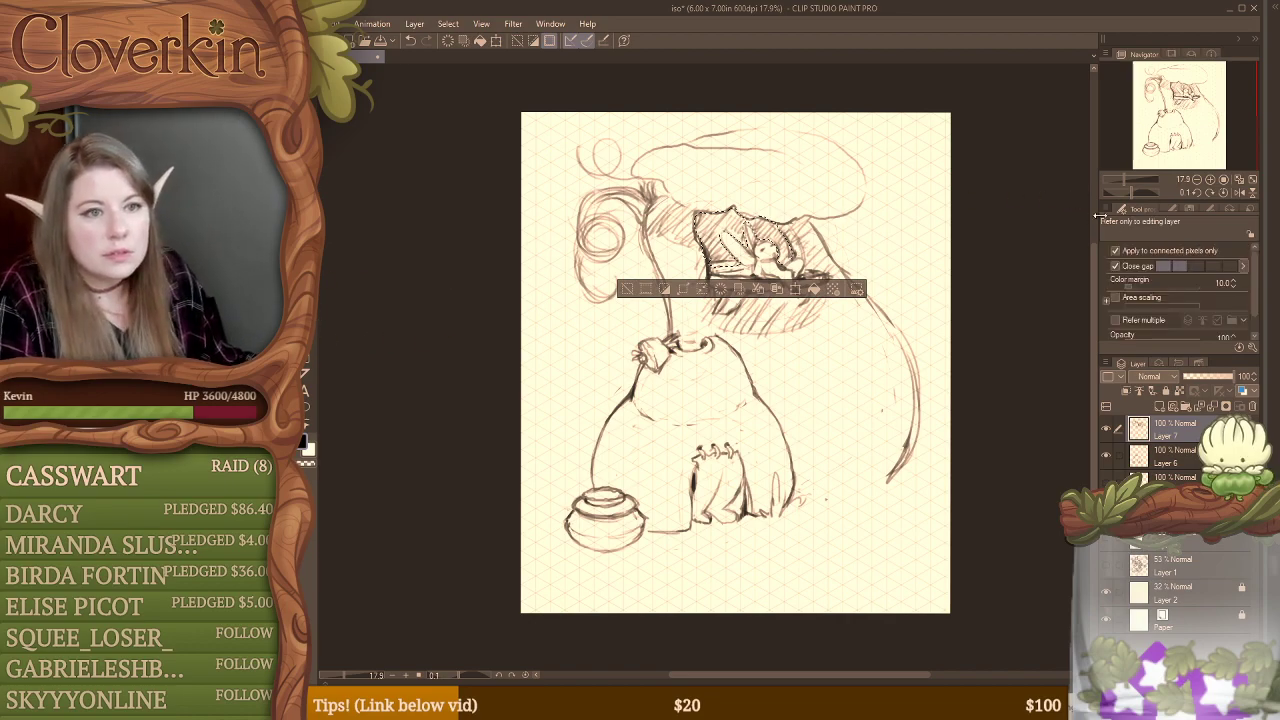
{"action": "left_click", "coordinate": [1174, 205]}
{"action": "left_click", "coordinate": [1191, 207]}
{"action": "left_click", "coordinate": [1211, 209]}
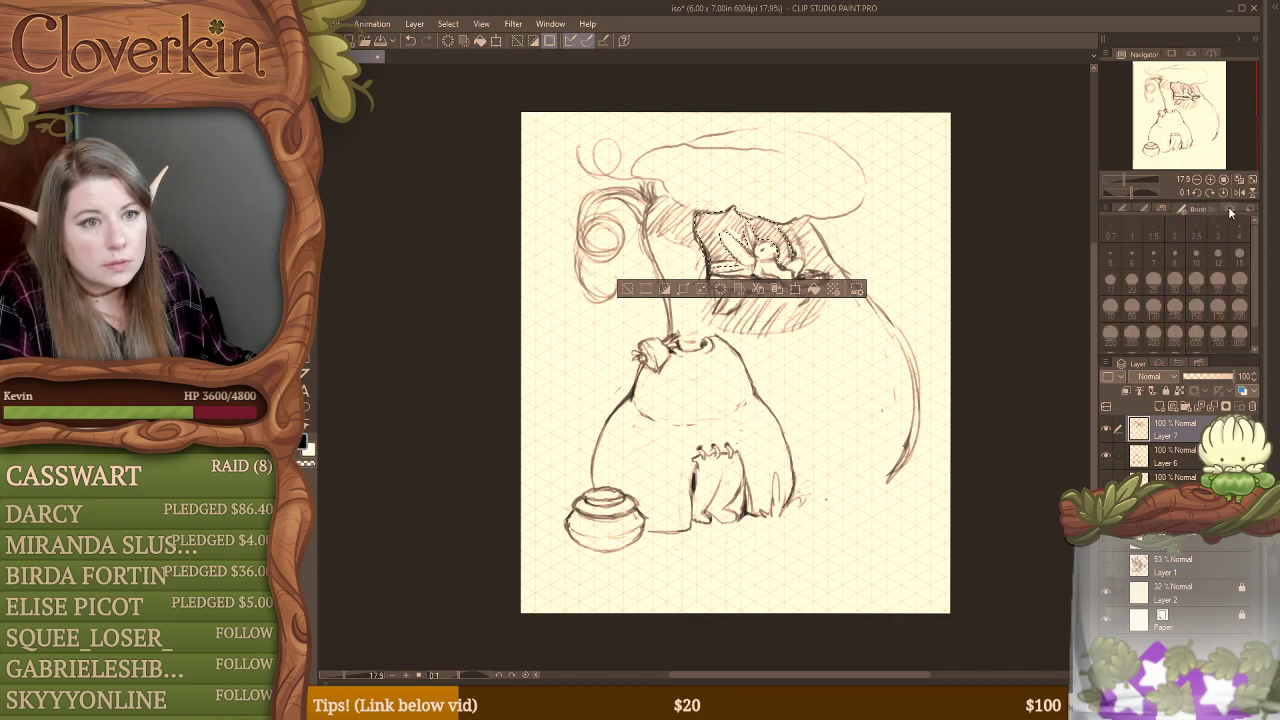
{"action": "left_click", "coordinate": [1230, 210]}
{"action": "left_click", "coordinate": [1177, 363]}
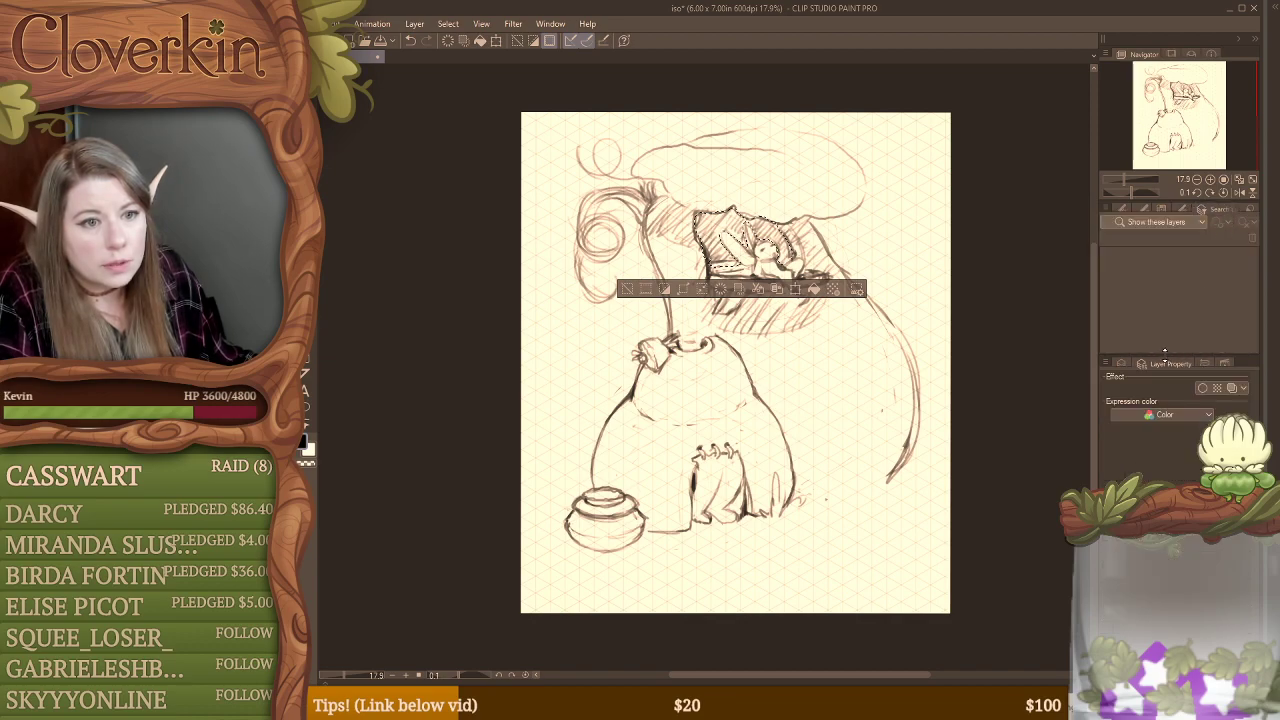
{"action": "left_click", "coordinate": [1125, 362]}
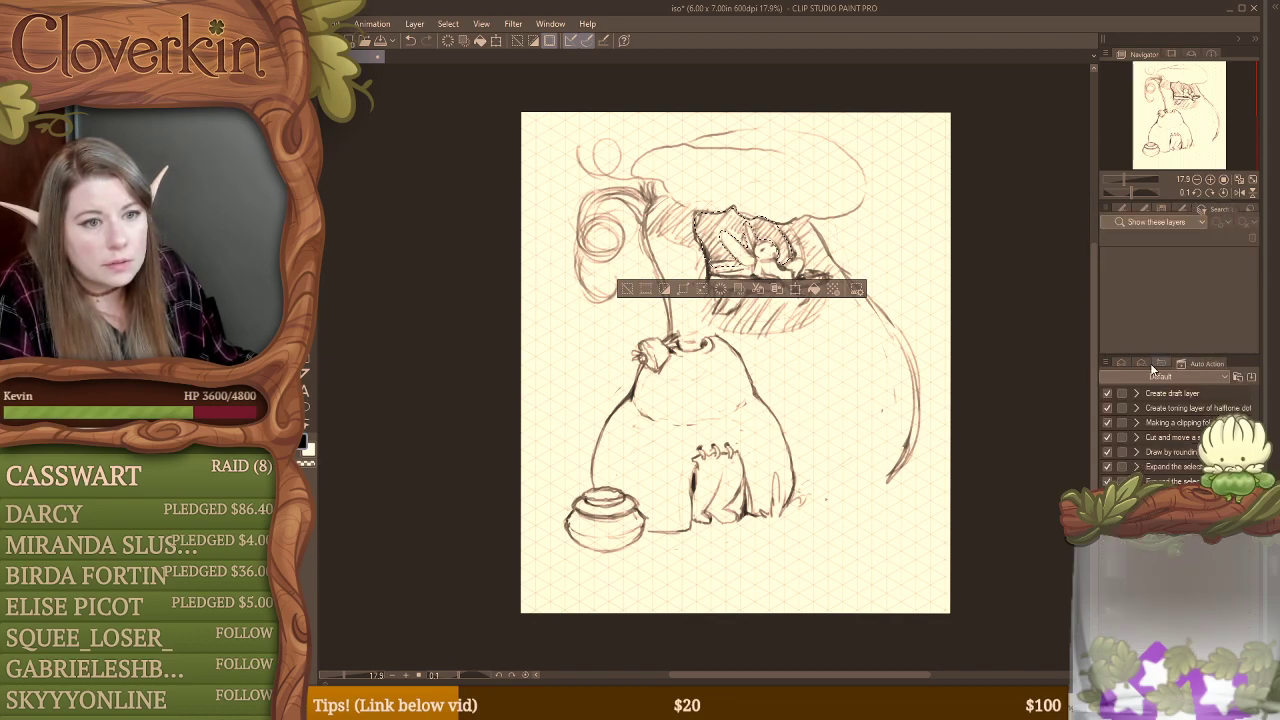
{"action": "left_click", "coordinate": [1121, 208]}
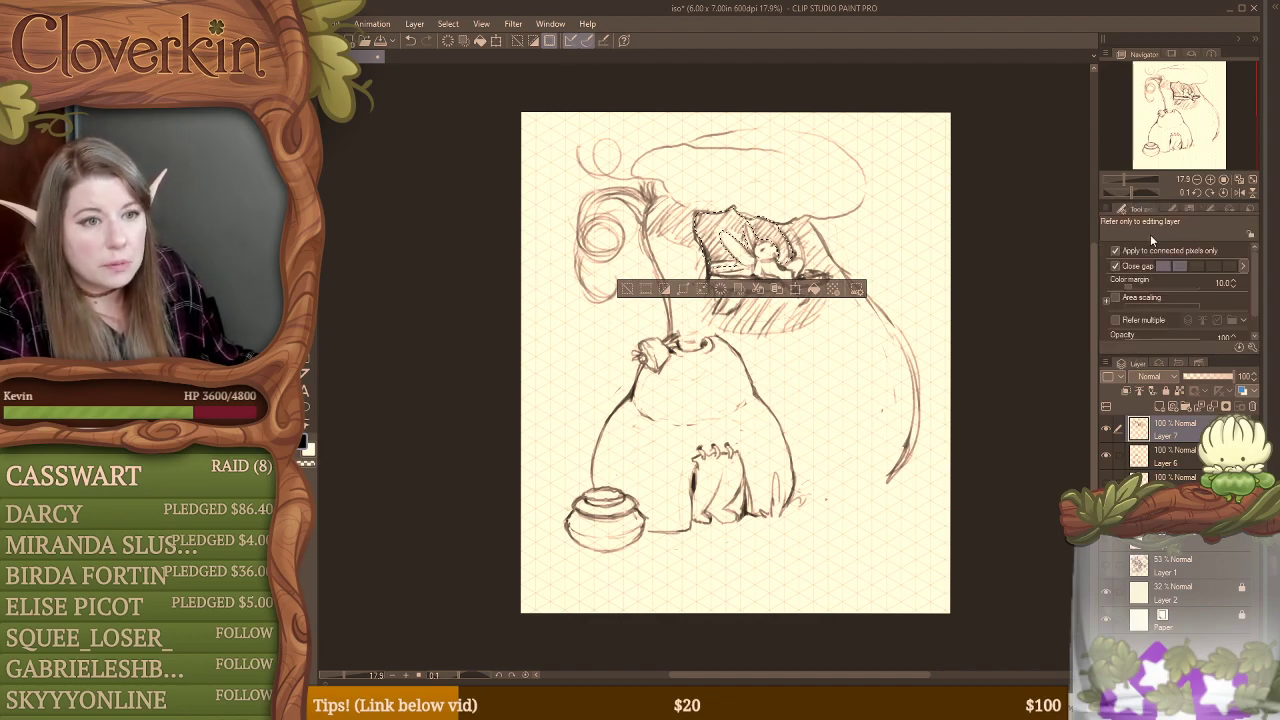
Step: Examine the Fill tool's detailed reference, ink and anti-aliasing settings
{"action": "left_click", "coordinate": [550, 23]}
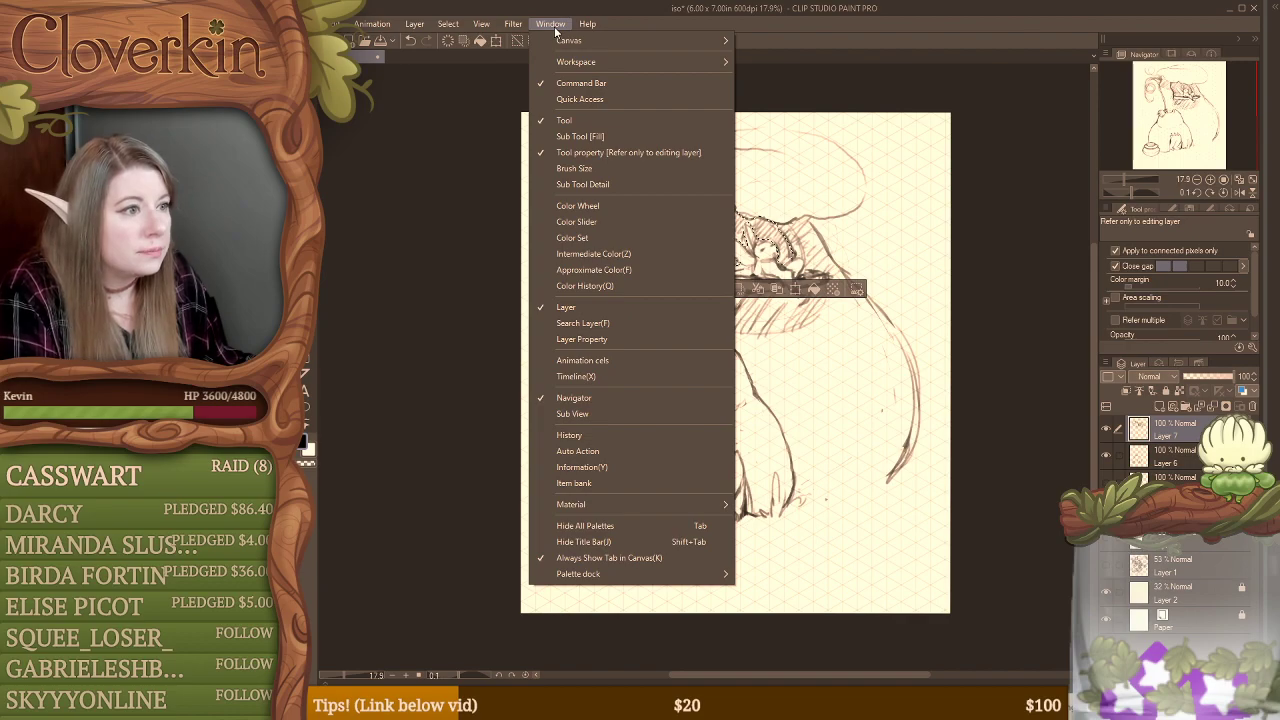
{"action": "left_click", "coordinate": [649, 184]}
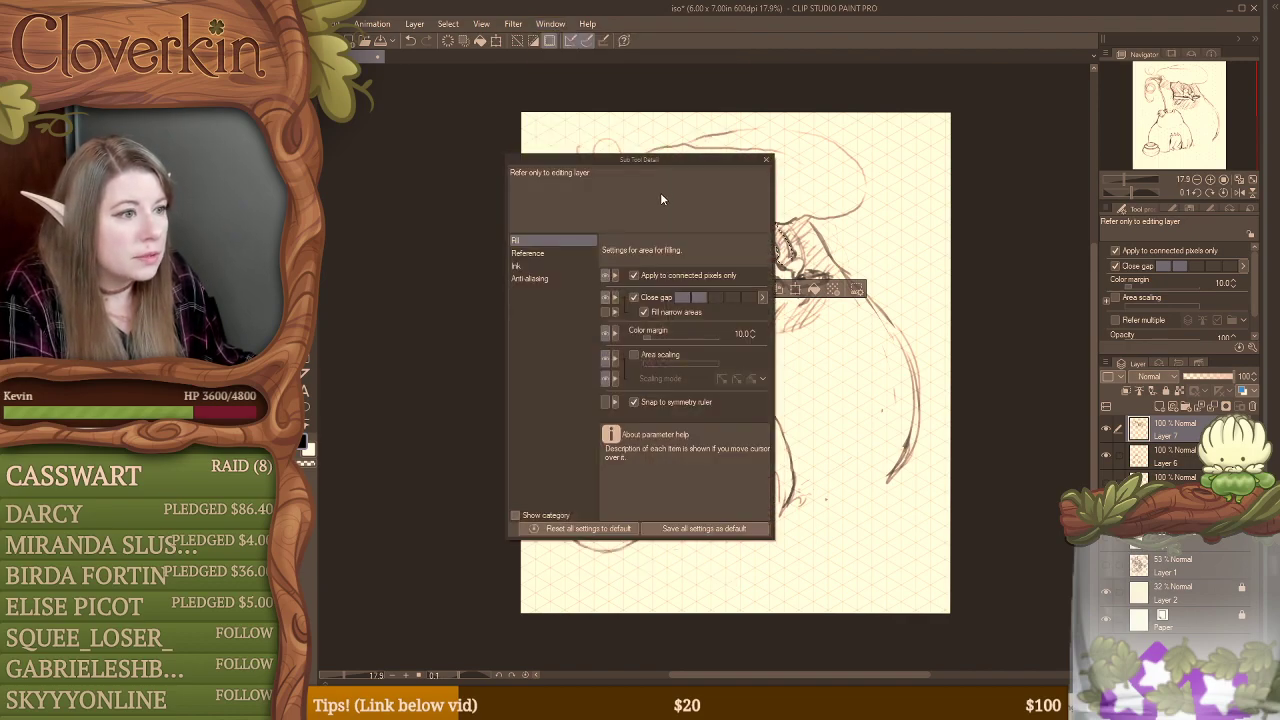
{"action": "left_click", "coordinate": [538, 254]}
{"action": "left_click", "coordinate": [539, 267]}
{"action": "left_click", "coordinate": [541, 279]}
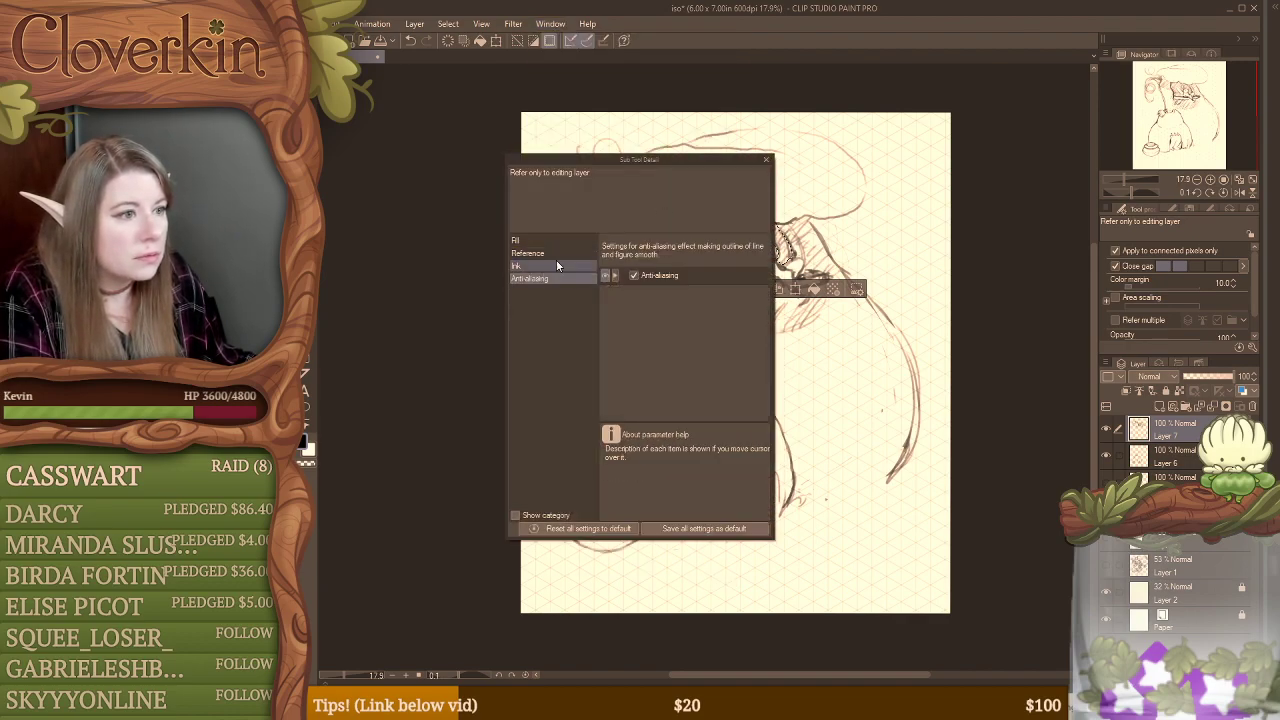
{"action": "left_click", "coordinate": [767, 160]}
Step: Bring up the Color Set palette, check the neighbouring palettes, and return to the Fill tool's properties
{"action": "left_click", "coordinate": [550, 23]}
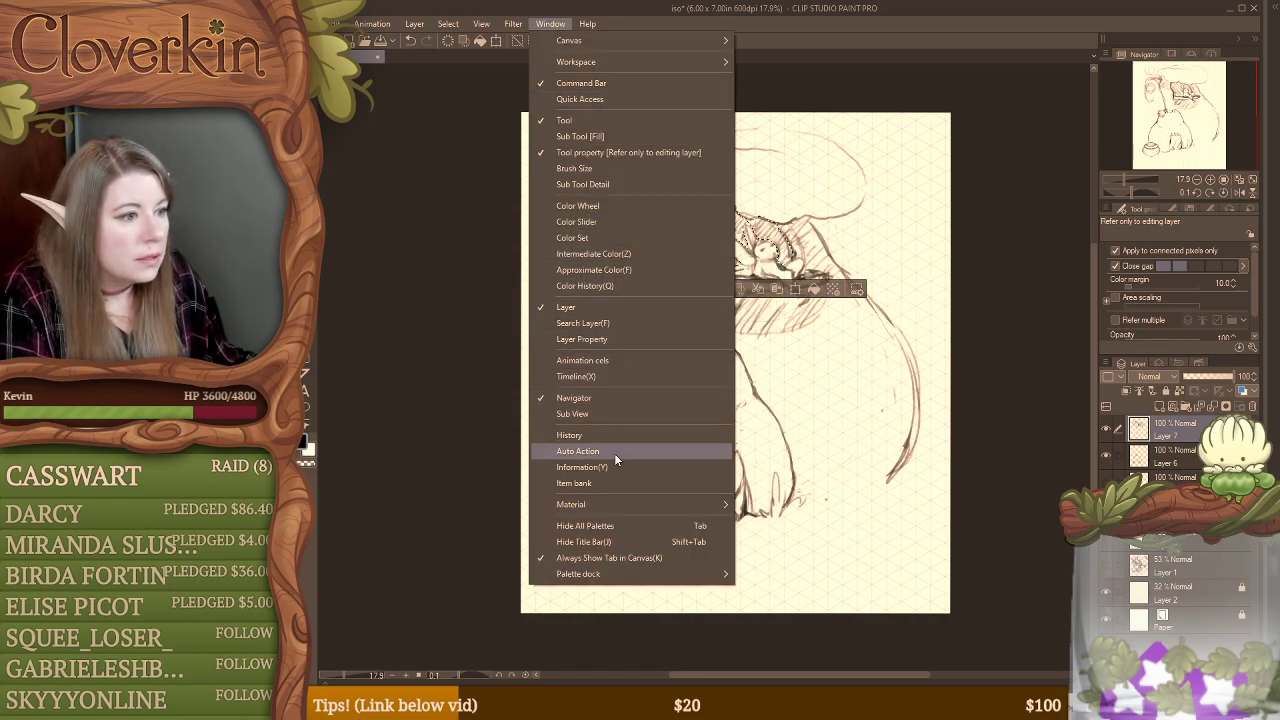
{"action": "left_click", "coordinate": [616, 237]}
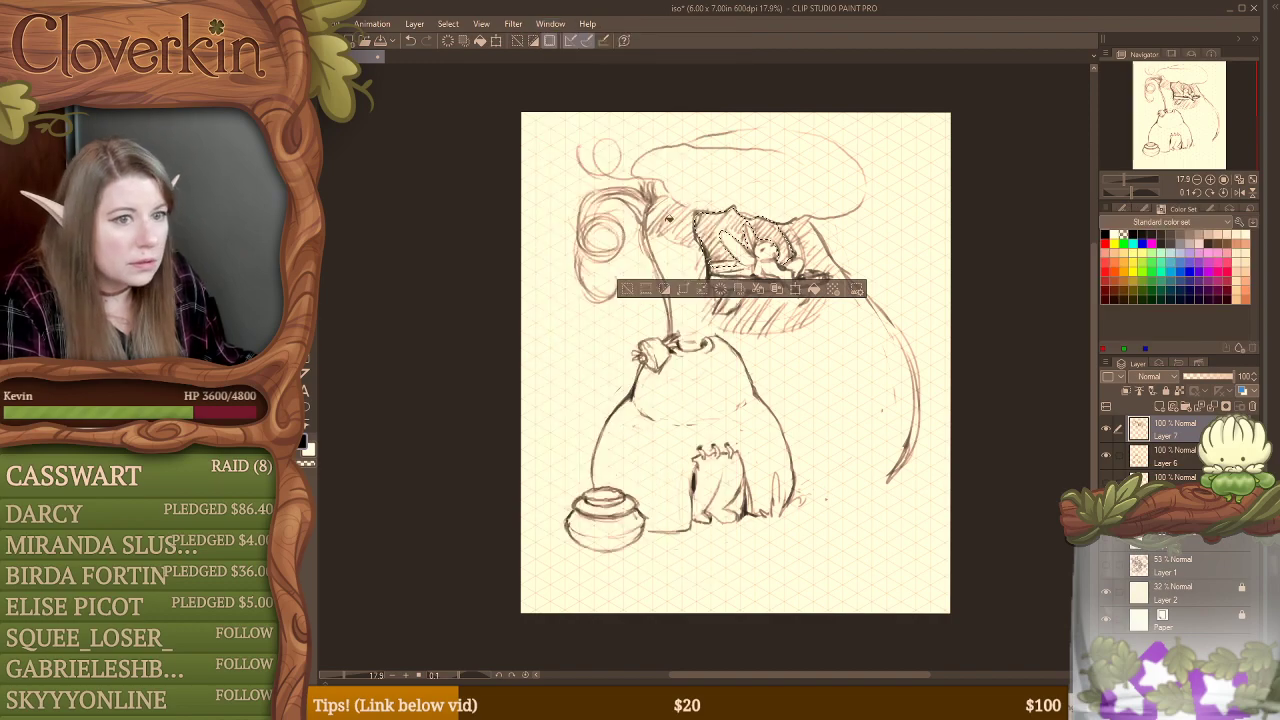
{"action": "left_click", "coordinate": [1183, 222]}
{"action": "left_click", "coordinate": [1212, 208]}
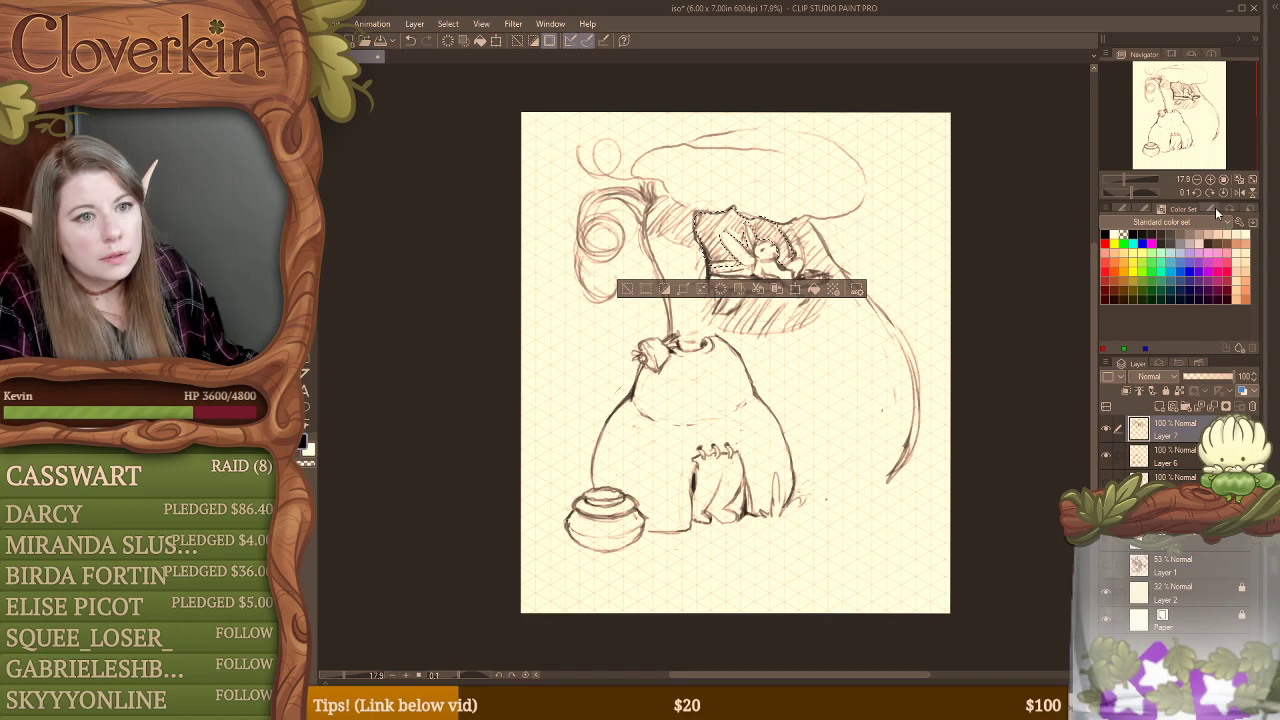
{"action": "left_click", "coordinate": [1215, 208]}
{"action": "left_click", "coordinate": [1232, 209]}
{"action": "left_click", "coordinate": [1250, 210]}
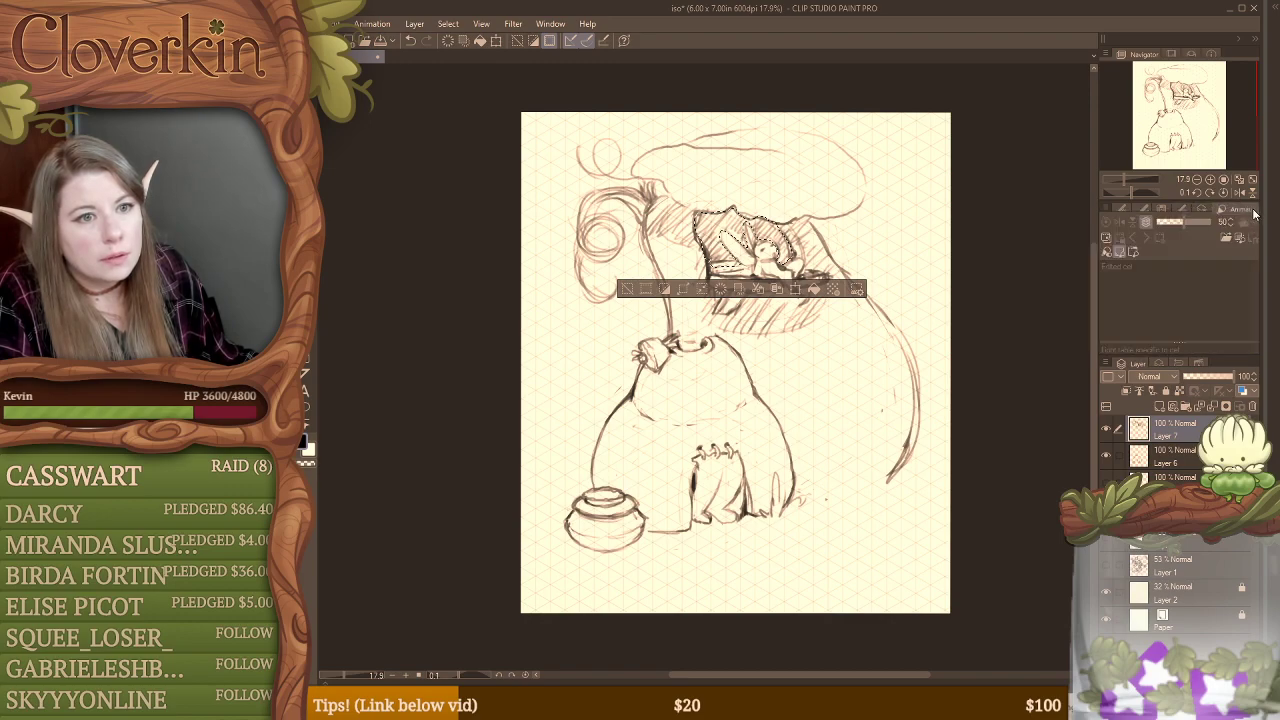
{"action": "left_click", "coordinate": [1130, 207]}
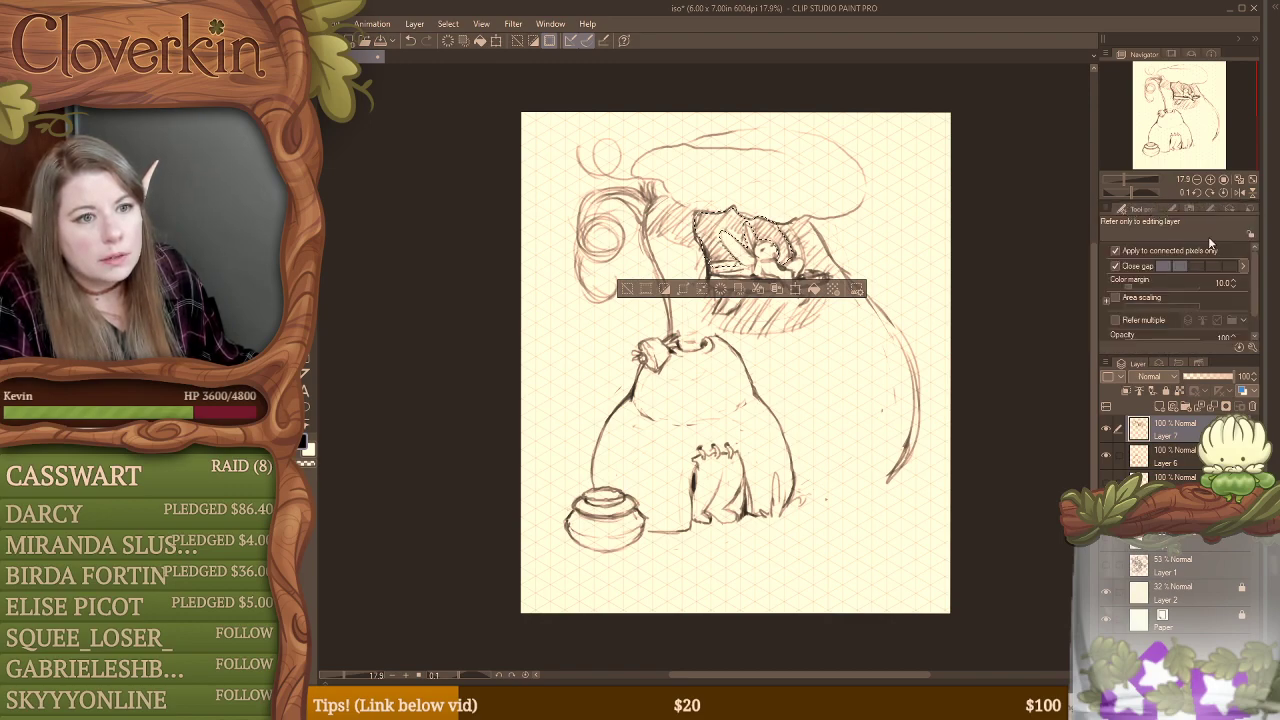
Step: Look through the Fill tool's properties and the palettes grouped with the Navigator and Layer palettes
{"action": "scroll", "coordinate": [1258, 276], "scroll_direction": "down", "scroll_amount": 2}
{"action": "scroll", "coordinate": [1258, 278], "scroll_direction": "up", "scroll_amount": 2}
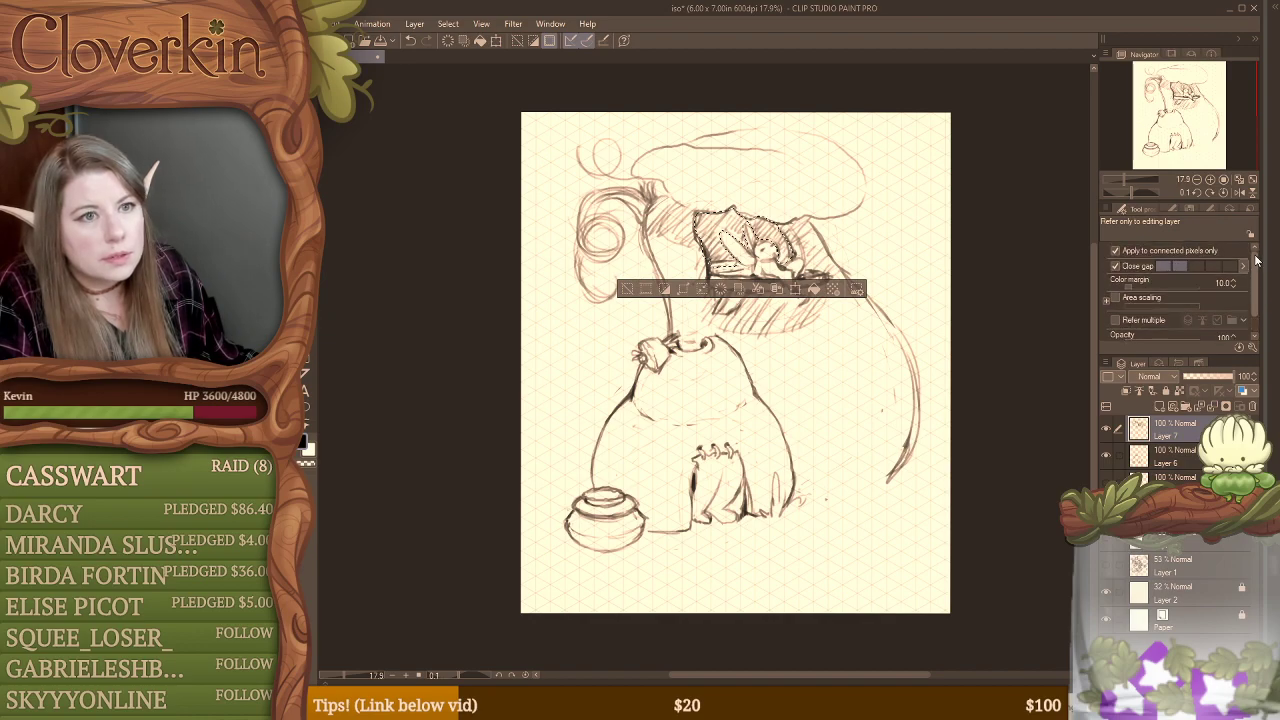
{"action": "left_click", "coordinate": [1172, 55]}
{"action": "left_click", "coordinate": [1192, 55]}
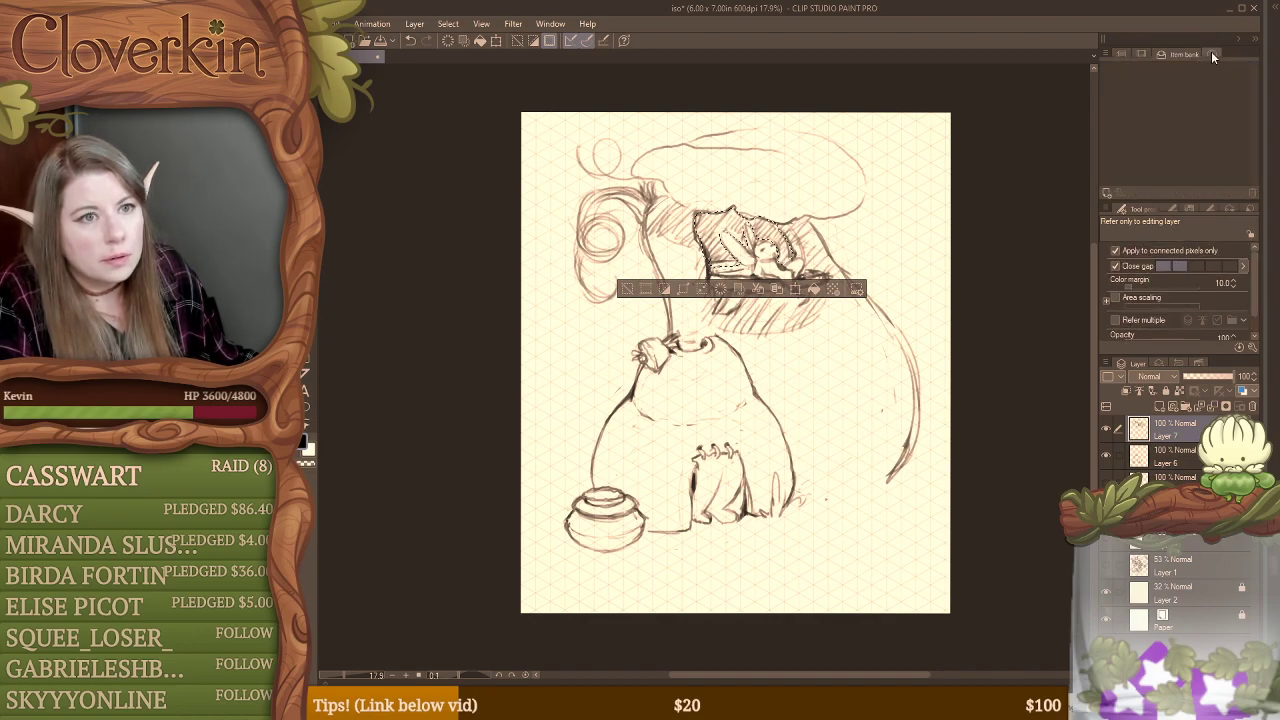
{"action": "left_click", "coordinate": [1211, 51]}
{"action": "left_click", "coordinate": [1130, 52]}
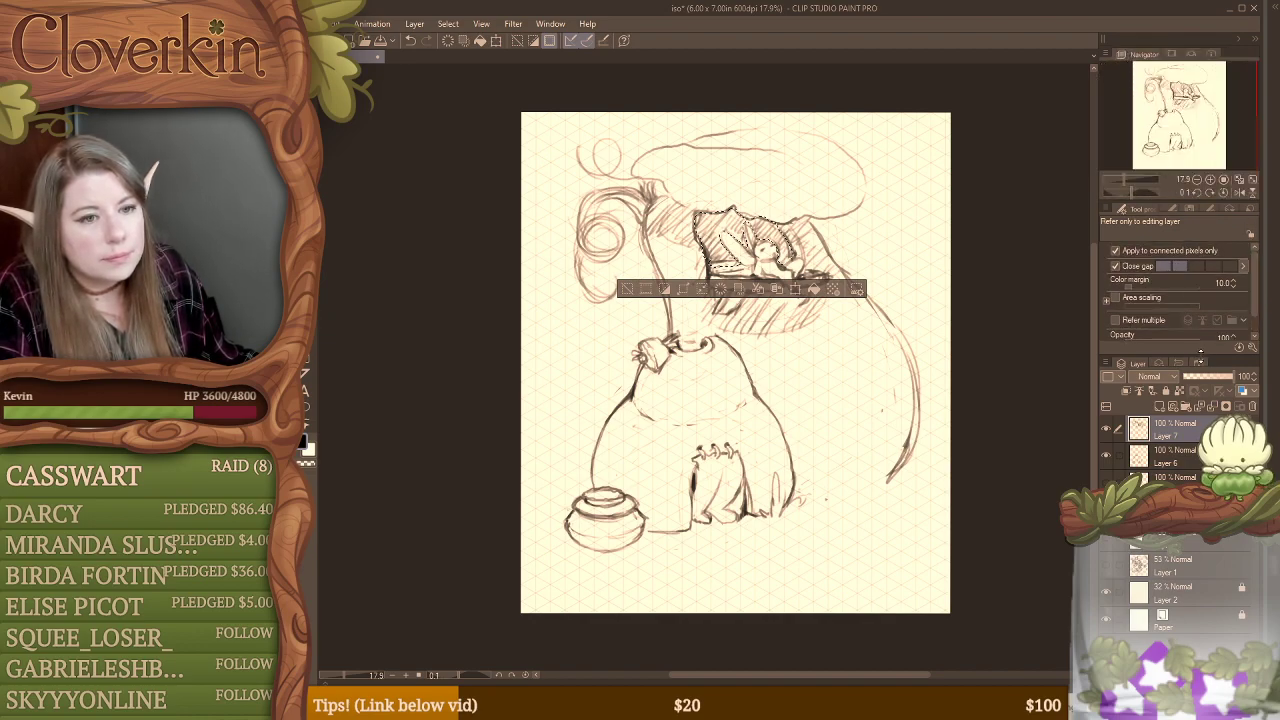
{"action": "left_click", "coordinate": [1171, 362]}
{"action": "left_click", "coordinate": [1158, 366]}
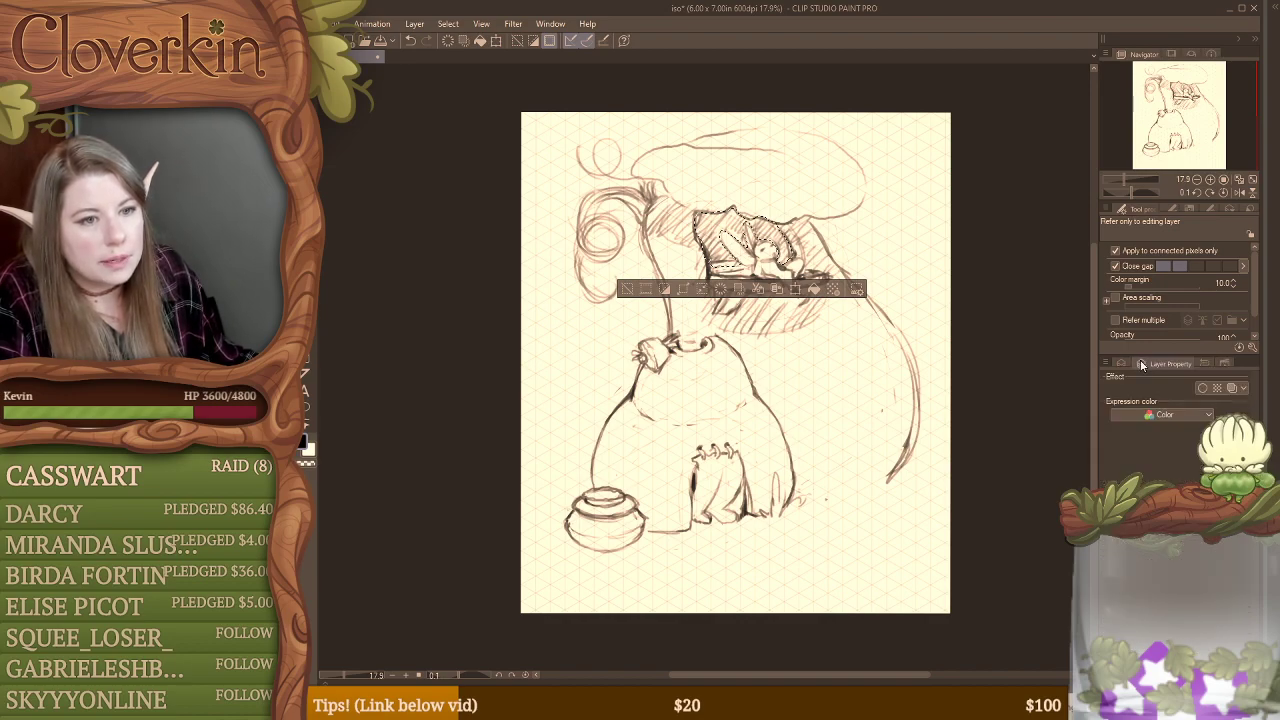
{"action": "left_click", "coordinate": [1122, 364]}
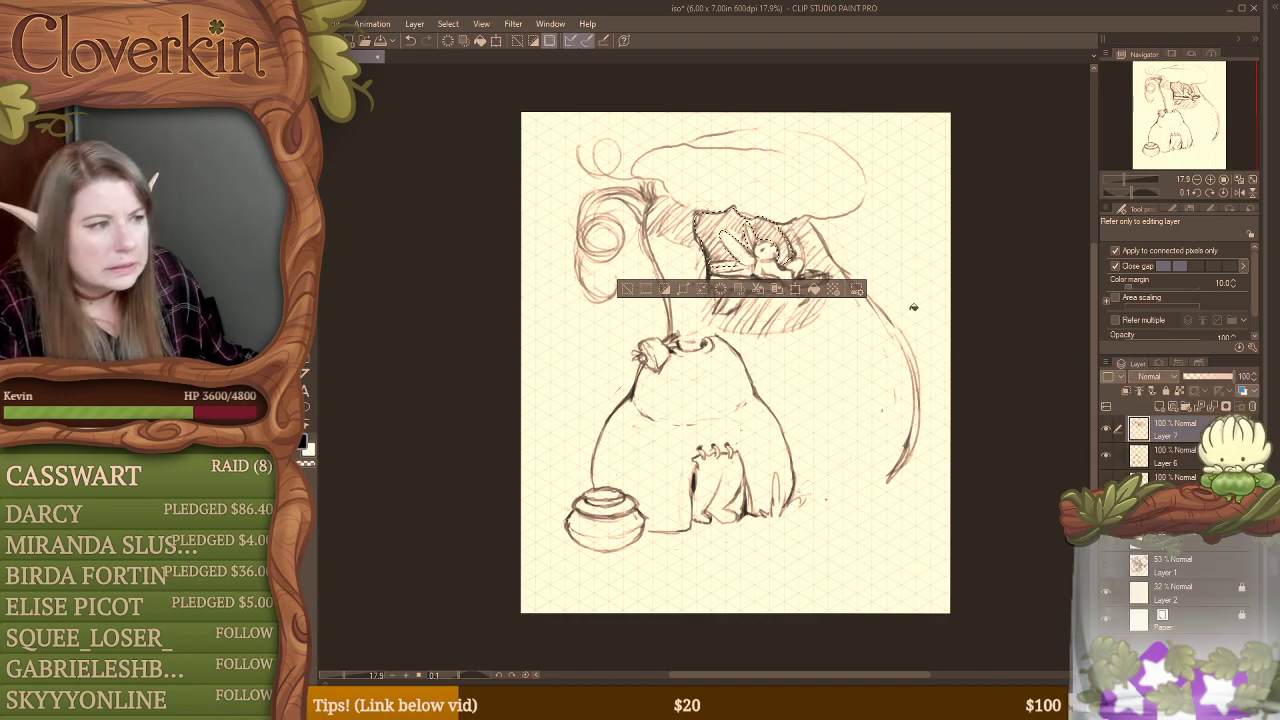
Step: Set up the Opaque watercolor brush with the softest hardness and a brush size of 586.4
{"action": "left_click", "coordinate": [307, 238]}
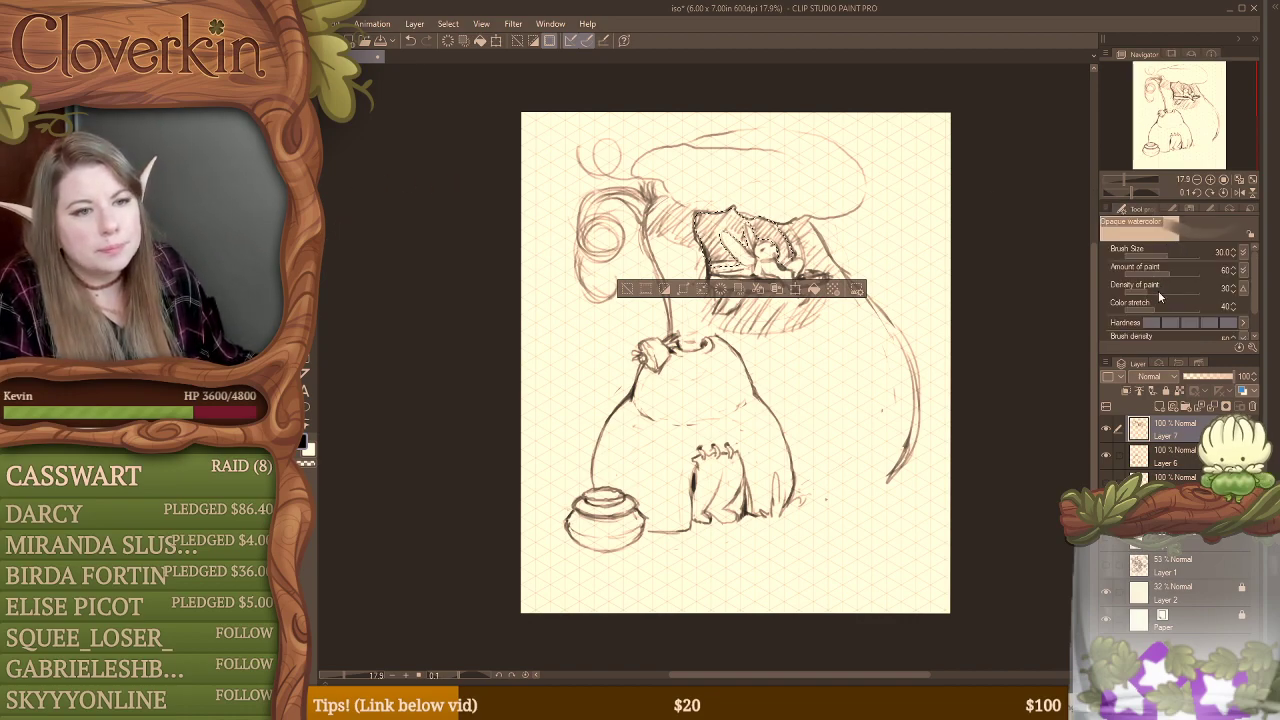
{"action": "left_click", "coordinate": [1150, 323]}
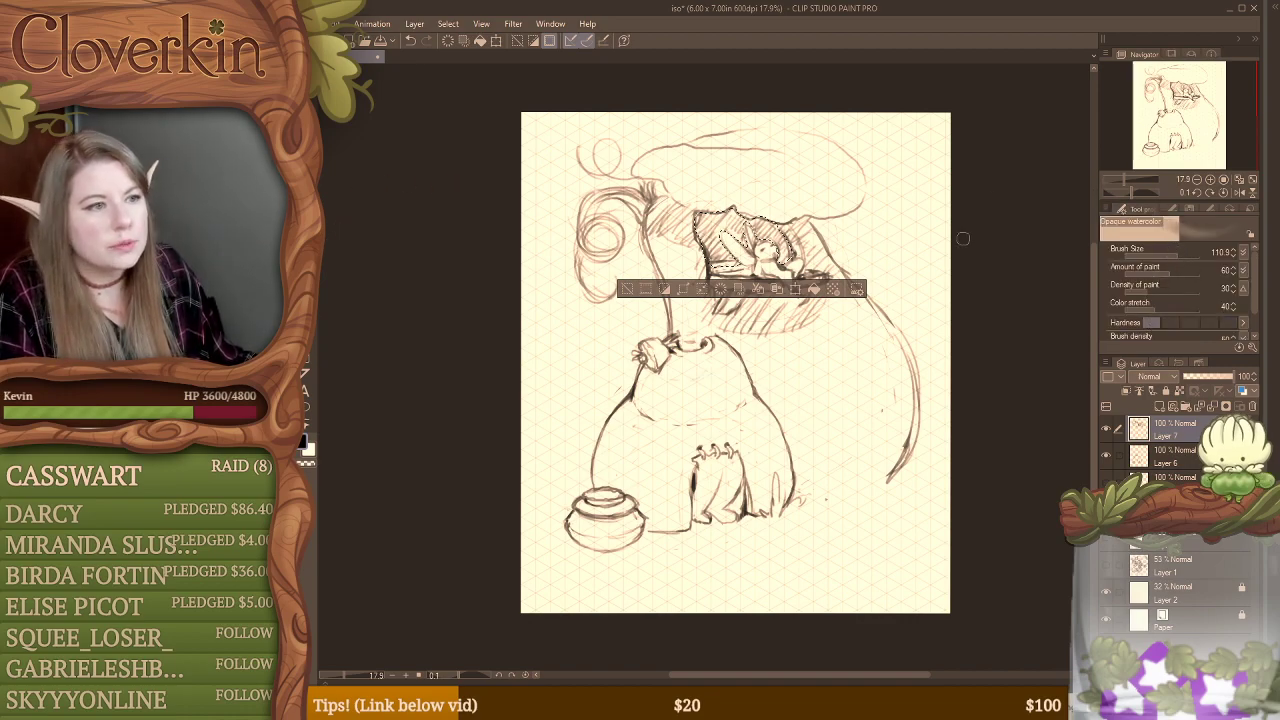
{"action": "left_click", "coordinate": [1190, 256]}
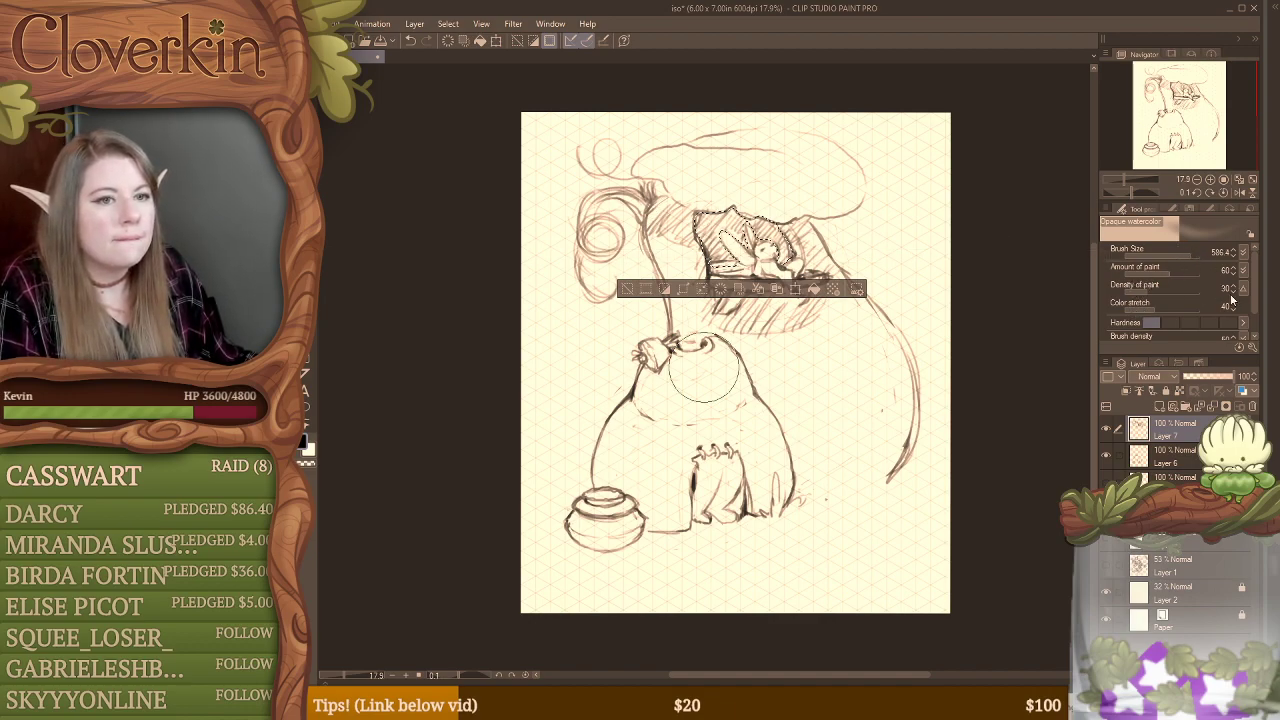
{"action": "mouse_move", "coordinate": [1260, 300]}
{"action": "left_mouse_down"}
{"action": "mouse_move", "coordinate": [1260, 330]}
{"action": "mouse_move", "coordinate": [1260, 302]}
{"action": "left_mouse_up"}
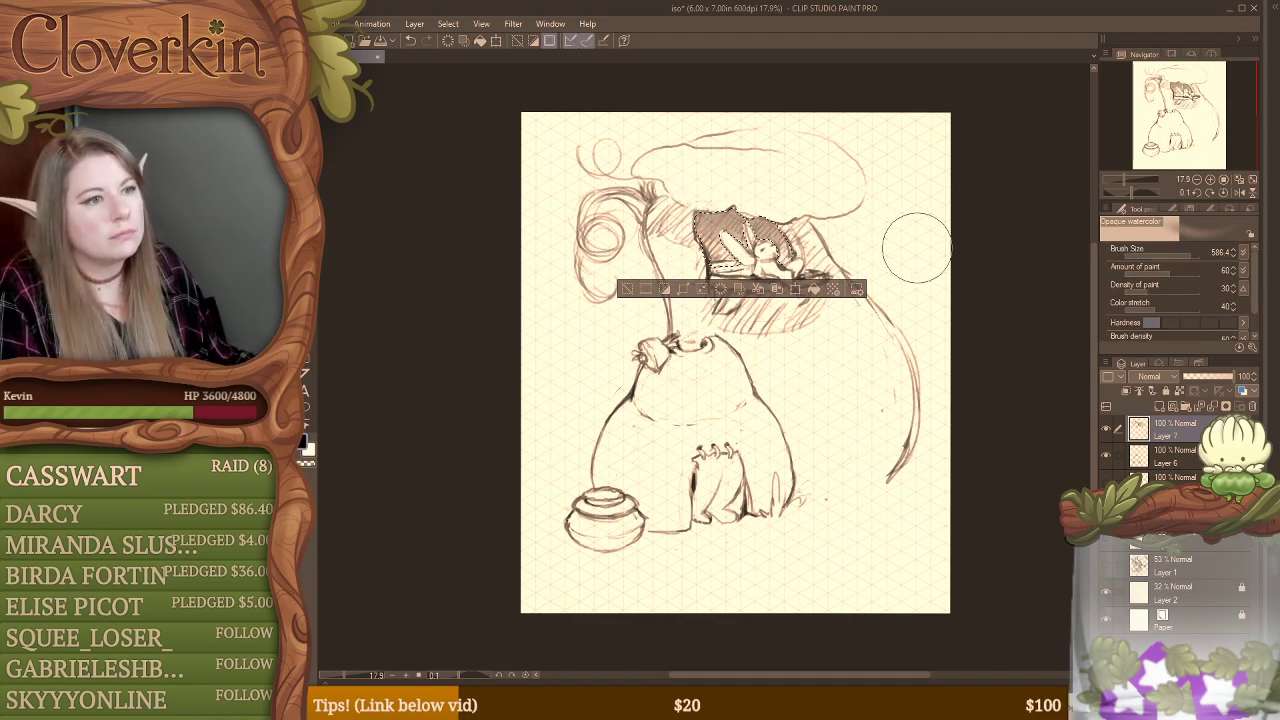
Step: On a new layer, softly shade the selected window interior and, with the selection cleared, the hatched wall around the window
{"action": "left_click", "coordinate": [1136, 392]}
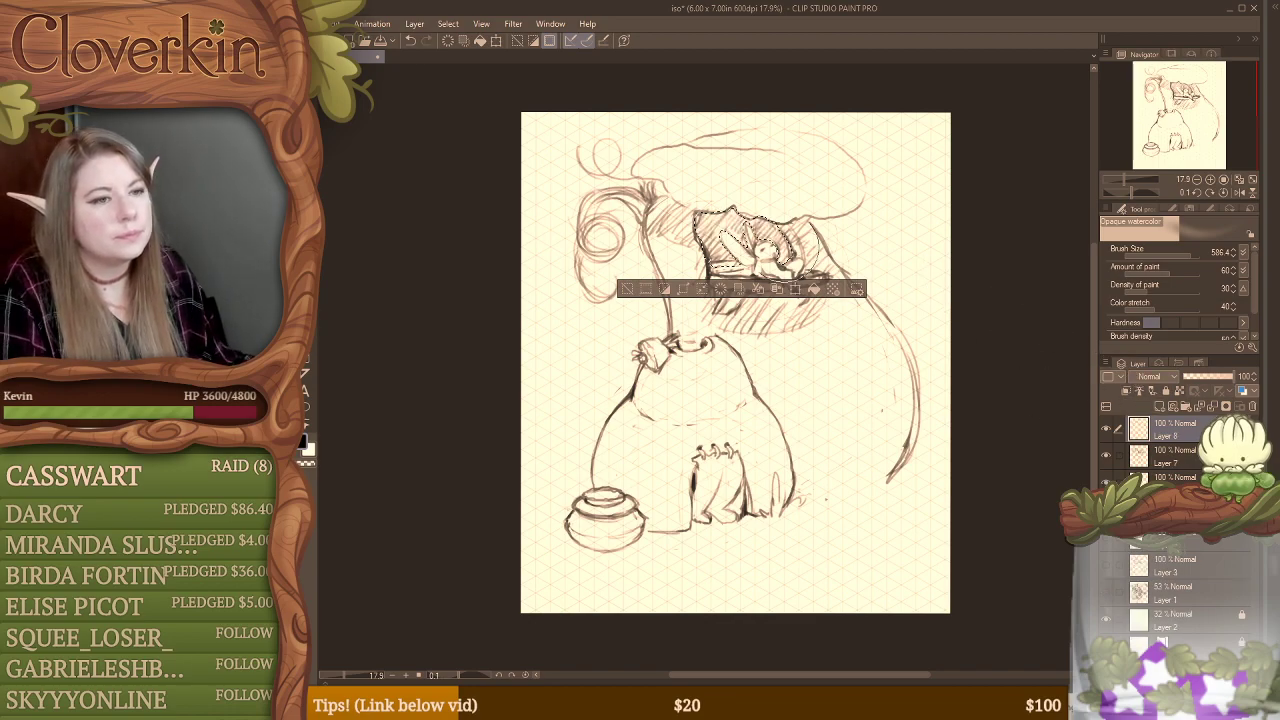
{"action": "left_click_drag", "start_coordinate": [802, 228], "coordinate": [833, 287]}
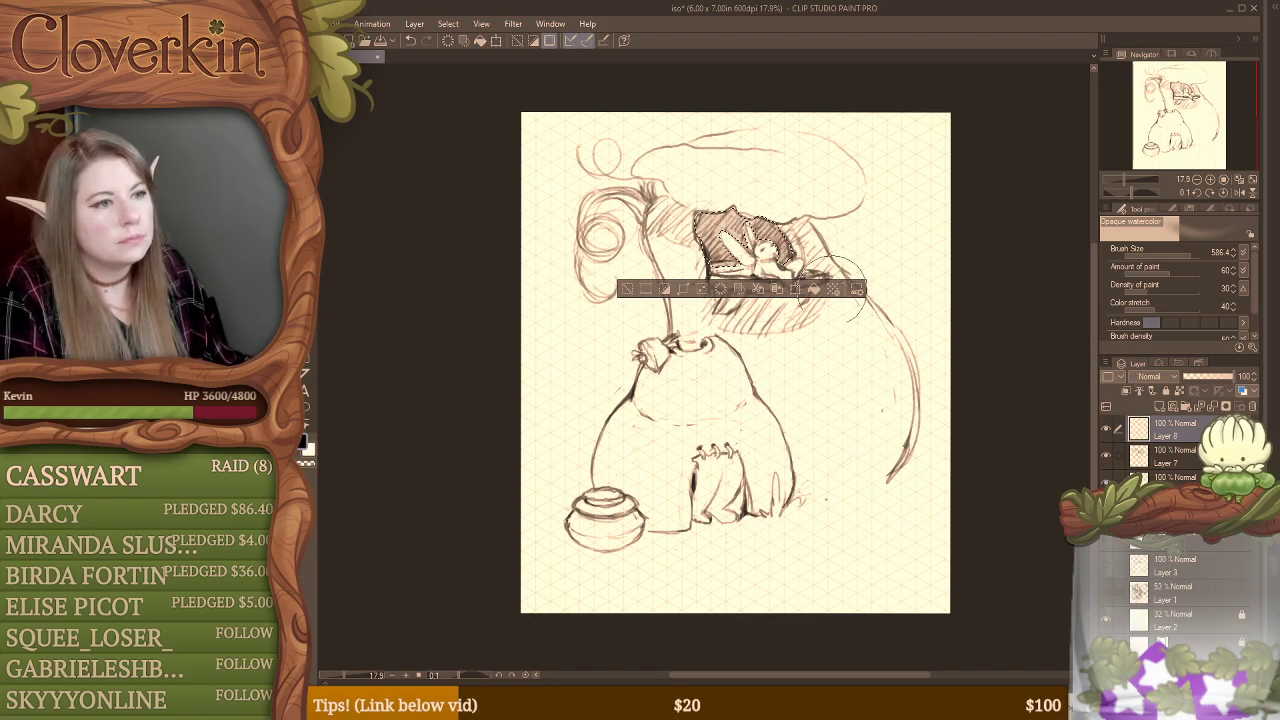
{"action": "left_click_drag", "start_coordinate": [757, 244], "coordinate": [797, 314]}
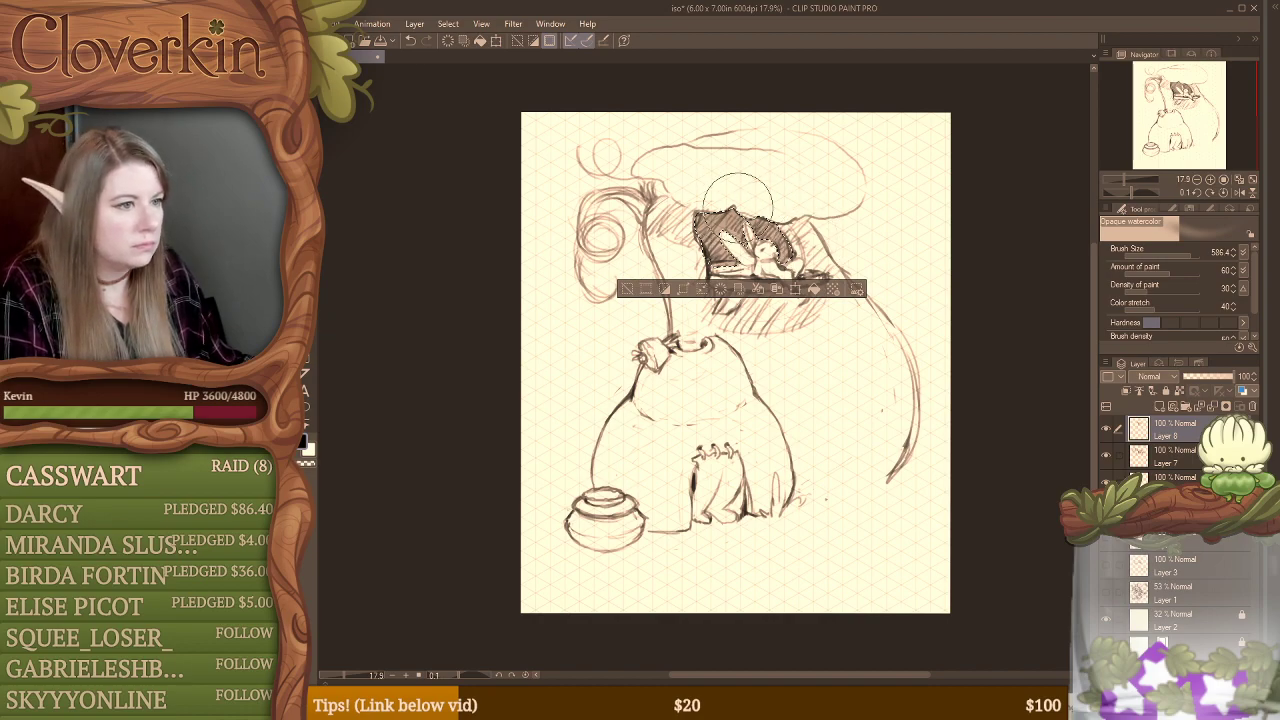
{"action": "key", "text": "ctrl+d"}
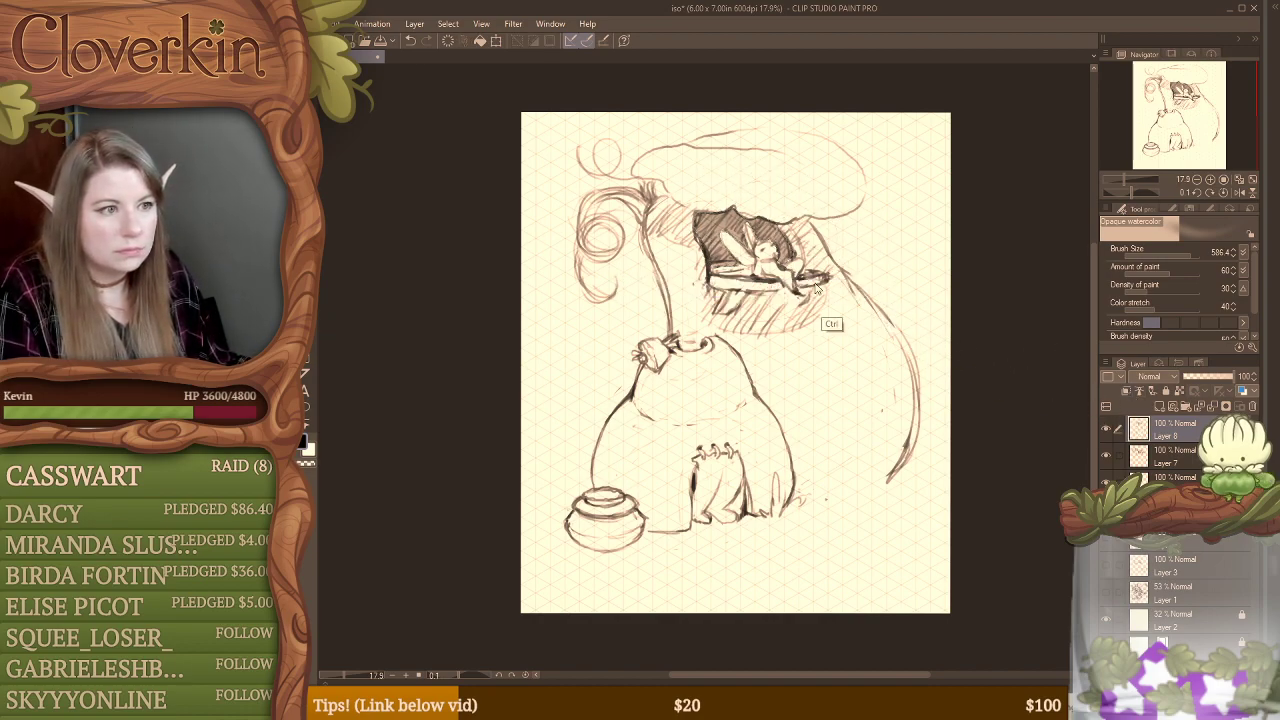
{"action": "mouse_move", "coordinate": [672, 198]}
{"action": "left_mouse_down"}
{"action": "mouse_move", "coordinate": [732, 270]}
{"action": "mouse_move", "coordinate": [732, 321]}
{"action": "mouse_move", "coordinate": [722, 299]}
{"action": "mouse_move", "coordinate": [818, 297]}
{"action": "mouse_move", "coordinate": [805, 252]}
{"action": "mouse_move", "coordinate": [735, 272]}
{"action": "mouse_move", "coordinate": [803, 240]}
{"action": "mouse_move", "coordinate": [820, 250]}
{"action": "mouse_move", "coordinate": [806, 316]}
{"action": "left_mouse_up"}
{"action": "key", "text": "e"}
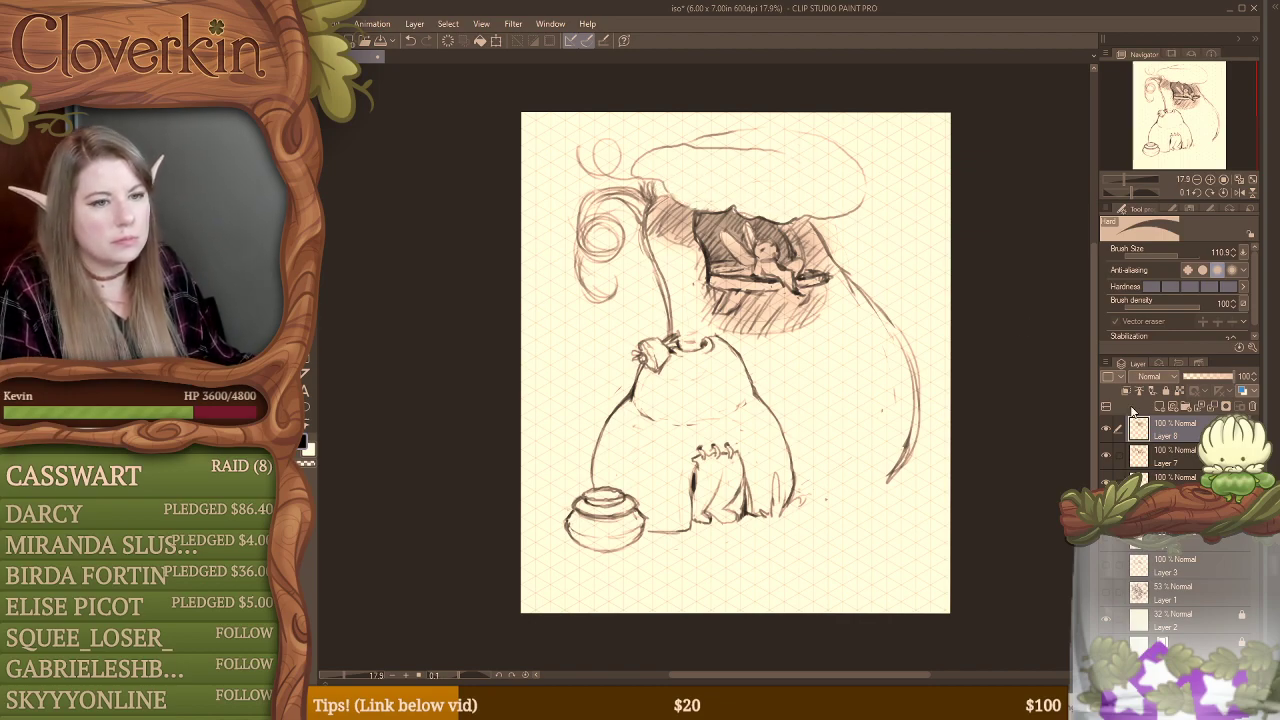
Step: Merge Layer 8 and Layer 7 with Layer 6 into a single layer
{"action": "left_click", "coordinate": [1118, 456]}
{"action": "left_click", "coordinate": [1118, 482]}
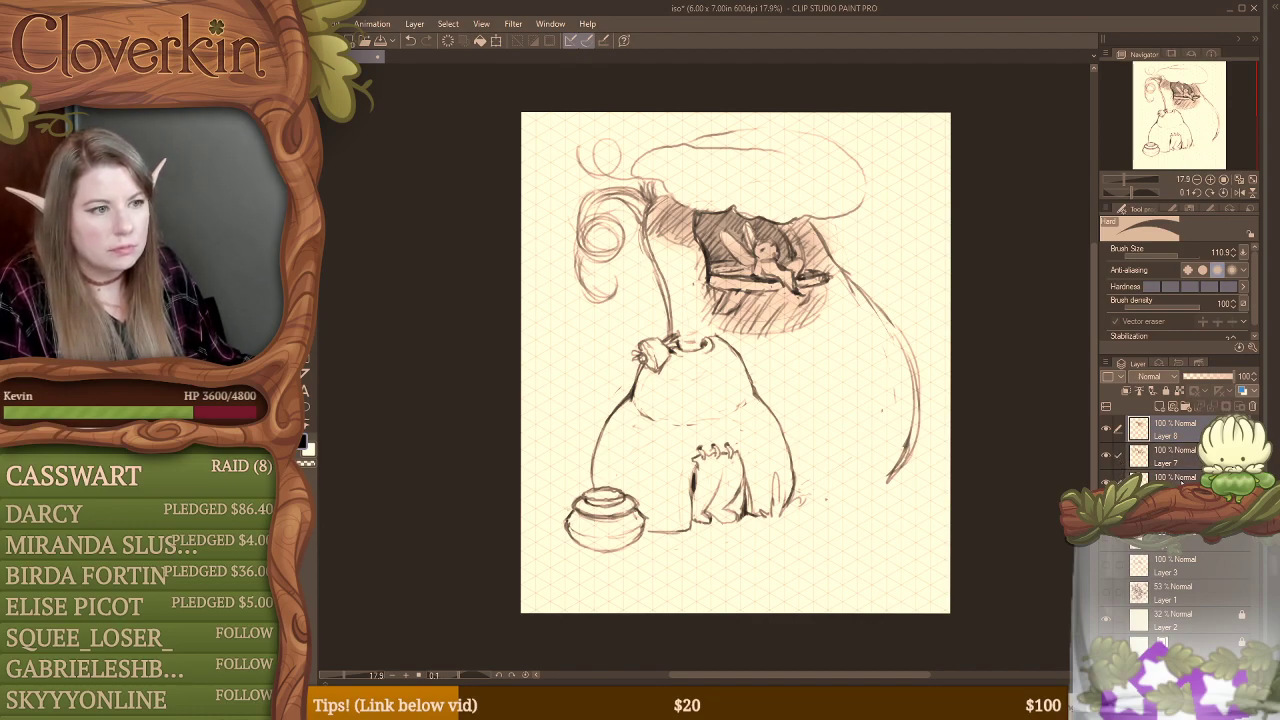
{"action": "left_click", "coordinate": [1182, 482]}
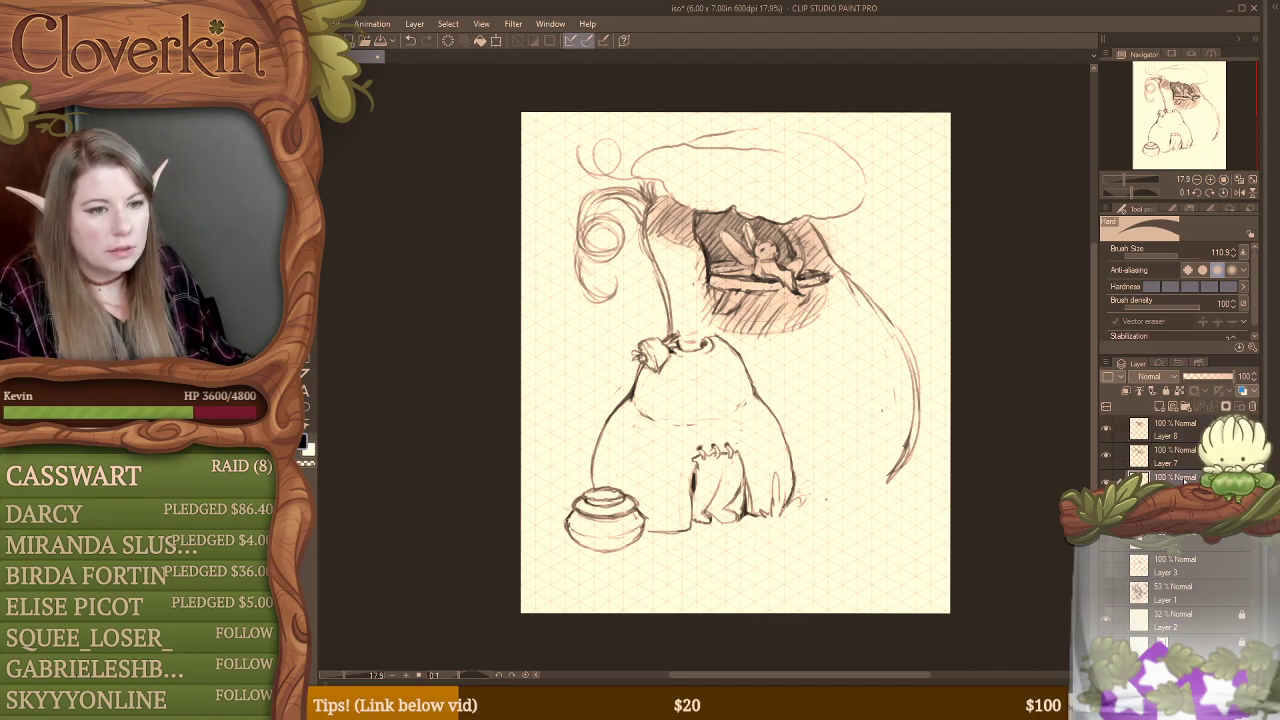
{"action": "left_click", "coordinate": [1118, 456]}
{"action": "left_click", "coordinate": [1118, 428]}
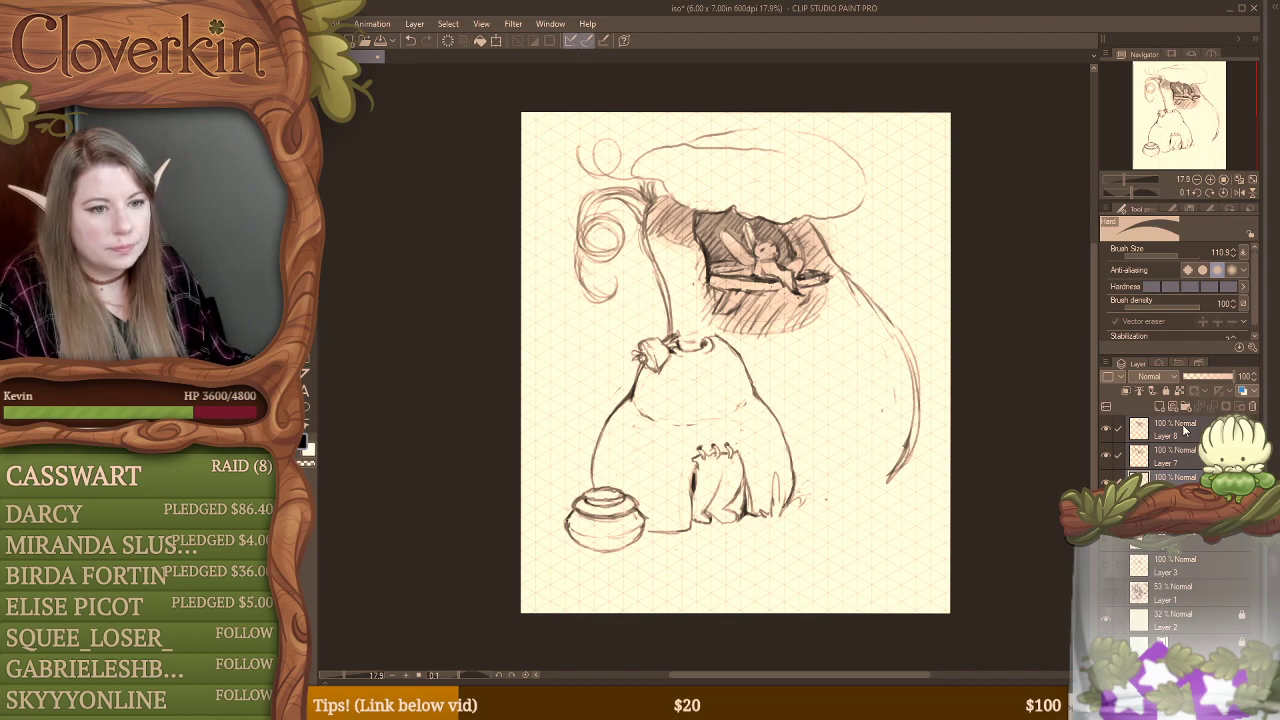
{"action": "right_click", "coordinate": [1187, 430]}
{"action": "left_click", "coordinate": [1188, 367]}
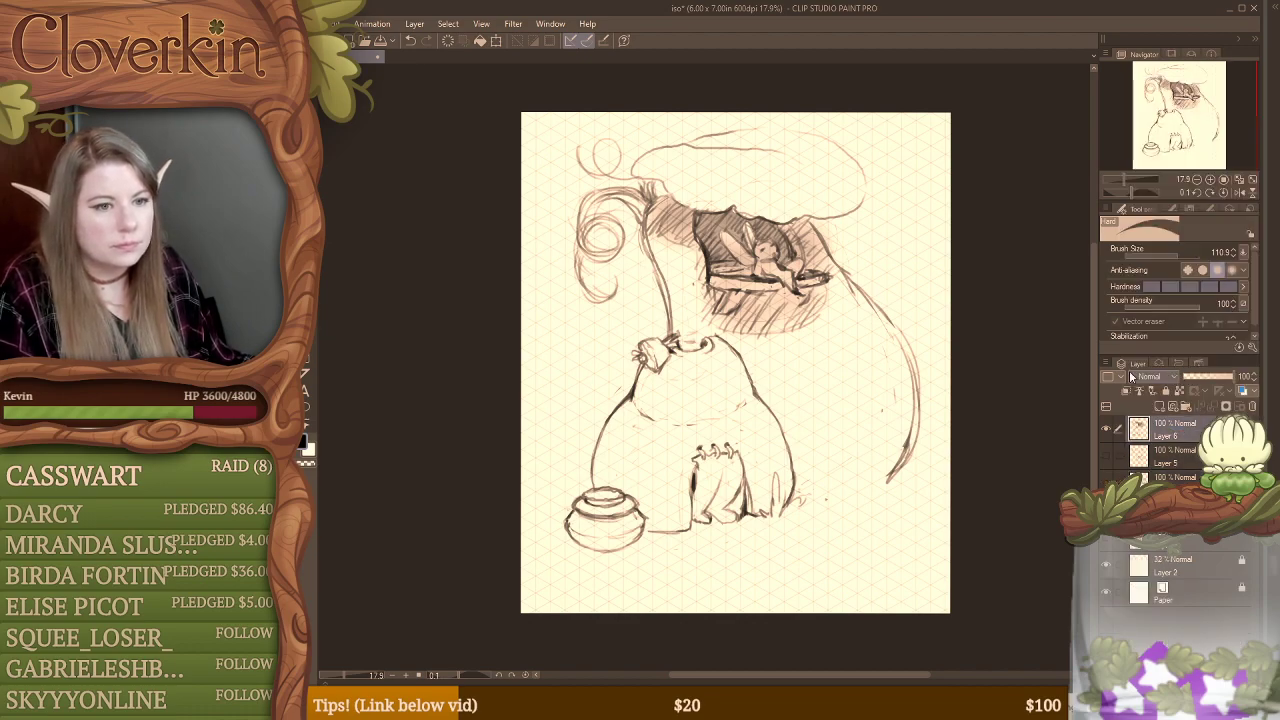
Step: Set the Opaque watercolor brush to full hardness and a brush size of 46.2
{"action": "key", "text": "b"}
{"action": "key", "text": "b"}
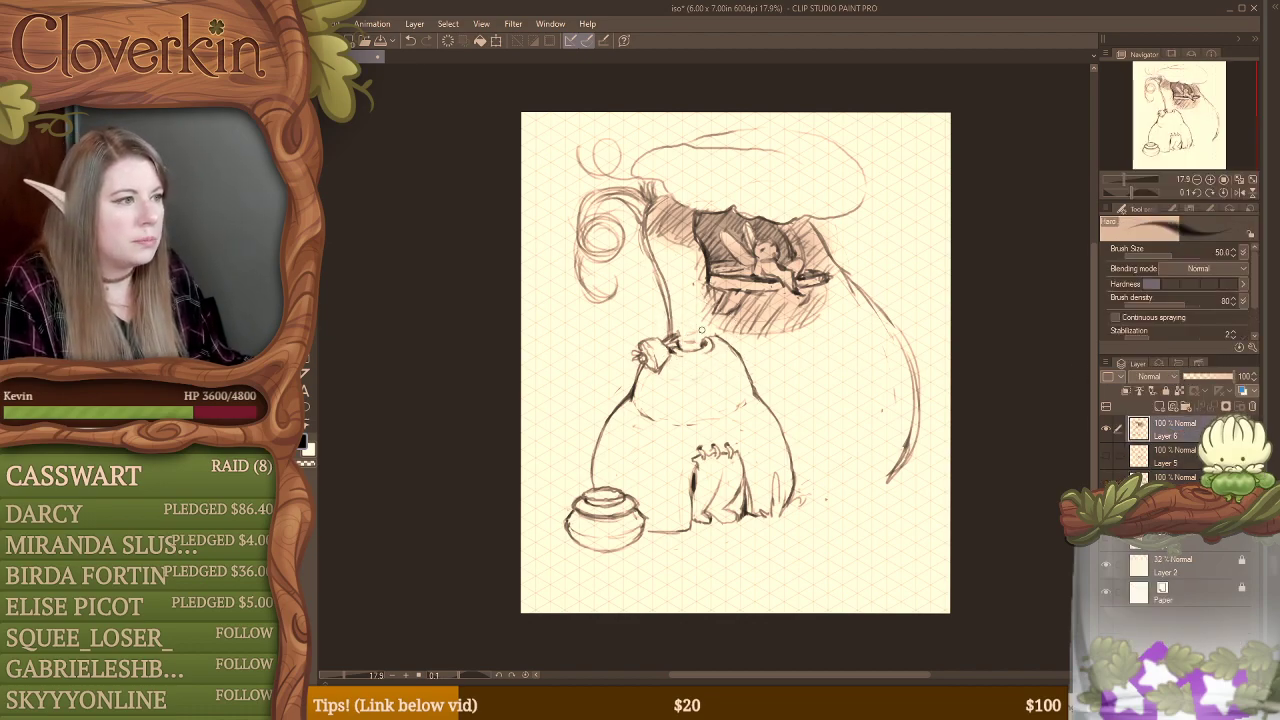
{"action": "key", "text": "b"}
{"action": "key", "text": "b"}
{"action": "key", "text": "b"}
{"action": "key", "text": "b"}
{"action": "key", "text": "b"}
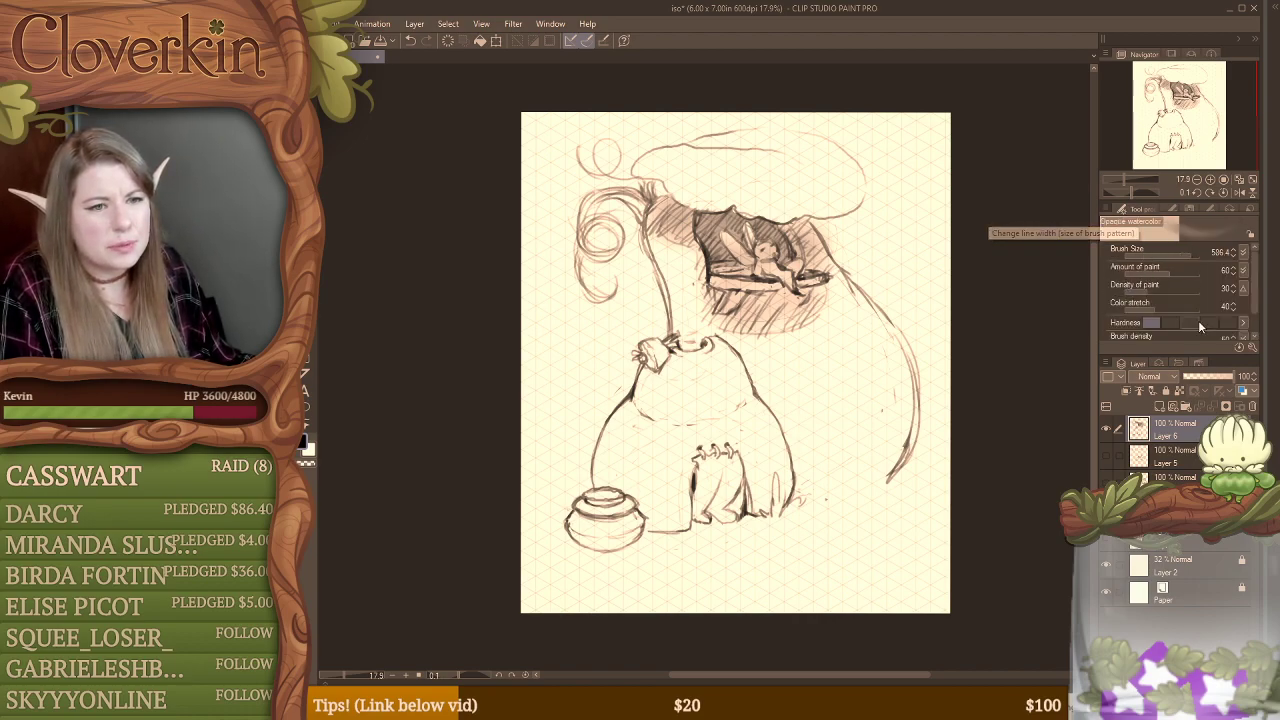
{"action": "left_click_drag", "start_coordinate": [1174, 254], "coordinate": [1171, 250]}
{"action": "mouse_move", "coordinate": [828, 340]}
{"action": "left_mouse_down"}
{"action": "mouse_move", "coordinate": [840, 378]}
{"action": "mouse_move", "coordinate": [866, 378]}
{"action": "left_mouse_up"}
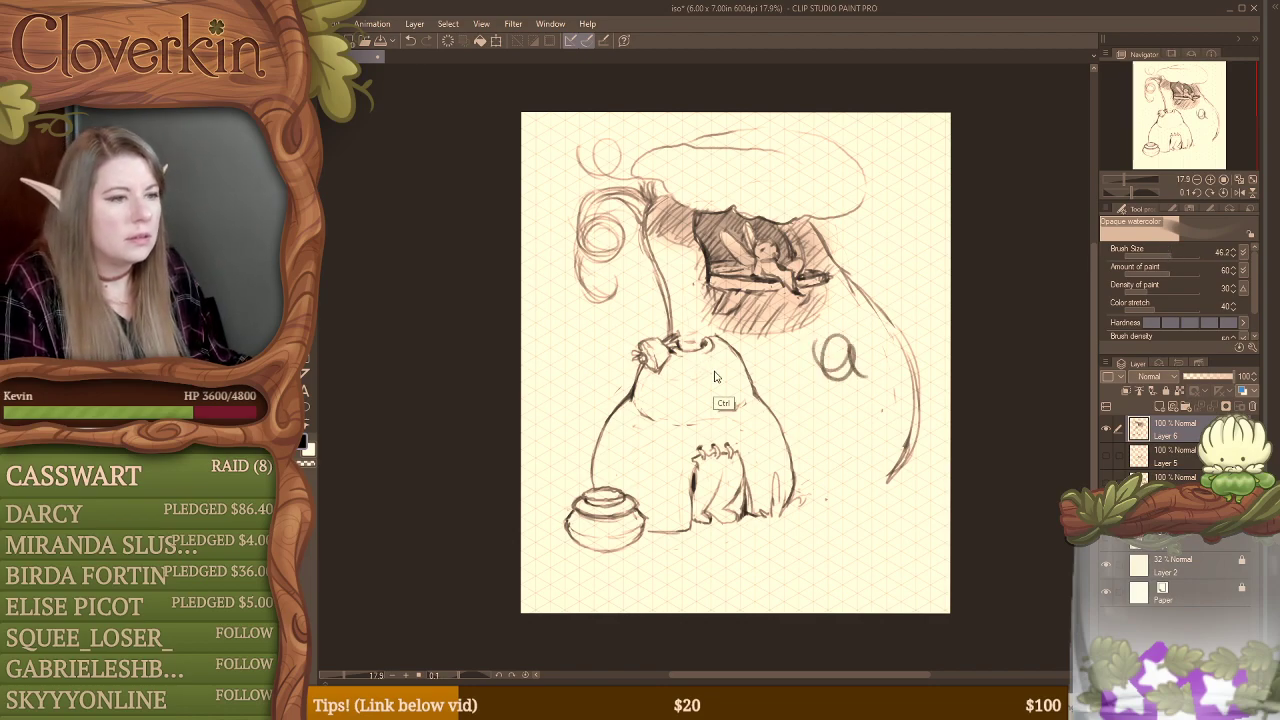
{"action": "key", "text": "ctrl+z"}
{"action": "key", "text": "ctrl+z"}
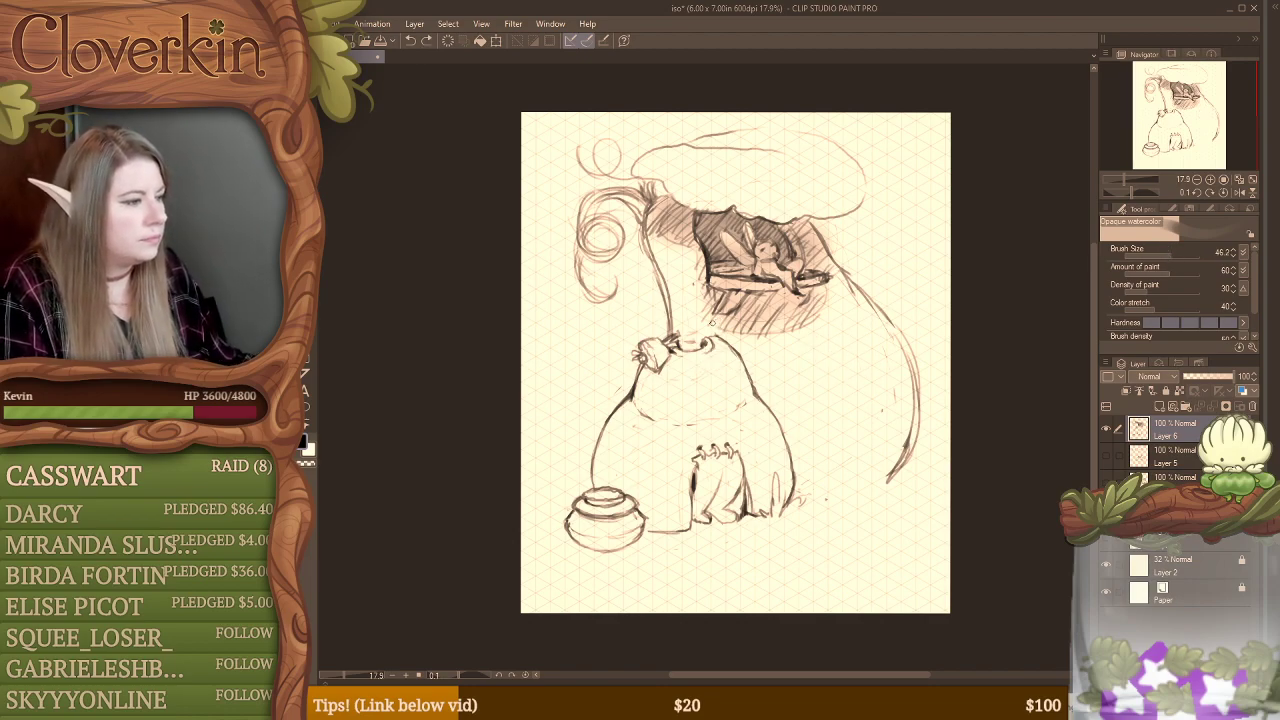
Step: Erase the wall line running down from the curled tendrils and the lower parts of the large spiral tendril
{"action": "key", "text": "e"}
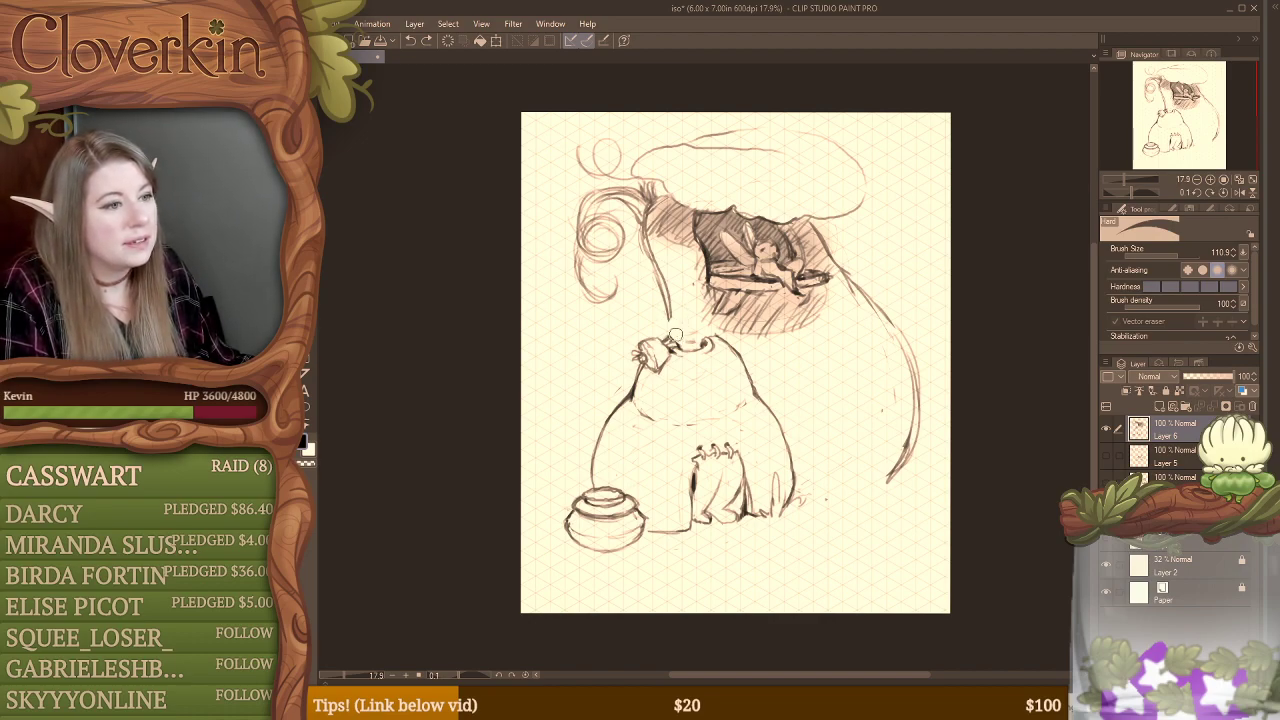
{"action": "mouse_move", "coordinate": [676, 334]}
{"action": "left_mouse_down"}
{"action": "mouse_move", "coordinate": [654, 267]}
{"action": "mouse_move", "coordinate": [689, 289]}
{"action": "left_mouse_up"}
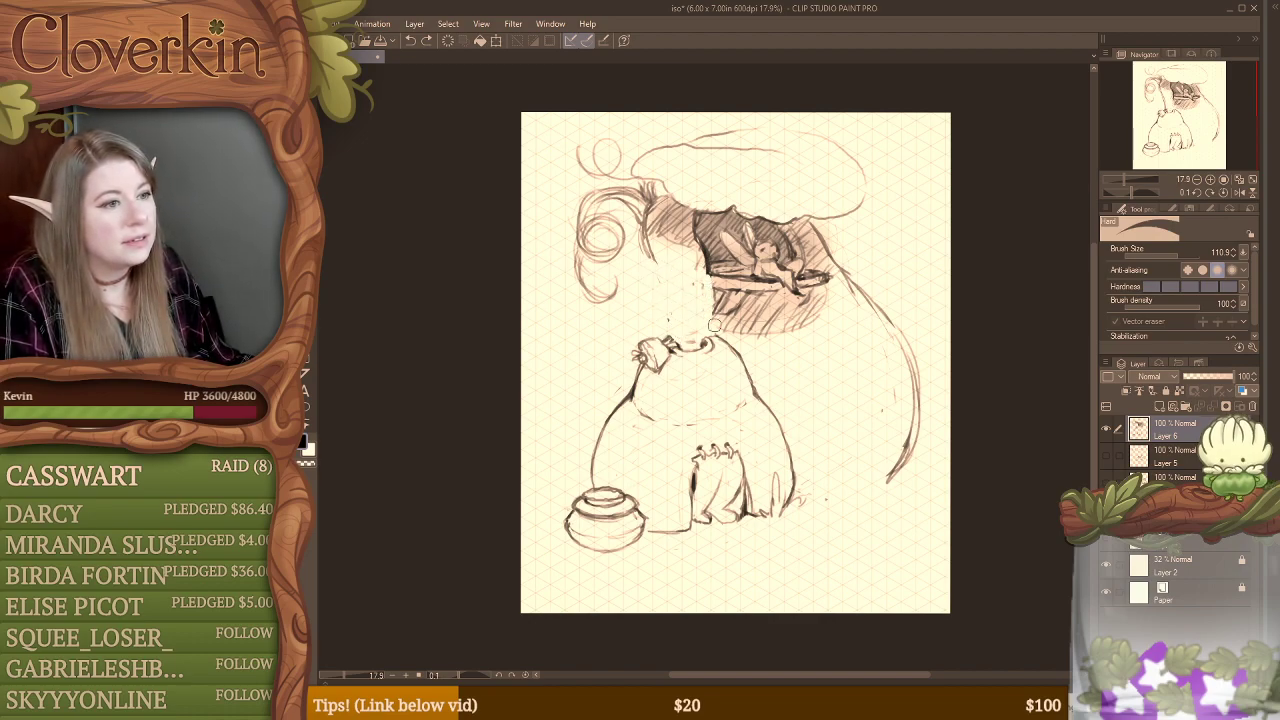
{"action": "mouse_move", "coordinate": [585, 285]}
{"action": "left_mouse_down"}
{"action": "mouse_move", "coordinate": [598, 308]}
{"action": "mouse_move", "coordinate": [588, 268]}
{"action": "mouse_move", "coordinate": [606, 281]}
{"action": "left_mouse_up"}
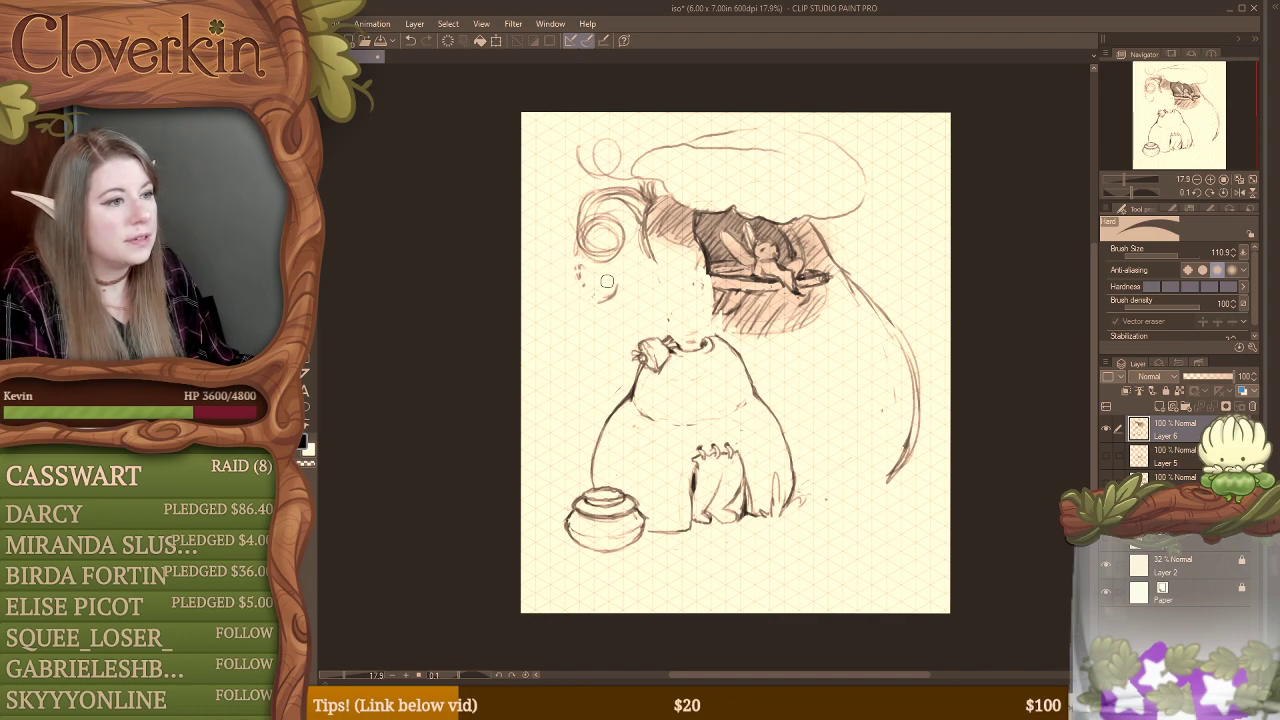
{"action": "key", "text": "b"}
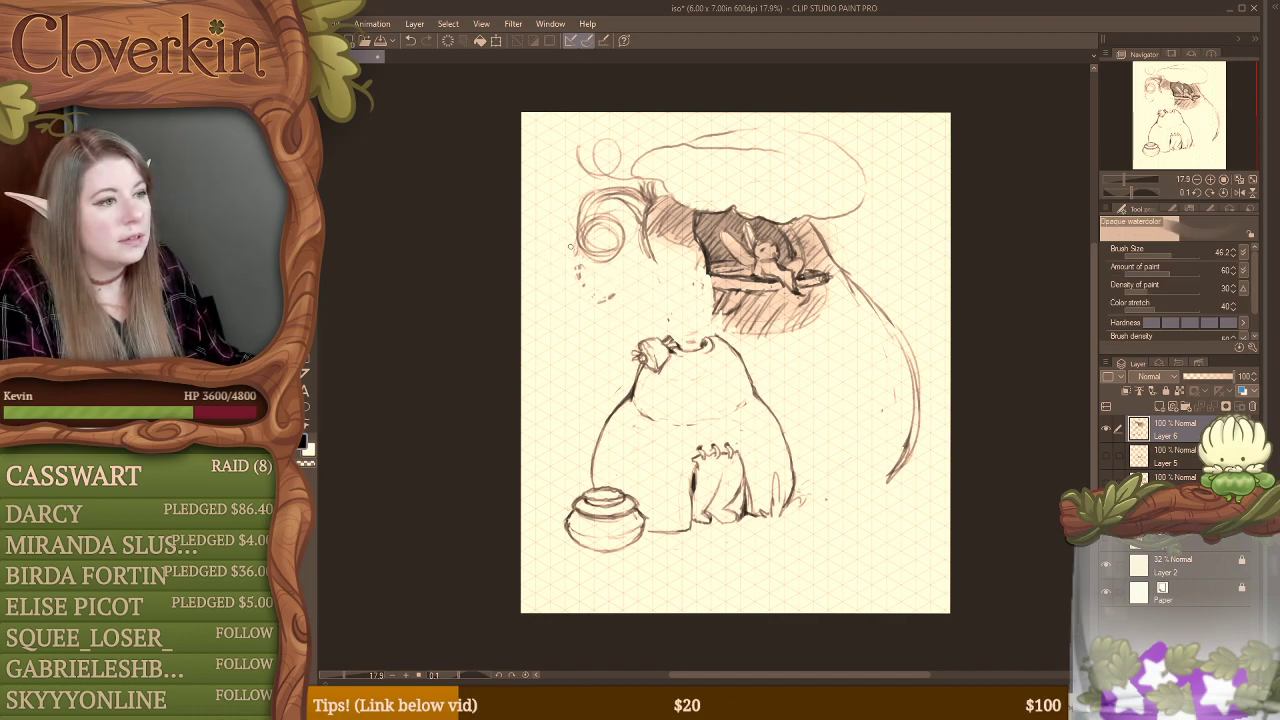
{"action": "key", "text": "e"}
Step: Draw the wavy upper and lower edges of a cloud-like shape stretching from the rounded base's neck to the canvas's left edge
{"action": "key", "text": "b"}
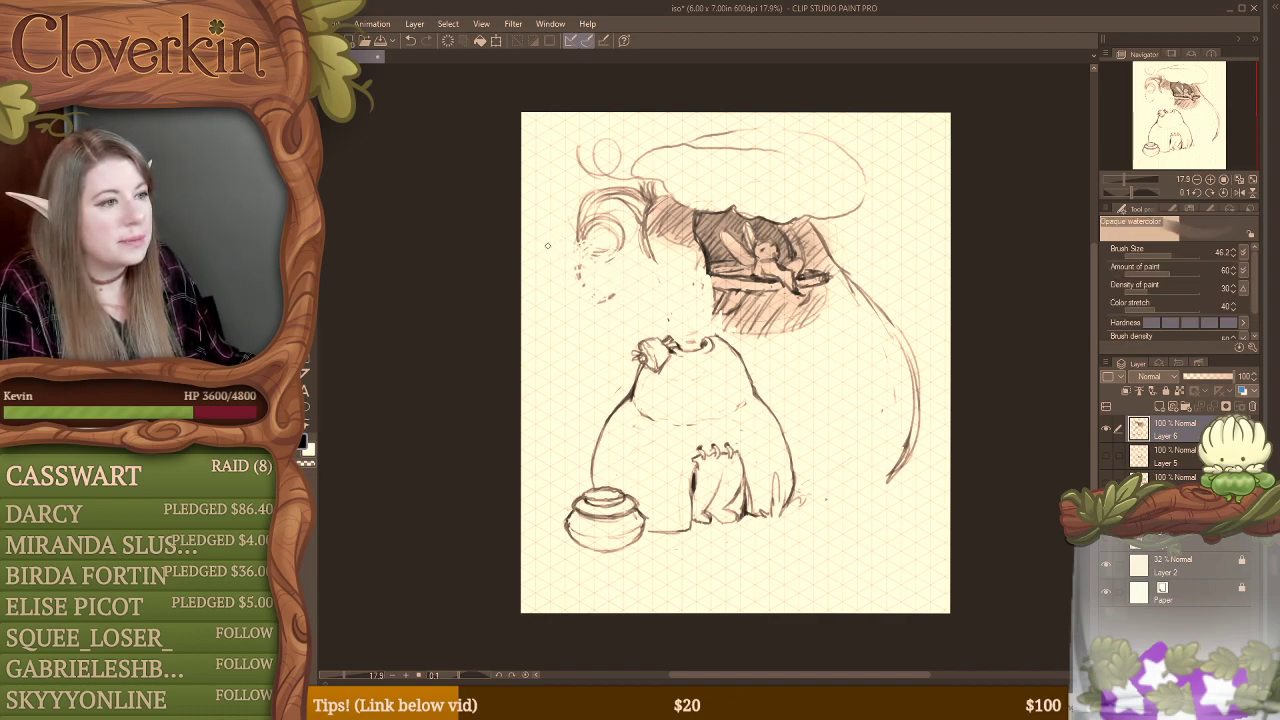
{"action": "mouse_move", "coordinate": [546, 243]}
{"action": "left_mouse_down"}
{"action": "mouse_move", "coordinate": [698, 270]}
{"action": "mouse_move", "coordinate": [708, 310]}
{"action": "mouse_move", "coordinate": [705, 343]}
{"action": "left_mouse_up"}
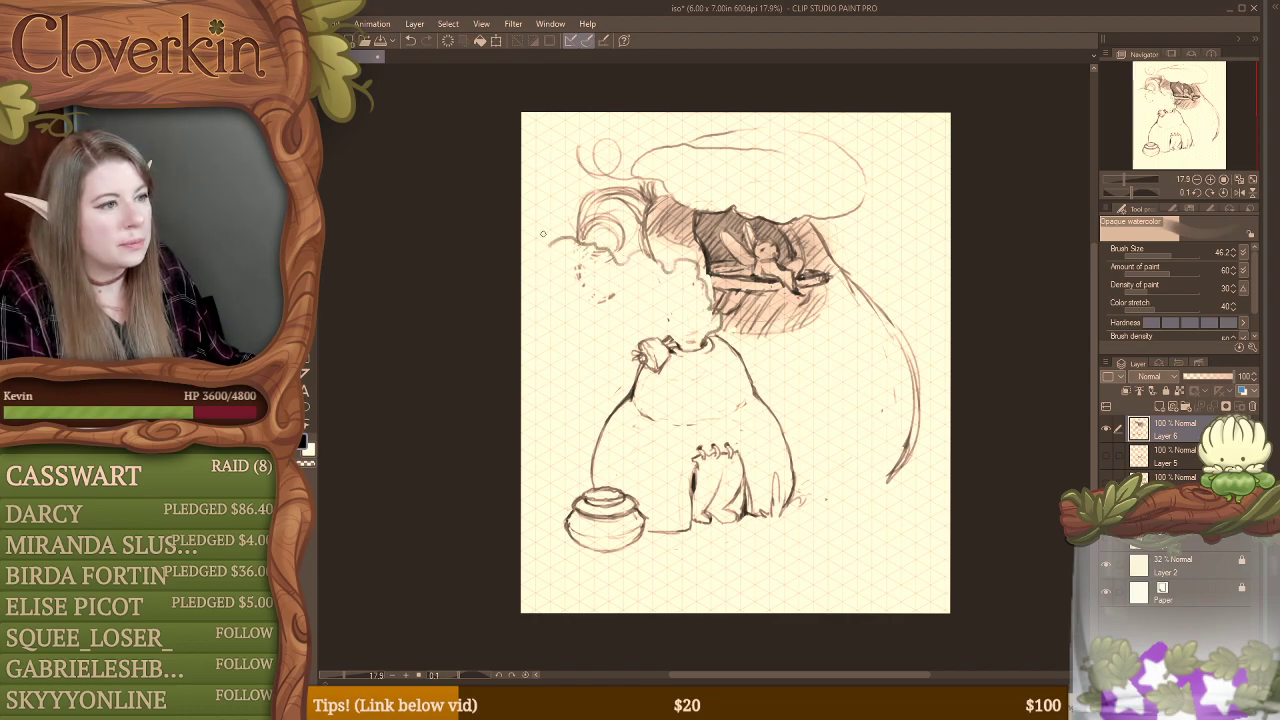
{"action": "mouse_move", "coordinate": [523, 170]}
{"action": "left_mouse_down"}
{"action": "mouse_move", "coordinate": [545, 188]}
{"action": "mouse_move", "coordinate": [538, 225]}
{"action": "mouse_move", "coordinate": [551, 240]}
{"action": "left_mouse_up"}
{"action": "key", "text": "e"}
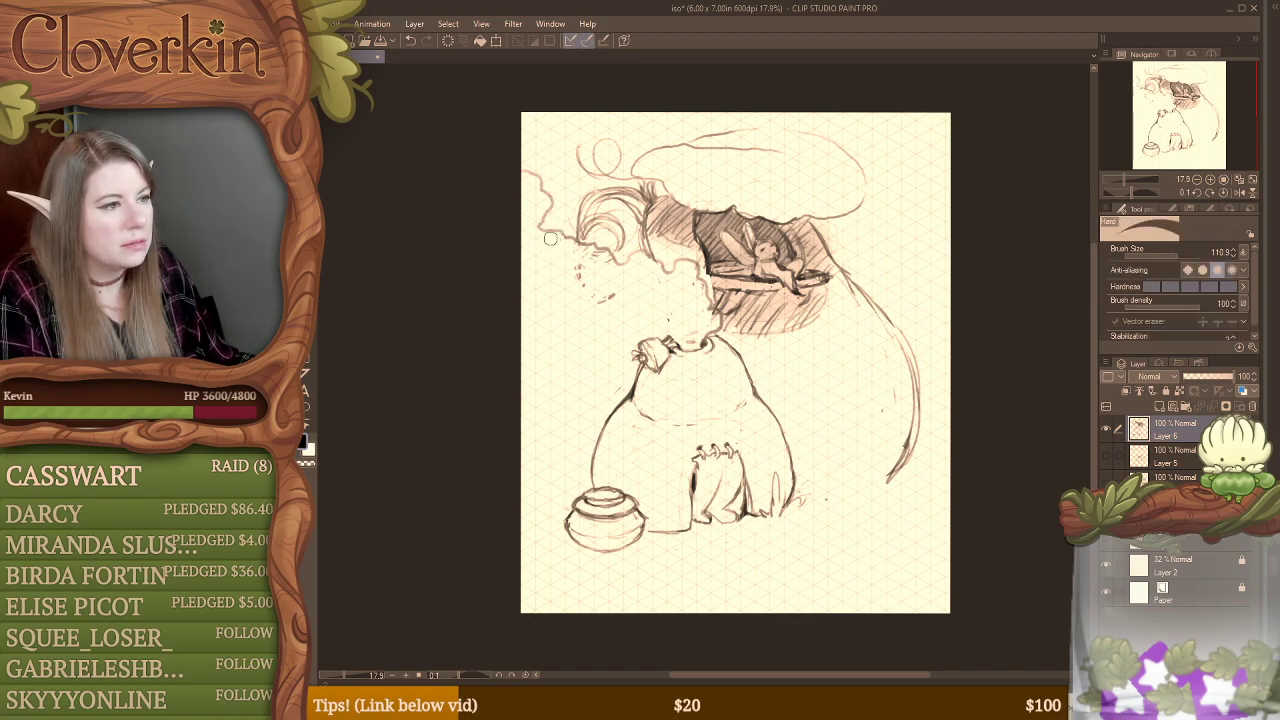
{"action": "key", "text": "b"}
{"action": "mouse_move", "coordinate": [518, 298]}
{"action": "left_mouse_down"}
{"action": "mouse_move", "coordinate": [546, 281]}
{"action": "mouse_move", "coordinate": [549, 259]}
{"action": "mouse_move", "coordinate": [590, 328]}
{"action": "mouse_move", "coordinate": [623, 323]}
{"action": "mouse_move", "coordinate": [653, 313]}
{"action": "left_mouse_up"}
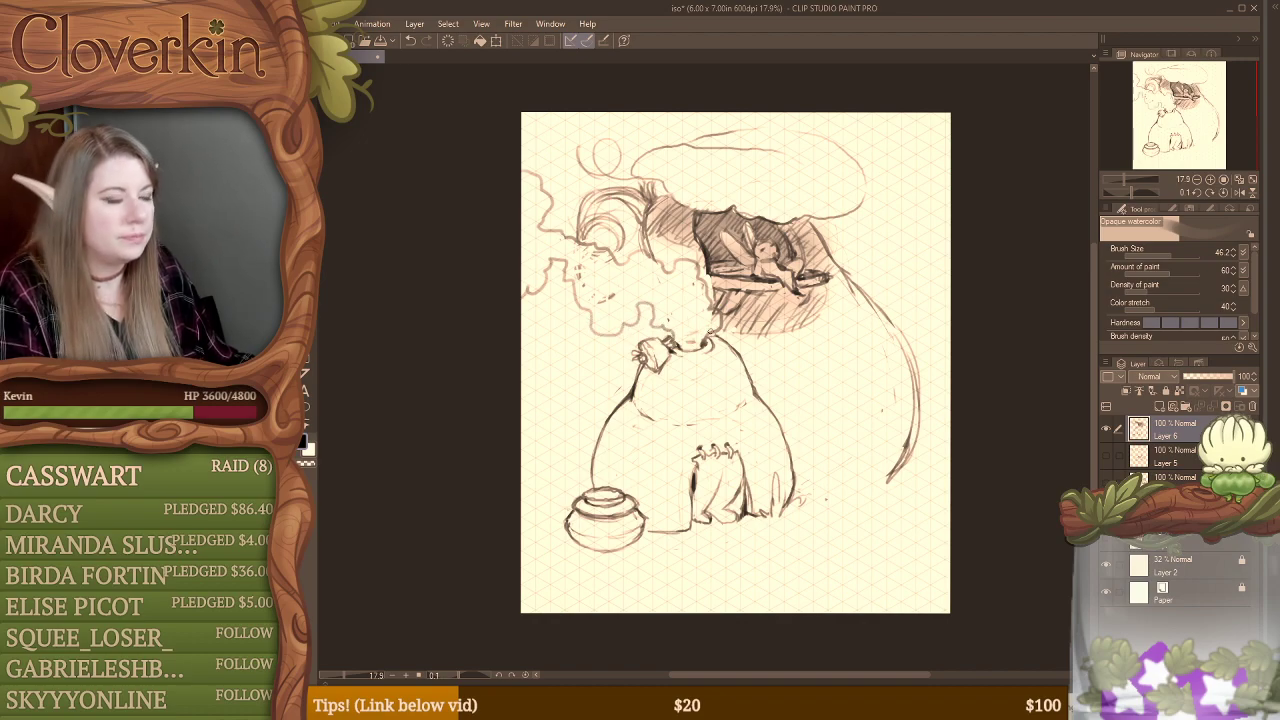
Step: Draw a short dark vertical stem above the small cluster on the base's shoulder and darken the curved wall edge beneath the tendrils
{"action": "key", "text": "b"}
{"action": "key", "text": "b"}
{"action": "key", "text": "b"}
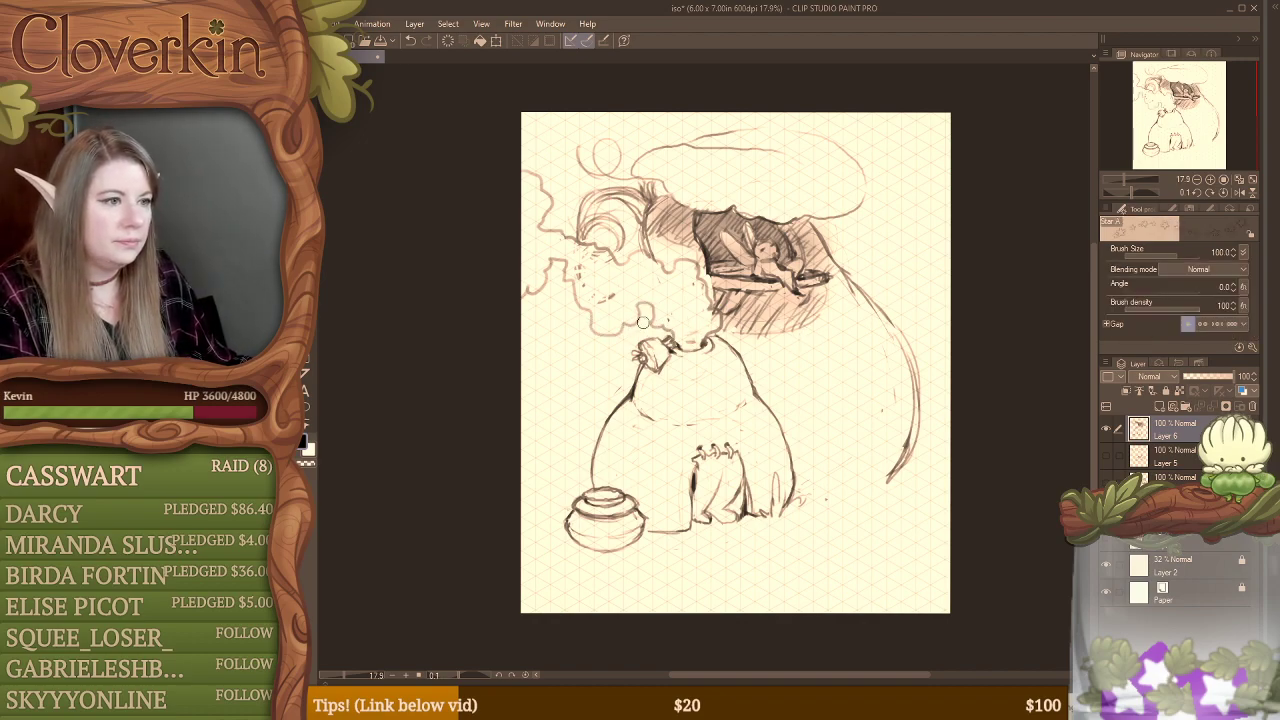
{"action": "left_click_drag", "start_coordinate": [644, 305], "coordinate": [648, 336]}
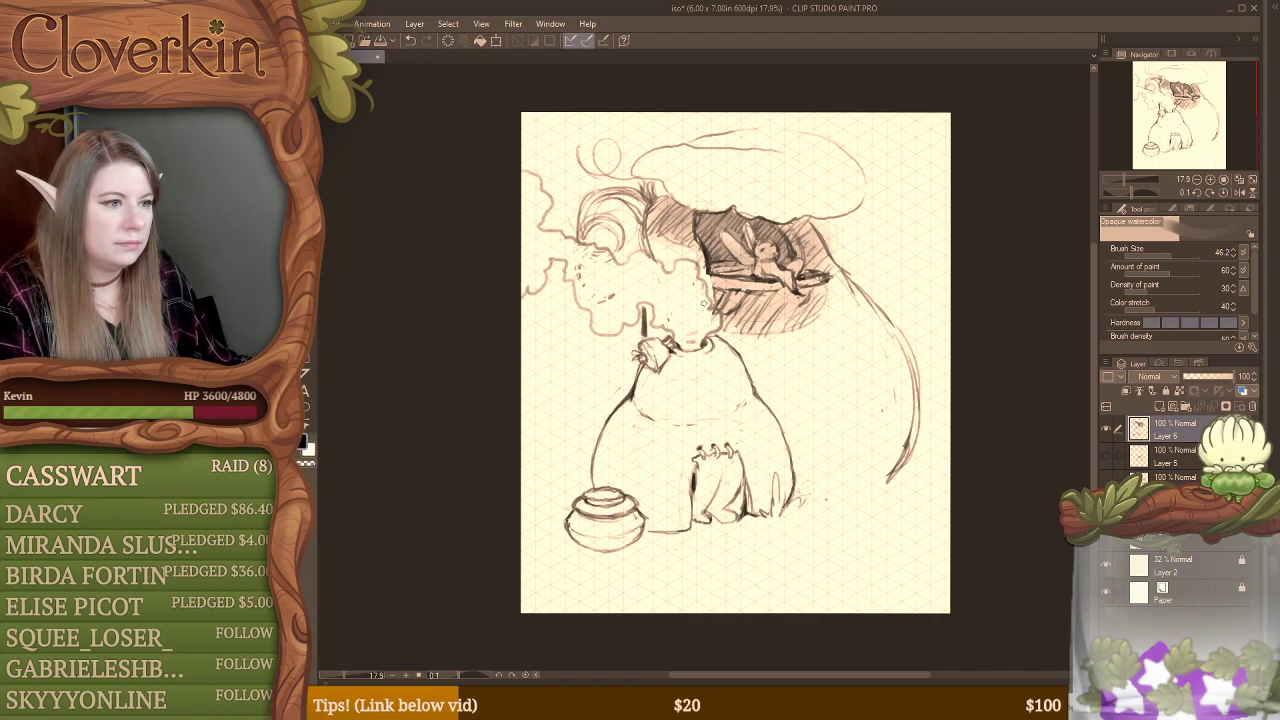
{"action": "left_click_drag", "start_coordinate": [650, 200], "coordinate": [642, 243]}
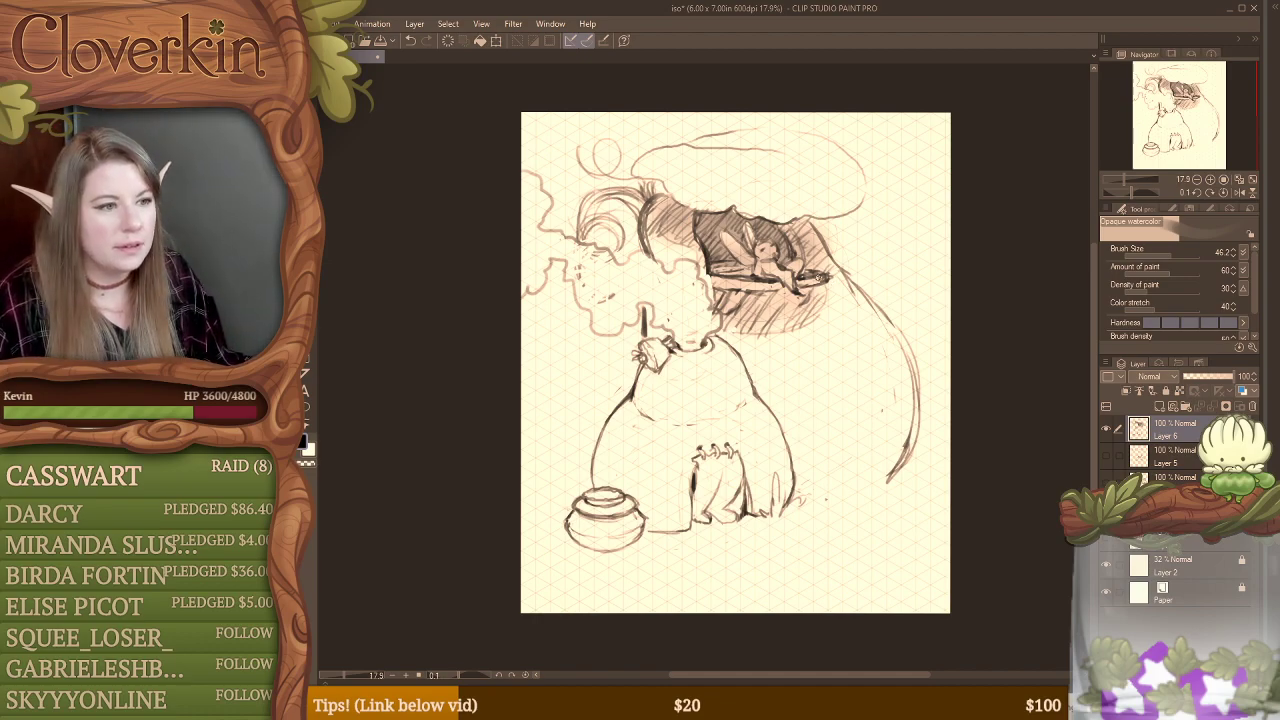
{"action": "left_click", "coordinate": [1210, 180]}
{"action": "left_click", "coordinate": [1196, 181]}
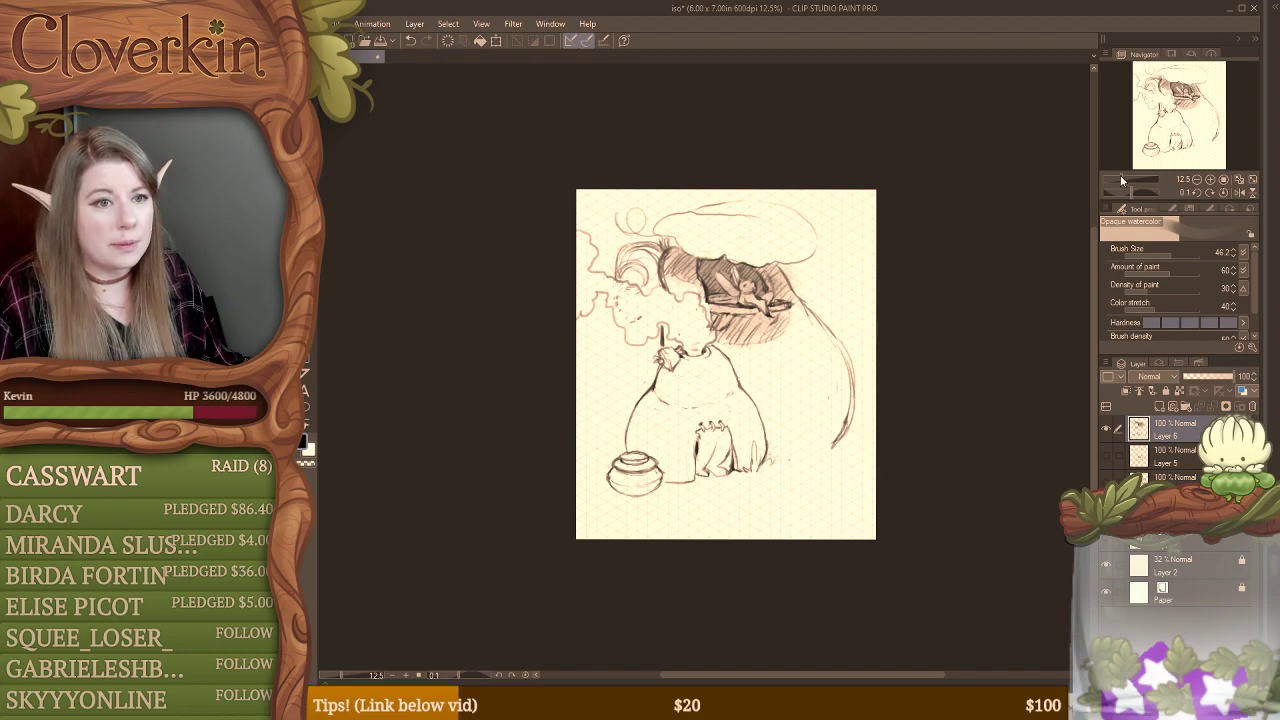
{"action": "left_click_drag", "start_coordinate": [1120, 175], "coordinate": [1125, 174]}
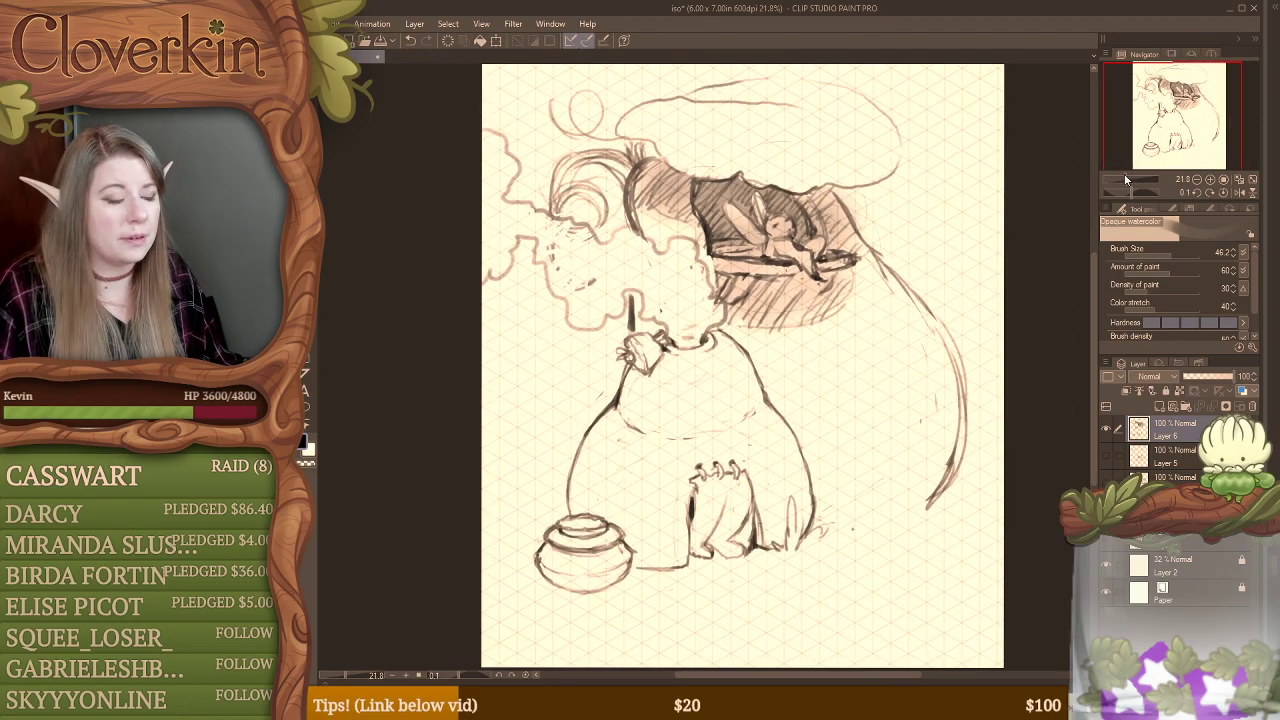
Step: Sketch a short vertical guide line inside the mushroom cap and a curved stroke along its upper edge
{"action": "key", "text": "e"}
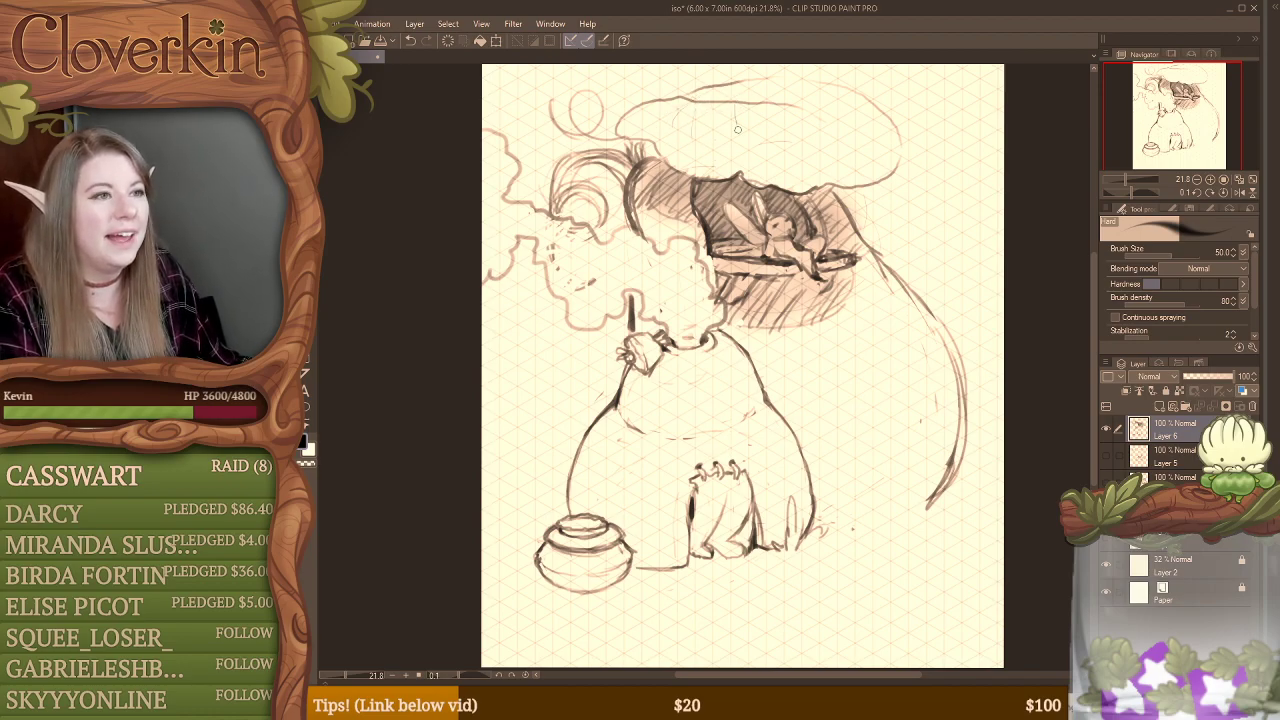
{"action": "left_click_drag", "start_coordinate": [736, 108], "coordinate": [736, 144]}
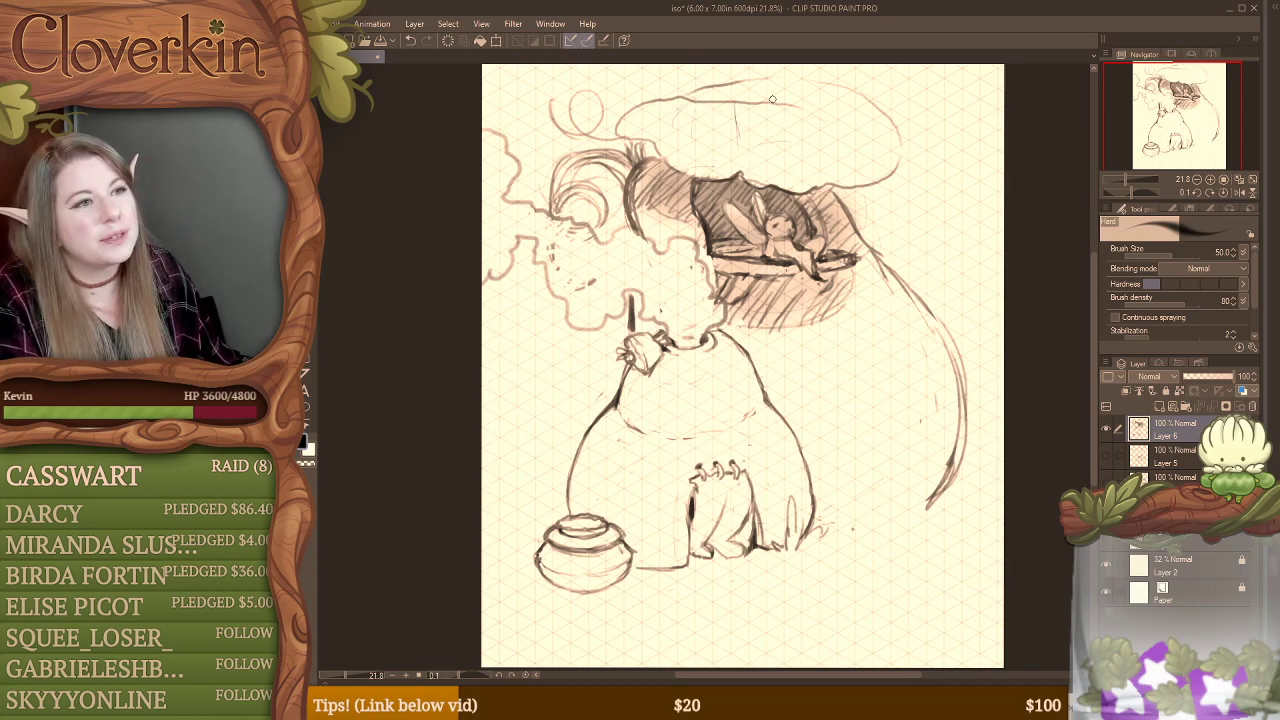
{"action": "left_click_drag", "start_coordinate": [782, 79], "coordinate": [835, 86]}
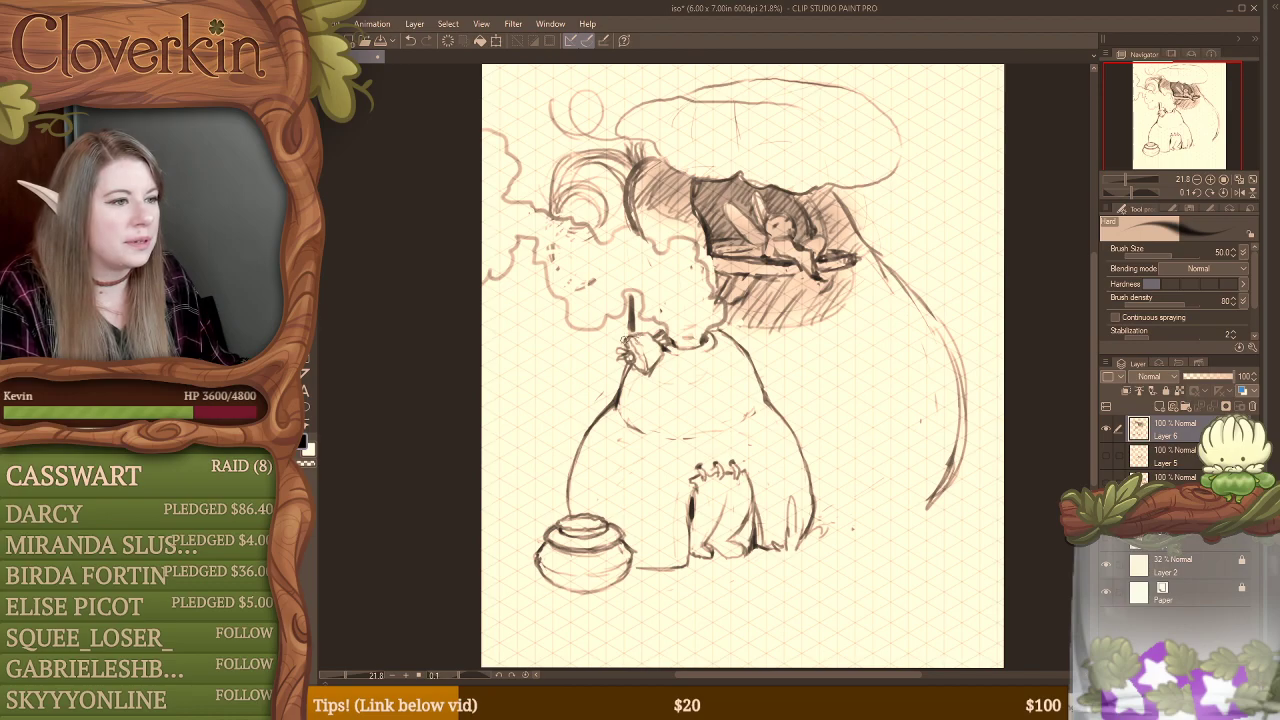
Step: With the Opaque watercolor brush, draw dark looping leaf shapes beside the small cluster on the base's shoulder
{"action": "key", "text": "e"}
{"action": "key", "text": "b"}
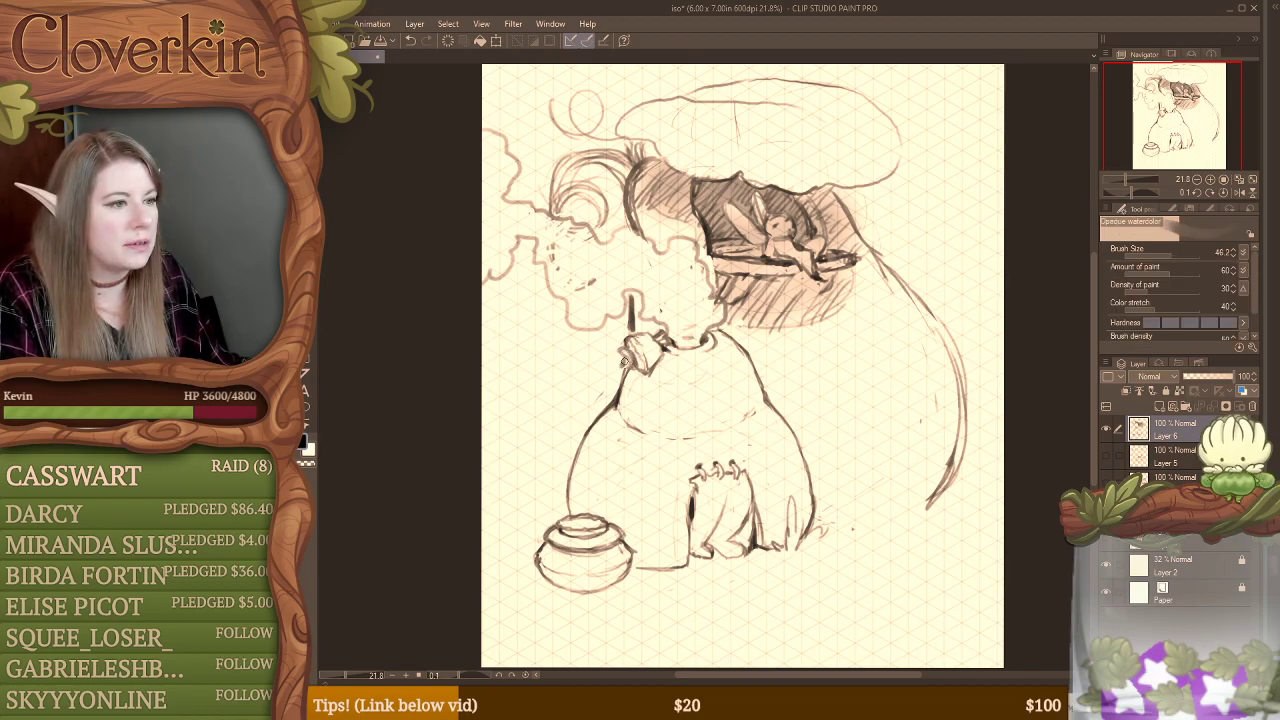
{"action": "mouse_move", "coordinate": [622, 357]}
{"action": "left_mouse_down"}
{"action": "mouse_move", "coordinate": [591, 350]}
{"action": "mouse_move", "coordinate": [625, 360]}
{"action": "left_mouse_up"}
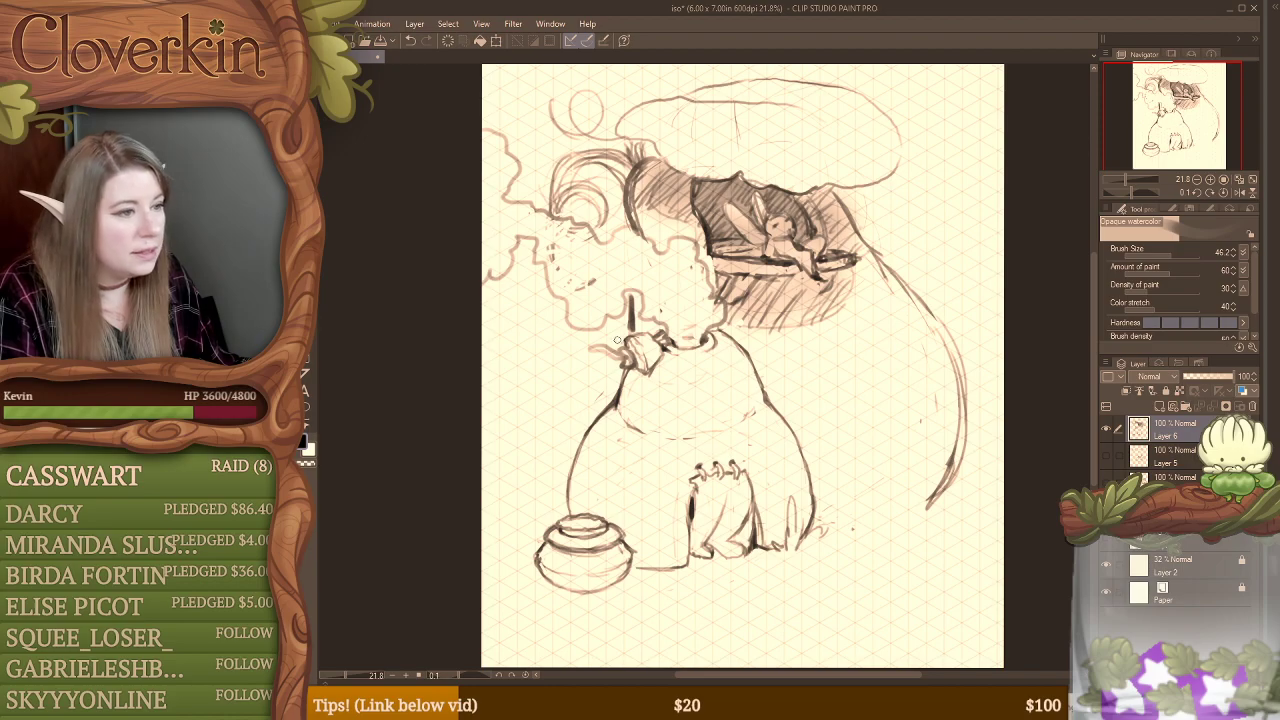
{"action": "mouse_move", "coordinate": [614, 360]}
{"action": "left_mouse_down"}
{"action": "mouse_move", "coordinate": [604, 386]}
{"action": "mouse_move", "coordinate": [620, 358]}
{"action": "mouse_move", "coordinate": [598, 376]}
{"action": "left_mouse_up"}
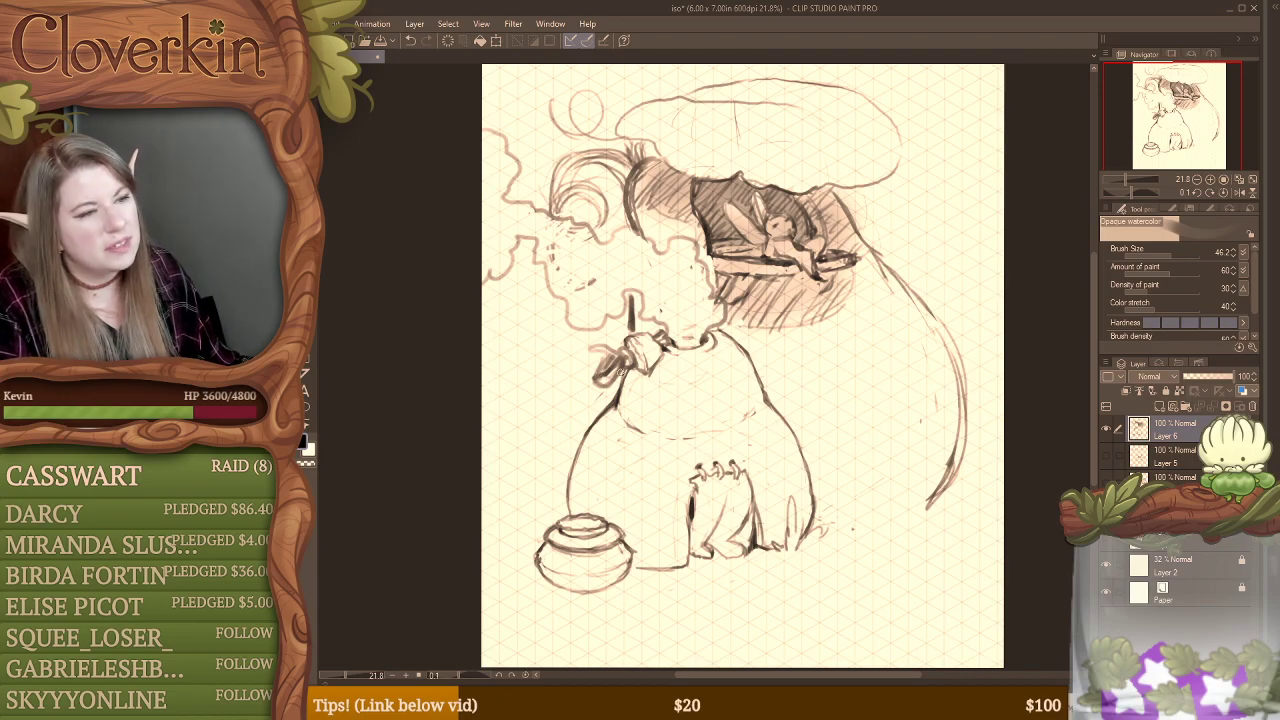
{"action": "key", "text": "e"}
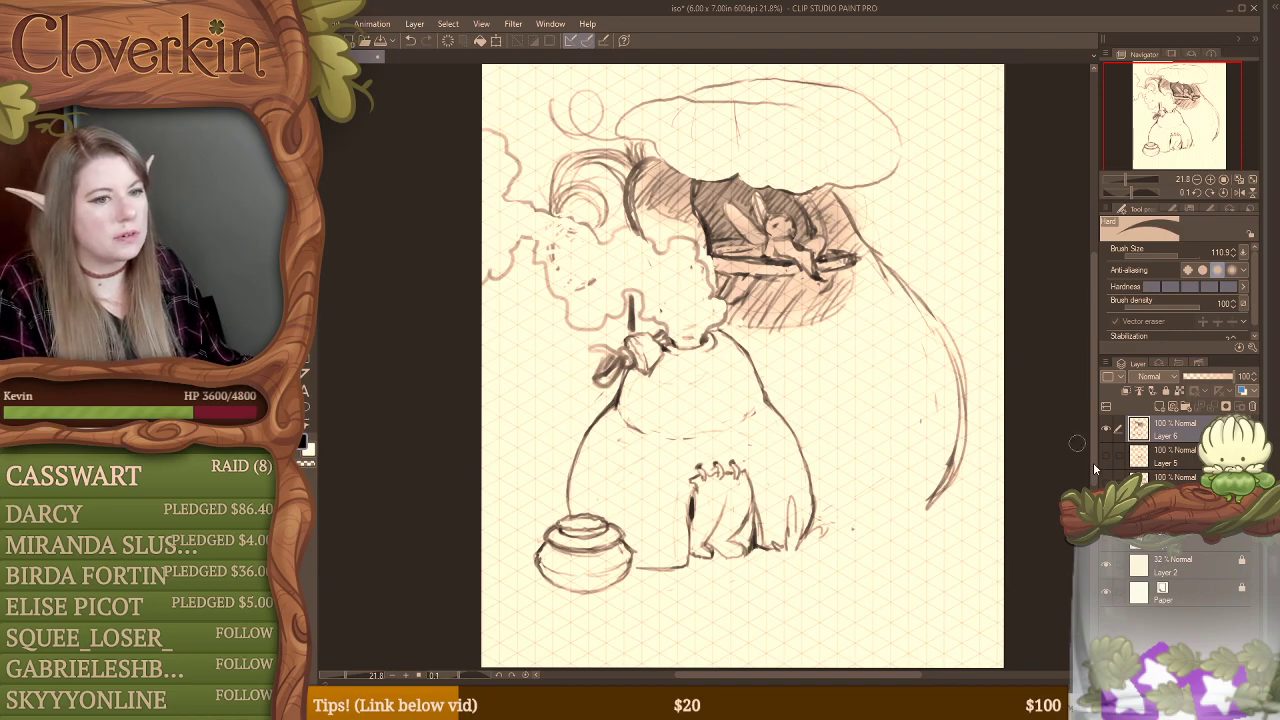
{"action": "key", "text": "b"}
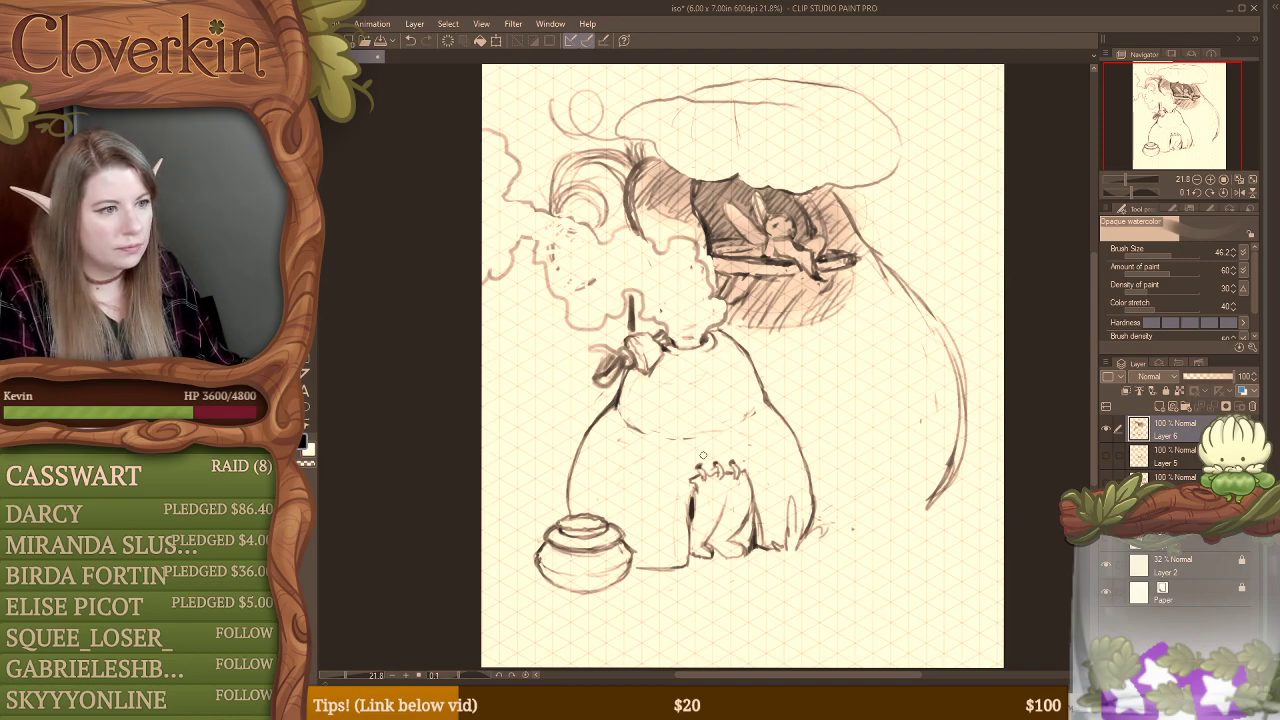
Step: Scale the whole Layer 6 sketch down to about 85% and reposition it closer to the page centre
{"action": "left_click", "coordinate": [1196, 179]}
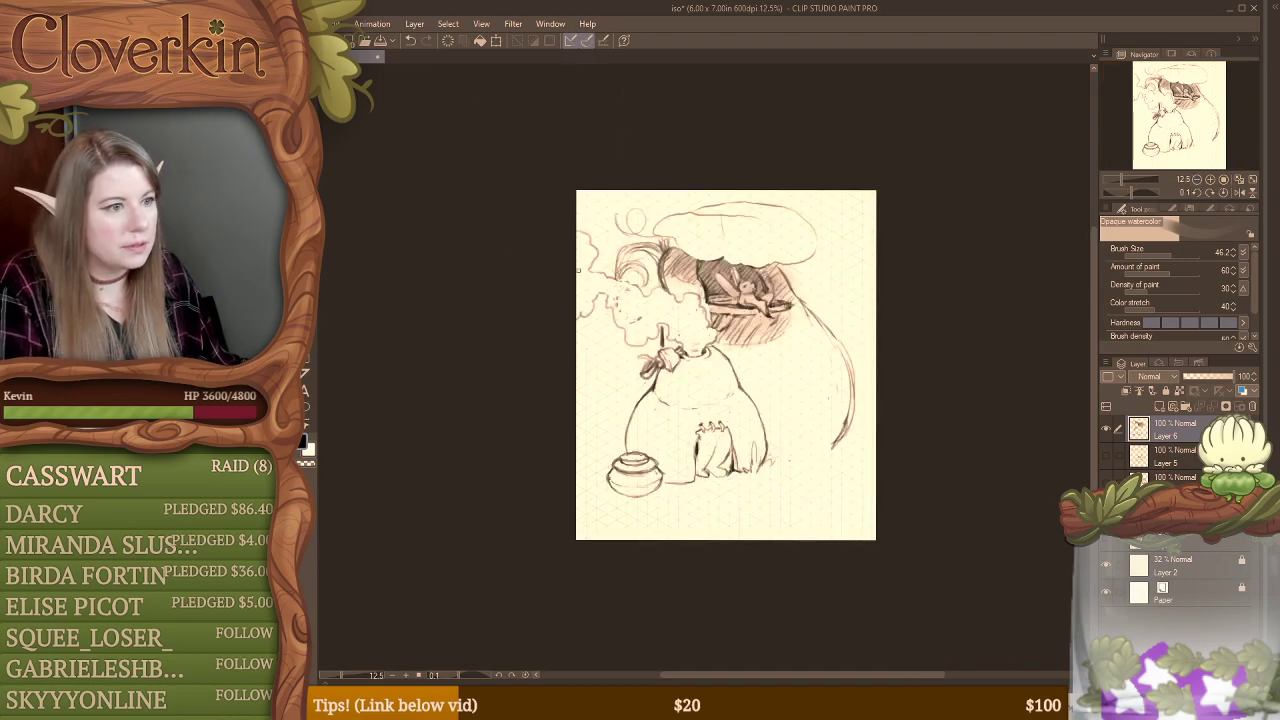
{"action": "key", "text": "ctrl+t"}
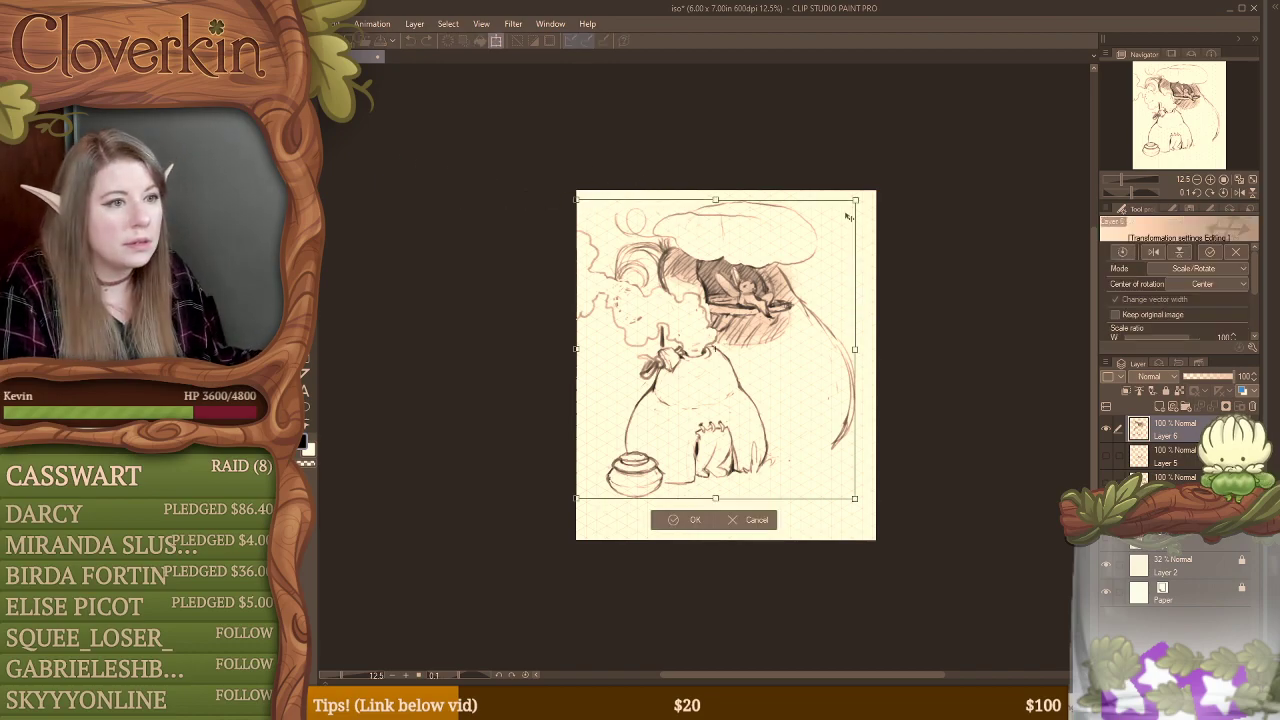
{"action": "left_click_drag", "start_coordinate": [857, 201], "coordinate": [815, 243]}
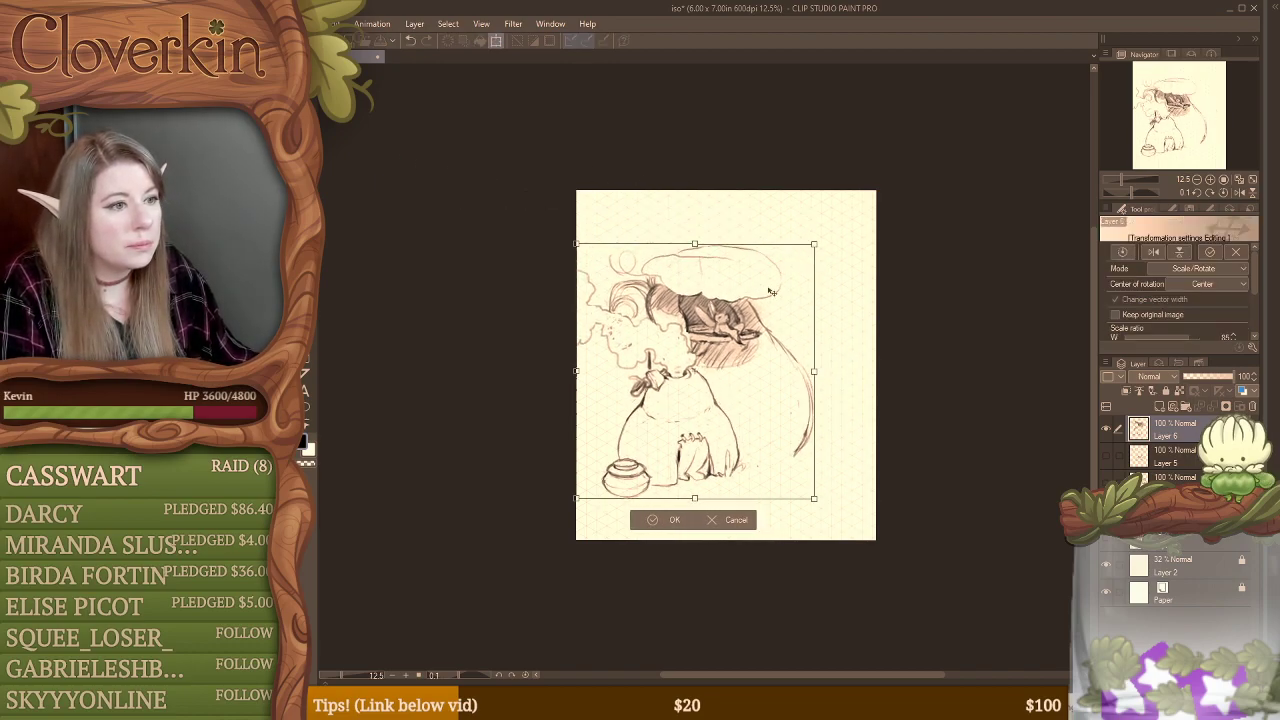
{"action": "left_click_drag", "start_coordinate": [775, 296], "coordinate": [808, 286]}
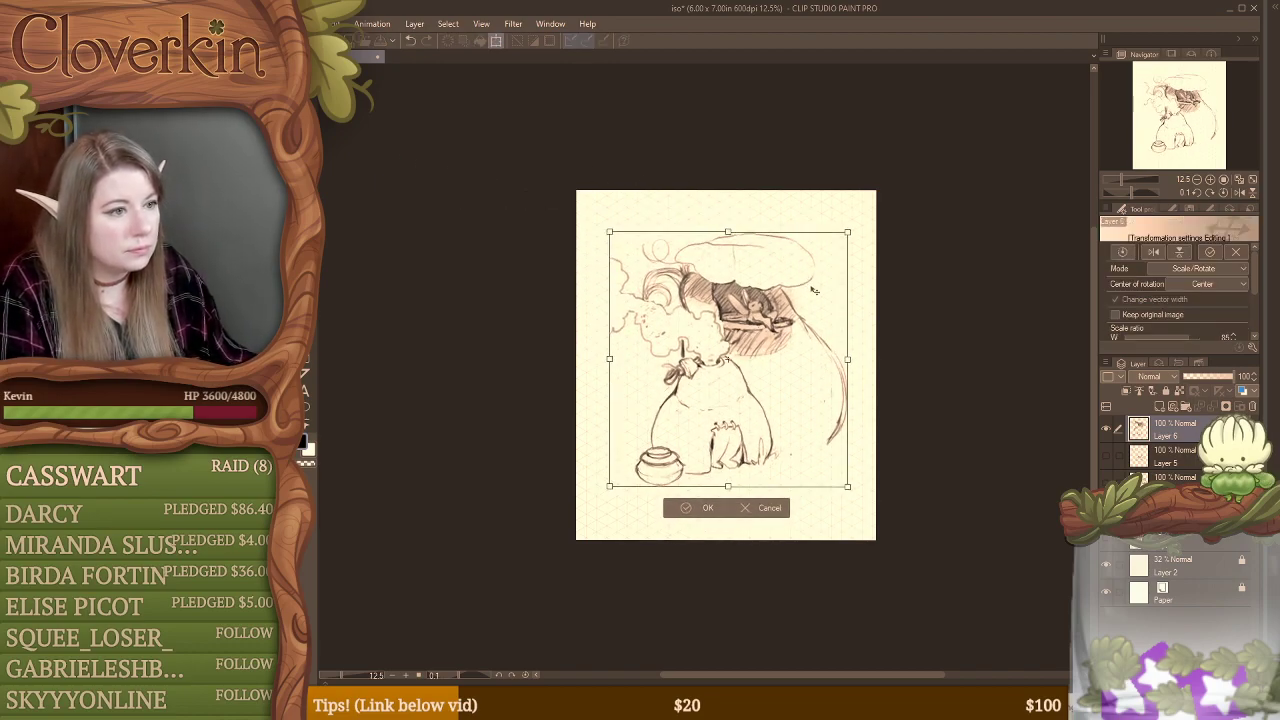
{"action": "key", "text": "Return"}
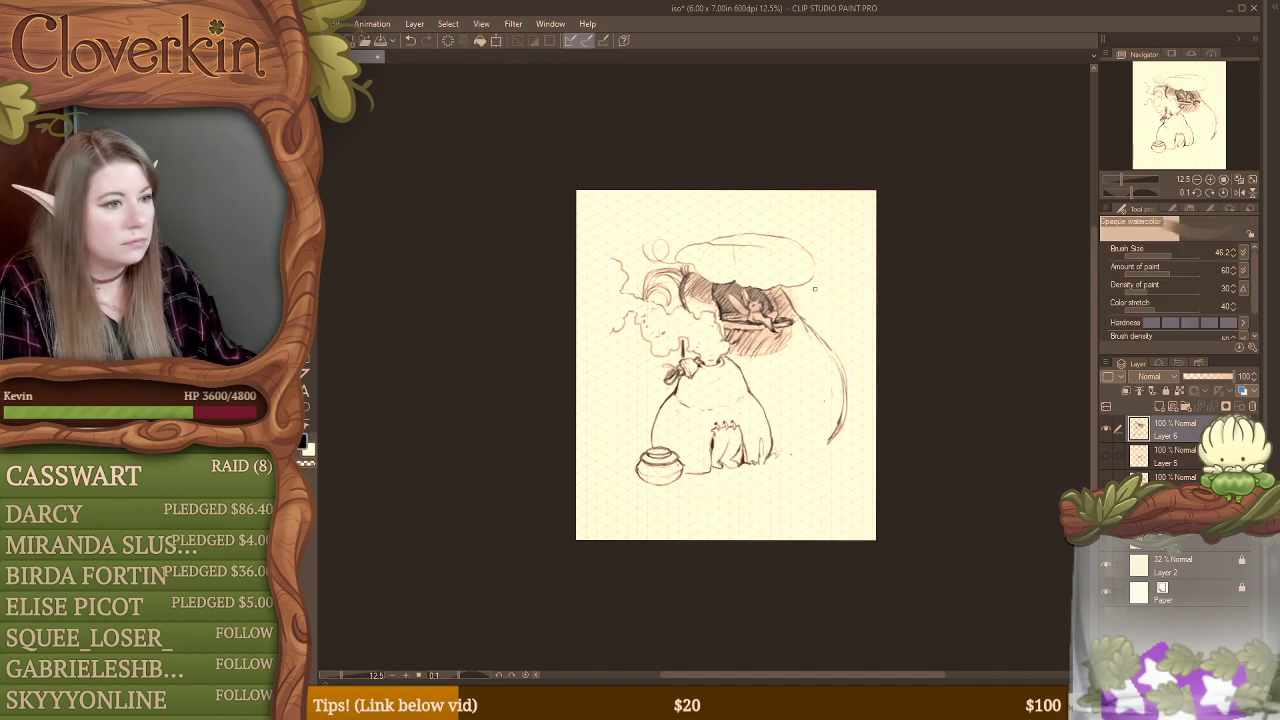
Step: Lasso the rounded base with its pot and enlarge it to about 145%, positioning its neck under the cloud shape
{"action": "left_click", "coordinate": [1209, 180]}
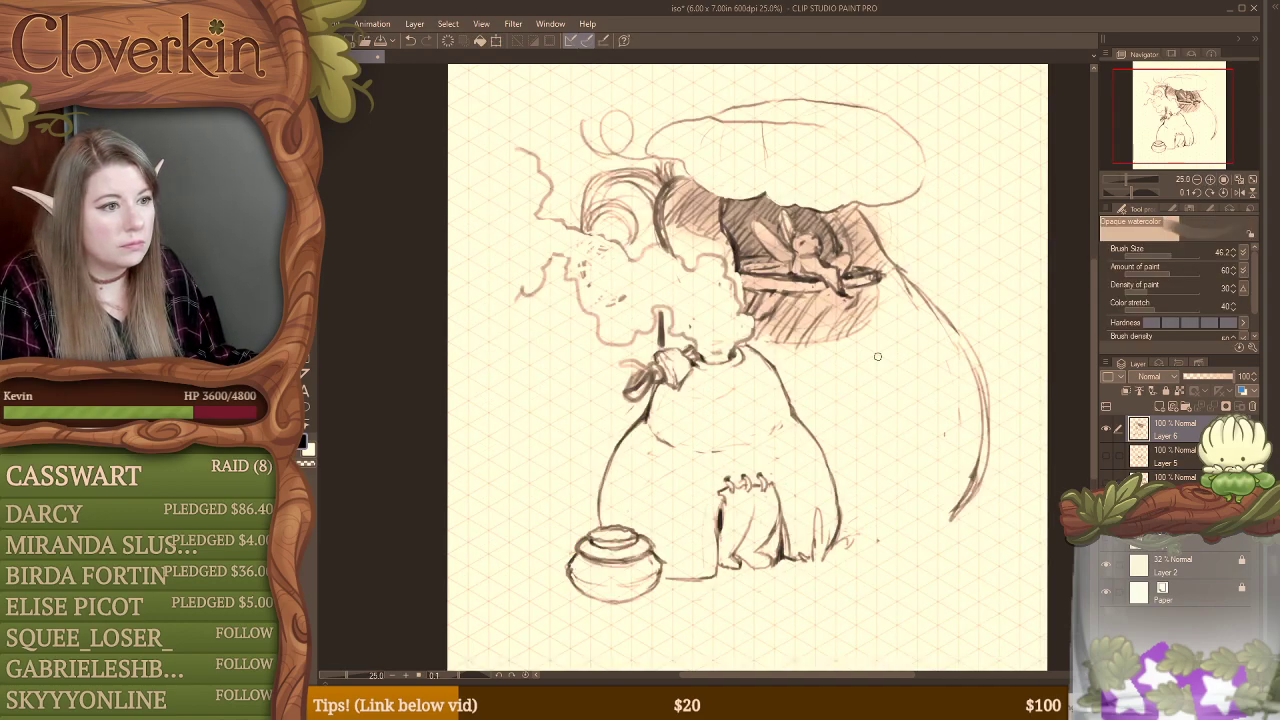
{"action": "key", "text": "m"}
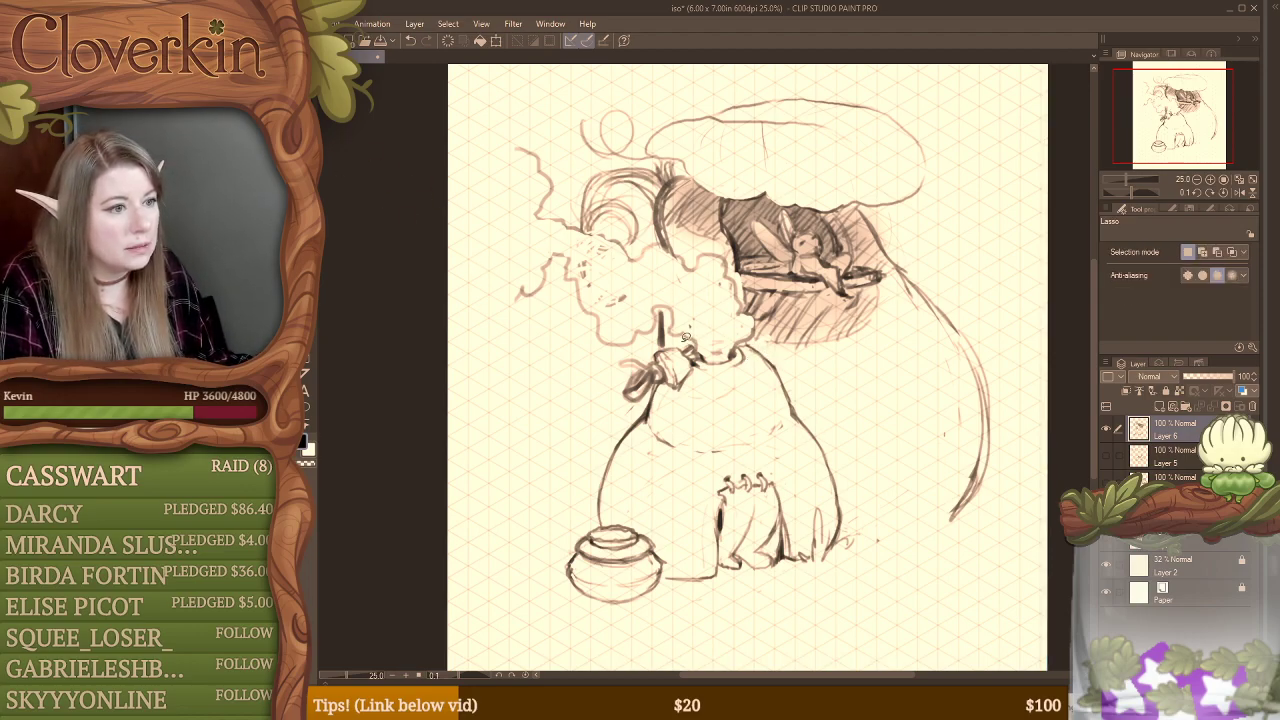
{"action": "mouse_move", "coordinate": [697, 351]}
{"action": "left_mouse_down"}
{"action": "mouse_move", "coordinate": [737, 340]}
{"action": "mouse_move", "coordinate": [771, 342]}
{"action": "mouse_move", "coordinate": [855, 410]}
{"action": "mouse_move", "coordinate": [903, 532]}
{"action": "mouse_move", "coordinate": [780, 630]}
{"action": "mouse_move", "coordinate": [601, 628]}
{"action": "mouse_move", "coordinate": [532, 547]}
{"action": "mouse_move", "coordinate": [568, 422]}
{"action": "mouse_move", "coordinate": [599, 370]}
{"action": "mouse_move", "coordinate": [680, 340]}
{"action": "left_mouse_up"}
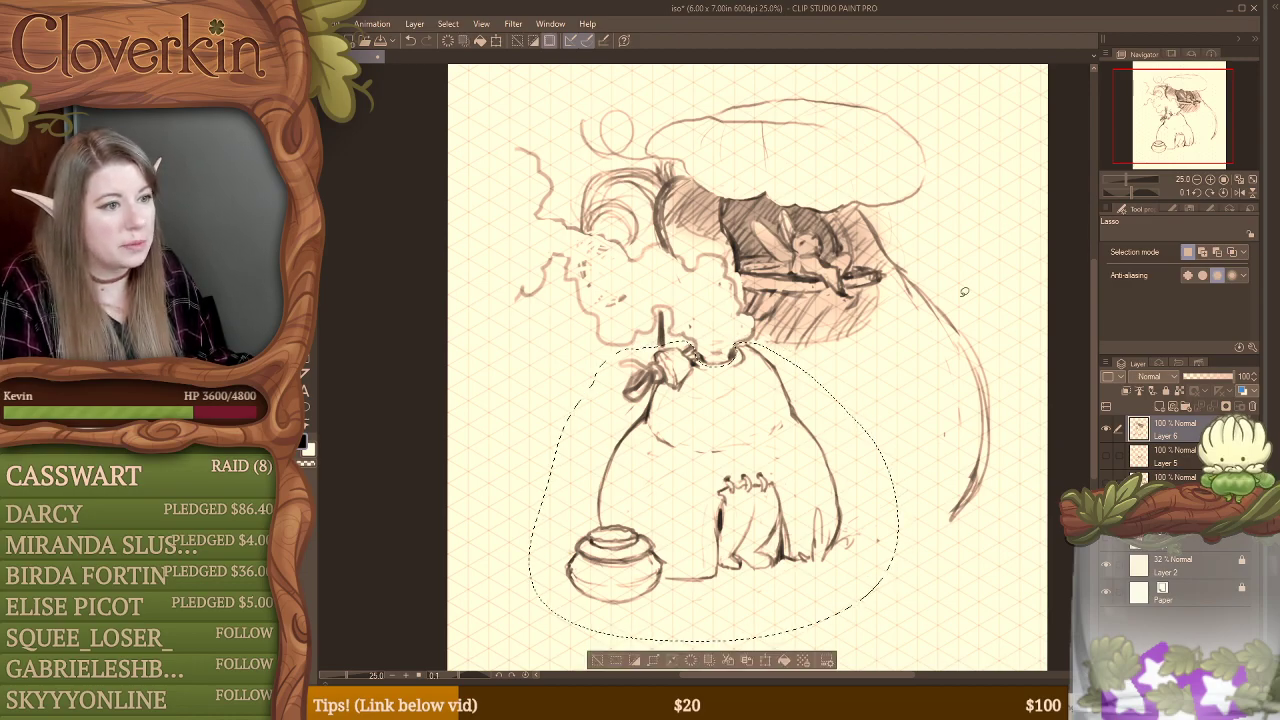
{"action": "left_click", "coordinate": [1195, 180]}
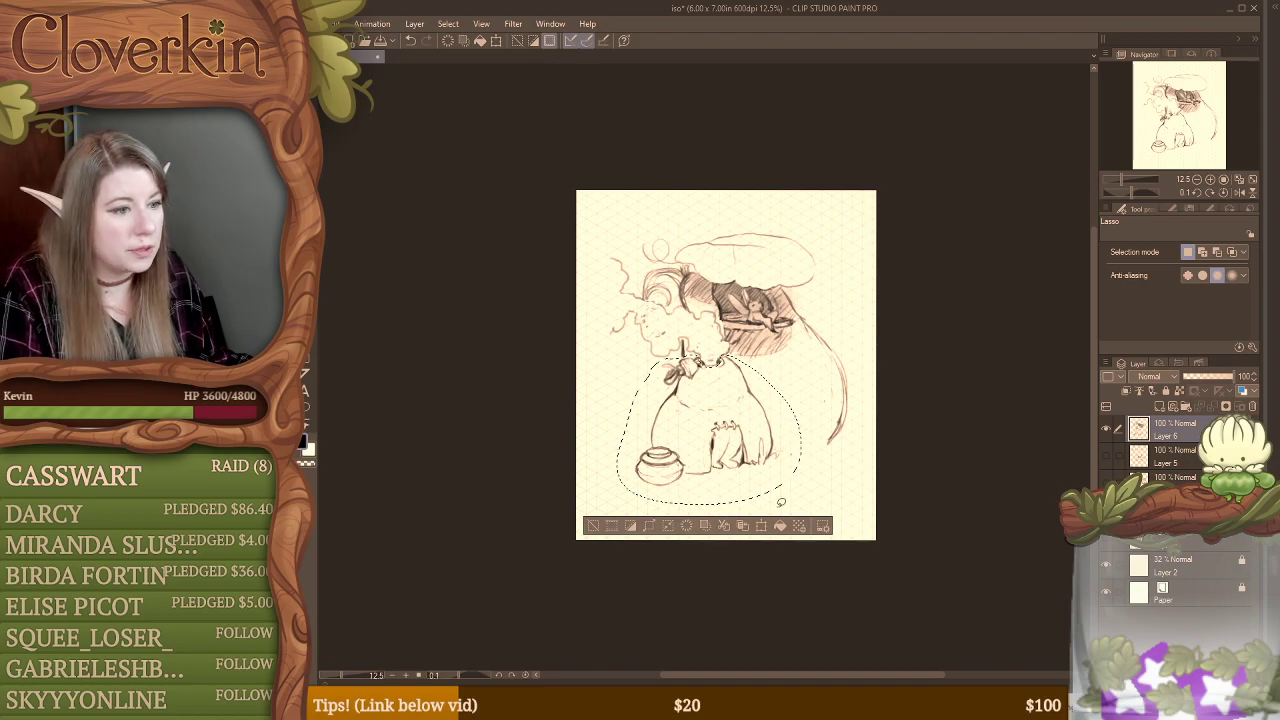
{"action": "key", "text": "ctrl+t"}
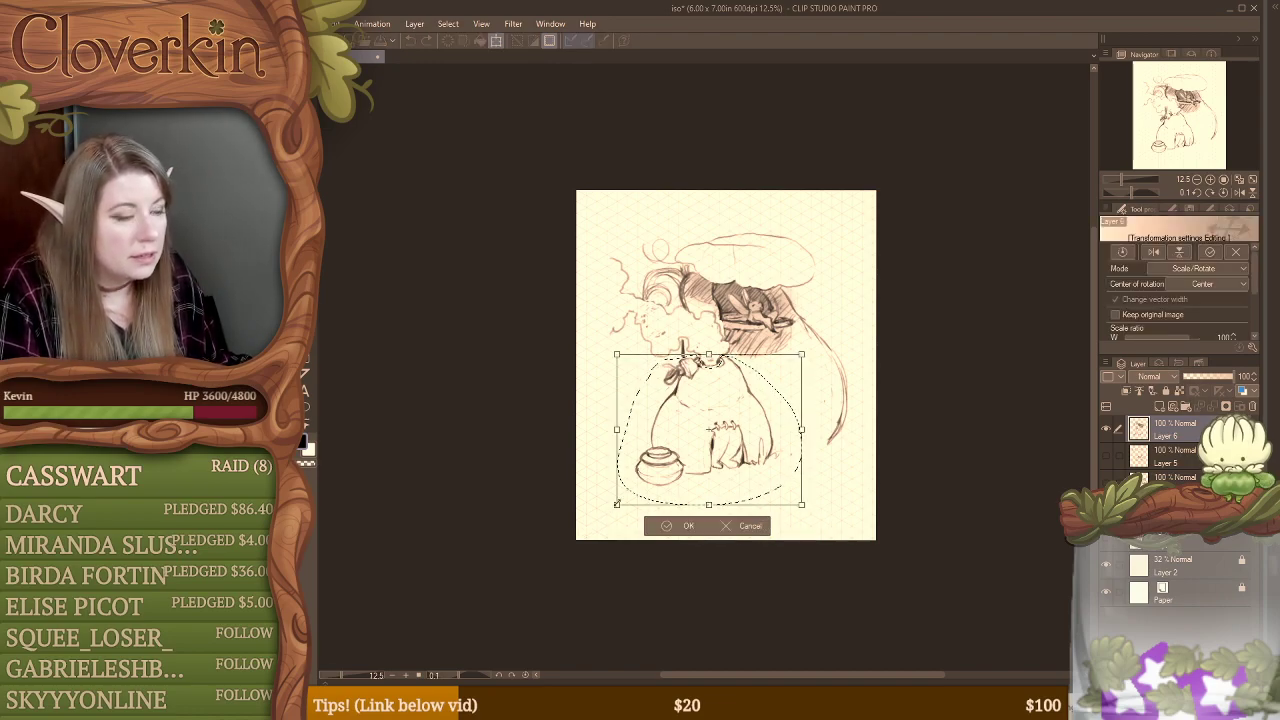
{"action": "left_click_drag", "start_coordinate": [616, 503], "coordinate": [561, 546]}
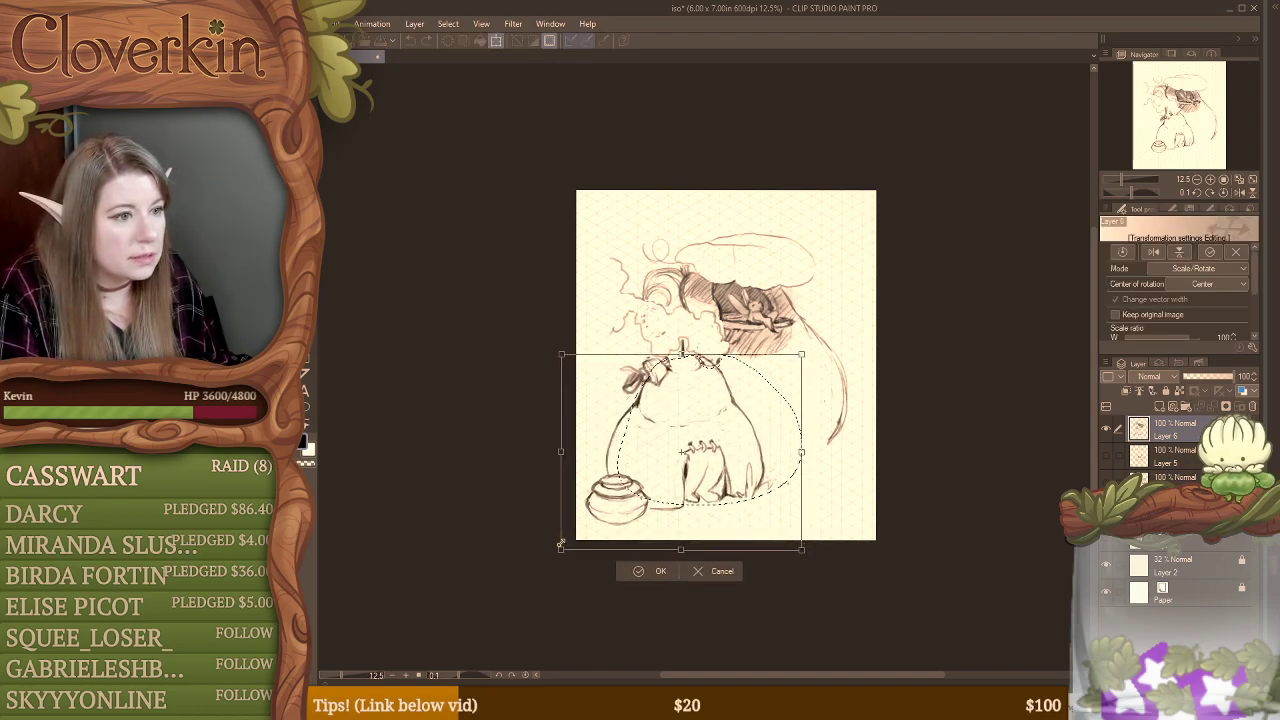
{"action": "left_click_drag", "start_coordinate": [696, 447], "coordinate": [720, 445]}
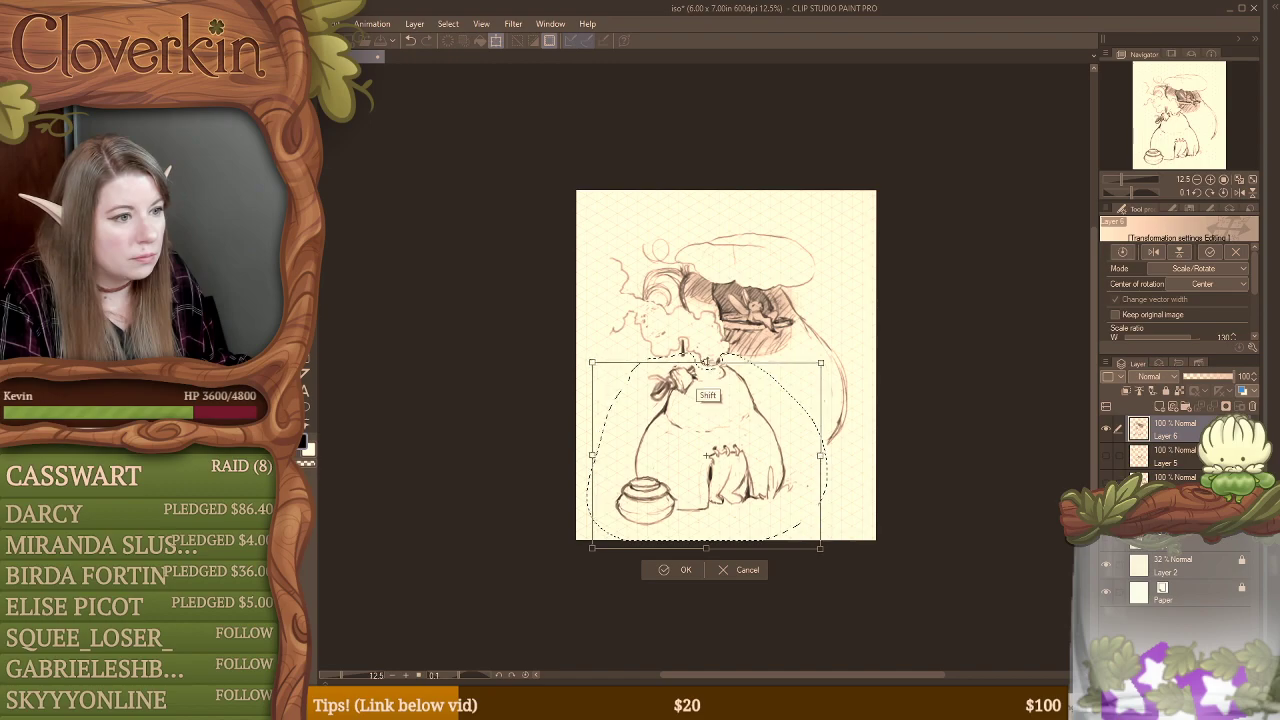
{"action": "left_click_drag", "start_coordinate": [707, 451], "coordinate": [708, 454]}
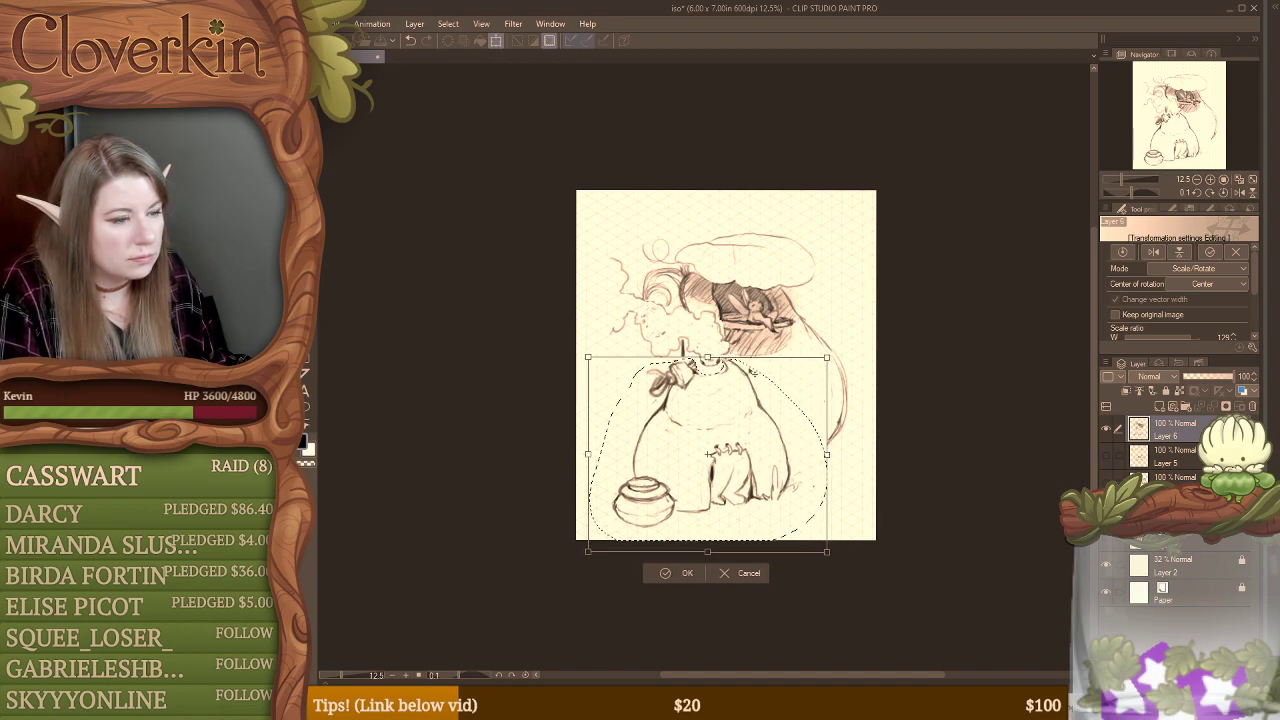
{"action": "left_click_drag", "start_coordinate": [828, 550], "coordinate": [857, 566]}
{"action": "left_click_drag", "start_coordinate": [821, 484], "coordinate": [806, 474]}
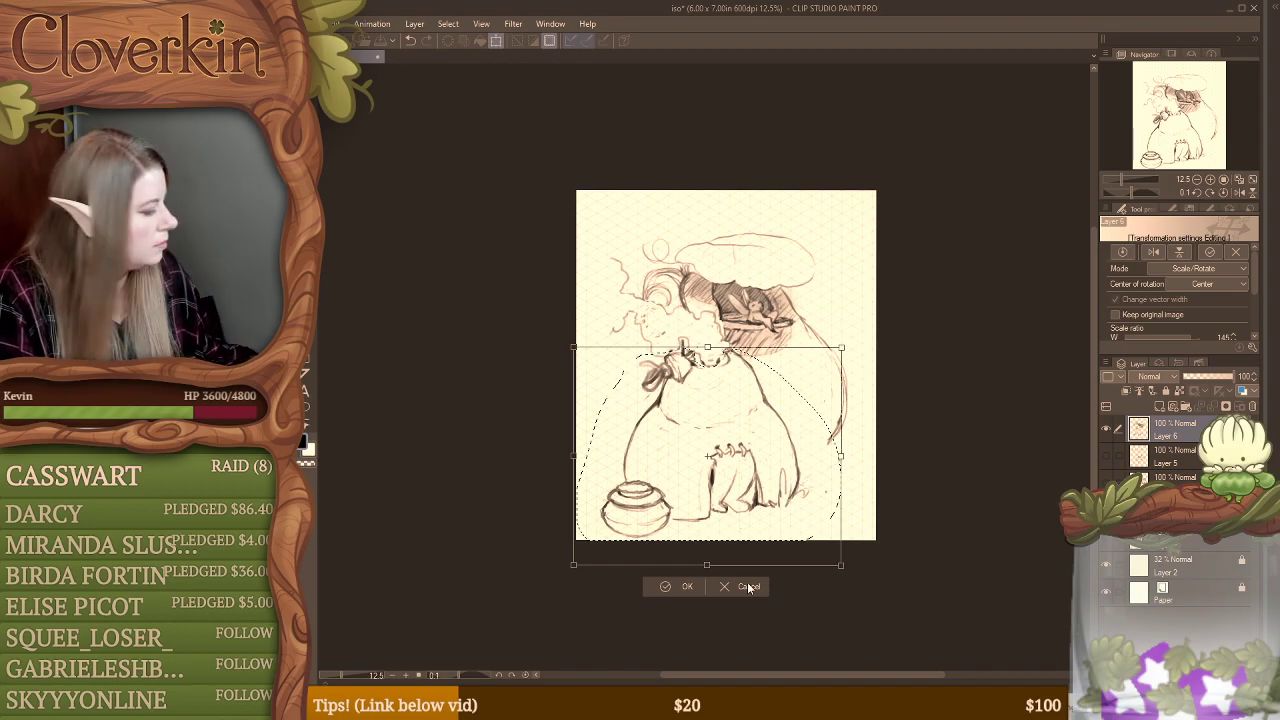
{"action": "key", "text": "Return"}
{"action": "key", "text": "ctrl+d"}
{"action": "key", "text": "ctrl+t"}
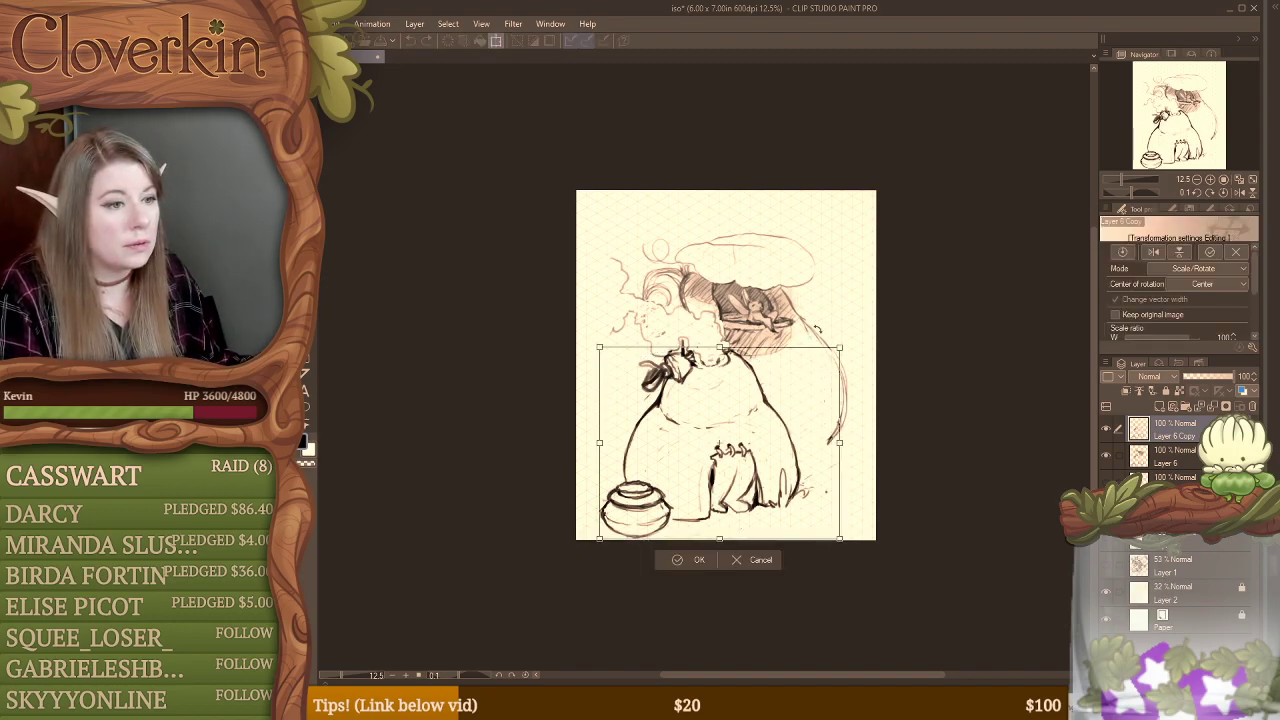
{"action": "key", "text": "Return"}
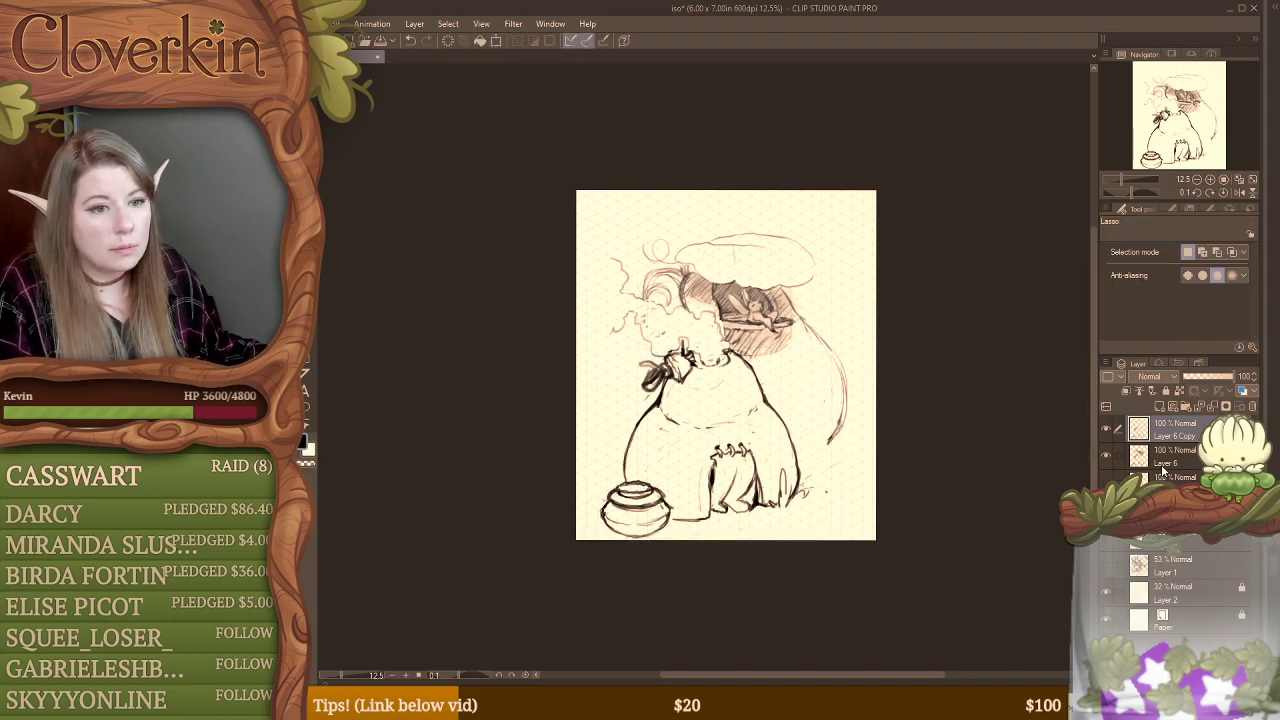
{"action": "key", "text": "e"}
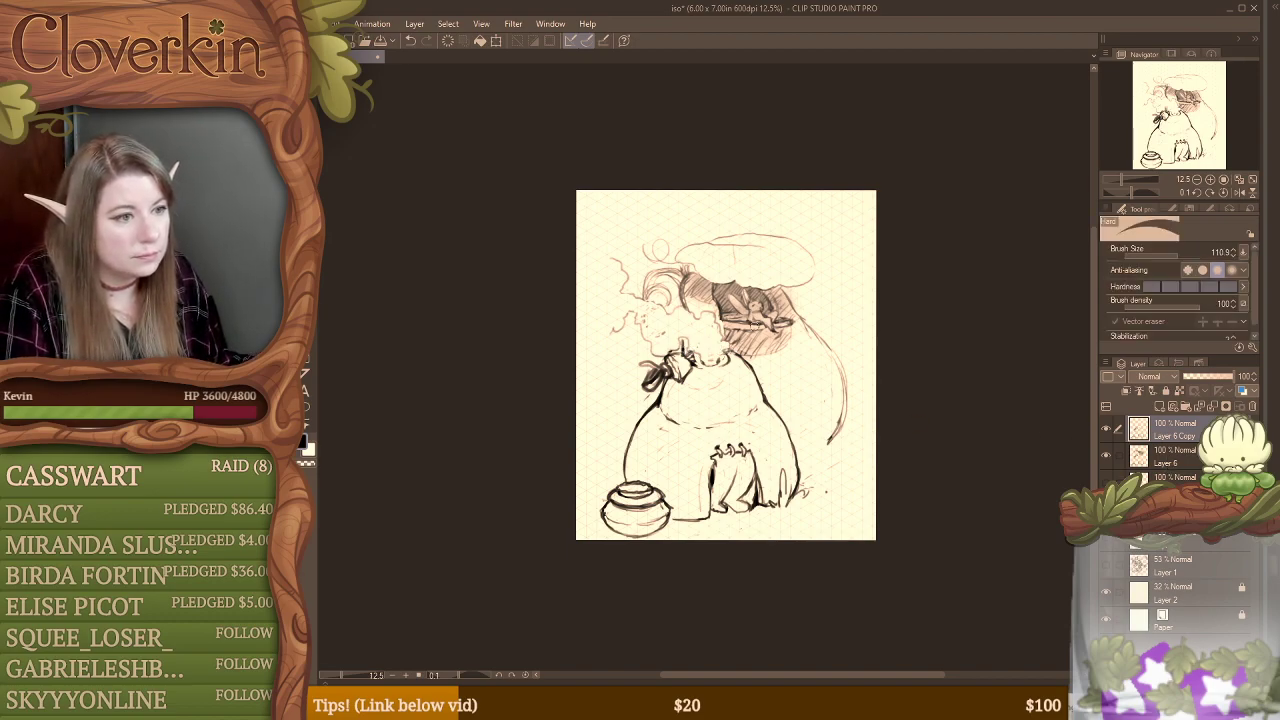
{"action": "left_click", "coordinate": [1107, 429]}
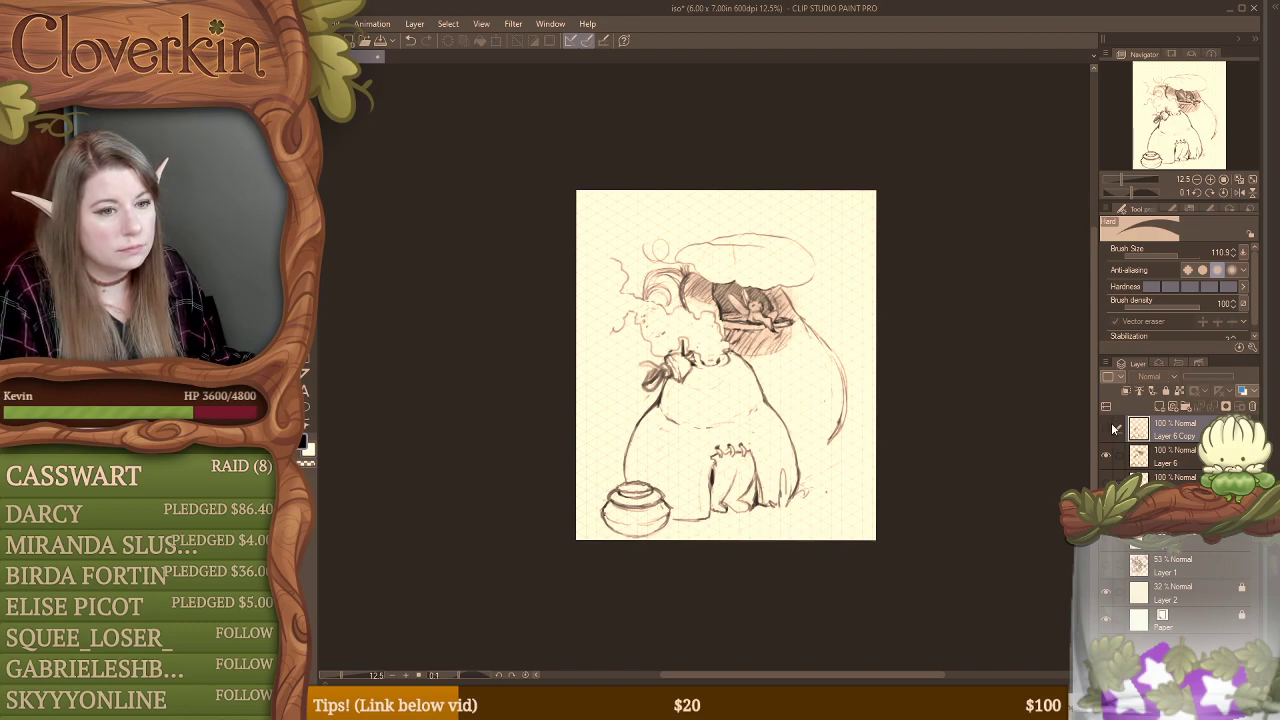
{"action": "left_click", "coordinate": [1124, 452]}
{"action": "left_click", "coordinate": [1106, 431]}
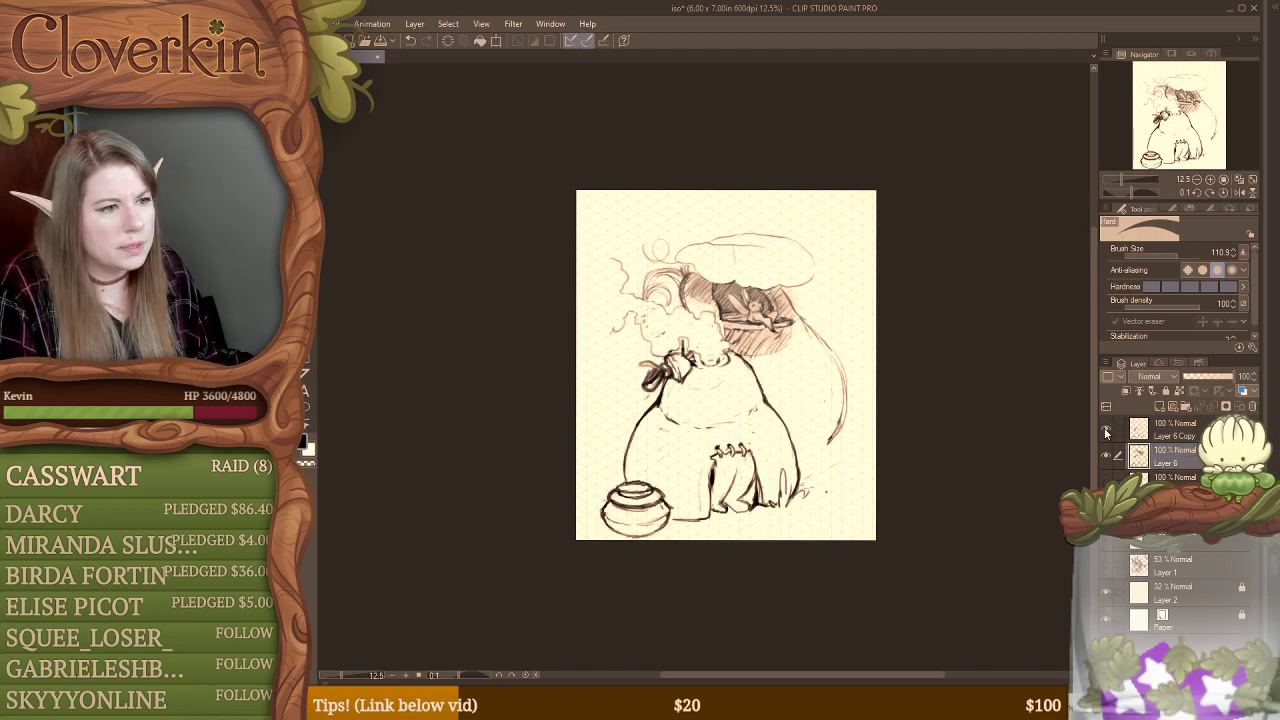
{"action": "key", "text": "ctrl+z"}
{"action": "key", "text": "ctrl+z"}
{"action": "key", "text": "ctrl+z"}
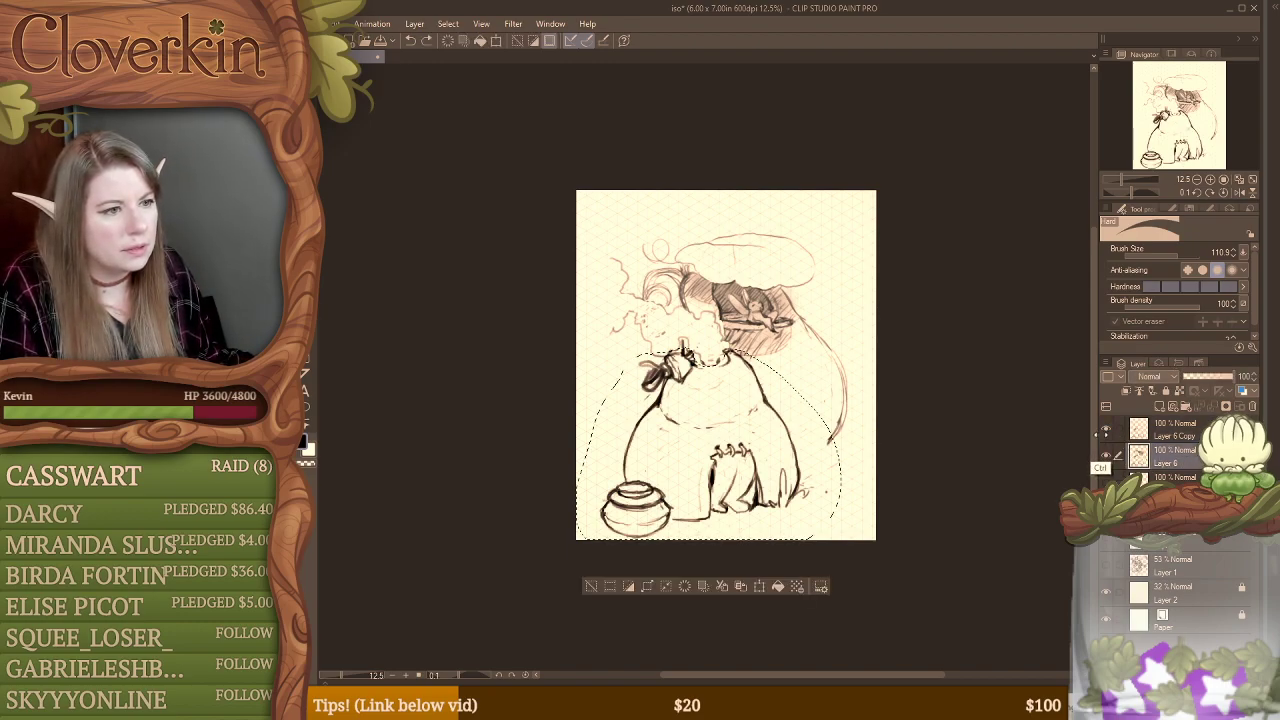
Step: Cut and paste the selected base and pot onto their own layer, check it by toggling visibility, and clean up the base's rim with the eraser
{"action": "left_click", "coordinate": [723, 586]}
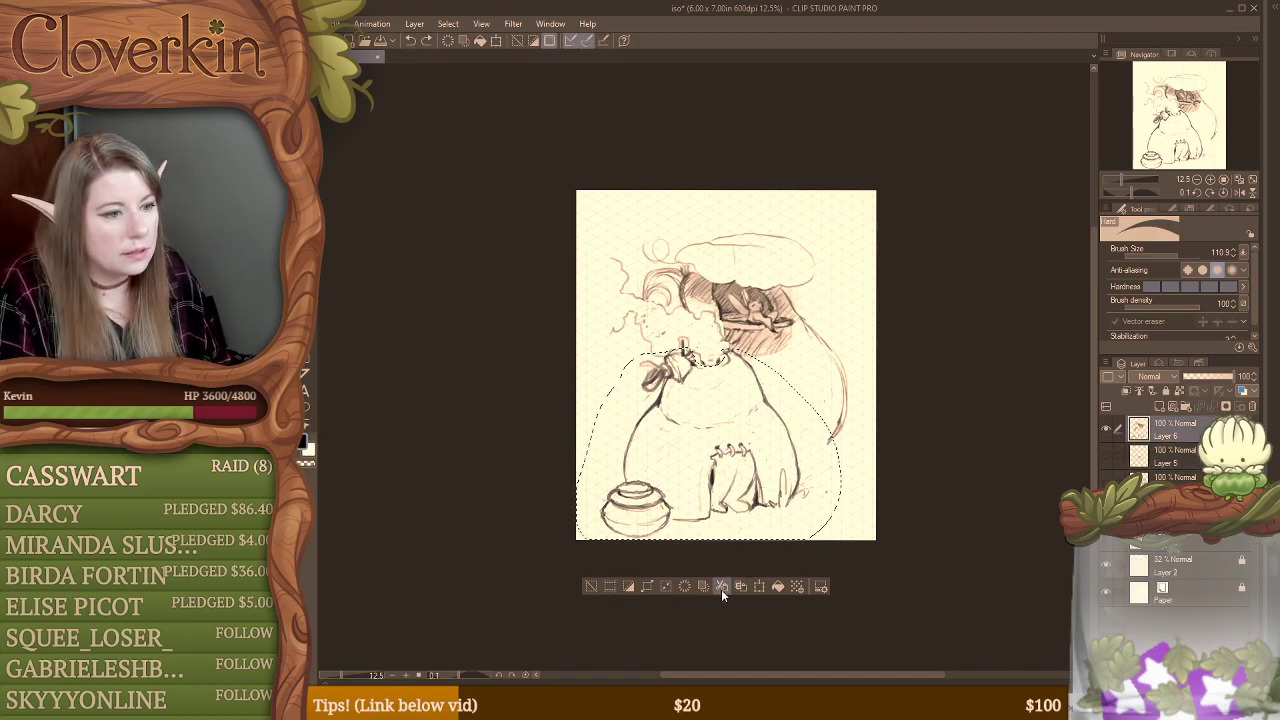
{"action": "key", "text": "ctrl+d"}
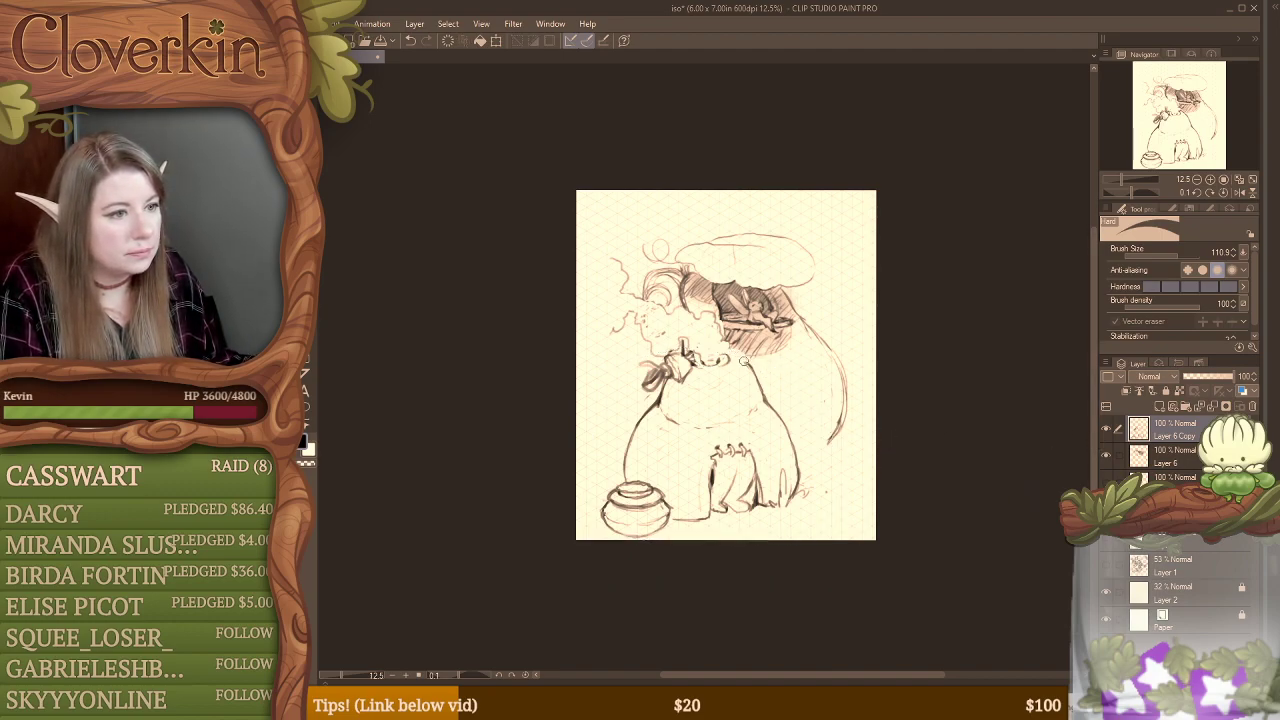
{"action": "key", "text": "ctrl+z"}
{"action": "left_click", "coordinate": [1107, 429]}
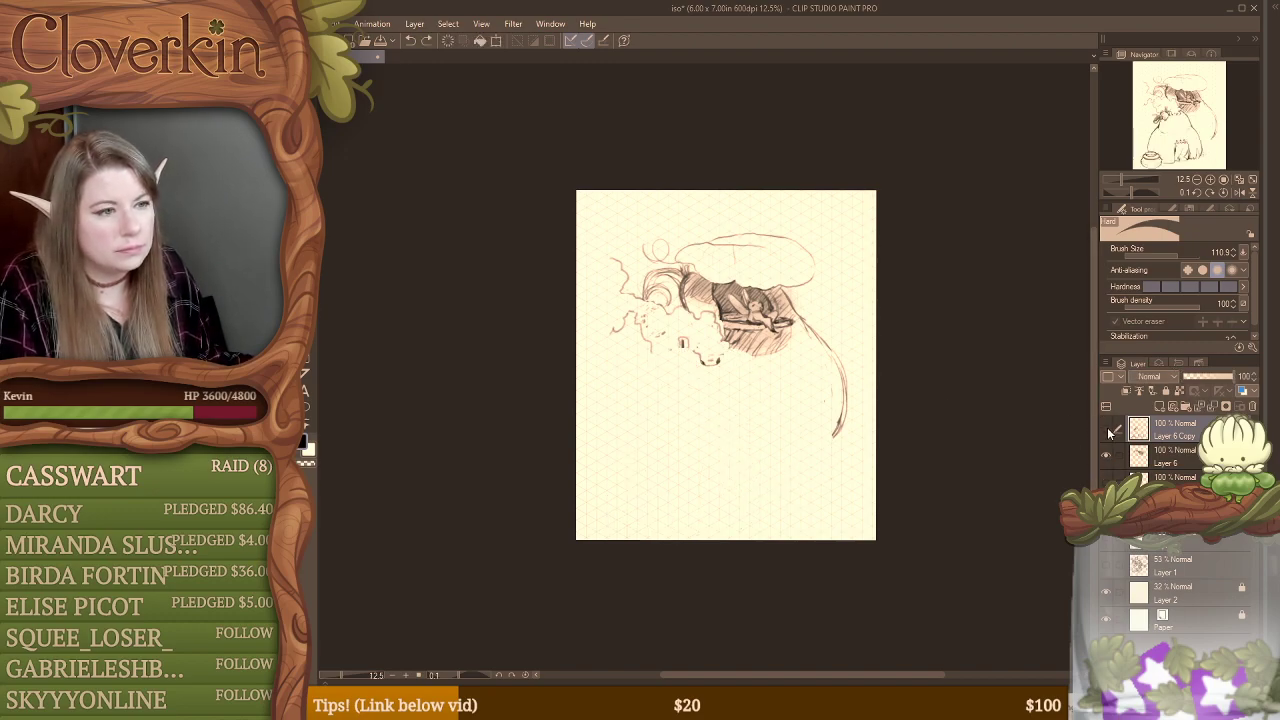
{"action": "left_click", "coordinate": [1107, 429]}
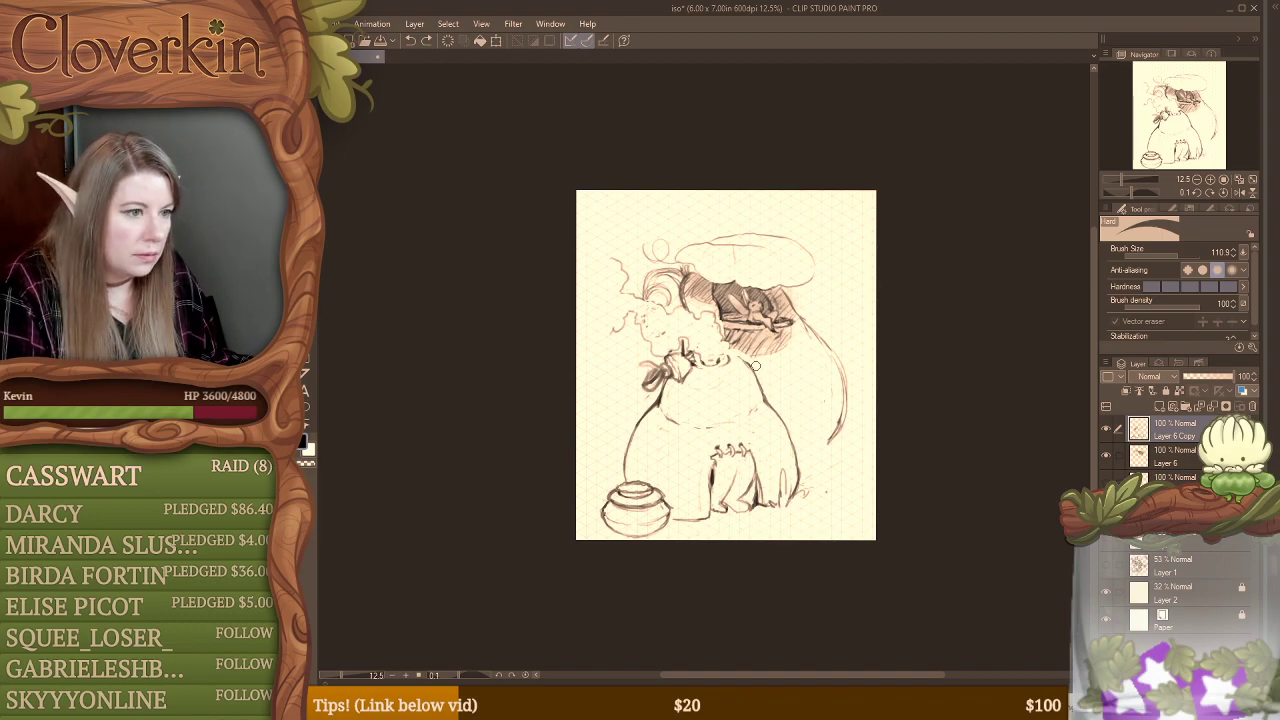
{"action": "left_click_drag", "start_coordinate": [733, 357], "coordinate": [696, 353]}
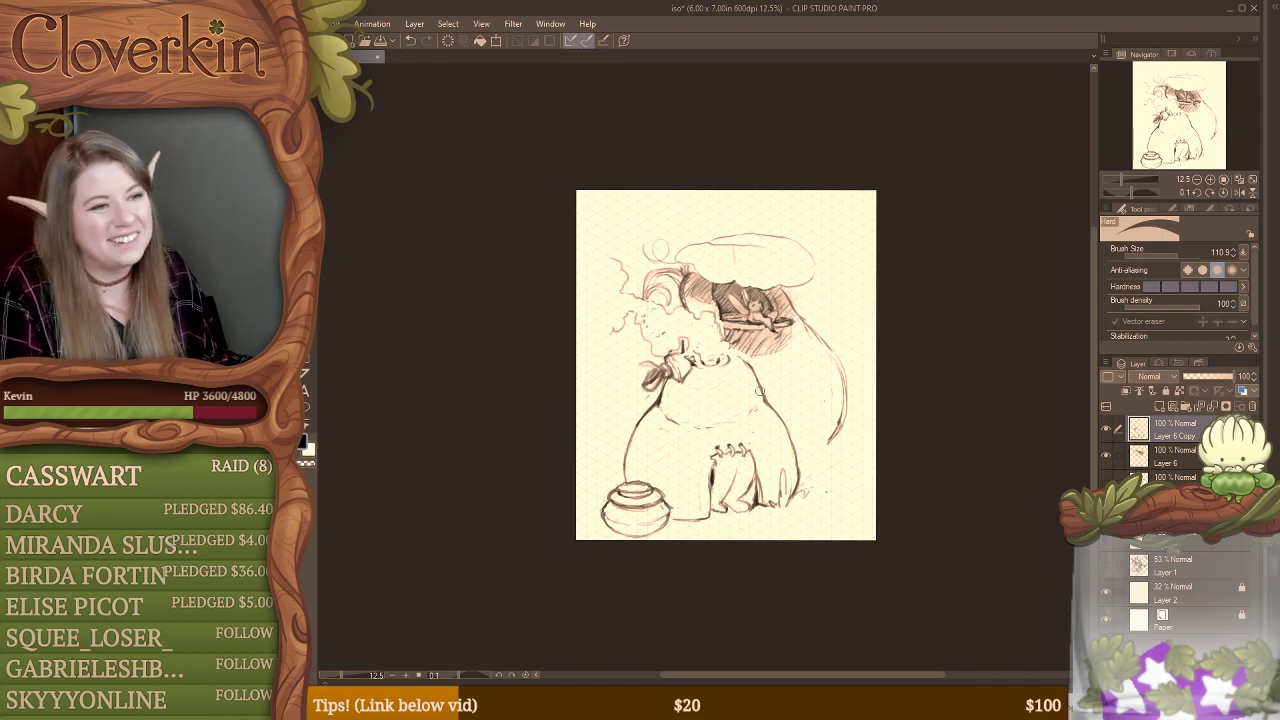
Step: On Layer 6, draw a wide bulging wall curve from beside the winged figure's window around to the base's lower right edge
{"action": "left_click", "coordinate": [1175, 458]}
{"action": "mouse_move", "coordinate": [846, 384]}
{"action": "left_mouse_down"}
{"action": "mouse_move", "coordinate": [833, 437]}
{"action": "mouse_move", "coordinate": [851, 408]}
{"action": "mouse_move", "coordinate": [829, 445]}
{"action": "mouse_move", "coordinate": [844, 403]}
{"action": "mouse_move", "coordinate": [816, 333]}
{"action": "mouse_move", "coordinate": [841, 375]}
{"action": "left_mouse_up"}
{"action": "key", "text": "b"}
{"action": "left_click_drag", "start_coordinate": [808, 329], "coordinate": [862, 427]}
{"action": "mouse_move", "coordinate": [818, 339]}
{"action": "left_mouse_down"}
{"action": "mouse_move", "coordinate": [859, 403]}
{"action": "mouse_move", "coordinate": [804, 489]}
{"action": "left_mouse_up"}
{"action": "left_click_drag", "start_coordinate": [798, 491], "coordinate": [837, 472]}
{"action": "mouse_move", "coordinate": [850, 426]}
{"action": "left_mouse_down"}
{"action": "mouse_move", "coordinate": [796, 490]}
{"action": "mouse_move", "coordinate": [858, 382]}
{"action": "left_mouse_up"}
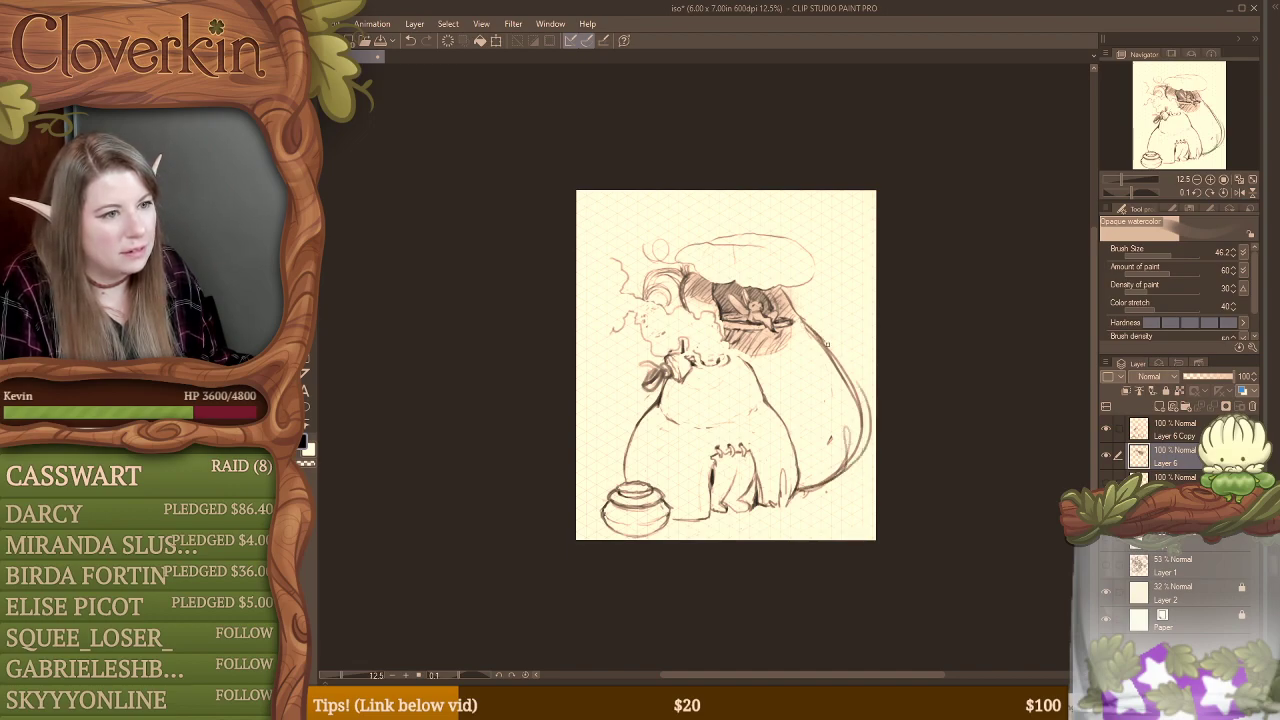
Step: Strengthen the upper part of the bulging wall curve and erase the old inner lines alongside it
{"action": "left_click_drag", "start_coordinate": [802, 322], "coordinate": [858, 404]}
{"action": "key", "text": "e"}
{"action": "mouse_move", "coordinate": [798, 320]}
{"action": "left_mouse_down"}
{"action": "mouse_move", "coordinate": [850, 372]}
{"action": "mouse_move", "coordinate": [866, 412]}
{"action": "mouse_move", "coordinate": [852, 462]}
{"action": "mouse_move", "coordinate": [831, 471]}
{"action": "mouse_move", "coordinate": [843, 422]}
{"action": "left_mouse_up"}
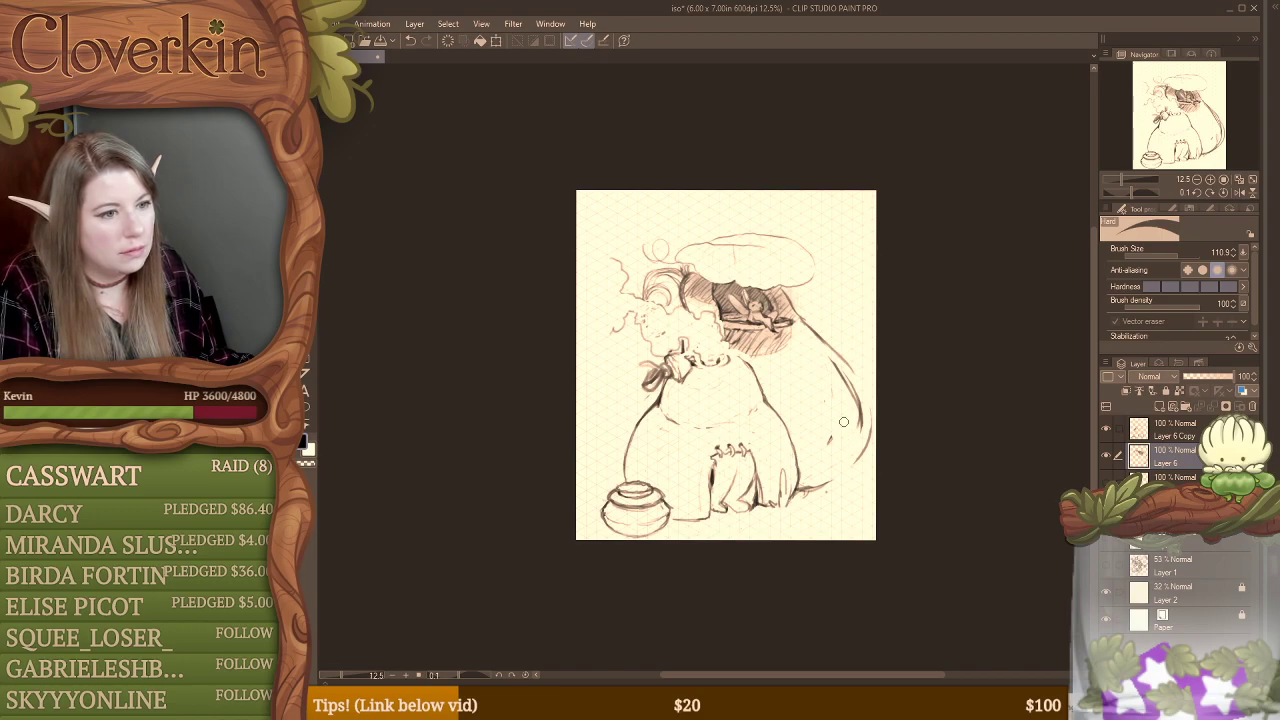
Step: Erase the dark inner strokes along the wall's lower bulge, and merge Layer 6 with Layer 6 Copy
{"action": "mouse_move", "coordinate": [840, 361]}
{"action": "left_mouse_down"}
{"action": "mouse_move", "coordinate": [861, 428]}
{"action": "mouse_move", "coordinate": [857, 401]}
{"action": "left_mouse_up"}
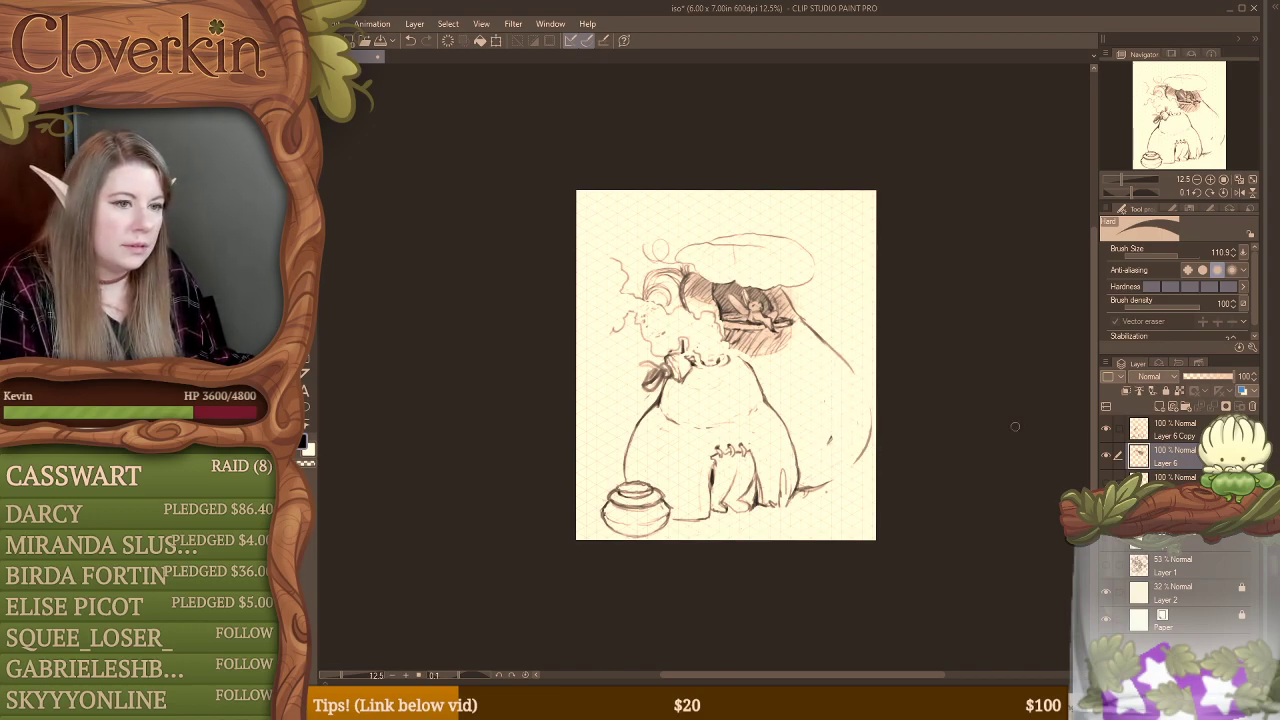
{"action": "left_click", "coordinate": [1119, 431]}
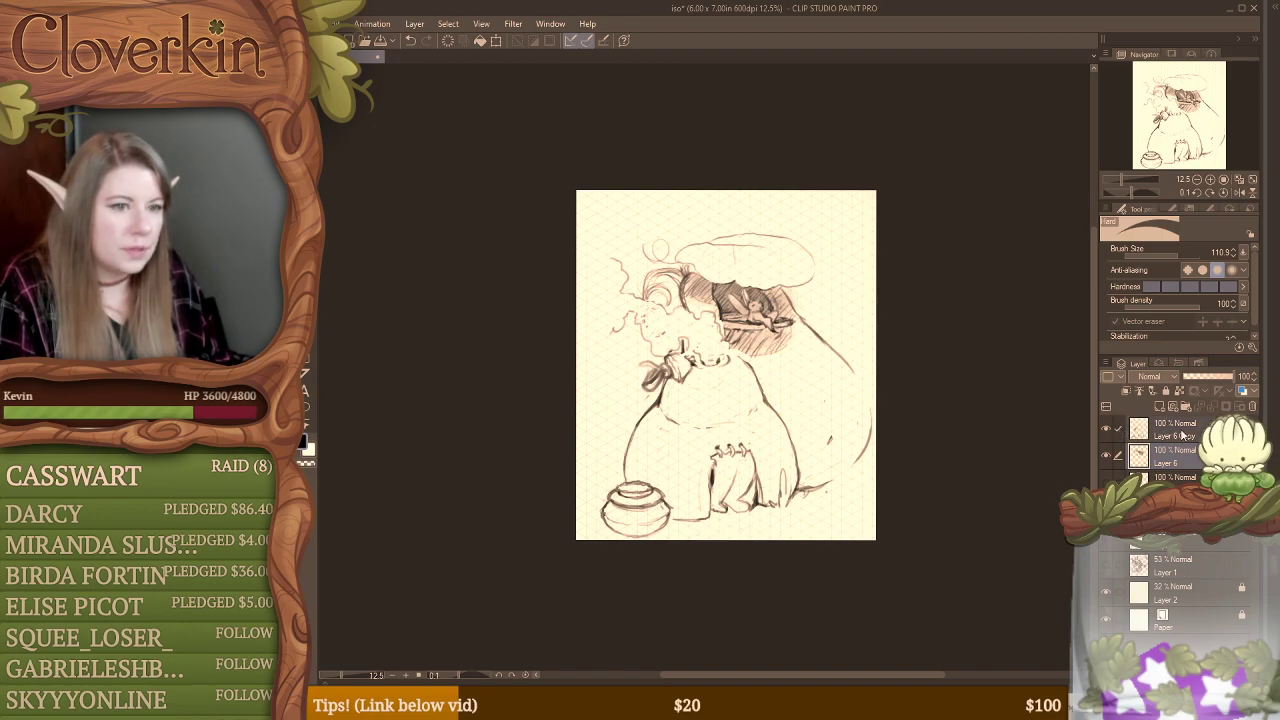
{"action": "left_click", "coordinate": [1182, 434]}
{"action": "left_click", "coordinate": [1119, 456]}
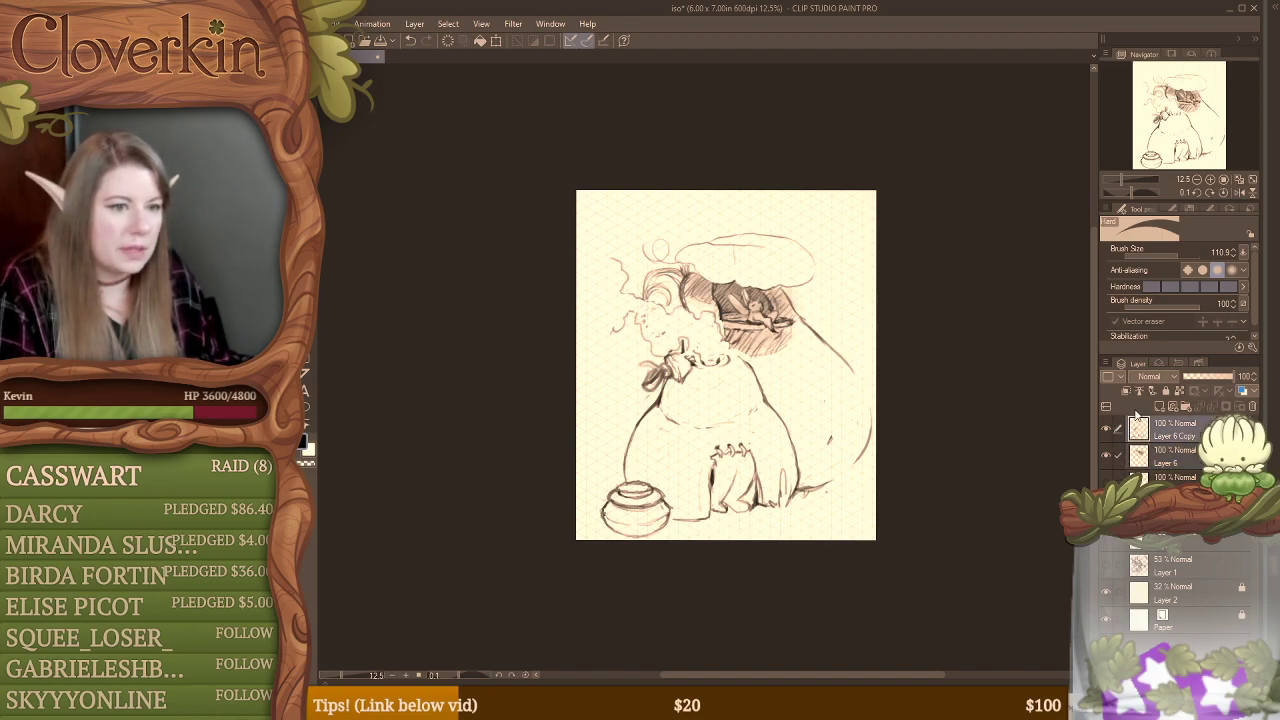
{"action": "right_click", "coordinate": [1176, 447]}
{"action": "left_click", "coordinate": [1185, 390]}
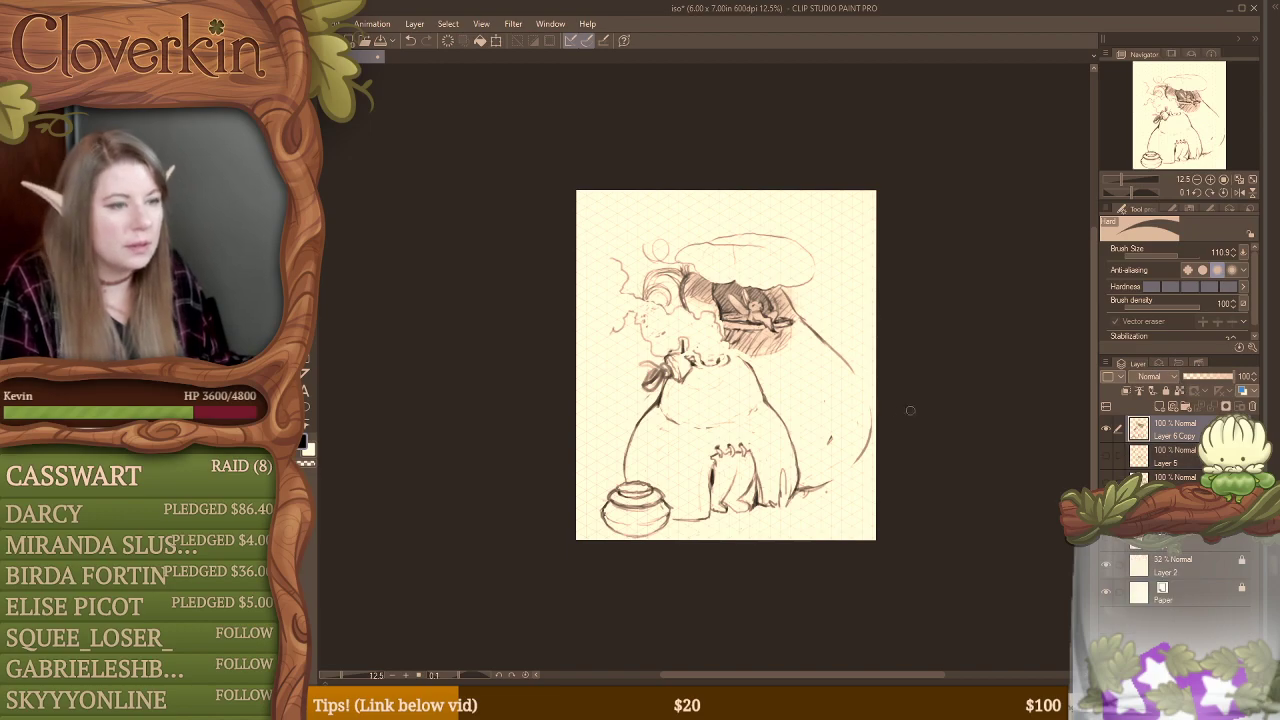
Step: Shift the merged sketch slightly up and left, and draw a puffy scalloped outline beside the bow and the base's left side
{"action": "left_click_drag", "start_coordinate": [759, 365], "coordinate": [754, 352]}
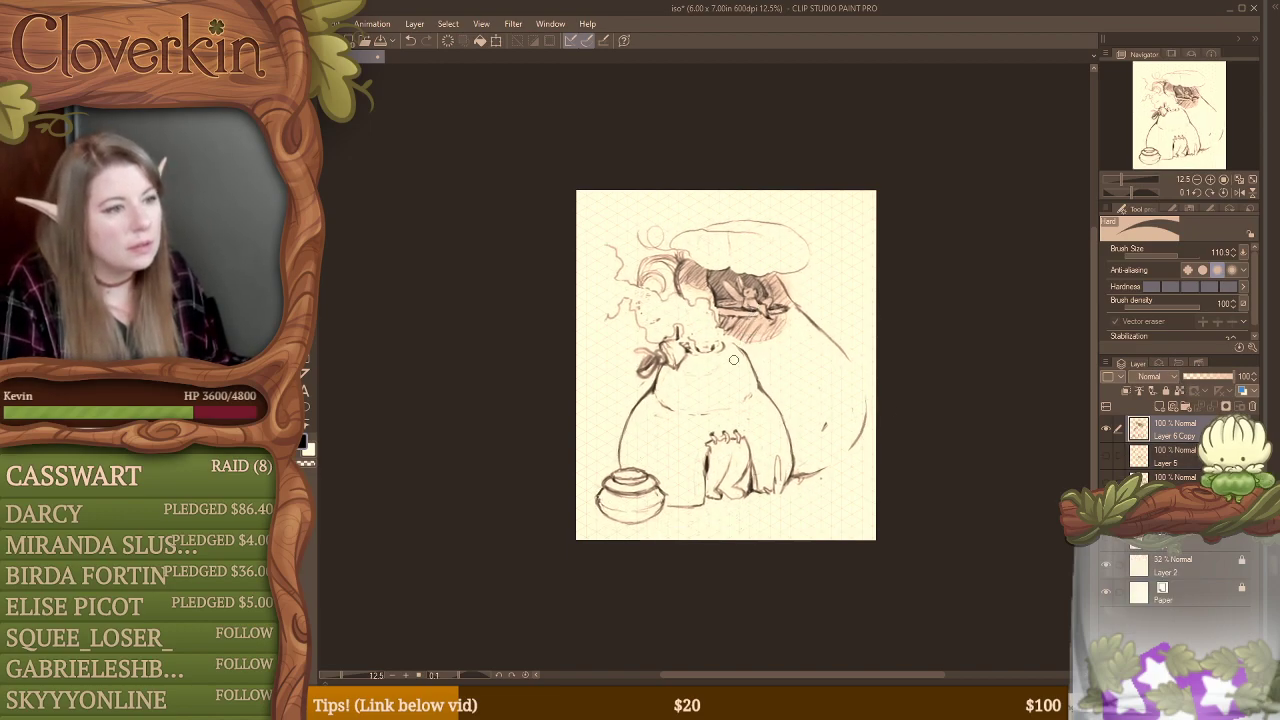
{"action": "key", "text": "b"}
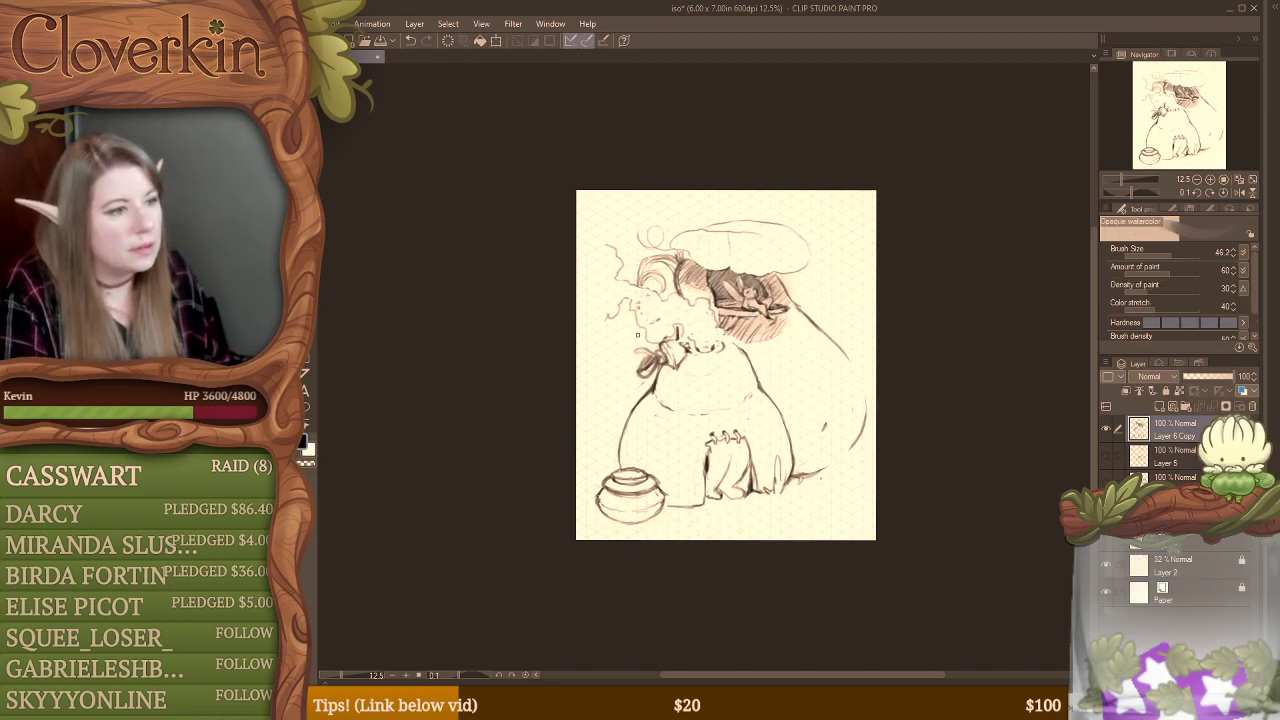
{"action": "left_click_drag", "start_coordinate": [606, 340], "coordinate": [594, 400]}
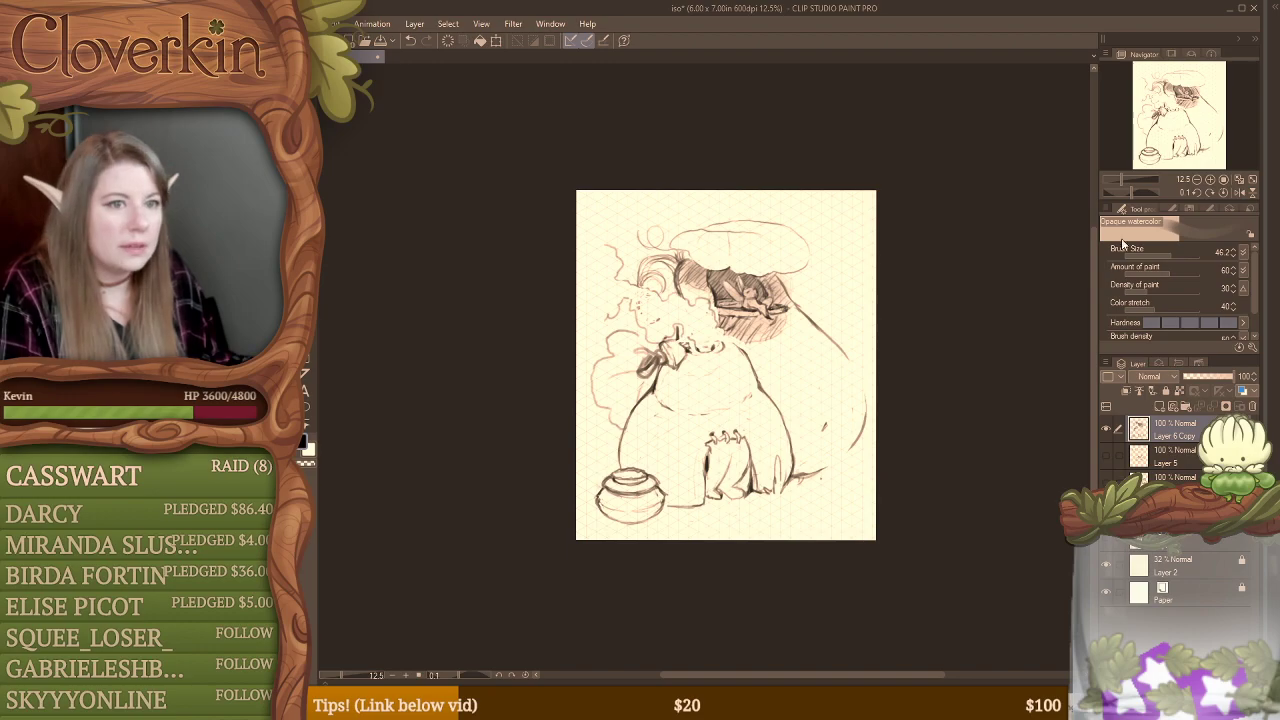
Step: Draw two round windows with inner rims on the wall right of the base, and erase the wall line beside the upper one
{"action": "left_click", "coordinate": [1209, 180]}
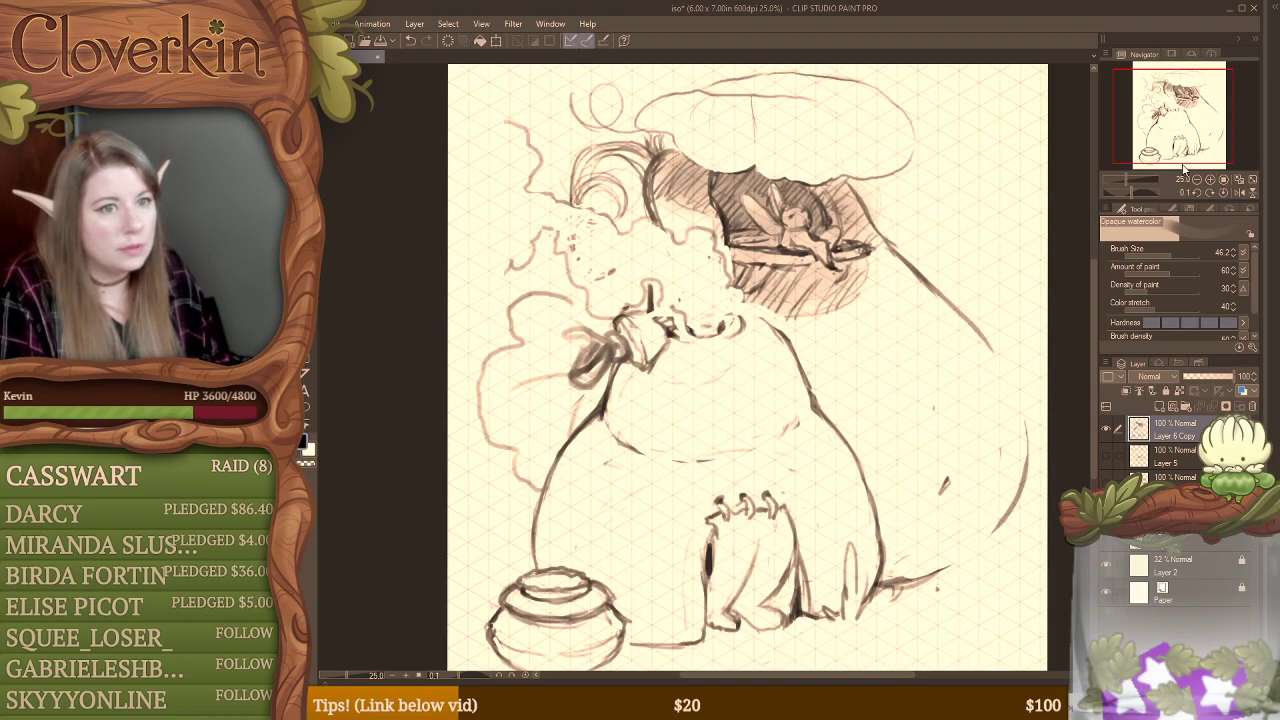
{"action": "left_click", "coordinate": [1127, 181]}
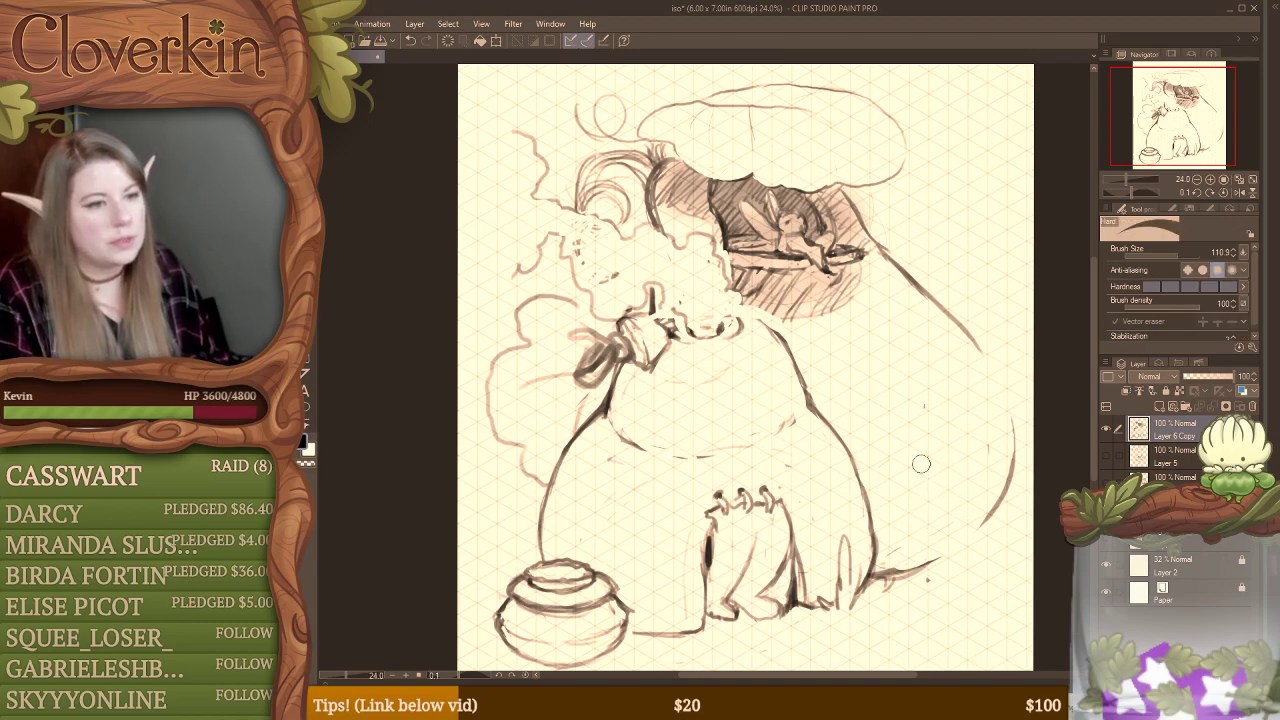
{"action": "mouse_move", "coordinate": [935, 397]}
{"action": "left_mouse_down"}
{"action": "mouse_move", "coordinate": [966, 501]}
{"action": "mouse_move", "coordinate": [899, 477]}
{"action": "mouse_move", "coordinate": [919, 418]}
{"action": "mouse_move", "coordinate": [945, 456]}
{"action": "mouse_move", "coordinate": [891, 455]}
{"action": "mouse_move", "coordinate": [890, 480]}
{"action": "mouse_move", "coordinate": [903, 443]}
{"action": "mouse_move", "coordinate": [893, 505]}
{"action": "mouse_move", "coordinate": [915, 440]}
{"action": "mouse_move", "coordinate": [884, 490]}
{"action": "left_mouse_up"}
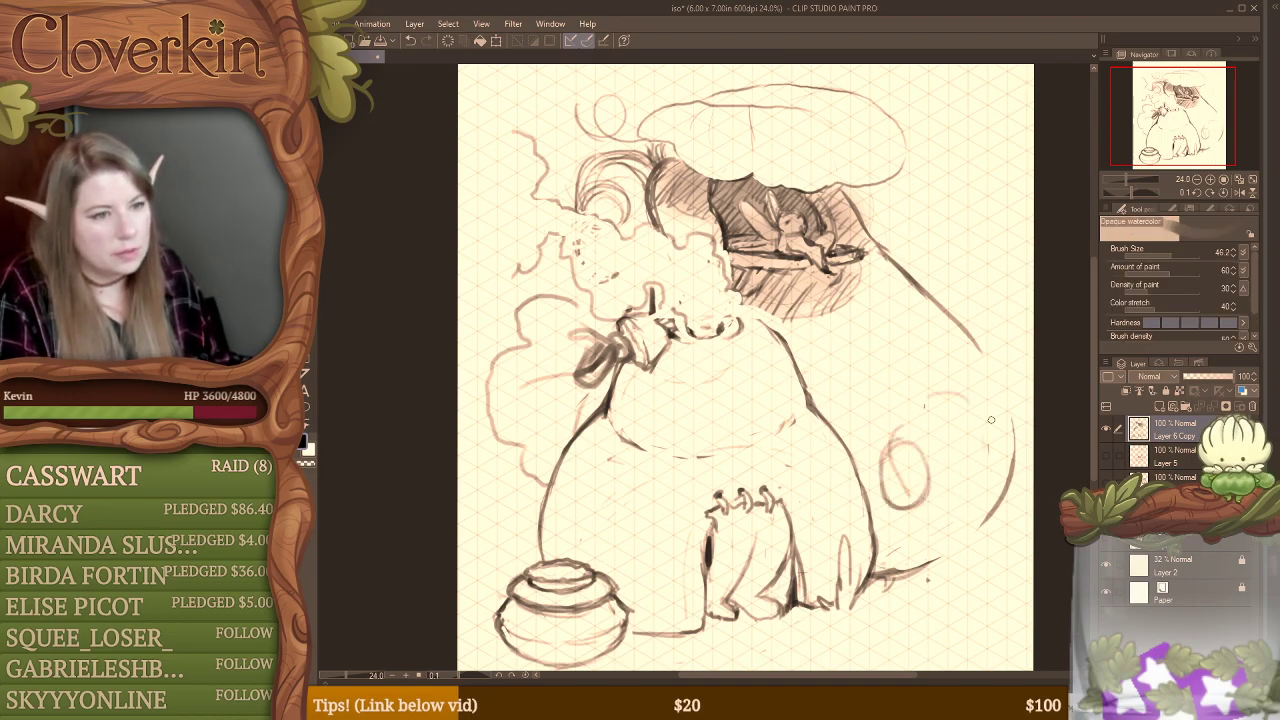
{"action": "mouse_move", "coordinate": [988, 404]}
{"action": "left_mouse_down"}
{"action": "mouse_move", "coordinate": [967, 463]}
{"action": "mouse_move", "coordinate": [1011, 431]}
{"action": "mouse_move", "coordinate": [995, 464]}
{"action": "mouse_move", "coordinate": [948, 442]}
{"action": "mouse_move", "coordinate": [984, 386]}
{"action": "mouse_move", "coordinate": [1003, 450]}
{"action": "mouse_move", "coordinate": [952, 450]}
{"action": "mouse_move", "coordinate": [971, 388]}
{"action": "mouse_move", "coordinate": [1003, 458]}
{"action": "left_mouse_up"}
{"action": "left_click_drag", "start_coordinate": [975, 398], "coordinate": [990, 462]}
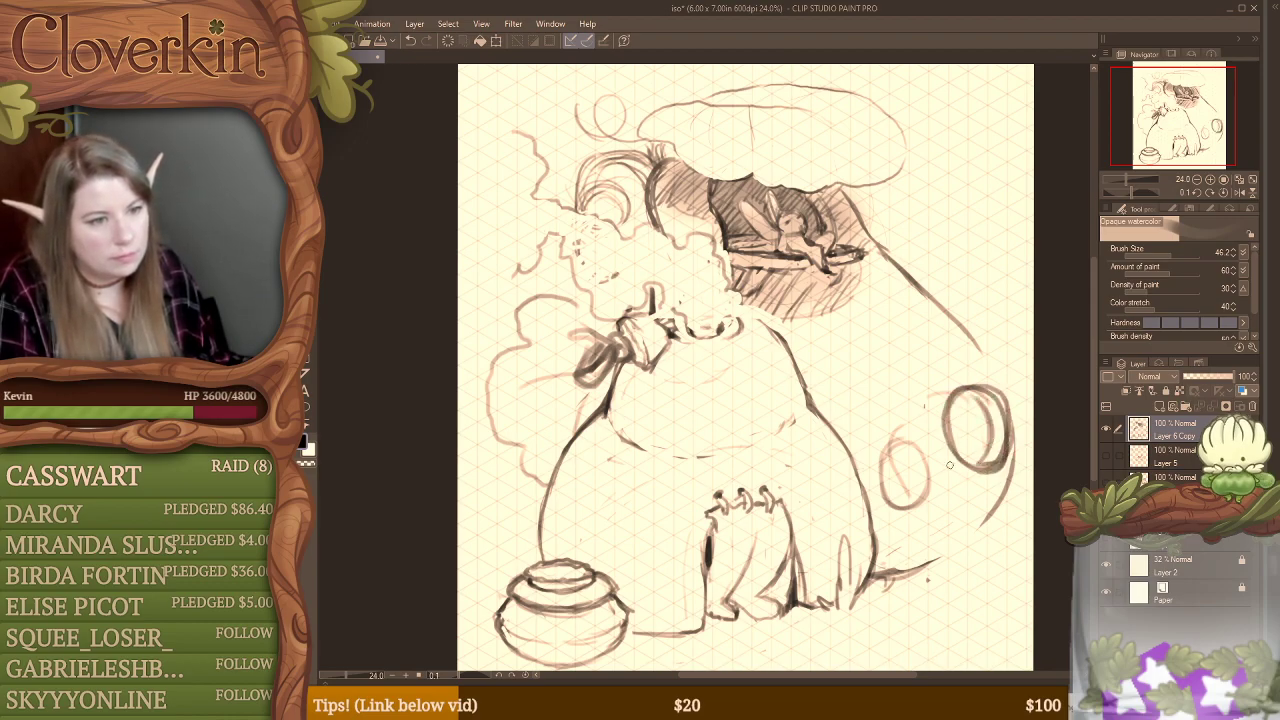
{"action": "mouse_move", "coordinate": [888, 450]}
{"action": "left_mouse_down"}
{"action": "mouse_move", "coordinate": [902, 510]}
{"action": "mouse_move", "coordinate": [888, 446]}
{"action": "mouse_move", "coordinate": [922, 451]}
{"action": "mouse_move", "coordinate": [898, 510]}
{"action": "left_mouse_up"}
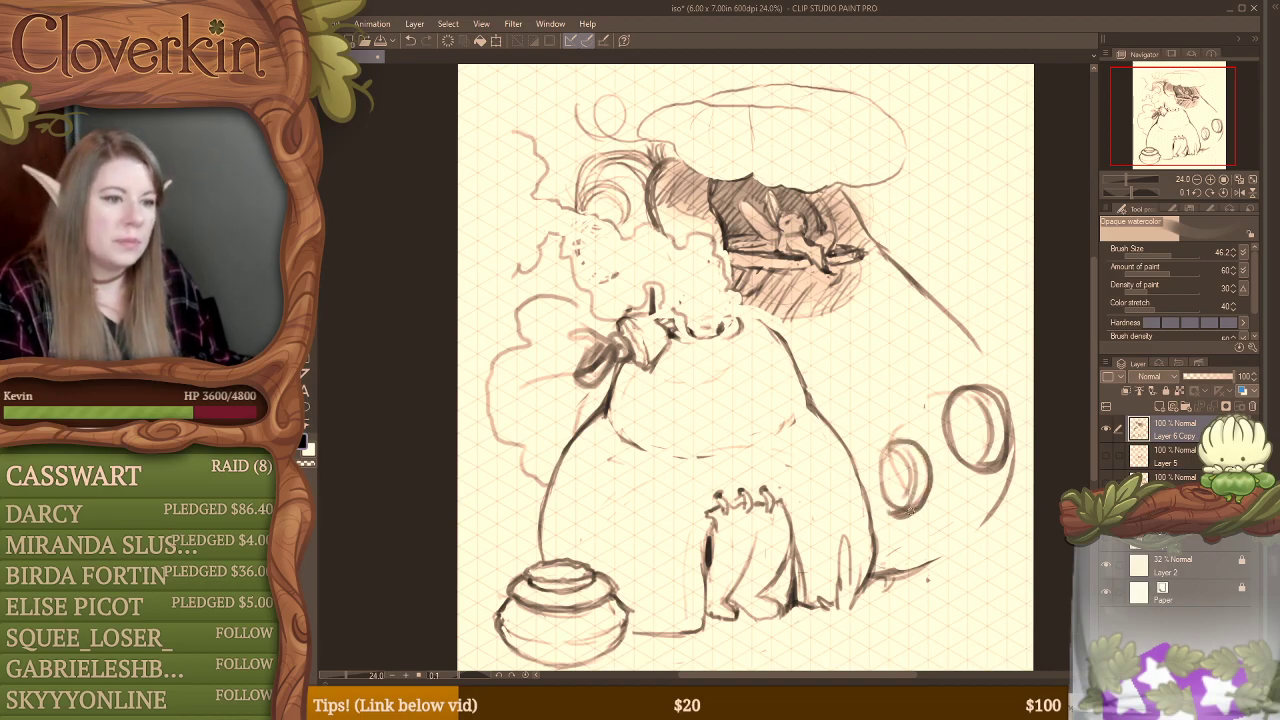
{"action": "key", "text": "e"}
{"action": "left_click_drag", "start_coordinate": [1007, 462], "coordinate": [954, 476]}
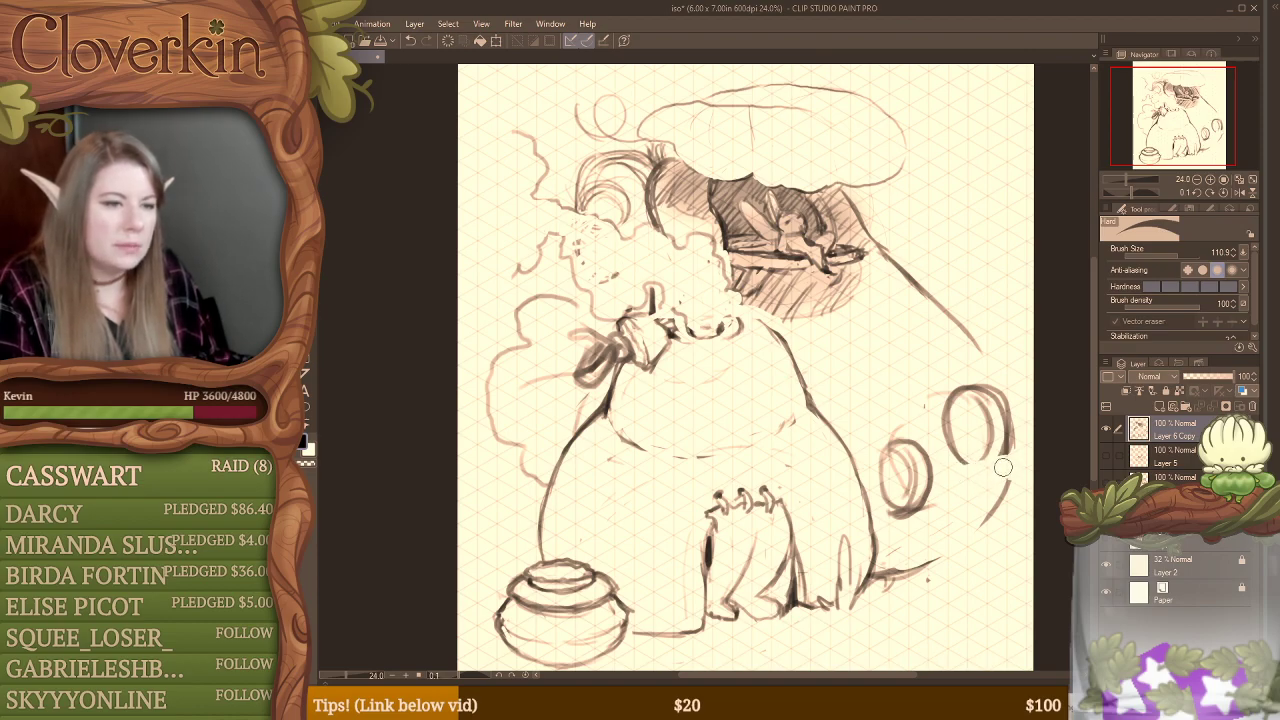
Step: Scale the whole sketch to about 72% and reposition it near the page's centre
{"action": "key", "text": "ctrl+t"}
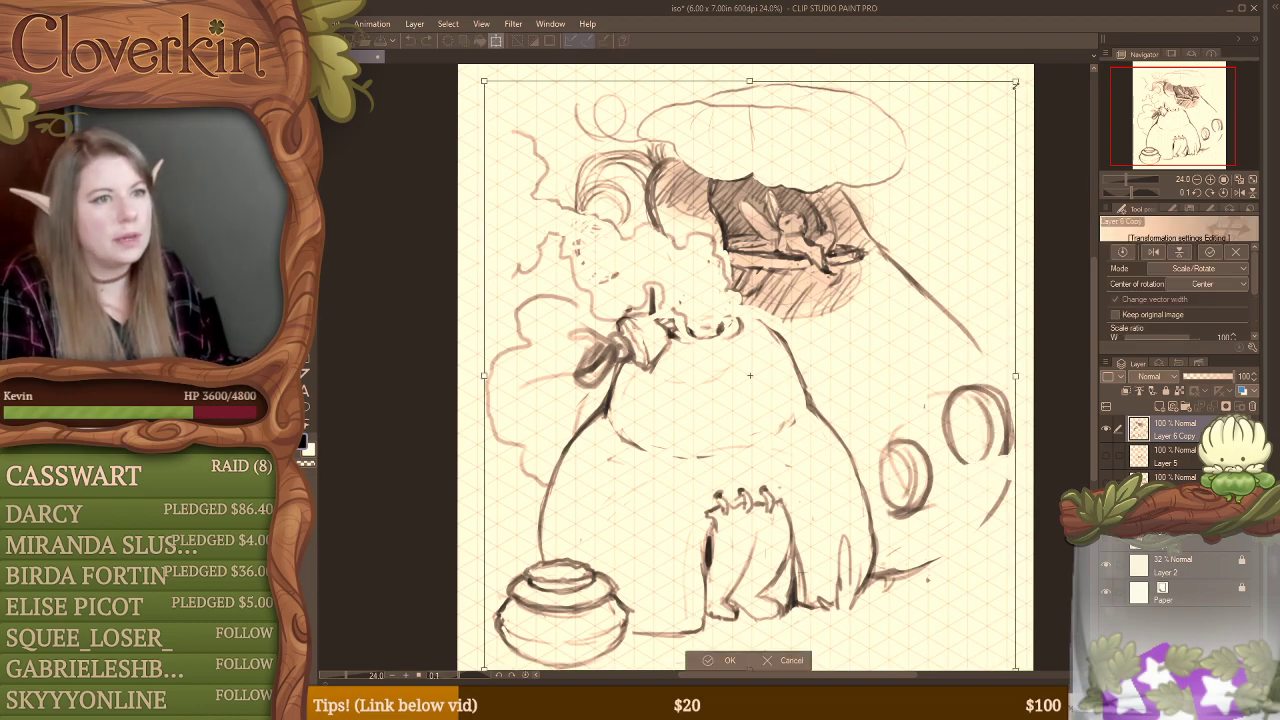
{"action": "left_click_drag", "start_coordinate": [1015, 82], "coordinate": [867, 245]}
{"action": "left_click_drag", "start_coordinate": [815, 400], "coordinate": [892, 309]}
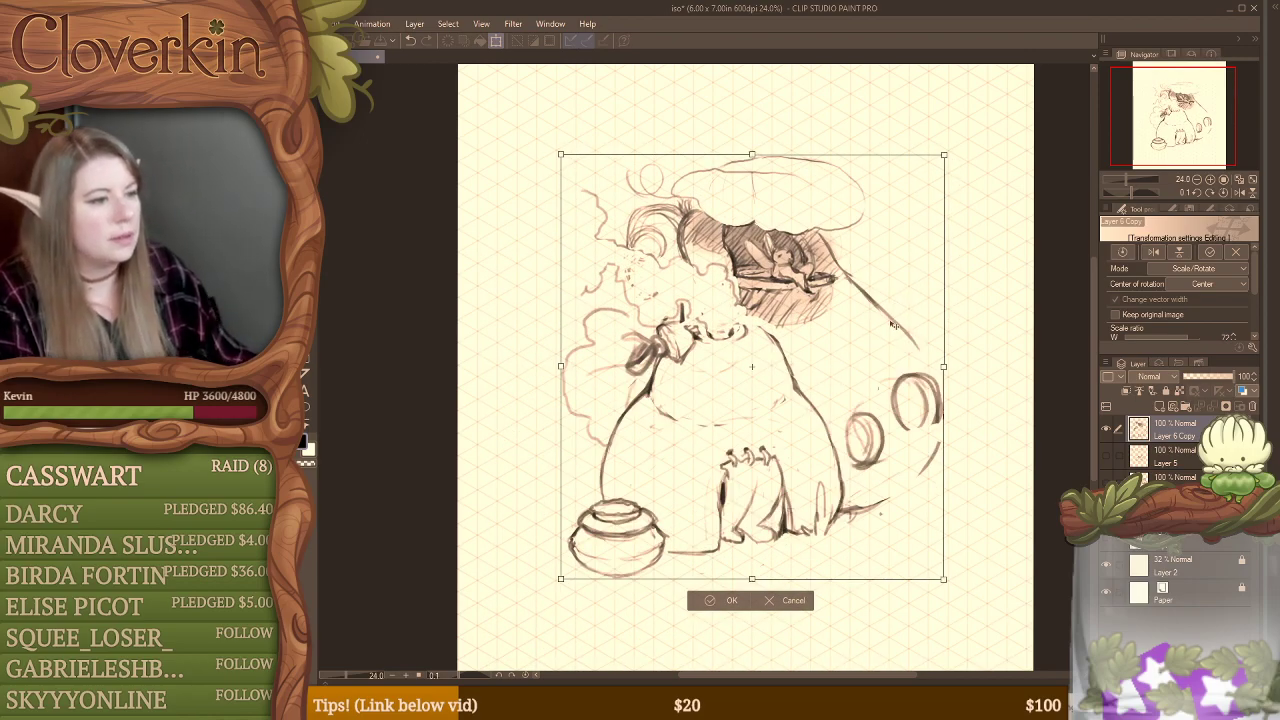
{"action": "key", "text": "Return"}
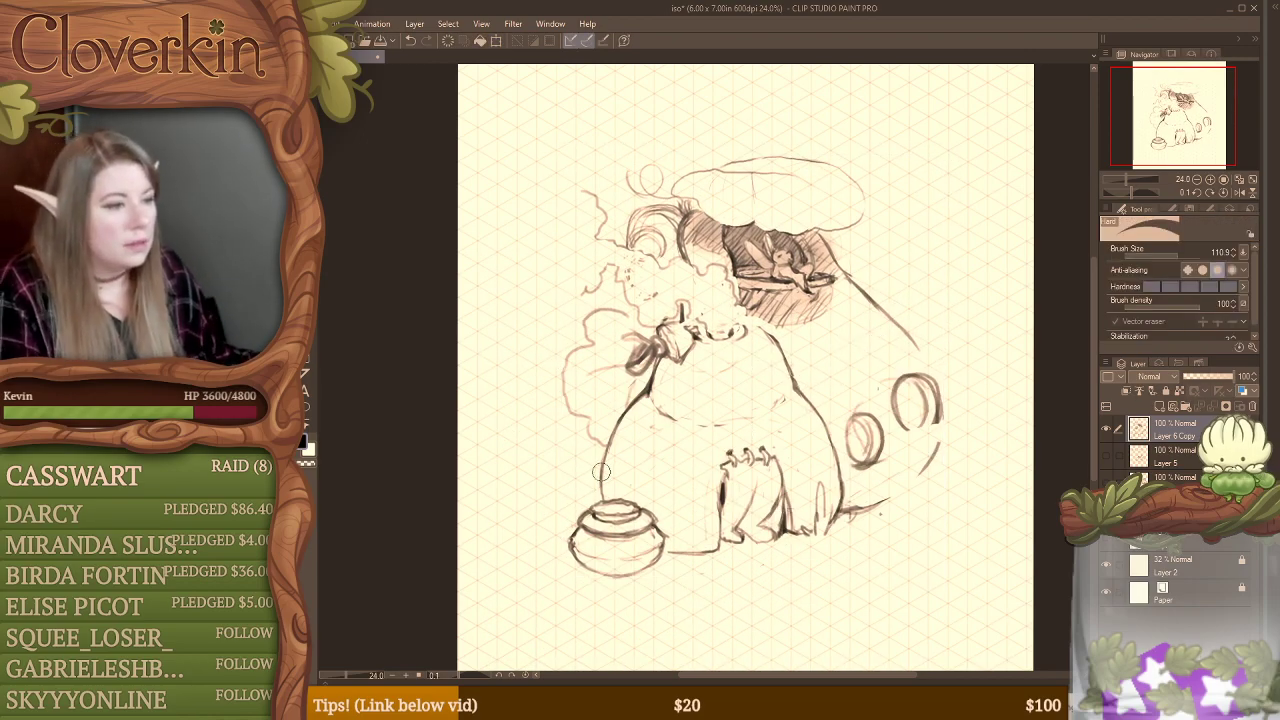
Step: Redraw the rounded base's left outline so it curves down to the pot
{"action": "key", "text": "b"}
{"action": "left_click_drag", "start_coordinate": [632, 400], "coordinate": [600, 498]}
{"action": "key", "text": "e"}
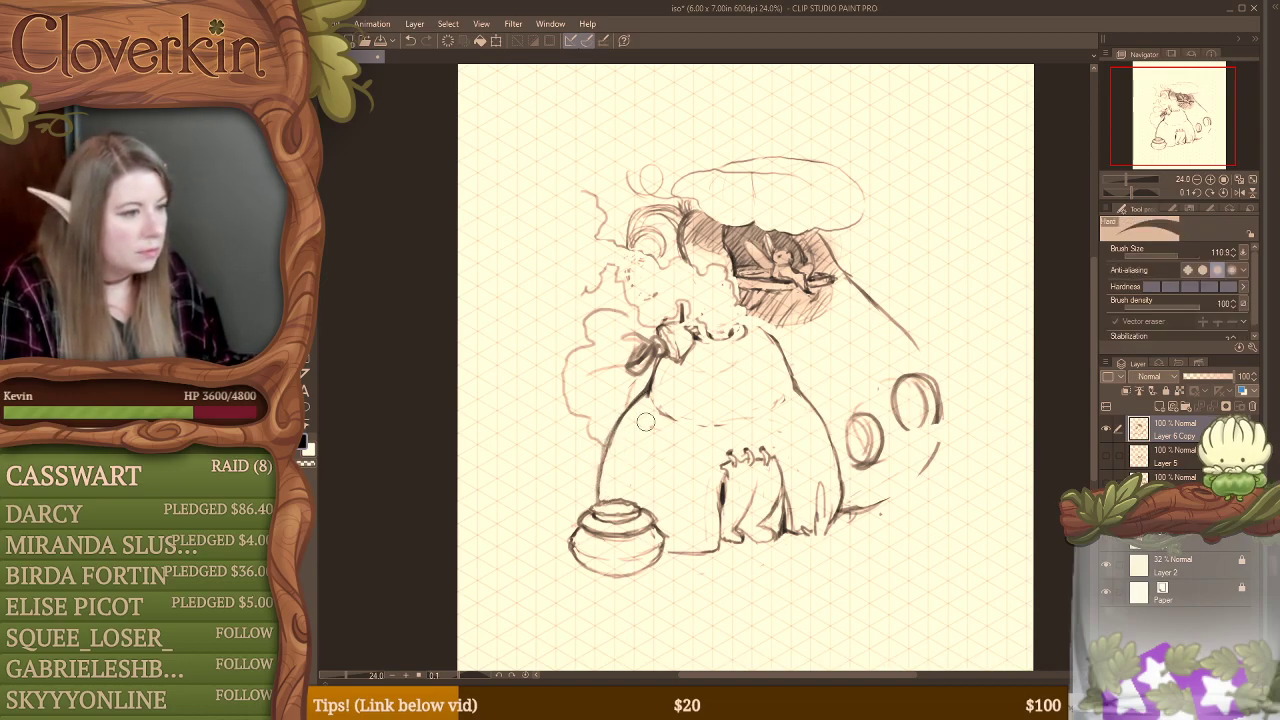
{"action": "key", "text": "b"}
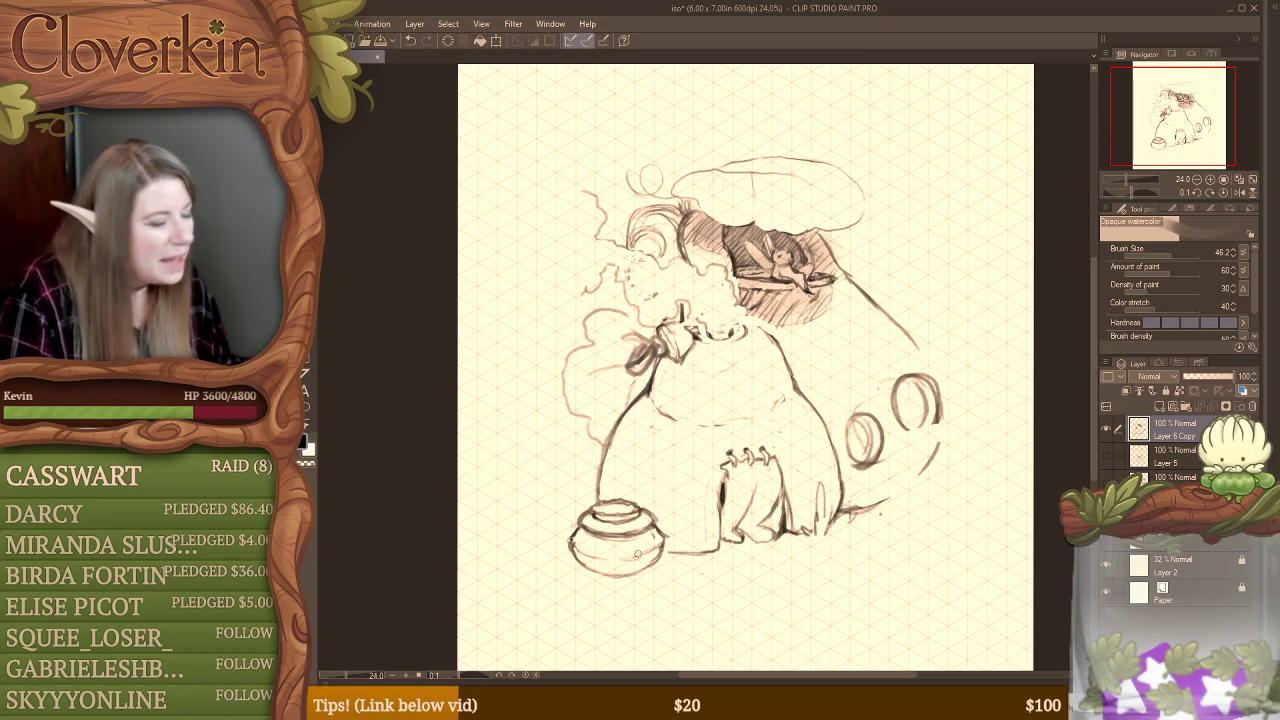
Step: Replace the ground line between the pot and the doorway with grass blades, and add a grass tuft behind the pot's left side
{"action": "key", "text": "e"}
{"action": "mouse_move", "coordinate": [662, 552]}
{"action": "left_mouse_down"}
{"action": "mouse_move", "coordinate": [698, 561]}
{"action": "mouse_move", "coordinate": [707, 537]}
{"action": "mouse_move", "coordinate": [713, 554]}
{"action": "mouse_move", "coordinate": [672, 537]}
{"action": "mouse_move", "coordinate": [683, 525]}
{"action": "mouse_move", "coordinate": [712, 550]}
{"action": "left_mouse_up"}
{"action": "key", "text": "b"}
{"action": "left_click_drag", "start_coordinate": [700, 505], "coordinate": [724, 553]}
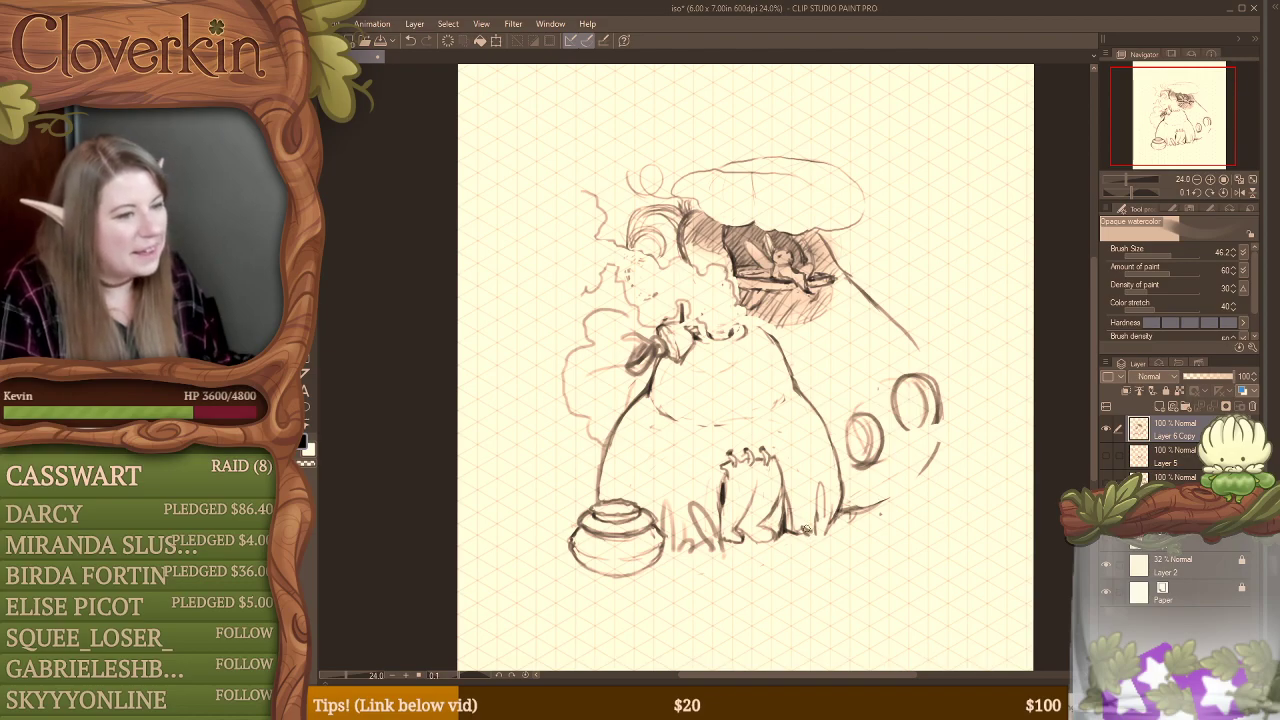
{"action": "key", "text": "e"}
{"action": "mouse_move", "coordinate": [607, 507]}
{"action": "left_mouse_down"}
{"action": "mouse_move", "coordinate": [598, 474]}
{"action": "mouse_move", "coordinate": [574, 504]}
{"action": "left_mouse_up"}
{"action": "key", "text": "b"}
{"action": "left_click_drag", "start_coordinate": [570, 440], "coordinate": [580, 488]}
{"action": "mouse_move", "coordinate": [580, 448]}
{"action": "left_mouse_down"}
{"action": "mouse_move", "coordinate": [580, 485]}
{"action": "mouse_move", "coordinate": [590, 472]}
{"action": "mouse_move", "coordinate": [620, 506]}
{"action": "left_mouse_up"}
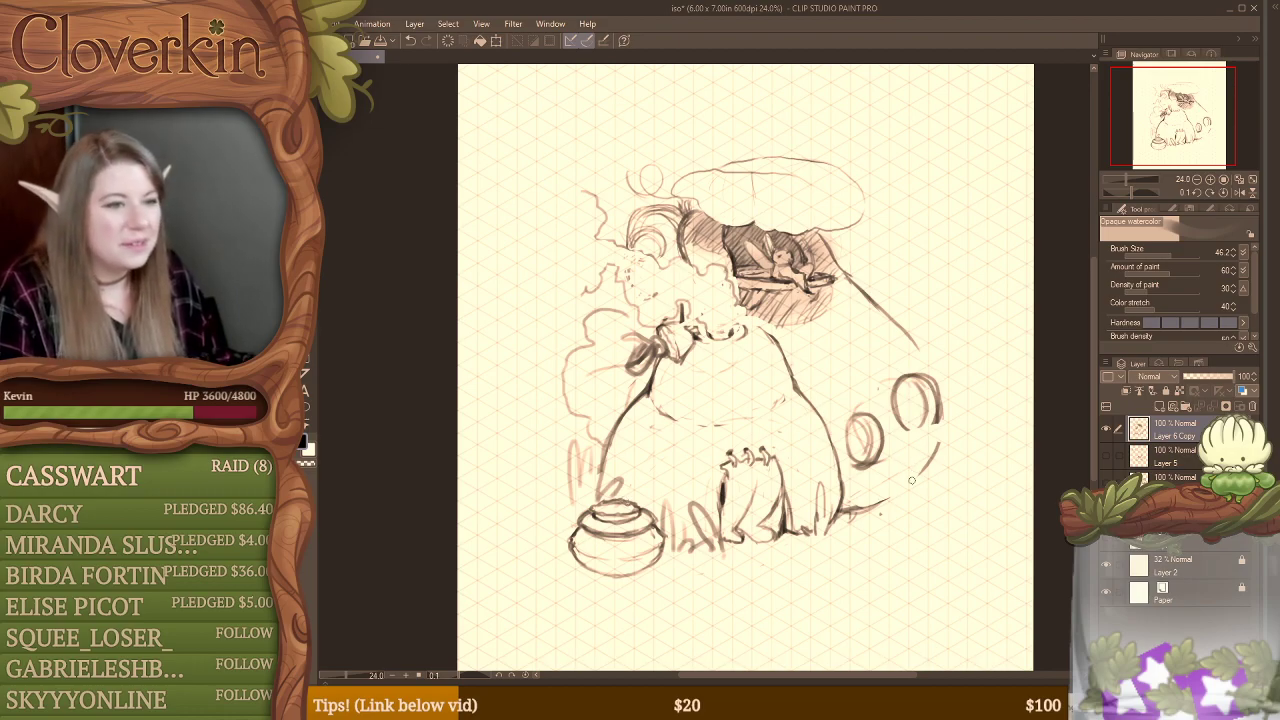
Step: Sketch a rough ledge beneath the upper round window
{"action": "mouse_move", "coordinate": [910, 432]}
{"action": "left_mouse_down"}
{"action": "mouse_move", "coordinate": [937, 434]}
{"action": "mouse_move", "coordinate": [938, 420]}
{"action": "mouse_move", "coordinate": [947, 434]}
{"action": "mouse_move", "coordinate": [914, 435]}
{"action": "left_mouse_up"}
{"action": "key", "text": "e"}
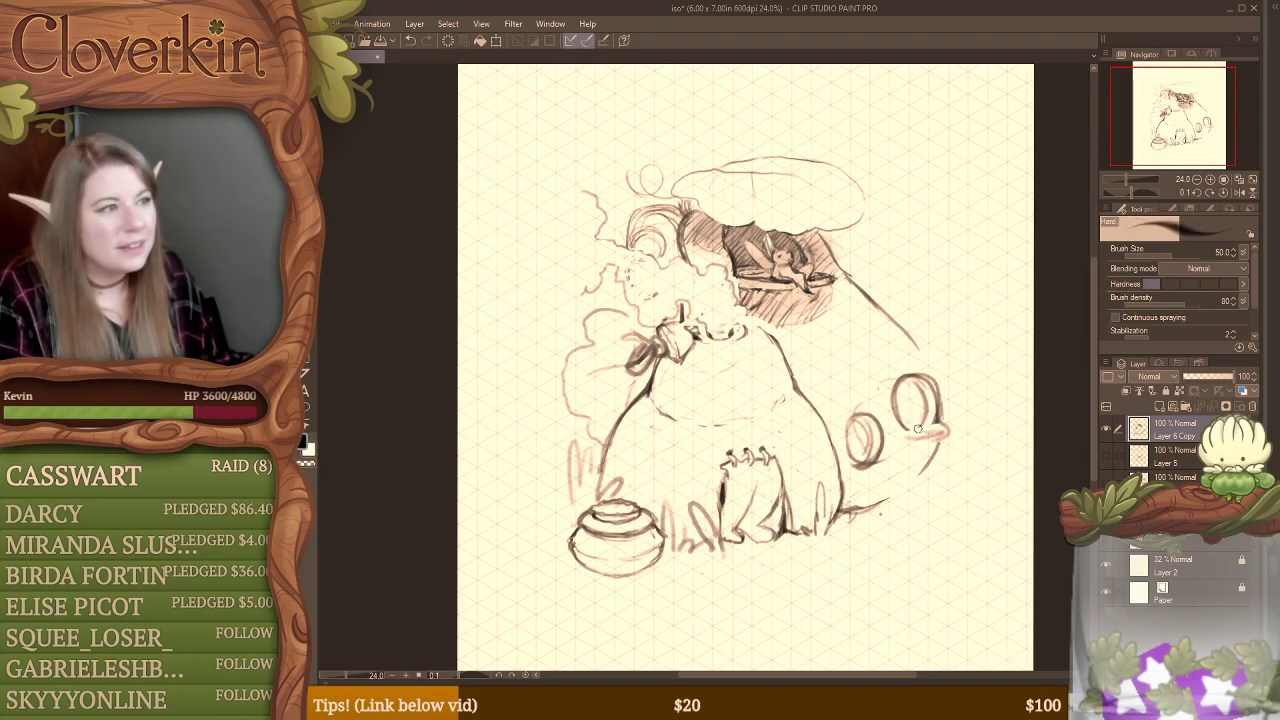
{"action": "key", "text": "b"}
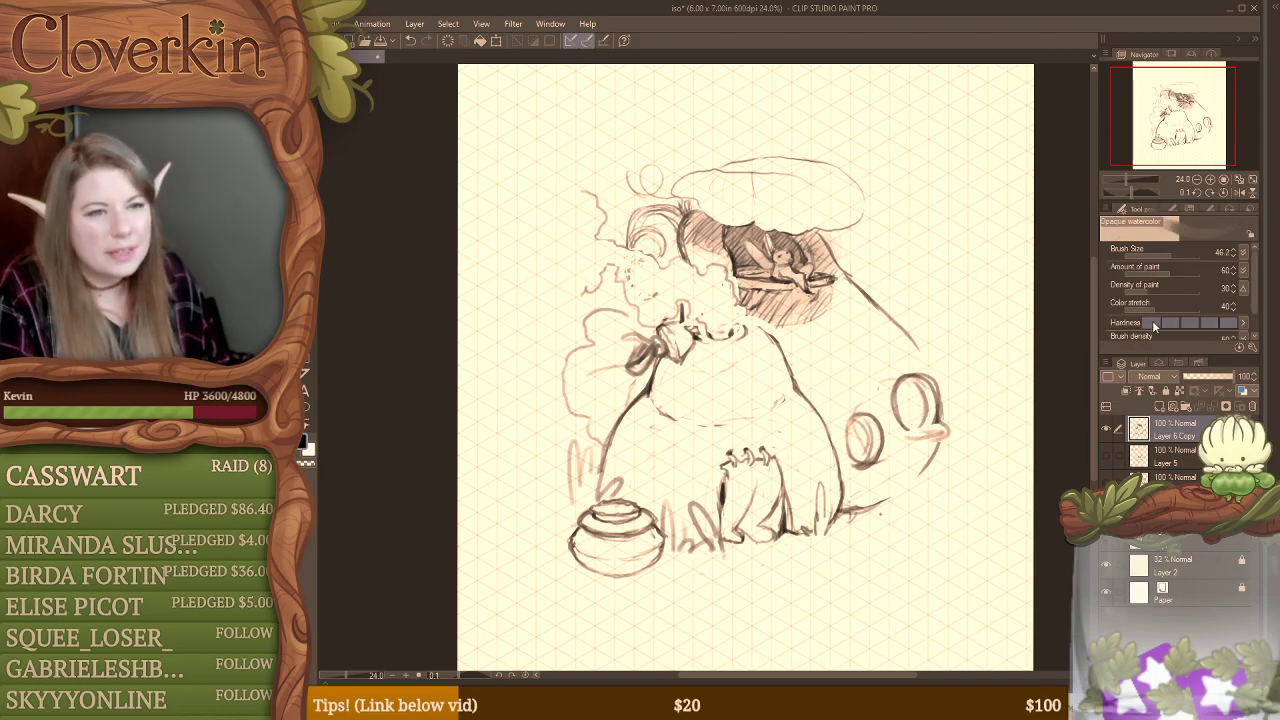
Step: Set the watercolor brush size to 22.9 and save the illustration
{"action": "left_click", "coordinate": [1166, 255]}
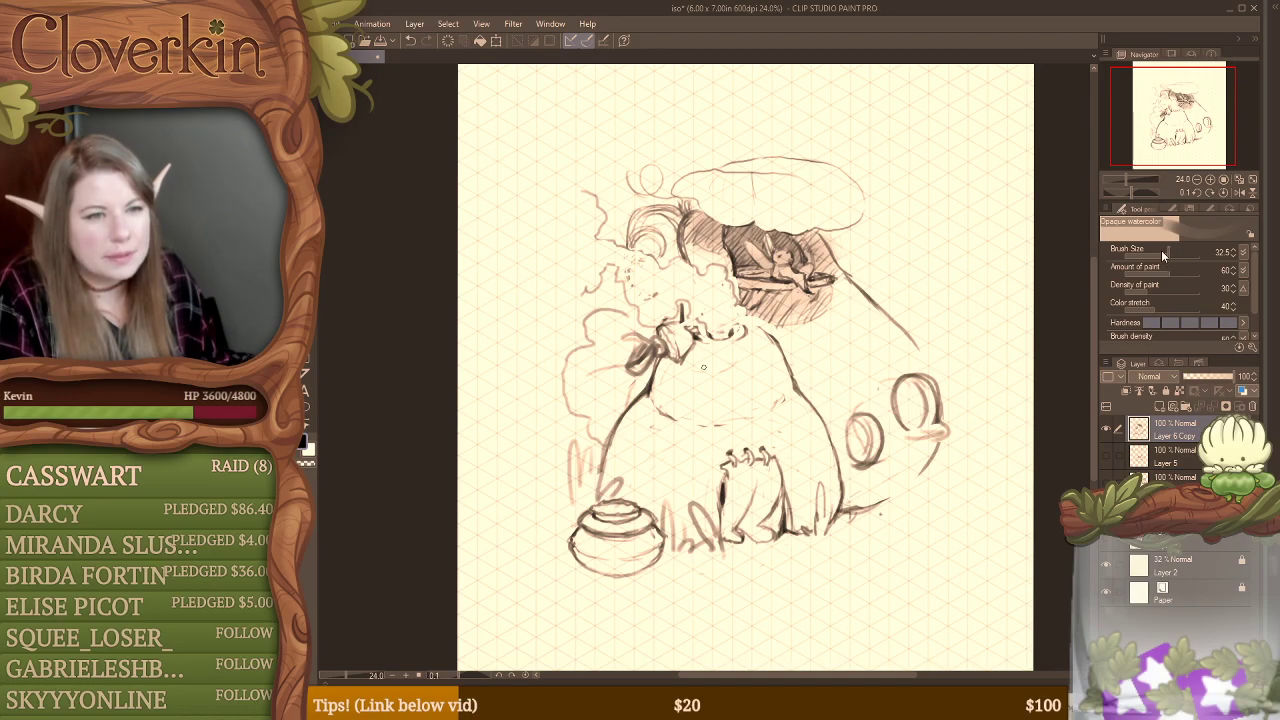
{"action": "left_click", "coordinate": [1162, 251]}
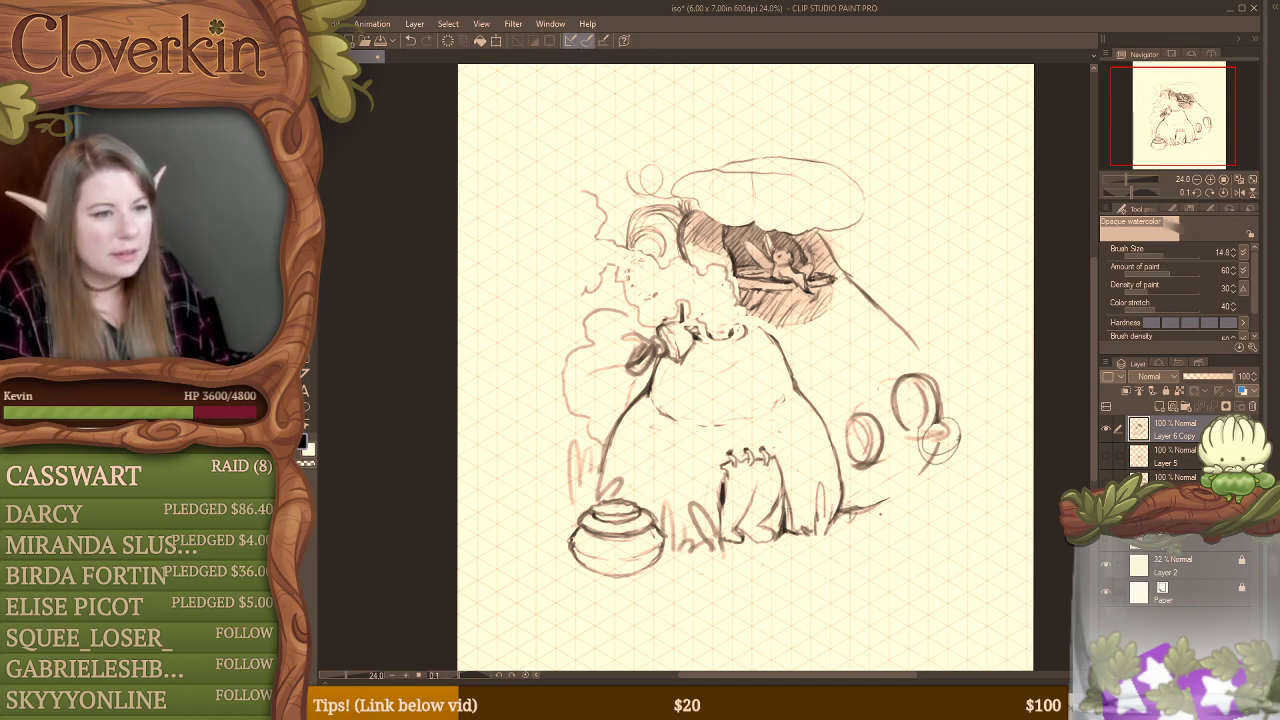
{"action": "left_click", "coordinate": [1164, 250]}
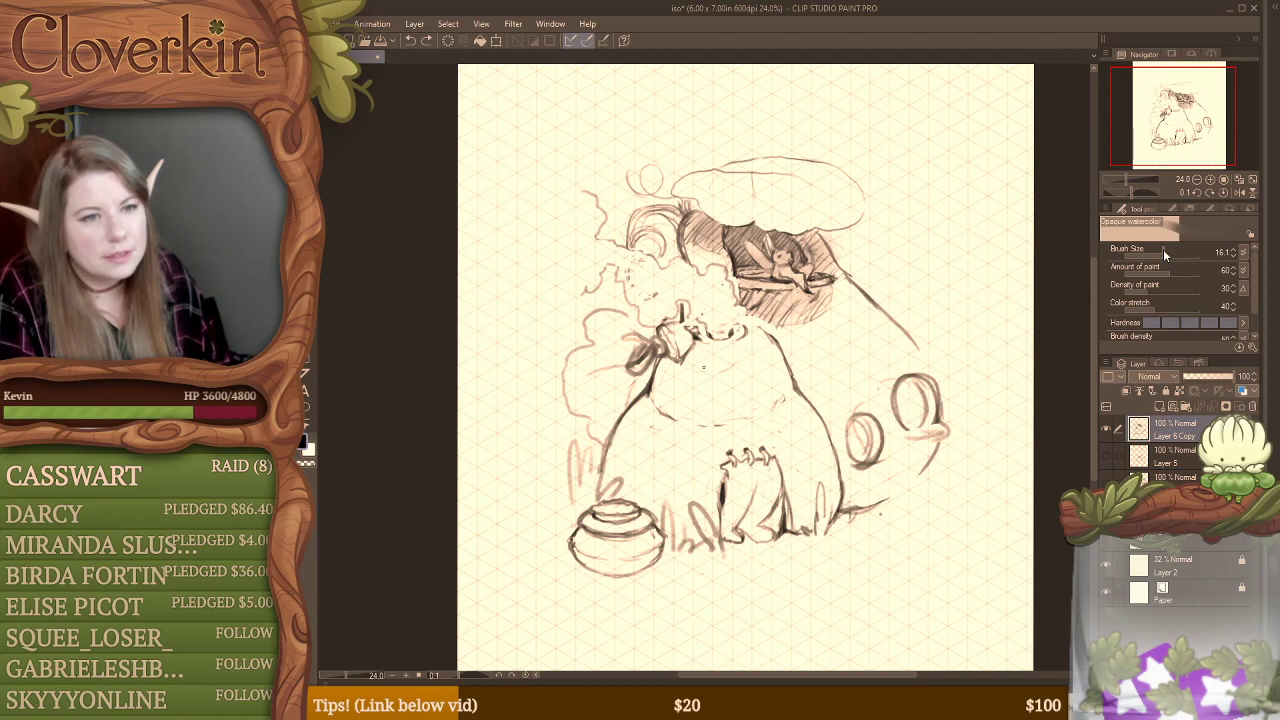
{"action": "left_click", "coordinate": [1166, 255]}
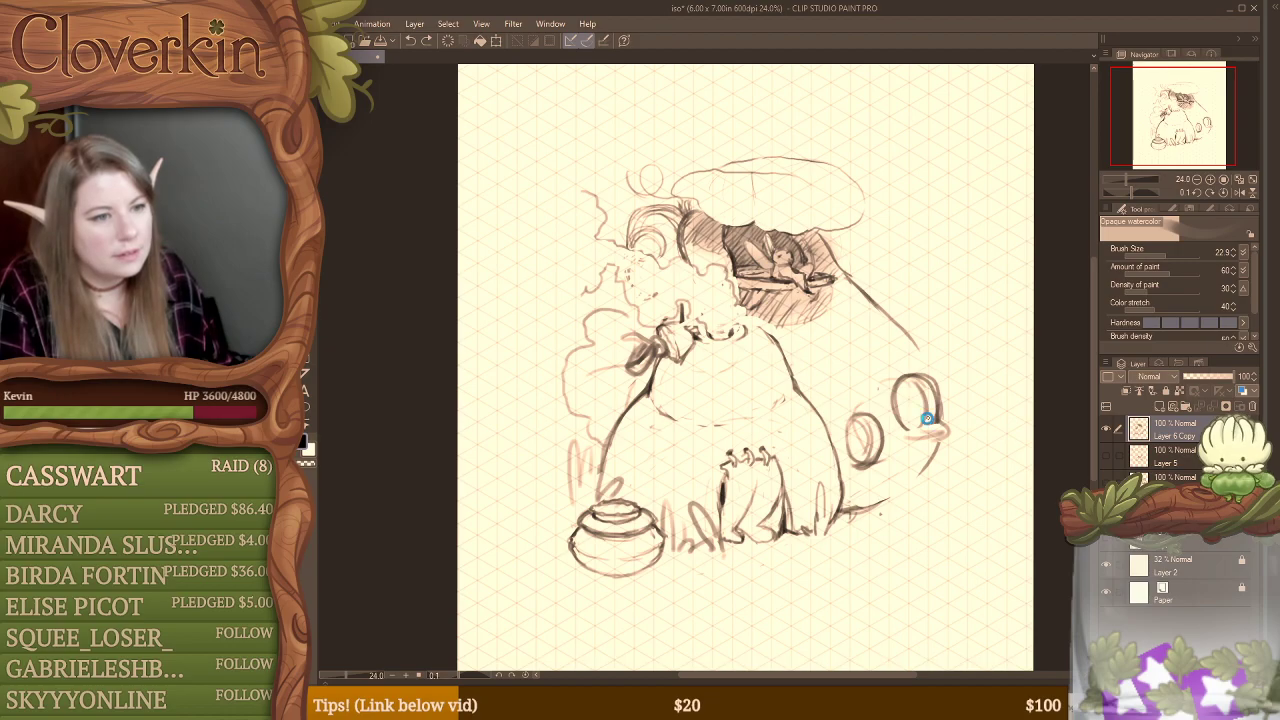
{"action": "key", "text": "ctrl+s"}
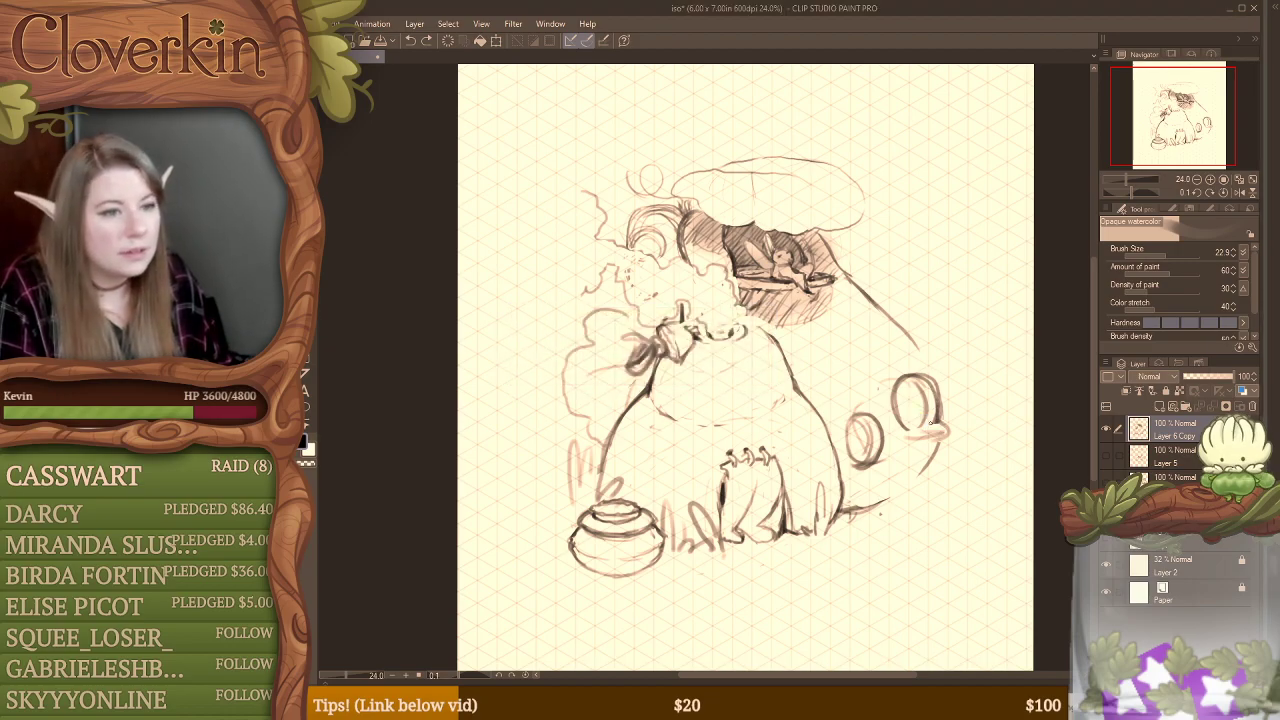
Step: Erase the rough ledge and flatten the upper window's bottom edge, drawing a thin sill that extends past the window
{"action": "key", "text": "e"}
{"action": "mouse_move", "coordinate": [936, 422]}
{"action": "left_mouse_down"}
{"action": "mouse_move", "coordinate": [920, 430]}
{"action": "mouse_move", "coordinate": [943, 435]}
{"action": "mouse_move", "coordinate": [914, 427]}
{"action": "left_mouse_up"}
{"action": "key", "text": "b"}
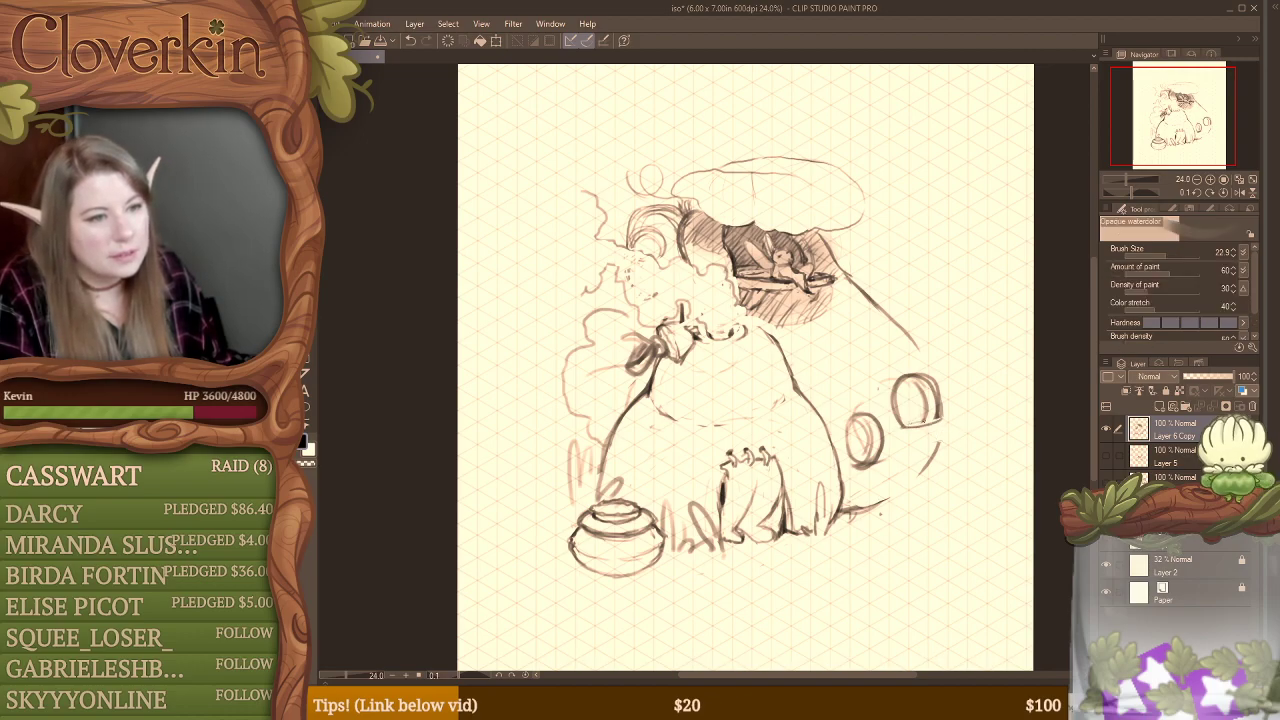
{"action": "key", "text": "e"}
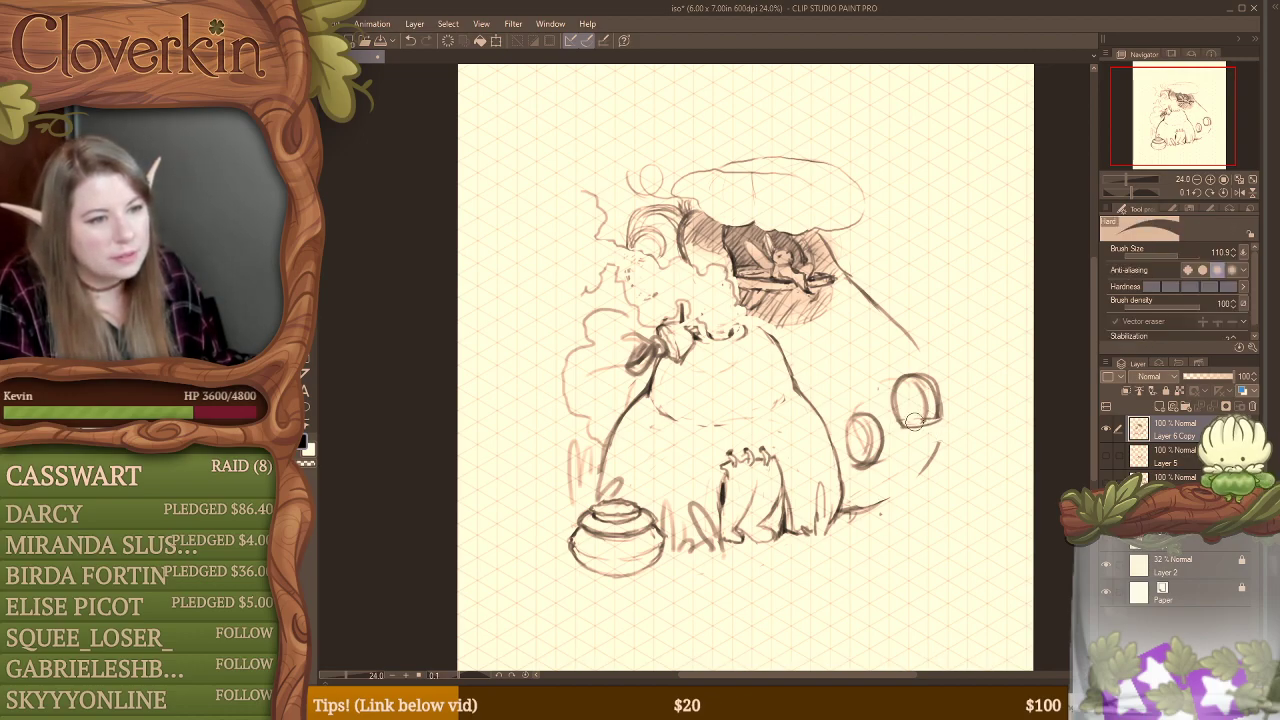
{"action": "key", "text": "b"}
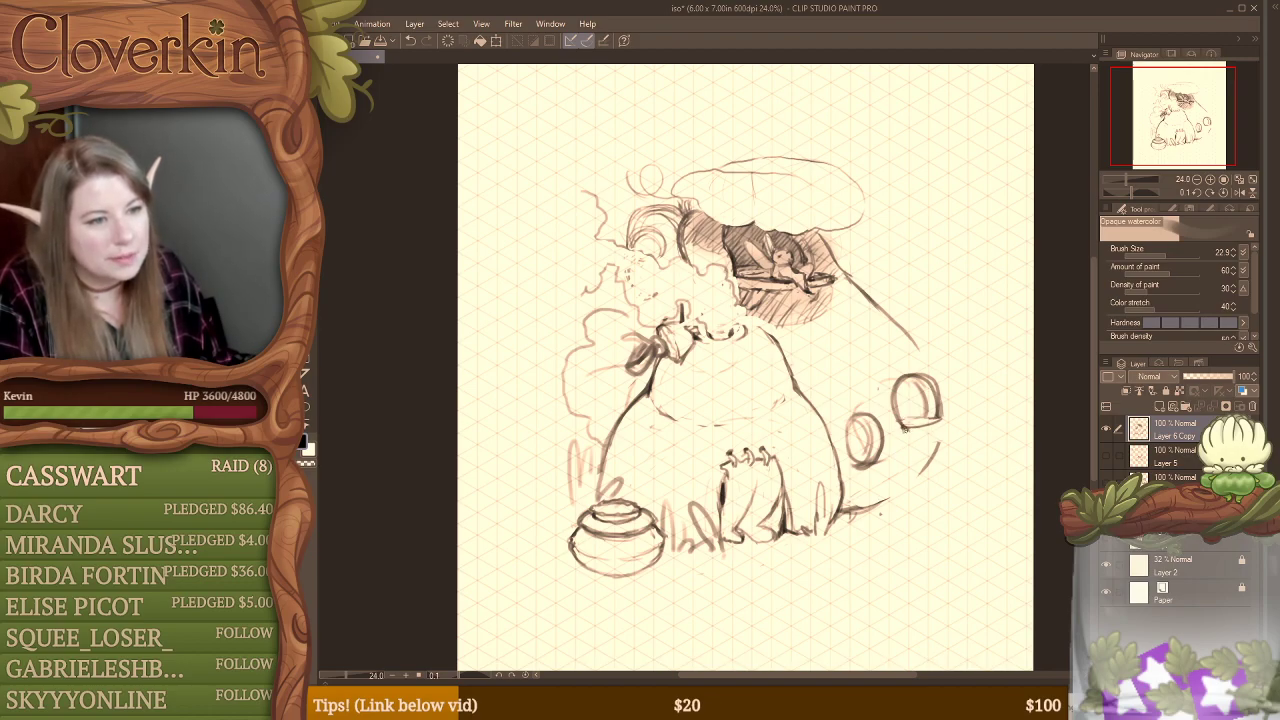
{"action": "key", "text": "e"}
{"action": "key", "text": "b"}
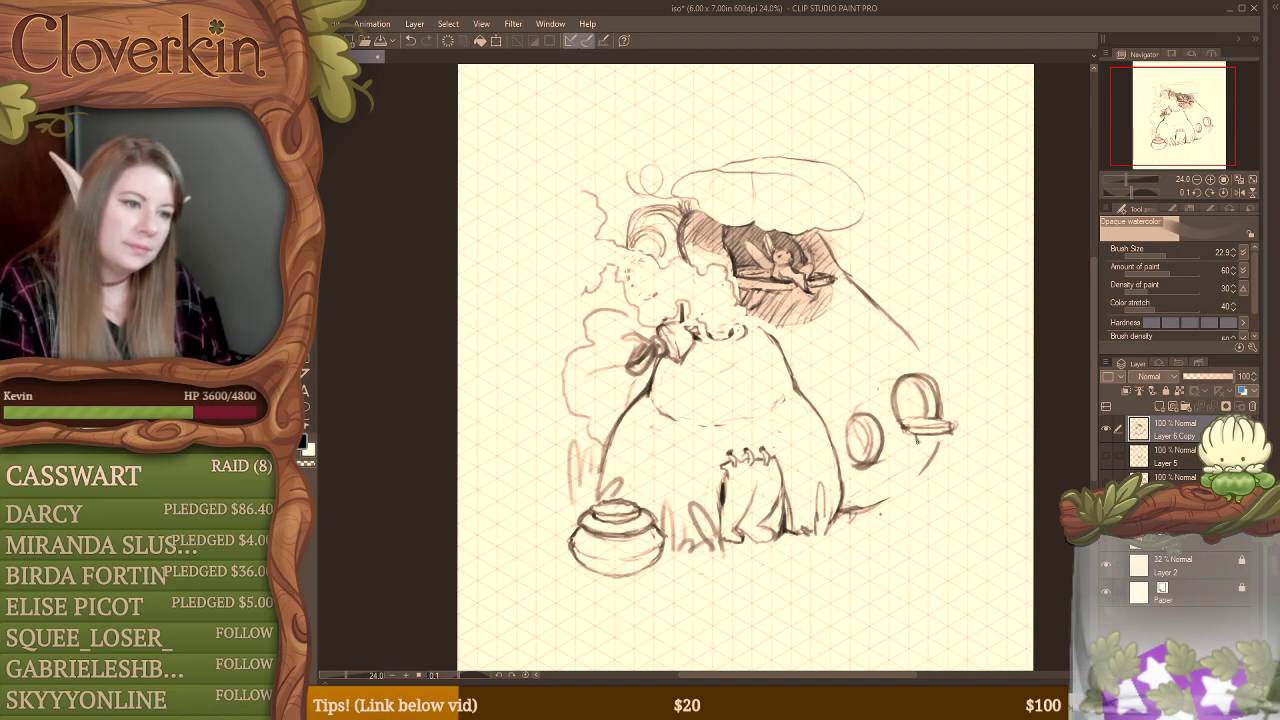
Step: Clear the lower inside of the upper window and sketch a small rounded shape resting on its sill
{"action": "mouse_move", "coordinate": [915, 443]}
{"action": "left_mouse_down"}
{"action": "mouse_move", "coordinate": [937, 440]}
{"action": "mouse_move", "coordinate": [922, 413]}
{"action": "left_mouse_up"}
{"action": "key", "text": "e"}
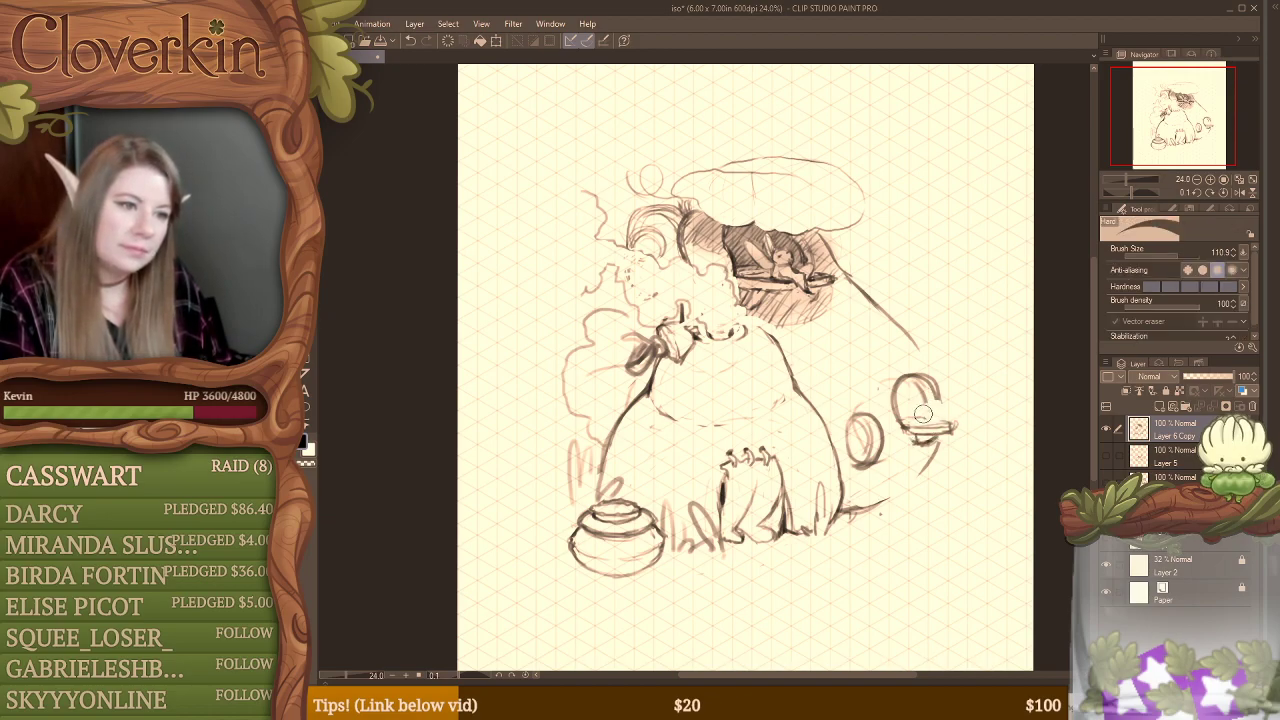
{"action": "key", "text": "b"}
{"action": "key", "text": "ctrl+z"}
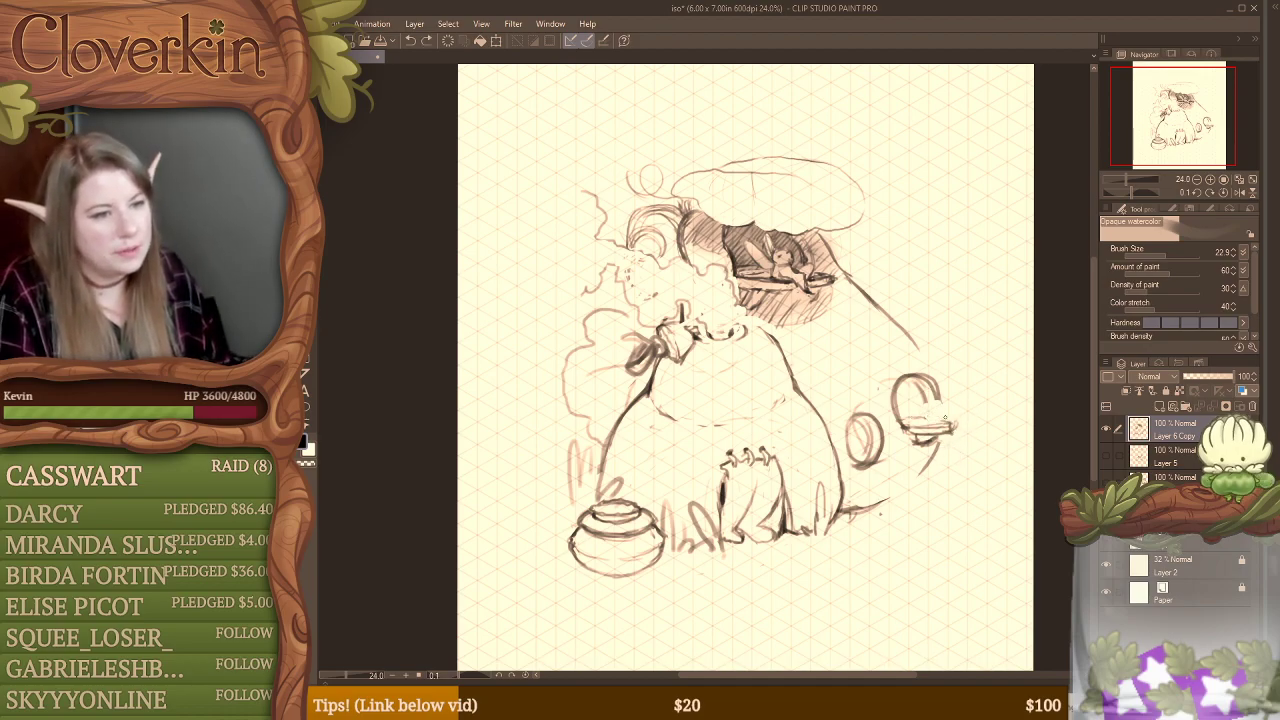
{"action": "key", "text": "e"}
{"action": "left_click_drag", "start_coordinate": [929, 414], "coordinate": [910, 417]}
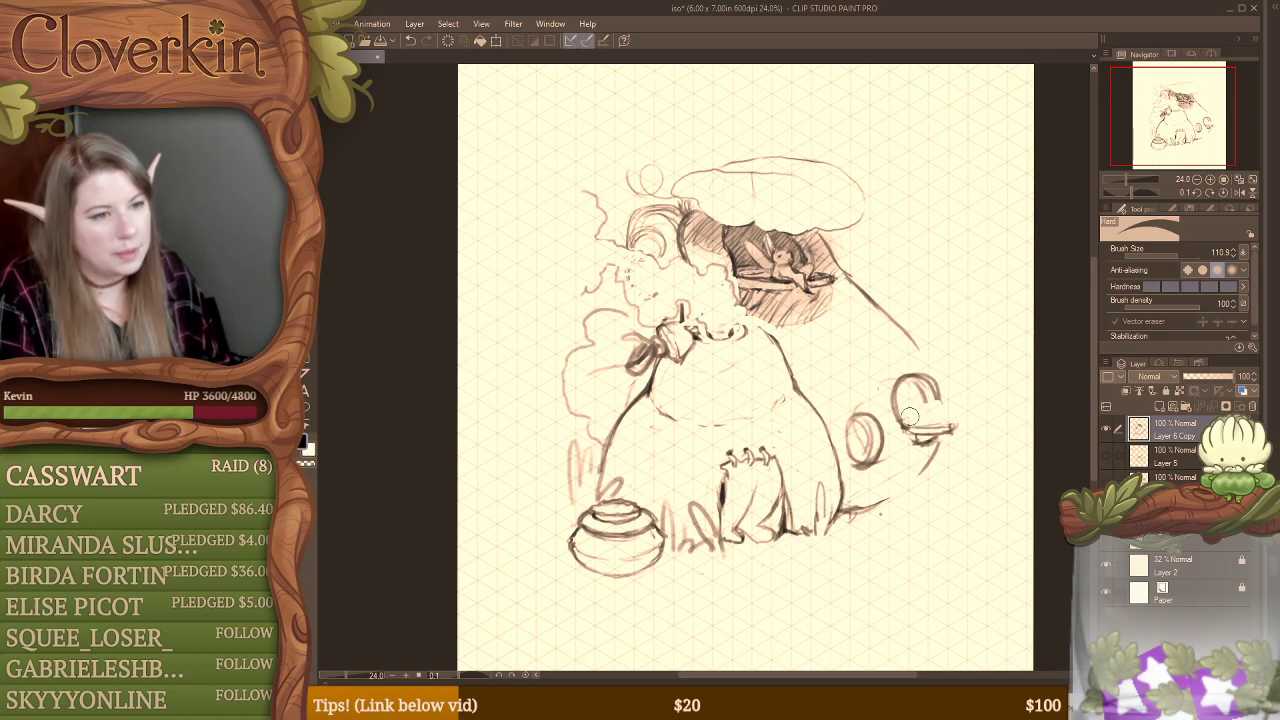
{"action": "key", "text": "b"}
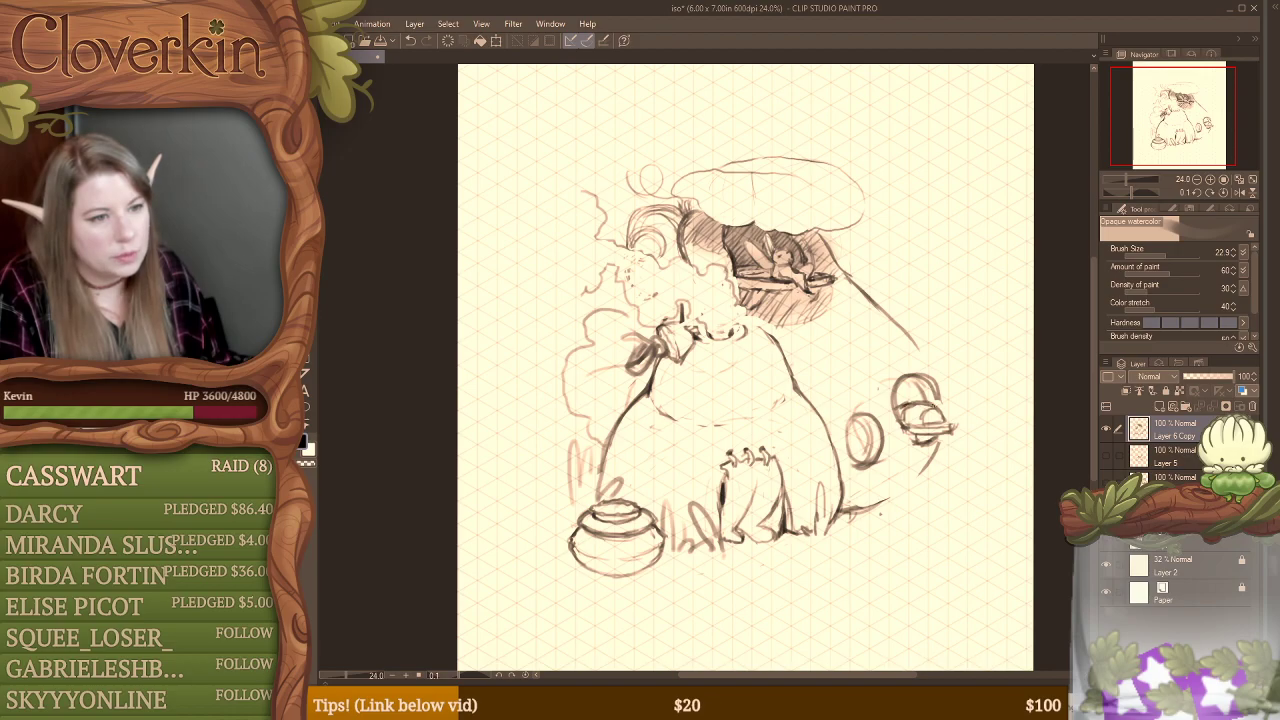
Step: Clean up and redraw the small rounded figure resting on the upper window's sill, tidying the sill's end around it
{"action": "key", "text": "e"}
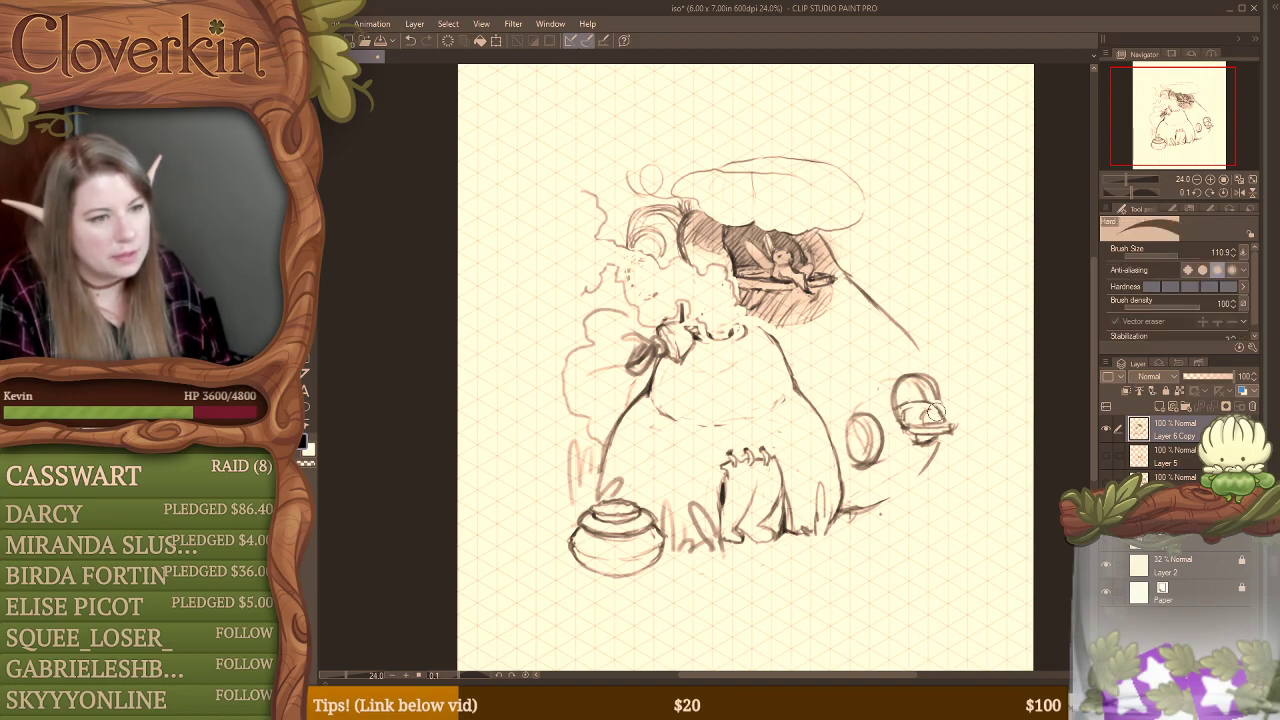
{"action": "mouse_move", "coordinate": [930, 411]}
{"action": "left_mouse_down"}
{"action": "mouse_move", "coordinate": [910, 411]}
{"action": "mouse_move", "coordinate": [920, 415]}
{"action": "left_mouse_up"}
{"action": "key", "text": "b"}
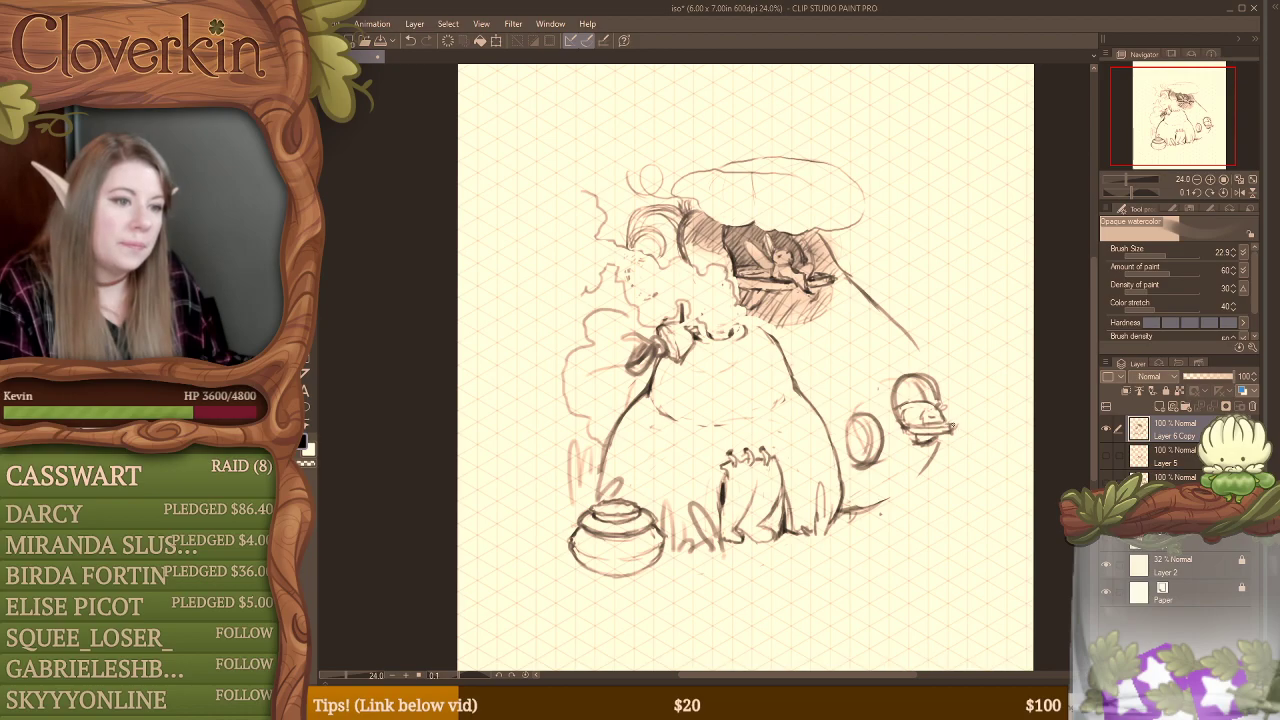
{"action": "key", "text": "e"}
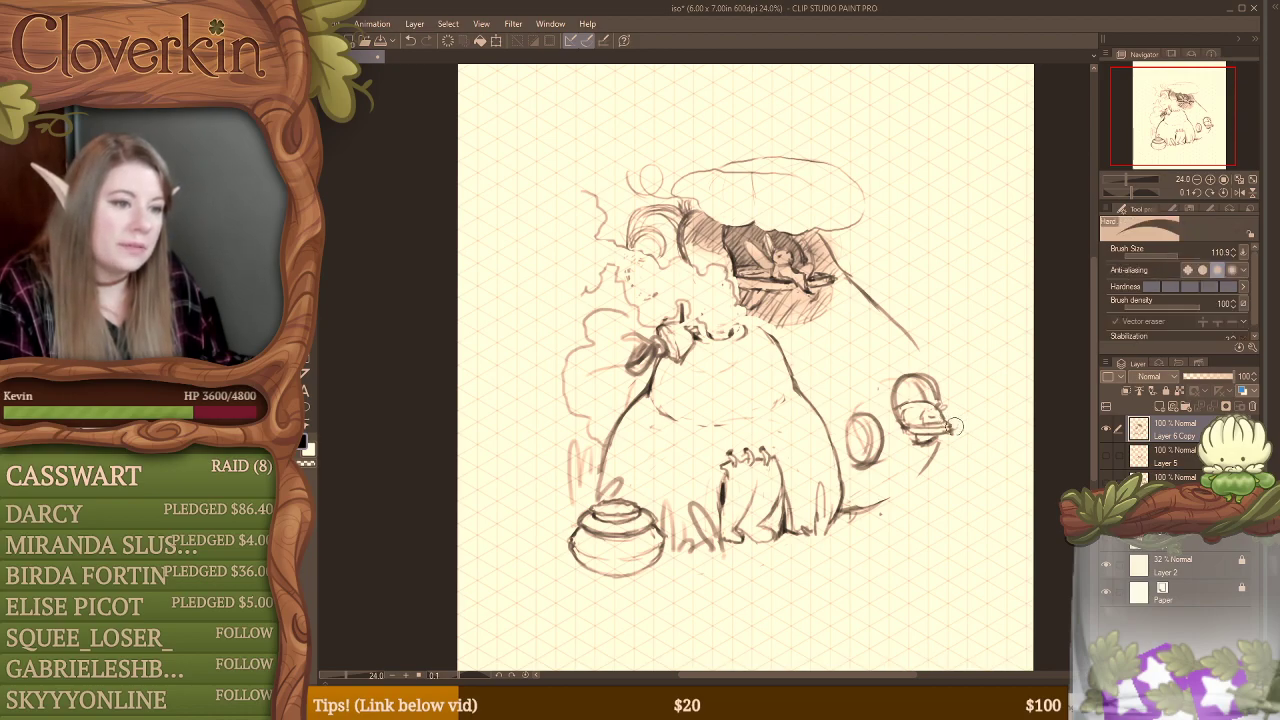
{"action": "key", "text": "b"}
{"action": "key", "text": "e"}
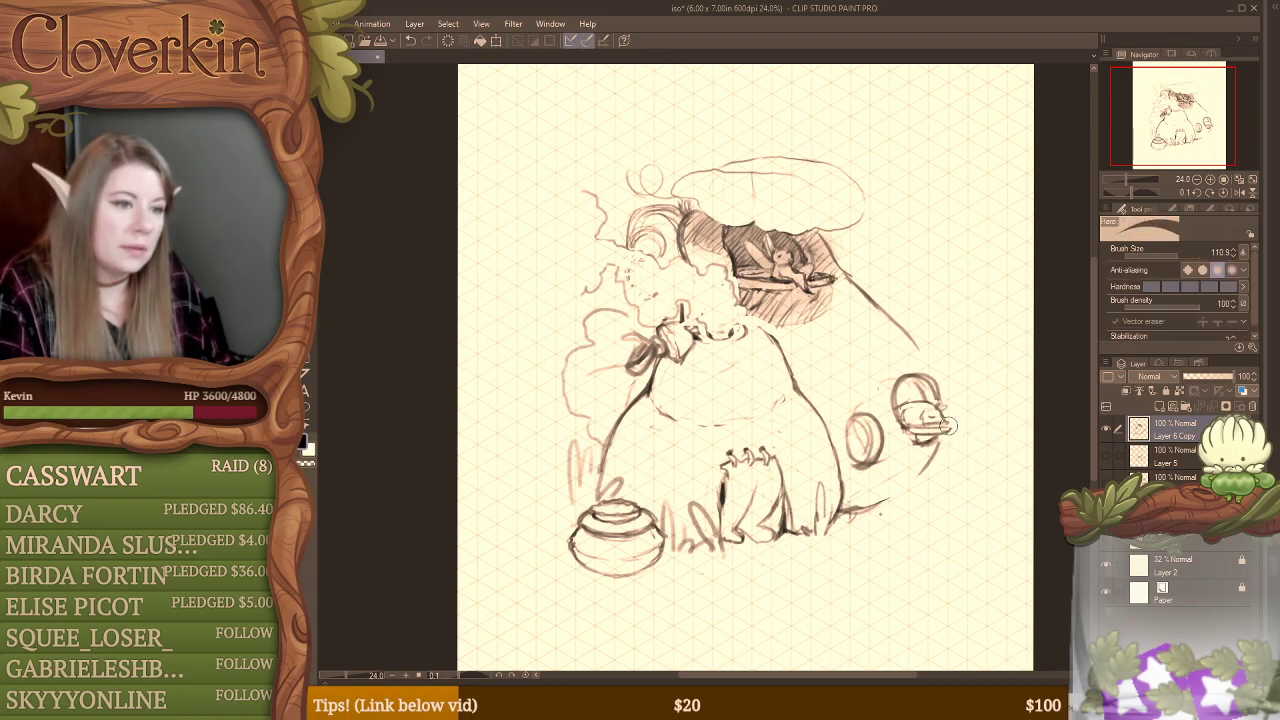
{"action": "key", "text": "b"}
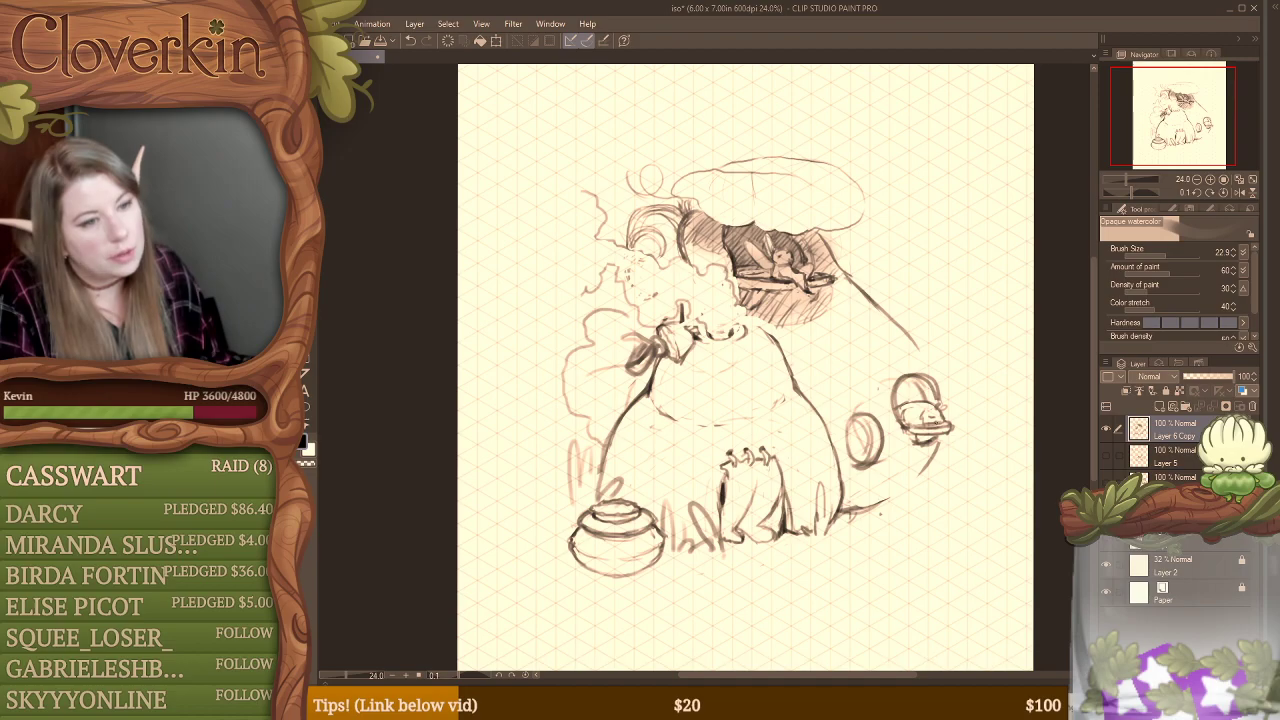
{"action": "key", "text": "e"}
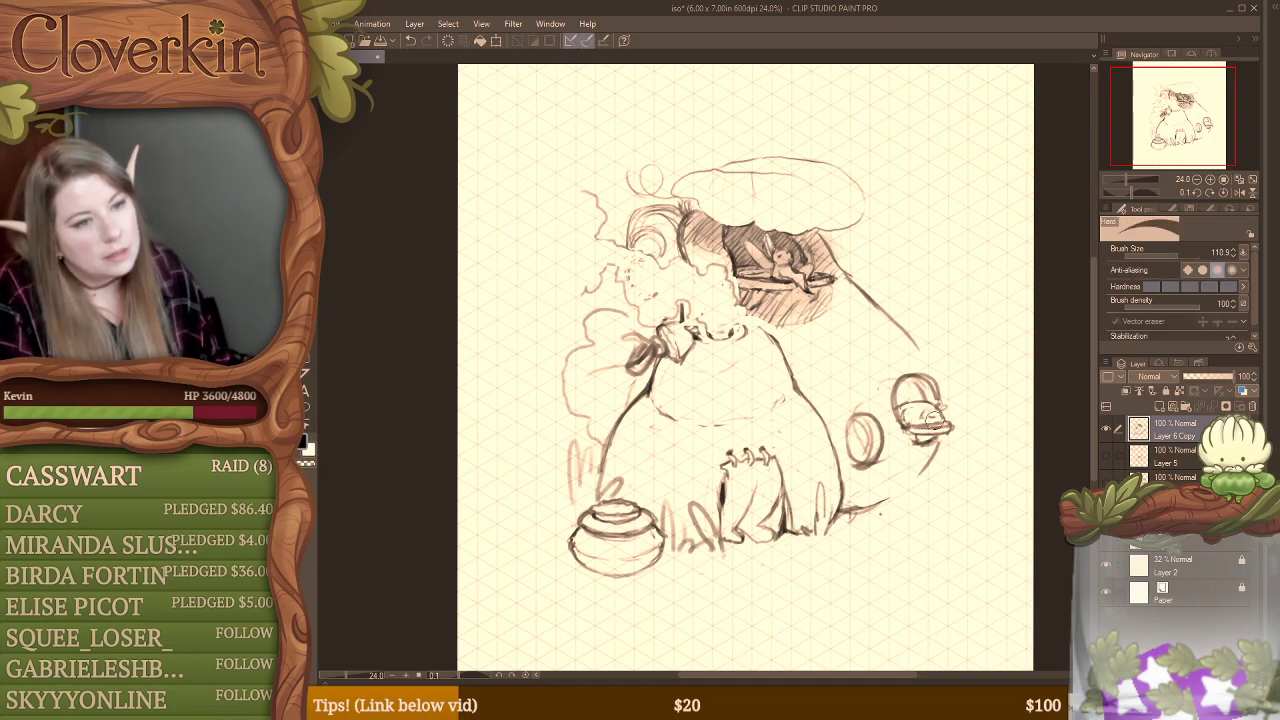
{"action": "key", "text": "b"}
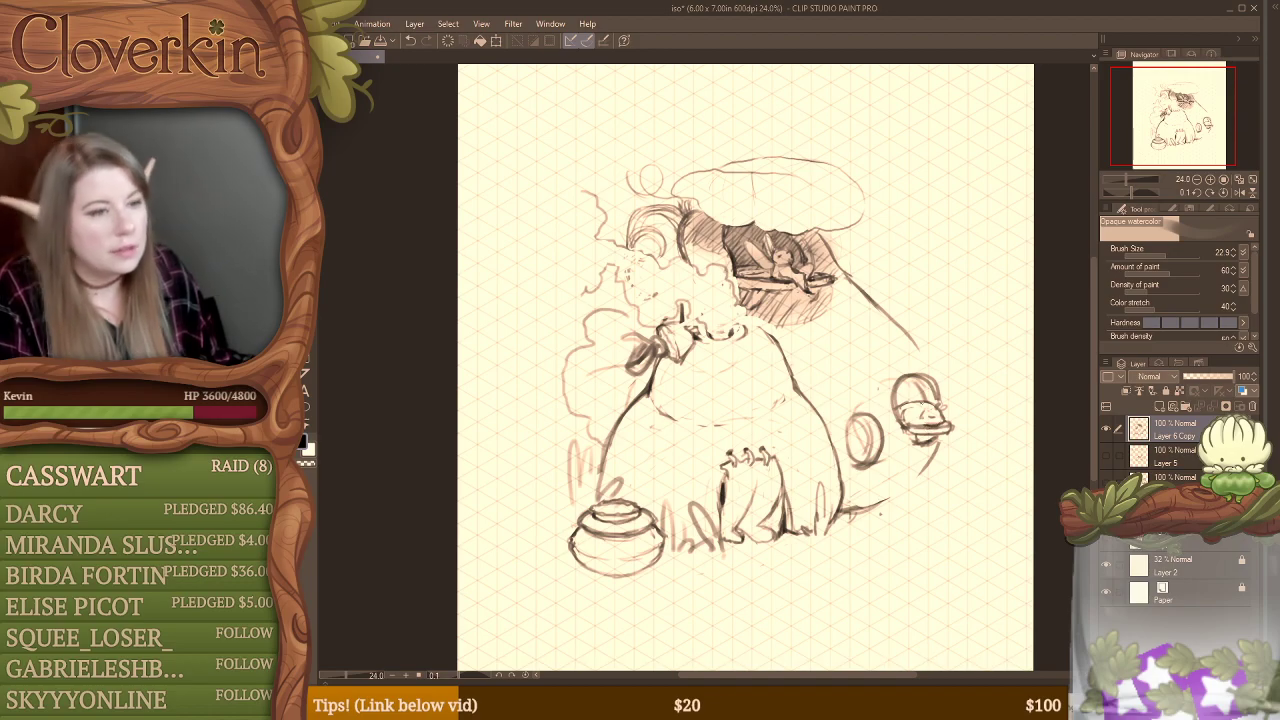
Step: Redraw the upper window's frame as one clean oval without the doubled outer arc, and hatch its upper interior
{"action": "key", "text": "e"}
{"action": "left_click_drag", "start_coordinate": [903, 373], "coordinate": [900, 428]}
{"action": "key", "text": "b"}
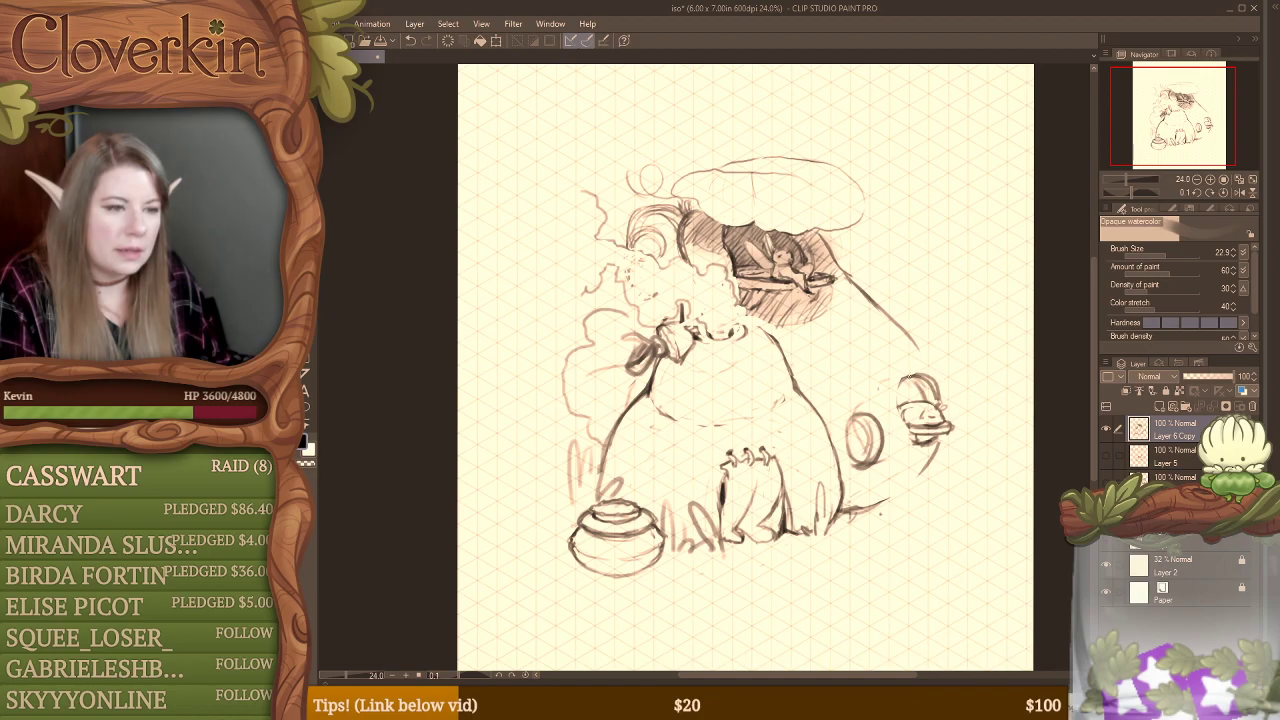
{"action": "mouse_move", "coordinate": [909, 376]}
{"action": "left_mouse_down"}
{"action": "mouse_move", "coordinate": [898, 415]}
{"action": "mouse_move", "coordinate": [920, 447]}
{"action": "left_mouse_up"}
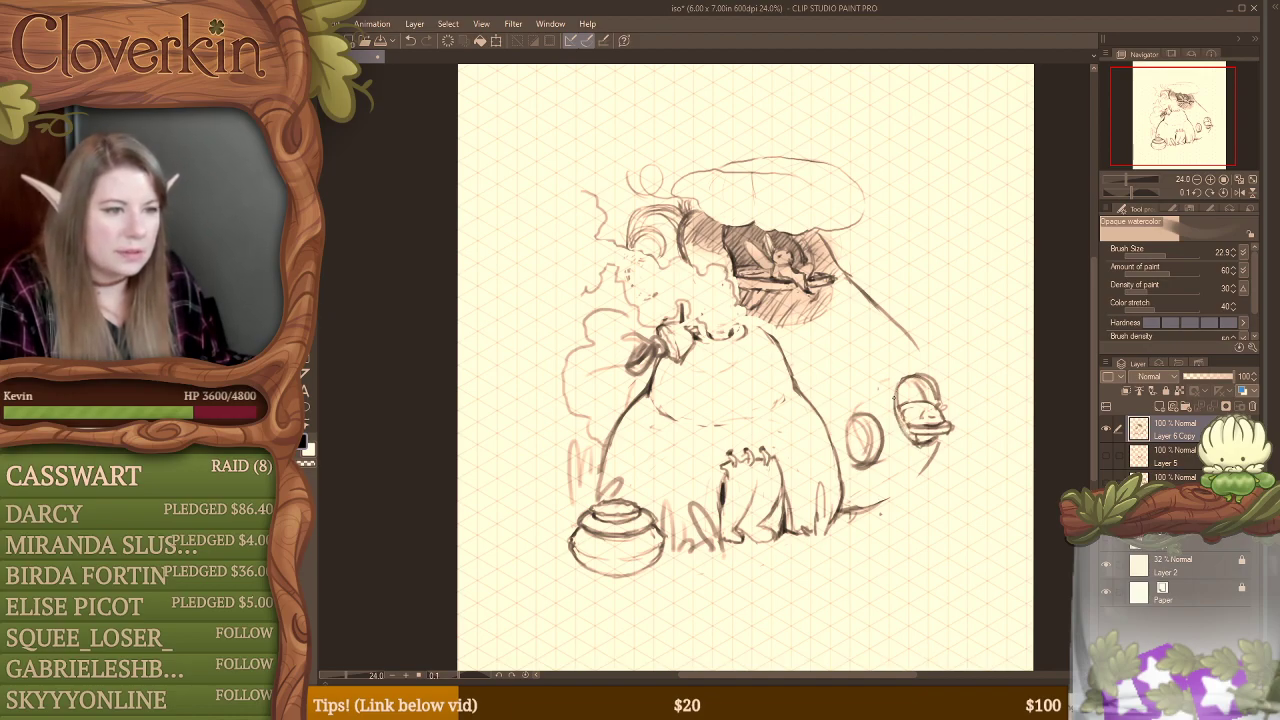
{"action": "key", "text": "e"}
{"action": "left_click_drag", "start_coordinate": [912, 372], "coordinate": [939, 385]}
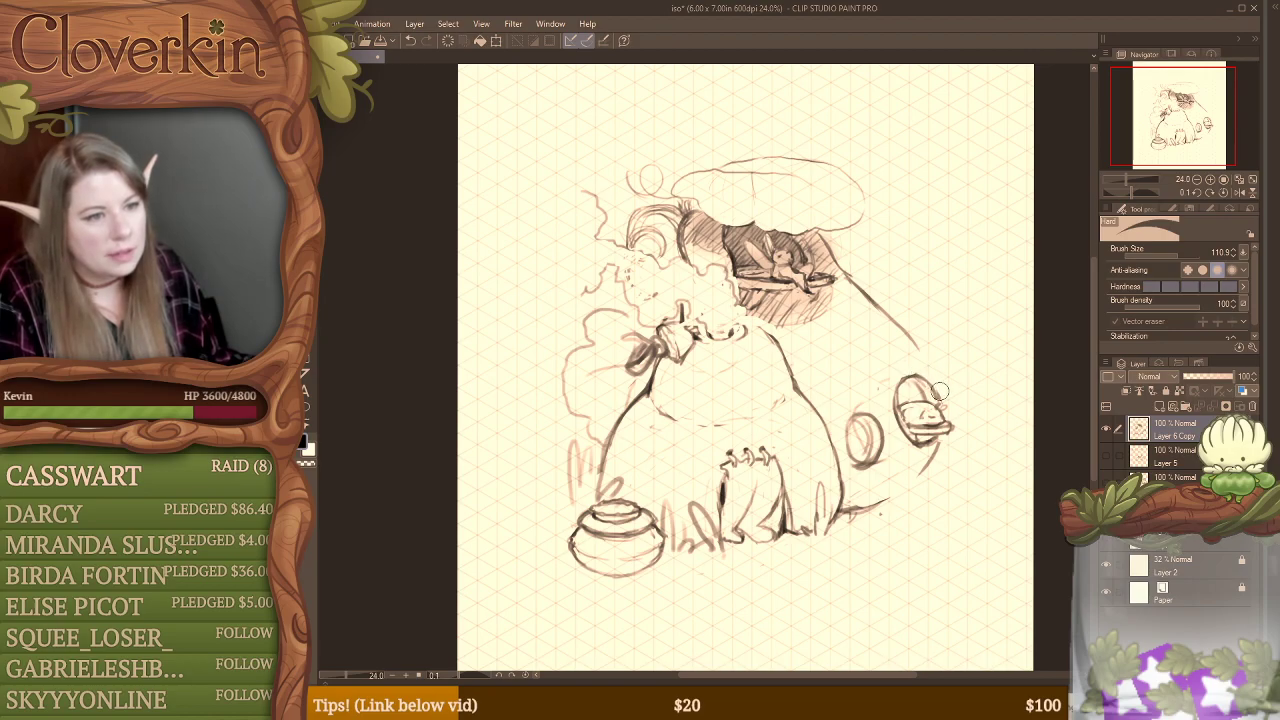
{"action": "key", "text": "b"}
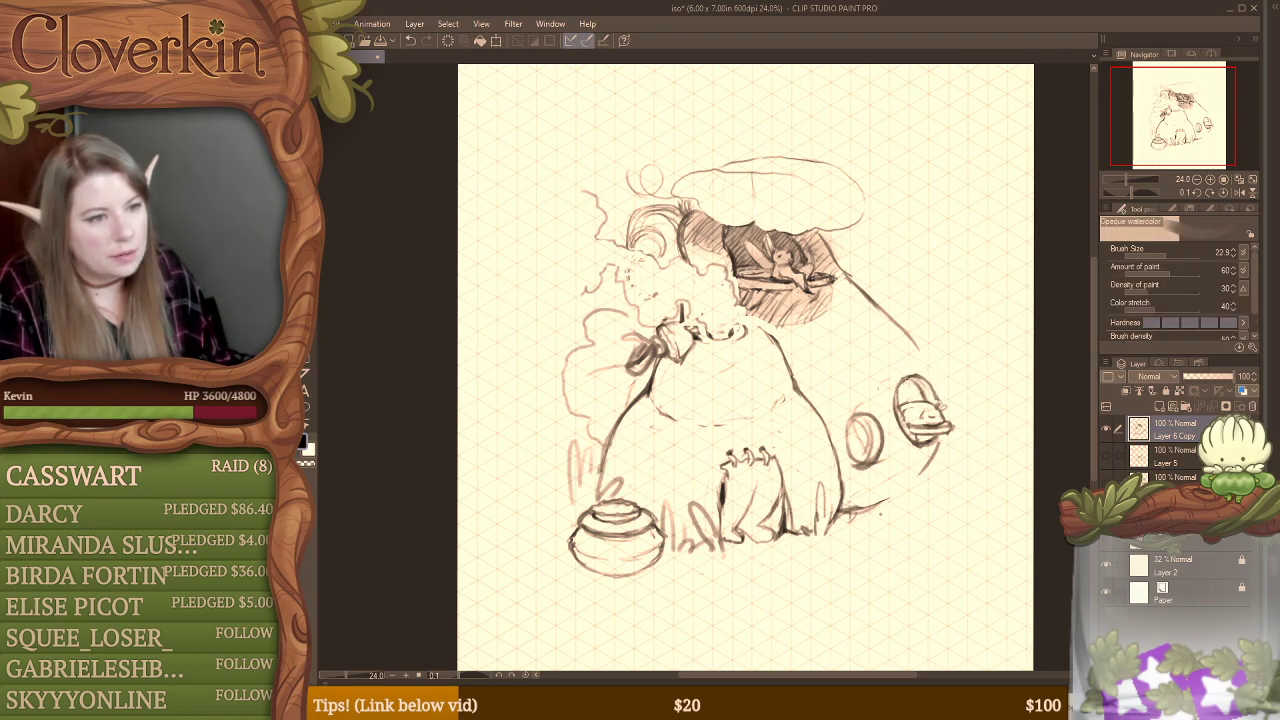
{"action": "left_click_drag", "start_coordinate": [902, 378], "coordinate": [916, 398]}
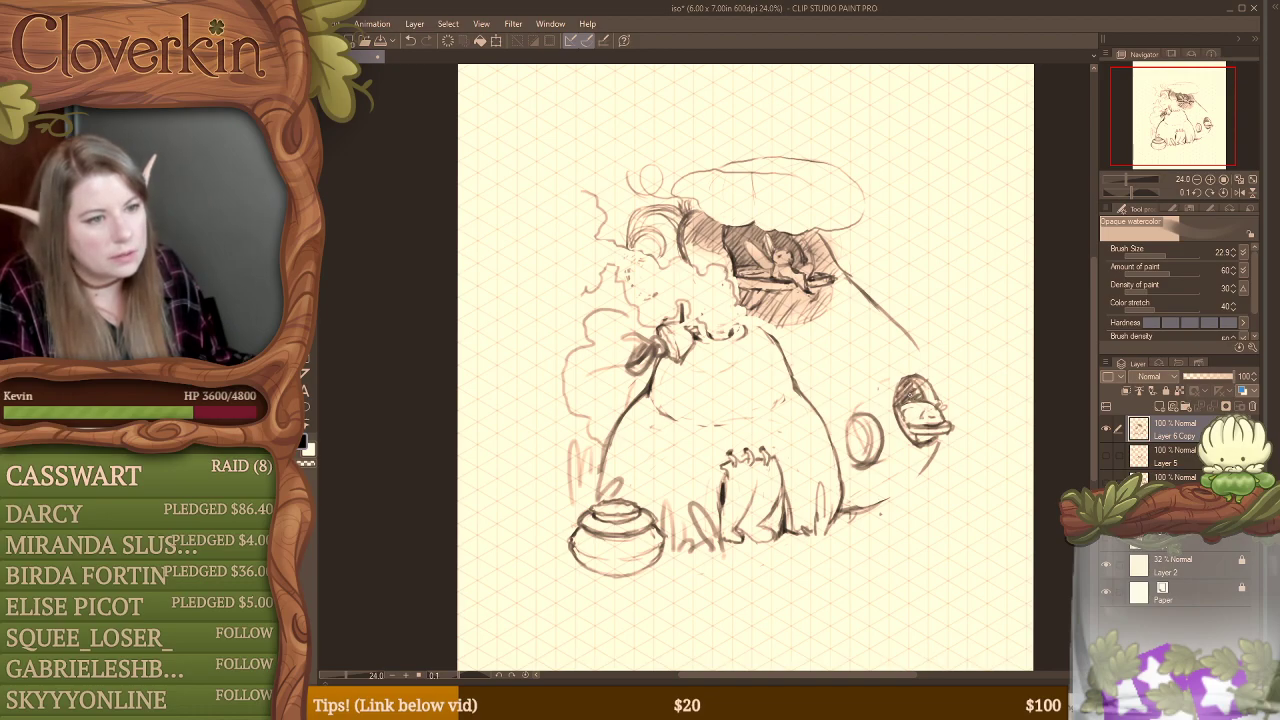
Step: Extend the building's outer curve down to the upper window and erase the lower half of the small lower window
{"action": "mouse_move", "coordinate": [917, 350]}
{"action": "left_mouse_down"}
{"action": "mouse_move", "coordinate": [935, 380]}
{"action": "mouse_move", "coordinate": [914, 338]}
{"action": "mouse_move", "coordinate": [948, 414]}
{"action": "left_mouse_up"}
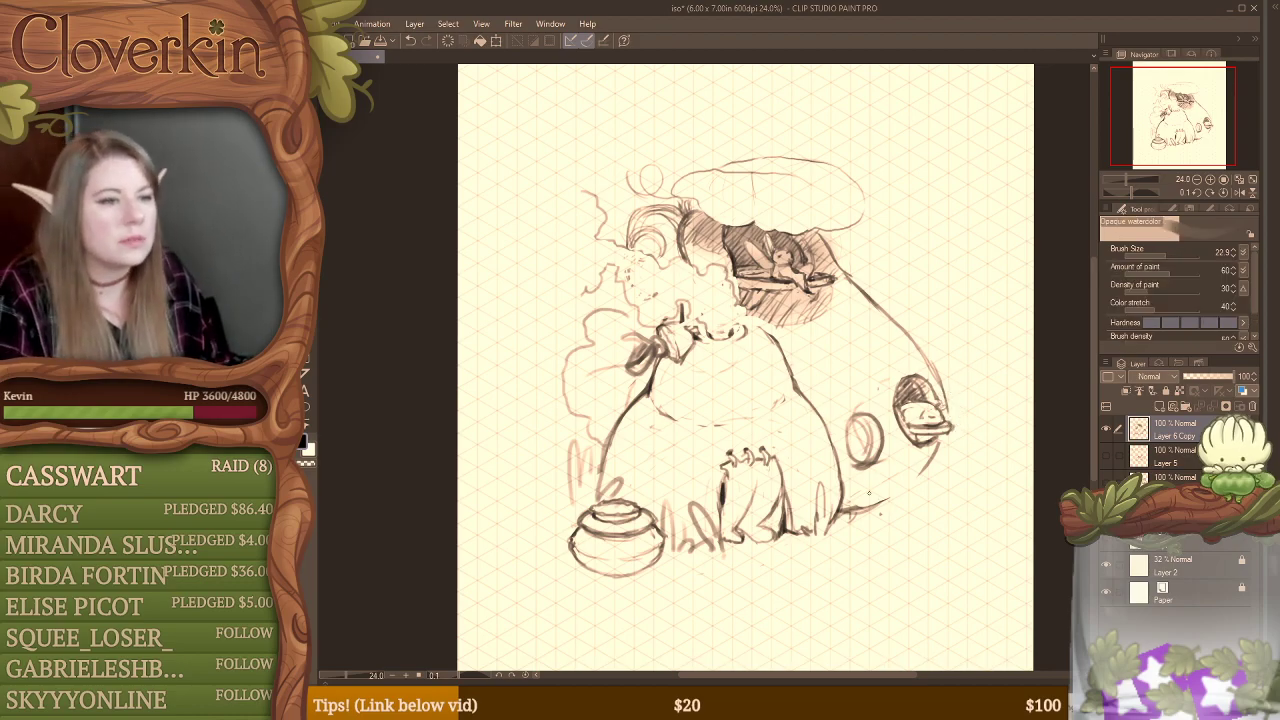
{"action": "key", "text": "e"}
{"action": "left_click_drag", "start_coordinate": [855, 464], "coordinate": [881, 452]}
{"action": "key", "text": "b"}
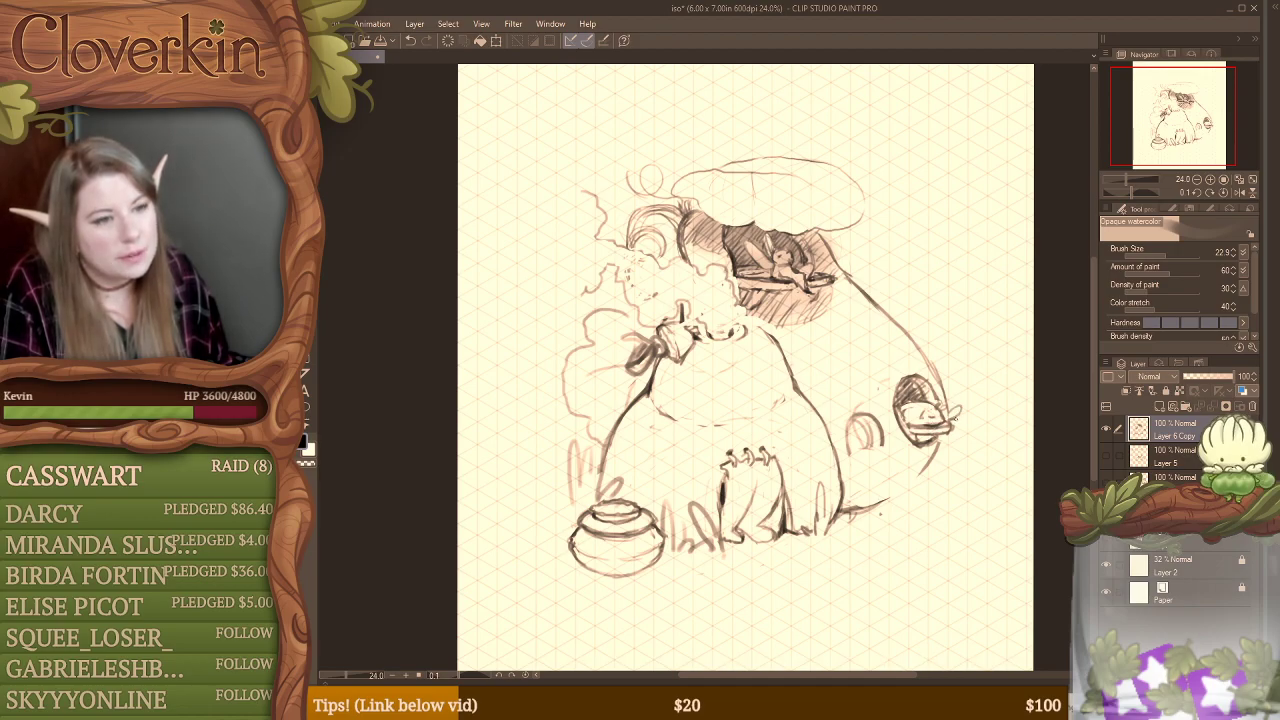
{"action": "left_click_drag", "start_coordinate": [962, 418], "coordinate": [934, 432]}
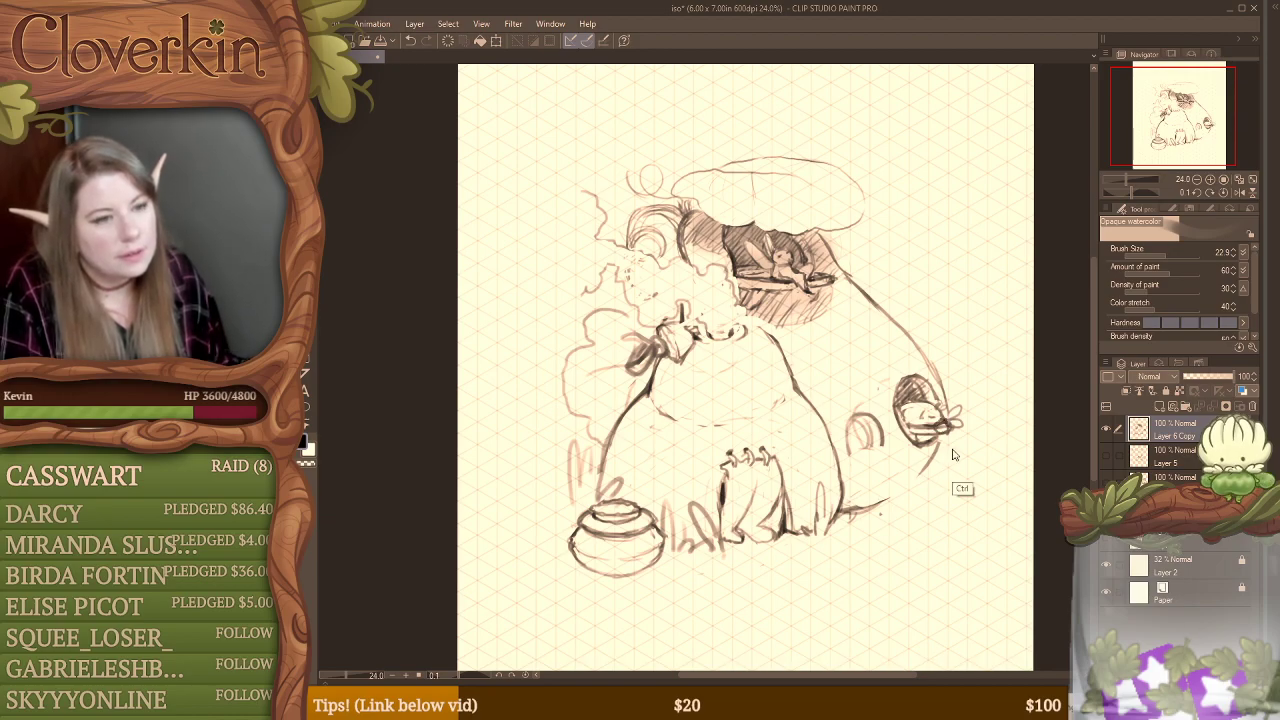
{"action": "key", "text": "ctrl+z"}
Step: Clean the edges of the upper window and its sill, then darken the shading in the window's upper interior
{"action": "key", "text": "e"}
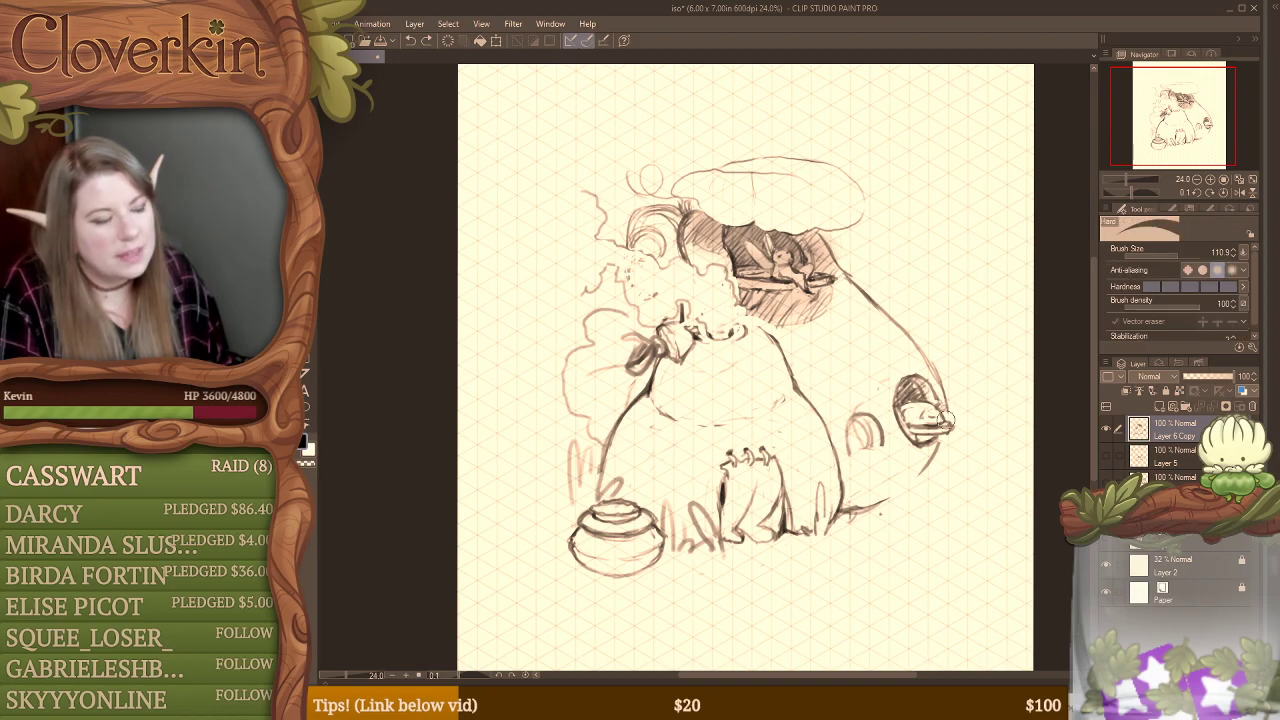
{"action": "key", "text": "b"}
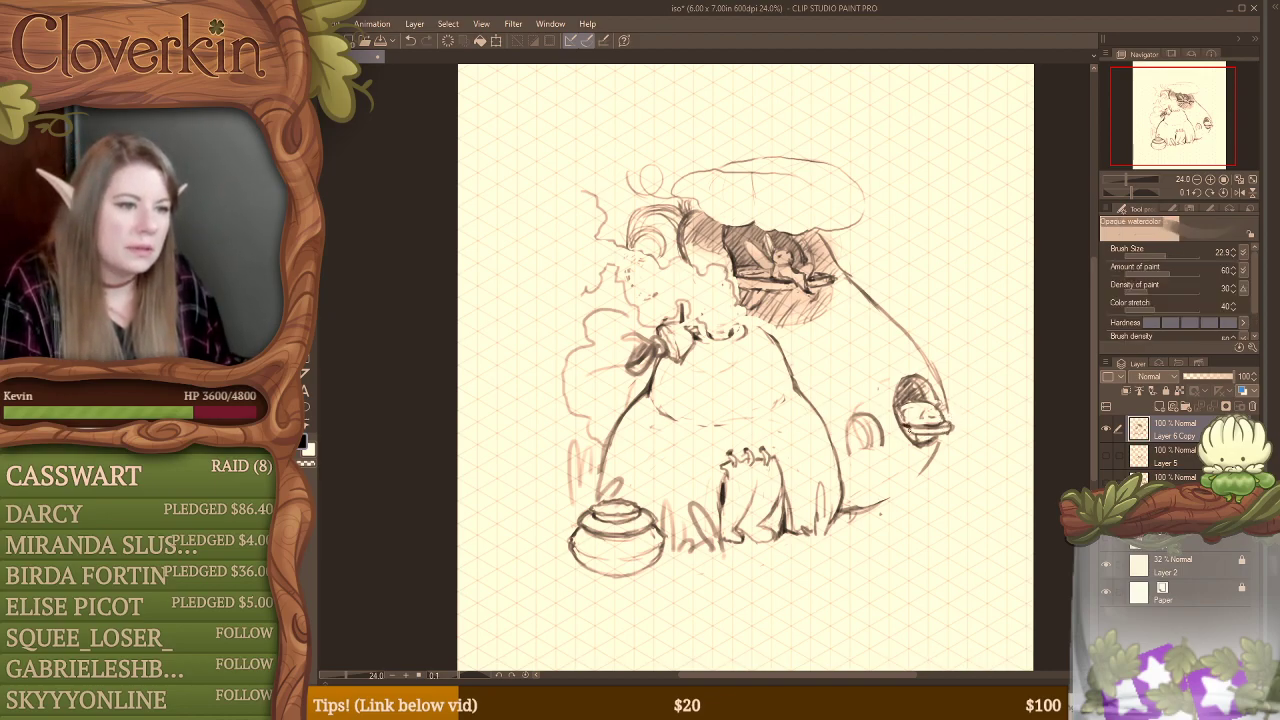
{"action": "key", "text": "e"}
{"action": "left_click_drag", "start_coordinate": [905, 440], "coordinate": [926, 442]}
{"action": "key", "text": "b"}
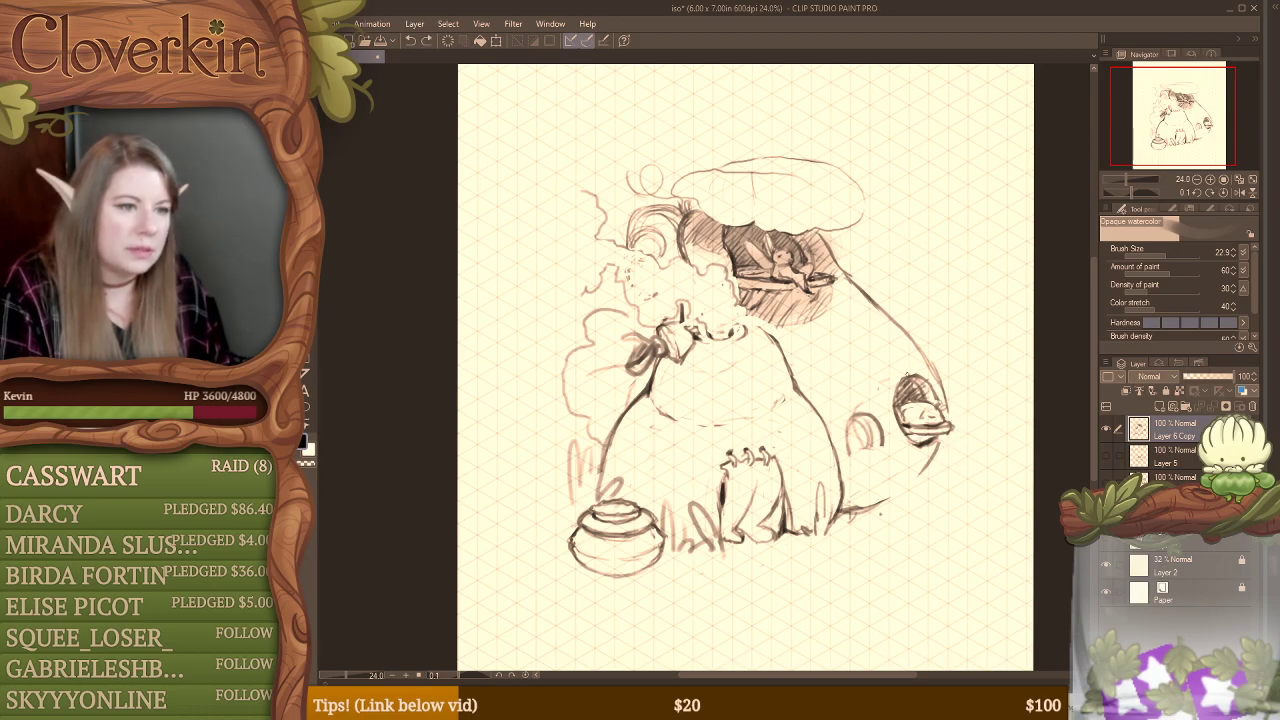
{"action": "key", "text": "e"}
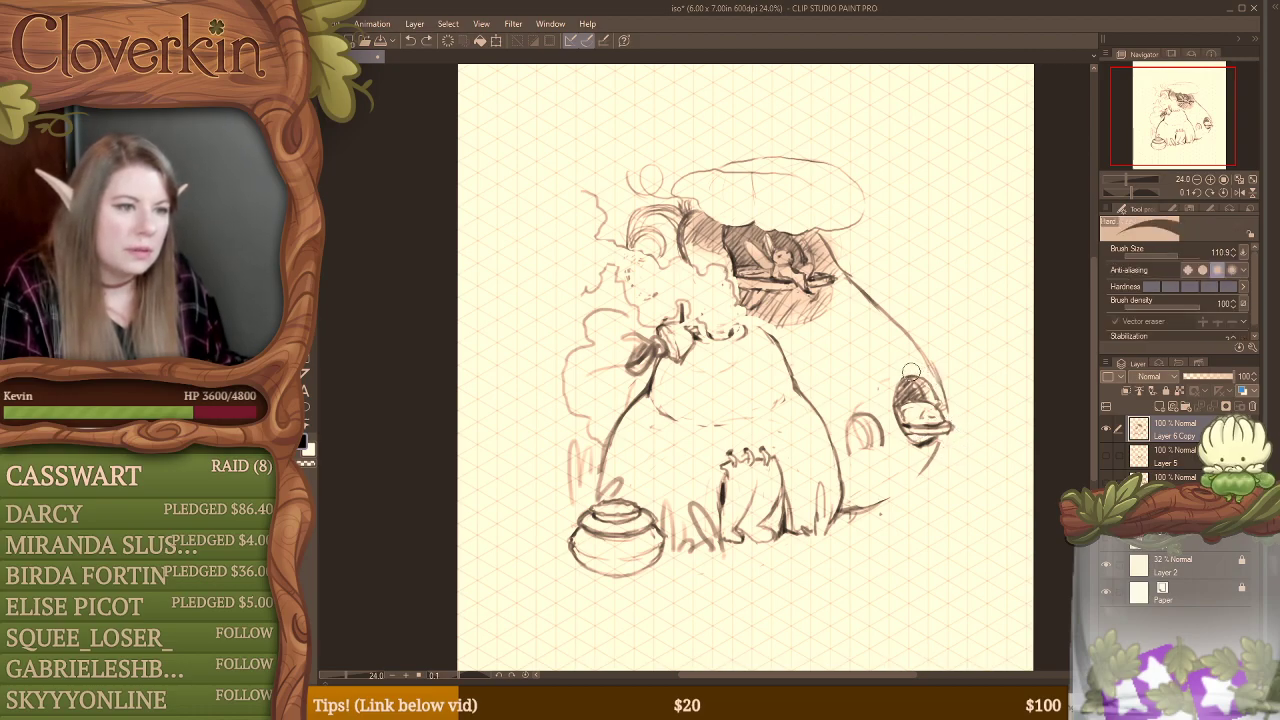
{"action": "key", "text": "b"}
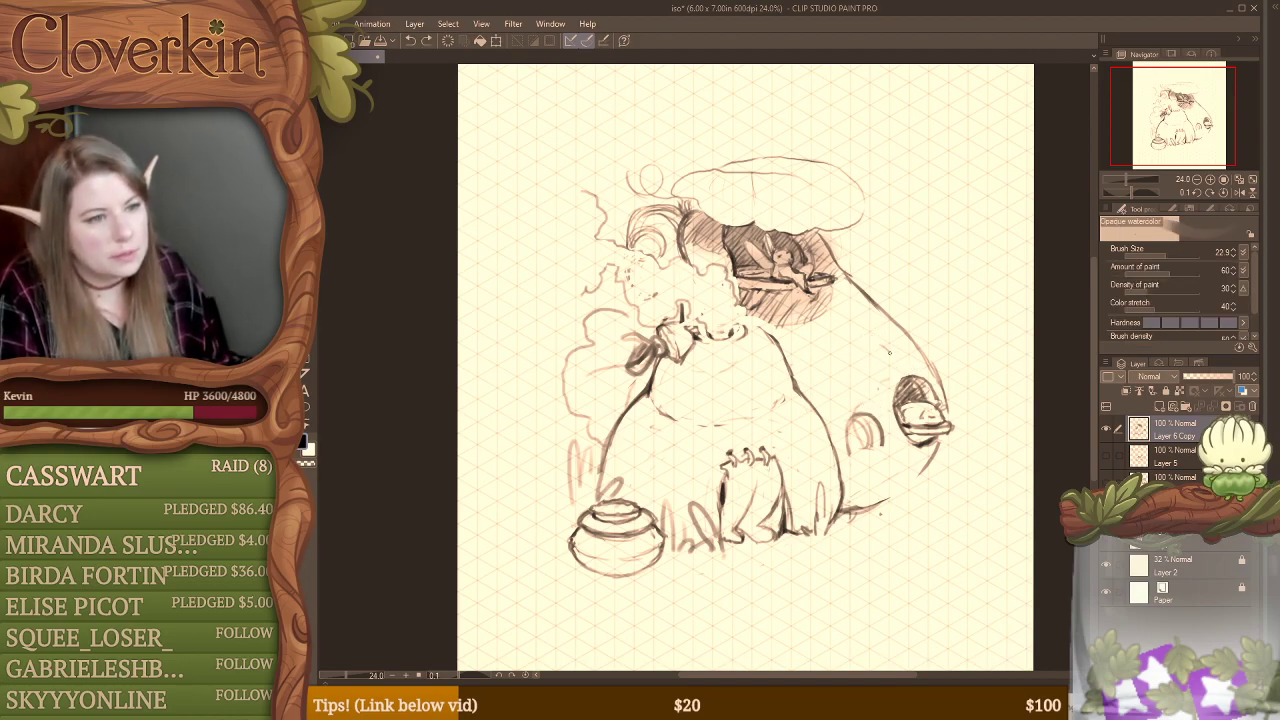
{"action": "mouse_move", "coordinate": [894, 361]}
{"action": "left_mouse_down"}
{"action": "mouse_move", "coordinate": [904, 402]}
{"action": "mouse_move", "coordinate": [932, 402]}
{"action": "left_mouse_up"}
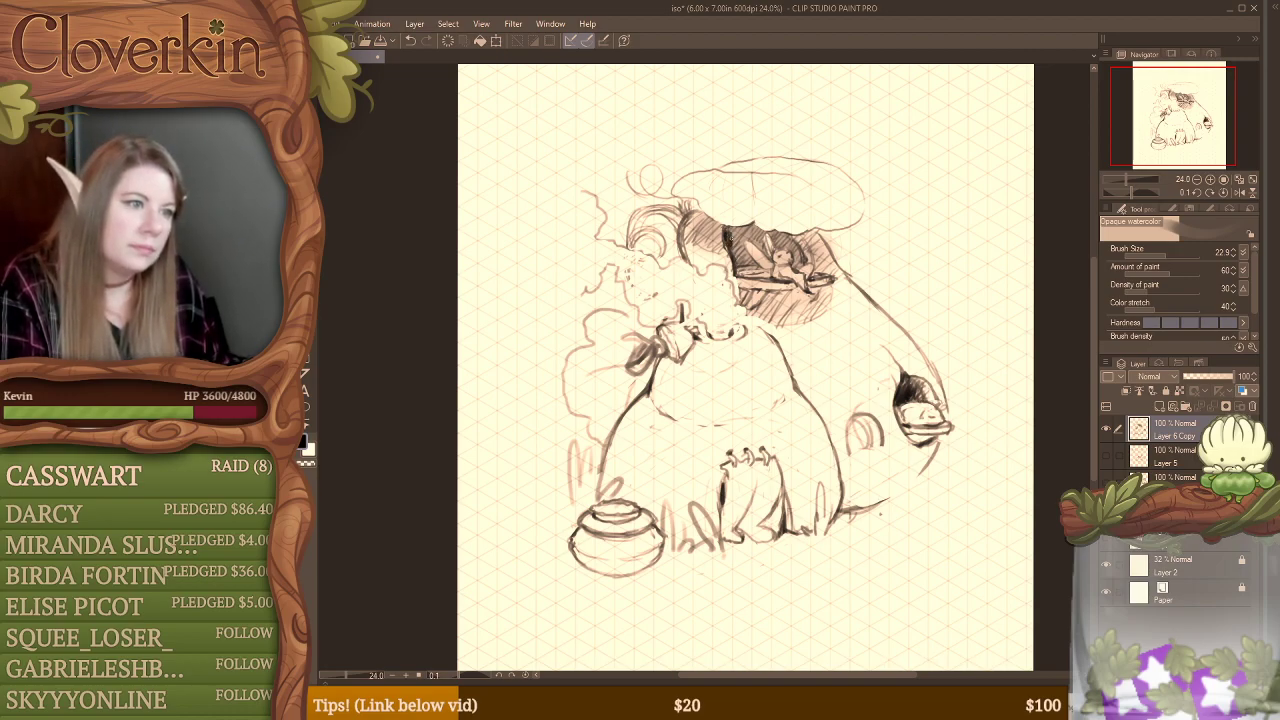
Step: Darken the shading behind the perched figure under the cap and erase a band along the opening's left side
{"action": "mouse_move", "coordinate": [730, 230]}
{"action": "left_mouse_down"}
{"action": "mouse_move", "coordinate": [742, 264]}
{"action": "mouse_move", "coordinate": [760, 240]}
{"action": "left_mouse_up"}
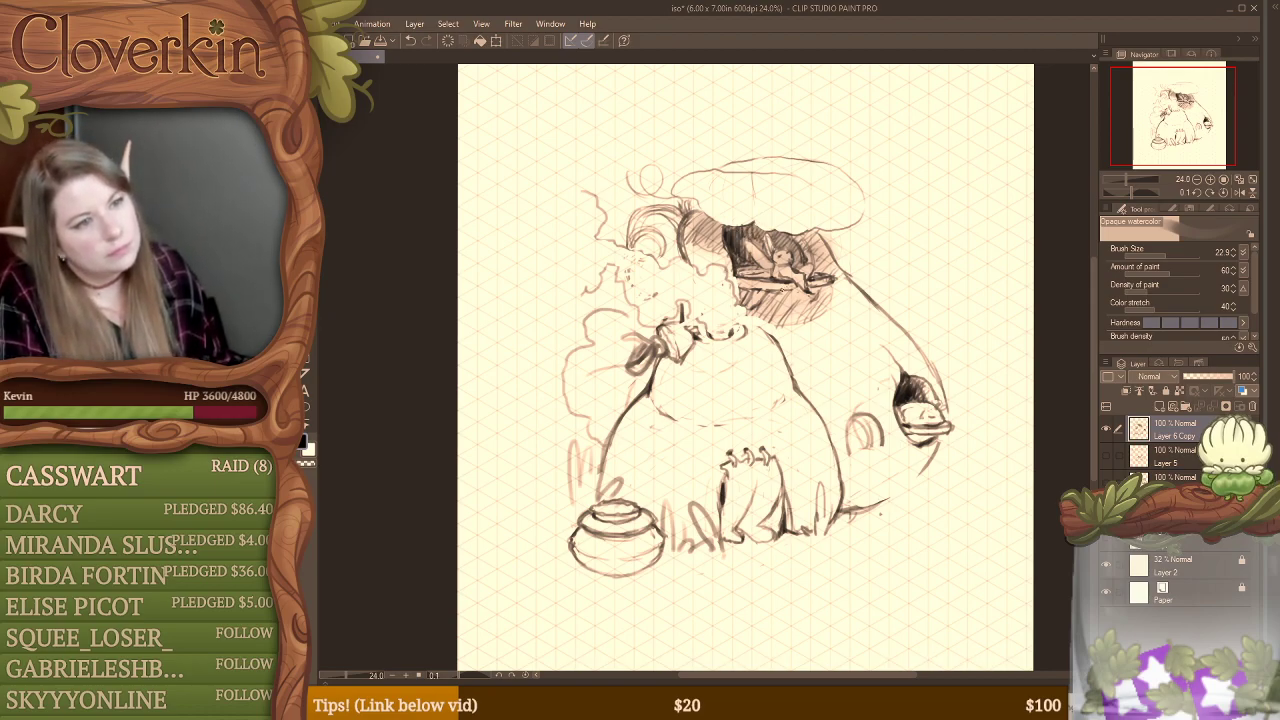
{"action": "key", "text": "e"}
{"action": "mouse_move", "coordinate": [716, 228]}
{"action": "left_mouse_down"}
{"action": "mouse_move", "coordinate": [734, 232]}
{"action": "mouse_move", "coordinate": [752, 300]}
{"action": "mouse_move", "coordinate": [805, 332]}
{"action": "mouse_move", "coordinate": [761, 323]}
{"action": "mouse_move", "coordinate": [724, 242]}
{"action": "mouse_move", "coordinate": [718, 258]}
{"action": "left_mouse_up"}
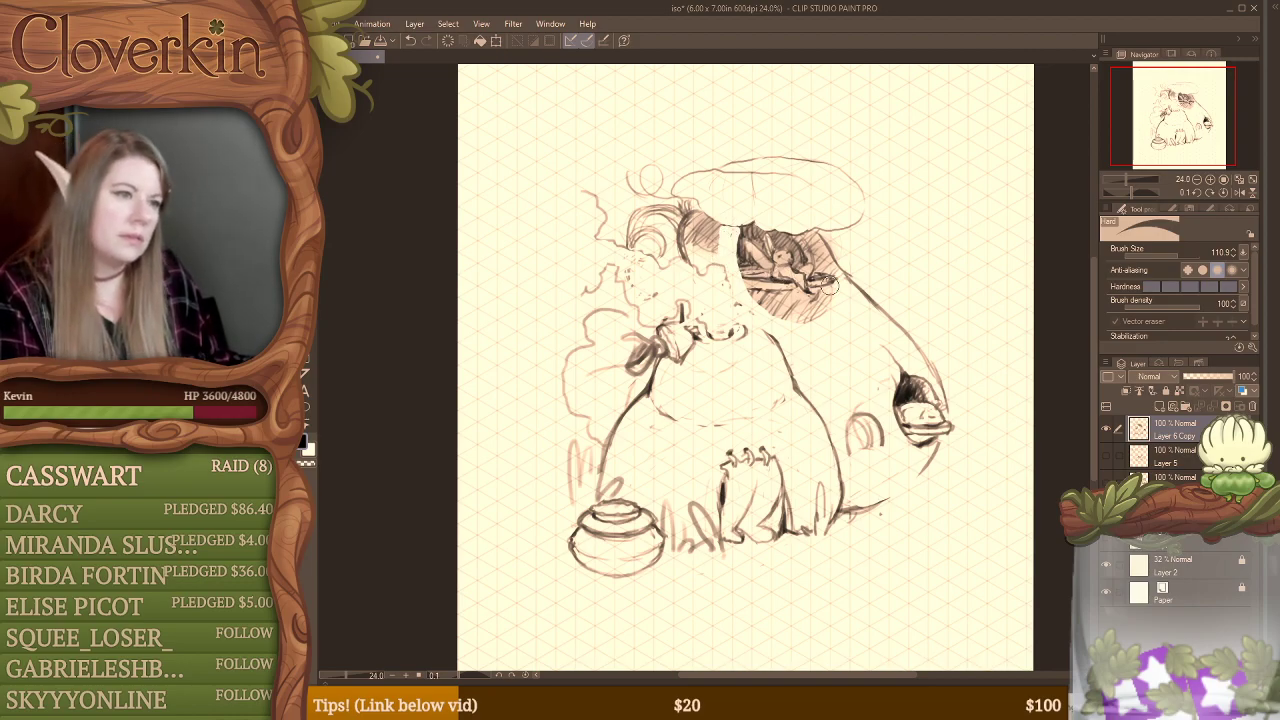
Step: Add dark hatching beneath the perched figure's ledge and trim the shading around the opening's lower edge
{"action": "key", "text": "b"}
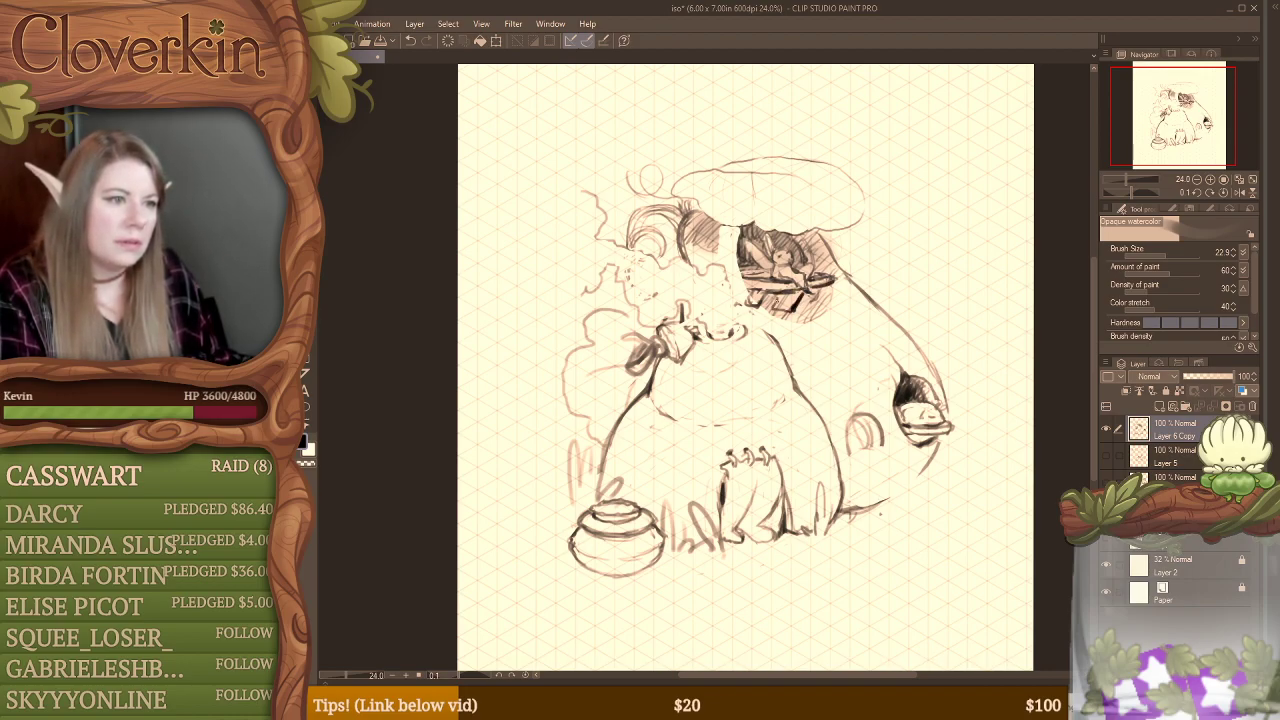
{"action": "key", "text": "e"}
{"action": "mouse_move", "coordinate": [748, 304]}
{"action": "left_mouse_down"}
{"action": "mouse_move", "coordinate": [766, 308]}
{"action": "mouse_move", "coordinate": [768, 295]}
{"action": "left_mouse_up"}
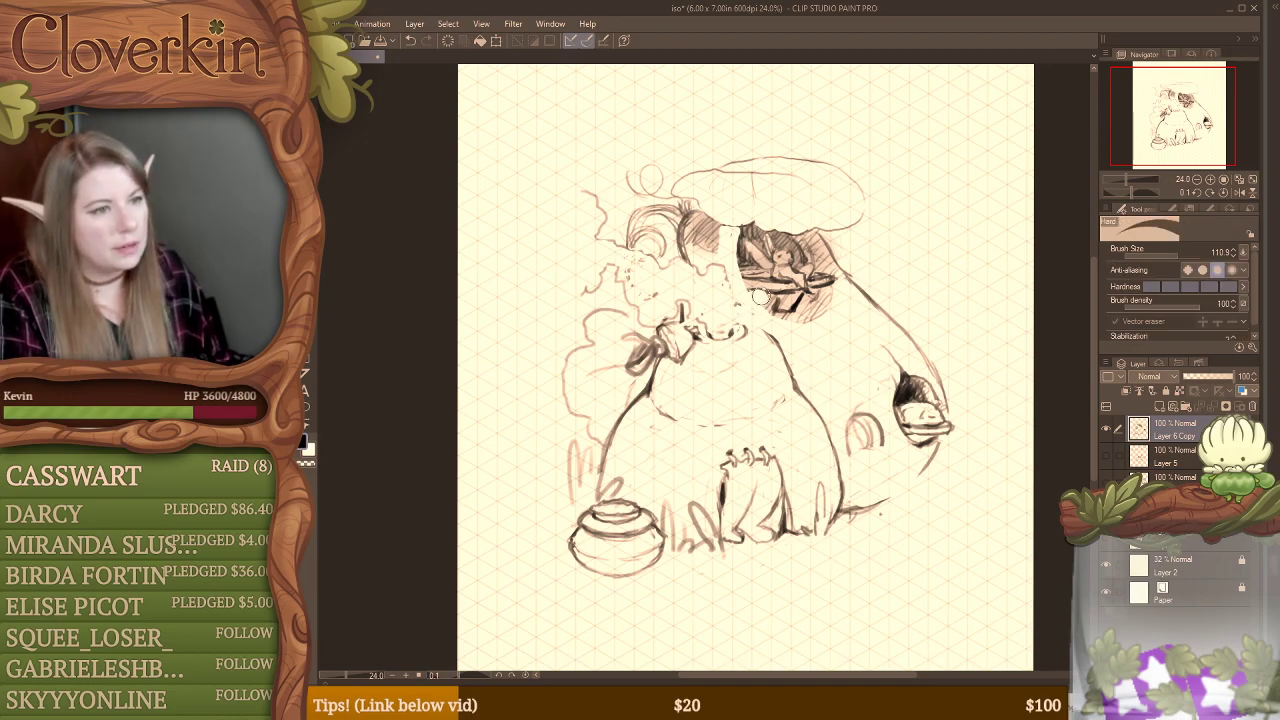
{"action": "key", "text": "b"}
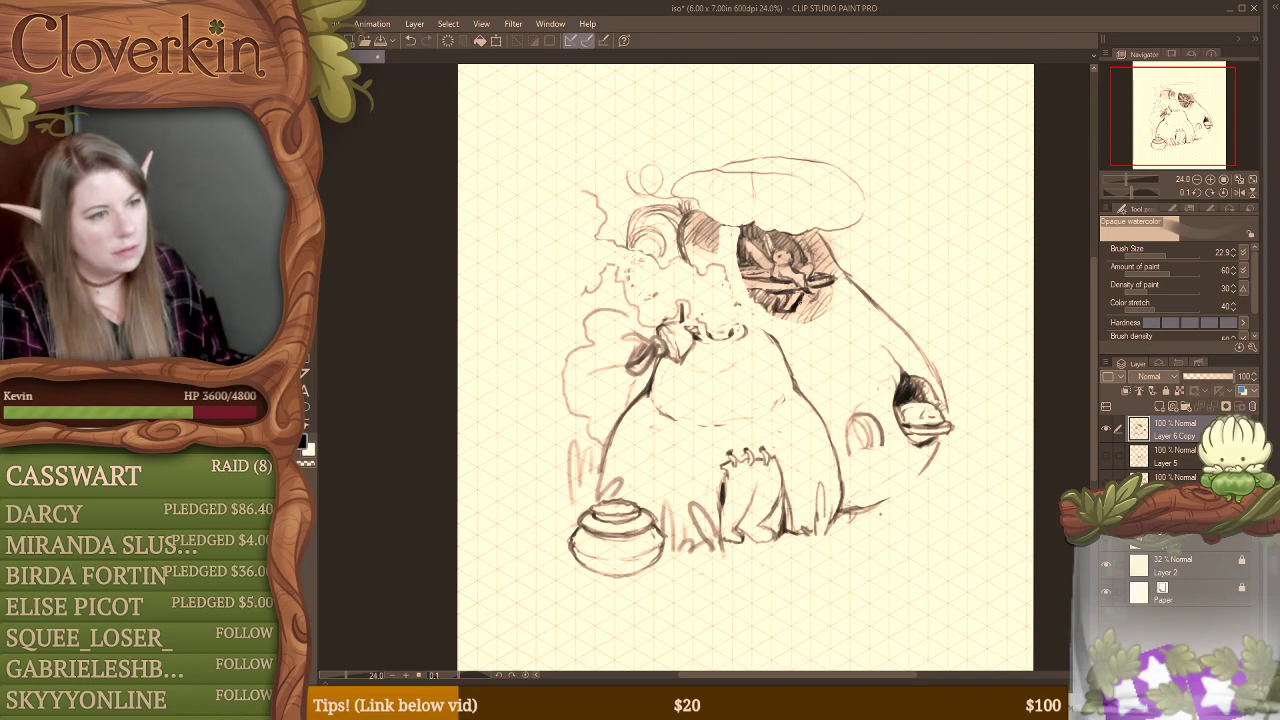
{"action": "key", "text": "e"}
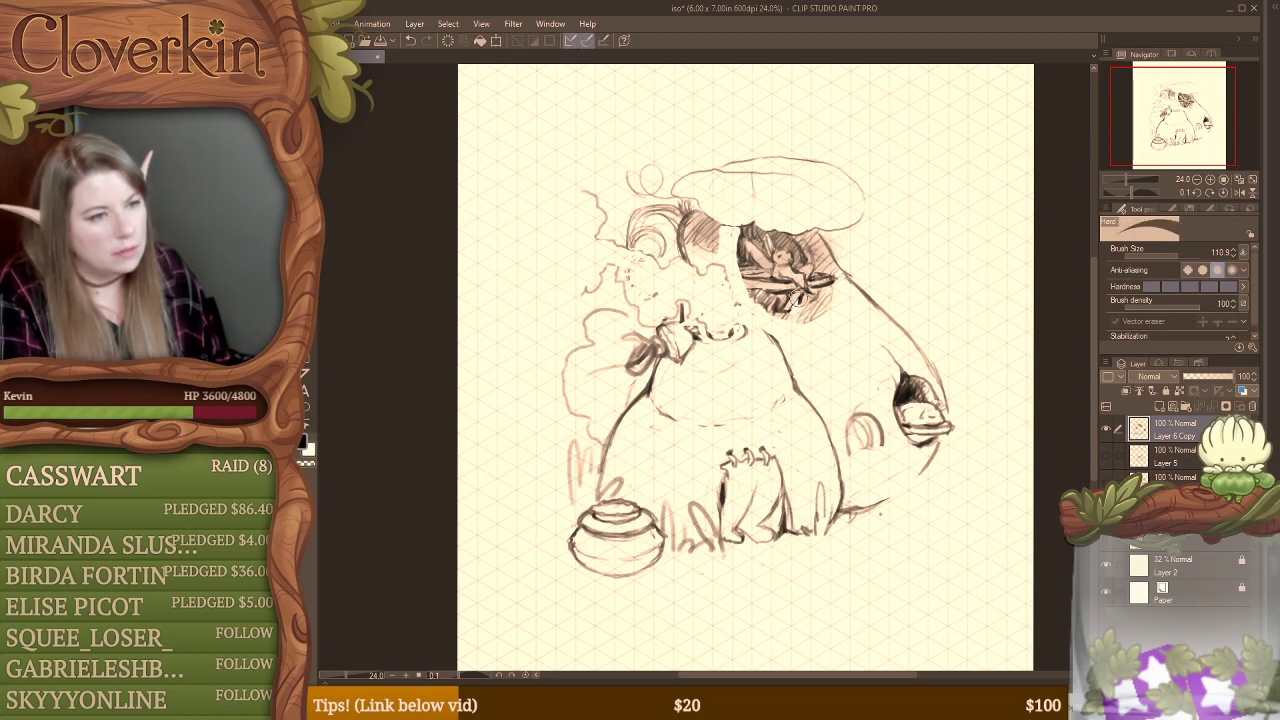
{"action": "key", "text": "b"}
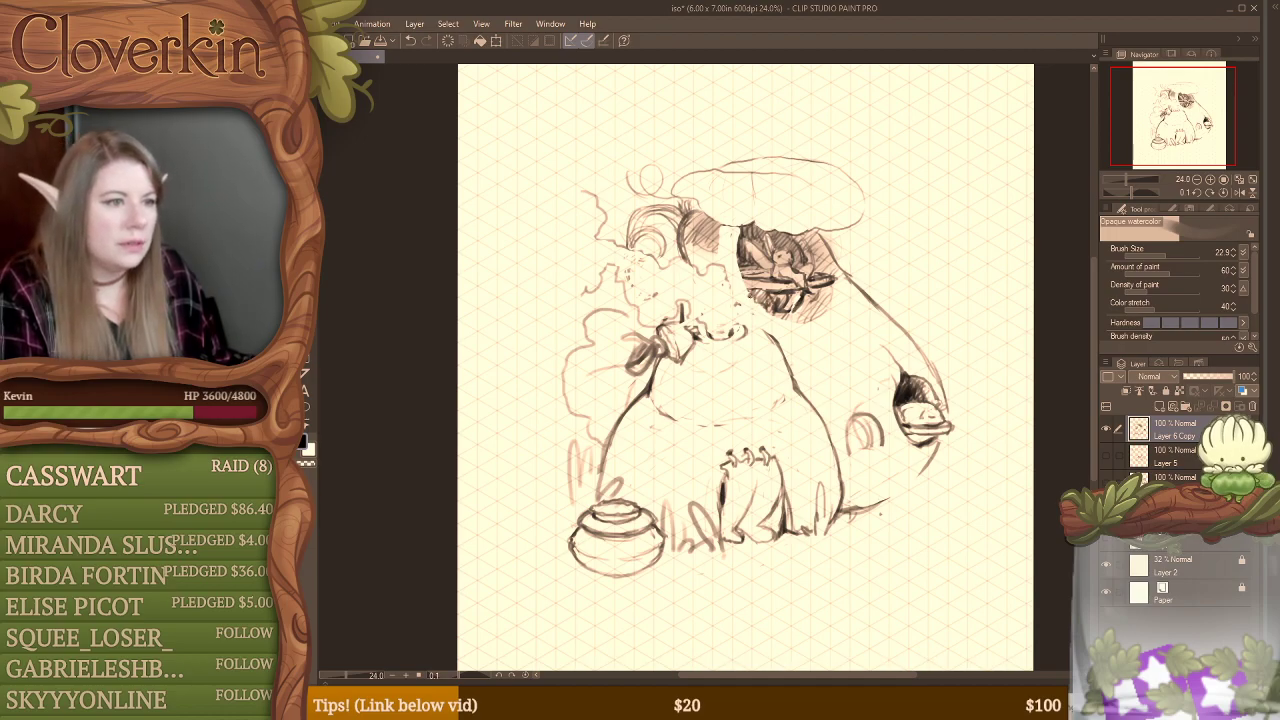
{"action": "left_click_drag", "start_coordinate": [749, 296], "coordinate": [764, 294]}
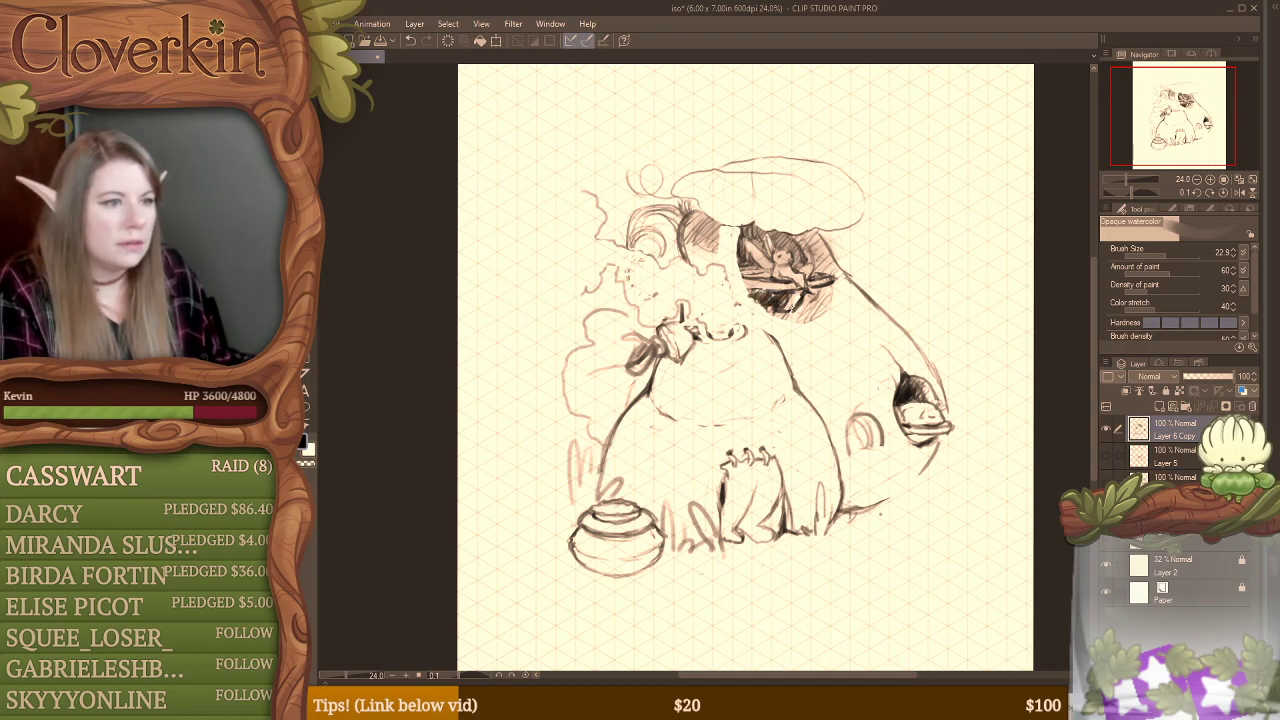
{"action": "key", "text": "e"}
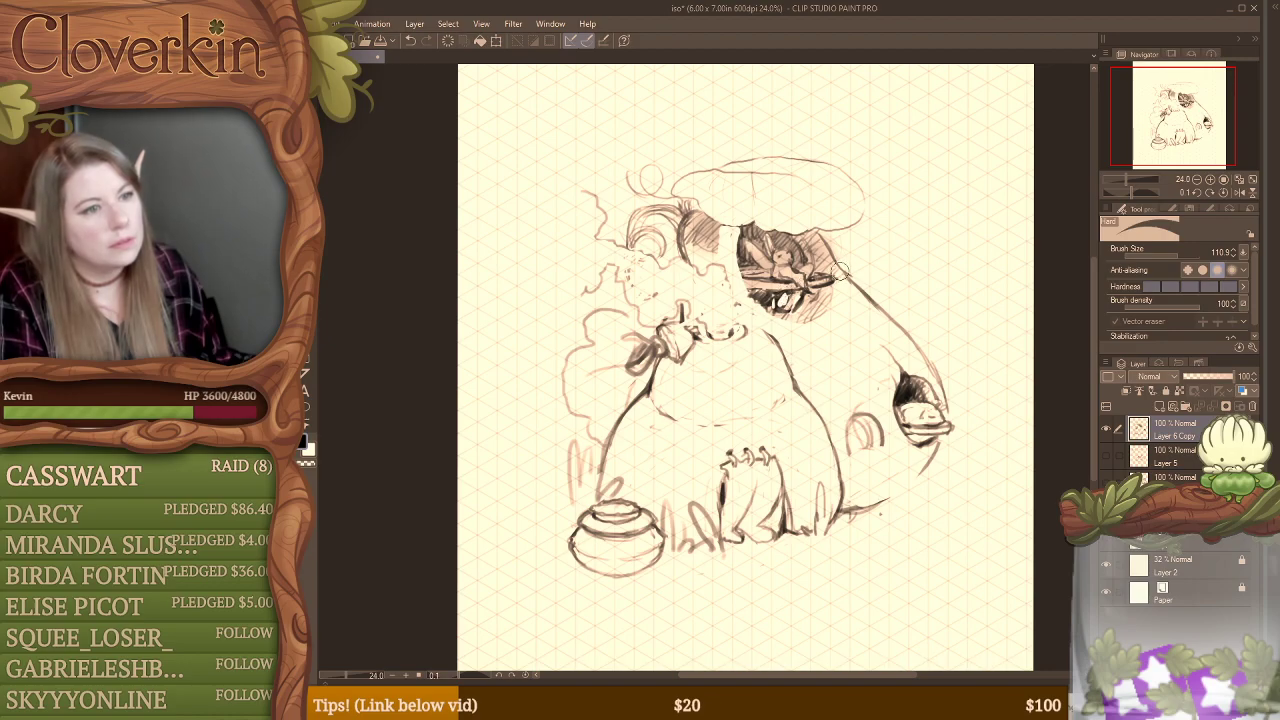
{"action": "key", "text": "ctrl+z"}
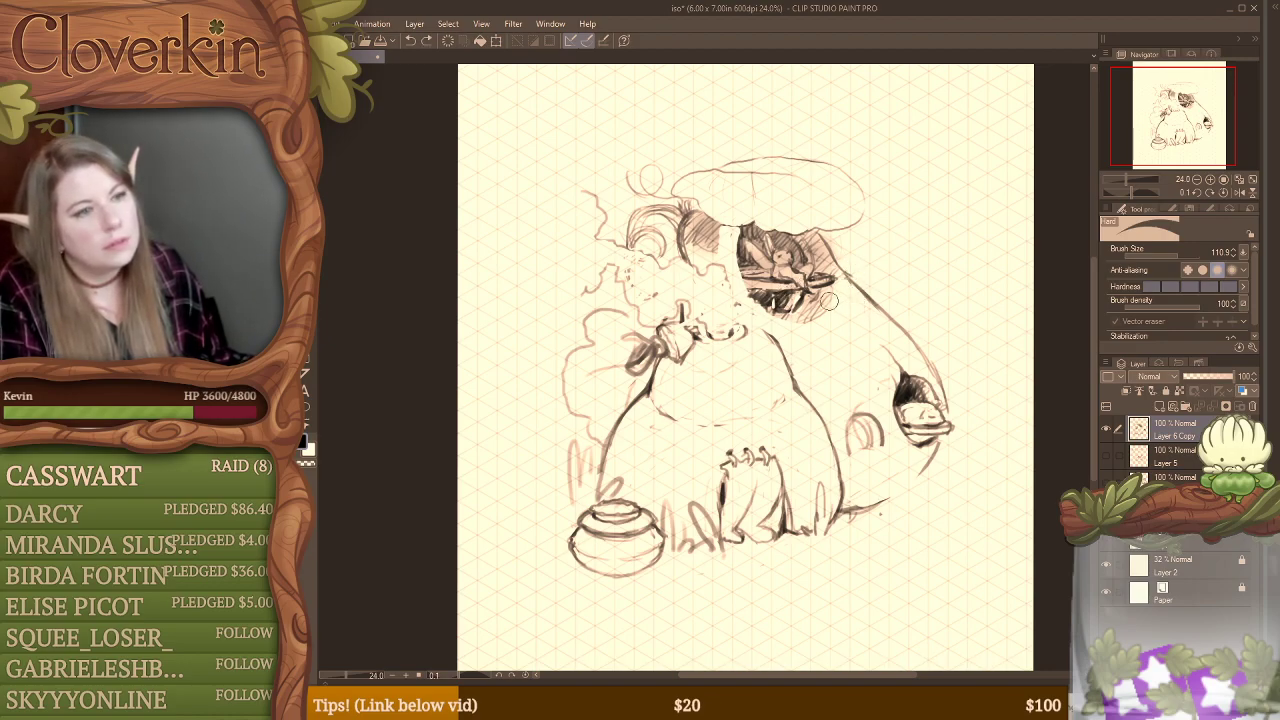
{"action": "left_click_drag", "start_coordinate": [838, 299], "coordinate": [830, 316]}
{"action": "key", "text": "b"}
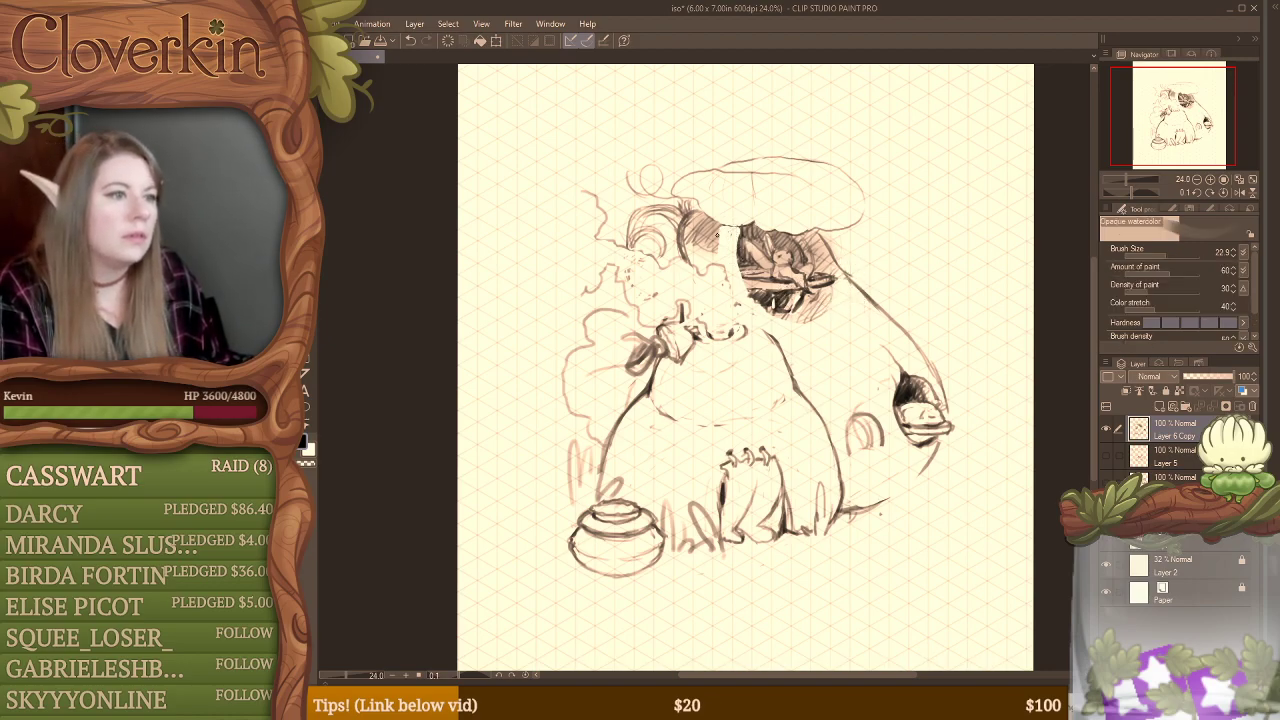
Step: Hatch the cleared band beside the opening under the cap and deepen the dark shading behind the perched figure
{"action": "mouse_move", "coordinate": [722, 228]}
{"action": "left_mouse_down"}
{"action": "mouse_move", "coordinate": [716, 253]}
{"action": "mouse_move", "coordinate": [730, 260]}
{"action": "mouse_move", "coordinate": [748, 241]}
{"action": "mouse_move", "coordinate": [806, 264]}
{"action": "mouse_move", "coordinate": [740, 279]}
{"action": "mouse_move", "coordinate": [765, 277]}
{"action": "mouse_move", "coordinate": [741, 257]}
{"action": "left_mouse_up"}
{"action": "left_click_drag", "start_coordinate": [755, 249], "coordinate": [747, 256]}
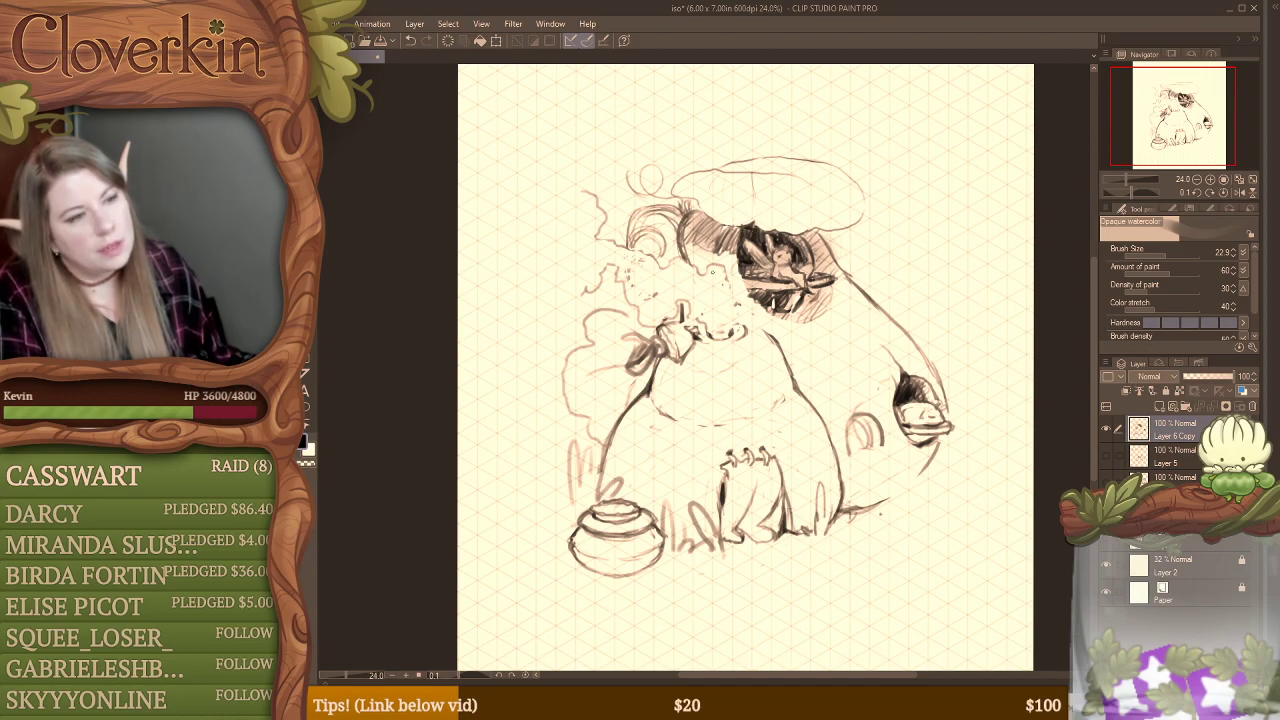
Step: Define the right edge of the smoke cloud and sketch a rounded rim where it meets the top of the dome
{"action": "left_click_drag", "start_coordinate": [738, 293], "coordinate": [728, 328]}
{"action": "key", "text": "ctrl+z"}
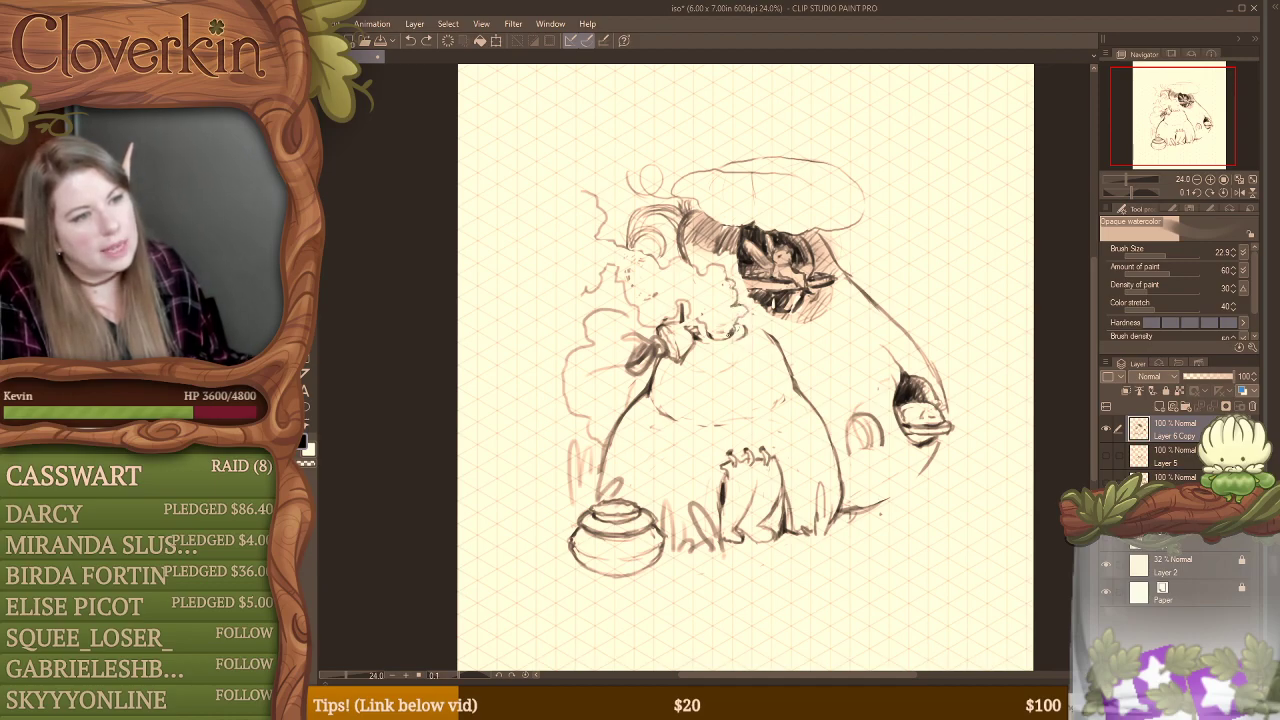
{"action": "left_click_drag", "start_coordinate": [755, 324], "coordinate": [736, 327]}
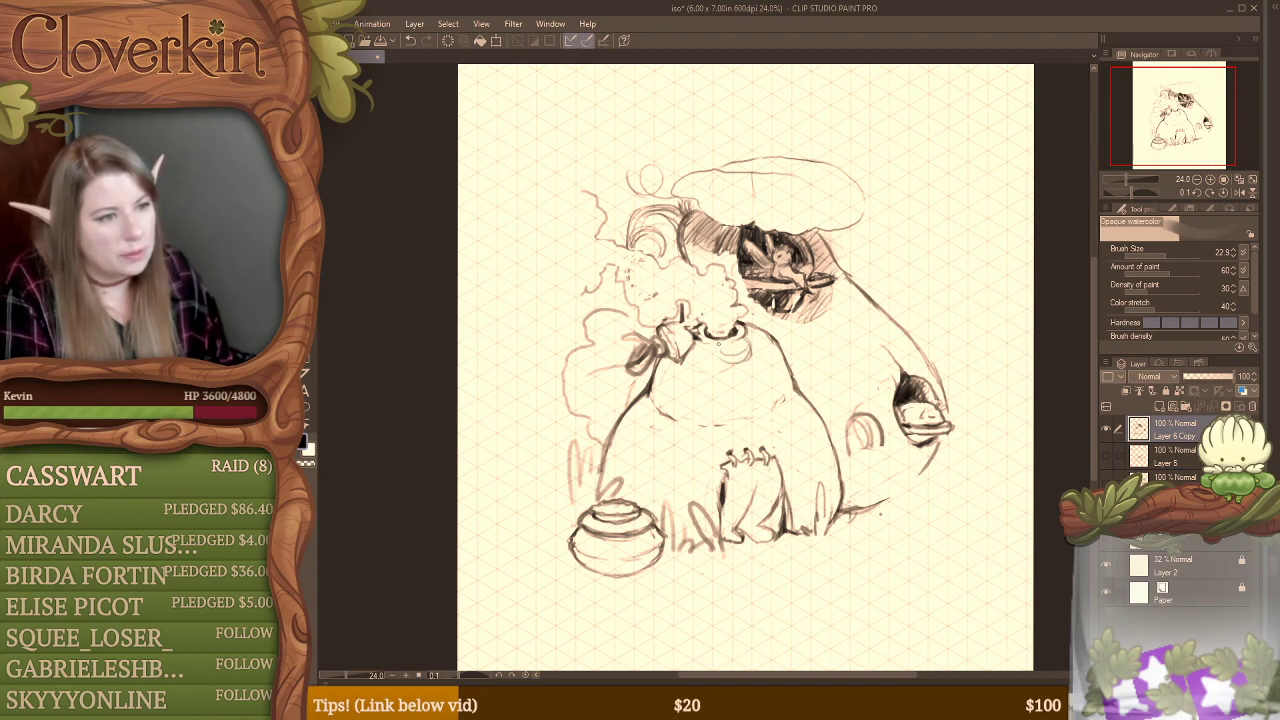
Step: Sketch a rounded loop beneath the dome's rim and a tall frame with a domed top around the doorway
{"action": "left_click_drag", "start_coordinate": [717, 343], "coordinate": [748, 362]}
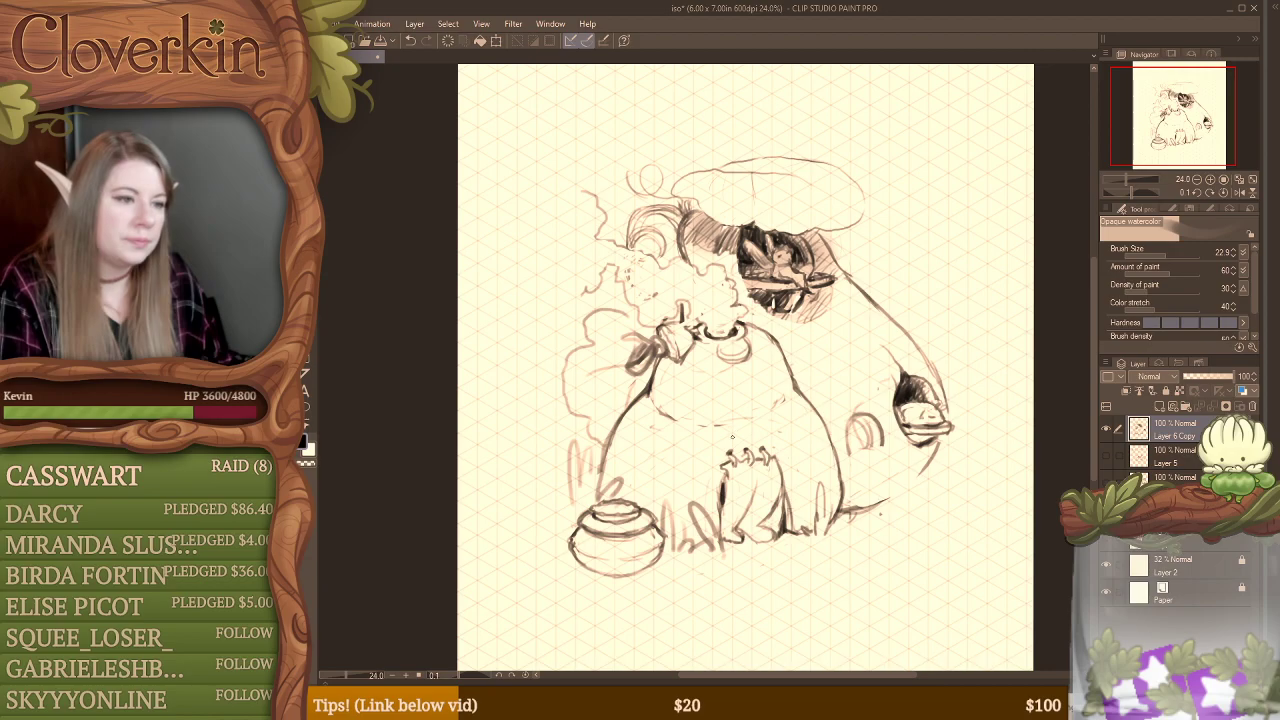
{"action": "mouse_move", "coordinate": [734, 418]}
{"action": "left_mouse_down"}
{"action": "mouse_move", "coordinate": [765, 426]}
{"action": "mouse_move", "coordinate": [736, 419]}
{"action": "mouse_move", "coordinate": [737, 443]}
{"action": "mouse_move", "coordinate": [725, 437]}
{"action": "mouse_move", "coordinate": [769, 426]}
{"action": "mouse_move", "coordinate": [744, 420]}
{"action": "mouse_move", "coordinate": [727, 439]}
{"action": "mouse_move", "coordinate": [785, 445]}
{"action": "mouse_move", "coordinate": [810, 531]}
{"action": "left_mouse_up"}
{"action": "mouse_move", "coordinate": [725, 442]}
{"action": "left_mouse_down"}
{"action": "mouse_move", "coordinate": [707, 446]}
{"action": "mouse_move", "coordinate": [704, 471]}
{"action": "mouse_move", "coordinate": [713, 447]}
{"action": "left_mouse_up"}
{"action": "left_click_drag", "start_coordinate": [719, 443], "coordinate": [702, 515]}
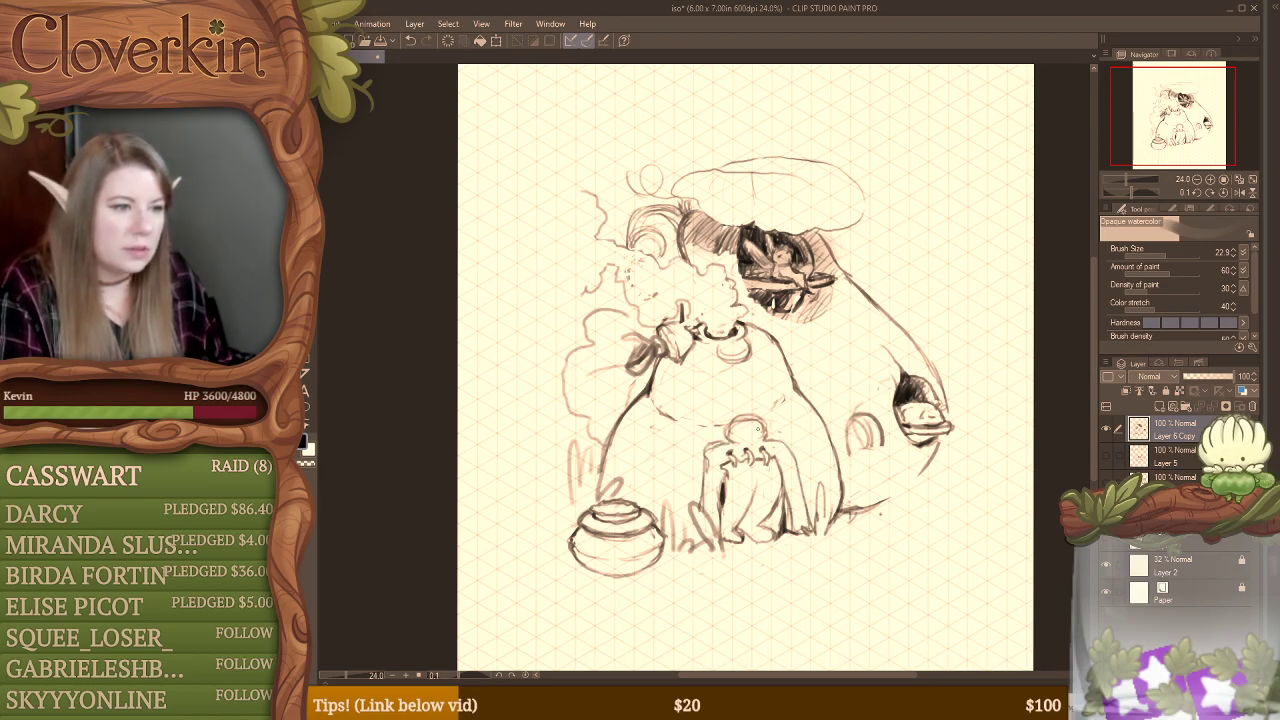
Step: Erase the domed top above the doorway and draw a narrow vertical strap from the dome's rim down to it
{"action": "key", "text": "e"}
{"action": "mouse_move", "coordinate": [732, 416]}
{"action": "left_mouse_down"}
{"action": "mouse_move", "coordinate": [767, 414]}
{"action": "mouse_move", "coordinate": [756, 424]}
{"action": "left_mouse_up"}
{"action": "key", "text": "b"}
{"action": "left_click_drag", "start_coordinate": [733, 360], "coordinate": [741, 424]}
{"action": "left_click_drag", "start_coordinate": [738, 362], "coordinate": [751, 425]}
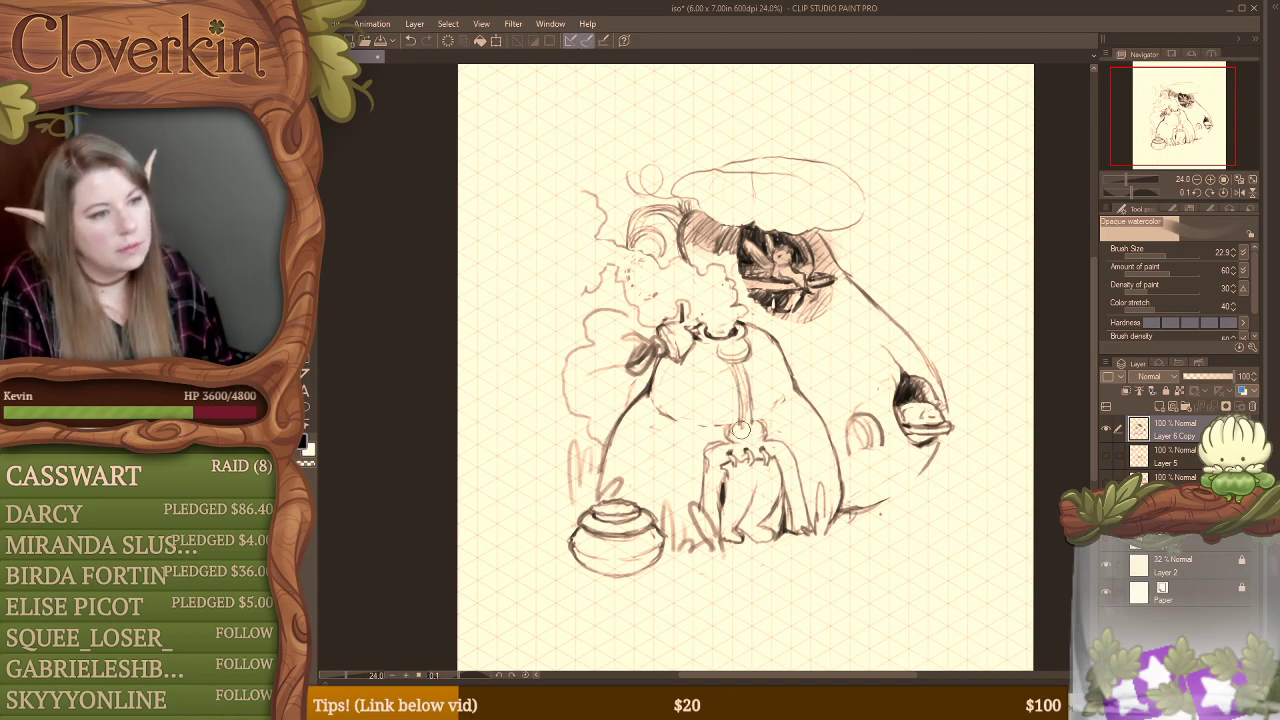
Step: Clean up the loop where the strap meets the dome's rim and redraw its rounded edge
{"action": "key", "text": "e"}
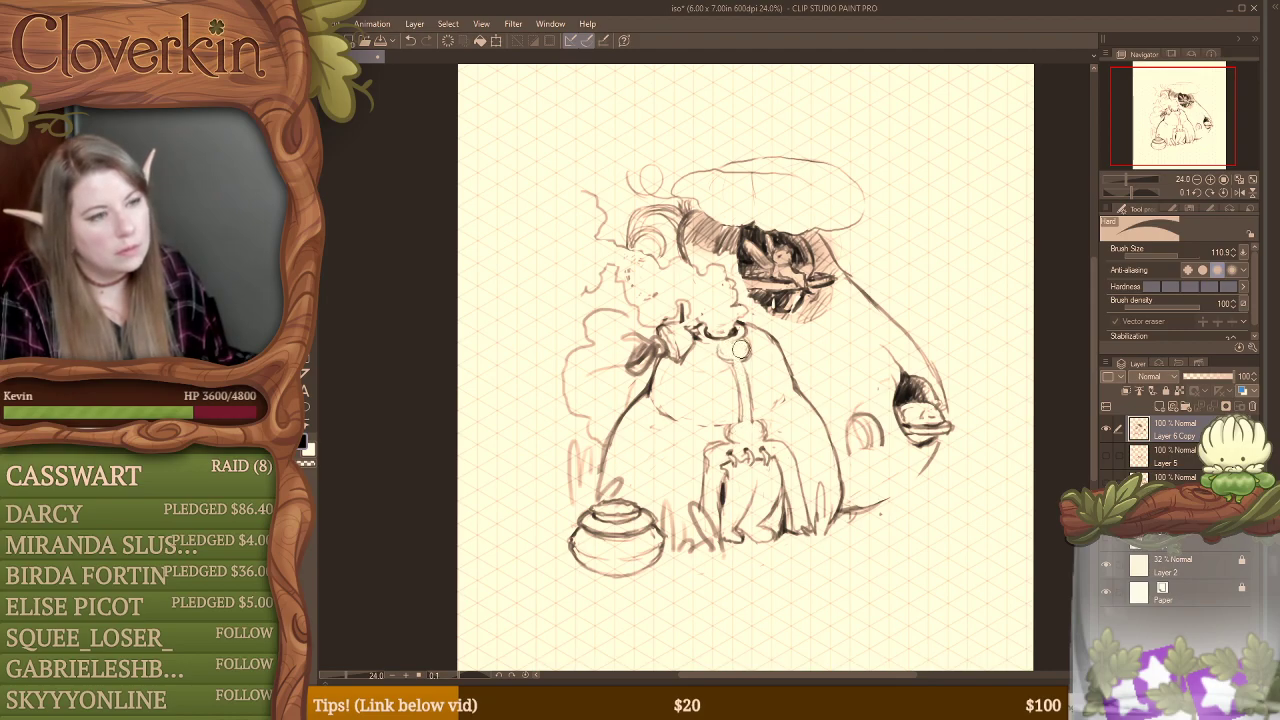
{"action": "key", "text": "b"}
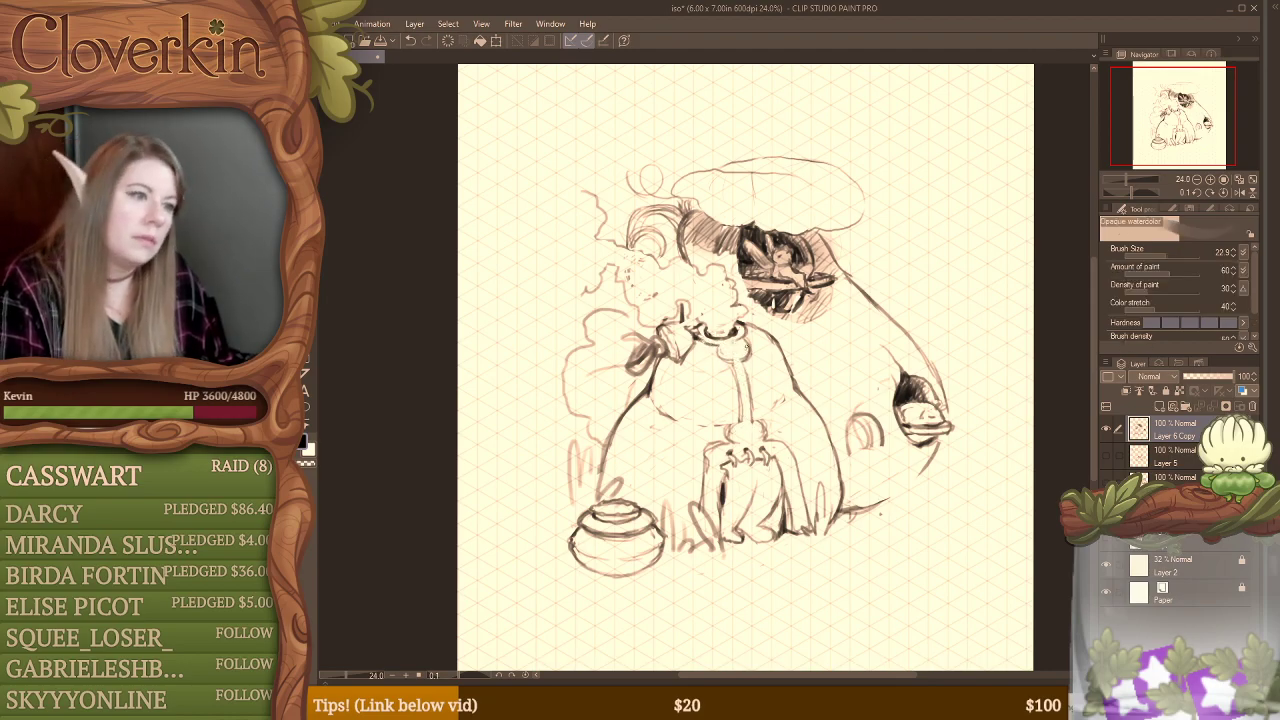
{"action": "key", "text": "e"}
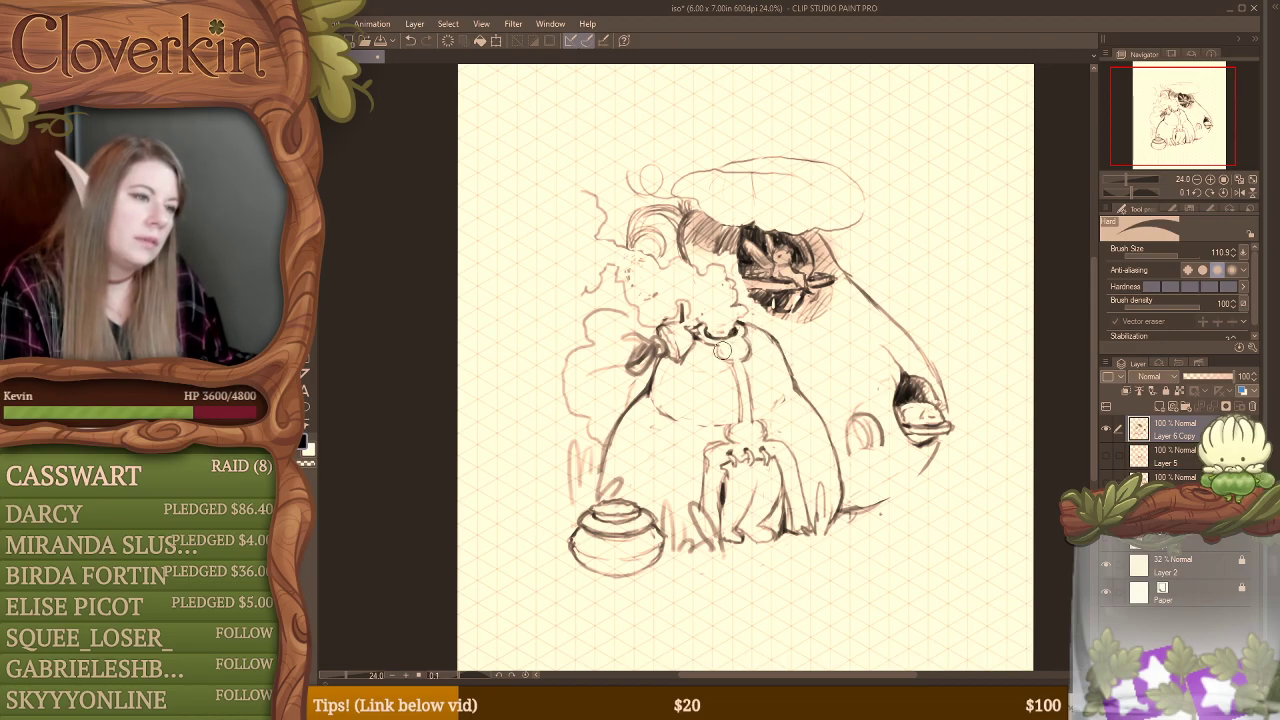
{"action": "key", "text": "b"}
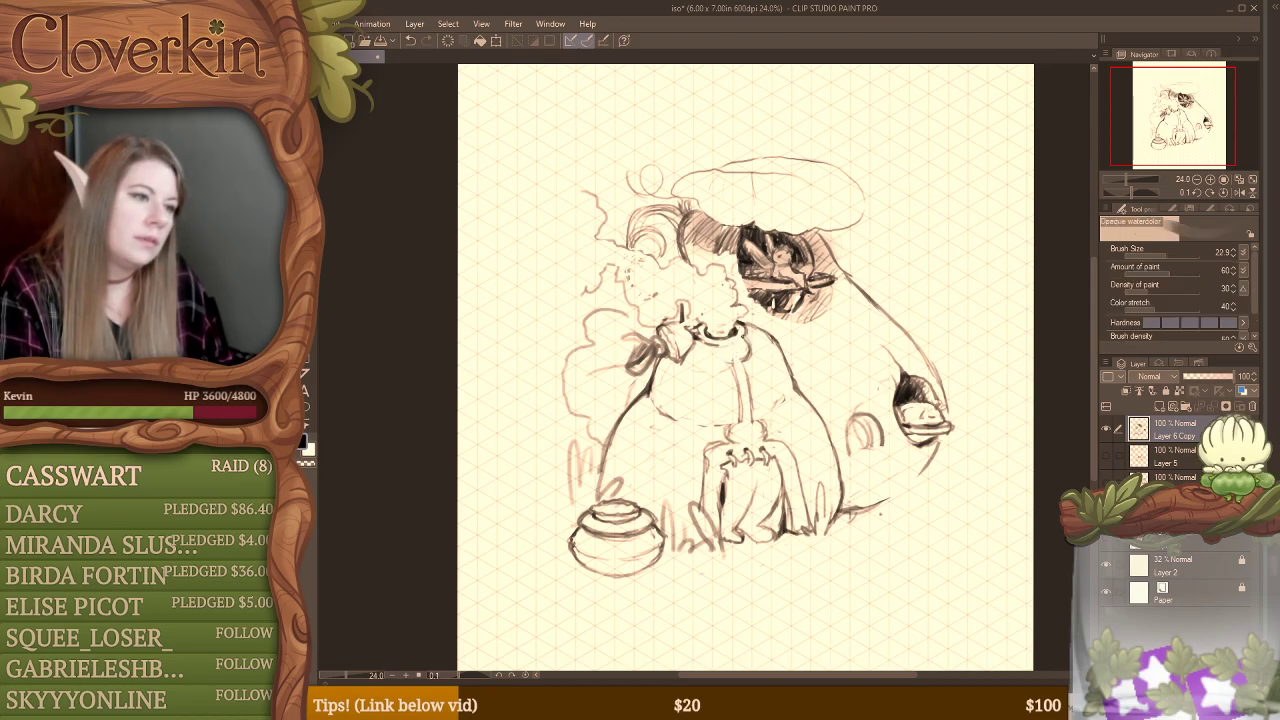
{"action": "left_click_drag", "start_coordinate": [711, 347], "coordinate": [729, 365]}
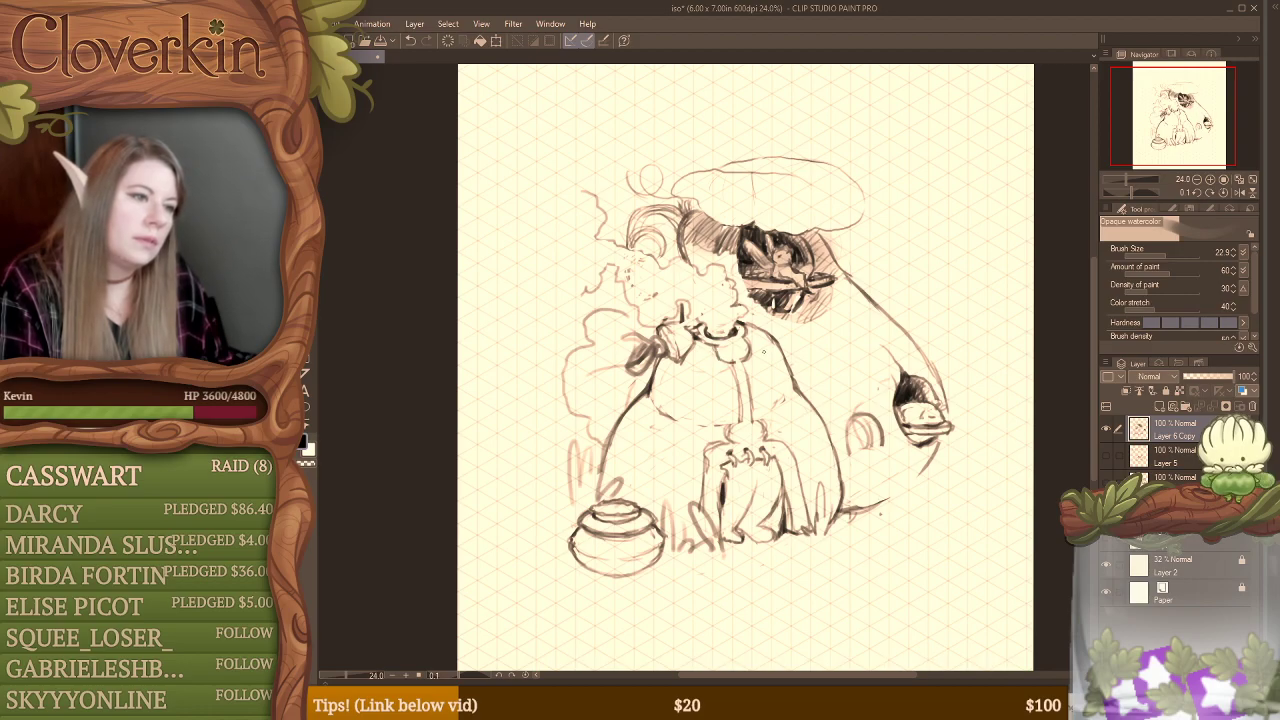
Step: Sketch an irregular outline around the small arched window, connecting it to the side window on the outer wall
{"action": "key", "text": "e"}
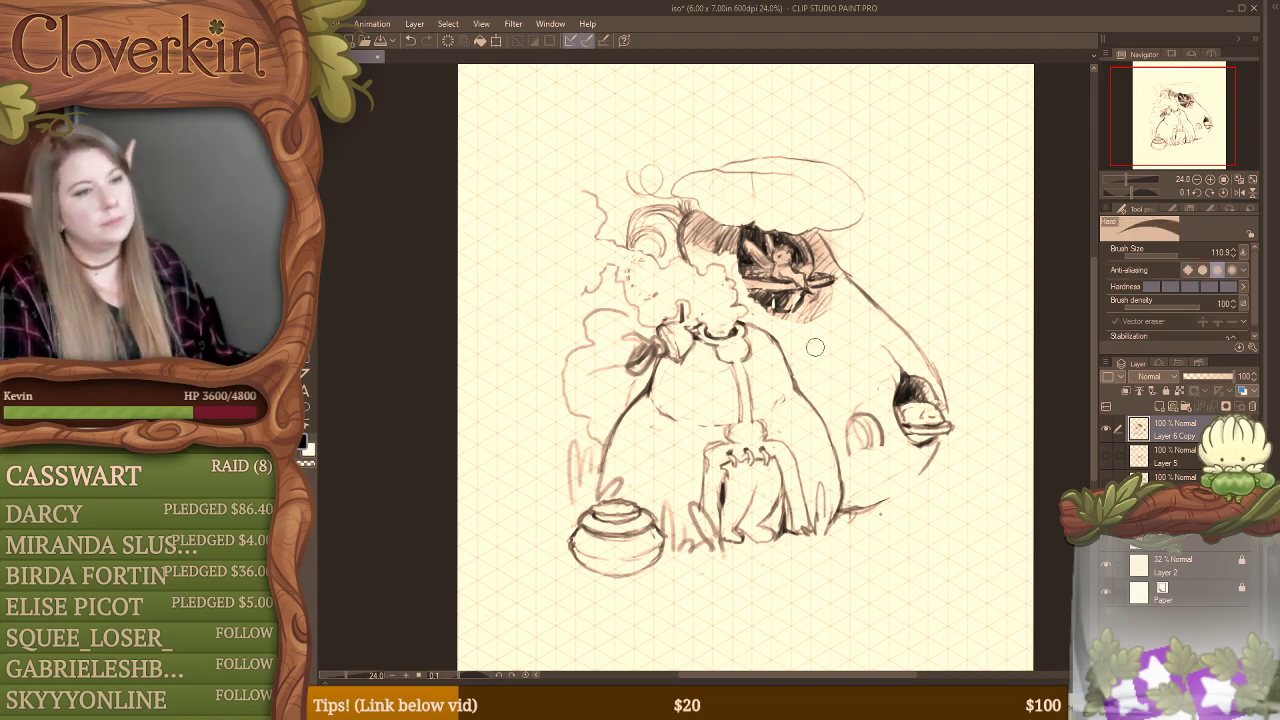
{"action": "key", "text": "b"}
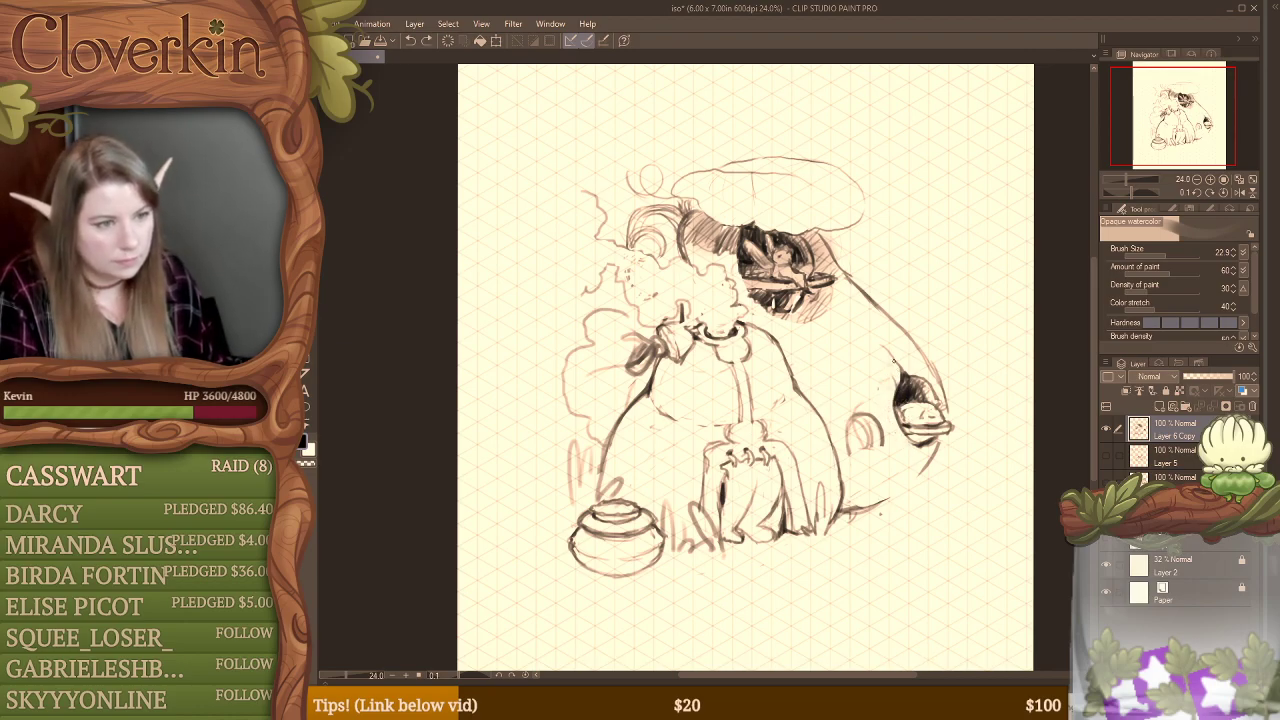
{"action": "mouse_move", "coordinate": [893, 360]}
{"action": "left_mouse_down"}
{"action": "mouse_move", "coordinate": [882, 394]}
{"action": "mouse_move", "coordinate": [842, 408]}
{"action": "mouse_move", "coordinate": [830, 452]}
{"action": "left_mouse_up"}
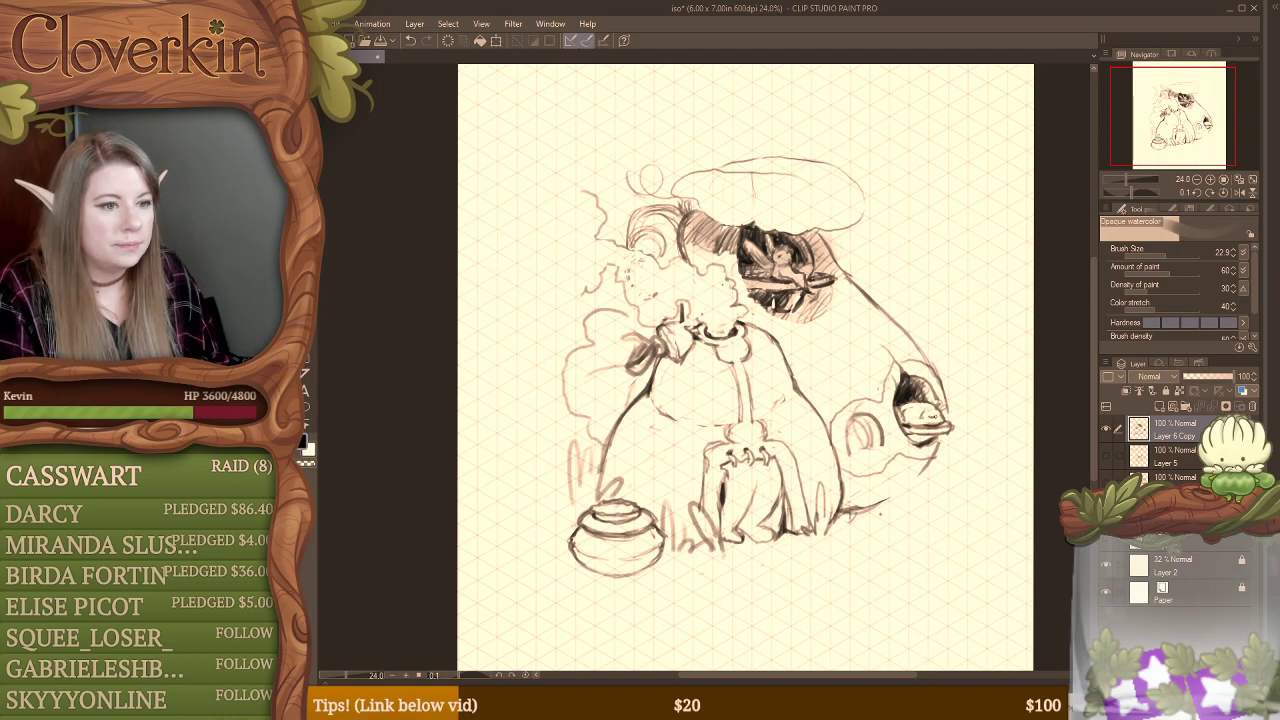
Step: Erase part of the figure in the side window and rework its upper contour
{"action": "key", "text": "r"}
{"action": "left_click_drag", "start_coordinate": [941, 408], "coordinate": [938, 414]}
{"action": "key", "text": "e"}
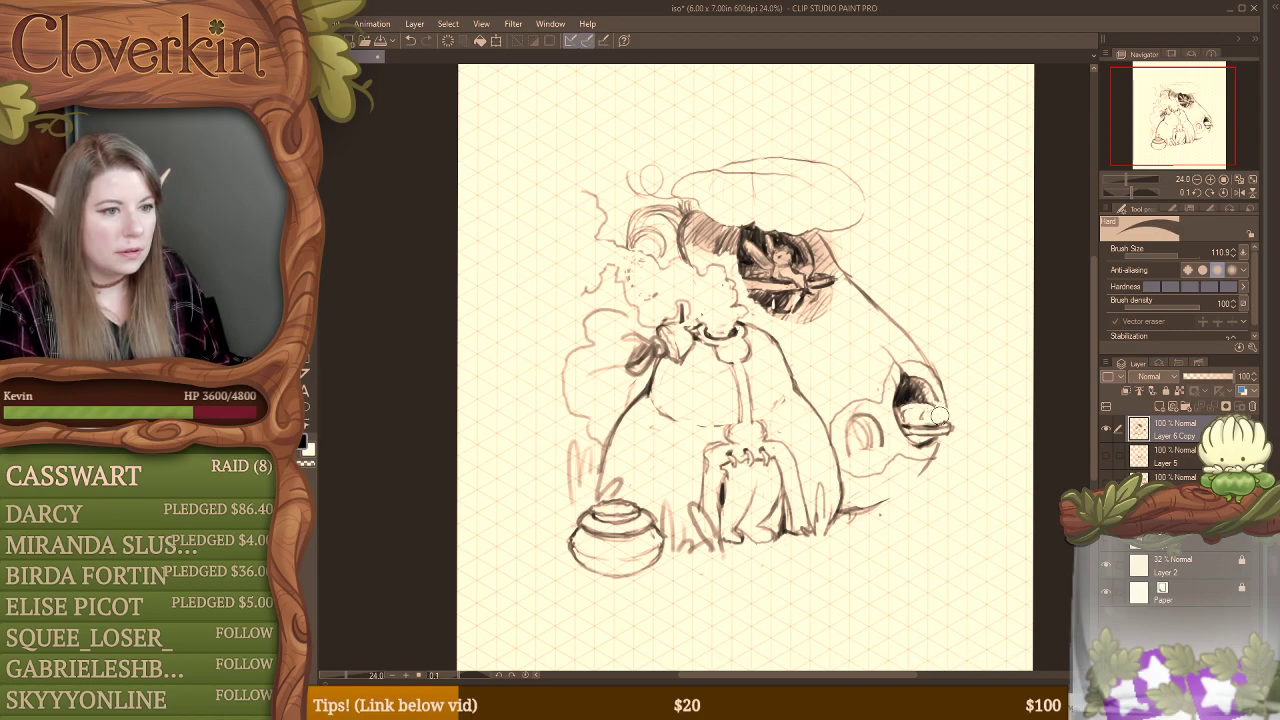
{"action": "left_click_drag", "start_coordinate": [927, 414], "coordinate": [942, 415]}
{"action": "key", "text": "b"}
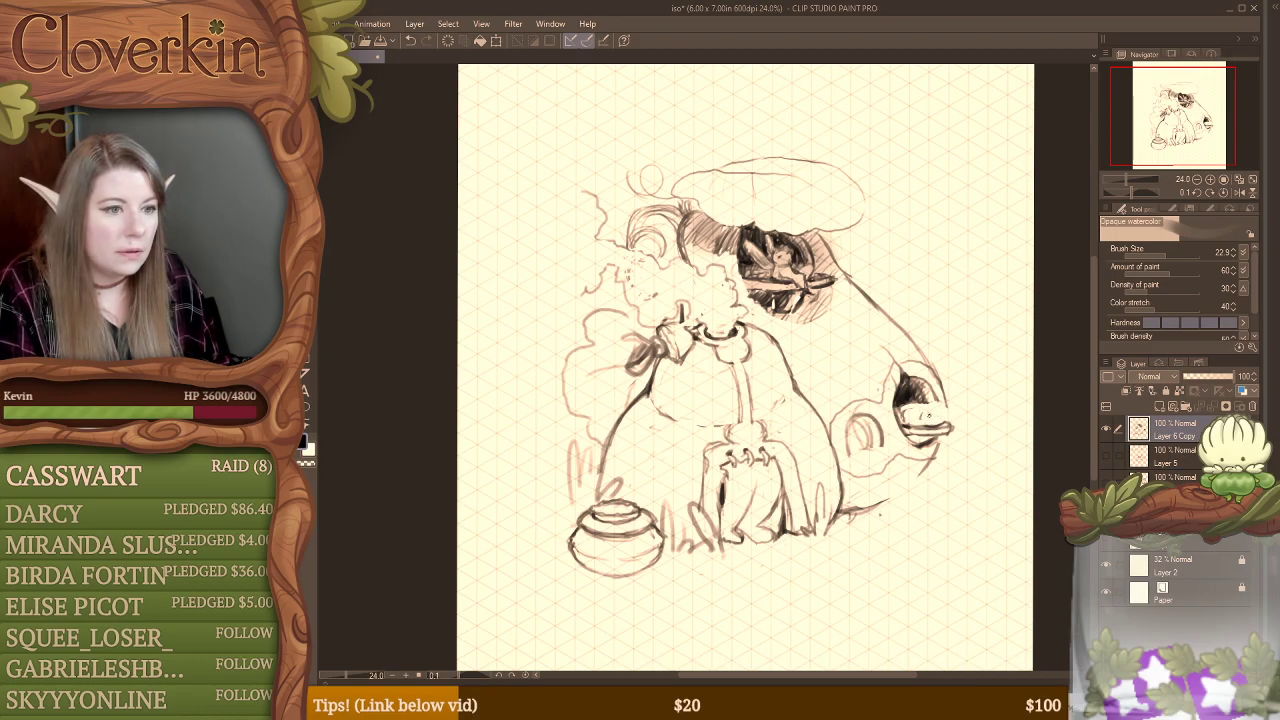
Step: Trim the shading beside the side window's figure, erase the ledge's outer tip and sketch finger-like lobes there
{"action": "key", "text": "e"}
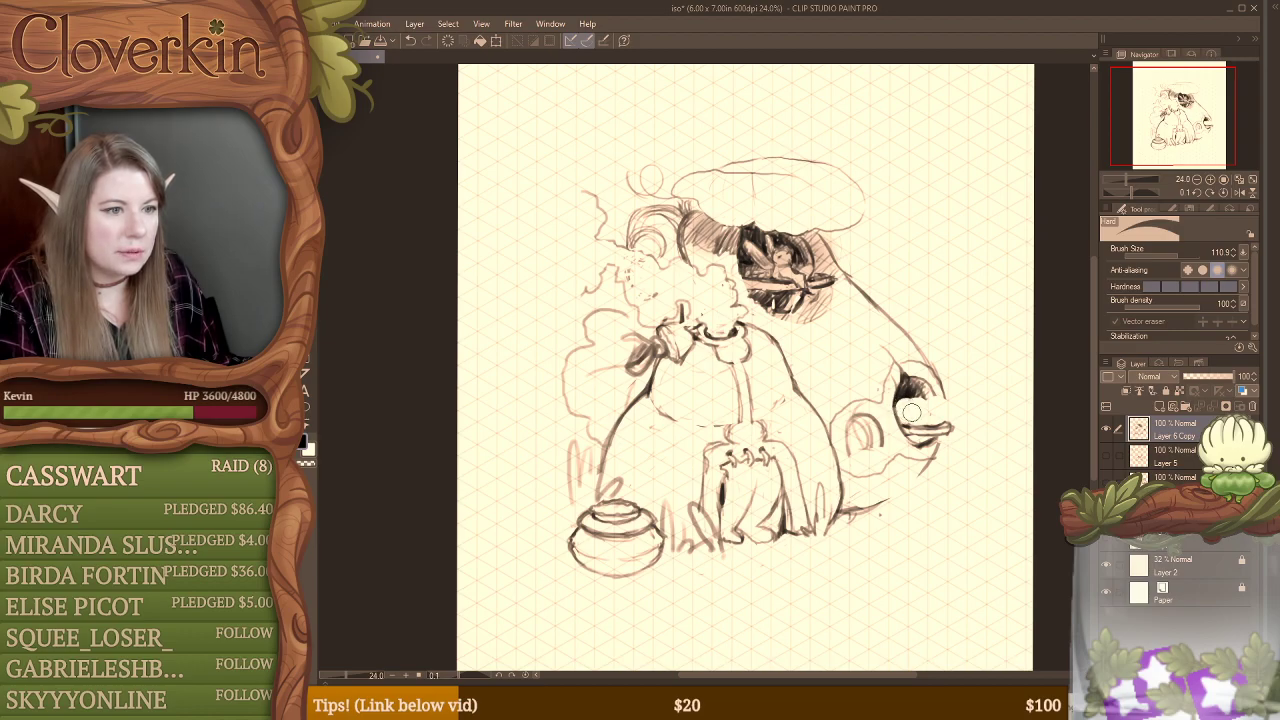
{"action": "key", "text": "b"}
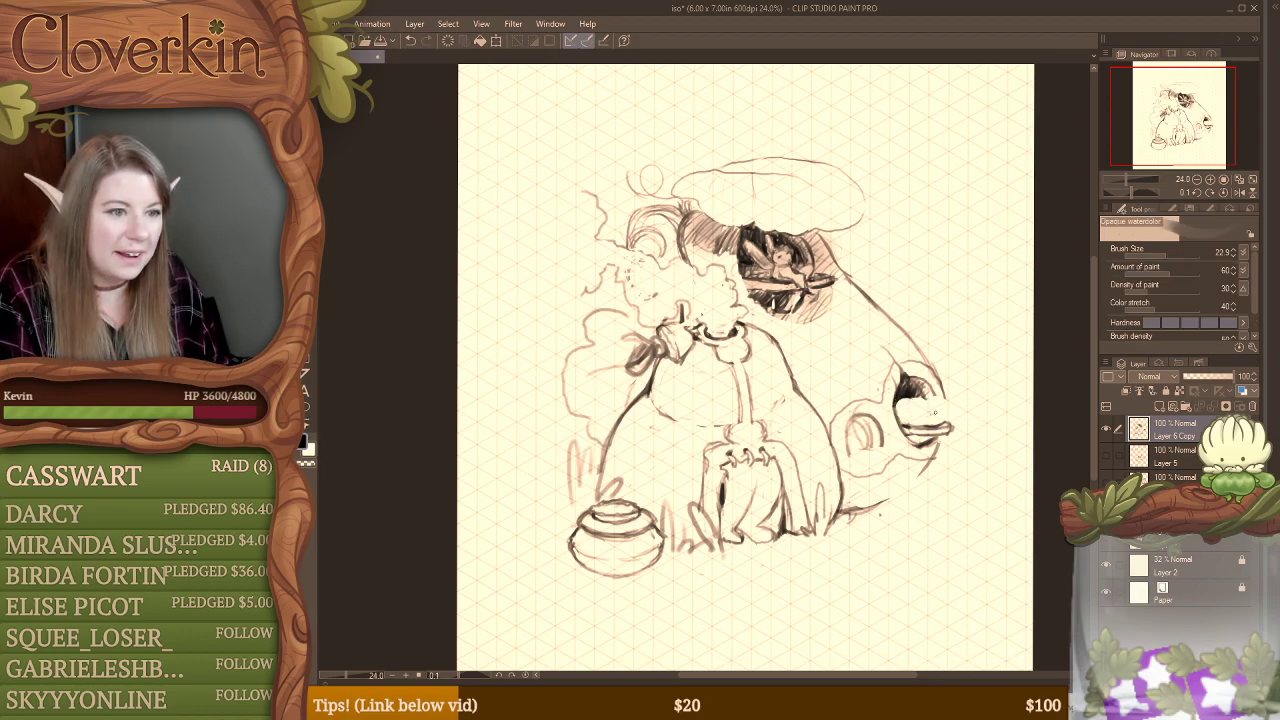
{"action": "key", "text": "e"}
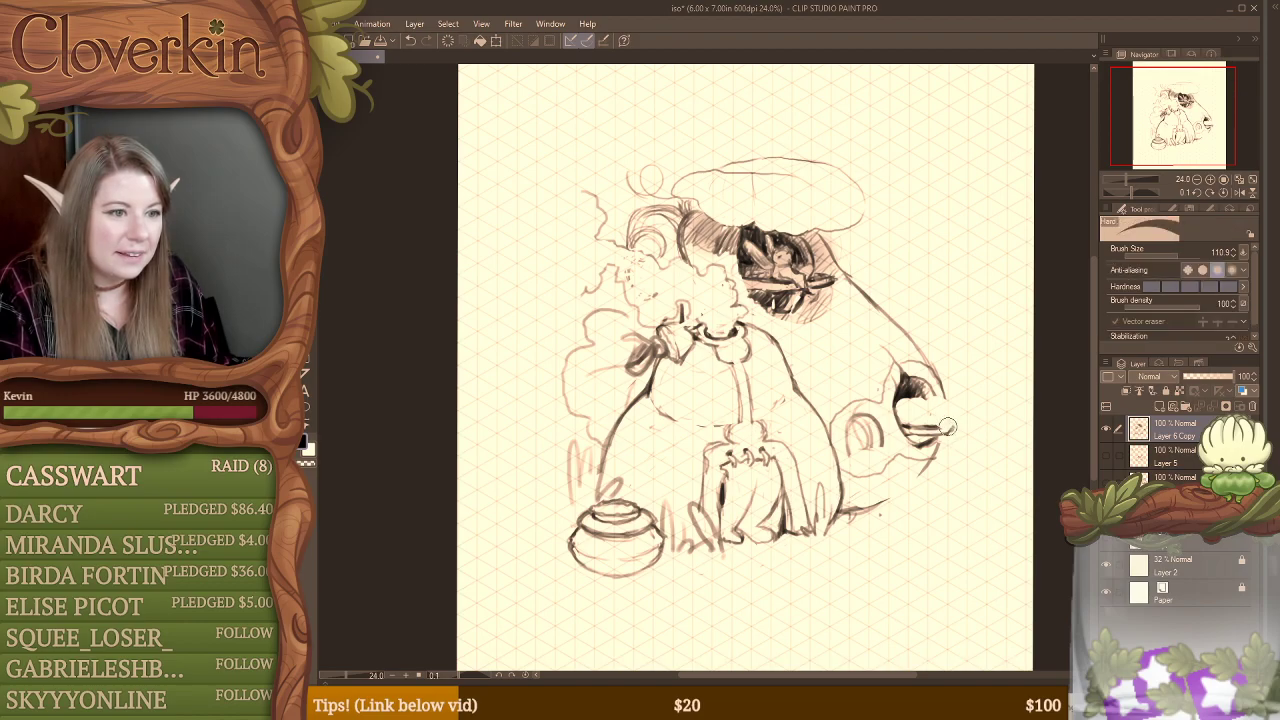
{"action": "key", "text": "b"}
{"action": "mouse_move", "coordinate": [943, 421]}
{"action": "left_mouse_down"}
{"action": "mouse_move", "coordinate": [960, 428]}
{"action": "mouse_move", "coordinate": [960, 414]}
{"action": "left_mouse_up"}
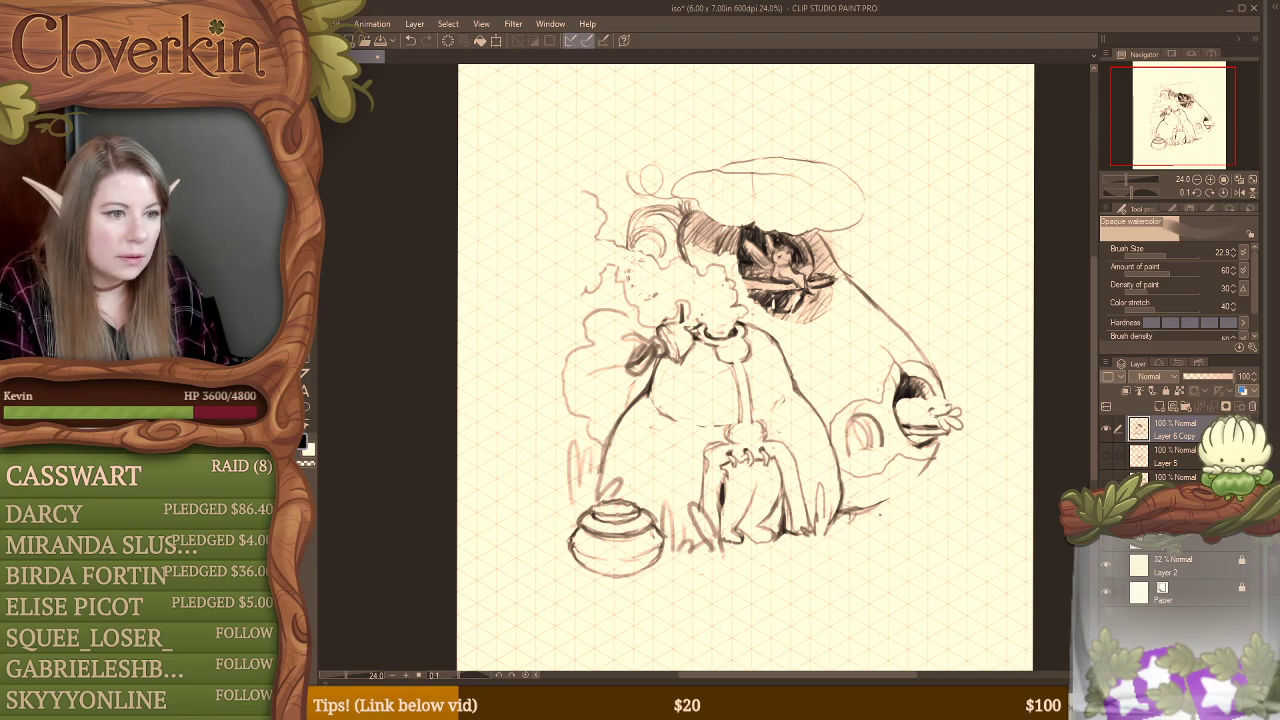
Step: Erase the finger-like lobes and redraw the side window's figure protruding outward, with a clawed shape hanging over the outer edge
{"action": "key", "text": "e"}
{"action": "mouse_move", "coordinate": [940, 424]}
{"action": "left_mouse_down"}
{"action": "mouse_move", "coordinate": [958, 410]}
{"action": "mouse_move", "coordinate": [932, 418]}
{"action": "mouse_move", "coordinate": [948, 426]}
{"action": "left_mouse_up"}
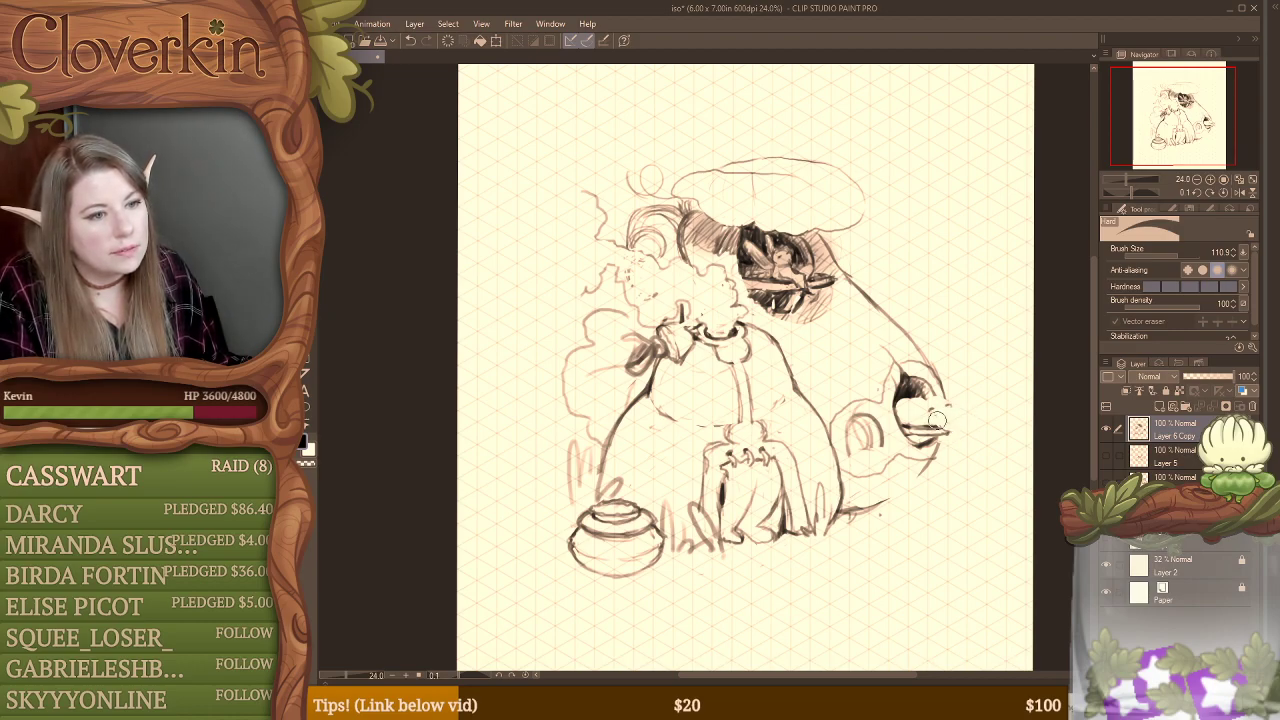
{"action": "key", "text": "b"}
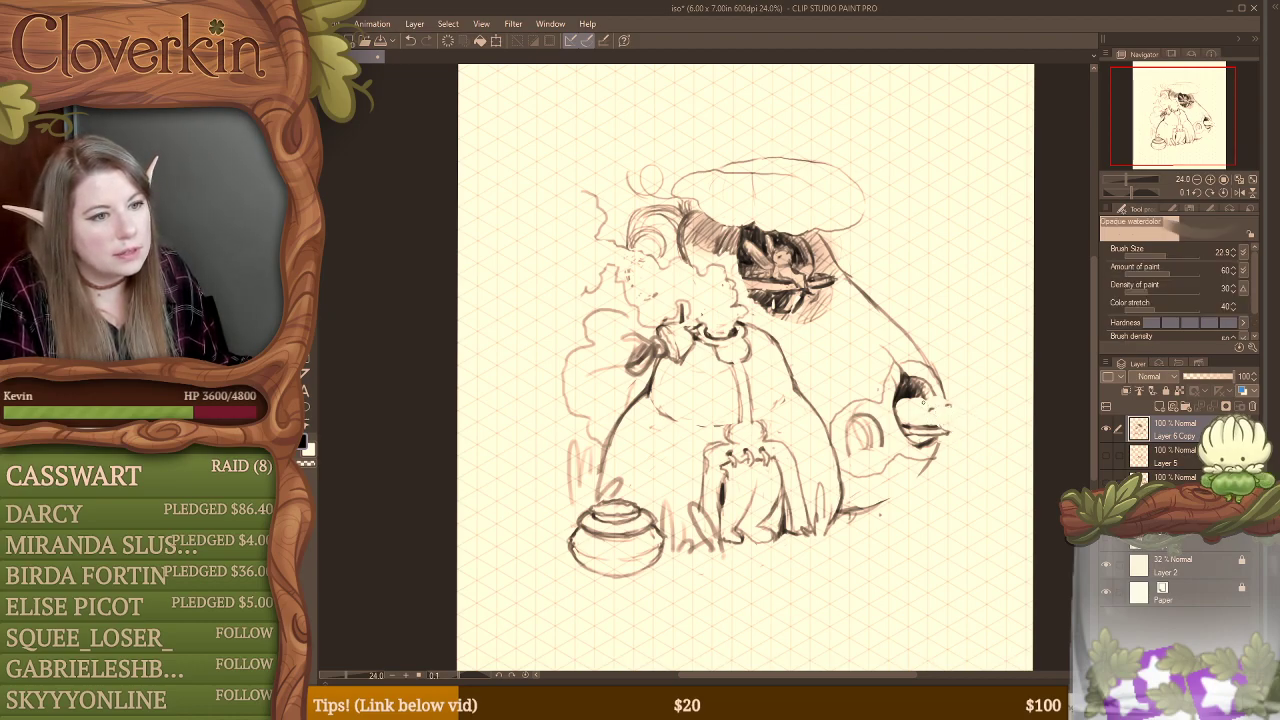
{"action": "mouse_move", "coordinate": [930, 410]}
{"action": "left_mouse_down"}
{"action": "mouse_move", "coordinate": [952, 407]}
{"action": "mouse_move", "coordinate": [937, 408]}
{"action": "left_mouse_up"}
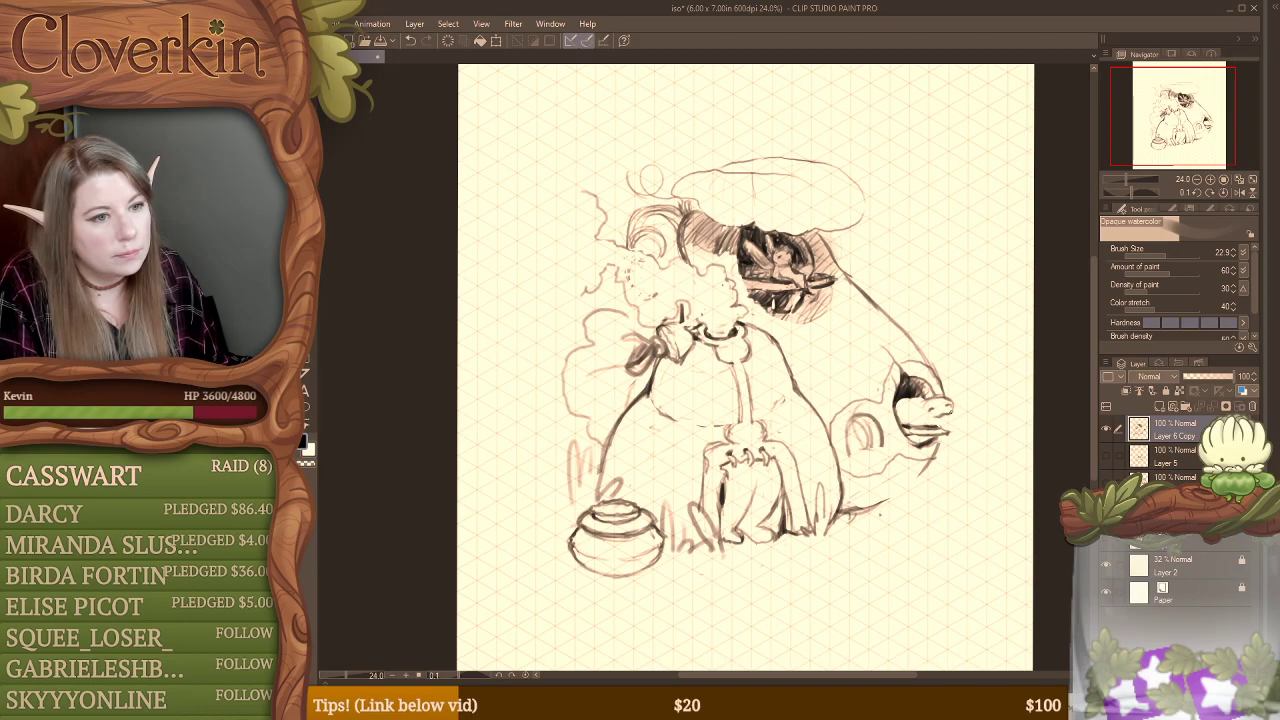
{"action": "mouse_move", "coordinate": [934, 428]}
{"action": "left_mouse_down"}
{"action": "mouse_move", "coordinate": [952, 428]}
{"action": "mouse_move", "coordinate": [961, 450]}
{"action": "mouse_move", "coordinate": [957, 426]}
{"action": "mouse_move", "coordinate": [964, 446]}
{"action": "left_mouse_up"}
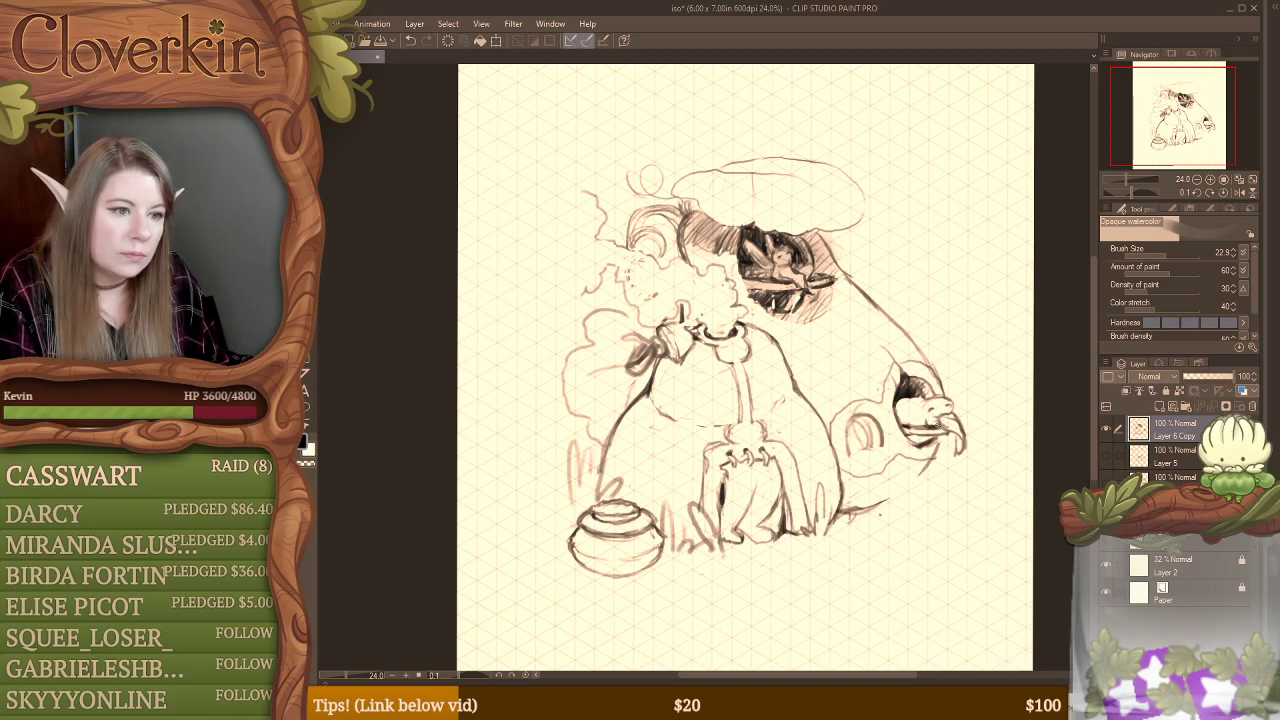
{"action": "key", "text": "ctrl+z"}
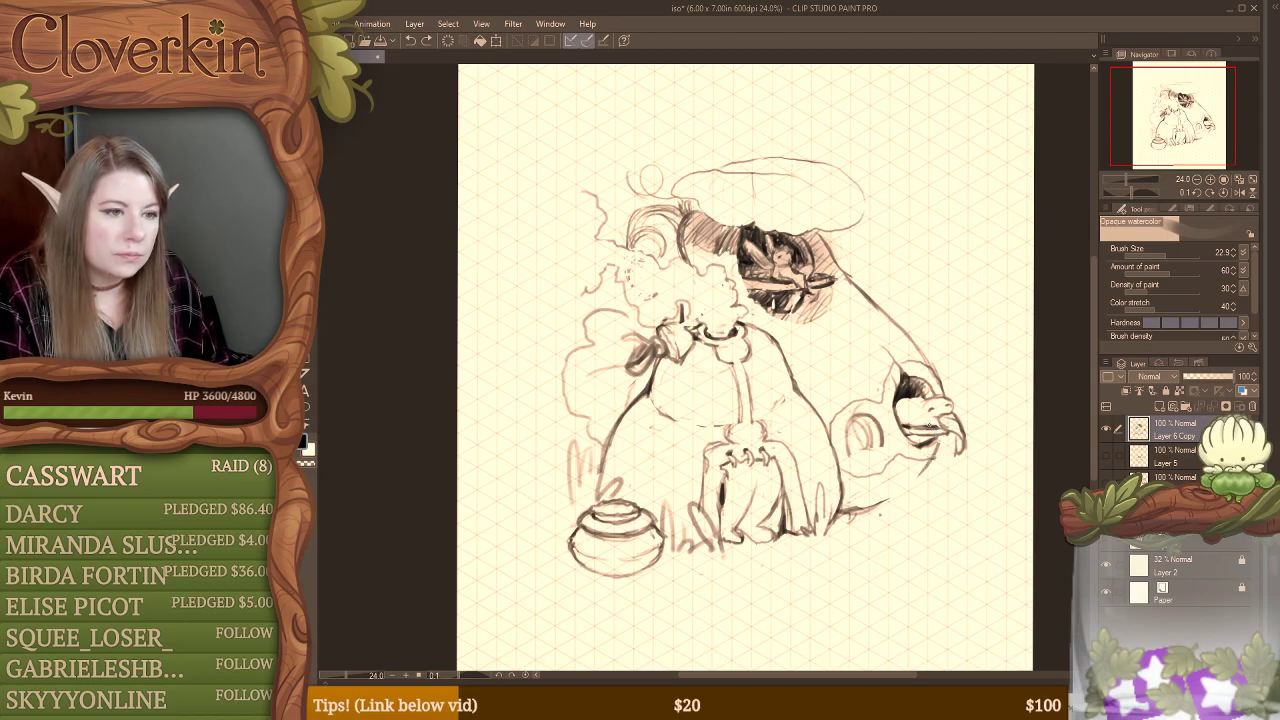
Step: Clear some lines along the inner side of the side window and redraw the figure's back contour
{"action": "key", "text": "e"}
{"action": "mouse_move", "coordinate": [904, 414]}
{"action": "left_mouse_down"}
{"action": "mouse_move", "coordinate": [911, 404]}
{"action": "mouse_move", "coordinate": [903, 423]}
{"action": "mouse_move", "coordinate": [921, 416]}
{"action": "left_mouse_up"}
{"action": "key", "text": "b"}
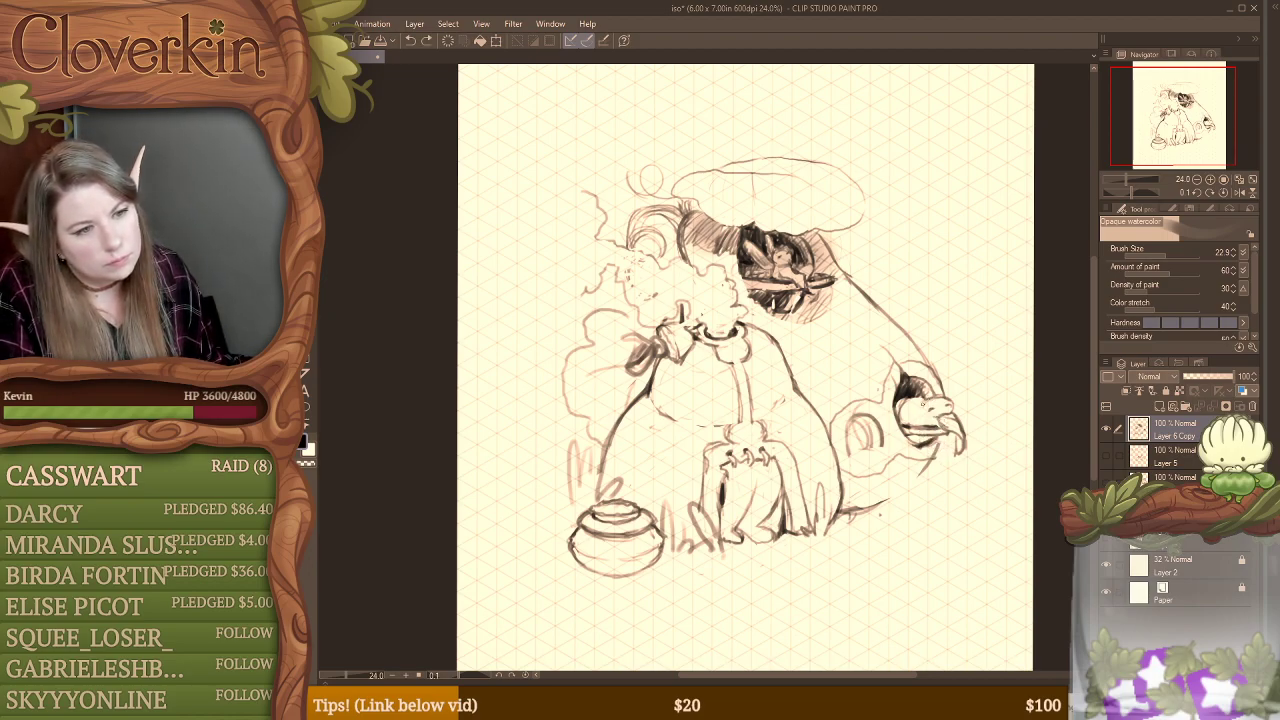
{"action": "left_click_drag", "start_coordinate": [919, 401], "coordinate": [924, 416]}
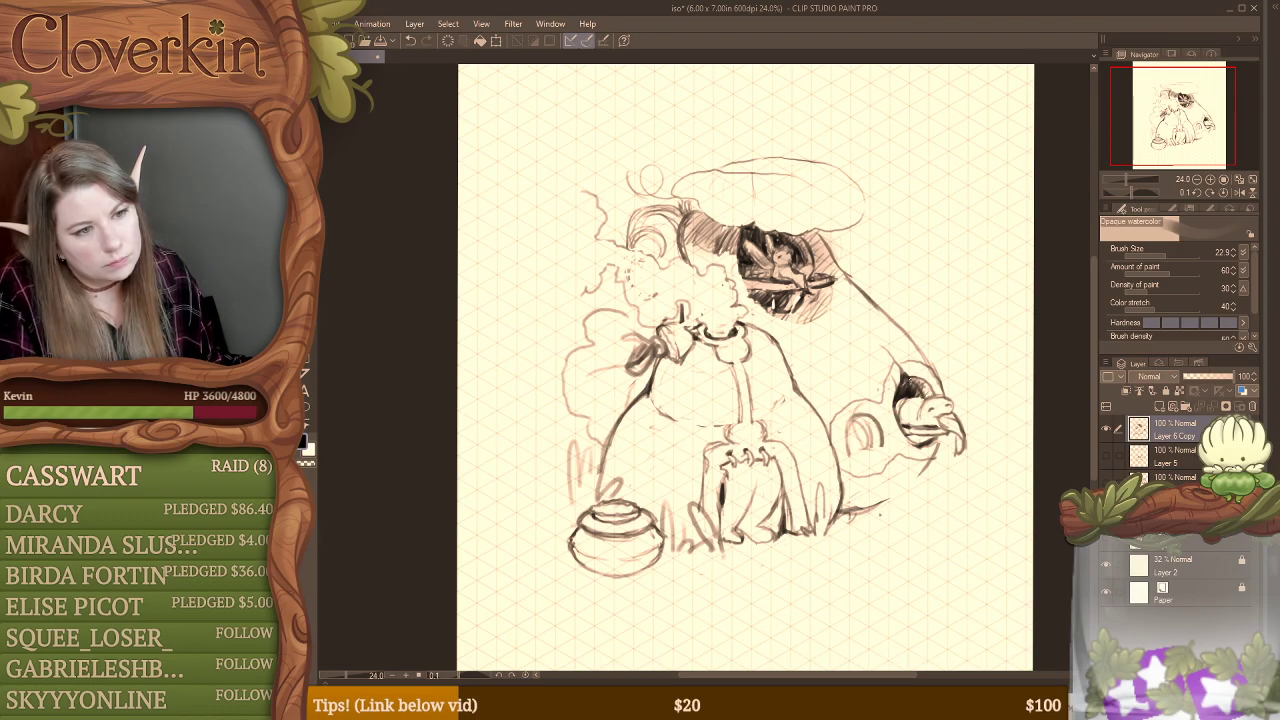
Step: Refine the small body lines of the side window's figure with alternating erasing and sketching
{"action": "key", "text": "e"}
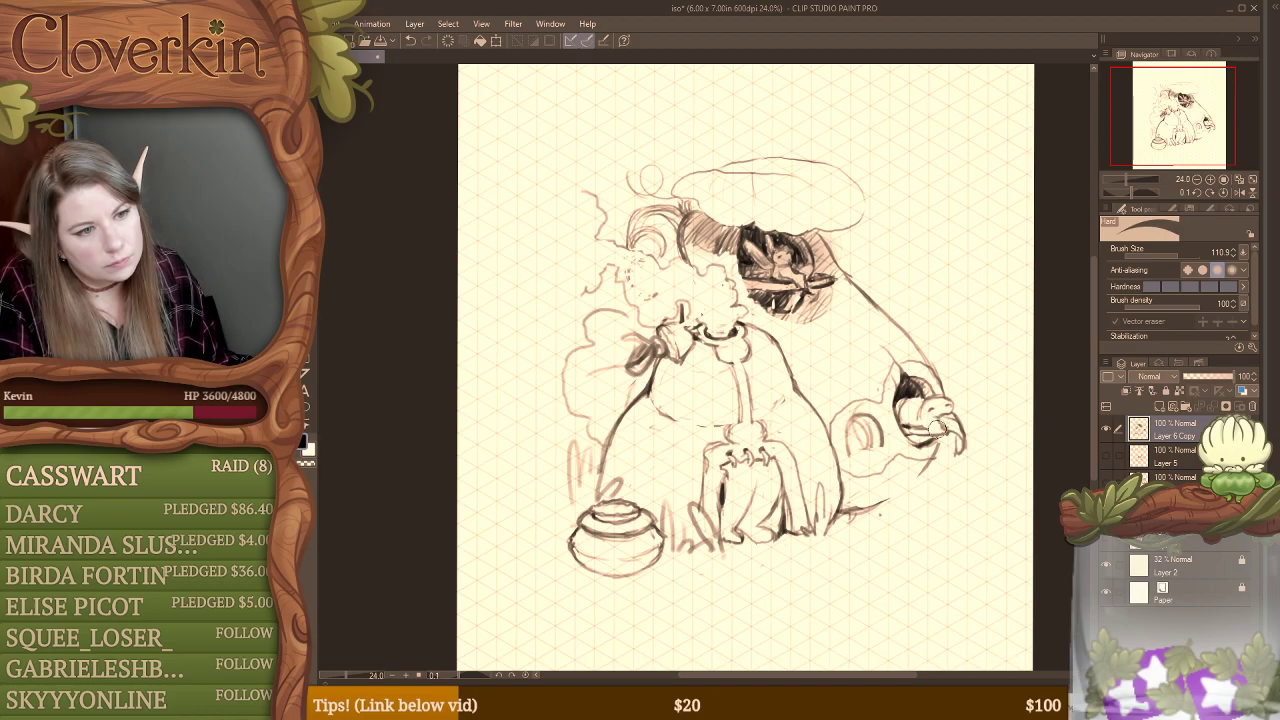
{"action": "key", "text": "b"}
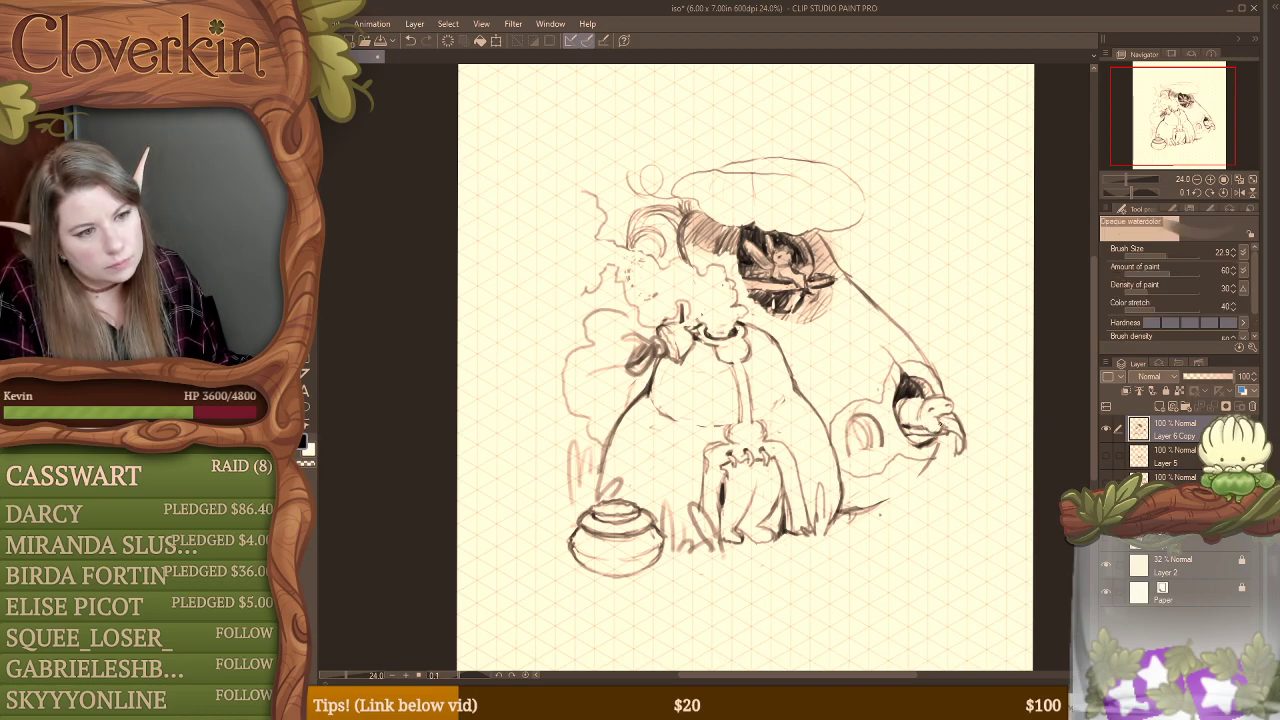
{"action": "key", "text": "e"}
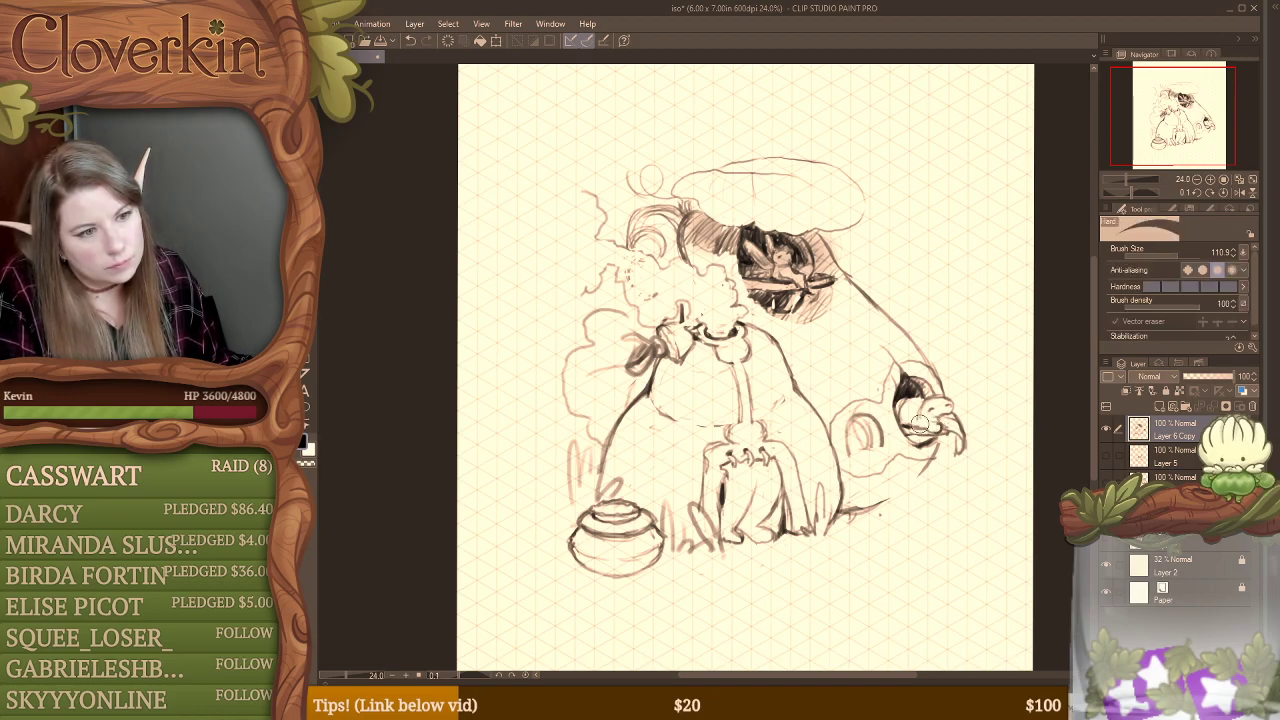
{"action": "key", "text": "b"}
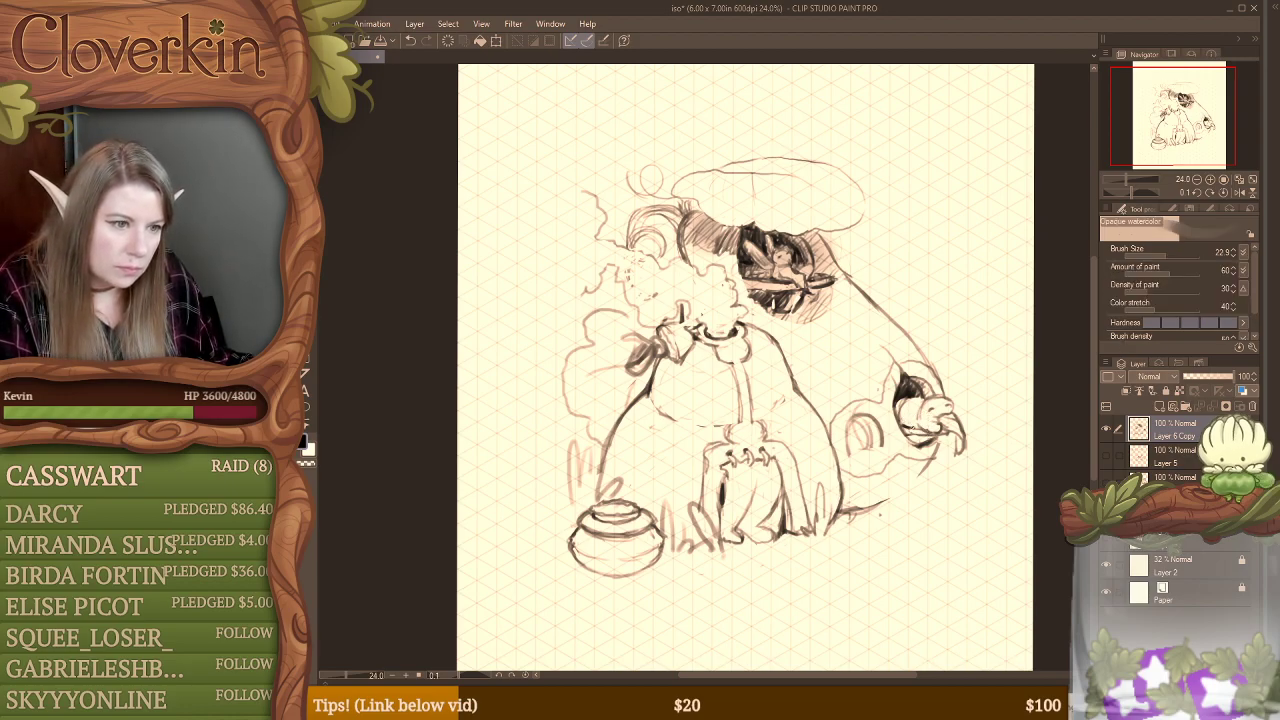
{"action": "key", "text": "e"}
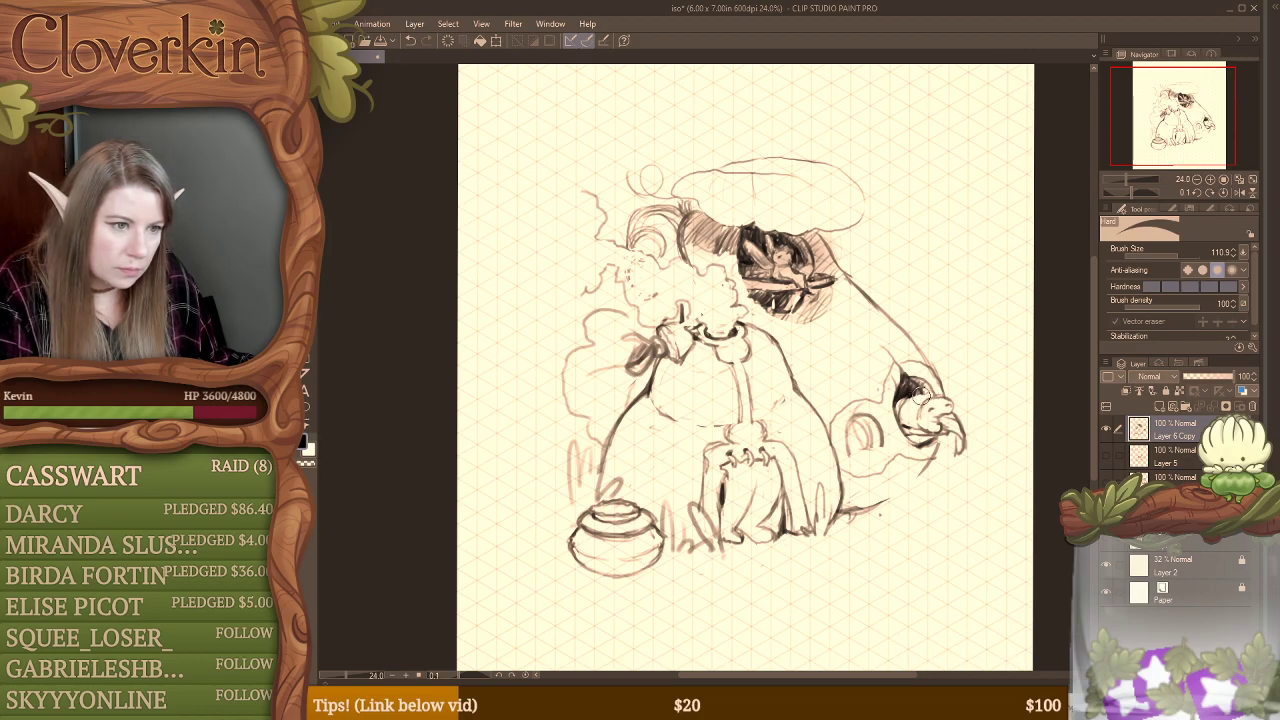
{"action": "key", "text": "b"}
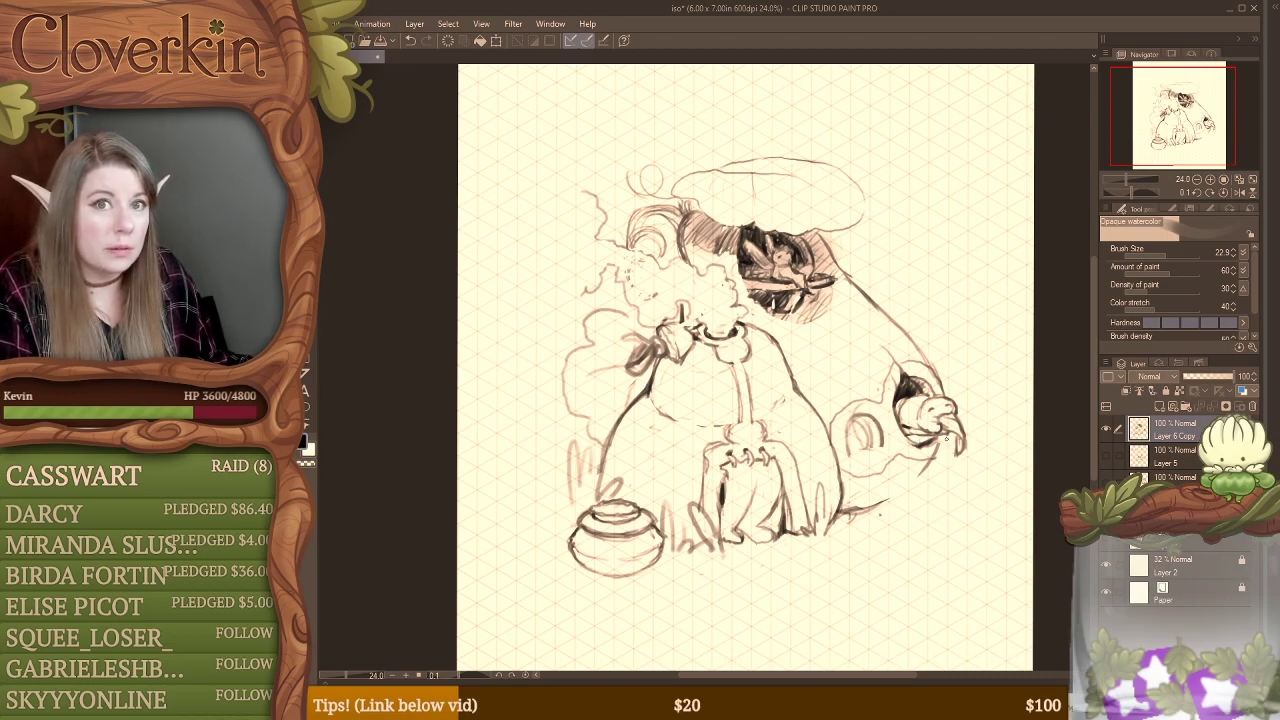
Step: Erase the dark shading beneath the side window's figure and redraw the opening's lower rim
{"action": "key", "text": "e"}
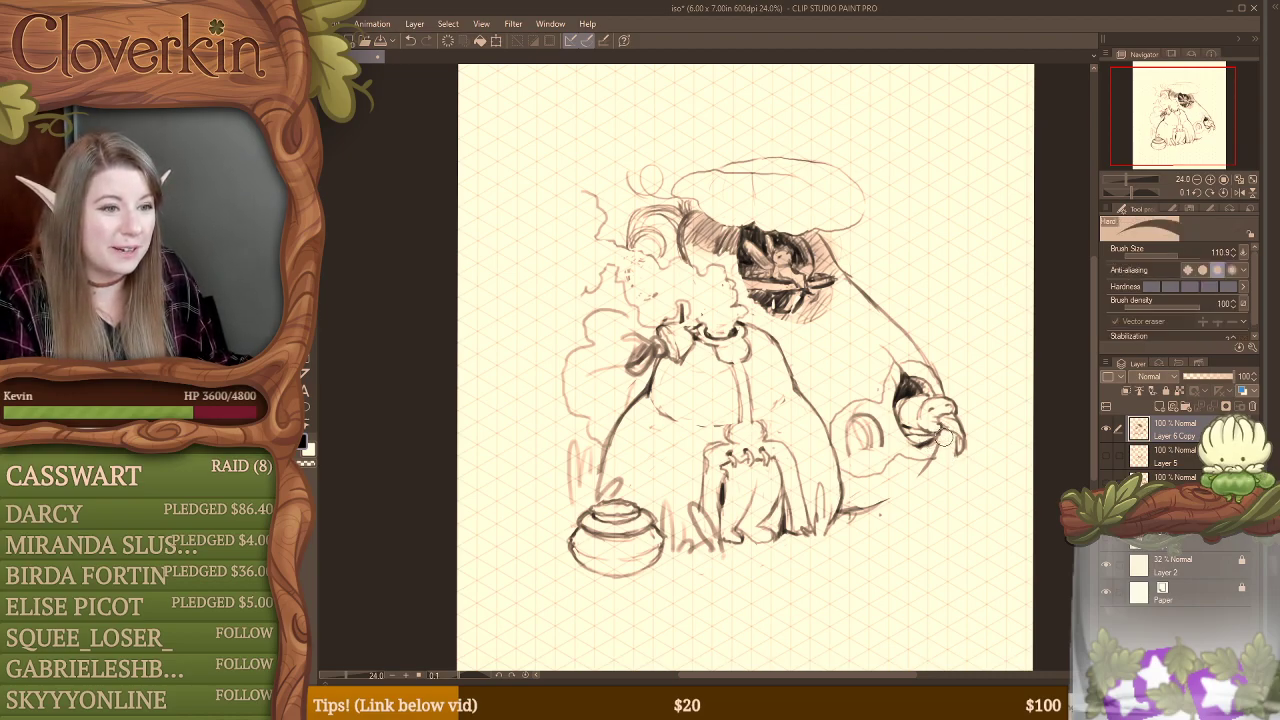
{"action": "mouse_move", "coordinate": [938, 436]}
{"action": "left_mouse_down"}
{"action": "mouse_move", "coordinate": [908, 433]}
{"action": "mouse_move", "coordinate": [930, 438]}
{"action": "left_mouse_up"}
{"action": "key", "text": "b"}
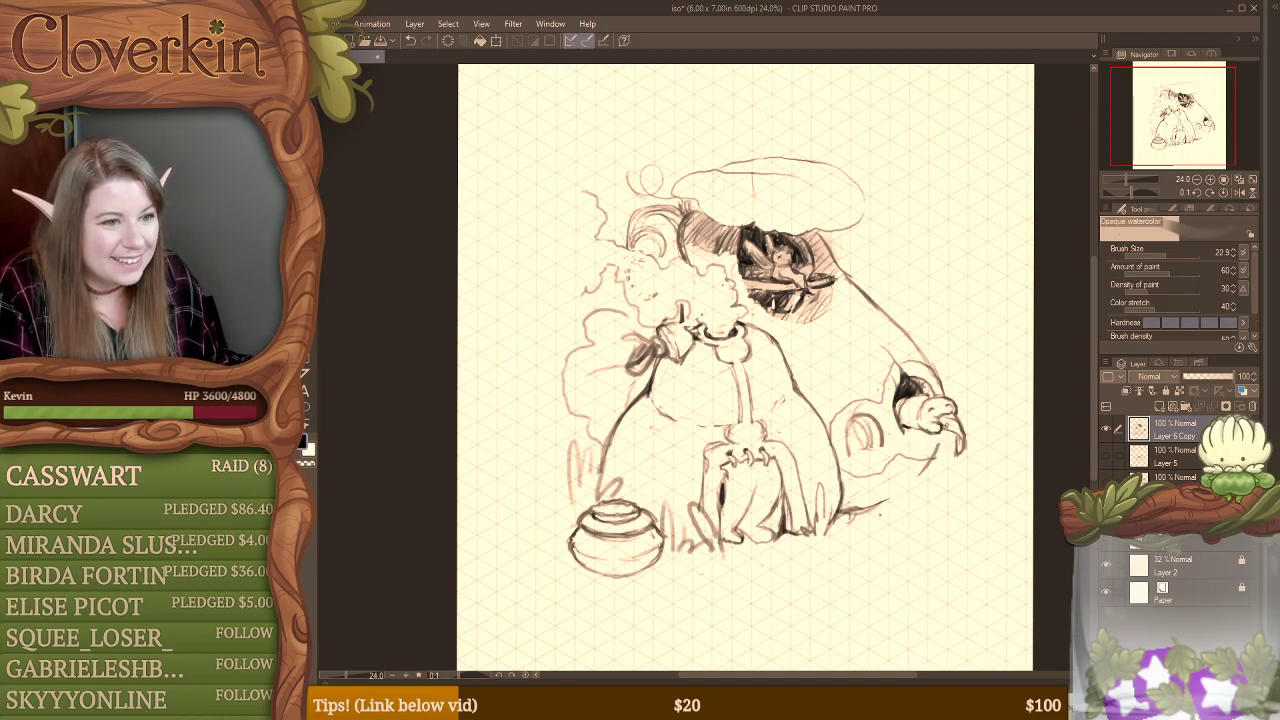
{"action": "key", "text": "e"}
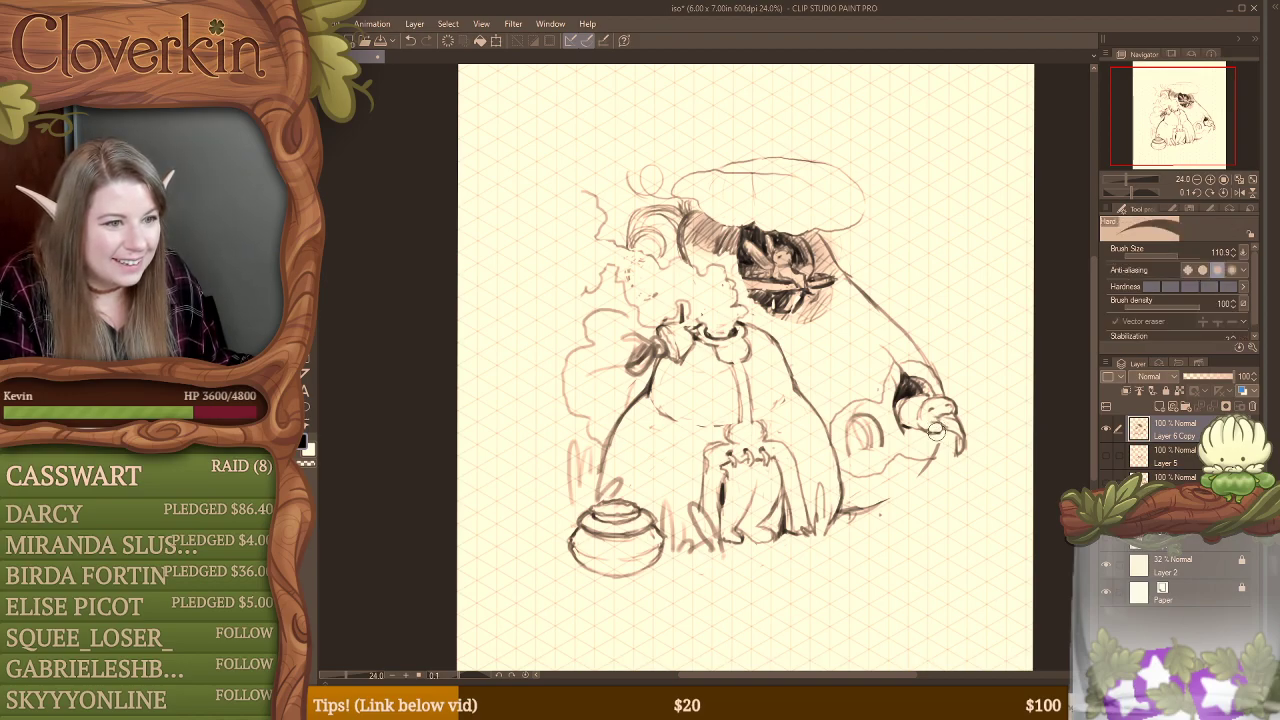
{"action": "key", "text": "b"}
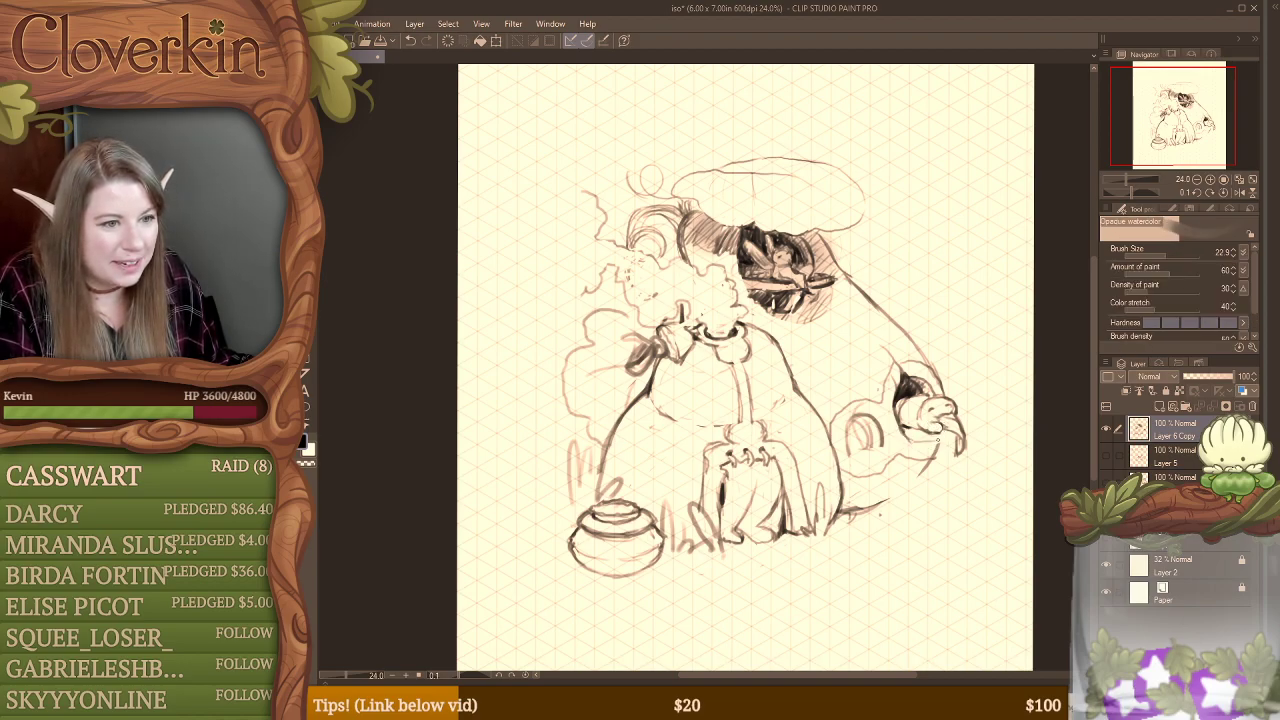
{"action": "left_click_drag", "start_coordinate": [904, 438], "coordinate": [937, 440]}
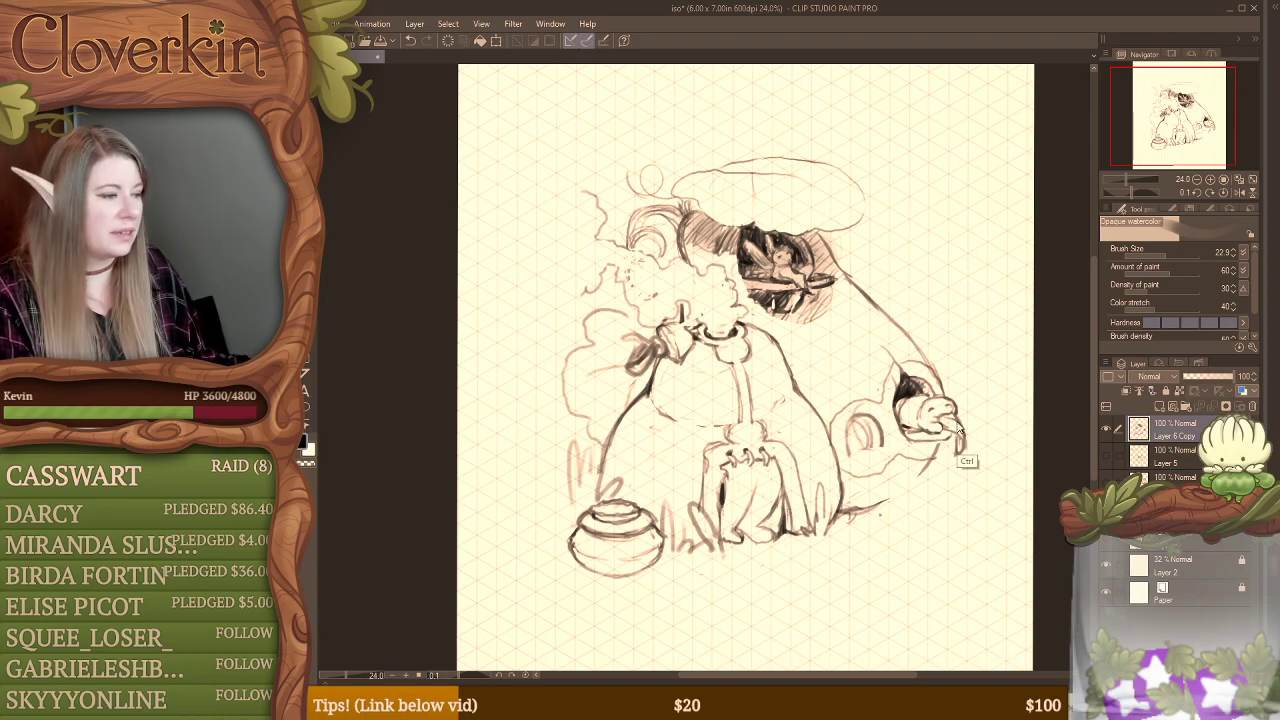
Step: Undo the recent reworking of the side window's protruding figure, going back to the simple figure inside the opening
{"action": "key", "text": "ctrl+z"}
{"action": "key", "text": "ctrl+z"}
{"action": "key", "text": "ctrl+z"}
{"action": "key", "text": "ctrl+z"}
{"action": "key", "text": "ctrl+z"}
{"action": "key", "text": "ctrl+z"}
{"action": "key", "text": "ctrl+z"}
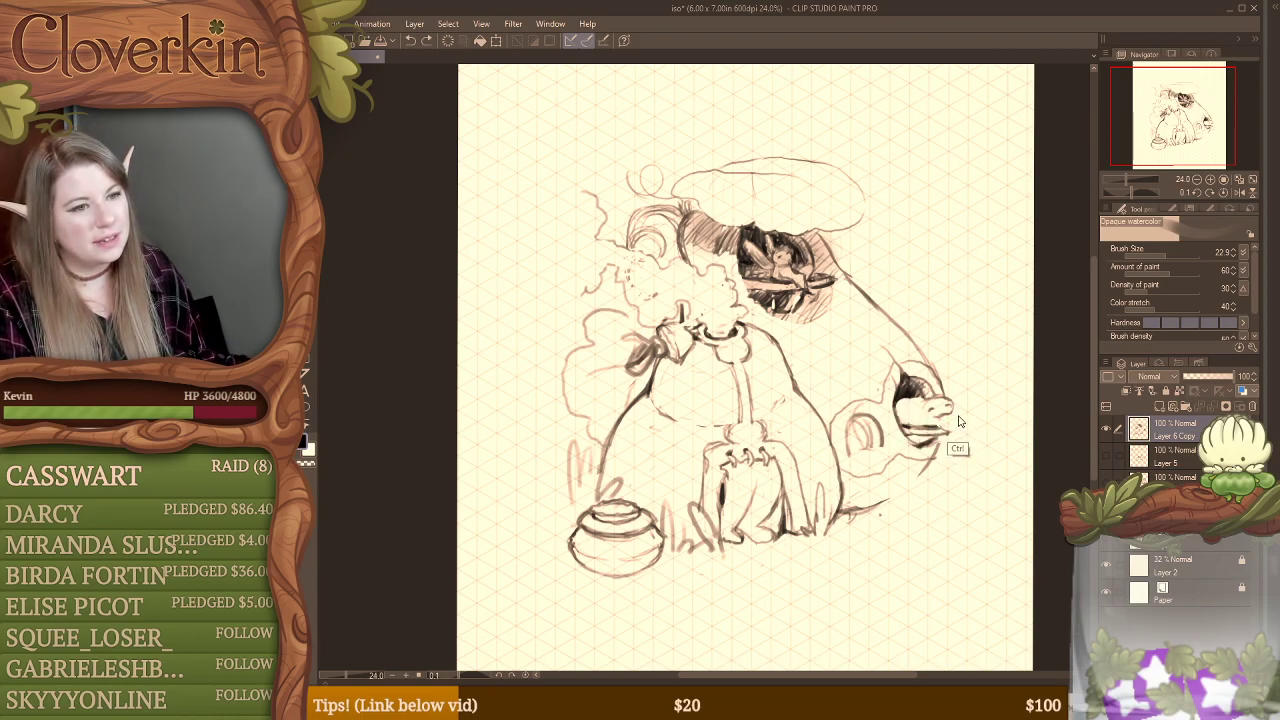
{"action": "key", "text": "ctrl+z"}
{"action": "key", "text": "ctrl+z"}
{"action": "key", "text": "ctrl+z"}
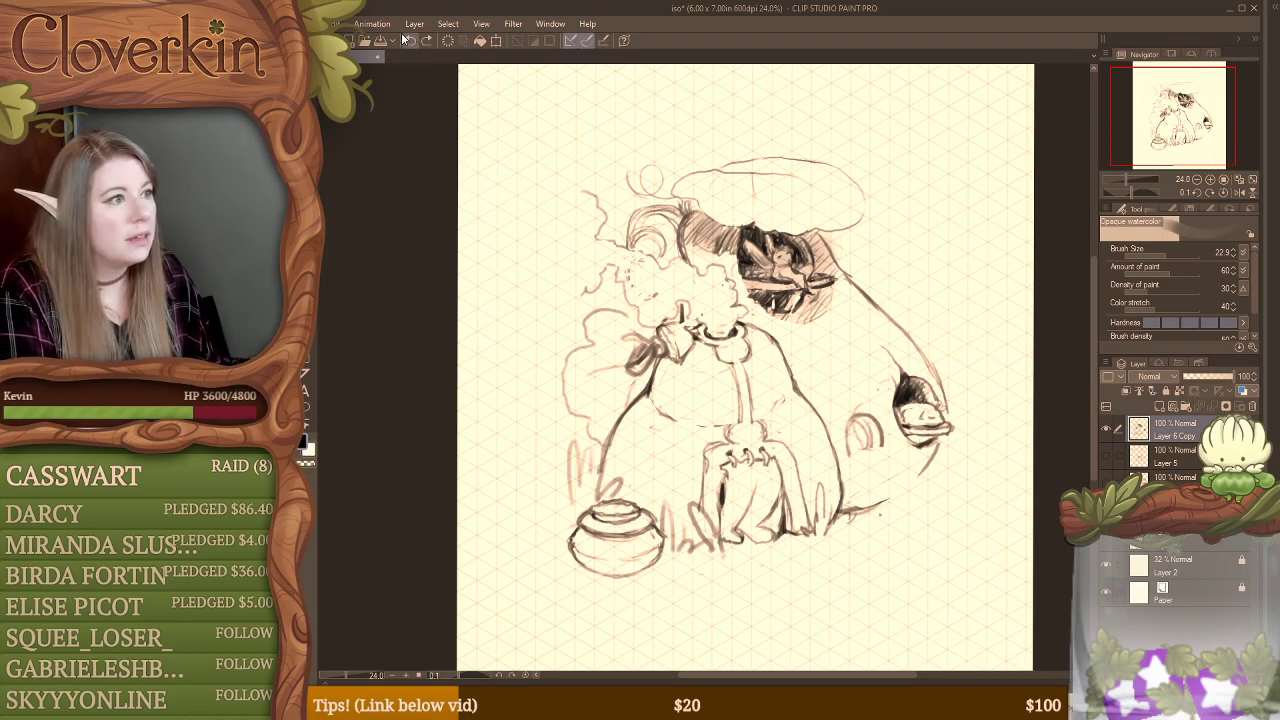
Step: Restore the undone wavy outline around the small arch beside the side window
{"action": "left_click", "coordinate": [340, 28]}
{"action": "left_click", "coordinate": [368, 56]}
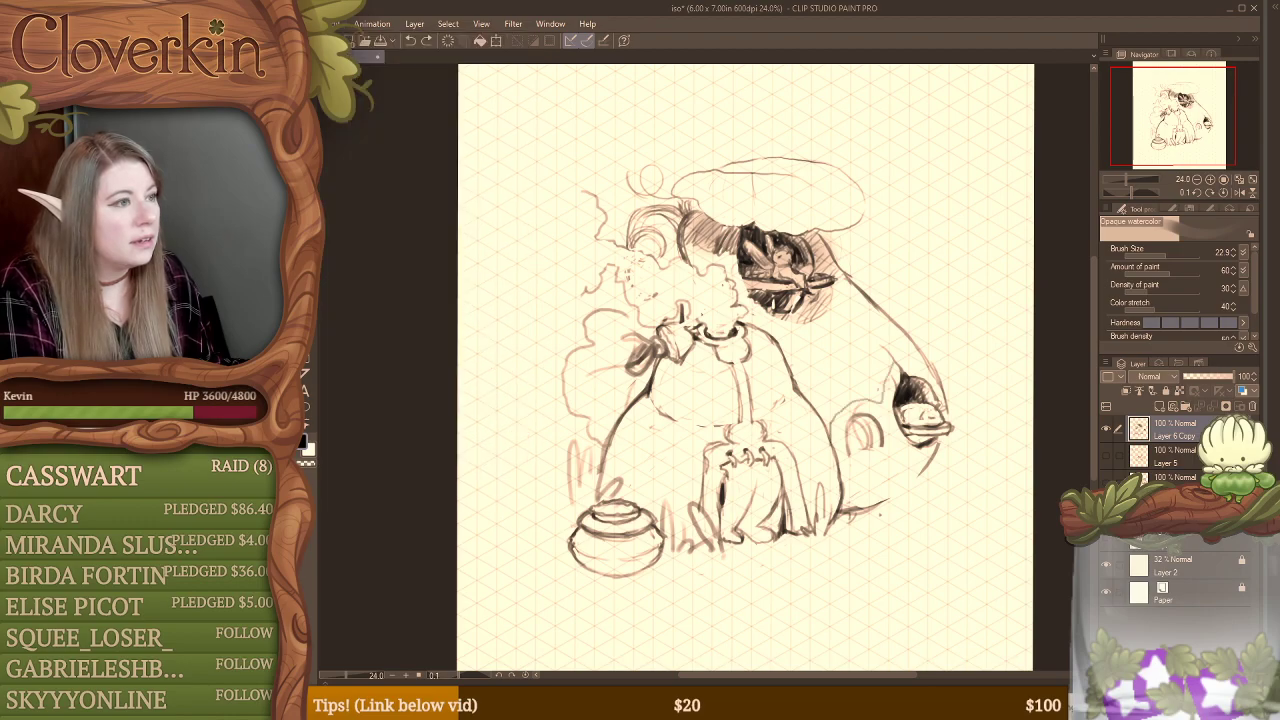
{"action": "key", "text": "ctrl+y"}
{"action": "key", "text": "ctrl+y"}
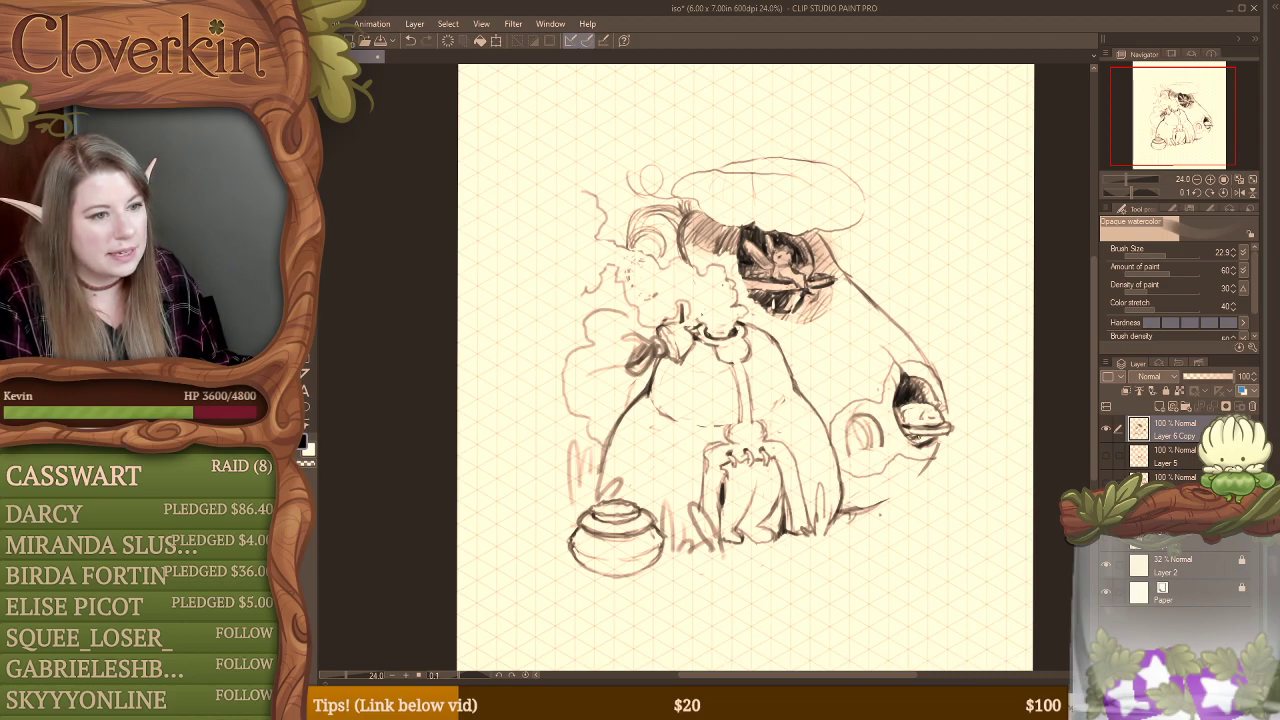
{"action": "key", "text": "ctrl+z"}
{"action": "key", "text": "ctrl+z"}
{"action": "key", "text": "ctrl+z"}
{"action": "key", "text": "ctrl+z"}
{"action": "key", "text": "ctrl+z"}
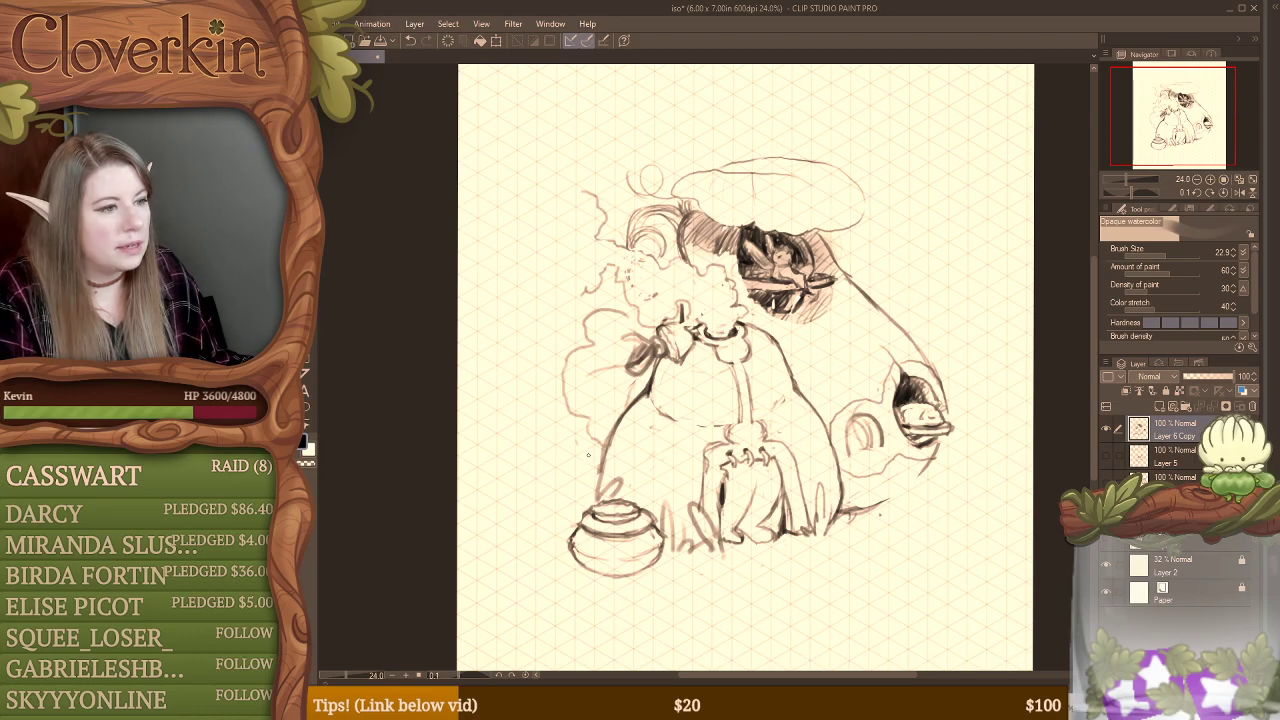
Step: Erase the grass tufts behind the pot and the rounded base's lower outline on that side
{"action": "key", "text": "e"}
{"action": "mouse_move", "coordinate": [589, 471]}
{"action": "left_mouse_down"}
{"action": "mouse_move", "coordinate": [612, 500]}
{"action": "mouse_move", "coordinate": [613, 451]}
{"action": "left_mouse_up"}
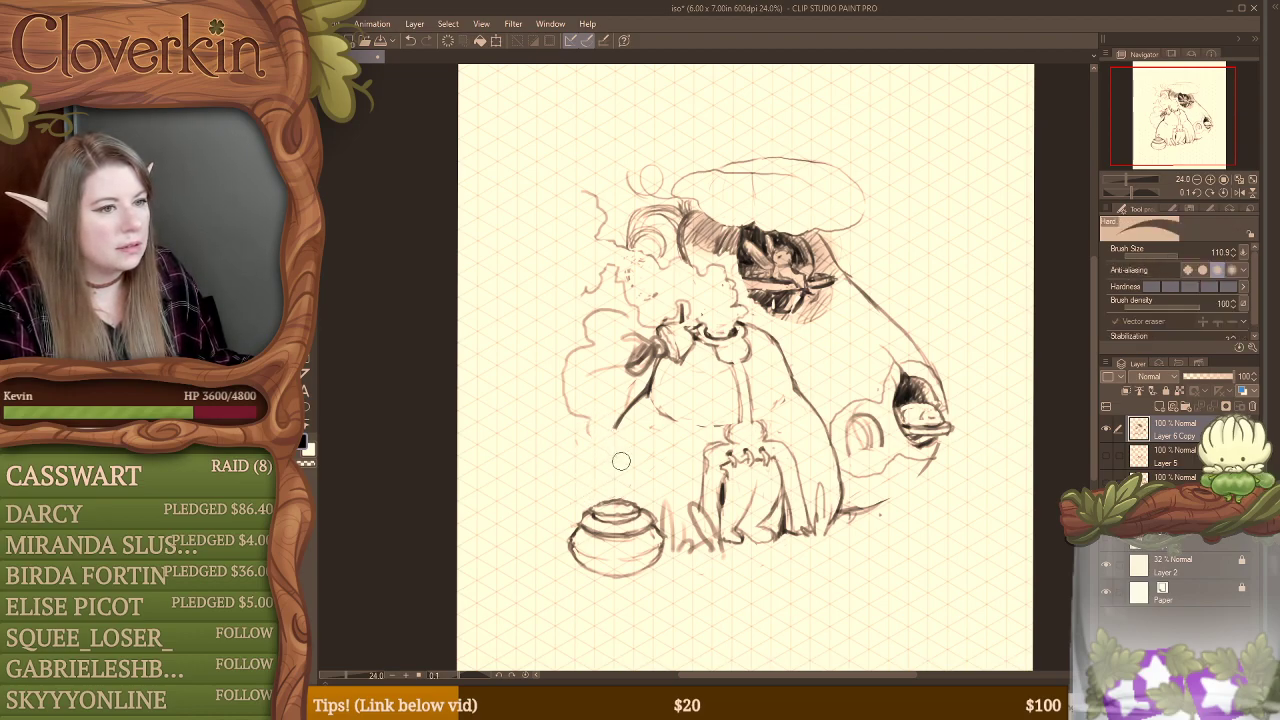
{"action": "left_click_drag", "start_coordinate": [855, 512], "coordinate": [903, 518]}
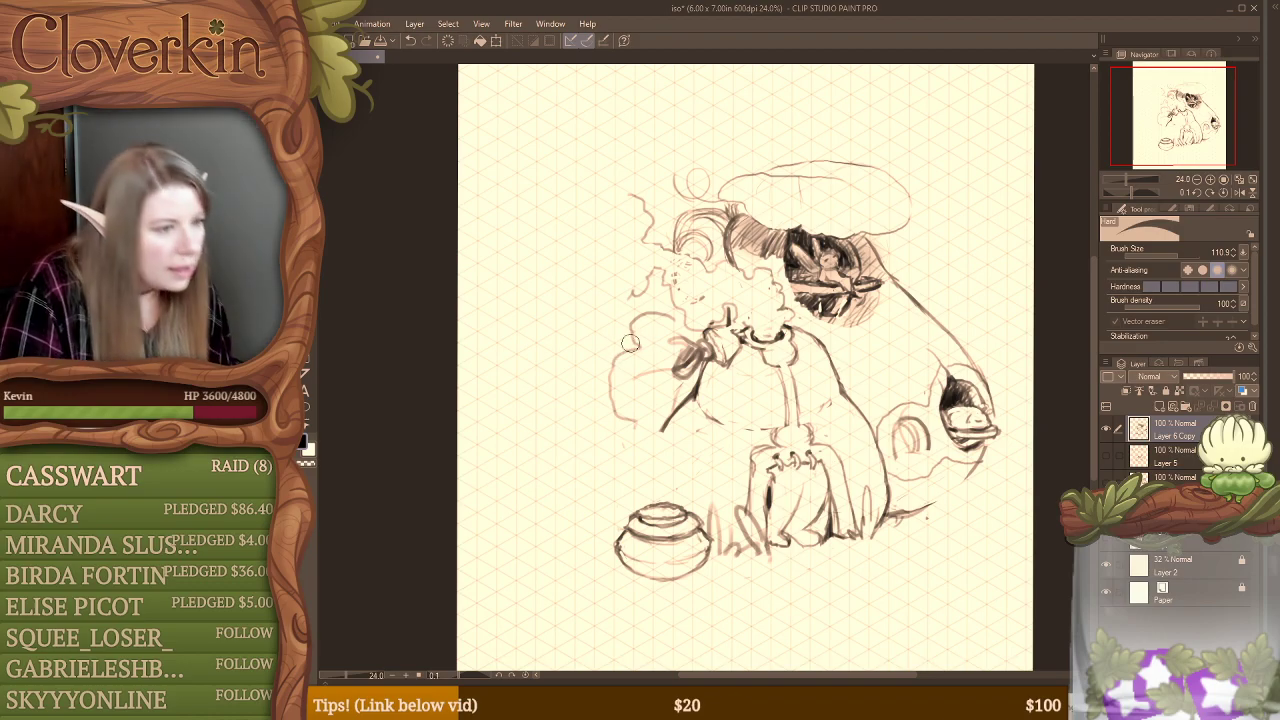
Step: Sketch a large boxy market table with a scalloped cloth edge behind the pot, beside the rounded base
{"action": "key", "text": "b"}
{"action": "mouse_move", "coordinate": [604, 426]}
{"action": "left_mouse_down"}
{"action": "mouse_move", "coordinate": [646, 431]}
{"action": "mouse_move", "coordinate": [559, 421]}
{"action": "mouse_move", "coordinate": [657, 430]}
{"action": "mouse_move", "coordinate": [553, 426]}
{"action": "mouse_move", "coordinate": [620, 461]}
{"action": "mouse_move", "coordinate": [560, 425]}
{"action": "mouse_move", "coordinate": [712, 444]}
{"action": "left_mouse_up"}
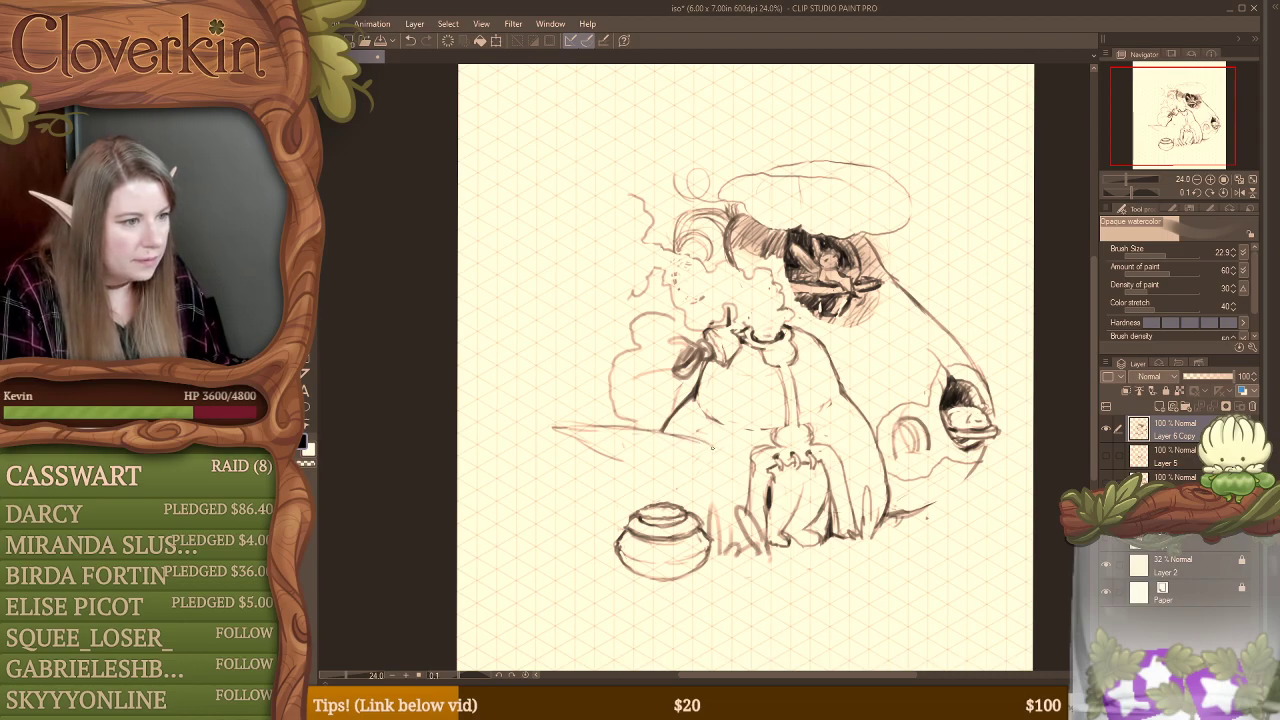
{"action": "left_click_drag", "start_coordinate": [638, 467], "coordinate": [697, 452]}
{"action": "mouse_move", "coordinate": [547, 426]}
{"action": "left_mouse_down"}
{"action": "mouse_move", "coordinate": [542, 459]}
{"action": "mouse_move", "coordinate": [608, 489]}
{"action": "mouse_move", "coordinate": [624, 470]}
{"action": "mouse_move", "coordinate": [629, 490]}
{"action": "mouse_move", "coordinate": [714, 466]}
{"action": "left_mouse_up"}
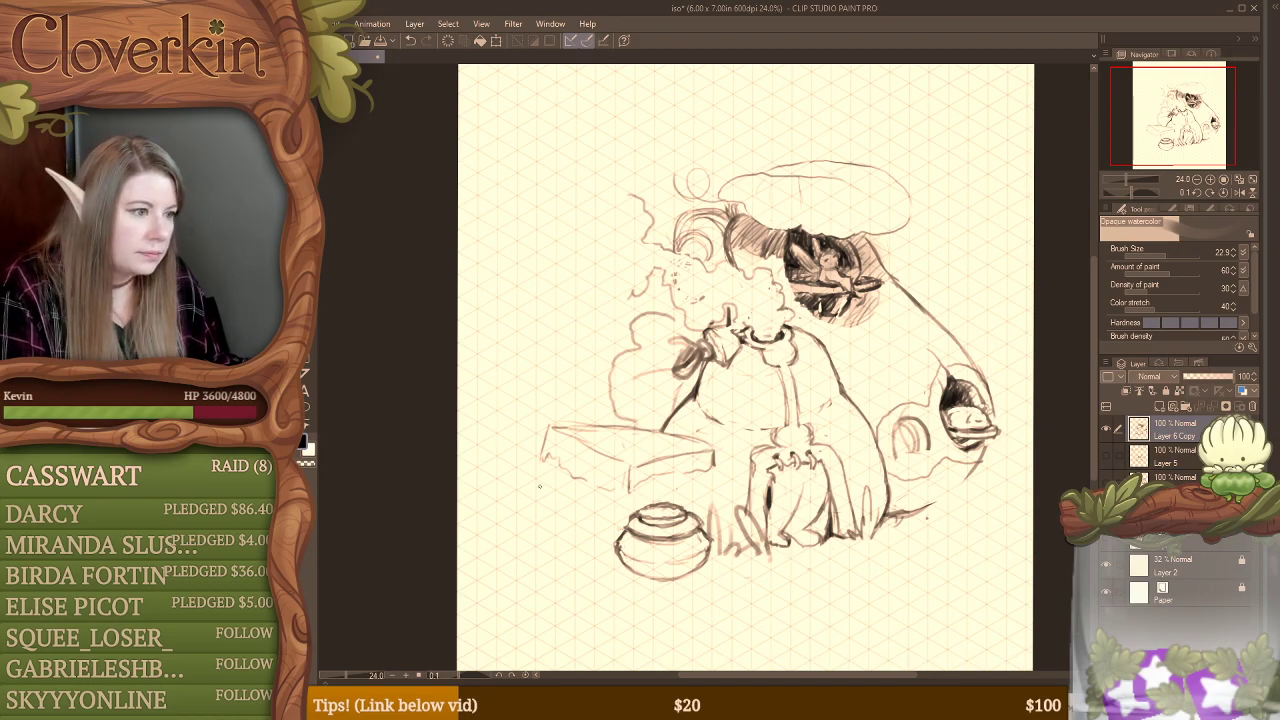
{"action": "mouse_move", "coordinate": [540, 460]}
{"action": "left_mouse_down"}
{"action": "mouse_move", "coordinate": [541, 514]}
{"action": "mouse_move", "coordinate": [608, 543]}
{"action": "left_mouse_up"}
{"action": "left_click_drag", "start_coordinate": [540, 508], "coordinate": [612, 558]}
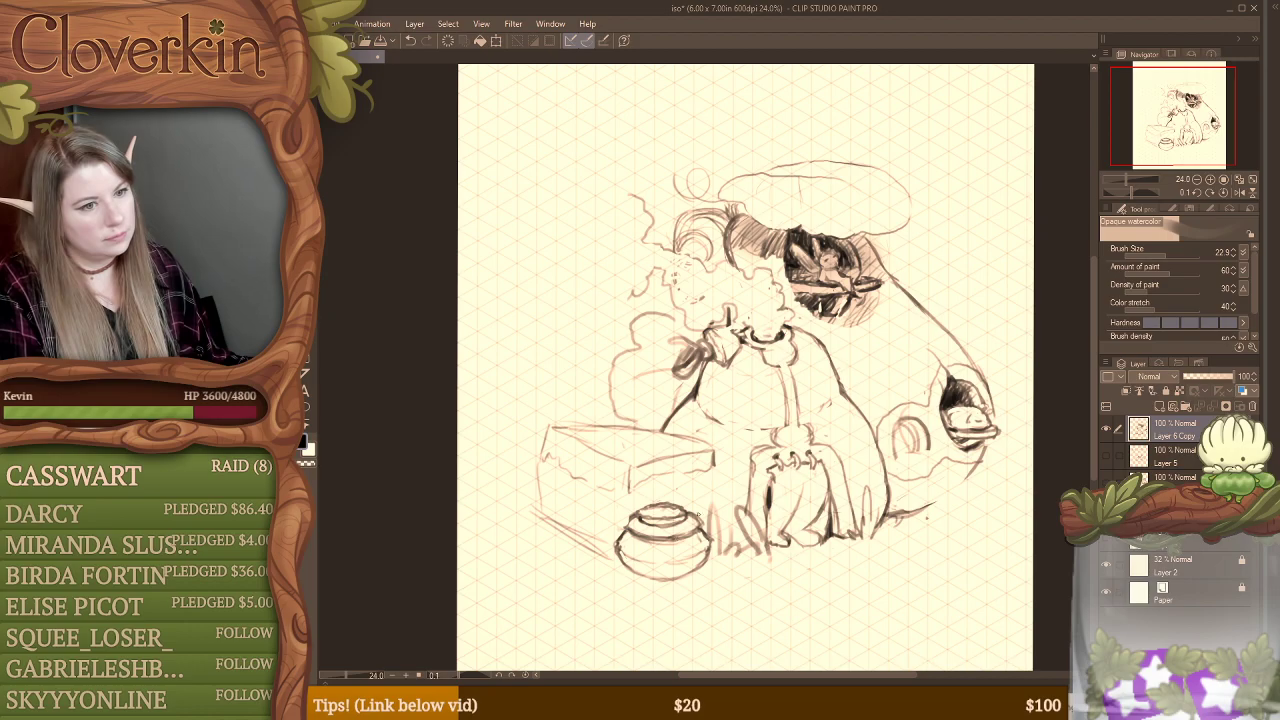
Step: Extend the mushroom's lower curve from beneath the side window to the base and darken the boxy table's top edges
{"action": "left_click_drag", "start_coordinate": [970, 473], "coordinate": [910, 514]}
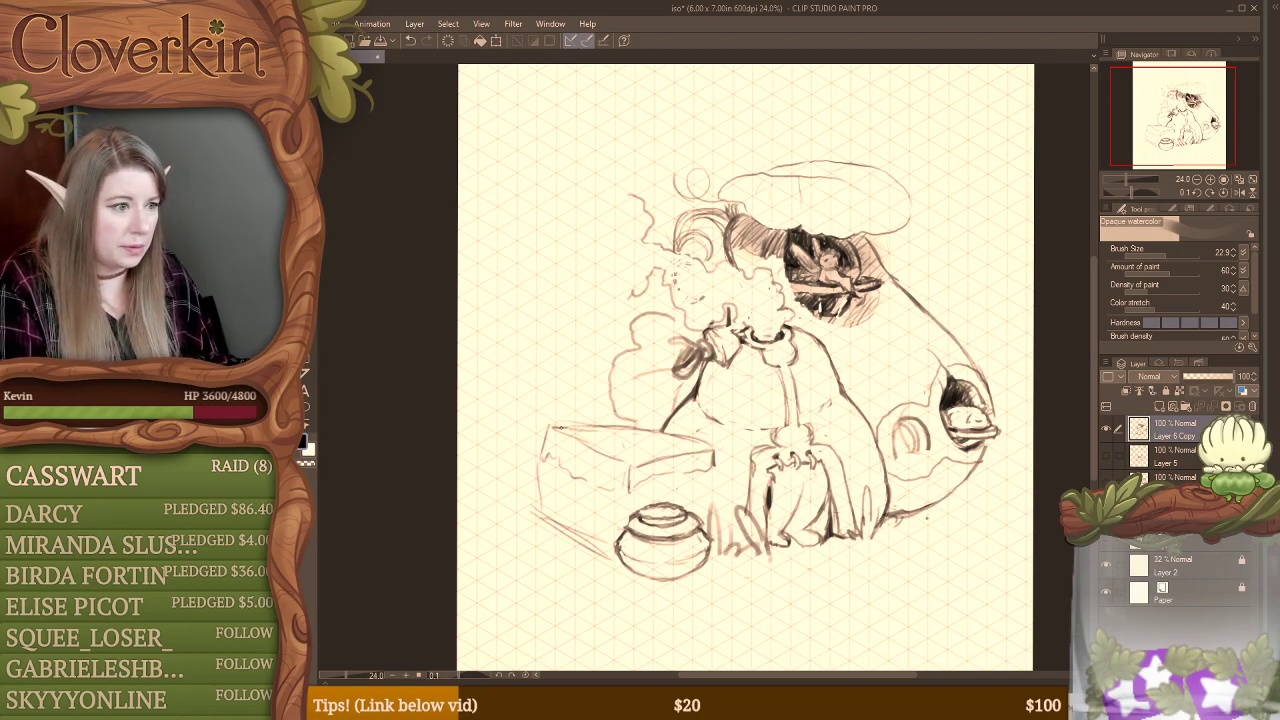
{"action": "mouse_move", "coordinate": [556, 428]}
{"action": "left_mouse_down"}
{"action": "mouse_move", "coordinate": [652, 416]}
{"action": "mouse_move", "coordinate": [636, 417]}
{"action": "mouse_move", "coordinate": [725, 437]}
{"action": "mouse_move", "coordinate": [654, 453]}
{"action": "left_mouse_up"}
{"action": "left_click_drag", "start_coordinate": [723, 439], "coordinate": [634, 459]}
{"action": "mouse_move", "coordinate": [724, 438]}
{"action": "left_mouse_down"}
{"action": "mouse_move", "coordinate": [632, 454]}
{"action": "mouse_move", "coordinate": [717, 467]}
{"action": "left_mouse_up"}
Step: Hide the isometric grid on Layer 2 and erase the boxy table beside the rounded base
{"action": "left_click", "coordinate": [1106, 564]}
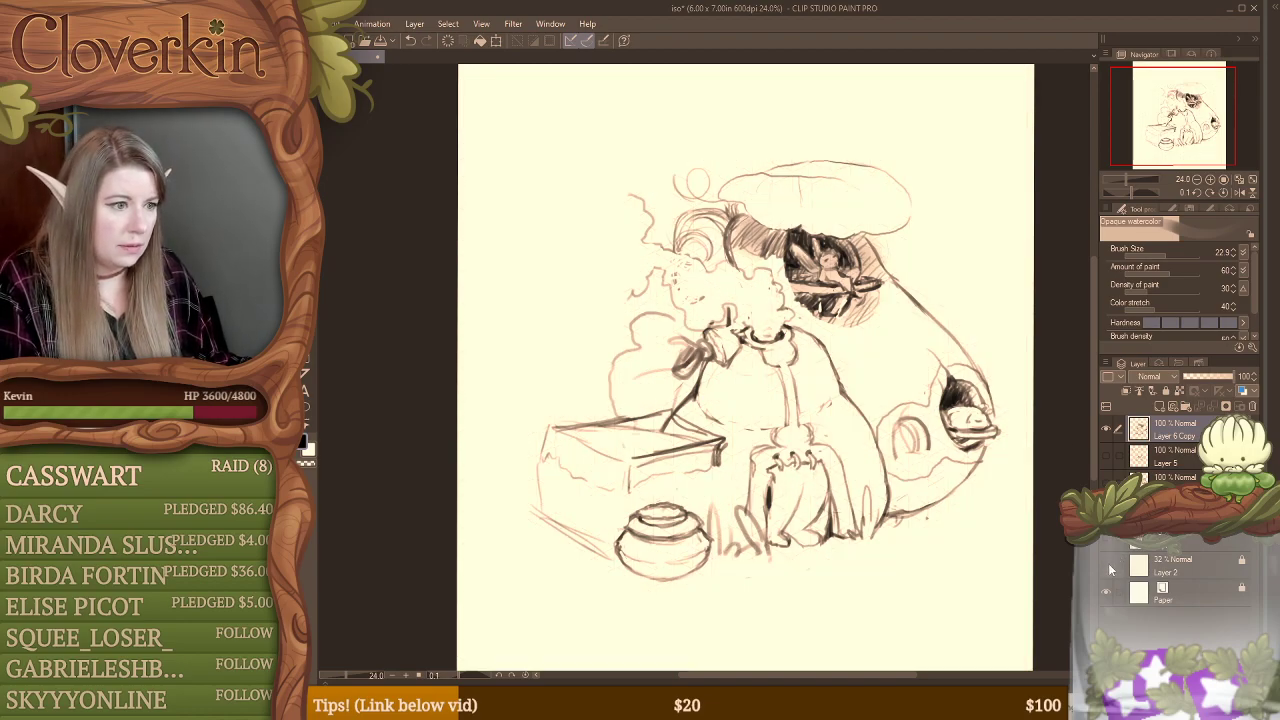
{"action": "key", "text": "e"}
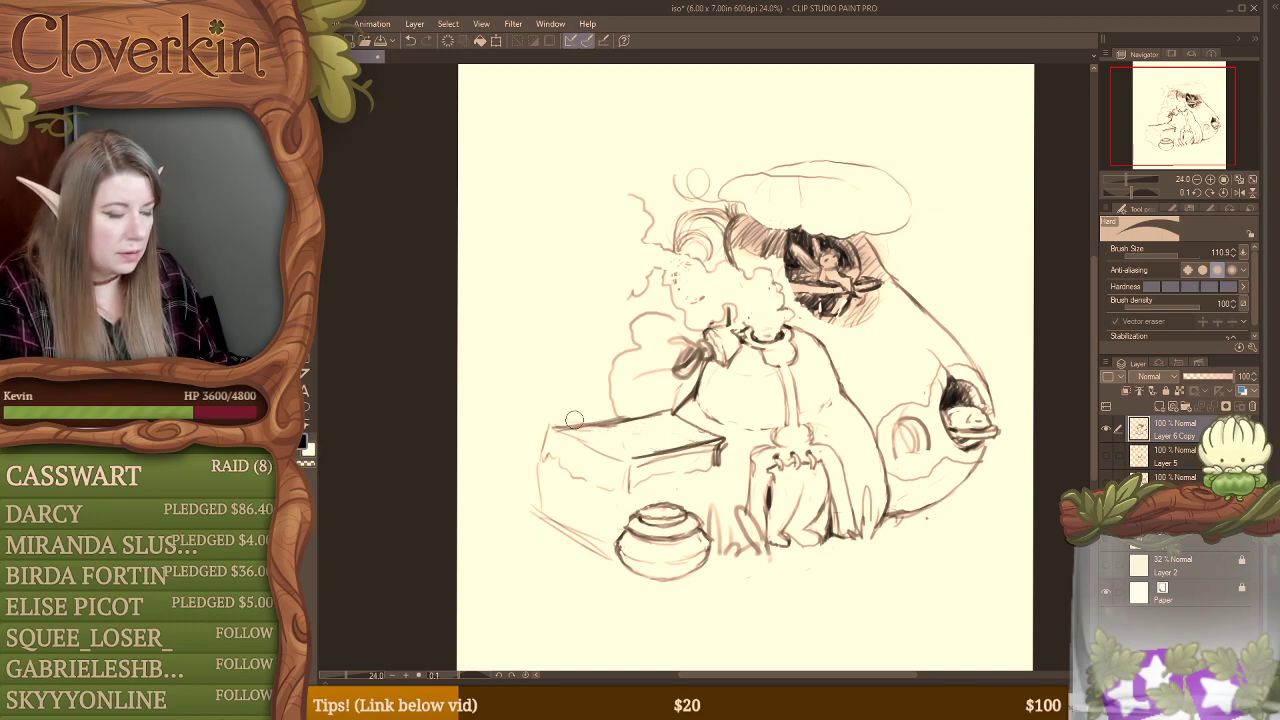
{"action": "mouse_move", "coordinate": [539, 421]}
{"action": "left_mouse_down"}
{"action": "mouse_move", "coordinate": [590, 470]}
{"action": "mouse_move", "coordinate": [628, 452]}
{"action": "mouse_move", "coordinate": [575, 460]}
{"action": "left_mouse_up"}
{"action": "key", "text": "b"}
{"action": "key", "text": "e"}
{"action": "mouse_move", "coordinate": [686, 450]}
{"action": "left_mouse_down"}
{"action": "mouse_move", "coordinate": [722, 439]}
{"action": "mouse_move", "coordinate": [689, 467]}
{"action": "mouse_move", "coordinate": [706, 431]}
{"action": "mouse_move", "coordinate": [680, 419]}
{"action": "mouse_move", "coordinate": [585, 426]}
{"action": "mouse_move", "coordinate": [571, 437]}
{"action": "mouse_move", "coordinate": [602, 479]}
{"action": "mouse_move", "coordinate": [690, 459]}
{"action": "mouse_move", "coordinate": [612, 480]}
{"action": "mouse_move", "coordinate": [545, 462]}
{"action": "mouse_move", "coordinate": [539, 478]}
{"action": "mouse_move", "coordinate": [612, 545]}
{"action": "left_mouse_up"}
{"action": "key", "text": "b"}
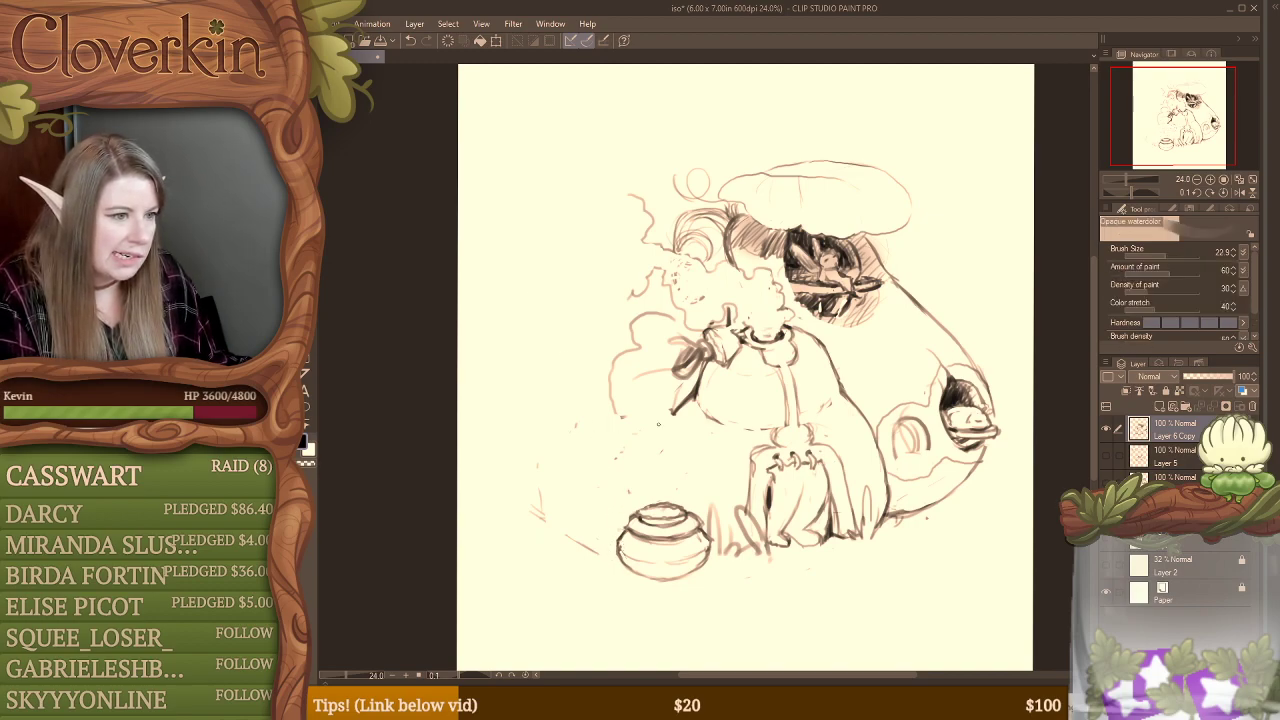
Step: Sketch a smaller, thin slanted tabletop joining the rounded base, with a curved fold where the two meet
{"action": "mouse_move", "coordinate": [670, 416]}
{"action": "left_mouse_down"}
{"action": "mouse_move", "coordinate": [693, 446]}
{"action": "mouse_move", "coordinate": [718, 451]}
{"action": "left_mouse_up"}
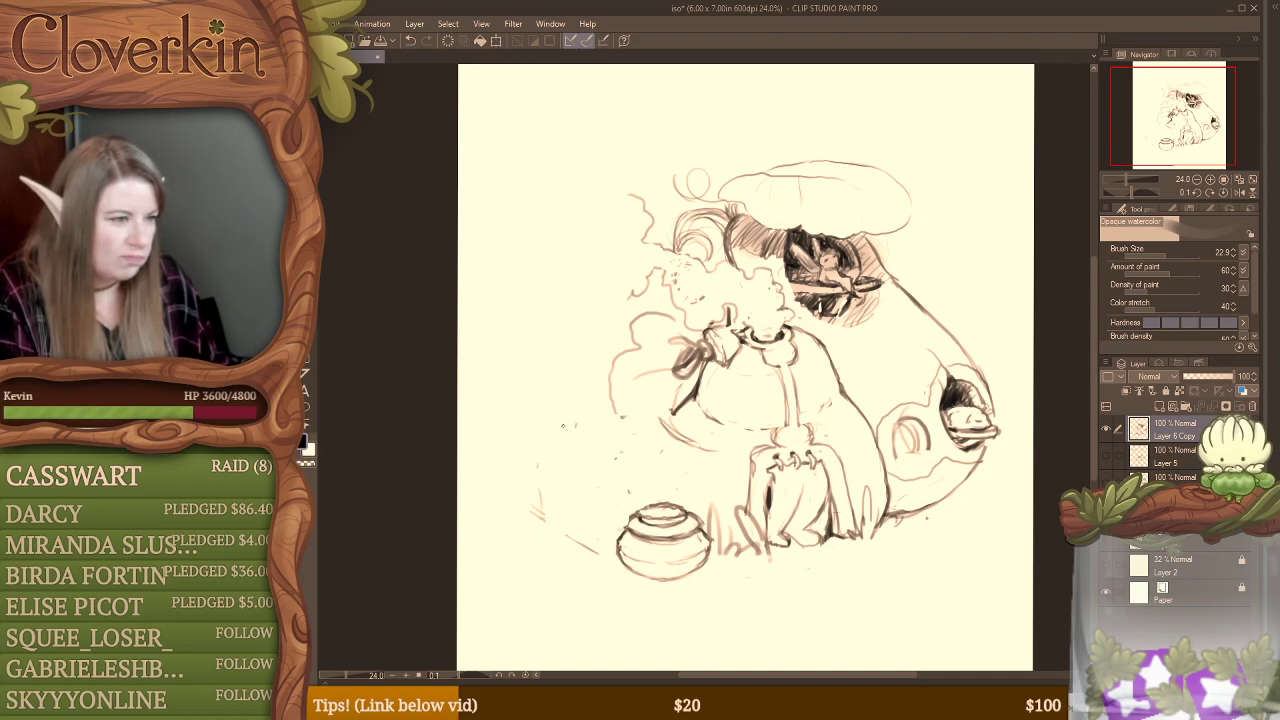
{"action": "mouse_move", "coordinate": [662, 420]}
{"action": "left_mouse_down"}
{"action": "mouse_move", "coordinate": [576, 429]}
{"action": "mouse_move", "coordinate": [670, 410]}
{"action": "mouse_move", "coordinate": [703, 441]}
{"action": "left_mouse_up"}
{"action": "mouse_move", "coordinate": [665, 405]}
{"action": "left_mouse_down"}
{"action": "mouse_move", "coordinate": [716, 441]}
{"action": "mouse_move", "coordinate": [620, 455]}
{"action": "mouse_move", "coordinate": [690, 446]}
{"action": "left_mouse_up"}
{"action": "mouse_move", "coordinate": [690, 446]}
{"action": "left_mouse_down"}
{"action": "mouse_move", "coordinate": [616, 460]}
{"action": "mouse_move", "coordinate": [704, 446]}
{"action": "left_mouse_up"}
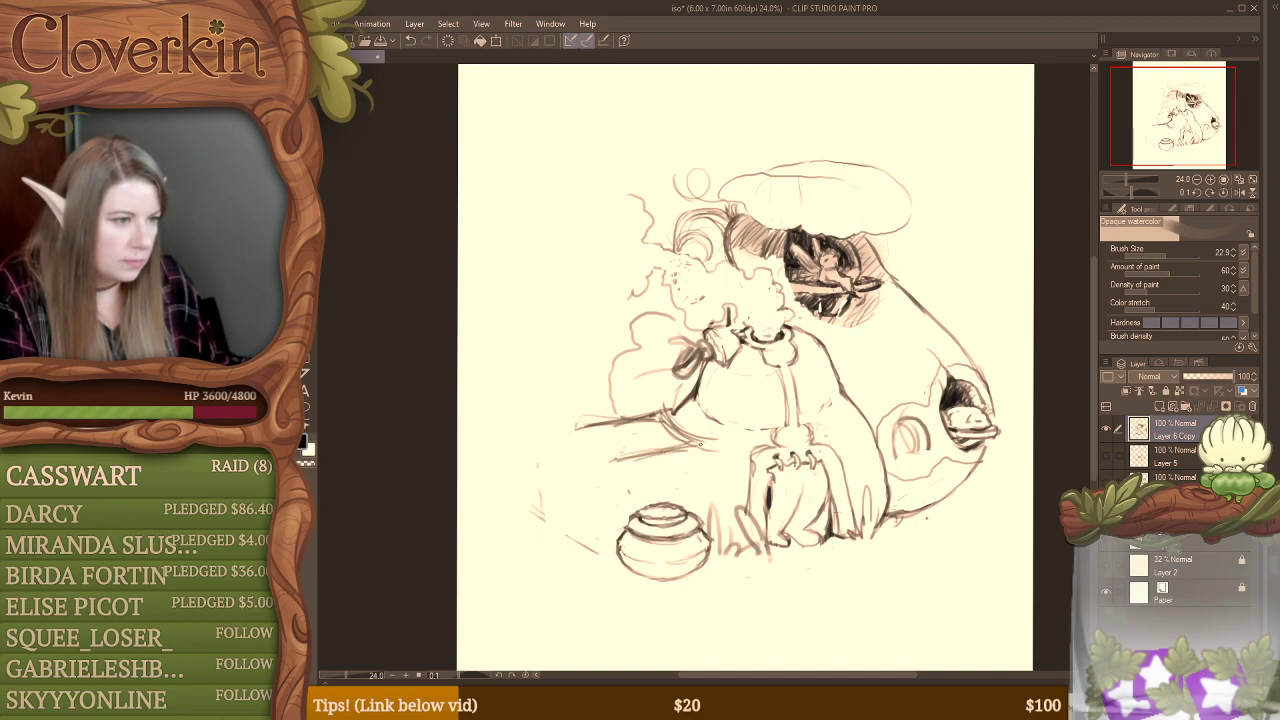
{"action": "mouse_move", "coordinate": [577, 431]}
{"action": "left_mouse_down"}
{"action": "mouse_move", "coordinate": [618, 453]}
{"action": "mouse_move", "coordinate": [590, 442]}
{"action": "mouse_move", "coordinate": [616, 456]}
{"action": "mouse_move", "coordinate": [570, 454]}
{"action": "left_mouse_up"}
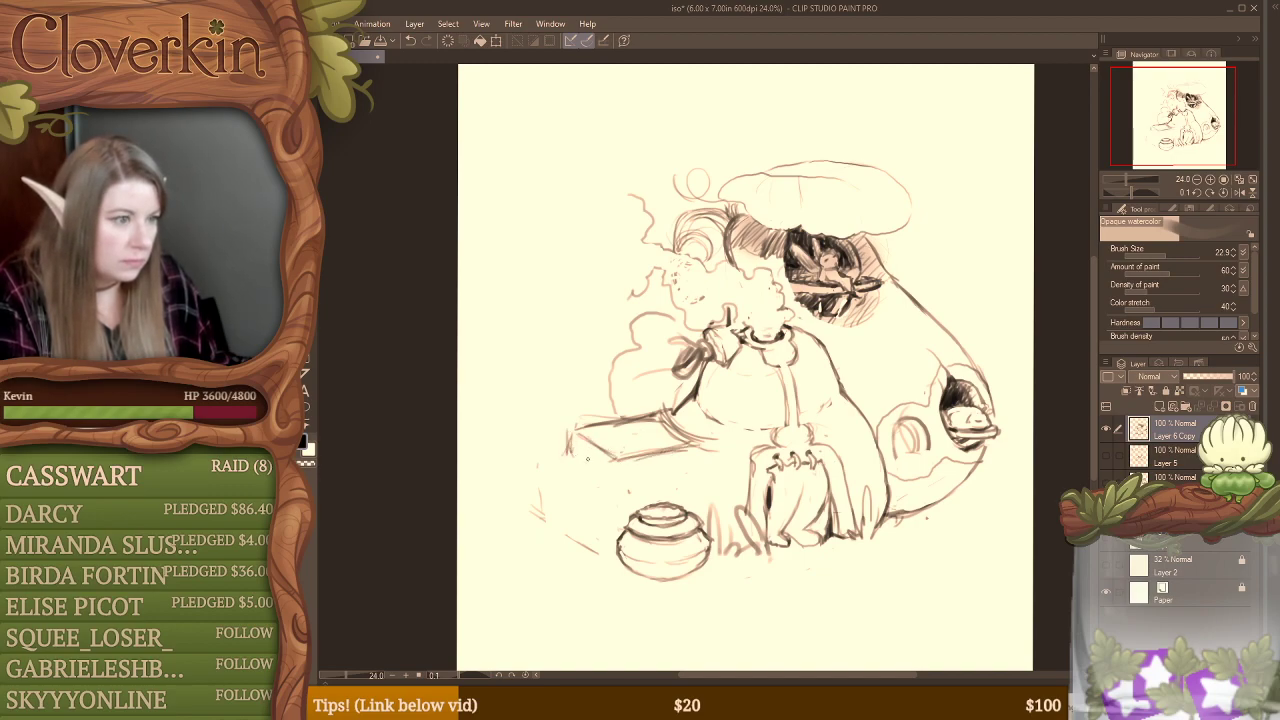
{"action": "mouse_move", "coordinate": [558, 437]}
{"action": "left_mouse_down"}
{"action": "mouse_move", "coordinate": [612, 472]}
{"action": "mouse_move", "coordinate": [621, 459]}
{"action": "left_mouse_up"}
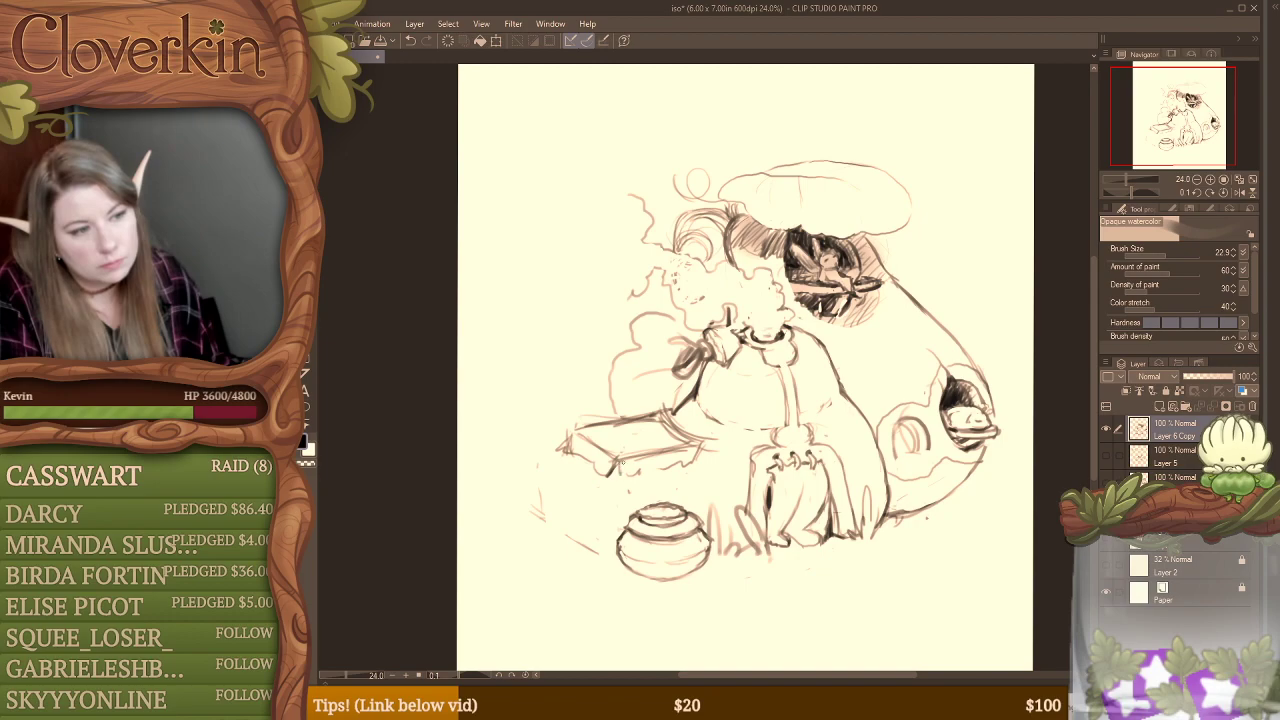
{"action": "left_click_drag", "start_coordinate": [619, 472], "coordinate": [694, 461]}
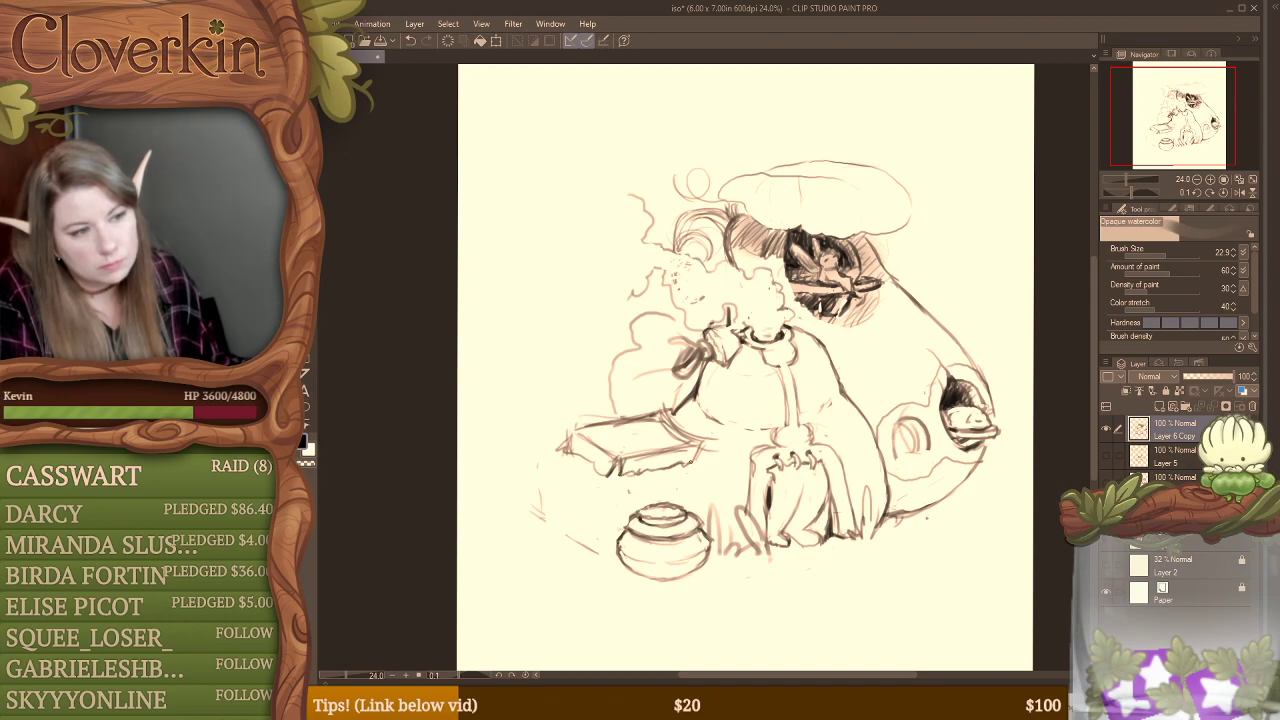
Step: Sketch a row of overlapping circles beneath the tabletop and tidy the tabletop's end against the rounded base
{"action": "mouse_move", "coordinate": [580, 485]}
{"action": "left_mouse_down"}
{"action": "mouse_move", "coordinate": [588, 540]}
{"action": "mouse_move", "coordinate": [604, 492]}
{"action": "mouse_move", "coordinate": [606, 540]}
{"action": "mouse_move", "coordinate": [566, 538]}
{"action": "left_mouse_up"}
{"action": "mouse_move", "coordinate": [608, 493]}
{"action": "left_mouse_down"}
{"action": "mouse_move", "coordinate": [636, 507]}
{"action": "mouse_move", "coordinate": [638, 484]}
{"action": "mouse_move", "coordinate": [634, 514]}
{"action": "mouse_move", "coordinate": [654, 484]}
{"action": "mouse_move", "coordinate": [672, 480]}
{"action": "mouse_move", "coordinate": [684, 498]}
{"action": "left_mouse_up"}
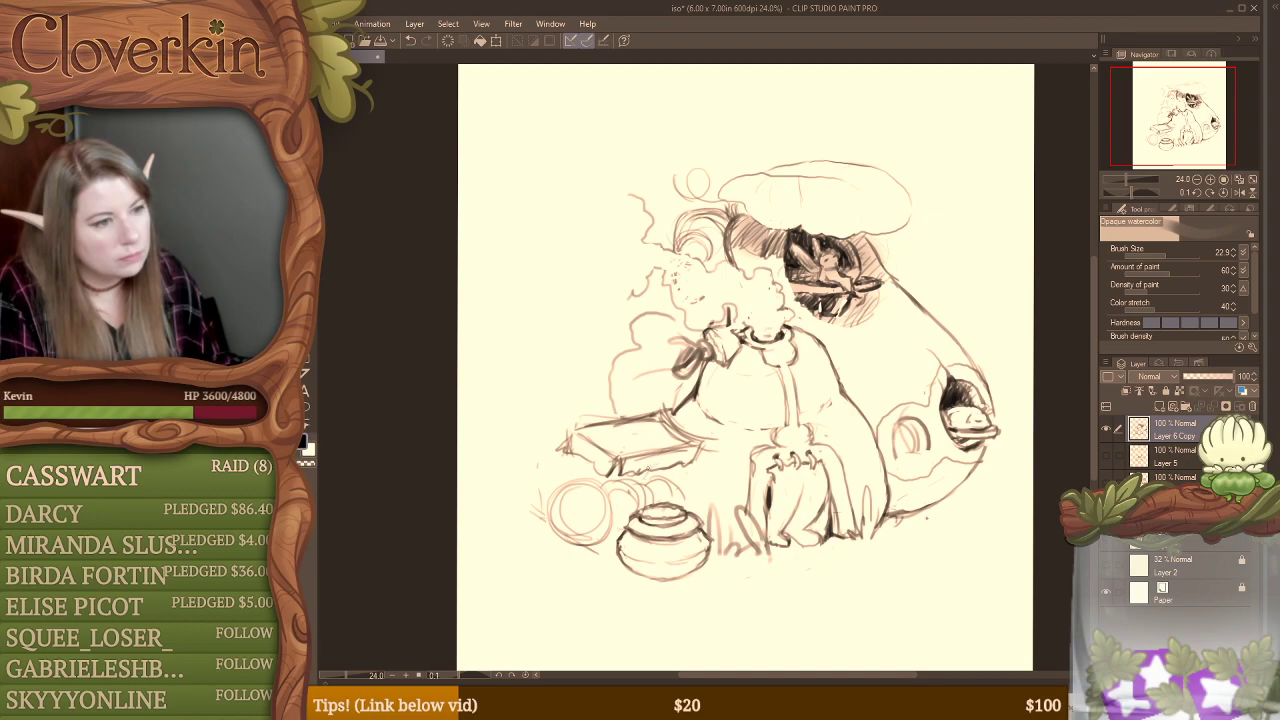
{"action": "left_click_drag", "start_coordinate": [681, 405], "coordinate": [666, 418]}
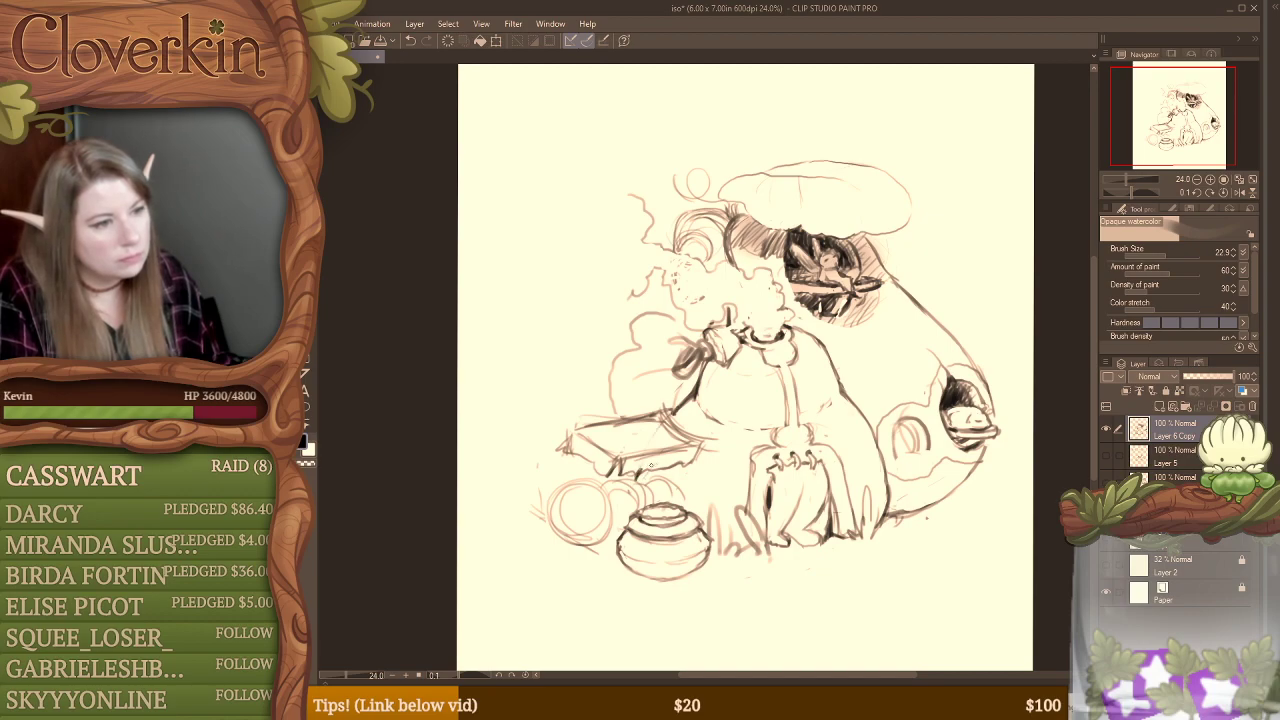
{"action": "key", "text": "e"}
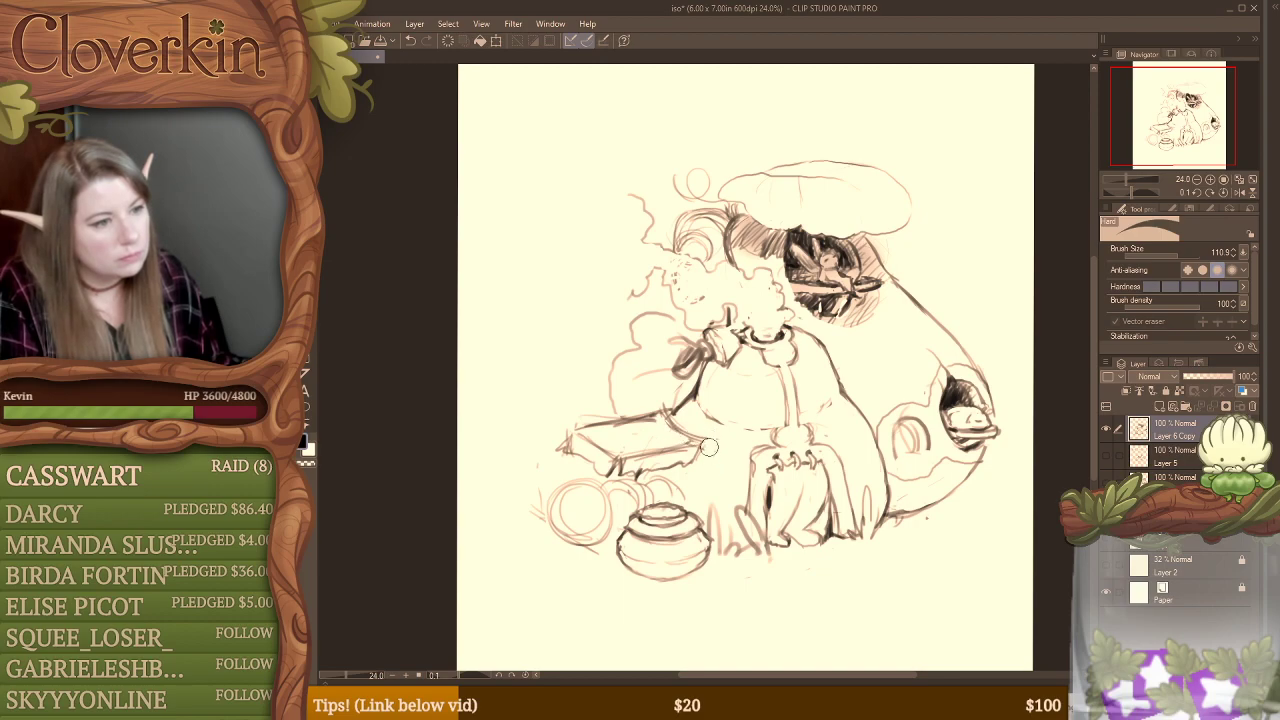
{"action": "key", "text": "b"}
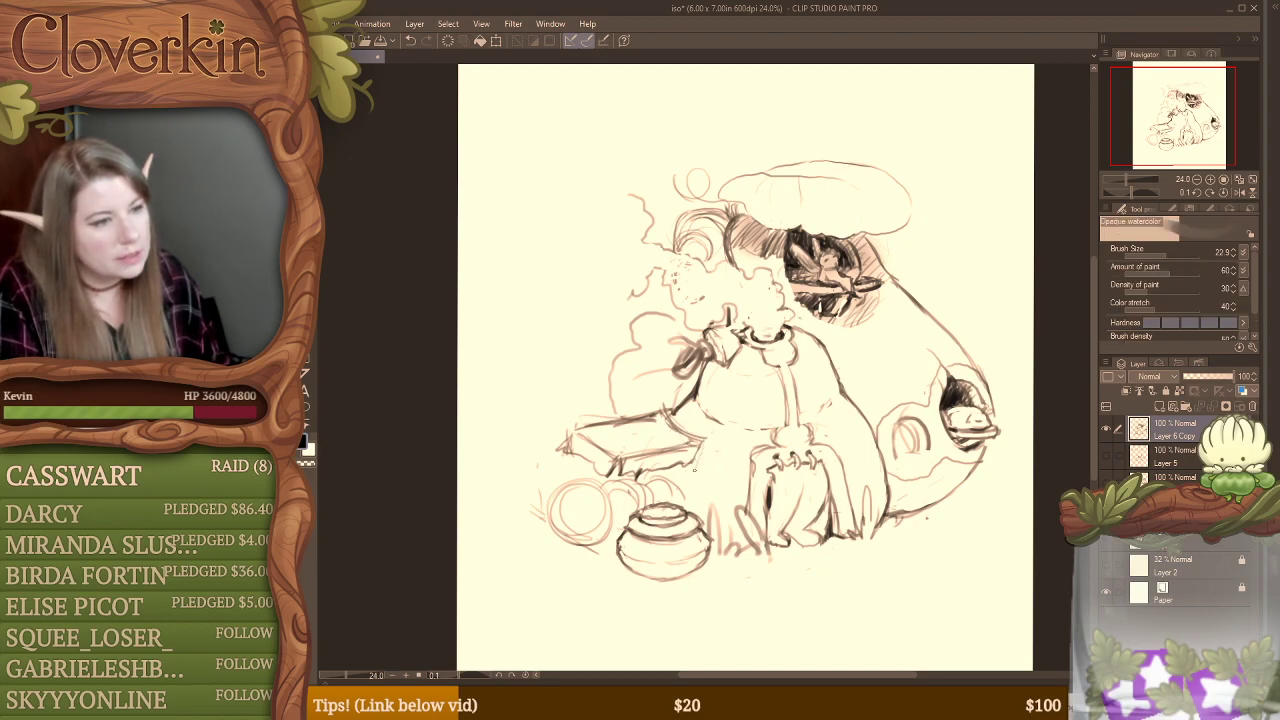
Step: Redraw the rounded base's side outline from the tabletop down behind the pot with repeated dark strokes
{"action": "left_click_drag", "start_coordinate": [695, 470], "coordinate": [687, 498]}
{"action": "left_click_drag", "start_coordinate": [695, 457], "coordinate": [685, 510]}
{"action": "left_click_drag", "start_coordinate": [693, 465], "coordinate": [685, 500]}
{"action": "left_click_drag", "start_coordinate": [692, 466], "coordinate": [680, 510]}
{"action": "left_click_drag", "start_coordinate": [705, 436], "coordinate": [692, 460]}
{"action": "mouse_move", "coordinate": [692, 458]}
{"action": "left_mouse_down"}
{"action": "mouse_move", "coordinate": [681, 507]}
{"action": "mouse_move", "coordinate": [653, 474]}
{"action": "mouse_move", "coordinate": [678, 478]}
{"action": "left_mouse_up"}
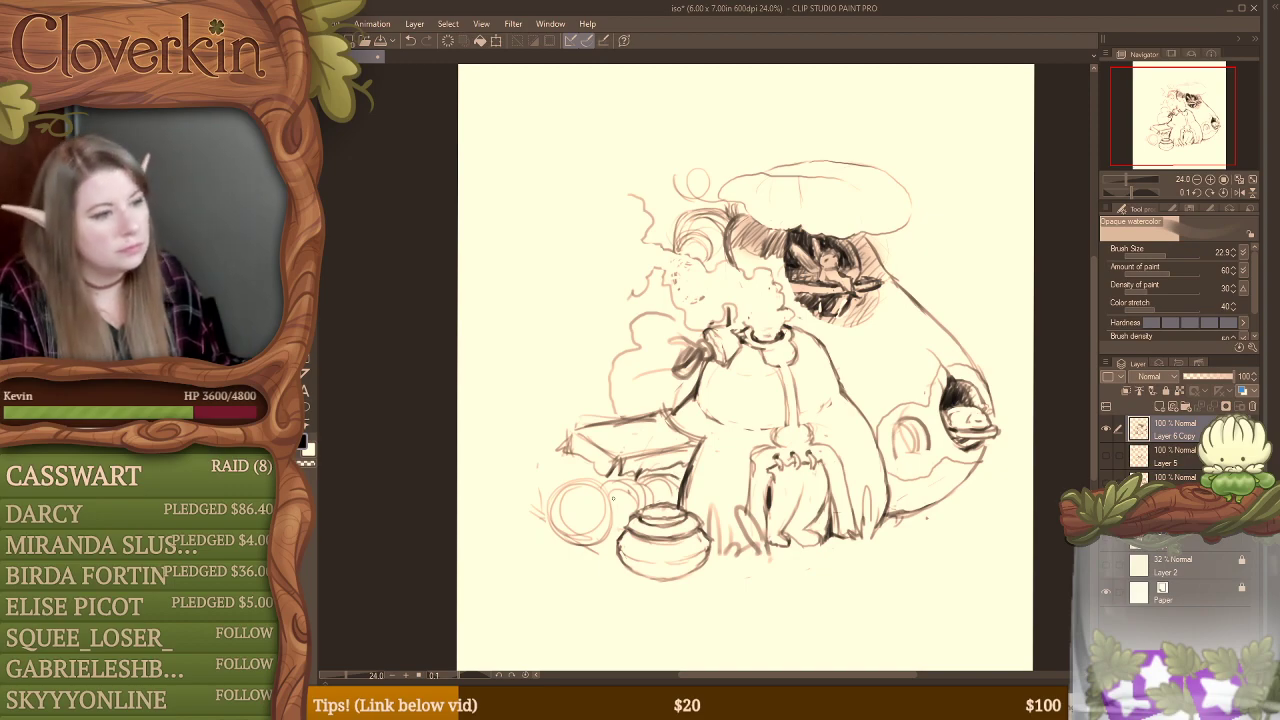
Step: Turn the front circle beneath the table into a creature's head with dot eyes, whiskers and a small foot
{"action": "mouse_move", "coordinate": [607, 483]}
{"action": "left_mouse_down"}
{"action": "mouse_move", "coordinate": [605, 536]}
{"action": "mouse_move", "coordinate": [588, 516]}
{"action": "mouse_move", "coordinate": [614, 538]}
{"action": "left_mouse_up"}
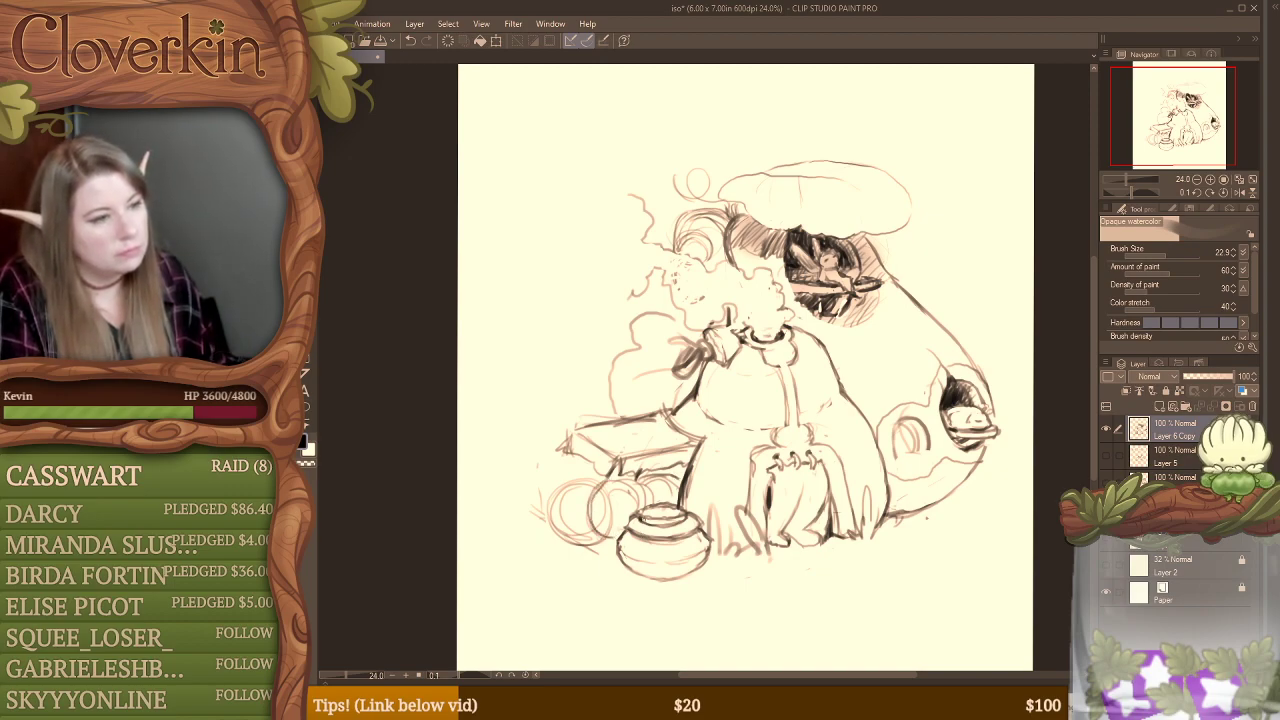
{"action": "key", "text": "ctrl+z"}
{"action": "key", "text": "ctrl+z"}
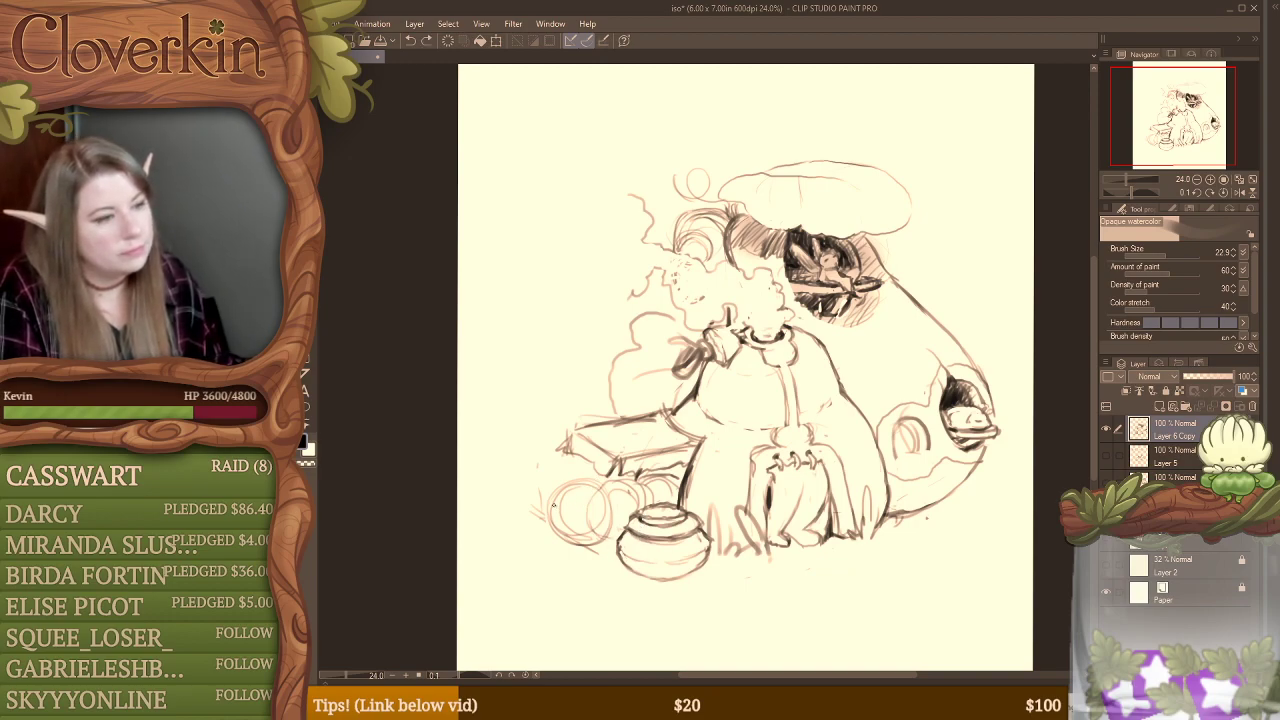
{"action": "left_click", "coordinate": [555, 504]}
{"action": "key", "text": "e"}
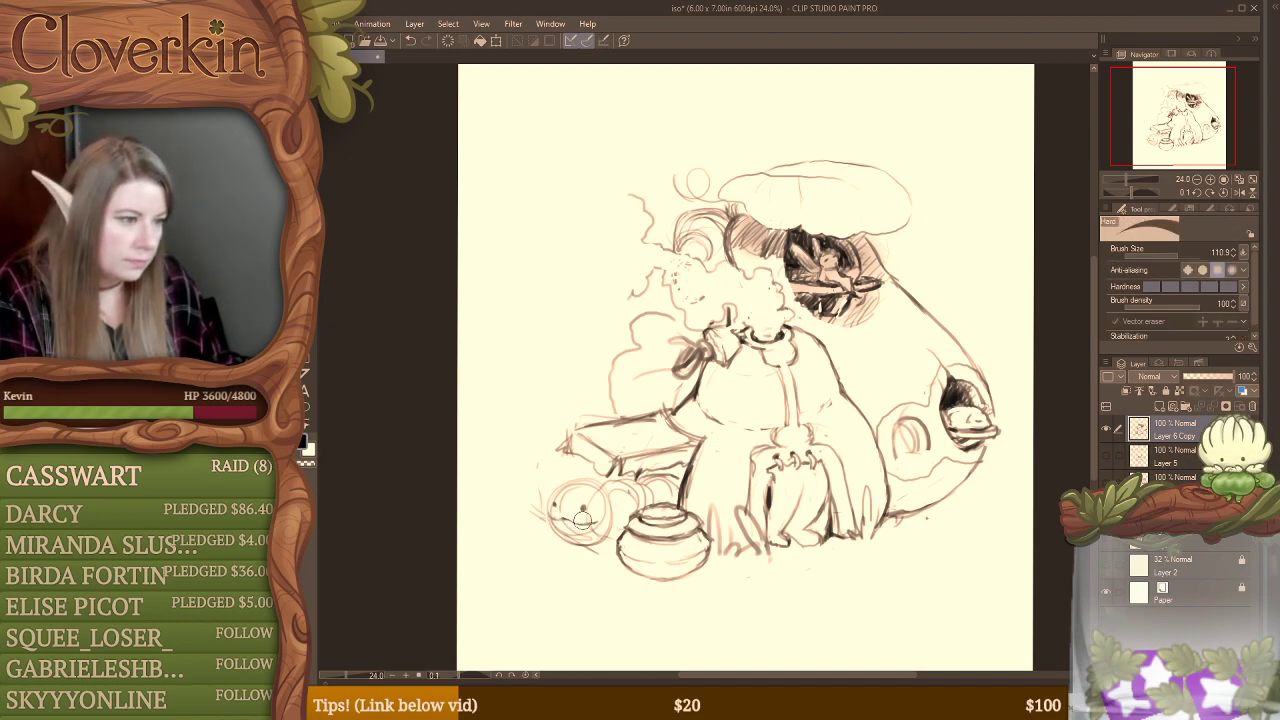
{"action": "key", "text": "b"}
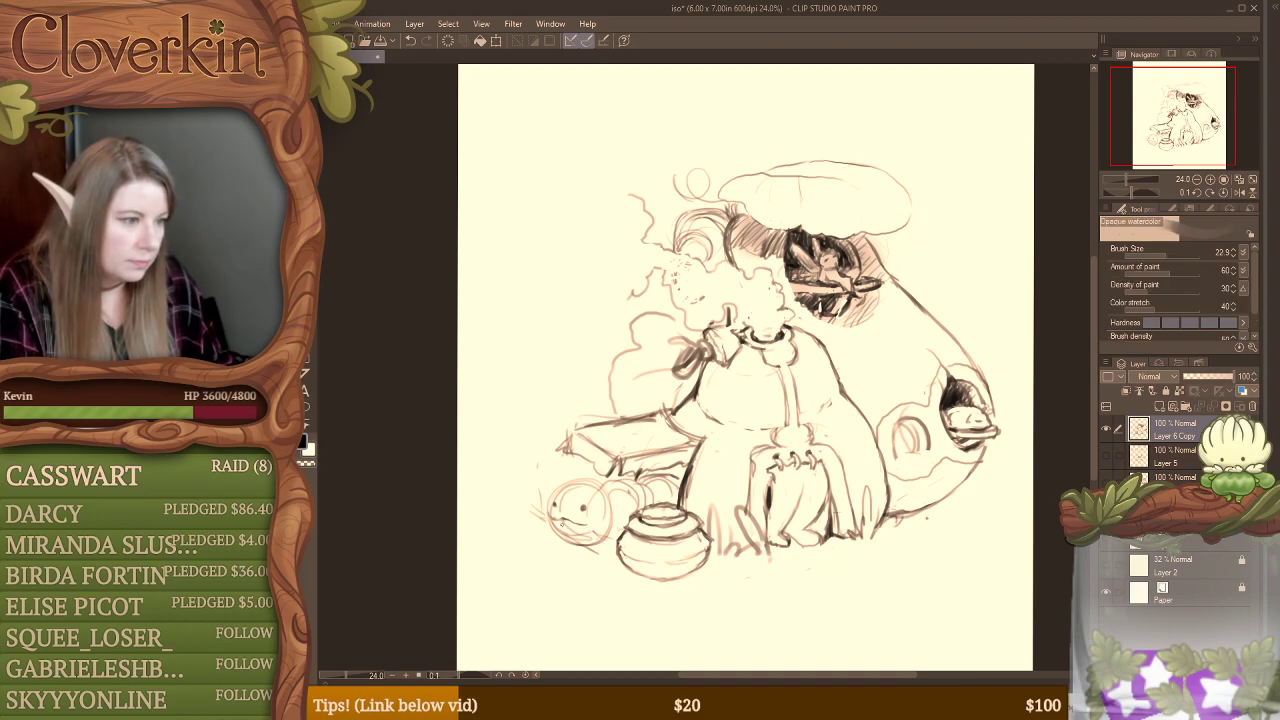
{"action": "mouse_move", "coordinate": [503, 548]}
{"action": "left_mouse_down"}
{"action": "mouse_move", "coordinate": [548, 523]}
{"action": "mouse_move", "coordinate": [536, 531]}
{"action": "mouse_move", "coordinate": [603, 545]}
{"action": "left_mouse_up"}
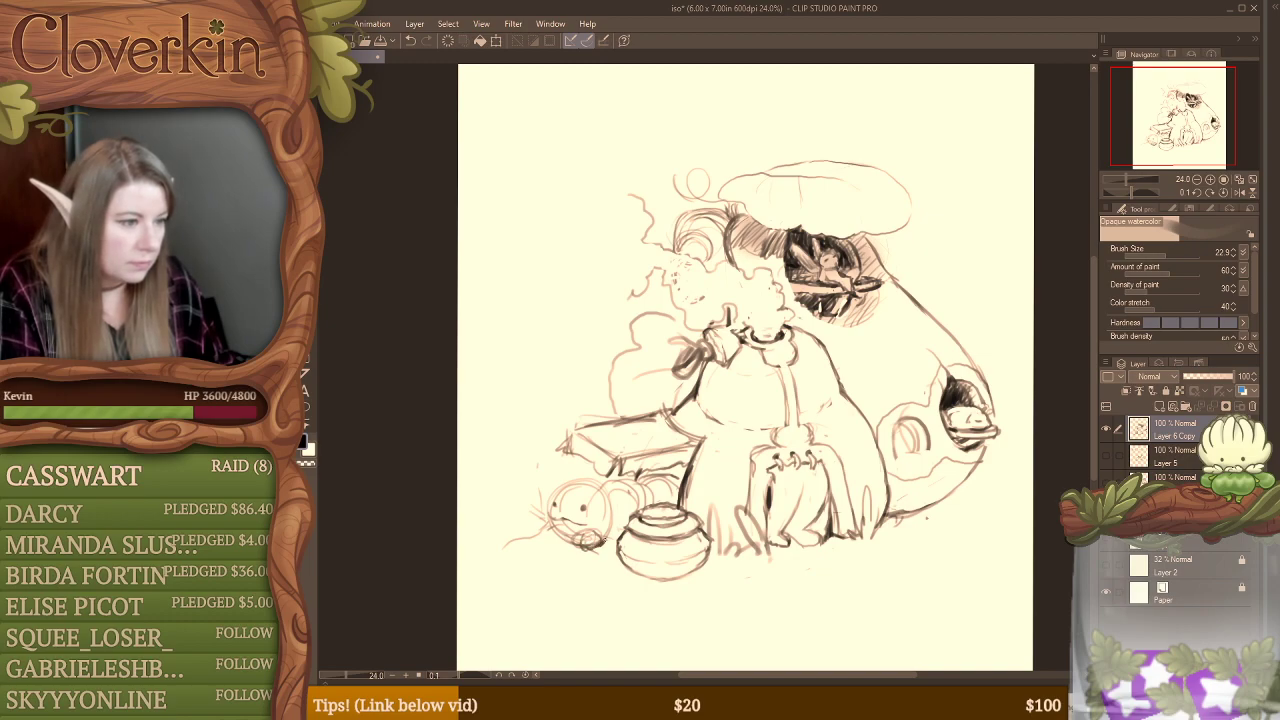
Step: Erase the creature's foot and lower head outline, try a redrawn foot, and clear it away beneath the face
{"action": "key", "text": "e"}
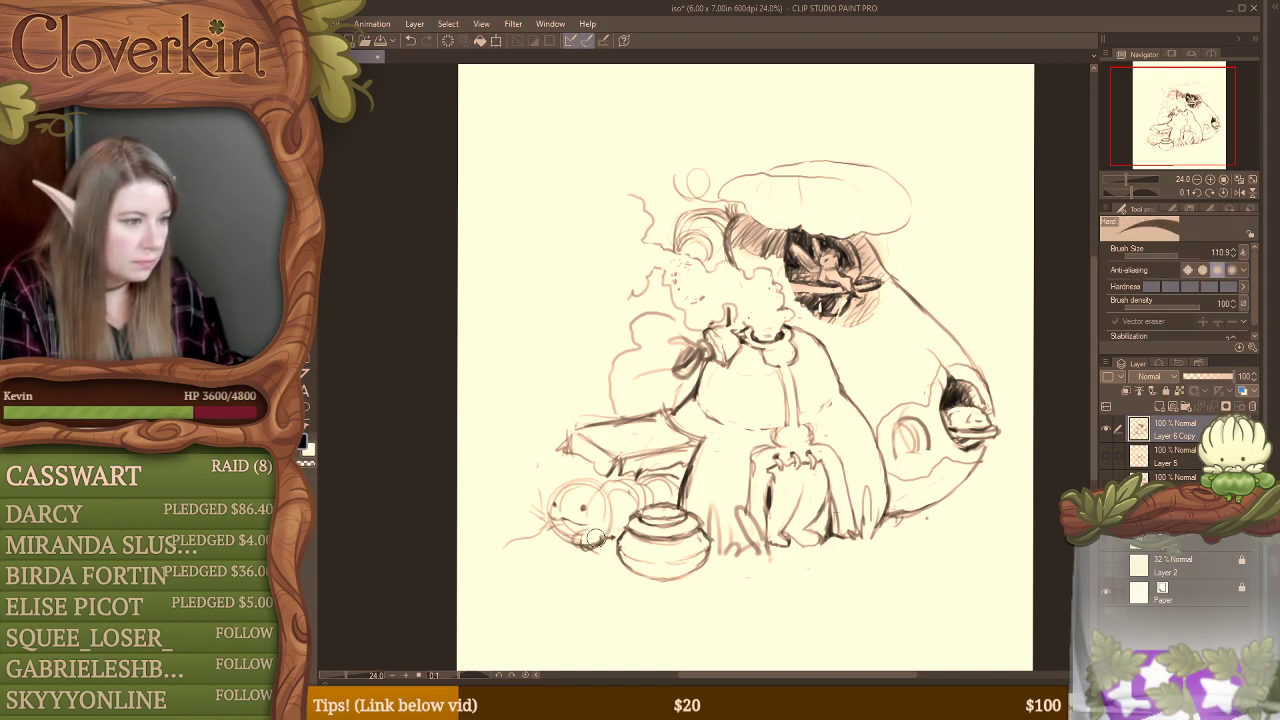
{"action": "mouse_move", "coordinate": [583, 535]}
{"action": "left_mouse_down"}
{"action": "mouse_move", "coordinate": [558, 529]}
{"action": "mouse_move", "coordinate": [570, 535]}
{"action": "left_mouse_up"}
{"action": "key", "text": "b"}
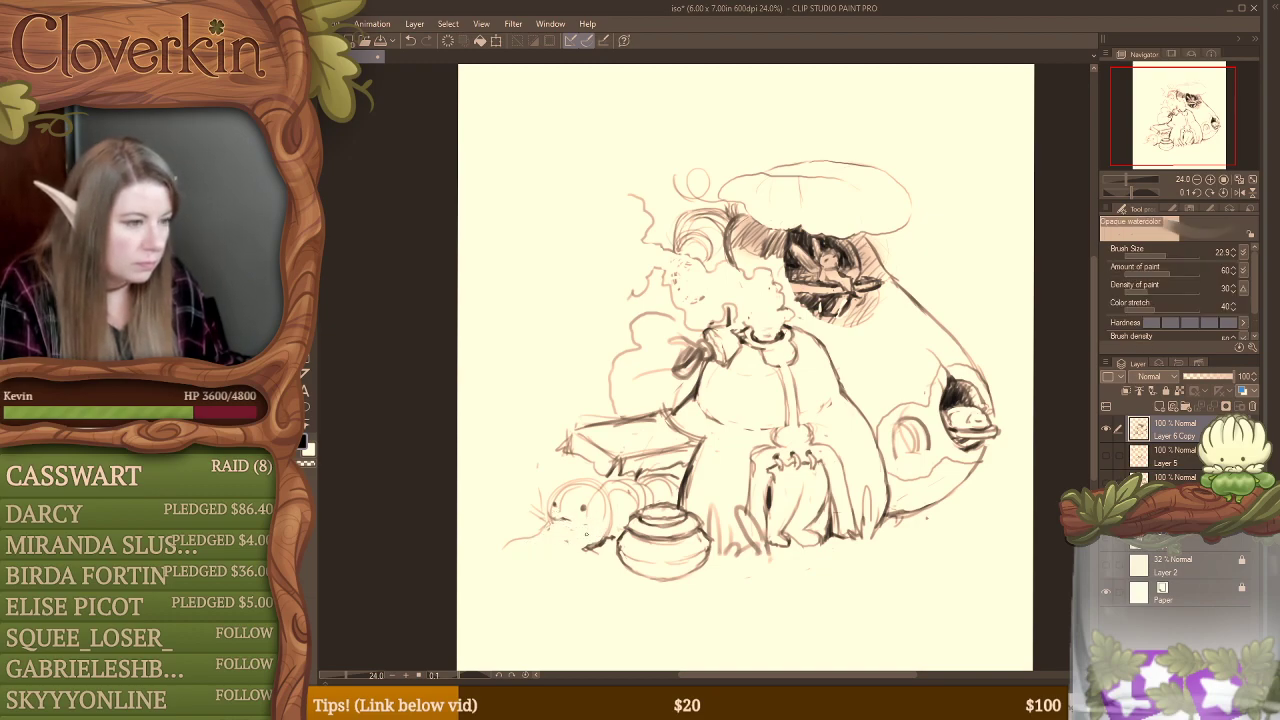
{"action": "left_click_drag", "start_coordinate": [573, 535], "coordinate": [581, 546]}
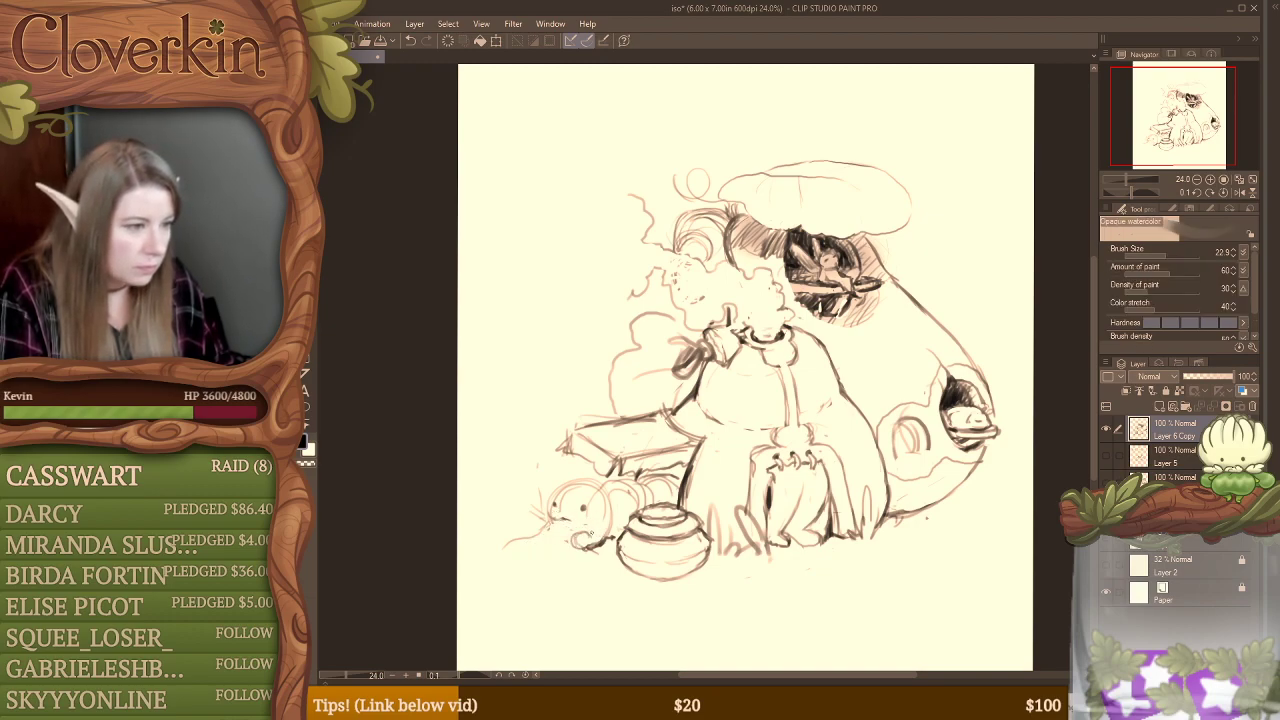
{"action": "key", "text": "e"}
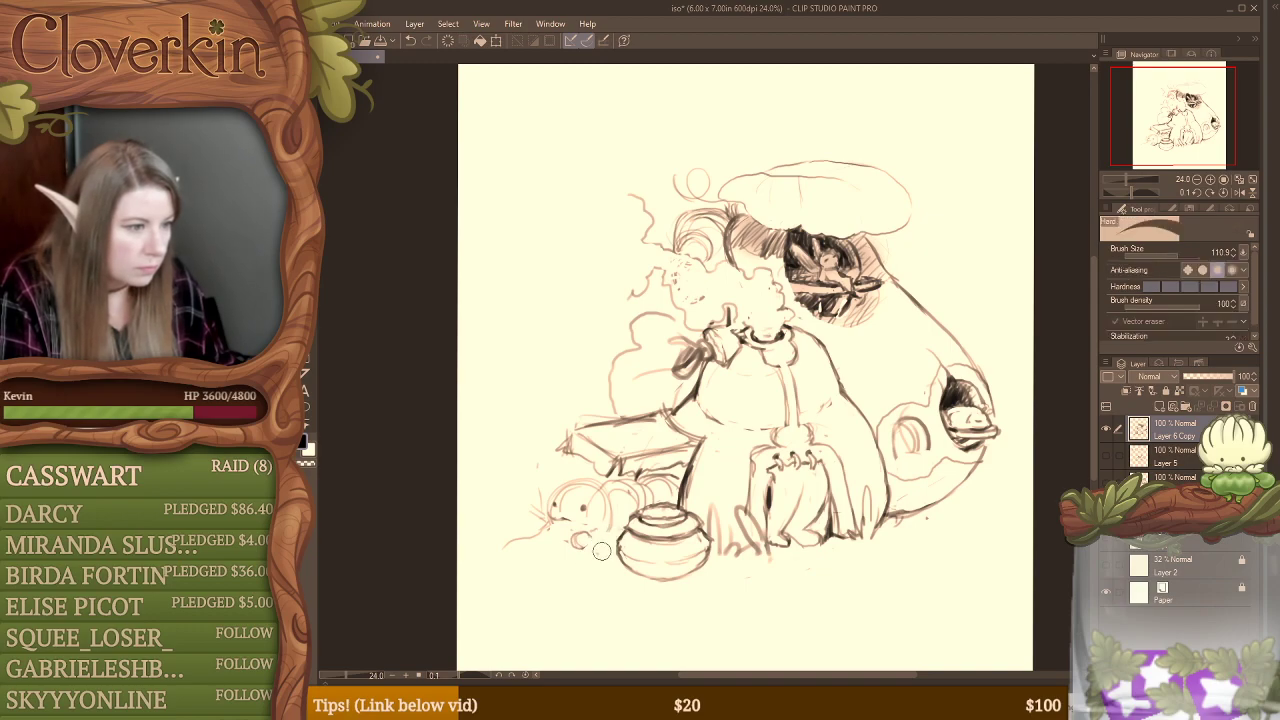
{"action": "left_click_drag", "start_coordinate": [586, 540], "coordinate": [578, 537]}
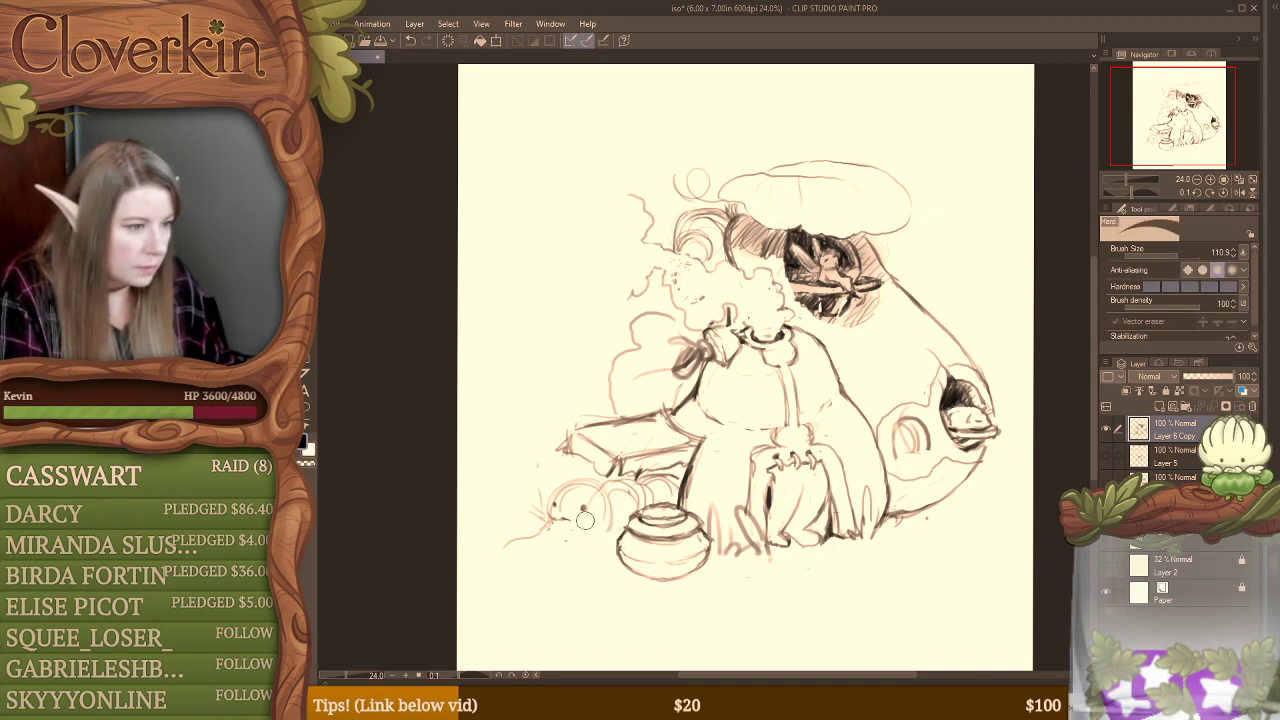
Step: Sketch small curved details beneath the creature's face and a long, pointed, leaf-like shape tapering outward in front of it
{"action": "key", "text": "b"}
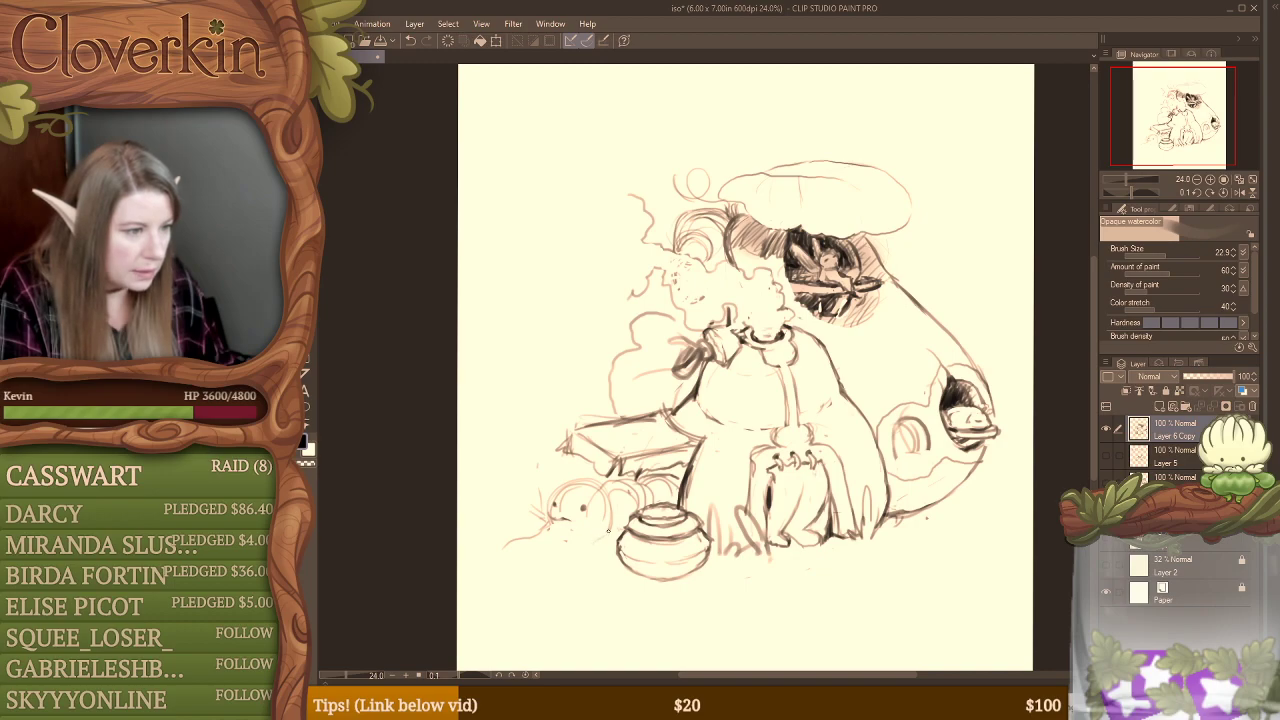
{"action": "mouse_move", "coordinate": [586, 533]}
{"action": "left_mouse_down"}
{"action": "mouse_move", "coordinate": [604, 540]}
{"action": "mouse_move", "coordinate": [573, 521]}
{"action": "left_mouse_up"}
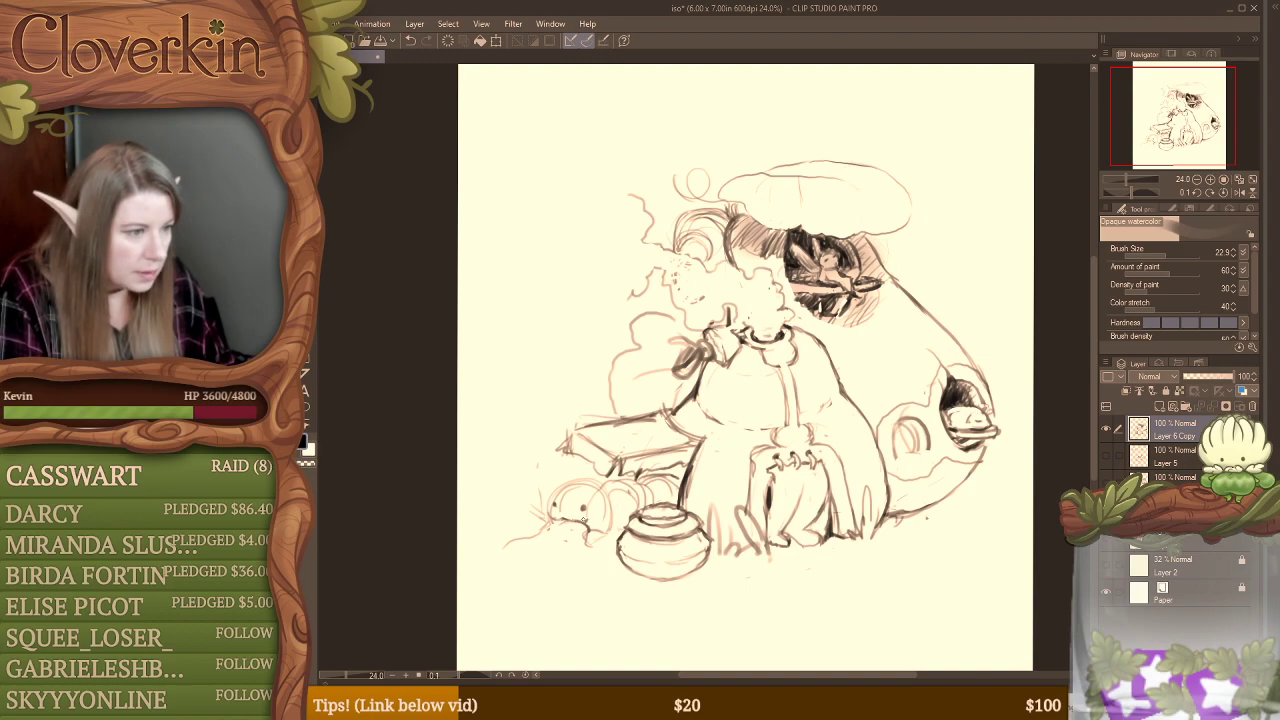
{"action": "key", "text": "e"}
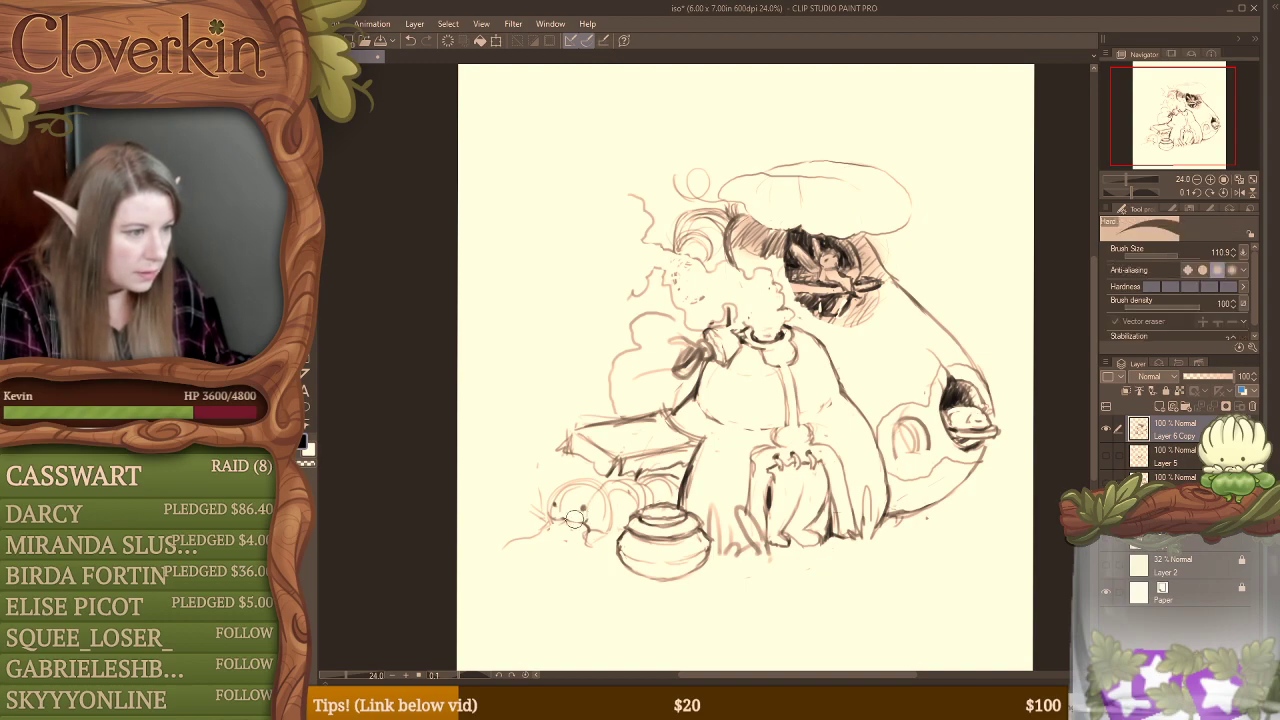
{"action": "key", "text": "b"}
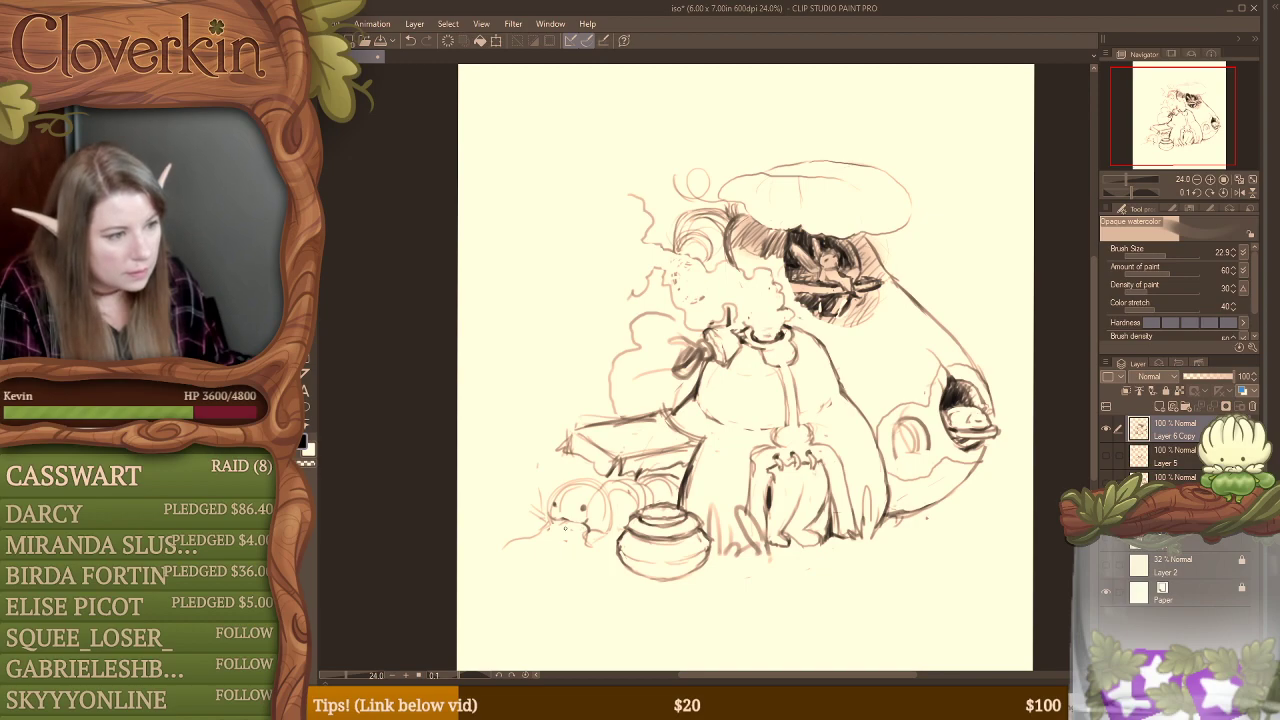
{"action": "mouse_move", "coordinate": [555, 523]}
{"action": "left_mouse_down"}
{"action": "mouse_move", "coordinate": [502, 569]}
{"action": "mouse_move", "coordinate": [584, 550]}
{"action": "left_mouse_up"}
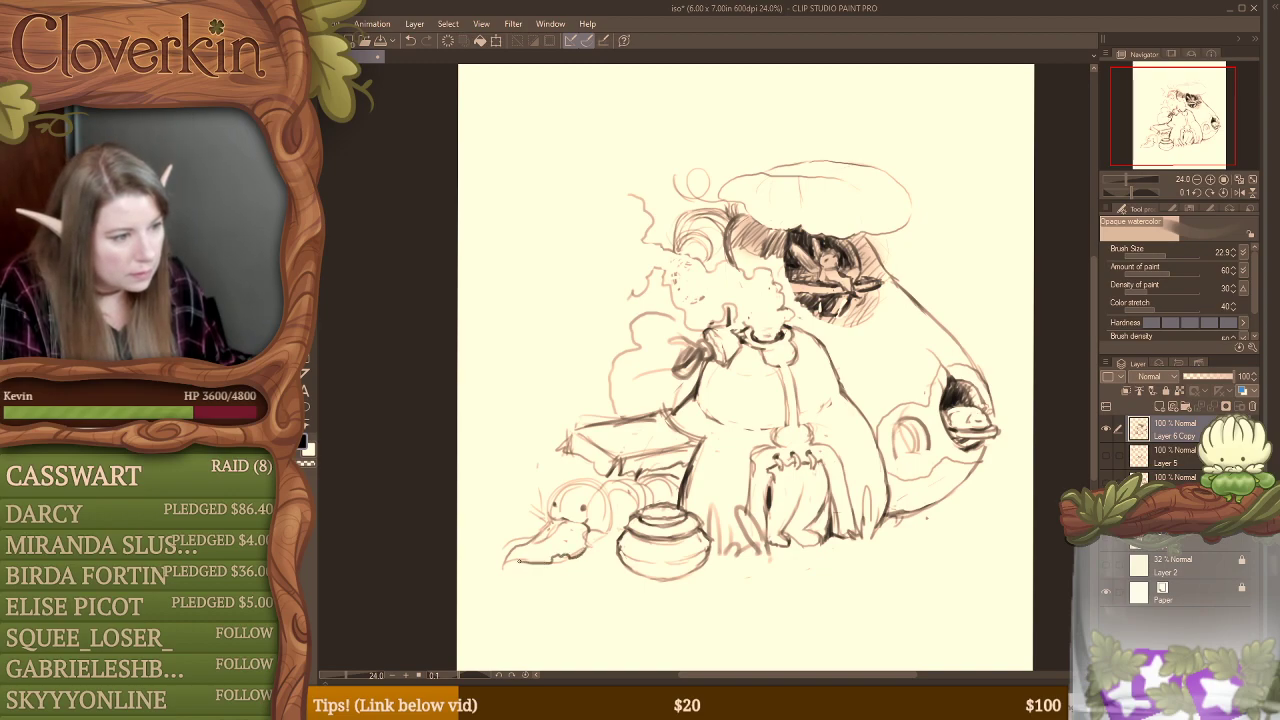
{"action": "left_click_drag", "start_coordinate": [504, 569], "coordinate": [533, 540]}
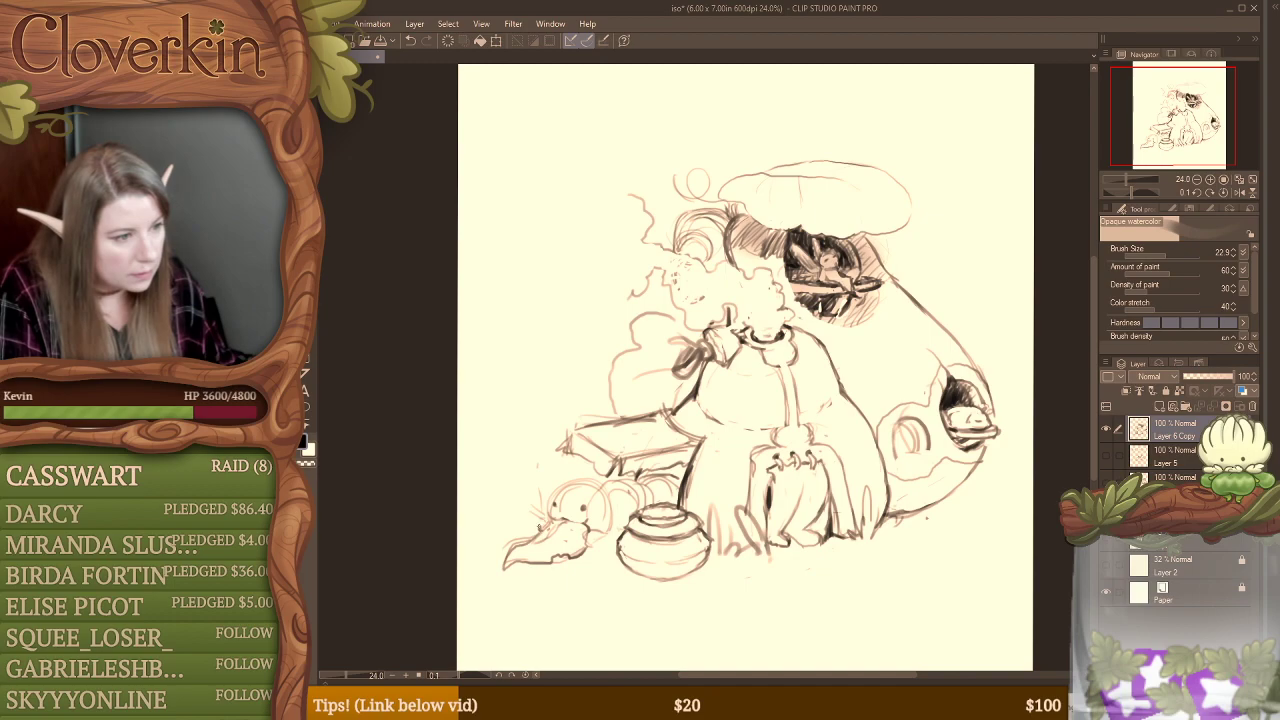
Step: Erase the rounded top of the creature's head and redraw it with small pointed ears
{"action": "key", "text": "e"}
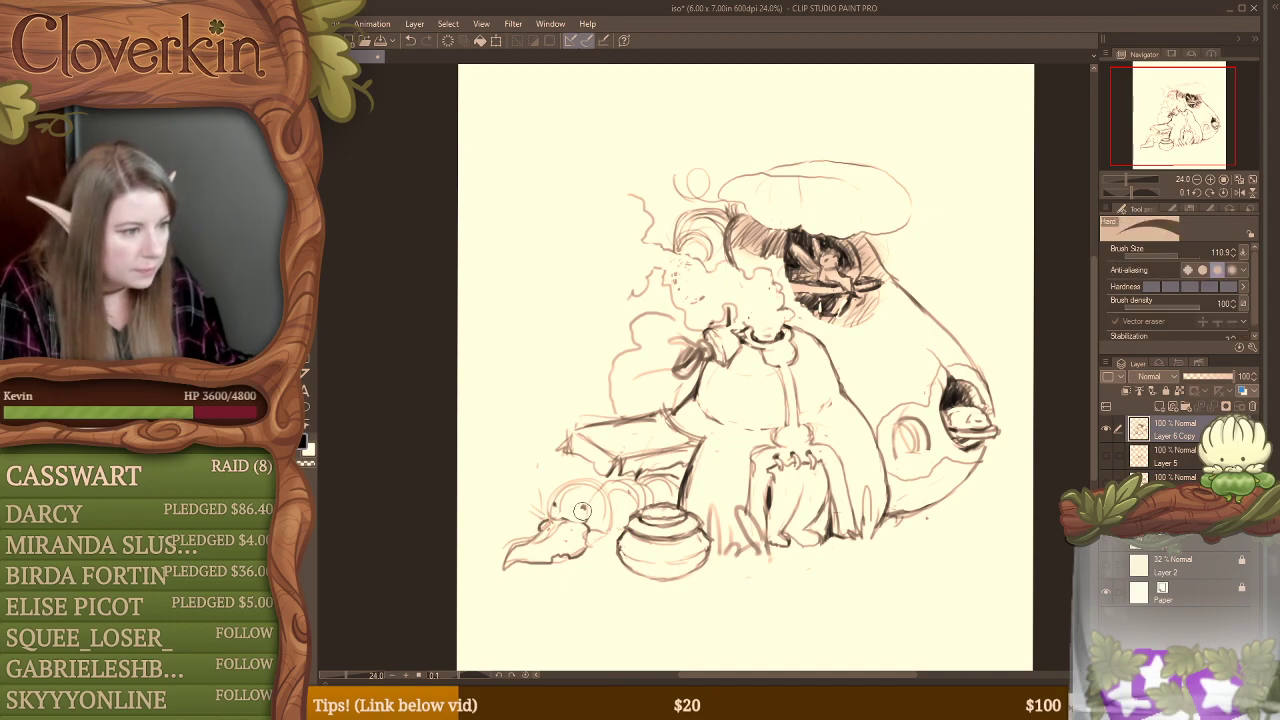
{"action": "mouse_move", "coordinate": [551, 510]}
{"action": "left_mouse_down"}
{"action": "mouse_move", "coordinate": [598, 491]}
{"action": "mouse_move", "coordinate": [572, 467]}
{"action": "mouse_move", "coordinate": [575, 483]}
{"action": "mouse_move", "coordinate": [597, 481]}
{"action": "left_mouse_up"}
{"action": "key", "text": "b"}
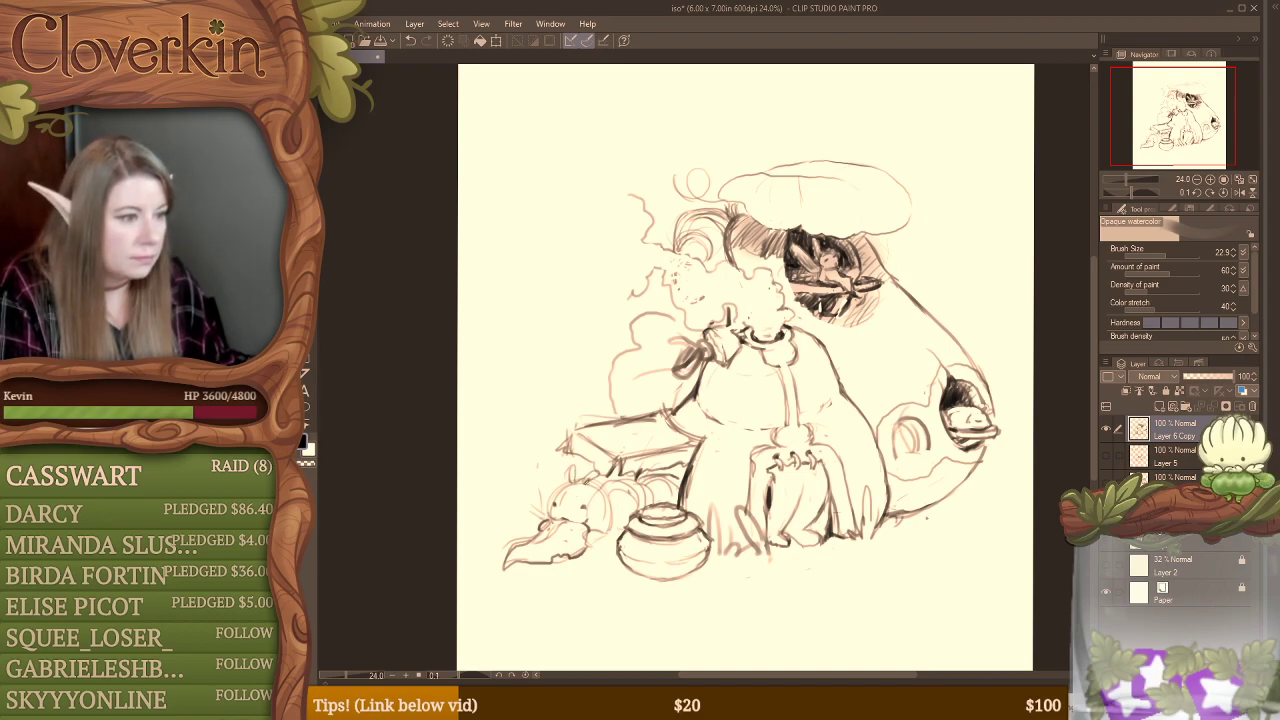
Step: Redraw the side table's outer end with a cleaner slanted edge and add a dark vertical leg between the creature and the pot
{"action": "key", "text": "e"}
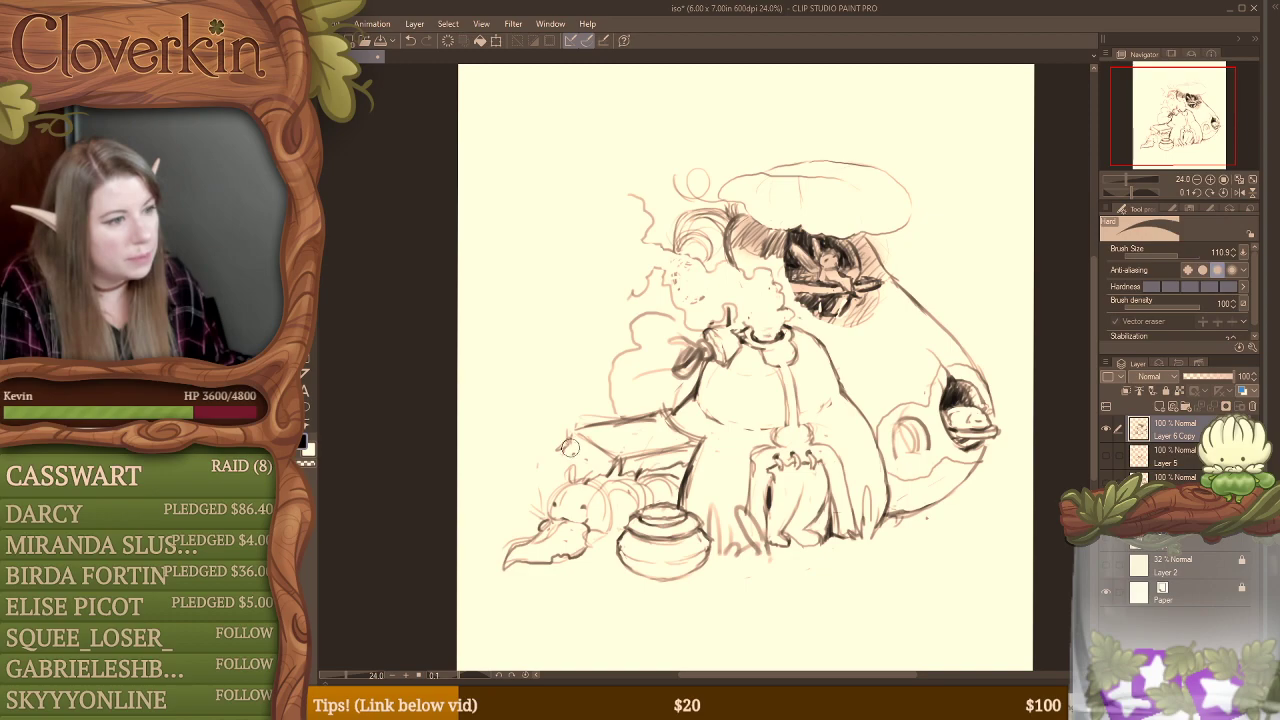
{"action": "mouse_move", "coordinate": [570, 448]}
{"action": "left_mouse_down"}
{"action": "mouse_move", "coordinate": [565, 437]}
{"action": "mouse_move", "coordinate": [605, 473]}
{"action": "left_mouse_up"}
{"action": "key", "text": "b"}
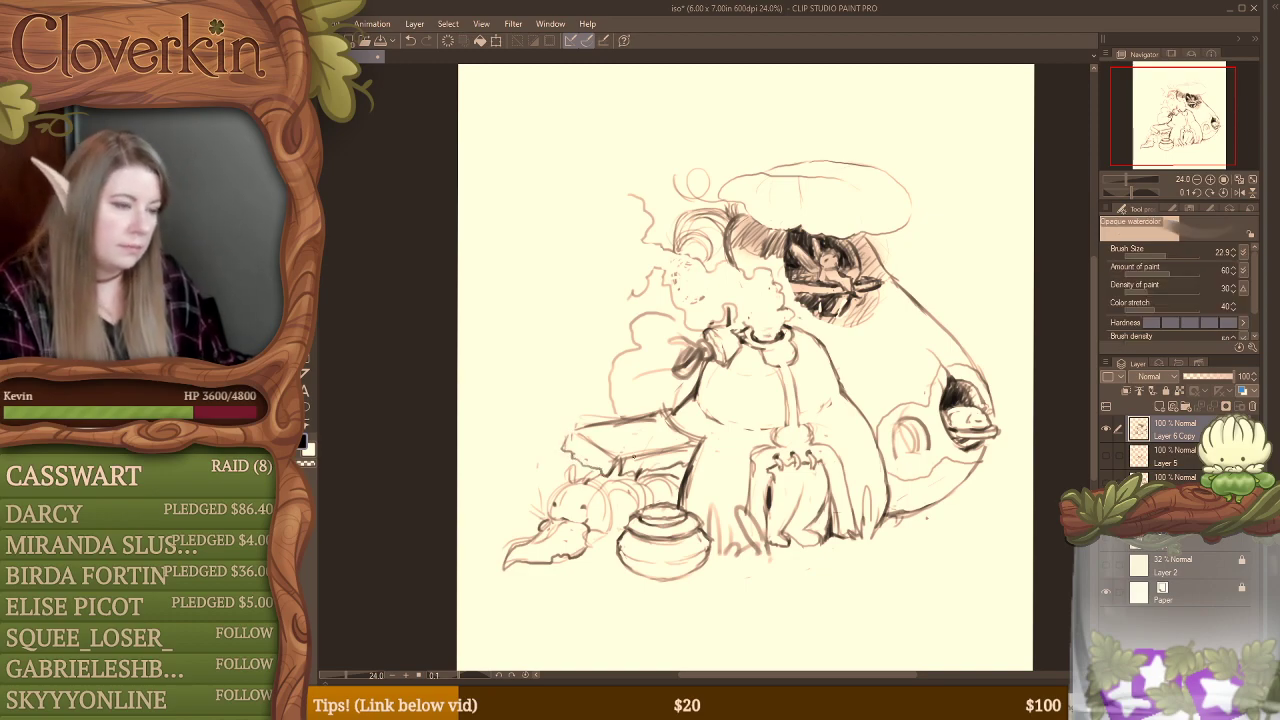
{"action": "key", "text": "e"}
{"action": "mouse_move", "coordinate": [576, 447]}
{"action": "left_mouse_down"}
{"action": "mouse_move", "coordinate": [587, 468]}
{"action": "mouse_move", "coordinate": [598, 446]}
{"action": "mouse_move", "coordinate": [617, 457]}
{"action": "mouse_move", "coordinate": [557, 458]}
{"action": "mouse_move", "coordinate": [585, 434]}
{"action": "left_mouse_up"}
{"action": "key", "text": "b"}
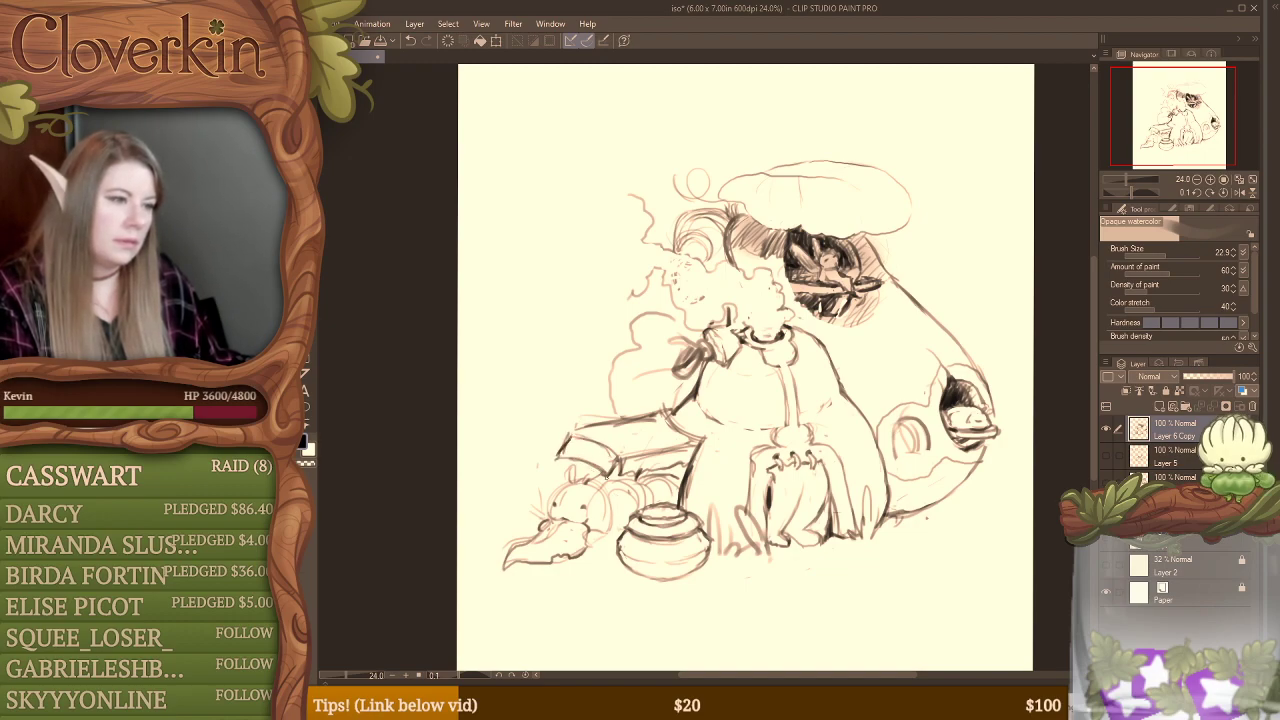
{"action": "left_click_drag", "start_coordinate": [616, 482], "coordinate": [619, 534]}
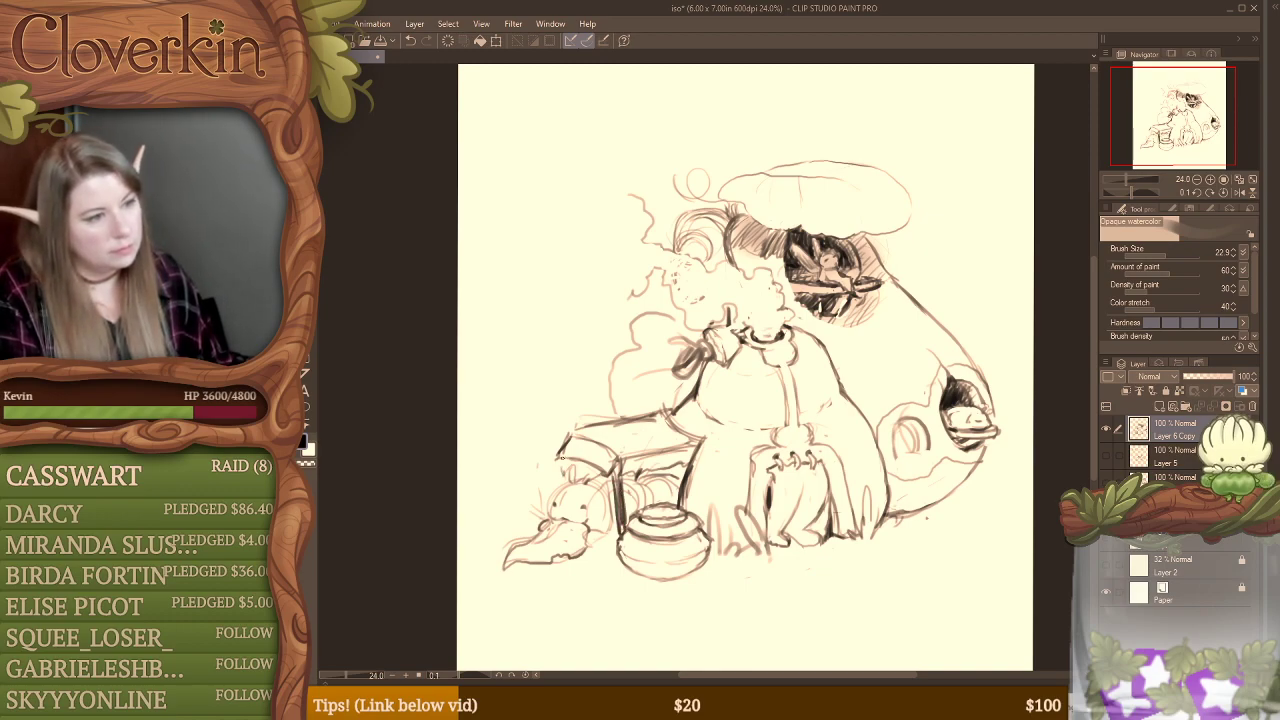
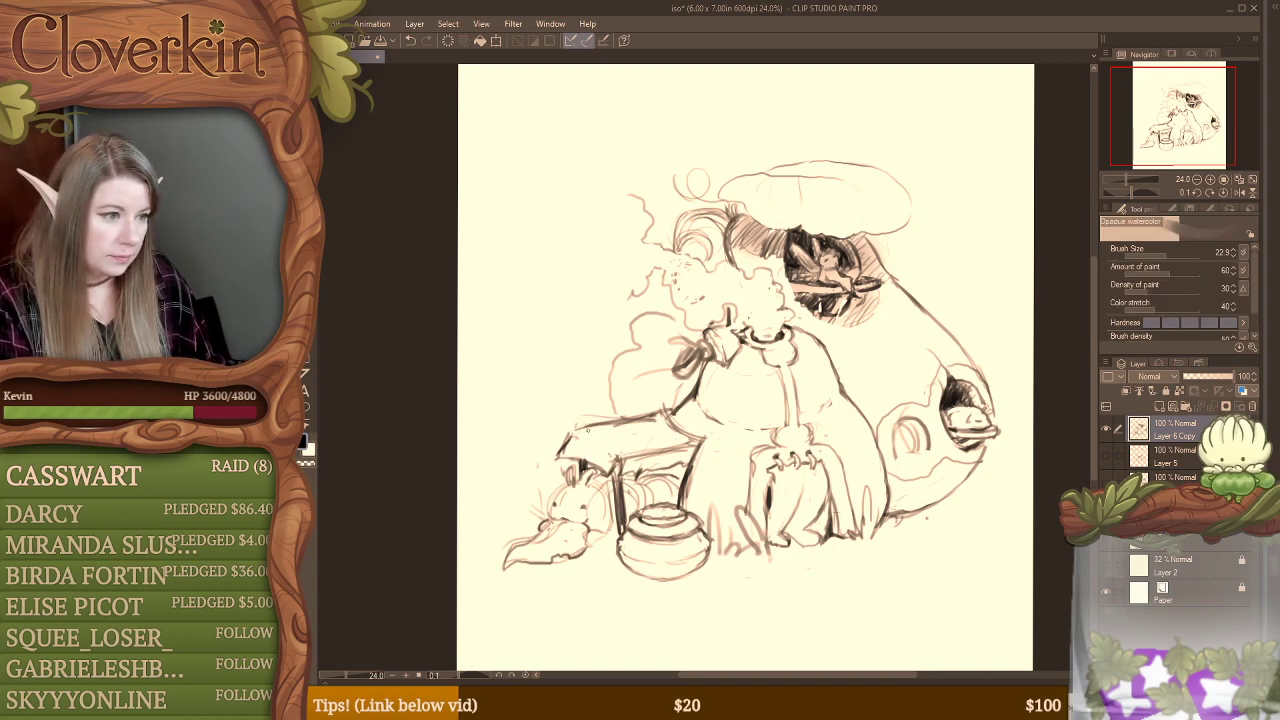
Step: Erase the side table's slanted outer end, try a rounded edge, and replace it with a longer, jagged point tapering outward above the creature
{"action": "key", "text": "e"}
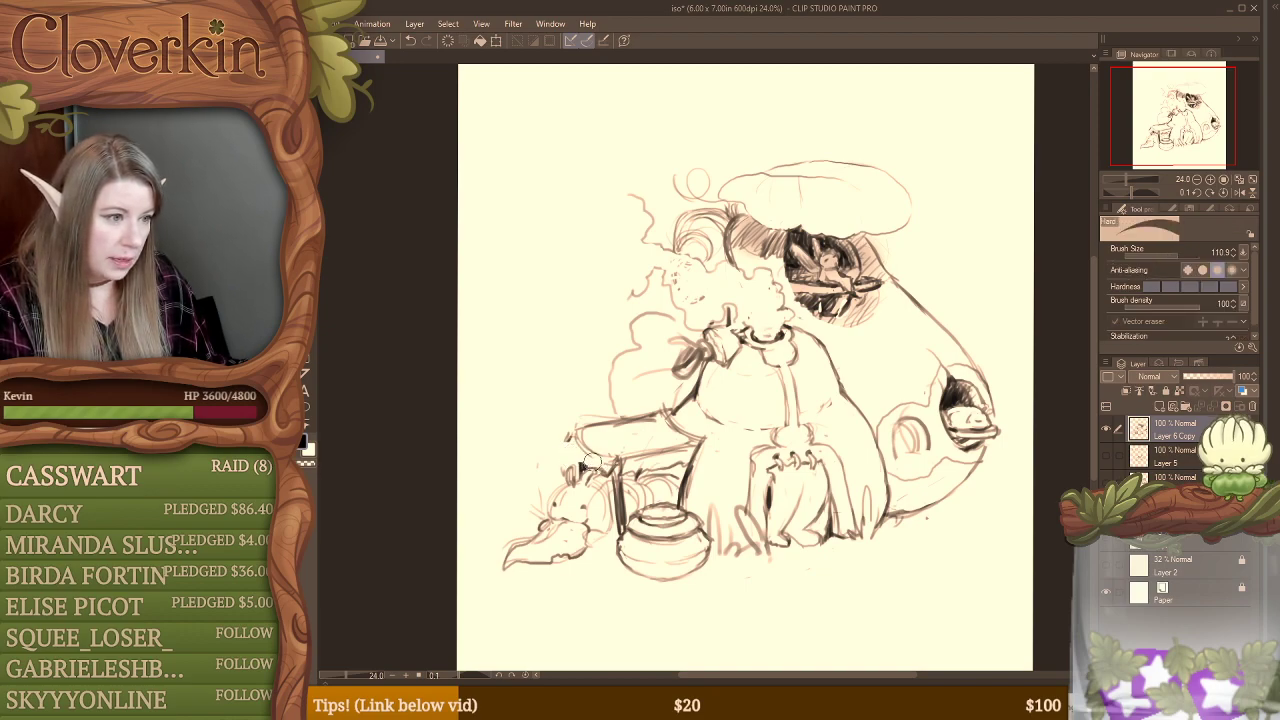
{"action": "key", "text": "b"}
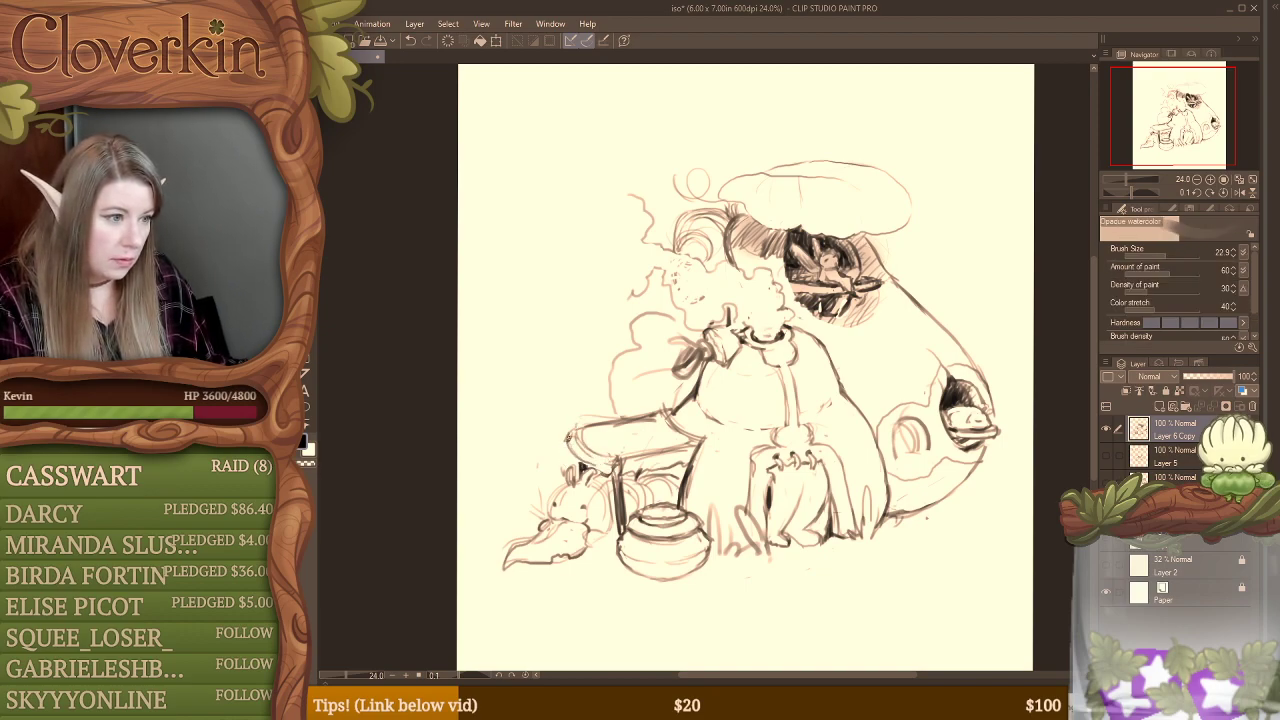
{"action": "left_click_drag", "start_coordinate": [567, 436], "coordinate": [574, 460]}
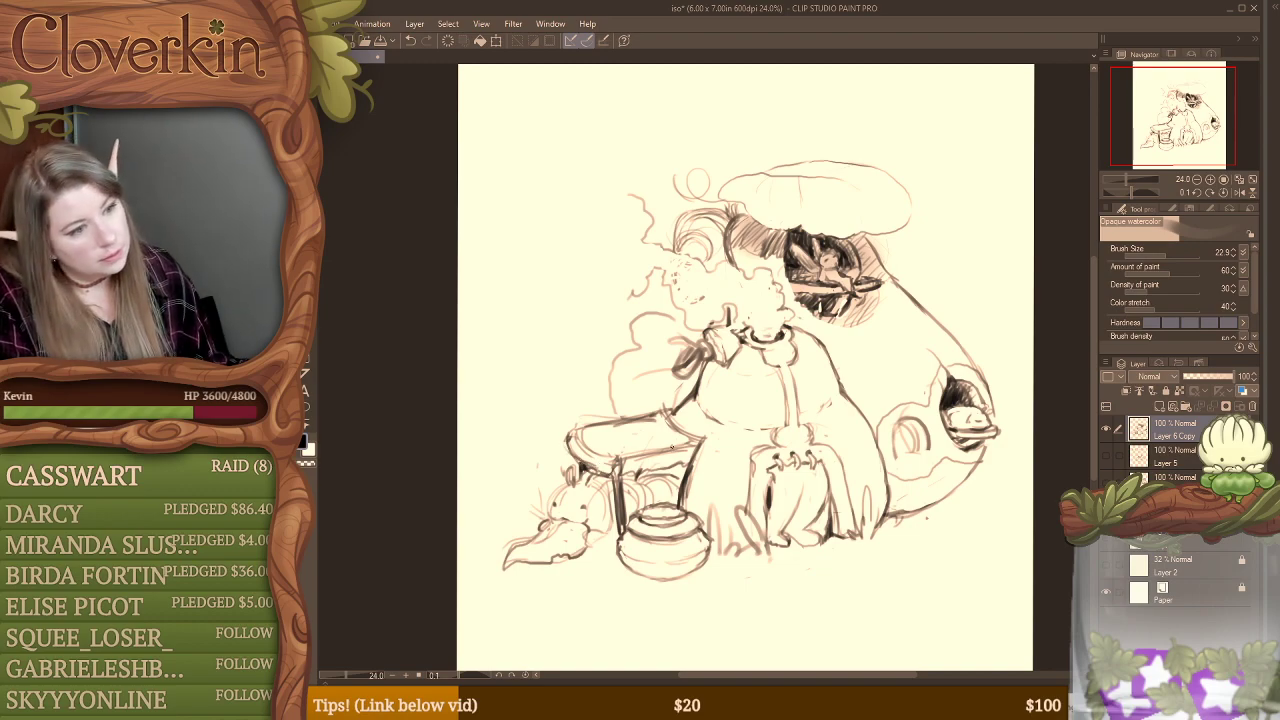
{"action": "key", "text": "e"}
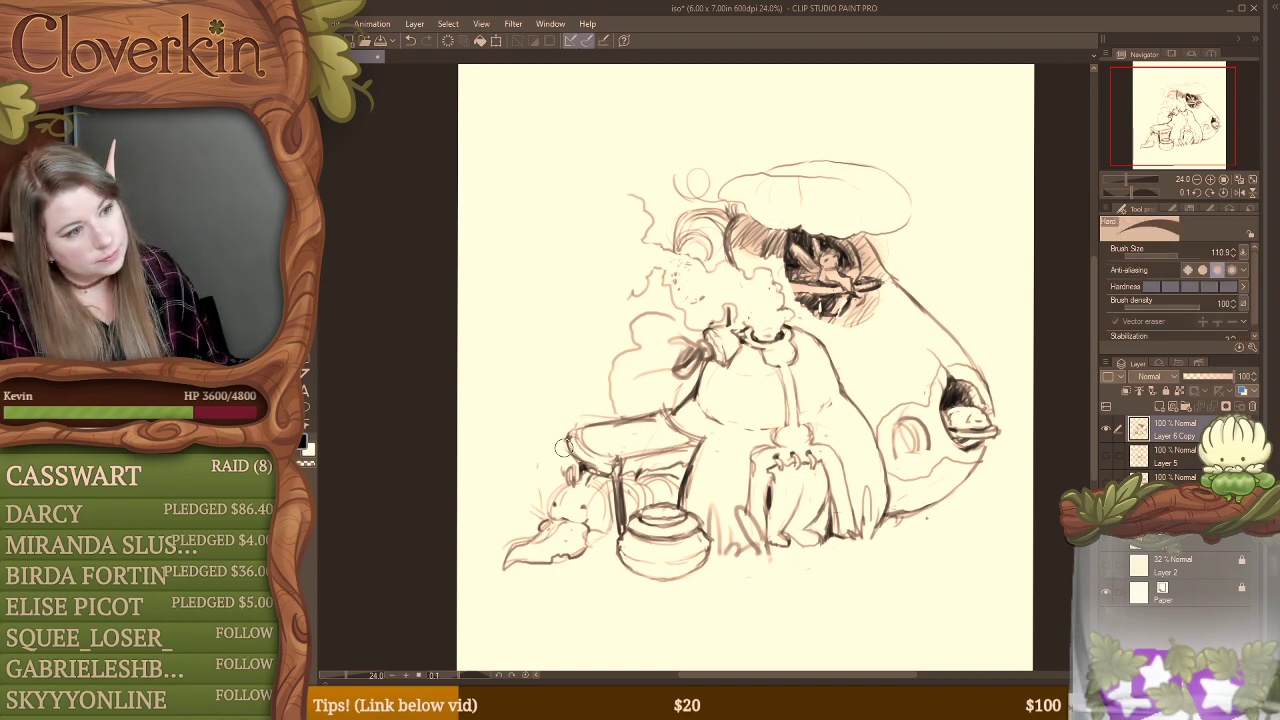
{"action": "left_click_drag", "start_coordinate": [565, 446], "coordinate": [585, 458]}
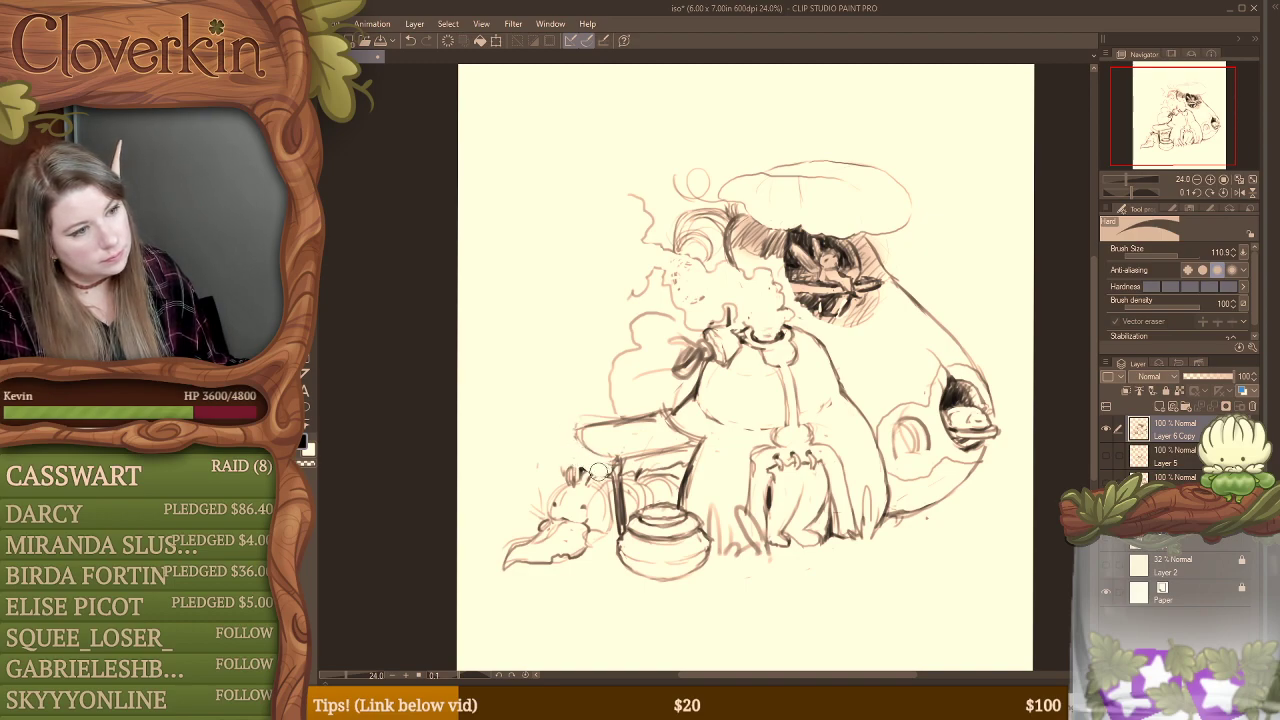
{"action": "key", "text": "b"}
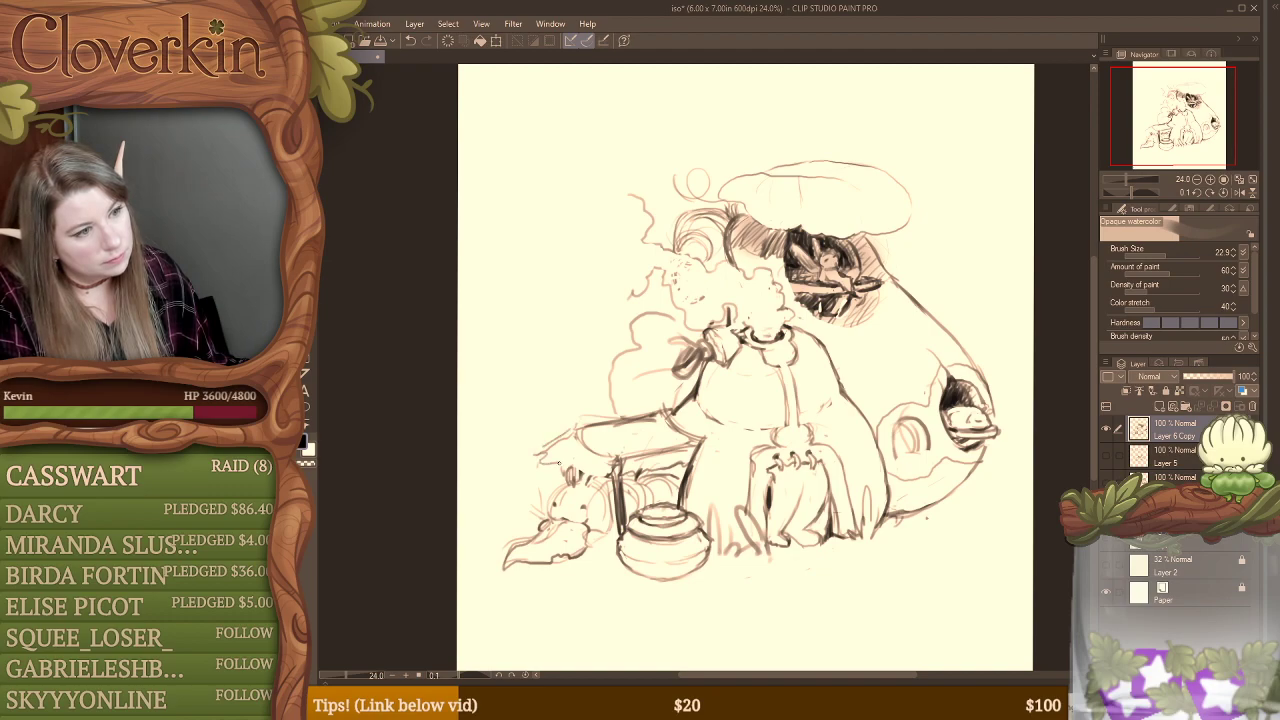
{"action": "left_click_drag", "start_coordinate": [558, 459], "coordinate": [578, 467]}
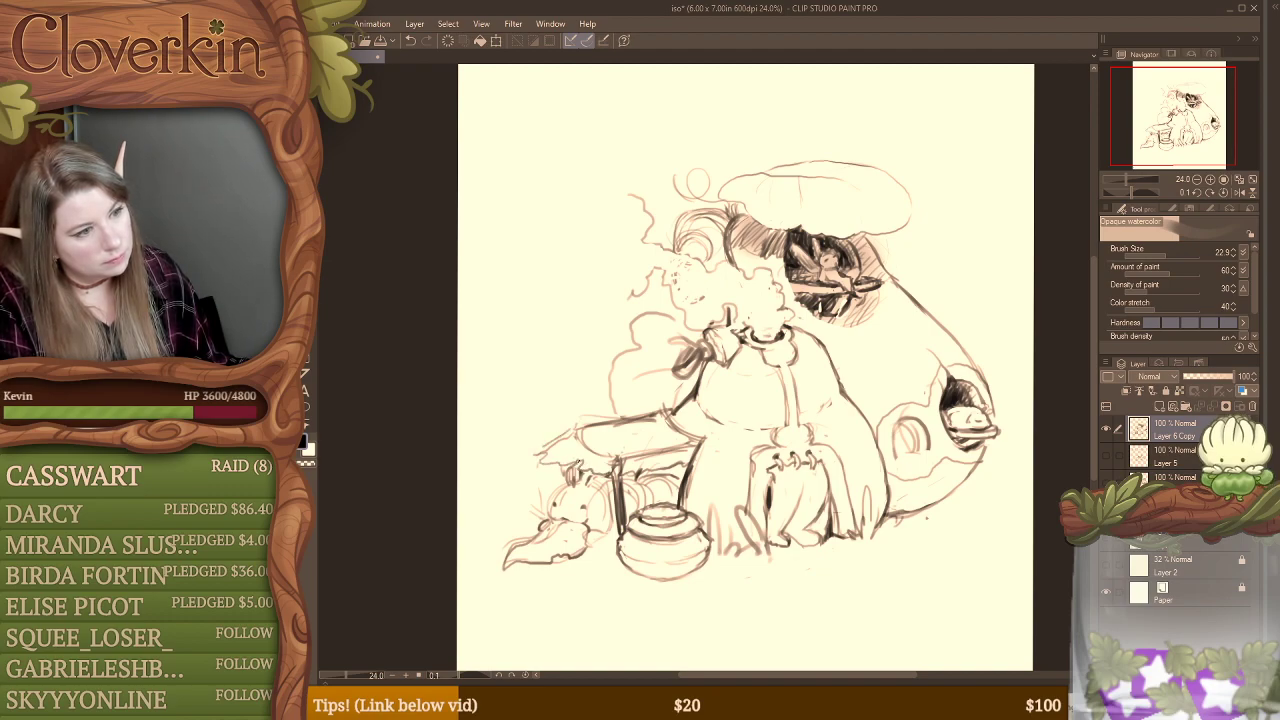
Step: Erase the stray marks around the creature's ears and cheek and redraw its rounded body and lower edge beside the table leg
{"action": "key", "text": "e"}
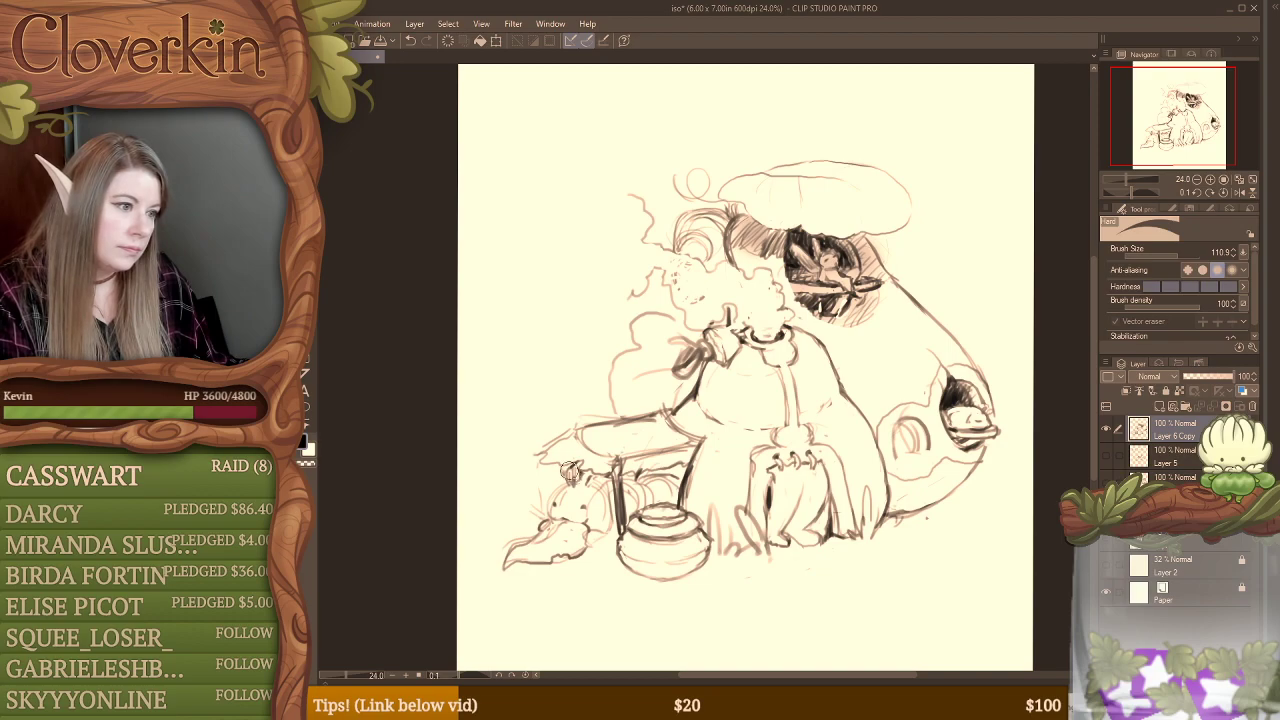
{"action": "mouse_move", "coordinate": [580, 490]}
{"action": "left_mouse_down"}
{"action": "mouse_move", "coordinate": [566, 500]}
{"action": "mouse_move", "coordinate": [598, 492]}
{"action": "mouse_move", "coordinate": [606, 514]}
{"action": "left_mouse_up"}
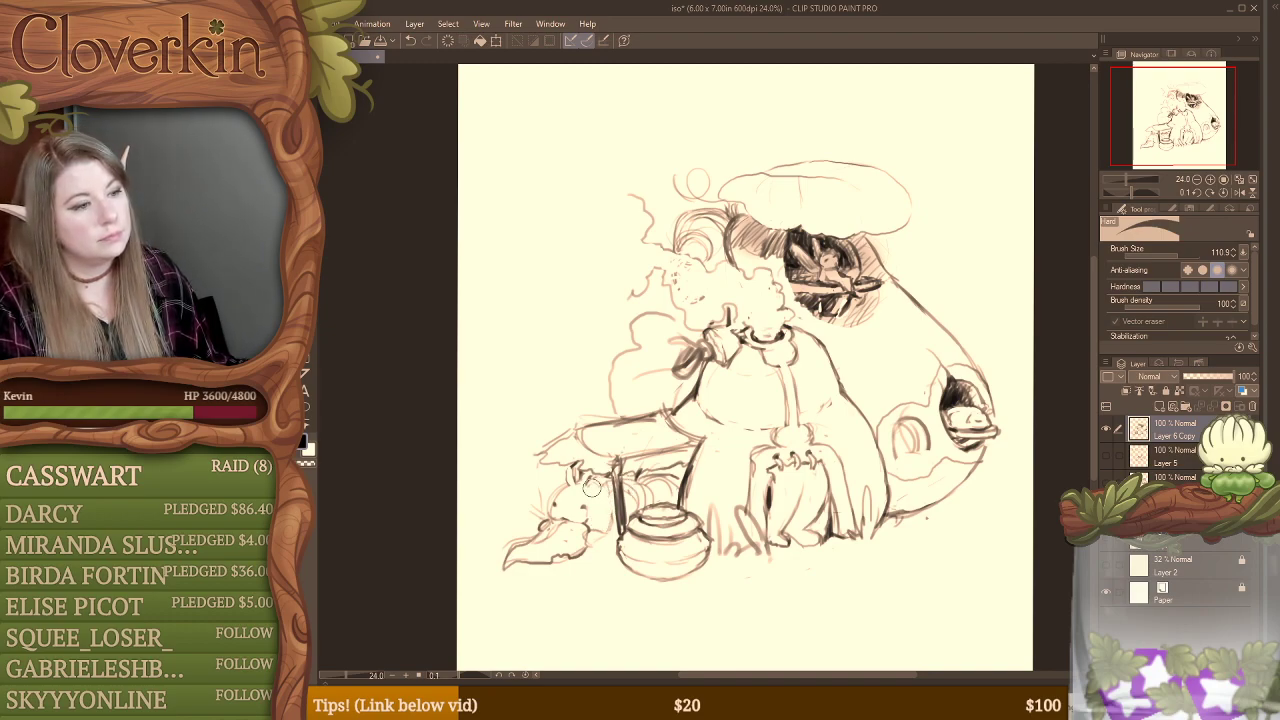
{"action": "key", "text": "b"}
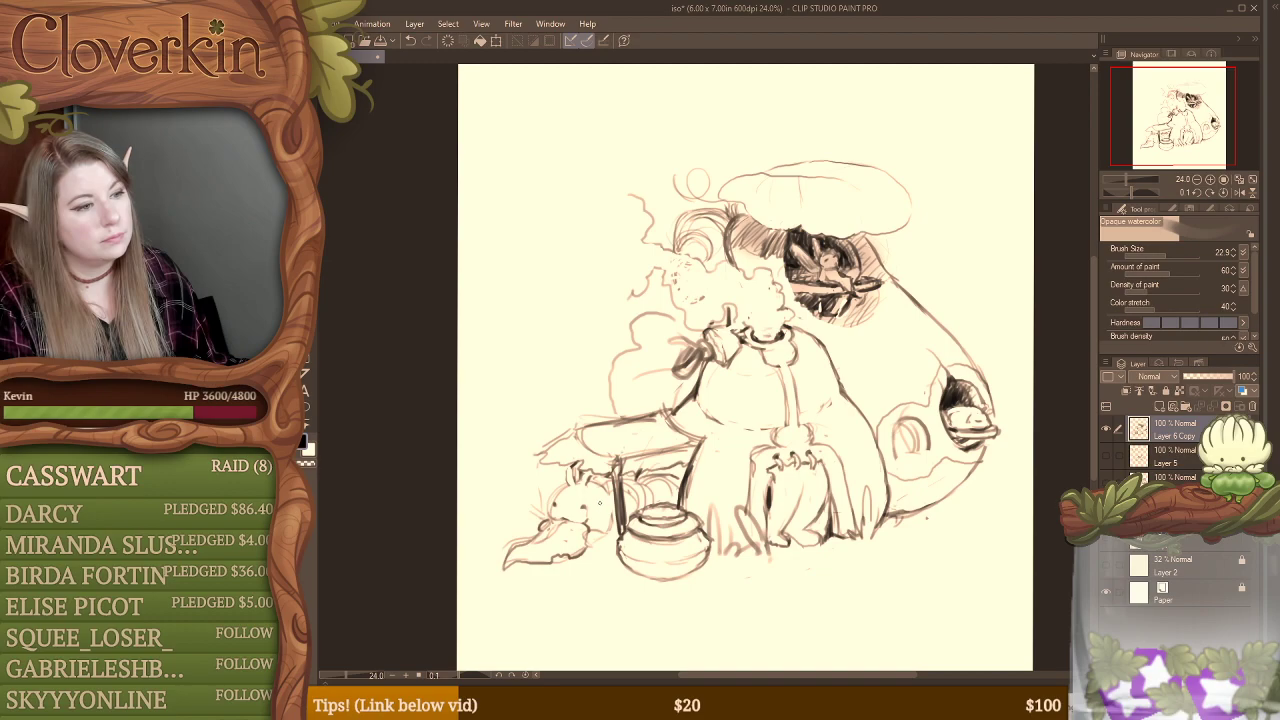
{"action": "left_click_drag", "start_coordinate": [600, 503], "coordinate": [552, 505]}
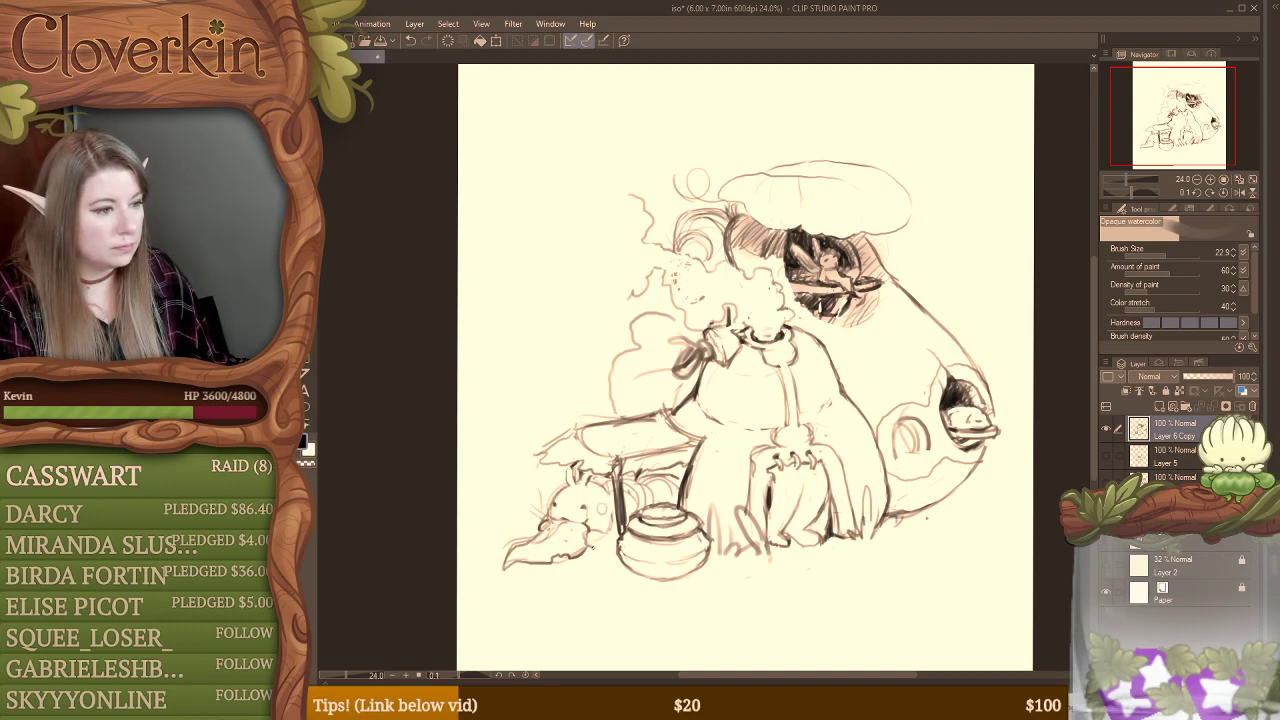
{"action": "mouse_move", "coordinate": [601, 549]}
{"action": "left_mouse_down"}
{"action": "mouse_move", "coordinate": [606, 534]}
{"action": "mouse_move", "coordinate": [616, 546]}
{"action": "left_mouse_up"}
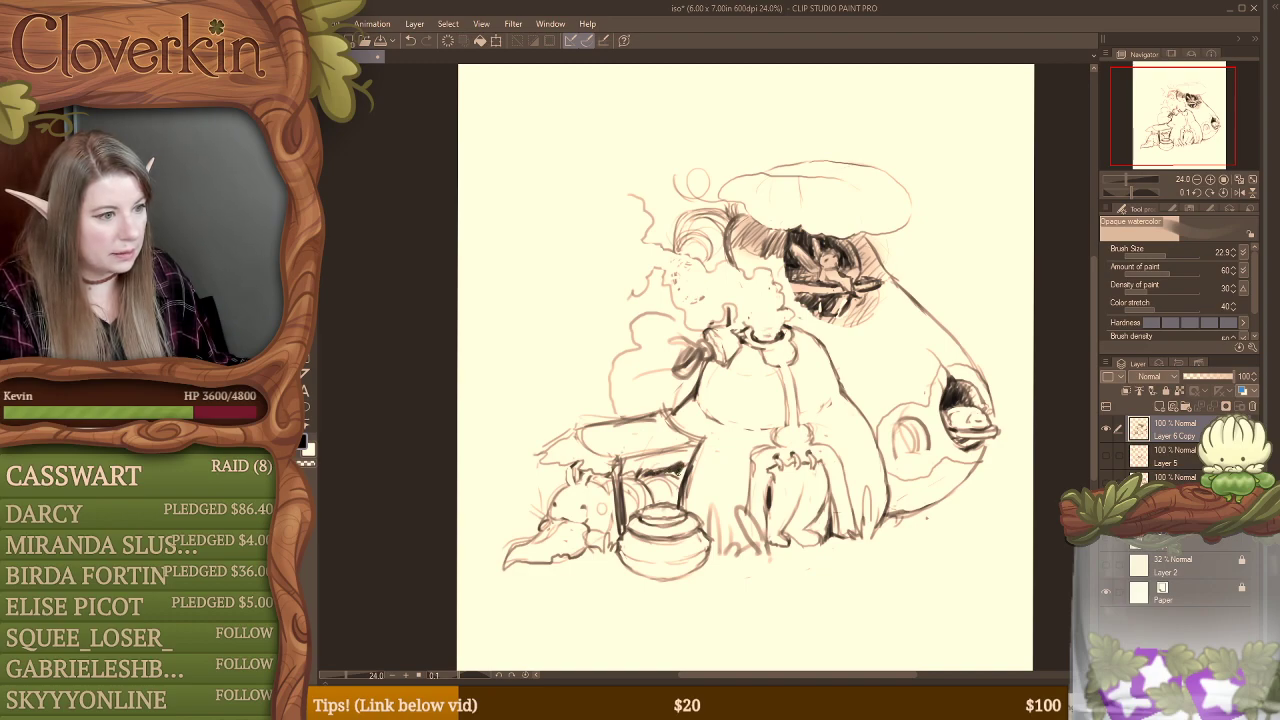
Step: Fill dark shadow beneath the side table behind the pot and darken the inner edge of the stall's front opening
{"action": "left_click_drag", "start_coordinate": [680, 466], "coordinate": [679, 483]}
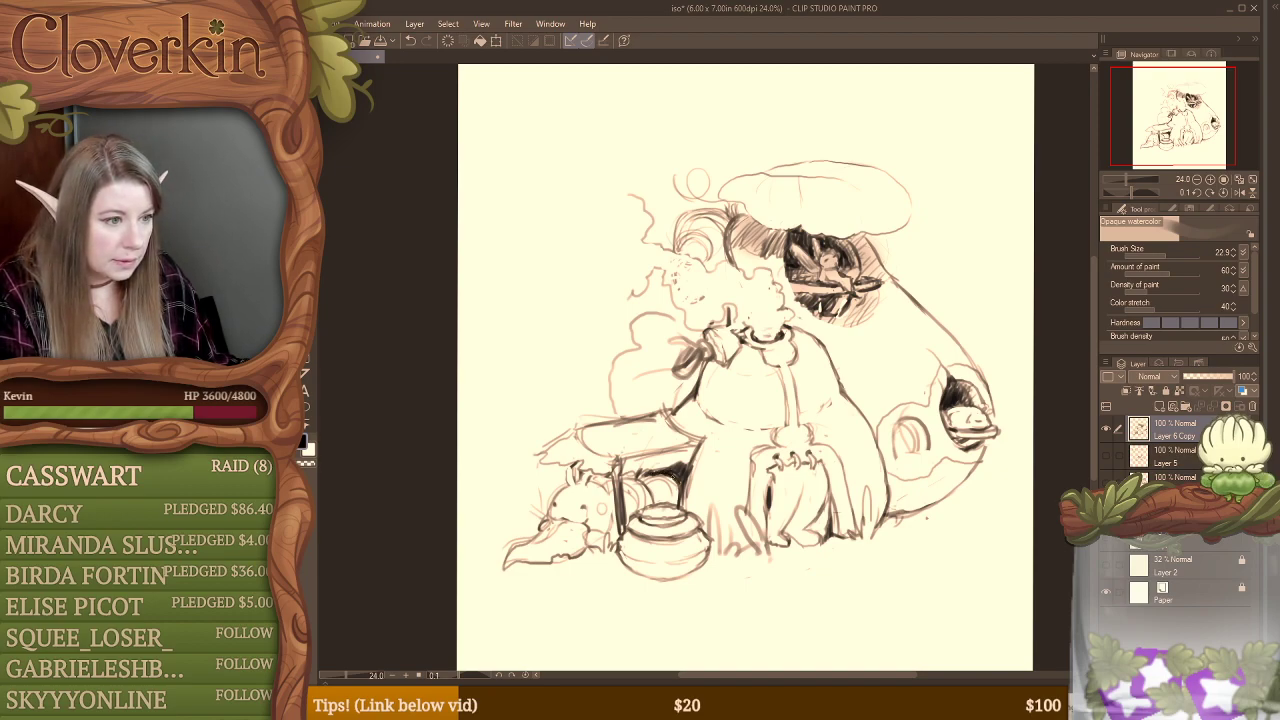
{"action": "left_click_drag", "start_coordinate": [769, 502], "coordinate": [768, 534]}
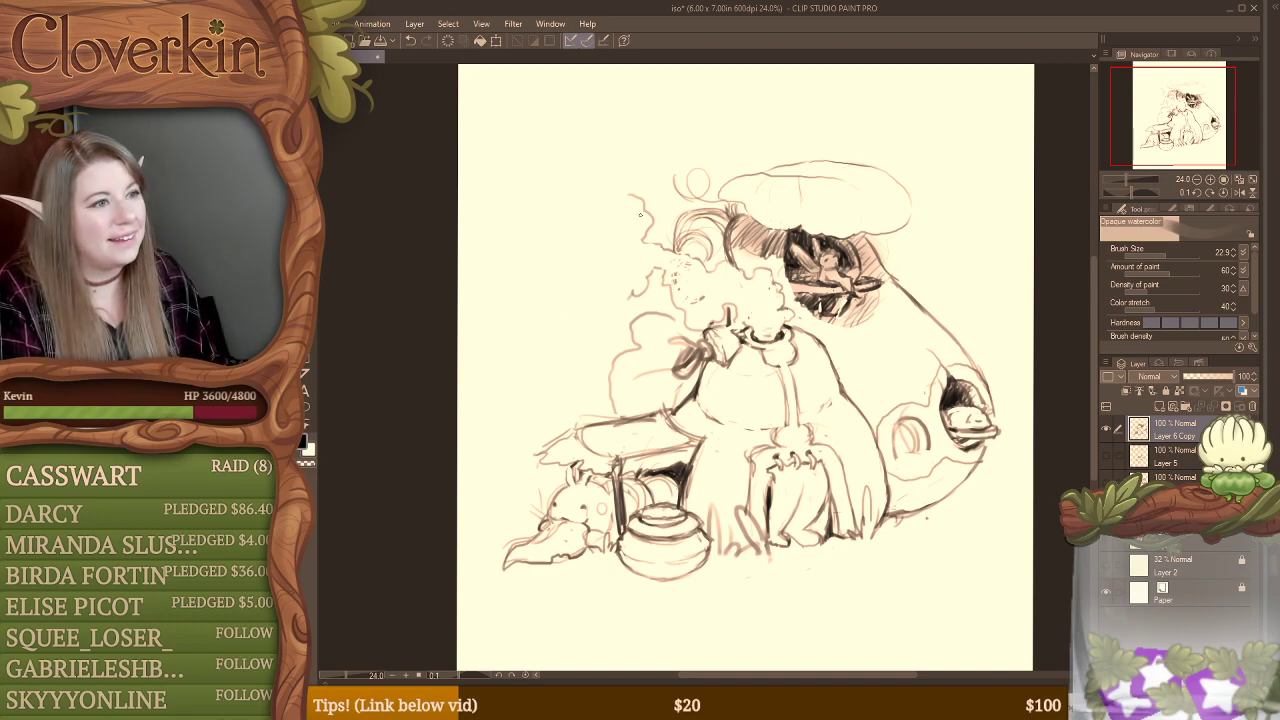
Step: Sketch two wavy, billowing smoke outlines from the plume beside the hat to the canvas's nearest side edge, reworking the lower one
{"action": "mouse_move", "coordinate": [622, 193]}
{"action": "left_mouse_down"}
{"action": "mouse_move", "coordinate": [561, 195]}
{"action": "mouse_move", "coordinate": [562, 142]}
{"action": "mouse_move", "coordinate": [507, 117]}
{"action": "mouse_move", "coordinate": [468, 140]}
{"action": "left_mouse_up"}
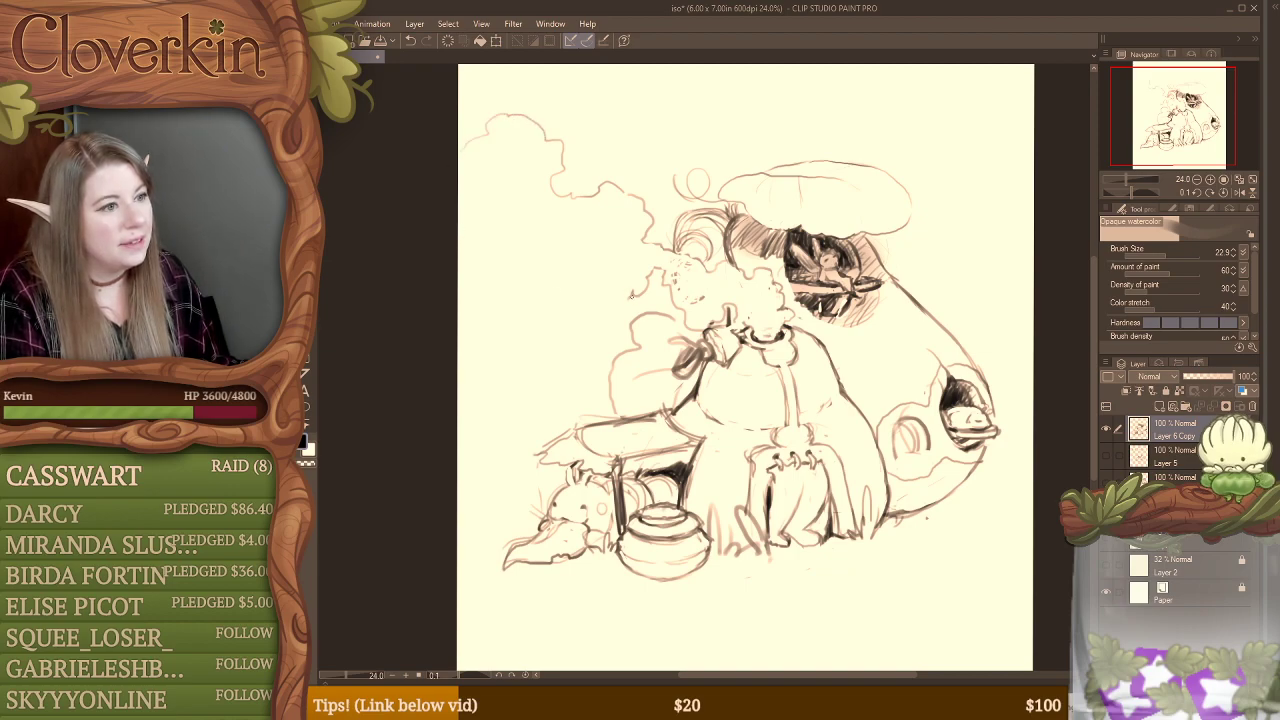
{"action": "mouse_move", "coordinate": [618, 307]}
{"action": "left_mouse_down"}
{"action": "mouse_move", "coordinate": [564, 256]}
{"action": "mouse_move", "coordinate": [527, 244]}
{"action": "mouse_move", "coordinate": [505, 254]}
{"action": "mouse_move", "coordinate": [486, 233]}
{"action": "mouse_move", "coordinate": [495, 198]}
{"action": "mouse_move", "coordinate": [460, 184]}
{"action": "left_mouse_up"}
{"action": "key", "text": "e"}
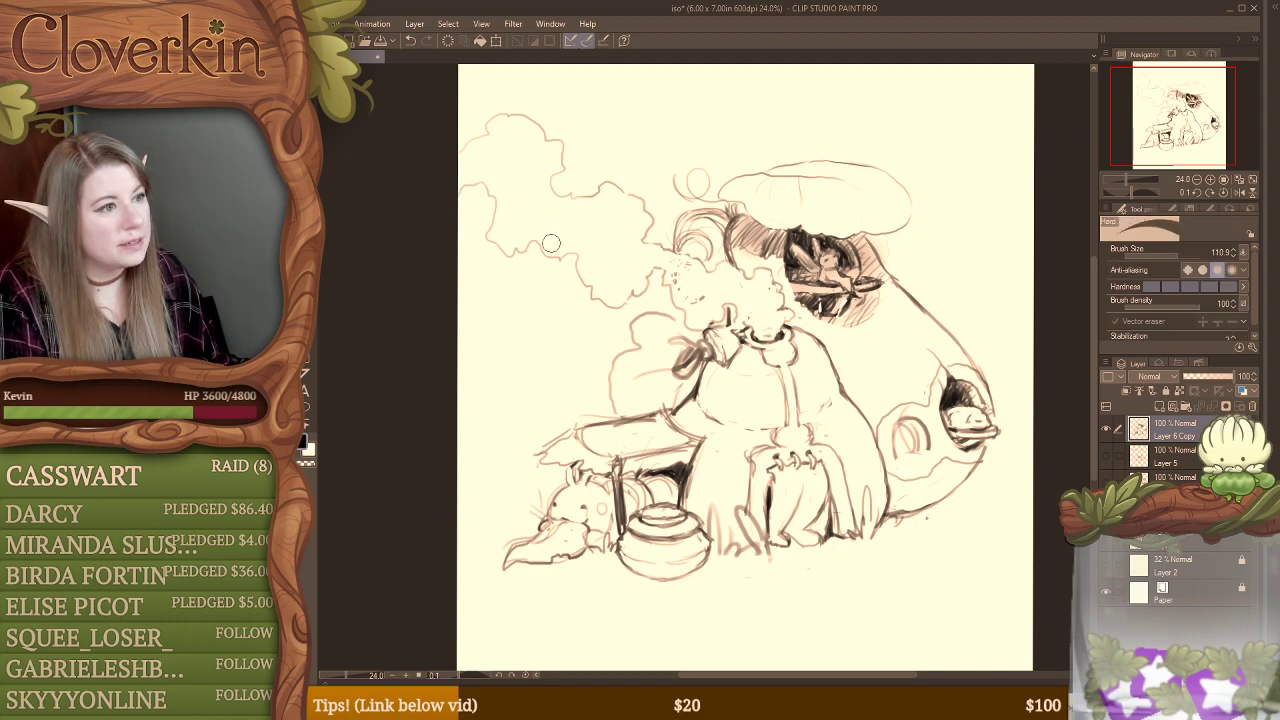
{"action": "key", "text": "b"}
{"action": "mouse_move", "coordinate": [532, 252]}
{"action": "left_mouse_down"}
{"action": "mouse_move", "coordinate": [568, 237]}
{"action": "mouse_move", "coordinate": [584, 245]}
{"action": "mouse_move", "coordinate": [576, 276]}
{"action": "mouse_move", "coordinate": [611, 288]}
{"action": "mouse_move", "coordinate": [608, 260]}
{"action": "mouse_move", "coordinate": [622, 289]}
{"action": "mouse_move", "coordinate": [578, 261]}
{"action": "mouse_move", "coordinate": [577, 220]}
{"action": "mouse_move", "coordinate": [542, 219]}
{"action": "mouse_move", "coordinate": [538, 241]}
{"action": "mouse_move", "coordinate": [498, 252]}
{"action": "left_mouse_up"}
{"action": "key", "text": "ctrl+z"}
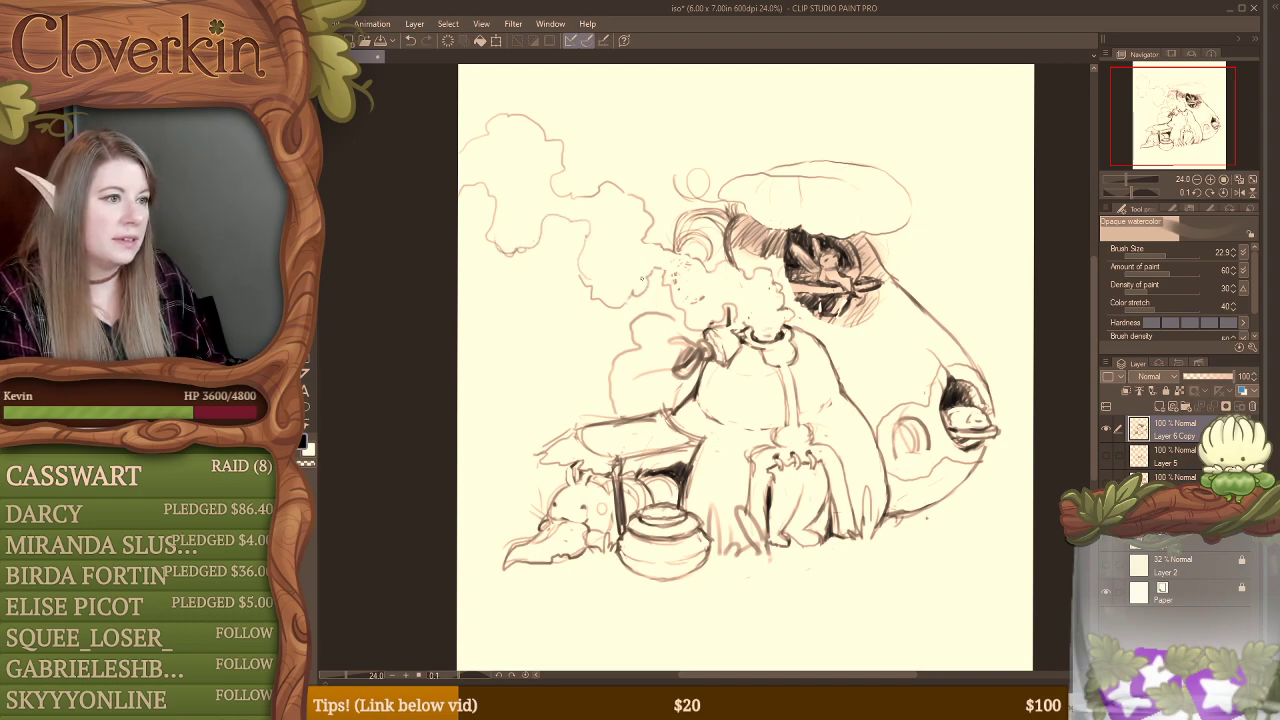
Step: Erase the outer smoke outlines and redraw them wider, with one rising to the canvas's top edge and the other reaching its side
{"action": "key", "text": "e"}
{"action": "mouse_move", "coordinate": [566, 224]}
{"action": "left_mouse_down"}
{"action": "mouse_move", "coordinate": [583, 268]}
{"action": "mouse_move", "coordinate": [563, 254]}
{"action": "mouse_move", "coordinate": [583, 233]}
{"action": "mouse_move", "coordinate": [592, 180]}
{"action": "mouse_move", "coordinate": [524, 237]}
{"action": "mouse_move", "coordinate": [511, 101]}
{"action": "mouse_move", "coordinate": [463, 189]}
{"action": "mouse_move", "coordinate": [492, 96]}
{"action": "mouse_move", "coordinate": [487, 241]}
{"action": "mouse_move", "coordinate": [501, 262]}
{"action": "mouse_move", "coordinate": [527, 233]}
{"action": "mouse_move", "coordinate": [555, 150]}
{"action": "mouse_move", "coordinate": [578, 146]}
{"action": "mouse_move", "coordinate": [526, 246]}
{"action": "left_mouse_up"}
{"action": "key", "text": "b"}
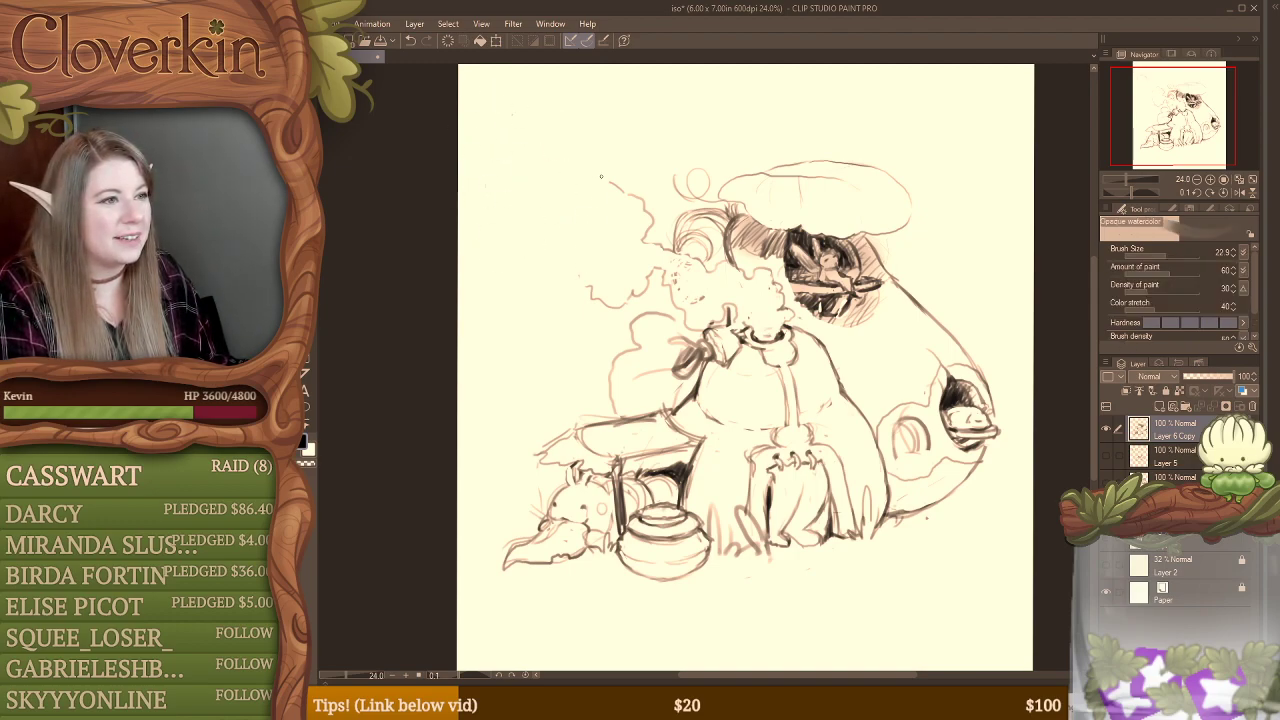
{"action": "mouse_move", "coordinate": [601, 179]}
{"action": "left_mouse_down"}
{"action": "mouse_move", "coordinate": [528, 200]}
{"action": "mouse_move", "coordinate": [520, 128]}
{"action": "mouse_move", "coordinate": [543, 66]}
{"action": "left_mouse_up"}
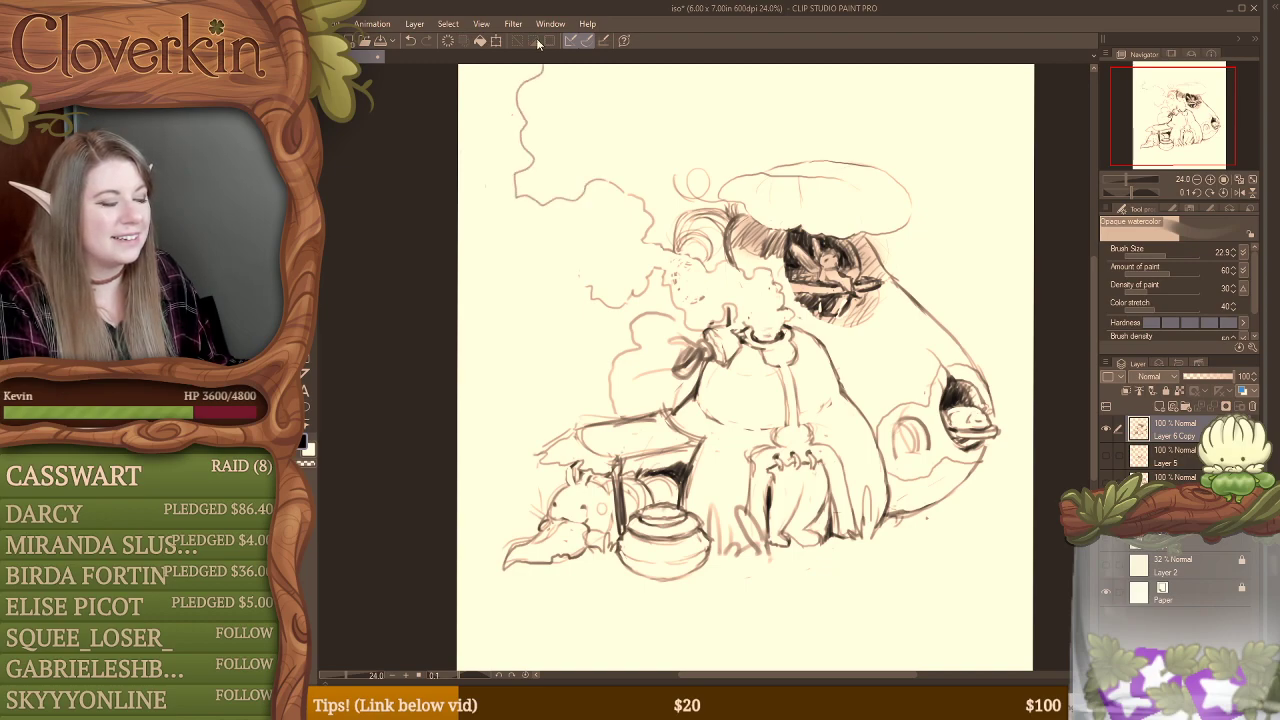
{"action": "mouse_move", "coordinate": [594, 282]}
{"action": "left_mouse_down"}
{"action": "mouse_move", "coordinate": [532, 246]}
{"action": "mouse_move", "coordinate": [514, 268]}
{"action": "mouse_move", "coordinate": [460, 264]}
{"action": "left_mouse_up"}
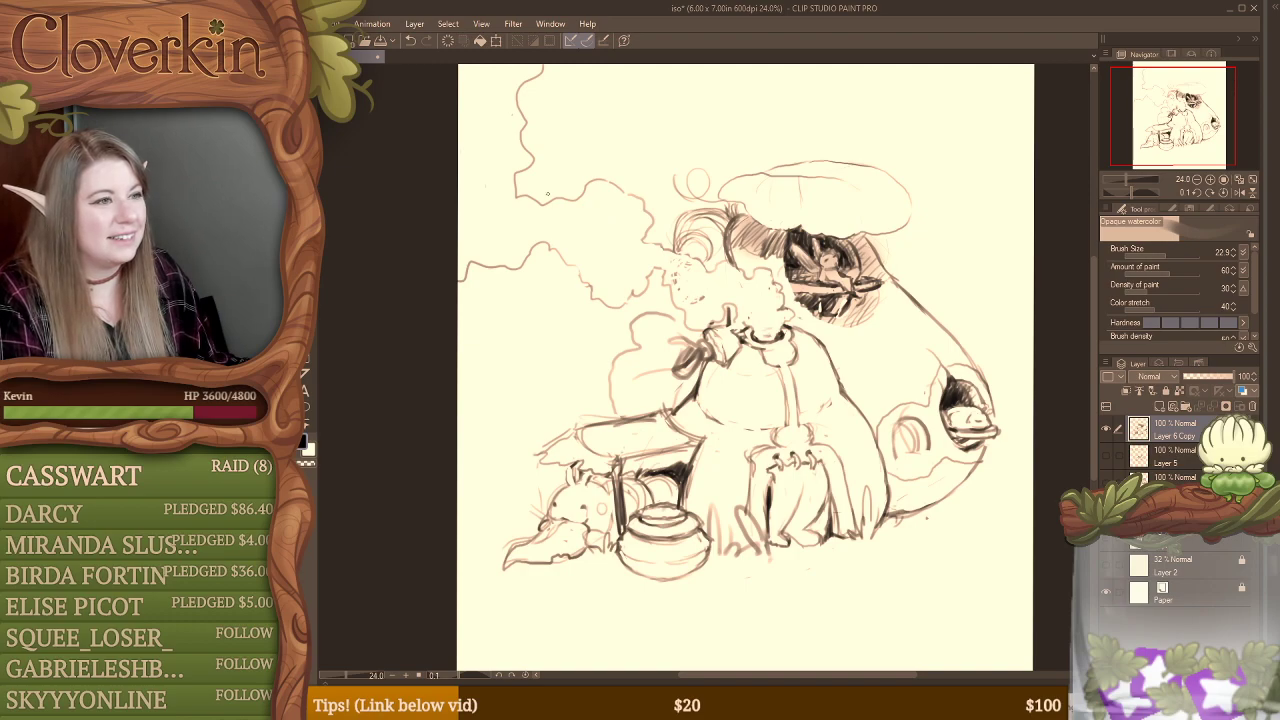
Step: Erase the rising upper smoke line and redraw it as smaller puffs curling toward the side of the canvas
{"action": "key", "text": "e"}
{"action": "mouse_move", "coordinate": [527, 143]}
{"action": "left_mouse_down"}
{"action": "mouse_move", "coordinate": [524, 72]}
{"action": "mouse_move", "coordinate": [511, 133]}
{"action": "mouse_move", "coordinate": [539, 106]}
{"action": "mouse_move", "coordinate": [523, 124]}
{"action": "mouse_move", "coordinate": [537, 141]}
{"action": "mouse_move", "coordinate": [481, 87]}
{"action": "mouse_move", "coordinate": [515, 116]}
{"action": "mouse_move", "coordinate": [532, 150]}
{"action": "left_mouse_up"}
{"action": "key", "text": "b"}
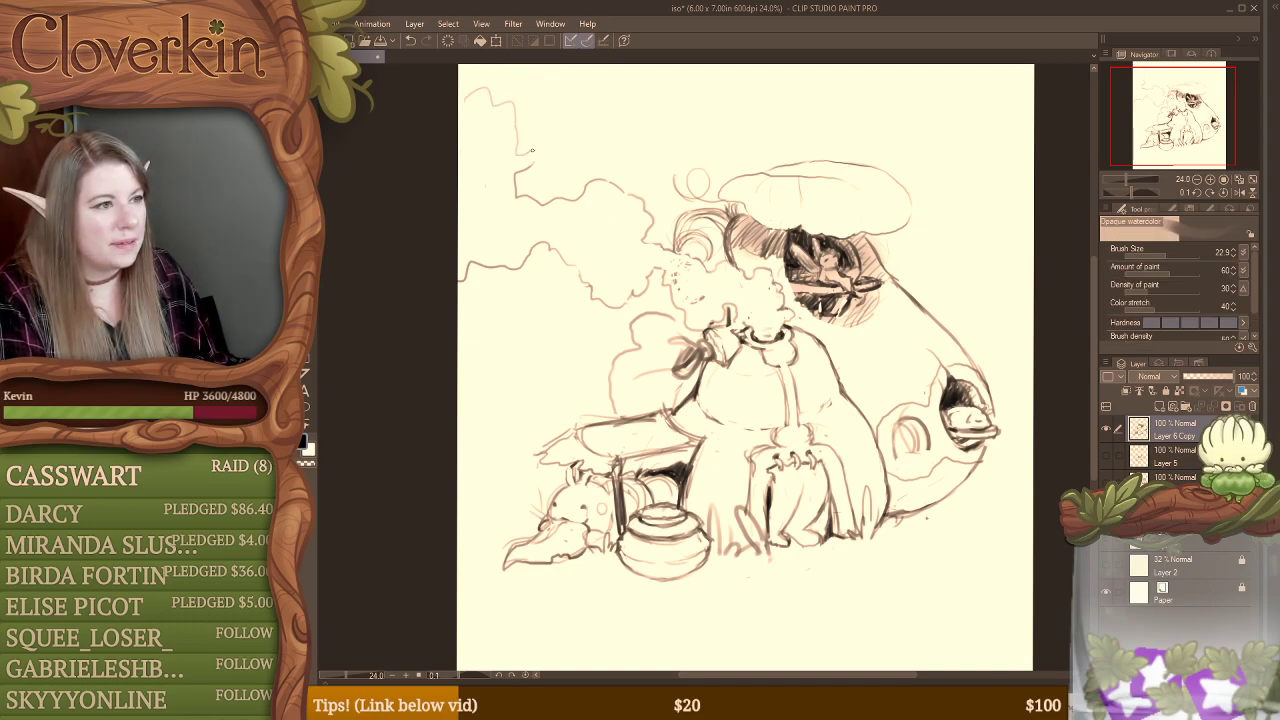
{"action": "key", "text": "ctrl+z"}
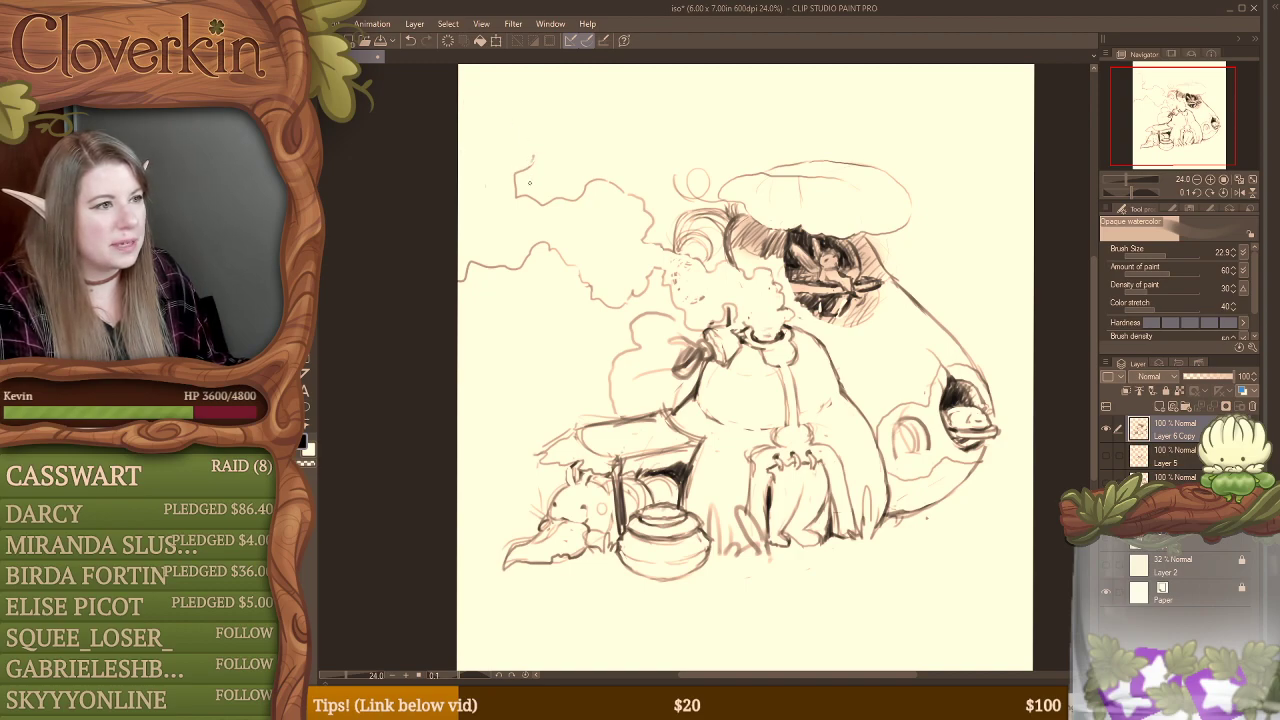
{"action": "left_click_drag", "start_coordinate": [511, 187], "coordinate": [534, 142]}
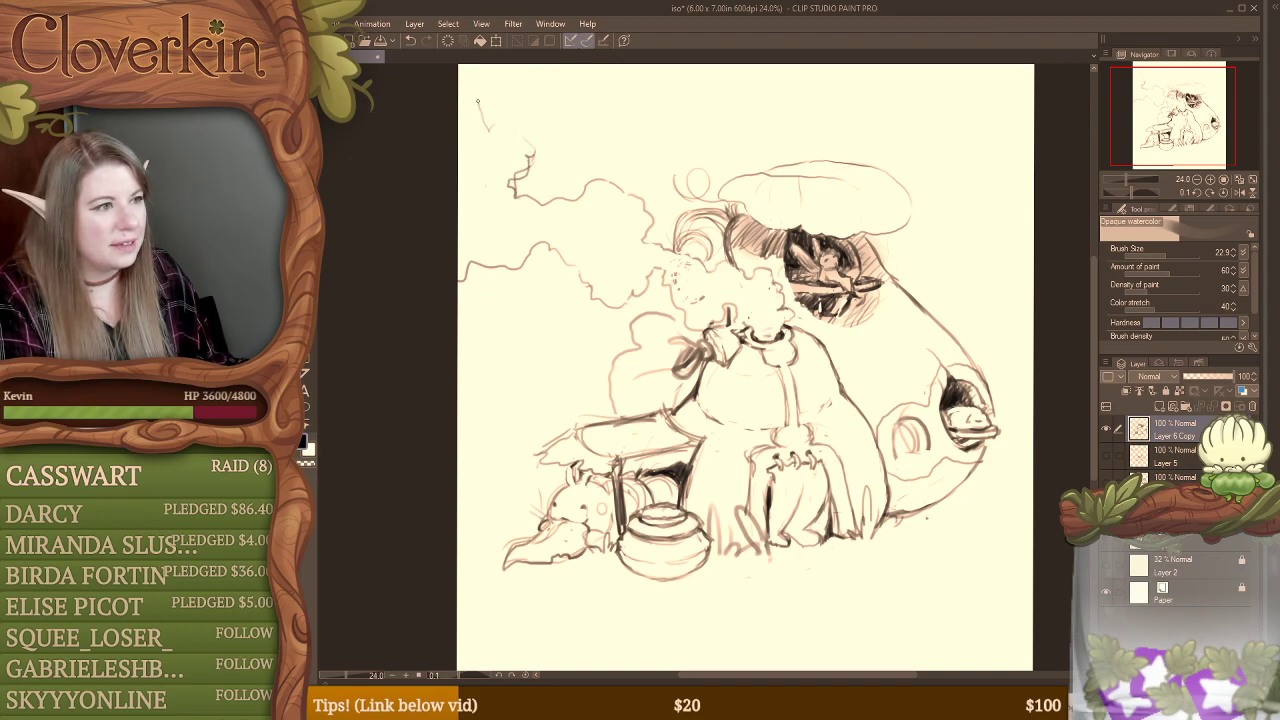
{"action": "left_click_drag", "start_coordinate": [478, 101], "coordinate": [458, 98]}
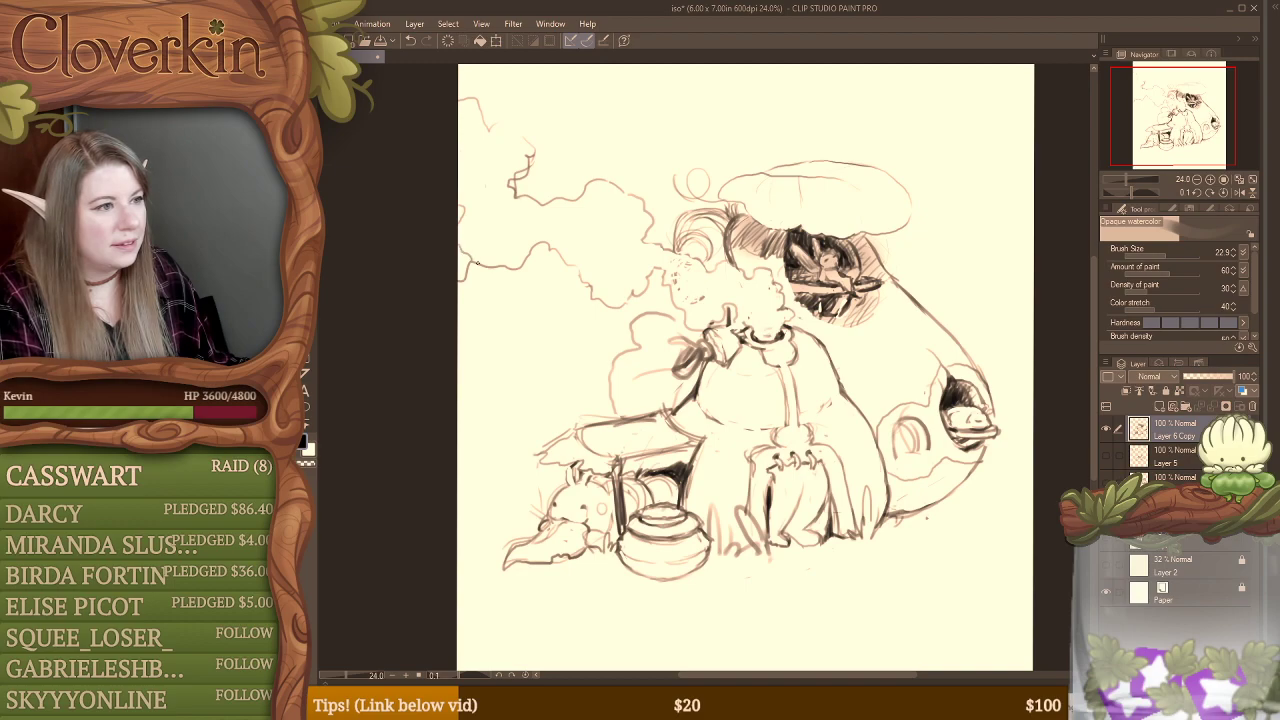
Step: Curve the lower smoke outline upward at the canvas edge, connect the upper puffs, and clean up the lower contour
{"action": "key", "text": "e"}
{"action": "left_click_drag", "start_coordinate": [461, 282], "coordinate": [469, 268]}
{"action": "key", "text": "b"}
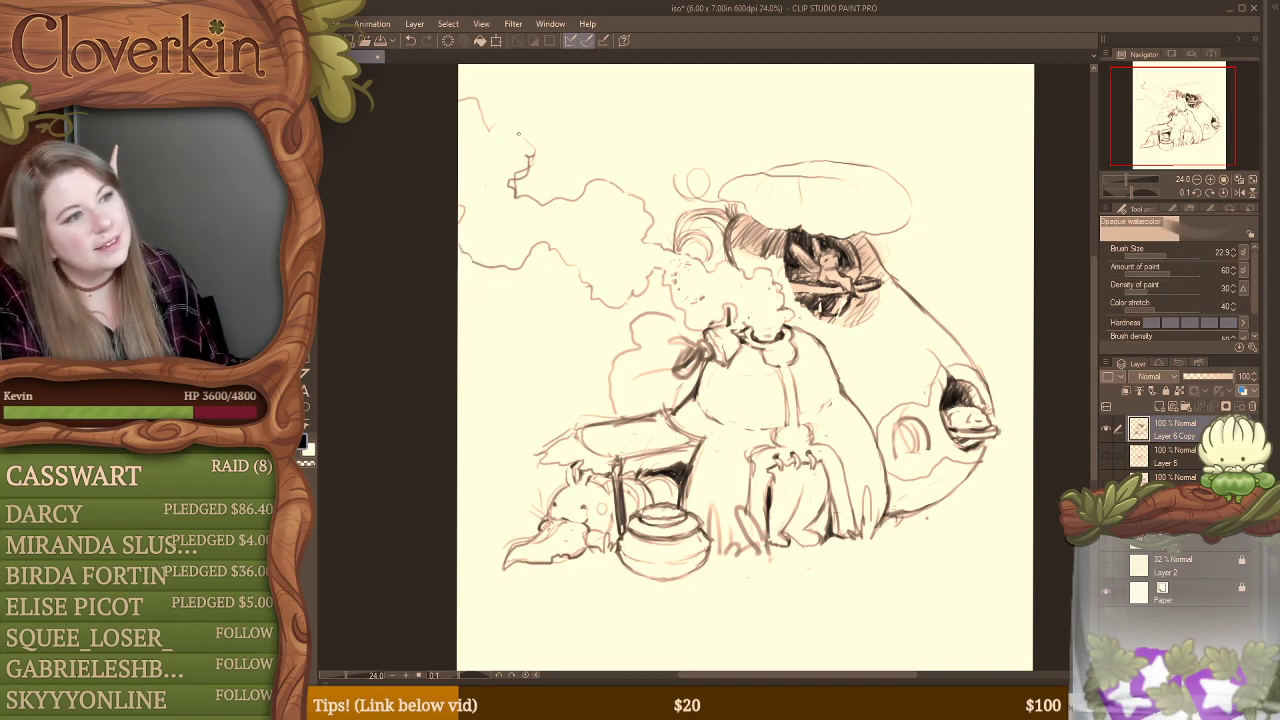
{"action": "left_click_drag", "start_coordinate": [520, 130], "coordinate": [532, 158]}
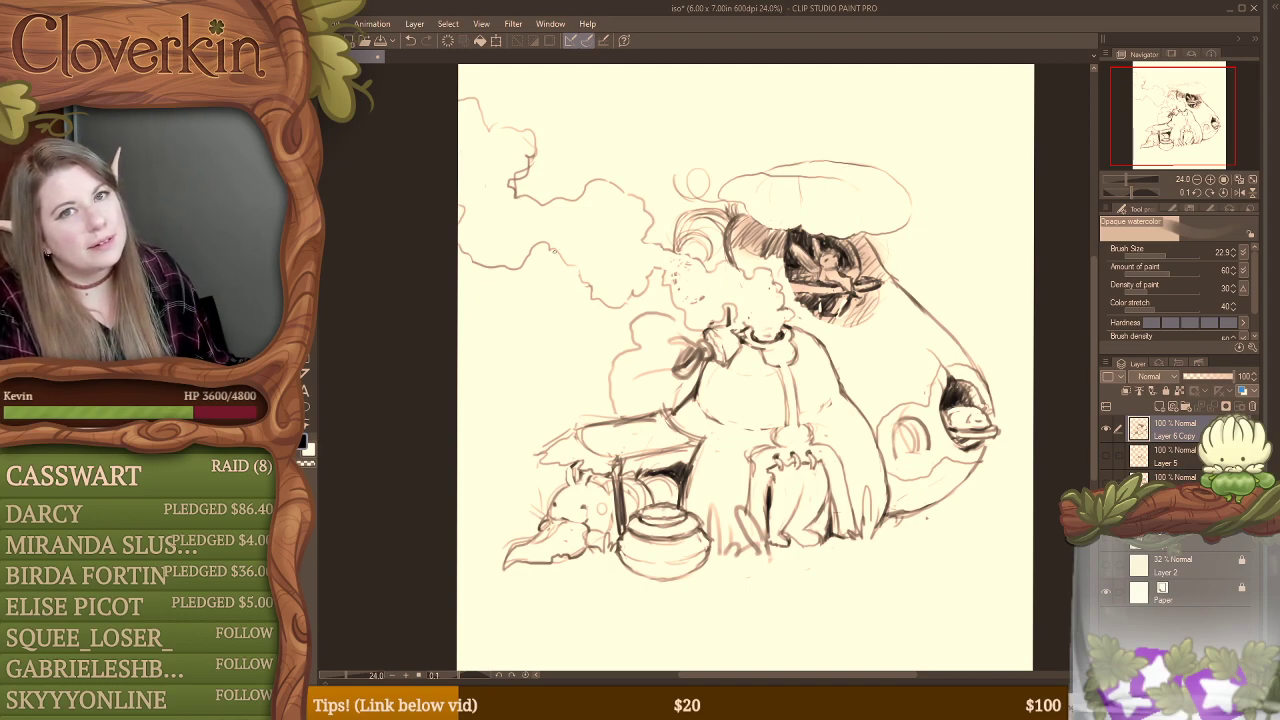
{"action": "key", "text": "e"}
{"action": "mouse_move", "coordinate": [551, 255]}
{"action": "left_mouse_down"}
{"action": "mouse_move", "coordinate": [566, 254]}
{"action": "mouse_move", "coordinate": [555, 263]}
{"action": "left_mouse_up"}
{"action": "key", "text": "b"}
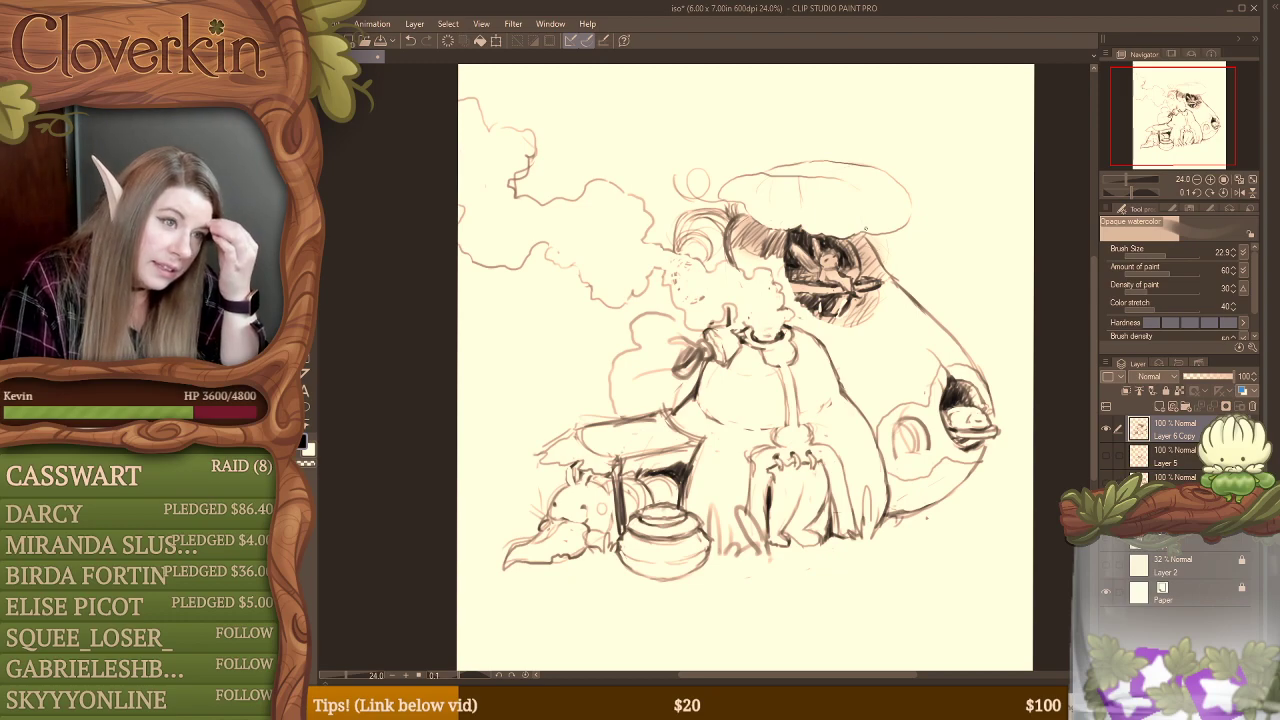
{"action": "mouse_move", "coordinate": [681, 205]}
{"action": "left_mouse_down"}
{"action": "mouse_move", "coordinate": [653, 185]}
{"action": "mouse_move", "coordinate": [643, 147]}
{"action": "mouse_move", "coordinate": [676, 135]}
{"action": "left_mouse_up"}
{"action": "mouse_move", "coordinate": [666, 203]}
{"action": "left_mouse_down"}
{"action": "mouse_move", "coordinate": [640, 183]}
{"action": "mouse_move", "coordinate": [659, 131]}
{"action": "mouse_move", "coordinate": [682, 138]}
{"action": "mouse_move", "coordinate": [728, 102]}
{"action": "mouse_move", "coordinate": [751, 111]}
{"action": "mouse_move", "coordinate": [769, 148]}
{"action": "left_mouse_up"}
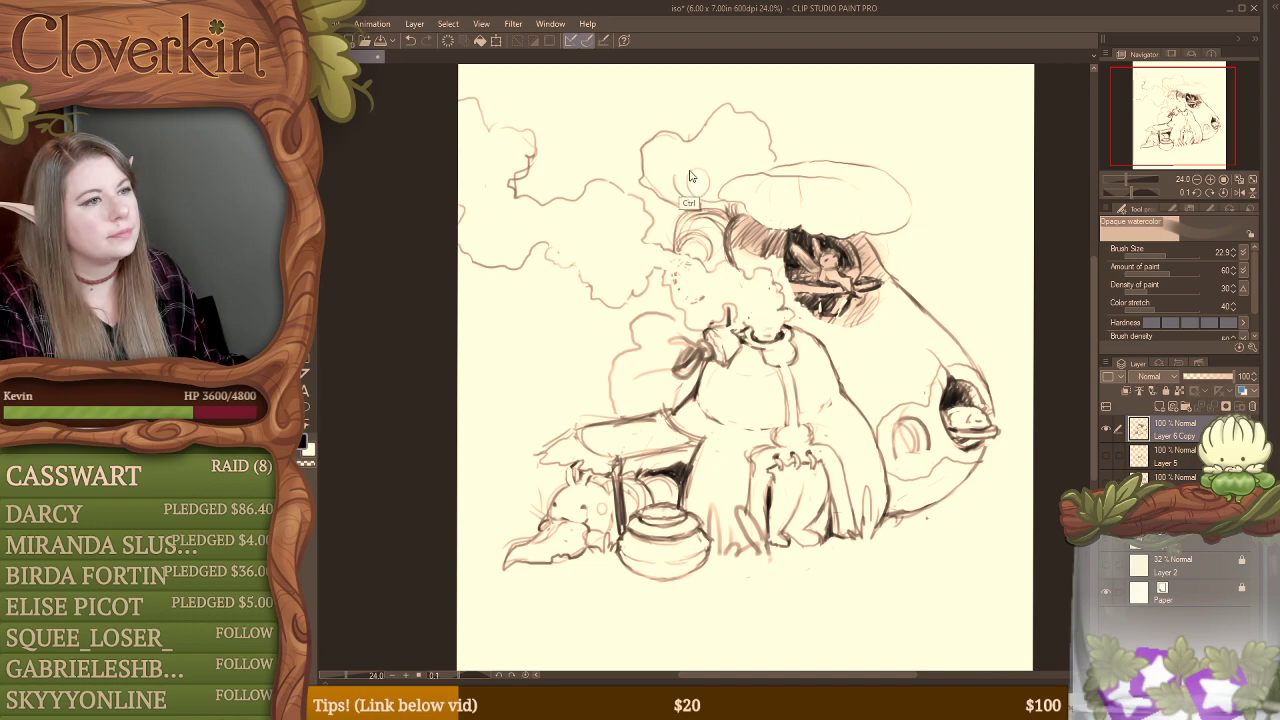
{"action": "key", "text": "ctrl+z"}
Step: Sketch a large scalloped leaf shape with inner veins behind the mushroom cap and darken the curled tendril in front of it
{"action": "mouse_move", "coordinate": [676, 214]}
{"action": "left_mouse_down"}
{"action": "mouse_move", "coordinate": [628, 169]}
{"action": "mouse_move", "coordinate": [632, 146]}
{"action": "mouse_move", "coordinate": [715, 92]}
{"action": "mouse_move", "coordinate": [792, 150]}
{"action": "left_mouse_up"}
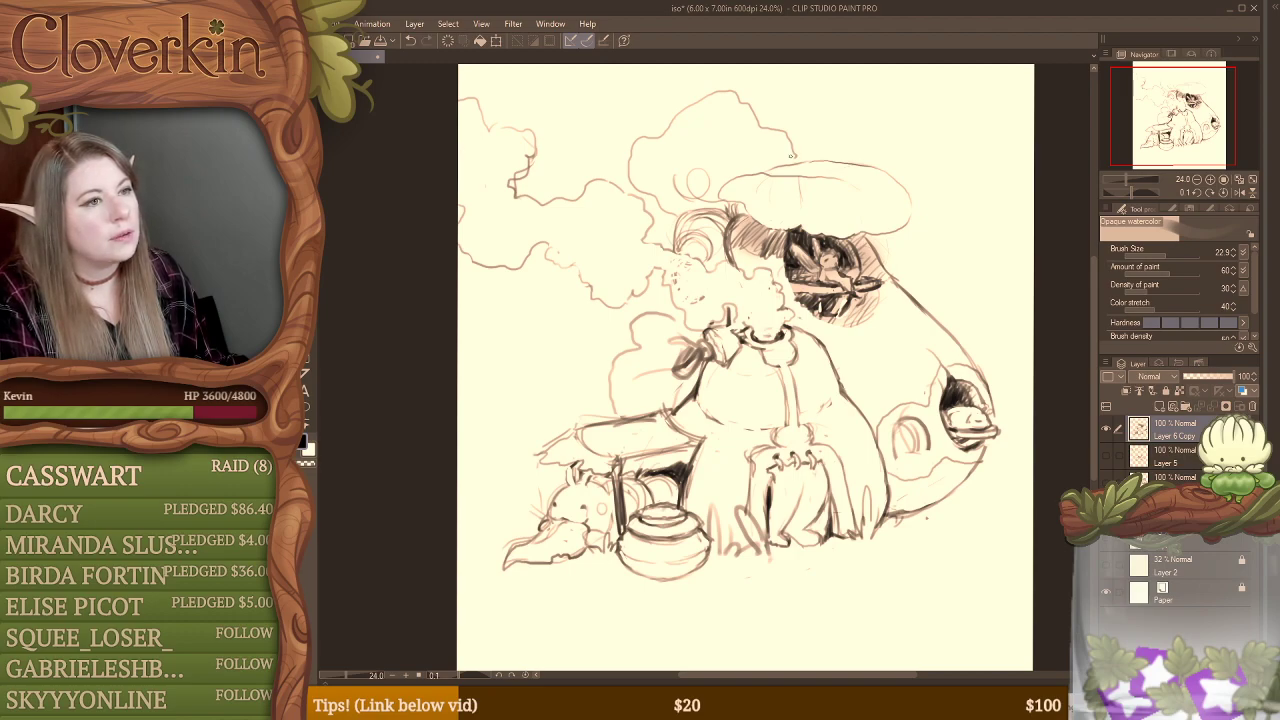
{"action": "mouse_move", "coordinate": [720, 124]}
{"action": "left_mouse_down"}
{"action": "mouse_move", "coordinate": [695, 190]}
{"action": "mouse_move", "coordinate": [692, 176]}
{"action": "mouse_move", "coordinate": [704, 179]}
{"action": "mouse_move", "coordinate": [688, 177]}
{"action": "mouse_move", "coordinate": [702, 171]}
{"action": "mouse_move", "coordinate": [696, 197]}
{"action": "mouse_move", "coordinate": [728, 212]}
{"action": "mouse_move", "coordinate": [712, 192]}
{"action": "mouse_move", "coordinate": [704, 229]}
{"action": "mouse_move", "coordinate": [686, 237]}
{"action": "mouse_move", "coordinate": [690, 217]}
{"action": "mouse_move", "coordinate": [678, 237]}
{"action": "mouse_move", "coordinate": [706, 235]}
{"action": "mouse_move", "coordinate": [713, 257]}
{"action": "mouse_move", "coordinate": [703, 235]}
{"action": "mouse_move", "coordinate": [676, 236]}
{"action": "mouse_move", "coordinate": [682, 247]}
{"action": "mouse_move", "coordinate": [678, 230]}
{"action": "mouse_move", "coordinate": [700, 235]}
{"action": "mouse_move", "coordinate": [707, 254]}
{"action": "mouse_move", "coordinate": [695, 228]}
{"action": "mouse_move", "coordinate": [714, 231]}
{"action": "mouse_move", "coordinate": [700, 229]}
{"action": "mouse_move", "coordinate": [718, 236]}
{"action": "mouse_move", "coordinate": [714, 260]}
{"action": "mouse_move", "coordinate": [686, 230]}
{"action": "left_mouse_up"}
{"action": "key", "text": "e"}
{"action": "key", "text": "b"}
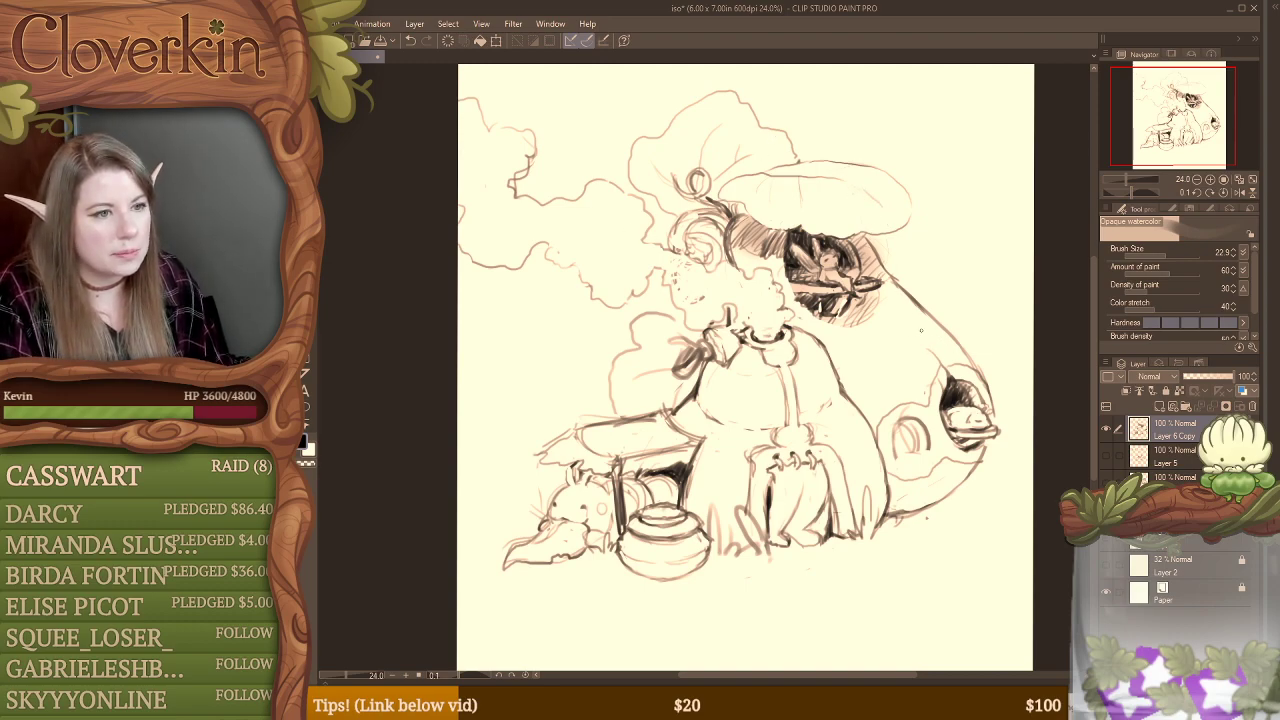
Step: Trim the hatching beneath the stall's upper window and touch up the outer curve above the larger lower window
{"action": "key", "text": "e"}
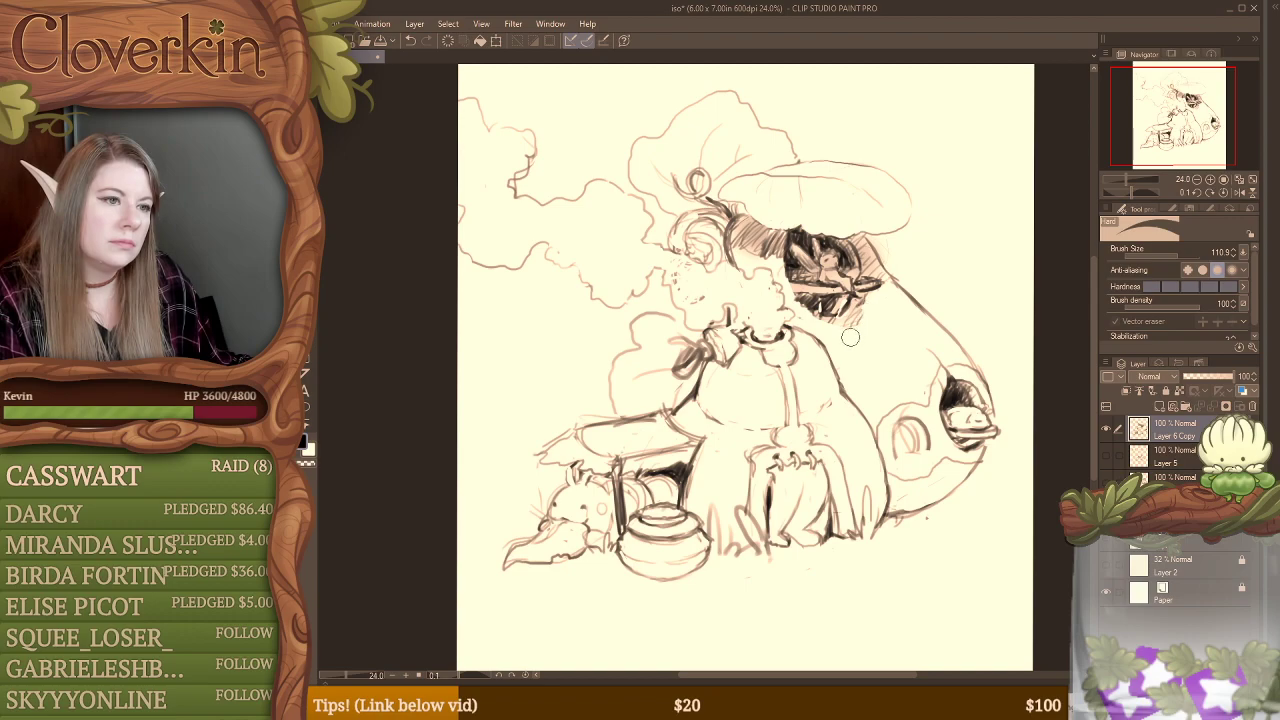
{"action": "key", "text": "b"}
{"action": "left_click_drag", "start_coordinate": [932, 326], "coordinate": [975, 371]}
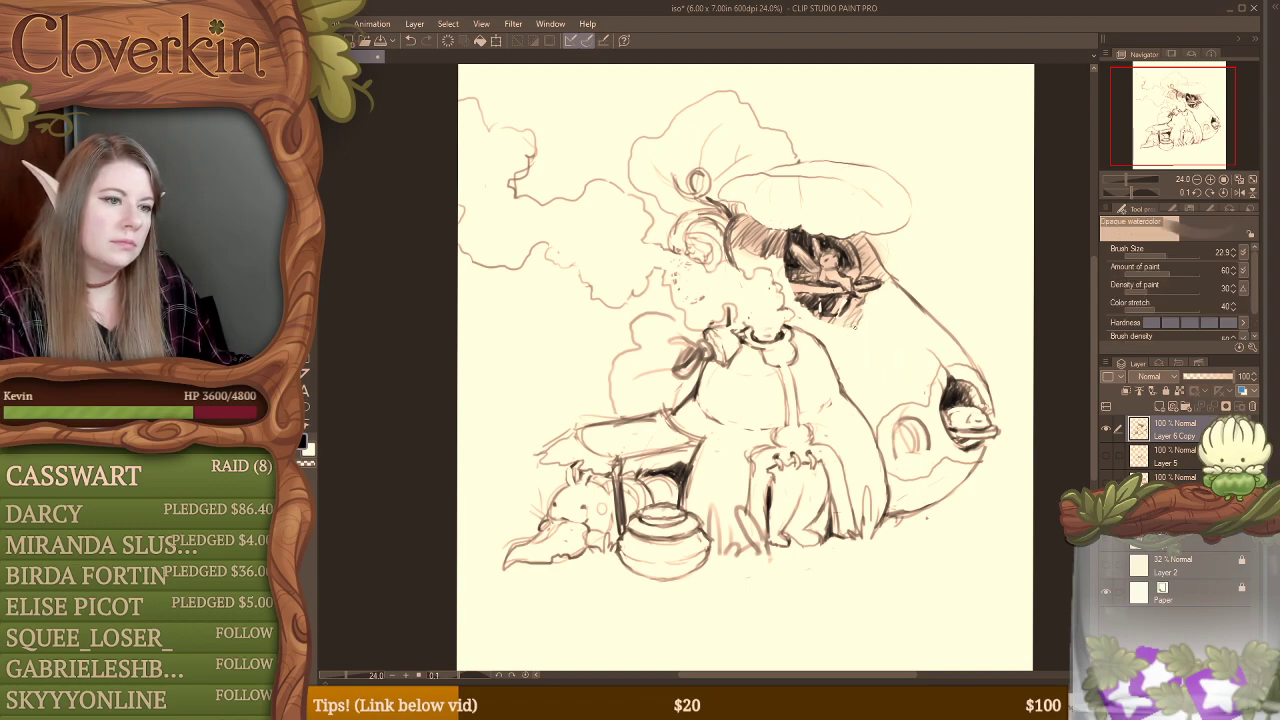
Step: Redraw the small lower window as a round opening with a dark interior and refine the contours around its frame
{"action": "mouse_move", "coordinate": [884, 350]}
{"action": "left_mouse_down"}
{"action": "mouse_move", "coordinate": [902, 396]}
{"action": "mouse_move", "coordinate": [895, 452]}
{"action": "mouse_move", "coordinate": [908, 446]}
{"action": "left_mouse_up"}
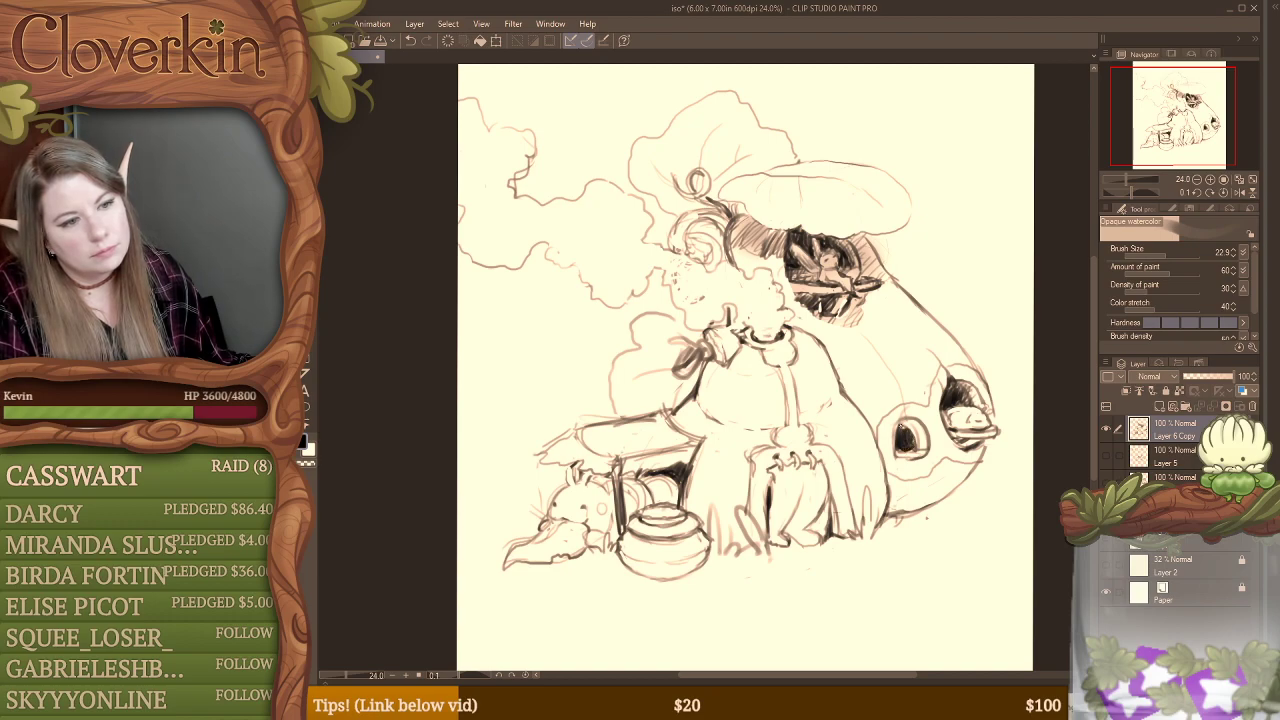
{"action": "mouse_move", "coordinate": [913, 426]}
{"action": "left_mouse_down"}
{"action": "mouse_move", "coordinate": [922, 440]}
{"action": "mouse_move", "coordinate": [921, 426]}
{"action": "mouse_move", "coordinate": [891, 454]}
{"action": "mouse_move", "coordinate": [892, 440]}
{"action": "left_mouse_up"}
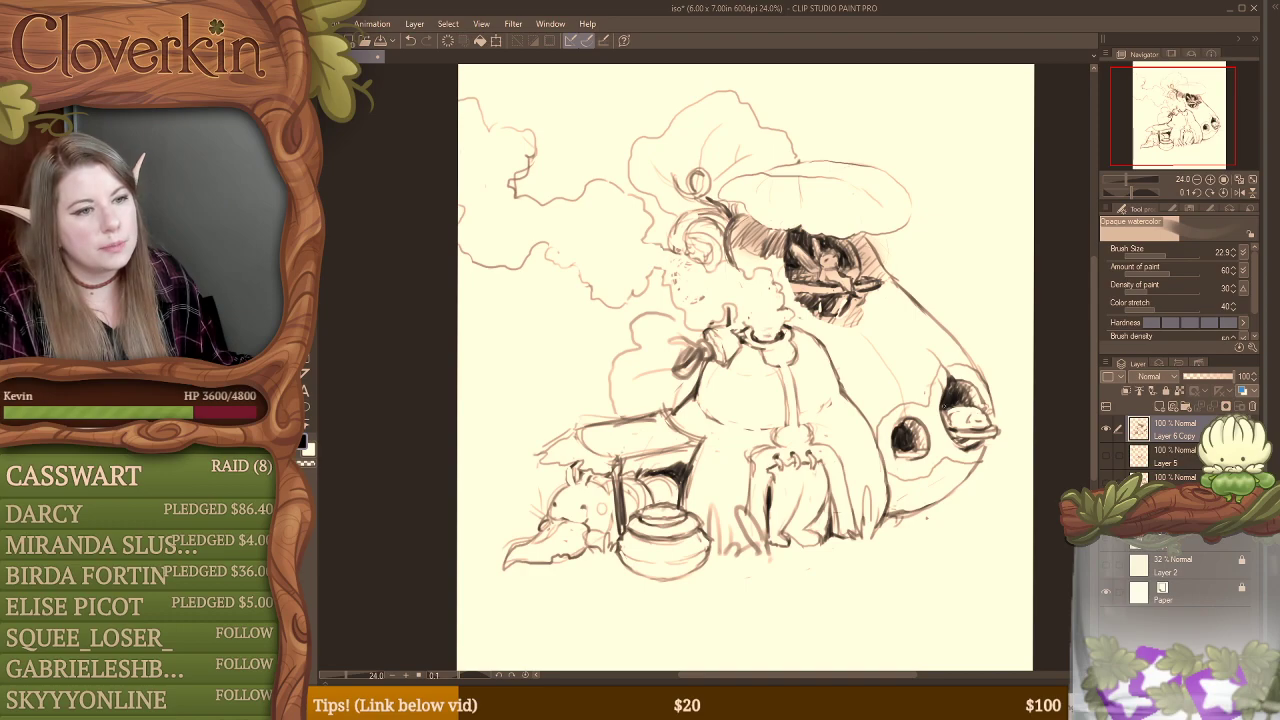
{"action": "left_click_drag", "start_coordinate": [944, 403], "coordinate": [940, 412]}
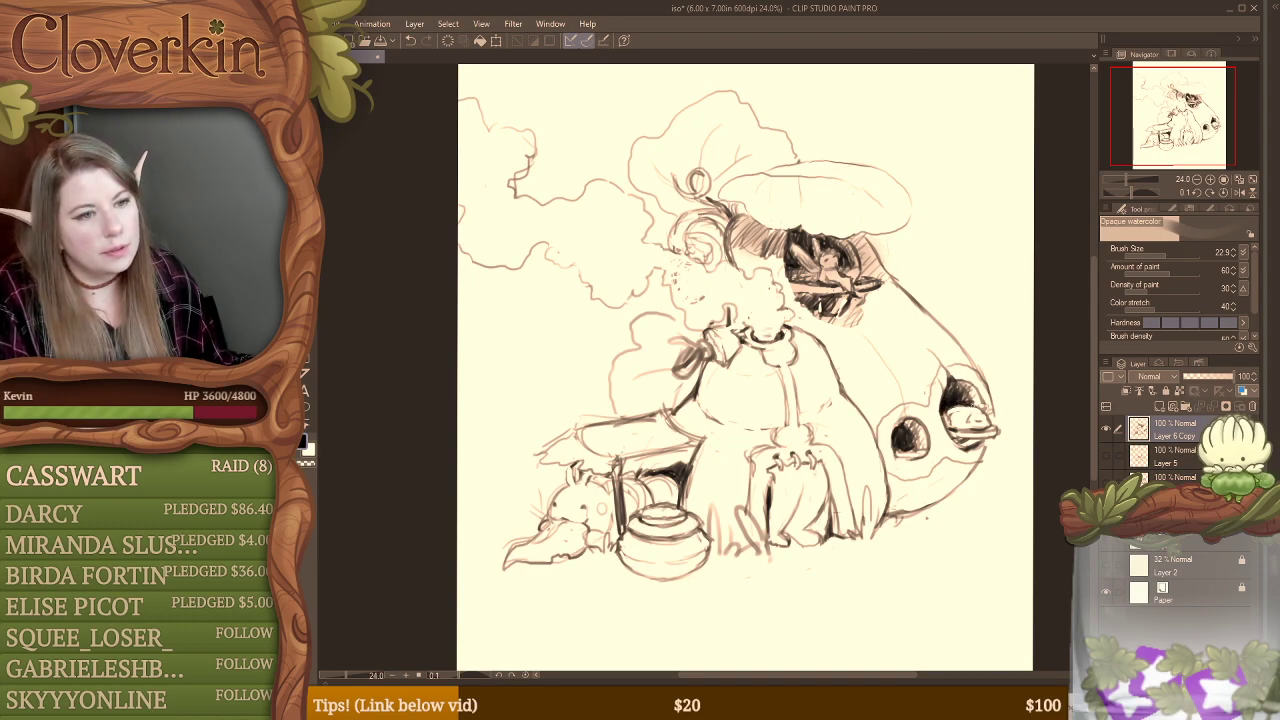
Step: Clean up the outer contour beneath the larger lower window and reinforce the lines around the side table and pot
{"action": "key", "text": "e"}
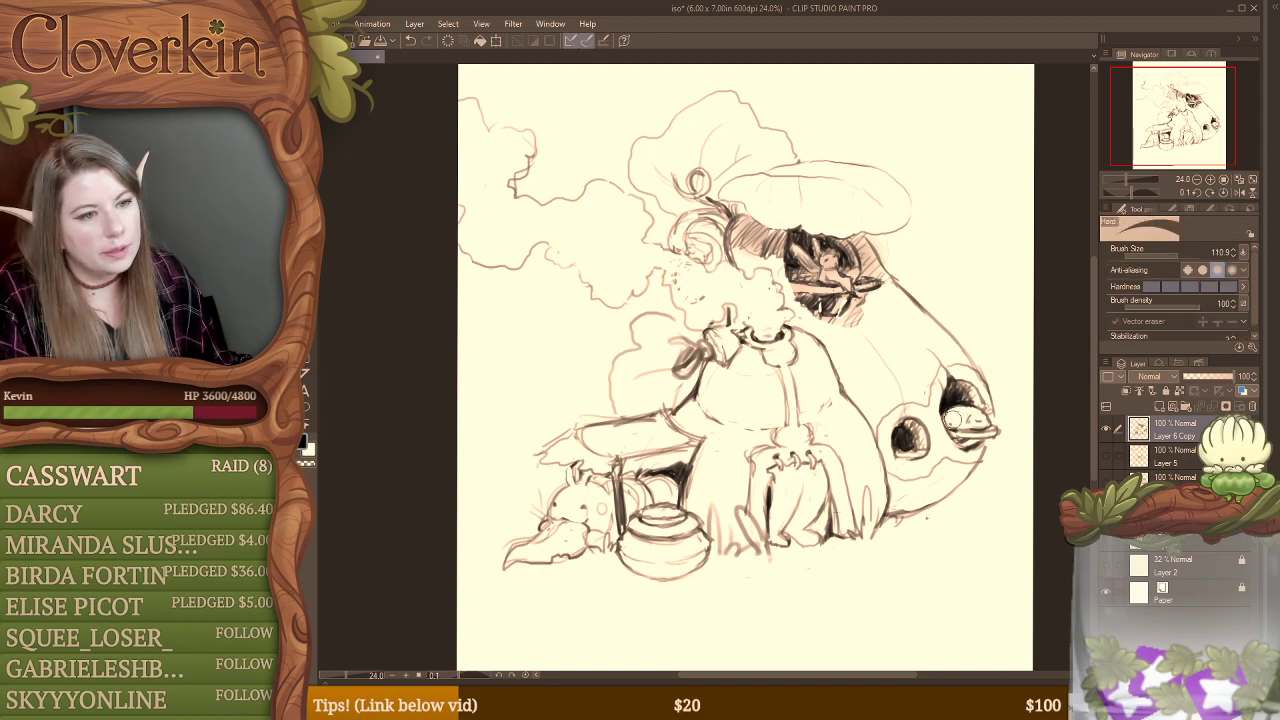
{"action": "key", "text": "b"}
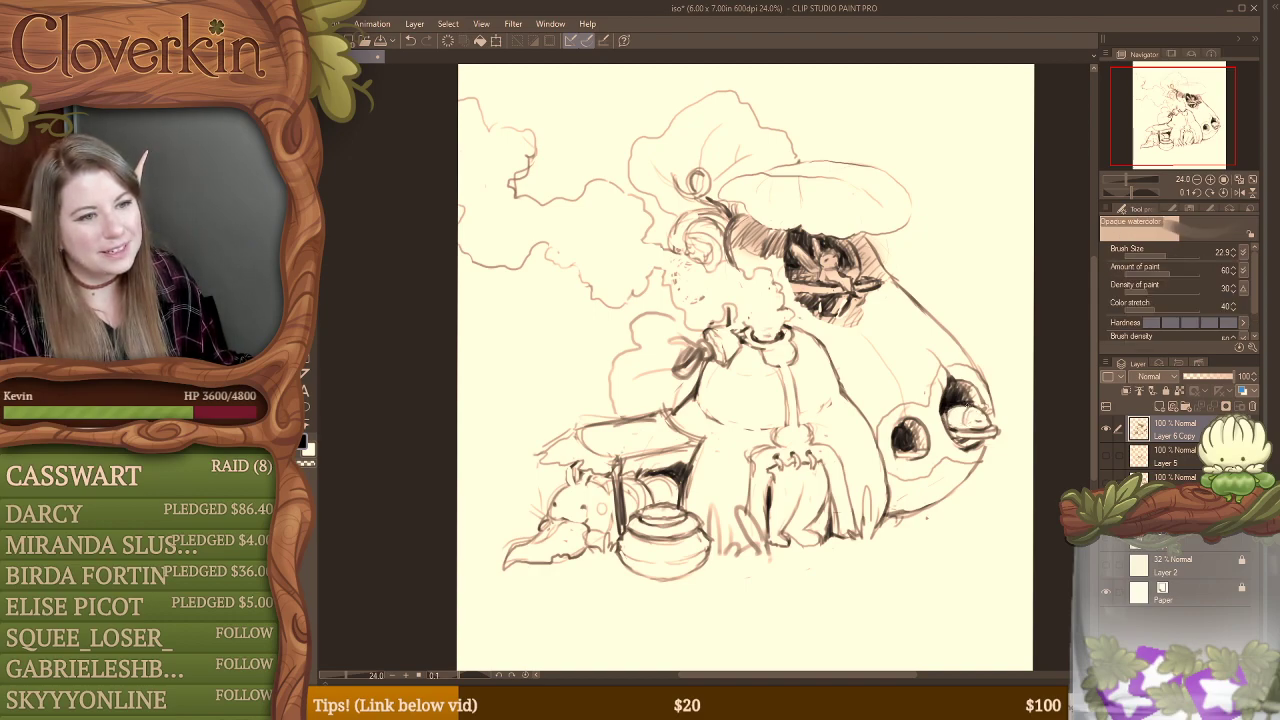
{"action": "key", "text": "e"}
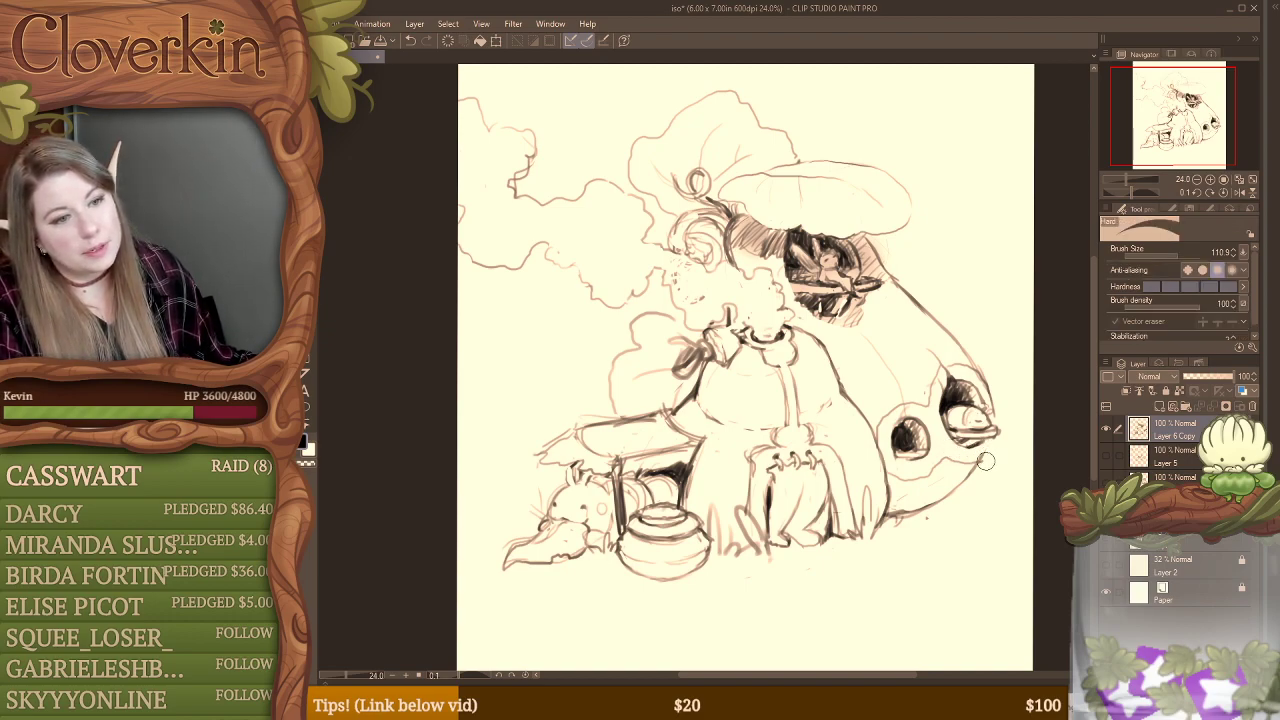
{"action": "key", "text": "b"}
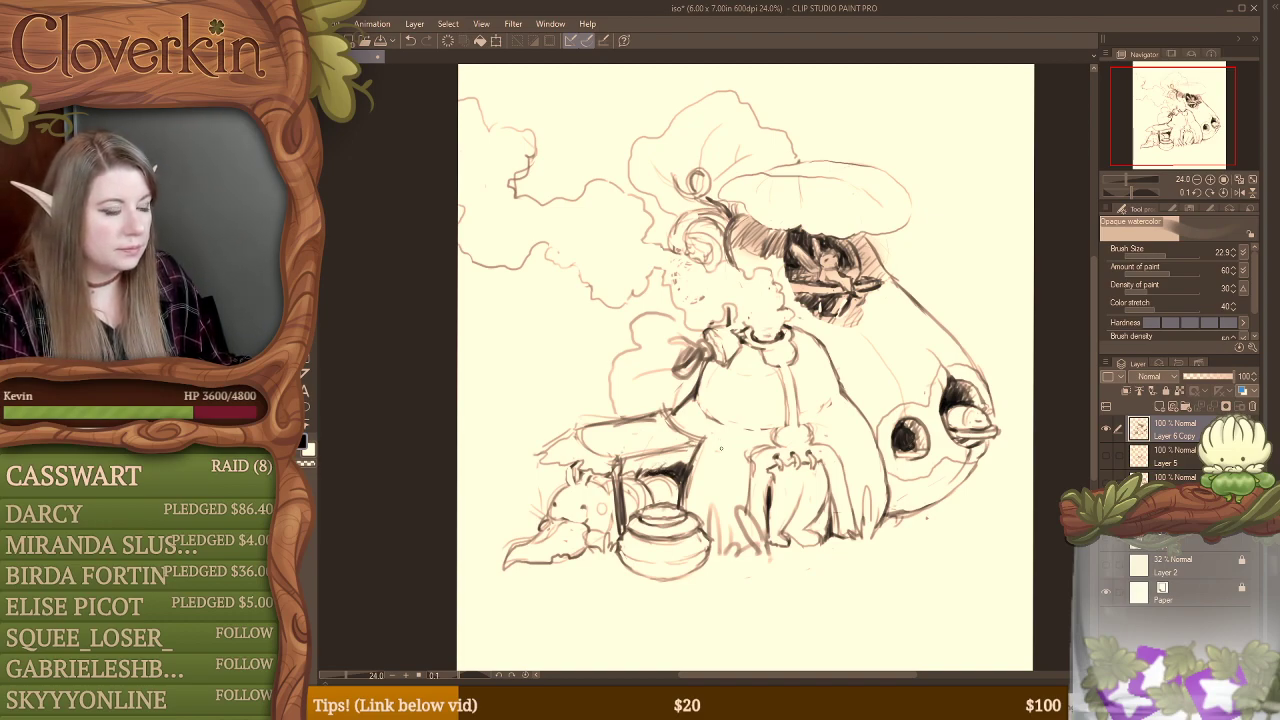
{"action": "mouse_move", "coordinate": [668, 411]}
{"action": "left_mouse_down"}
{"action": "mouse_move", "coordinate": [699, 433]}
{"action": "mouse_move", "coordinate": [692, 480]}
{"action": "left_mouse_up"}
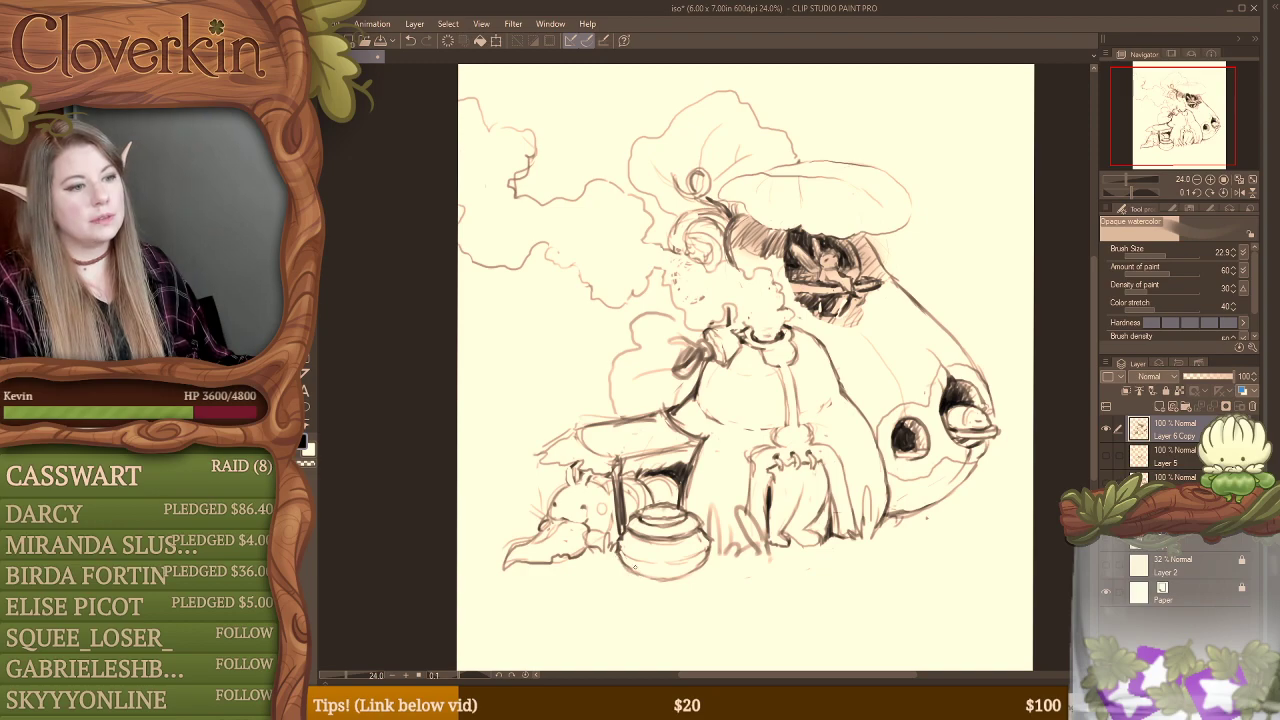
{"action": "mouse_move", "coordinate": [634, 567]}
{"action": "left_mouse_down"}
{"action": "mouse_move", "coordinate": [655, 579]}
{"action": "mouse_move", "coordinate": [701, 566]}
{"action": "left_mouse_up"}
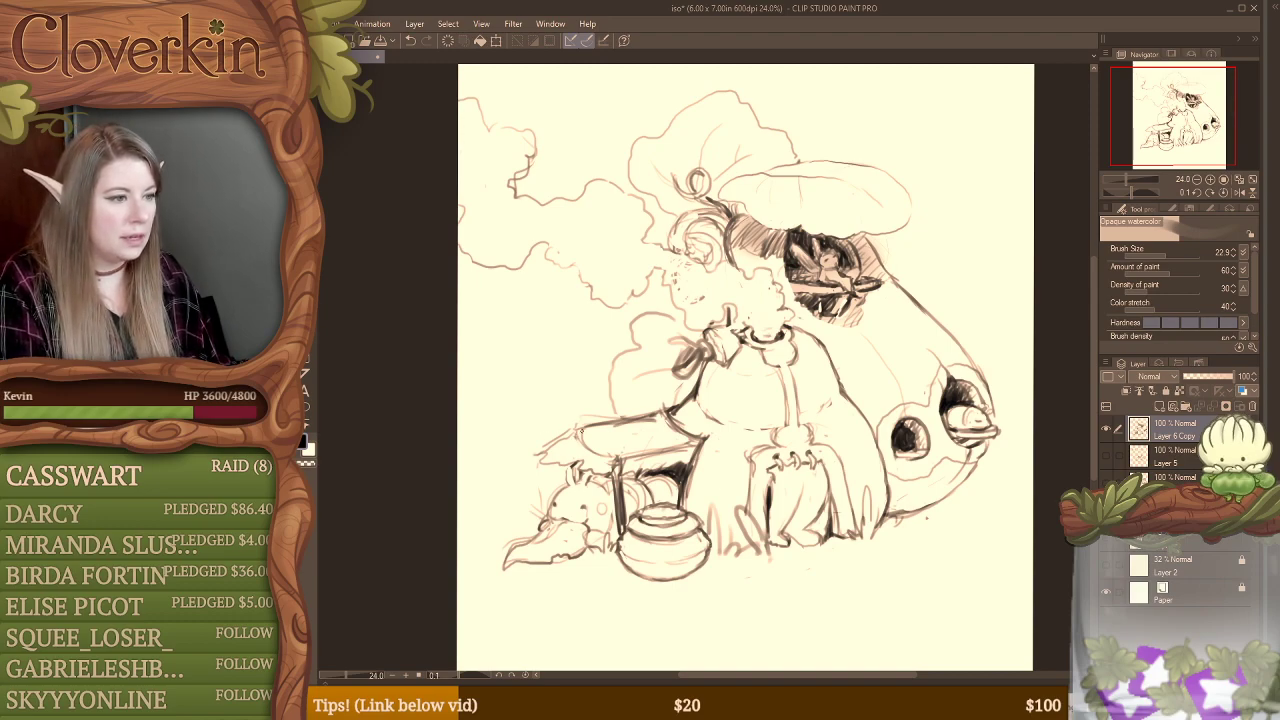
Step: Rework the side table's outer end and add short upright twig strokes above it
{"action": "mouse_move", "coordinate": [567, 436]}
{"action": "left_mouse_down"}
{"action": "mouse_move", "coordinate": [543, 457]}
{"action": "mouse_move", "coordinate": [578, 462]}
{"action": "left_mouse_up"}
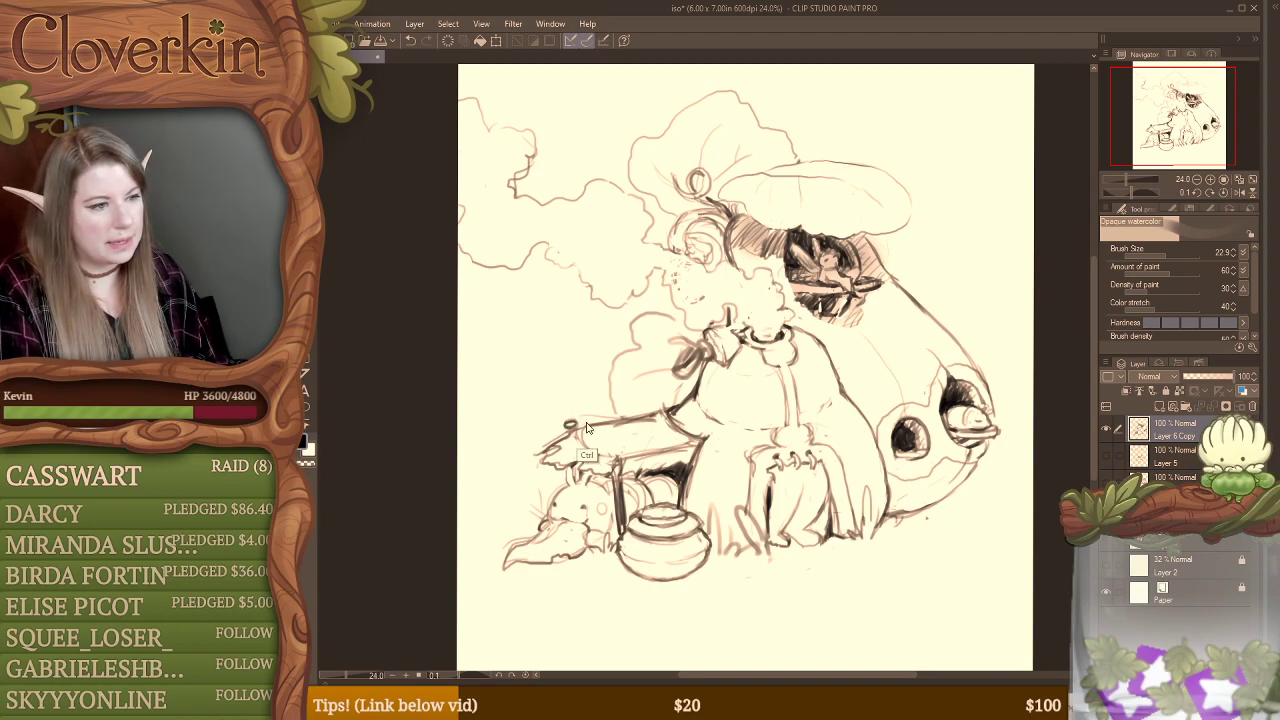
{"action": "key", "text": "ctrl+z"}
{"action": "mouse_move", "coordinate": [566, 430]}
{"action": "left_mouse_down"}
{"action": "mouse_move", "coordinate": [567, 408]}
{"action": "mouse_move", "coordinate": [567, 435]}
{"action": "left_mouse_up"}
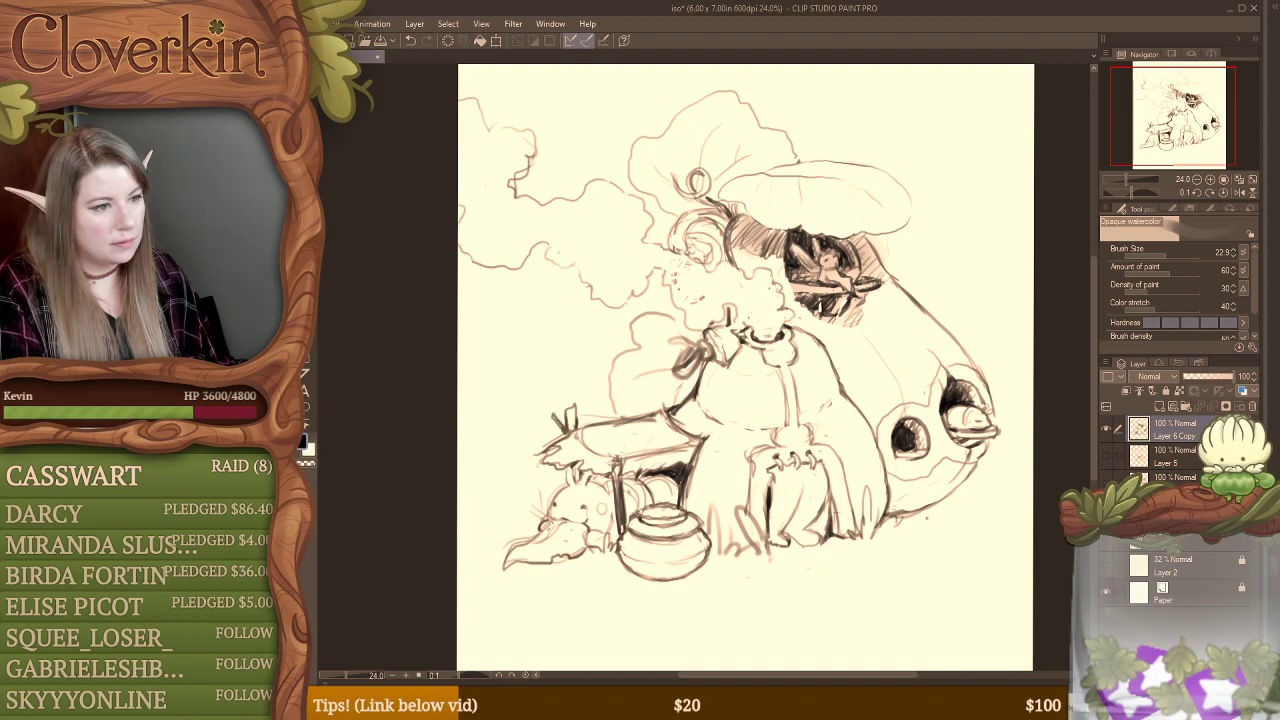
Step: Erase the dark front leg of the side table and redraw it as an outlined post rising above the tabletop
{"action": "key", "text": "e"}
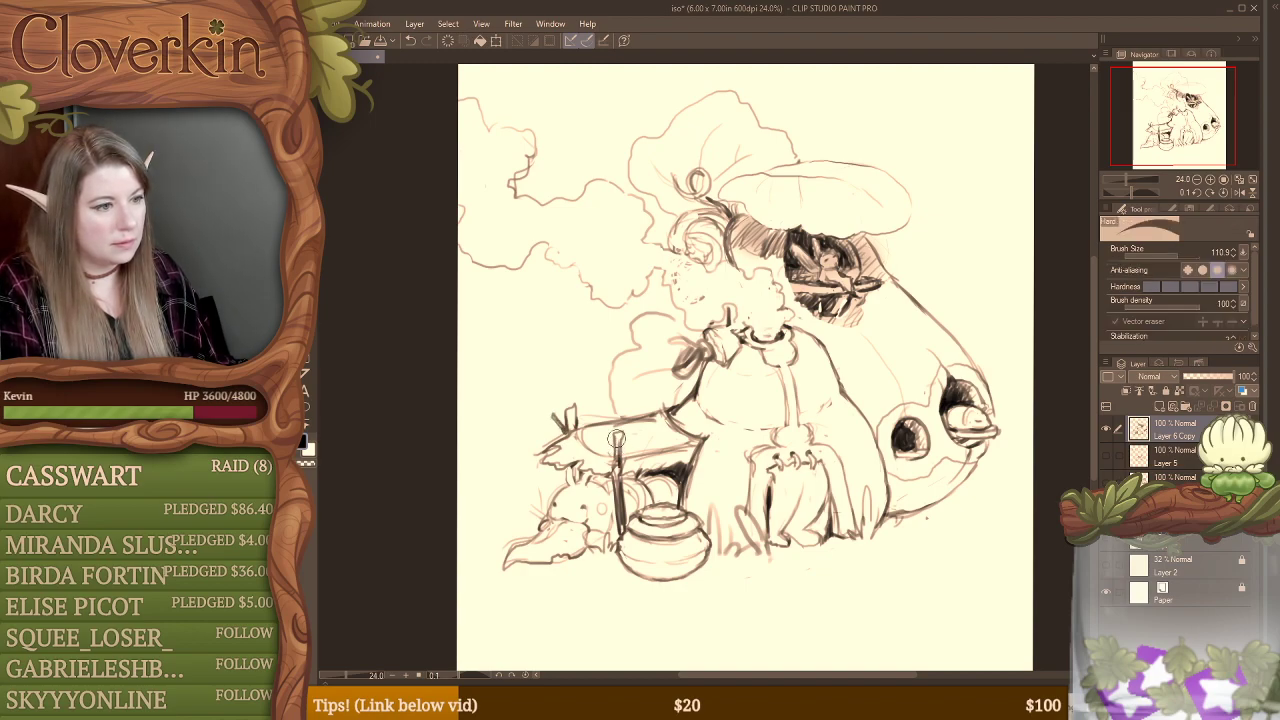
{"action": "left_click_drag", "start_coordinate": [616, 438], "coordinate": [619, 538]}
{"action": "key", "text": "b"}
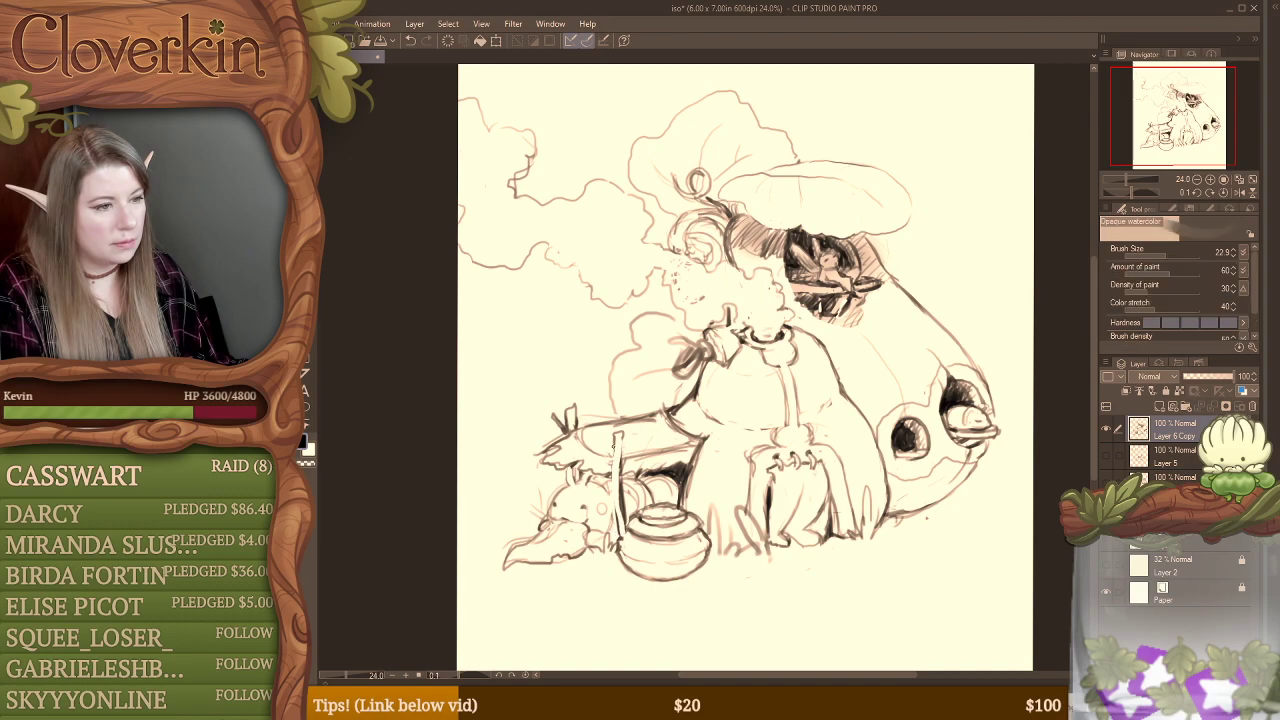
{"action": "left_click_drag", "start_coordinate": [614, 443], "coordinate": [615, 536]}
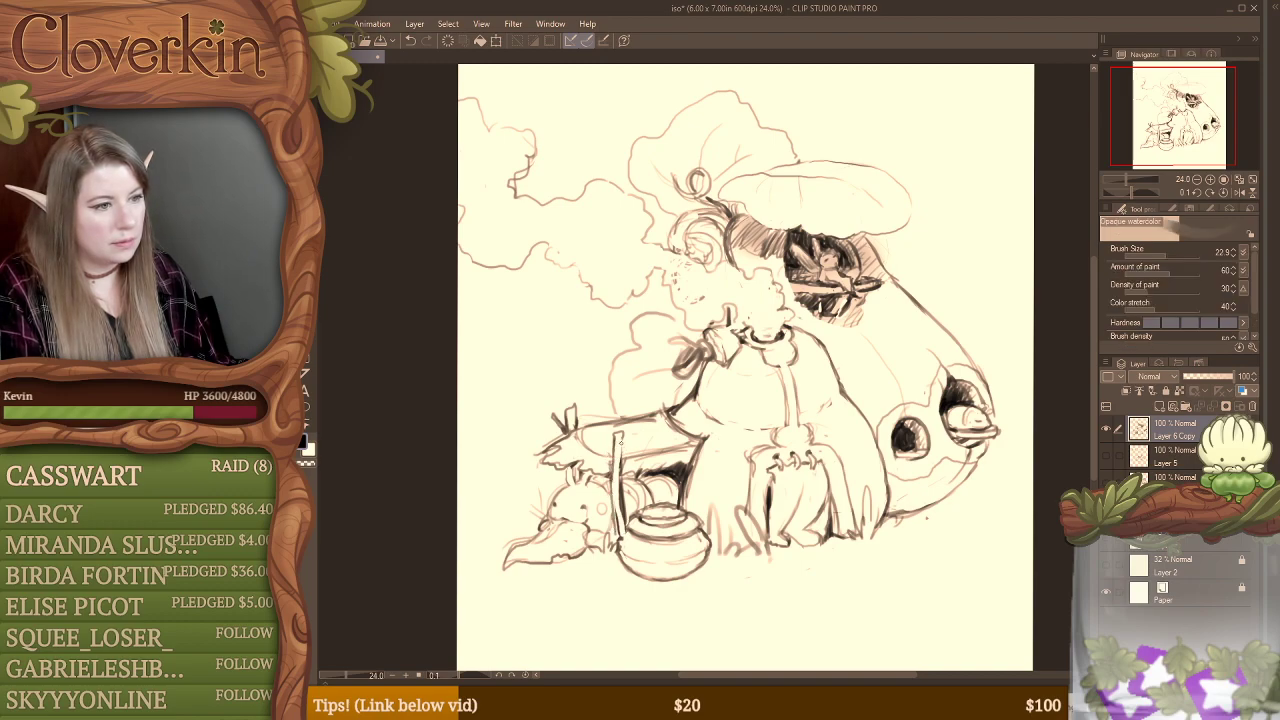
{"action": "left_click_drag", "start_coordinate": [624, 446], "coordinate": [622, 508]}
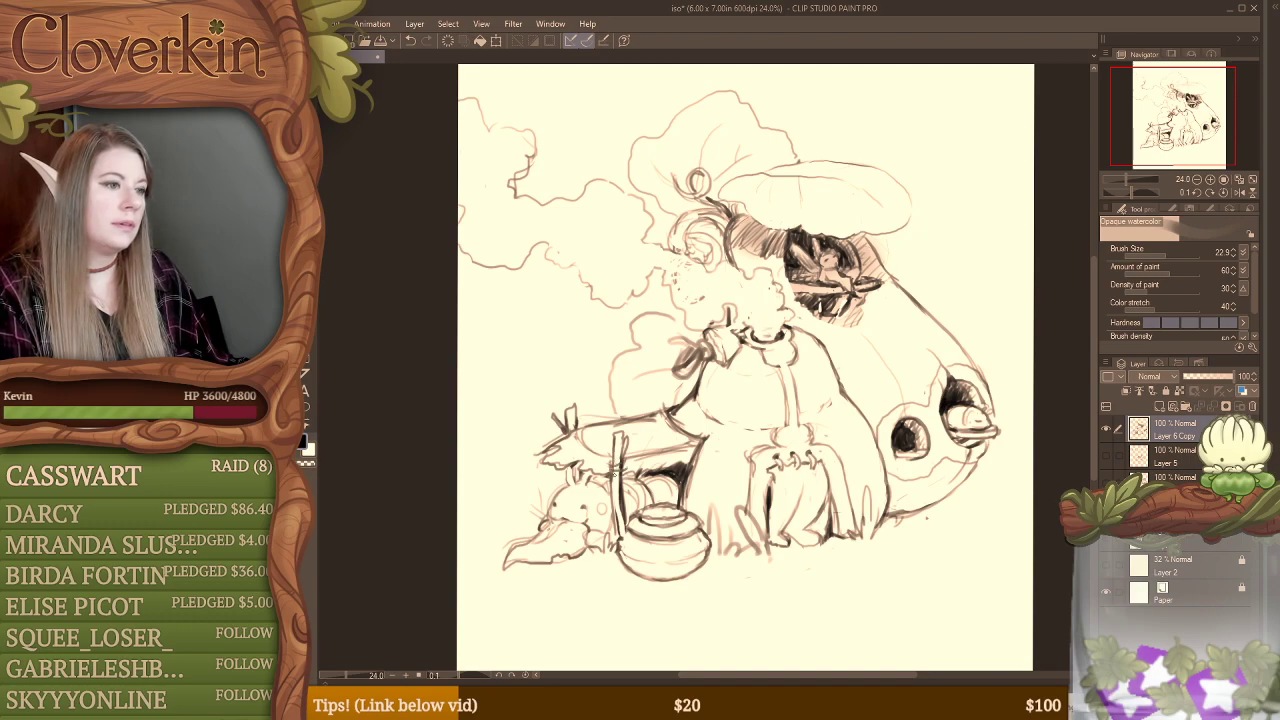
{"action": "key", "text": "e"}
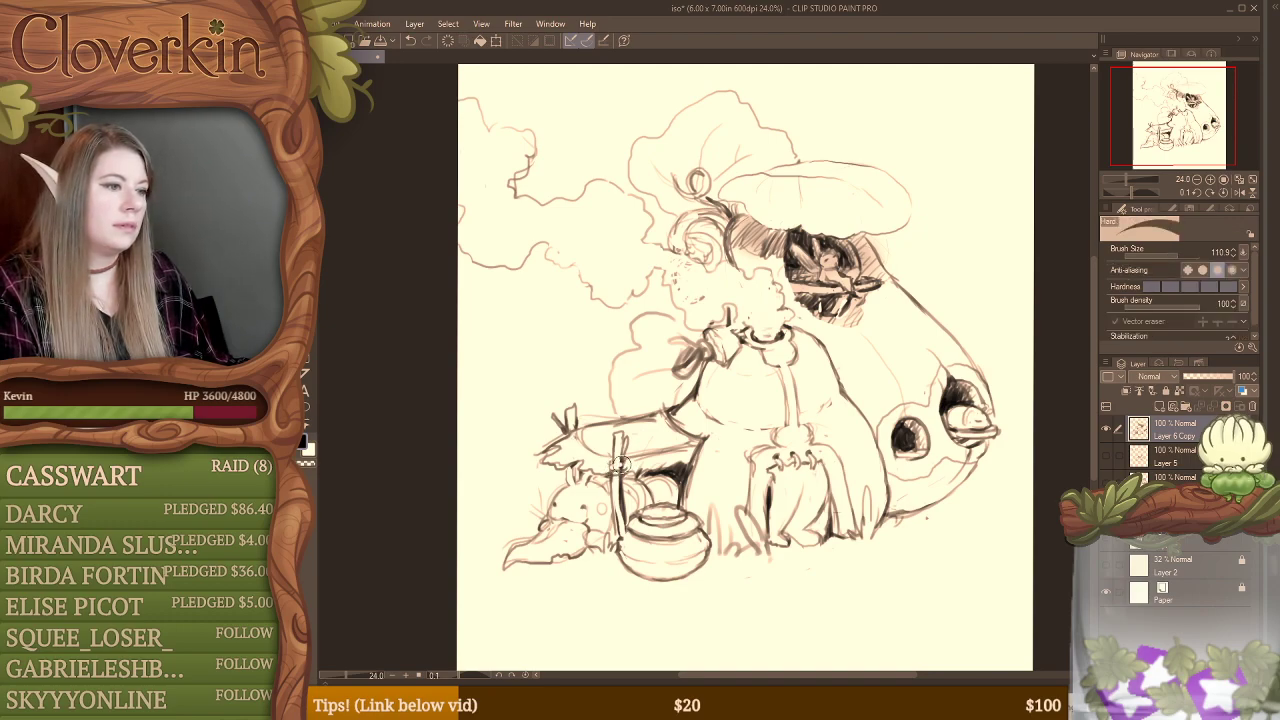
{"action": "key", "text": "b"}
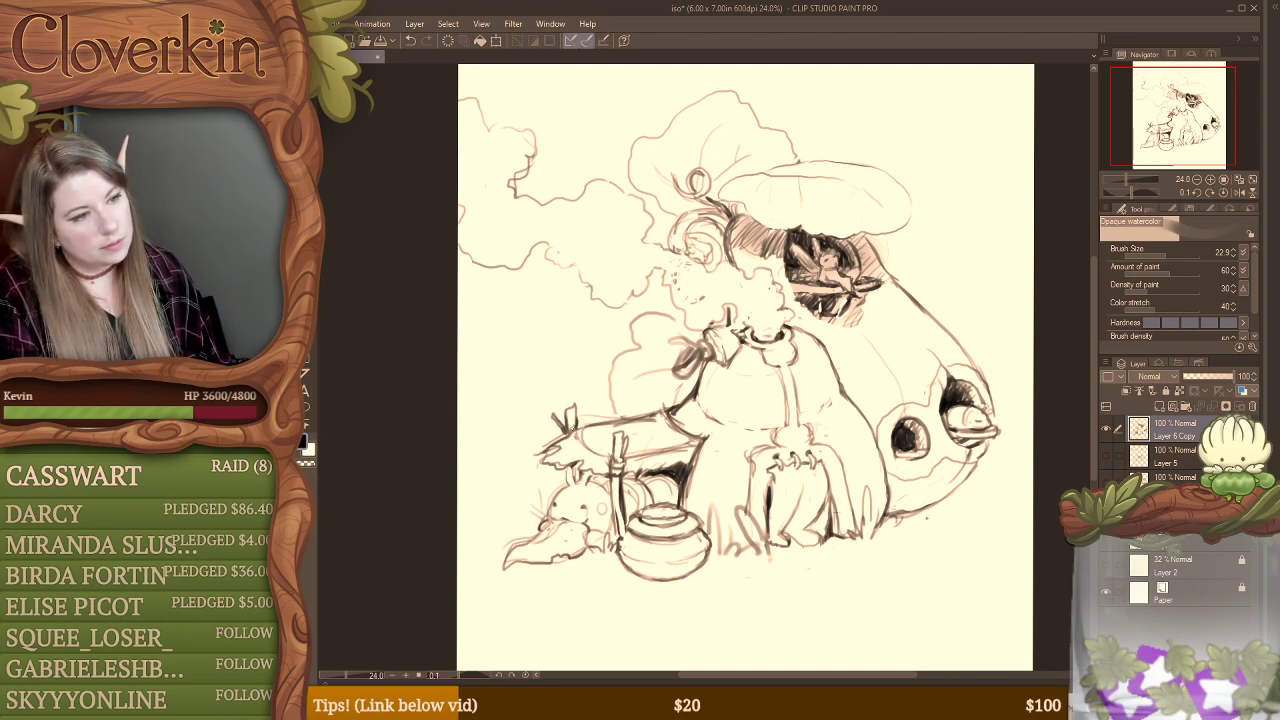
Step: Tidy the outer end of the side table with a short added stroke and save the drawing
{"action": "key", "text": "e"}
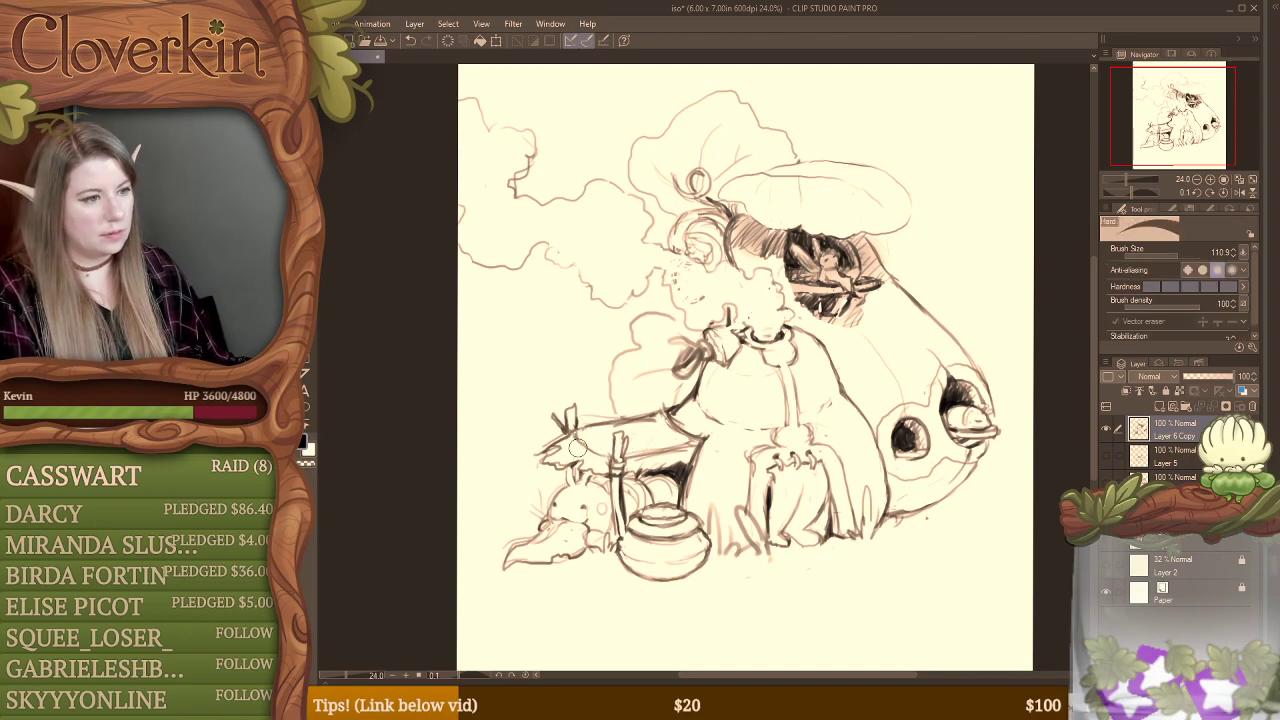
{"action": "key", "text": "b"}
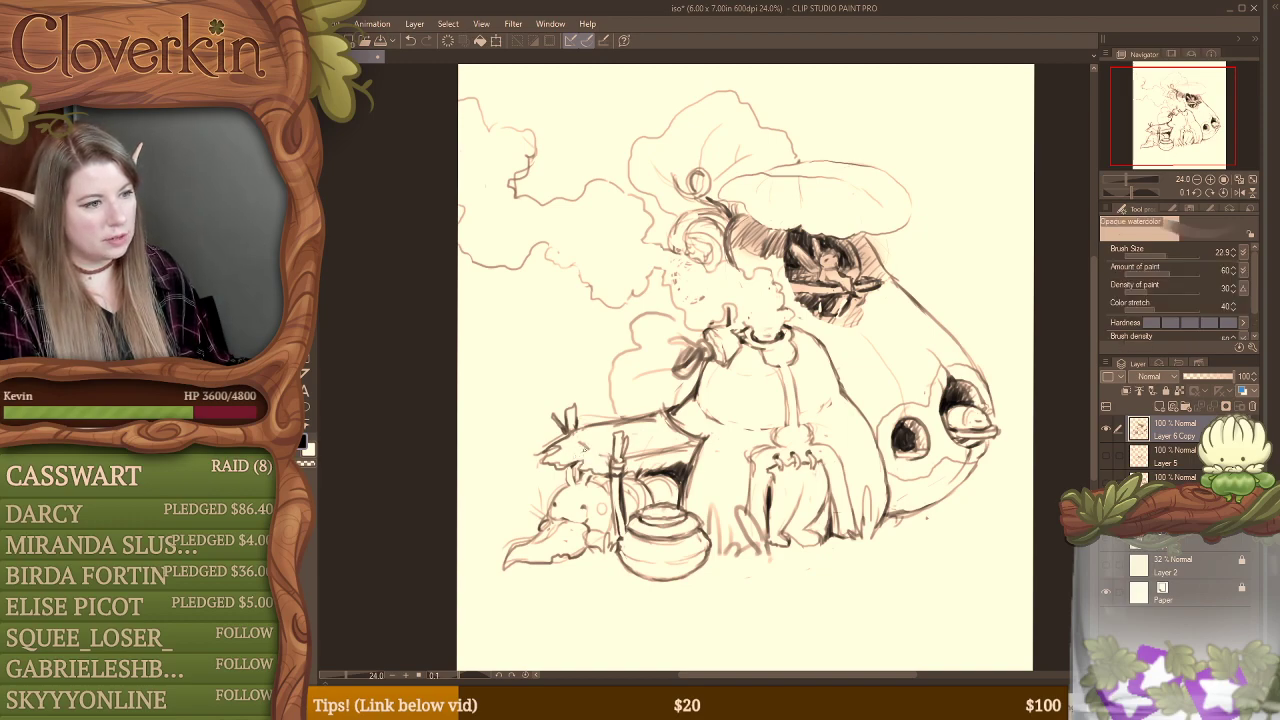
{"action": "left_click_drag", "start_coordinate": [584, 448], "coordinate": [600, 454]}
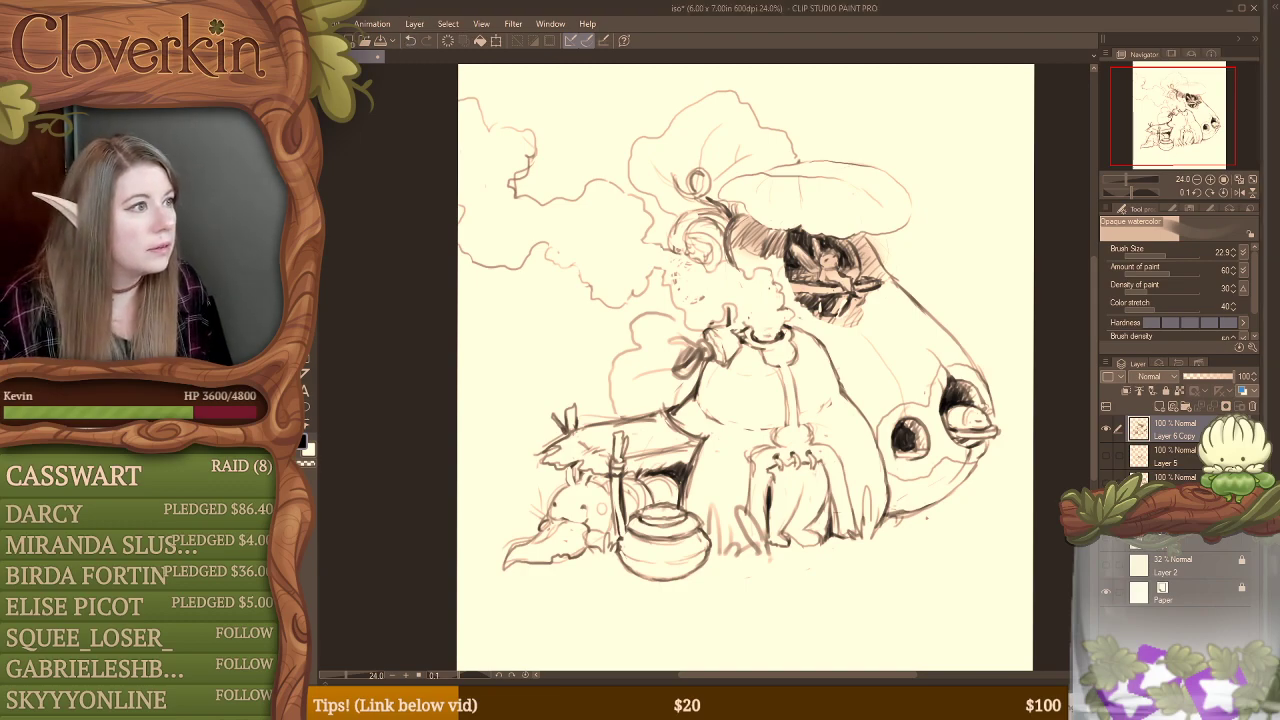
{"action": "left_click", "coordinate": [314, 24]}
{"action": "left_click", "coordinate": [345, 125]}
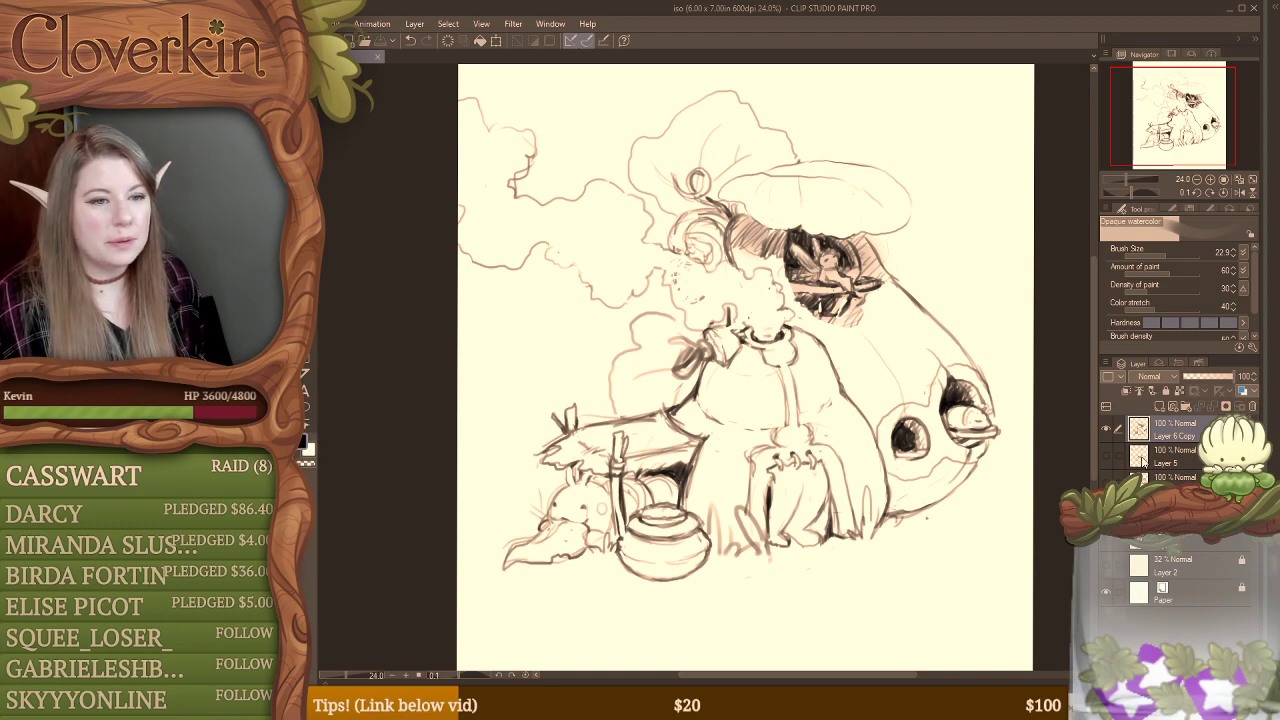
Step: Hide the mushroom stall sketch and review the isometric grid and the earlier sketches one layer at a time
{"action": "left_click", "coordinate": [1105, 428]}
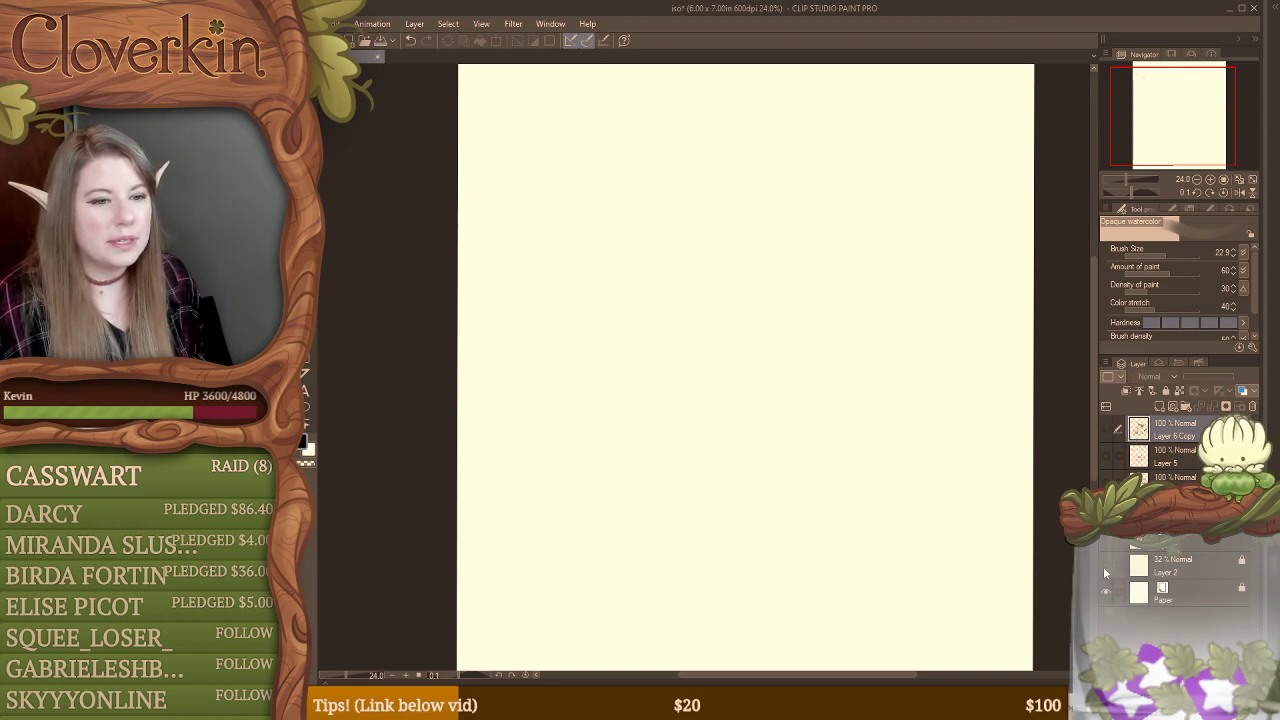
{"action": "left_click", "coordinate": [1106, 567]}
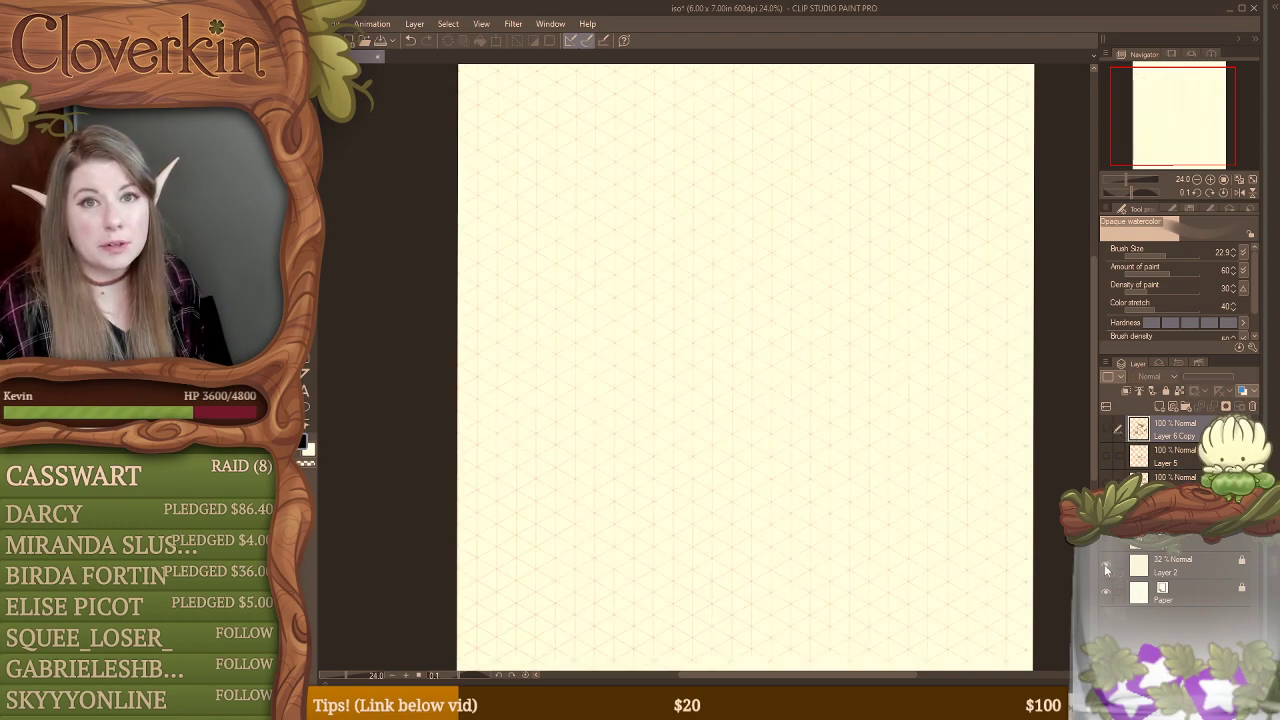
{"action": "left_click", "coordinate": [1106, 567]}
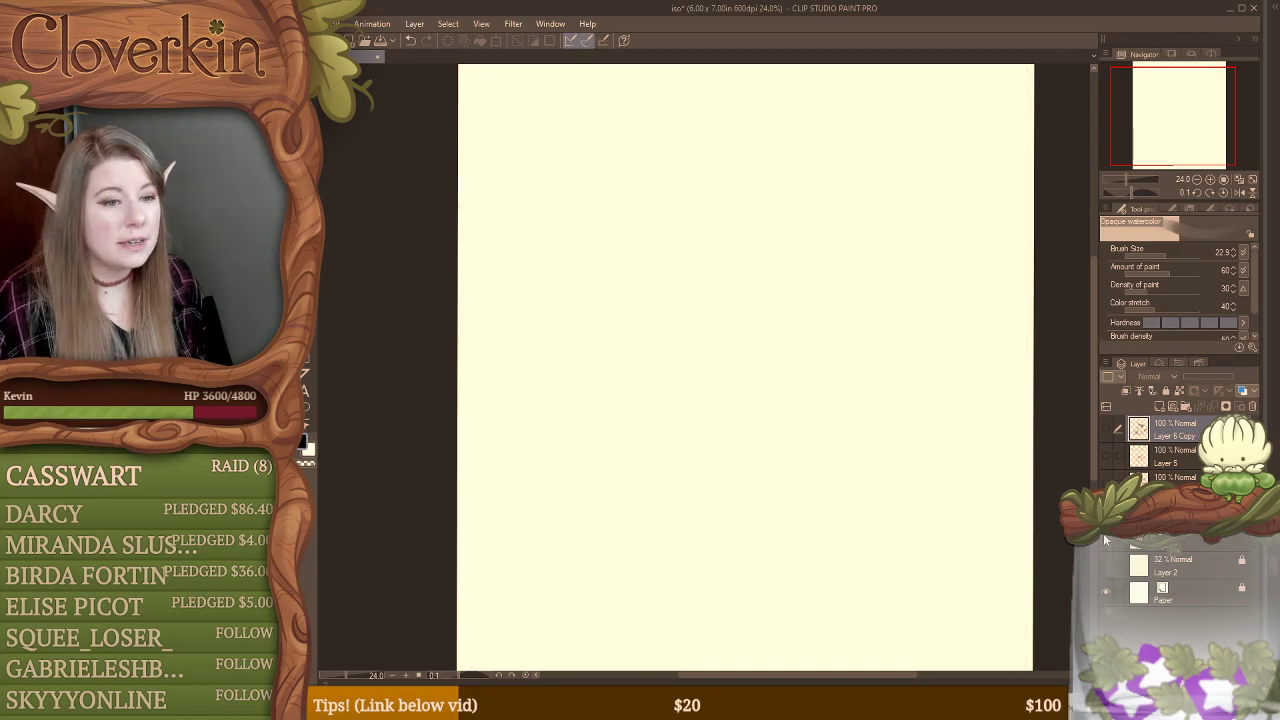
{"action": "left_click", "coordinate": [1105, 540]}
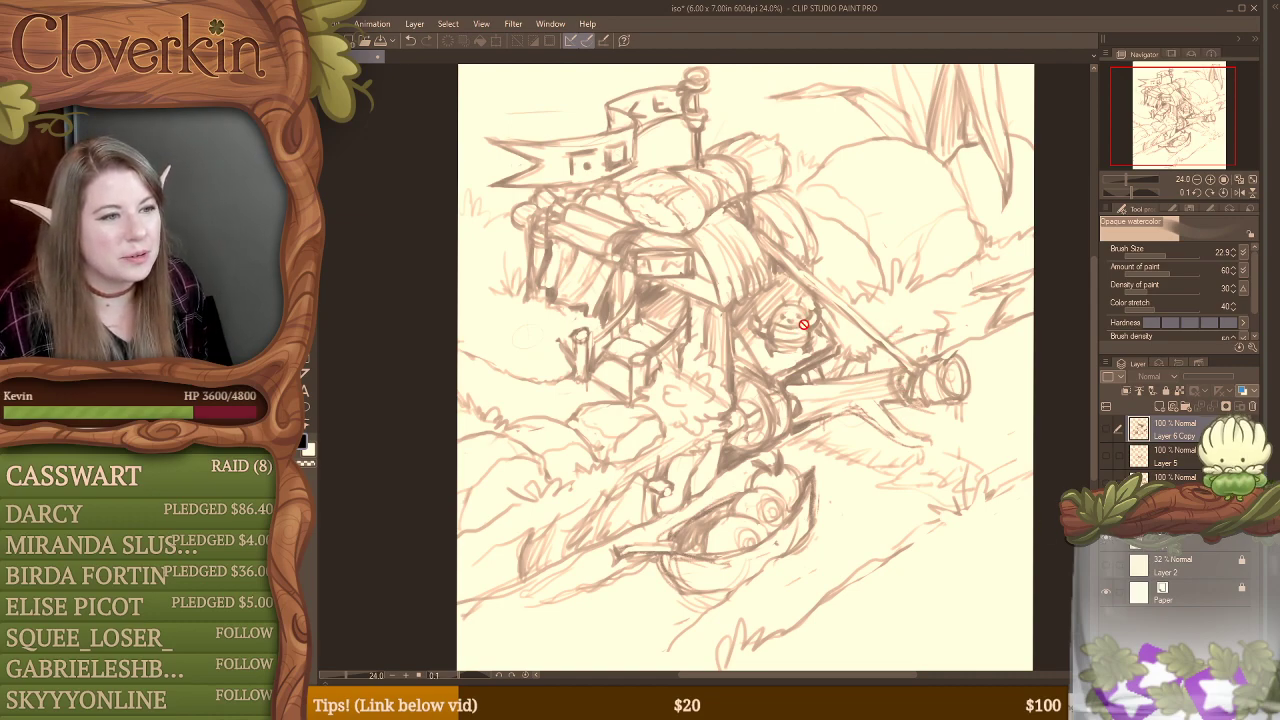
{"action": "left_click", "coordinate": [1106, 539]}
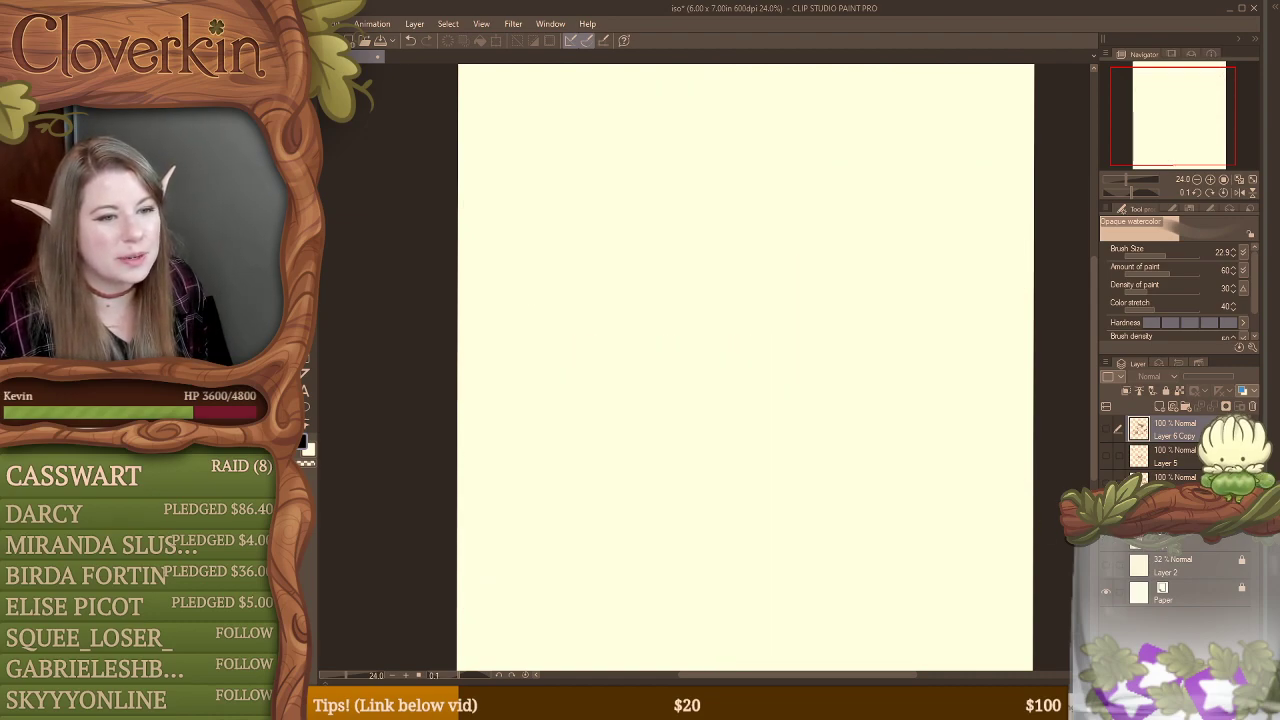
{"action": "left_click", "coordinate": [1106, 539]}
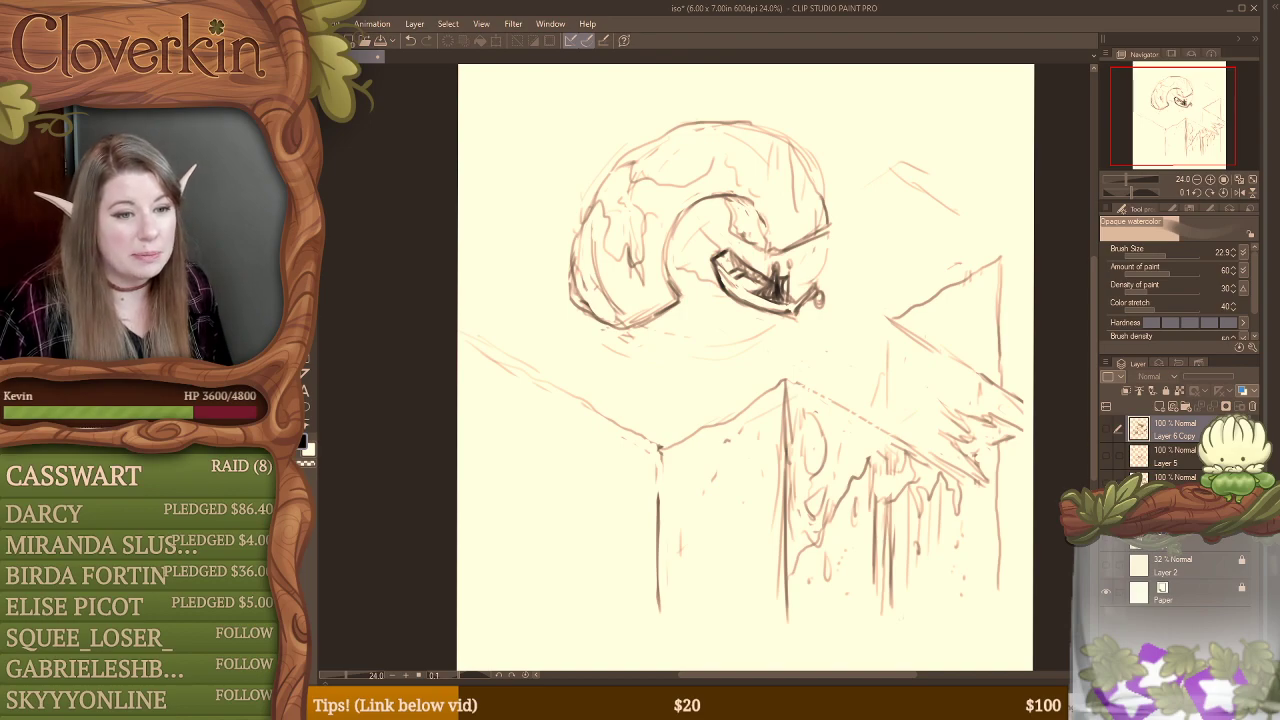
{"action": "left_click", "coordinate": [1106, 429]}
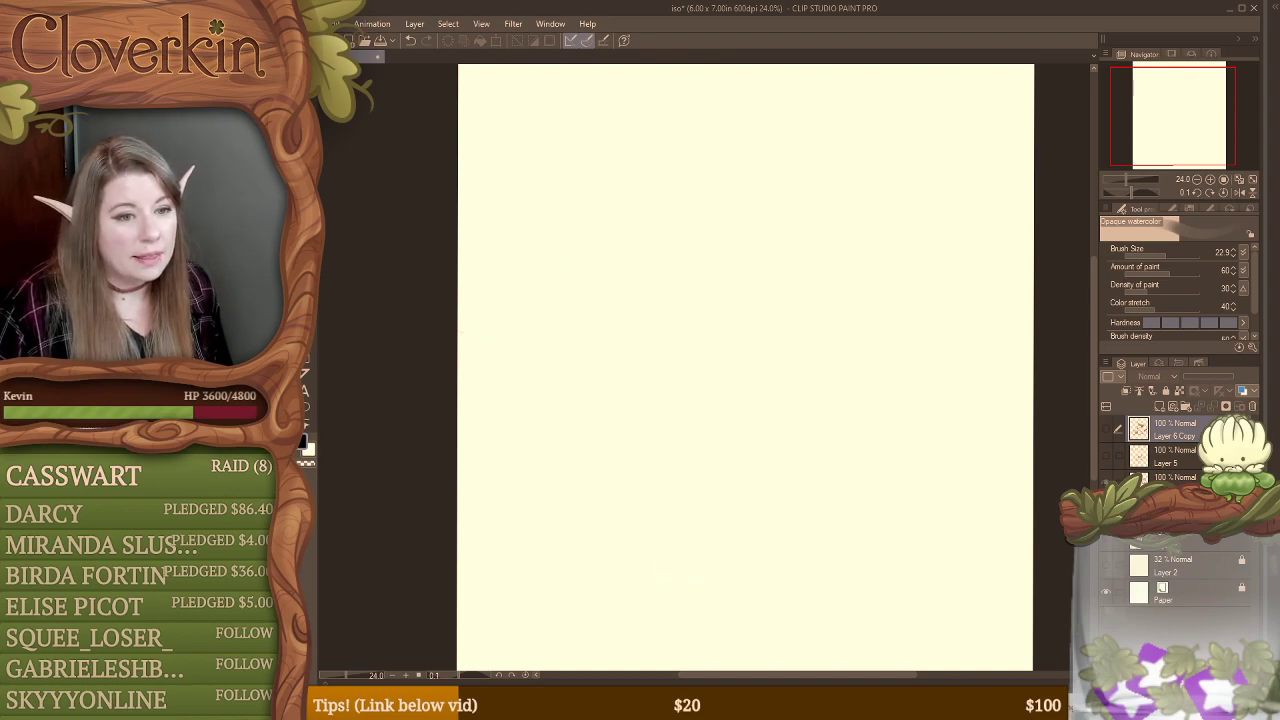
{"action": "left_click", "coordinate": [1106, 429]}
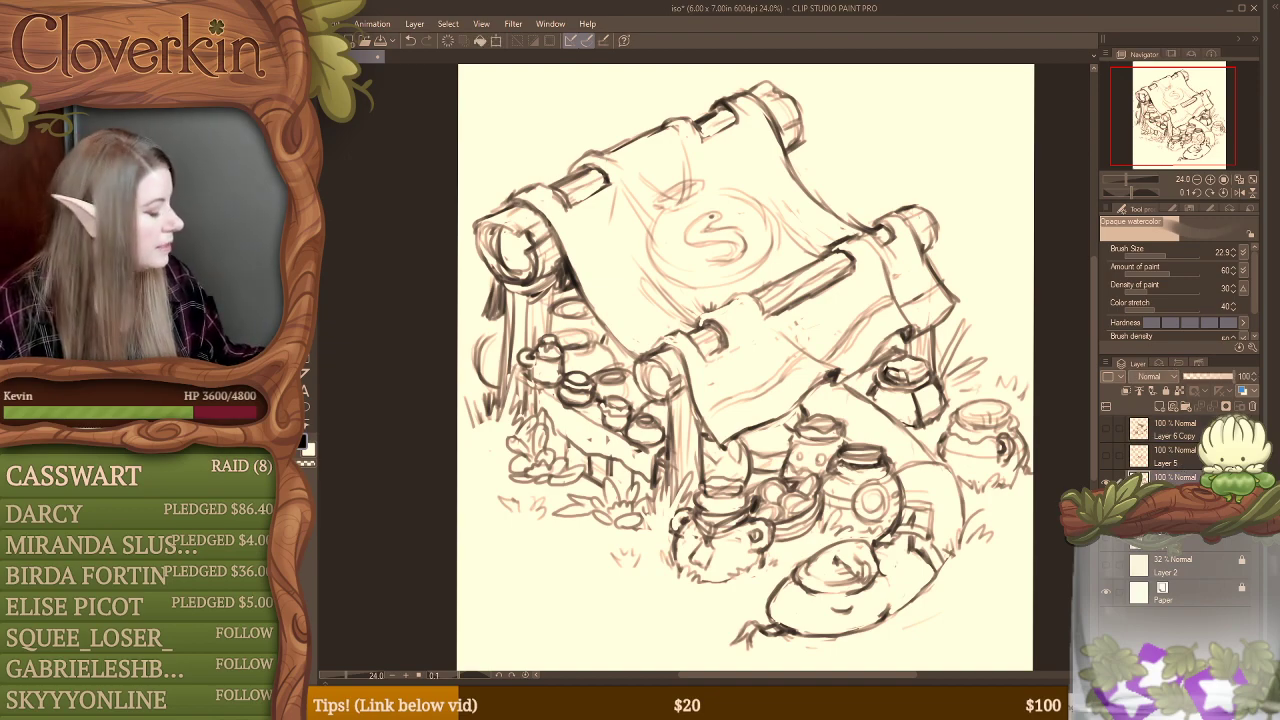
Step: Scale the cloth-awning potion stall sketch down to about 81% and center it on the canvas
{"action": "key", "text": "ctrl+t"}
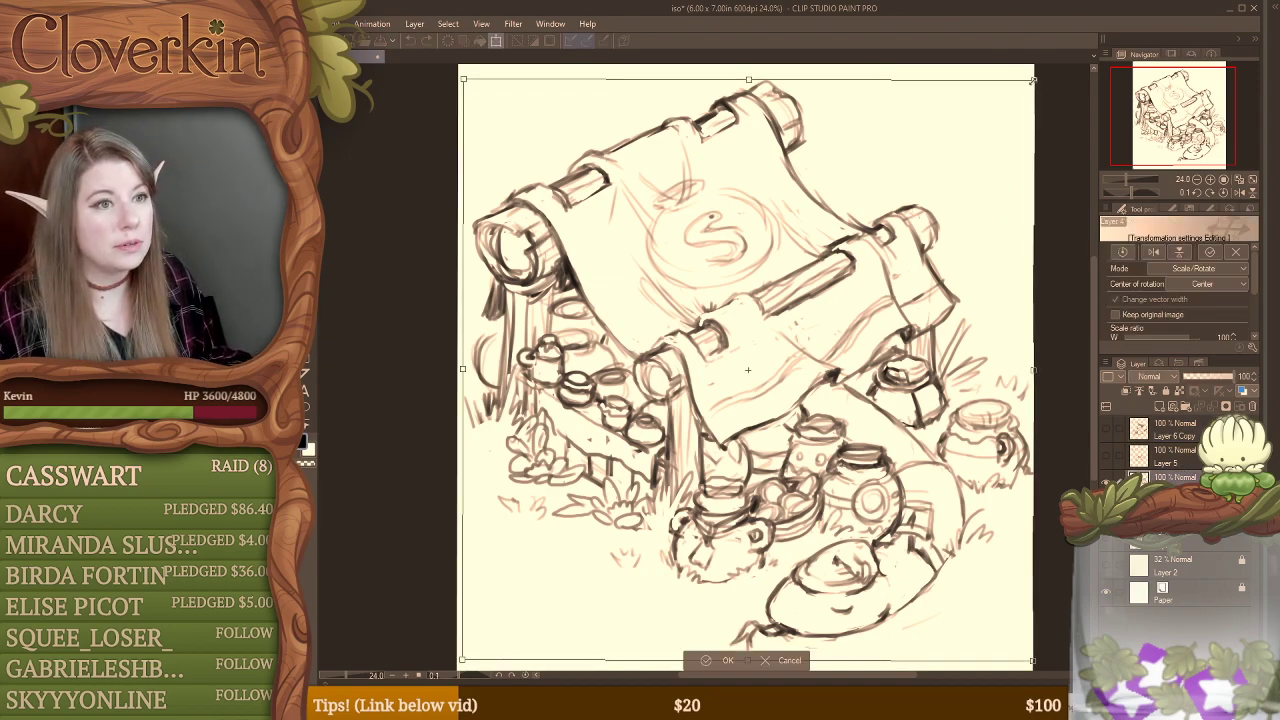
{"action": "mouse_move", "coordinate": [1032, 79]}
{"action": "left_mouse_down"}
{"action": "mouse_move", "coordinate": [1010, 170]}
{"action": "mouse_move", "coordinate": [925, 190]}
{"action": "left_mouse_up"}
{"action": "mouse_move", "coordinate": [791, 252]}
{"action": "left_mouse_down"}
{"action": "mouse_move", "coordinate": [800, 207]}
{"action": "mouse_move", "coordinate": [852, 197]}
{"action": "left_mouse_up"}
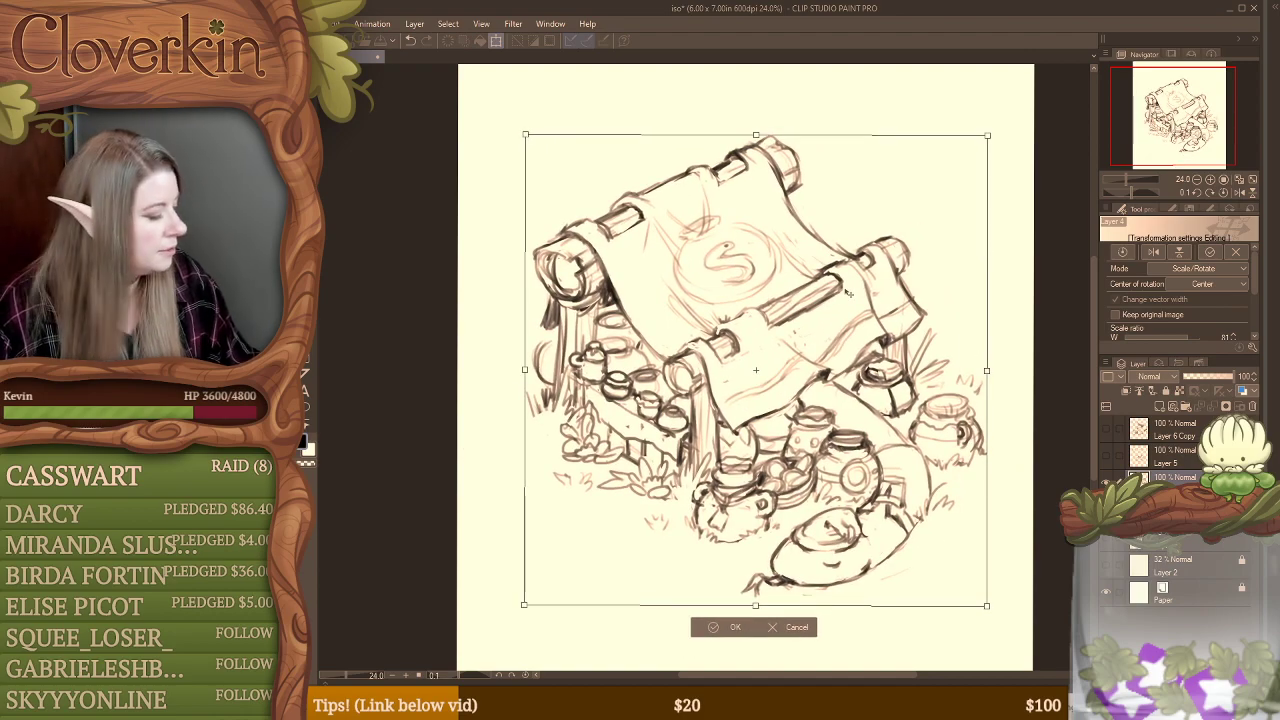
{"action": "key", "text": "Return"}
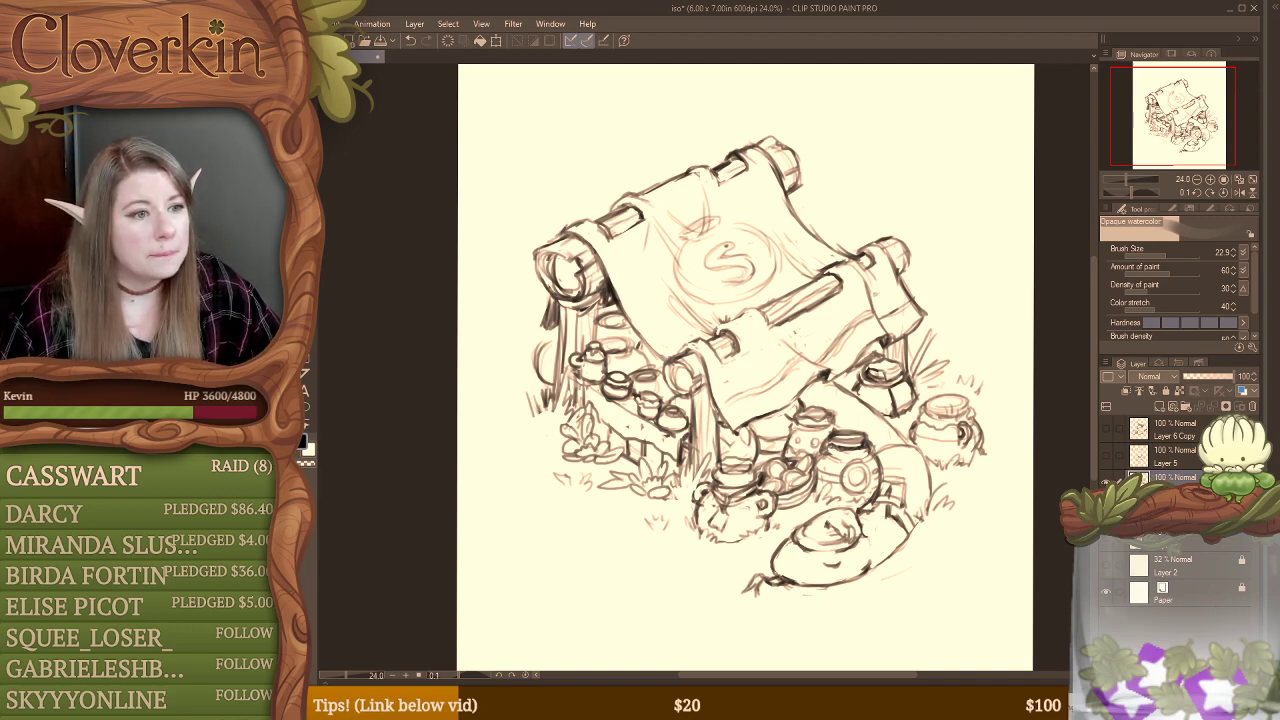
Step: Compare the cloth-awning stall sketch with the Bear Bottle sketch by showing and hiding their layers
{"action": "left_click", "coordinate": [1105, 482]}
{"action": "left_click", "coordinate": [1104, 455]}
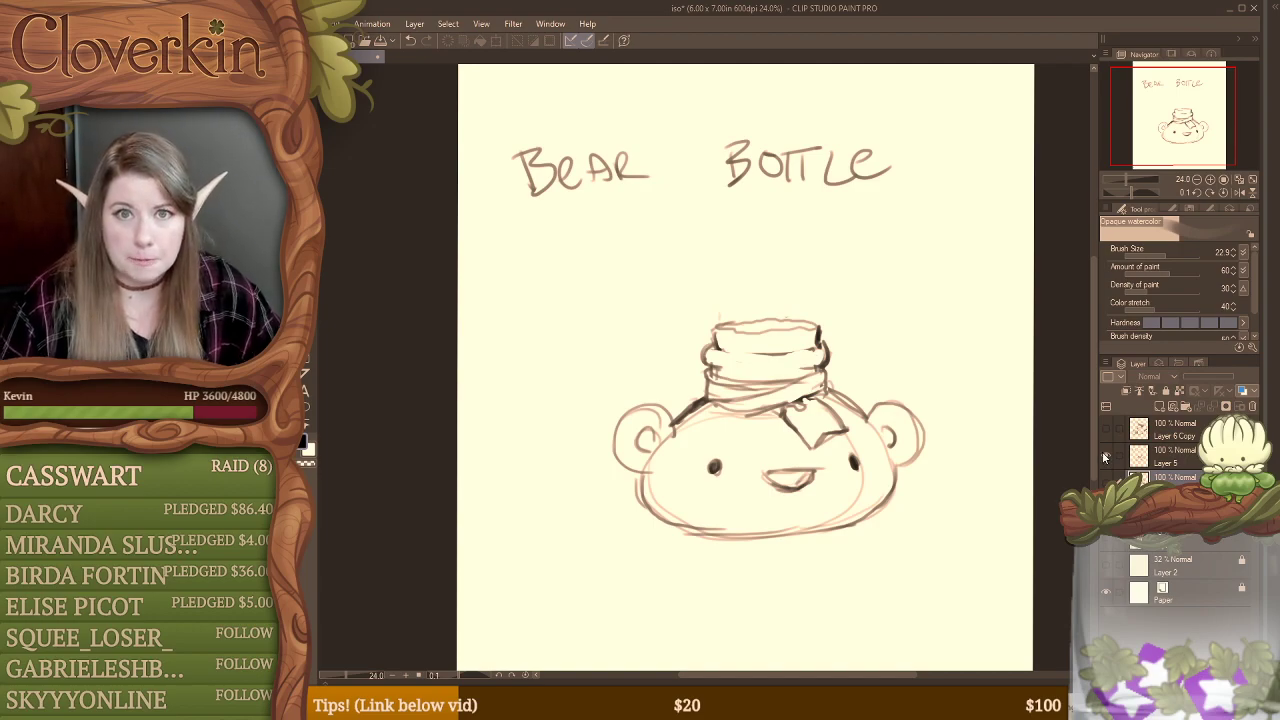
{"action": "left_click", "coordinate": [1104, 457]}
{"action": "left_click", "coordinate": [1105, 482]}
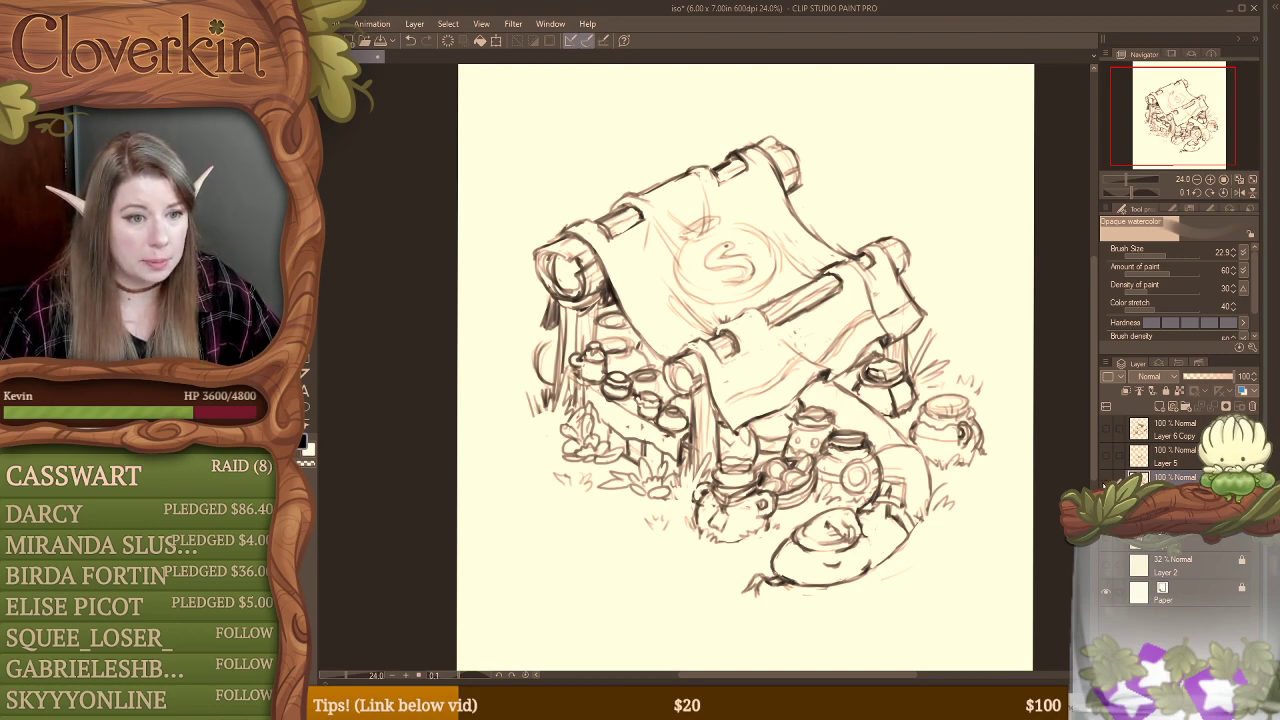
{"action": "left_click", "coordinate": [1105, 482]}
{"action": "left_click", "coordinate": [1104, 455]}
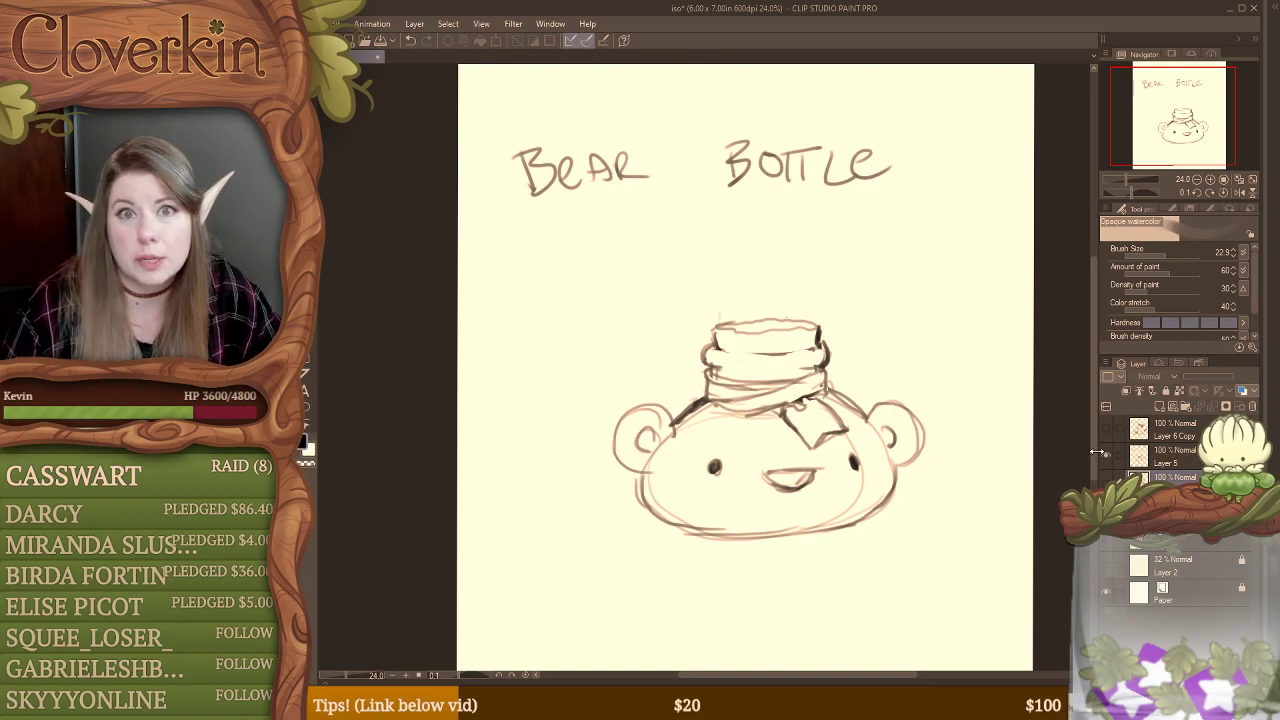
{"action": "left_click", "coordinate": [1105, 455]}
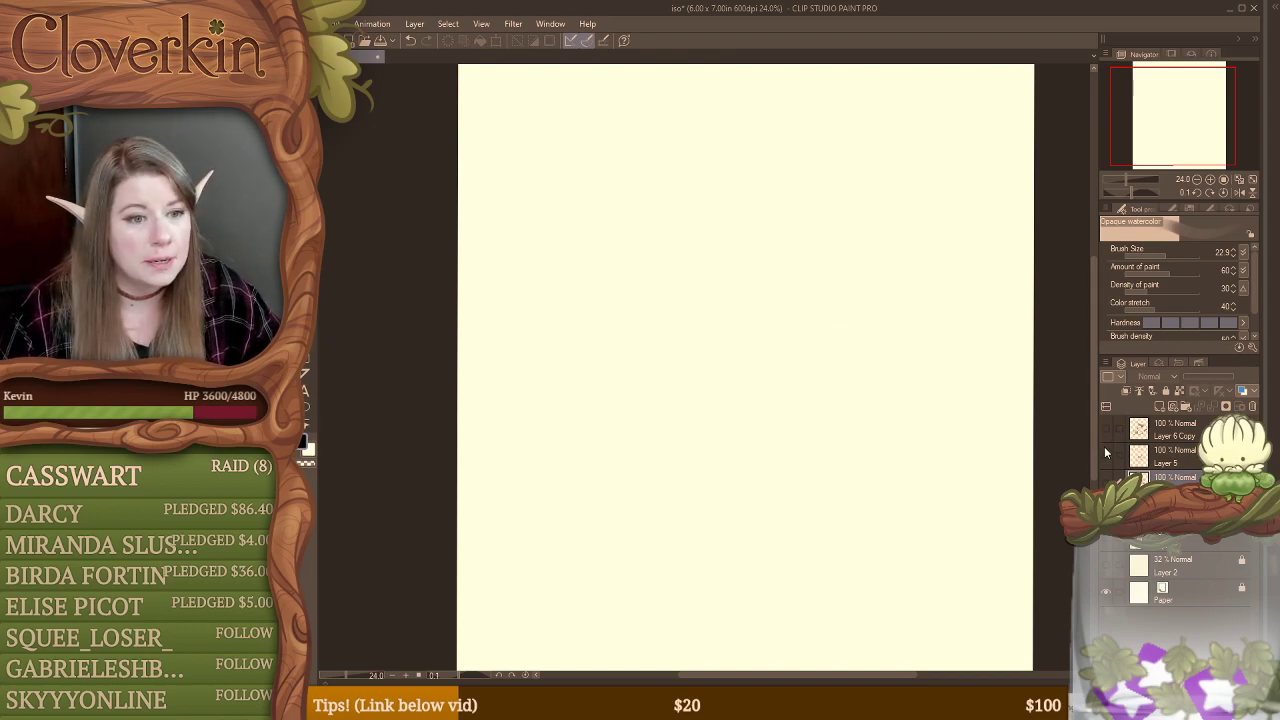
Step: Show the mushroom stall sketch on Layer 6 Copy again, make that layer active, and save the drawing
{"action": "left_click", "coordinate": [1106, 429]}
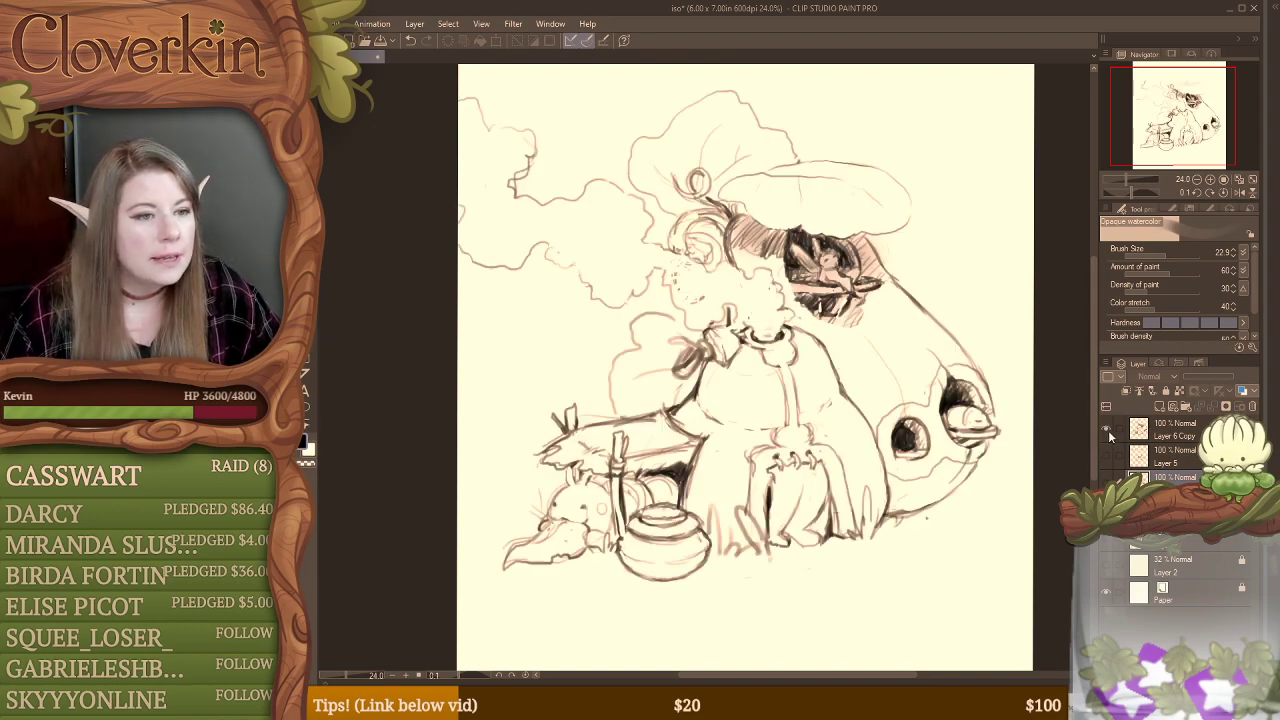
{"action": "left_click", "coordinate": [1172, 438]}
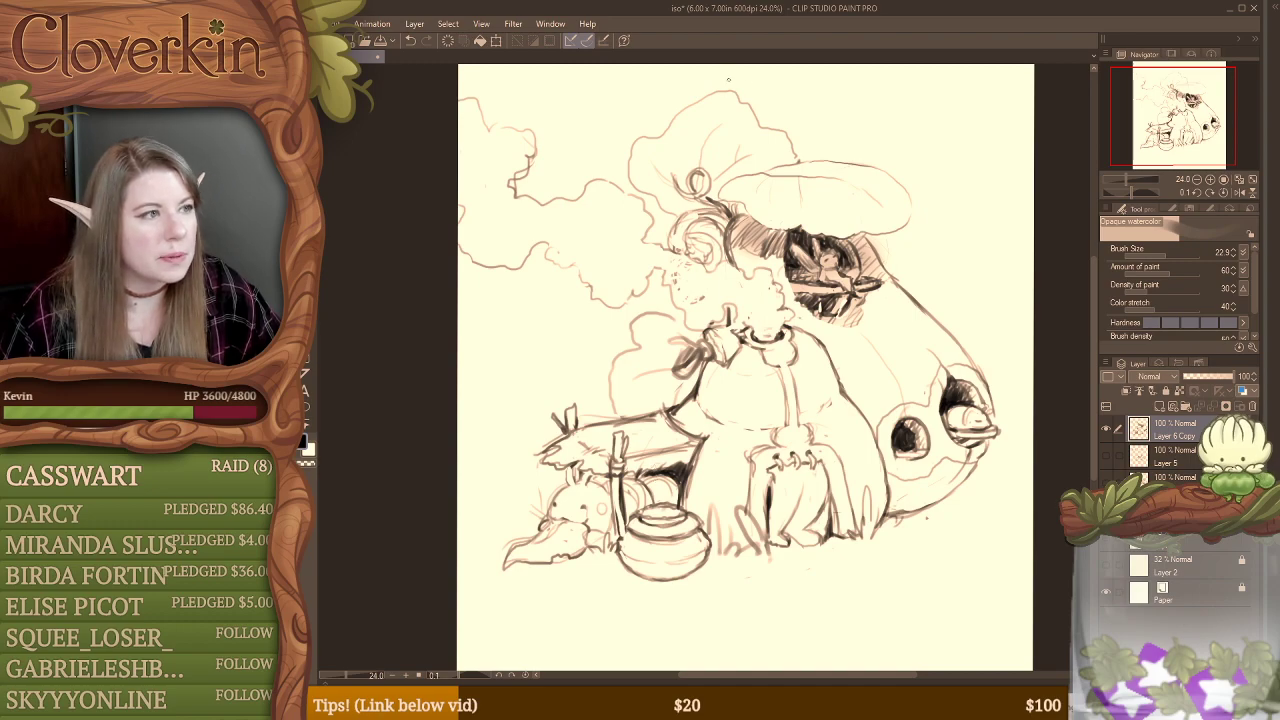
{"action": "left_click", "coordinate": [336, 23]}
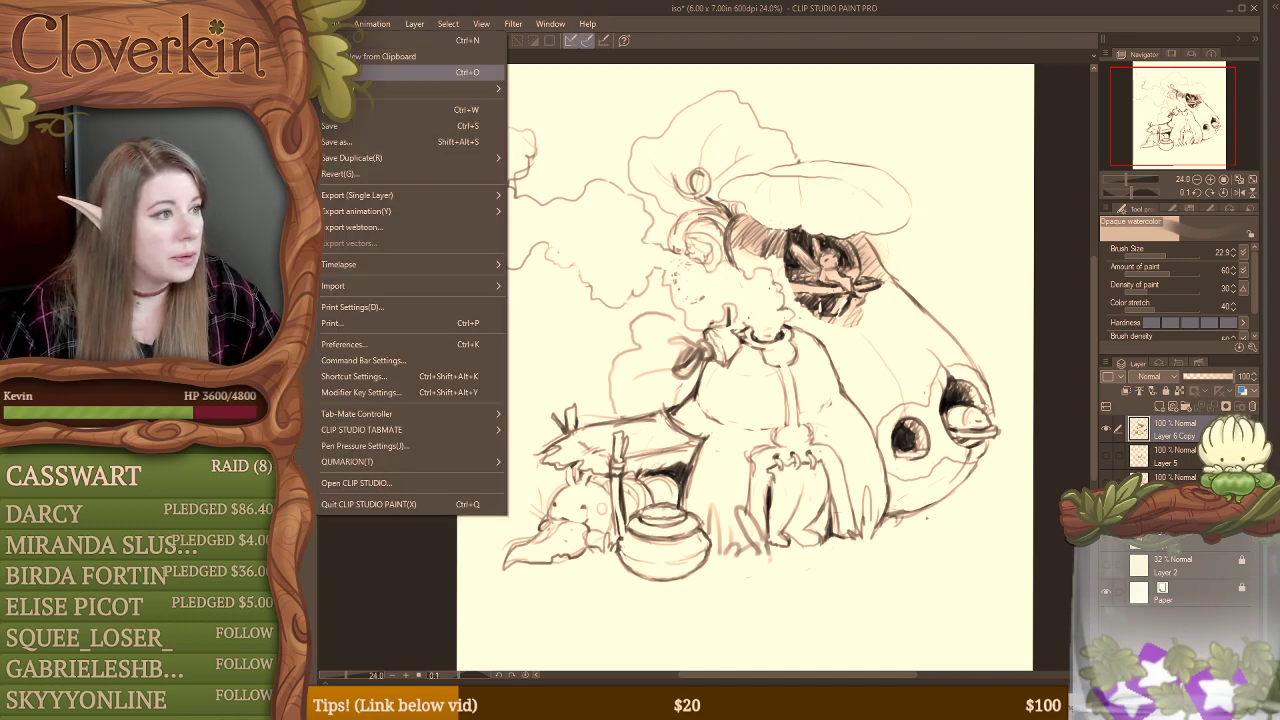
{"action": "left_click", "coordinate": [348, 129]}
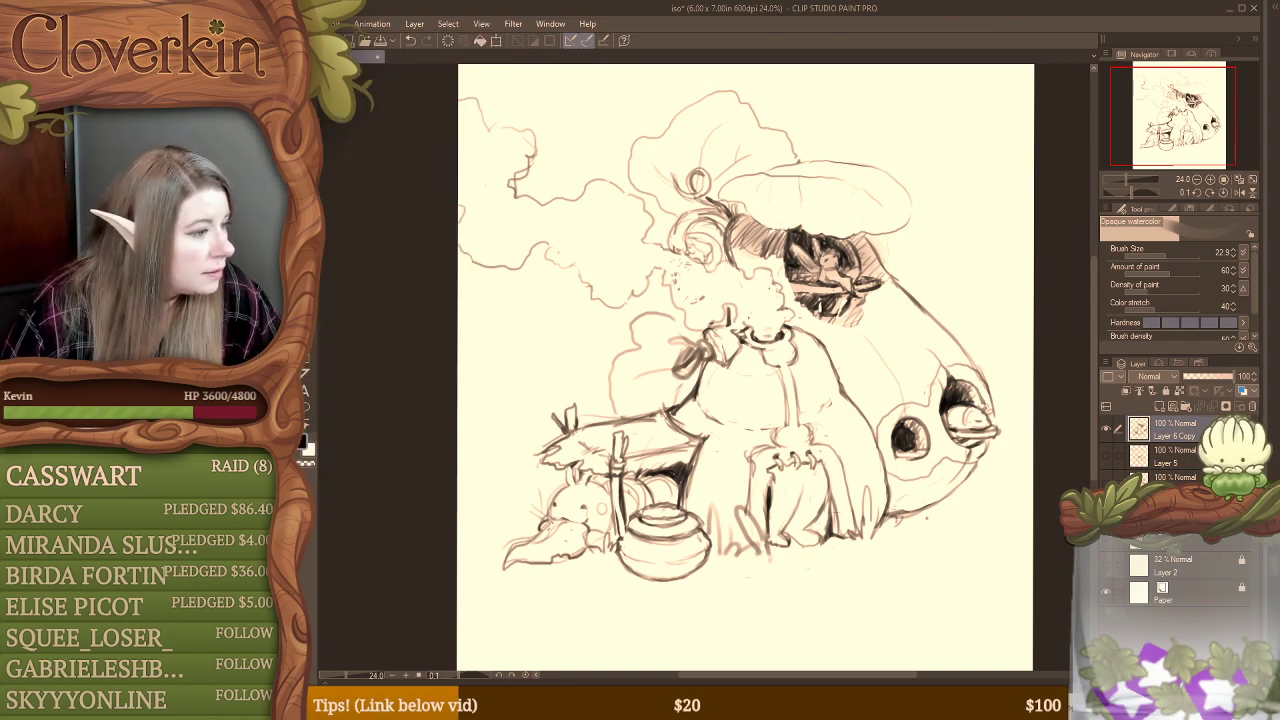